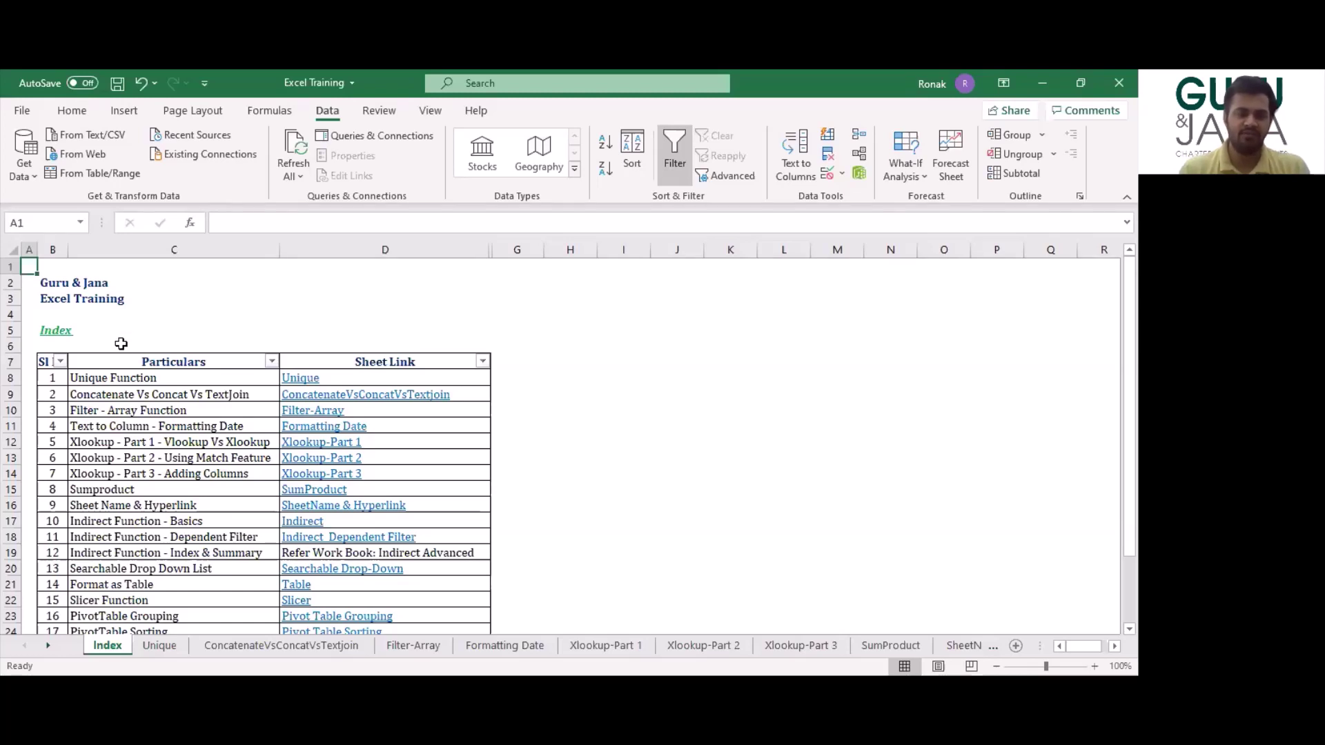
# Follow the Unique hyperlink in the Index sheet's Sheet Link column to the Unique sheet.
pyautogui.click(120, 384)
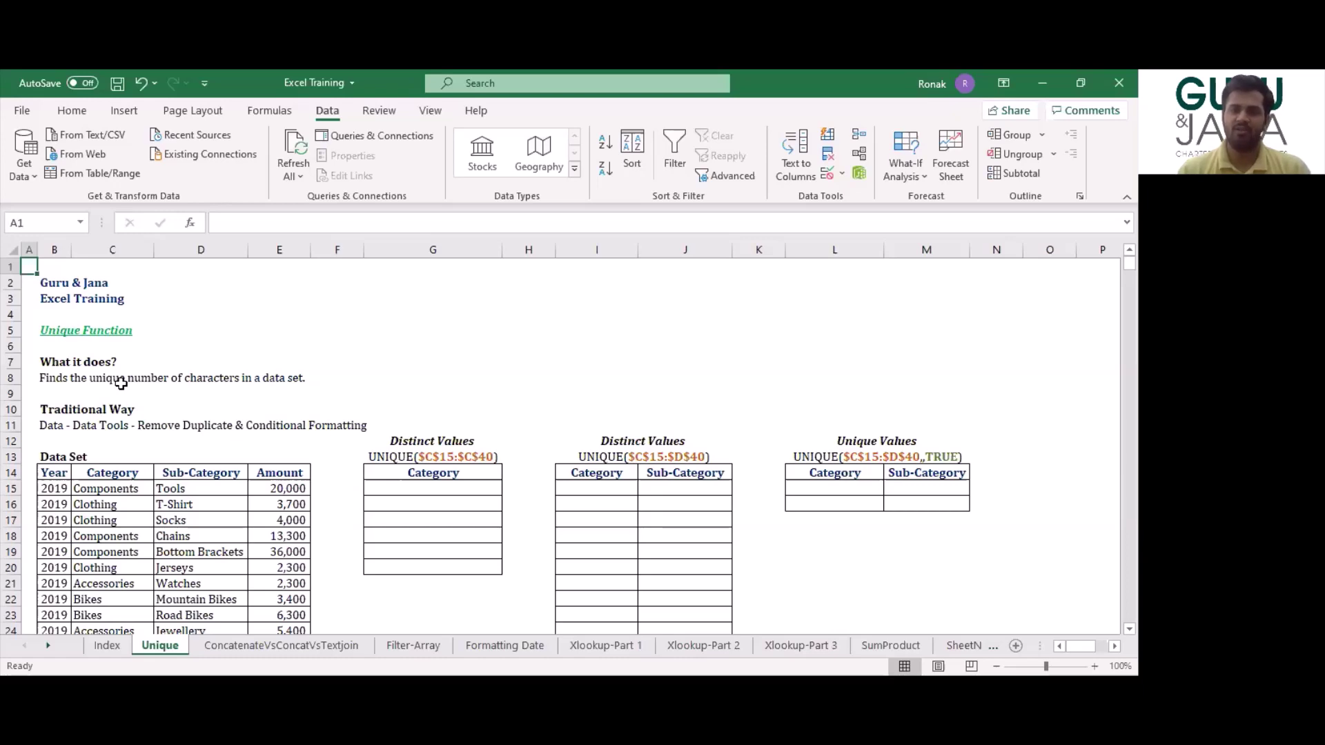
pyautogui.press('Right')
pyautogui.press('Down')
pyautogui.press('Down')
pyautogui.press('Down')
pyautogui.press('Down')
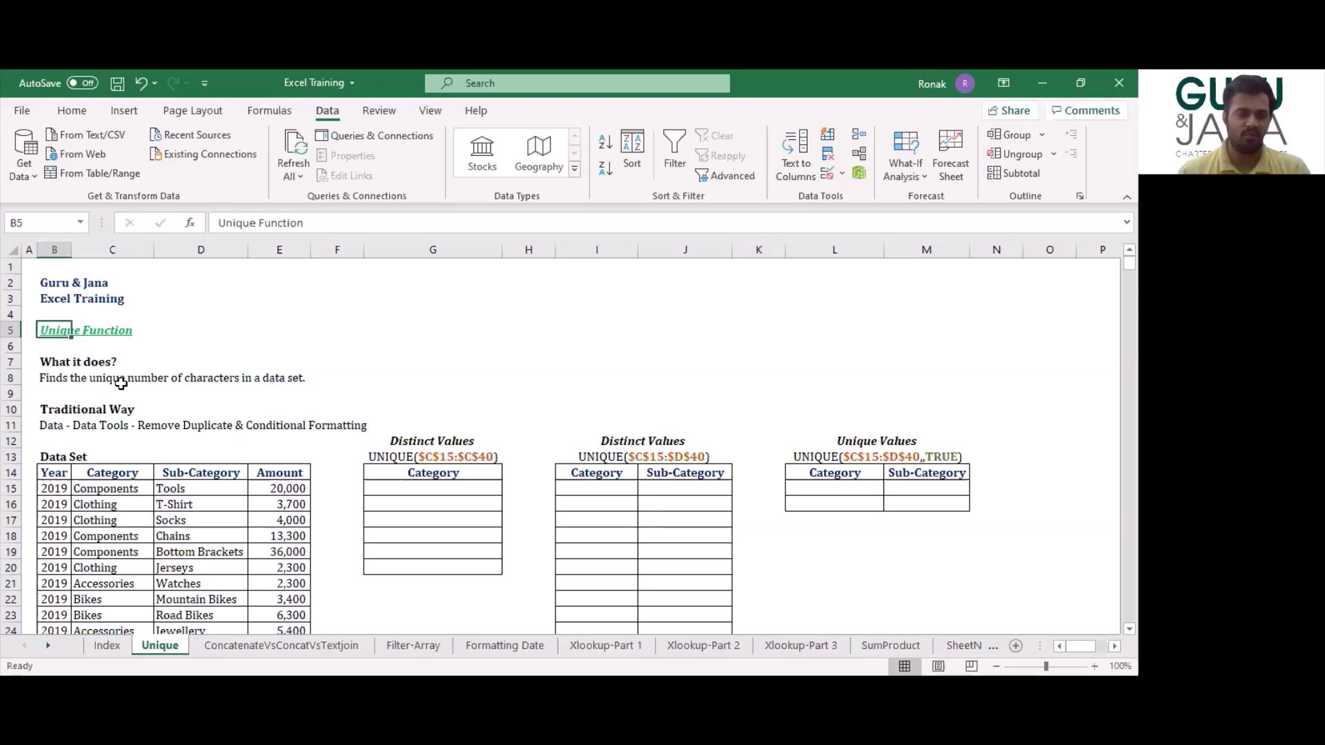
pyautogui.click(53, 474)
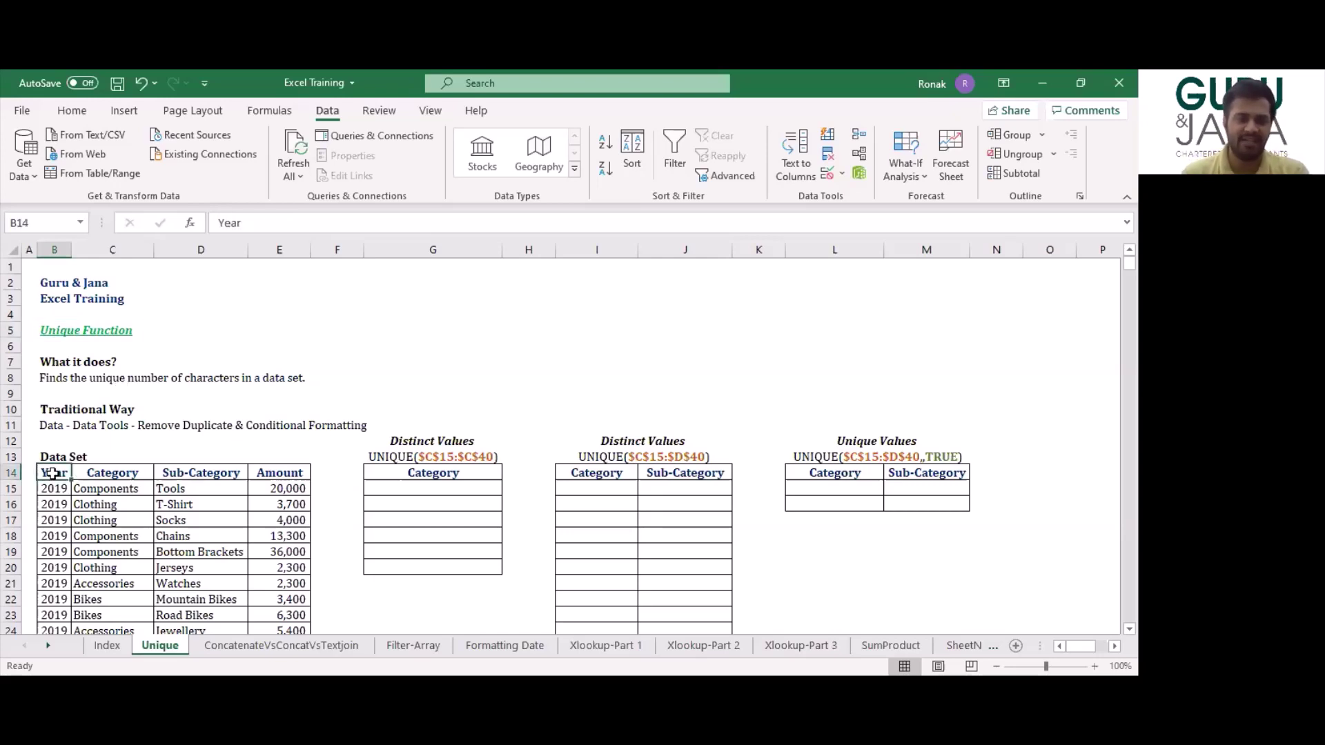
pyautogui.press('Right')
pyautogui.press('Right')
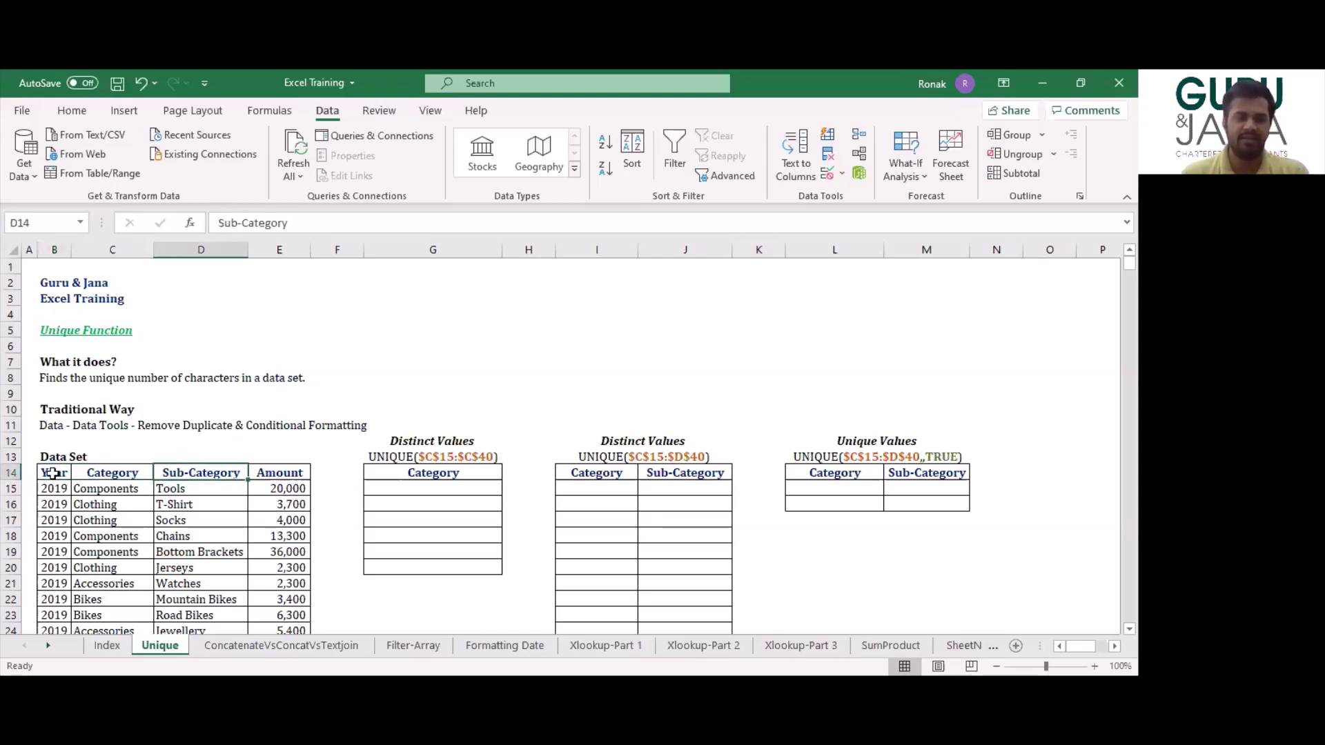
pyautogui.press('Right')
pyautogui.press('Down')
pyautogui.press('Left')
pyautogui.press('Left')
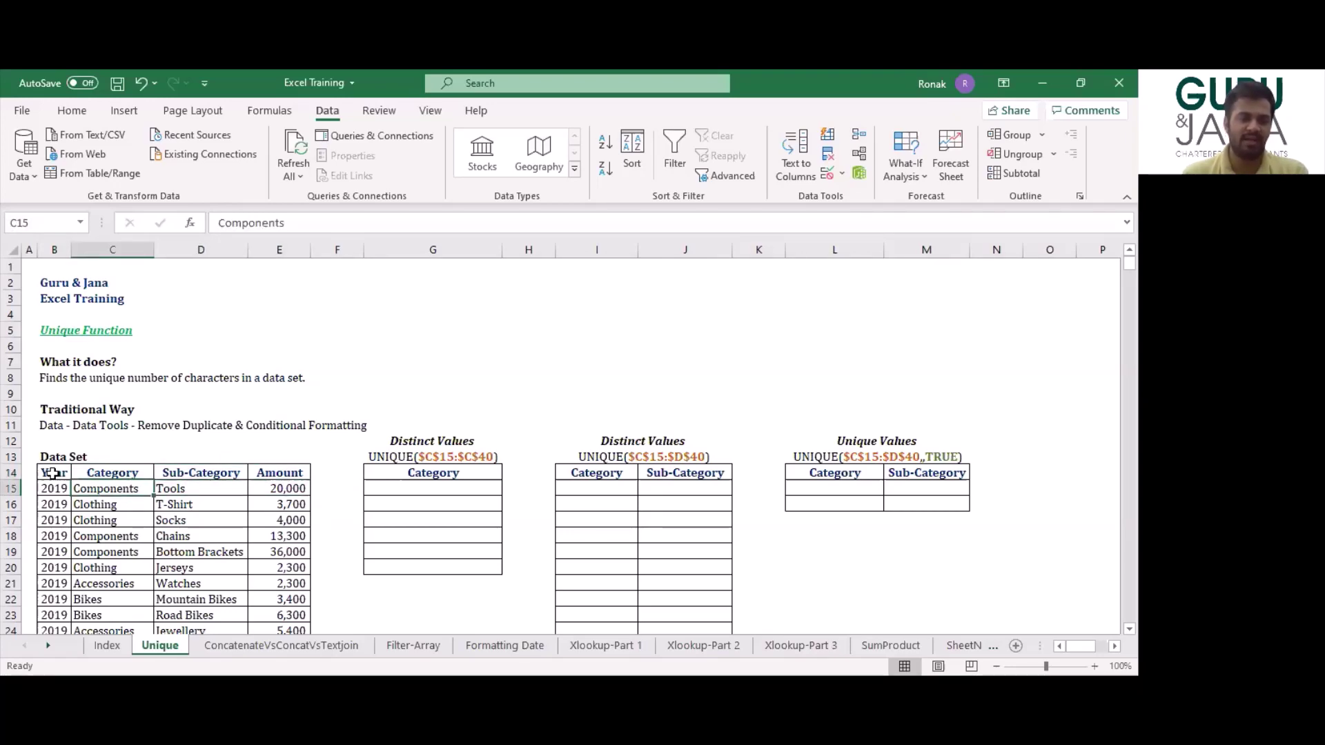
pyautogui.hotkey('ctrl', 'Down')
pyautogui.hotkey('ctrl', 'Up')
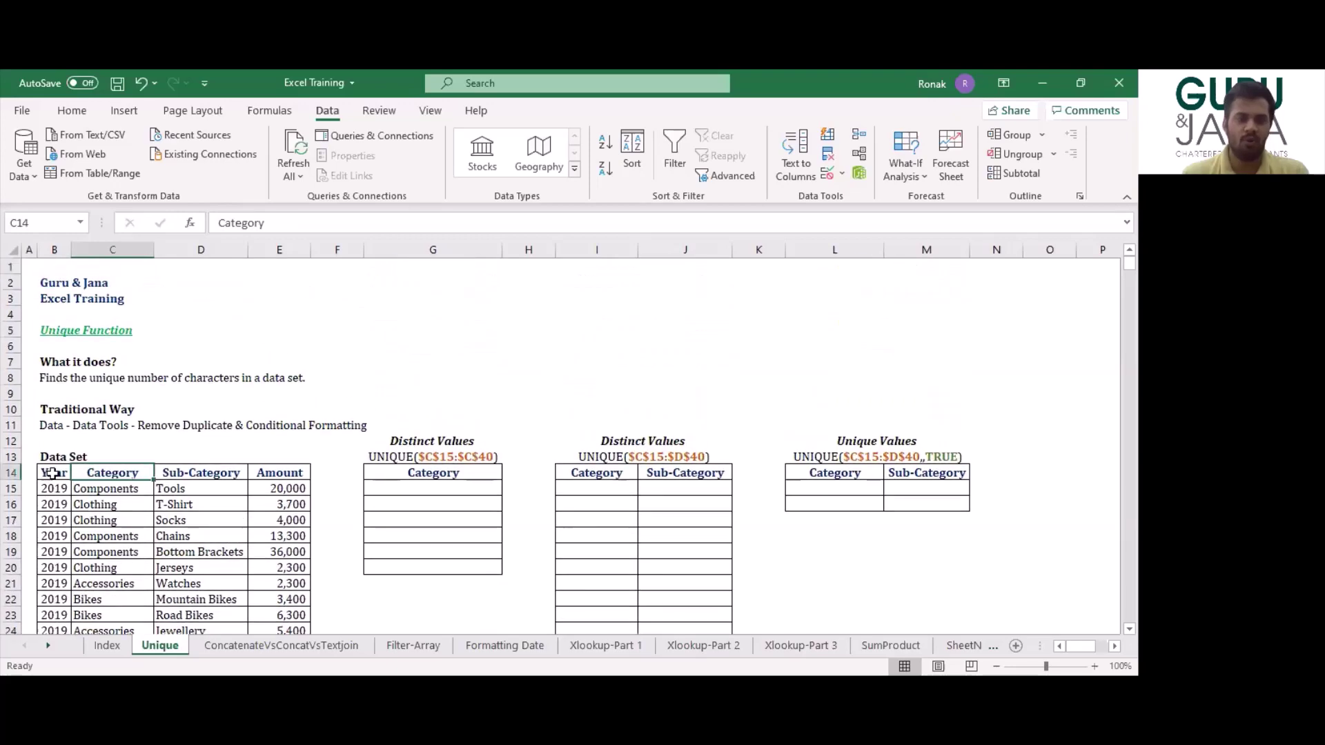
pyautogui.hotkey('ctrl', 'Right')
pyautogui.press('Right')
pyautogui.press('Right')
pyautogui.press('Down')
# Enter =UNIQUE($C$15:$C$40) in G15 to spill the six distinct categories.
pyautogui.write('=u')
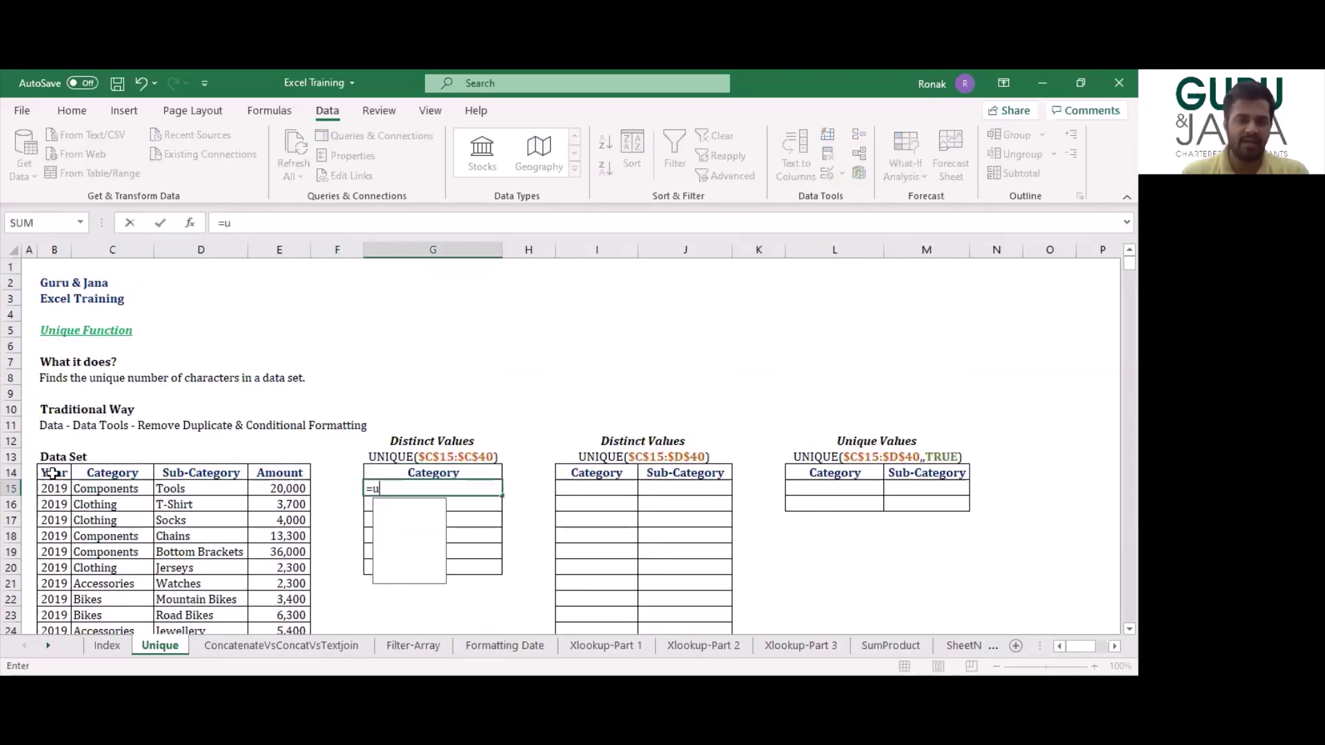
pyautogui.press('Tab')
pyautogui.press('Left')
pyautogui.press('Left')
pyautogui.press('Left')
pyautogui.press('Left')
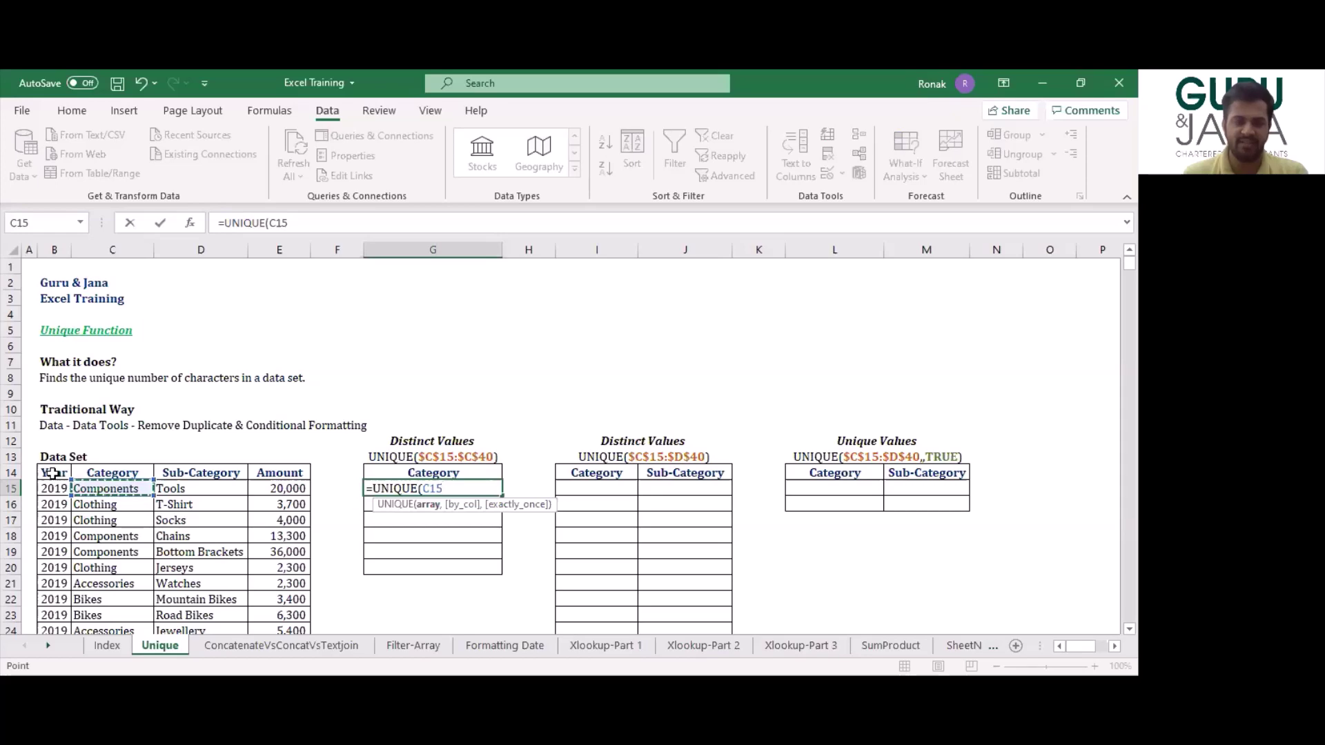
pyautogui.hotkey('ctrl', 'shift', 'Down')
pyautogui.press('F4')
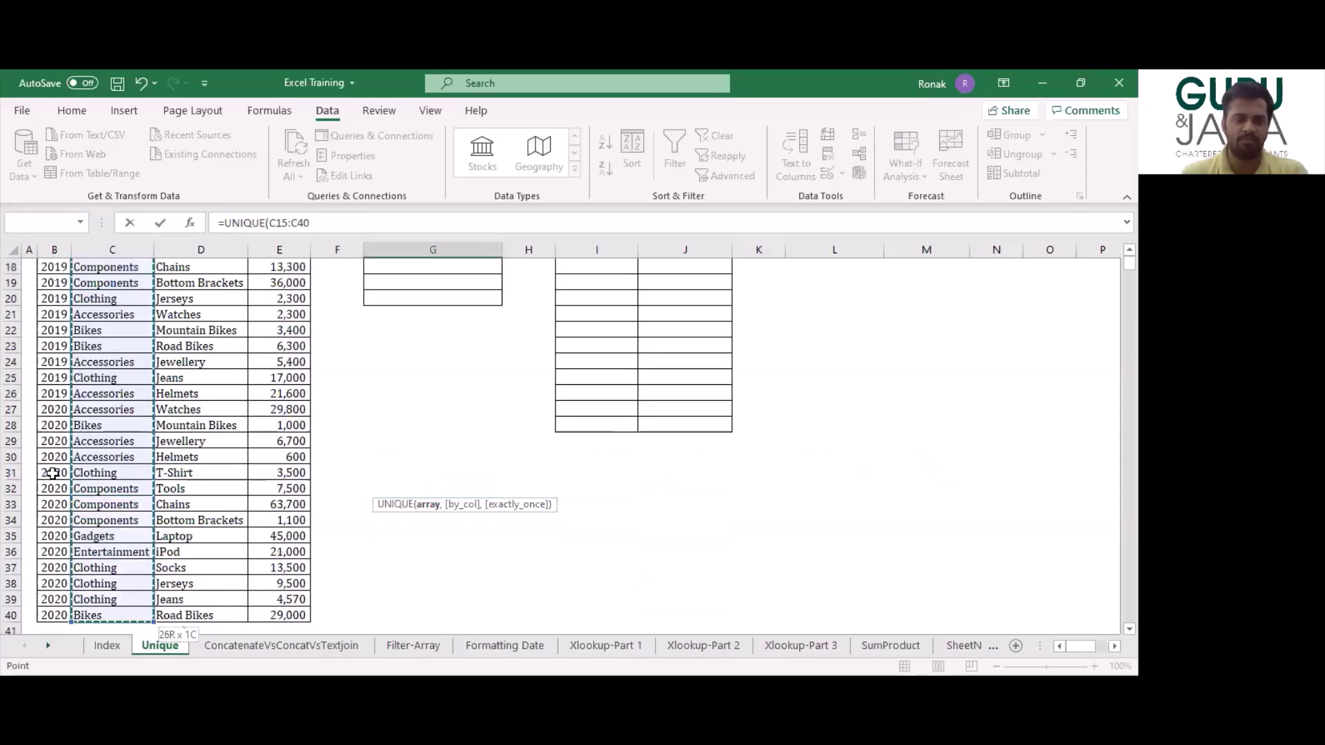
pyautogui.scroll(5, 52, 474)
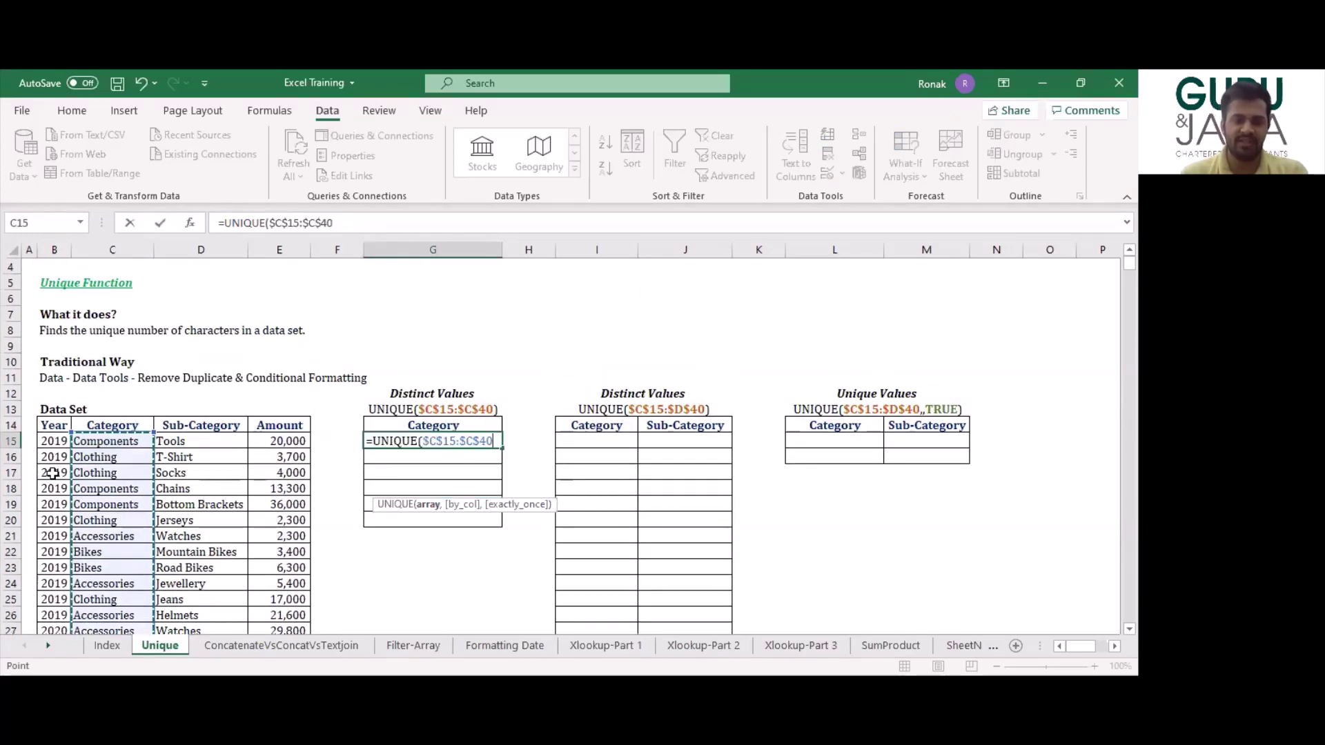
pyautogui.hotkey('ctrl', 'Return')
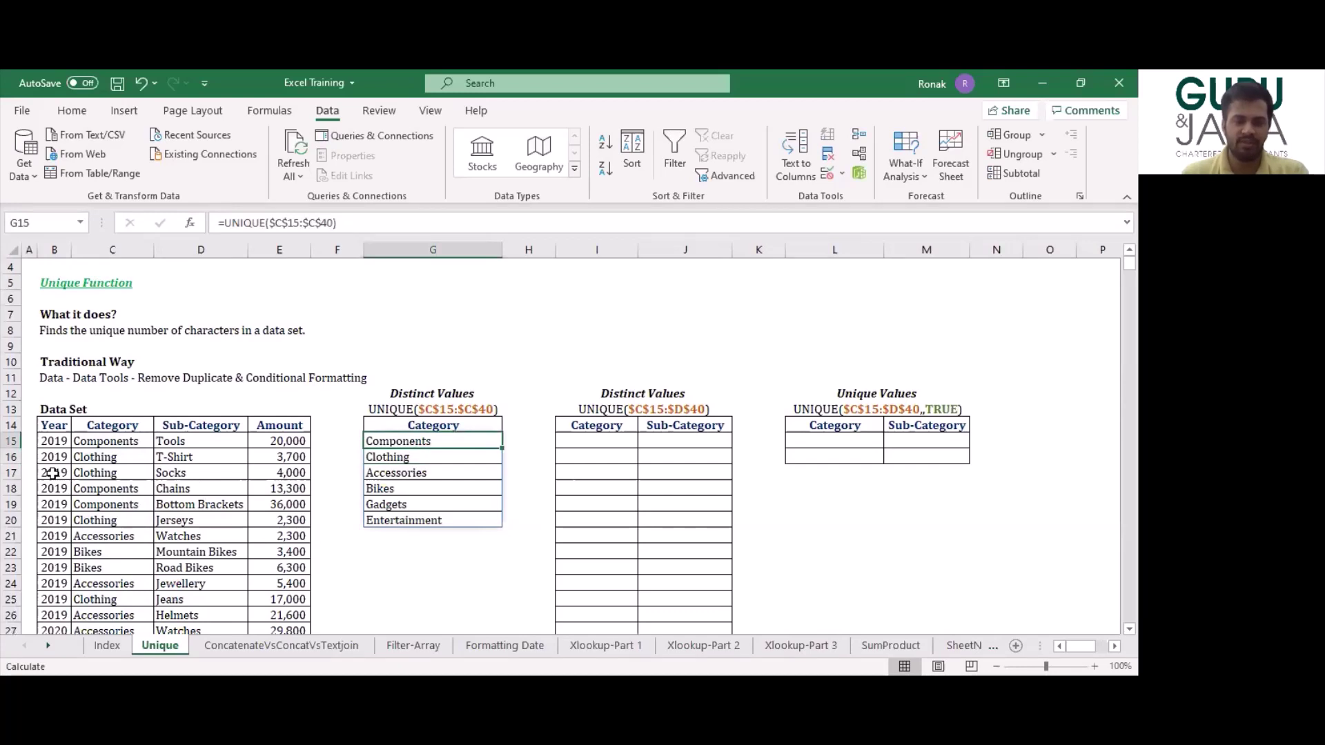
pyautogui.hotkey('shift', 'Down')
pyautogui.hotkey('shift', 'Down')
pyautogui.hotkey('shift', 'Down')
pyautogui.hotkey('shift', 'Down')
pyautogui.hotkey('shift', 'Down')
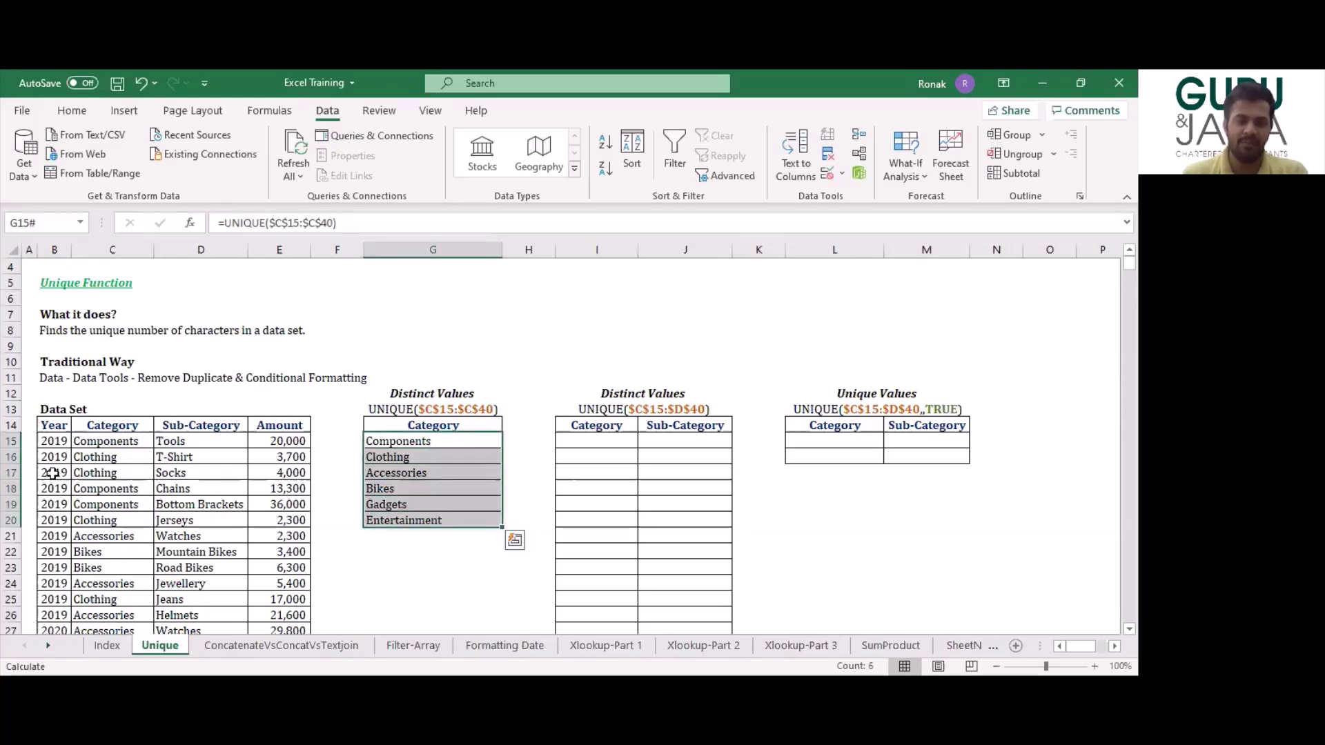
pyautogui.hotkey('shift', 'Up')
pyautogui.hotkey('shift', 'Up')
pyautogui.hotkey('shift', 'Up')
pyautogui.hotkey('shift', 'Up')
pyautogui.hotkey('shift', 'Up')
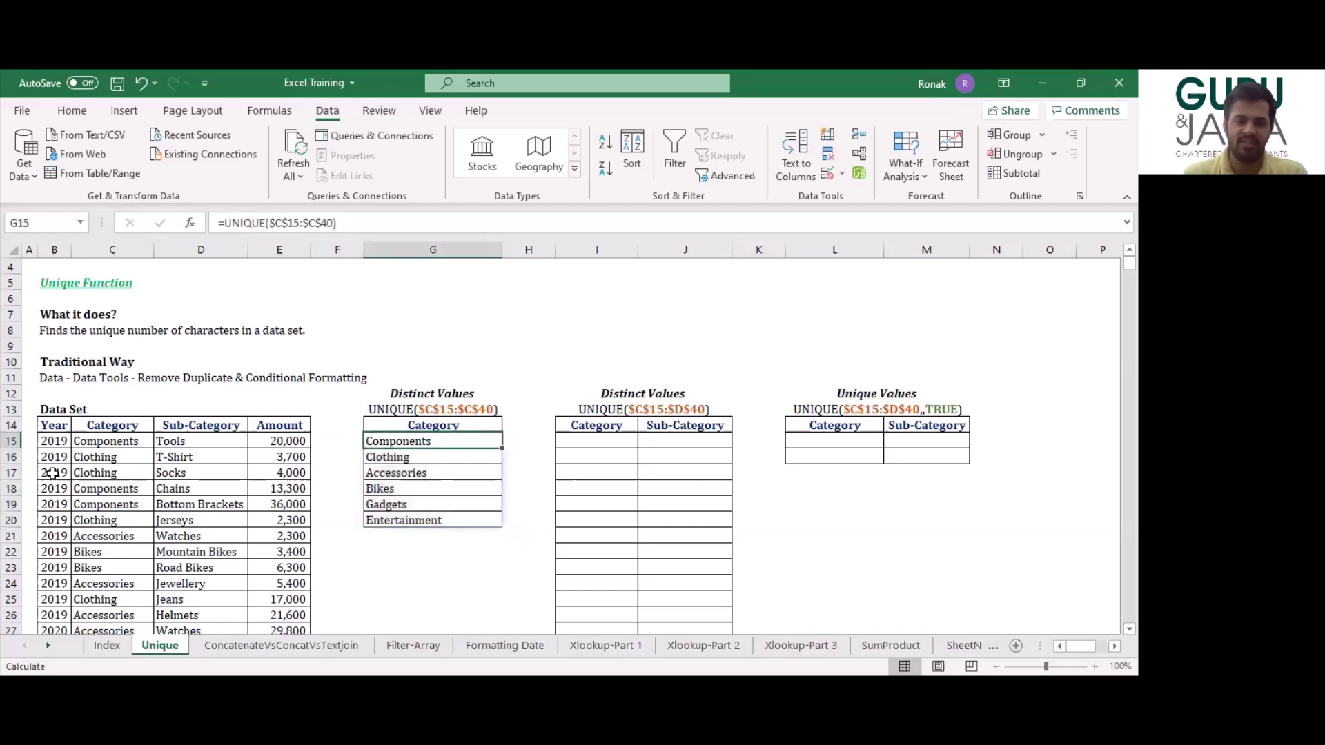
pyautogui.hotkey('ctrl', 'shift', 'Down')
pyautogui.press('Right')
pyautogui.press('Right')
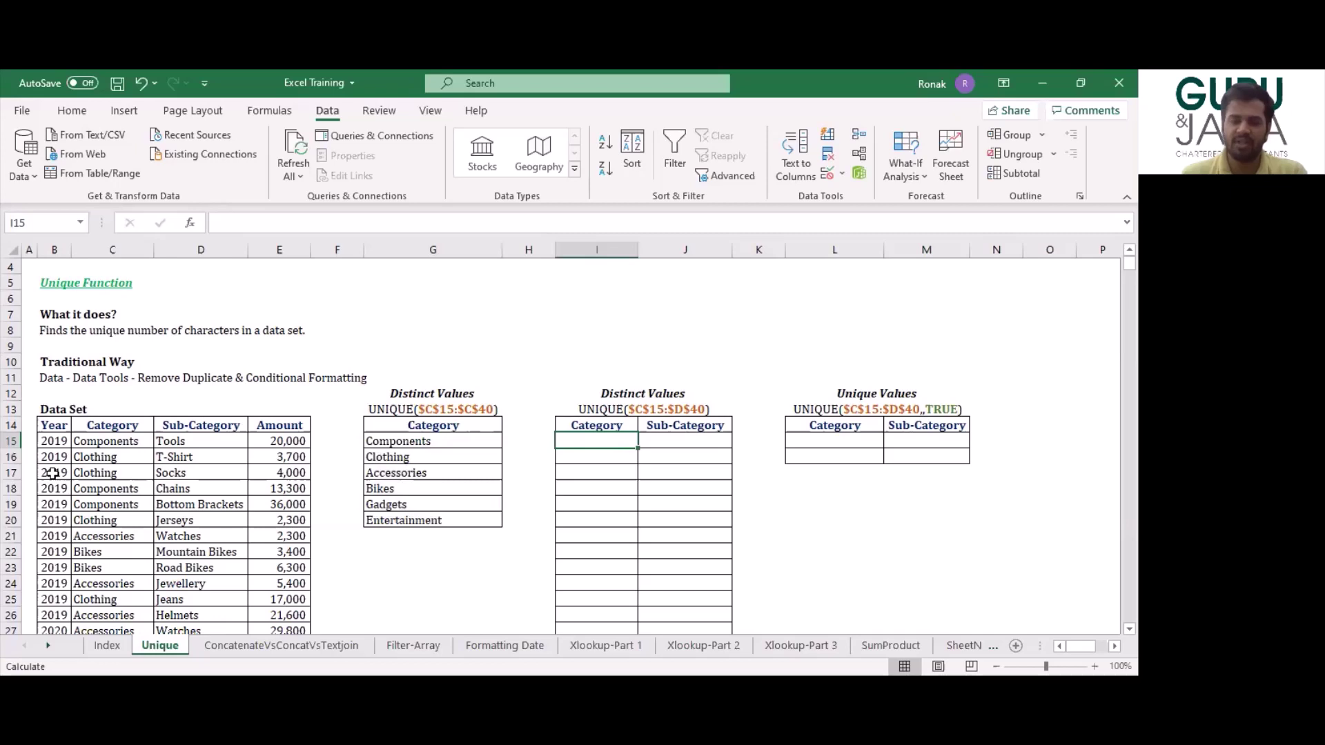
# Enter =UNIQUE($C$15:$D$40) in I15 to list distinct Category/Sub-Category pairs.
pyautogui.press('Up')
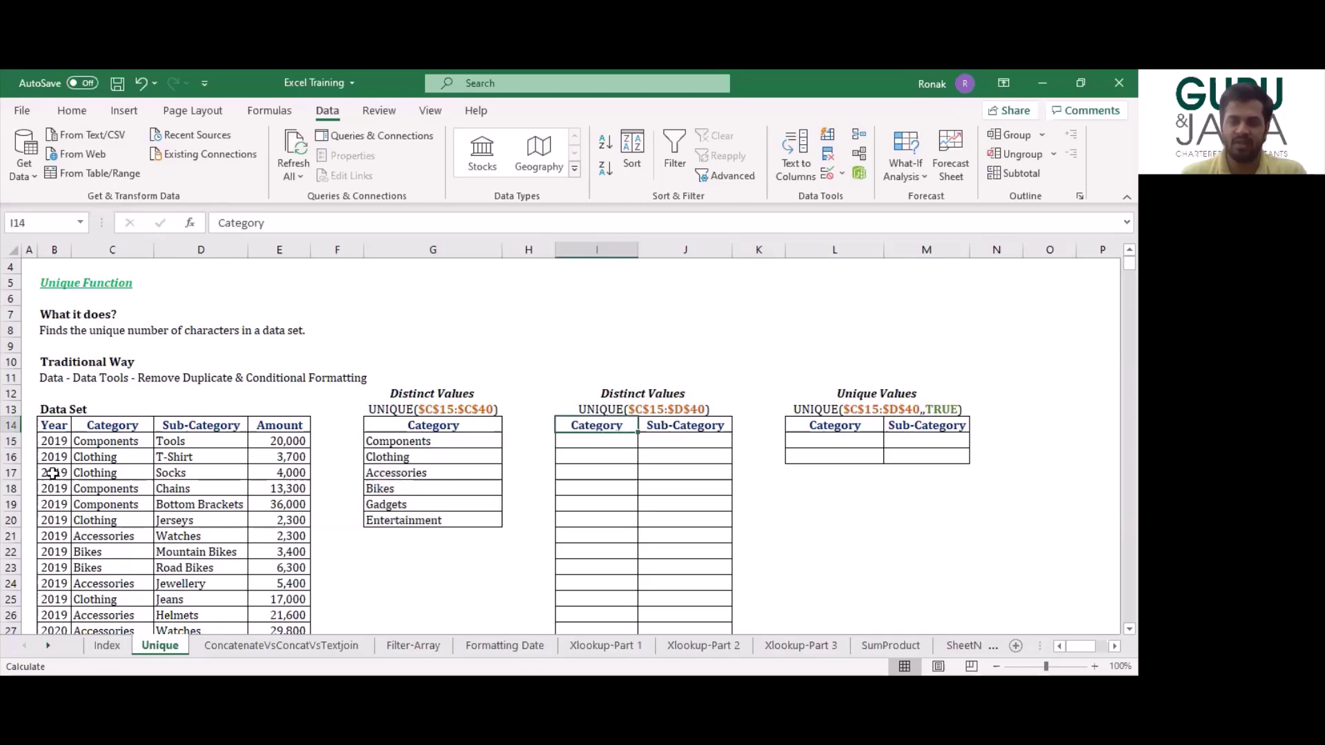
pyautogui.press('Down')
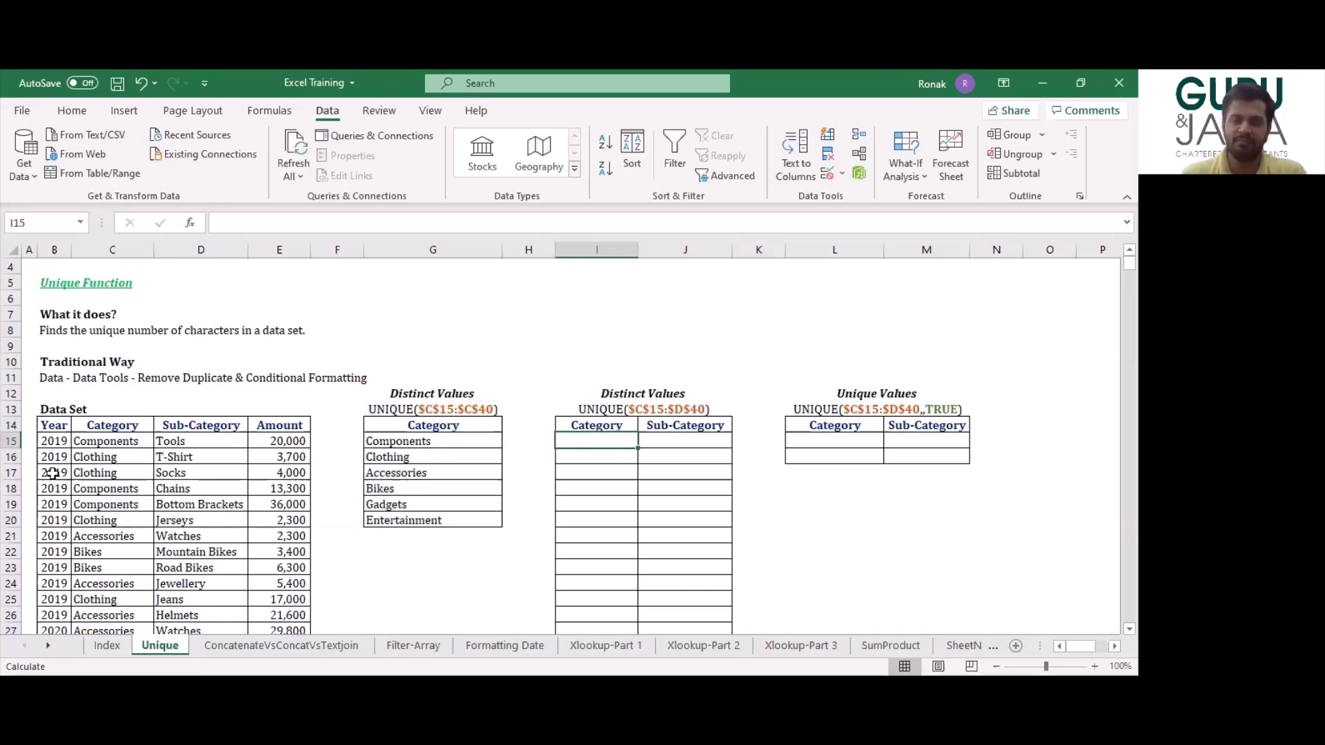
pyautogui.write('=u')
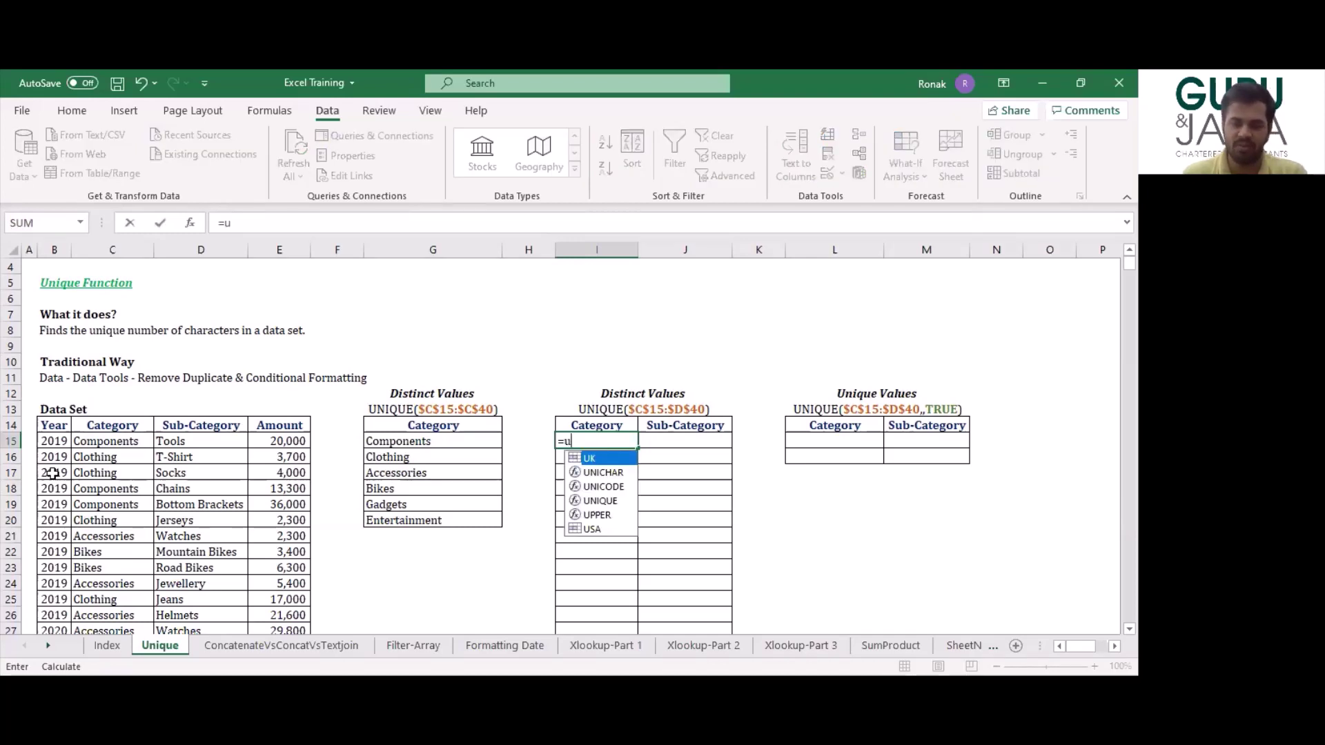
pyautogui.press('Down')
pyautogui.press('Down')
pyautogui.press('Down')
pyautogui.press('Tab')
pyautogui.press('Left')
pyautogui.press('Left')
pyautogui.press('Left')
pyautogui.press('Left')
pyautogui.press('Left')
pyautogui.press('Left')
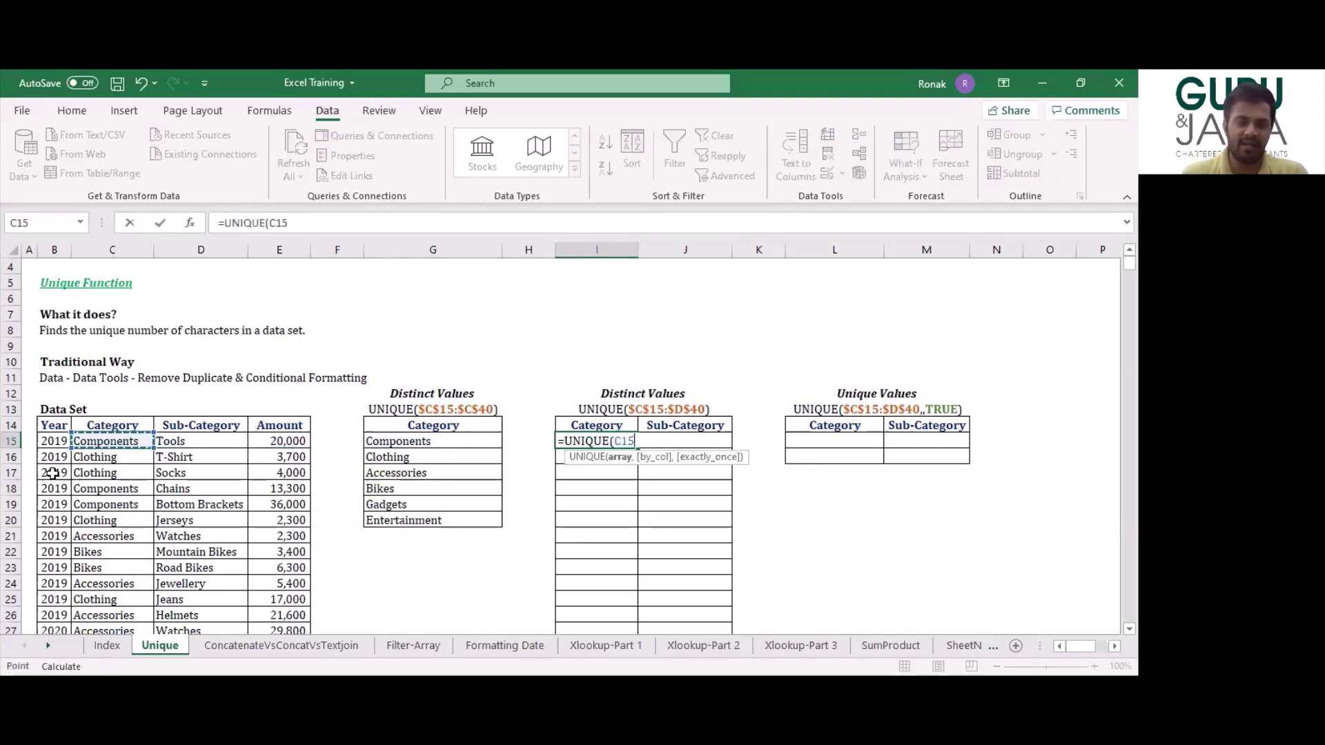
pyautogui.hotkey('shift', 'Right')
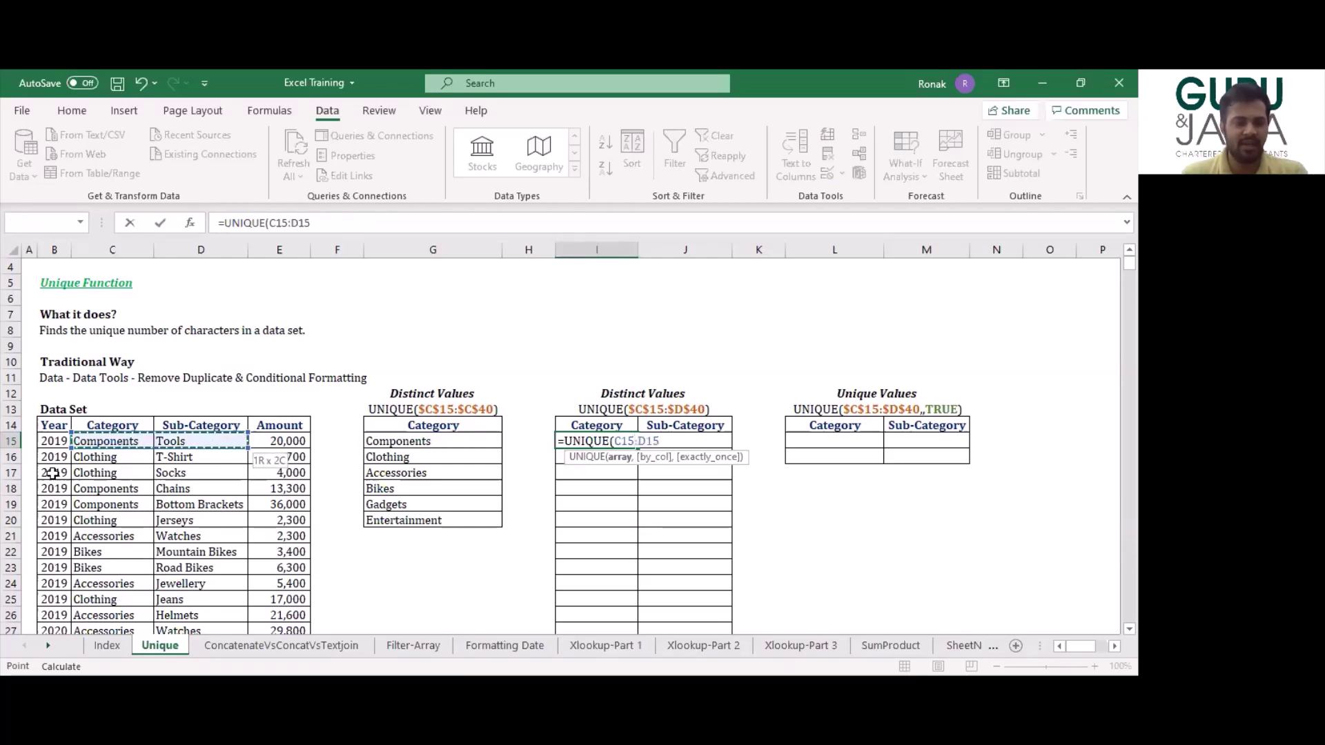
pyautogui.hotkey('ctrl', 'shift', 'Down')
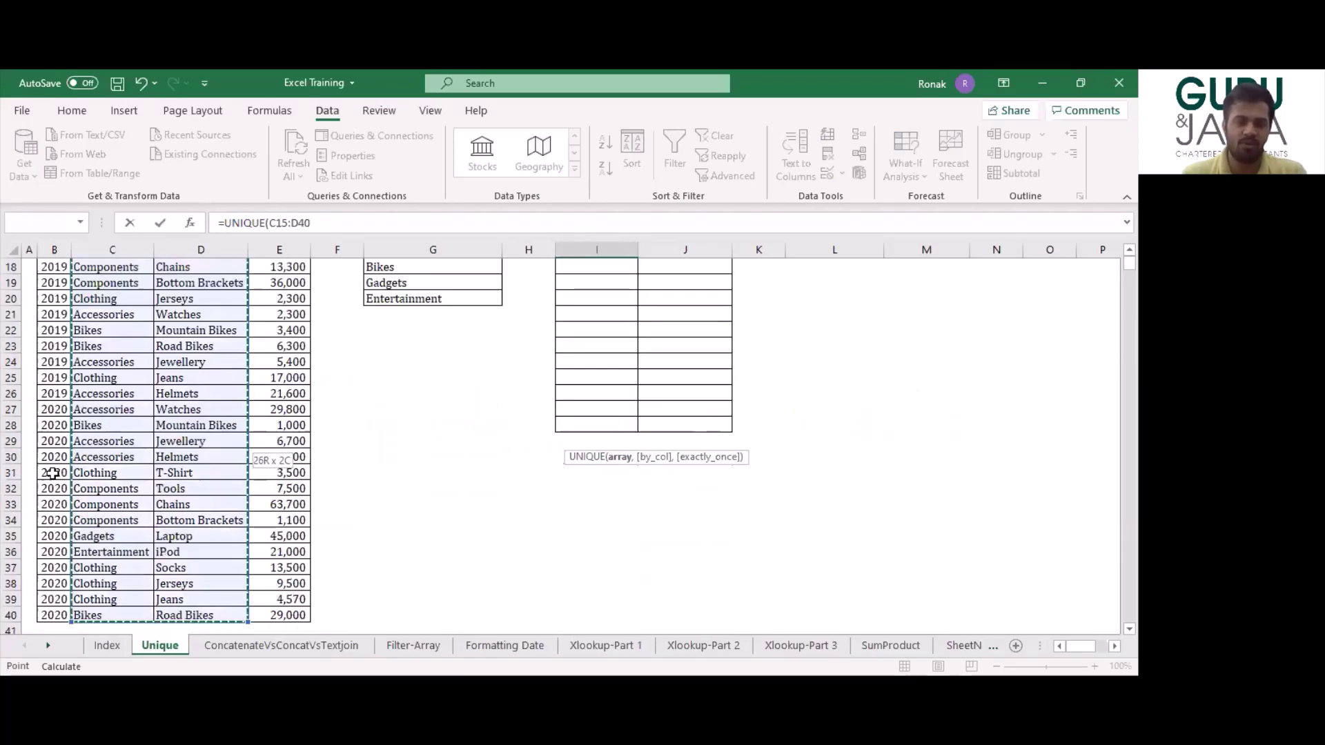
pyautogui.press('F4')
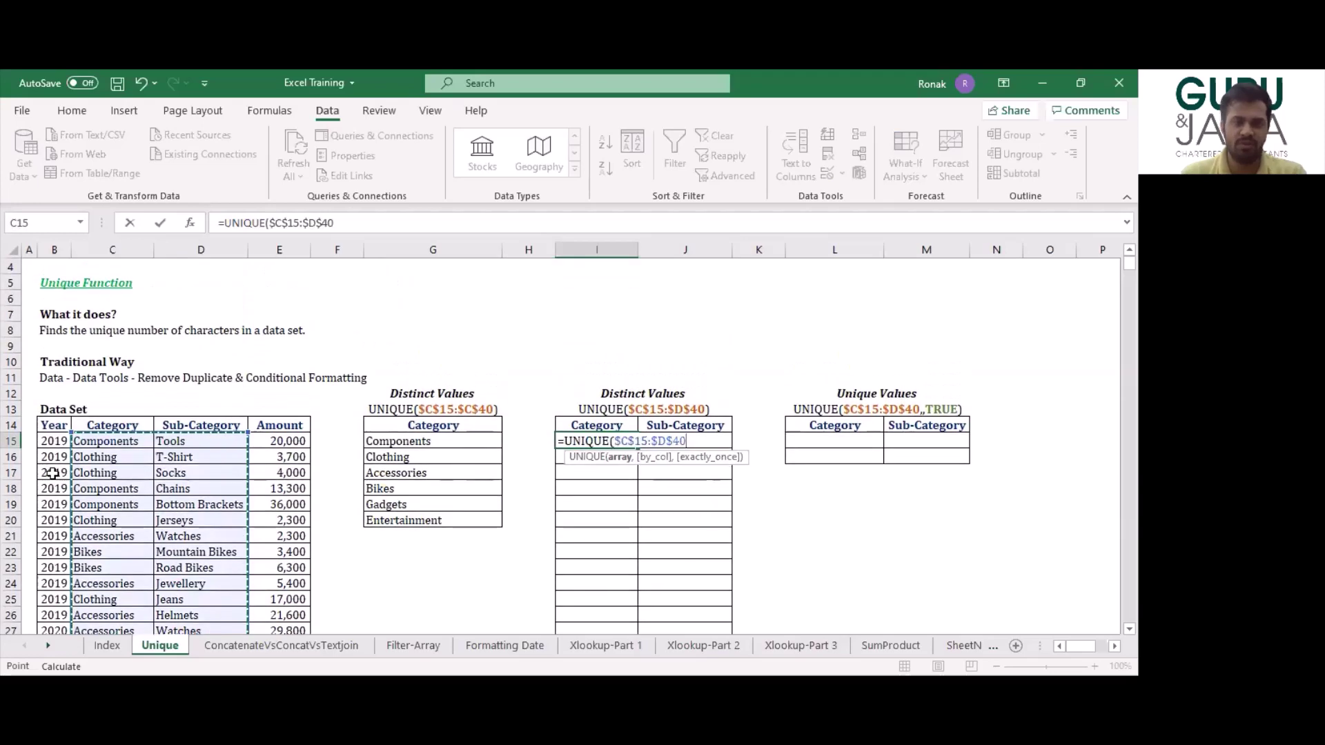
pyautogui.hotkey('ctrl', 'Return')
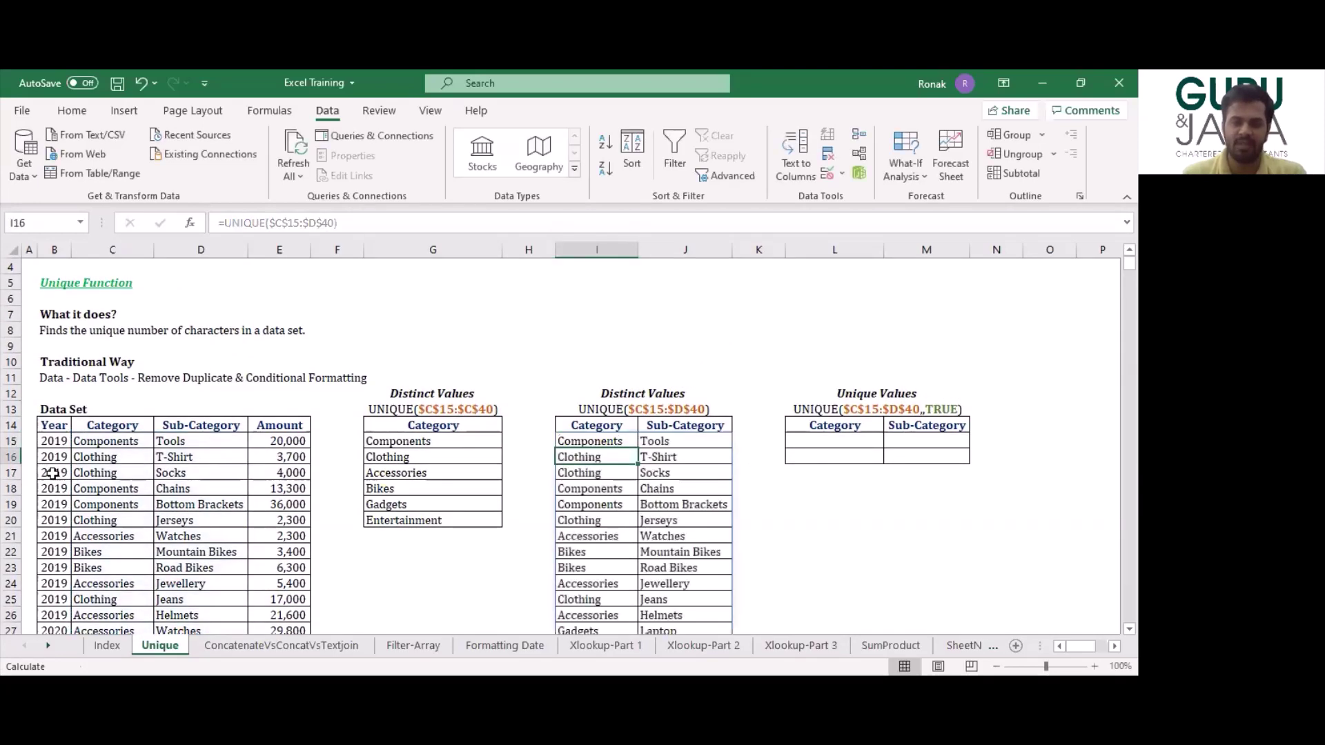
# Check the spilled pair results, undoing a stray paste, then move off to H14.
pyautogui.hotkey('ctrl', 'shift', 'Down')
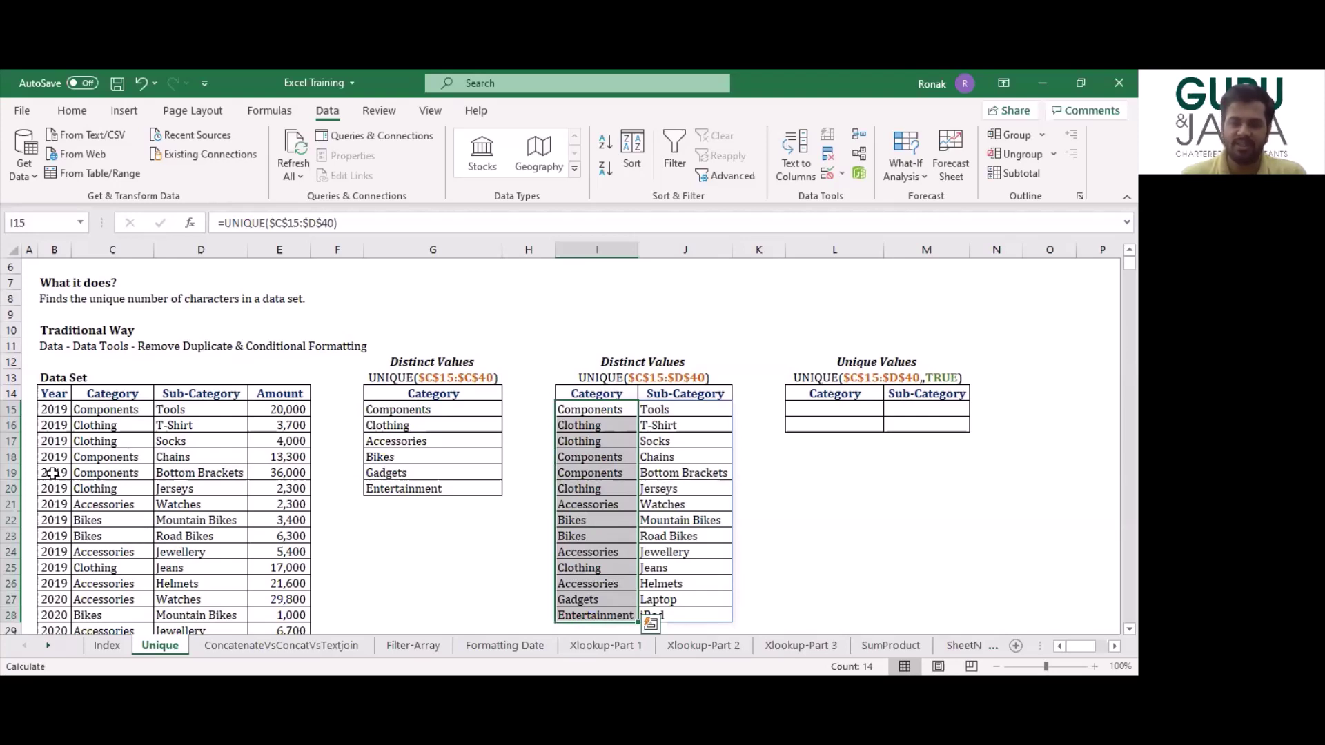
pyautogui.hotkey('ctrl', 'v')
pyautogui.hotkey('ctrl', 'z')
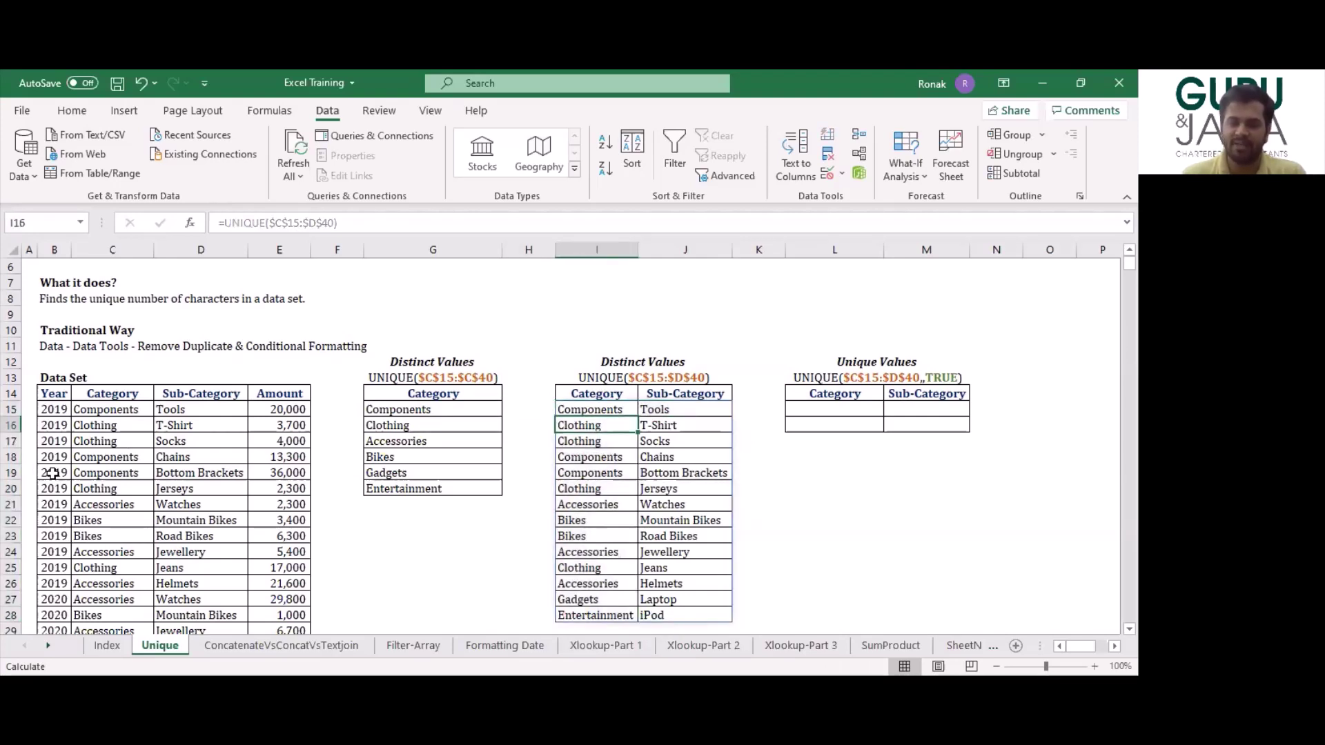
pyautogui.hotkey('ctrl', 'y')
pyautogui.hotkey('ctrl', 'z')
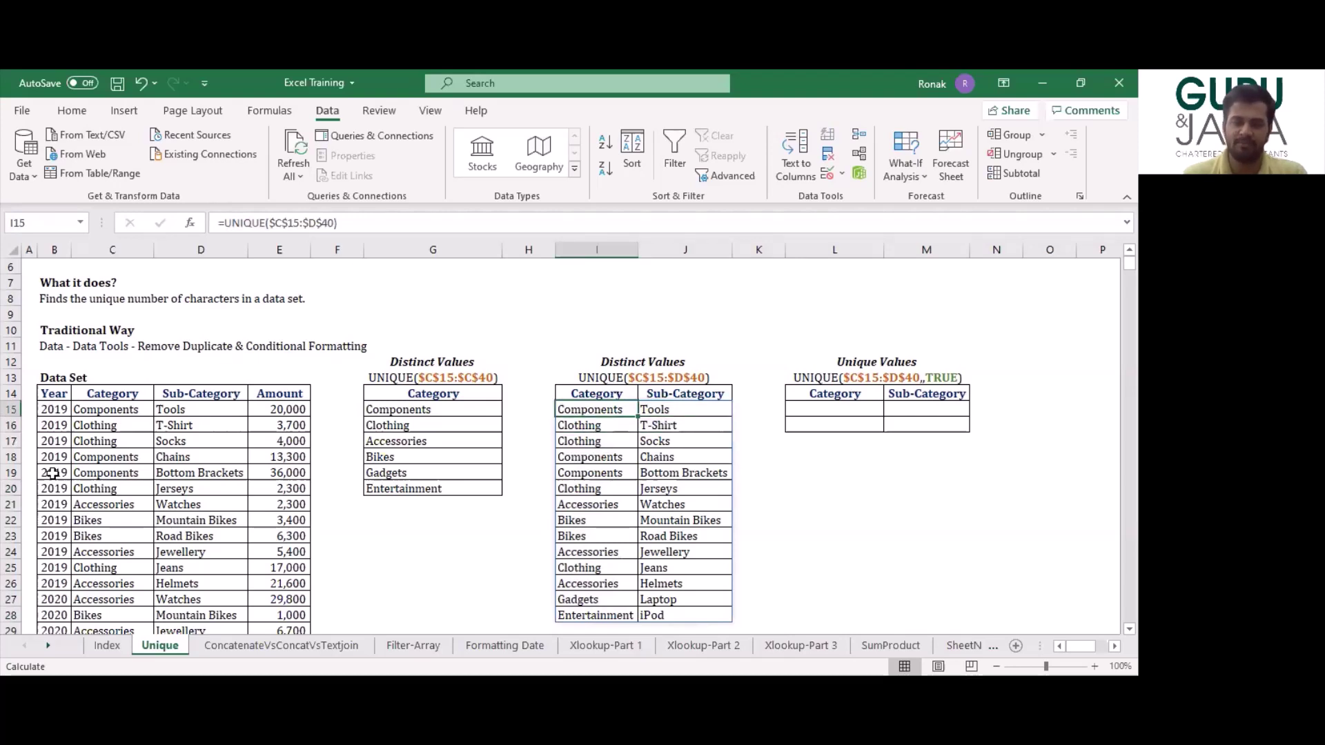
pyautogui.press('Left')
pyautogui.press('Up')
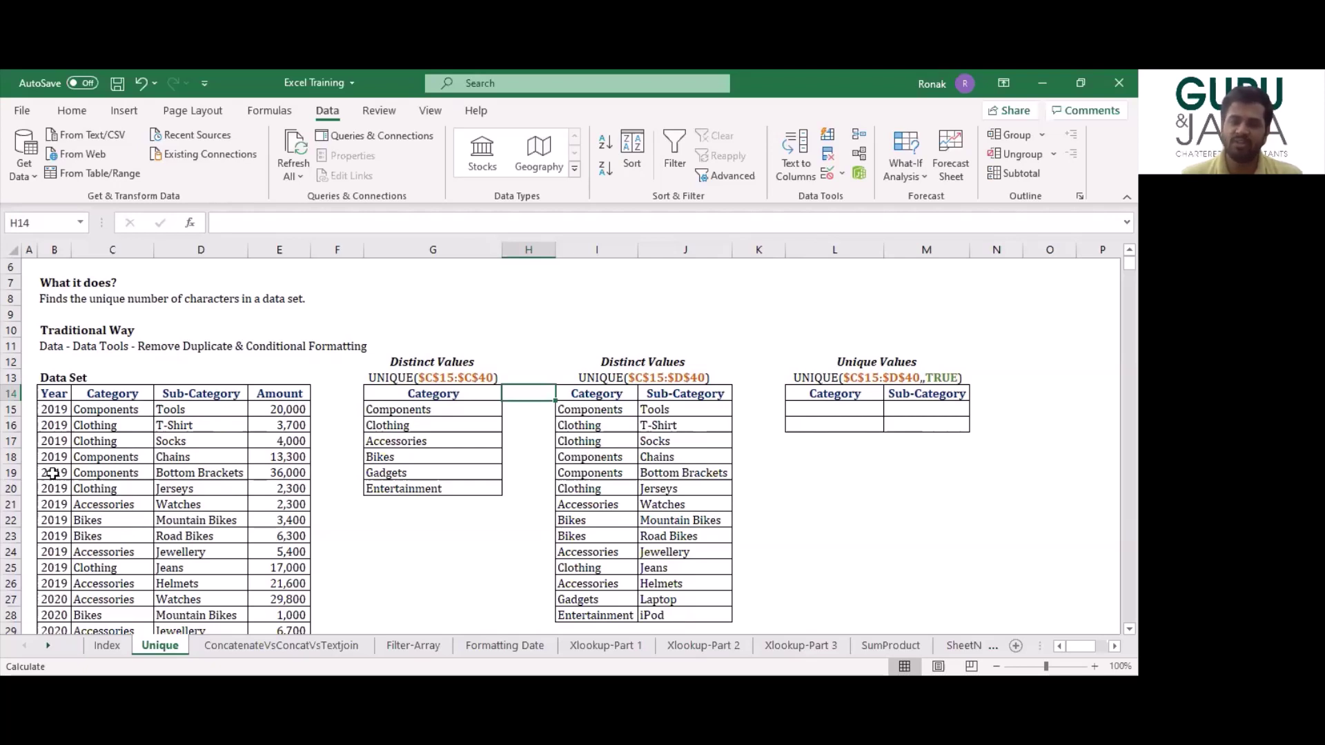
# Enter =UNIQUE($C$15:$D$40,,TRUE) in L15 to list pairs occurring exactly once.
pyautogui.press('Down')
pyautogui.press('Right')
pyautogui.press('Right')
pyautogui.press('Right')
pyautogui.press('Right')
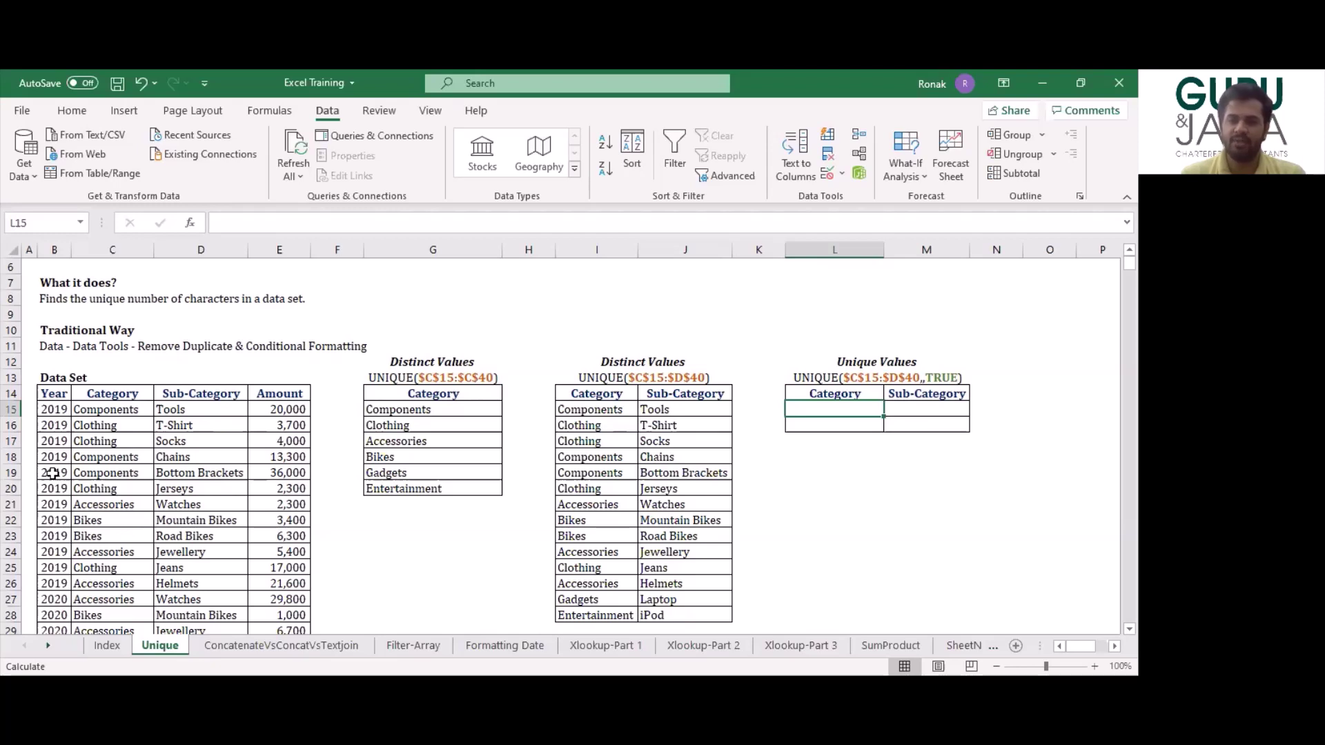
pyautogui.write('=u')
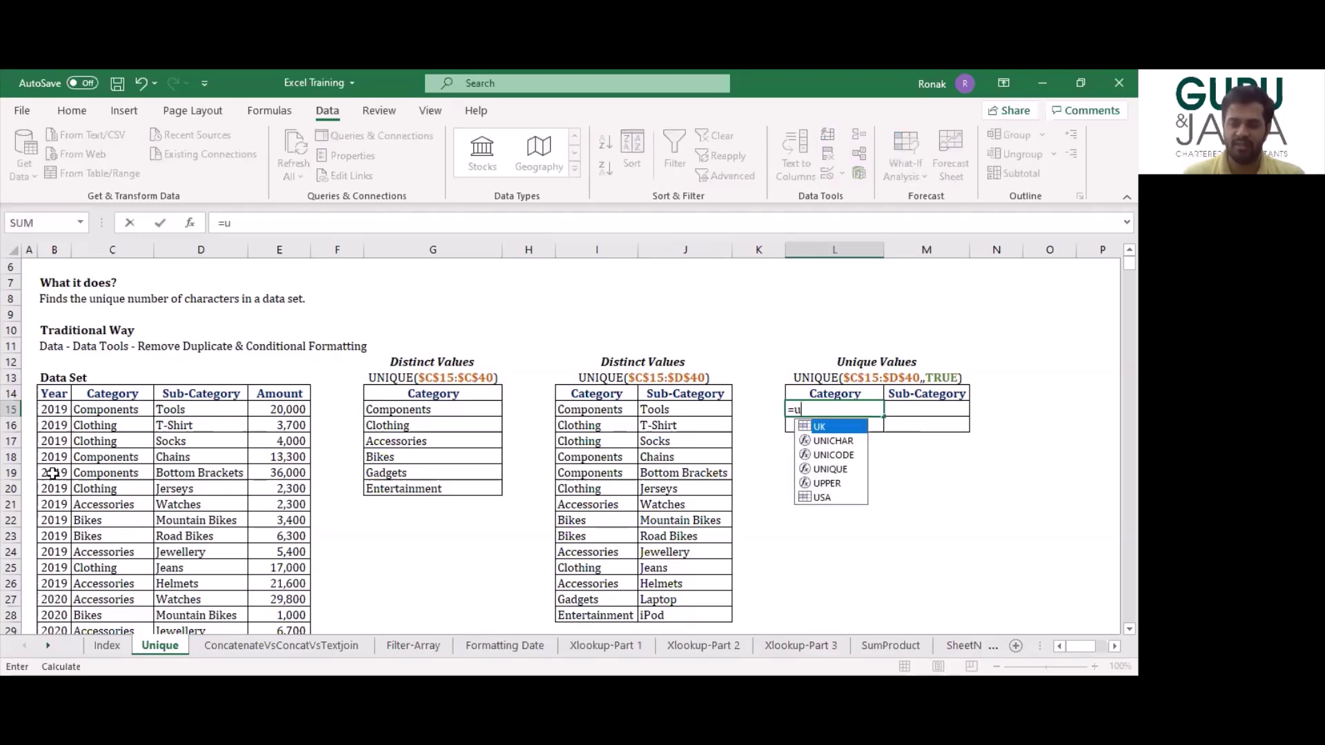
pyautogui.write('nique(')
pyautogui.press('Left')
pyautogui.press('Left')
pyautogui.press('Left')
pyautogui.press('Left')
pyautogui.press('Left')
pyautogui.press('Left')
pyautogui.press('Left')
pyautogui.press('Left')
pyautogui.press('Left')
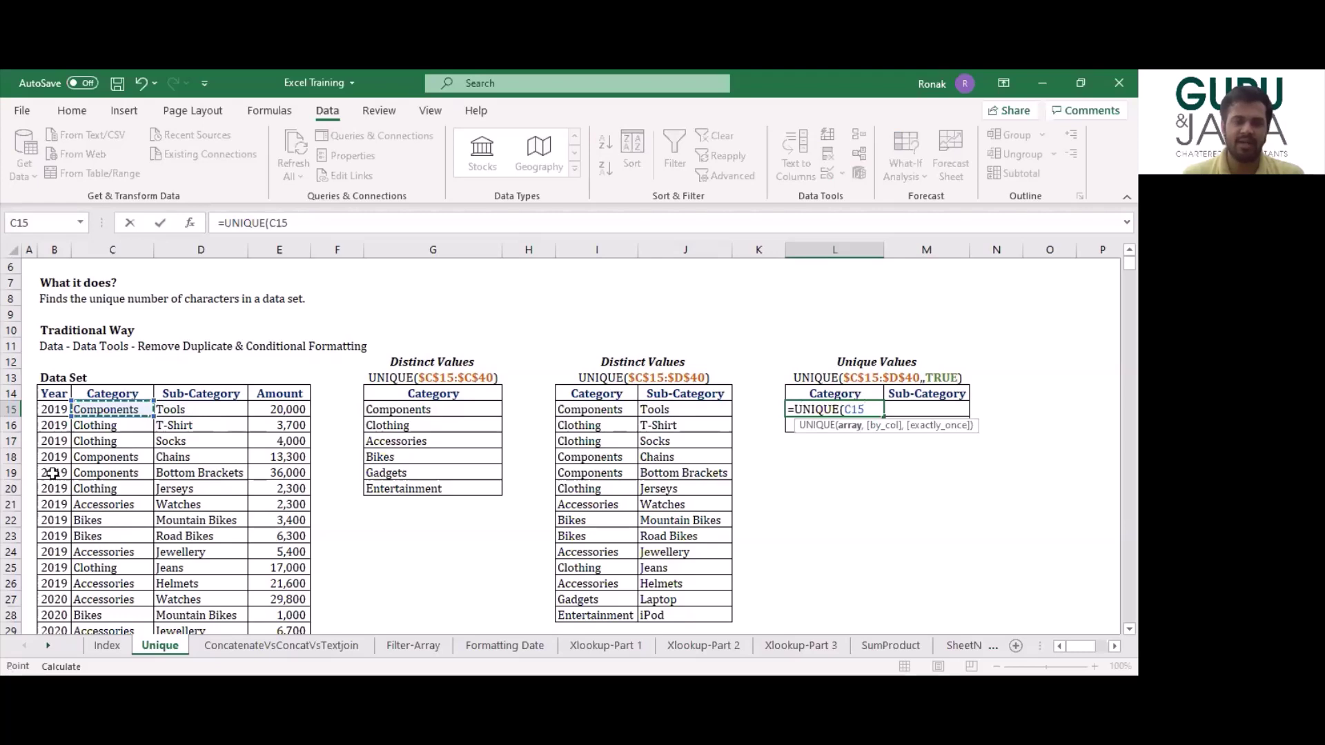
pyautogui.hotkey('ctrl', 'shift', 'Down')
pyautogui.hotkey('shift', 'Right')
pyautogui.press('F4')
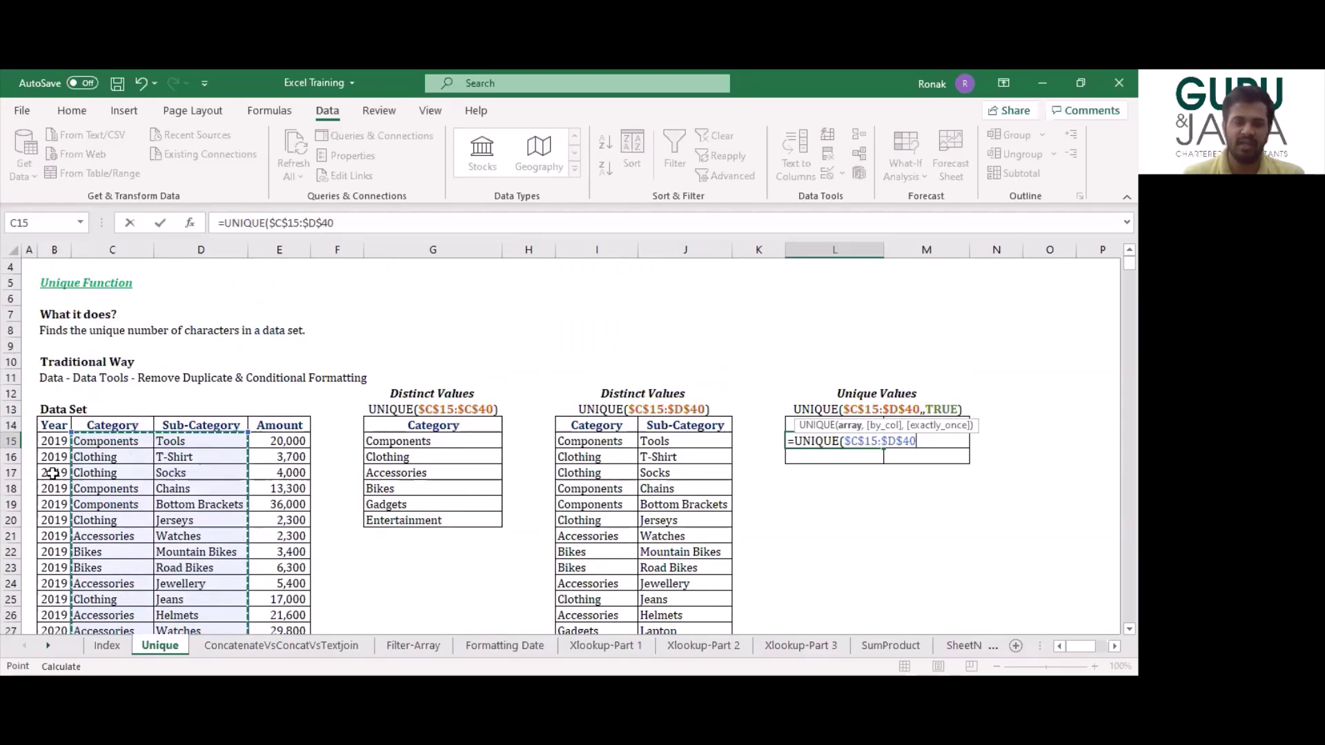
pyautogui.write(',')
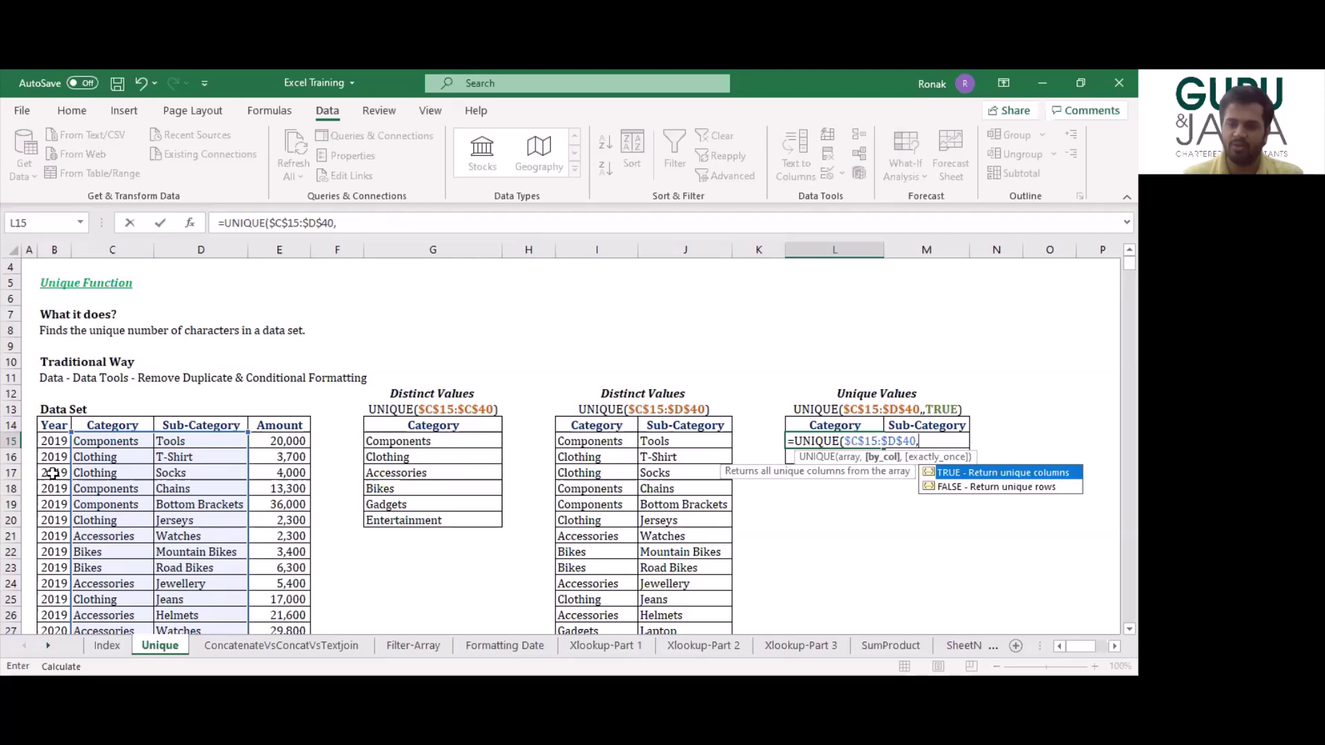
pyautogui.write(',')
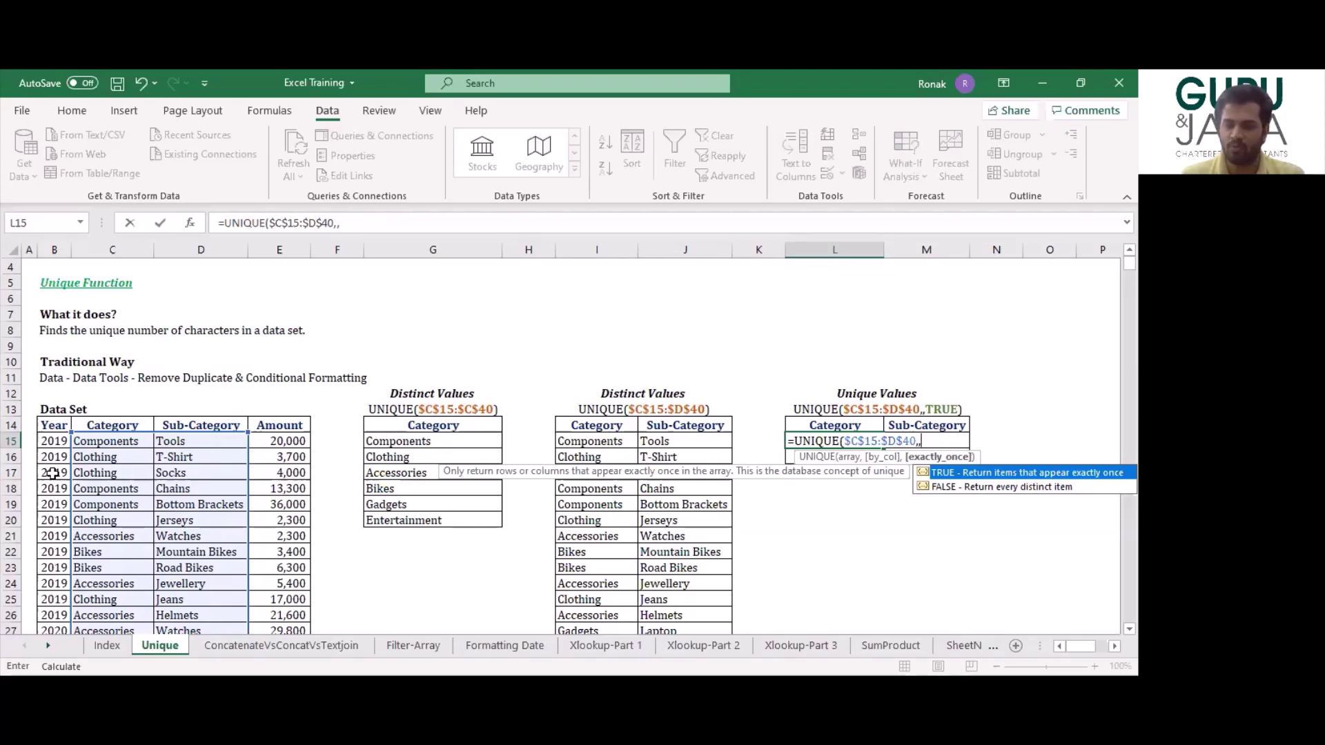
pyautogui.write('TRUE')
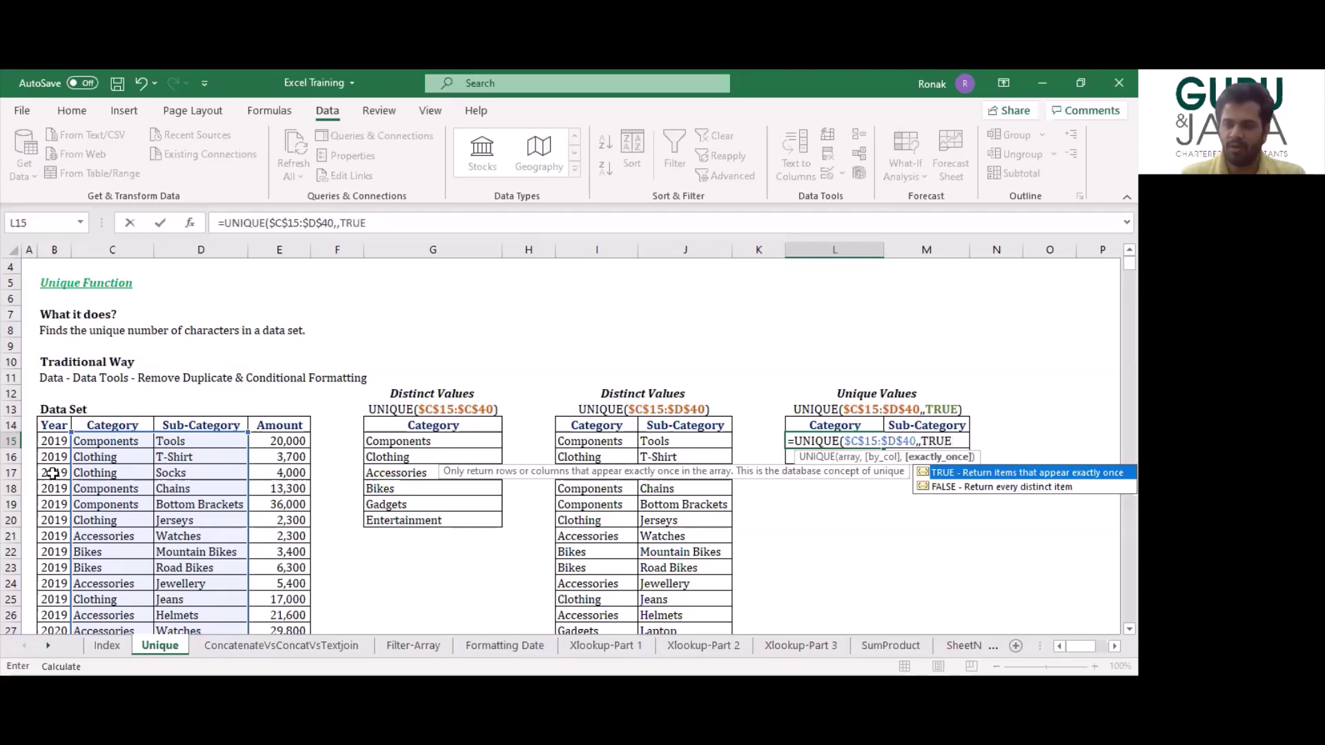
pyautogui.write(')')
pyautogui.press('Return')
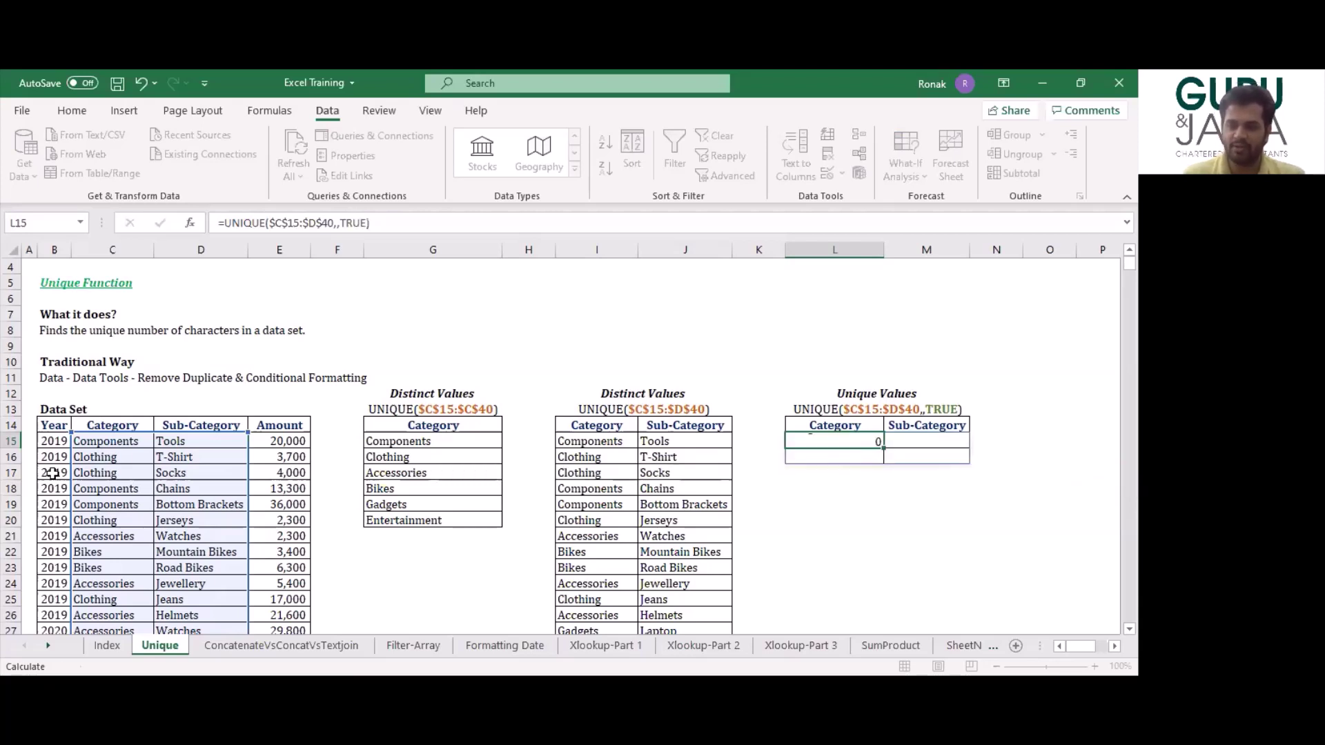
# Select the spilled range L15:M16 to confirm Gadgets/Laptop and Entertainment/iPod.
pyautogui.press('Up')
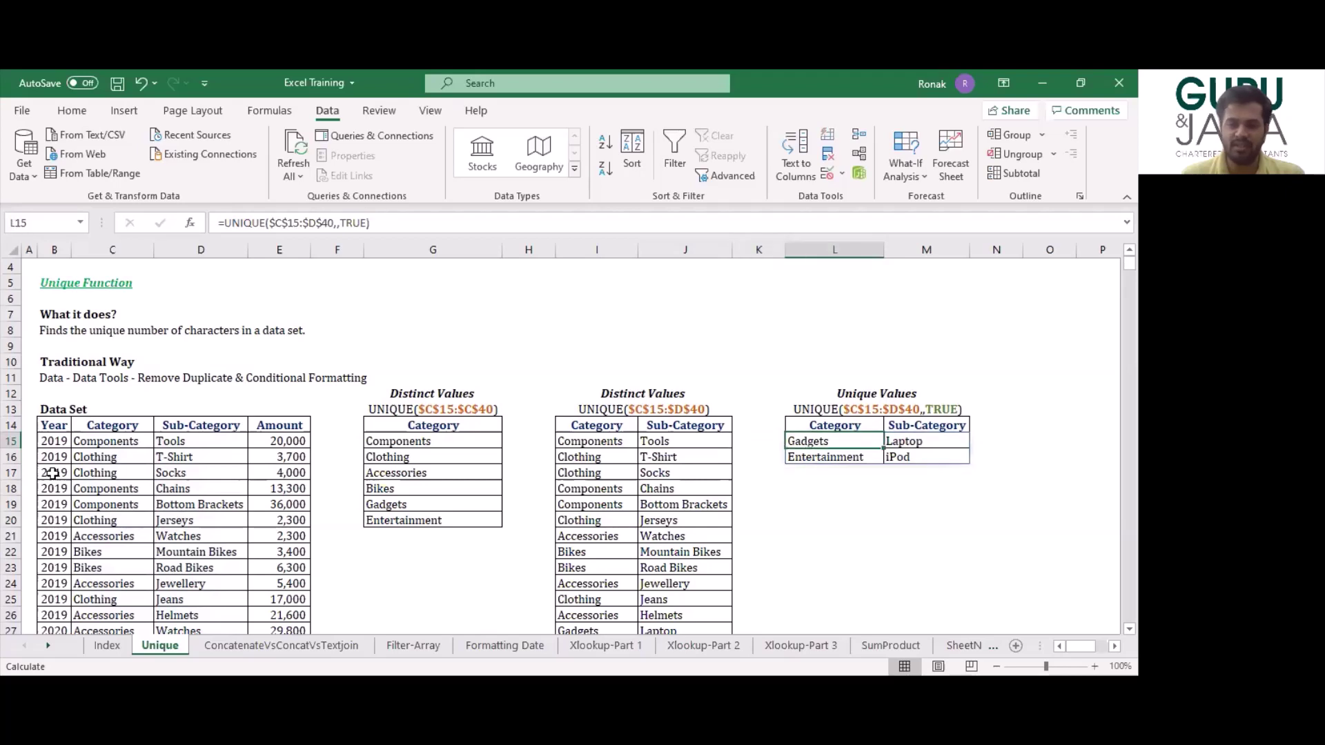
pyautogui.hotkey('shift', 'Right')
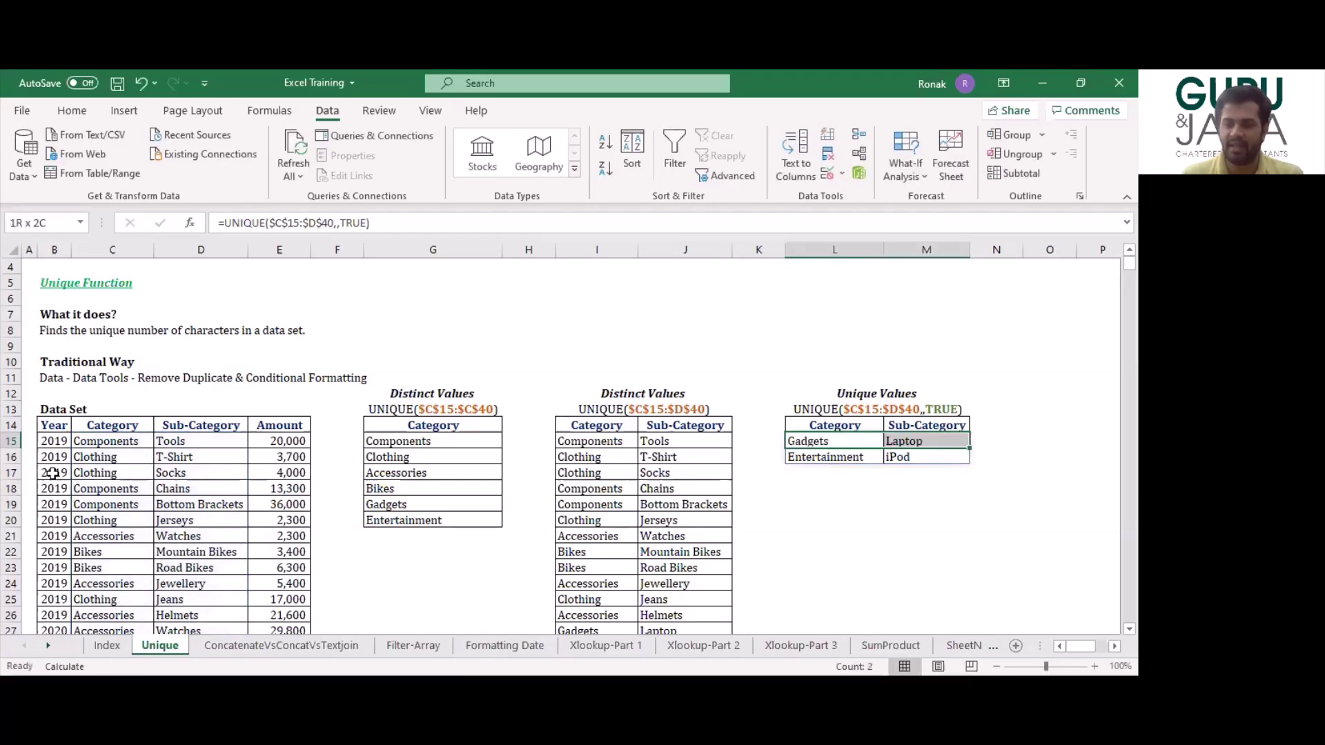
pyautogui.hotkey('shift', 'Left')
pyautogui.hotkey('shift', 'Down')
pyautogui.hotkey('shift', 'Right')
pyautogui.hotkey('shift', 'Up')
pyautogui.hotkey('shift', 'Left')
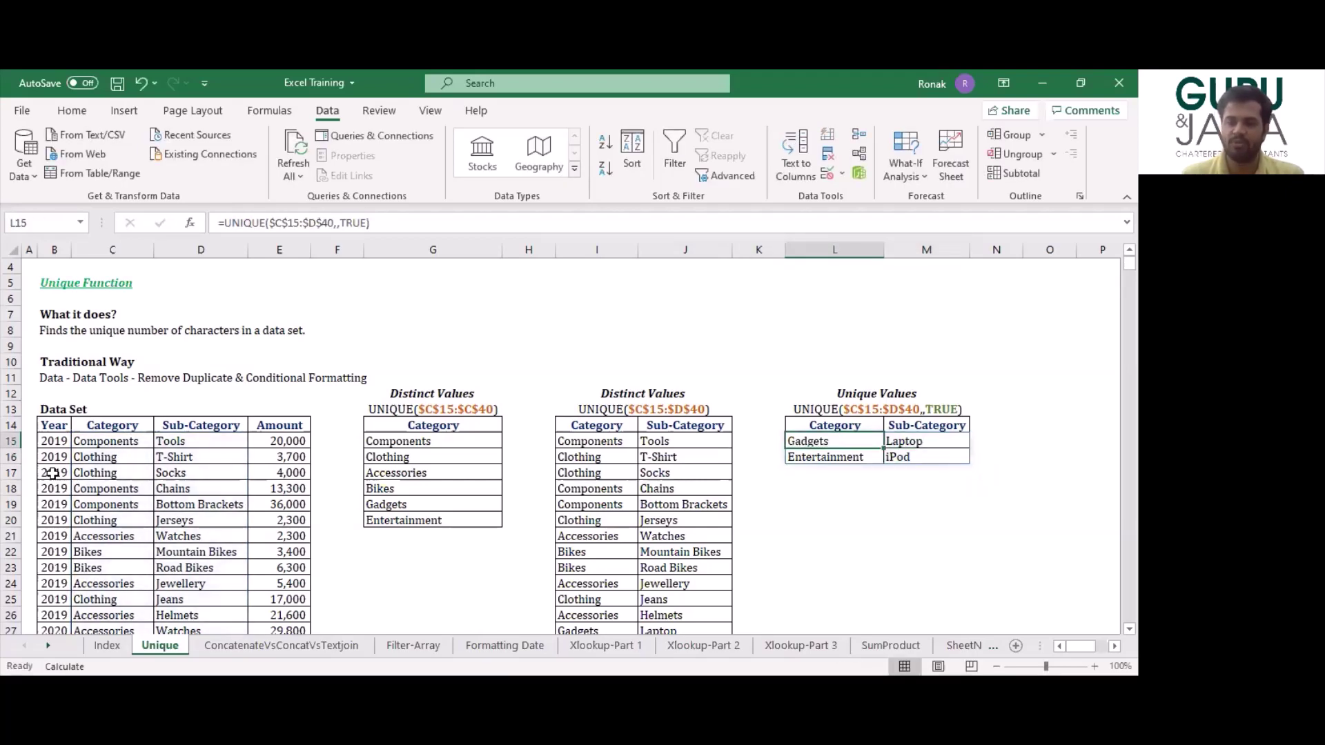
pyautogui.hotkey('shift', 'Down')
pyautogui.hotkey('shift', 'Right')
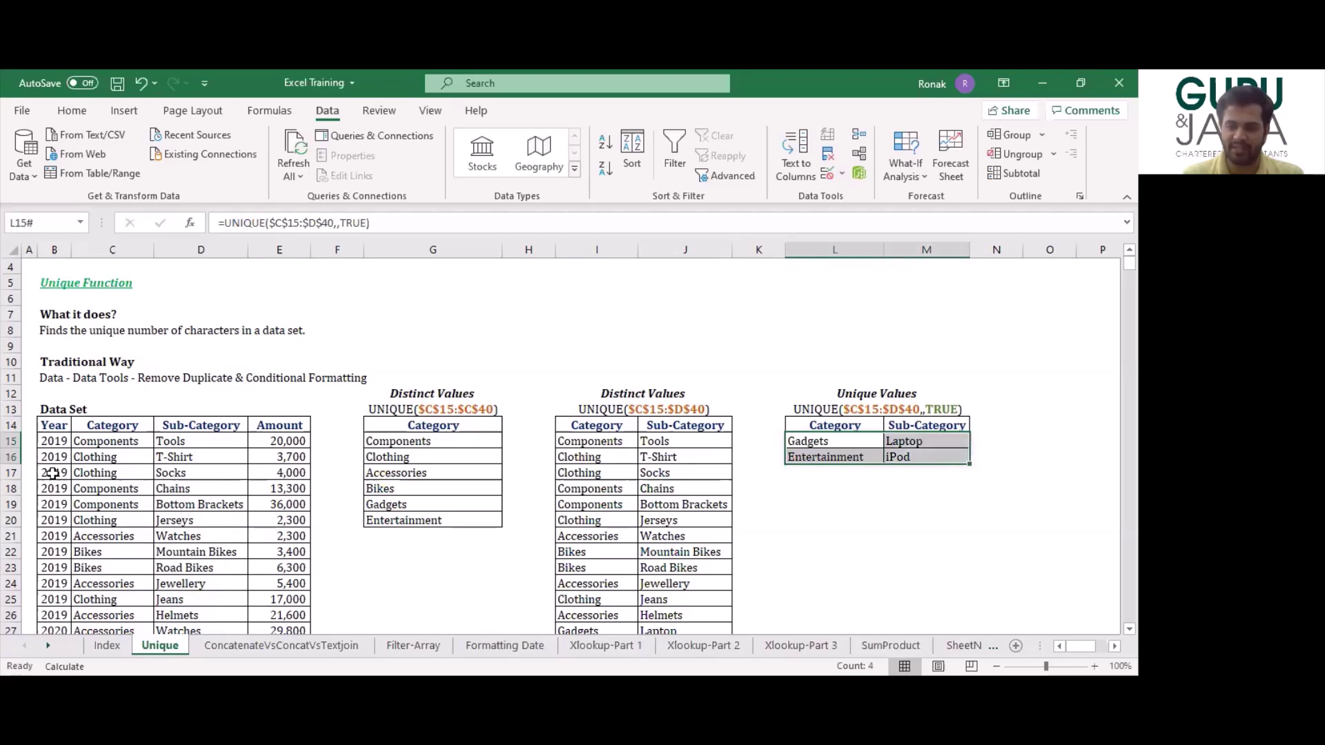
pyautogui.hotkey('shift', 'Up')
pyautogui.hotkey('shift', 'Left')
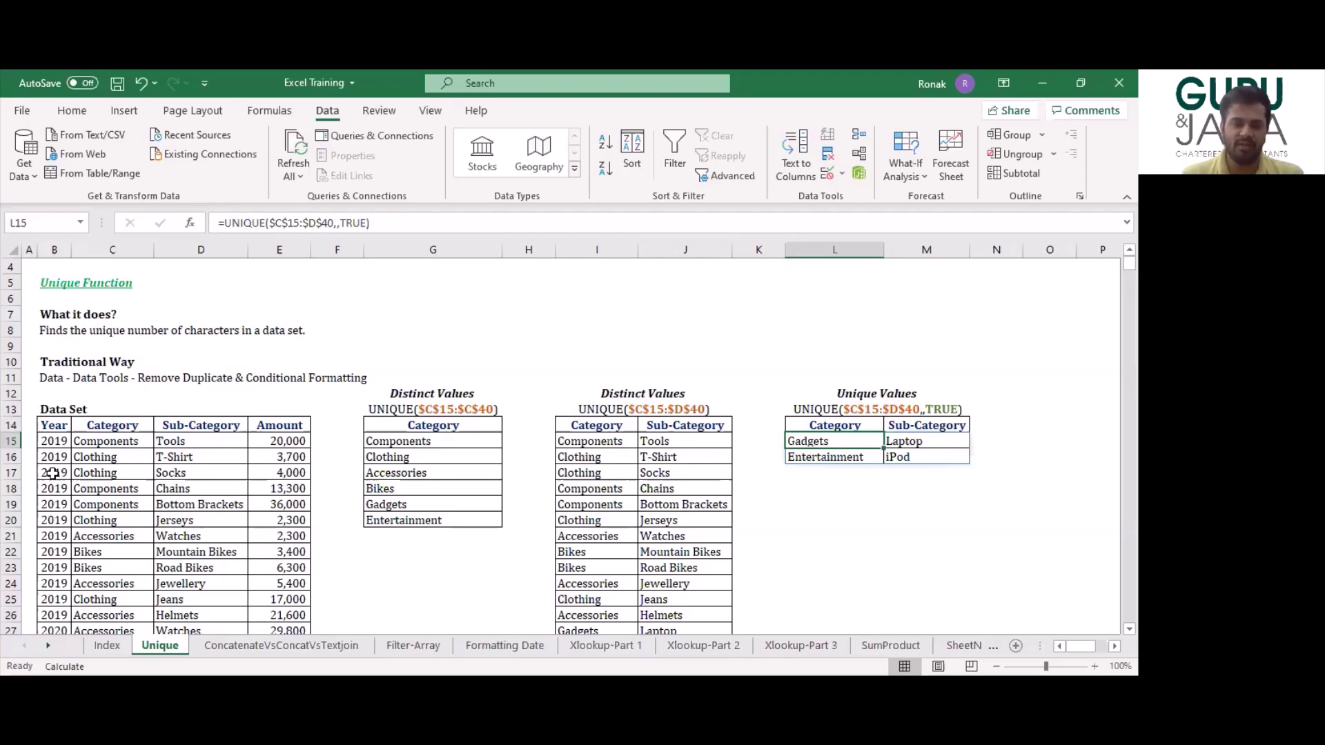
pyautogui.press('Up')
pyautogui.press('Up')
pyautogui.press('Up')
pyautogui.press('Up')
pyautogui.press('Up')
pyautogui.press('Up')
pyautogui.press('Up')
pyautogui.press('Up')
pyautogui.press('Up')
pyautogui.press('Up')
pyautogui.press('Up')
pyautogui.press('Up')
pyautogui.press('Up')
pyautogui.press('Up')
pyautogui.press('Down')
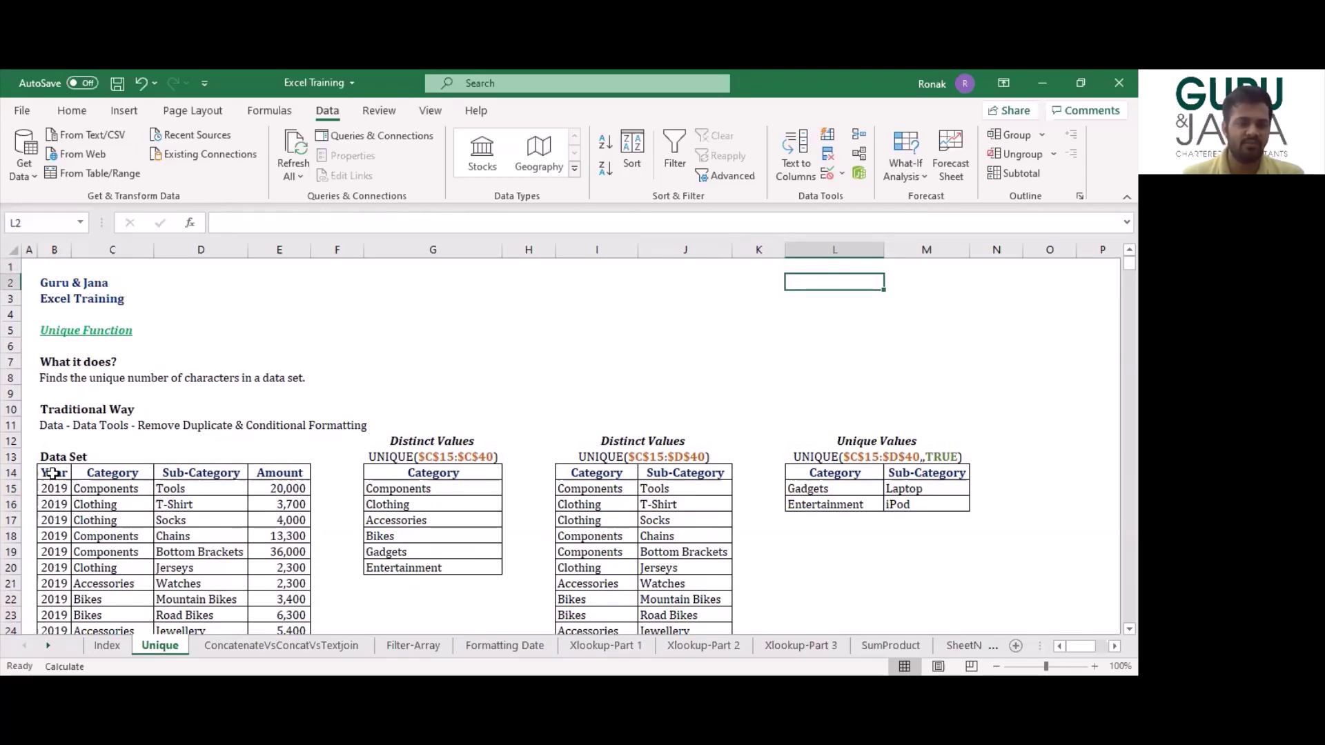
# Move to the next sheet, ConcatenateVsConcatVsTextjoin, with Ctrl+PageDown.
pyautogui.hotkey('ctrl', 'pagedown')
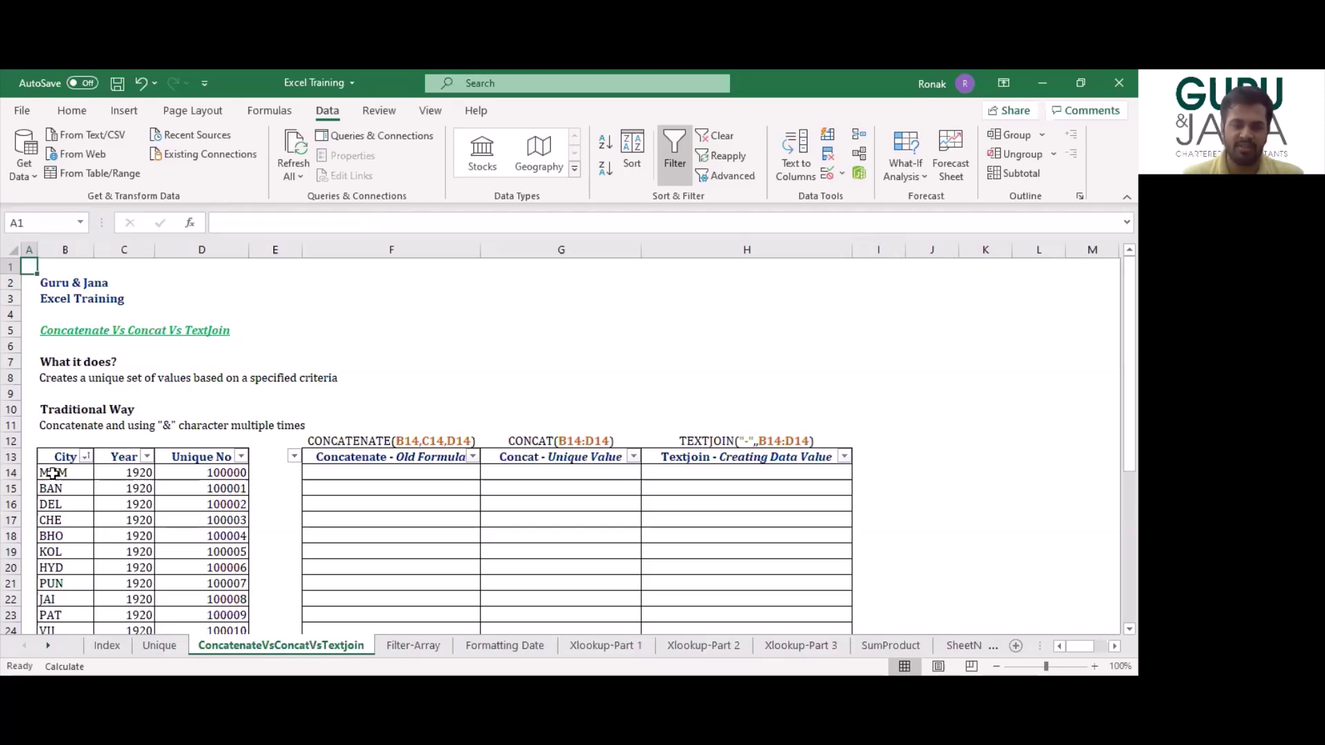
# Enter =CONCATENATE(B14,C14,D14) in F14 to join city, year and unique number.
pyautogui.press('Right')
pyautogui.press('Right')
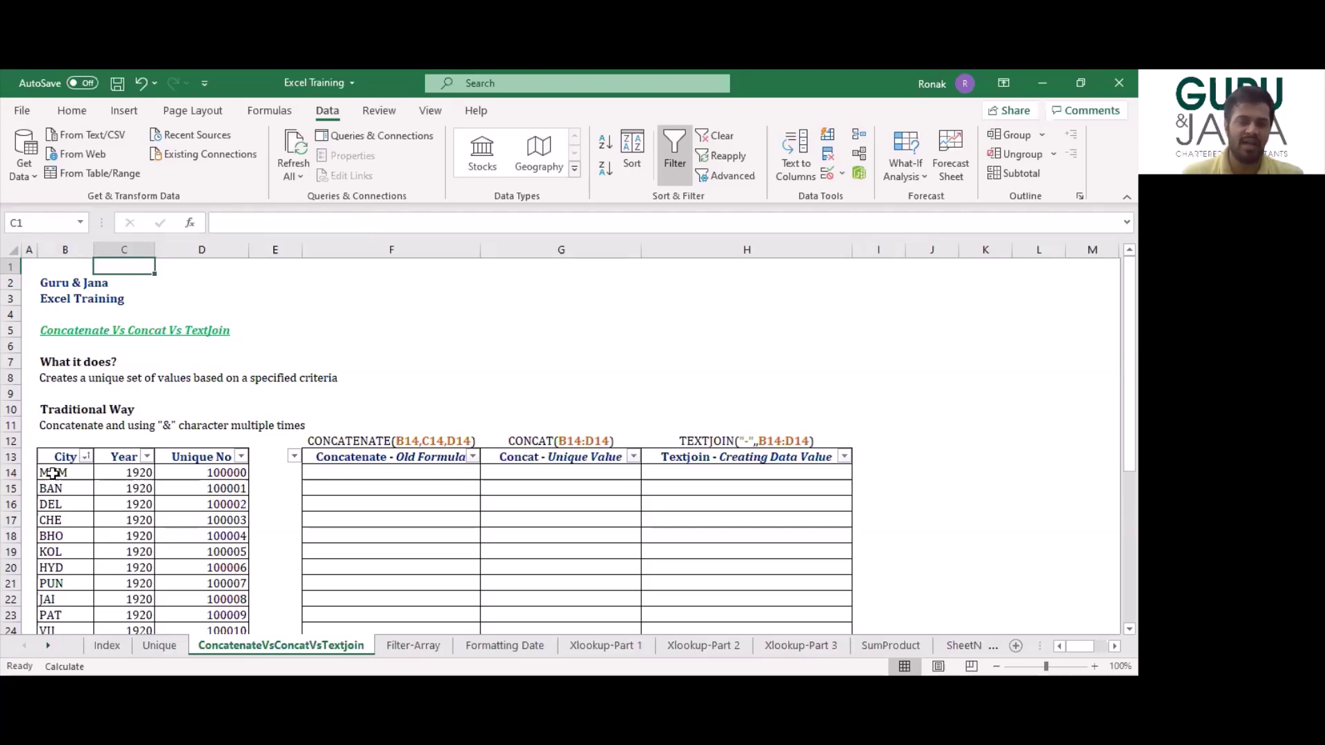
pyautogui.hotkey('ctrl', 'Down')
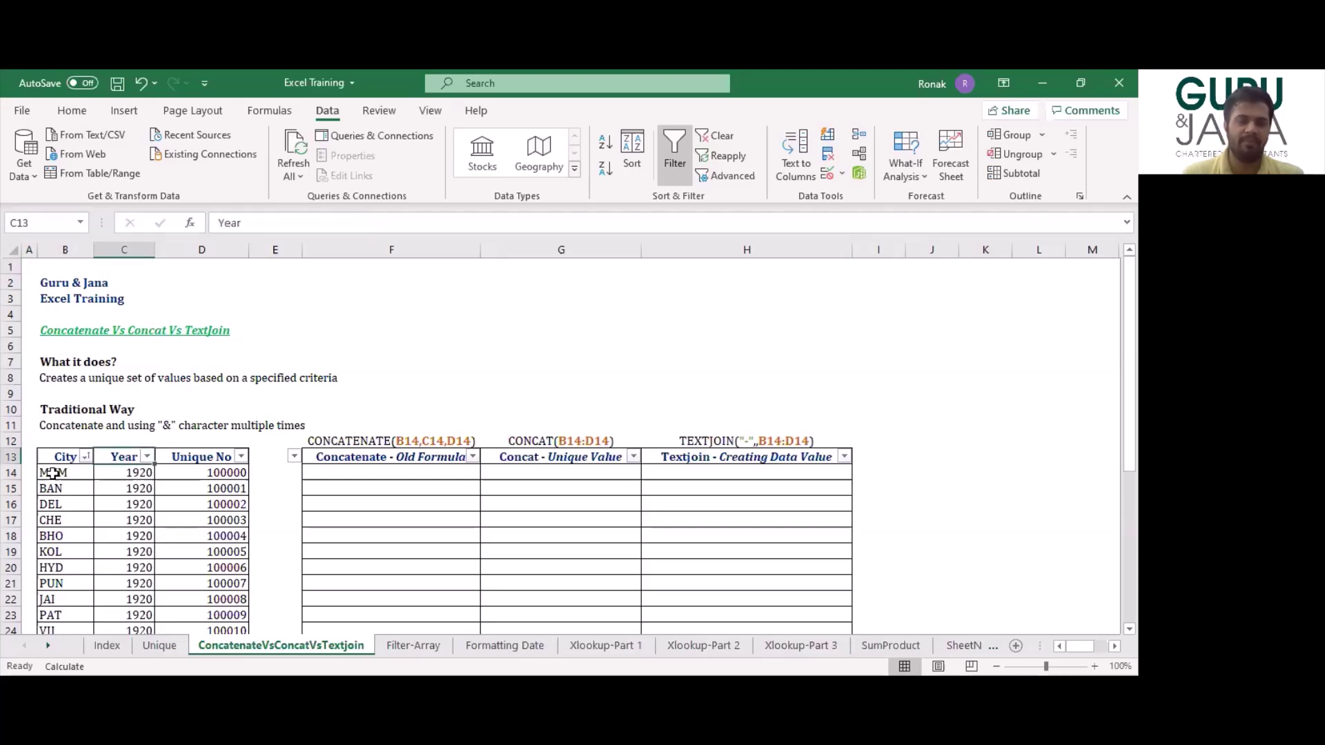
pyautogui.press('Down')
pyautogui.press('Right')
pyautogui.press('Right')
pyautogui.press('Right')
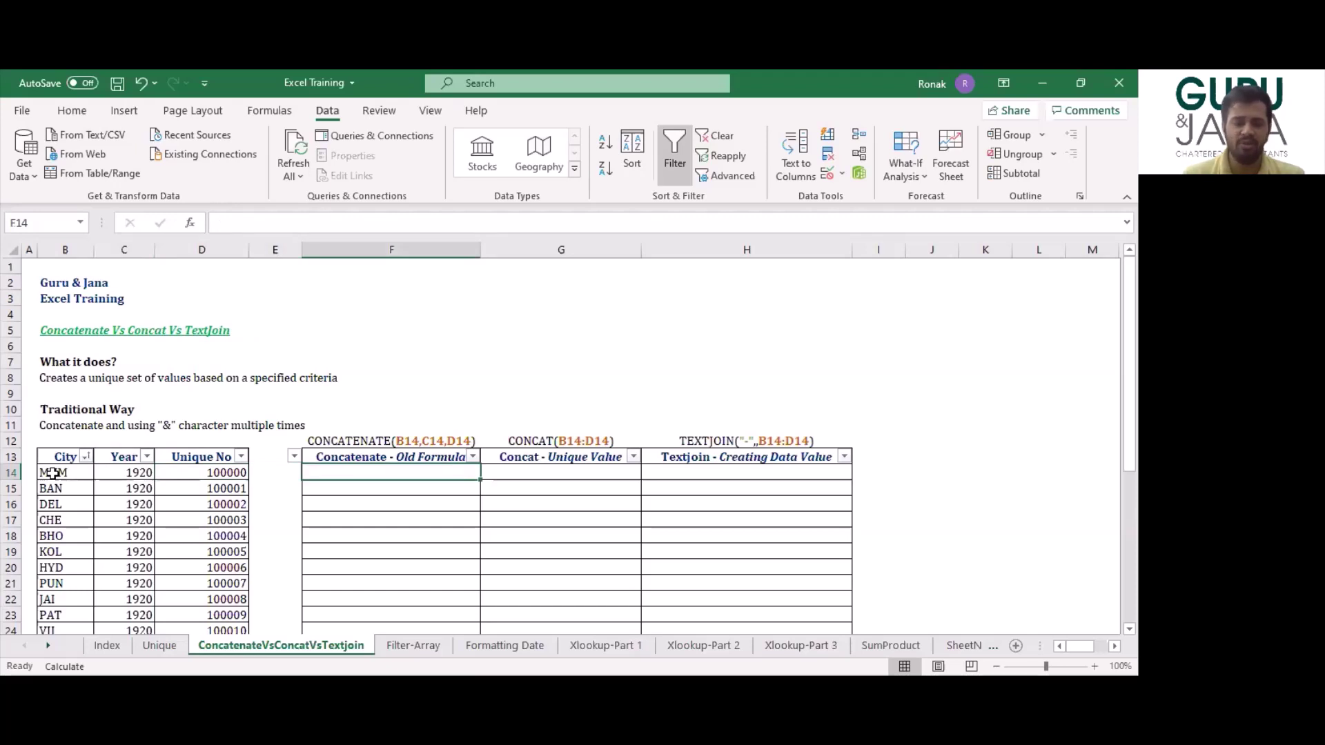
pyautogui.write('=')
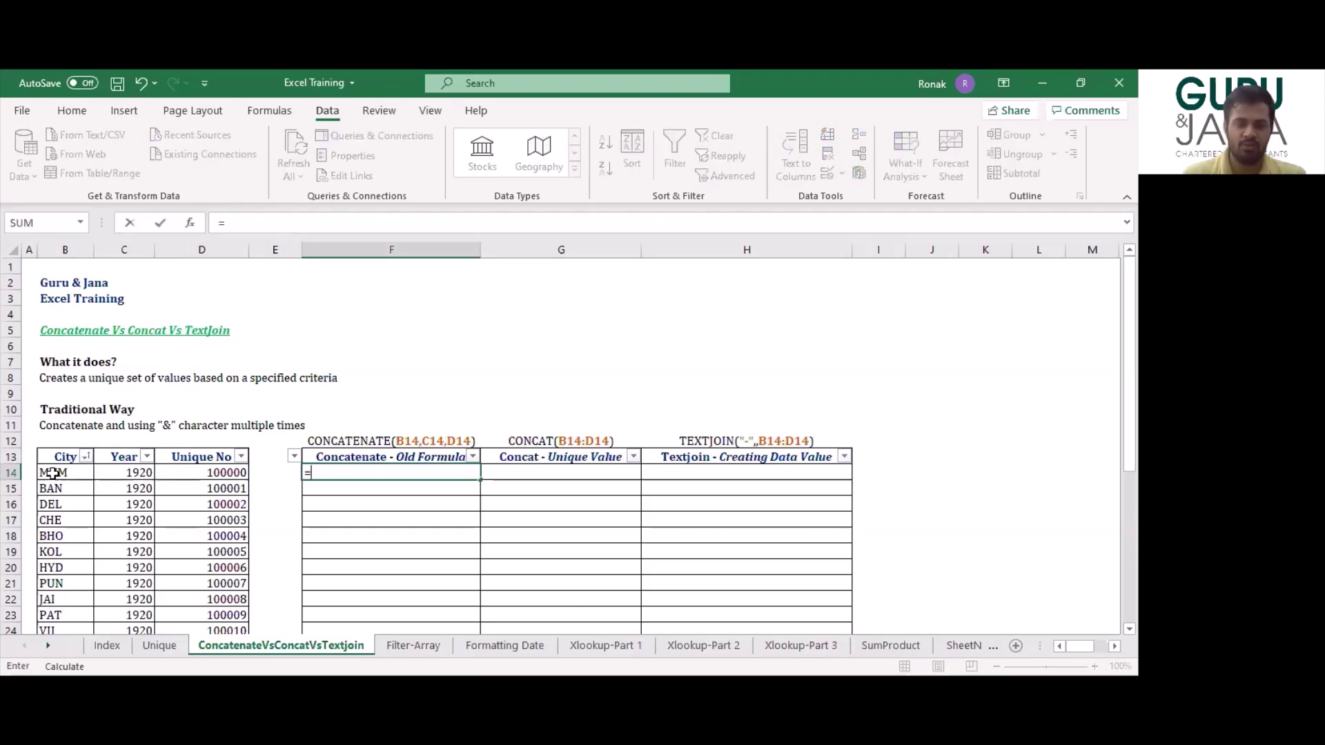
pyautogui.write('conc')
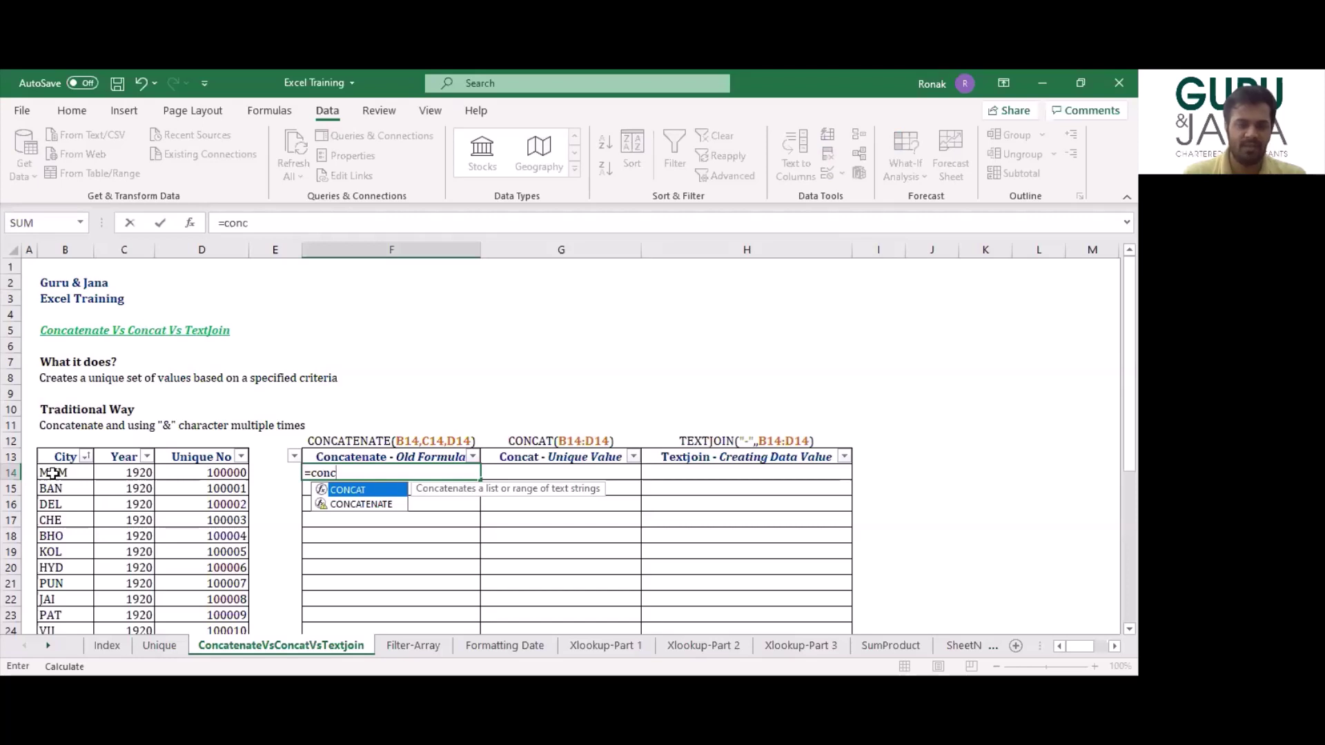
pyautogui.press('Down')
pyautogui.press('Tab')
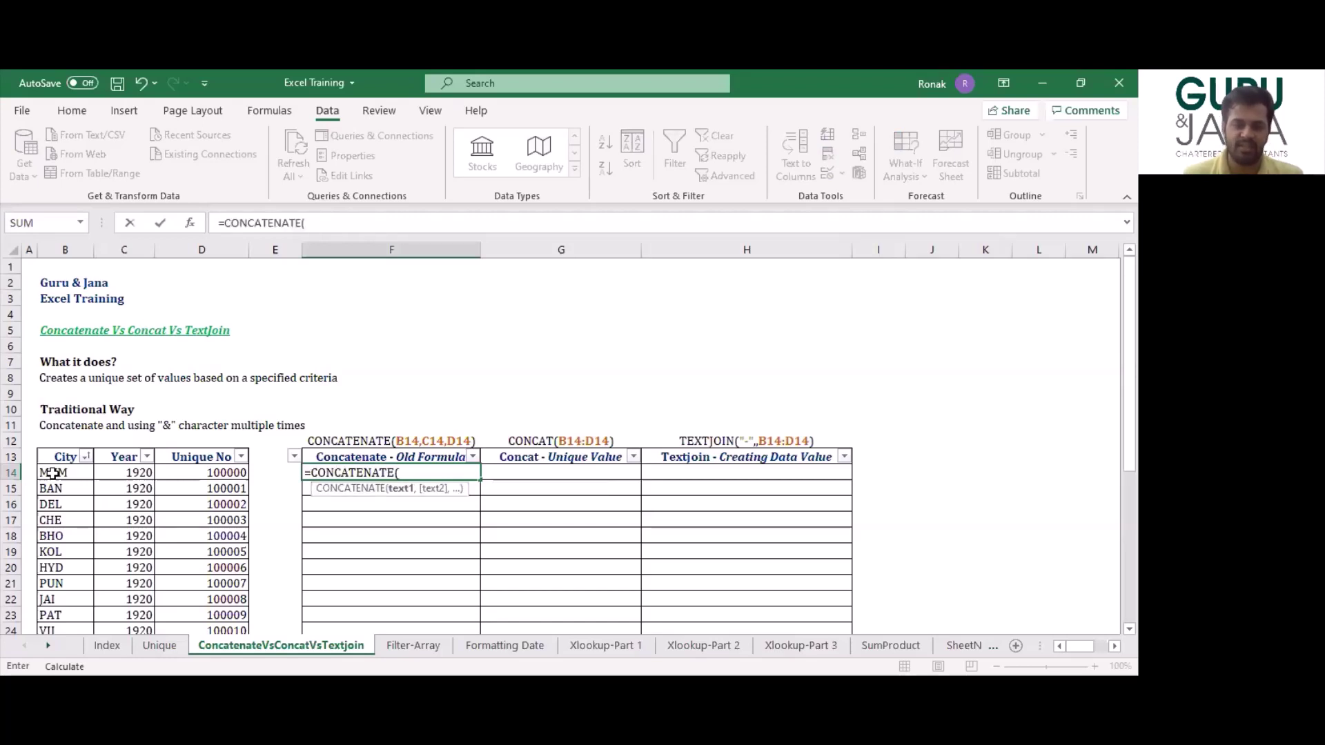
pyautogui.click(54, 472)
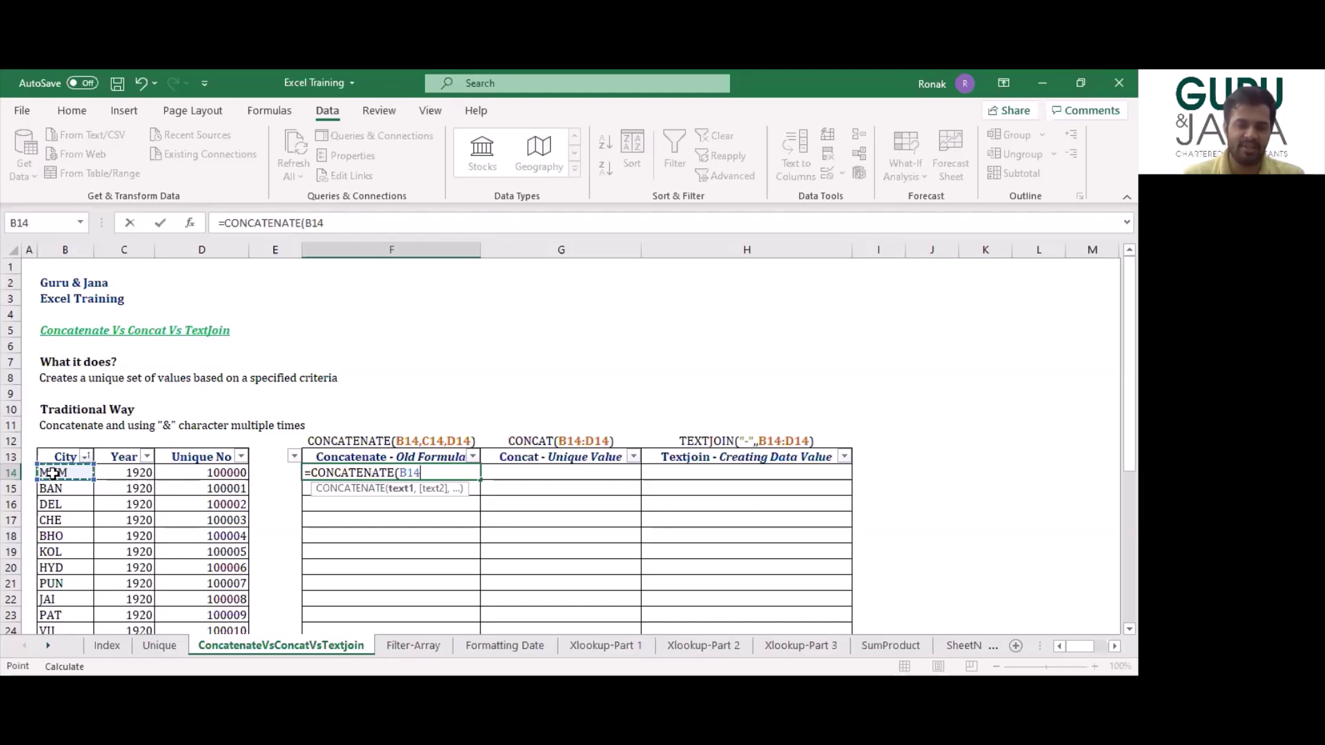
pyautogui.write(',')
pyautogui.press('Left')
pyautogui.press('Left')
pyautogui.press('Left')
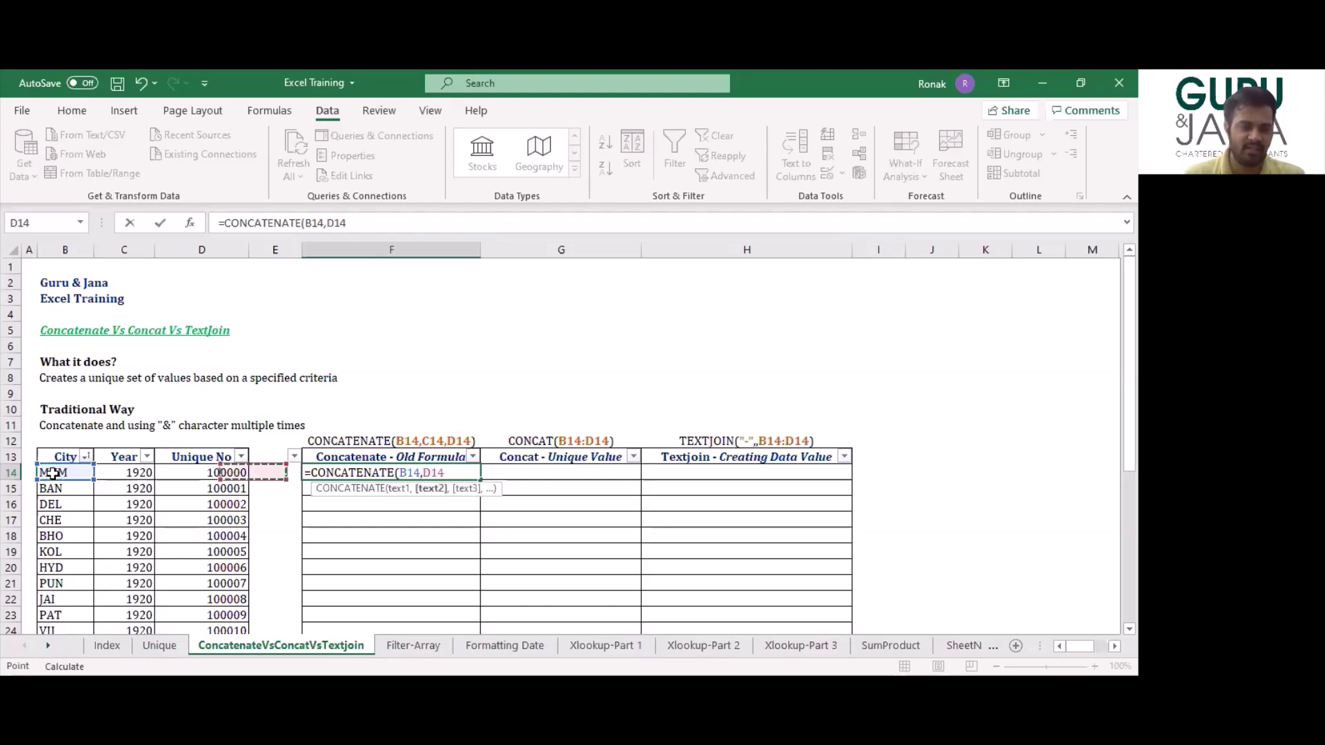
pyautogui.write(',')
pyautogui.press('Left')
pyautogui.press('Left')
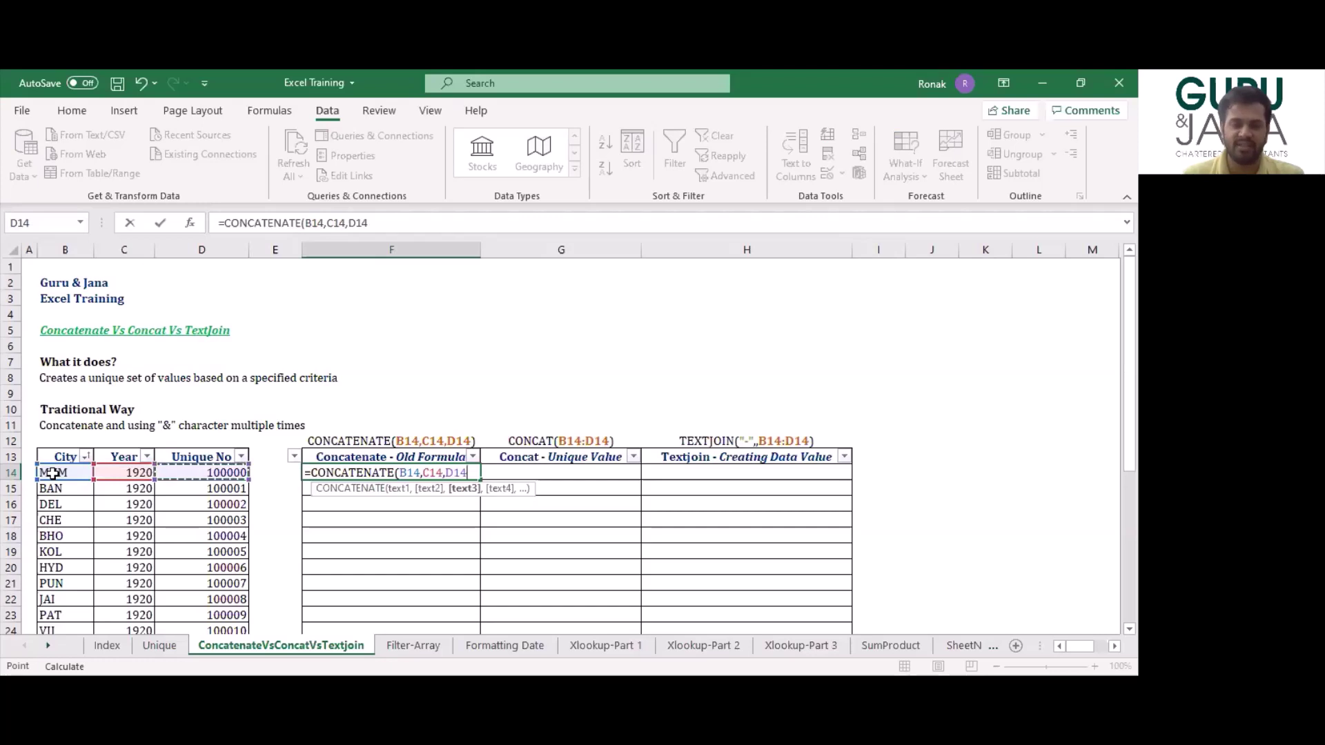
pyautogui.press('Return')
pyautogui.press('Up')
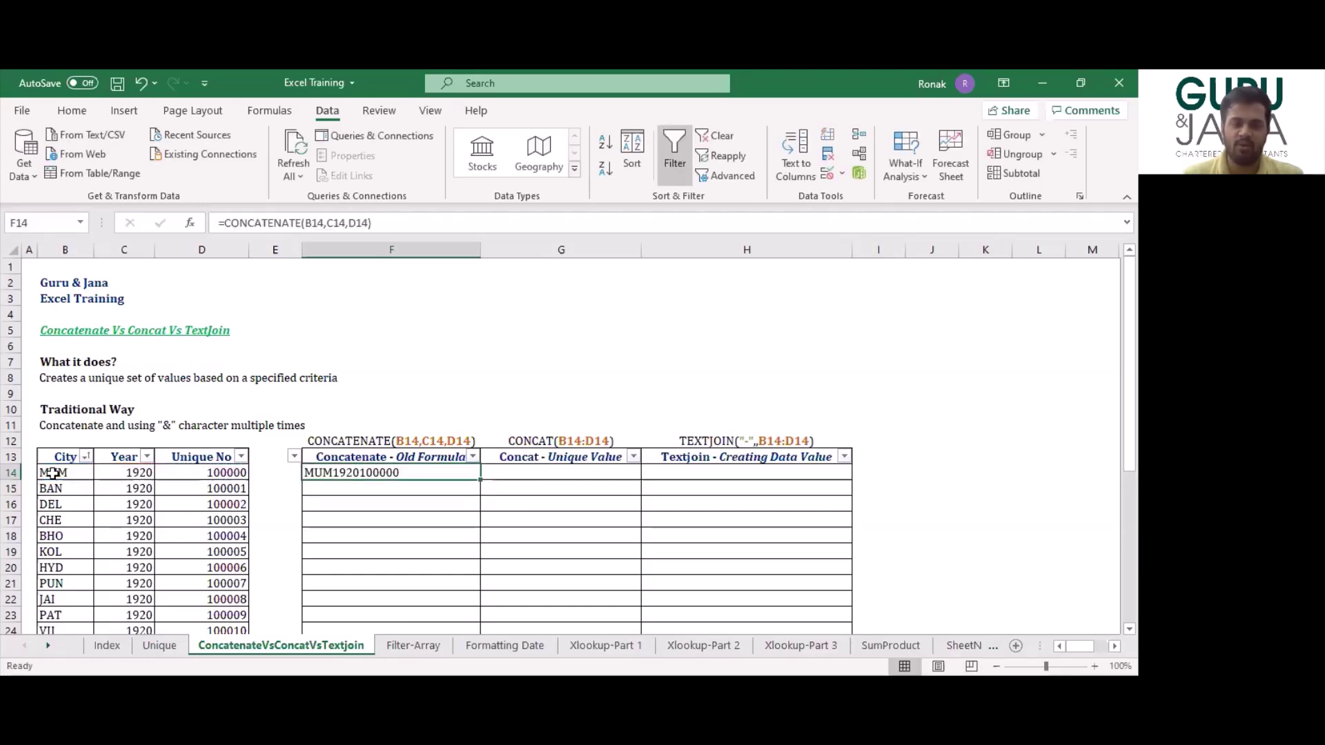
# Fill the CONCATENATE formula down F14:F39.
pyautogui.press('Left')
pyautogui.press('Left')
pyautogui.hotkey('ctrl', 'Down')
pyautogui.press('Right')
pyautogui.press('Right')
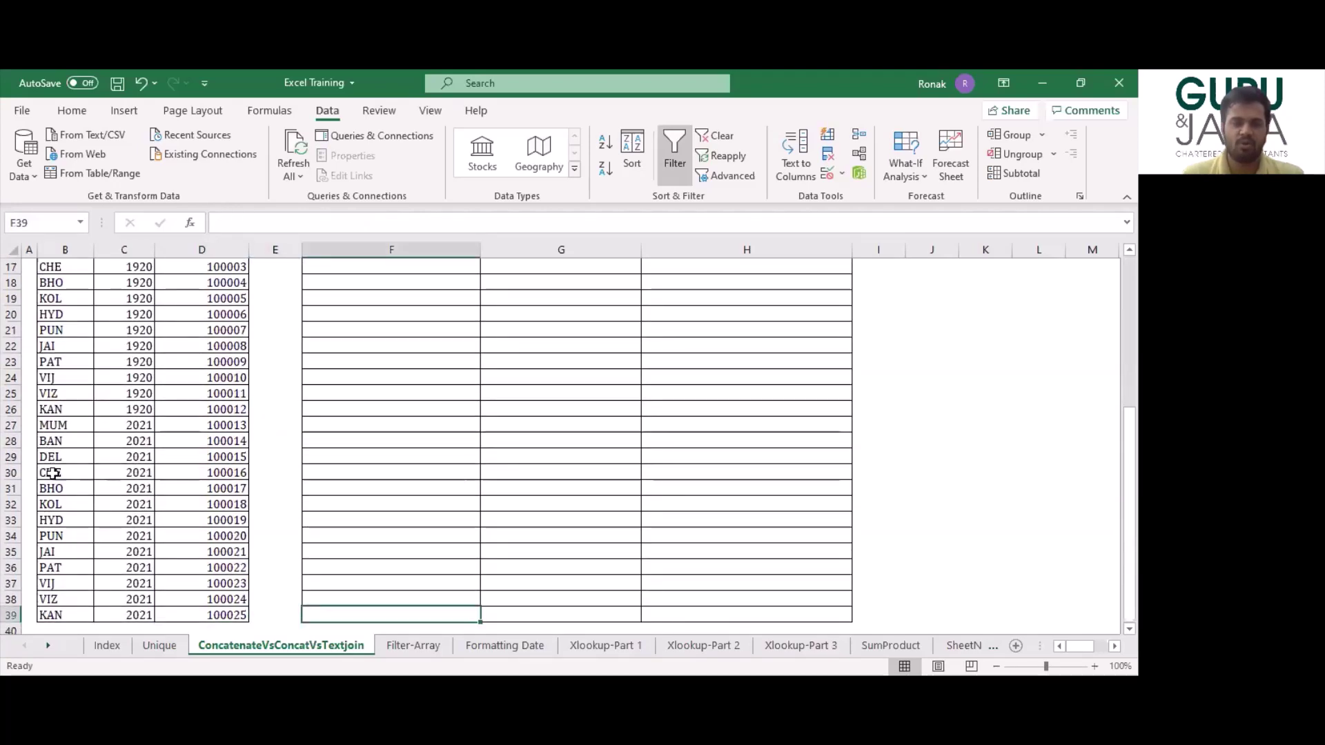
pyautogui.hotkey('ctrl', 'shift', 'Up')
pyautogui.hotkey('ctrl', 'd')
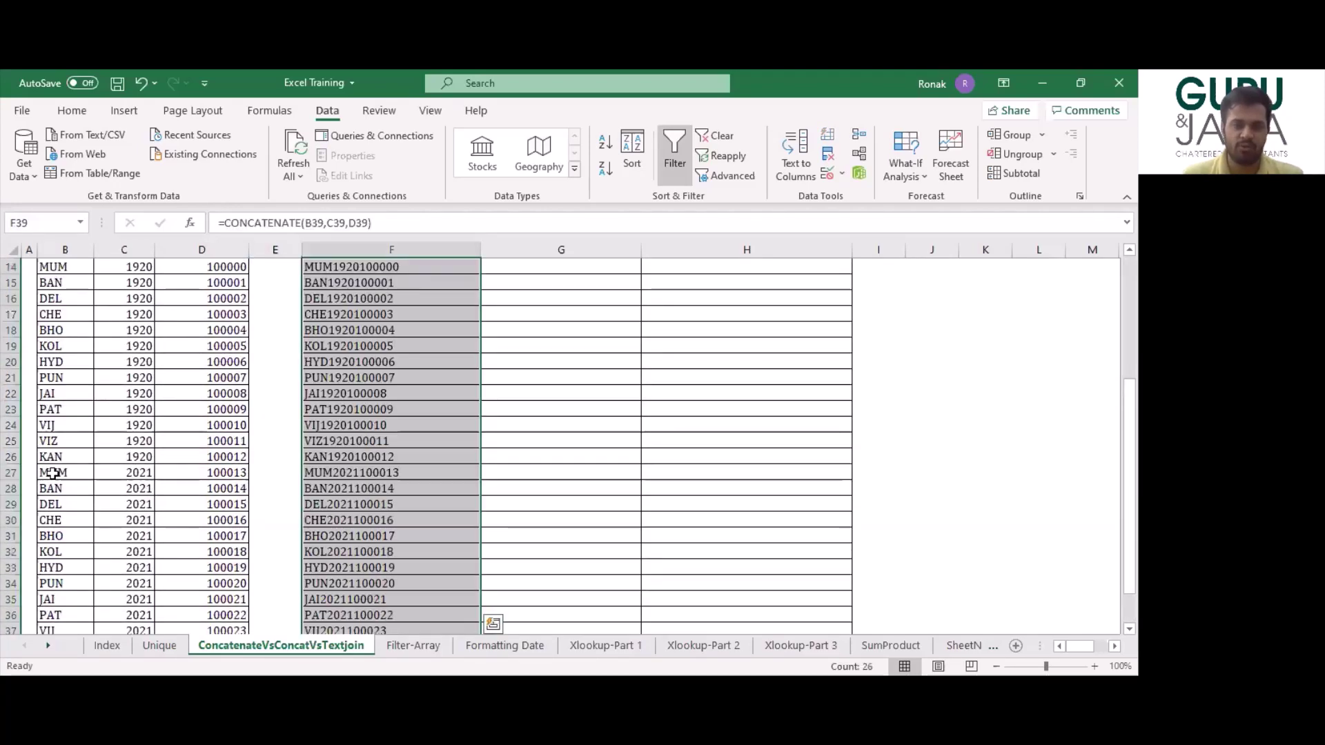
pyautogui.hotkey('ctrl', 'Up')
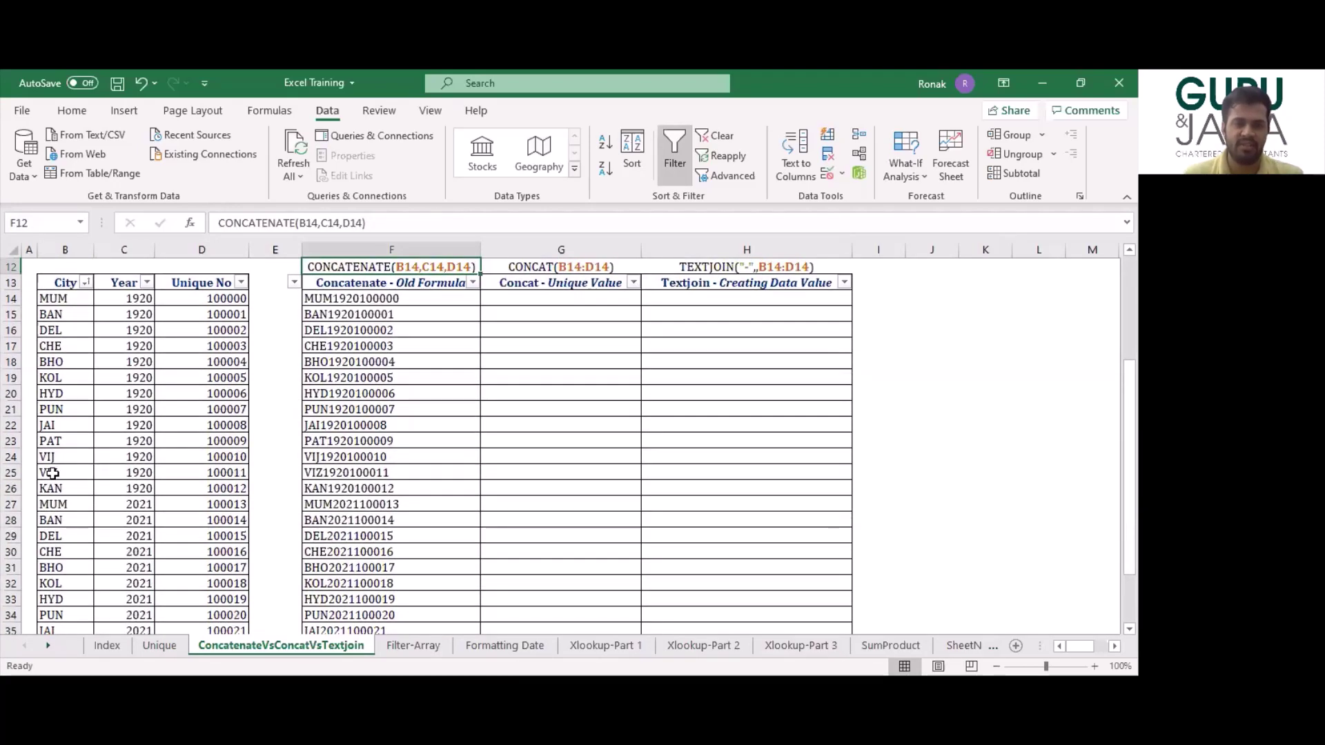
pyautogui.scroll(4, 54, 474)
pyautogui.press('Down')
pyautogui.press('Down')
pyautogui.hotkey('ctrl', 'space')
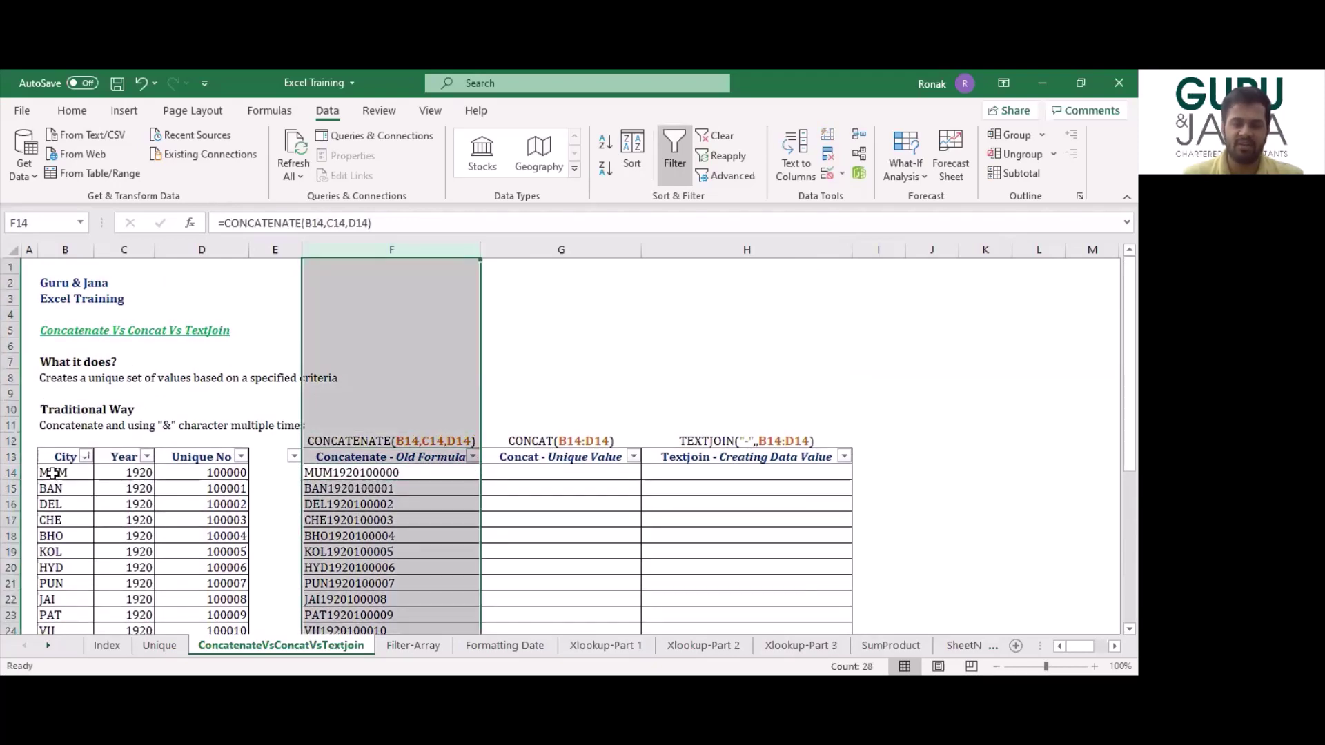
pyautogui.press('Right')
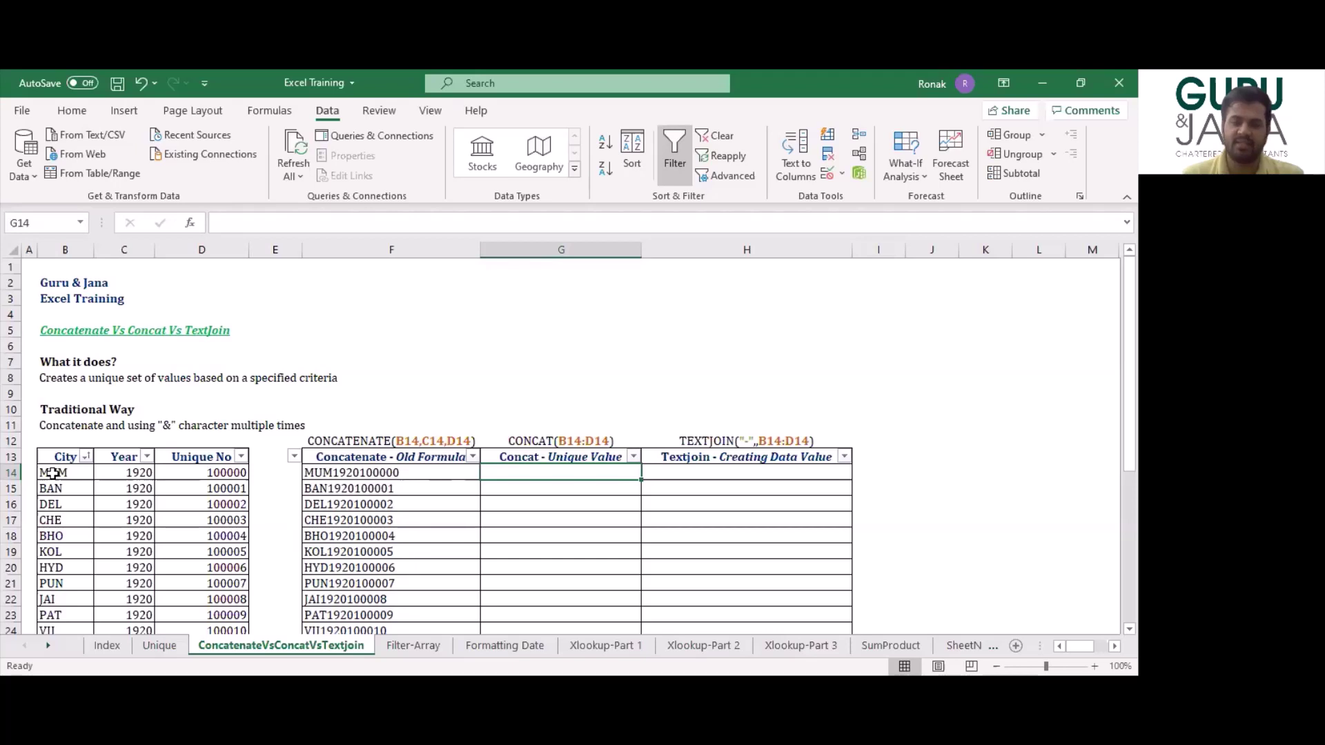
# Enter =CONCAT(B14:D14) in G14 and compare it with the CONCATENATE result in F14.
pyautogui.press('Left')
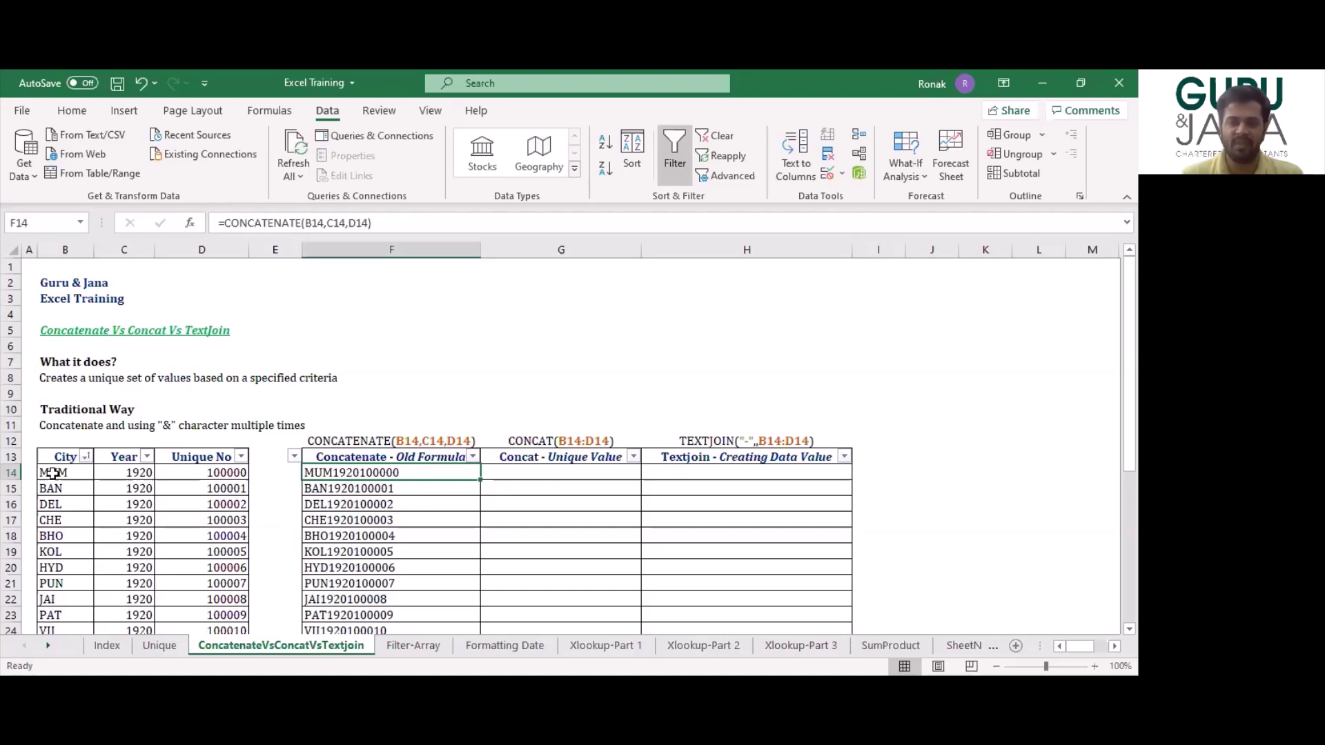
pyautogui.press('Right')
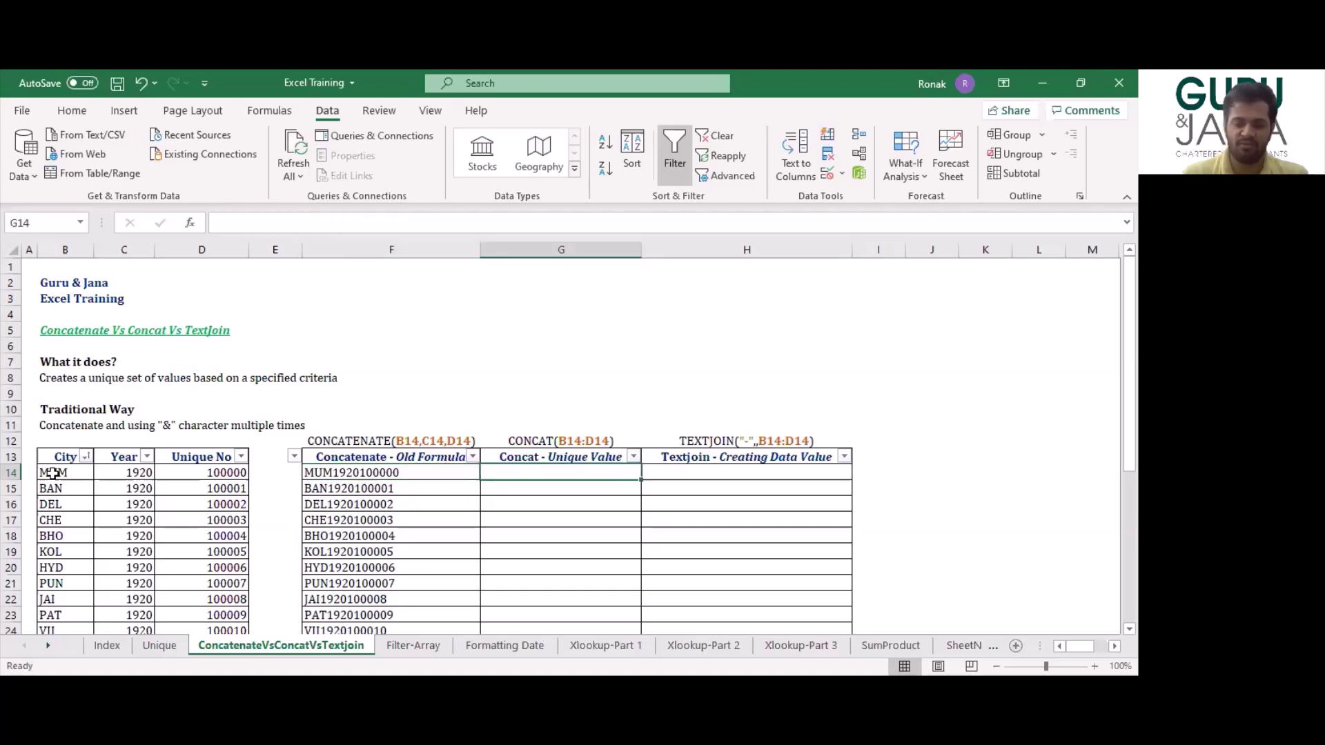
pyautogui.write('=')
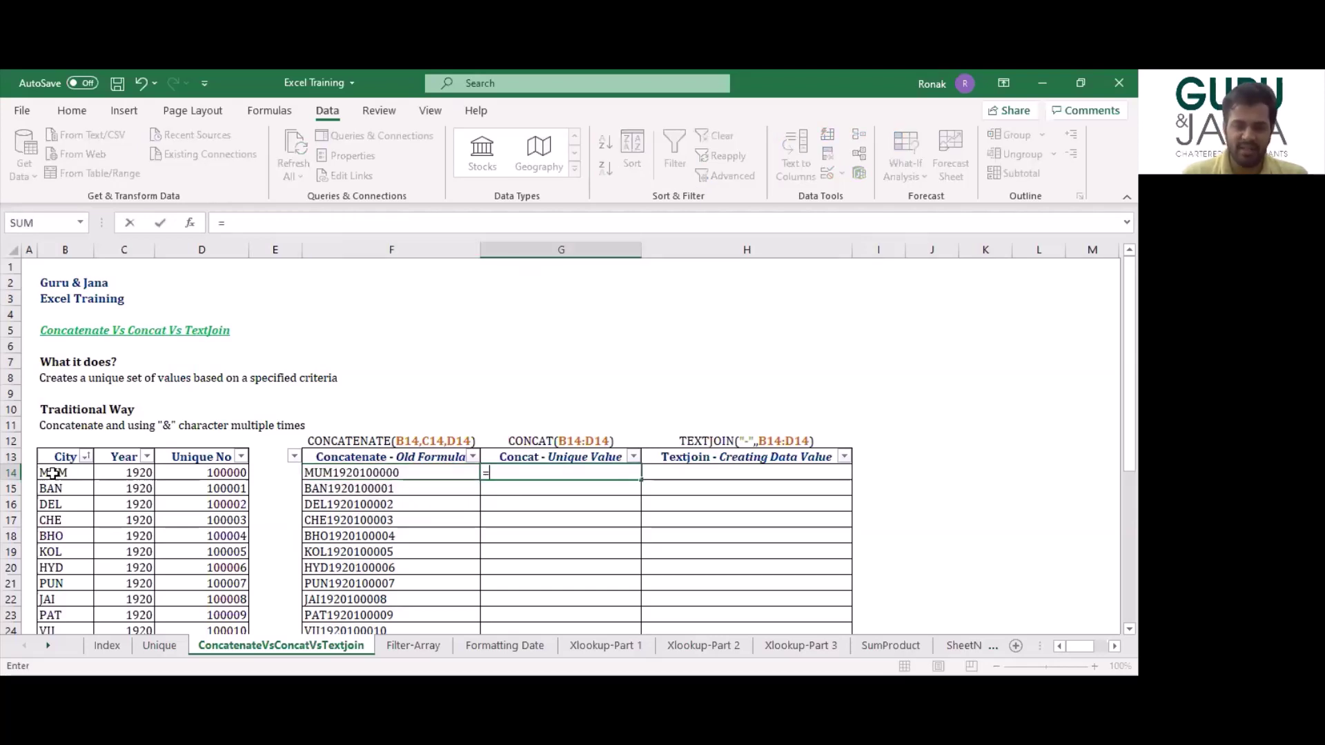
pyautogui.write('cona')
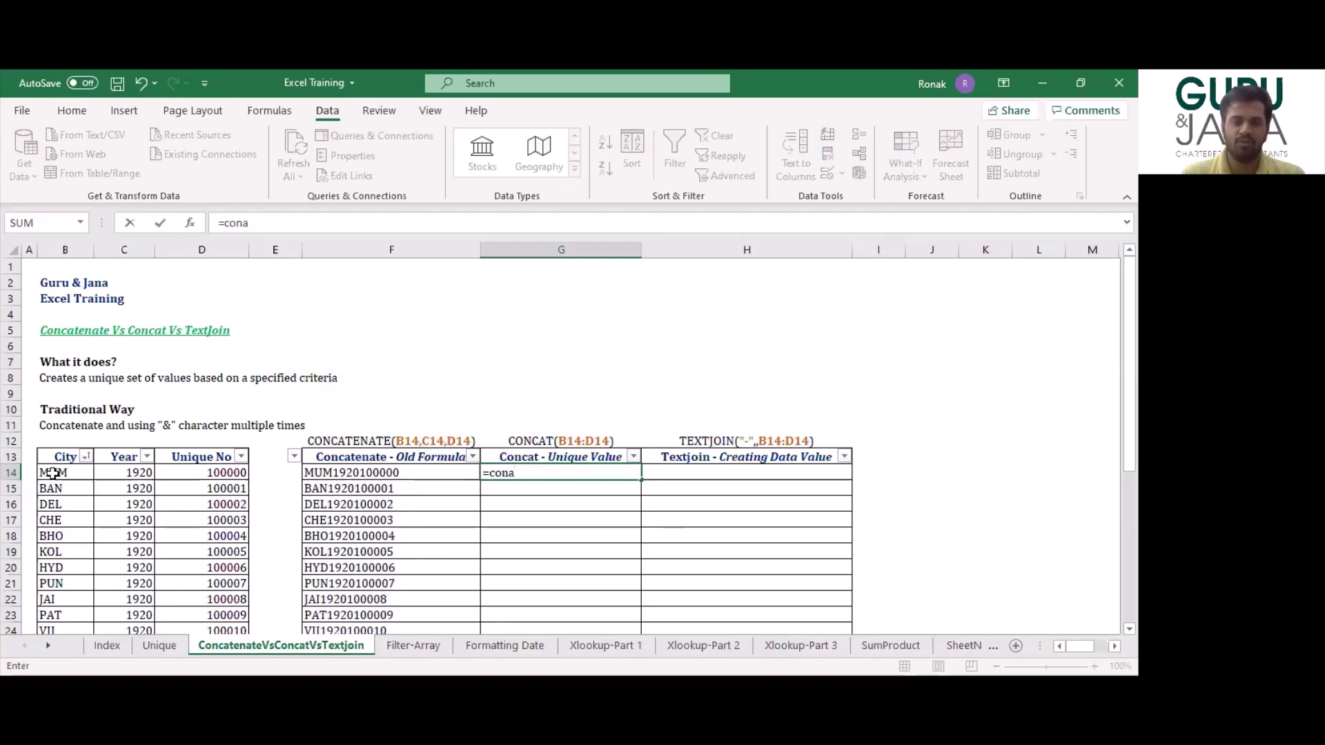
pyautogui.press('Tab')
pyautogui.press('Left')
pyautogui.press('Left')
pyautogui.press('Left')
pyautogui.press('Left')
pyautogui.press('Left')
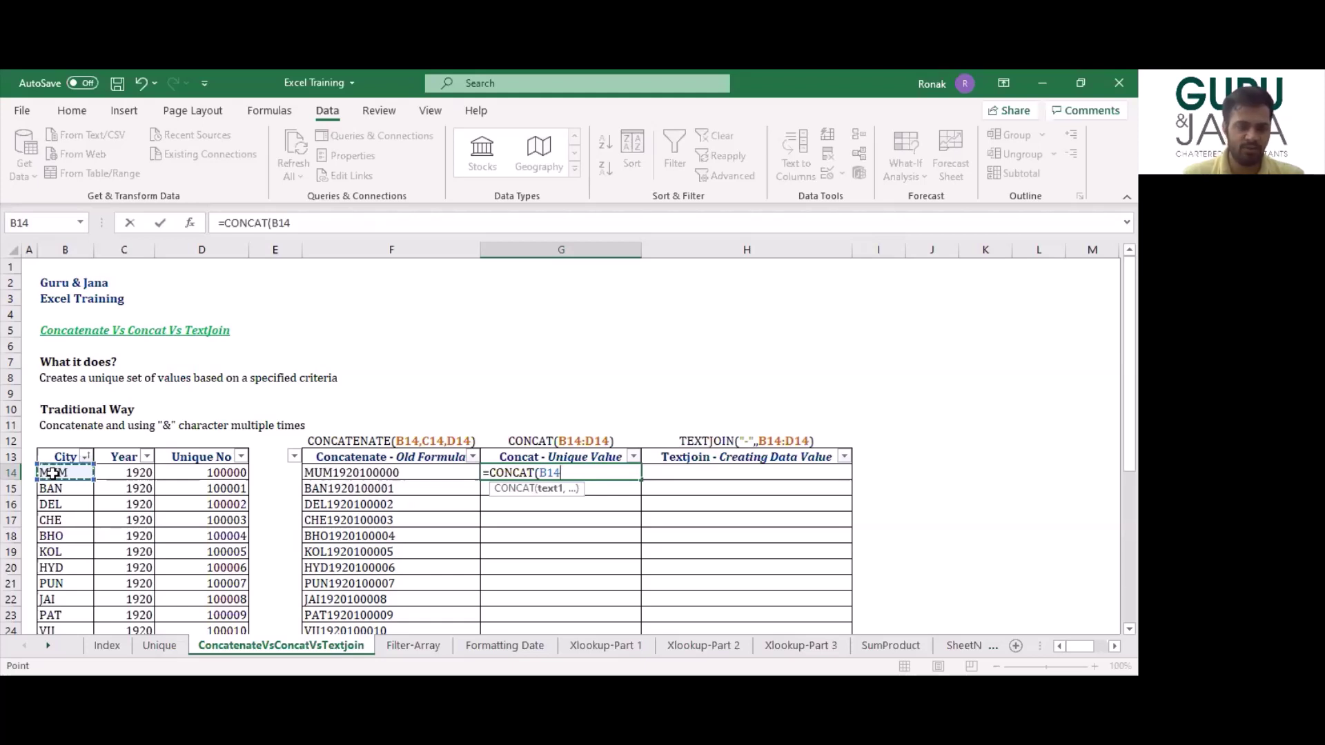
pyautogui.hotkey('shift', 'Right')
pyautogui.hotkey('shift', 'Right')
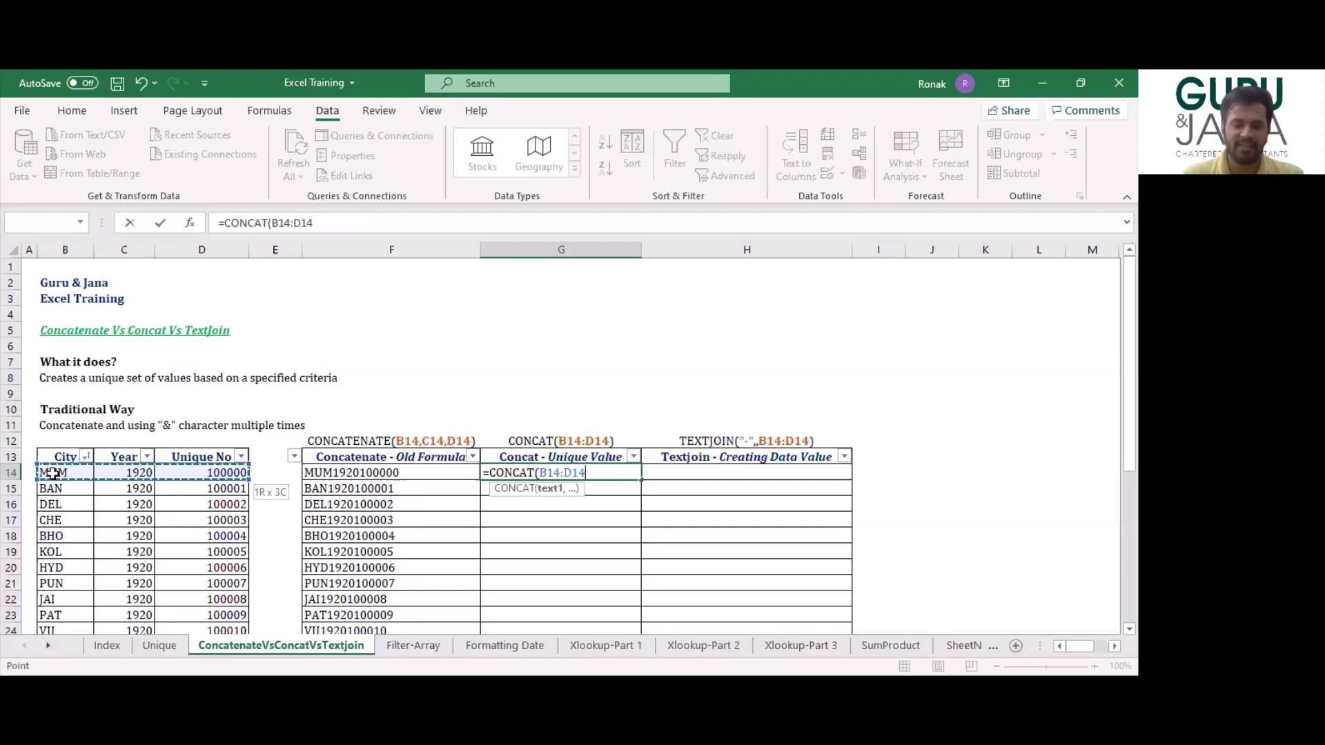
pyautogui.press('Return')
pyautogui.press('Left')
pyautogui.press('Up')
pyautogui.hotkey('shift', 'Right')
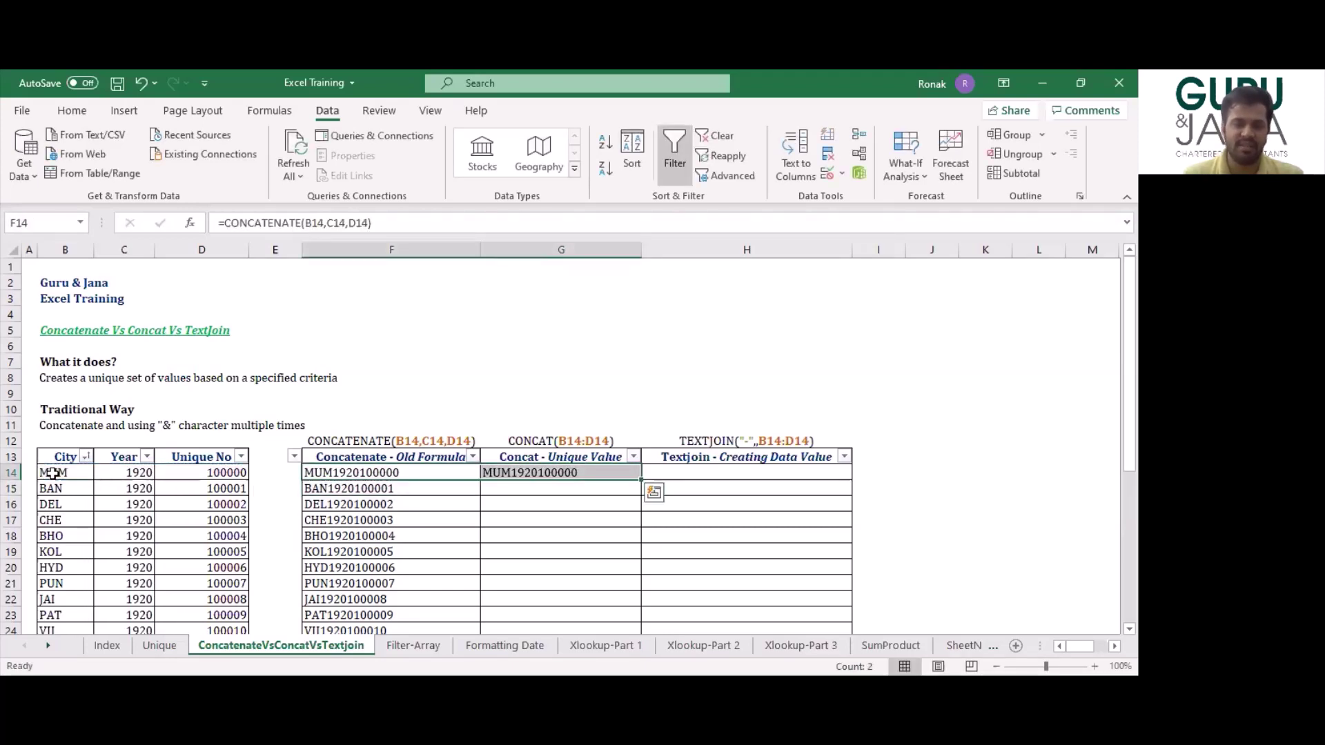
pyautogui.press('Right')
pyautogui.press('Left')
pyautogui.press('Right')
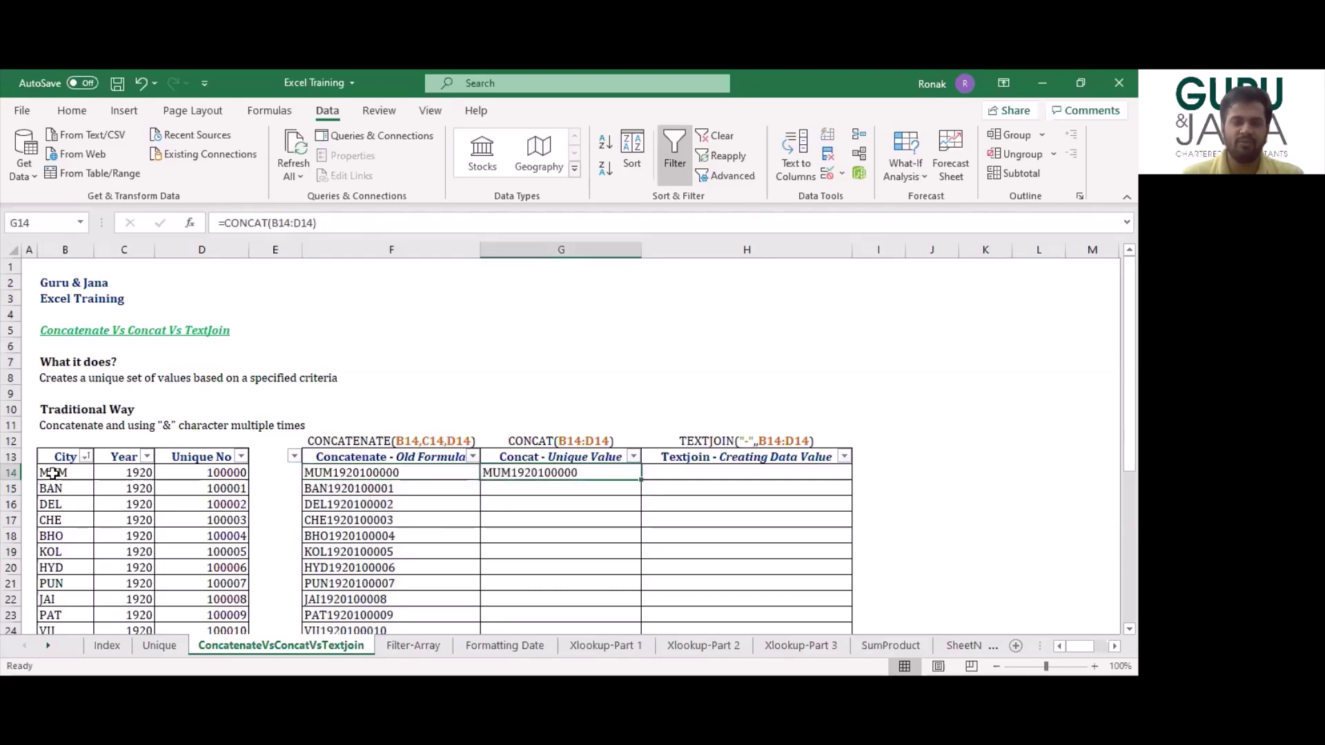
pyautogui.press('Left')
# Fill the CONCAT formula down G14:G39.
pyautogui.hotkey('ctrl', 'Down')
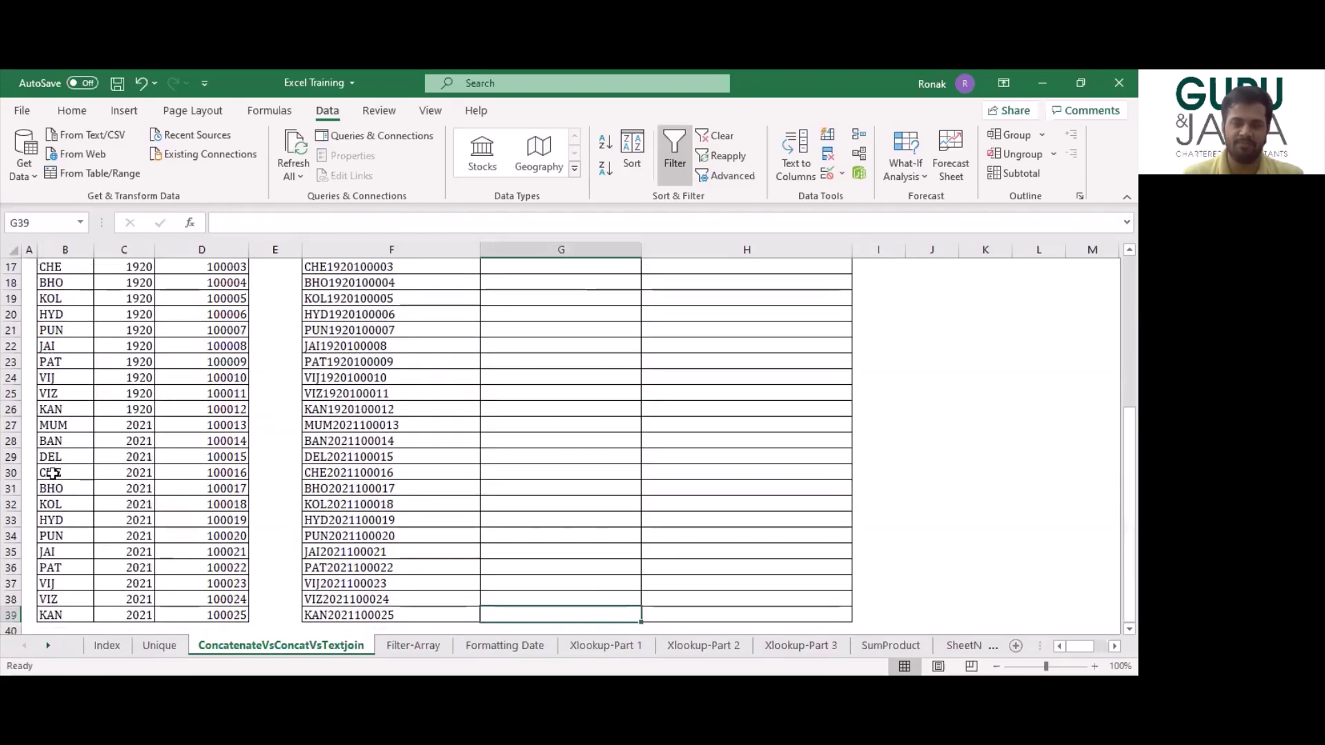
pyautogui.press('Right')
pyautogui.hotkey('ctrl', 'shift', 'Up')
pyautogui.hotkey('ctrl', 'd')
pyautogui.scroll(4, 53, 475)
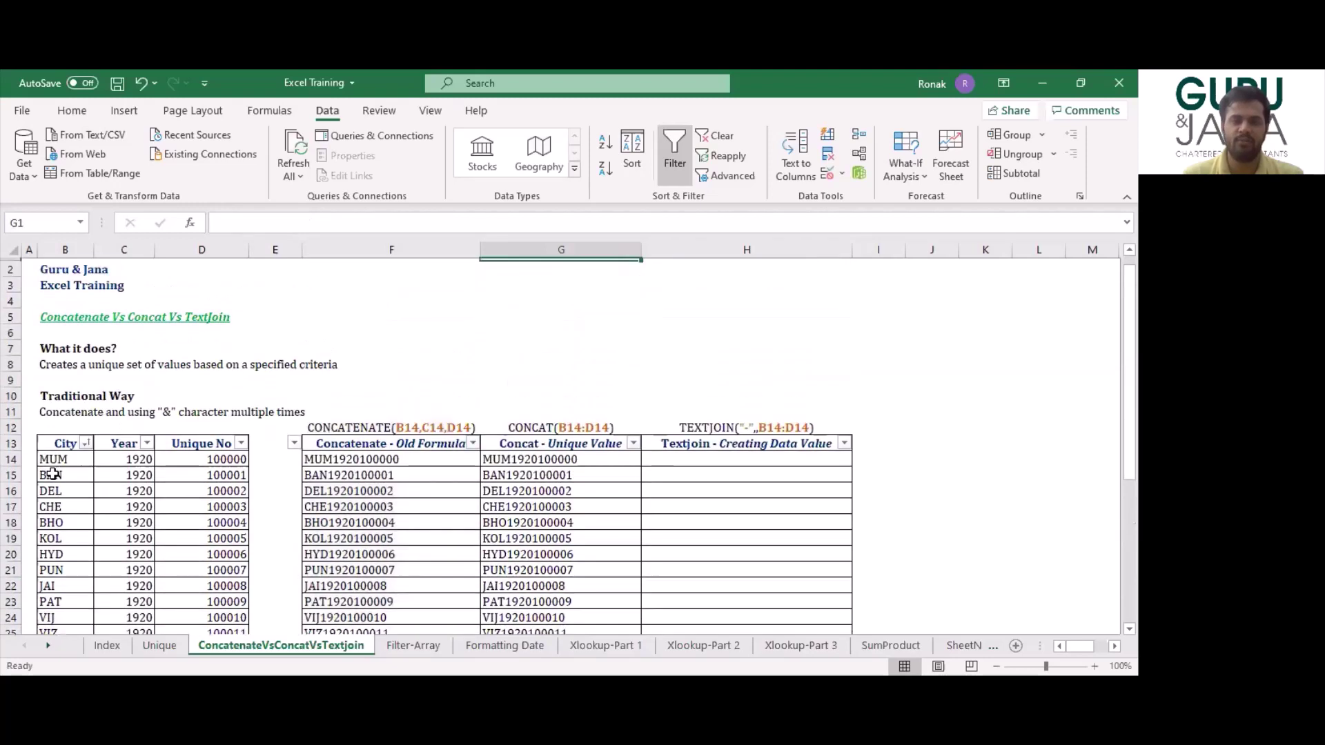
pyautogui.press('Down')
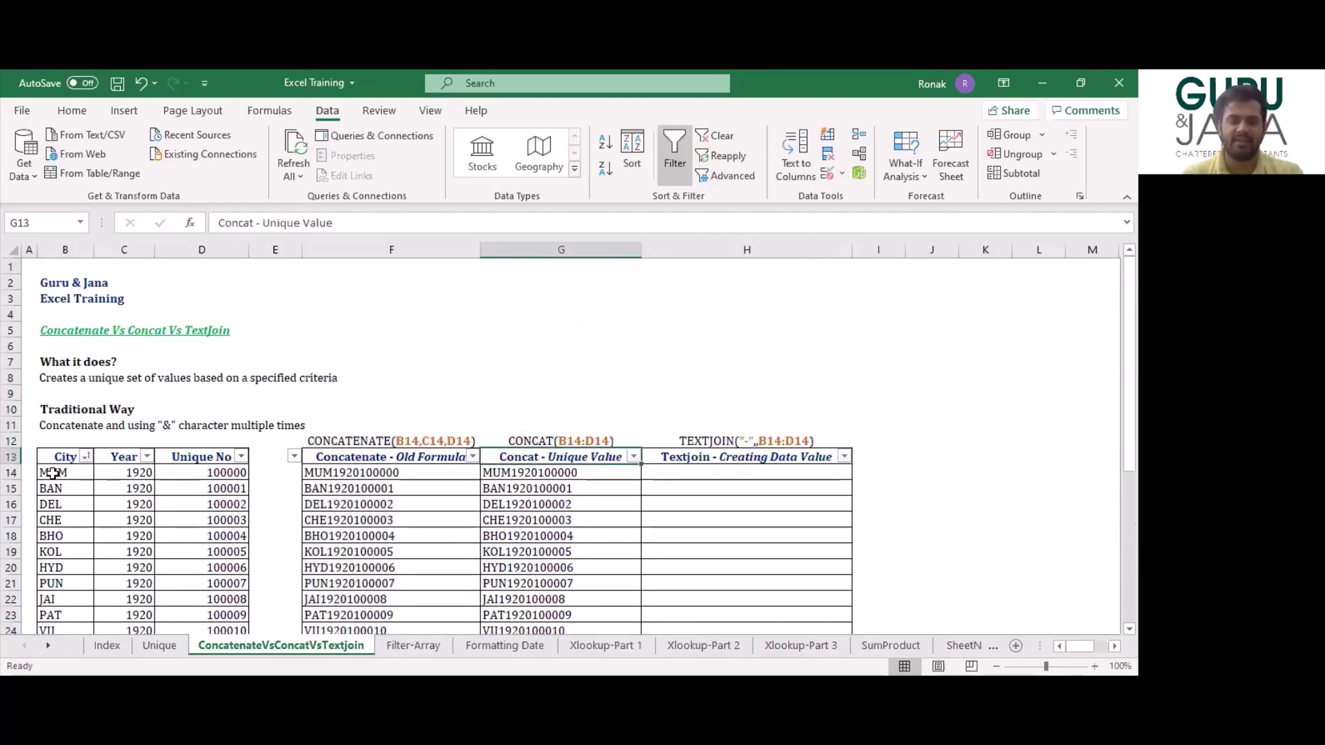
pyautogui.press('Down')
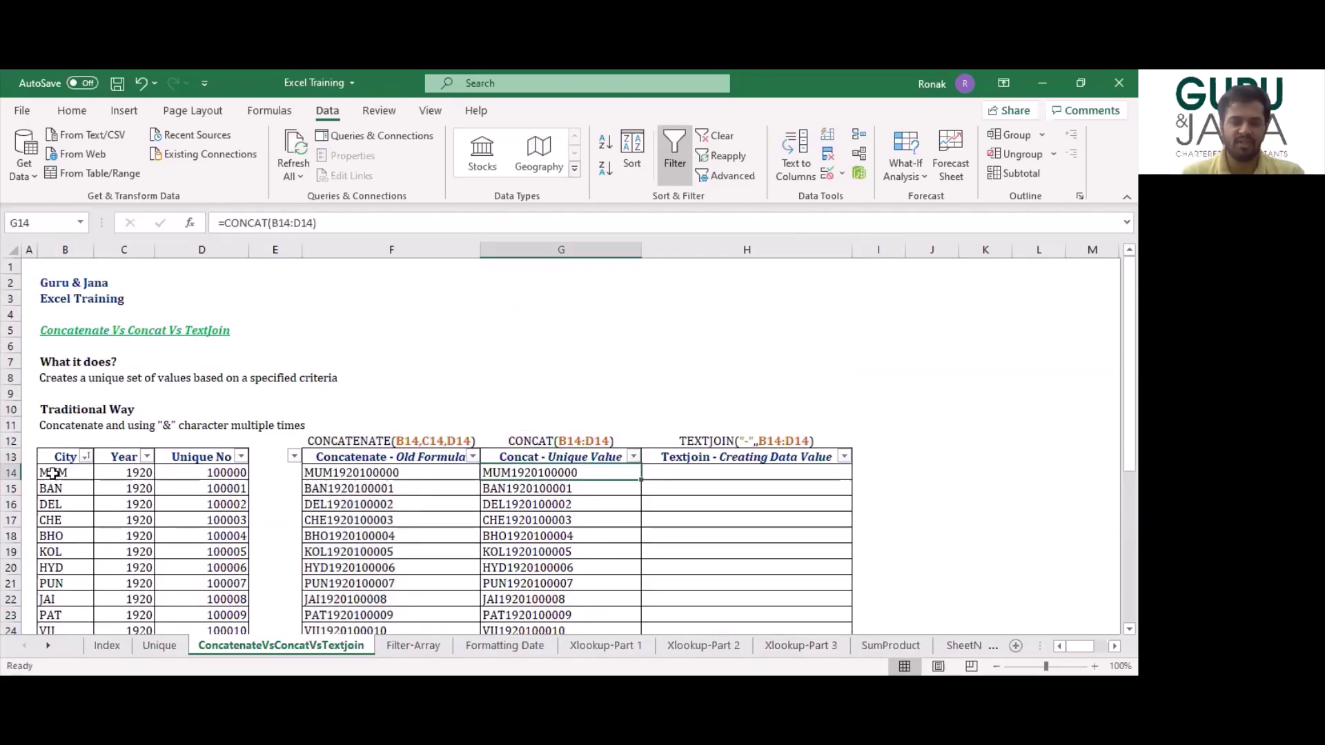
pyautogui.press('Right')
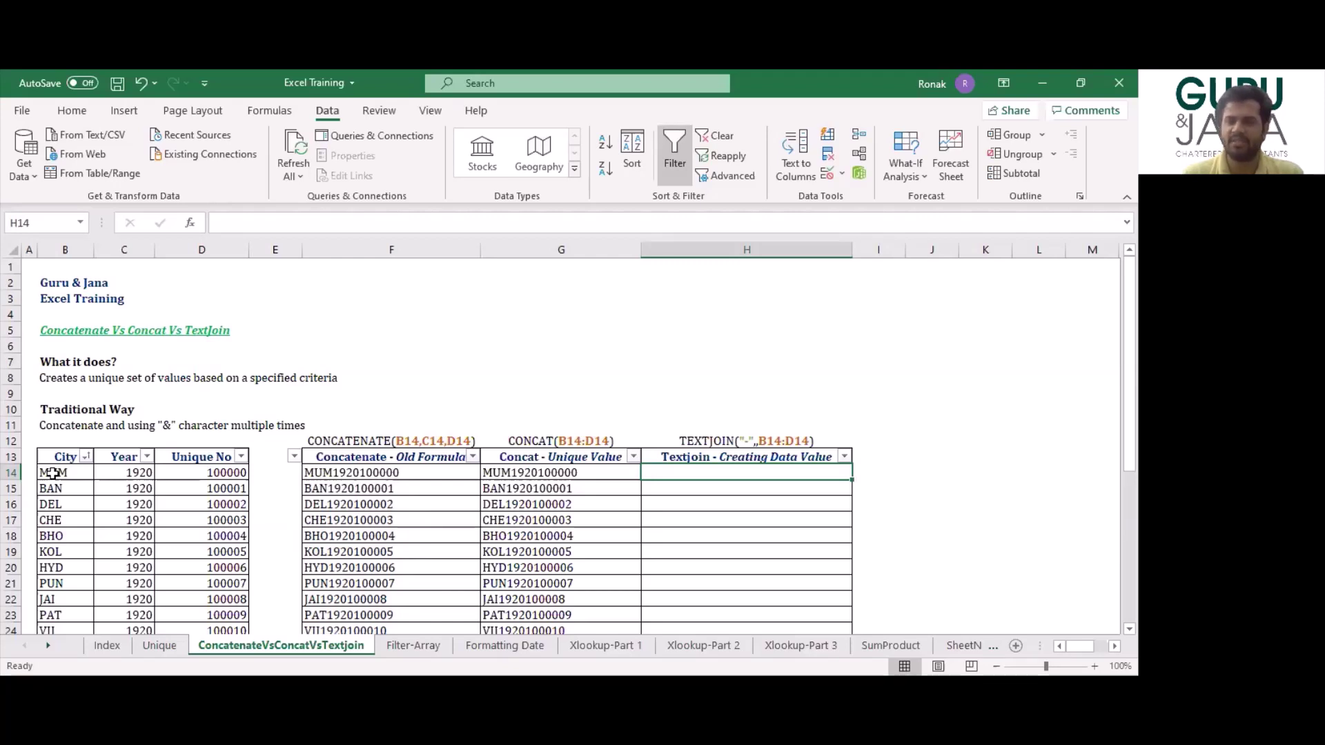
pyautogui.write('=')
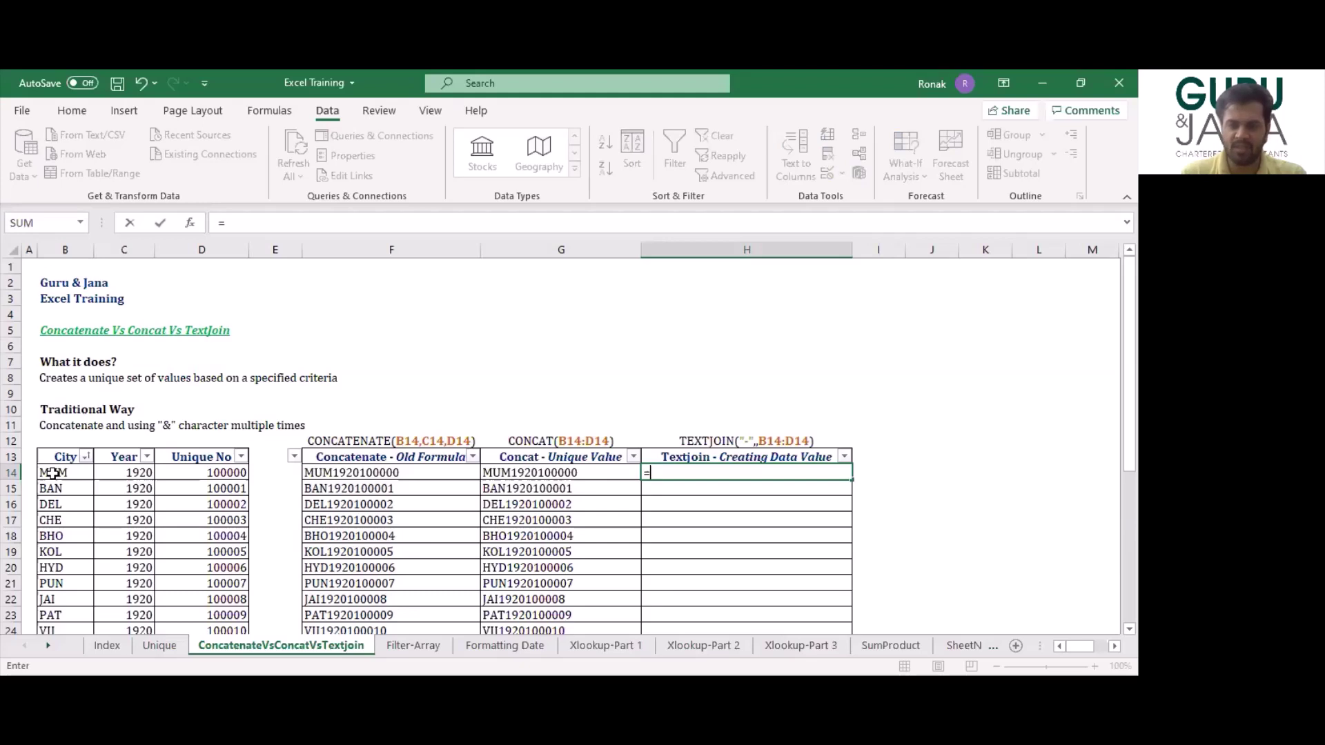
pyautogui.write('text')
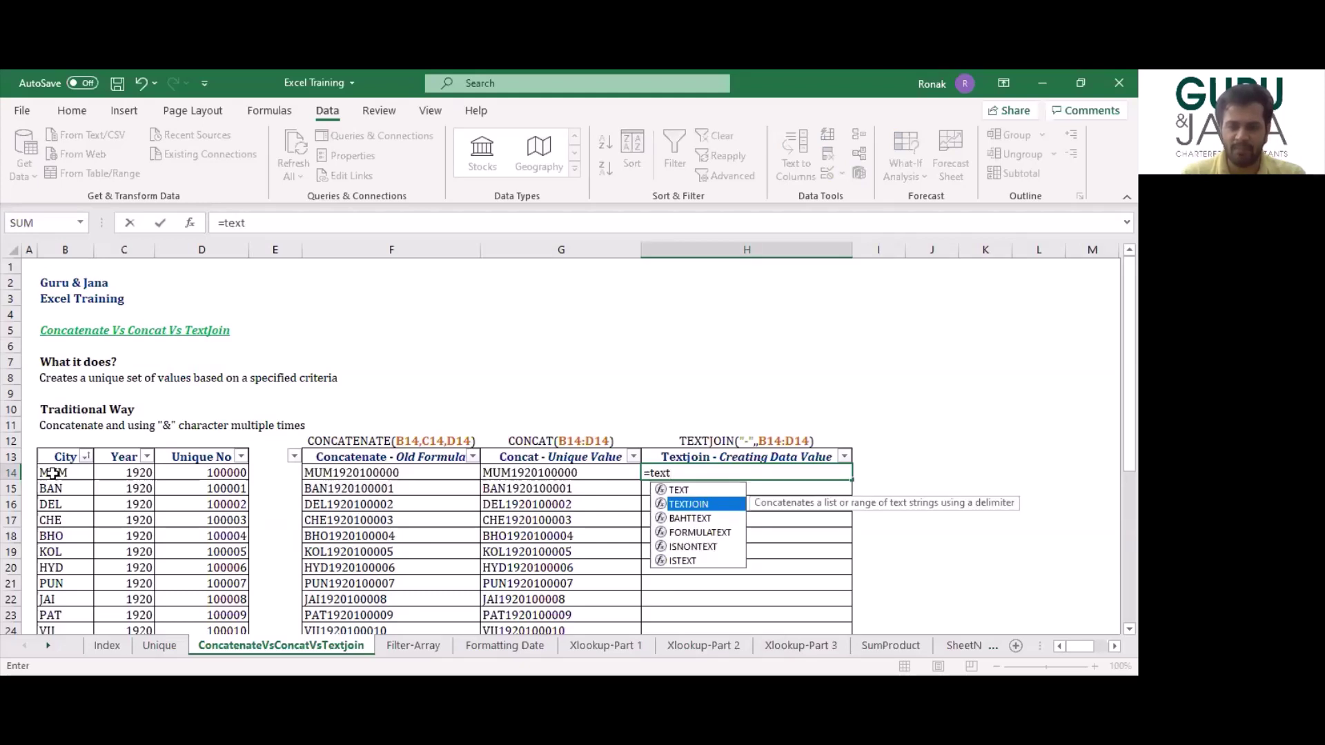
pyautogui.press('Tab')
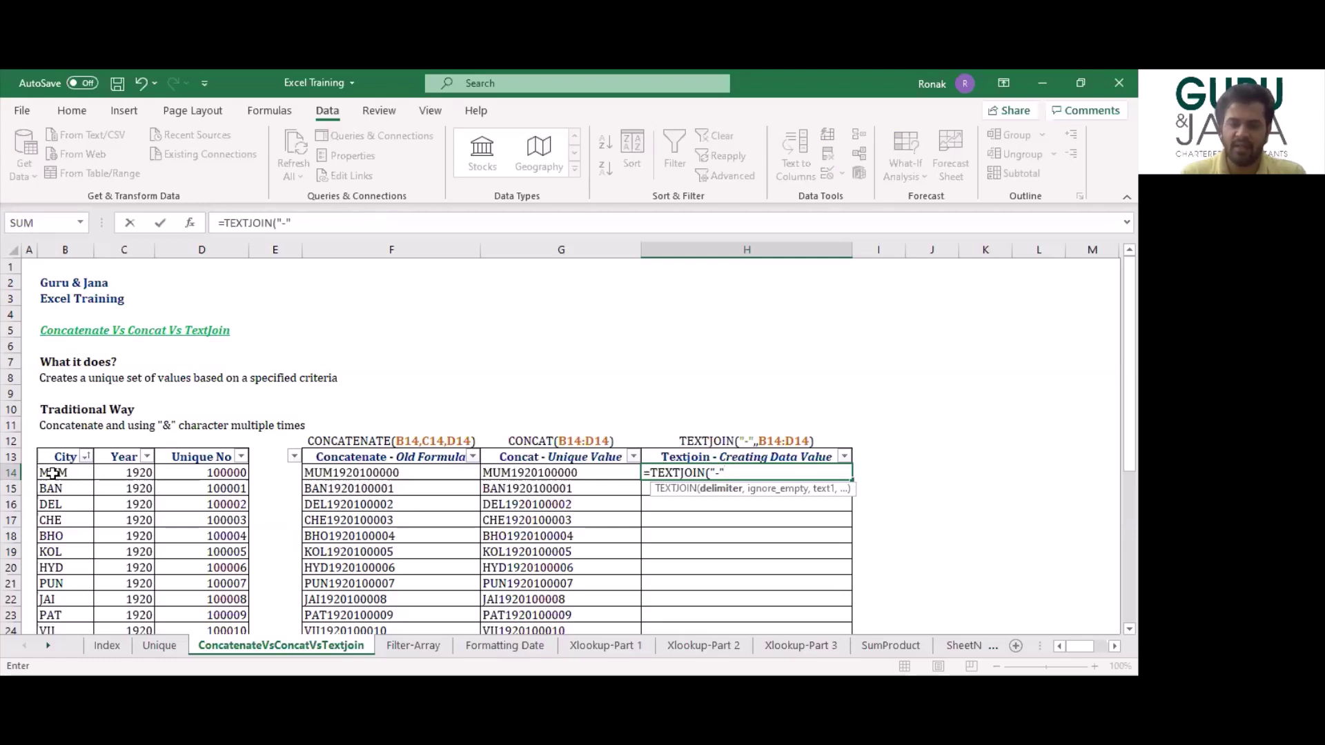
pyautogui.write(',')
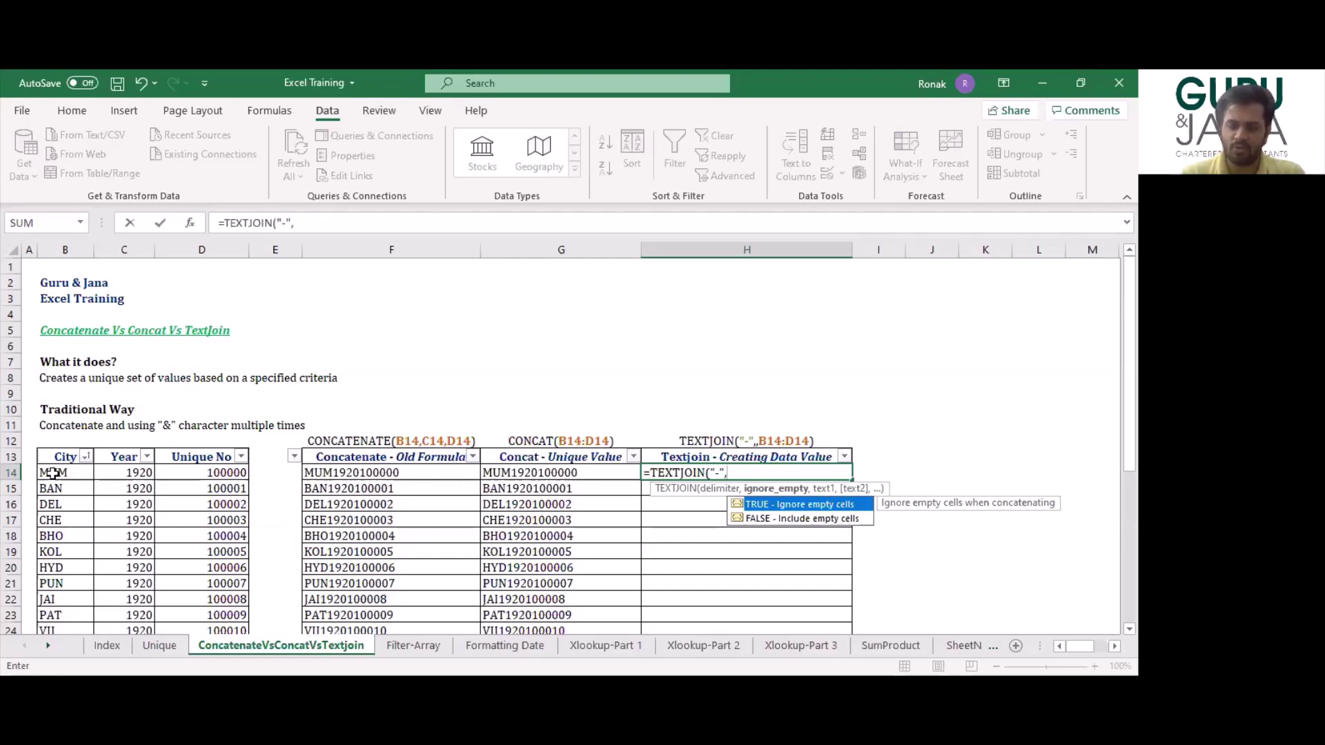
pyautogui.write(',')
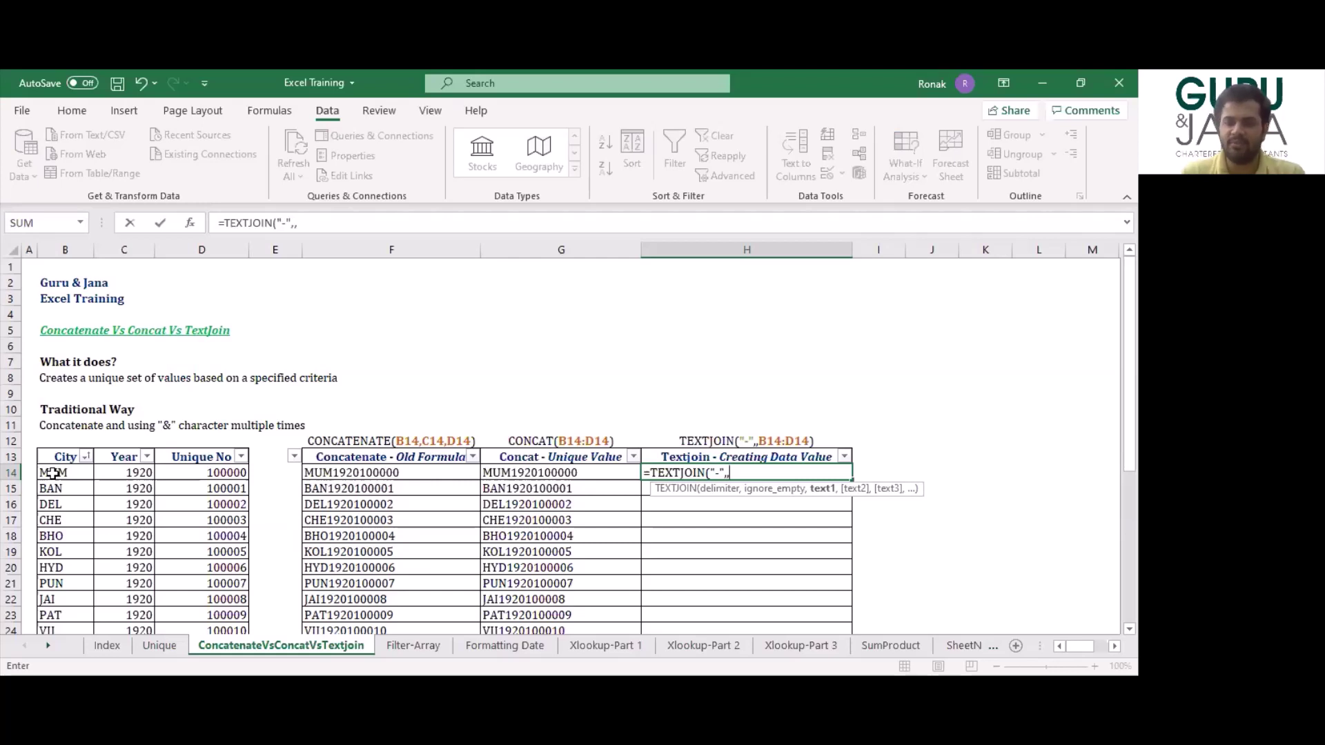
pyautogui.click(53, 473)
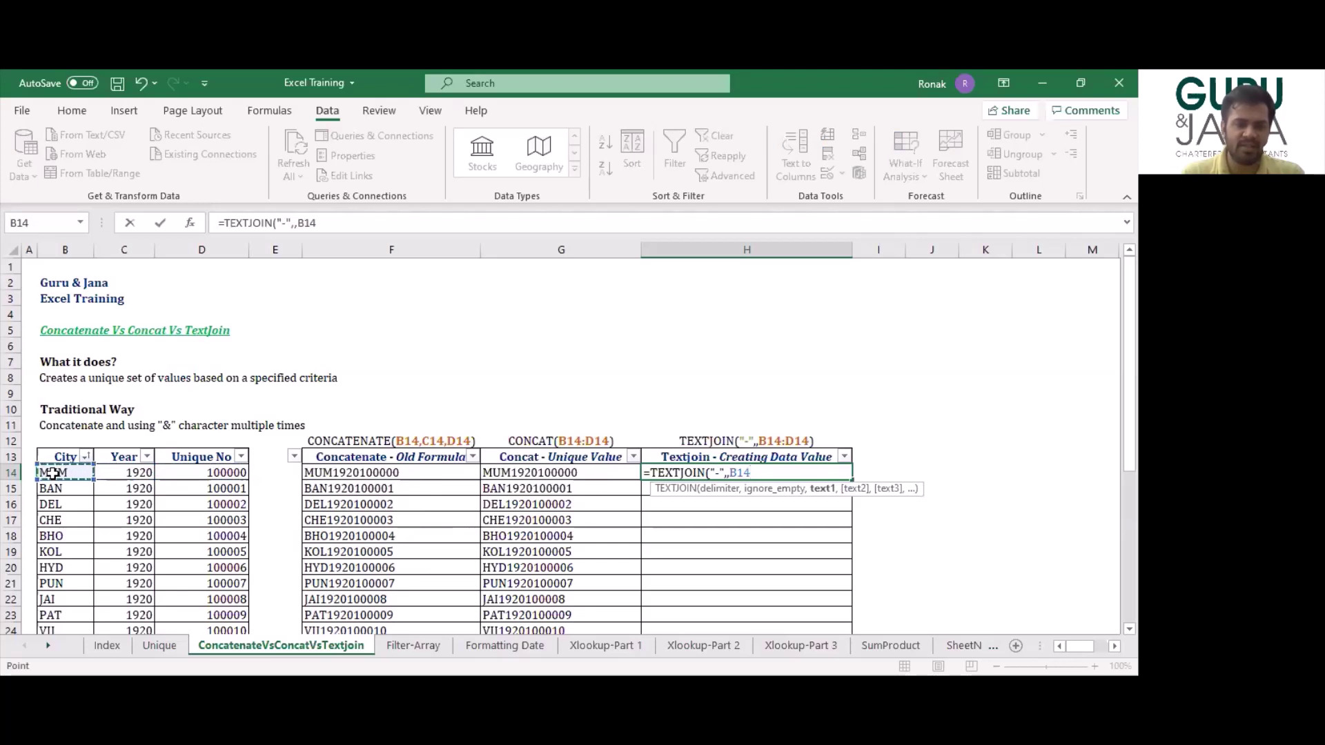
pyautogui.hotkey('ctrl', 'shift', 'Right')
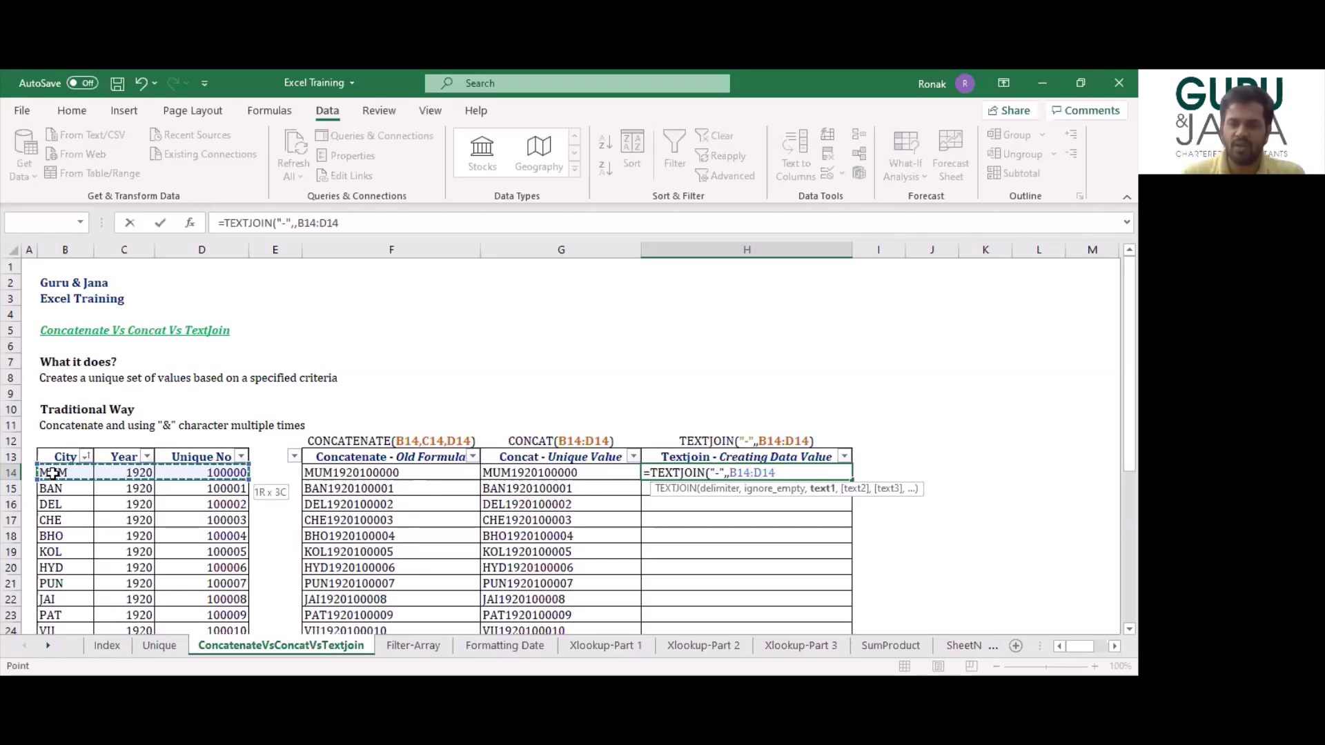
pyautogui.press('Return')
pyautogui.press('Up')
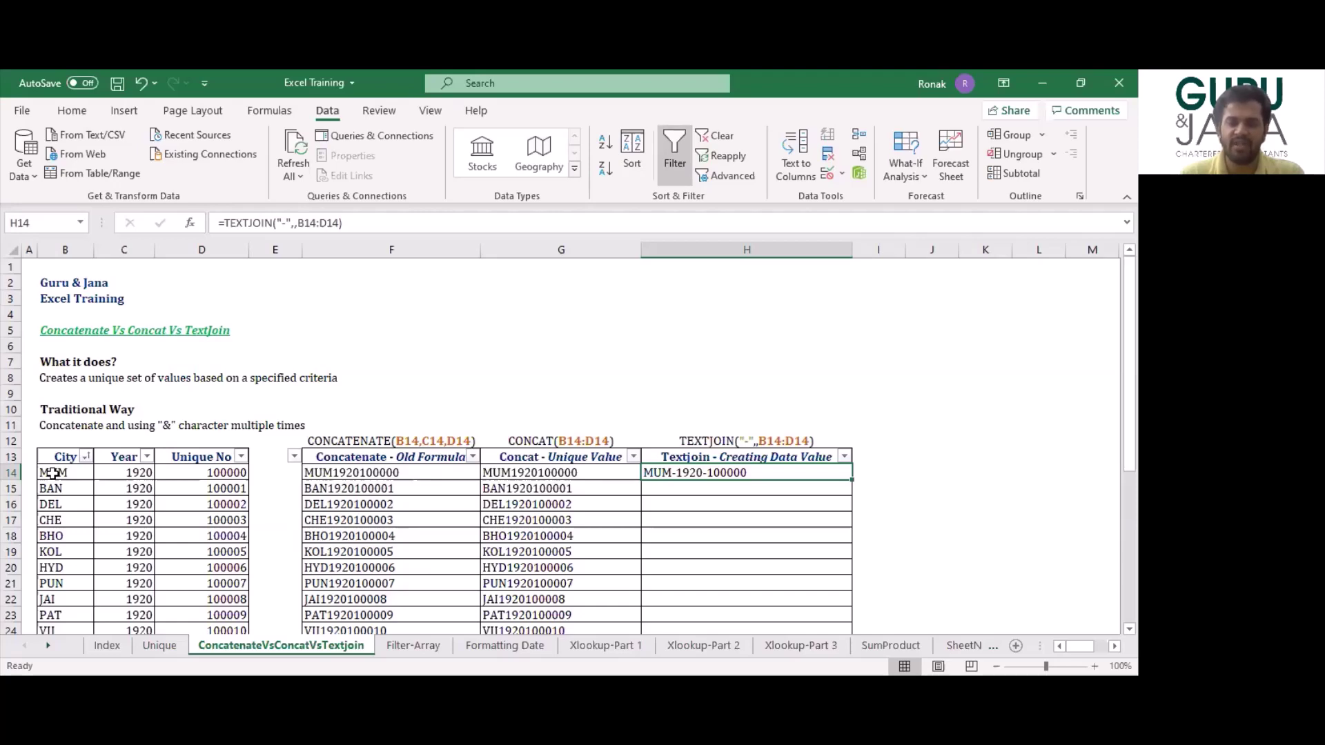
# Fill the TEXTJOIN formula down H14:H39.
pyautogui.press('Left')
pyautogui.hotkey('ctrl', 'Down')
pyautogui.press('Right')
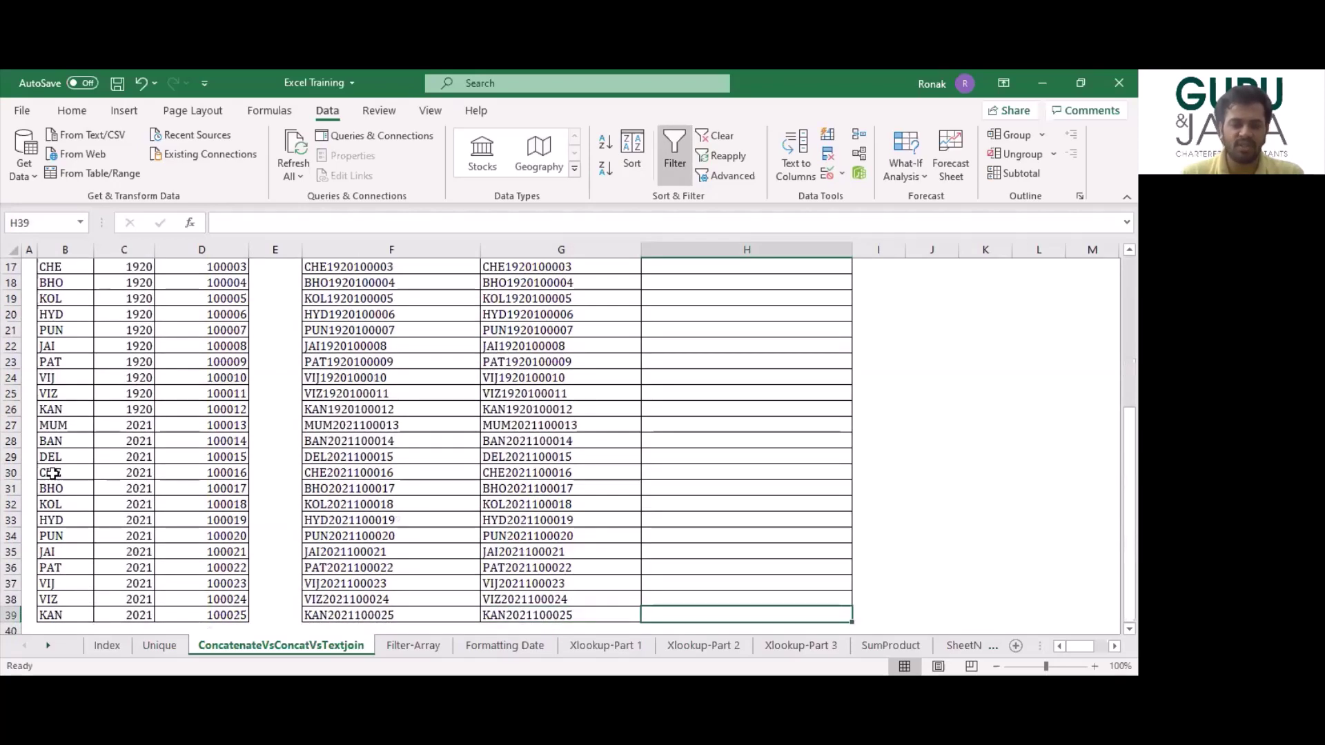
pyautogui.hotkey('ctrl', 'Up')
pyautogui.press('Down')
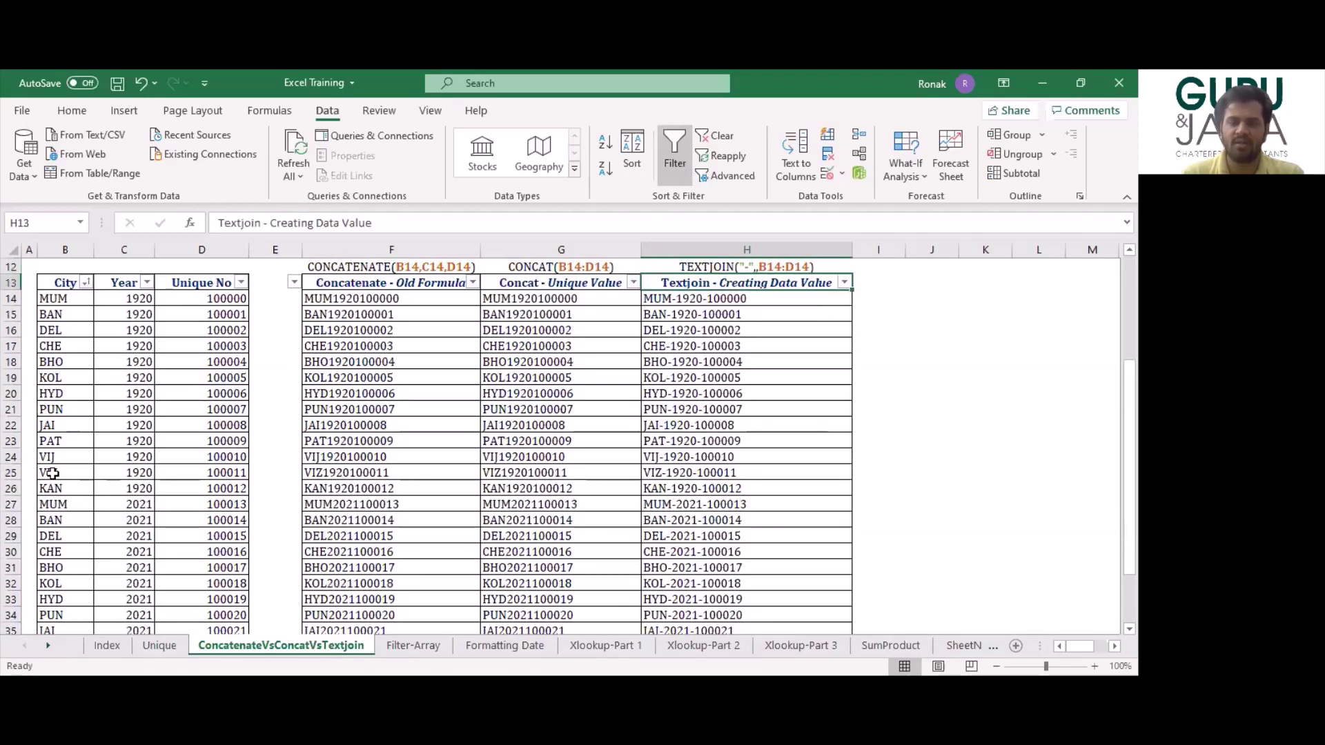
pyautogui.press('Down')
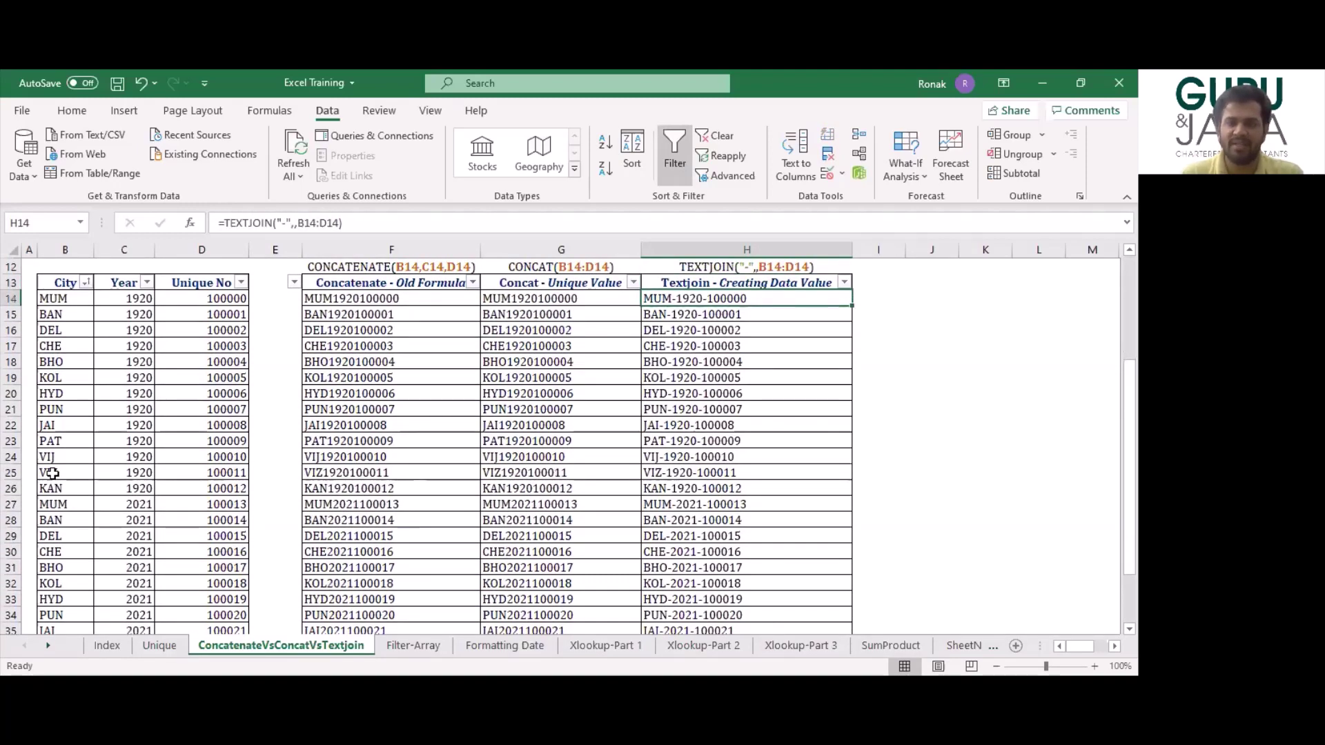
# Review the row 12 formula labels and row 14 source cells across the three result columns.
pyautogui.press('Up')
pyautogui.press('Up')
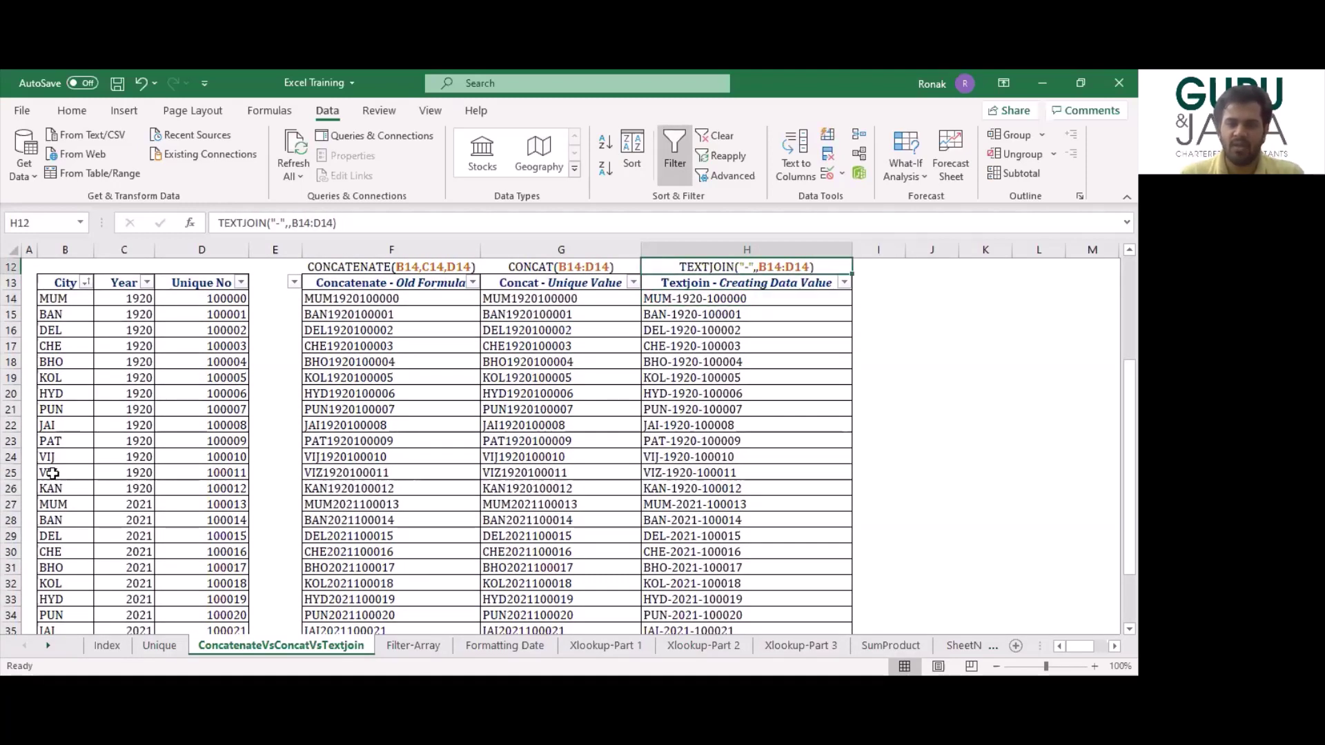
pyautogui.press('Left')
pyautogui.press('Left')
pyautogui.hotkey('ctrl', 'space')
pyautogui.press('Right')
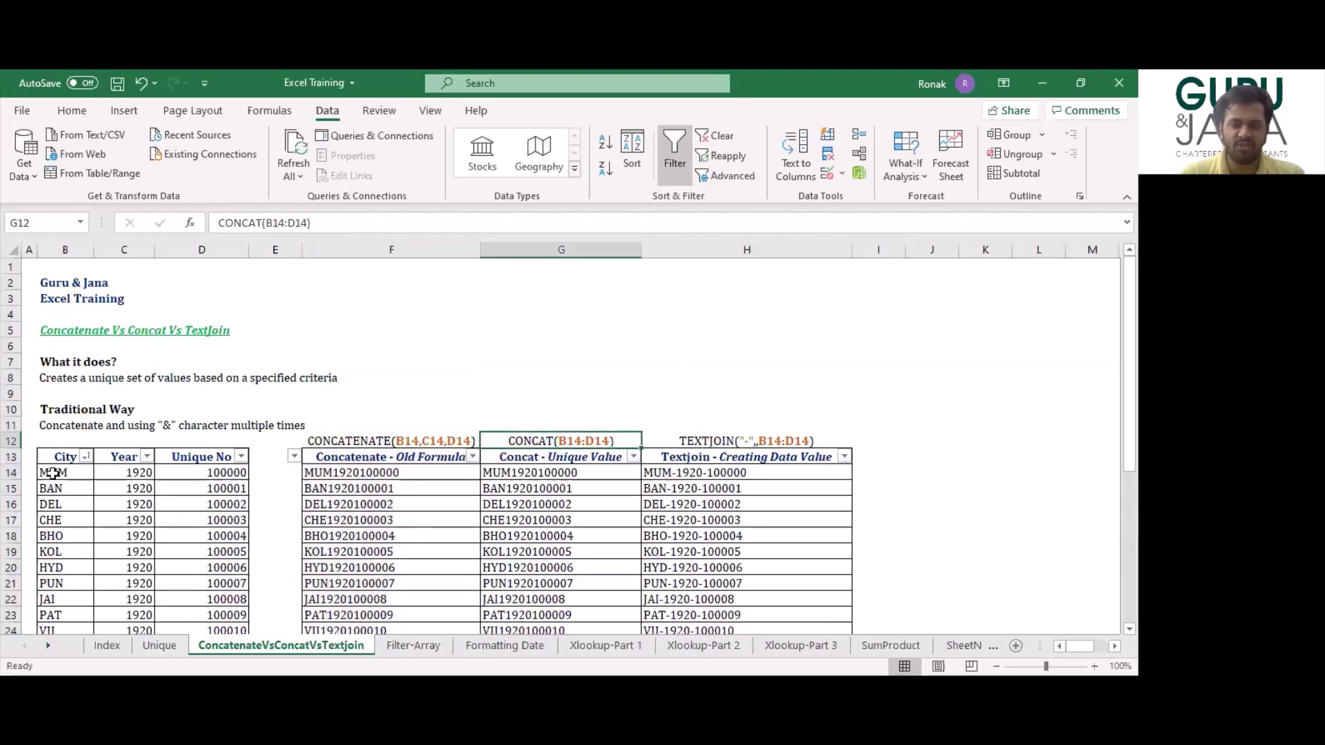
pyautogui.hotkey('ctrl', 'space')
pyautogui.press('Right')
pyautogui.hotkey('ctrl', 'space')
pyautogui.press('Left')
pyautogui.press('Down')
pyautogui.press('Down')
pyautogui.press('Left')
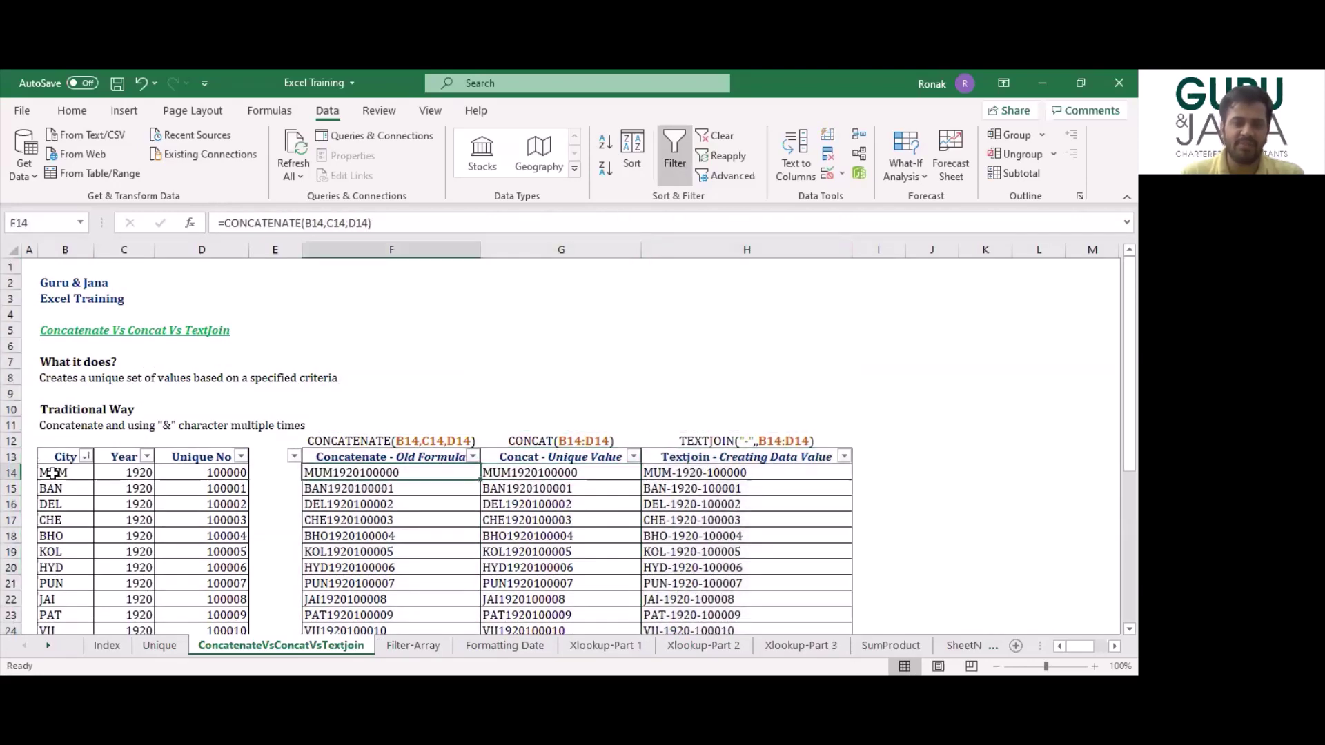
pyautogui.press('Left')
pyautogui.press('Left')
pyautogui.press('Left')
pyautogui.press('Left')
pyautogui.press('Right')
pyautogui.press('Right')
pyautogui.press('Right')
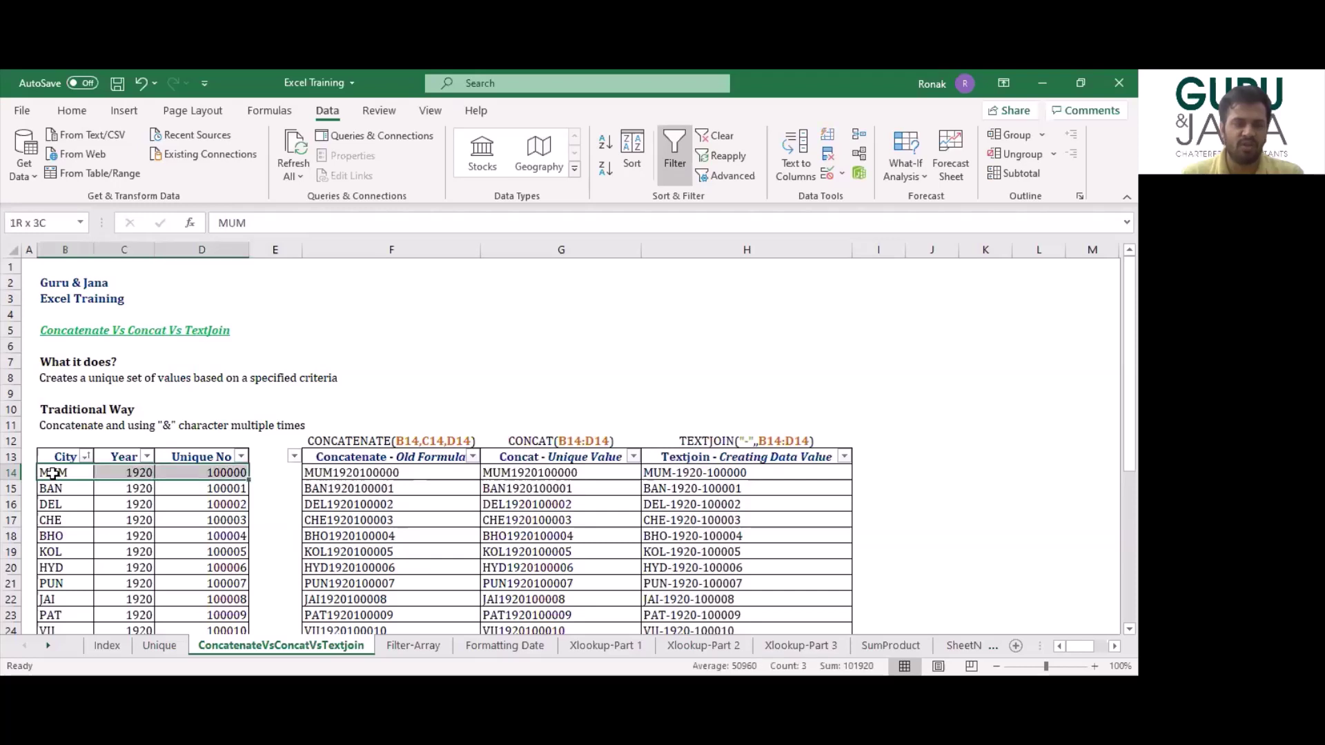
pyautogui.press('Right')
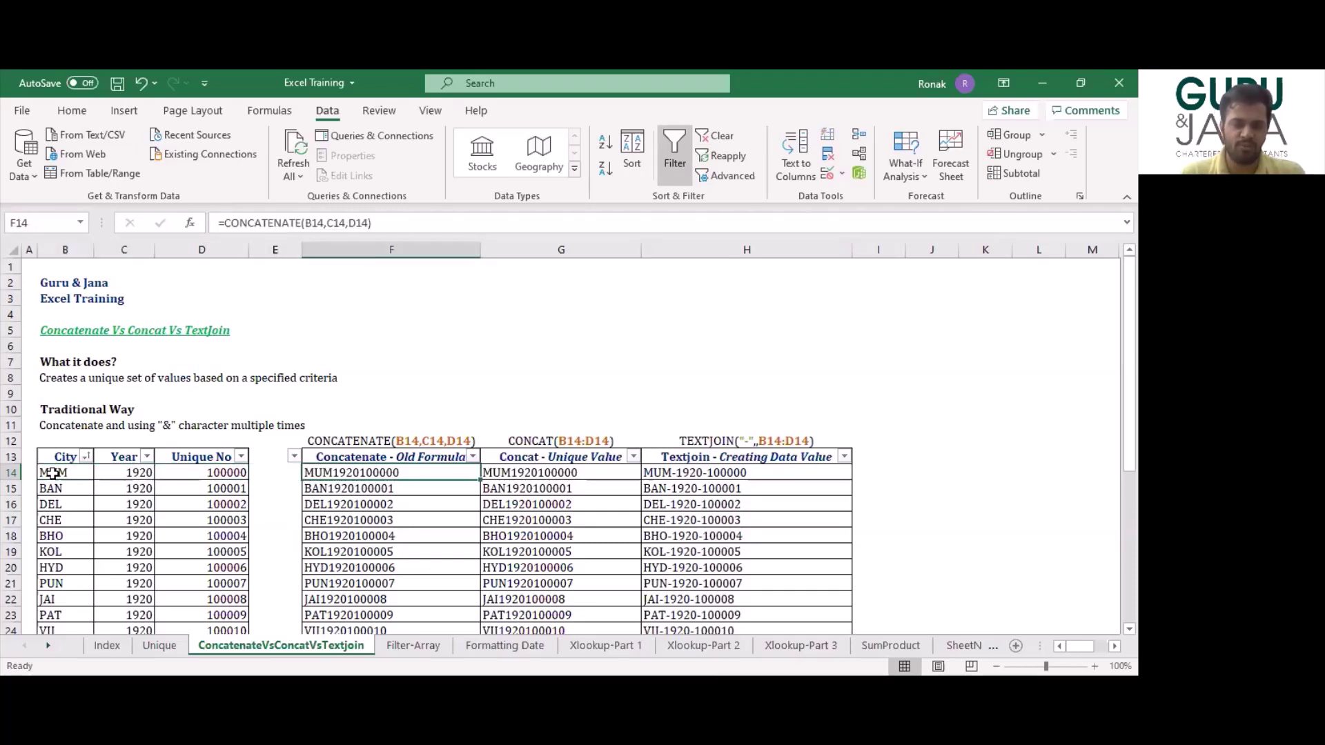
pyautogui.hotkey('ctrl', 'pagedown')
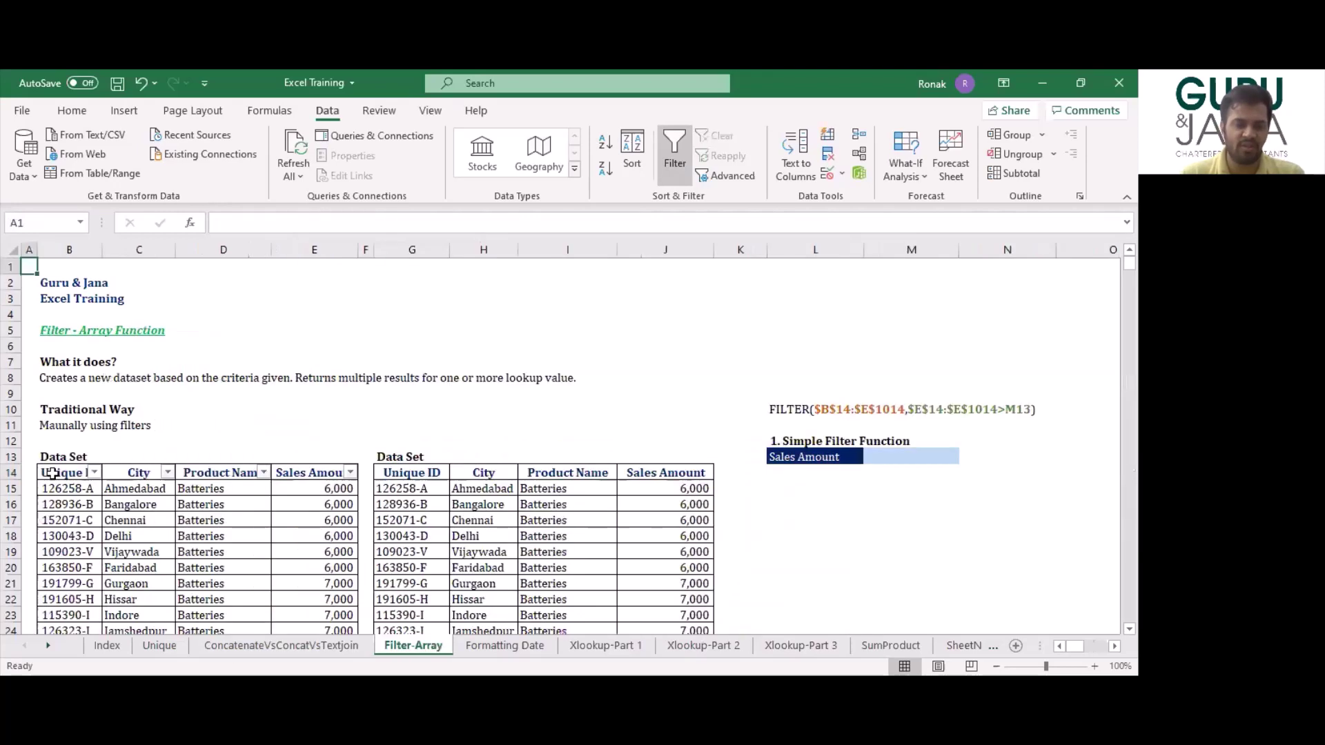
pyautogui.press('Right')
pyautogui.press('Down')
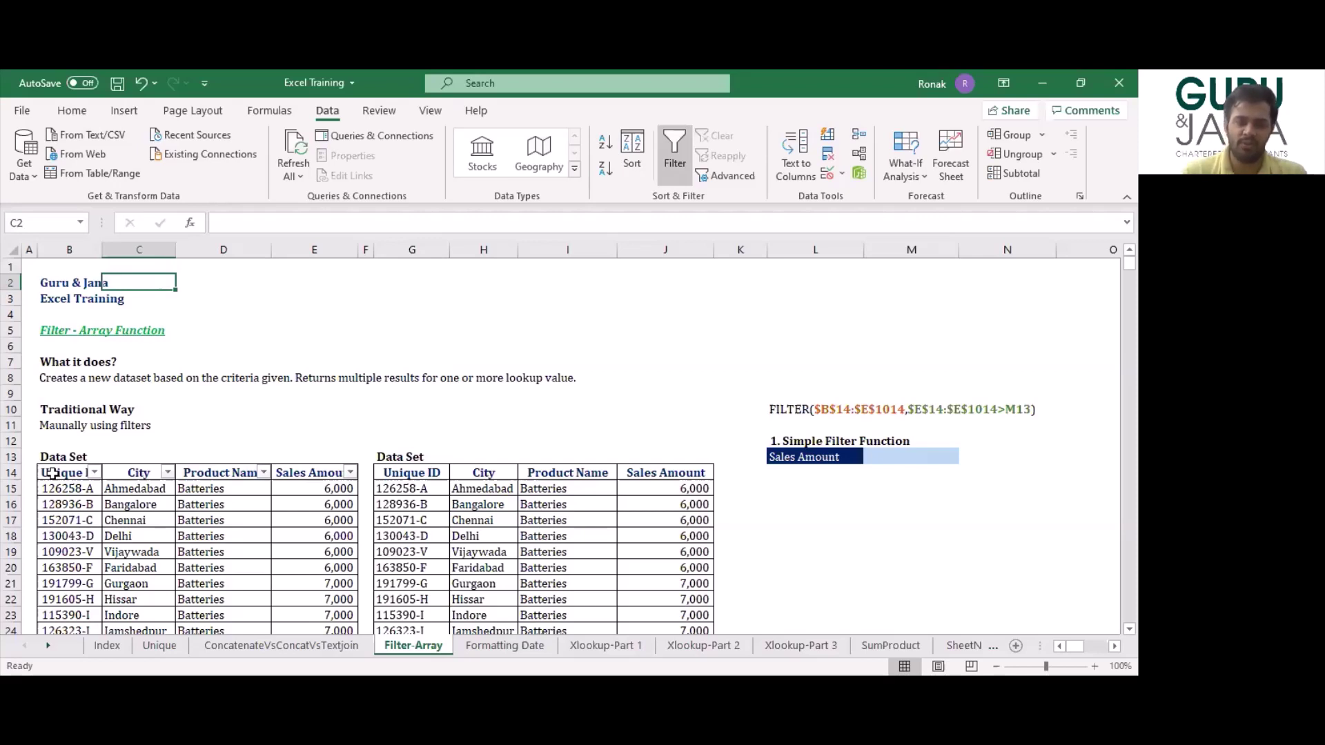
pyautogui.hotkey('ctrl', 'Down')
pyautogui.press('Left')
pyautogui.press('Up')
pyautogui.press('Up')
pyautogui.press('Up')
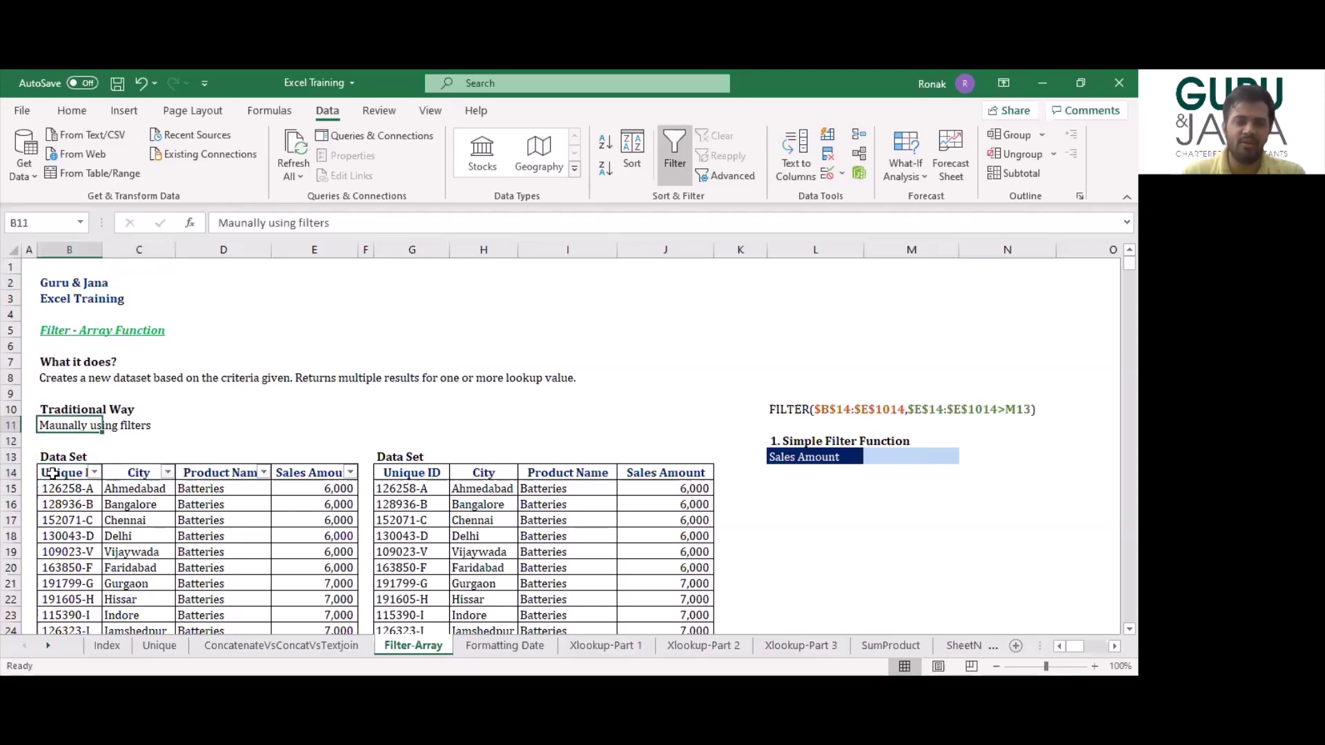
pyautogui.press('Up')
pyautogui.press('Down')
pyautogui.press('Down')
pyautogui.press('Down')
pyautogui.press('Down')
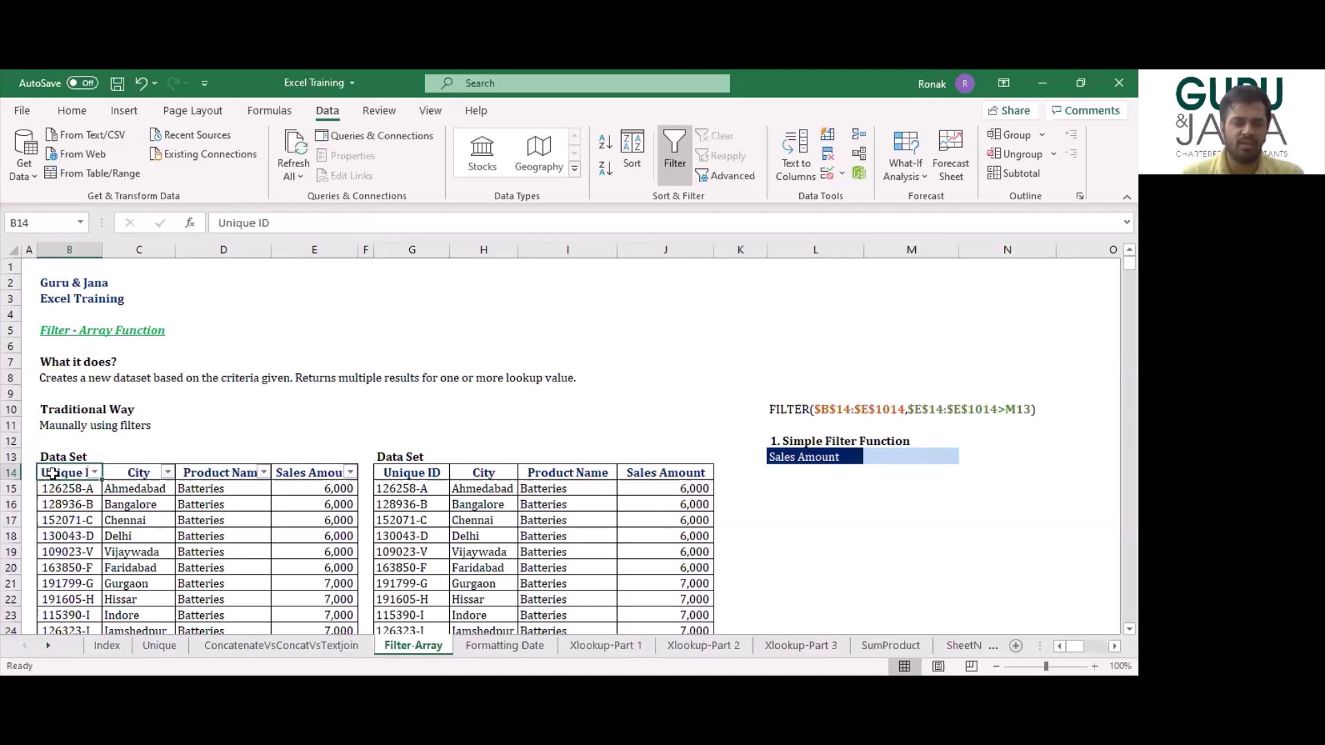
pyautogui.press('Right')
pyautogui.press('Right')
pyautogui.press('Right')
pyautogui.press('Right')
pyautogui.press('Right')
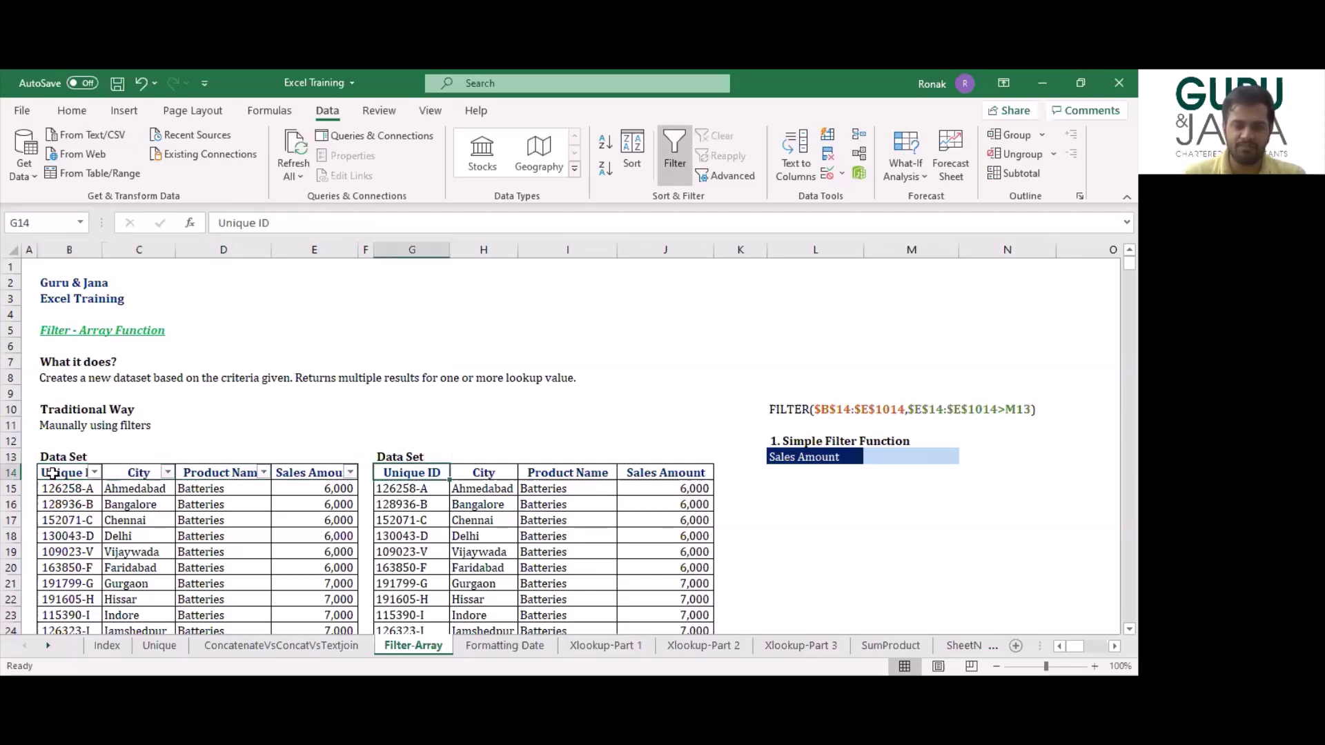
# Hide the copied data set in columns G:J and go to the Sales Amount criterion cell.
pyautogui.hotkey('ctrl', 'space')
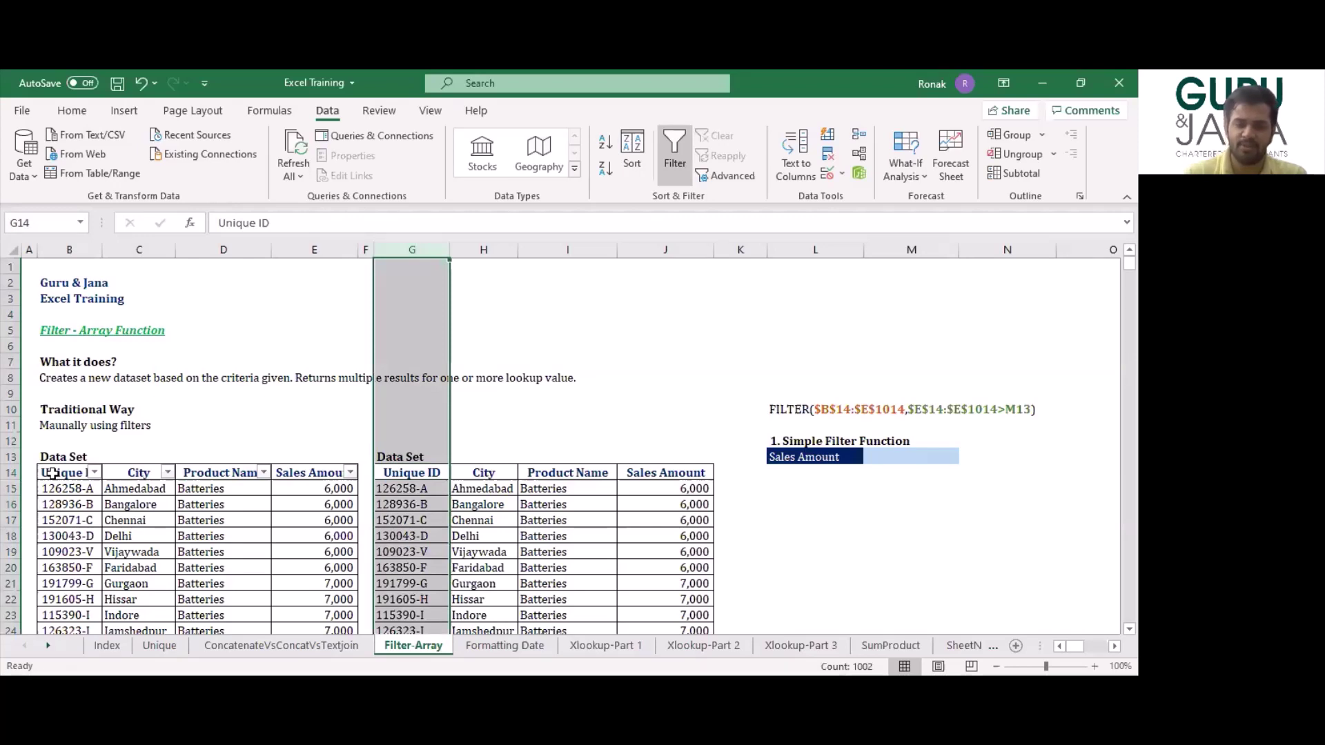
pyautogui.hotkey('shift', 'Right')
pyautogui.hotkey('shift', 'Right')
pyautogui.hotkey('shift', 'Right')
pyautogui.hotkey('ctrl', '0')
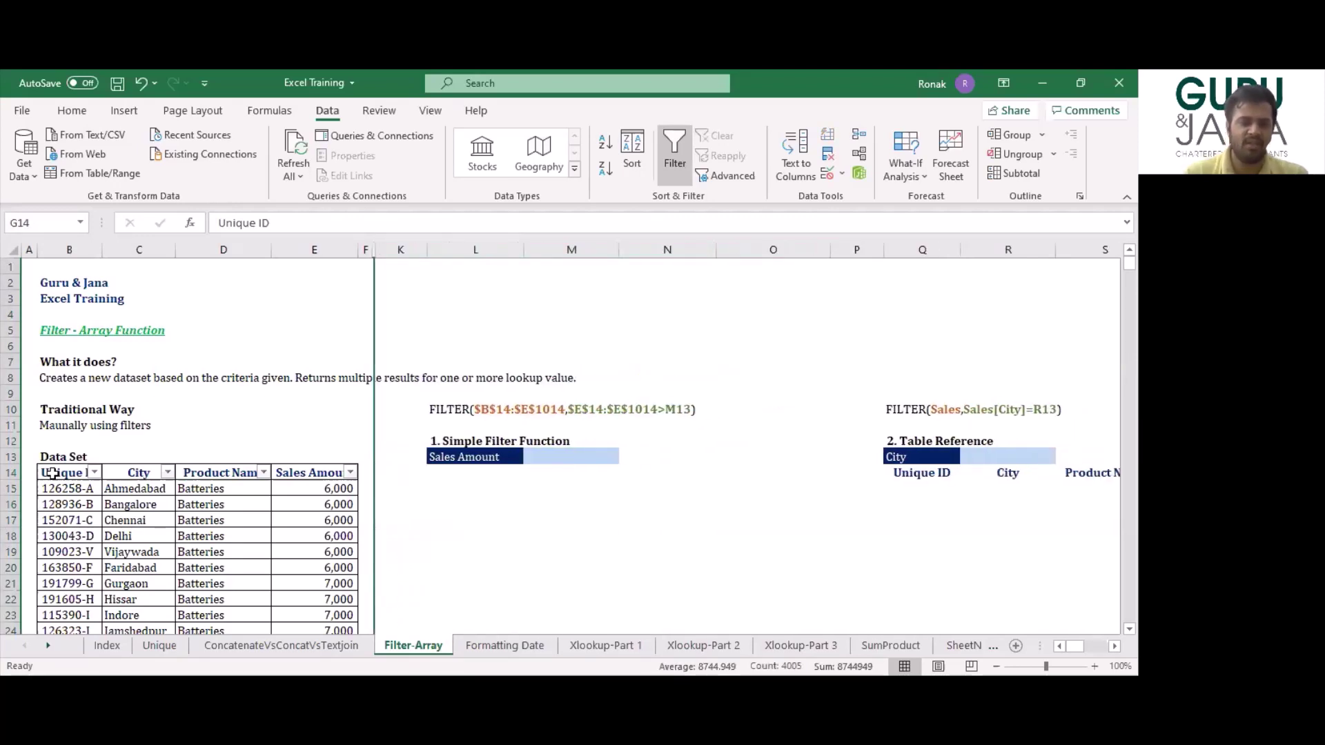
pyautogui.press('Left')
pyautogui.press('Left')
pyautogui.press('Left')
pyautogui.press('Left')
pyautogui.press('Left')
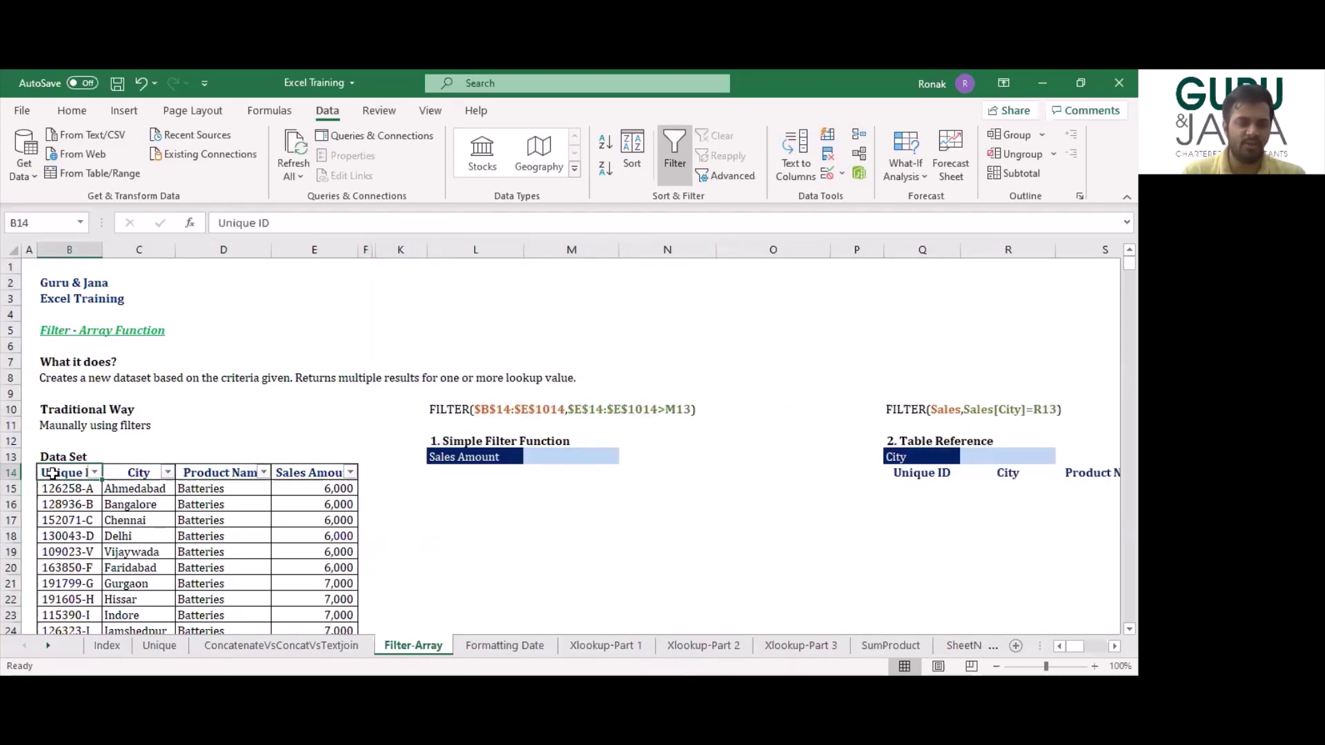
pyautogui.press('Right')
pyautogui.press('Right')
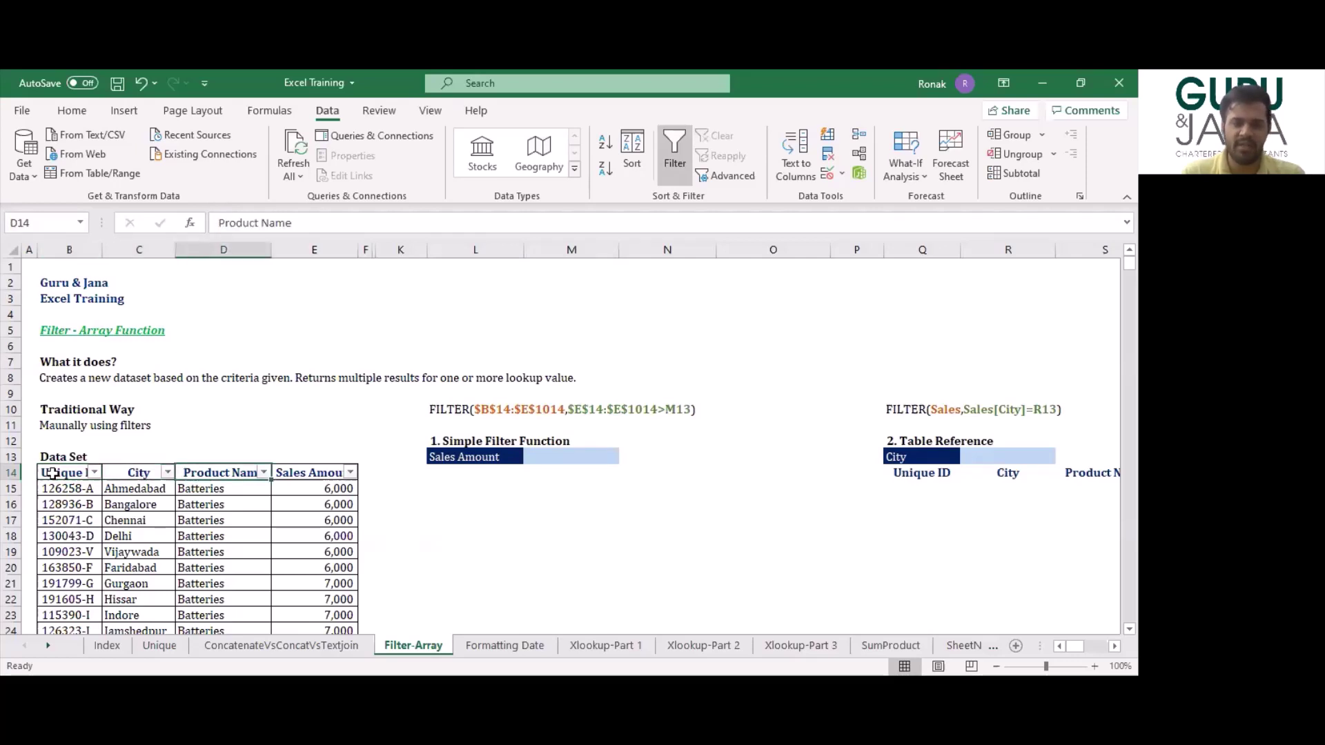
pyautogui.press('Right')
pyautogui.press('Right')
pyautogui.press('Right')
pyautogui.press('Right')
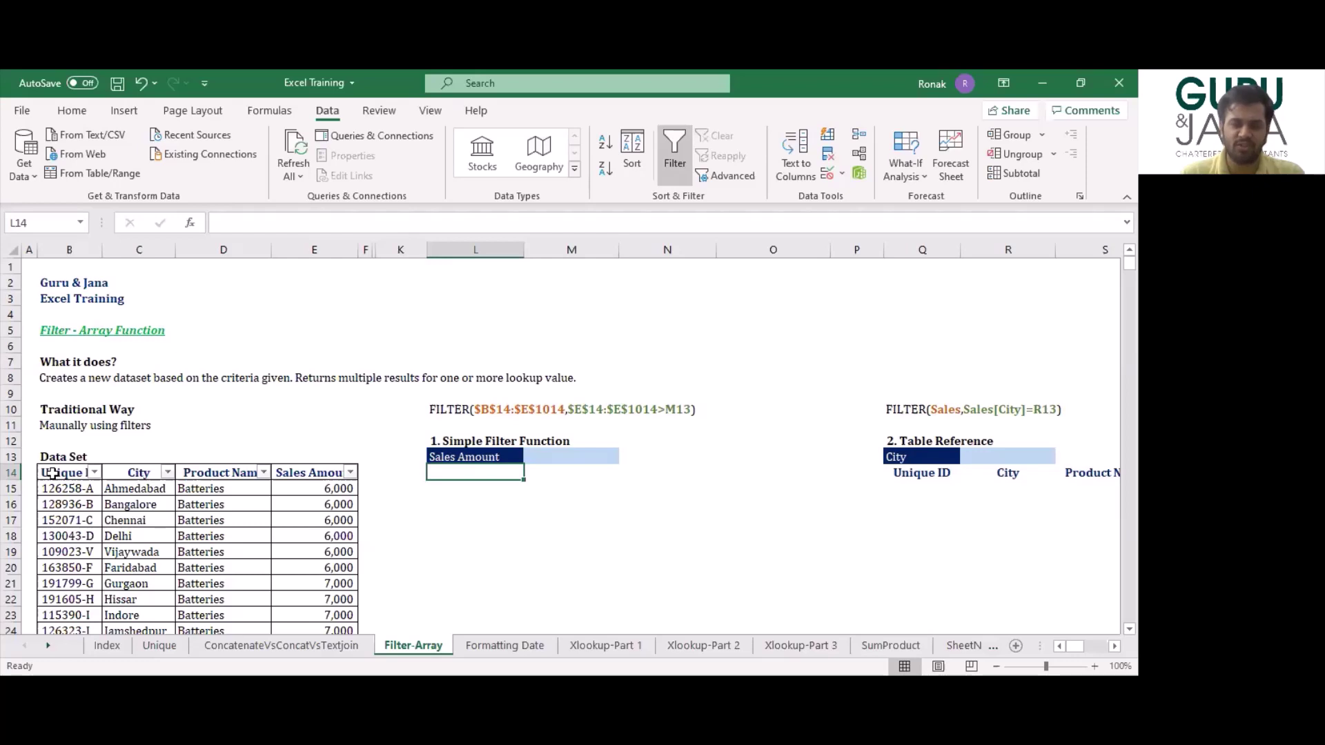
pyautogui.press('Up')
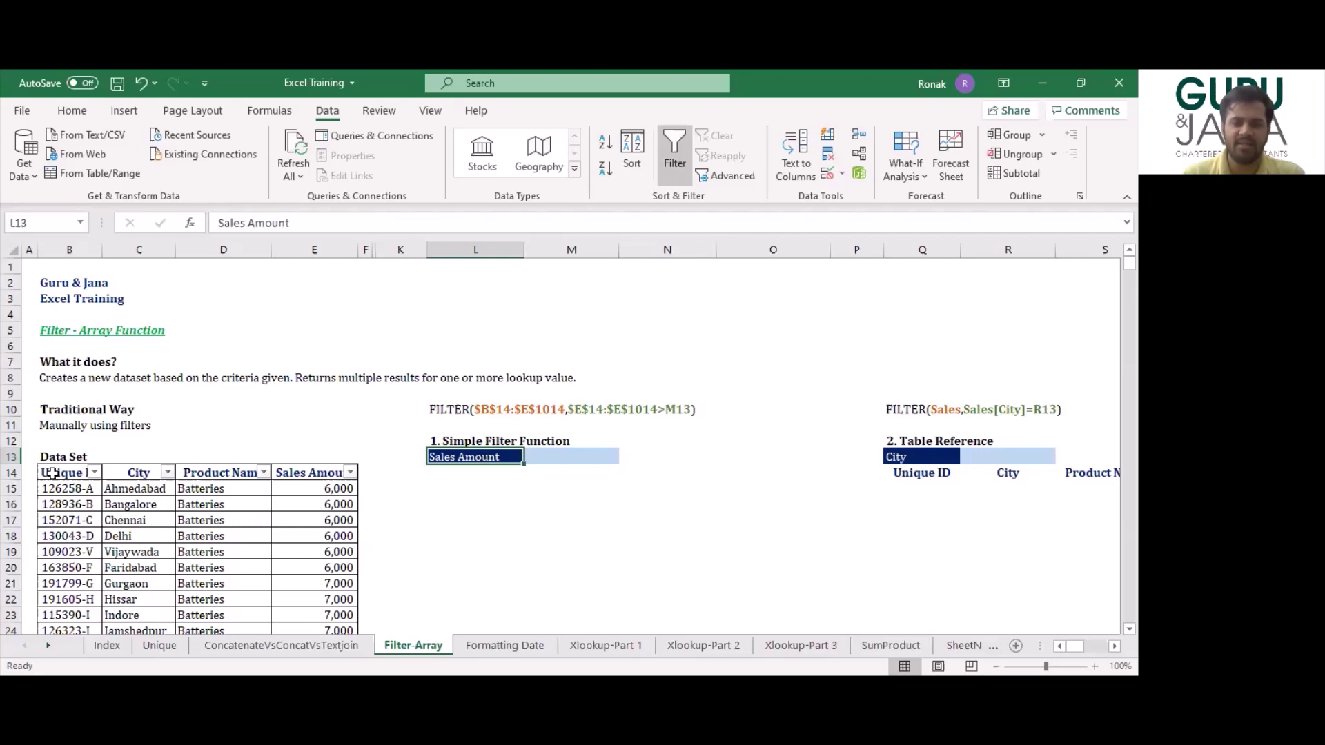
pyautogui.press('Right')
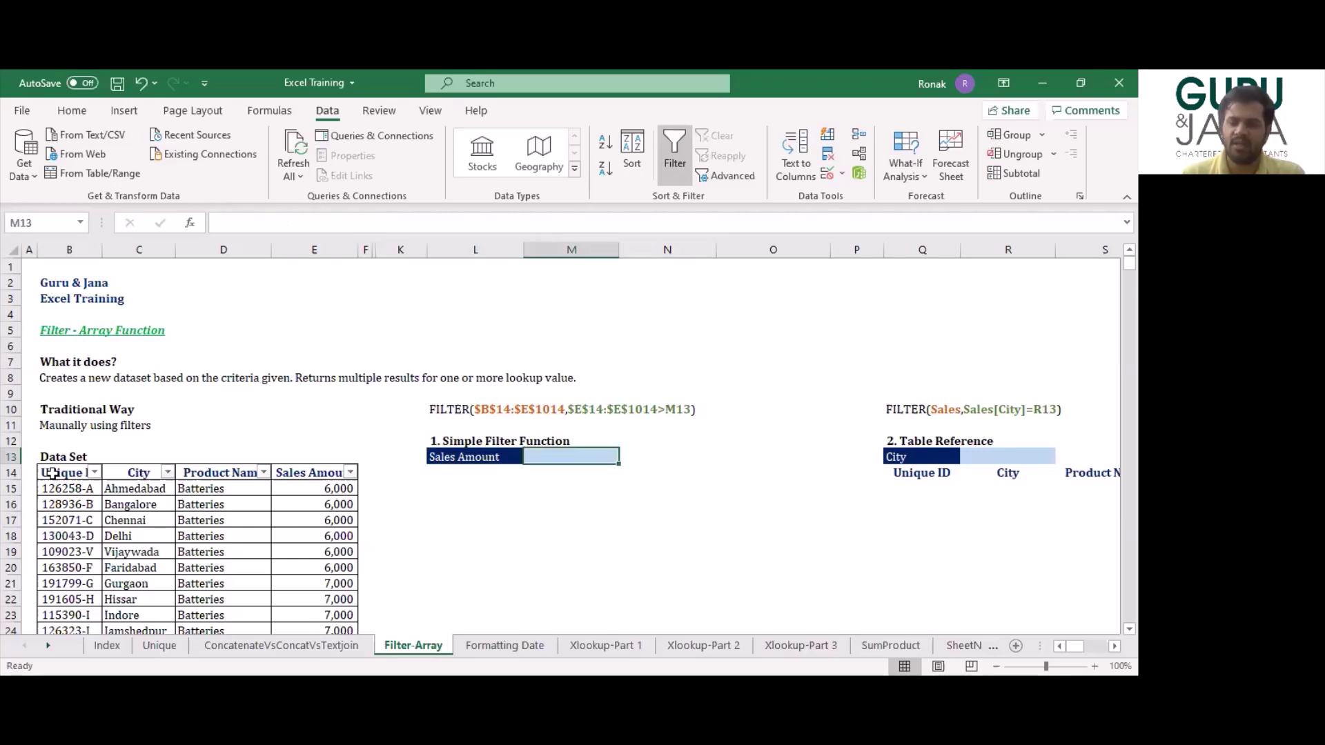
# Enter 35000 as the Sales Amount criterion in M13.
pyautogui.write('3000')
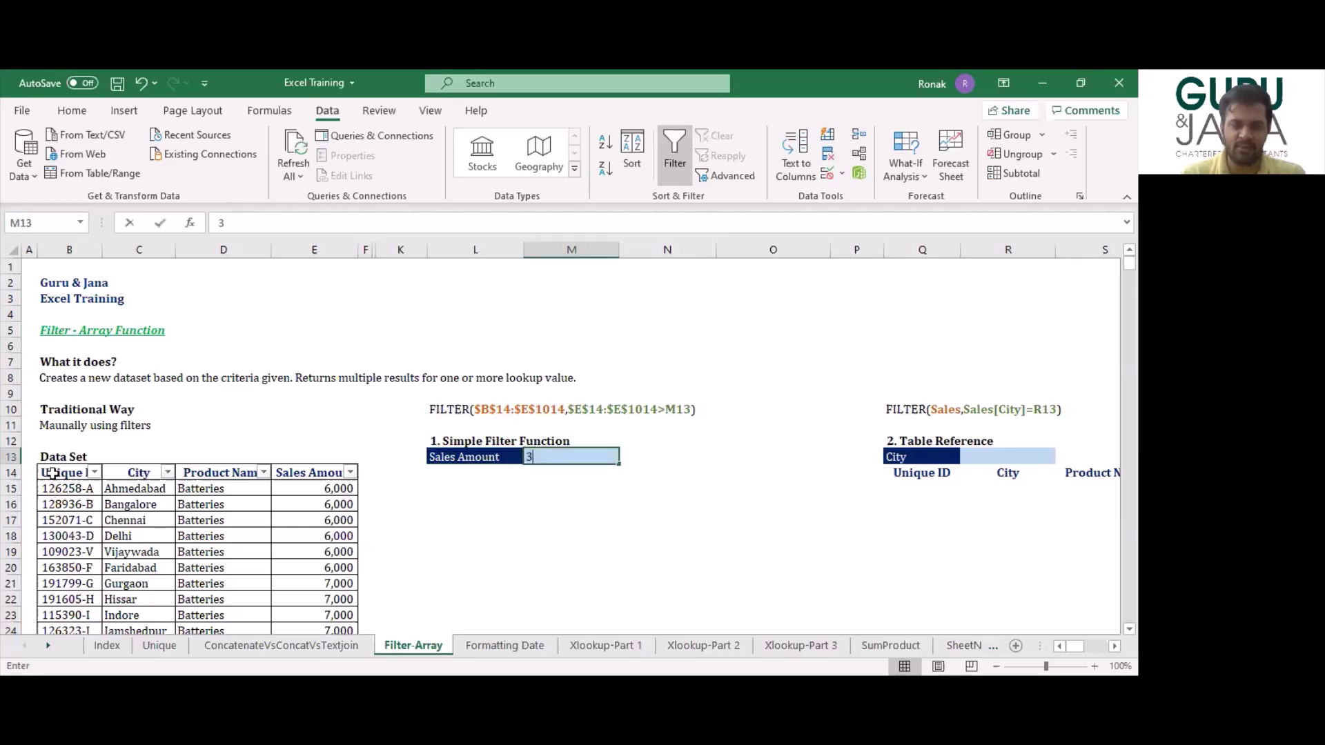
pyautogui.press('BackSpace')
pyautogui.press('BackSpace')
pyautogui.press('BackSpace')
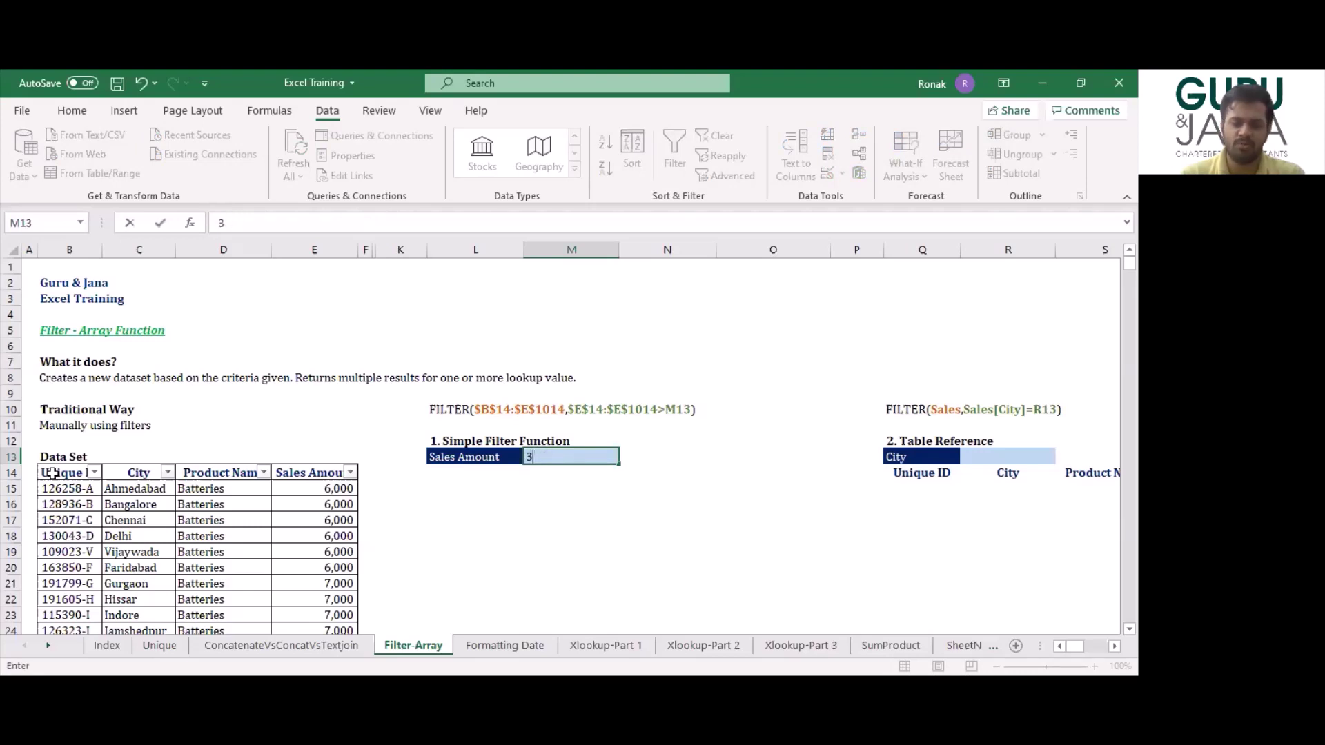
pyautogui.write('5000')
pyautogui.press('Return')
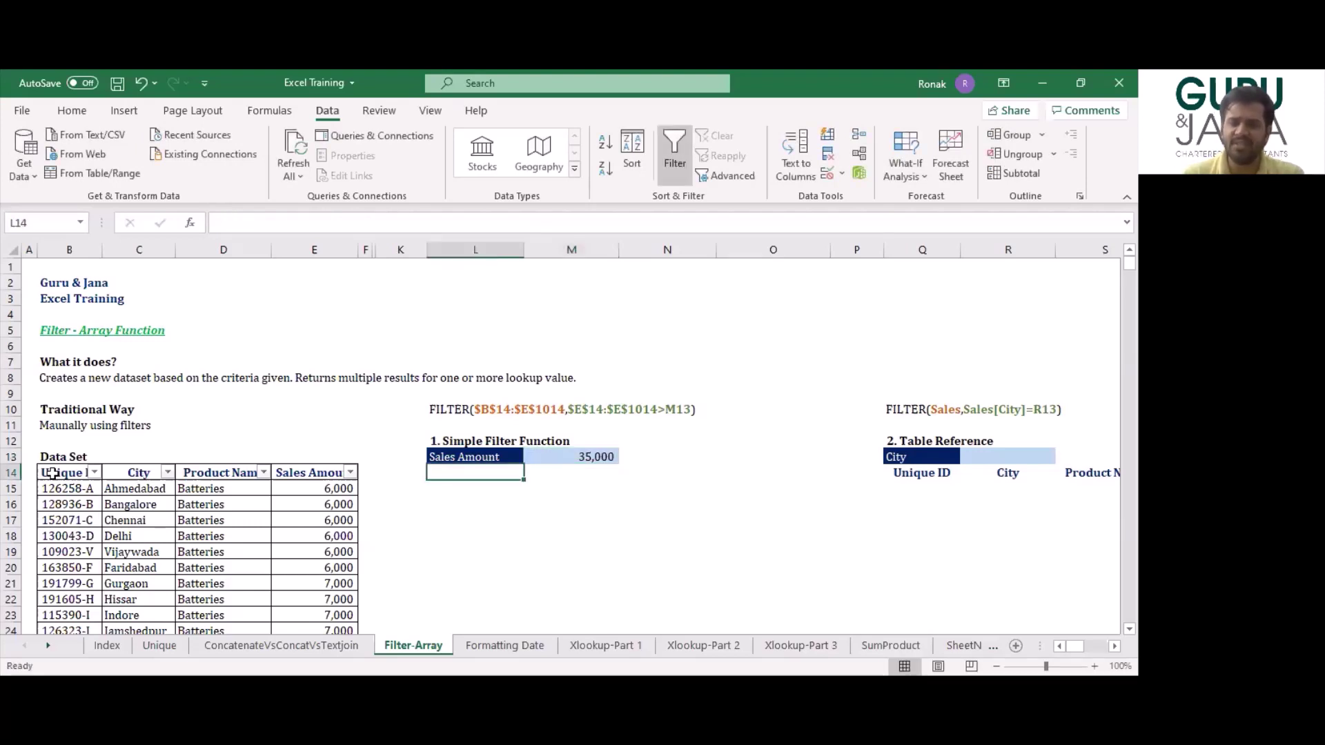
pyautogui.press('Up')
pyautogui.press('Right')
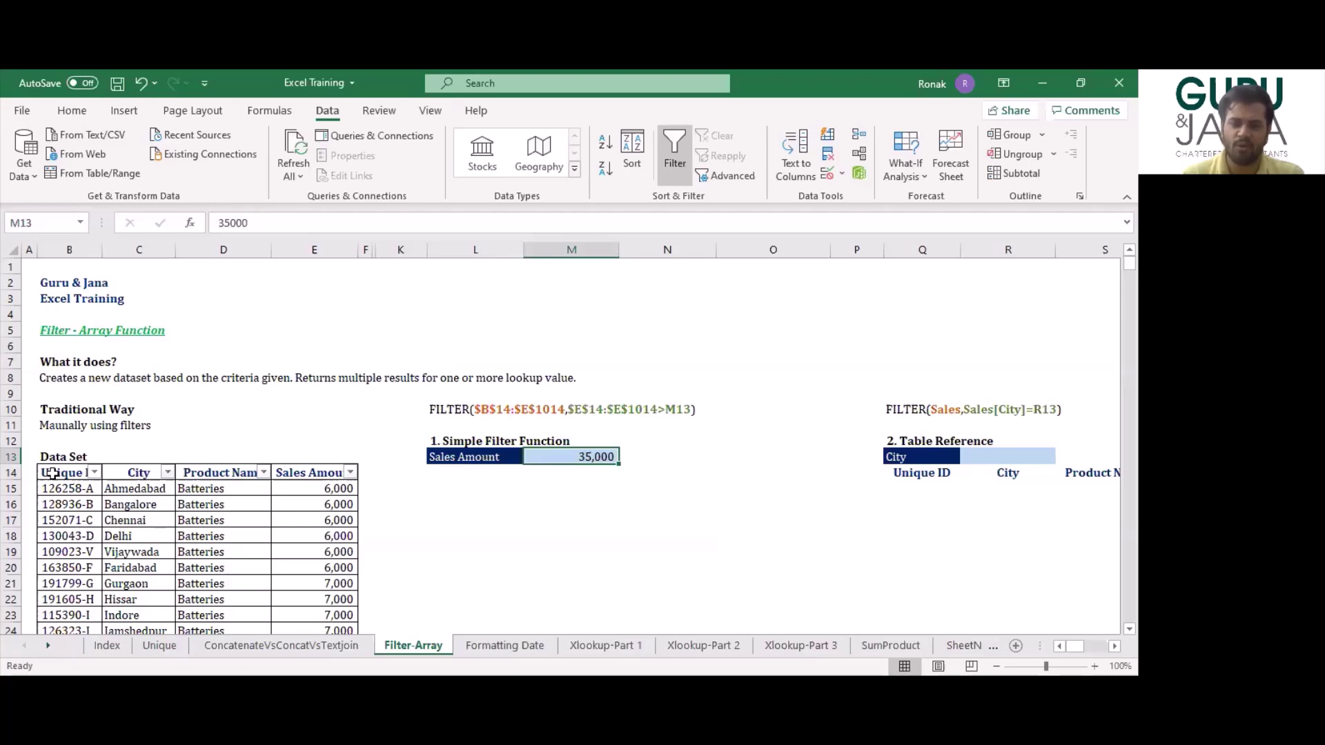
# Start a FILTER formula in L14 using the absolute array $B$14:$E$1014.
pyautogui.press('Left')
pyautogui.press('Down')
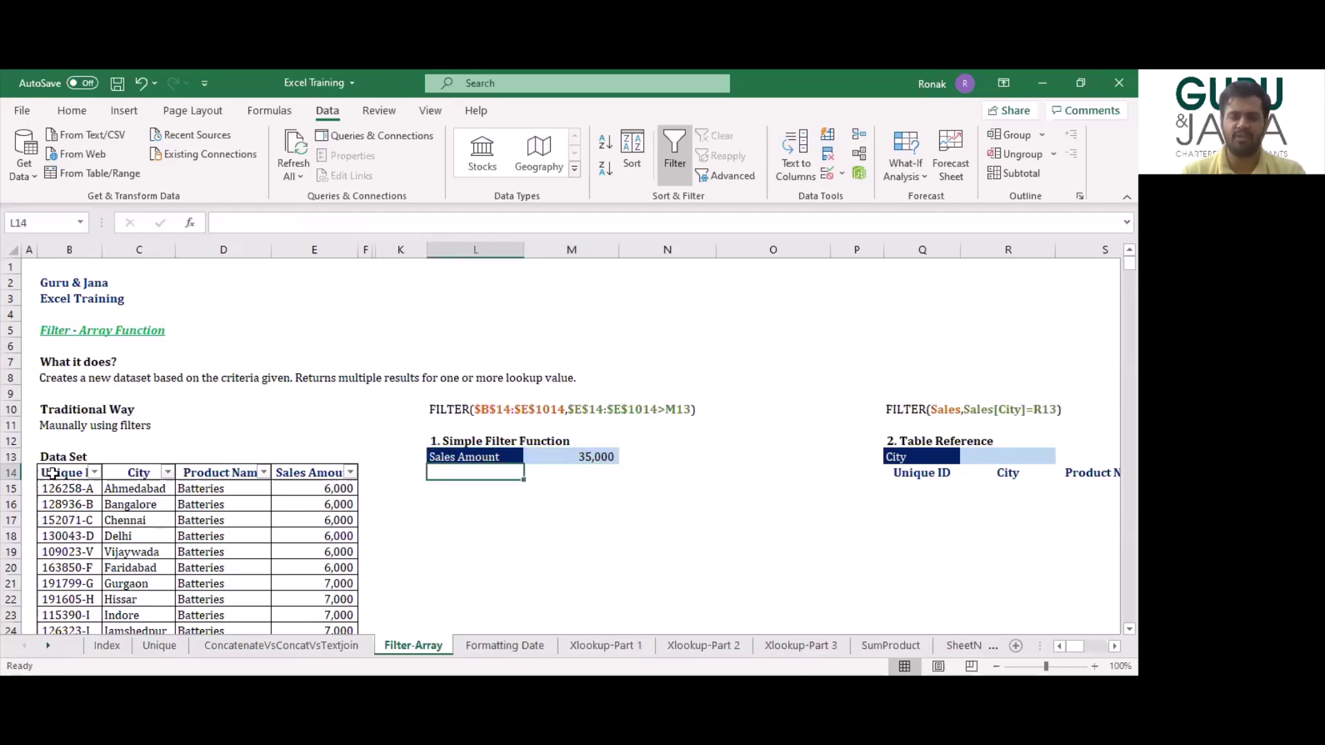
pyautogui.write('=')
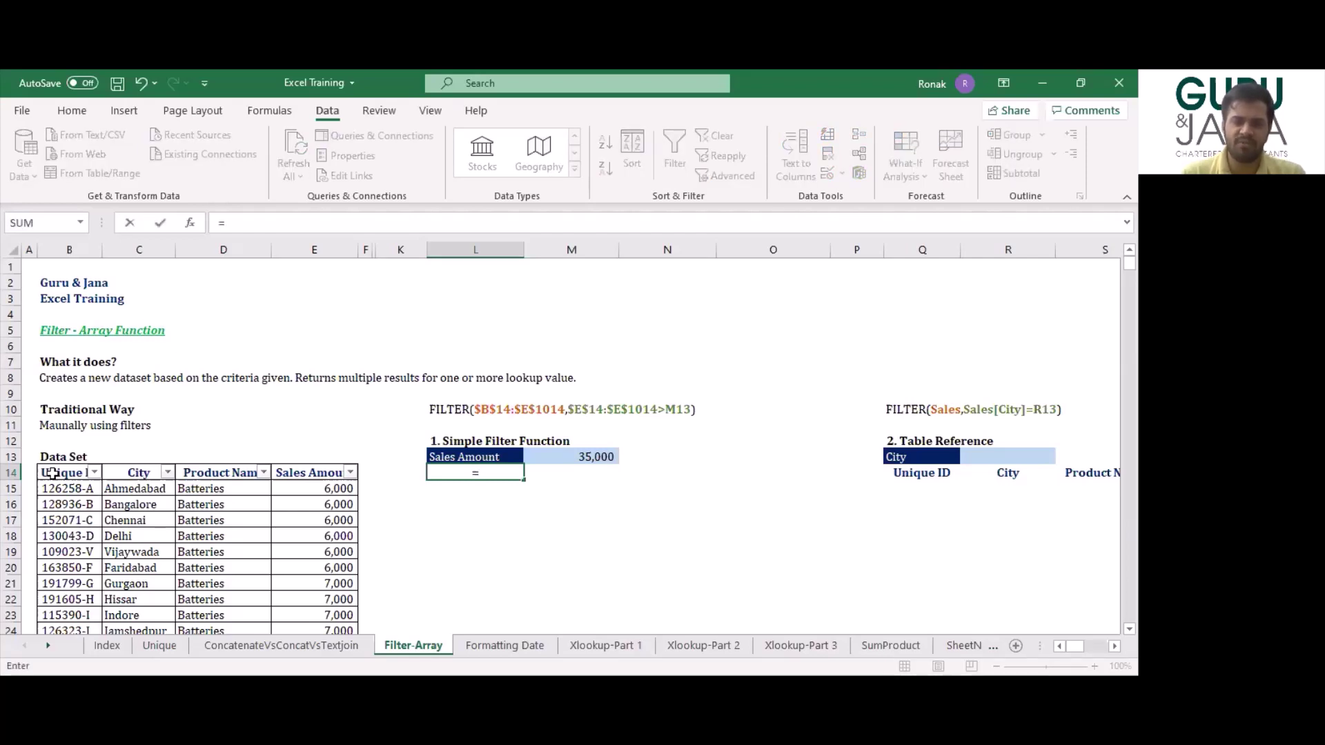
pyautogui.write('FILTER(')
pyautogui.press('Left')
pyautogui.press('Left')
pyautogui.press('Left')
pyautogui.press('Left')
pyautogui.press('Left')
pyautogui.press('Left')
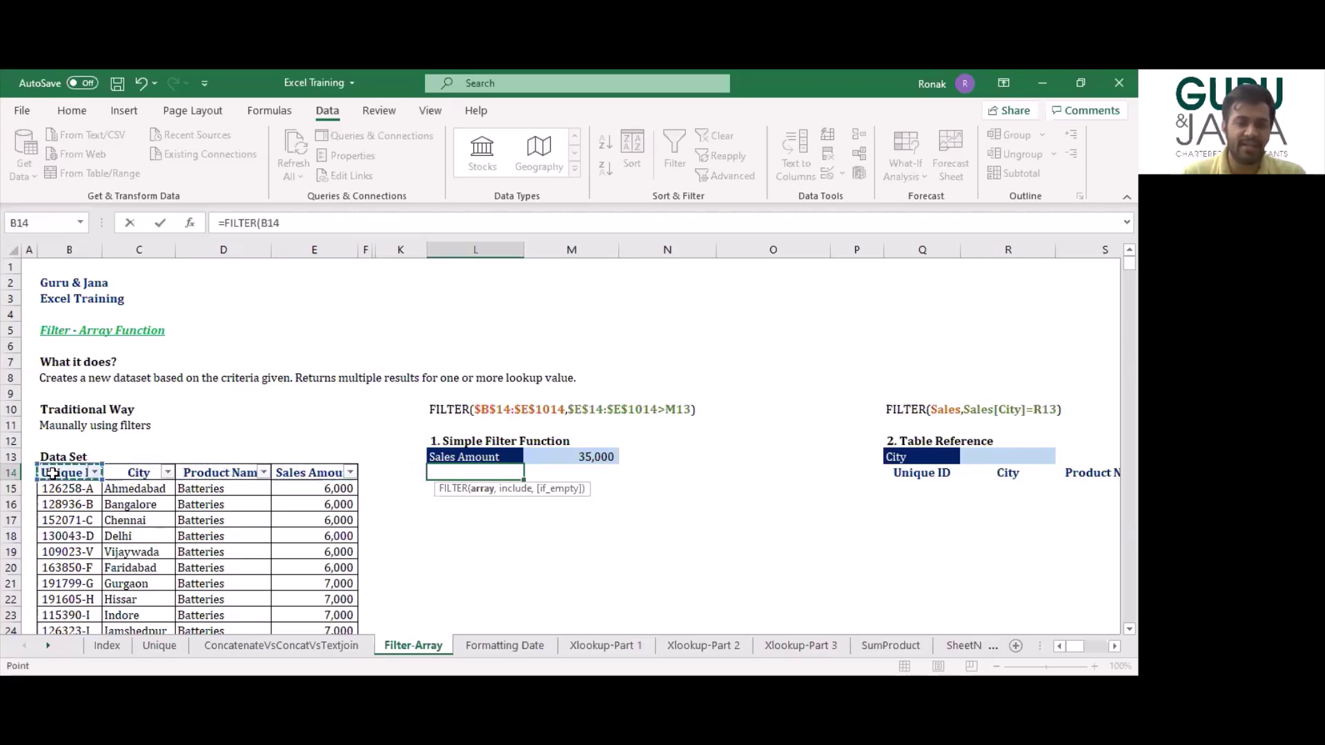
pyautogui.hotkey('ctrl', 'shift', 'Right')
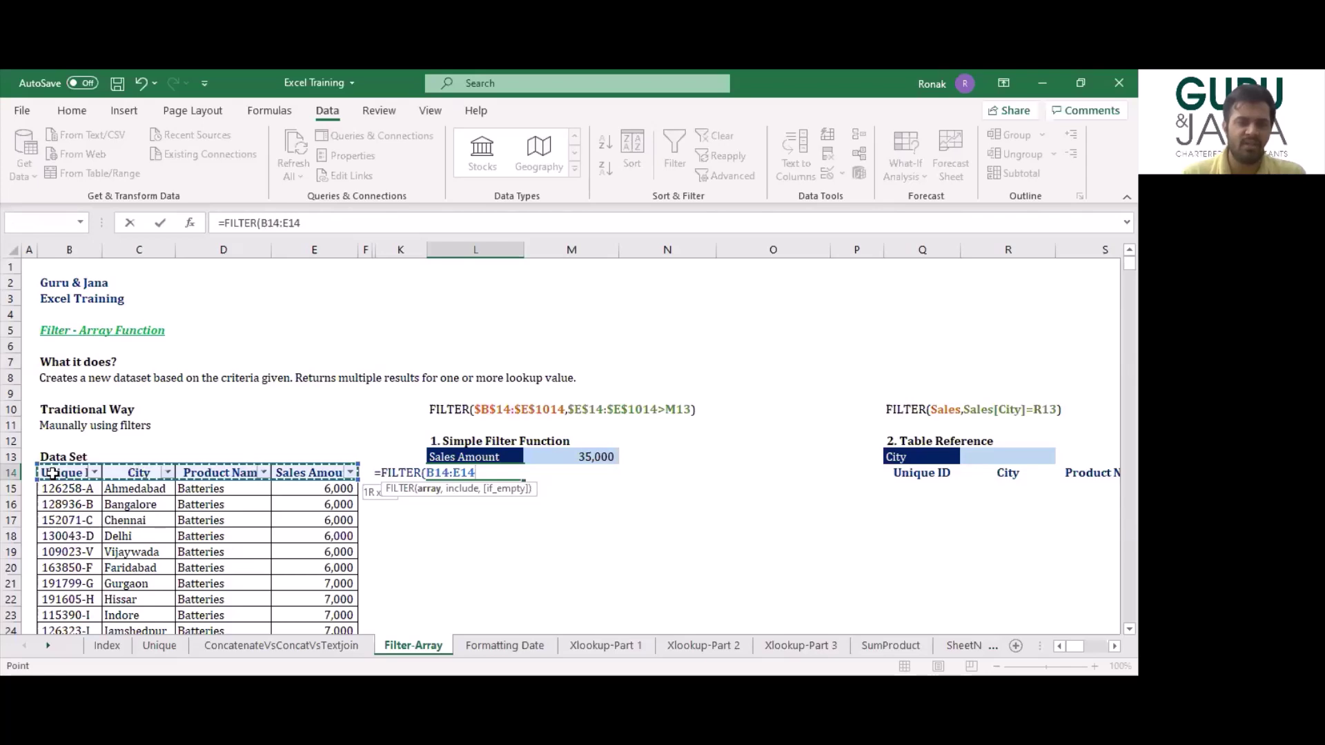
pyautogui.hotkey('ctrl', 'shift', 'Down')
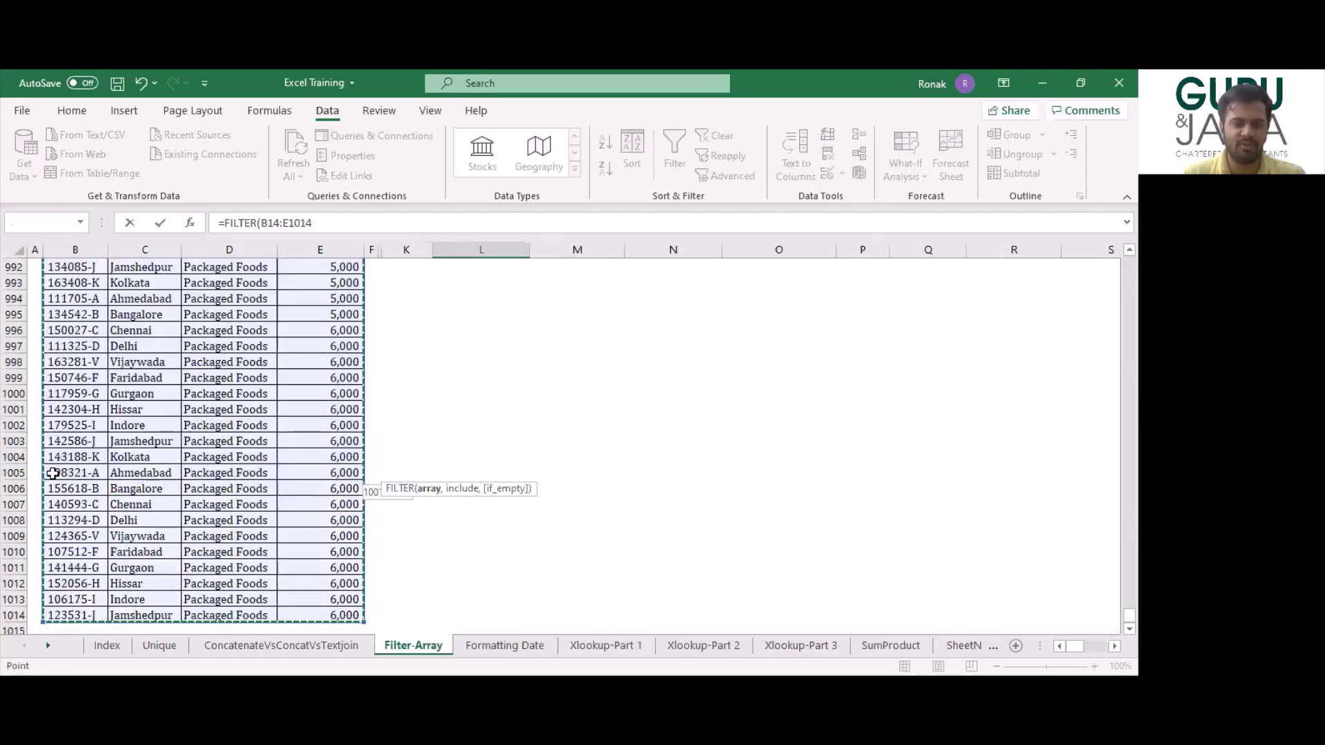
pyautogui.press('F4')
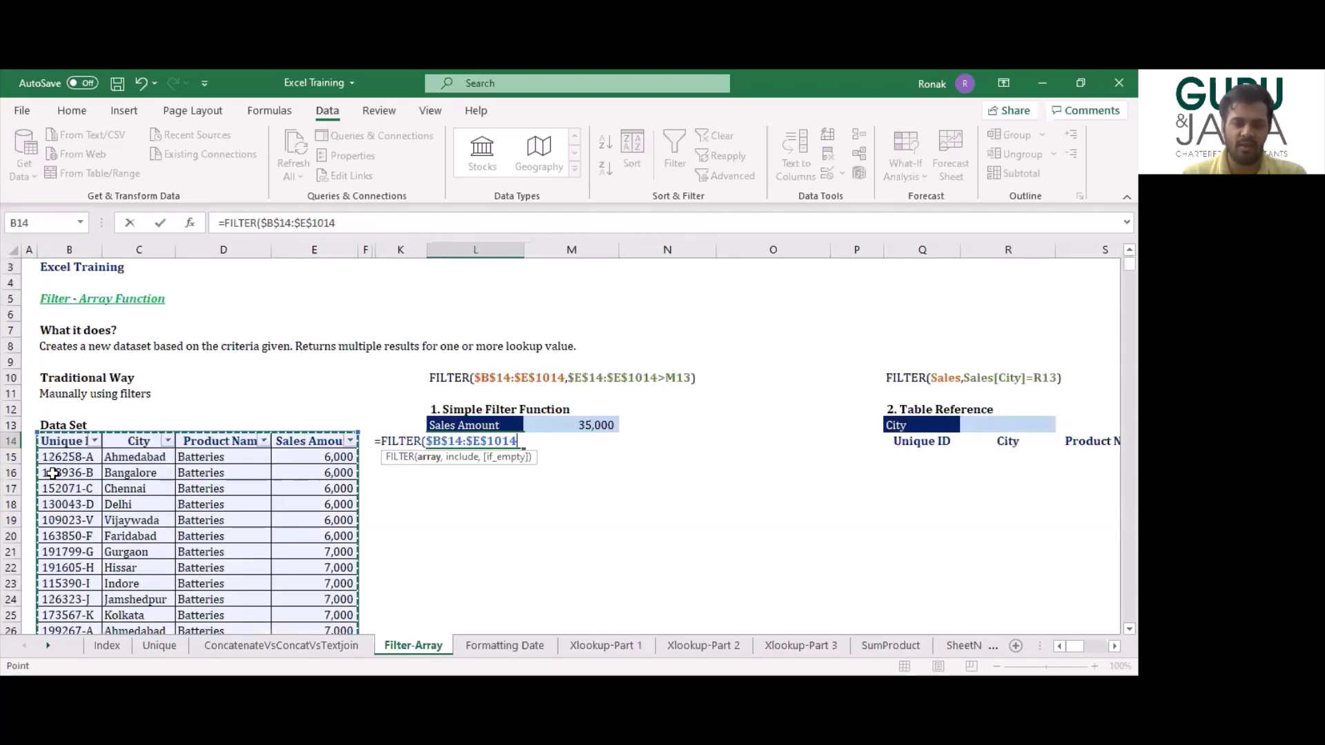
pyautogui.write(',')
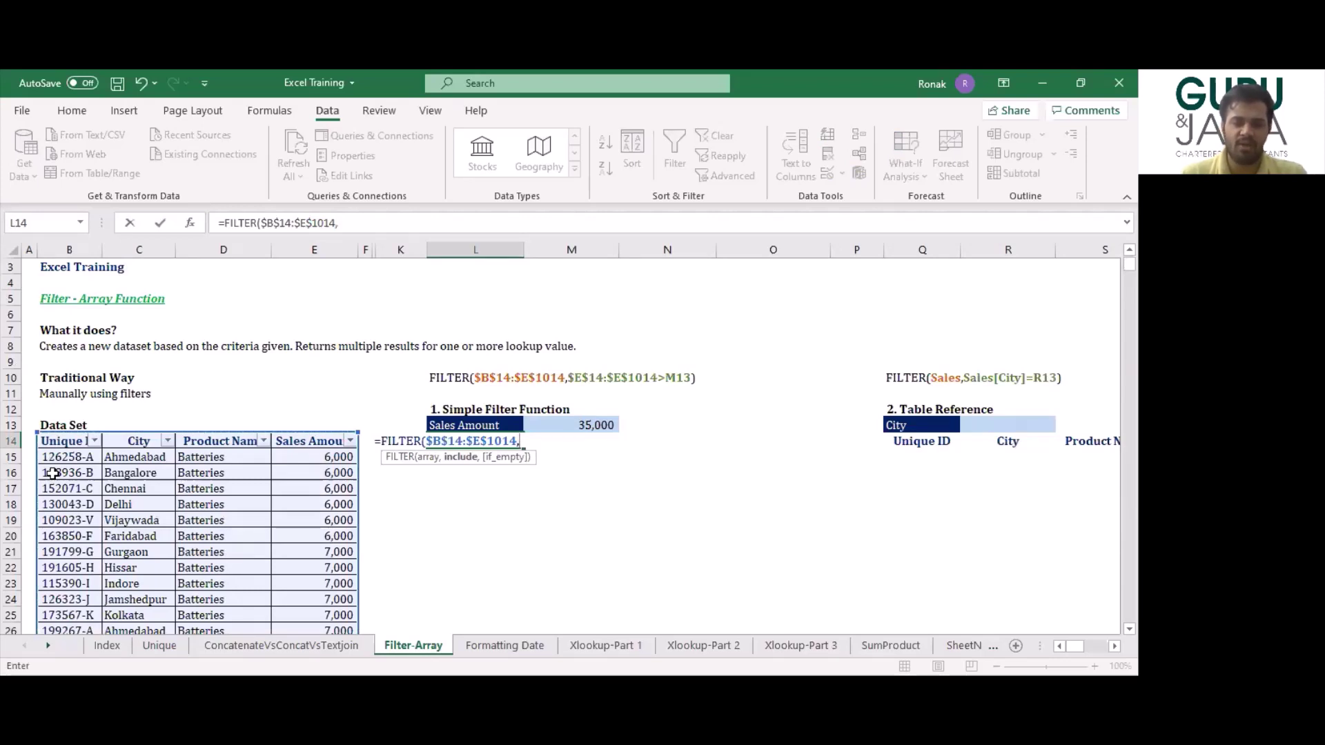
# Add the condition $E$14:$E$1014>M13 and commit the formula so results spill.
pyautogui.press('Left')
pyautogui.press('Left')
pyautogui.press('Up')
pyautogui.press('Right')
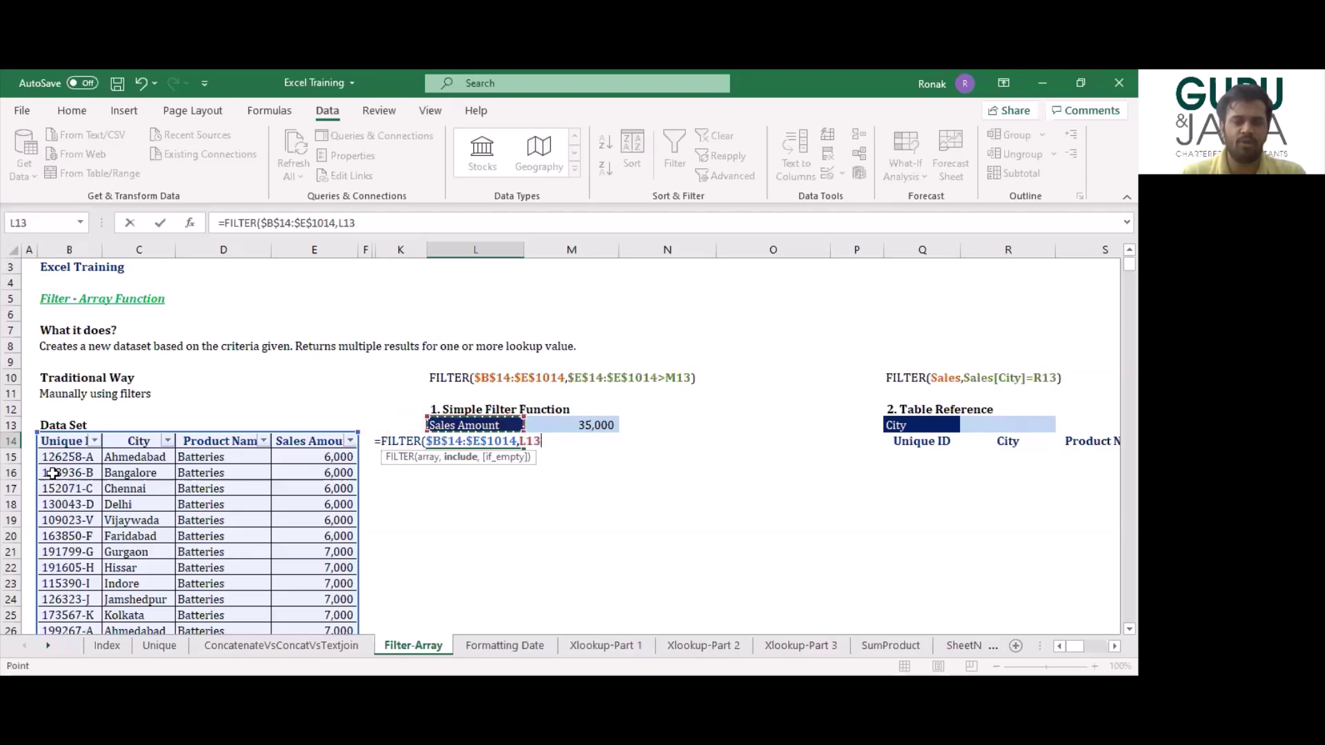
pyautogui.press('Down')
pyautogui.press('Left')
pyautogui.press('Left')
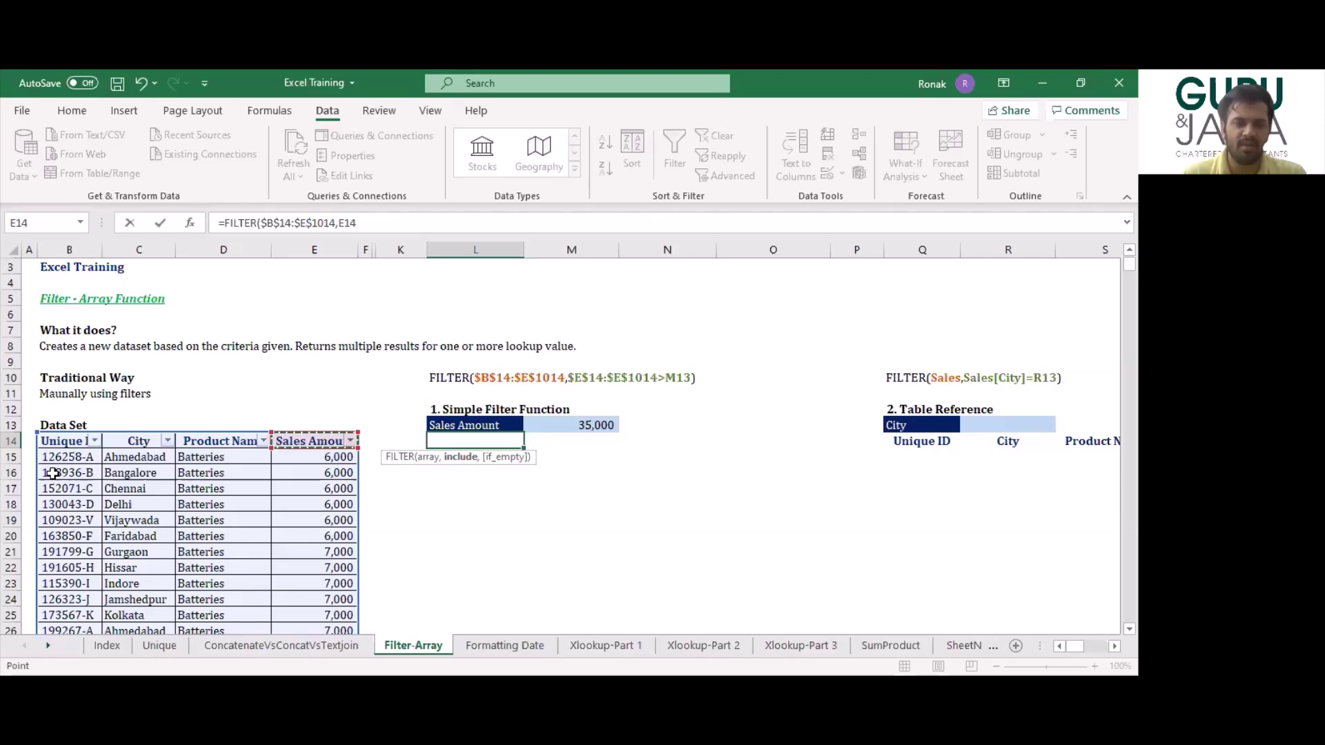
pyautogui.hotkey('ctrl', 'shift', 'Down')
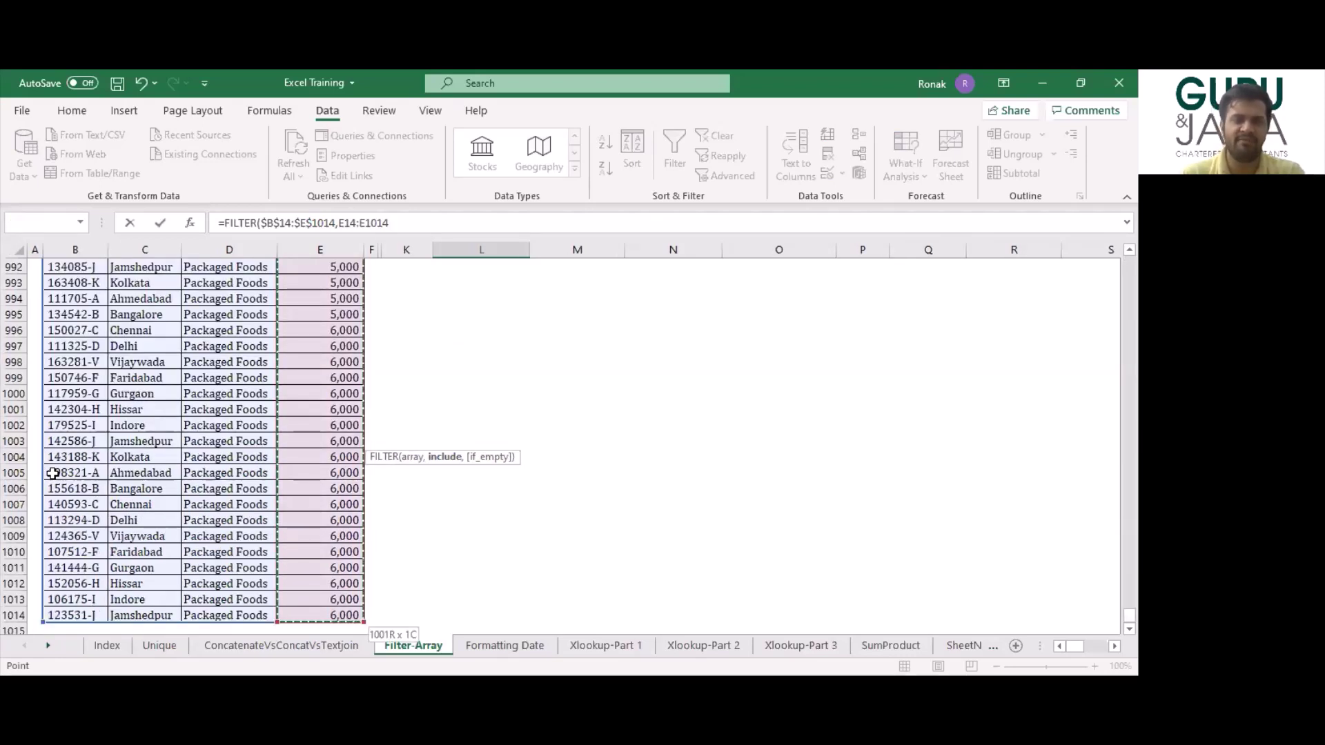
pyautogui.press('F4')
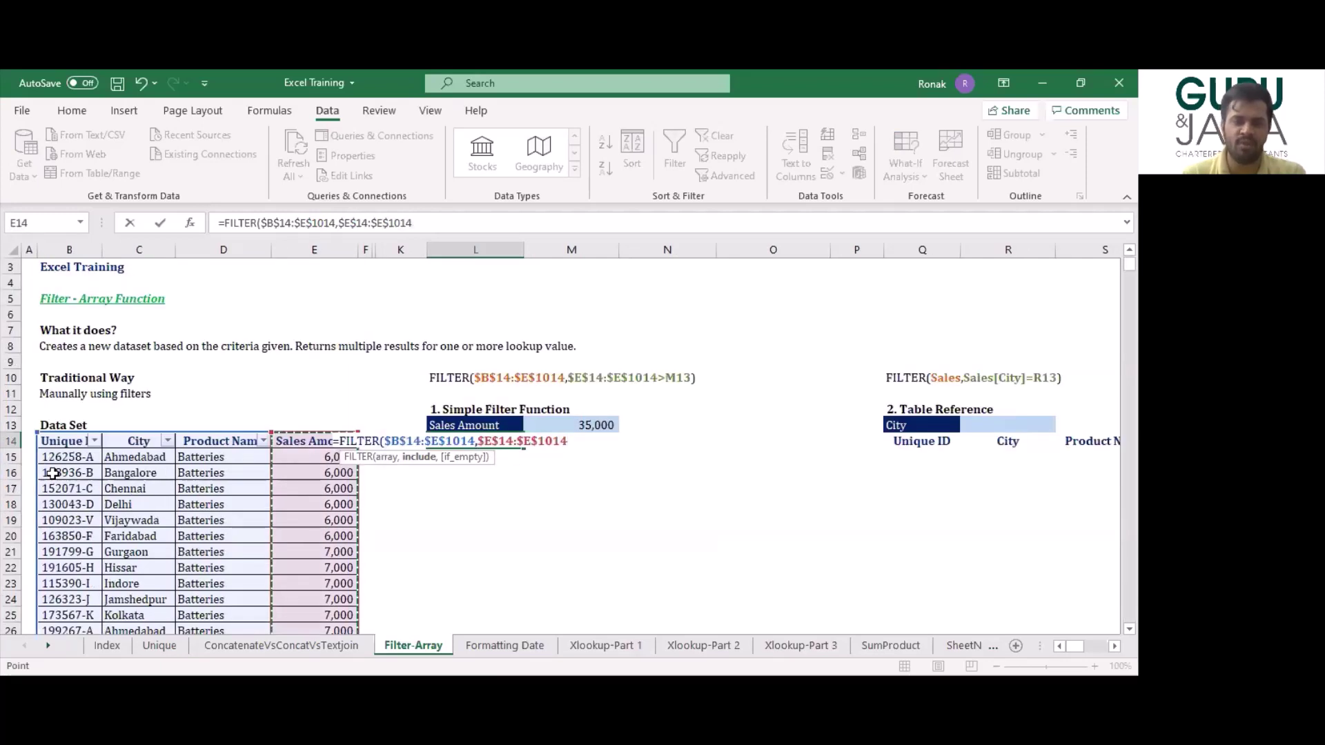
pyautogui.write('>')
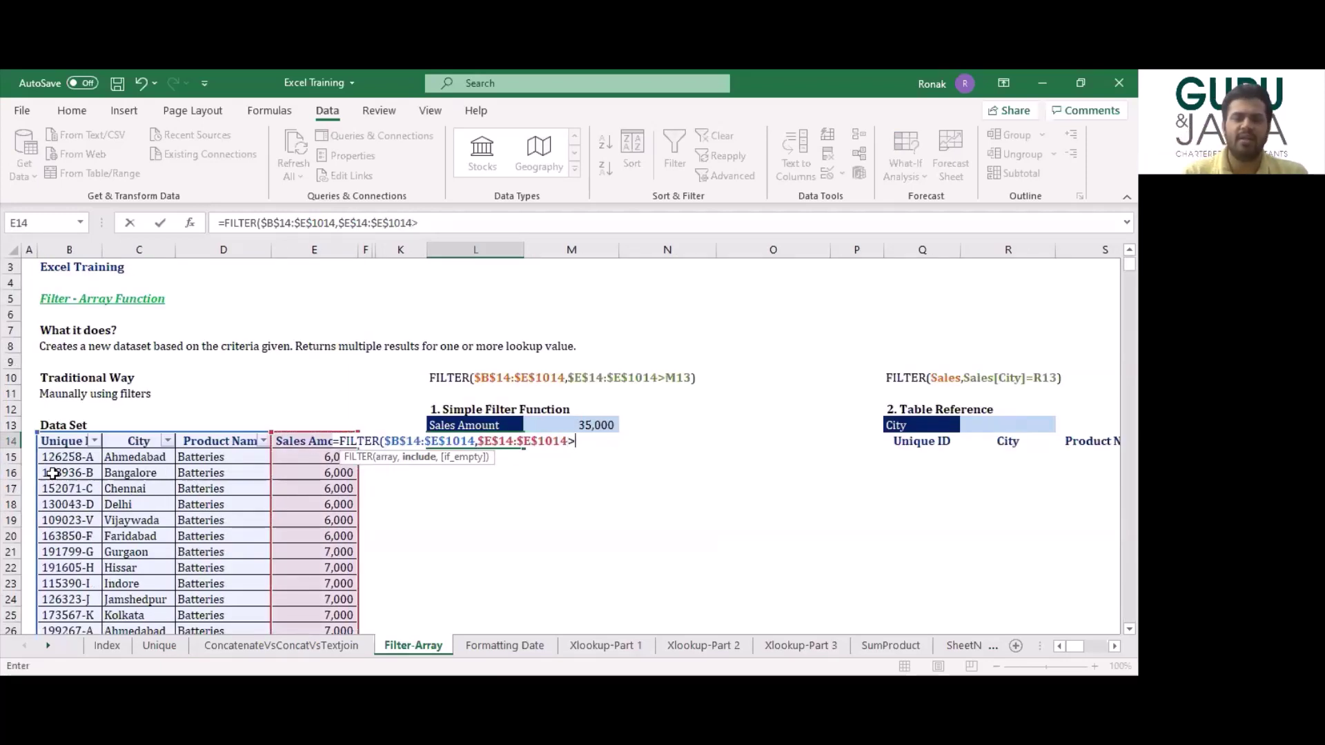
pyautogui.press('Up')
pyautogui.press('Right')
pyautogui.press('Right')
pyautogui.press('Right')
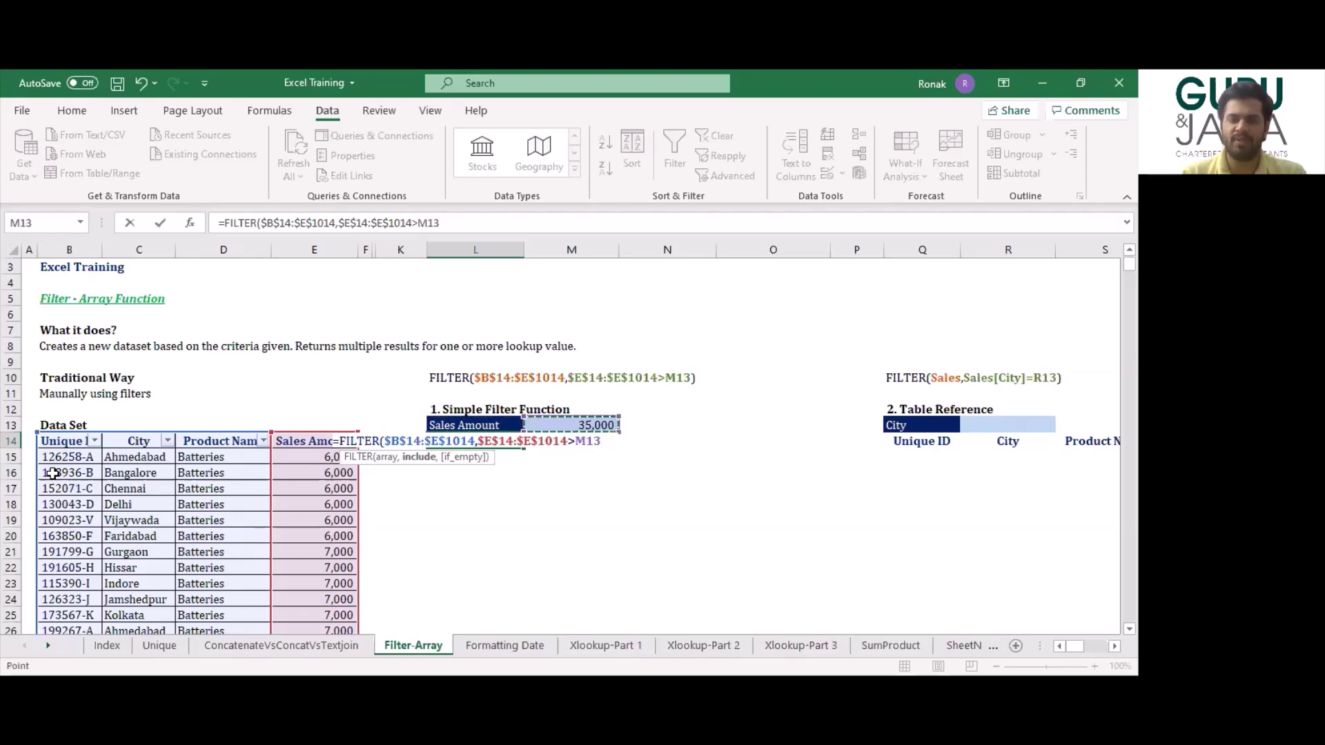
pyautogui.hotkey('ctrl', 'Return')
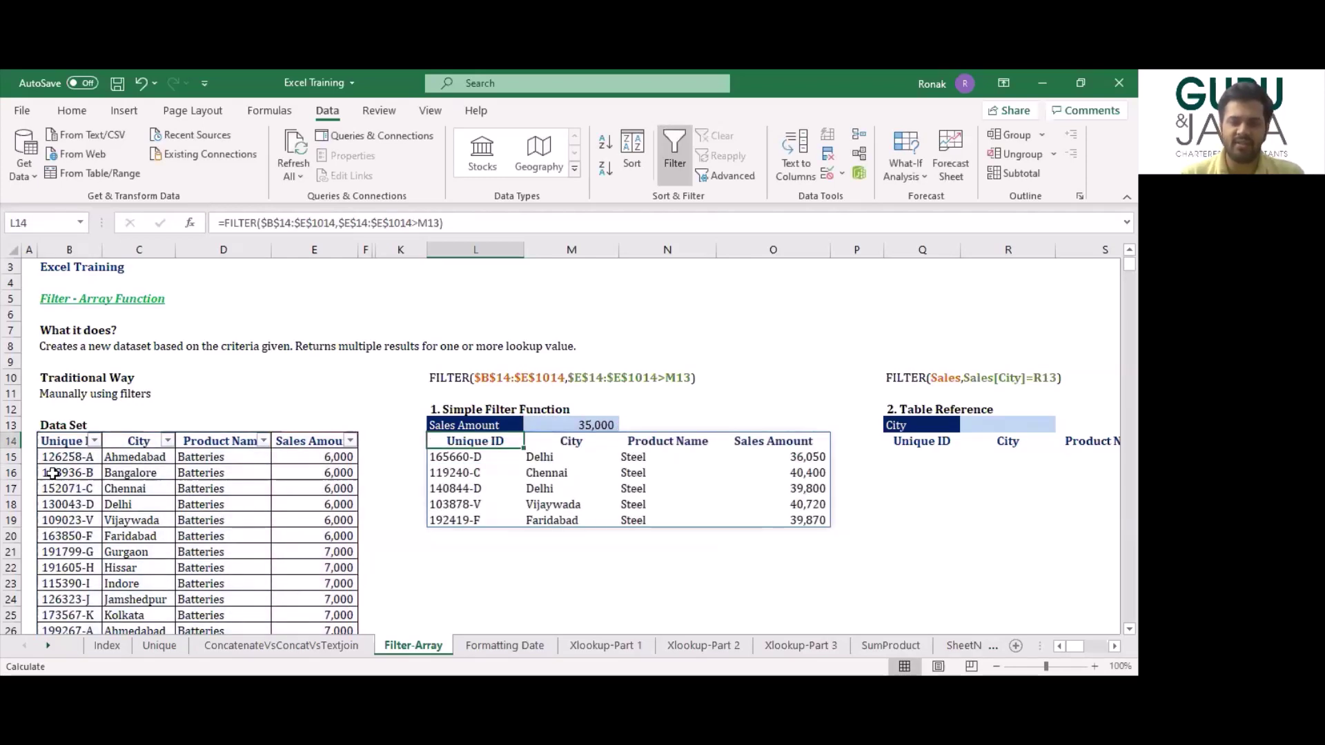
# Select the spilled FILTER results and their sales amounts to review the 35,000 matches.
pyautogui.hotkey('shift', 'Right')
pyautogui.hotkey('shift', 'Right')
pyautogui.hotkey('shift', 'Right')
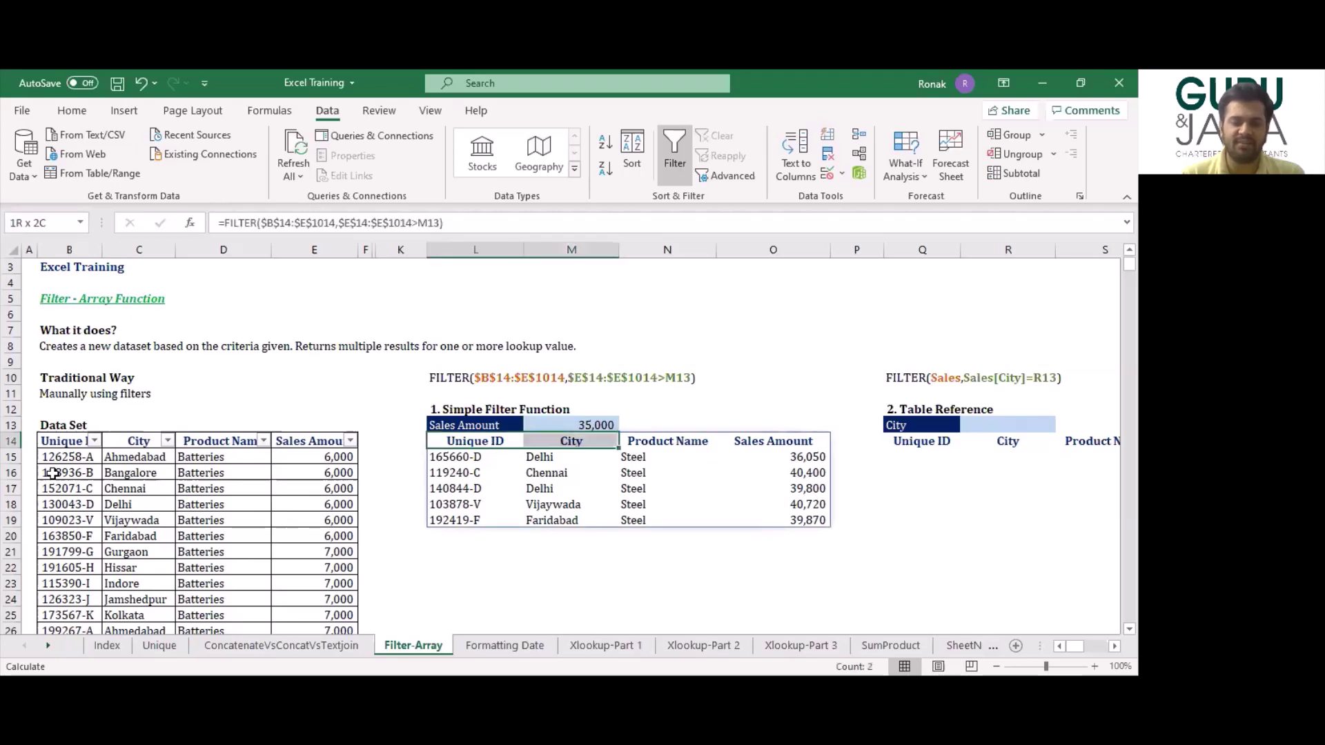
pyautogui.hotkey('shift', 'Down')
pyautogui.hotkey('shift', 'Down')
pyautogui.hotkey('shift', 'Down')
pyautogui.hotkey('shift', 'Down')
pyautogui.hotkey('shift', 'Down')
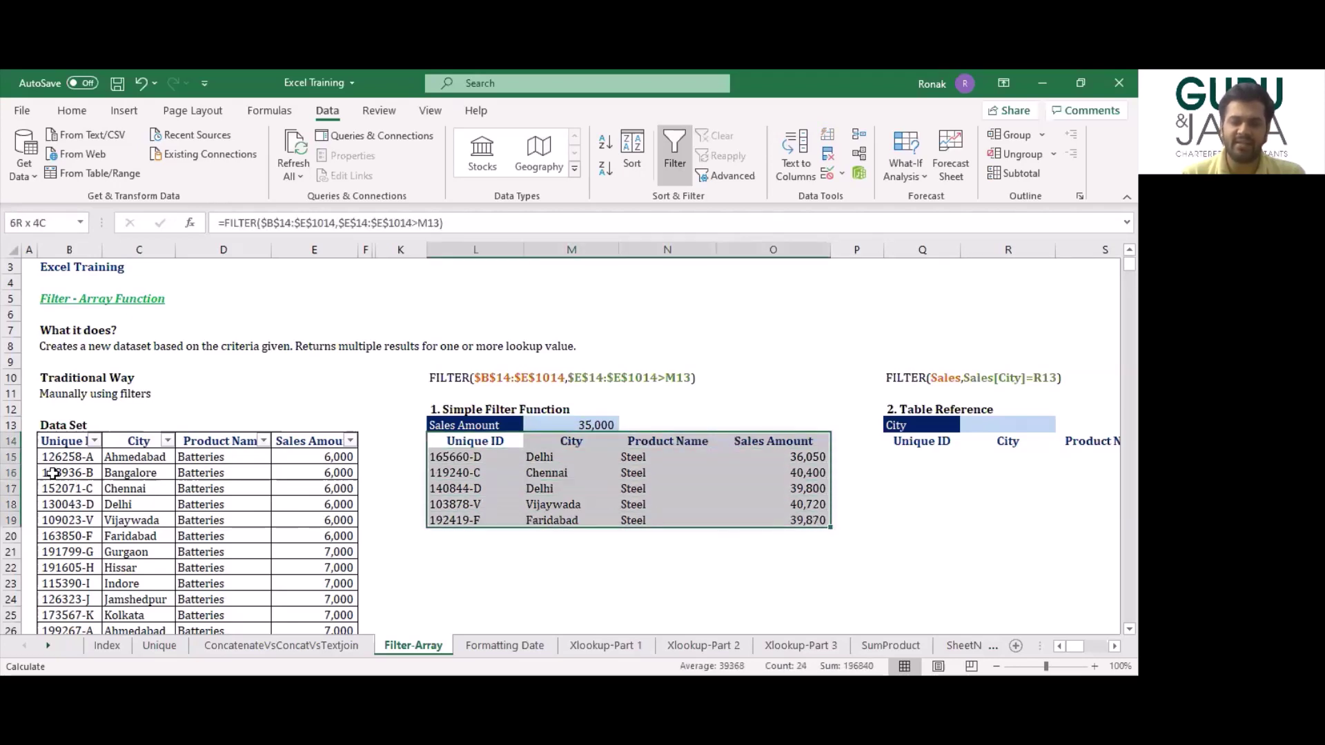
pyautogui.press('Down')
pyautogui.press('Right')
pyautogui.press('Right')
pyautogui.press('Right')
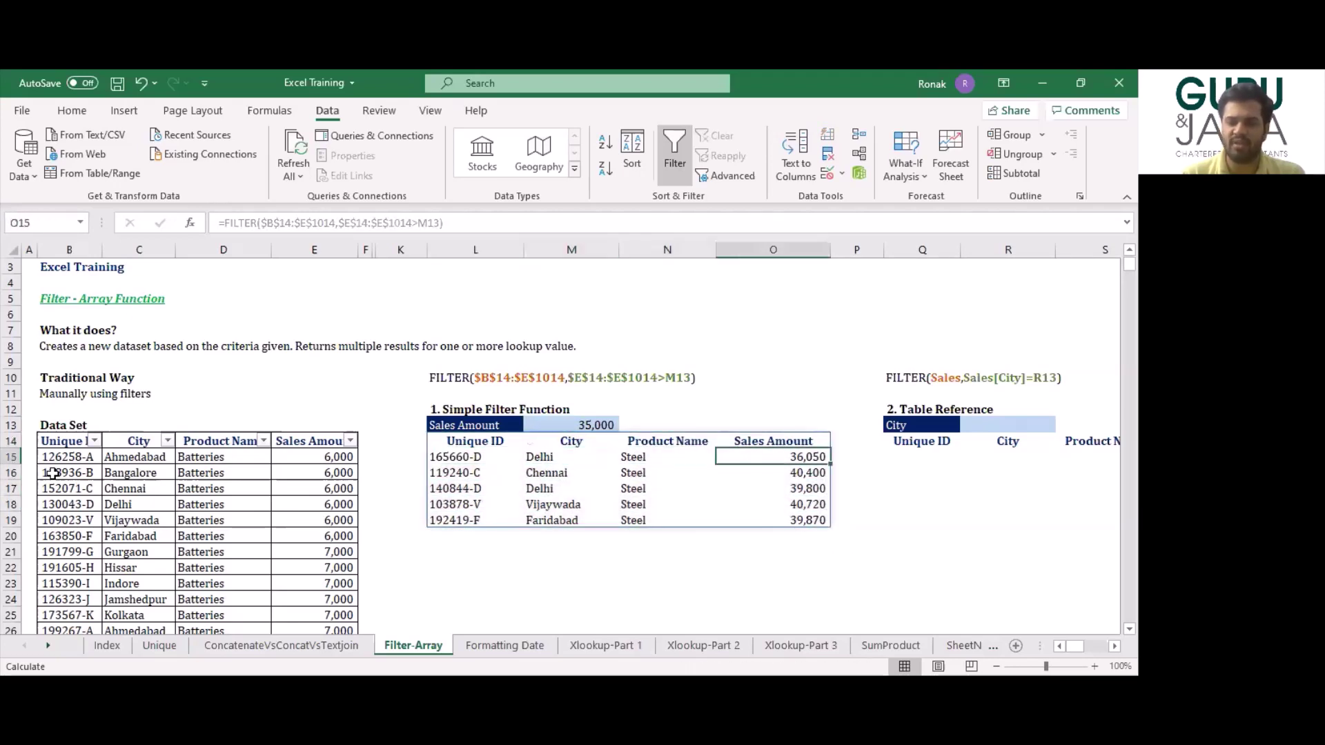
pyautogui.hotkey('shift', 'Down')
pyautogui.hotkey('shift', 'Down')
pyautogui.hotkey('shift', 'Down')
pyautogui.hotkey('shift', 'Down')
# Change the amount criterion in M13 to 30,000.
pyautogui.press('Up')
pyautogui.press('Up')
pyautogui.press('Left')
pyautogui.press('Left')
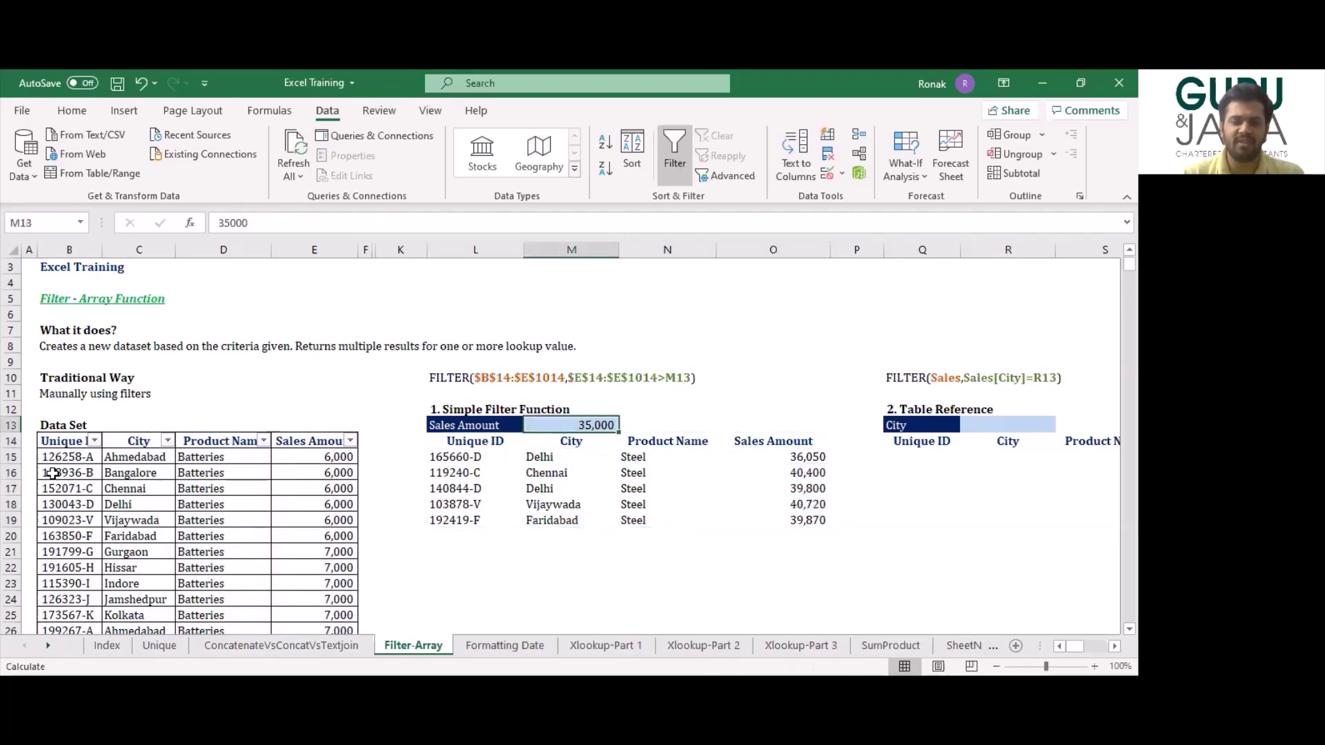
pyautogui.write('30,000')
pyautogui.press('Return')
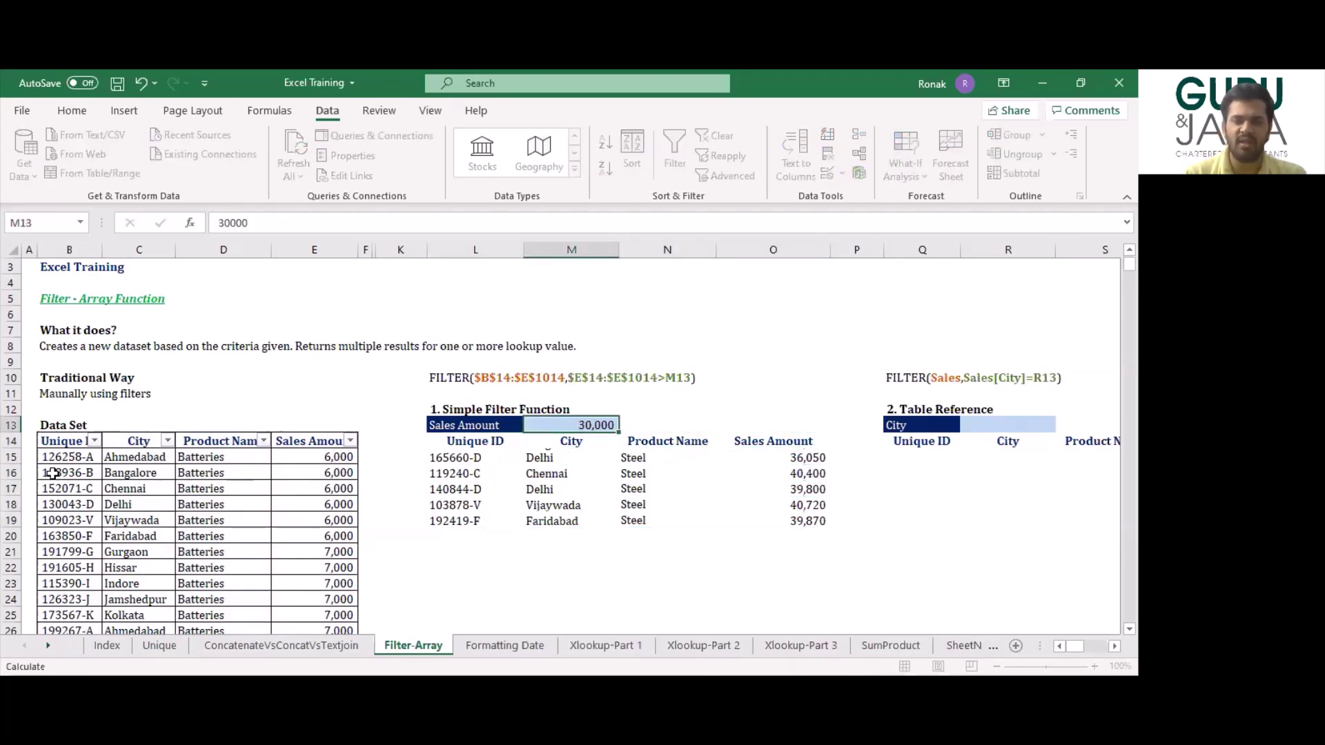
pyautogui.press('Down')
# Browse the longer FILTER result list from its first row to the last and back.
pyautogui.press('Left')
pyautogui.press('Up')
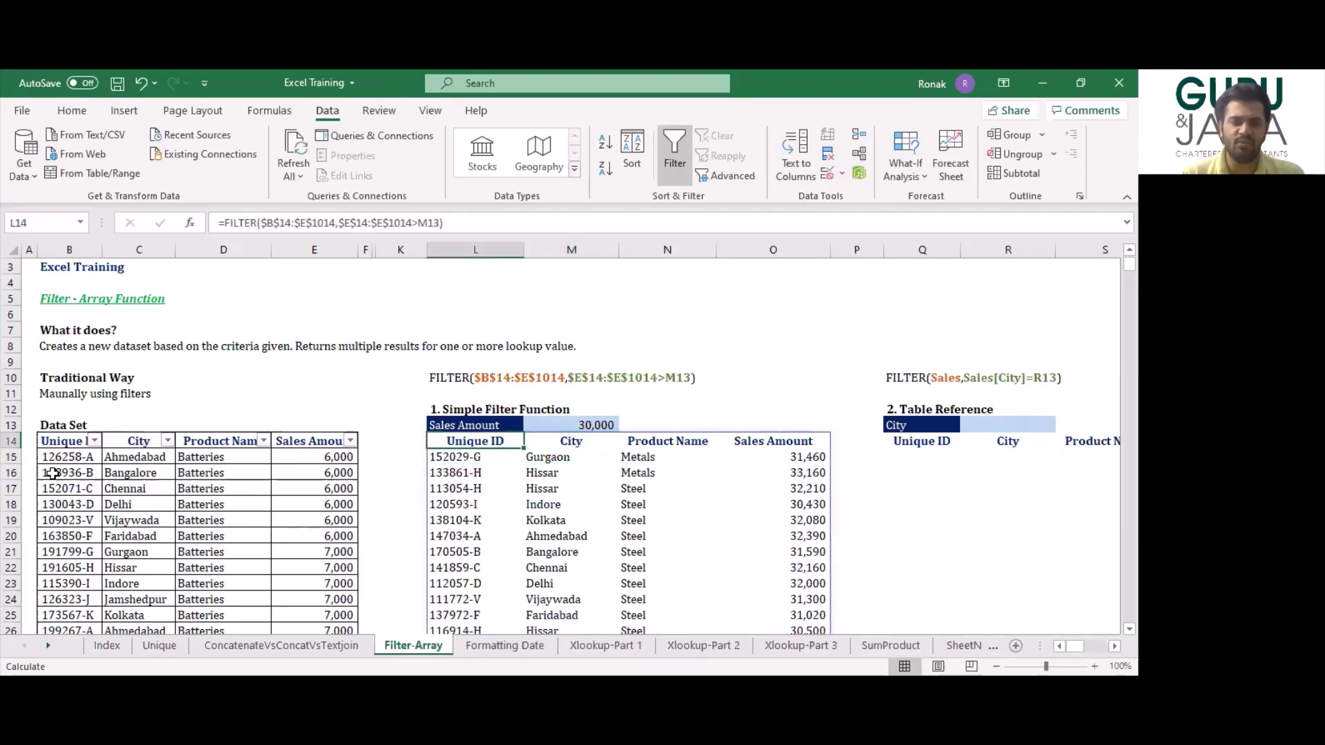
pyautogui.press('Down')
pyautogui.press('Right')
pyautogui.press('Right')
pyautogui.press('Right')
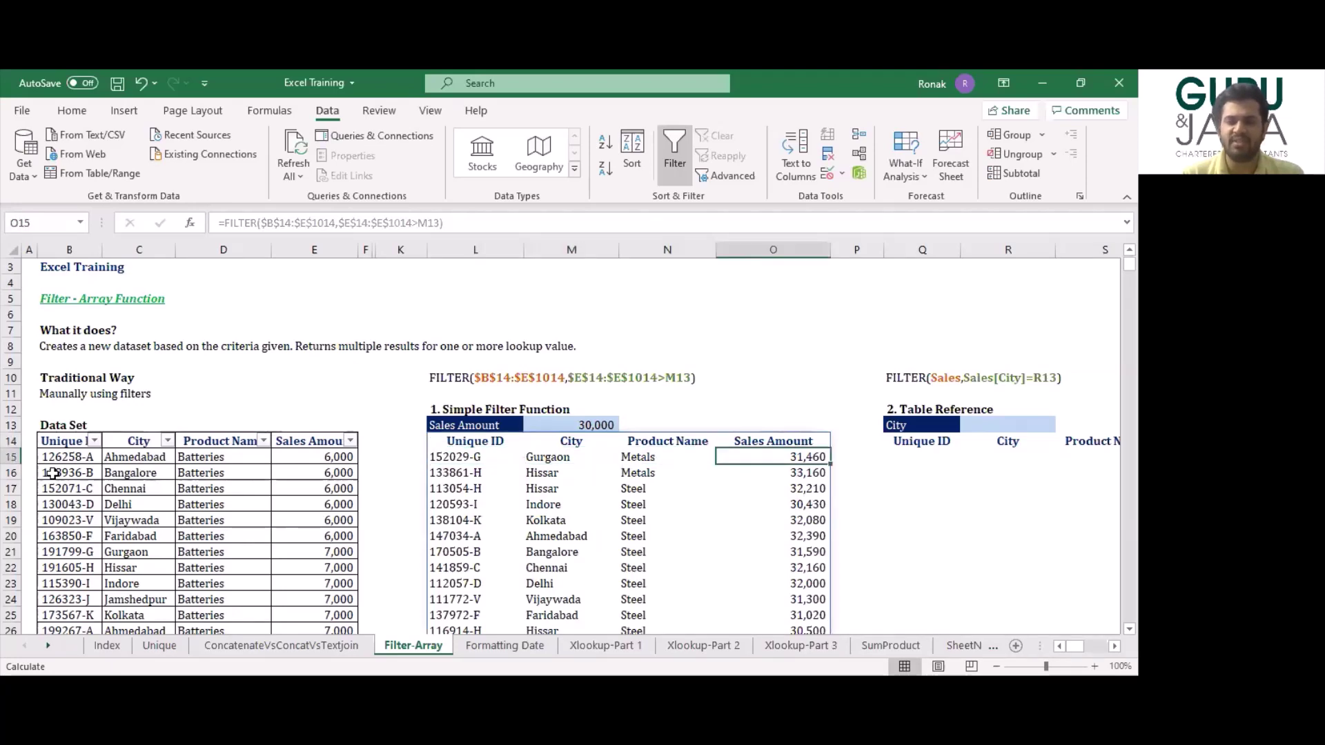
pyautogui.hotkey('ctrl', 'Down')
pyautogui.hotkey('ctrl', 'Up')
pyautogui.hotkey('ctrl', 'Up')
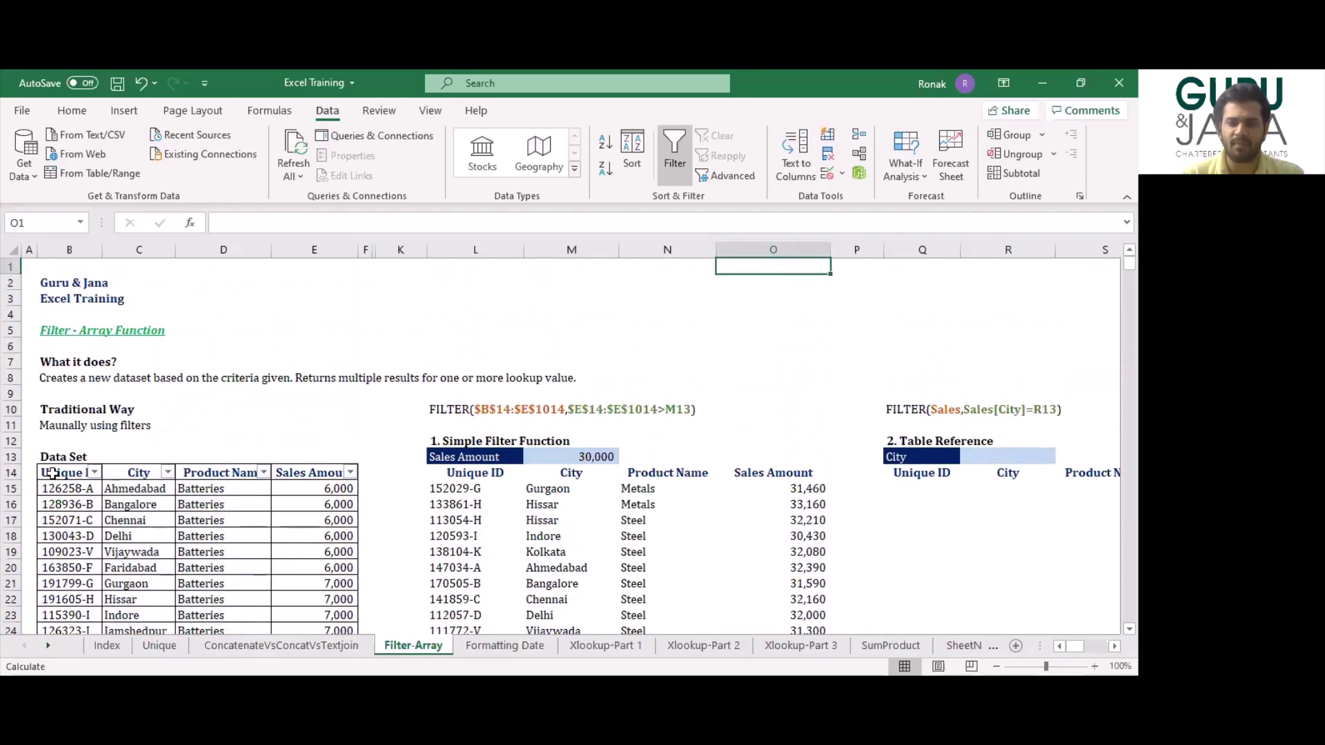
pyautogui.hotkey('ctrl', 'Down')
pyautogui.press('Up')
pyautogui.press('Left')
# Check the spill header formula and select the original Data Set range.
pyautogui.press('Down')
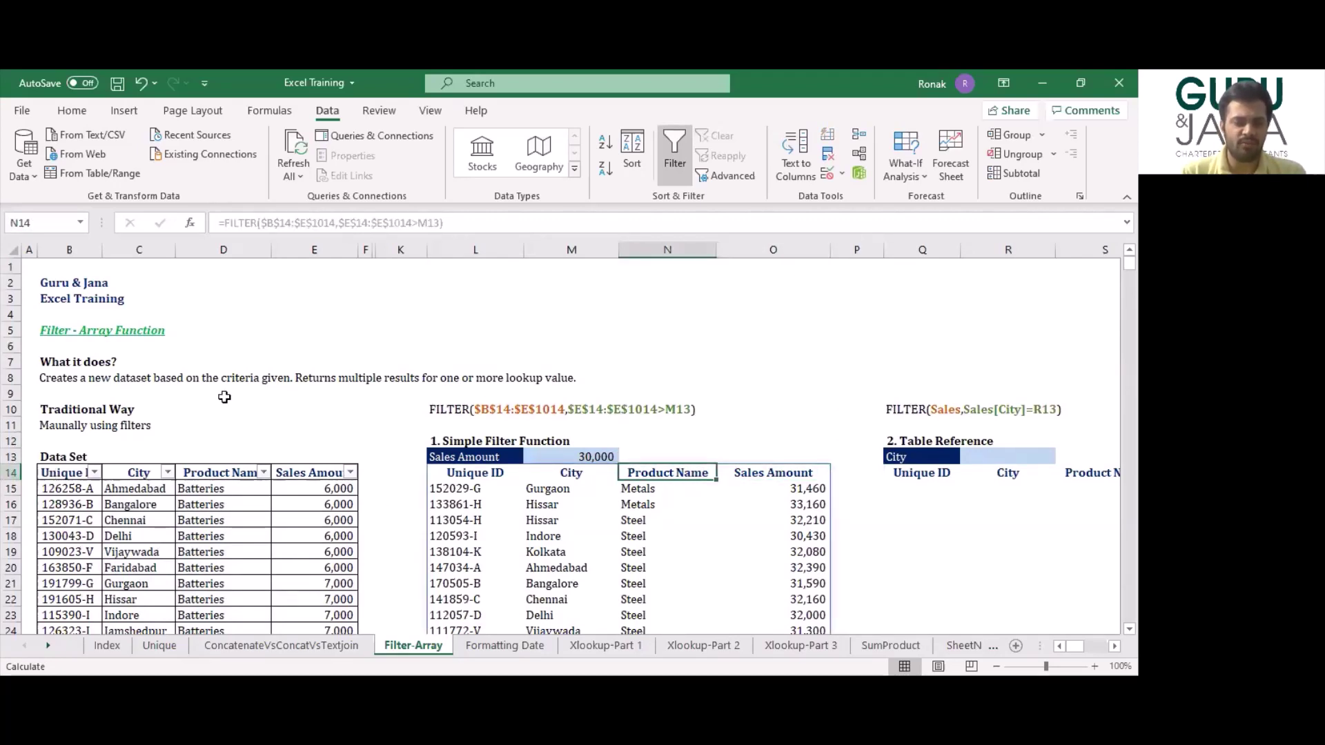
pyautogui.click(664, 452)
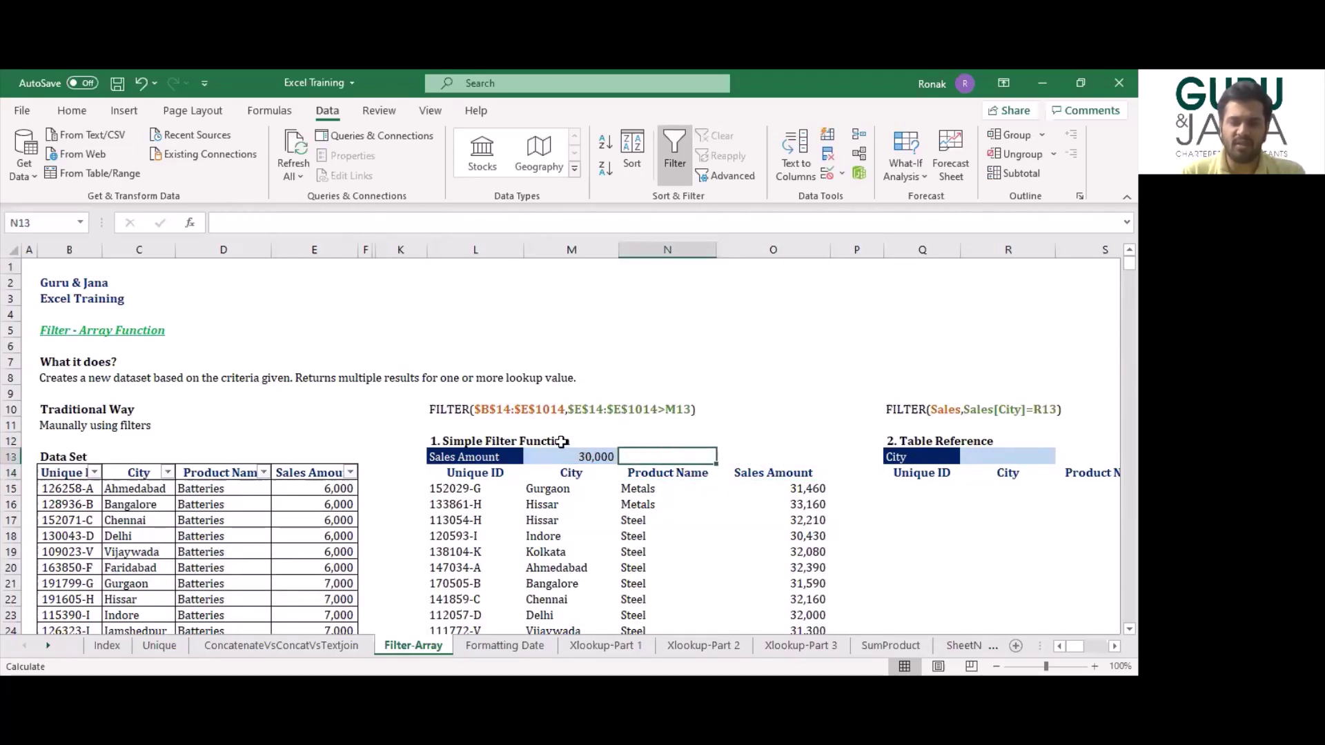
pyautogui.press('Left')
pyautogui.press('Left')
pyautogui.press('Right')
pyautogui.press('Right')
pyautogui.press('Right')
pyautogui.press('Right')
pyautogui.press('Right')
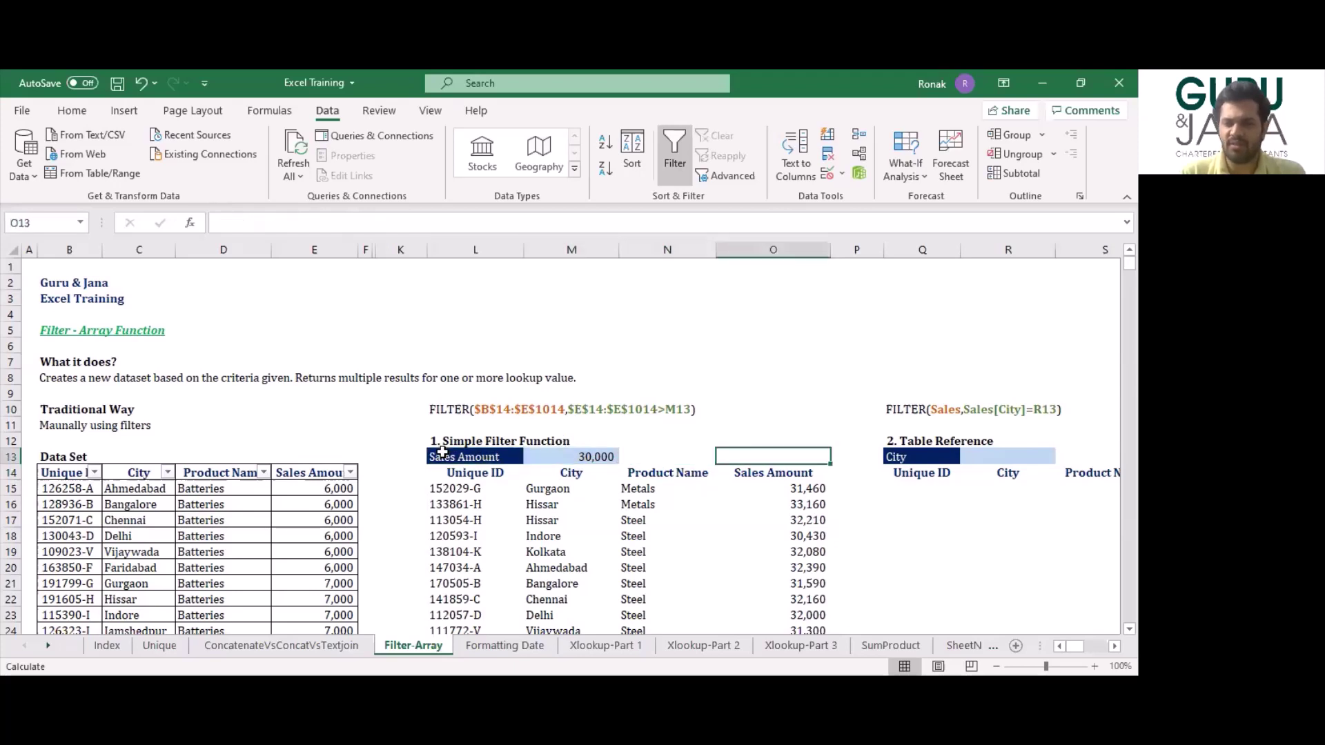
pyautogui.press('Left')
pyautogui.press('Left')
pyautogui.press('Left')
pyautogui.press('Left')
pyautogui.press('Left')
pyautogui.press('Left')
pyautogui.press('Left')
pyautogui.press('Left')
pyautogui.press('Left')
pyautogui.press('Left')
pyautogui.press('Left')
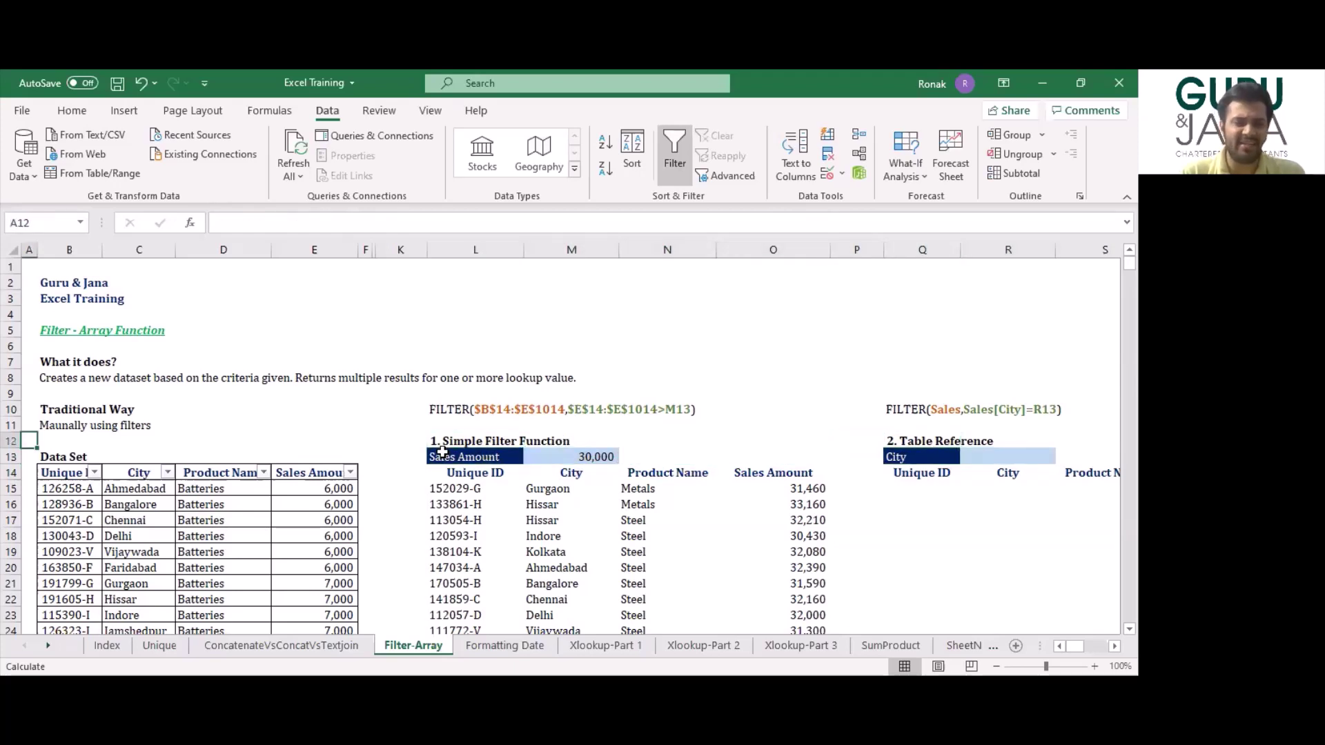
pyautogui.press('Down')
pyautogui.hotkey('shift', 'Right')
pyautogui.hotkey('shift', 'Right')
pyautogui.hotkey('shift', 'Right')
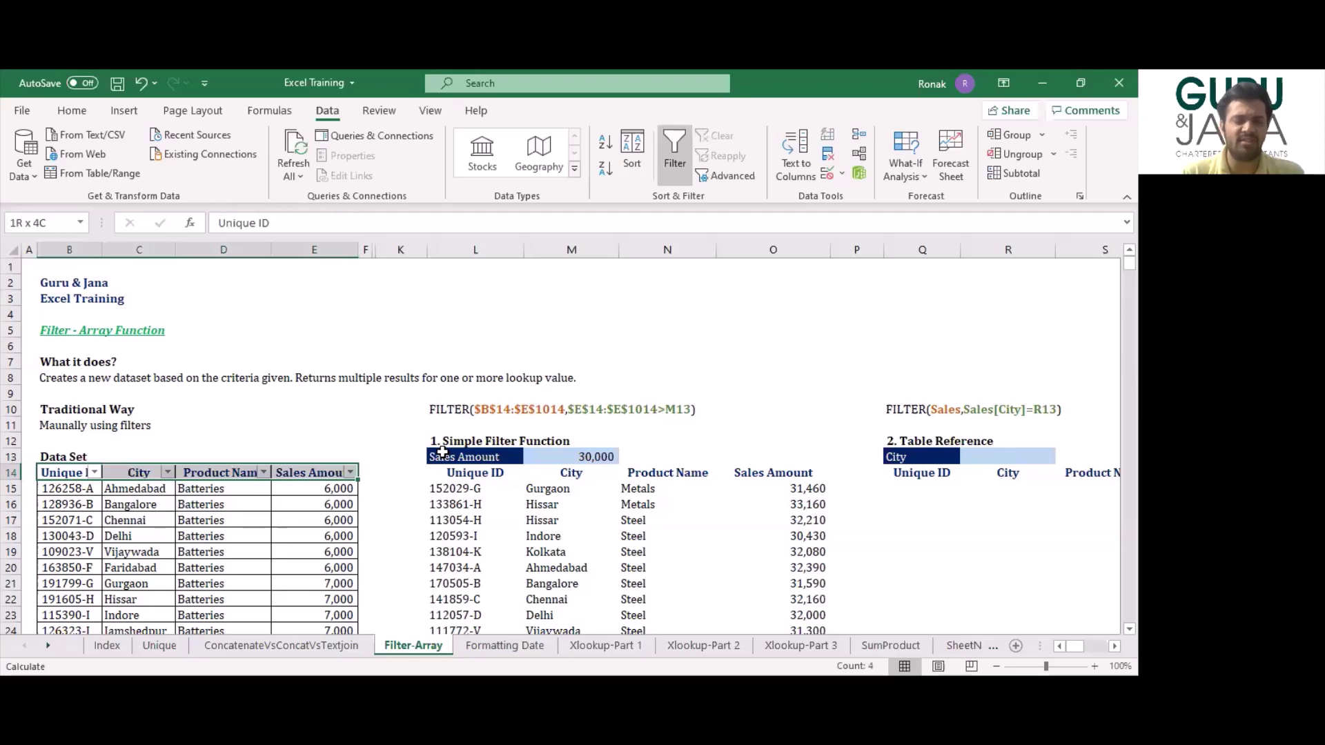
pyautogui.hotkey('ctrl', 'shift', 'Down')
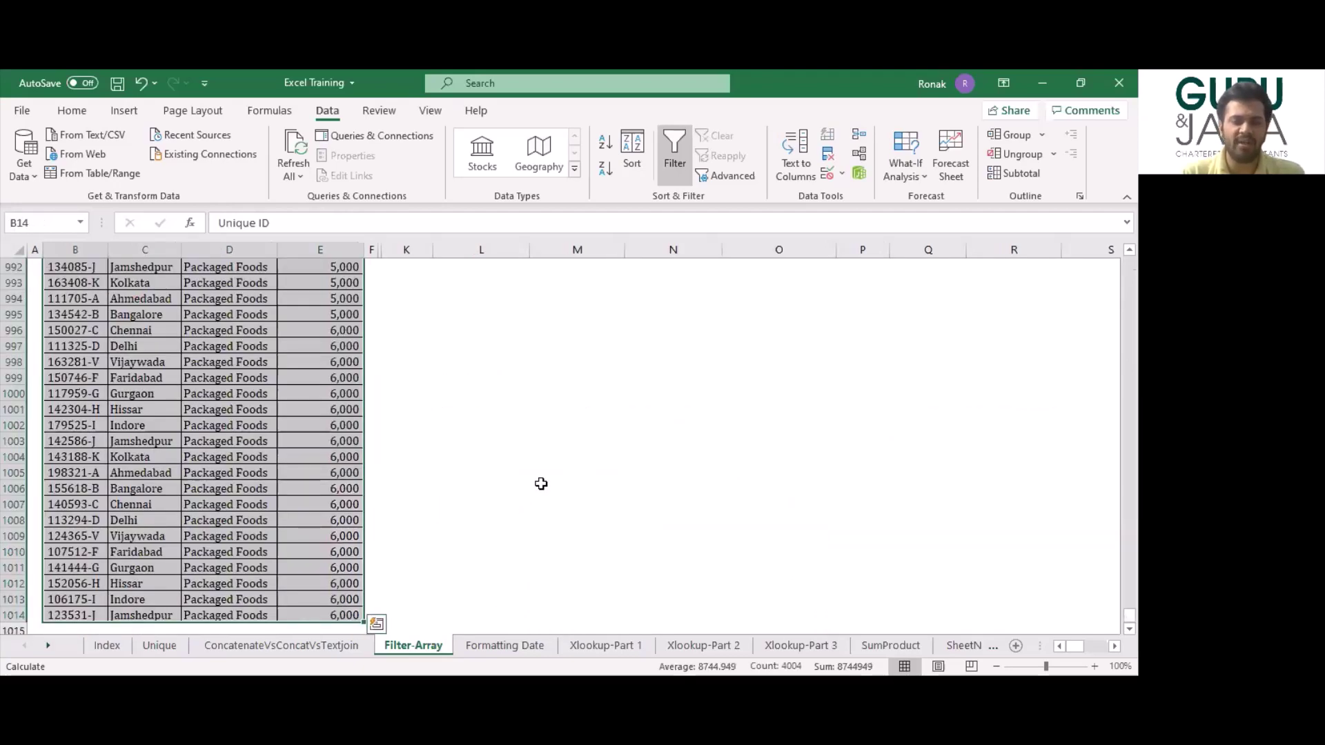
pyautogui.click(492, 407)
# Select columns F to K down the table and unhide columns G–J.
pyautogui.hotkey('ctrl', 'Up')
pyautogui.press('Left')
pyautogui.press('Left')
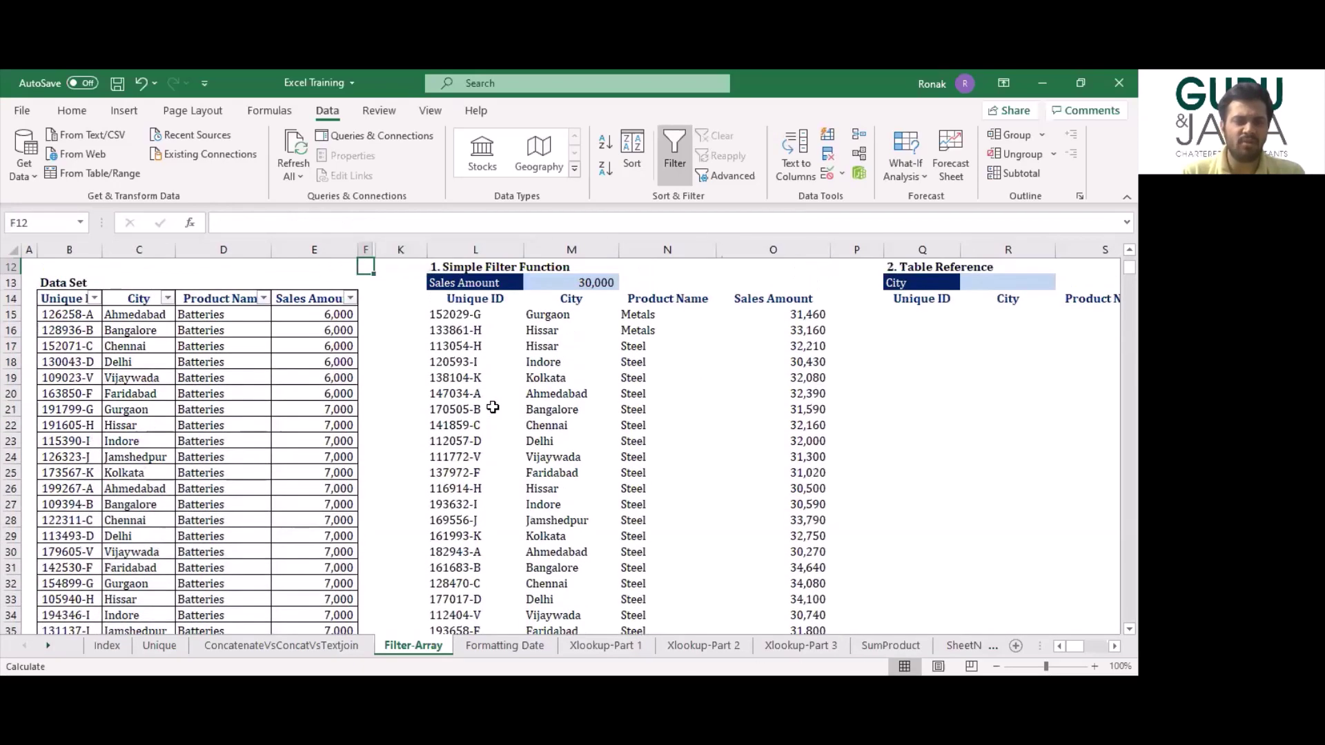
pyautogui.hotkey('shift', 'Right')
pyautogui.hotkey('ctrl', 'shift', 'Down')
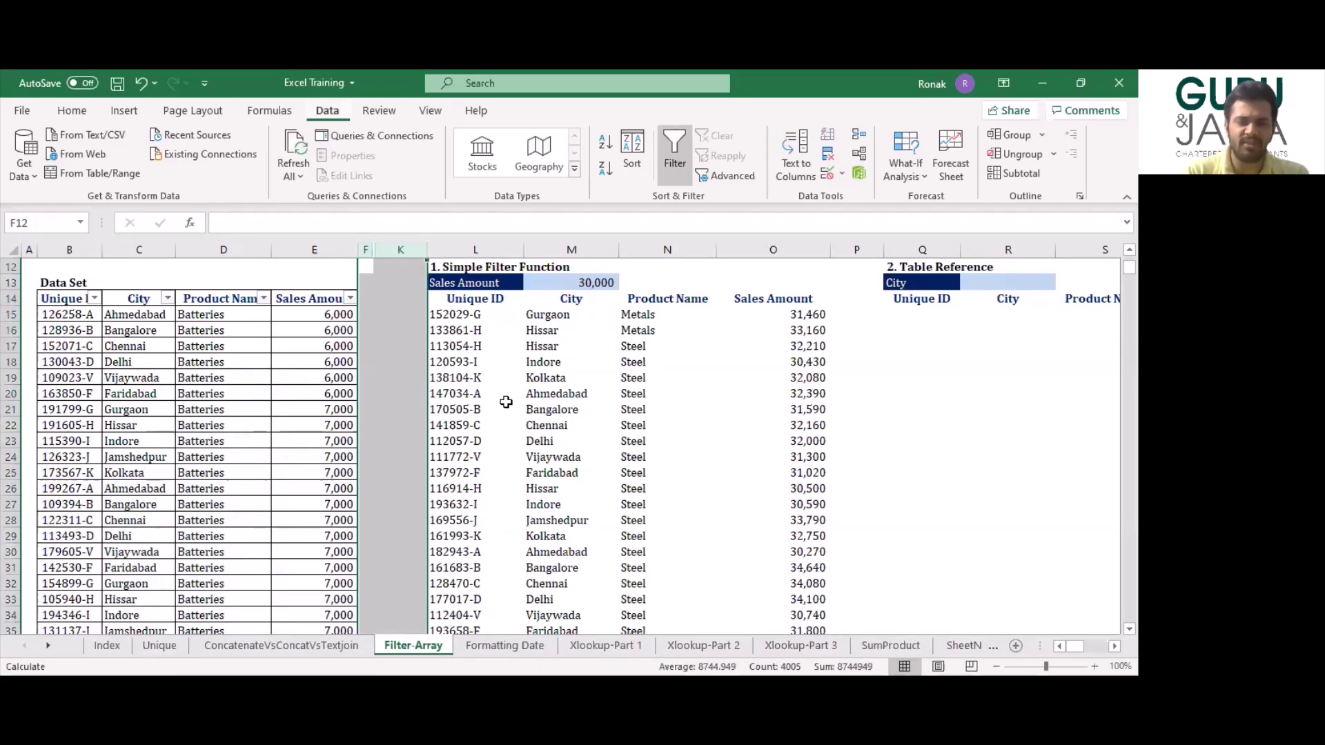
pyautogui.hotkey('alt', 'h')
pyautogui.press('o')
pyautogui.press('u')
pyautogui.press('l')
pyautogui.press('Right')
pyautogui.press('Down')
# Review the unhidden copy's header row and move over to the Table Reference heading.
pyautogui.scroll(4, 506, 401)
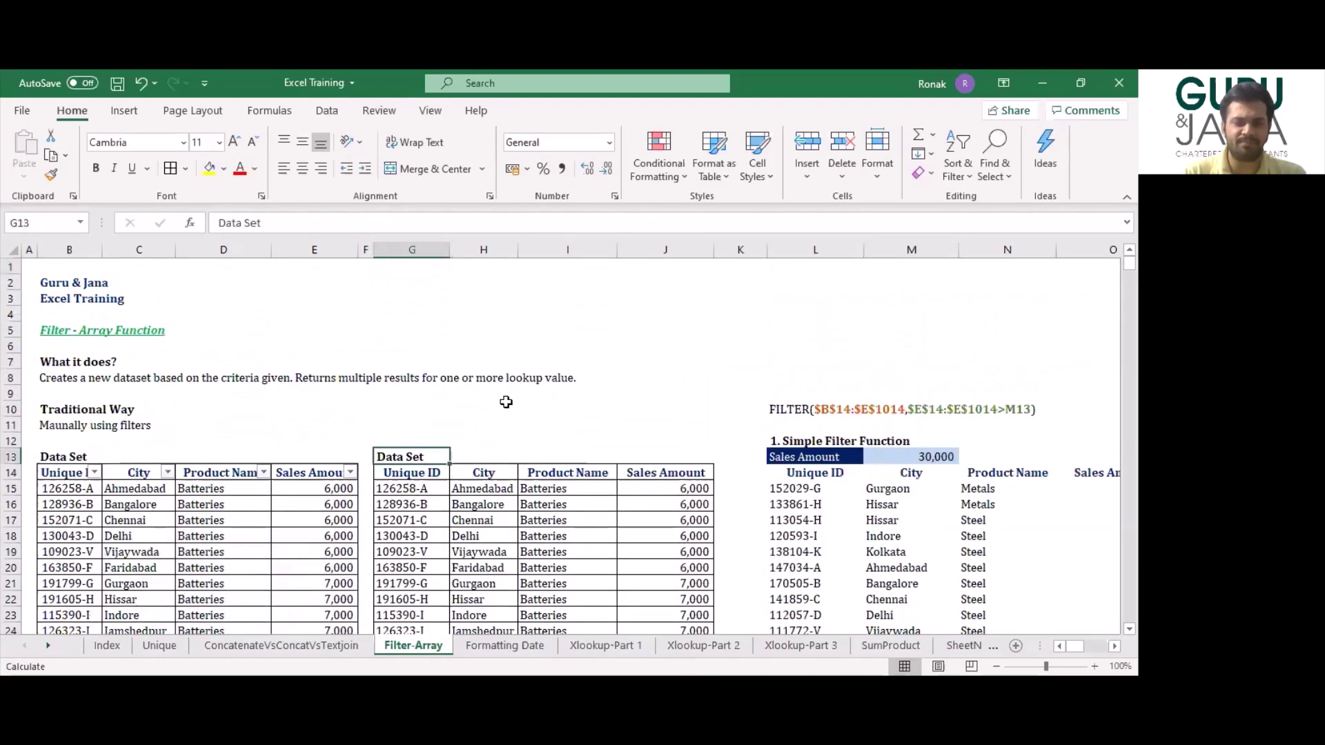
pyautogui.press('Down')
pyautogui.hotkey('shift', 'Right')
pyautogui.hotkey('shift', 'Right')
pyautogui.hotkey('shift', 'Right')
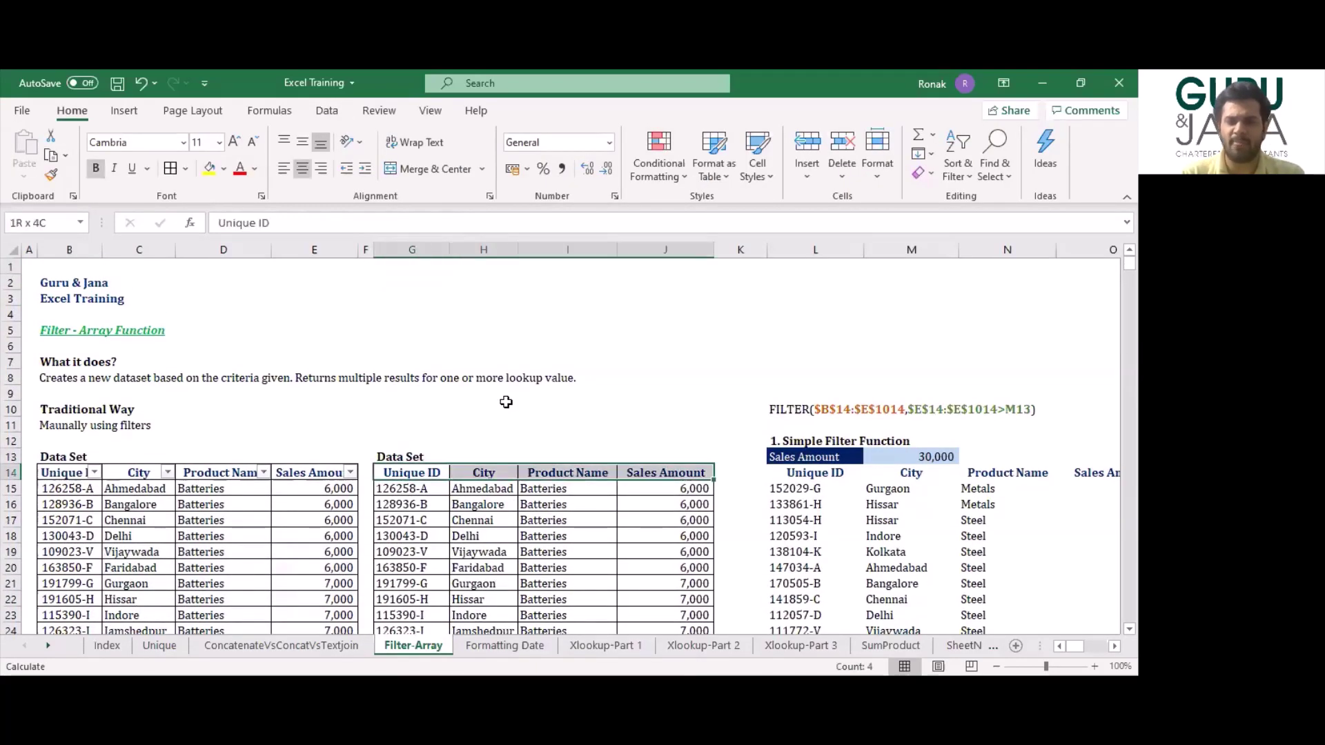
pyautogui.press('Right')
pyautogui.press('Right')
pyautogui.press('Right')
pyautogui.press('Right')
pyautogui.press('Right')
pyautogui.press('Up')
pyautogui.press('Right')
pyautogui.press('Right')
pyautogui.press('Right')
pyautogui.press('Right')
pyautogui.press('Right')
pyautogui.press('Right')
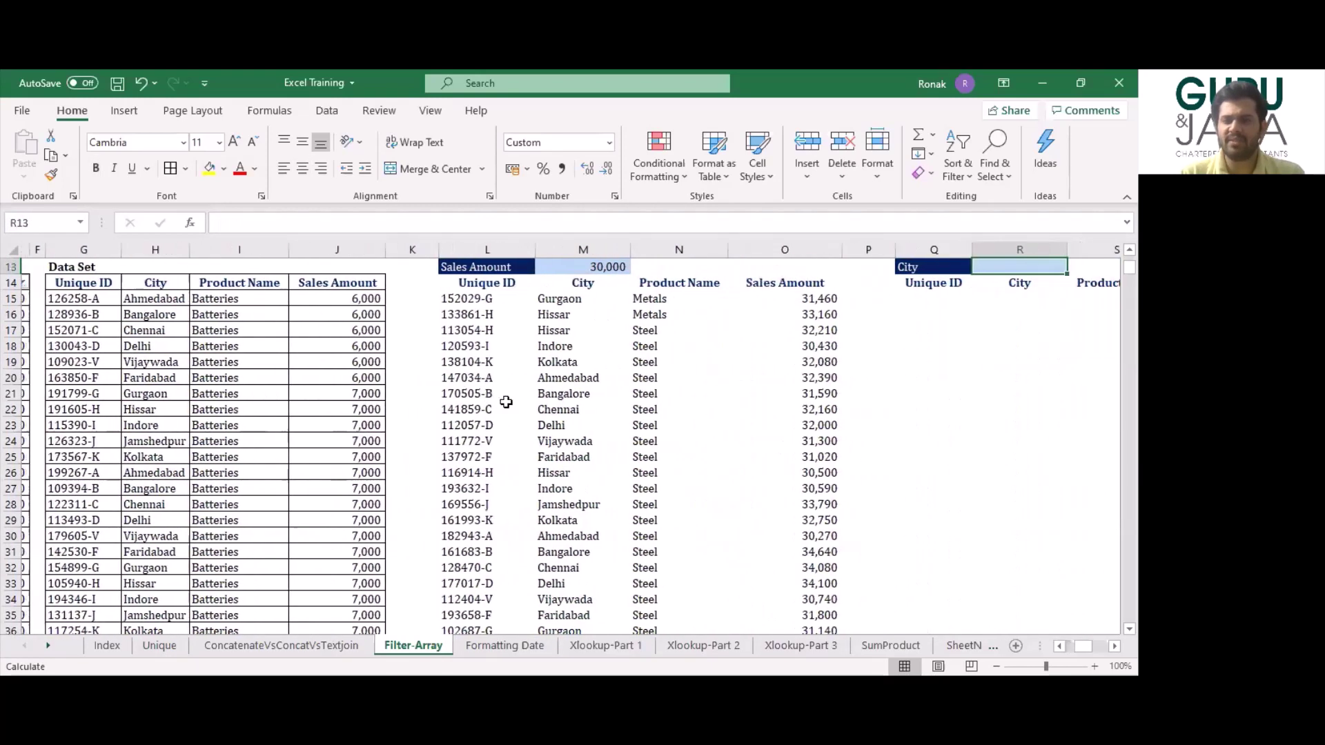
pyautogui.press('Right')
pyautogui.press('Right')
pyautogui.press('Up')
pyautogui.press('Up')
pyautogui.press('Down')
pyautogui.press('Left')
# Select the copied Data Set G14:J1014 and launch Create Table with Ctrl+T.
pyautogui.press('Left')
pyautogui.press('Left')
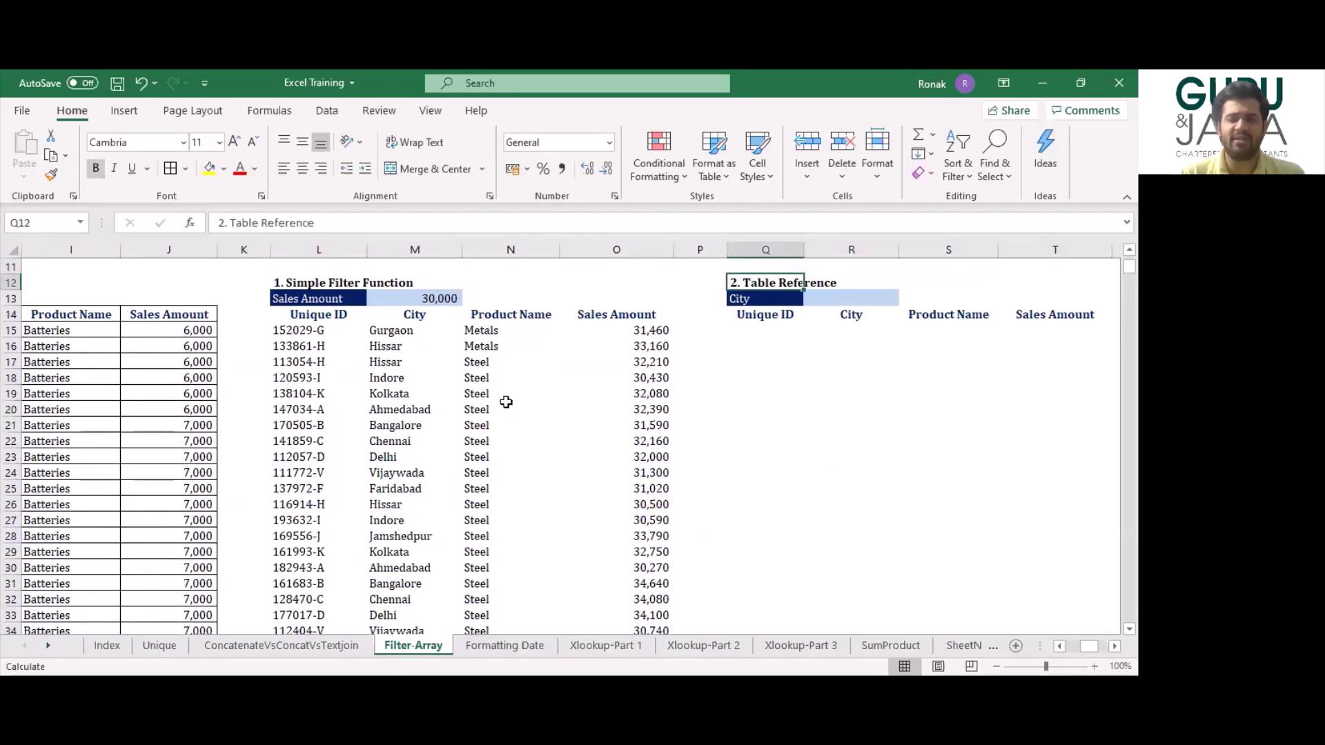
pyautogui.press('Left')
pyautogui.press('Left')
pyautogui.press('Left')
pyautogui.press('Left')
pyautogui.press('Left')
pyautogui.press('Left')
pyautogui.press('Left')
pyautogui.press('Left')
pyautogui.press('Left')
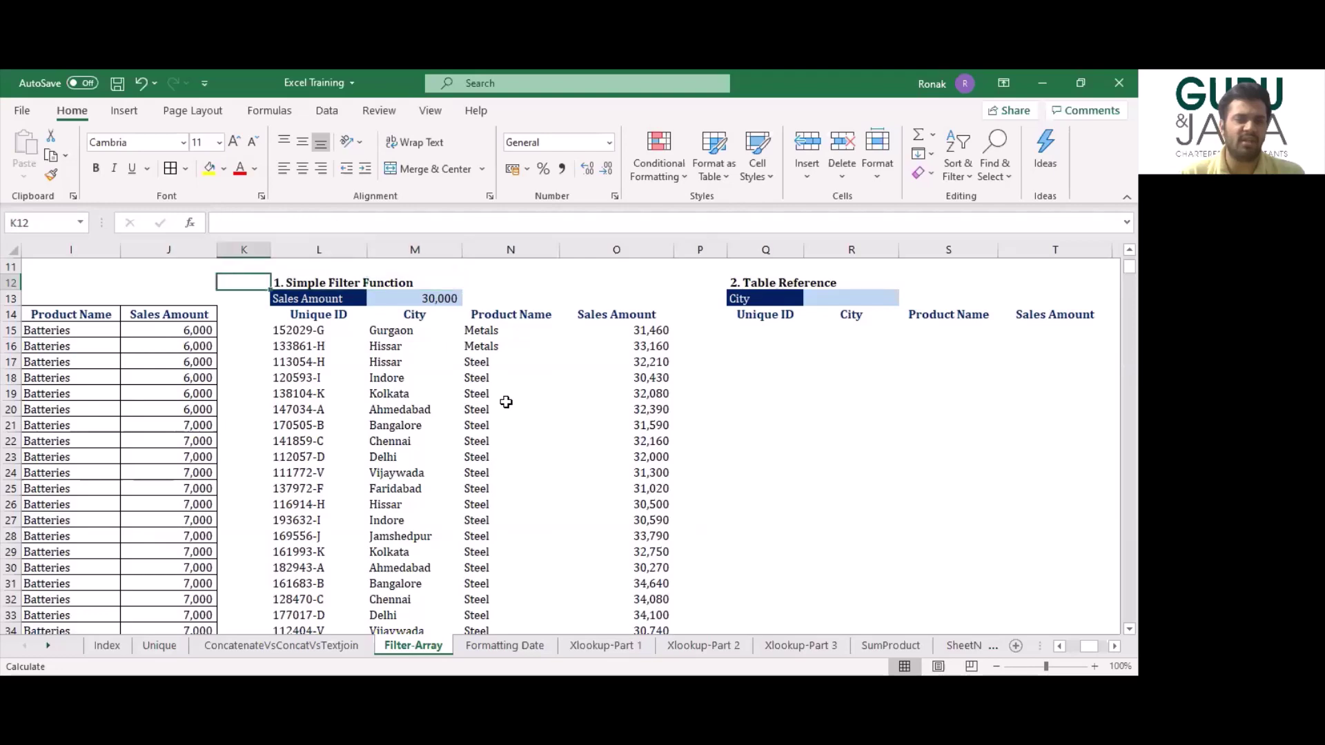
pyautogui.press('Left')
pyautogui.press('Down')
pyautogui.press('Down')
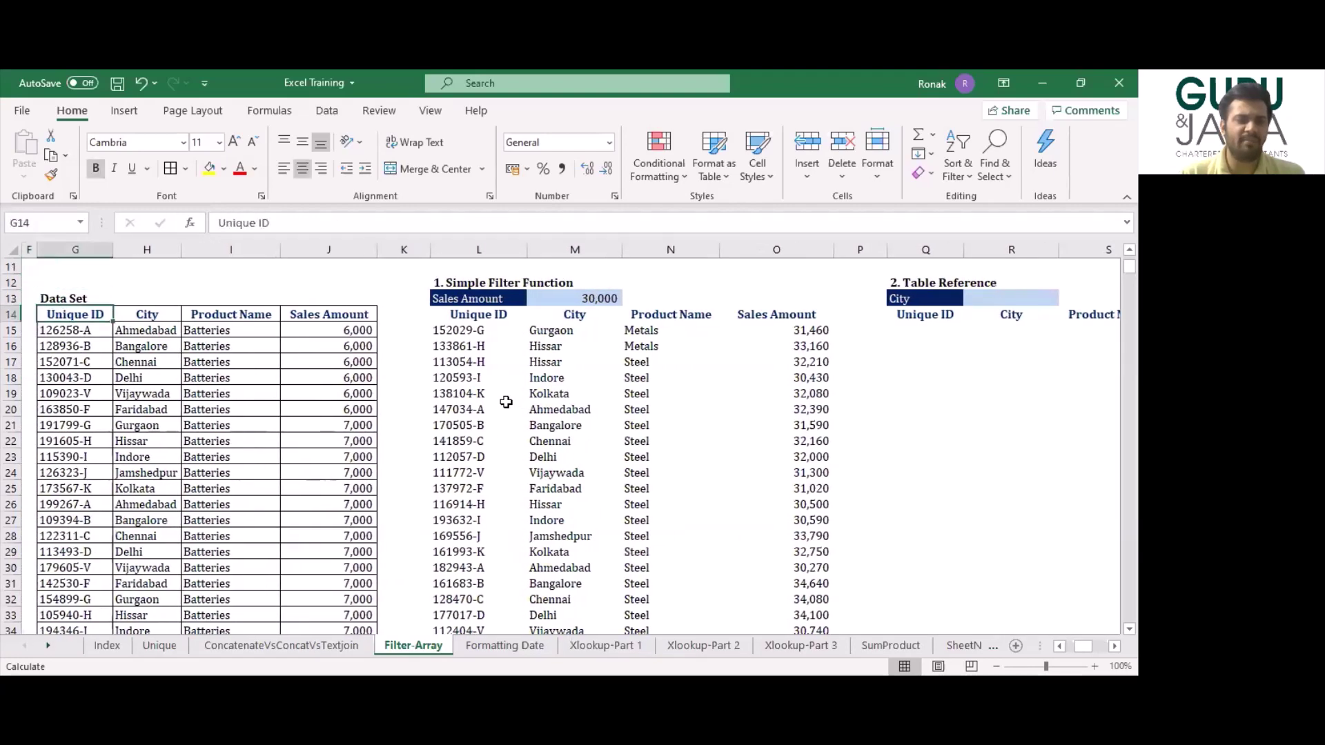
pyautogui.hotkey('shift', 'Right')
pyautogui.hotkey('shift', 'Right')
pyautogui.hotkey('shift', 'Right')
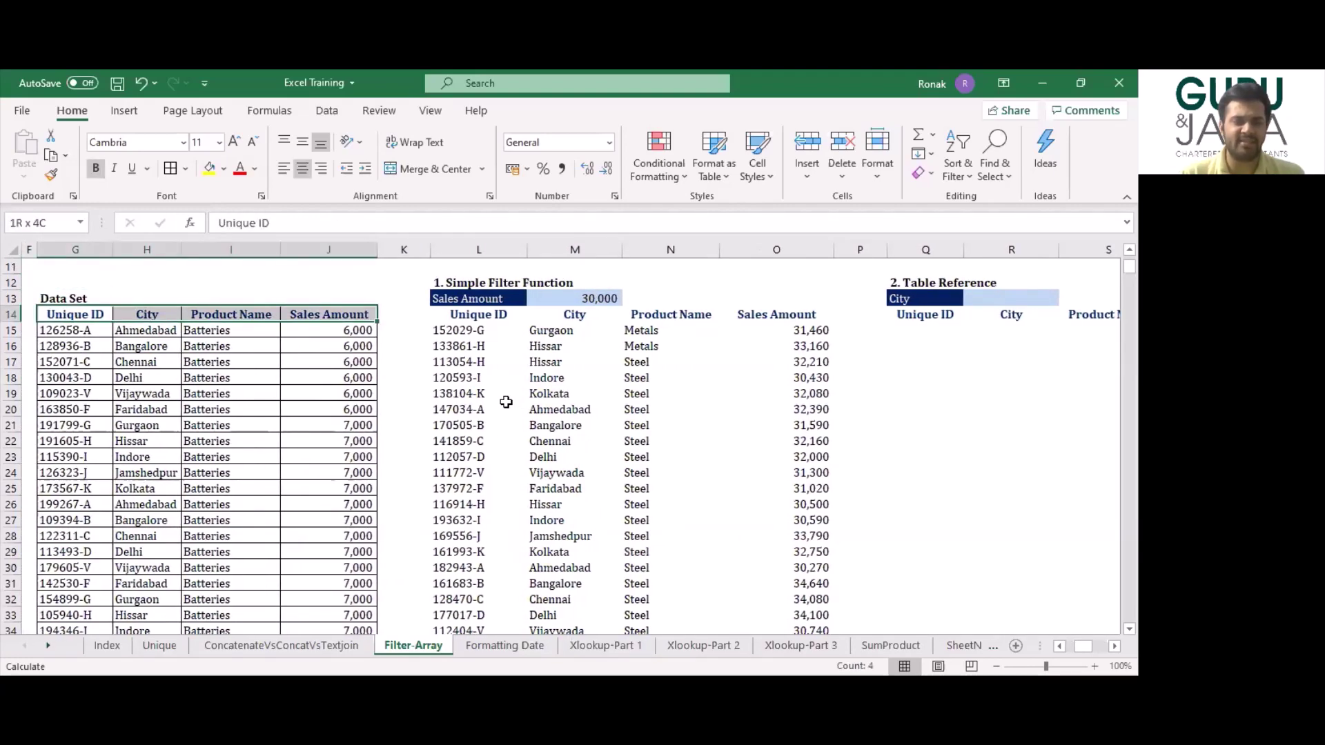
pyautogui.hotkey('ctrl', 'shift', 'Down')
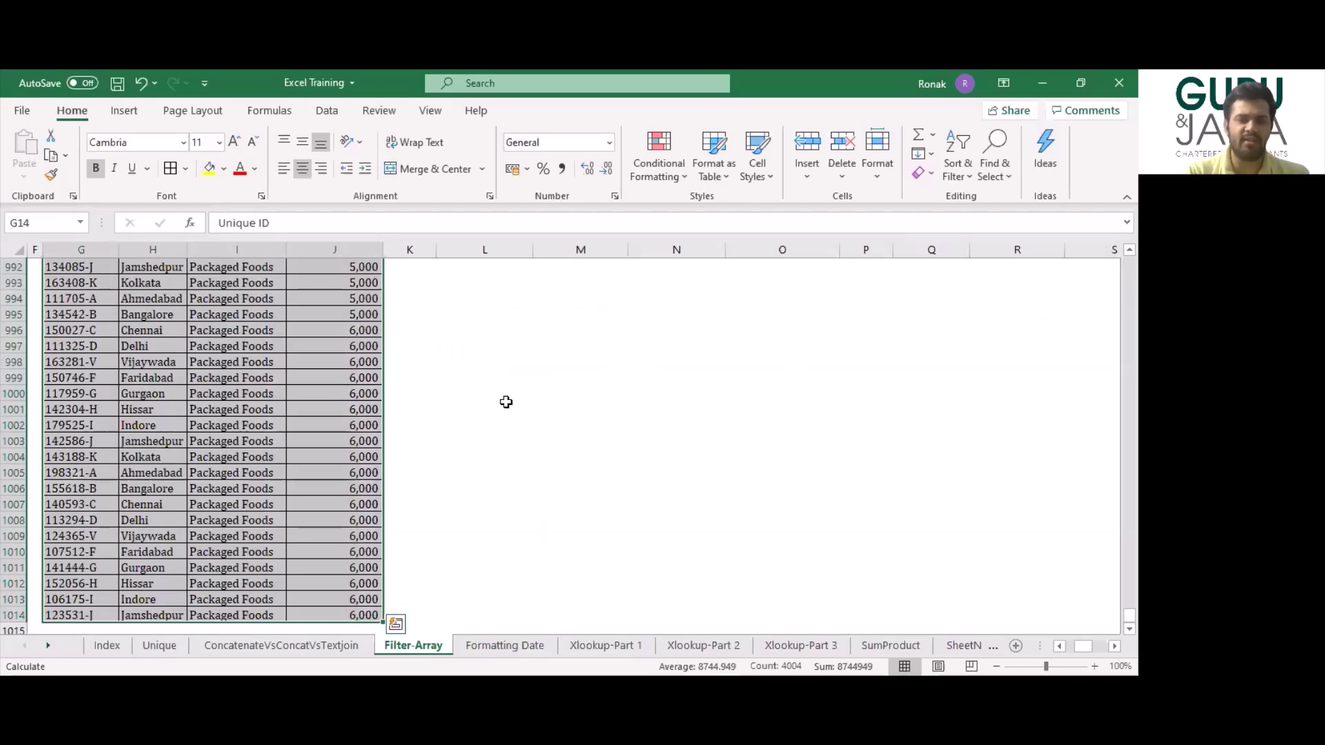
pyautogui.hotkey('ctrl', 't')
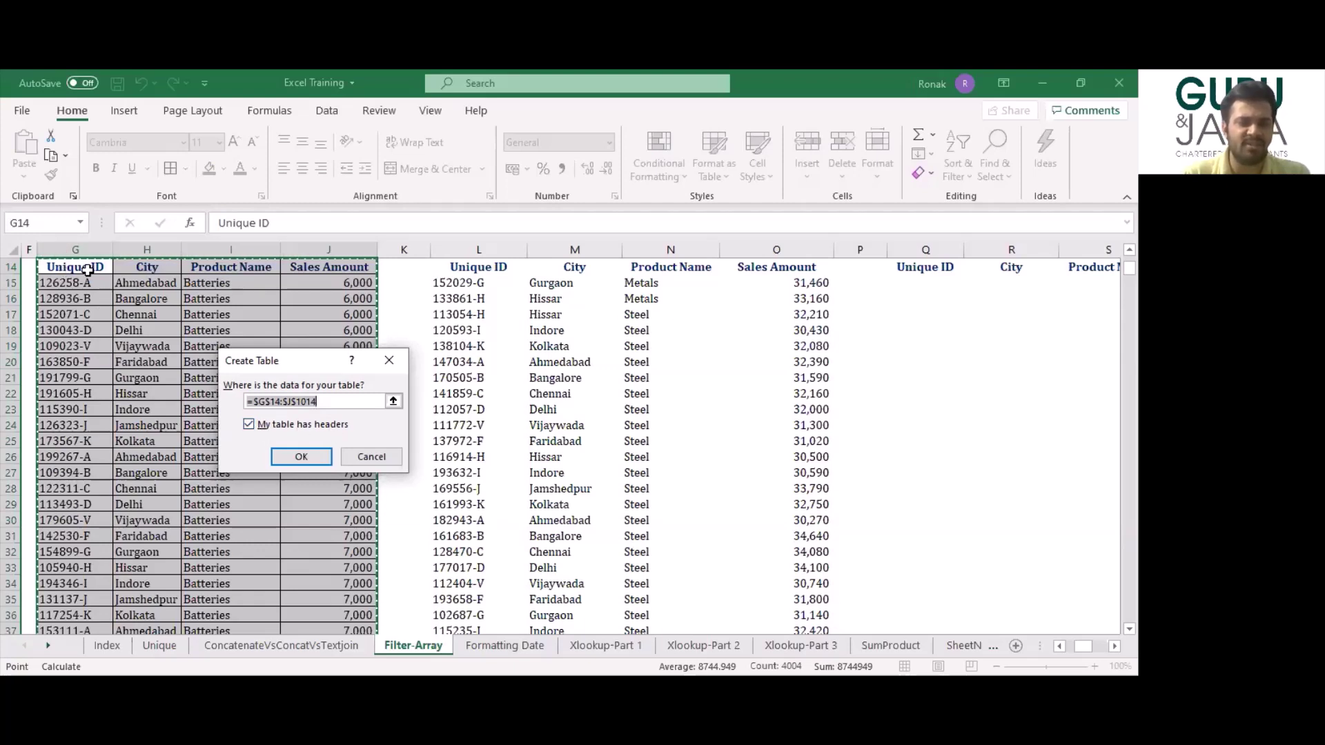
# Confirm the table with headers and check its extent from the header row down.
pyautogui.click(305, 458)
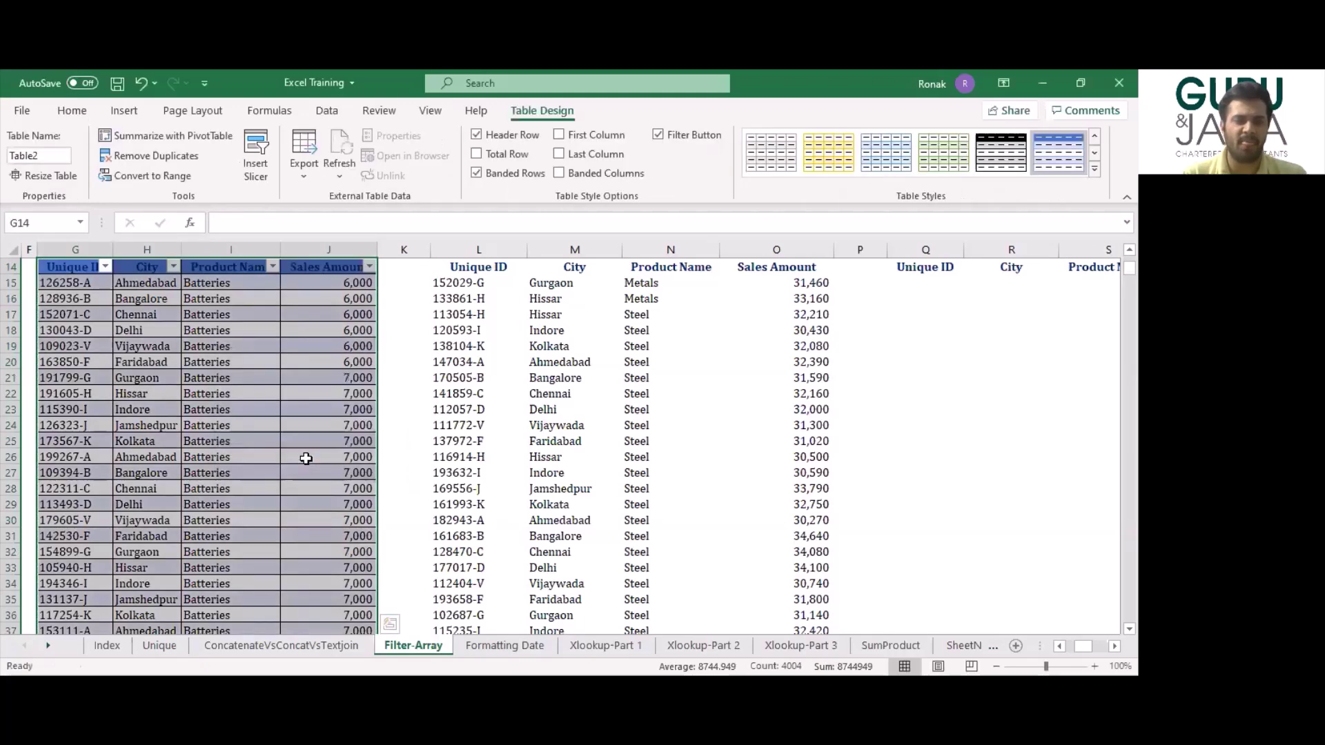
pyautogui.click(228, 392)
pyautogui.hotkey('ctrl', 'Up')
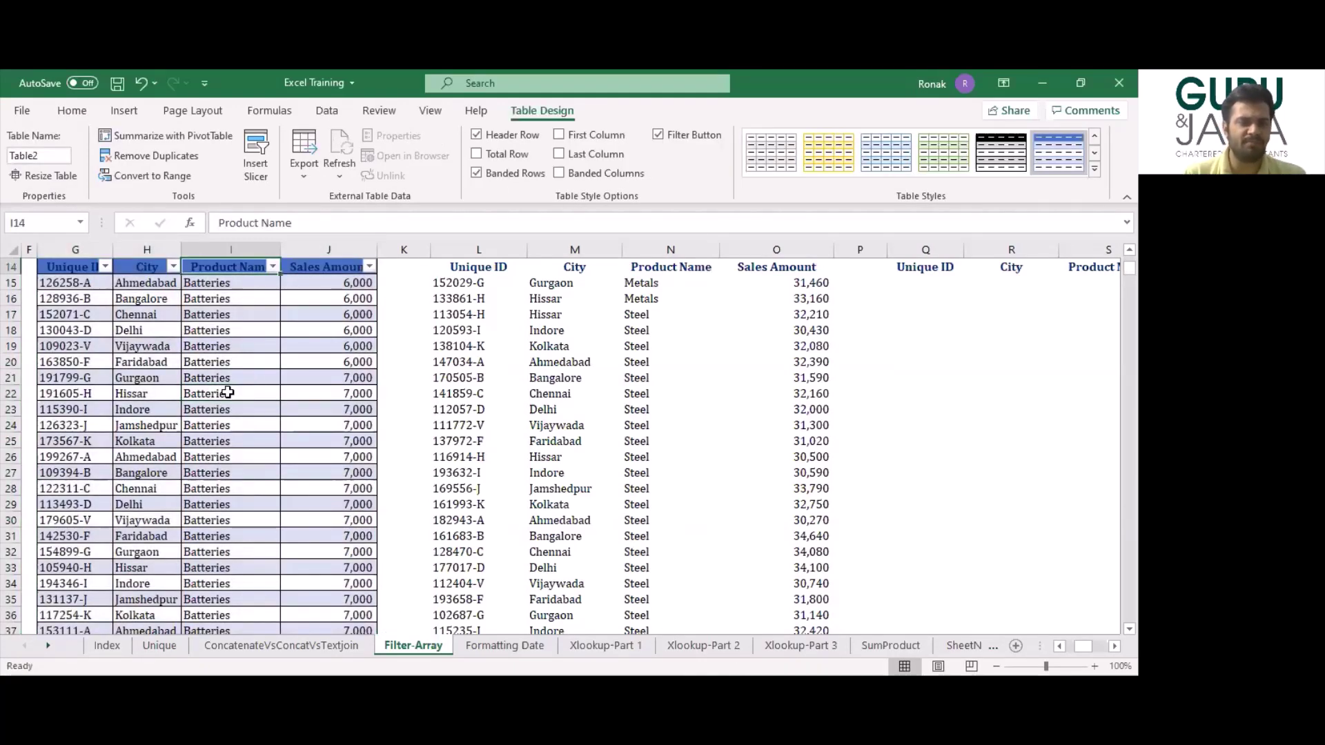
pyautogui.hotkey('ctrl', 'Up')
pyautogui.hotkey('ctrl', 'Down')
pyautogui.press('Left')
pyautogui.press('Left')
pyautogui.hotkey('ctrl', 'shift', 'Right')
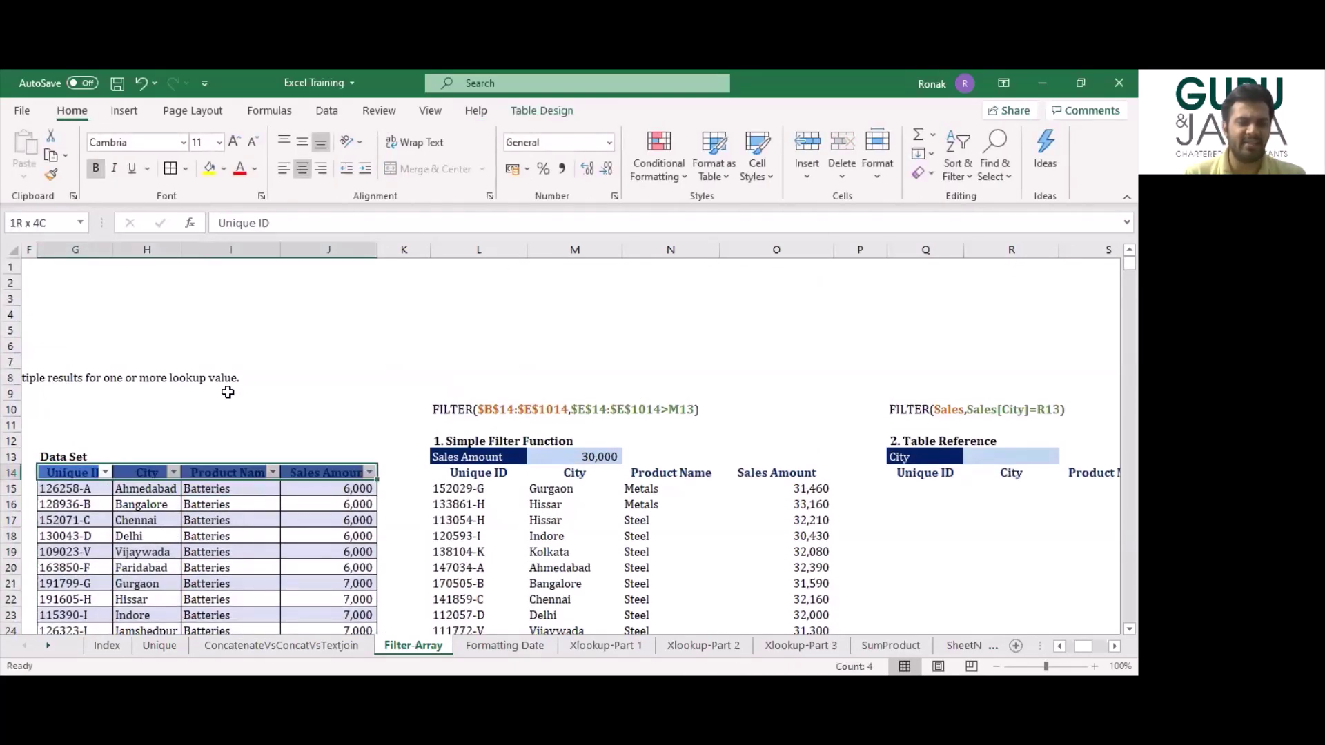
pyautogui.hotkey('ctrl', 'shift', 'Down')
pyautogui.press('Down')
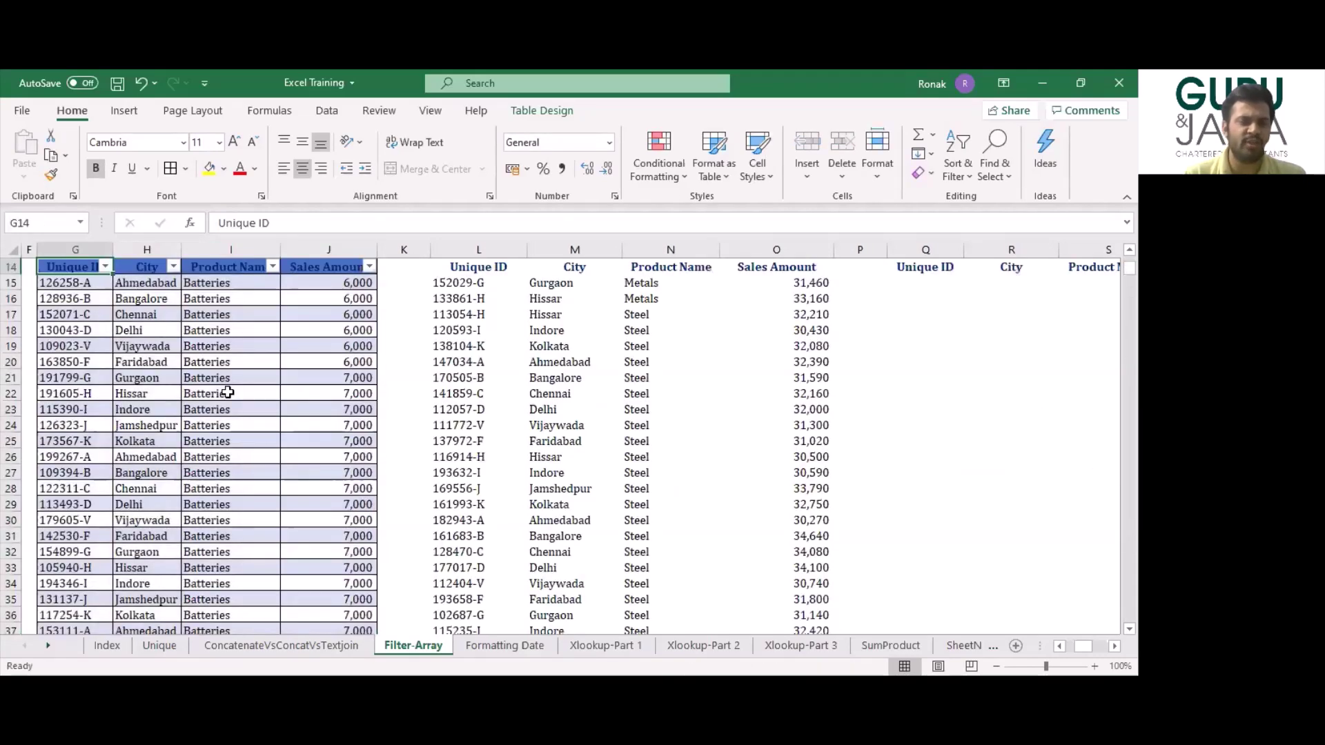
pyautogui.press('Right')
pyautogui.press('Down')
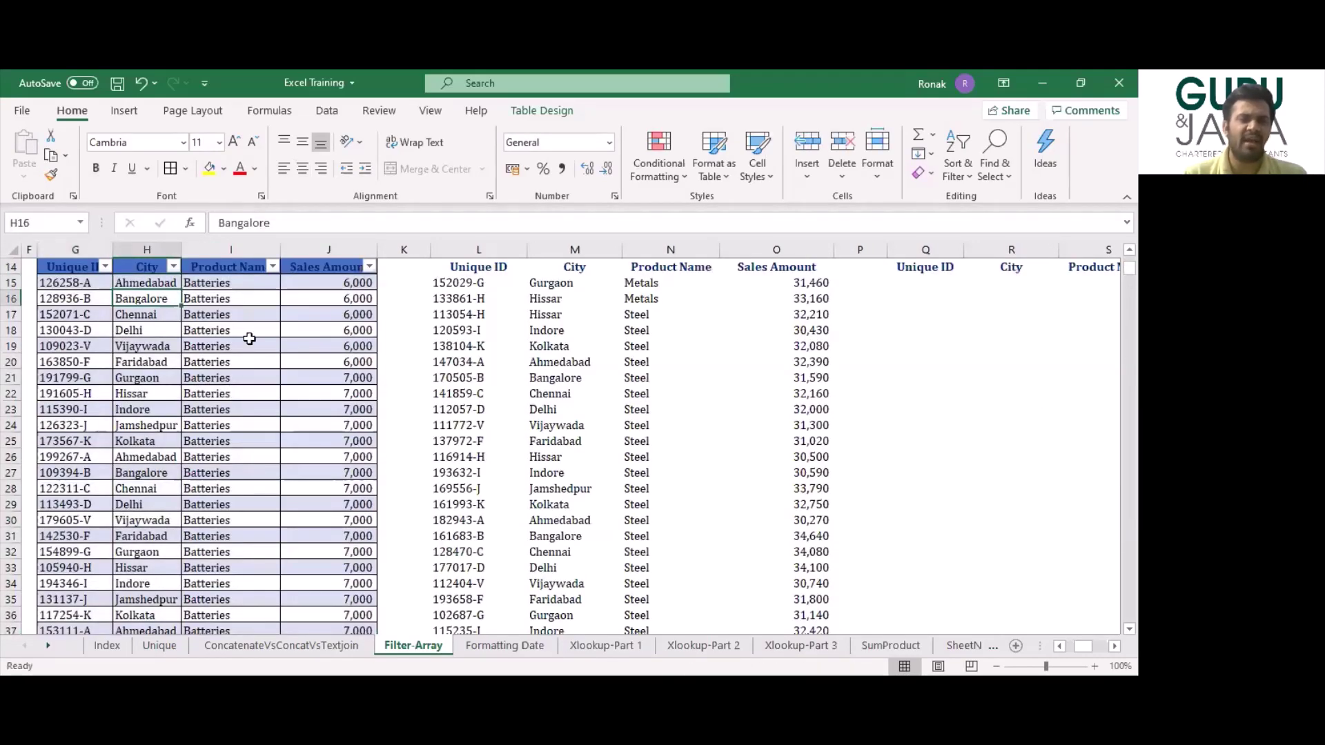
# Rename the table from Table2 to Sales in Table Design.
pyautogui.click(542, 111)
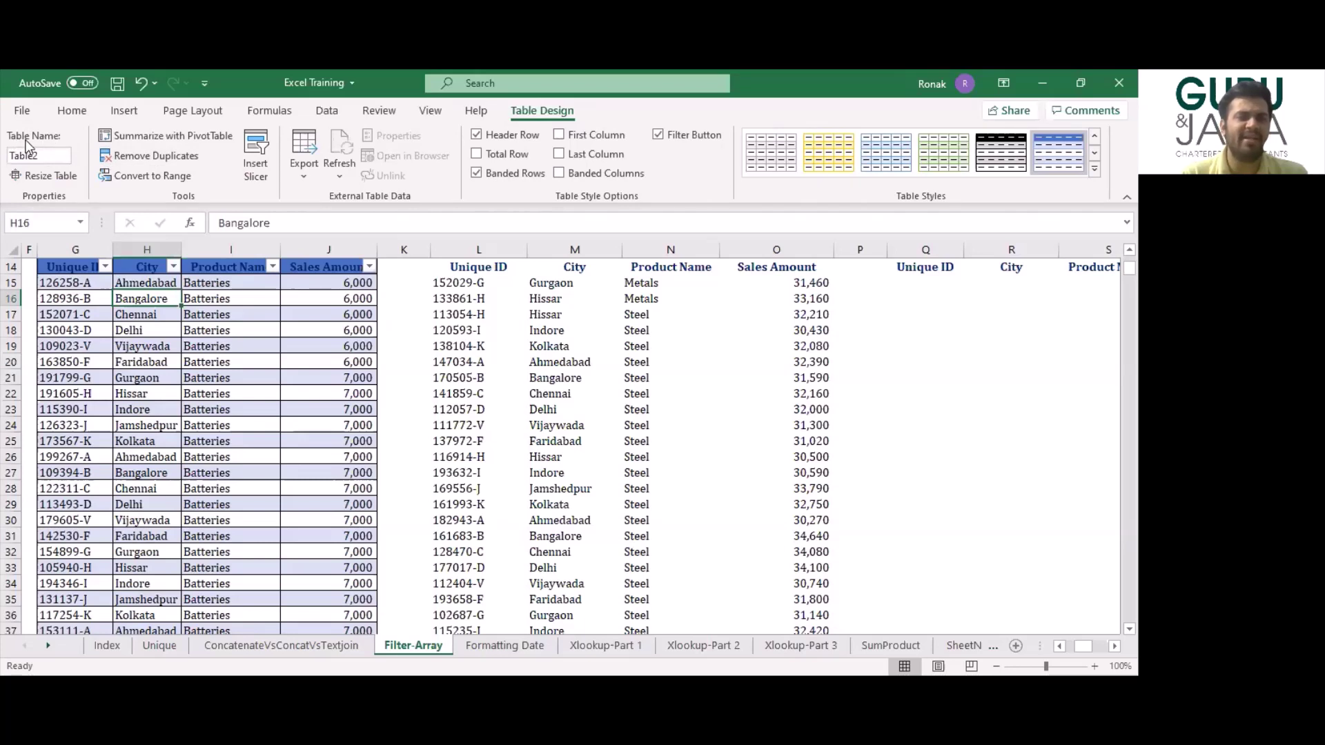
pyautogui.click(42, 157)
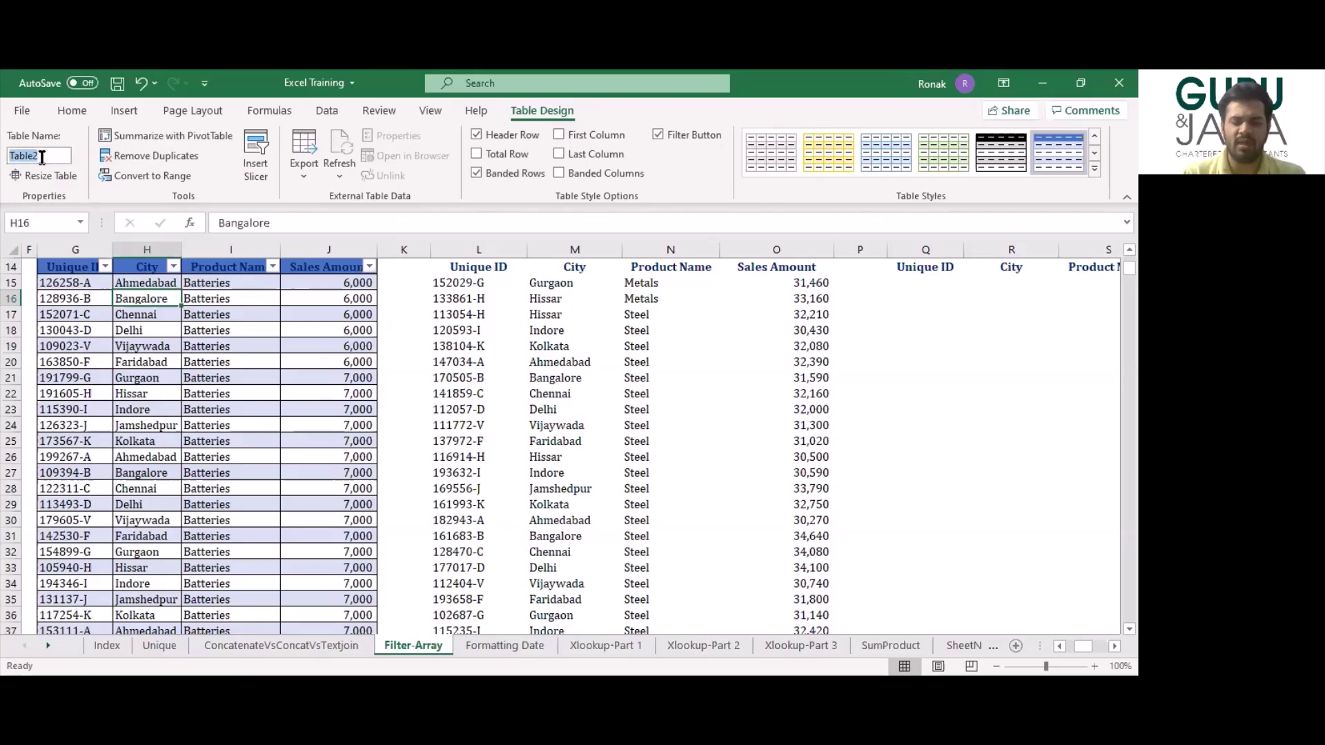
pyautogui.write('Sal')
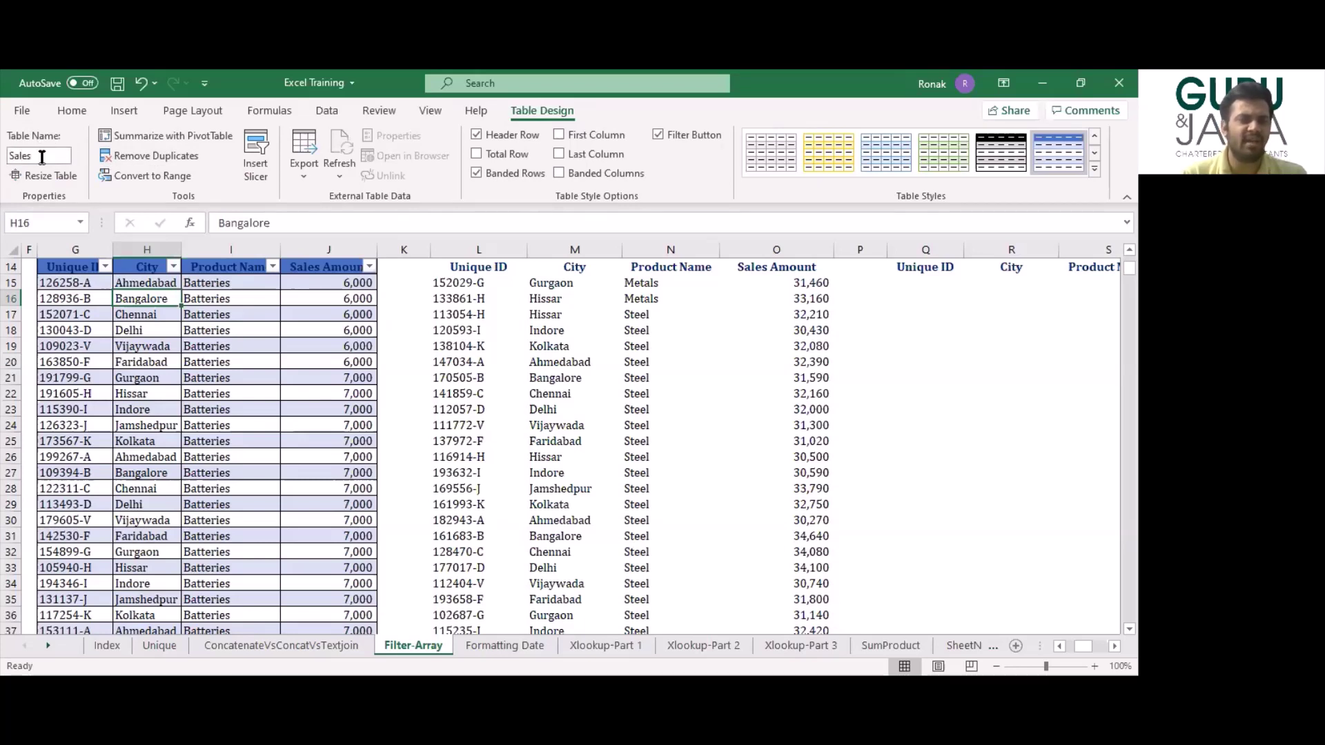
pyautogui.click(207, 376)
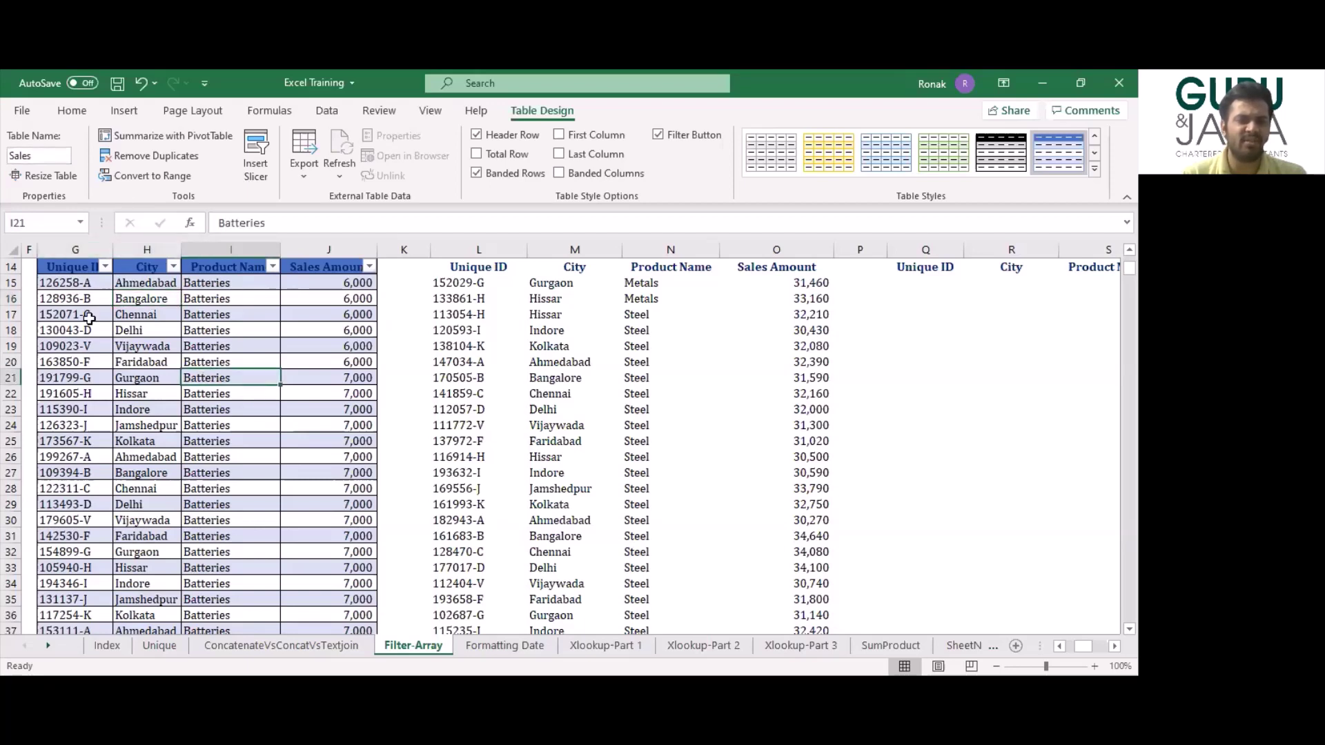
pyautogui.click(143, 387)
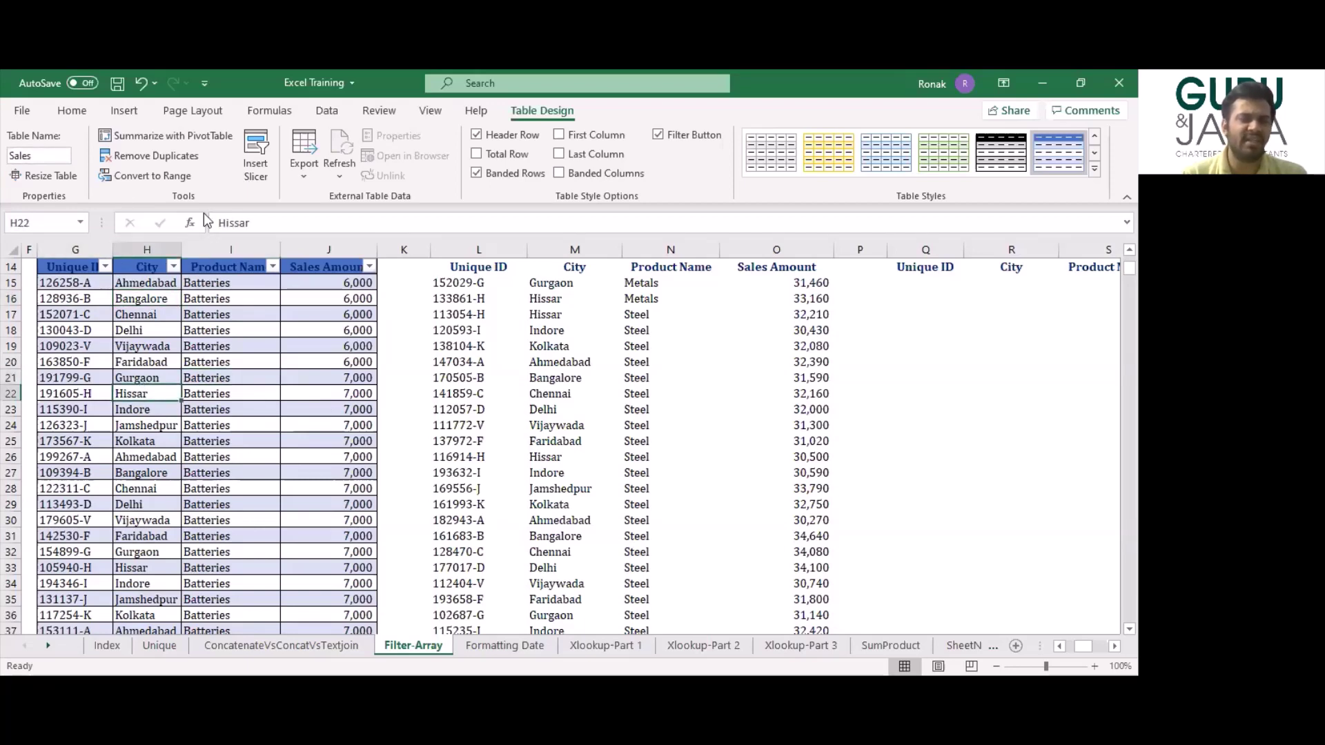
pyautogui.click(929, 331)
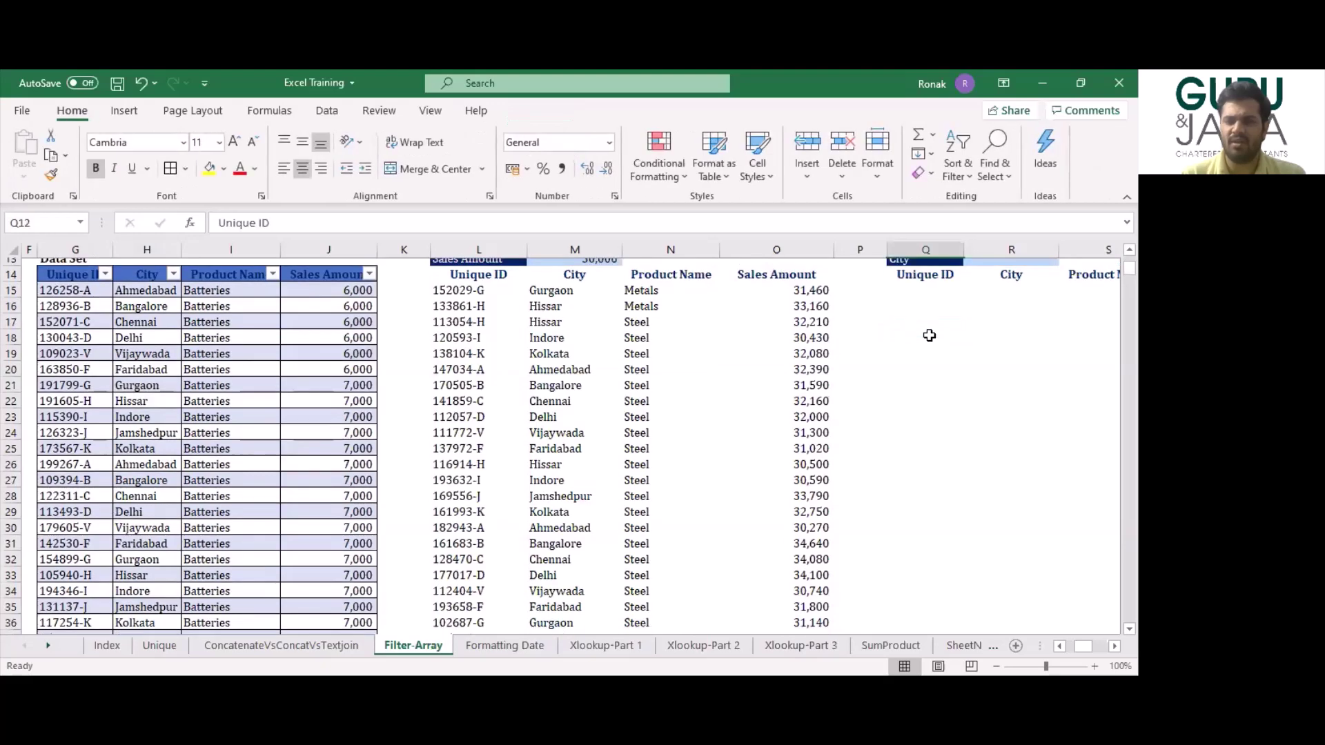
# In Q15 begin =FILTER(Sales, using the Sales table as the array.
pyautogui.press('Up')
pyautogui.press('Up')
pyautogui.press('Up')
pyautogui.press('Up')
pyautogui.press('Up')
pyautogui.press('Up')
pyautogui.press('Up')
pyautogui.press('Up')
pyautogui.press('Right')
pyautogui.press('Right')
pyautogui.press('Down')
pyautogui.press('Down')
pyautogui.press('Down')
pyautogui.press('Down')
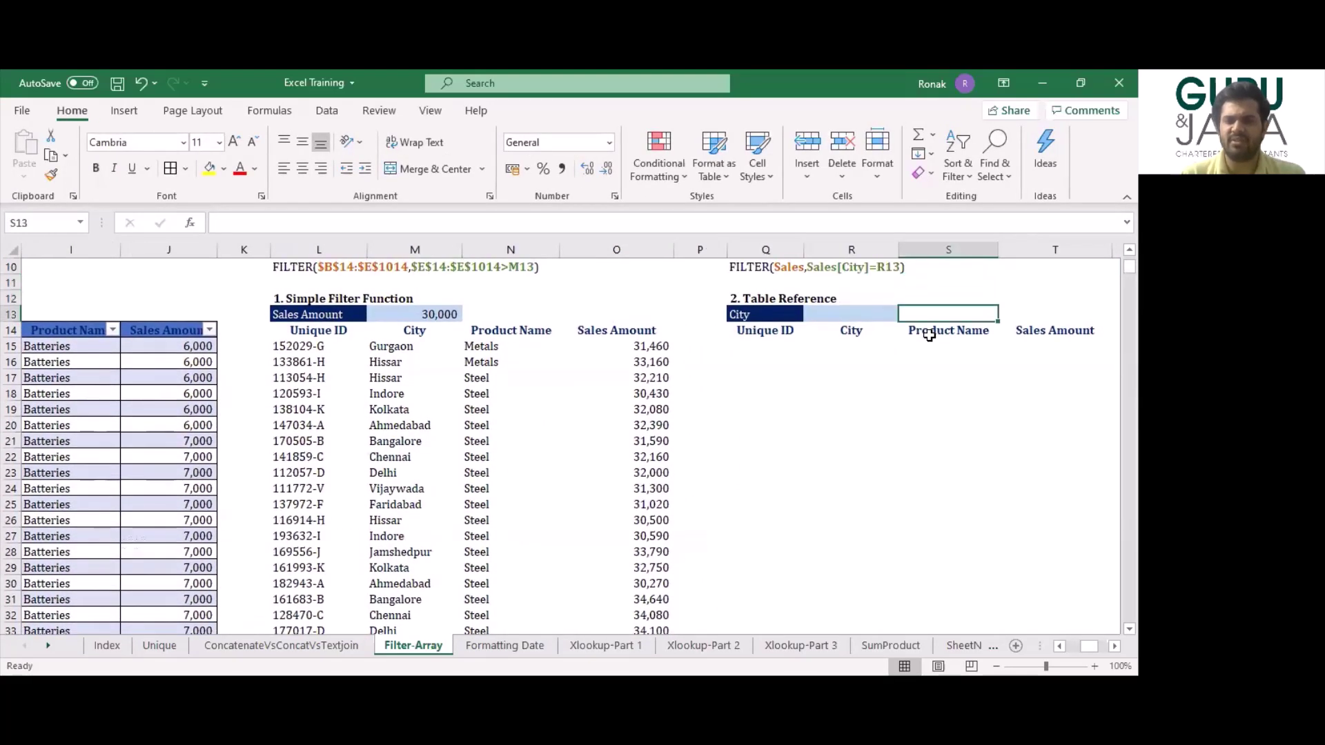
pyautogui.press('Left')
pyautogui.press('Left')
pyautogui.press('Down')
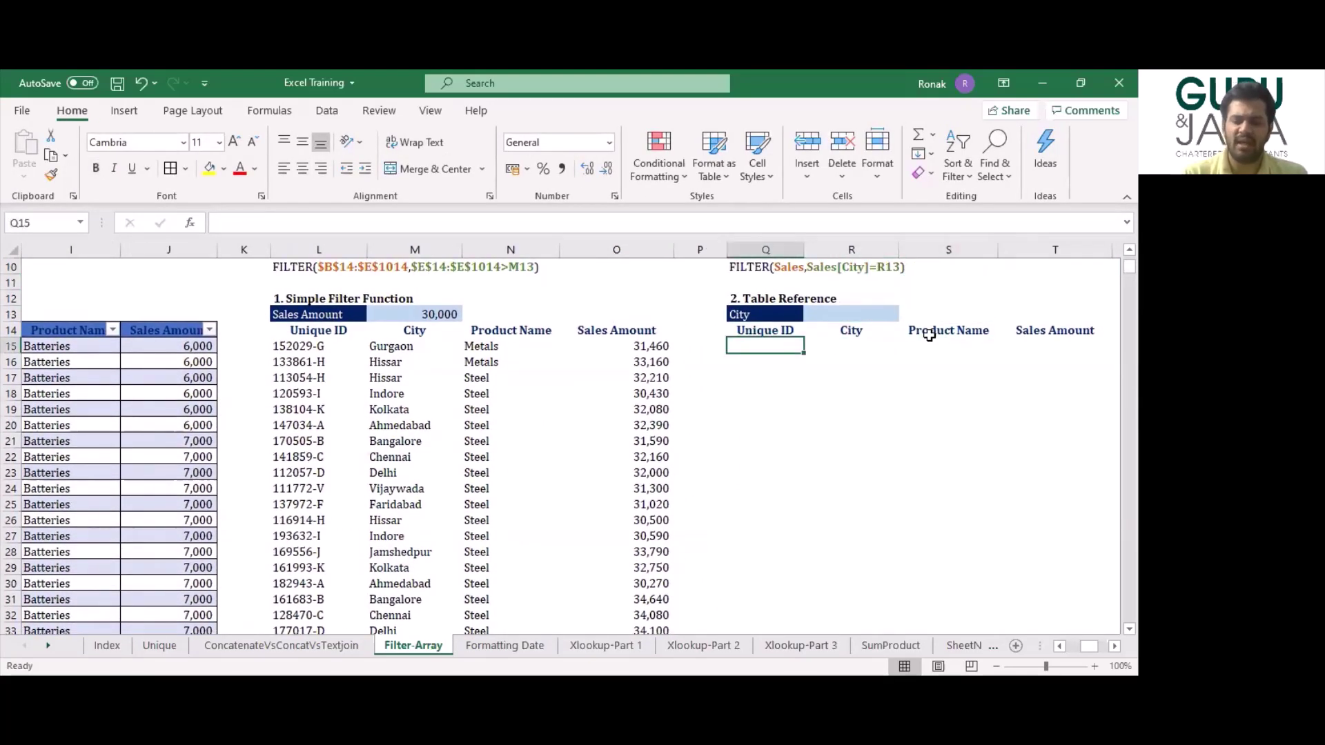
pyautogui.write('=f')
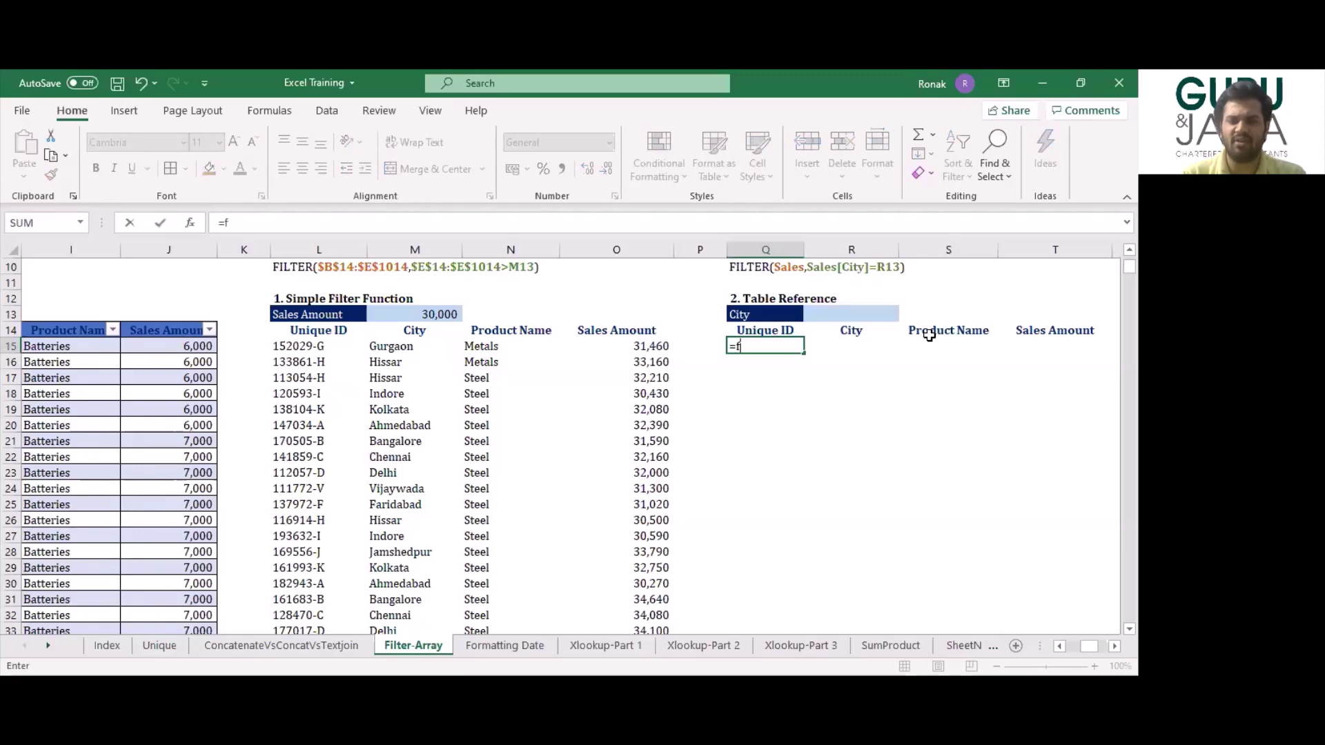
pyautogui.write('ilter(')
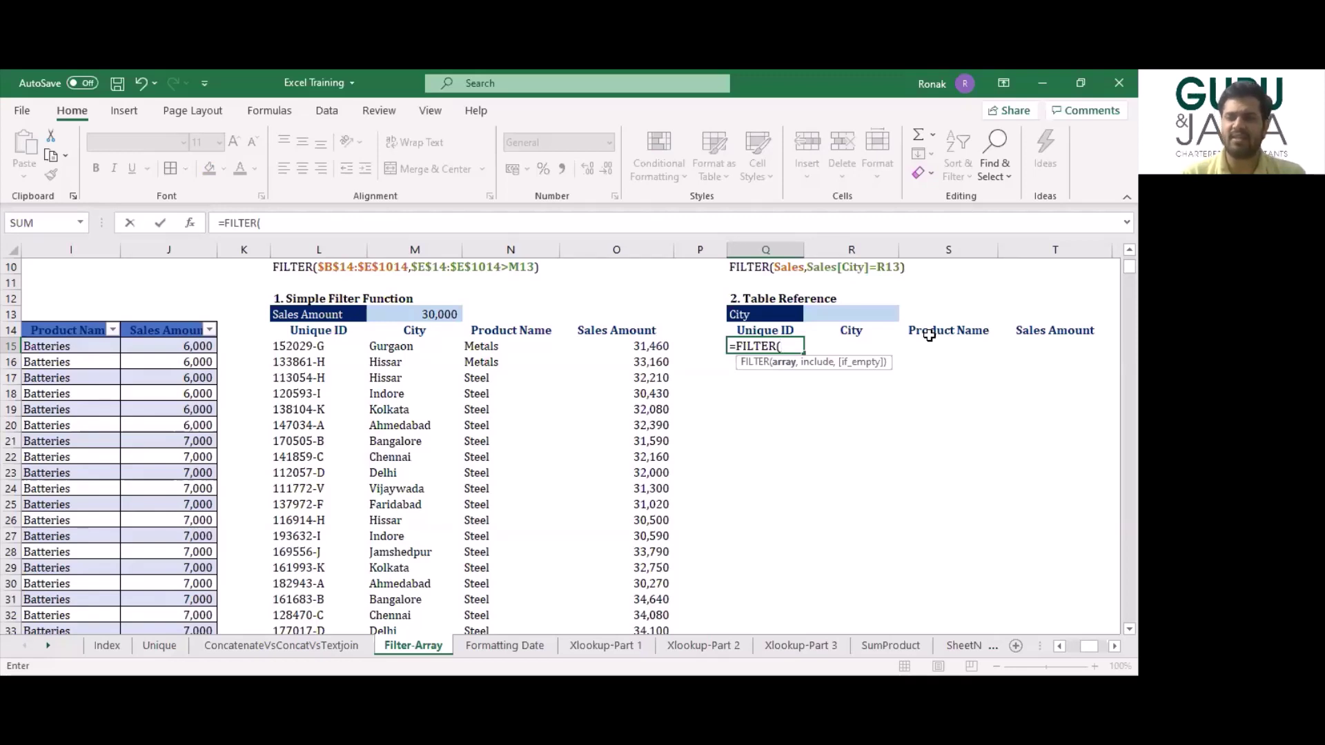
pyautogui.write('s')
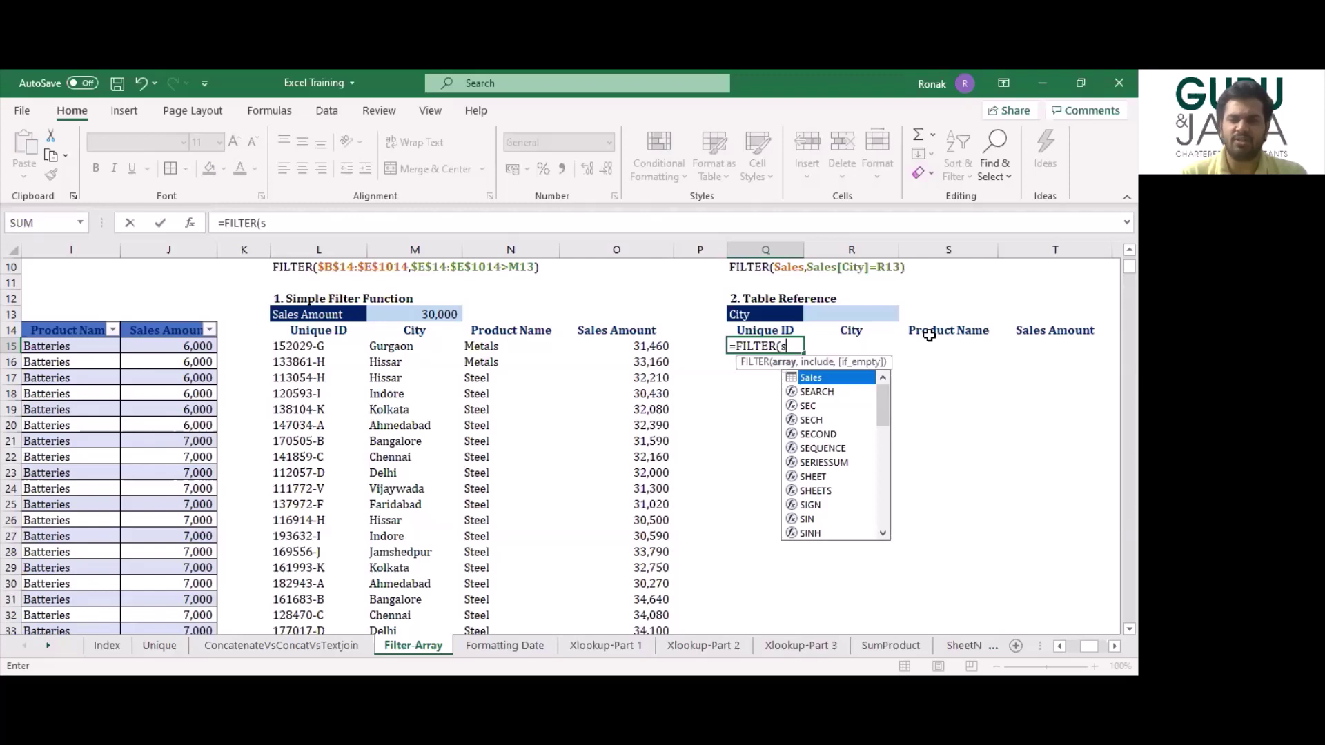
pyautogui.write('al')
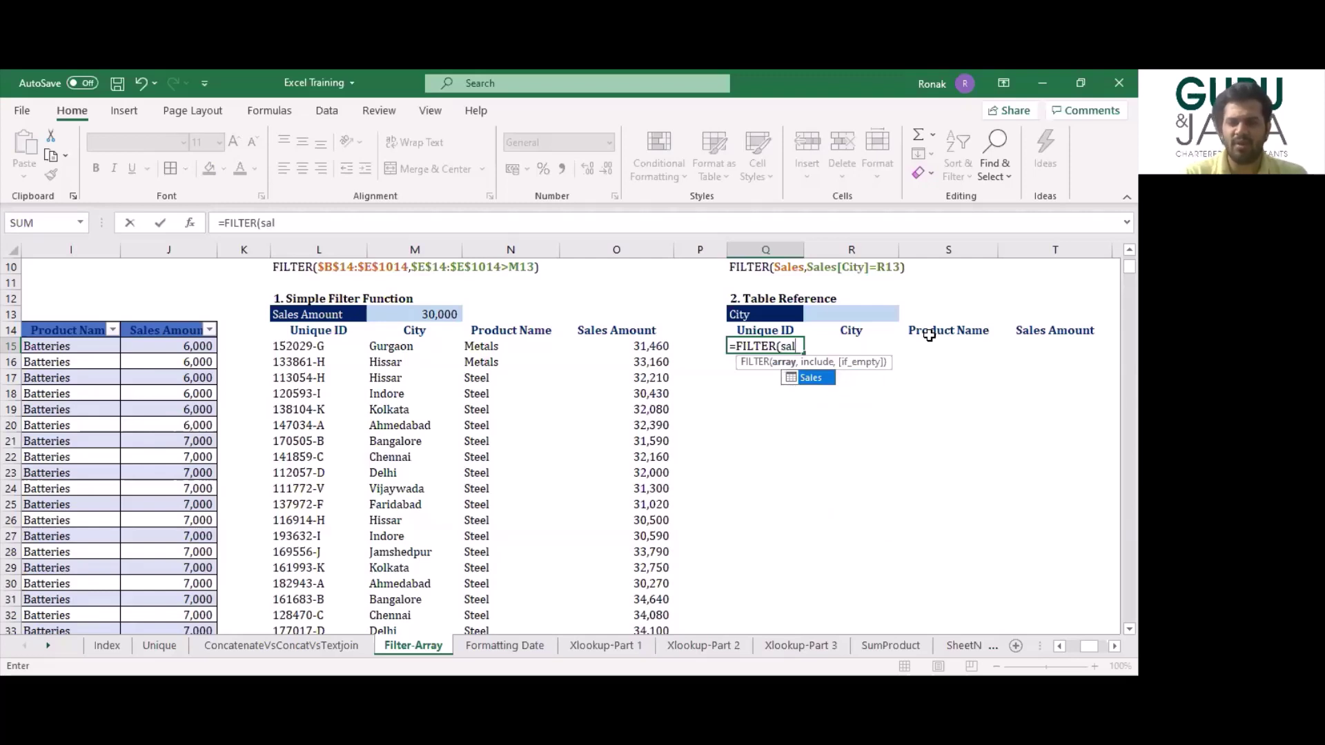
pyautogui.doubleClick(810, 377)
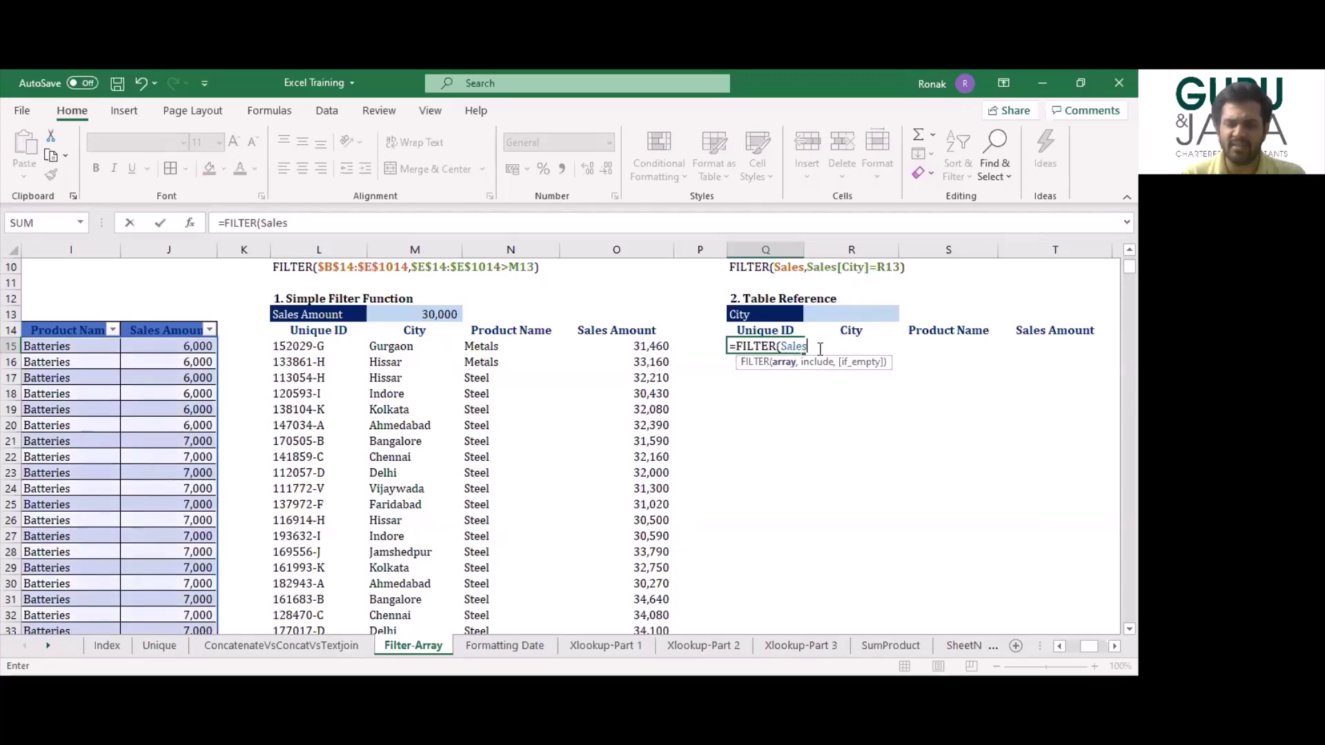
pyautogui.write(',')
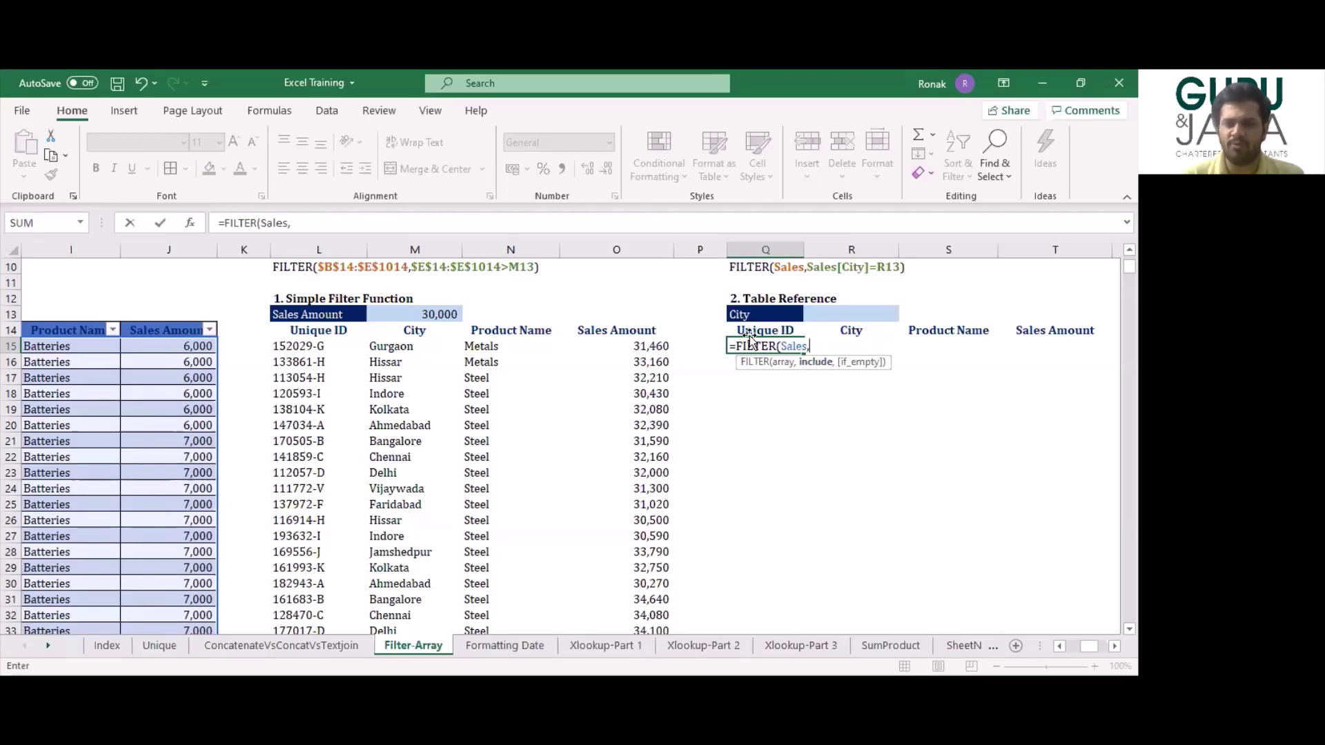
# Complete the condition Sales[City]=R13 and commit, giving #CALC! until R13 has a city.
pyautogui.click(100, 356)
pyautogui.press('Left')
pyautogui.press('Left')
pyautogui.press('Up')
pyautogui.press('Left')
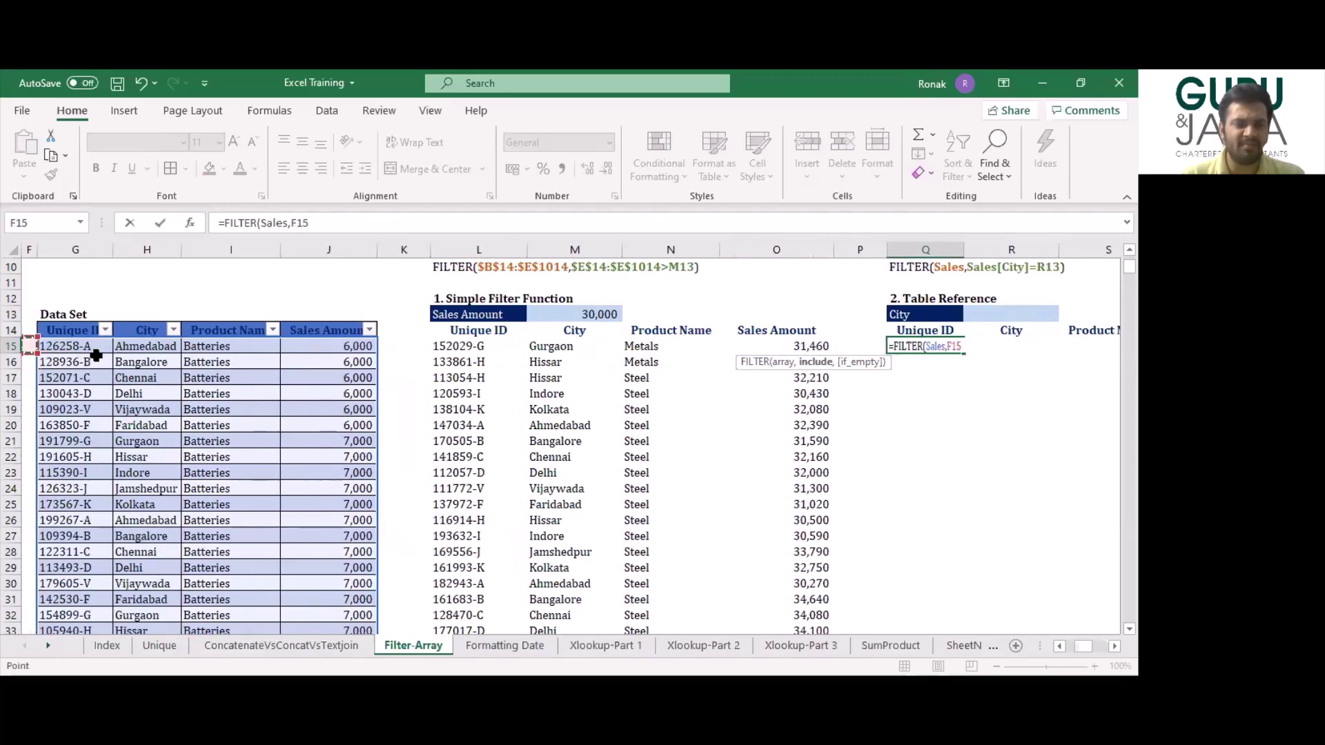
pyautogui.press('Right')
pyautogui.press('Right')
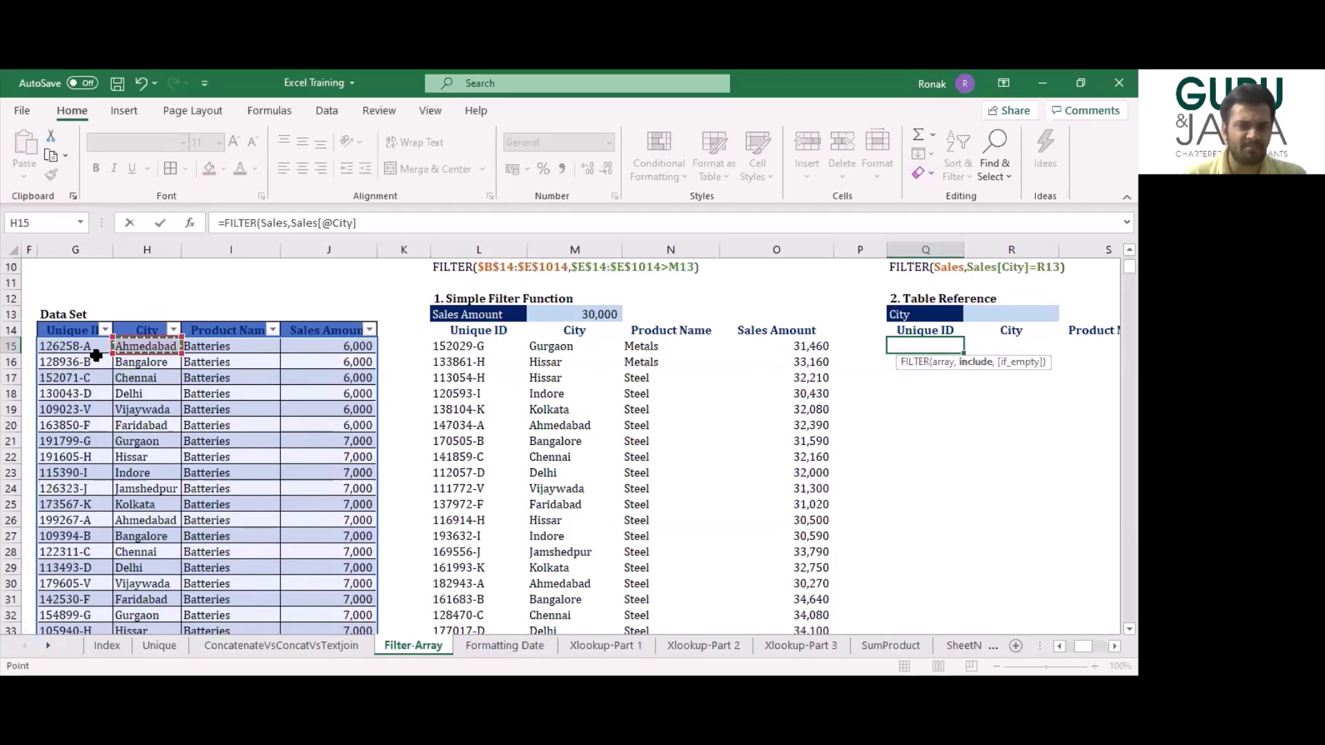
pyautogui.hotkey('ctrl', 'shift', 'Down')
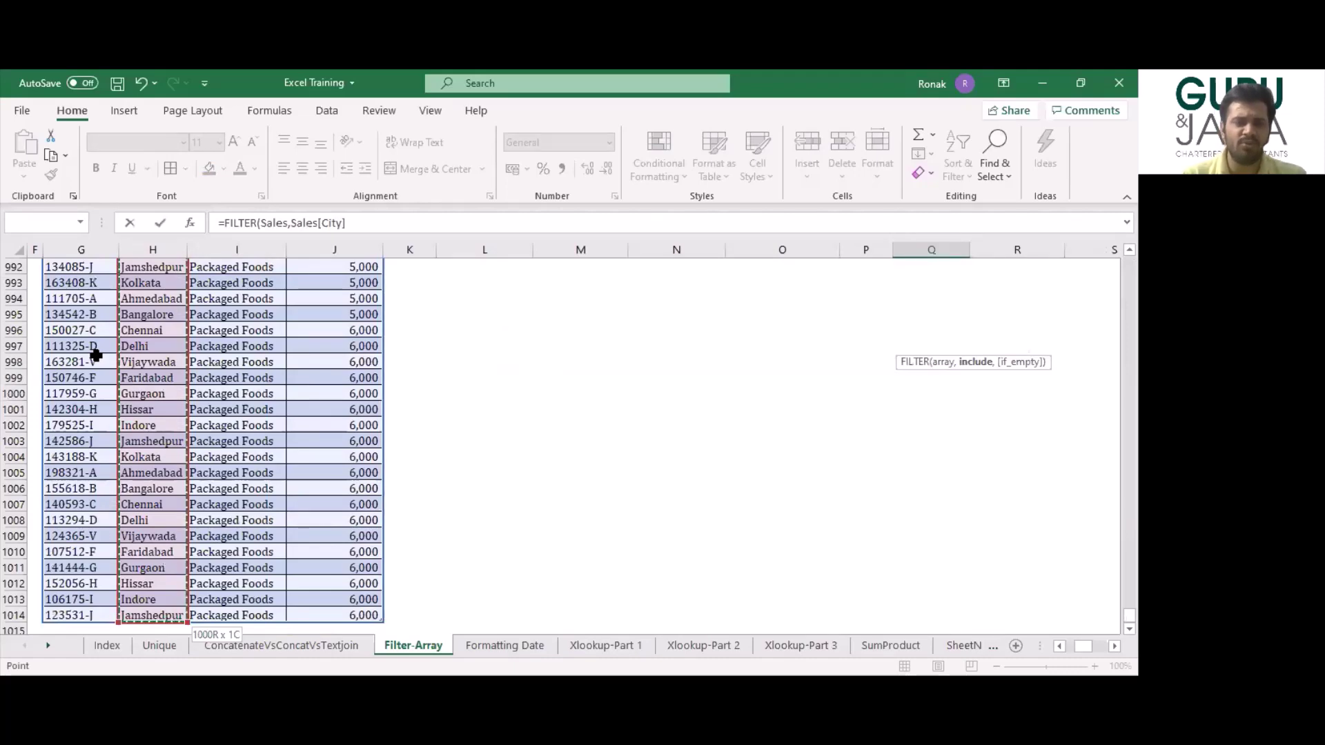
pyautogui.write('=')
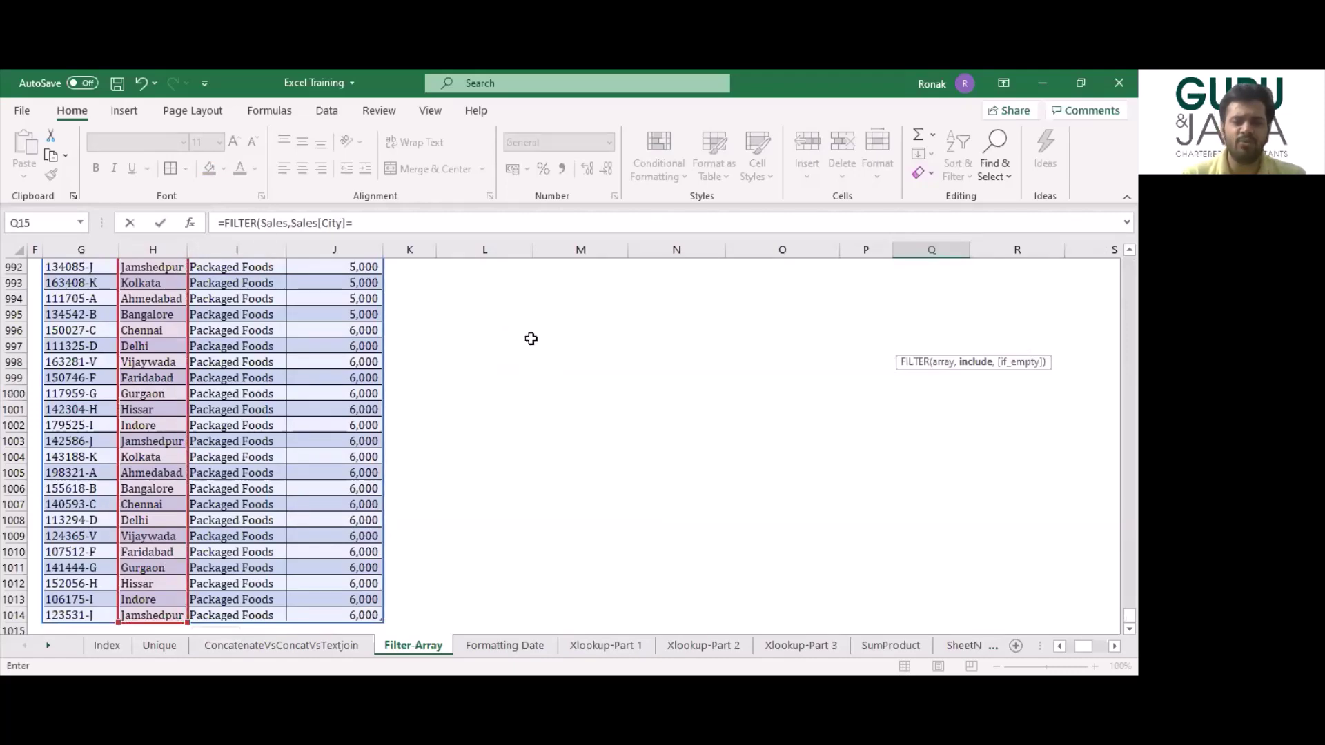
pyautogui.click(621, 343)
pyautogui.hotkey('ctrl', 'Up')
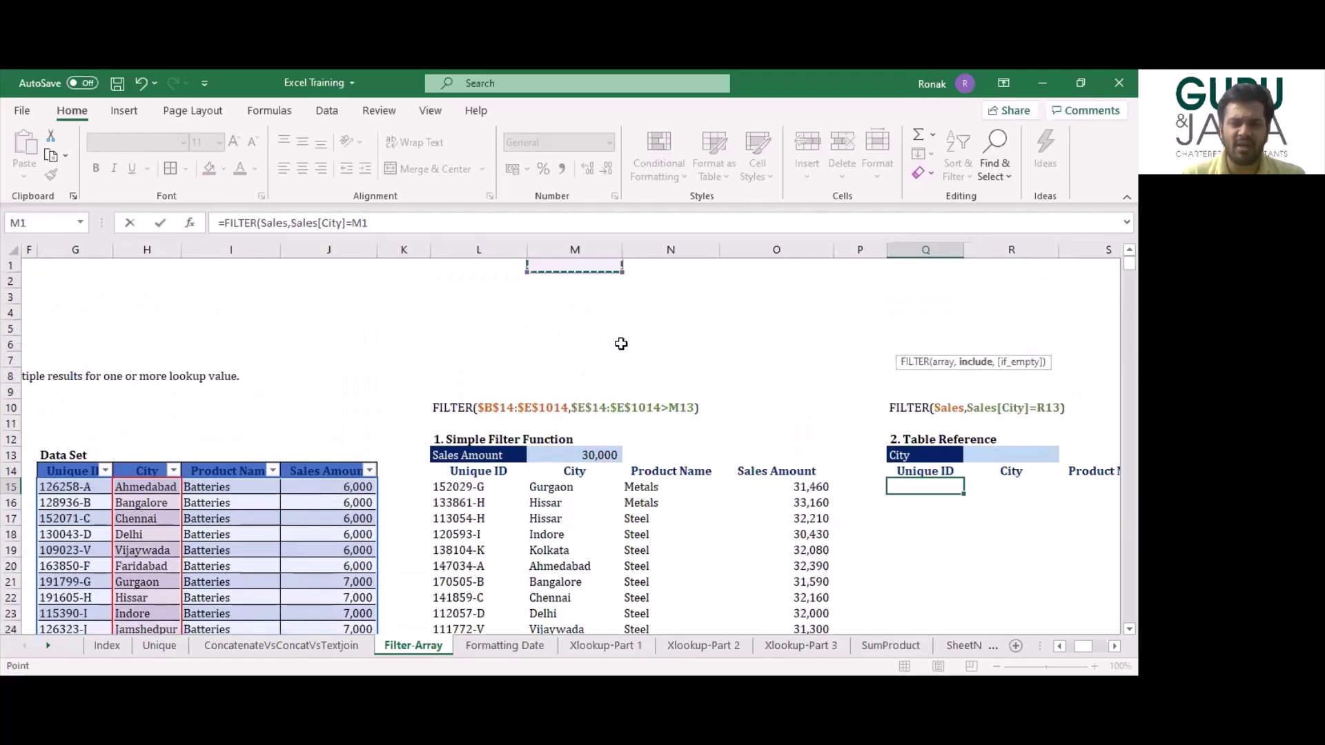
pyautogui.hotkey('ctrl', 'Down')
pyautogui.press('Right')
pyautogui.press('Right')
pyautogui.press('Right')
pyautogui.press('Right')
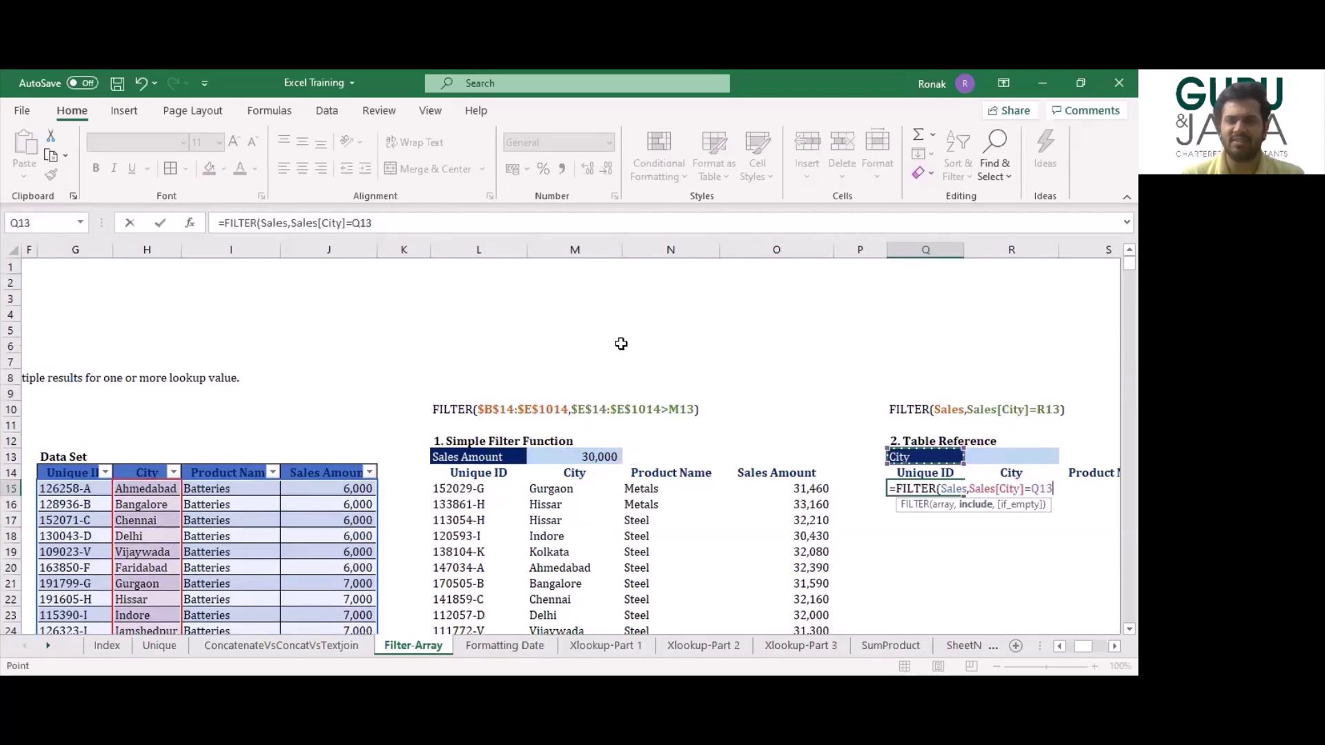
pyautogui.press('Right')
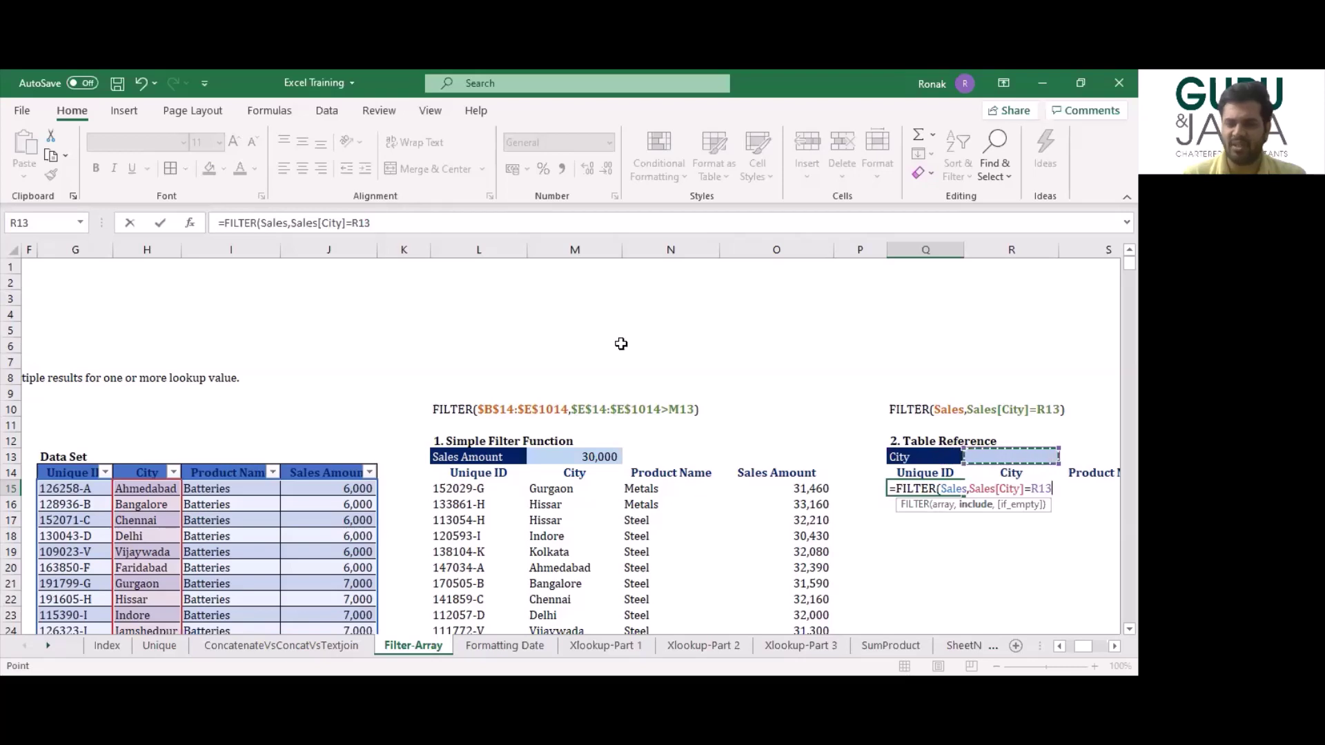
pyautogui.press('Return')
pyautogui.press('Up')
pyautogui.press('Up')
pyautogui.press('Up')
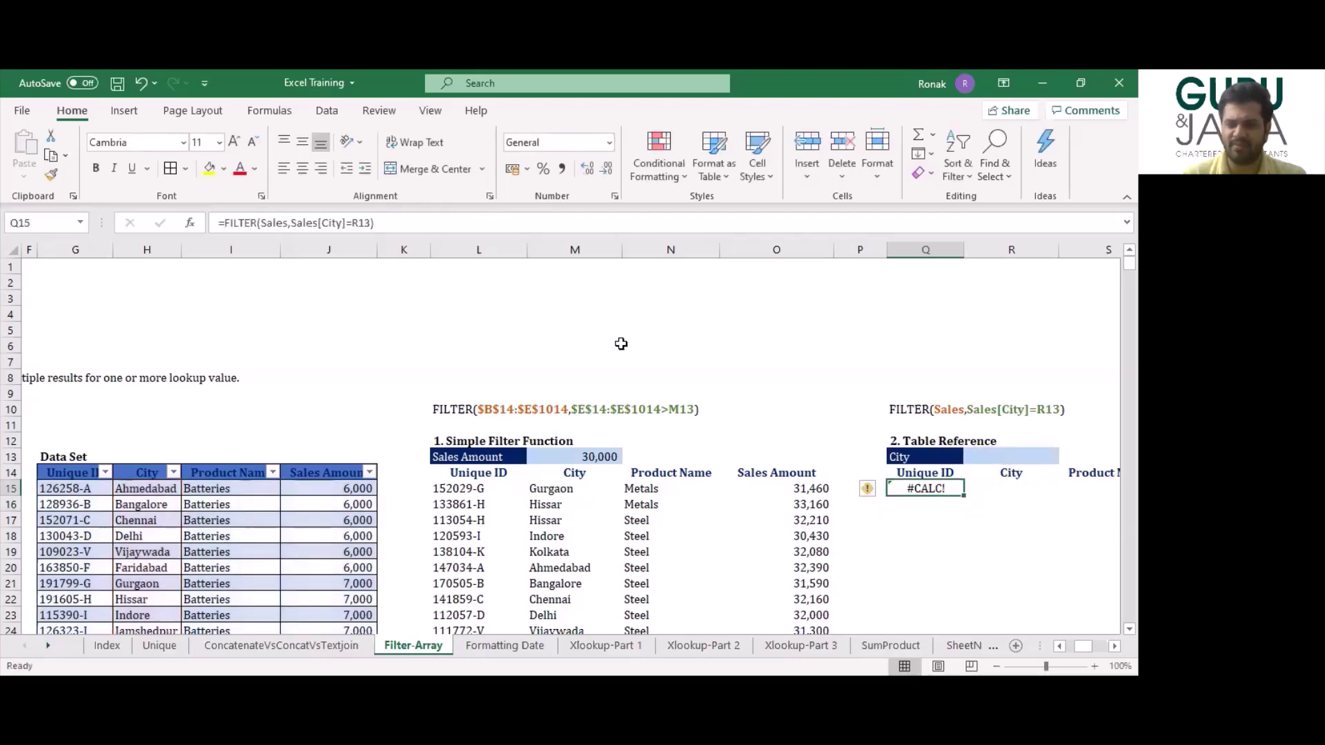
pyautogui.press('Right')
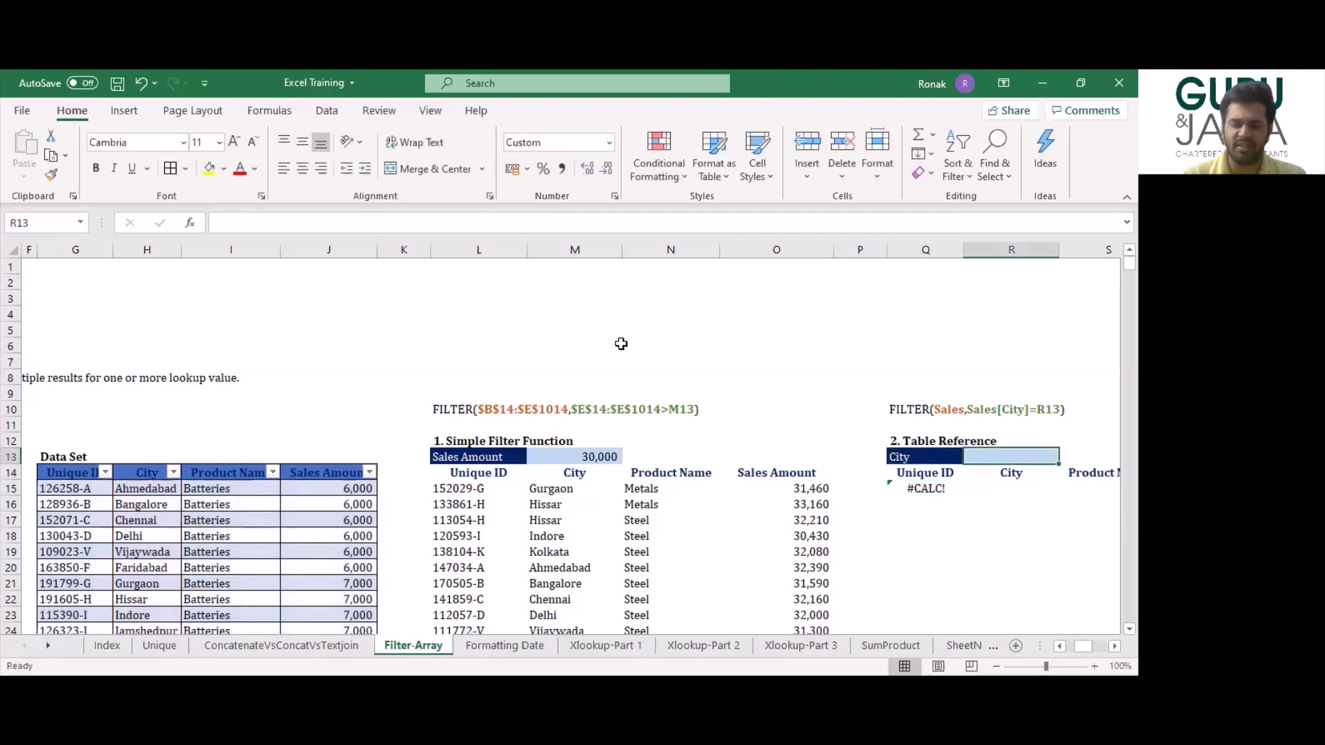
pyautogui.write('Bangalore')
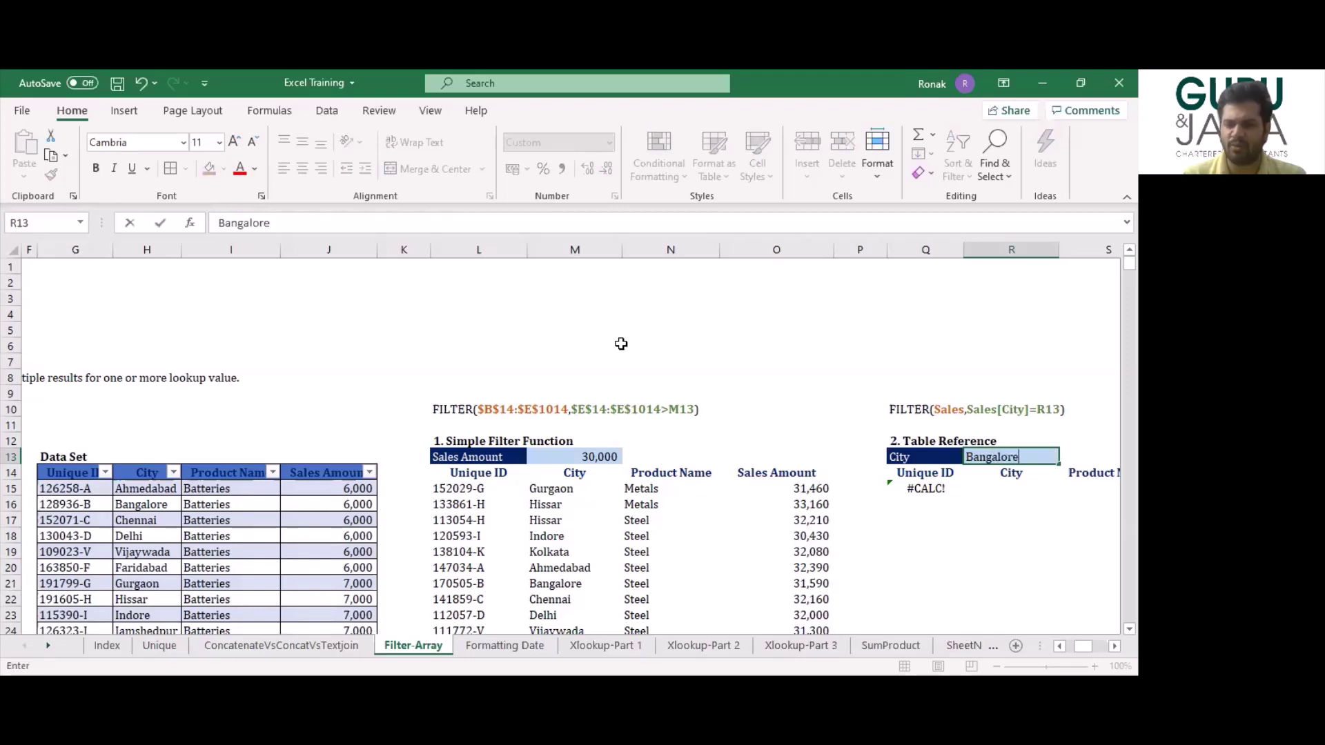
pyautogui.press('Return')
pyautogui.hscroll(3, 621, 344)
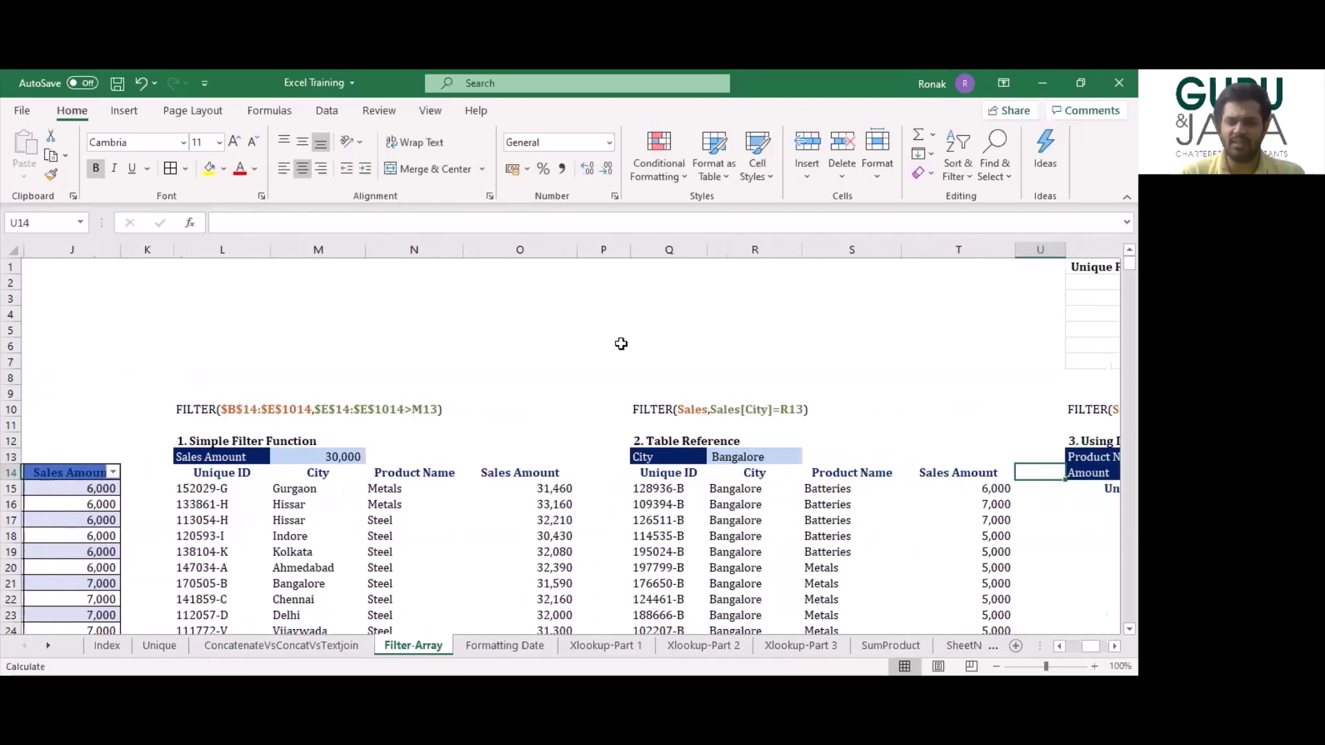
pyautogui.press('Down')
pyautogui.press('Left')
pyautogui.press('Right')
pyautogui.press('Down')
pyautogui.press('Down')
pyautogui.press('Down')
pyautogui.press('Down')
pyautogui.press('Down')
pyautogui.press('Down')
pyautogui.press('Down')
pyautogui.press('Down')
pyautogui.press('Down')
pyautogui.press('Down')
pyautogui.press('Down')
pyautogui.press('Down')
pyautogui.press('Down')
pyautogui.press('Down')
pyautogui.press('Down')
pyautogui.press('Down')
pyautogui.press('Down')
pyautogui.press('Down')
pyautogui.press('Down')
pyautogui.press('Down')
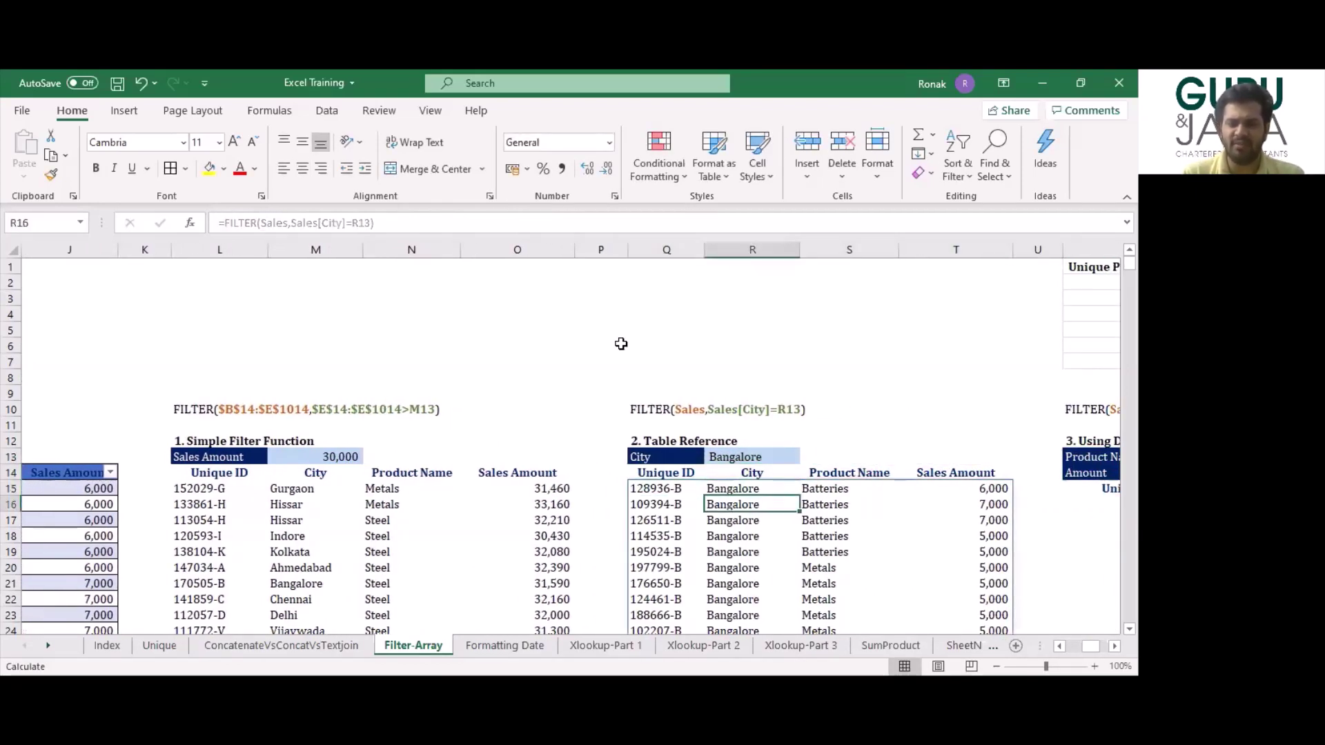
pyautogui.press('Down')
pyautogui.press('Down')
pyautogui.press('Down')
pyautogui.press('Down')
pyautogui.press('Down')
pyautogui.press('Down')
pyautogui.press('Down')
pyautogui.press('Down')
pyautogui.press('Down')
pyautogui.press('Down')
pyautogui.press('Down')
pyautogui.press('Down')
pyautogui.press('Down')
pyautogui.press('Down')
pyautogui.press('Down')
pyautogui.press('Down')
pyautogui.press('Down')
pyautogui.press('Down')
pyautogui.press('Down')
pyautogui.press('Down')
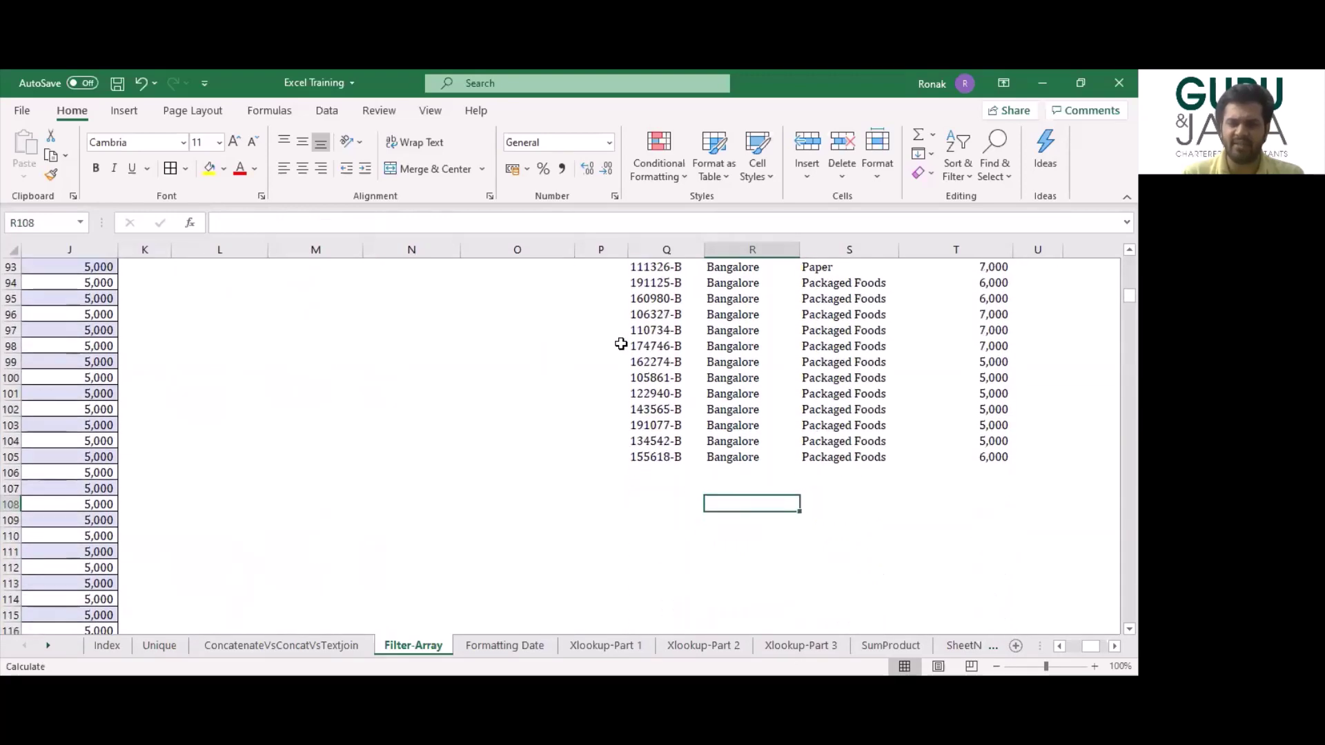
pyautogui.press('Up')
pyautogui.hotkey('ctrl', 'Up')
pyautogui.press('Down')
pyautogui.press('Left')
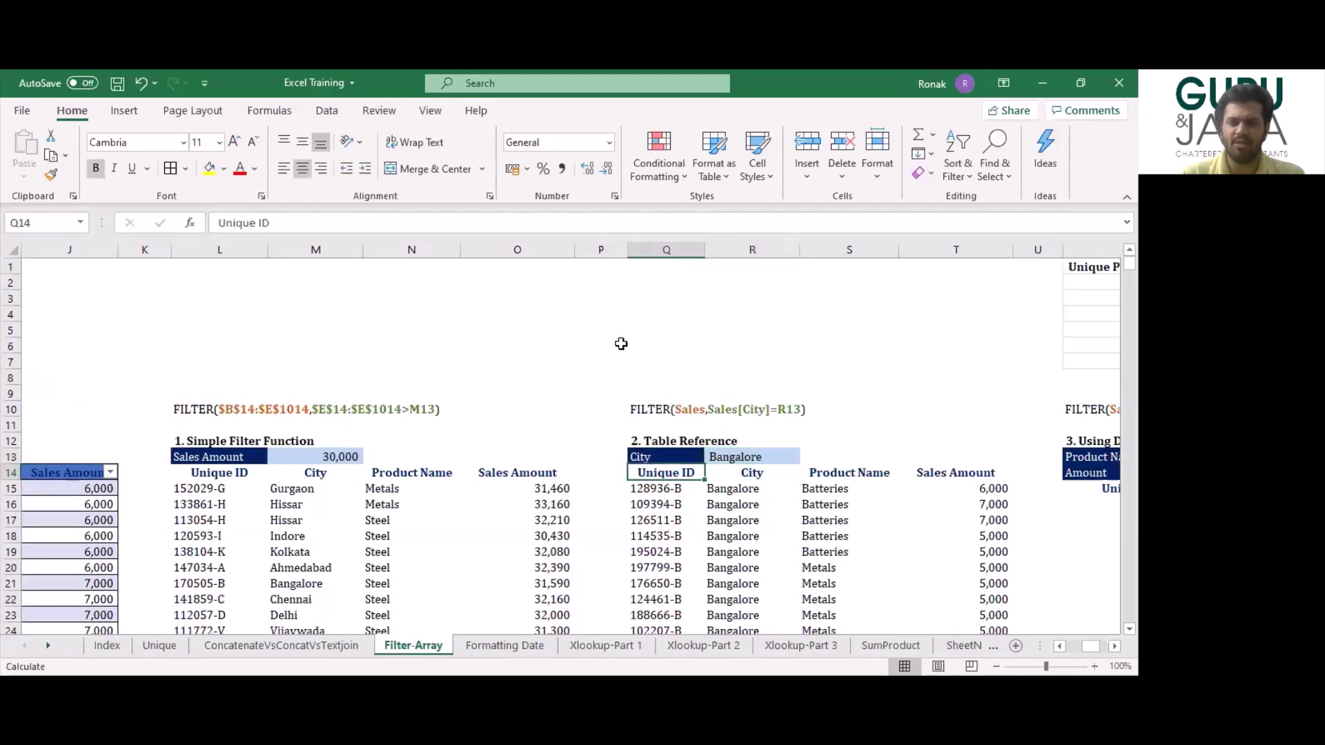
pyautogui.press('Up')
pyautogui.press('Up')
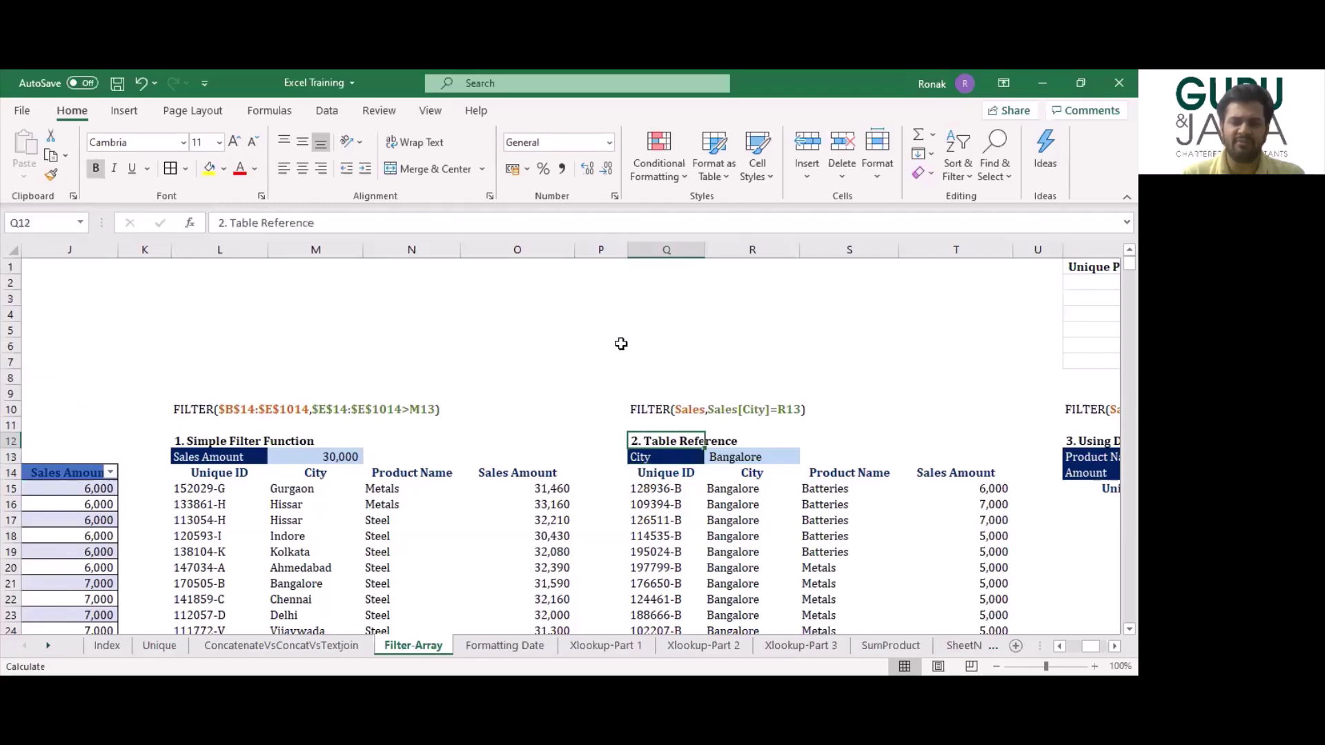
pyautogui.press('Down')
pyautogui.press('Right')
pyautogui.press('Right')
pyautogui.press('Right')
pyautogui.press('Right')
pyautogui.press('Right')
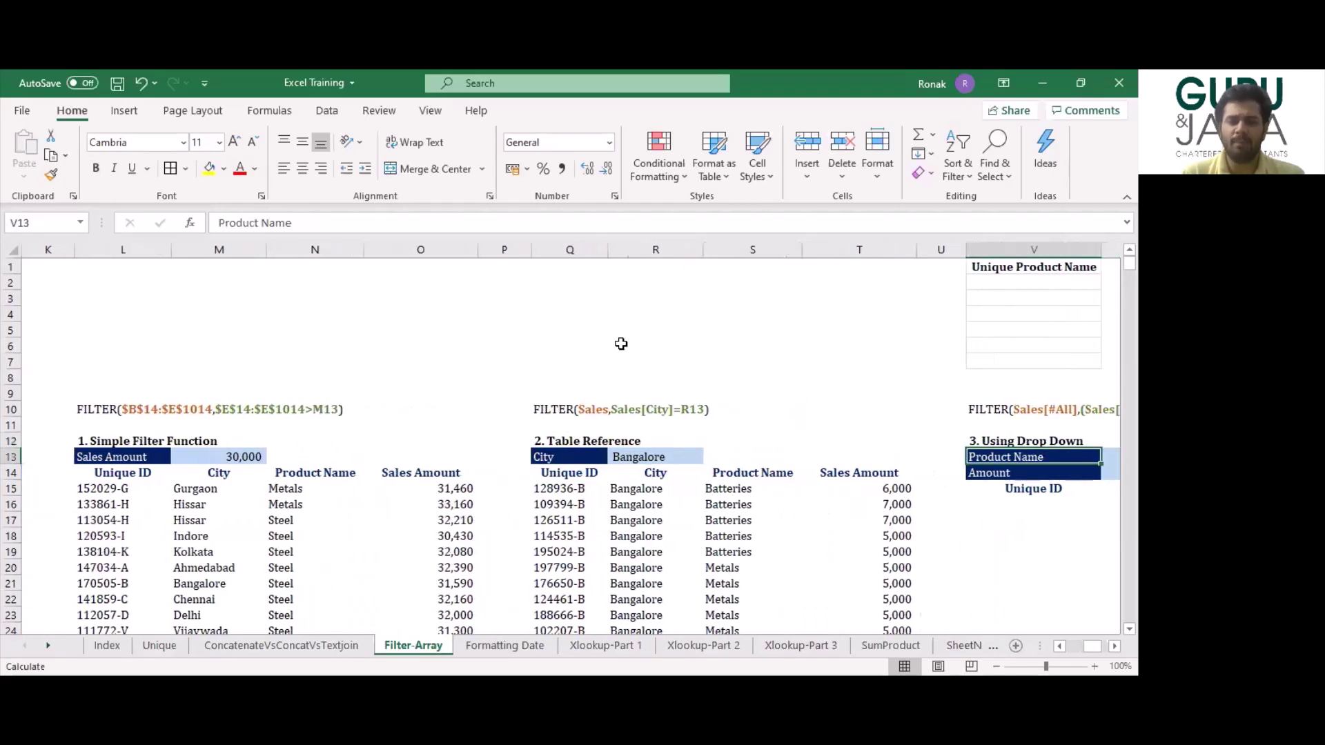
pyautogui.press('Right')
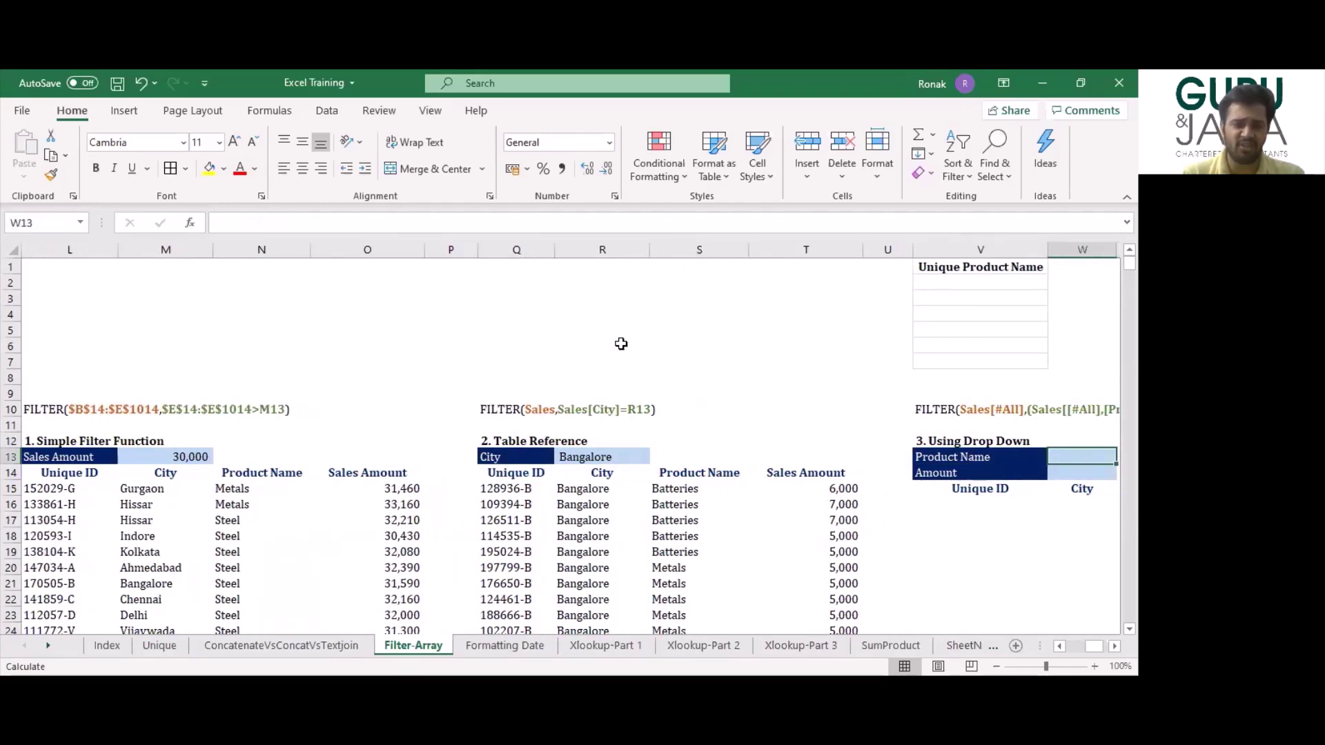
pyautogui.press('Left')
pyautogui.press('Left')
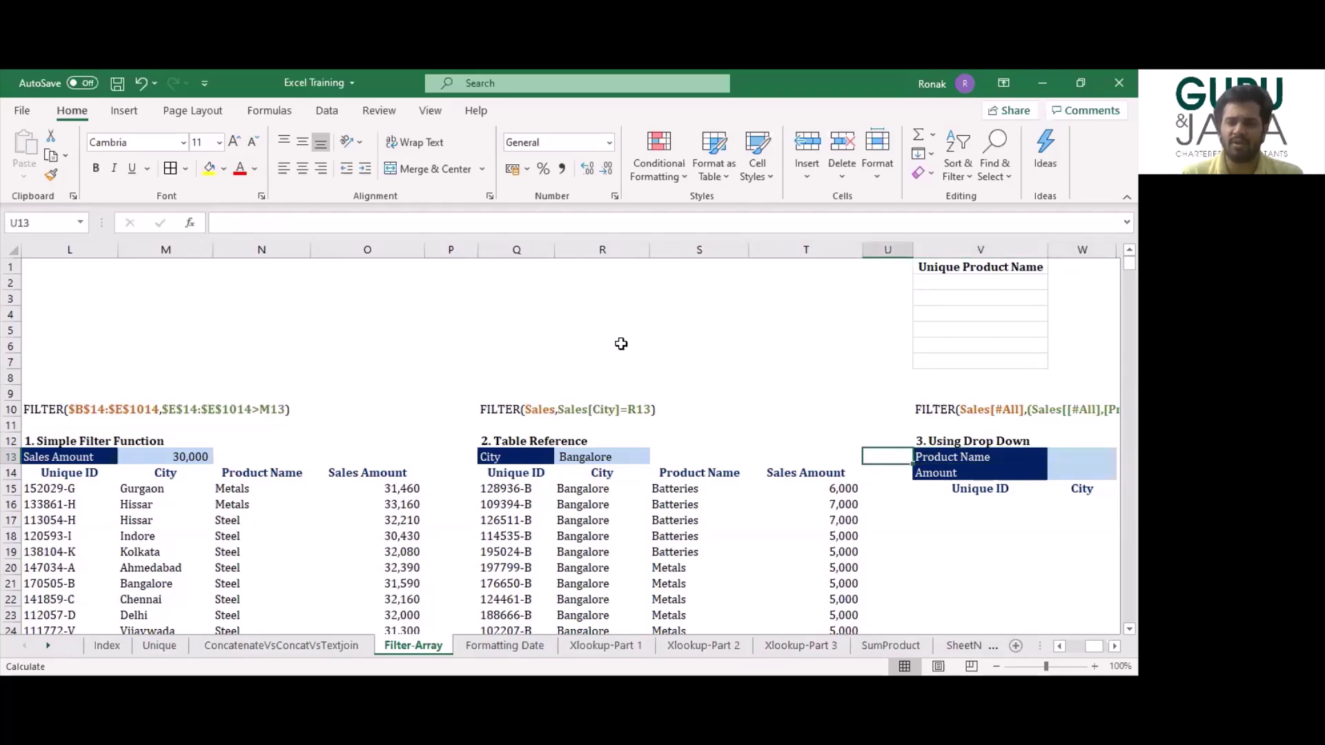
pyautogui.press('Left')
pyautogui.press('Left')
pyautogui.press('Left')
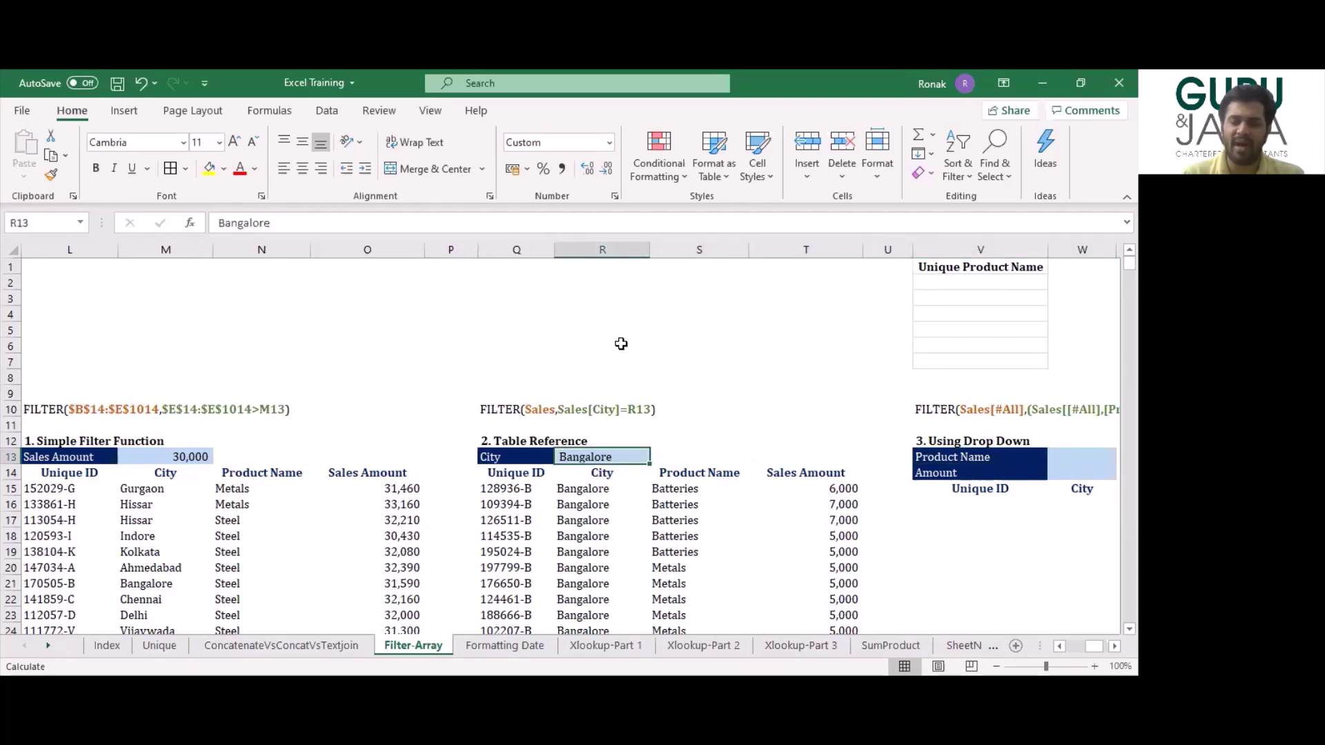
pyautogui.write('chenna')
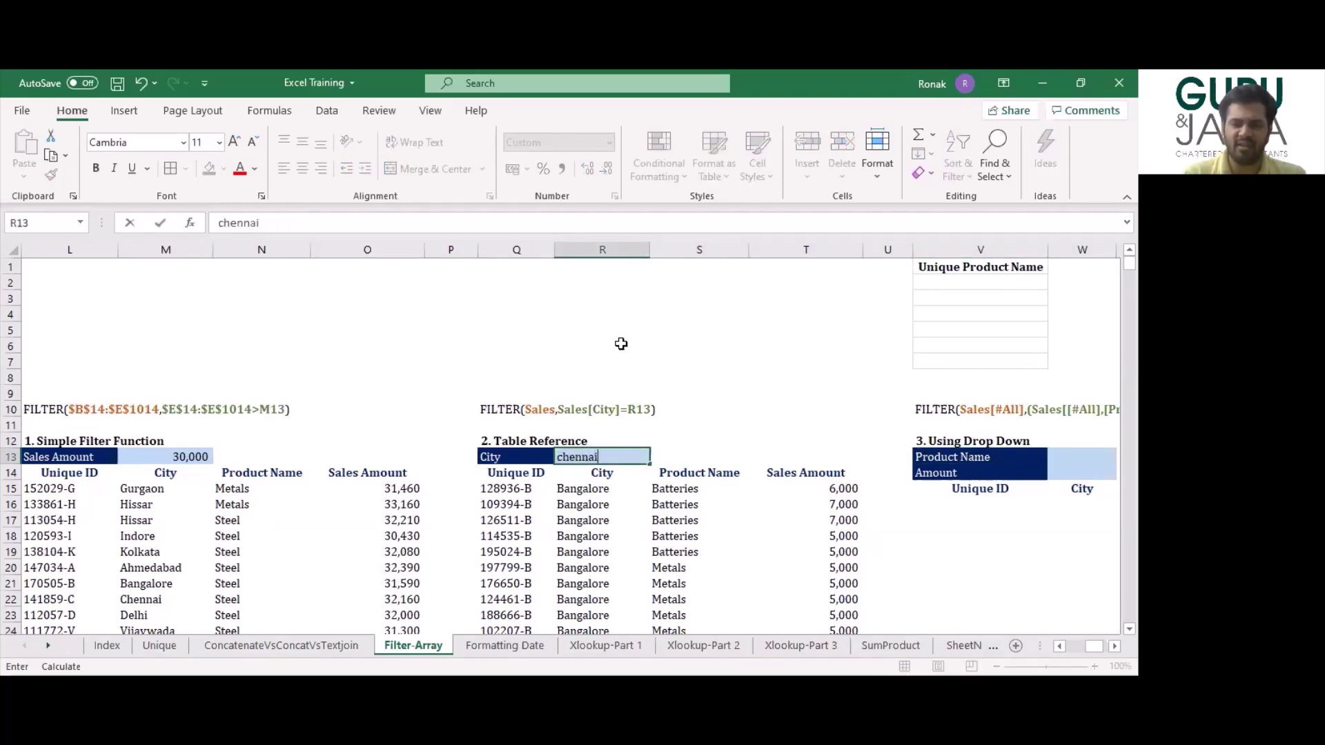
pyautogui.write('i')
pyautogui.hotkey('ctrl', 'Return')
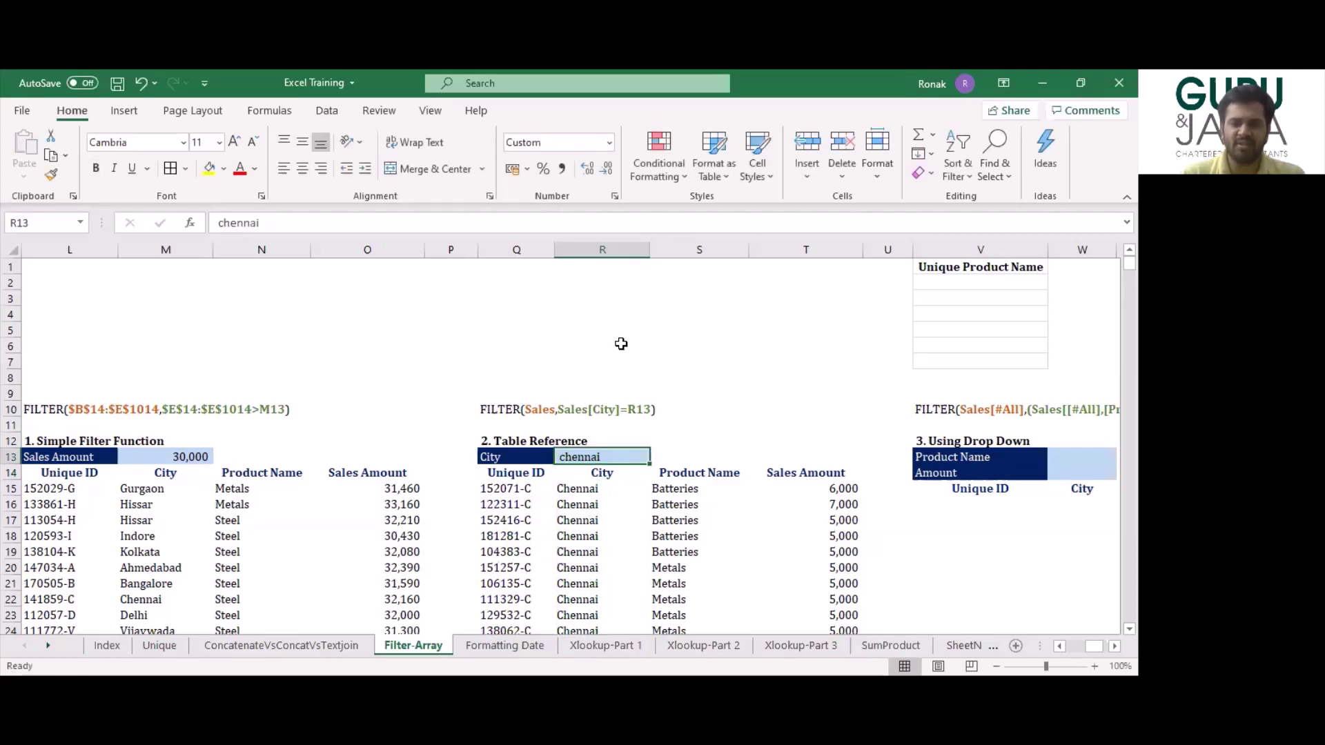
pyautogui.press('Down')
pyautogui.press('Right')
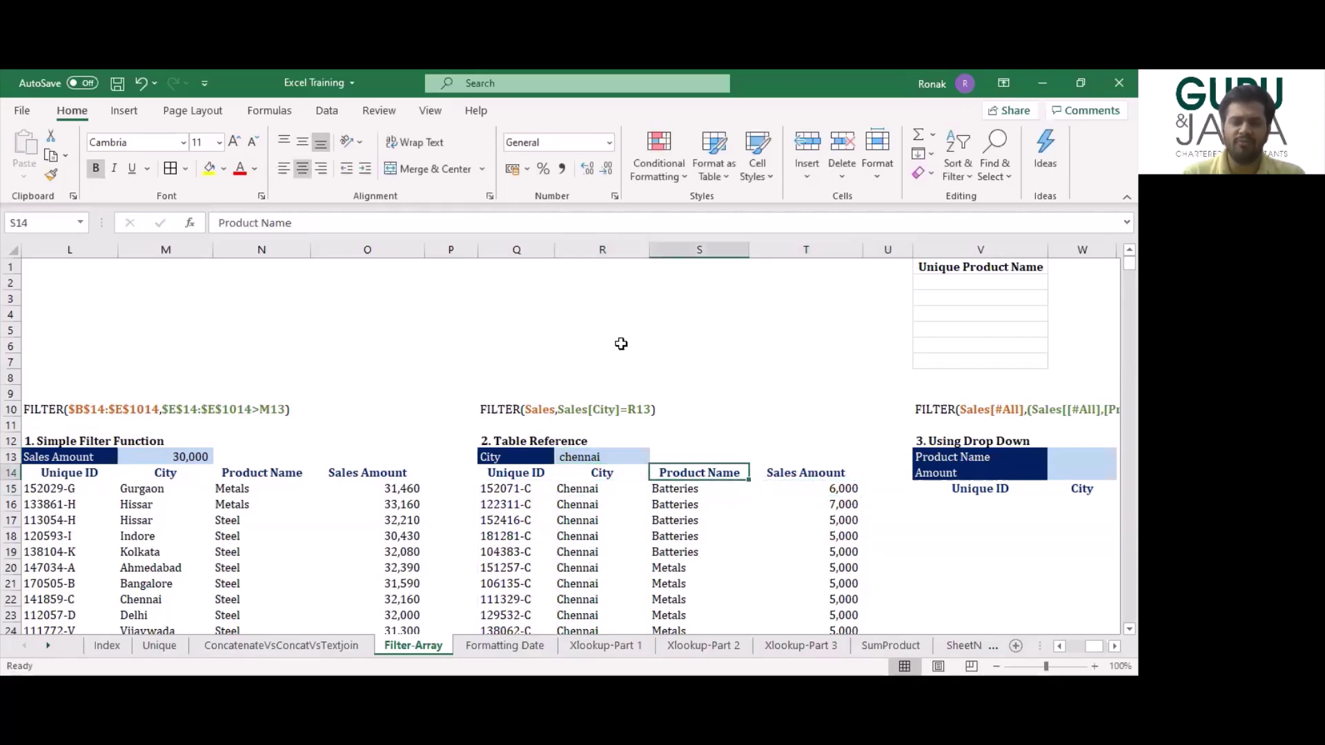
pyautogui.press('Up')
pyautogui.press('Left')
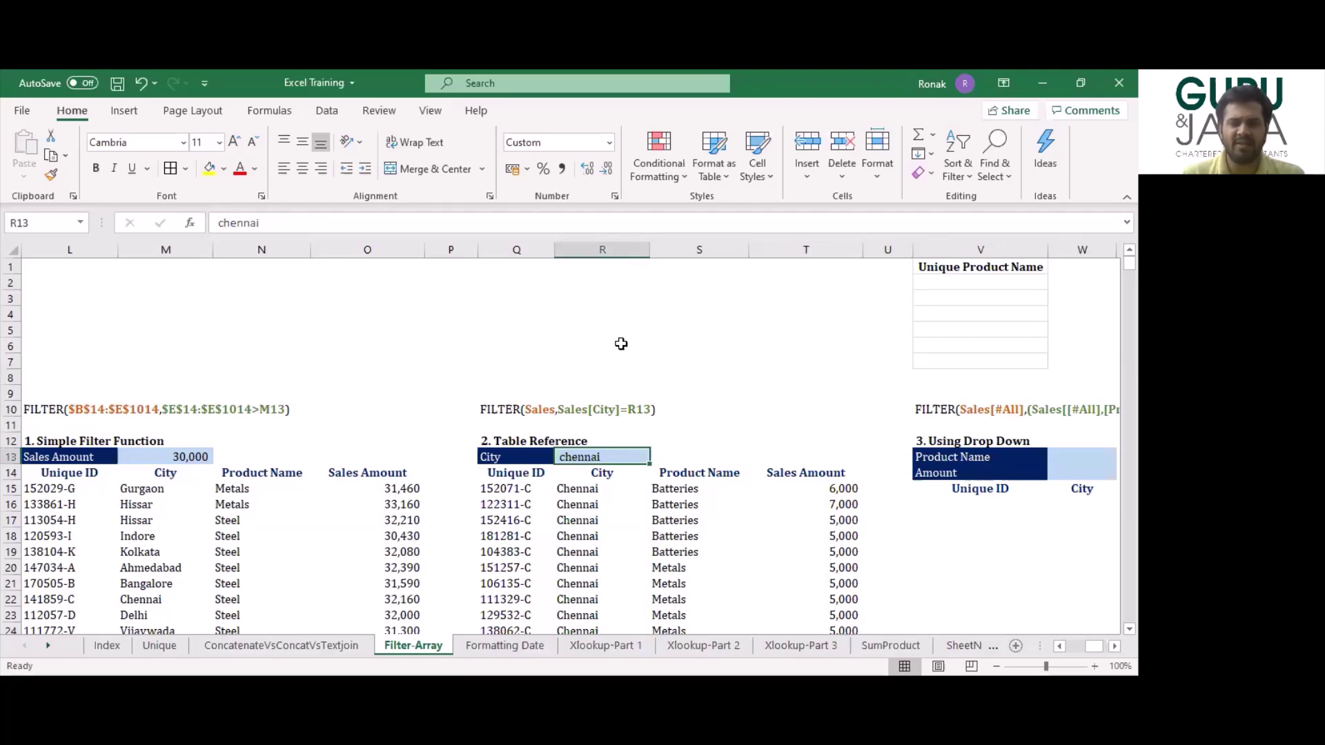
pyautogui.press('Right')
pyautogui.press('Right')
pyautogui.press('Right')
pyautogui.press('Right')
pyautogui.press('Right')
pyautogui.press('Right')
pyautogui.press('Right')
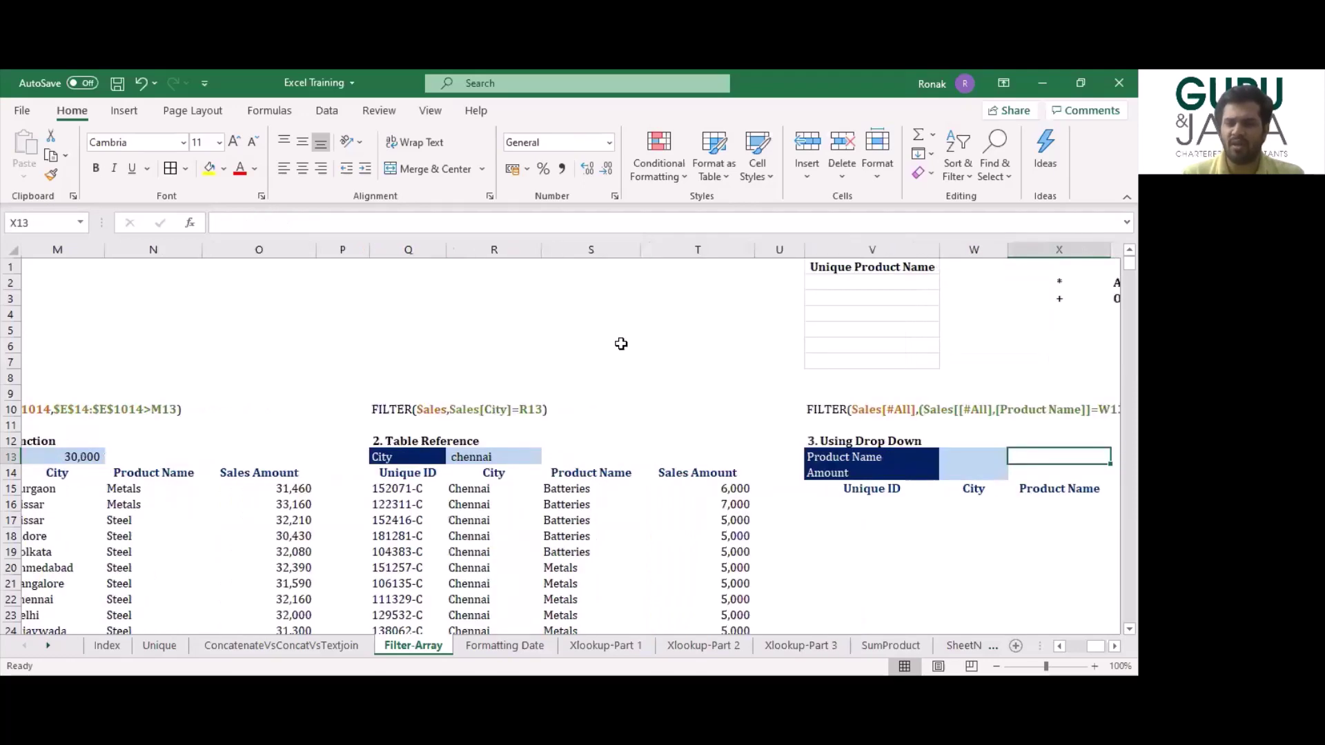
# Enter =UNIQUE(D15:D1014) in V2 under Unique Product Name to list the distinct products.
pyautogui.press('Left')
pyautogui.press('Left')
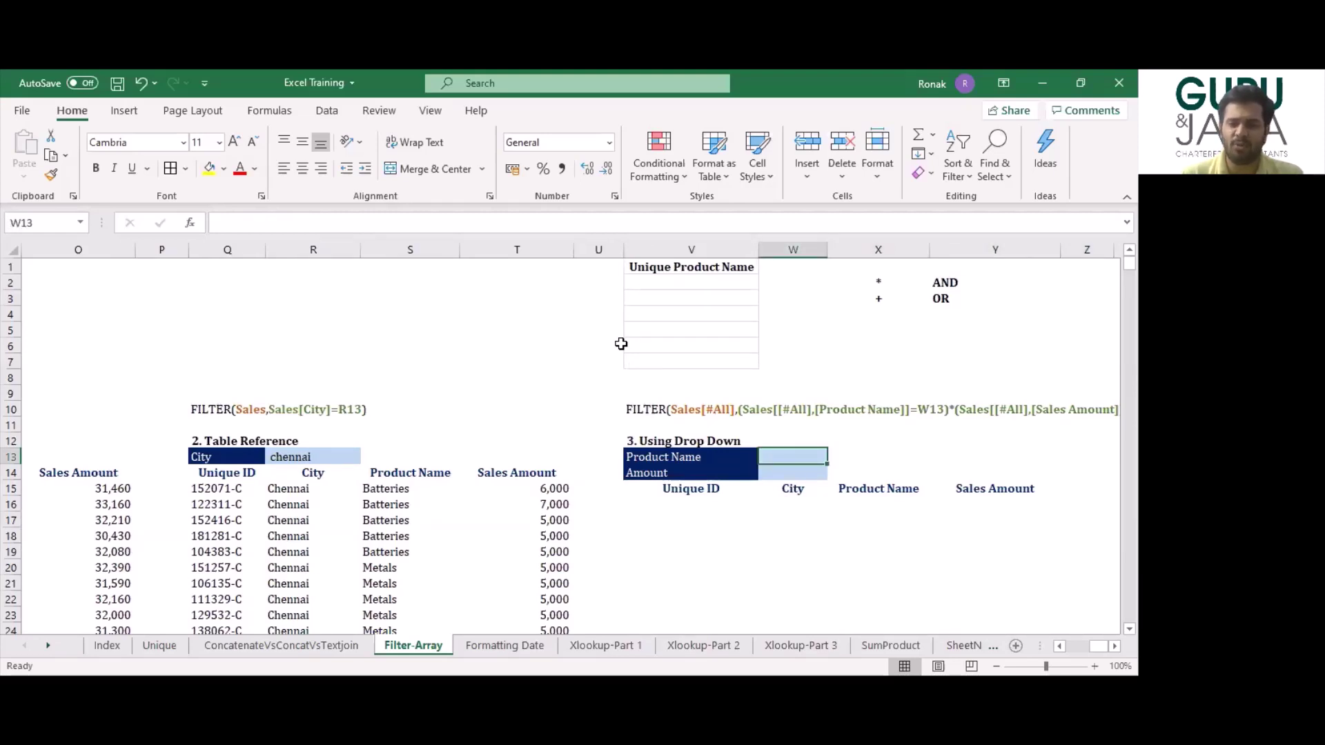
pyautogui.press('Left')
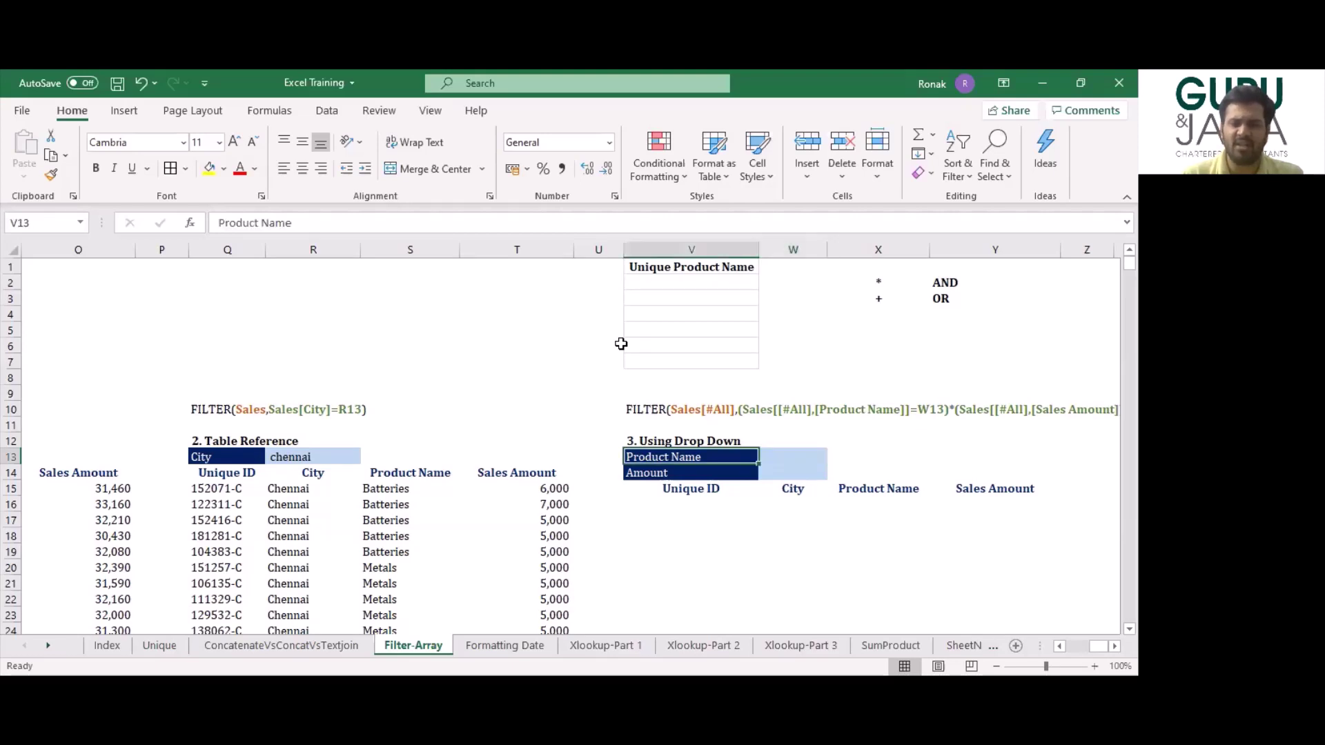
pyautogui.press('Up')
pyautogui.hotkey('ctrl', 'Up')
pyautogui.hotkey('ctrl', 'Up')
pyautogui.press('Down')
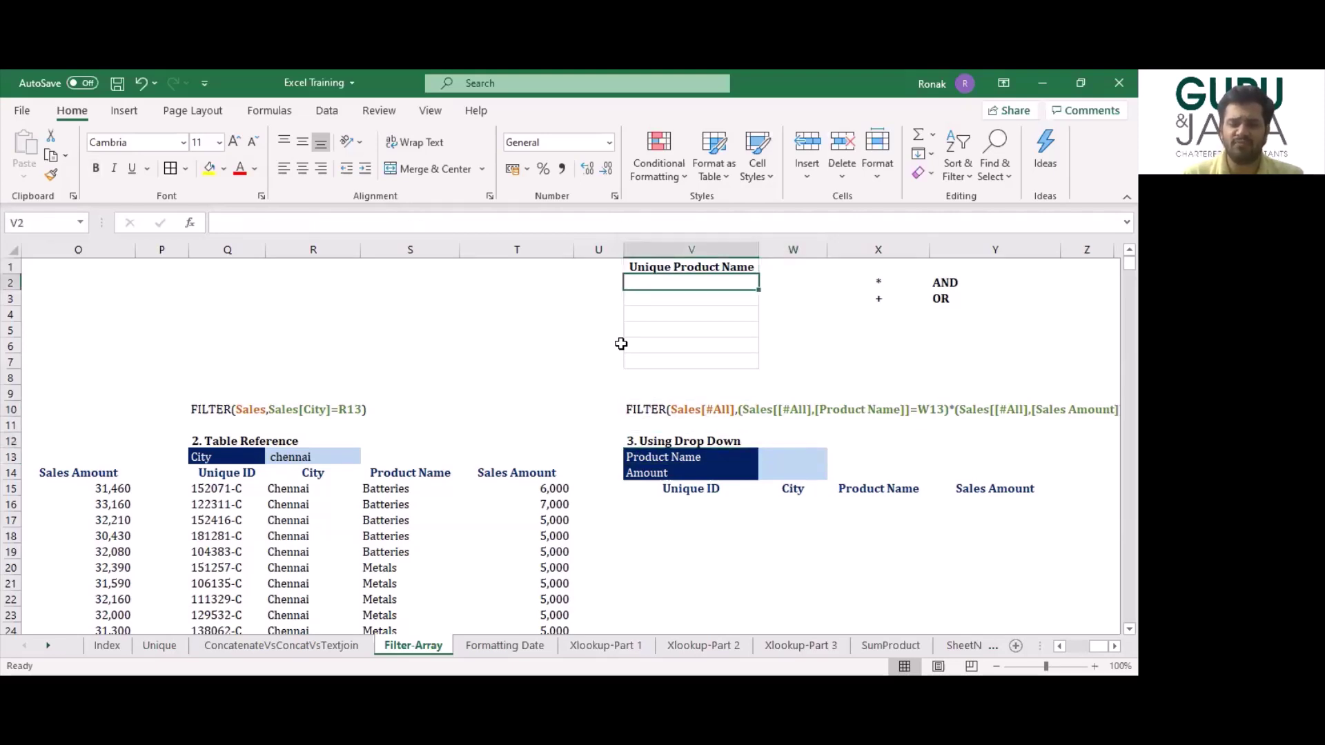
pyautogui.write('=u')
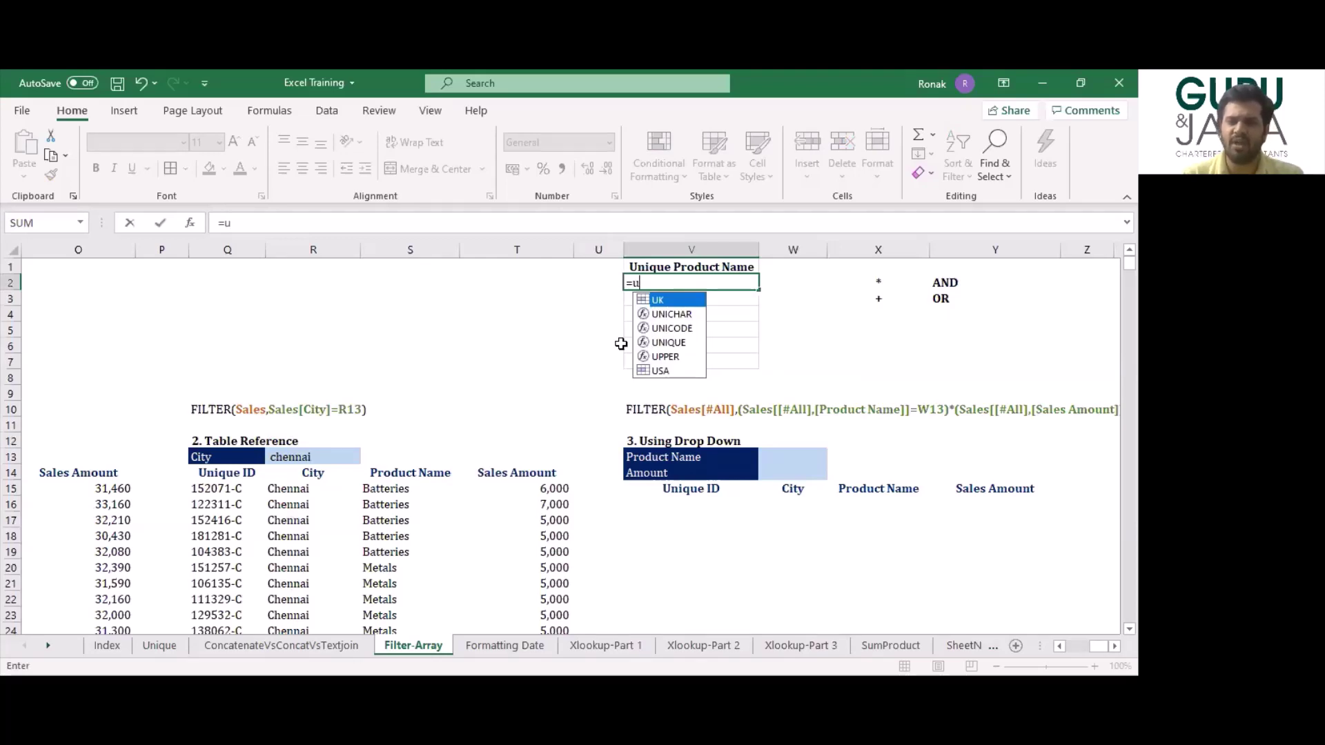
pyautogui.press('Down')
pyautogui.press('Down')
pyautogui.press('Down')
pyautogui.press('Tab')
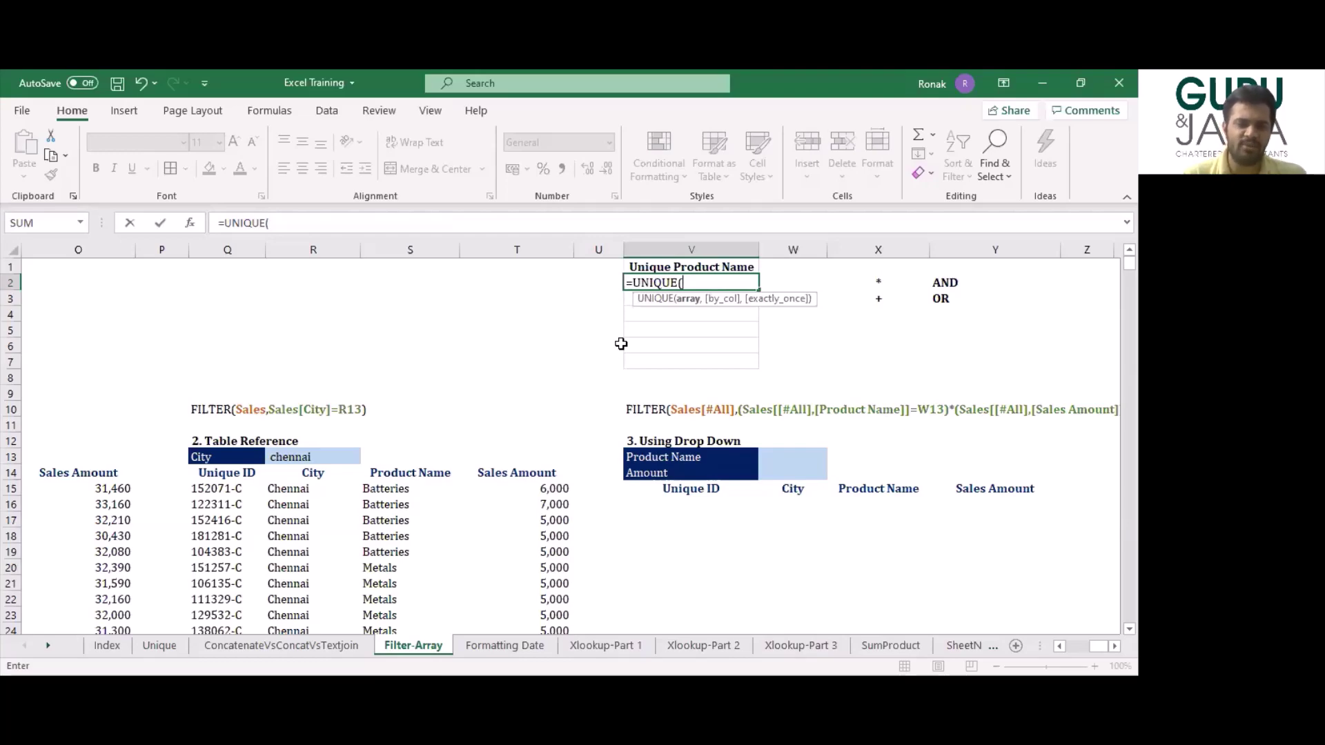
pyautogui.hotkey('ctrl', 'Left')
pyautogui.press('Right')
pyautogui.press('Right')
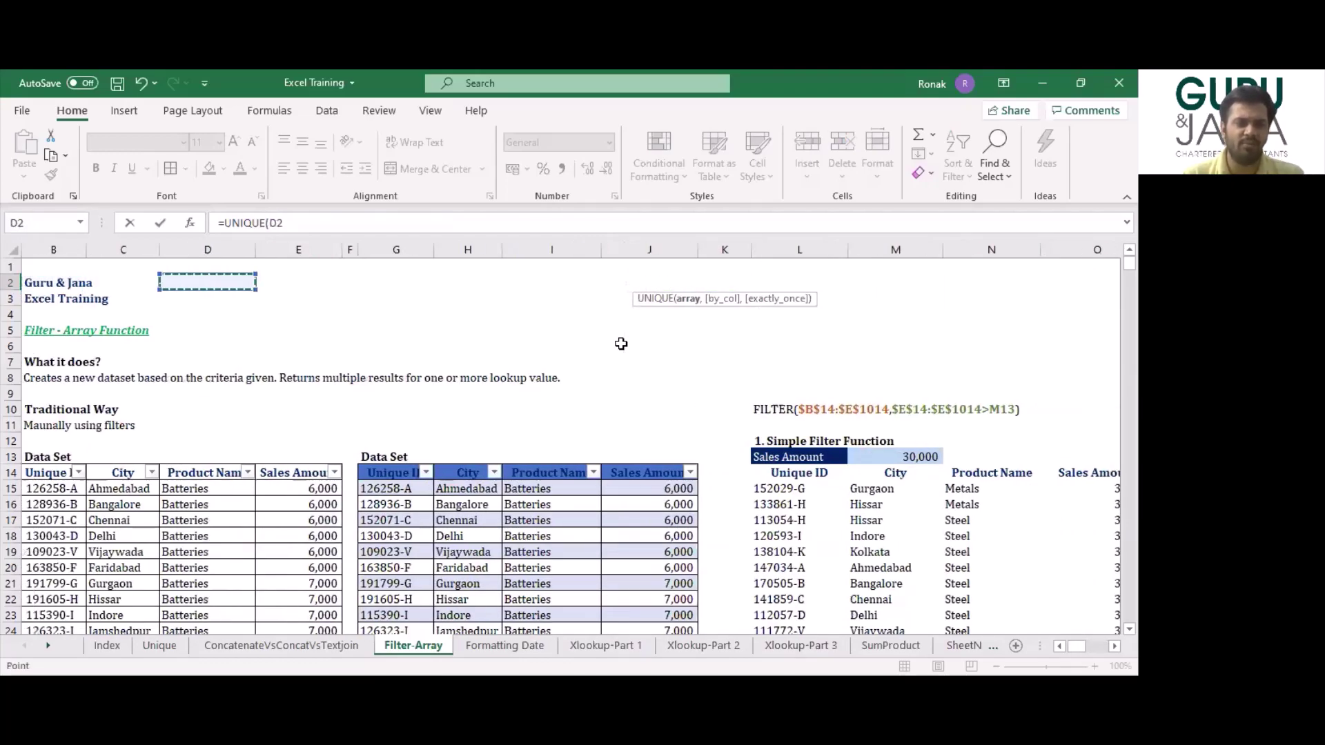
pyautogui.press('Down')
pyautogui.press('Down')
pyautogui.press('Down')
pyautogui.press('Down')
pyautogui.press('Down')
pyautogui.press('Down')
pyautogui.press('Down')
pyautogui.press('Down')
pyautogui.press('Down')
pyautogui.press('Down')
pyautogui.press('Down')
pyautogui.press('Down')
pyautogui.press('Down')
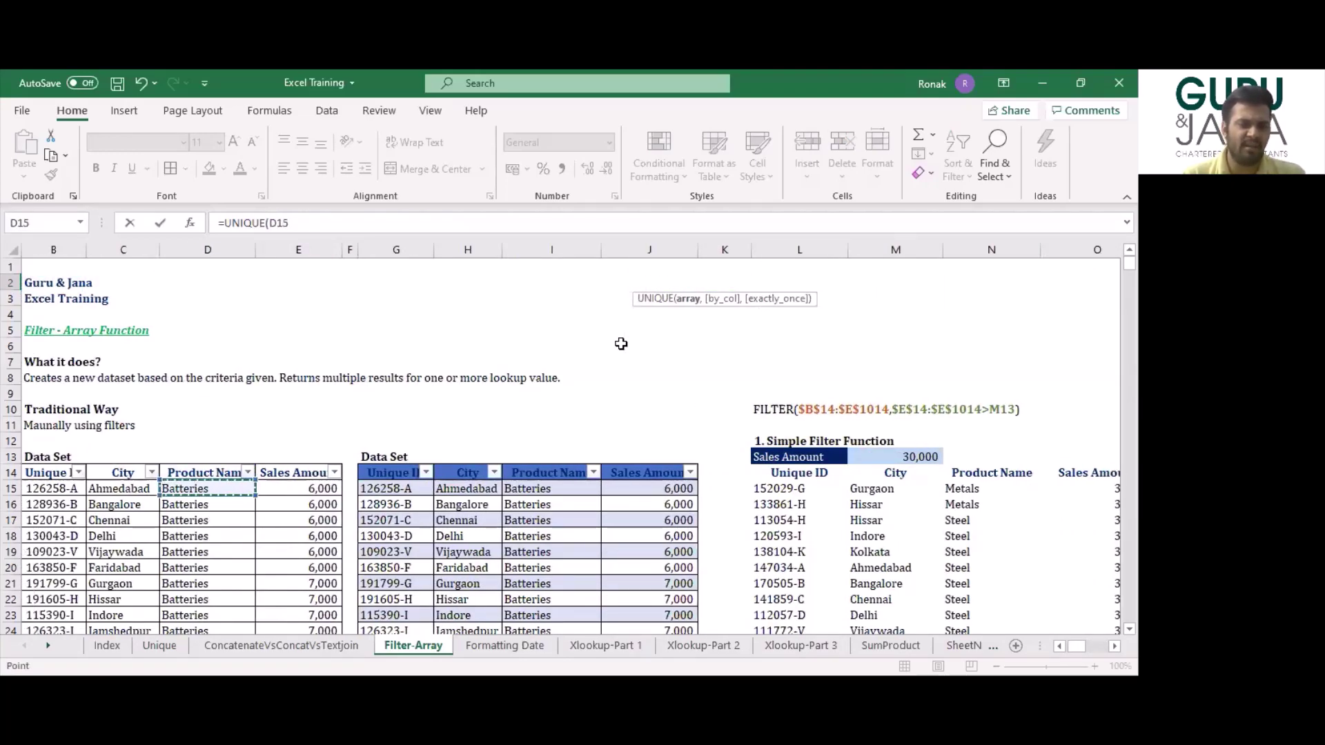
pyautogui.hotkey('ctrl', 'shift', 'Down')
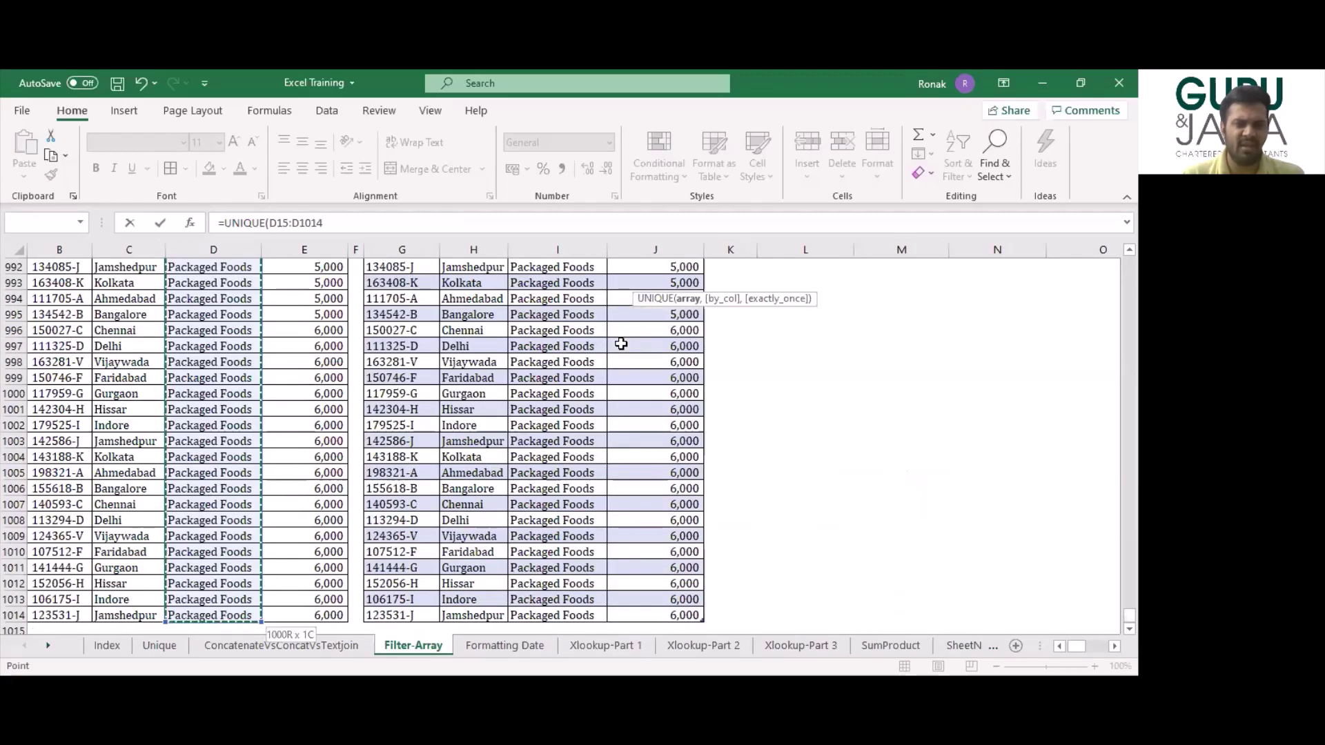
pyautogui.press('Return')
# Select the spilled list V2:V7, Batteries through Steel, to check it.
pyautogui.press('Right')
pyautogui.press('Right')
pyautogui.press('Right')
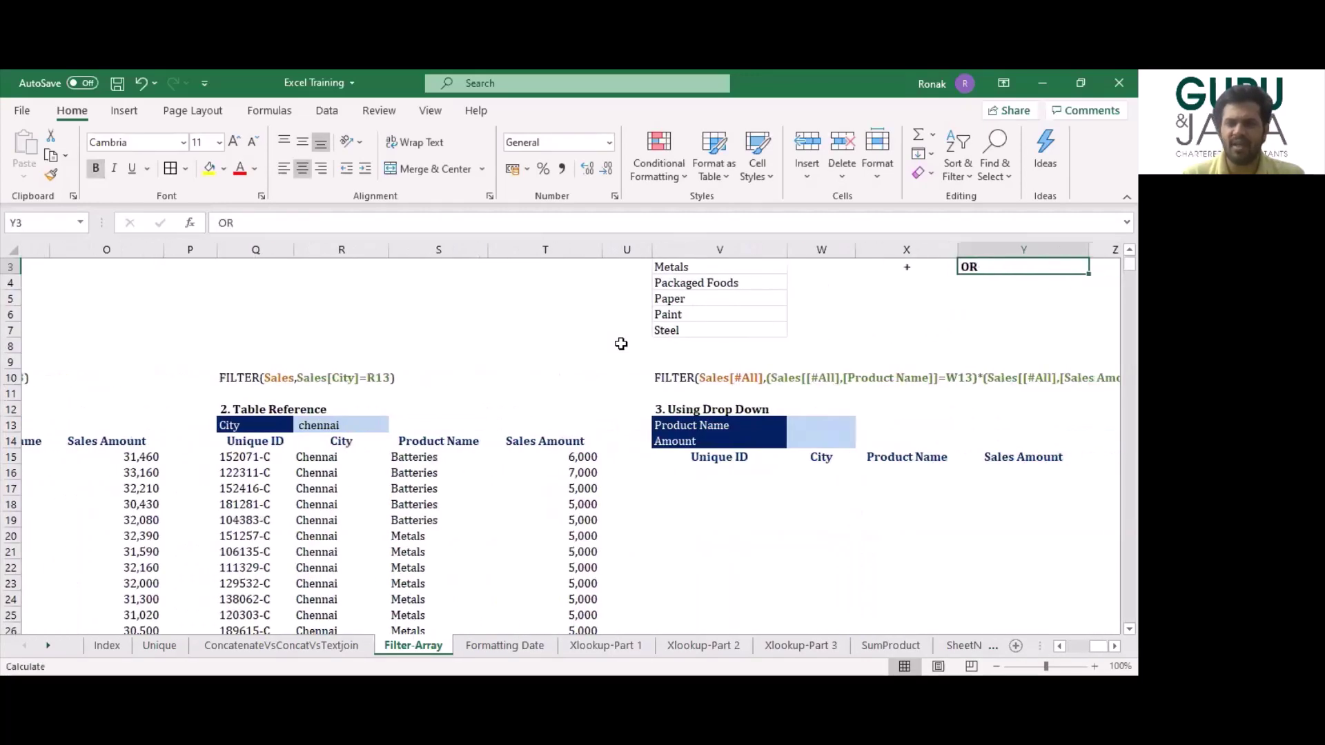
pyautogui.press('Left')
pyautogui.press('Left')
pyautogui.press('Up')
pyautogui.press('Left')
pyautogui.press('Up')
pyautogui.press('Down')
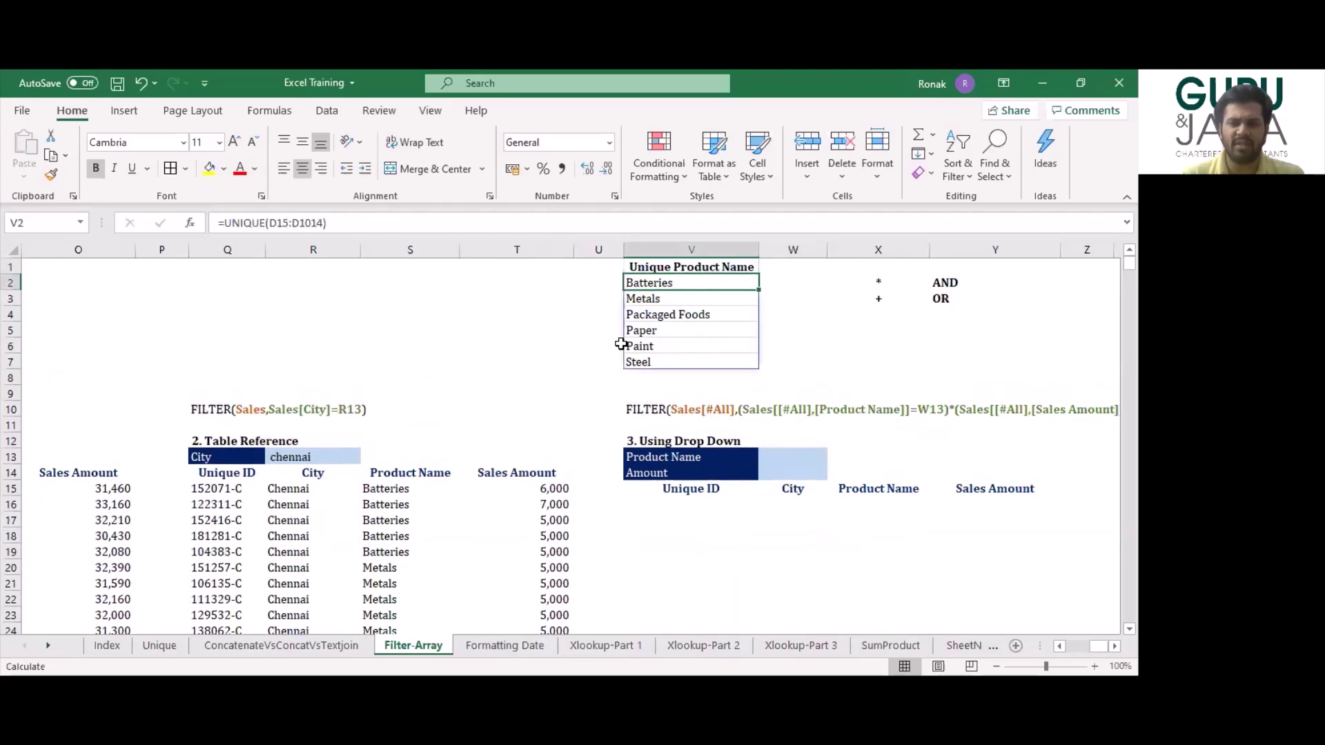
pyautogui.hotkey('ctrl', 'shift', 'Down')
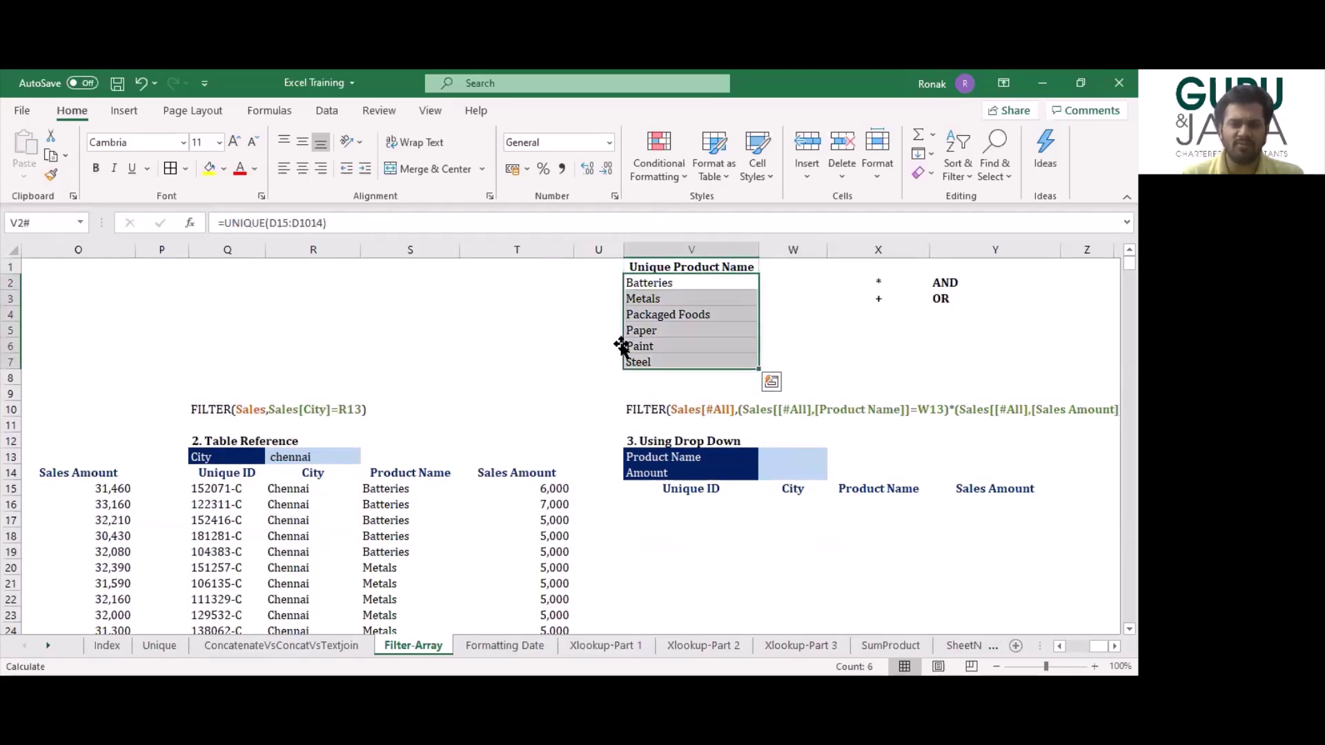
pyautogui.press('Down')
pyautogui.press('Down')
pyautogui.press('Down')
pyautogui.press('Up')
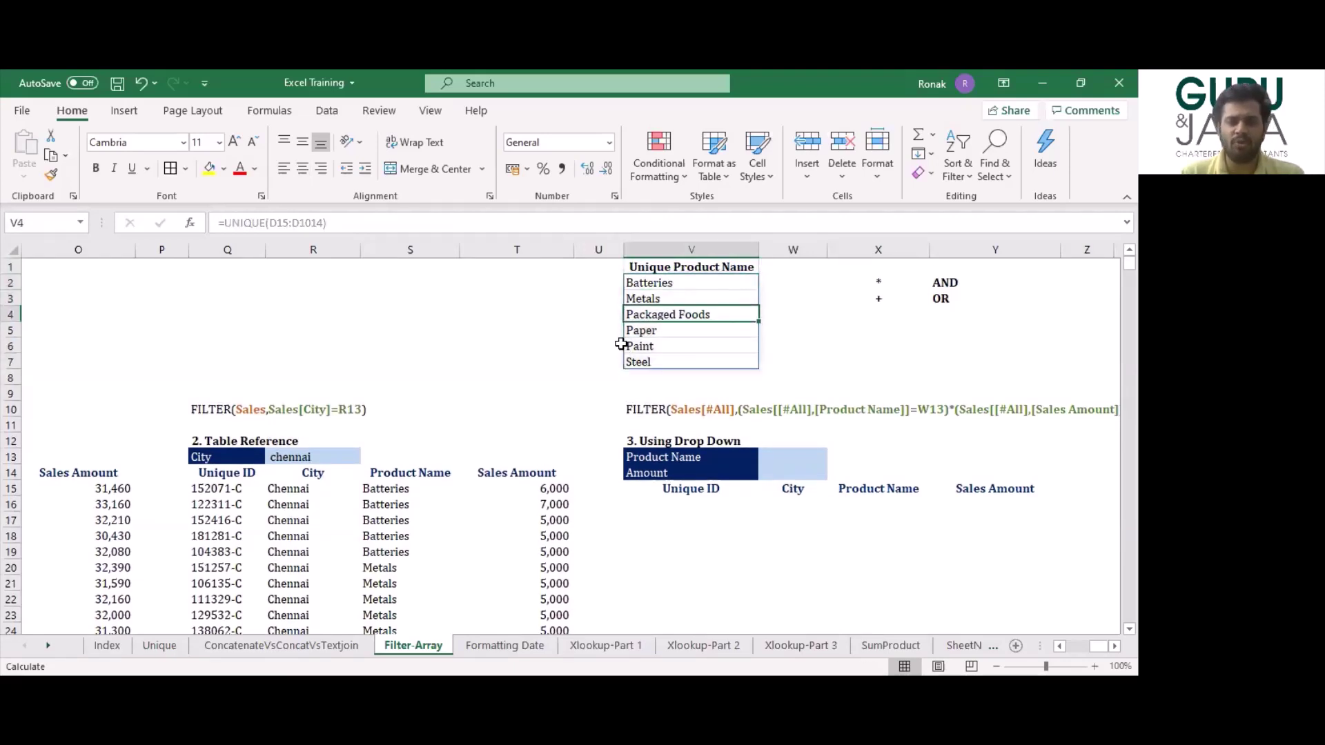
pyautogui.press('Up')
pyautogui.press('Up')
pyautogui.hotkey('ctrl', 'shift', 'Down')
pyautogui.hotkey('ctrl', 'shift', 'Up')
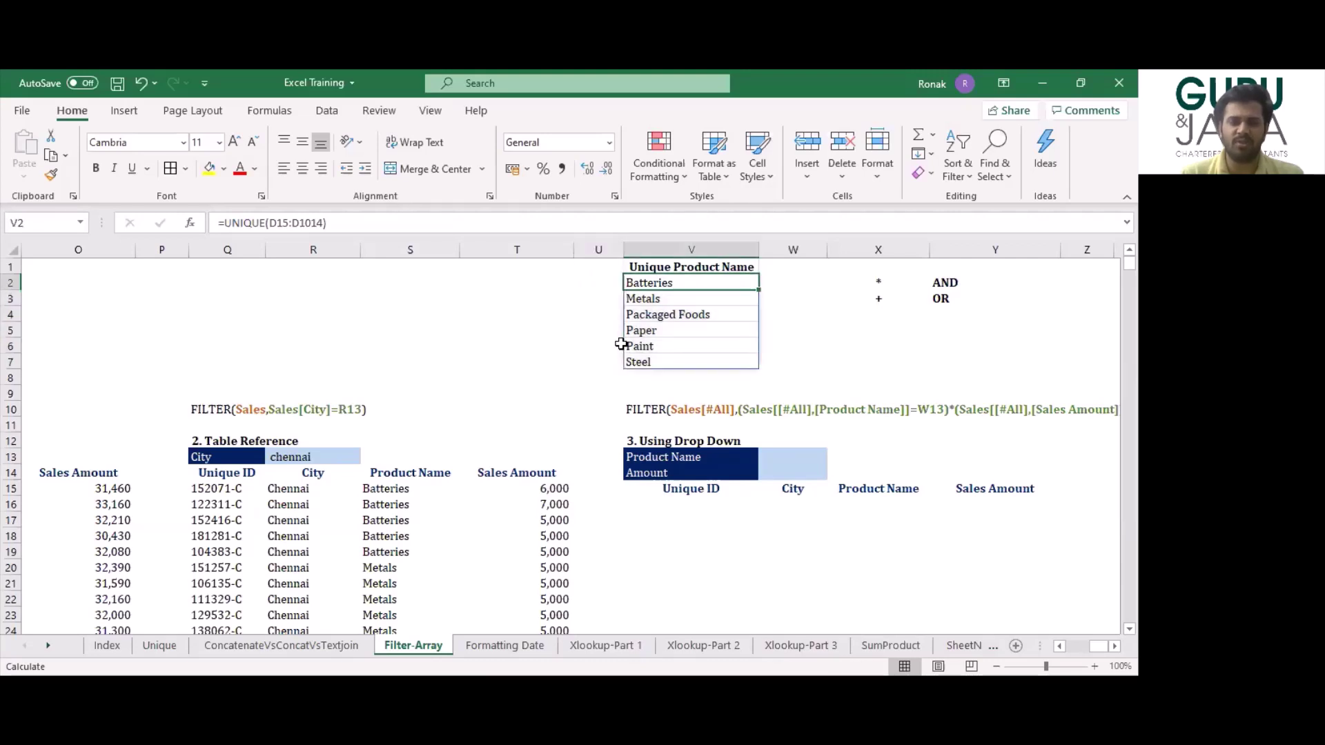
pyautogui.hotkey('shift', 'Down')
pyautogui.hotkey('shift', 'Down')
pyautogui.hotkey('shift', 'Down')
pyautogui.hotkey('shift', 'Down')
pyautogui.hotkey('shift', 'Down')
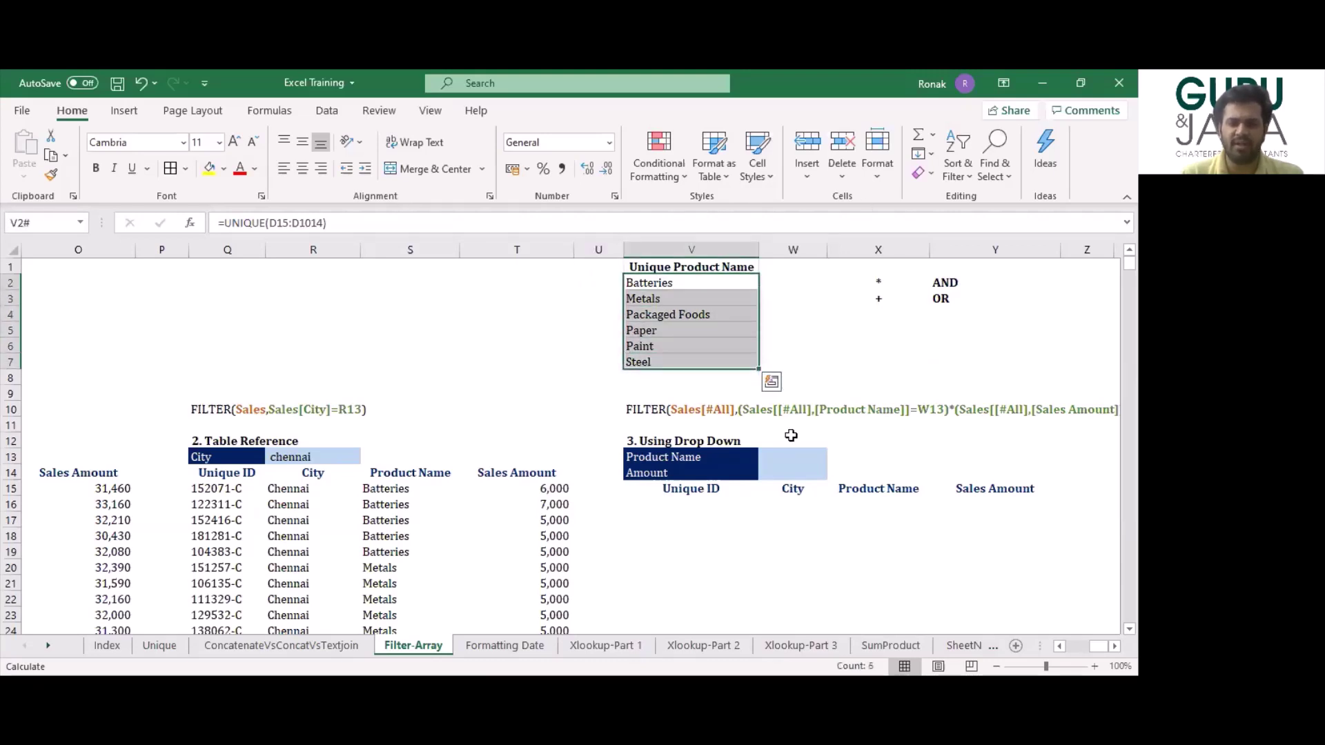
pyautogui.click(774, 459)
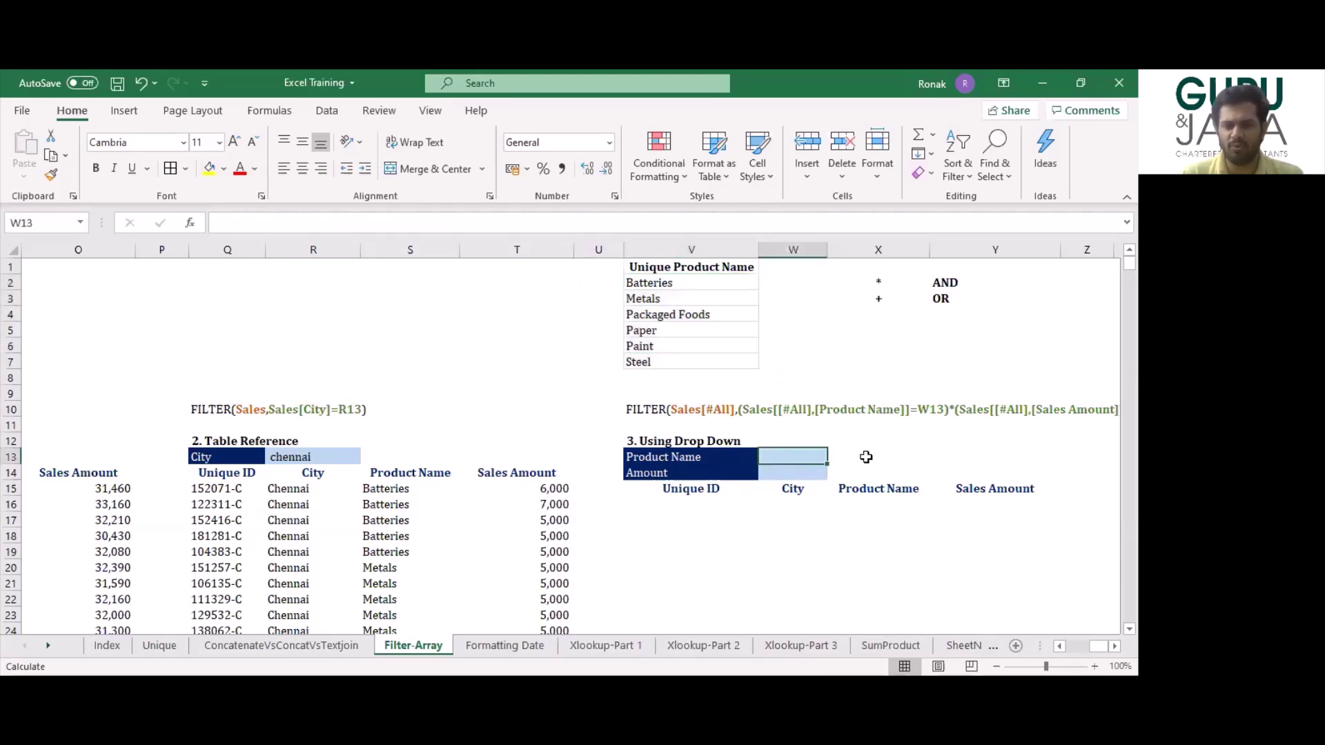
# Give W13 a List data validation with source =$V$2:$V$7.
pyautogui.moveTo(861, 455); pyautogui.dragTo(787, 455)
pyautogui.click(784, 453)
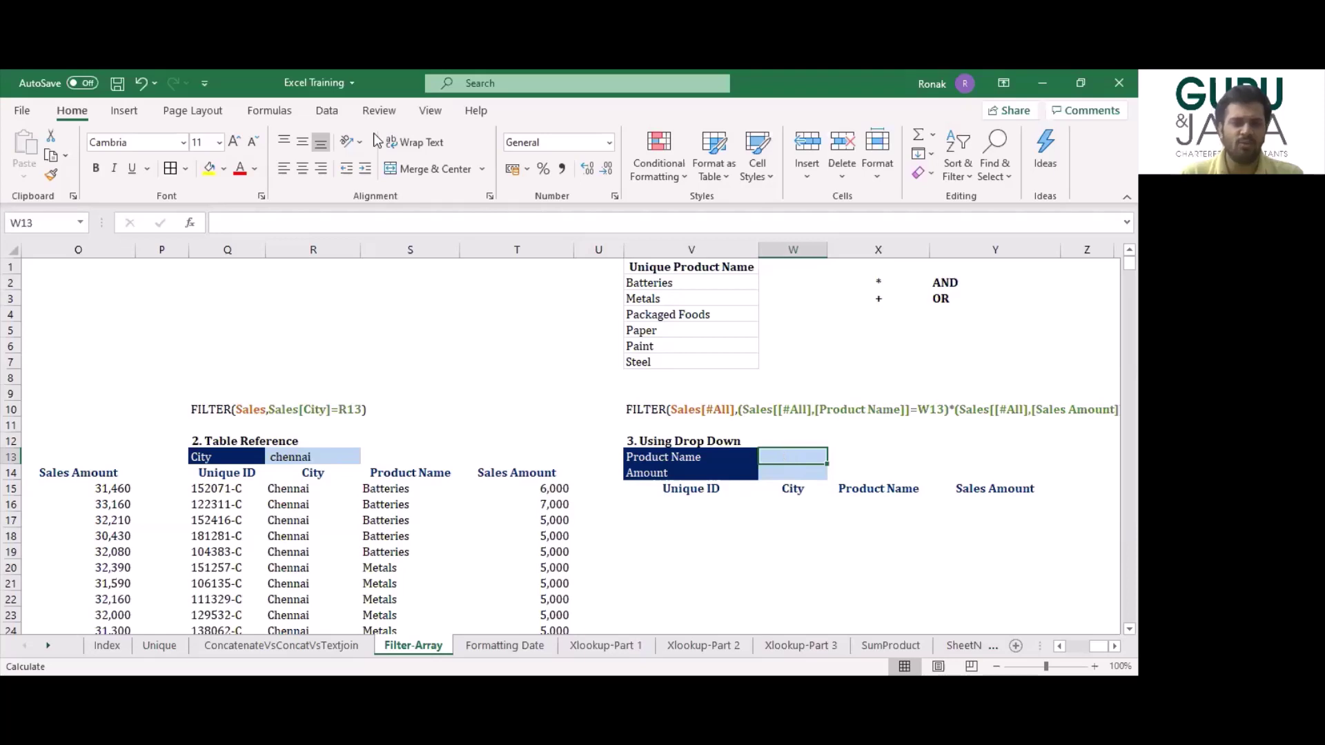
pyautogui.click(341, 110)
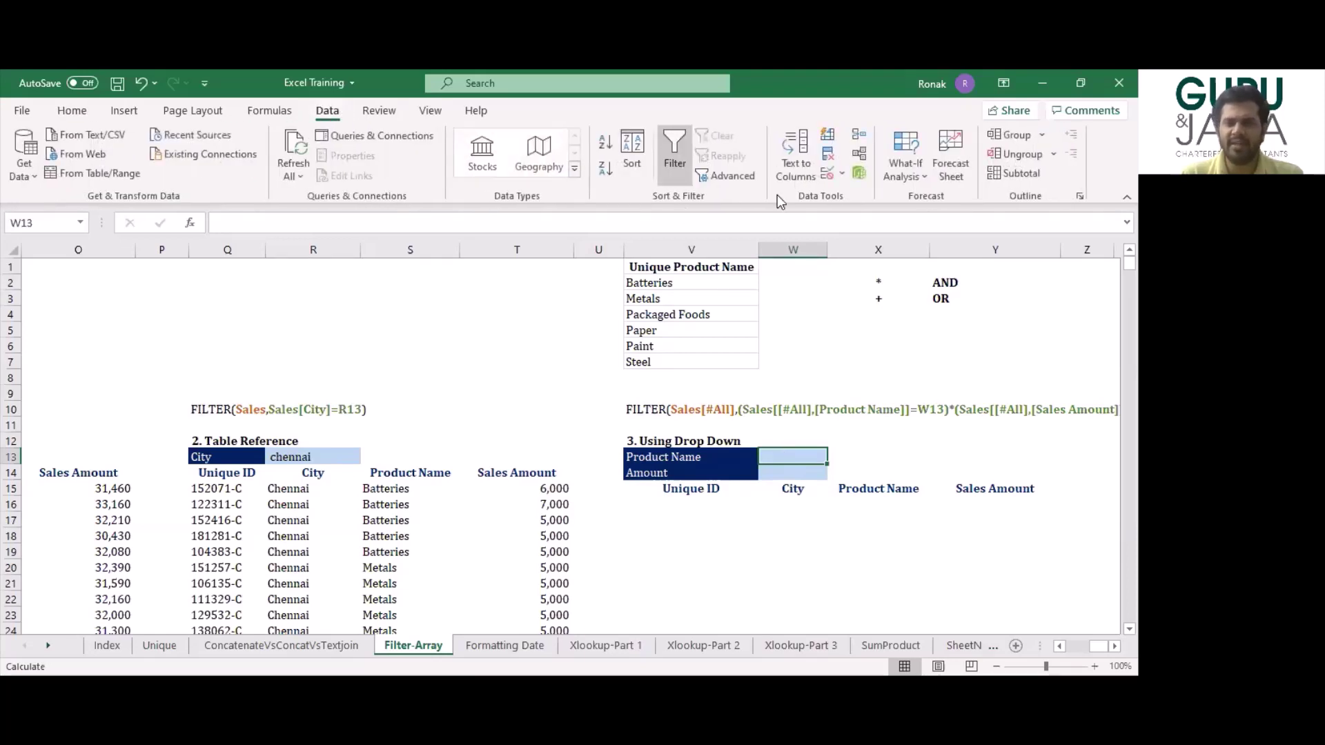
pyautogui.click(825, 178)
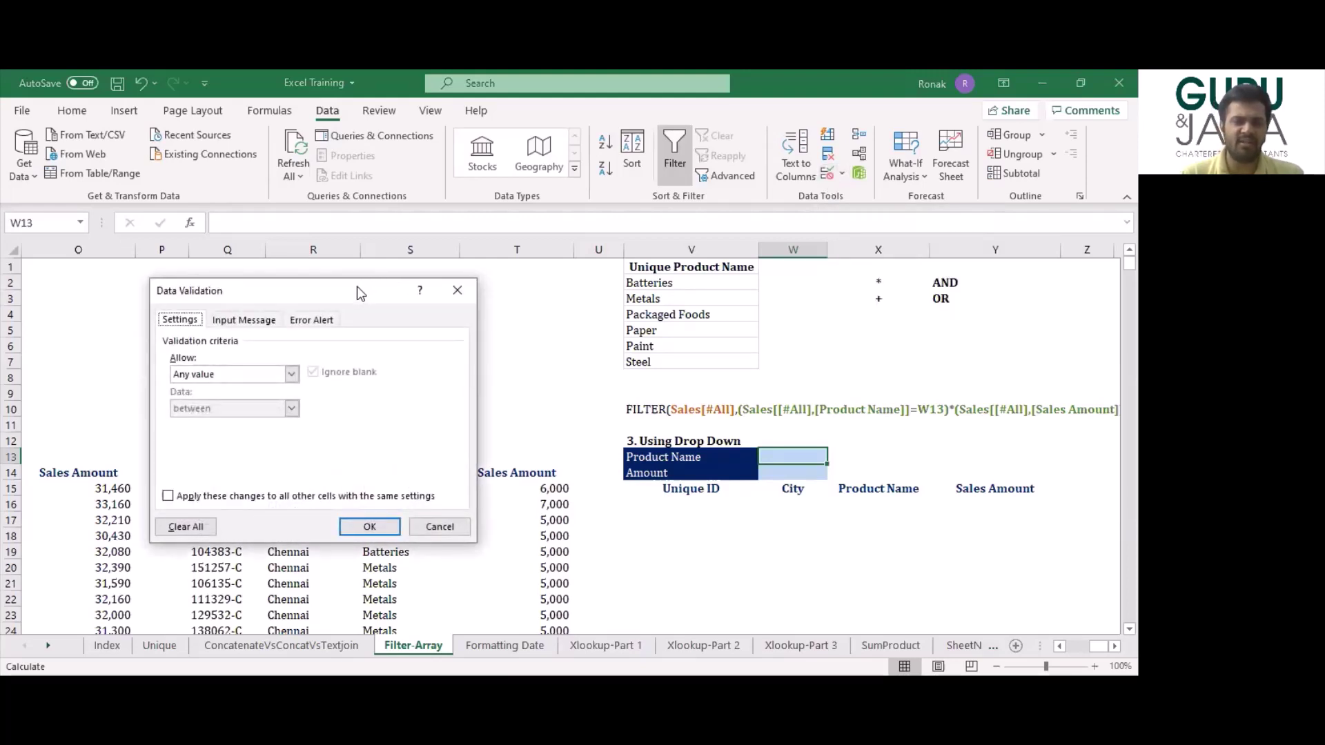
pyautogui.moveTo(357, 288); pyautogui.dragTo(654, 216)
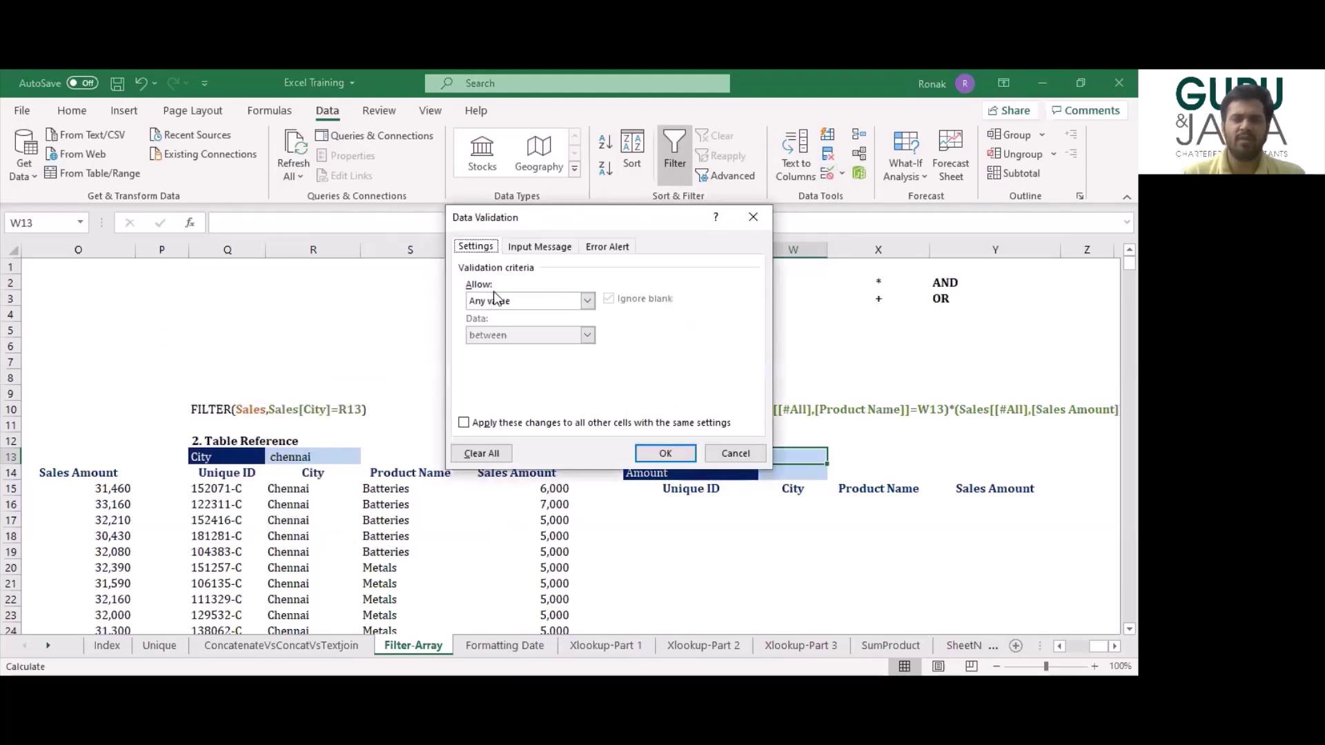
pyautogui.click(494, 302)
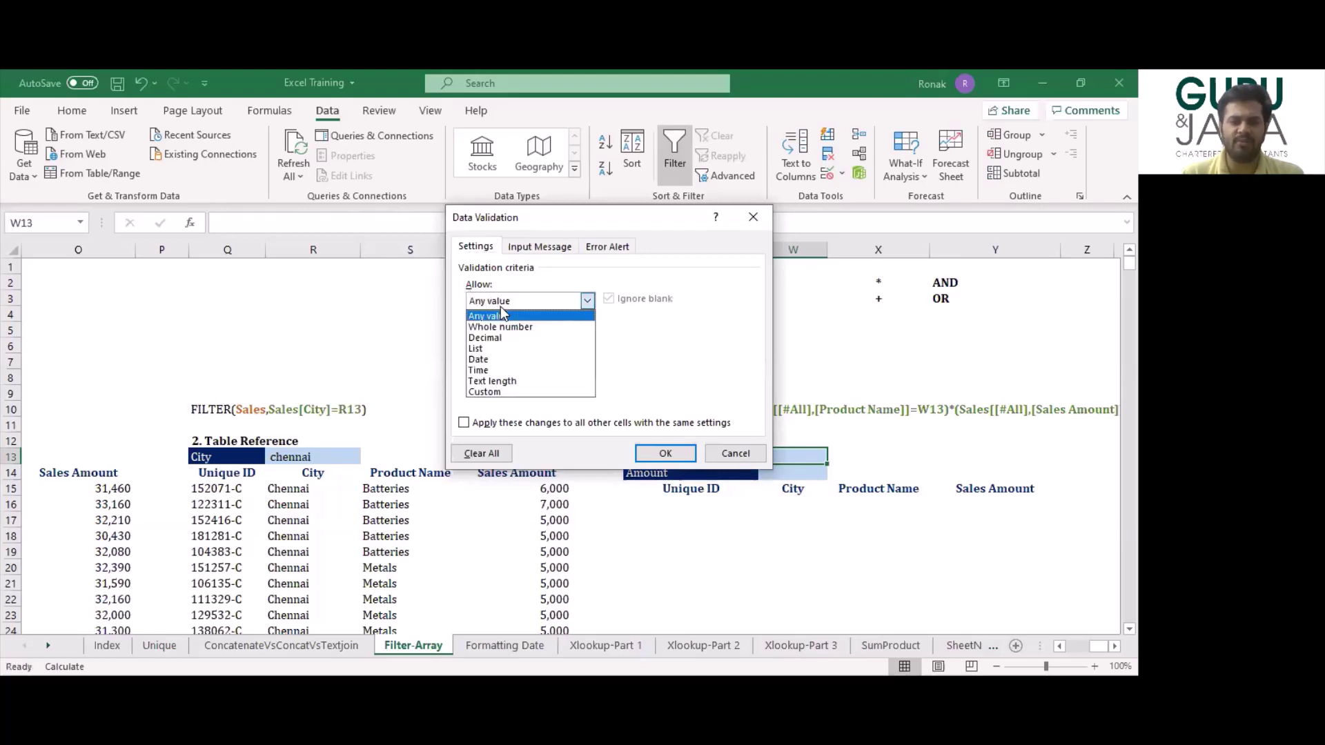
pyautogui.click(481, 349)
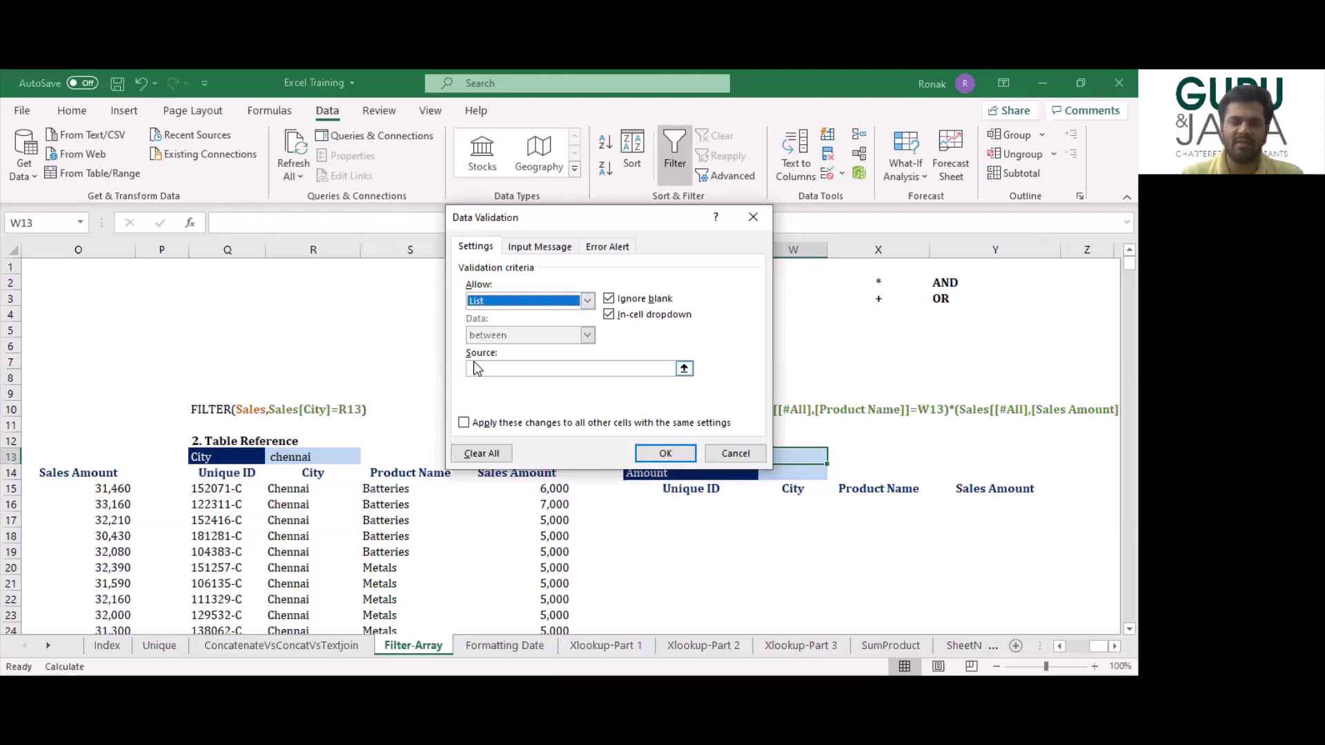
pyautogui.click(631, 371)
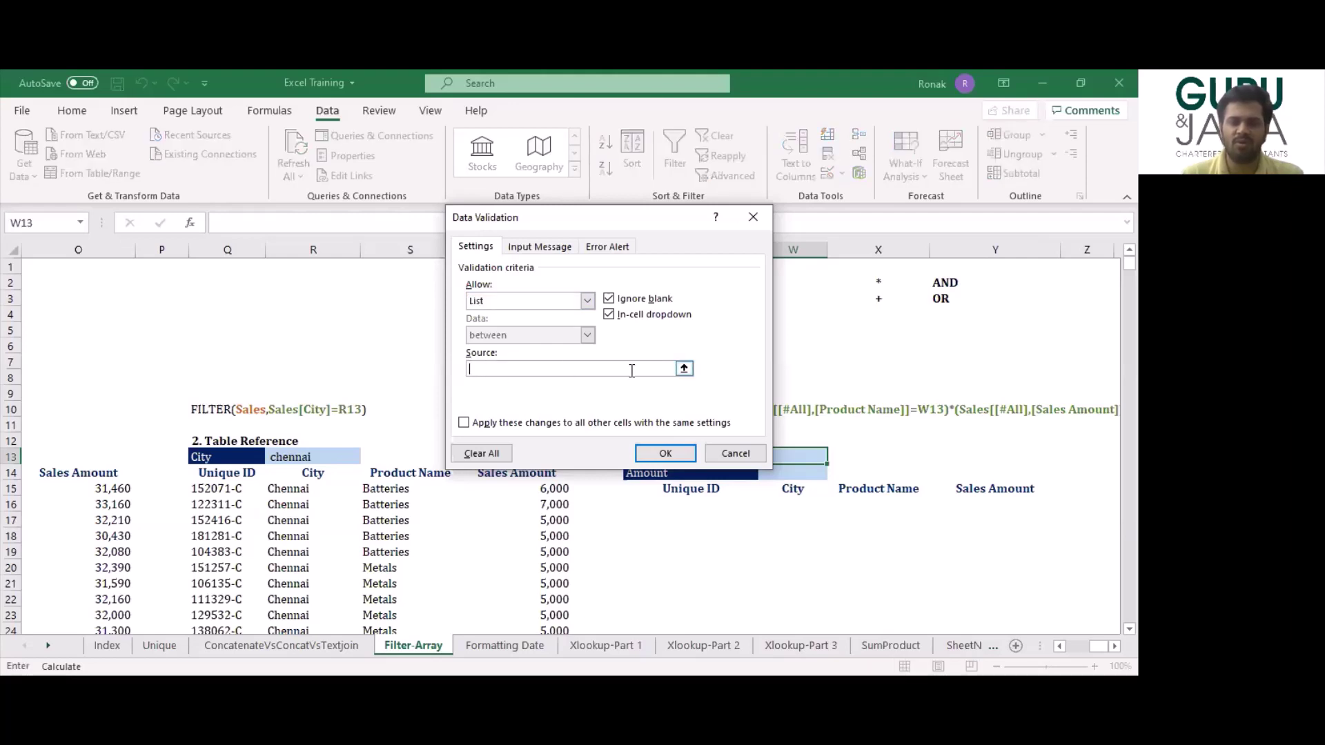
pyautogui.click(683, 370)
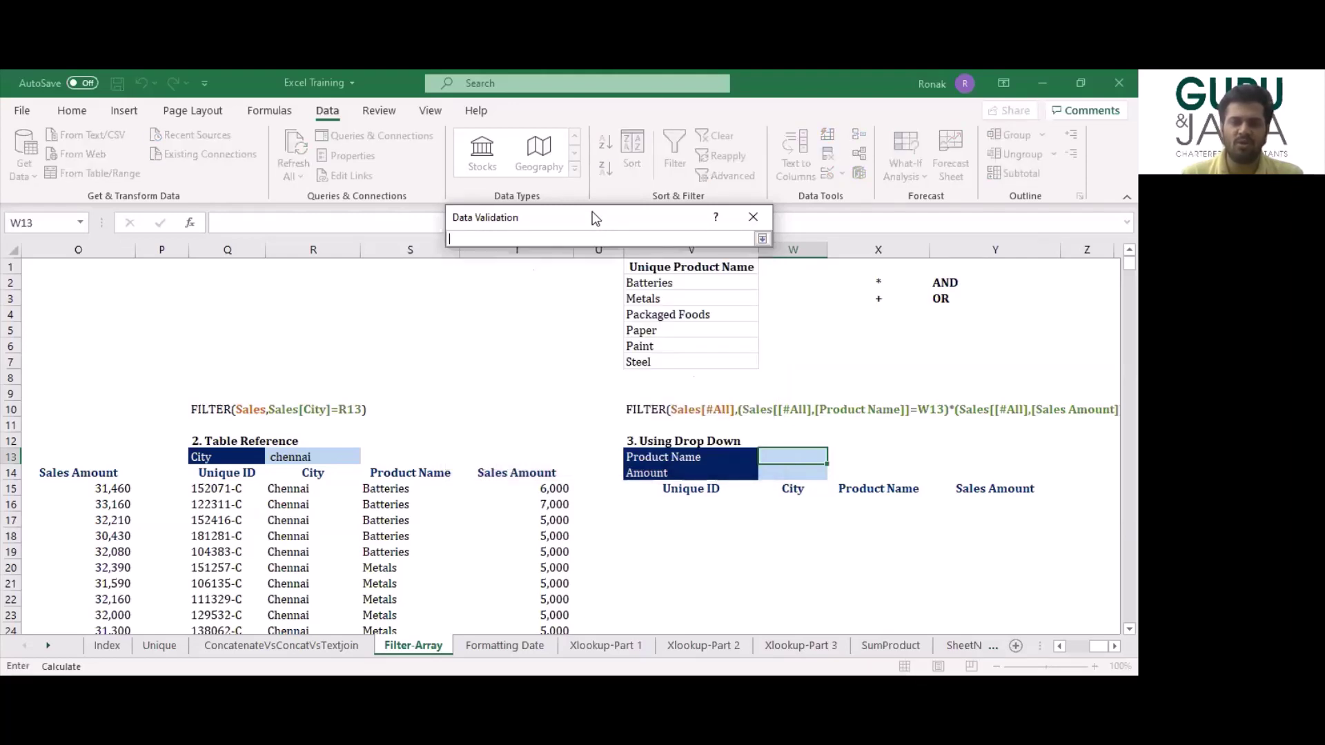
pyautogui.moveTo(592, 212); pyautogui.dragTo(294, 229)
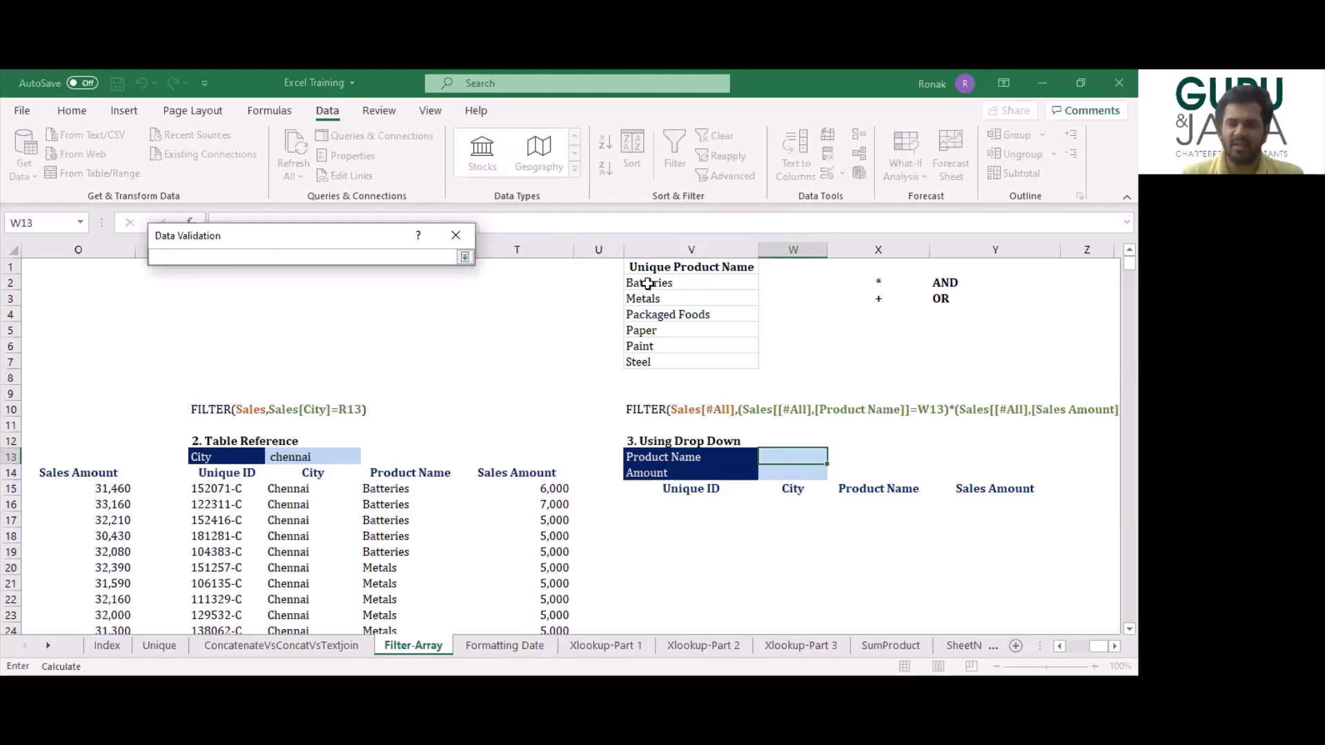
pyautogui.click(647, 283)
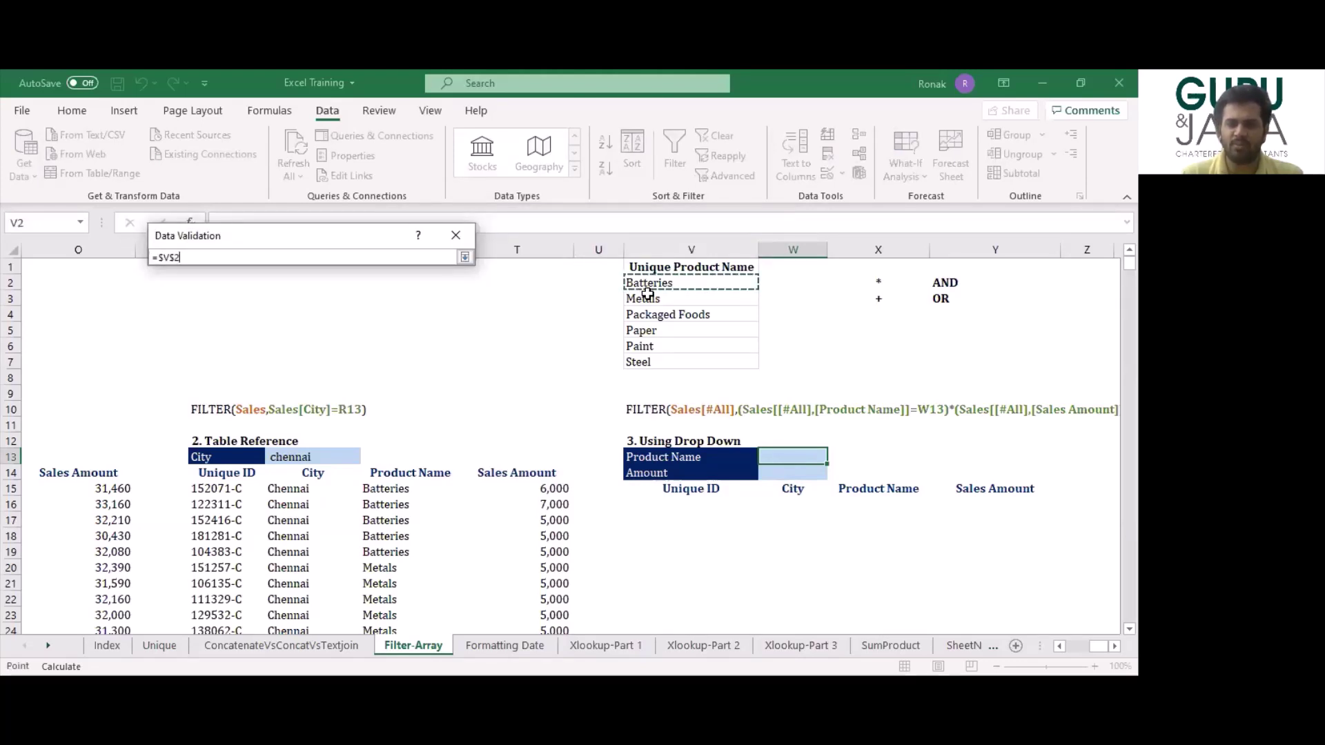
pyautogui.moveTo(647, 294); pyautogui.dragTo(656, 365)
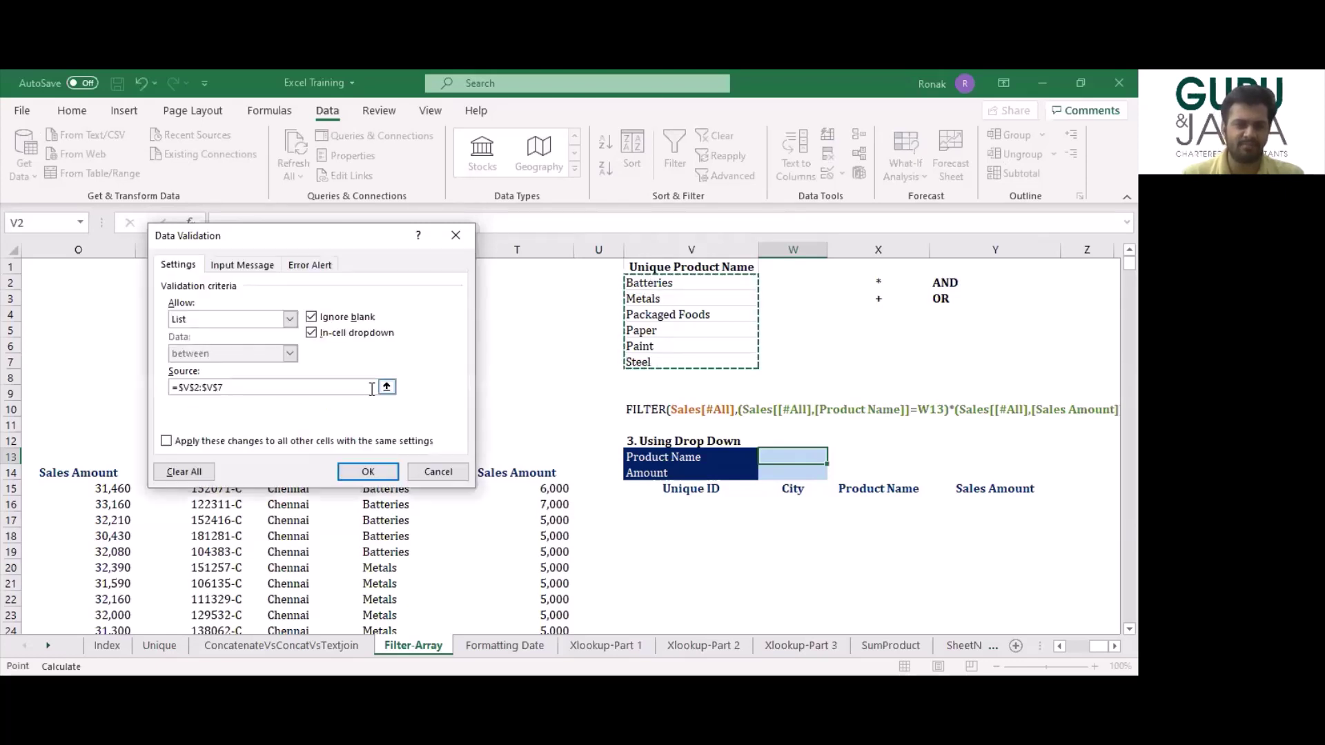
pyautogui.click(368, 472)
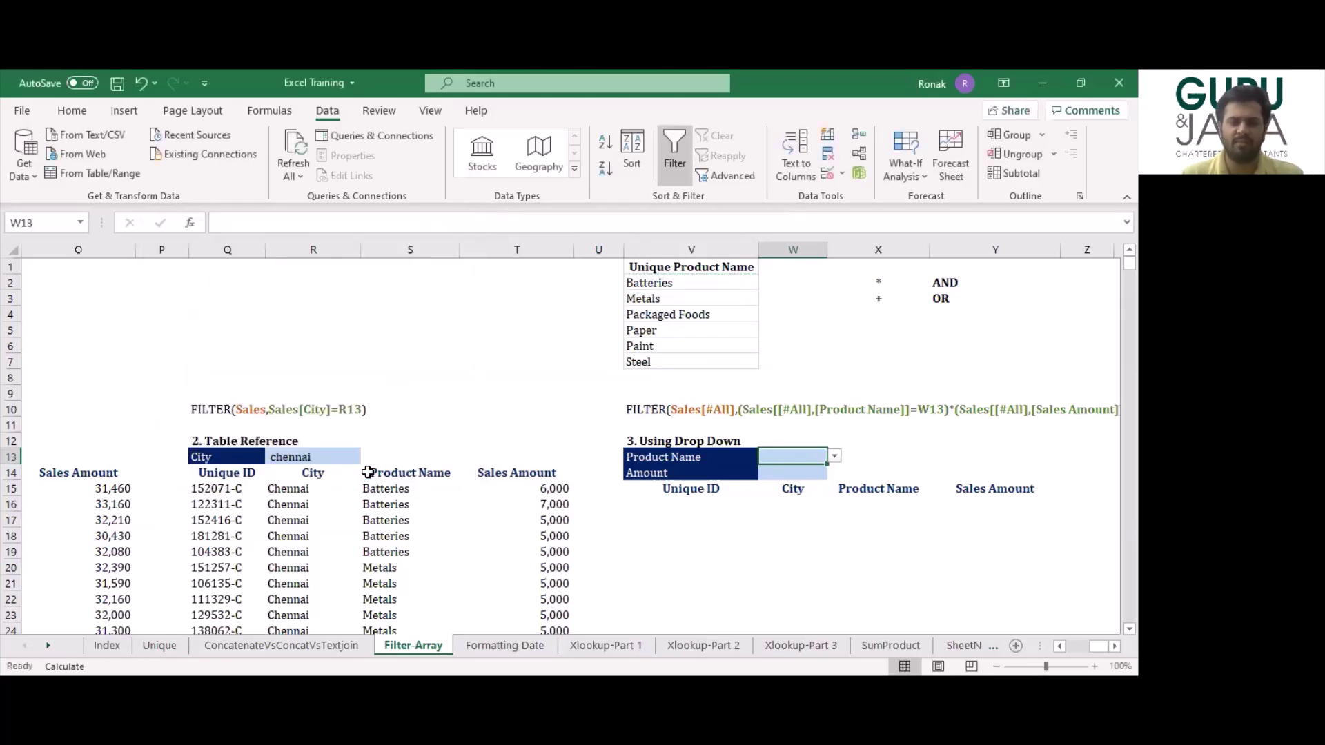
# Choose Paper from the W13 product drop-down, after briefly trying Paint.
pyautogui.click(836, 461)
pyautogui.click(793, 457)
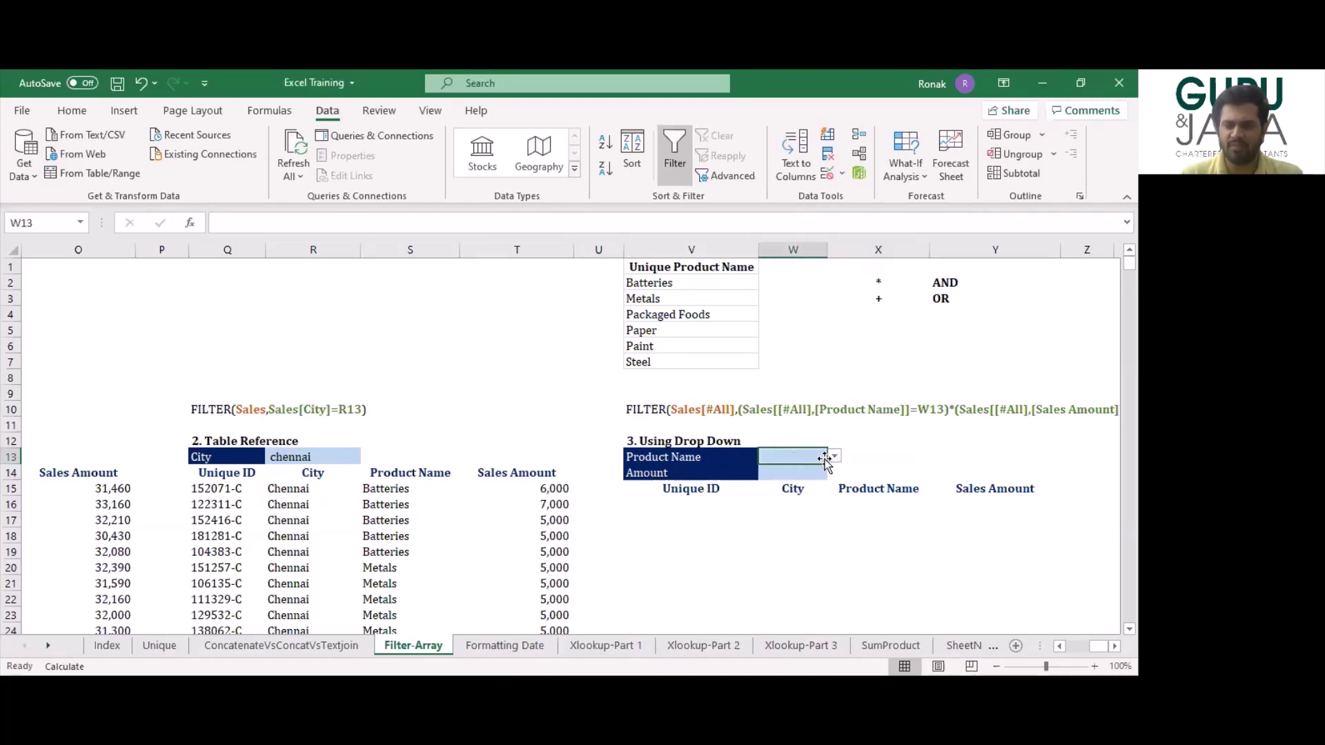
pyautogui.click(835, 457)
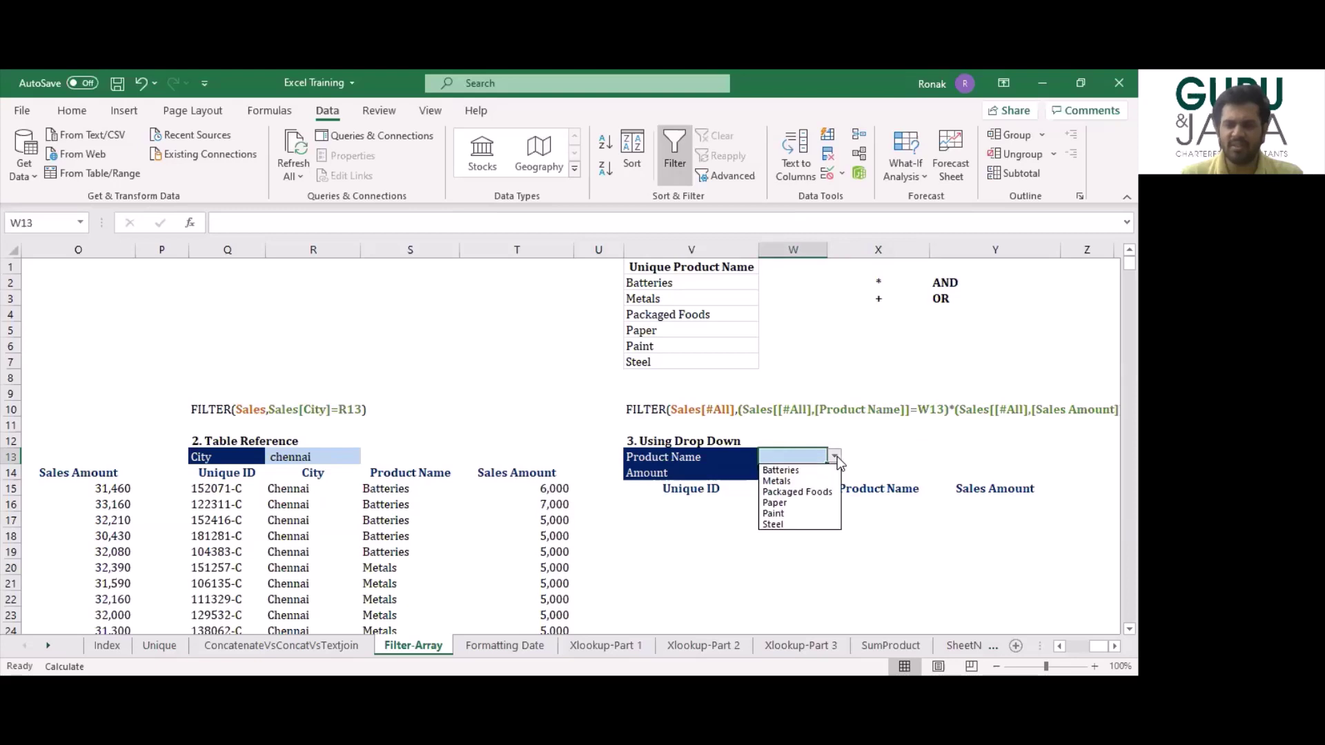
pyautogui.click(798, 514)
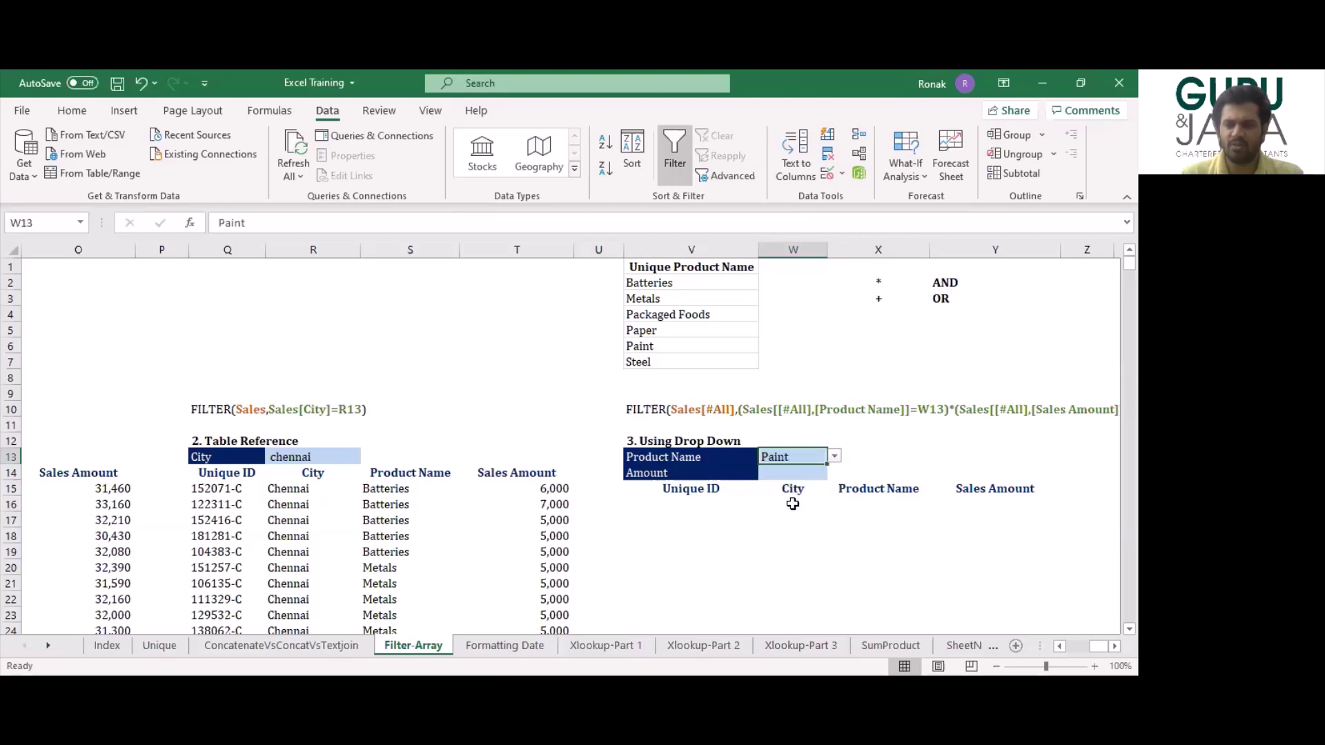
pyautogui.click(836, 459)
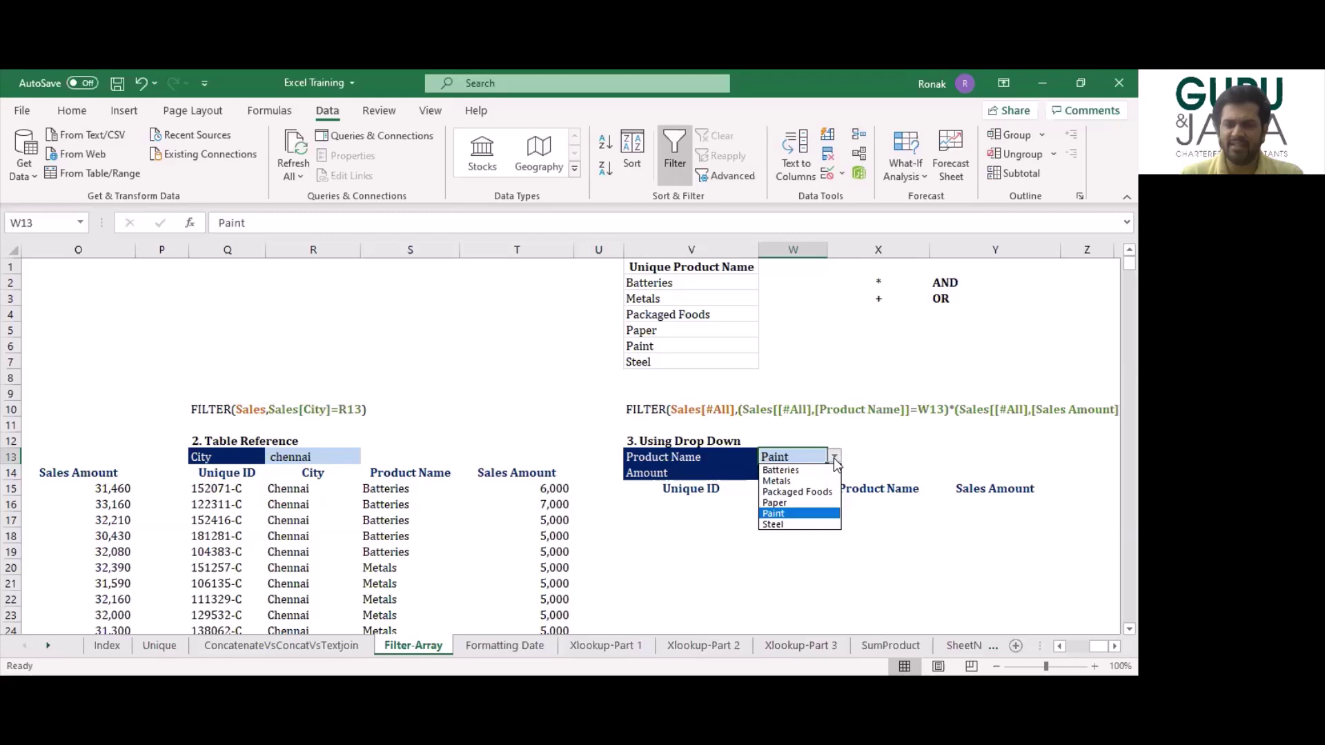
pyautogui.click(794, 502)
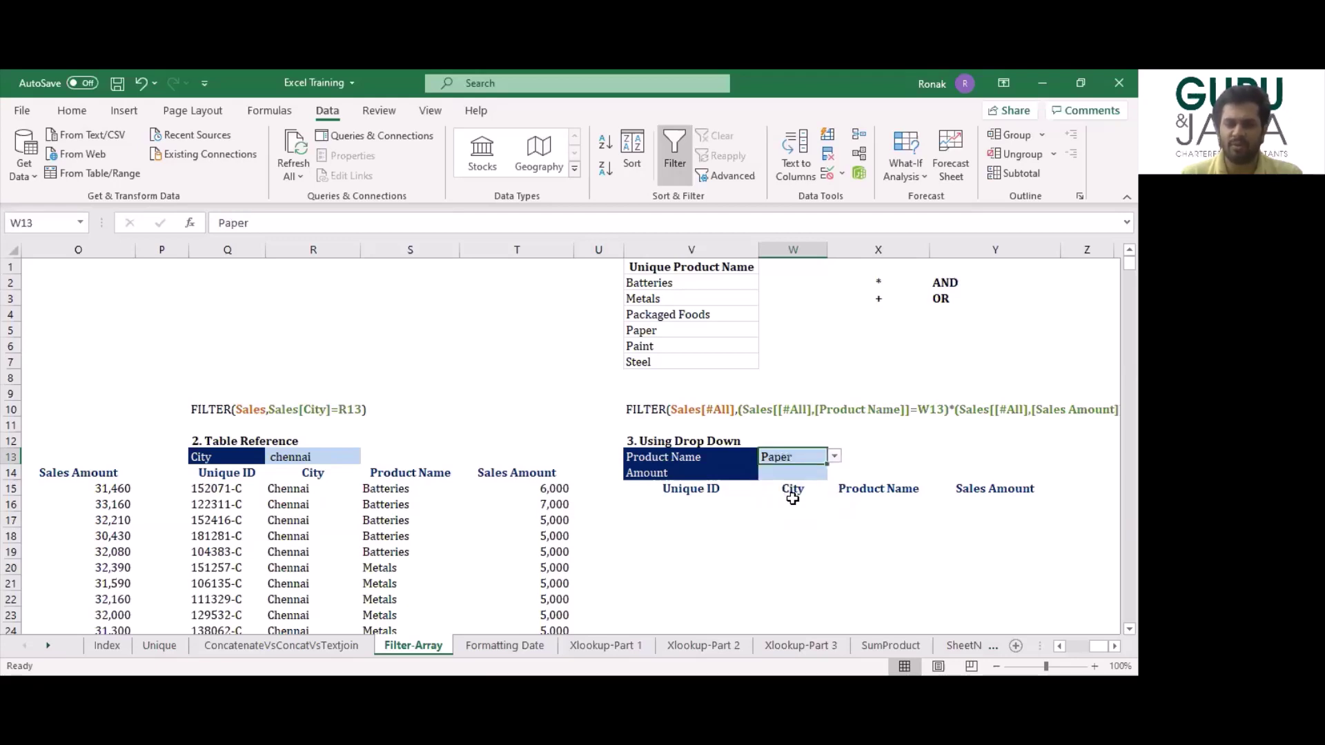
# Enter 15000 as the Amount criterion in W14.
pyautogui.click(676, 474)
pyautogui.moveTo(676, 474); pyautogui.dragTo(780, 473)
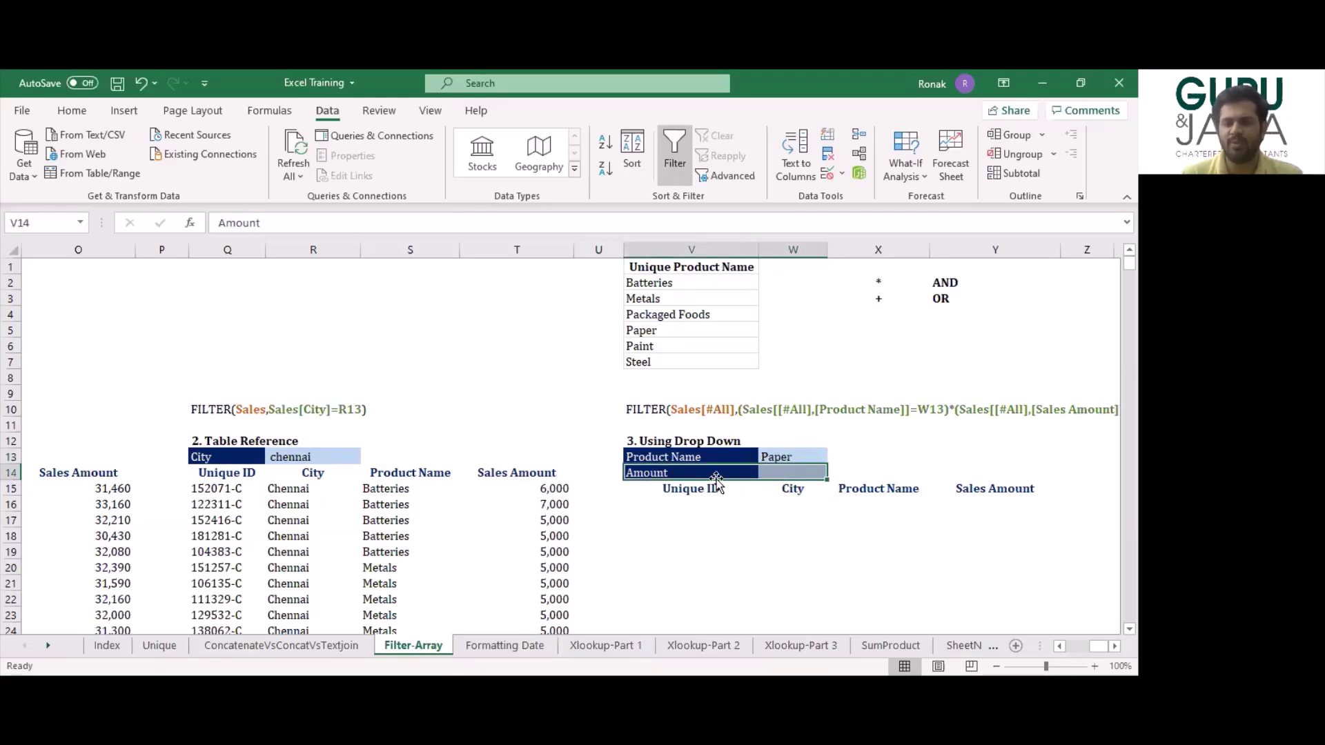
pyautogui.click(791, 472)
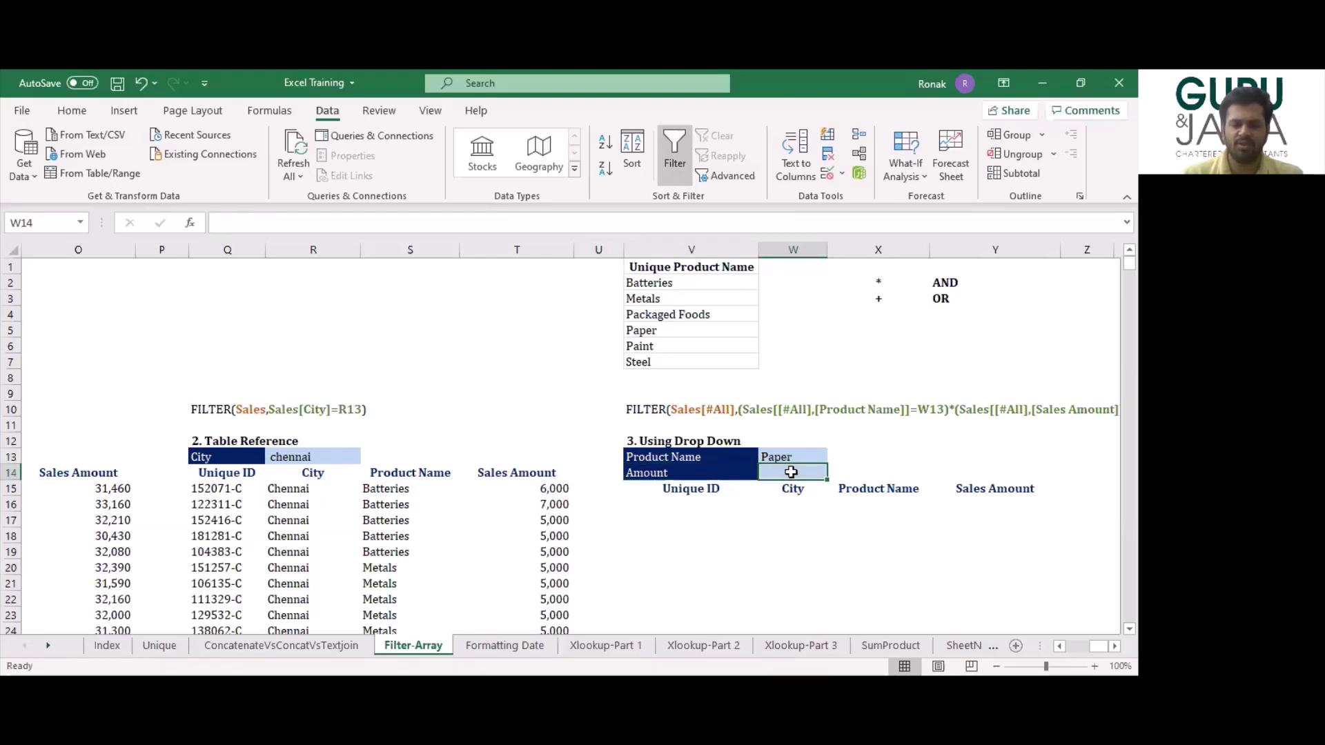
pyautogui.write('15000')
pyautogui.press('Return')
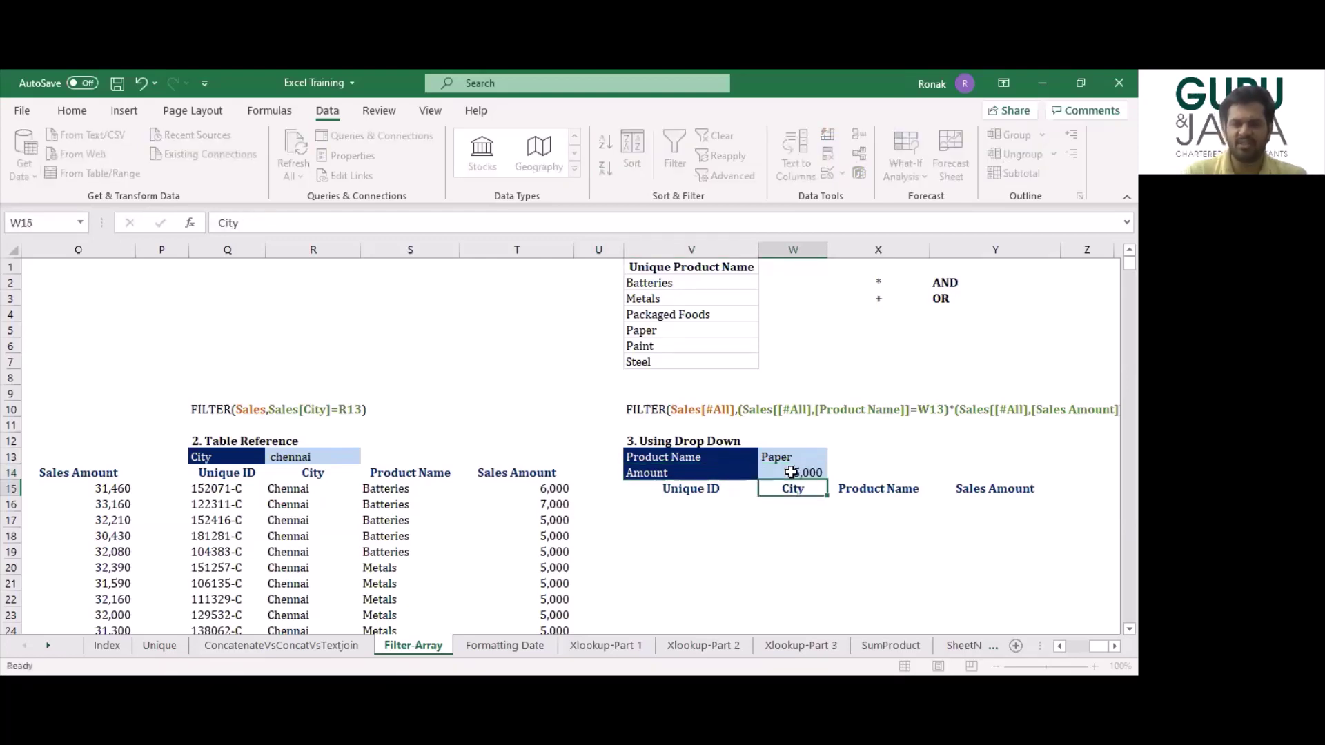
pyautogui.press('Left')
pyautogui.press('Down')
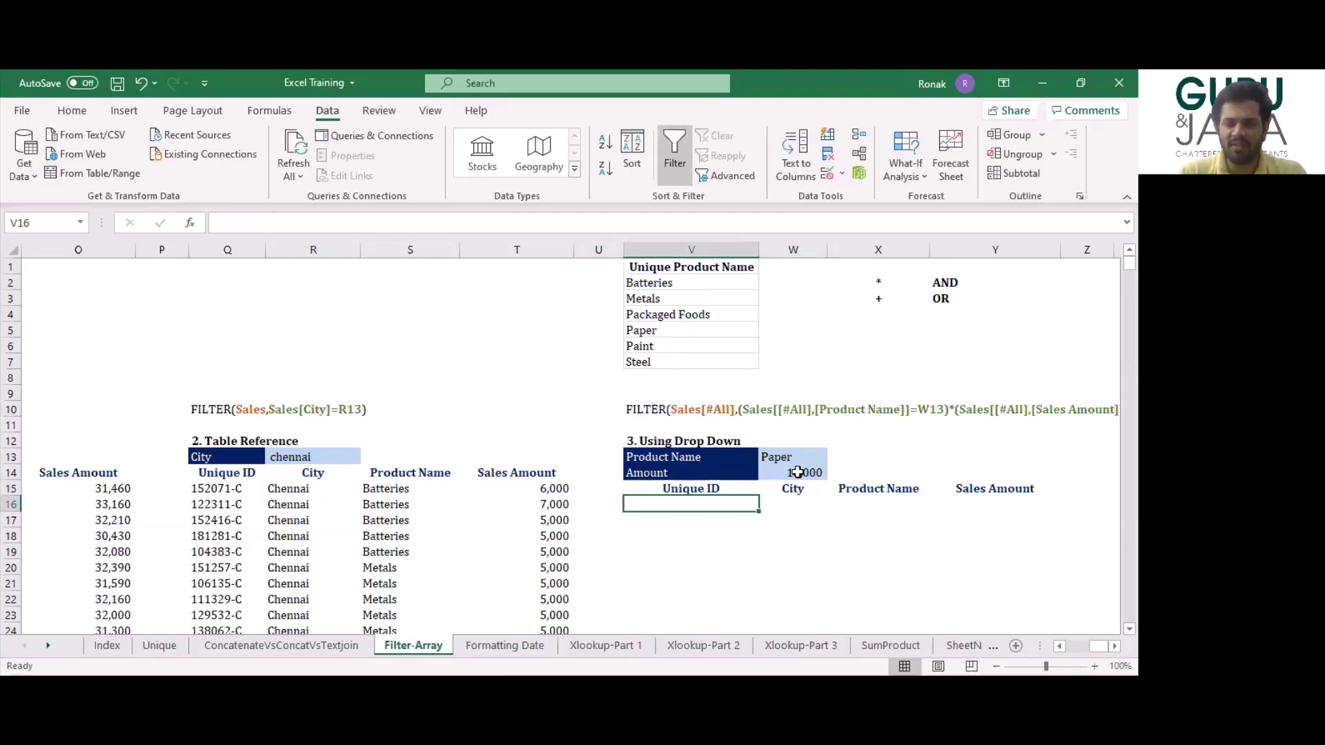
# Highlight the Paper and 15,000 criteria rows and the note that * means AND.
pyautogui.moveTo(786, 460); pyautogui.dragTo(786, 470)
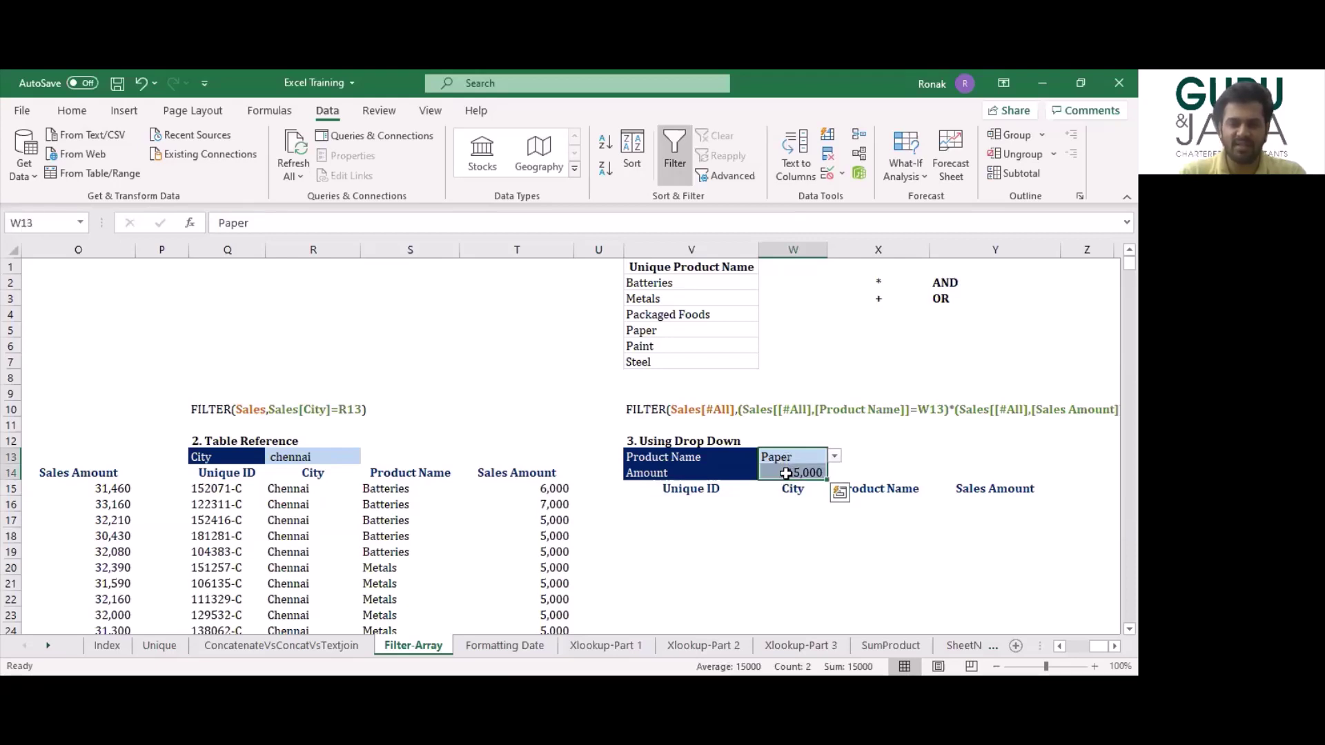
pyautogui.click(699, 461)
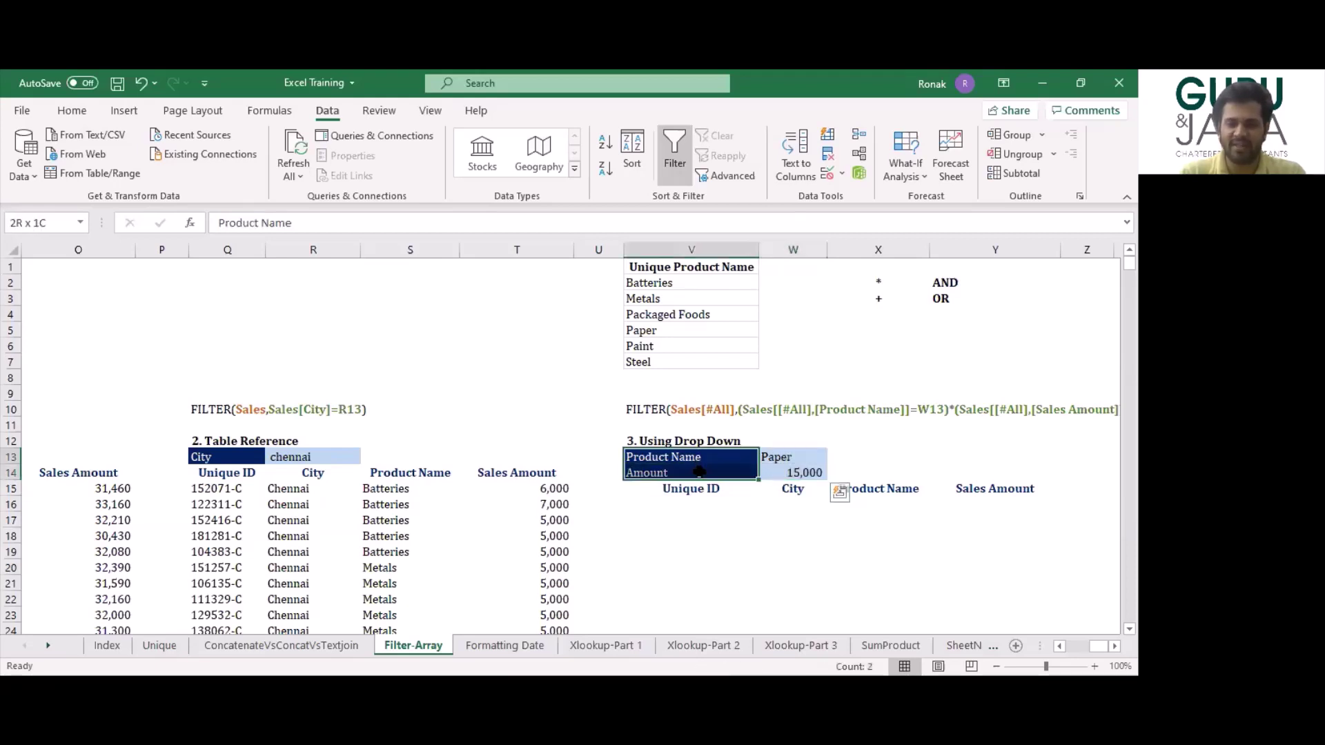
pyautogui.click(846, 454)
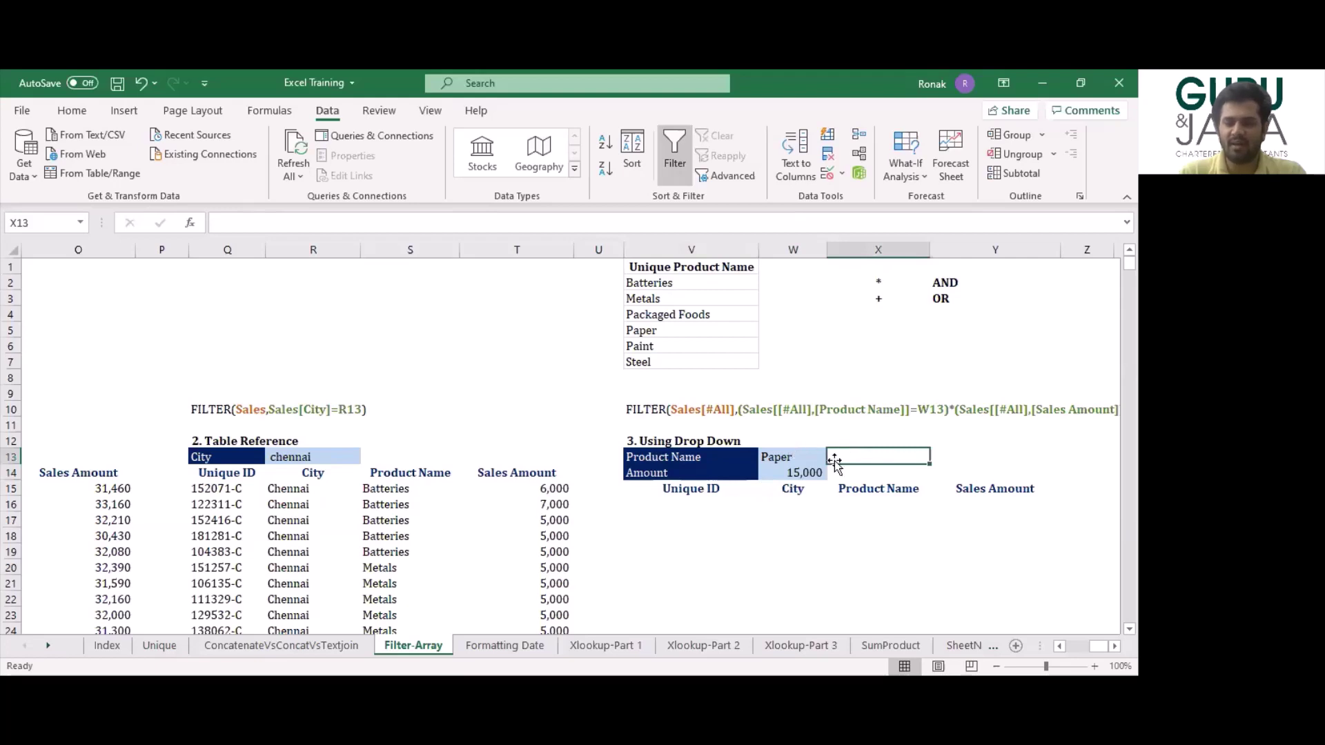
pyautogui.hscroll(2, 836, 462)
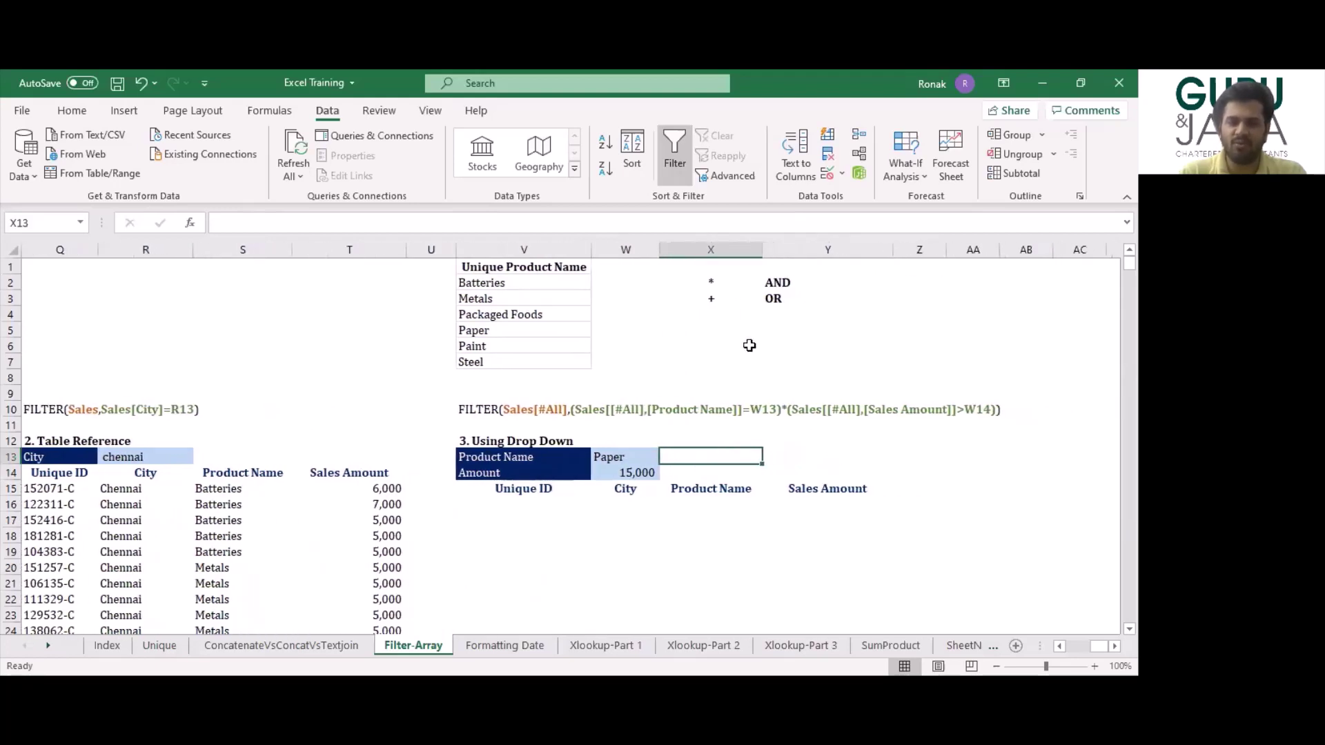
pyautogui.moveTo(508, 458); pyautogui.dragTo(650, 458)
pyautogui.moveTo(496, 476); pyautogui.dragTo(621, 477)
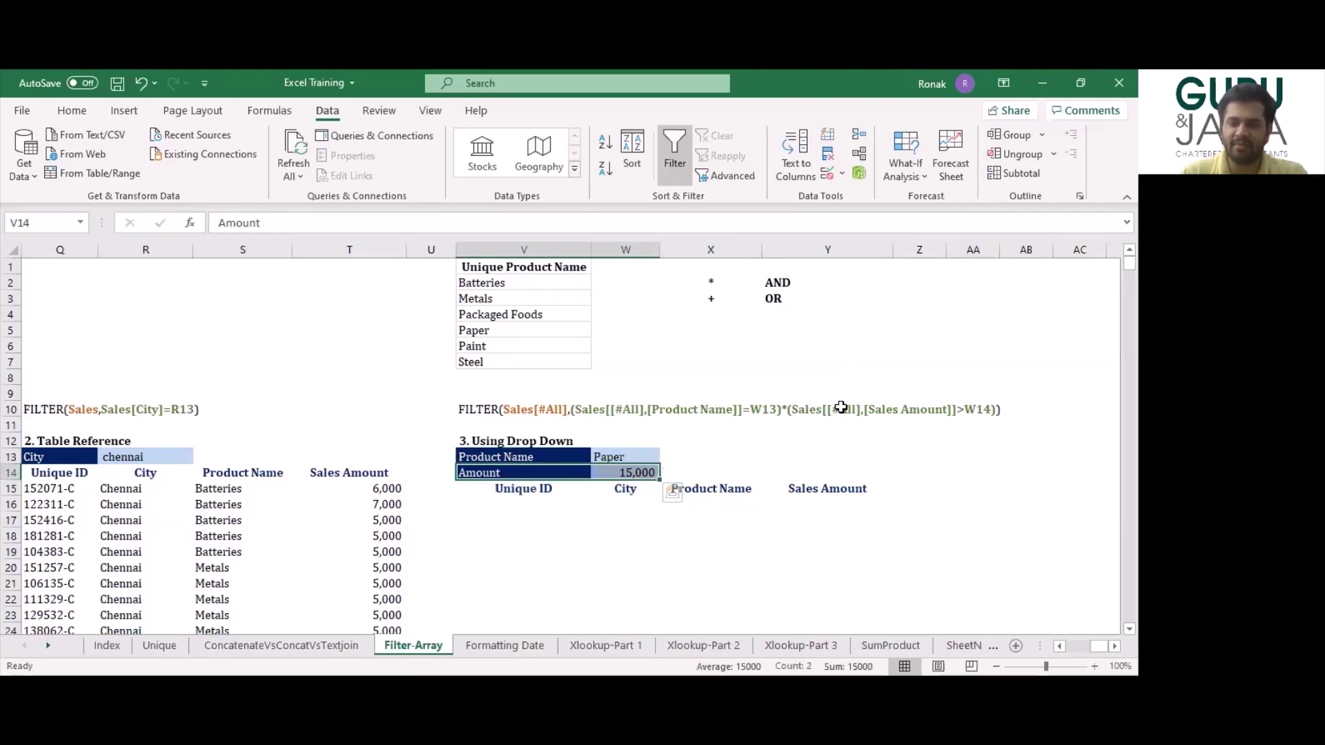
pyautogui.click(778, 283)
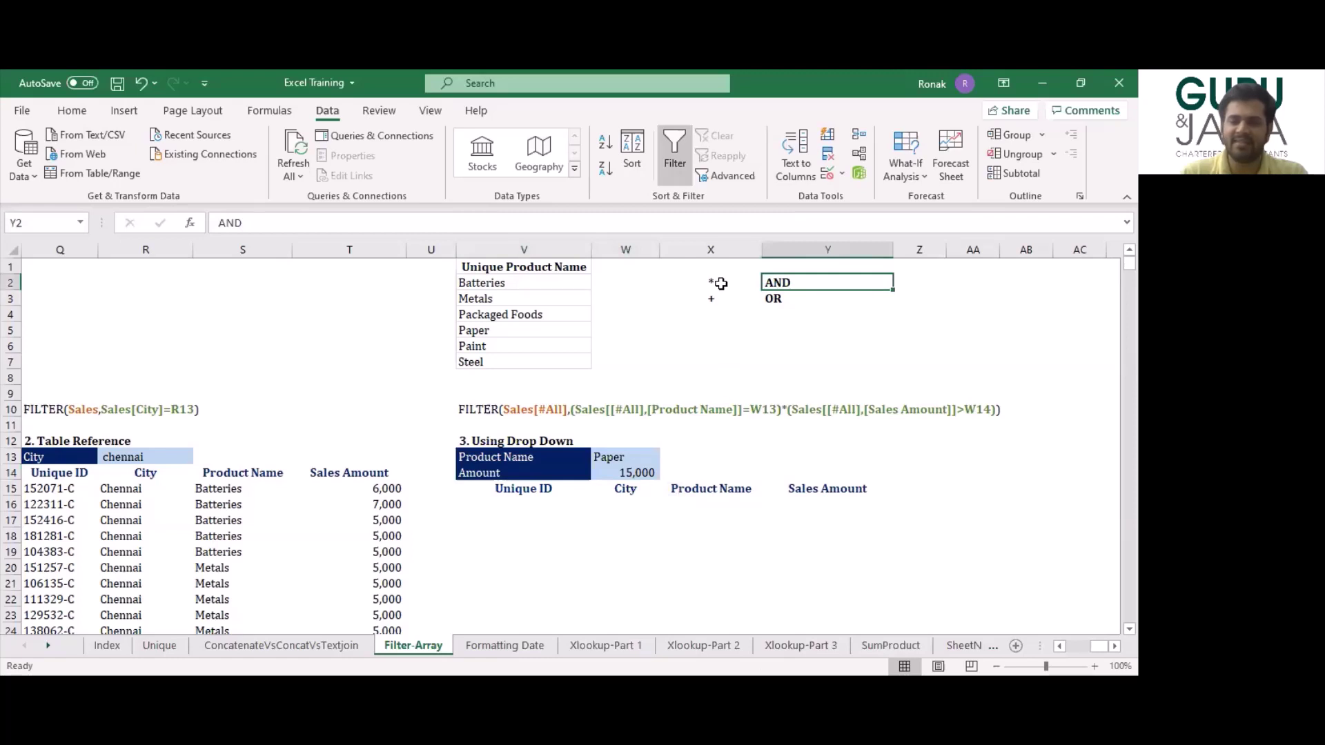
pyautogui.click(721, 284)
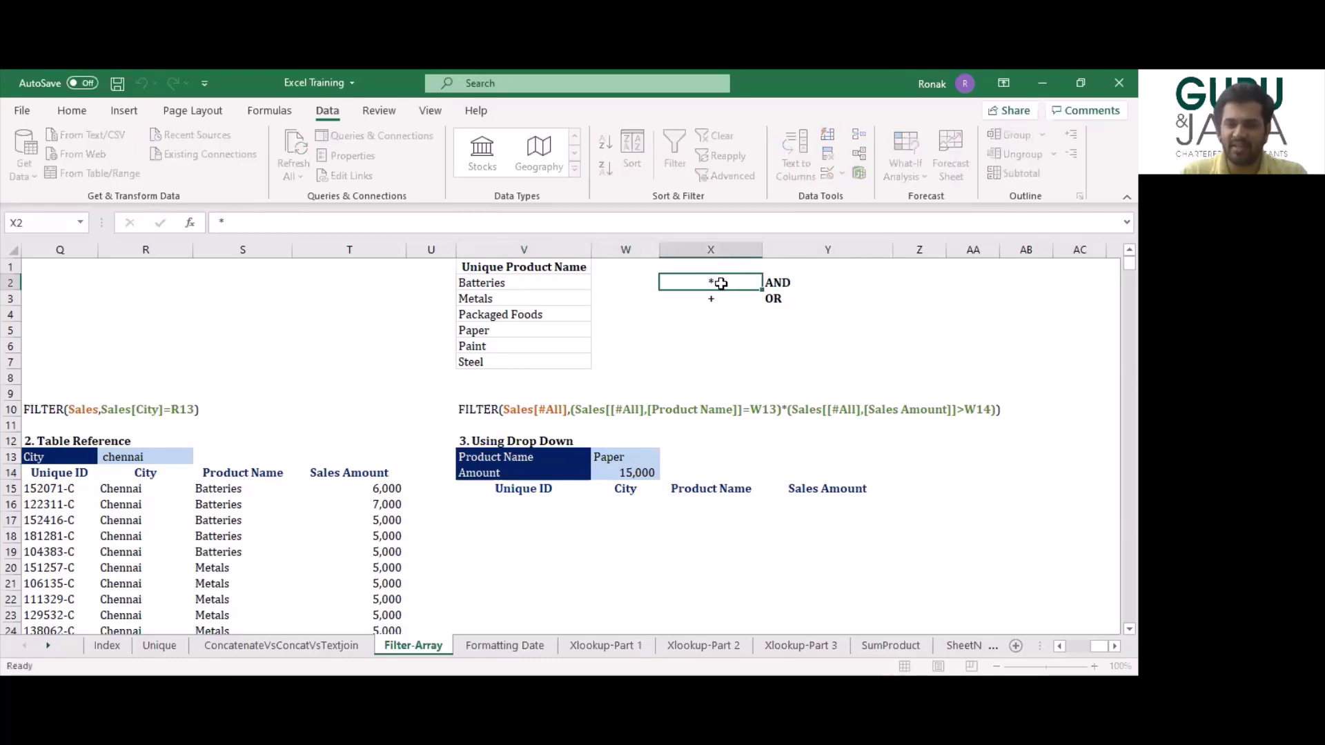
# Point out the * / AND note and the Product Name and Amount criterion labels.
pyautogui.press('Right')
pyautogui.press('Down')
pyautogui.press('Left')
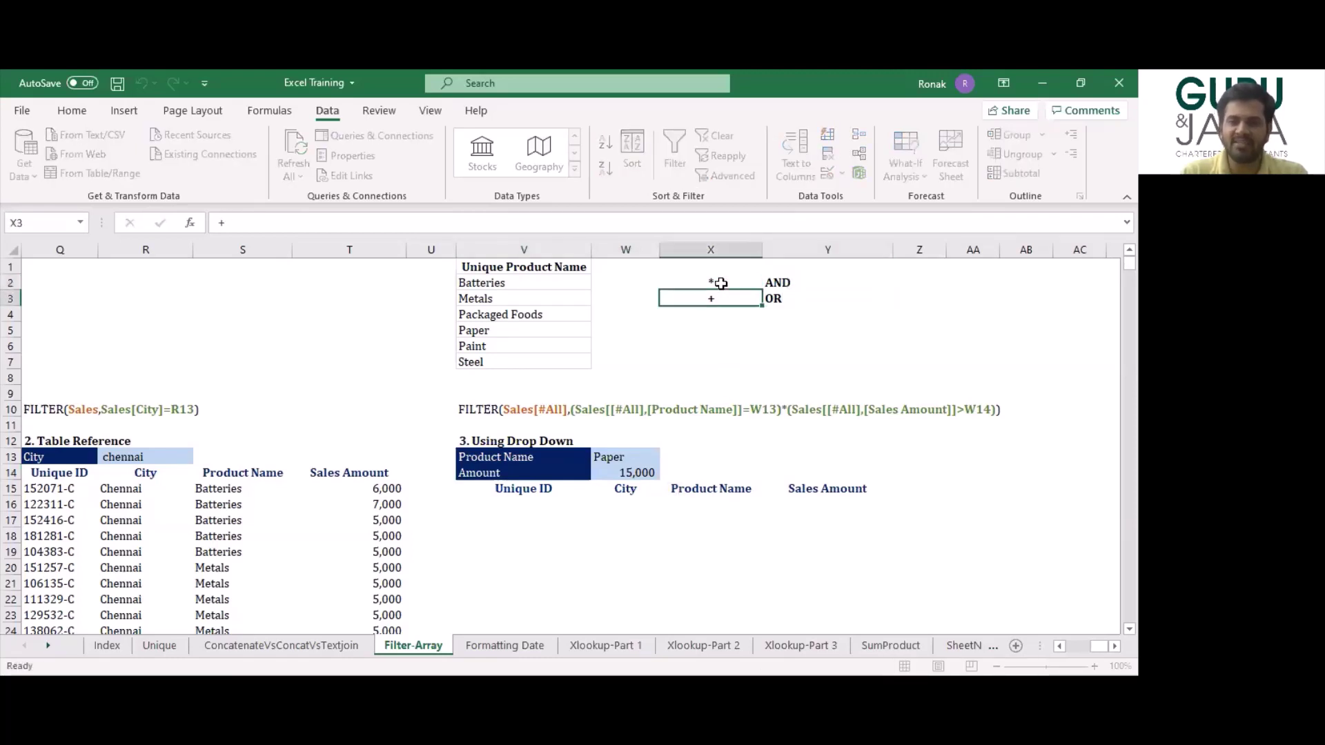
pyautogui.click(721, 284)
pyautogui.hotkey('shift', 'Right')
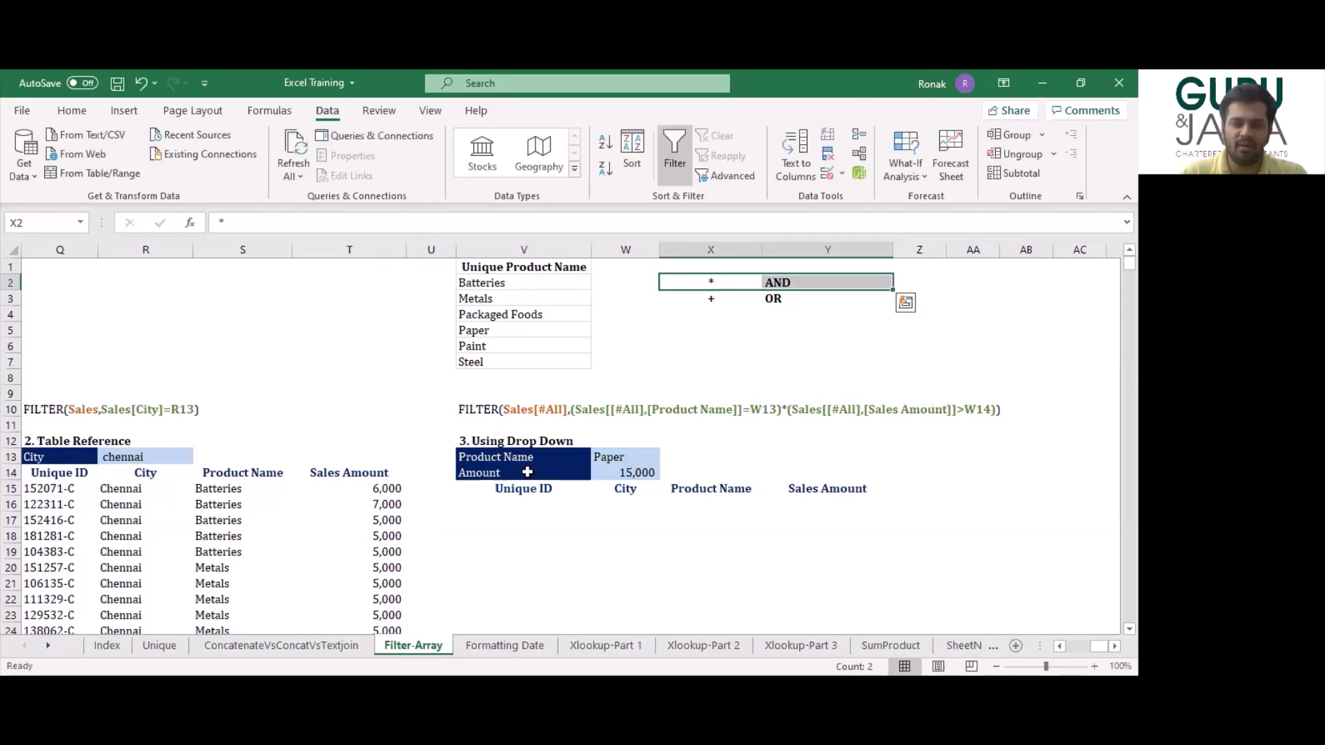
pyautogui.moveTo(530, 458); pyautogui.dragTo(533, 469)
# In V16 start =FILTER(Sales, with the condition Sales[Product Name]=W13 followed by *.
pyautogui.click(526, 507)
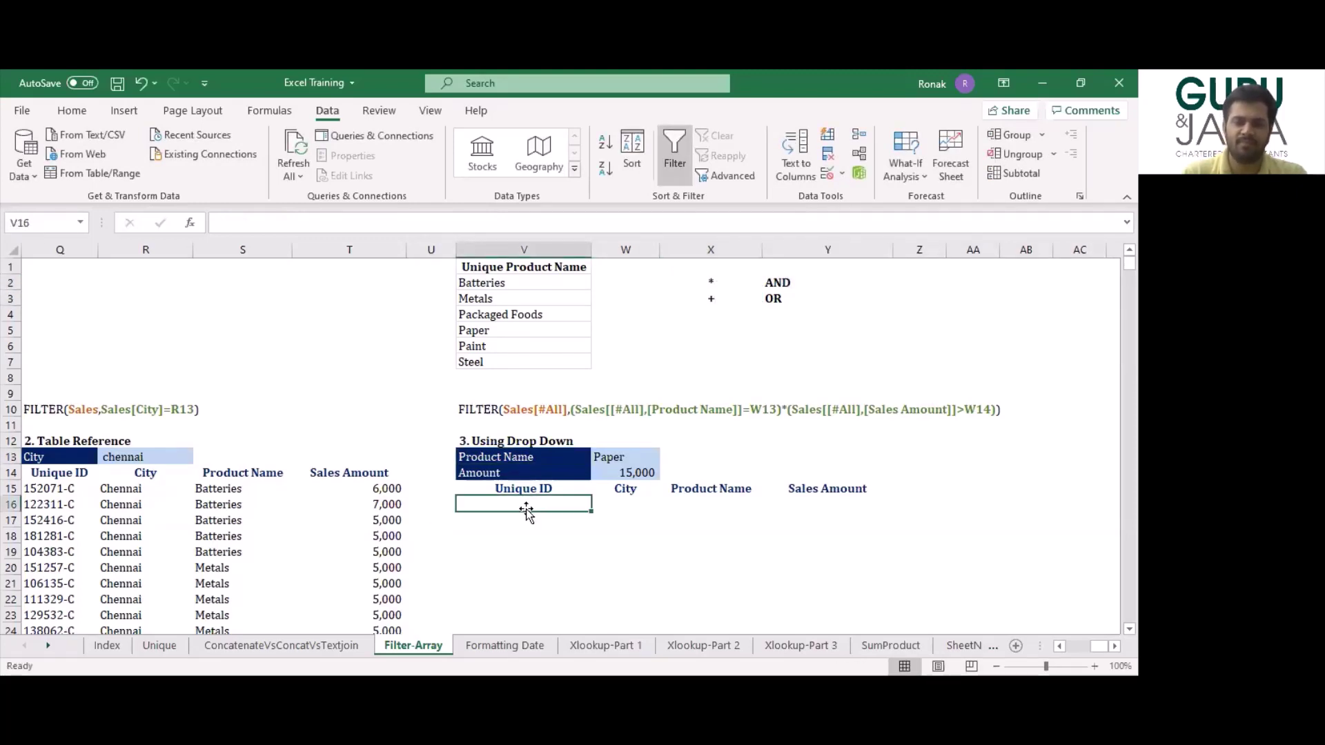
pyautogui.write('=')
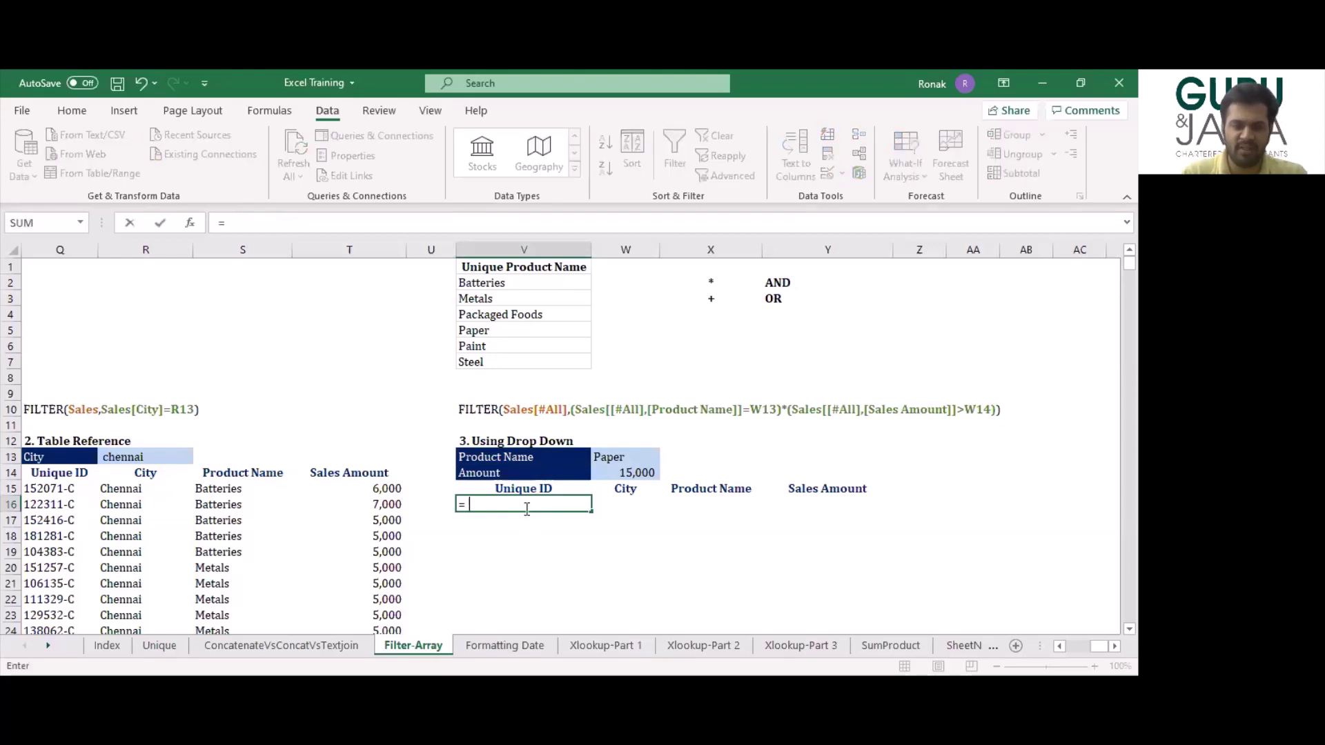
pyautogui.write('FILTER(')
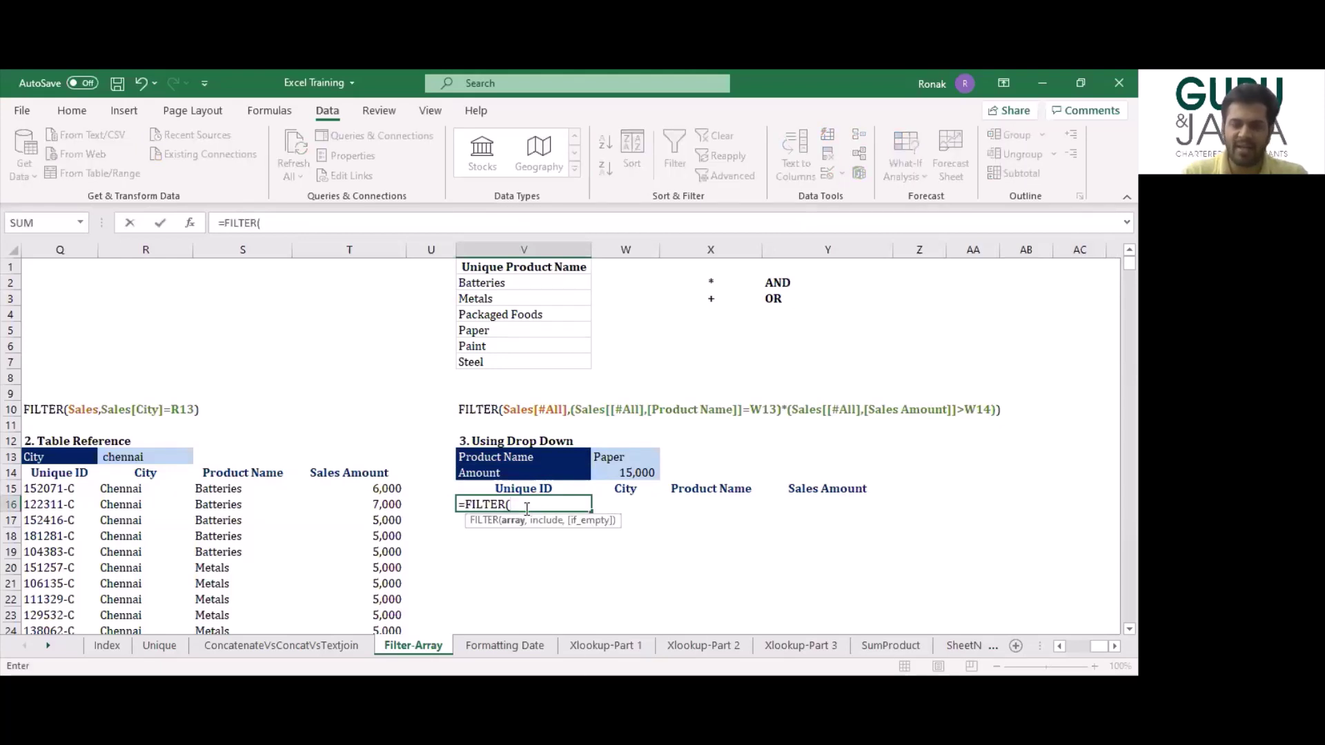
pyautogui.write('Sales')
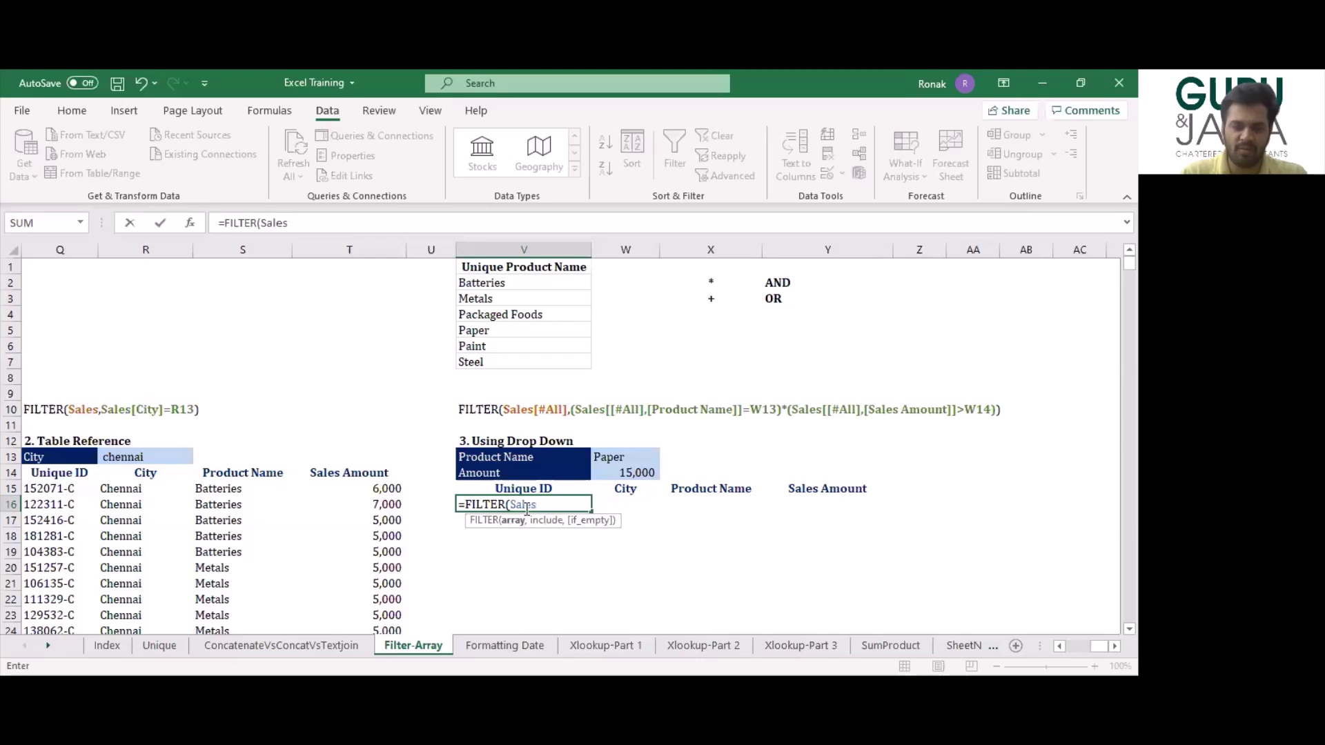
pyautogui.write(',')
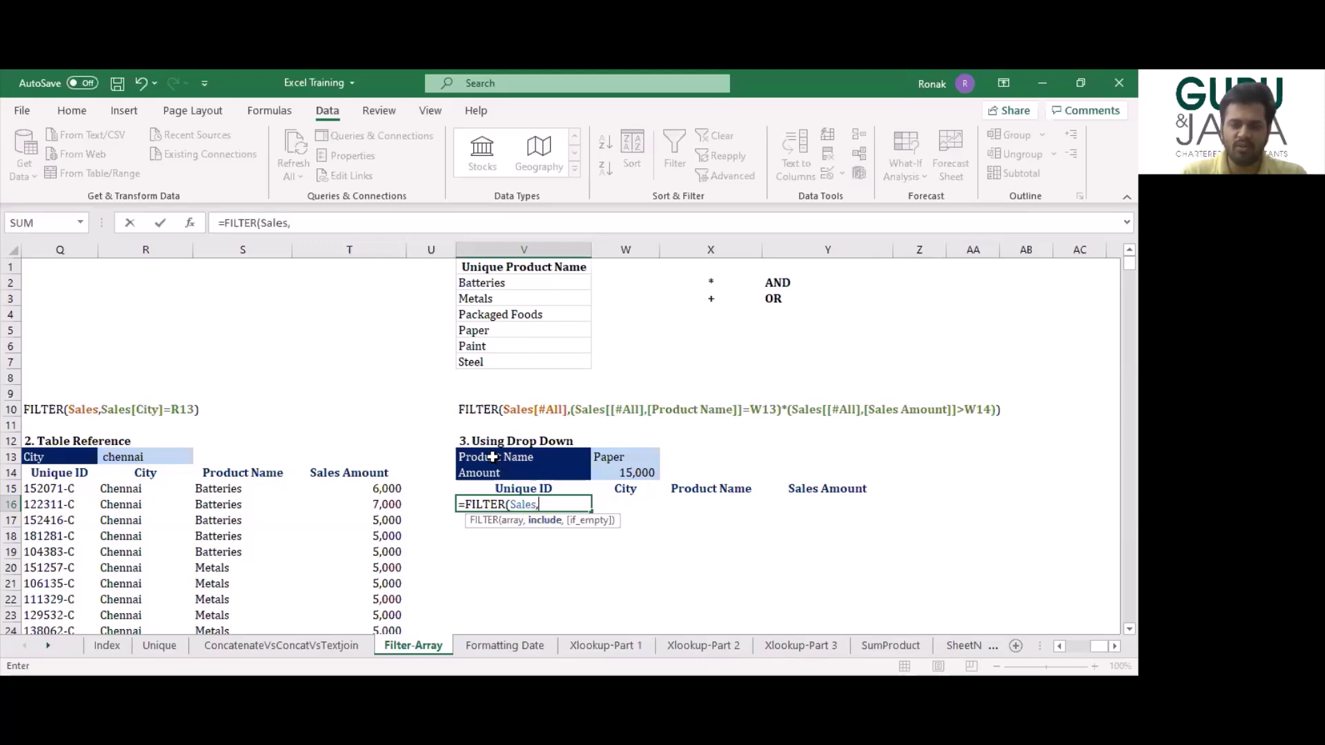
pyautogui.click(343, 494)
pyautogui.hotkey('ctrl', 'Left')
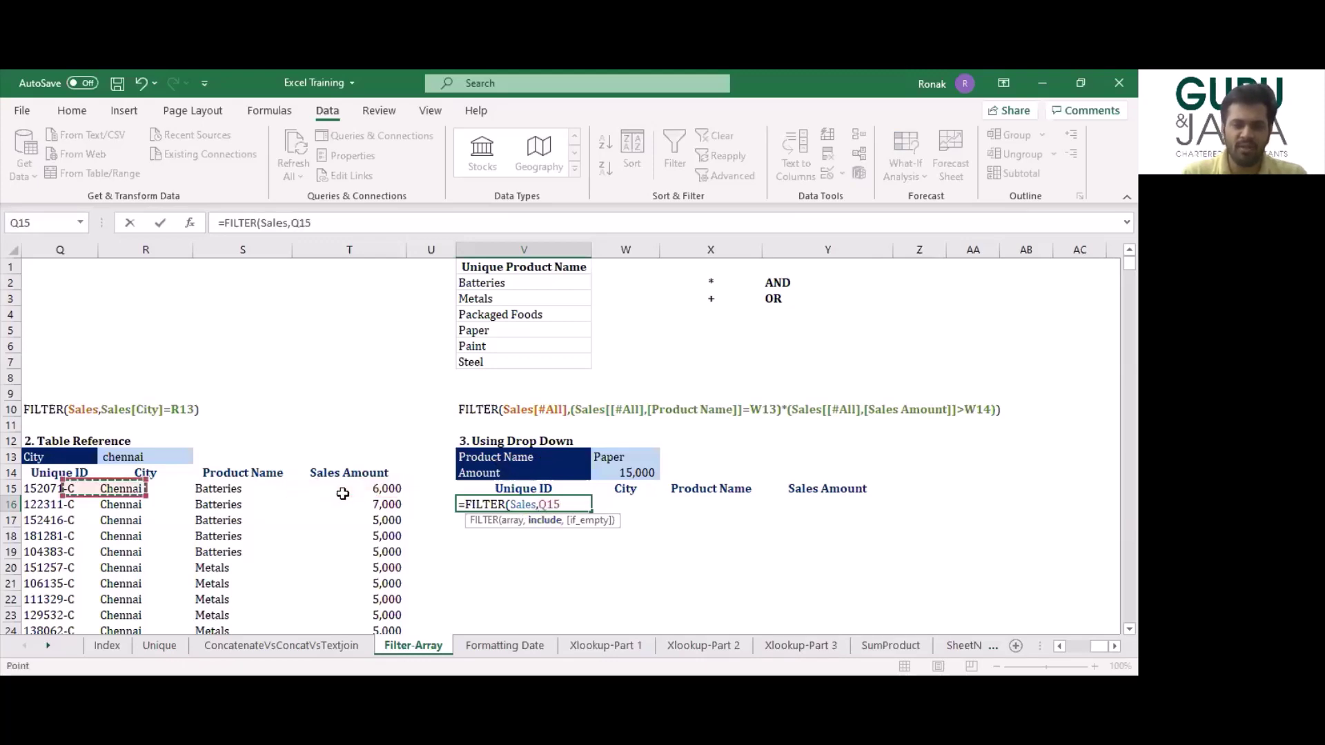
pyautogui.hotkey('ctrl', 'Left')
pyautogui.hotkey('ctrl', 'Left')
pyautogui.hotkey('ctrl', 'Left')
pyautogui.hotkey('ctrl', 'Left')
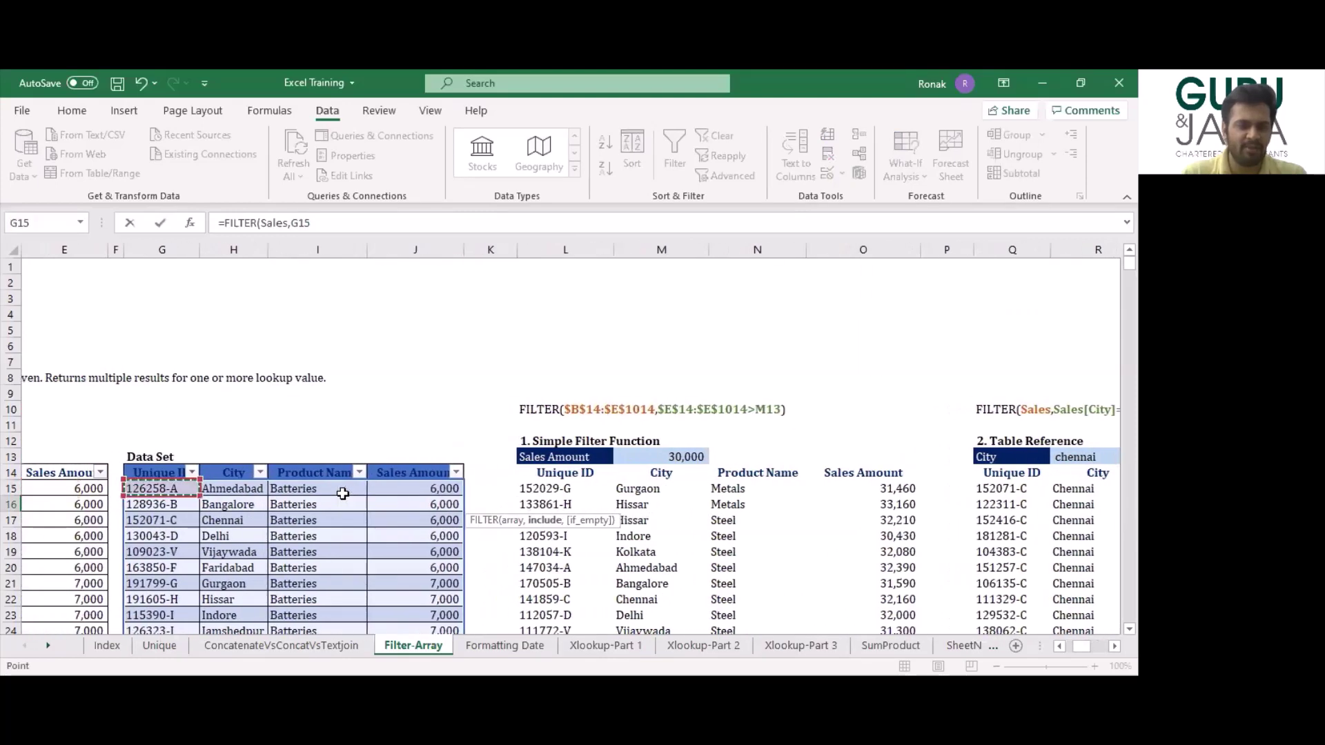
pyautogui.press('Right')
pyautogui.press('Right')
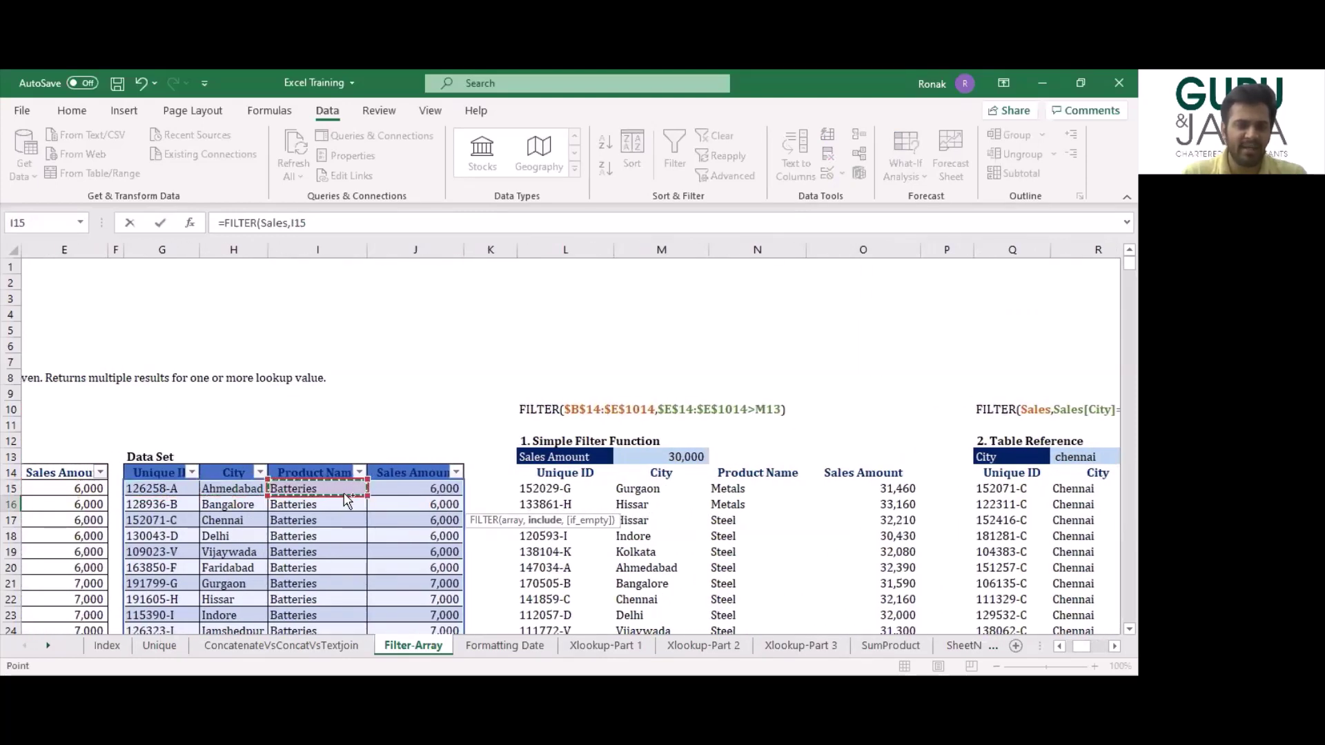
pyautogui.hotkey('ctrl', 'shift', 'Down')
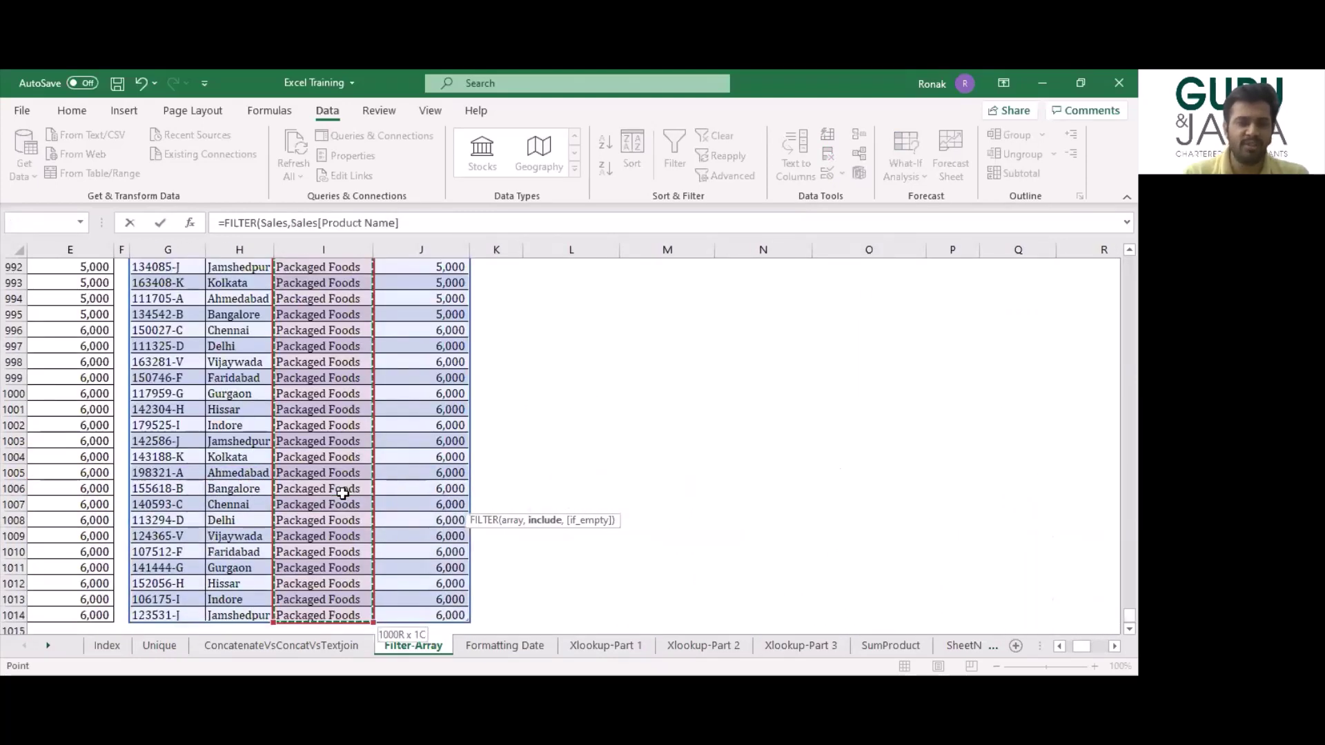
pyautogui.write('=')
pyautogui.click(769, 387)
pyautogui.press('Right')
pyautogui.hotkey('ctrl', 'Up')
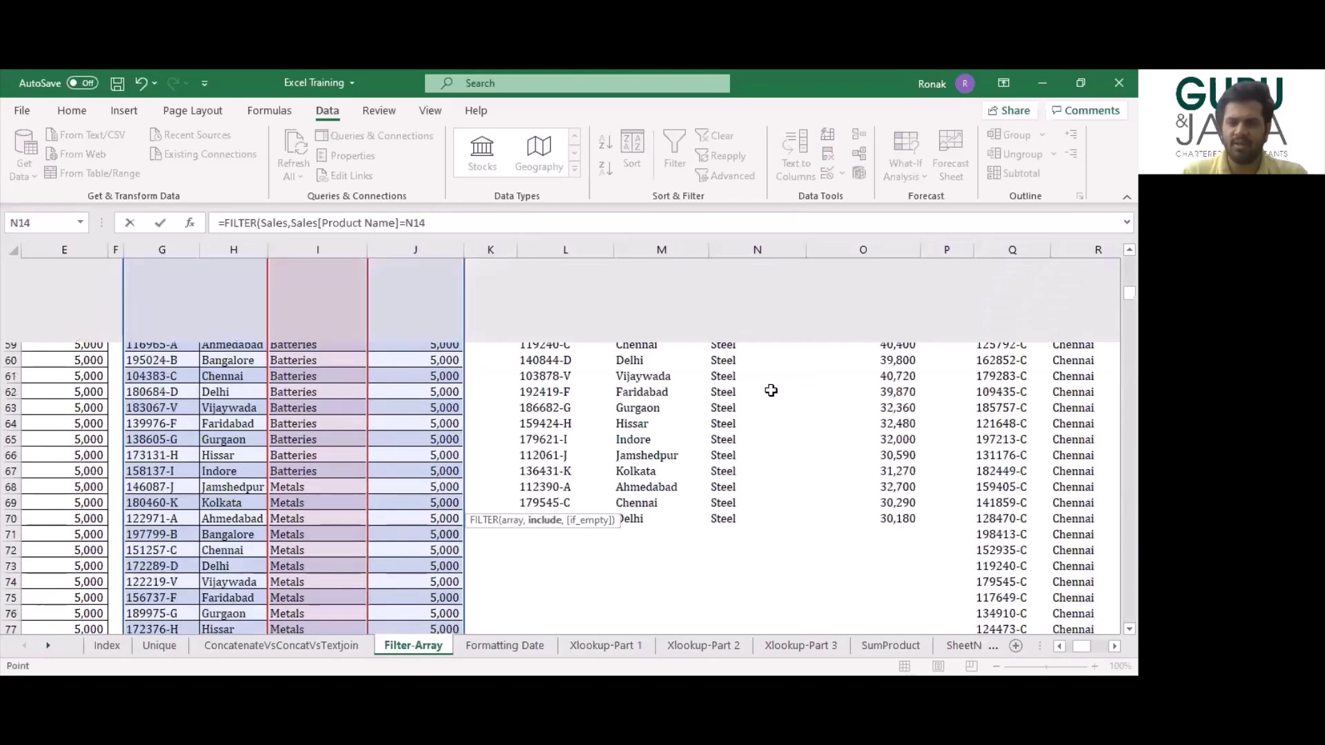
pyautogui.press('Right')
pyautogui.press('Right')
pyautogui.press('Right')
pyautogui.press('Right')
pyautogui.press('Right')
pyautogui.press('Right')
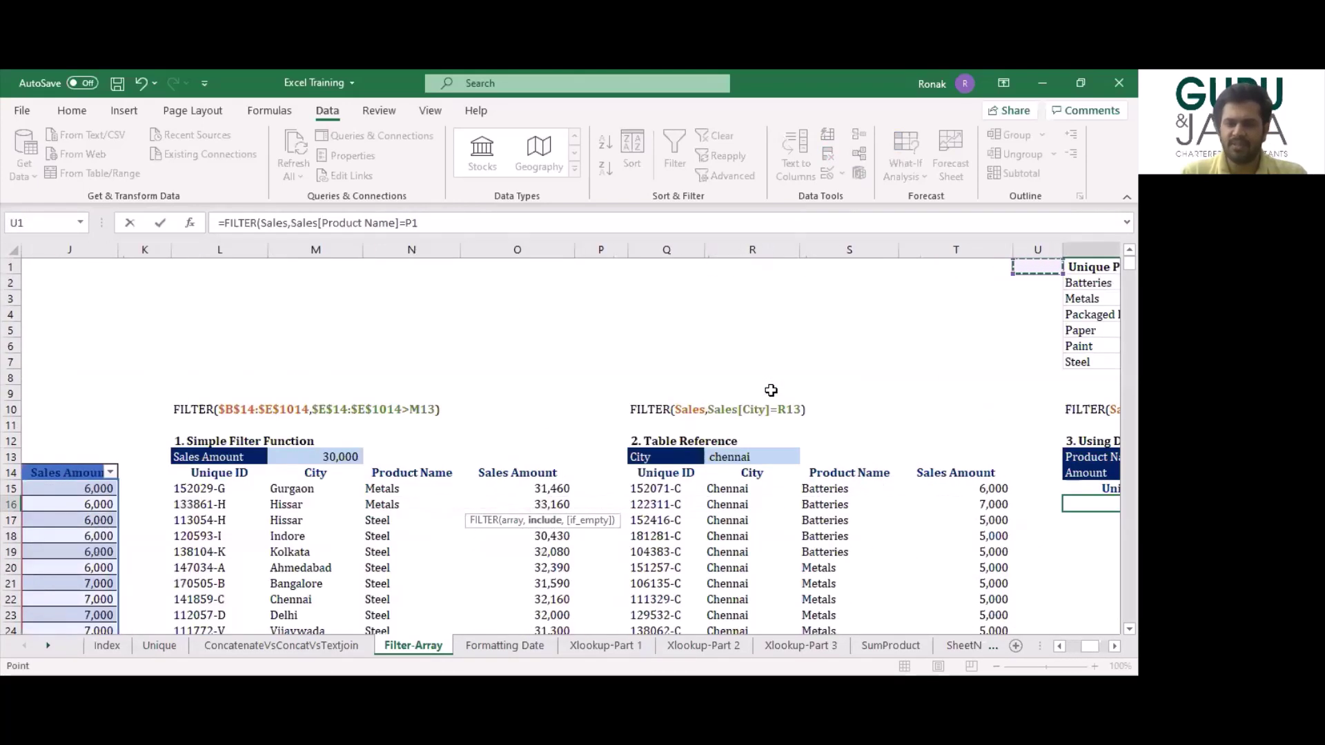
pyautogui.press('Right')
pyautogui.press('Right')
pyautogui.press('Down')
pyautogui.press('Down')
pyautogui.press('Down')
pyautogui.press('Down')
pyautogui.press('Down')
pyautogui.press('Down')
pyautogui.press('Down')
pyautogui.press('Down')
pyautogui.press('Down')
pyautogui.press('Down')
pyautogui.press('Down')
pyautogui.press('Down')
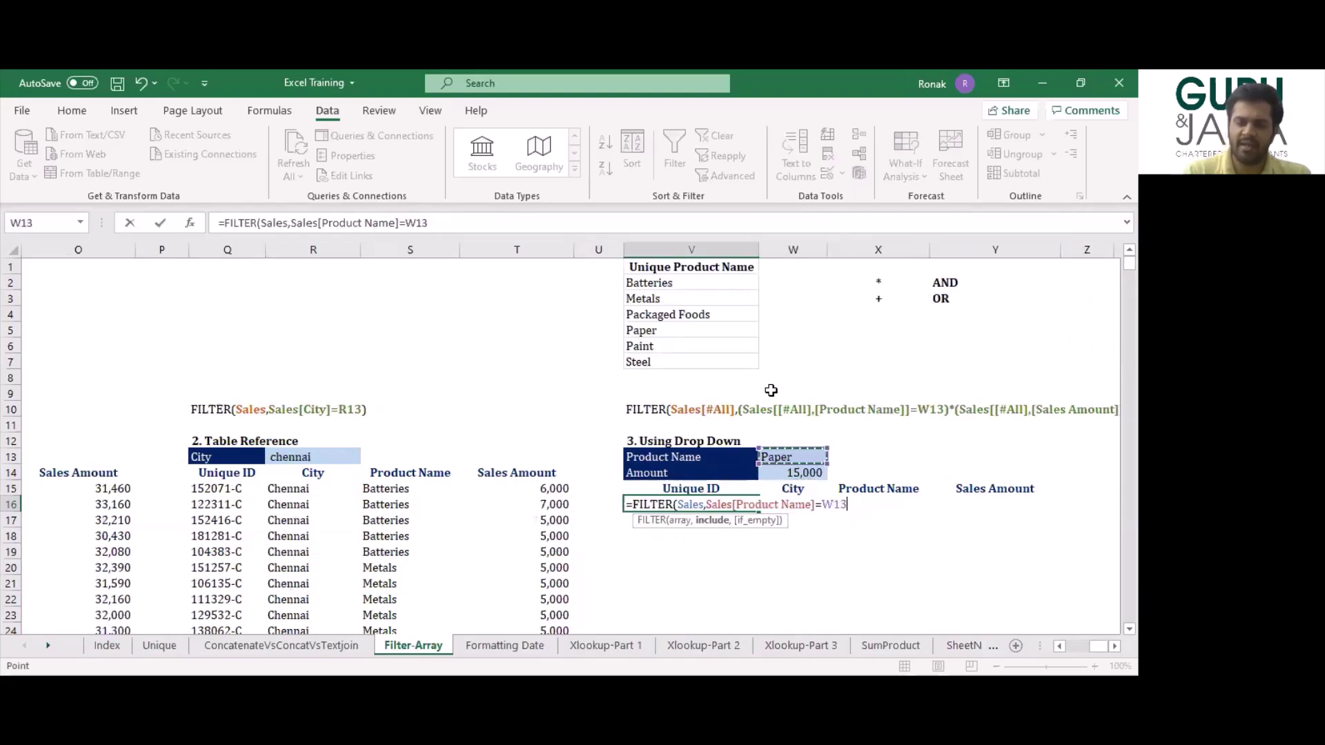
pyautogui.write('*')
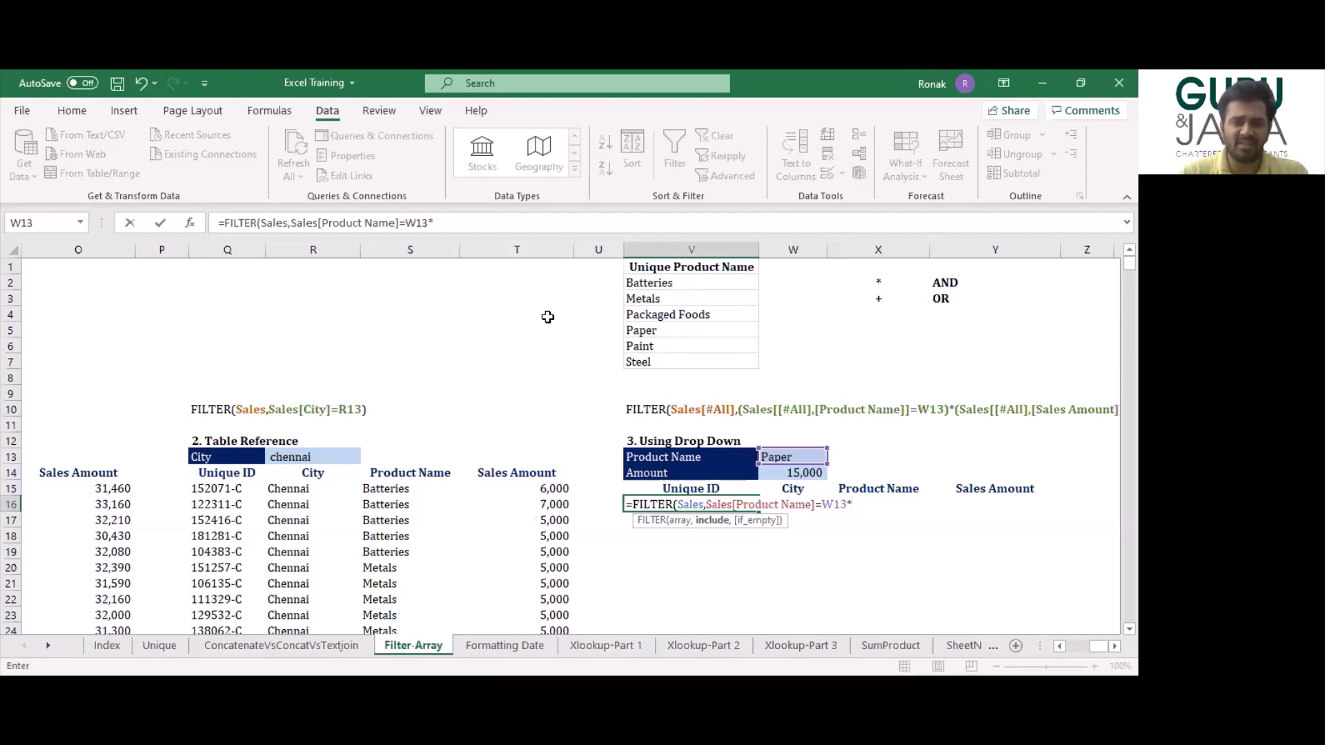
# Bracket the product condition and point the next condition at the Sales Amount column.
pyautogui.click(427, 221)
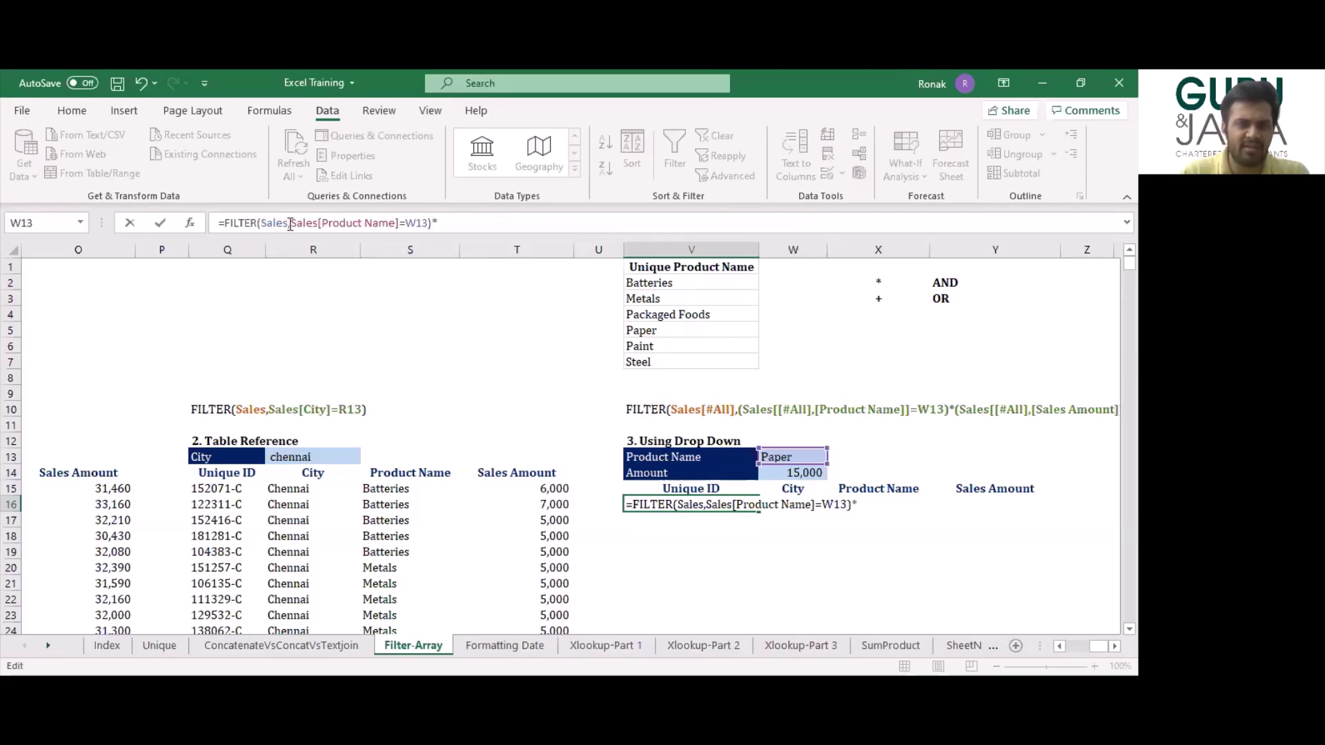
pyautogui.press('Right')
pyautogui.write('(')
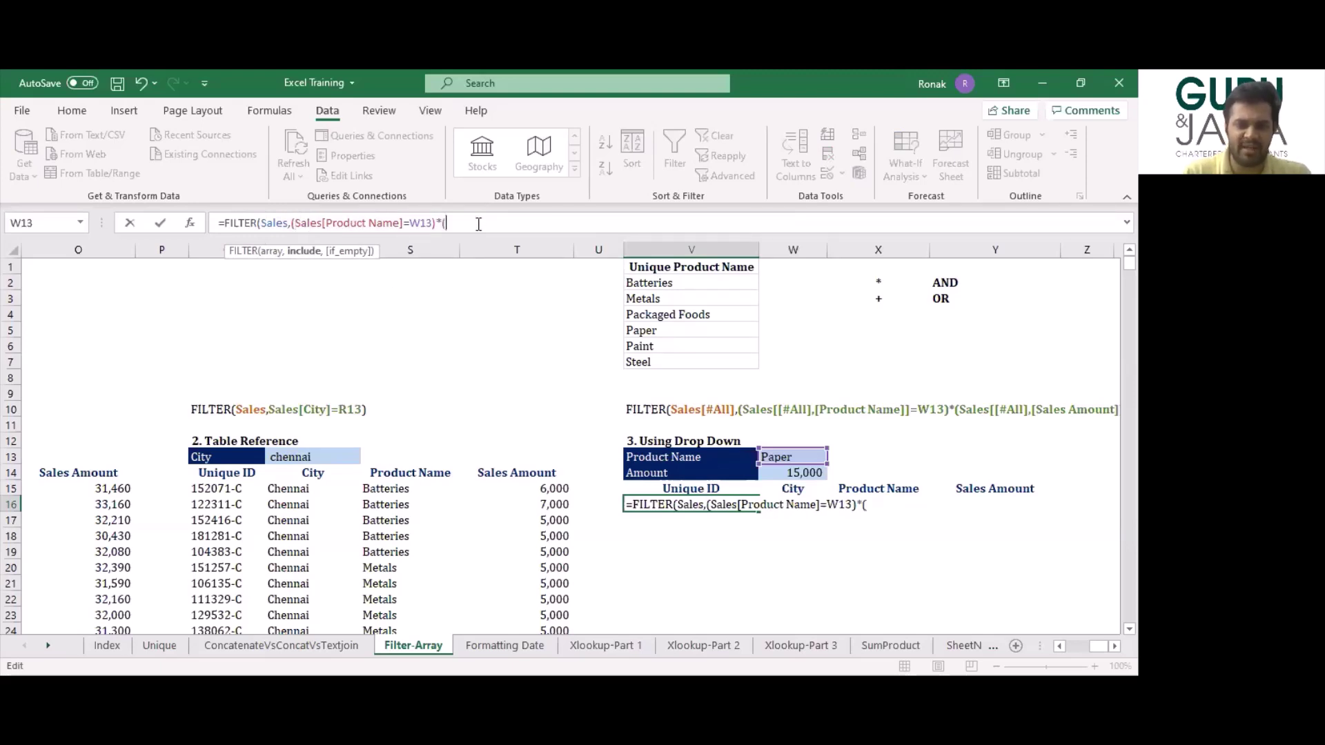
pyautogui.click(458, 476)
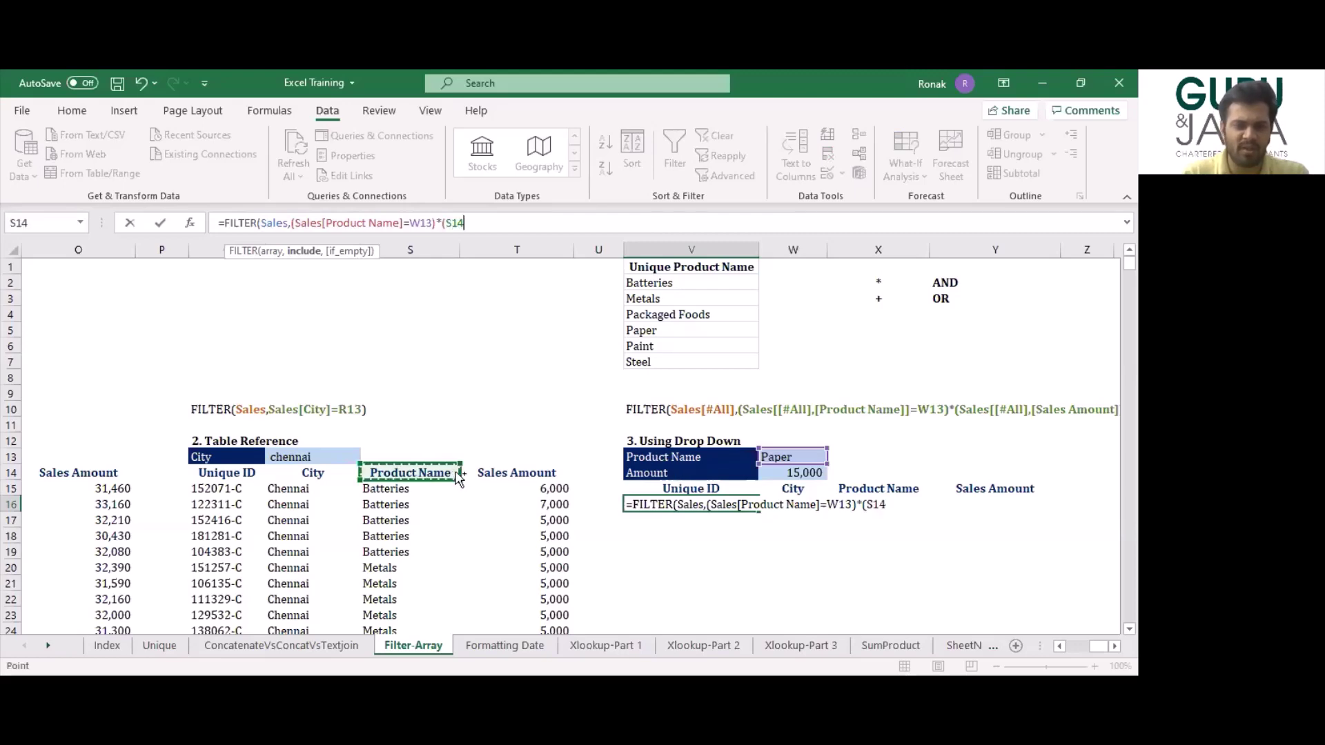
pyautogui.press('Left')
pyautogui.press('Left')
pyautogui.press('Left')
pyautogui.press('Left')
pyautogui.press('Left')
pyautogui.press('Left')
pyautogui.press('Left')
pyautogui.press('Left')
pyautogui.press('Left')
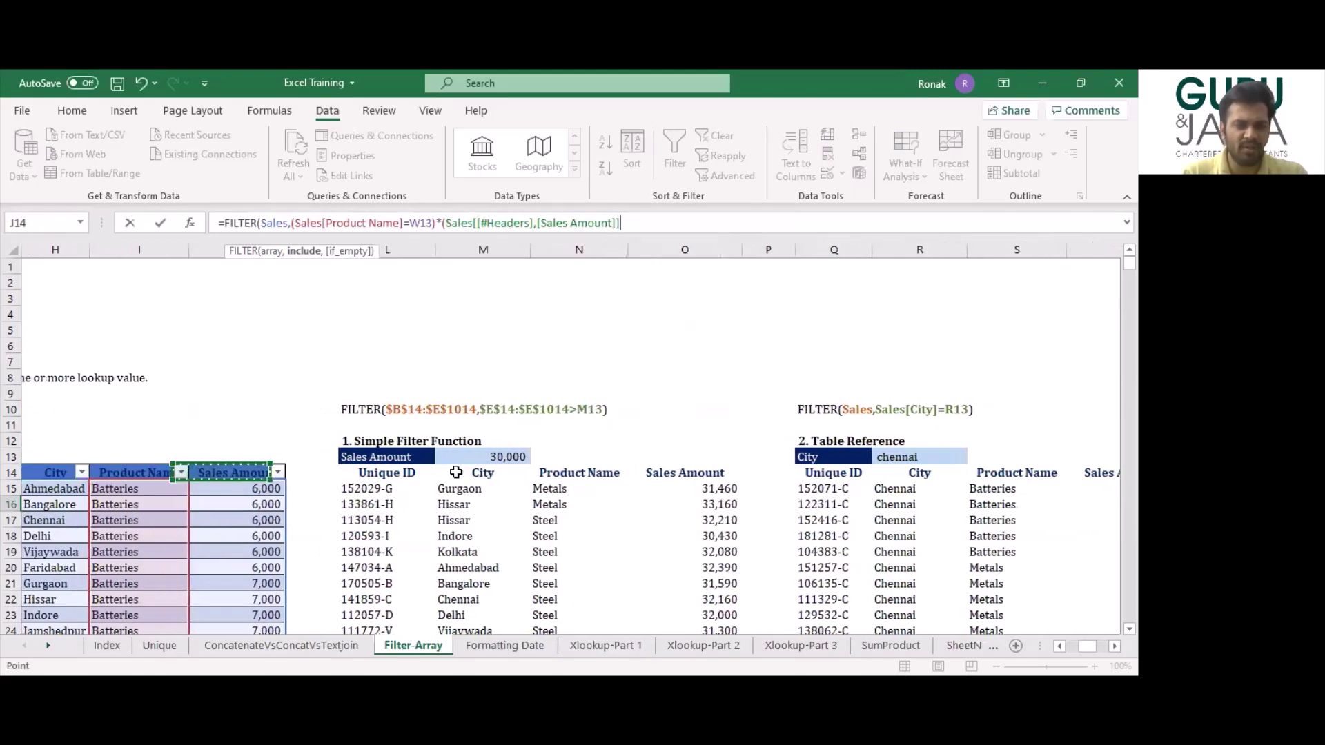
pyautogui.press('Down')
pyautogui.hotkey('ctrl', 'shift', 'Down')
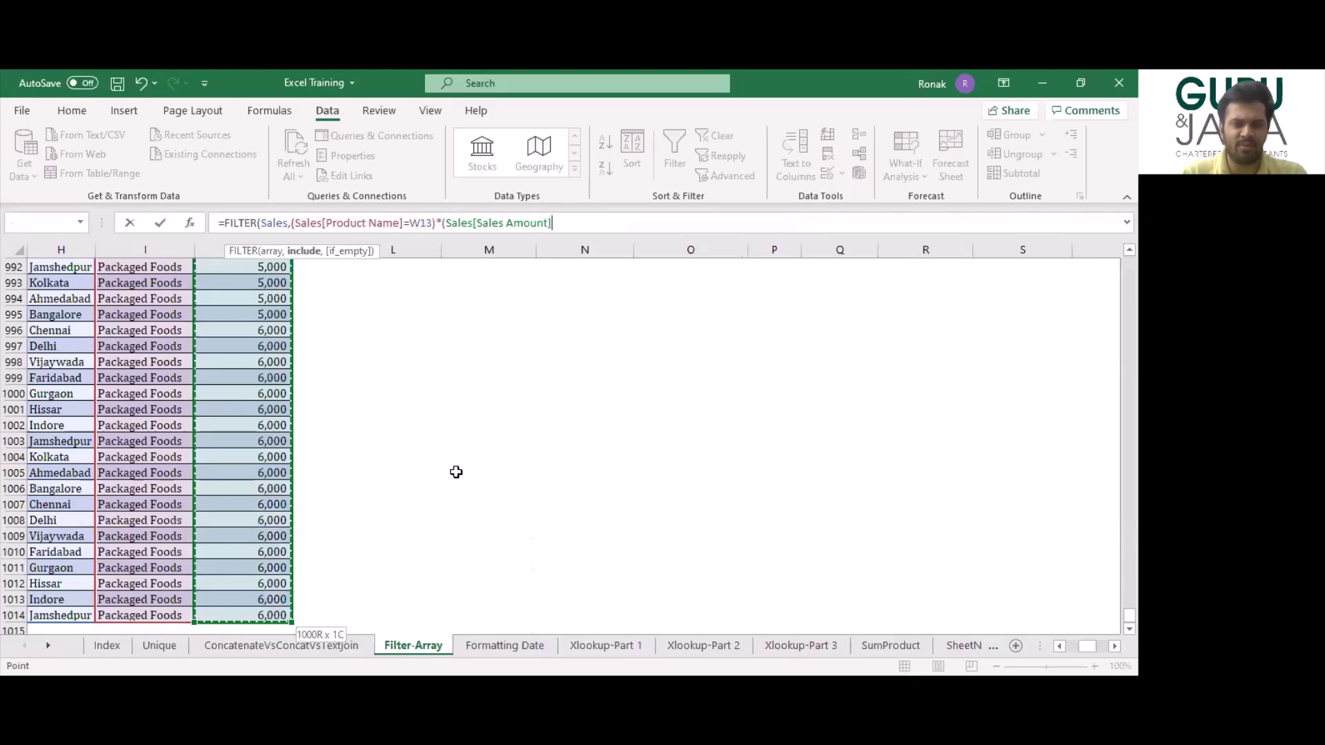
# Finish with >=W14 and a closing bracket, entering the formula so Paper sales spill.
pyautogui.write('>+')
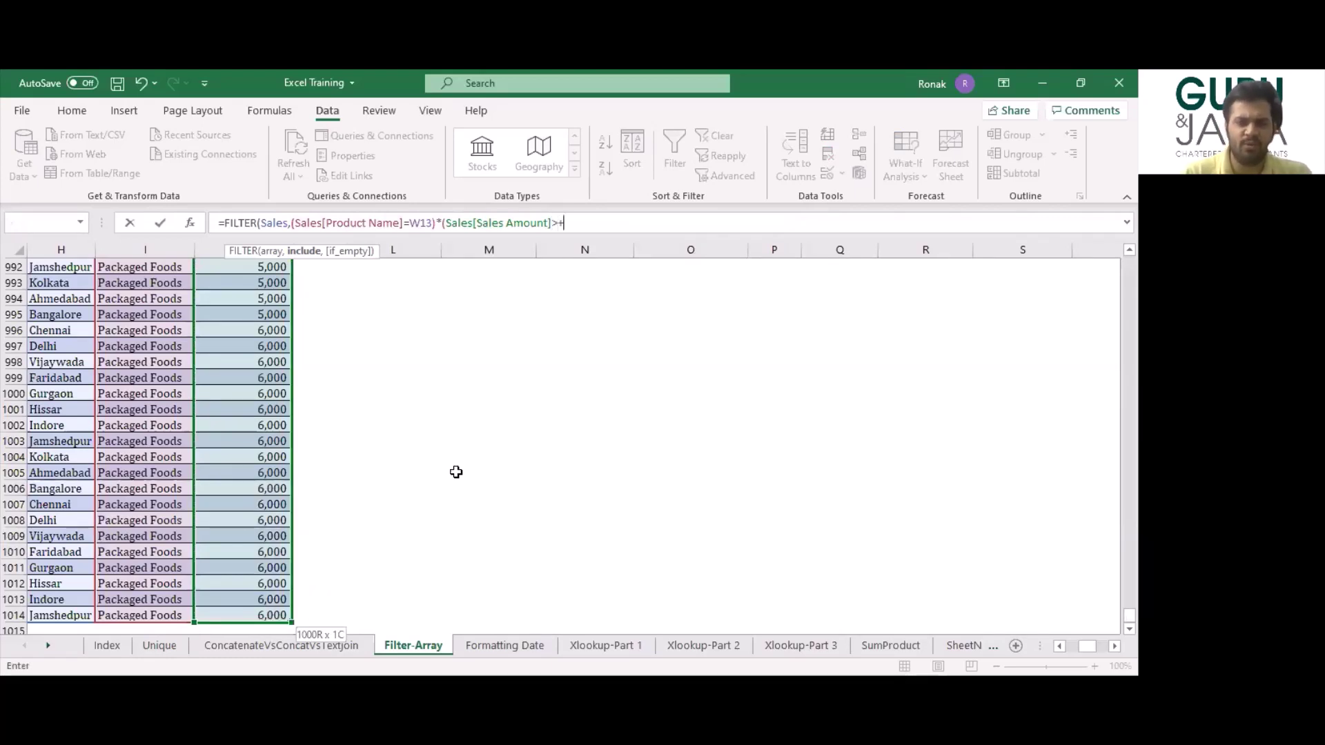
pyautogui.press('BackSpace')
pyautogui.write('=')
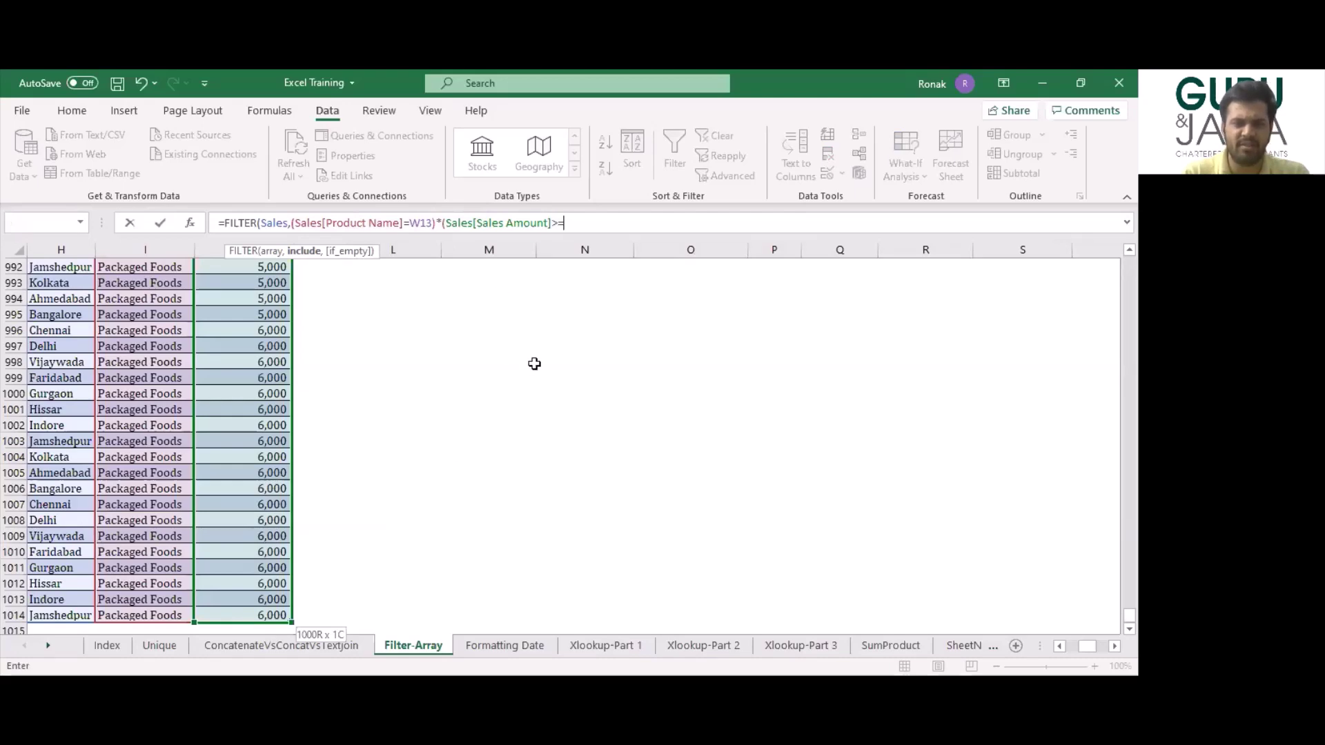
pyautogui.click(534, 363)
pyautogui.hotkey('ctrl', 'Up')
pyautogui.hotkey('ctrl', 'Up')
pyautogui.hotkey('ctrl', 'Up')
pyautogui.press('Right')
pyautogui.press('Right')
pyautogui.press('Right')
pyautogui.press('Right')
pyautogui.press('Right')
pyautogui.press('Right')
pyautogui.press('Right')
pyautogui.press('Right')
pyautogui.press('Right')
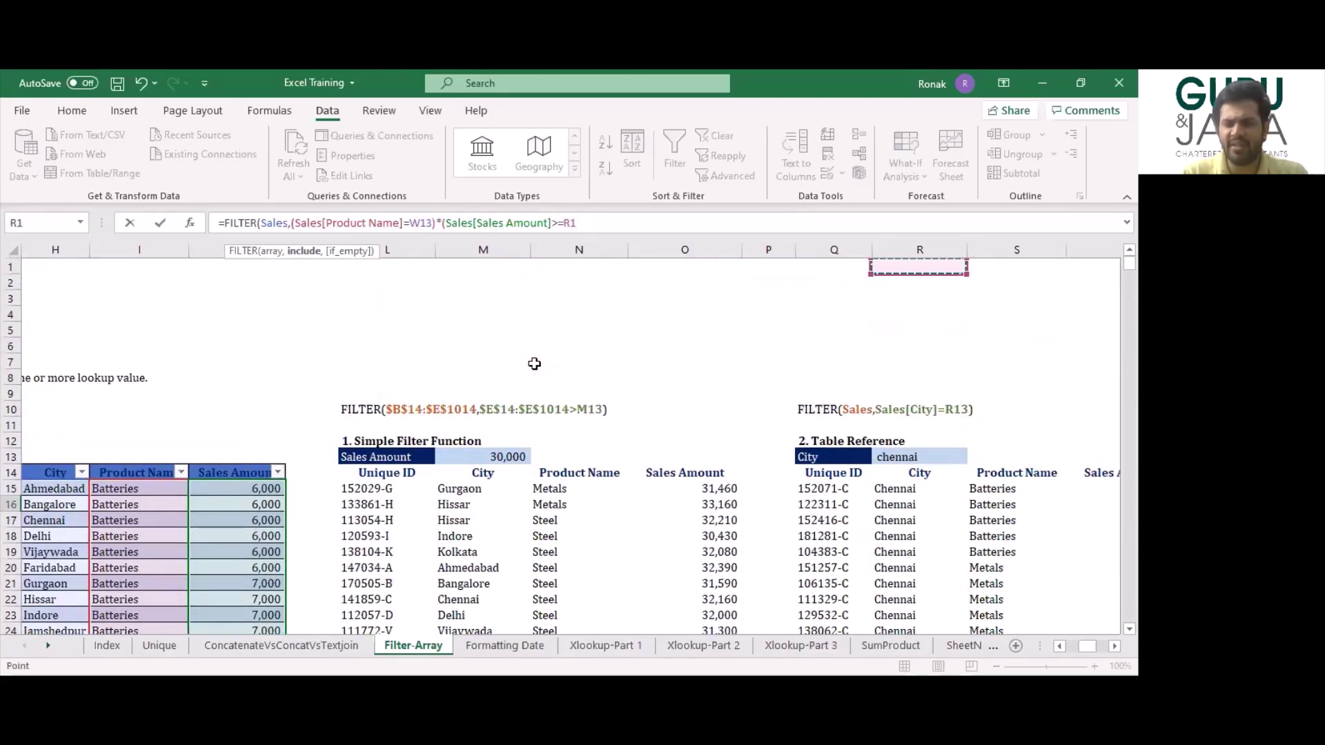
pyautogui.press('Left')
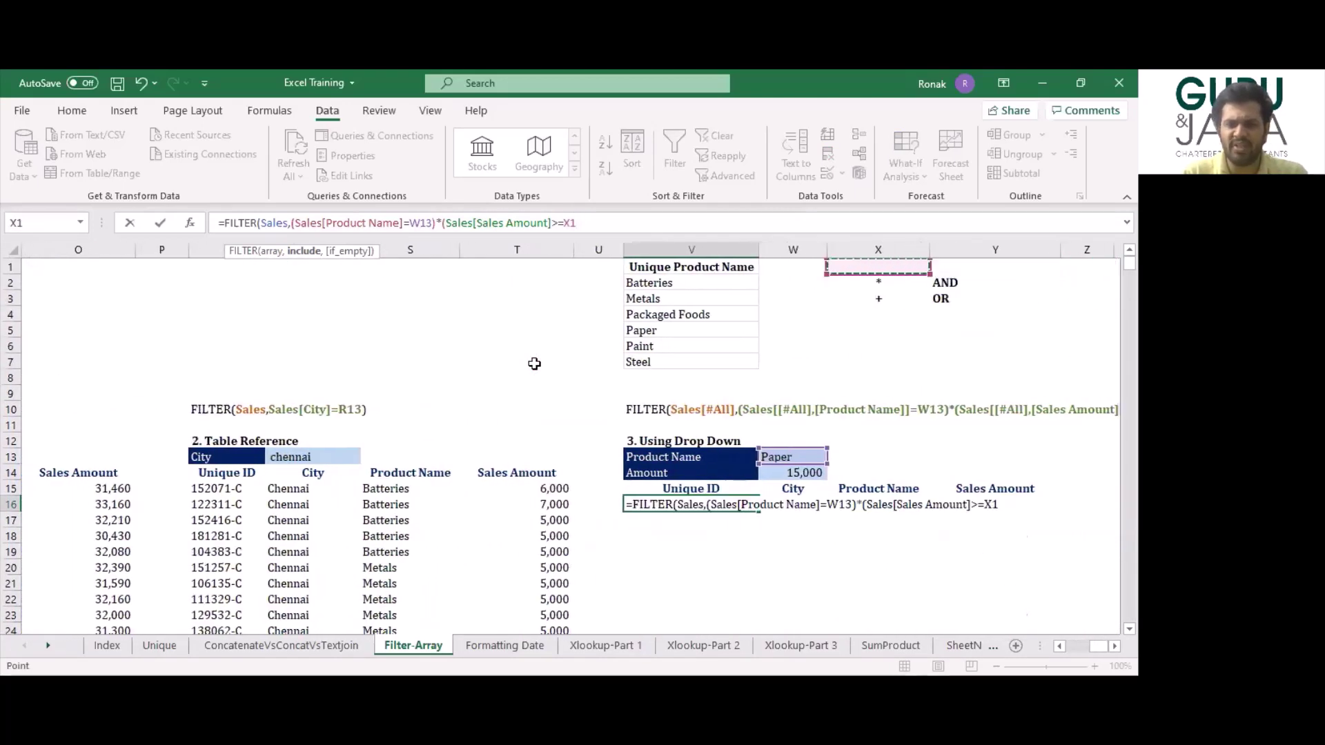
pyautogui.press('Down')
pyautogui.press('Down')
pyautogui.press('Left')
pyautogui.hotkey('ctrl', 'Down')
pyautogui.press('Down')
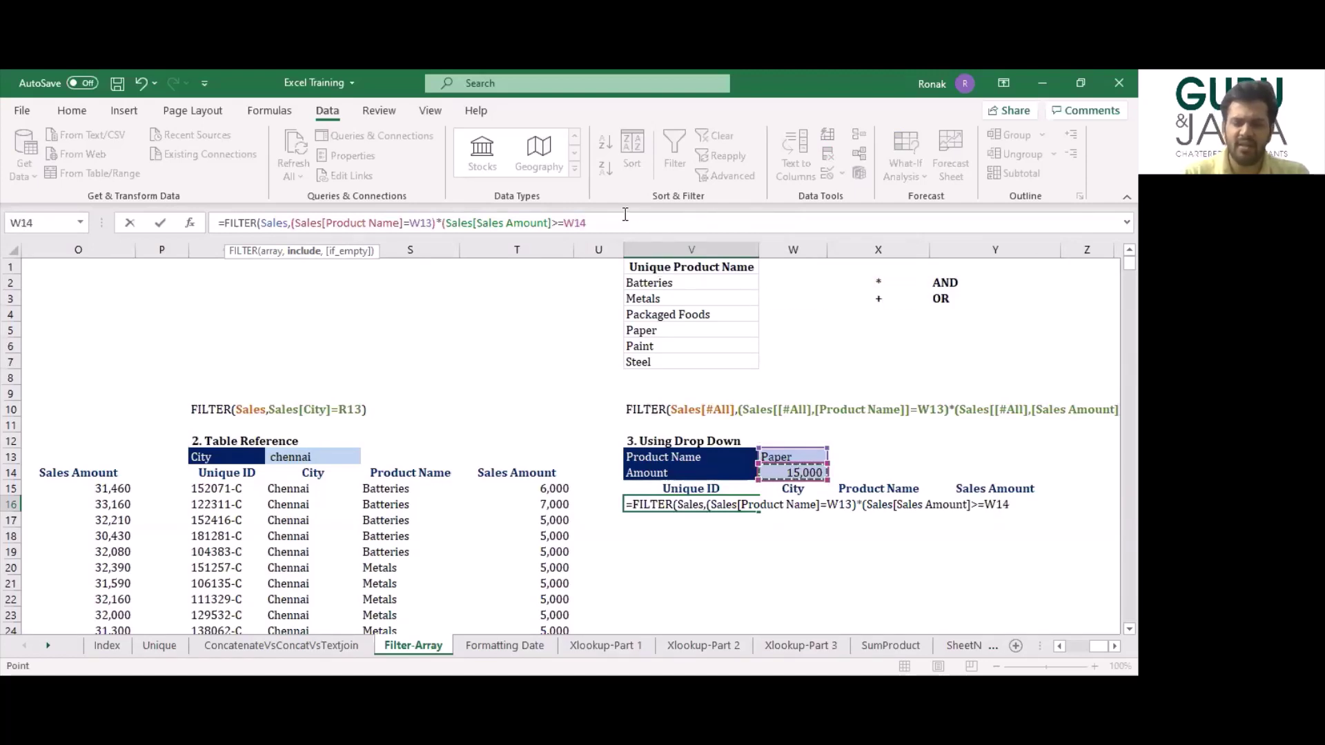
pyautogui.write(')')
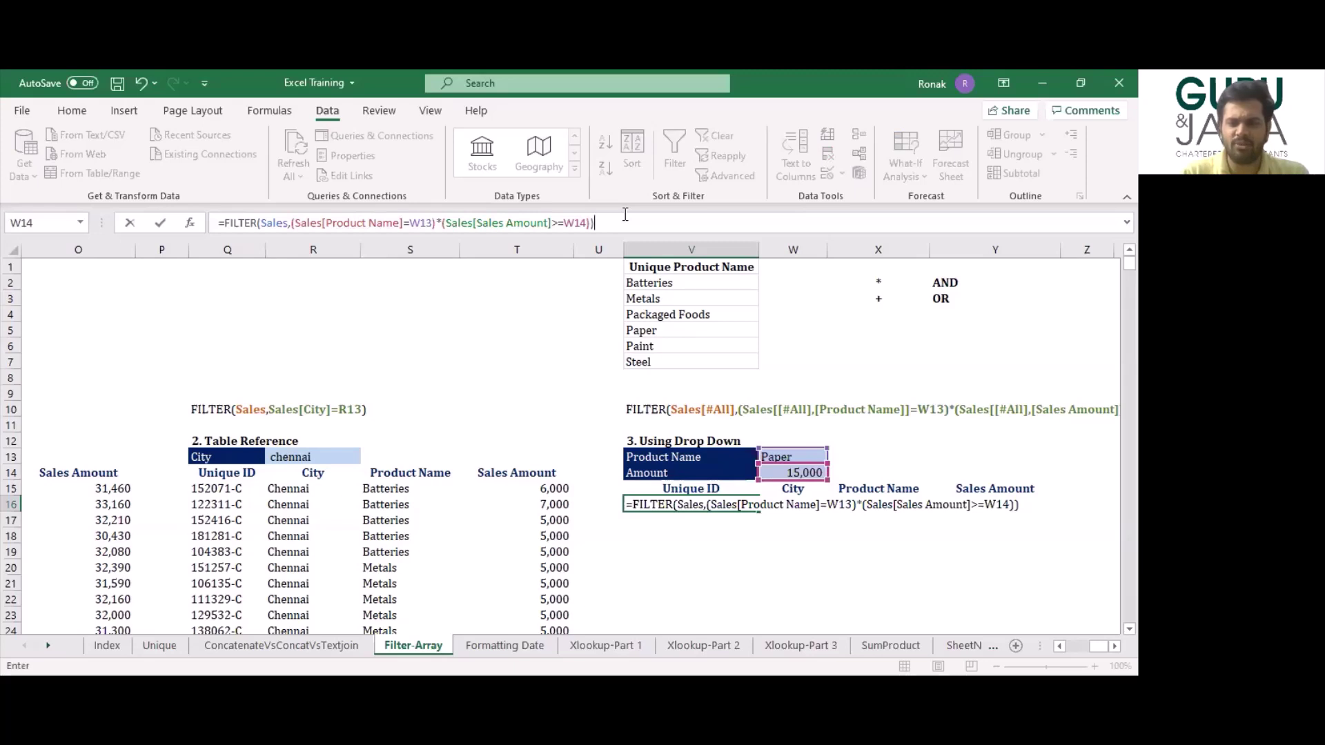
pyautogui.press('Return')
# Select the spilled Product Name and Sales Amount results to check them.
pyautogui.press('Up')
pyautogui.press('Right')
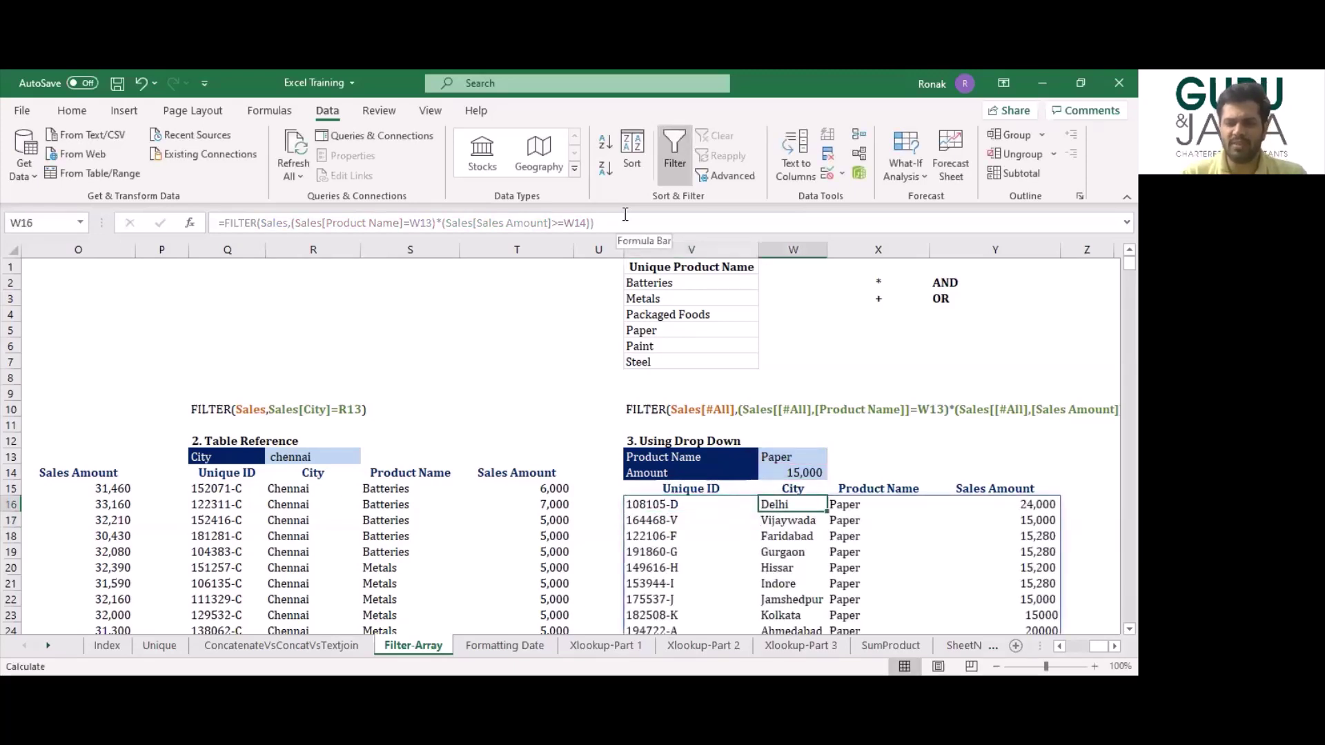
pyautogui.press('Right')
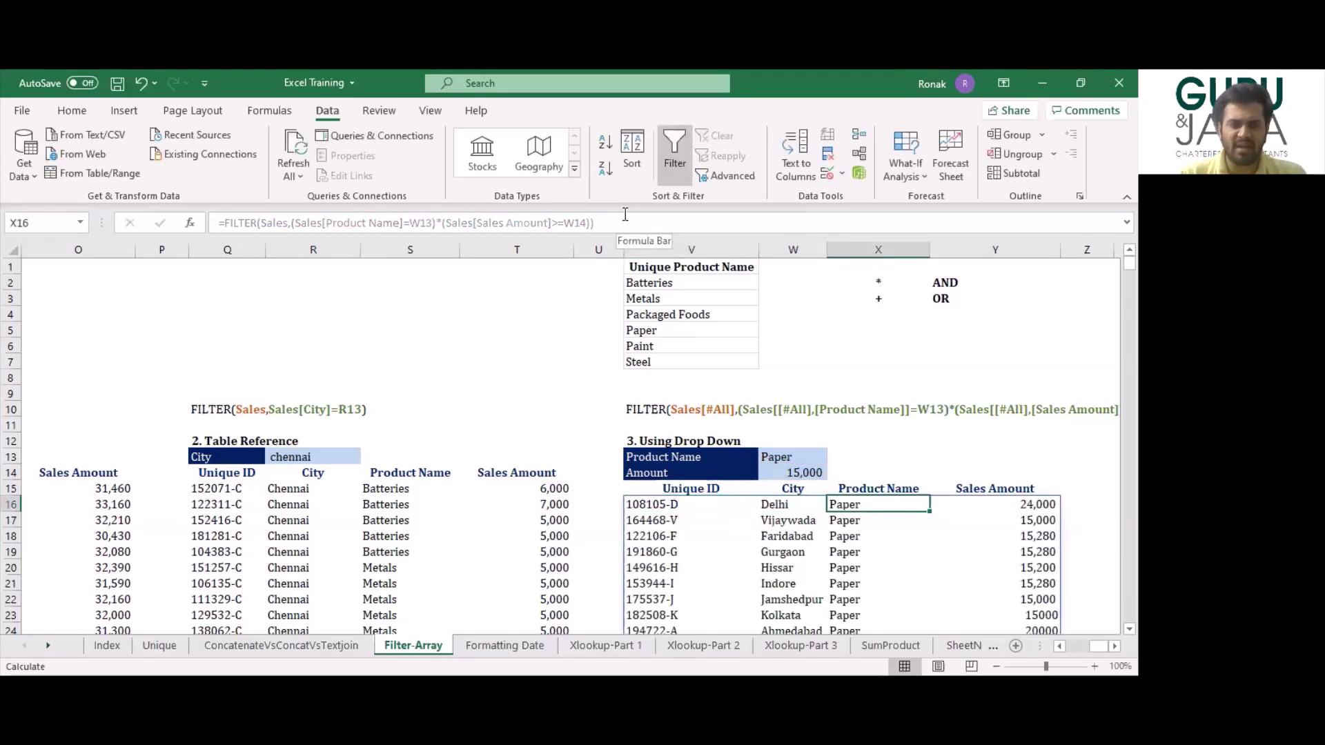
pyautogui.hotkey('shift', 'Down')
pyautogui.hotkey('shift', 'Down')
pyautogui.hotkey('shift', 'Down')
pyautogui.hotkey('shift', 'Down')
pyautogui.hotkey('shift', 'Down')
pyautogui.hotkey('shift', 'Down')
pyautogui.hotkey('shift', 'Down')
pyautogui.hotkey('shift', 'Down')
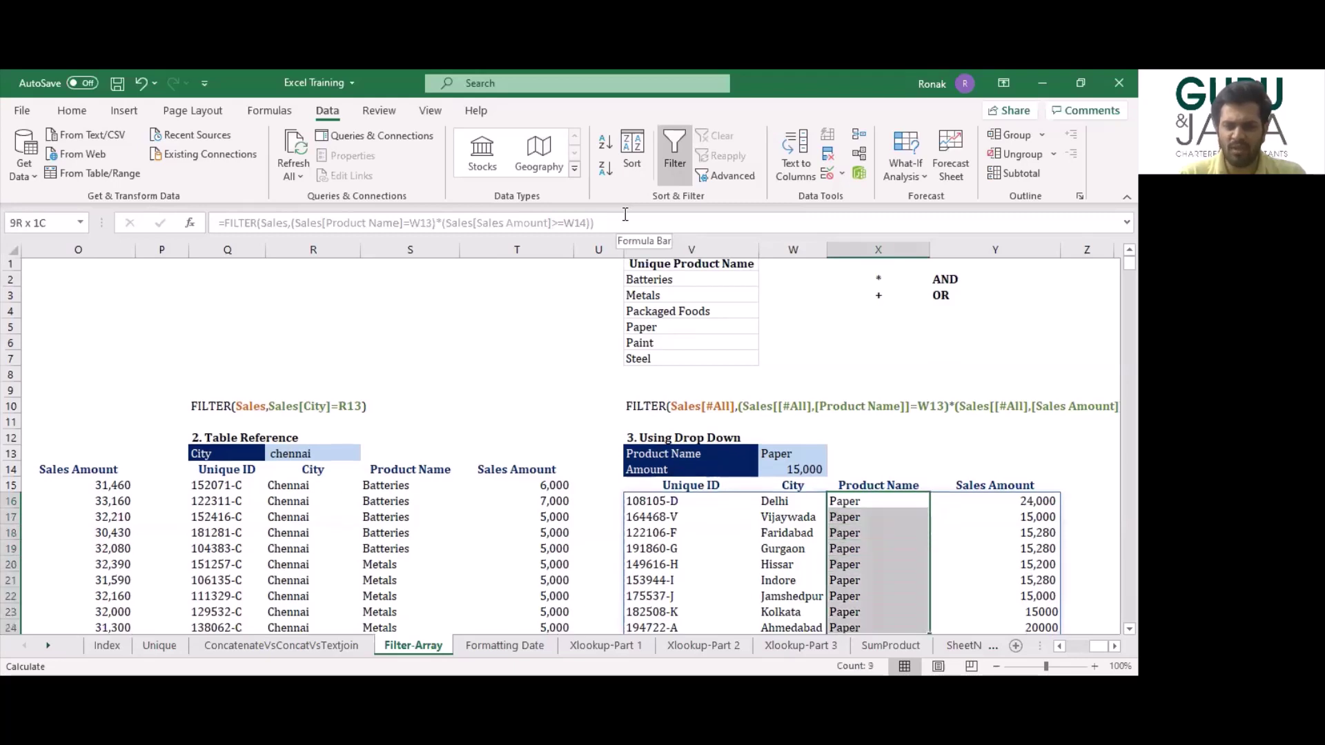
pyautogui.press('Right')
pyautogui.hotkey('ctrl', 'shift', 'Down')
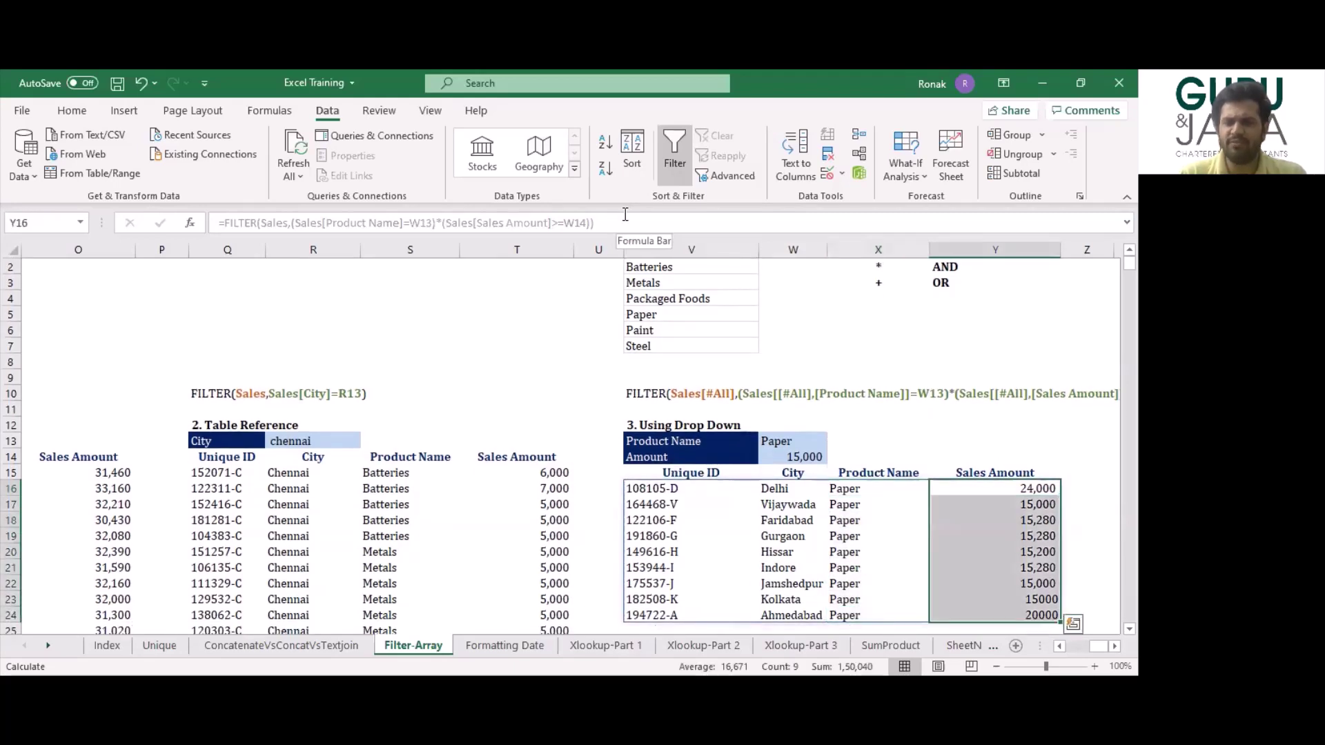
# Change the W13 product criterion to Metals from its drop-down.
pyautogui.press('Up')
pyautogui.press('Up')
pyautogui.press('Left')
pyautogui.press('Left')
pyautogui.press('Up')
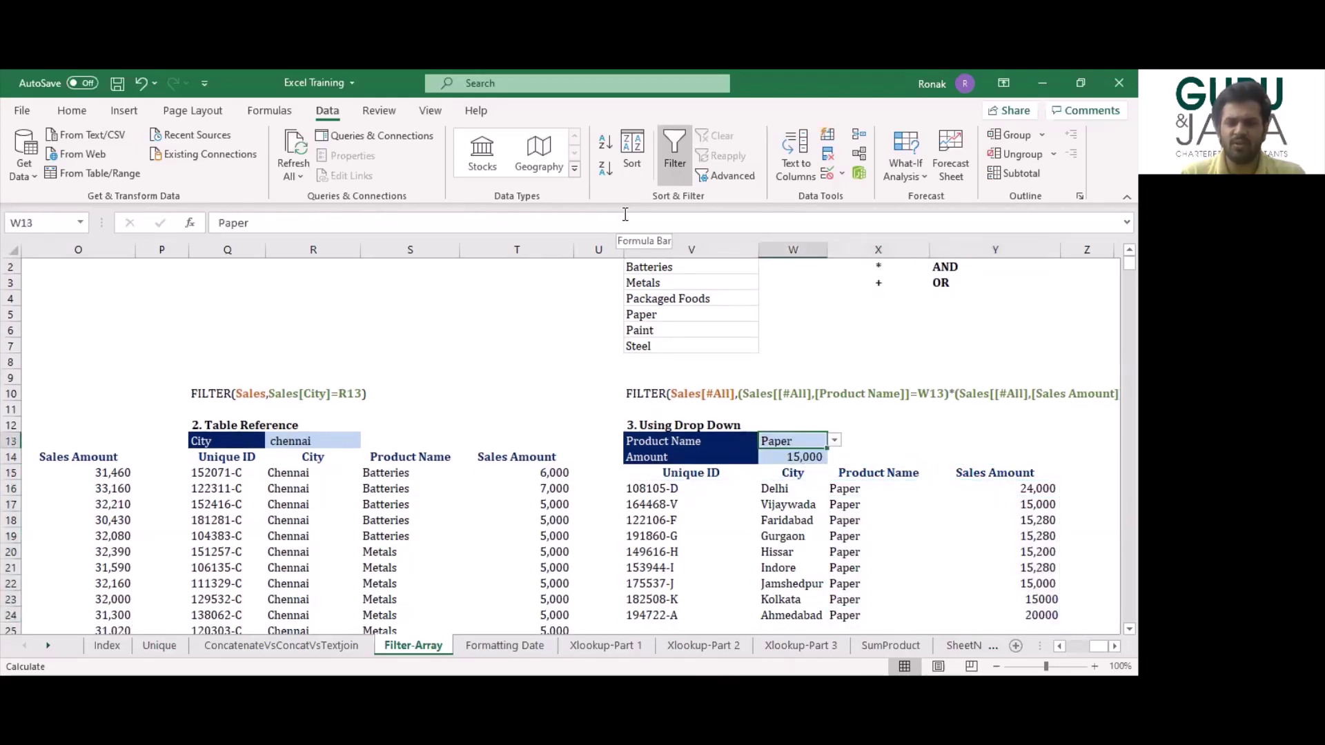
pyautogui.hotkey('alt', 'Down')
pyautogui.press('Down')
pyautogui.press('Up')
pyautogui.press('Up')
pyautogui.press('Up')
pyautogui.press('Return')
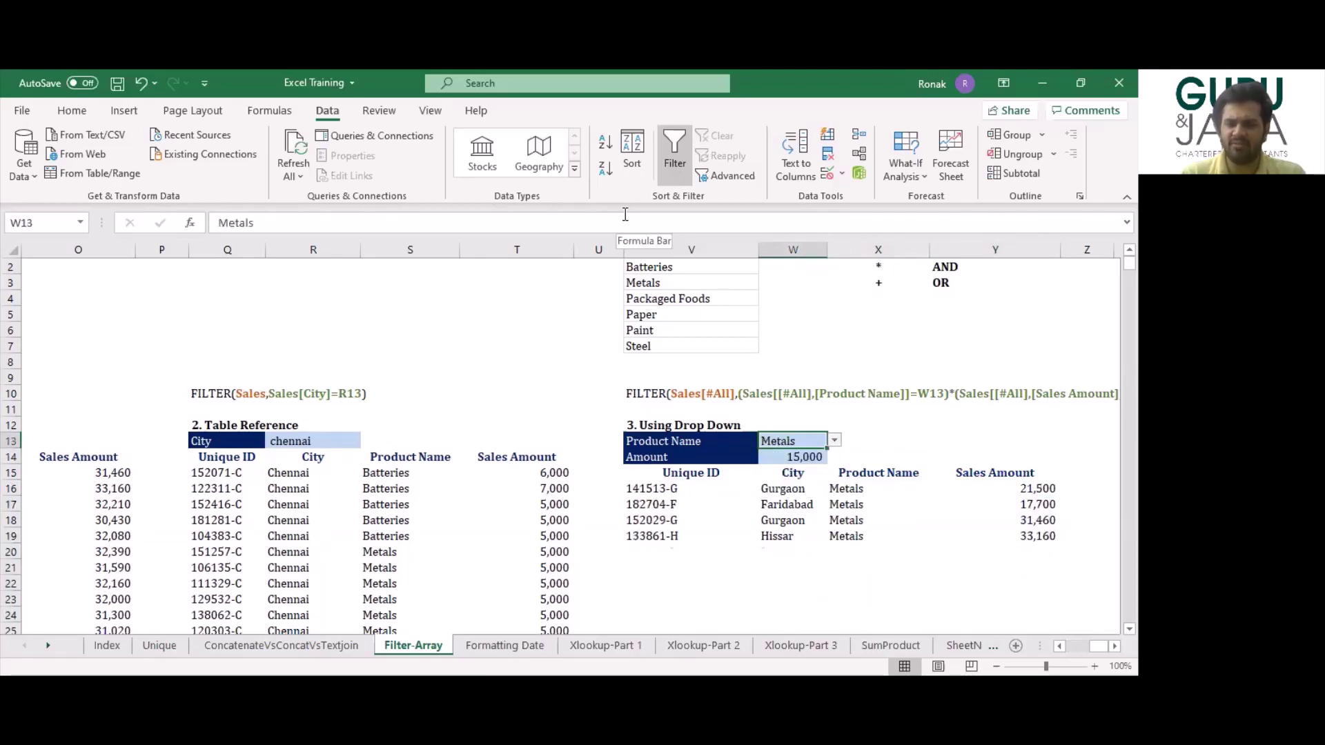
# Set the W14 amount criterion to 10,000 and look over the criteria cells.
pyautogui.press('Down')
pyautogui.hotkey('alt', 'Down')
pyautogui.press('Escape')
pyautogui.write('10')
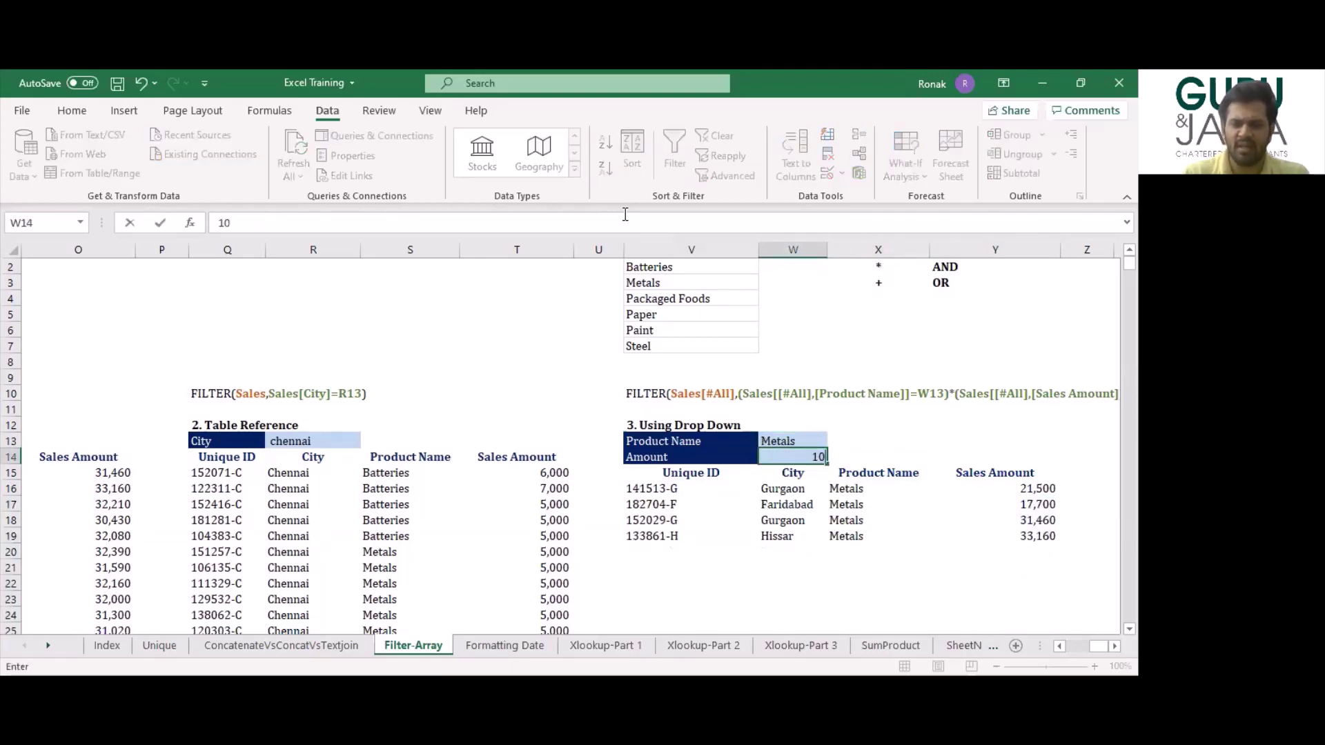
pyautogui.write(',000')
pyautogui.press('Return')
pyautogui.press('Up')
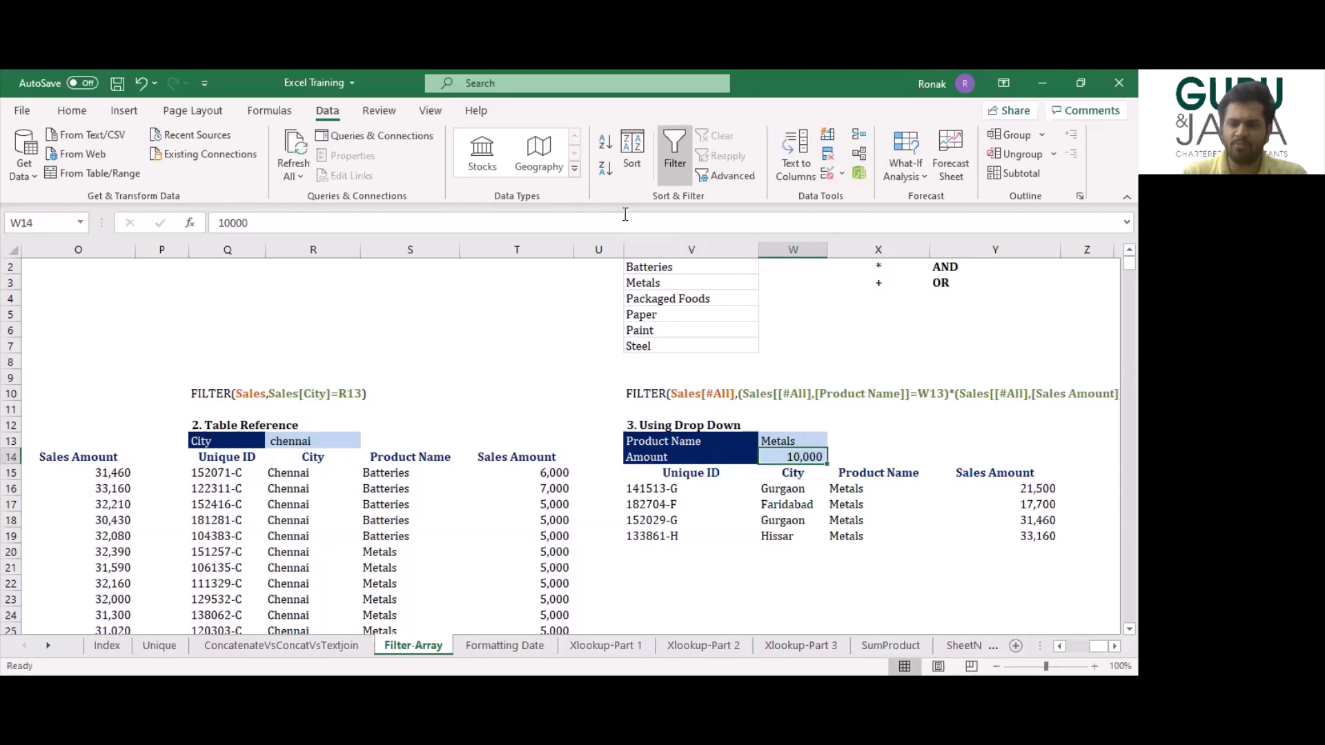
pyautogui.press('Up')
pyautogui.press('Left')
pyautogui.press('Down')
pyautogui.press('Right')
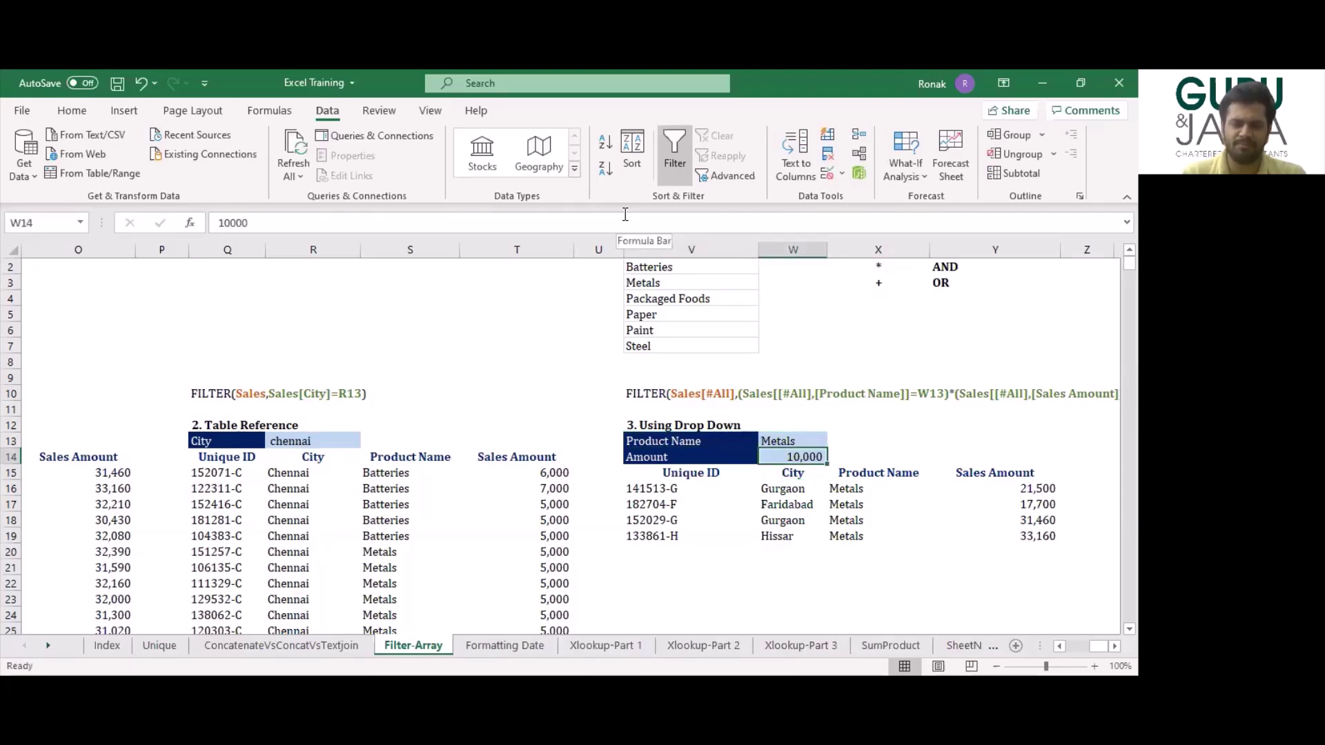
pyautogui.press('Left')
pyautogui.press('Left')
pyautogui.press('Left')
pyautogui.press('Up')
pyautogui.press('Up')
pyautogui.press('Up')
pyautogui.press('Up')
pyautogui.press('Left')
pyautogui.press('Left')
pyautogui.press('Left')
pyautogui.press('Left')
pyautogui.press('Left')
pyautogui.press('Left')
pyautogui.press('Left')
pyautogui.press('Left')
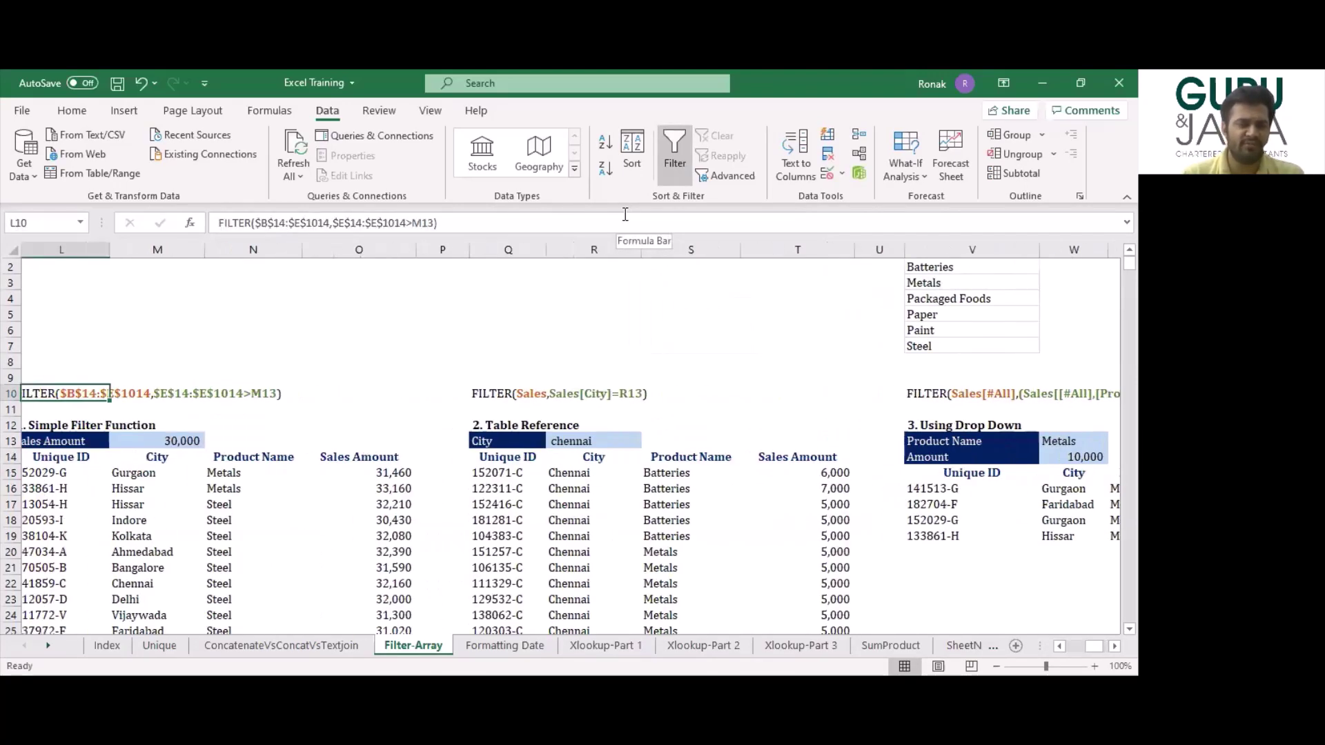
pyautogui.press('Left')
pyautogui.press('Left')
pyautogui.press('Left')
pyautogui.press('Left')
pyautogui.press('Left')
pyautogui.press('Left')
pyautogui.press('Left')
pyautogui.press('Left')
pyautogui.press('Left')
pyautogui.press('Left')
# Return to the top of Filter-Array, then move on to the Formatting Date sheet.
pyautogui.press('Up')
pyautogui.press('Up')
pyautogui.hotkey('ctrl', 'Home')
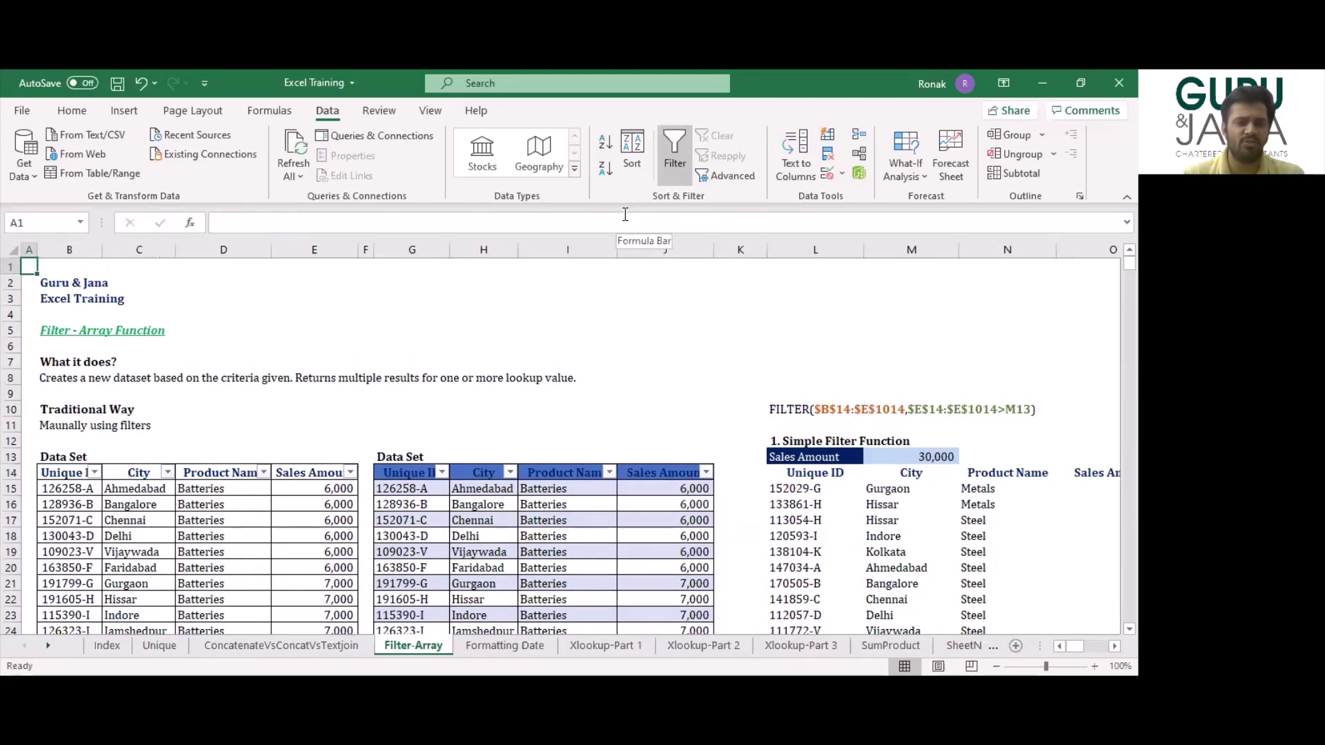
pyautogui.press('Right')
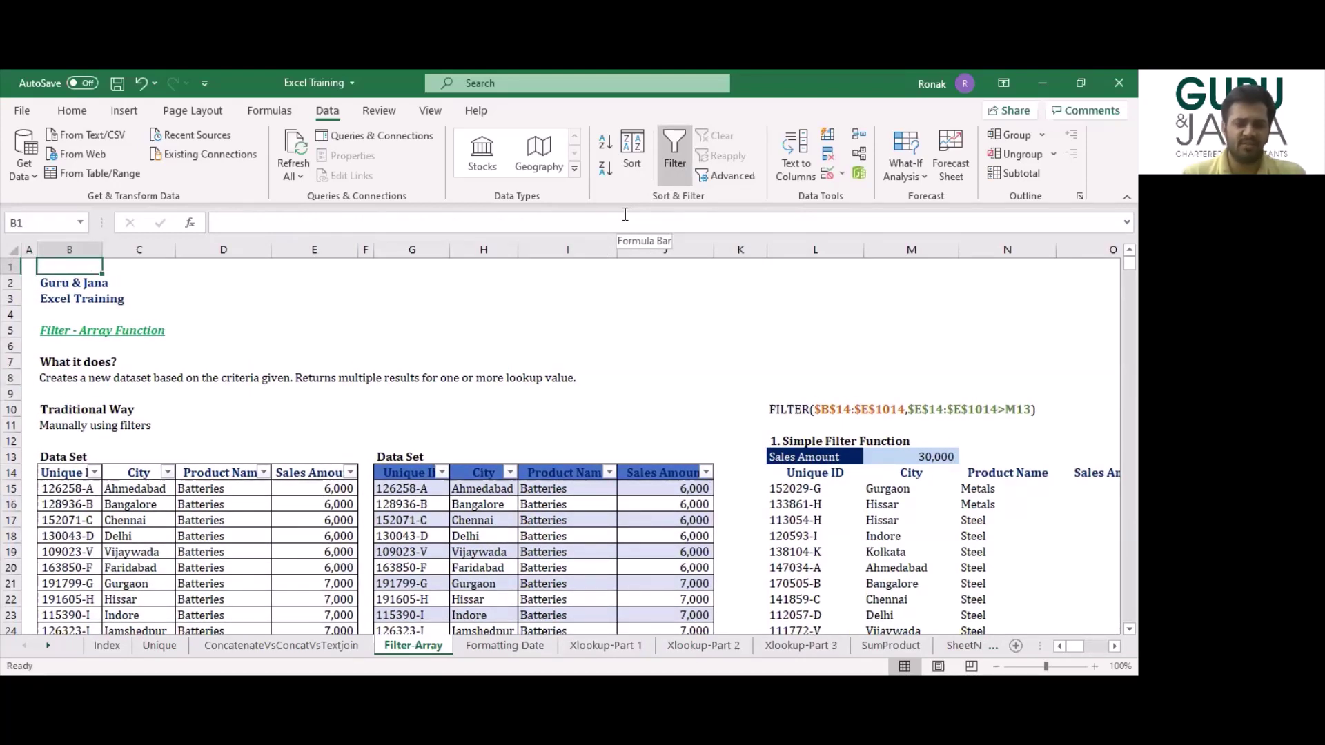
pyautogui.hotkey('ctrl', 'pagedown')
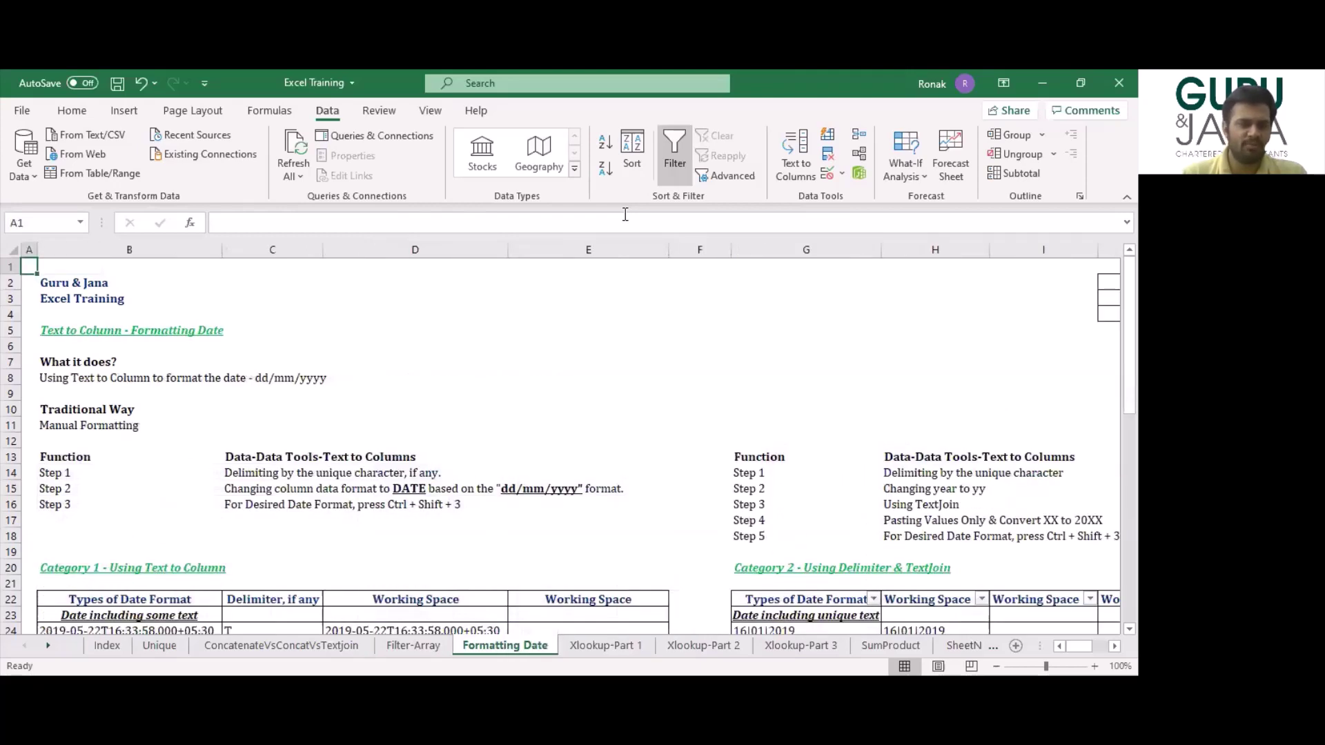
pyautogui.press('Right')
pyautogui.press('Right')
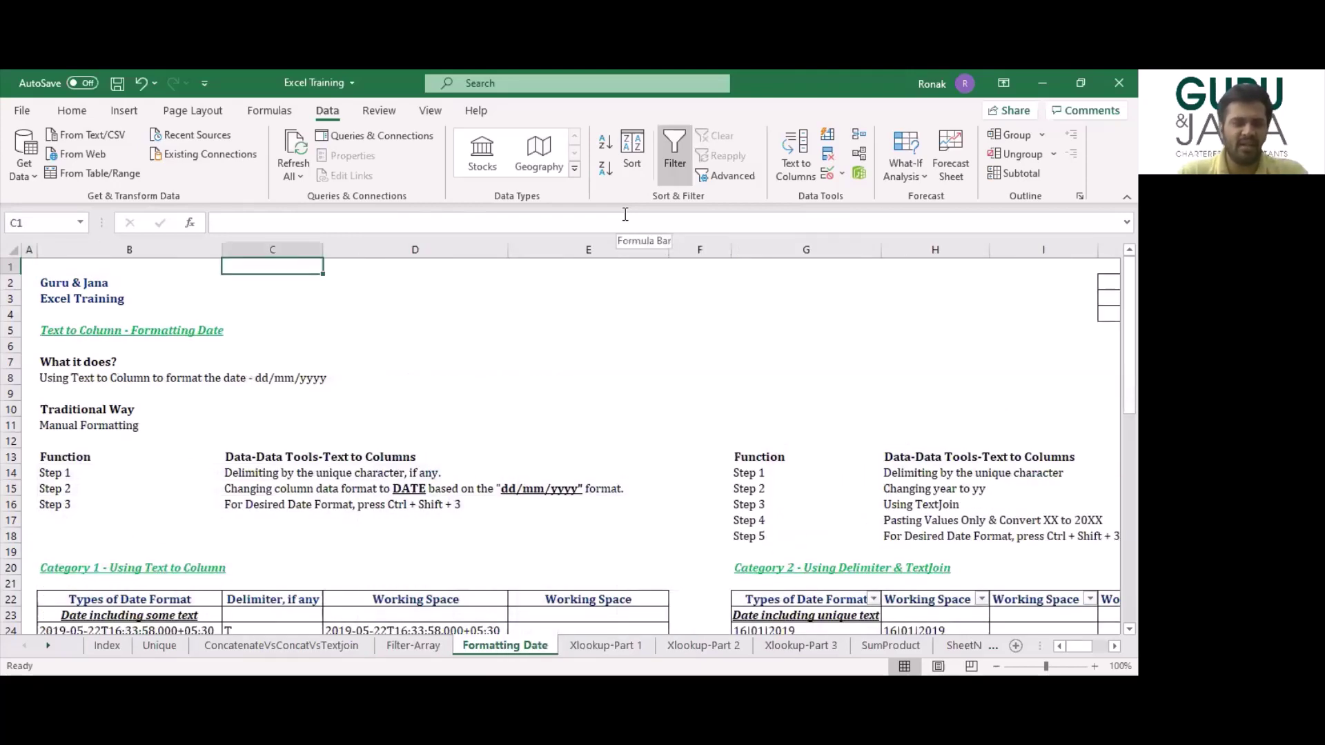
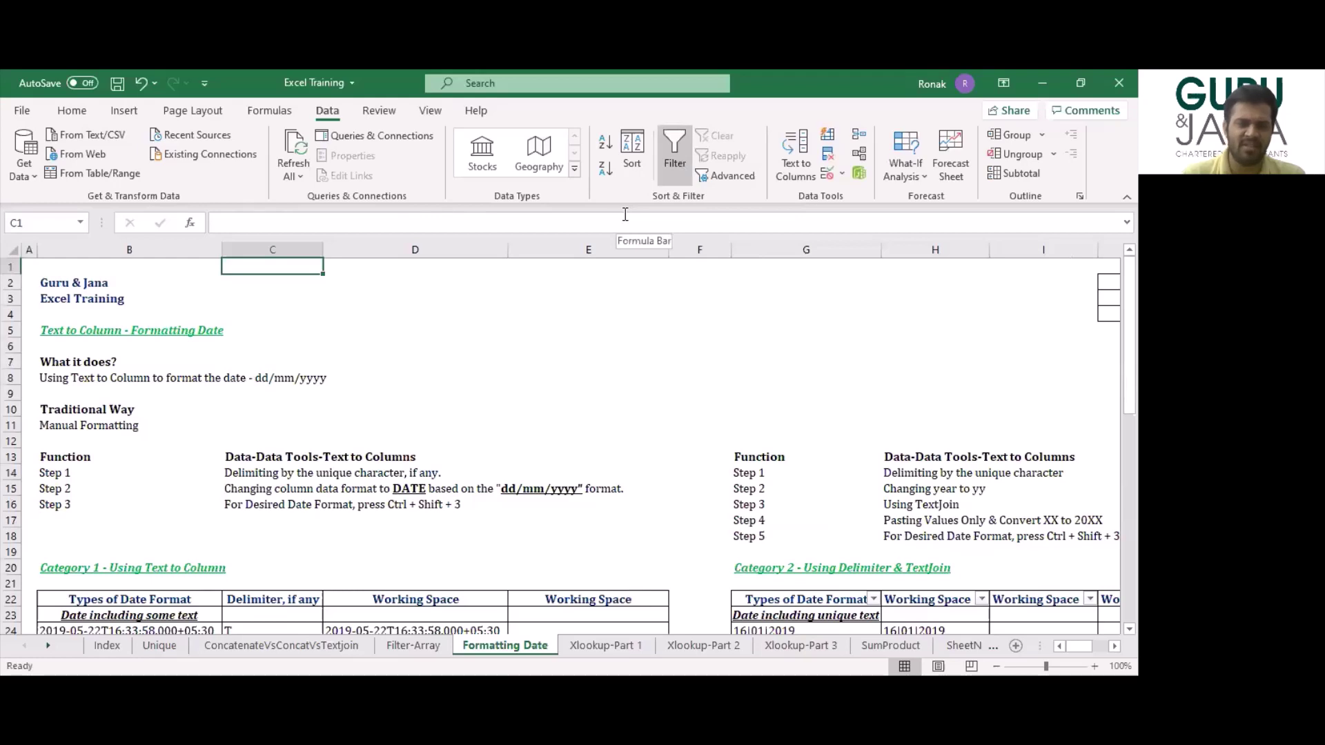
# Review the Category 1 and Category 2 headings and the Step 1–5 instructions.
pyautogui.click(71, 567)
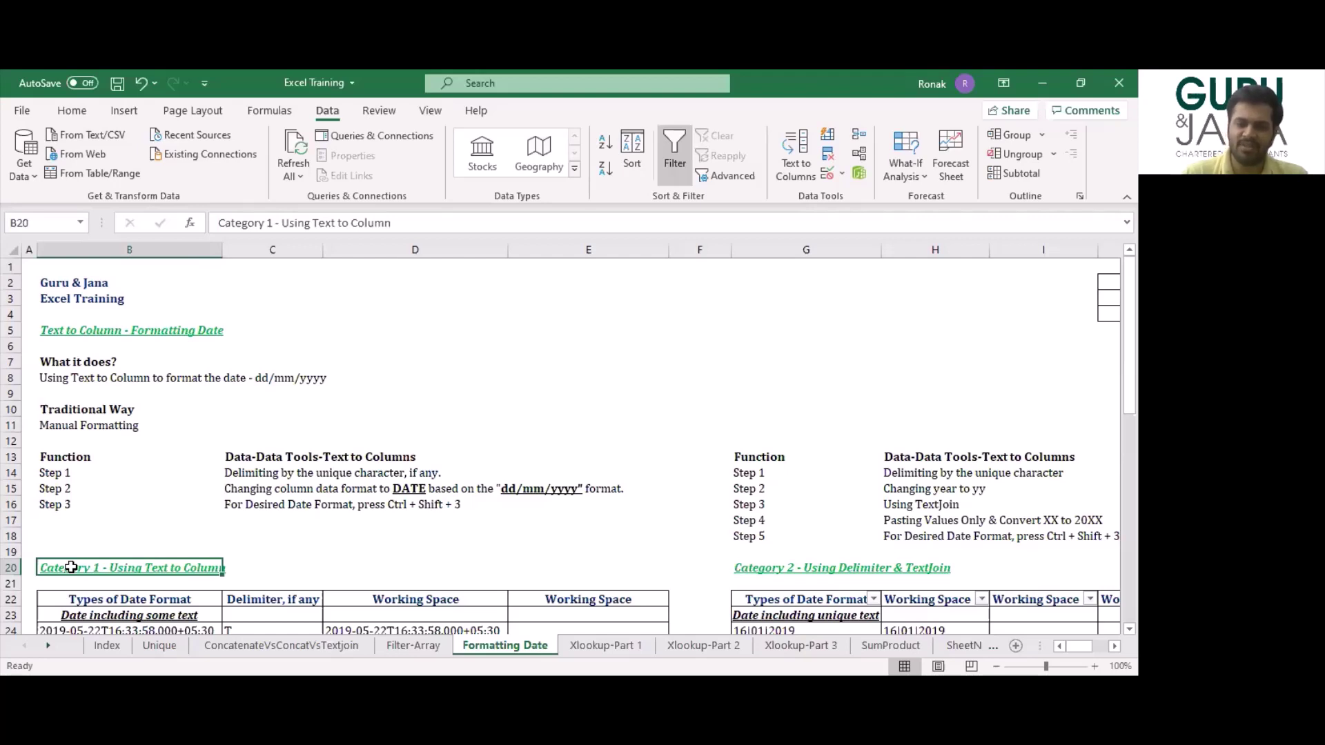
pyautogui.click(66, 552)
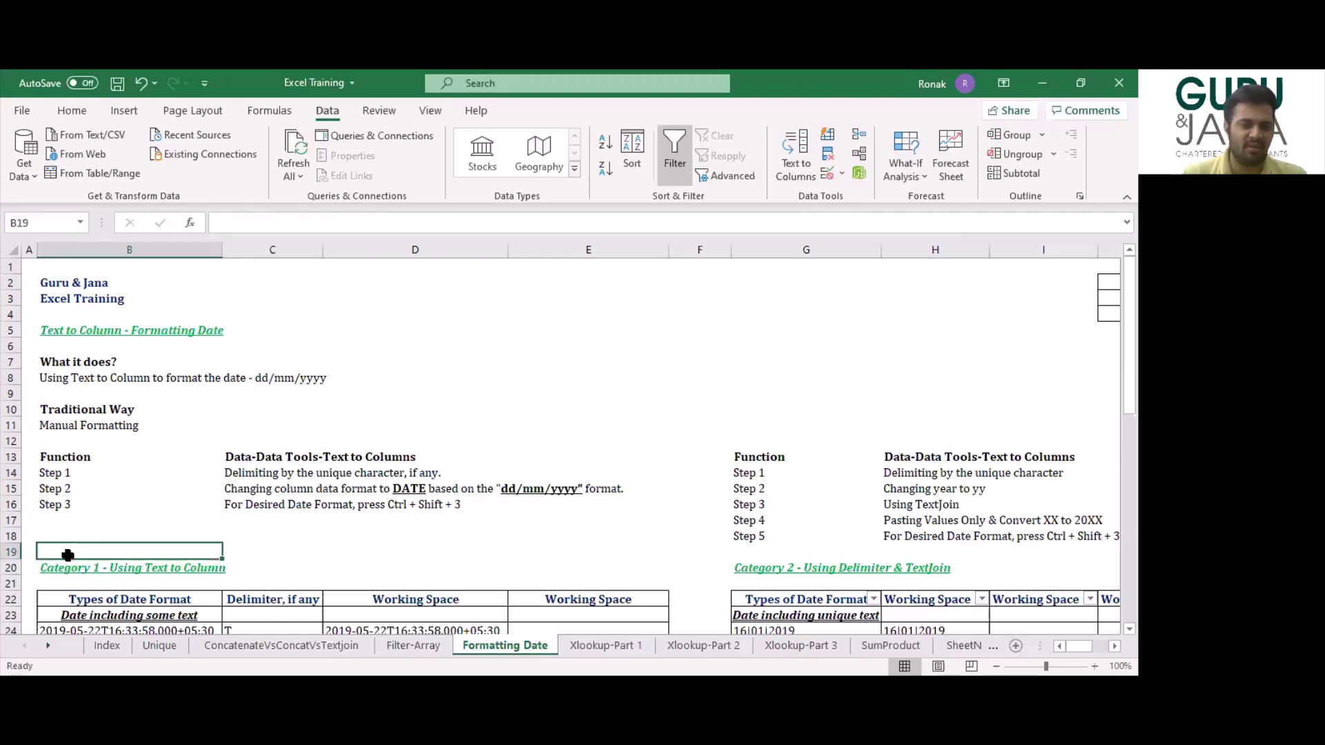
pyautogui.hotkey('shift', 'Down')
pyautogui.hotkey('shift', 'Down')
pyautogui.hotkey('shift', 'Down')
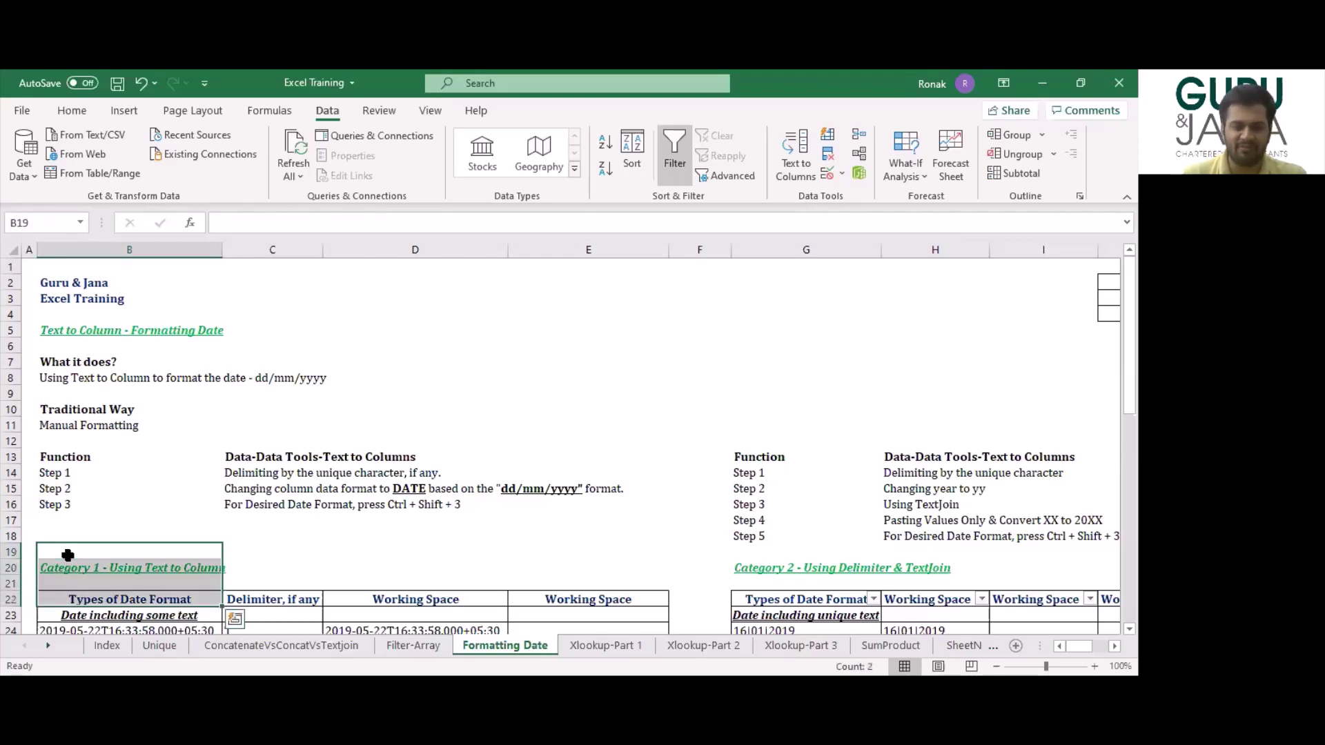
pyautogui.press('Right')
pyautogui.press('Right')
pyautogui.press('Down')
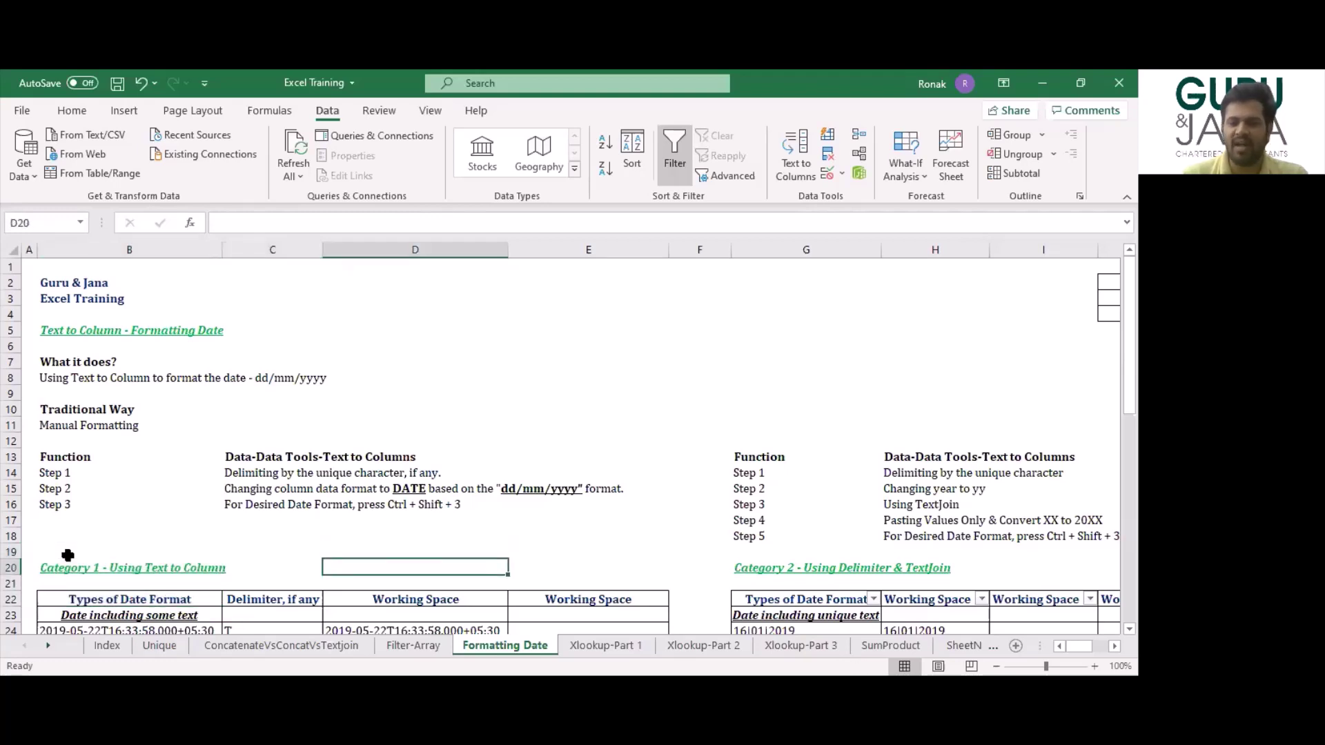
pyautogui.press('Right')
pyautogui.press('Right')
pyautogui.press('Right')
pyautogui.press('Up')
pyautogui.press('Up')
pyautogui.press('Up')
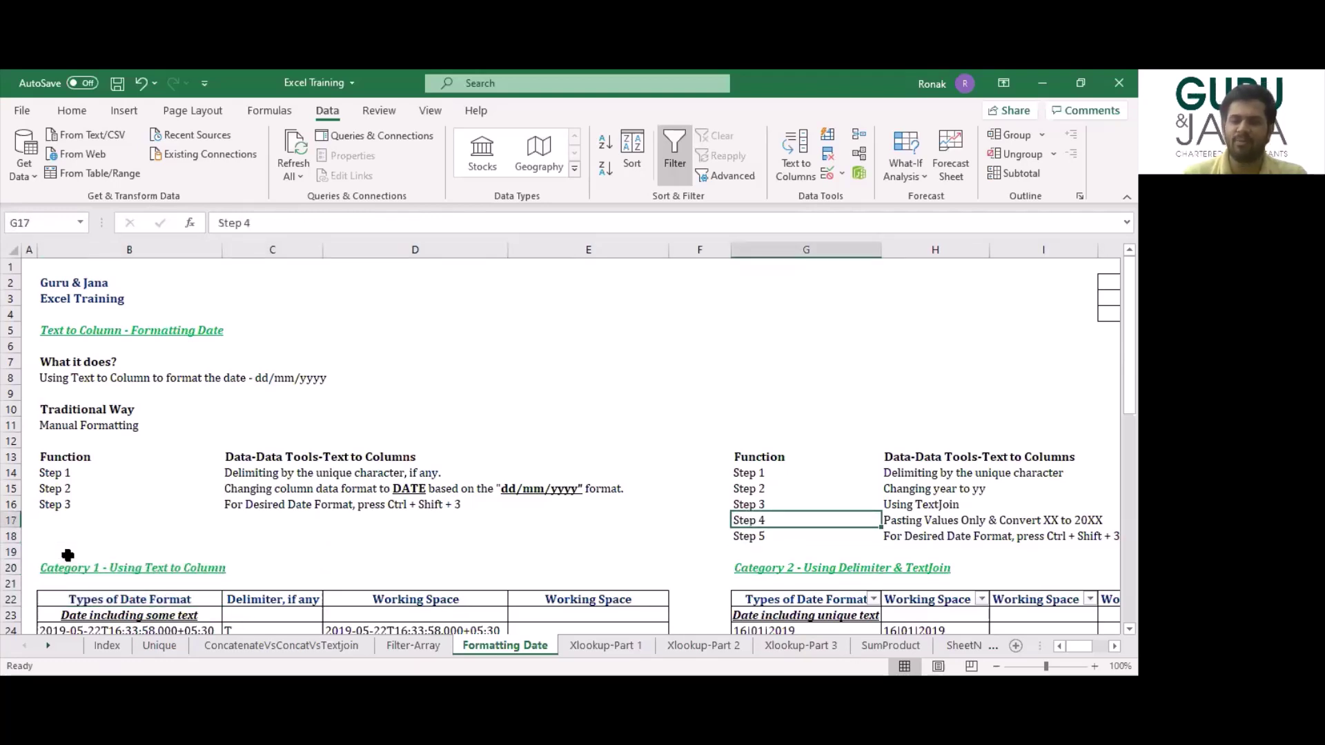
pyautogui.hotkey('shift', 'Down')
pyautogui.press('Left')
pyautogui.press('Left')
pyautogui.press('Left')
pyautogui.press('Left')
pyautogui.press('Left')
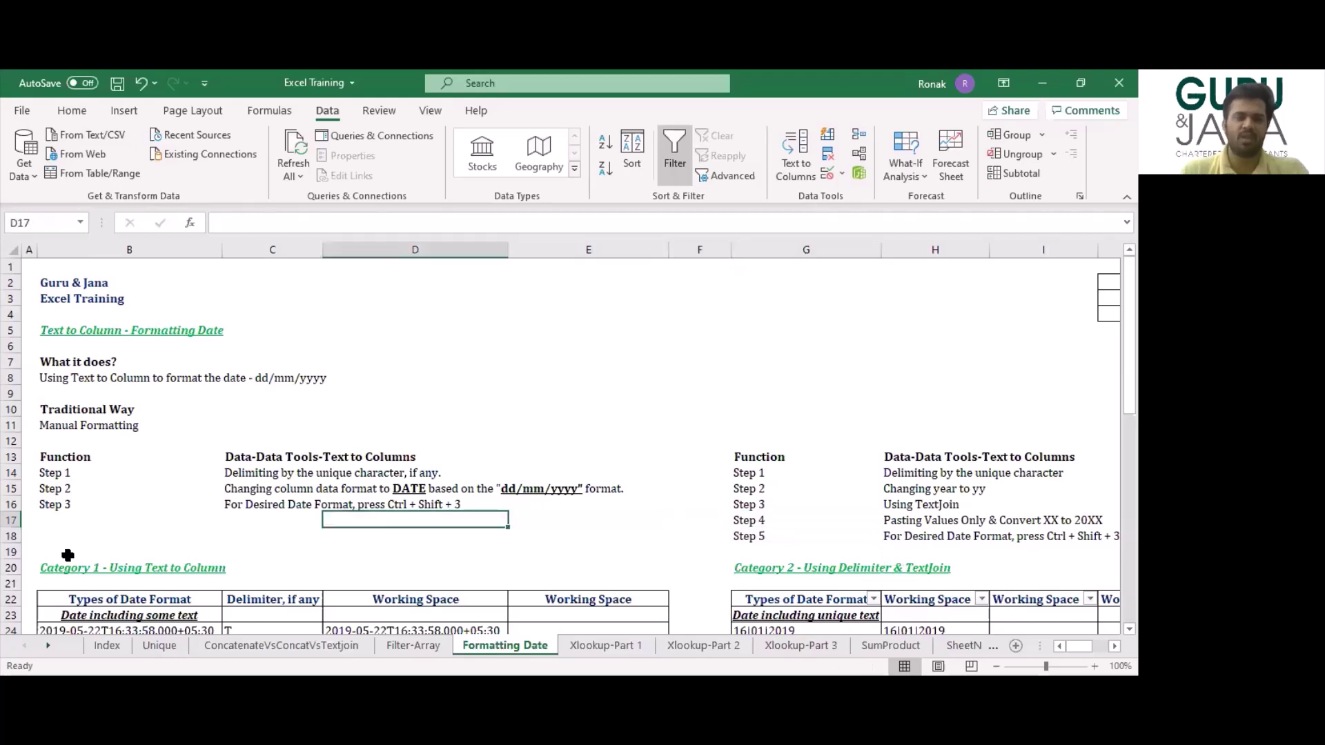
pyautogui.press('Up')
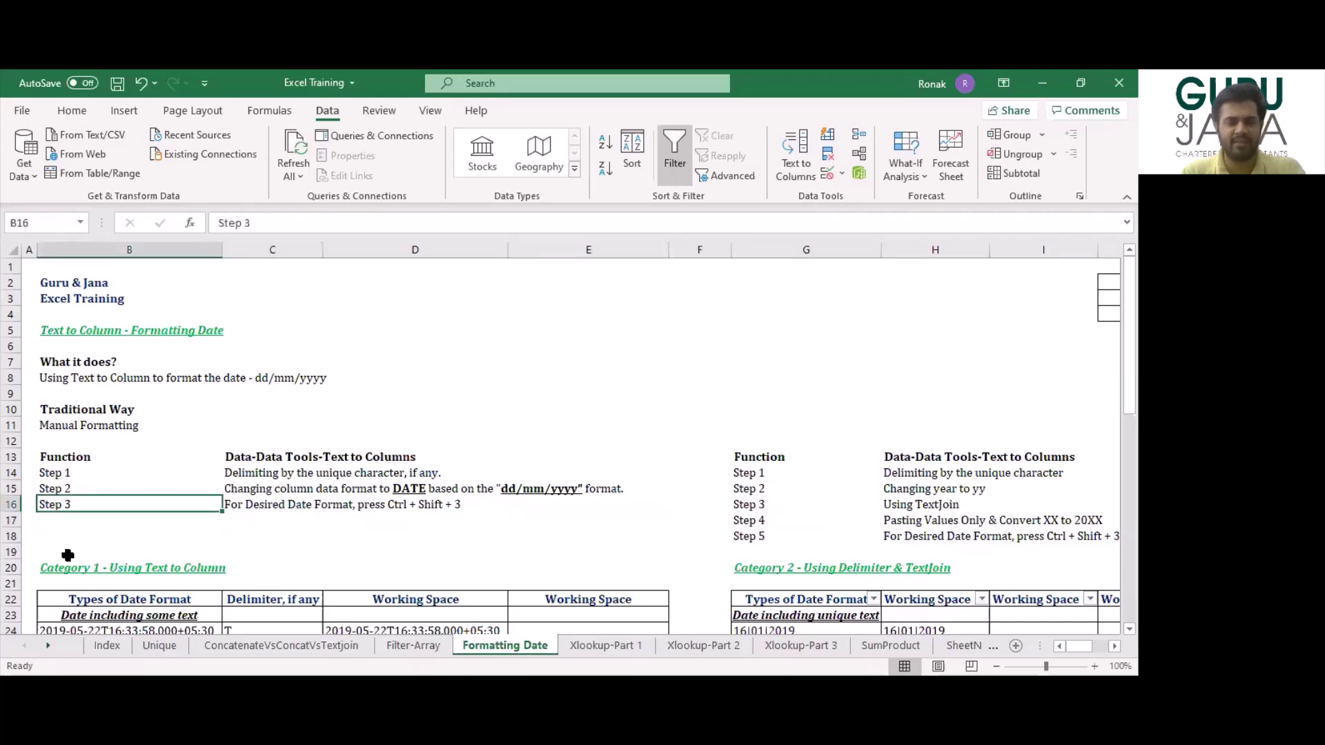
pyautogui.press('Up')
pyautogui.press('Up')
pyautogui.press('Up')
pyautogui.press('Down')
pyautogui.hotkey('shift', 'Down')
pyautogui.hotkey('shift', 'Down')
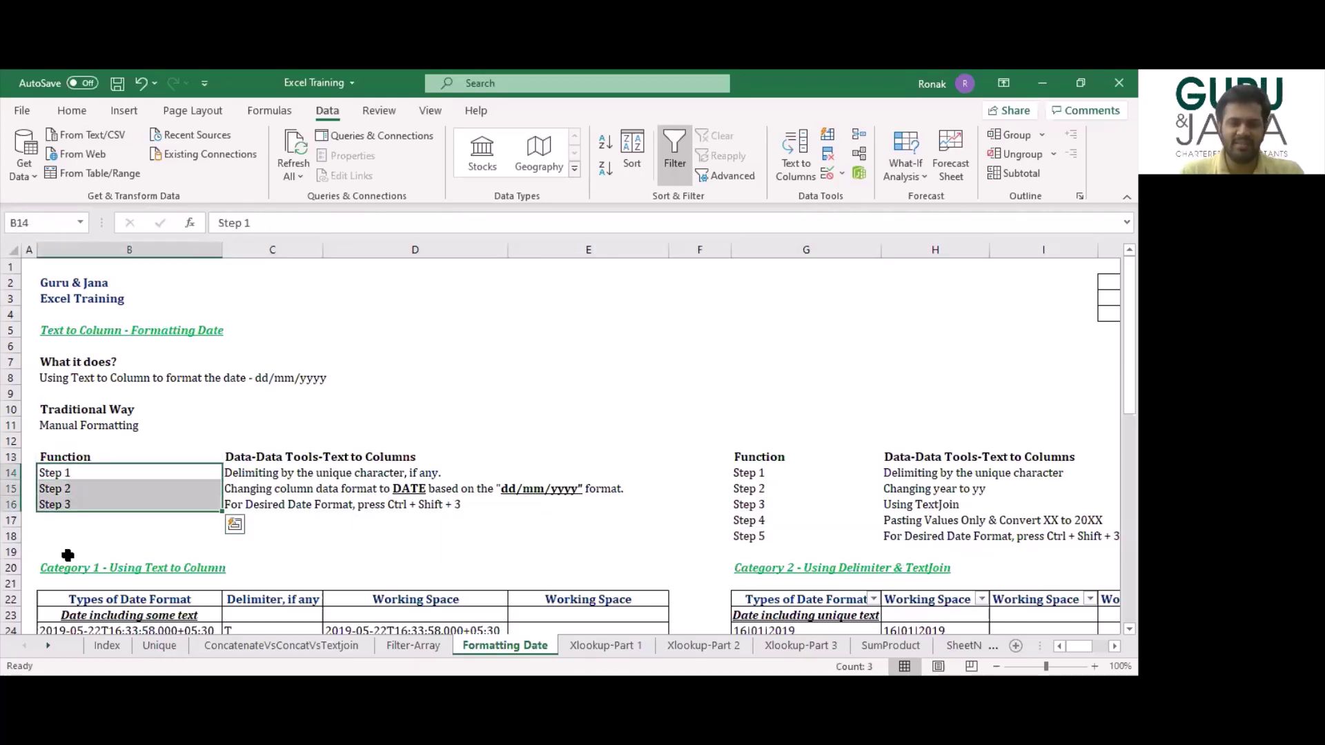
pyautogui.hotkey('shift', 'Up')
pyautogui.hotkey('shift', 'Up')
pyautogui.press('Right')
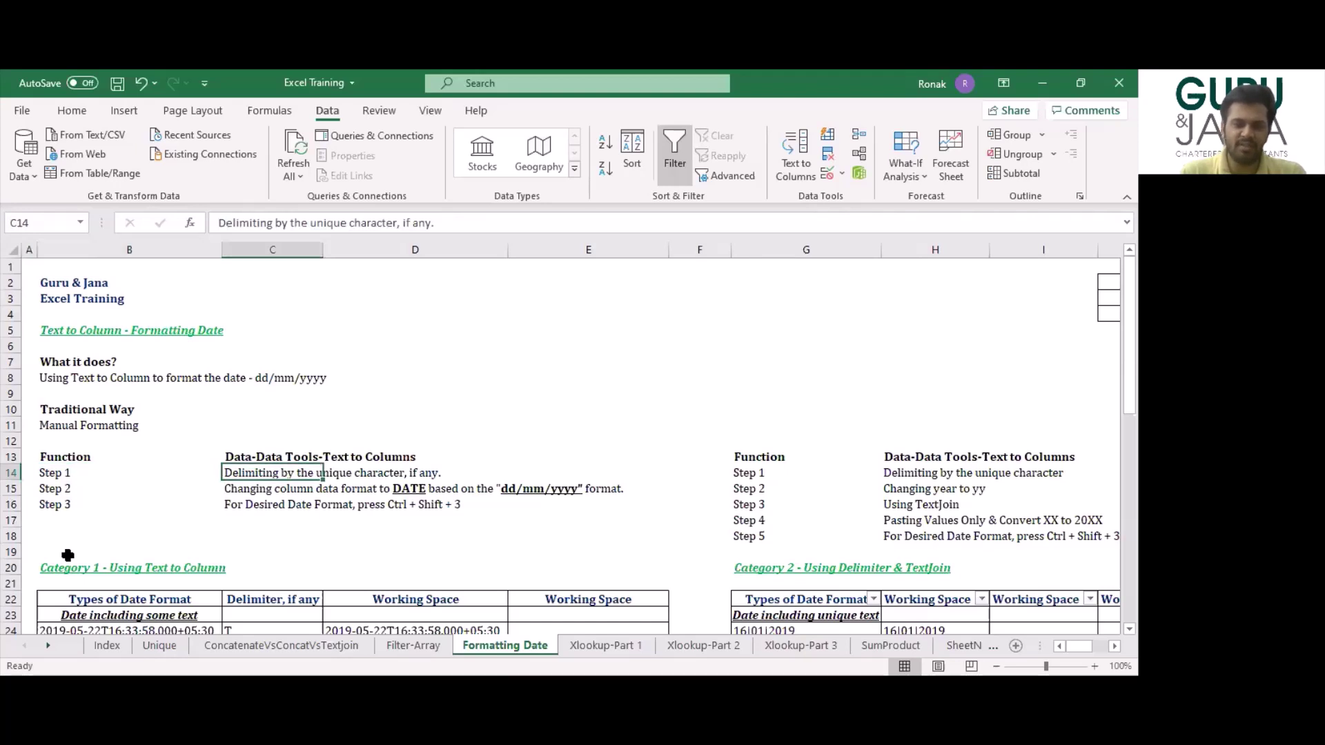
pyautogui.press('Down')
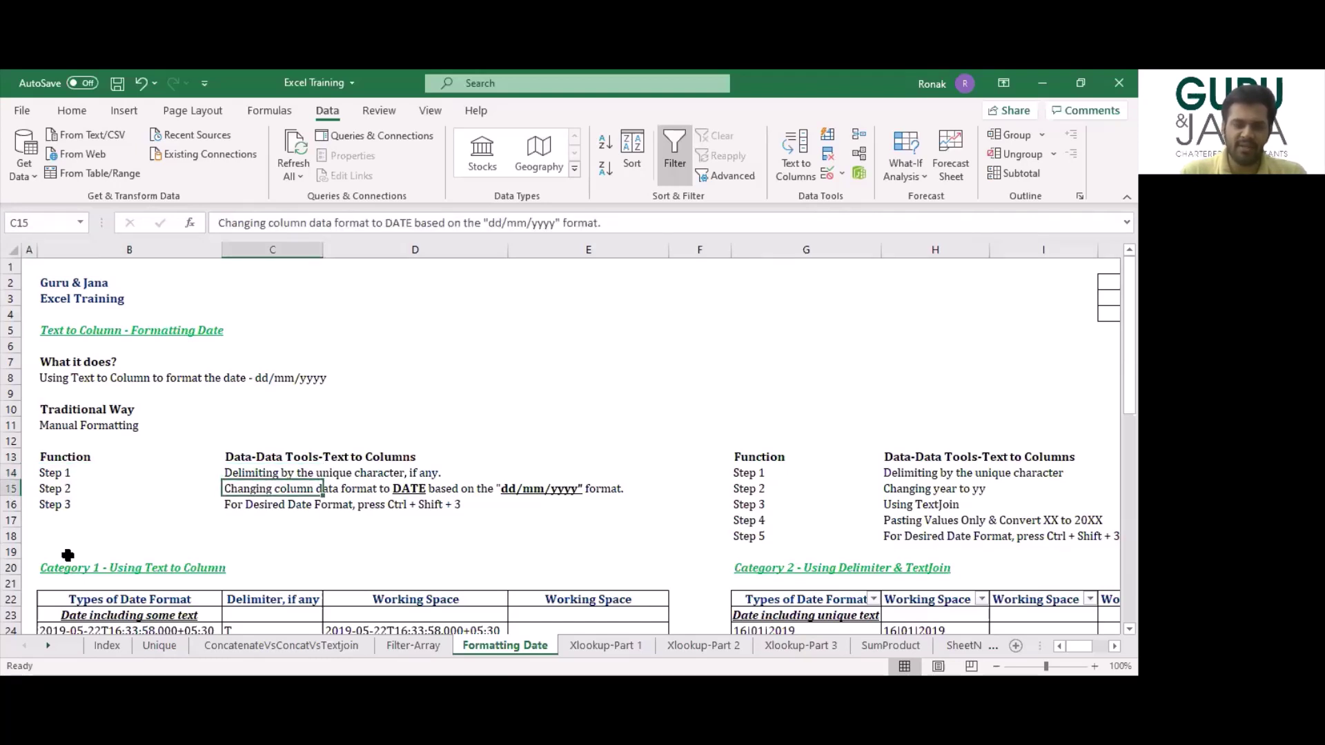
pyautogui.press('Down')
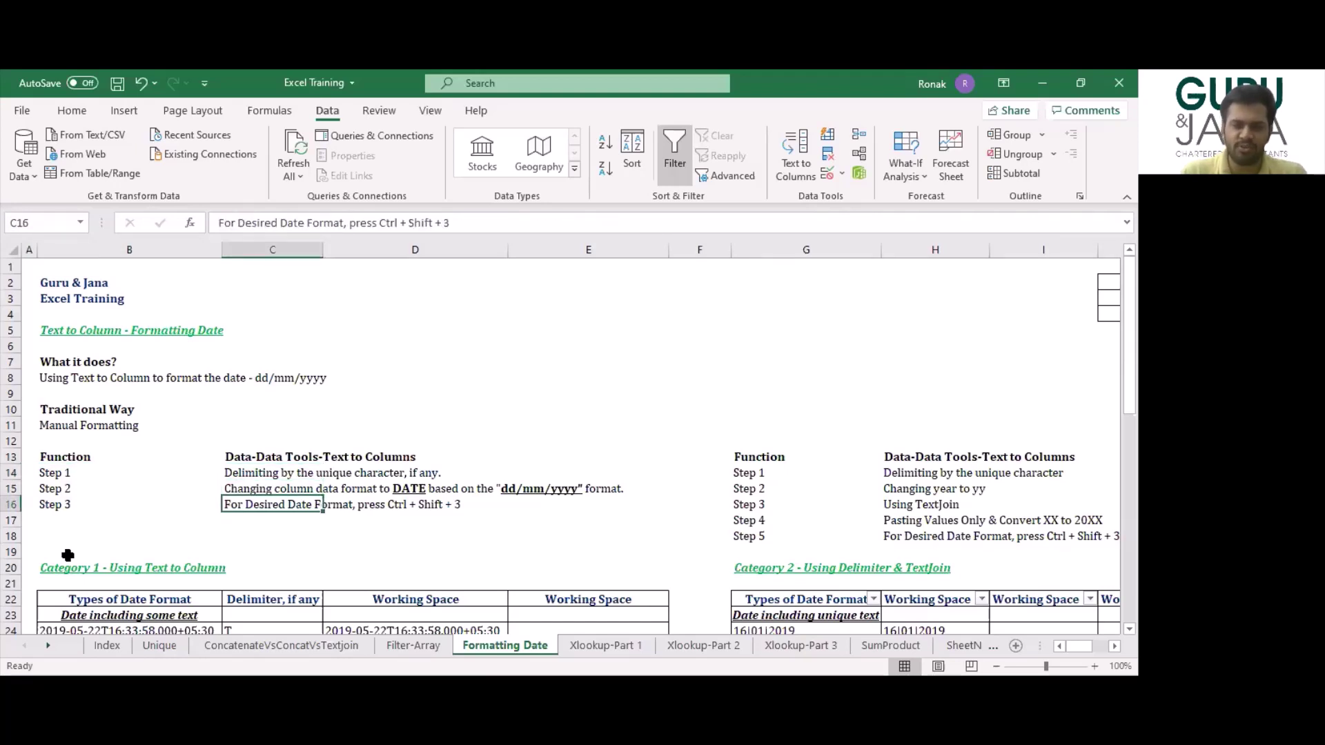
# Look over the date table's date-with-text entries B24:B28, their T delimiters and the Space delimiters.
pyautogui.hotkey('ctrl', 'Down')
pyautogui.press('Left')
pyautogui.press('Down')
pyautogui.press('Down')
pyautogui.press('Down')
pyautogui.press('Down')
pyautogui.press('Down')
pyautogui.press('Down')
pyautogui.press('Down')
pyautogui.press('Down')
pyautogui.press('Down')
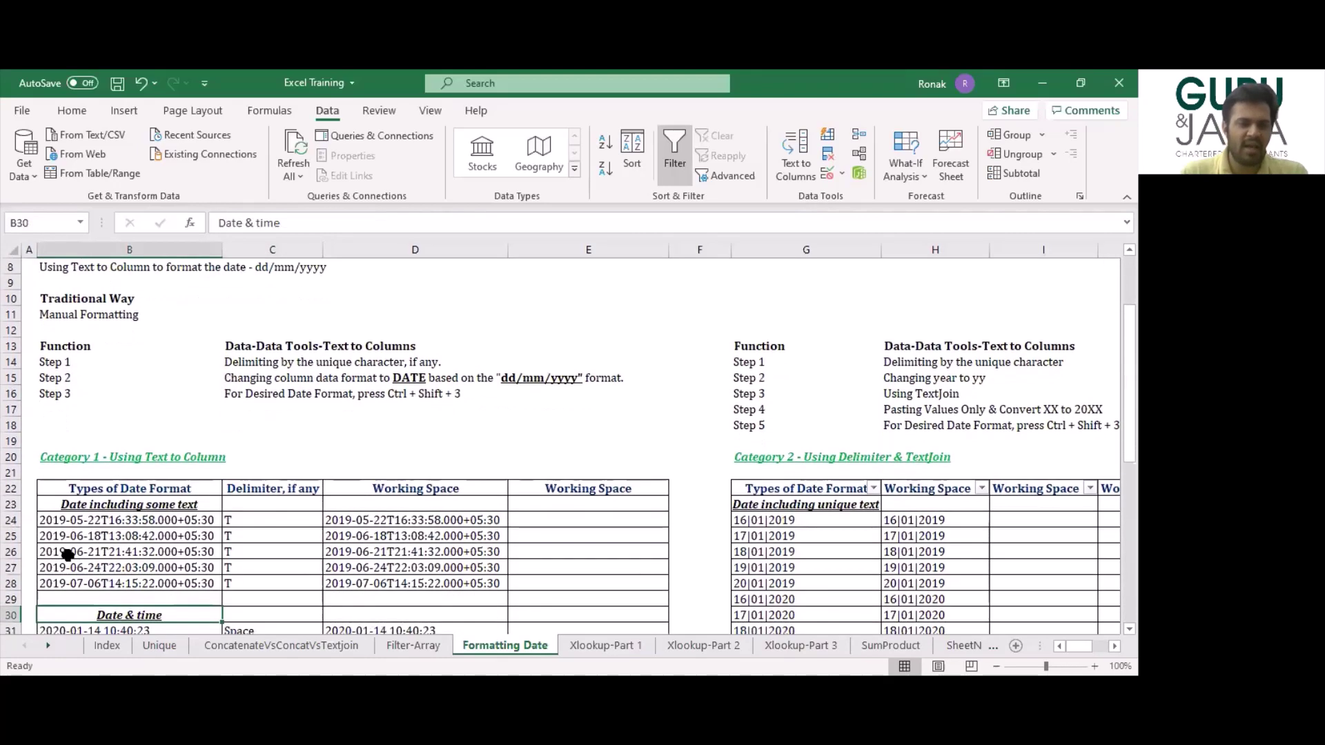
pyautogui.scroll(-3, 114, 382)
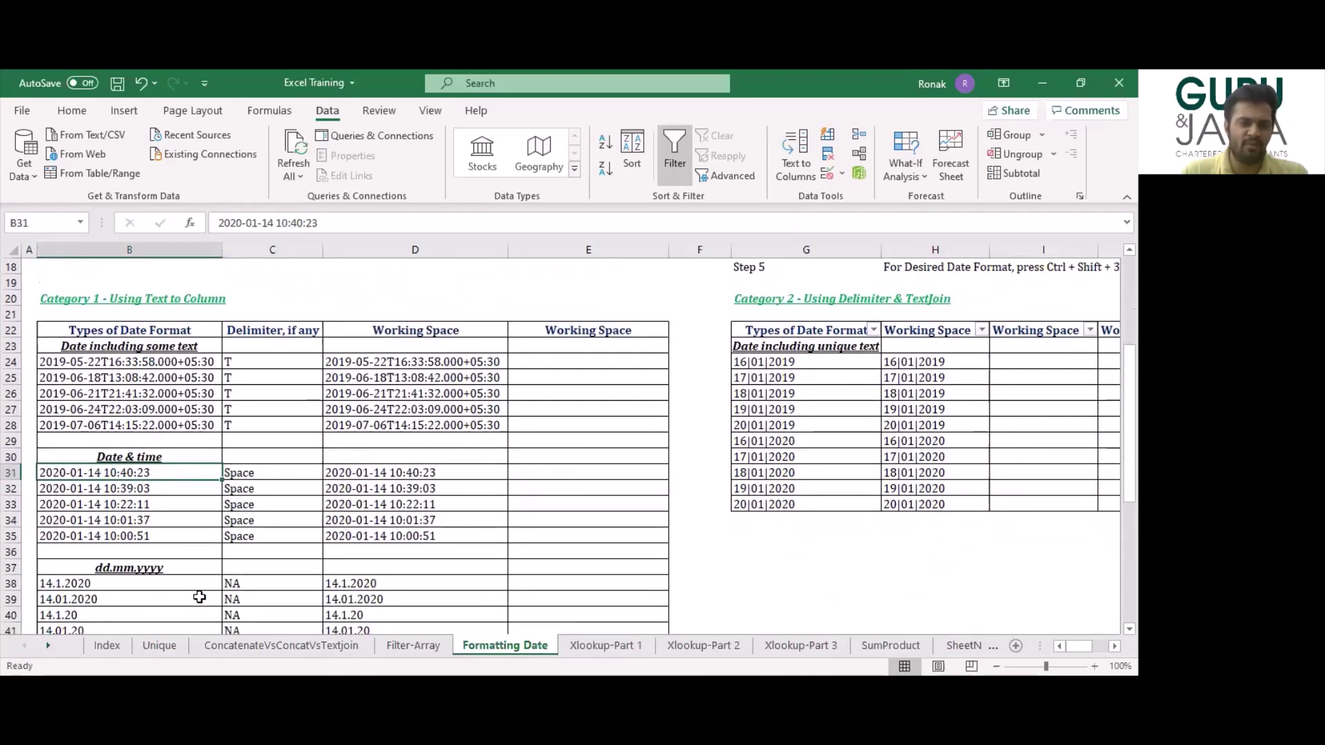
pyautogui.moveTo(107, 365); pyautogui.dragTo(112, 426)
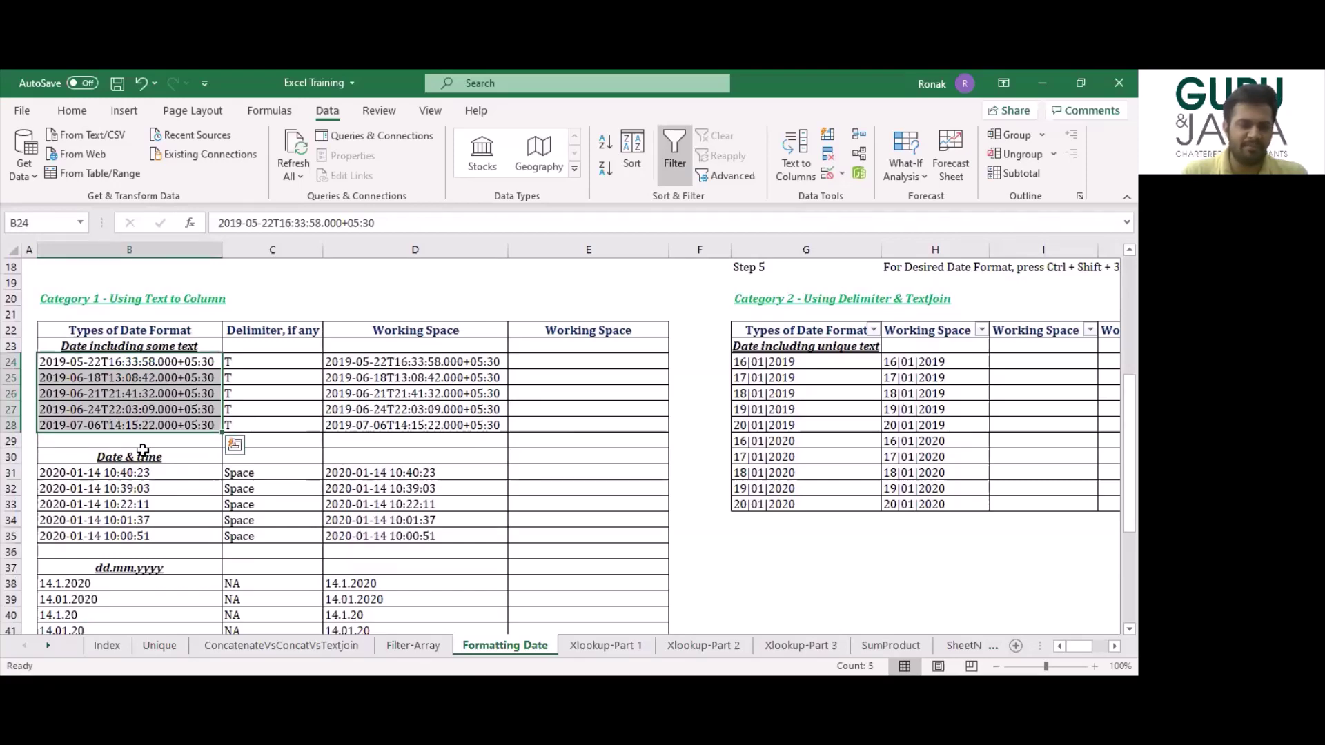
pyautogui.scroll(-1, 143, 451)
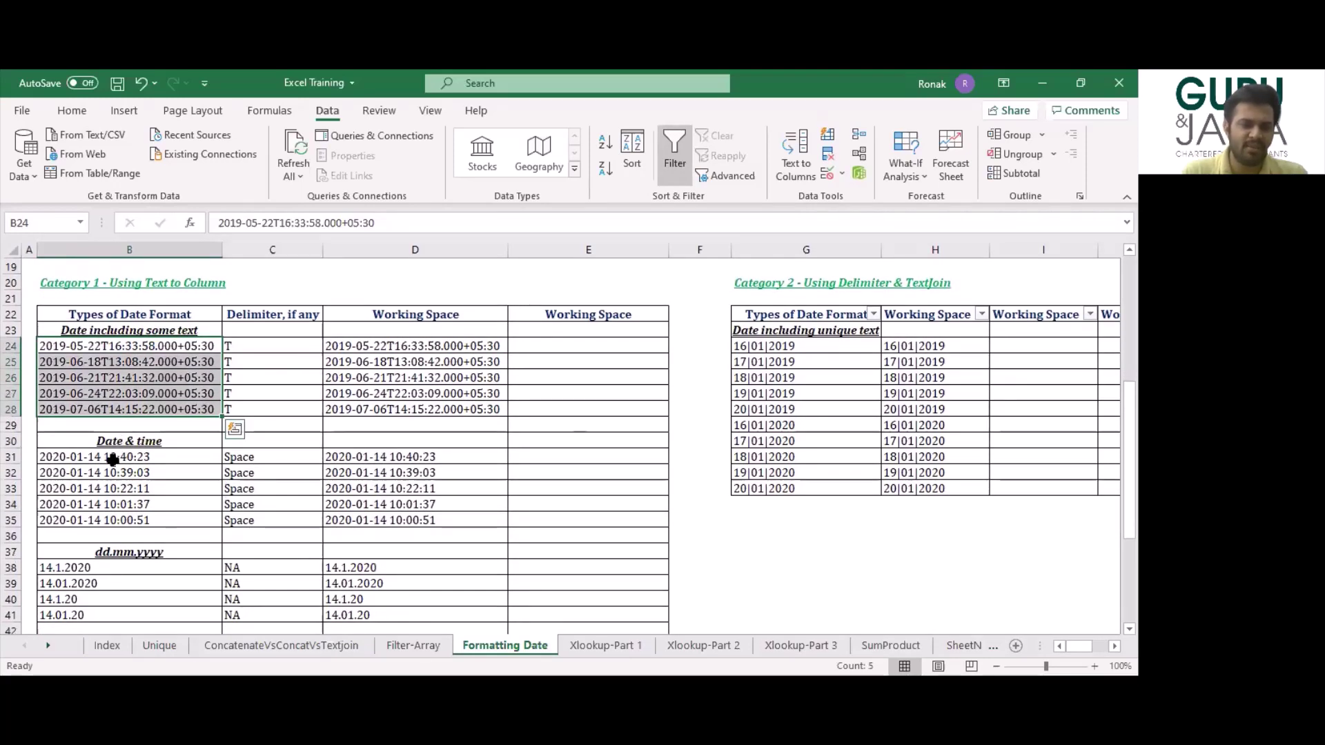
pyautogui.moveTo(112, 457); pyautogui.dragTo(113, 523)
pyautogui.scroll(-5, 110, 511)
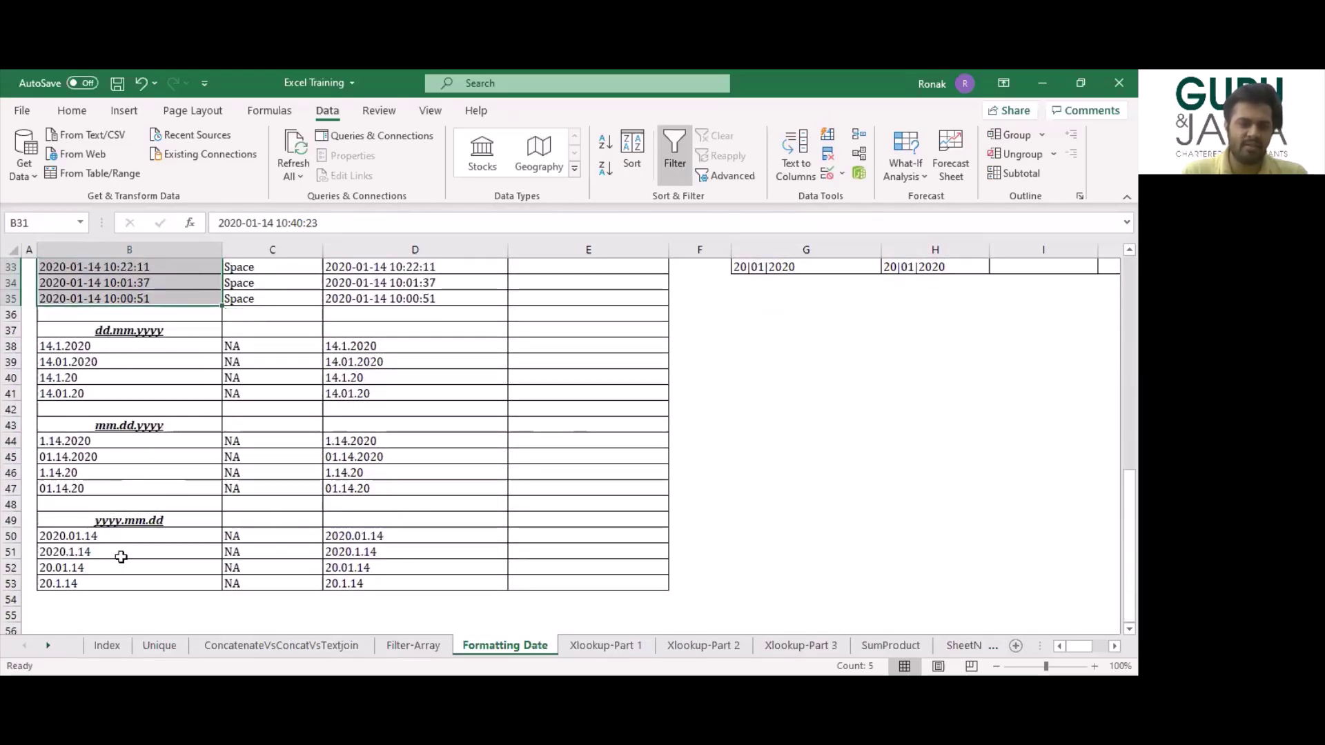
pyautogui.scroll(3, 172, 514)
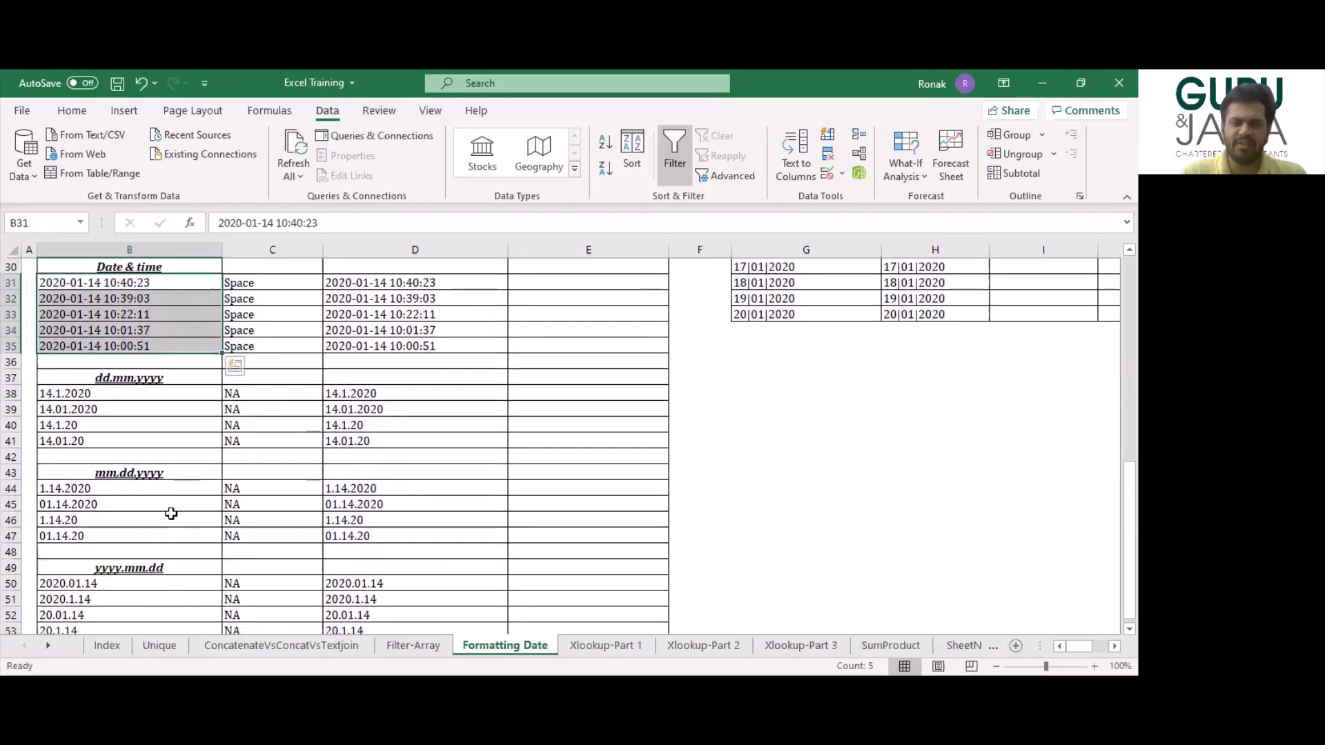
pyautogui.scroll(5, 171, 513)
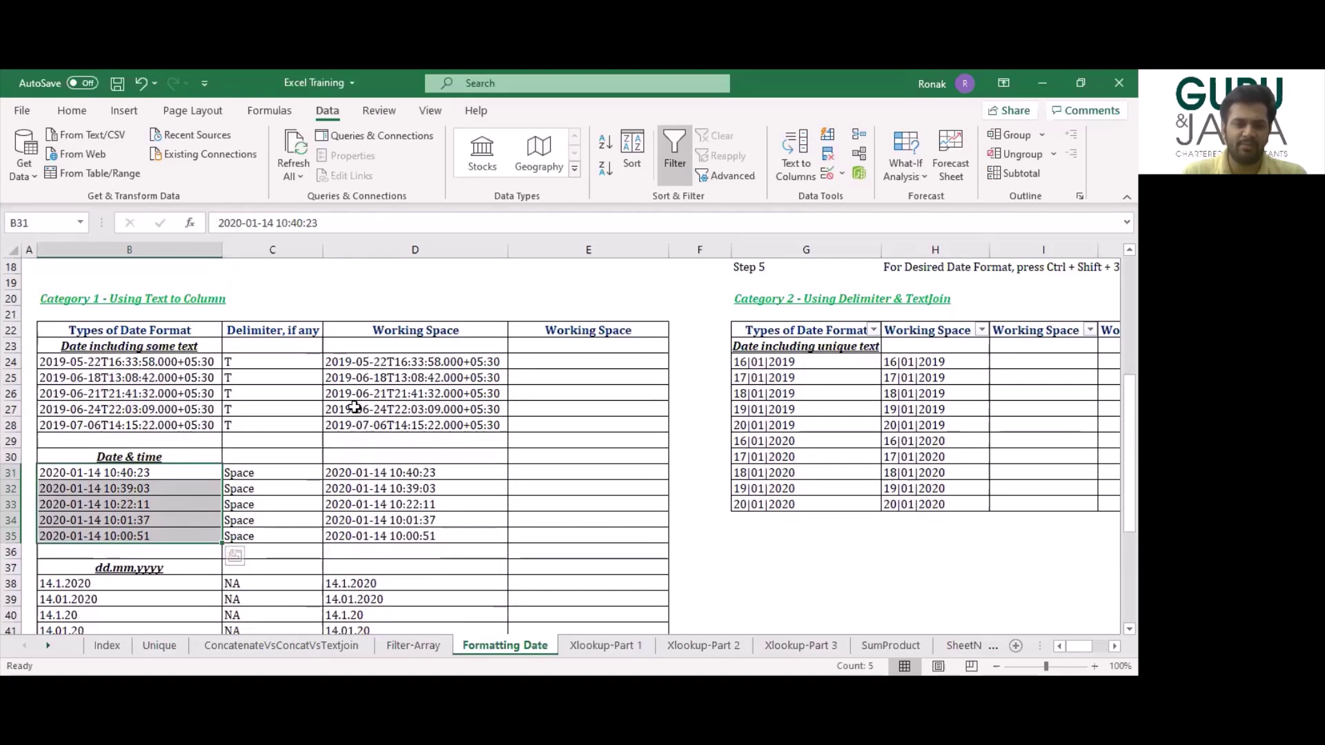
pyautogui.scroll(-2, 387, 449)
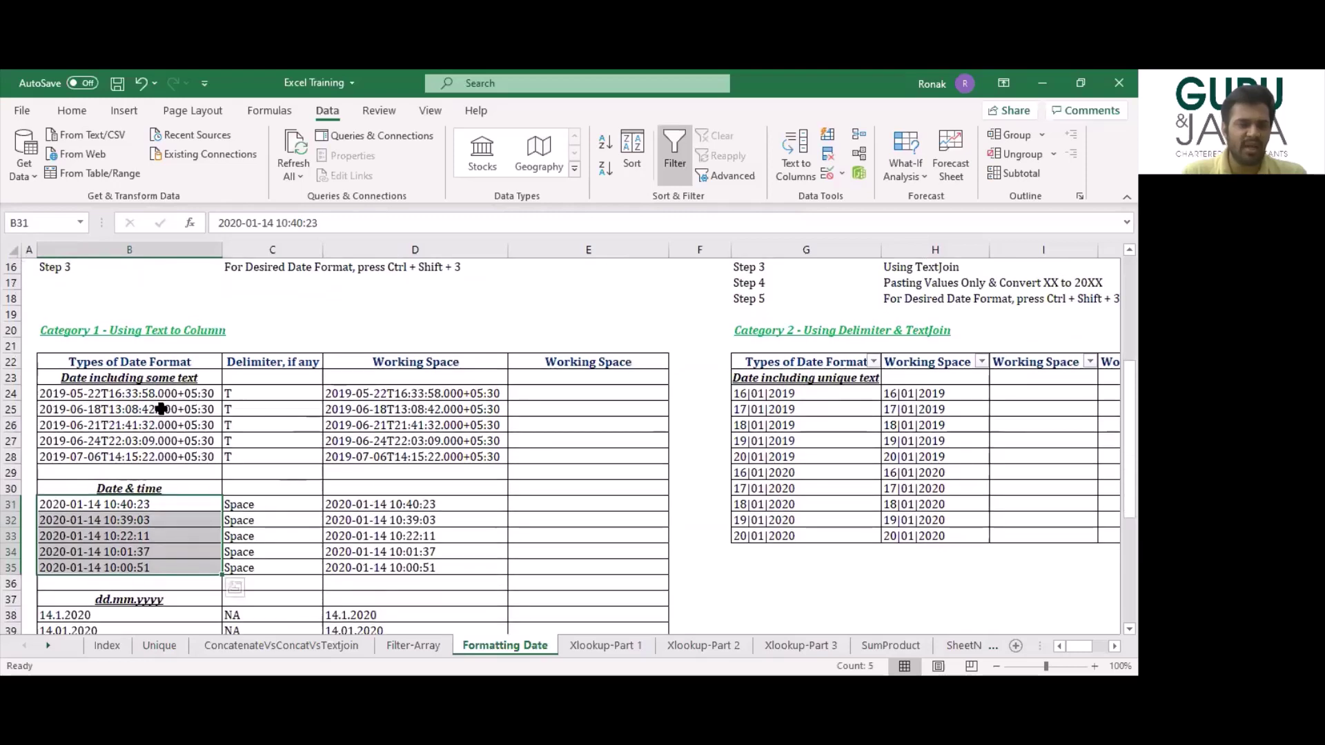
pyautogui.moveTo(122, 393); pyautogui.dragTo(98, 458)
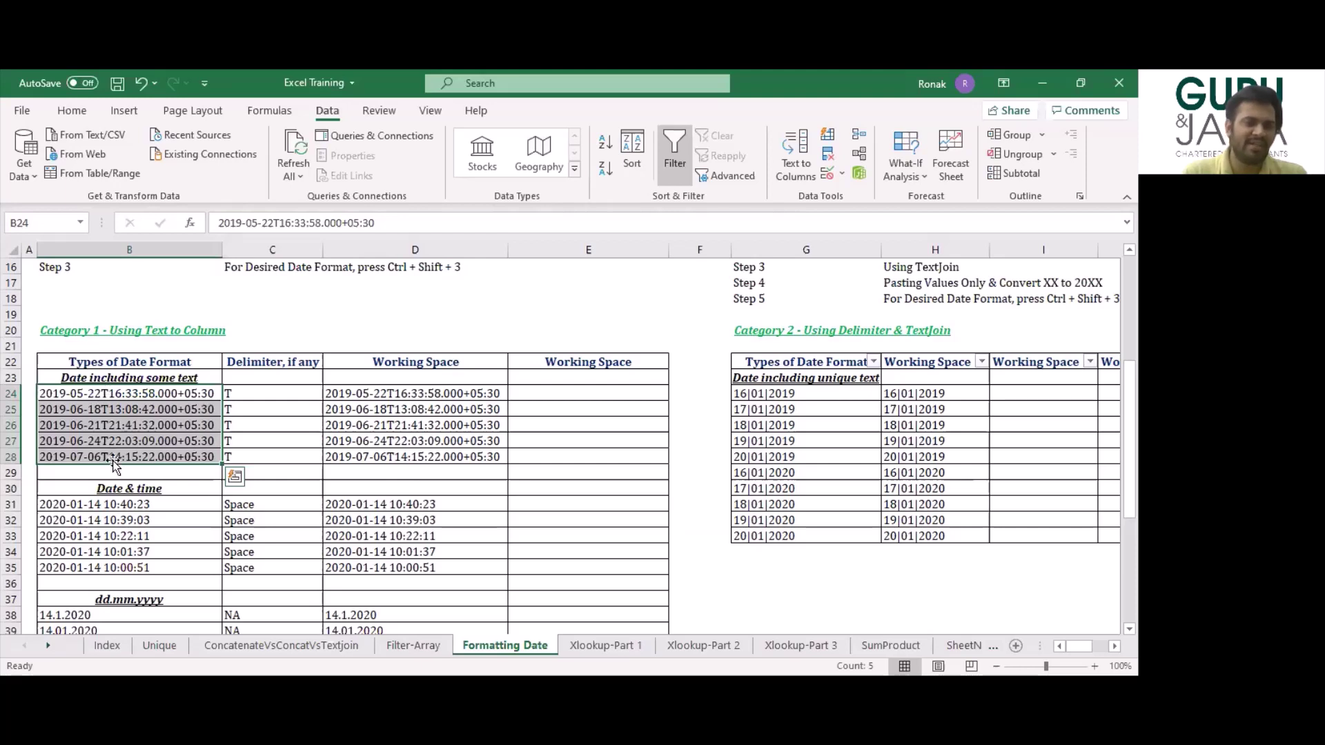
pyautogui.moveTo(266, 394); pyautogui.dragTo(267, 461)
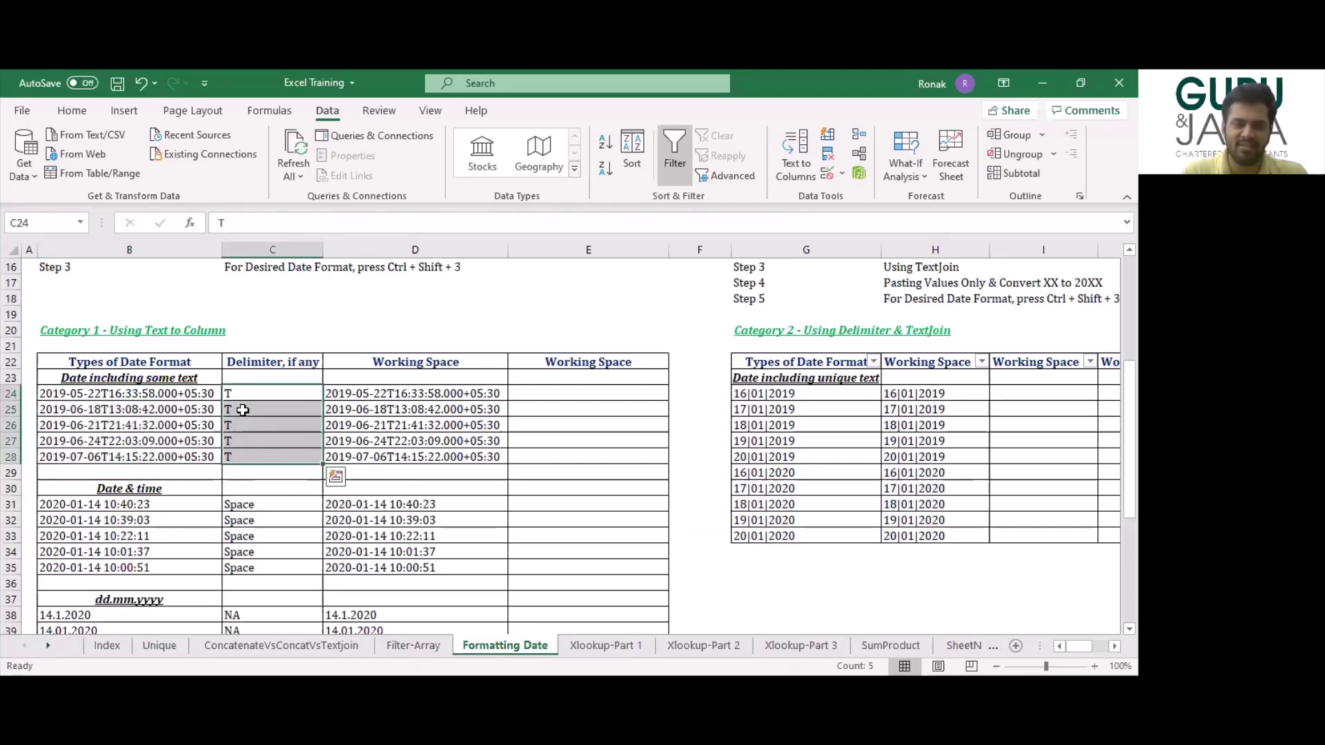
pyautogui.click(231, 506)
pyautogui.moveTo(235, 505); pyautogui.dragTo(241, 568)
pyautogui.scroll(-4, 245, 569)
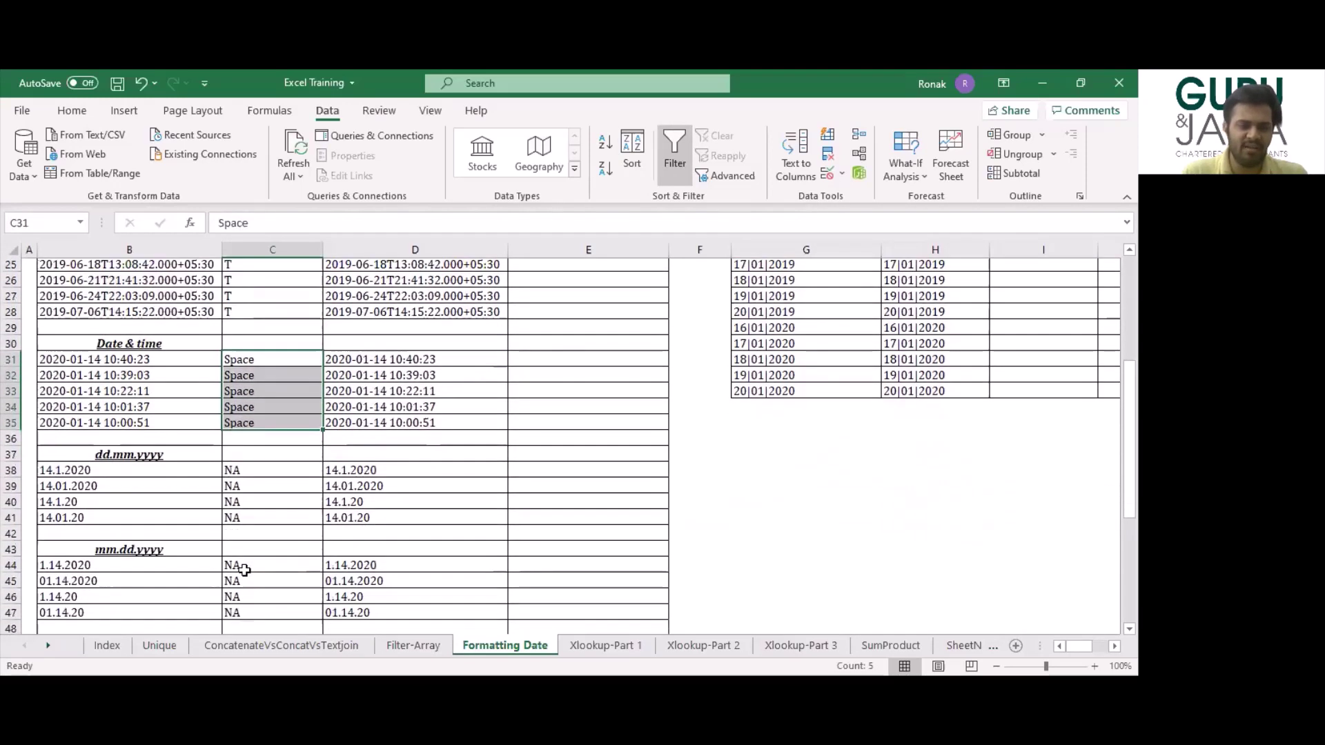
pyautogui.scroll(-1, 245, 570)
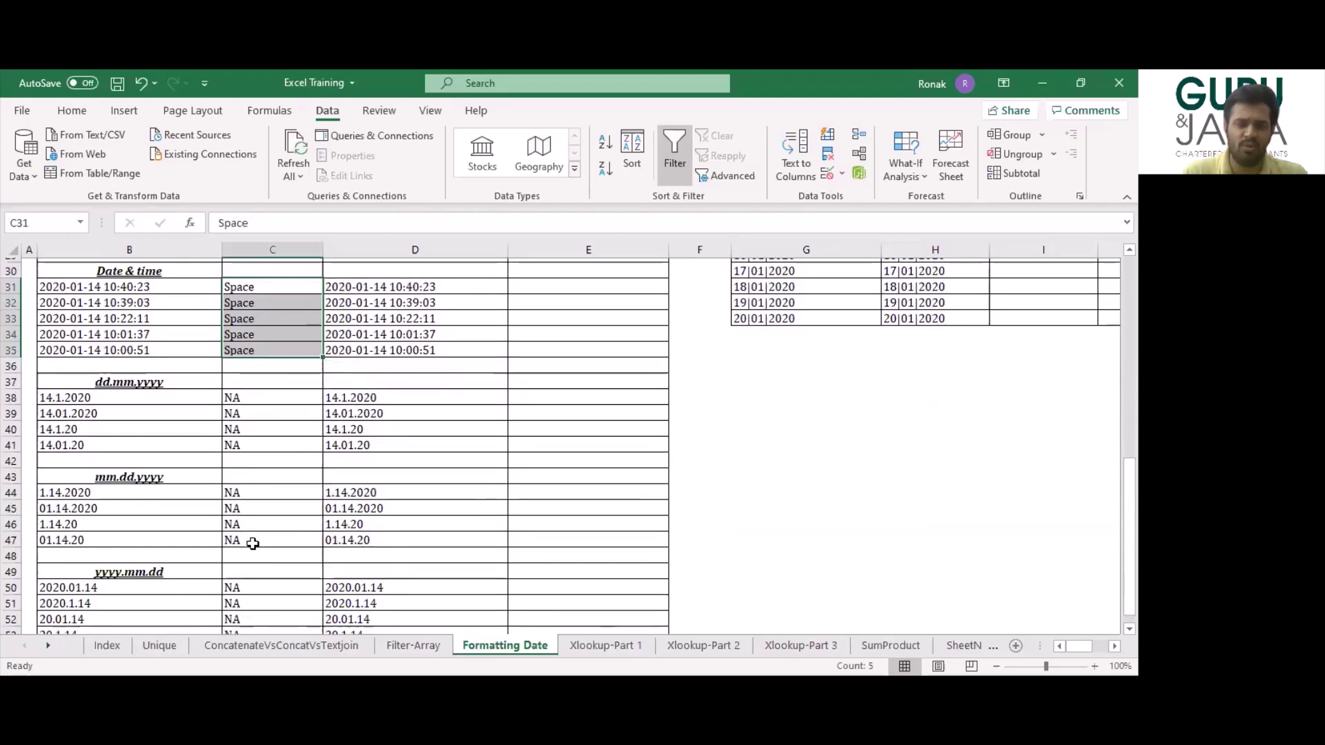
pyautogui.scroll(5, 253, 544)
pyautogui.scroll(1, 252, 543)
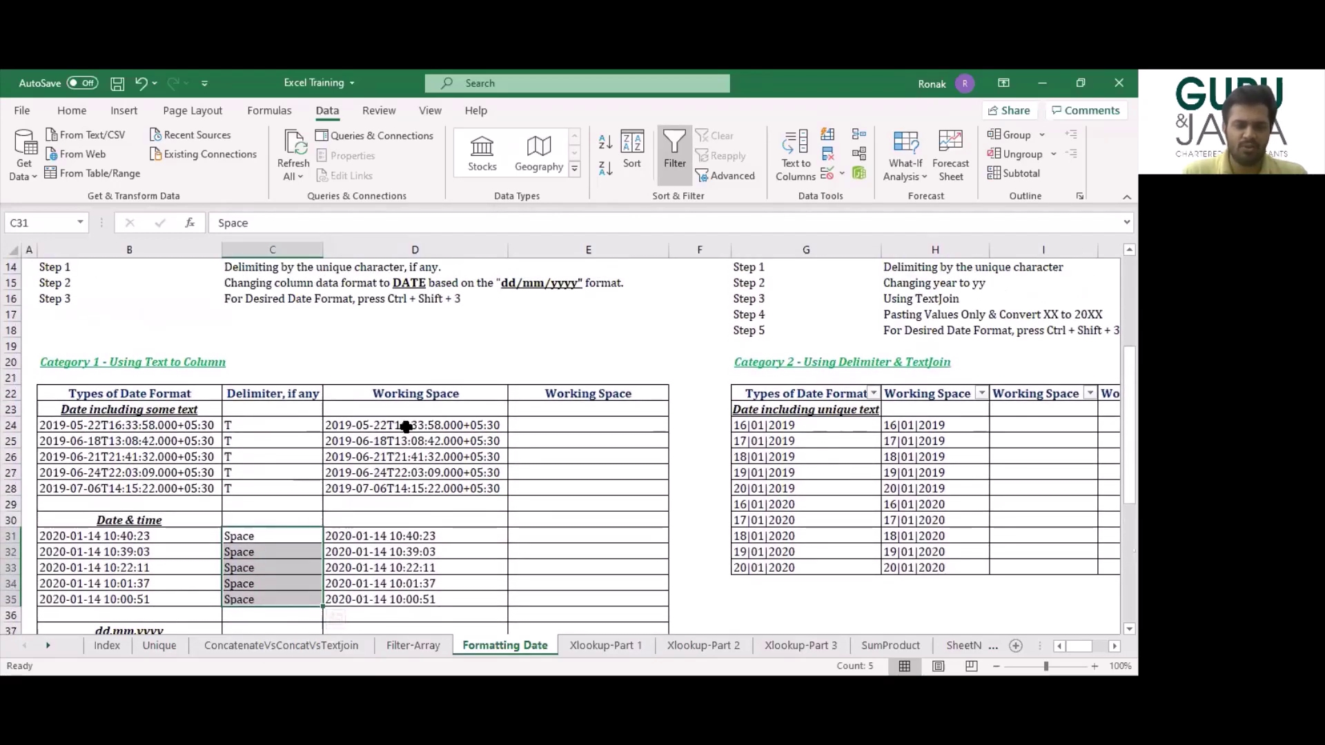
# Select the Working Space dates D24:D28, keep the ribbon pinned, and launch Text to Columns.
pyautogui.moveTo(406, 426); pyautogui.dragTo(410, 488)
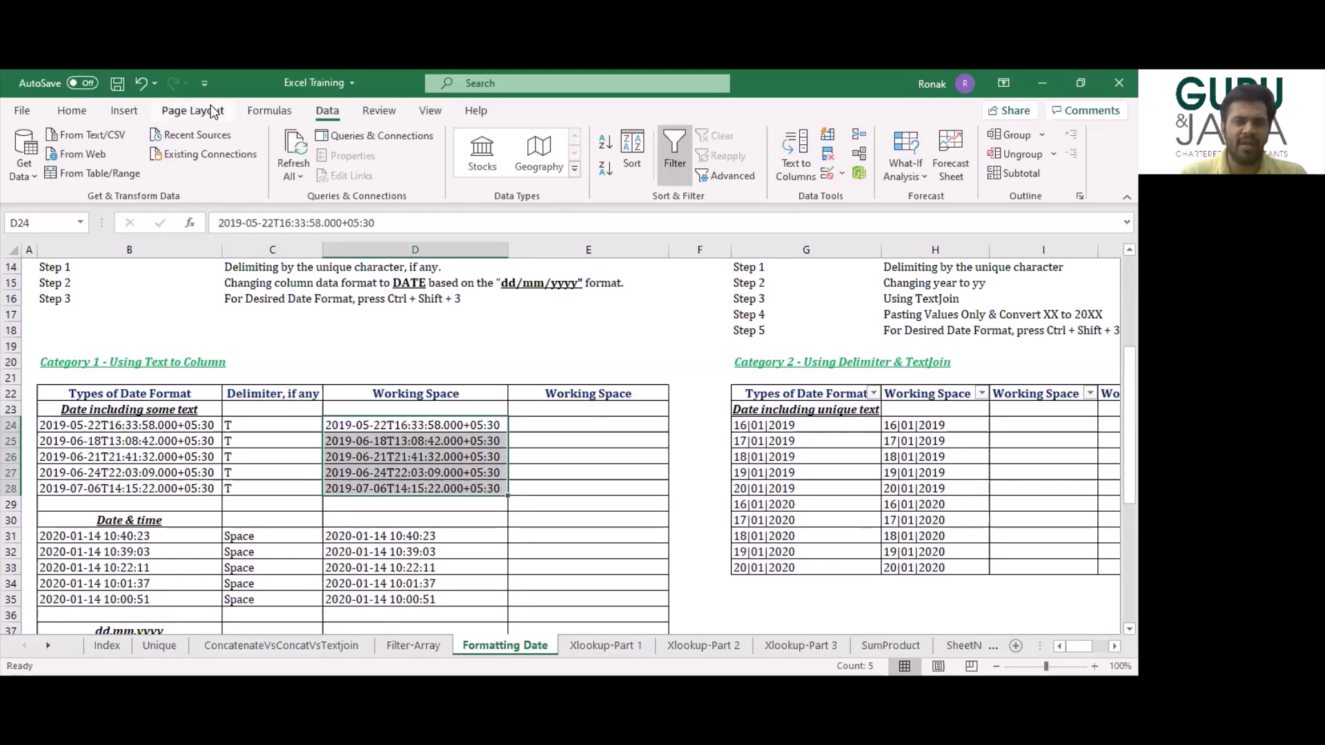
pyautogui.doubleClick(326, 110)
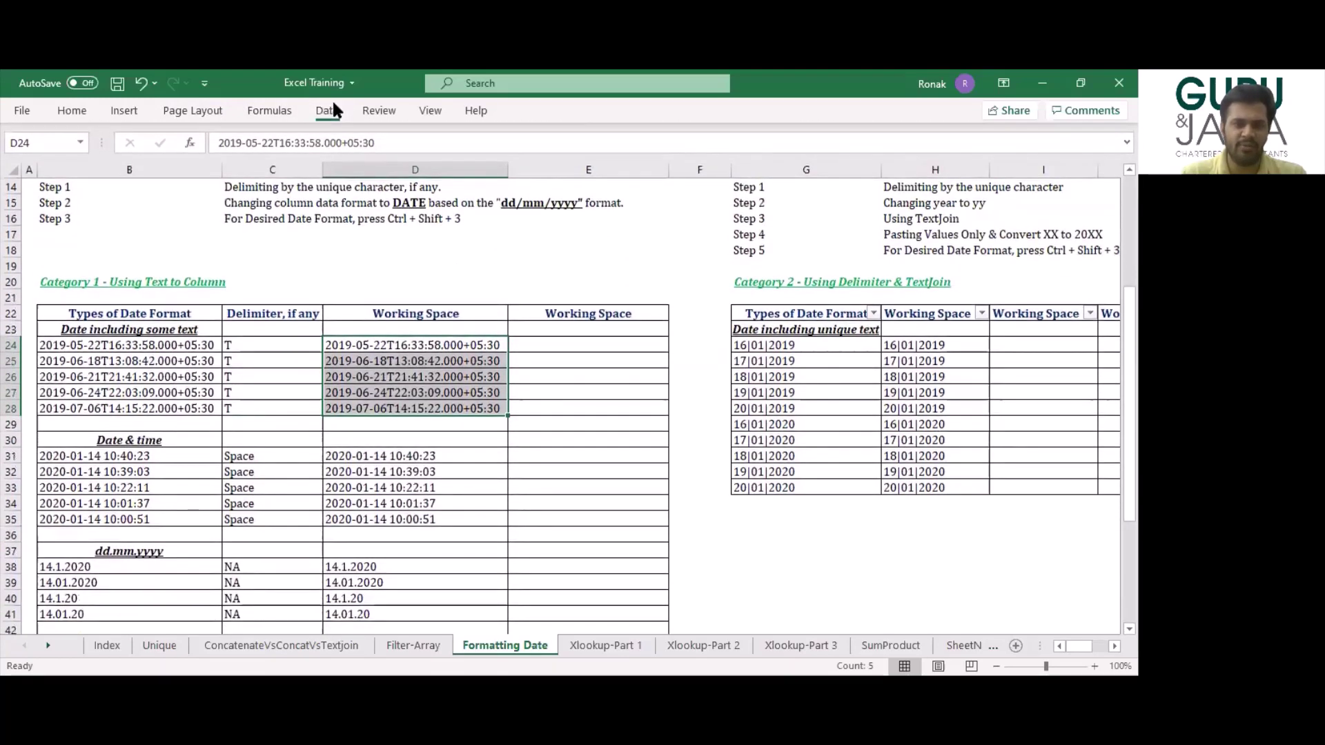
pyautogui.click(327, 111)
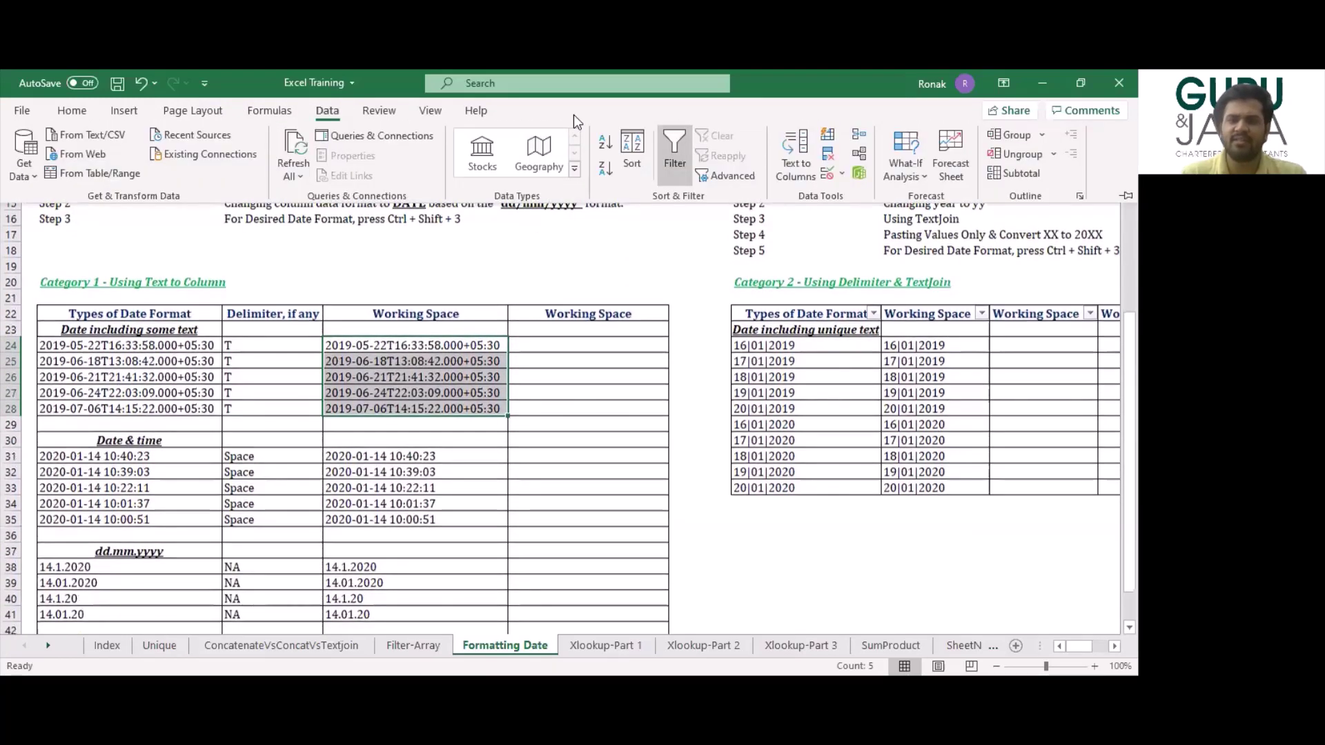
pyautogui.hotkey('ctrl', 'F1')
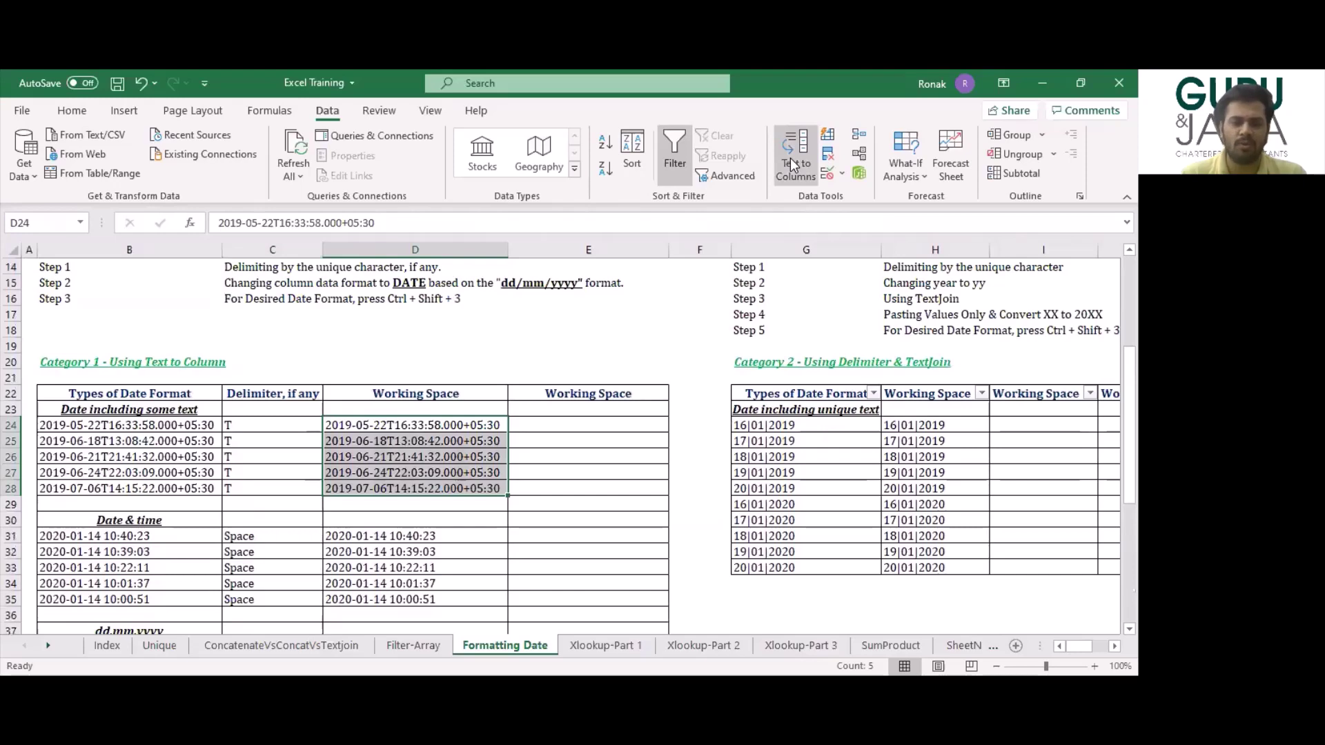
pyautogui.click(794, 164)
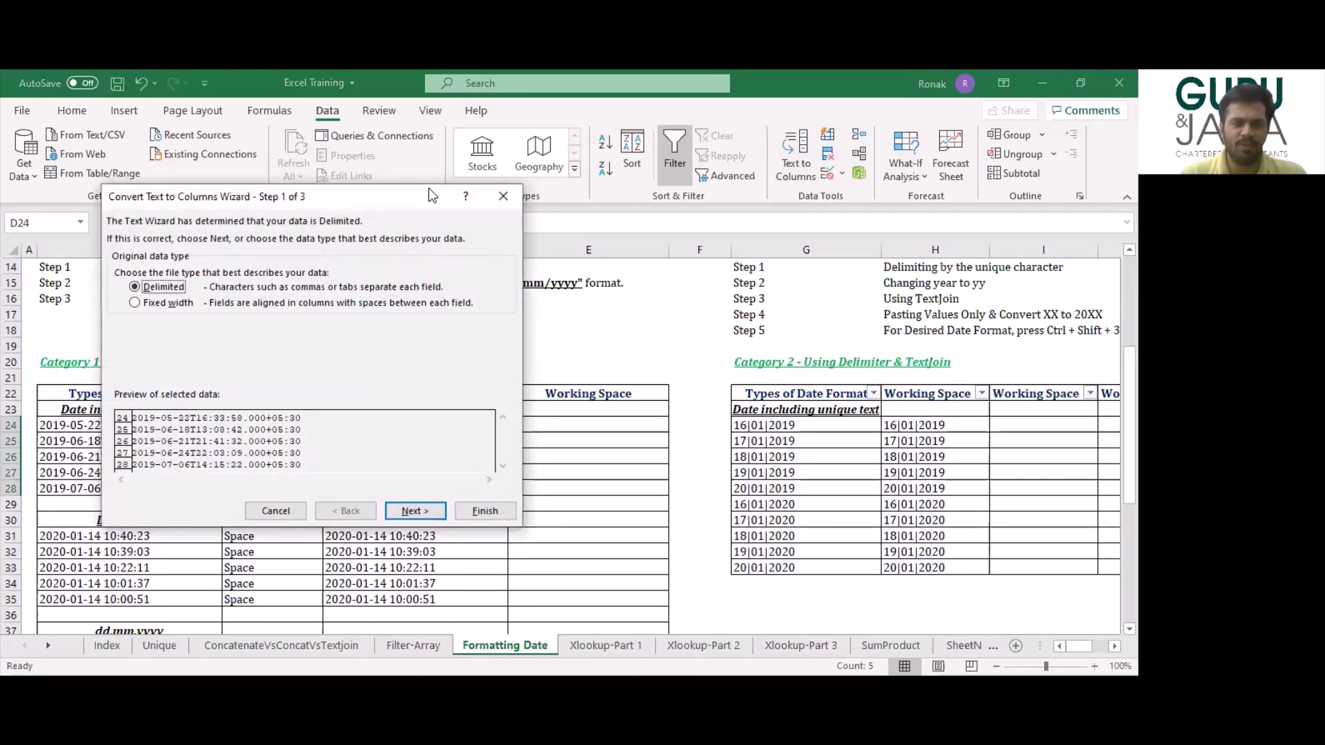
# Keep Delimited, tick Other with 'T' as the delimiter, and advance to Step 3.
pyautogui.moveTo(429, 189); pyautogui.dragTo(640, 199)
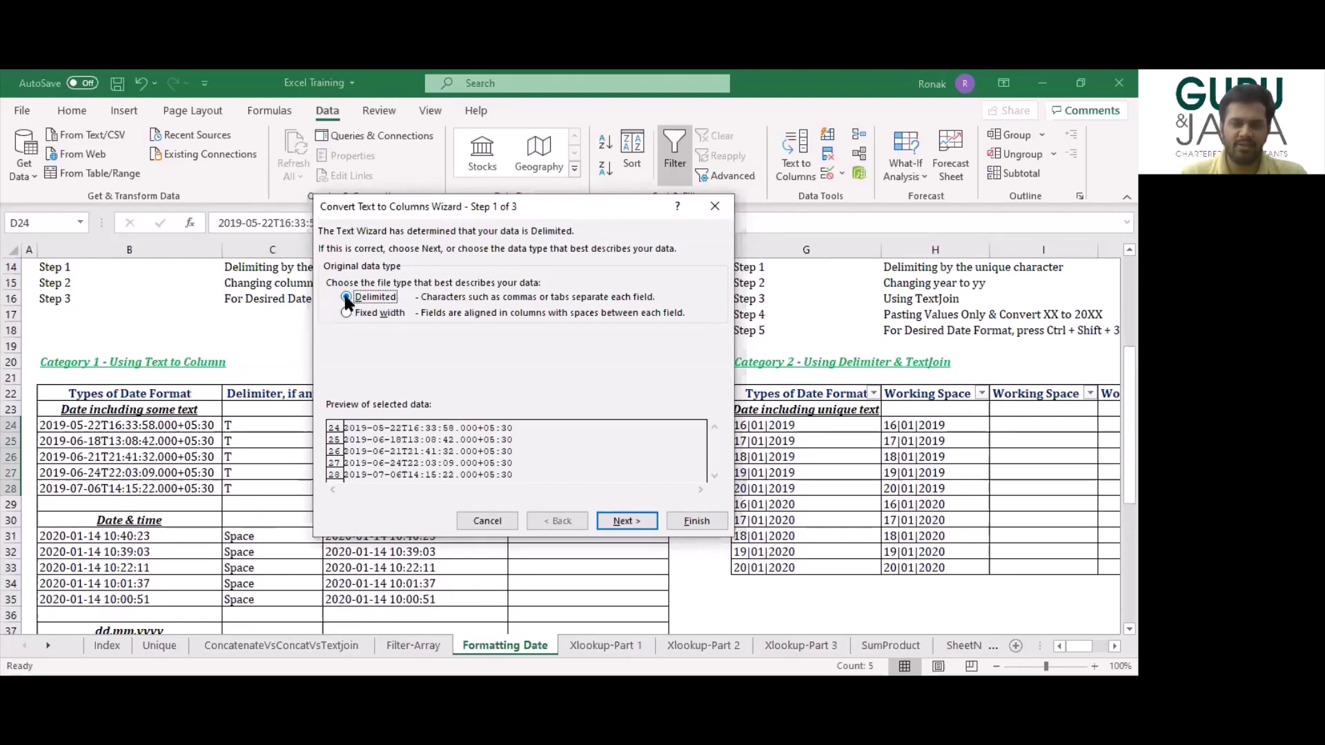
pyautogui.click(633, 524)
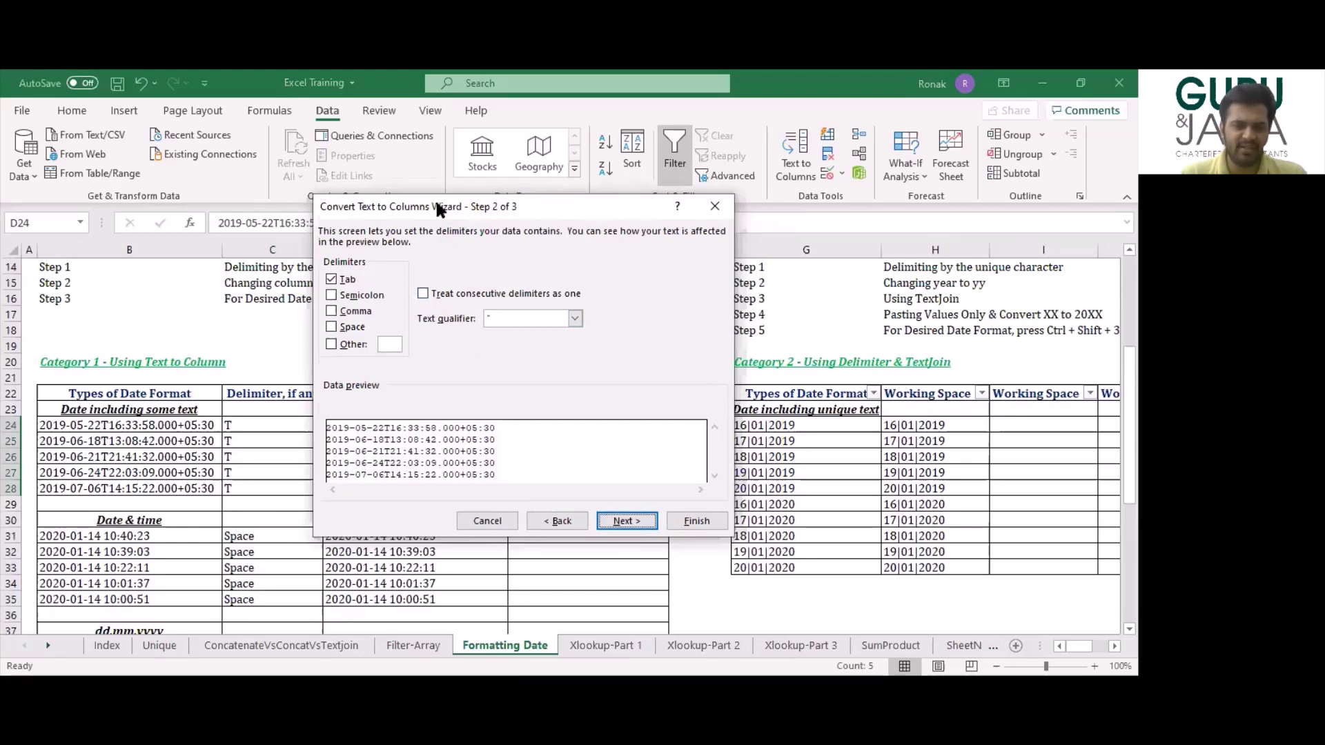
pyautogui.moveTo(437, 209); pyautogui.dragTo(722, 244)
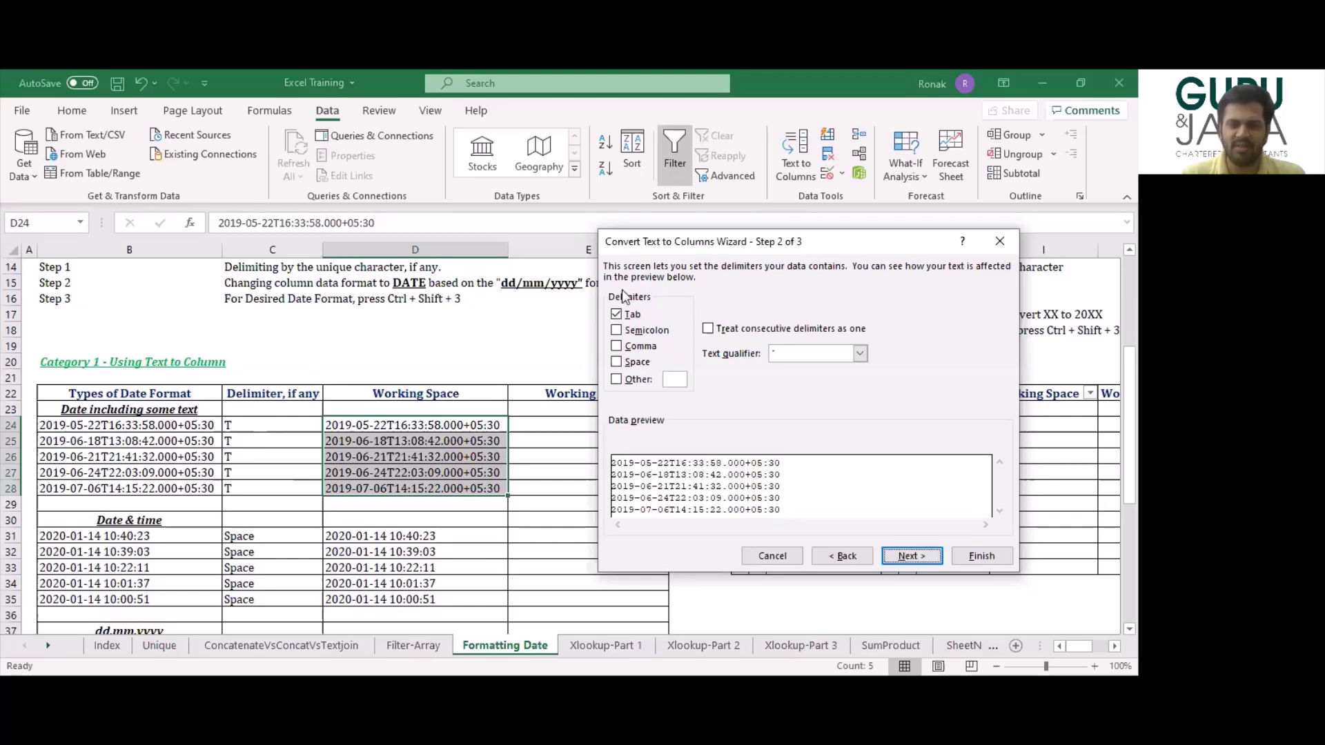
pyautogui.click(616, 379)
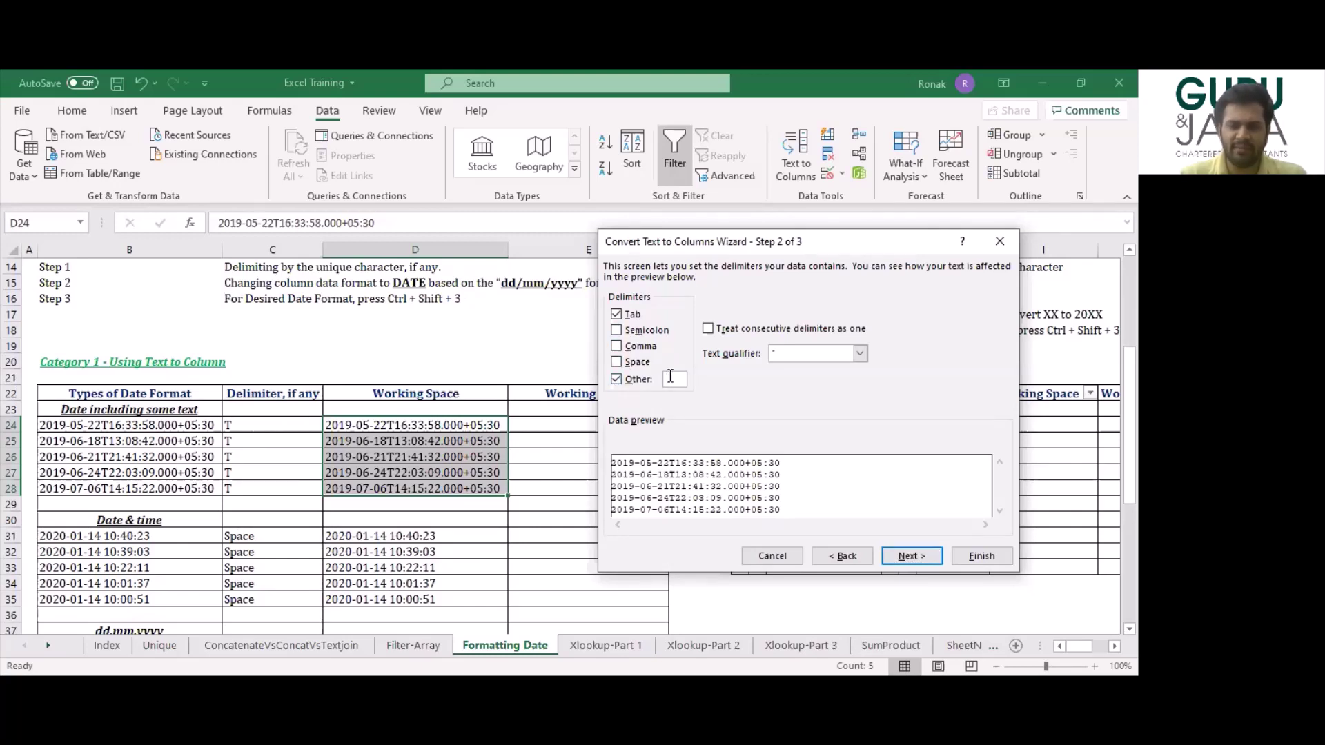
pyautogui.write('T')
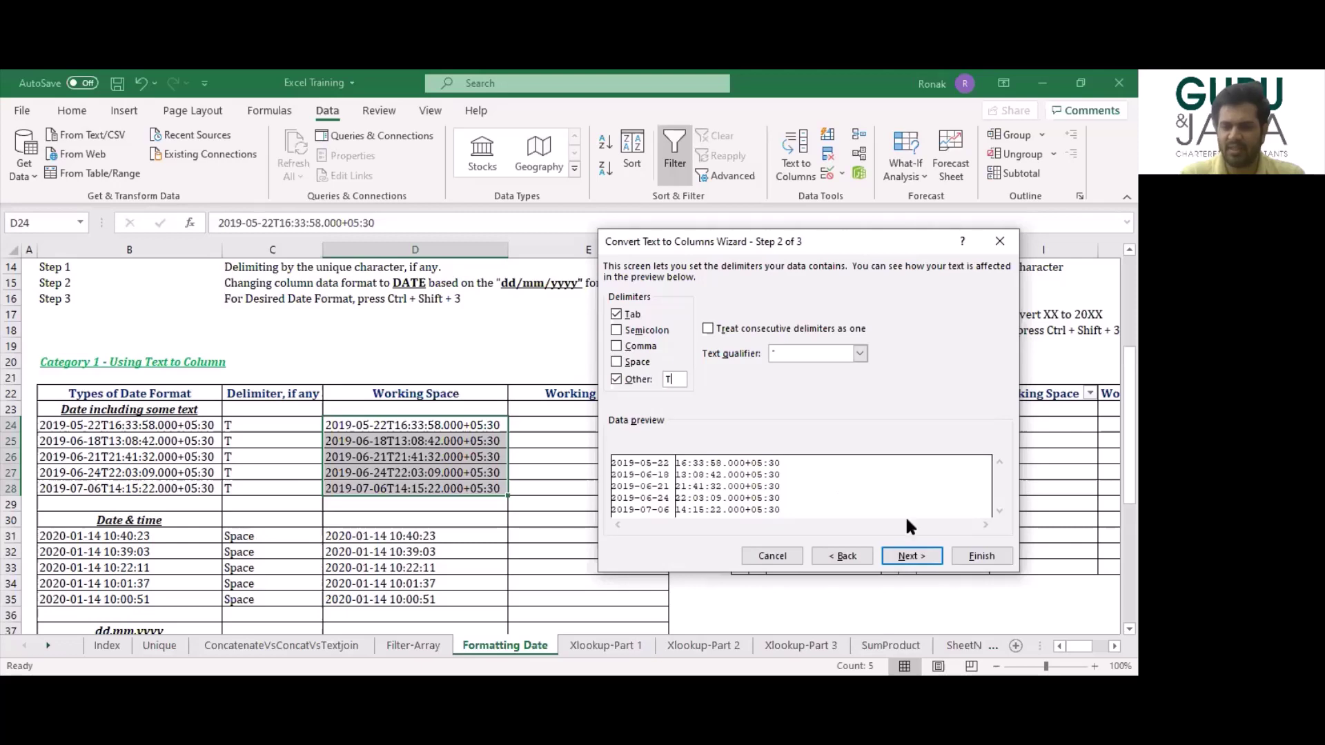
pyautogui.click(912, 557)
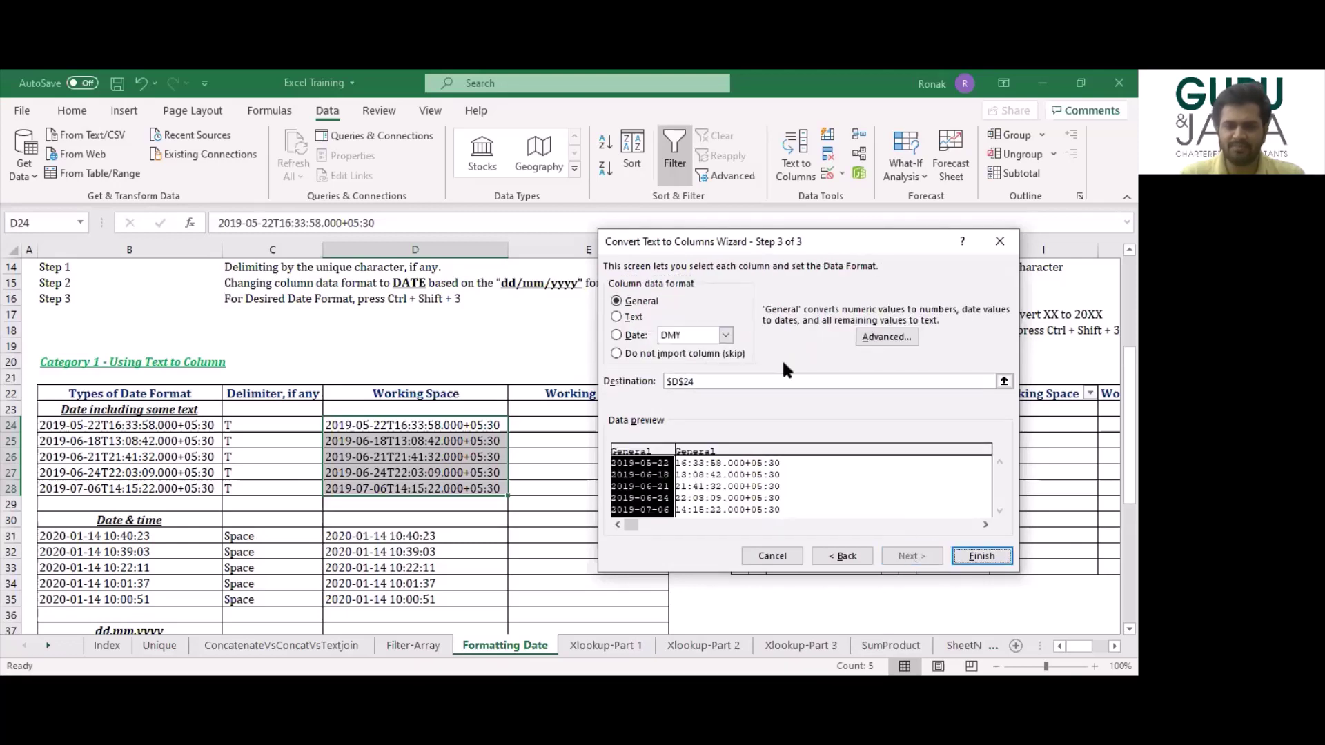
# Set the date column to Date (YMD), finish, and confirm replacing the existing cells.
pyautogui.click(703, 487)
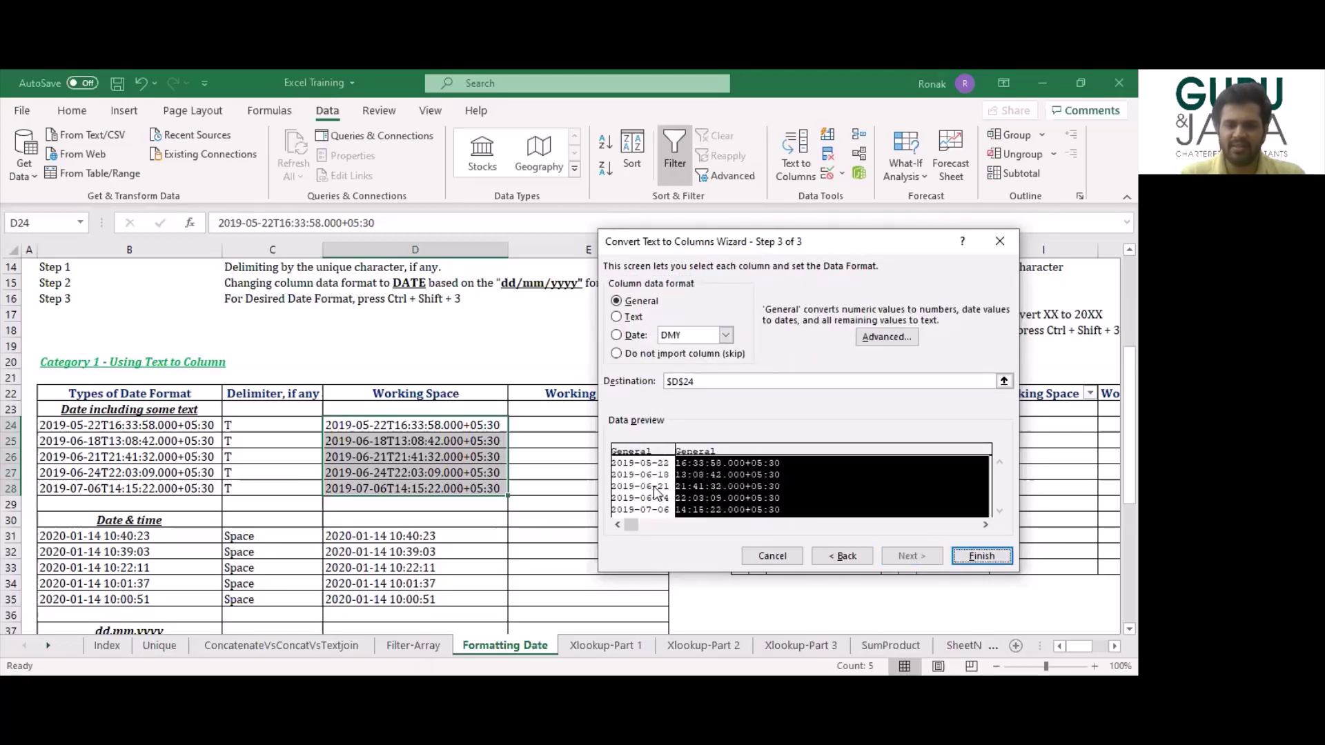
pyautogui.click(631, 484)
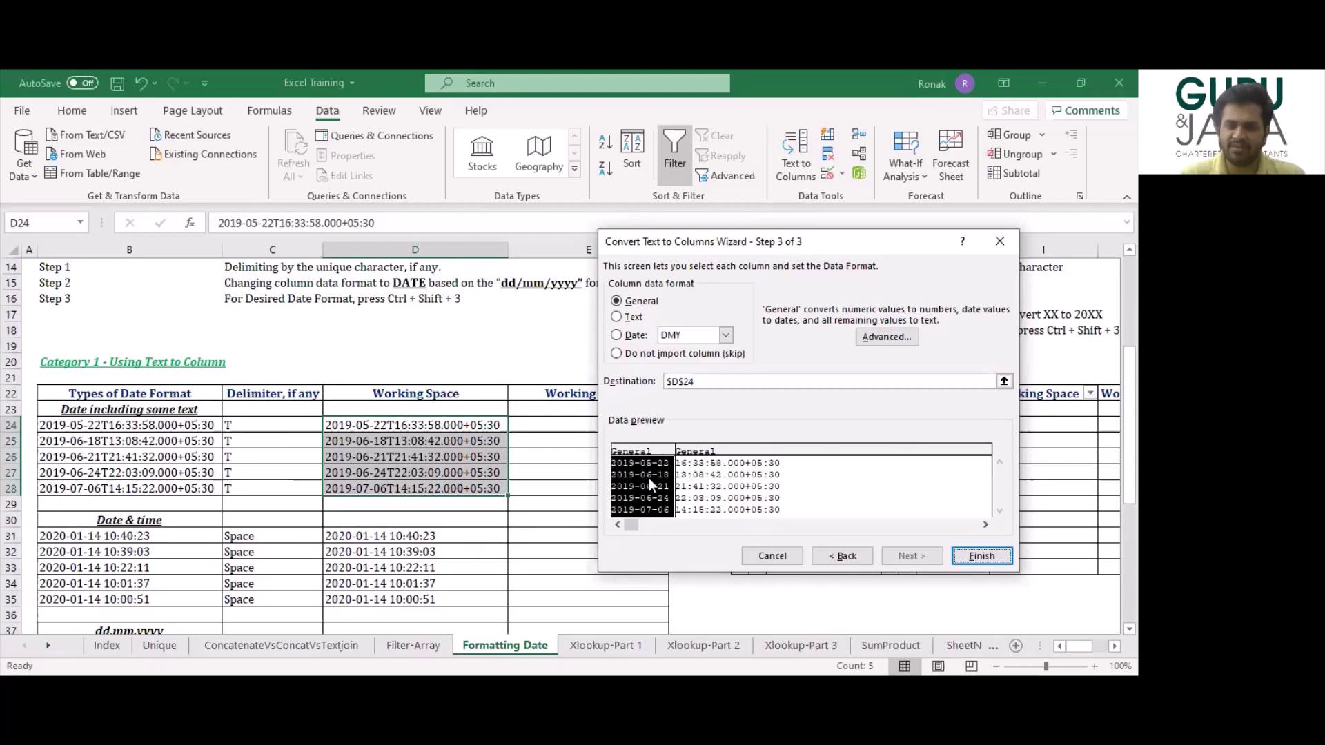
pyautogui.moveTo(648, 478)
pyautogui.mouseDown()
pyautogui.moveTo(690, 483)
pyautogui.moveTo(648, 484)
pyautogui.mouseUp()
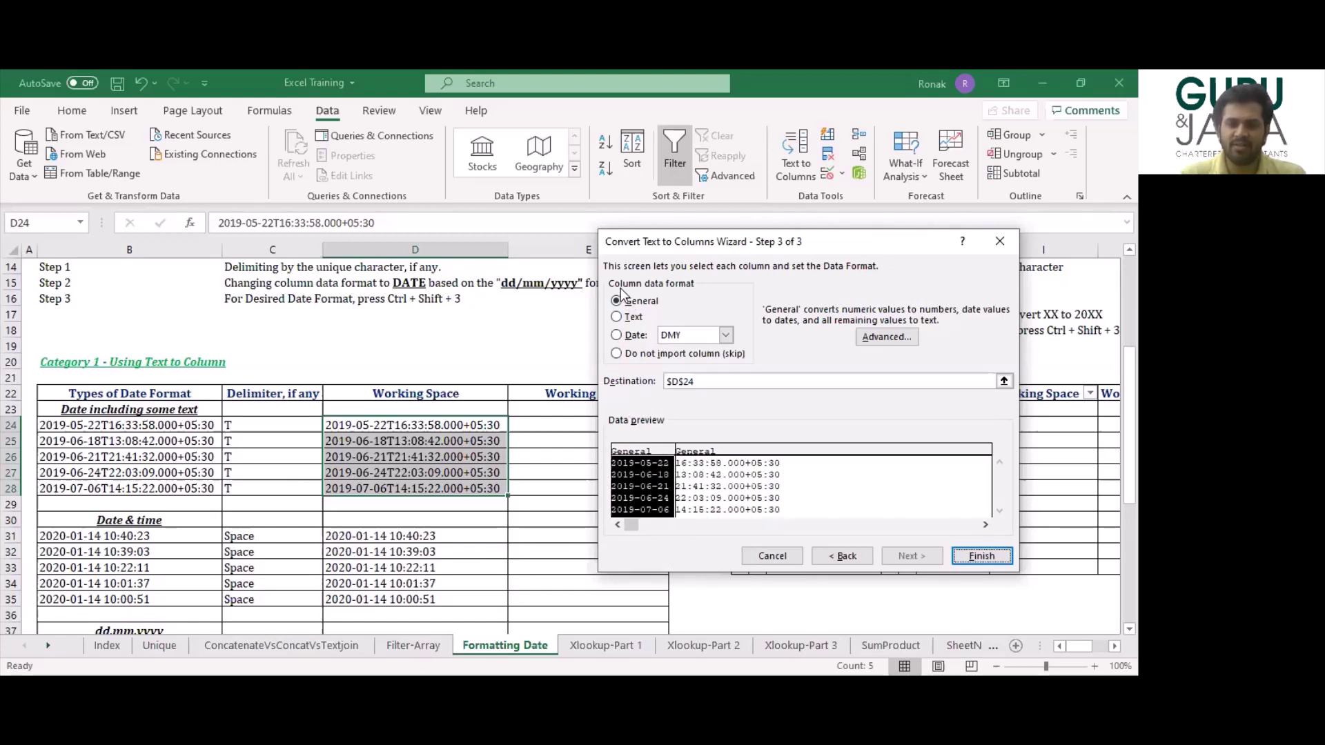
pyautogui.click(624, 336)
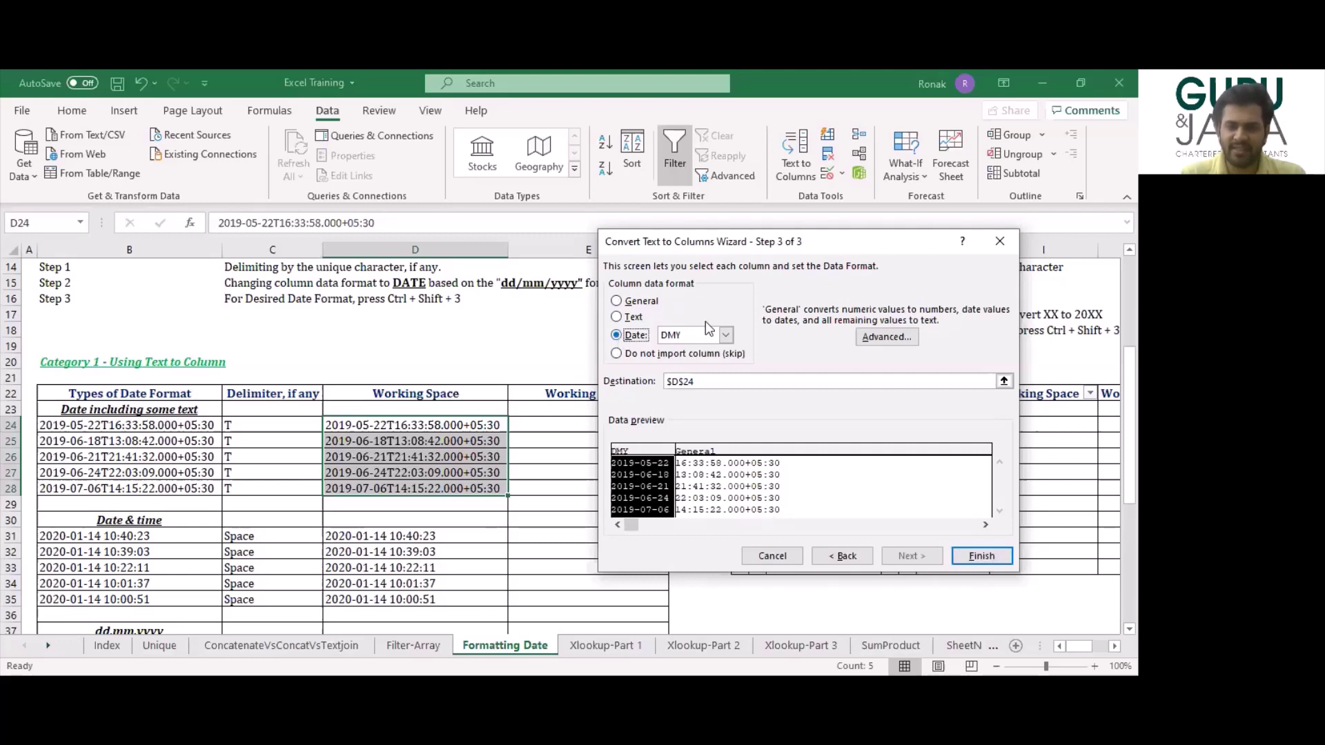
pyautogui.click(726, 335)
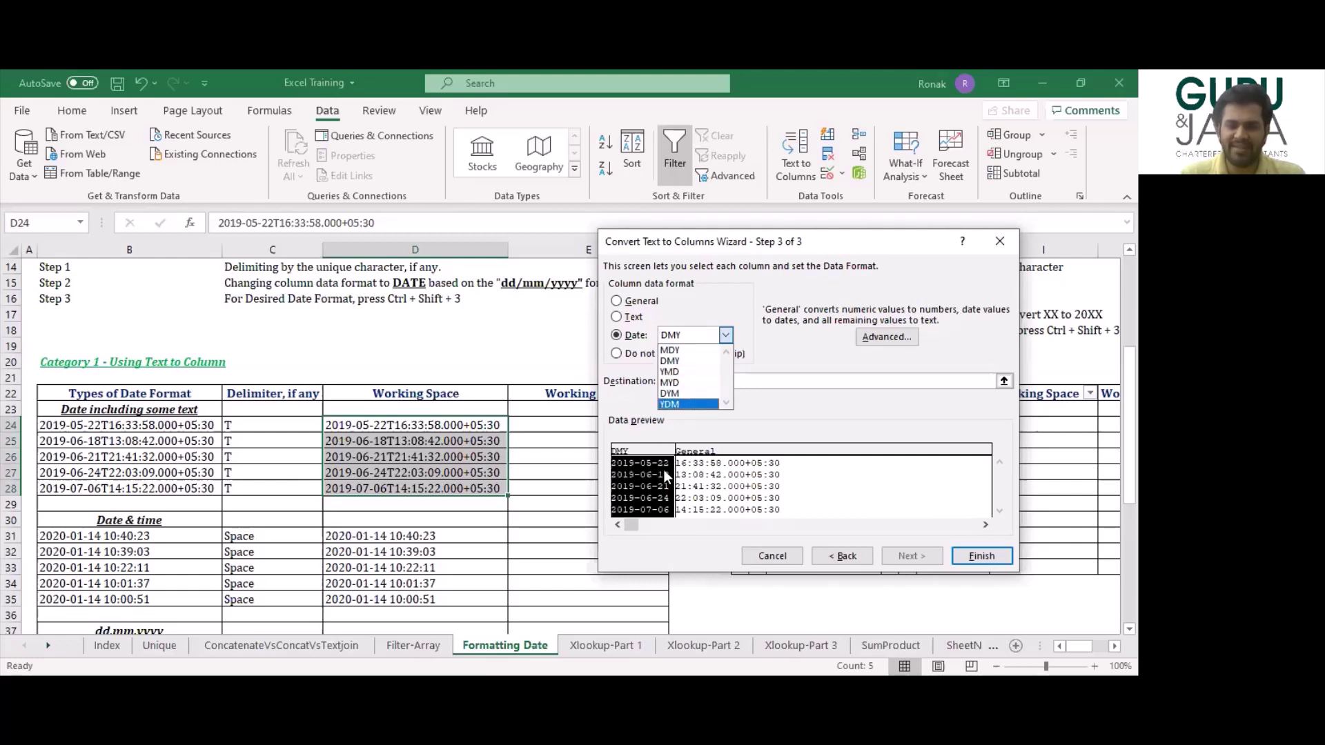
pyautogui.click(675, 373)
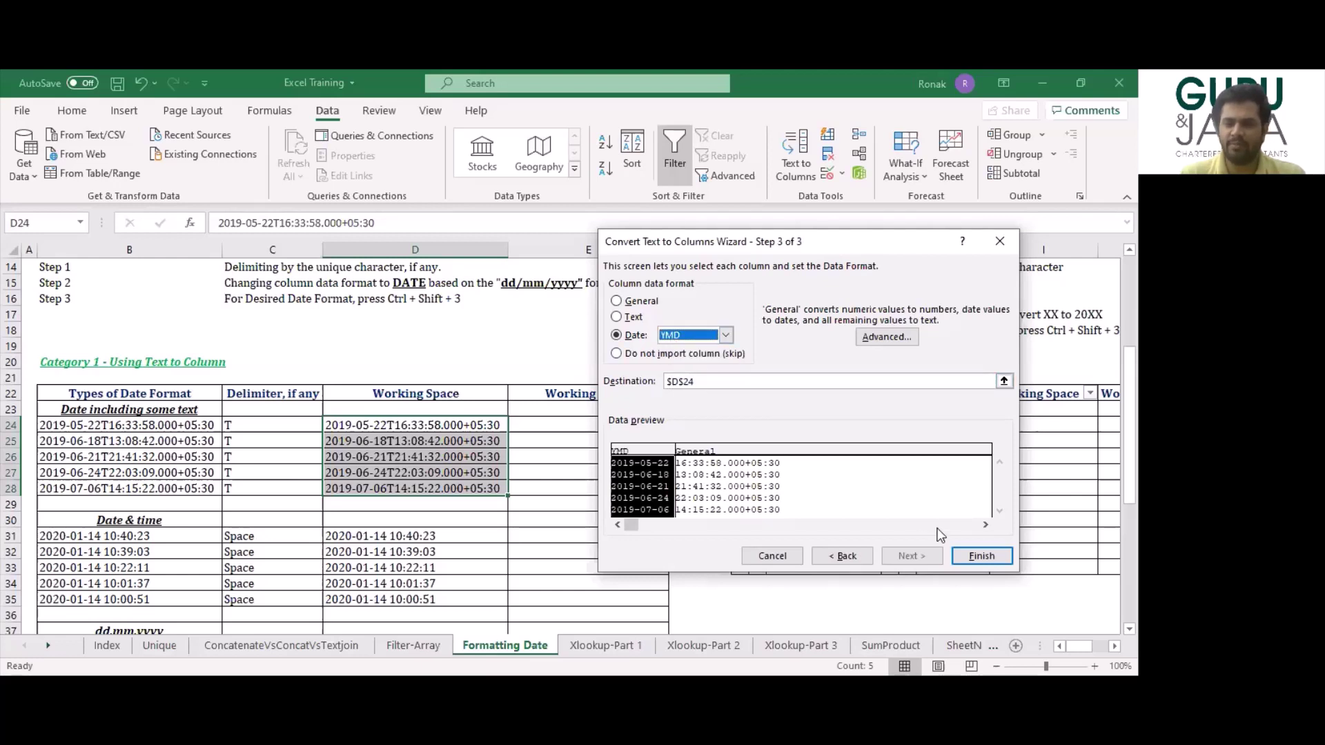
pyautogui.click(971, 554)
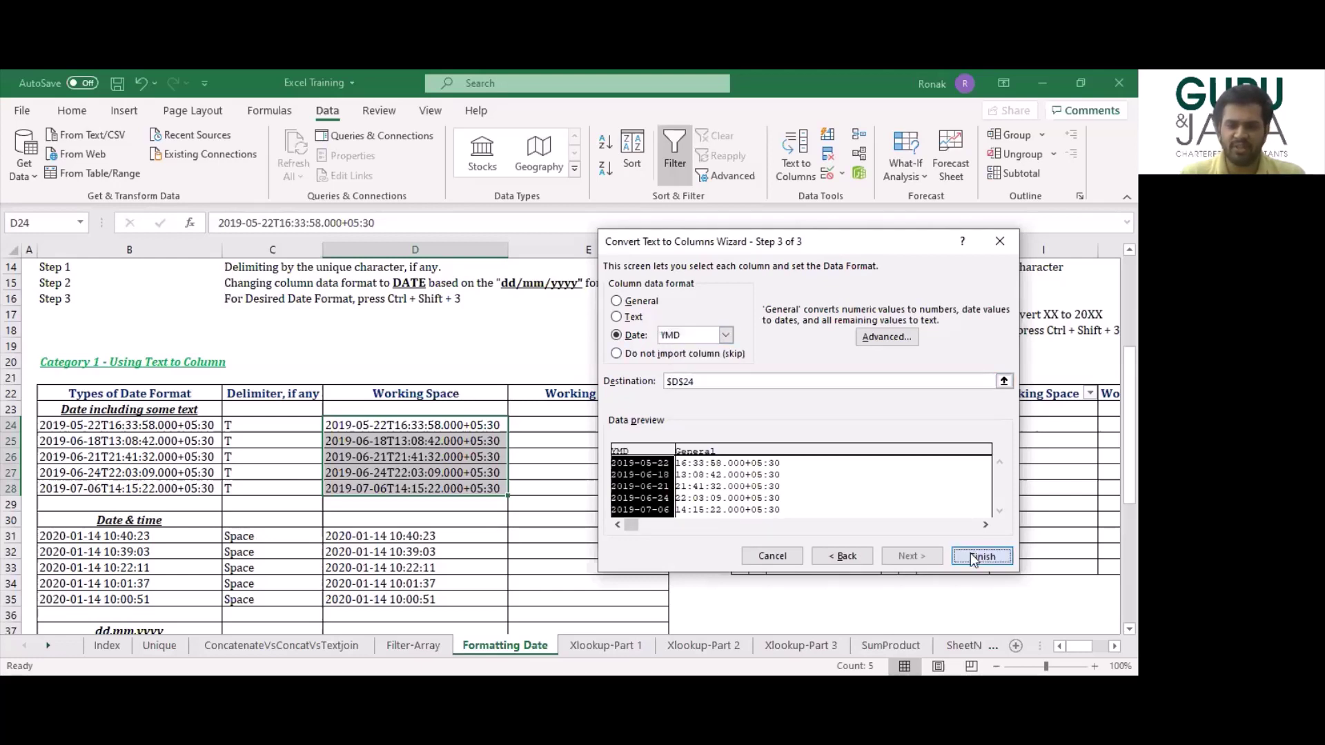
pyautogui.moveTo(473, 360); pyautogui.dragTo(458, 339)
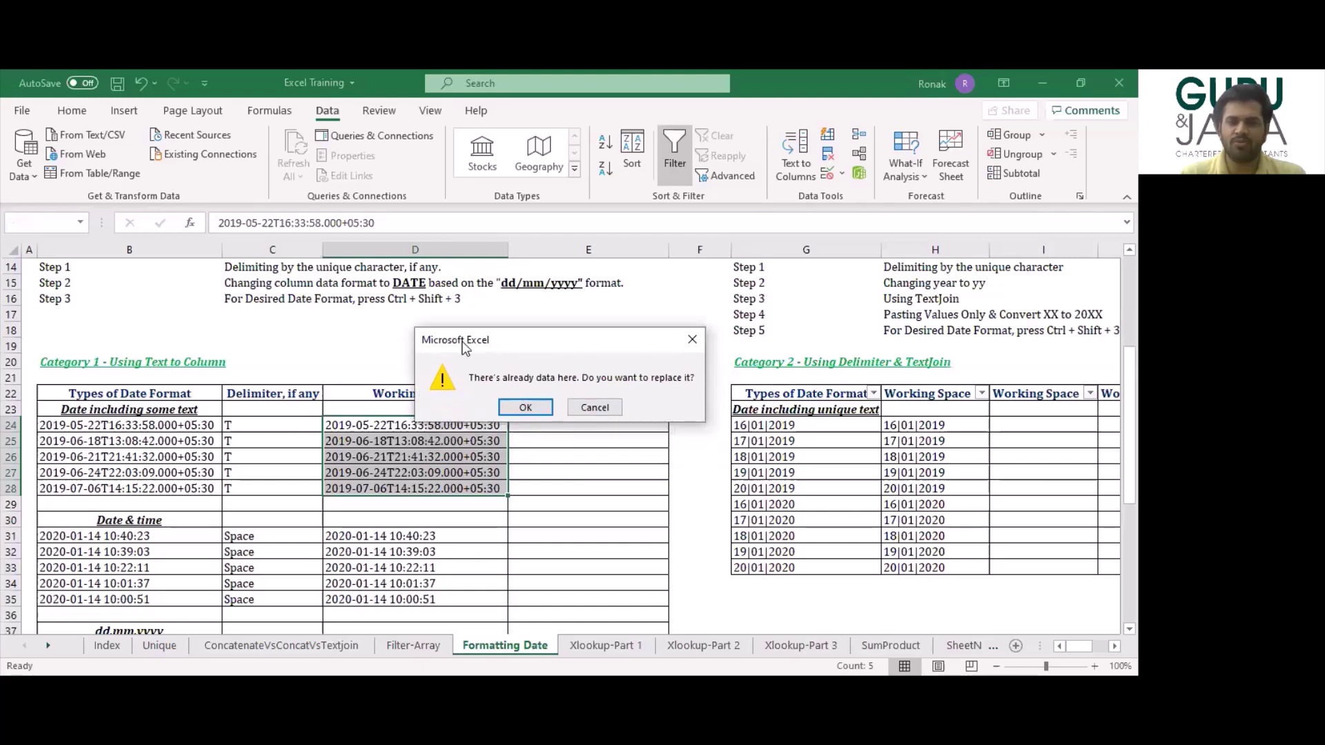
pyautogui.click(525, 408)
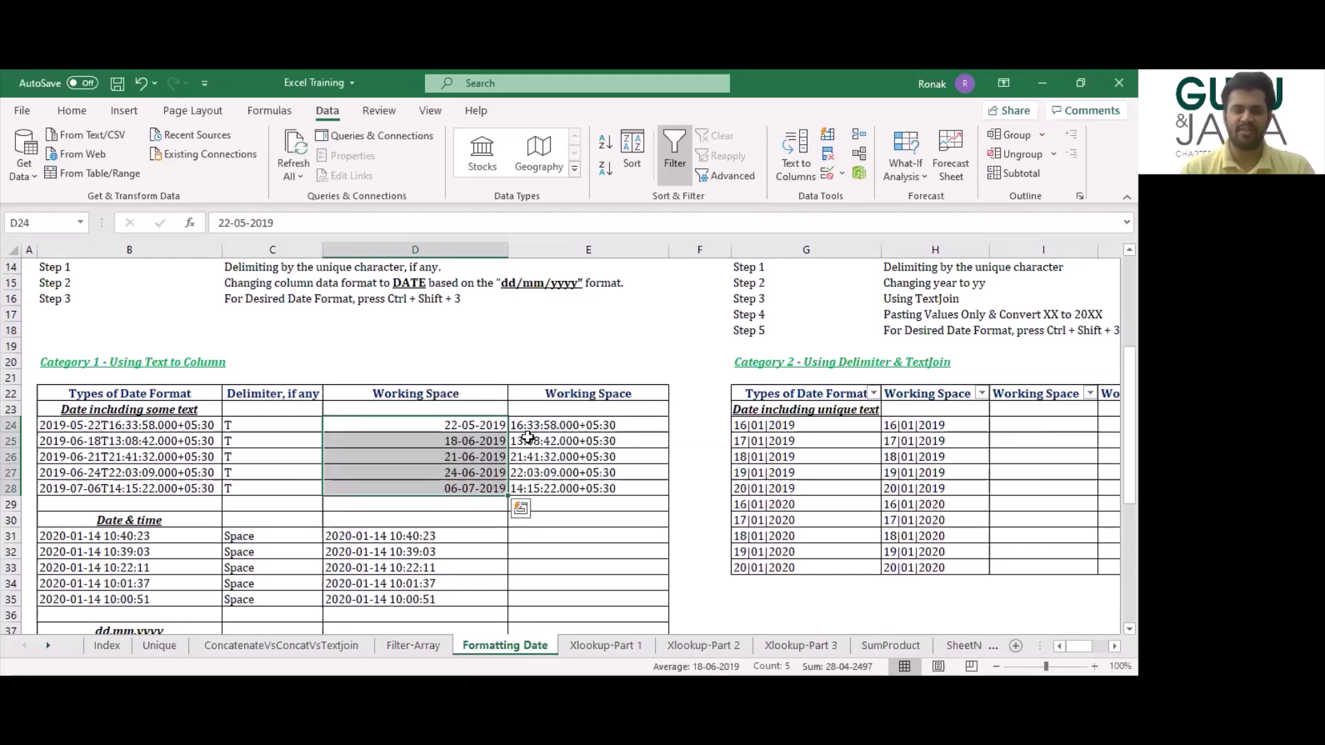
# Format D24:D28 as 22-May-19 style dates, then select the split times in column E.
pyautogui.click(479, 426)
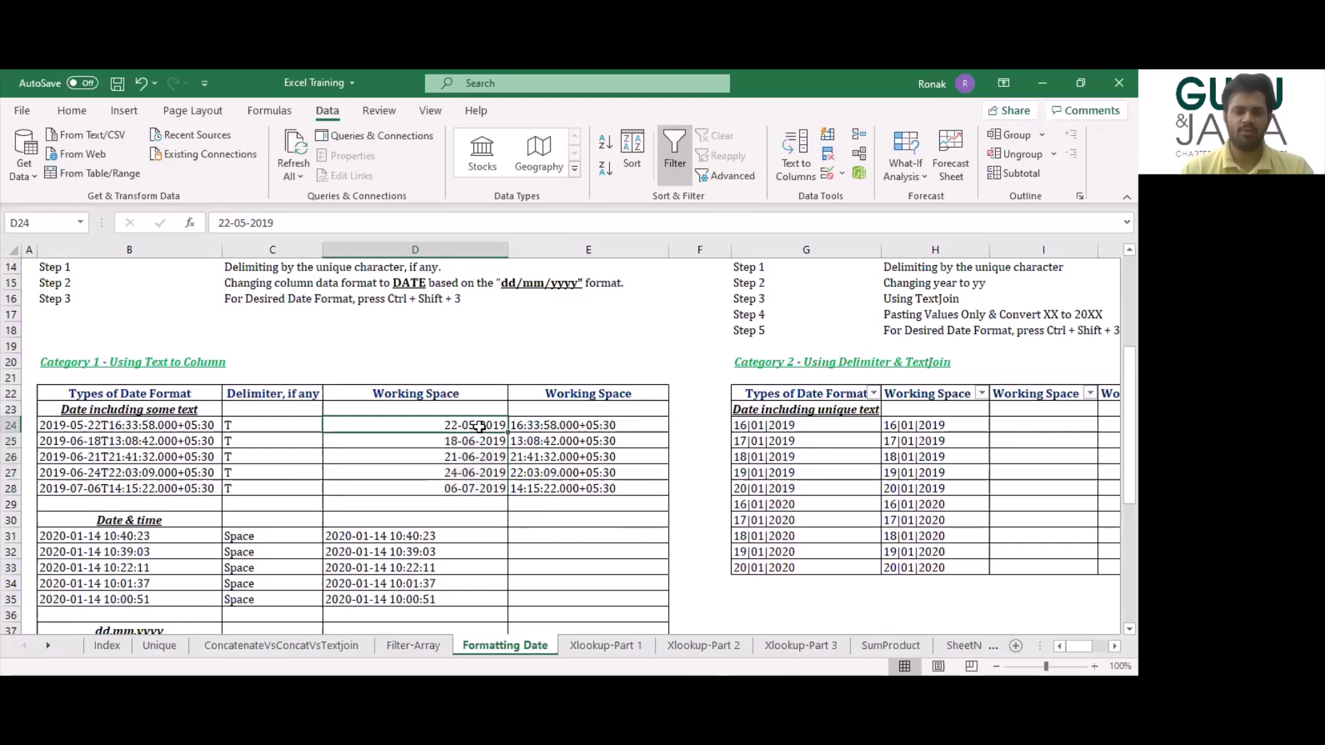
pyautogui.hotkey('shift', 'Down')
pyautogui.hotkey('shift', 'Down')
pyautogui.hotkey('shift', 'Down')
pyautogui.hotkey('shift', 'Down')
pyautogui.hotkey('ctrl', 'shift', '3')
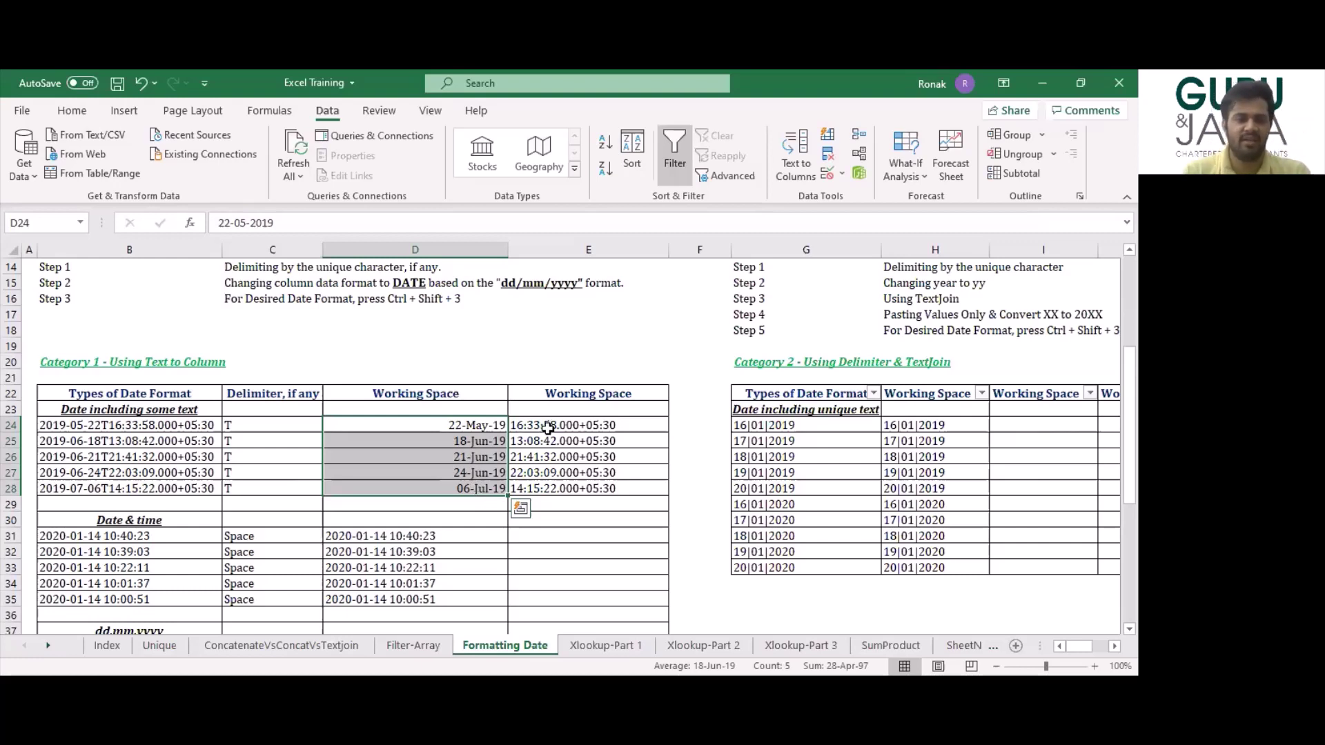
pyautogui.moveTo(547, 427); pyautogui.dragTo(563, 502)
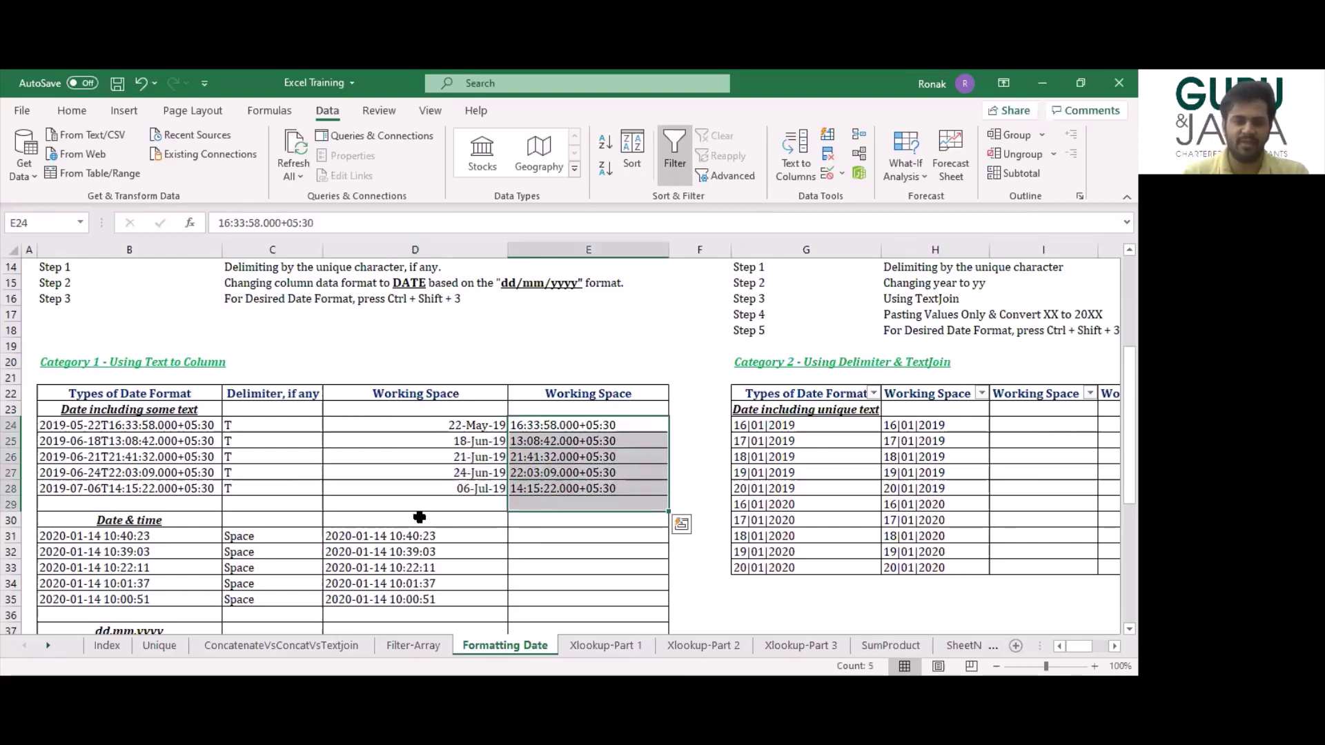
# Select D31:D35 and split them in Text to Columns using a space as the Other delimiter.
pyautogui.scroll(-1, 420, 518)
pyautogui.click(391, 471)
pyautogui.hotkey('ctrl', 'shift', 'Down')
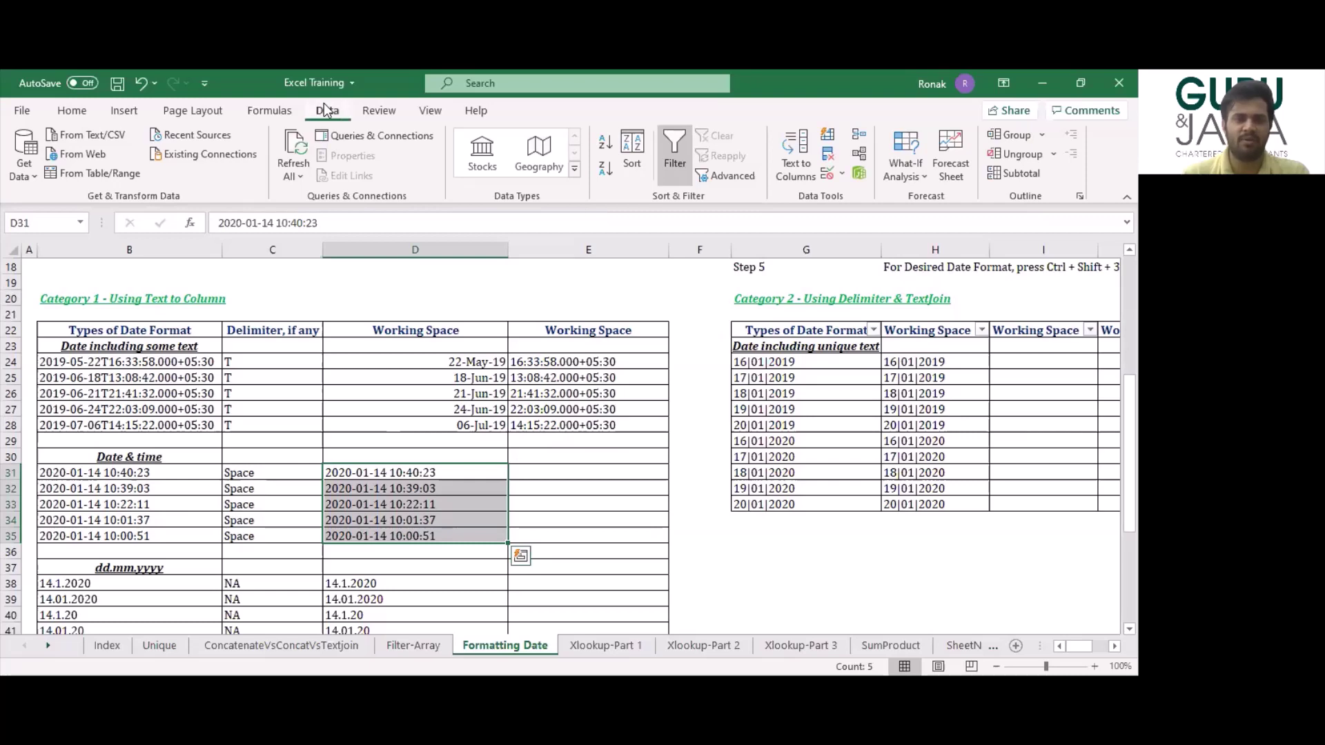
pyautogui.click(796, 159)
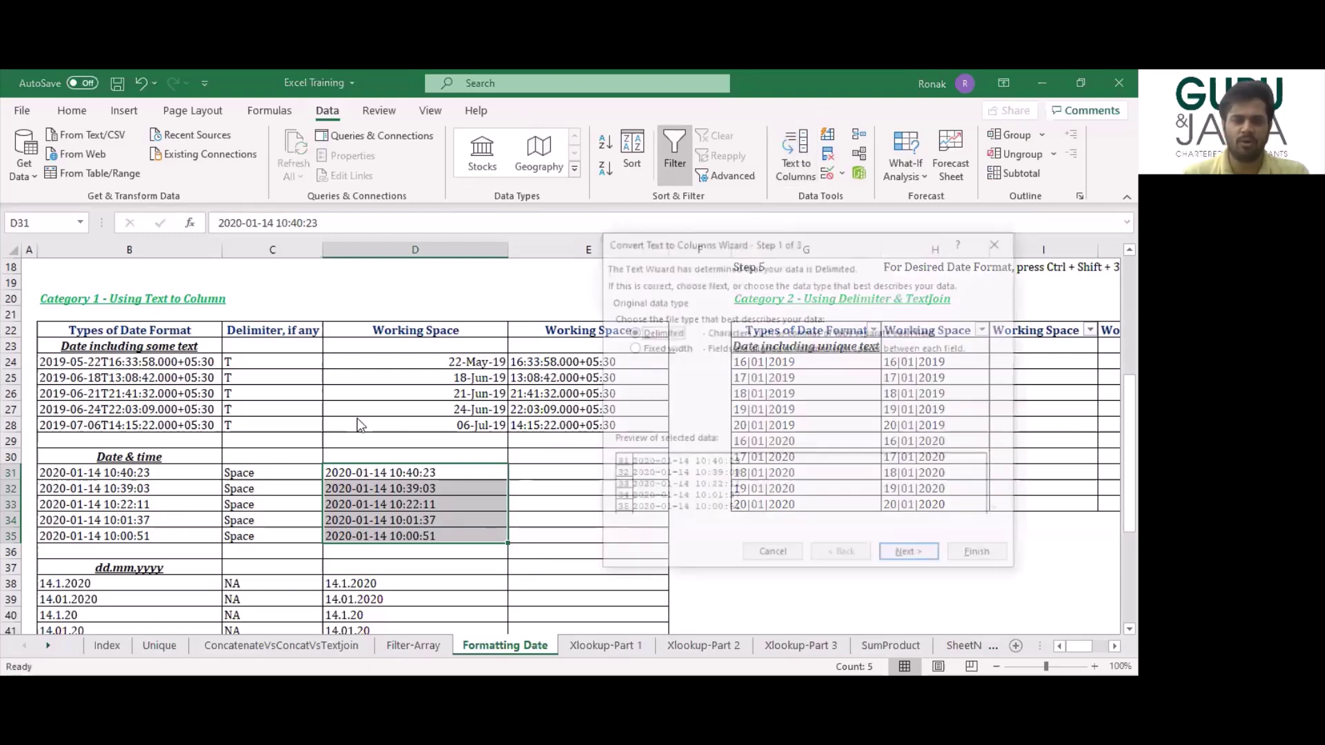
pyautogui.click(900, 557)
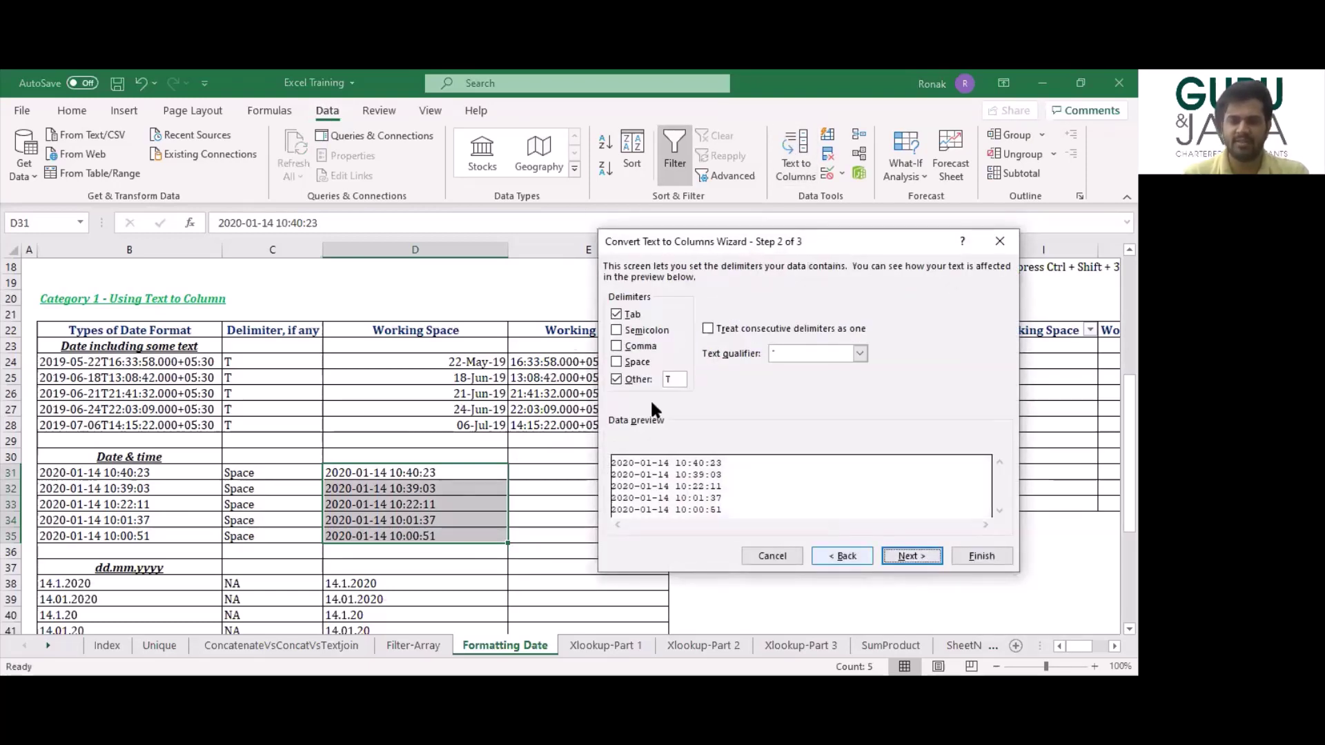
pyautogui.click(617, 381)
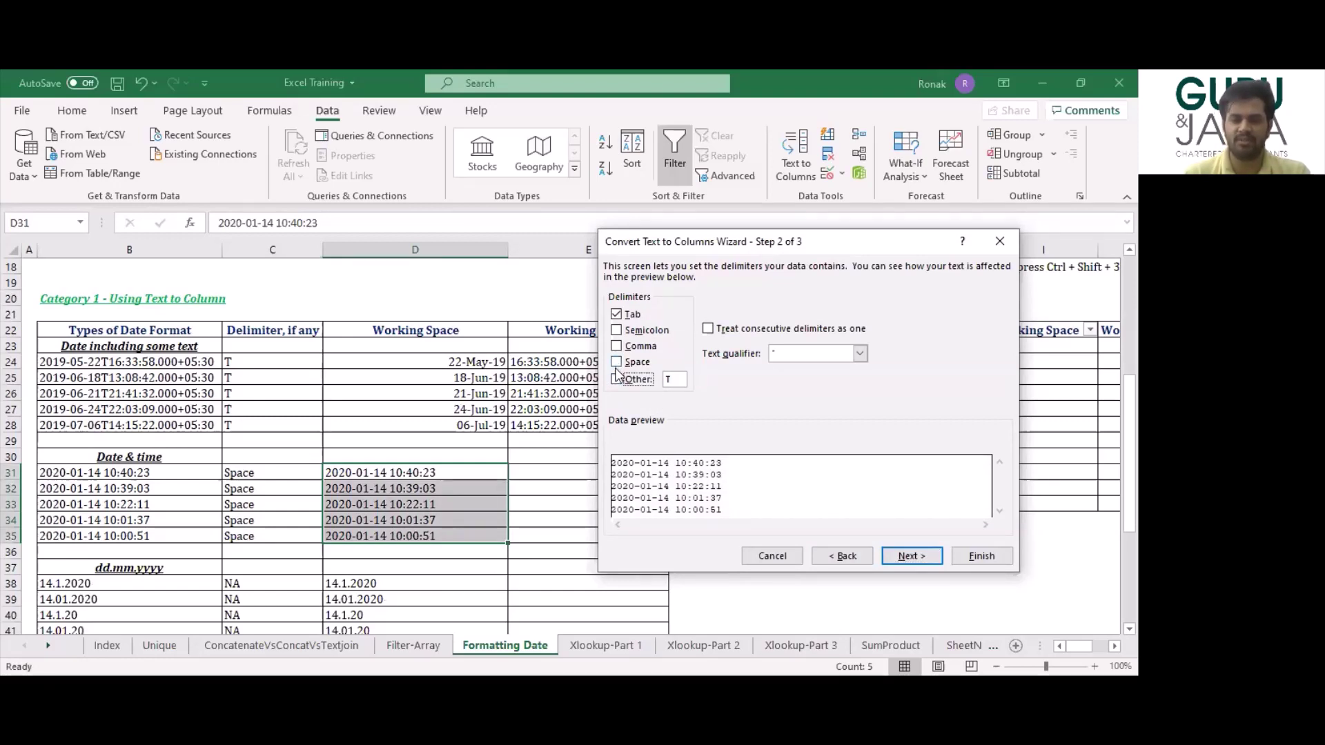
pyautogui.click(618, 380)
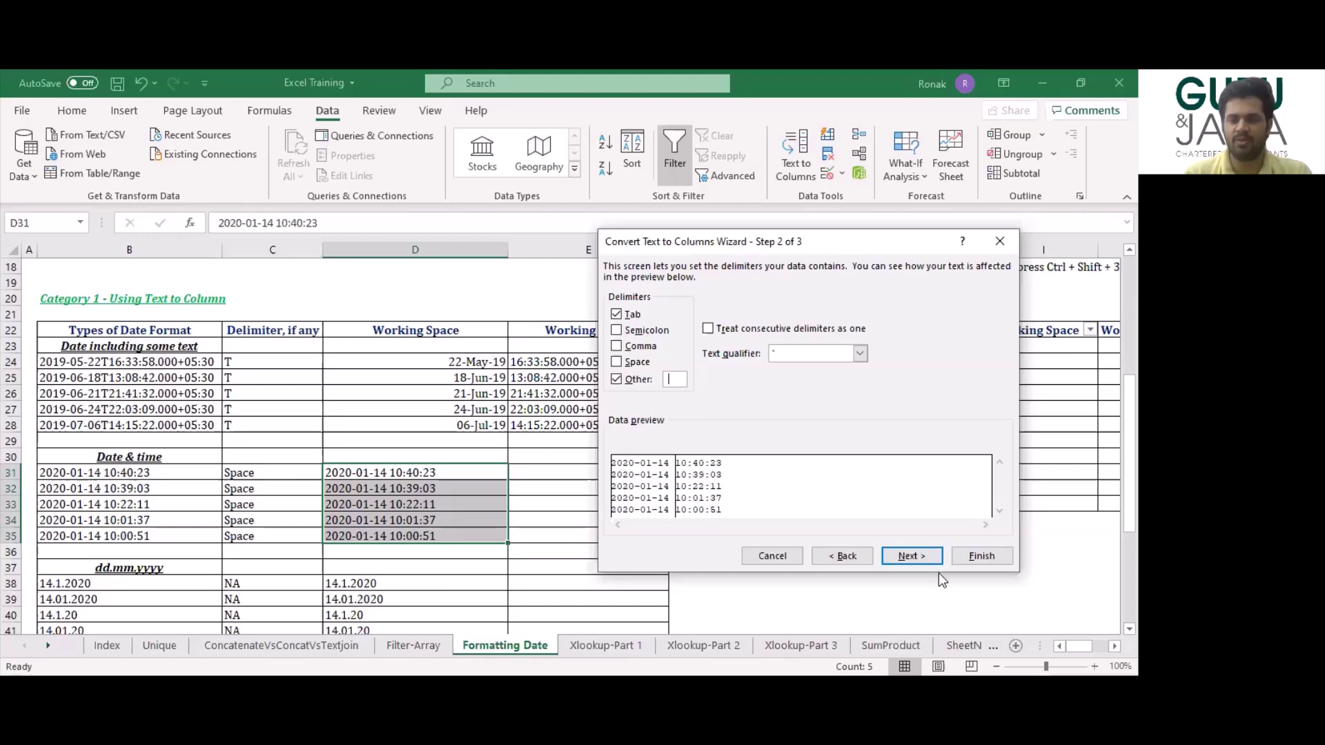
pyautogui.click(914, 556)
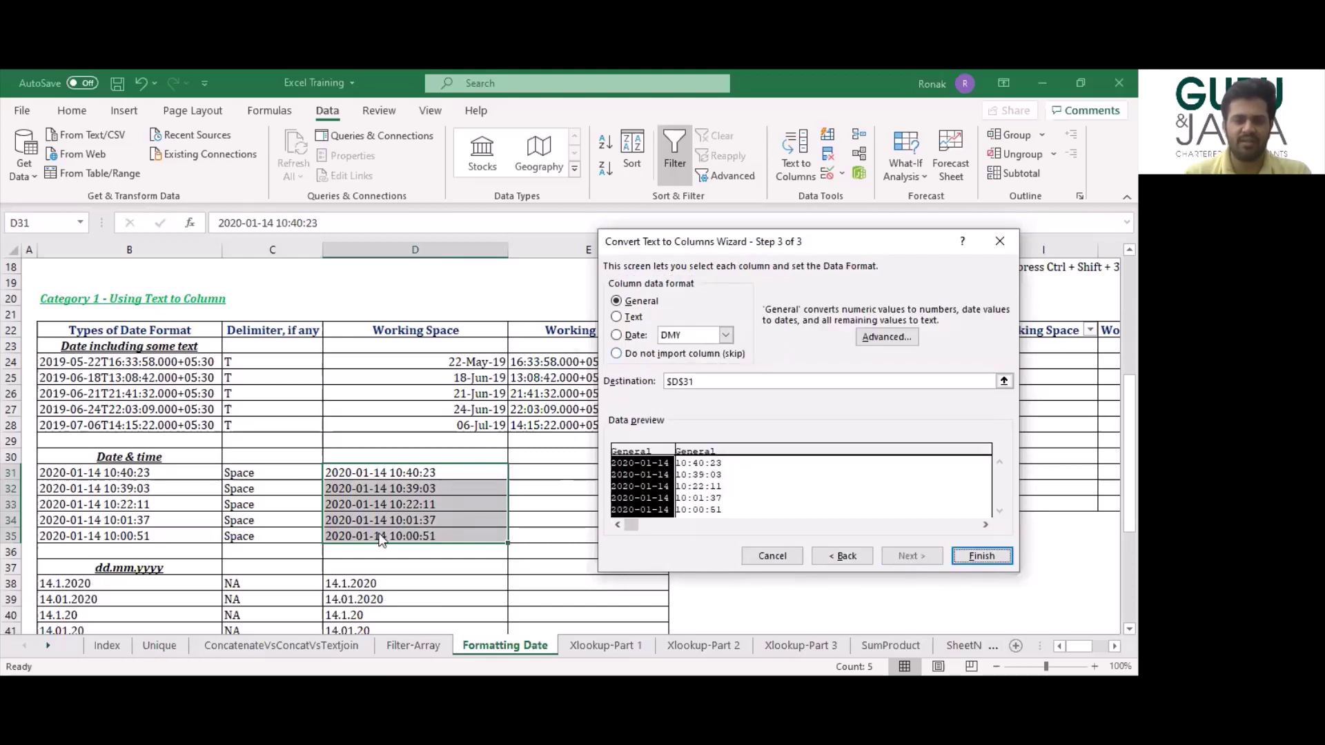
# Set the date column to Date (YMD), replace the cells, and format D31:D35 as 14-Jan-20.
pyautogui.click(617, 335)
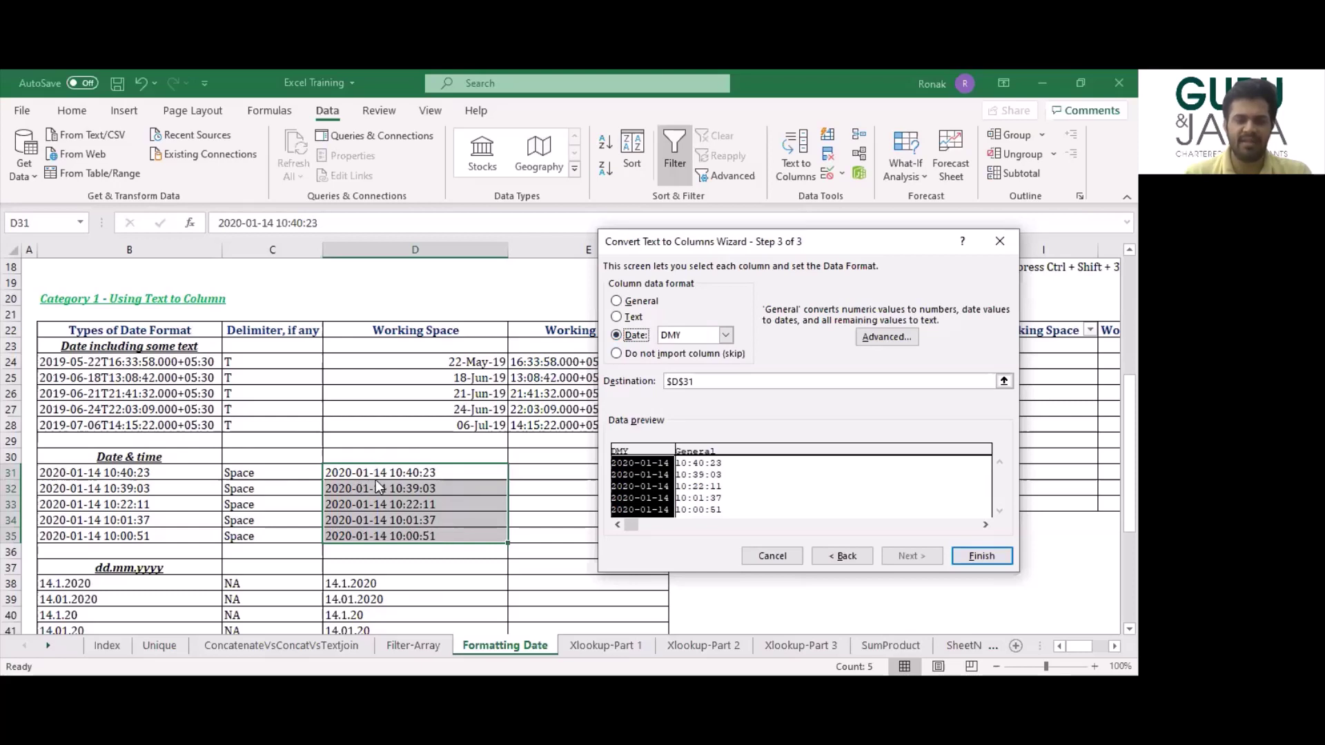
pyautogui.click(726, 336)
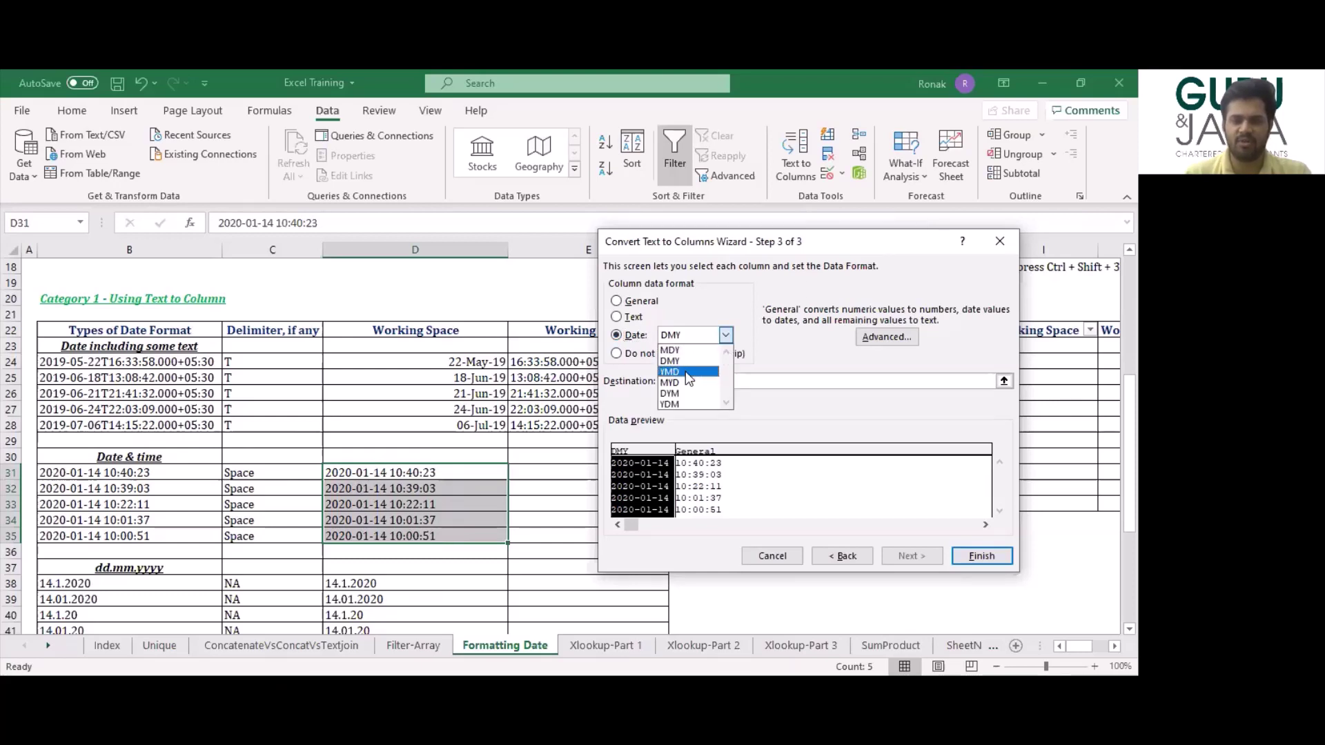
pyautogui.click(685, 371)
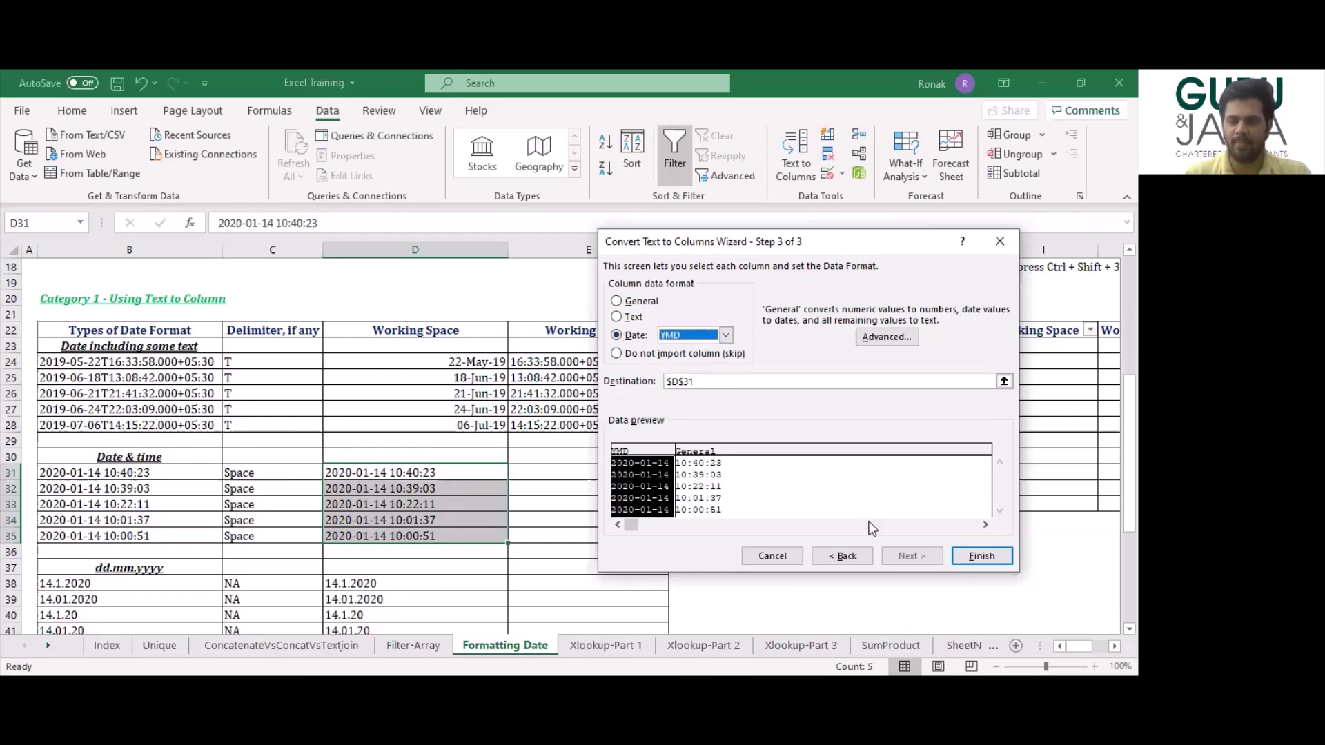
pyautogui.click(984, 556)
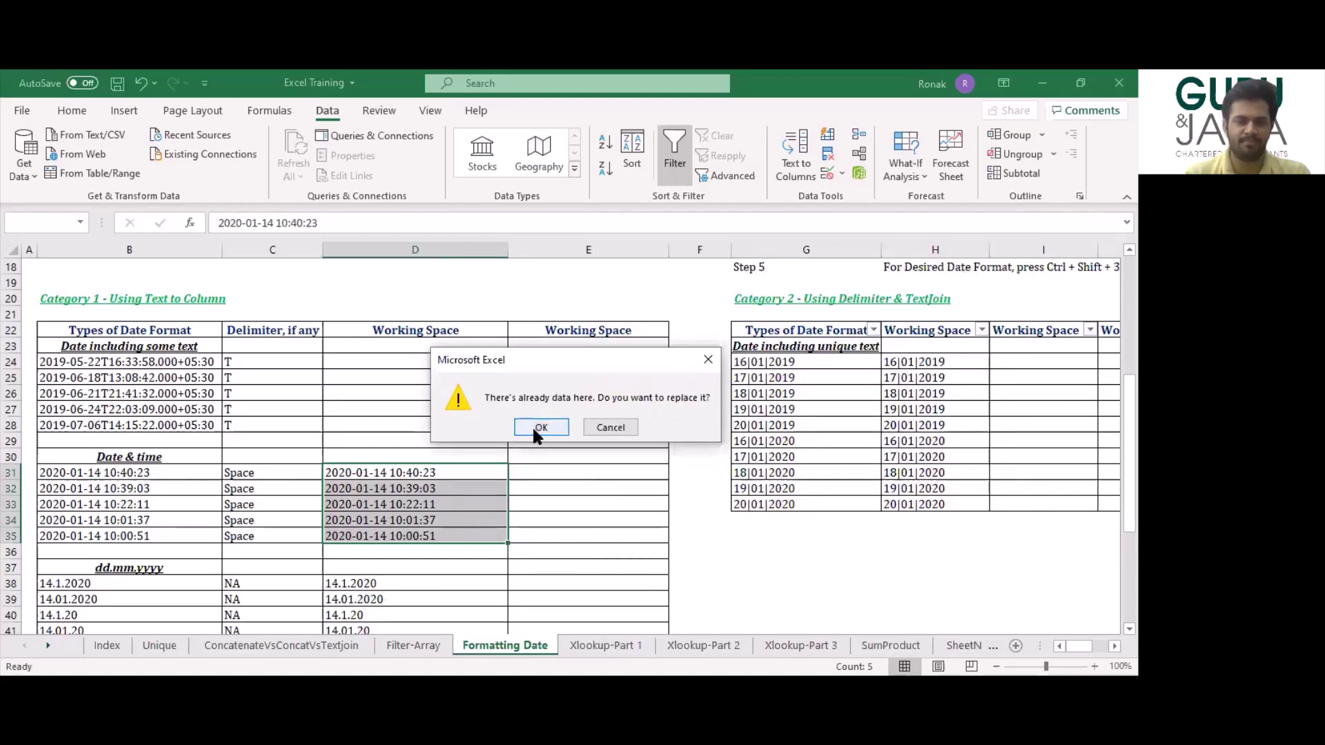
pyautogui.click(535, 429)
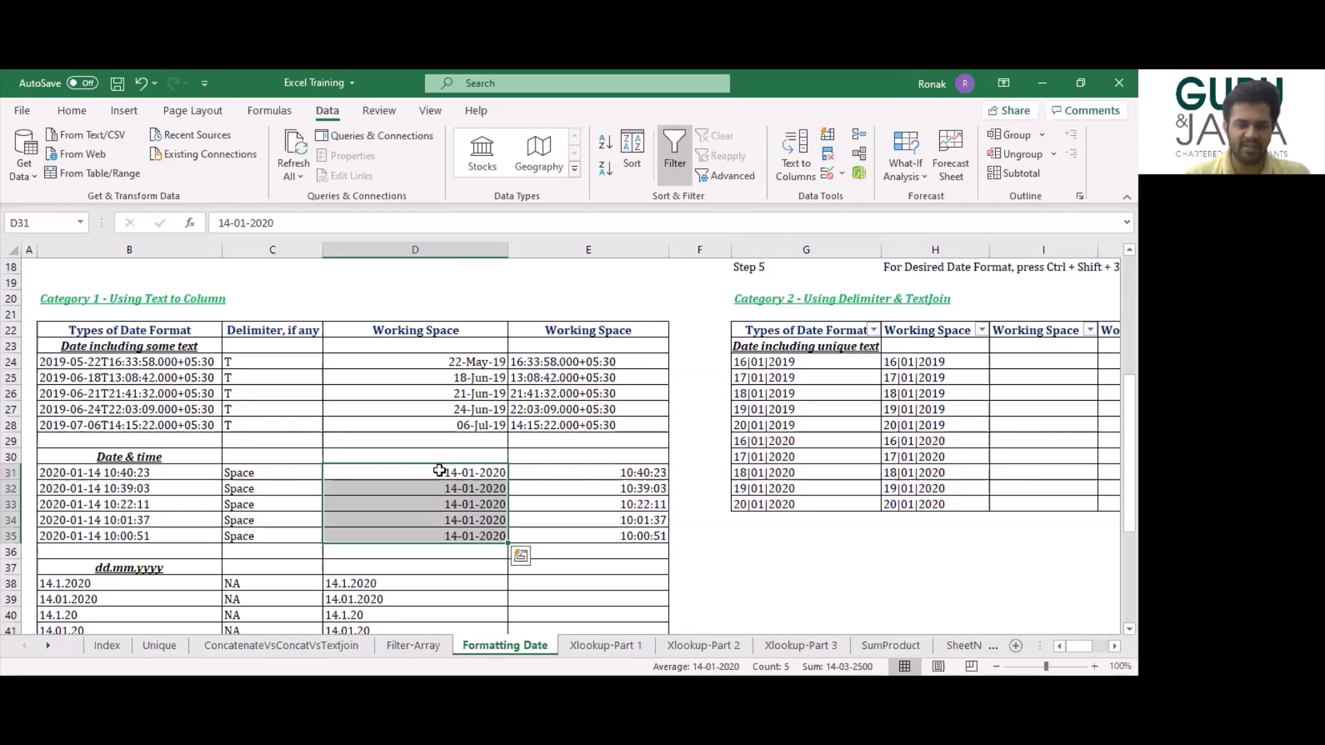
pyautogui.moveTo(437, 469); pyautogui.dragTo(439, 535)
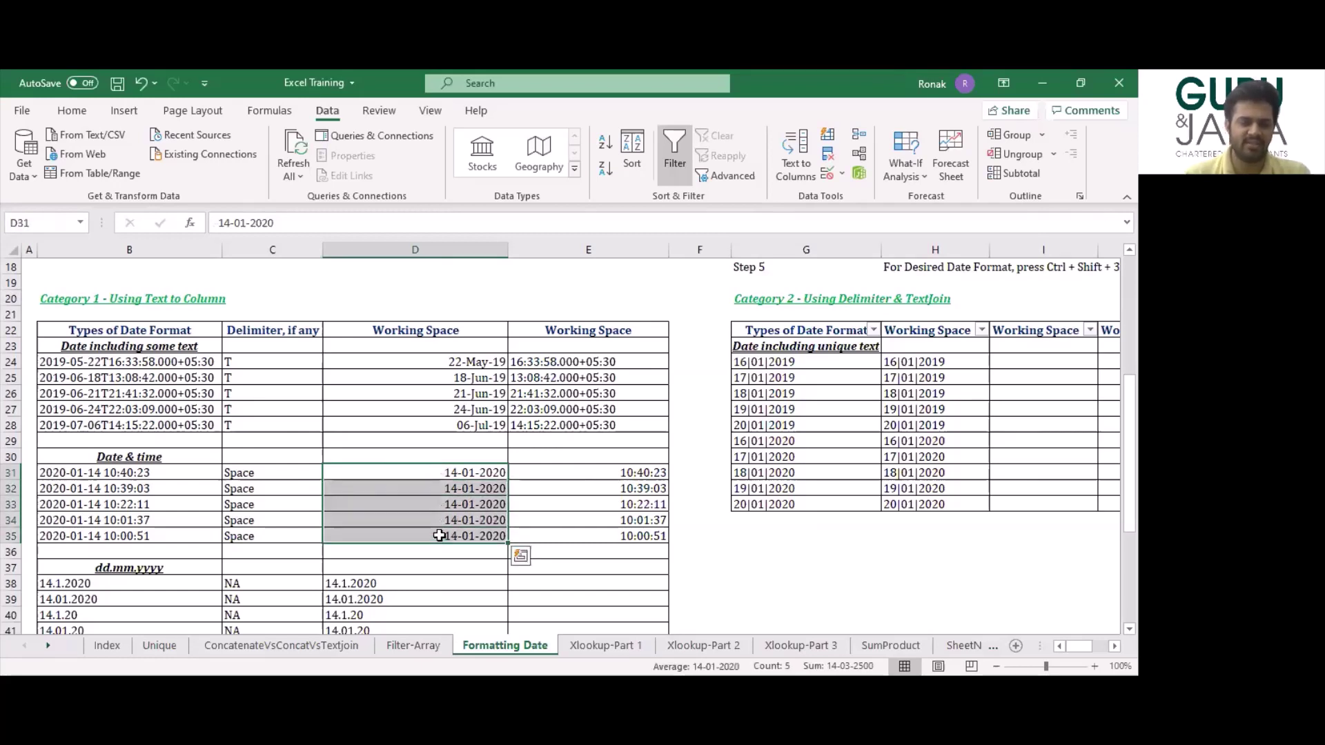
pyautogui.hotkey('ctrl', 'shift', '3')
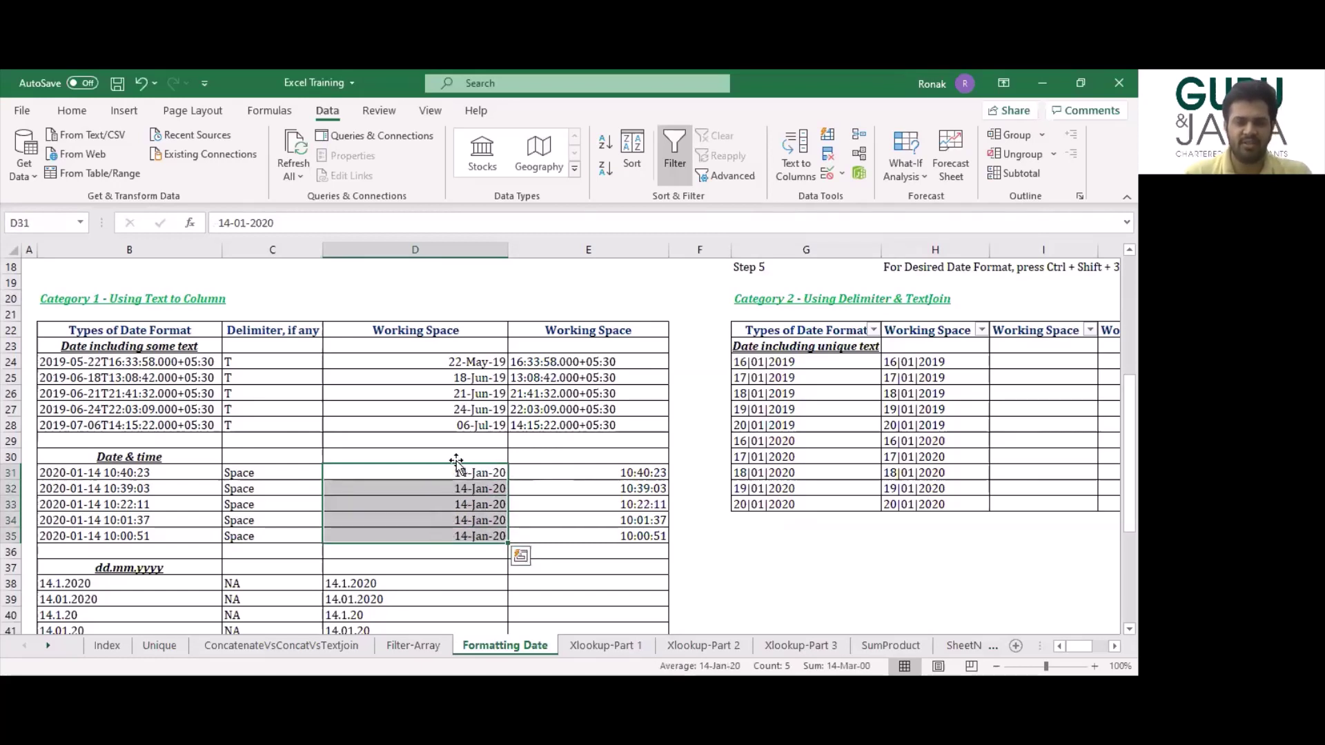
# Select D38:D41 and run Text to Columns with the Other delimiter turned off.
pyautogui.scroll(-6, 485, 476)
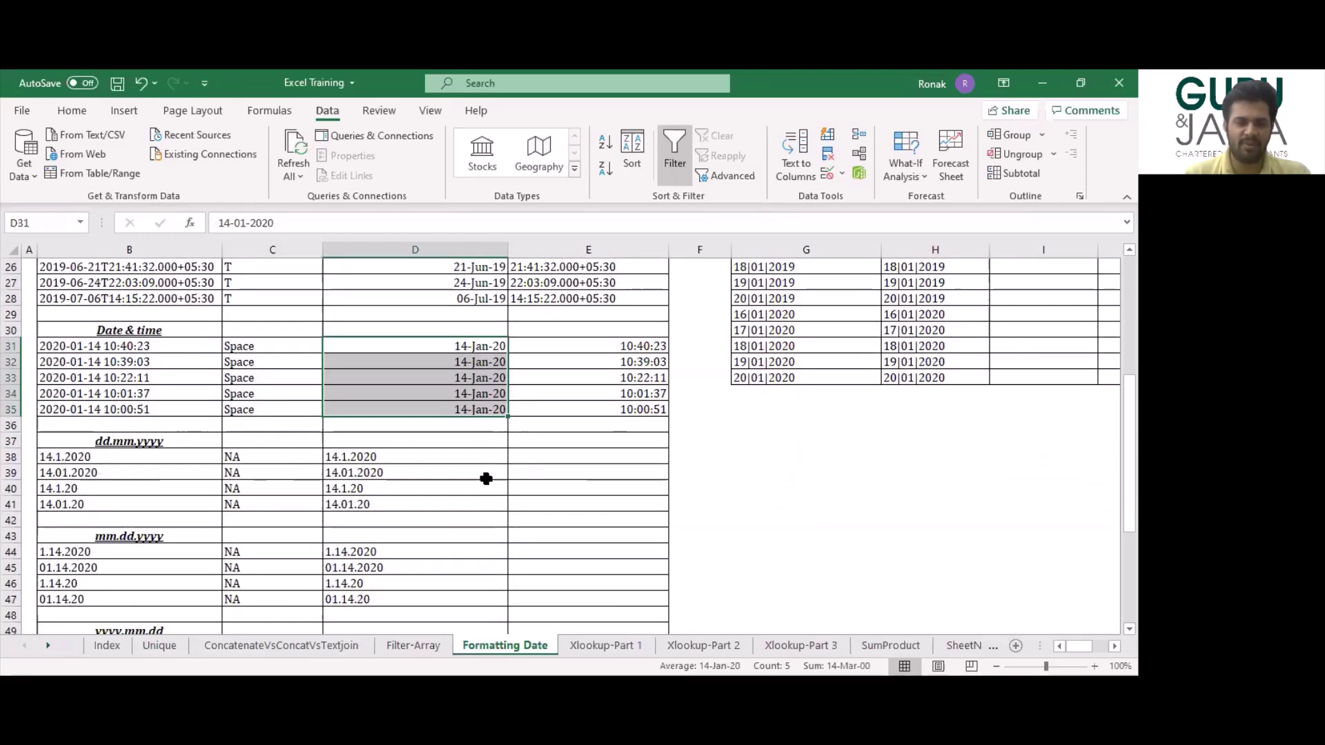
pyautogui.scroll(2, 486, 478)
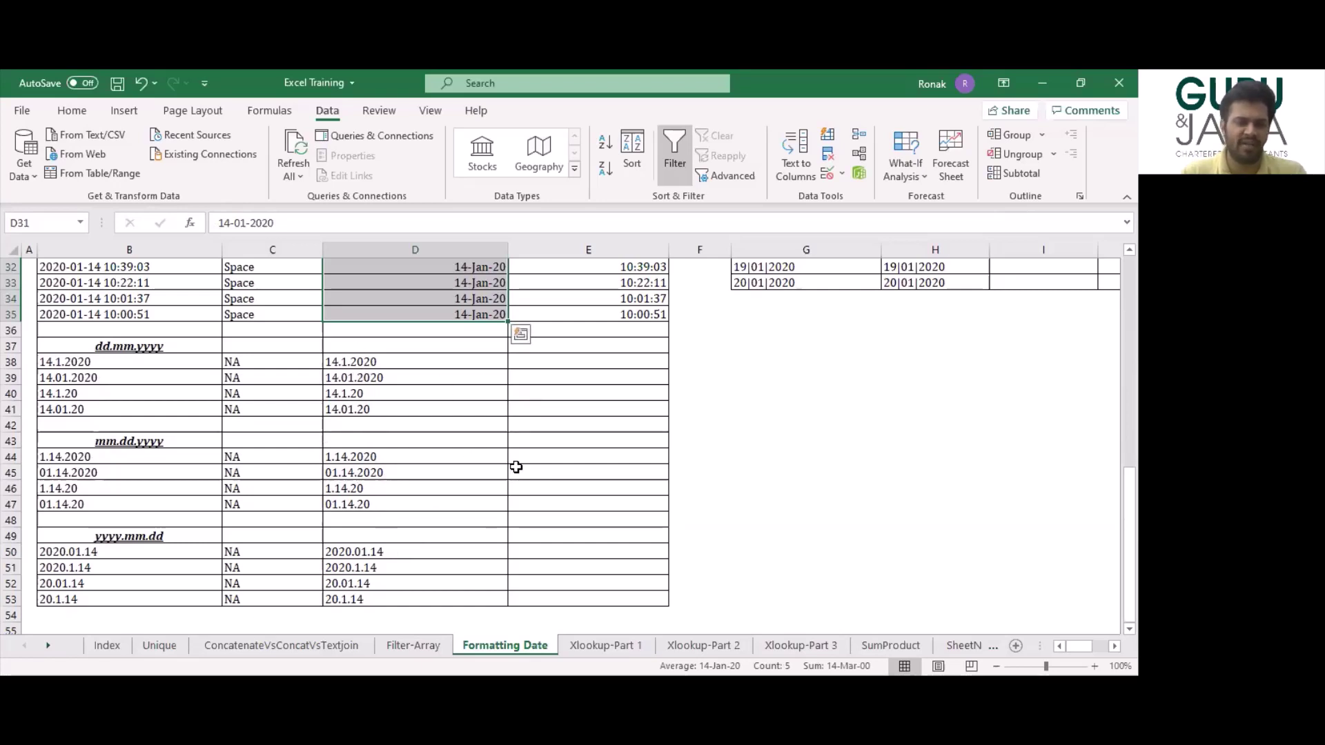
pyautogui.moveTo(355, 360); pyautogui.dragTo(363, 414)
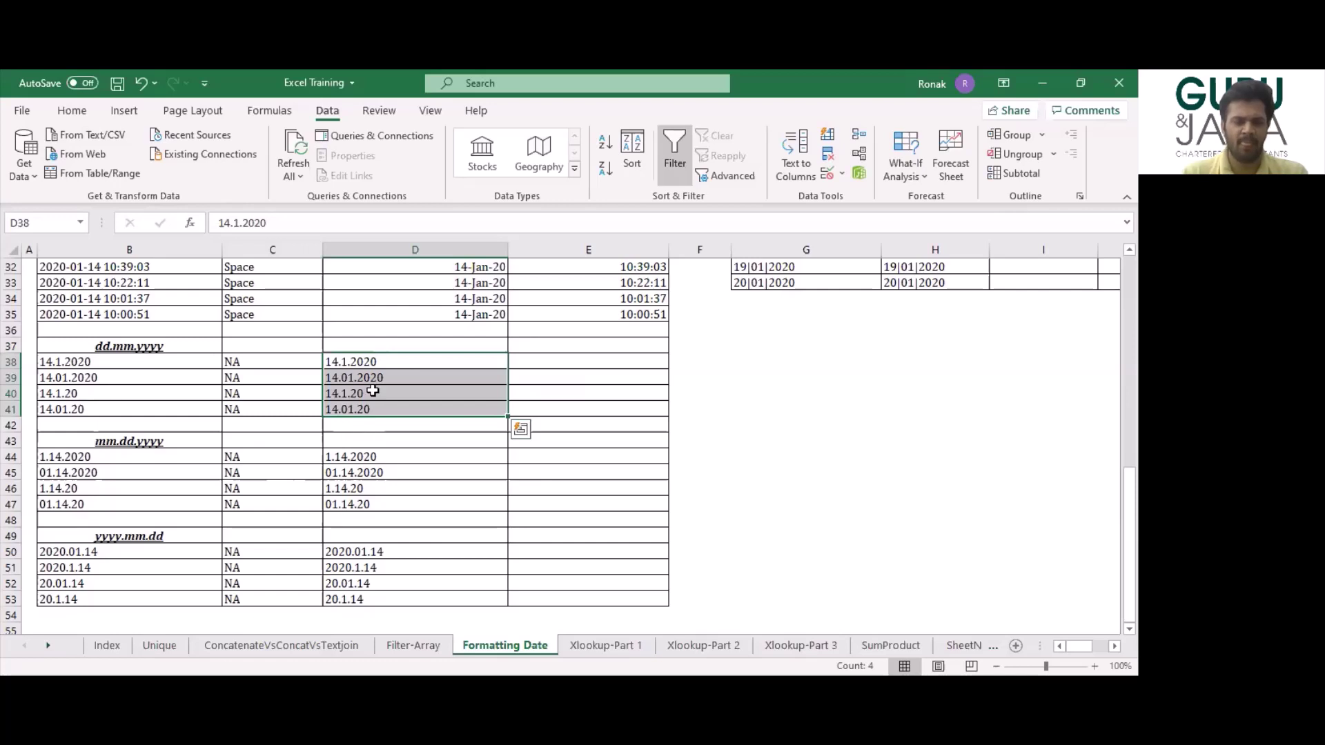
pyautogui.click(797, 153)
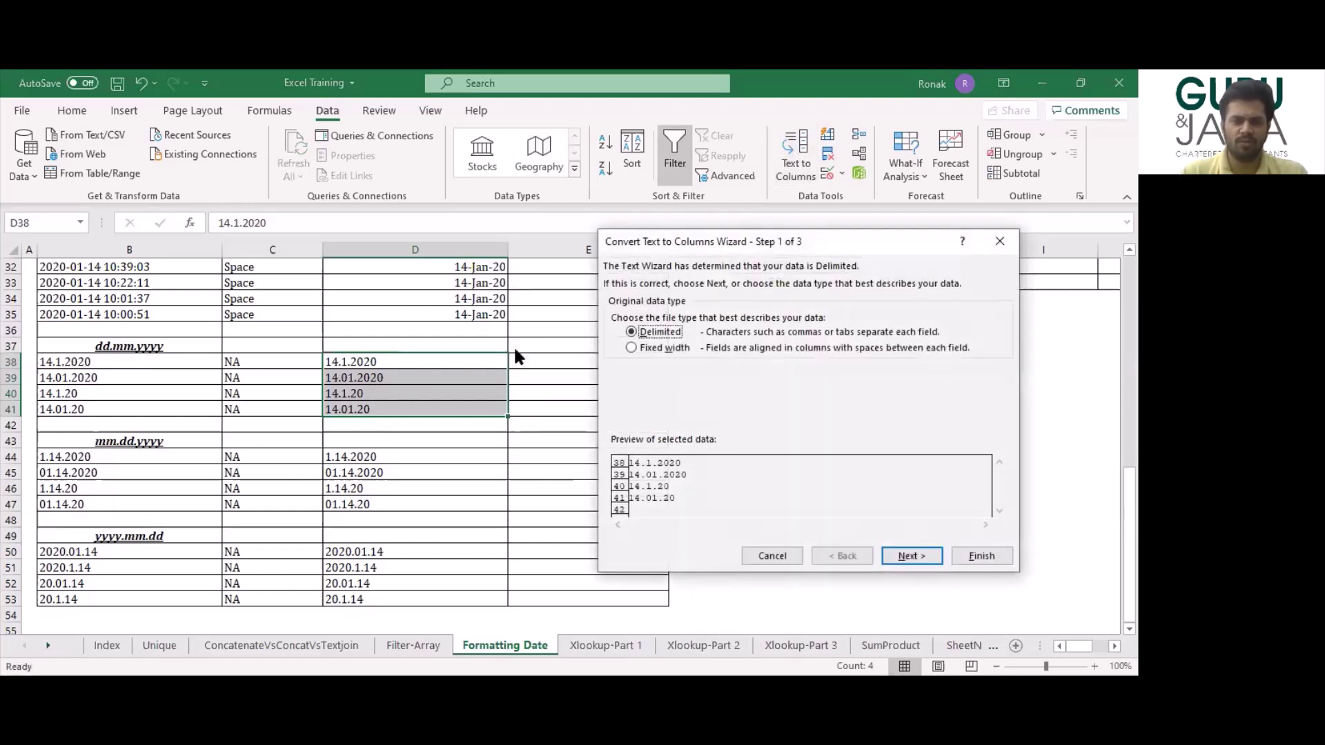
pyautogui.click(913, 556)
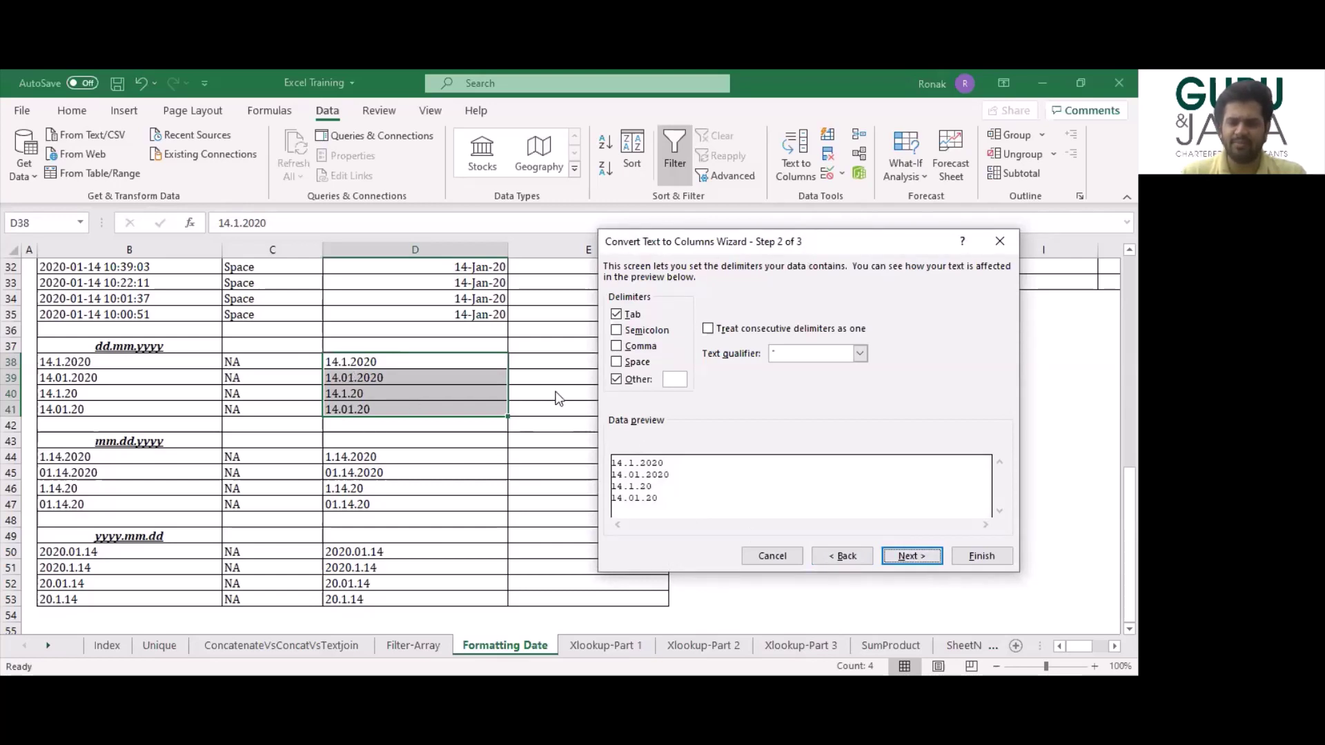
pyautogui.click(626, 384)
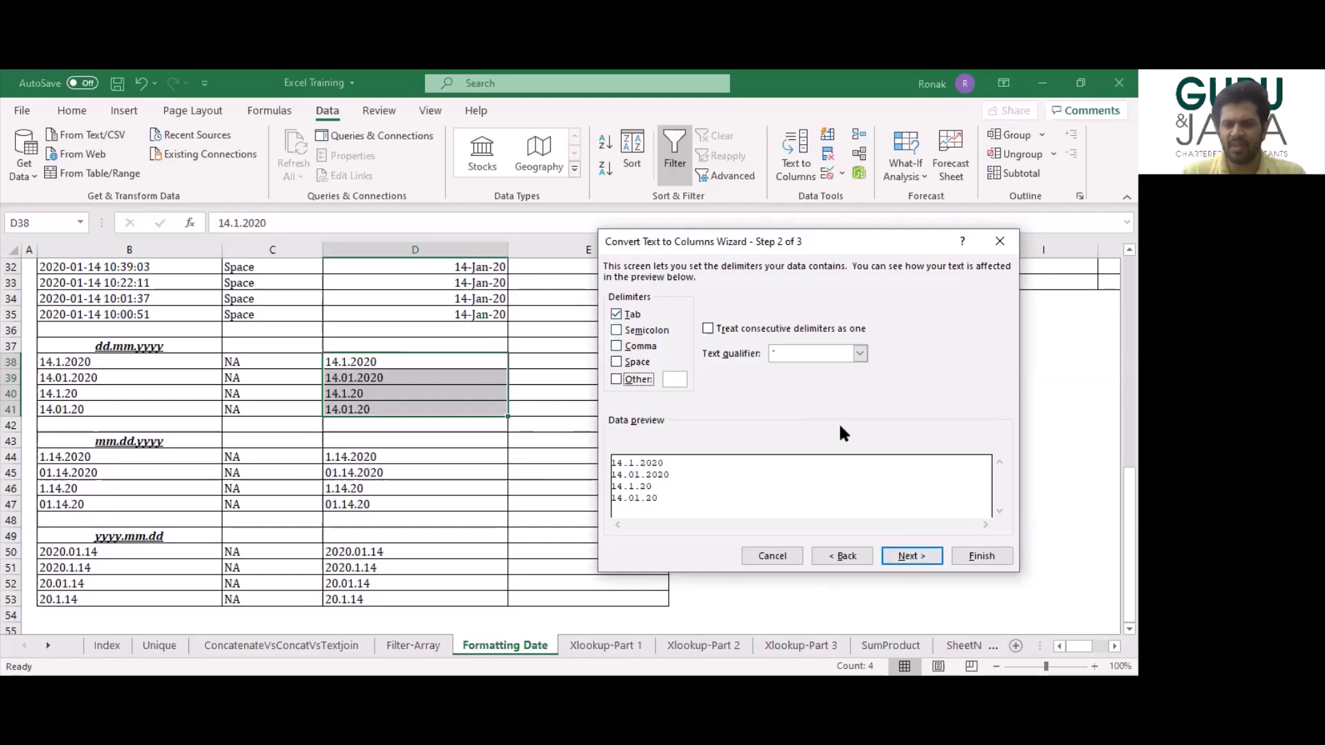
pyautogui.click(905, 556)
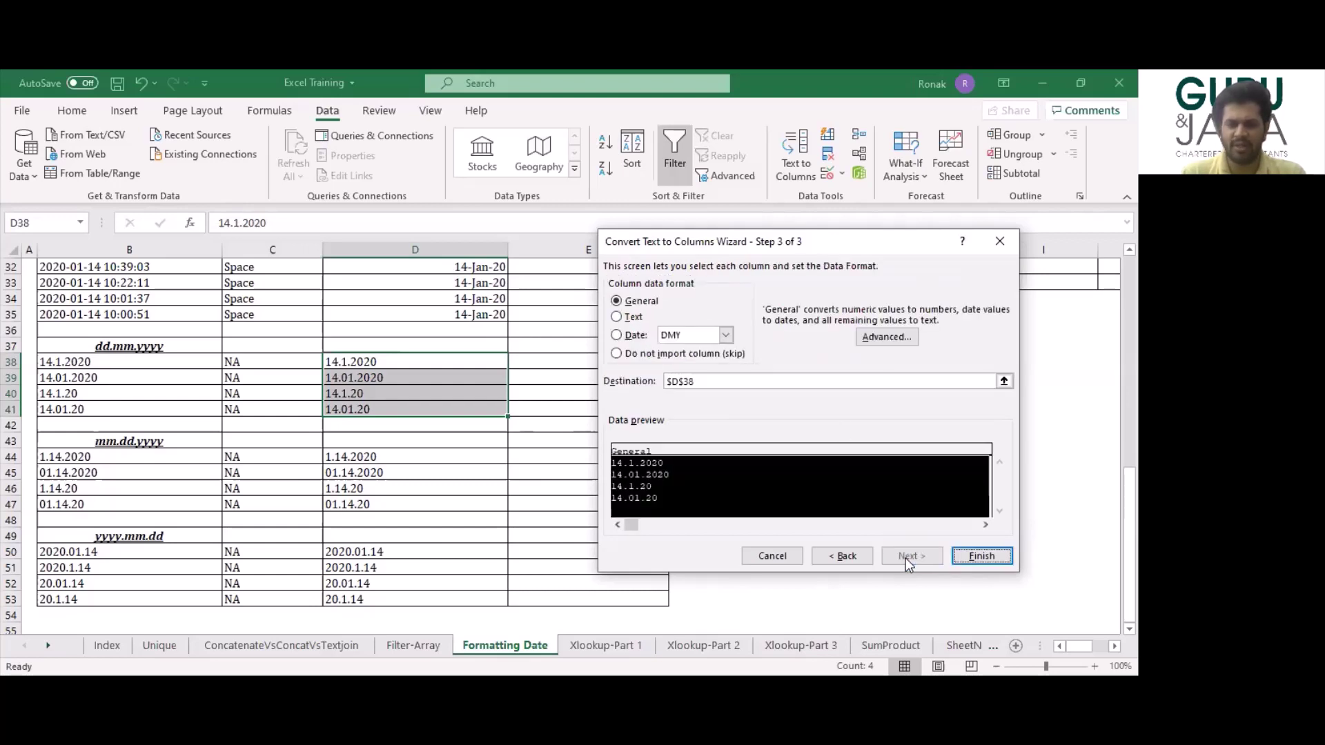
# Convert the entries as DMY dates and display D38:D41 as 14-Jan-20.
pyautogui.click(613, 335)
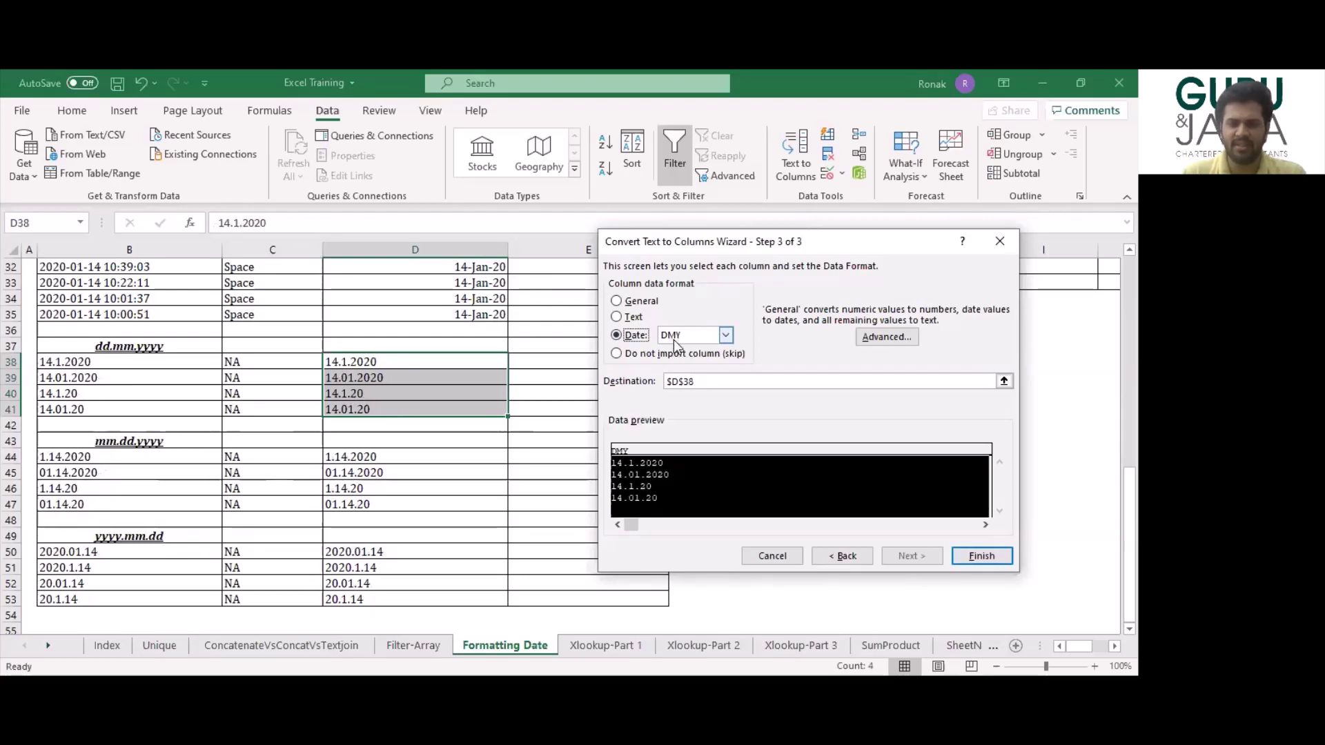
pyautogui.click(1004, 558)
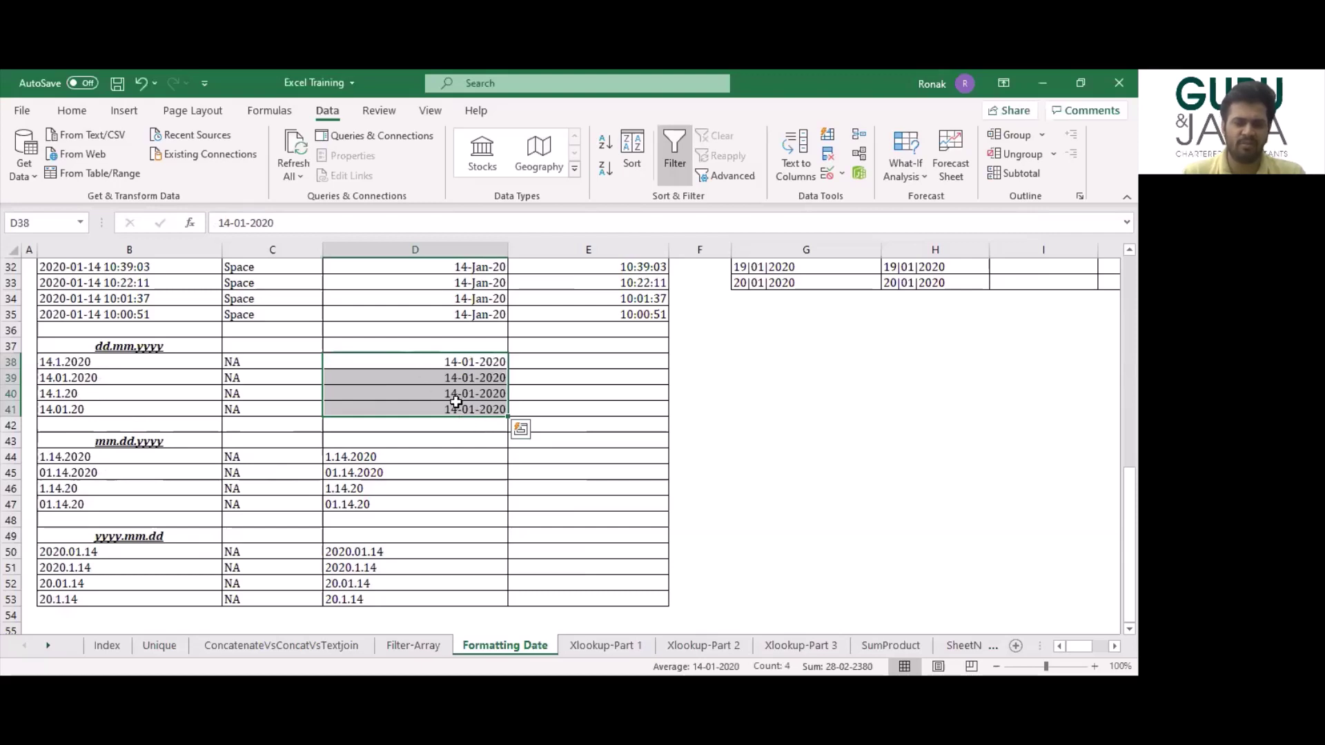
pyautogui.hotkey('ctrl', 'shift', '3')
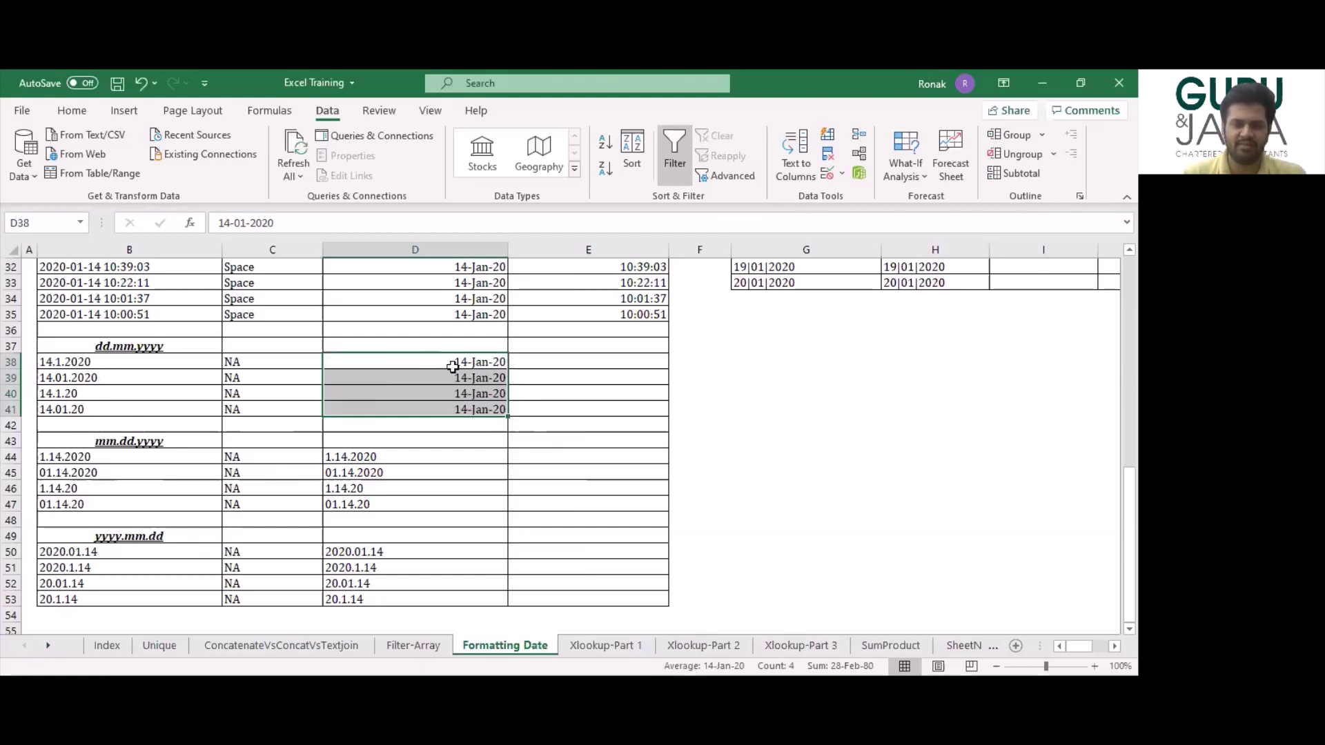
pyautogui.scroll(5, 452, 367)
pyautogui.scroll(2, 452, 366)
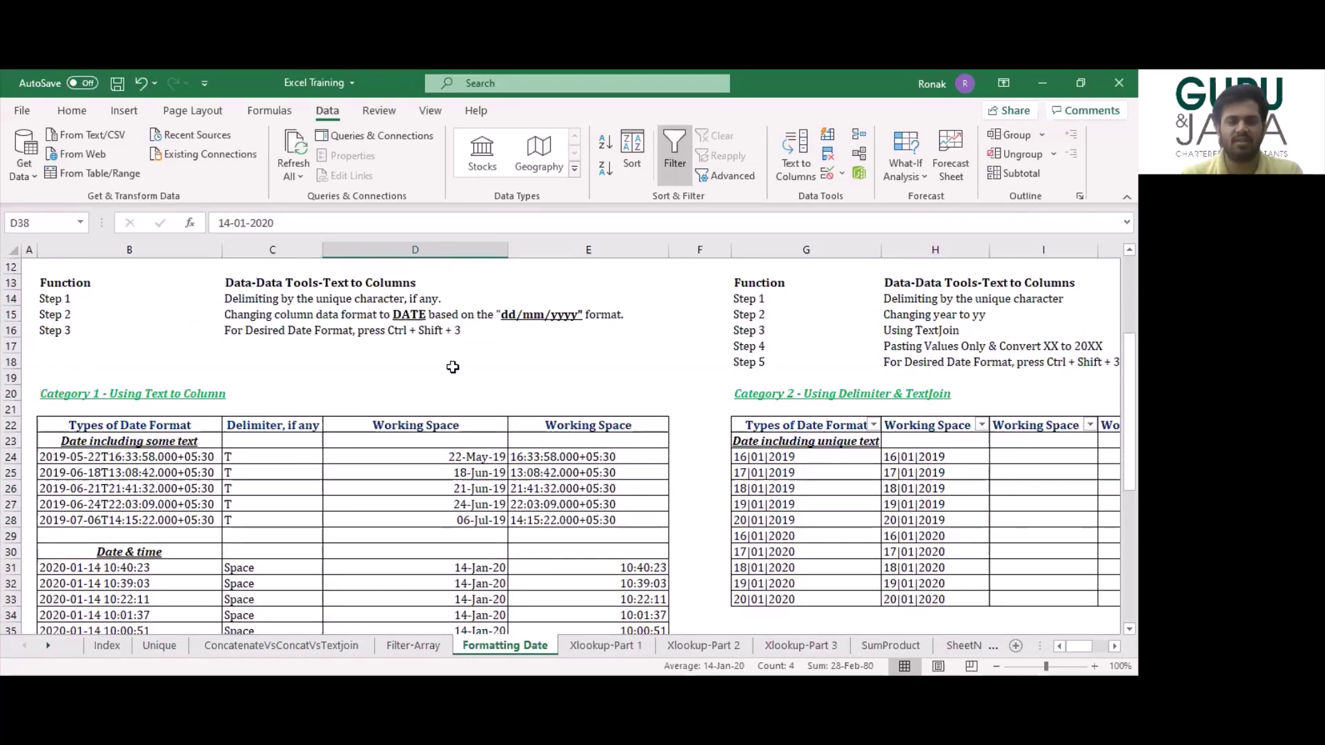
# Review the five Category 2 steps and the original dates in G24:G33.
pyautogui.scroll(2, 408, 383)
pyautogui.scroll(-2, 408, 383)
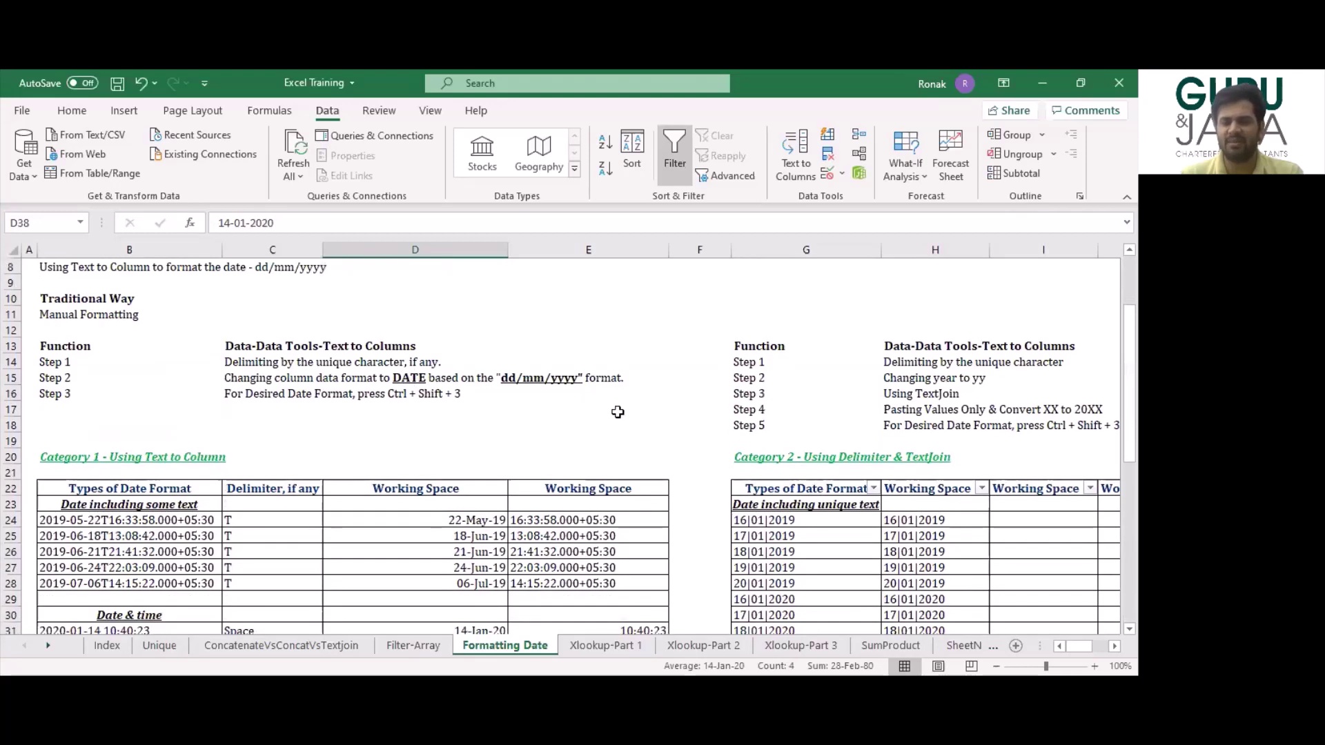
pyautogui.hscroll(1, 744, 450)
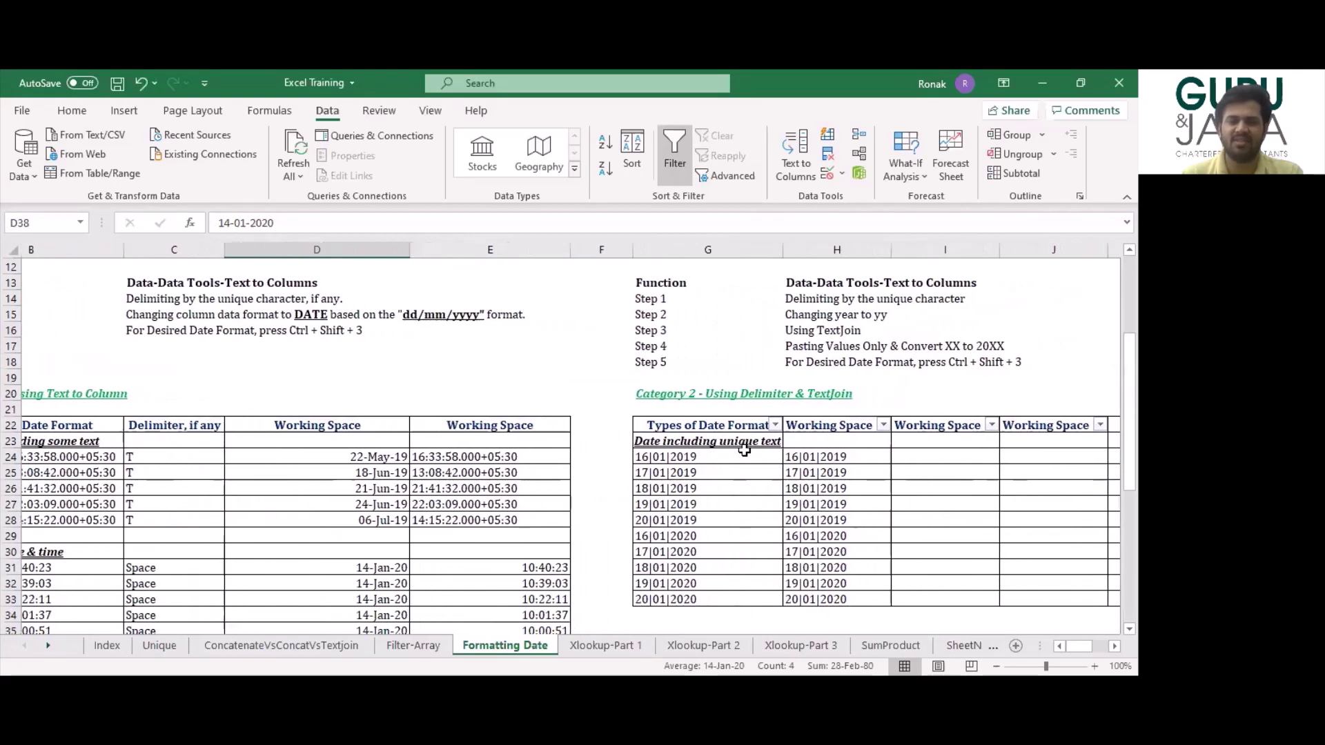
pyautogui.hscroll(2, 759, 464)
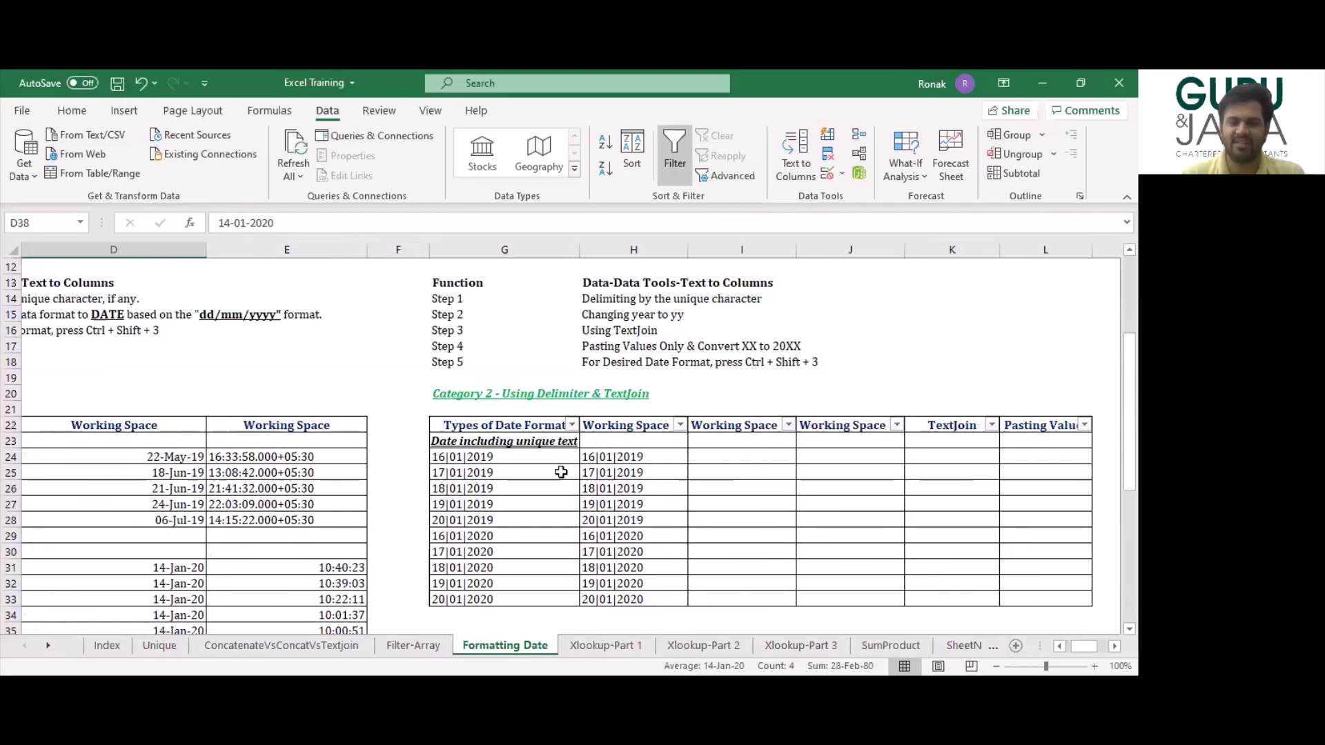
pyautogui.moveTo(459, 345); pyautogui.dragTo(457, 362)
pyautogui.moveTo(464, 297); pyautogui.dragTo(465, 362)
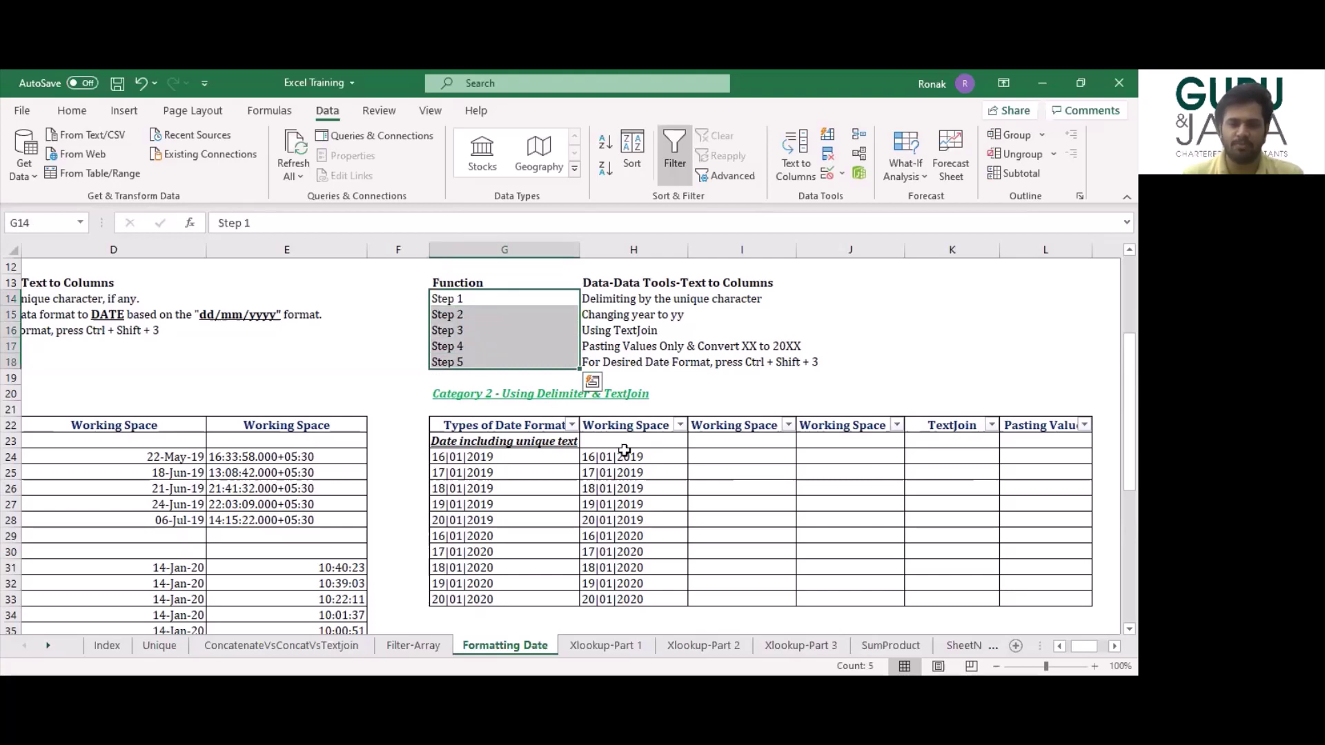
pyautogui.moveTo(496, 461); pyautogui.dragTo(503, 600)
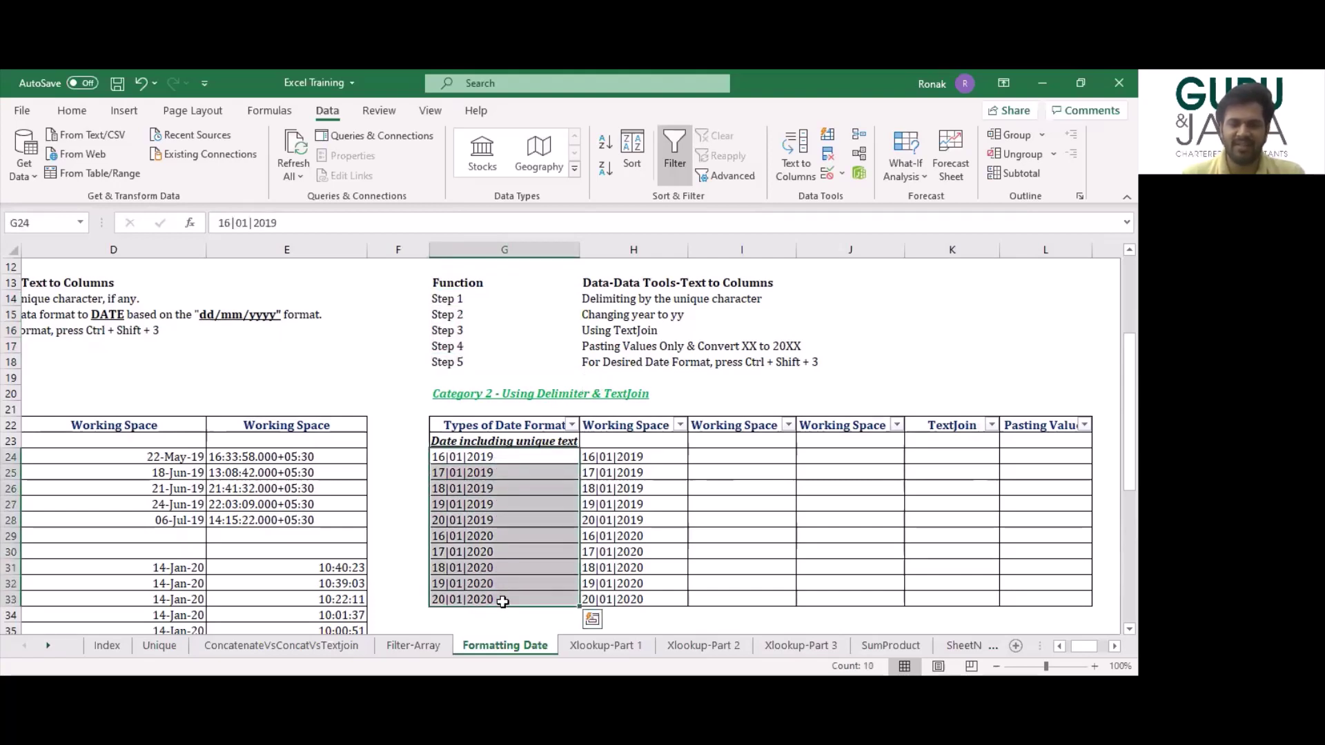
# Split H24:H33 with '|' as the Other delimiter, keeping General format, into day, month, year.
pyautogui.click(656, 454)
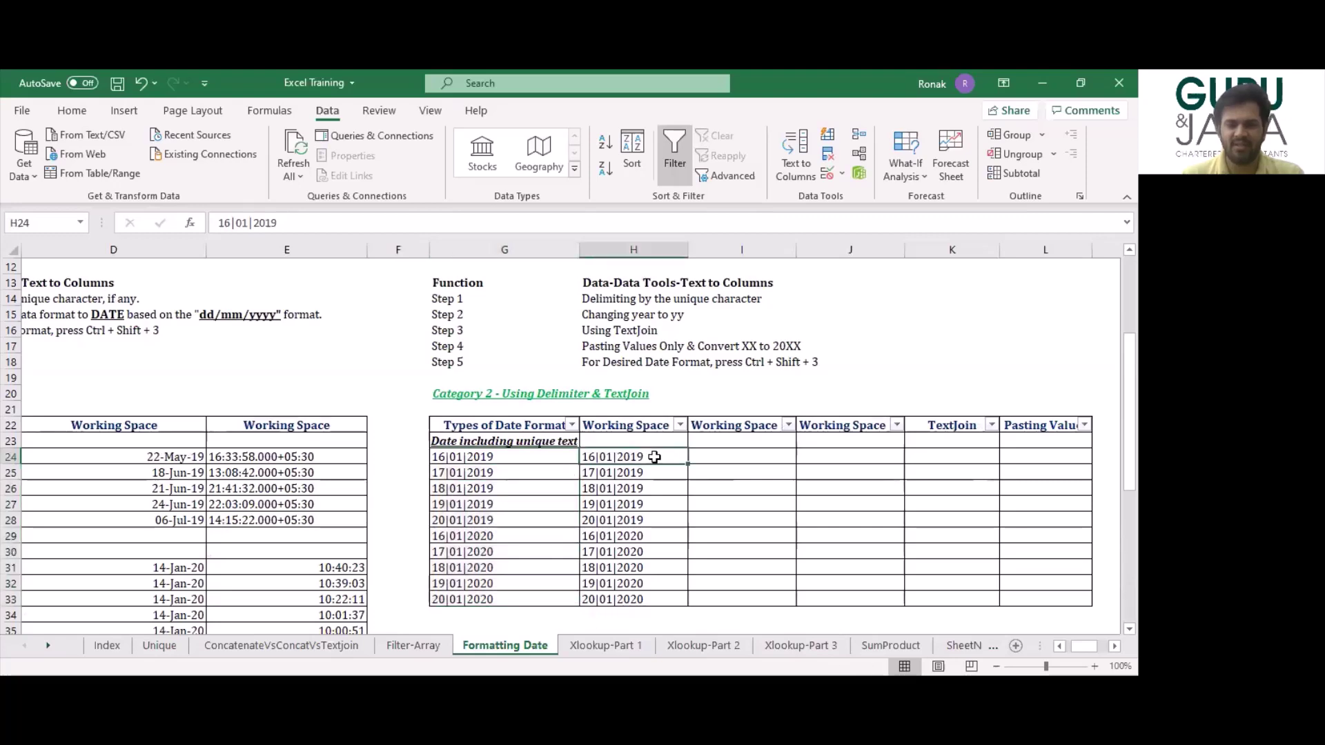
pyautogui.hotkey('ctrl', 'shift', 'Down')
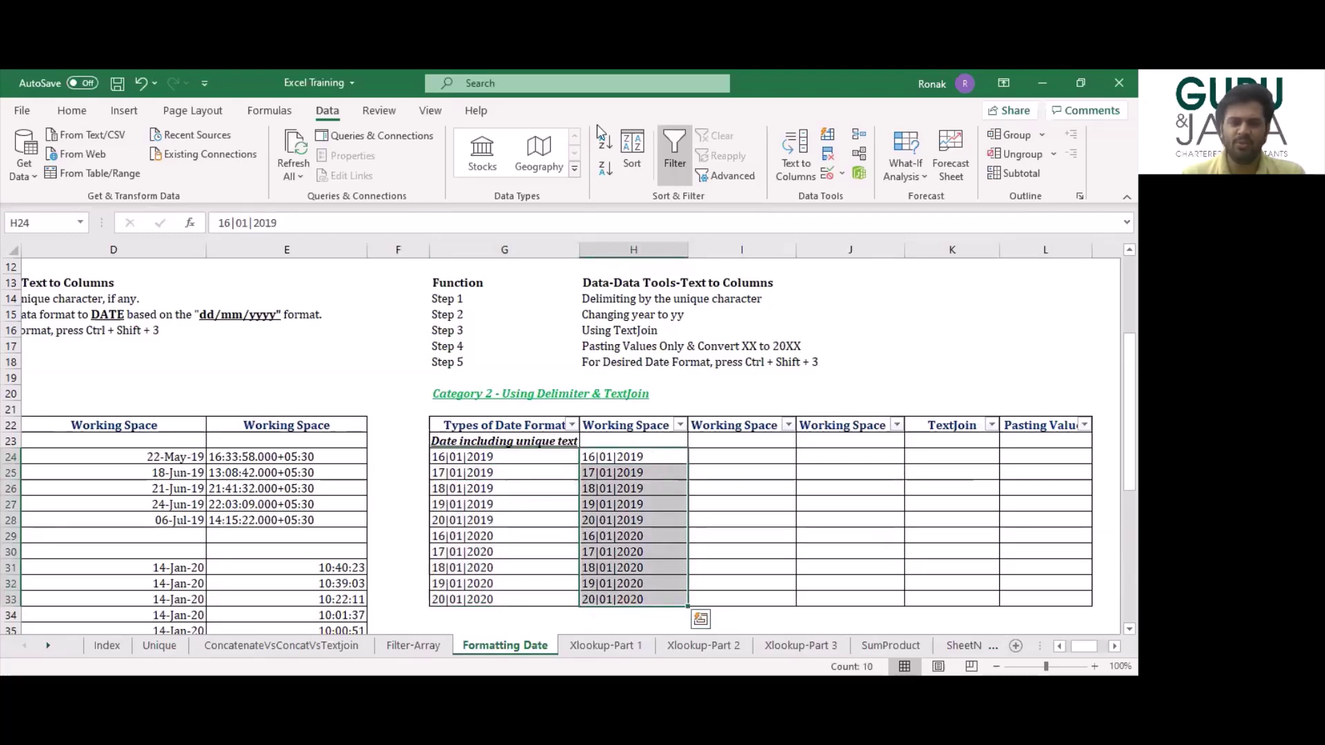
pyautogui.click(795, 155)
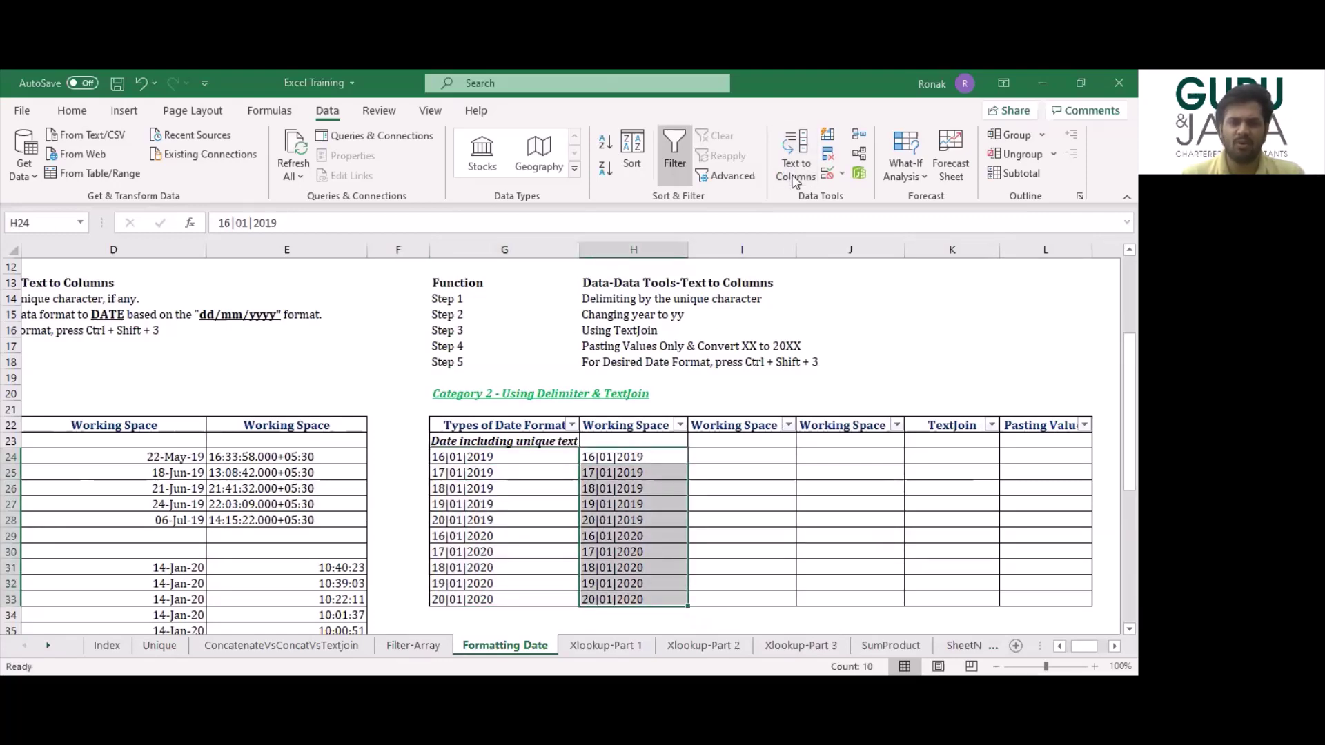
pyautogui.click(905, 555)
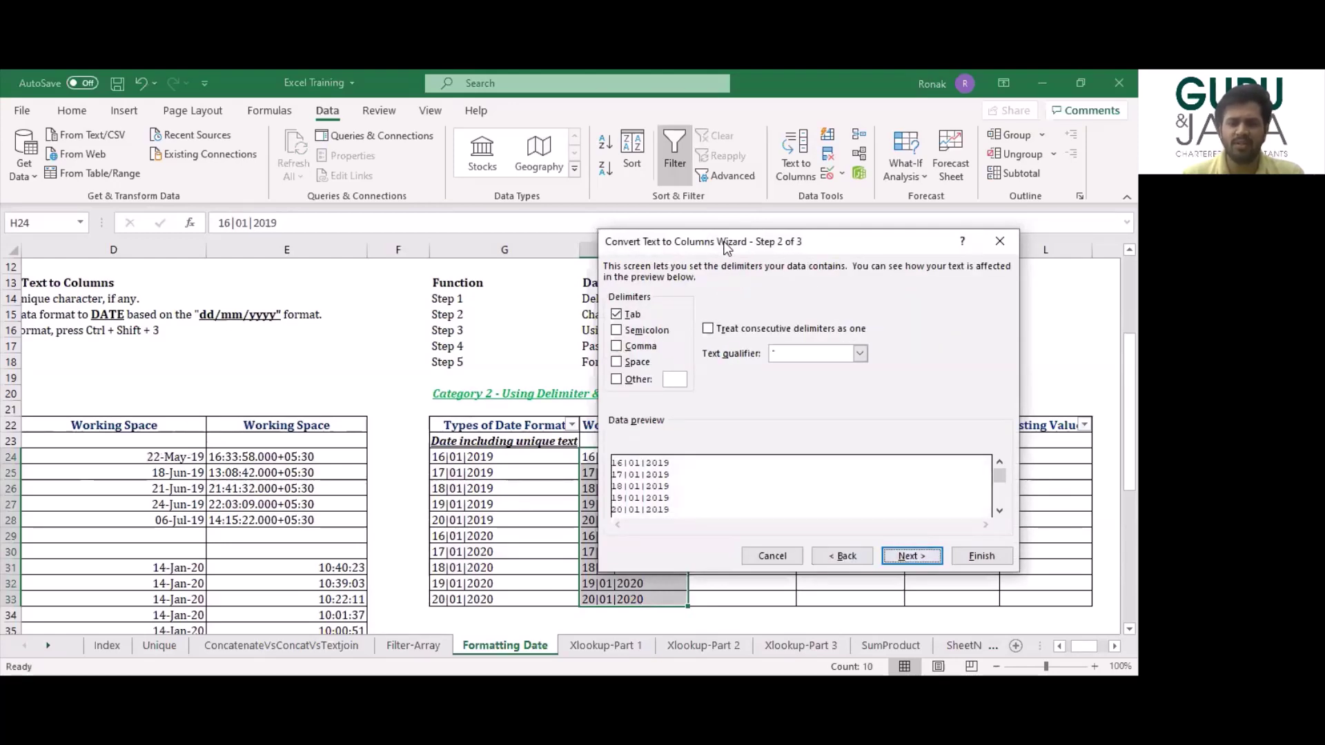
pyautogui.moveTo(727, 248); pyautogui.dragTo(129, 229)
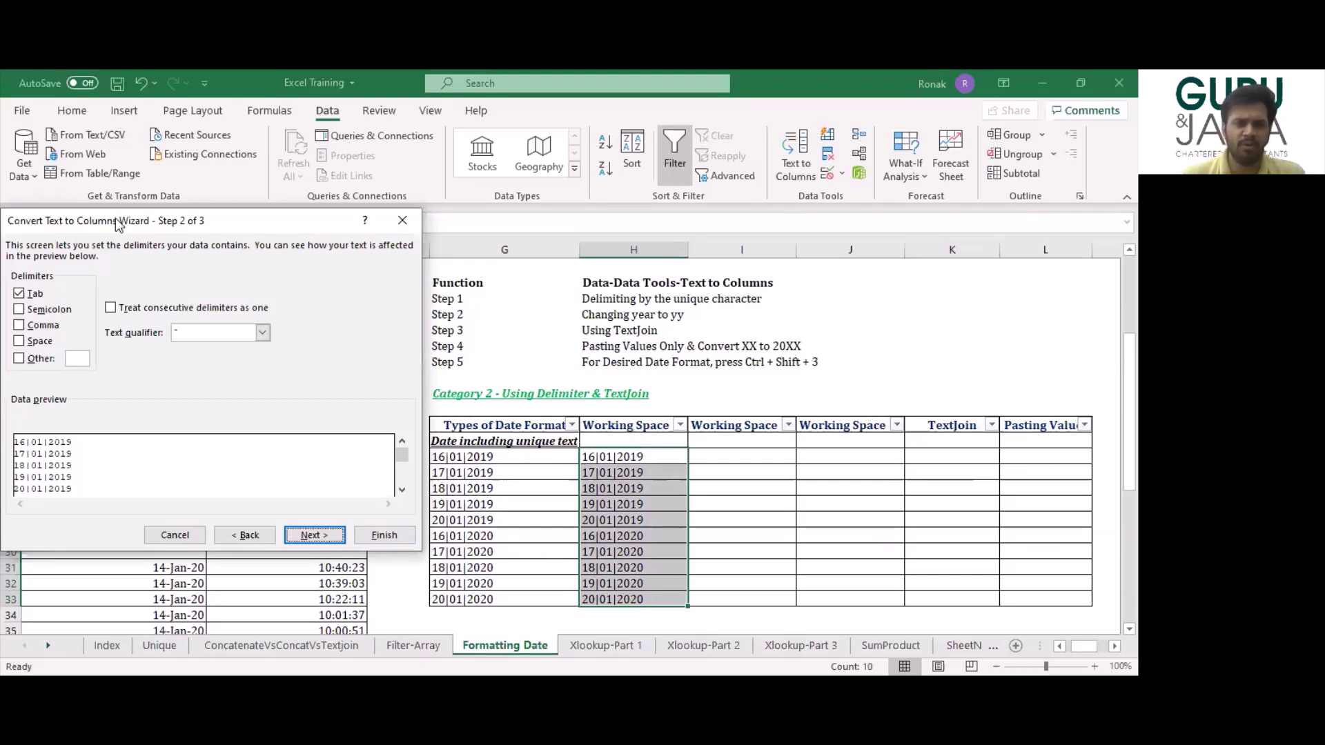
pyautogui.moveTo(114, 218); pyautogui.dragTo(149, 214)
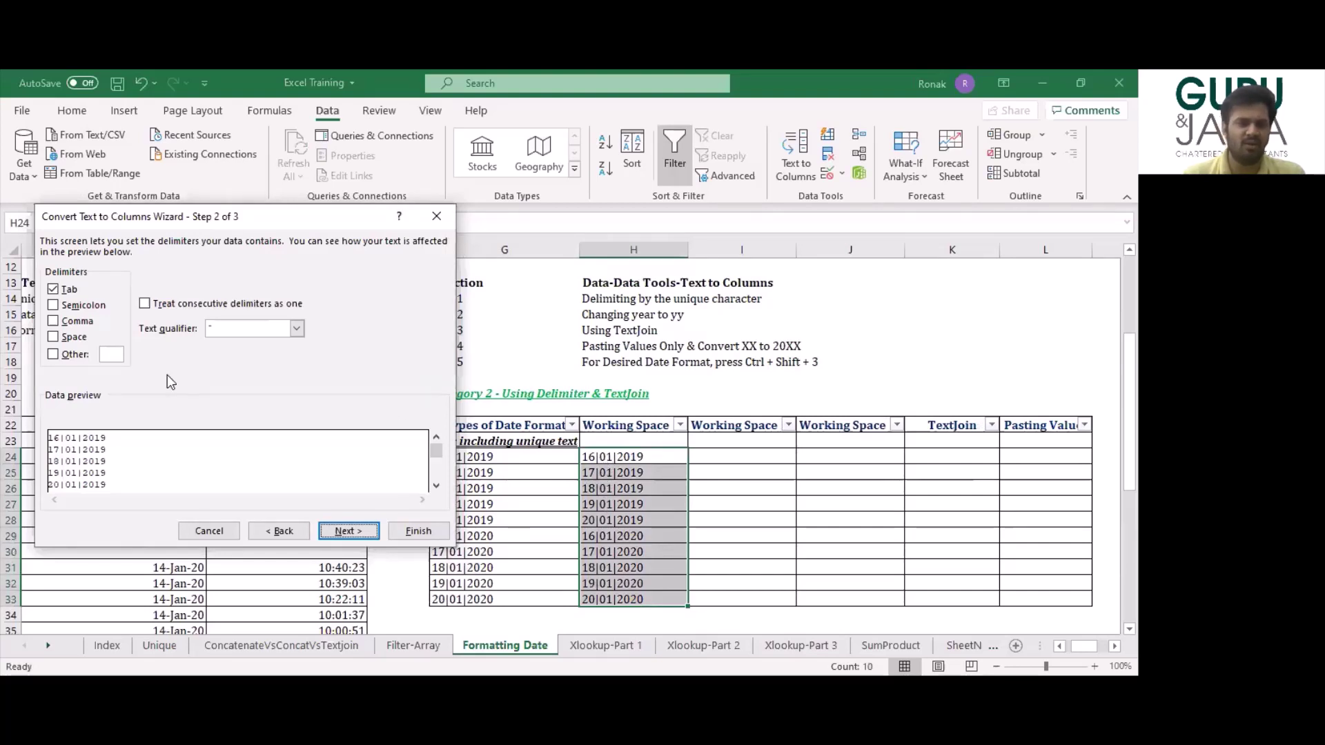
pyautogui.click(53, 354)
pyautogui.write('|')
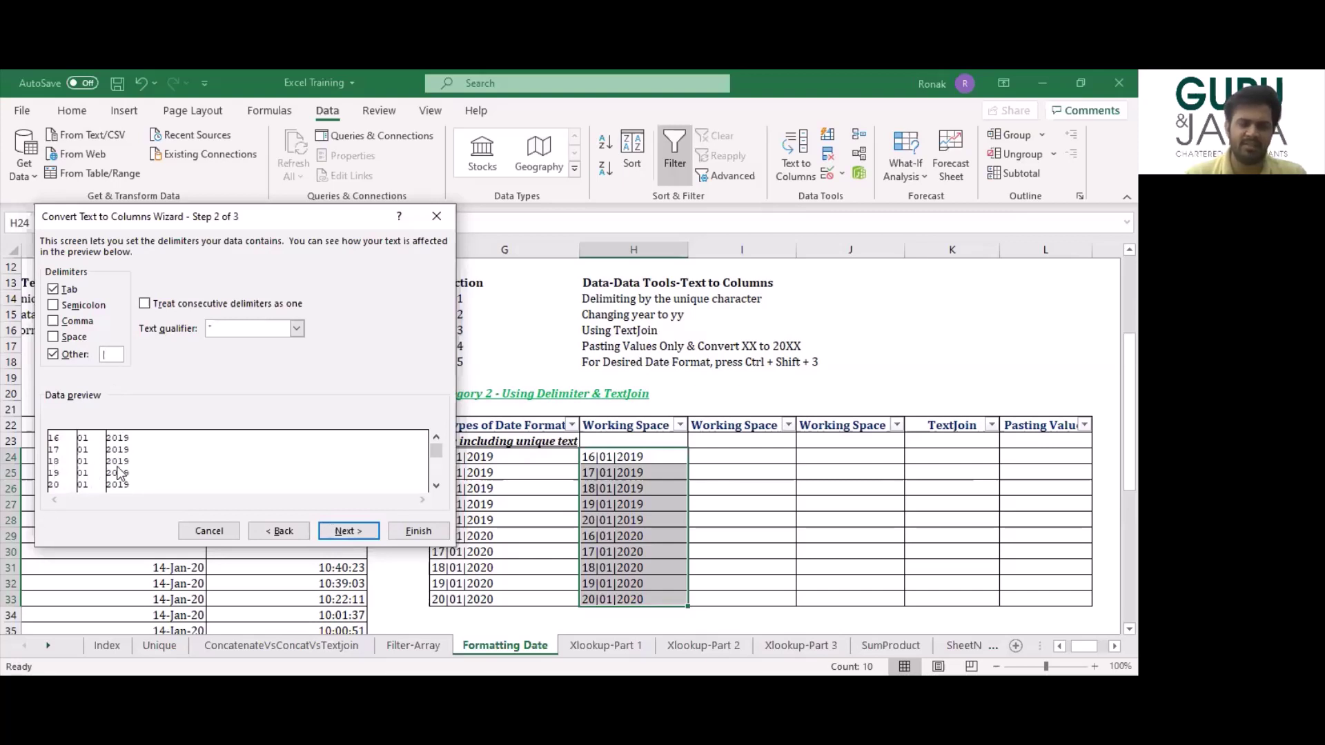
pyautogui.click(366, 530)
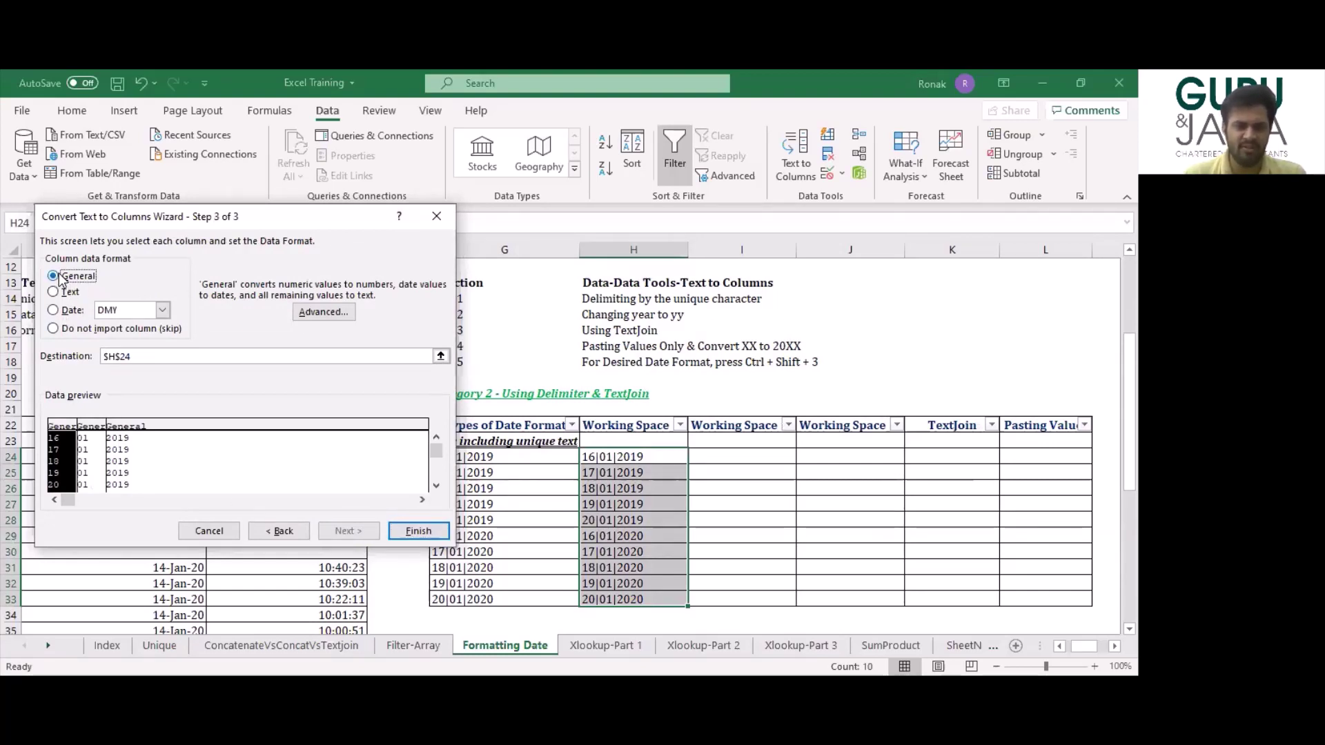
pyautogui.click(425, 536)
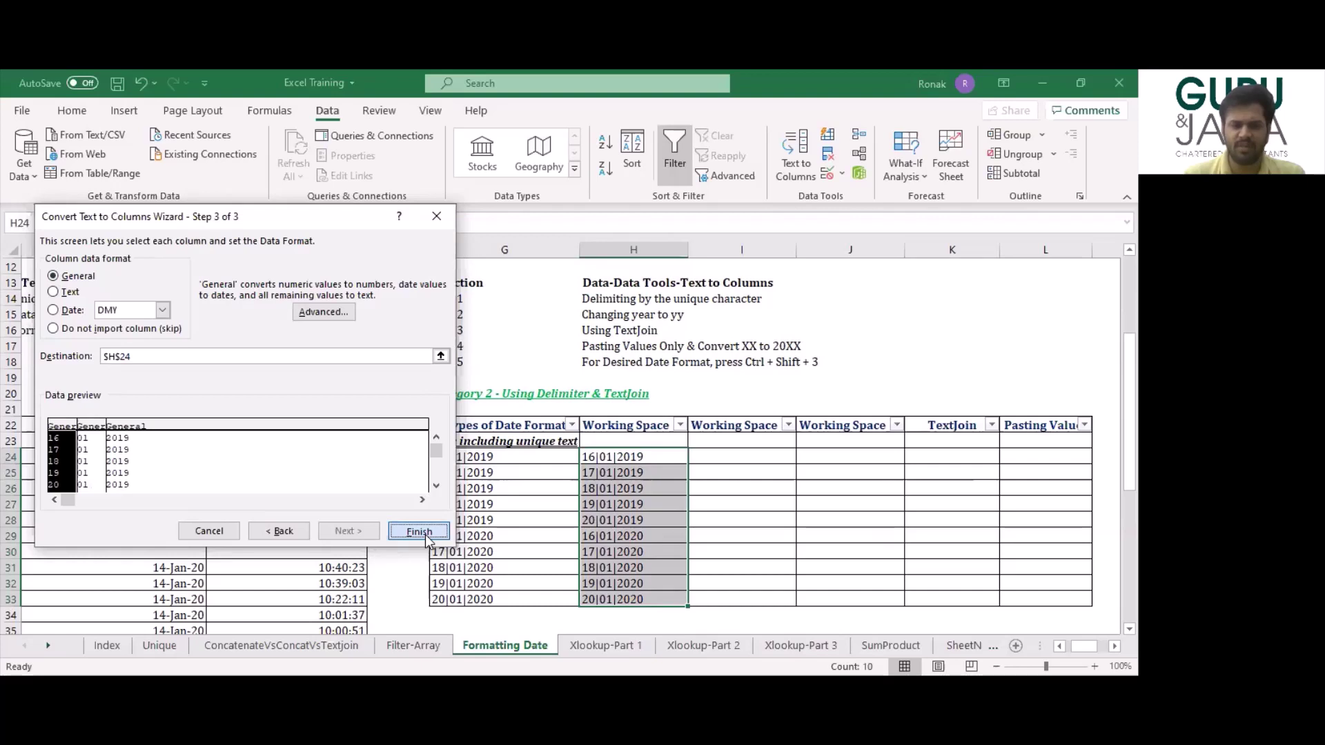
pyautogui.click(541, 428)
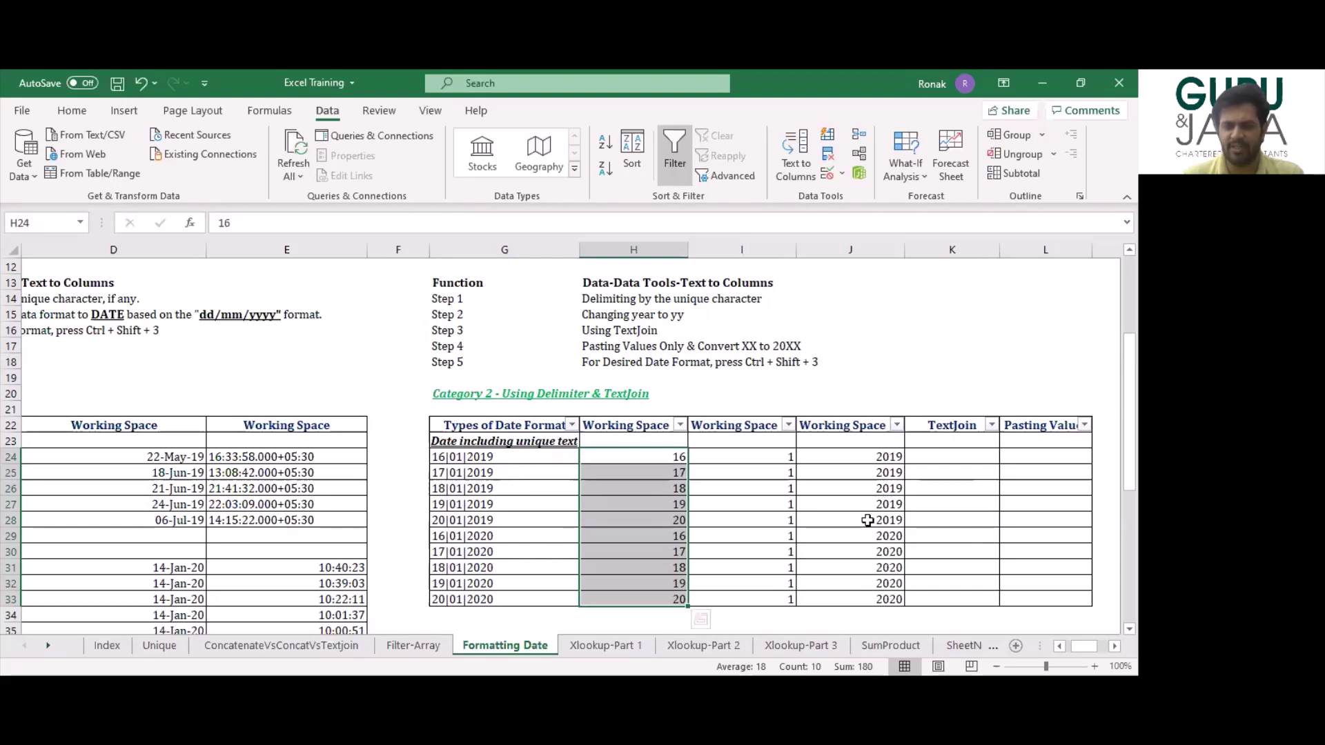
# Replace every 2019 with 19 in the year values J24:J33.
pyautogui.moveTo(447, 320); pyautogui.dragTo(587, 321)
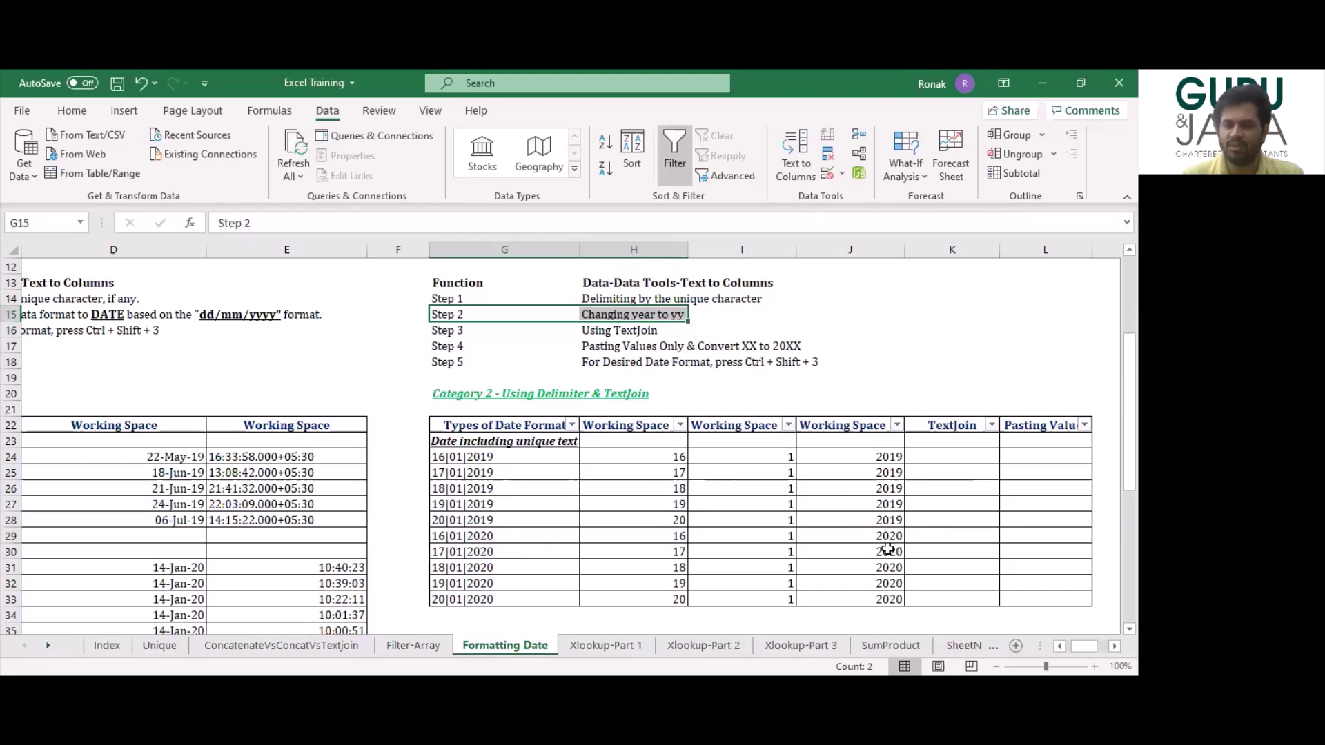
pyautogui.moveTo(855, 454); pyautogui.dragTo(859, 595)
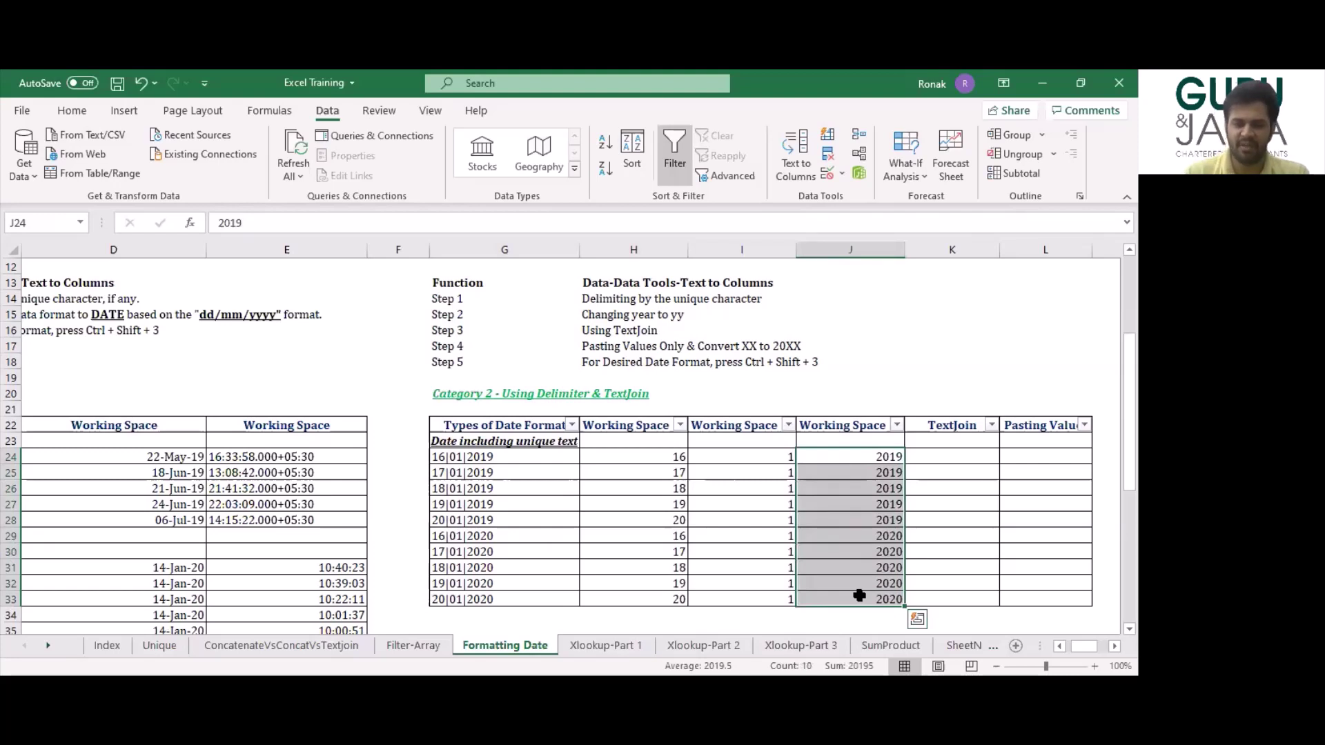
pyautogui.hotkey('ctrl', 'h')
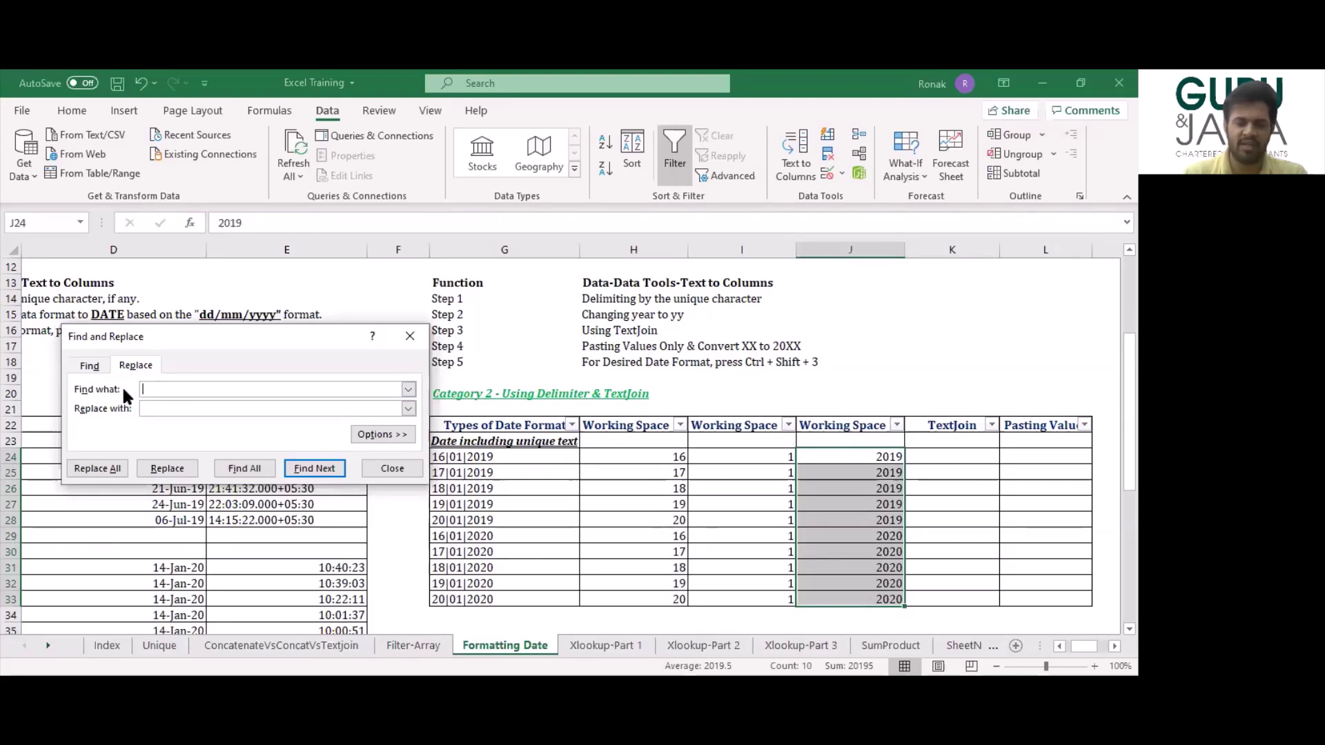
pyautogui.write('2019')
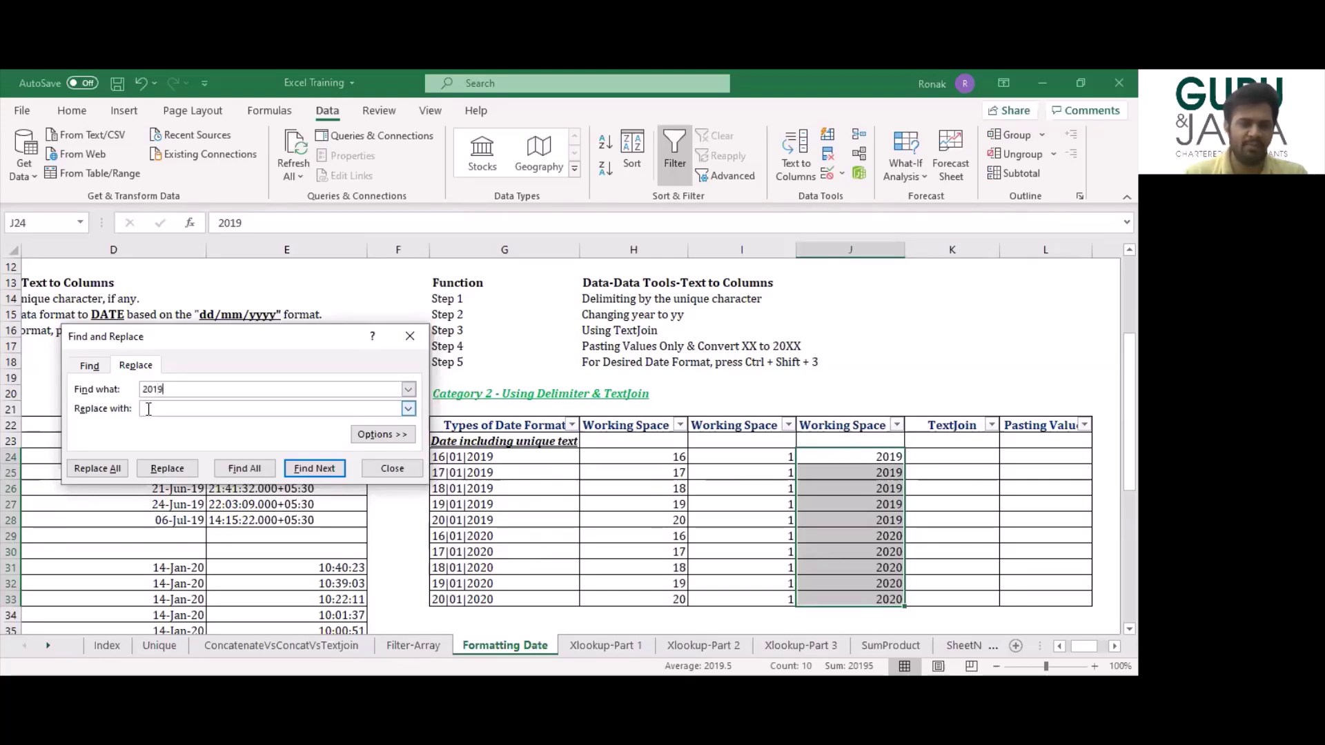
pyautogui.write('19')
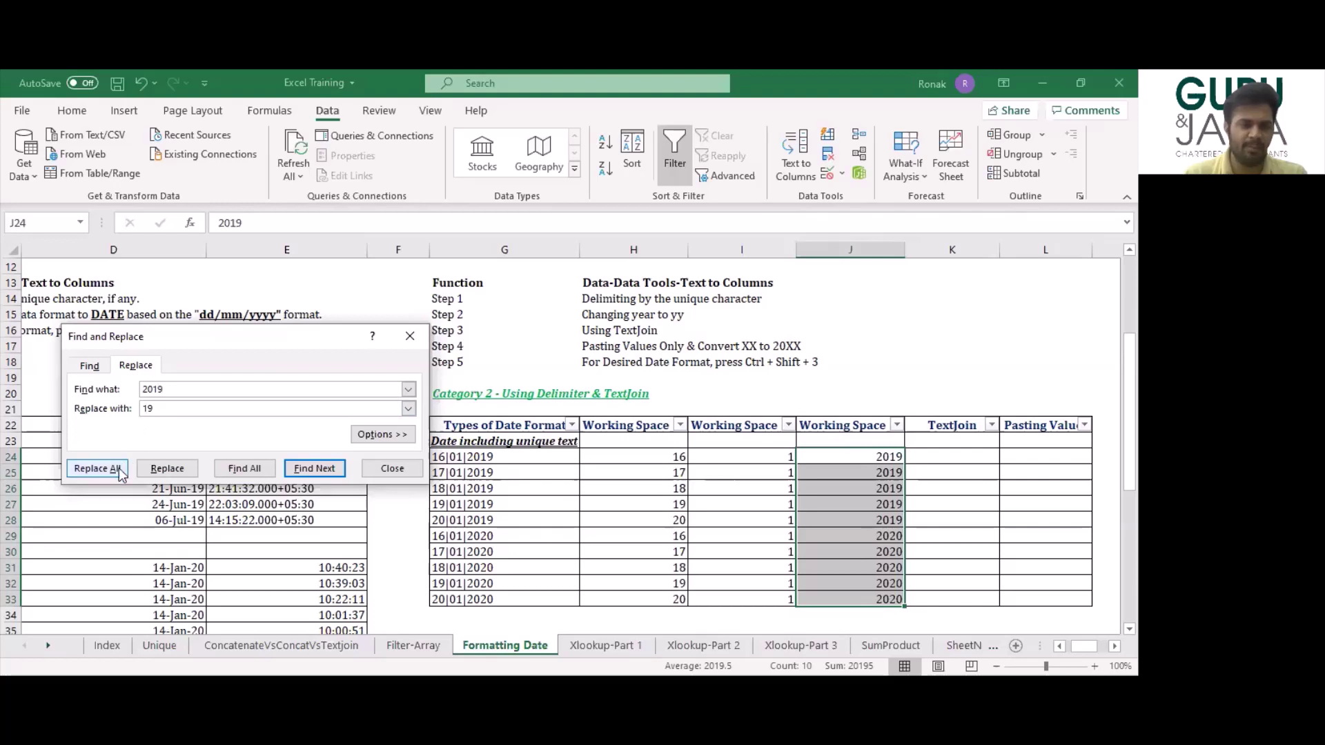
pyautogui.click(115, 473)
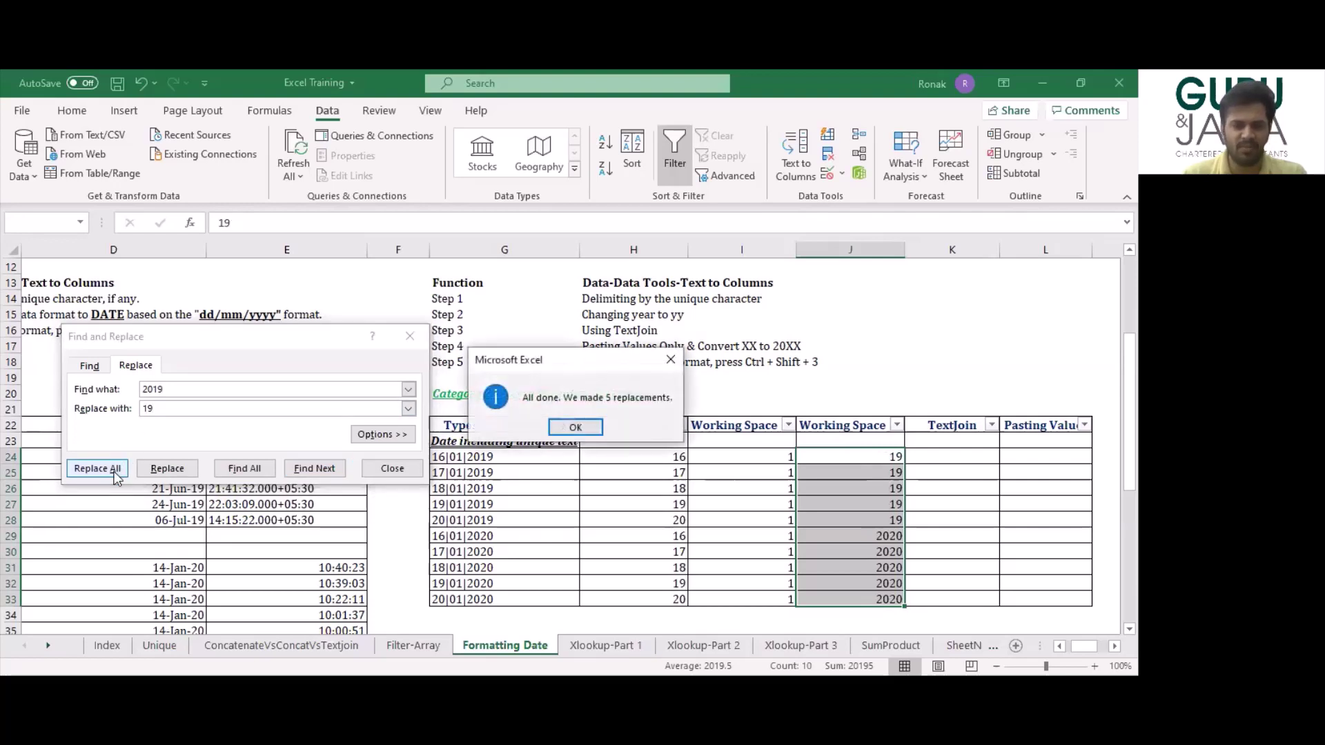
pyautogui.click(575, 428)
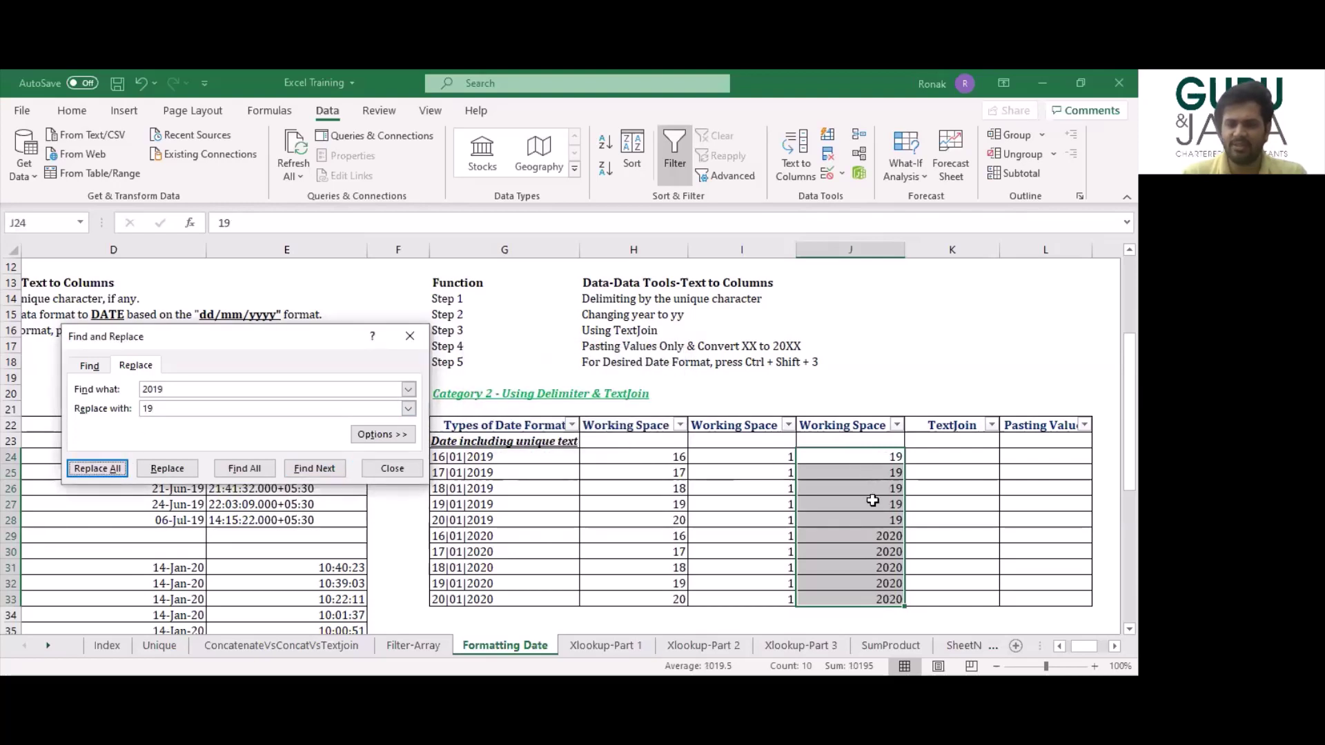
# Replace every 2020 with 20 in the same range and close Find and Replace.
pyautogui.click(167, 390)
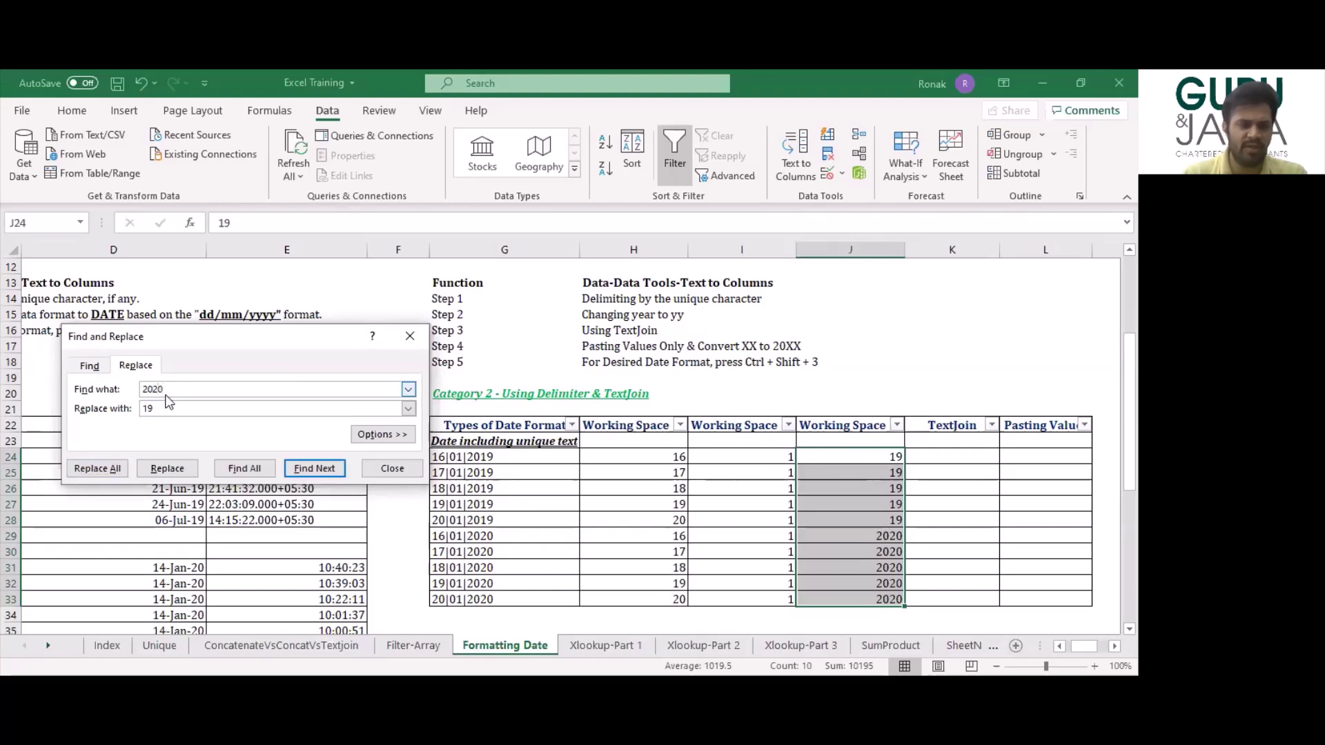
pyautogui.click(167, 404)
pyautogui.press('BackSpace')
pyautogui.press('BackSpace')
pyautogui.write('20')
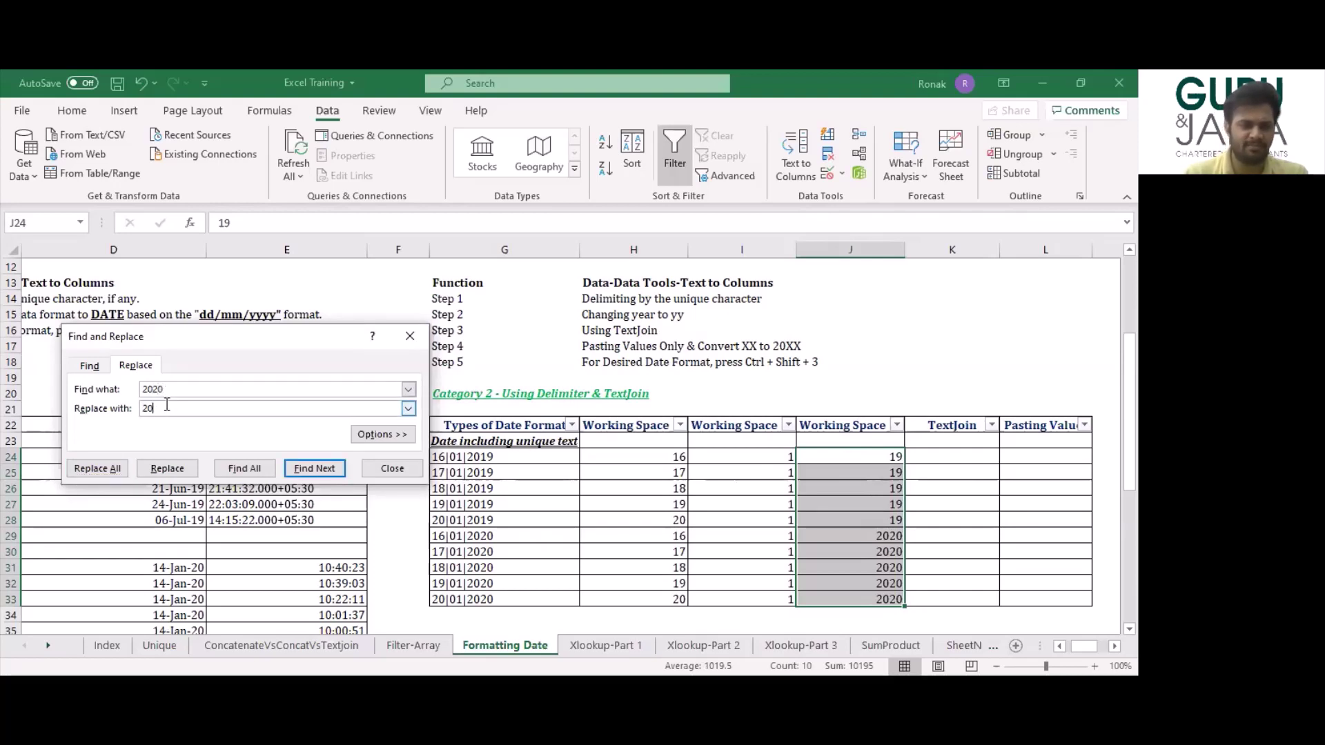
pyautogui.click(103, 470)
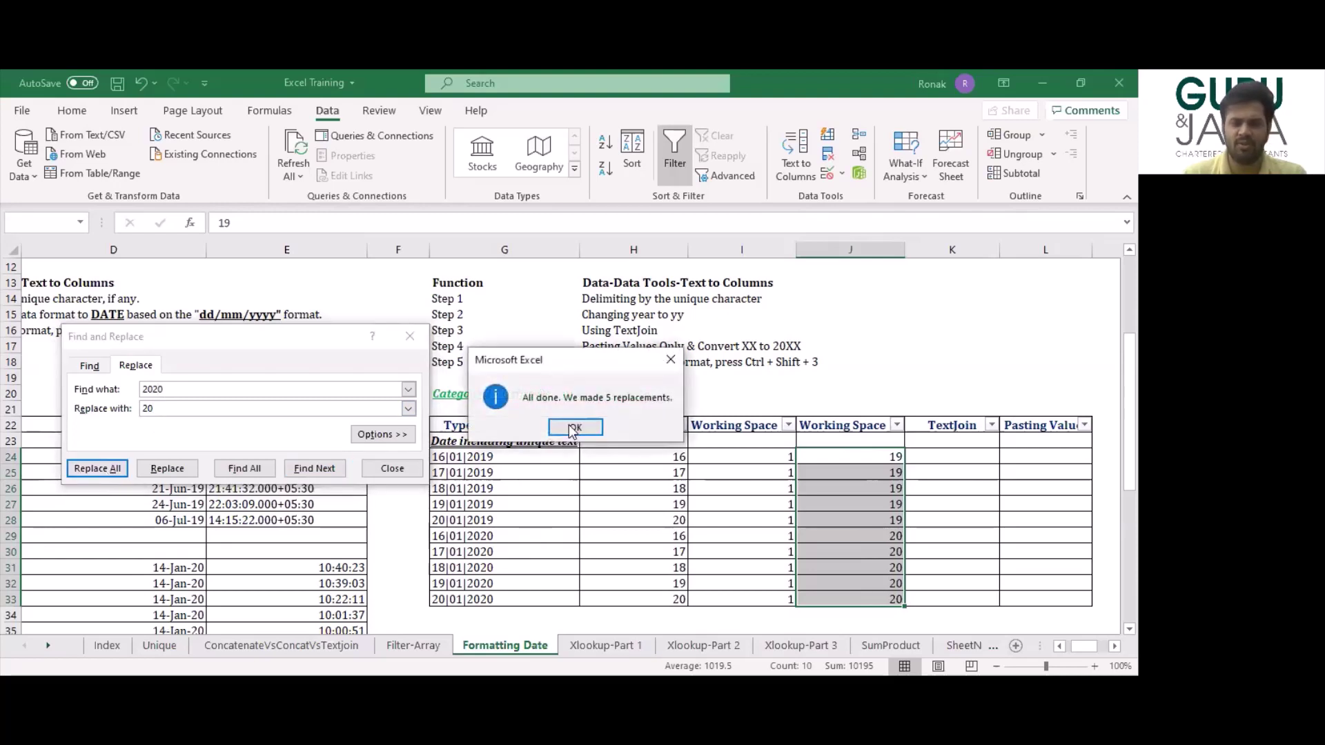
pyautogui.press('Return')
pyautogui.click(408, 337)
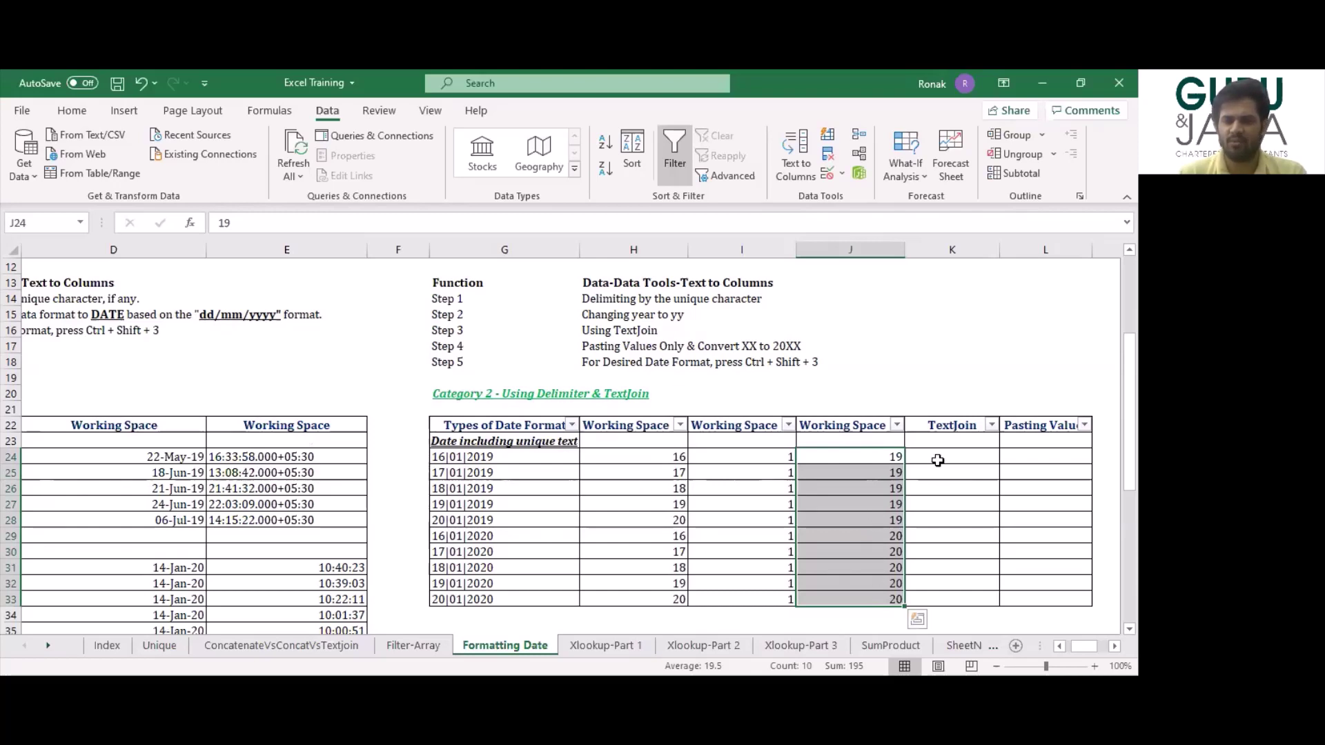
# Enter =TEXTJOIN("/",,H24:J24) in cell K24.
pyautogui.click(937, 453)
pyautogui.write('=')
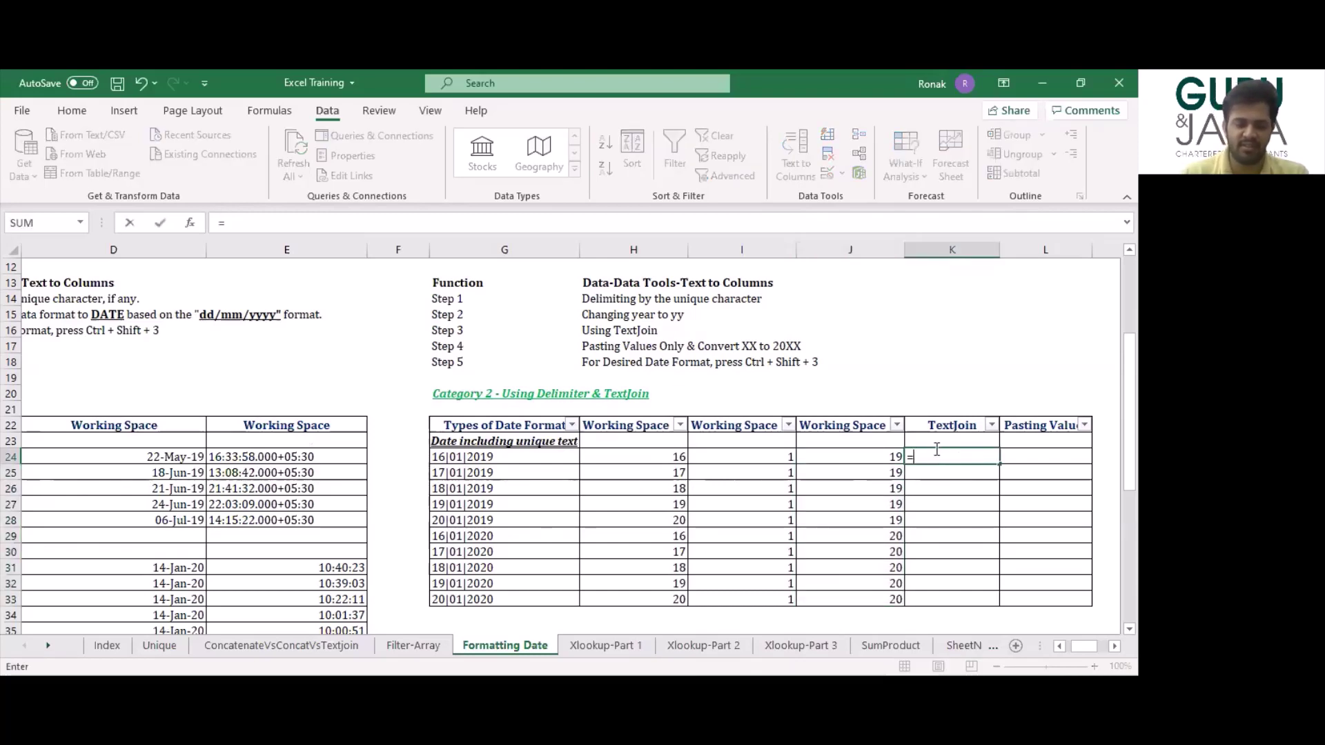
pyautogui.write('text')
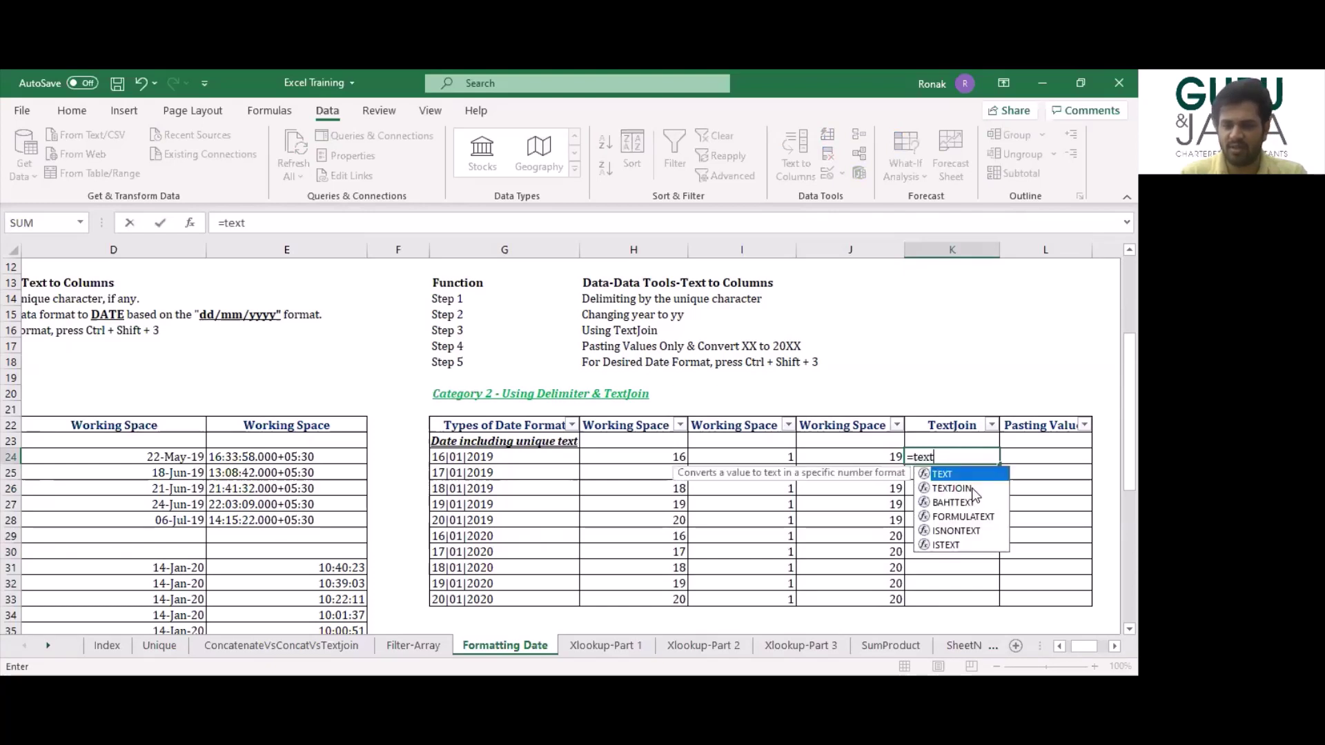
pyautogui.click(953, 487)
pyautogui.doubleClick(953, 488)
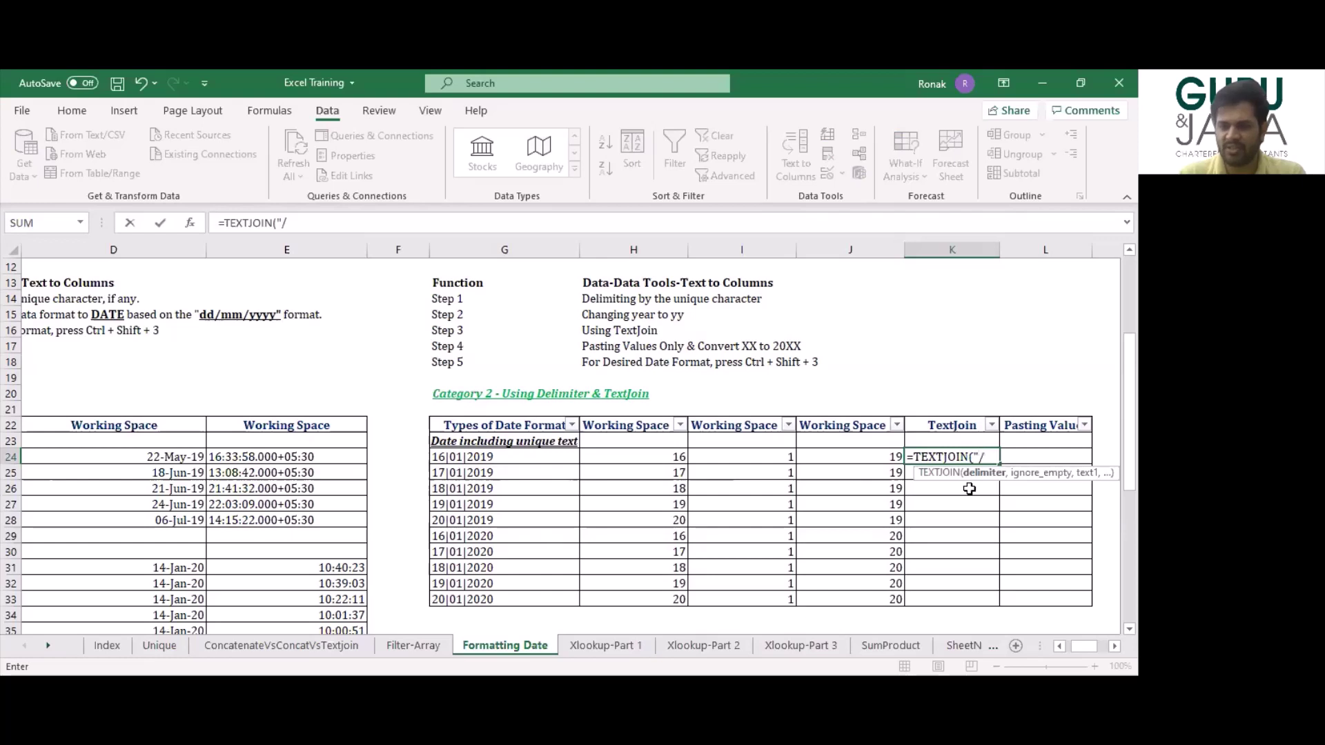
pyautogui.write('/",,')
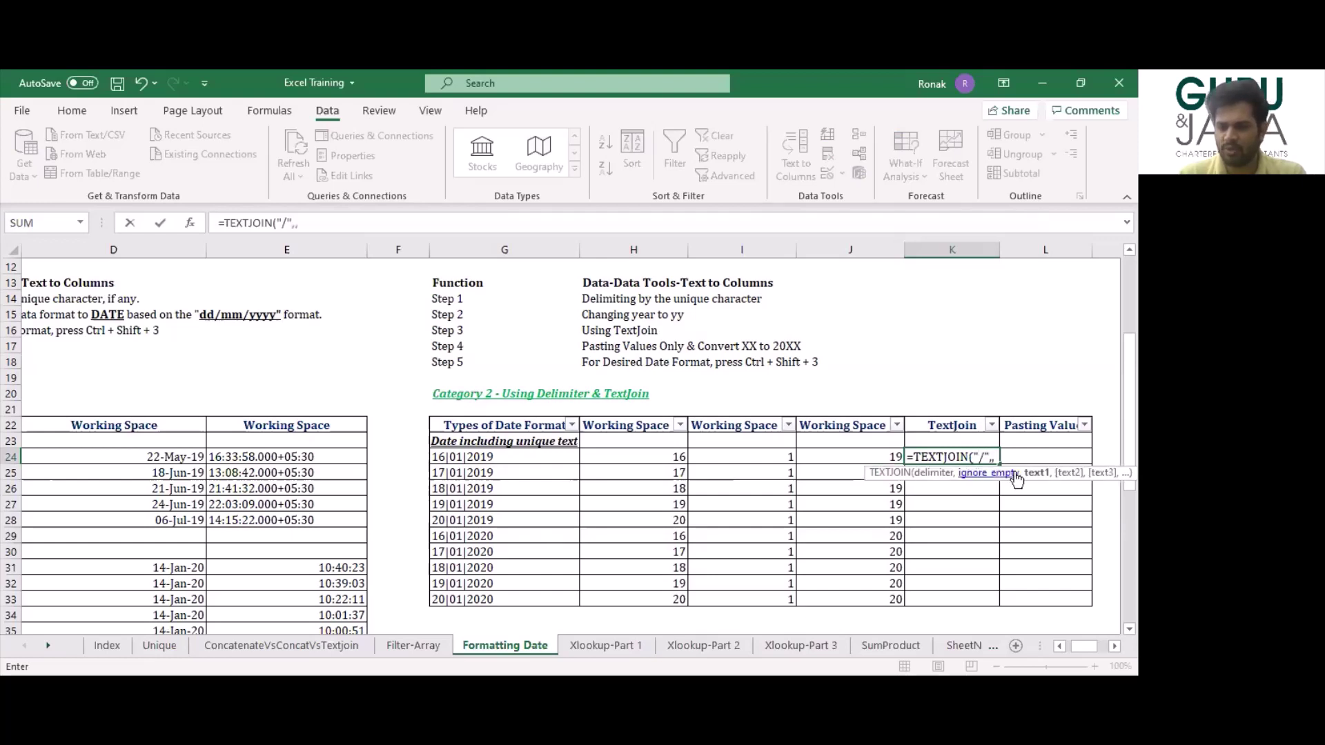
pyautogui.click(652, 457)
pyautogui.moveTo(692, 457); pyautogui.dragTo(843, 458)
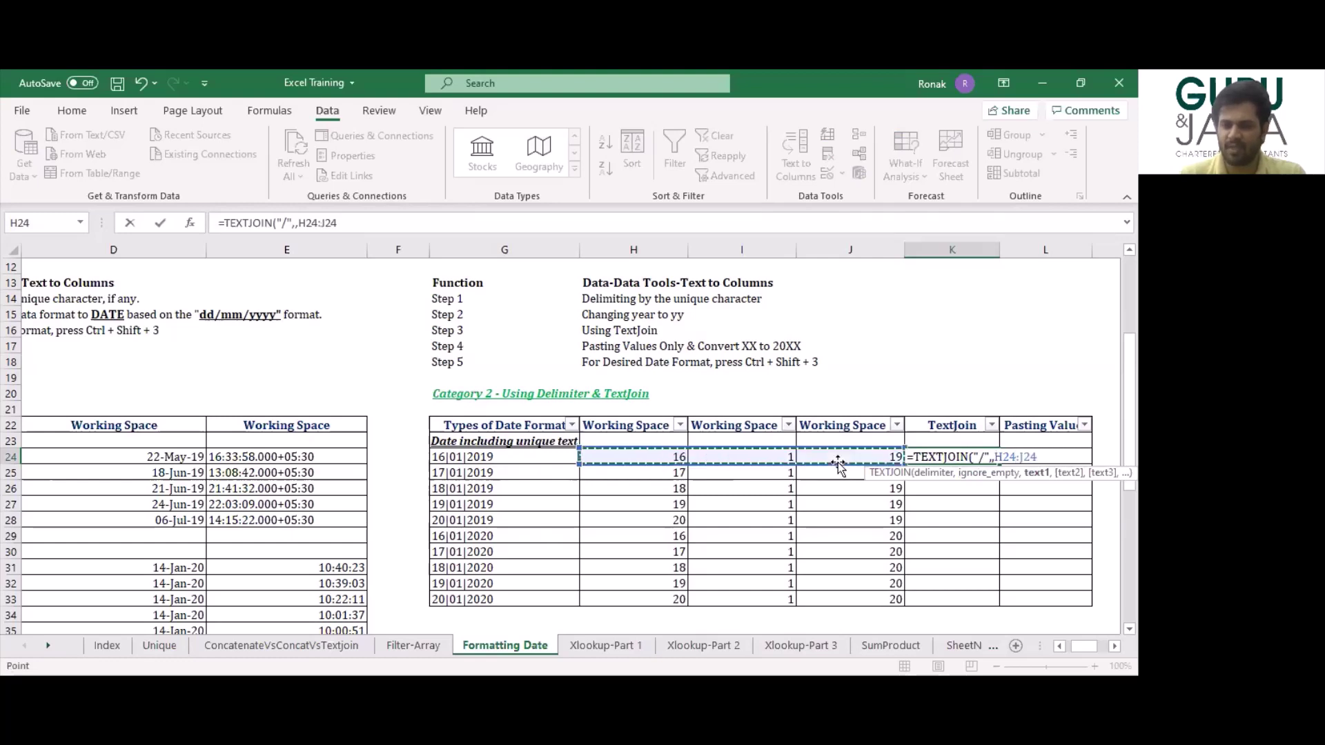
pyautogui.press('Return')
# Fill the TEXTJOIN formula down through K24:K33 with Ctrl+D.
pyautogui.click(838, 462)
pyautogui.hotkey('ctrl', 'Down')
pyautogui.press('Right')
pyautogui.hotkey('ctrl', 'shift', 'Up')
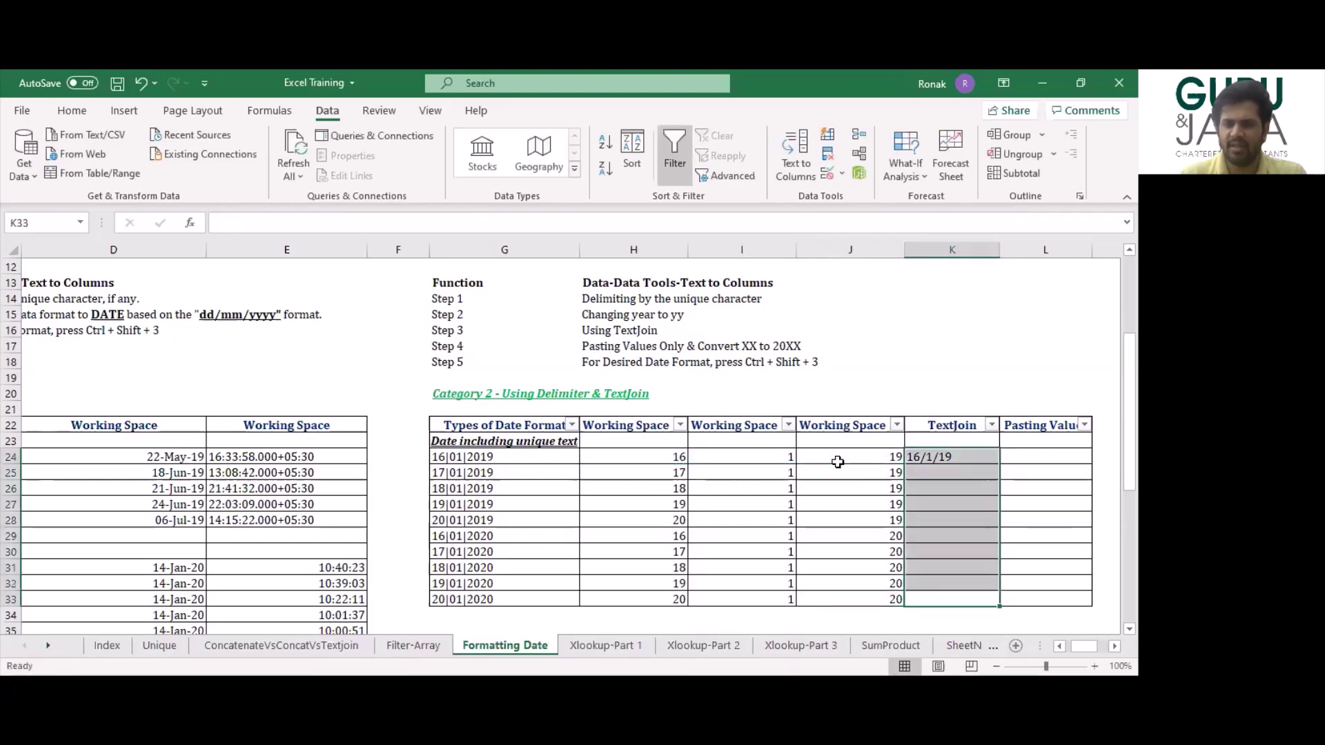
pyautogui.hotkey('ctrl', 'd')
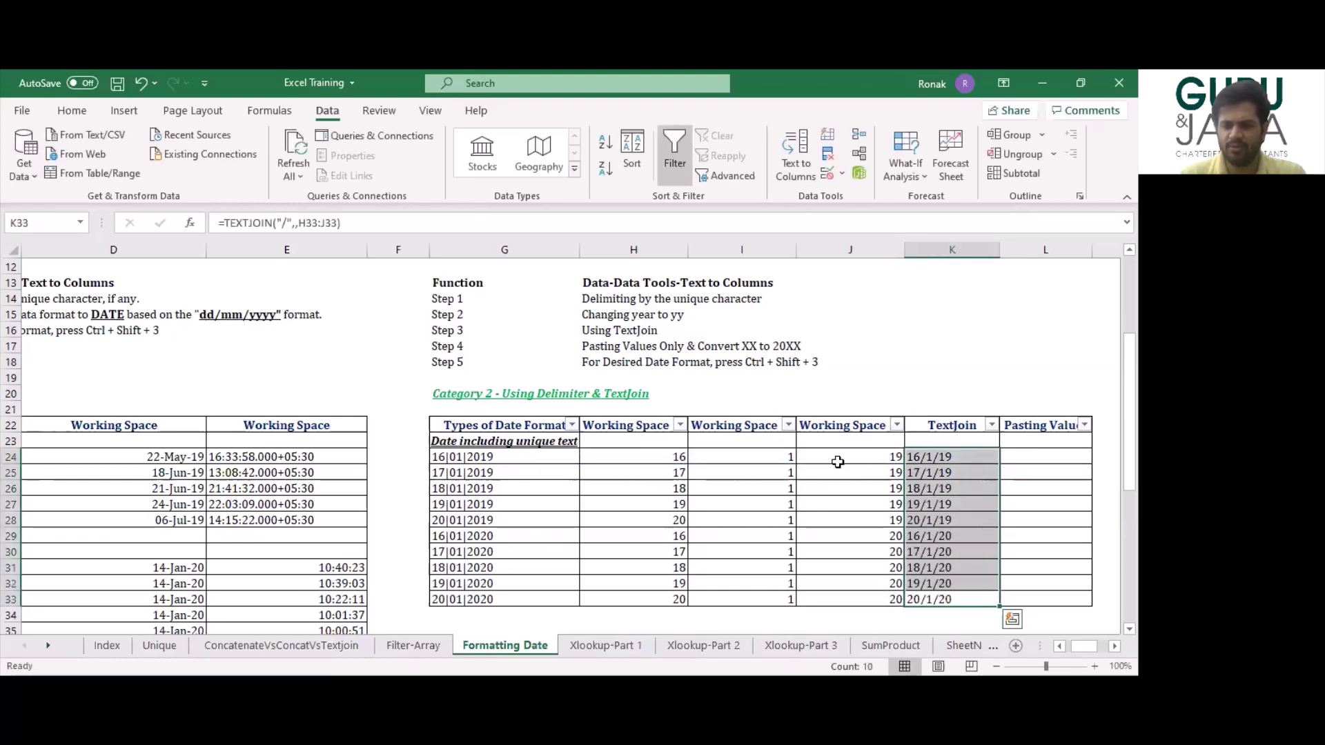
pyautogui.hotkey('ctrl', 'Up')
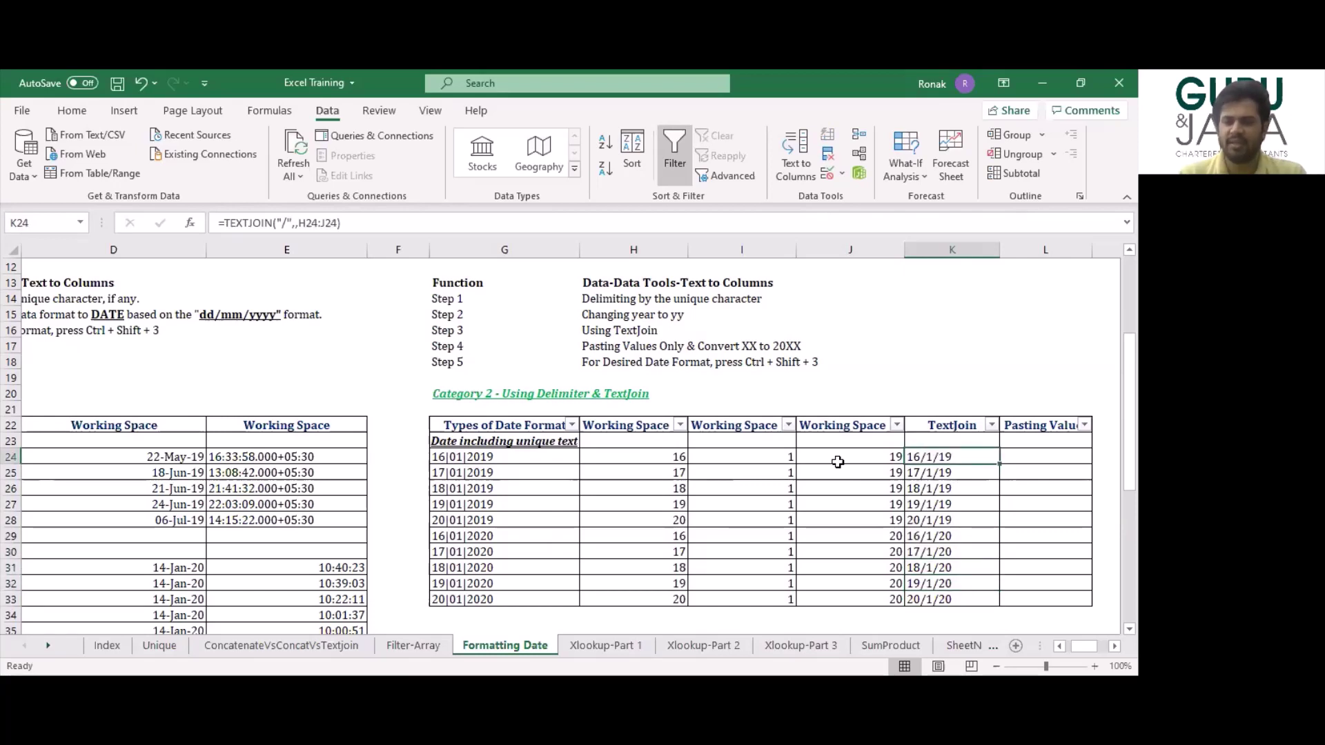
pyautogui.hotkey('ctrl', 'shift', 'Down')
pyautogui.click(837, 461)
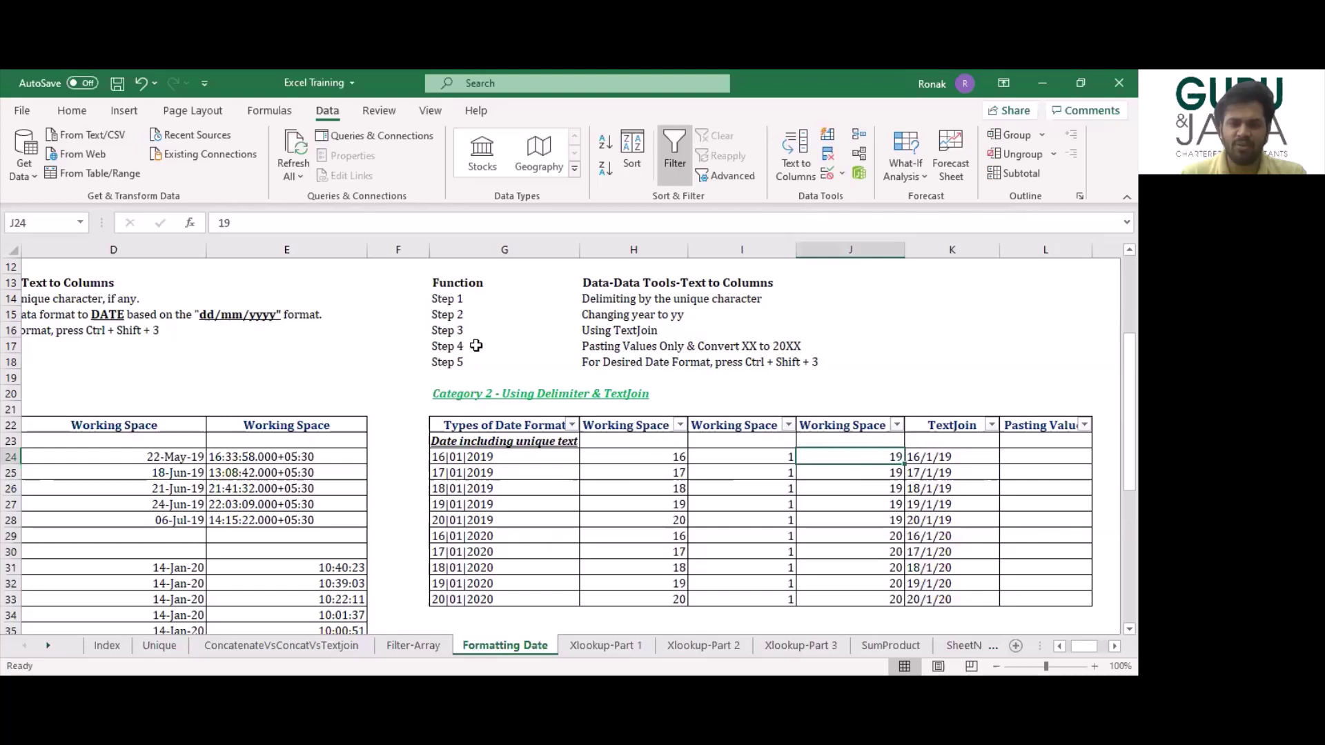
# Review the Step 4 paste-values instruction and inspect the TextJoin formula in K24.
pyautogui.moveTo(461, 348); pyautogui.dragTo(700, 382)
pyautogui.click(641, 352)
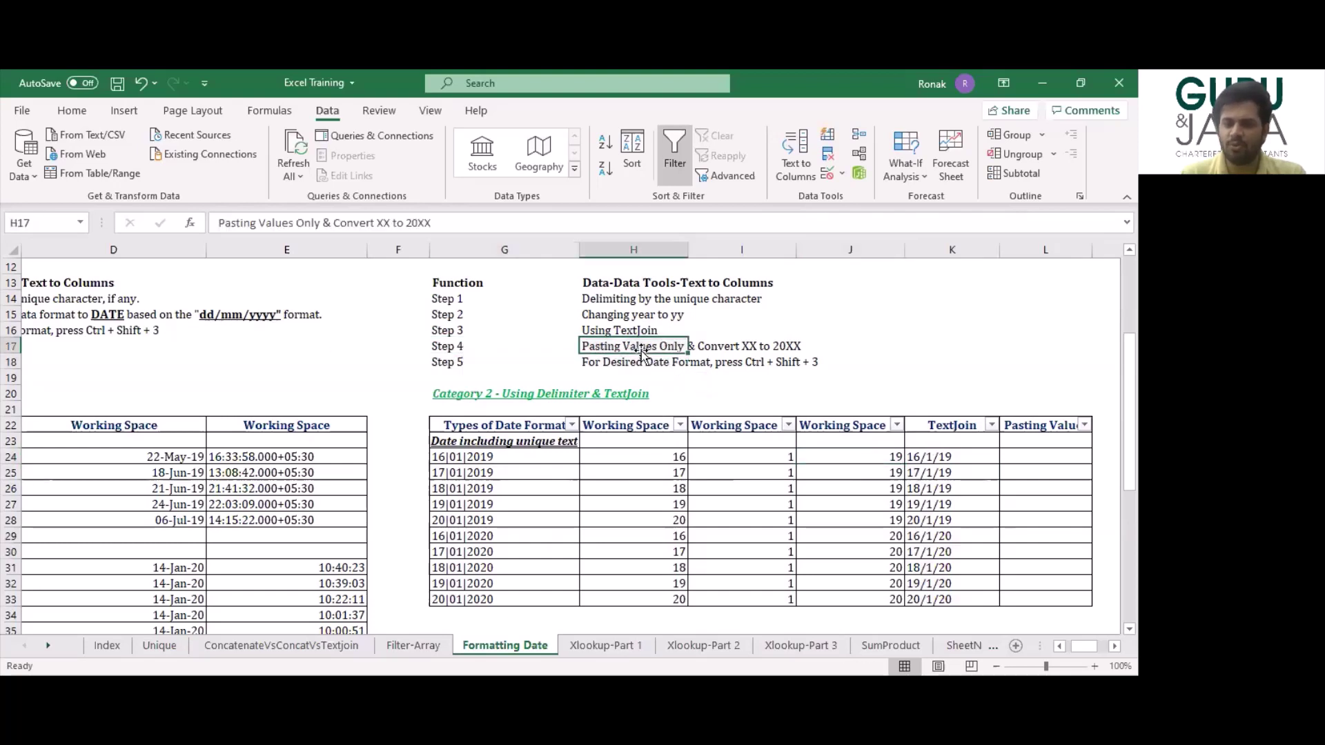
pyautogui.click(942, 457)
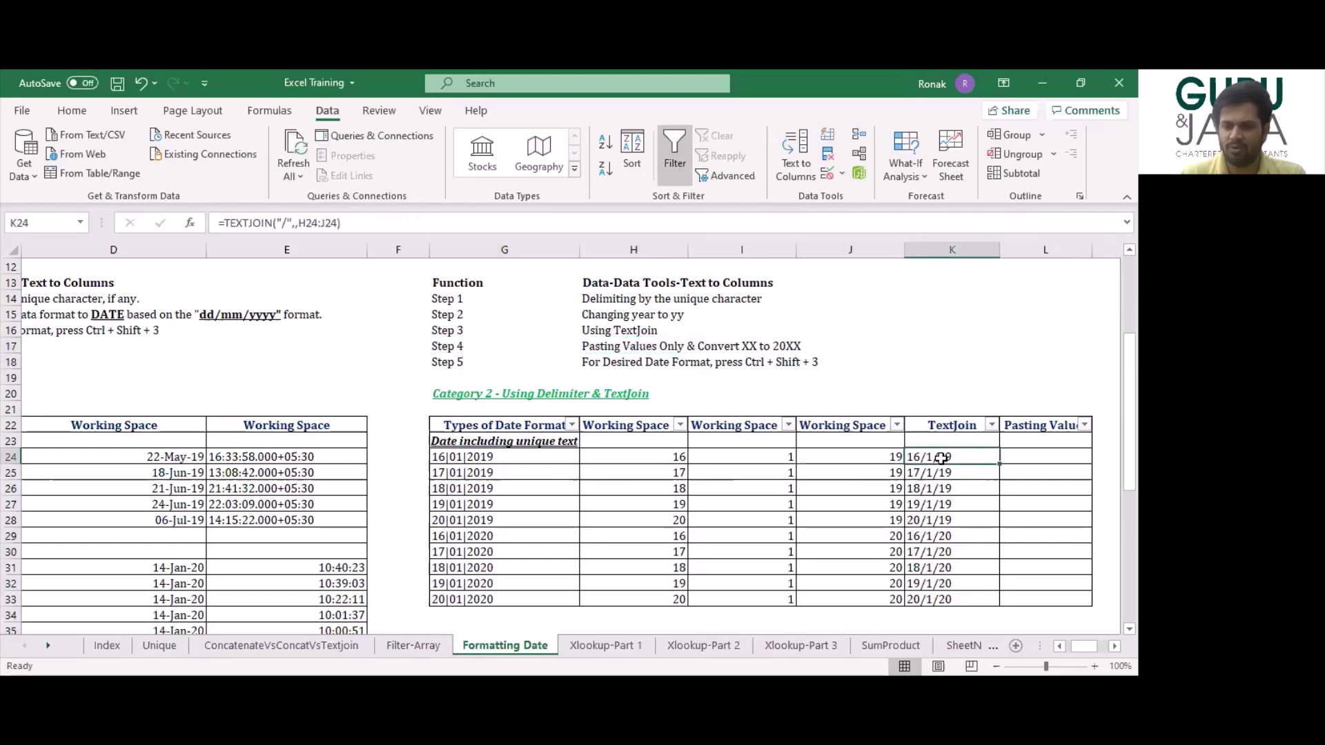
pyautogui.doubleClick(942, 459)
pyautogui.press('Escape')
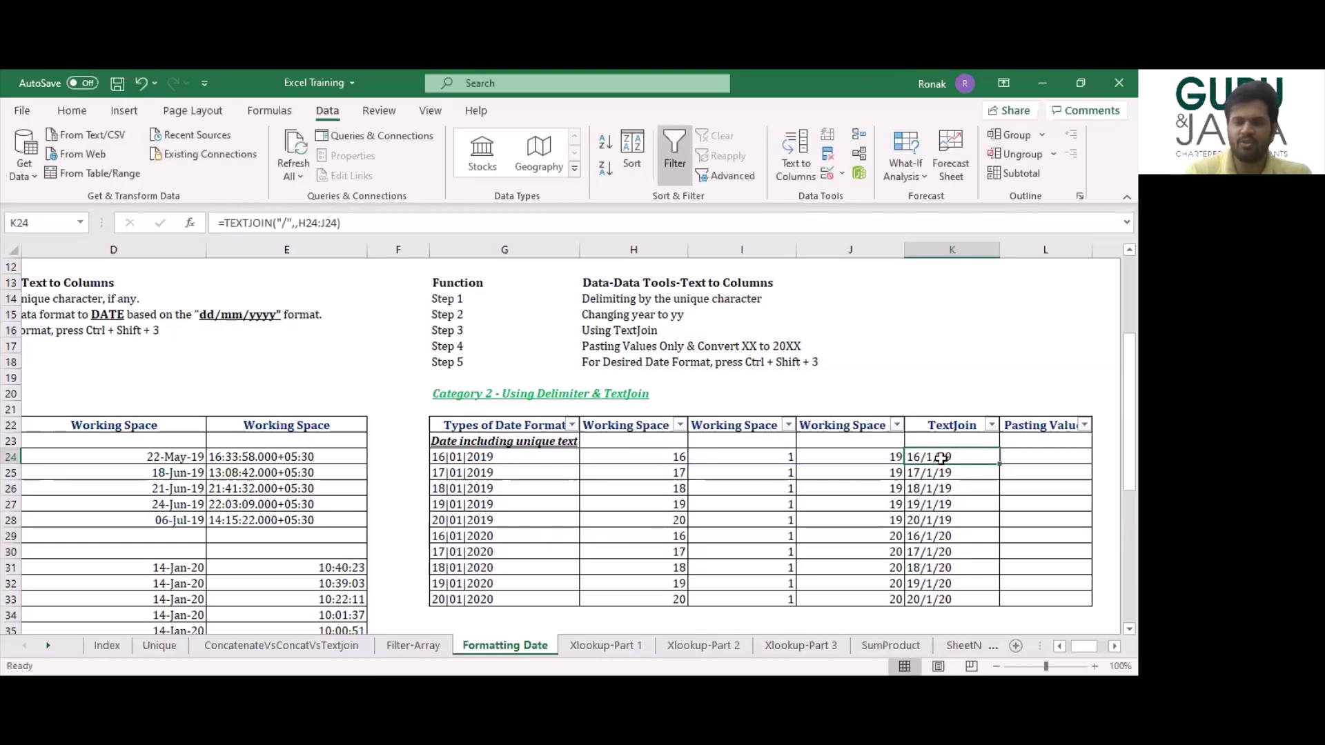
pyautogui.doubleClick(942, 457)
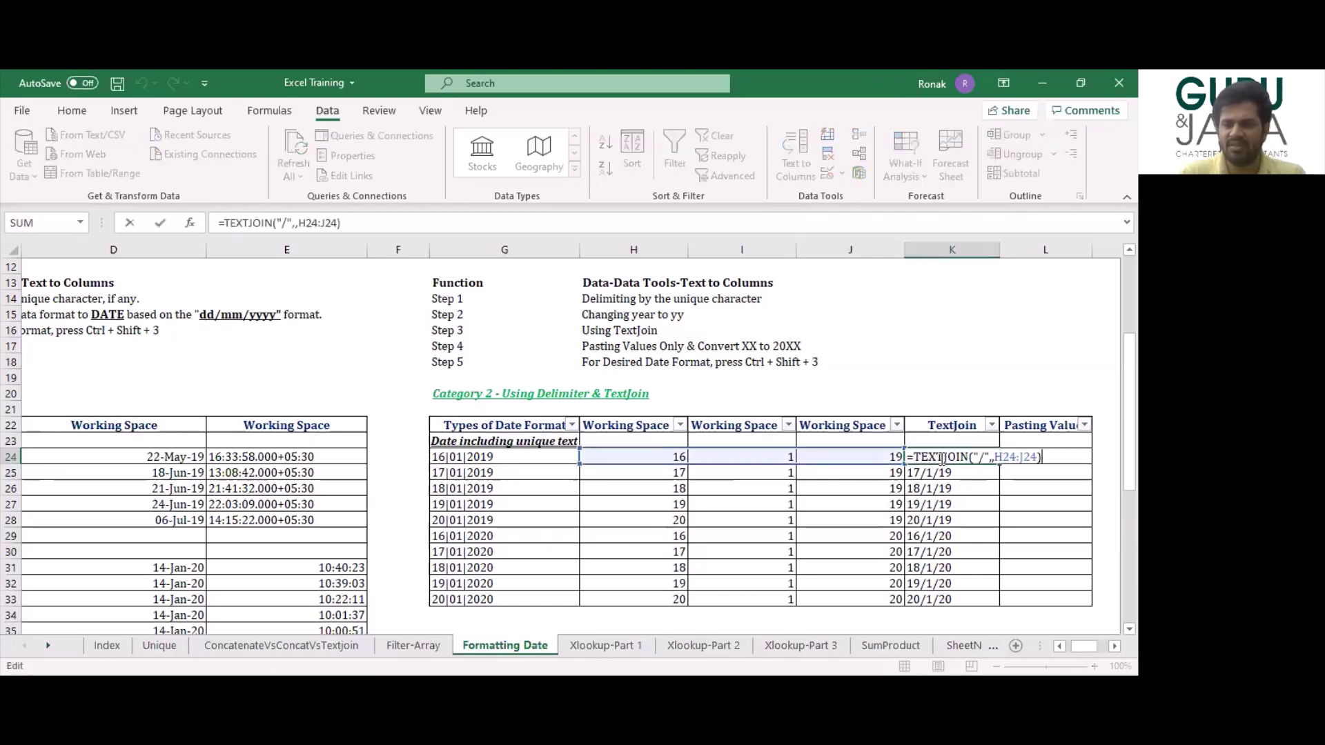
pyautogui.press('Escape')
# Copy the TextJoin results K24:K33 and bring up Paste Special at L24.
pyautogui.doubleClick(942, 458)
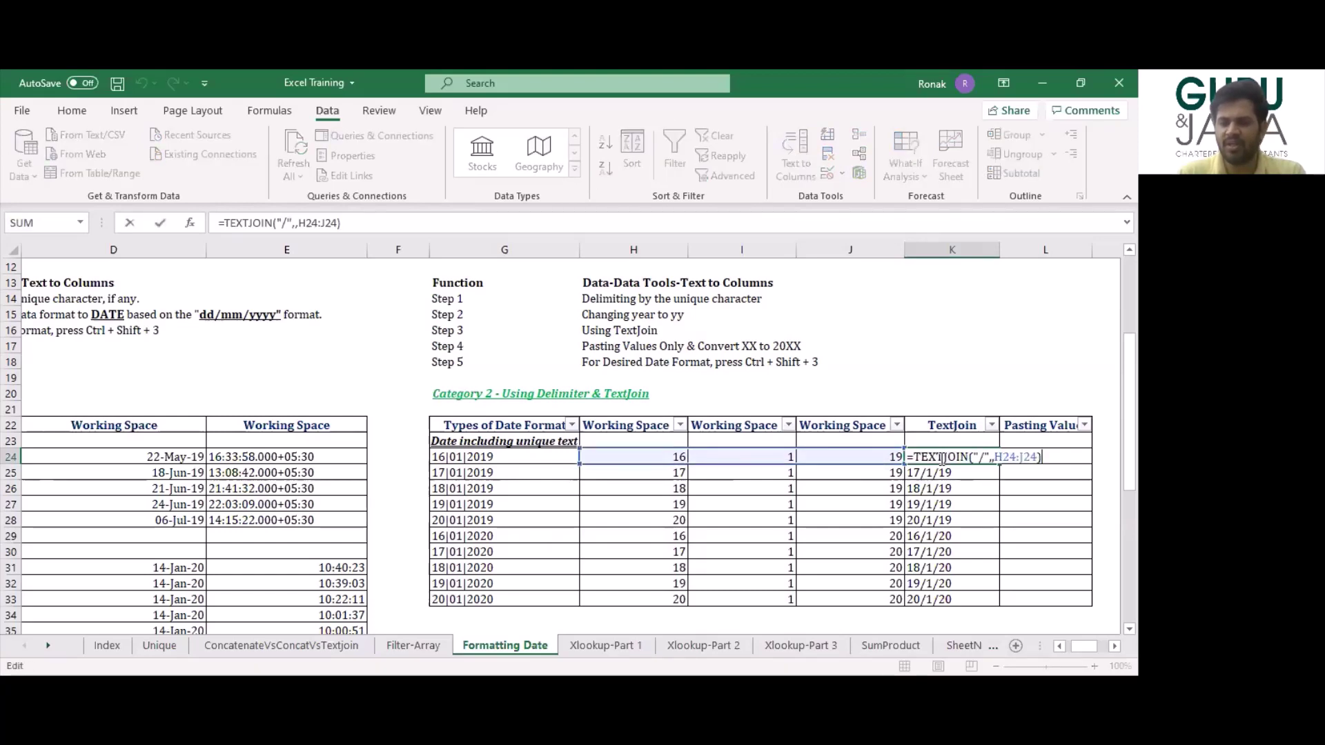
pyautogui.press('Escape')
pyautogui.hotkey('ctrl', 'shift', 'Down')
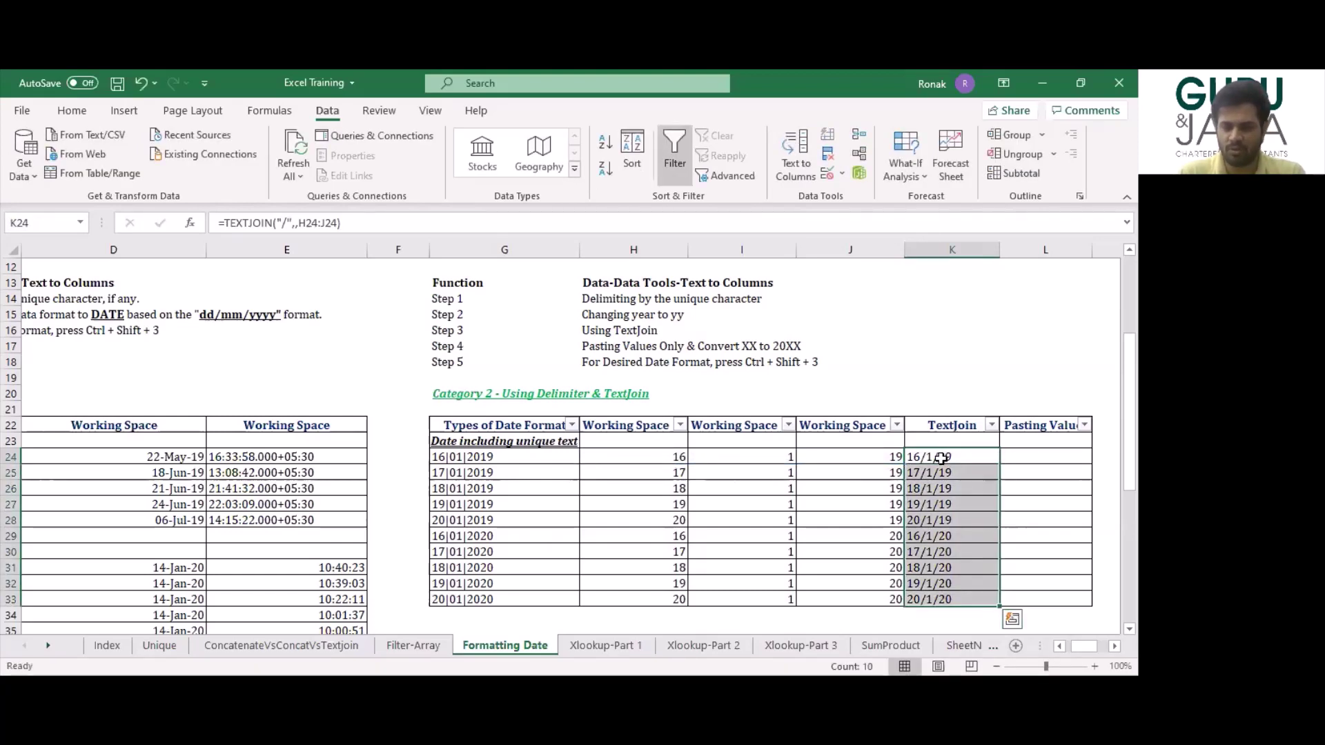
pyautogui.hotkey('ctrl', 'c')
pyautogui.press('Right')
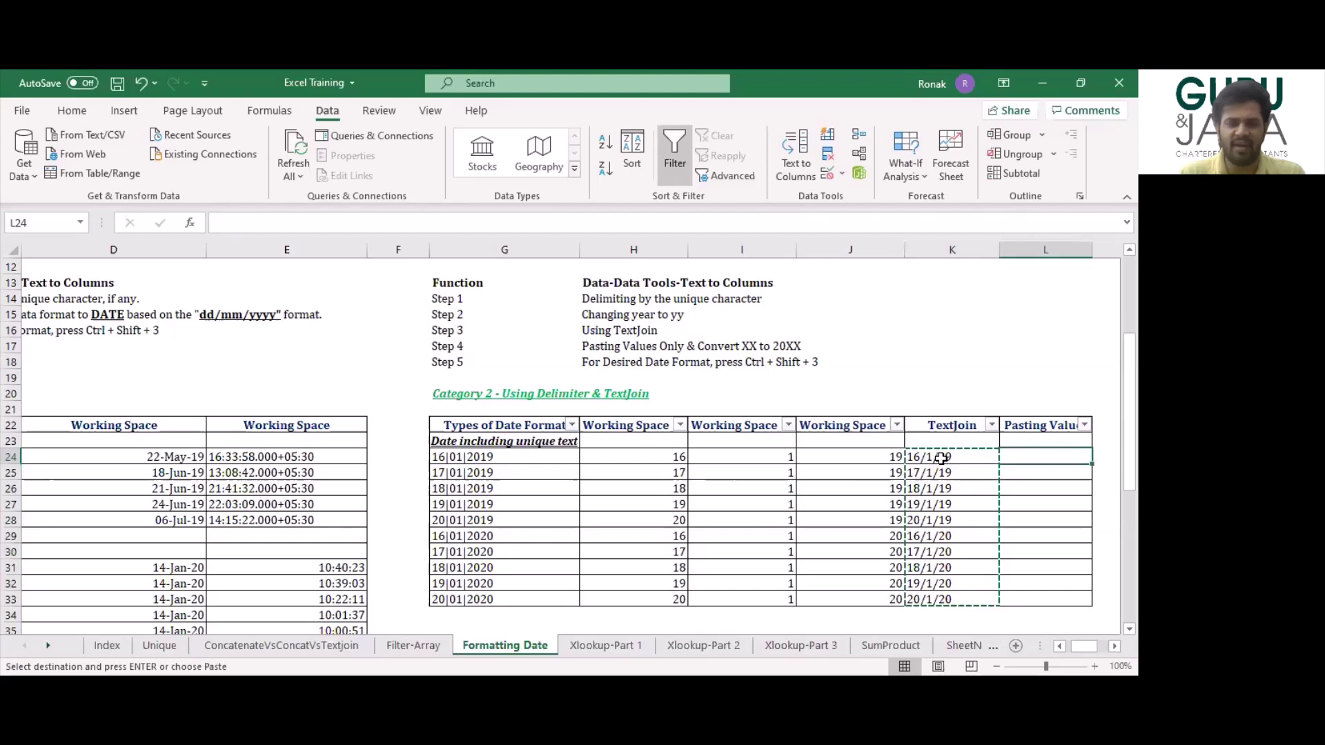
pyautogui.hotkey('ctrl', 'alt', 'v')
# Paste the joined dates as values and convert their two-digit years to 20XX.
pyautogui.press('v')
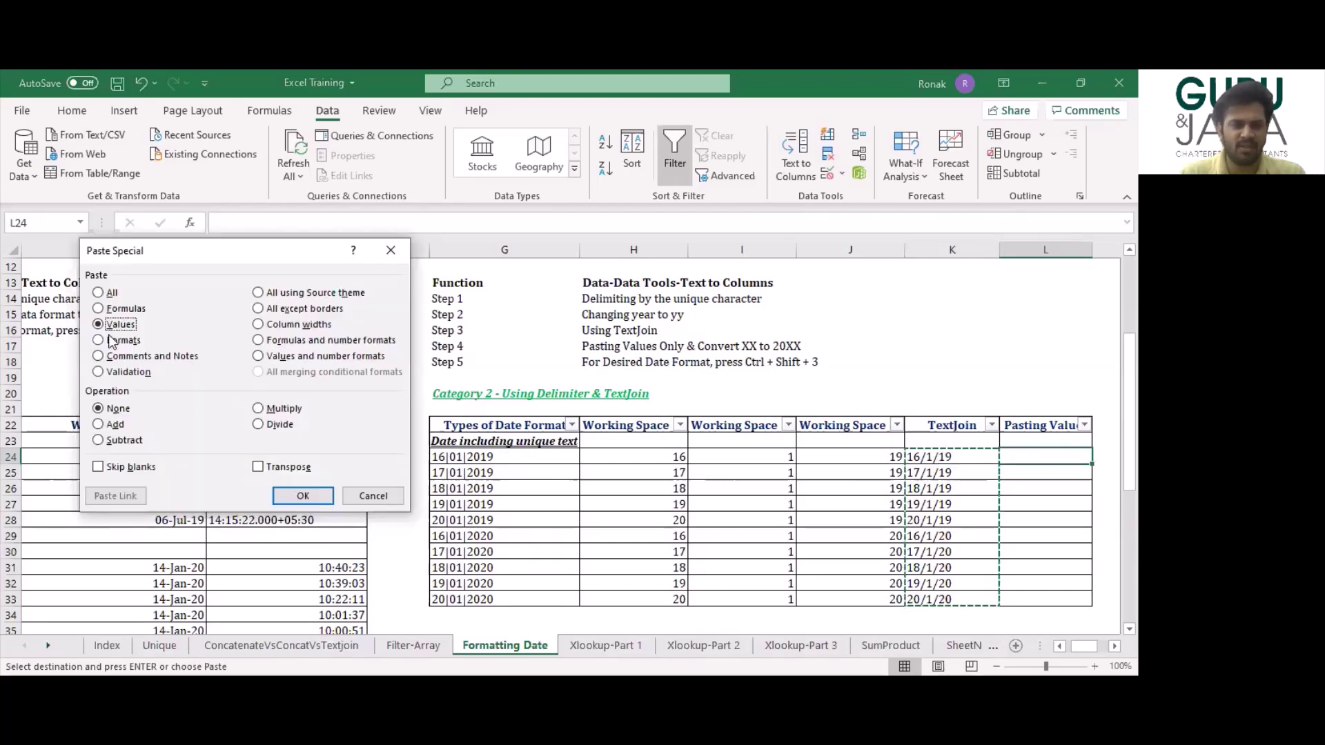
pyautogui.click(303, 499)
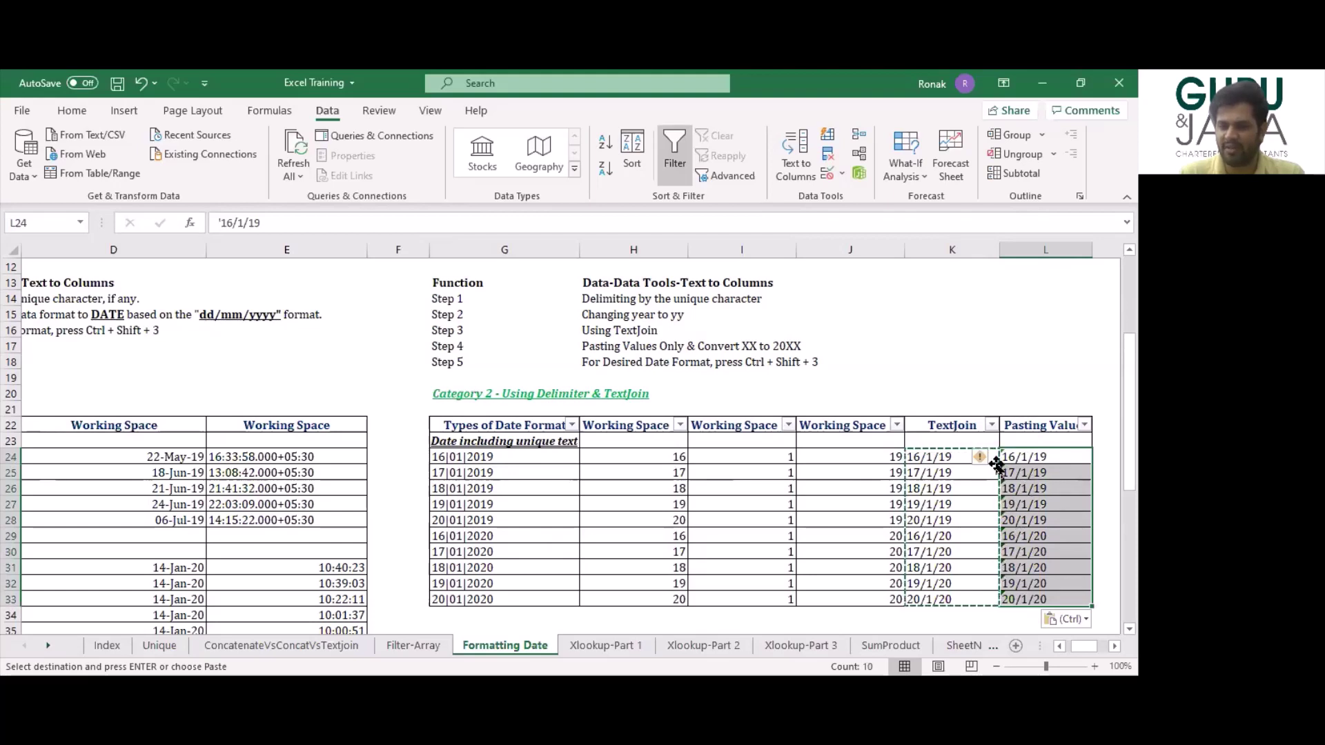
pyautogui.moveTo(981, 461)
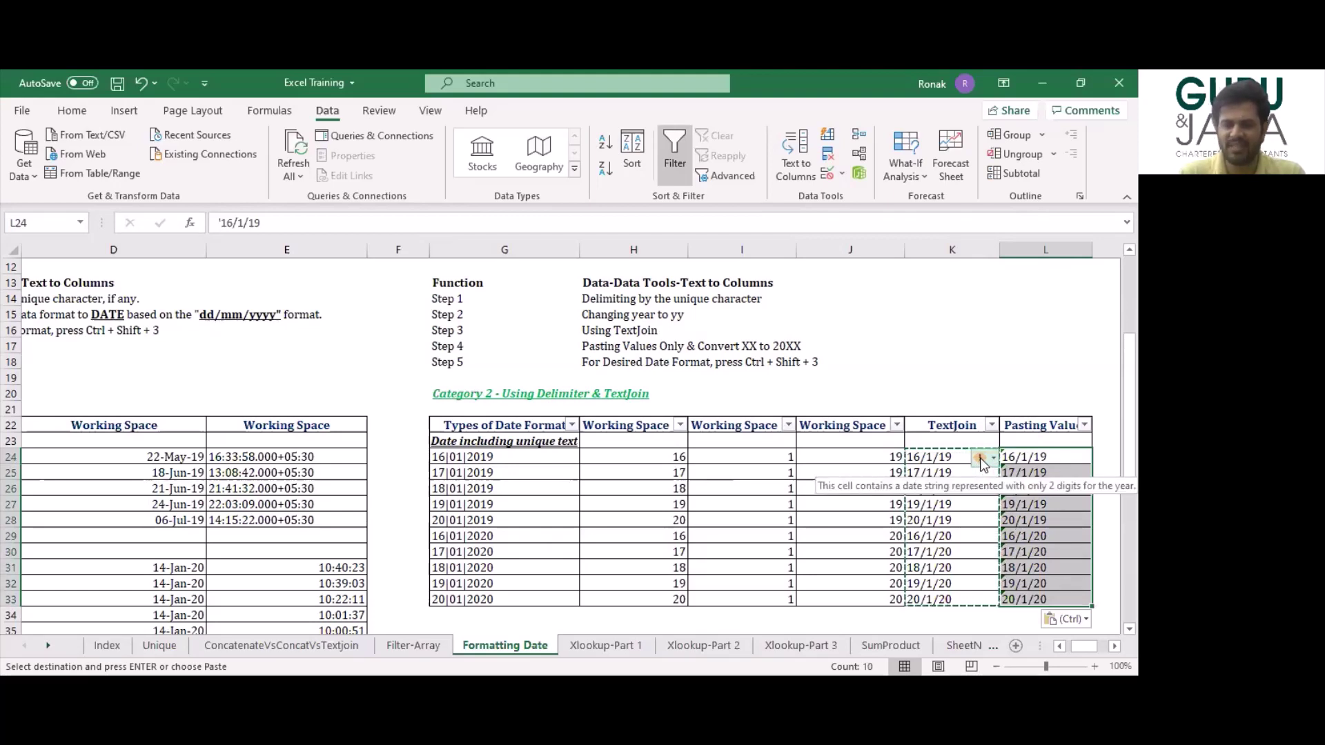
pyautogui.click(981, 458)
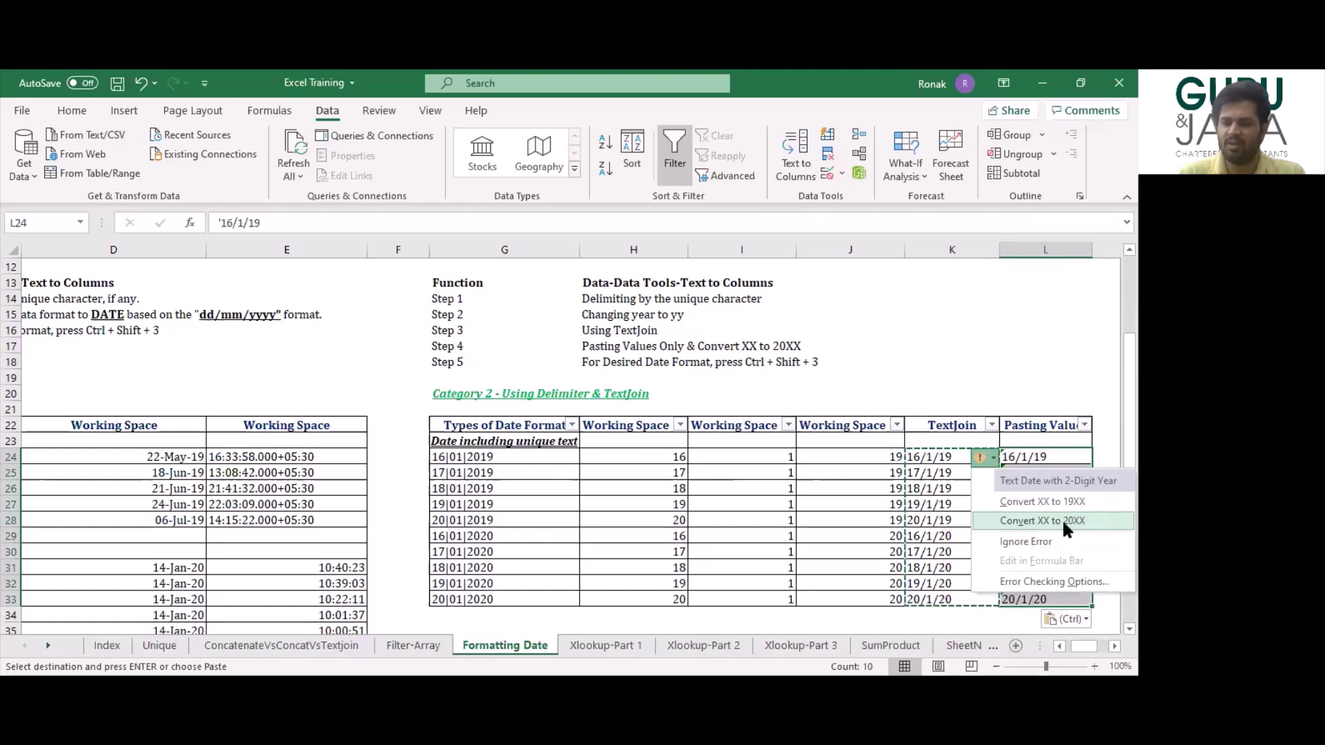
pyautogui.click(1022, 521)
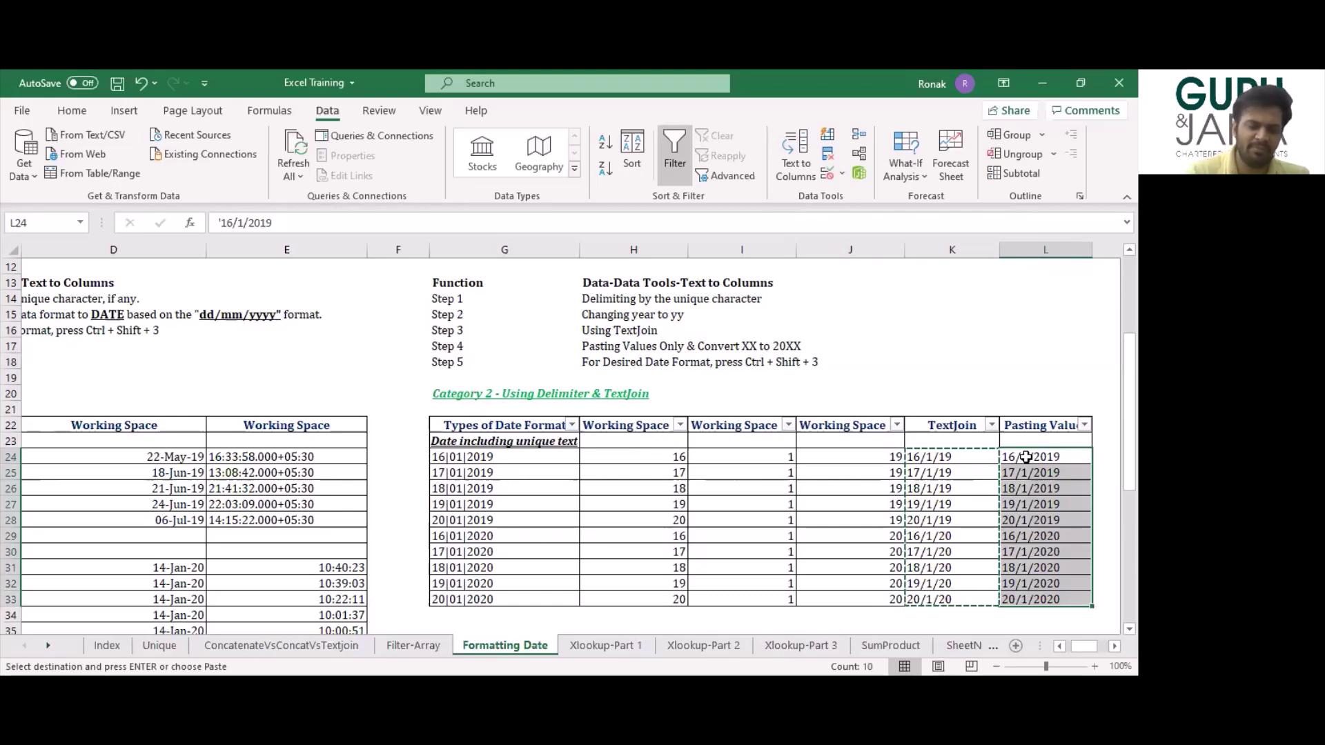
# Clear the copy marquee and return toward the top of the sheet.
pyautogui.press('Escape')
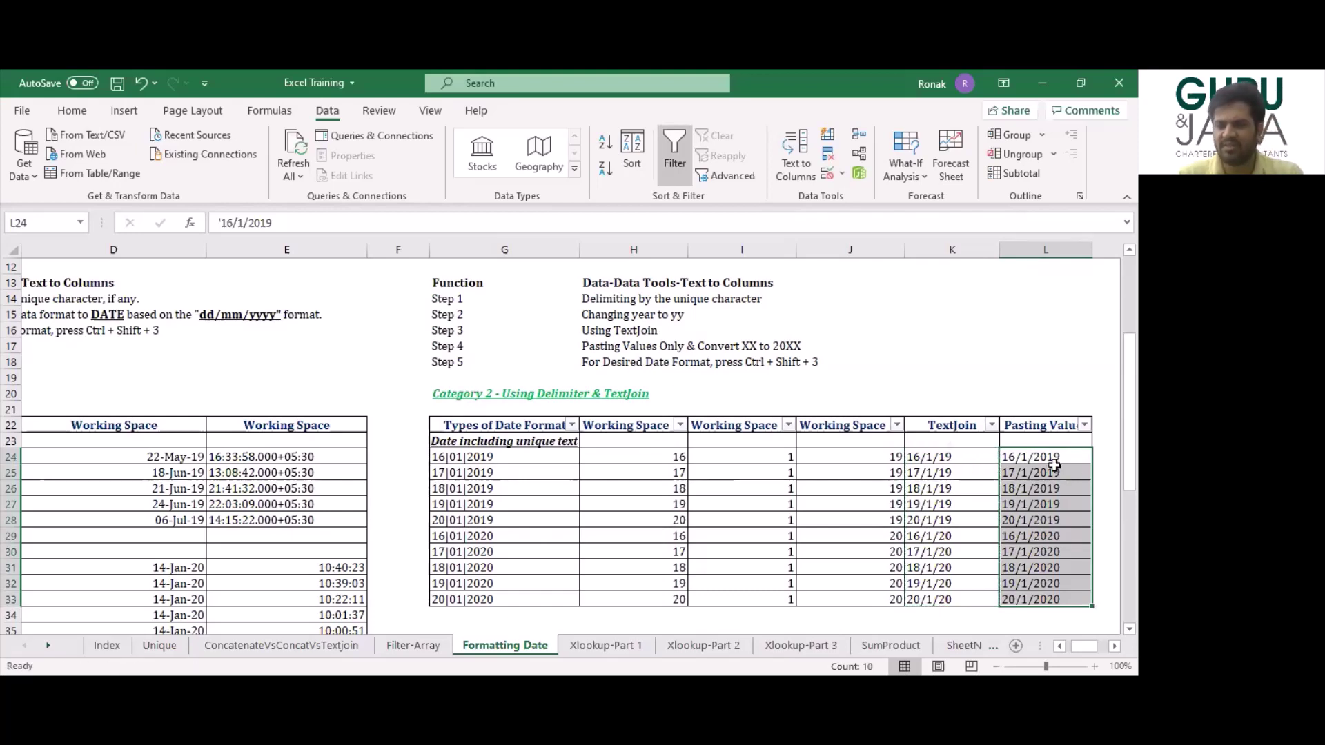
pyautogui.press('Left')
pyautogui.press('Right')
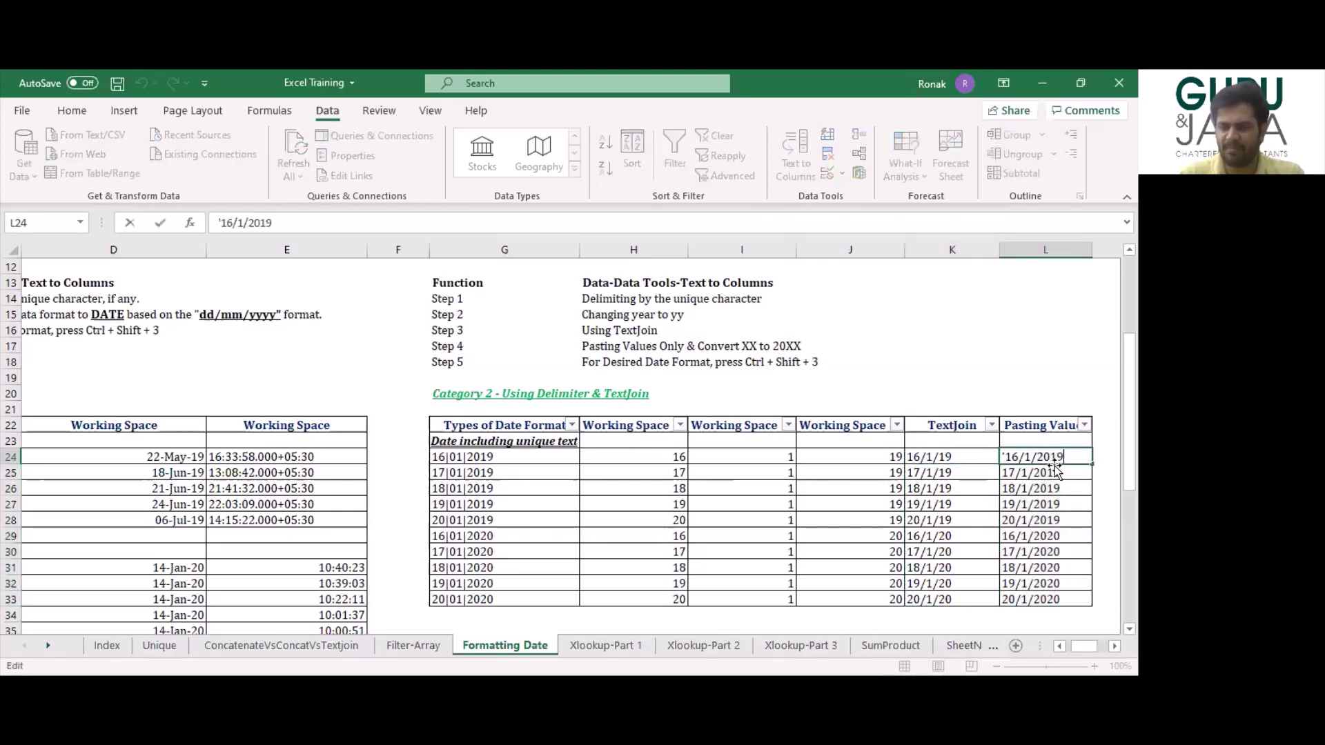
pyautogui.press('Left')
pyautogui.press('Left')
pyautogui.press('Left')
pyautogui.press('Left')
pyautogui.press('Left')
pyautogui.press('Left')
pyautogui.press('Left')
pyautogui.press('Left')
pyautogui.press('Left')
pyautogui.press('Left')
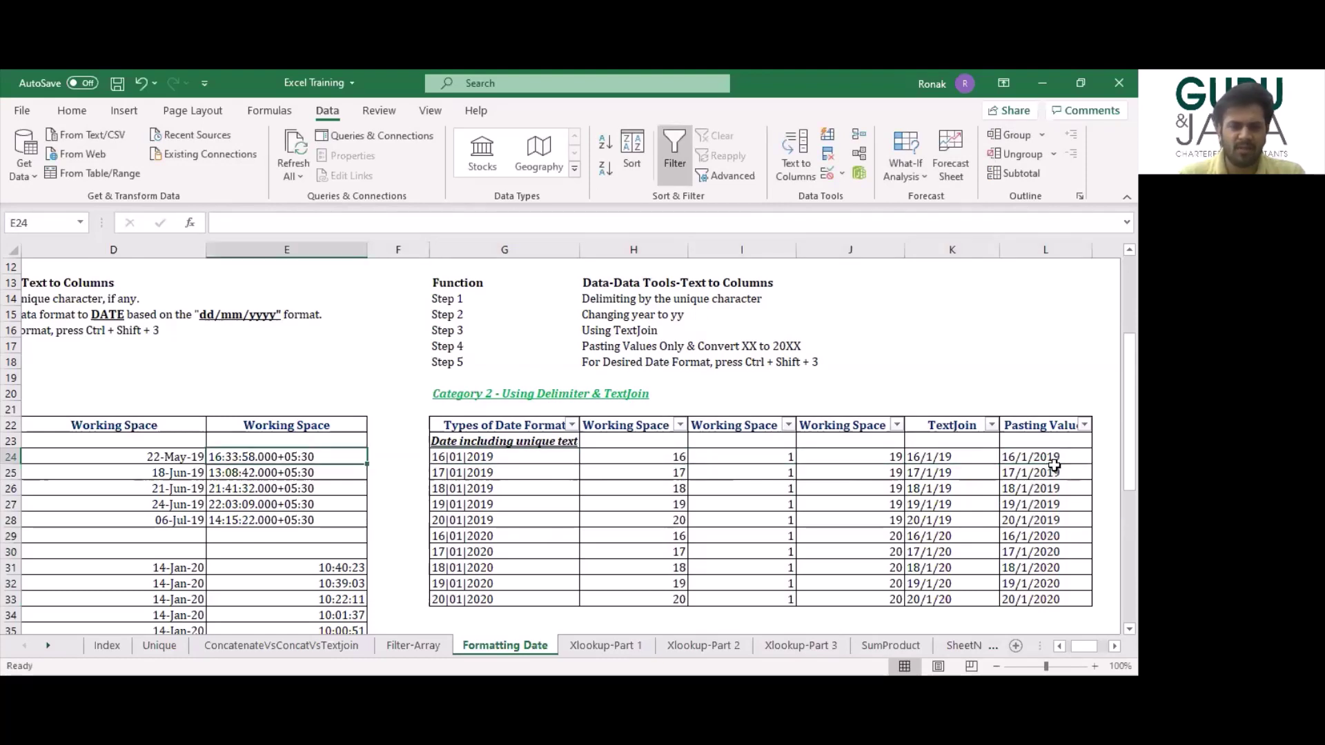
pyautogui.press('Up')
pyautogui.press('Up')
pyautogui.press('Up')
pyautogui.press('Up')
pyautogui.press('Up')
pyautogui.press('Up')
pyautogui.press('Up')
pyautogui.press('Up')
pyautogui.press('Up')
pyautogui.press('Up')
pyautogui.press('Up')
pyautogui.press('Up')
pyautogui.press('Up')
pyautogui.press('Up')
pyautogui.press('Up')
pyautogui.press('Up')
pyautogui.press('Up')
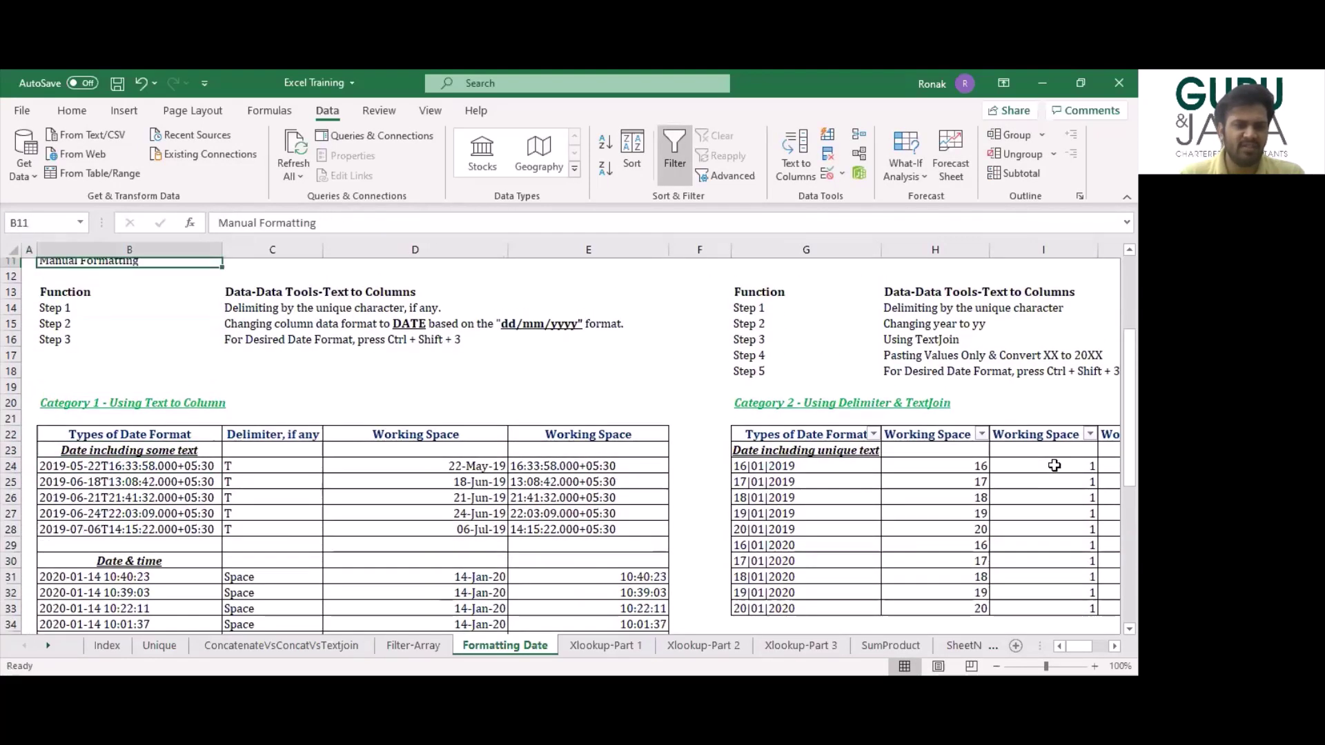
pyautogui.press('Up')
pyautogui.press('Up')
pyautogui.press('Up')
pyautogui.press('Up')
pyautogui.press('Up')
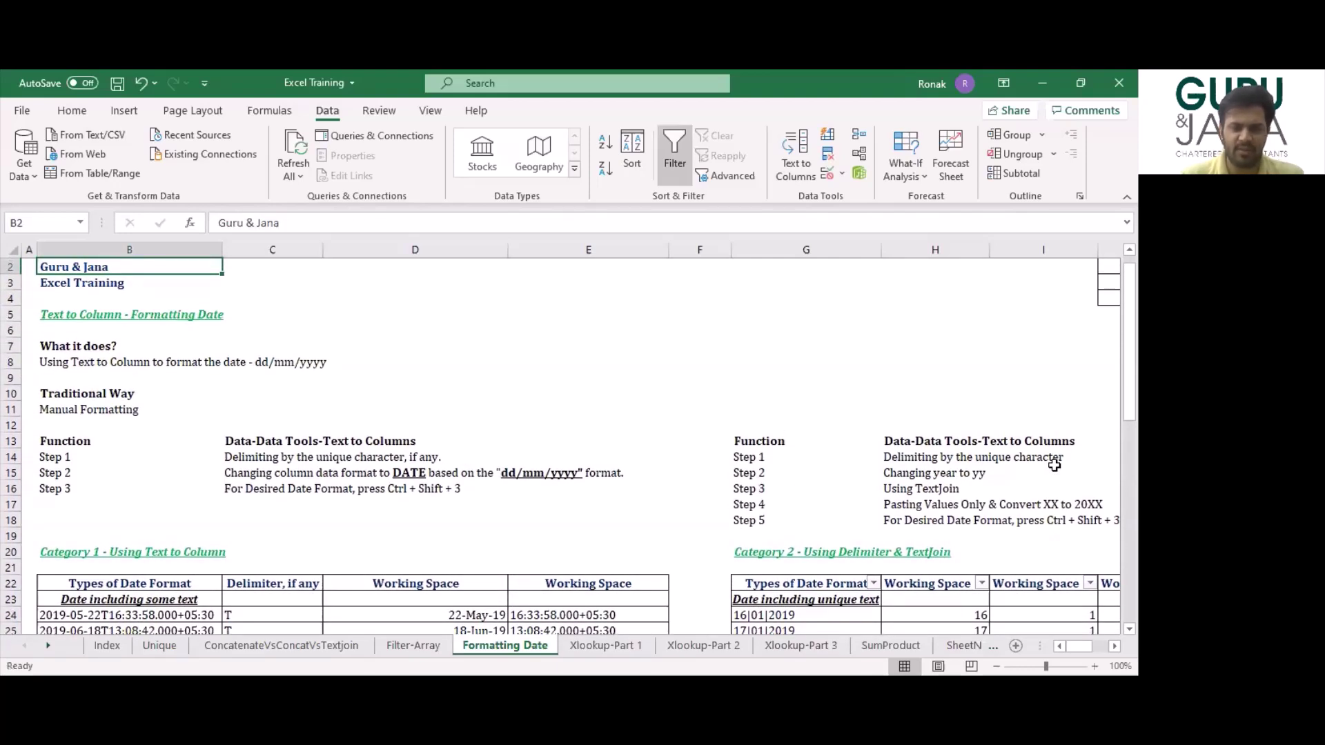
# Go to the Xlookup-Part 1 sheet with its City/Unique ID/Amount data set.
pyautogui.click(616, 646)
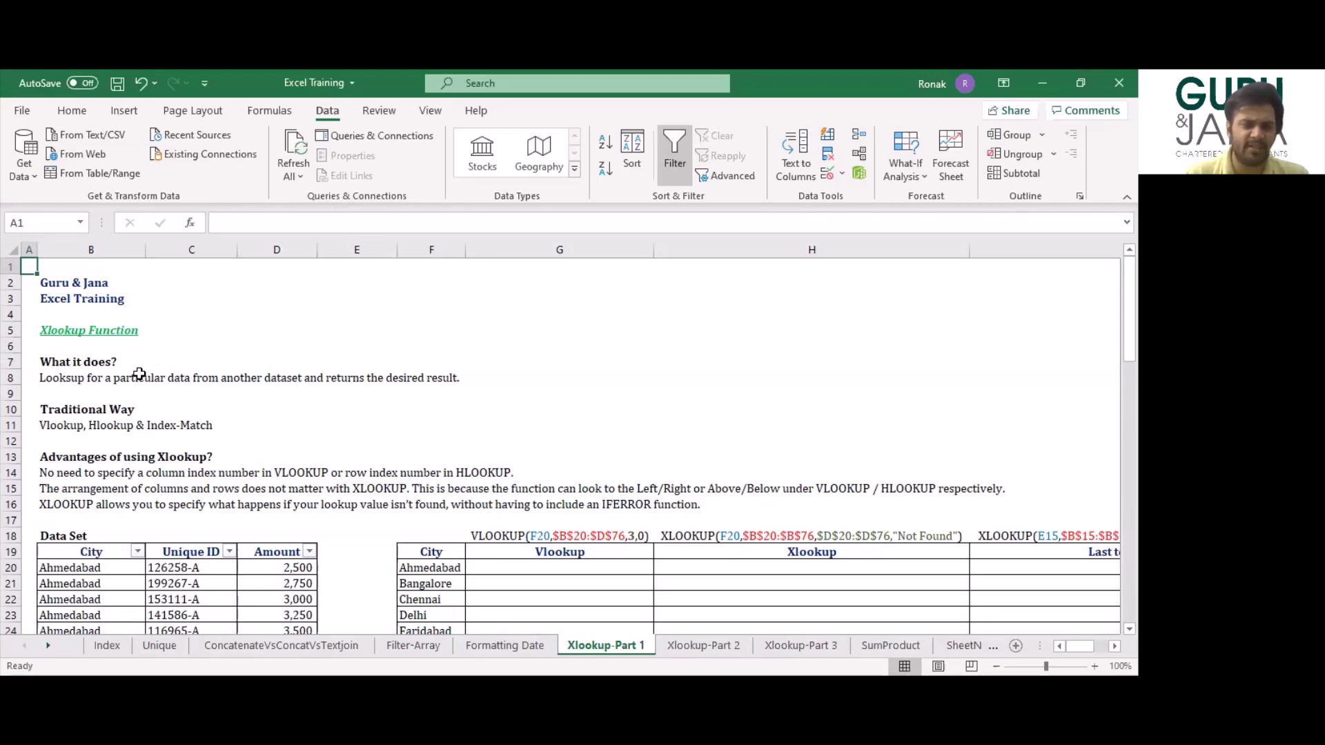
pyautogui.scroll(-2, 116, 501)
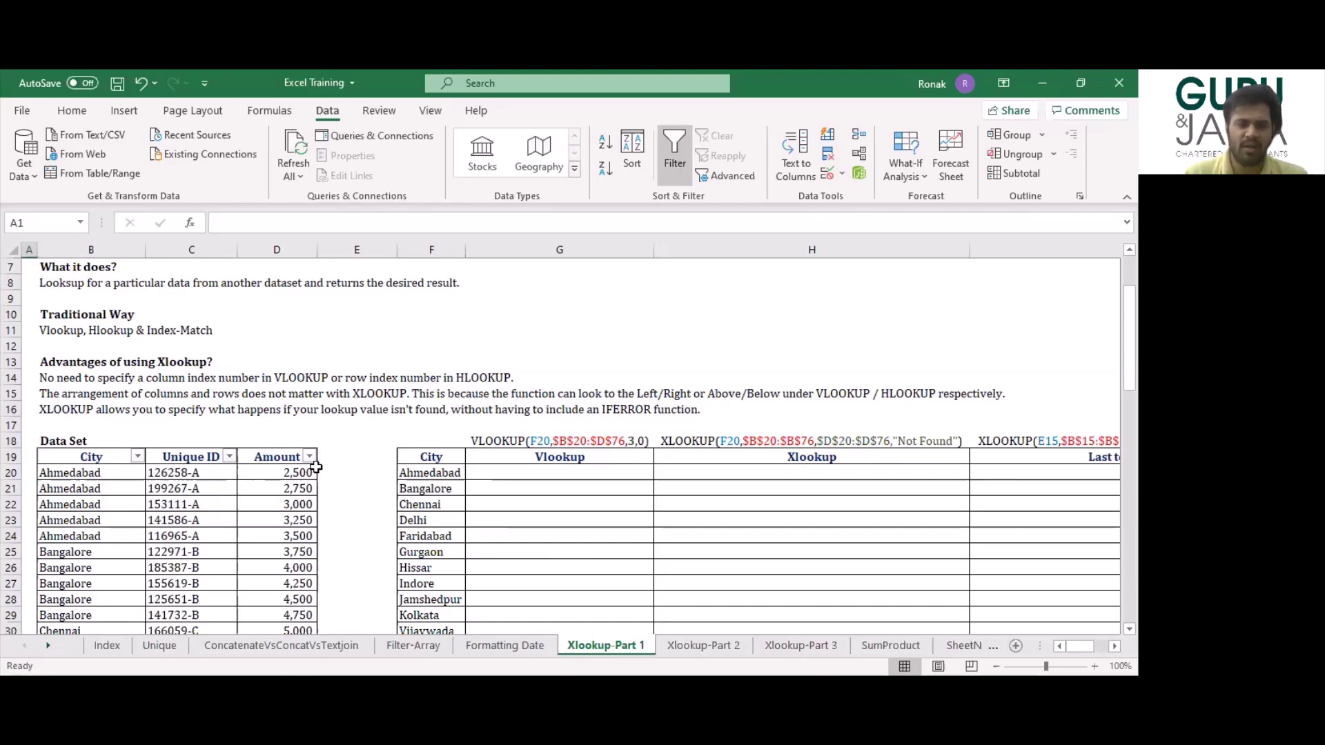
pyautogui.scroll(-2, 315, 467)
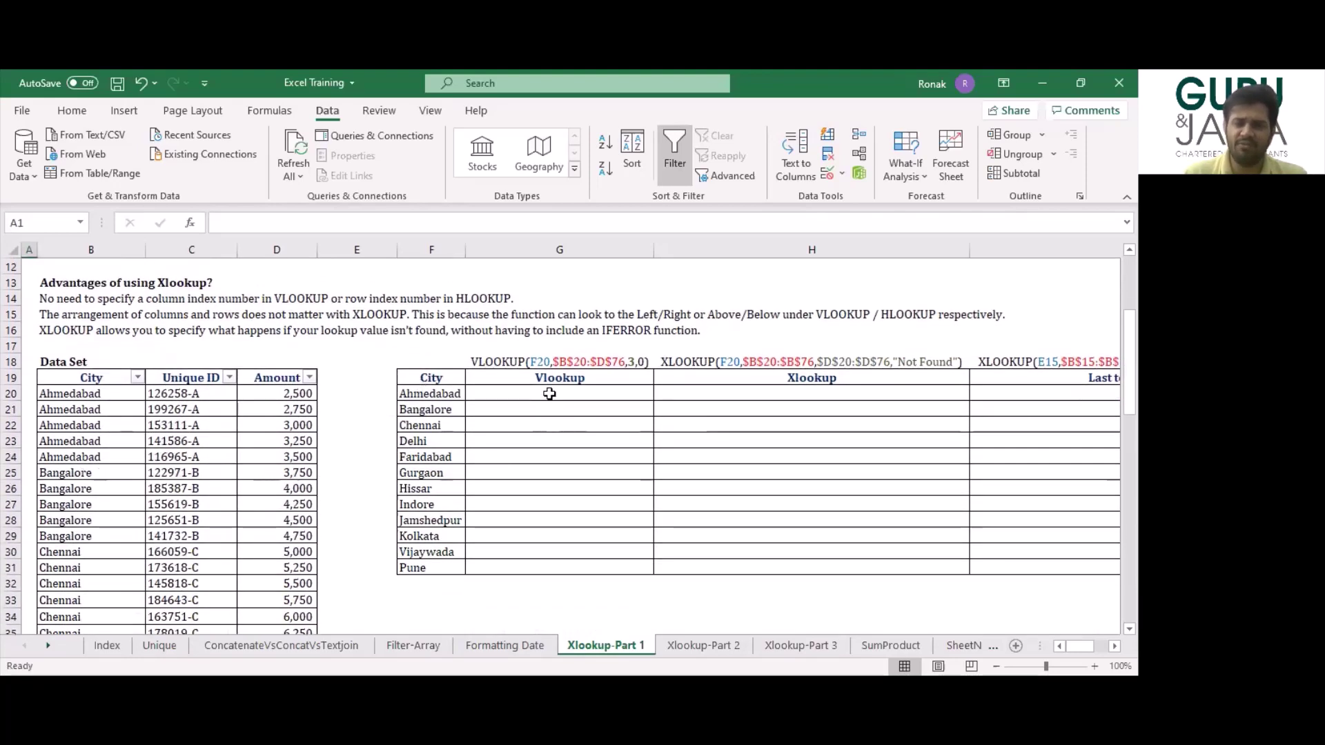
# Enter =VLOOKUP(F20,$B$20:$D$76,3,0) in G20, returning 2,500 for Ahmedabad.
pyautogui.click(549, 394)
pyautogui.write('=')
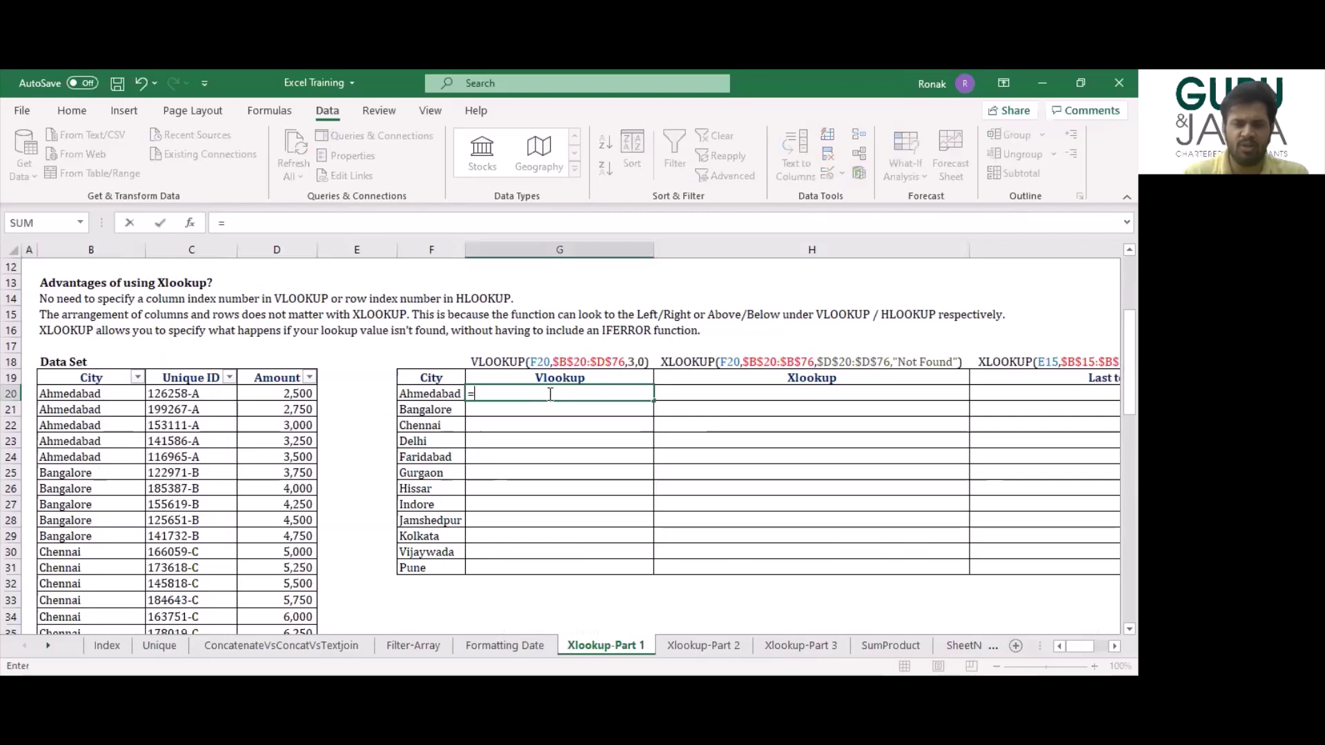
pyautogui.write('vloo')
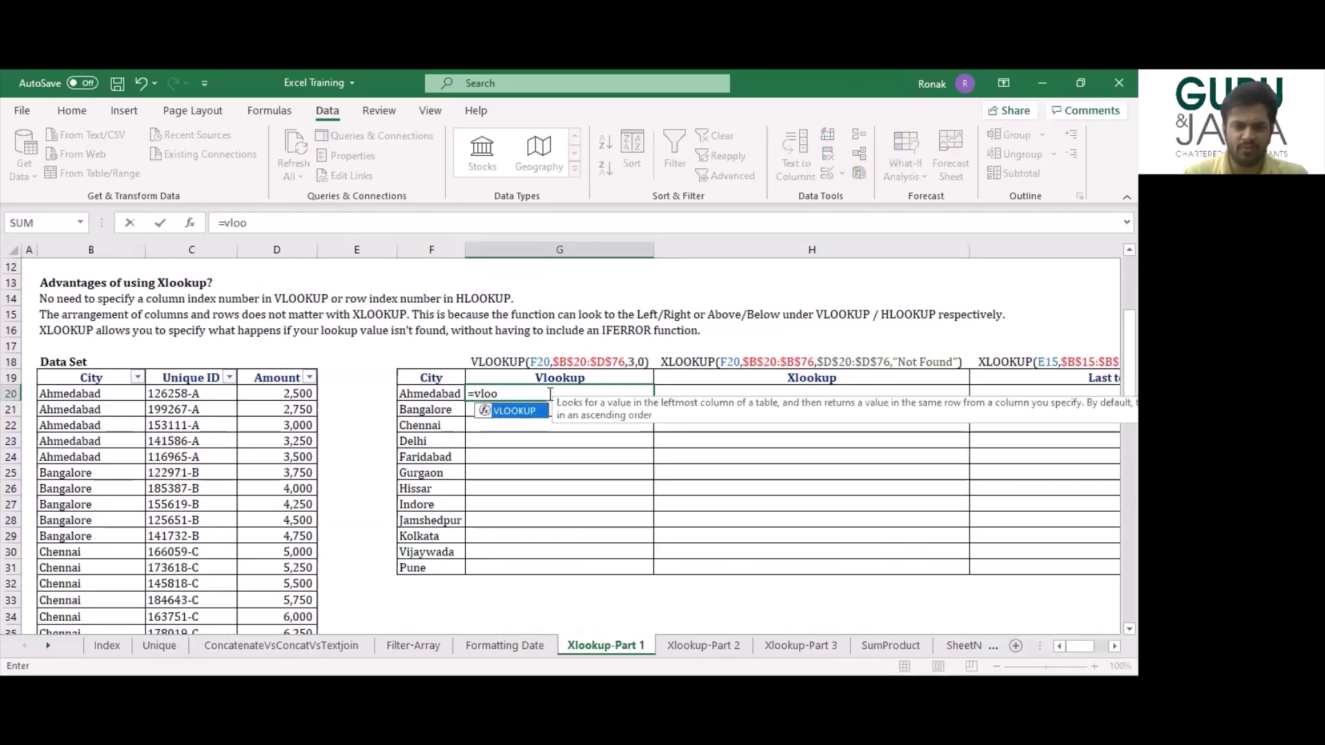
pyautogui.press('Tab')
pyautogui.press('Left')
pyautogui.write(',')
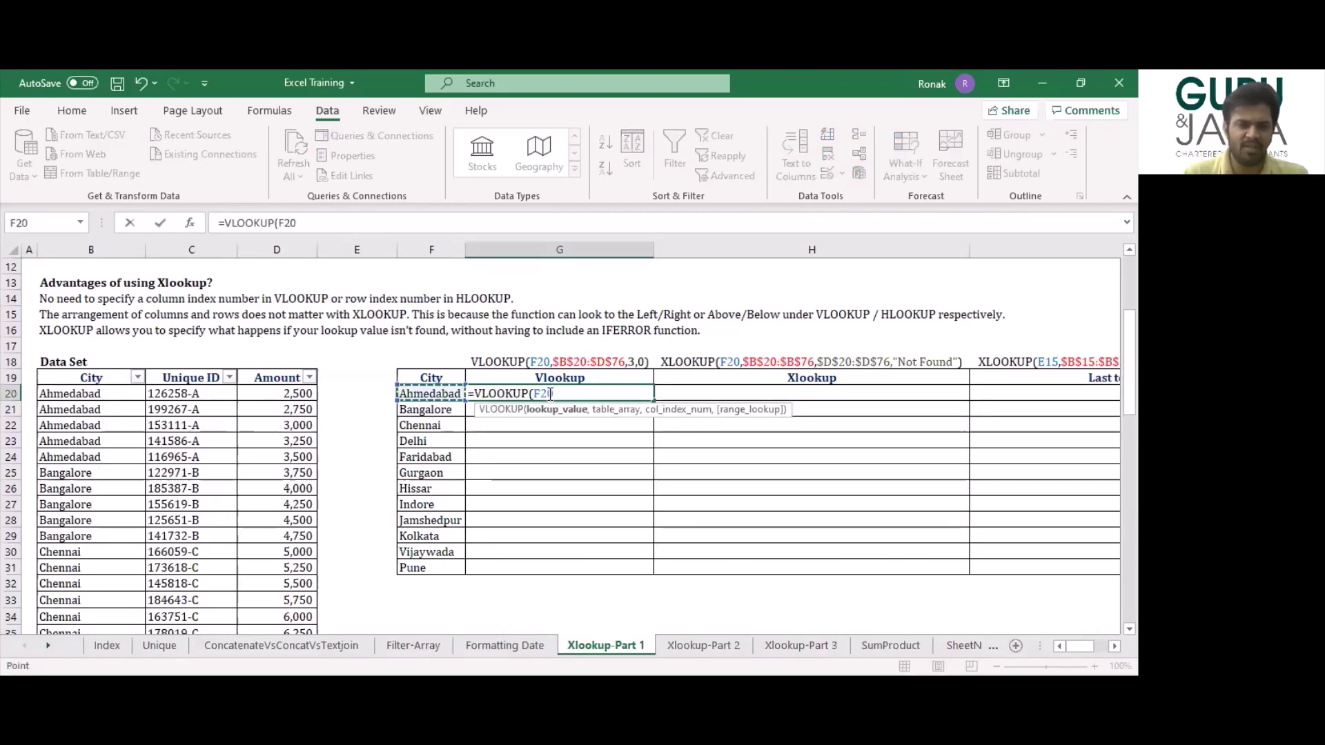
pyautogui.press('Left')
pyautogui.press('Left')
pyautogui.press('Left')
pyautogui.press('Left')
pyautogui.press('Left')
pyautogui.press('Left')
pyautogui.press('Right')
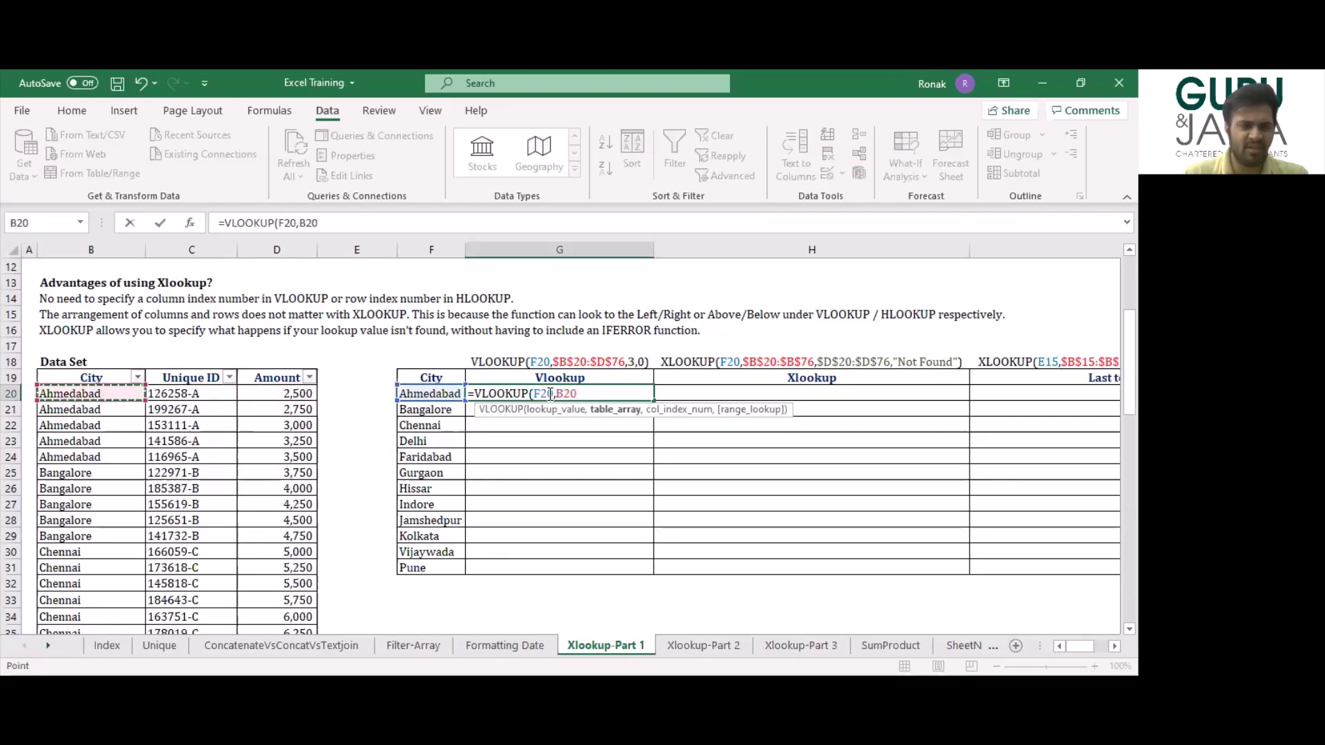
pyautogui.hotkey('shift', 'Right')
pyautogui.hotkey('shift', 'Right')
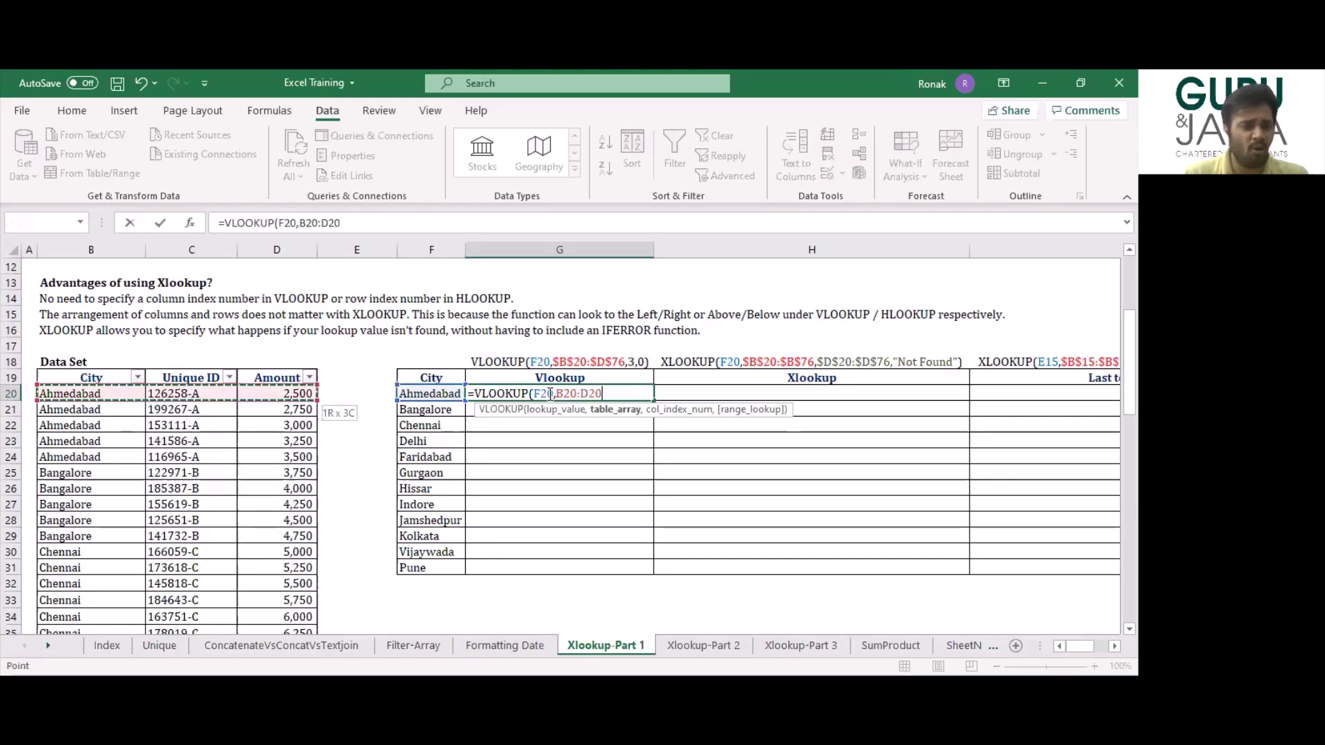
pyautogui.hotkey('shift', 'Down')
pyautogui.hotkey('shift', 'Down')
pyautogui.hotkey('shift', 'Down')
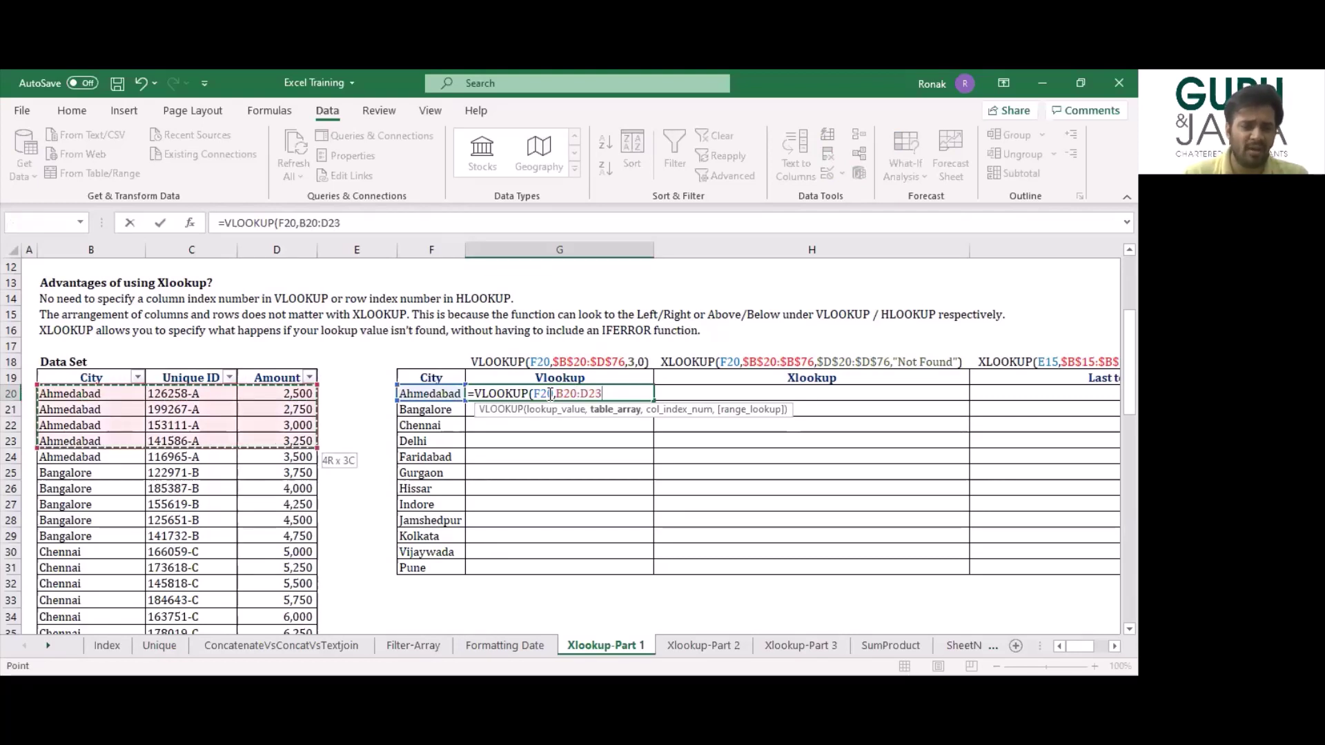
pyautogui.hotkey('shift', 'Down')
pyautogui.hotkey('shift', 'Down')
pyautogui.hotkey('shift', 'Down')
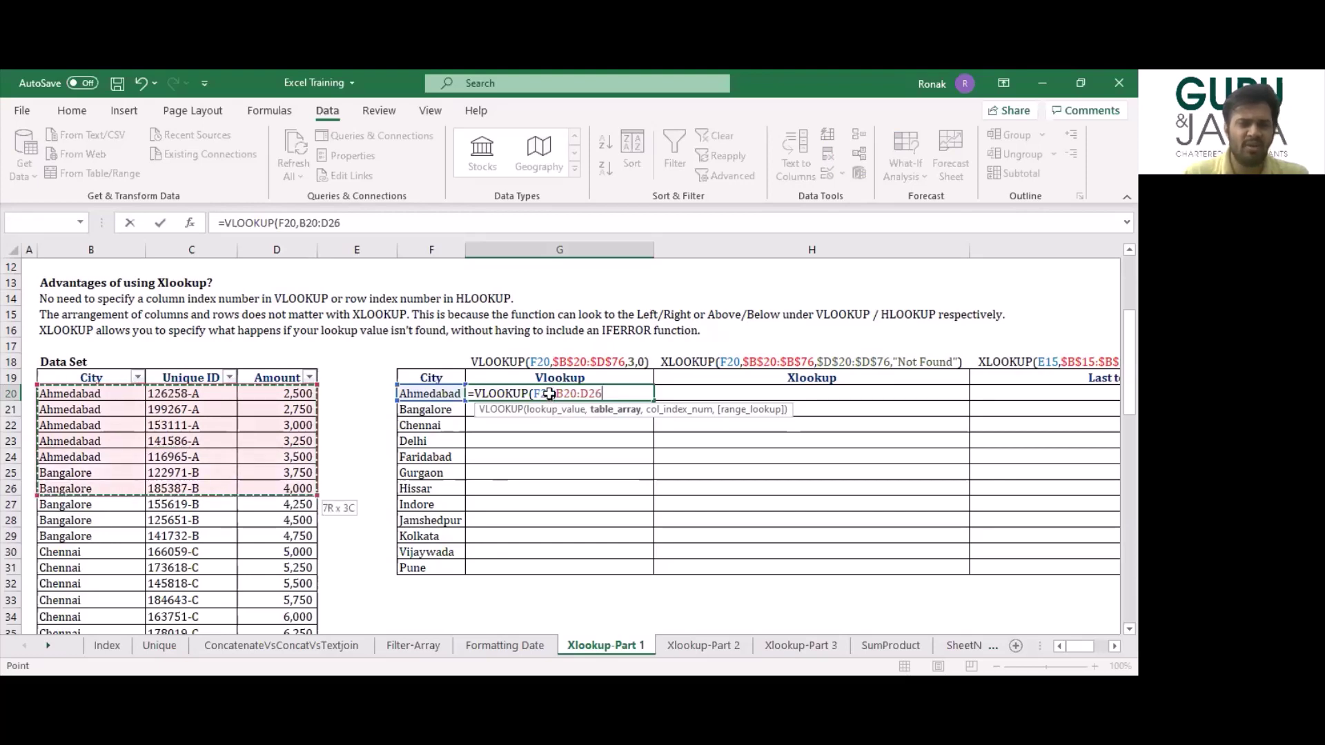
pyautogui.hotkey('ctrl', 'shift', 'Down')
pyautogui.press('F4')
pyautogui.scroll(15, 550, 394)
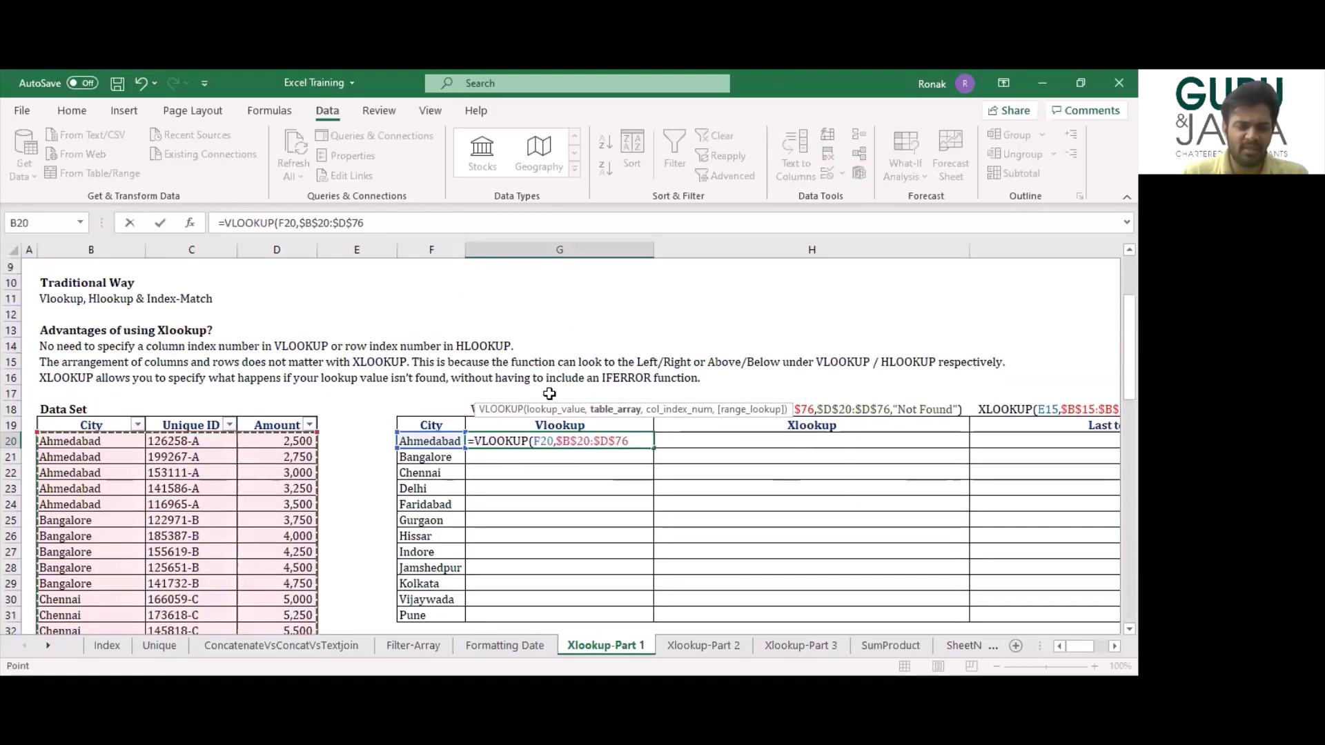
pyautogui.write(',3')
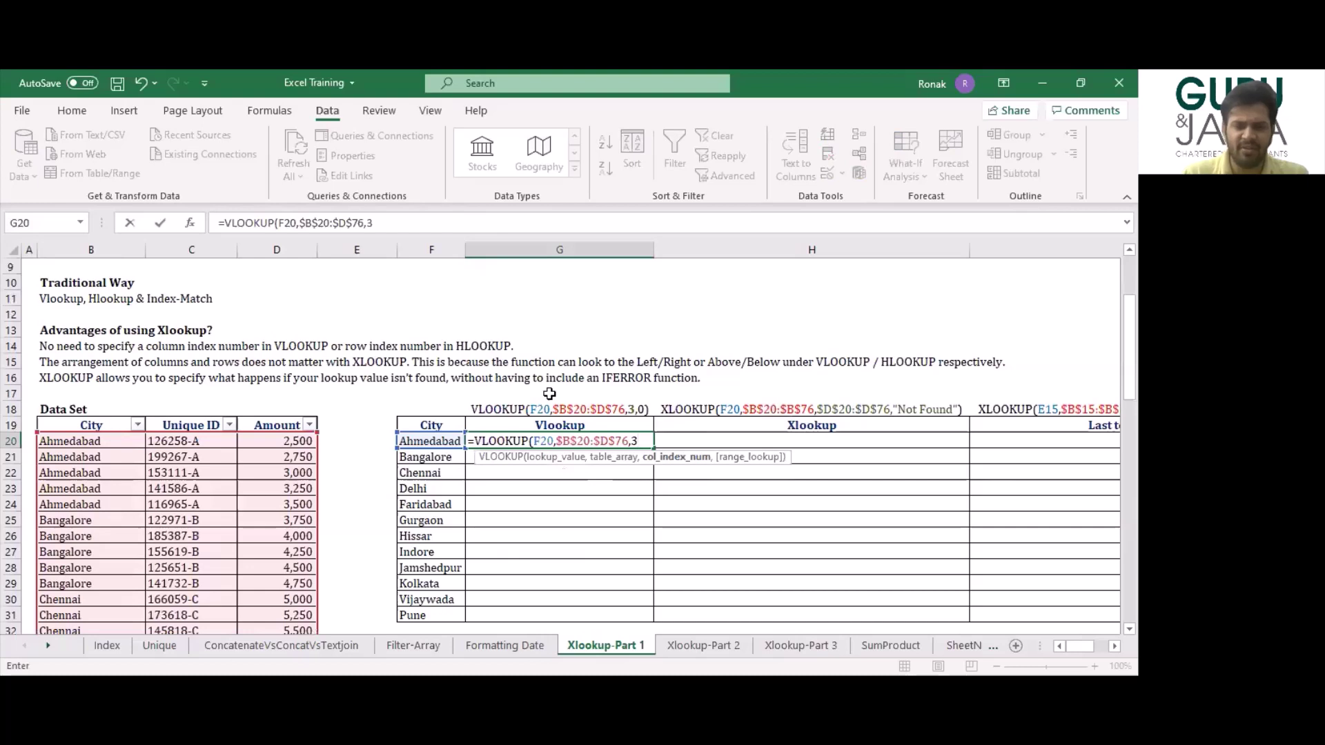
pyautogui.write(',0)')
pyautogui.press('Return')
# Review G20's formula and compare it with Ahmedabad's row in the Data Set.
pyautogui.press('Up')
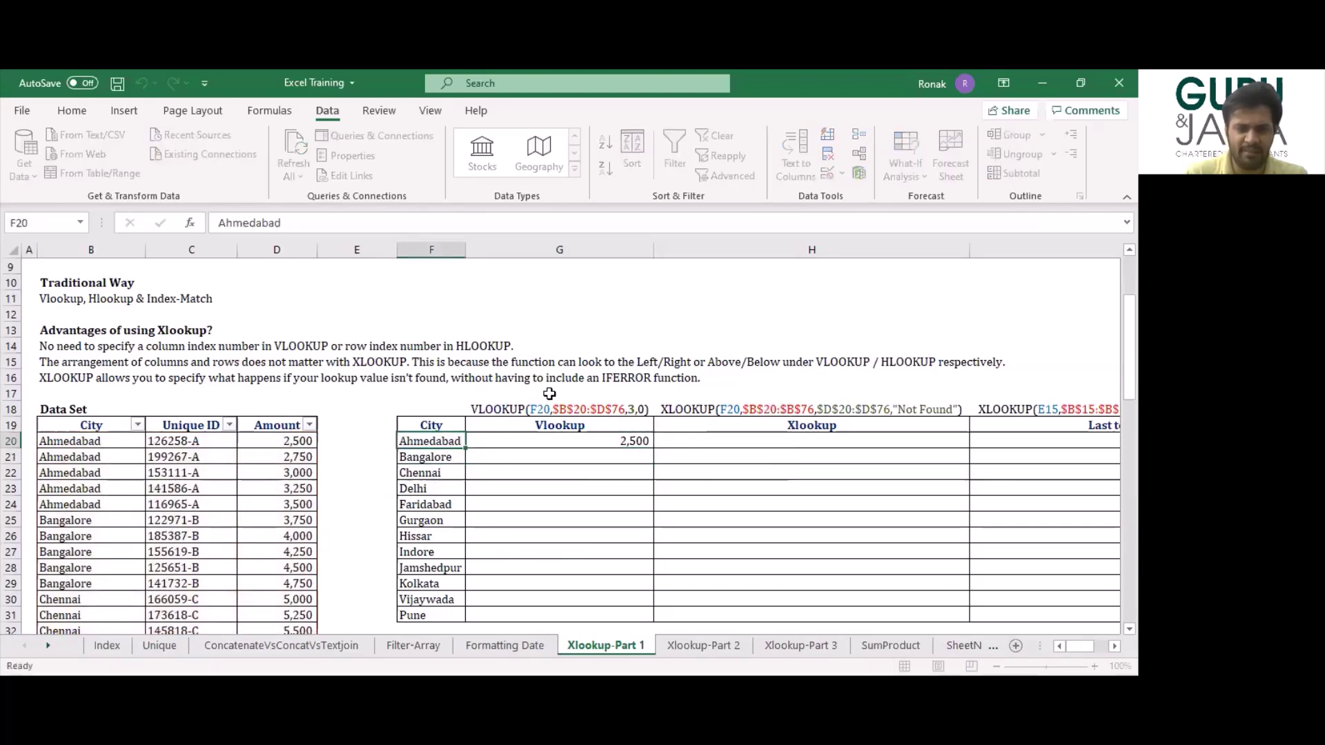
pyautogui.press('Right')
pyautogui.press('F2')
pyautogui.press('Escape')
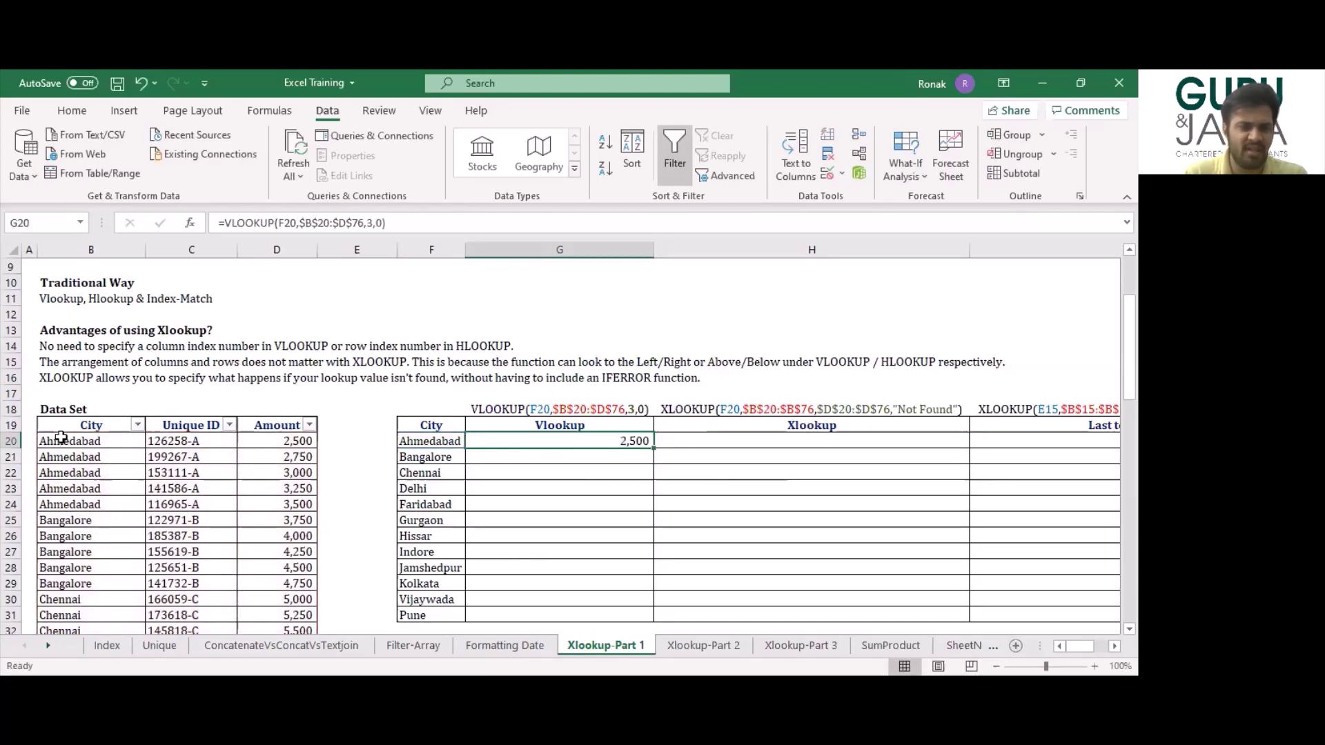
pyautogui.moveTo(61, 437); pyautogui.dragTo(276, 445)
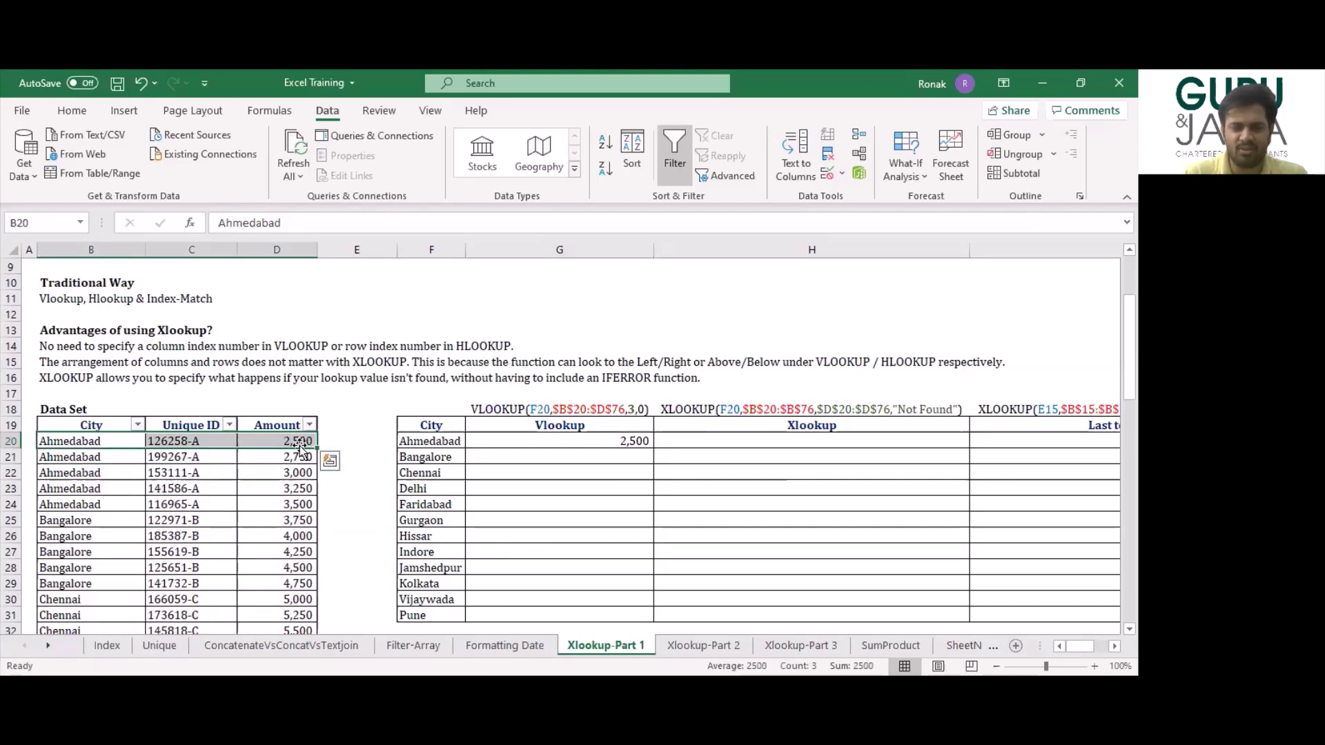
# Fill the VLOOKUP down G20:G31 for every city.
pyautogui.click(436, 518)
pyautogui.hotkey('ctrl', 'Down')
pyautogui.press('Right')
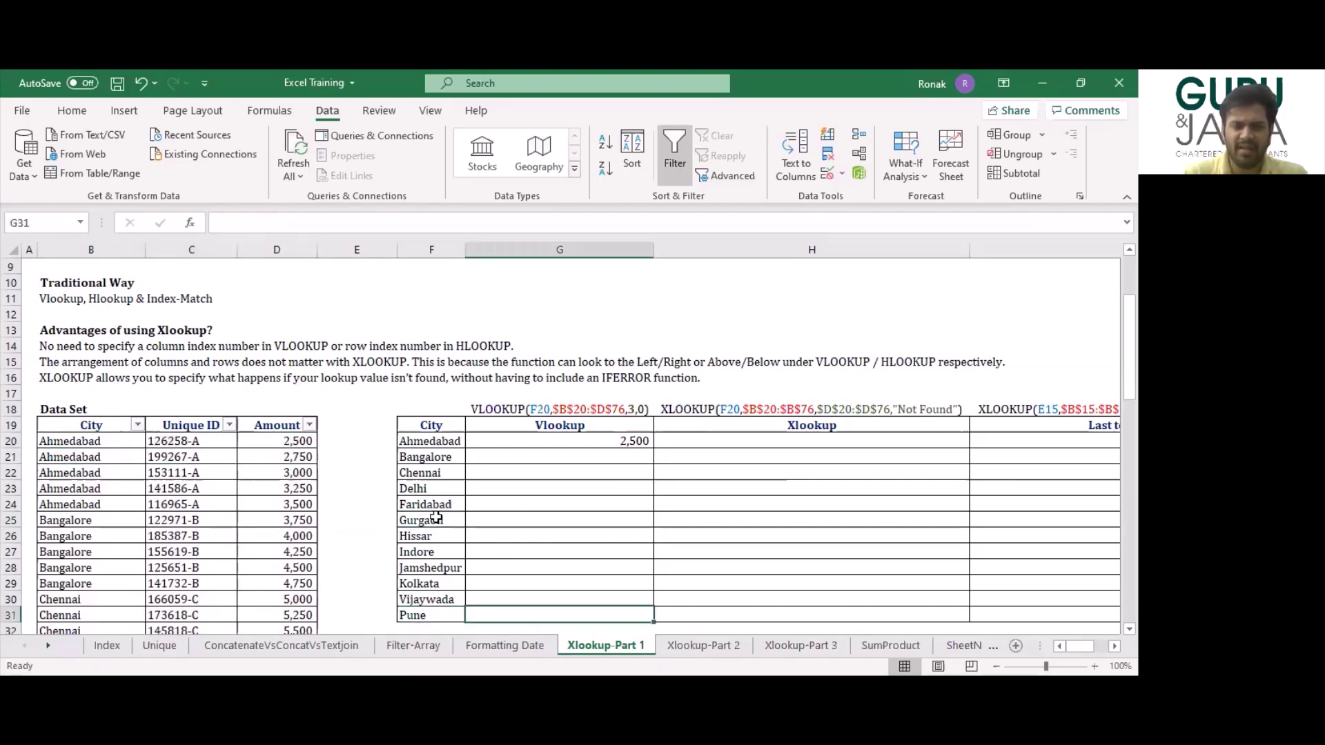
pyautogui.hotkey('ctrl', 'shift', 'Up')
pyautogui.hotkey('ctrl', 'd')
pyautogui.hotkey('ctrl', 'Up')
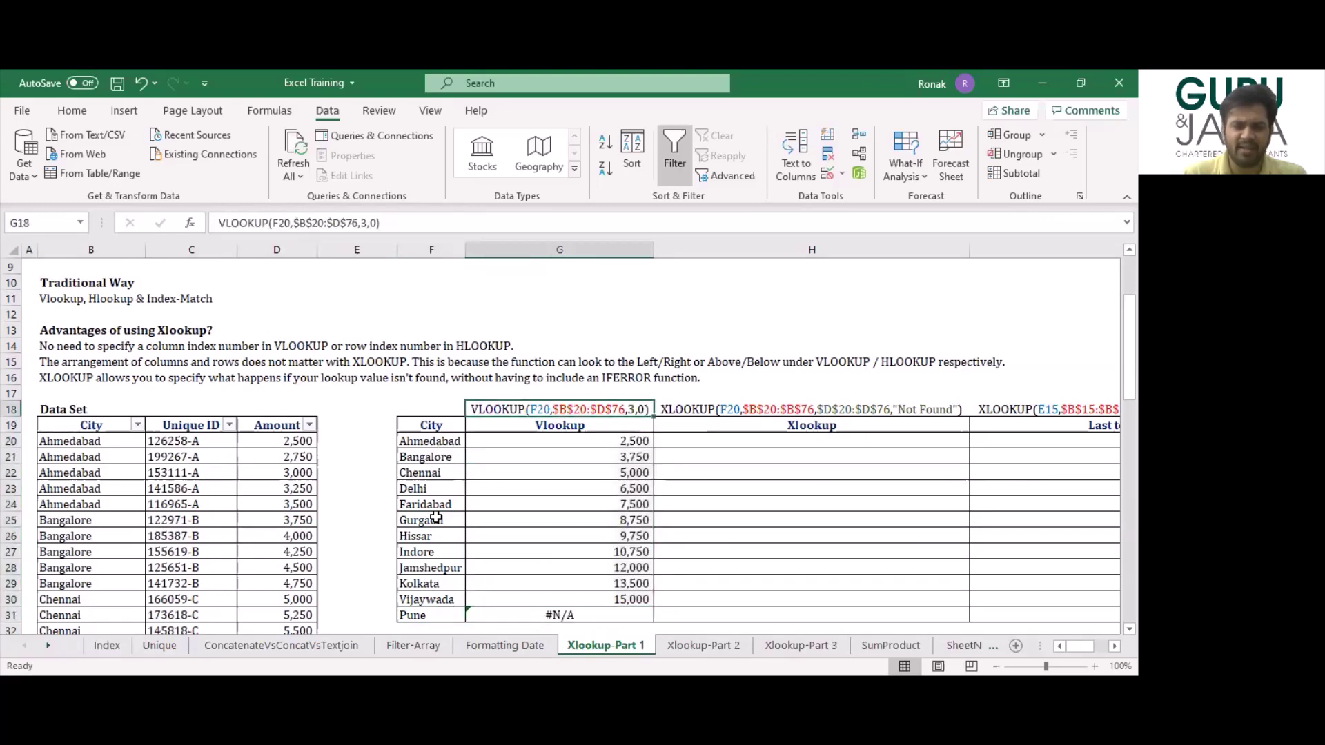
# Inspect Pune's #N/A result and the formula in G31.
pyautogui.press('Down')
pyautogui.hotkey('ctrl', 'Down')
pyautogui.press('Left')
pyautogui.hotkey('shift', 'Right')
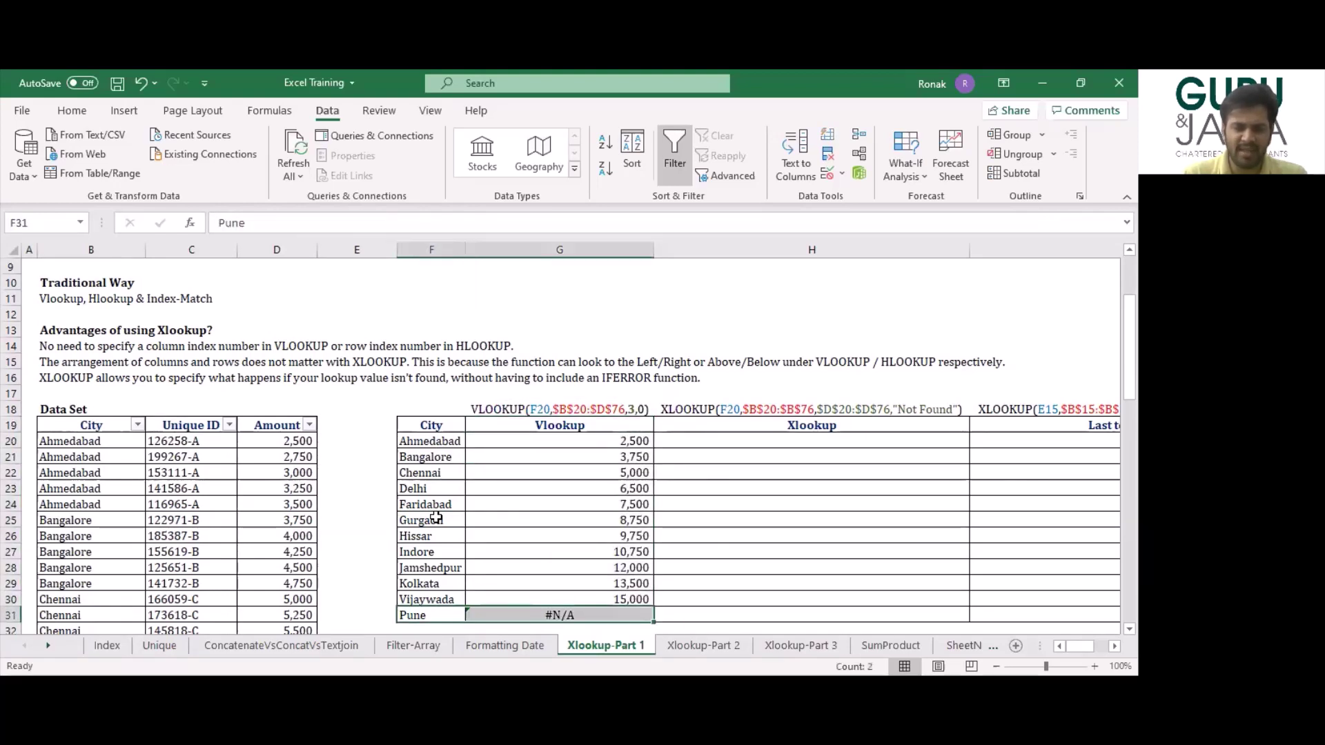
pyautogui.press('Left')
pyautogui.press('Left')
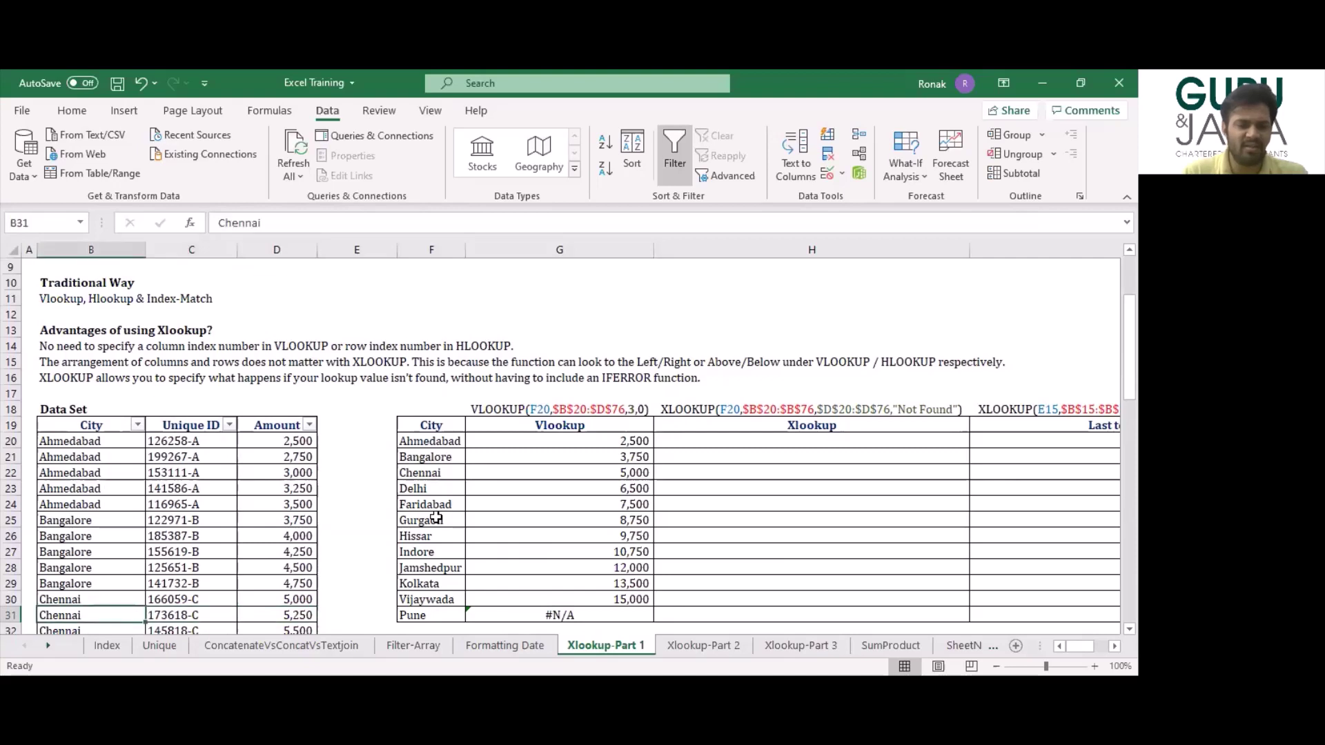
pyautogui.press('Right')
pyautogui.press('Right')
pyautogui.press('Right')
pyautogui.press('Right')
pyautogui.press('Right')
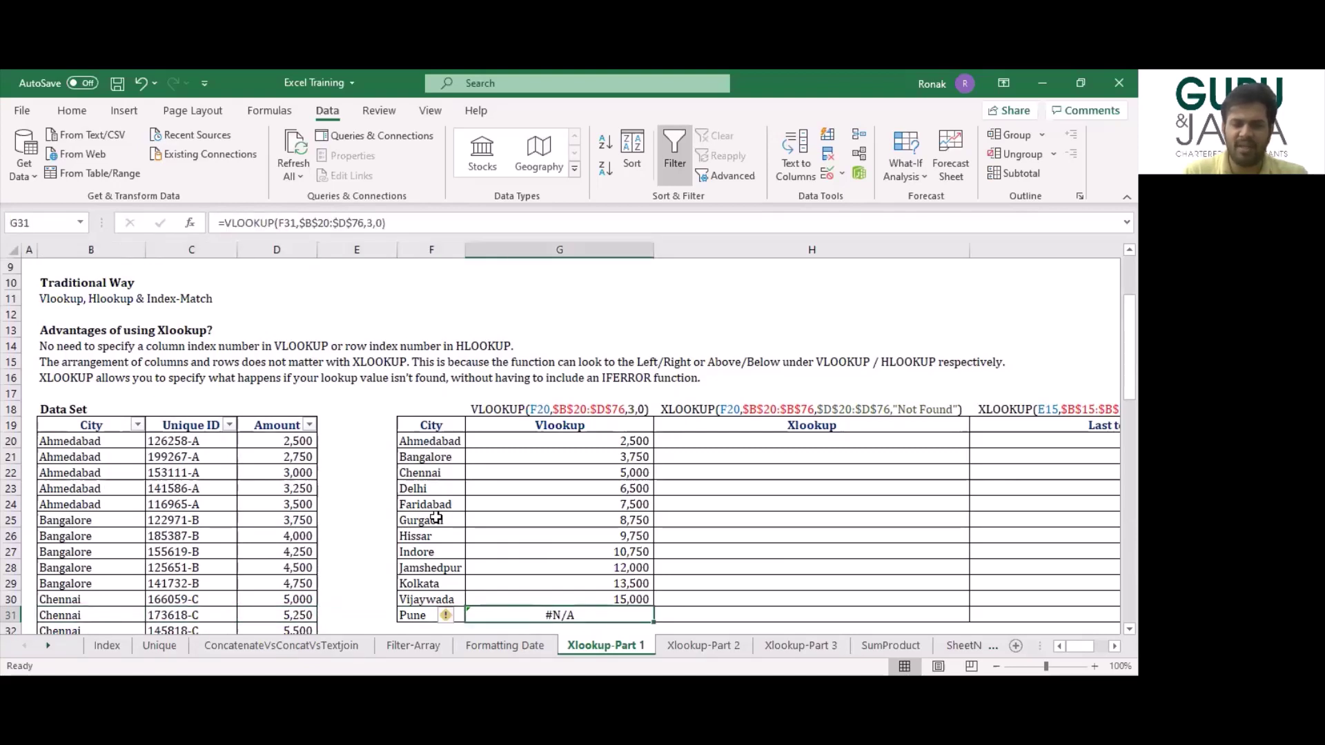
pyautogui.press('F2')
pyautogui.press('Escape')
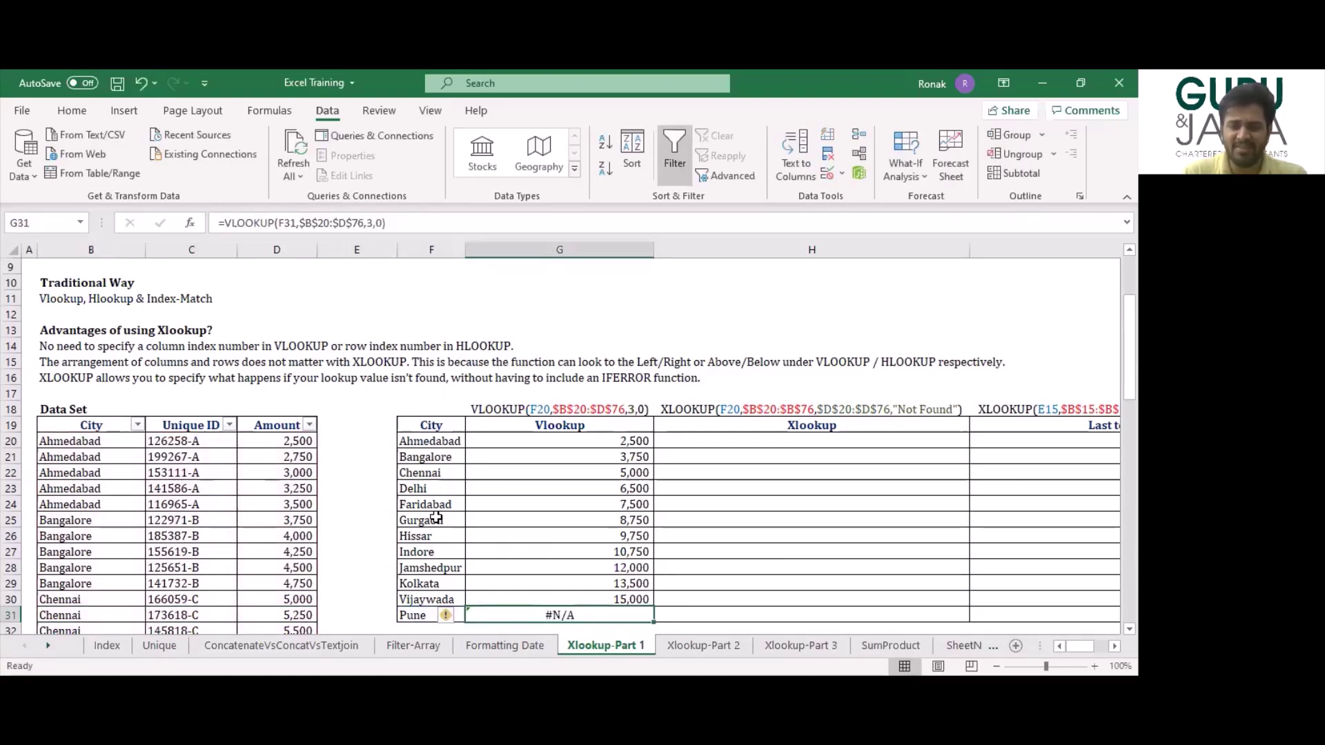
pyautogui.press('F2')
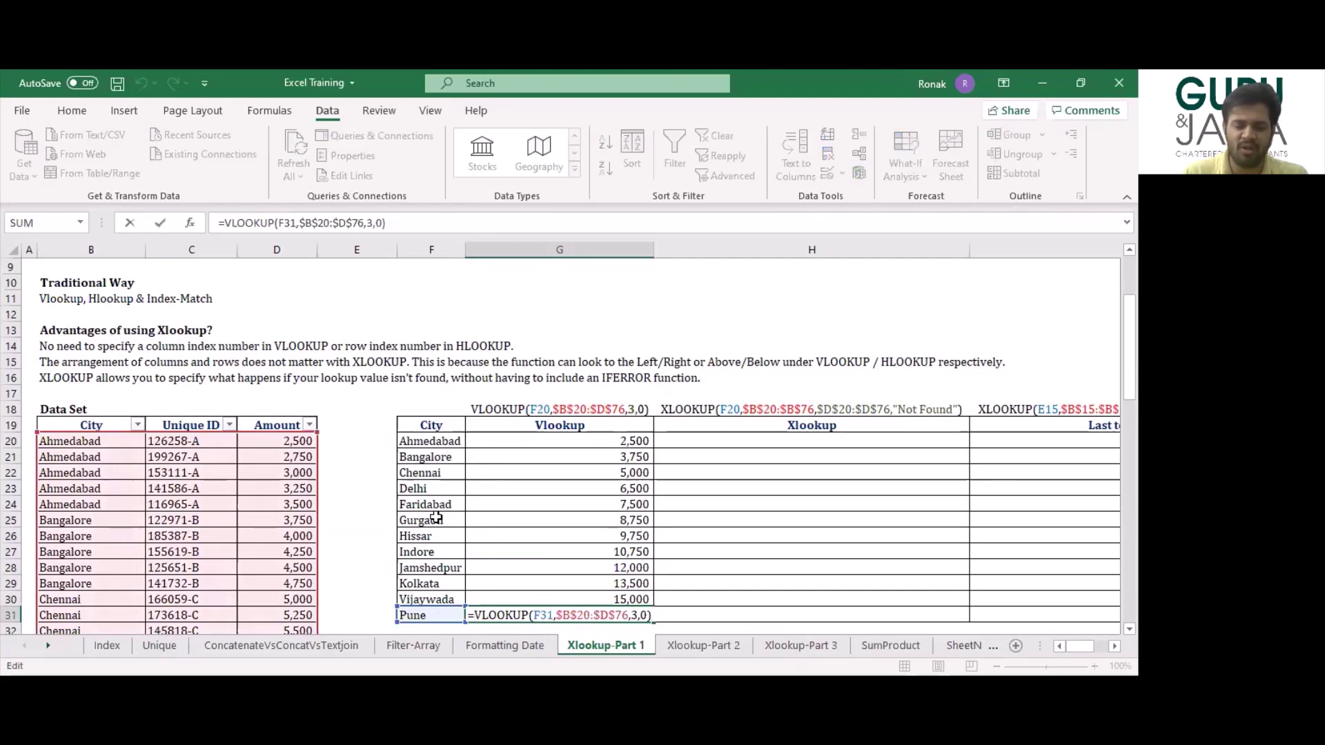
pyautogui.press('Escape')
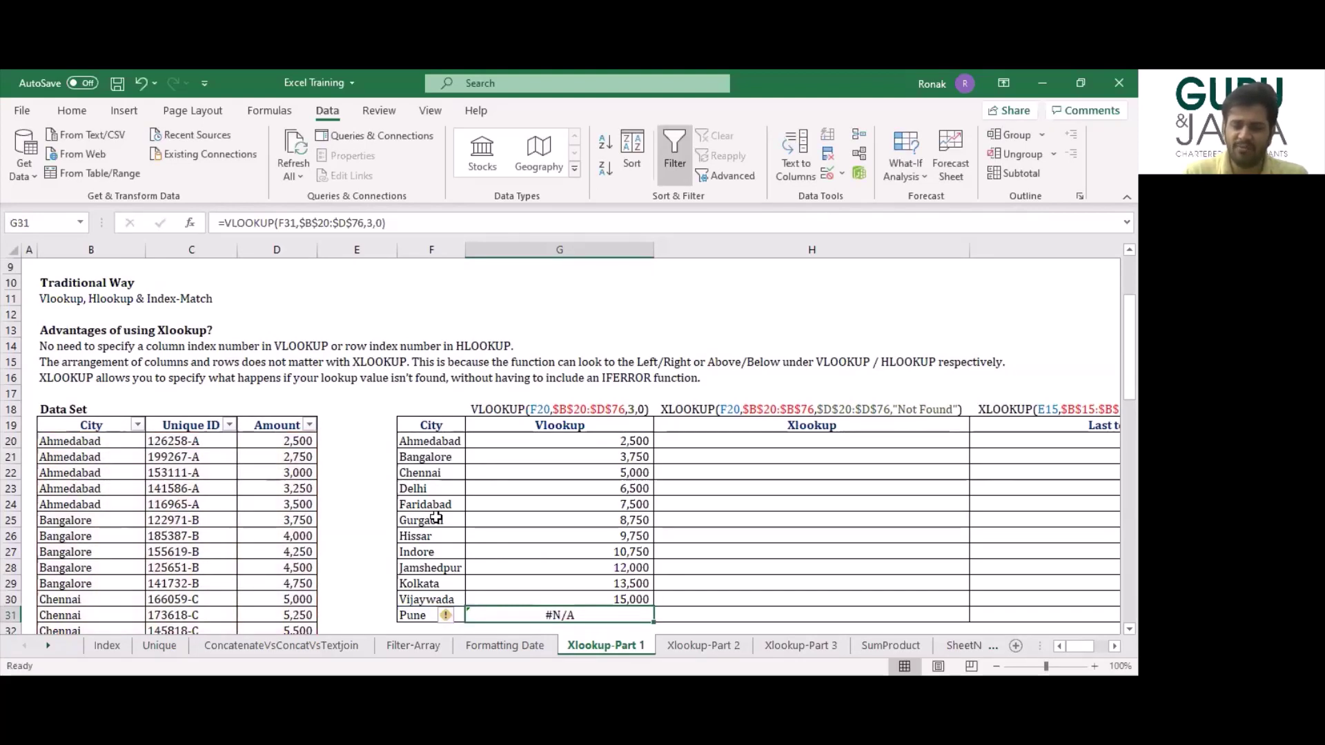
pyautogui.press('Right')
pyautogui.hotkey('ctrl', 'Up')
pyautogui.press('Down')
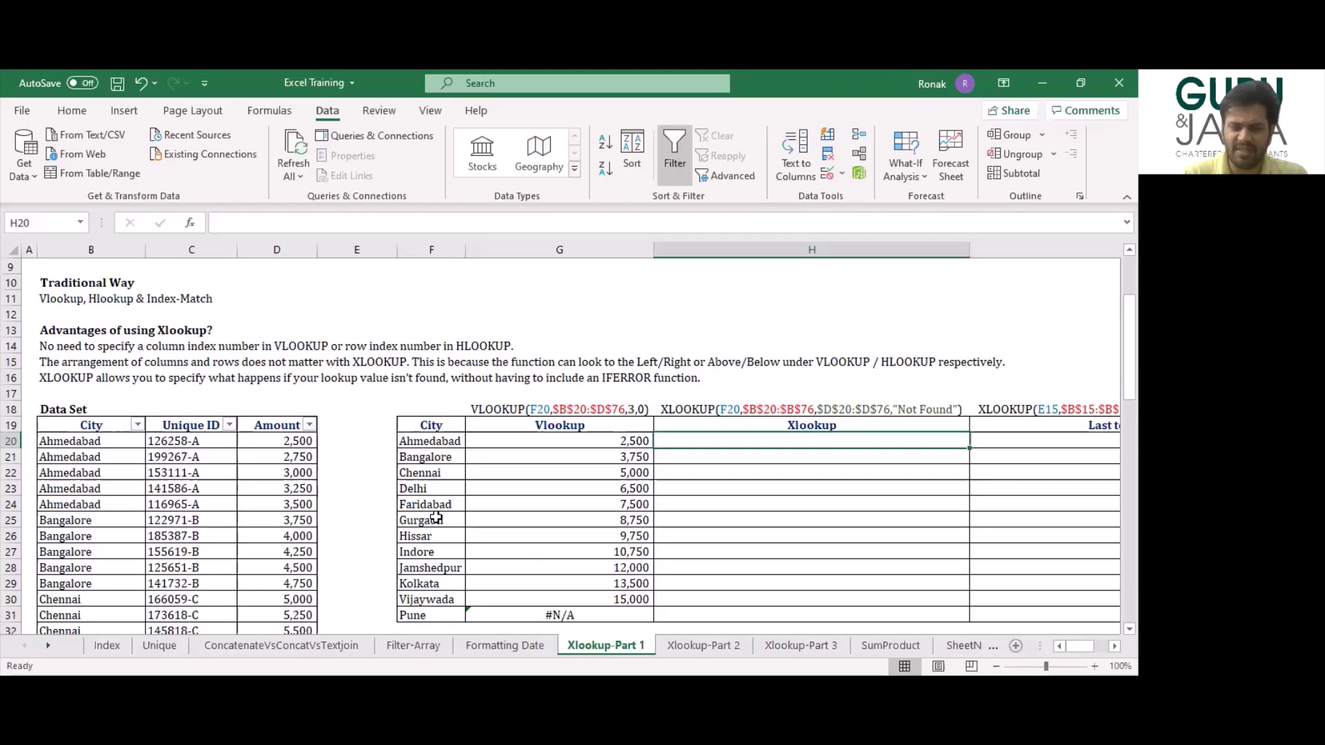
# Start H20's XLOOKUP with F20, locked lookup array $B$20:$B$76 and return array $D$20:$D$76.
pyautogui.write('=')
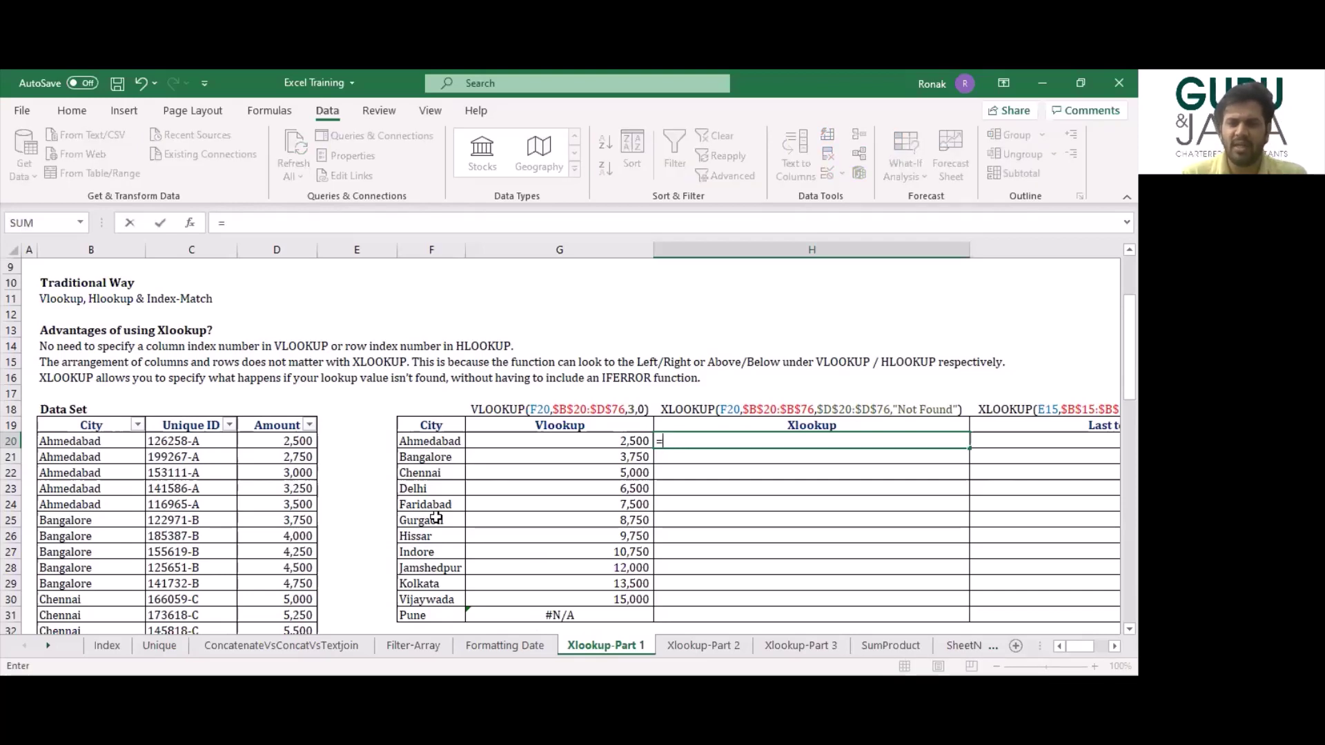
pyautogui.write('xl')
pyautogui.press('Tab')
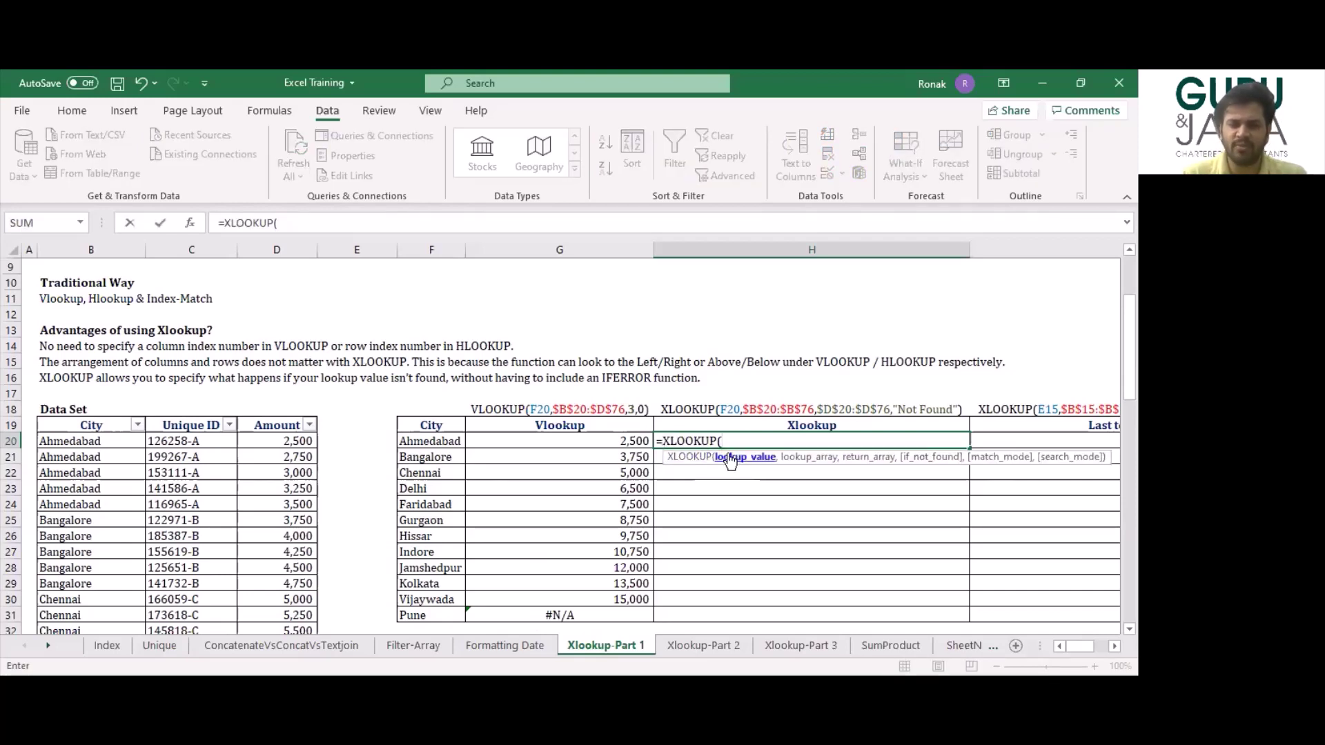
pyautogui.click(563, 440)
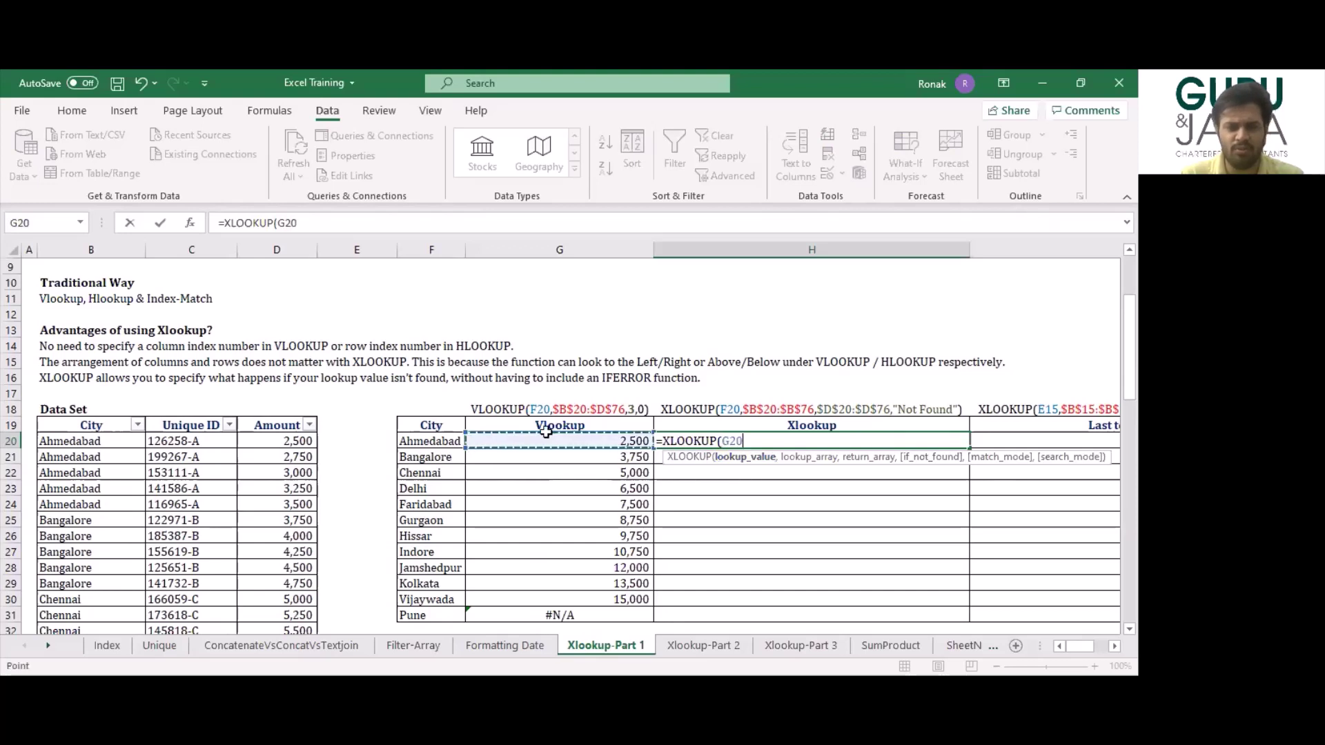
pyautogui.click(445, 441)
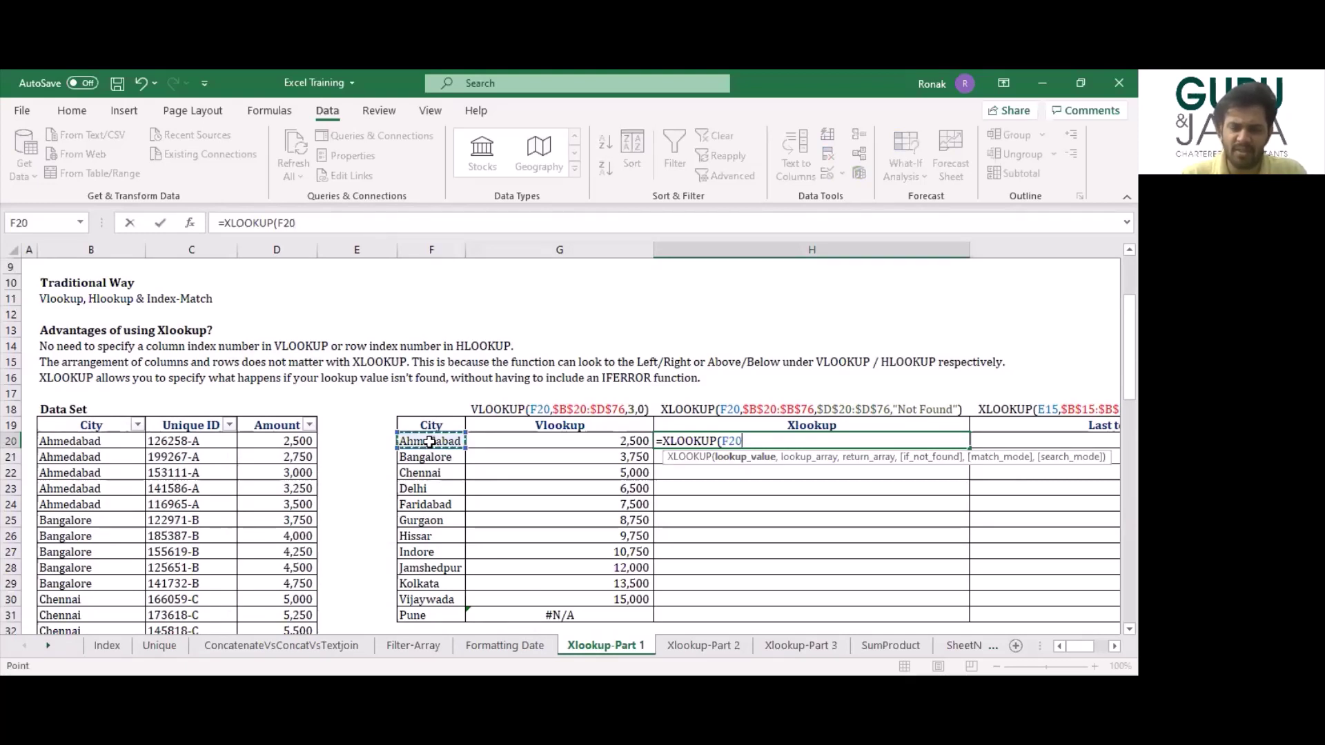
pyautogui.write(',')
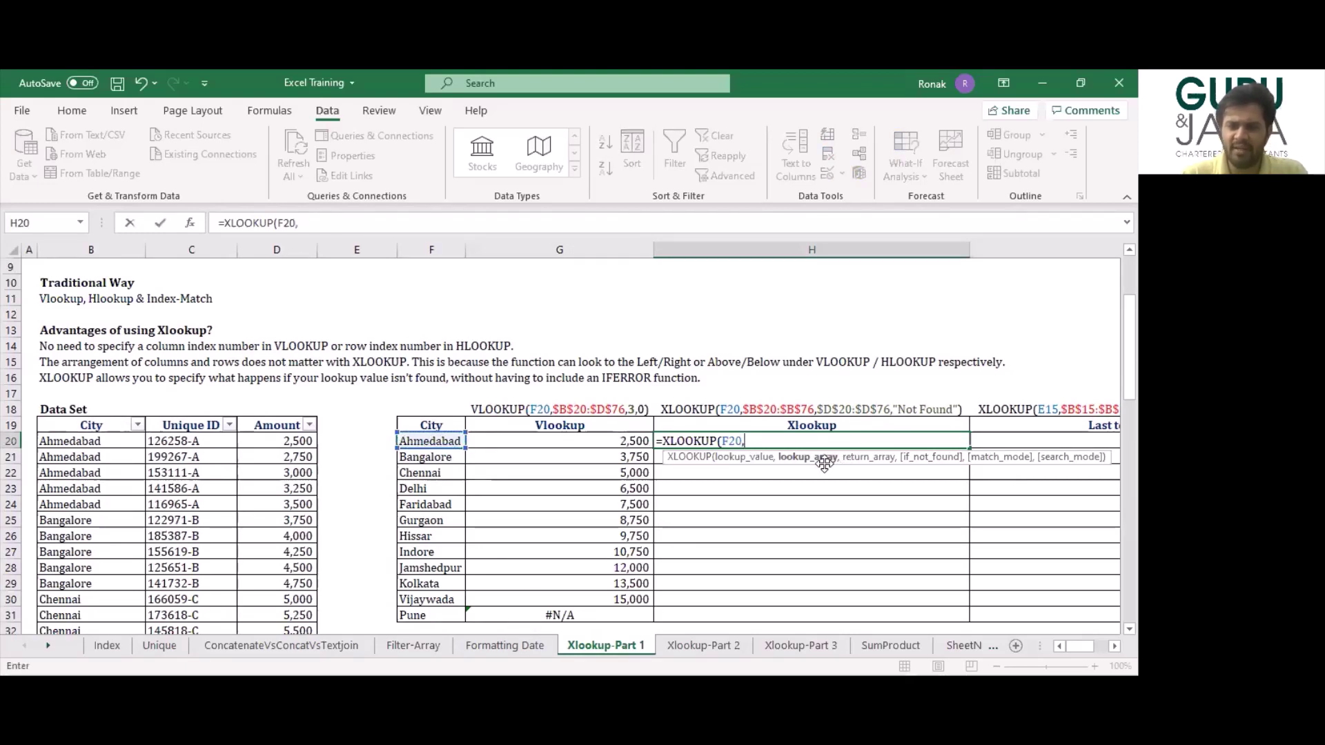
pyautogui.click(94, 441)
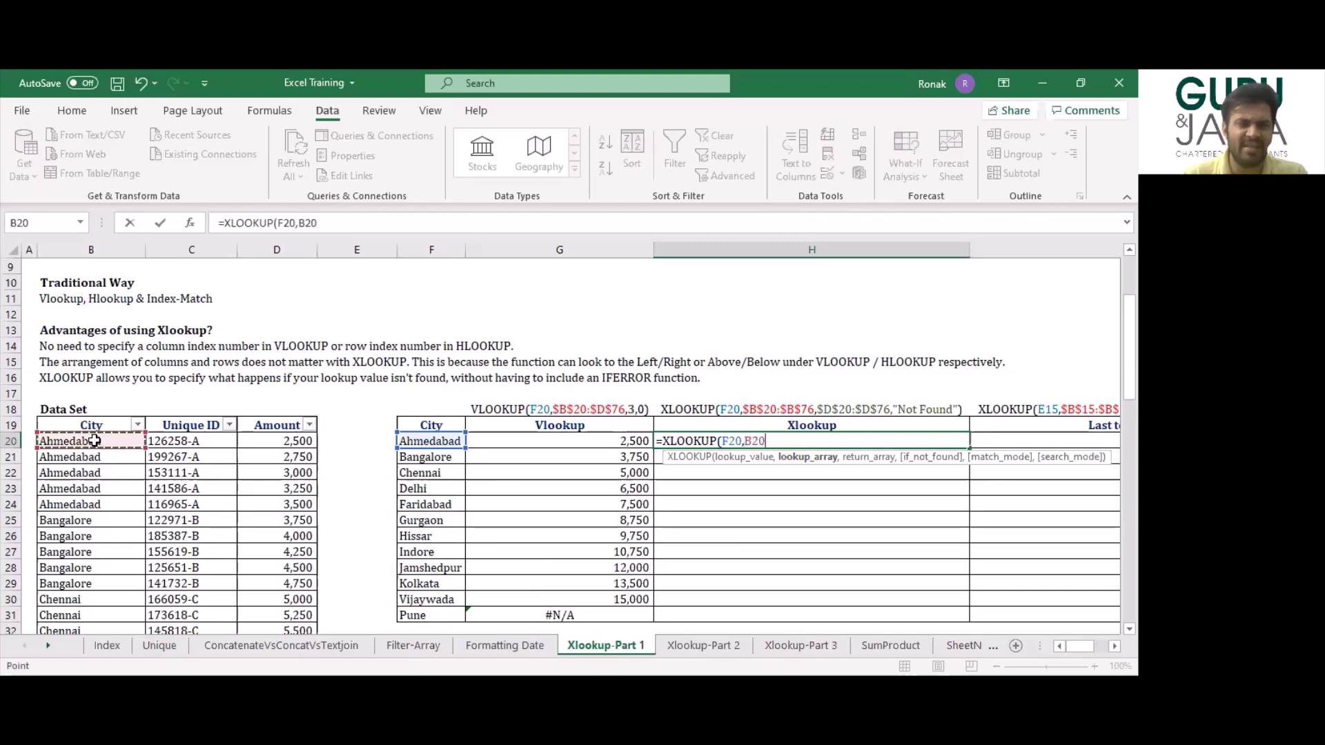
pyautogui.hotkey('ctrl', 'shift', 'Down')
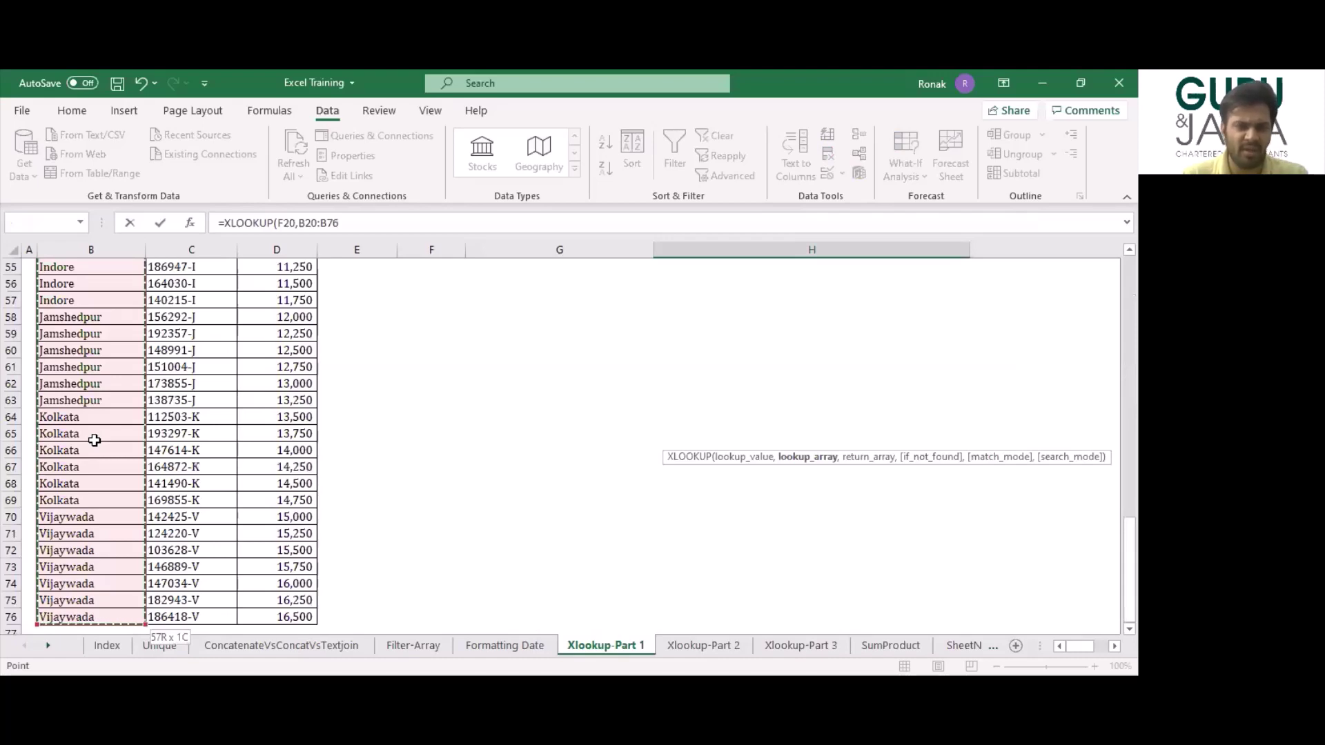
pyautogui.press('F4')
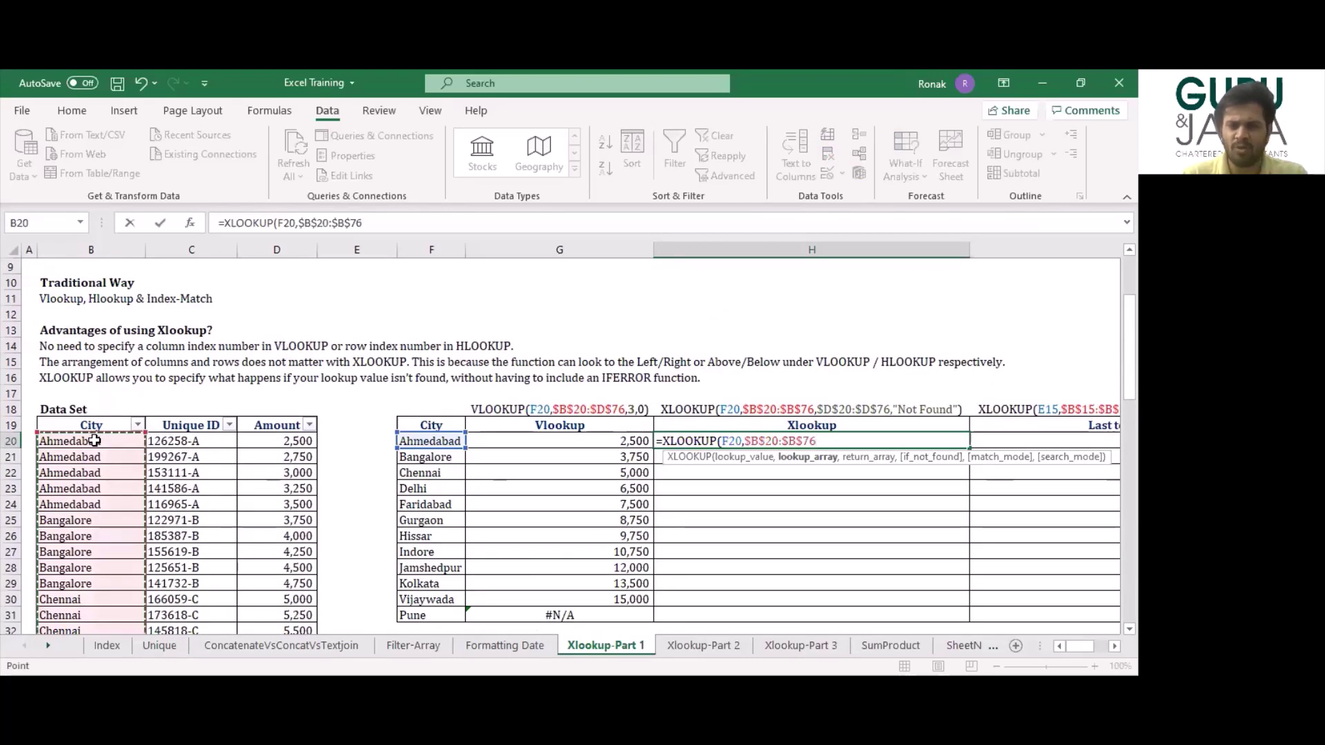
pyautogui.write(',')
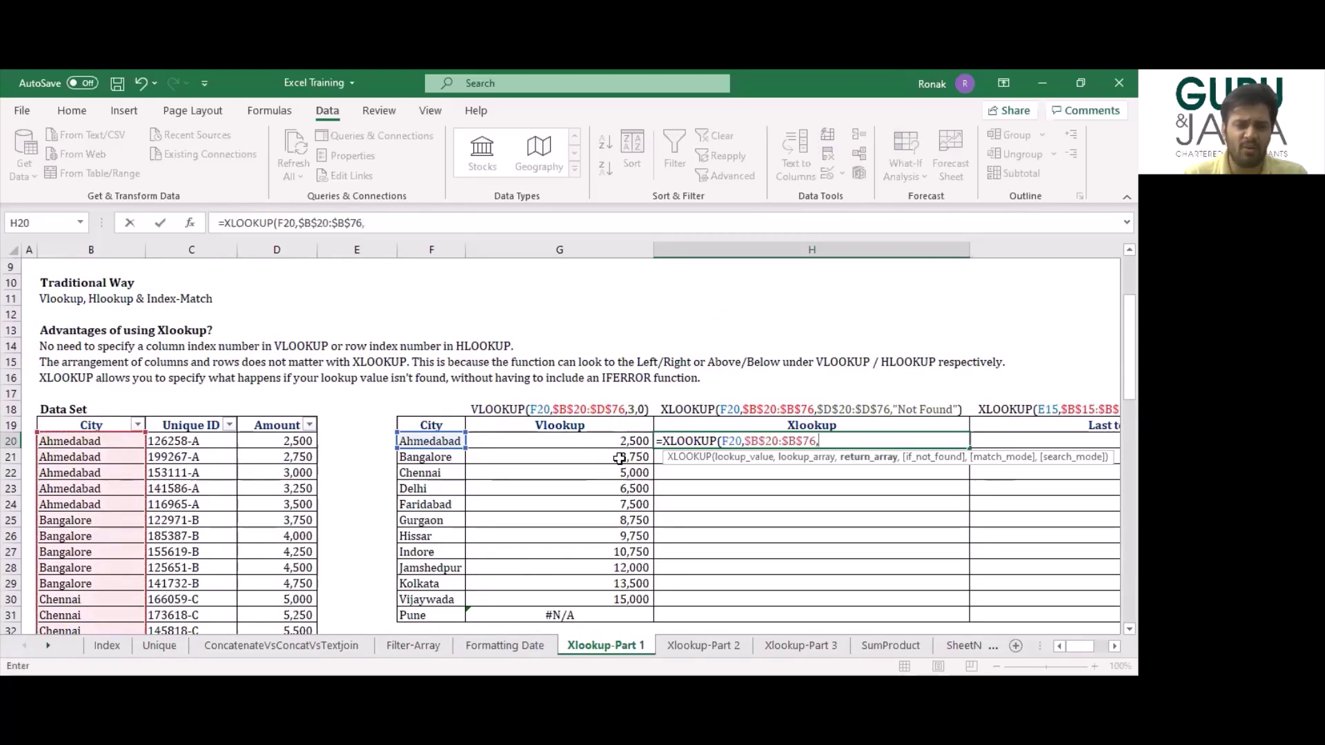
pyautogui.click(277, 443)
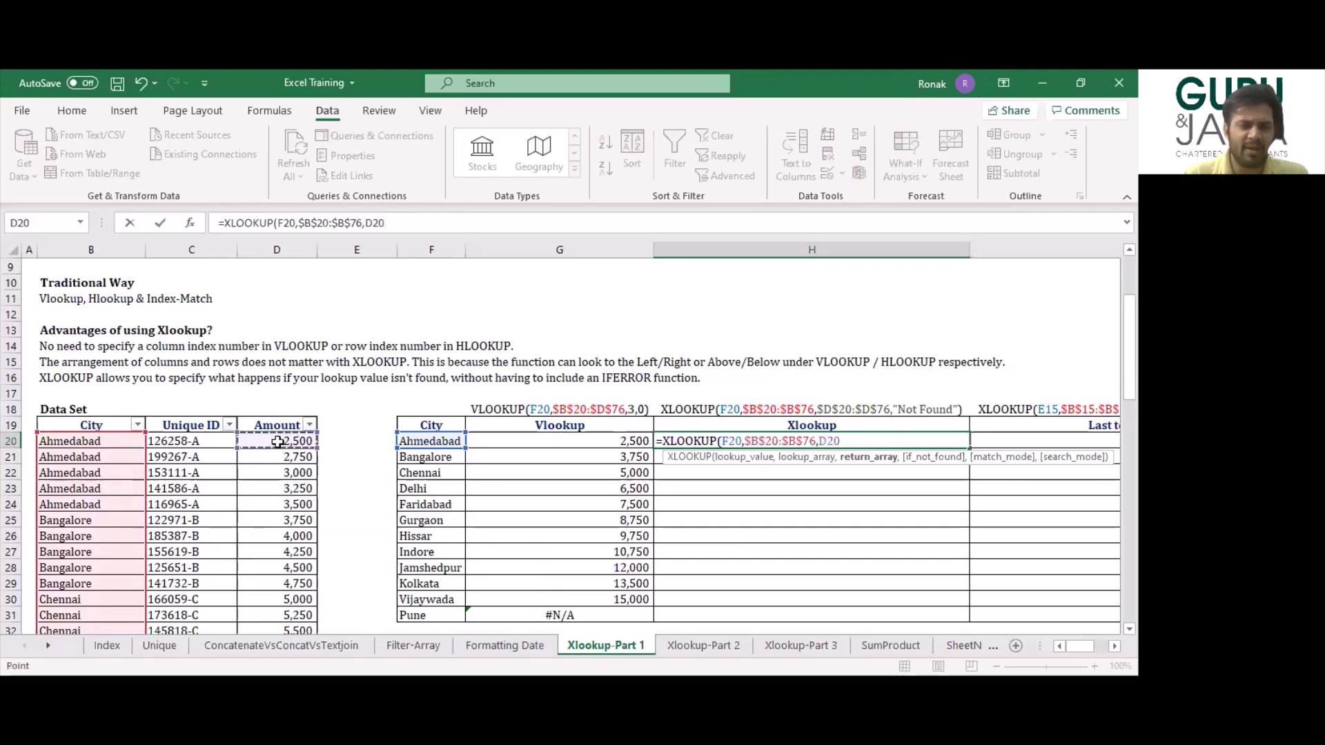
pyautogui.hotkey('ctrl', 'shift', 'Down')
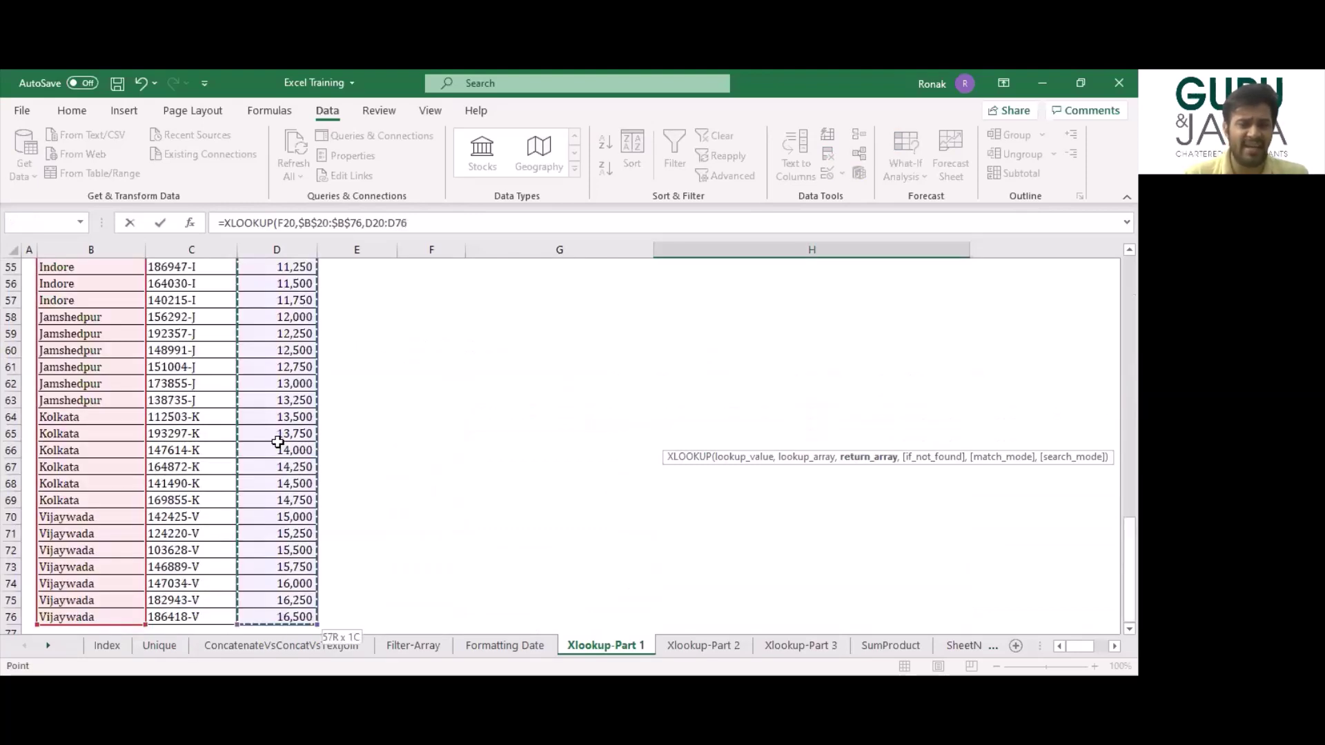
pyautogui.press('F4')
# Add a "Not Found" fallback and enter the formula, giving 2,500 for Ahmedabad.
pyautogui.scroll(1, 277, 443)
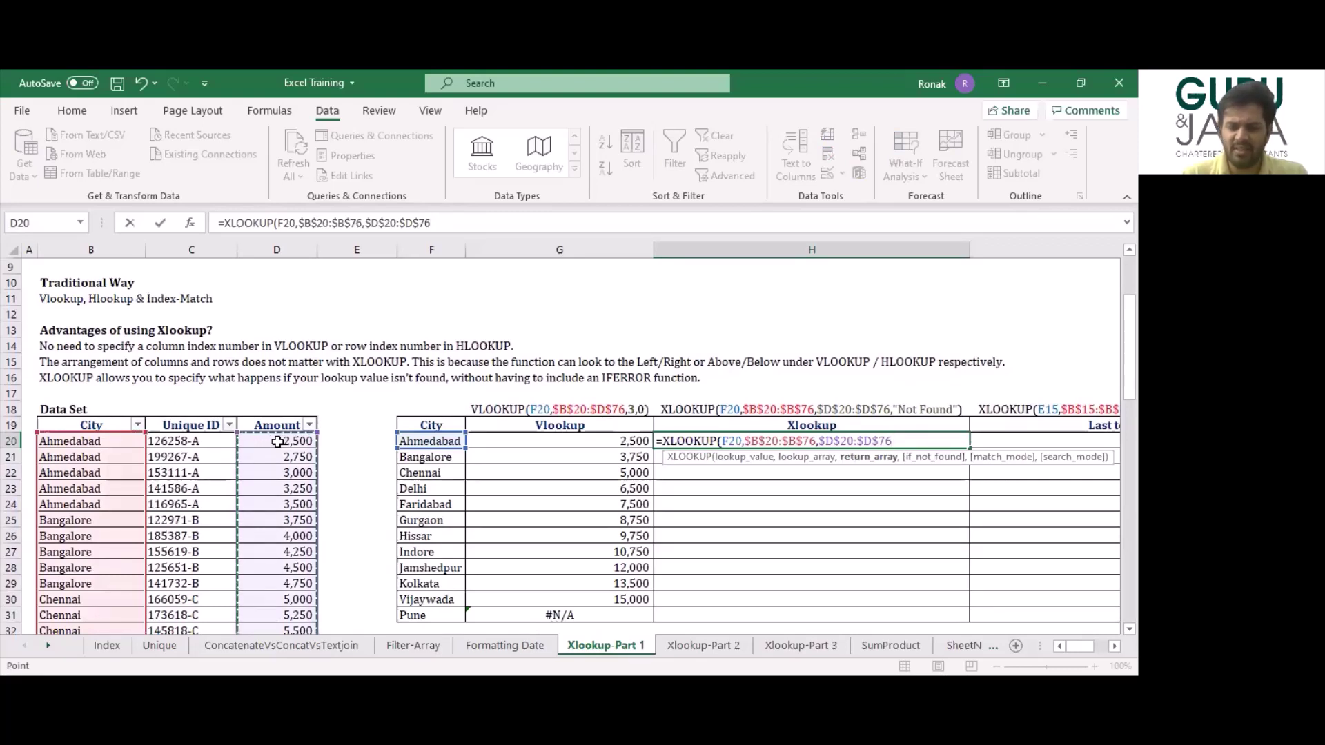
pyautogui.write(',')
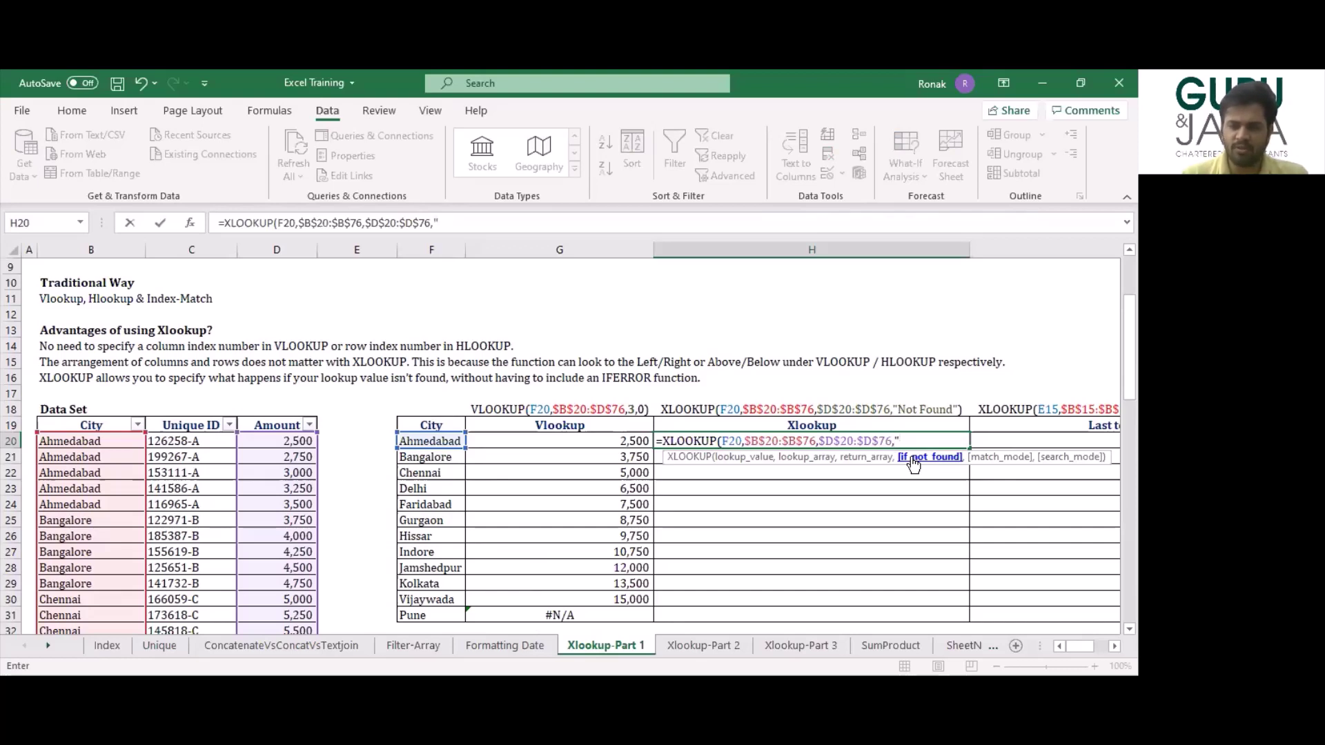
pyautogui.write('Not Fo')
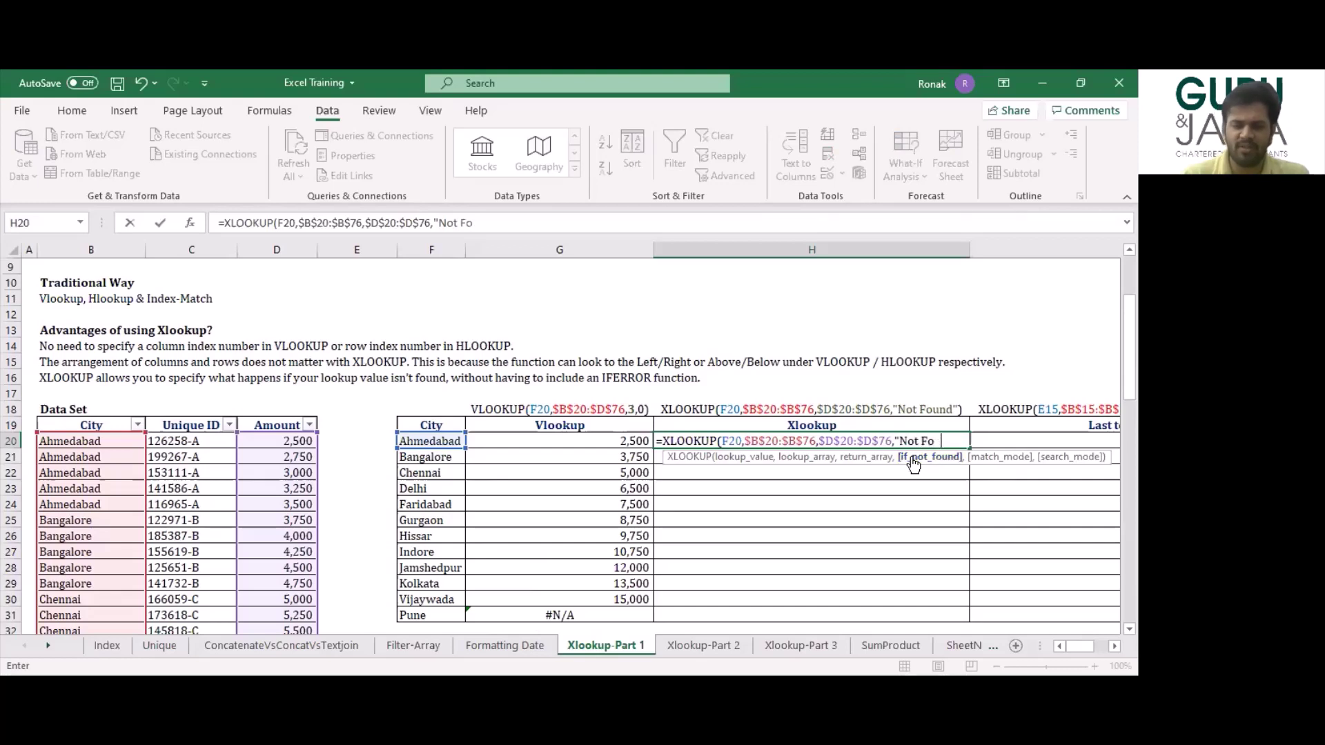
pyautogui.write('und"')
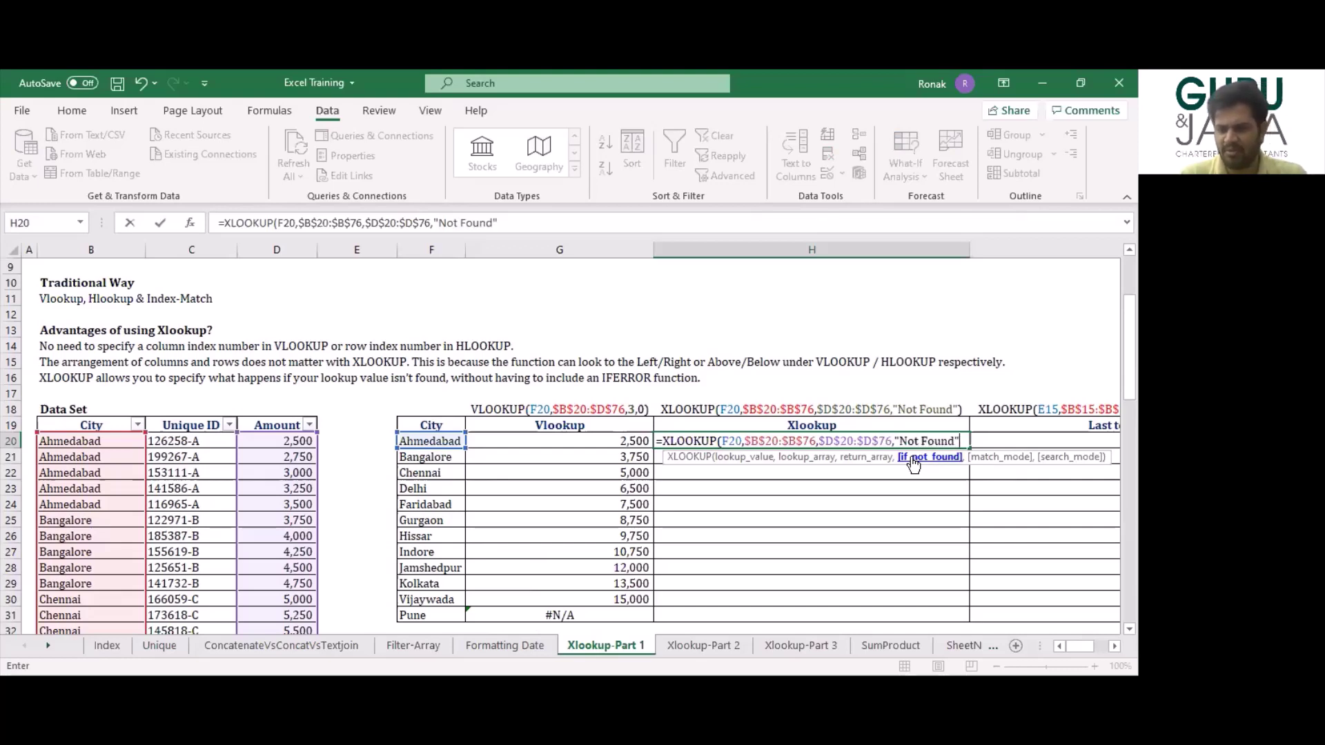
pyautogui.write(')')
pyautogui.press('Return')
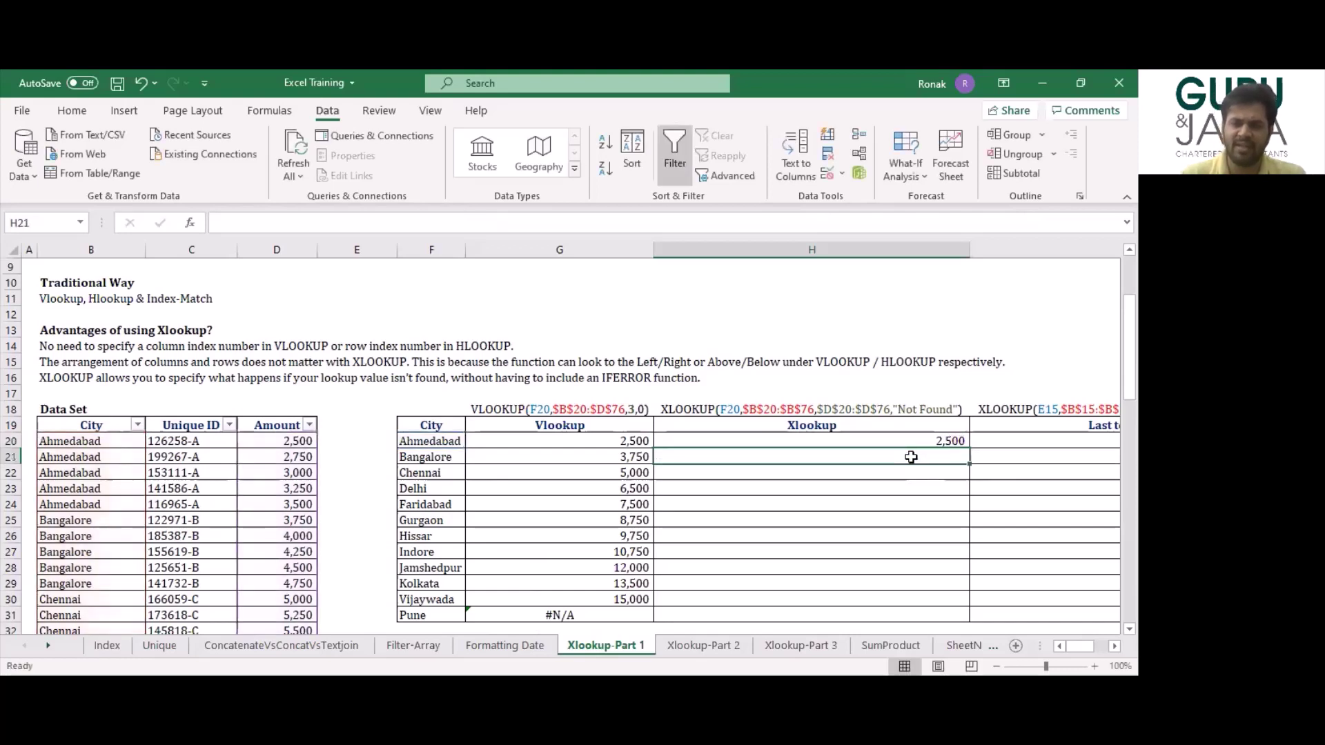
pyautogui.press('Left')
pyautogui.press('Up')
pyautogui.press('Right')
pyautogui.press('Left')
# Fill the XLOOKUP down H20:H31 for every city.
pyautogui.press('Right')
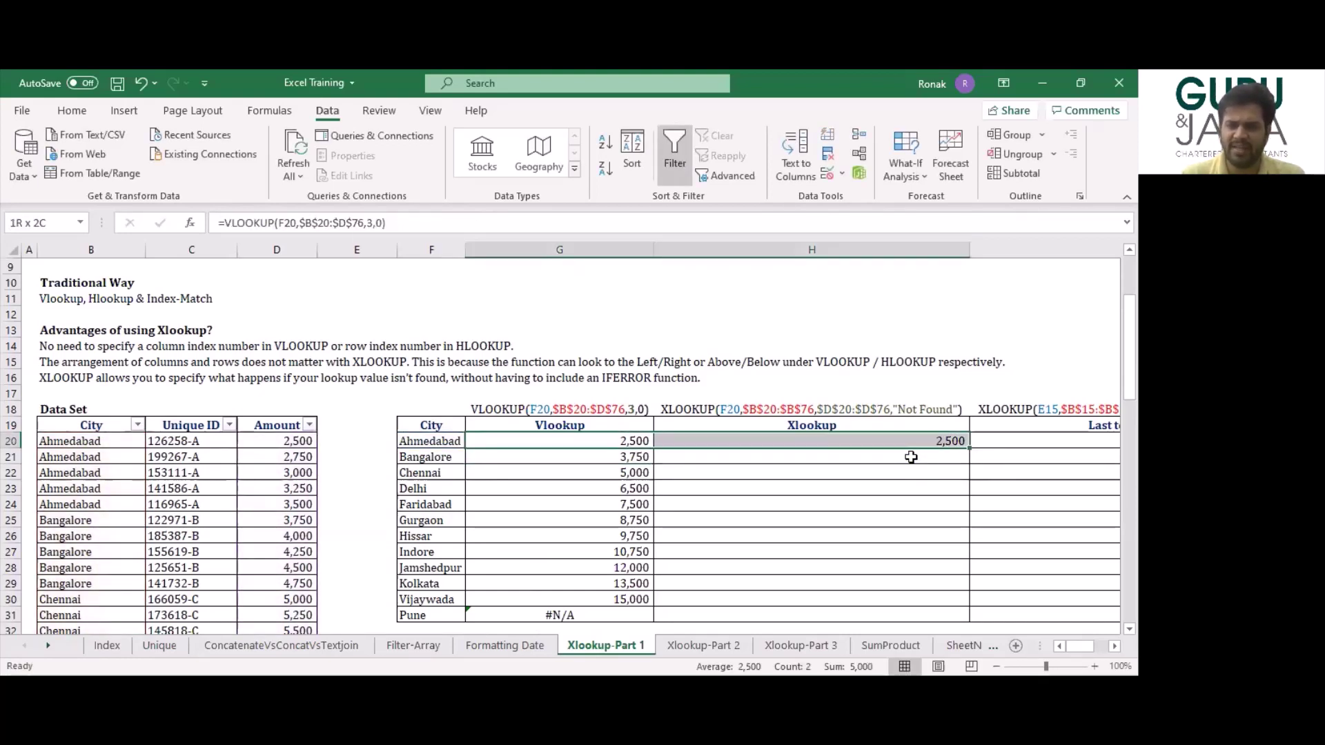
pyautogui.hotkey('shift', 'Down')
pyautogui.press('Left')
pyautogui.hotkey('ctrl', 'Down')
pyautogui.press('Right')
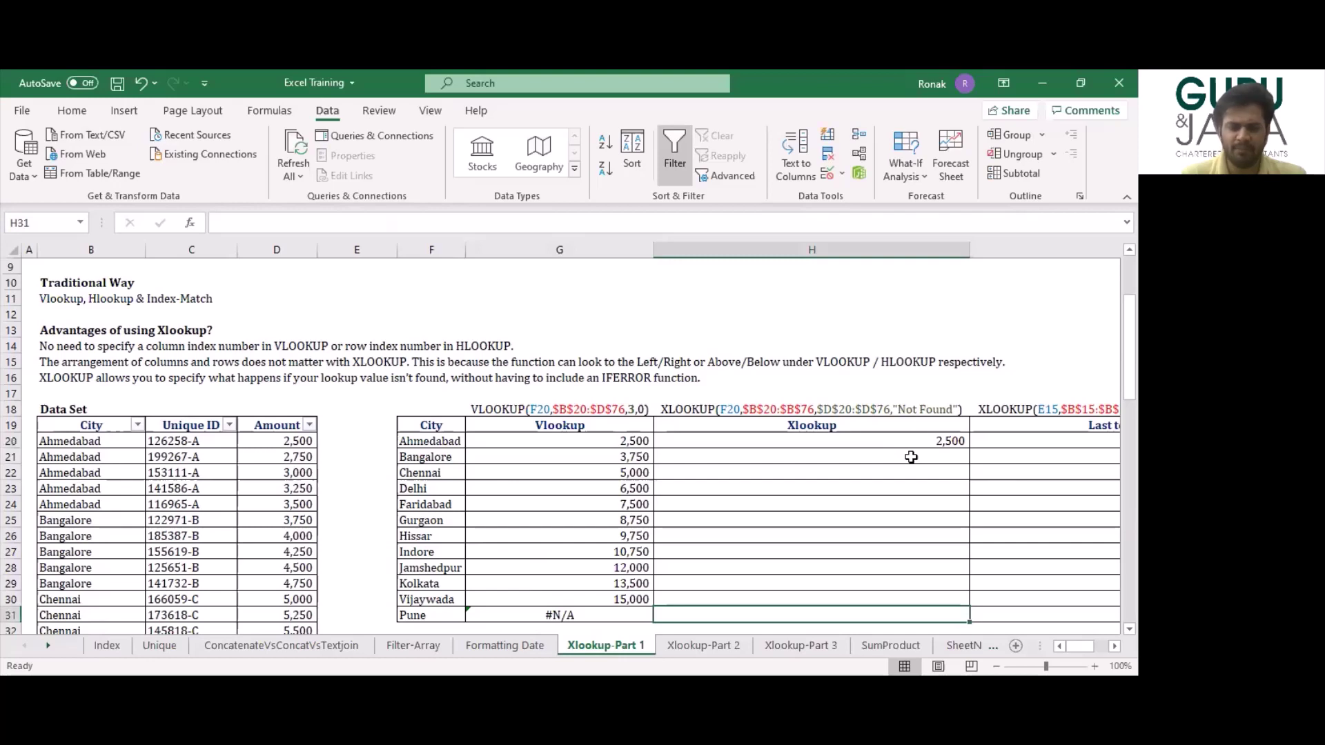
pyautogui.hotkey('ctrl', 'shift', 'Up')
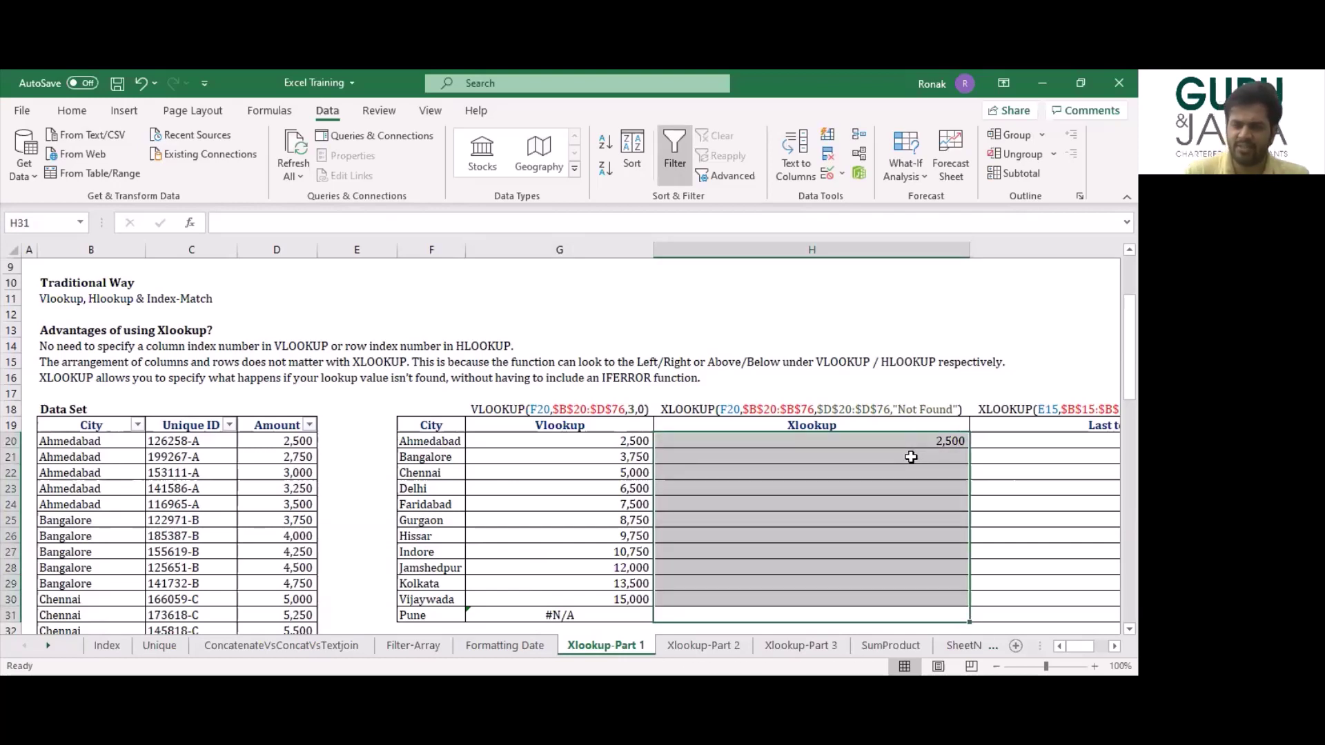
pyautogui.hotkey('ctrl', 'd')
pyautogui.press('Up')
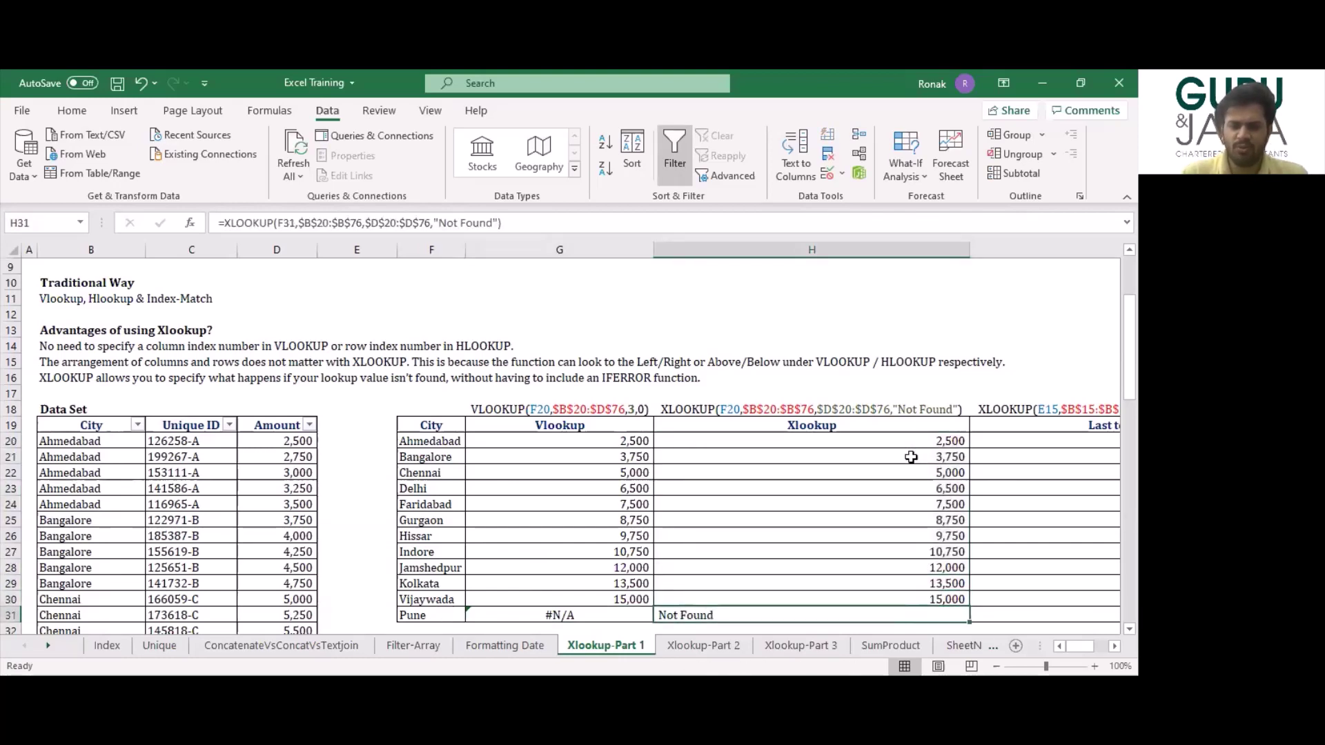
# Compare Pune's #N/A in G31 with Not Found in H31 and check its if_not_found argument.
pyautogui.press('Left')
pyautogui.press('Down')
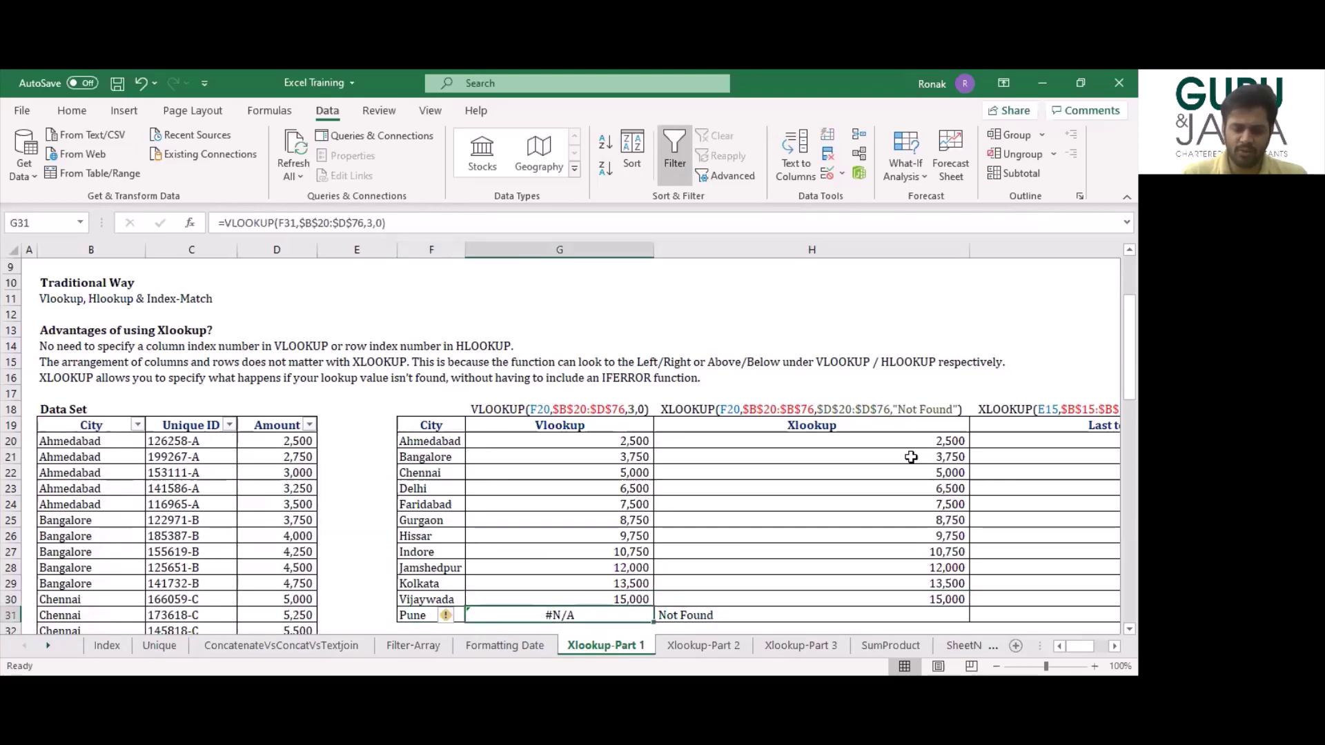
pyautogui.press('Right')
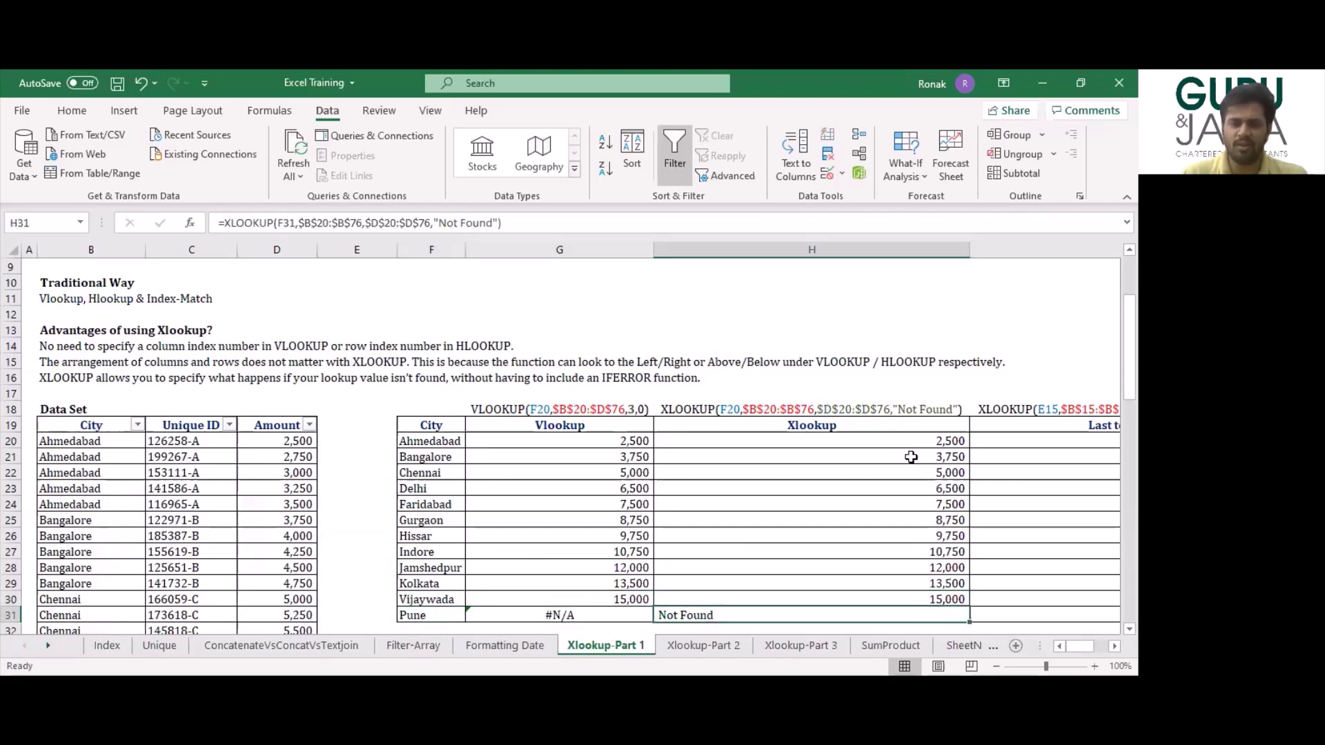
pyautogui.press('F2')
pyautogui.press('Left')
pyautogui.press('Left')
pyautogui.press('Left')
pyautogui.press('Left')
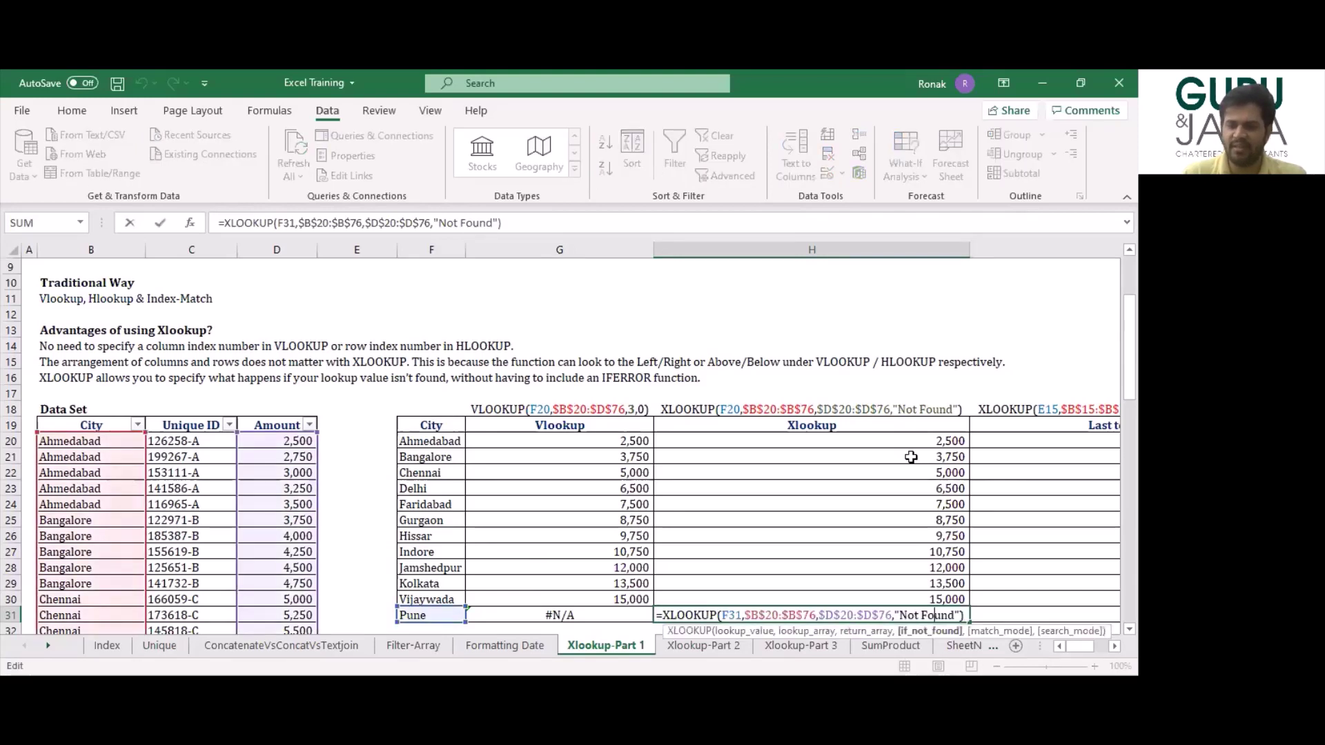
pyautogui.press('Escape')
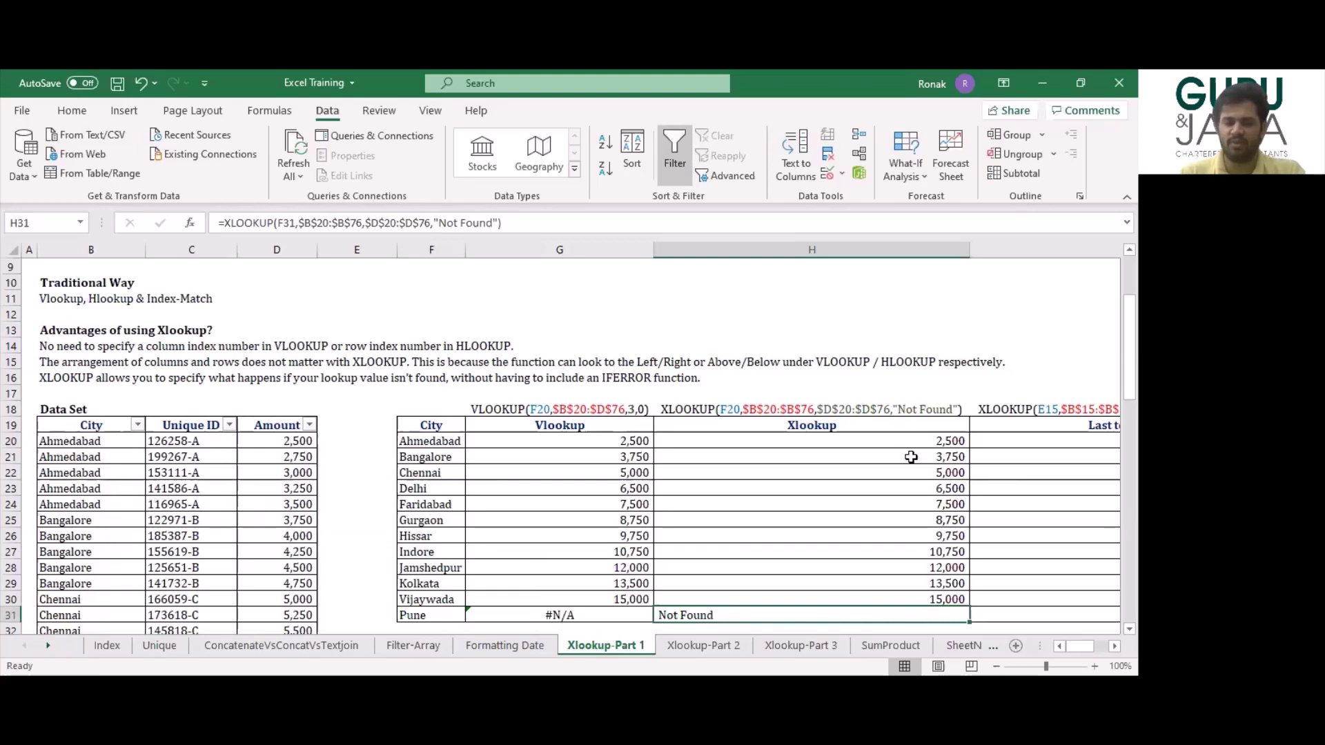
pyautogui.hotkey('ctrl', 'Up')
pyautogui.press('Down')
pyautogui.press('Down')
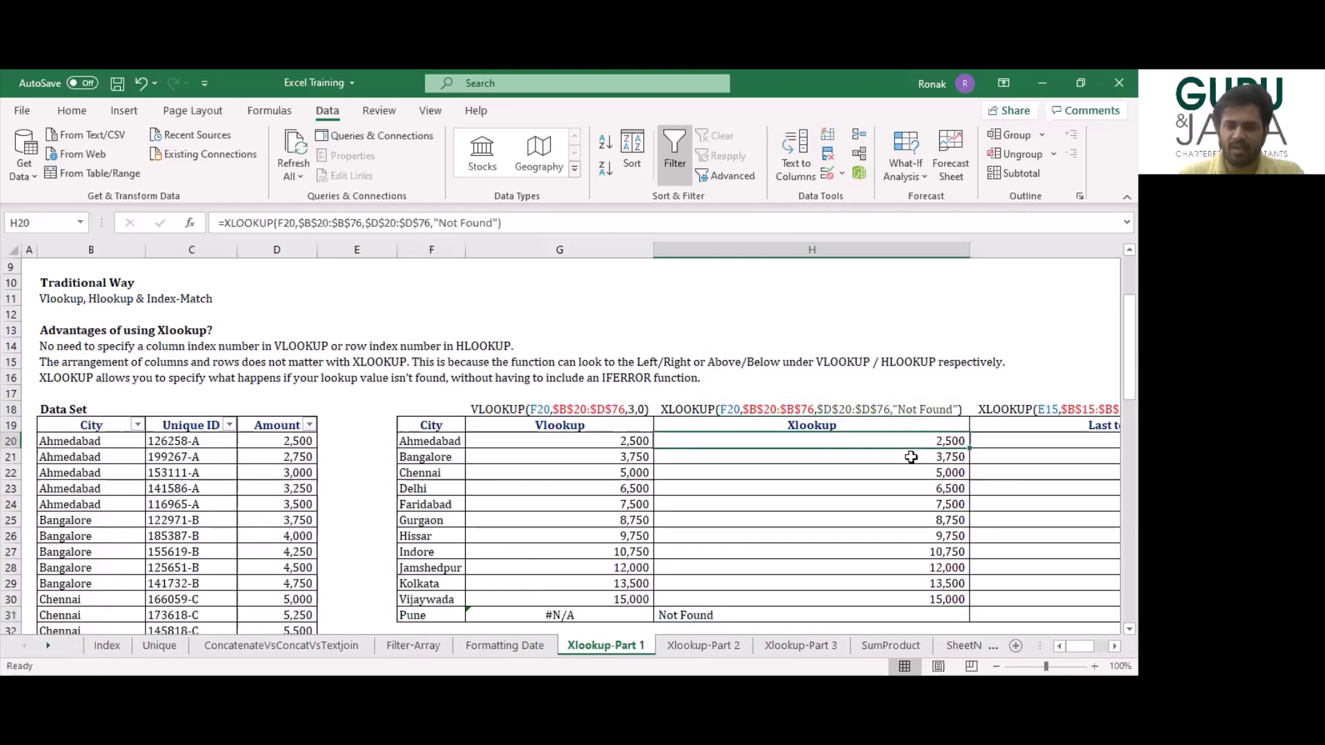
pyautogui.press('Up')
pyautogui.press('Down')
pyautogui.hotkey('ctrl', 'shift', 'Down')
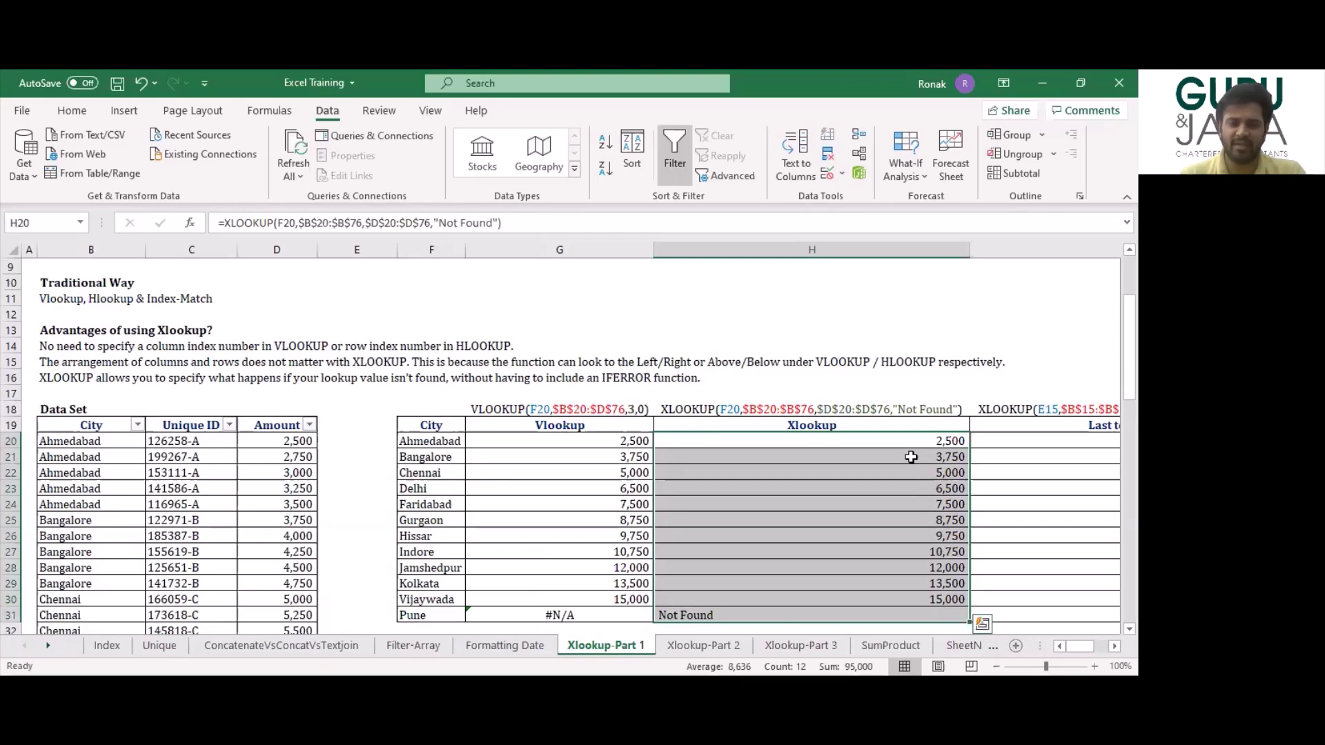
pyautogui.press('Left')
pyautogui.press('Left')
pyautogui.press('Left')
pyautogui.press('Left')
pyautogui.press('Left')
pyautogui.press('Left')
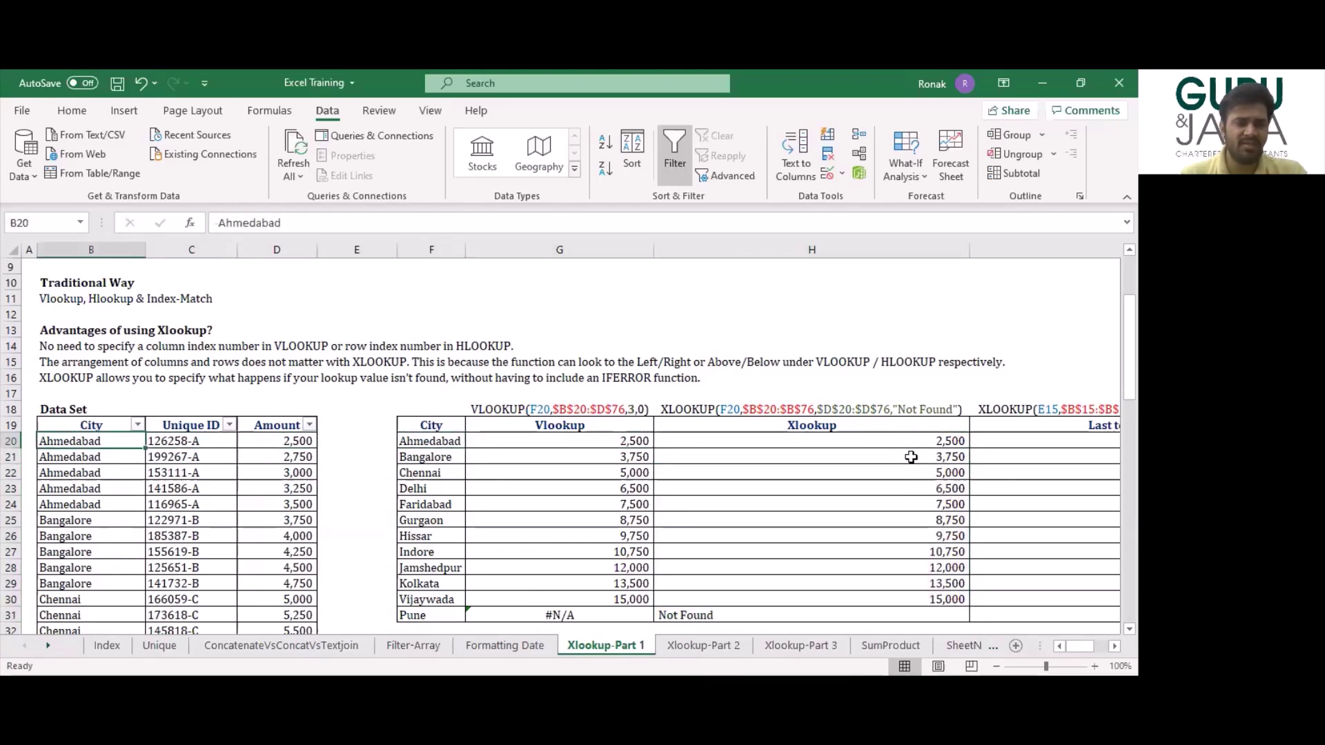
pyautogui.hotkey('shift', 'Right')
pyautogui.hotkey('shift', 'Right')
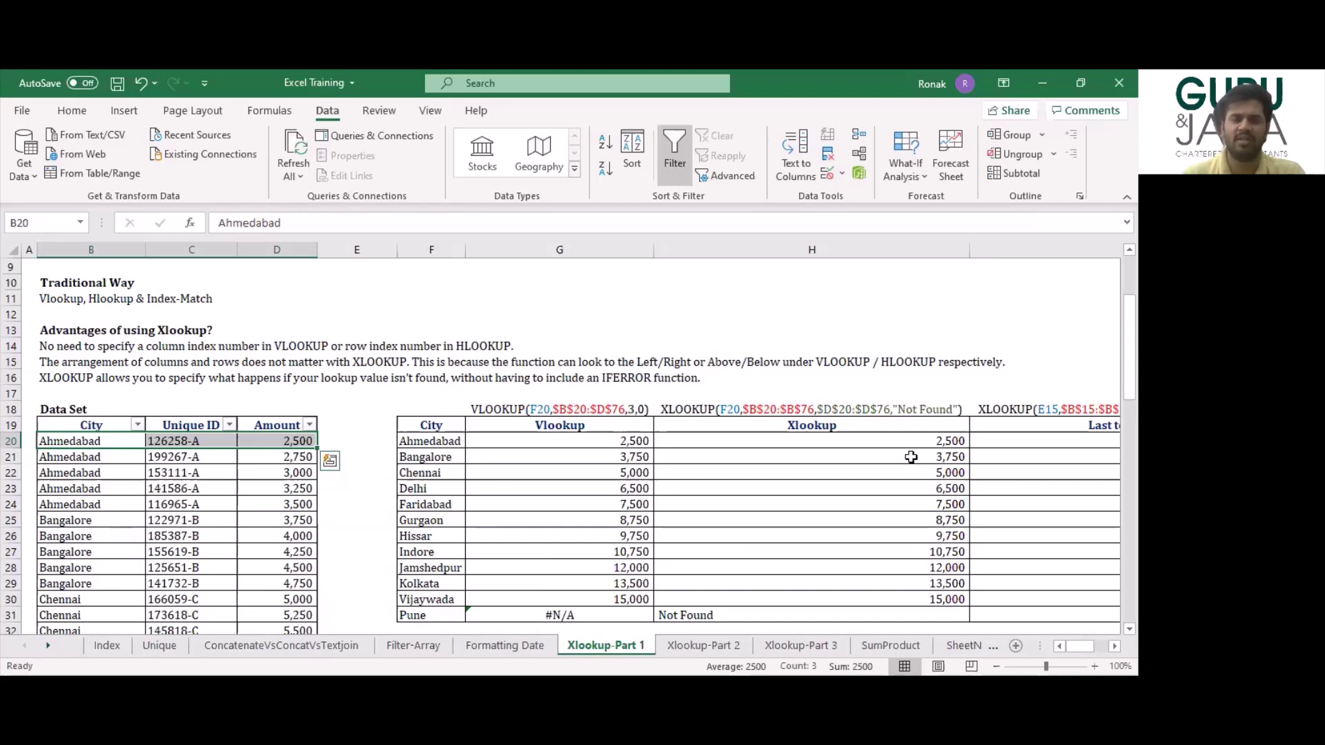
pyautogui.press('Down')
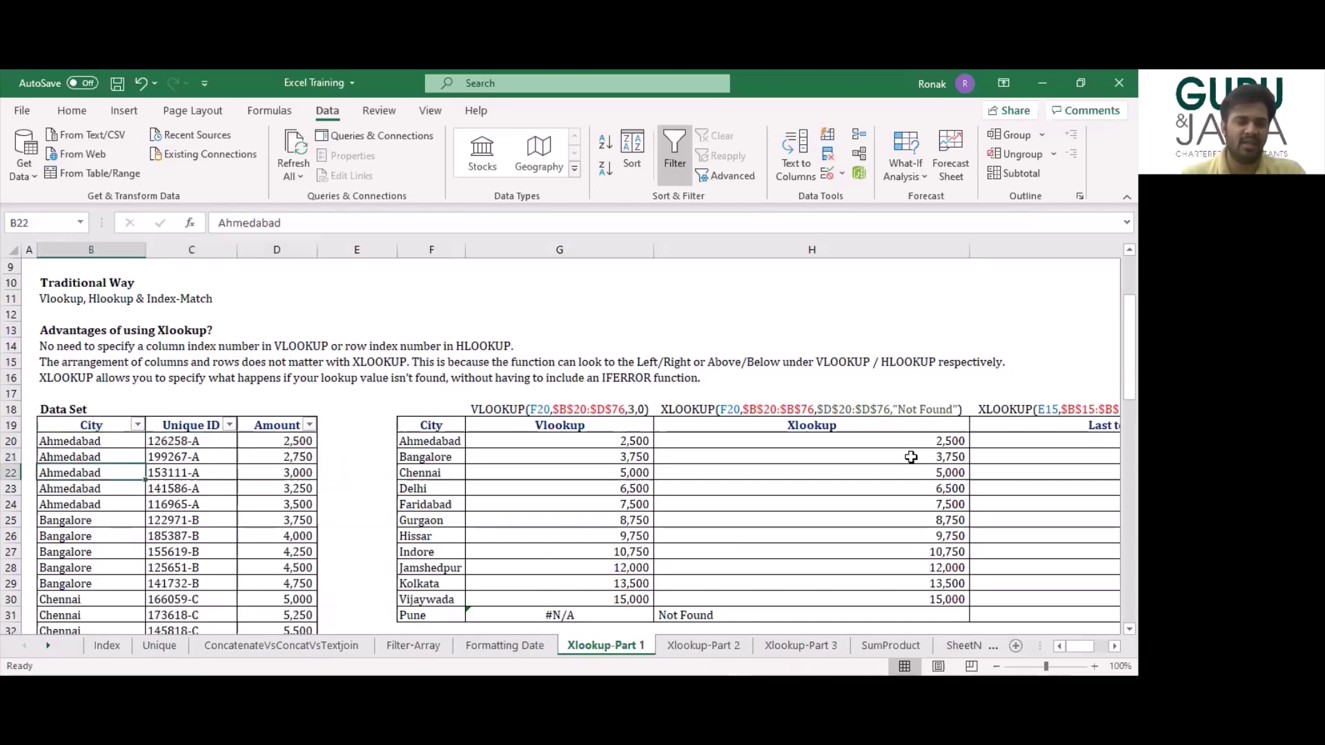
pyautogui.press('Up')
pyautogui.hotkey('shift', 'Down')
pyautogui.hotkey('shift', 'Down')
pyautogui.hotkey('shift', 'Down')
pyautogui.hotkey('shift', 'Down')
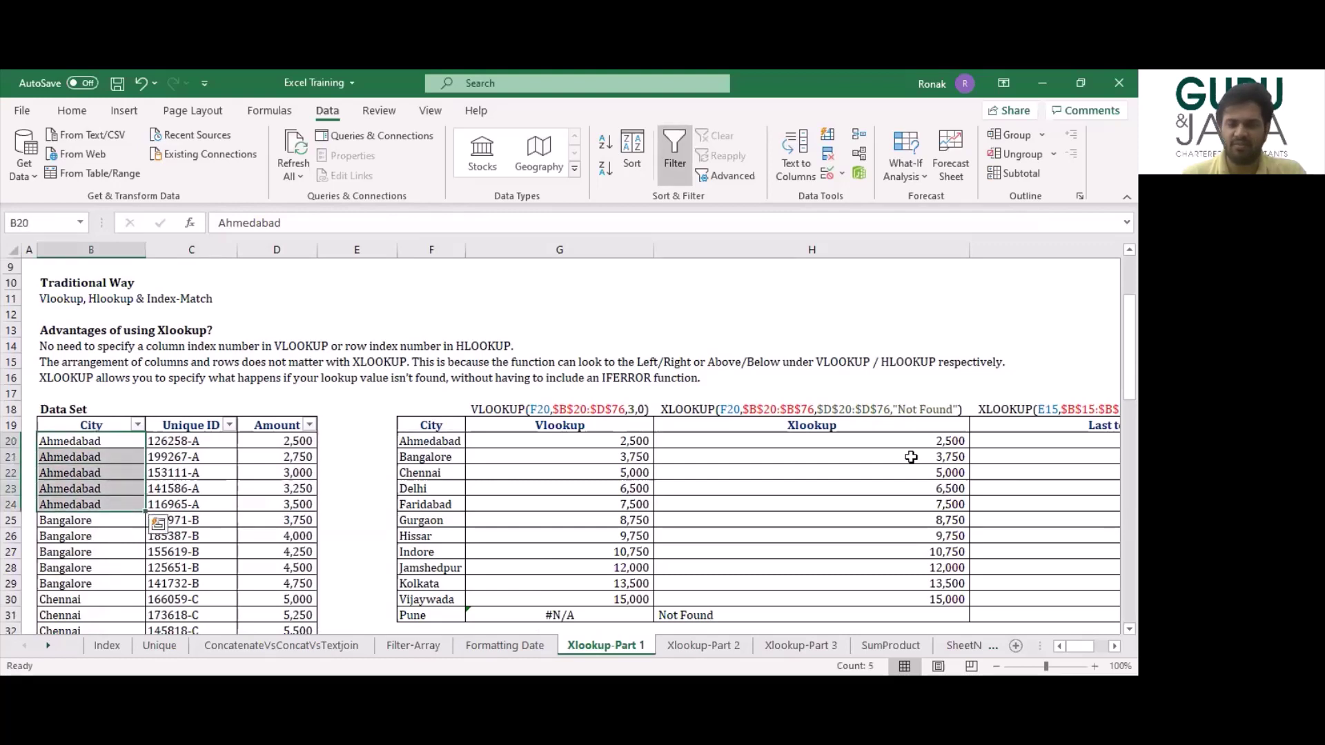
pyautogui.press('Down')
pyautogui.press('Down')
pyautogui.press('Down')
pyautogui.press('Down')
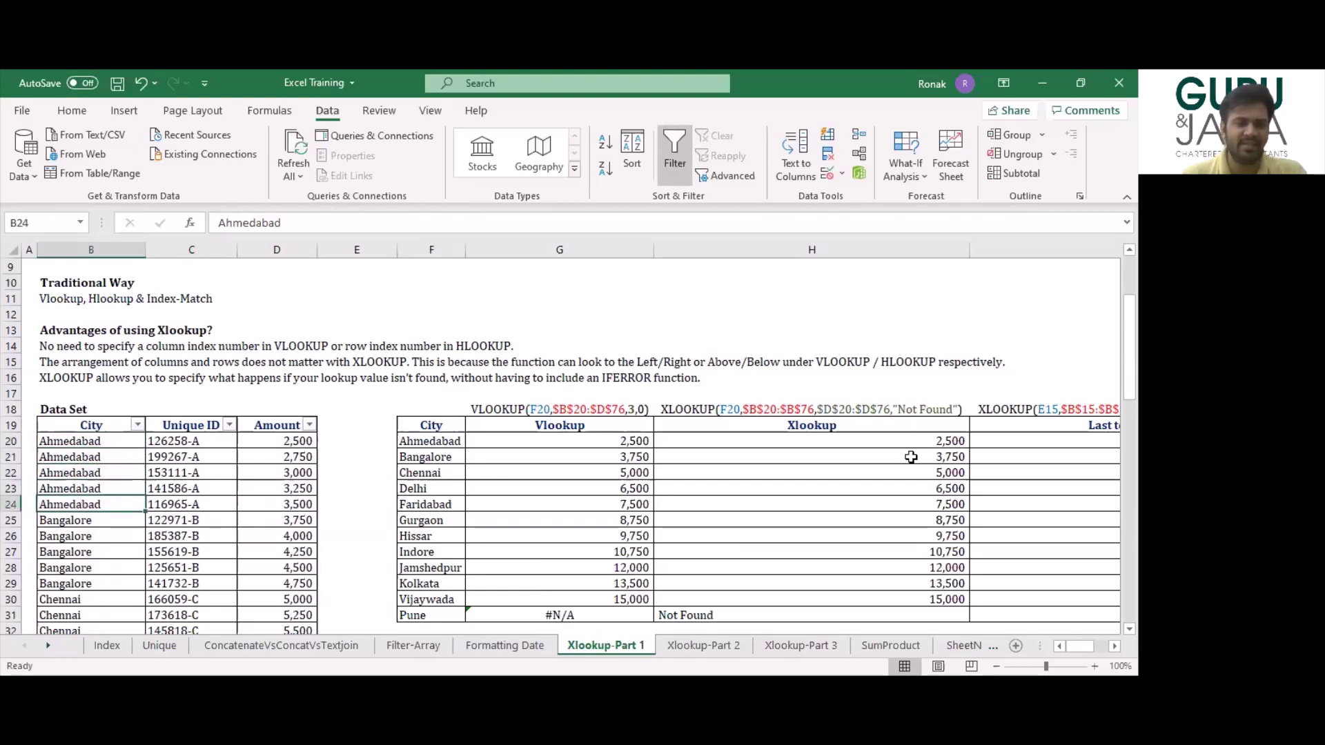
pyautogui.hotkey('shift', 'Right')
pyautogui.hotkey('shift', 'Right')
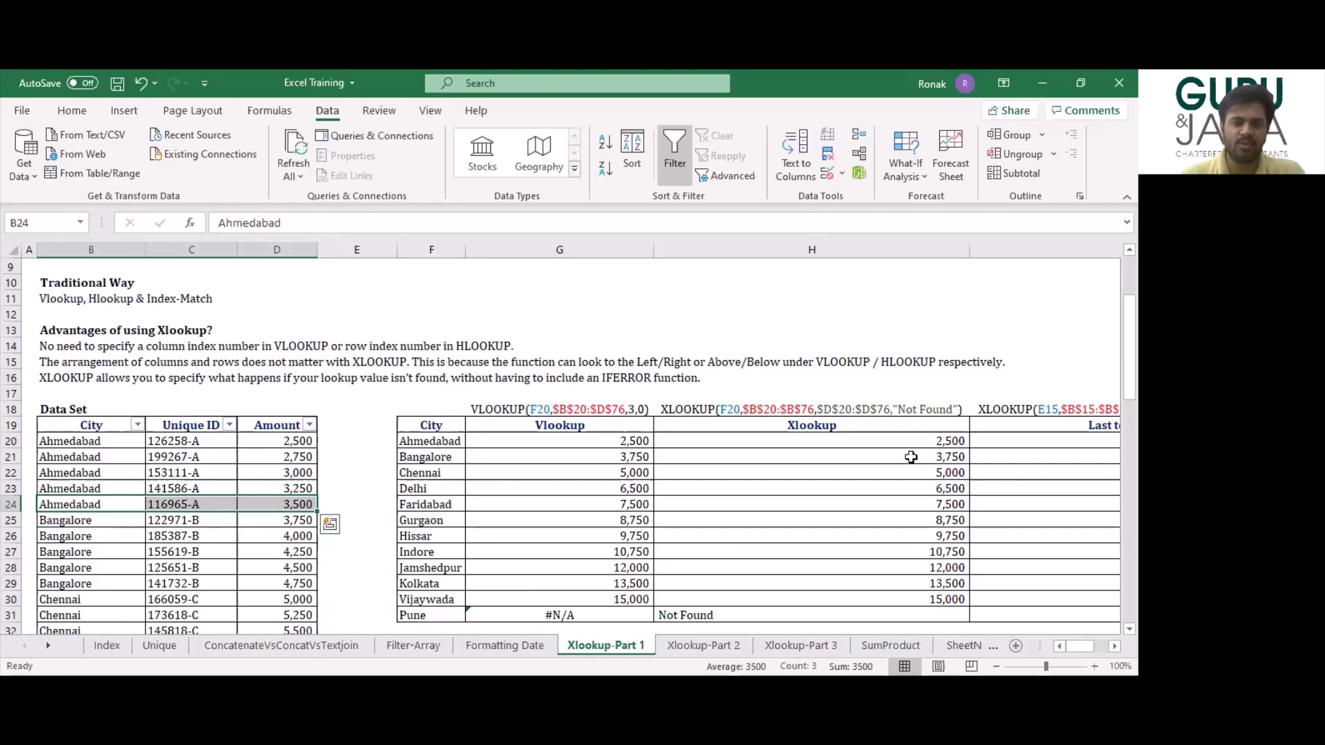
pyautogui.press('Right')
pyautogui.press('Right')
pyautogui.press('Right')
pyautogui.press('Right')
pyautogui.press('Right')
pyautogui.press('Right')
pyautogui.press('Right')
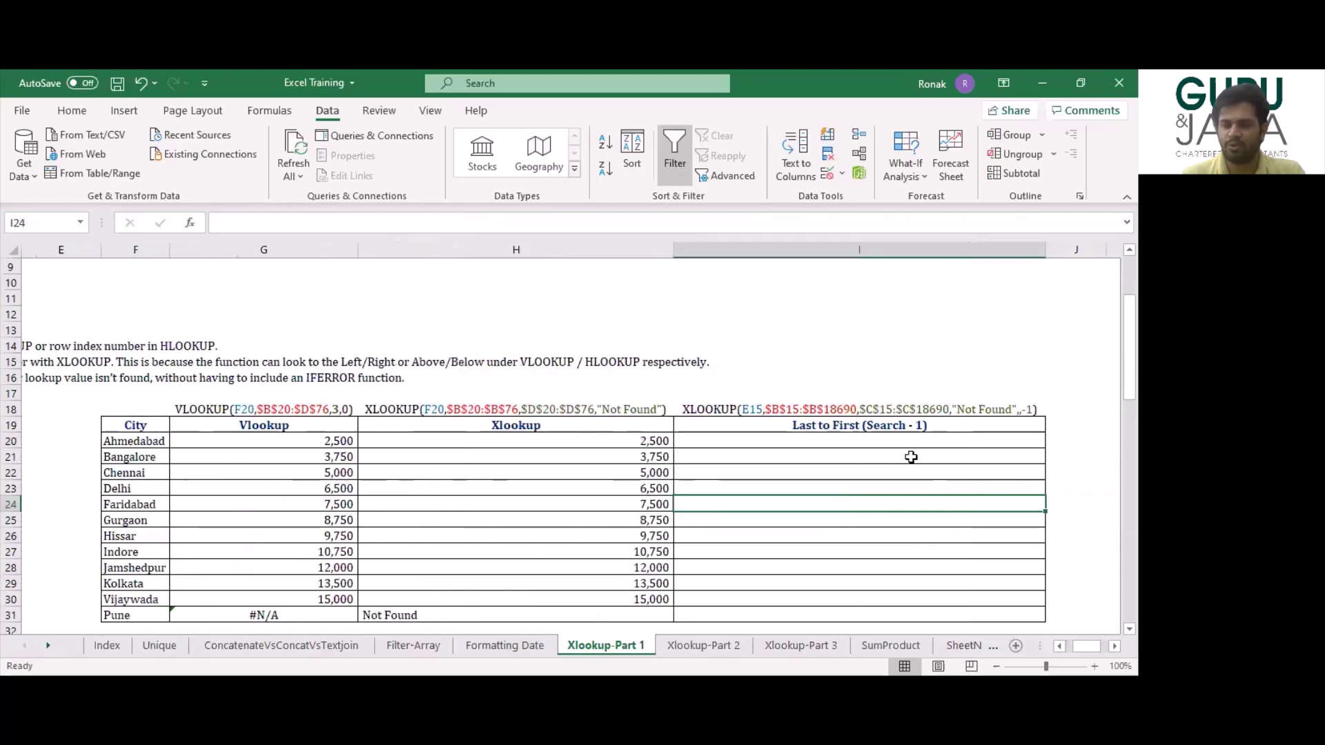
# Start I20's XLOOKUP with F20, locked city range B20:B76 and Amount range D20:D76.
pyautogui.press('Up')
pyautogui.press('Up')
pyautogui.press('Up')
pyautogui.press('Up')
pyautogui.write('=')
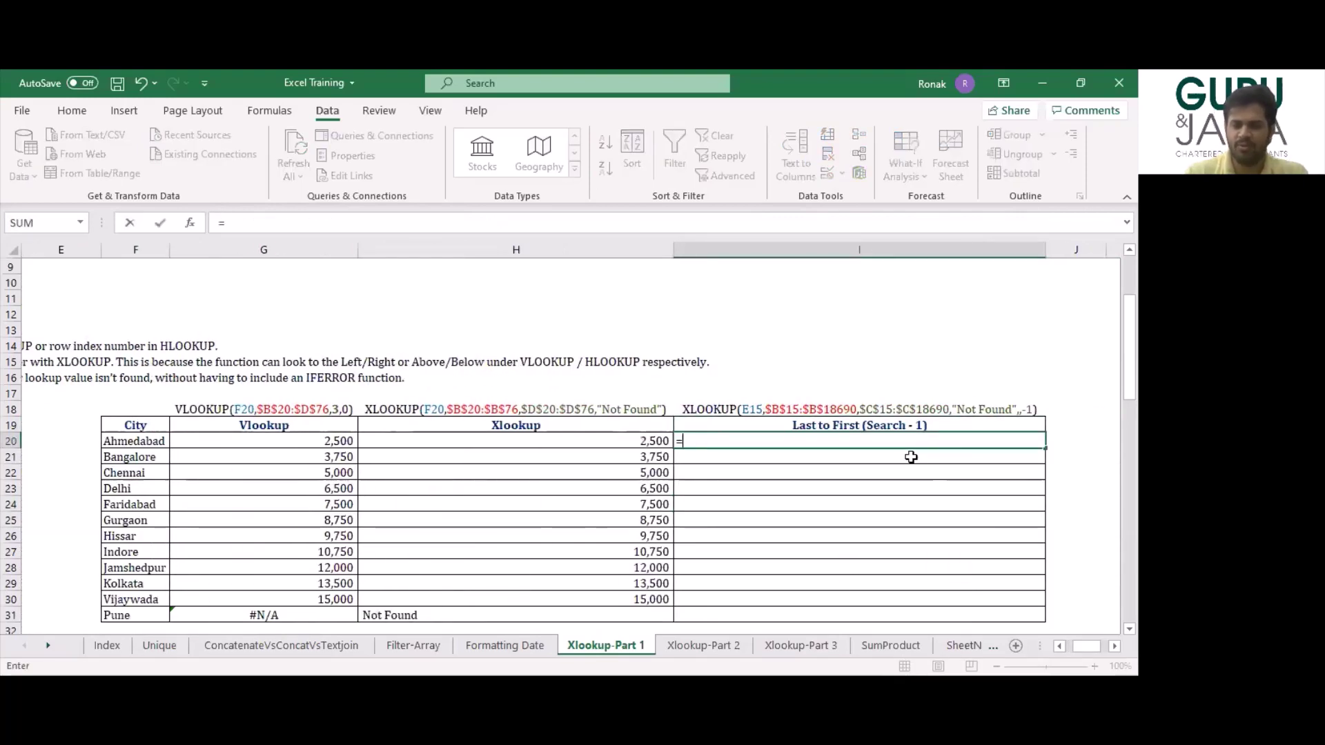
pyautogui.write('xloo')
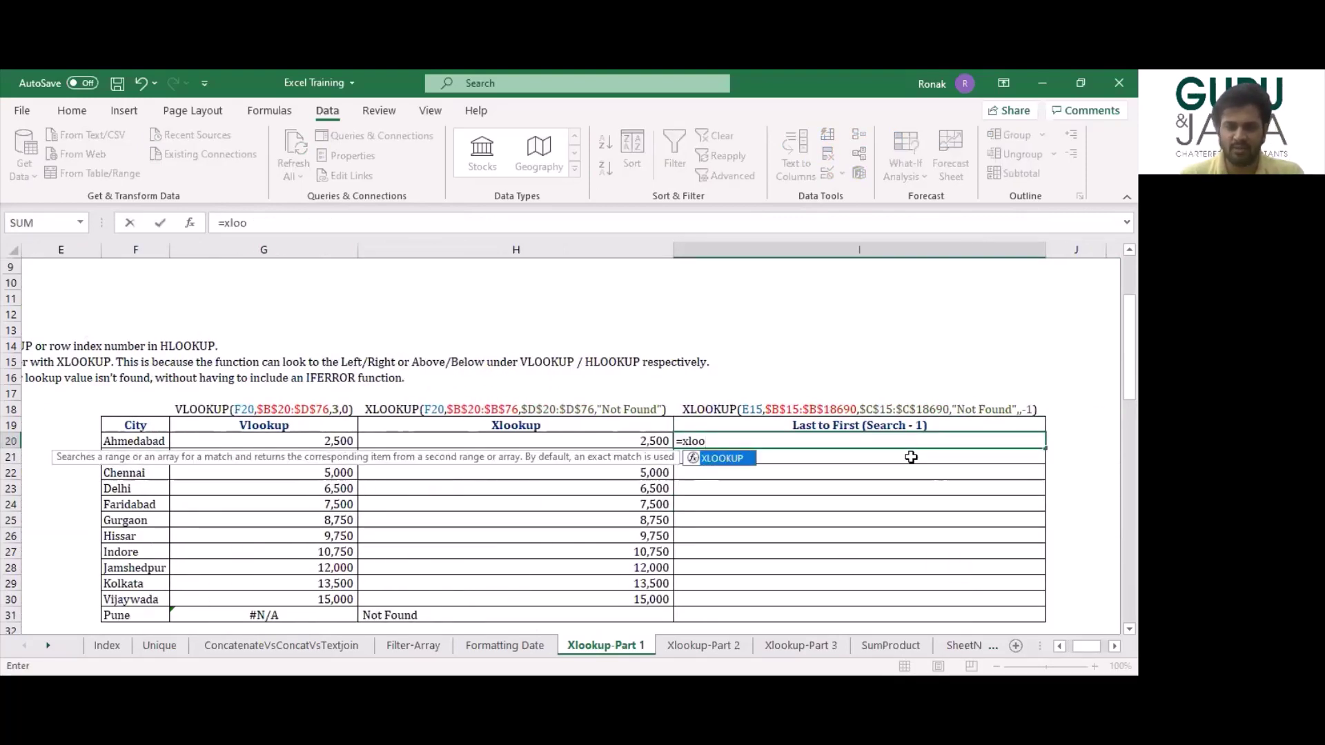
pyautogui.press('Tab')
pyautogui.press('Left')
pyautogui.press('Left')
pyautogui.press('Left')
pyautogui.write(',')
pyautogui.press('Left')
pyautogui.press('Left')
pyautogui.press('Left')
pyautogui.press('Left')
pyautogui.press('Left')
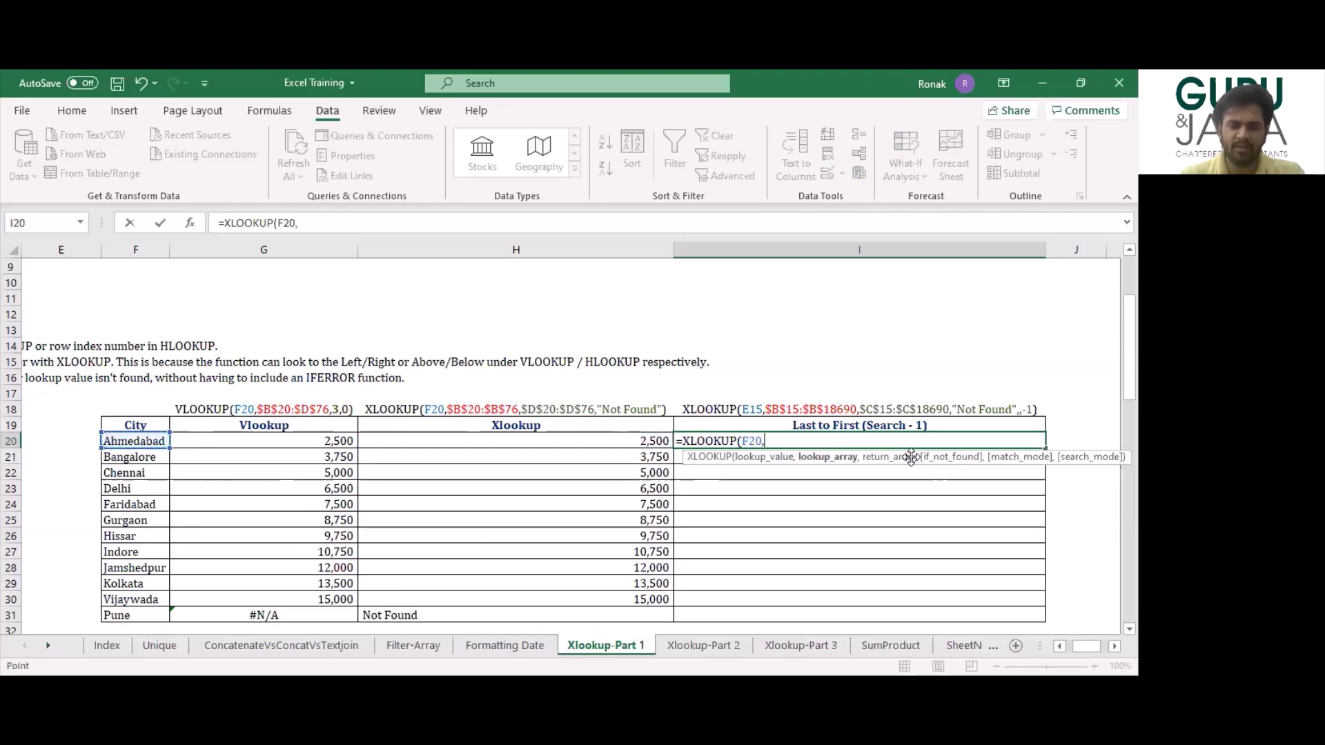
pyautogui.press('Left')
pyautogui.press('Left')
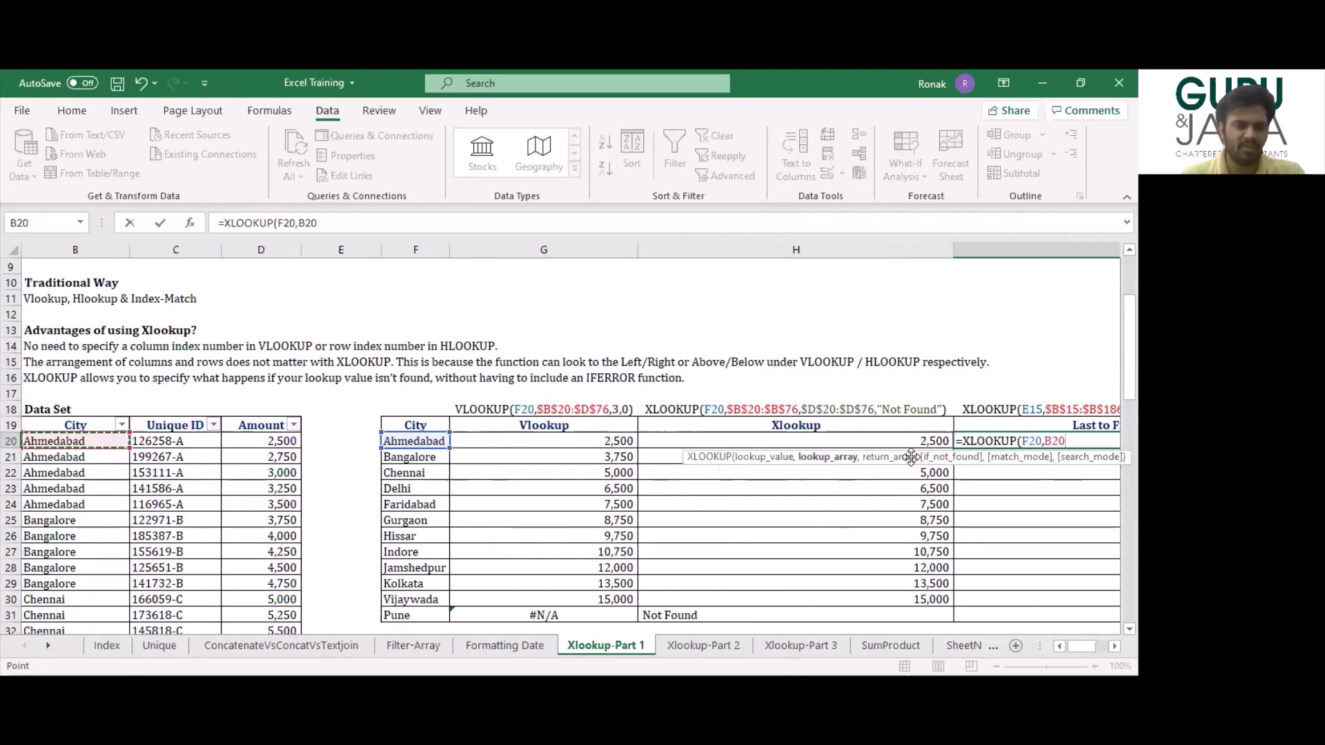
pyautogui.hotkey('ctrl', 'shift', 'Down')
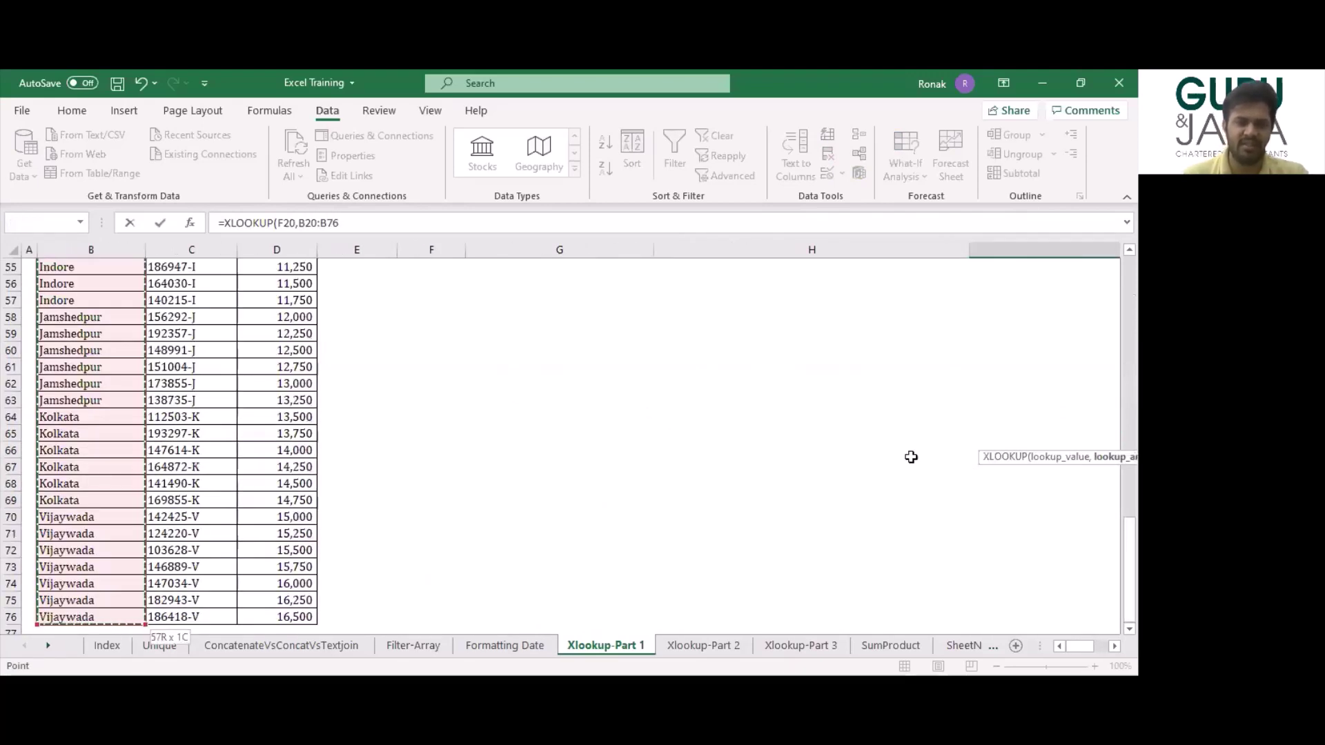
pyautogui.press('F4')
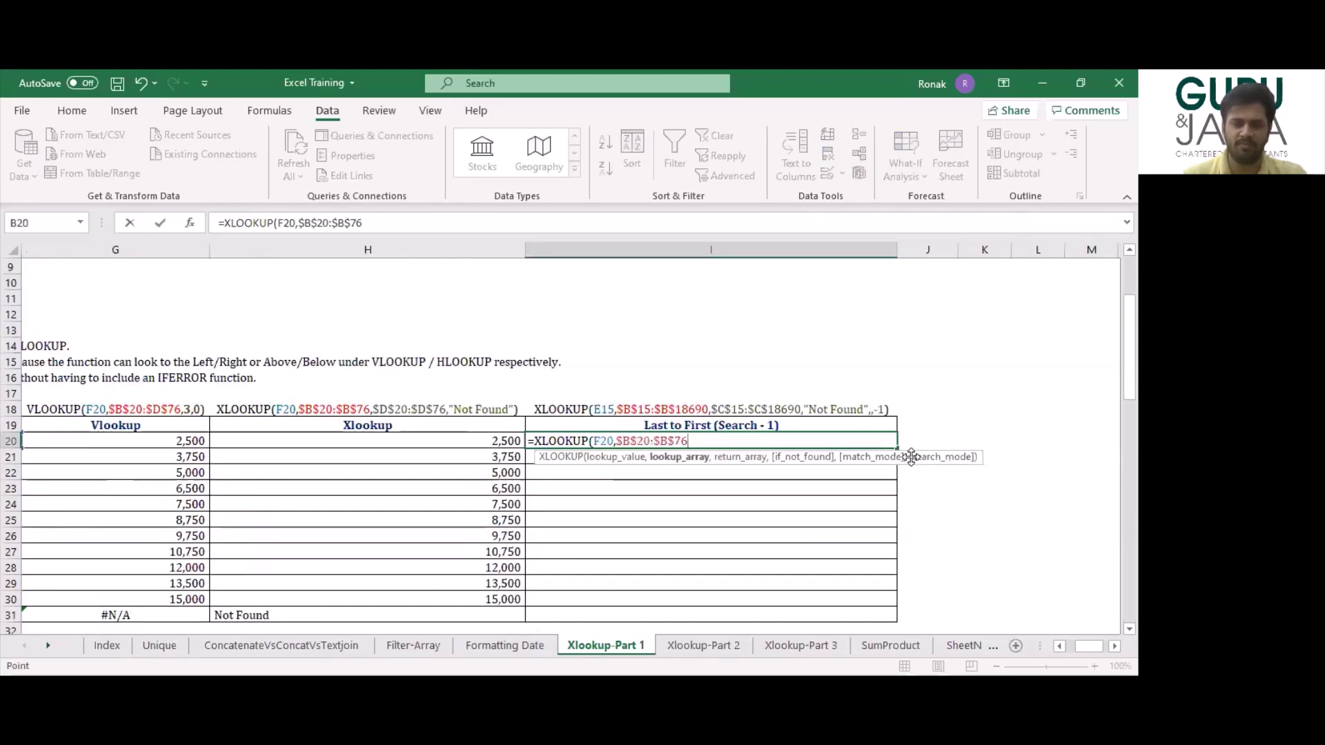
pyautogui.write(',')
pyautogui.press('Left')
pyautogui.press('Left')
pyautogui.press('Left')
pyautogui.press('Left')
pyautogui.press('Left')
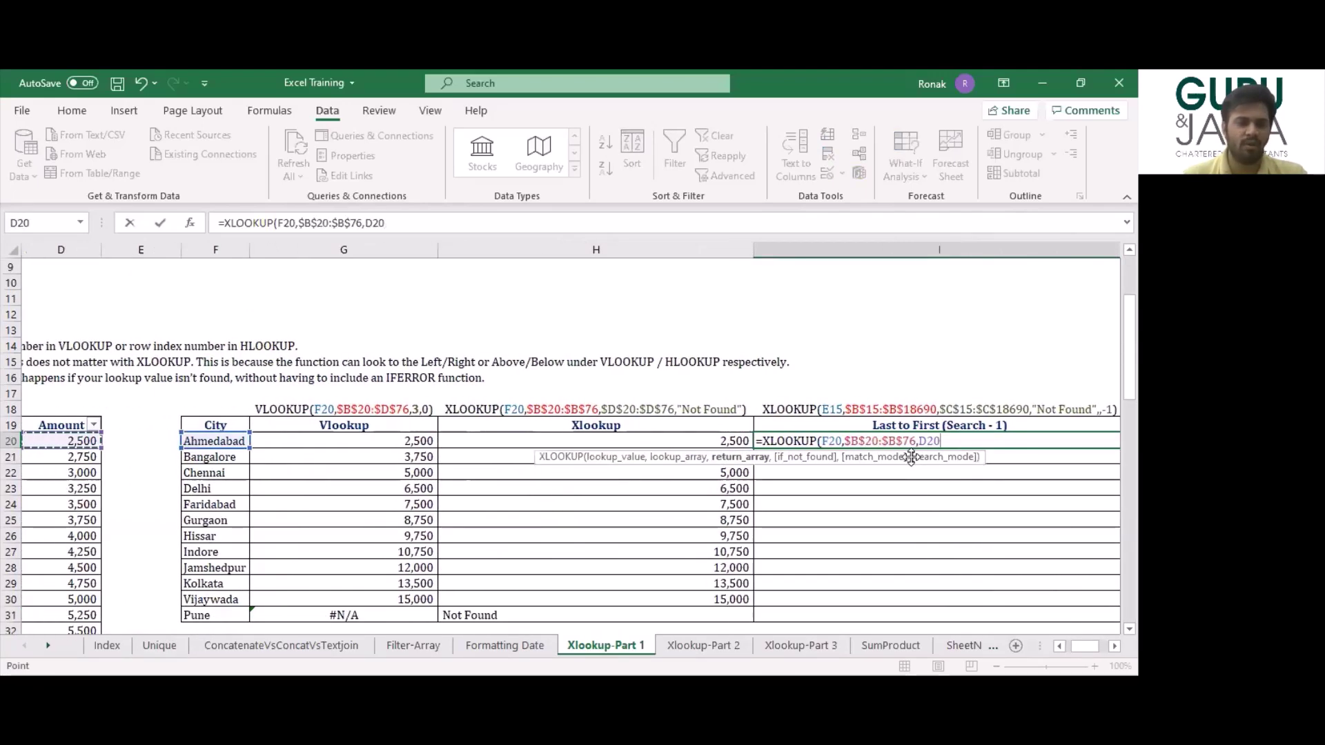
pyautogui.hscroll(-3, 911, 457)
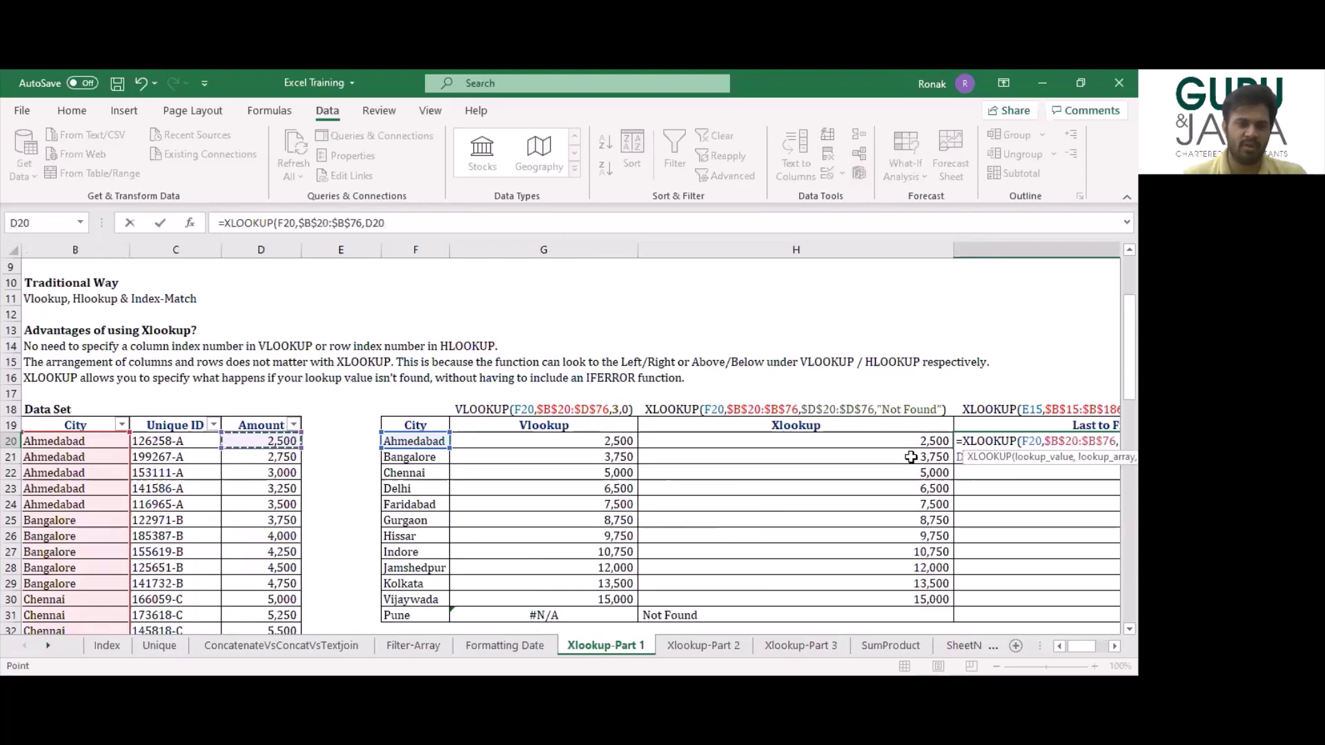
pyautogui.hotkey('ctrl', 'shift', 'Down')
pyautogui.press('F4')
# Add "Not Found", skip match_mode, set search mode -1 (last-to-first) and enter, giving 3,500.
pyautogui.write('.')
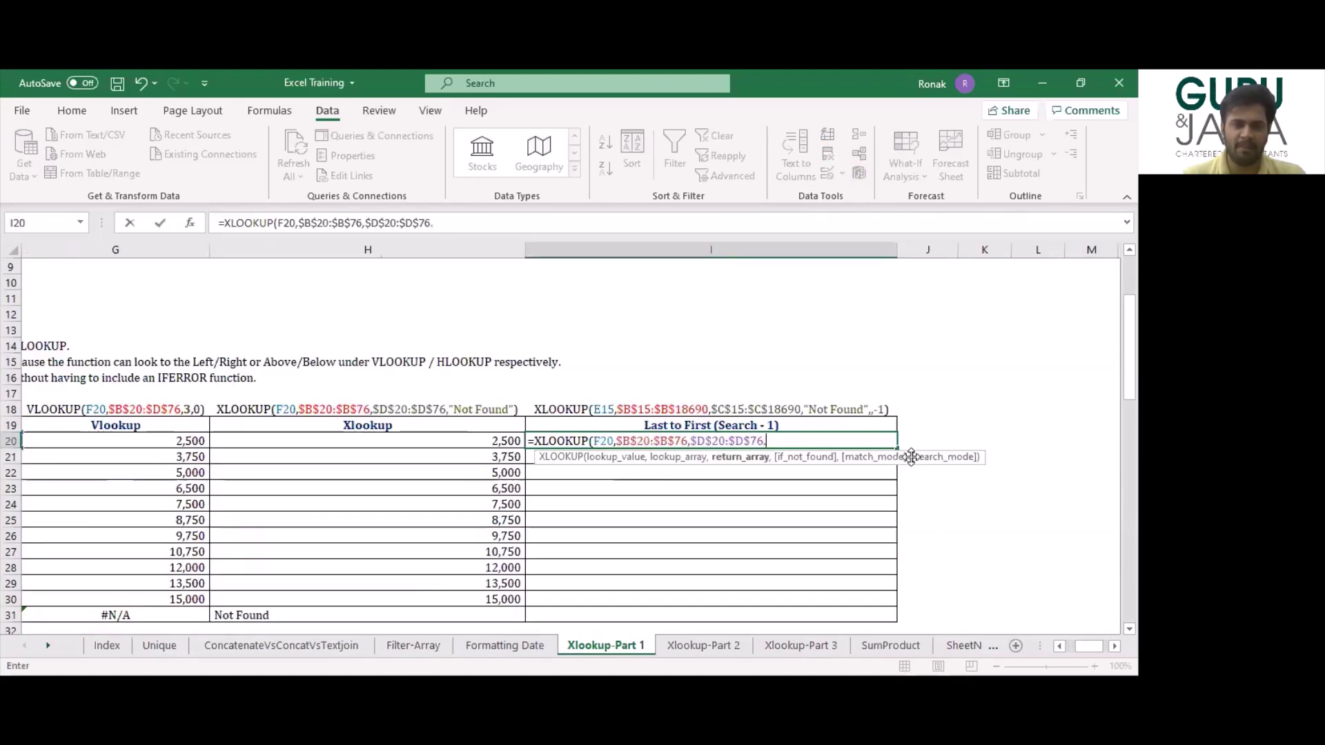
pyautogui.press('BackSpace')
pyautogui.write(',')
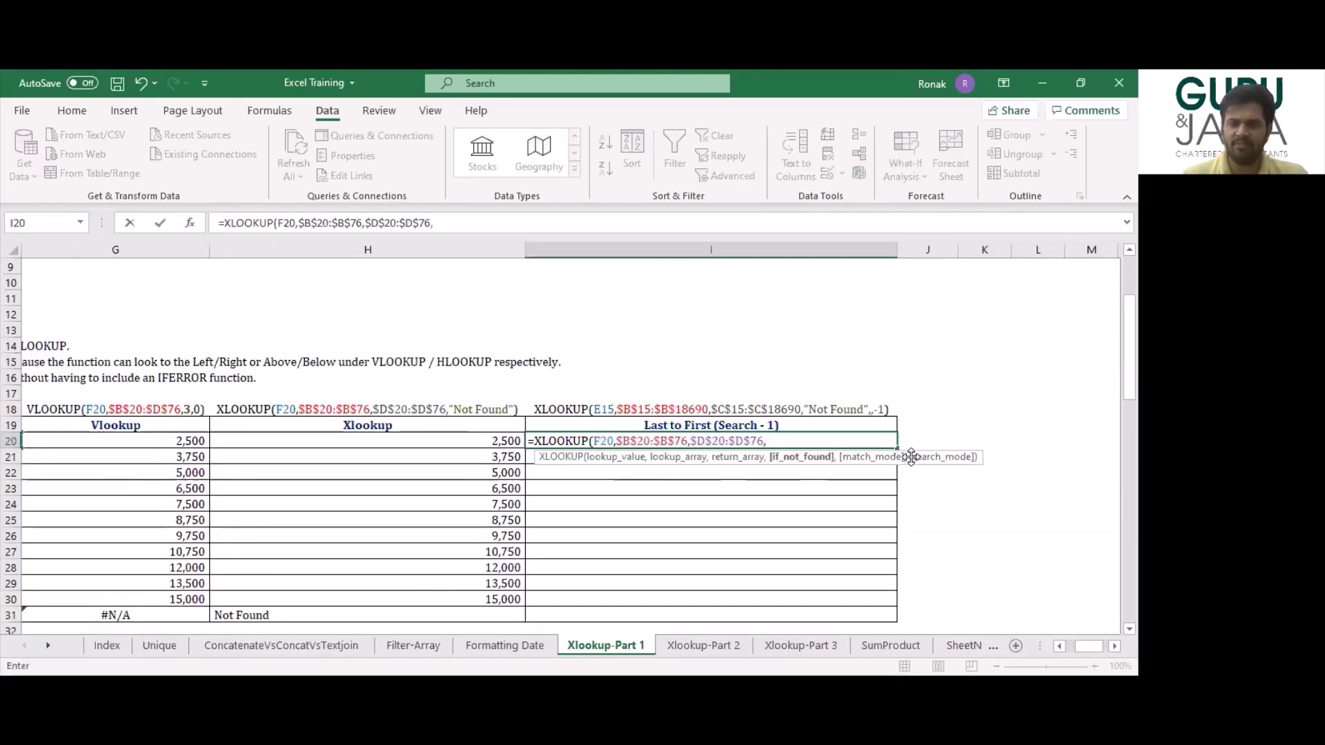
pyautogui.write('"Not F')
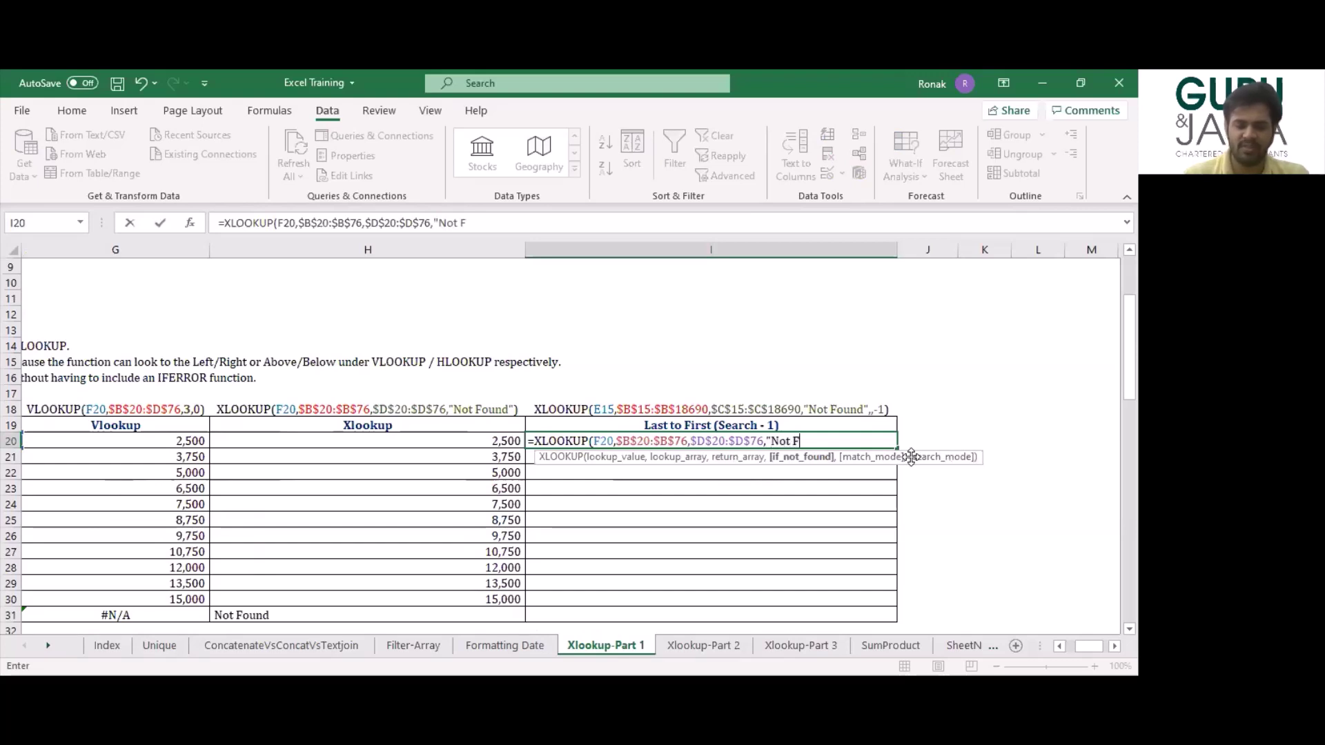
pyautogui.write('ound')
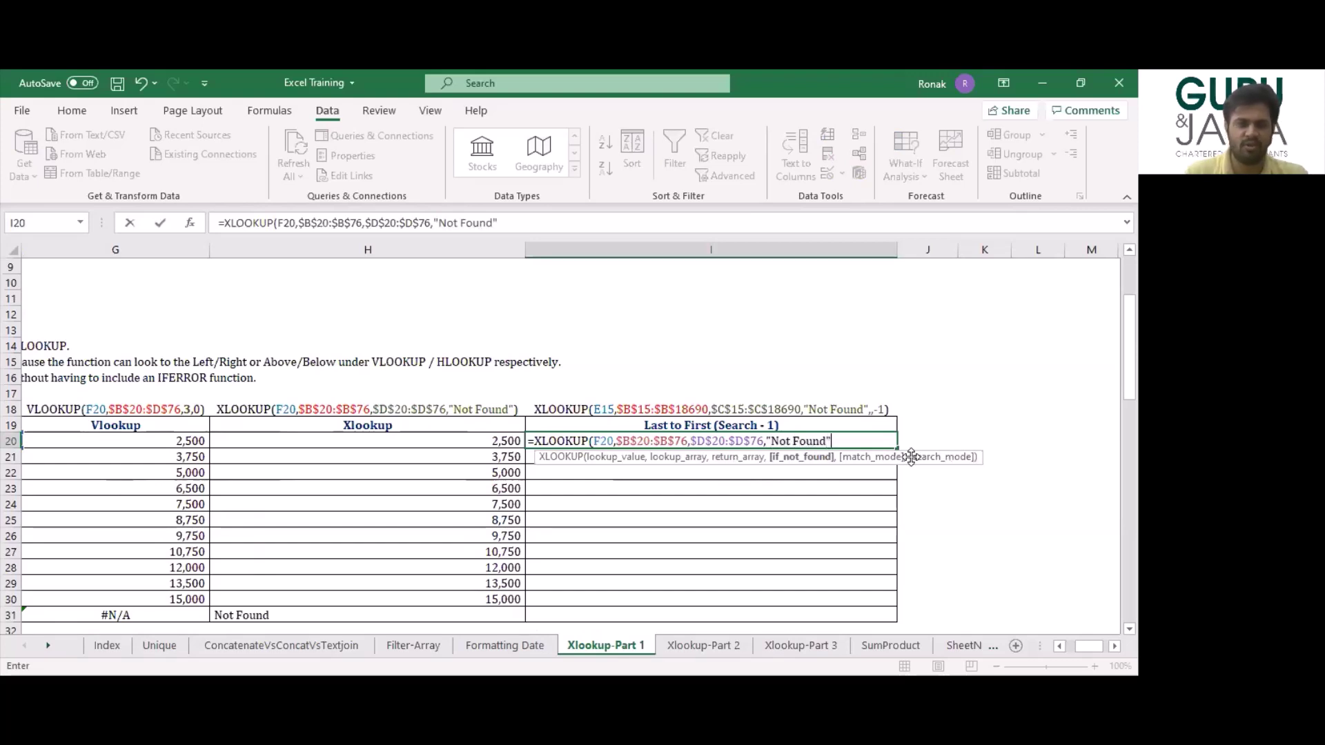
pyautogui.write('"')
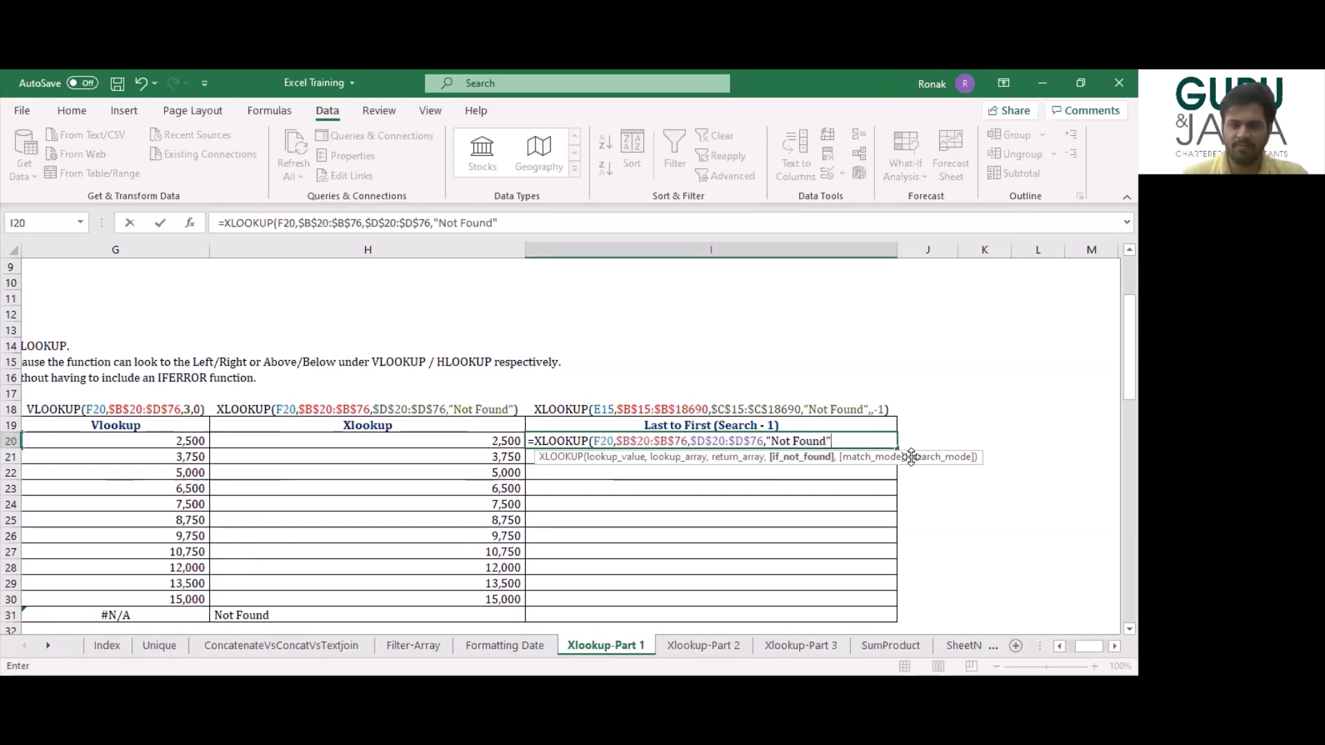
pyautogui.write(',')
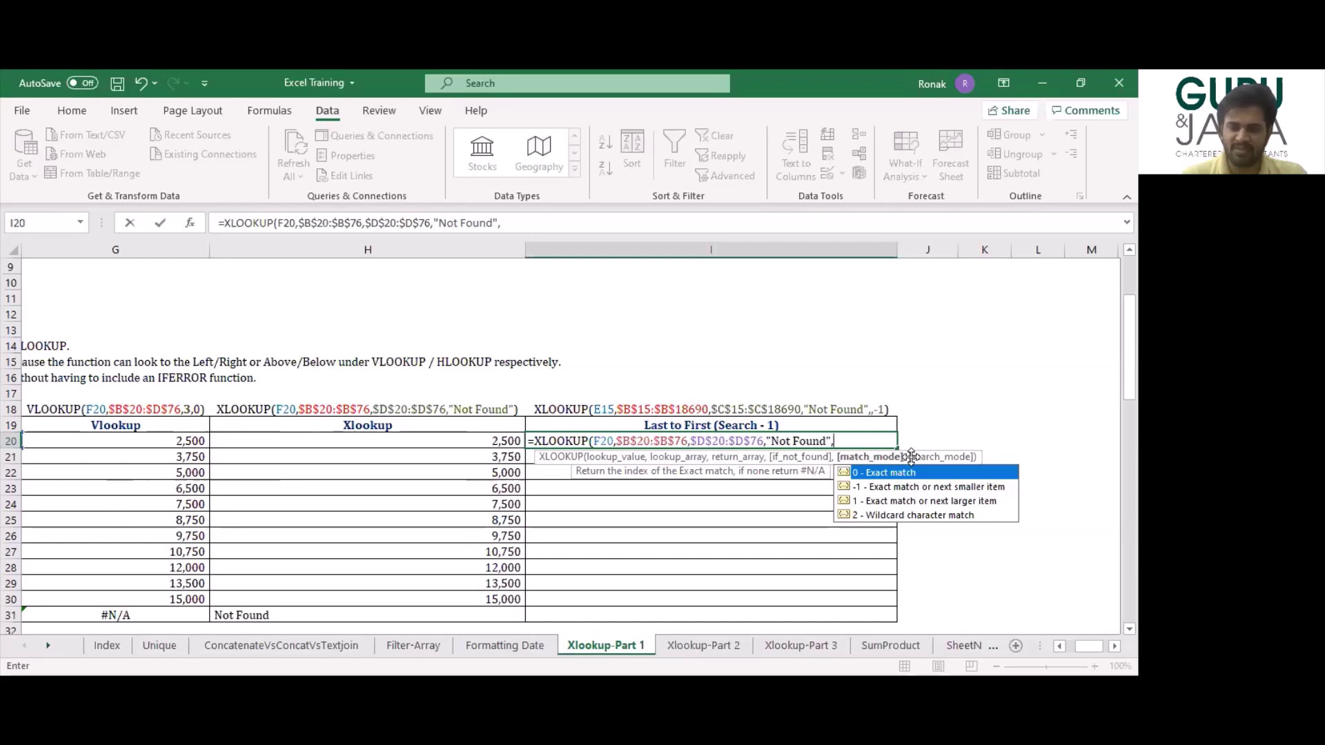
pyautogui.write(',')
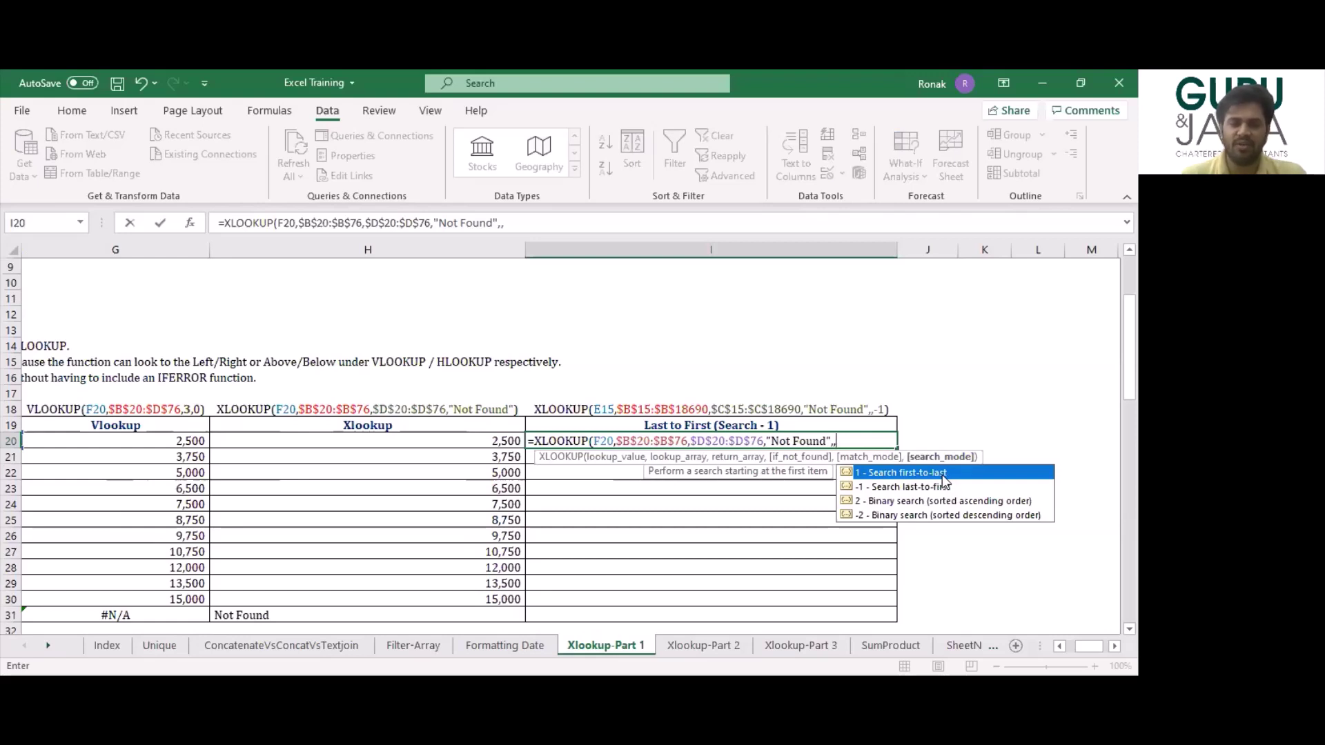
pyautogui.click(872, 488)
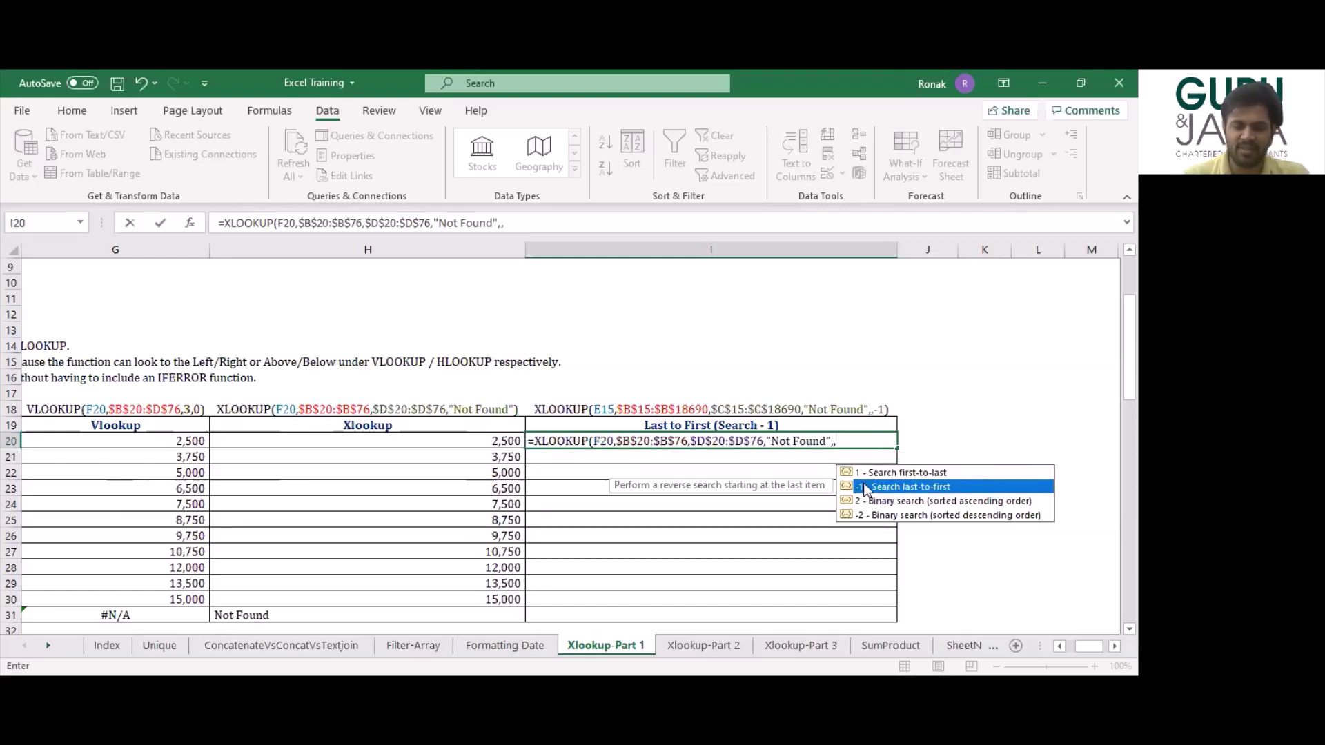
pyautogui.doubleClick(863, 486)
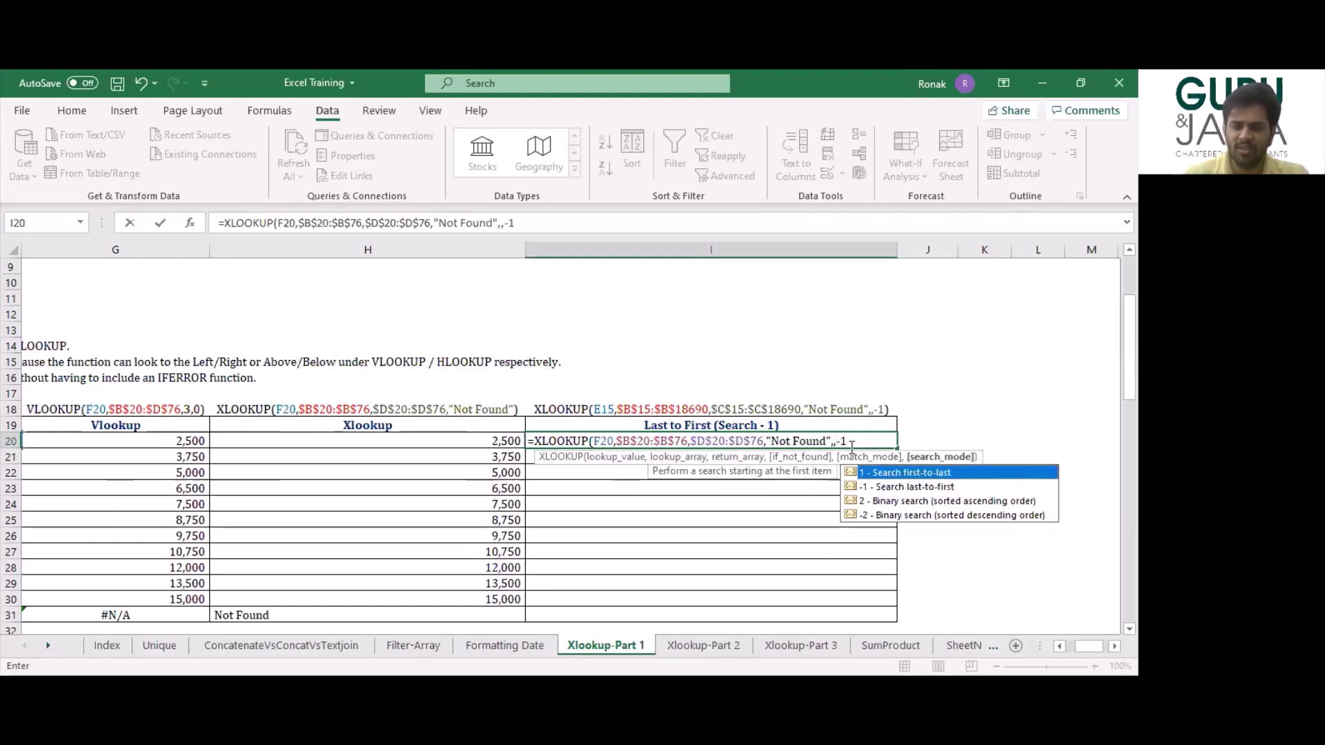
pyautogui.write(')')
pyautogui.hotkey('ctrl', 'Return')
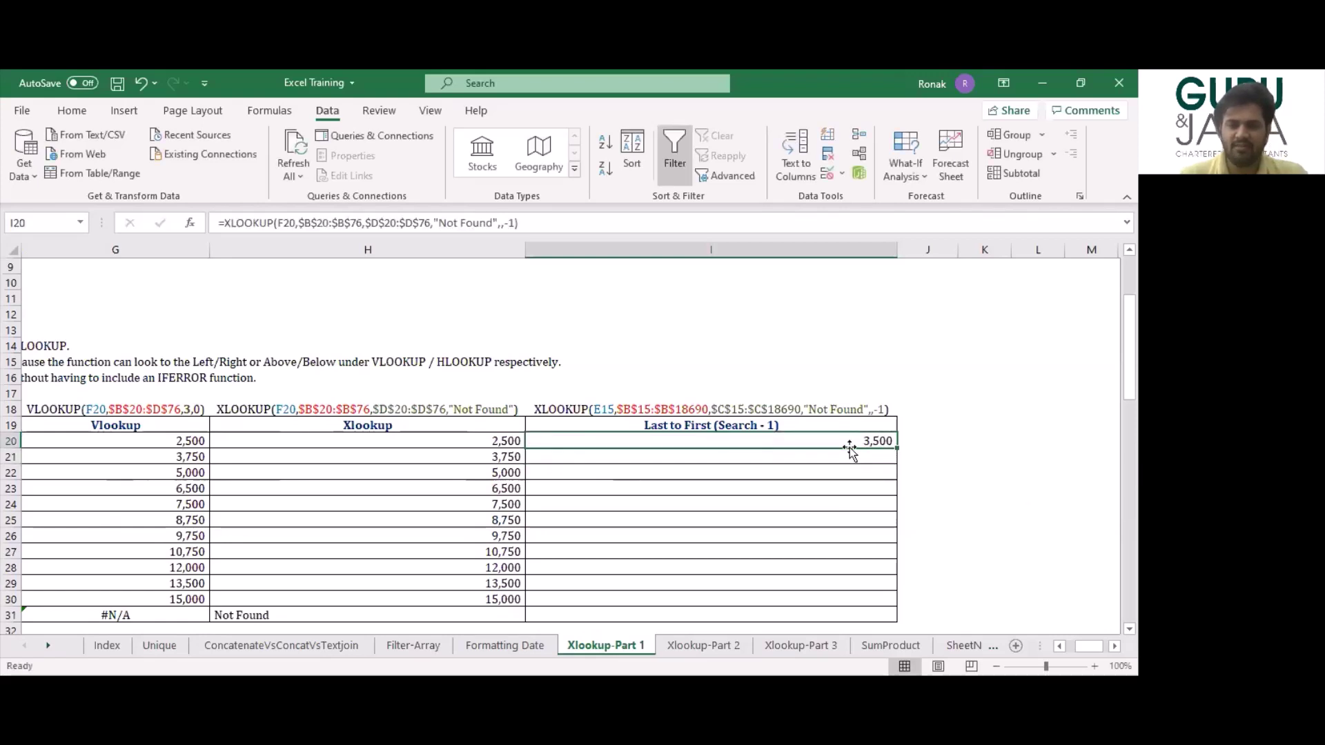
# Fill the last-to-first lookup formula down I20:I31 through the Pune row with Ctrl+D.
pyautogui.press('Left')
pyautogui.hotkey('ctrl', 'Down')
pyautogui.press('Right')
pyautogui.hotkey('ctrl', 'shift', 'Up')
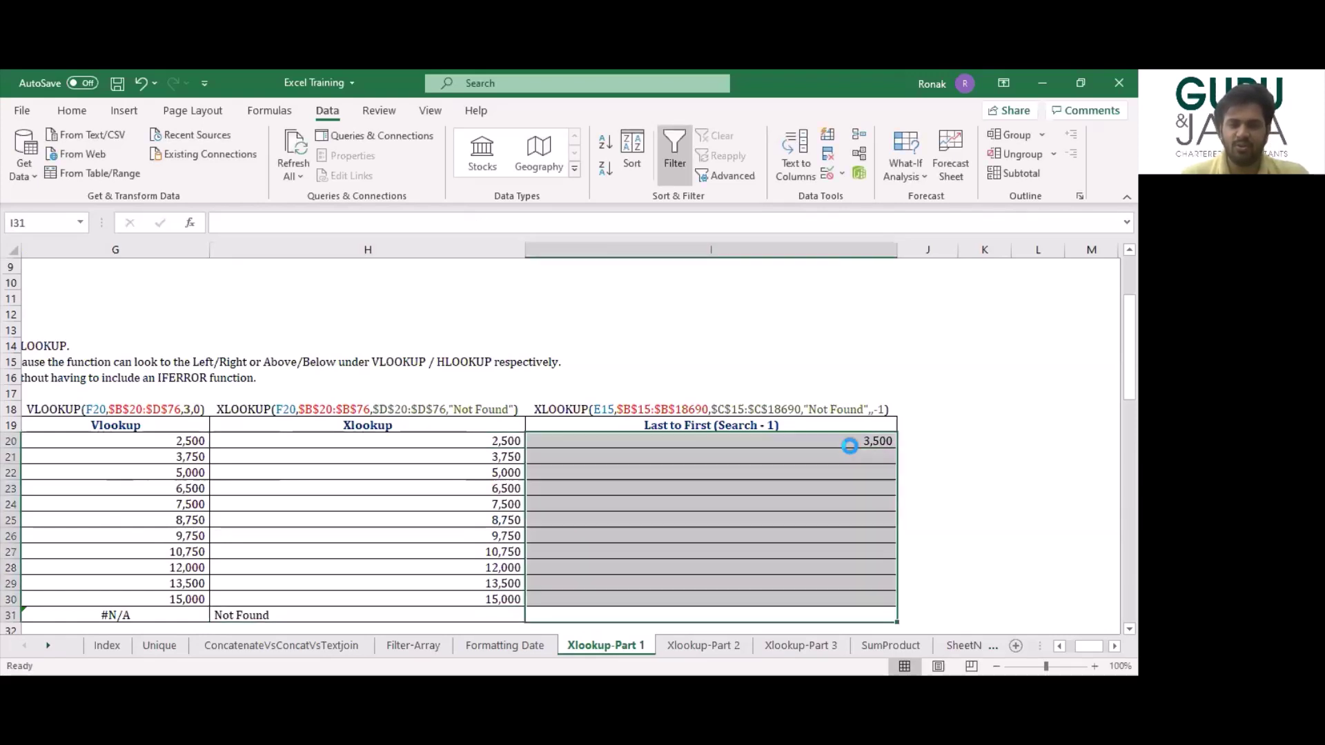
pyautogui.hotkey('ctrl', 'd')
pyautogui.press('Left')
pyautogui.press('Right')
pyautogui.hotkey('ctrl', 'shift', 'Up')
pyautogui.hotkey('ctrl', 'd')
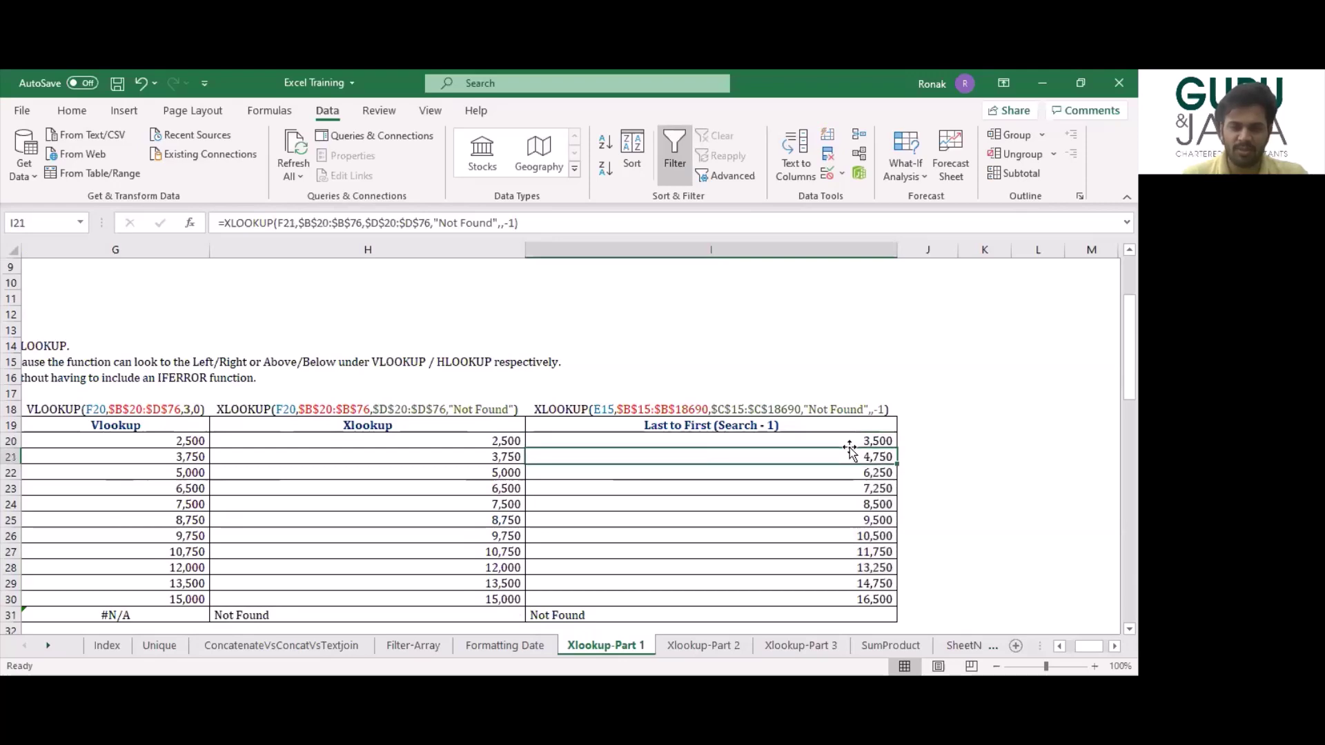
# Confirm the data set's last Ahmedabad entry is 3,500 and last Bangalore entry is 4,750.
pyautogui.click(845, 441)
pyautogui.hscroll(-5, 710, 467)
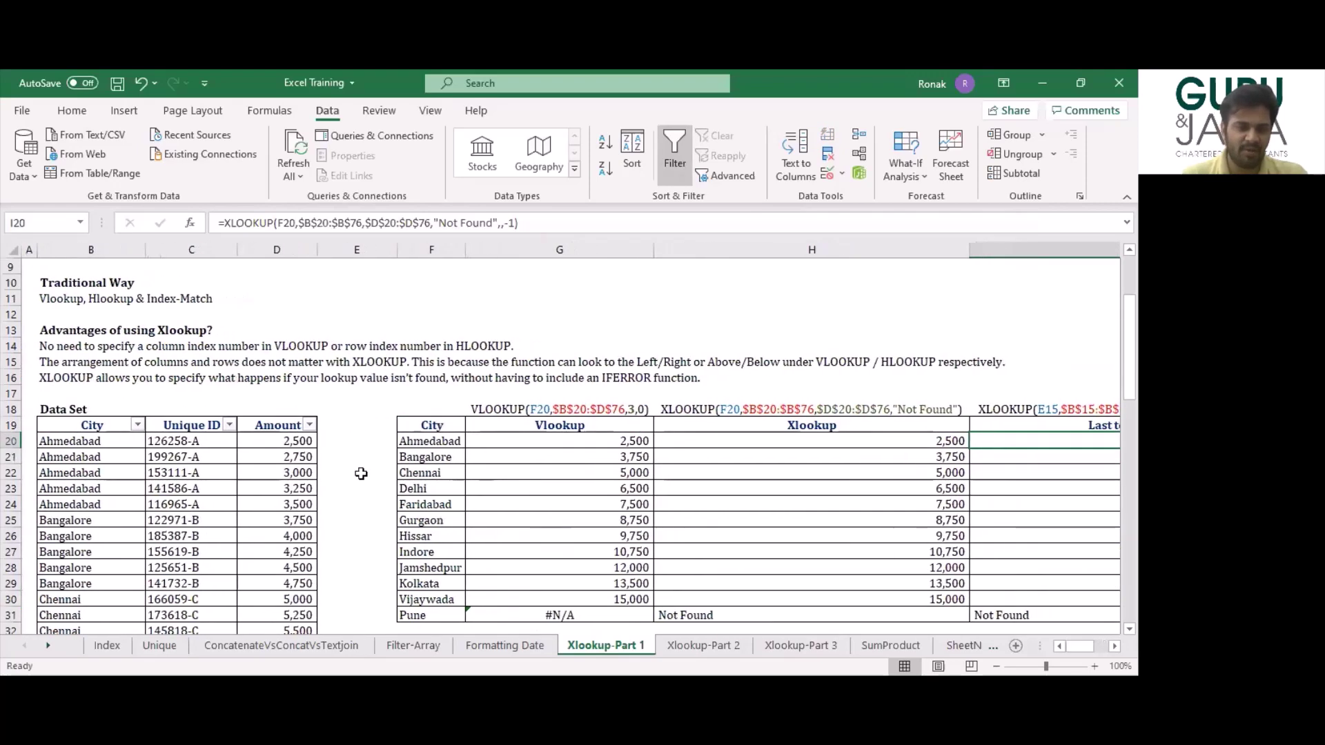
pyautogui.moveTo(95, 442); pyautogui.dragTo(91, 505)
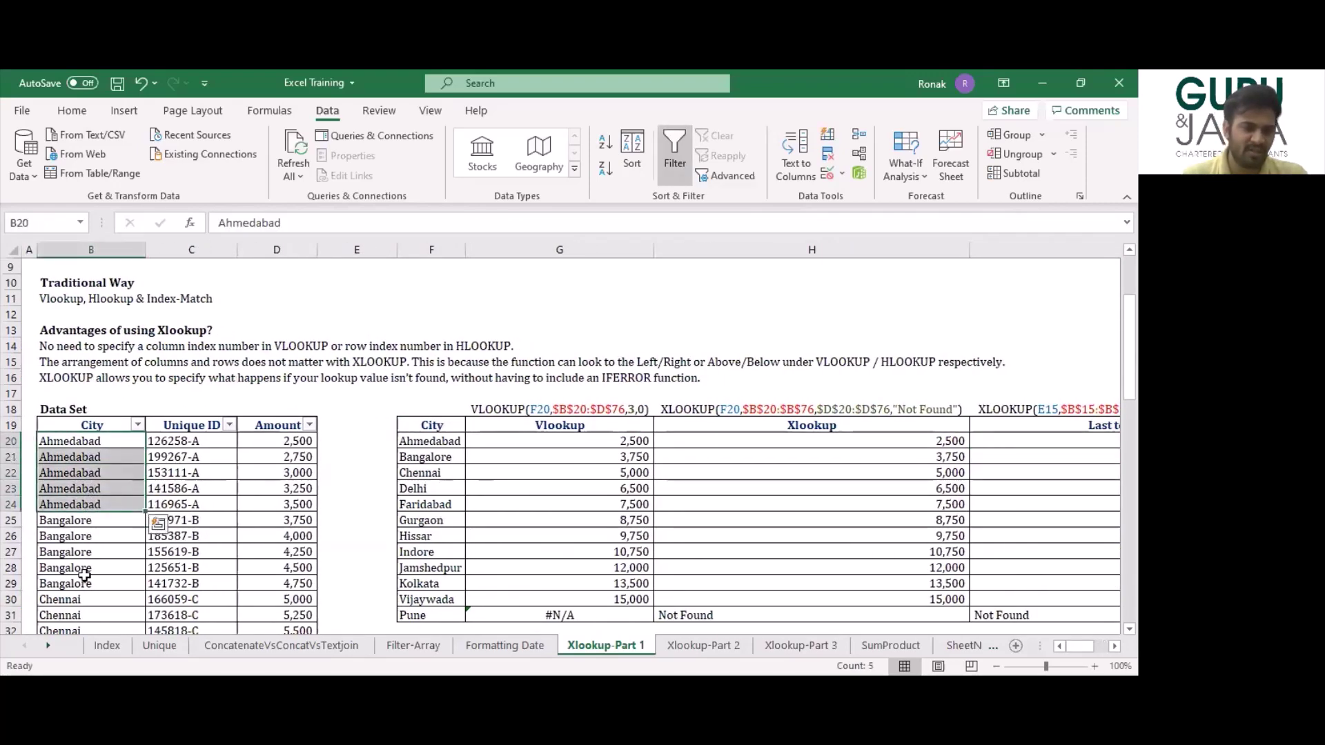
pyautogui.click(81, 506)
pyautogui.press('F2')
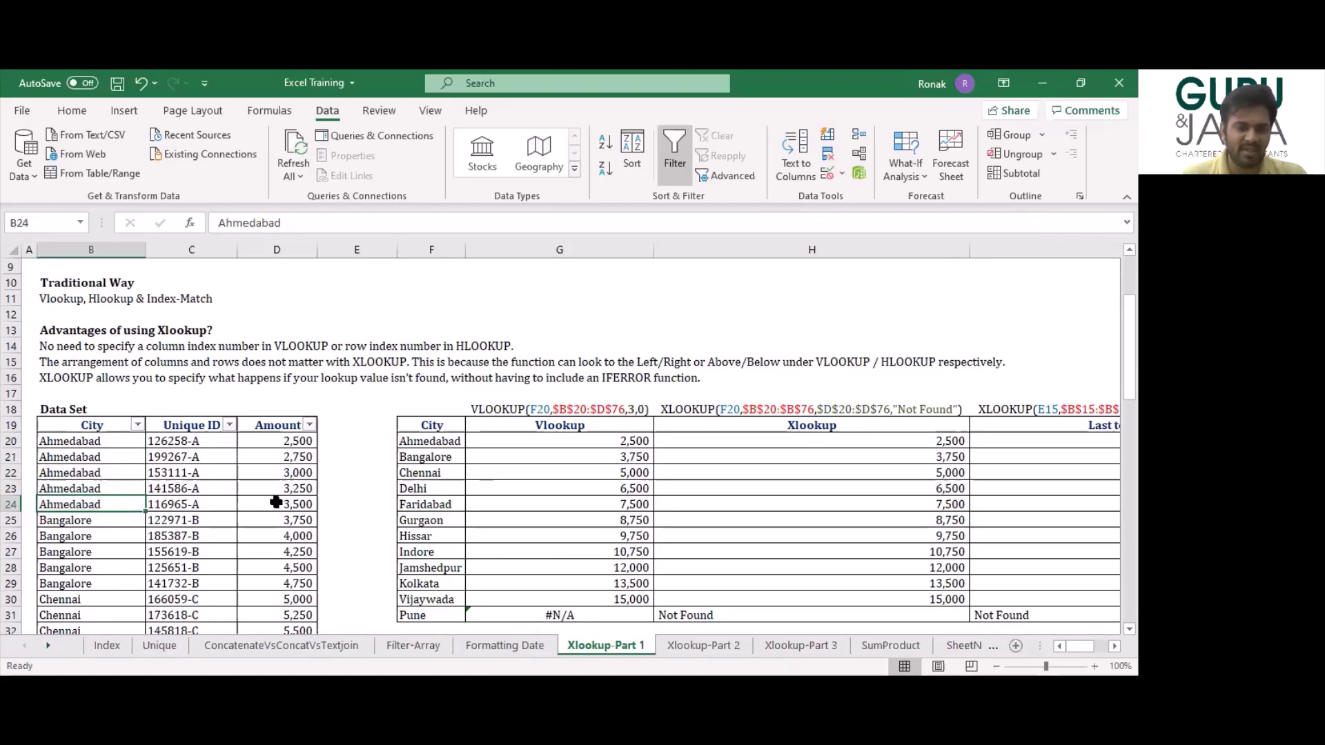
pyautogui.moveTo(269, 503); pyautogui.dragTo(77, 505)
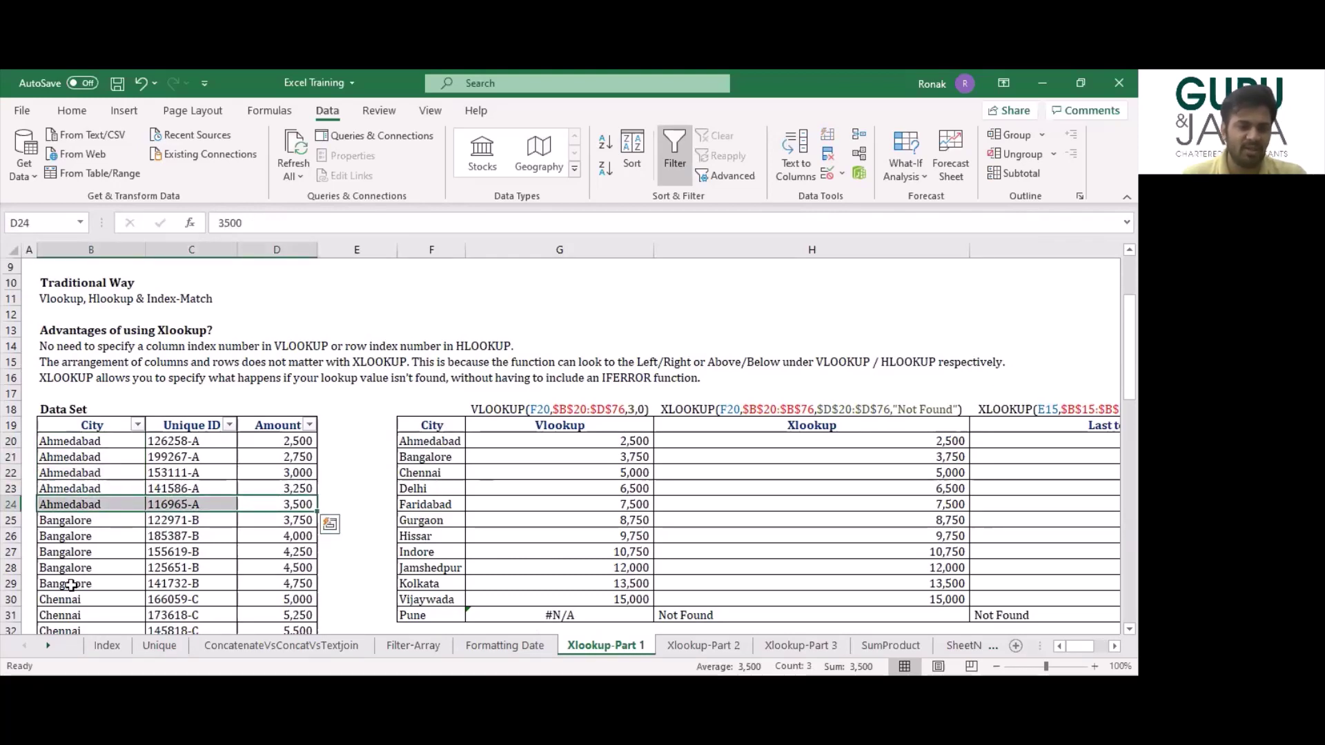
pyautogui.moveTo(72, 583); pyautogui.dragTo(283, 579)
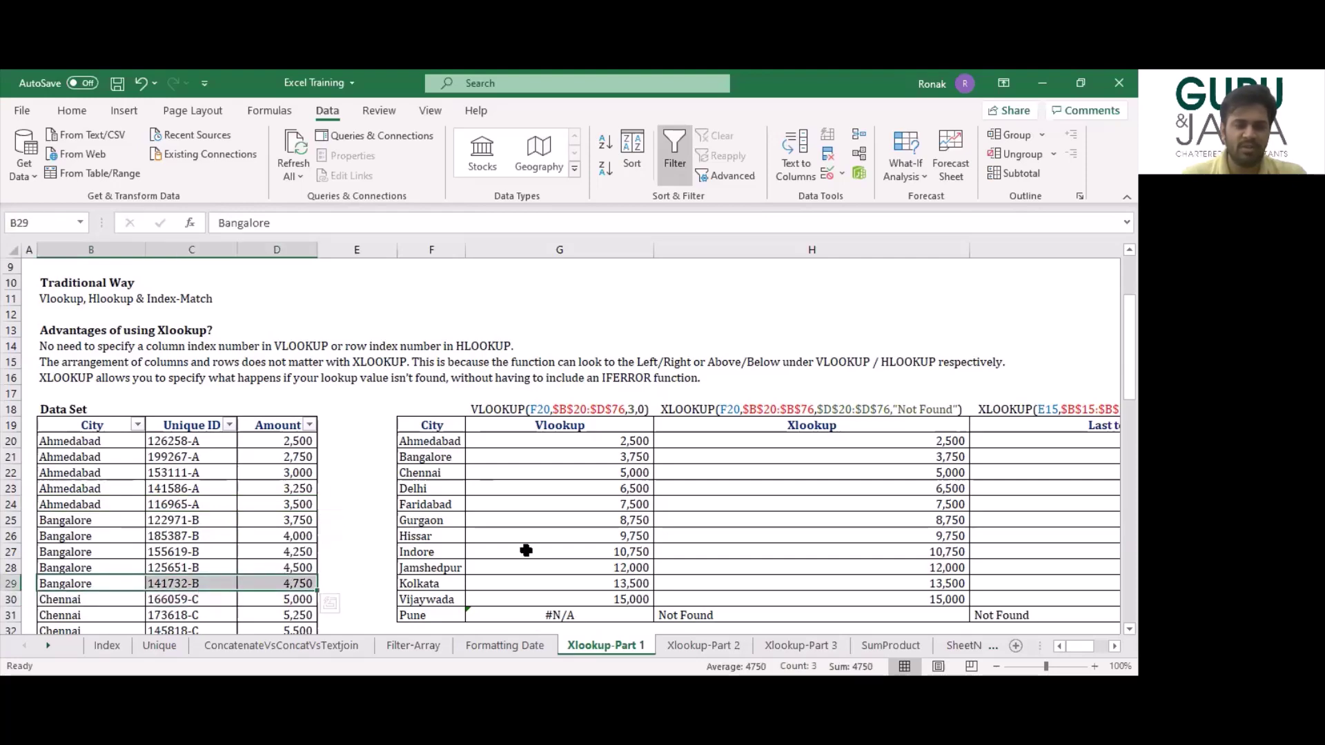
pyautogui.hscroll(4, 523, 548)
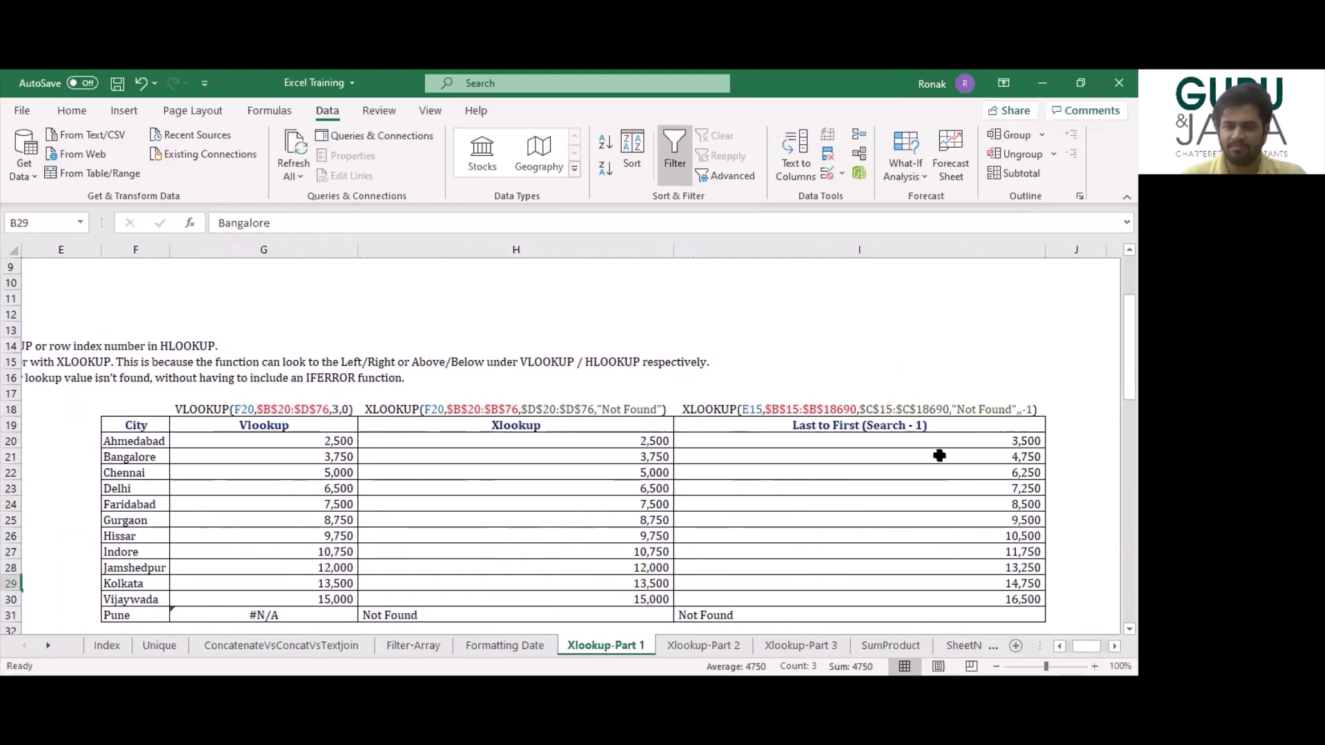
# Compare the last-to-first results against the Vlookup and Xlookup columns, then go to Xlookup-Part 2.
pyautogui.click(939, 456)
pyautogui.press('Left')
pyautogui.press('Left')
pyautogui.press('Up')
pyautogui.press('Right')
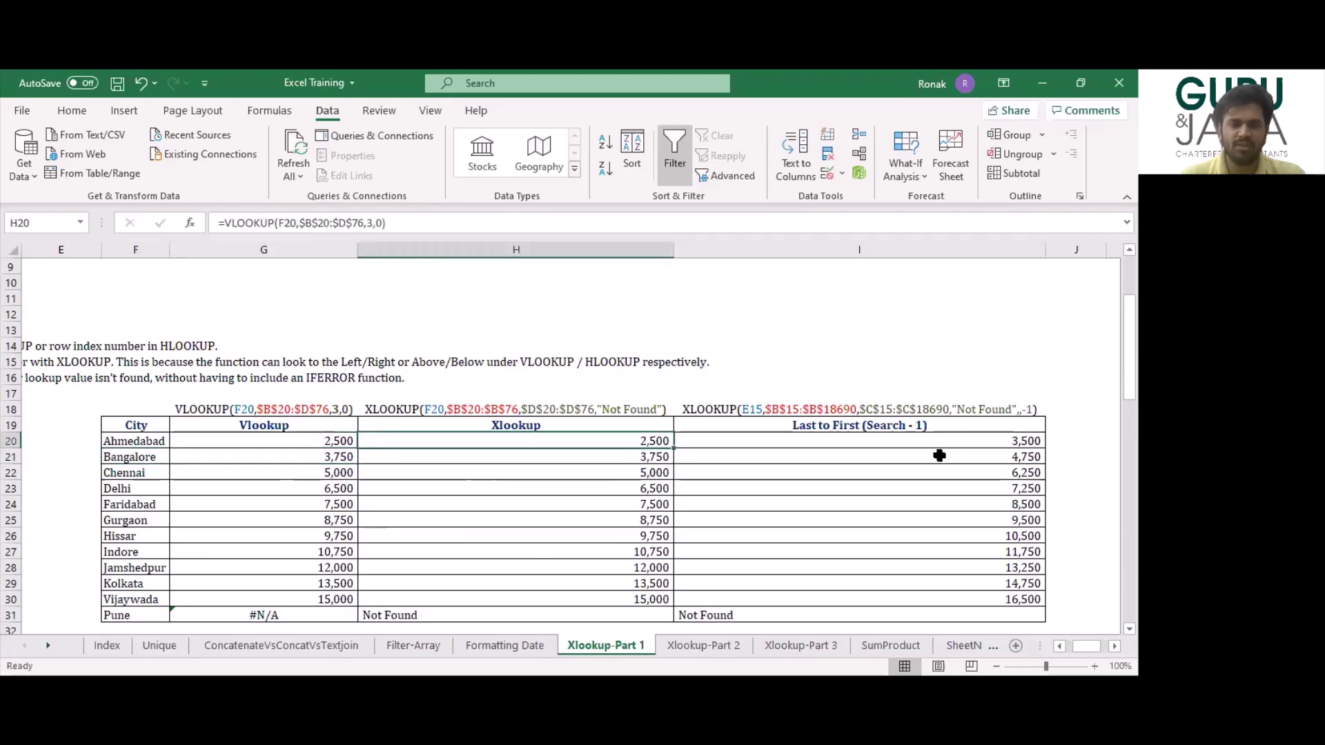
pyautogui.hotkey('ctrl', 'space')
pyautogui.press('Right')
pyautogui.hotkey('ctrl', 'space')
pyautogui.press('Left')
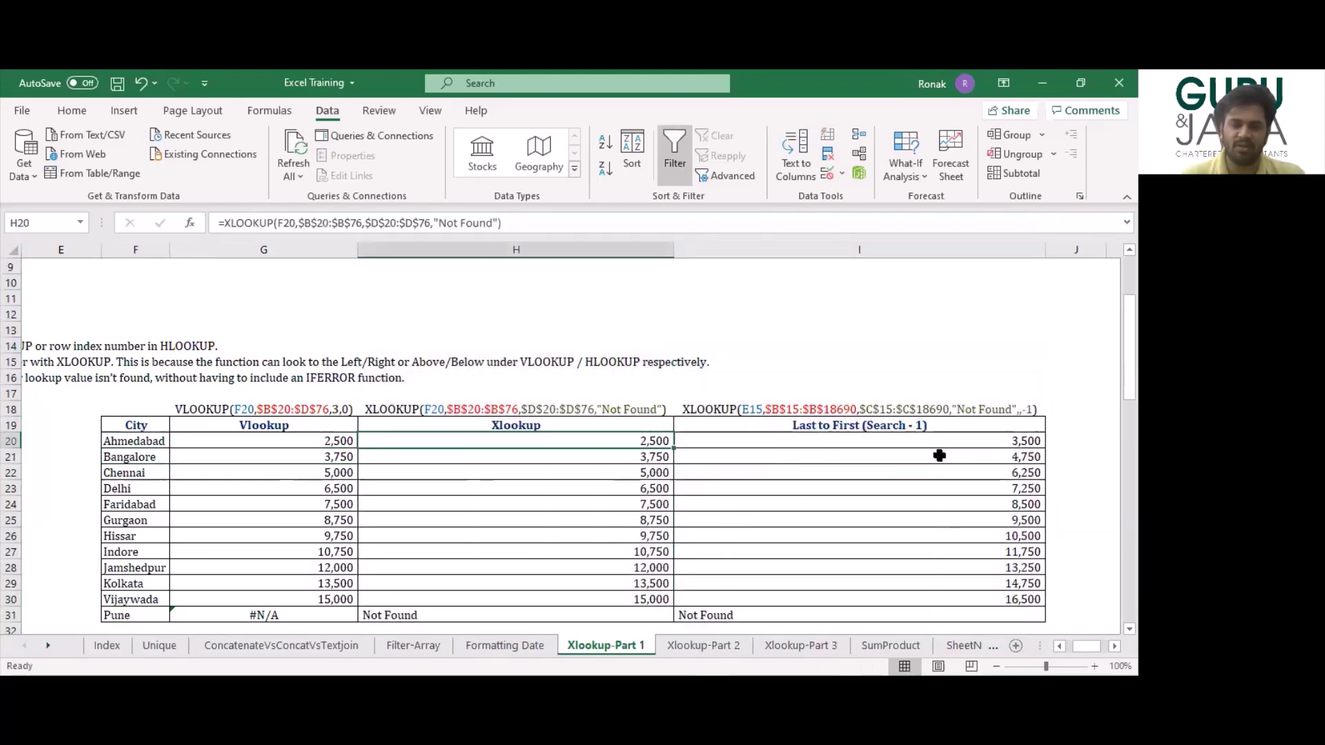
pyautogui.hotkey('ctrl', 'space')
pyautogui.press('Right')
pyautogui.hotkey('ctrl', 'space')
pyautogui.press('Left')
pyautogui.hotkey('ctrl', 'pagedown')
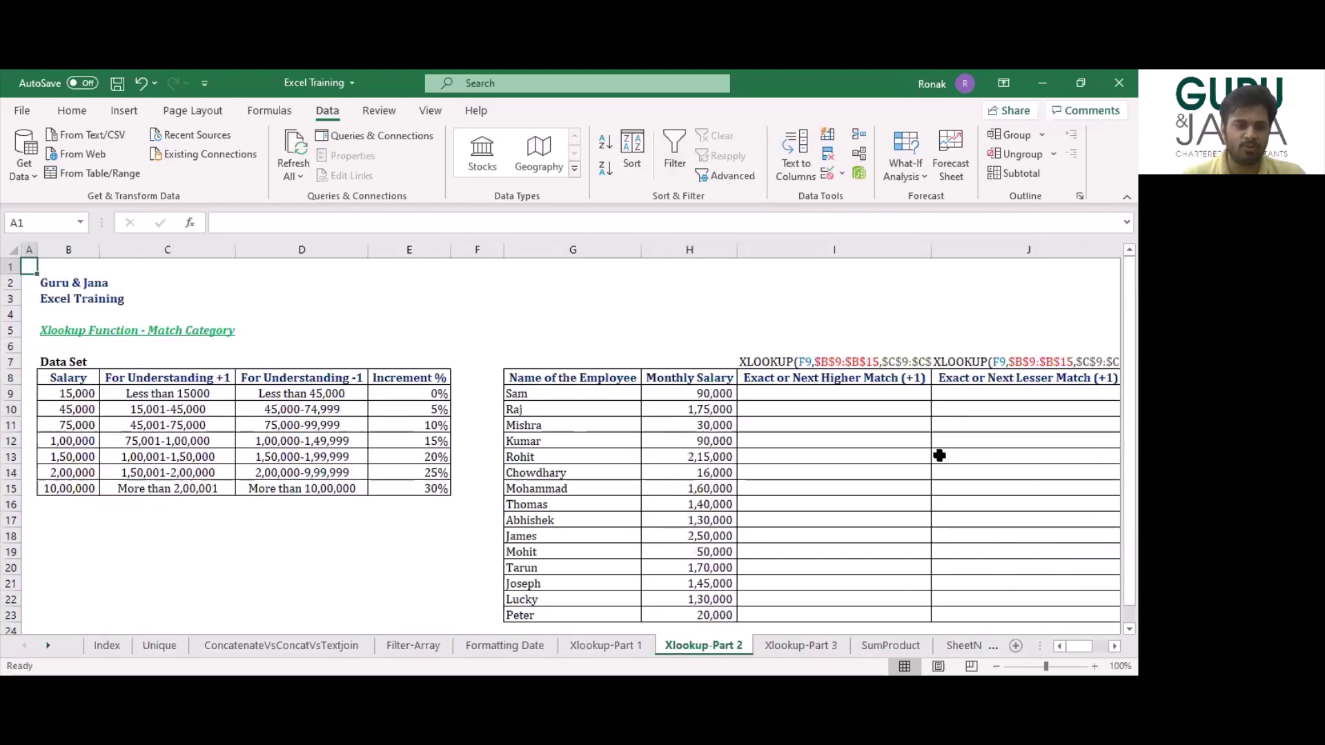
# Hide the For Understanding -1 column.
pyautogui.press('Right')
pyautogui.press('Right')
pyautogui.hotkey('ctrl', 'Down')
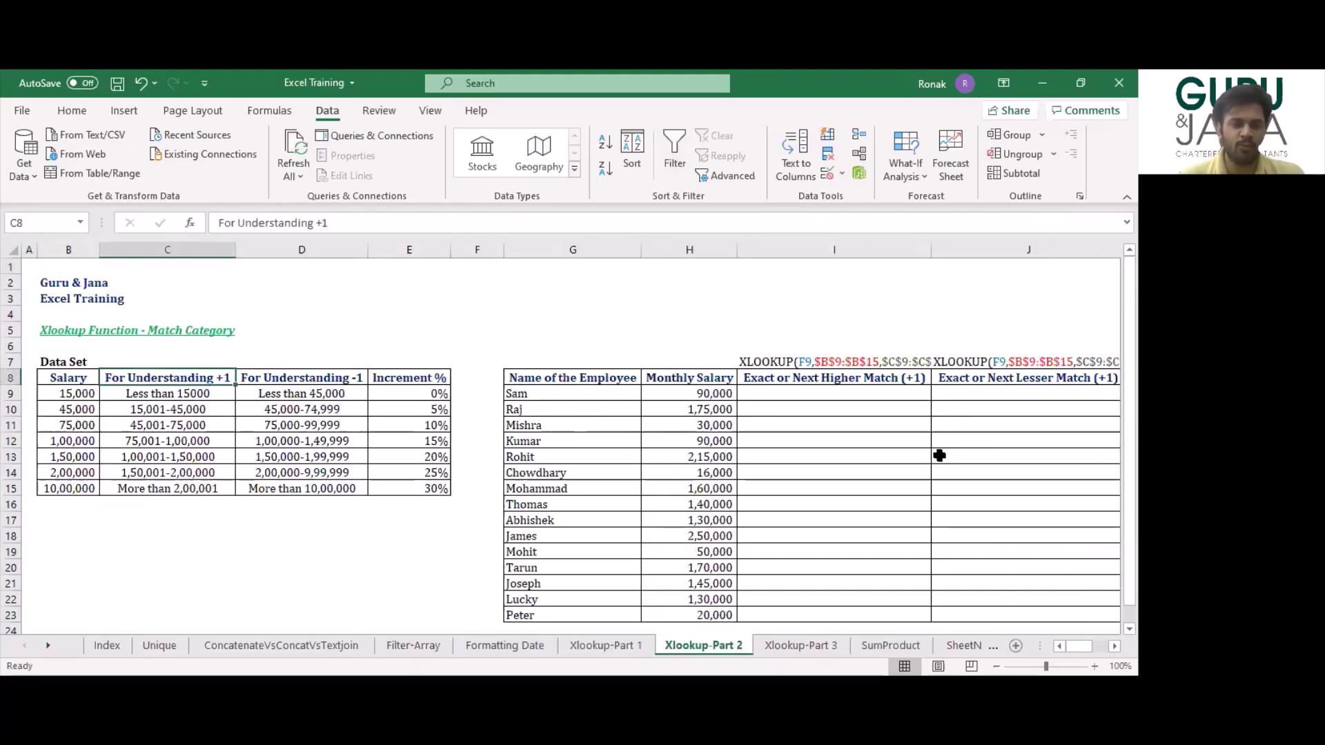
pyautogui.press('Right')
pyautogui.hotkey('ctrl', 'space')
pyautogui.press('Left')
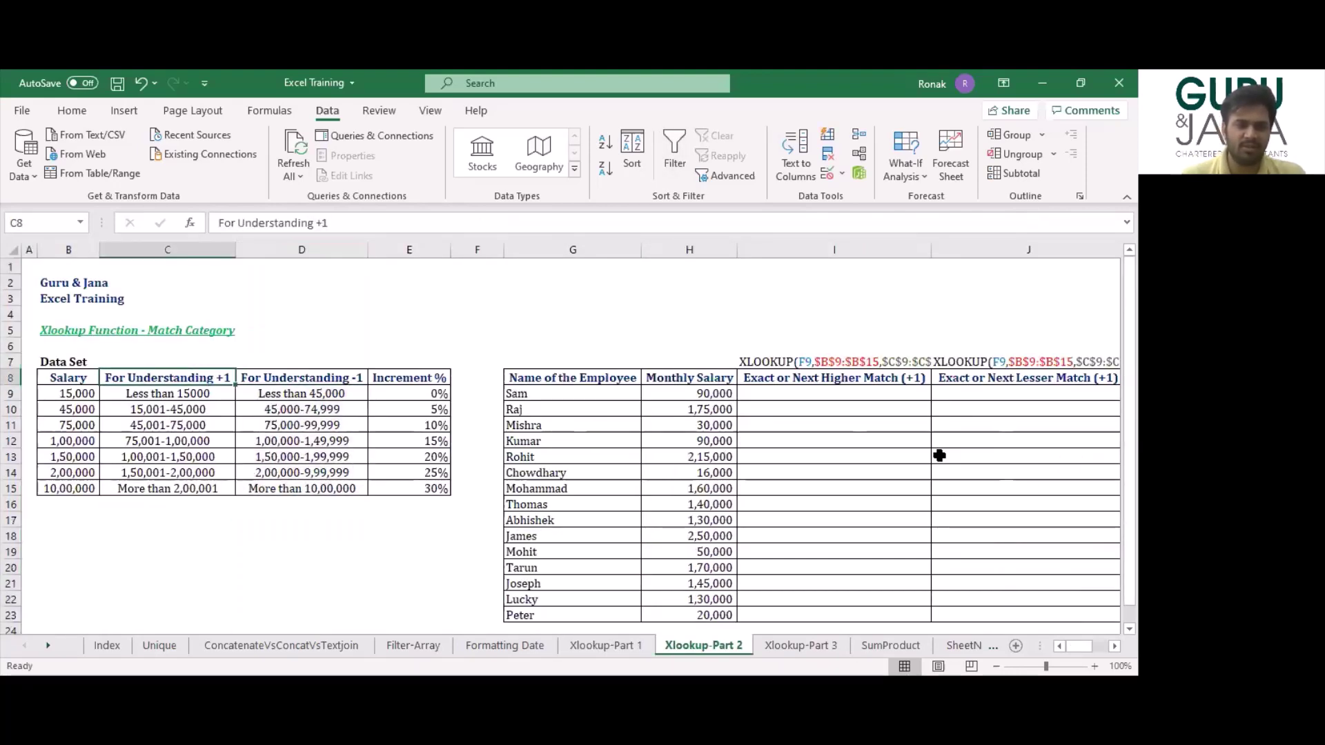
pyautogui.press('Right')
pyautogui.press('Left')
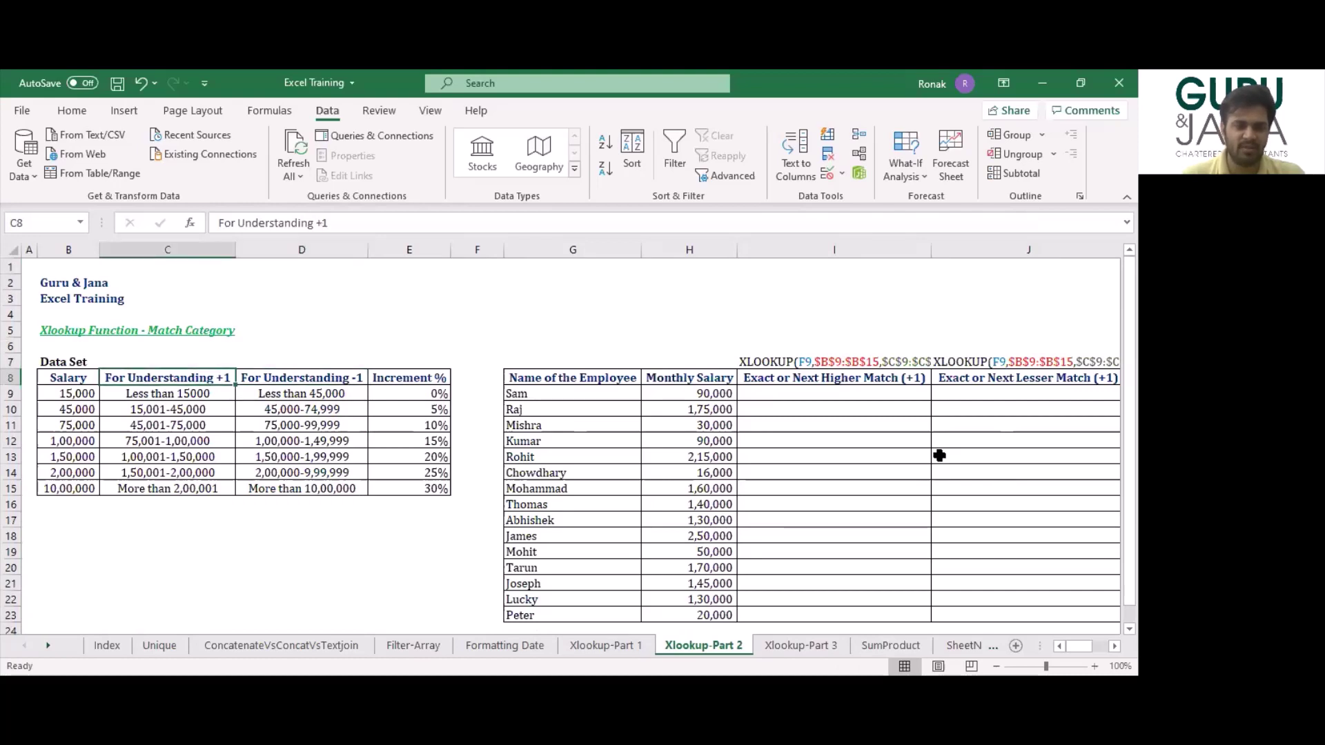
pyautogui.press('Right')
pyautogui.hotkey('ctrl', 'space')
pyautogui.hotkey('ctrl', '0')
# Change the J8 header from +1 to -1 and hide column J.
pyautogui.press('Right')
pyautogui.press('Right')
pyautogui.press('Right')
pyautogui.press('Right')
pyautogui.press('Right')
pyautogui.press('Right')
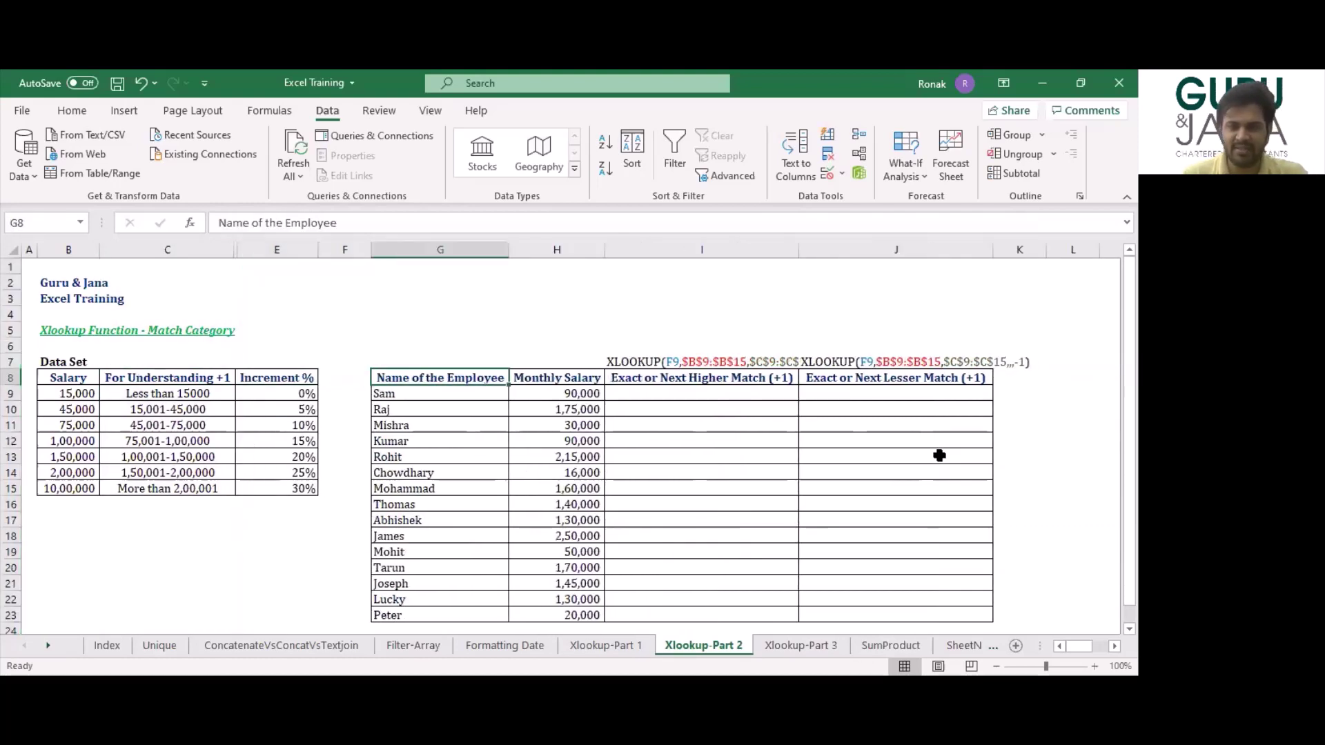
pyautogui.hotkey('ctrl', 'space')
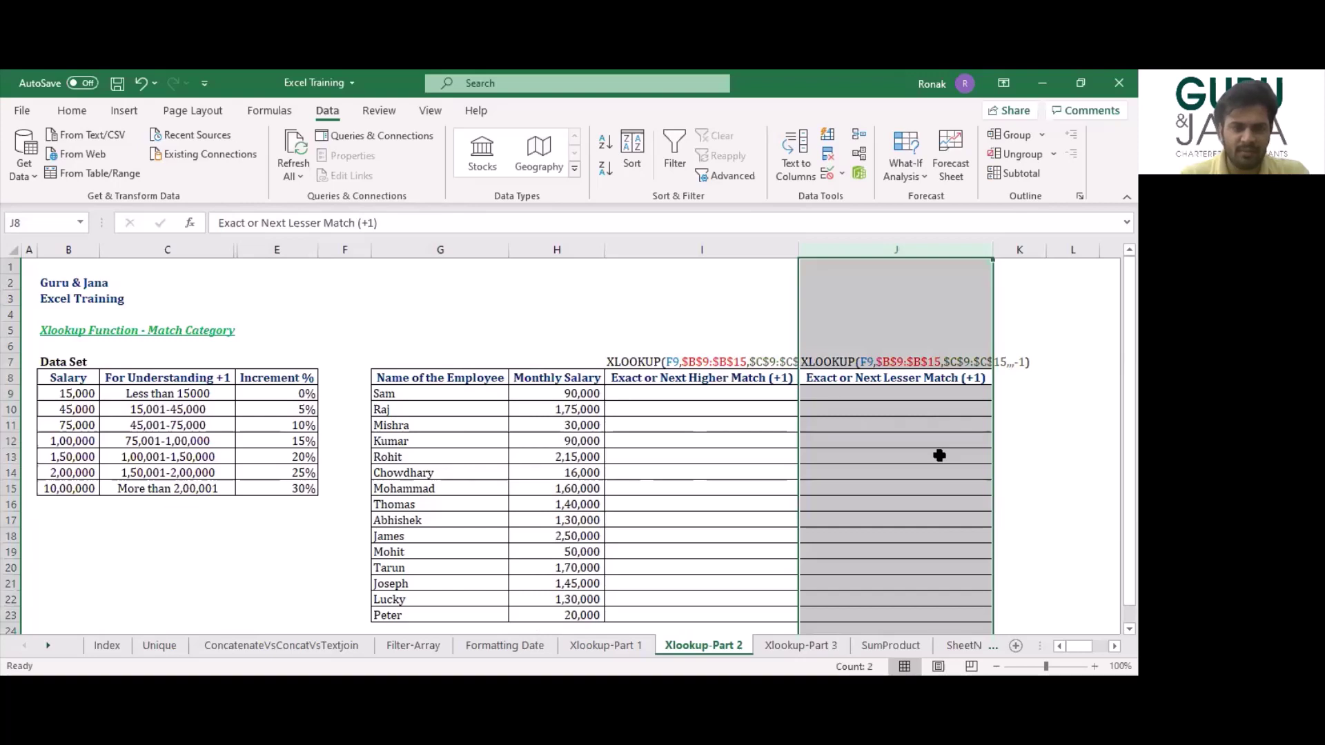
pyautogui.press('Left')
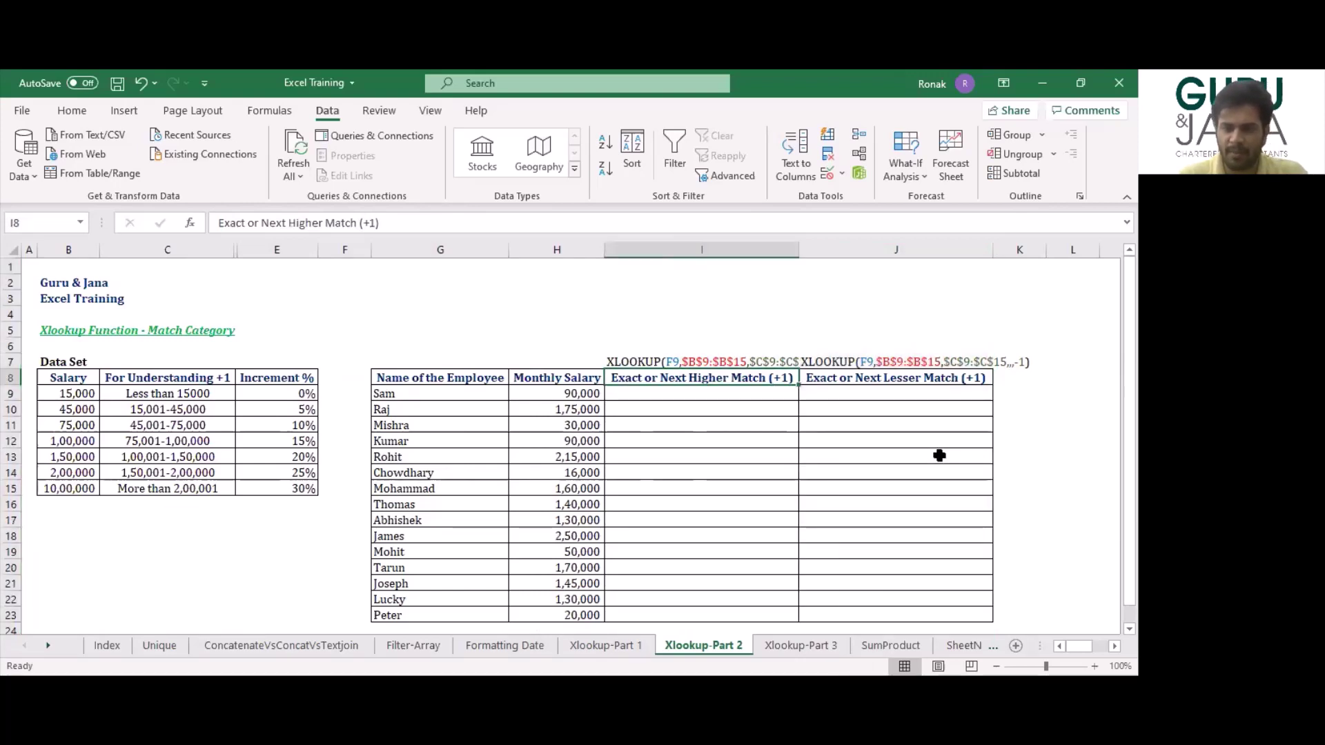
pyautogui.press('Right')
pyautogui.press('F2')
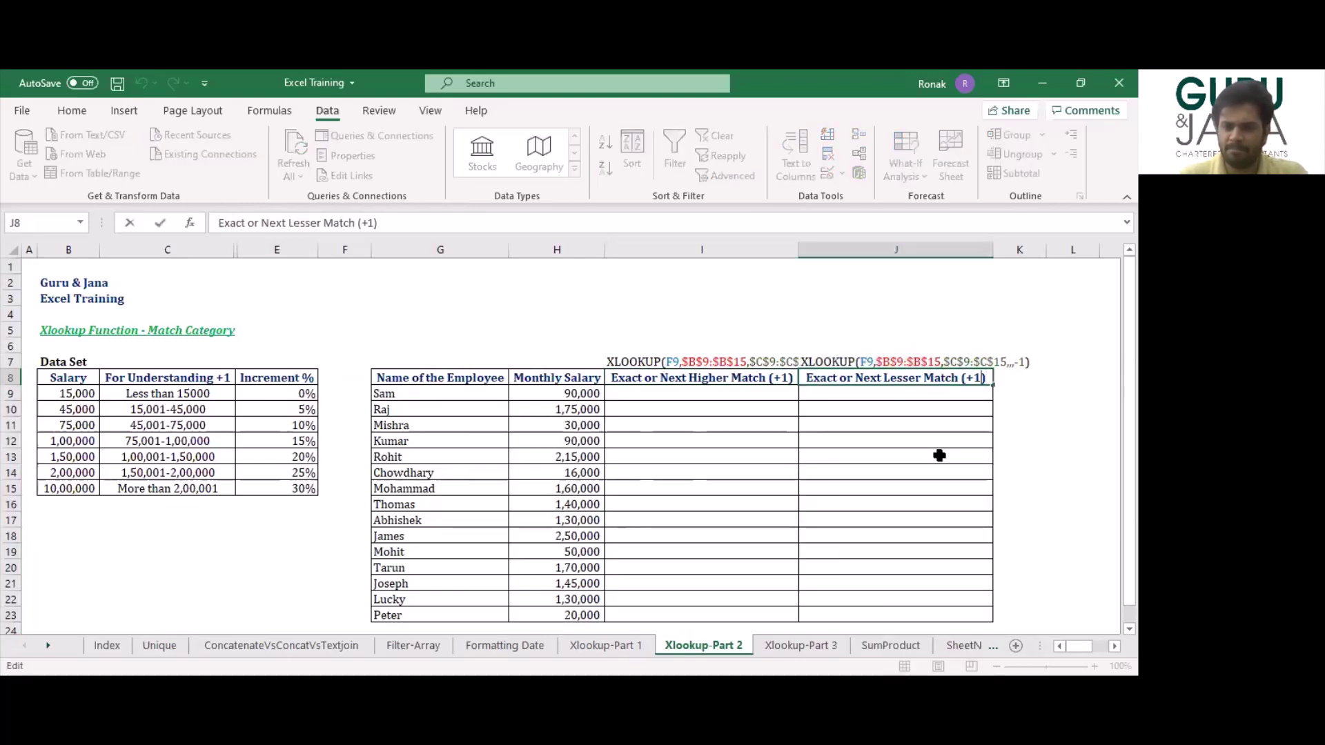
pyautogui.press('BackSpace')
pyautogui.write('-')
pyautogui.press('Return')
pyautogui.press('Up')
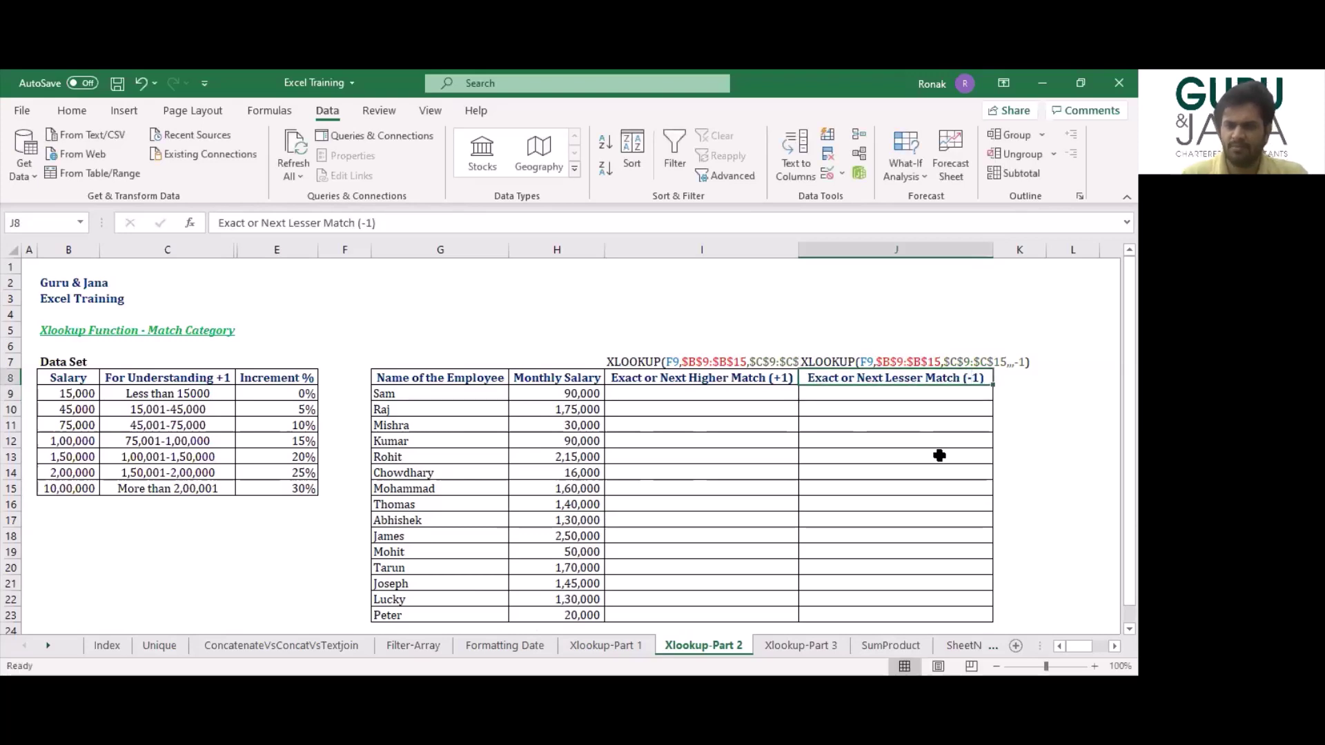
pyautogui.hotkey('ctrl', 'space')
pyautogui.hotkey('ctrl', '0')
# Move back to the 15,000 salary value in the Less than 15000 slab.
pyautogui.press('Left')
pyautogui.press('Left')
pyautogui.press('Left')
pyautogui.press('Left')
pyautogui.press('Left')
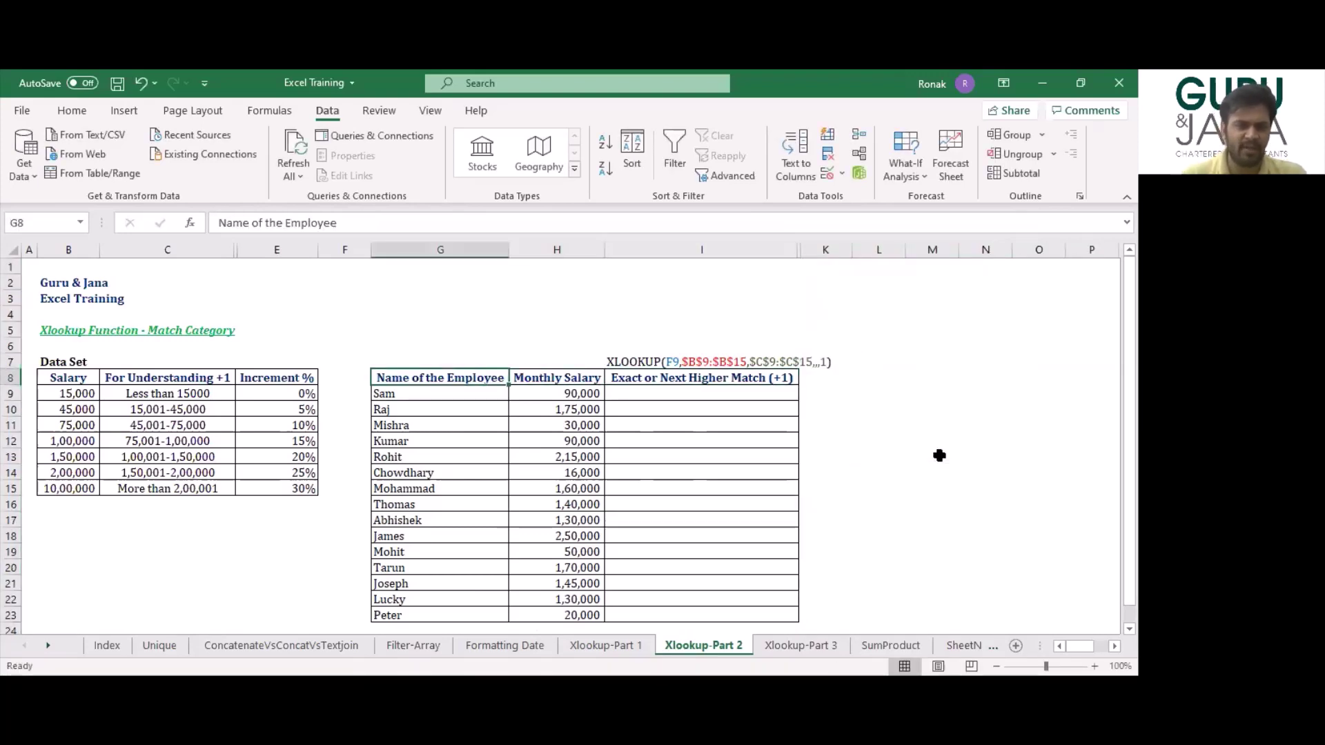
pyautogui.press('Left')
pyautogui.press('Down')
pyautogui.press('Left')
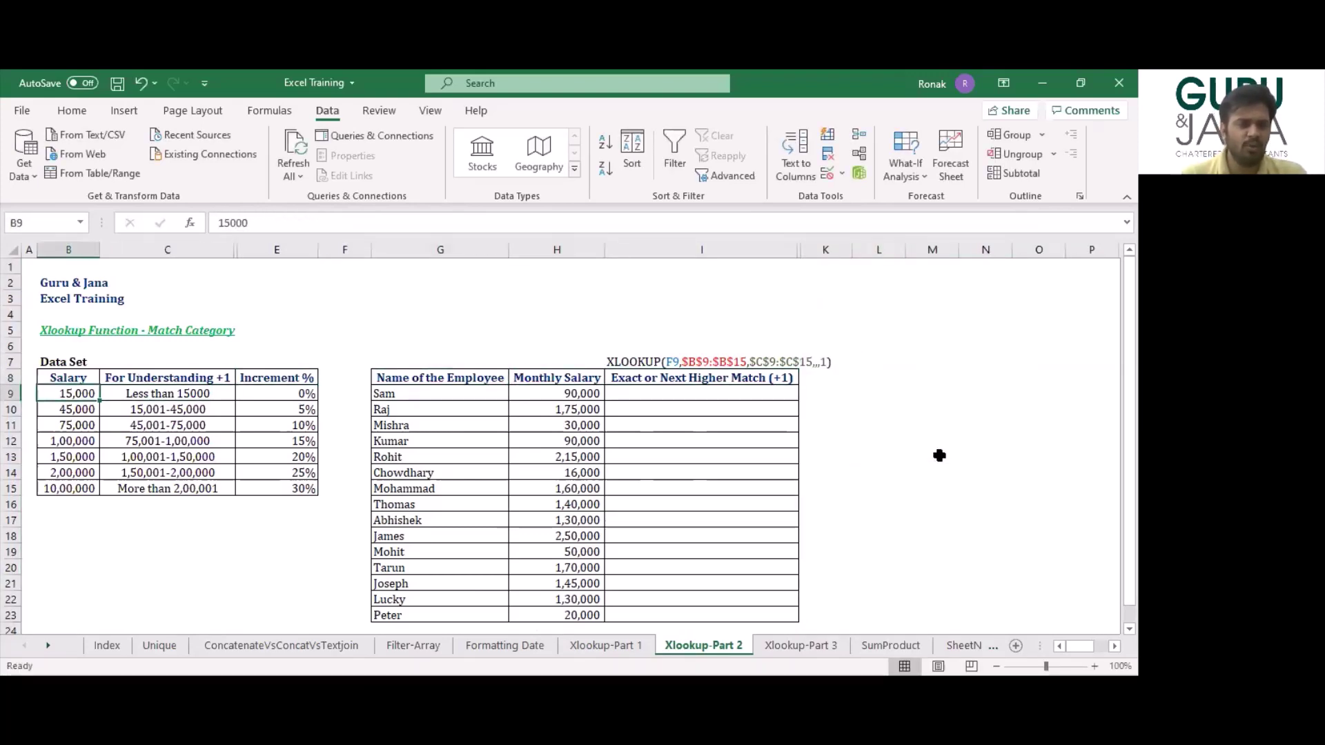
# Review the salary slabs B9:B15 and their increments, such as 0% and 5%.
pyautogui.hotkey('shift', 'Down')
pyautogui.hotkey('shift', 'Down')
pyautogui.hotkey('shift', 'Down')
pyautogui.hotkey('shift', 'Down')
pyautogui.hotkey('shift', 'Down')
pyautogui.hotkey('shift', 'Down')
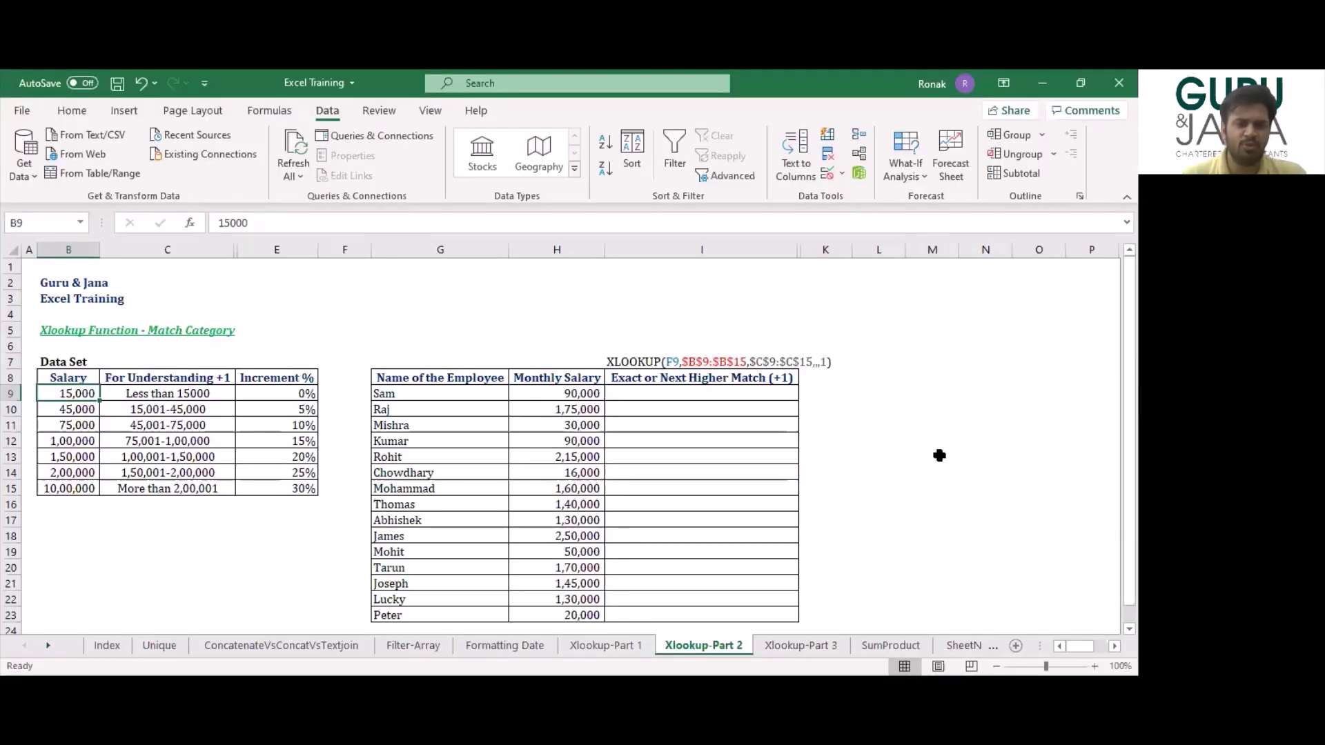
pyautogui.press('Right')
pyautogui.press('Right')
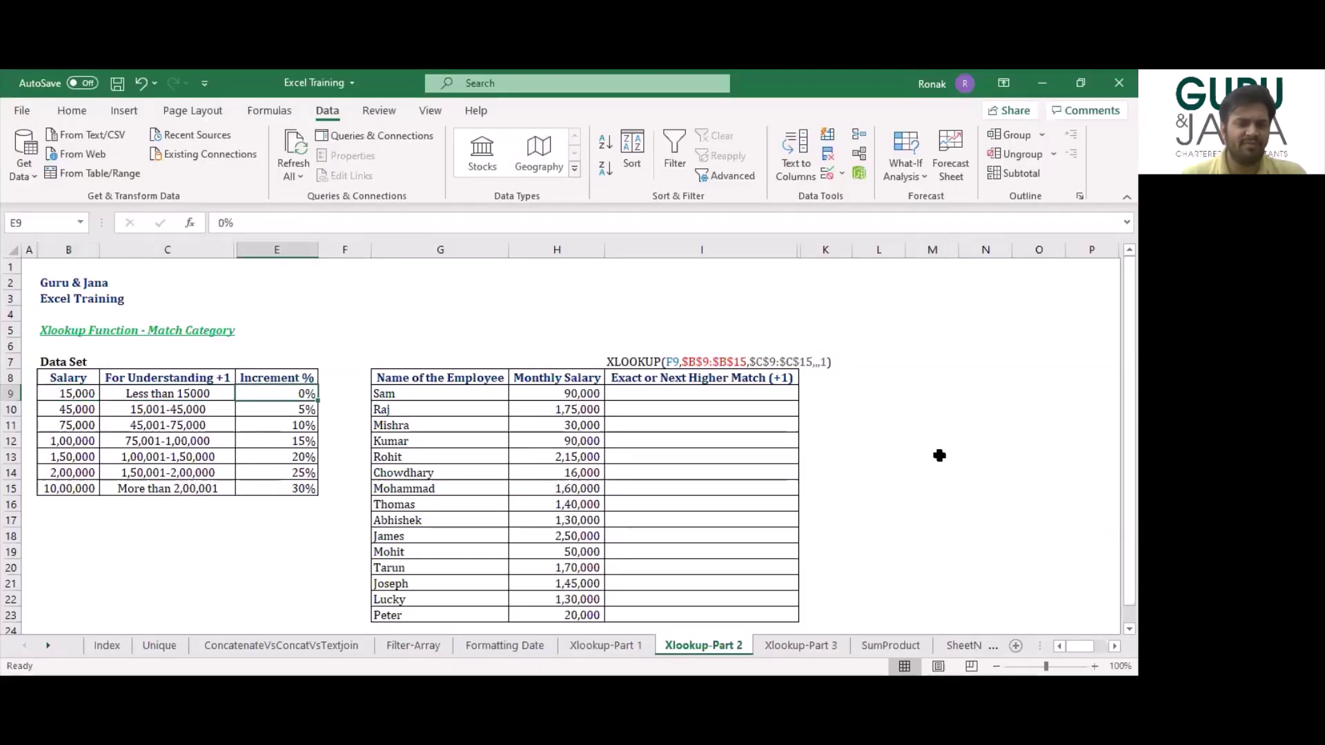
pyautogui.press('Left')
pyautogui.press('Left')
pyautogui.press('Down')
pyautogui.press('Right')
pyautogui.press('Right')
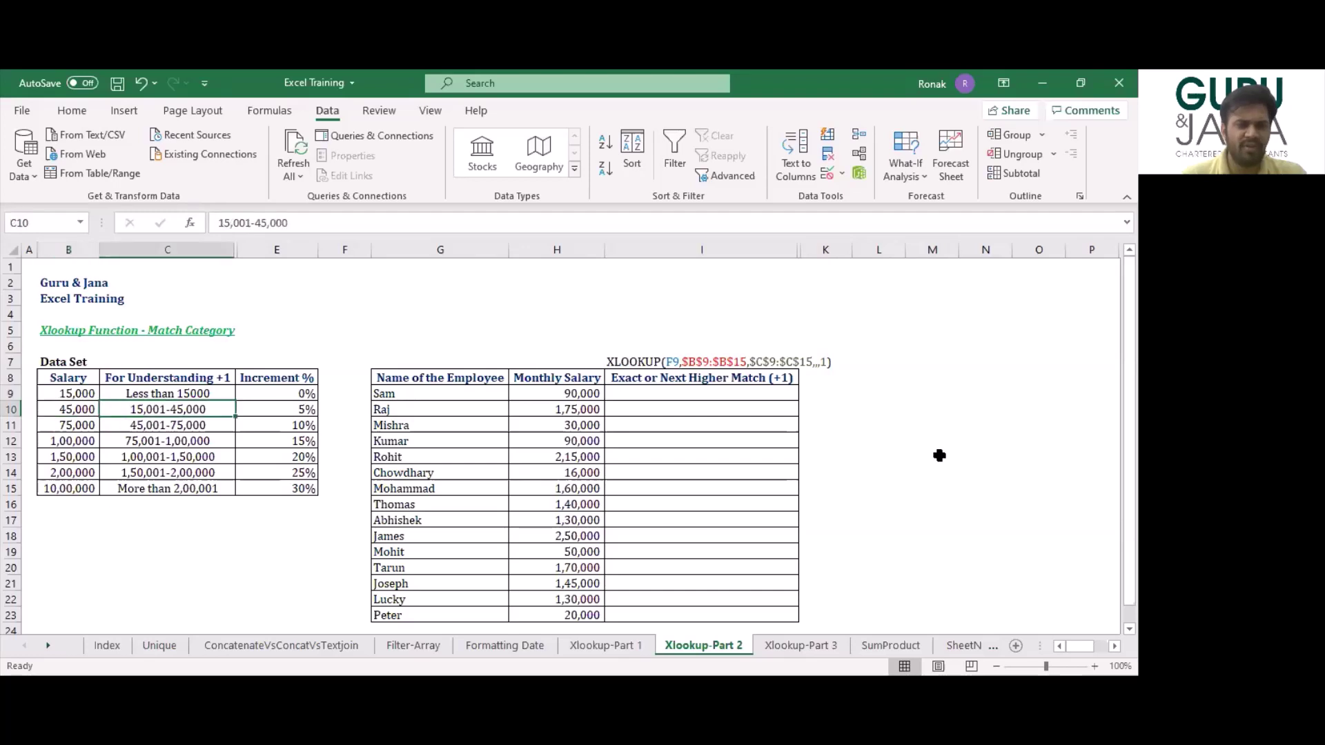
pyautogui.press('Left')
pyautogui.press('Up')
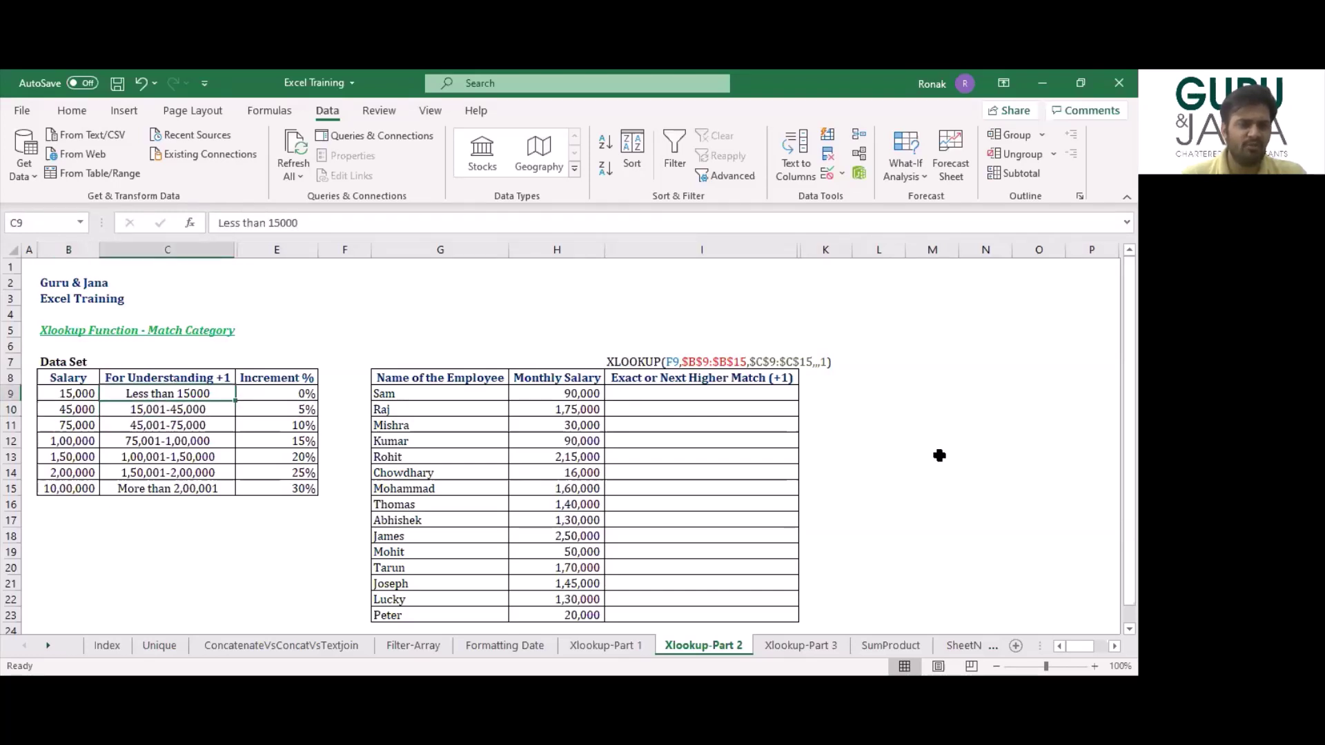
pyautogui.press('Left')
pyautogui.press('Right')
pyautogui.press('Right')
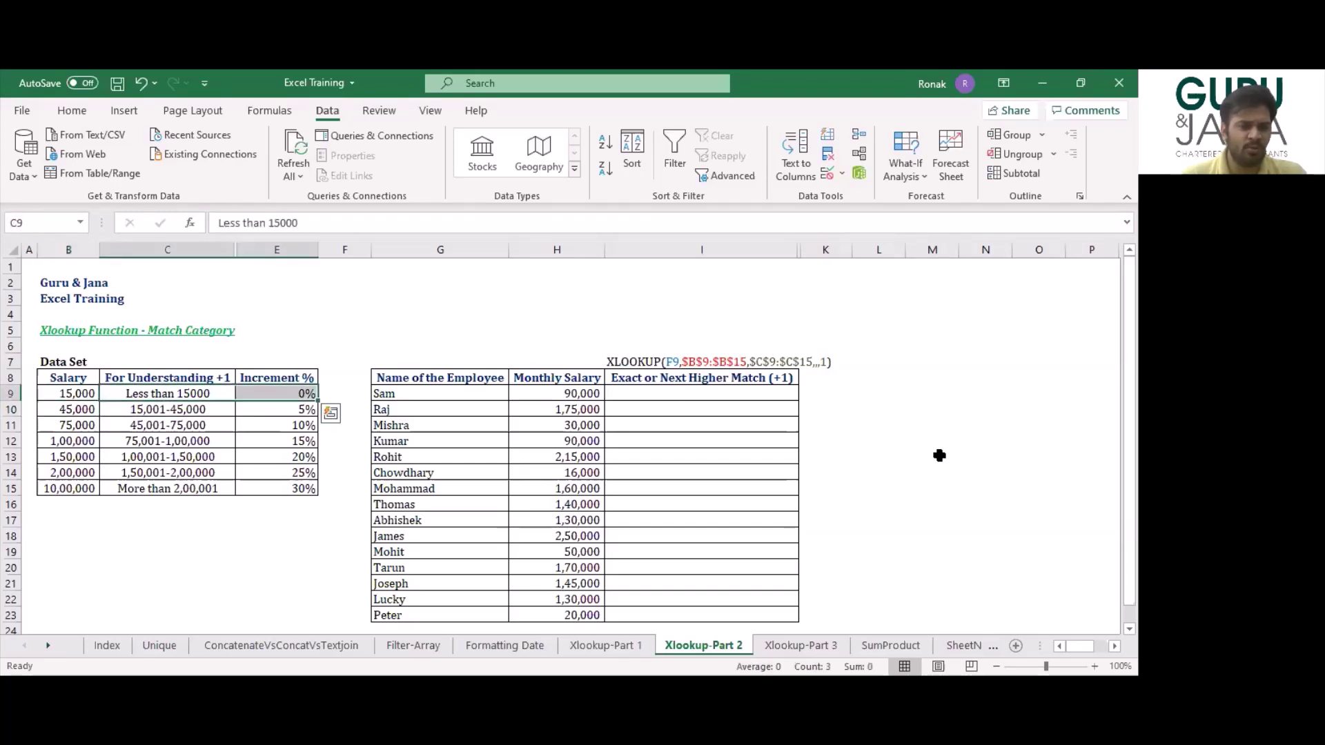
pyautogui.press('Down')
pyautogui.press('Left')
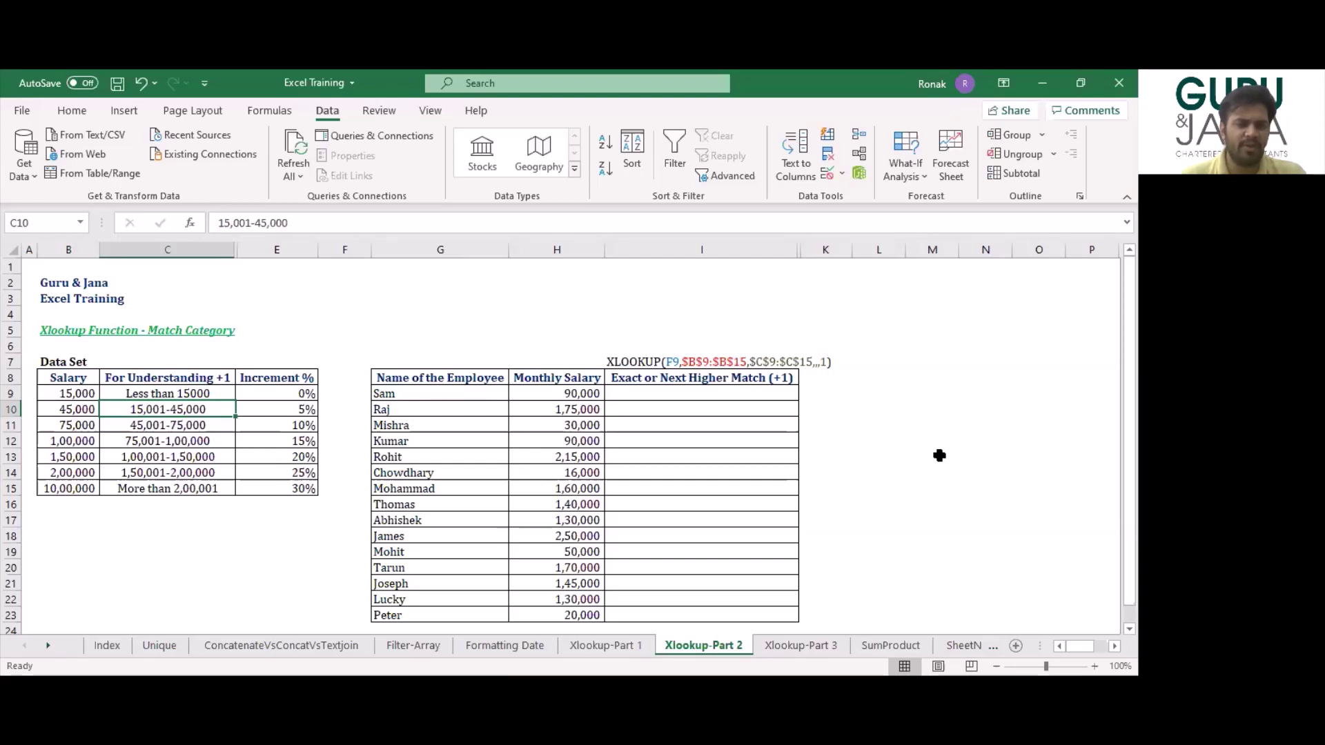
pyautogui.hotkey('shift', 'Right')
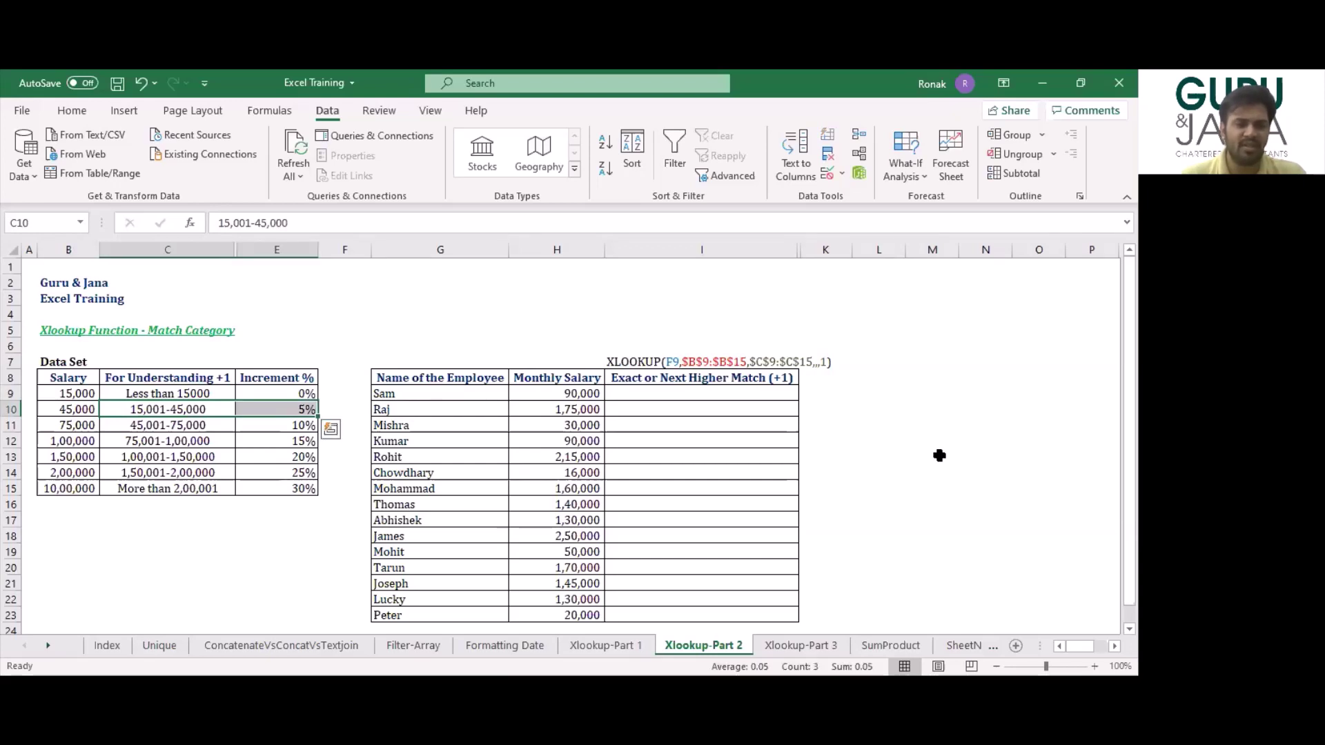
# Go to cell I9, beside the first employee's 90,000 salary in H9.
pyautogui.press('Right')
pyautogui.press('Right')
pyautogui.press('Right')
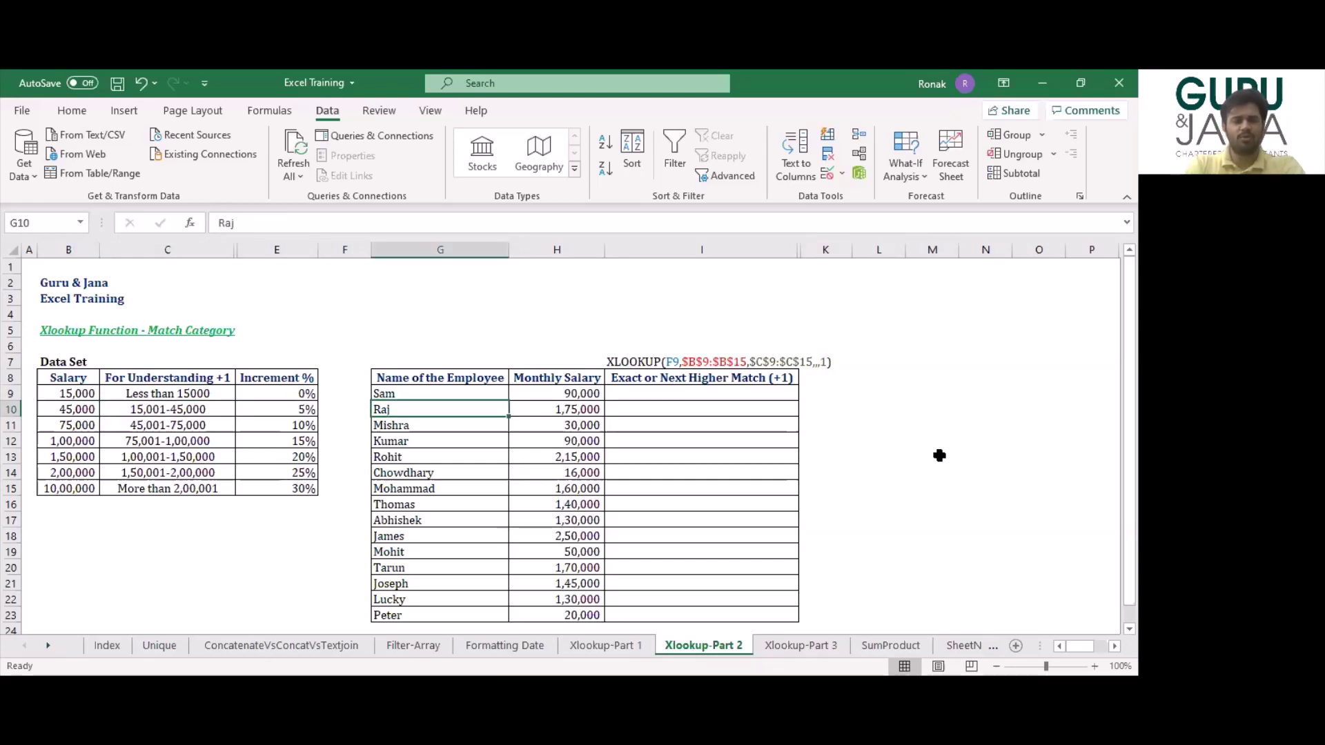
pyautogui.press('Up')
pyautogui.press('Right')
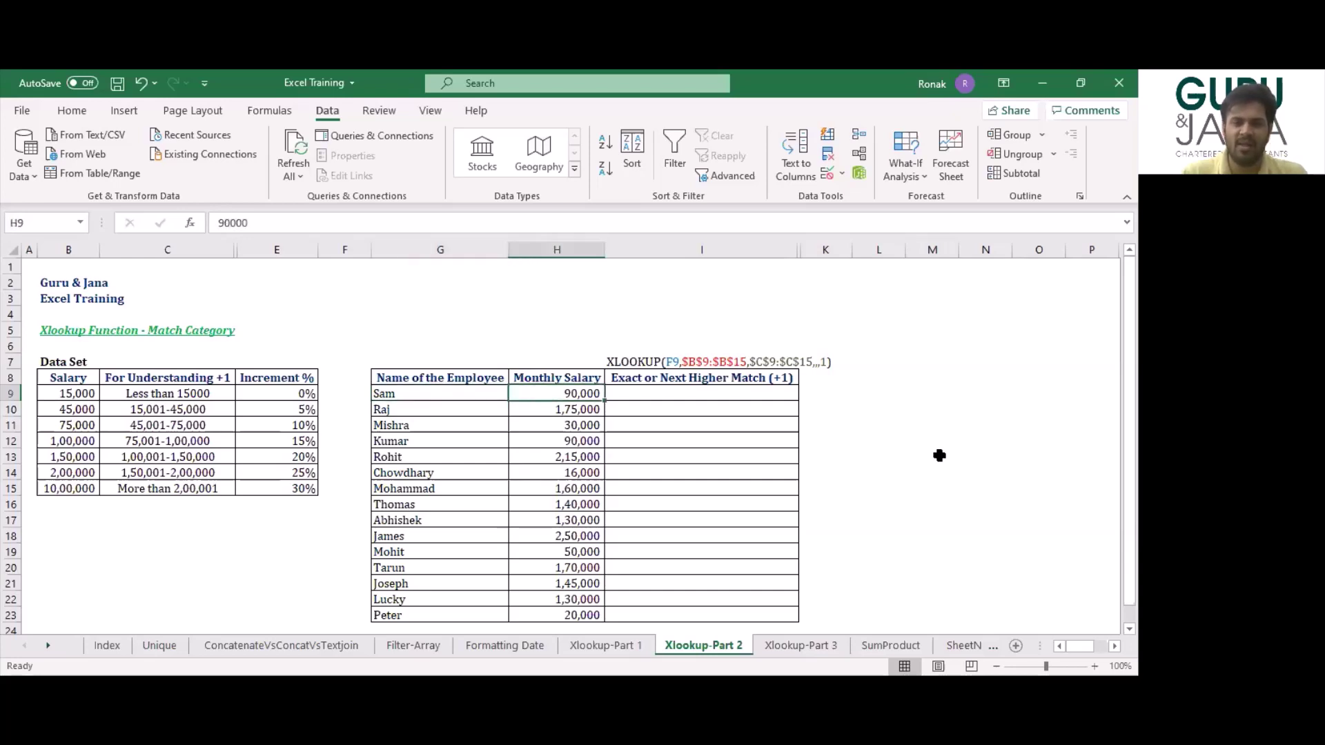
pyautogui.press('Right')
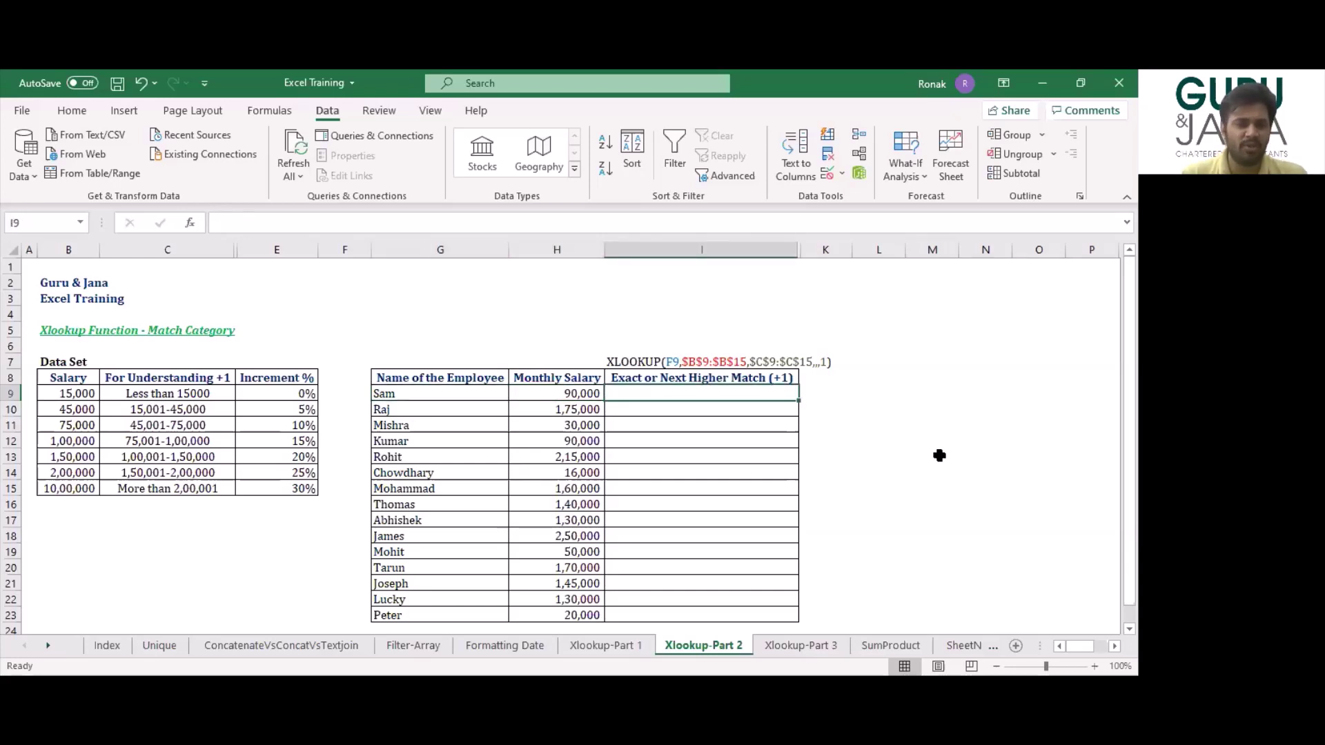
# Enter =XLOOKUP(H9,$B$9:$B$15,$E$9:$E$15,, in I9, skipping the if-not-found argument.
pyautogui.write('=')
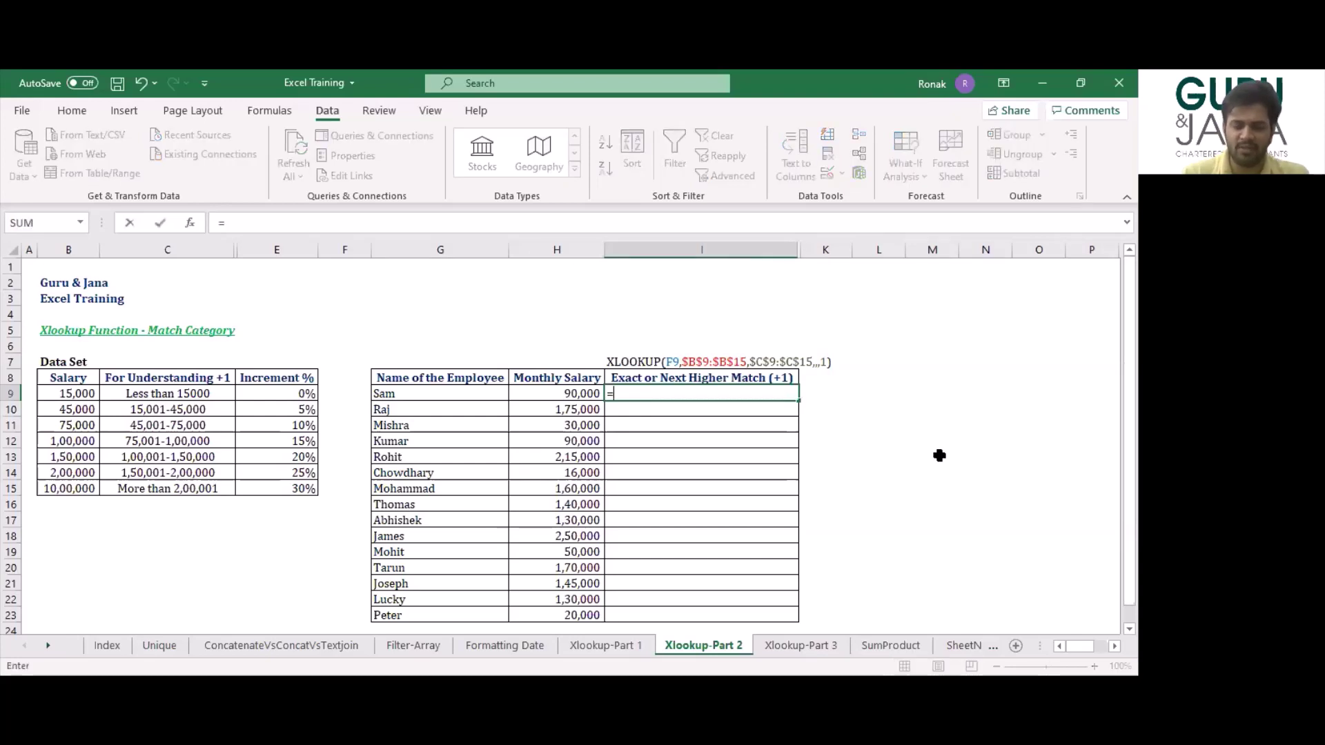
pyautogui.write('xloo')
pyautogui.press('Tab')
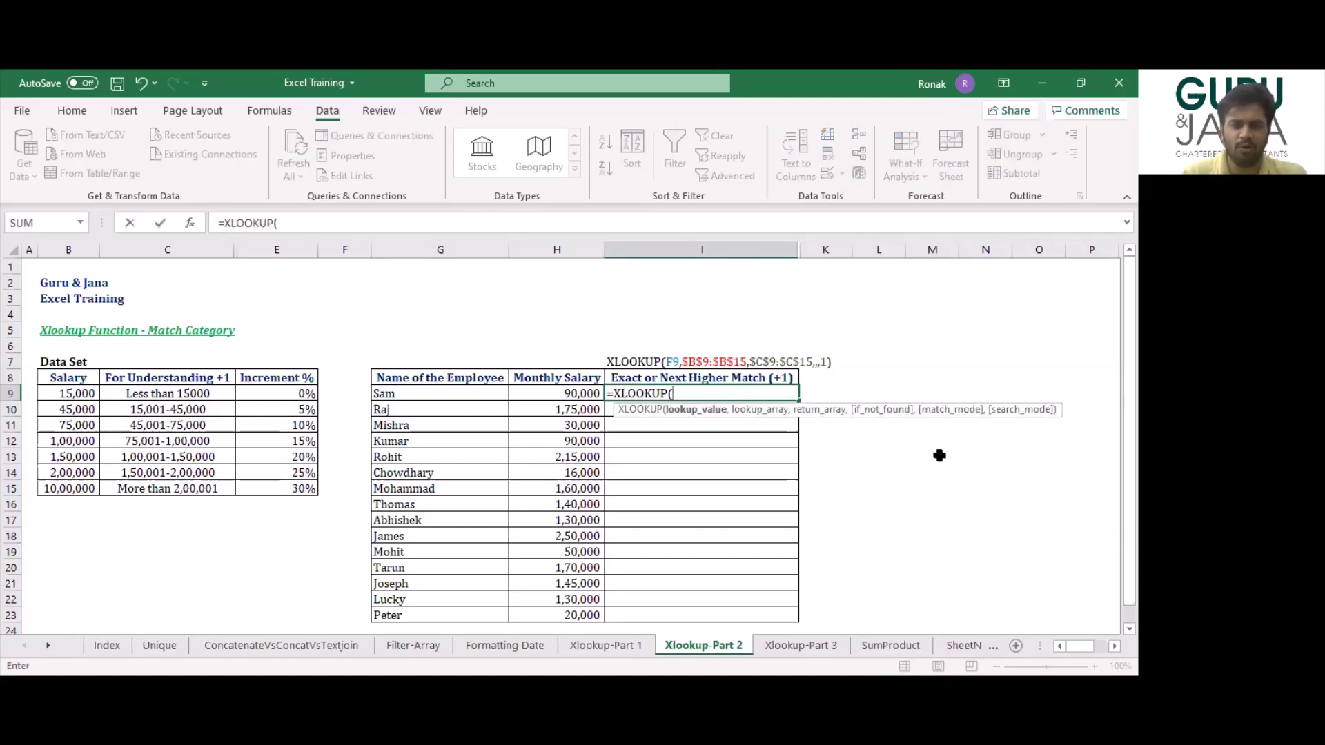
pyautogui.press('Left')
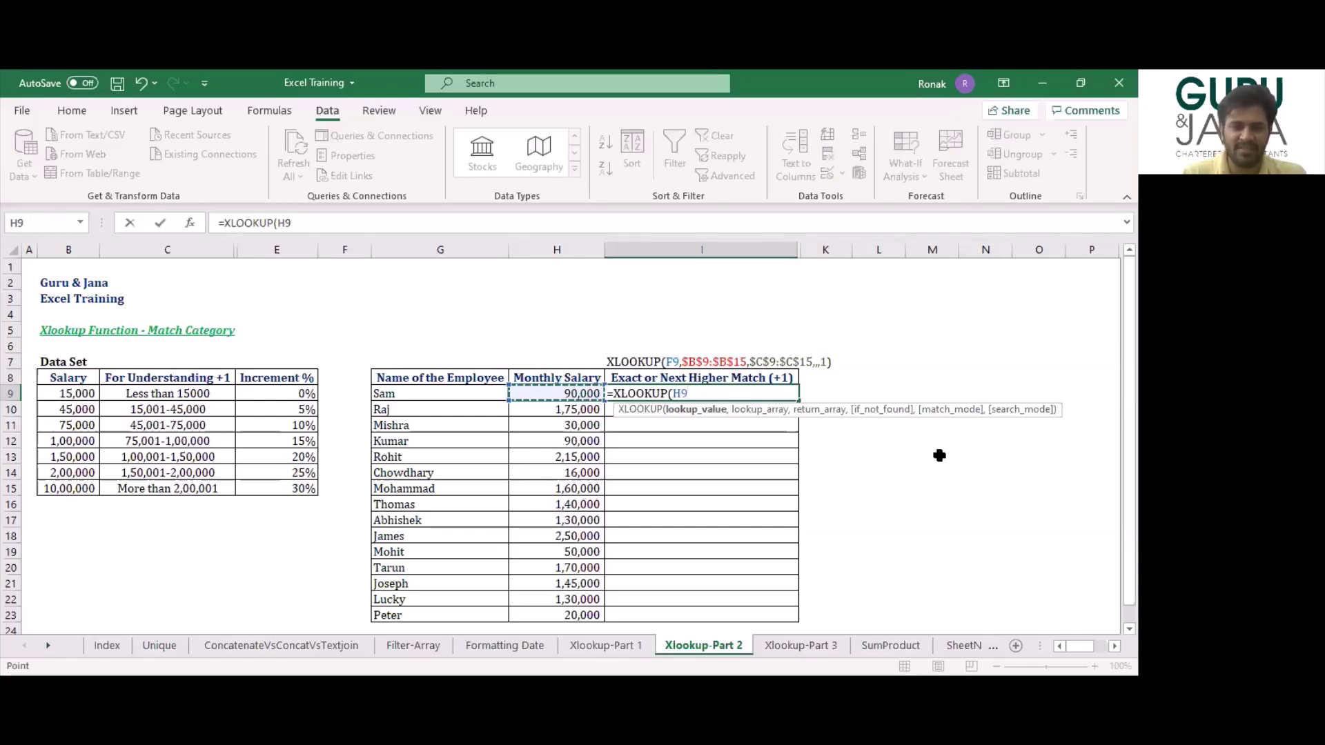
pyautogui.write(',')
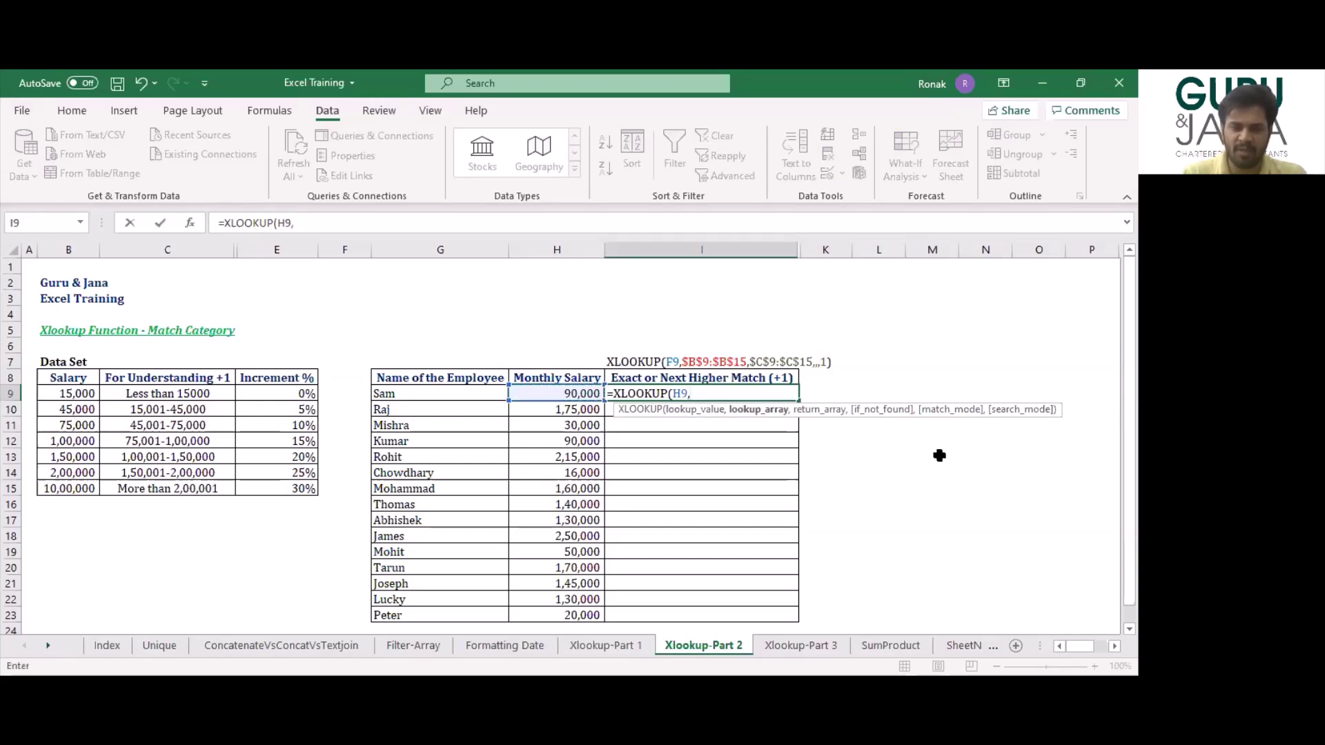
pyautogui.press('Left')
pyautogui.press('Left')
pyautogui.press('Left')
pyautogui.press('Left')
pyautogui.press('Left')
pyautogui.press('Left')
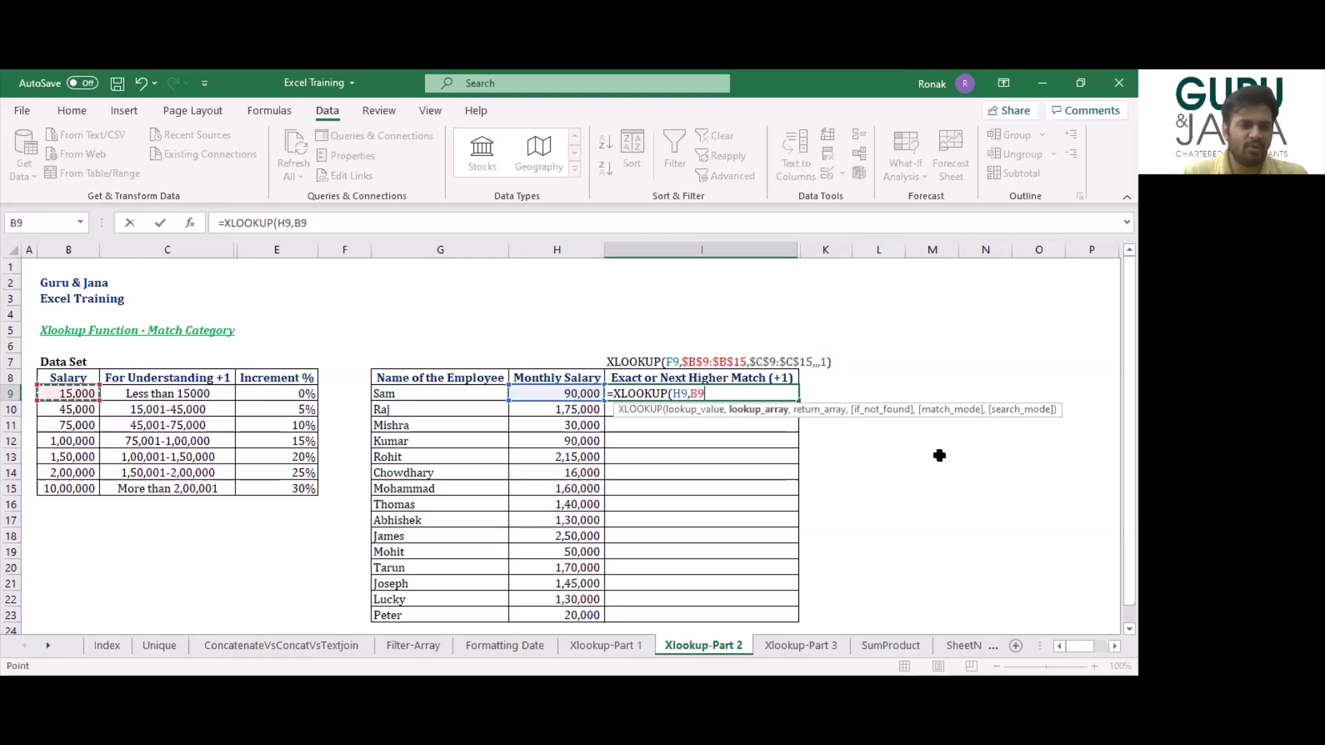
pyautogui.hotkey('ctrl', 'shift', 'Down')
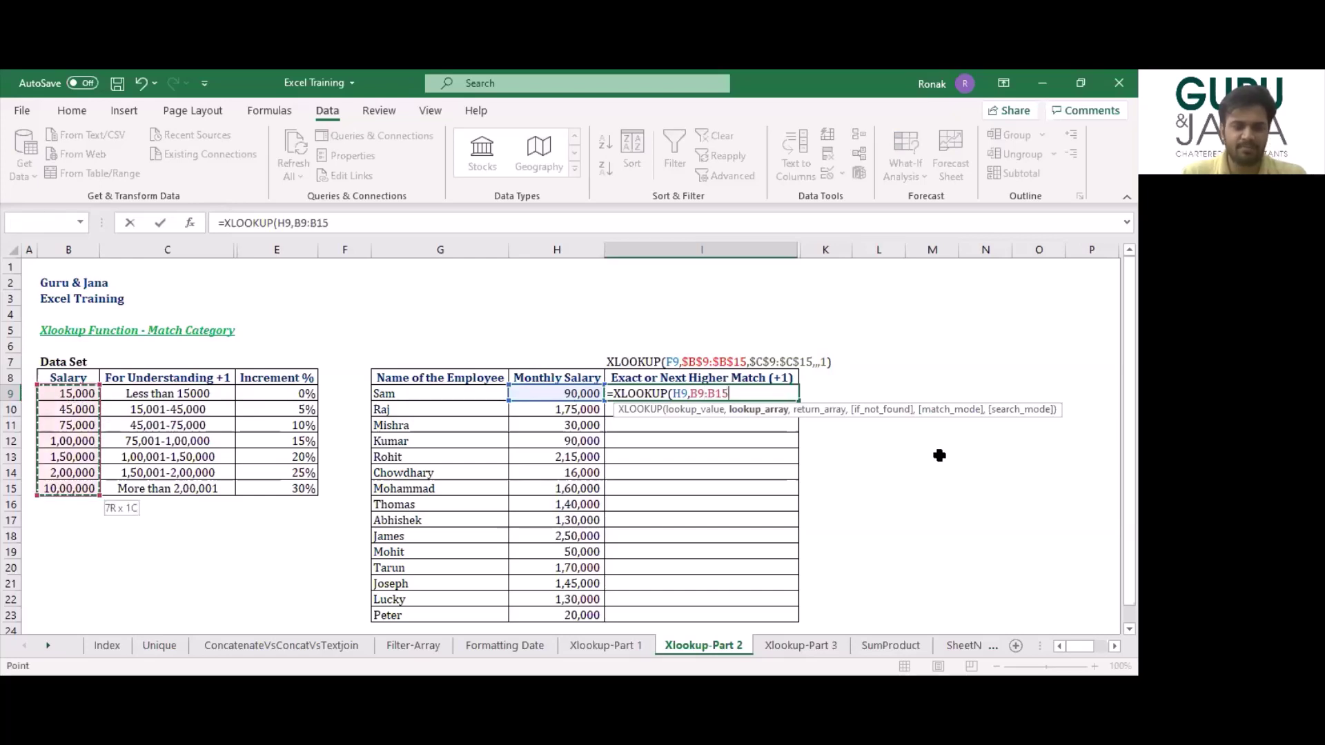
pyautogui.press('F4')
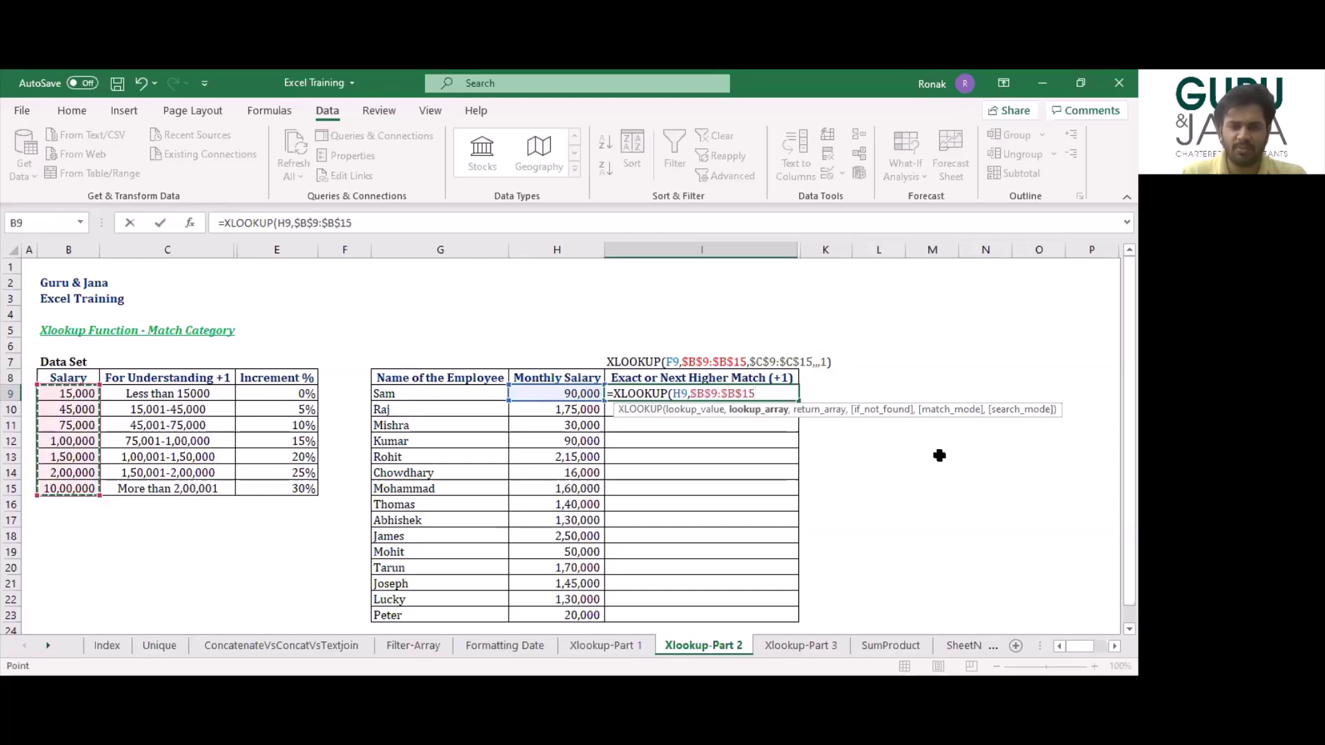
pyautogui.write(',')
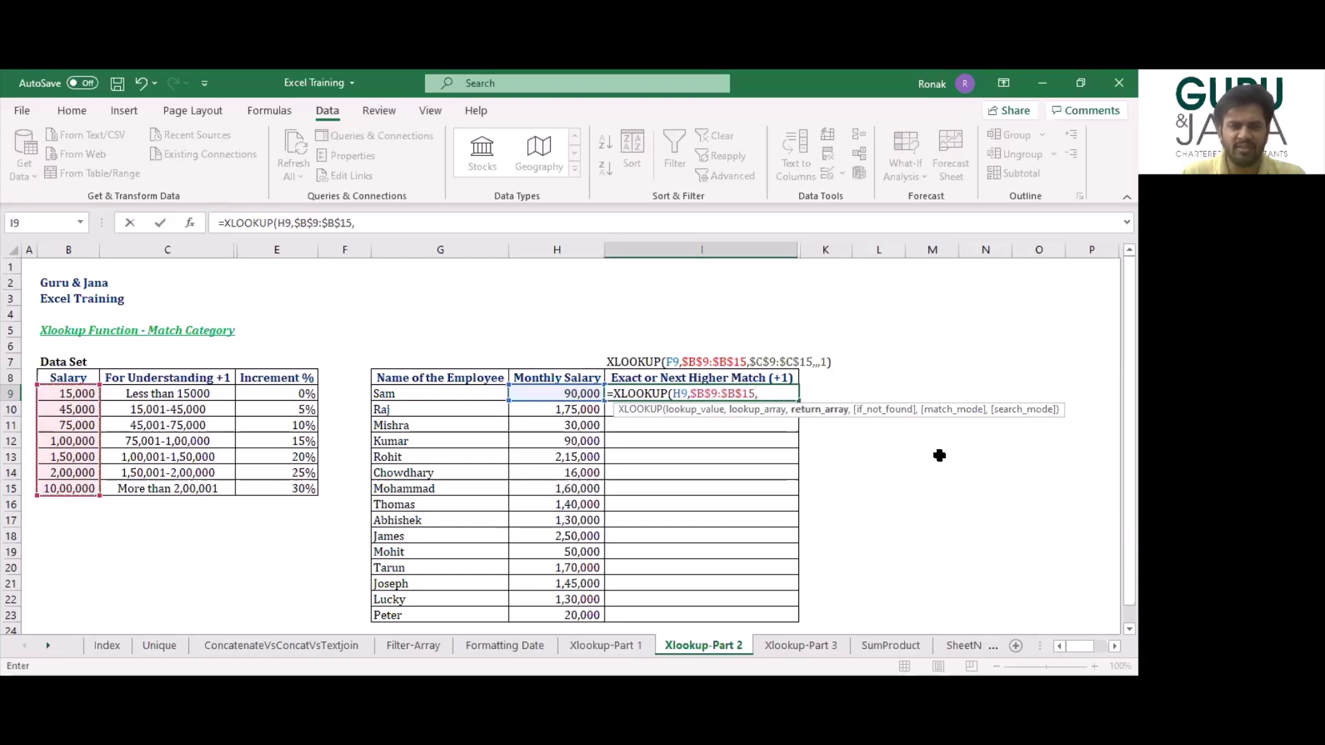
pyautogui.press('Left')
pyautogui.press('Left')
pyautogui.press('Left')
pyautogui.press('Left')
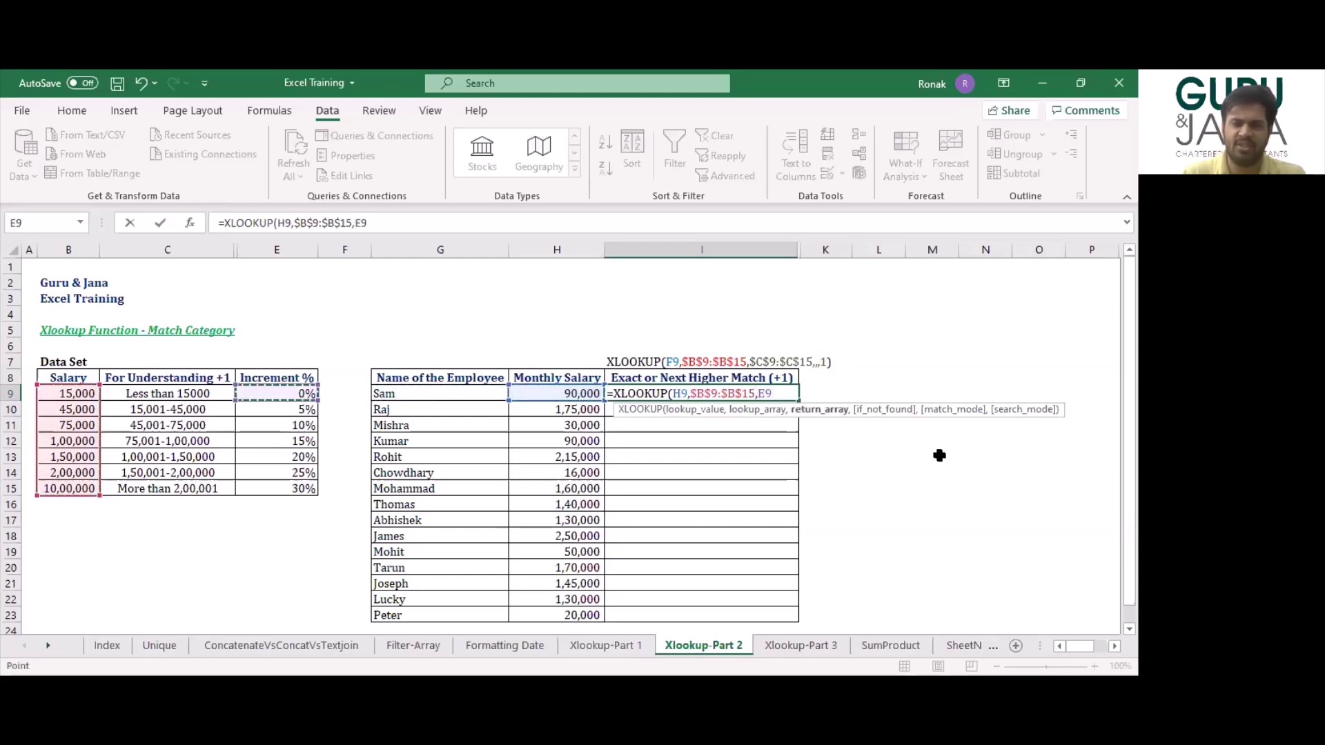
pyautogui.hotkey('shift', 'Down')
pyautogui.hotkey('shift', 'Down')
pyautogui.hotkey('shift', 'Down')
pyautogui.hotkey('shift', 'Down')
pyautogui.hotkey('shift', 'Down')
pyautogui.hotkey('shift', 'Down')
pyautogui.press('F4')
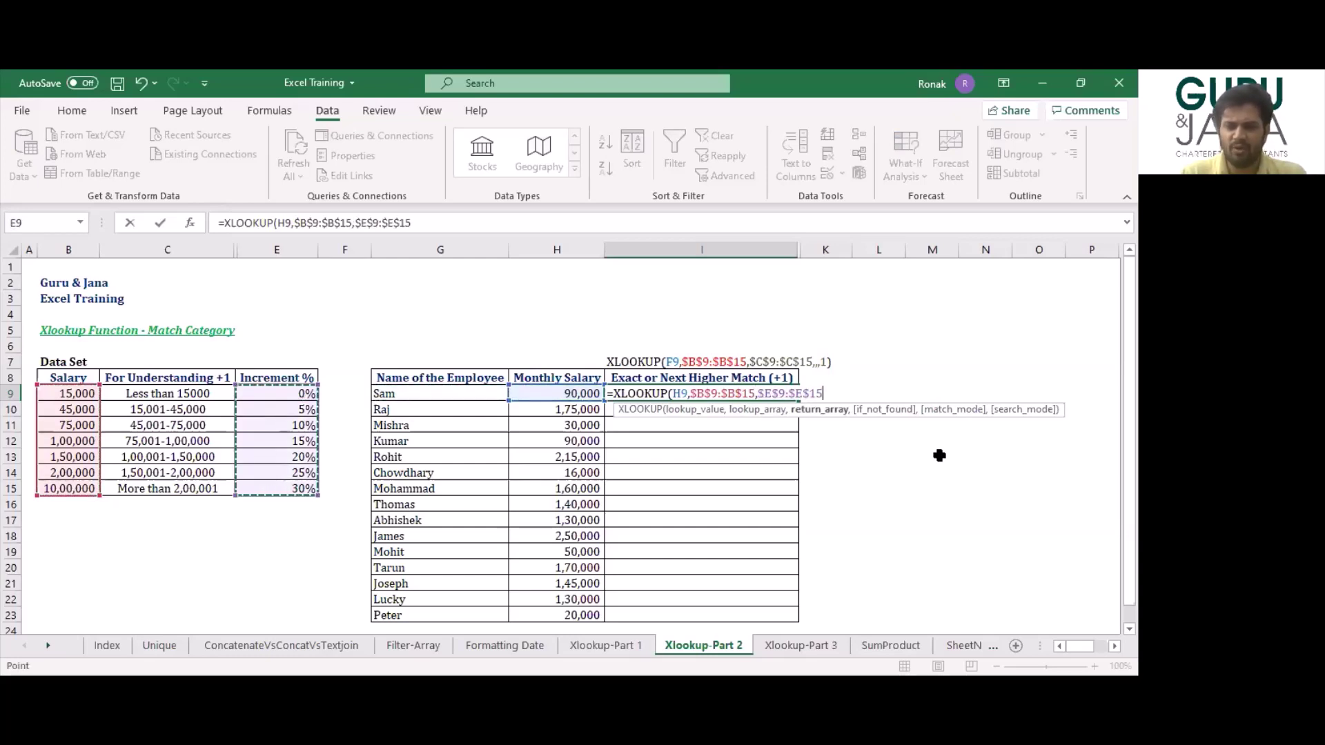
pyautogui.write(',')
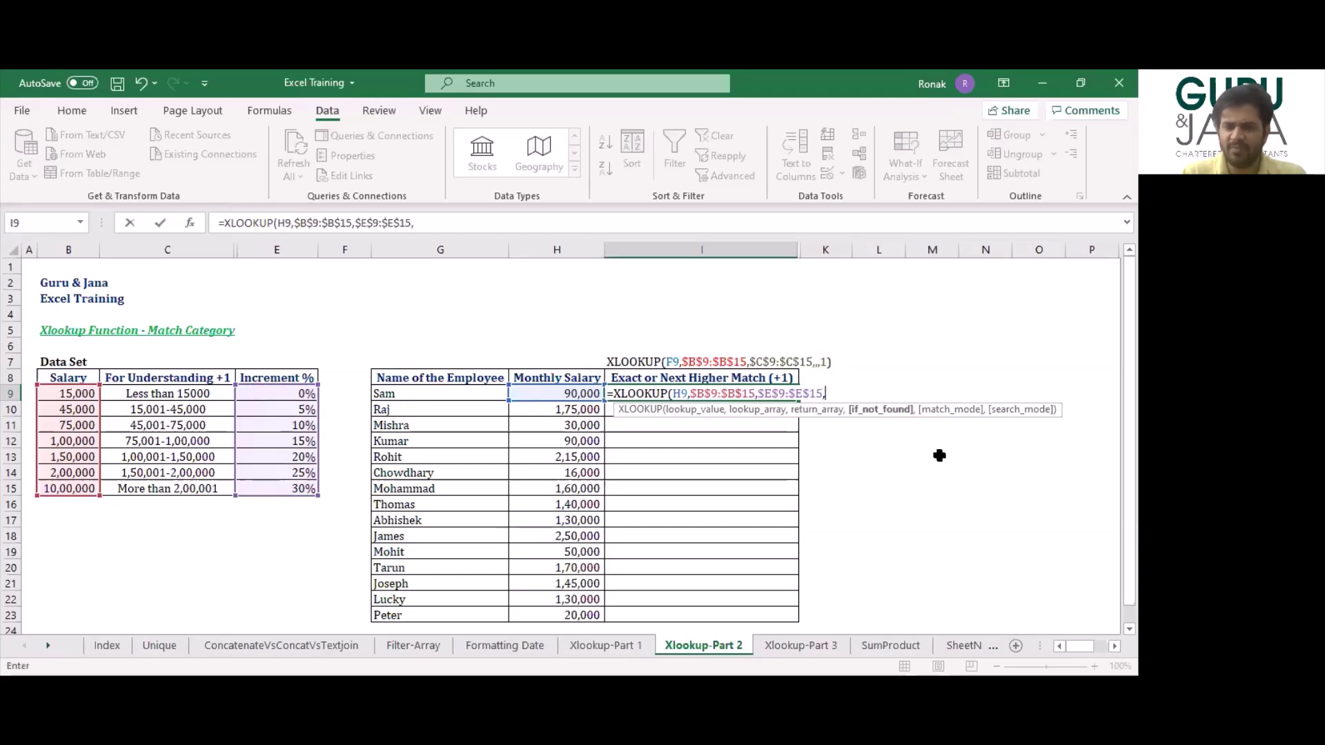
pyautogui.write(',')
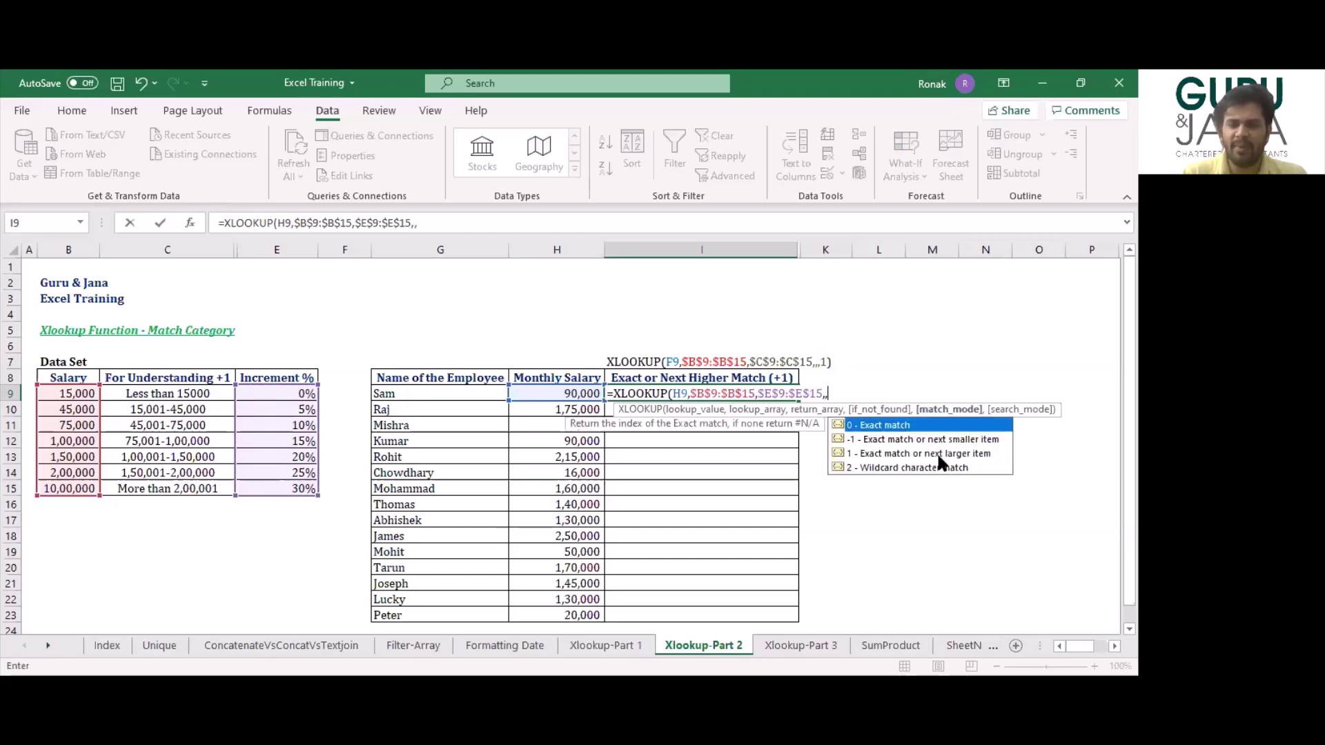
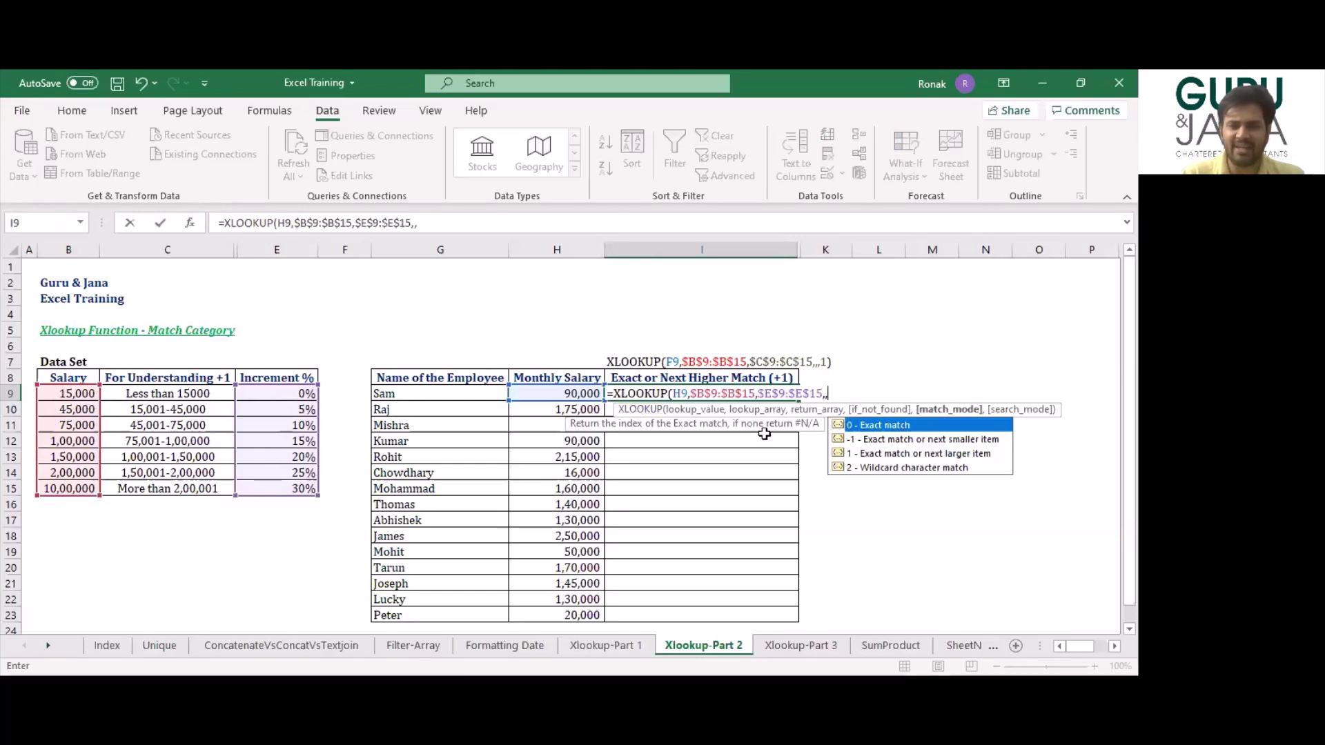
# Complete the I9 XLOOKUP with match mode +1 (exact or next larger) and fill it down to I23.
pyautogui.click(877, 455)
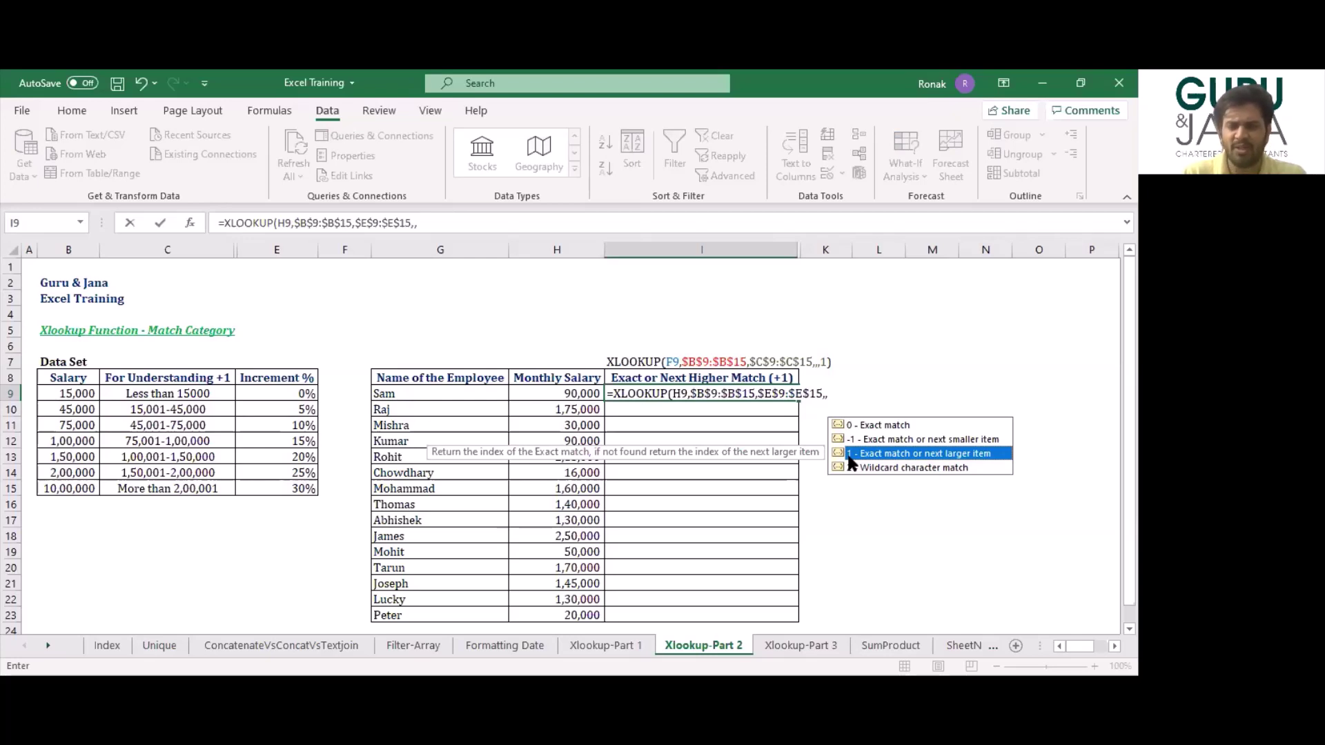
pyautogui.write('+1')
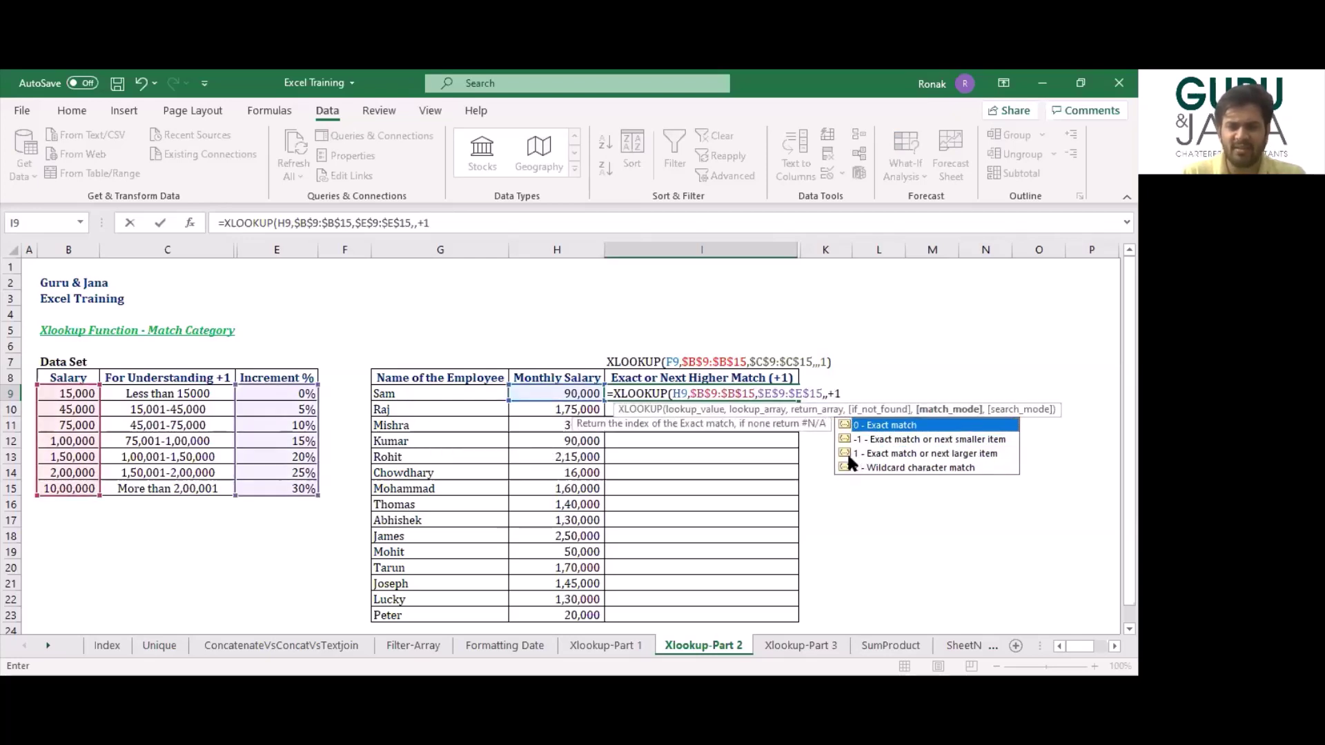
pyautogui.press('Return')
pyautogui.press('Up')
pyautogui.press('Left')
pyautogui.hotkey('ctrl', 'Down')
pyautogui.press('Right')
pyautogui.hotkey('ctrl', 'shift', 'Up')
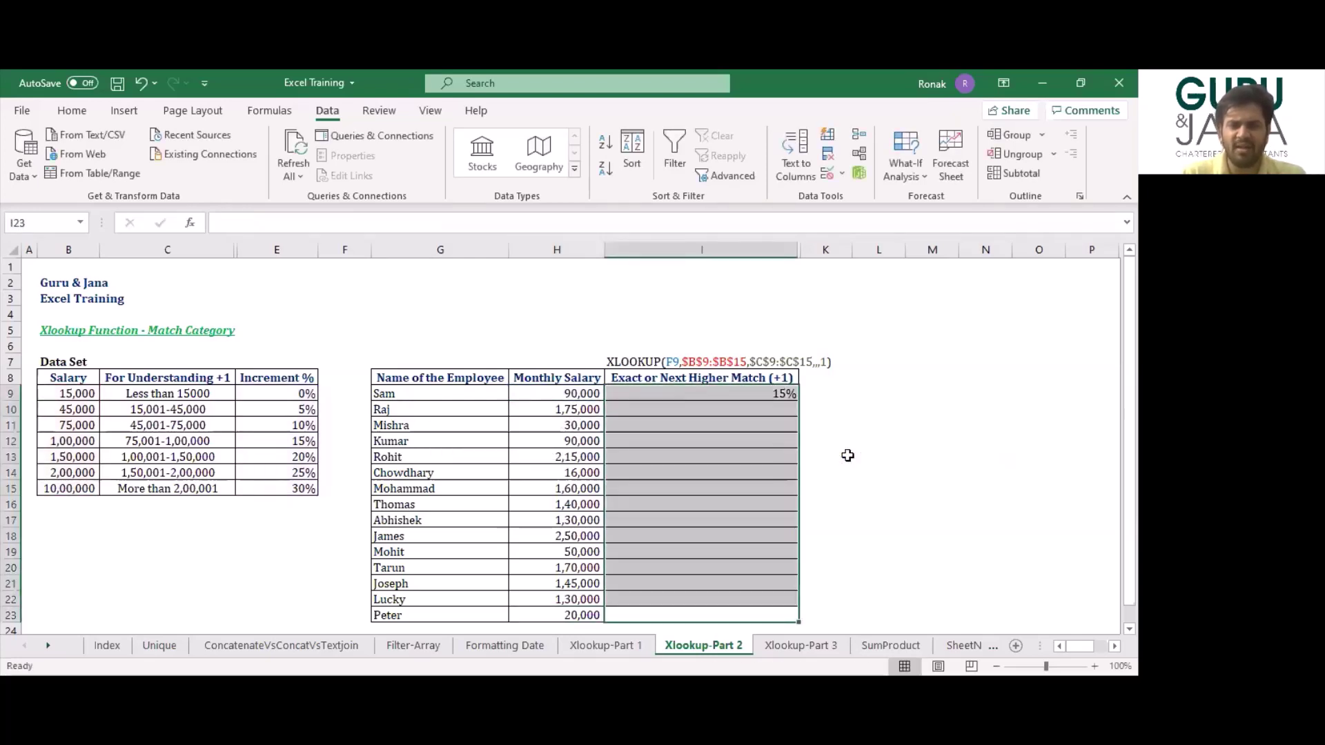
pyautogui.hotkey('ctrl', 'd')
pyautogui.hotkey('ctrl', 'Up')
pyautogui.press('Down')
pyautogui.press('Down')
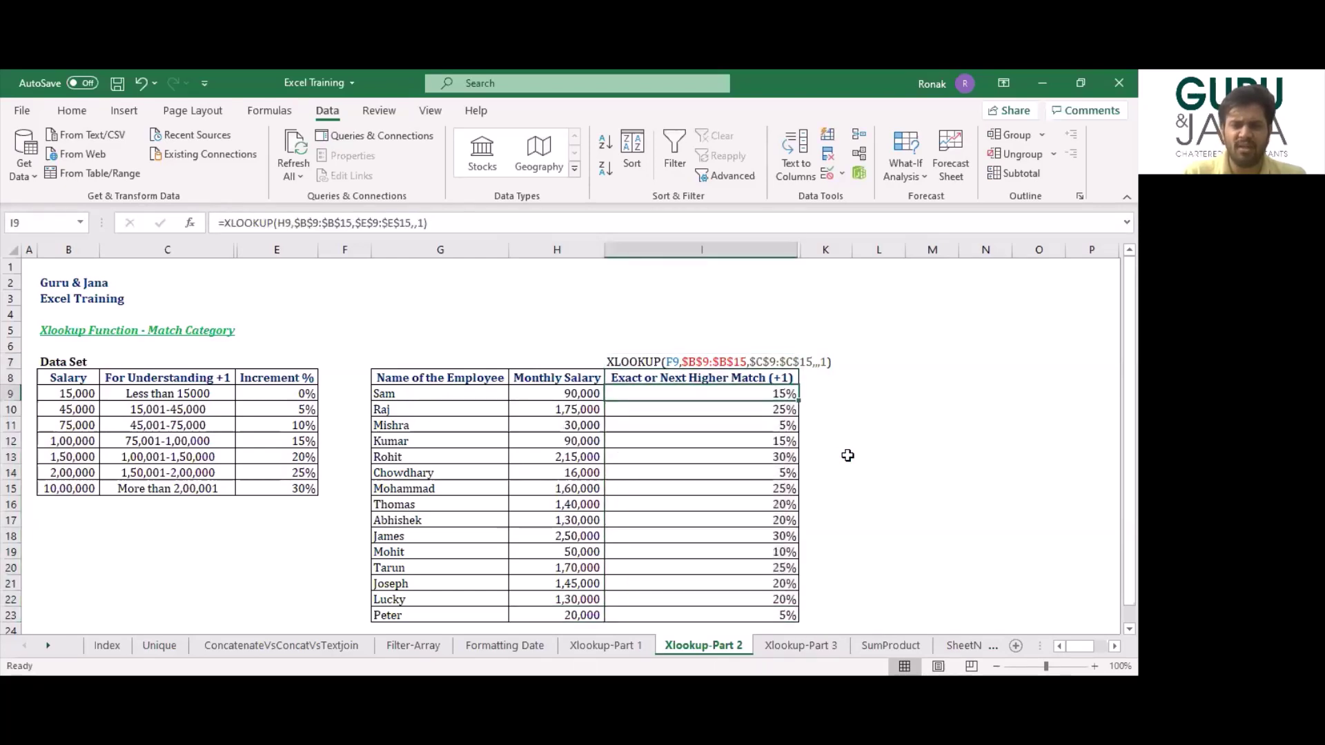
# Check Sam's salary in H9 against the I9 formula without changing it.
pyautogui.press('Left')
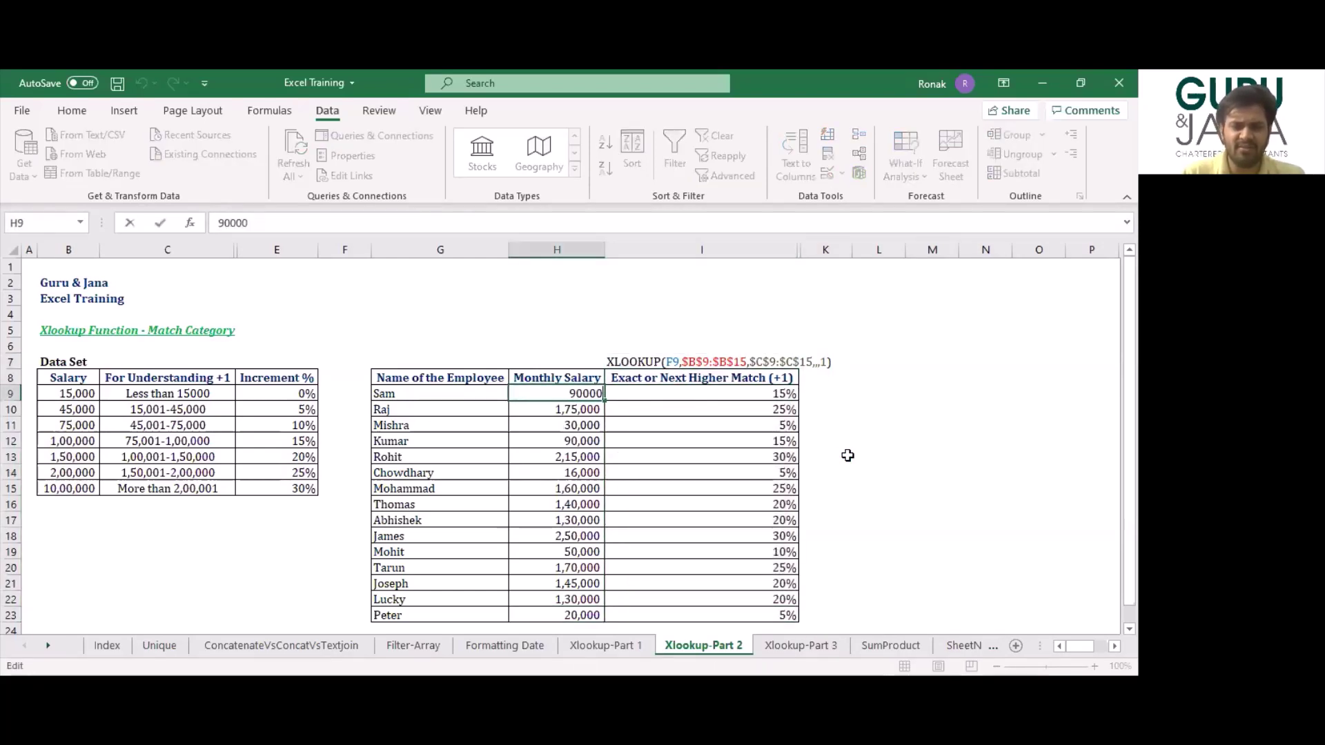
pyautogui.press('Right')
pyautogui.press('F2')
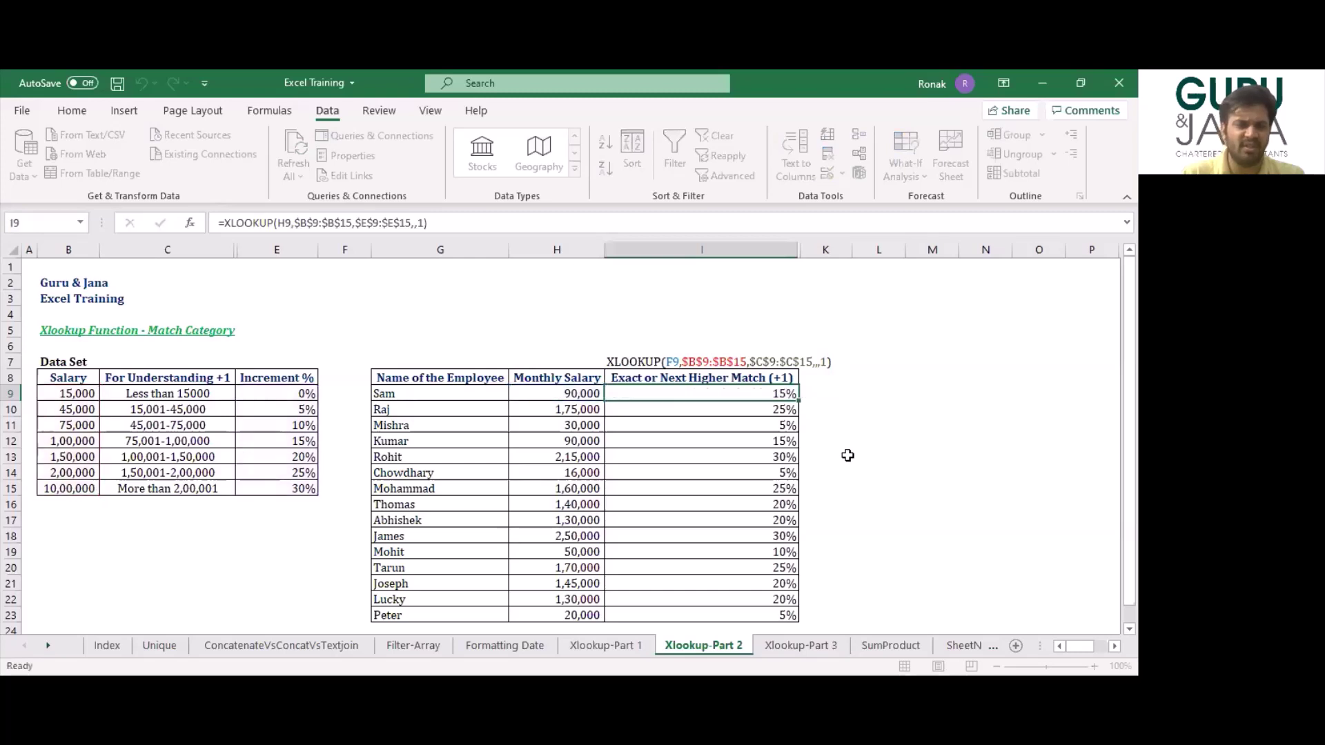
pyautogui.press('Escape')
pyautogui.press('Left')
pyautogui.press('Left')
pyautogui.press('Left')
pyautogui.press('Down')
pyautogui.press('Down')
pyautogui.press('Down')
# Verify the 75,001-1,00,000 band's 15% increment against Kumar's result and the I9 formula.
pyautogui.press('Left')
pyautogui.press('Left')
pyautogui.press('Left')
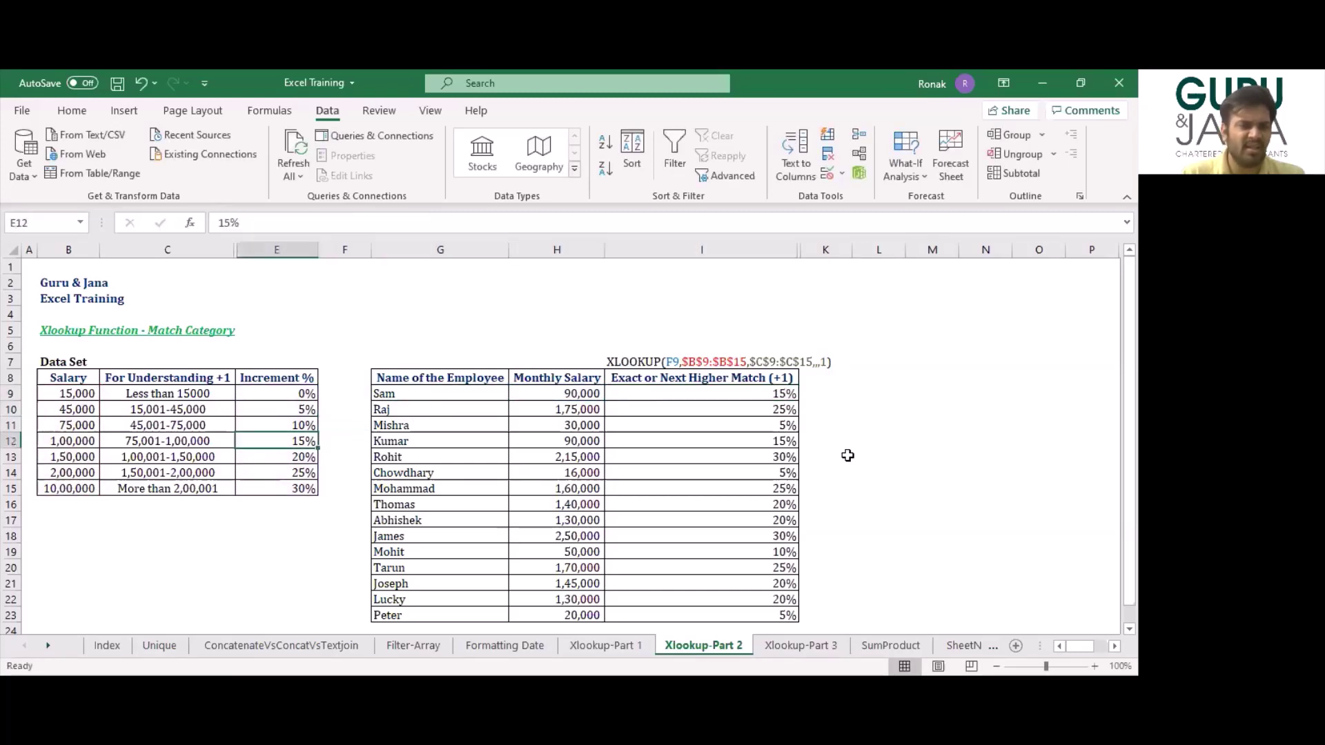
pyautogui.press('Right')
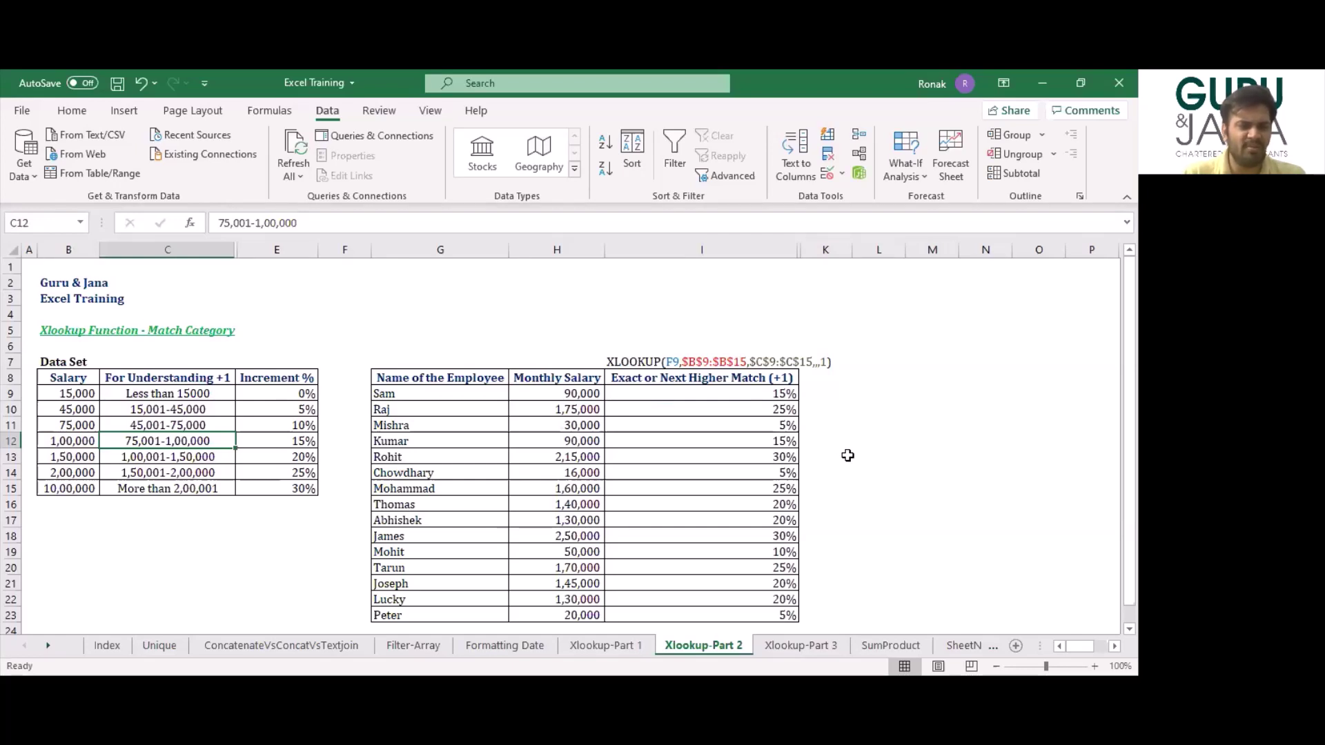
pyautogui.hotkey('shift', 'Right')
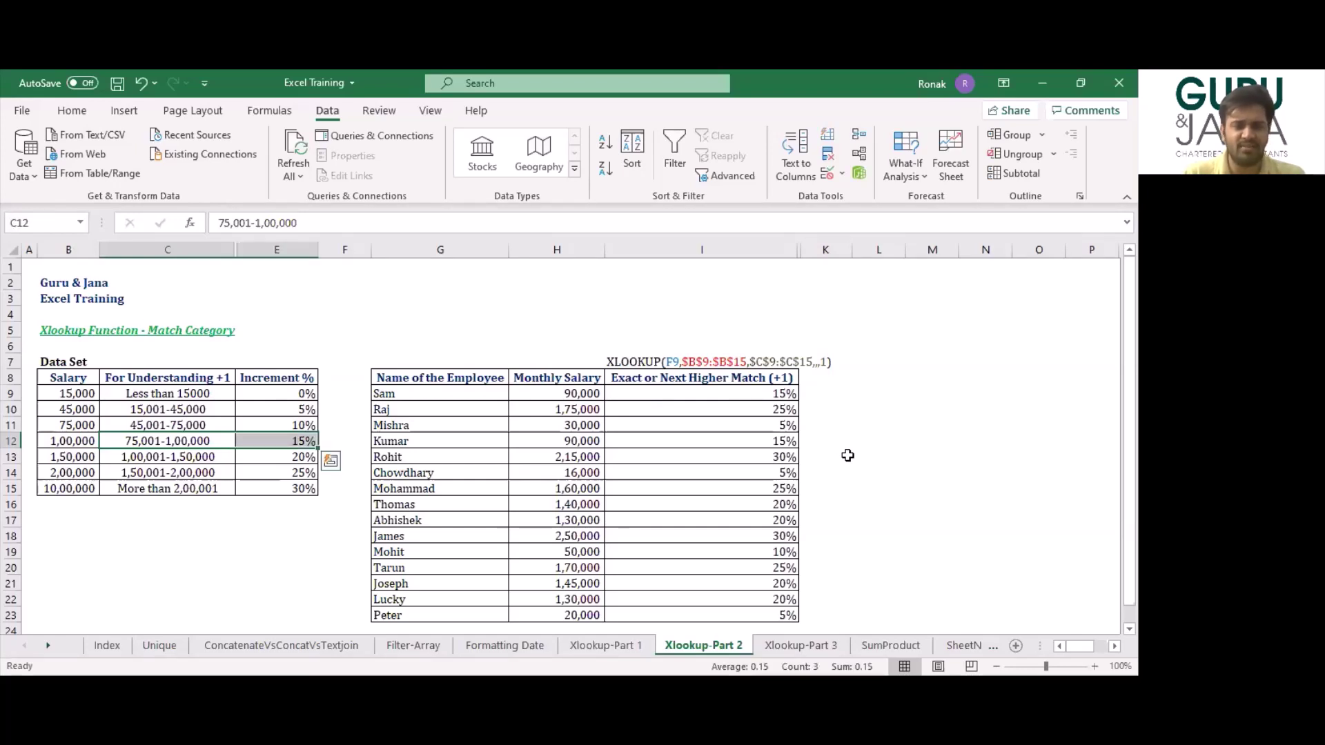
pyautogui.press('Tab')
pyautogui.press('Tab')
pyautogui.press('Tab')
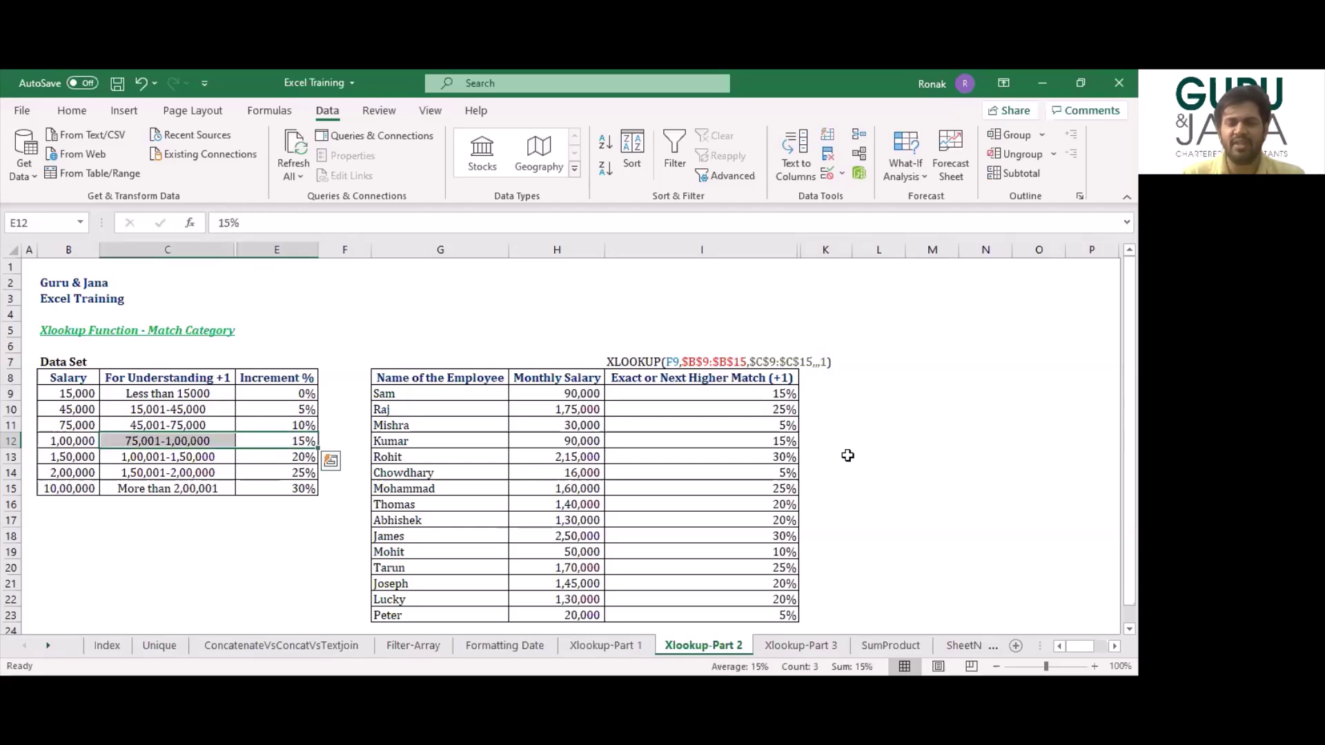
pyautogui.press('Right')
pyautogui.press('Right')
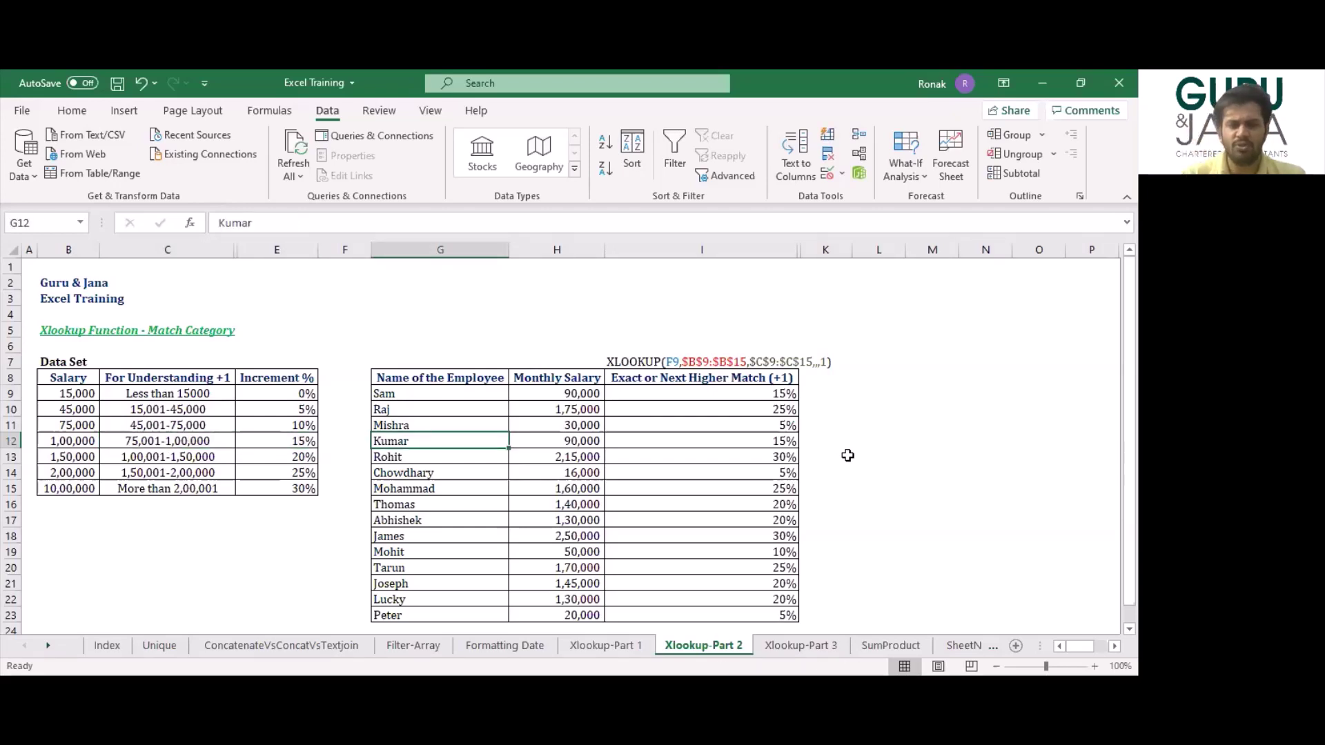
pyautogui.hotkey('ctrl', 'Right')
pyautogui.hotkey('ctrl', 'Up')
pyautogui.press('Down')
pyautogui.press('Down')
pyautogui.press('F2')
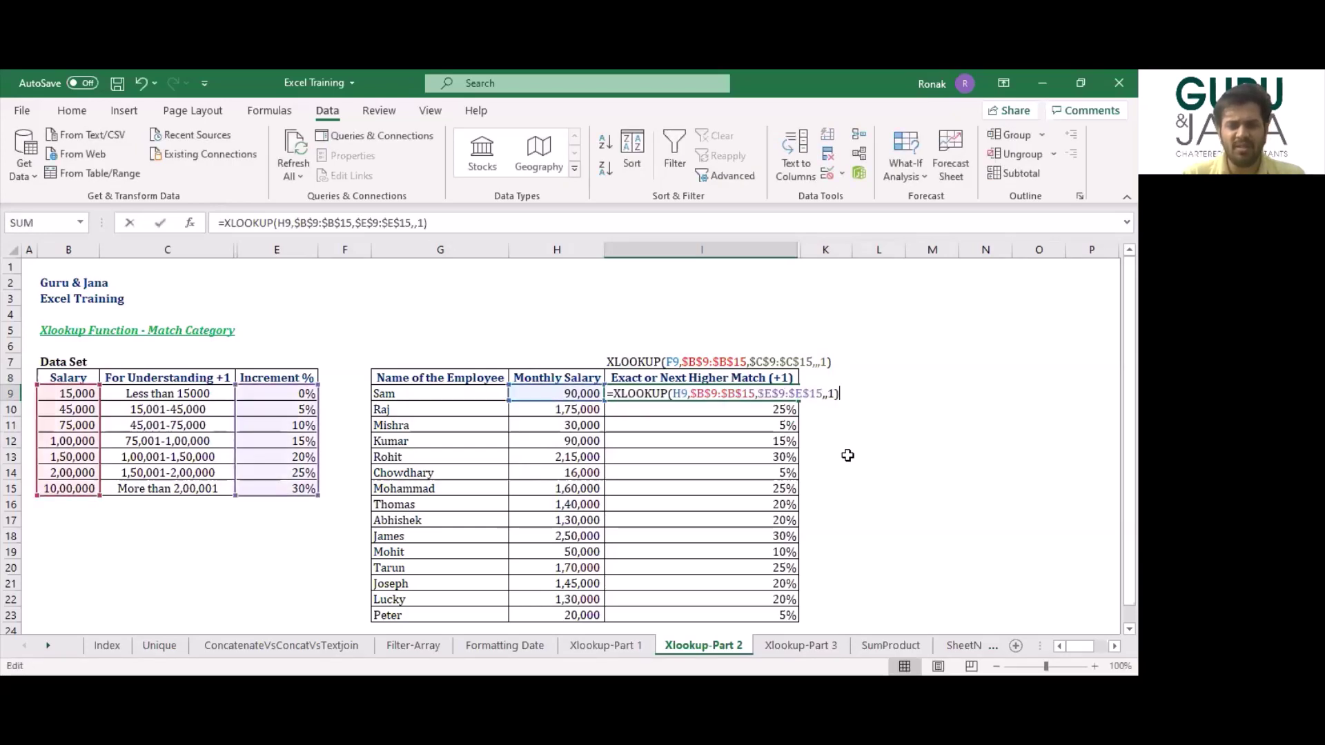
pyautogui.press('Escape')
pyautogui.press('Up')
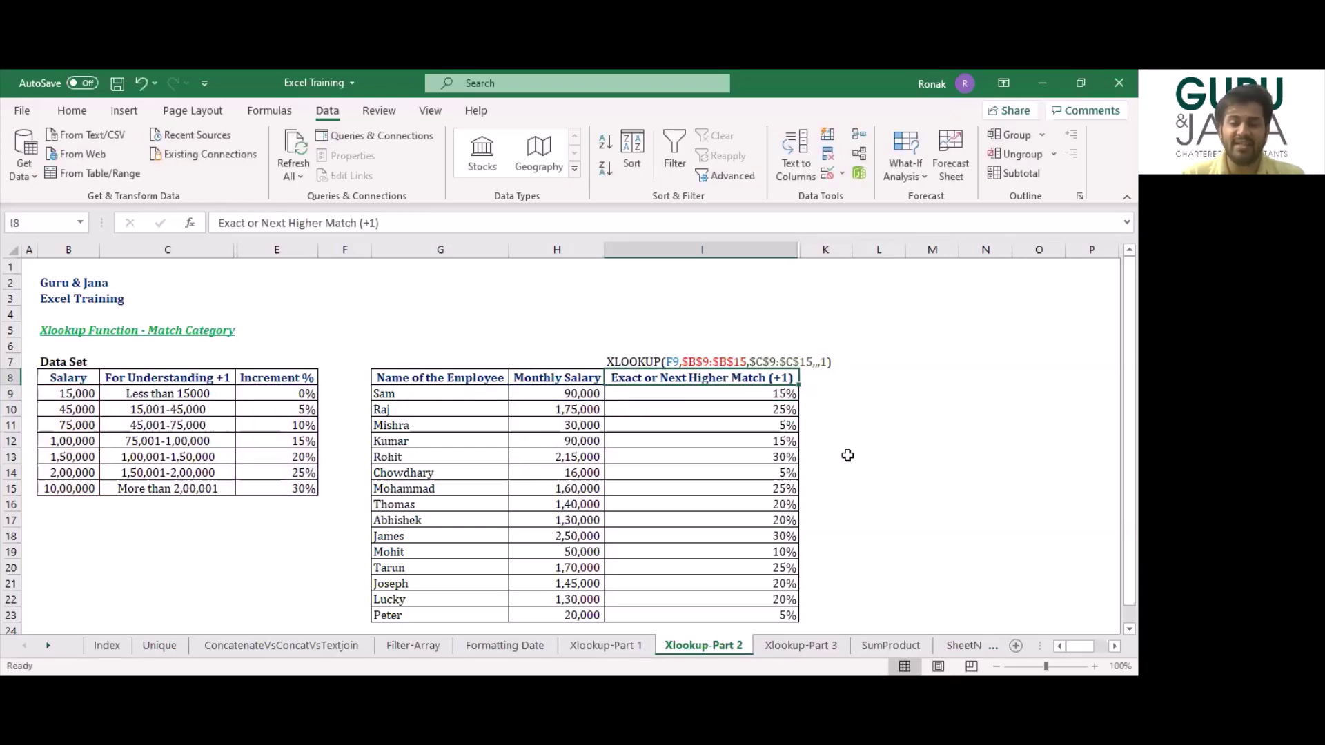
# Select columns I through K.
pyautogui.press('Left')
pyautogui.press('Right')
pyautogui.hotkey('shift', 'Right')
pyautogui.hotkey('ctrl', 'space')
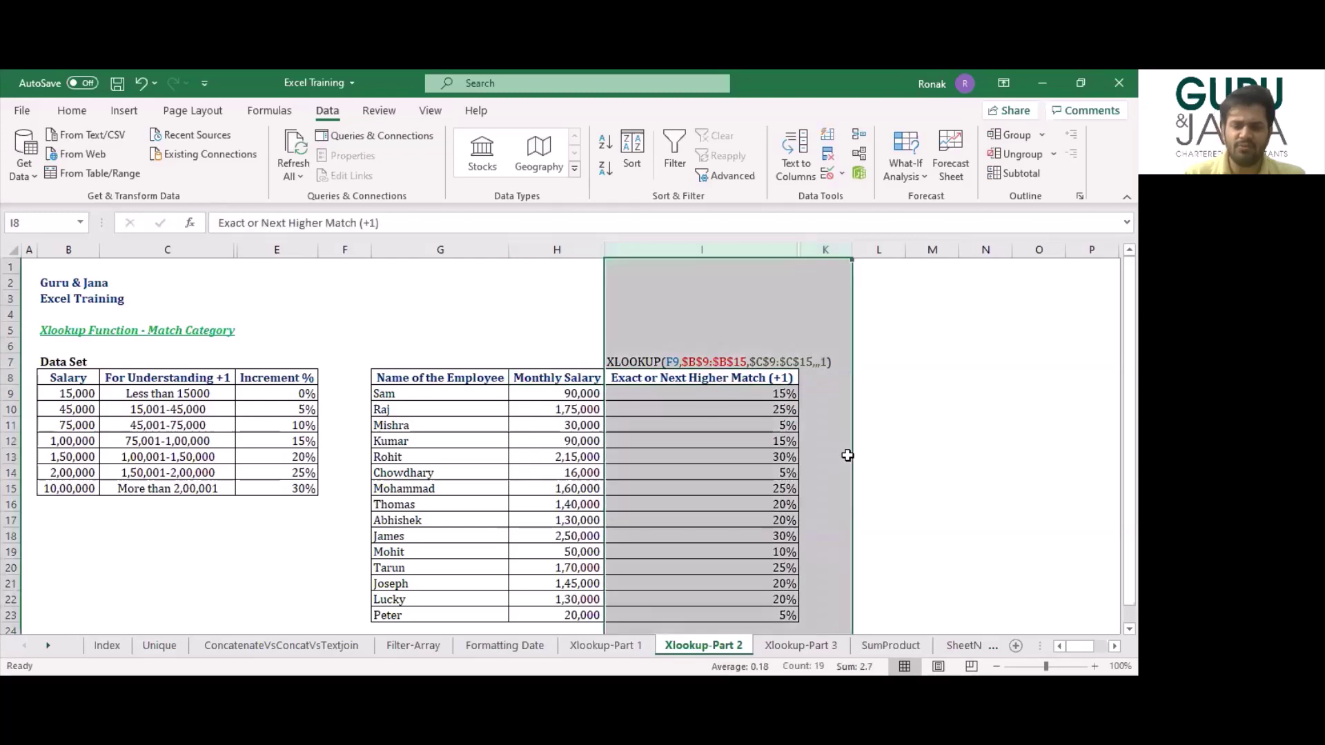
# Unhide the Exact or Next Lesser Match column and hide the Exact or Next Higher Match column.
pyautogui.hotkey('alt', 'h')
pyautogui.press('o')
pyautogui.press('u')
pyautogui.press('l')
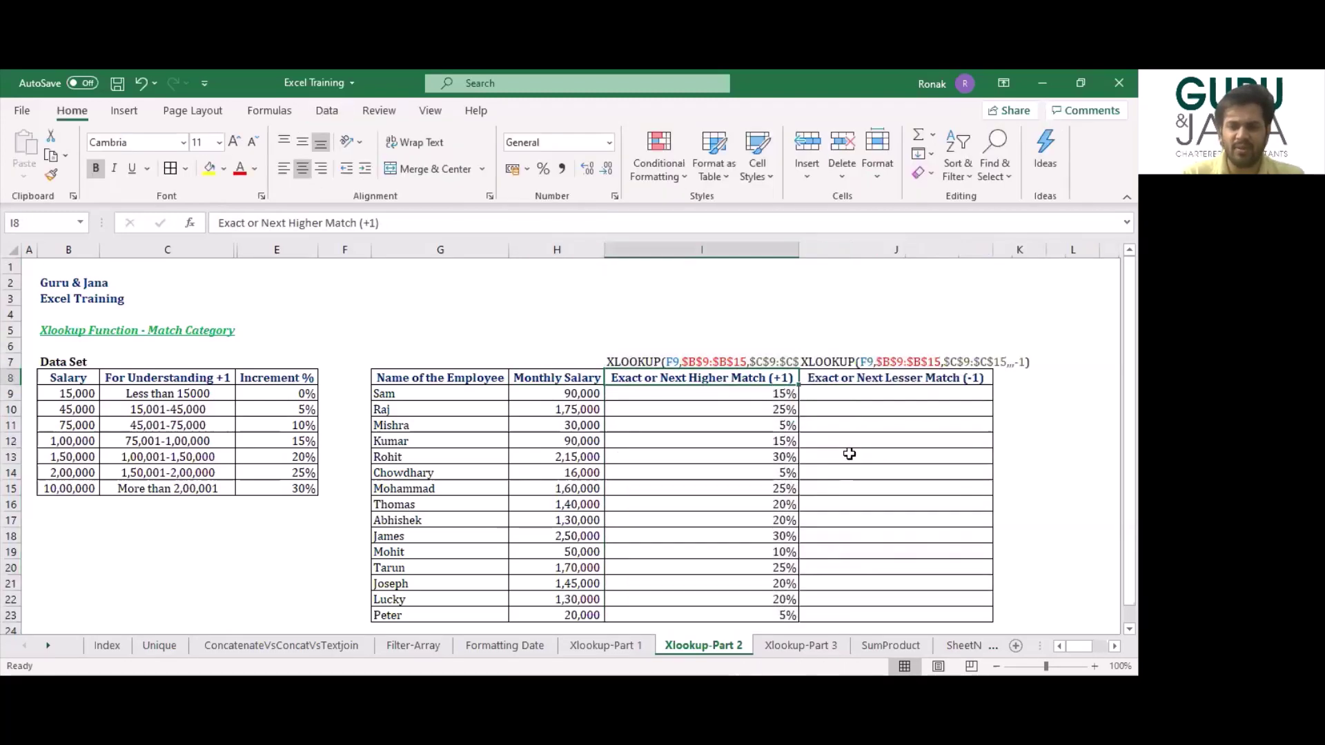
pyautogui.hotkey('alt', 'h')
pyautogui.press('o')
pyautogui.press('u')
pyautogui.press('c')
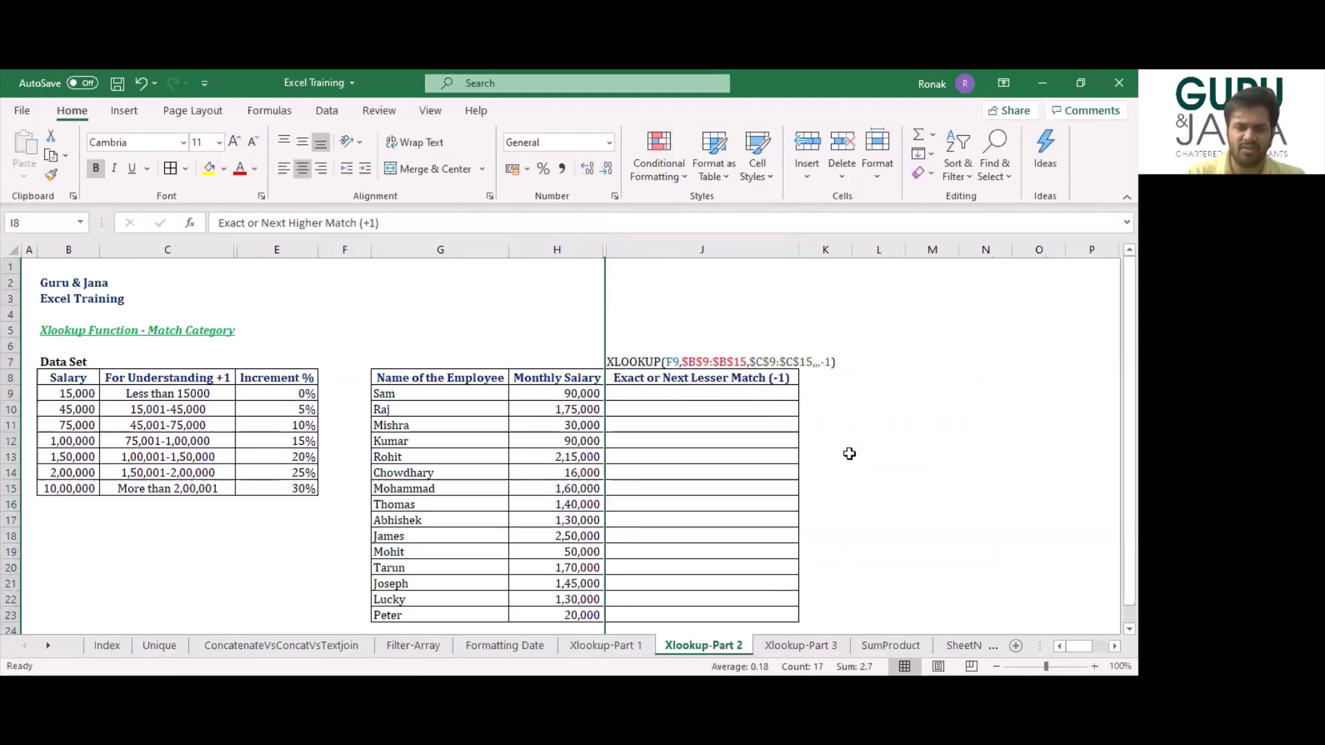
pyautogui.press('Left')
pyautogui.press('Left')
pyautogui.press('Left')
pyautogui.press('Left')
pyautogui.press('Left')
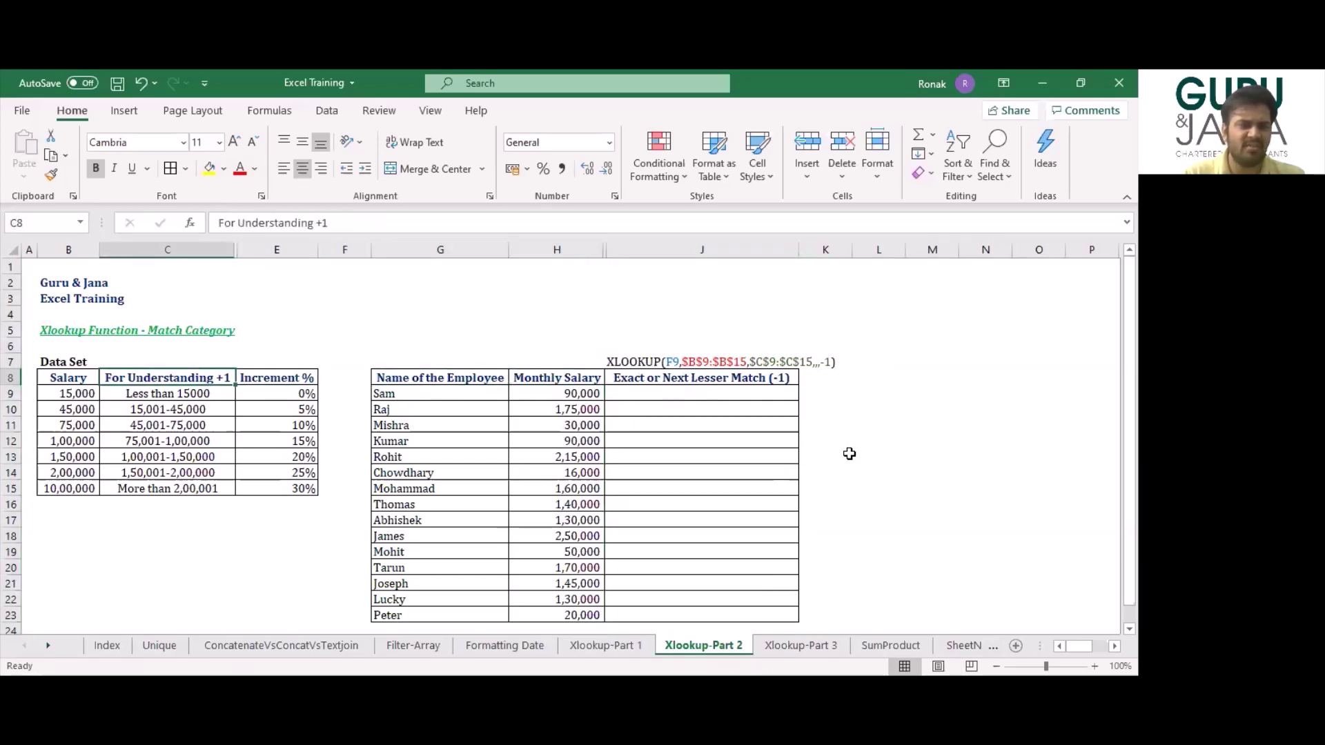
# Across columns C:E, unhide the For Understanding -1 bands and hide the +1 bands.
pyautogui.hotkey('shift', 'Right')
pyautogui.hotkey('ctrl', 'space')
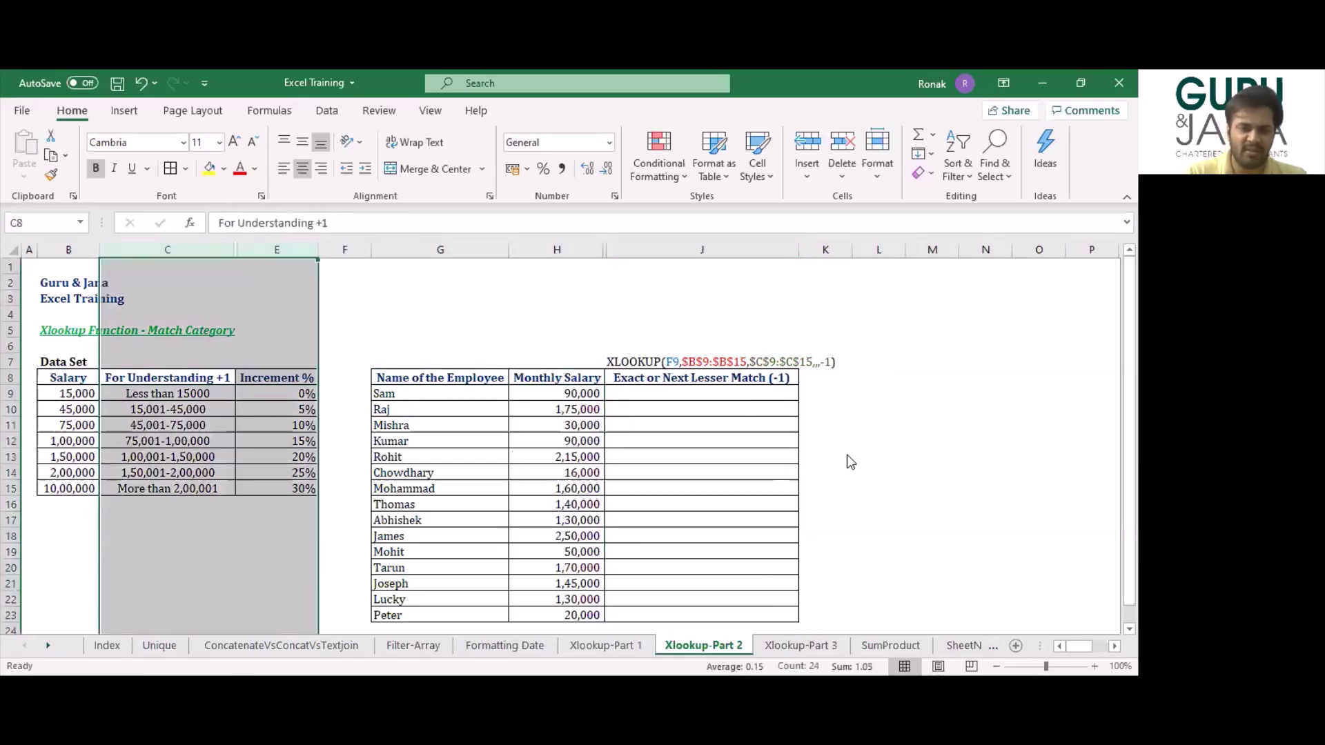
pyautogui.hotkey('alt', 'h')
pyautogui.press('o')
pyautogui.press('u')
pyautogui.press('l')
pyautogui.hotkey('shift', 'Left')
pyautogui.hotkey('shift', 'Left')
pyautogui.hotkey('alt', 'h')
pyautogui.press('o')
pyautogui.press('u')
pyautogui.press('c')
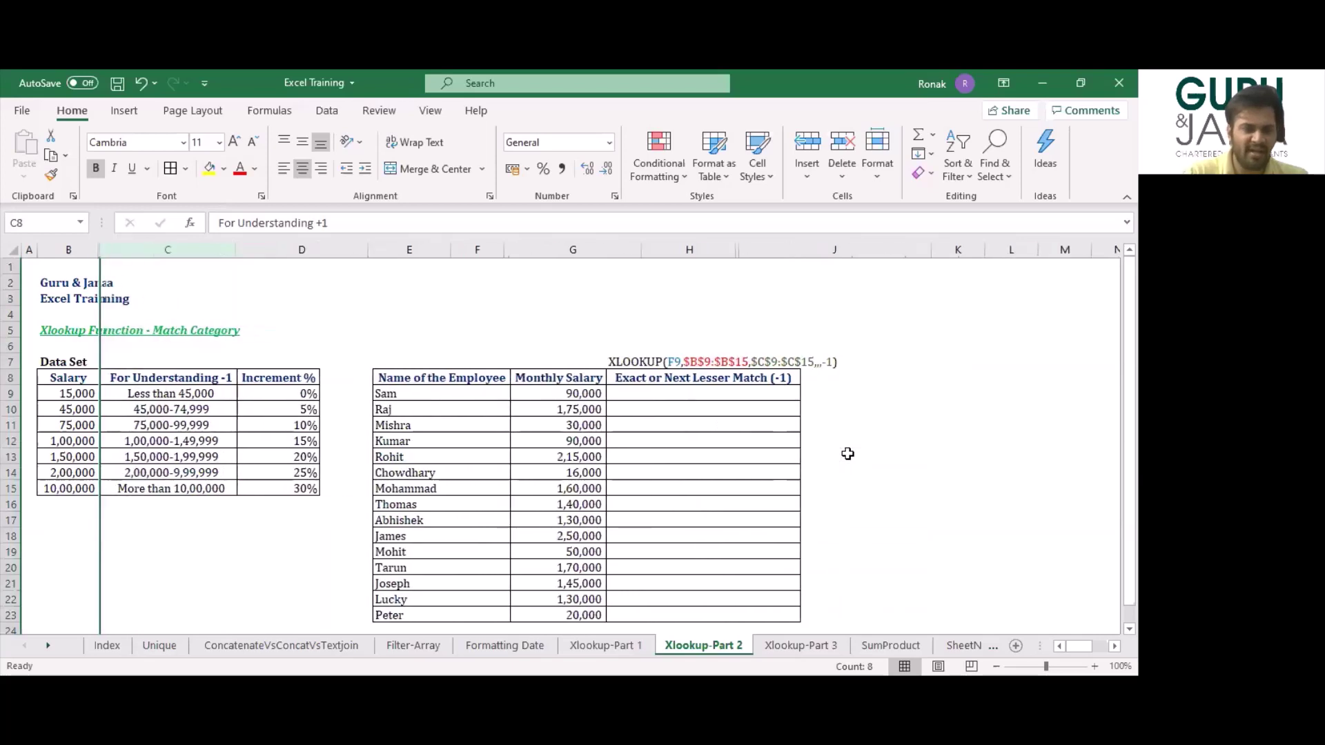
pyautogui.press('Right')
# Review the Less than 45,000 and 45,000-74,999 bands with their 5% increment.
pyautogui.press('Down')
pyautogui.press('Up')
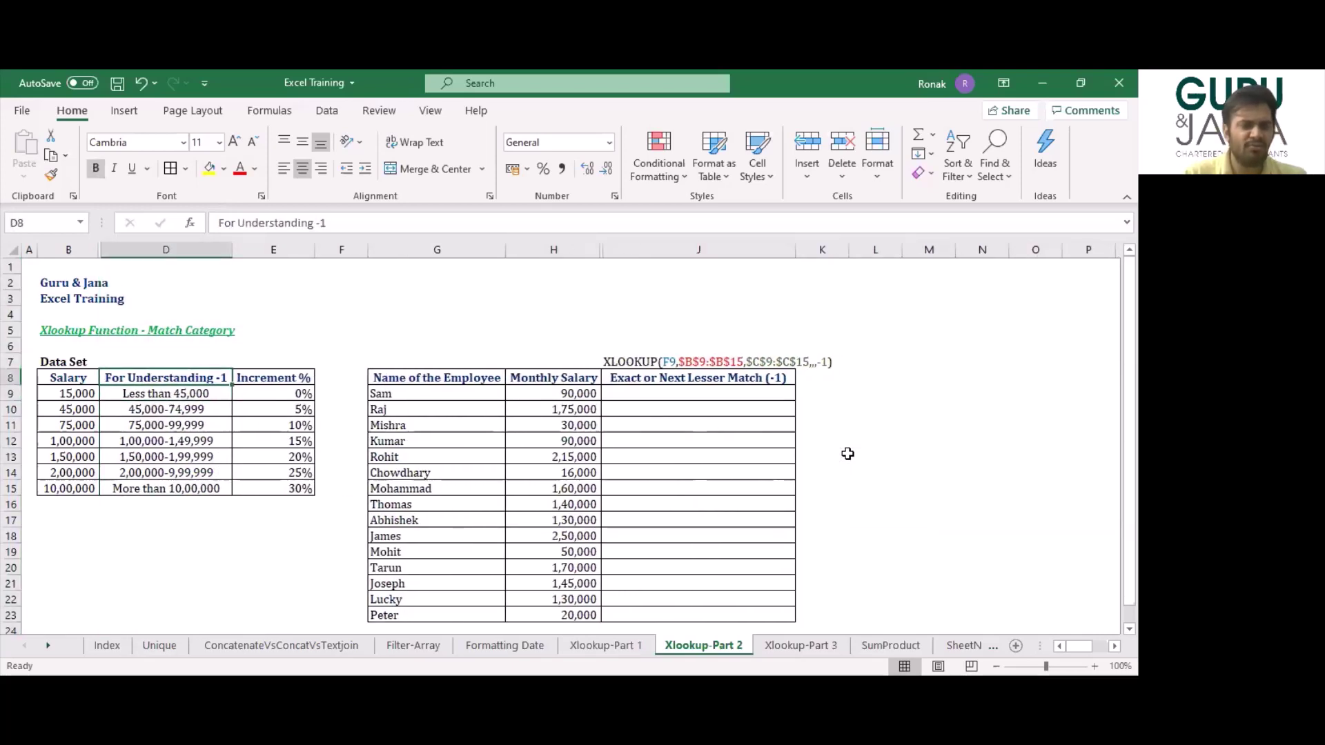
pyautogui.press('Down')
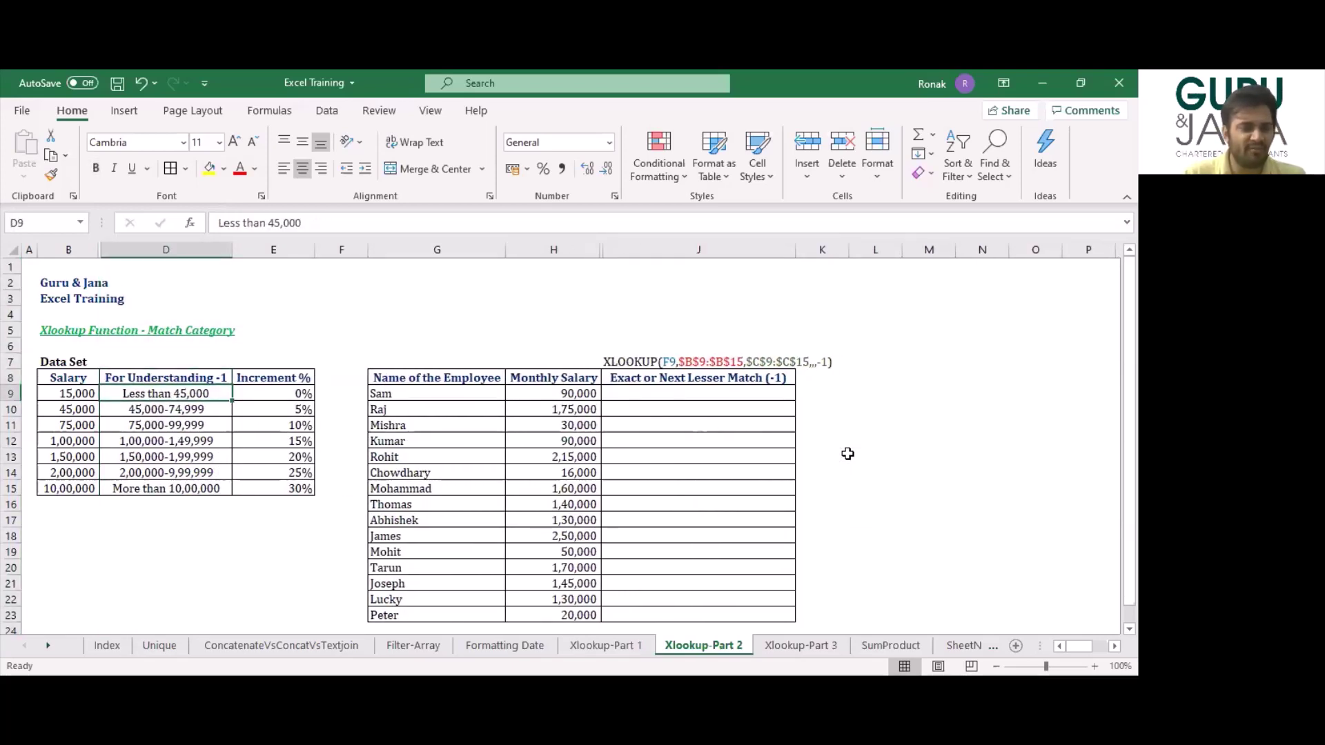
pyautogui.press('Left')
pyautogui.hotkey('shift', 'Down')
pyautogui.press('Right')
pyautogui.hotkey('shift', 'Right')
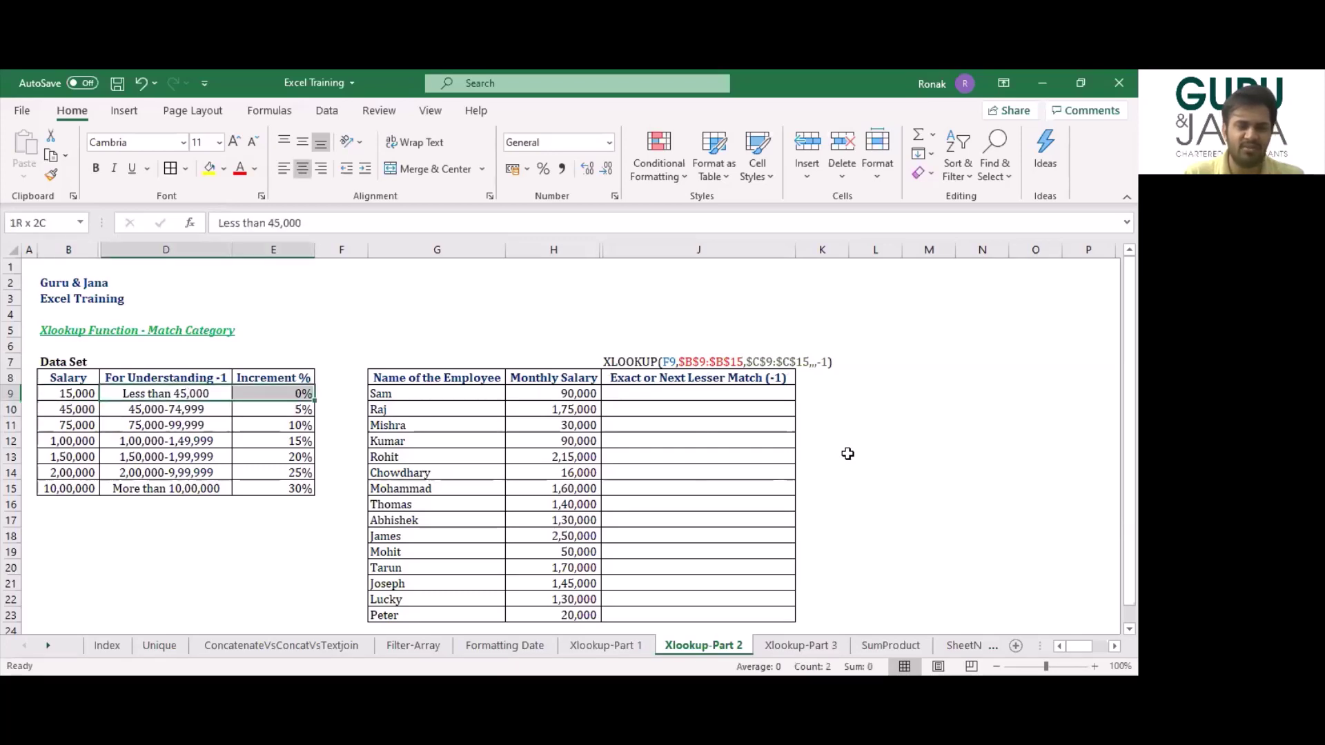
pyautogui.press('Down')
pyautogui.press('Left')
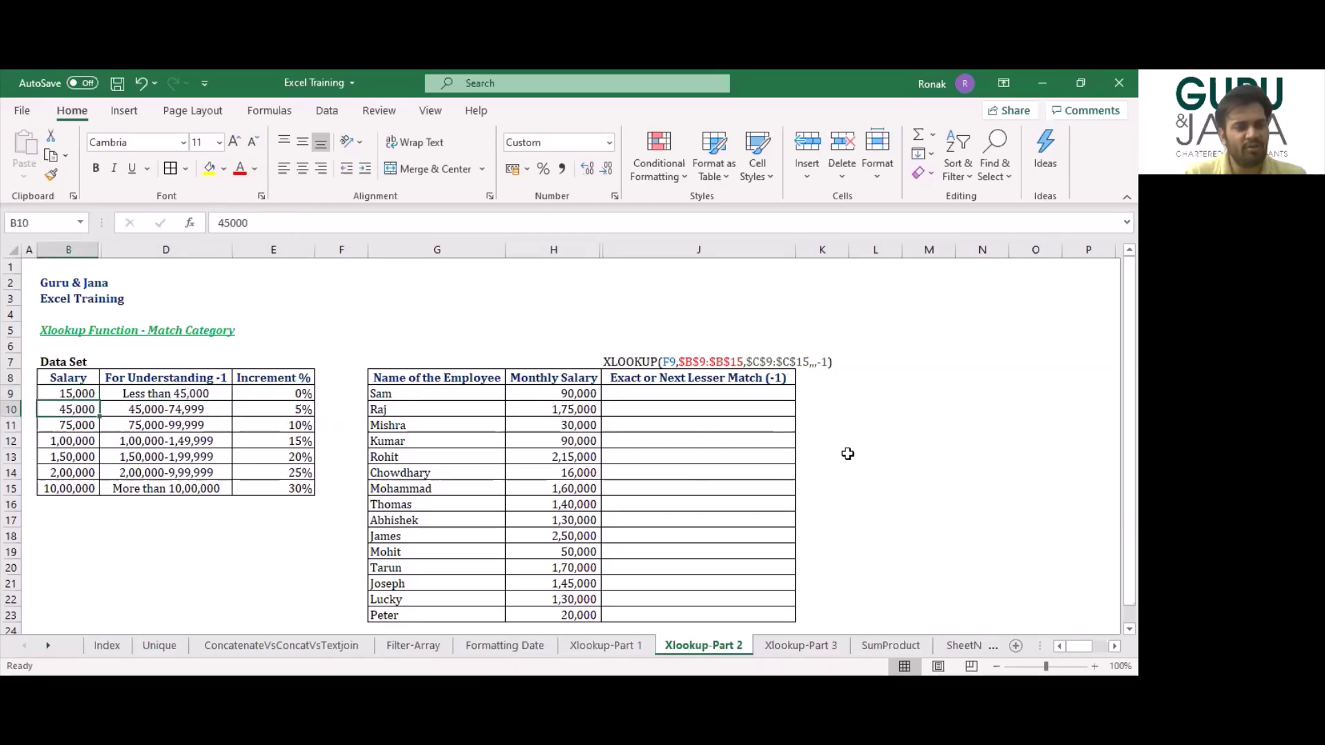
pyautogui.hotkey('shift', 'Down')
pyautogui.hotkey('shift', 'Down')
pyautogui.press('Right')
pyautogui.press('Right')
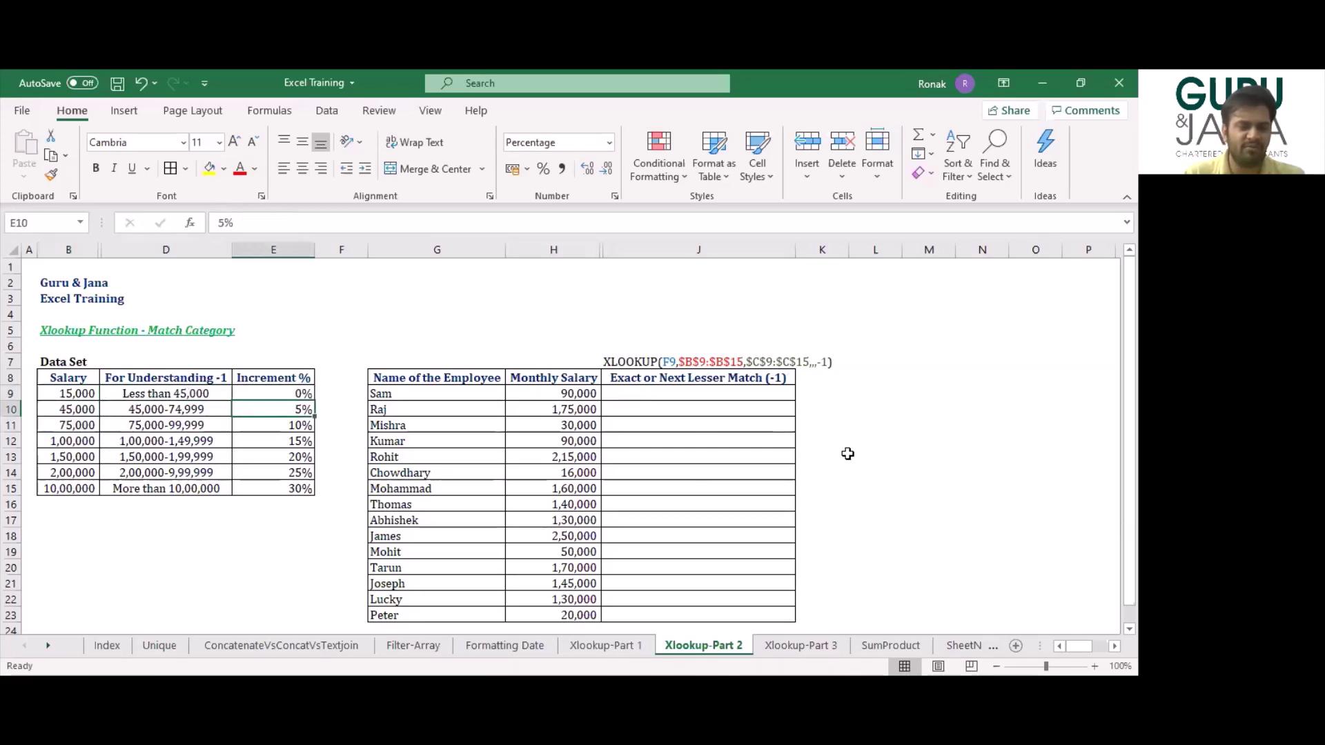
# Check the 75,000-99,999 band and the remaining slabs, ending in J9.
pyautogui.press('Down')
pyautogui.press('Left')
pyautogui.press('Right')
pyautogui.press('Left')
pyautogui.press('Down')
pyautogui.press('Down')
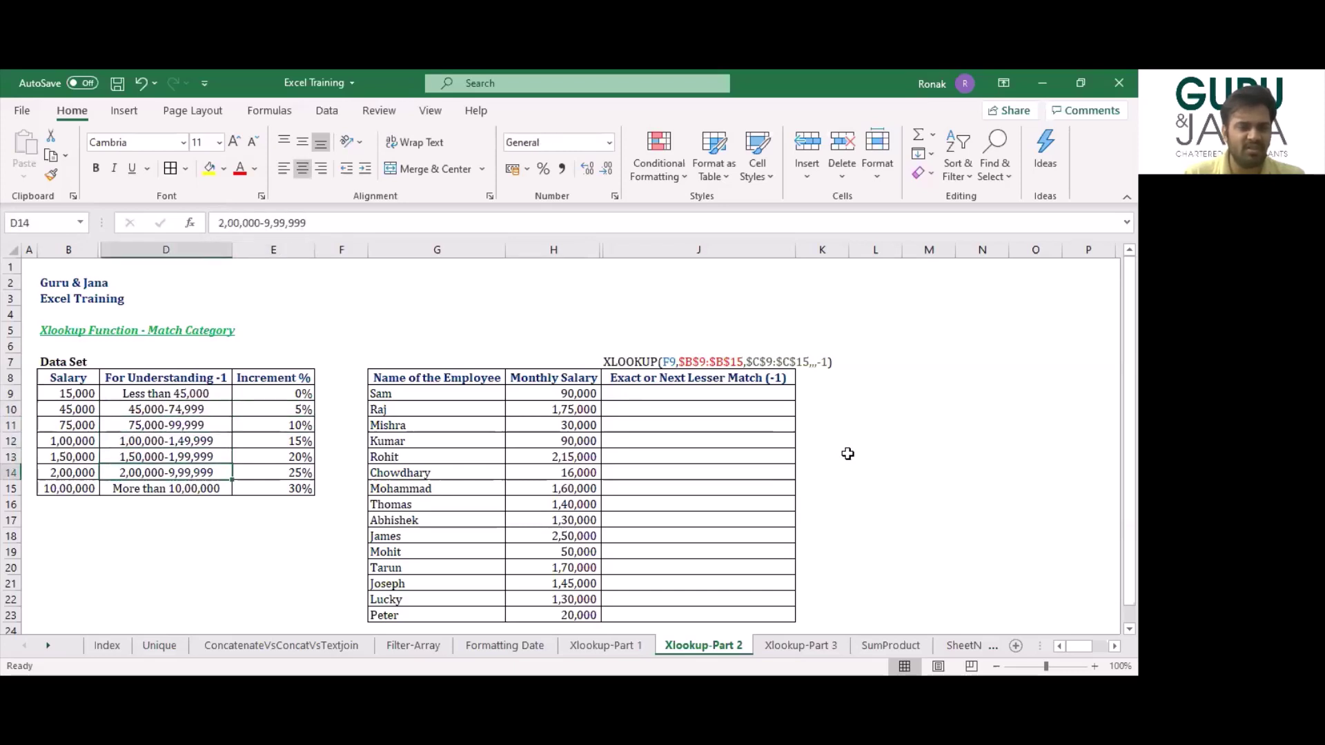
pyautogui.press('Down')
pyautogui.press('Up')
pyautogui.press('Up')
pyautogui.press('Up')
pyautogui.hotkey('shift', 'Down')
pyautogui.hotkey('shift', 'Down')
pyautogui.hotkey('shift', 'Down')
pyautogui.hotkey('shift', 'Down')
pyautogui.press('Right')
pyautogui.press('Up')
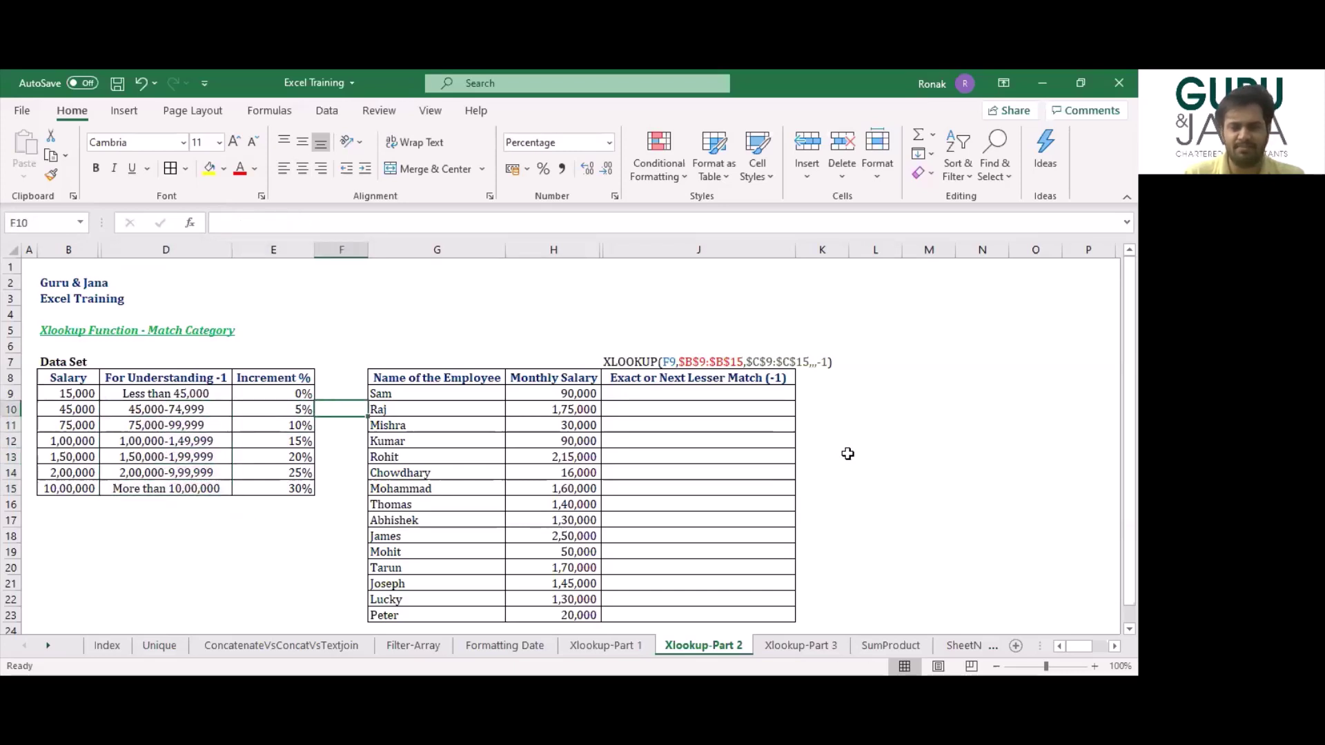
pyautogui.press('Right')
pyautogui.press('Right')
pyautogui.press('Right')
pyautogui.press('Right')
pyautogui.press('Up')
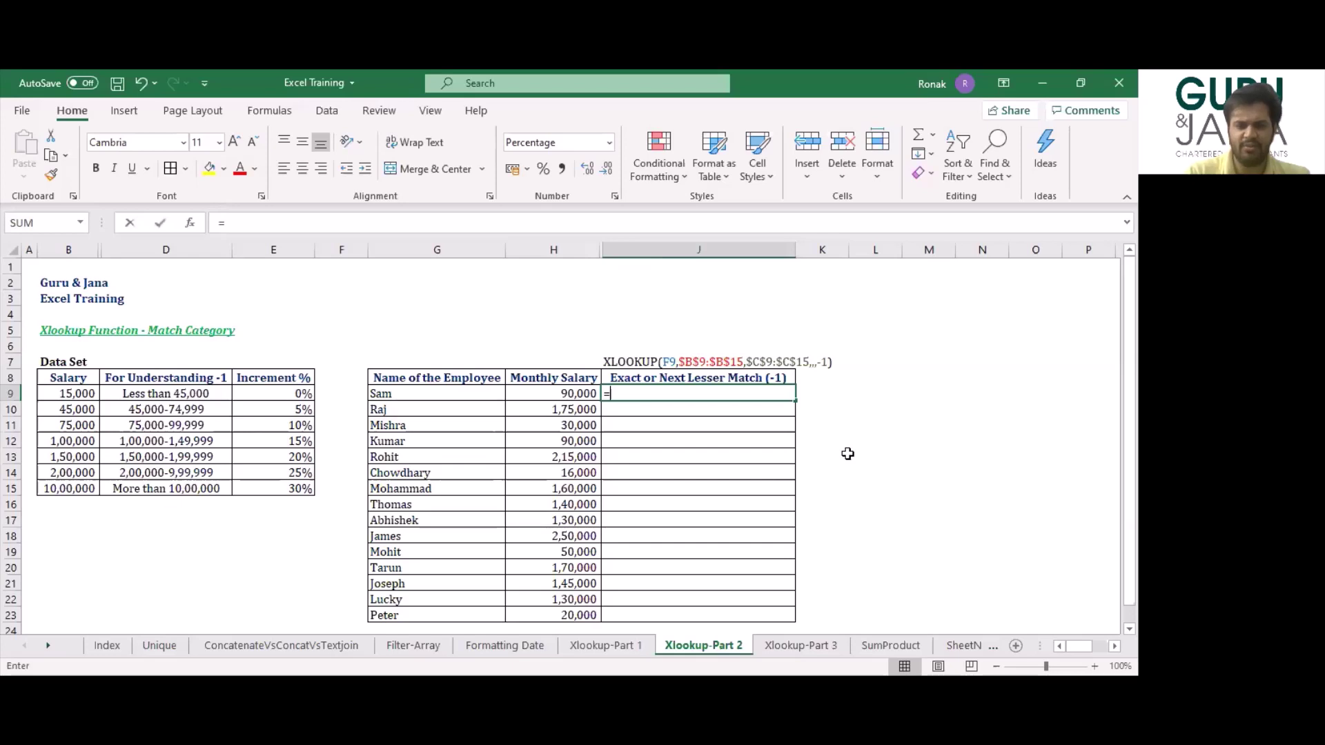
# Enter =XLOOKUP(H9,$B$9:$B$15,$E$9:$E$15,,-1) in J9.
pyautogui.write('=XLOOKUP(')
pyautogui.press('Left')
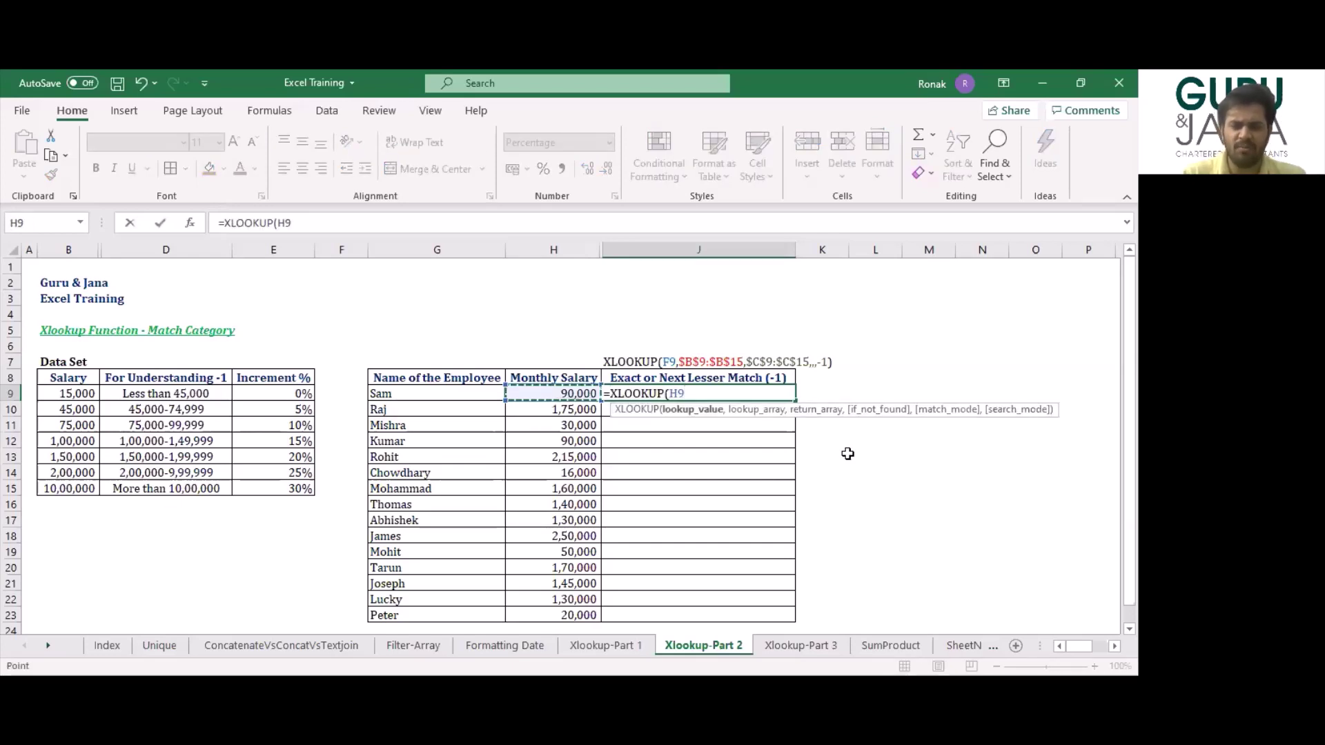
pyautogui.write(',')
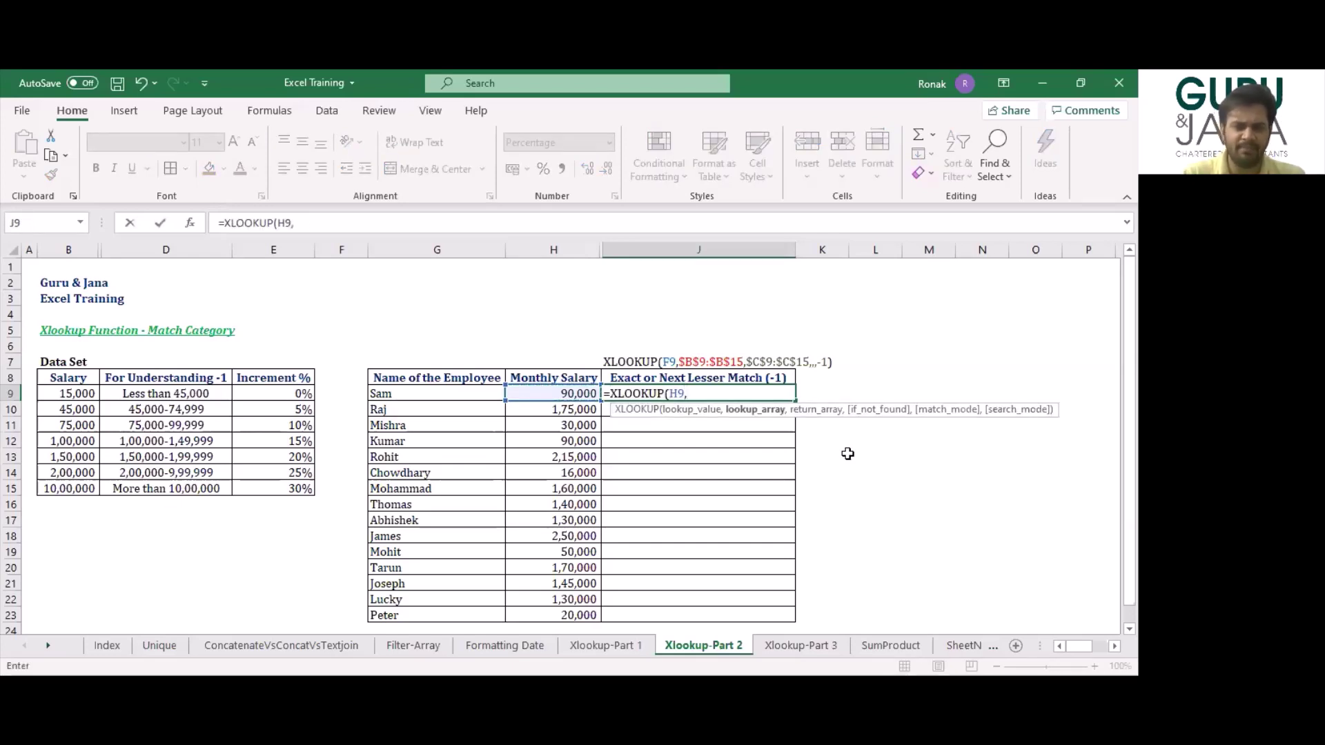
pyautogui.press('Left')
pyautogui.press('Left')
pyautogui.press('Left')
pyautogui.press('Left')
pyautogui.press('Left')
pyautogui.press('Left')
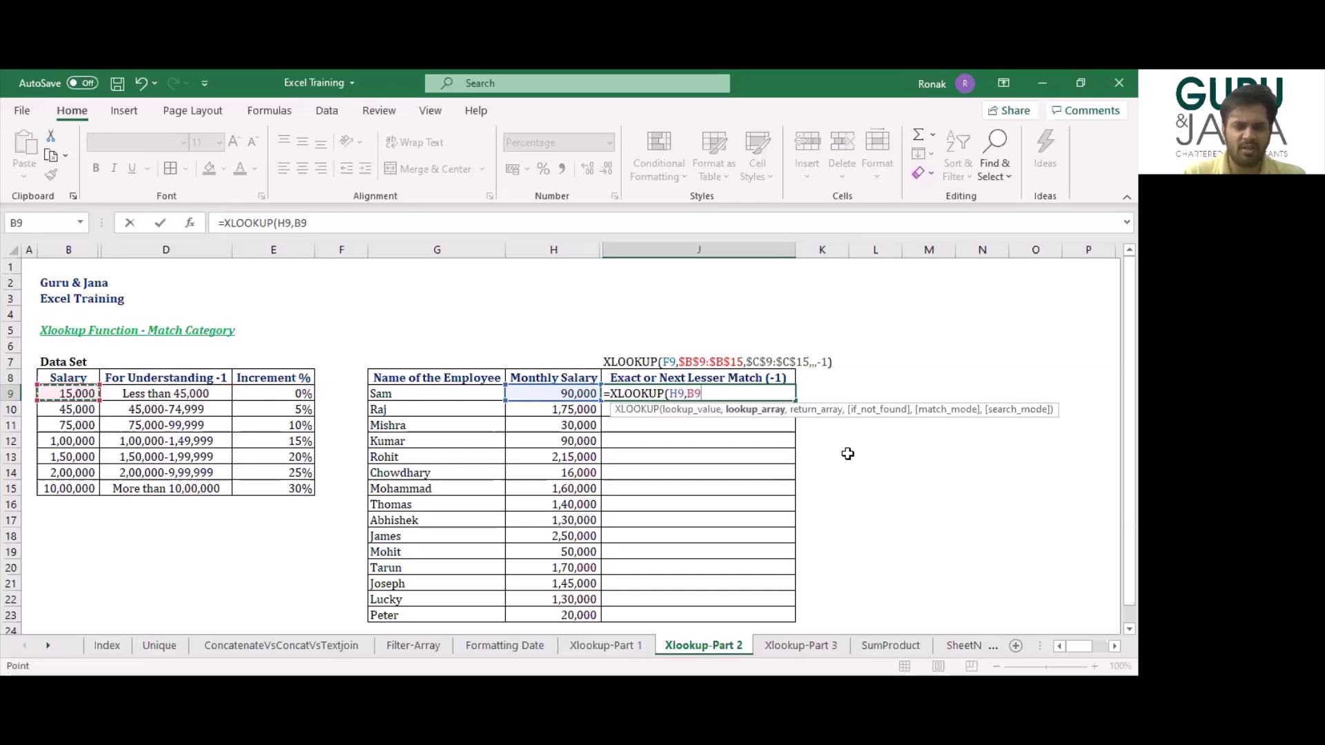
pyautogui.hotkey('ctrl', 'shift', 'Down')
pyautogui.press('F4')
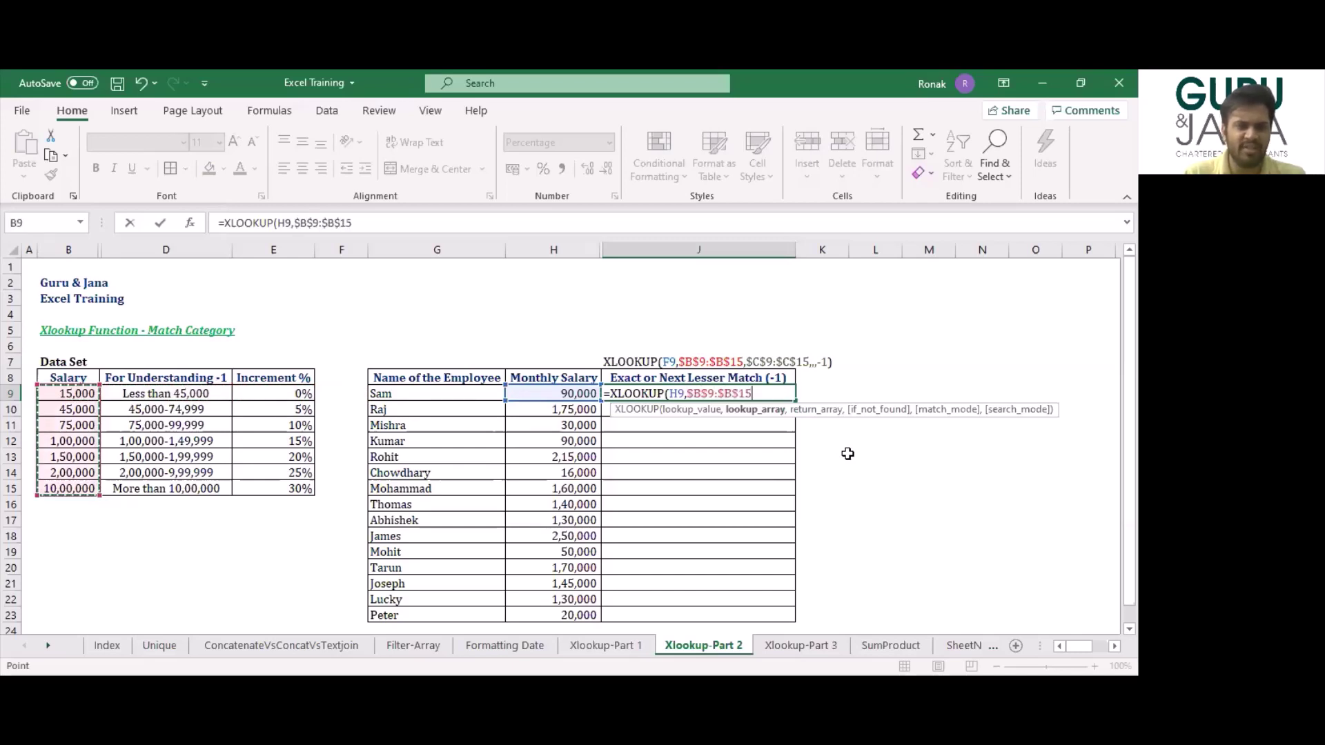
pyautogui.write(',')
pyautogui.press('Left')
pyautogui.press('Left')
pyautogui.press('Left')
pyautogui.press('Left')
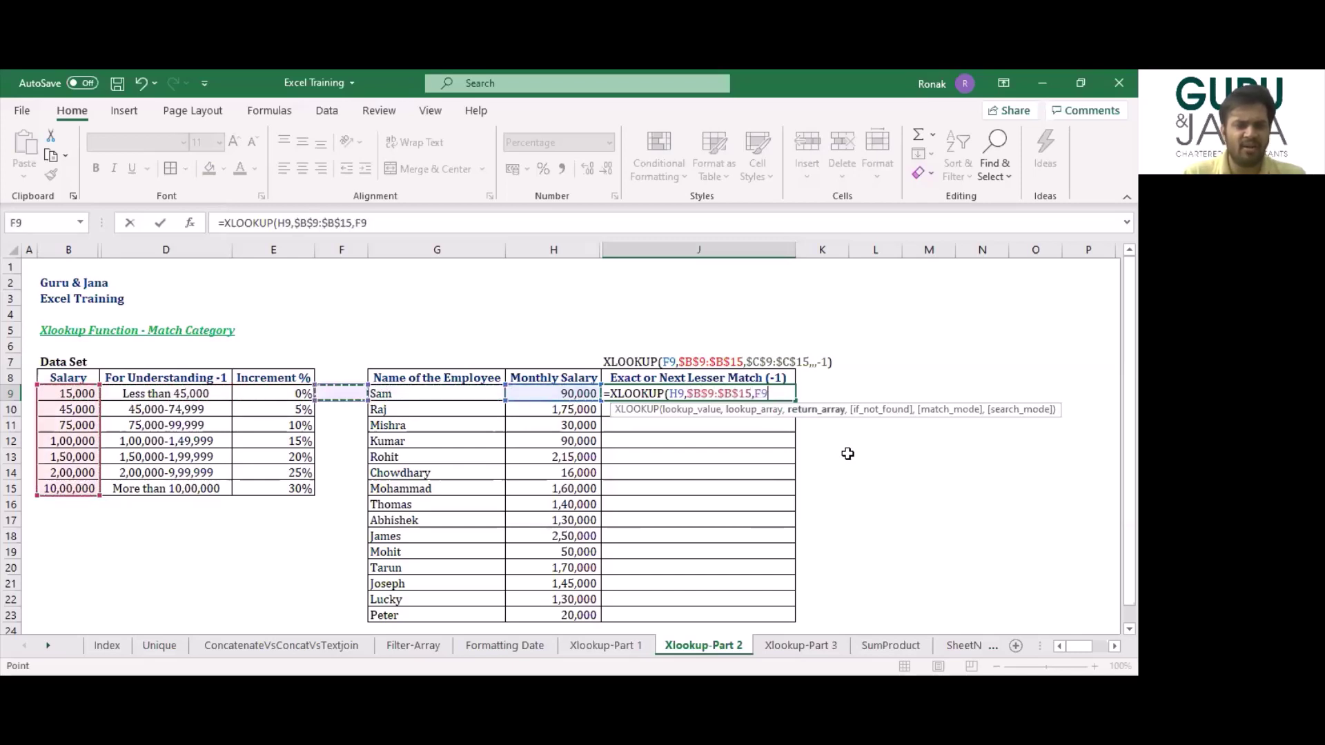
pyautogui.hotkey('ctrl', 'shift', 'Down')
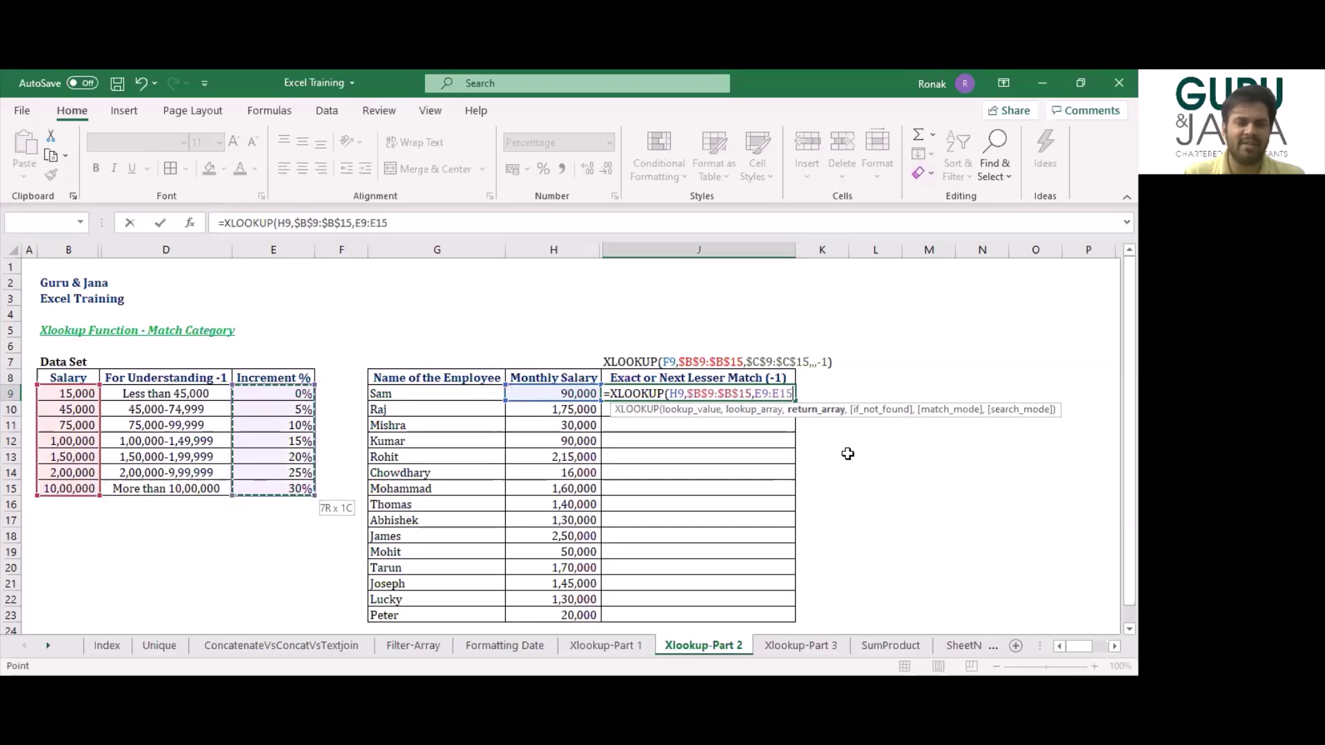
pyautogui.press('F4')
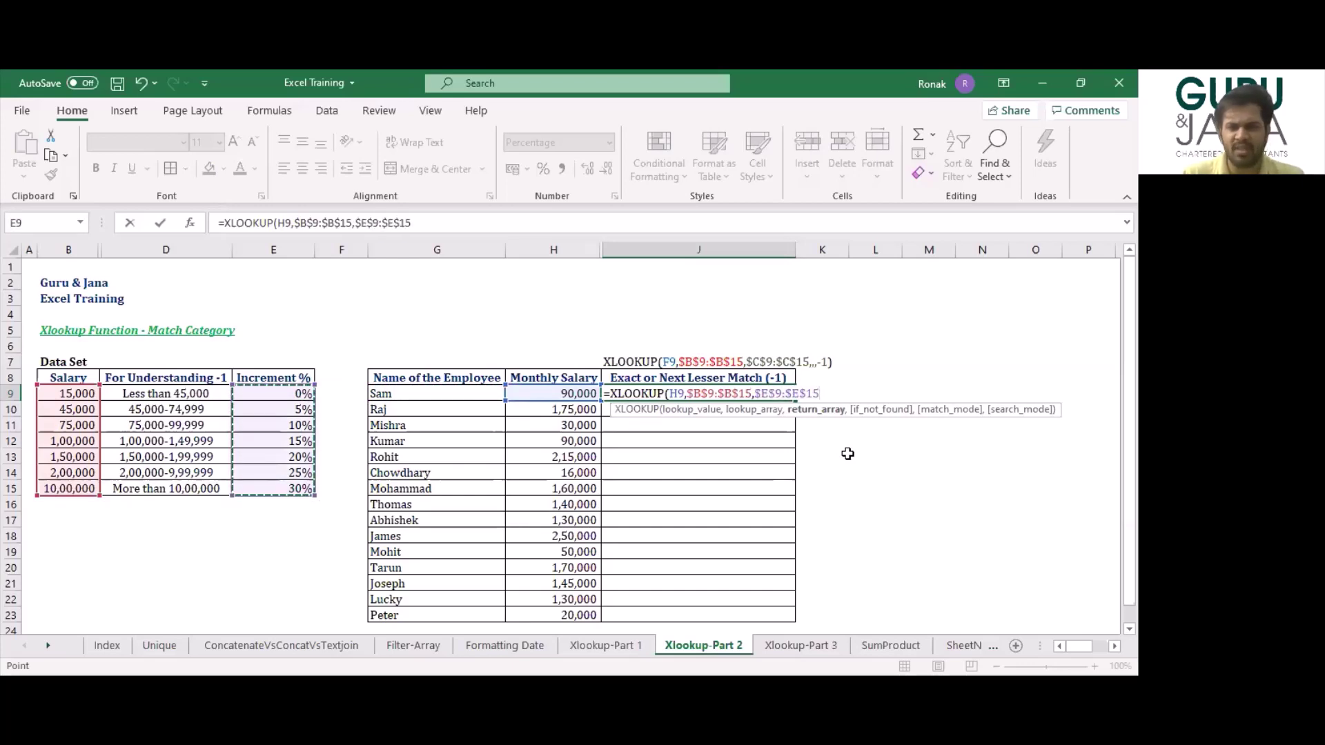
pyautogui.write(',')
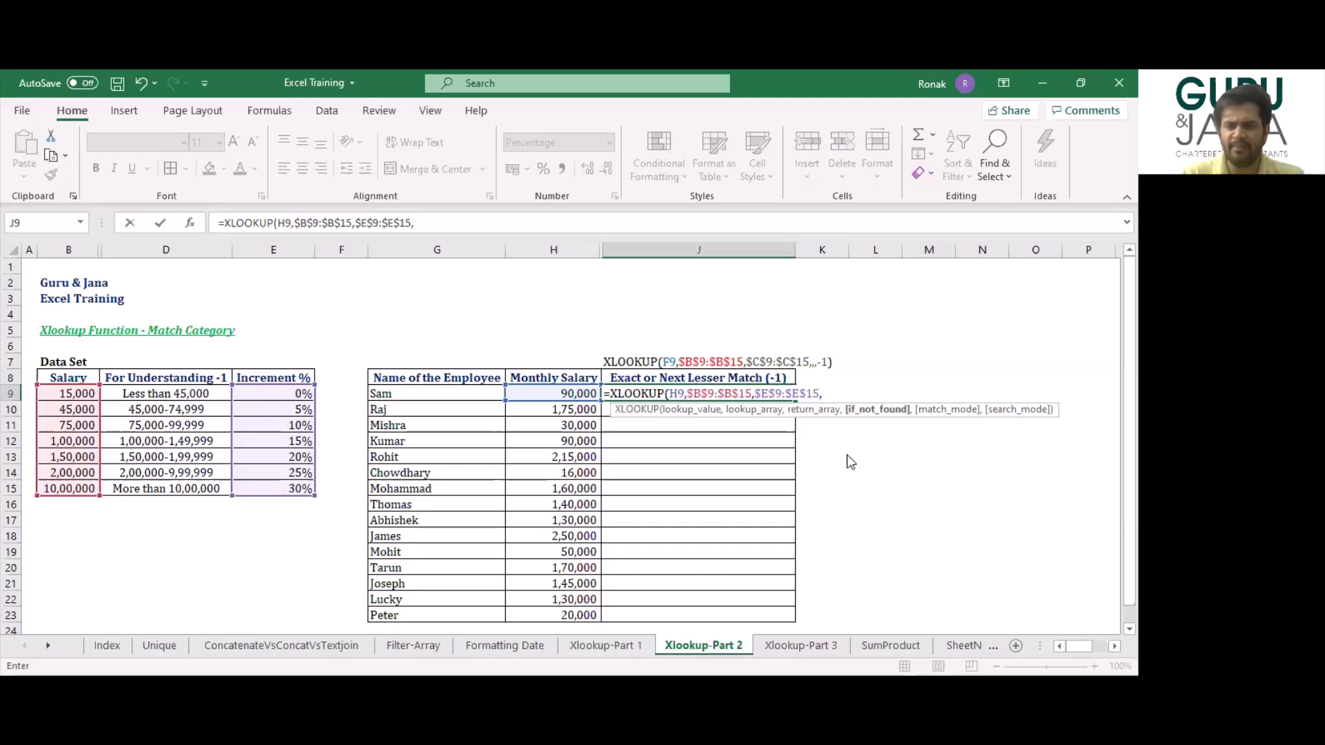
pyautogui.write(',-')
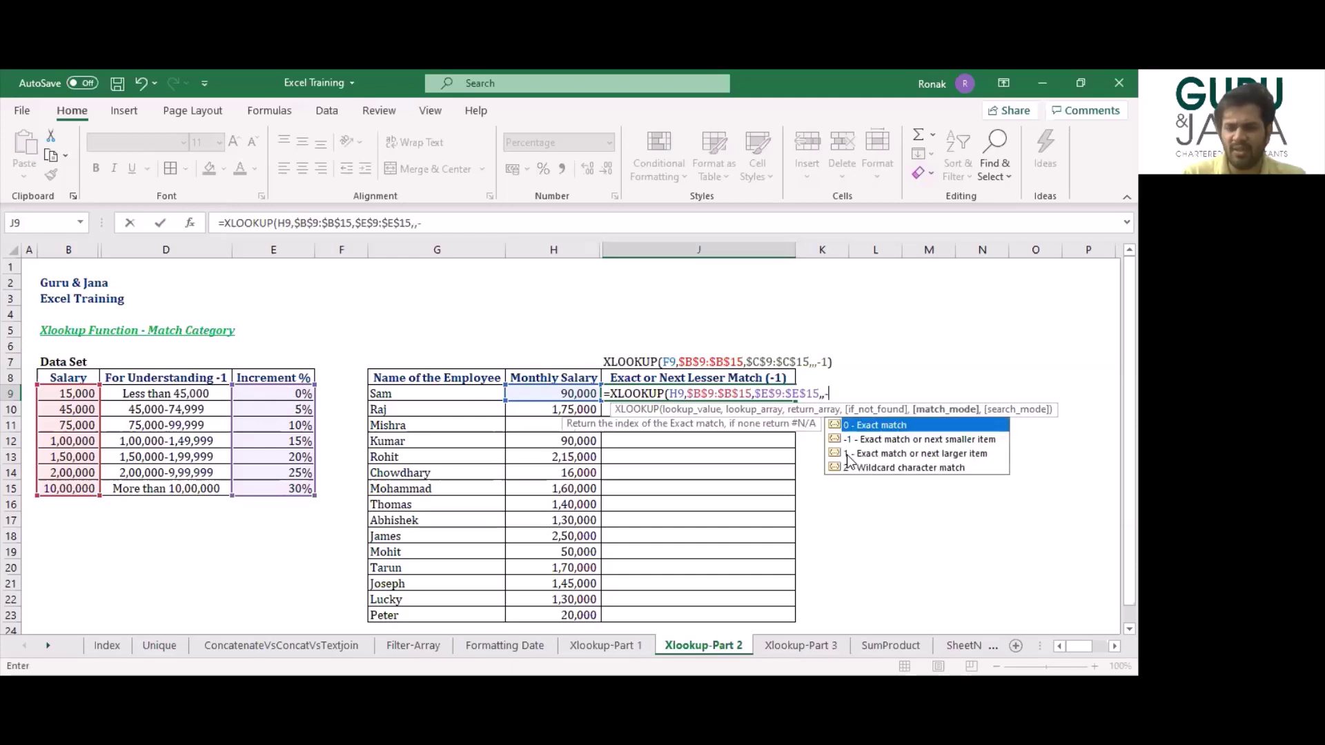
pyautogui.write('1')
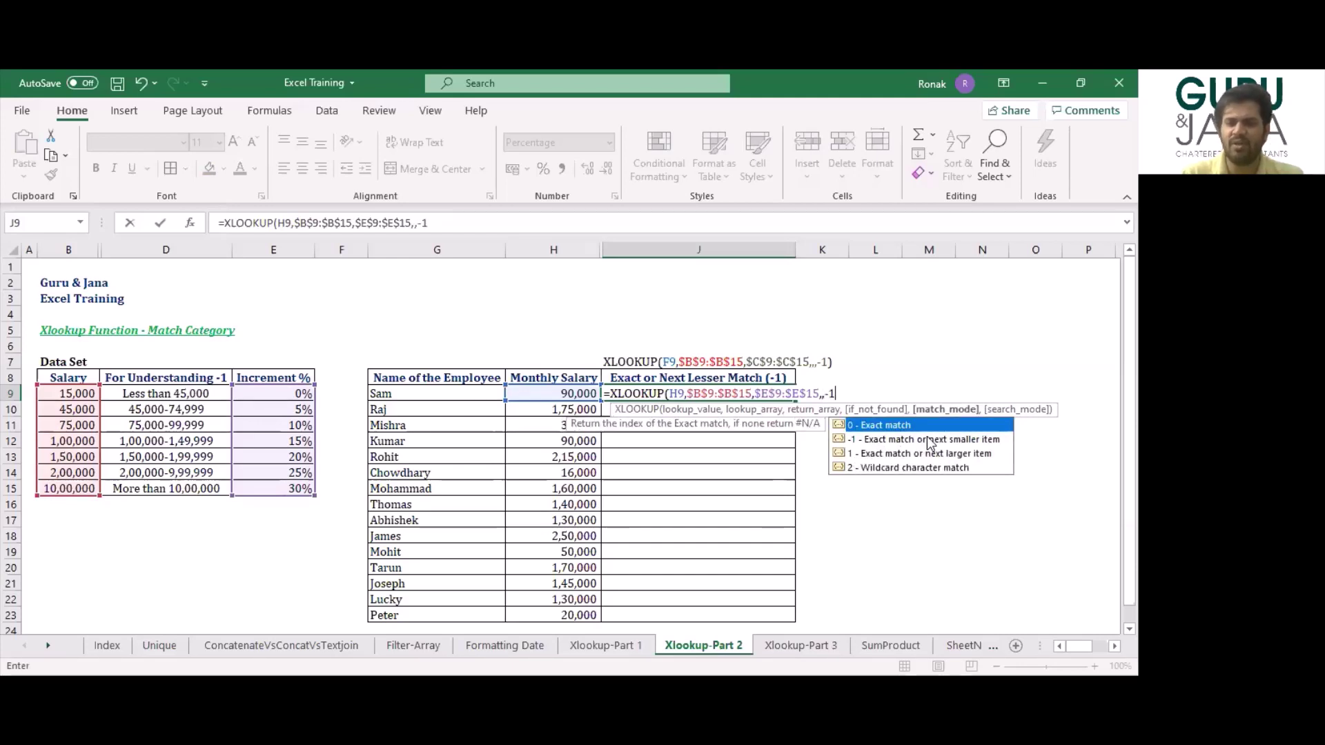
pyautogui.write(')')
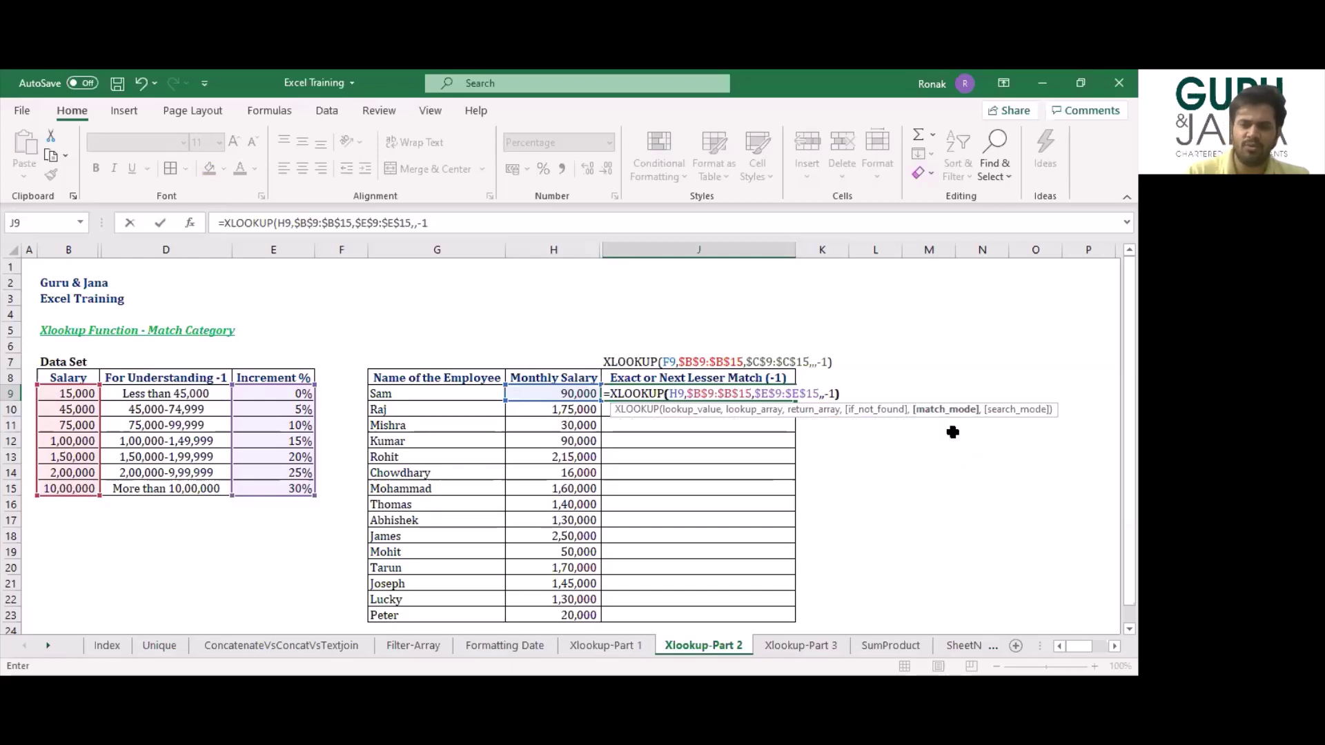
pyautogui.press('Return')
# Fill the J9 formula down through J23.
pyautogui.press('Left')
pyautogui.hotkey('ctrl', 'Down')
pyautogui.press('Right')
pyautogui.hotkey('ctrl', 'shift', 'Up')
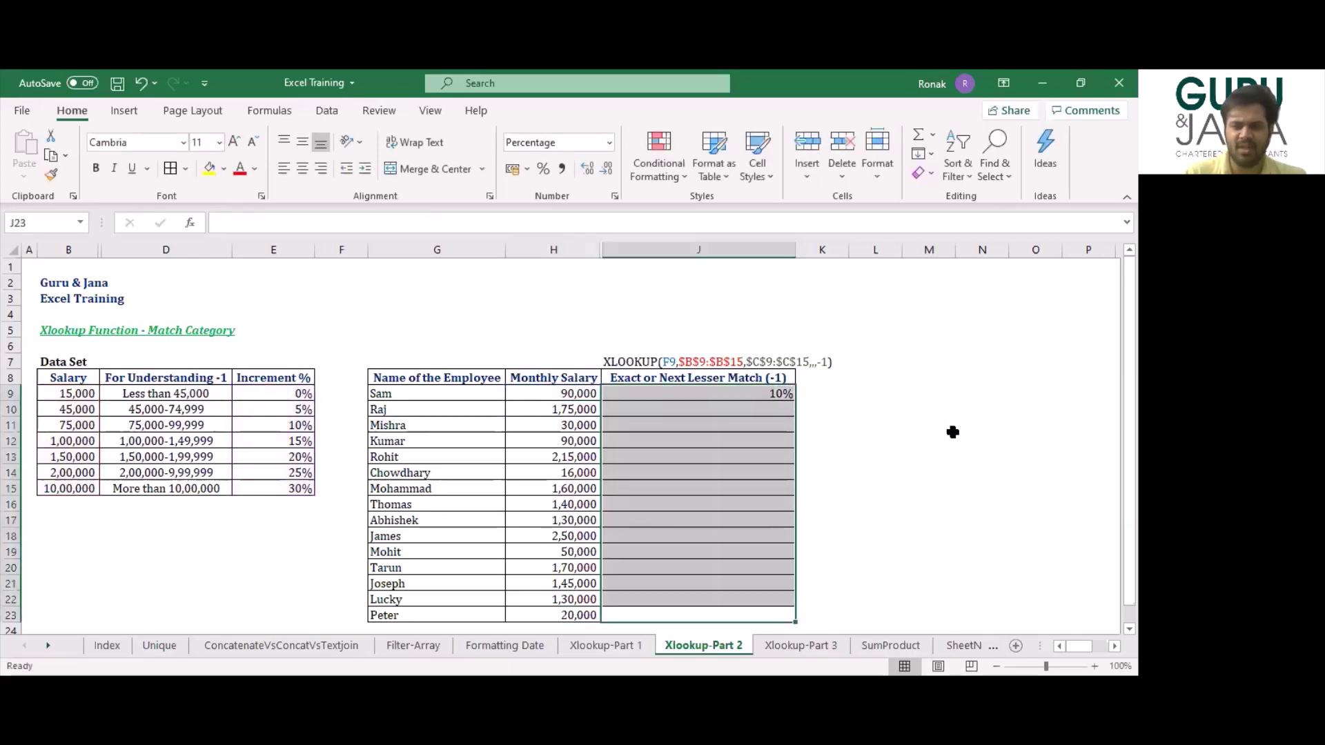
pyautogui.hotkey('ctrl', 'd')
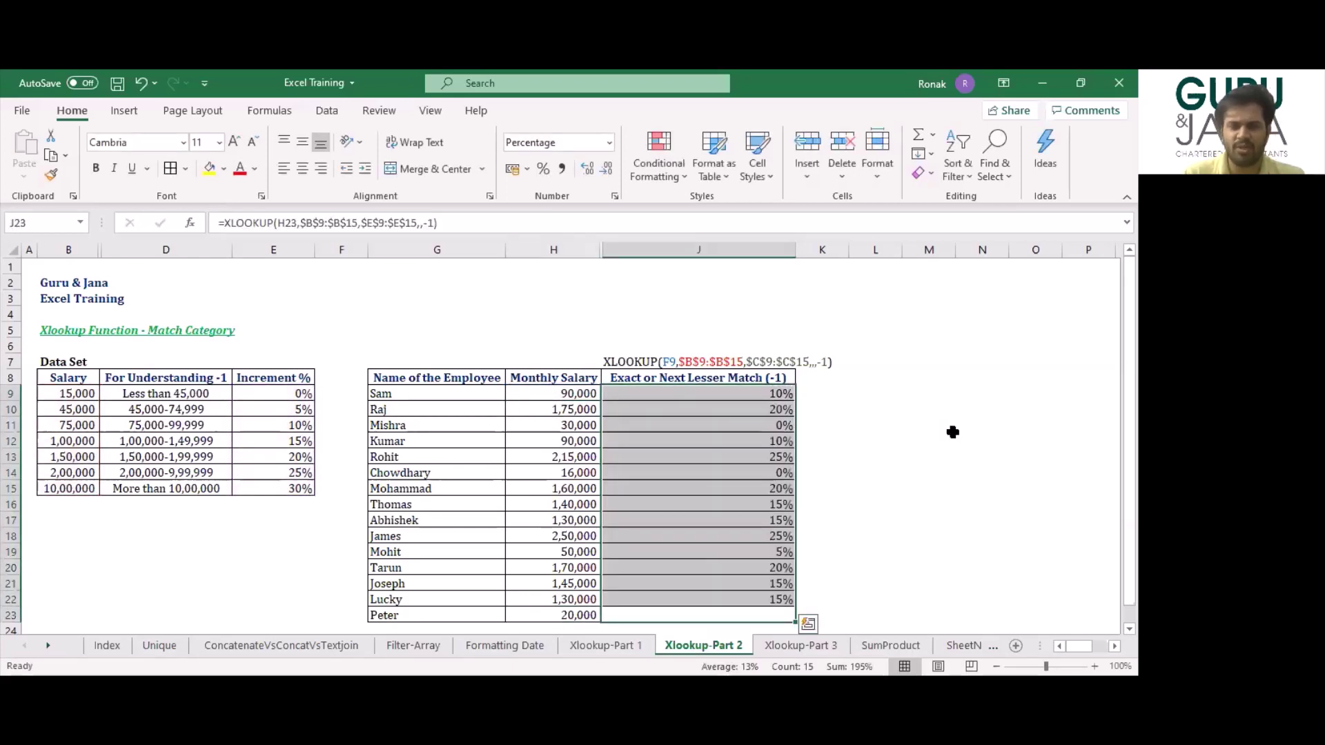
pyautogui.hotkey('ctrl', 'Up')
# Compare the lookup results with Sam's salary and the 75,000-99,999 slab.
pyautogui.press('Down')
pyautogui.press('Down')
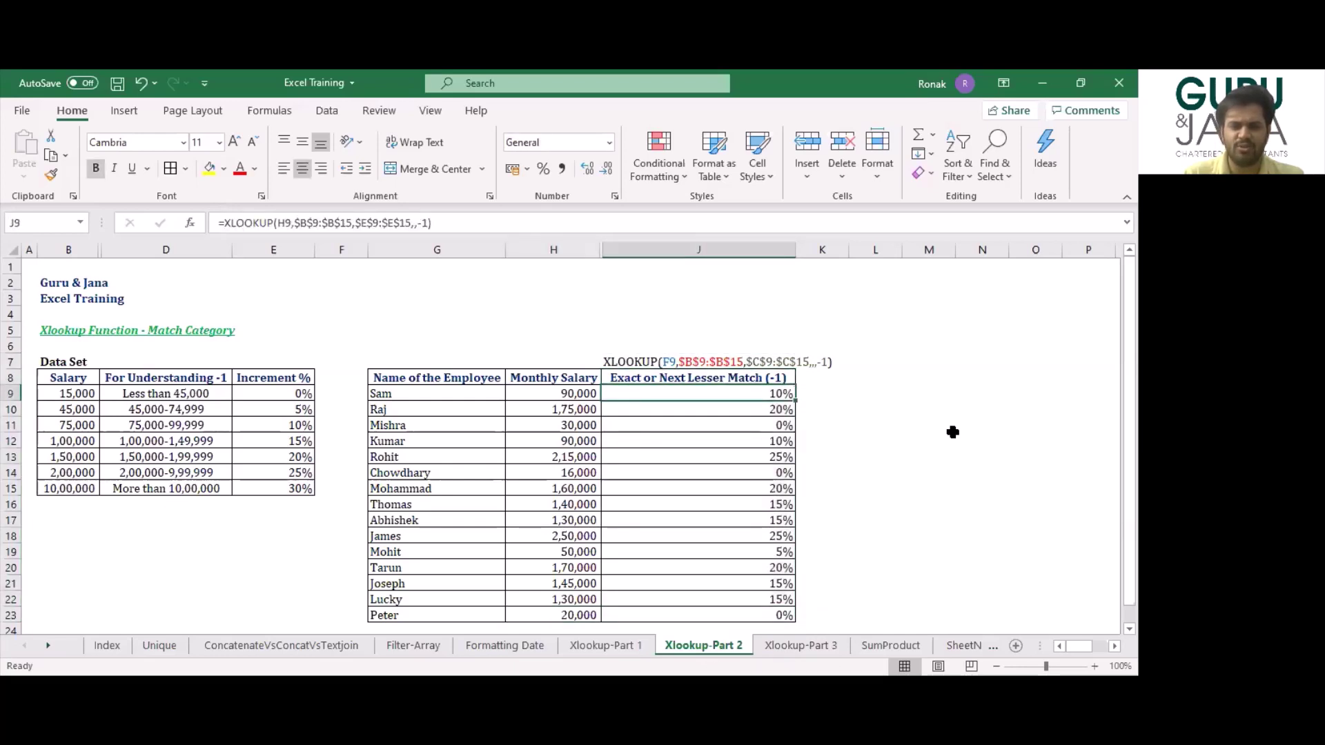
pyautogui.press('Left')
pyautogui.press('Down')
pyautogui.press('Right')
pyautogui.press('Up')
pyautogui.press('Left')
pyautogui.press('Left')
pyautogui.press('Left')
pyautogui.press('Left')
pyautogui.press('Left')
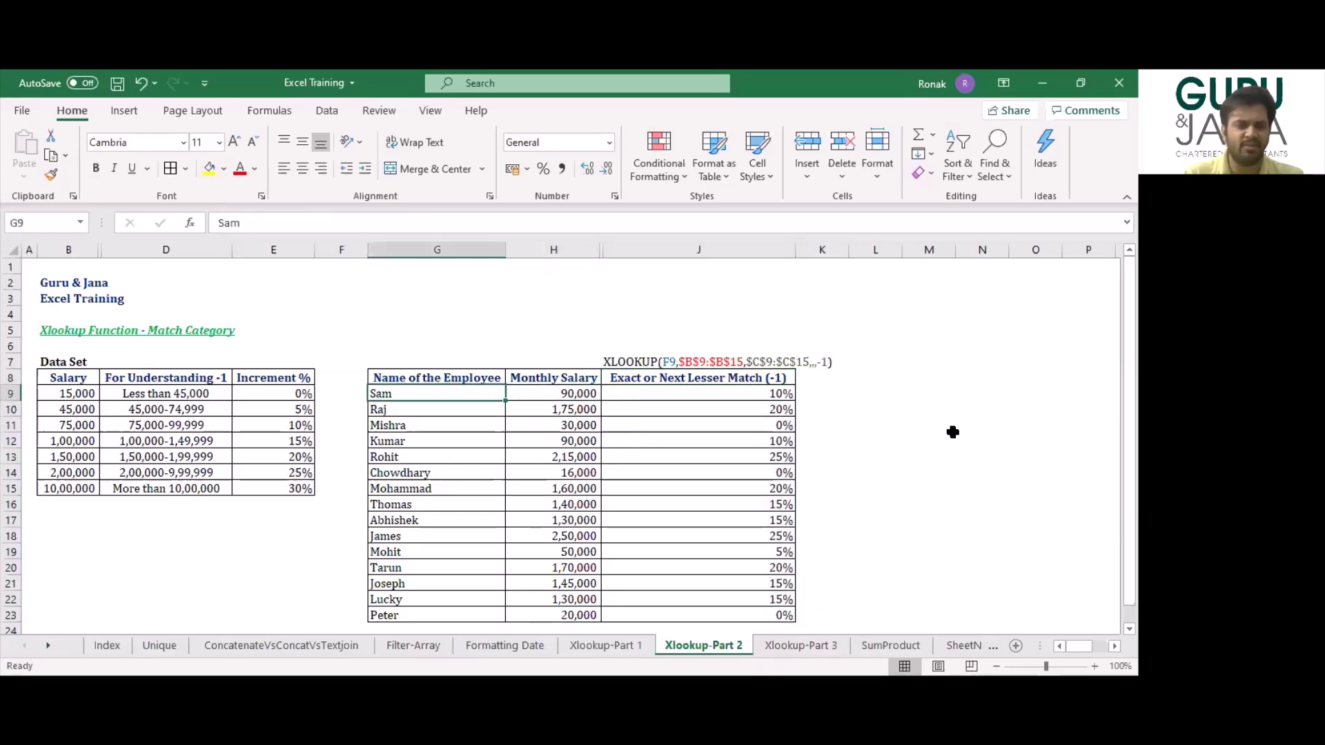
pyautogui.press('Down')
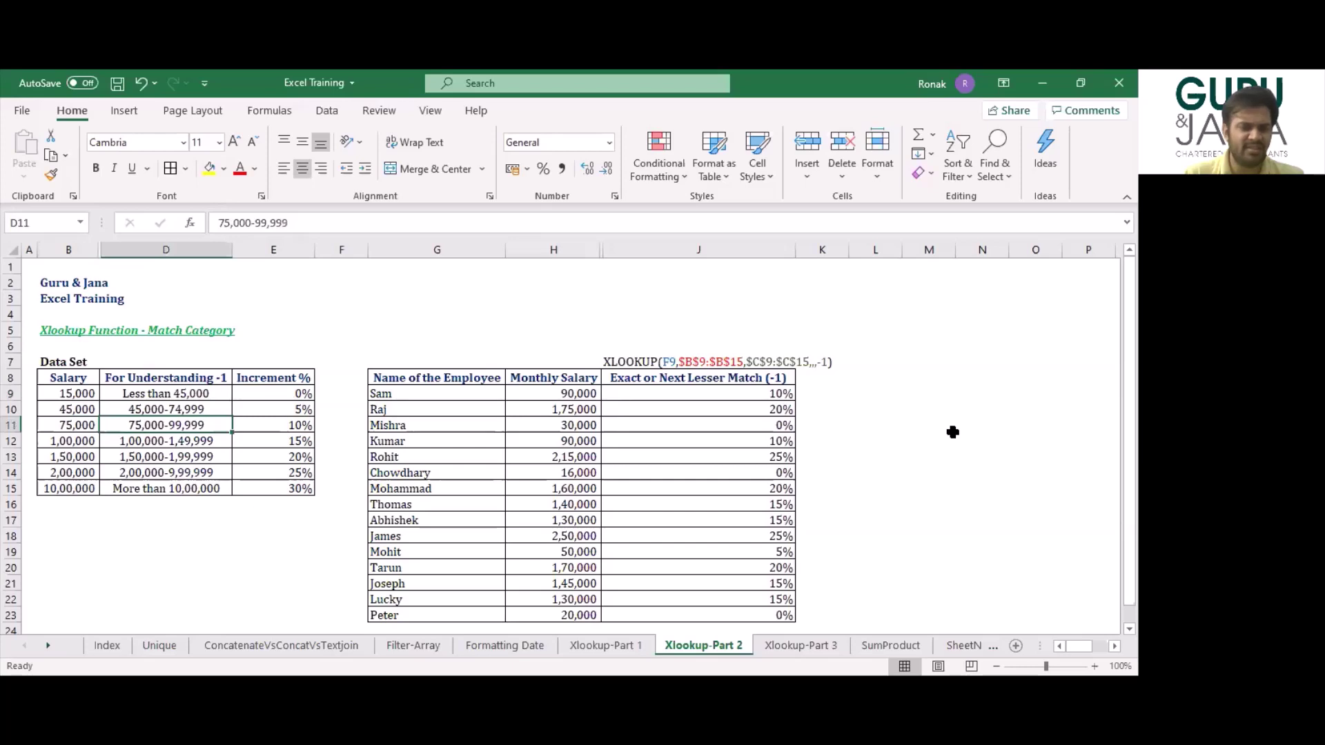
pyautogui.press('Left')
pyautogui.press('Right')
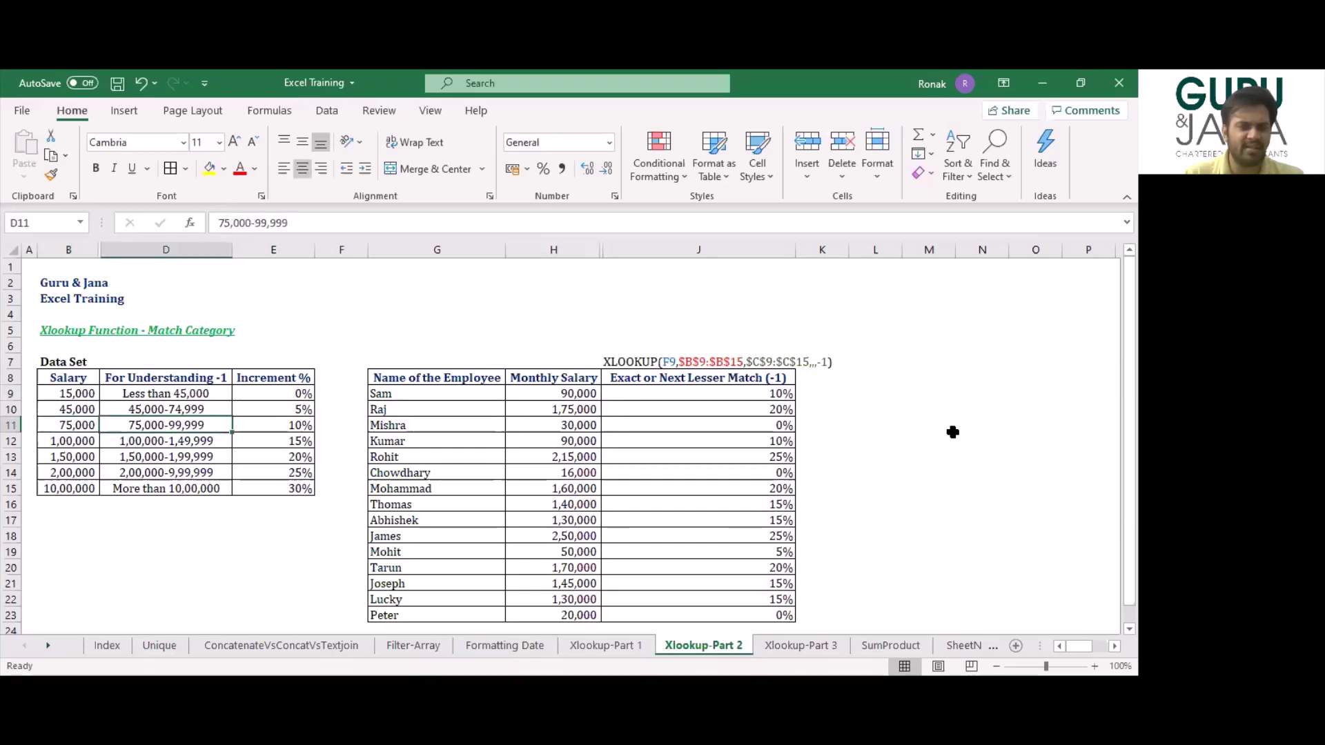
pyautogui.press('Right')
pyautogui.press('Right')
pyautogui.press('Right')
pyautogui.press('Right')
pyautogui.press('Right')
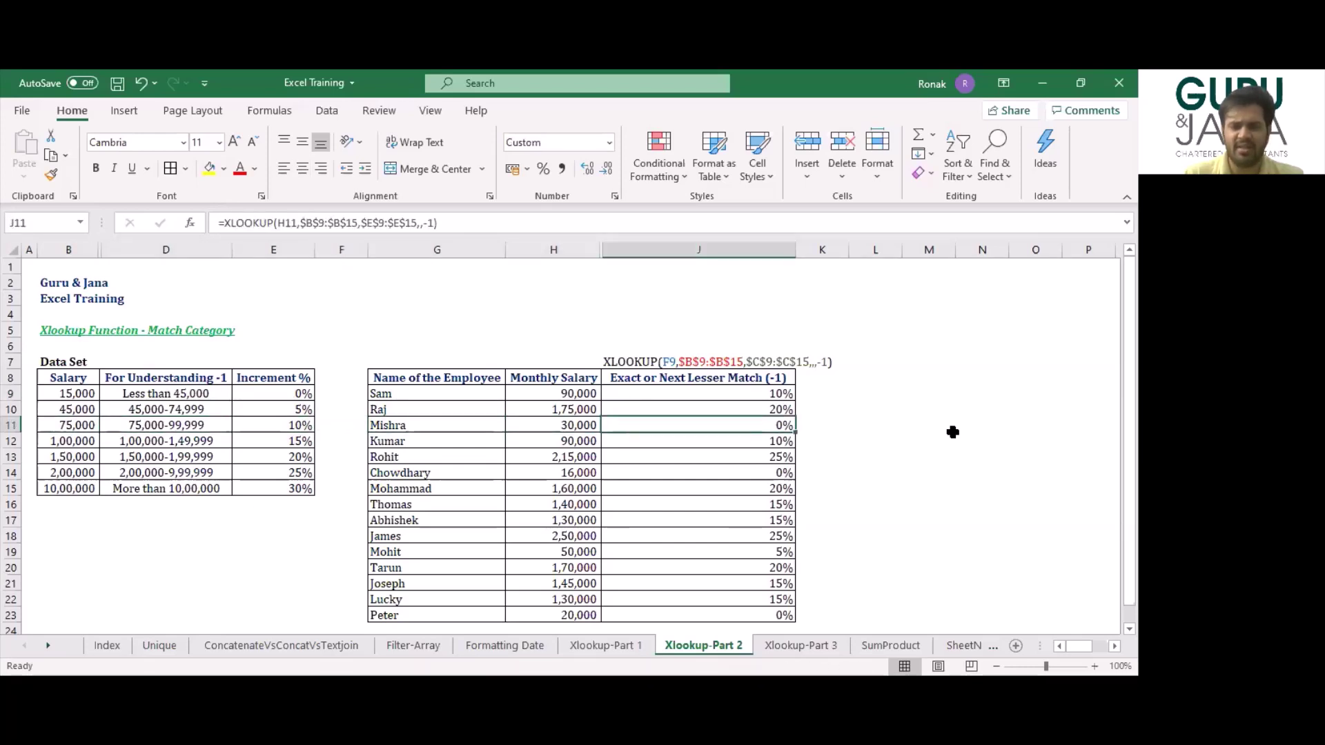
# Inspect the XLOOKUP formulas in the result cells without changing them.
pyautogui.press('Up')
pyautogui.press('Up')
pyautogui.press('F2')
pyautogui.press('Return')
pyautogui.press('F2')
pyautogui.press('Return')
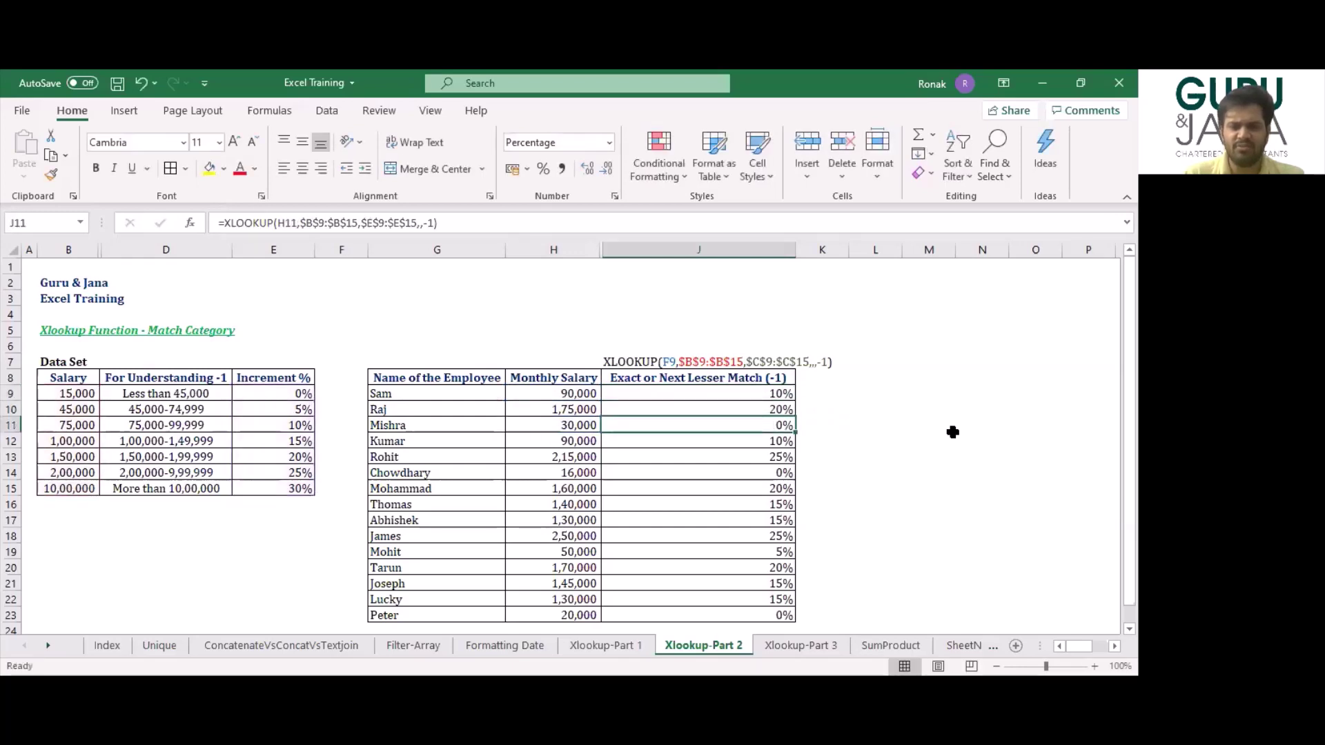
pyautogui.press('Return')
pyautogui.press('F2')
pyautogui.press('Return')
pyautogui.press('F2')
pyautogui.press('Escape')
pyautogui.press('Up')
pyautogui.press('Up')
pyautogui.press('Up')
pyautogui.press('Up')
pyautogui.press('Up')
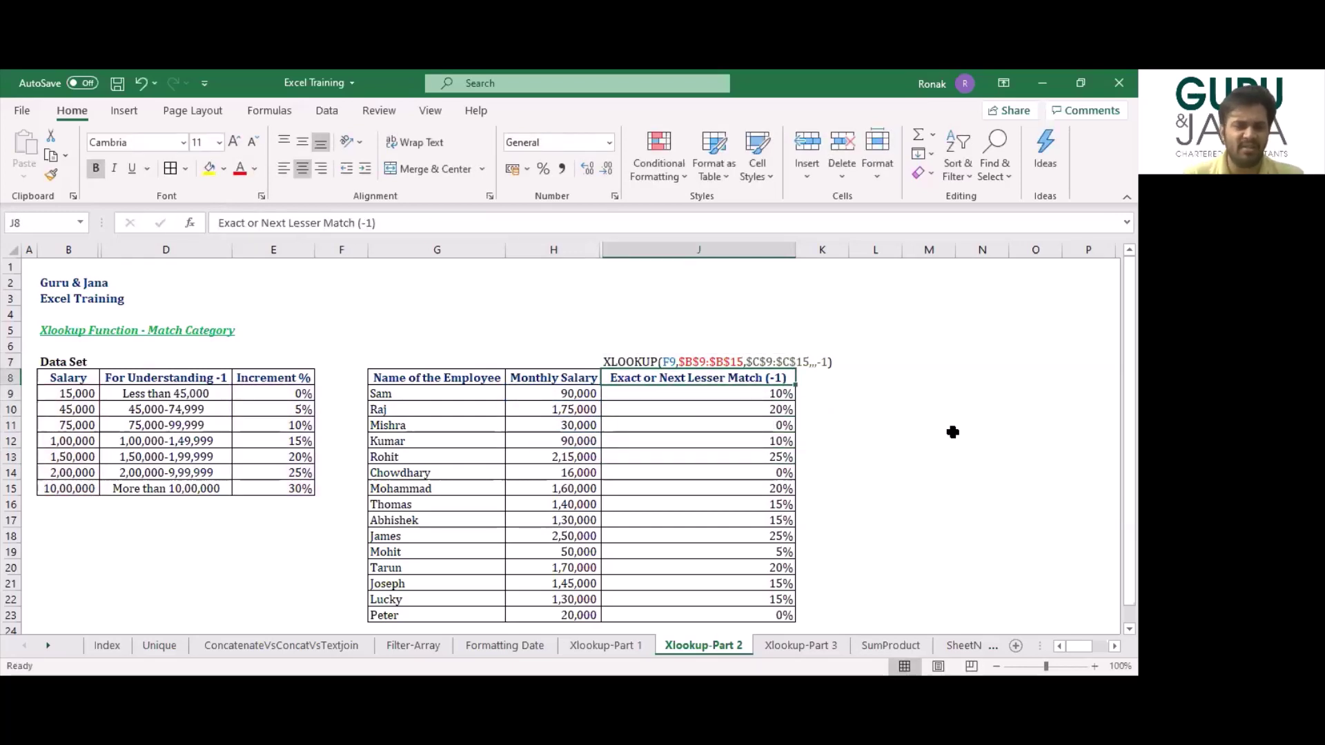
pyautogui.press('Left')
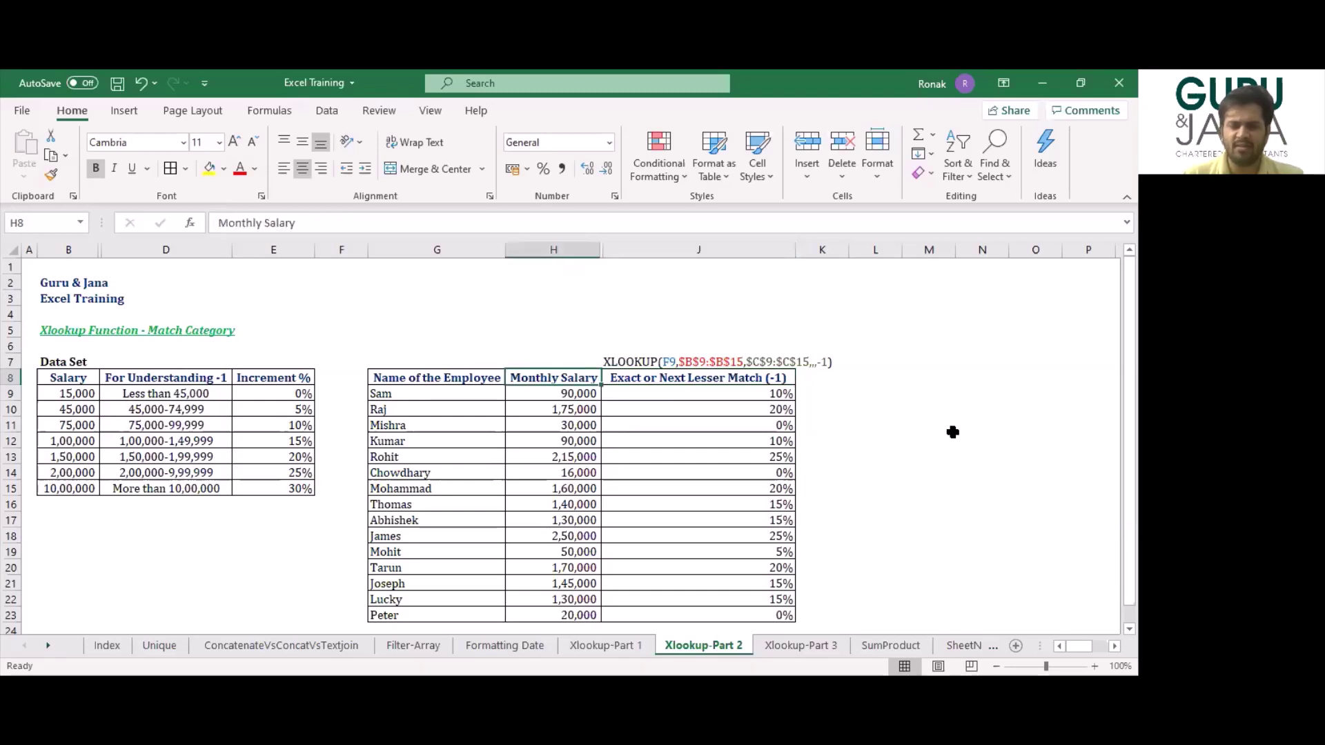
# Switch to the Xlookup-Part 3 sheet and go to cell G9.
pyautogui.hotkey('ctrl', 'pagedown')
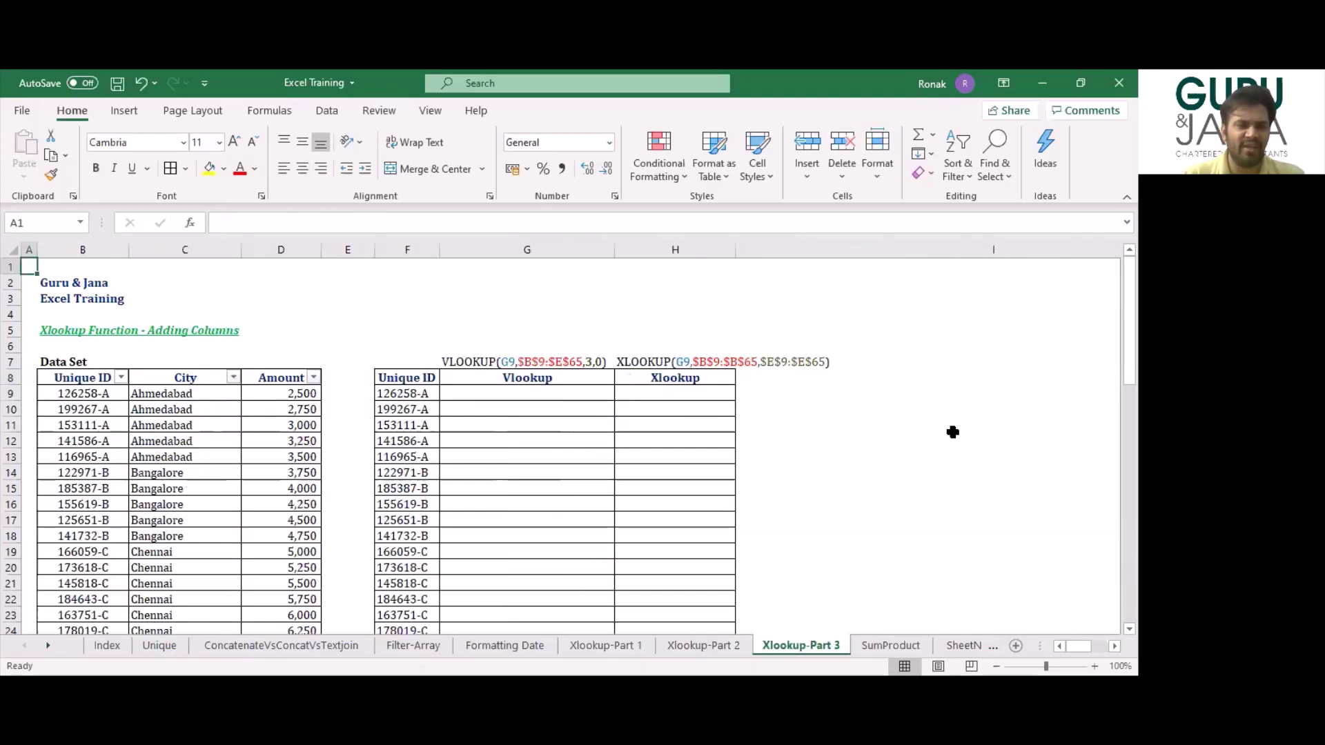
pyautogui.press('Right')
pyautogui.press('Down')
pyautogui.press('Right')
pyautogui.press('Down')
pyautogui.press('Down')
pyautogui.press('Down')
pyautogui.press('Down')
pyautogui.press('Down')
pyautogui.press('Down')
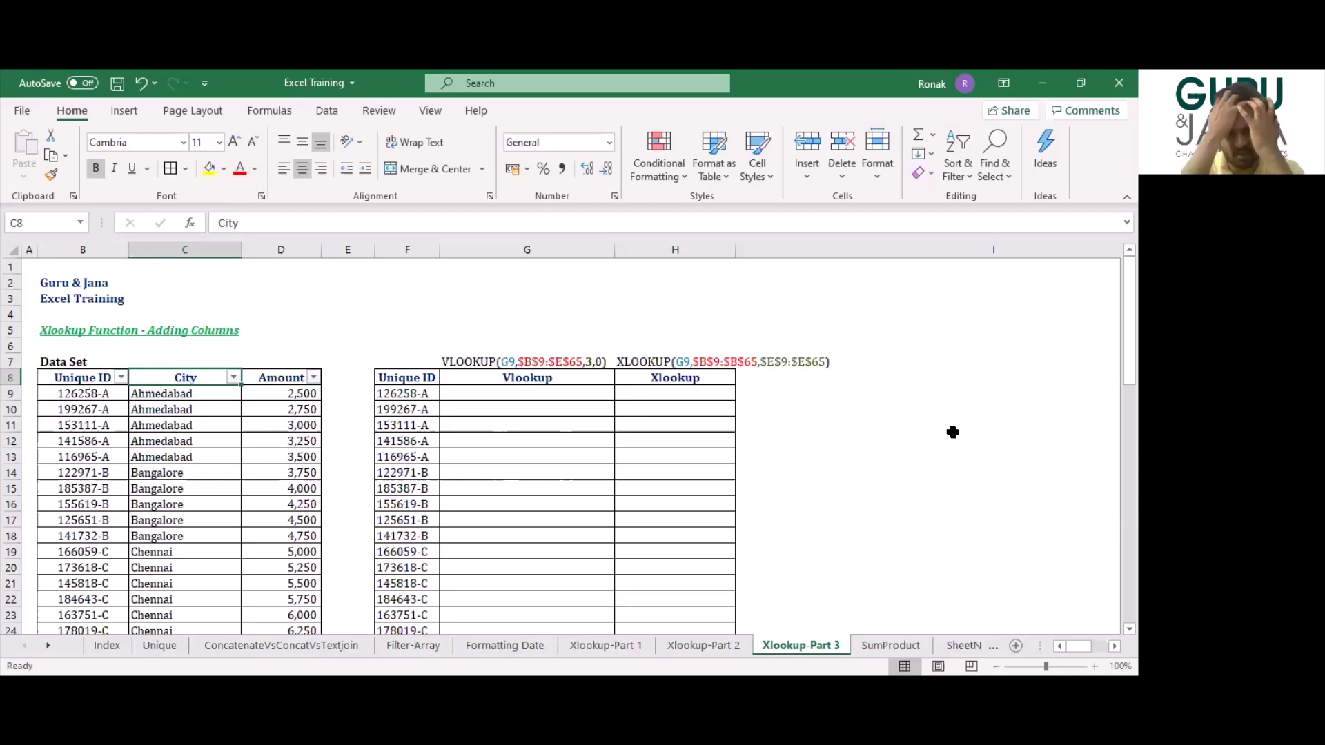
pyautogui.press('Right')
pyautogui.press('Right')
pyautogui.press('Right')
pyautogui.press('Down')
pyautogui.press('Right')
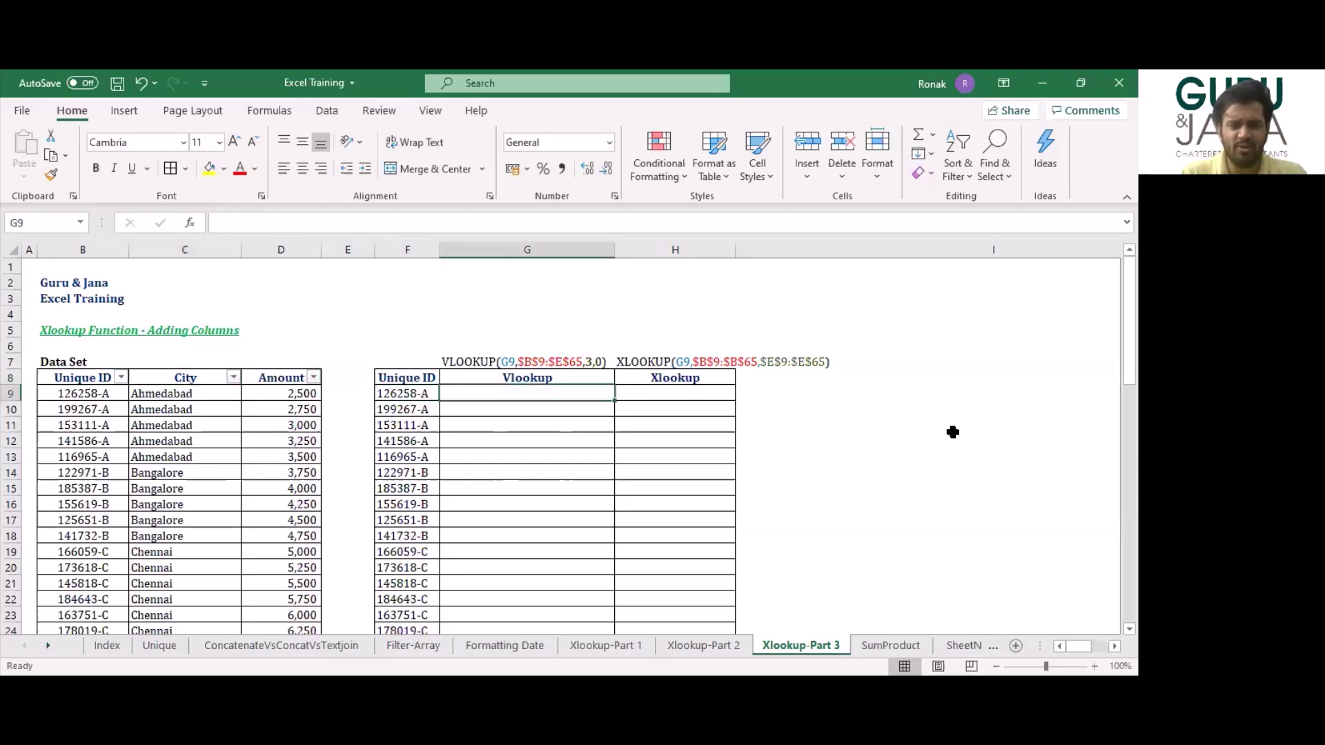
# Enter a VLOOKUP in G9 returning column 3 of $B$9:$D$65 for the Unique ID in F9.
pyautogui.write('=v')
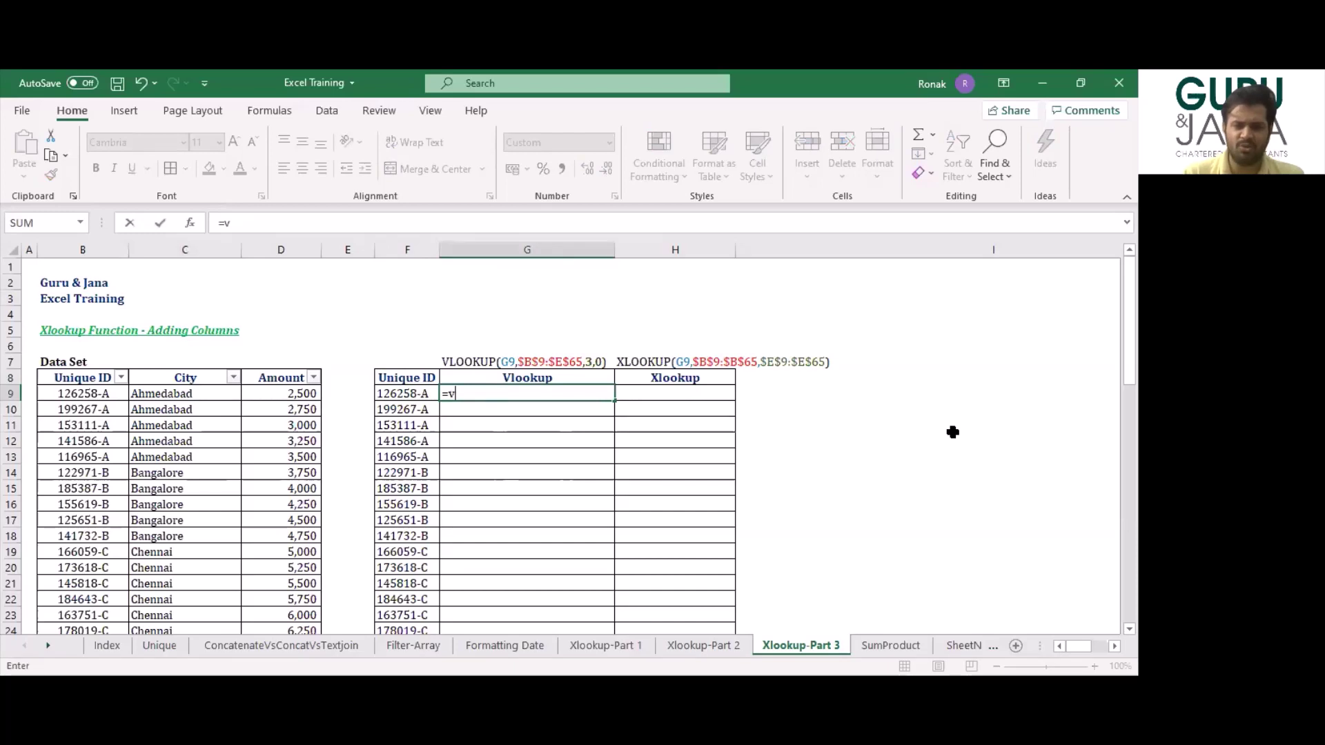
pyautogui.write('l')
pyautogui.press('Tab')
pyautogui.press('Left')
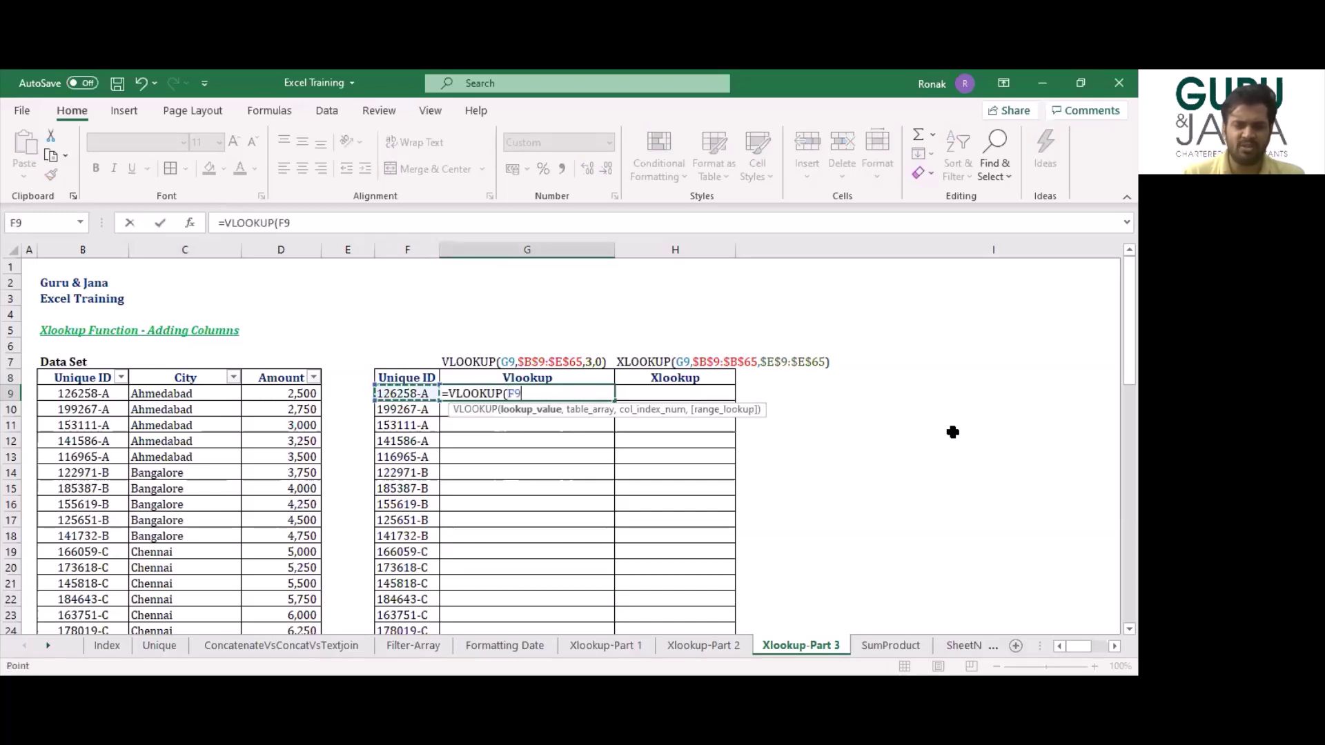
pyautogui.write(',')
pyautogui.press('Left')
pyautogui.press('Left')
pyautogui.press('Left')
pyautogui.press('Left')
pyautogui.press('Left')
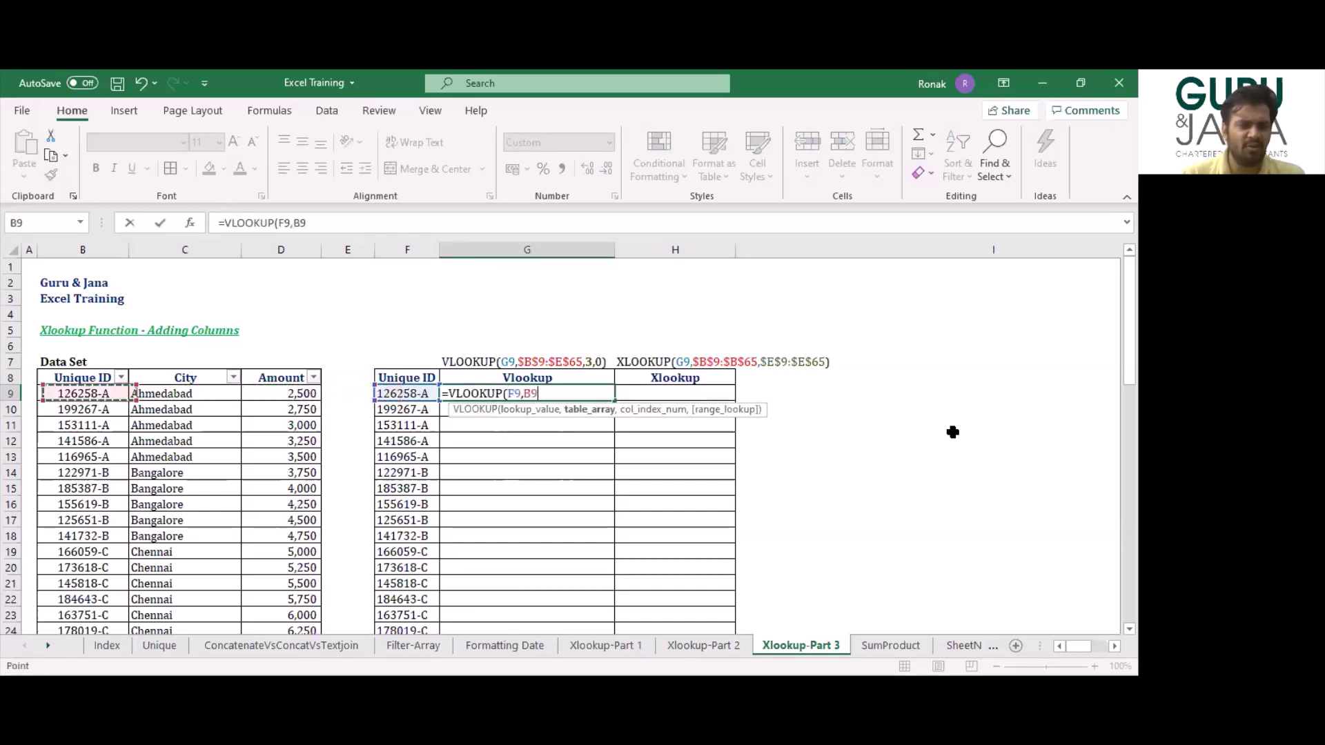
pyautogui.hotkey('ctrl', 'shift', 'Right')
pyautogui.hotkey('ctrl', 'shift', 'Down')
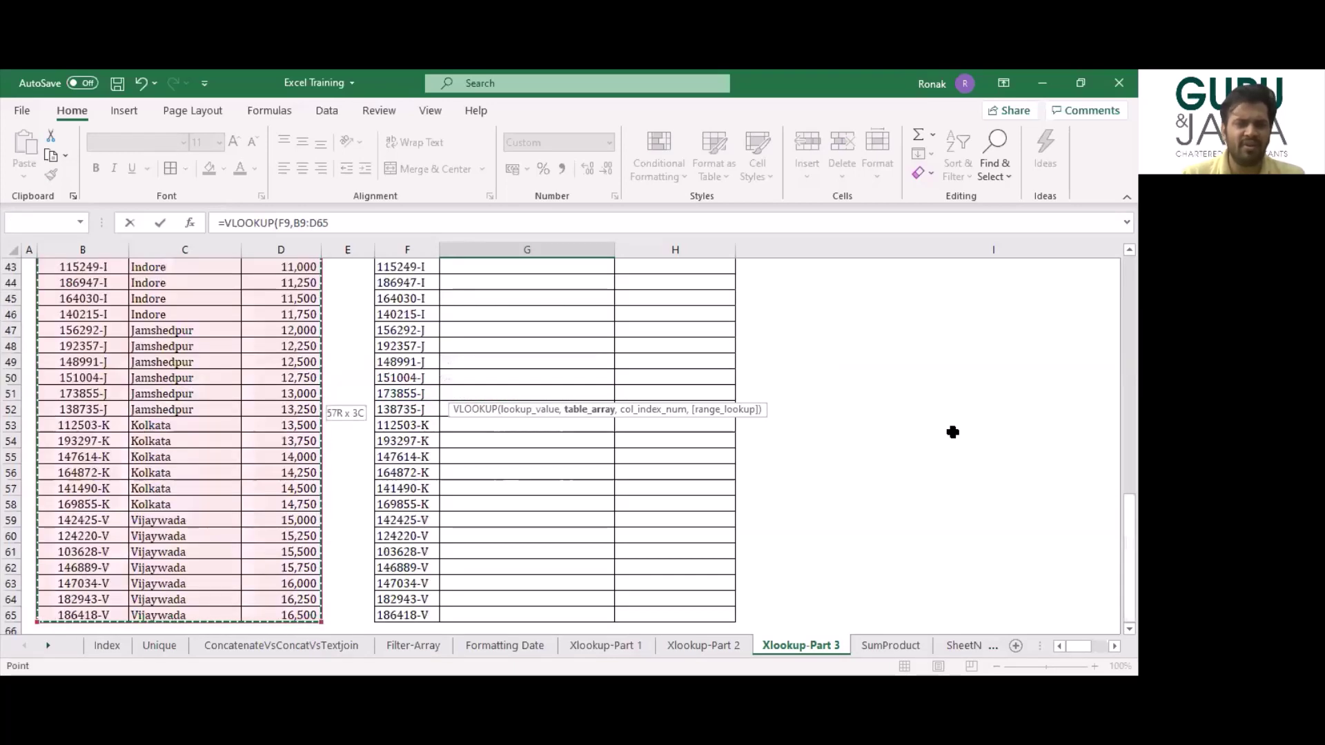
pyautogui.press('F4')
pyautogui.write(',3')
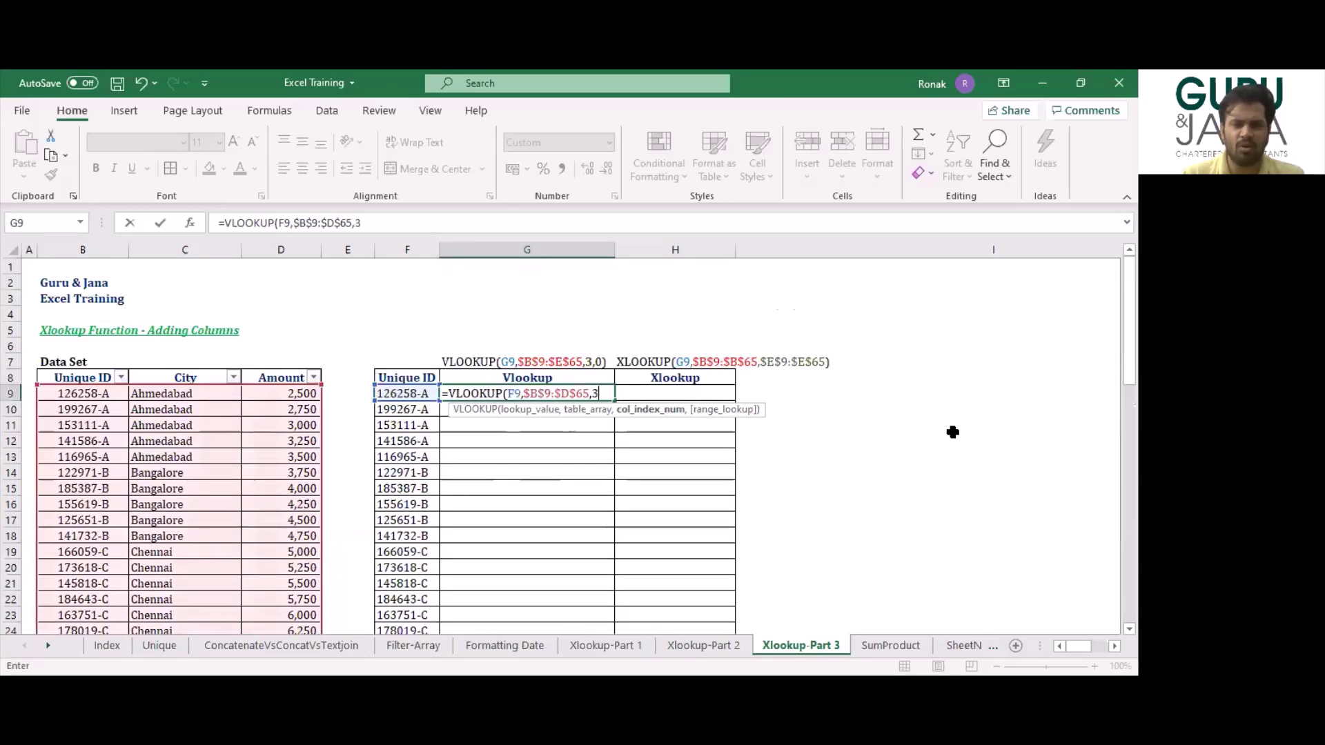
pyautogui.press('Return')
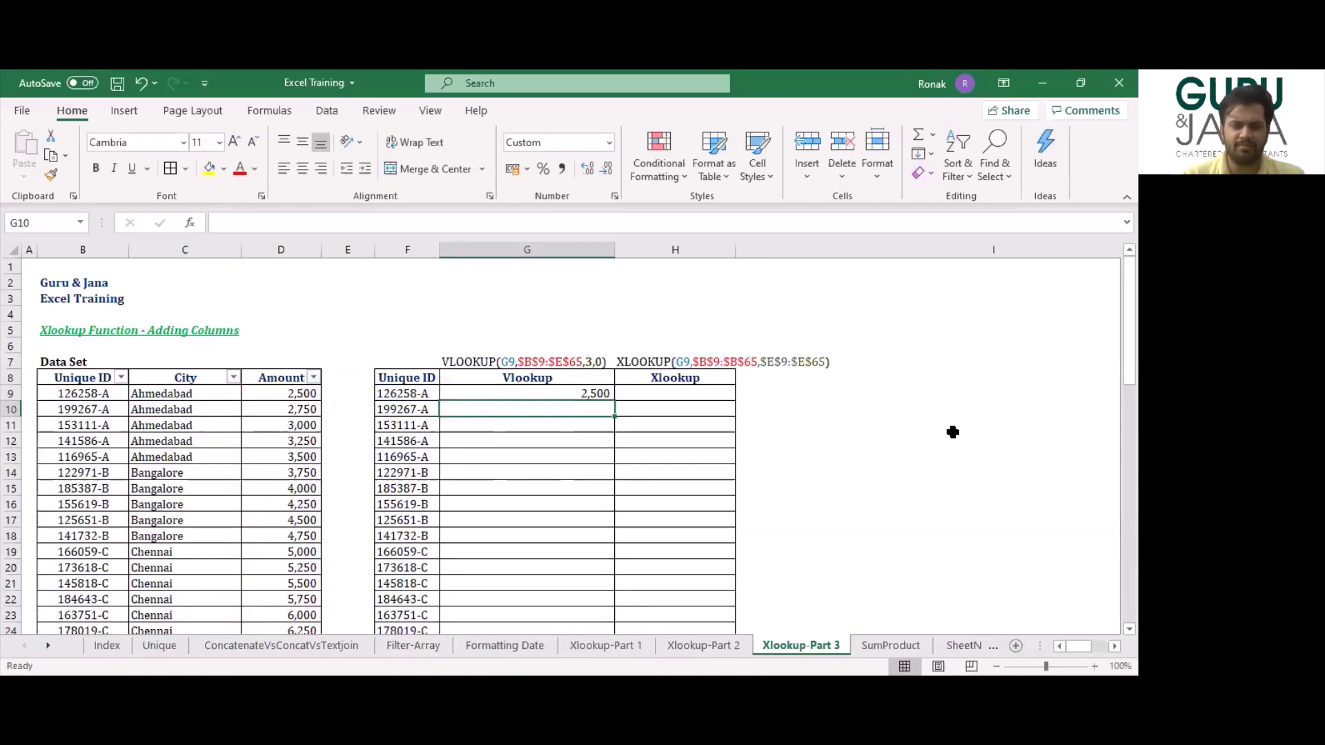
# Copy the G9 VLOOKUP down through G65.
pyautogui.press('Up')
pyautogui.hotkey('ctrl', 'c')
pyautogui.press('Left')
pyautogui.hotkey('ctrl', 'Down')
pyautogui.press('Right')
pyautogui.hotkey('ctrl', 'shift', 'Up')
pyautogui.hotkey('ctrl', 'v')
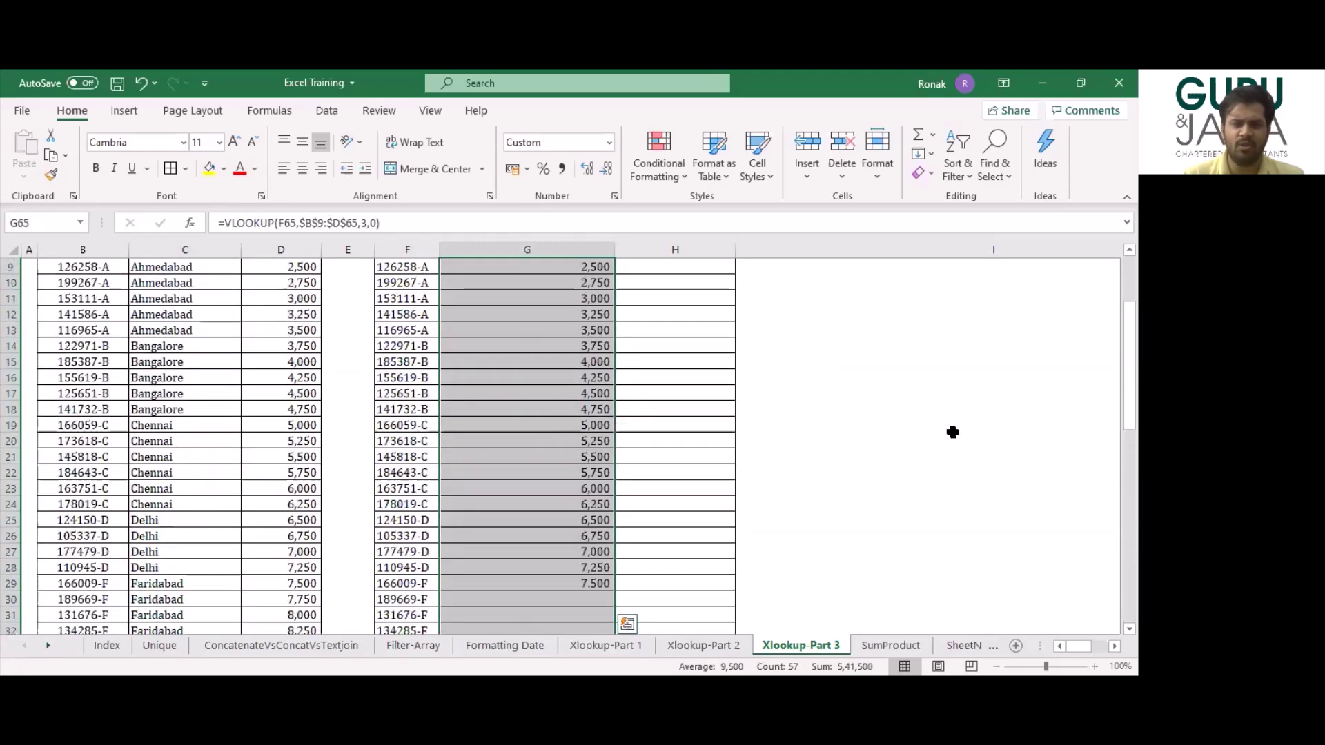
pyautogui.hotkey('ctrl', 'Up')
pyautogui.press('Down')
pyautogui.press('Down')
pyautogui.press('Right')
# Enter =XLOOKUP(F9,$B$9:$B$65,$D$9:$D$65) in H9.
pyautogui.press('F2')
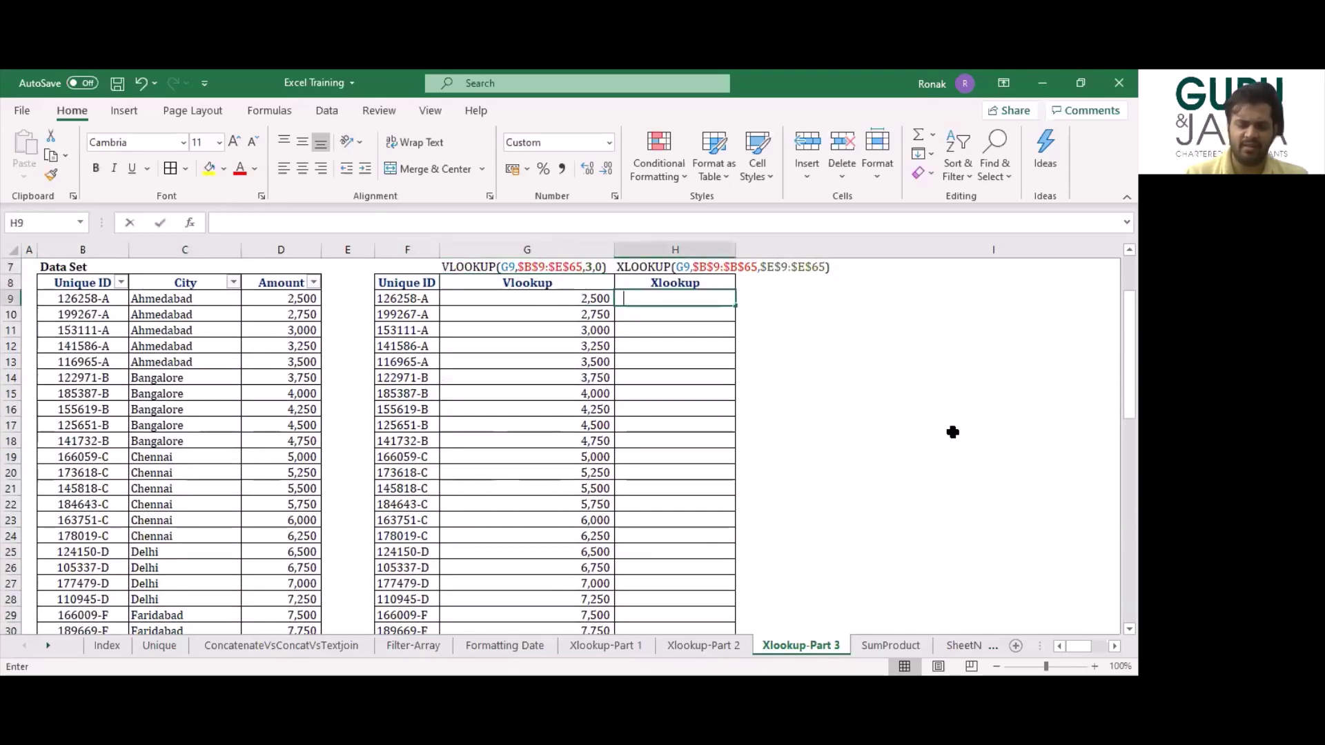
pyautogui.write('=xloo')
pyautogui.press('Tab')
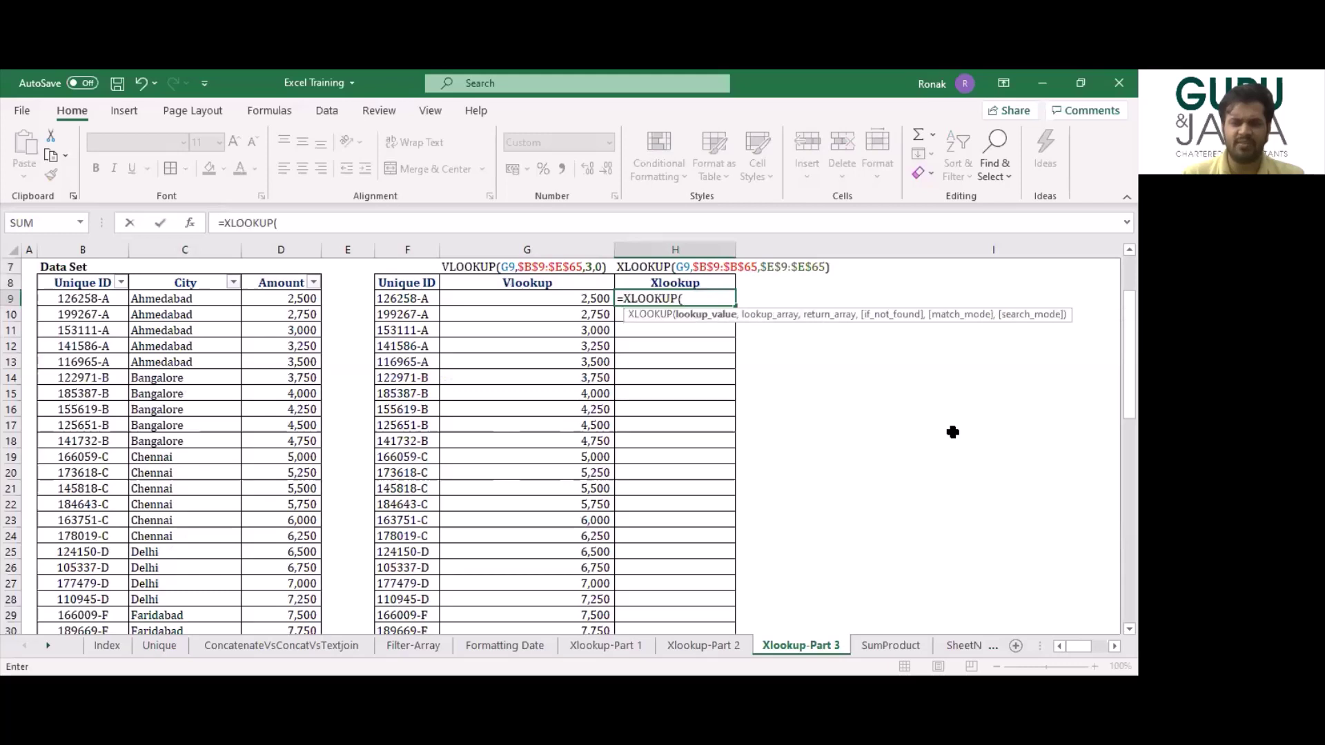
pyautogui.press('Left')
pyautogui.press('Left')
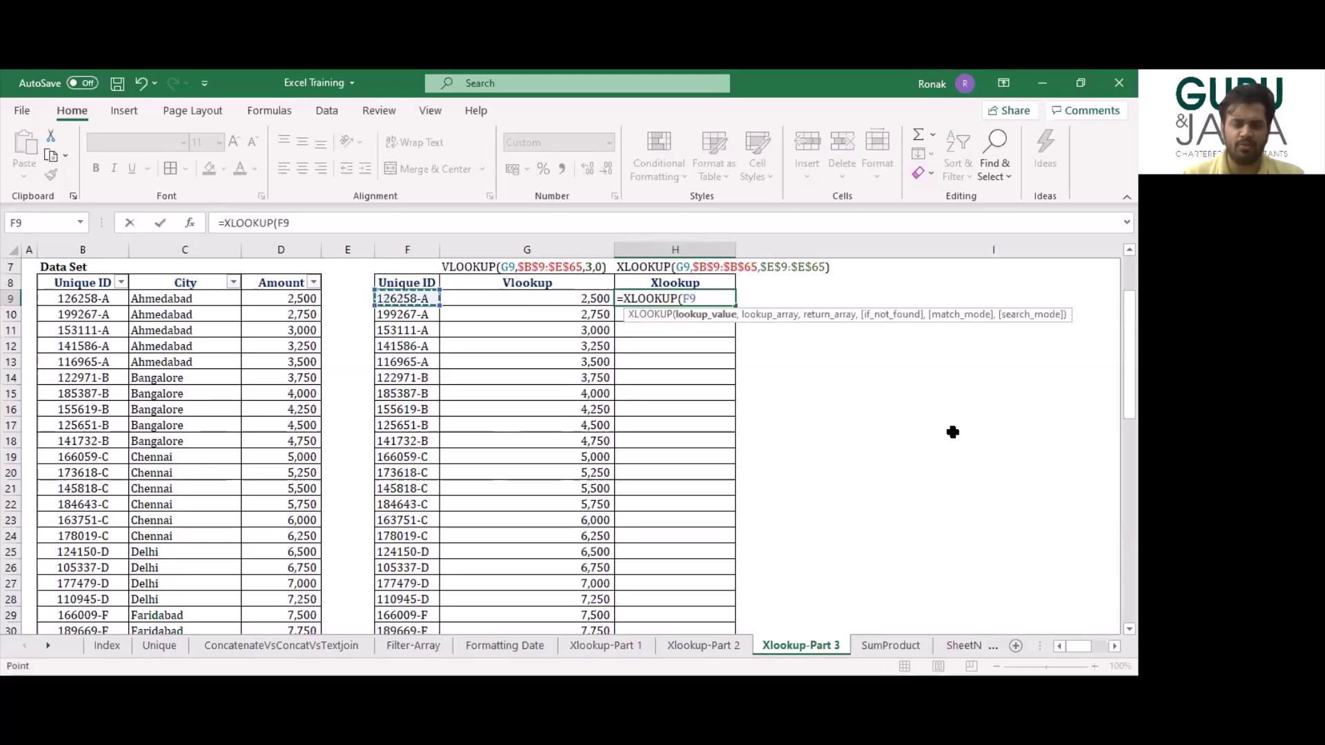
pyautogui.write(',')
pyautogui.press('Left')
pyautogui.press('Left')
pyautogui.press('Left')
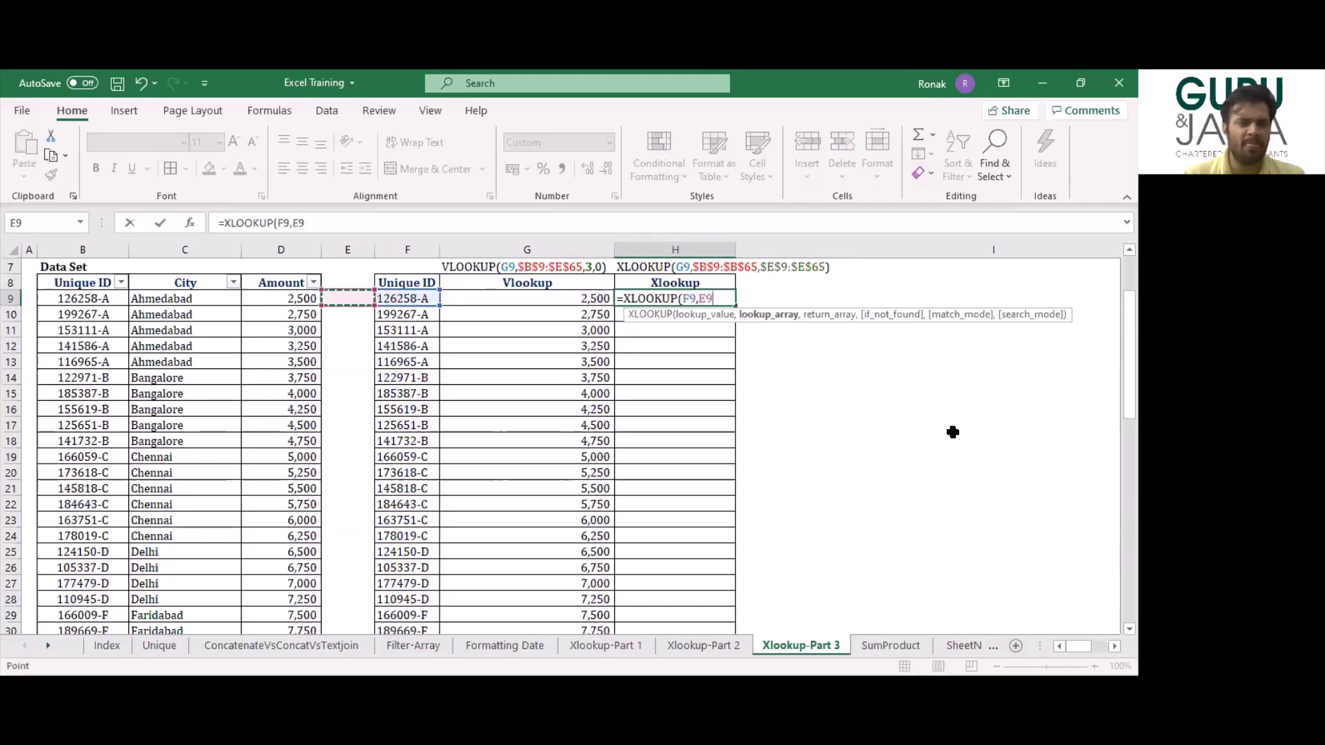
pyautogui.press('Left')
pyautogui.press('Left')
pyautogui.press('Left')
pyautogui.hotkey('ctrl', 'shift', 'Down')
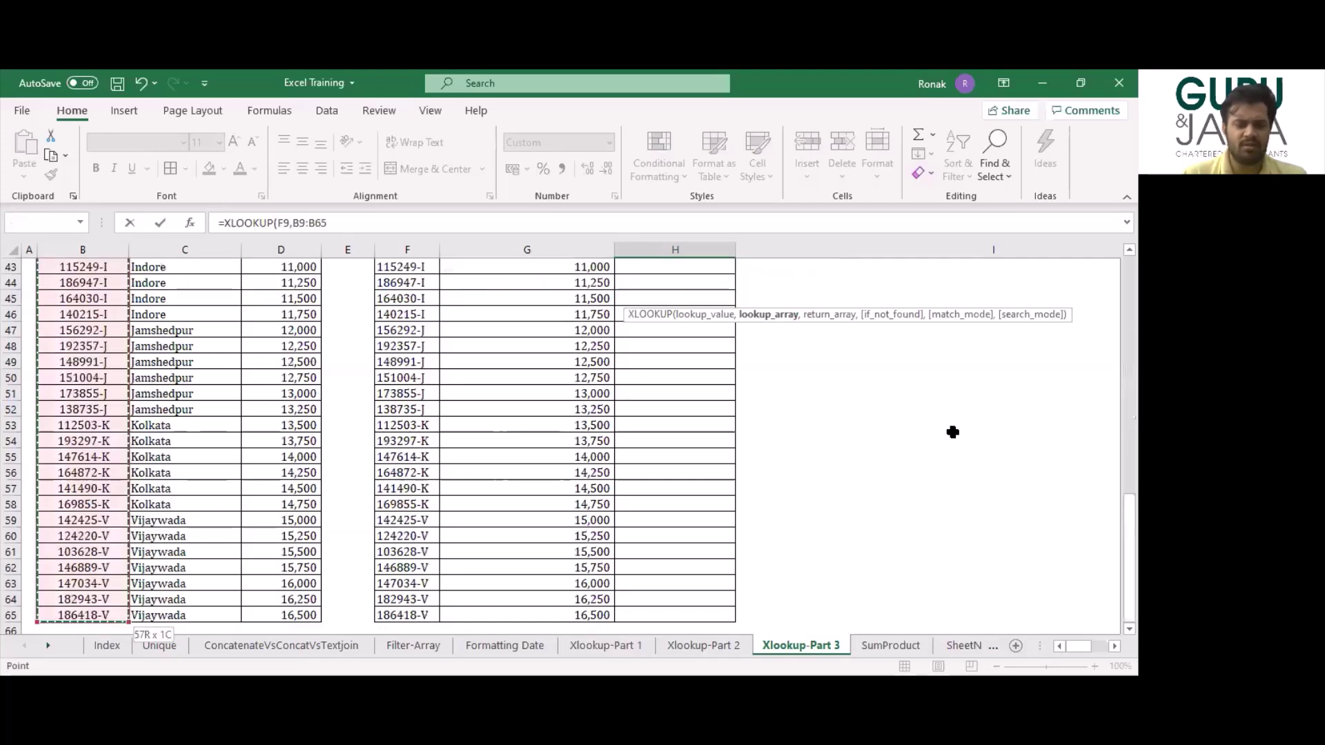
pyautogui.press('F4')
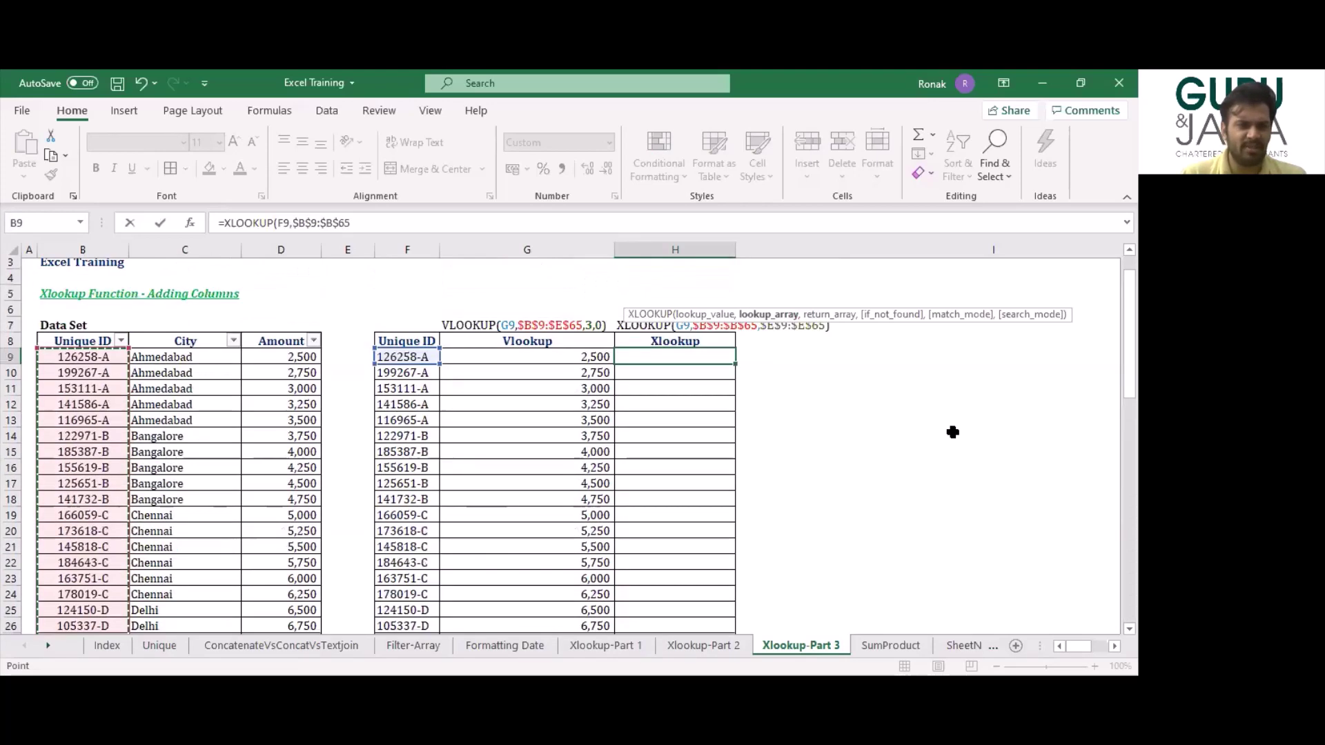
pyautogui.scroll(1, 952, 432)
pyautogui.write(',')
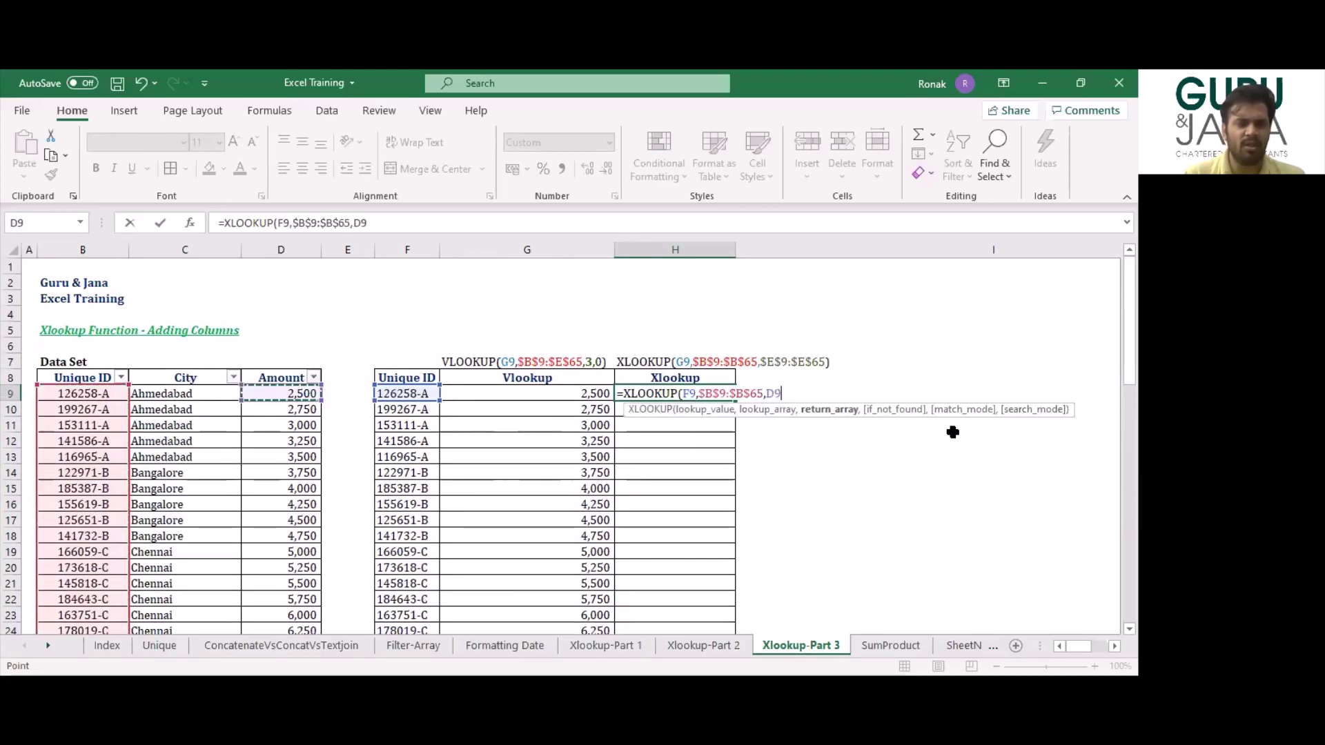
pyautogui.press('Left')
pyautogui.press('Left')
pyautogui.press('Left')
pyautogui.press('Left')
pyautogui.hotkey('ctrl', 'shift', 'Down')
pyautogui.press('F4')
pyautogui.press('Return')
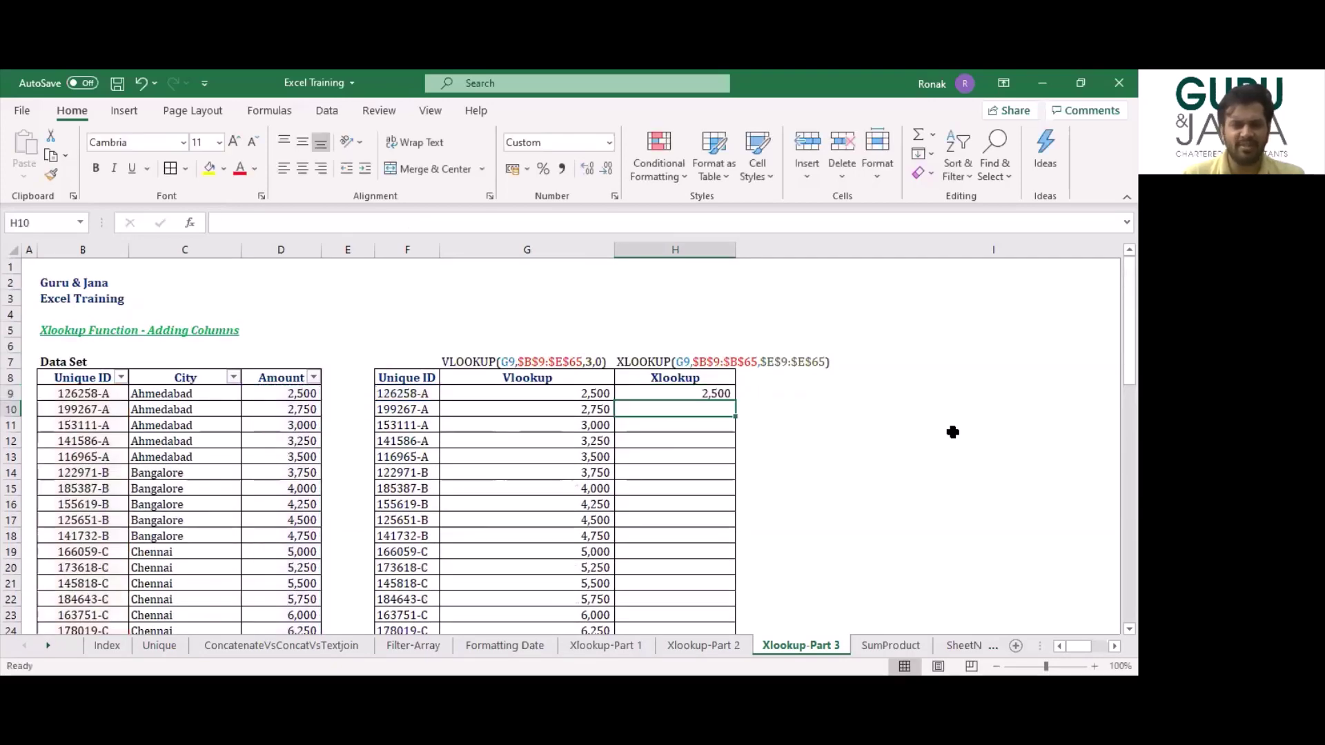
# Fill the XLOOKUP down to H65 and compare H9 with the VLOOKUP result in G9.
pyautogui.press('Up')
pyautogui.hotkey('ctrl', 'Down')
pyautogui.hotkey('ctrl', 'Up')
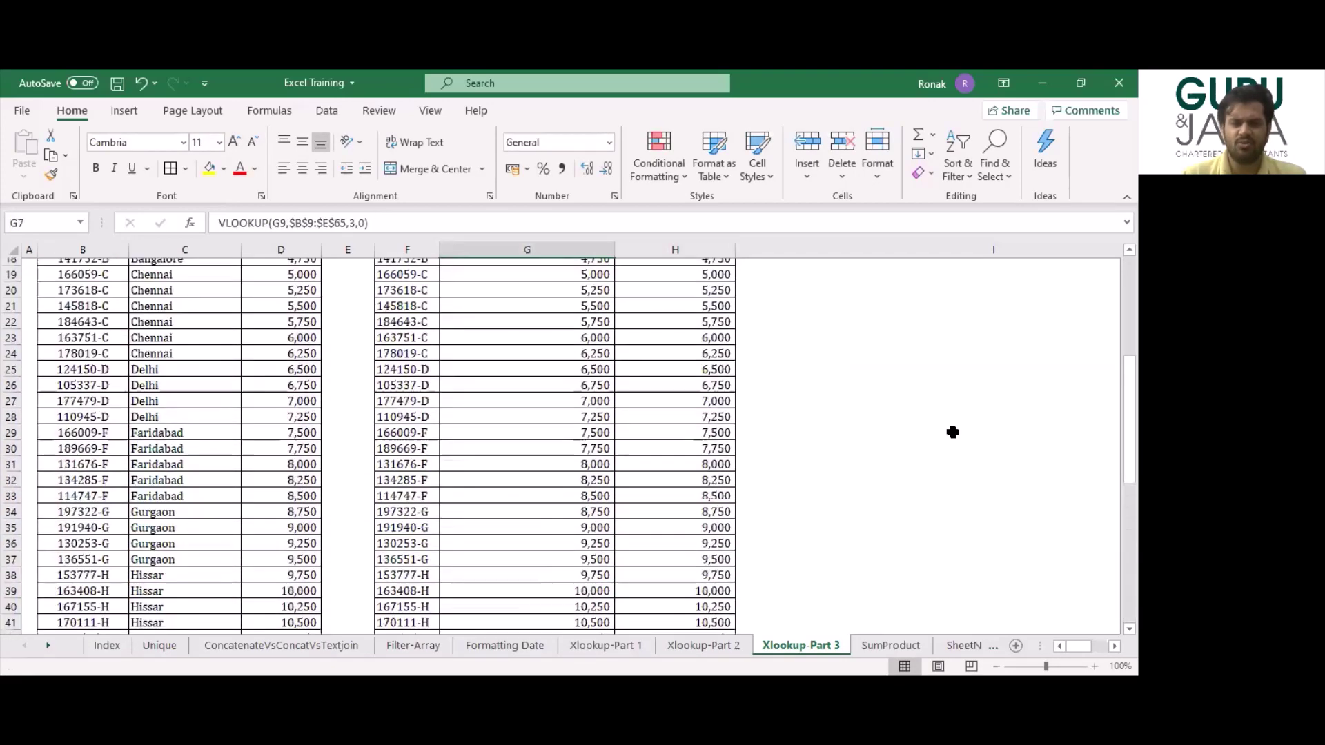
pyautogui.press('Left')
pyautogui.press('Down')
pyautogui.press('Down')
pyautogui.press('Right')
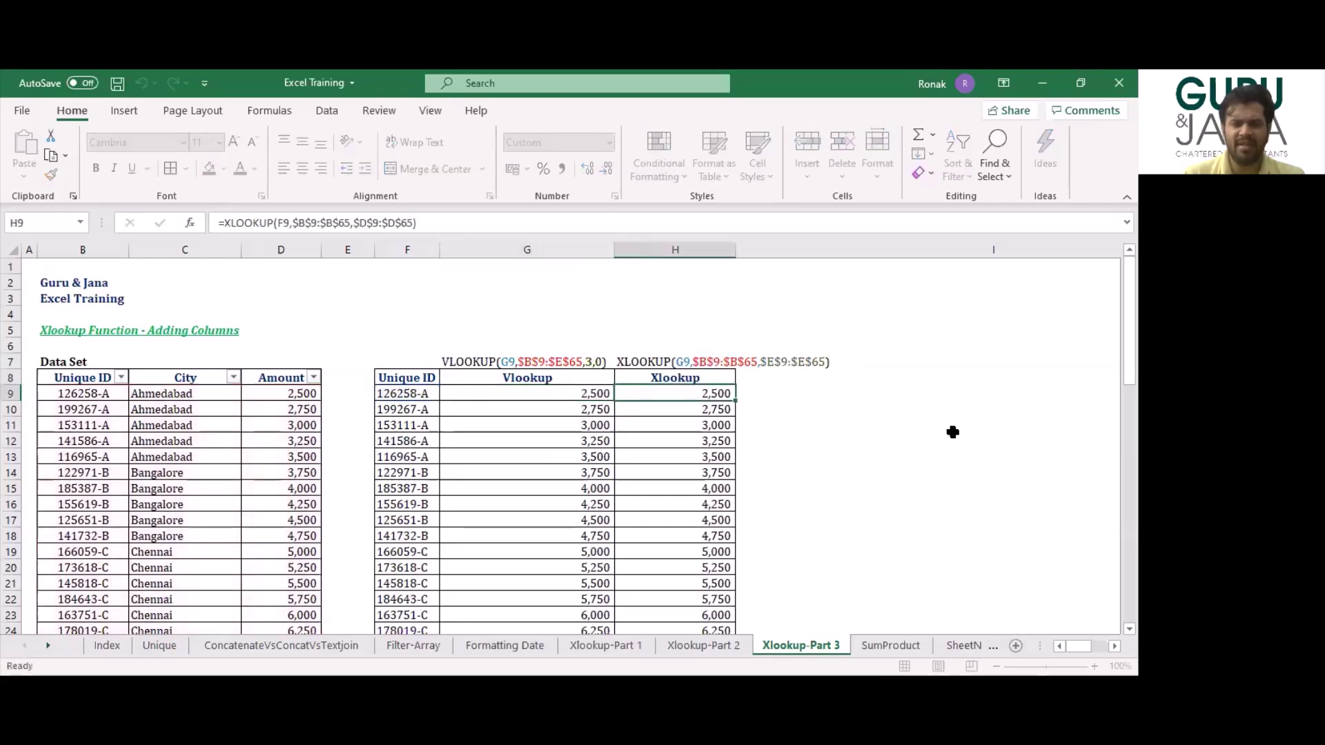
pyautogui.press('F2')
pyautogui.press('Escape')
pyautogui.press('Left')
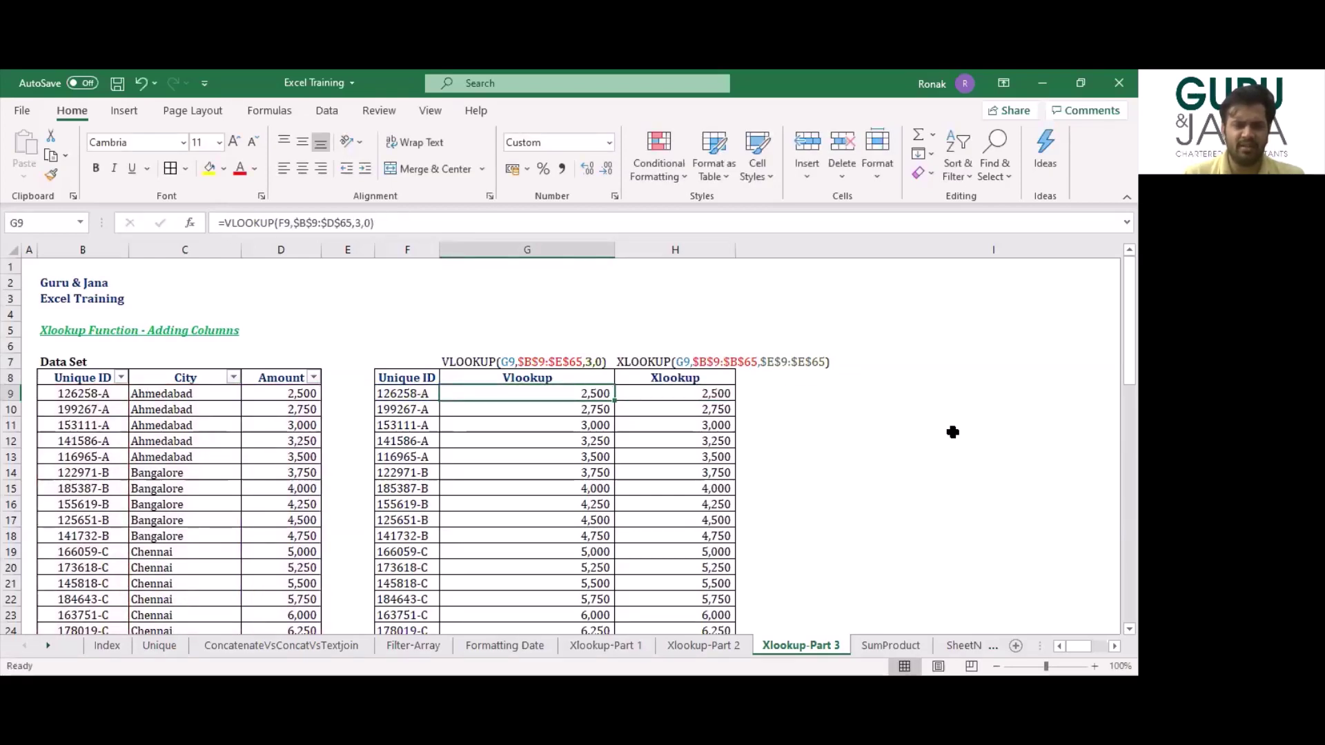
pyautogui.press('Left')
pyautogui.press('Left')
pyautogui.press('Left')
pyautogui.press('Left')
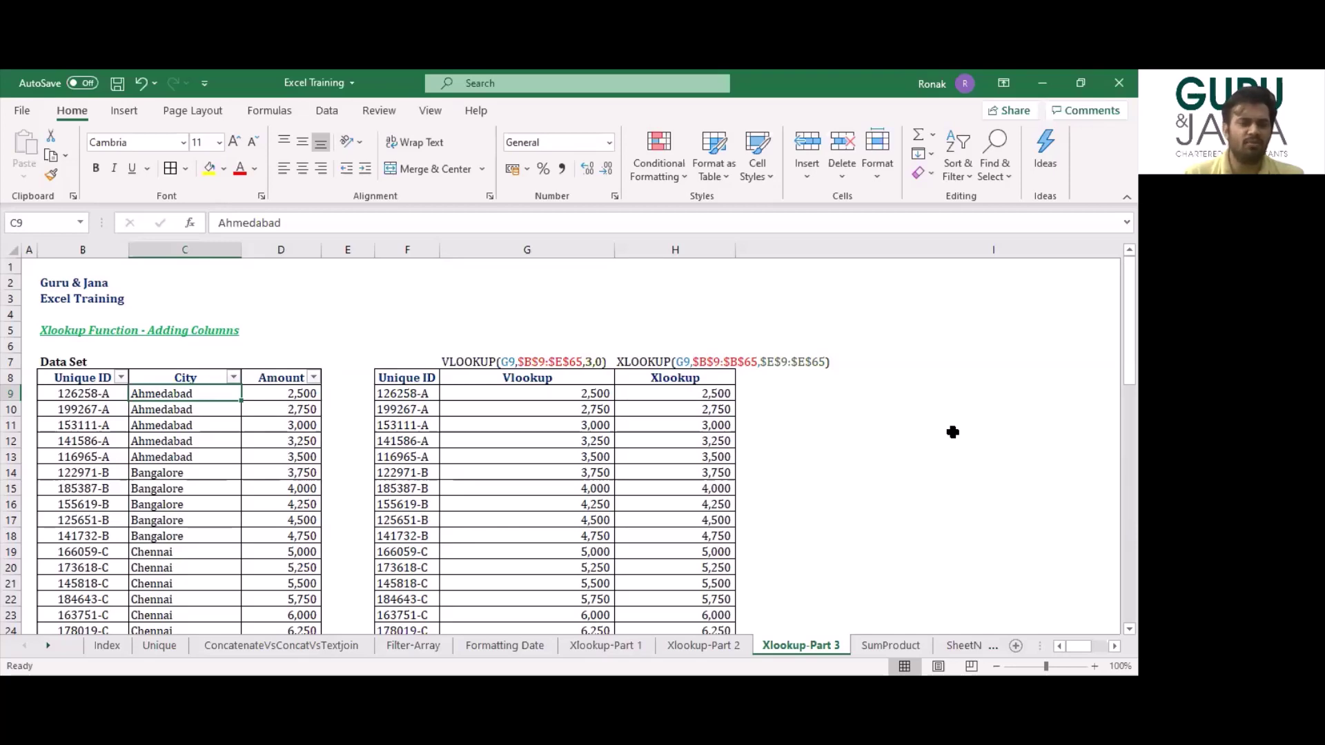
# Insert a blank column before City, toggling undo and redo to compare results.
pyautogui.hotkey('ctrl', 'space')
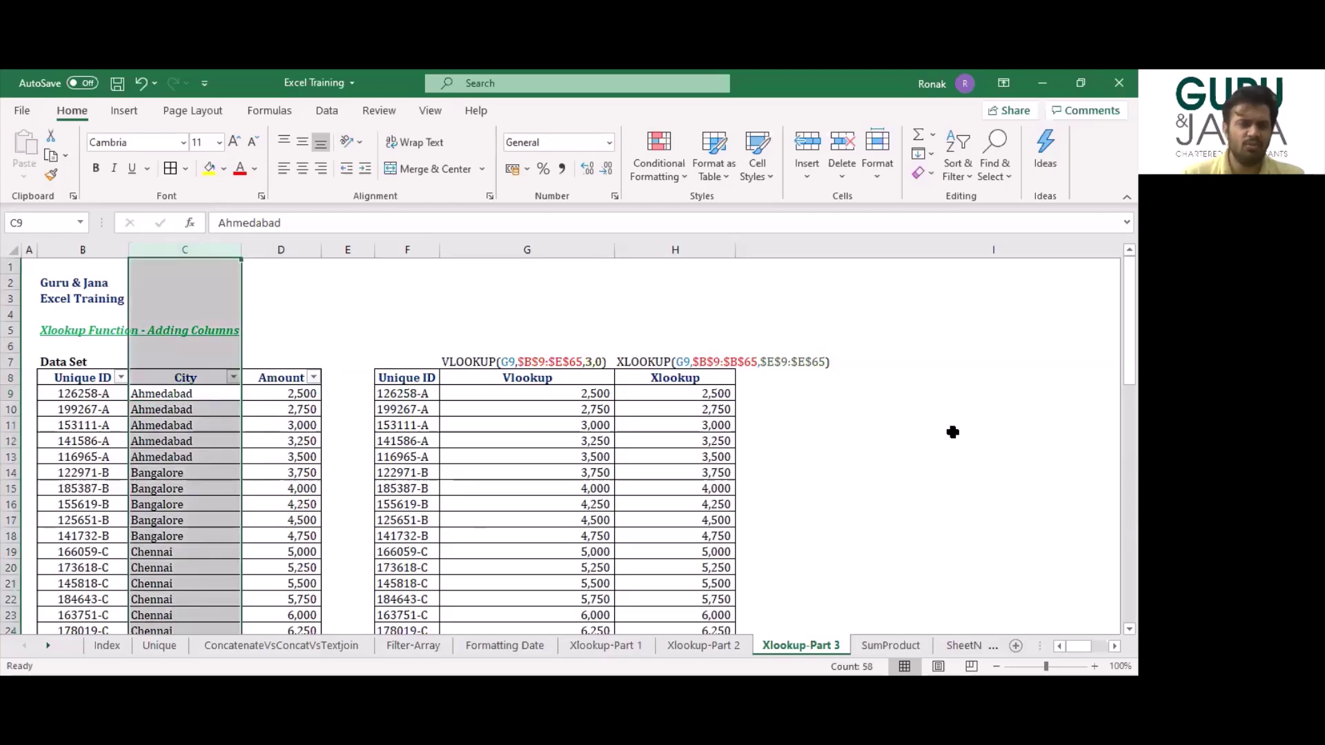
pyautogui.hotkey('ctrl', 'shift', '+')
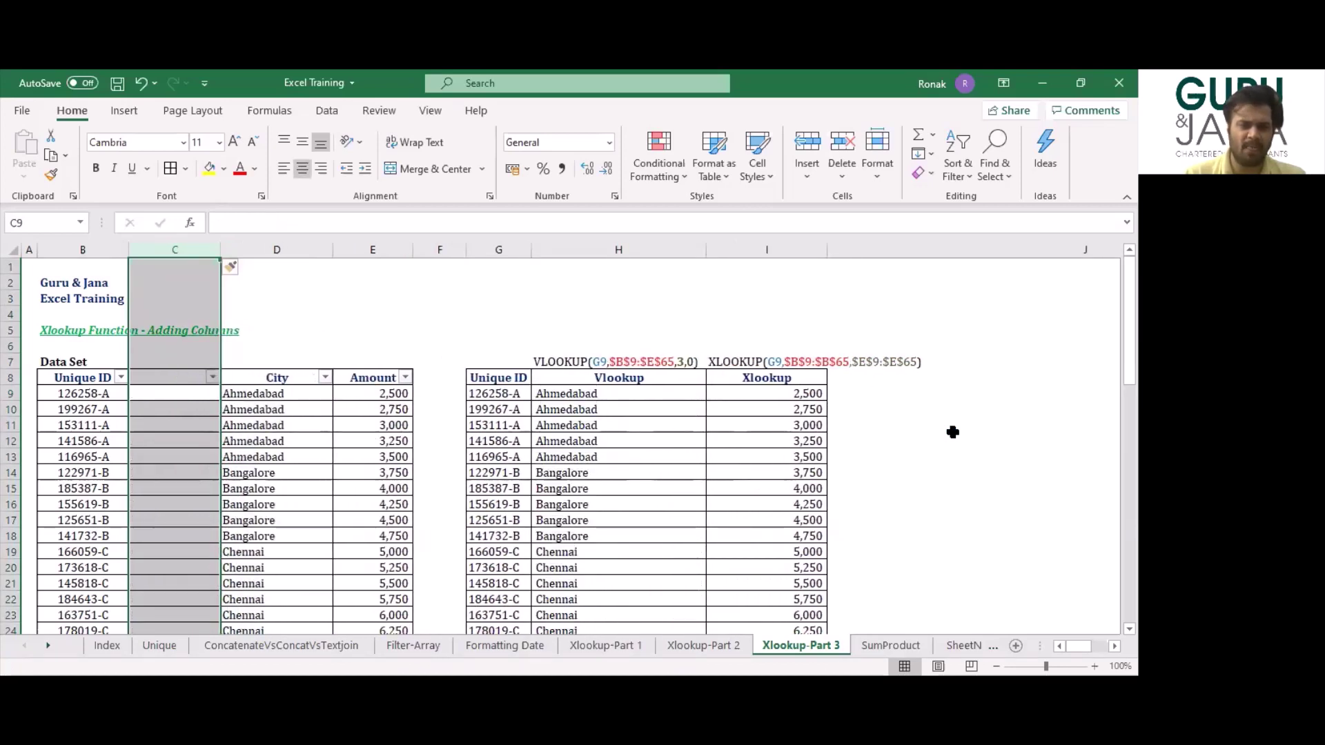
pyautogui.hotkey('ctrl', 'z')
pyautogui.hotkey('ctrl', 'y')
pyautogui.hotkey('ctrl', 'z')
pyautogui.hotkey('ctrl', 'y')
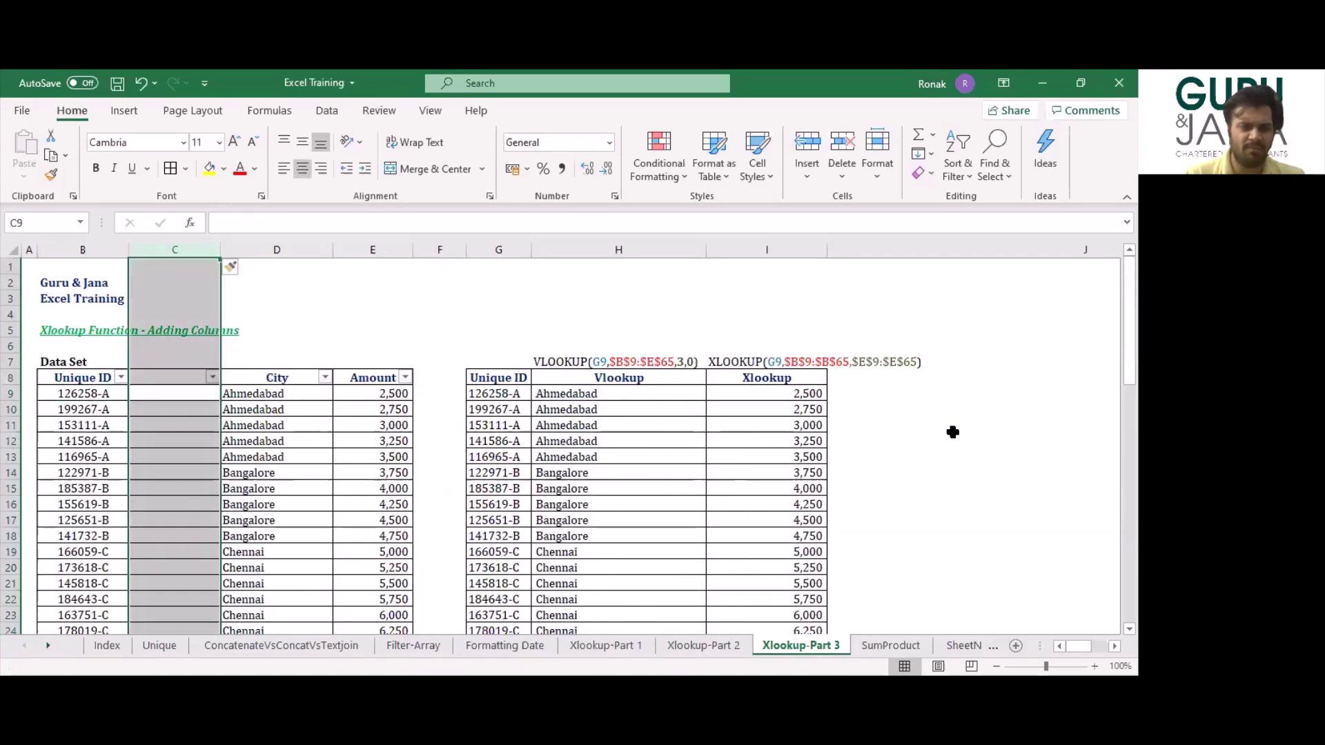
# Inspect the VLOOKUP in H9, now returning Ahmedabad, and the XLOOKUP in I9.
pyautogui.press('Right')
pyautogui.press('Right')
pyautogui.press('Right')
pyautogui.press('Right')
pyautogui.press('Right')
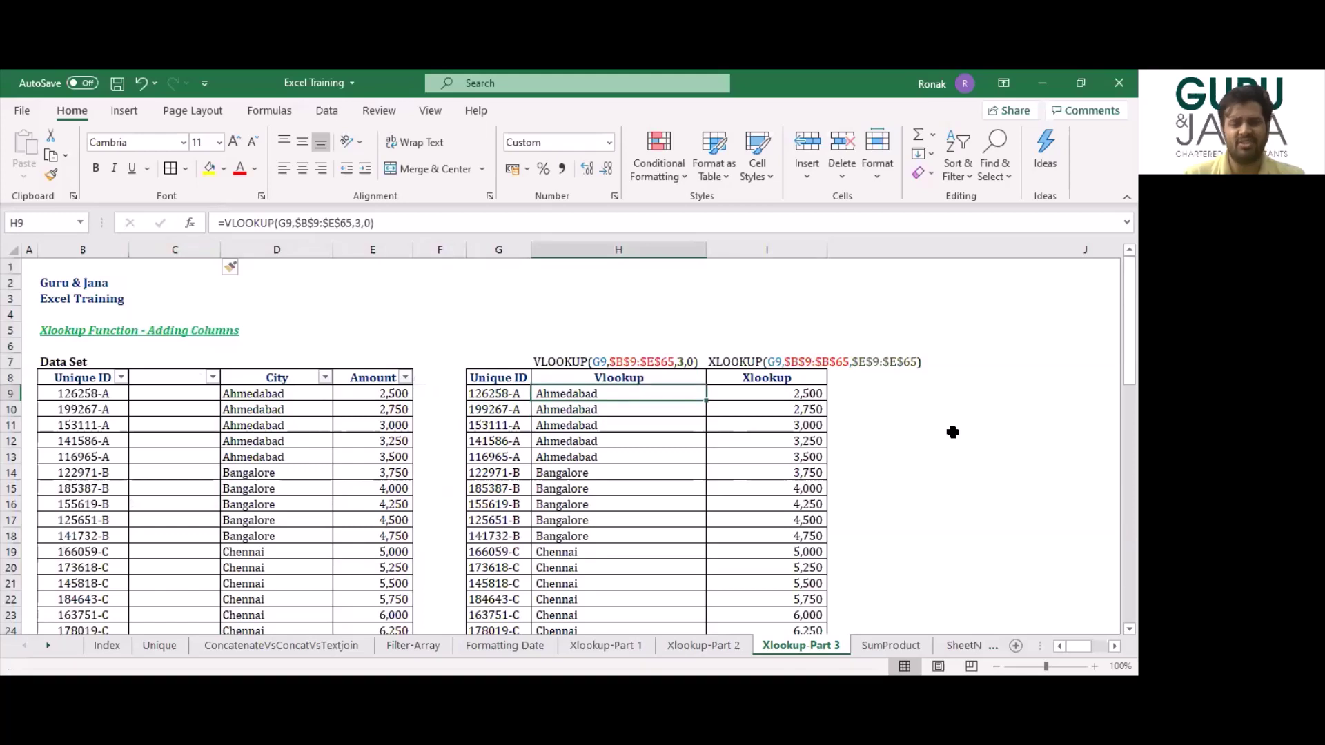
pyautogui.press('F2')
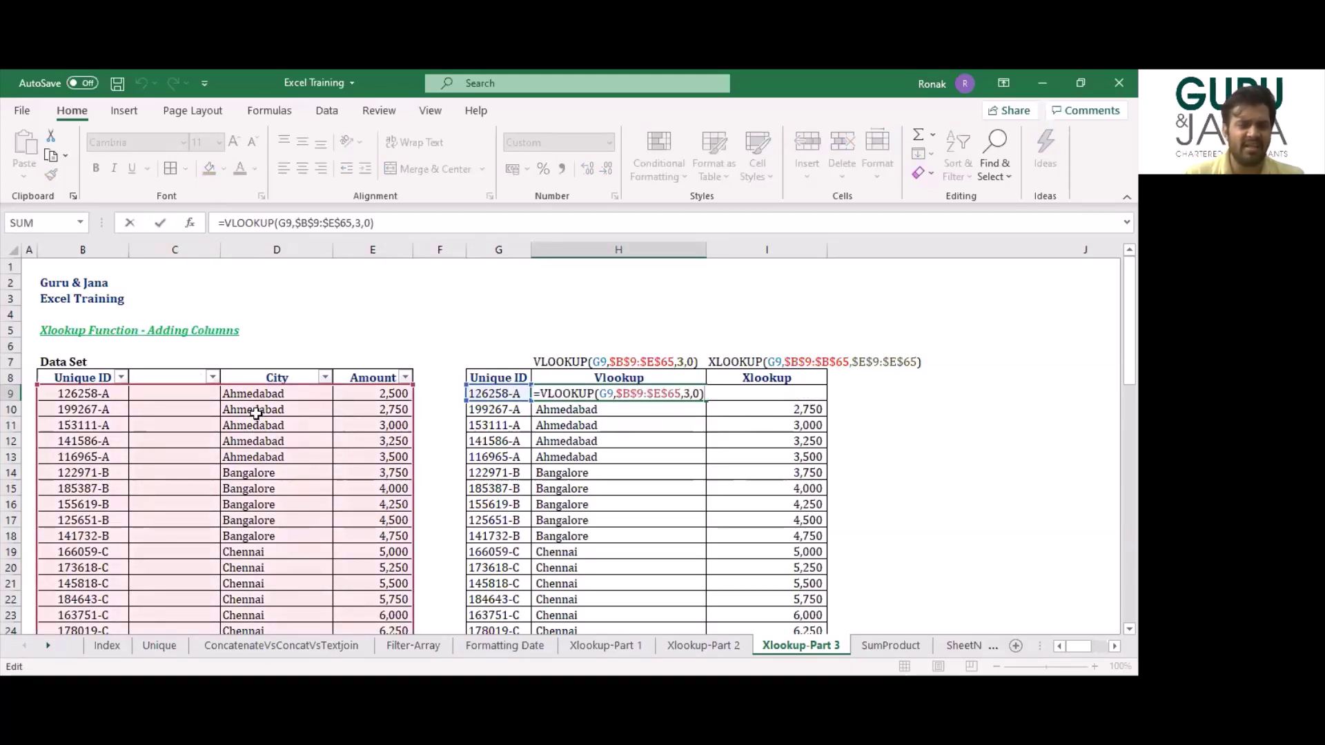
pyautogui.press('Escape')
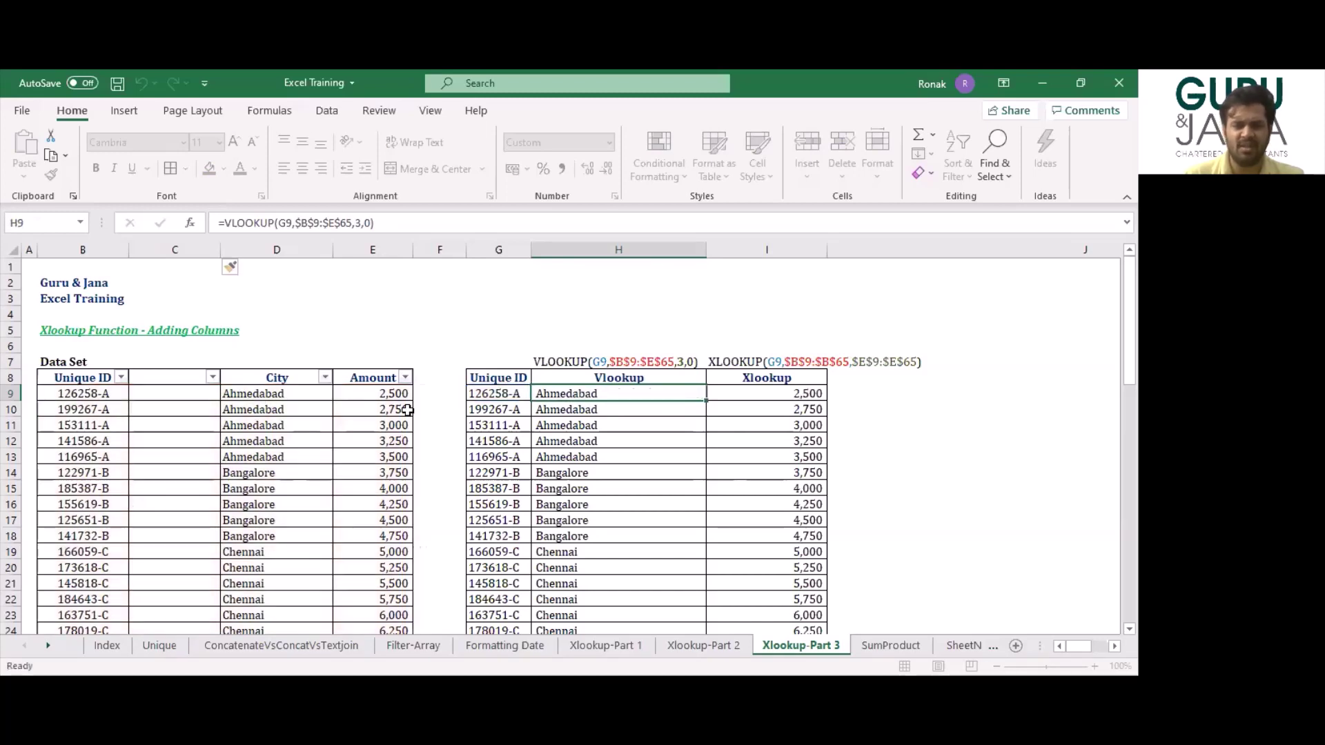
pyautogui.press('Right')
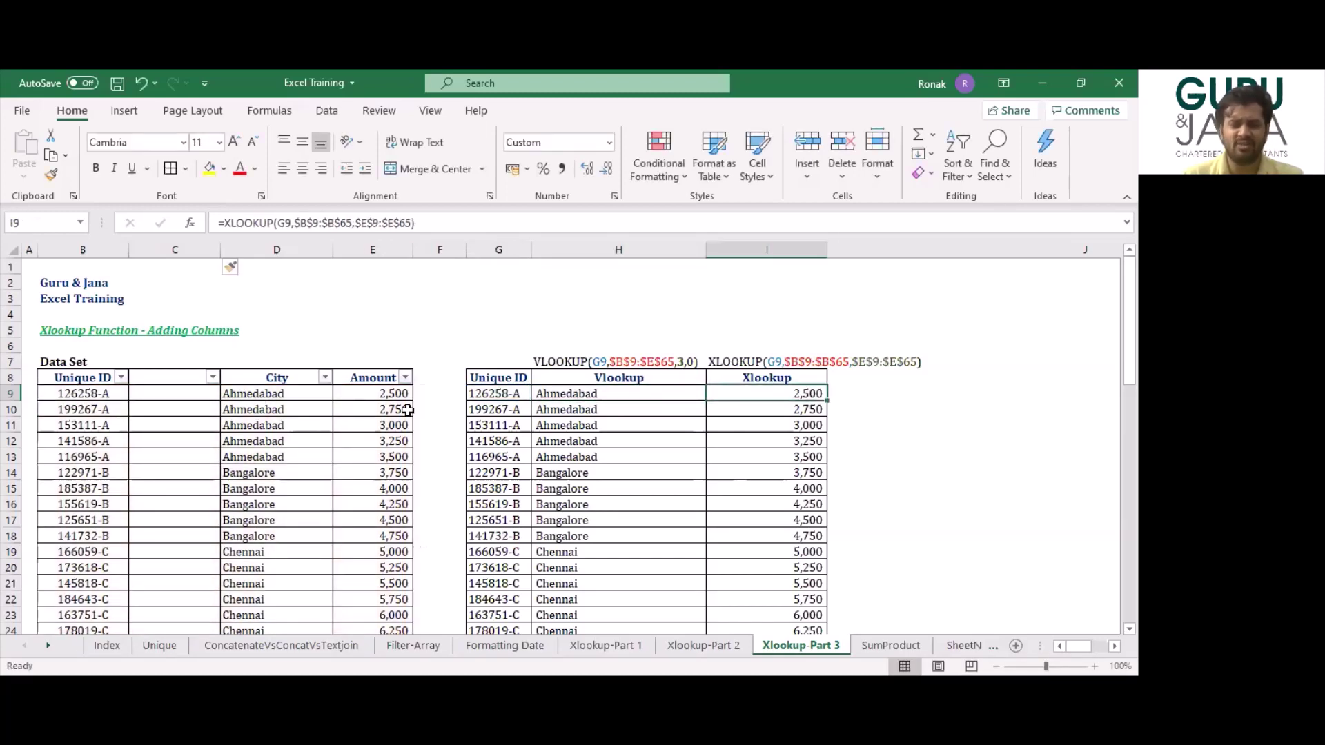
pyautogui.press('F2')
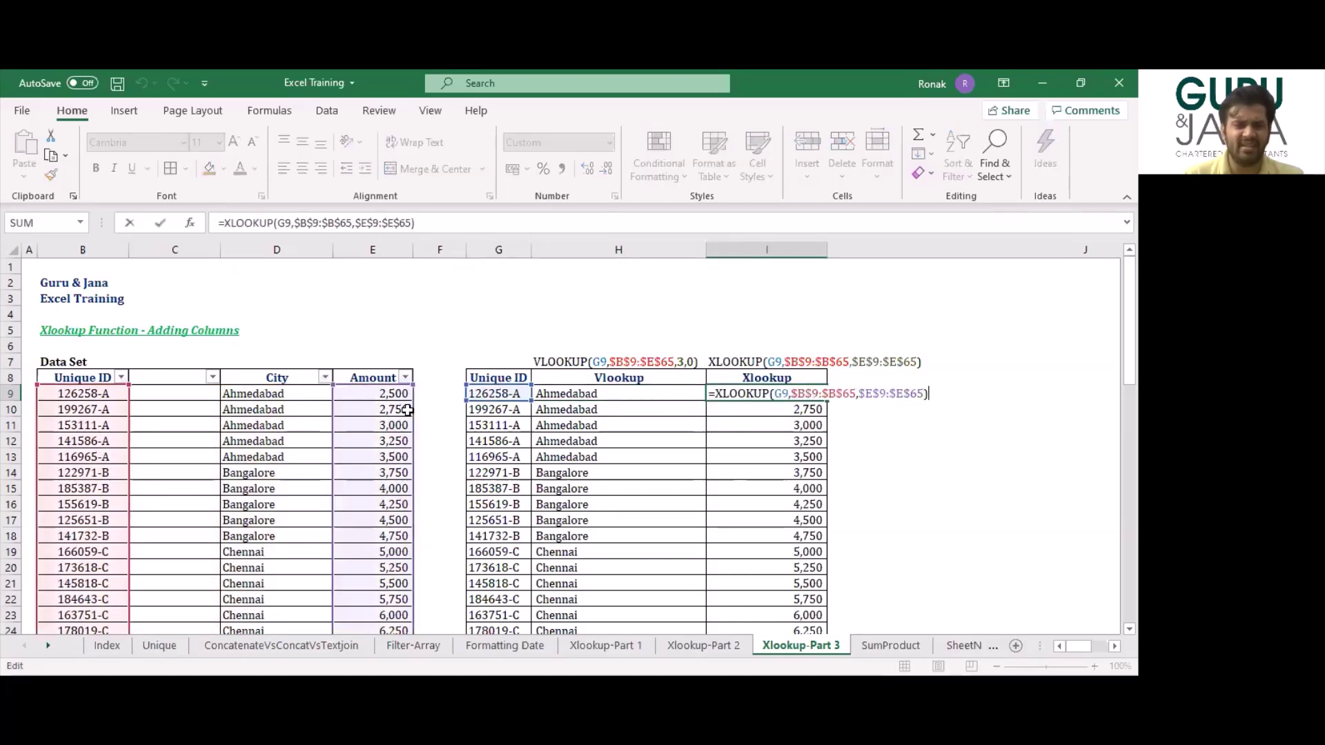
pyautogui.press('Escape')
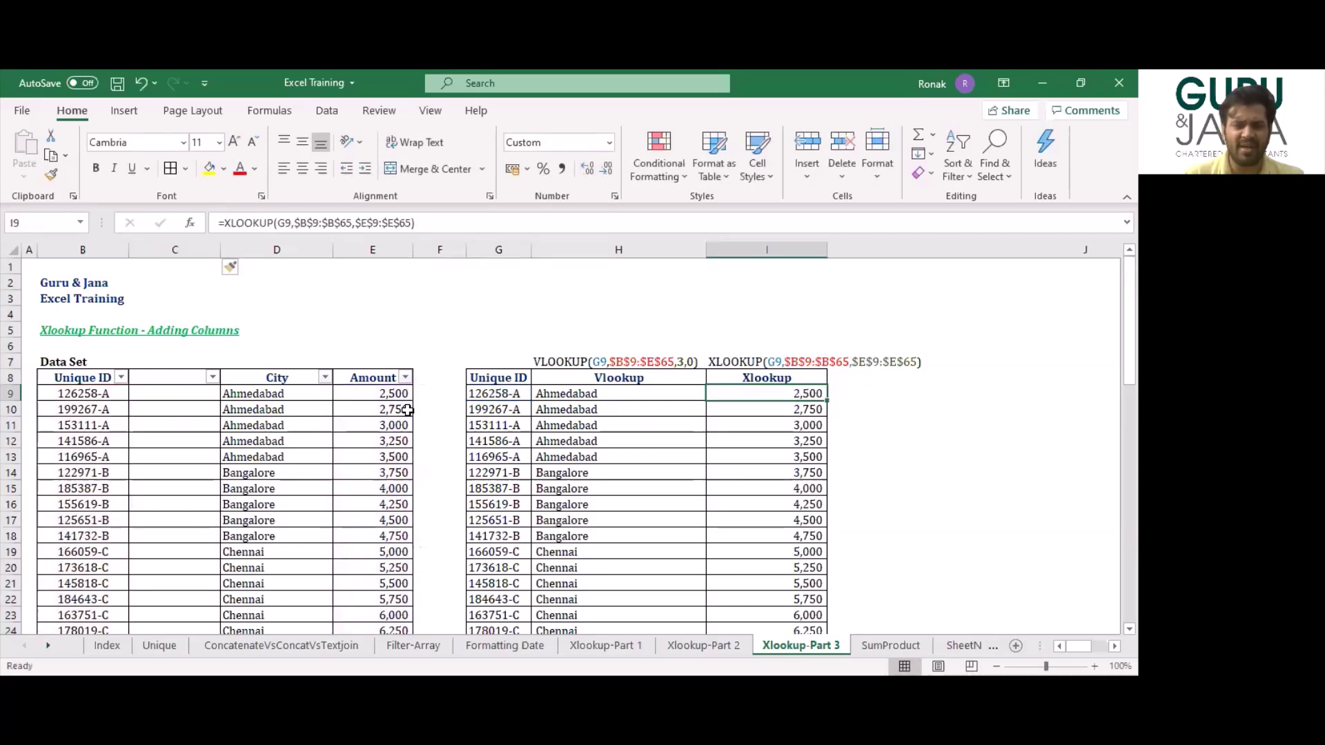
pyautogui.press('Left')
pyautogui.press('Left')
pyautogui.press('Left')
pyautogui.press('Left')
pyautogui.press('Left')
pyautogui.press('Left')
pyautogui.hotkey('ctrl', 'space')
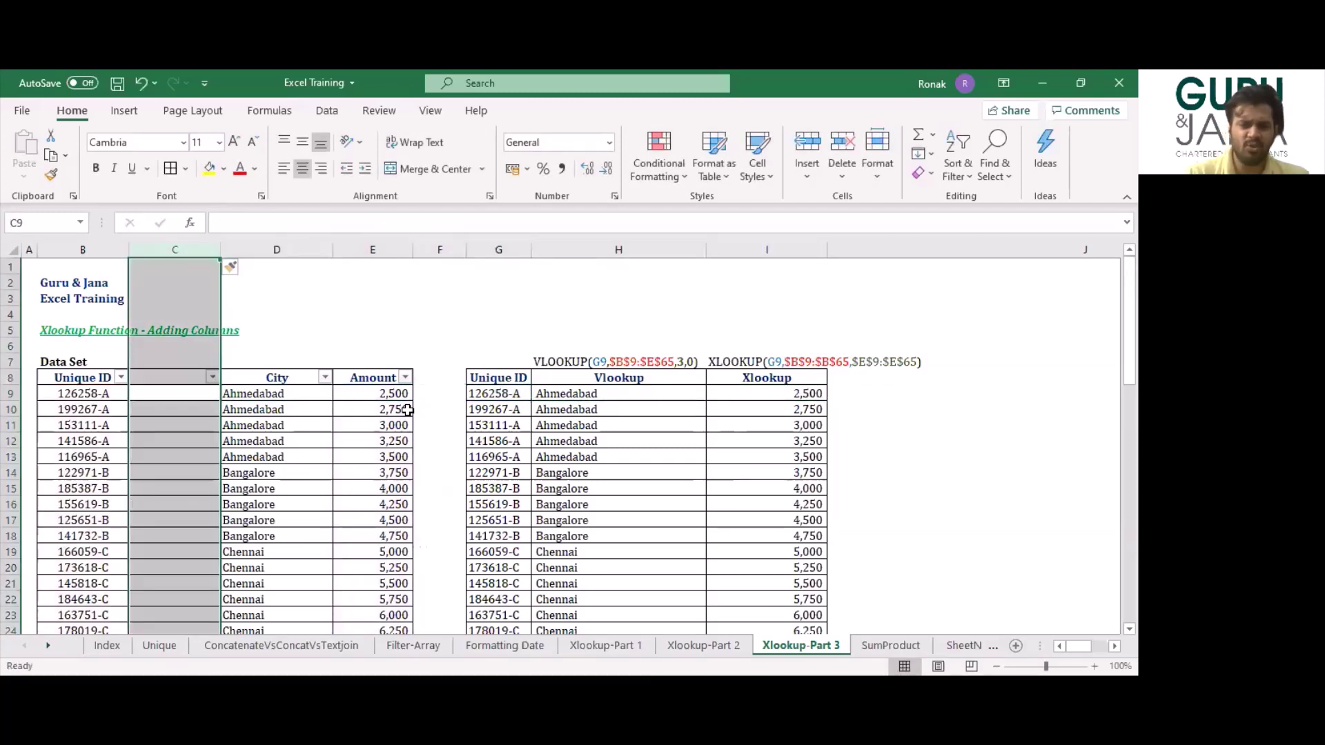
pyautogui.hotkey('ctrl', '-')
pyautogui.press('Right')
pyautogui.press('Left')
pyautogui.hotkey('ctrl', 'space')
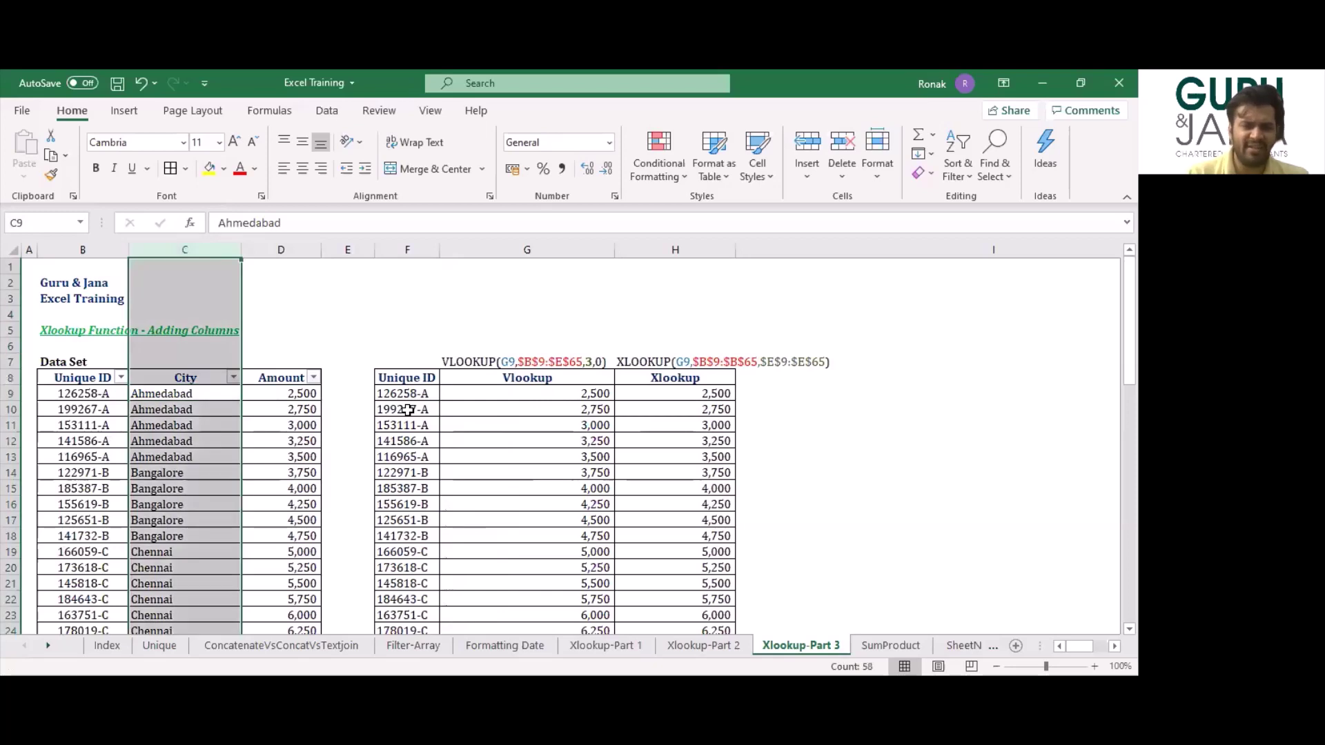
pyautogui.hotkey('ctrl', '-')
pyautogui.press('Right')
pyautogui.press('Right')
pyautogui.press('Right')
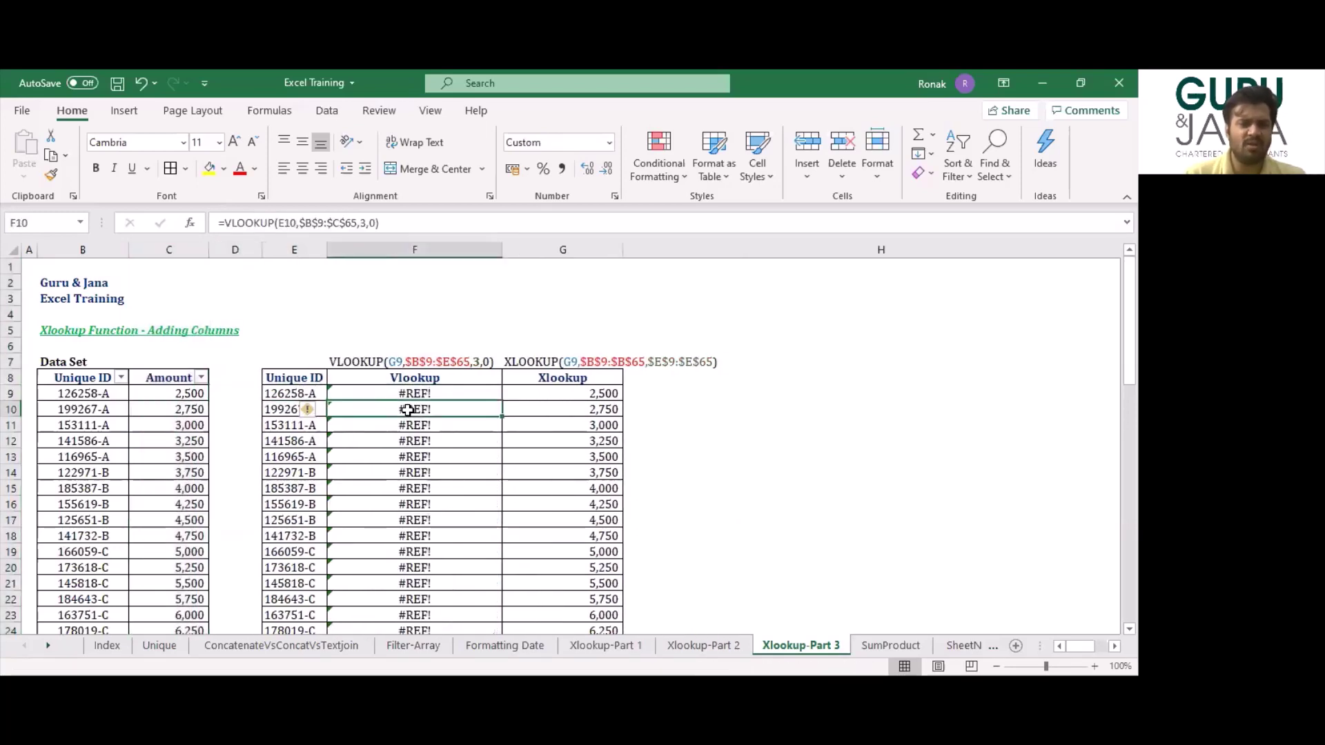
pyautogui.press('F2')
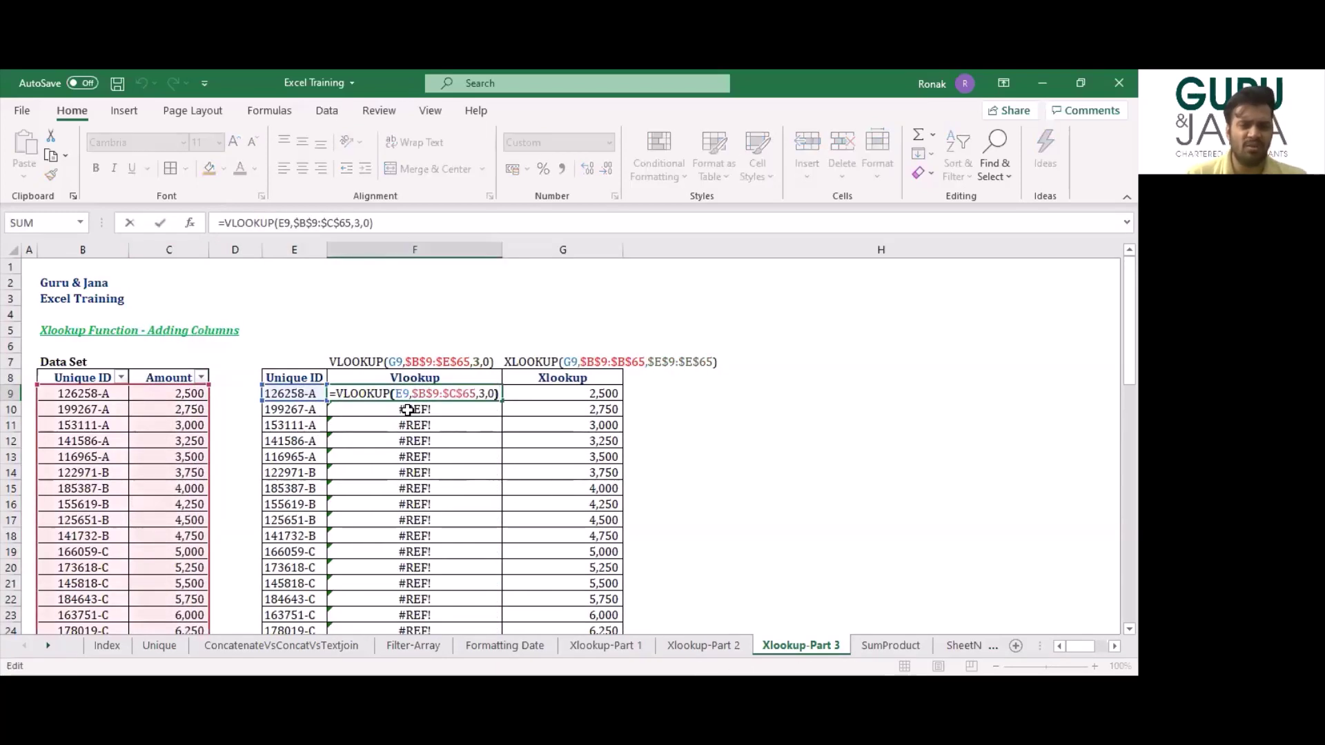
pyautogui.press('Escape')
pyautogui.press('Left')
pyautogui.press('Left')
pyautogui.press('Left')
pyautogui.press('Left')
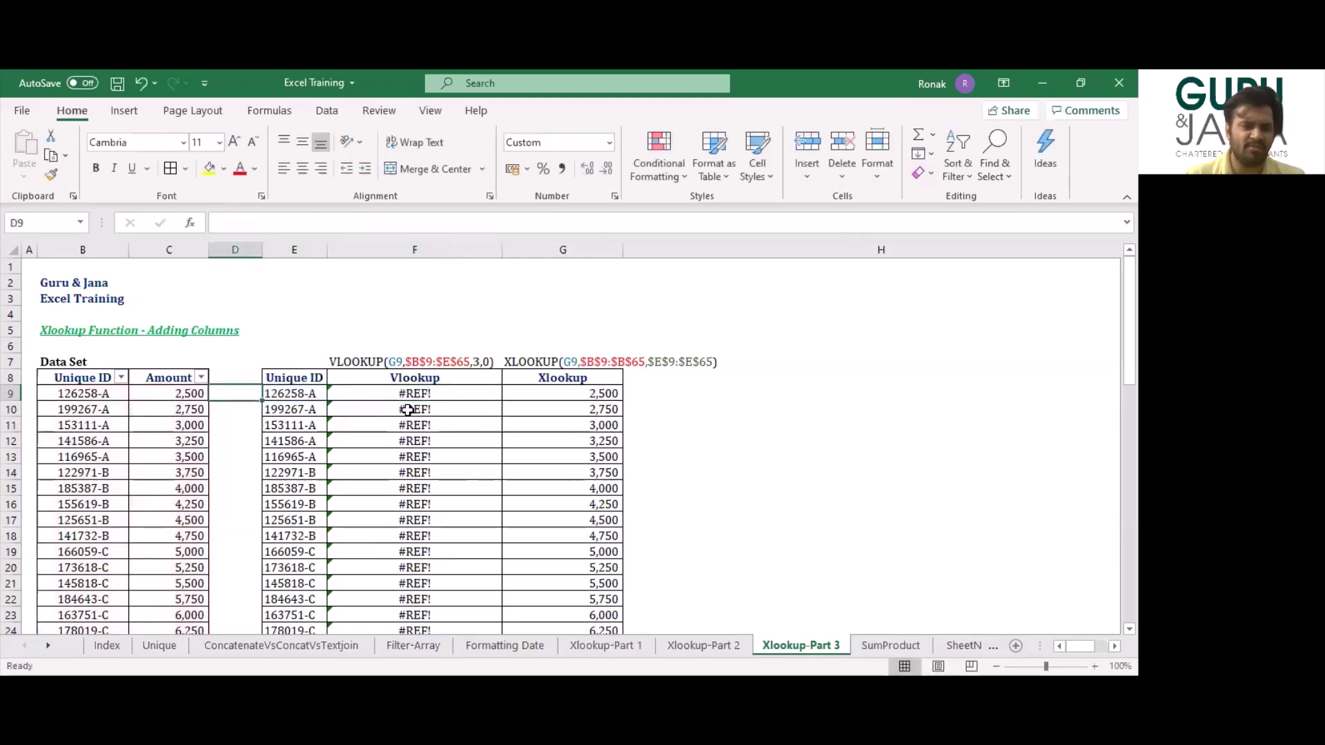
pyautogui.hotkey('shift', 'Right')
pyautogui.press('Right')
pyautogui.press('Right')
pyautogui.press('Right')
pyautogui.press('Right')
pyautogui.press('Right')
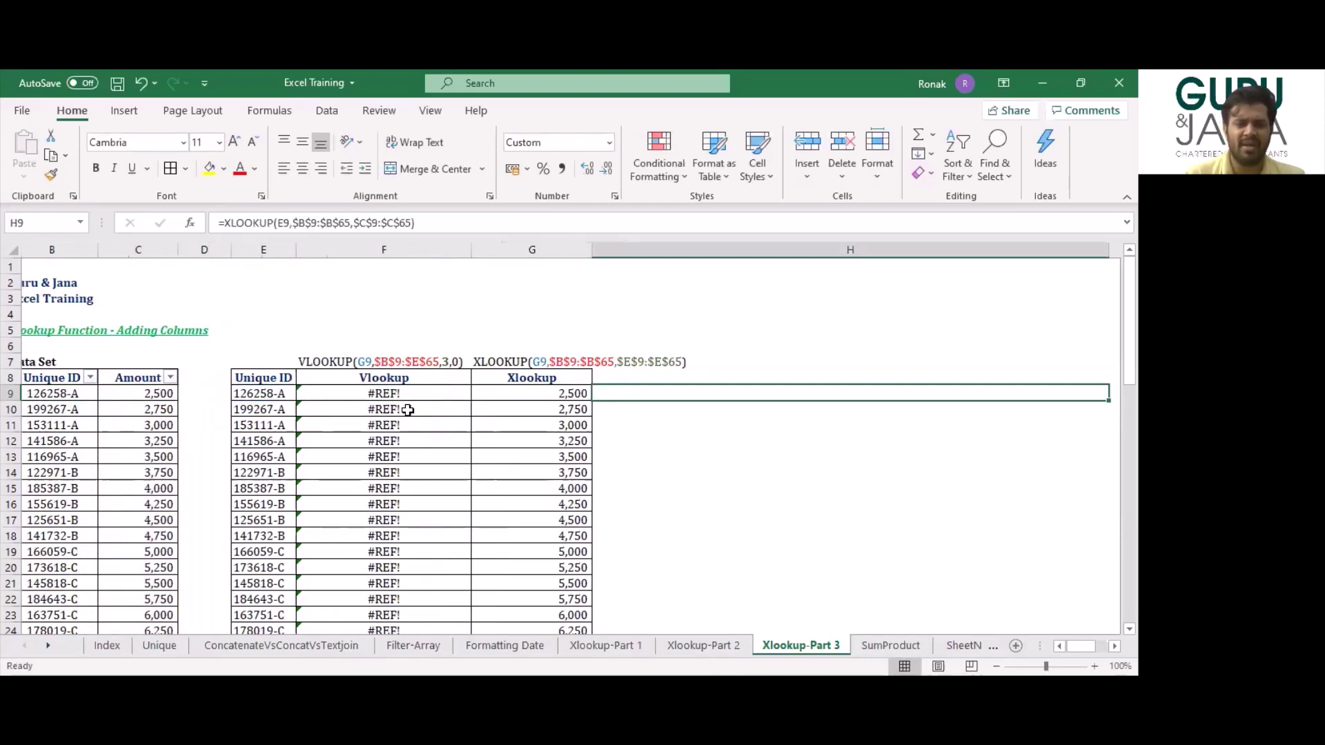
pyautogui.press('F2')
pyautogui.press('Escape')
pyautogui.press('Left')
pyautogui.press('Left')
pyautogui.press('Left')
pyautogui.press('Left')
pyautogui.press('Left')
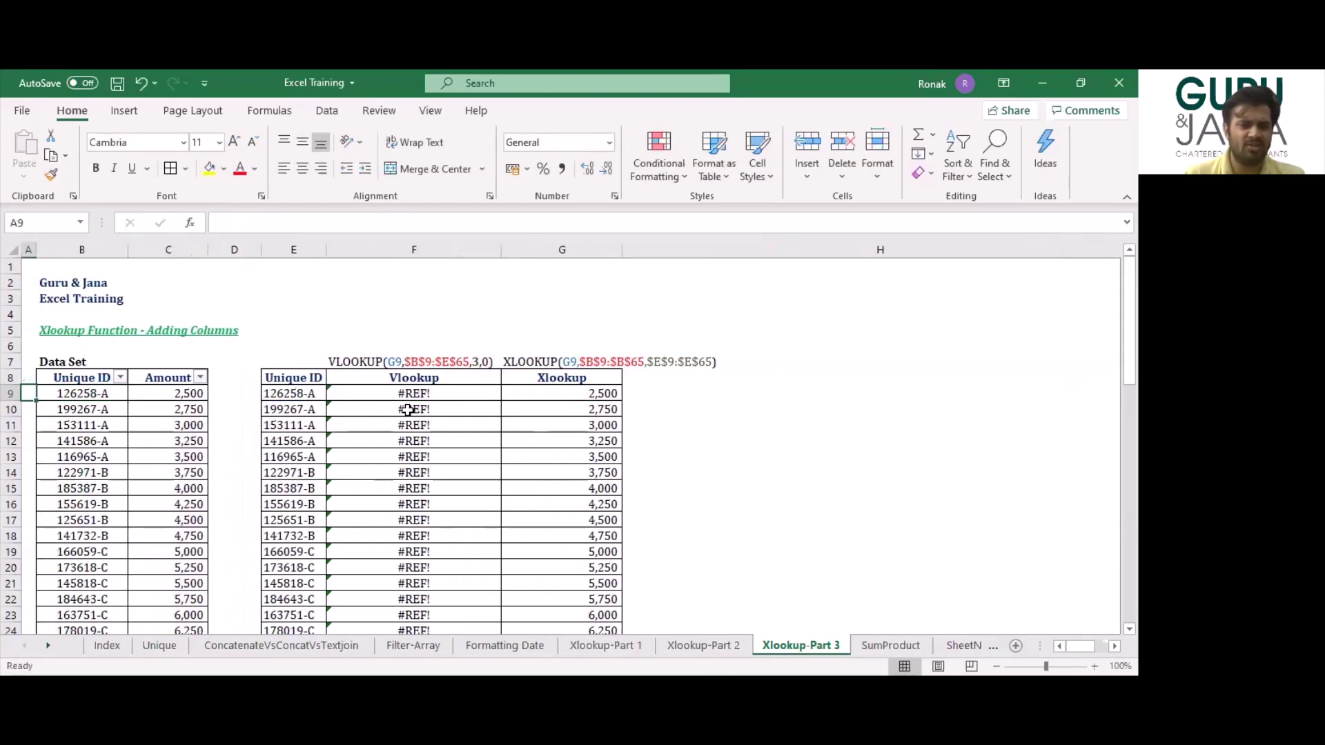
pyautogui.press('Right')
pyautogui.hotkey('ctrl', 'space')
pyautogui.hotkey('ctrl', 'z')
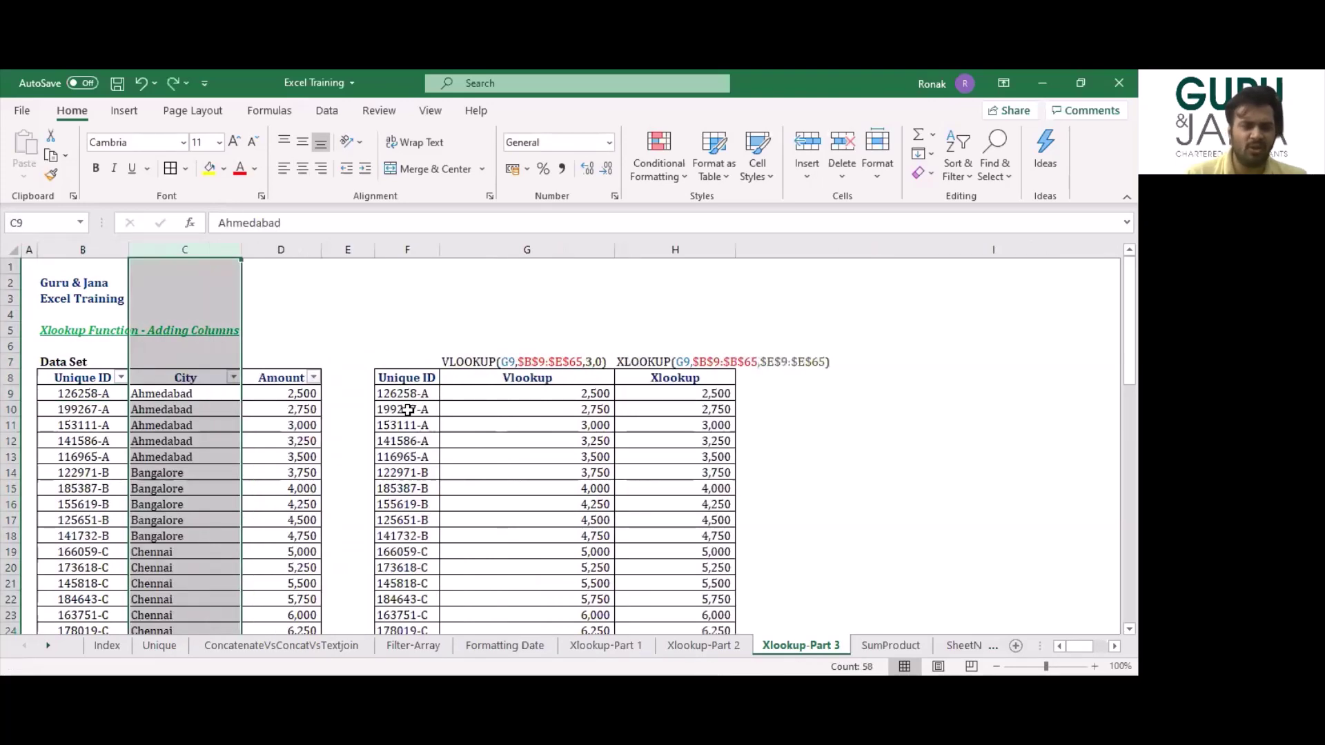
pyautogui.hotkey('ctrl', 'space')
pyautogui.hotkey('ctrl', 'shift', '+')
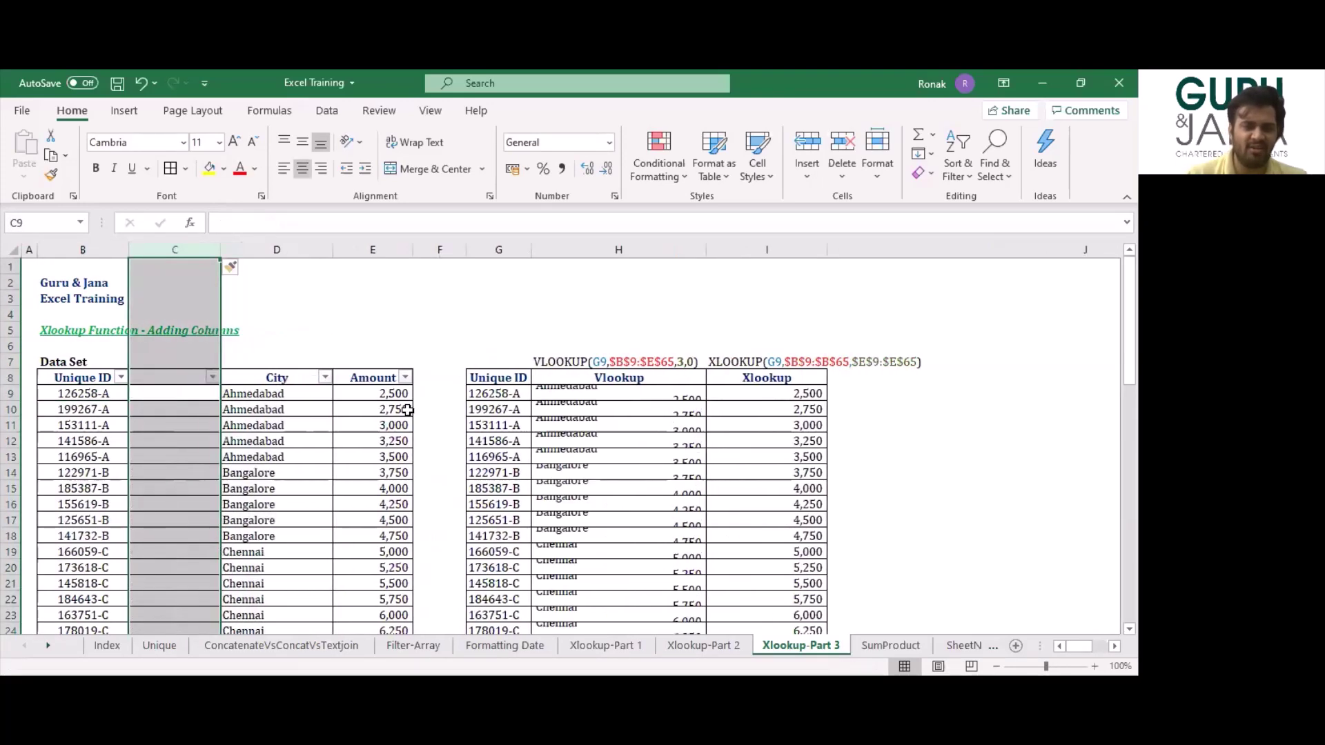
pyautogui.press('Right')
pyautogui.press('Right')
pyautogui.press('Right')
pyautogui.press('Right')
pyautogui.press('Right')
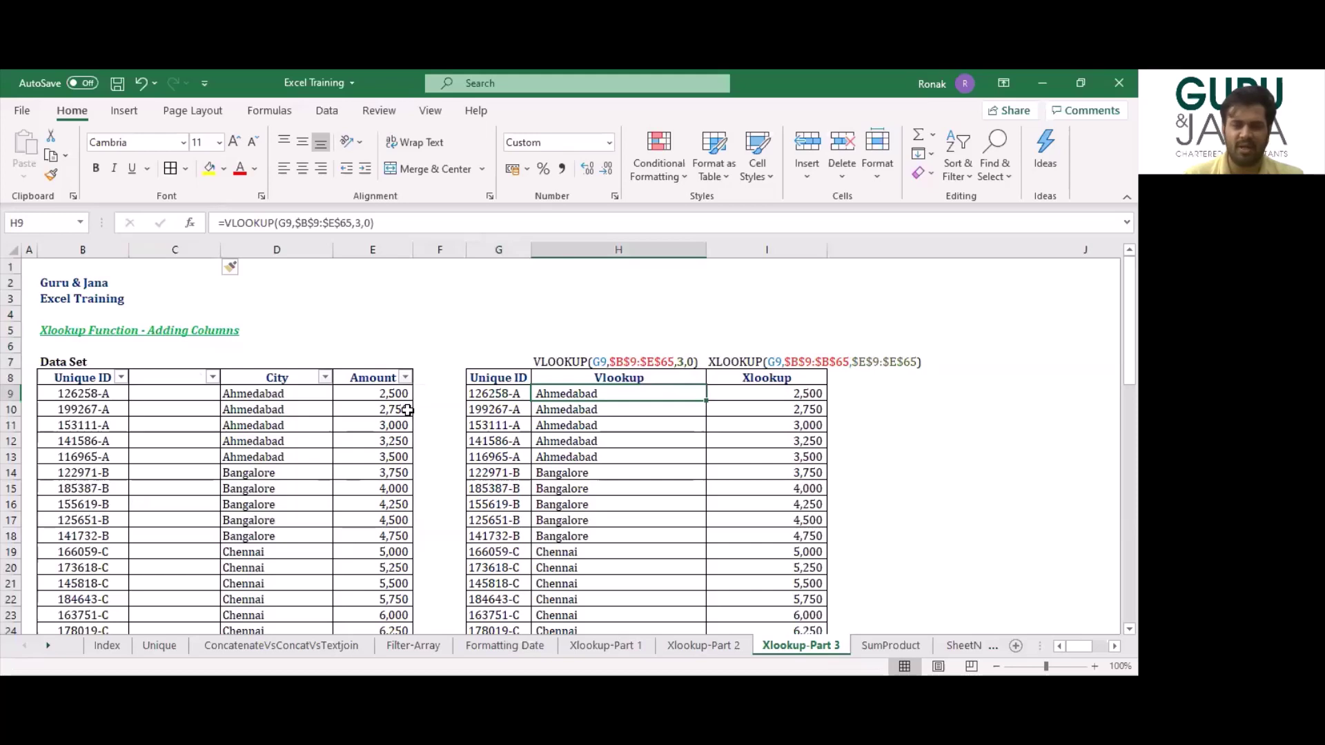
pyautogui.press('Up')
pyautogui.press('Left')
pyautogui.press('Left')
pyautogui.press('Left')
pyautogui.press('Left')
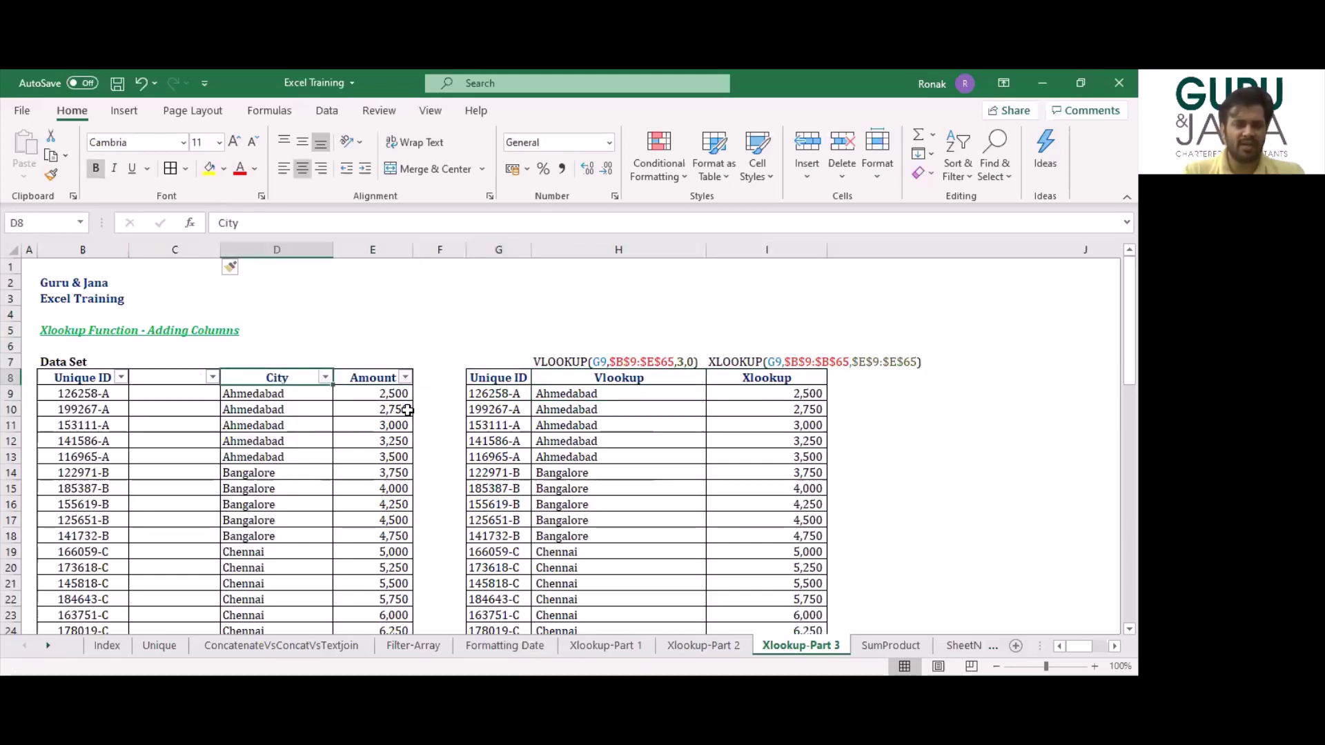
pyautogui.hotkey('ctrl', 'Up')
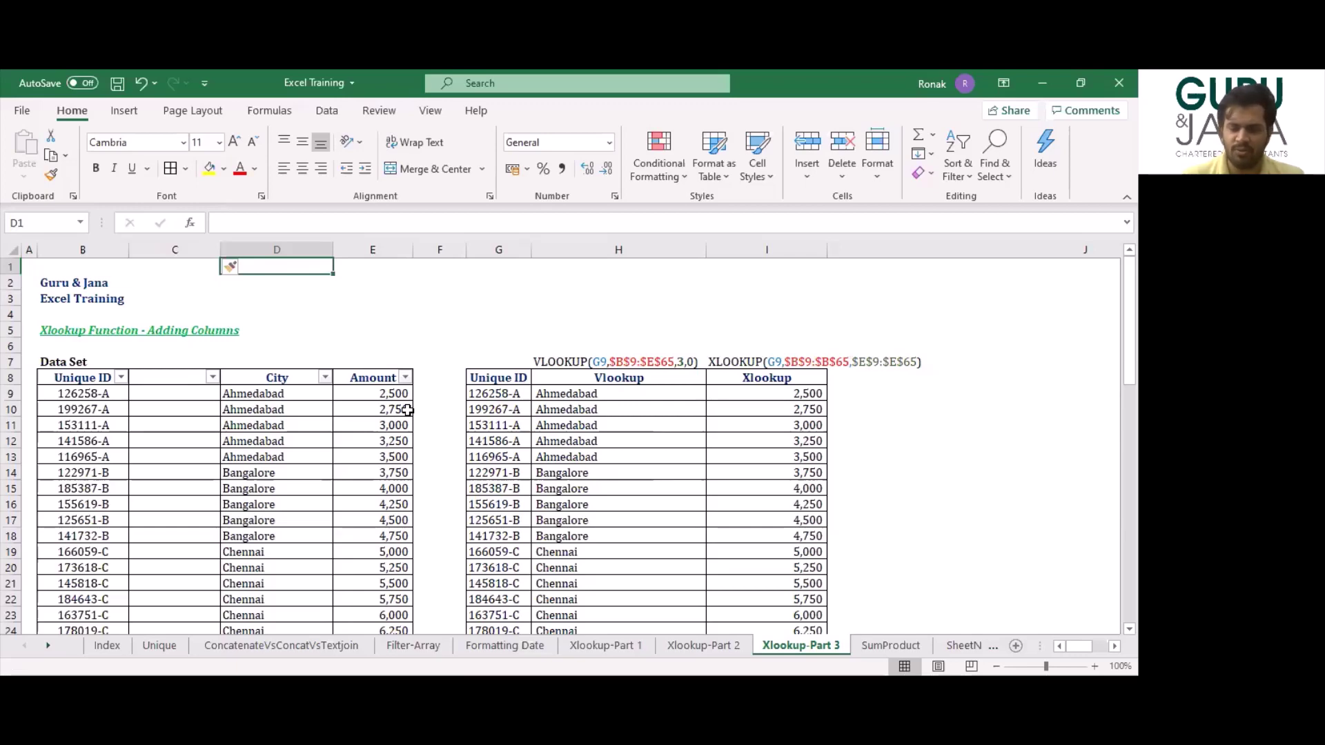
pyautogui.hotkey('ctrl', 'pageup')
pyautogui.hotkey('ctrl', 'pageup')
pyautogui.hotkey('ctrl', 'pageup')
pyautogui.hotkey('ctrl', 'pageup')
pyautogui.hotkey('ctrl', 'pageup')
pyautogui.hotkey('ctrl', 'pageup')
pyautogui.hotkey('ctrl', 'pageup')
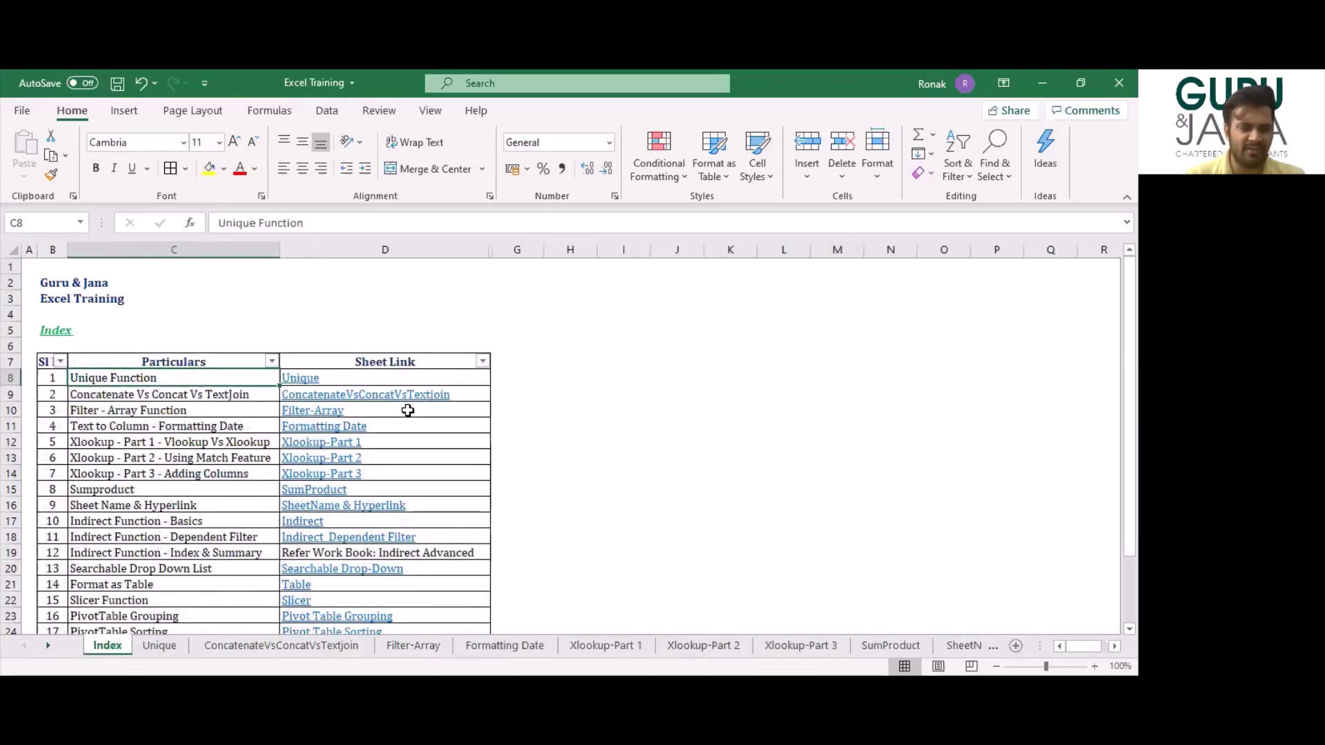
pyautogui.hotkey('ctrl', 'pagedown')
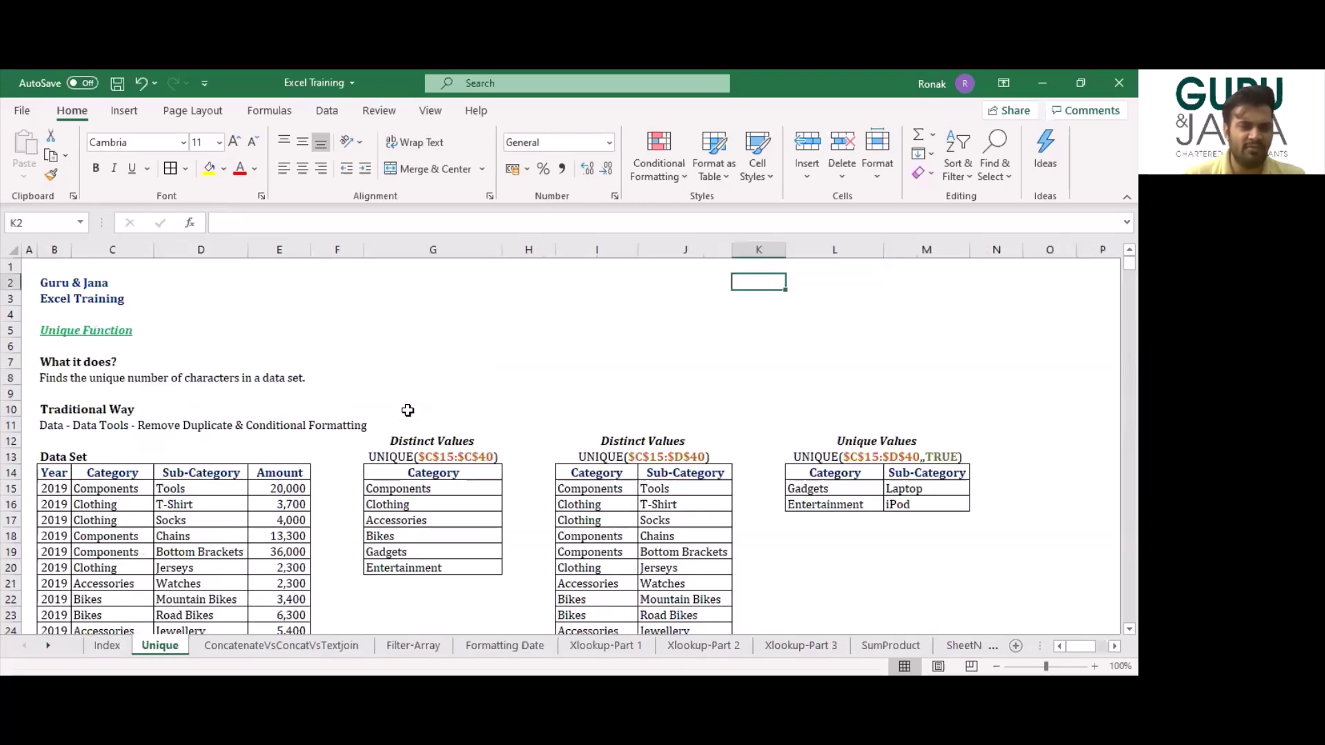
pyautogui.hotkey('ctrl', 'Home')
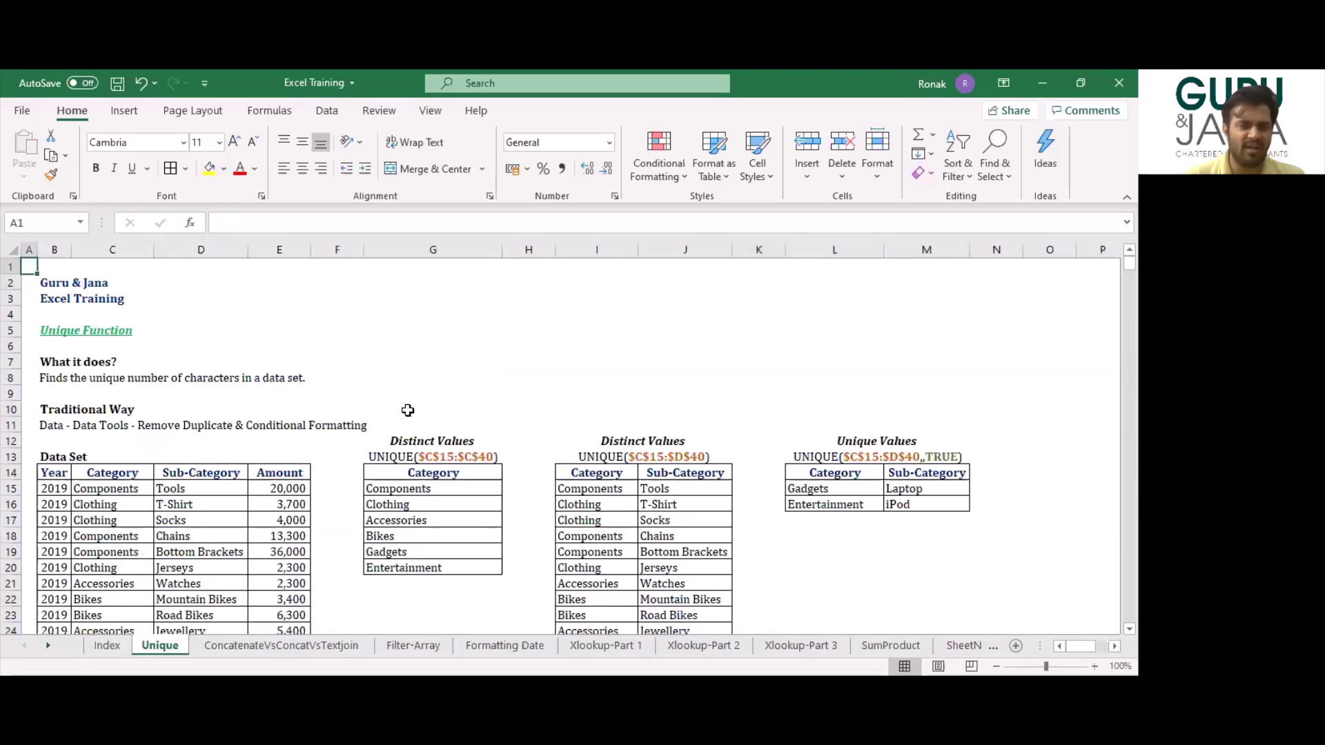
pyautogui.hotkey('ctrl', 'pagedown')
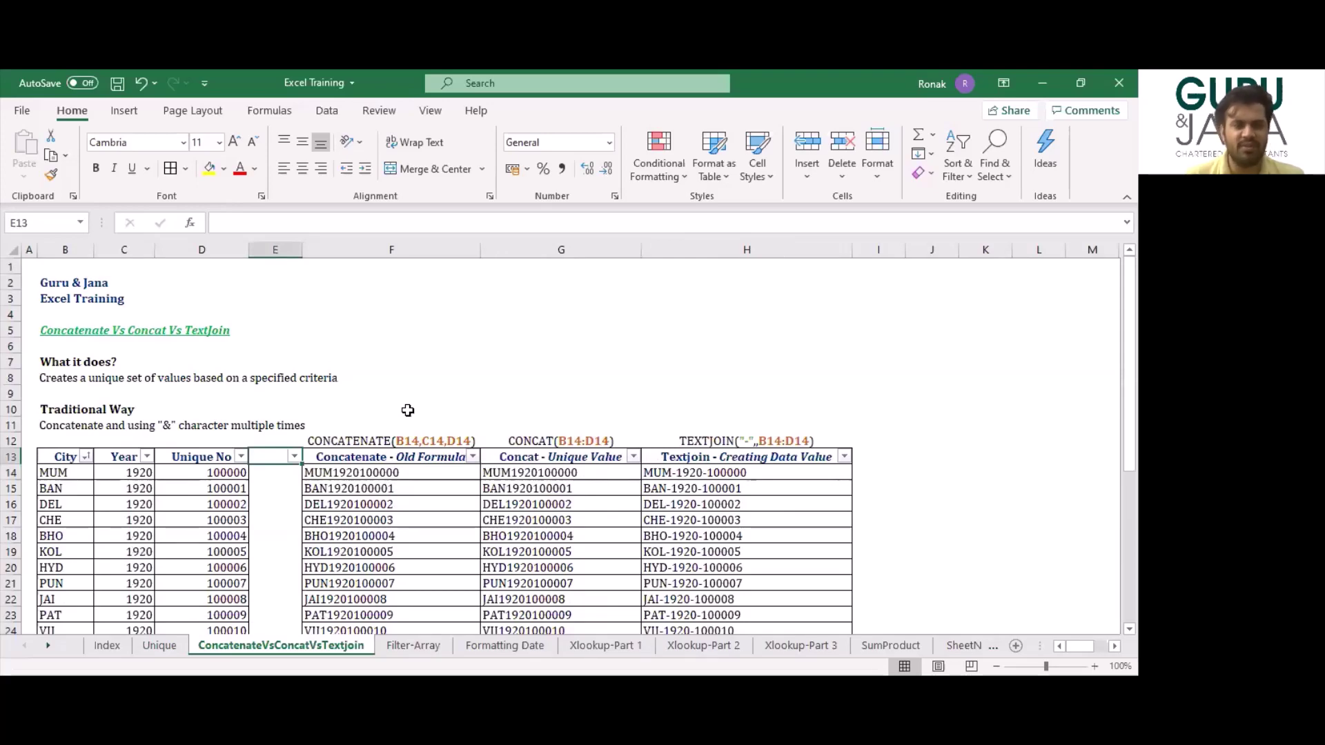
pyautogui.hotkey('ctrl', 'Home')
pyautogui.hotkey('ctrl', 'pagedown')
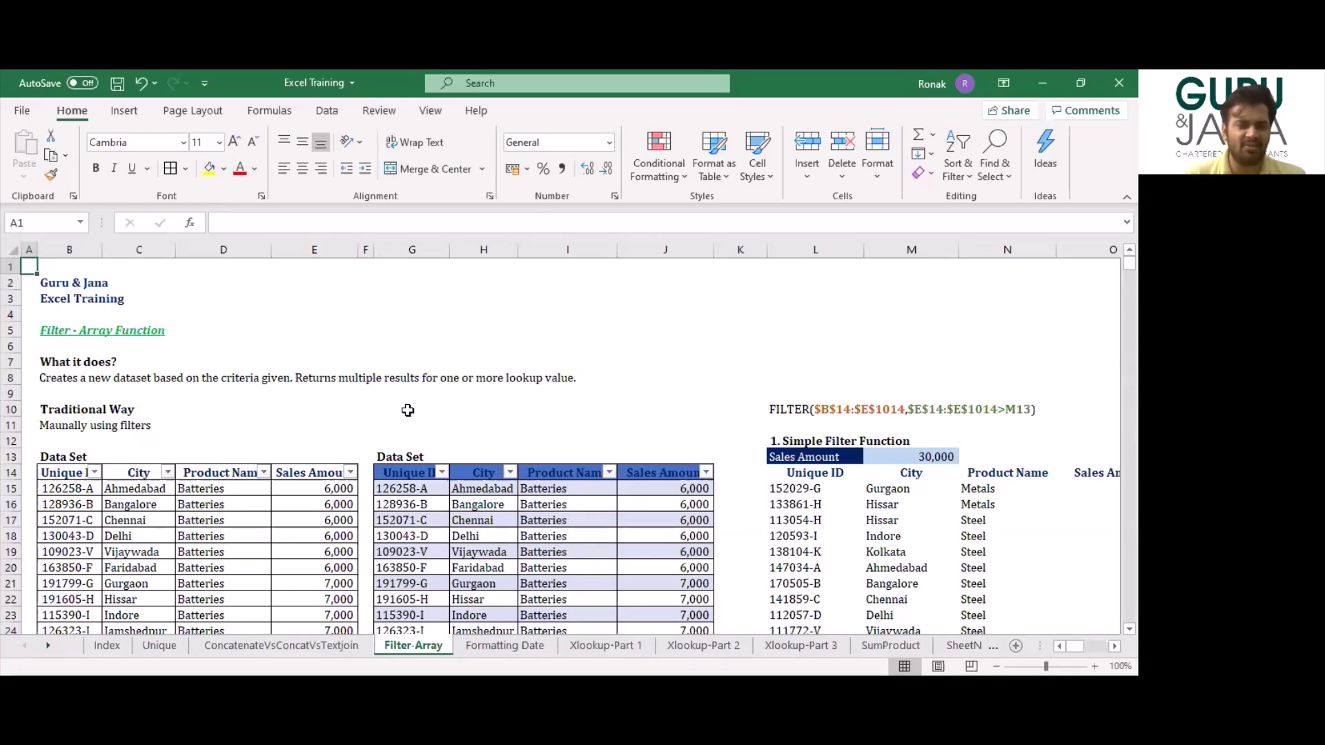
pyautogui.hotkey('ctrl', 'pagedown')
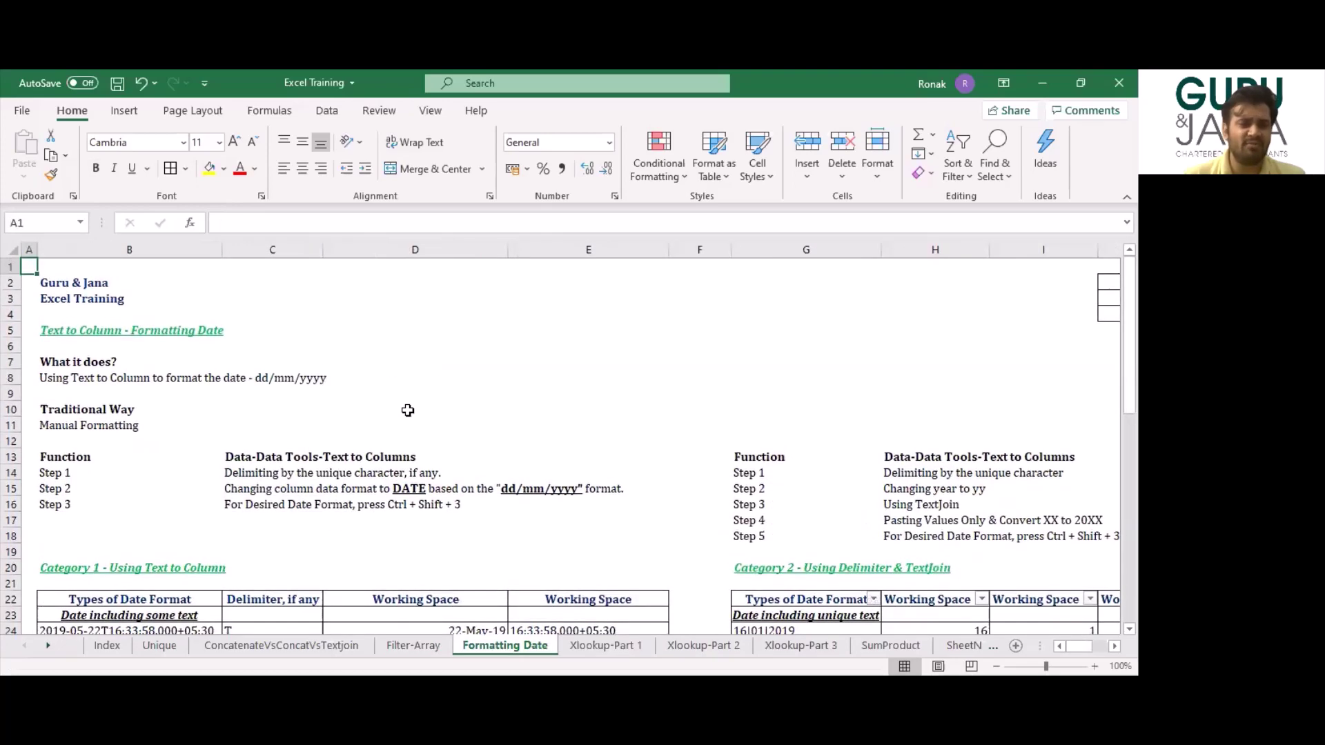
pyautogui.press('Up')
pyautogui.press('Down')
pyautogui.press('Down')
pyautogui.press('Down')
pyautogui.press('Down')
pyautogui.press('Down')
pyautogui.press('Down')
pyautogui.press('Down')
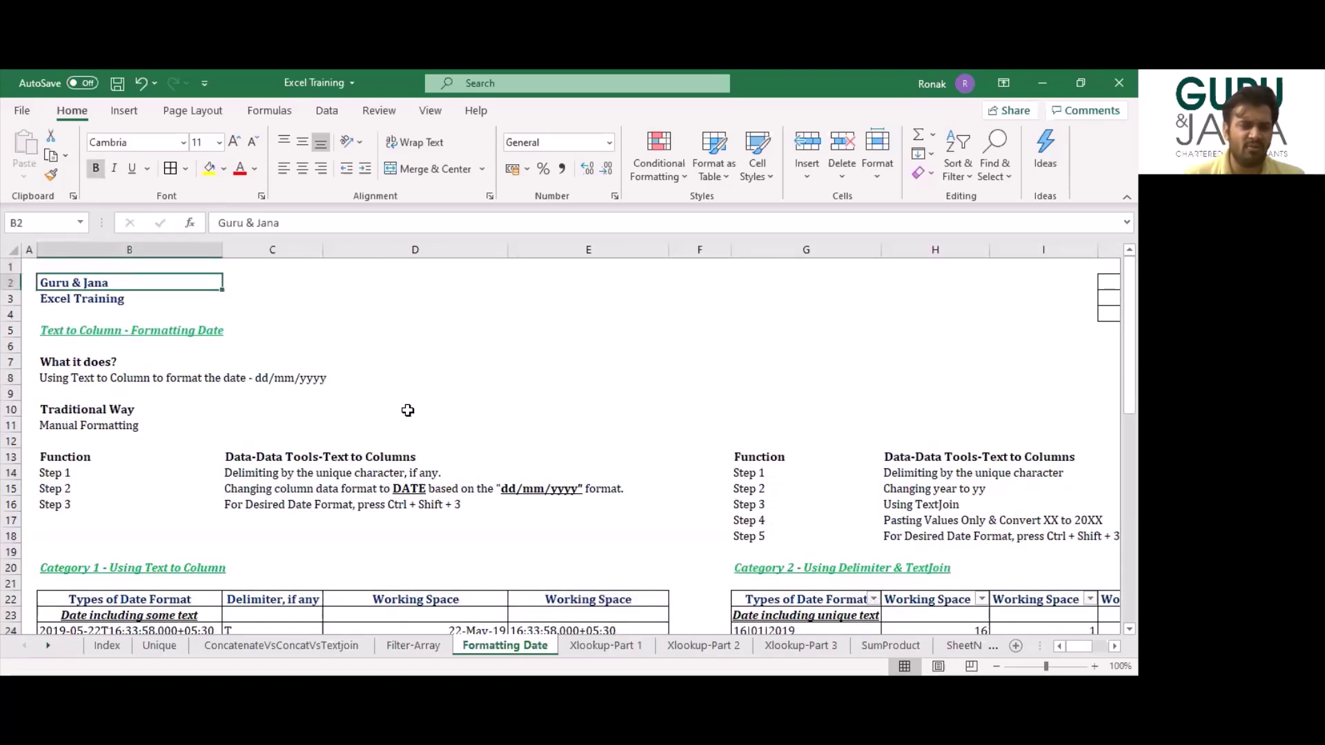
pyautogui.press('Down')
pyautogui.press('Down')
pyautogui.press('Down')
pyautogui.press('Down')
pyautogui.press('Down')
pyautogui.press('Down')
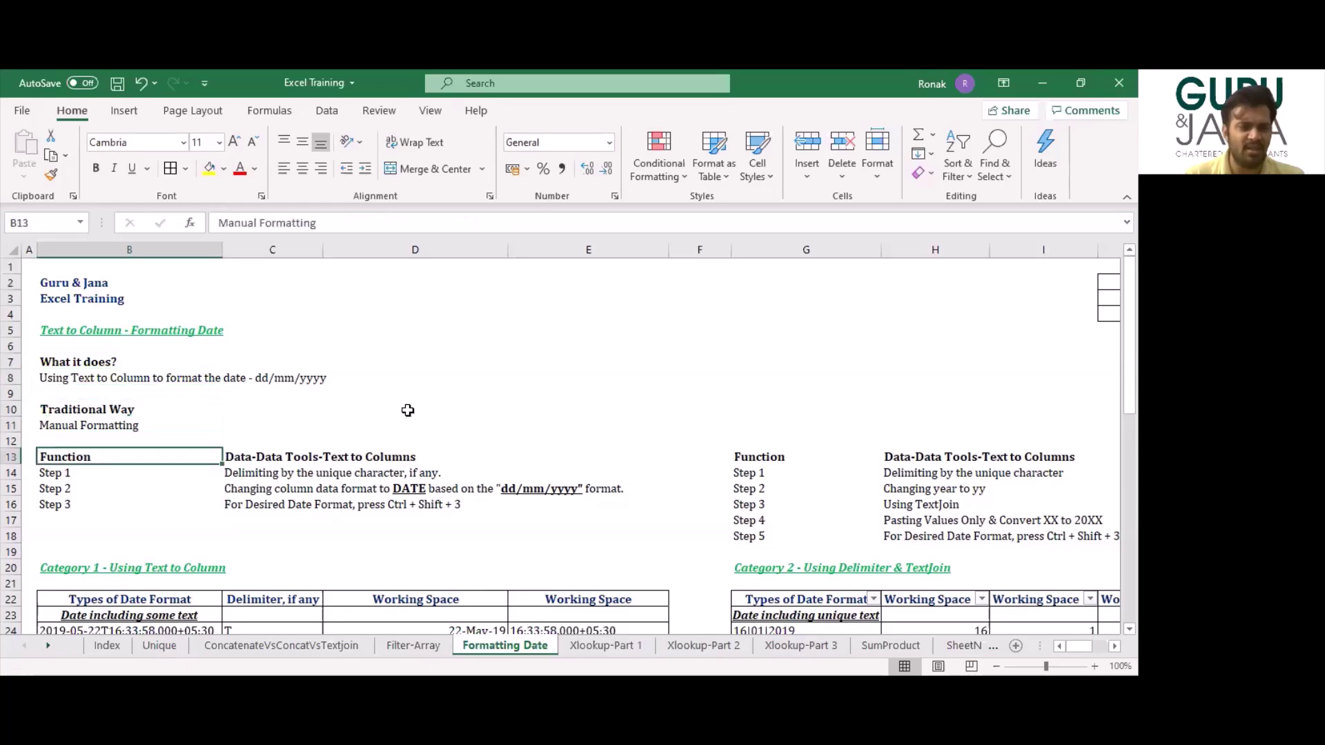
pyautogui.hotkey('shift', 'Down')
pyautogui.hotkey('shift', 'Down')
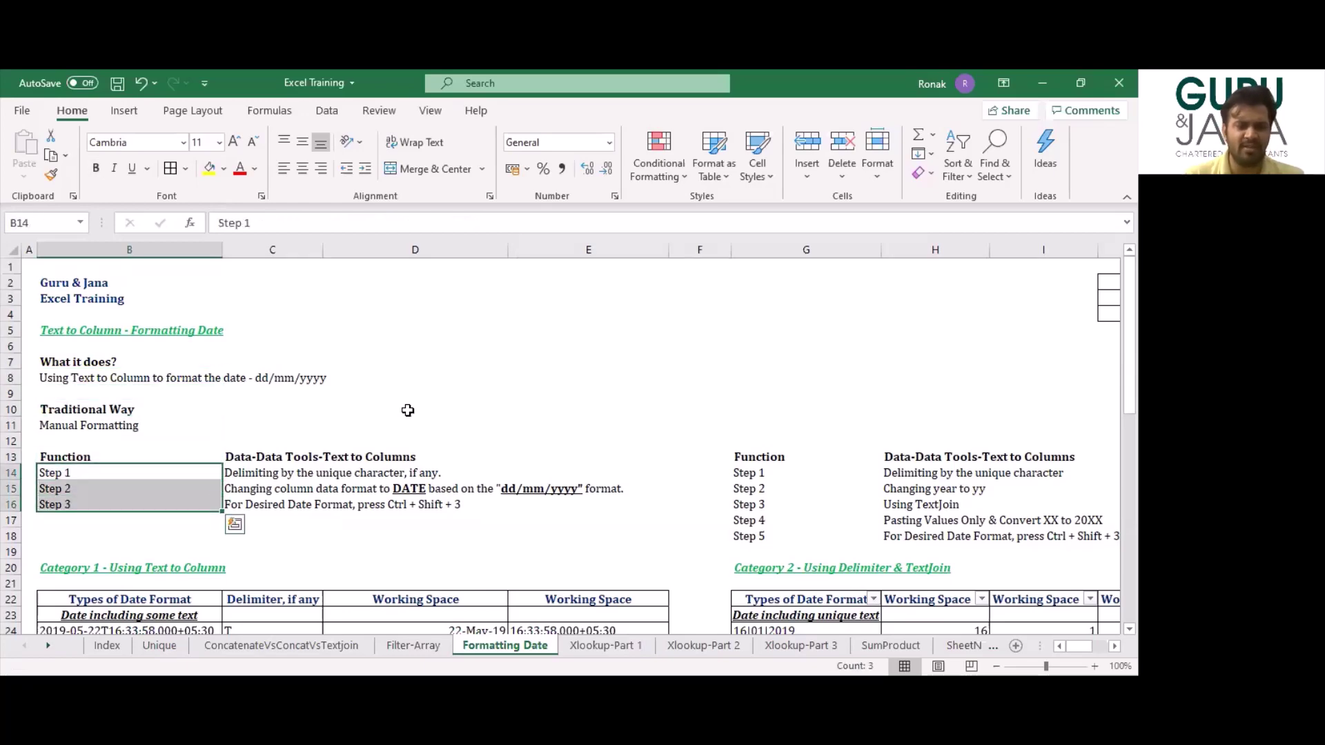
pyautogui.hotkey('ctrl', 'pagedown')
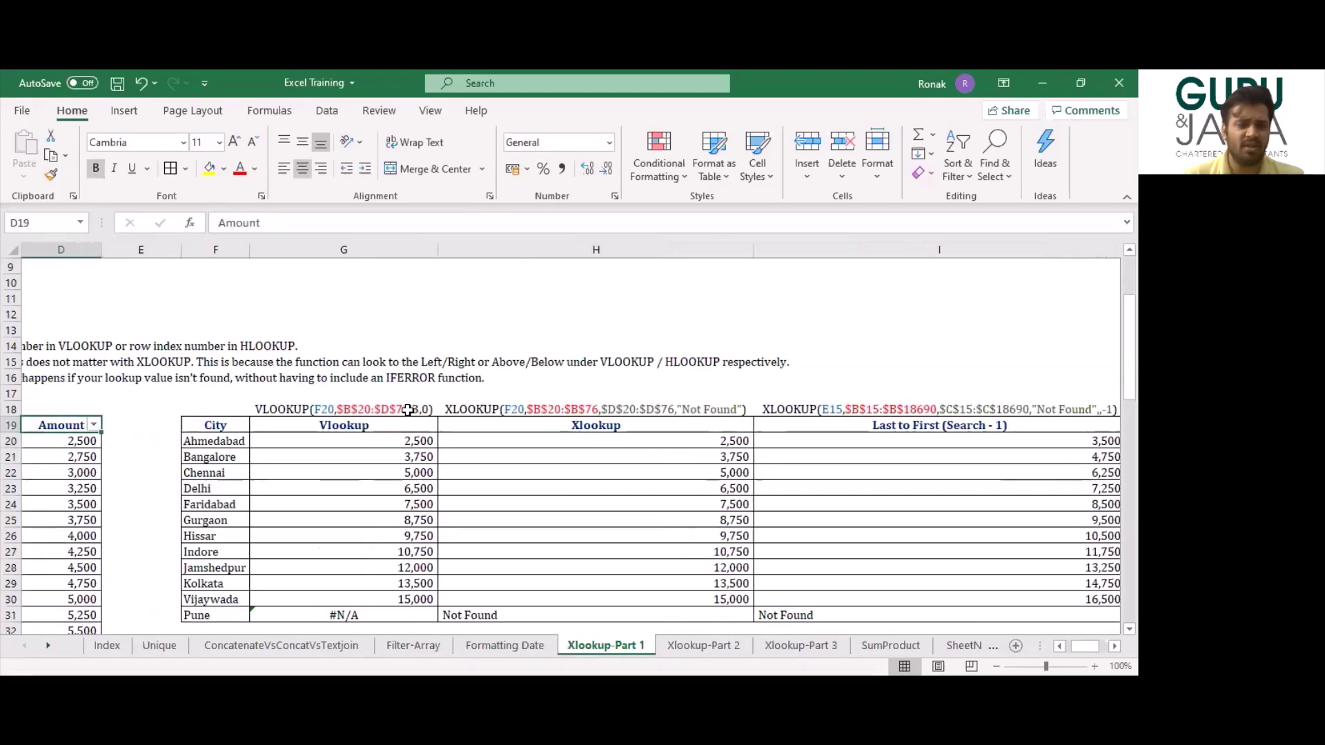
pyautogui.press('Left')
pyautogui.press('Left')
pyautogui.press('Left')
pyautogui.press('Right')
pyautogui.press('Right')
pyautogui.press('Right')
pyautogui.press('Right')
pyautogui.press('Right')
pyautogui.press('Right')
pyautogui.press('Right')
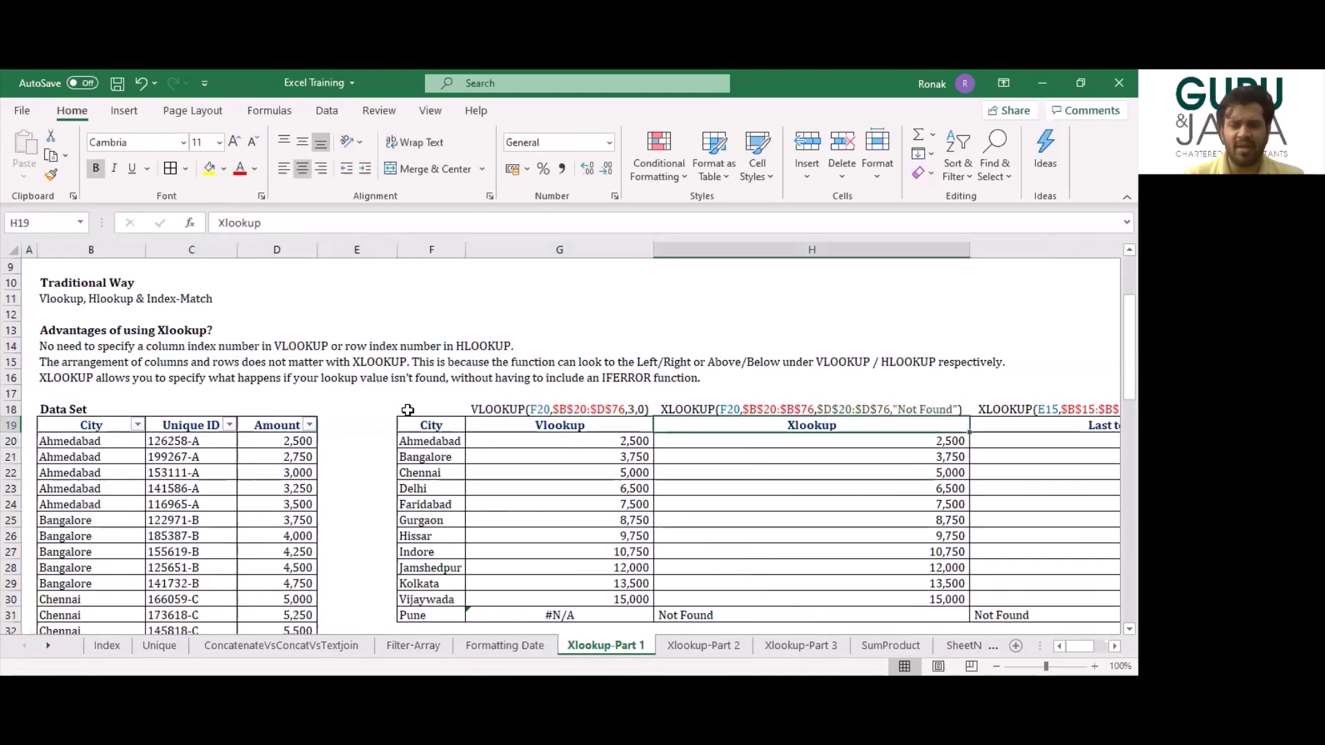
pyautogui.press('Right')
pyautogui.press('Left')
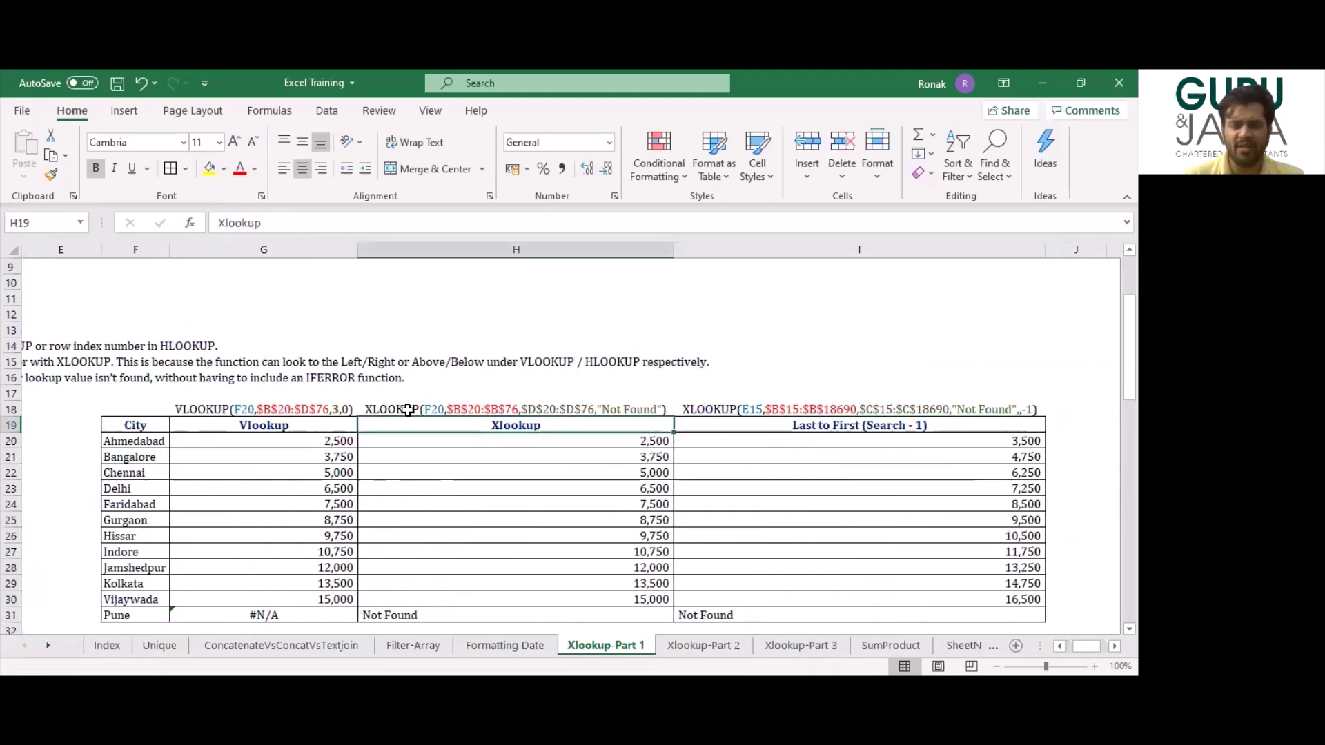
pyautogui.hotkey('shift', 'Right')
pyautogui.press('Right')
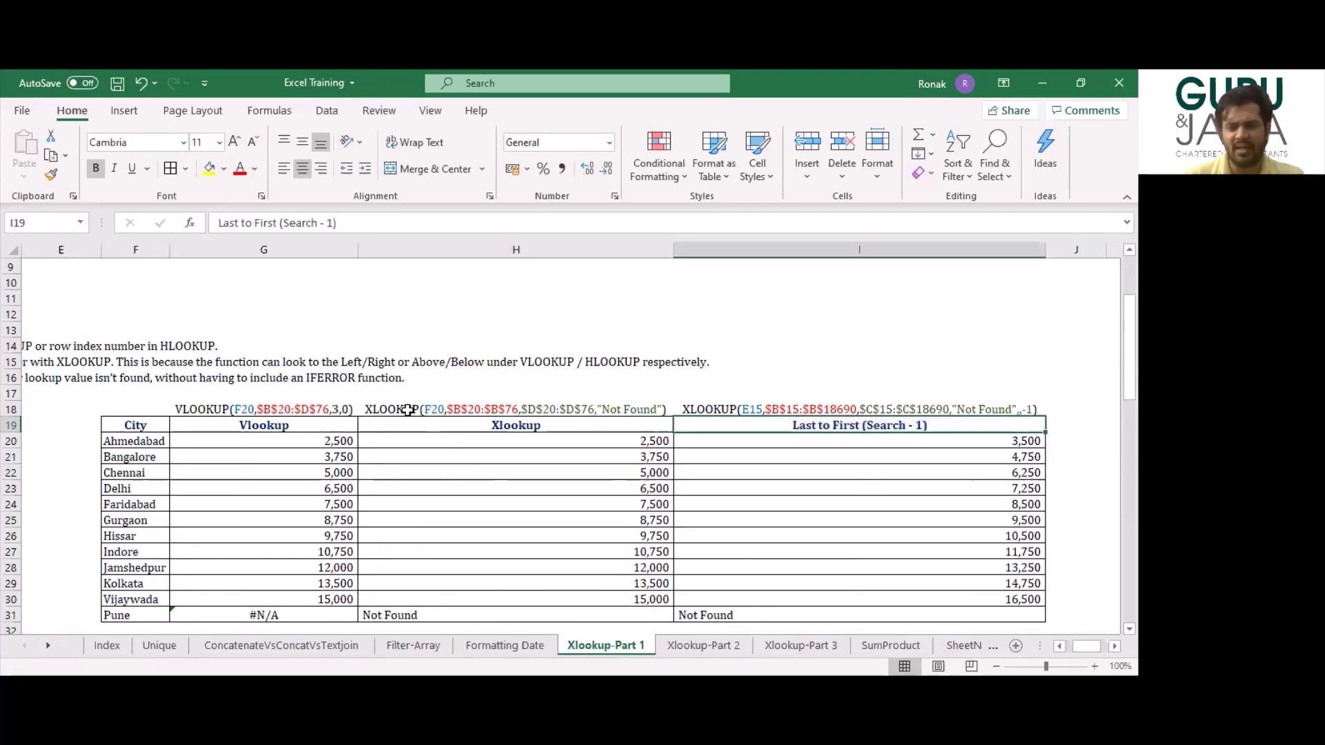
pyautogui.press('Left')
pyautogui.press('Left')
pyautogui.press('Left')
pyautogui.press('Left')
pyautogui.press('Left')
pyautogui.press('Left')
pyautogui.press('Left')
pyautogui.press('Left')
pyautogui.hotkey('ctrl', 'pagedown')
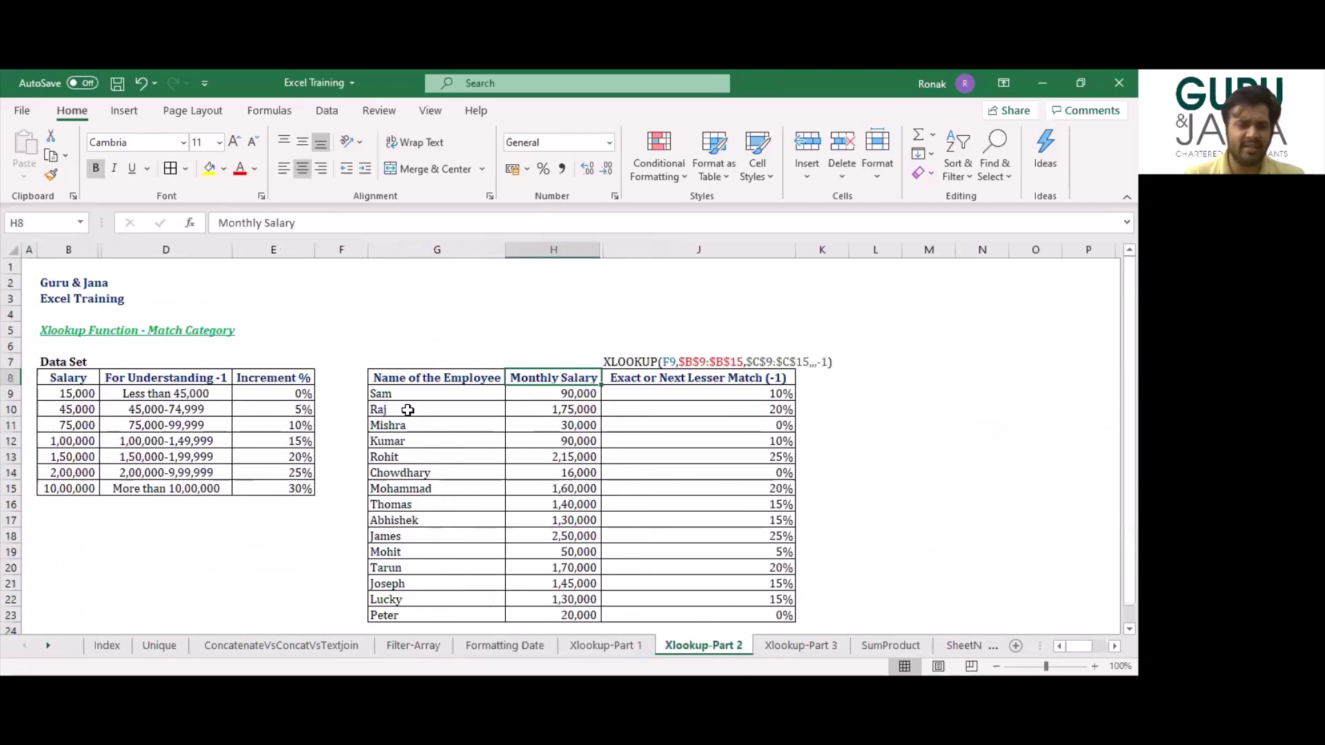
pyautogui.press('Left')
pyautogui.press('Up')
pyautogui.press('Left')
pyautogui.press('Left')
pyautogui.press('Left')
pyautogui.press('Up')
pyautogui.press('Up')
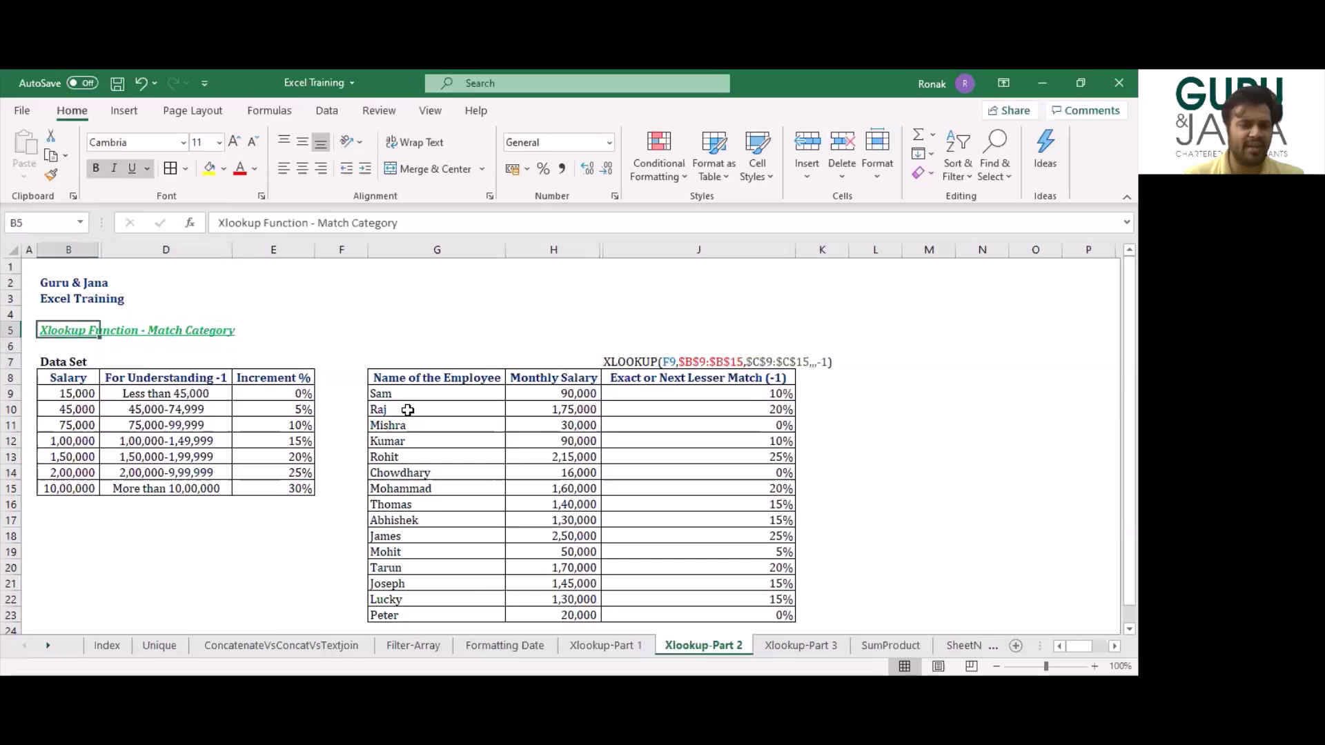
pyautogui.press('Down')
pyautogui.press('Down')
pyautogui.press('Down')
pyautogui.press('Down')
pyautogui.press('Right')
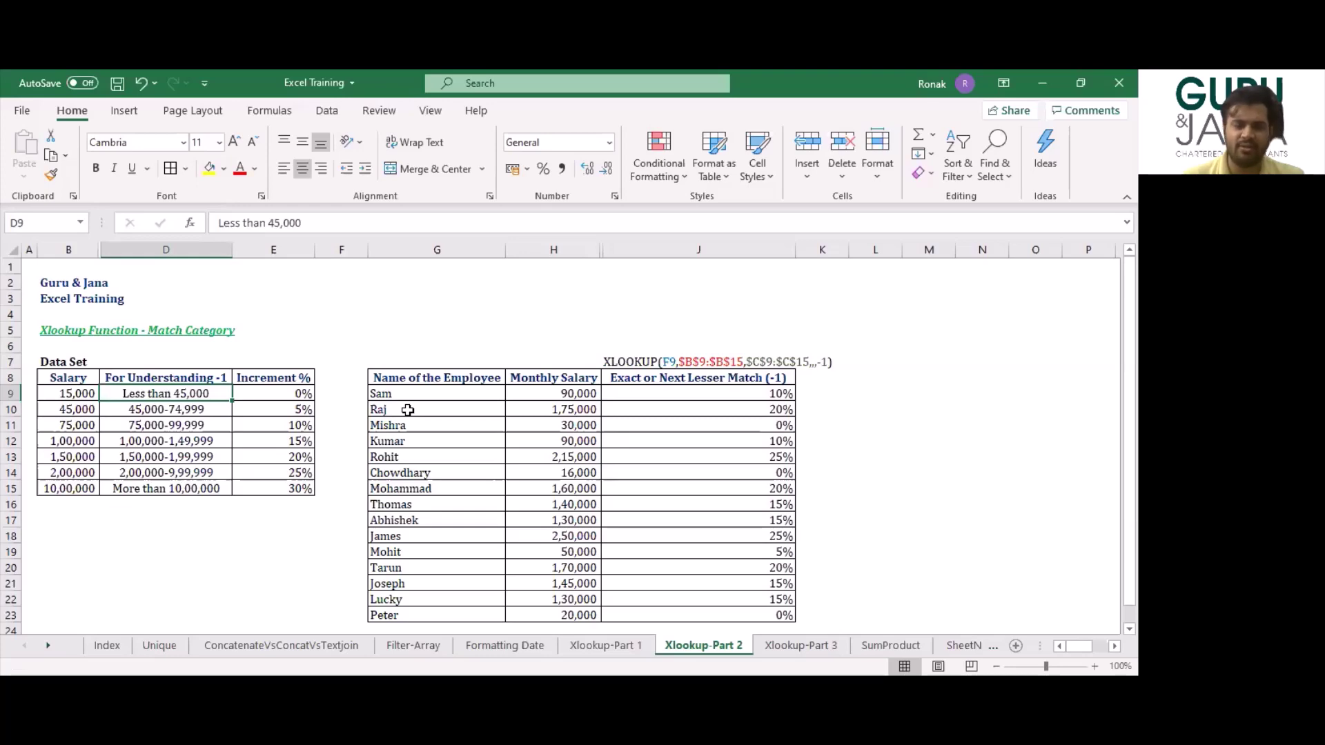
pyautogui.hotkey('ctrl', 'pagedown')
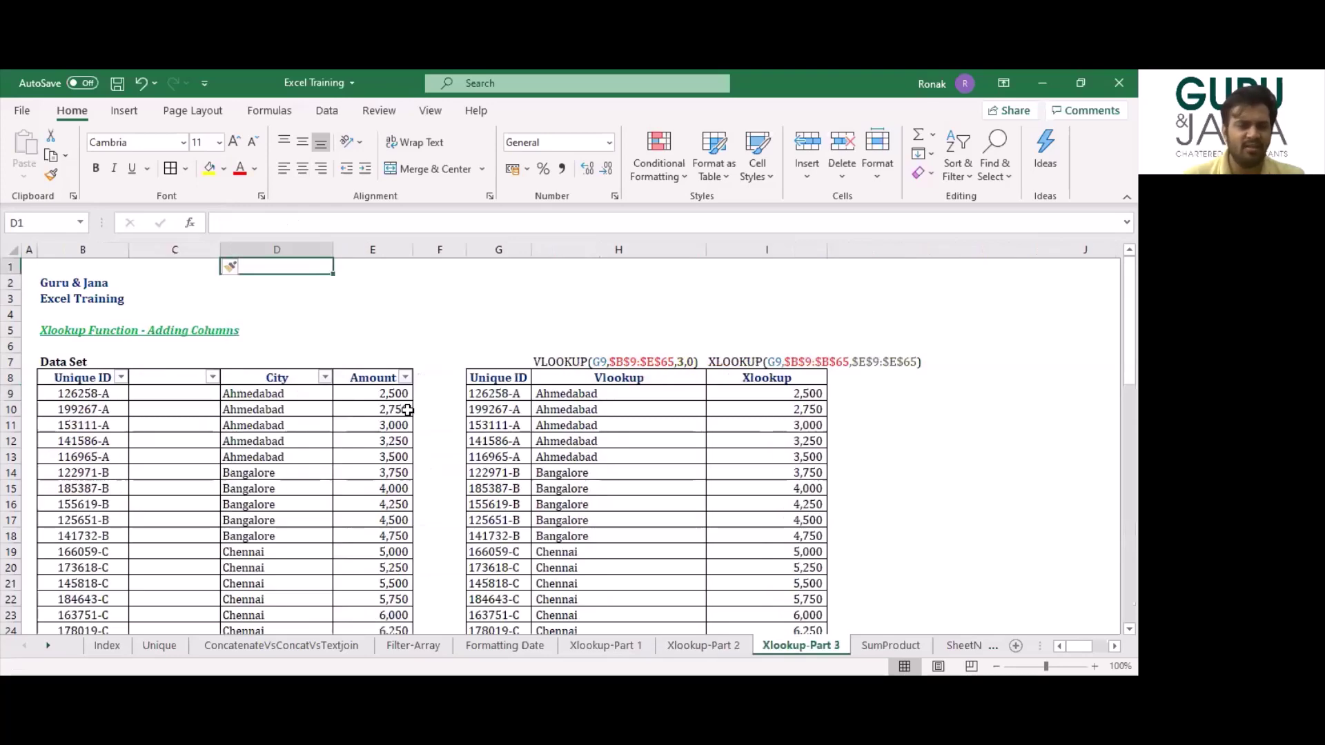
pyautogui.press('Right')
# Bring the Excel Training_Final workbook forward on its Indirect sheet.
pyautogui.hotkey('ctrl', 'Down')
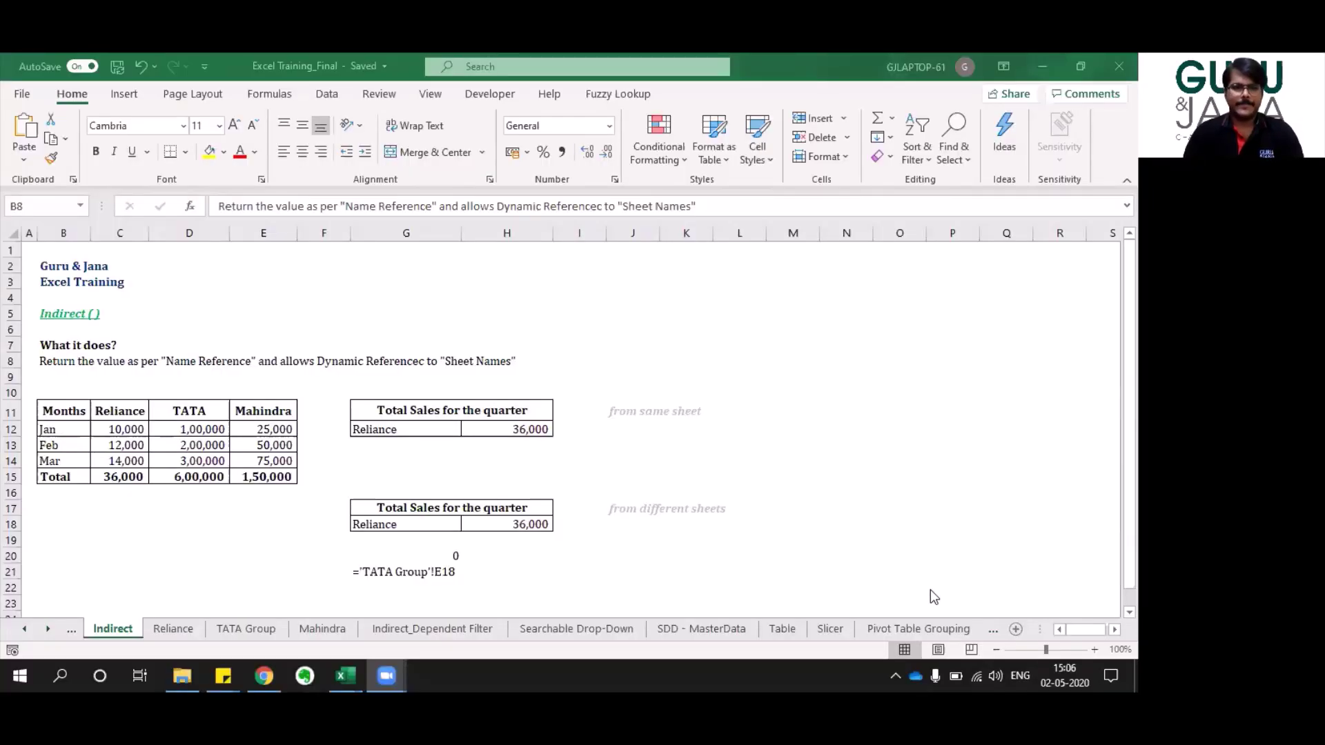
pyautogui.click(129, 278)
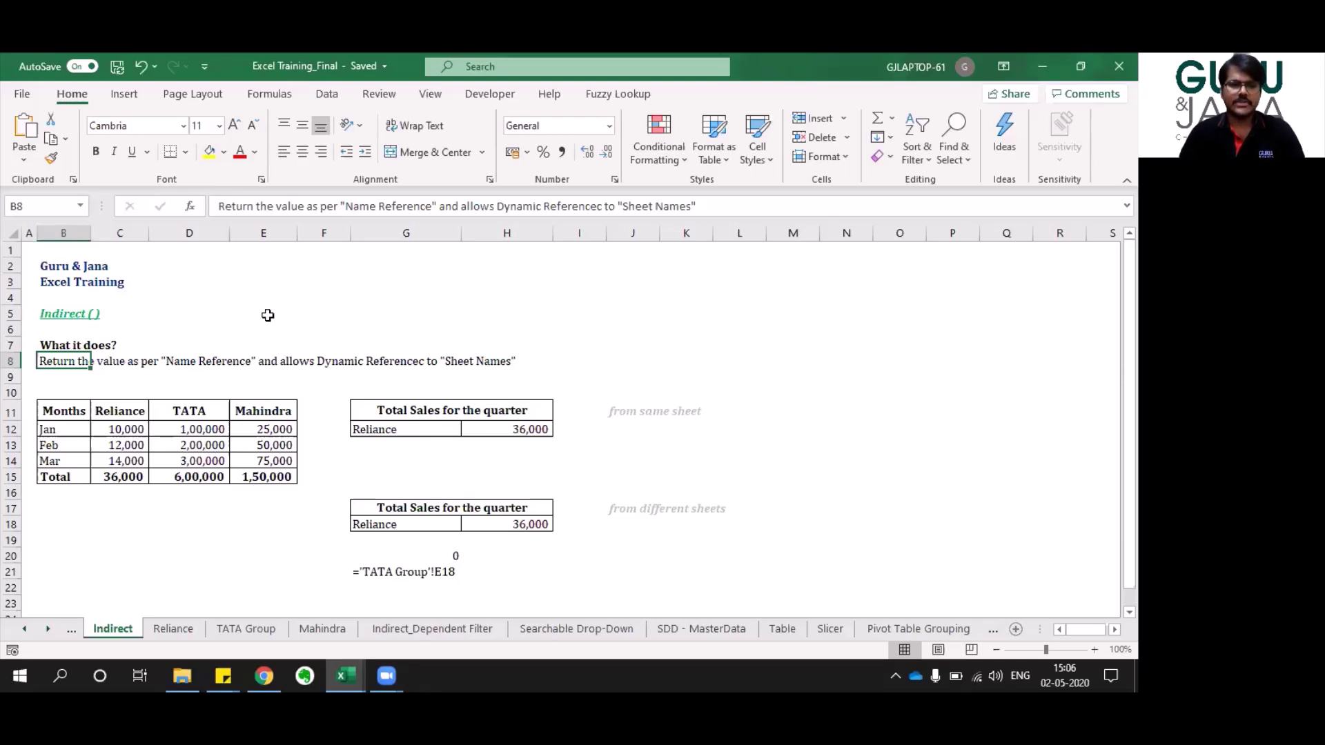
pyautogui.press('Up')
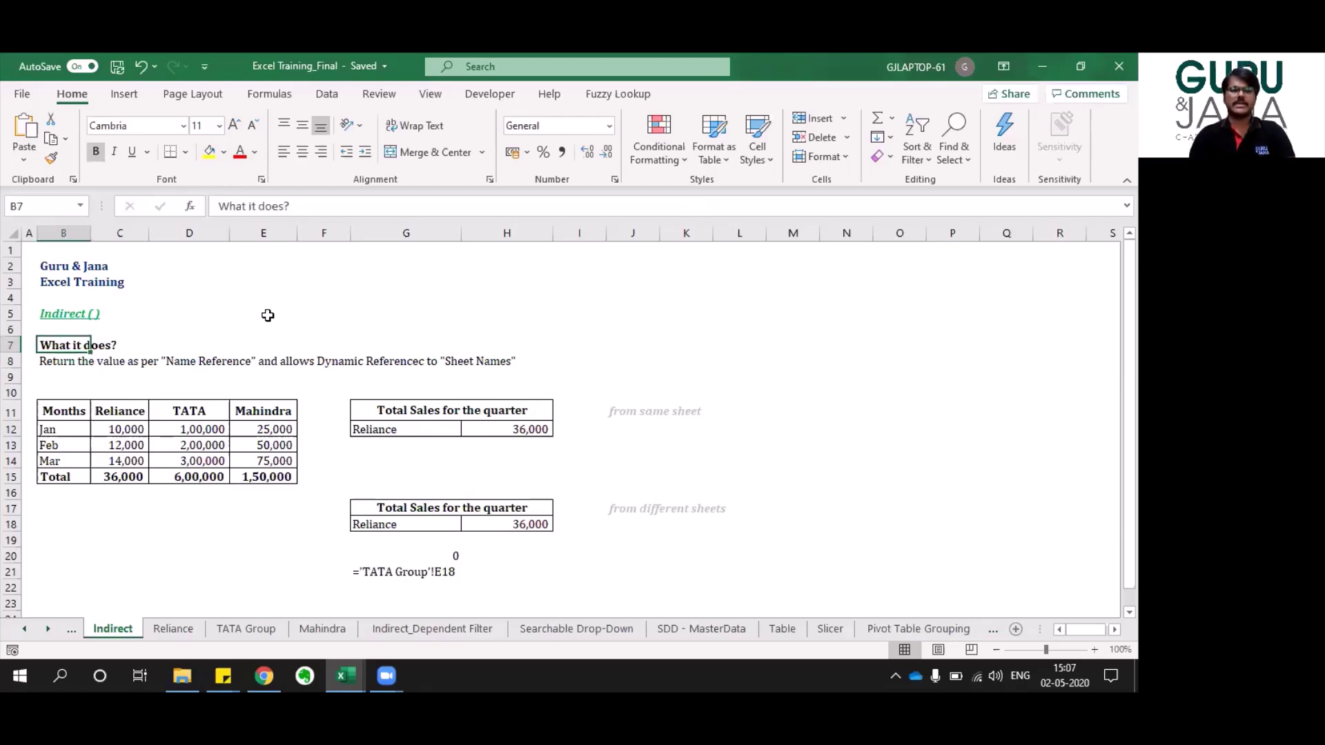
# Select the Reliance, TATA and Mahindra Jan–Mar ranges C12:C14, D12:D14 and E12:E14 to show their names.
pyautogui.click(59, 426)
pyautogui.press('Right')
pyautogui.hotkey('shift', 'Down')
pyautogui.hotkey('shift', 'Down')
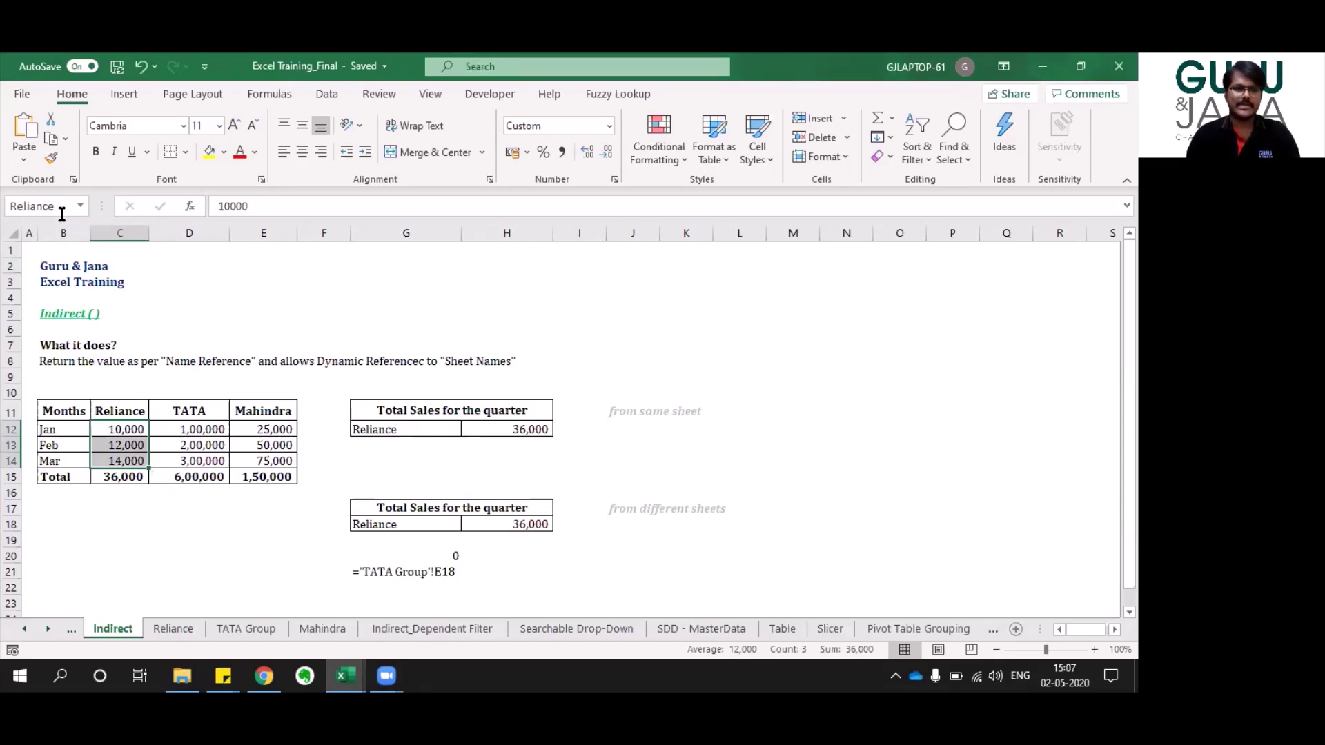
pyautogui.press('Right')
pyautogui.hotkey('shift', 'Down')
pyautogui.hotkey('shift', 'Down')
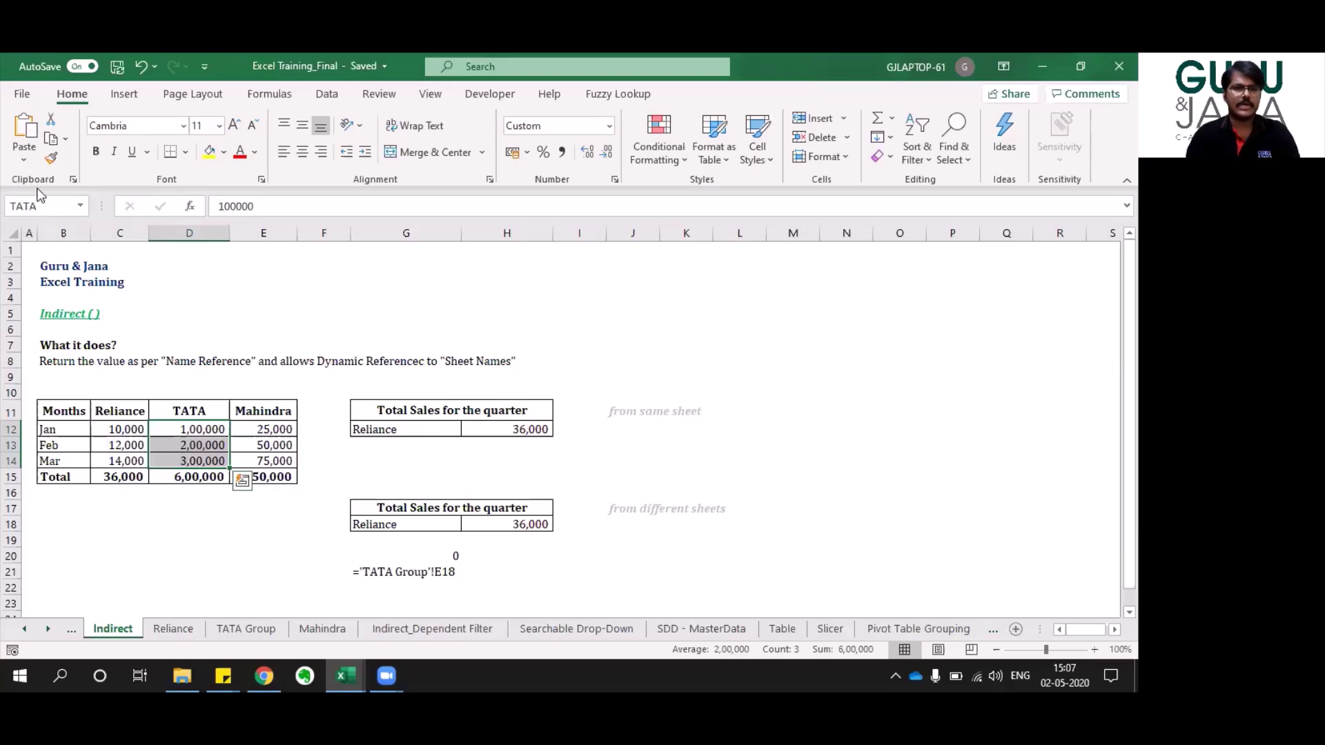
pyautogui.press('Right')
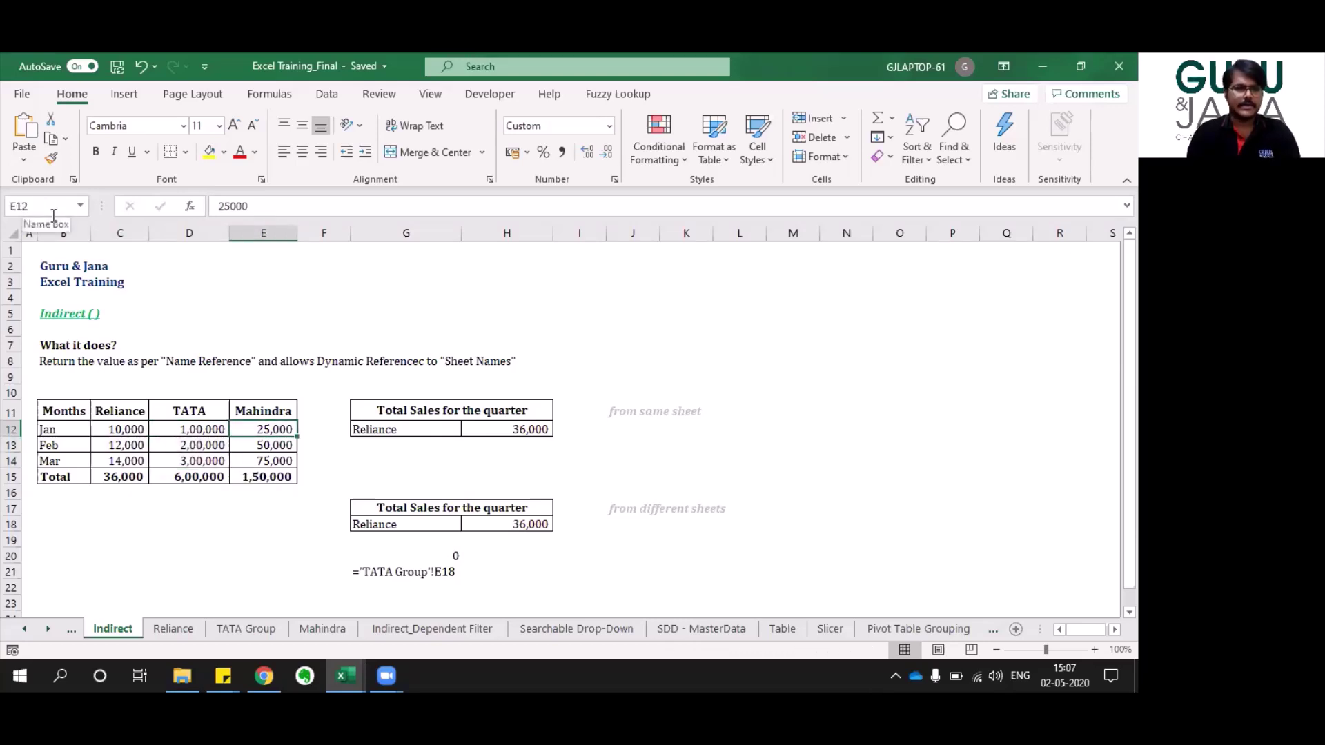
pyautogui.hotkey('shift', 'Down')
pyautogui.hotkey('shift', 'Down')
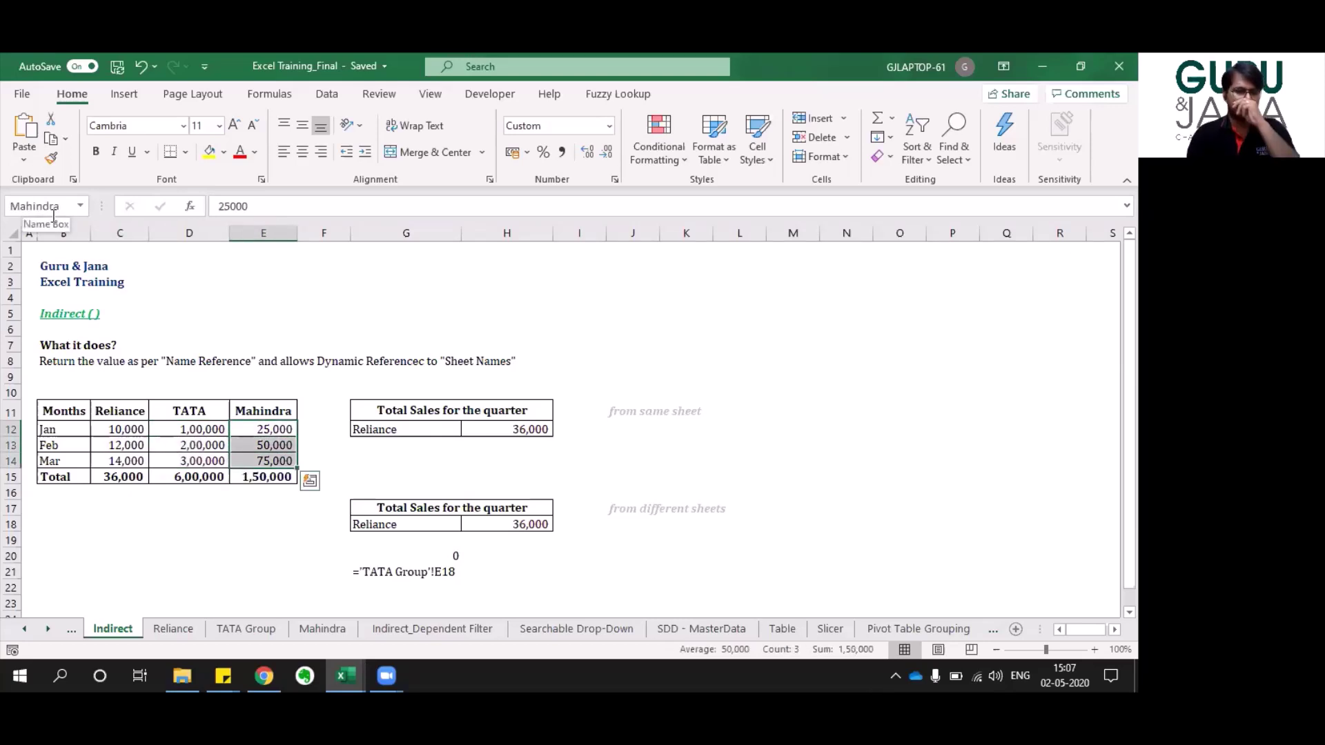
pyautogui.click(139, 519)
pyautogui.hotkey('shift', 'Down')
pyautogui.hotkey('shift', 'Down')
pyautogui.hotkey('shift', 'Down')
pyautogui.hotkey('shift', 'Down')
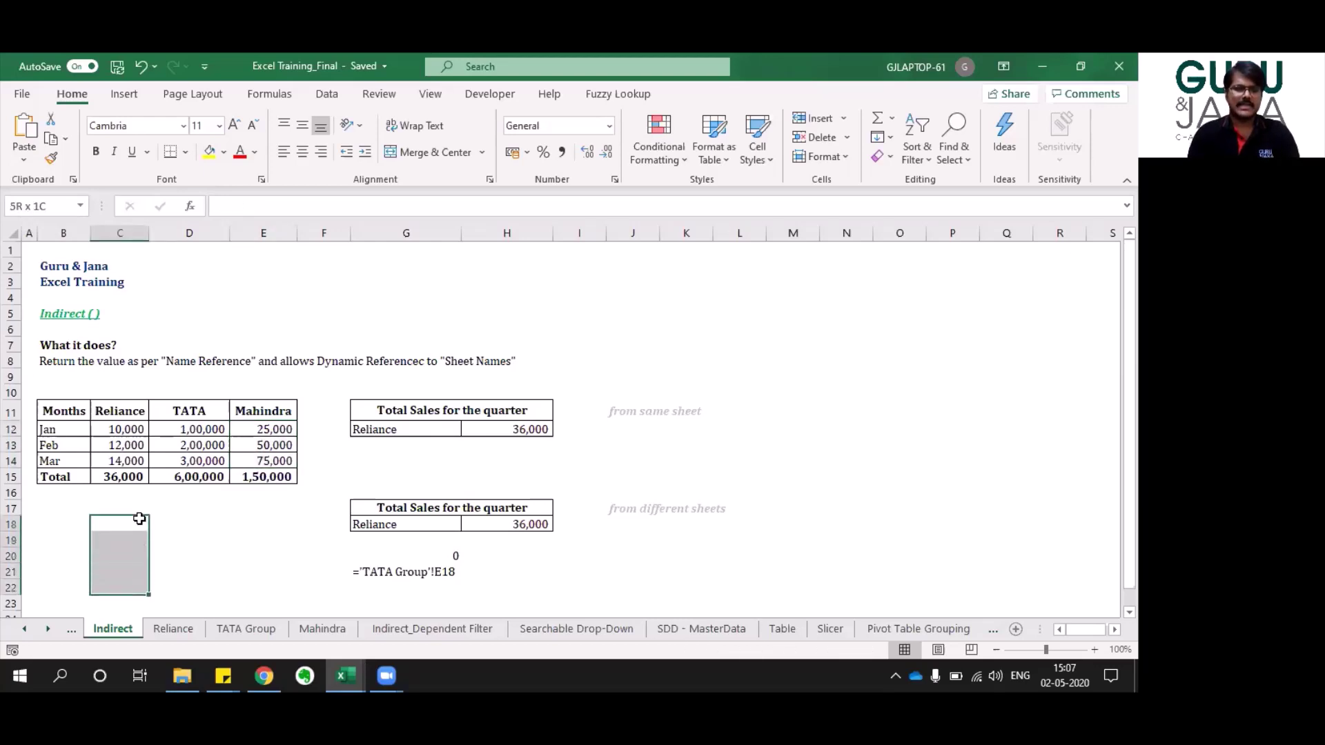
pyautogui.hotkey('shift', 'Right')
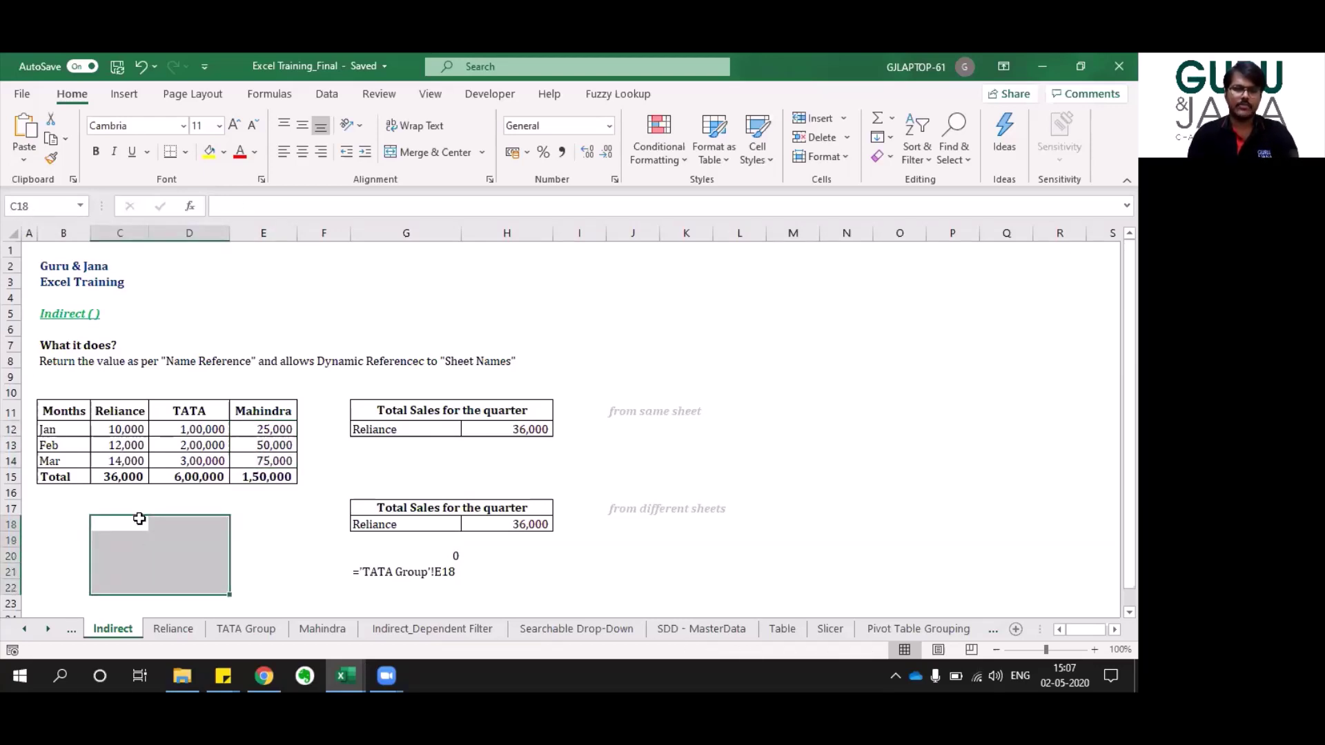
pyautogui.click(51, 206)
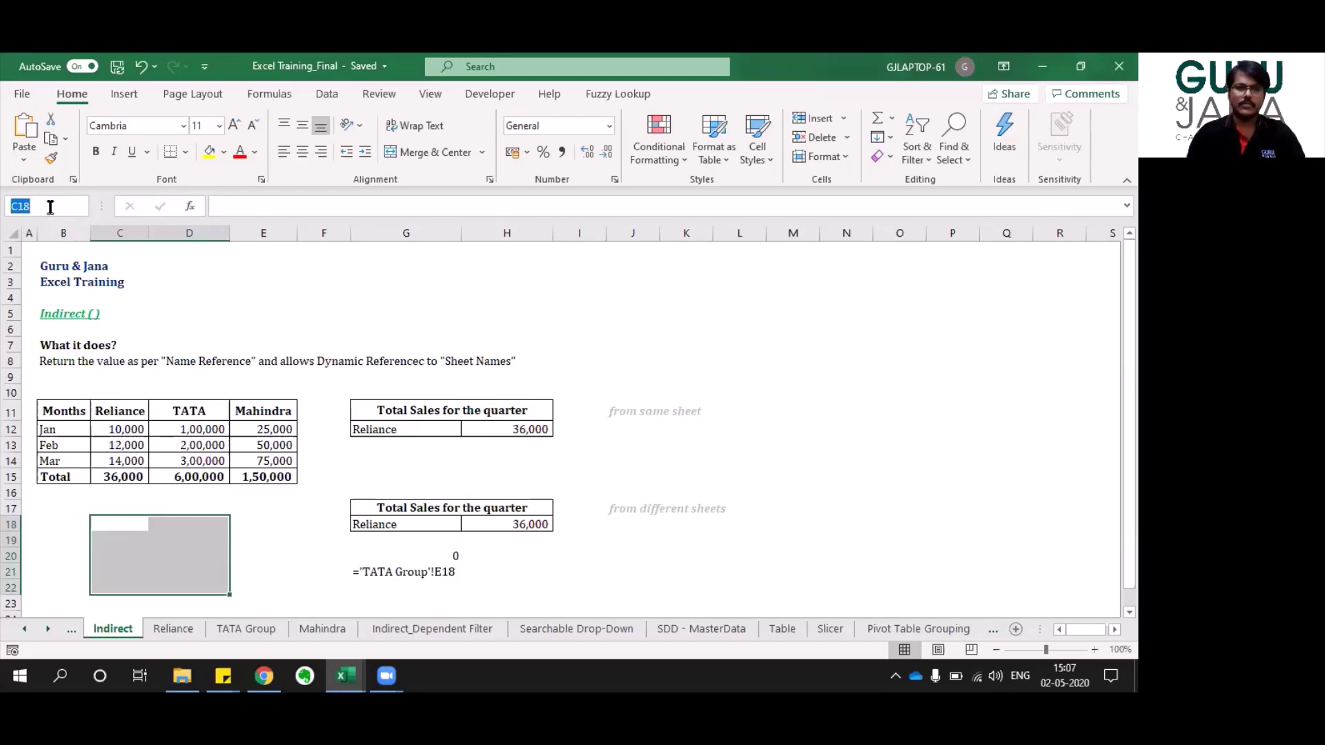
pyautogui.write('sjdfk')
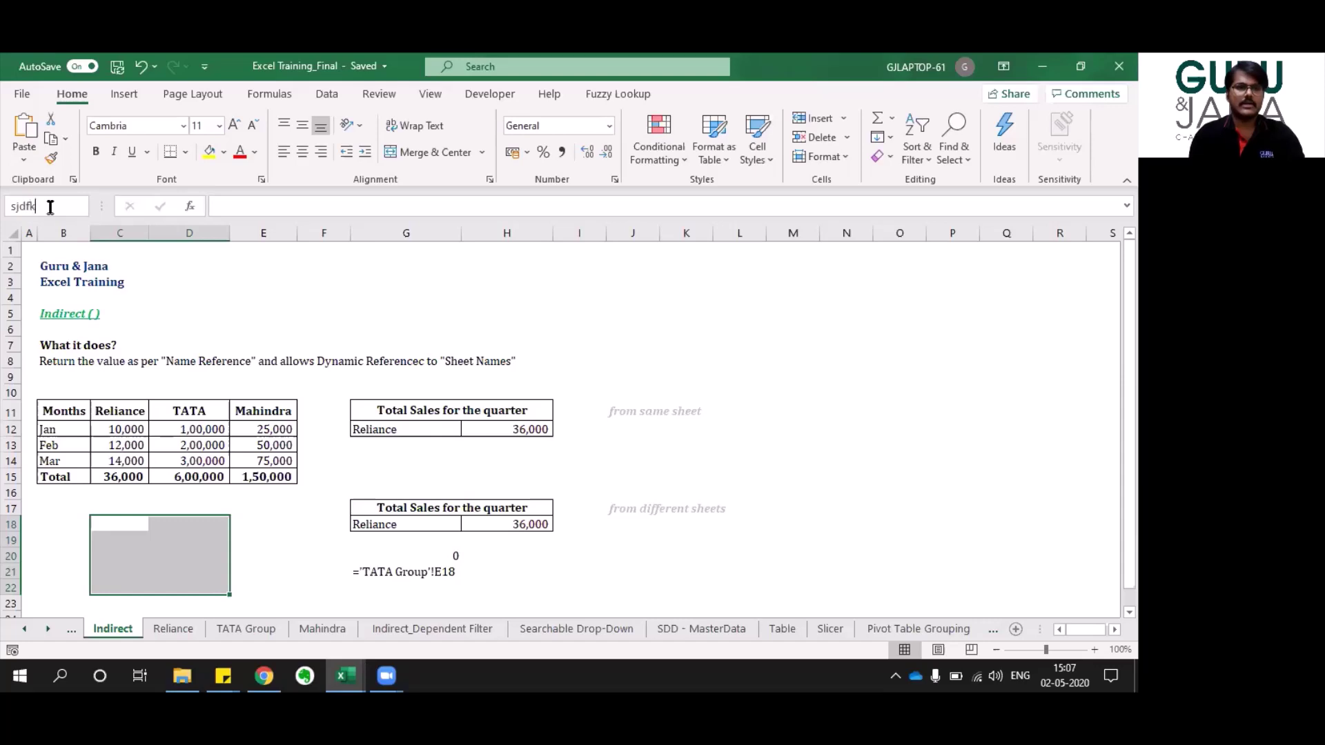
pyautogui.press('BackSpace')
pyautogui.press('BackSpace')
pyautogui.press('BackSpace')
pyautogui.press('BackSpace')
pyautogui.press('BackSpace')
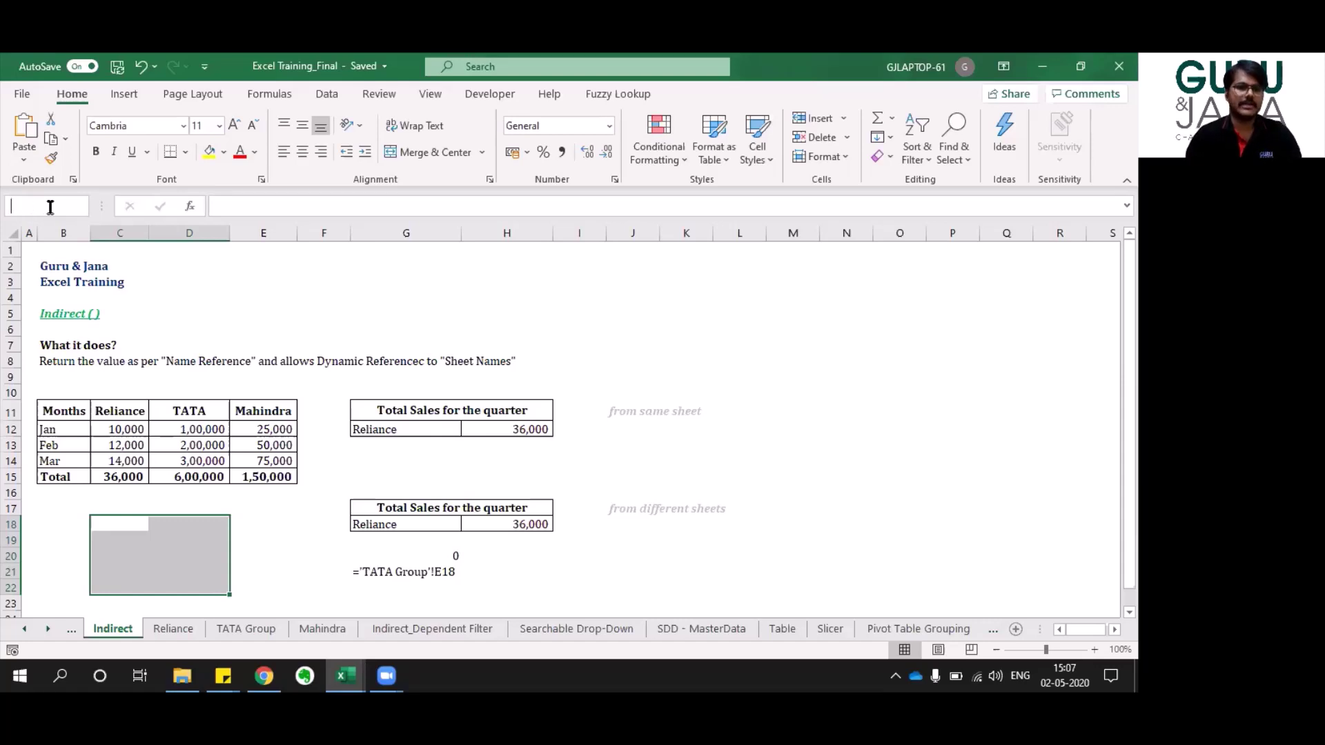
pyautogui.press('Escape')
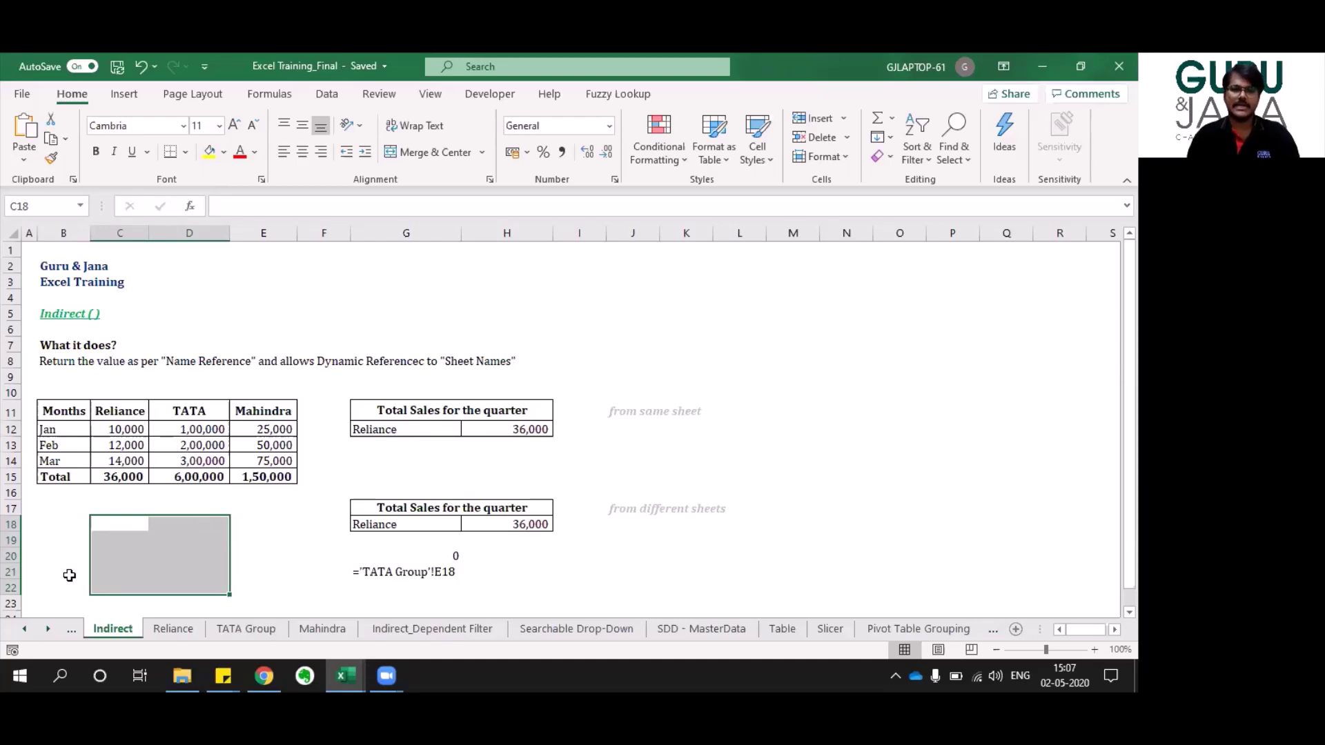
pyautogui.click(514, 368)
pyautogui.press('Left')
pyautogui.press('Left')
pyautogui.press('Left')
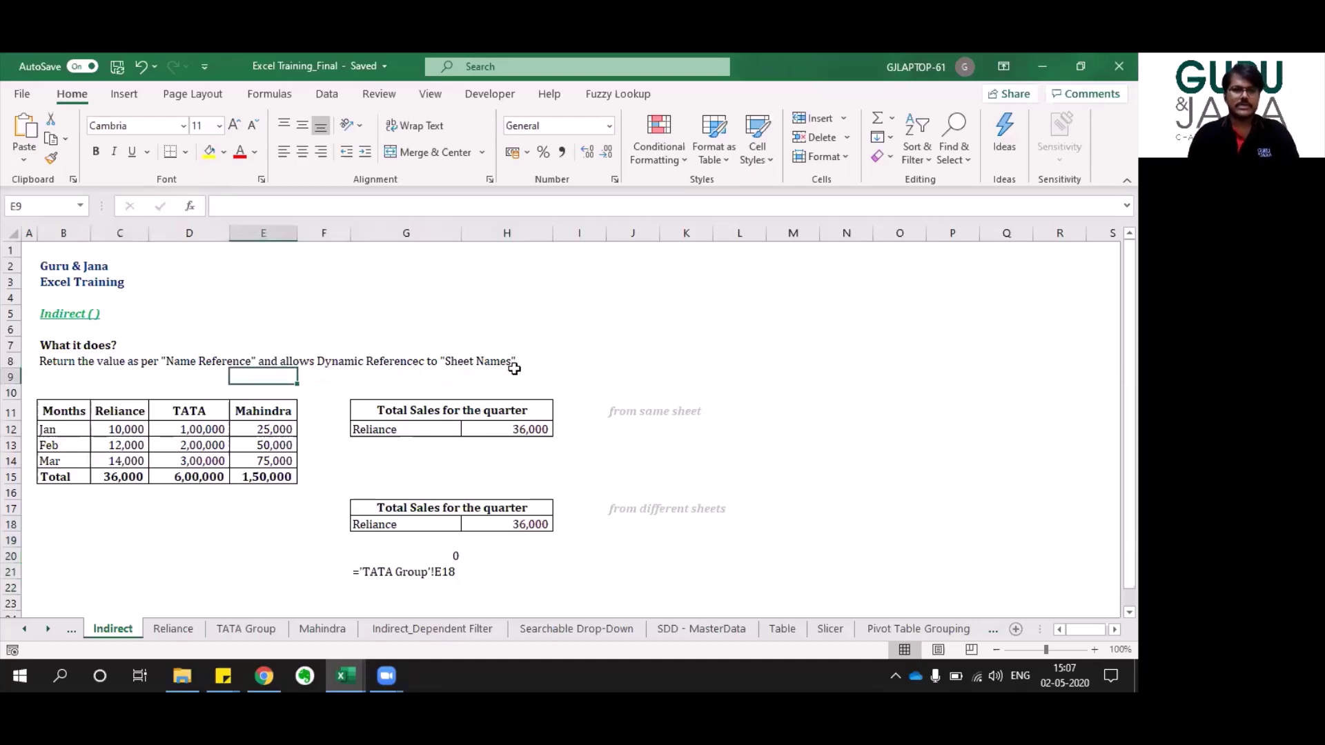
pyautogui.press('Down')
pyautogui.press('Down')
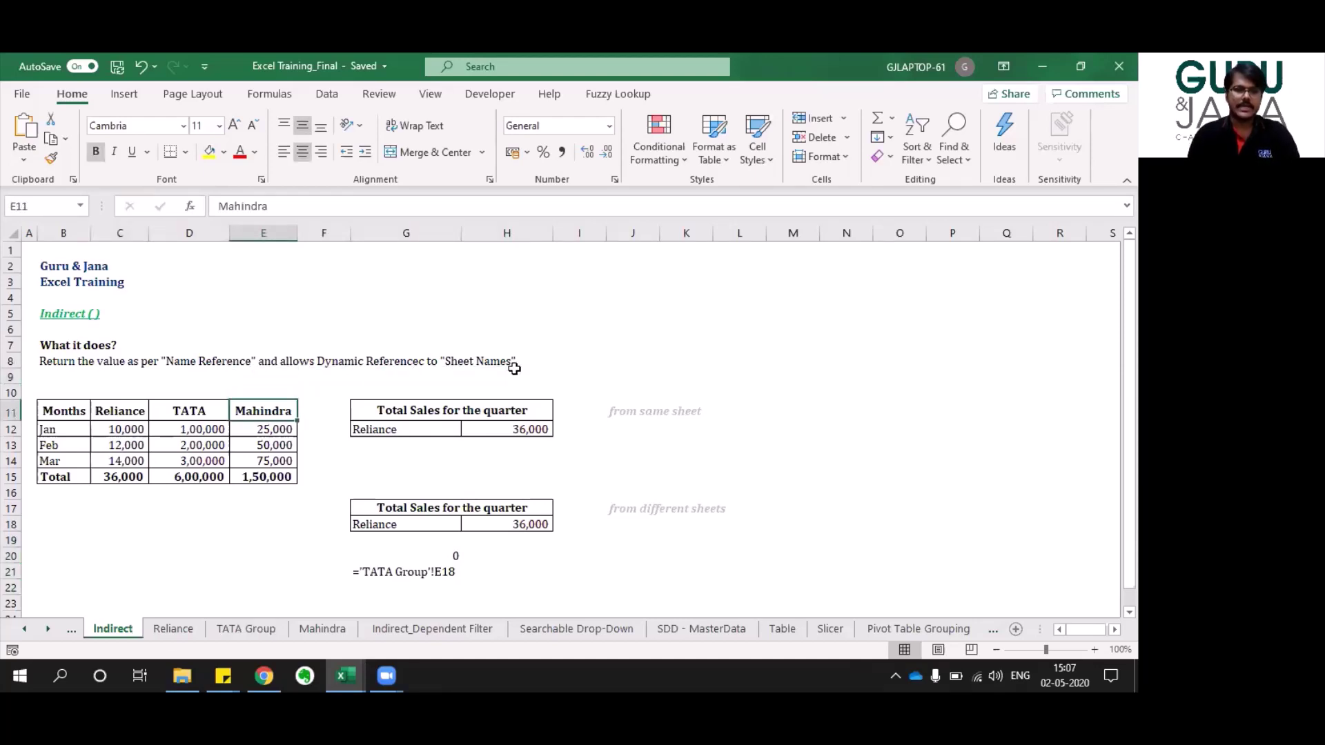
pyautogui.press('Right')
pyautogui.press('Right')
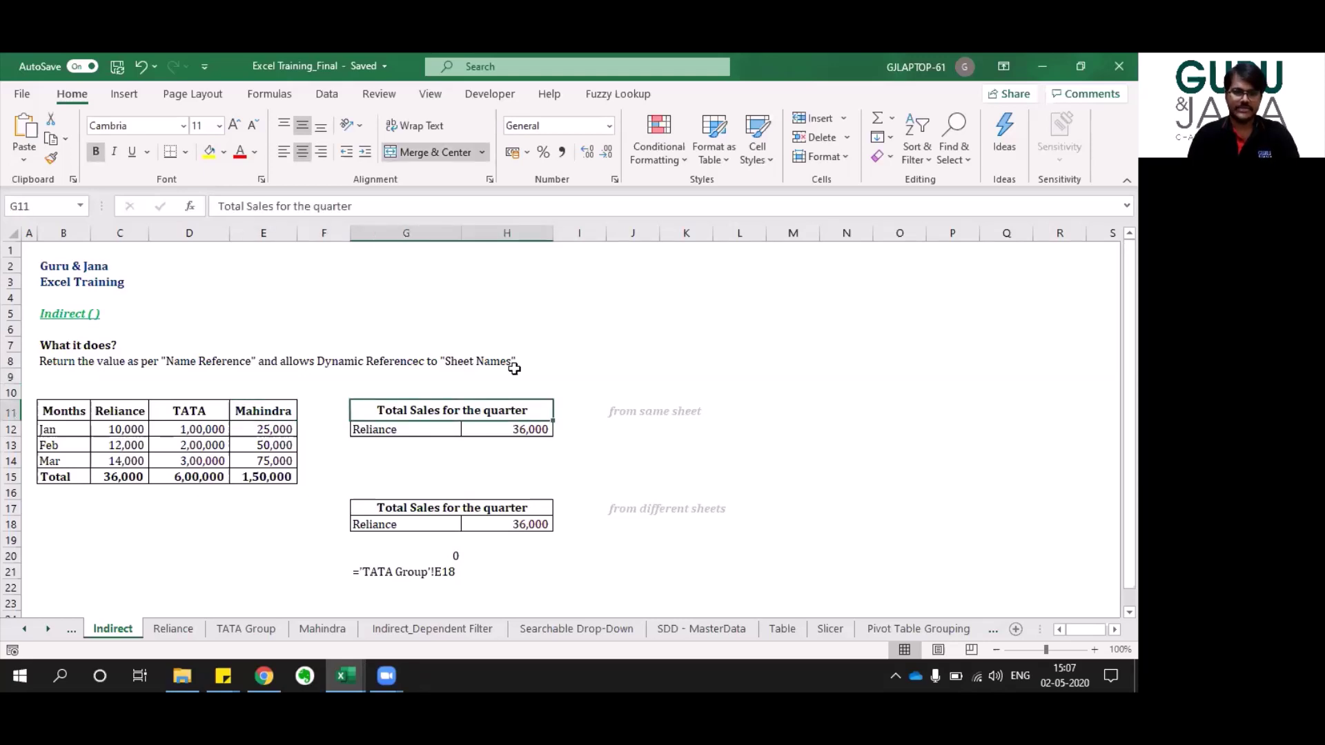
pyautogui.press('Down')
pyautogui.press('Right')
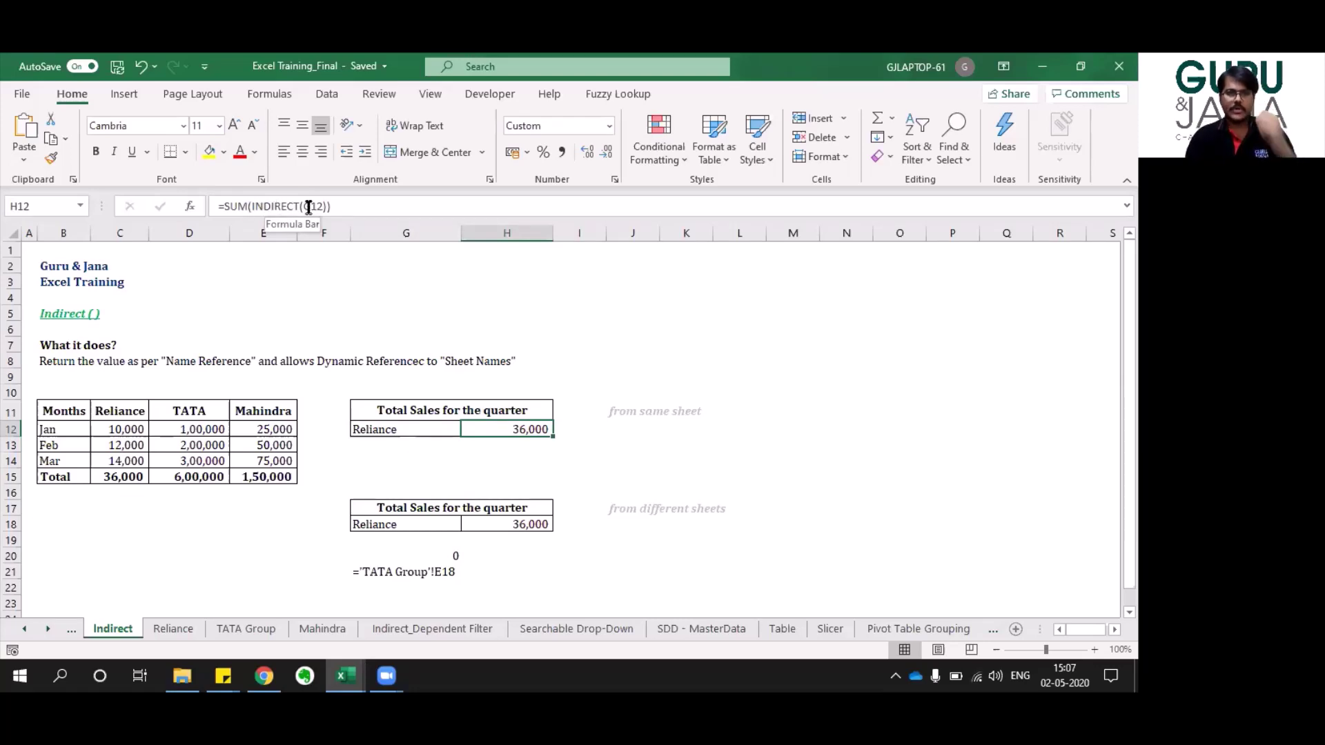
pyautogui.click(418, 431)
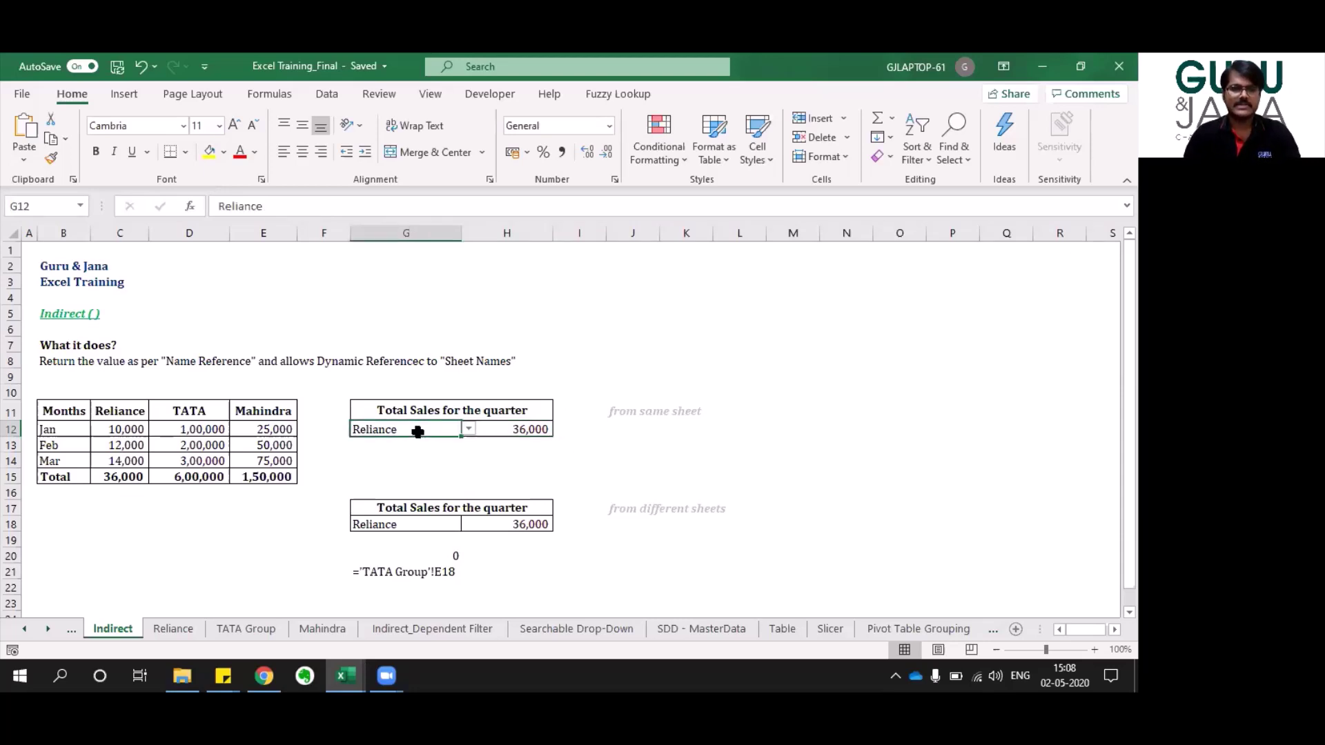
pyautogui.click(125, 429)
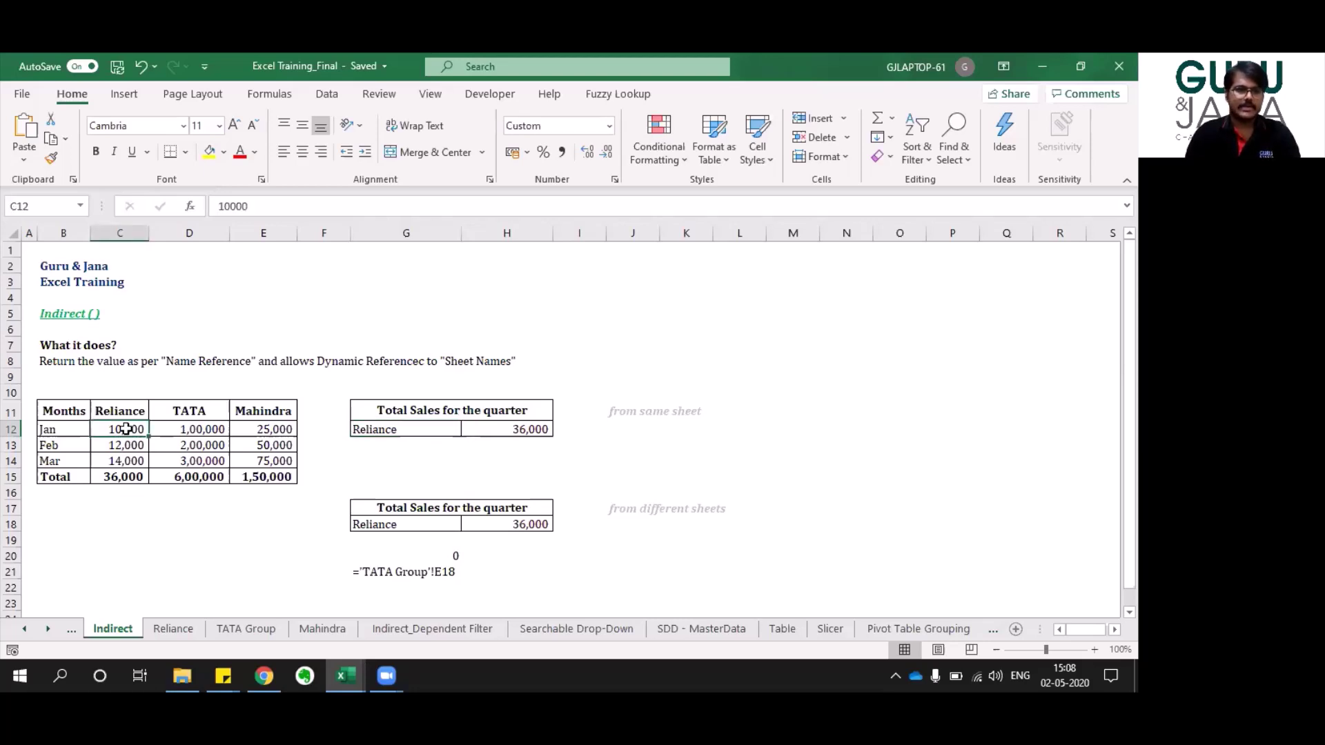
pyautogui.hotkey('shift', 'Down')
pyautogui.hotkey('shift', 'Down')
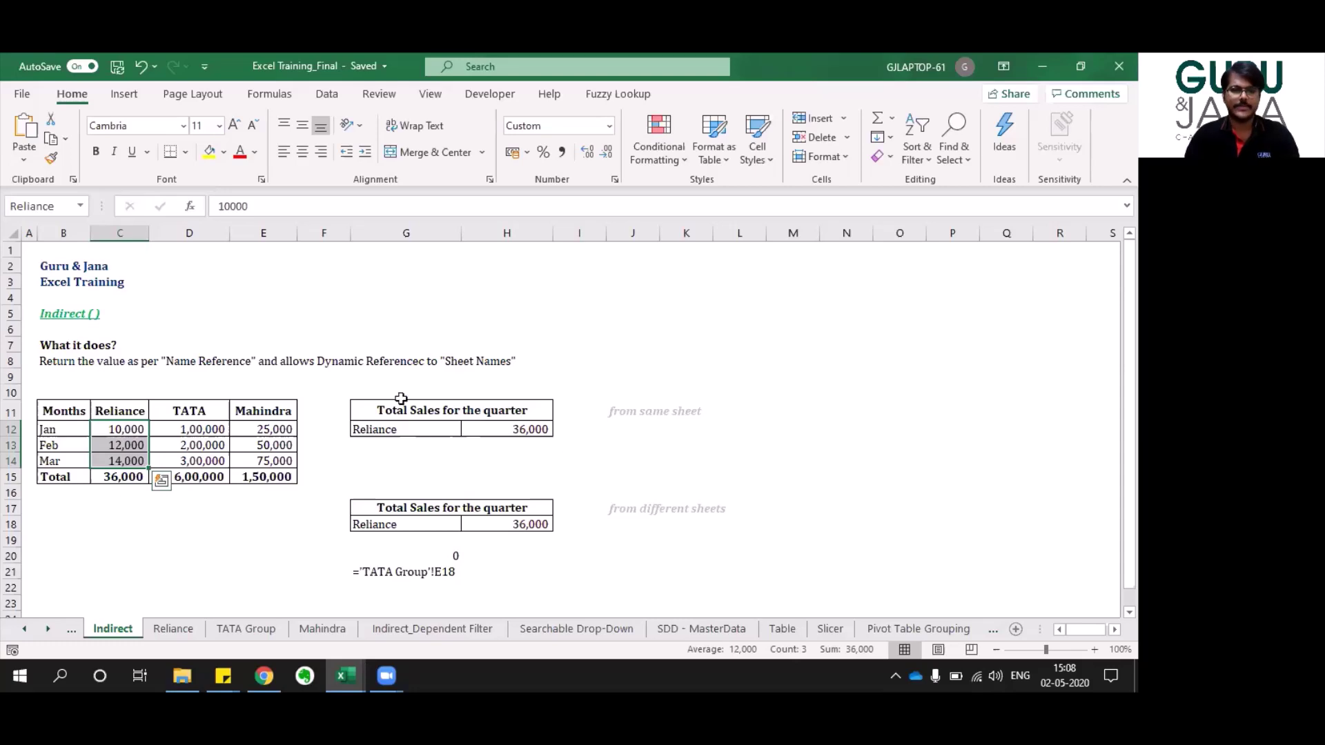
pyautogui.click(431, 430)
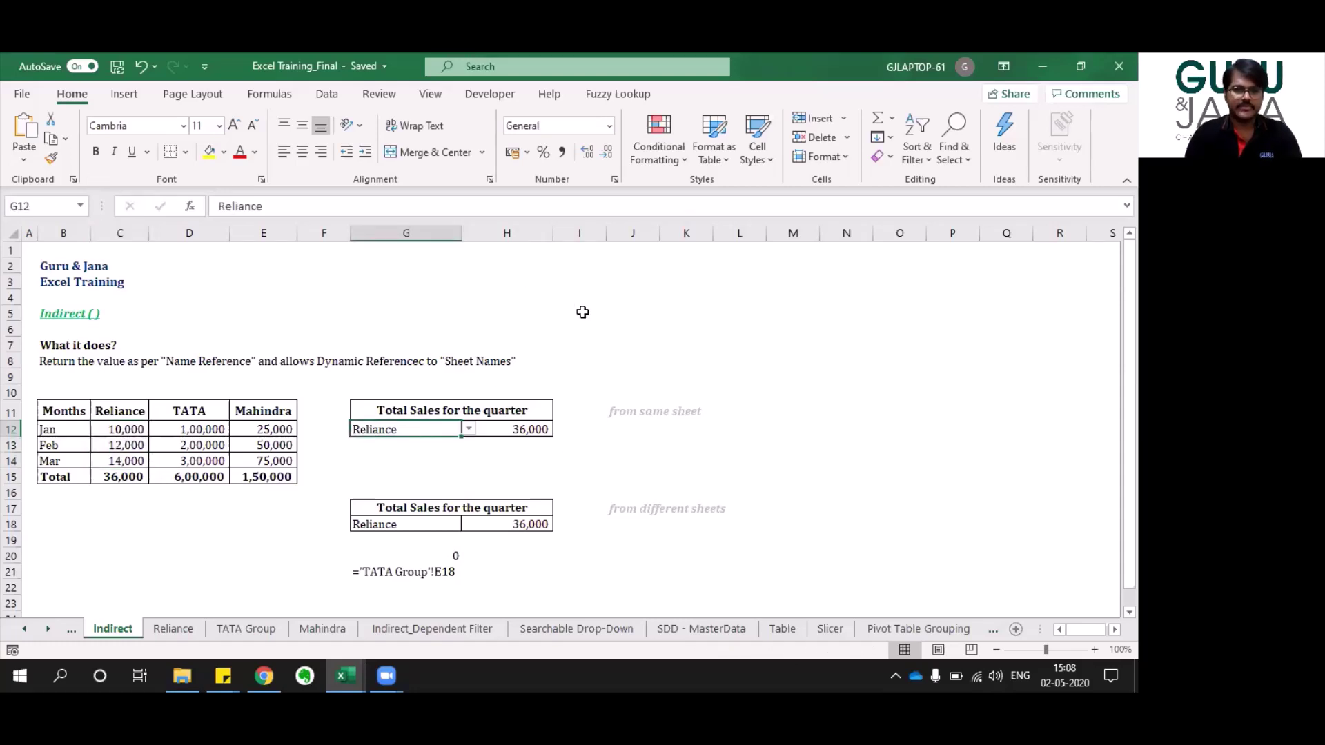
pyautogui.press('Right')
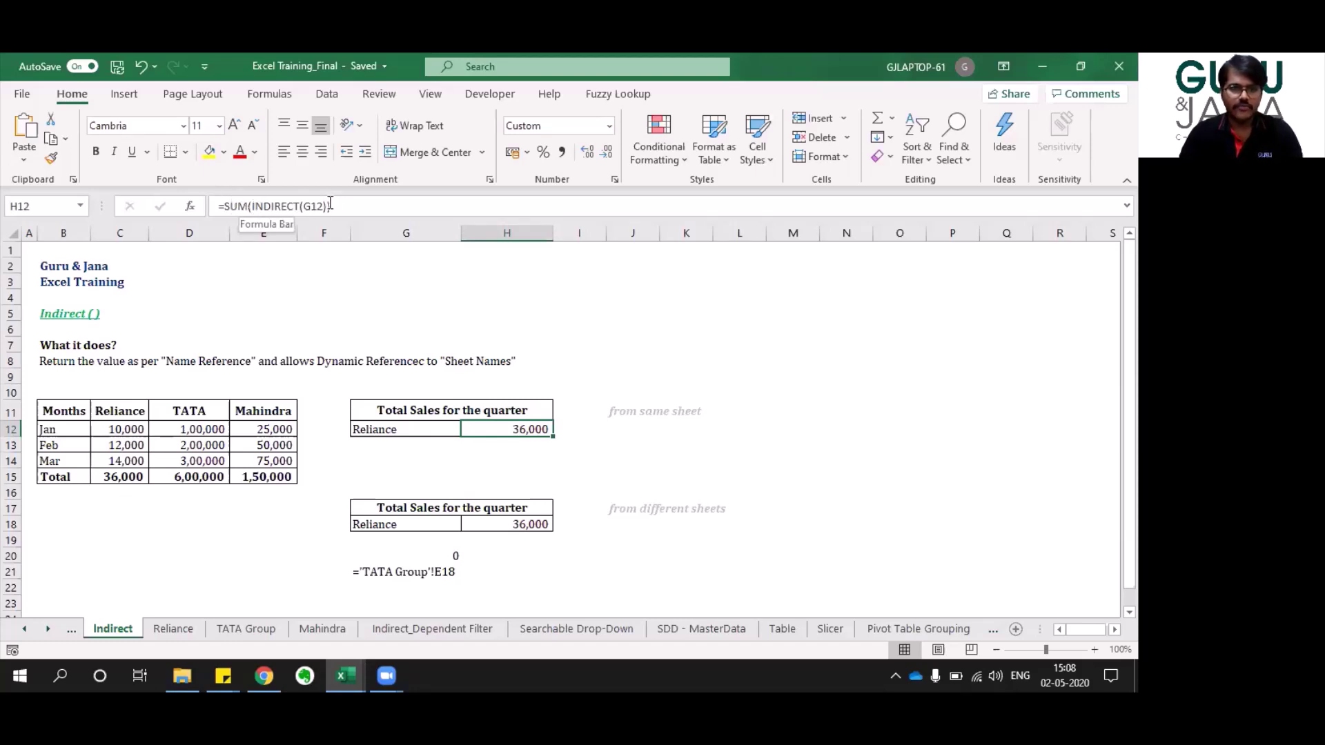
# Choose TATA in G12 and check H12's 6,00,000 total against TATA's D12:D14 sales.
pyautogui.click(411, 431)
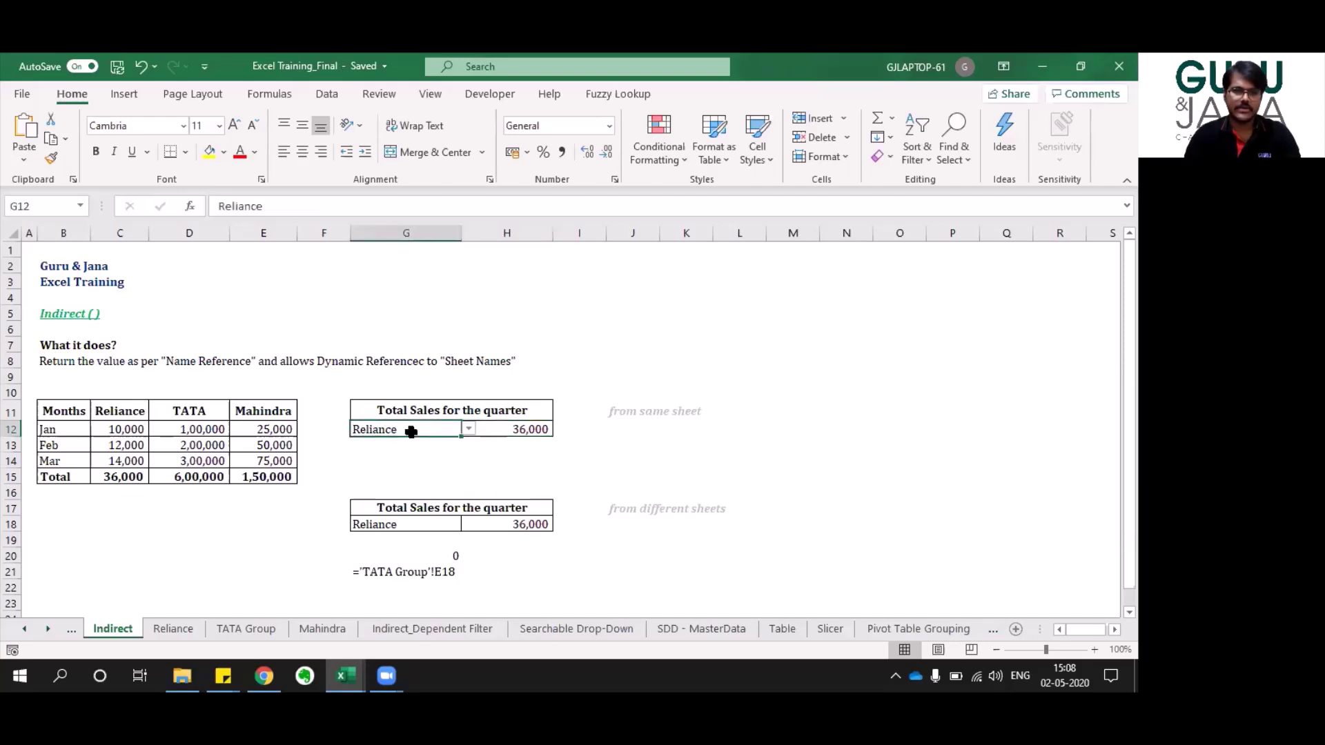
pyautogui.click(469, 429)
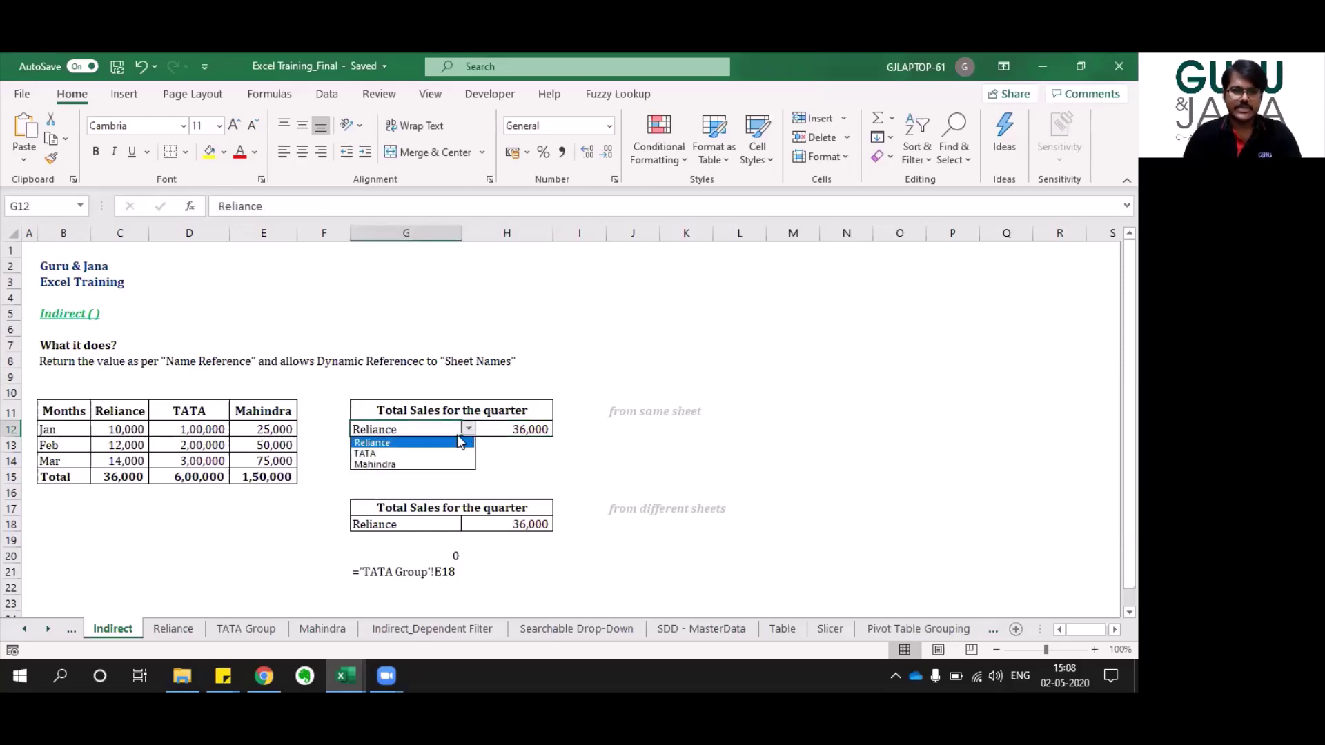
pyautogui.click(425, 453)
pyautogui.click(530, 429)
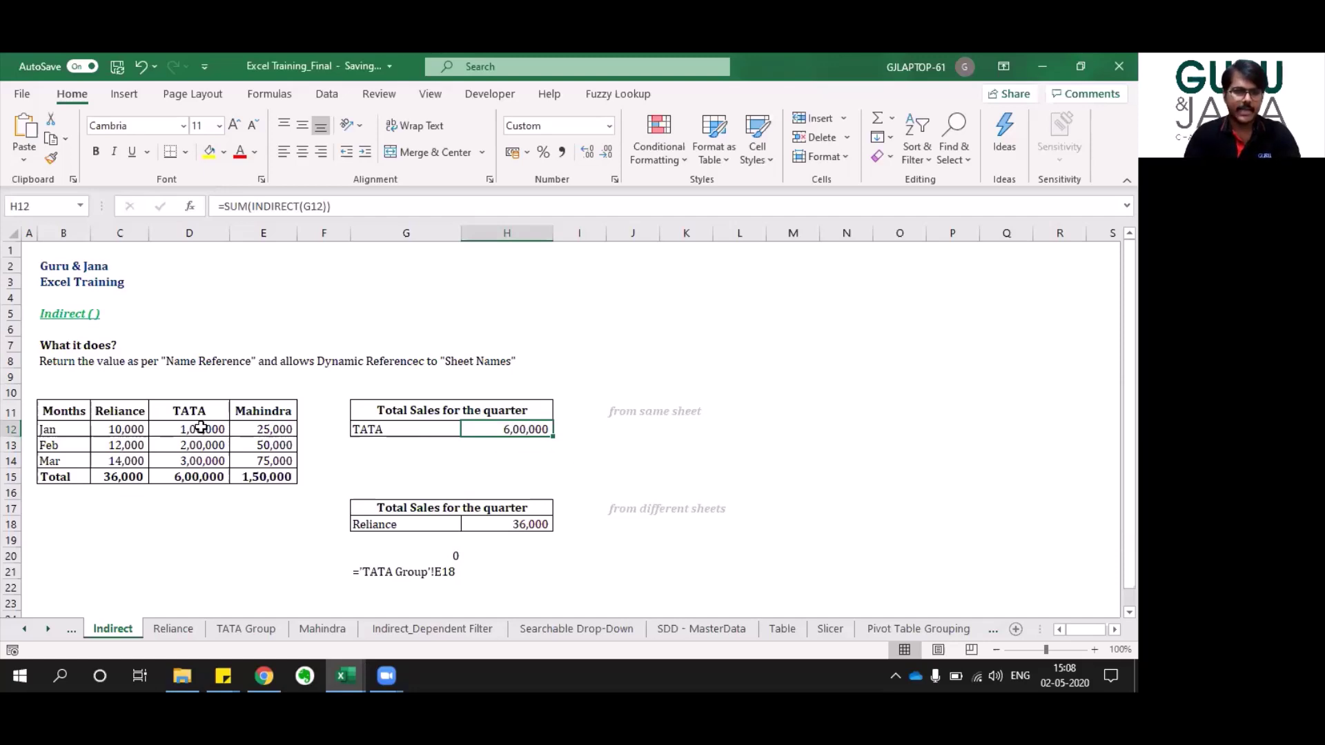
pyautogui.moveTo(201, 428)
pyautogui.mouseDown()
pyautogui.moveTo(201, 461)
pyautogui.moveTo(200, 428)
pyautogui.mouseUp()
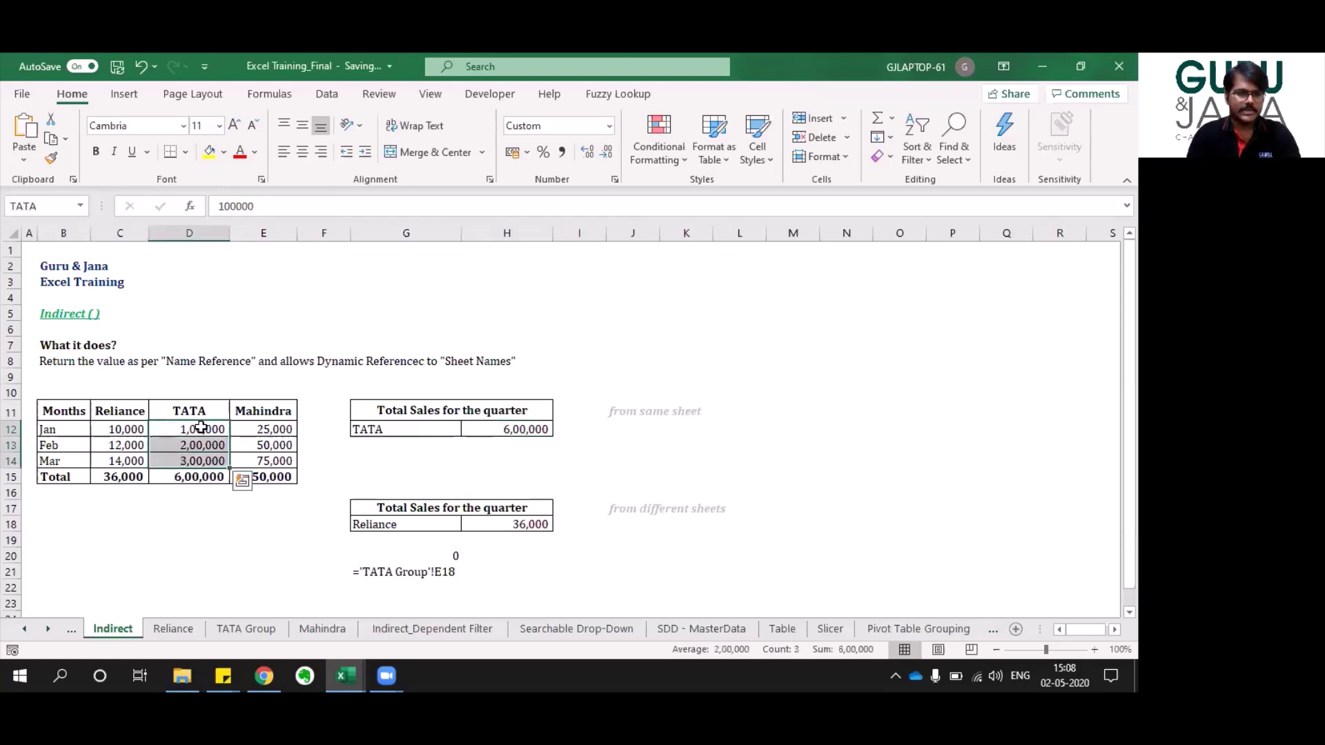
pyautogui.click(500, 425)
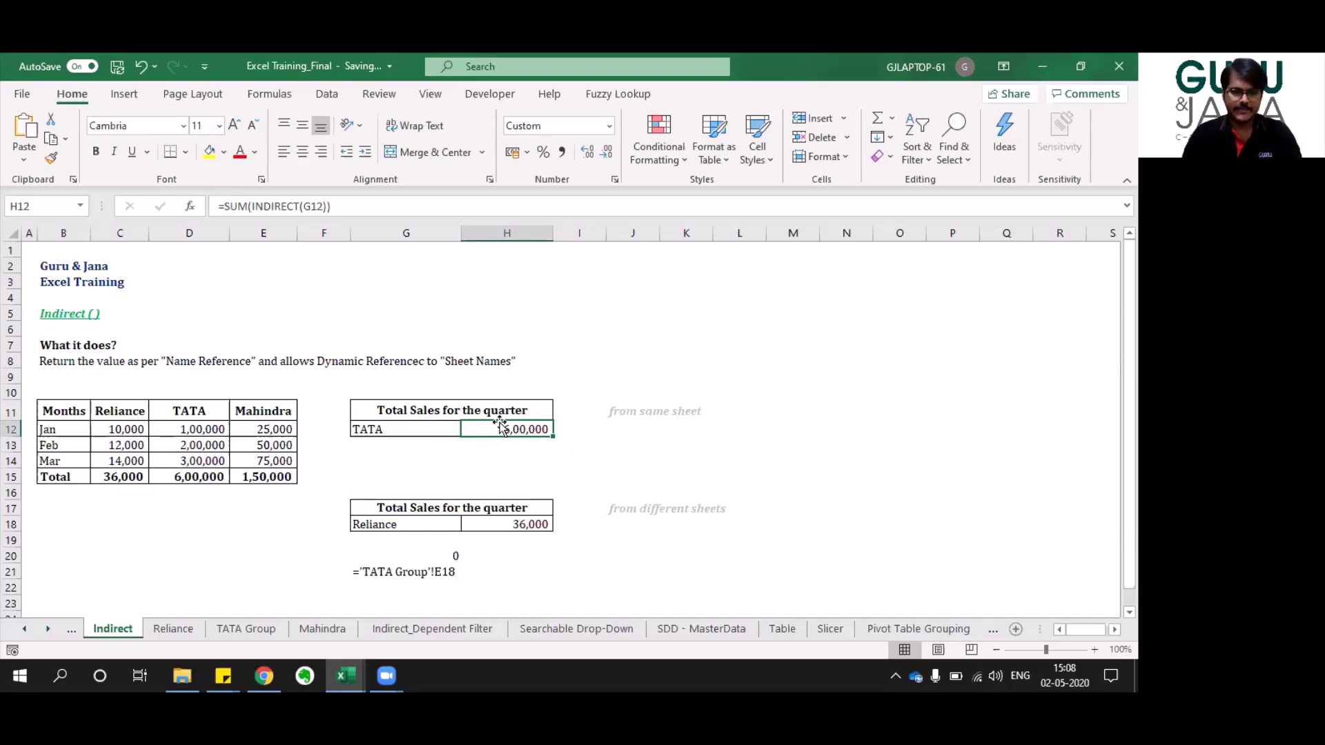
pyautogui.scroll(-1, 499, 424)
pyautogui.click(83, 360)
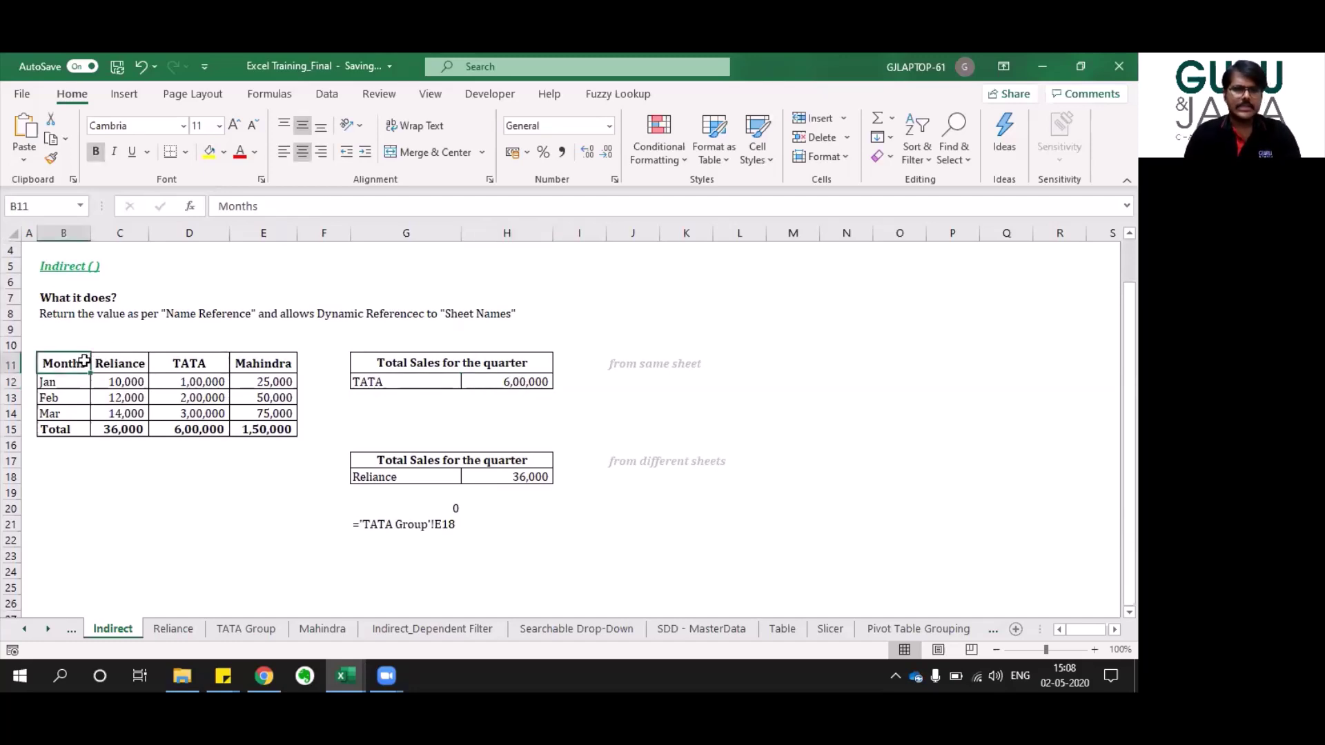
pyautogui.hotkey('shift', 'Right')
pyautogui.hotkey('shift', 'Right')
pyautogui.hotkey('shift', 'Right')
pyautogui.hotkey('shift', 'Down')
pyautogui.hotkey('shift', 'Down')
pyautogui.hotkey('shift', 'Down')
pyautogui.hotkey('shift', 'Down')
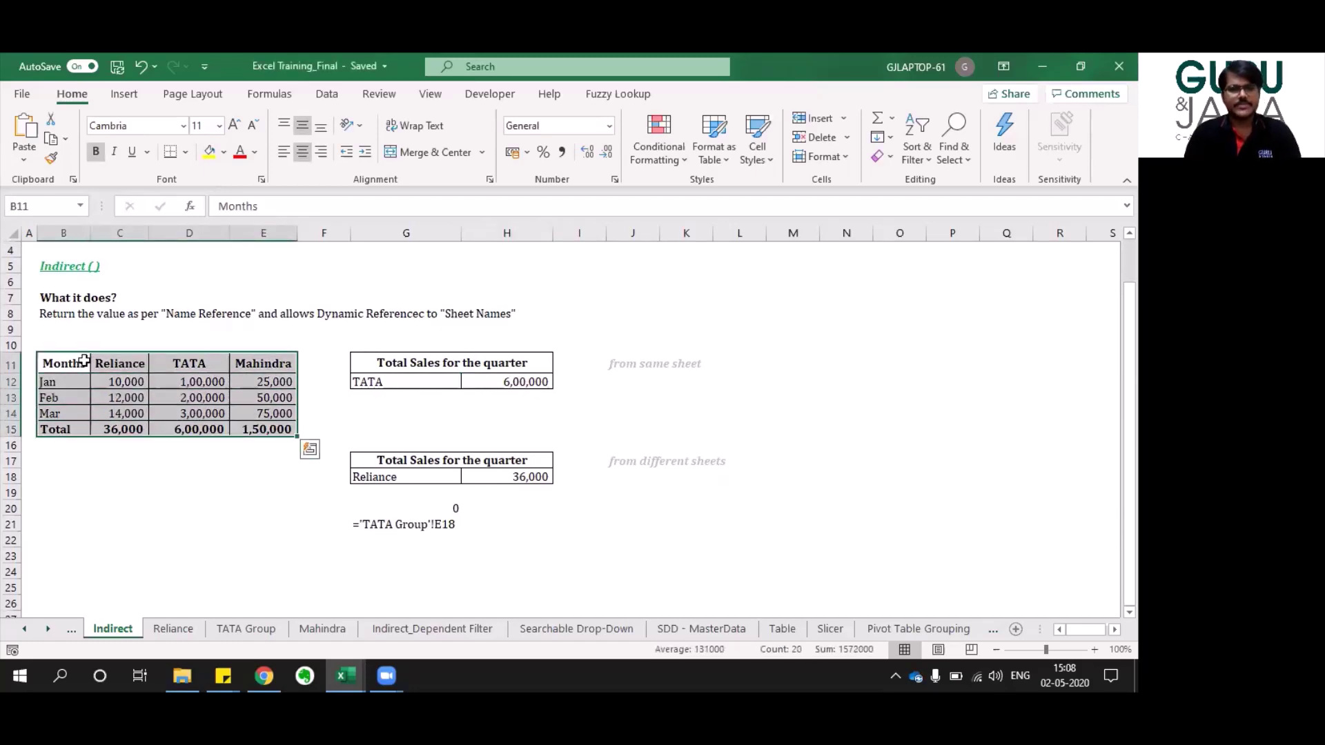
pyautogui.hotkey('ctrl', 'pagedown')
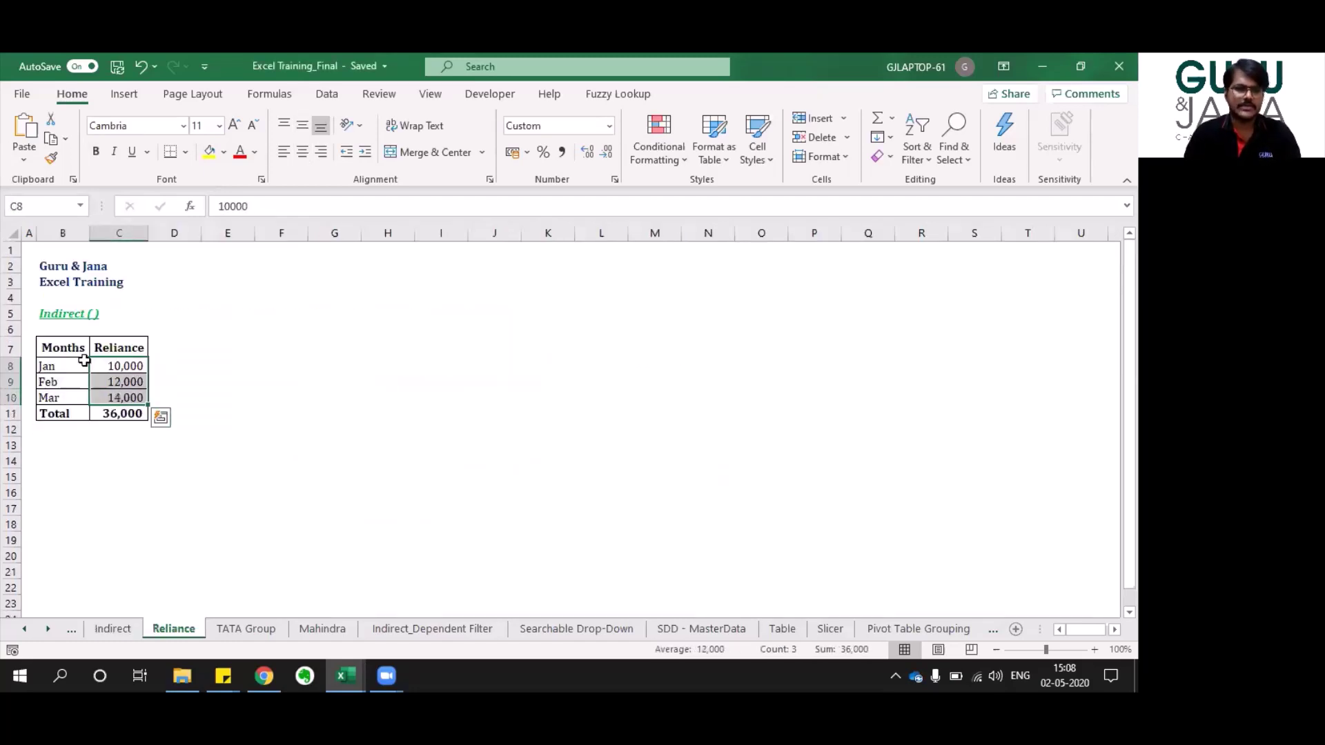
pyautogui.hotkey('ctrl', 'pagedown')
pyautogui.hotkey('ctrl', 'pagedown')
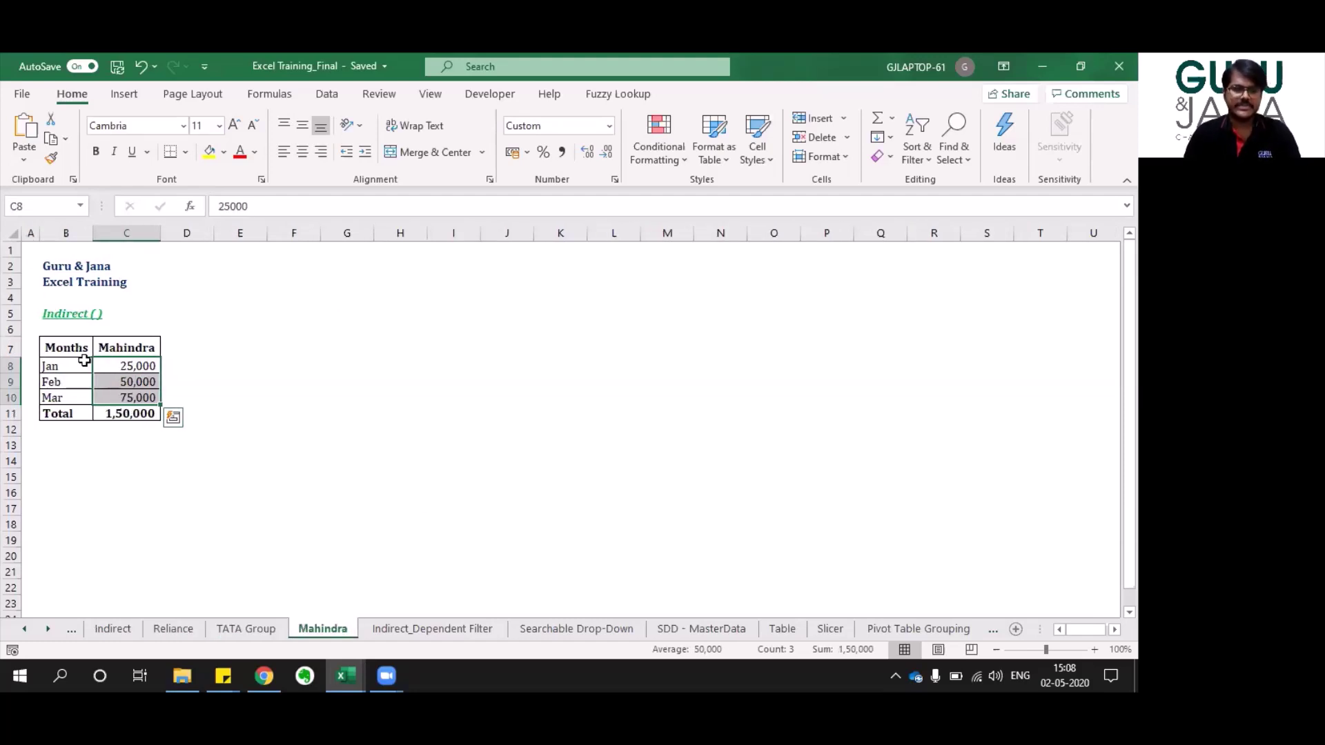
pyautogui.hotkey('ctrl', 'pageup')
pyautogui.hotkey('ctrl', 'pageup')
pyautogui.hotkey('ctrl', 'pageup')
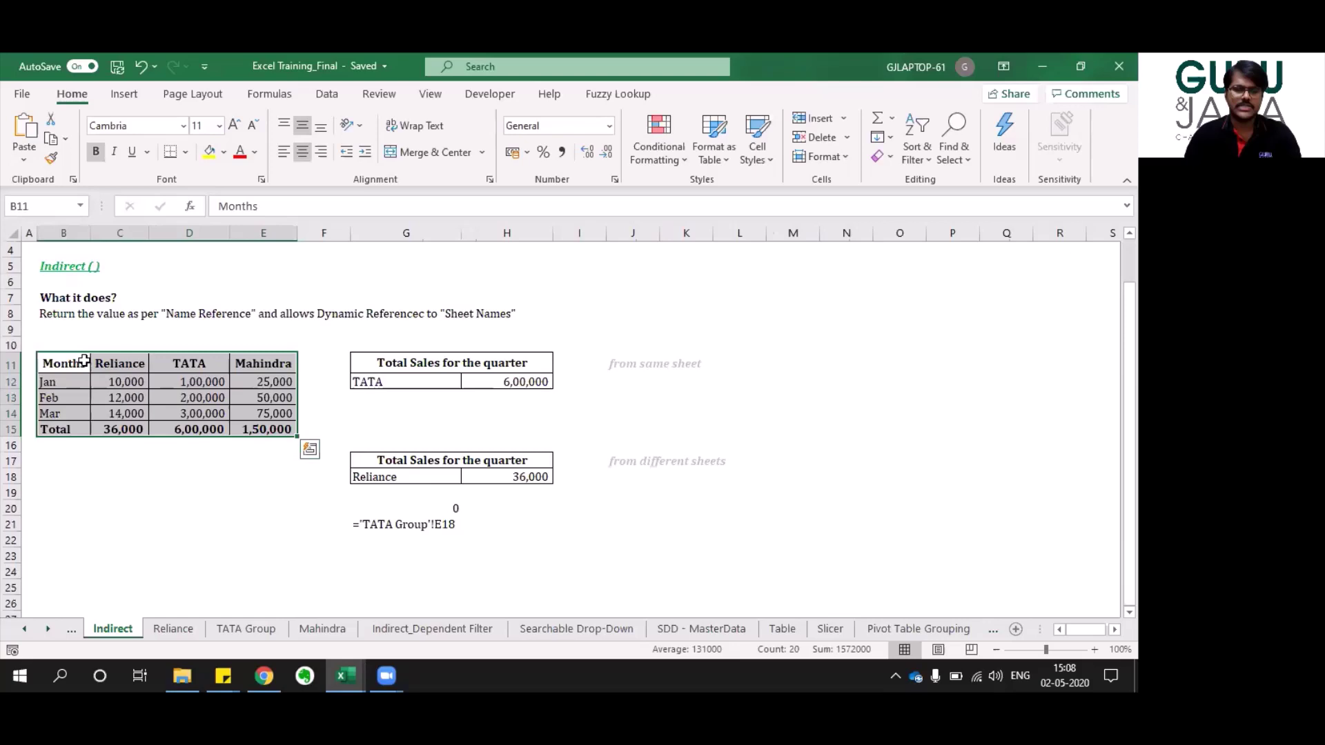
pyautogui.click(519, 477)
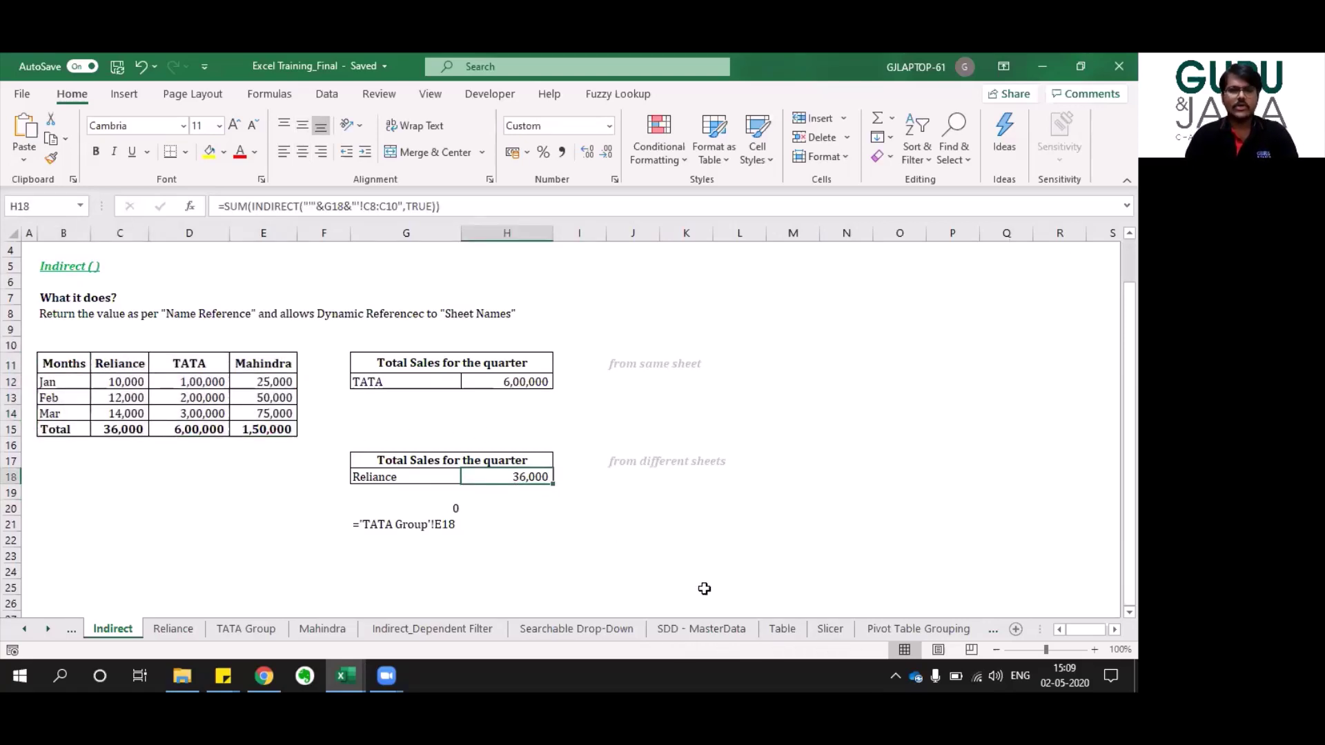
# Inspect the 'TATA Group'!E18 text in G21 and the different-sheets total formula in H18.
pyautogui.click(356, 524)
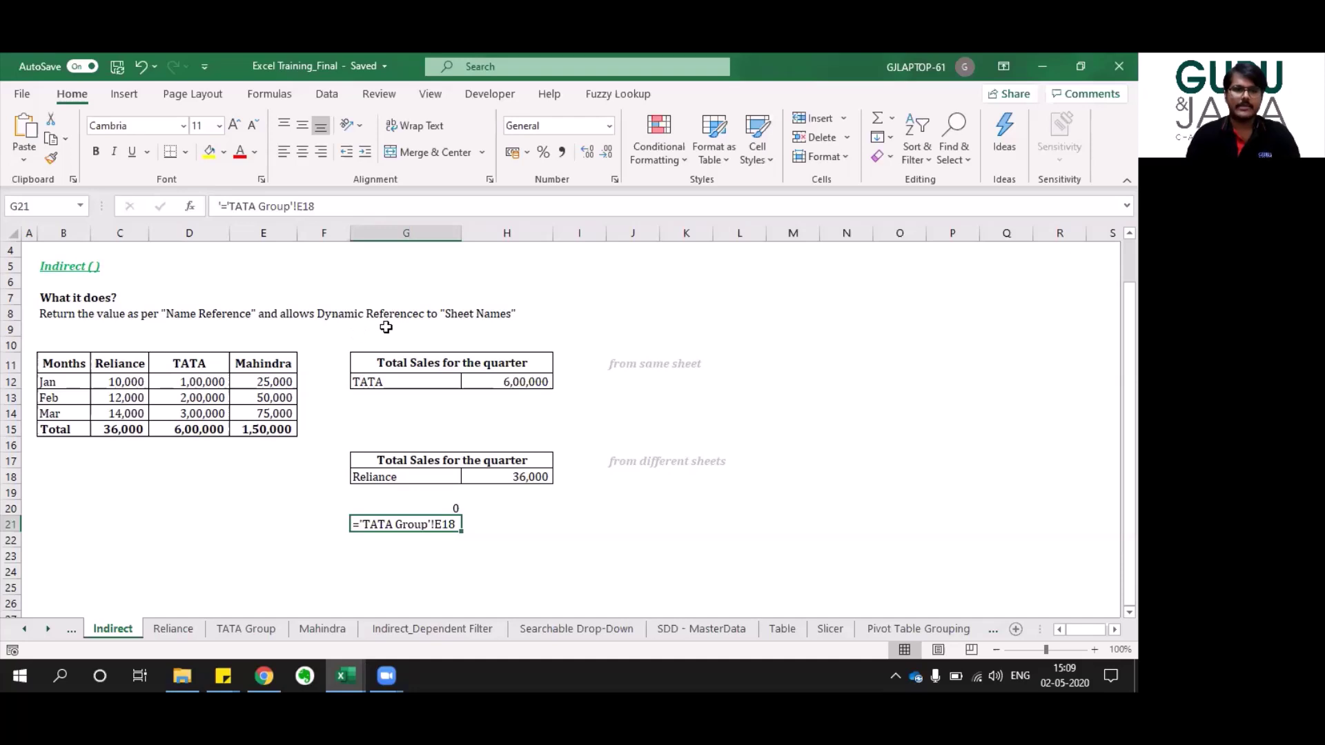
pyautogui.click(514, 476)
pyautogui.press('F2')
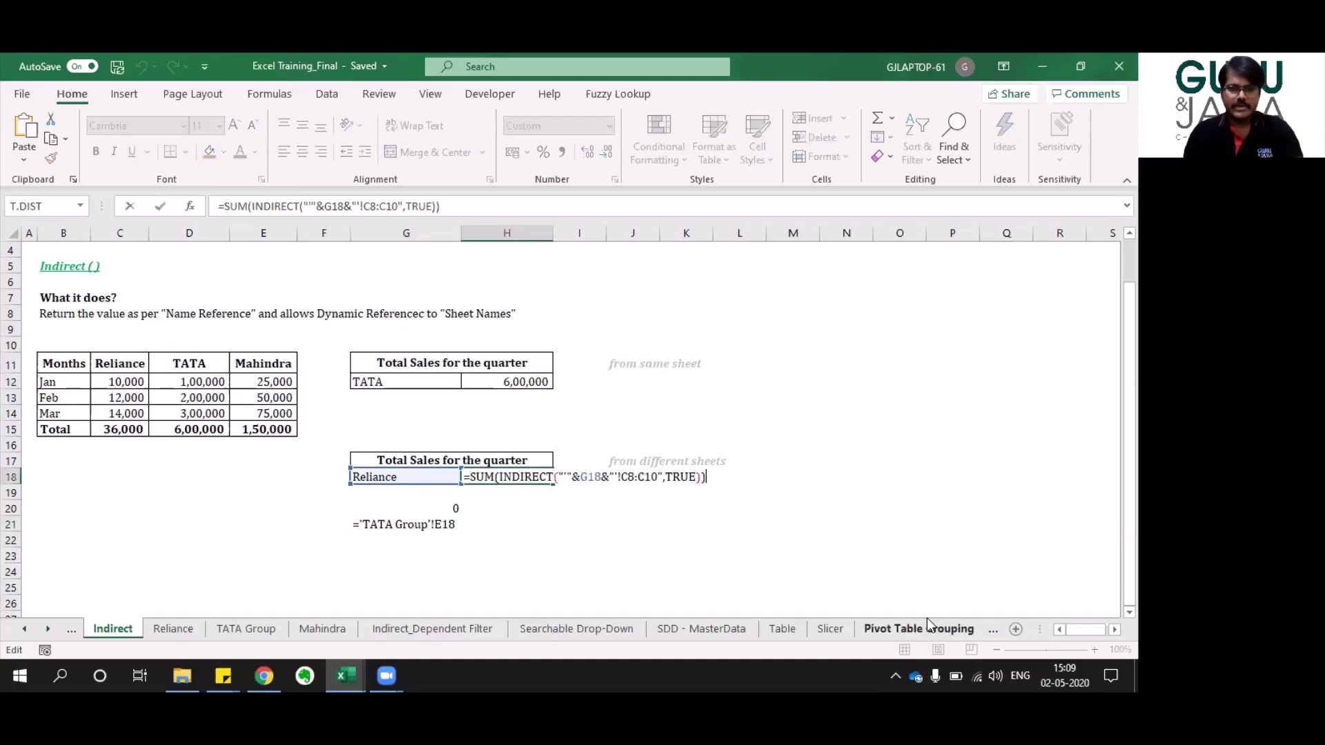
pyautogui.click(495, 478)
pyautogui.press('Escape')
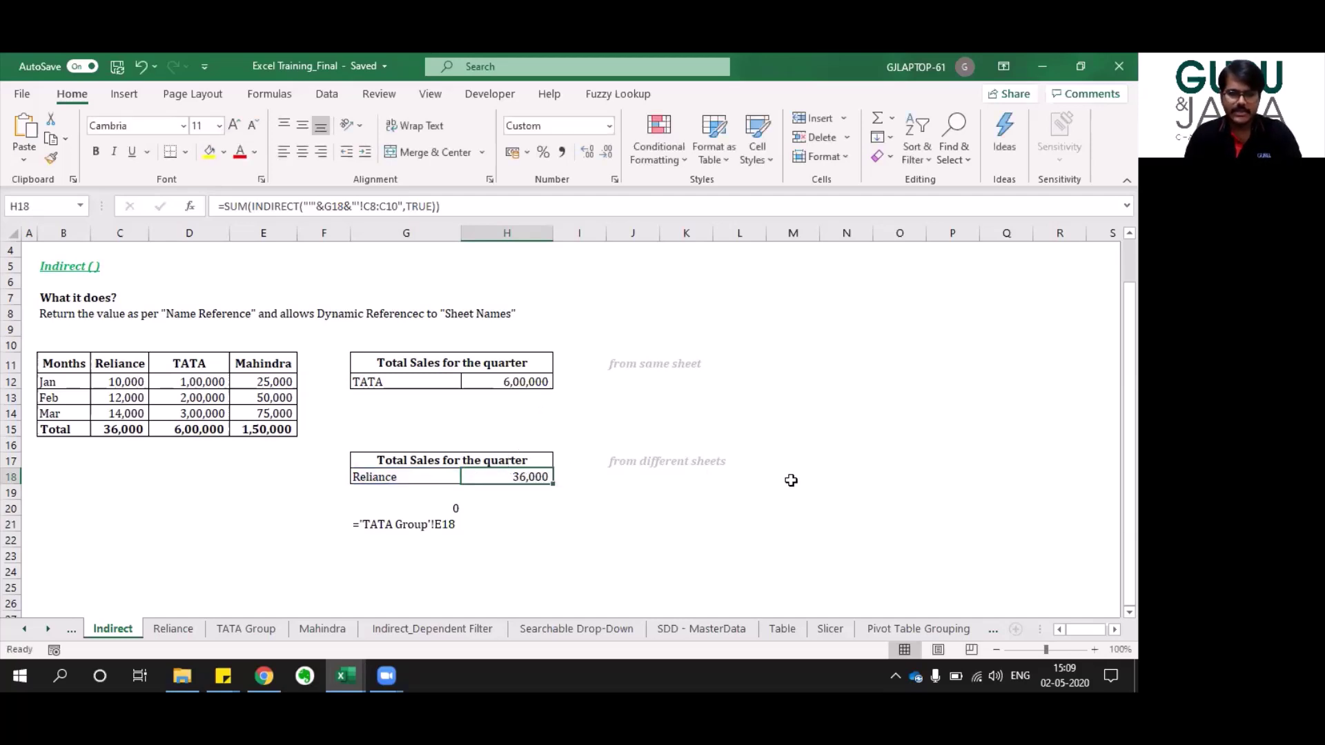
# Browse the Reliance and TATA Group sheets, then reopen H18's formula on the Indirect sheet.
pyautogui.click(190, 628)
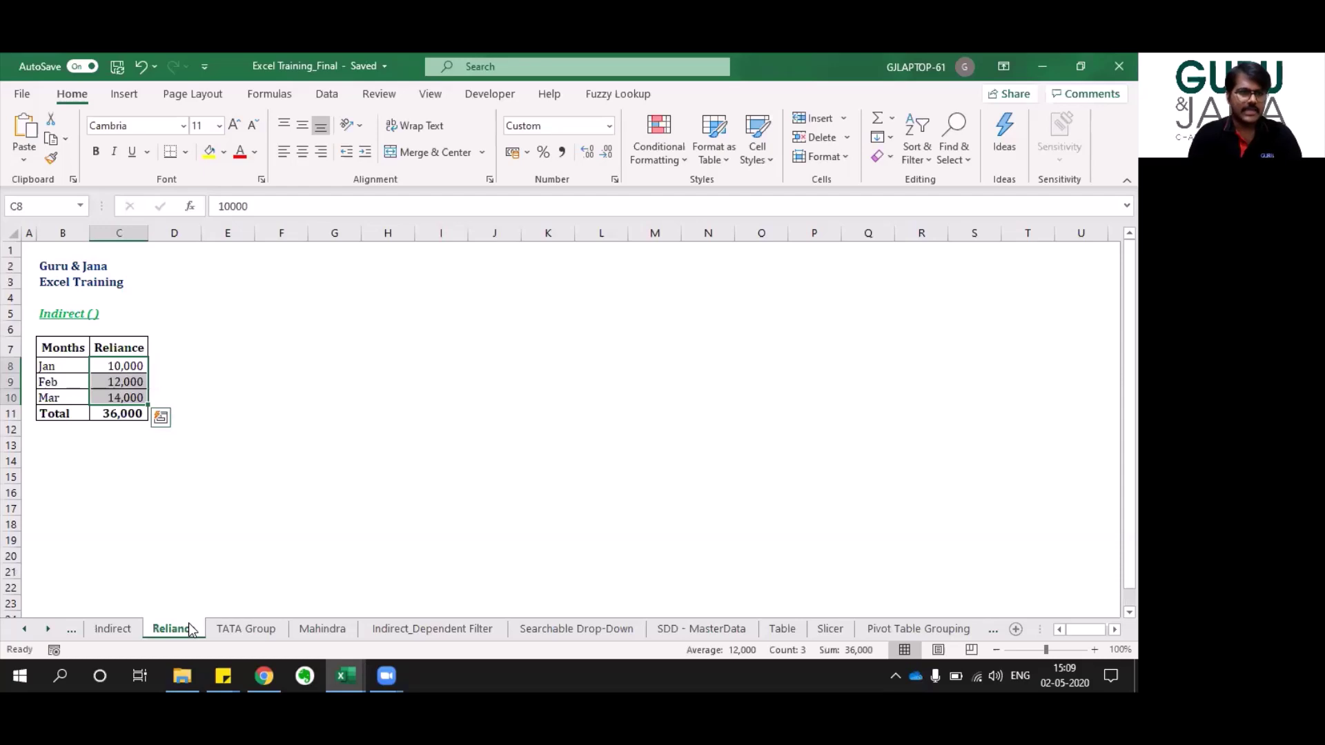
pyautogui.click(125, 629)
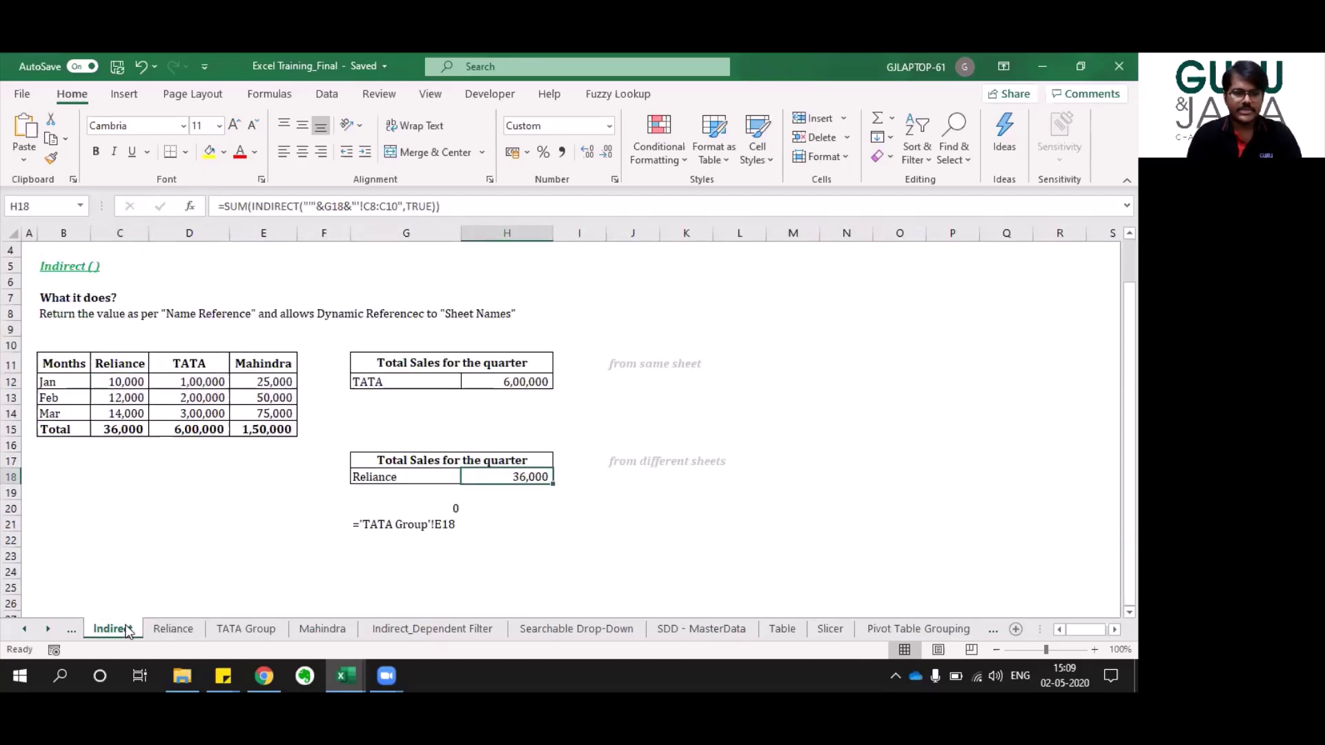
pyautogui.hotkey('ctrl', 'pagedown')
pyautogui.hotkey('ctrl', 'pagedown')
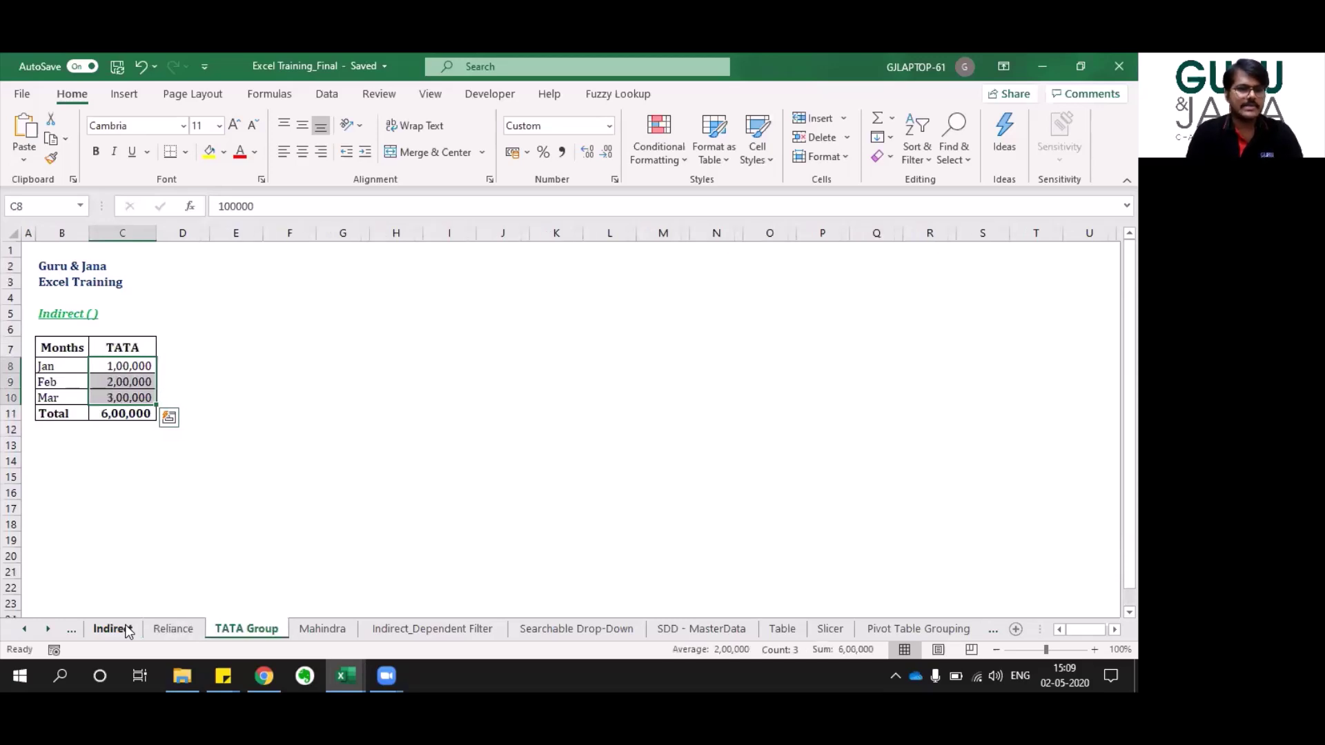
pyautogui.hotkey('ctrl', 'pagedown')
pyautogui.click(125, 630)
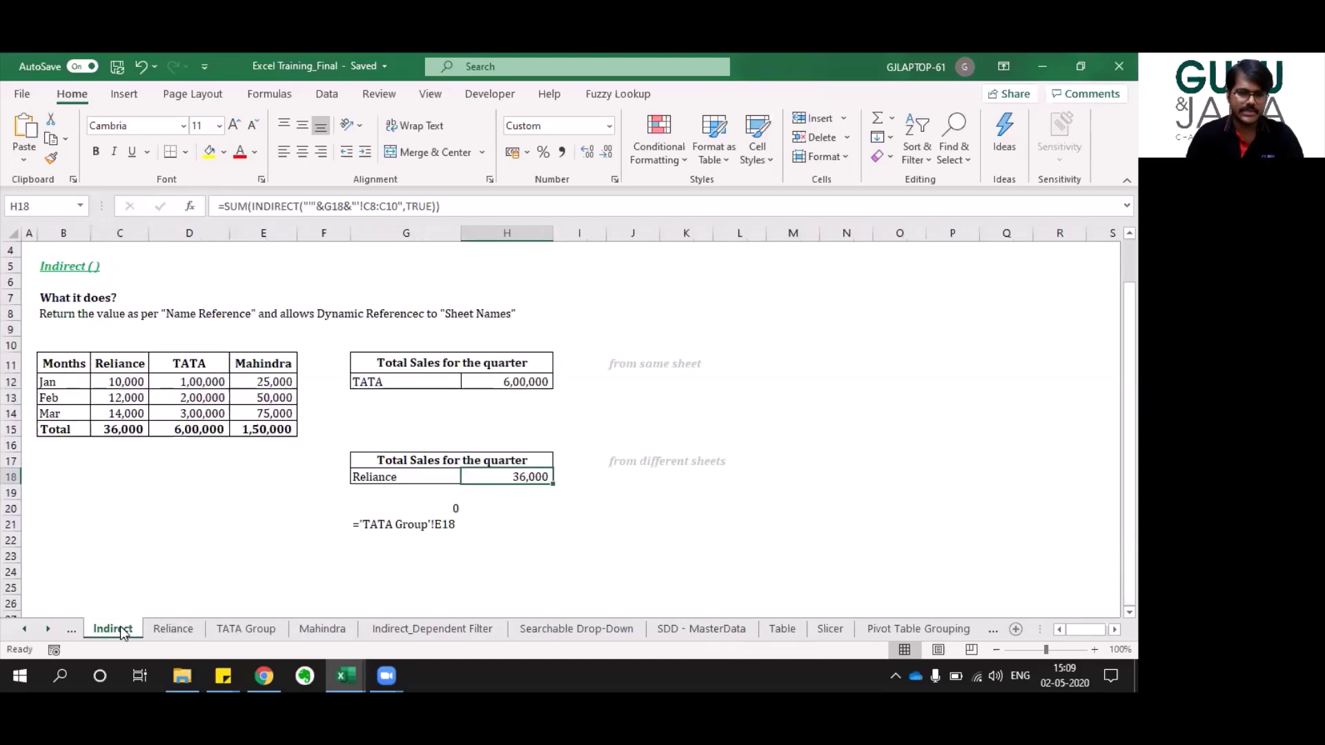
pyautogui.press('F2')
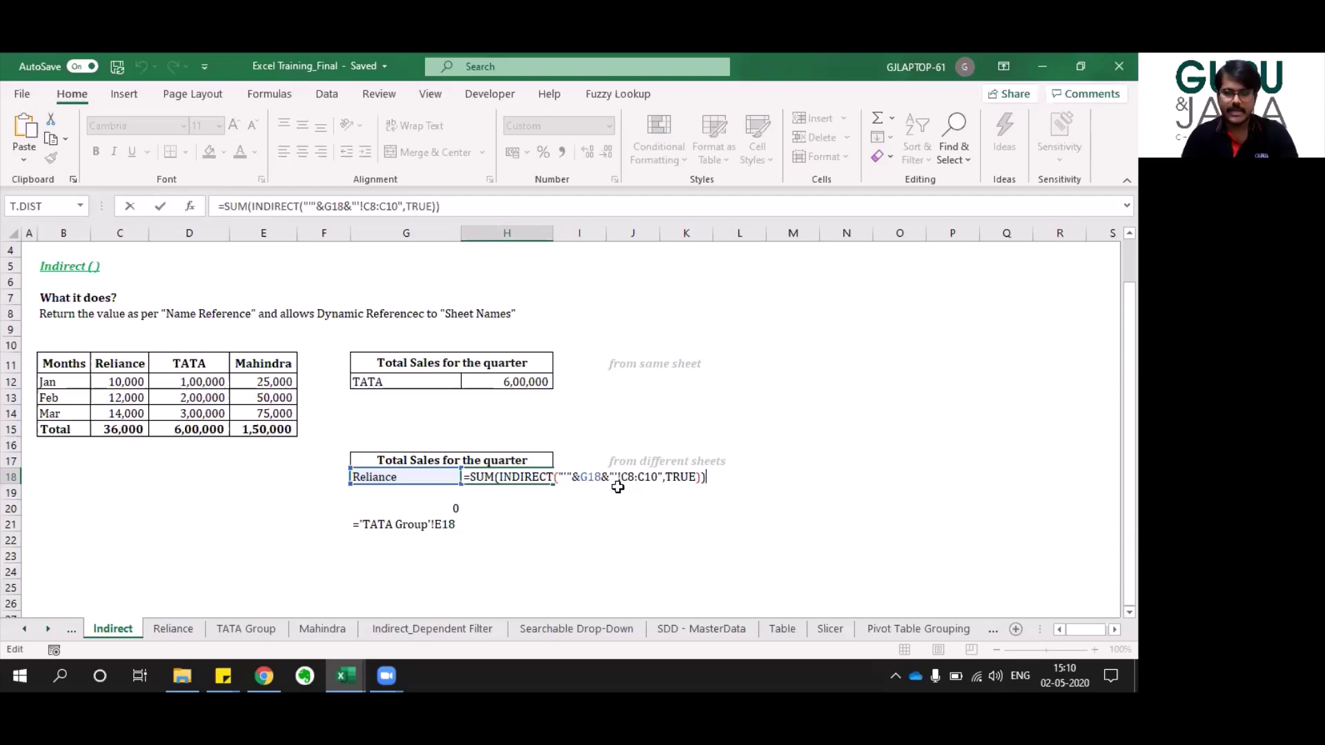
# Replace INDIRECT's TRUE argument with the 'TRUE - A1 style' option so H18 shows 36,000.
pyautogui.press('Left')
pyautogui.press('Left')
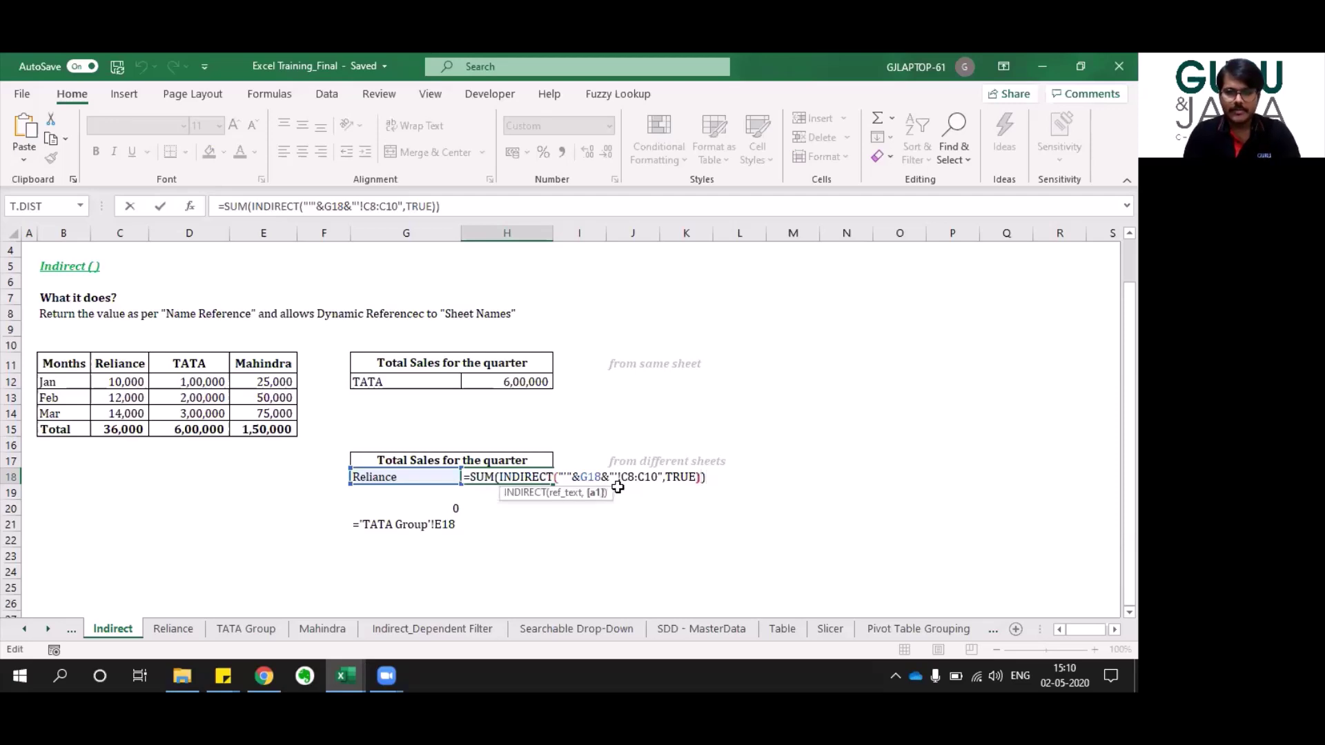
pyautogui.hotkey('ctrl', 'shift', 'Left')
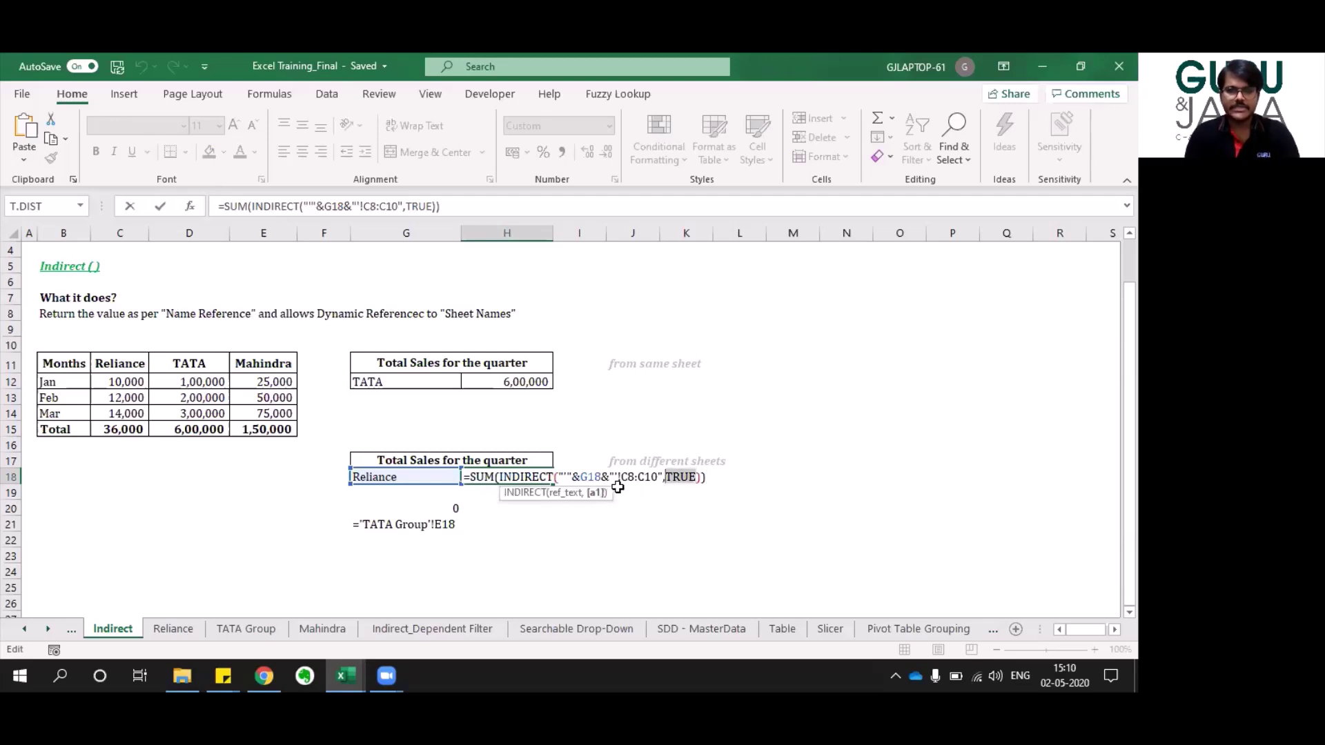
pyautogui.press('BackSpace')
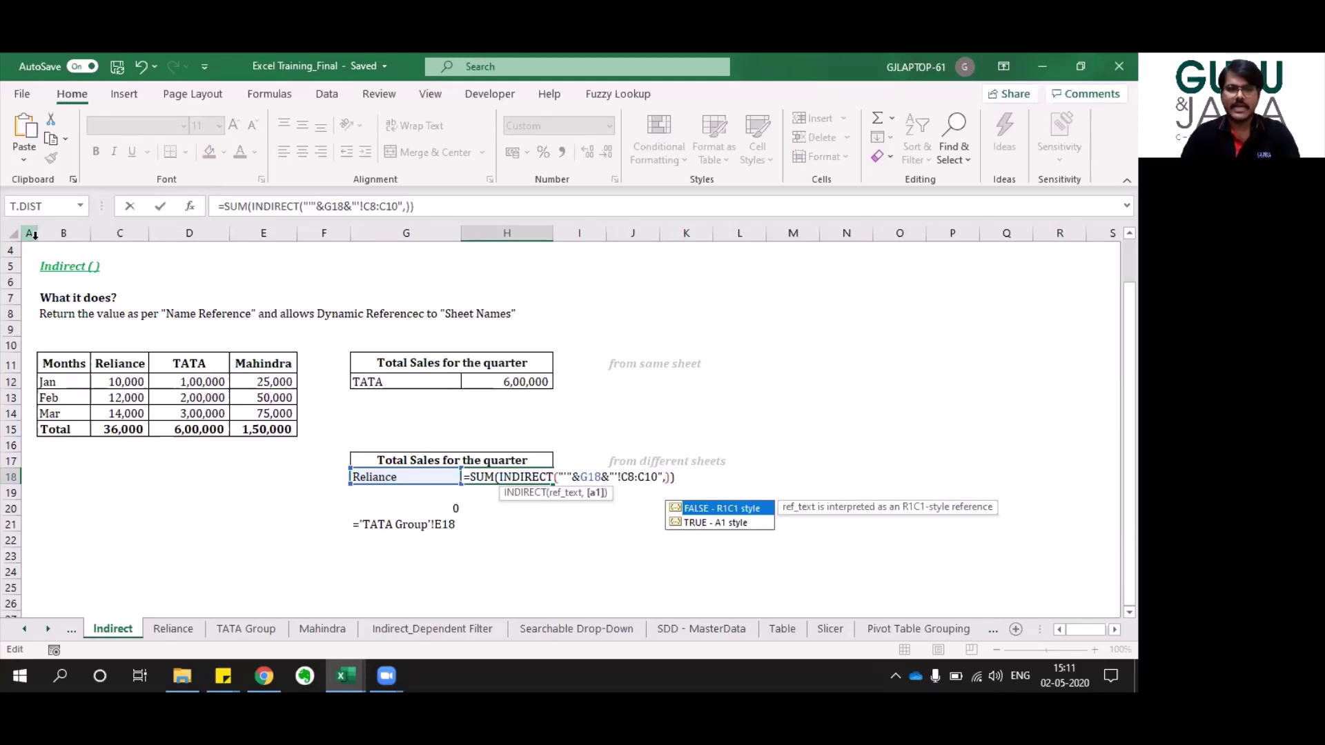
pyautogui.doubleClick(719, 522)
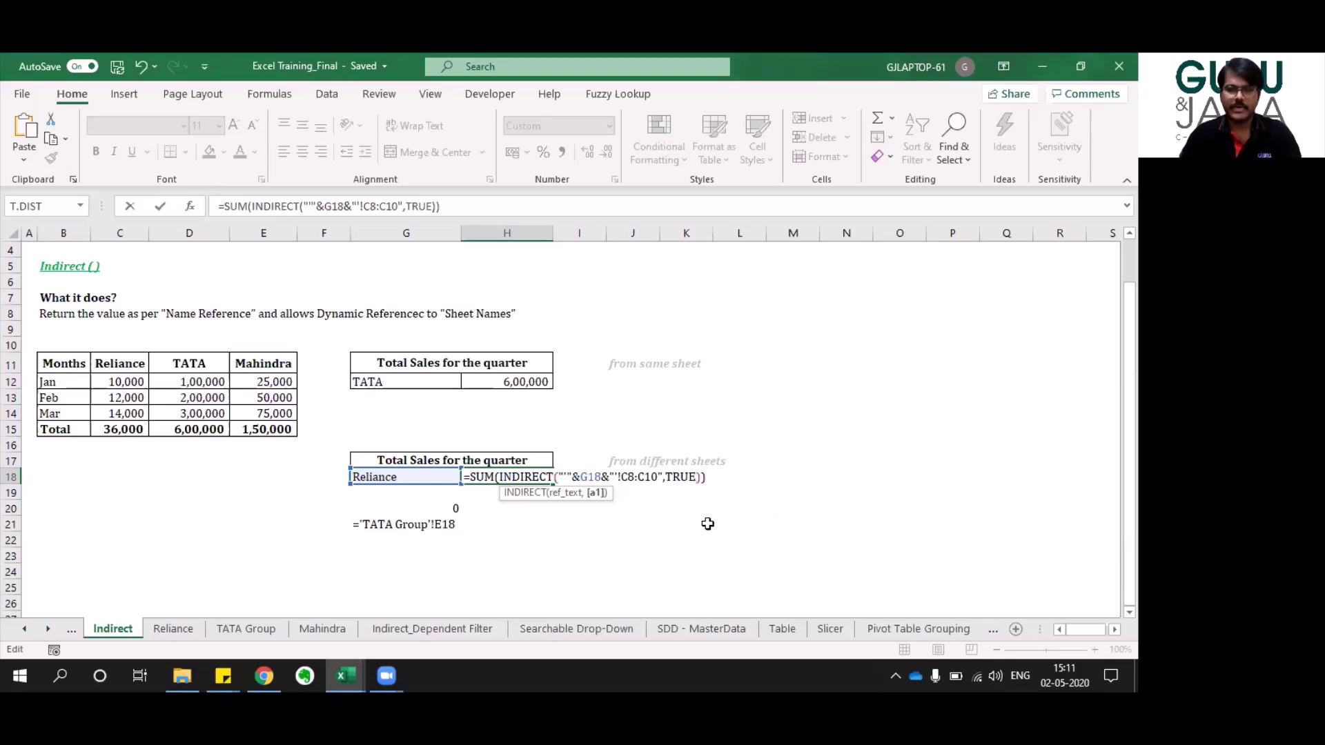
pyautogui.press('Return')
pyautogui.press('Up')
# Compare the G18 sheet name and H18 total with the Reliance sheet's three monthly values.
pyautogui.press('Left')
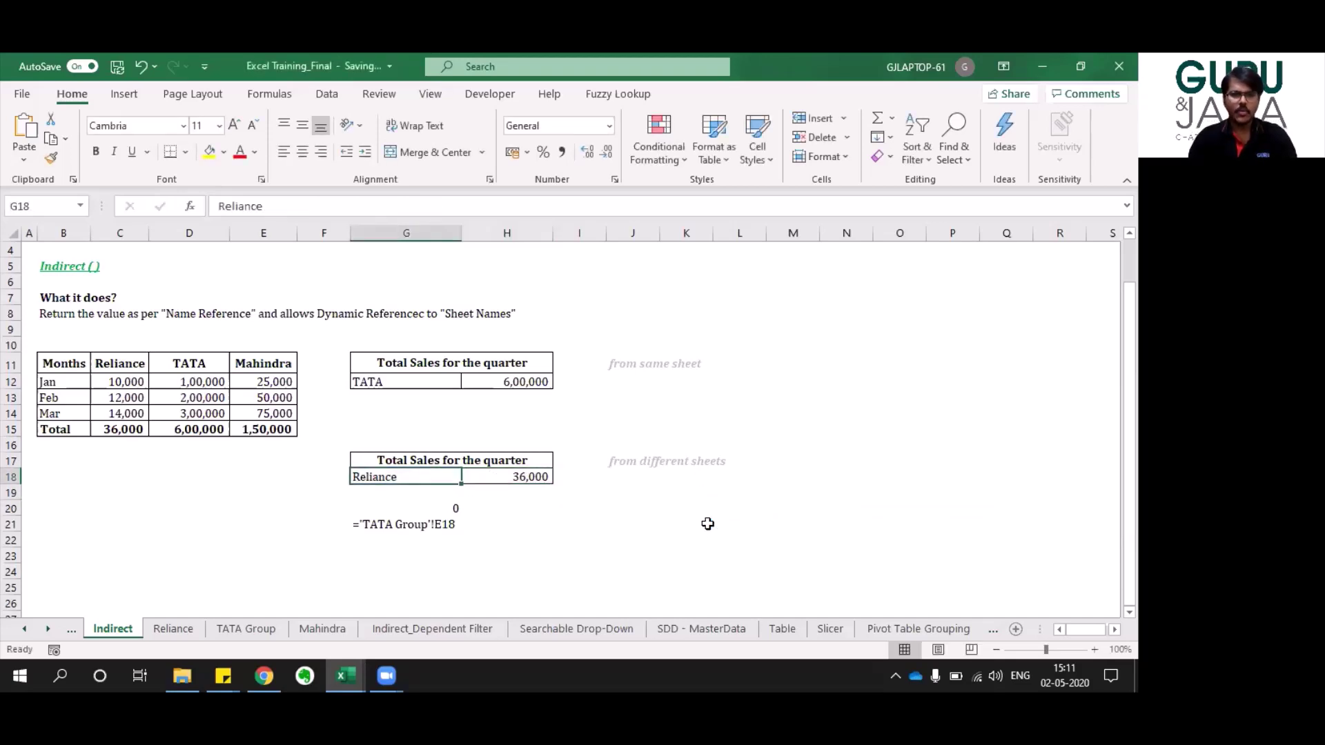
pyautogui.press('Right')
pyautogui.press('Left')
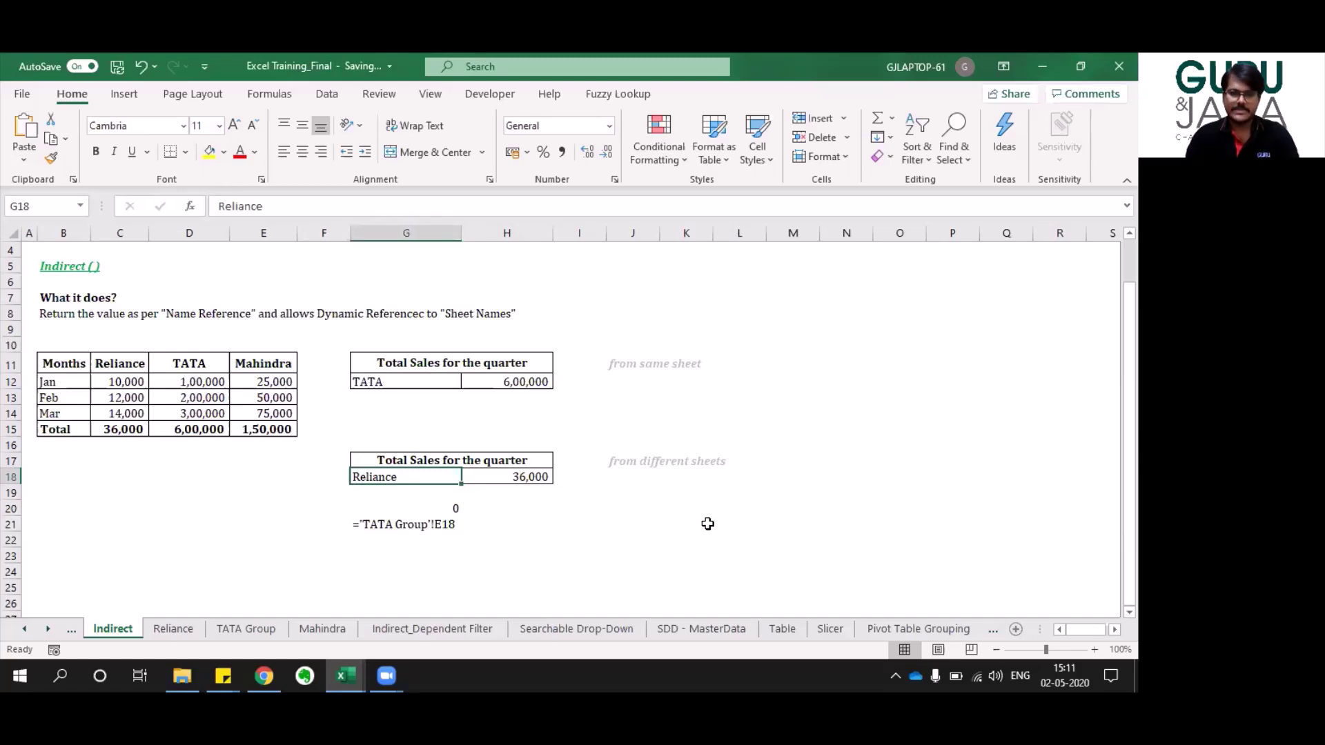
pyautogui.click(177, 629)
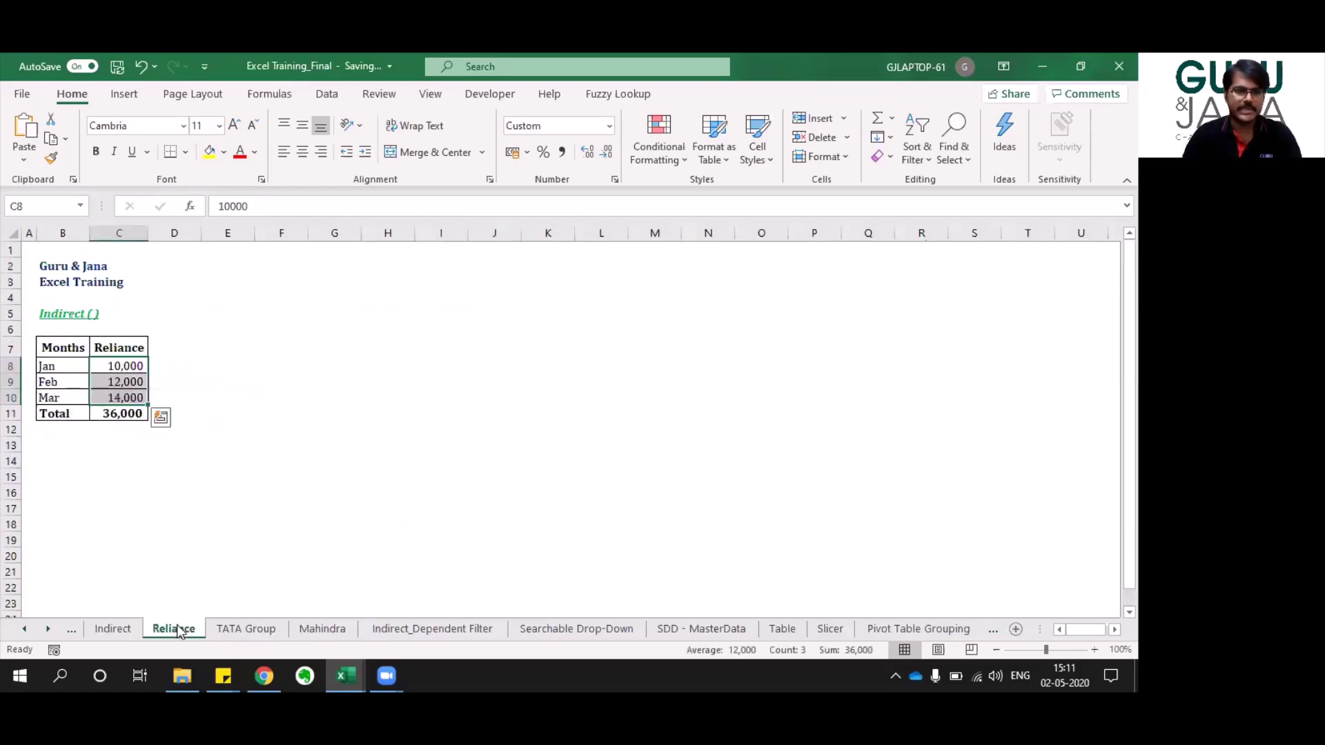
pyautogui.hotkey('shift', 'Up')
pyautogui.hotkey('shift', 'Up')
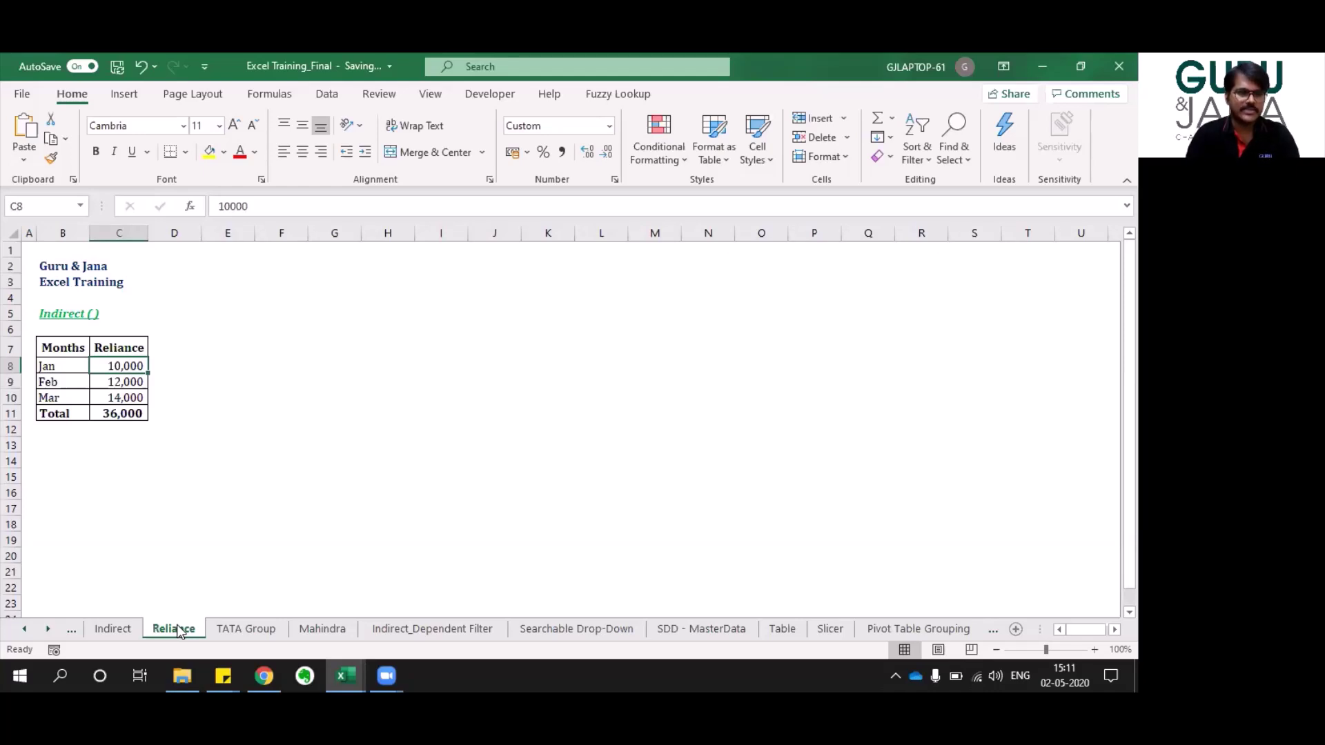
pyautogui.hotkey('shift', 'Down')
pyautogui.hotkey('shift', 'Down')
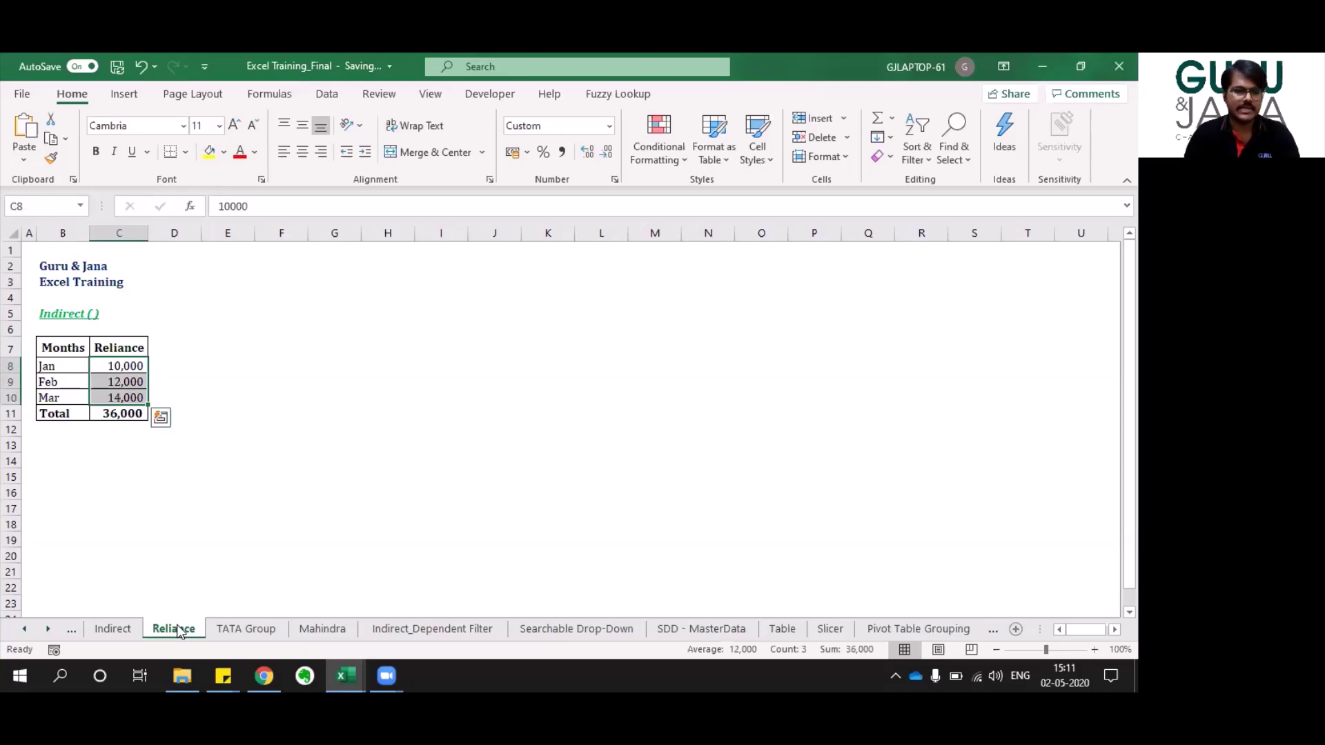
pyautogui.hotkey('ctrl', 'pageup')
# Enter TATA Group in G18 and verify against the TATA Group sheet's monthly values.
pyautogui.write('TAT')
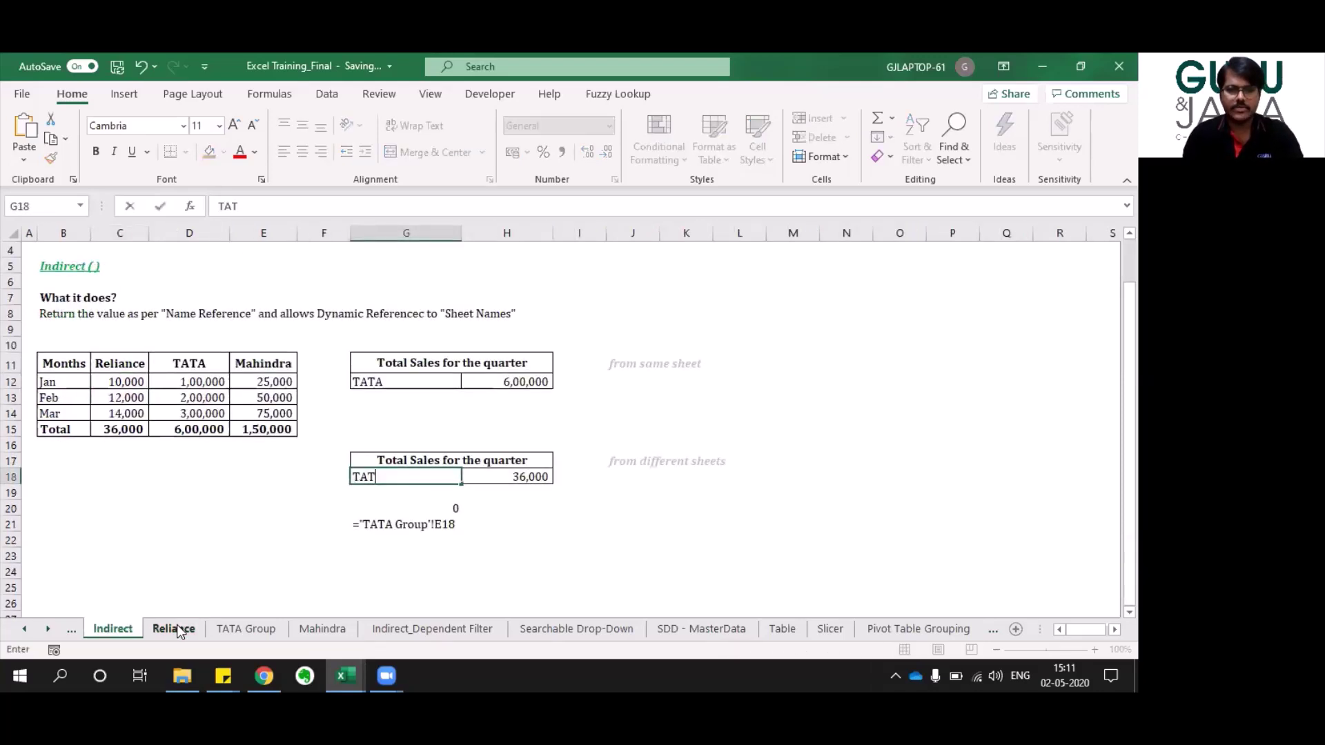
pyautogui.write('A Group')
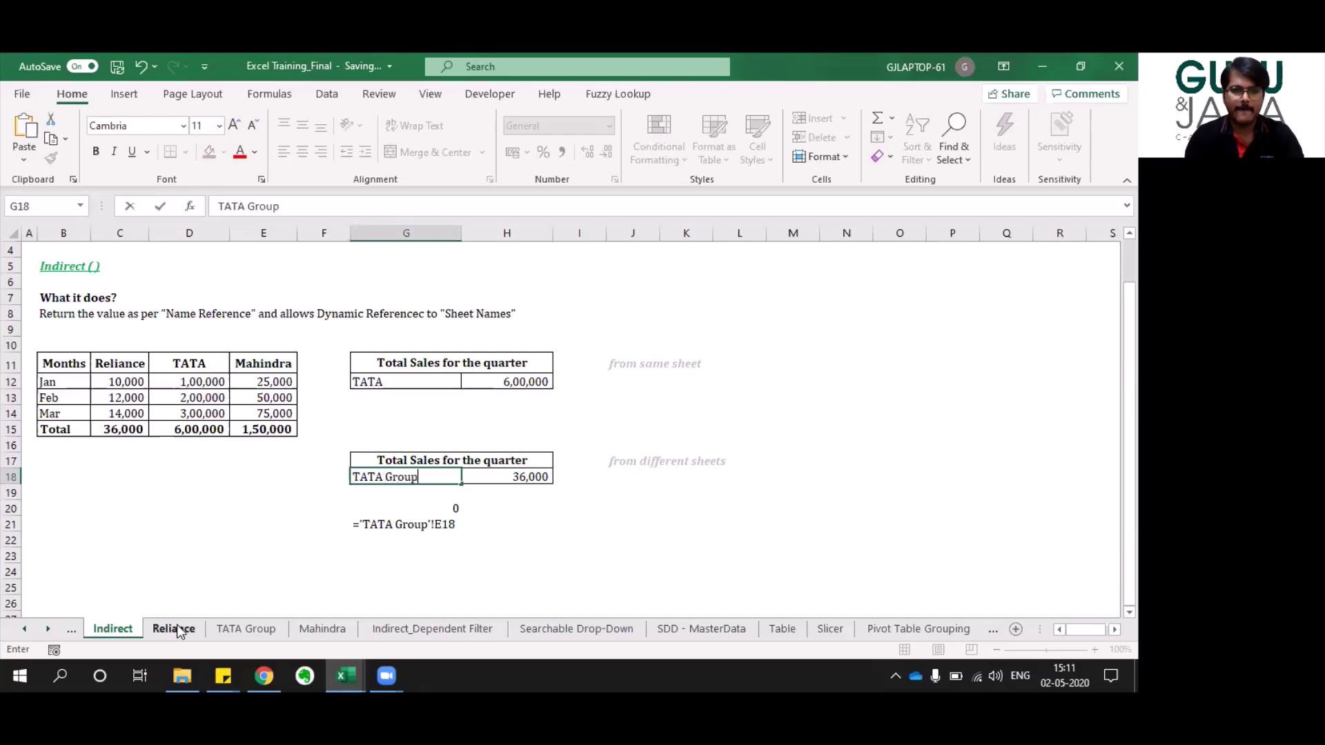
pyautogui.press('Return')
pyautogui.press('Up')
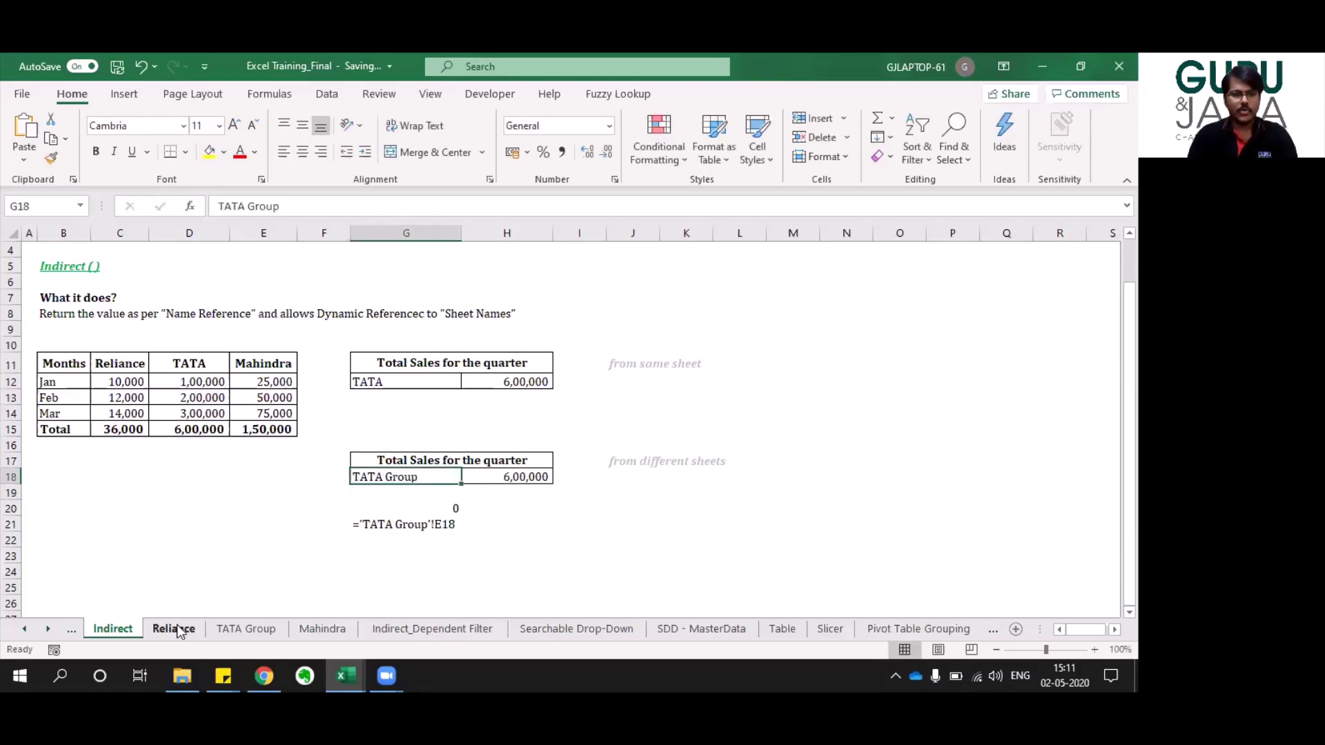
pyautogui.hotkey('ctrl', 'pagedown')
pyautogui.hotkey('ctrl', 'pagedown')
pyautogui.press('Up')
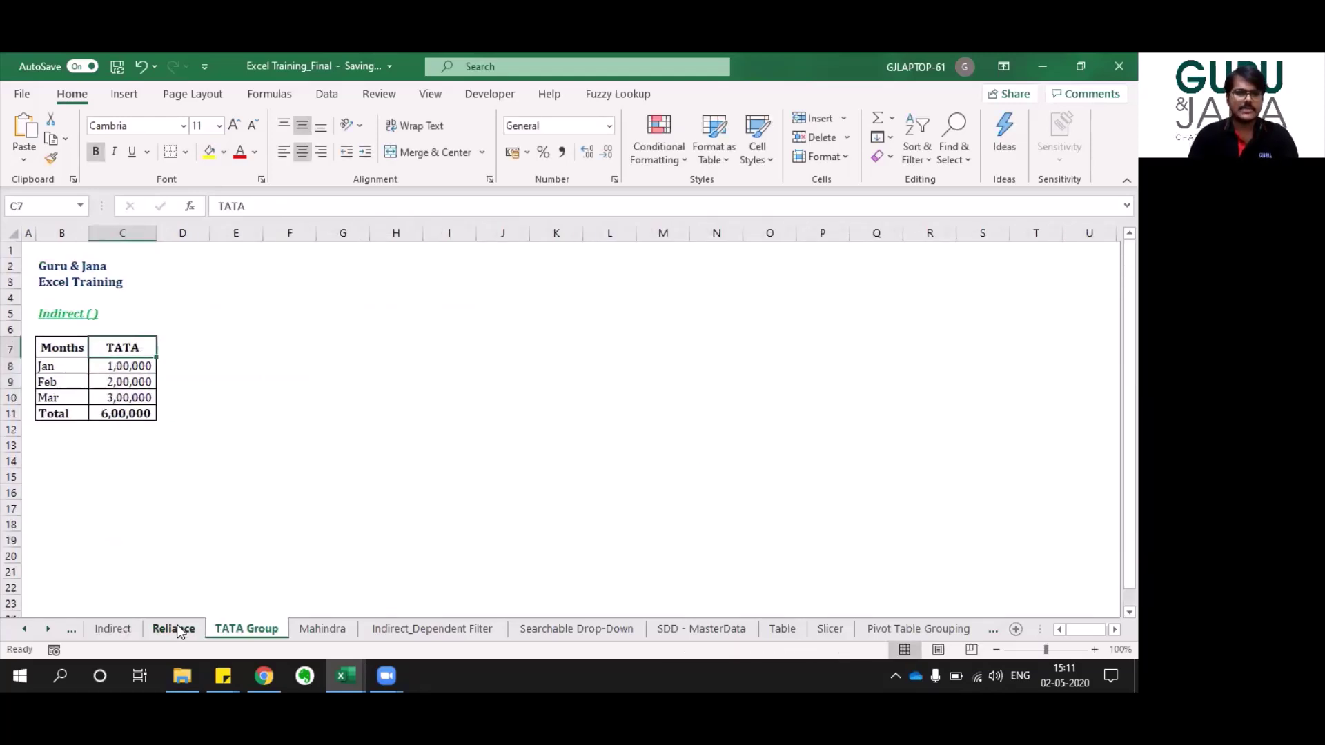
pyautogui.press('Down')
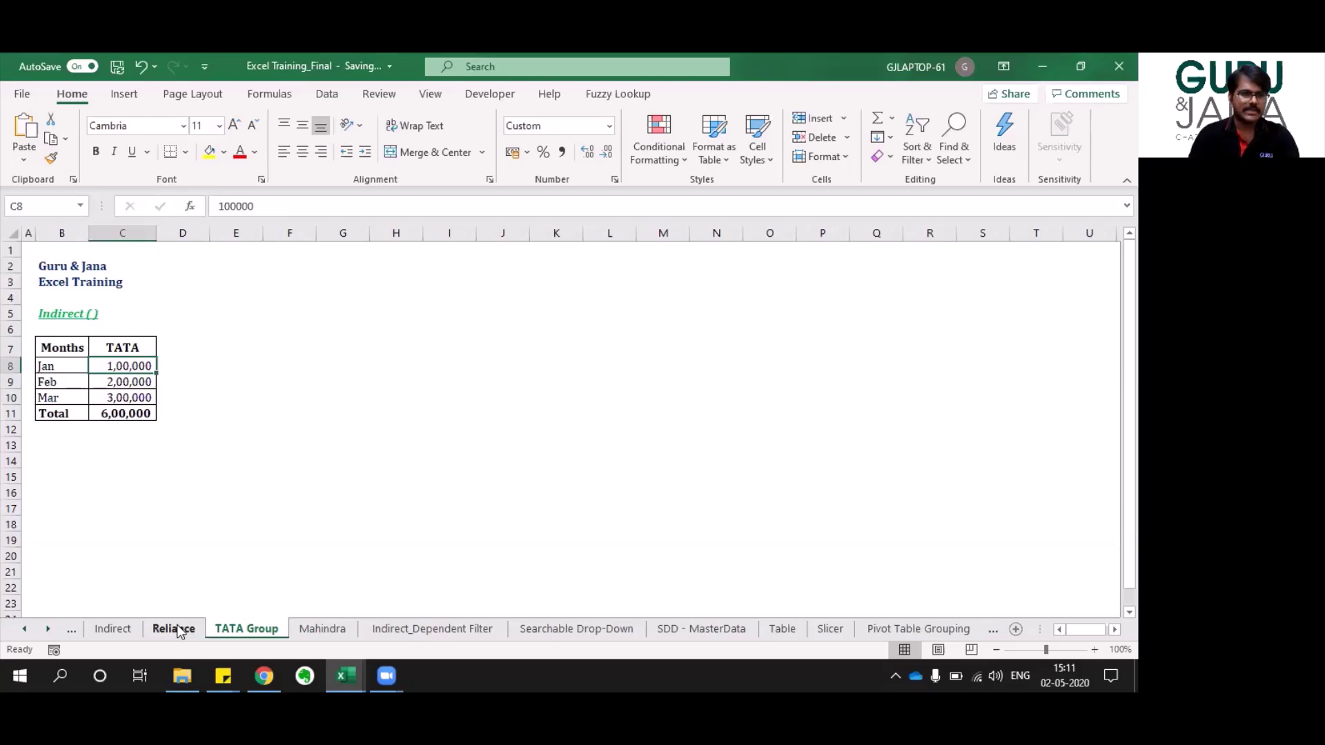
pyautogui.hotkey('shift', 'Down')
pyautogui.hotkey('shift', 'Down')
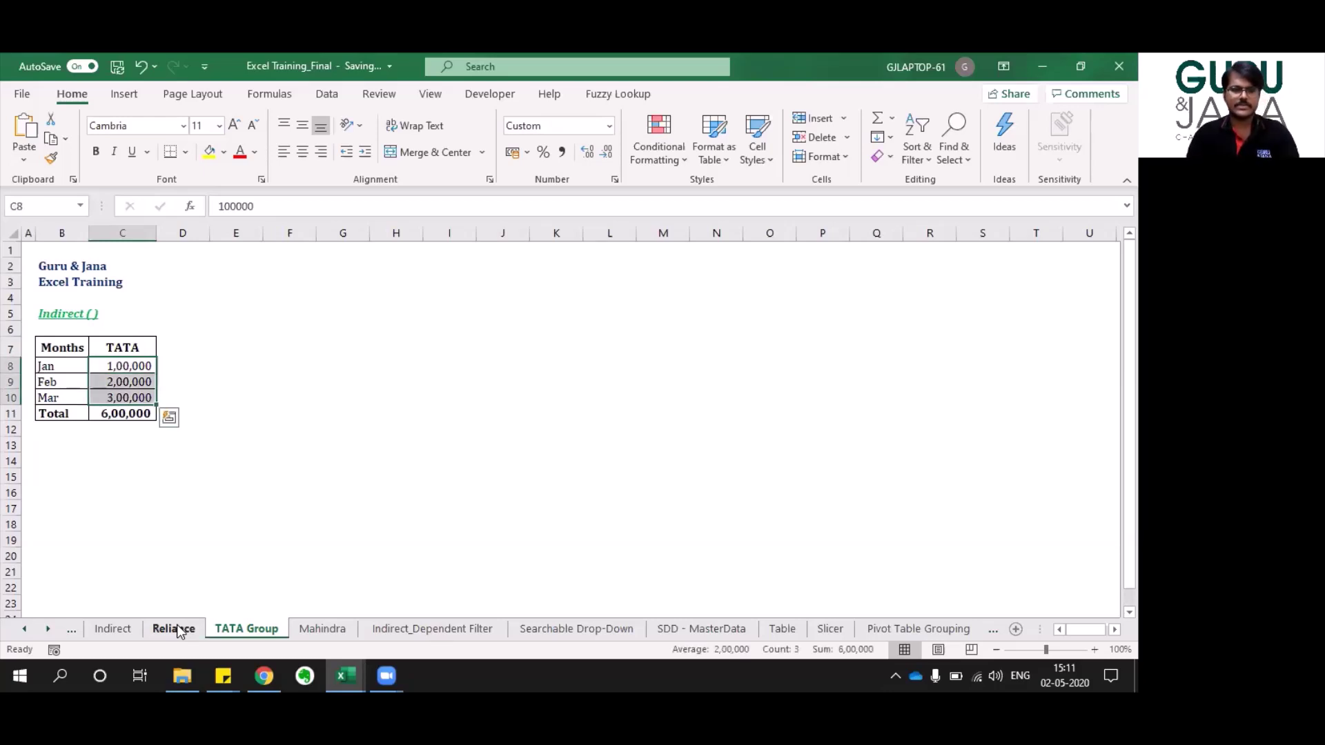
pyautogui.press('F5')
pyautogui.press('Return')
pyautogui.press('Escape')
pyautogui.press('Escape')
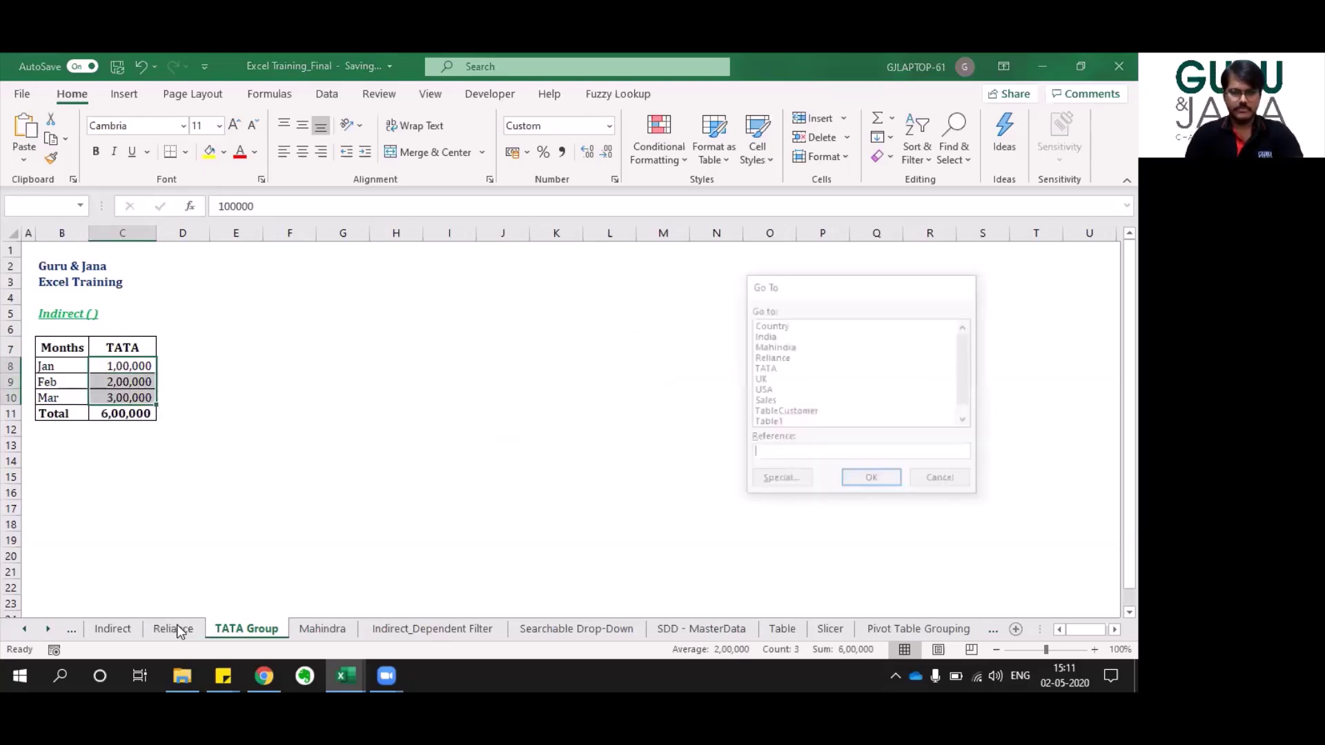
pyautogui.click(117, 630)
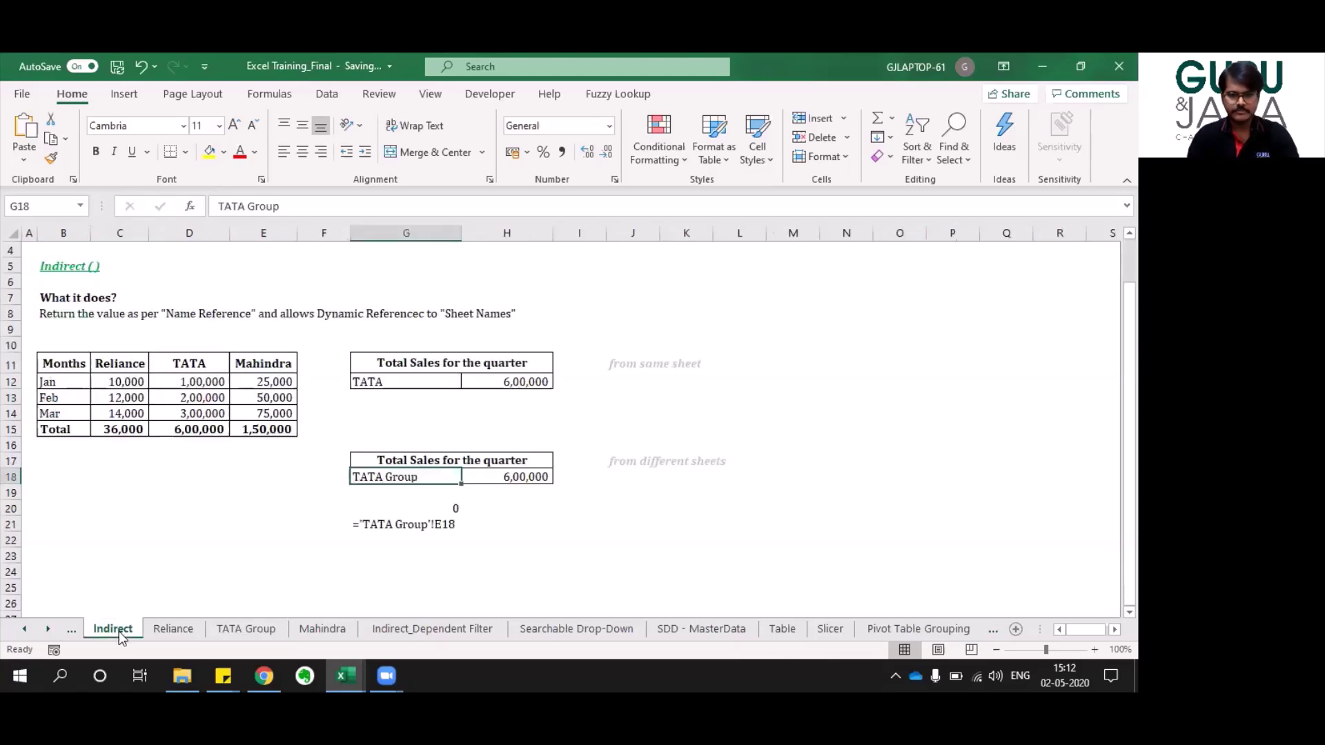
# Enter Mahindra in G18 so the H18 quarter total reads 1,50,000.
pyautogui.write('Mahindra')
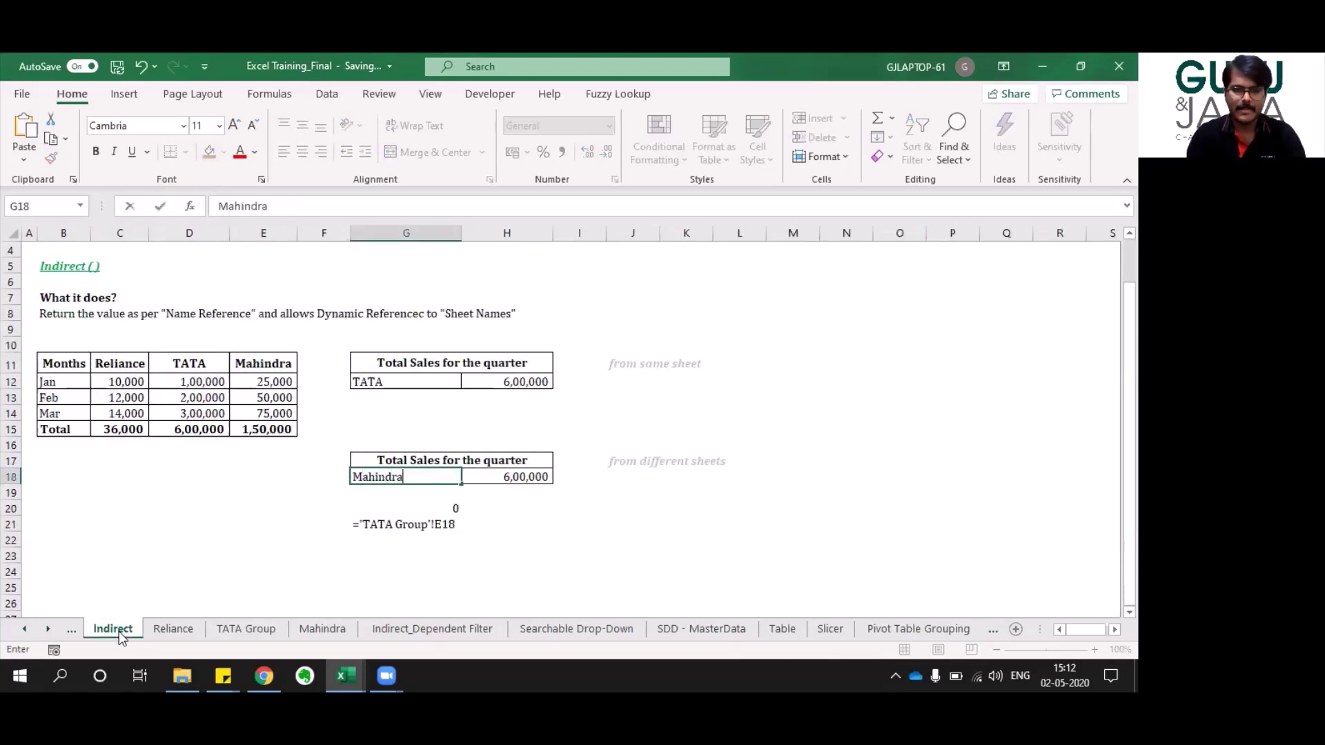
pyautogui.press('Return')
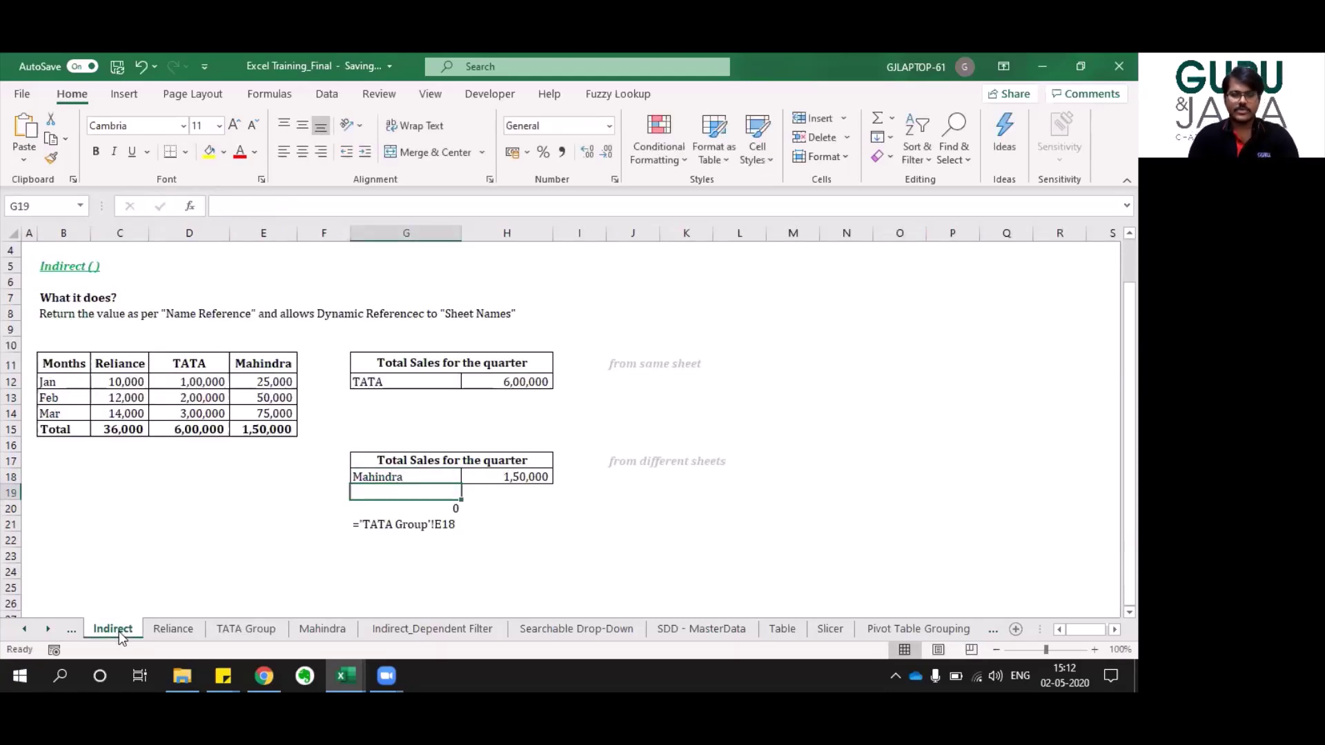
pyautogui.click(539, 475)
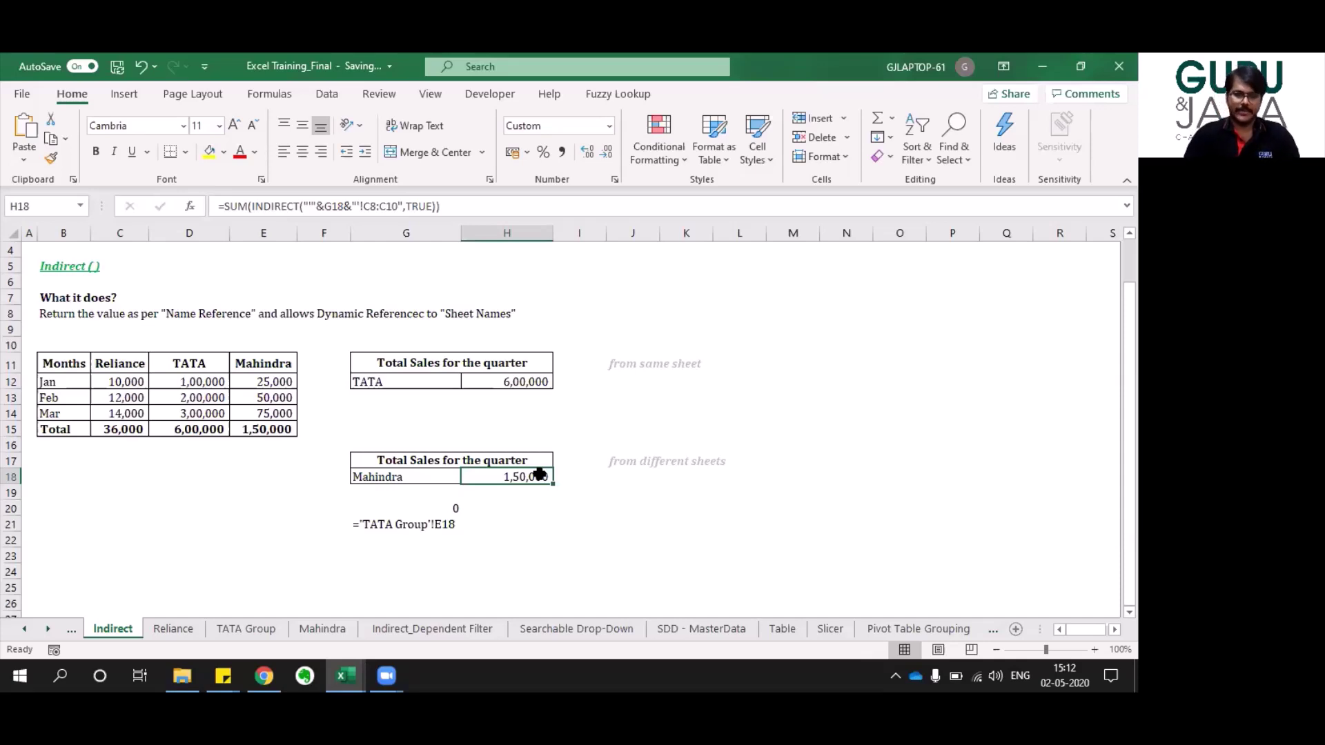
pyautogui.click(462, 627)
# Review the Country list keeping India, and India's office choices in I8.
pyautogui.press('Left')
pyautogui.press('Left')
pyautogui.press('Left')
pyautogui.press('Left')
pyautogui.press('Left')
pyautogui.press('Left')
pyautogui.press('Left')
pyautogui.press('Left')
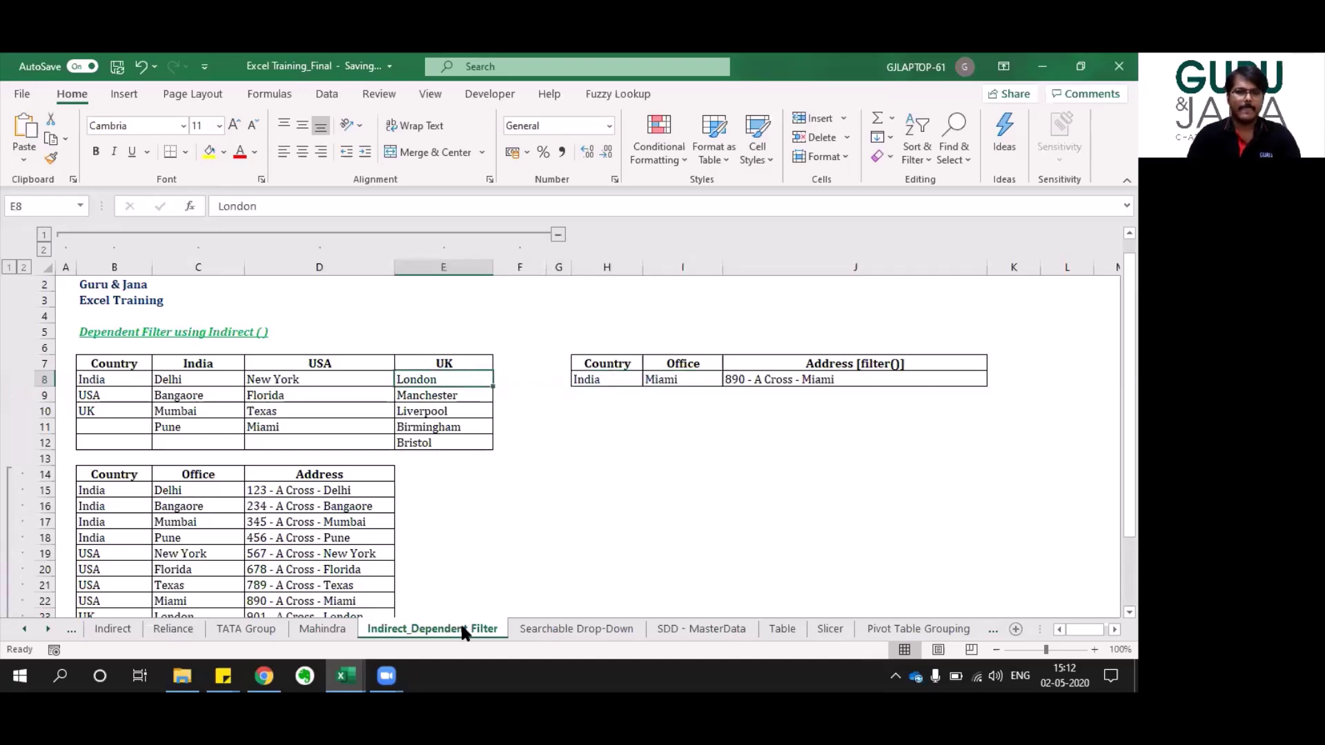
pyautogui.press('Up')
pyautogui.press('Up')
pyautogui.press('Up')
pyautogui.press('Up')
pyautogui.press('Up')
pyautogui.press('Up')
pyautogui.press('Up')
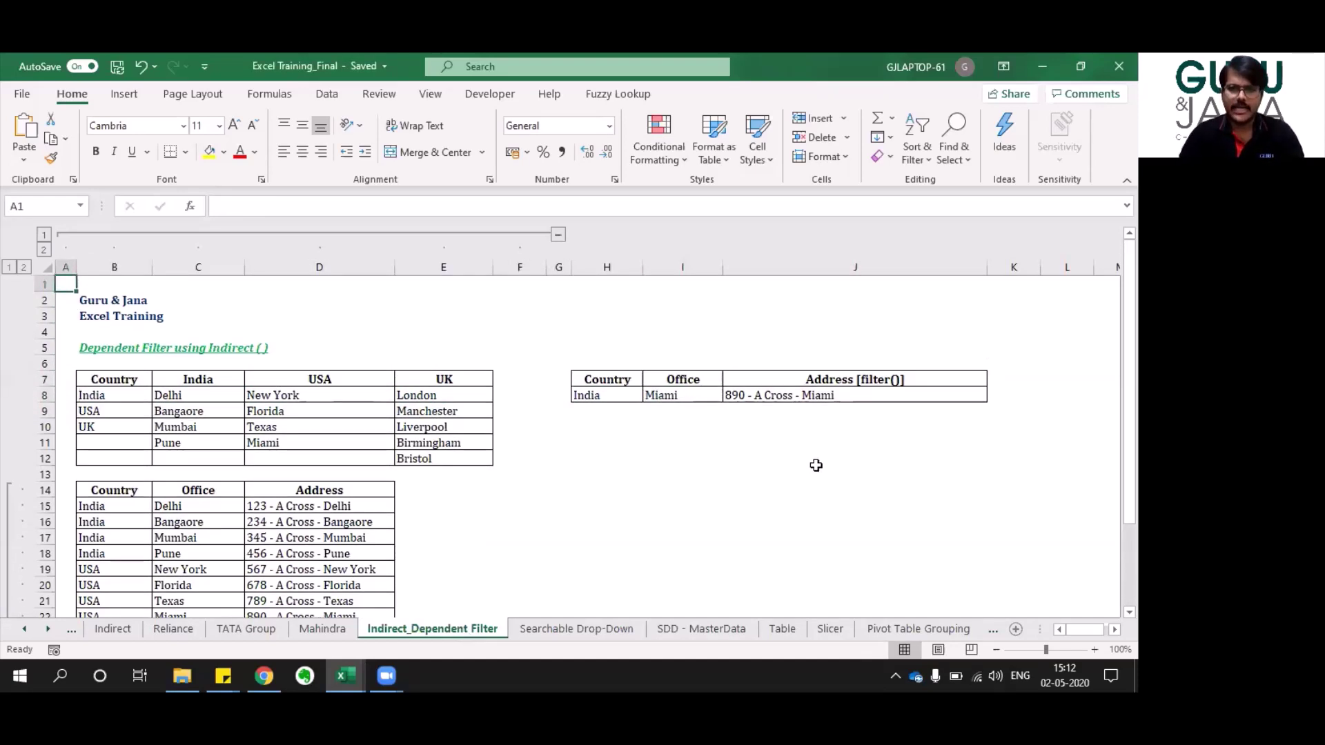
pyautogui.click(609, 397)
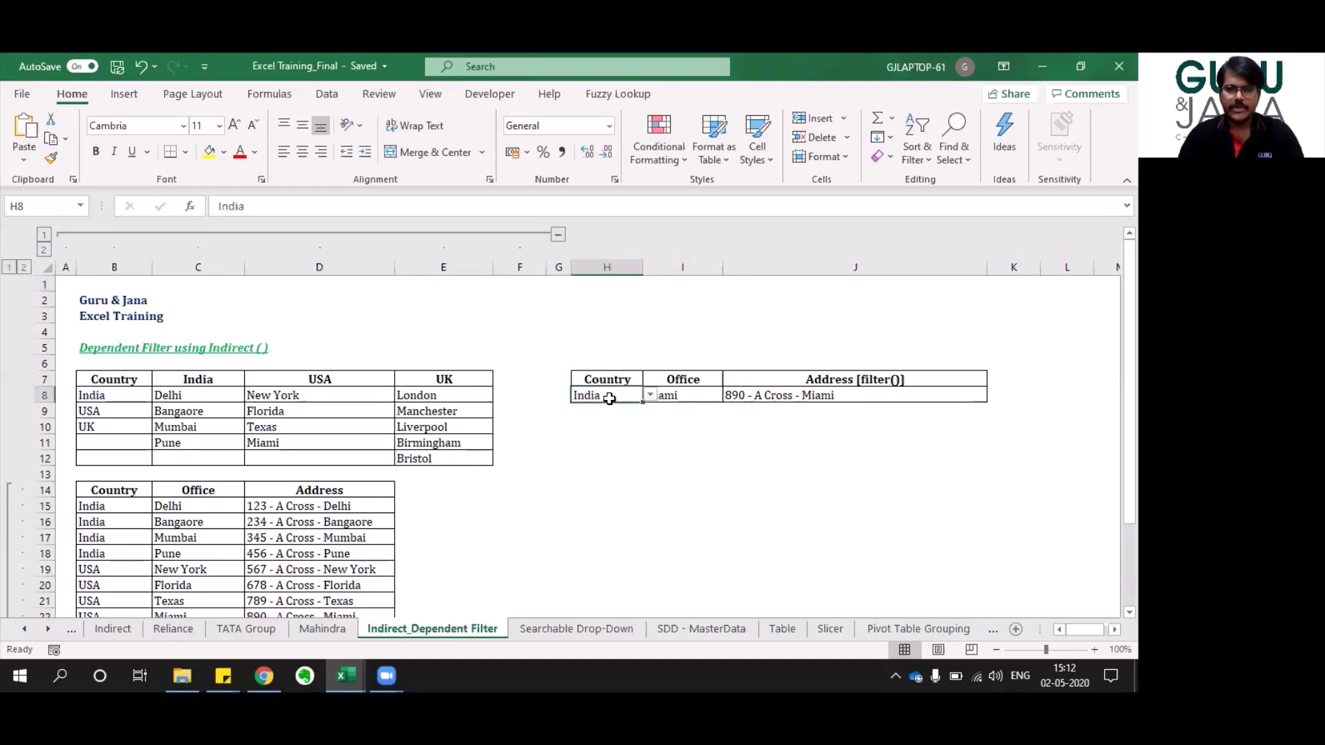
pyautogui.press('Right')
pyautogui.press('Left')
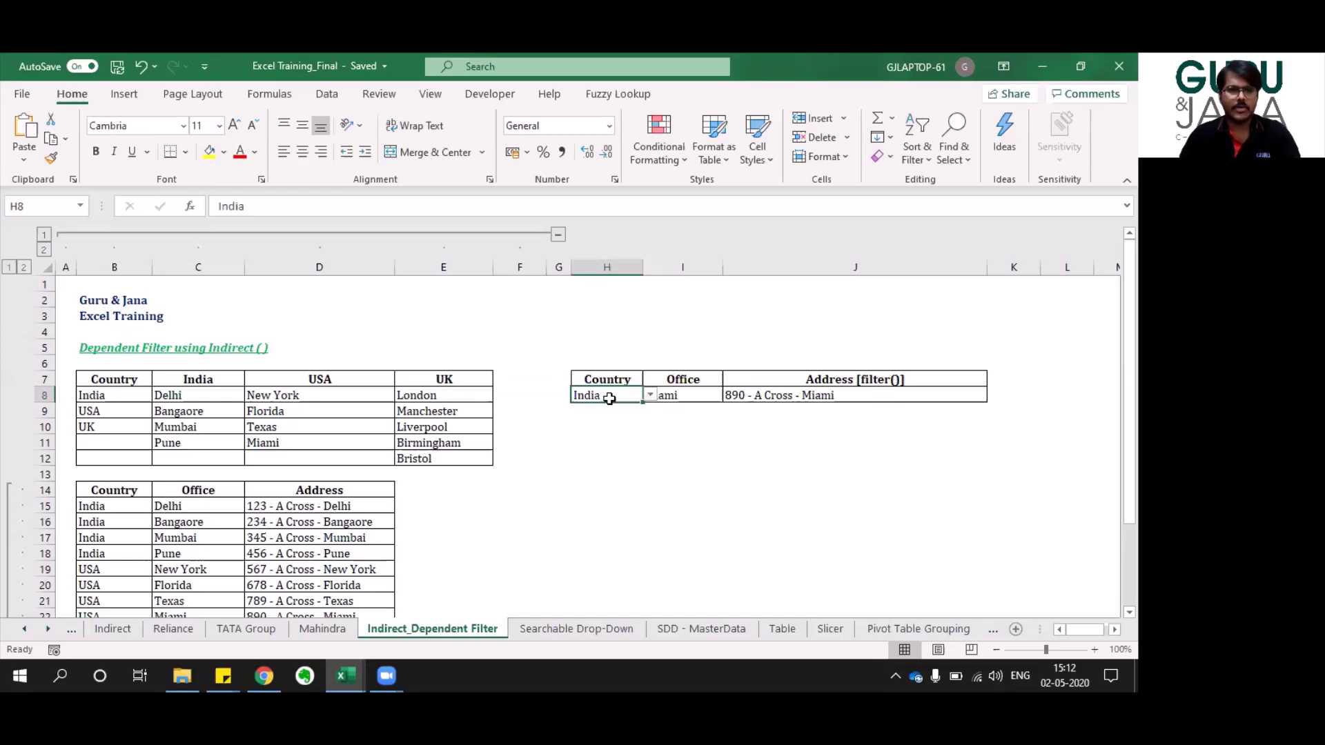
pyautogui.click(651, 394)
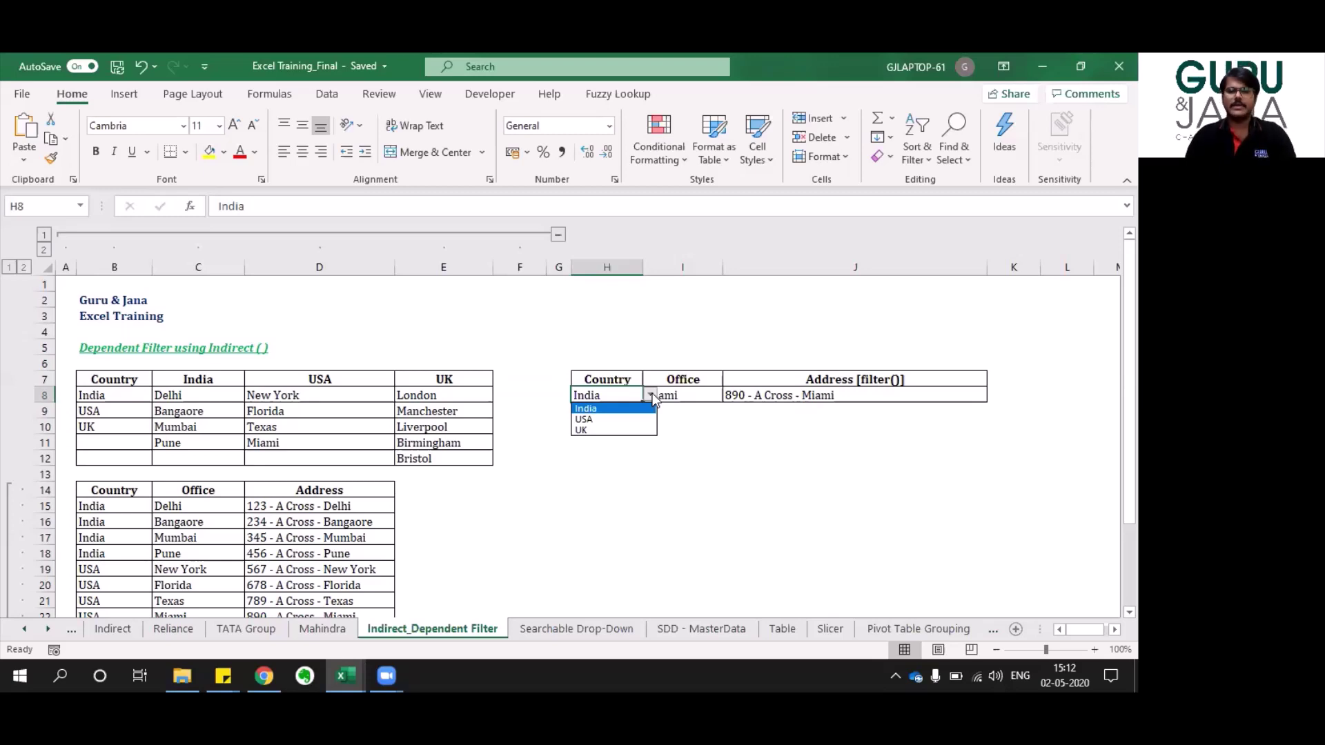
pyautogui.click(590, 407)
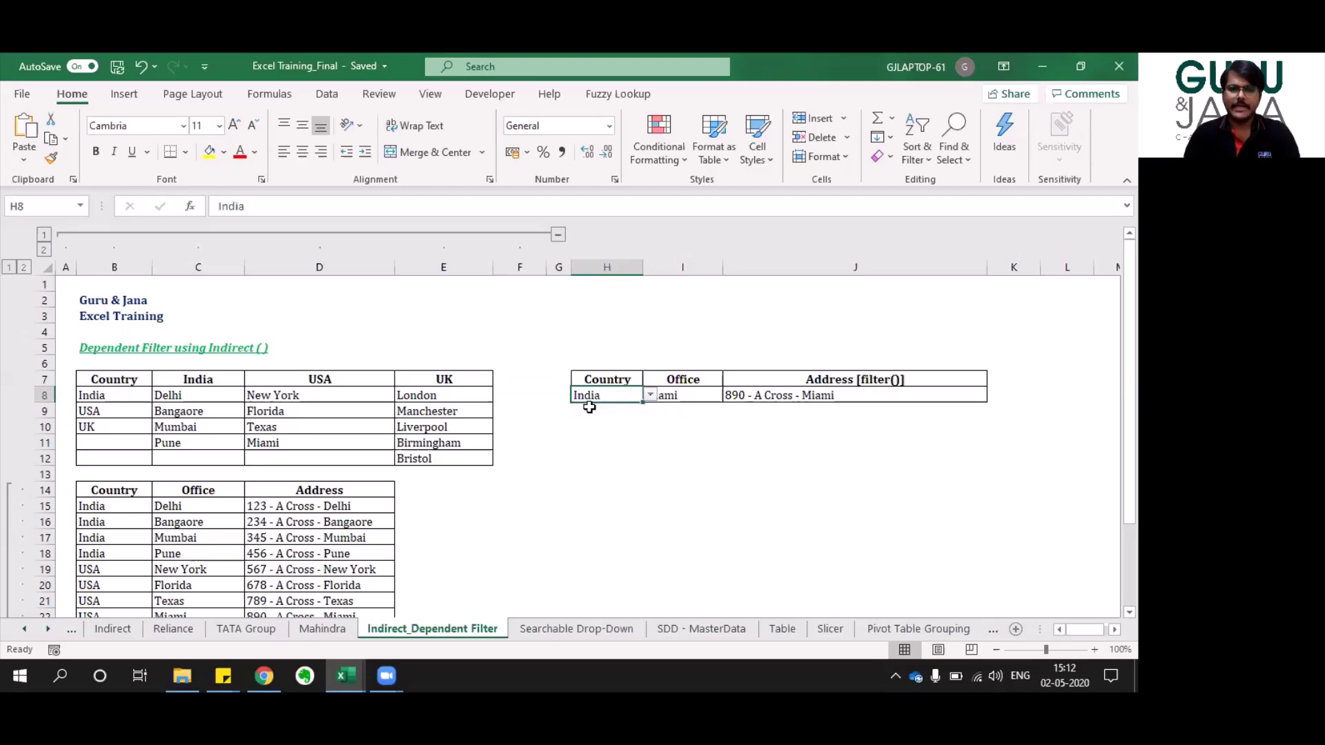
pyautogui.click(676, 396)
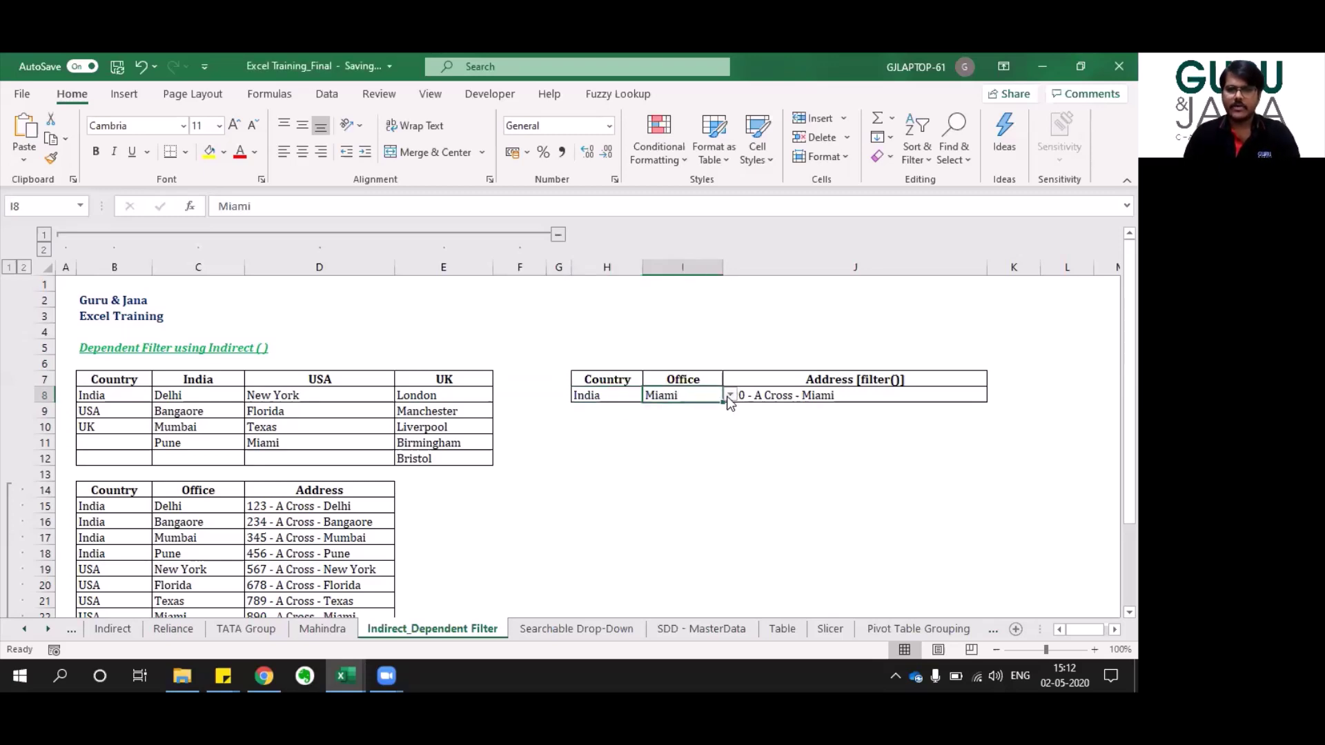
pyautogui.click(735, 396)
pyautogui.click(679, 395)
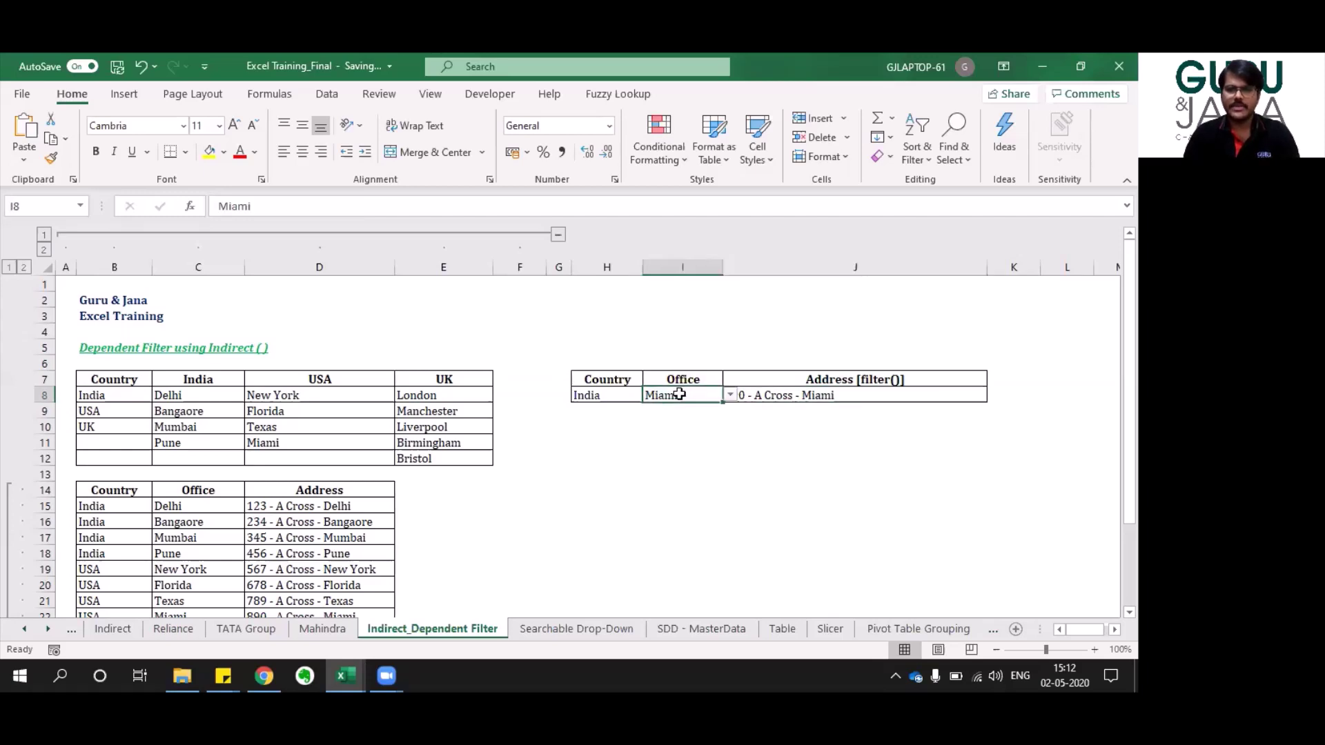
pyautogui.click(731, 396)
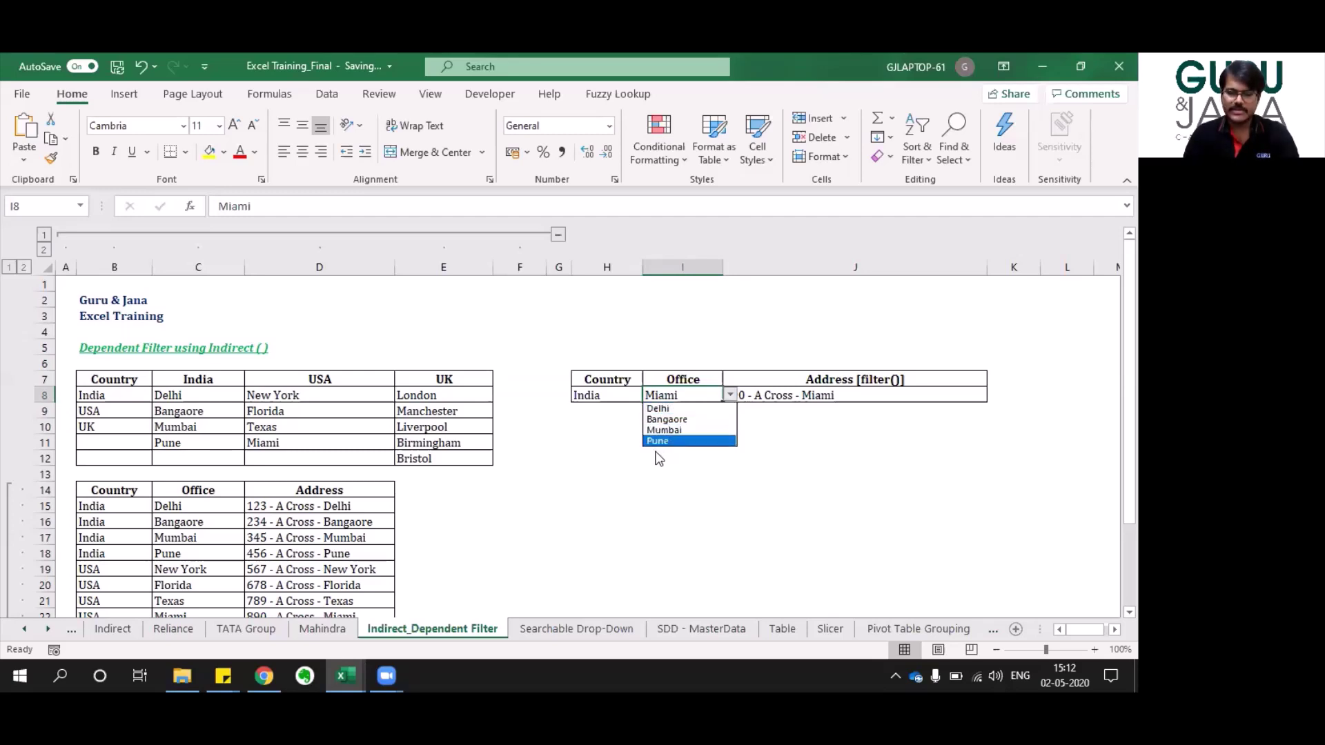
pyautogui.press('Escape')
# Switch Country to USA and keep Miami as the office, giving 890 - A Cross - Miami.
pyautogui.click(578, 397)
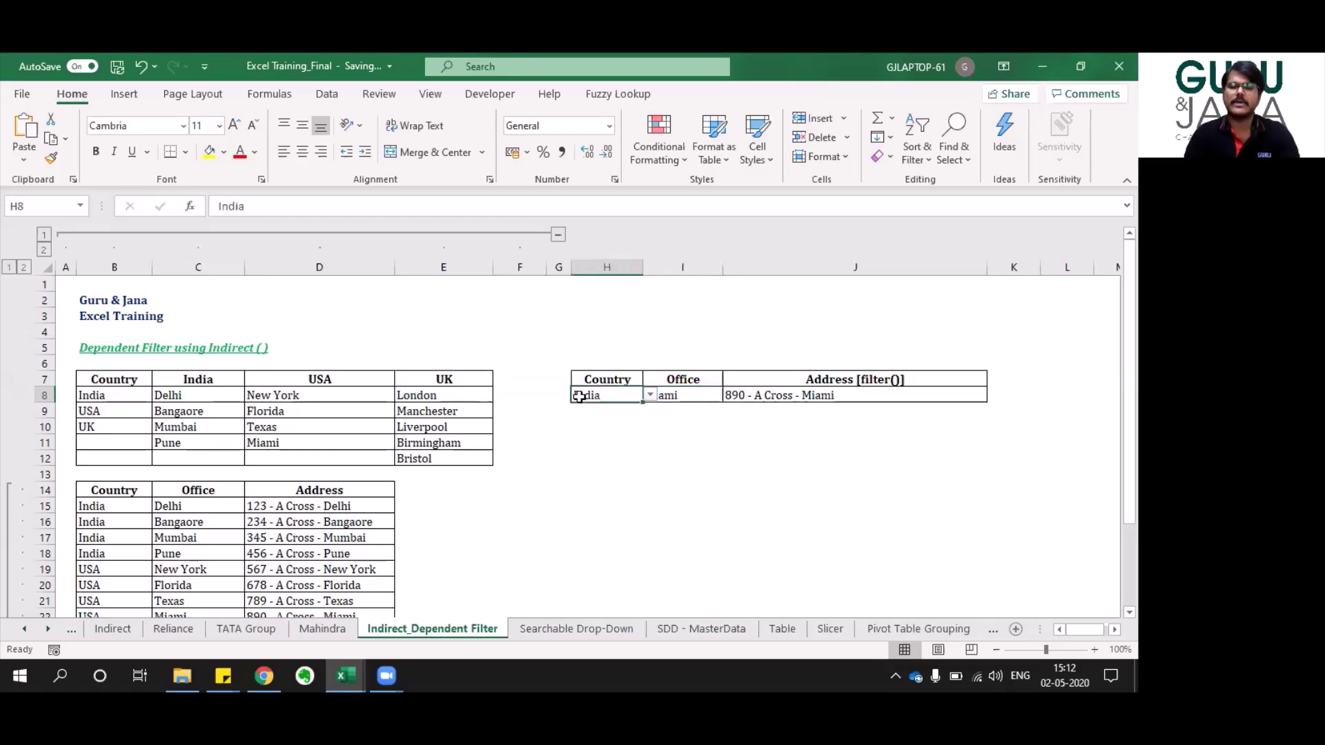
pyautogui.click(650, 394)
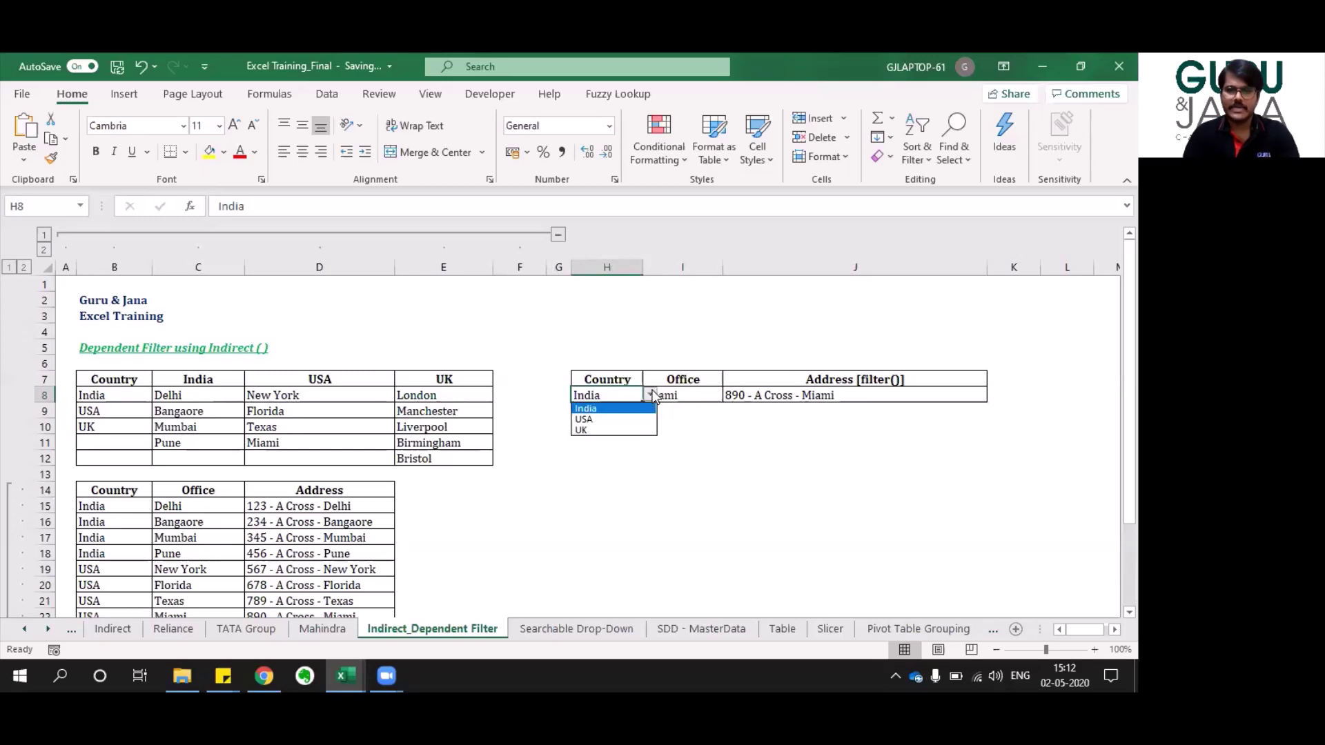
pyautogui.click(615, 419)
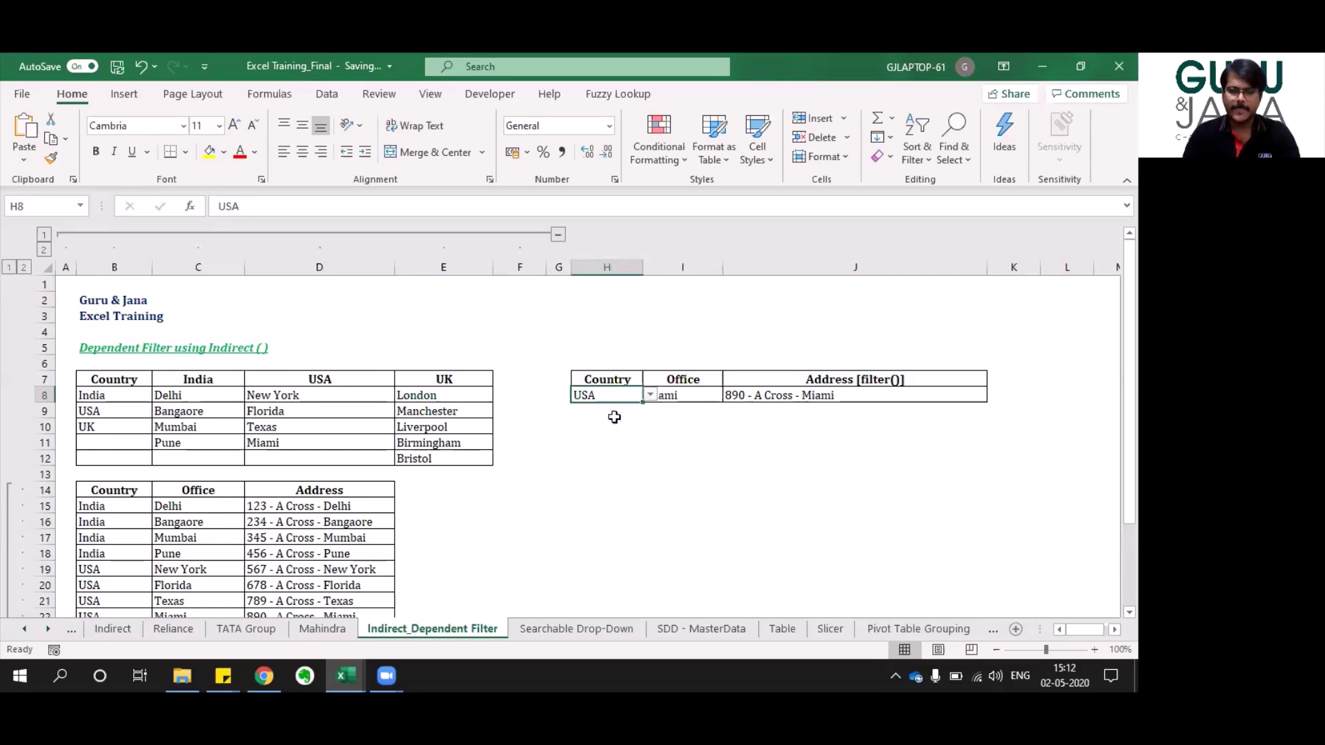
pyautogui.click(683, 394)
pyautogui.click(730, 395)
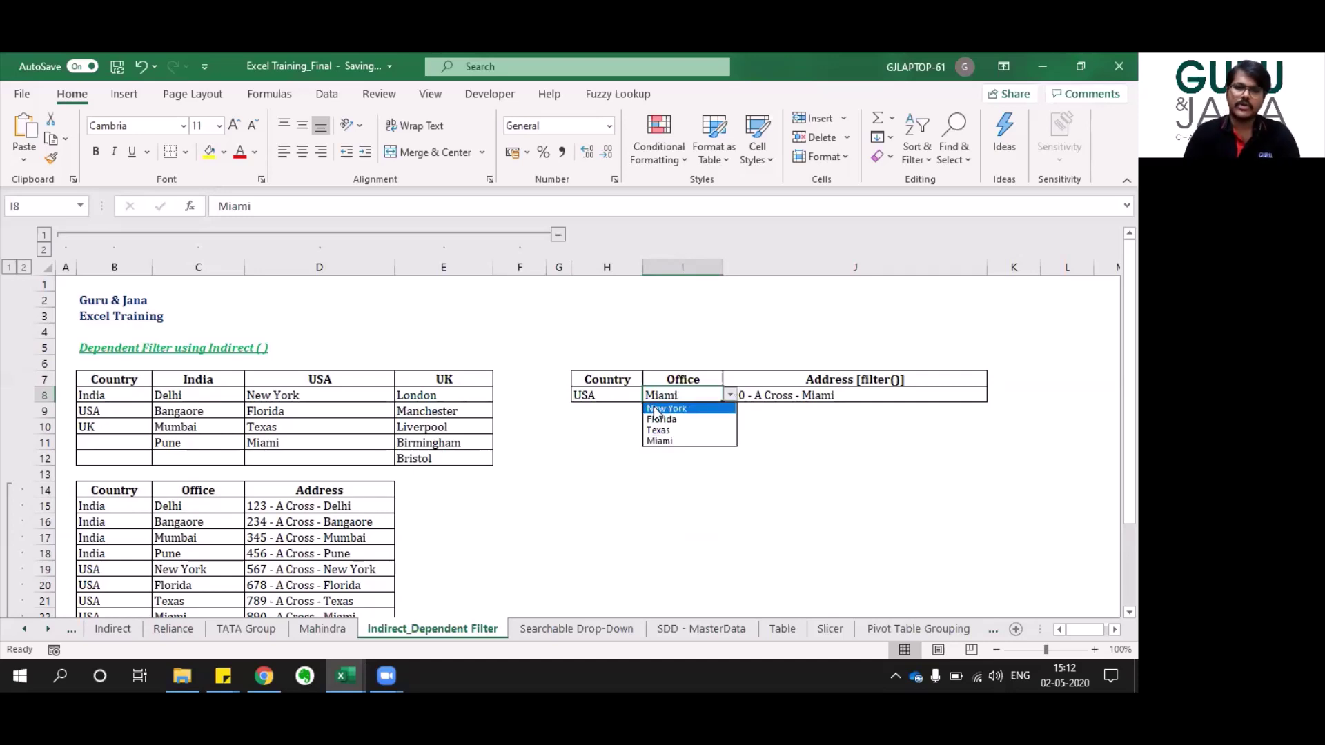
pyautogui.click(669, 455)
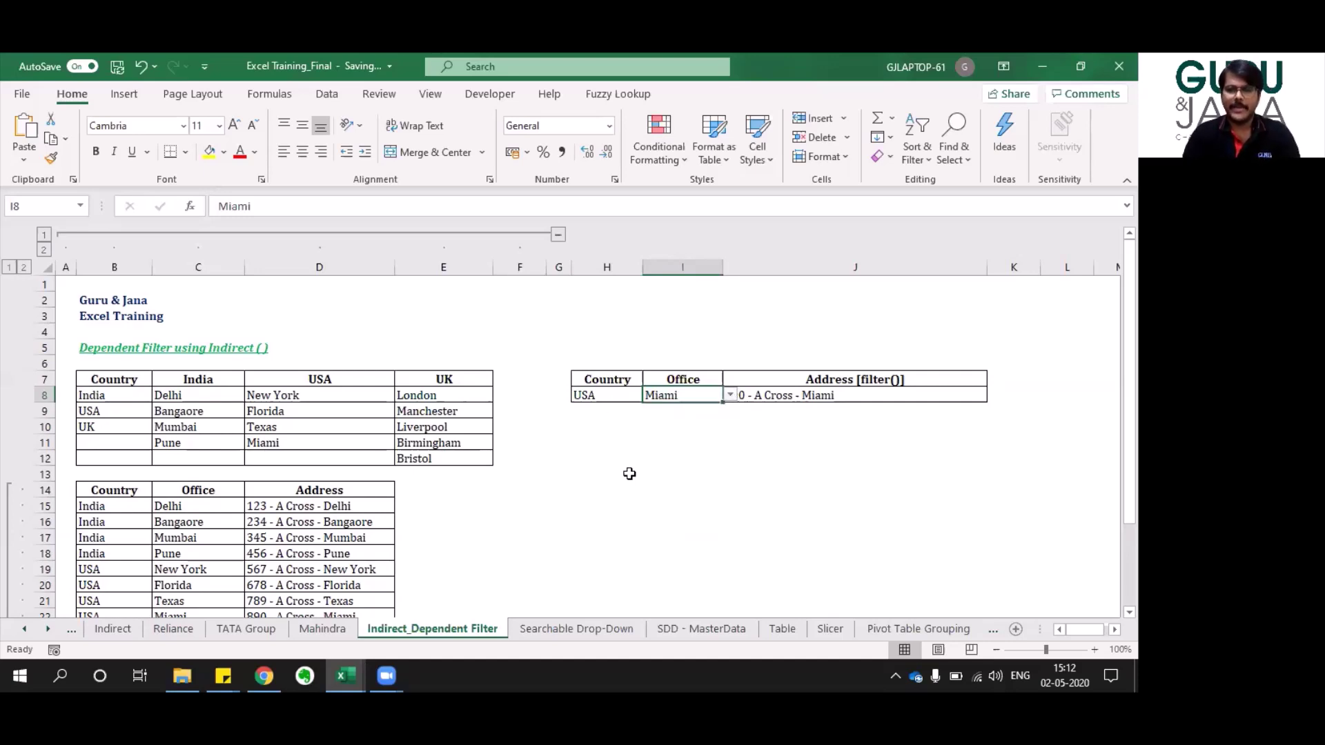
# Verify the USA country and Miami office values in H8 and I8.
pyautogui.press('Up')
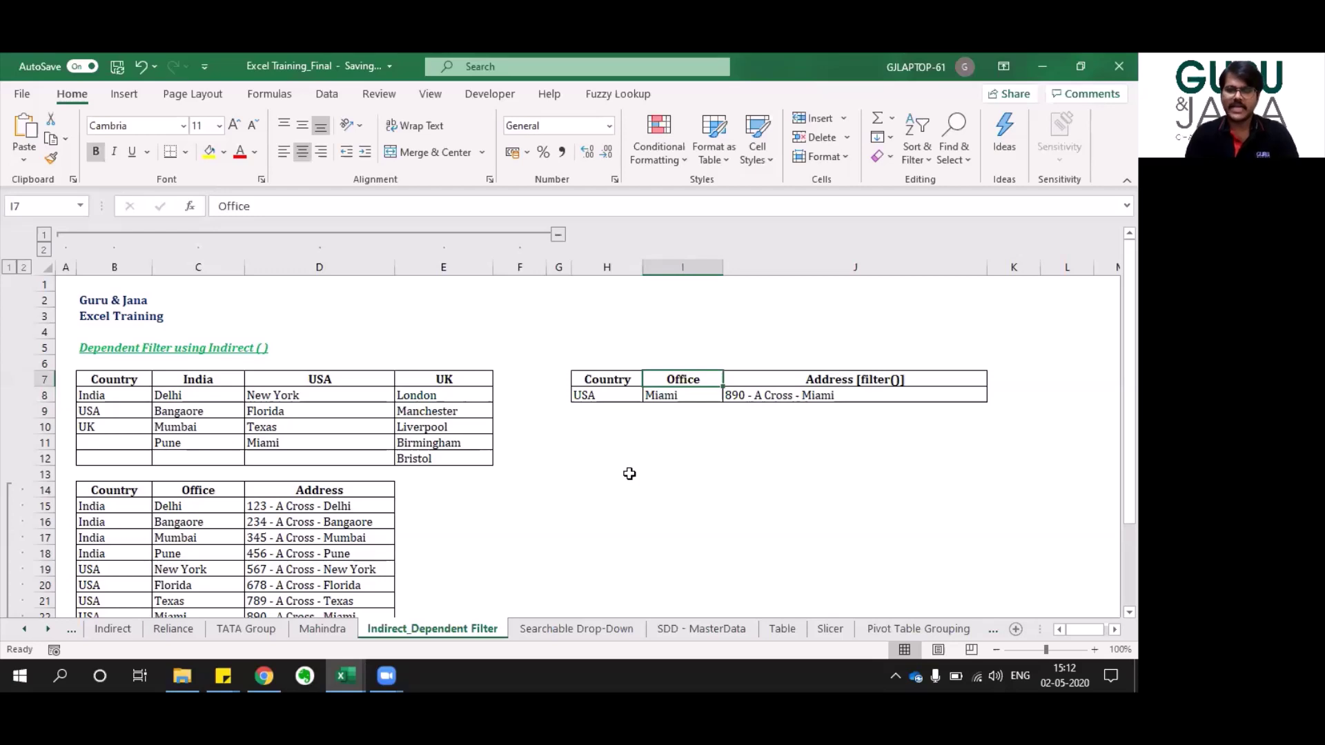
pyautogui.press('Left')
pyautogui.press('Down')
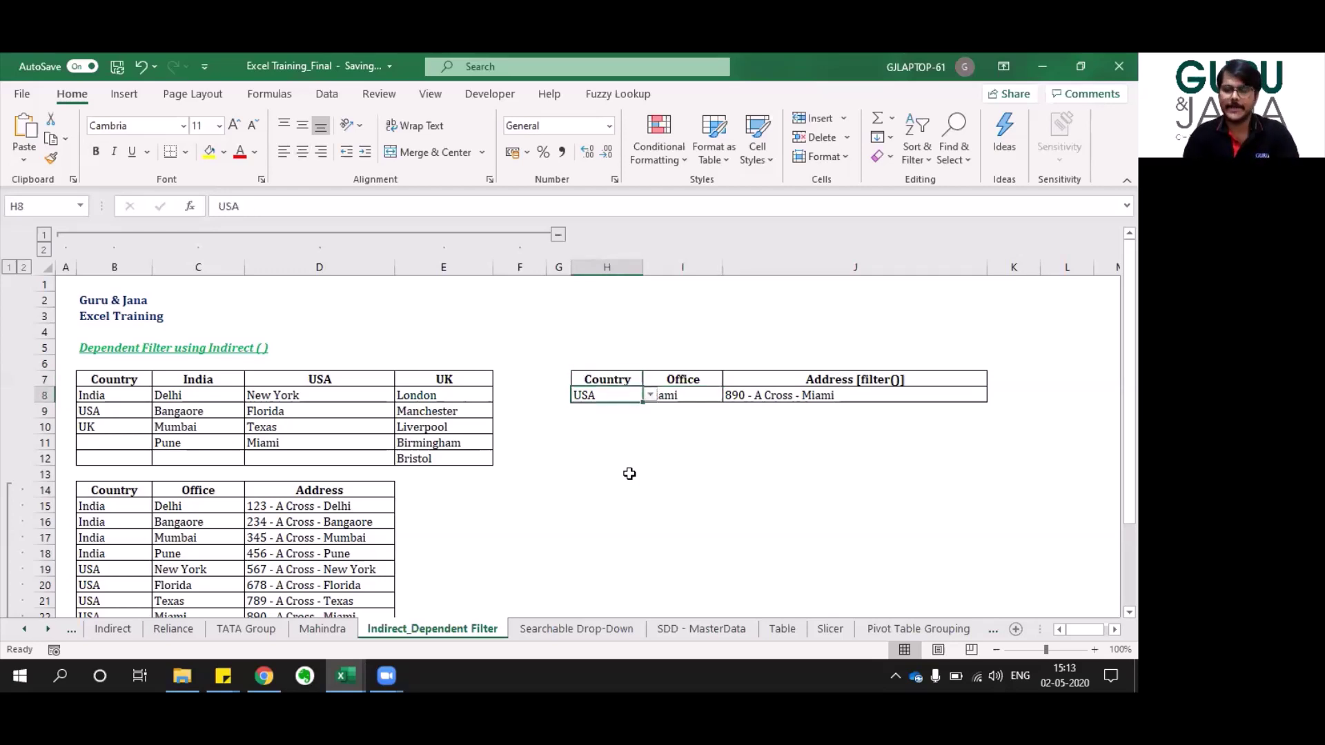
pyautogui.press('Right')
pyautogui.press('Left')
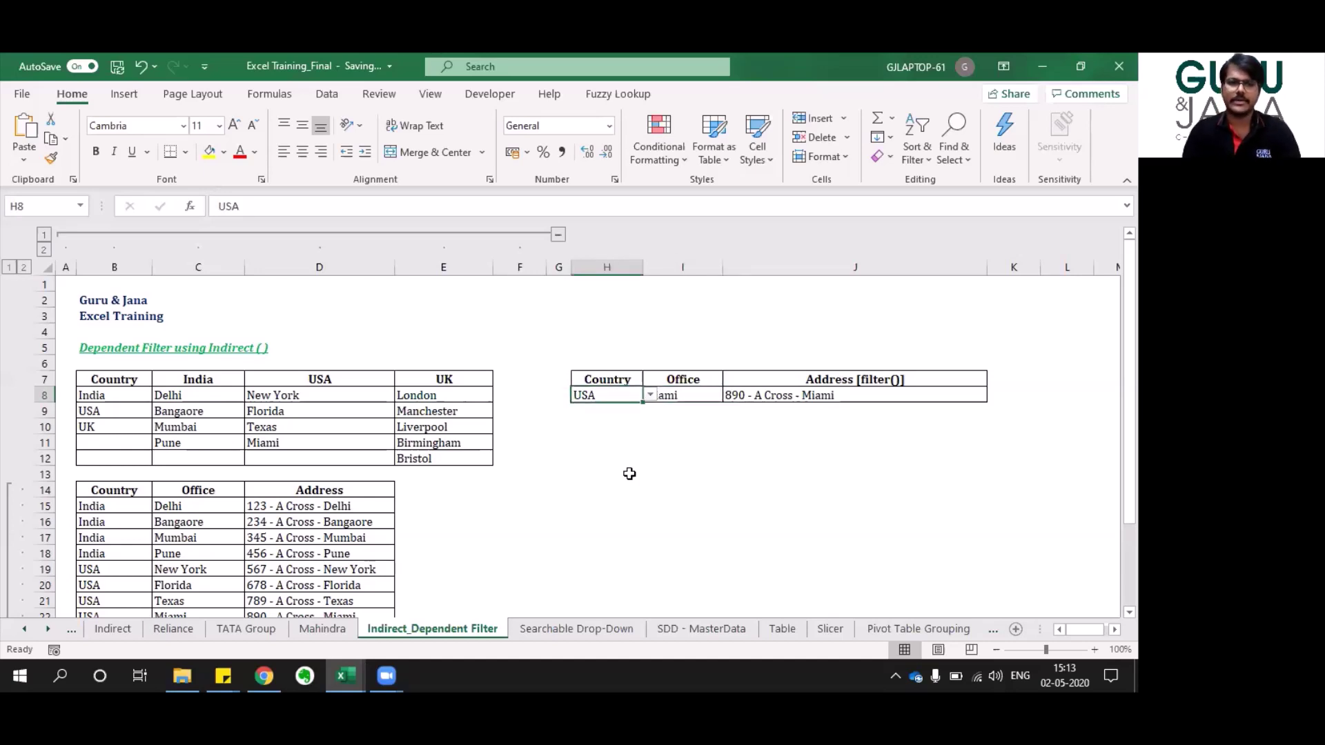
pyautogui.press('Right')
pyautogui.press('Left')
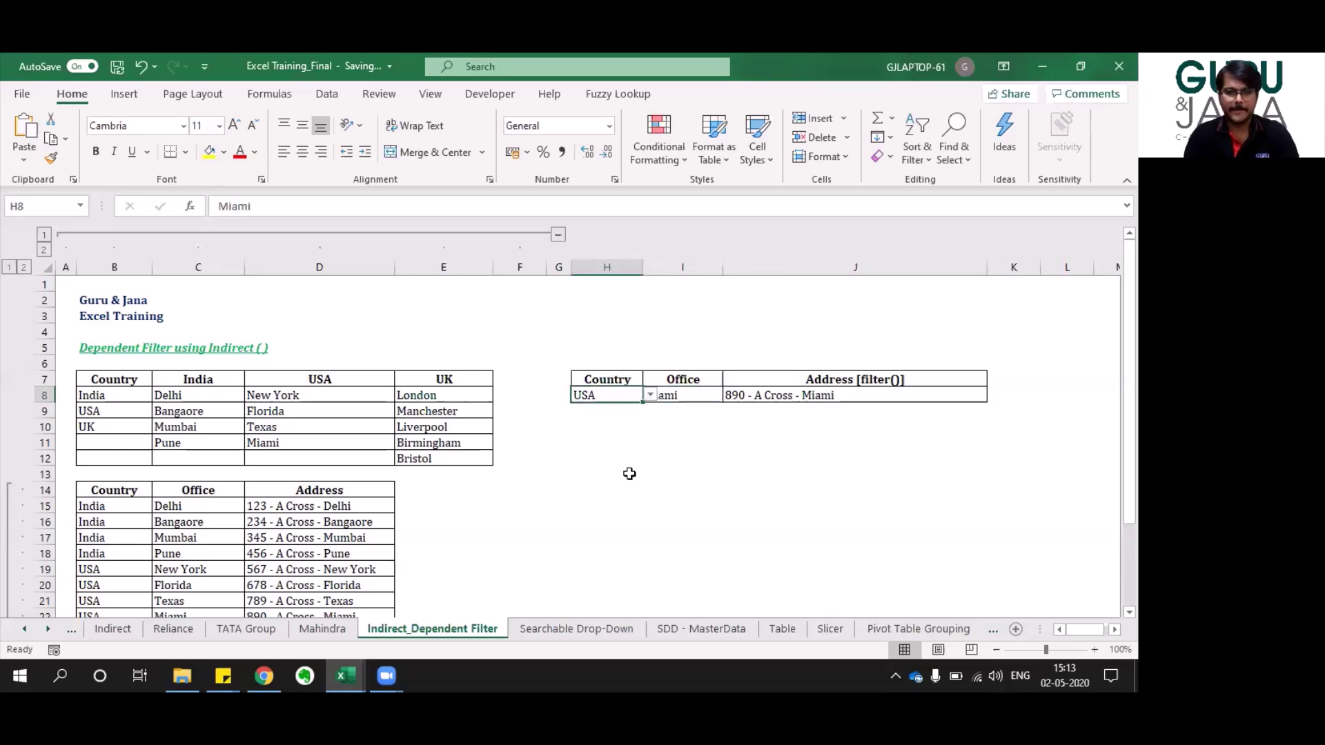
pyautogui.press('Left')
pyautogui.press('Left')
pyautogui.press('Left')
pyautogui.press('Left')
pyautogui.press('Left')
pyautogui.press('Left')
pyautogui.press('Up')
pyautogui.hotkey('shift', 'Right')
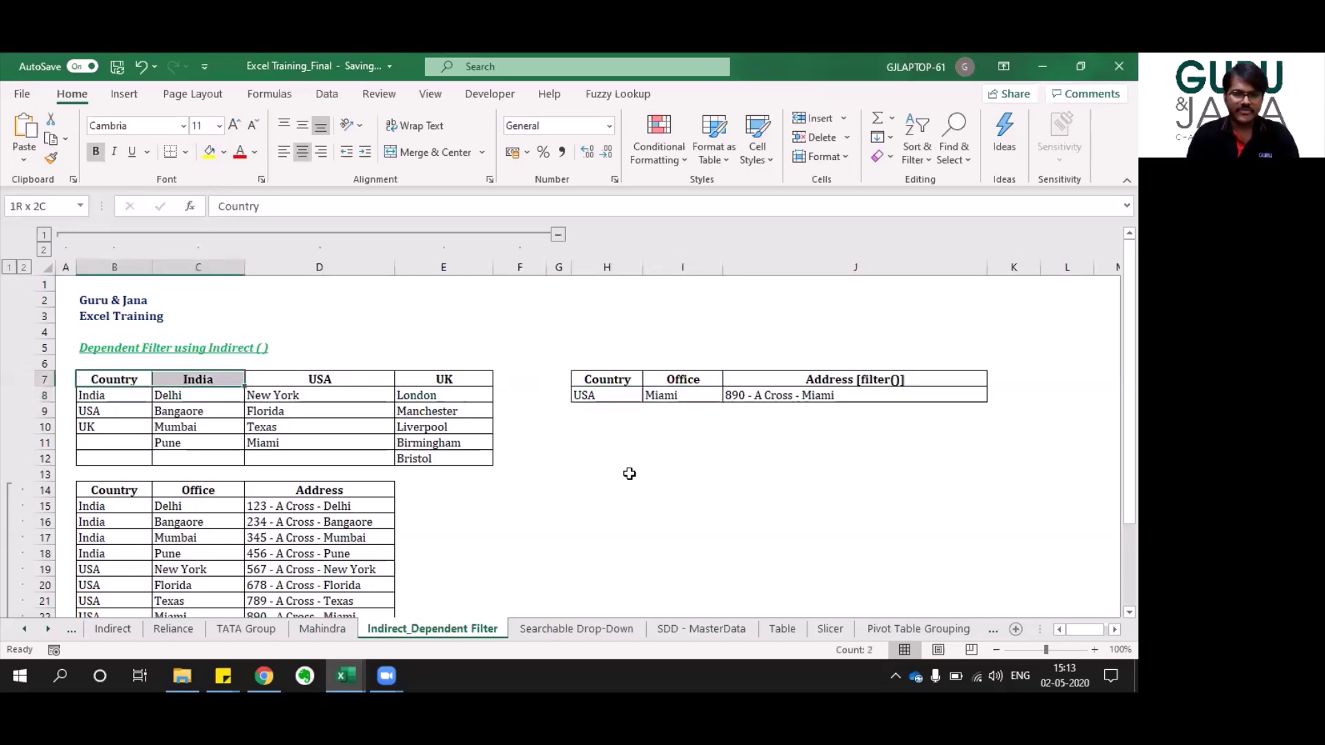
pyautogui.hotkey('shift', 'Right')
pyautogui.hotkey('shift', 'Right')
pyautogui.hotkey('shift', 'Down')
pyautogui.hotkey('shift', 'Down')
pyautogui.hotkey('shift', 'Down')
pyautogui.hotkey('shift', 'Down')
pyautogui.hotkey('shift', 'Down')
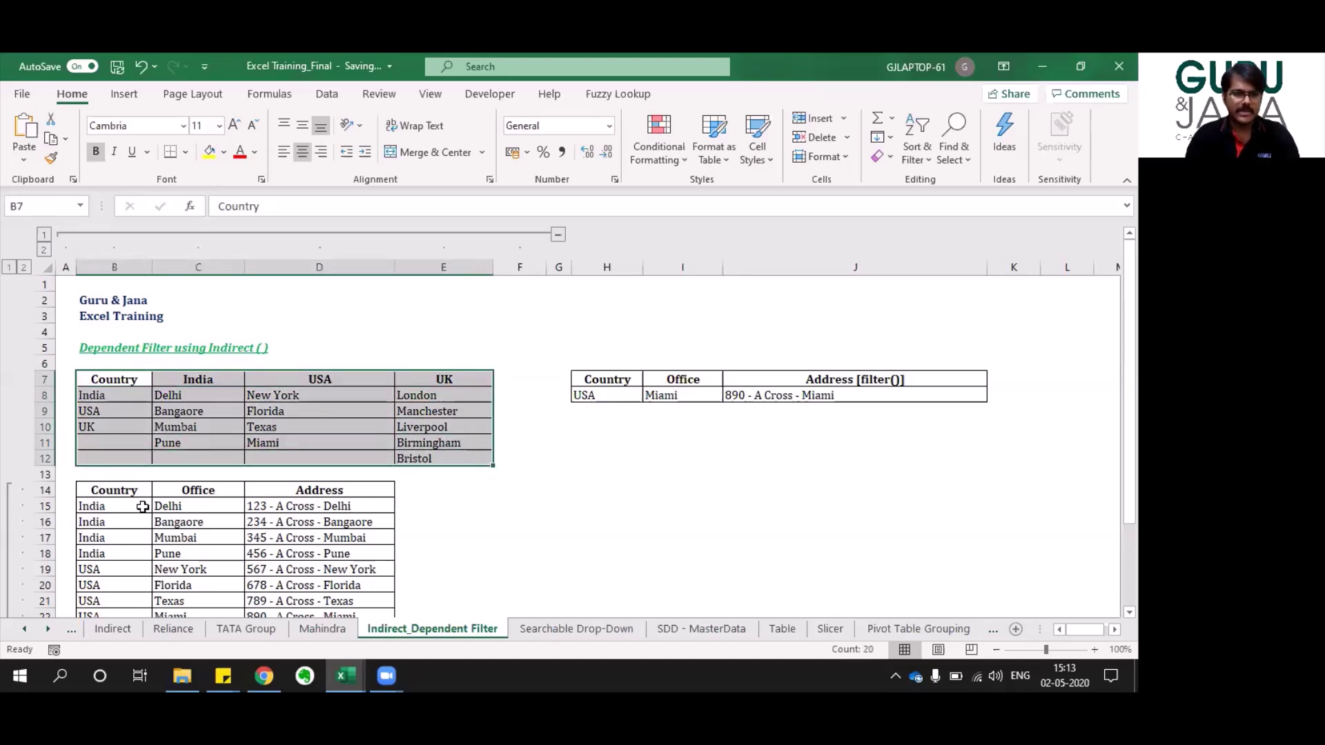
pyautogui.click(114, 494)
pyautogui.press('Up')
pyautogui.press('Up')
pyautogui.press('Up')
pyautogui.press('Up')
pyautogui.press('Up')
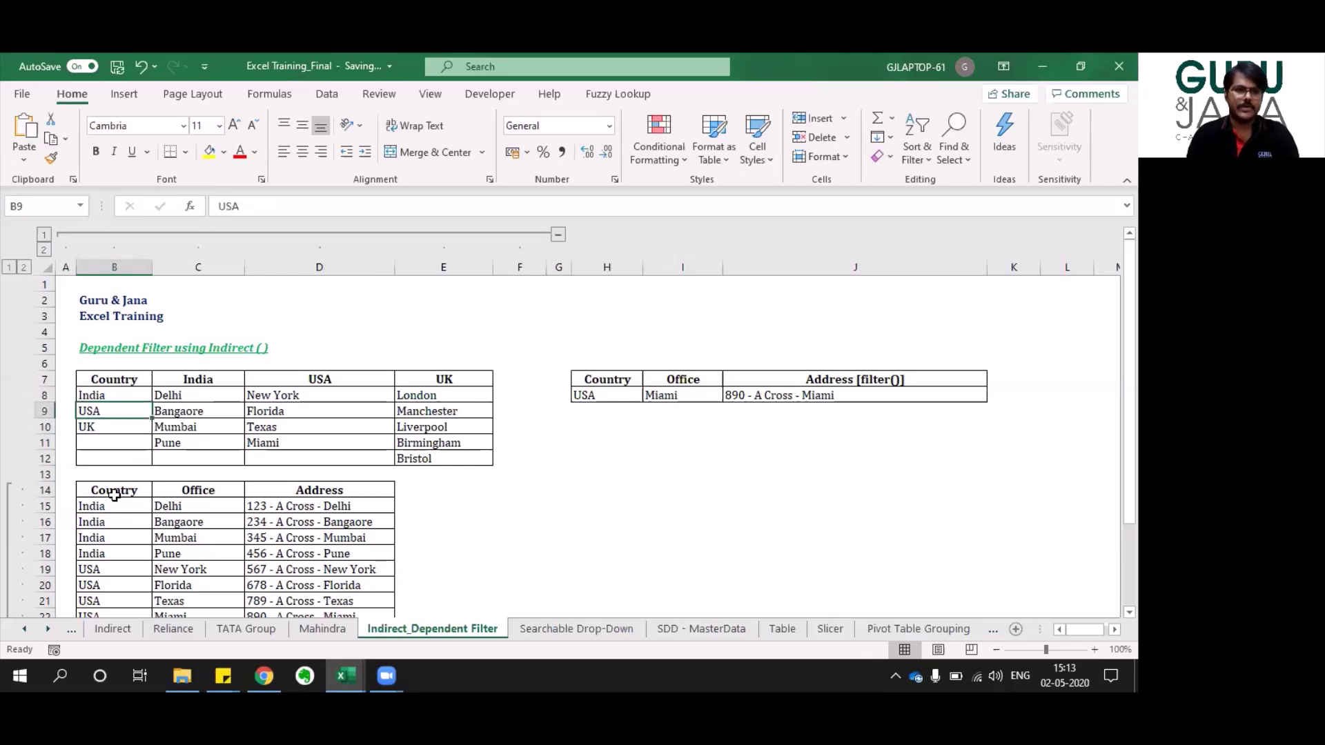
pyautogui.press('Up')
pyautogui.press('Up')
pyautogui.press('Down')
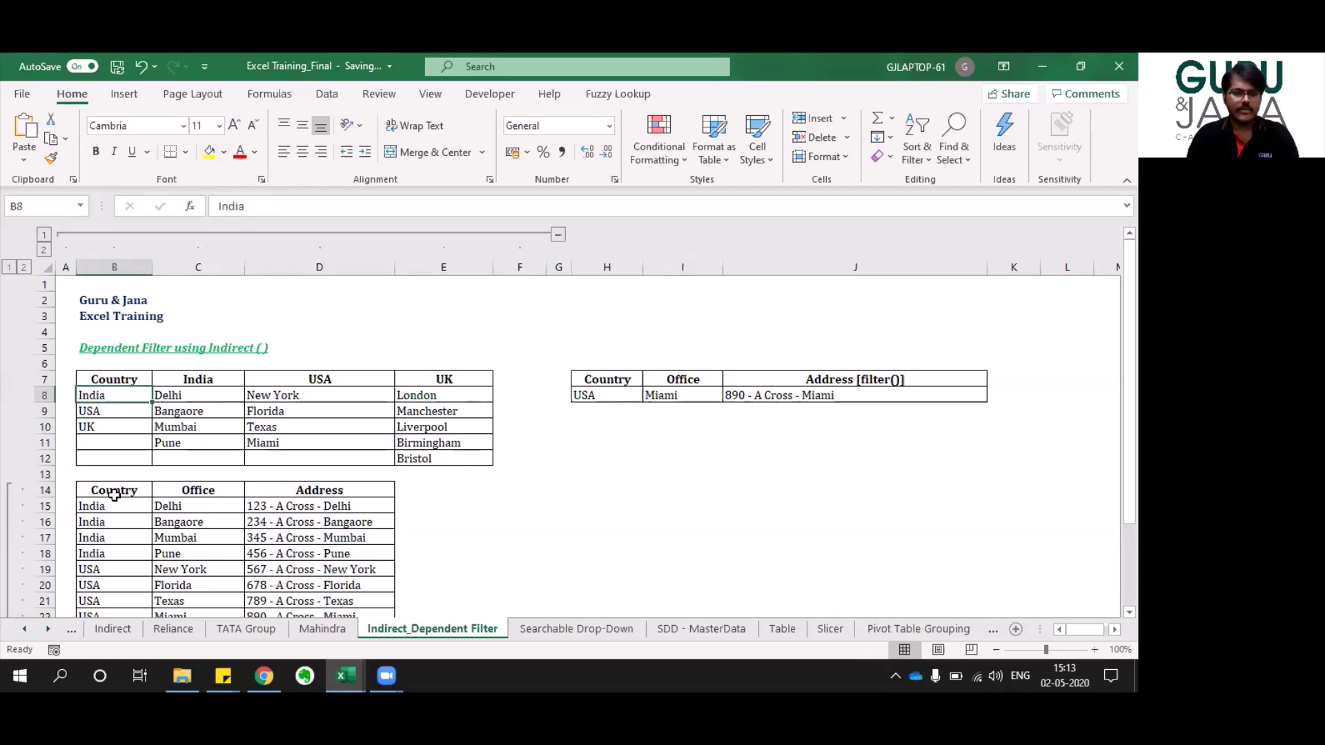
pyautogui.hotkey('shift', 'Down')
pyautogui.hotkey('shift', 'Down')
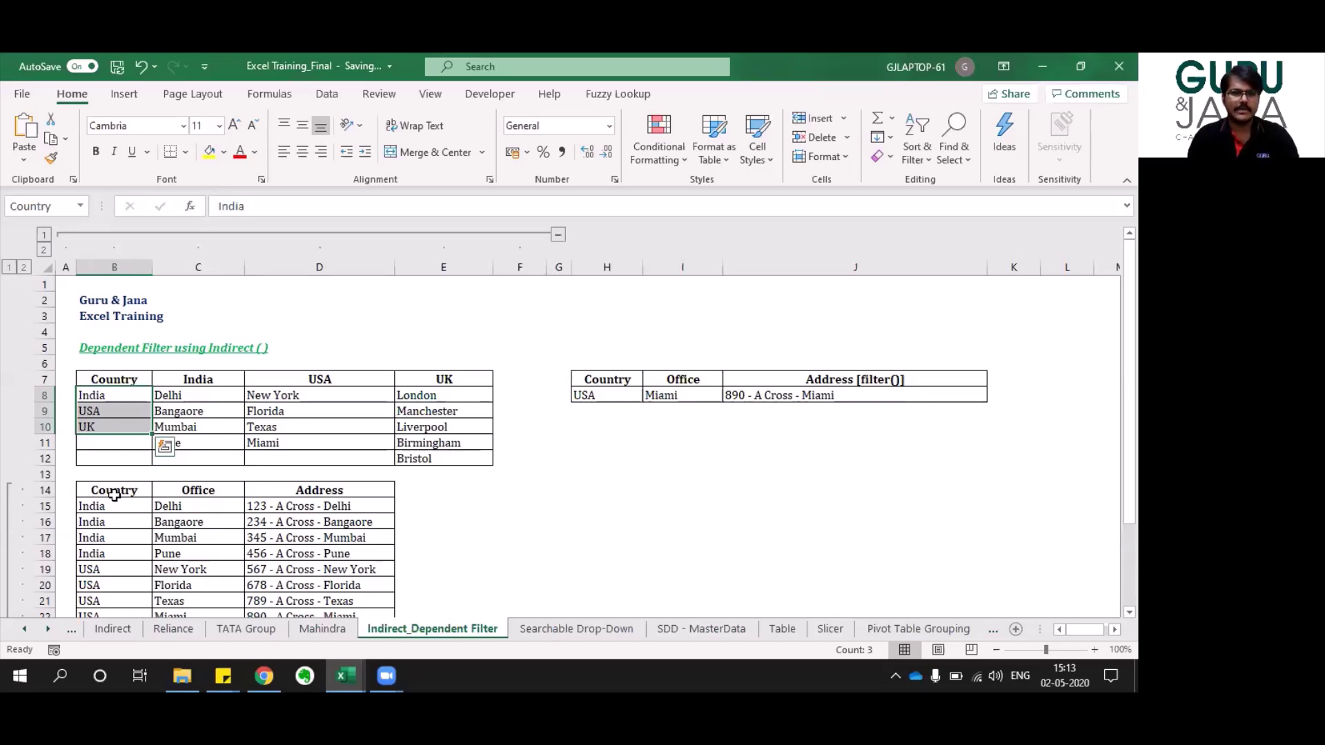
pyautogui.press('Right')
pyautogui.hotkey('ctrl', 'shift', 'Down')
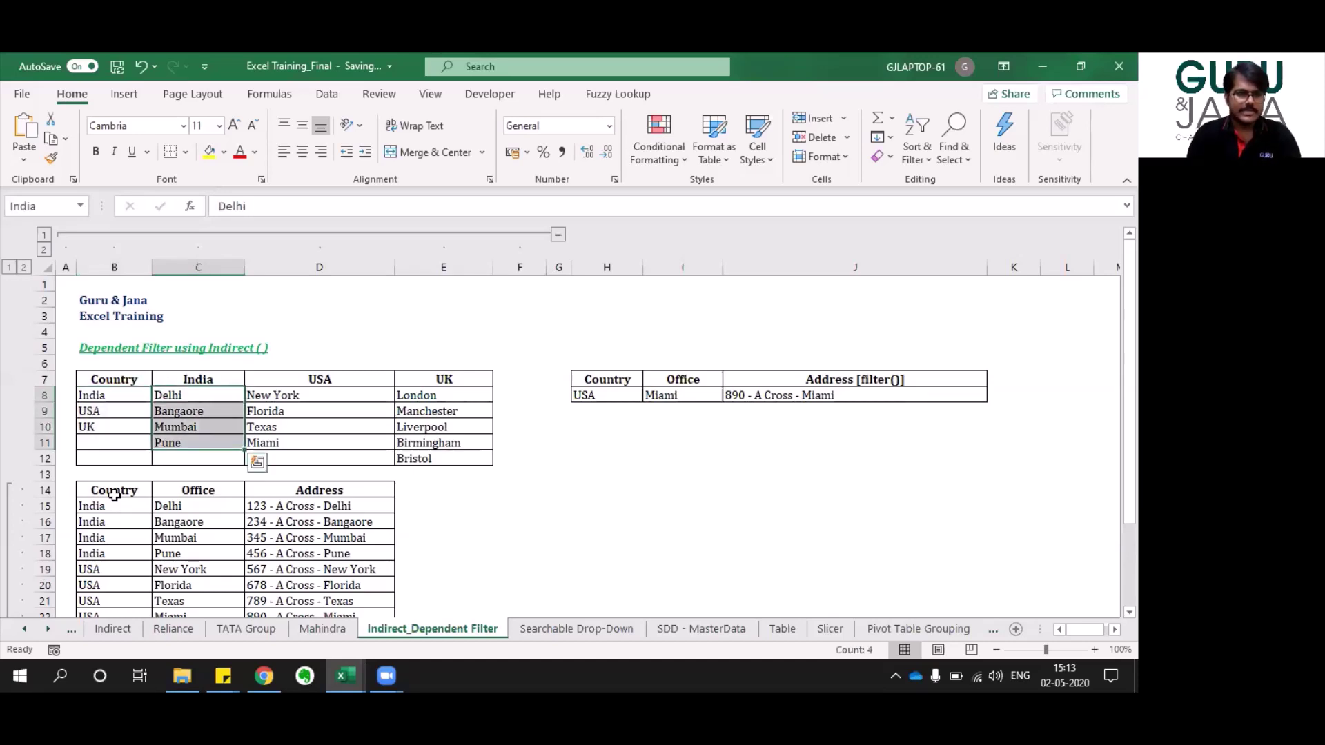
pyautogui.press('Right')
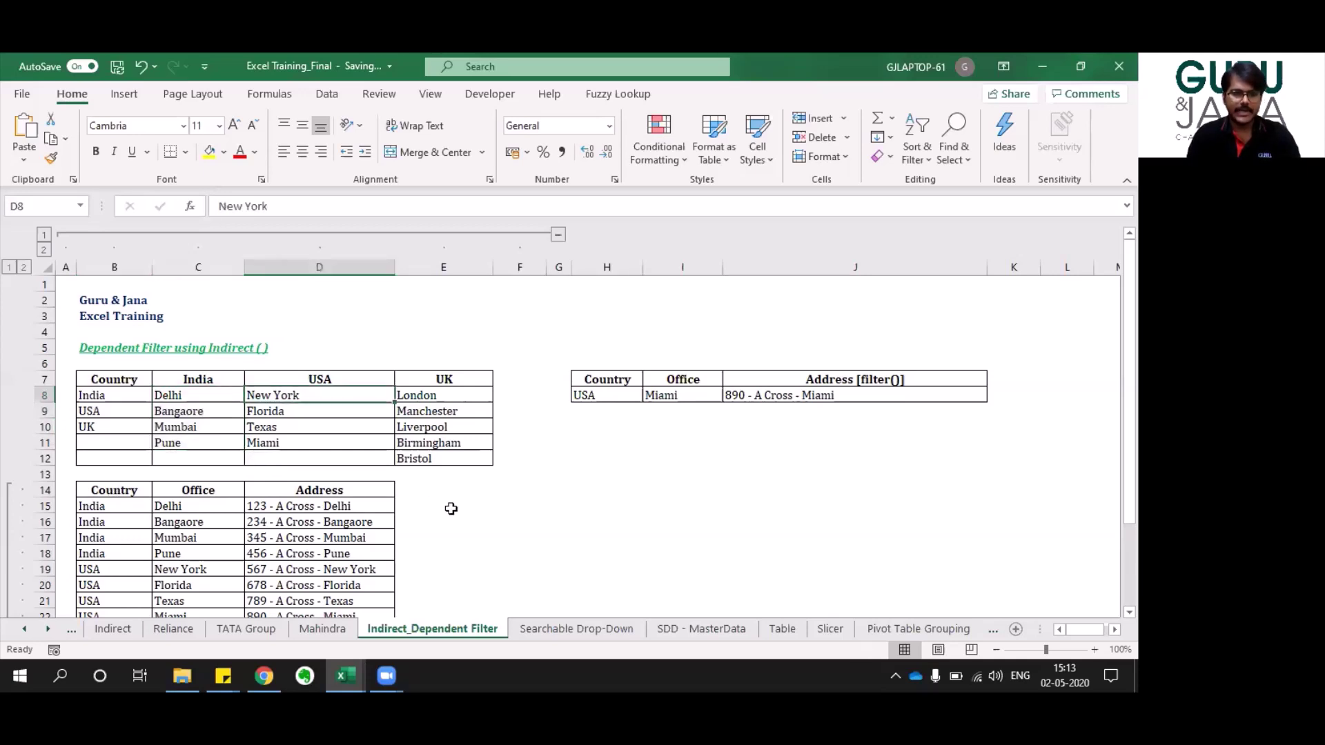
pyautogui.hotkey('ctrl', 'shift', 'Down')
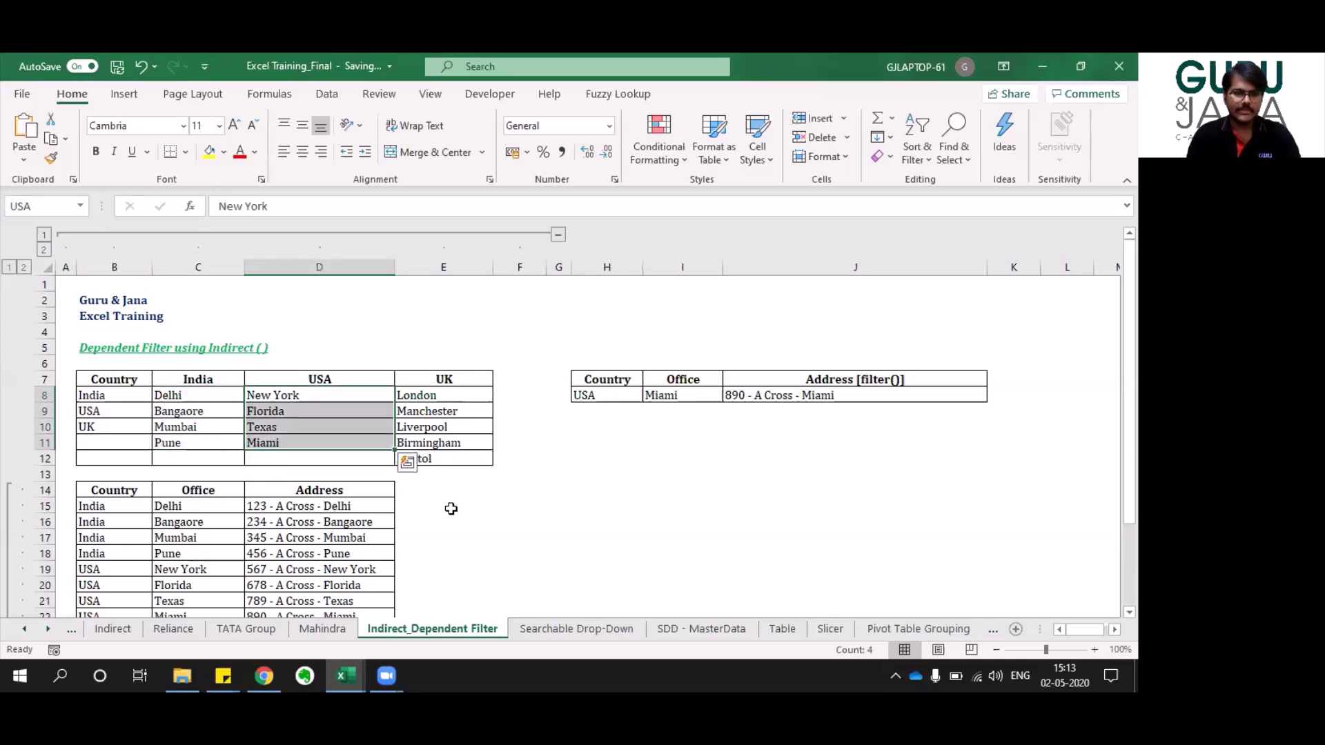
pyautogui.press('Right')
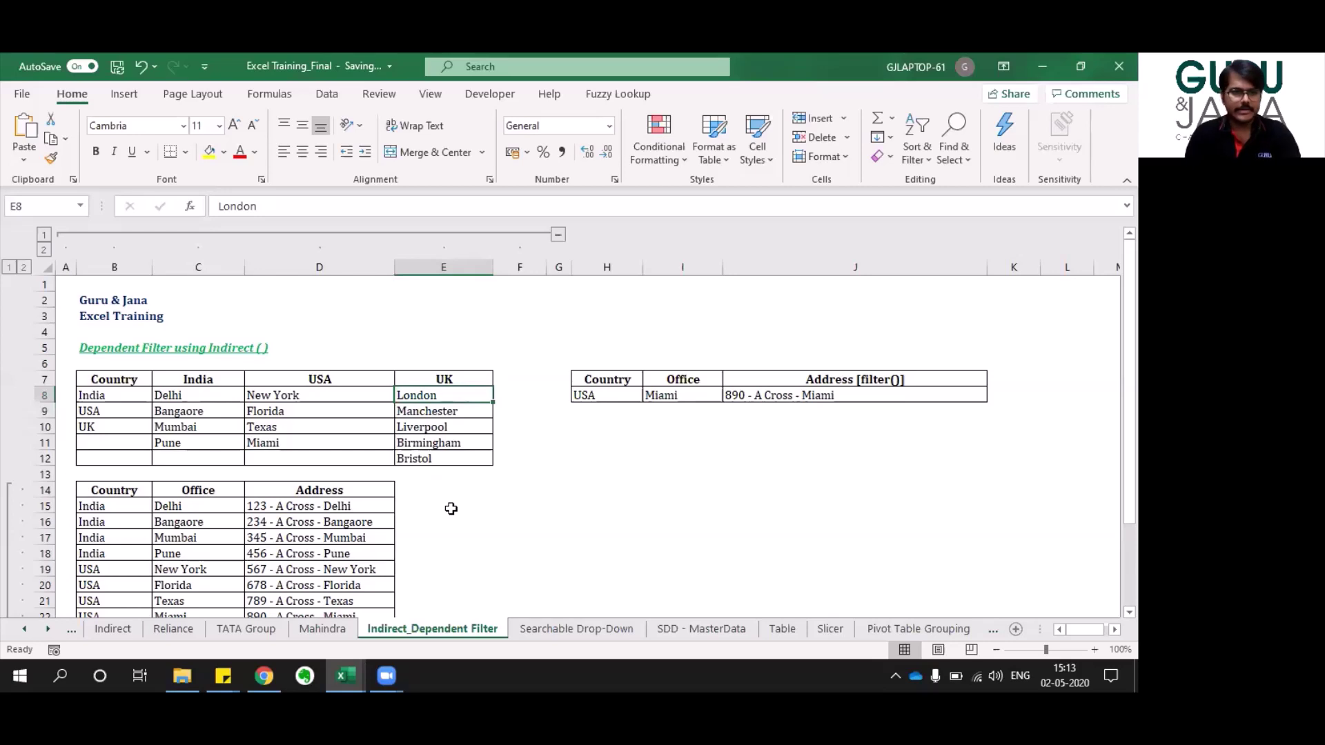
pyautogui.hotkey('ctrl', 'shift', 'Down')
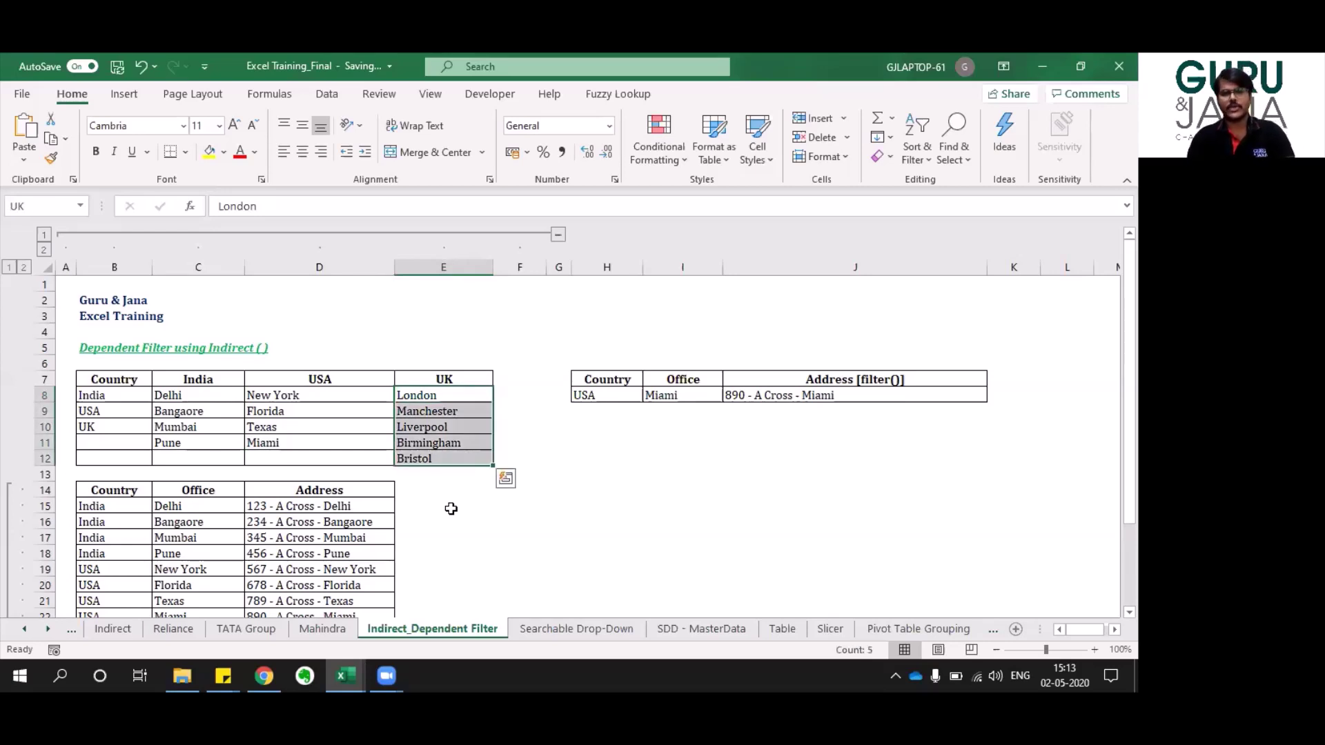
pyautogui.press('Left')
pyautogui.press('Left')
pyautogui.press('Left')
pyautogui.press('Right')
pyautogui.press('Right')
pyautogui.press('Right')
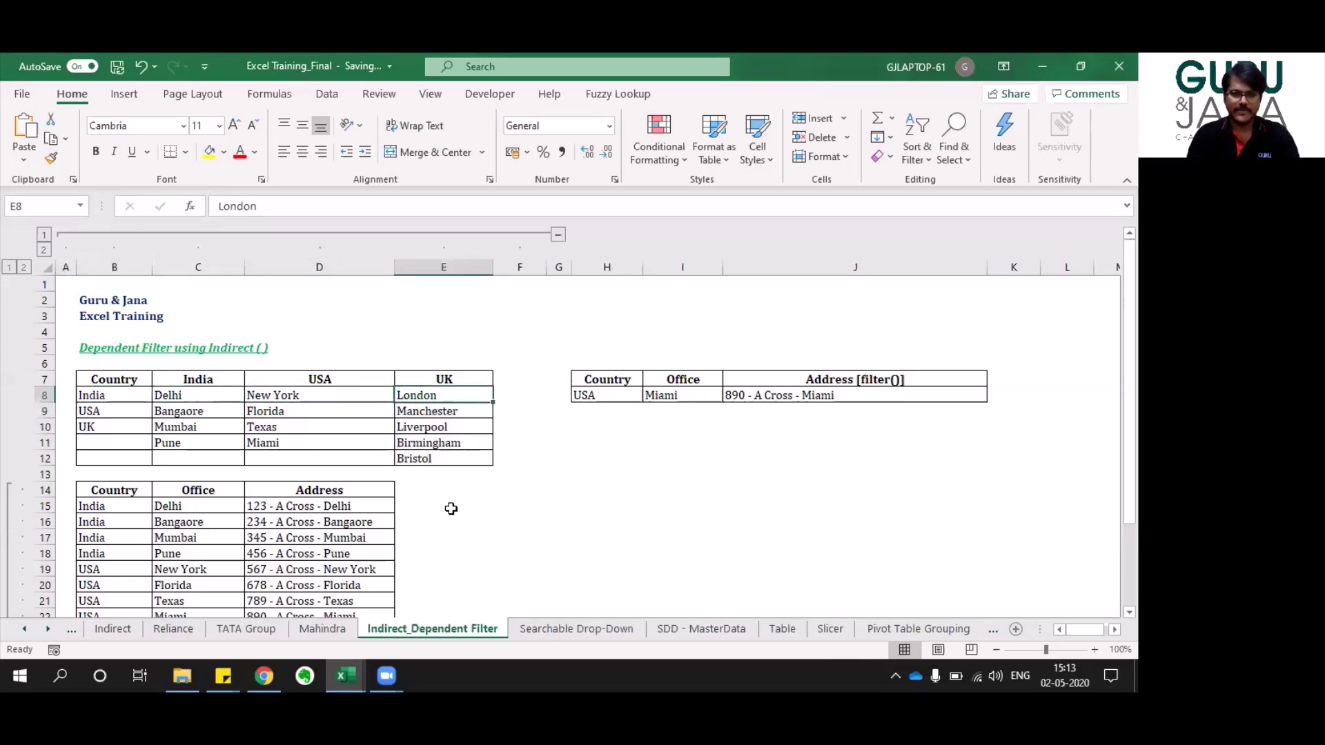
pyautogui.press('Left')
pyautogui.press('Left')
pyautogui.press('Down')
pyautogui.press('Down')
pyautogui.press('Down')
pyautogui.press('Down')
pyautogui.press('Down')
pyautogui.press('Down')
pyautogui.press('Right')
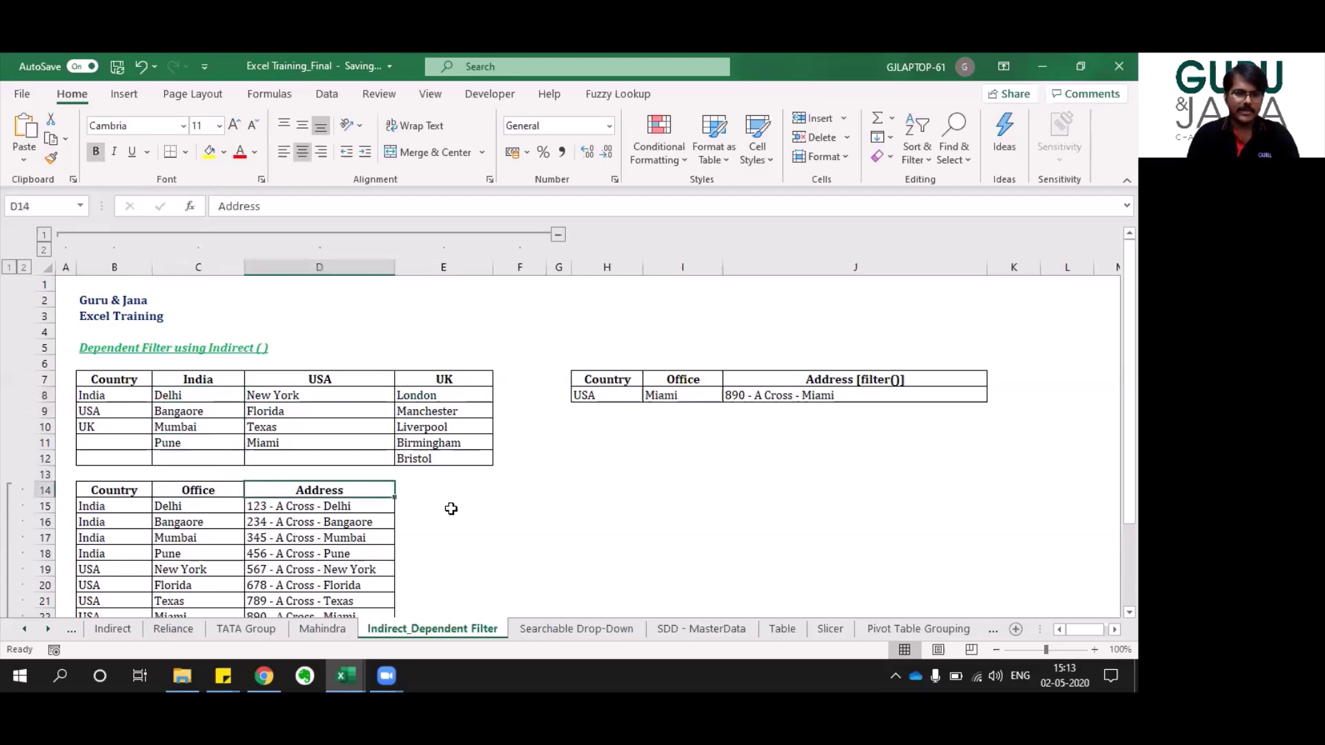
pyautogui.press('Left')
pyautogui.press('Down')
pyautogui.hotkey('ctrl', 'Down')
pyautogui.hotkey('ctrl', 'Up')
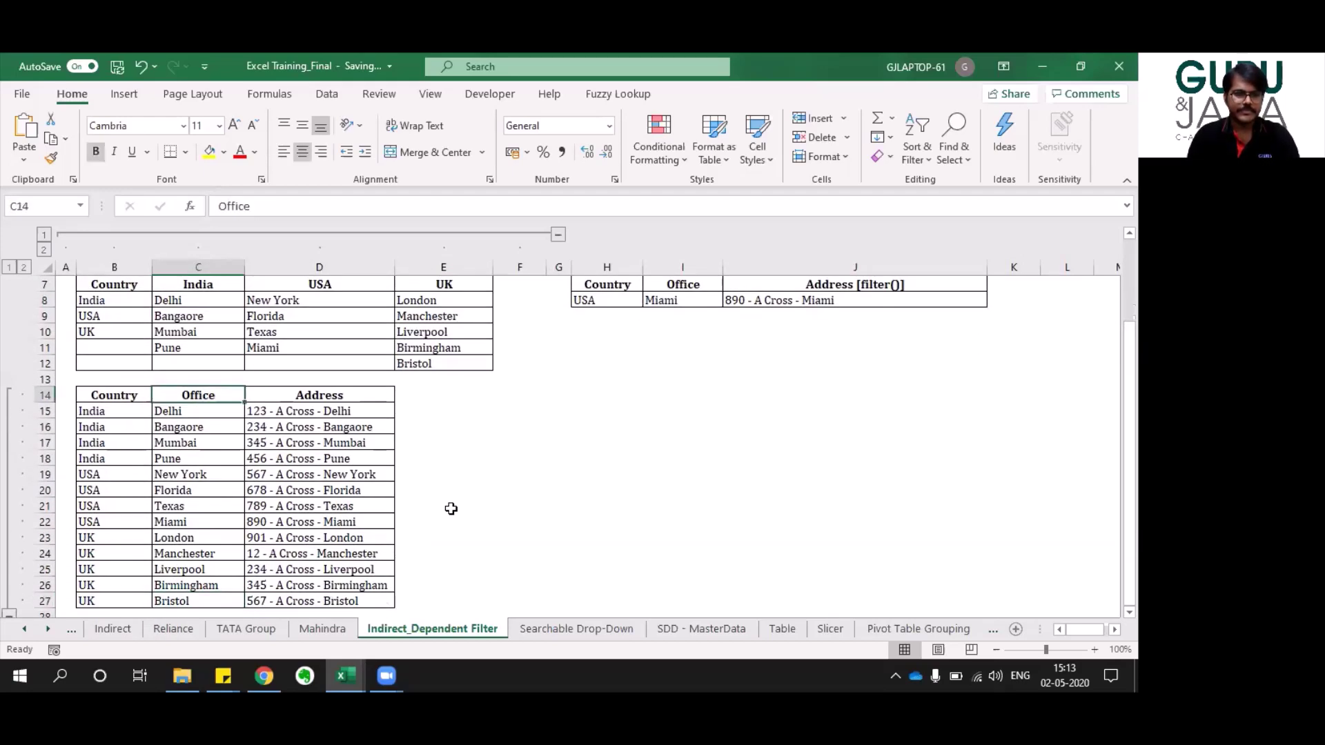
pyautogui.press('Down')
pyautogui.press('Down')
pyautogui.press('Down')
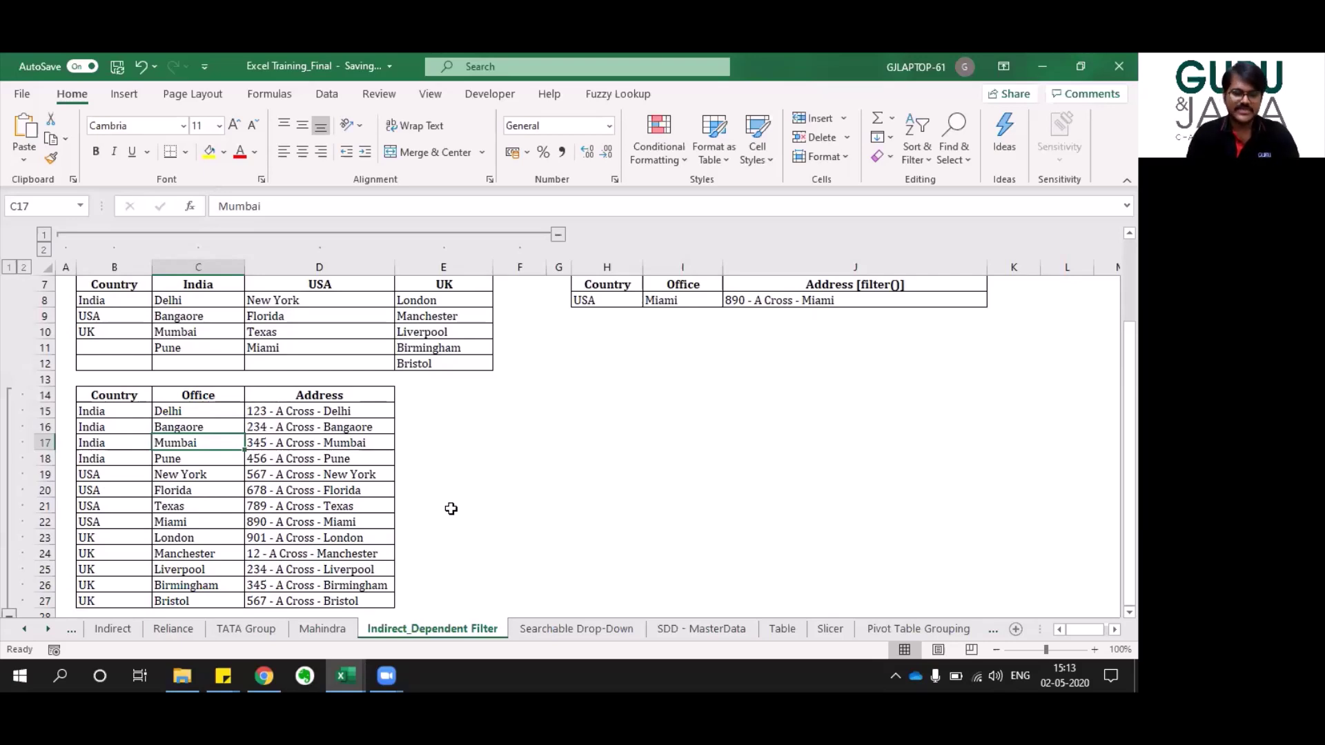
pyautogui.press('Right')
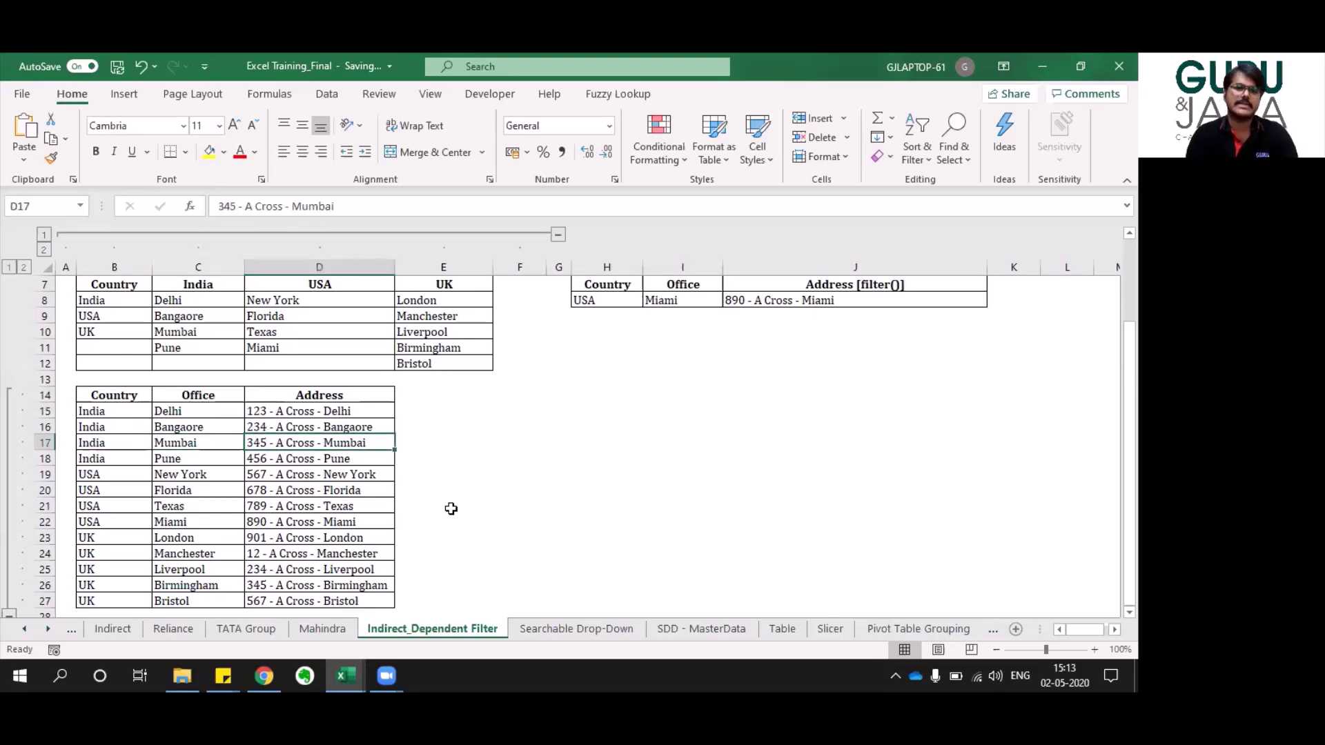
pyautogui.scroll(2, 451, 509)
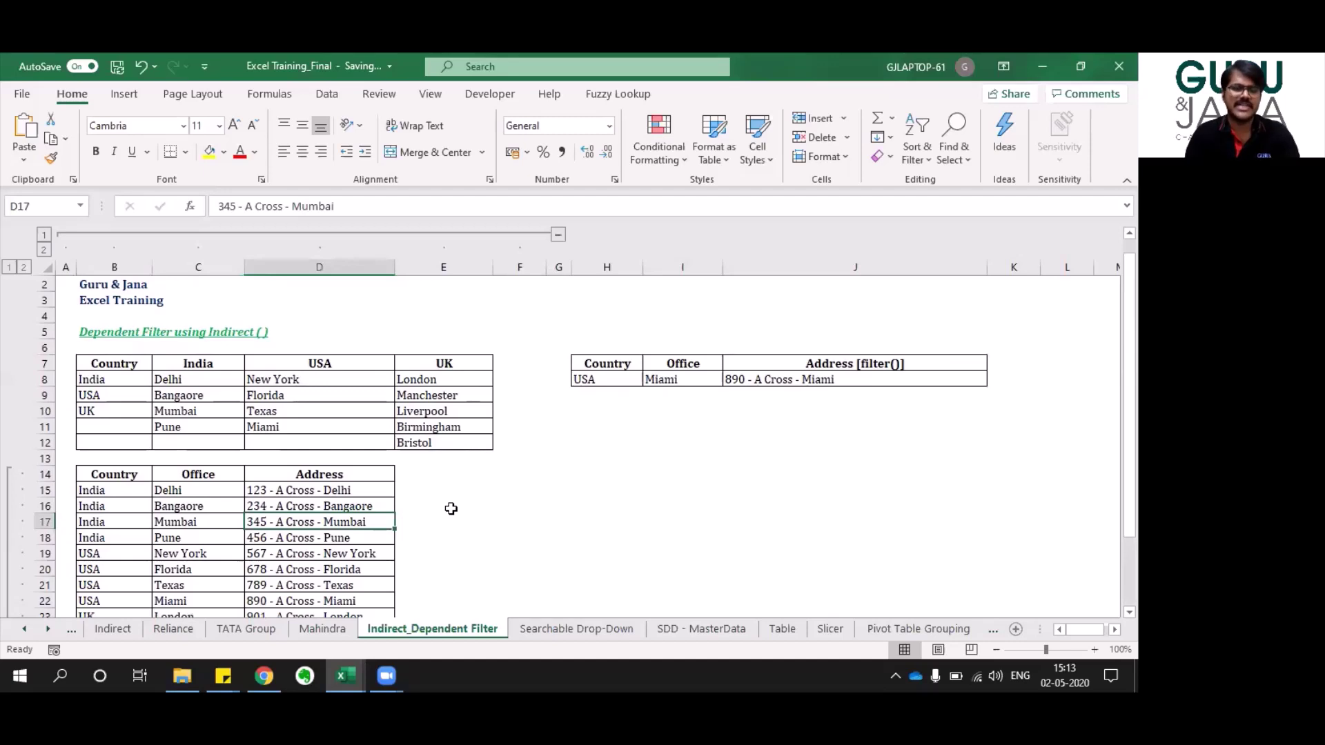
pyautogui.click(608, 381)
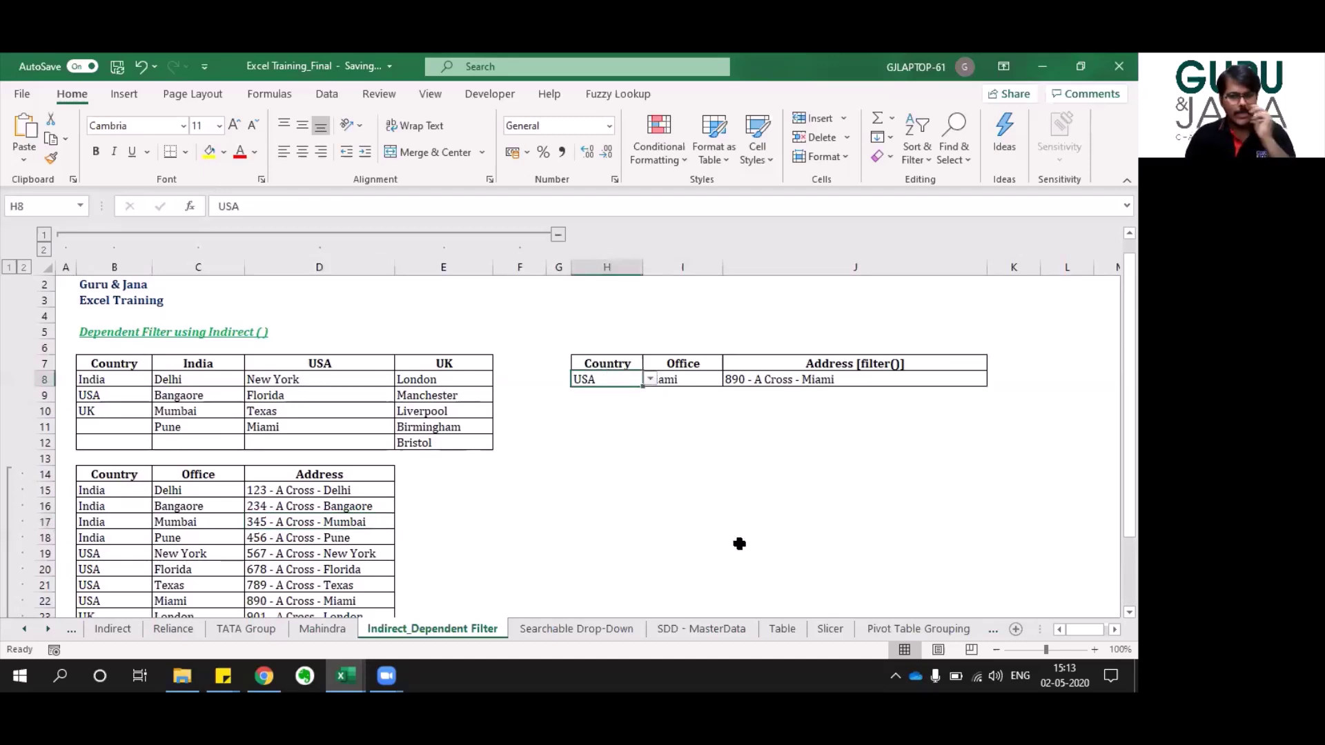
pyautogui.press('Right')
pyautogui.press('Left')
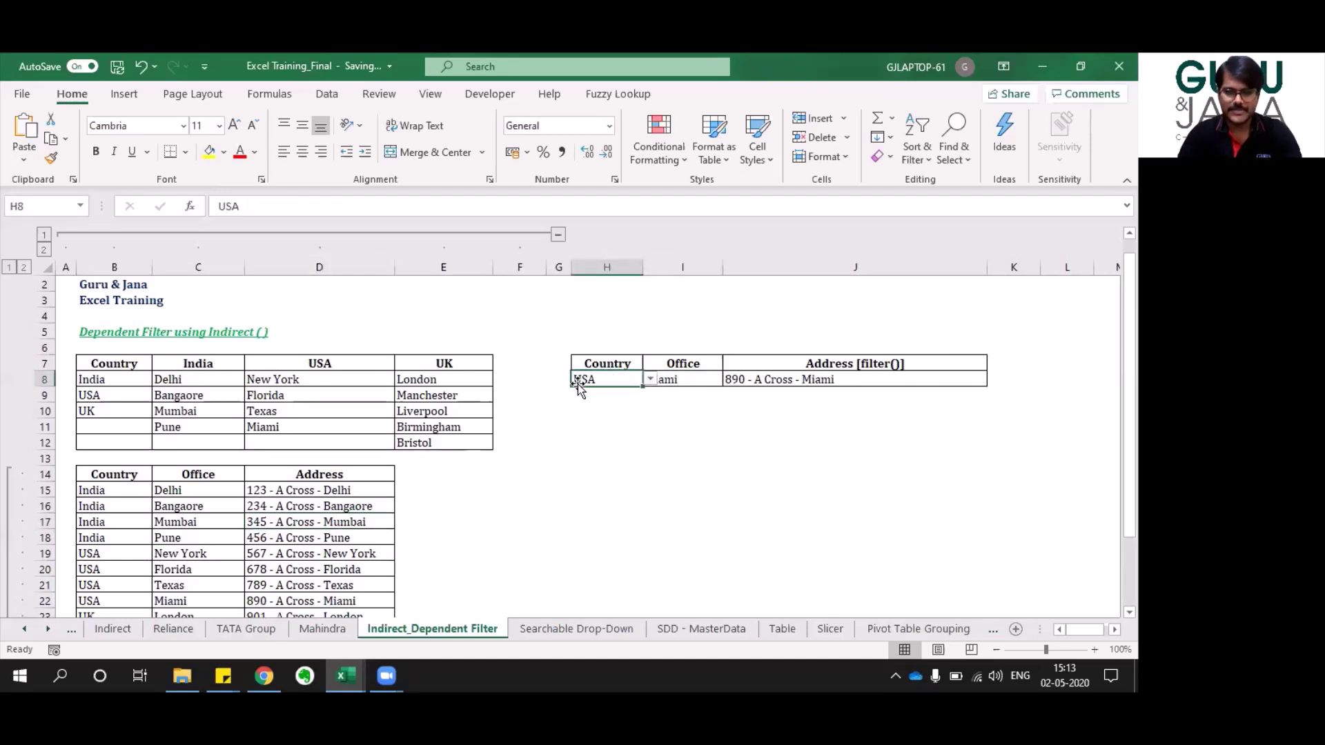
pyautogui.click(650, 380)
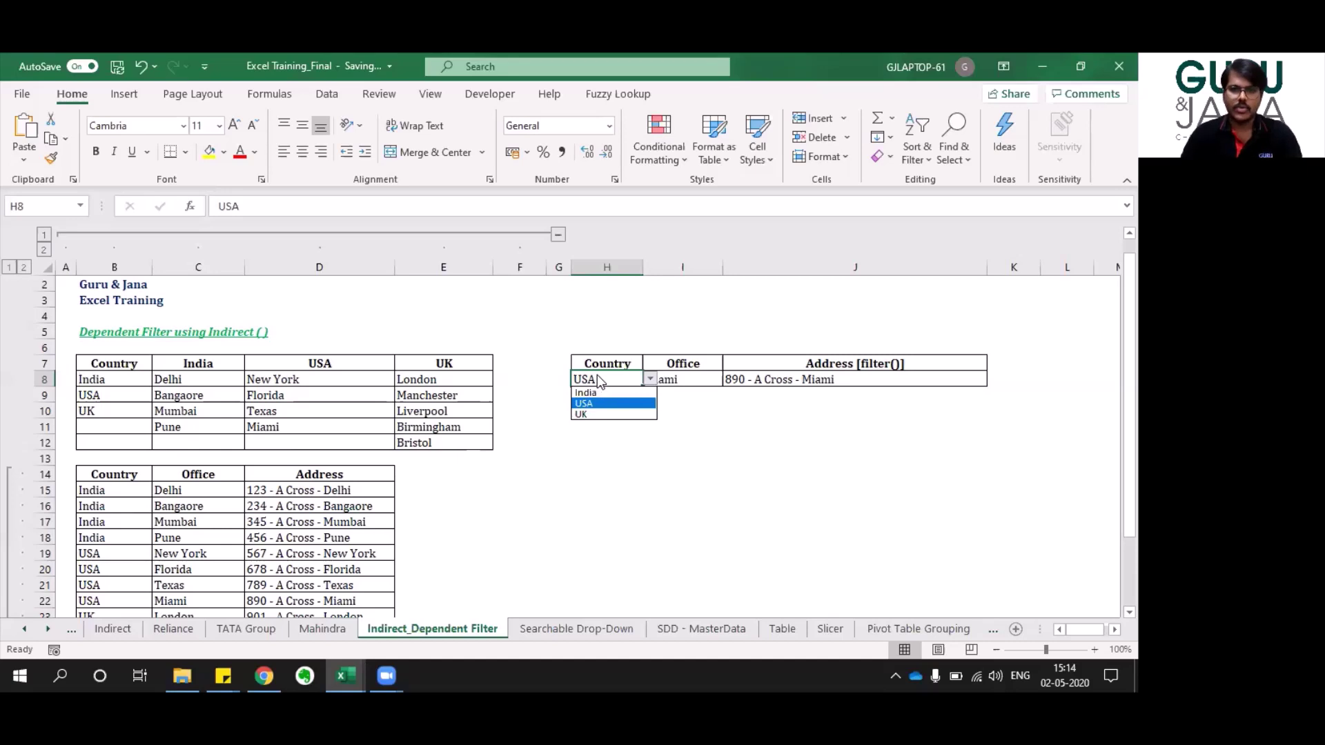
pyautogui.click(598, 377)
pyautogui.click(651, 379)
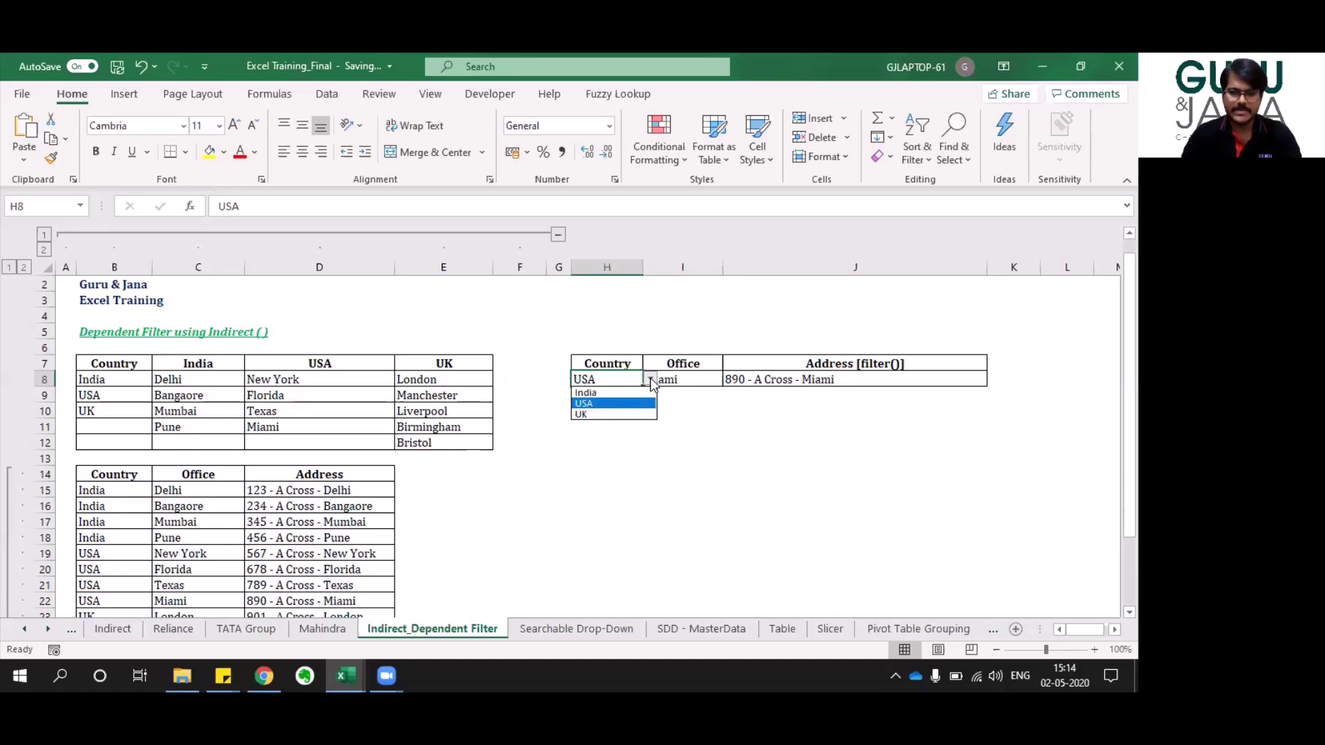
pyautogui.click(689, 384)
pyautogui.click(686, 379)
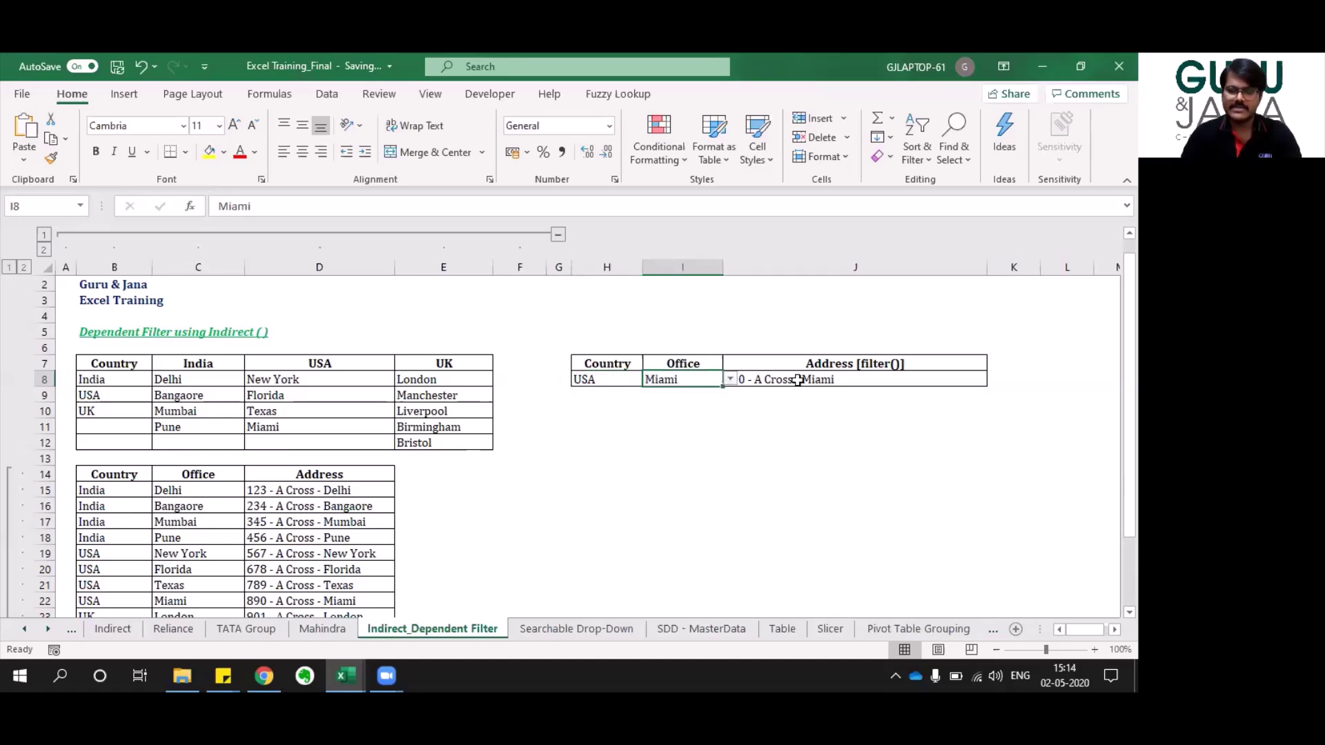
pyautogui.click(798, 380)
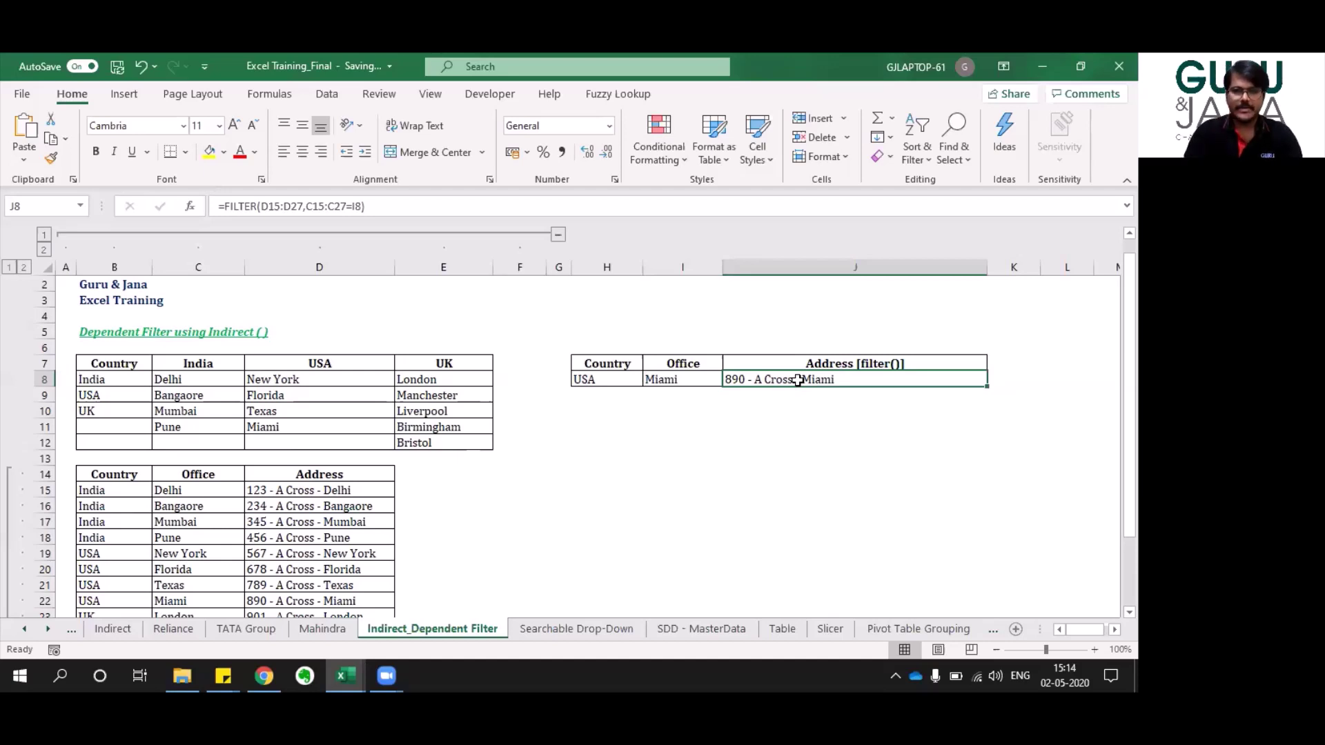
pyautogui.click(602, 379)
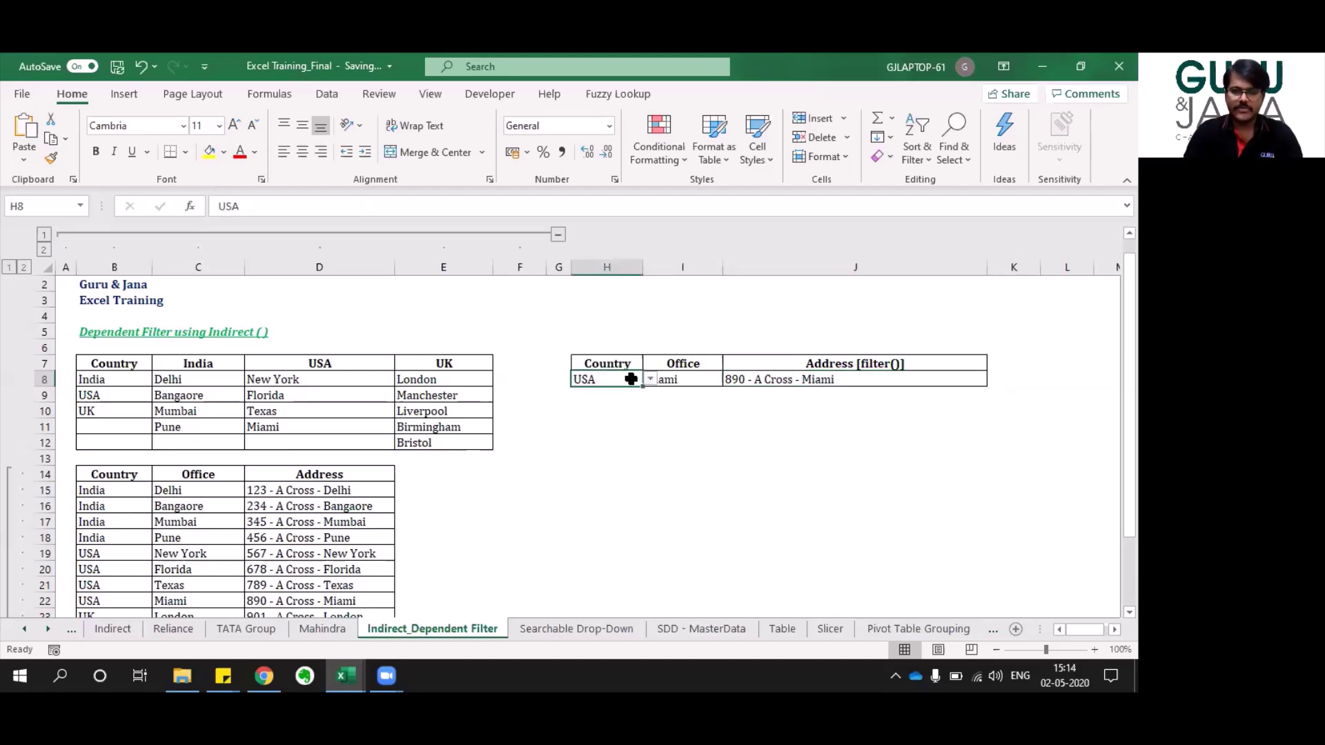
pyautogui.click(675, 379)
pyautogui.click(729, 379)
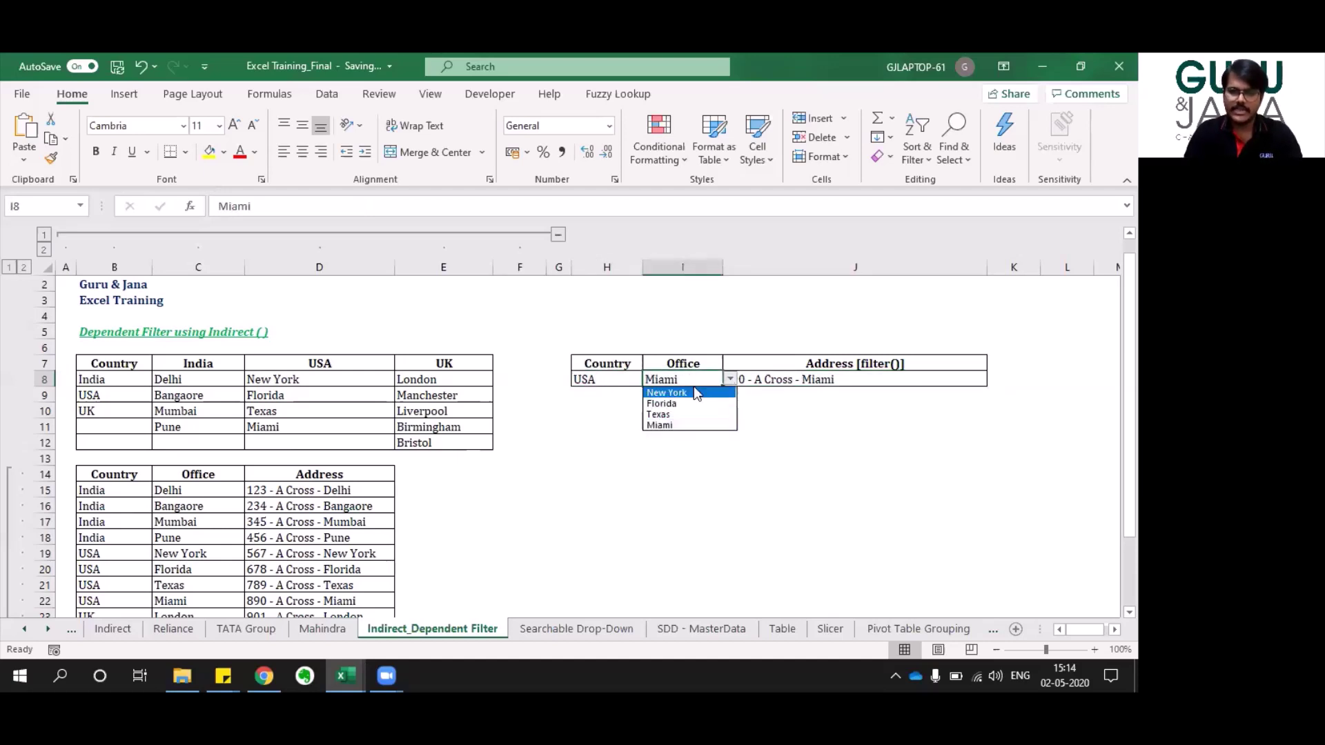
pyautogui.click(689, 423)
pyautogui.click(607, 381)
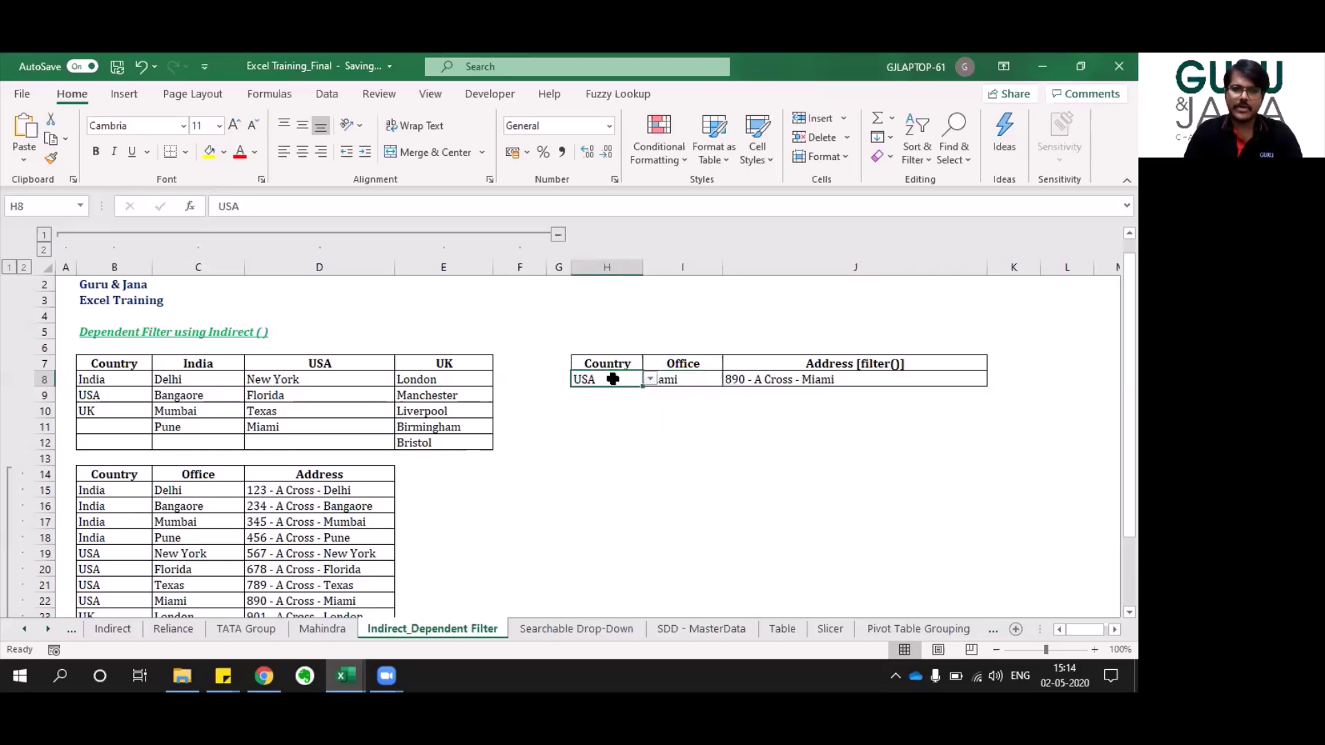
pyautogui.click(650, 380)
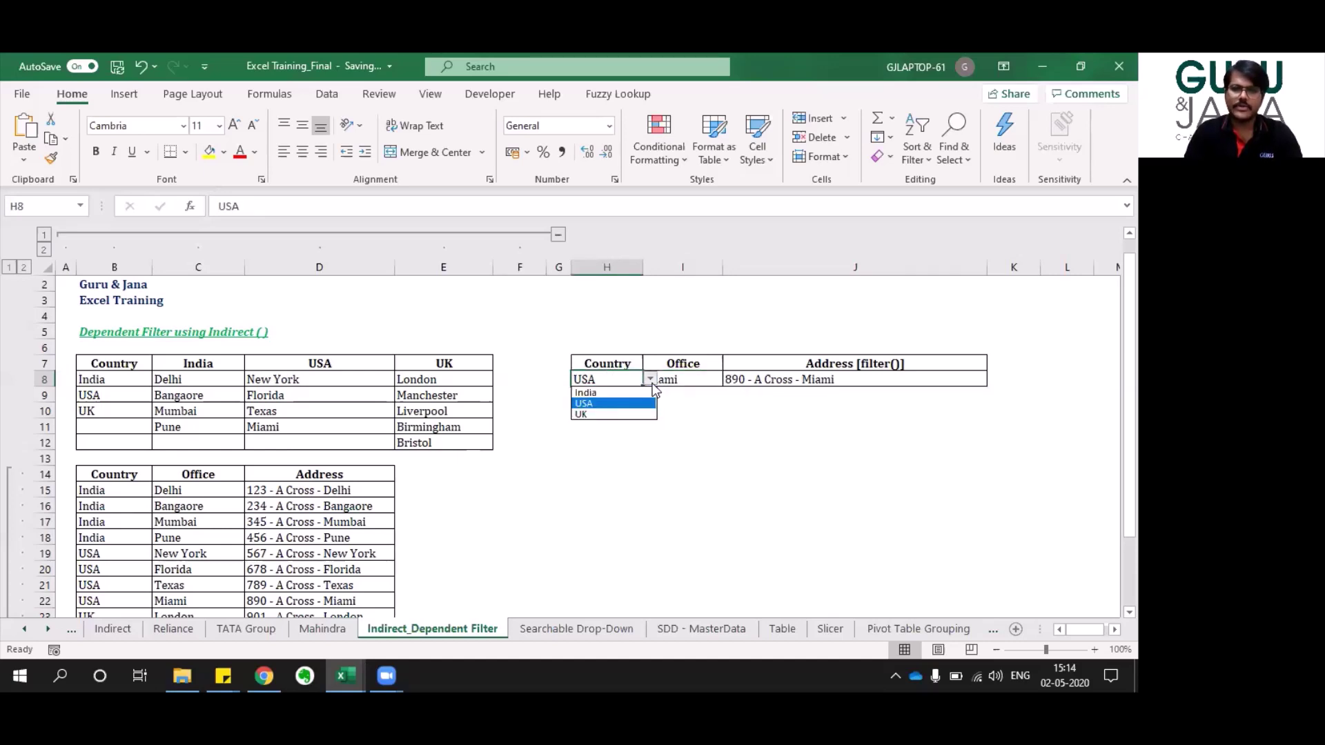
pyautogui.click(629, 468)
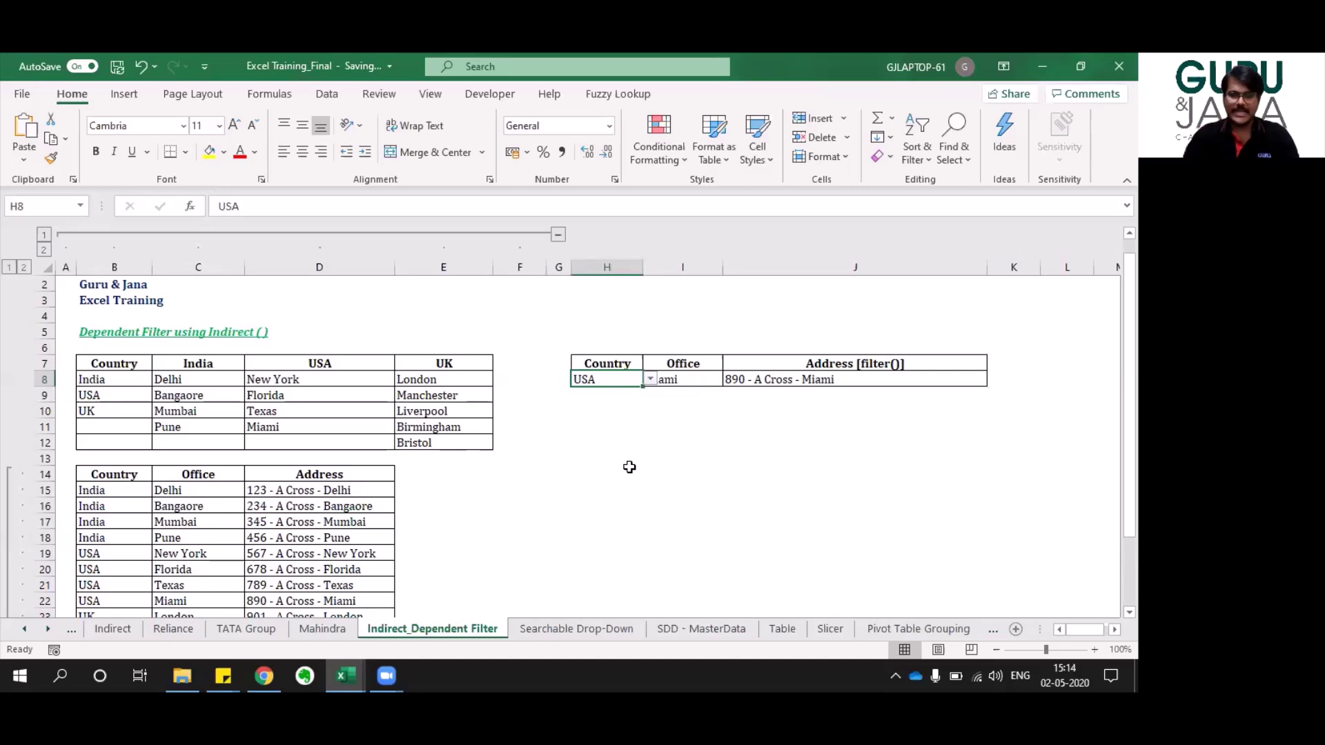
pyautogui.click(611, 365)
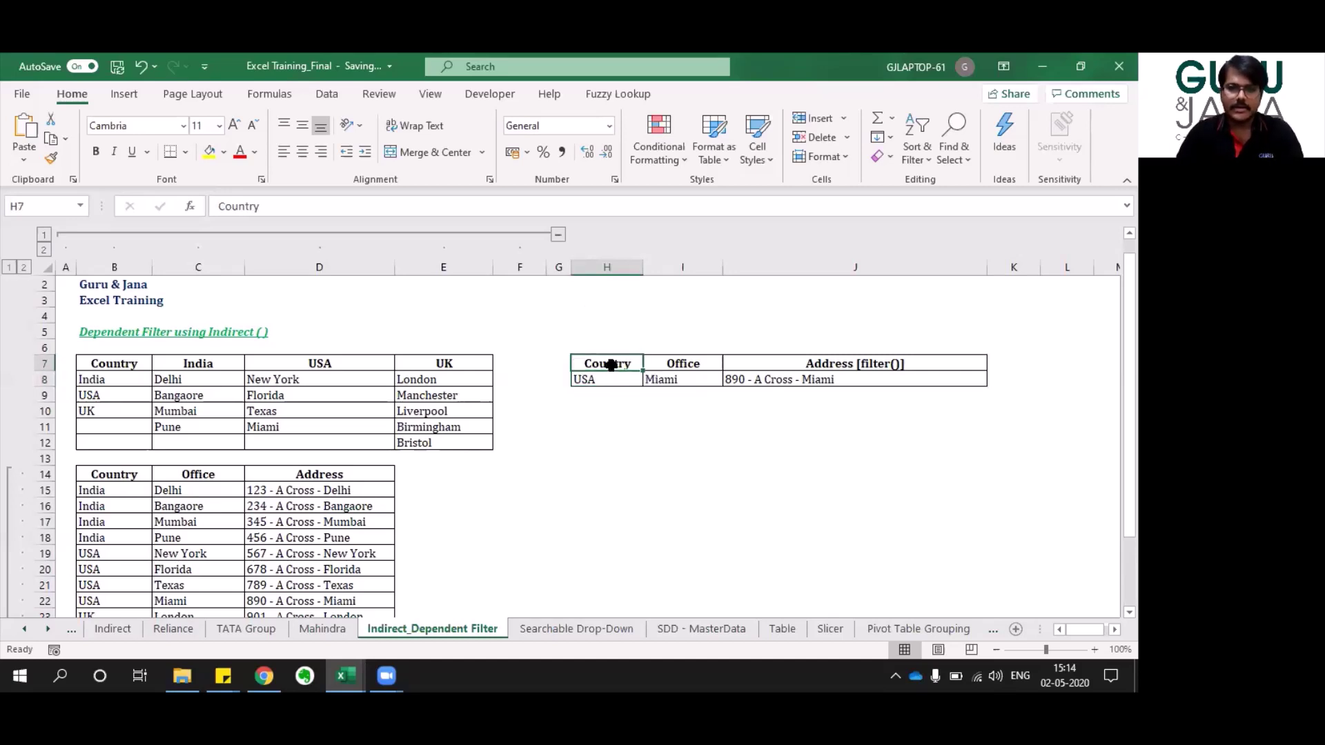
pyautogui.click(609, 381)
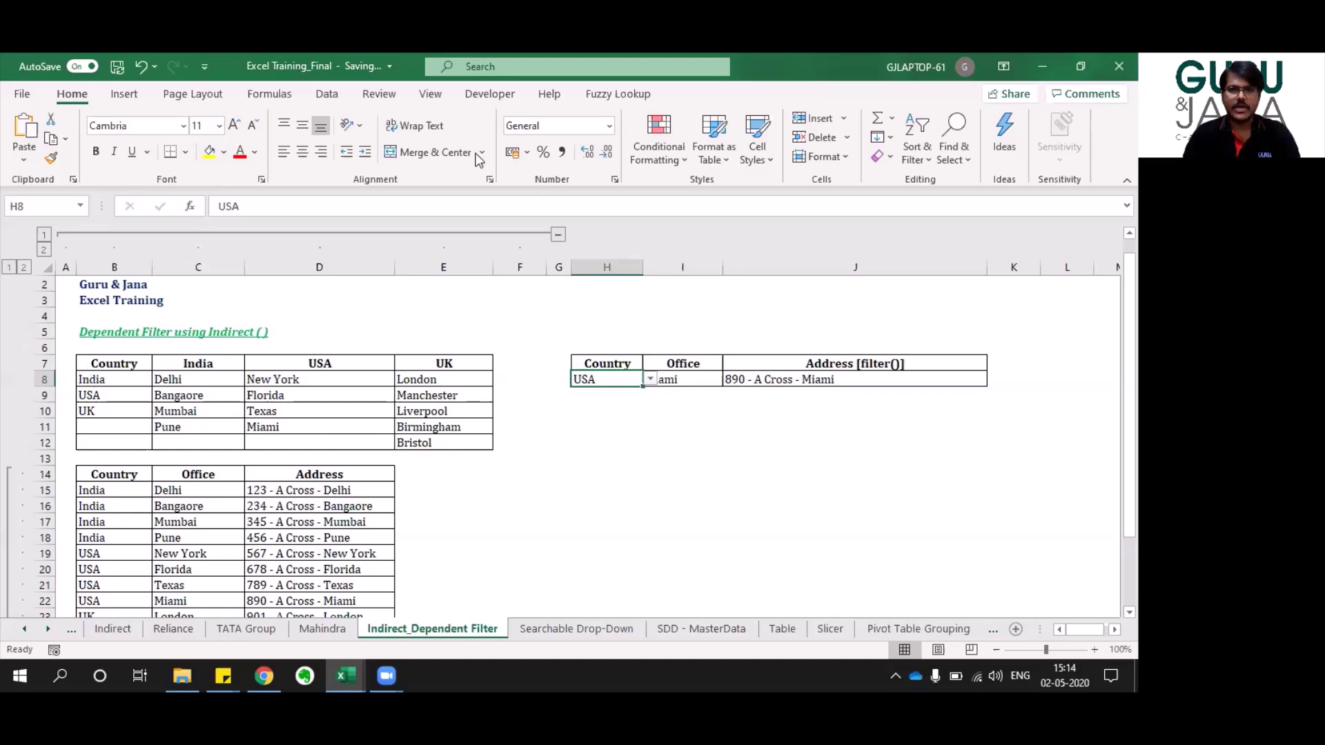
# Check H8's validation source =Country, then select B8:B10 (India, USA, UK) and view its dropdown.
pyautogui.click(328, 95)
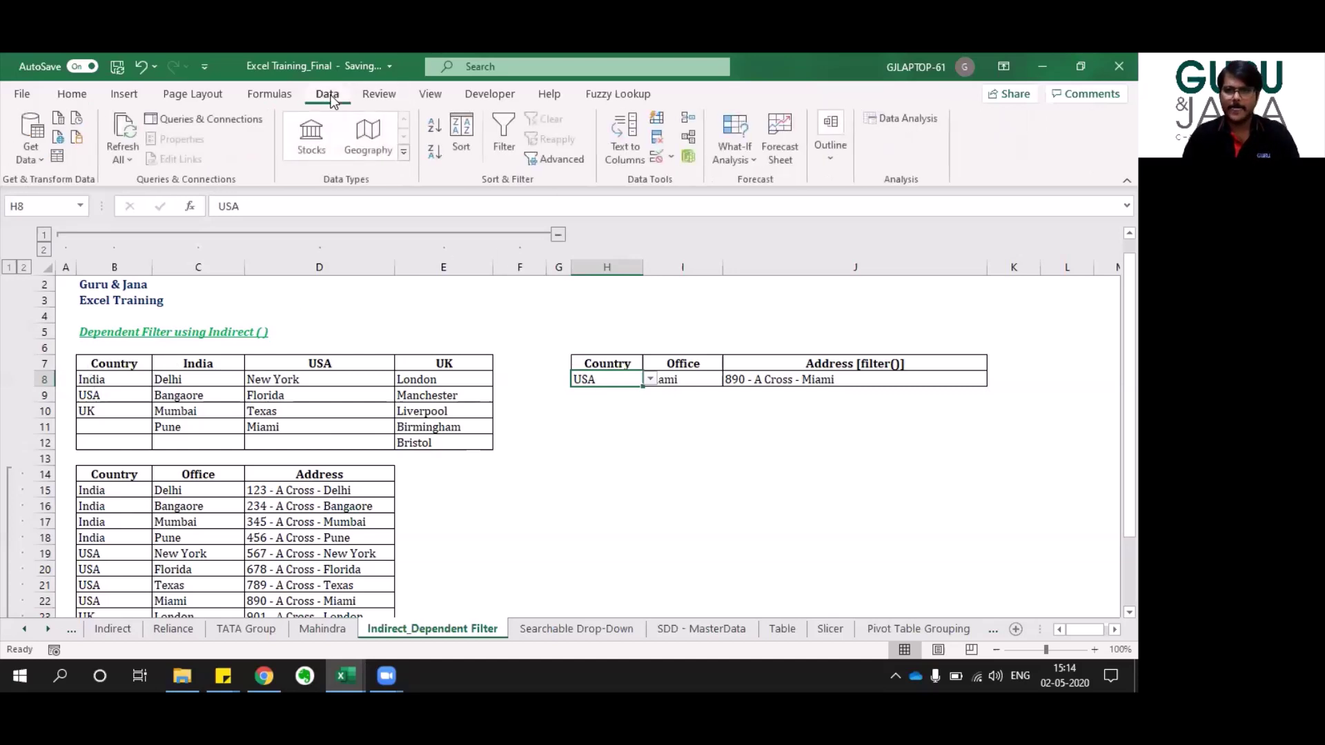
pyautogui.click(656, 156)
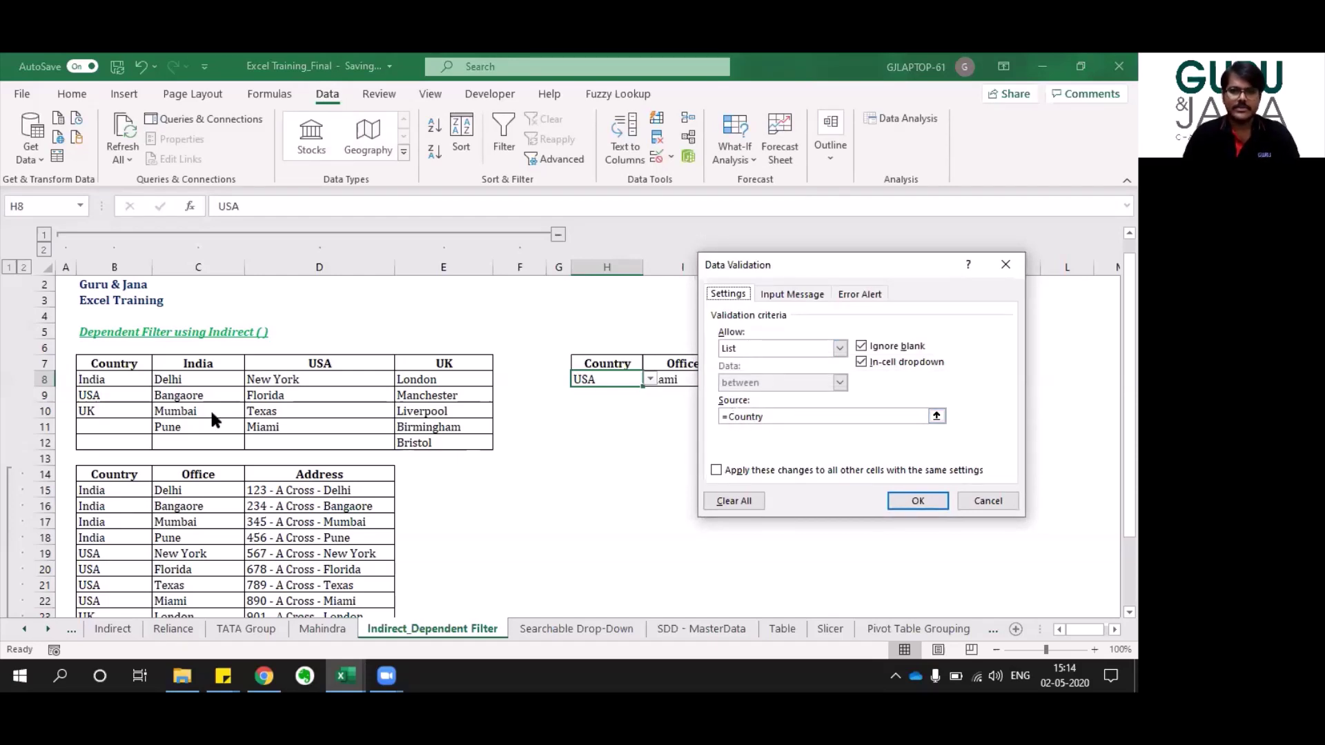
pyautogui.click(988, 502)
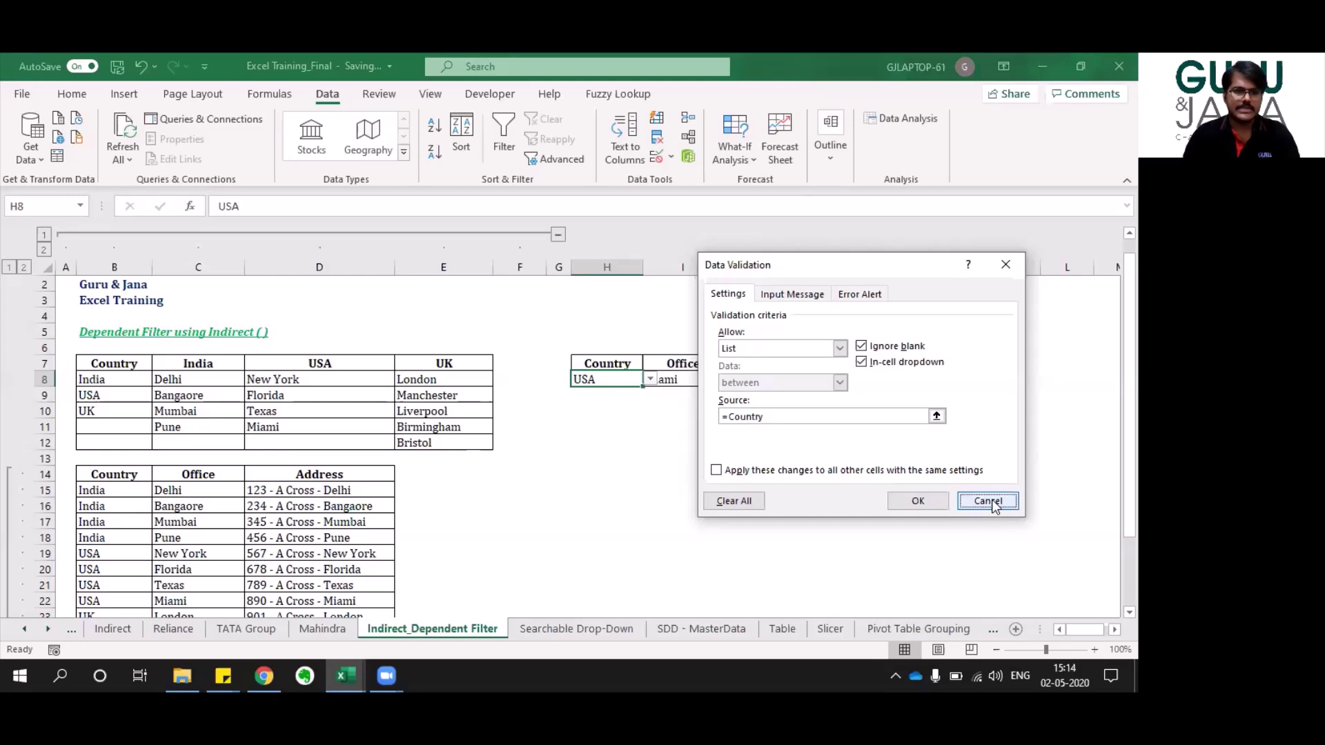
pyautogui.moveTo(95, 379); pyautogui.dragTo(110, 412)
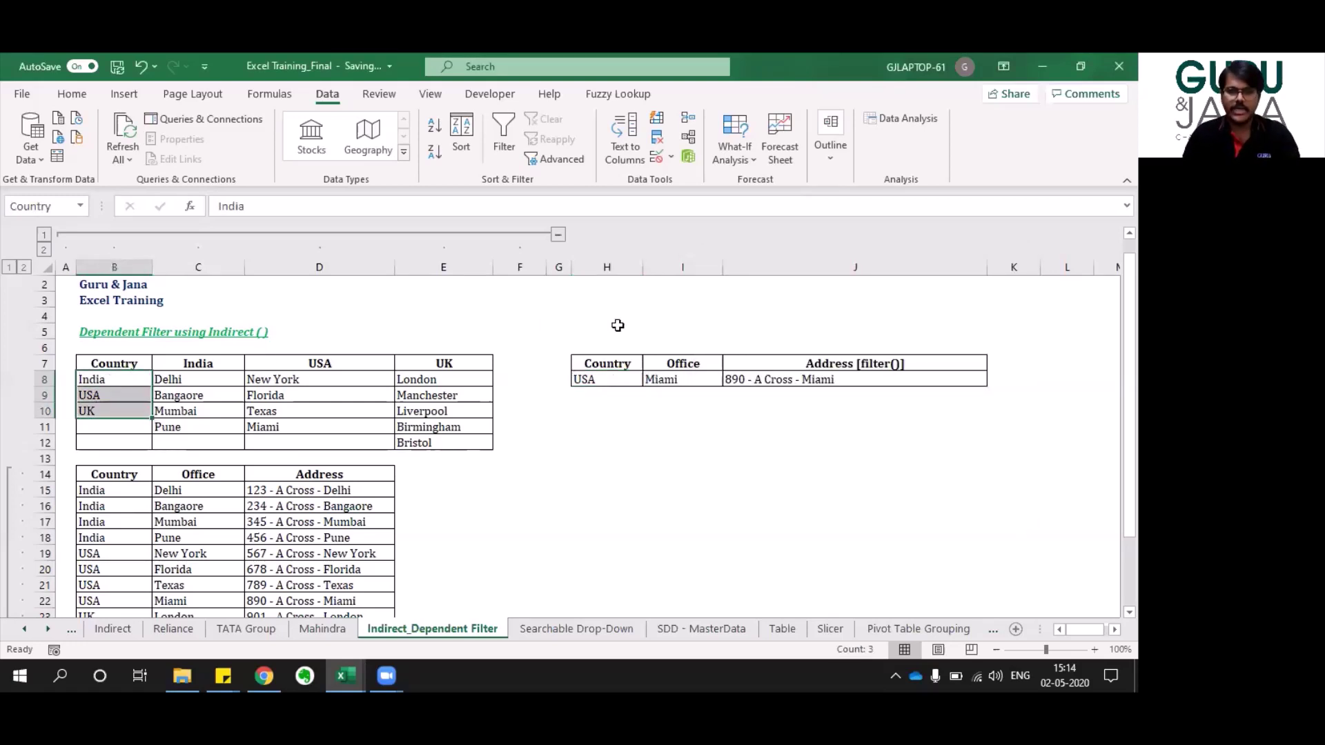
pyautogui.click(611, 381)
pyautogui.click(652, 379)
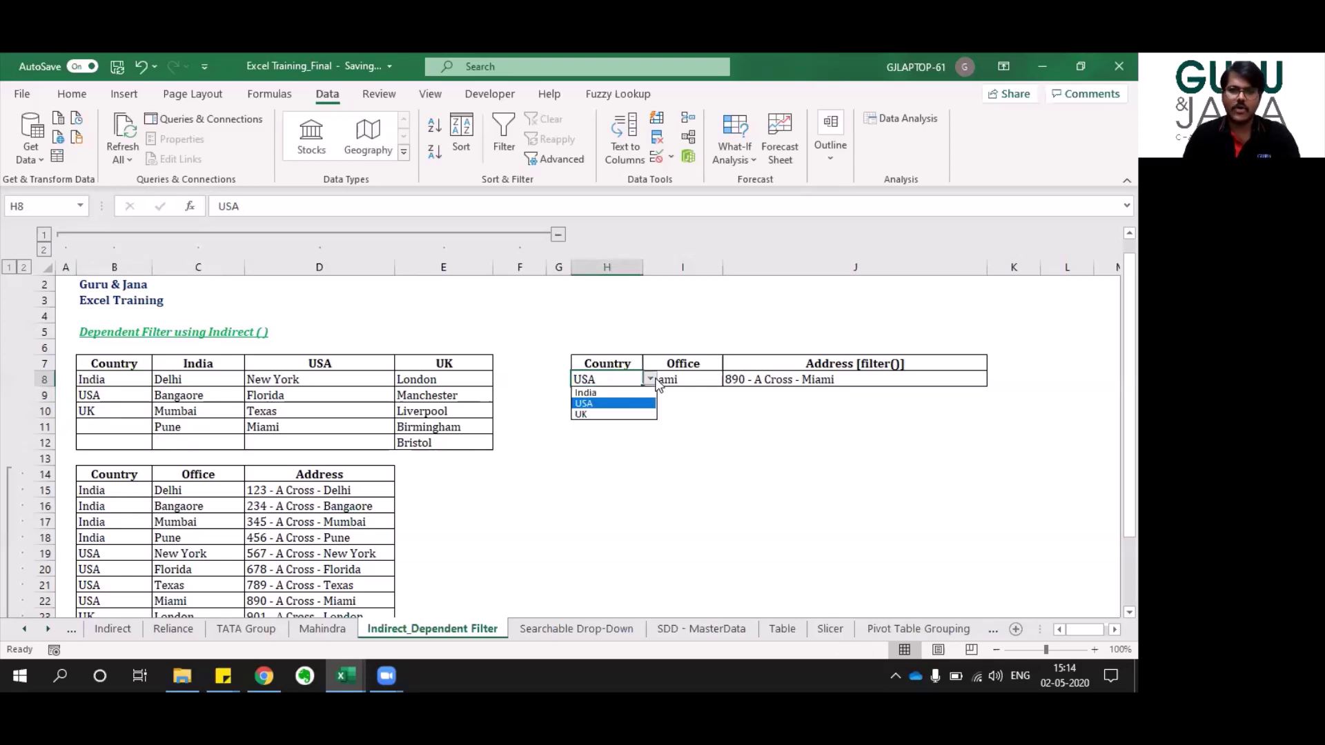
pyautogui.press('Escape')
pyautogui.click(688, 383)
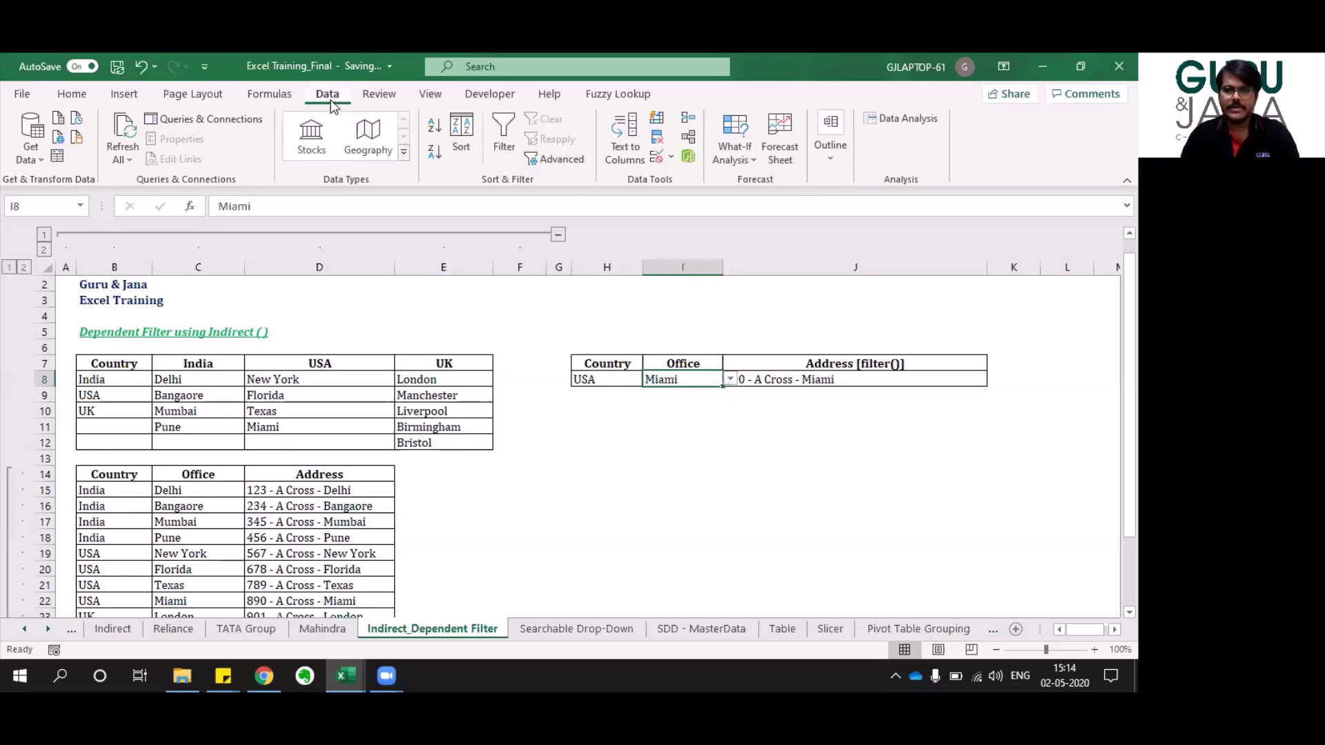
pyautogui.click(656, 156)
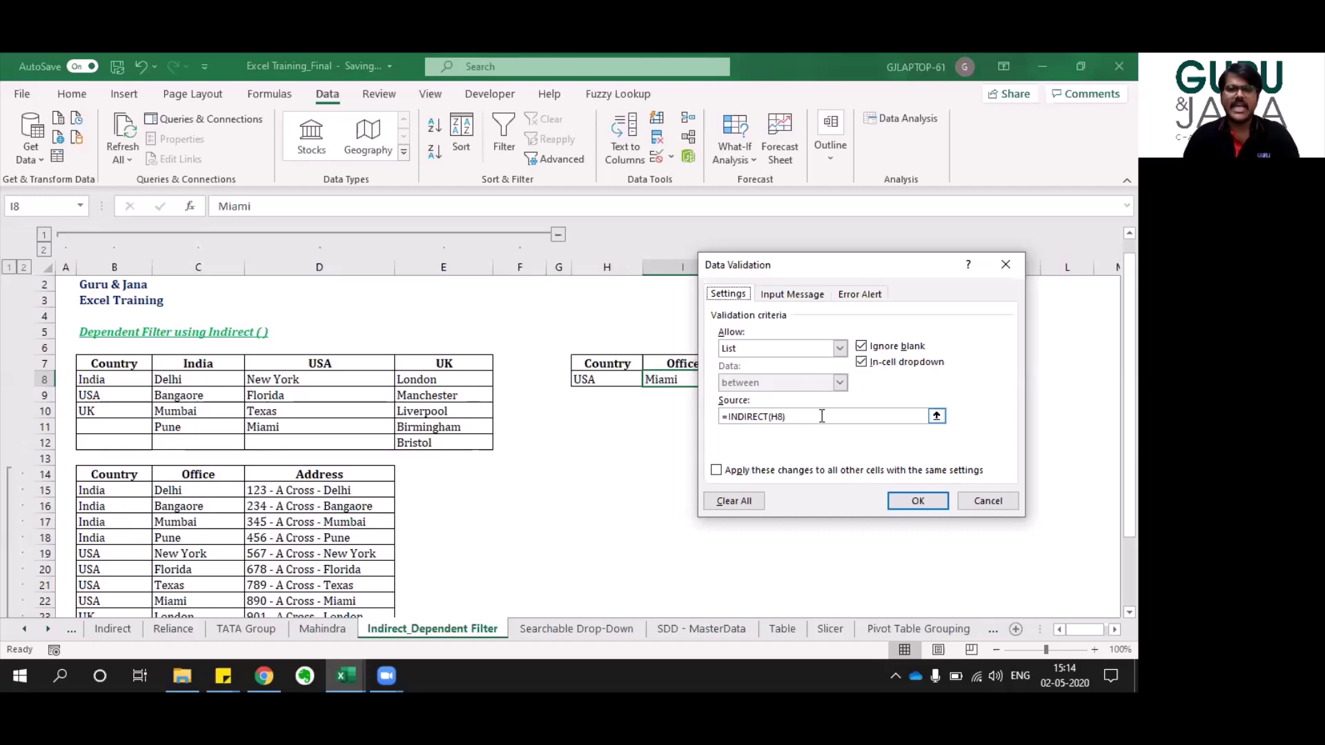
pyautogui.click(1002, 508)
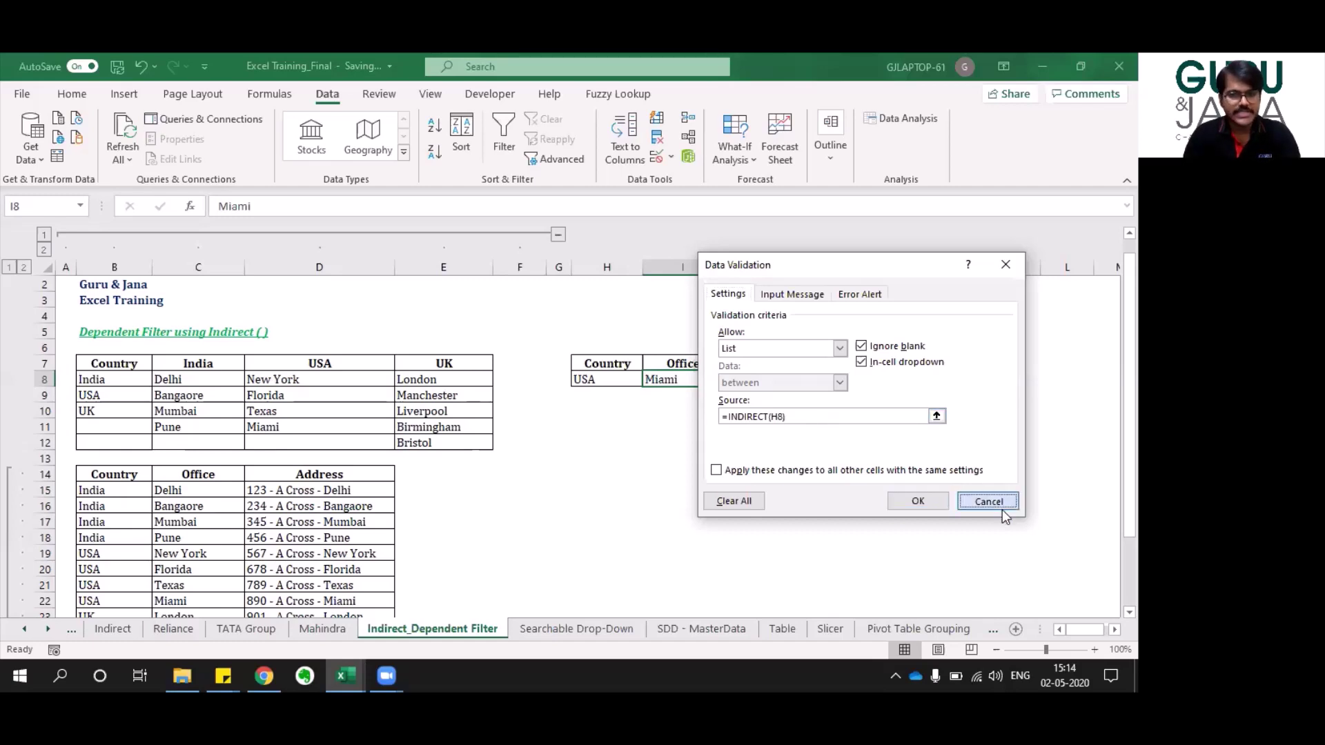
pyautogui.click(614, 381)
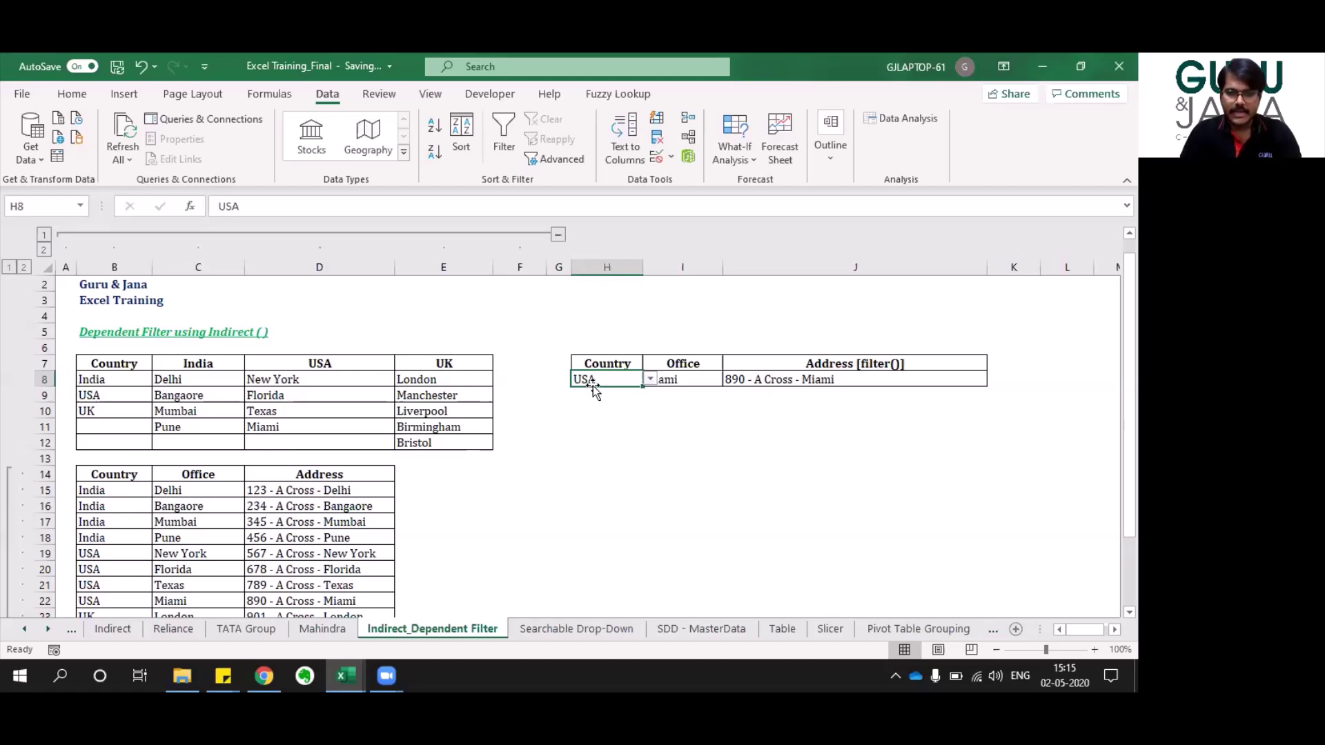
# Highlight the office lists named USA, UK and India in turn to show each named range.
pyautogui.click(272, 390)
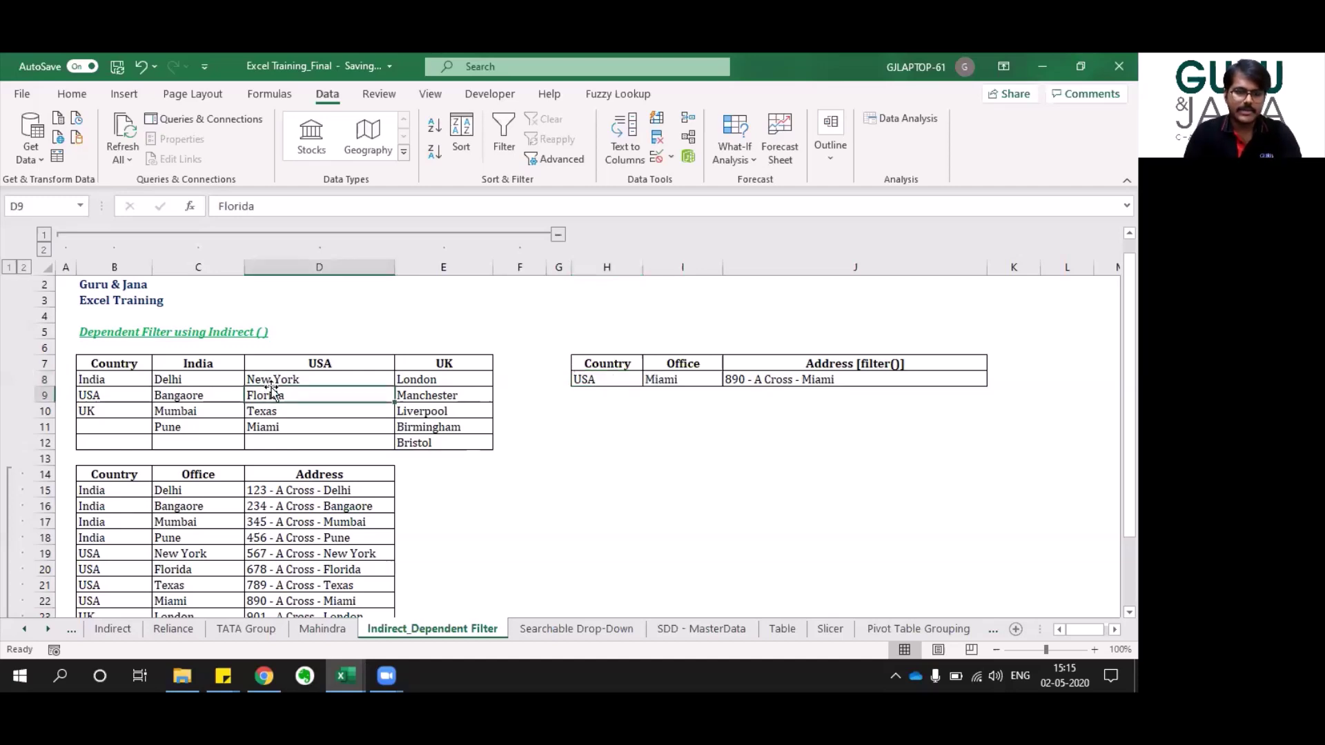
pyautogui.click(272, 381)
pyautogui.hotkey('shift', 'Down')
pyautogui.hotkey('shift', 'Down')
pyautogui.hotkey('shift', 'Down')
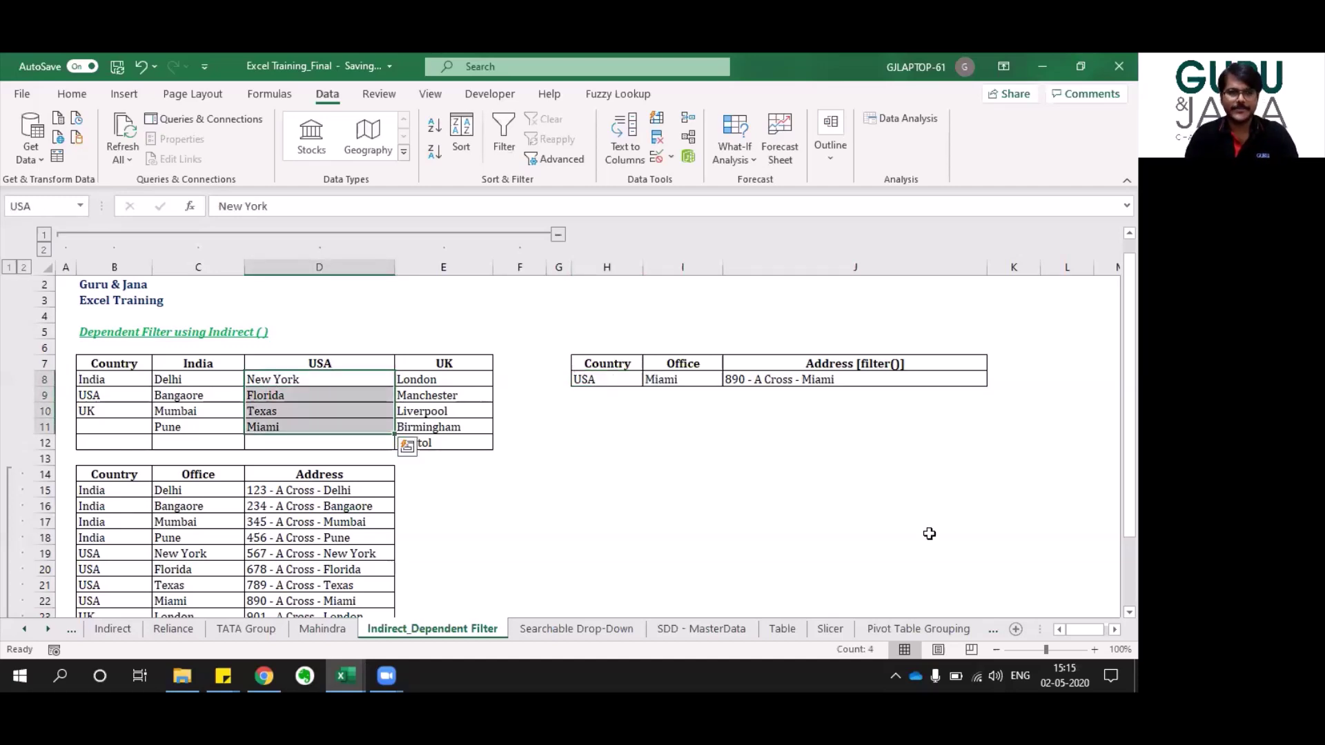
pyautogui.click(440, 380)
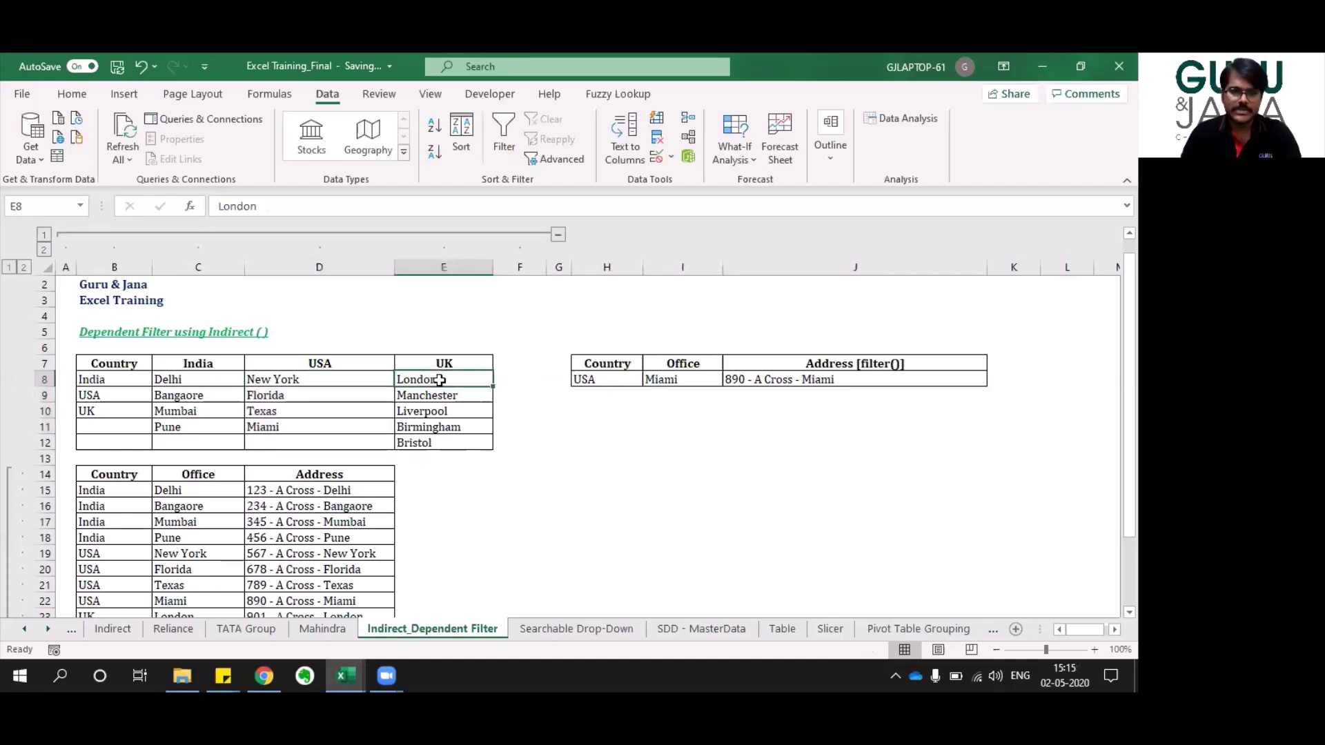
pyautogui.hotkey('shift', 'Down')
pyautogui.hotkey('shift', 'Down')
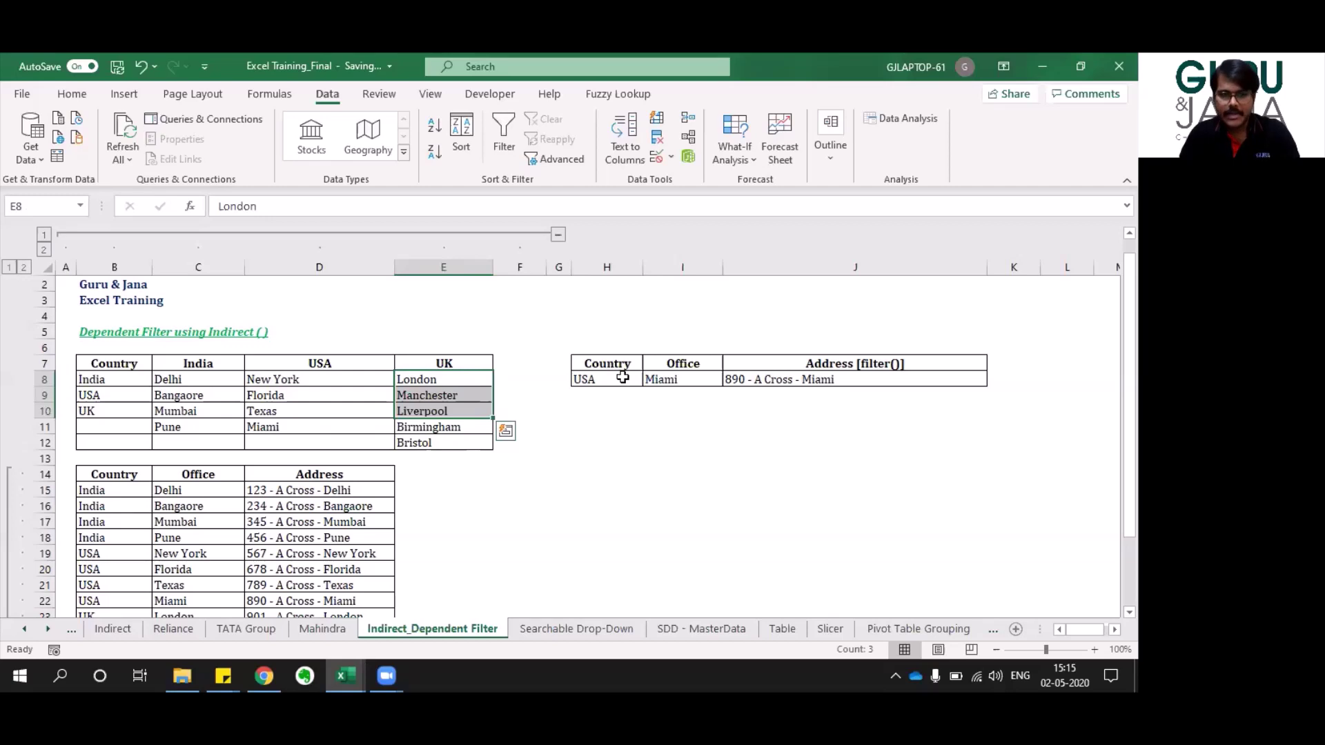
pyautogui.click(226, 382)
pyautogui.hotkey('shift', 'Down')
pyautogui.hotkey('shift', 'Down')
pyautogui.hotkey('shift', 'Down')
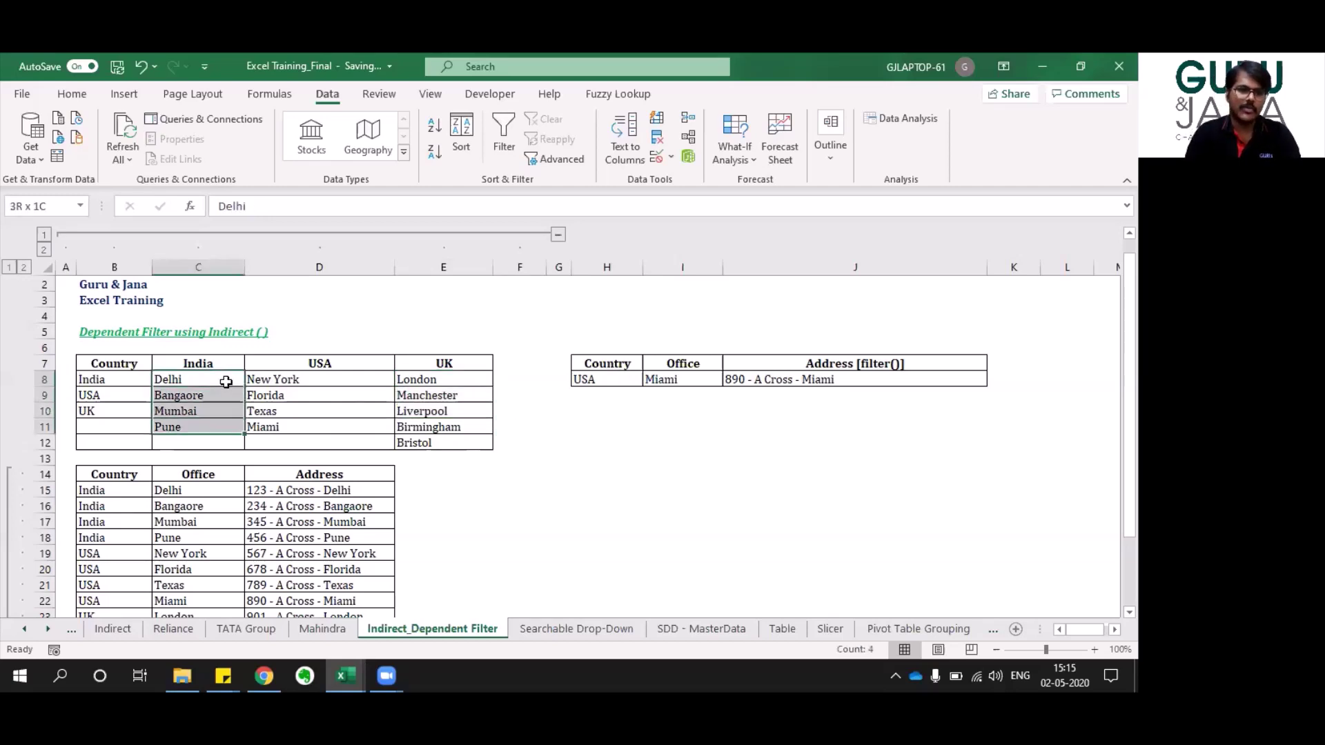
# Set H8's country to UK and check I8's list offers London, Manchester, Liverpool, Birmingham, Bristol.
pyautogui.click(588, 381)
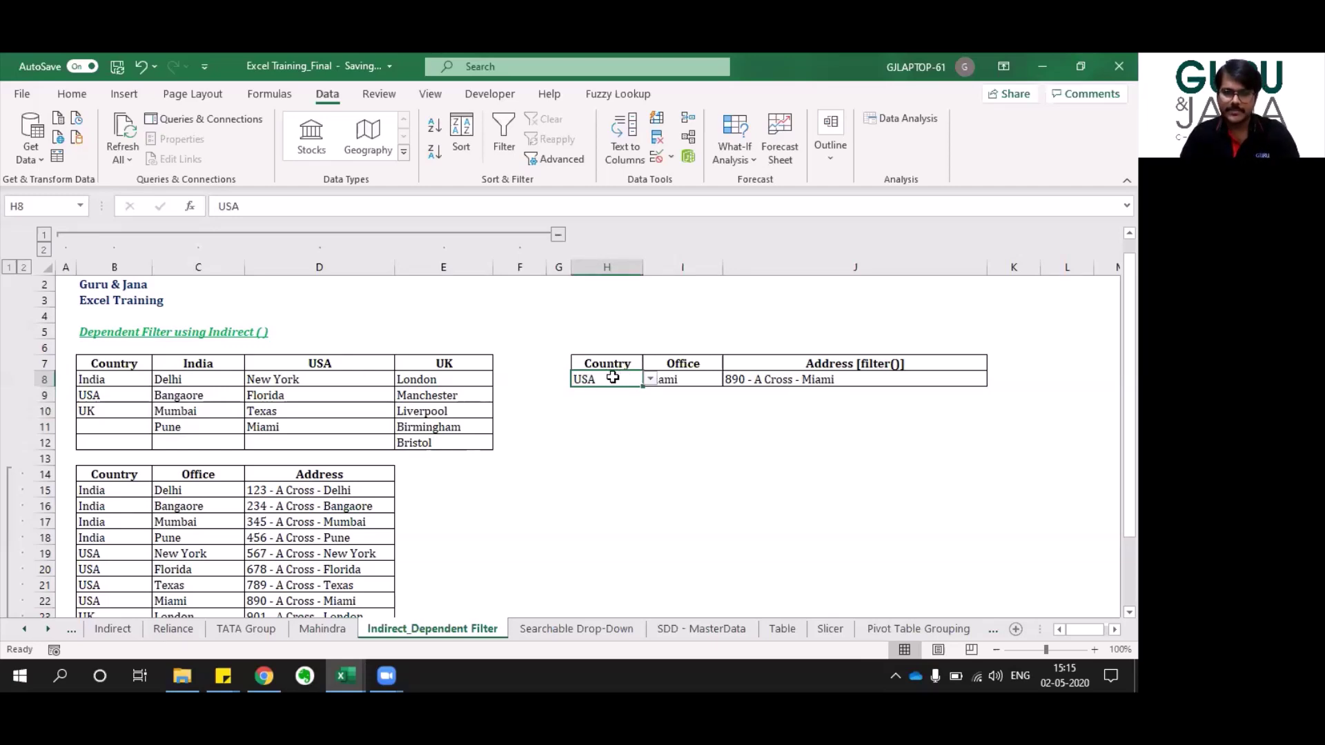
pyautogui.click(651, 381)
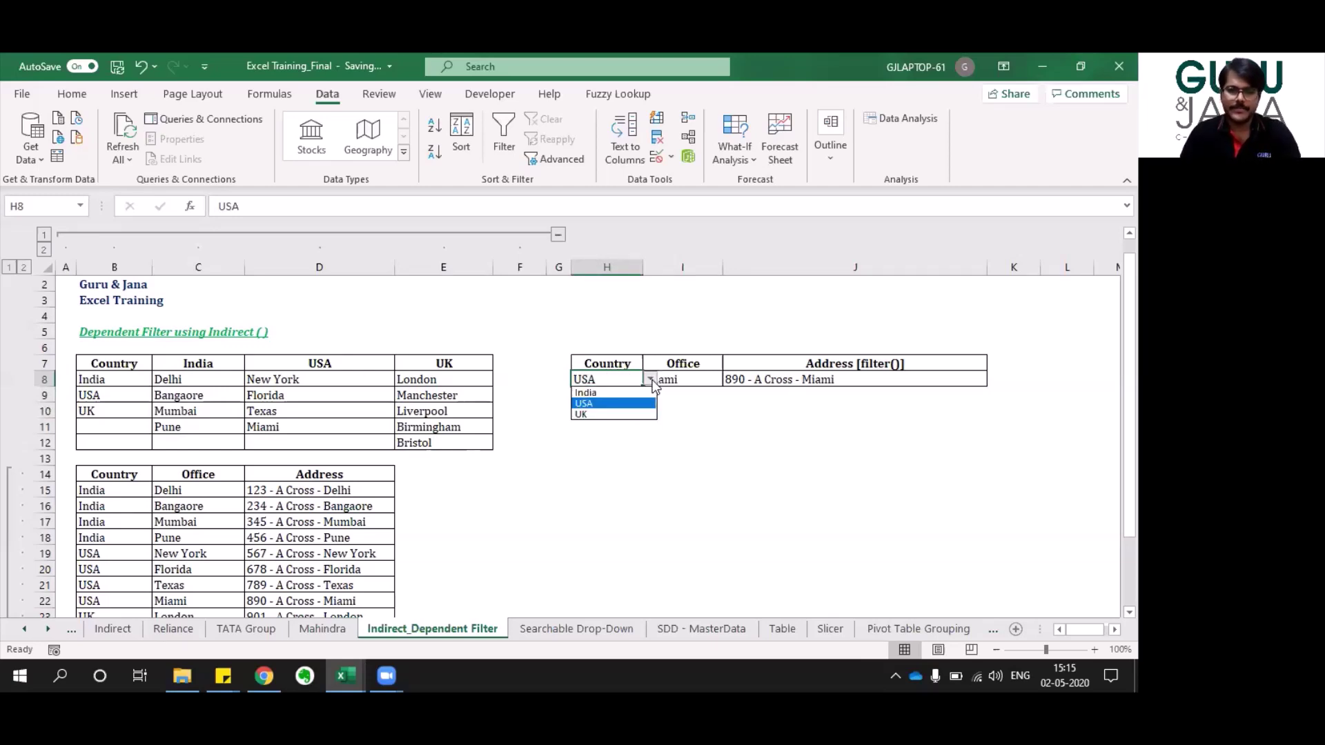
pyautogui.click(598, 416)
pyautogui.click(684, 382)
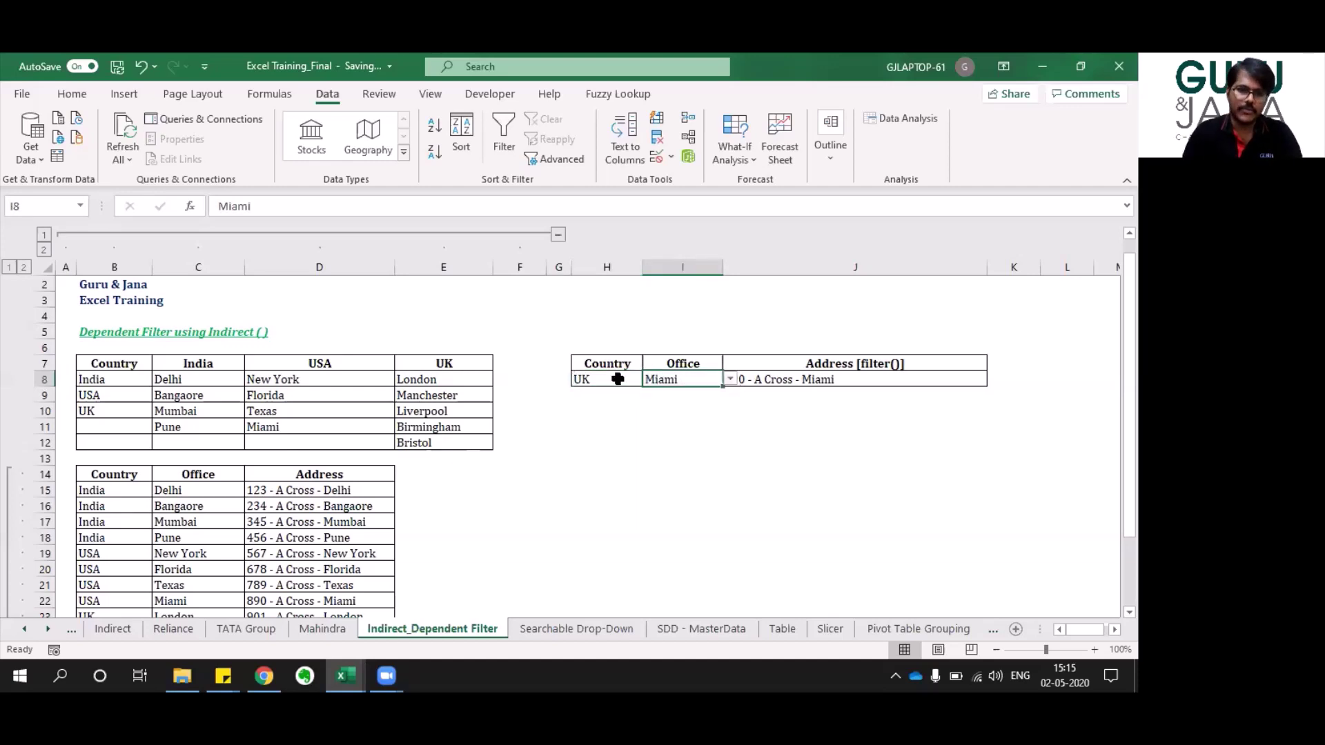
pyautogui.click(730, 378)
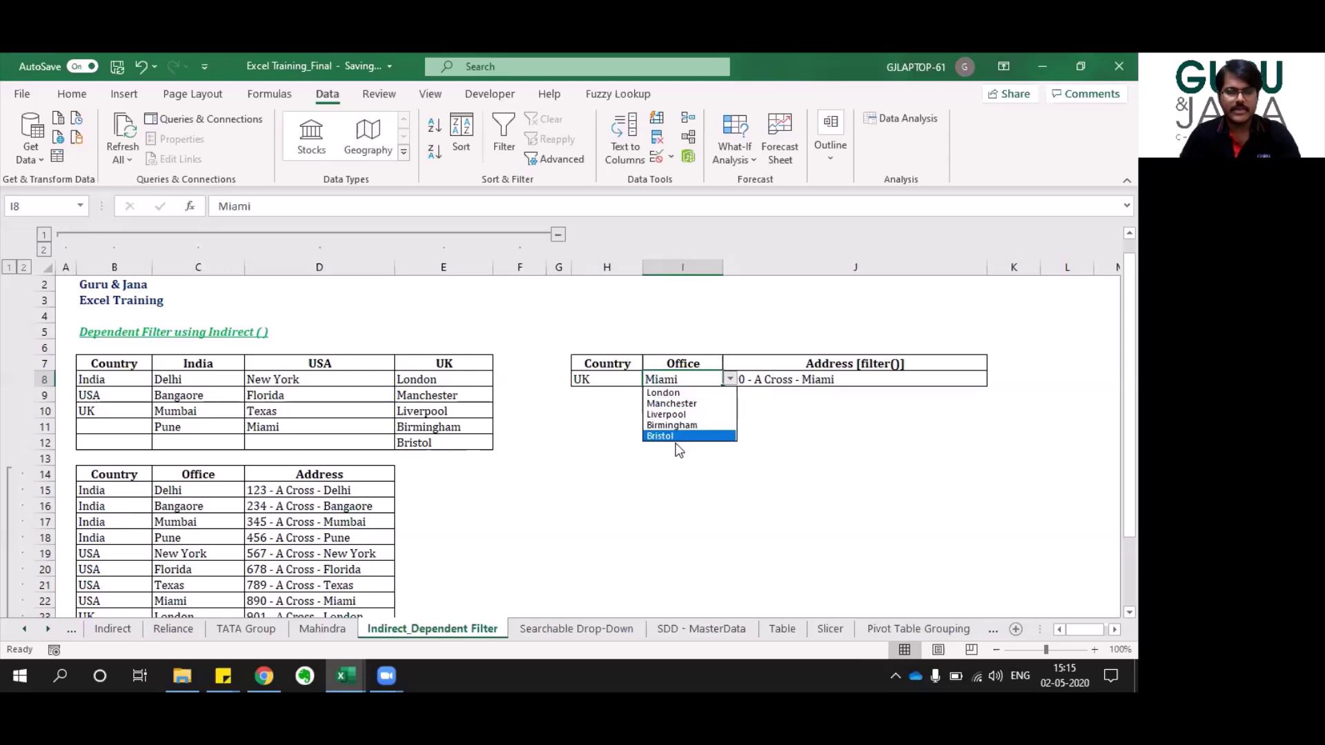
pyautogui.click(643, 505)
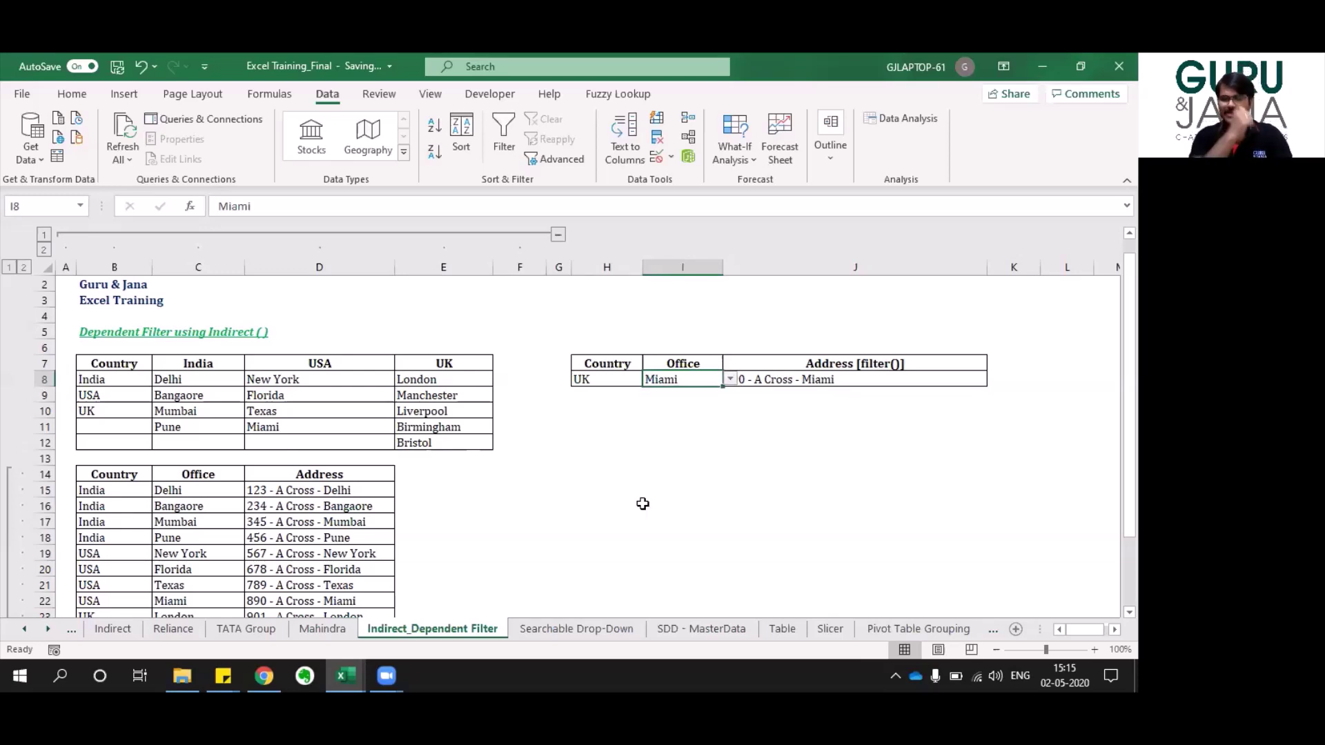
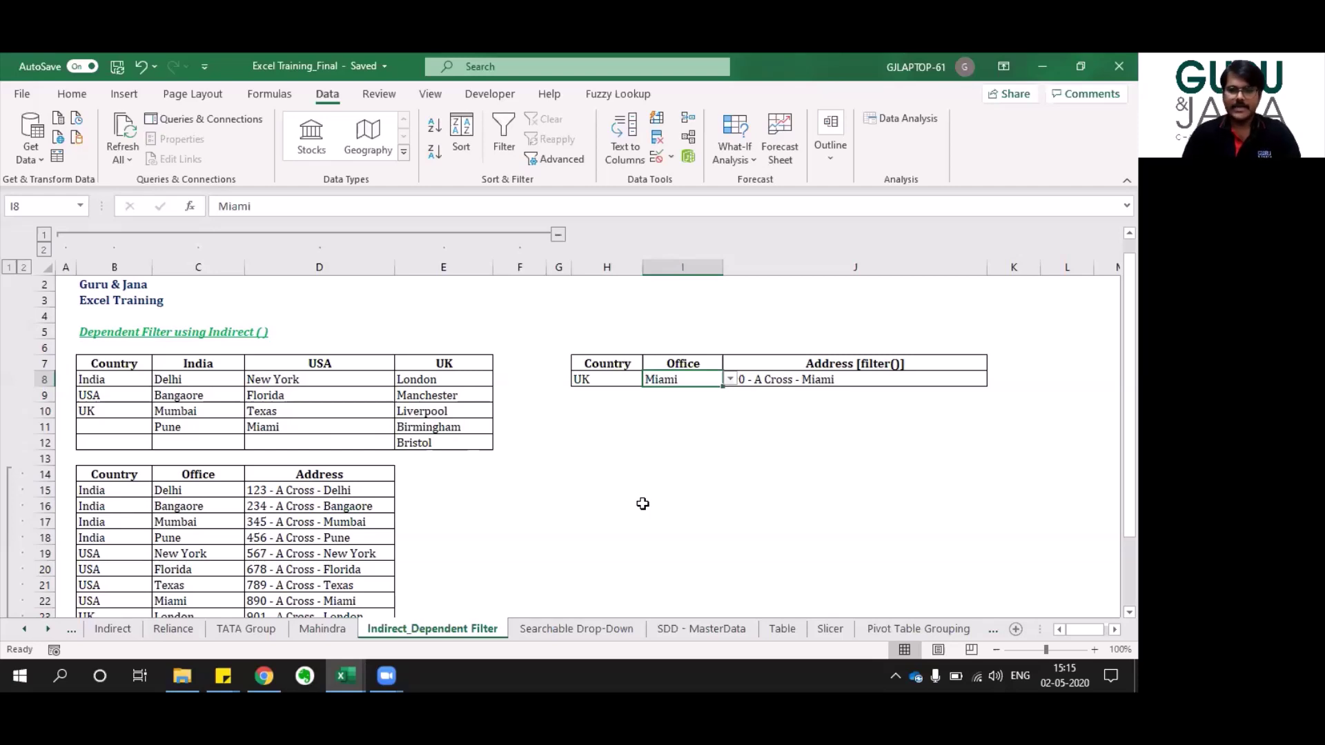
# Clear the chosen customer from B12 on the Searchable Drop-Down sheet.
pyautogui.hotkey('ctrl', 'pagedown')
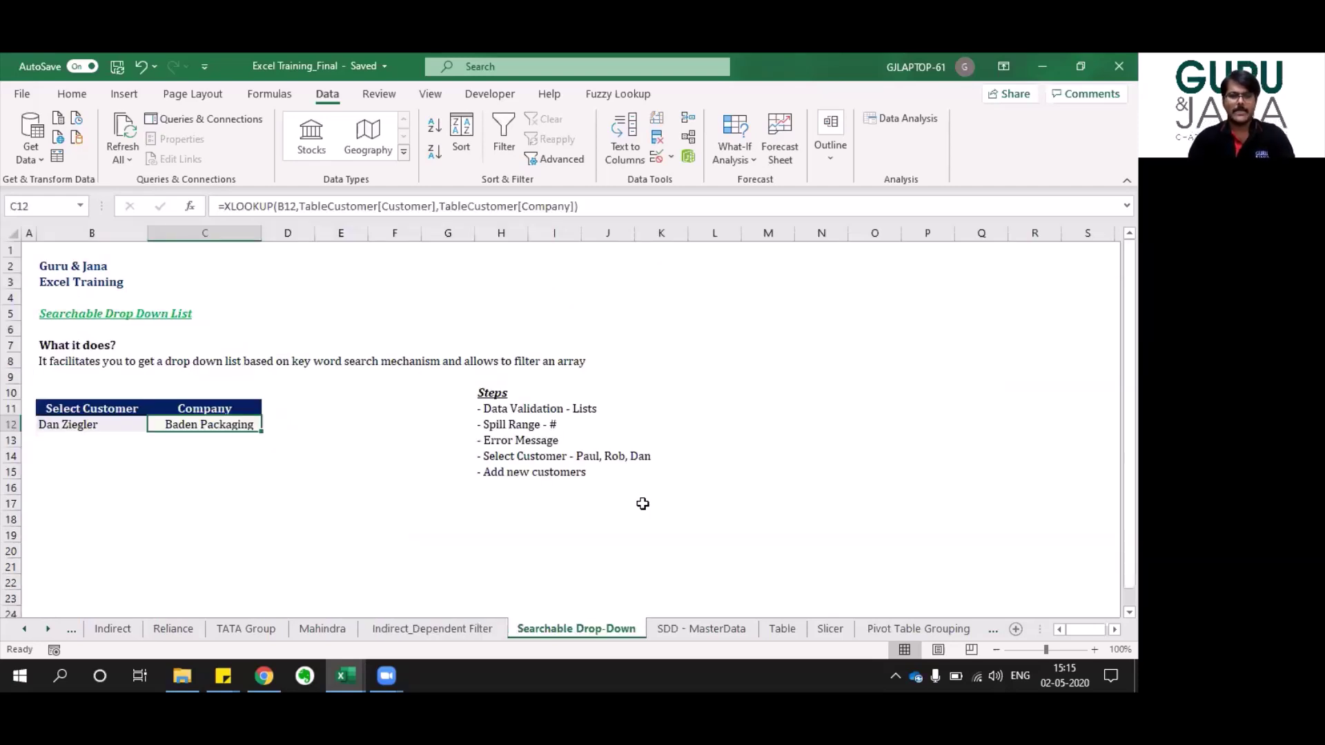
pyautogui.press('Left')
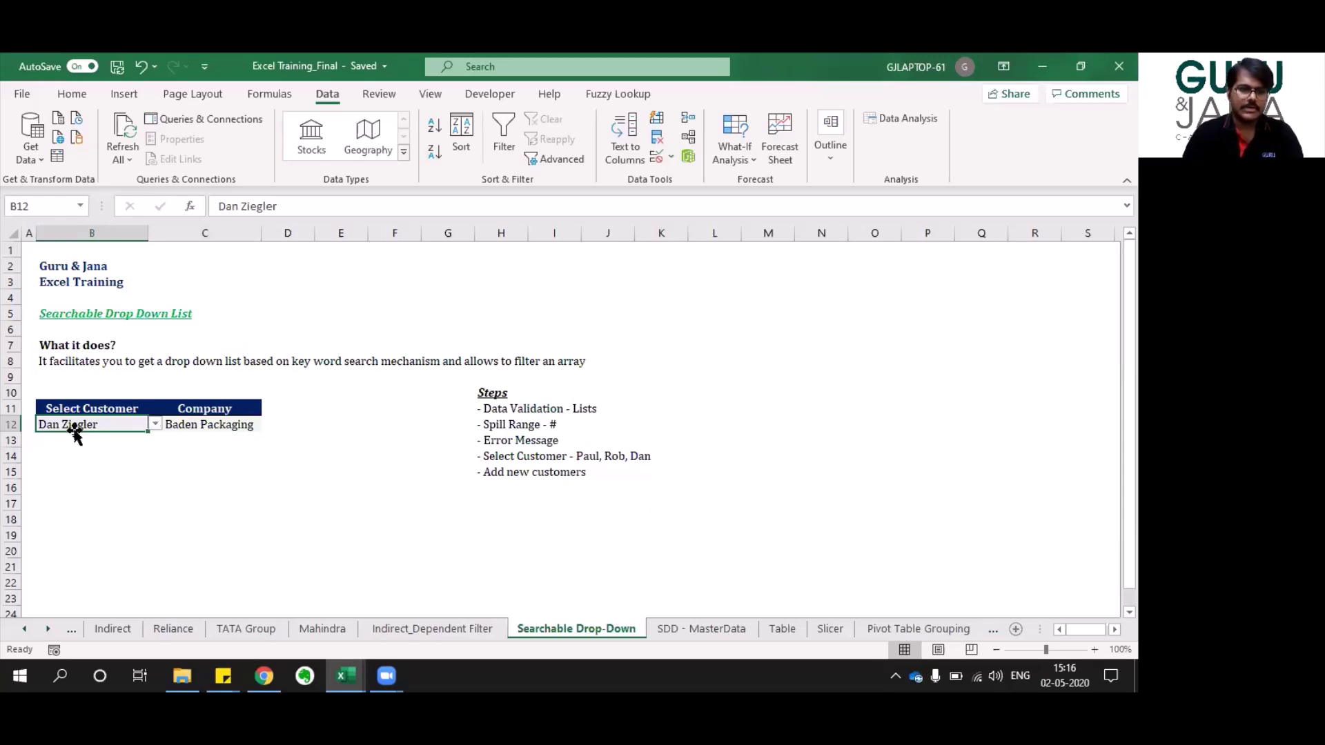
pyautogui.press('Delete')
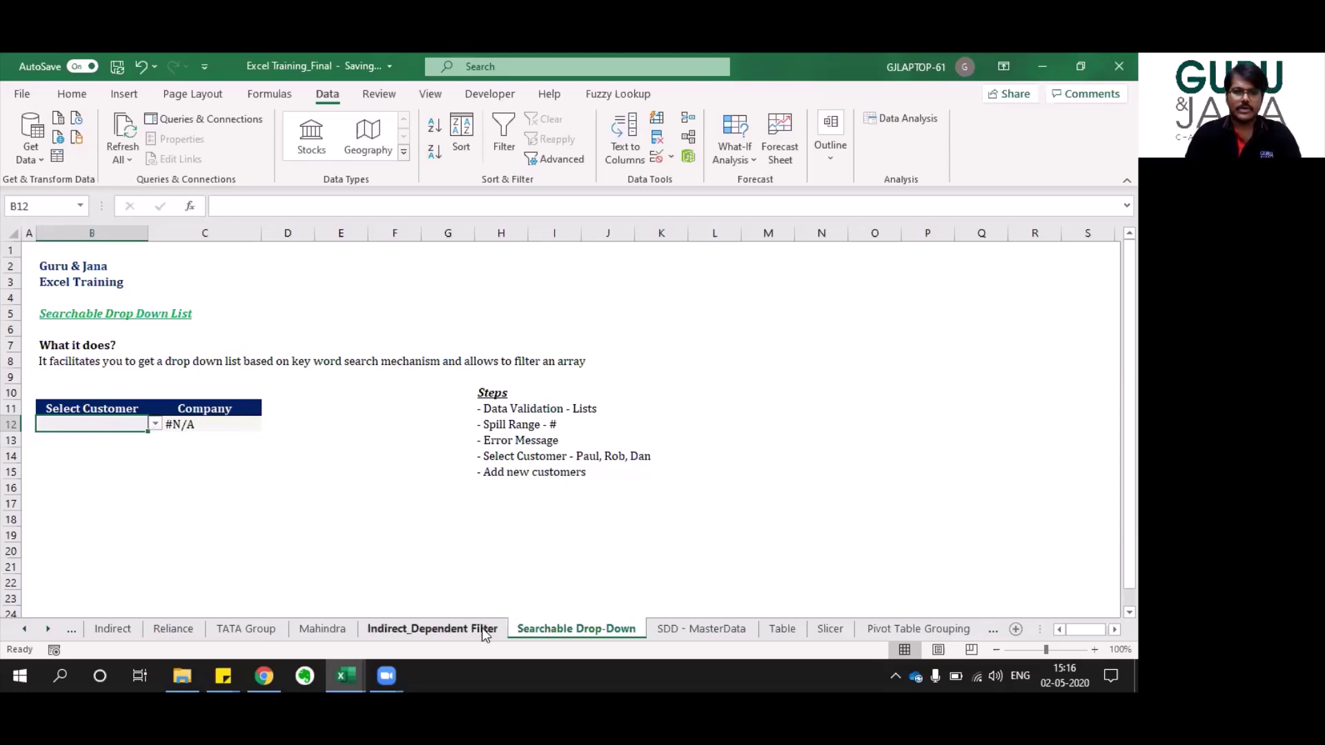
# Bring up the SDD - MasterData sheet and look over its Customer column.
pyautogui.click(678, 635)
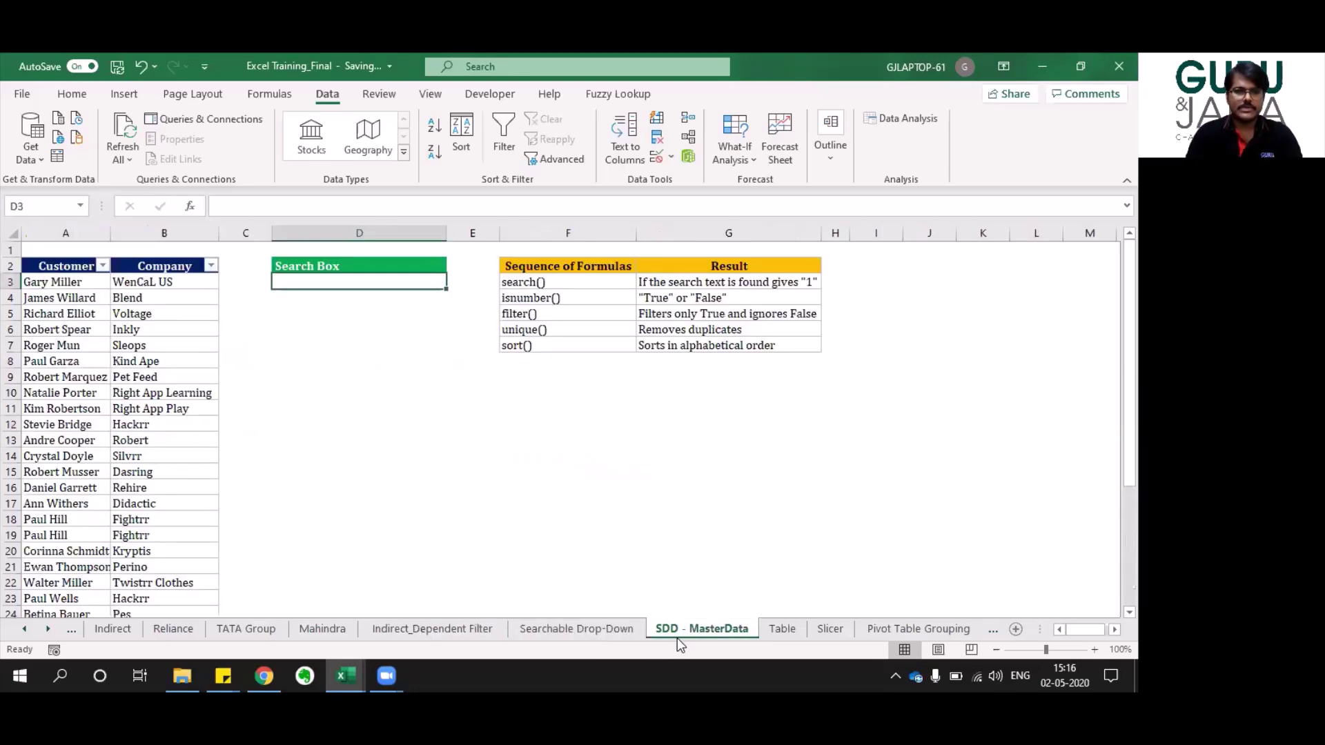
pyautogui.click(54, 262)
pyautogui.scroll(-3, 54, 274)
pyautogui.scroll(-1, 54, 275)
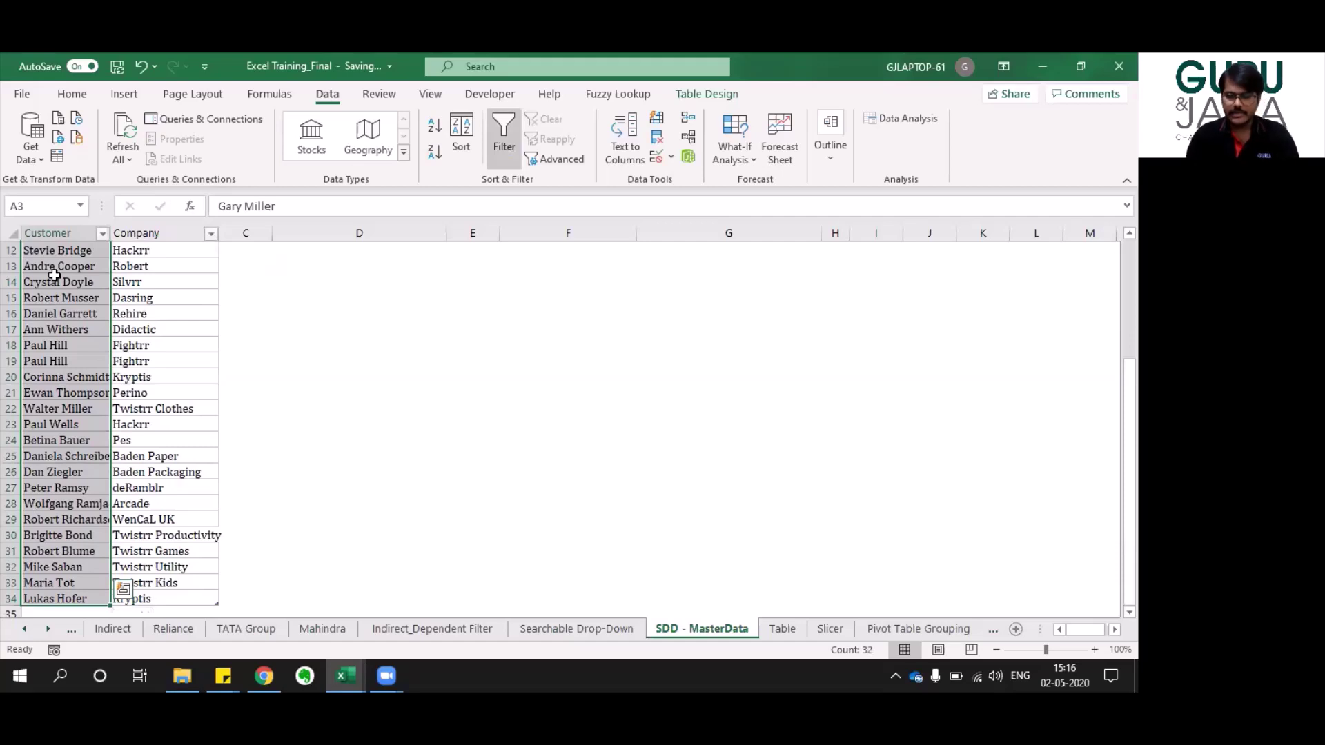
pyautogui.hotkey('ctrl', 'pageup')
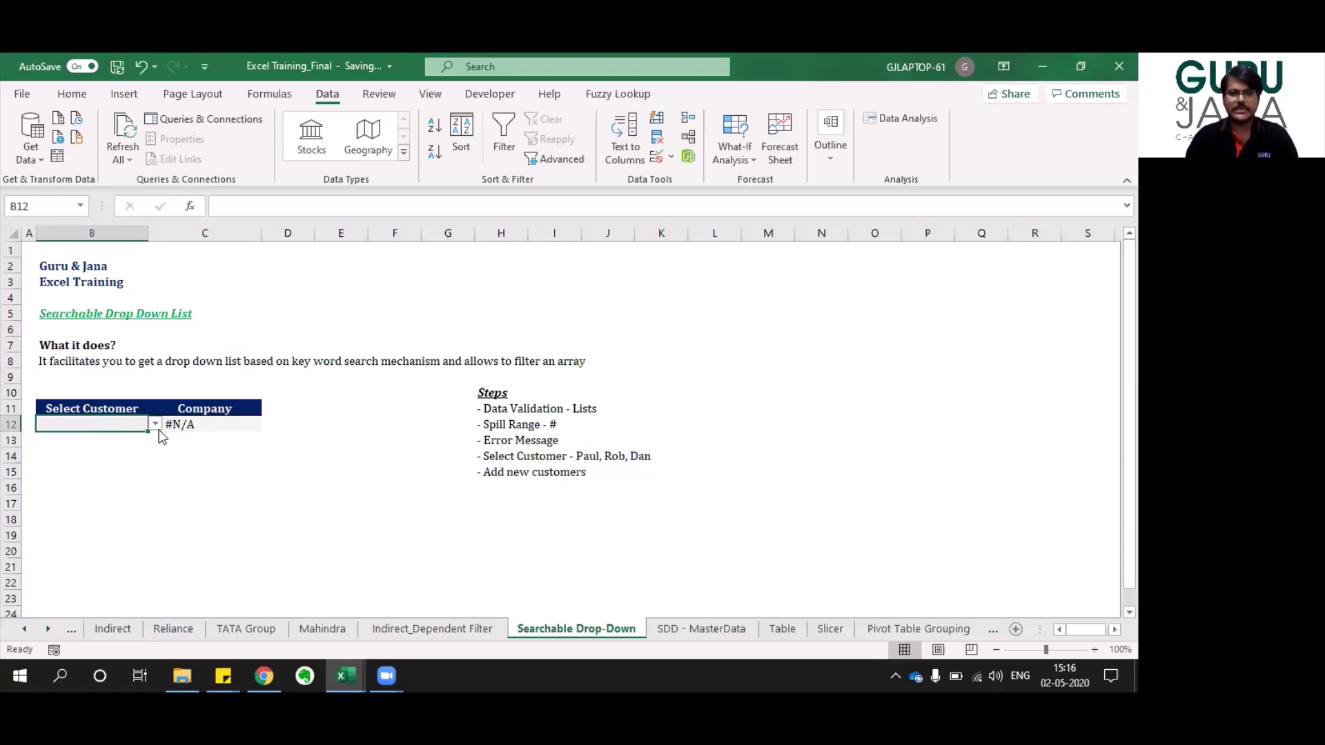
pyautogui.hotkey('ctrl', 'pagedown')
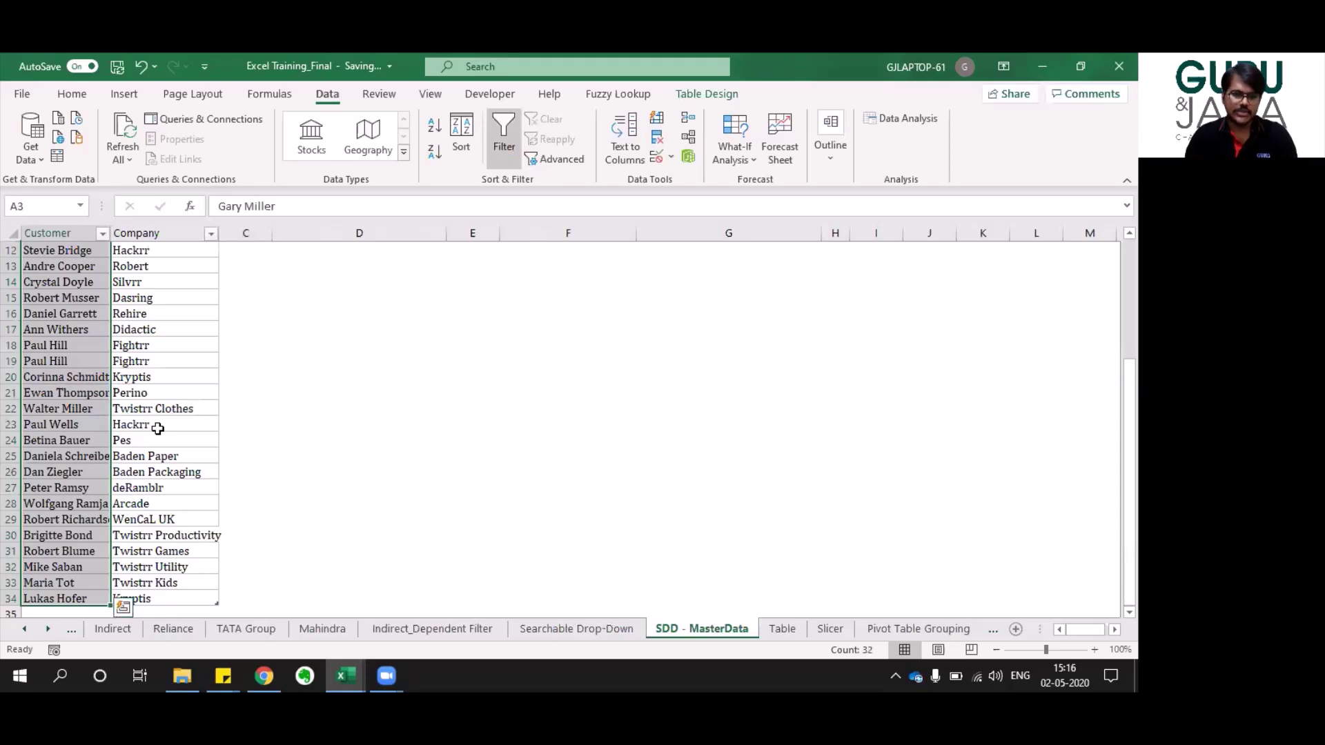
pyautogui.hotkey('ctrl', 'pageup')
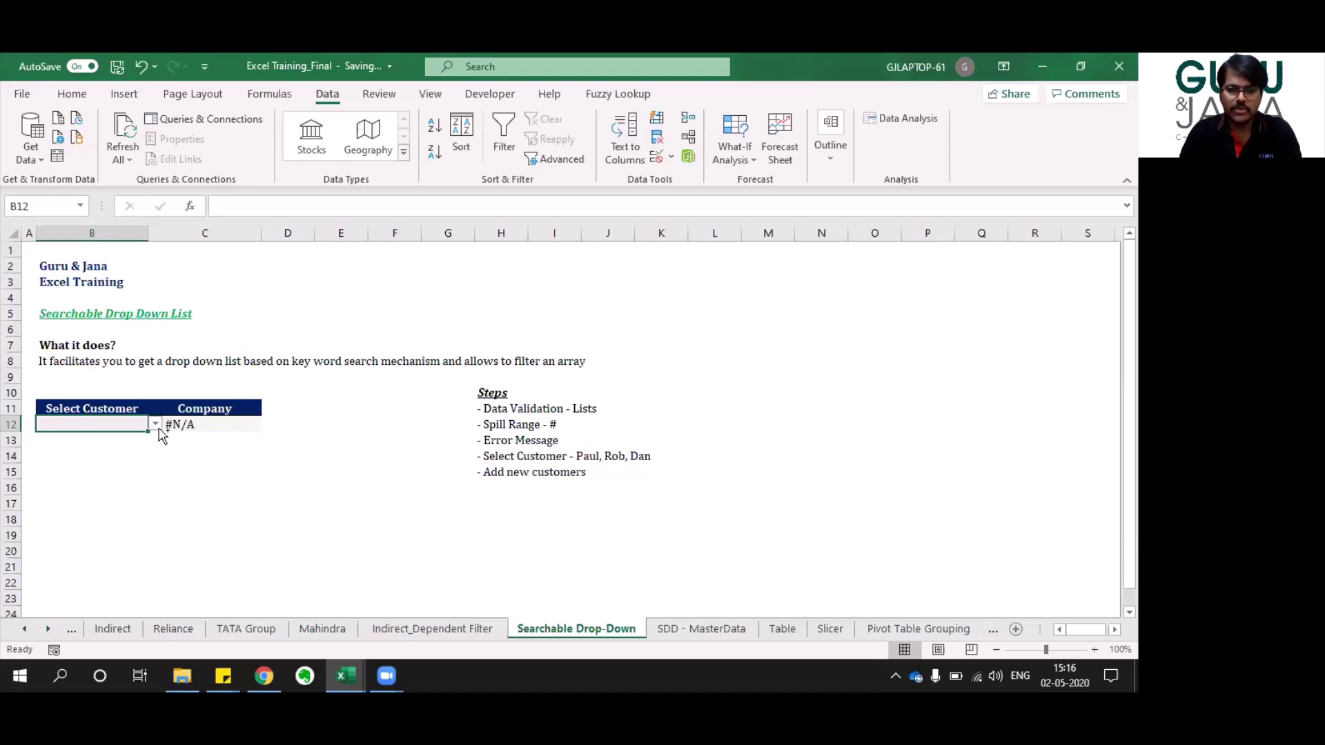
pyautogui.hotkey('ctrl', 'pagedown')
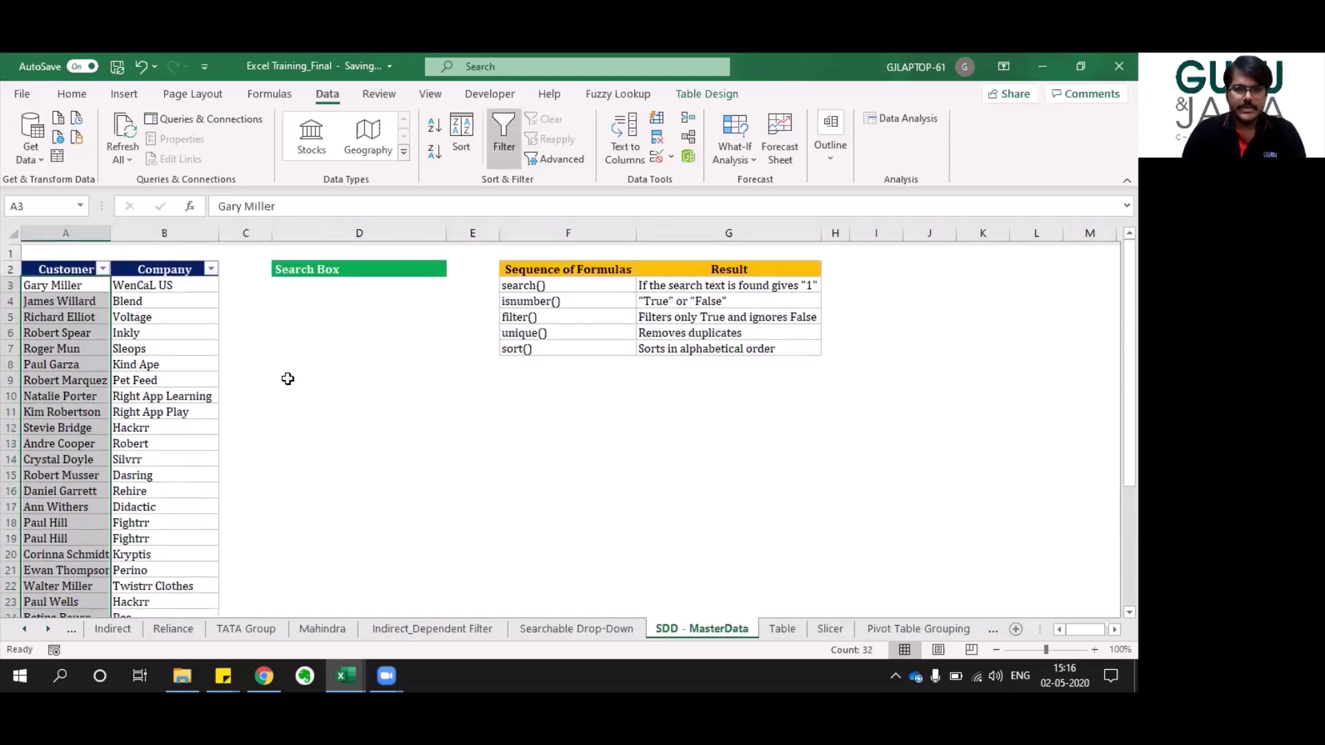
pyautogui.click(335, 295)
pyautogui.press('Up')
pyautogui.press('Right')
pyautogui.press('Right')
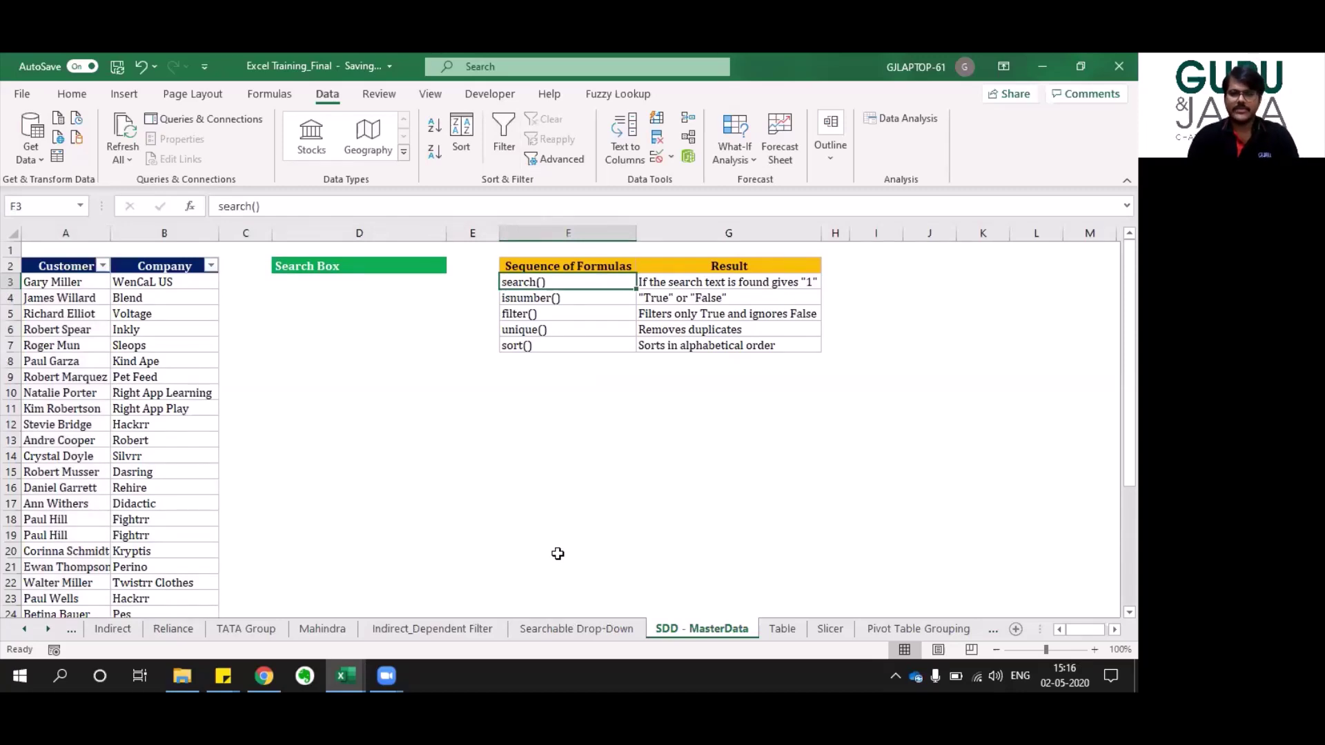
pyautogui.hotkey('ctrl', 'shift', 'Down')
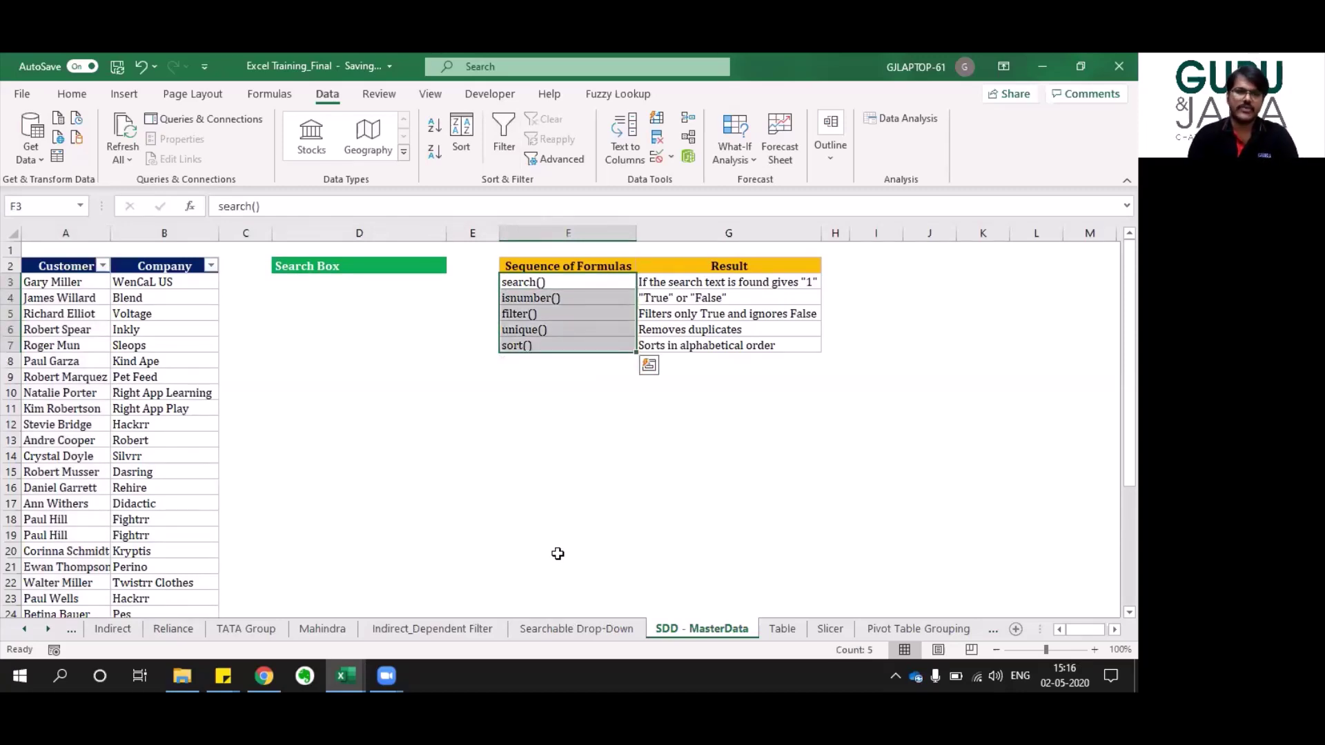
pyautogui.press('Left')
pyautogui.press('Left')
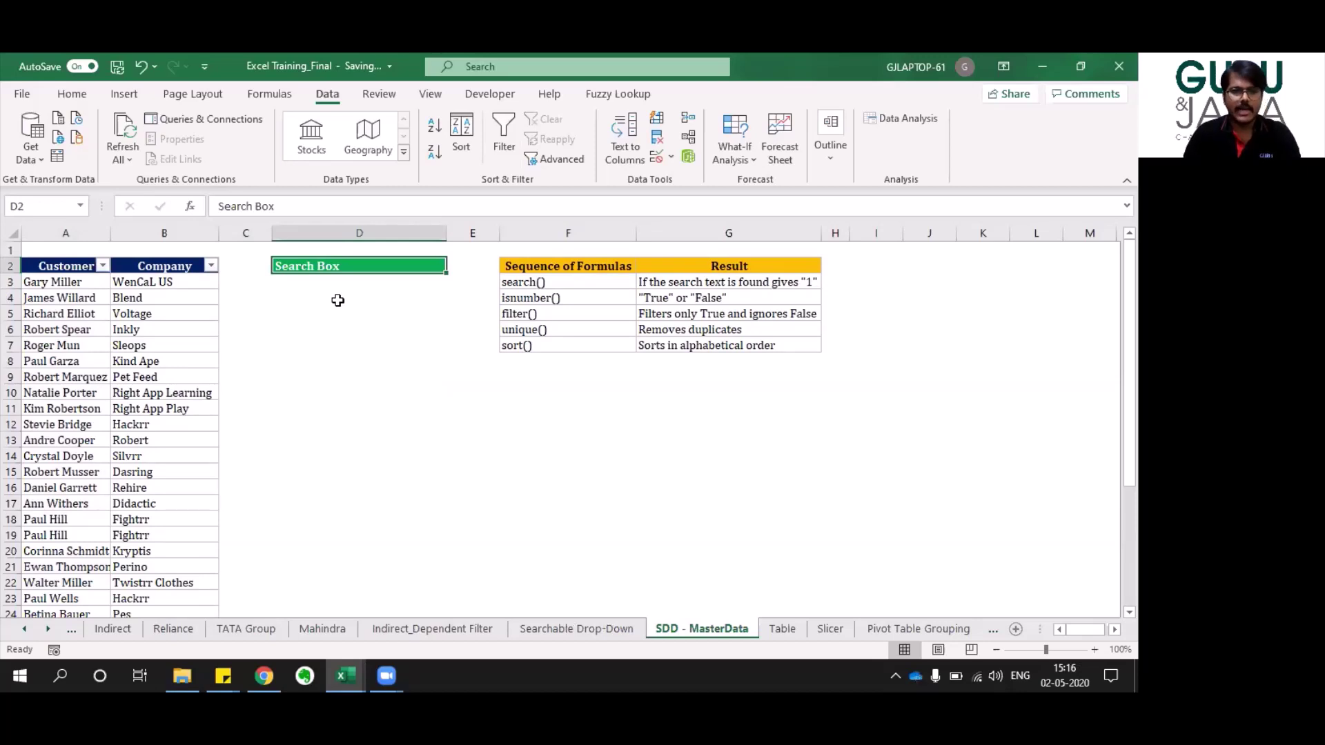
pyautogui.hotkey('ctrl', 'pageup')
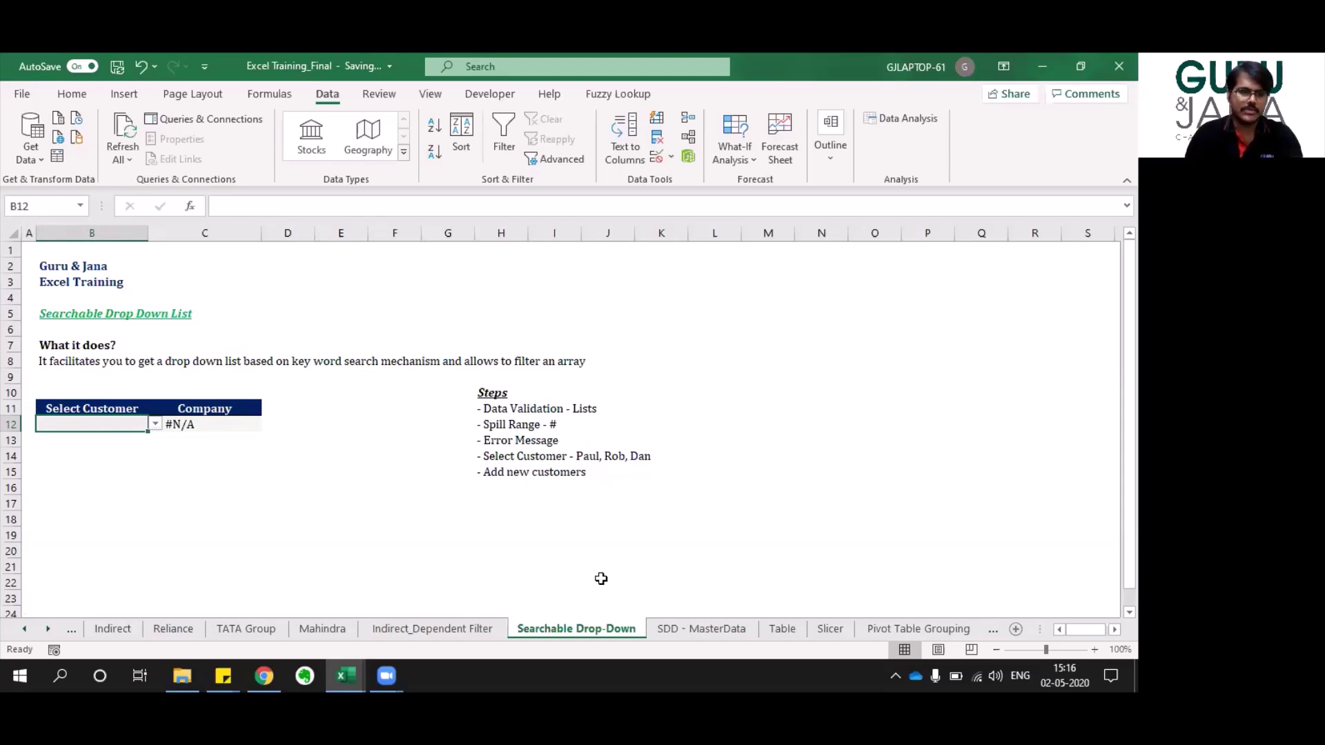
pyautogui.hotkey('ctrl', 'pagedown')
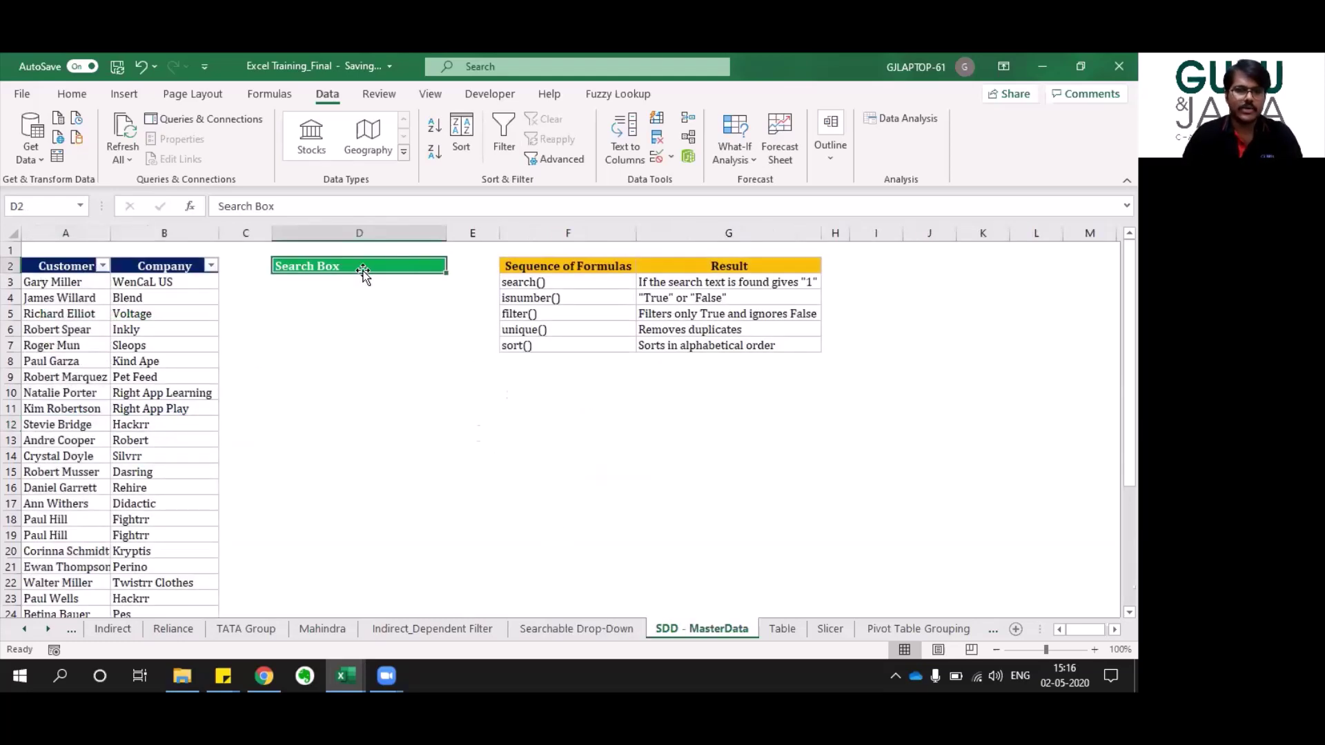
pyautogui.press('Down')
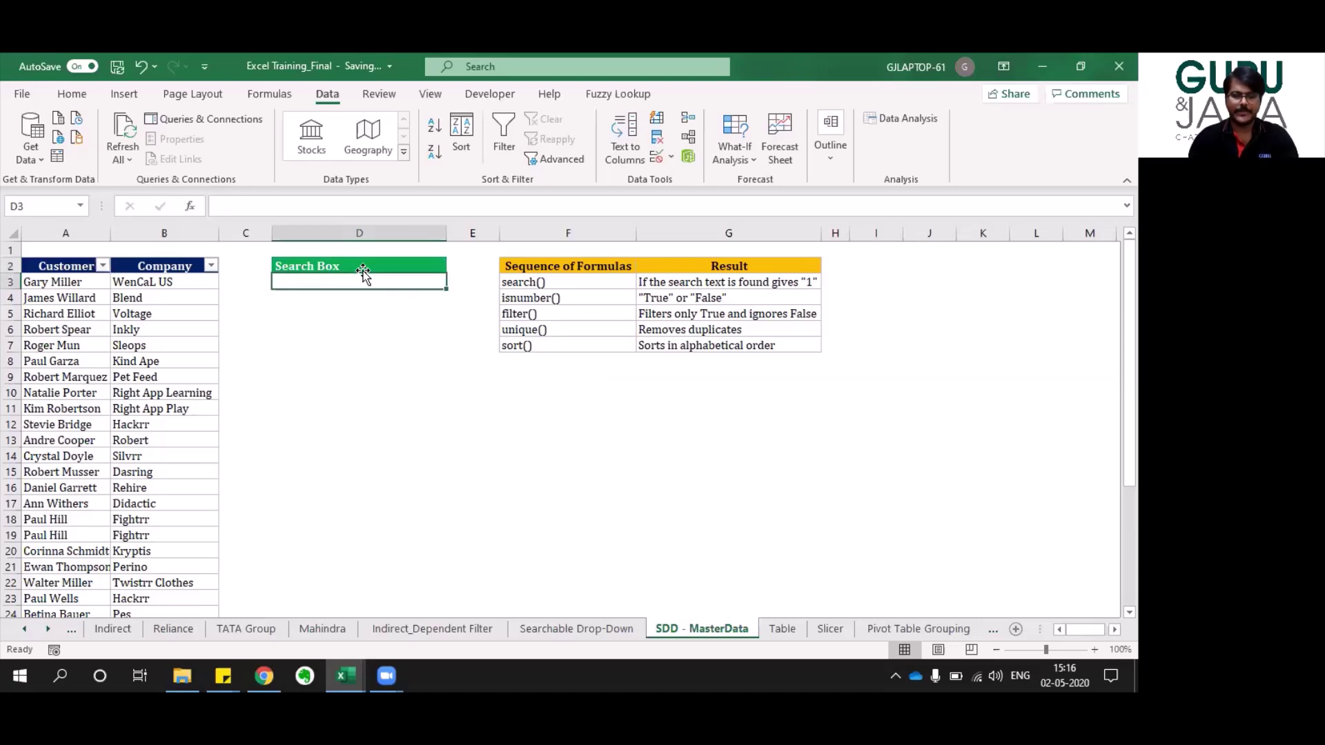
pyautogui.write('=')
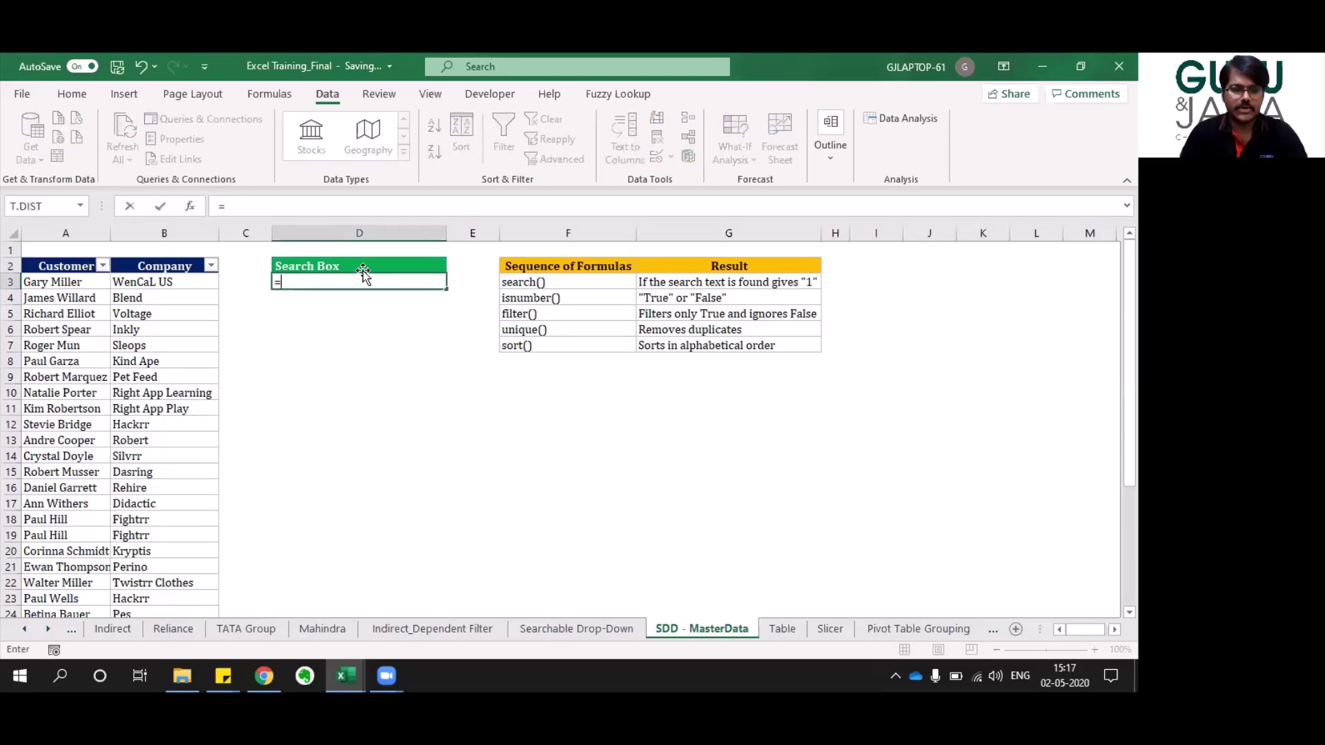
pyautogui.write('seac')
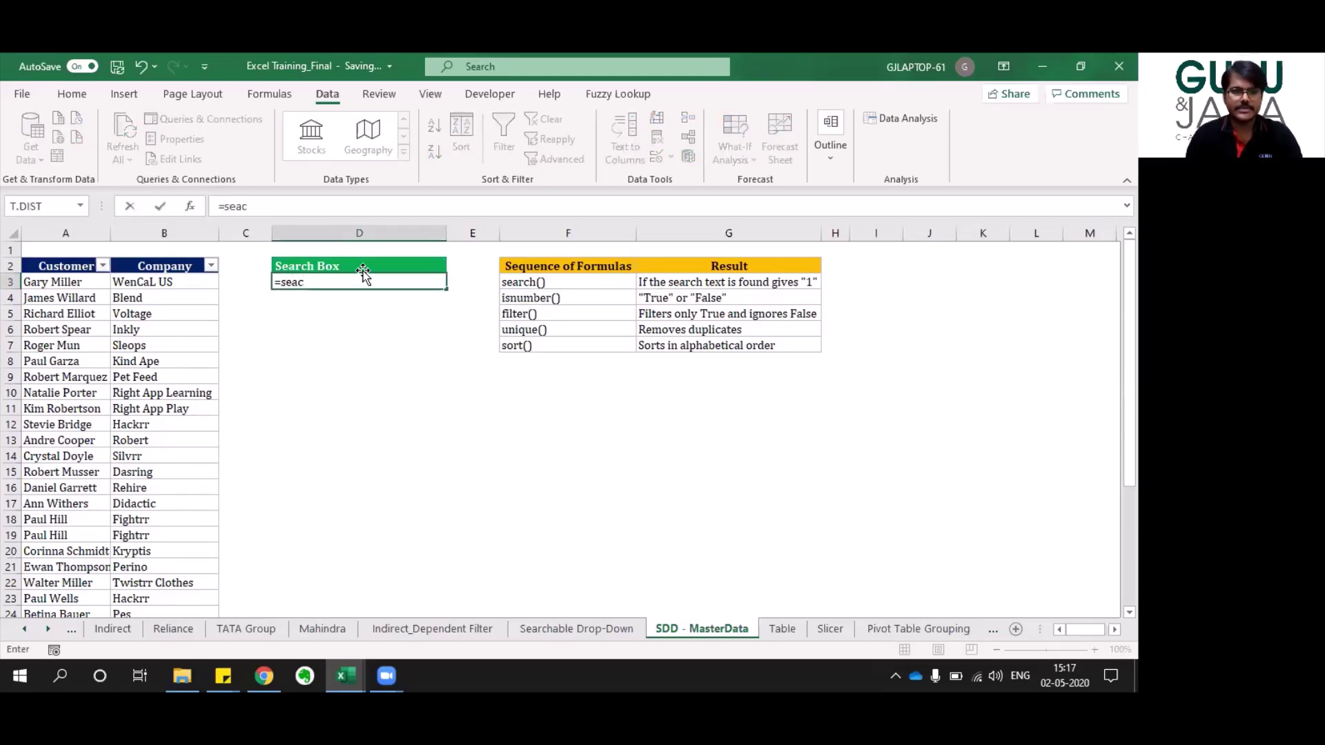
pyautogui.press('BackSpace')
pyautogui.write('r')
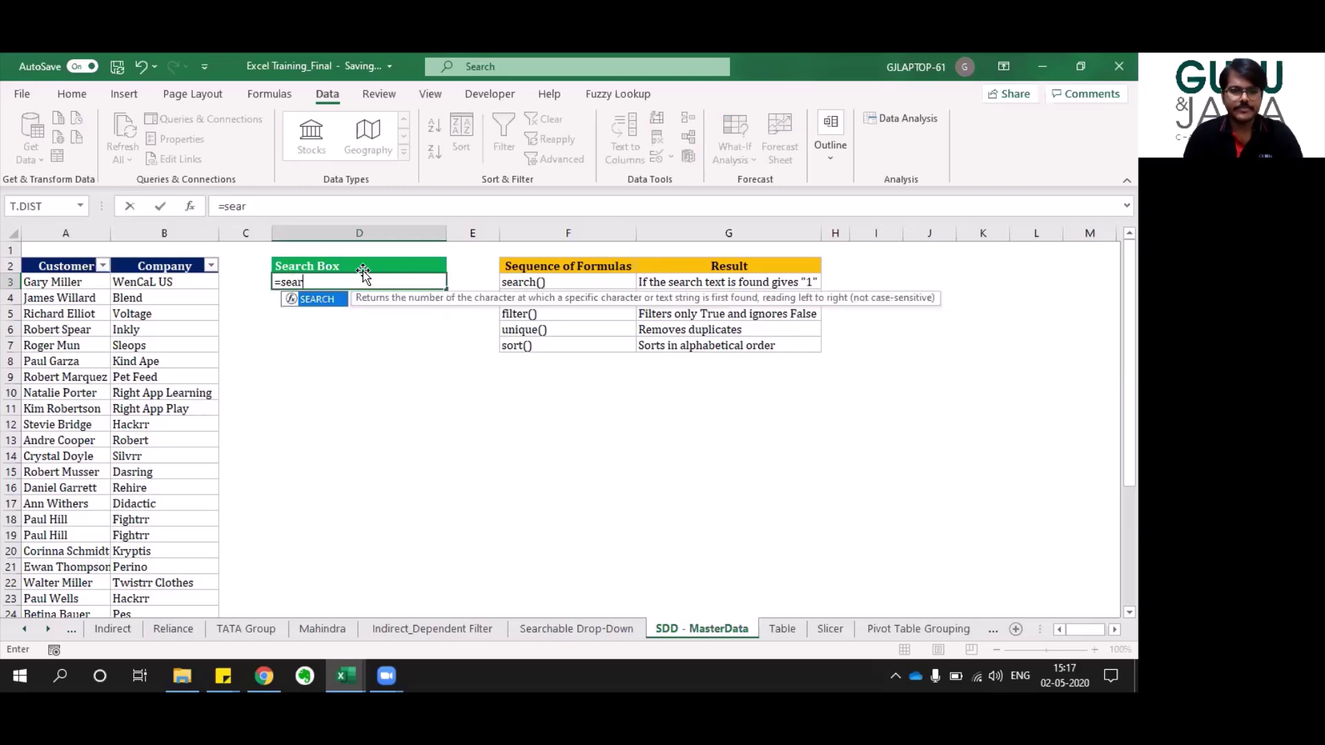
pyautogui.press('Tab')
pyautogui.click(358, 268)
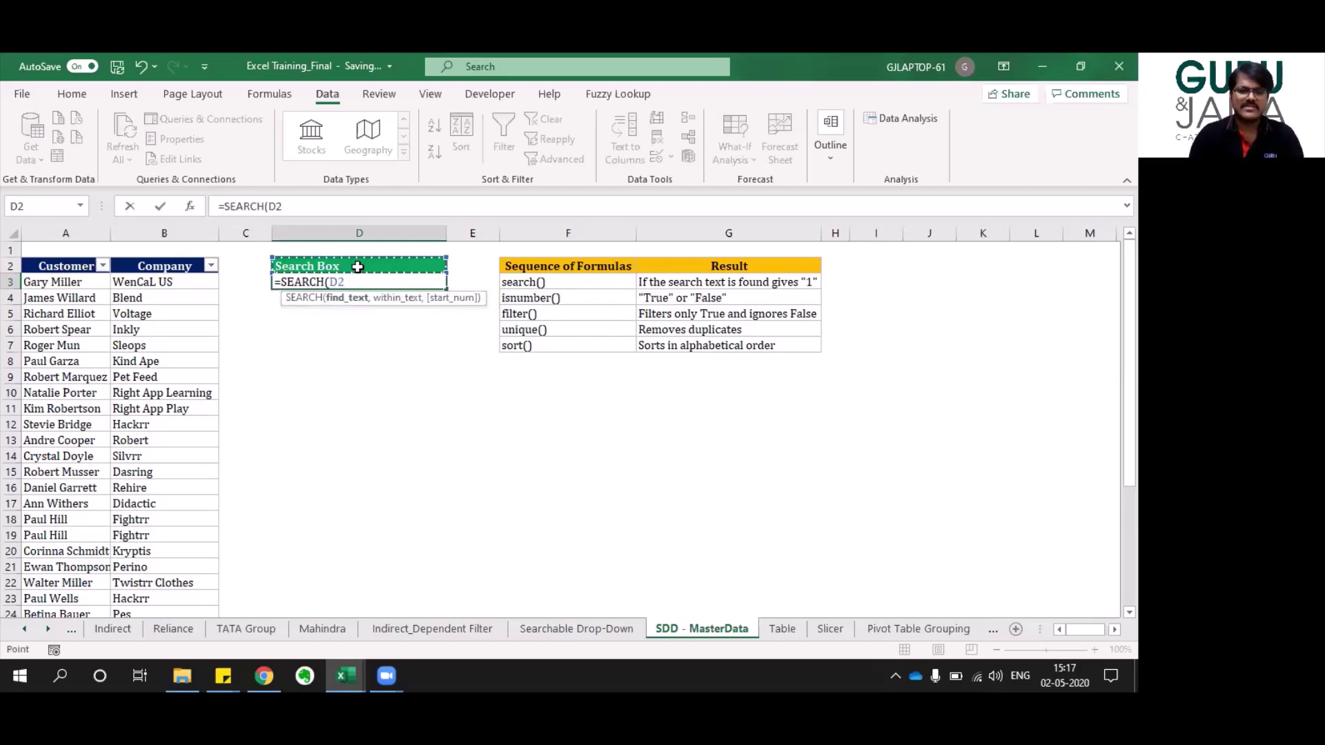
pyautogui.write(')')
pyautogui.press('Return')
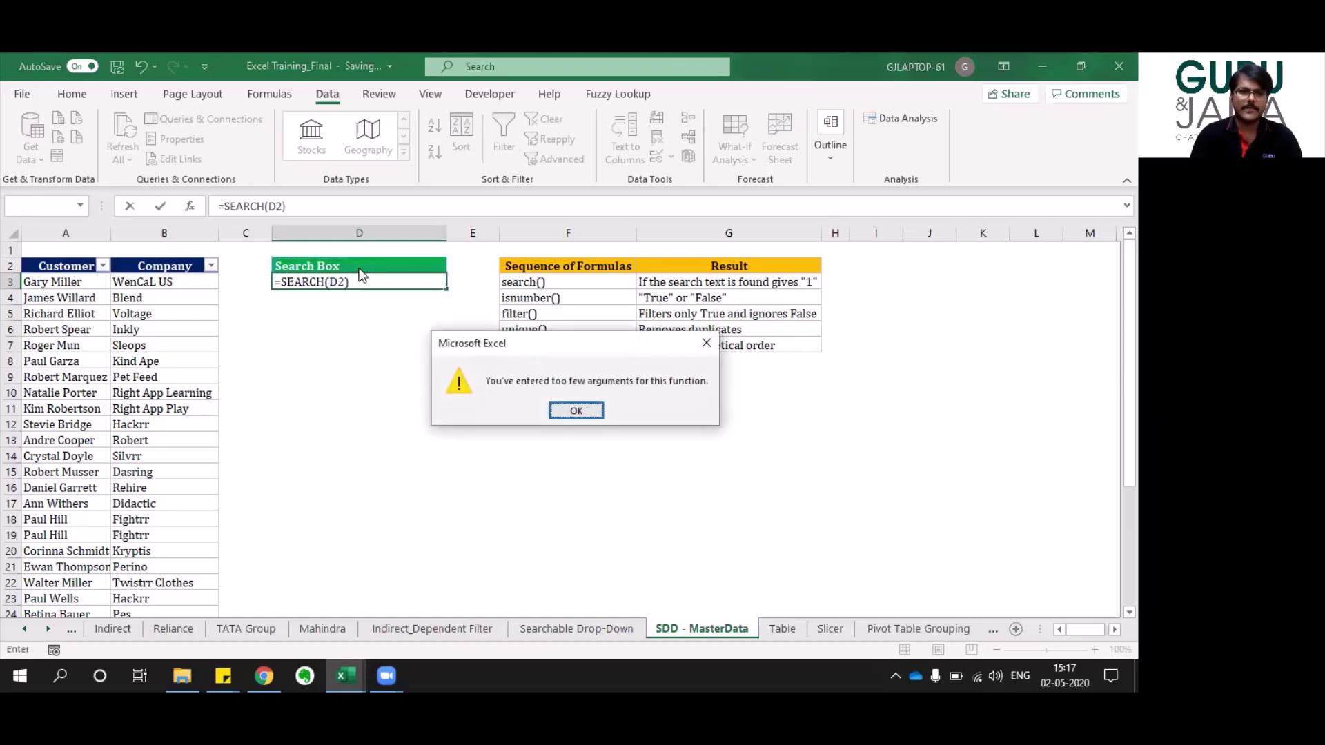
pyautogui.press('Return')
pyautogui.press('Return')
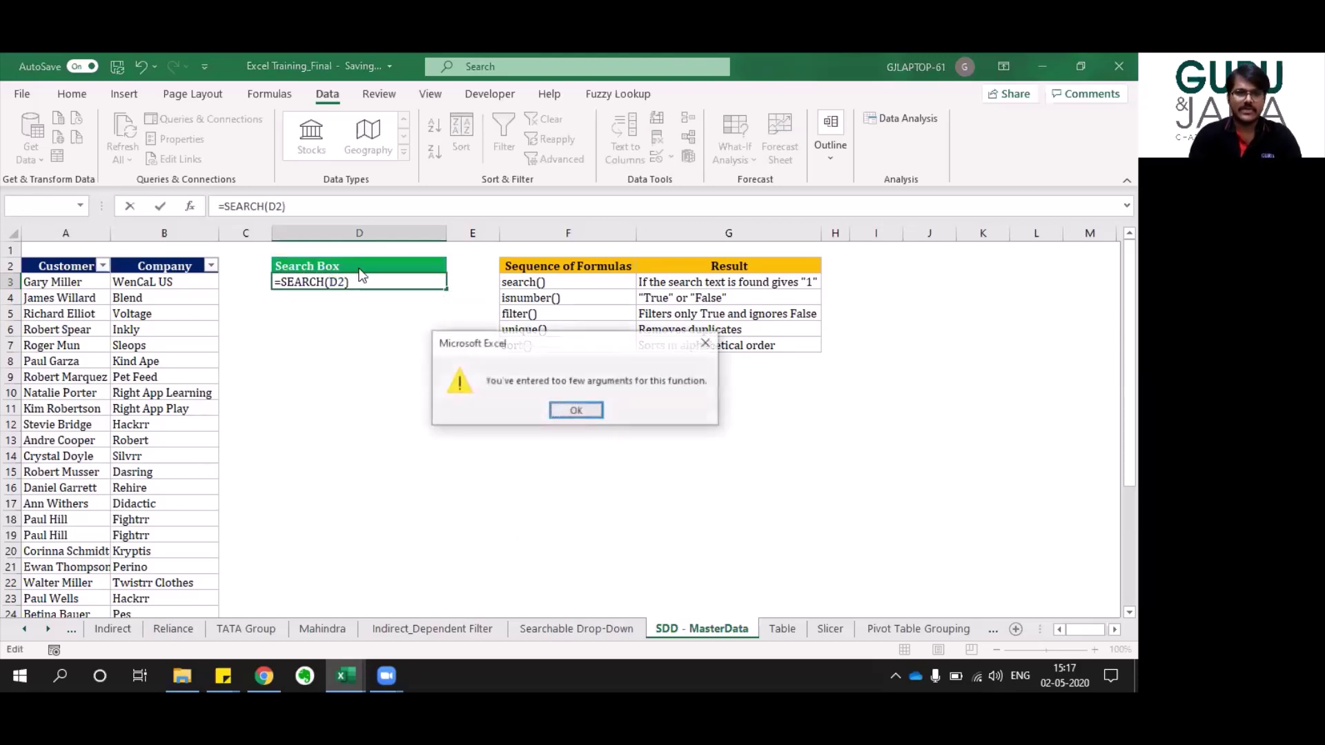
pyautogui.press('Return')
pyautogui.press('Escape')
pyautogui.click(357, 267)
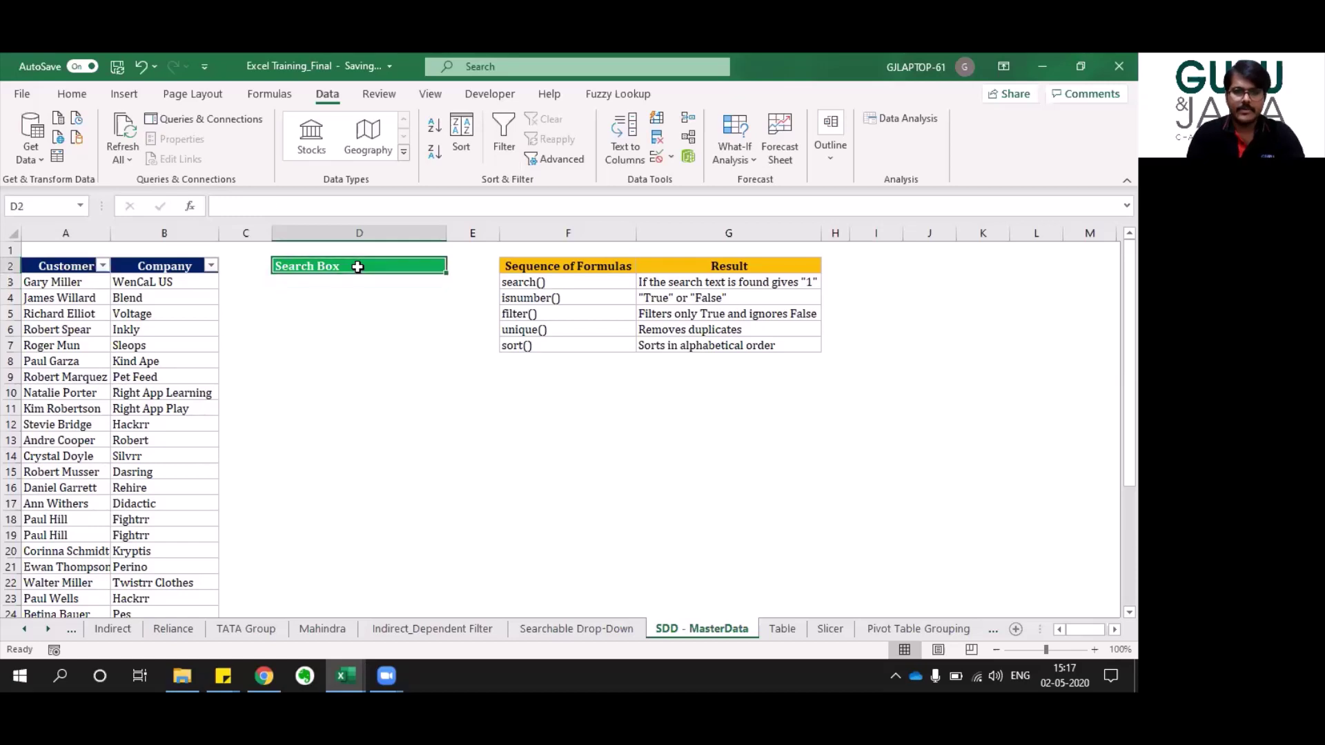
# Enter paul in D2 and =SEARCH(D2,TableCustomer[Customer]) in D3.
pyautogui.write('paul')
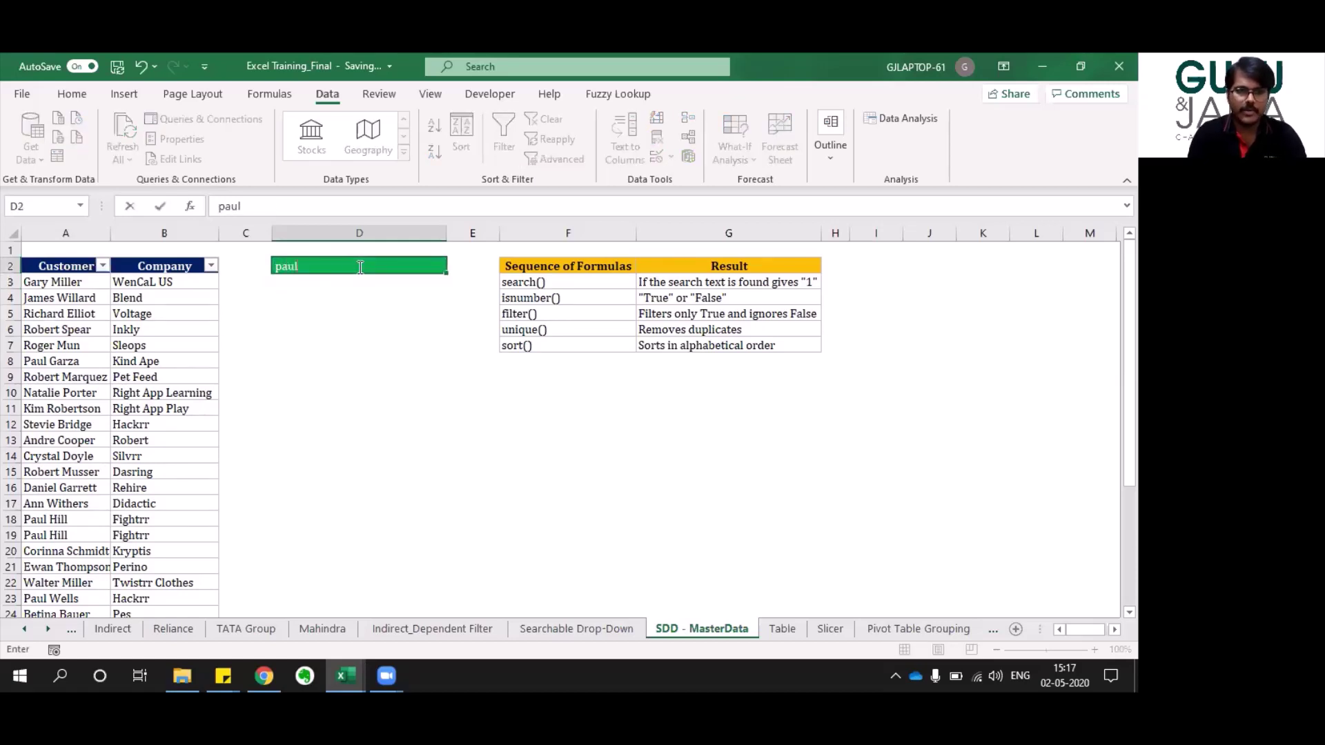
pyautogui.press('Return')
pyautogui.write('=sear')
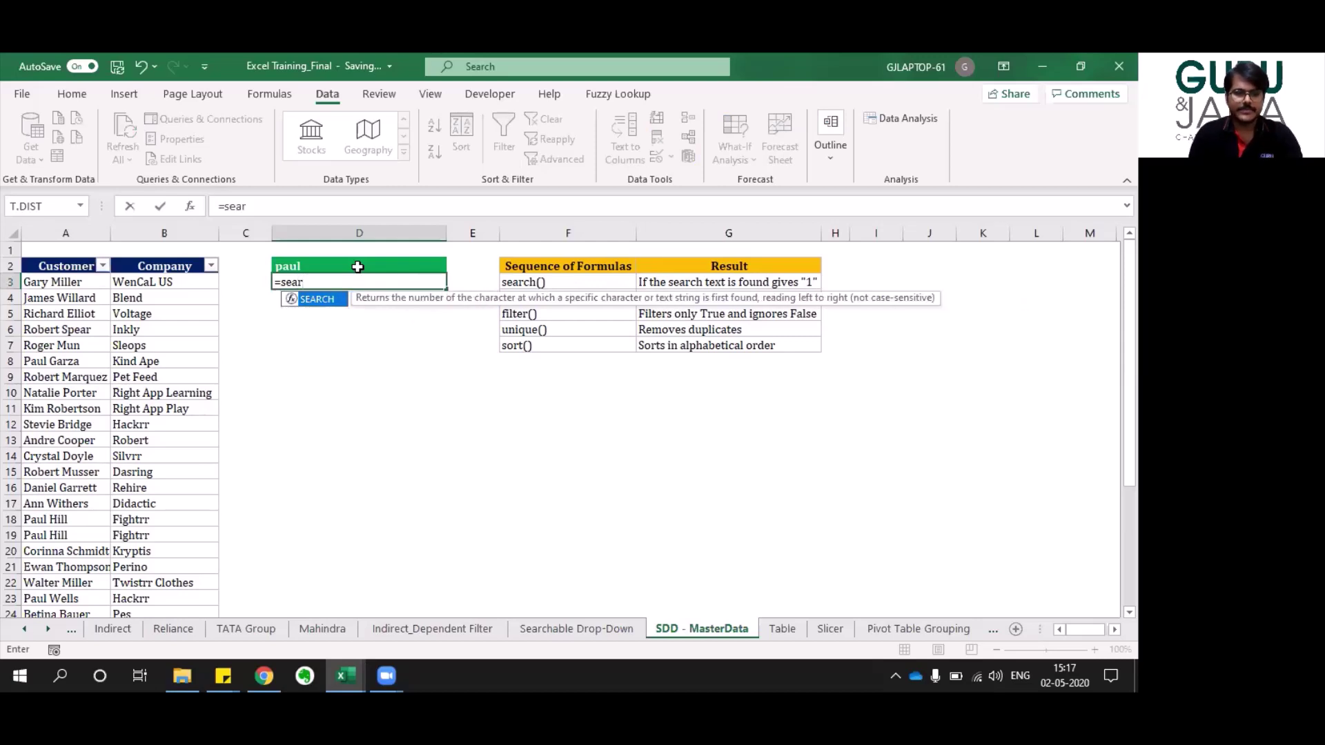
pyautogui.press('Tab')
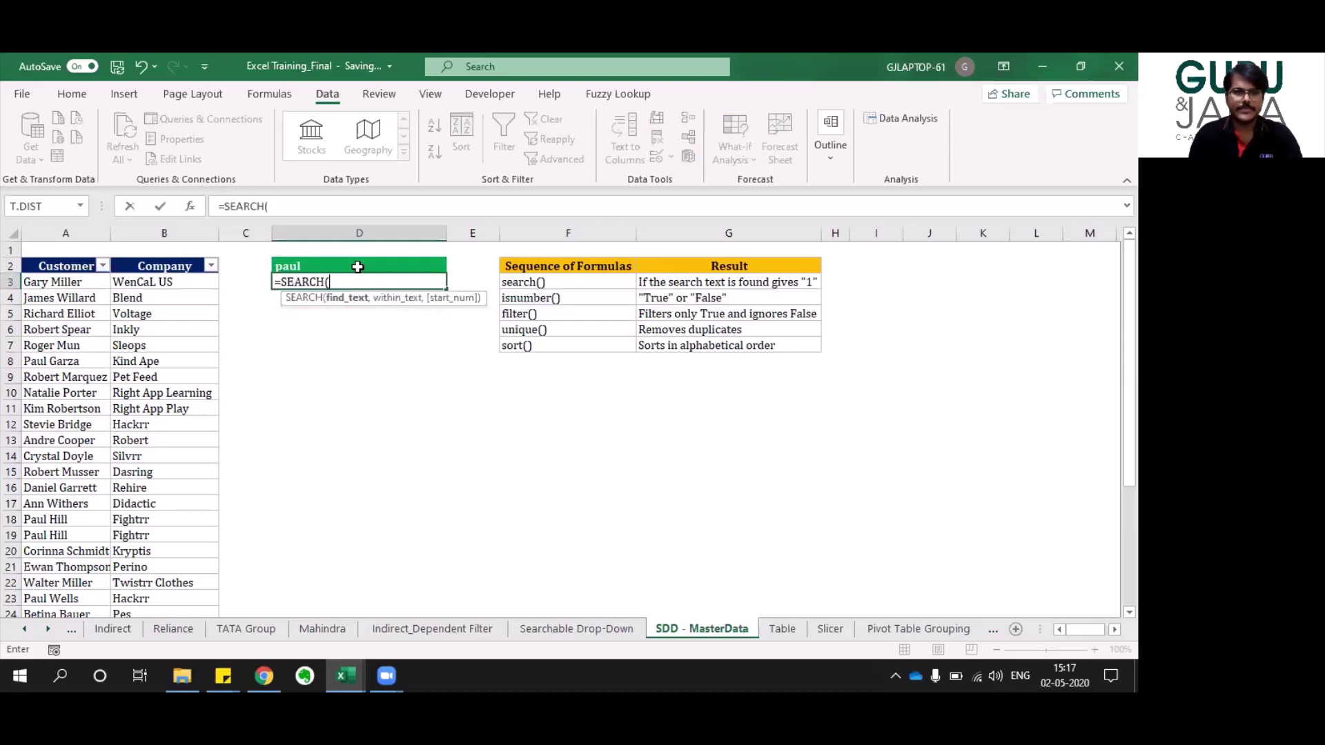
pyautogui.click(357, 266)
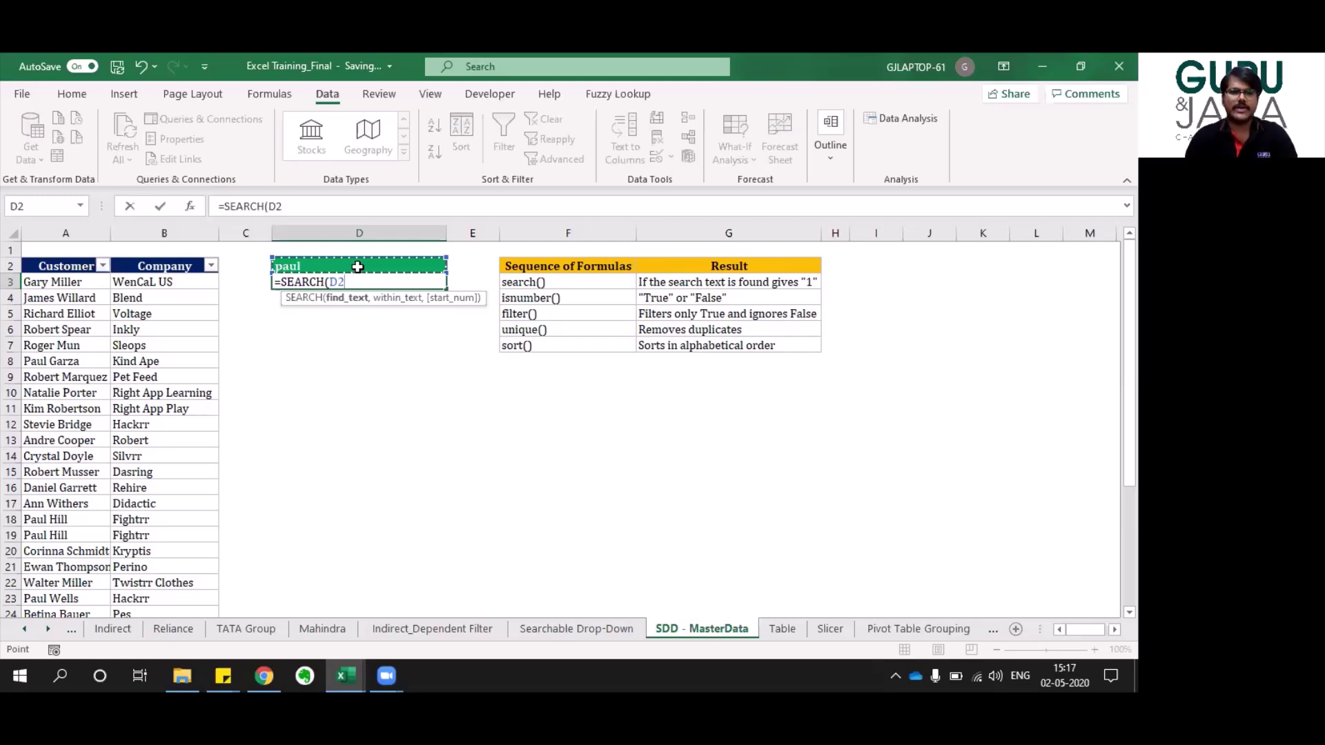
pyautogui.write(',')
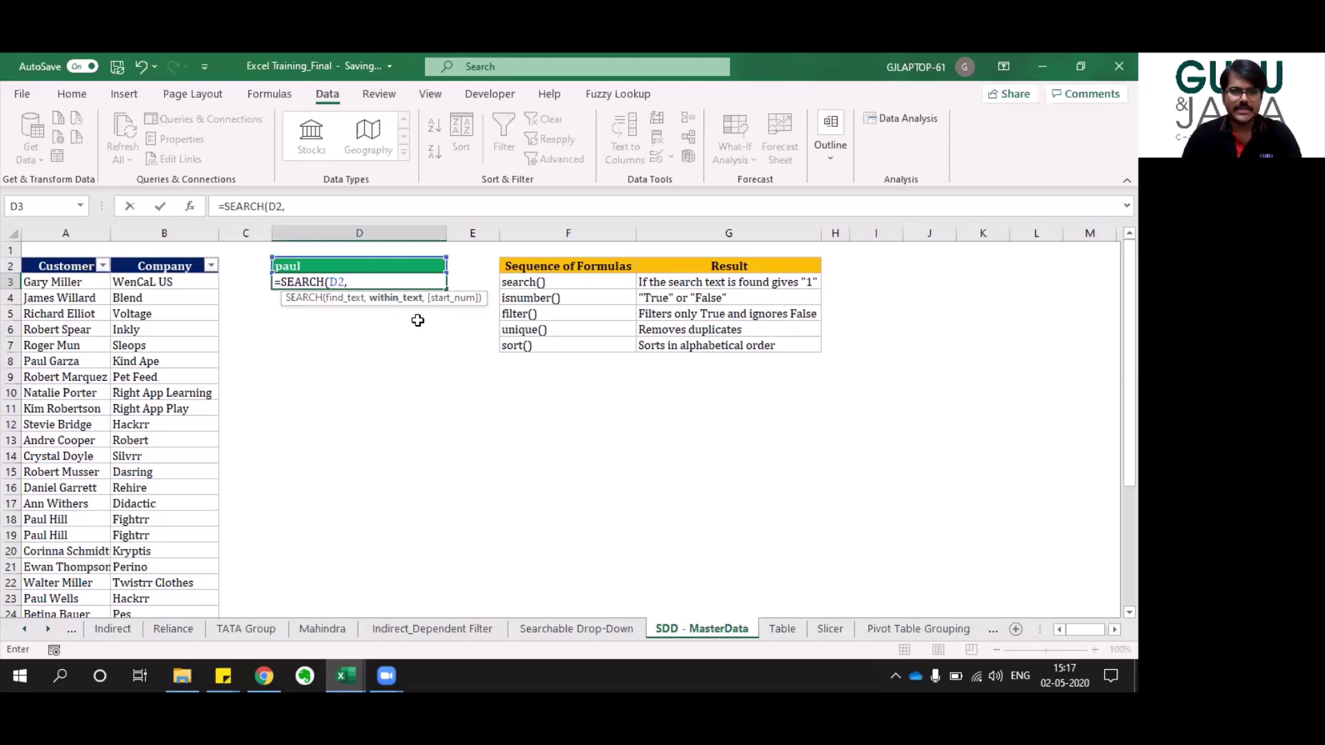
pyautogui.click(56, 278)
pyautogui.hotkey('ctrl', 'shift', 'Down')
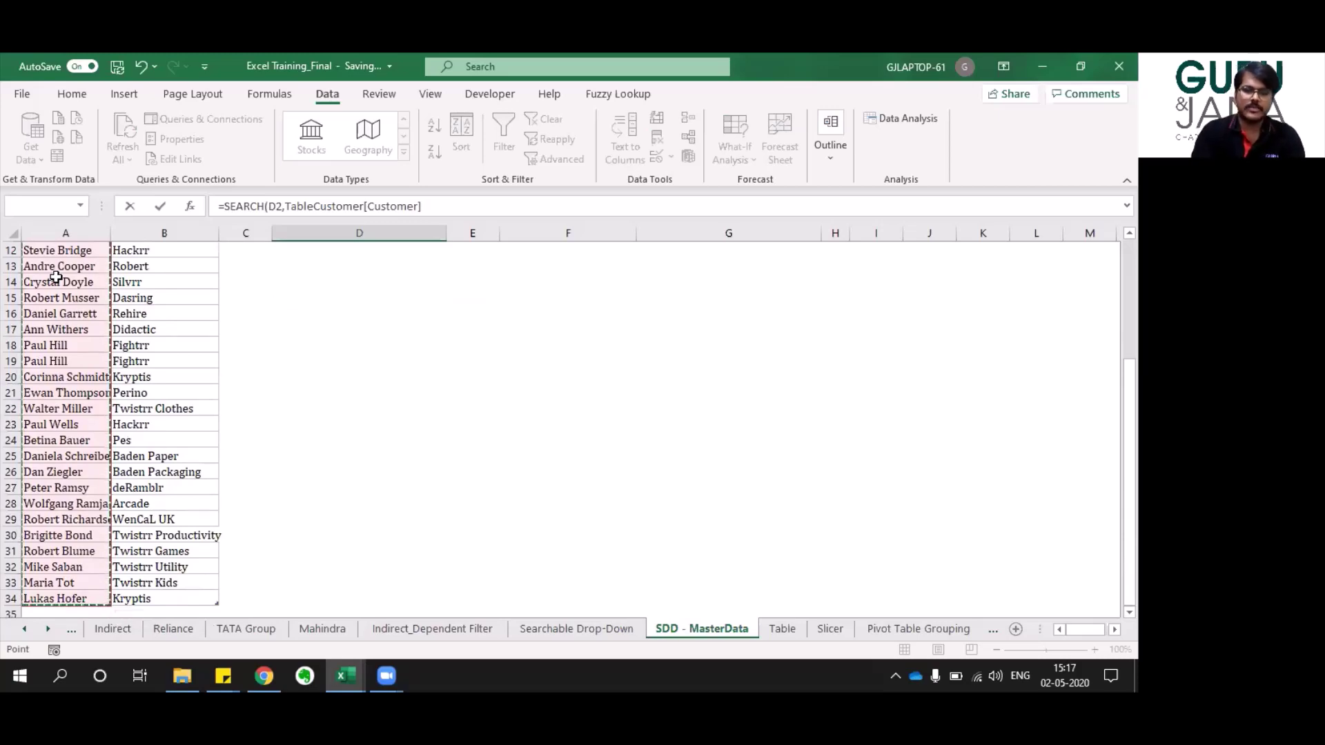
pyautogui.press('Return')
pyautogui.scroll(1, 56, 279)
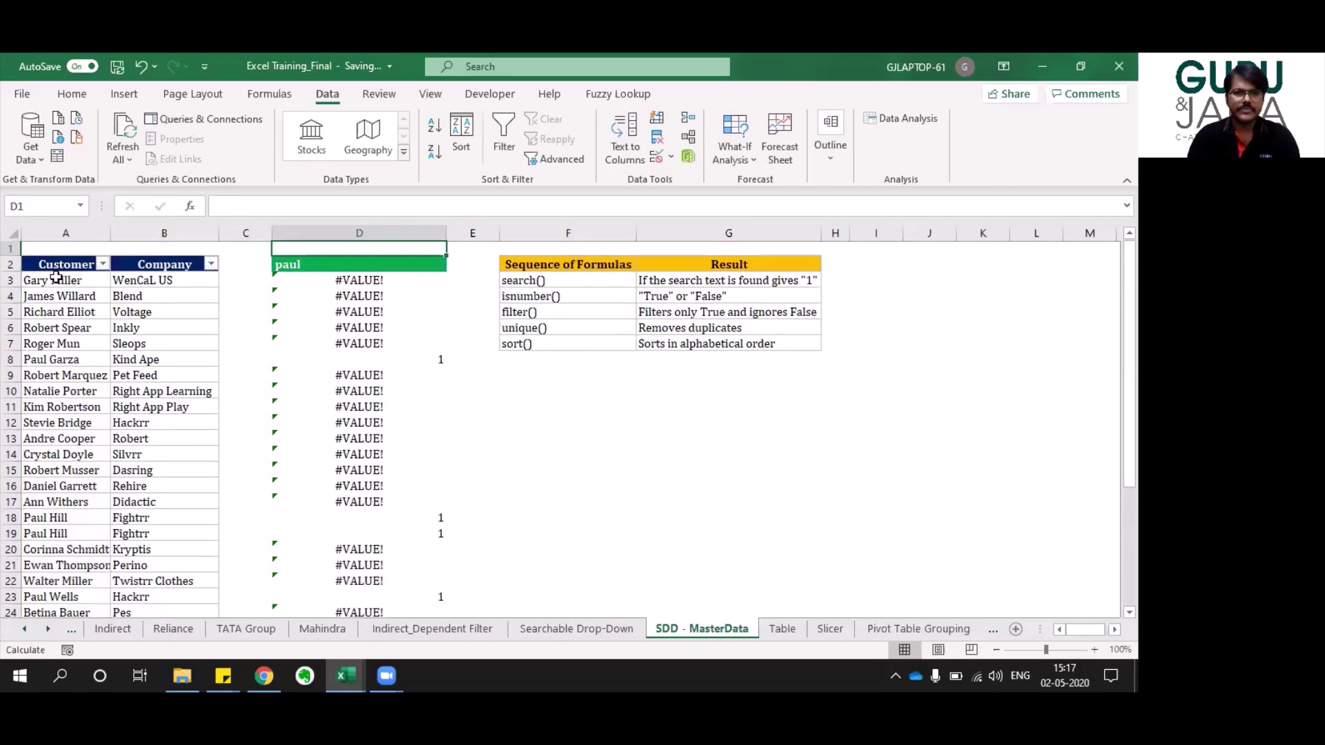
pyautogui.press('Up')
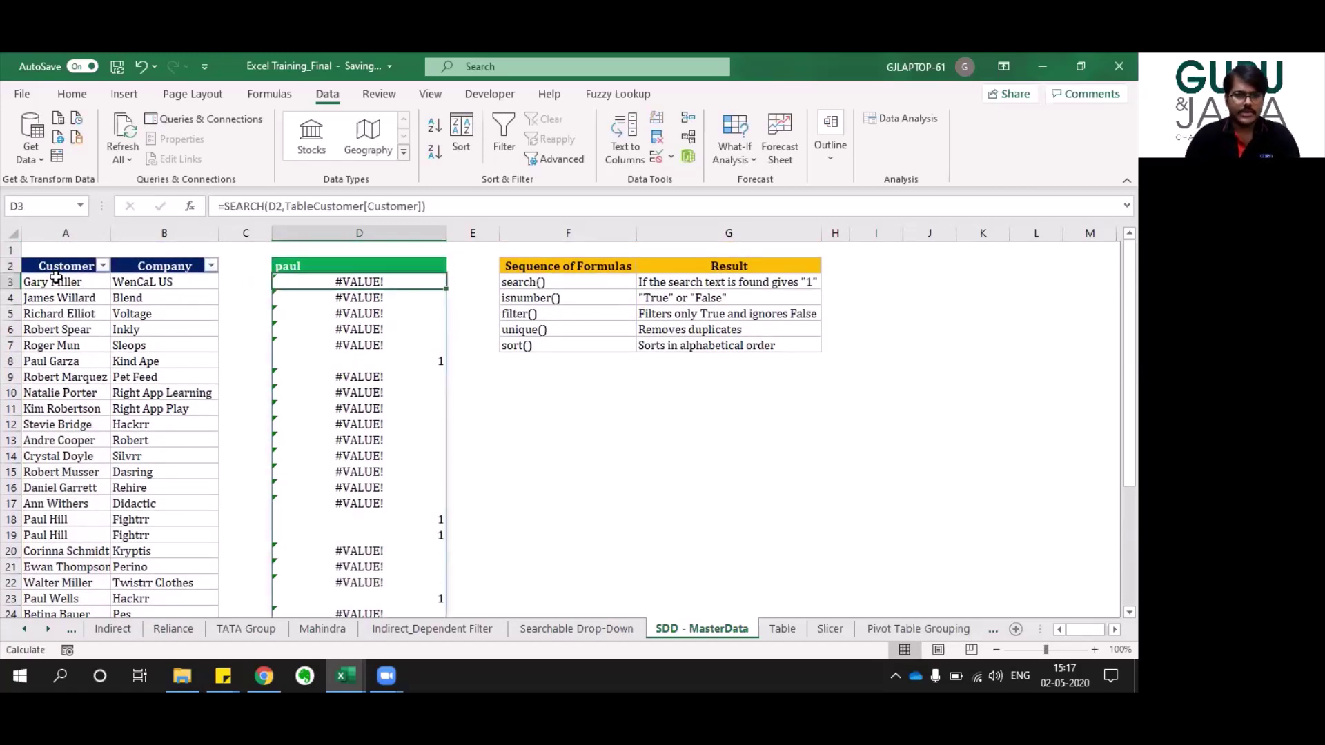
pyautogui.press('Up')
pyautogui.press('Down')
pyautogui.press('Down')
pyautogui.press('Down')
pyautogui.press('Down')
pyautogui.press('Down')
pyautogui.press('Down')
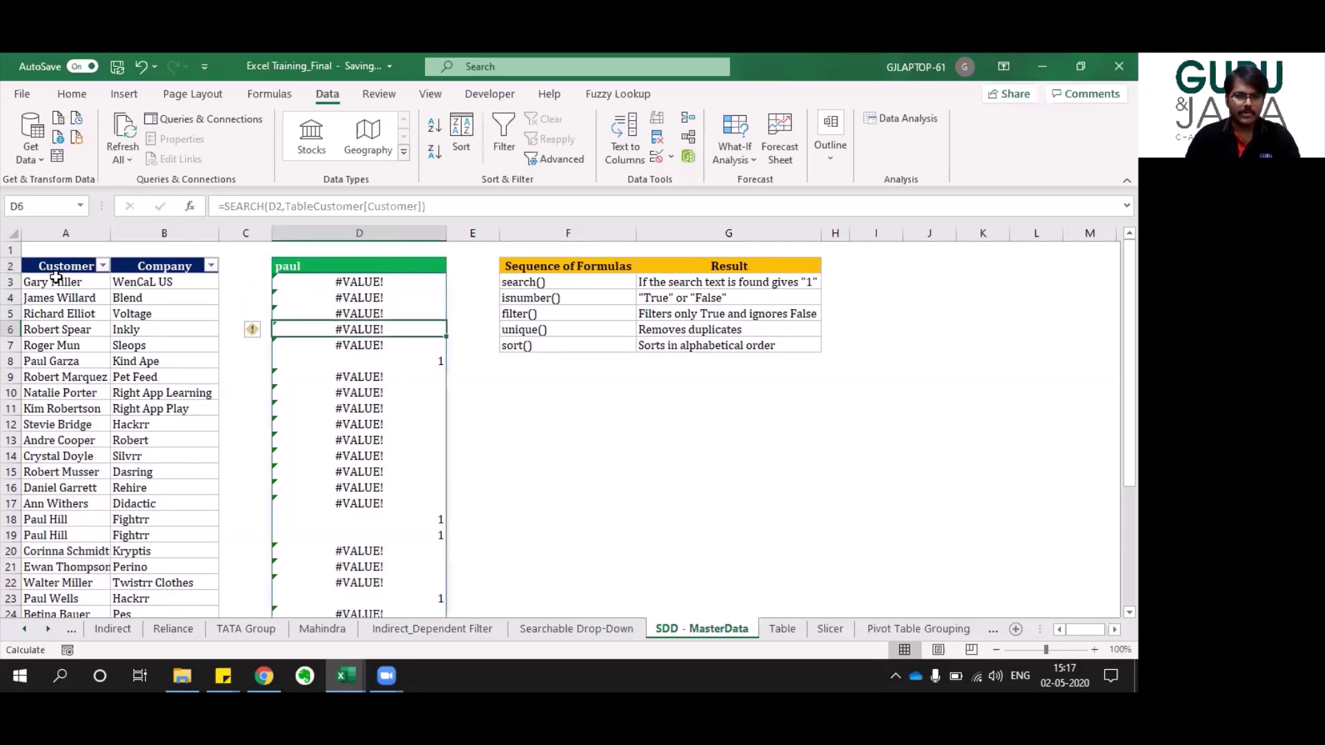
pyautogui.hotkey('shift', 'space')
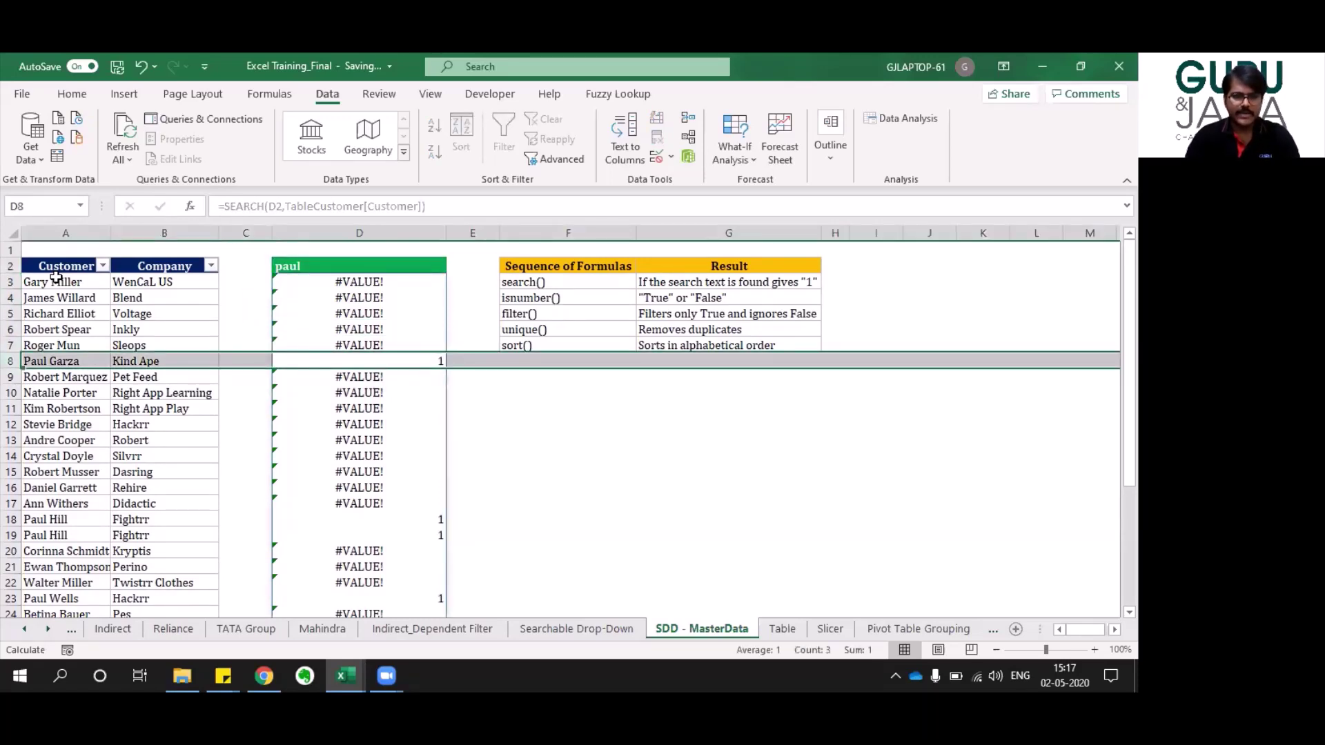
pyautogui.press('Down')
pyautogui.press('Down')
pyautogui.press('Down')
pyautogui.press('Down')
pyautogui.press('Down')
pyautogui.press('Down')
pyautogui.press('Down')
pyautogui.press('Down')
pyautogui.press('Down')
pyautogui.press('Down')
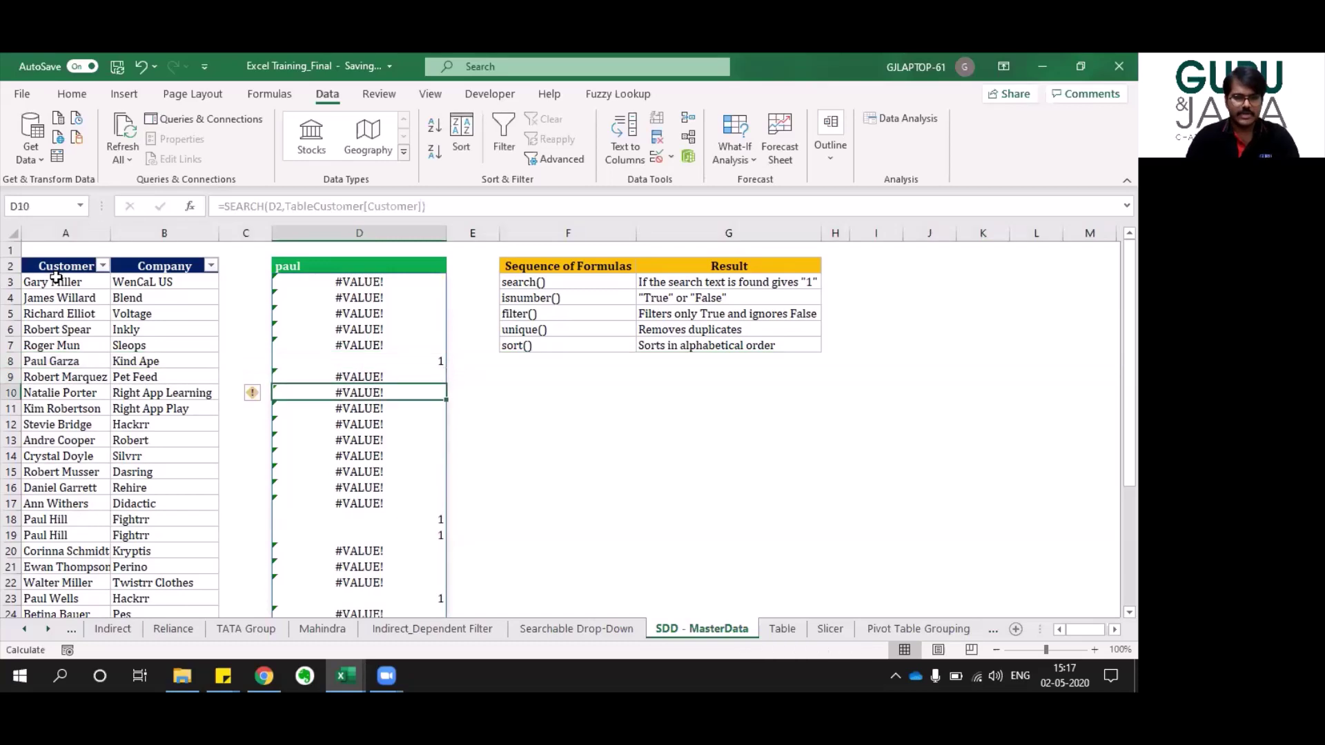
pyautogui.hotkey('shift', 'space')
pyautogui.press('Down')
pyautogui.press('Down')
pyautogui.press('Down')
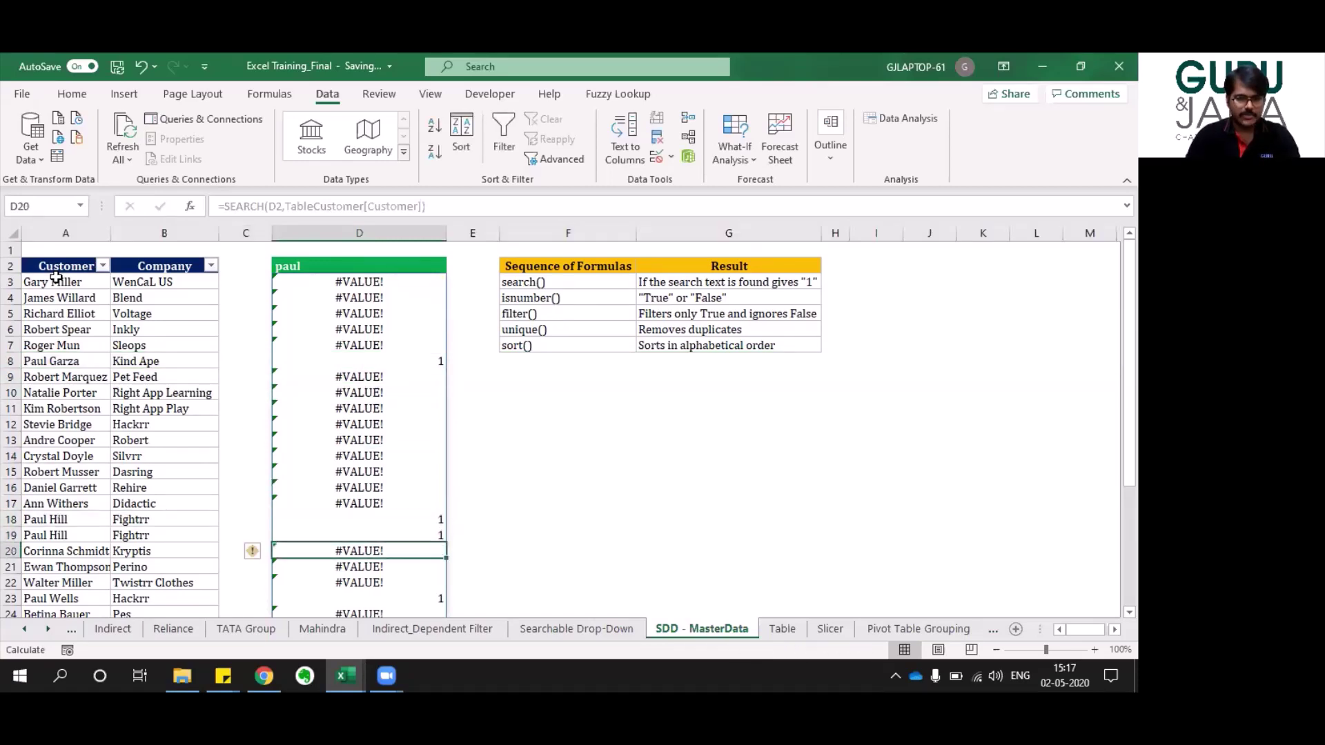
pyautogui.press('Down')
pyautogui.press('Down')
pyautogui.hotkey('shift', 'space')
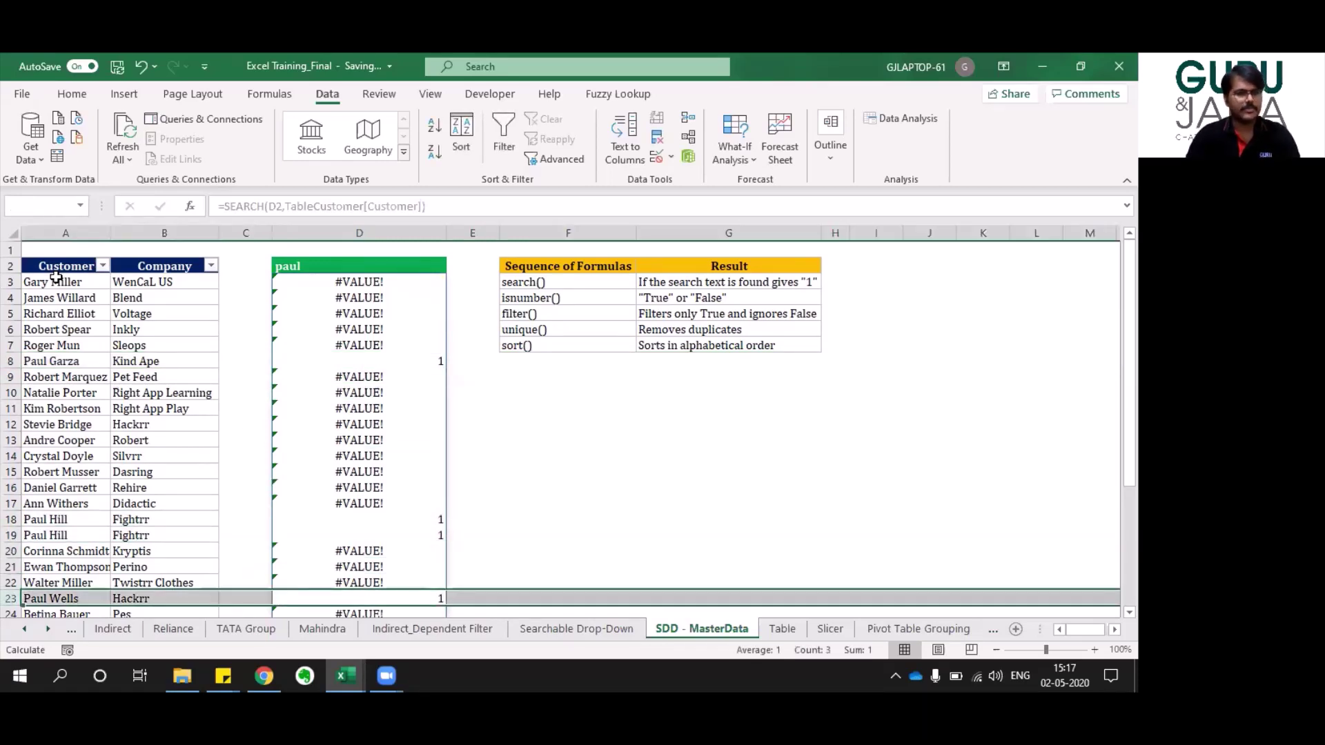
pyautogui.press('Up')
pyautogui.press('Up')
pyautogui.press('Up')
pyautogui.press('Up')
pyautogui.press('Up')
pyautogui.press('Up')
pyautogui.press('Up')
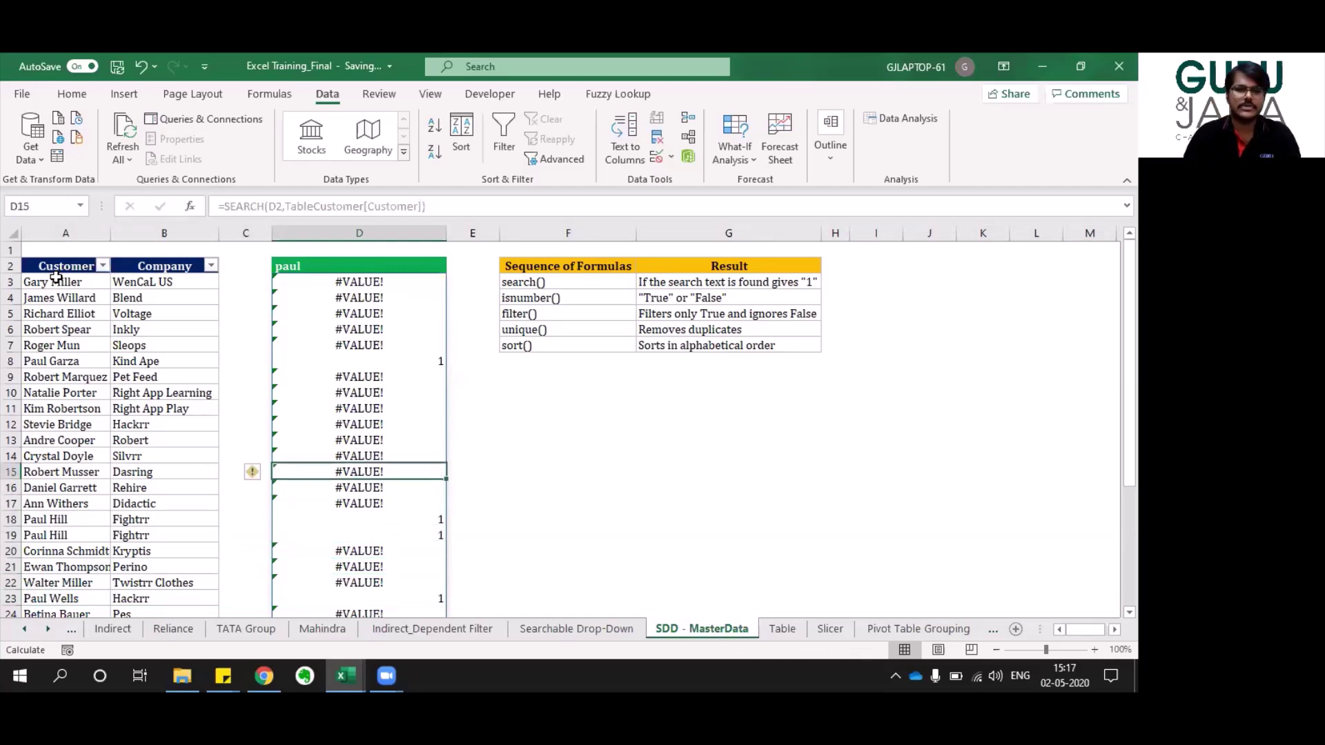
pyautogui.hotkey('ctrl', 'Up')
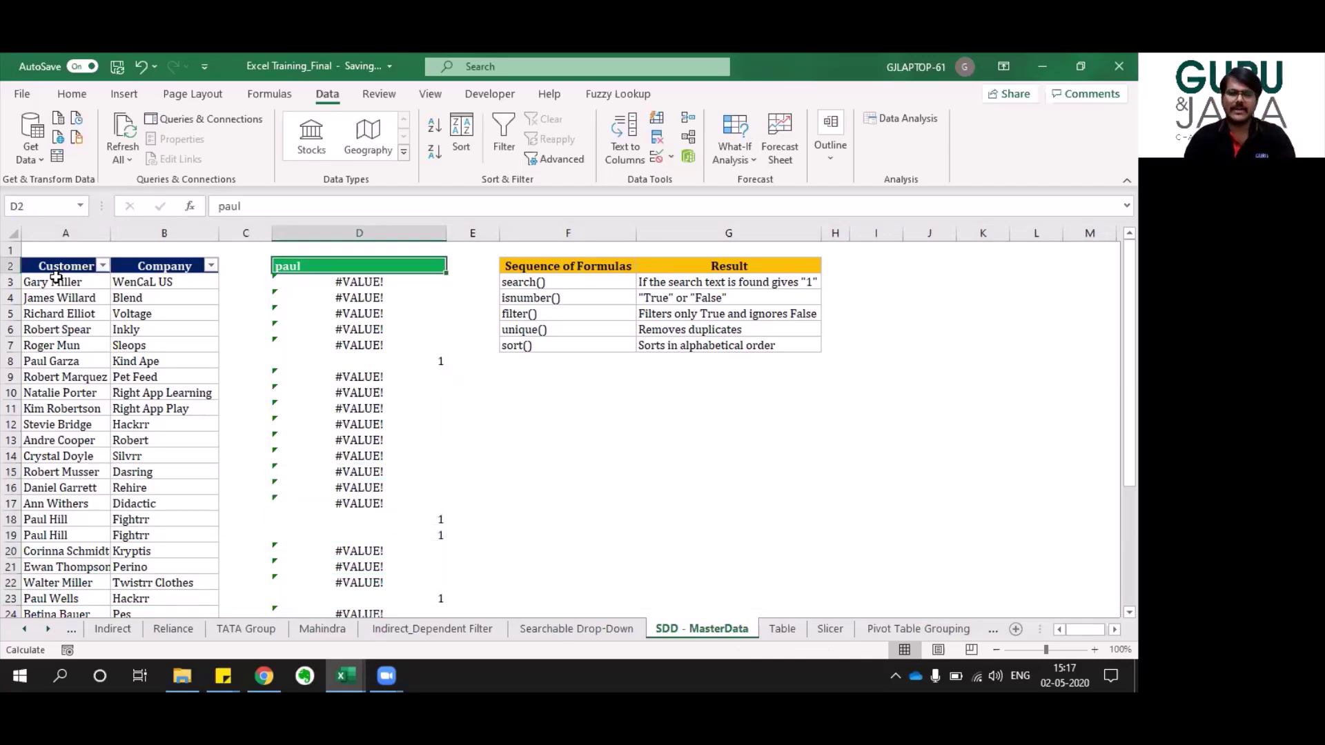
pyautogui.press('Down')
pyautogui.press('Down')
pyautogui.press('Down')
pyautogui.press('Down')
pyautogui.press('Down')
pyautogui.press('Down')
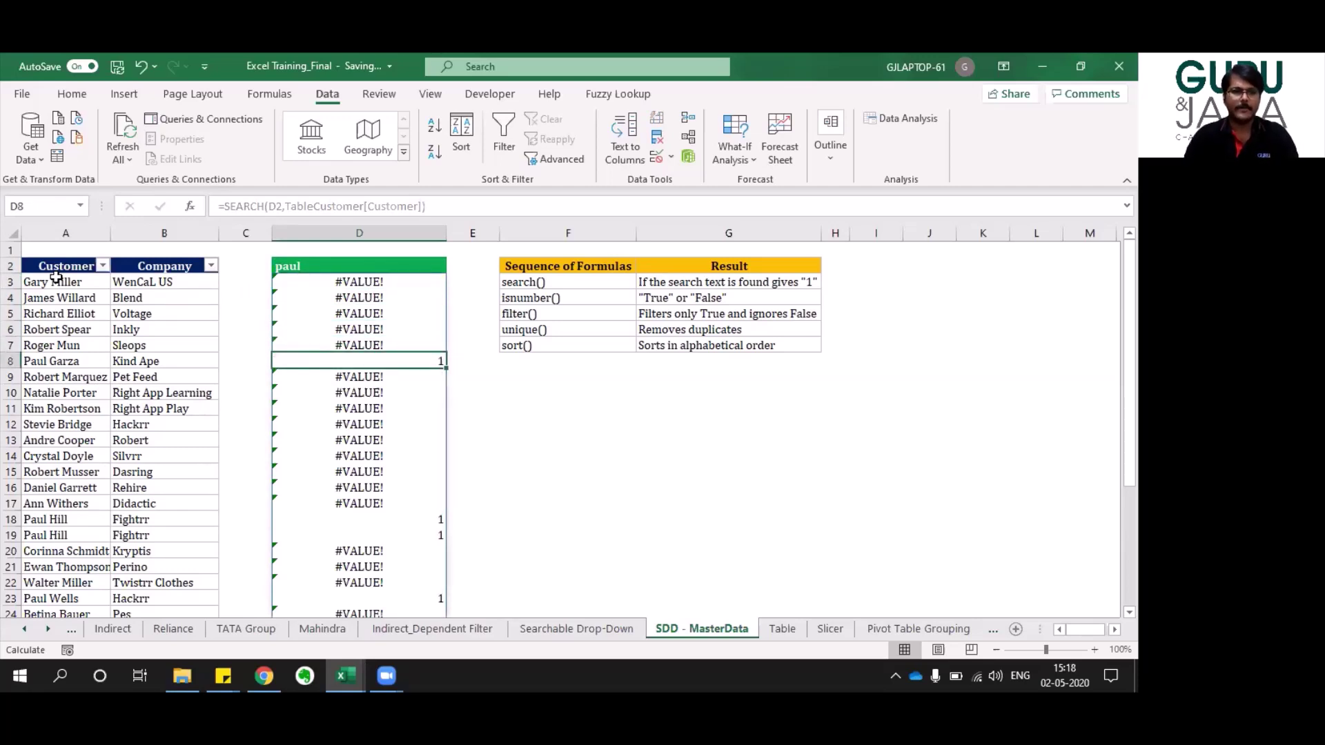
pyautogui.hotkey('ctrl', 'Up')
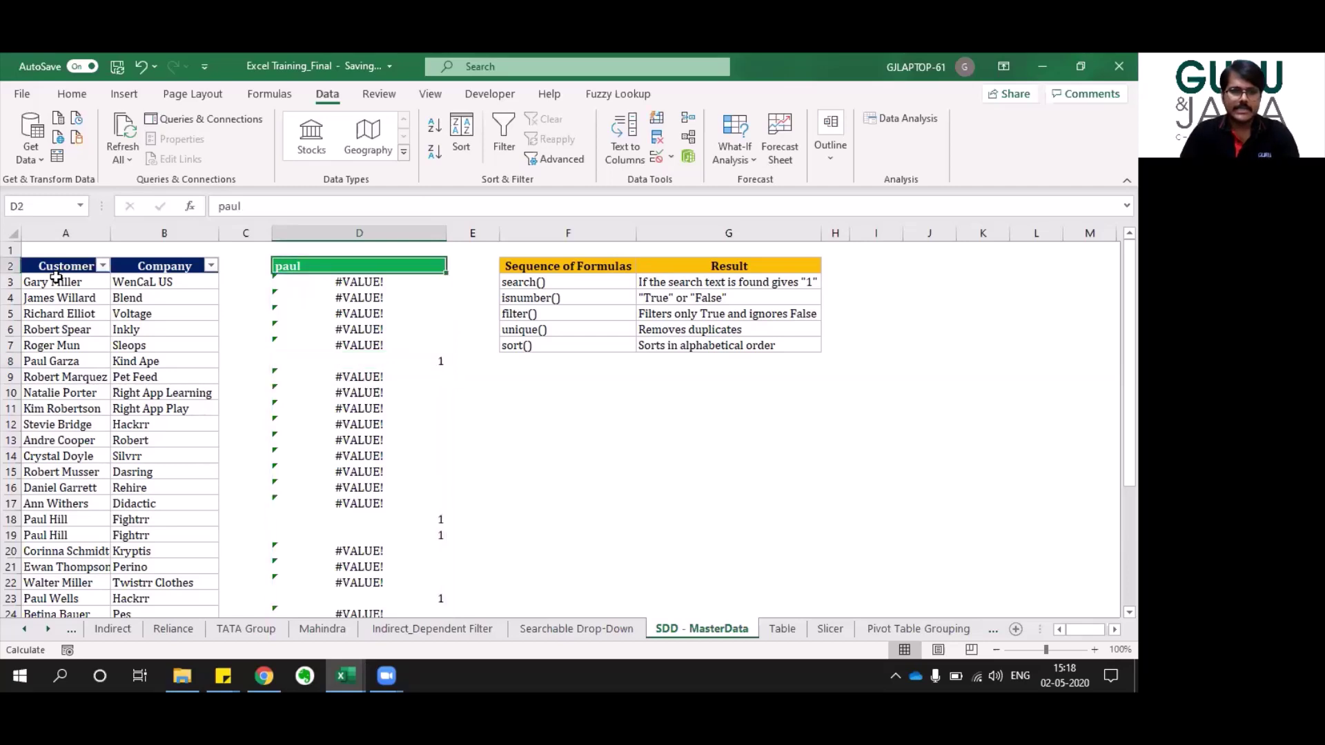
pyautogui.press('Down')
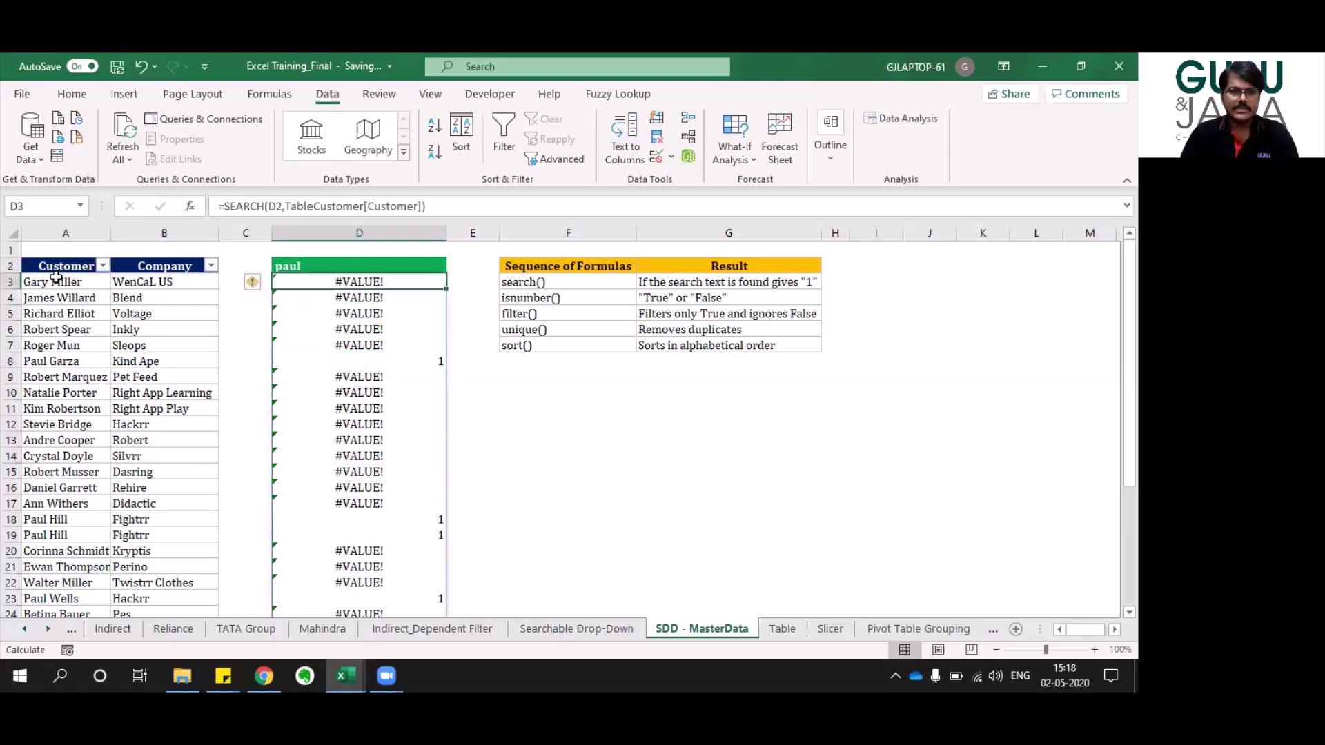
# Change D3 to =ISNUMBER(SEARCH(D2,TableCustomer[Customer])).
pyautogui.click(229, 205)
pyautogui.write('isnu')
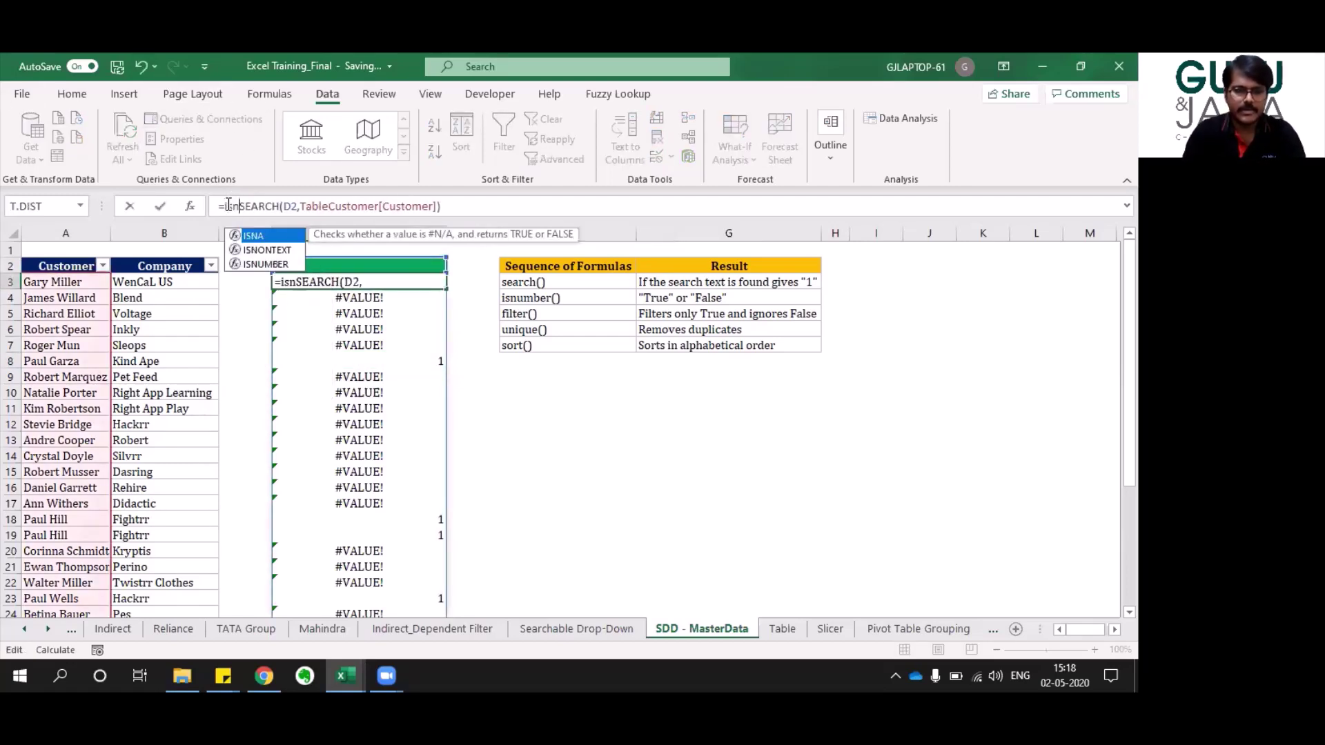
pyautogui.press('Tab')
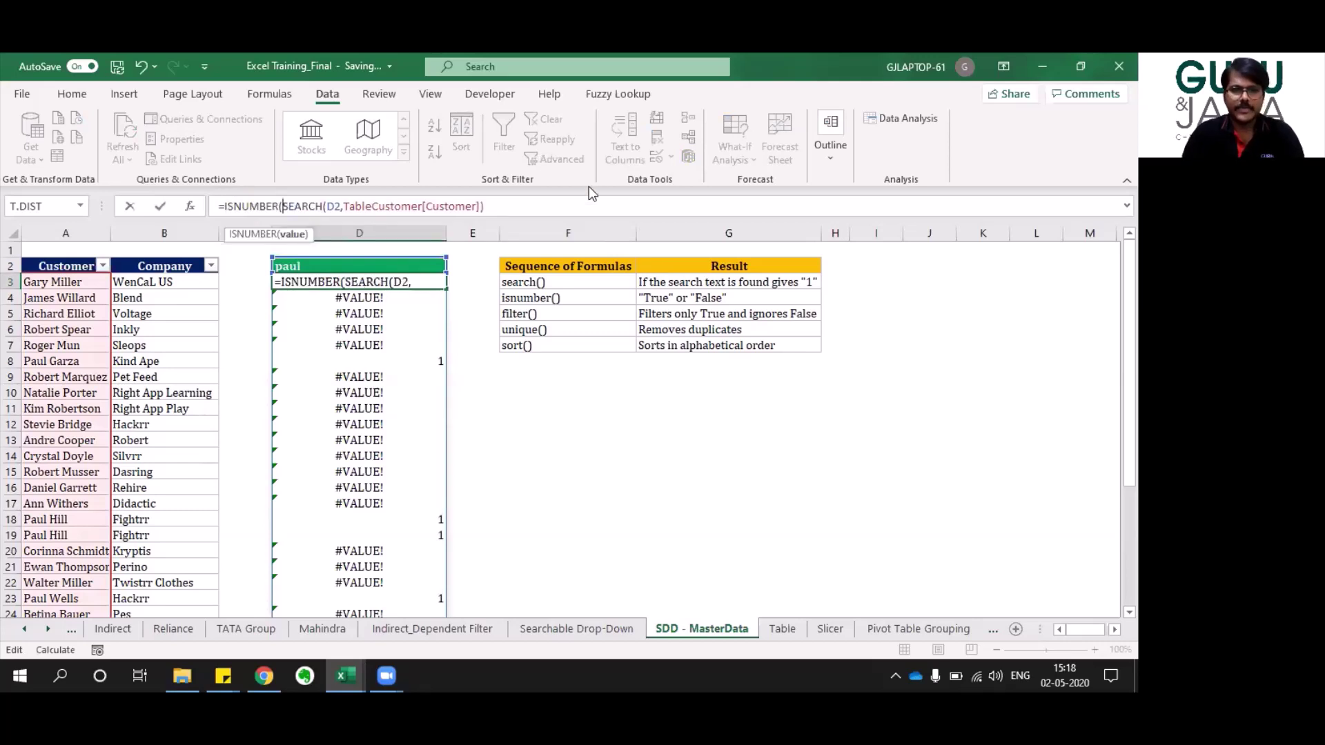
pyautogui.click(566, 206)
pyautogui.write(')')
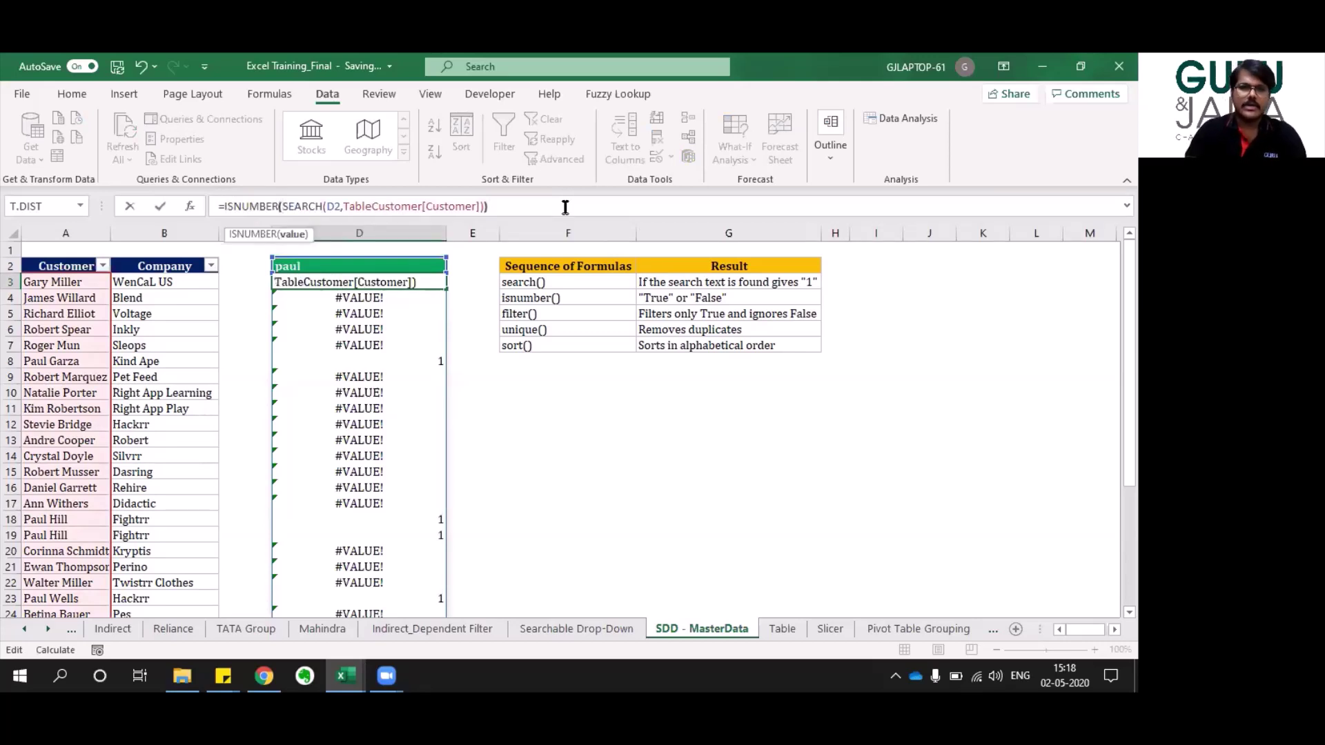
pyautogui.press('Return')
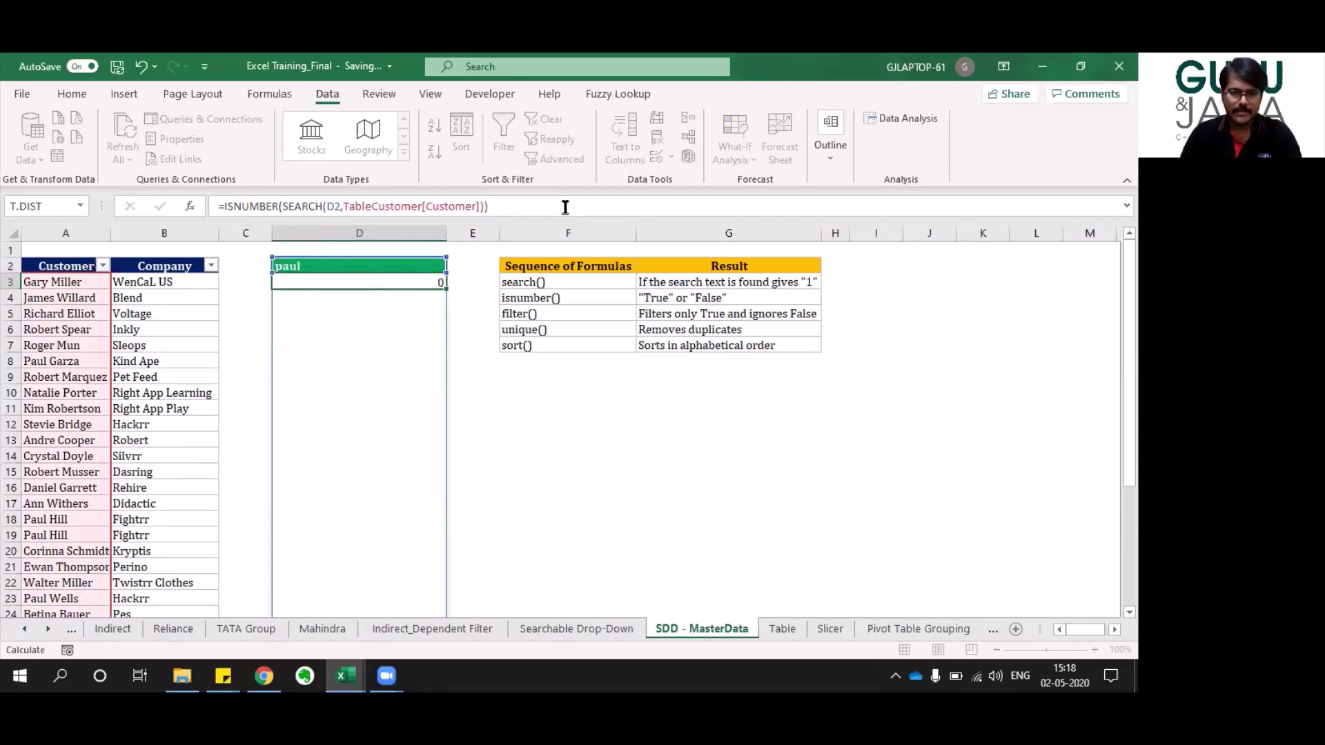
pyautogui.press('Down')
pyautogui.press('Down')
pyautogui.press('Down')
pyautogui.press('Down')
pyautogui.hotkey('shift', 'Left')
pyautogui.hotkey('shift', 'Left')
pyautogui.hotkey('shift', 'Left')
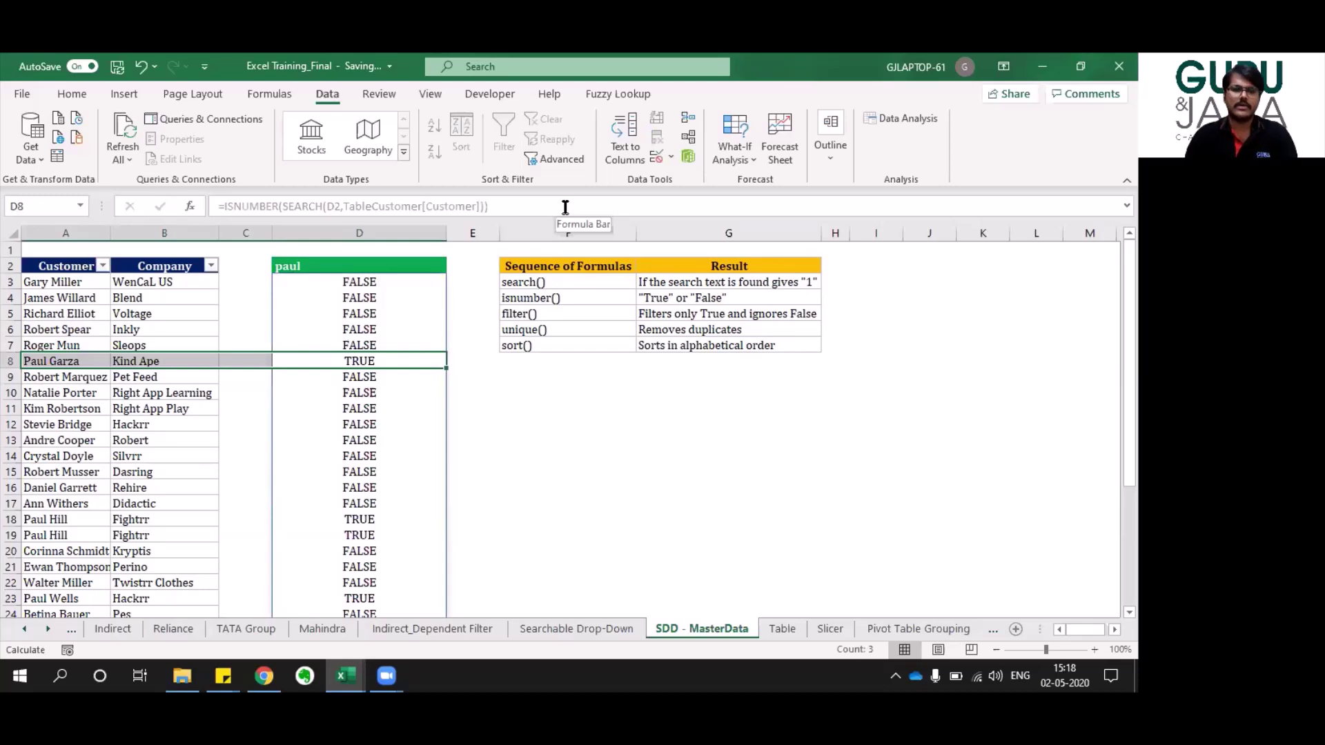
pyautogui.press('Left')
pyautogui.press('Left')
pyautogui.press('Left')
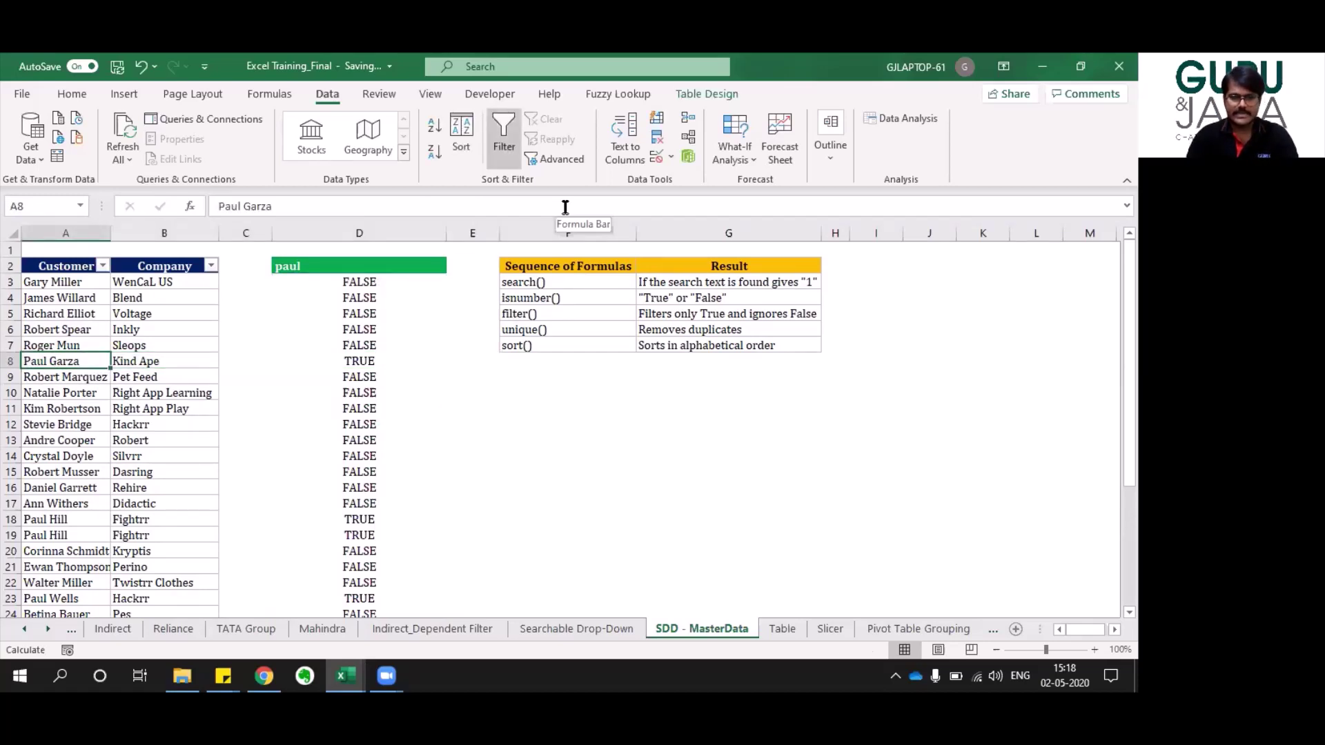
pyautogui.hotkey('shift', 'Right')
pyautogui.hotkey('shift', 'Right')
pyautogui.hotkey('shift', 'Right')
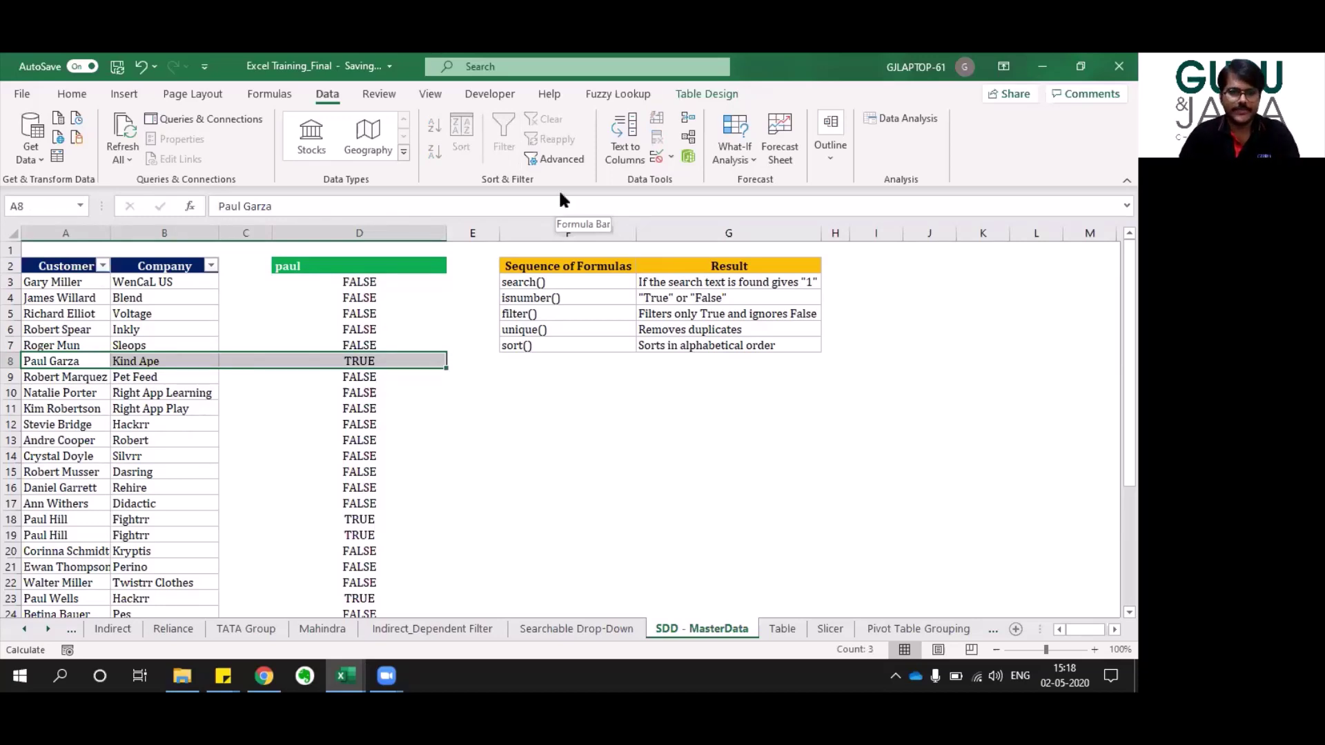
pyautogui.click(378, 281)
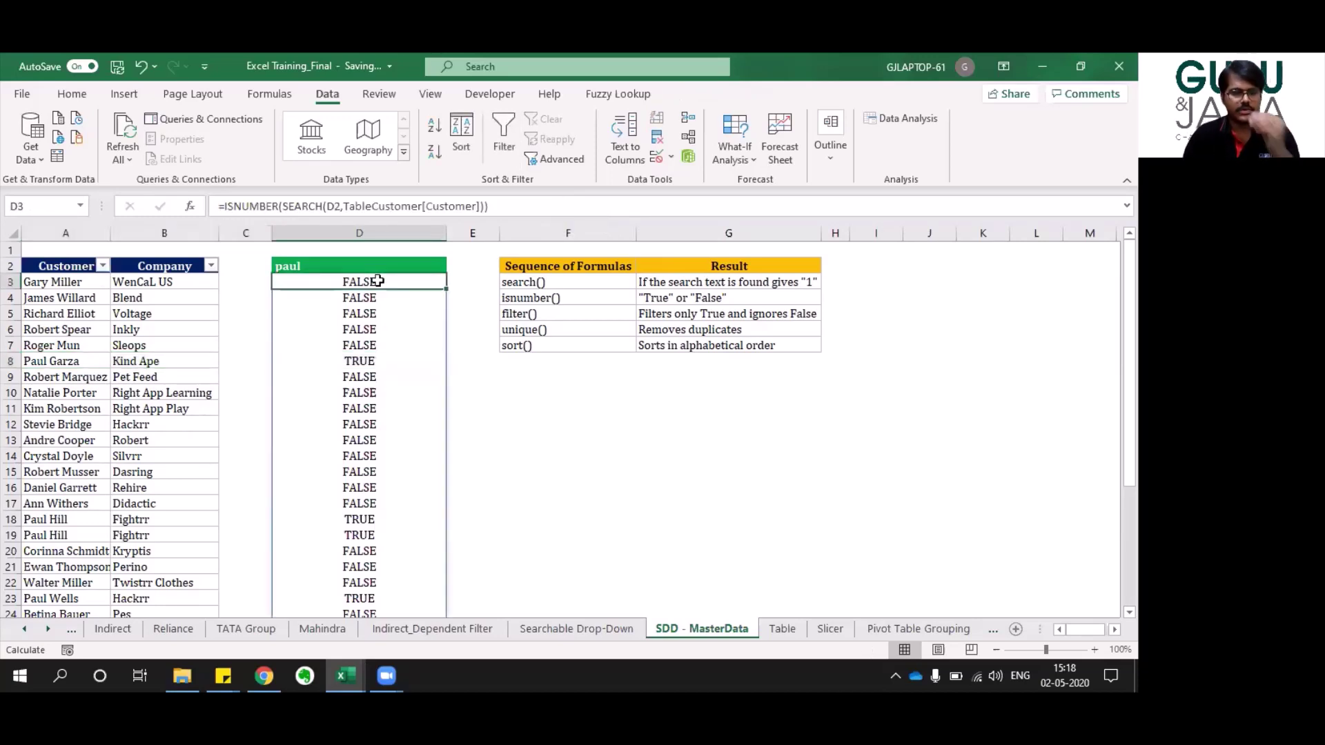
pyautogui.press('Down')
pyautogui.press('Down')
pyautogui.press('Down')
pyautogui.press('Down')
pyautogui.press('Down')
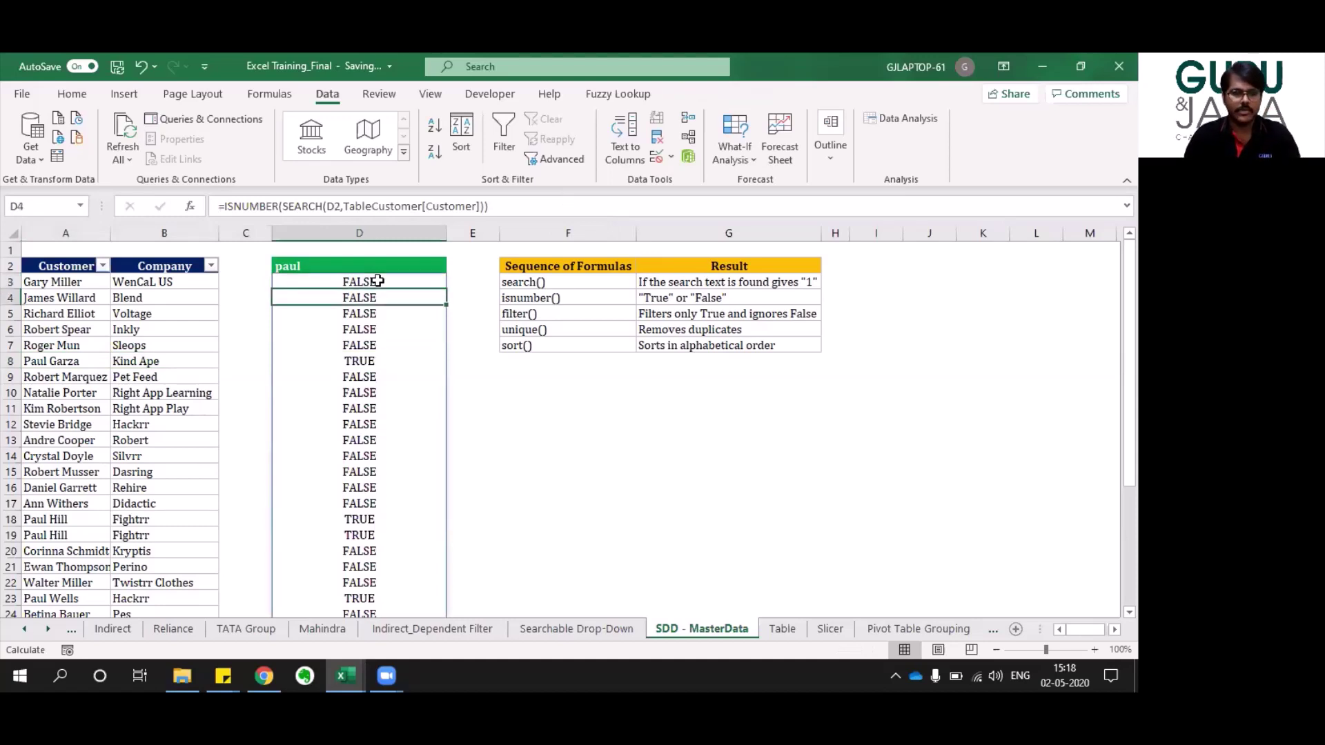
pyautogui.hotkey('shift', 'Left')
pyautogui.hotkey('shift', 'Left')
pyautogui.hotkey('shift', 'Left')
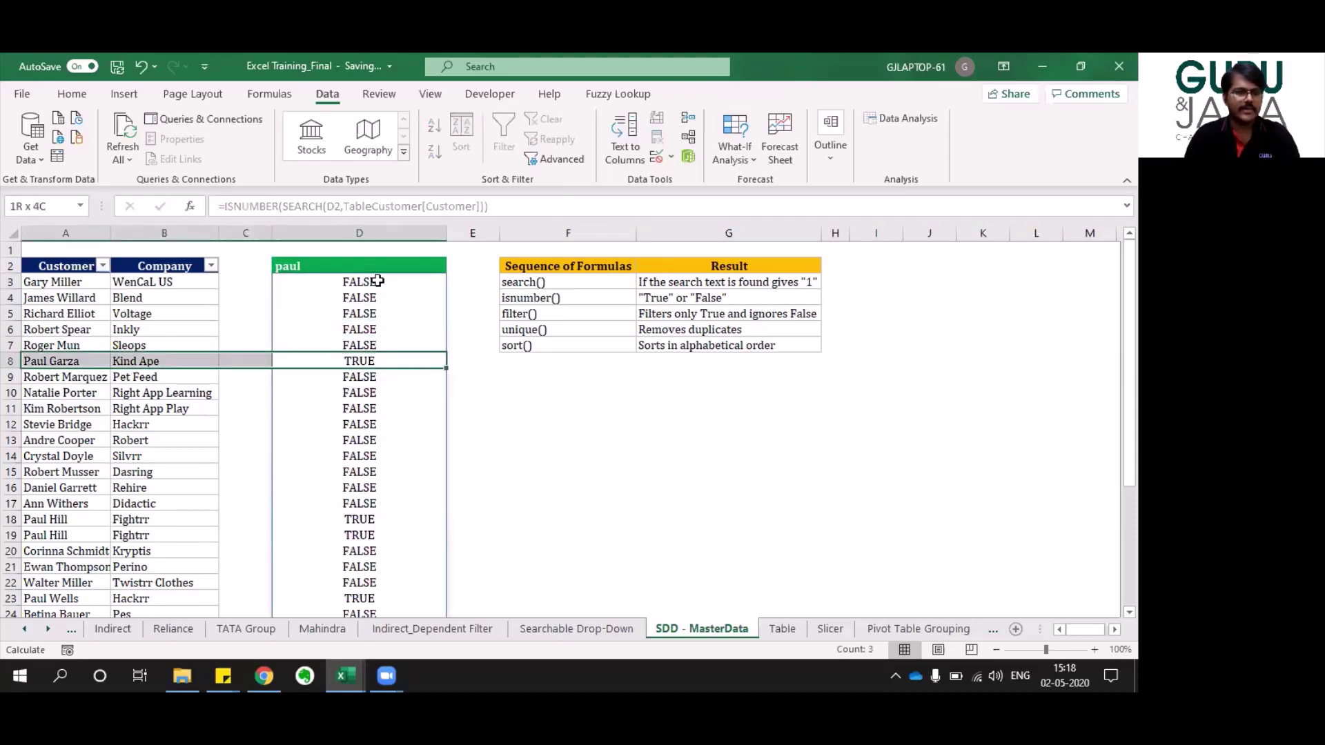
pyautogui.press('Right')
pyautogui.press('Left')
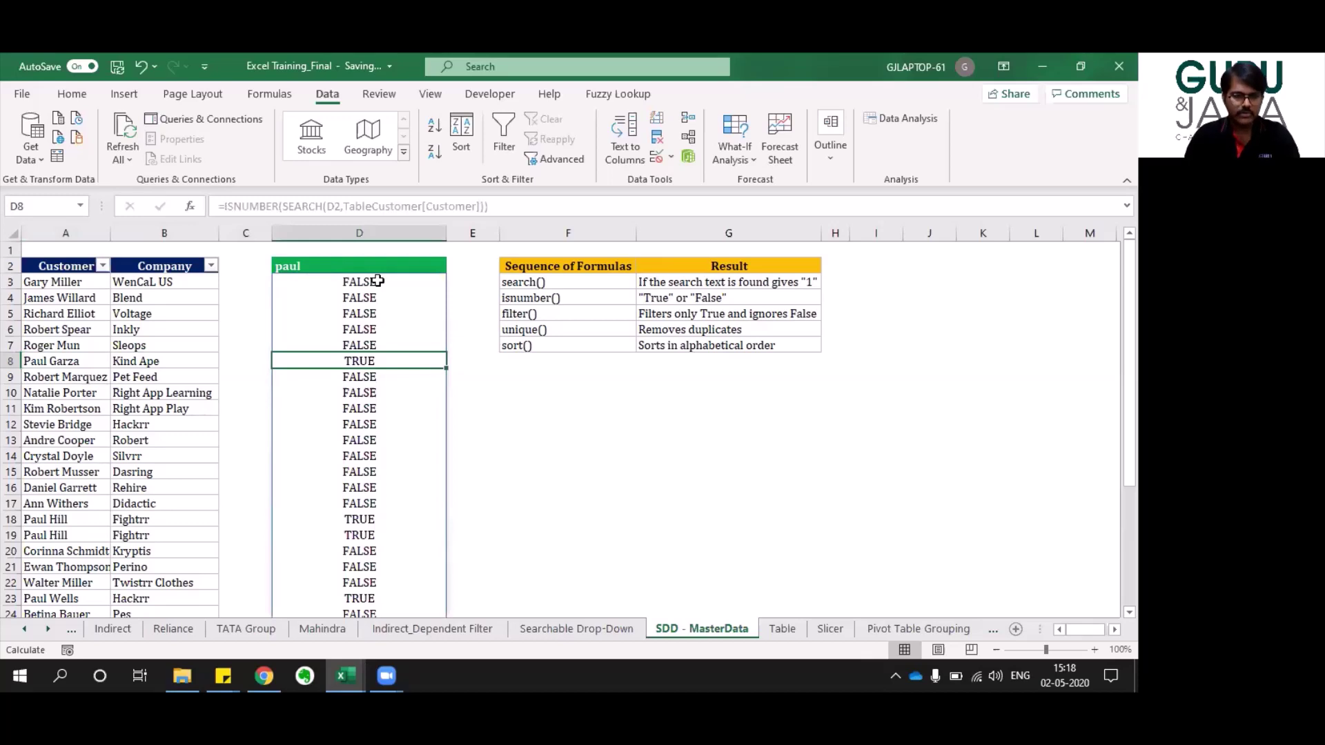
pyautogui.press('Up')
pyautogui.press('Up')
pyautogui.press('Up')
pyautogui.press('Up')
pyautogui.press('Up')
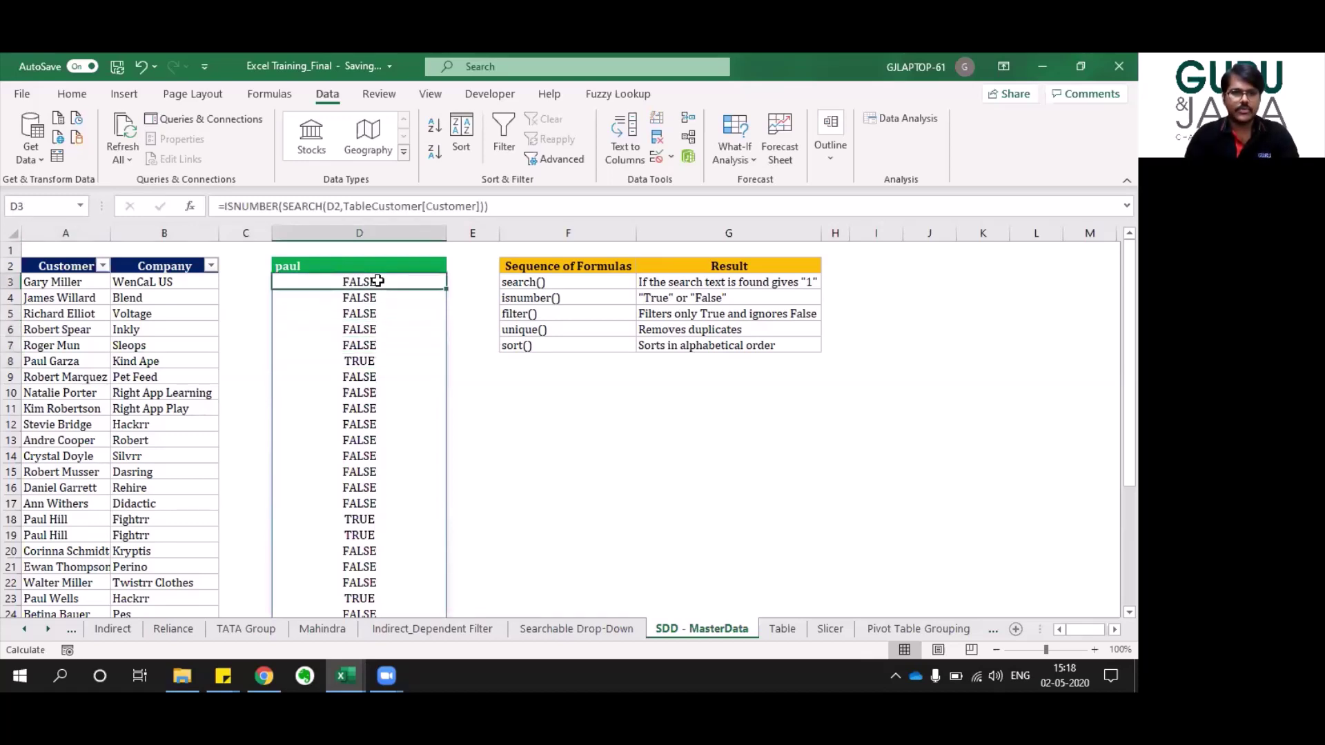
pyautogui.click(222, 204)
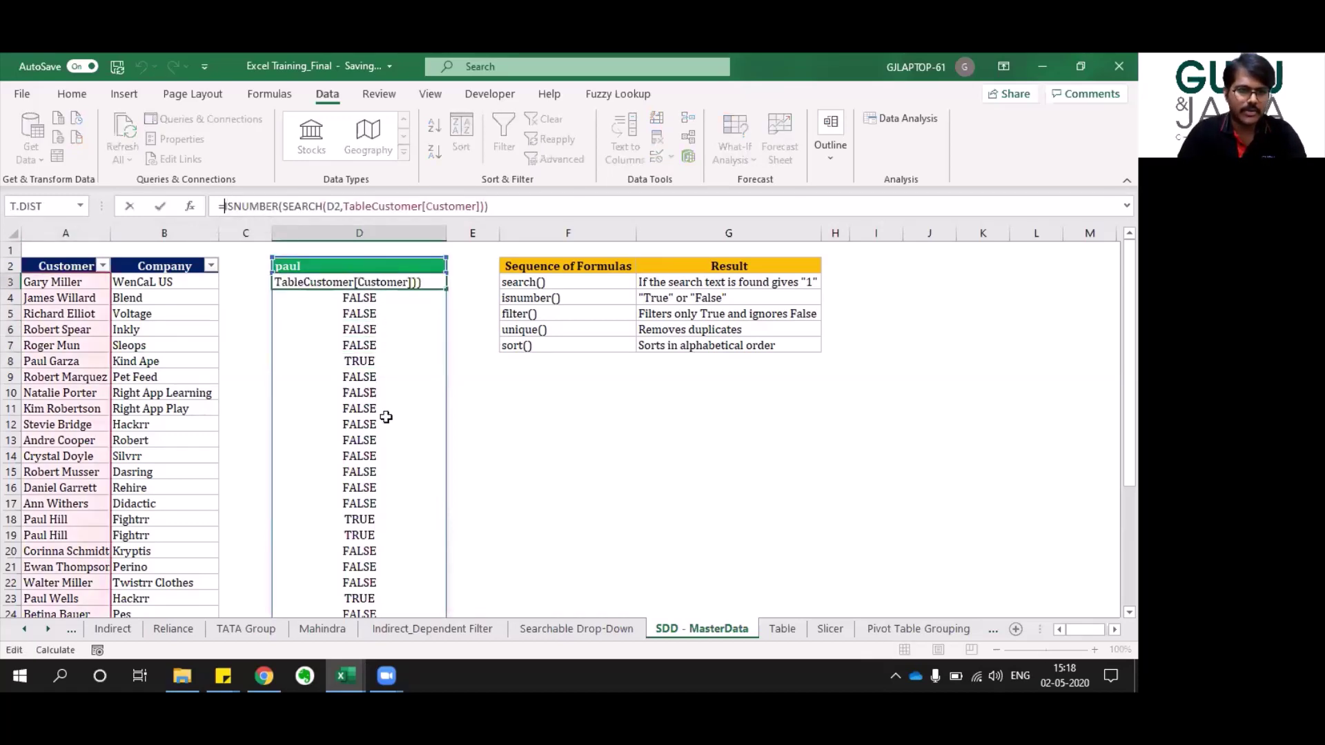
pyautogui.write('filter')
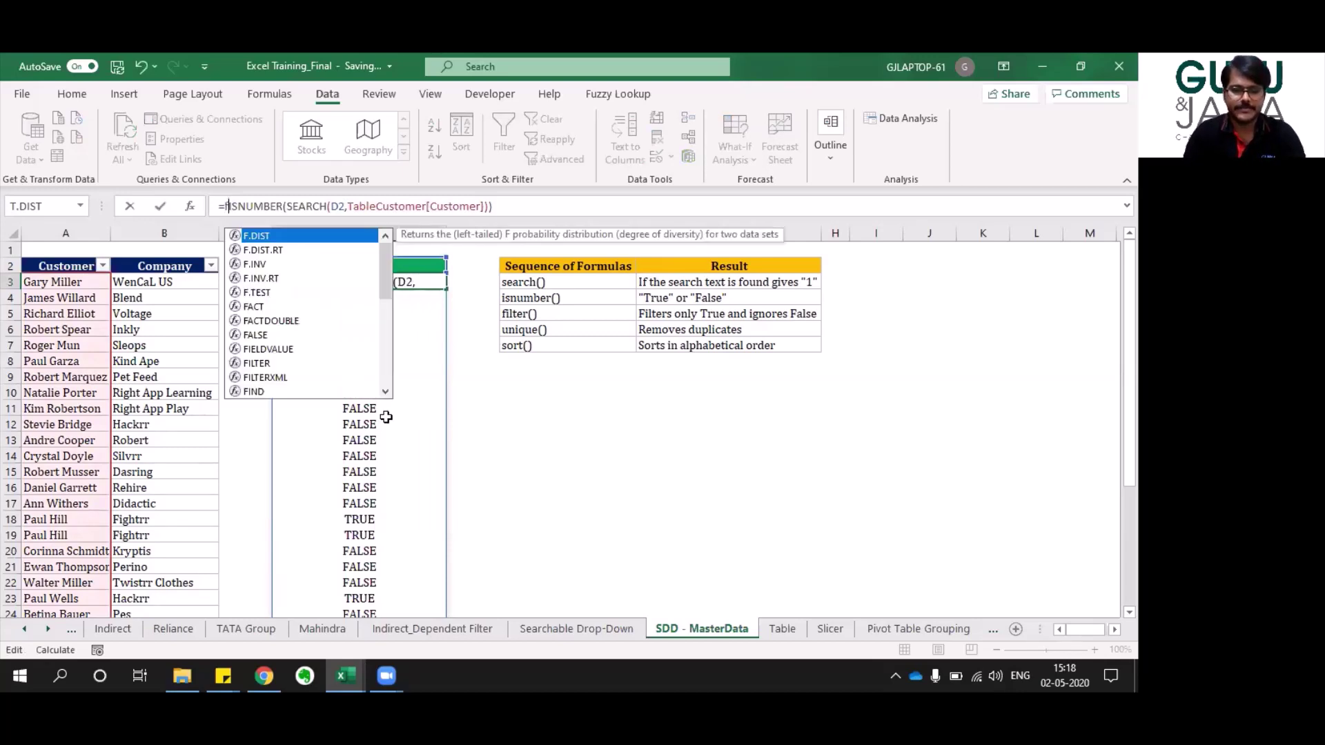
pyautogui.press('Tab')
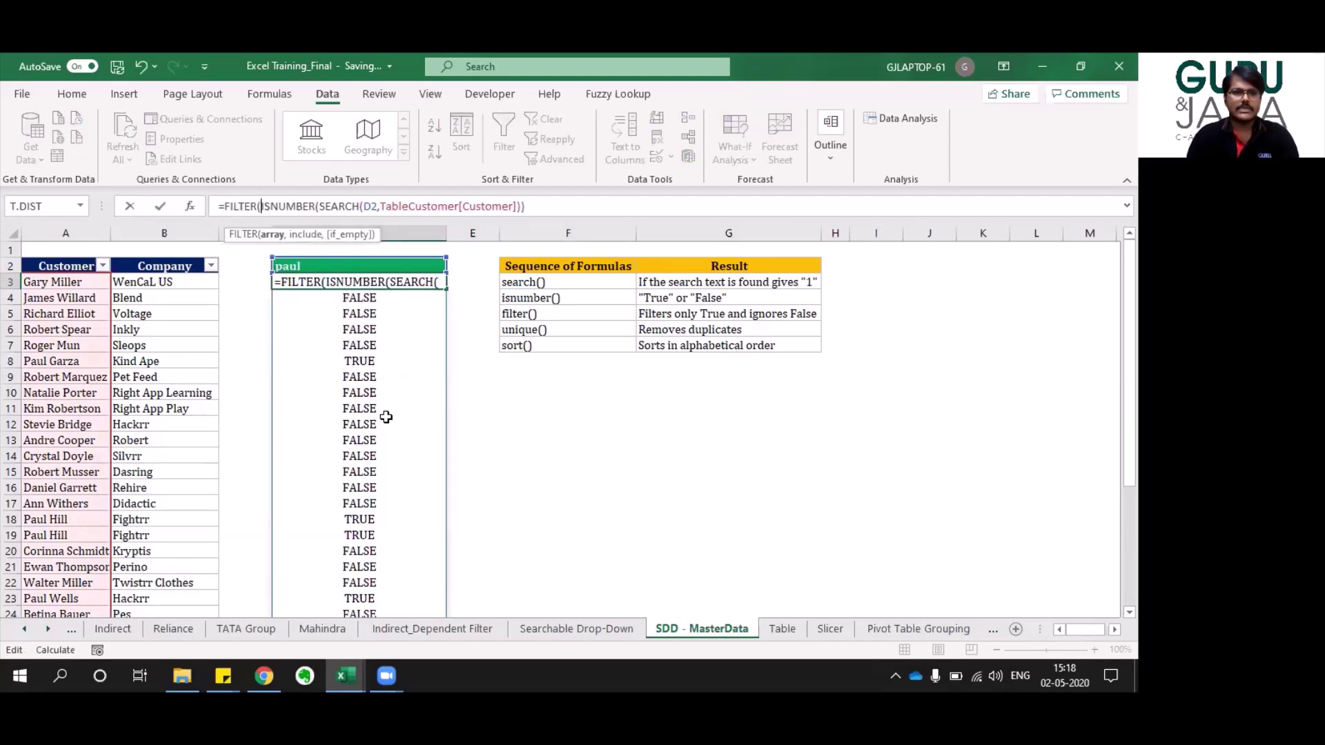
pyautogui.click(65, 282)
pyautogui.hotkey('ctrl', 'shift', 'Down')
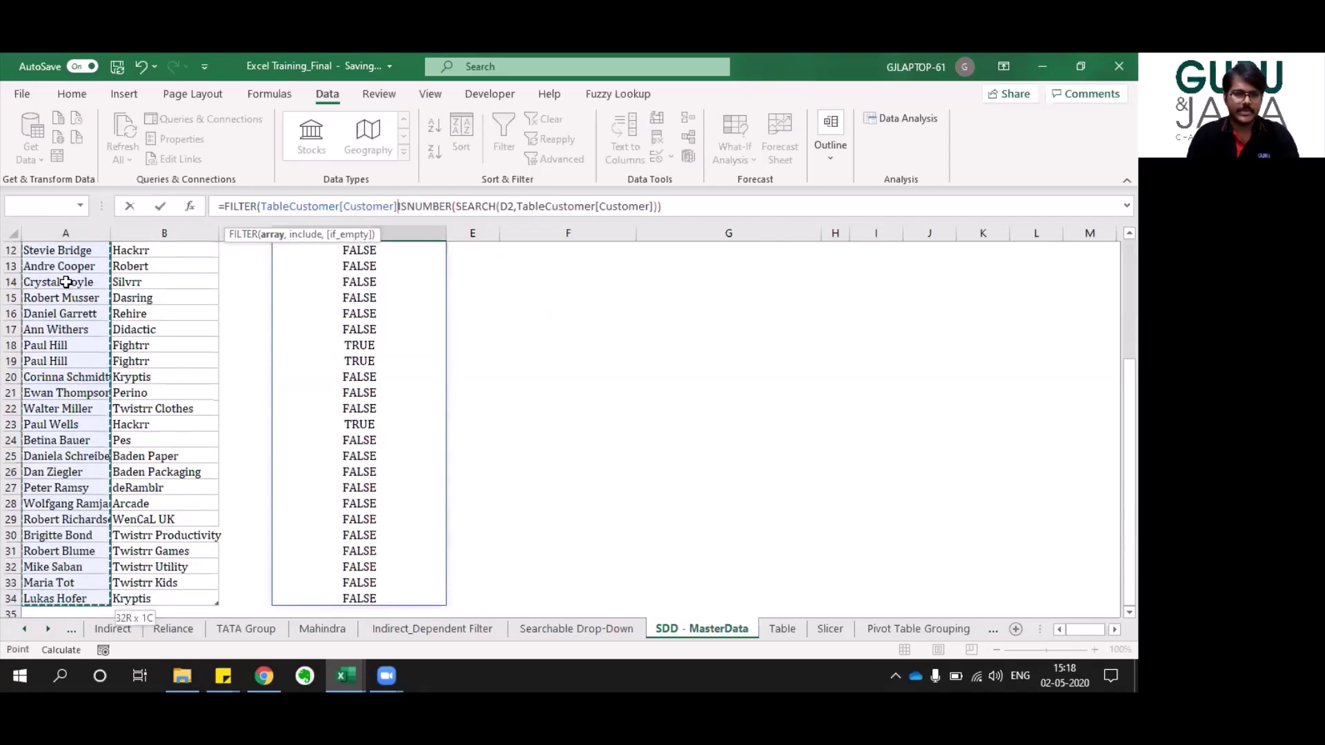
pyautogui.write(',')
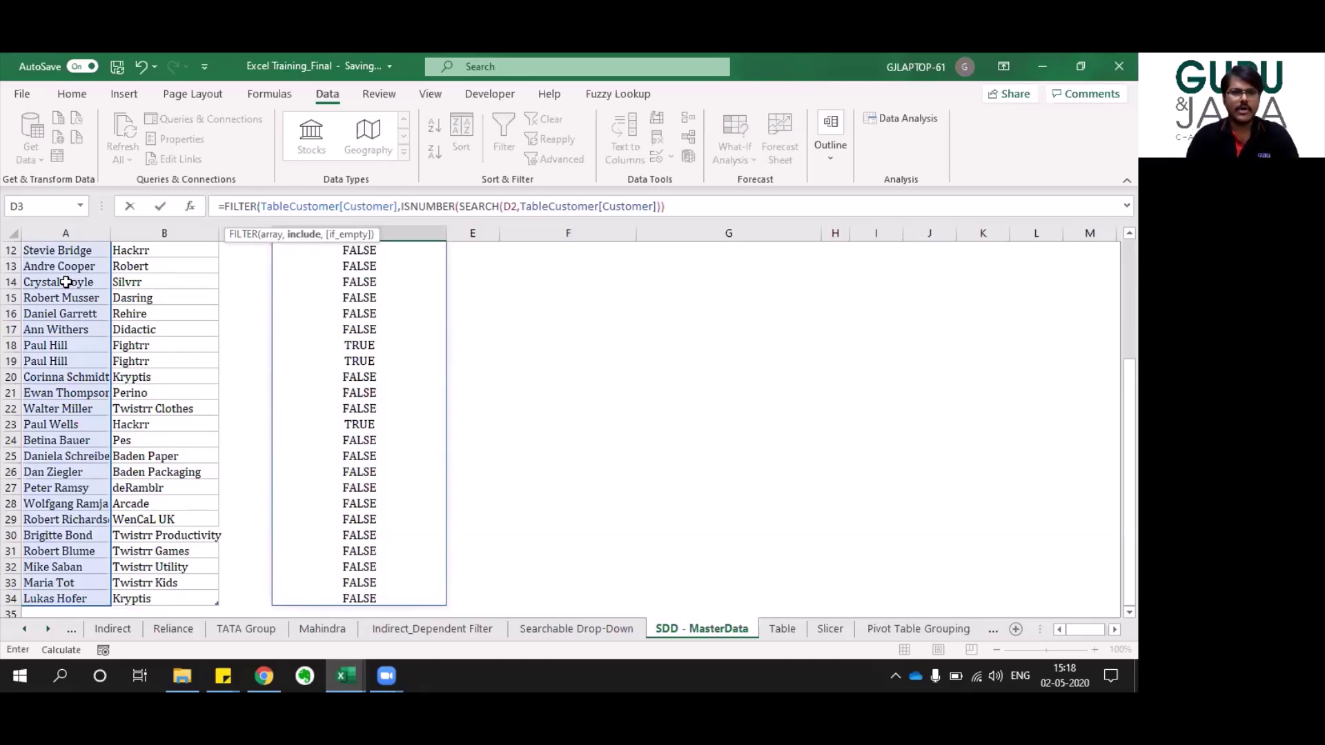
pyautogui.click(697, 211)
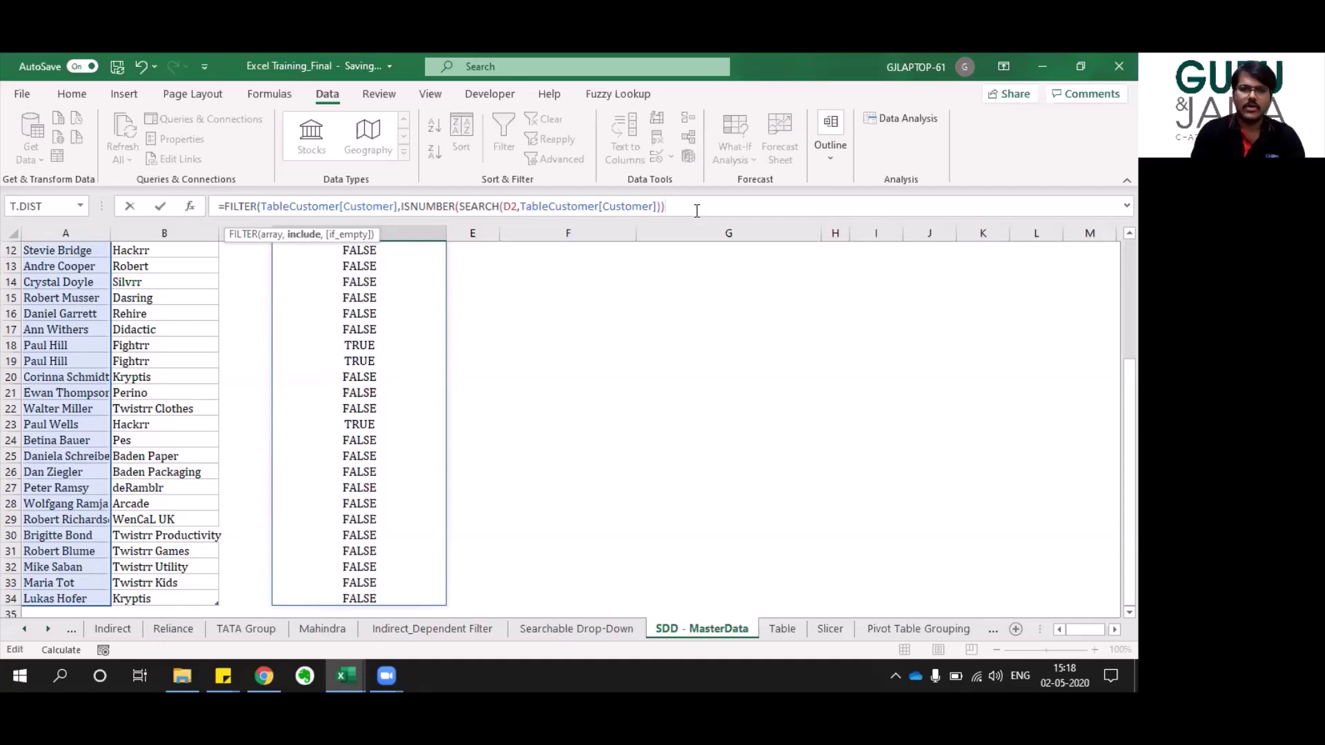
pyautogui.write(')')
pyautogui.press('Return')
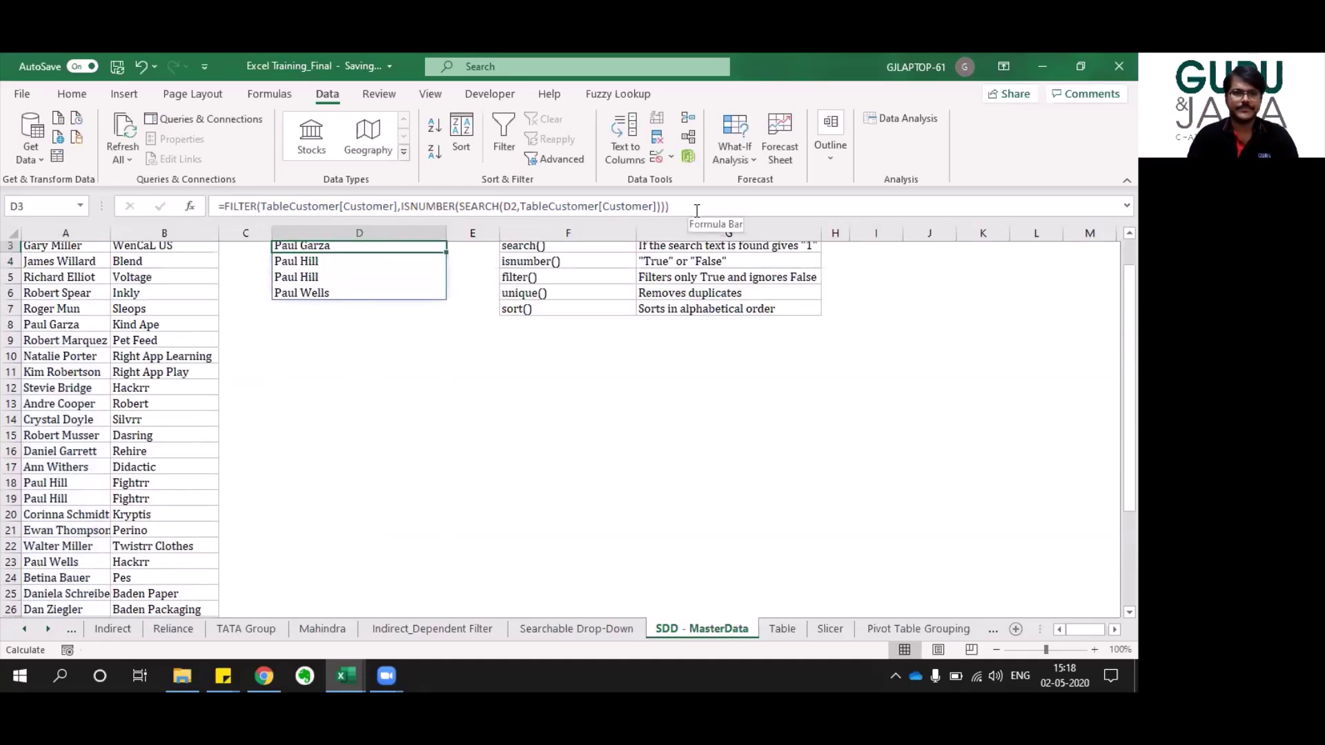
pyautogui.press('Up')
pyautogui.press('Down')
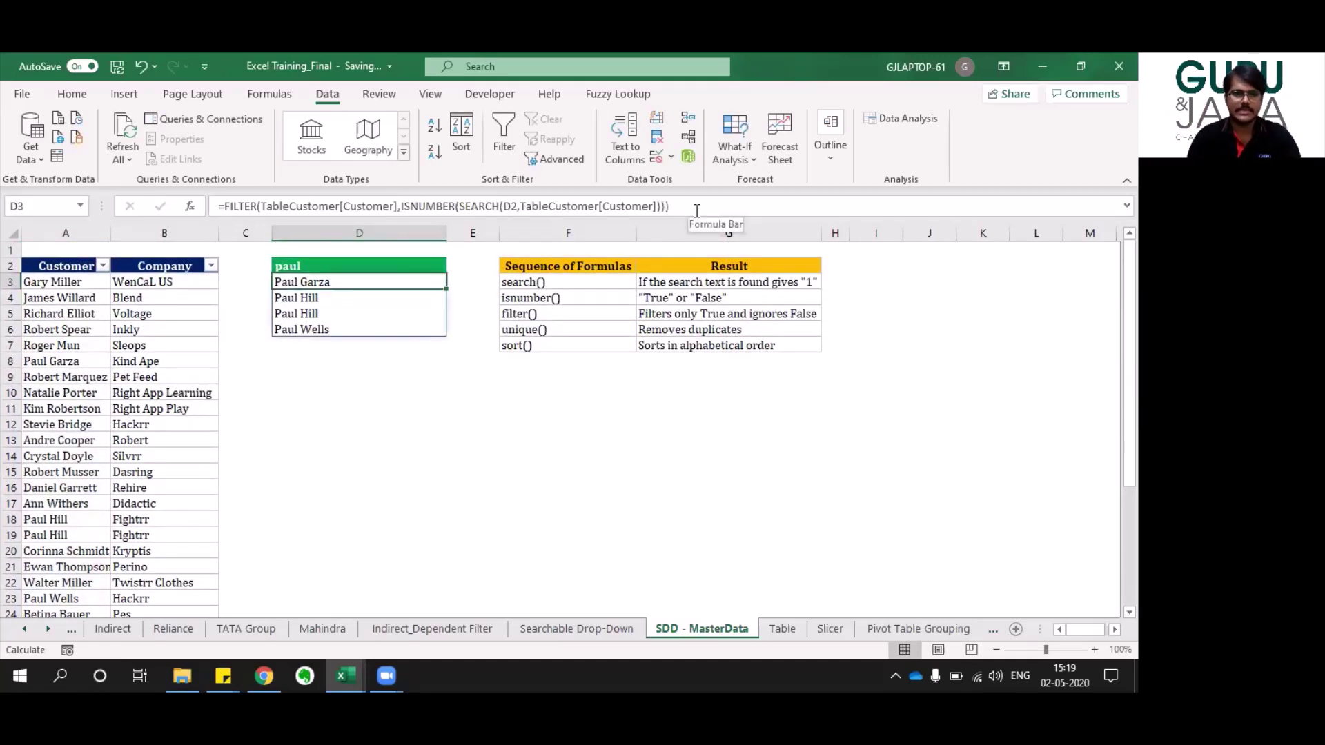
pyautogui.press('Up')
pyautogui.press('Down')
pyautogui.hotkey('shift', 'Down')
pyautogui.hotkey('shift', 'Down')
pyautogui.hotkey('shift', 'Down')
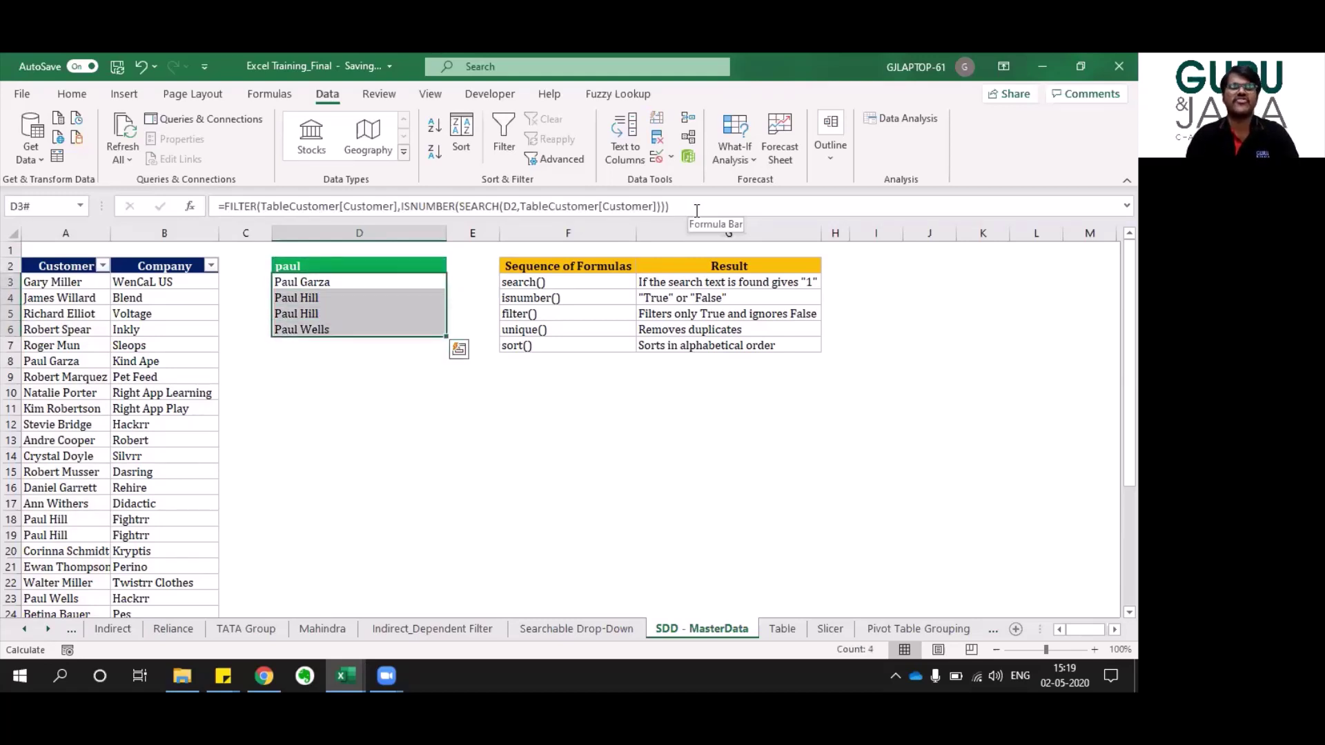
pyautogui.press('Up')
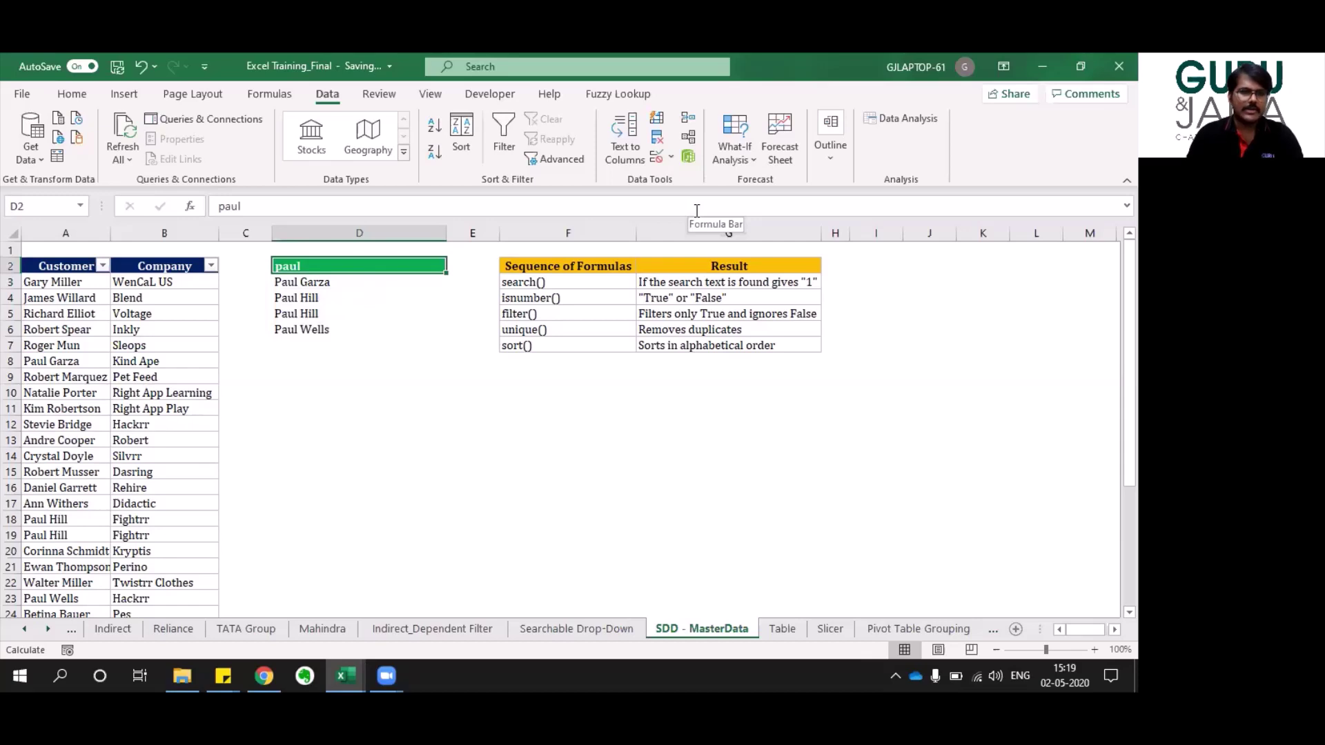
pyautogui.press('Down')
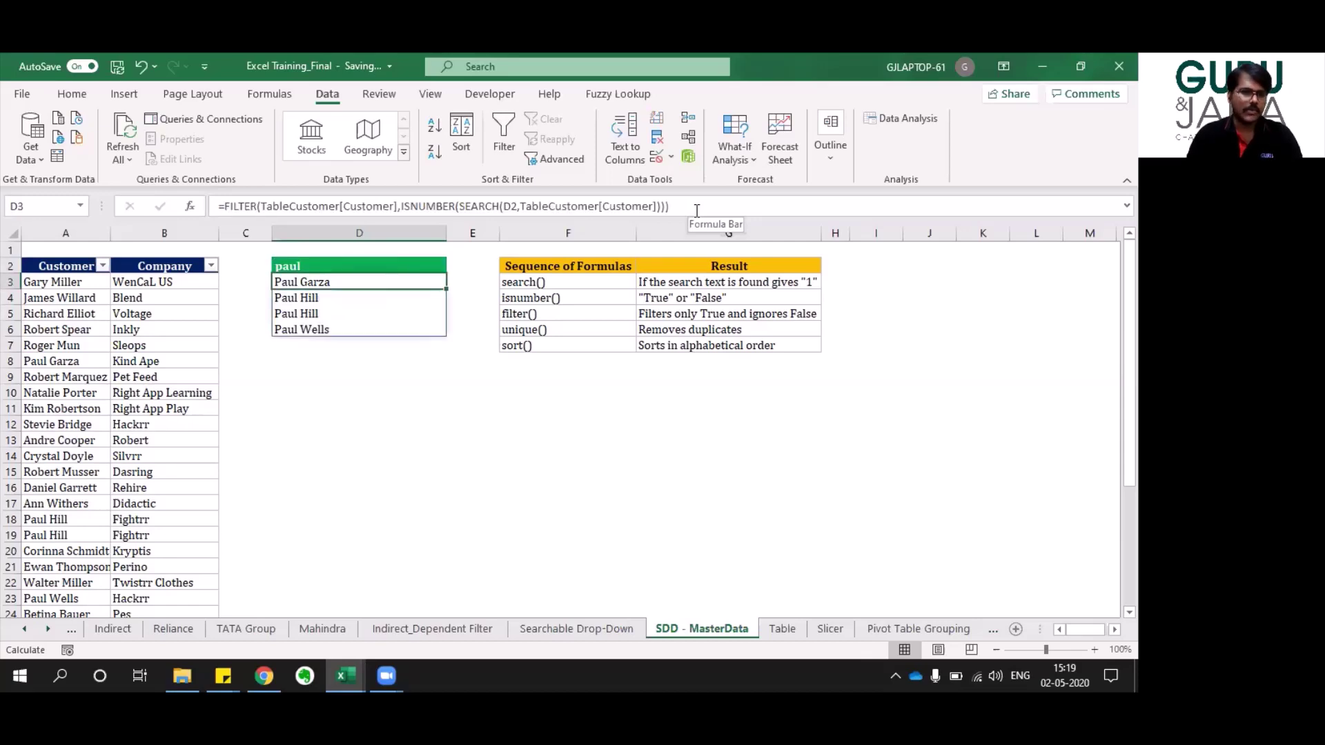
pyautogui.press('Down')
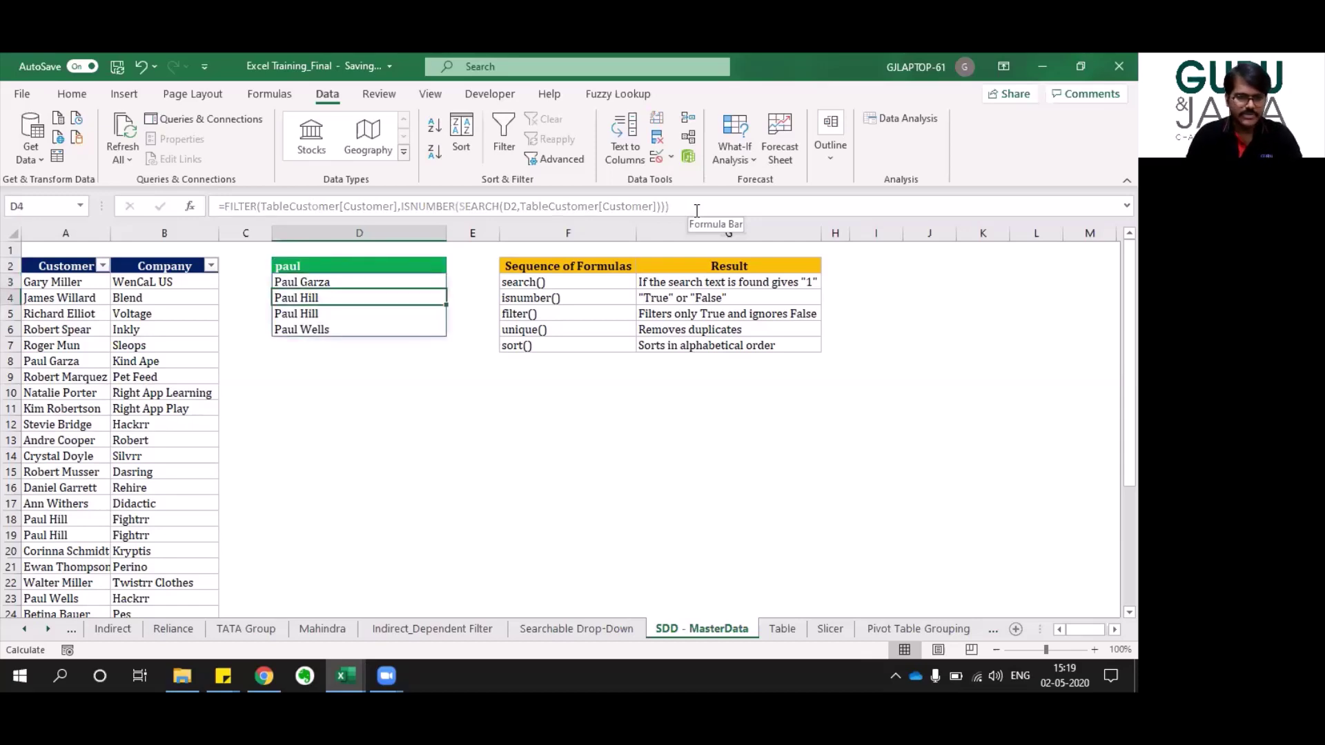
pyautogui.hotkey('shift', 'Down')
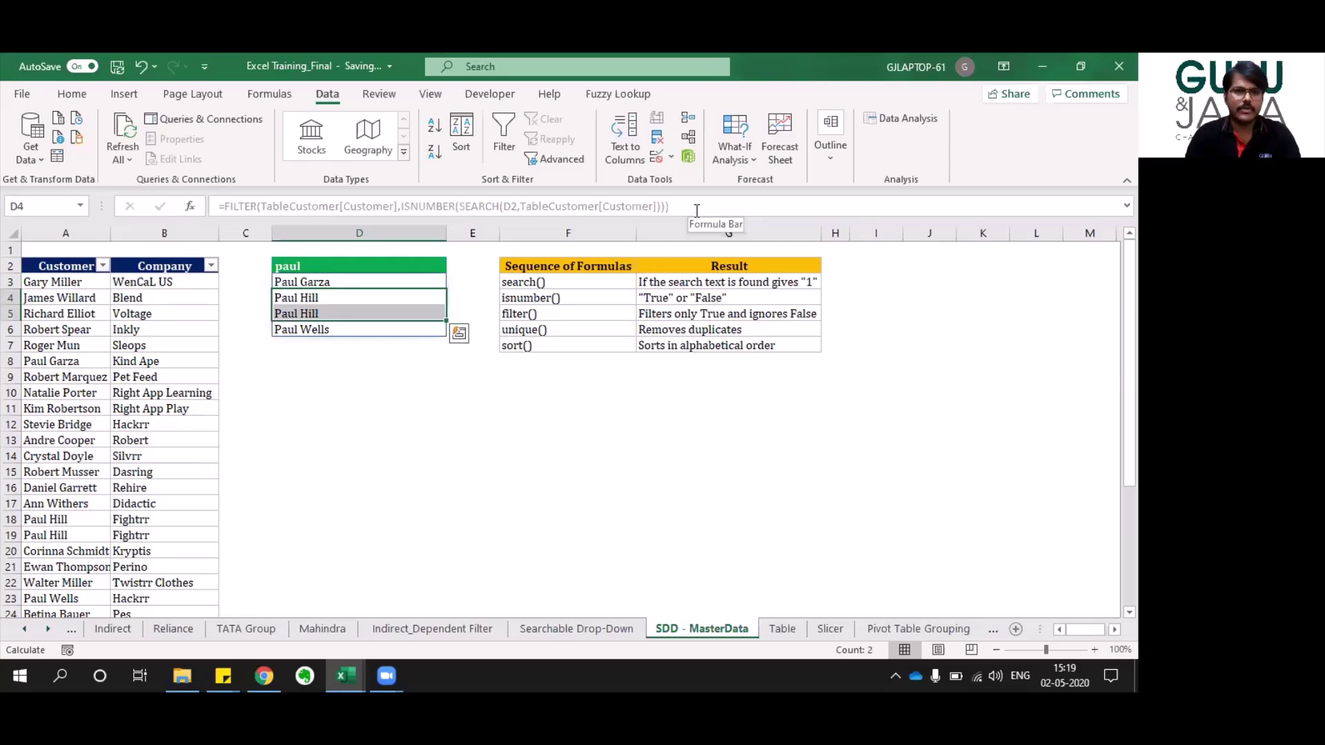
pyautogui.press('Up')
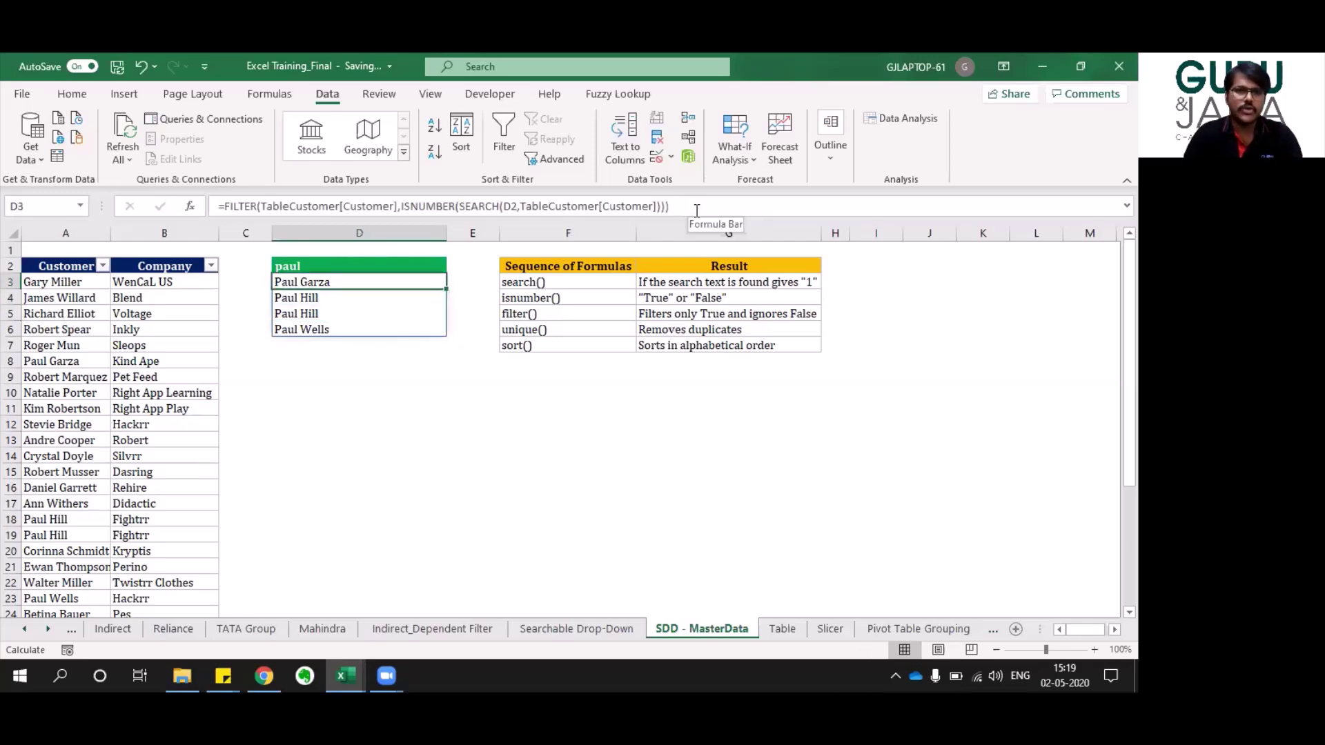
pyautogui.click(222, 207)
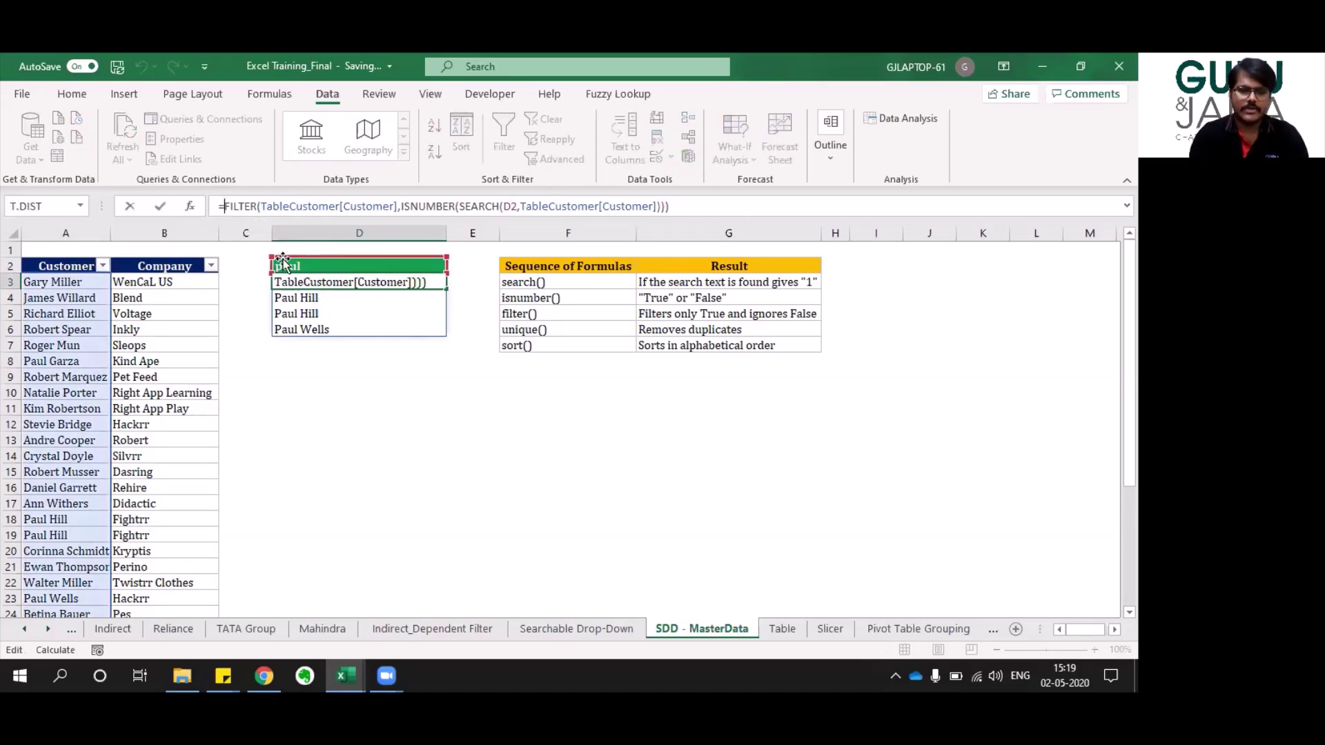
pyautogui.write('uniq')
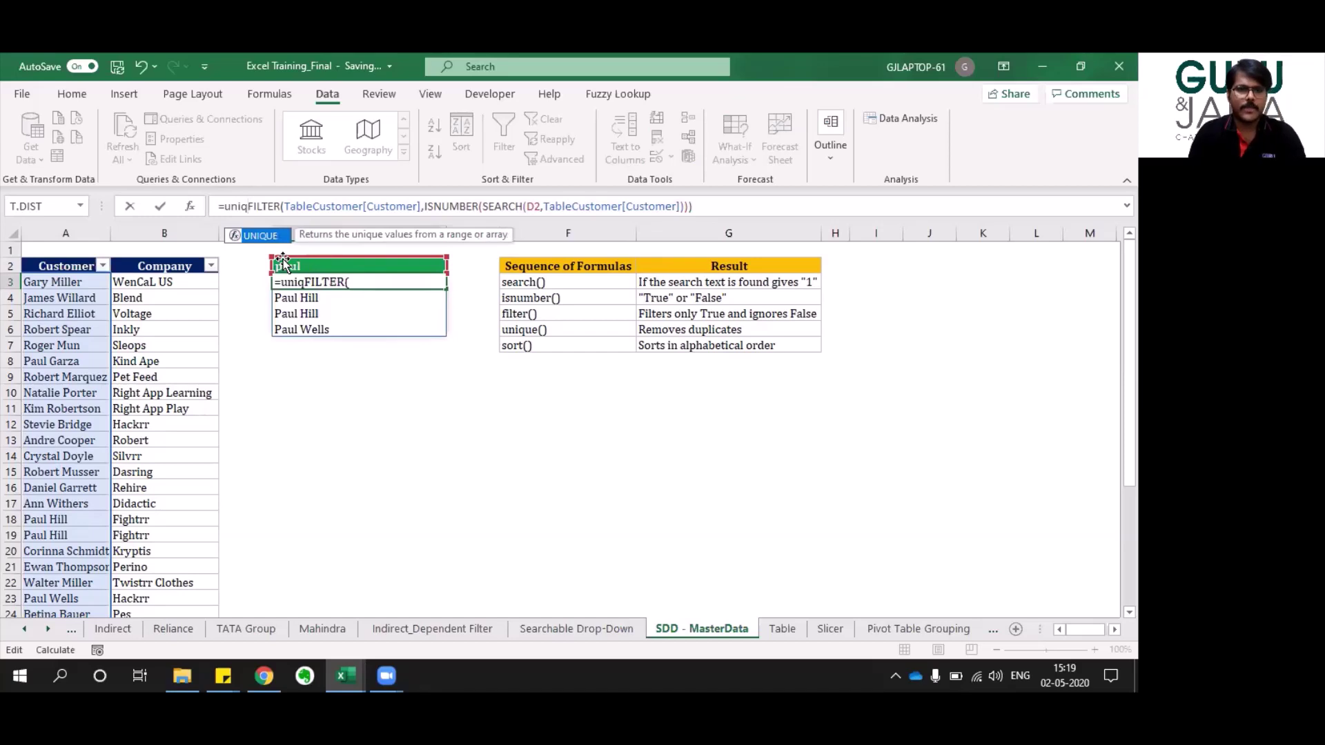
pyautogui.press('Tab')
pyautogui.click(745, 211)
pyautogui.write(')')
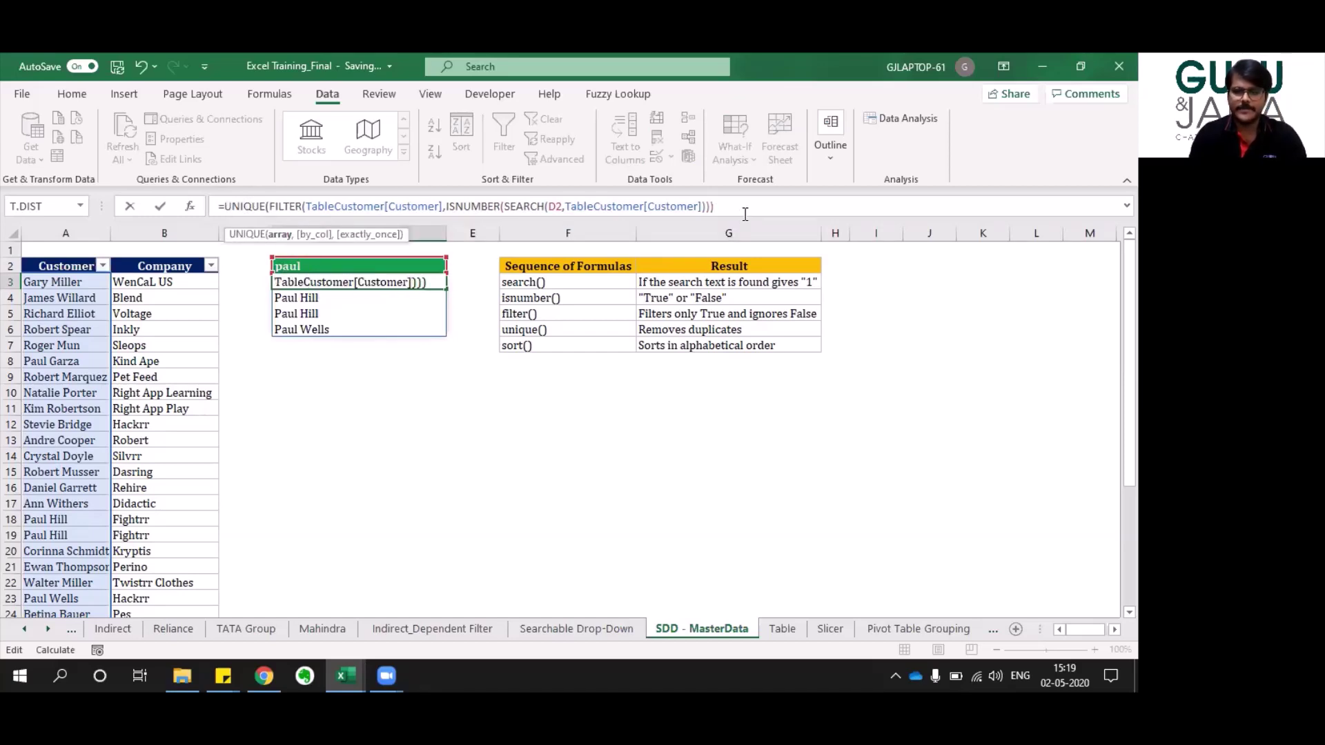
pyautogui.write(')')
pyautogui.press('Return')
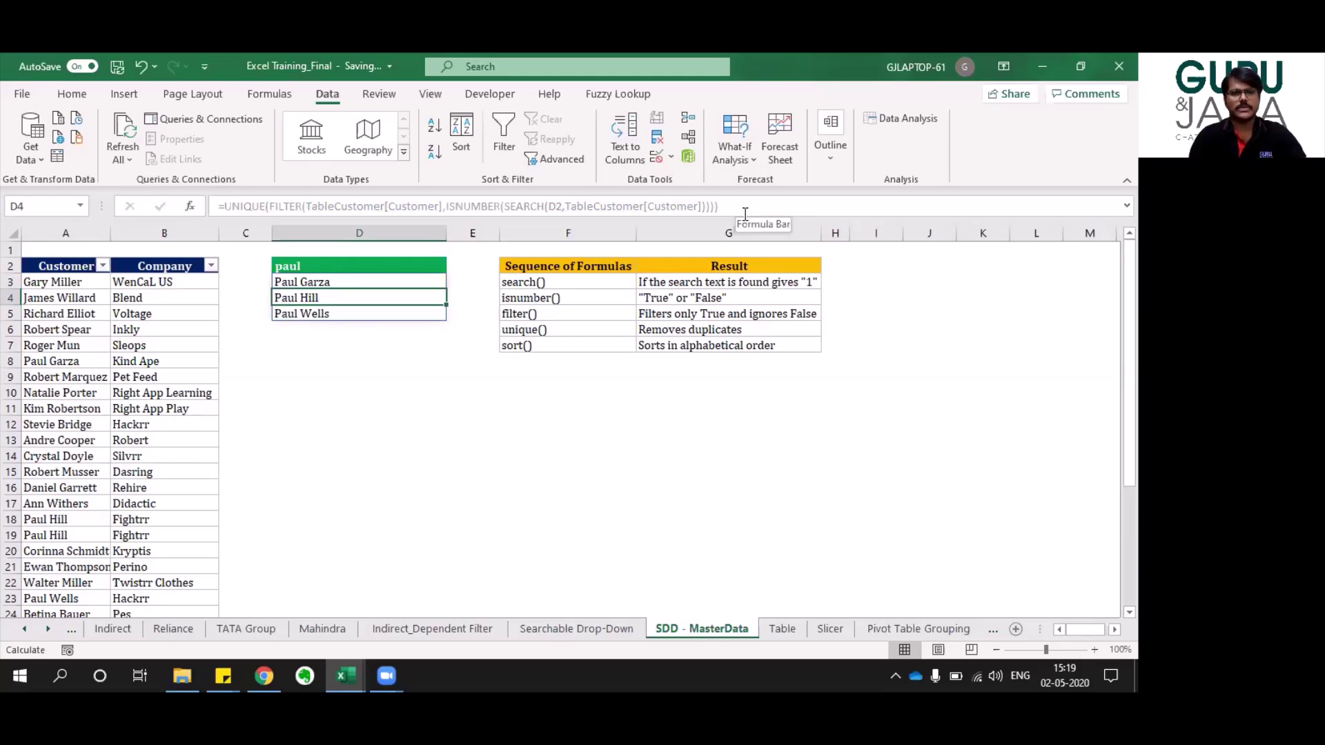
pyautogui.press('Up')
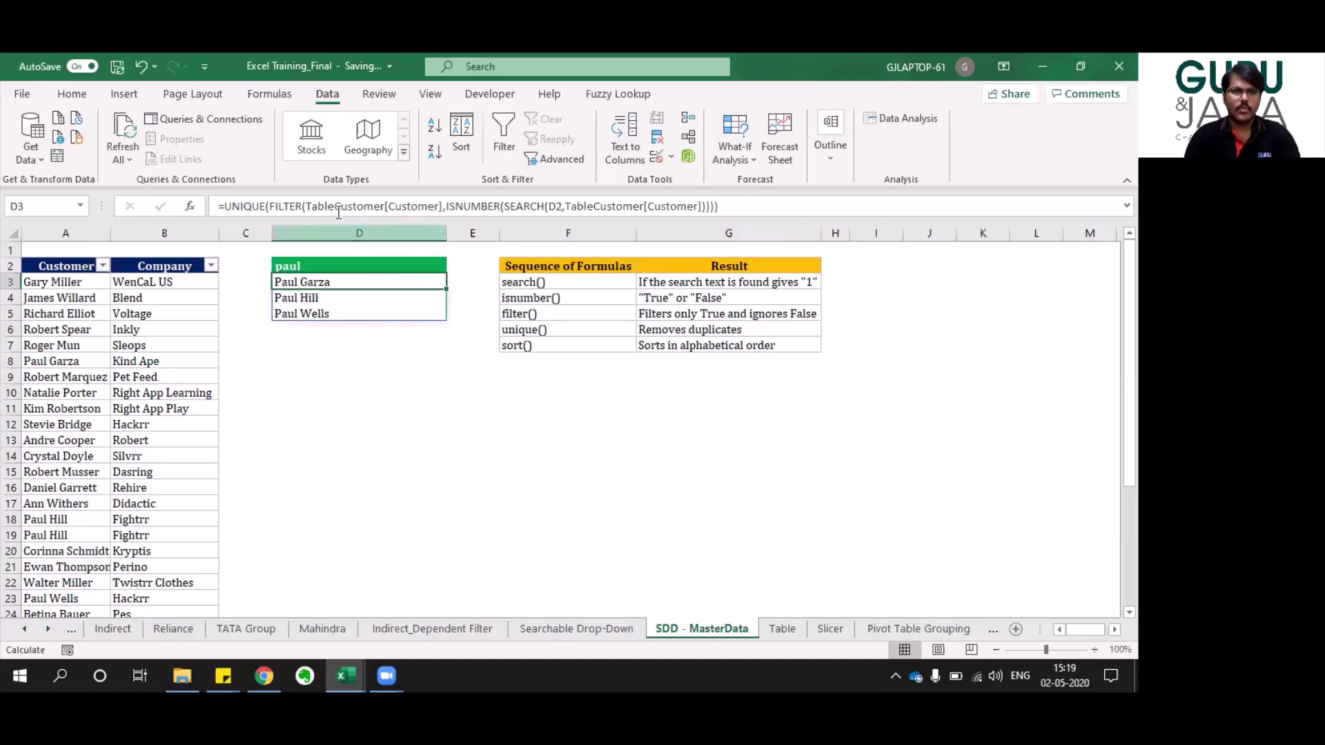
pyautogui.click(226, 207)
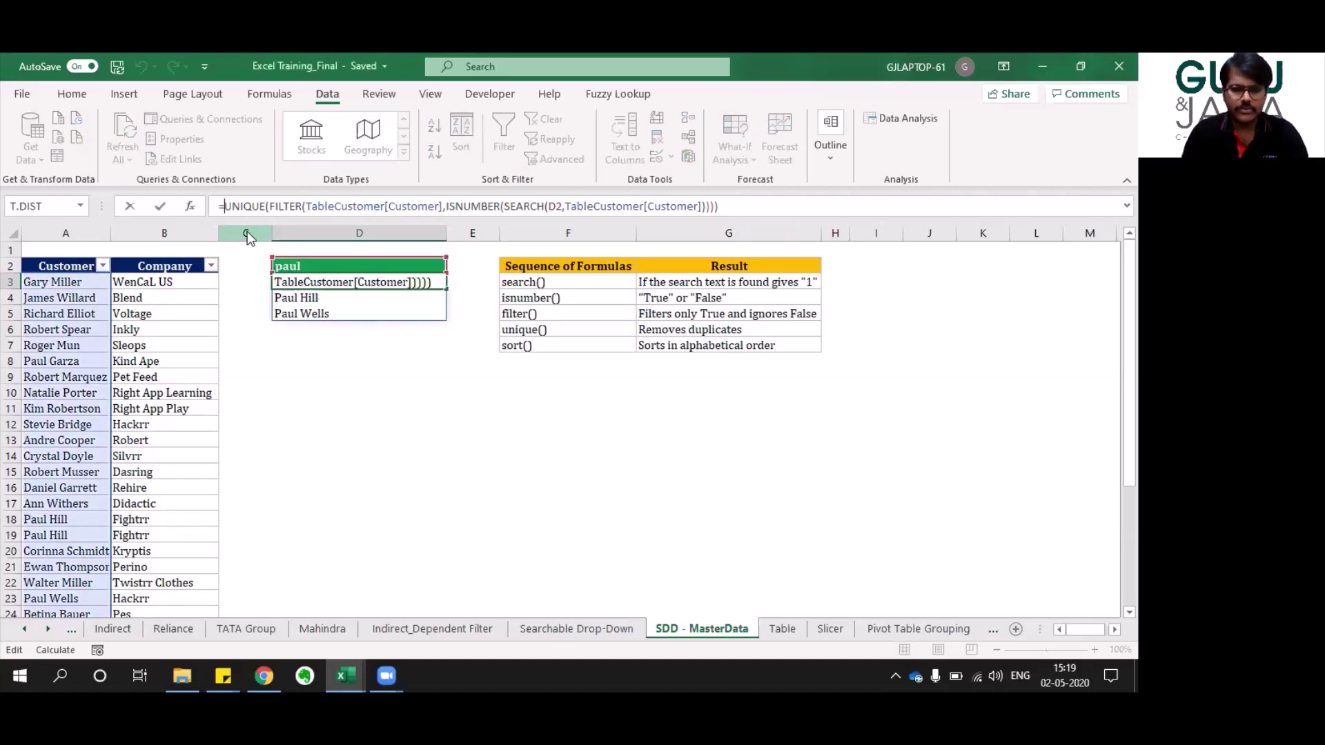
# Wrap the D3 formula in SORT to alphabetize the unique customer list.
pyautogui.write('sort')
pyautogui.press('Tab')
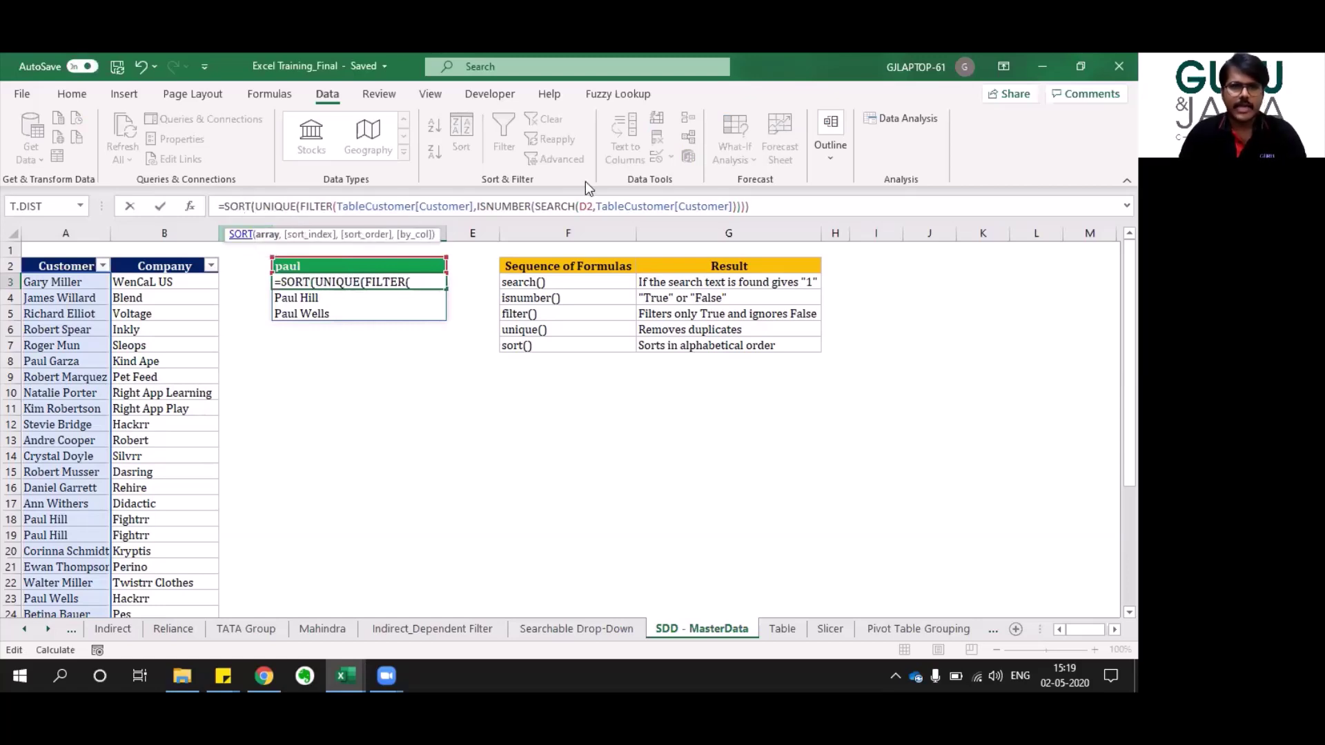
pyautogui.click(869, 205)
pyautogui.write(')')
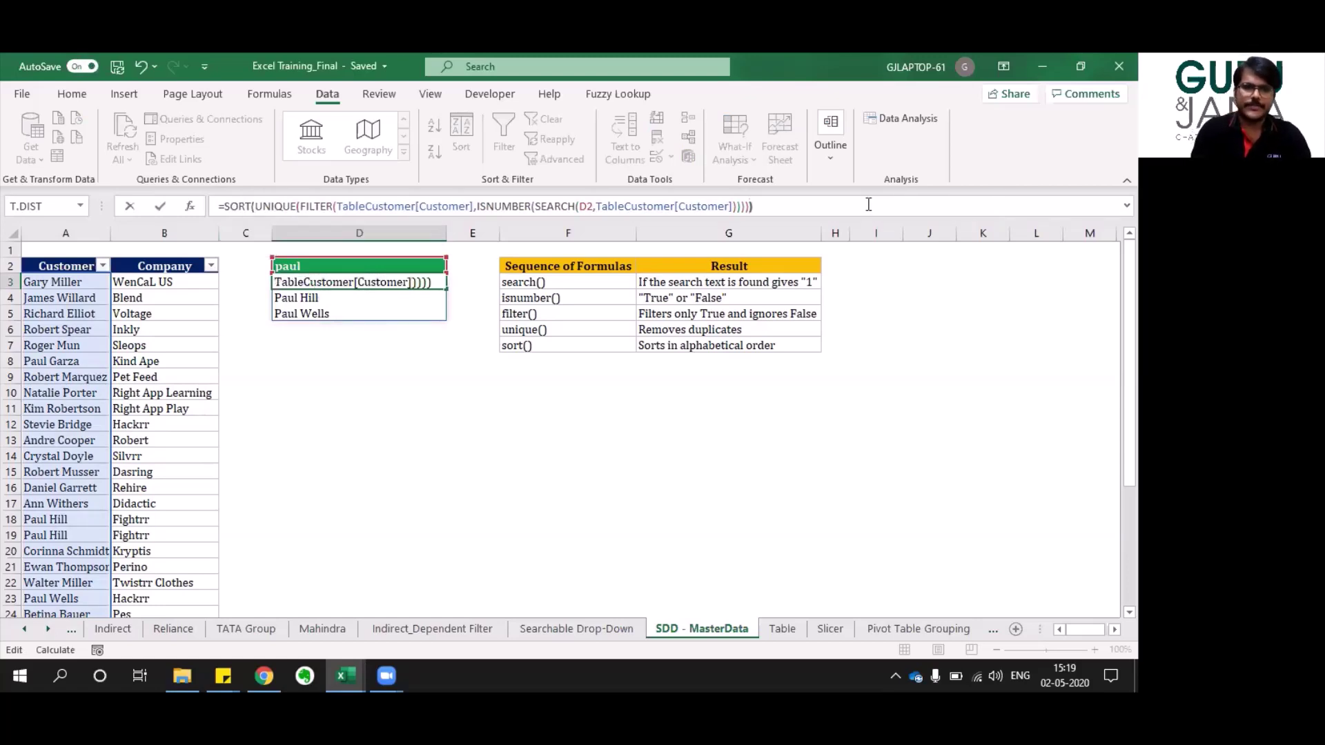
pyautogui.hotkey('ctrl', 'Return')
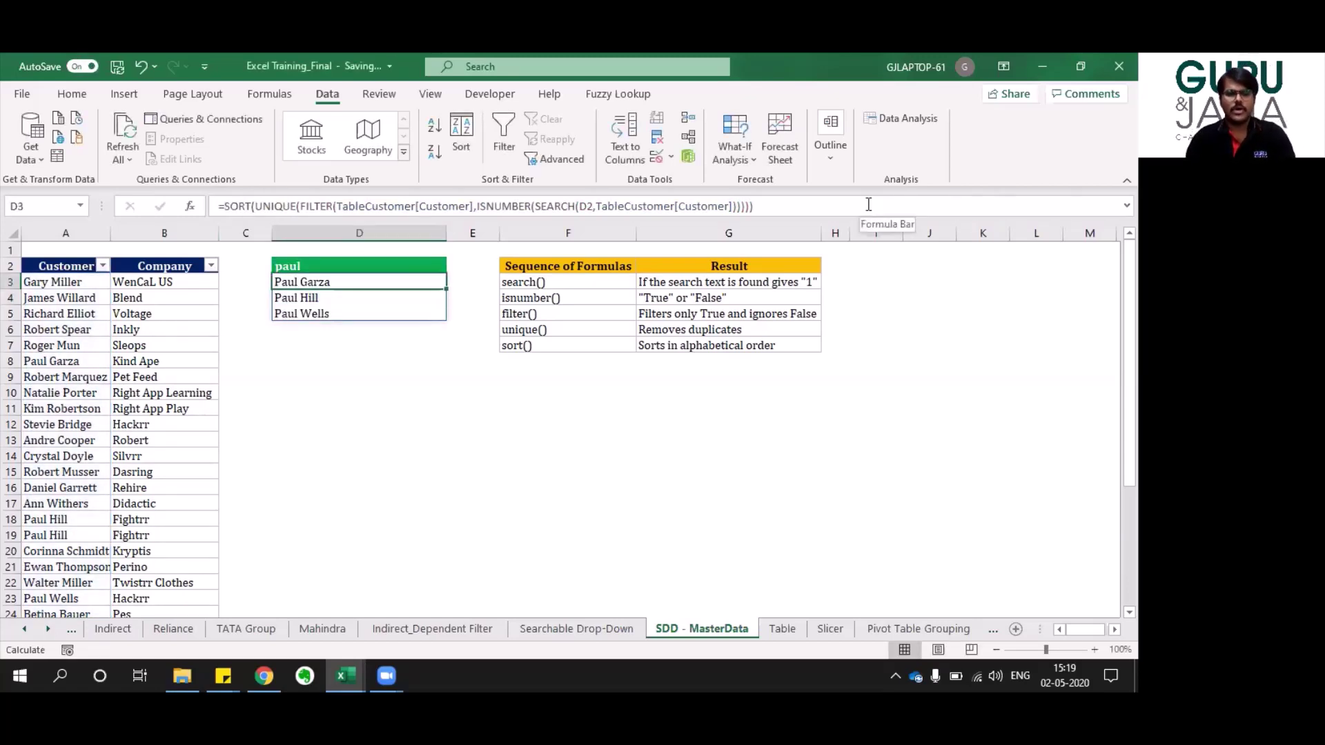
pyautogui.hotkey('shift', 'Down')
pyautogui.hotkey('shift', 'Down')
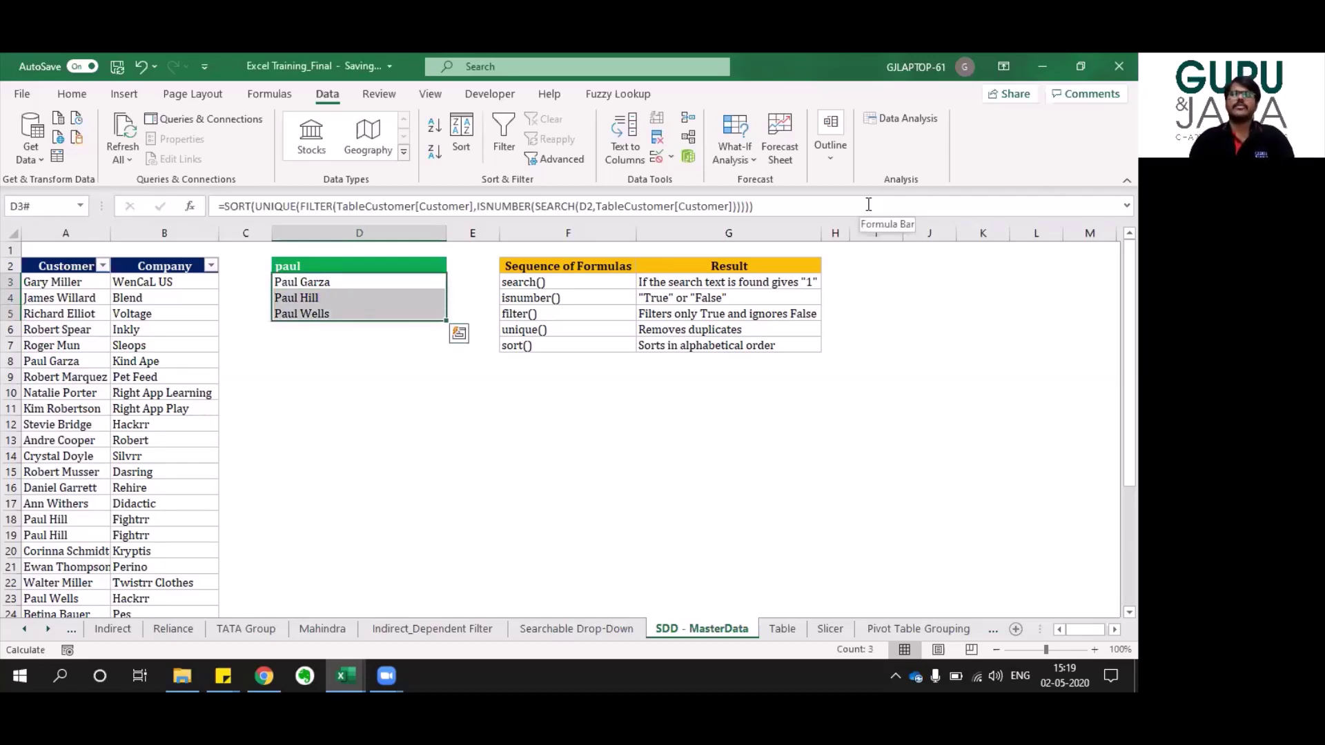
pyautogui.press('Up')
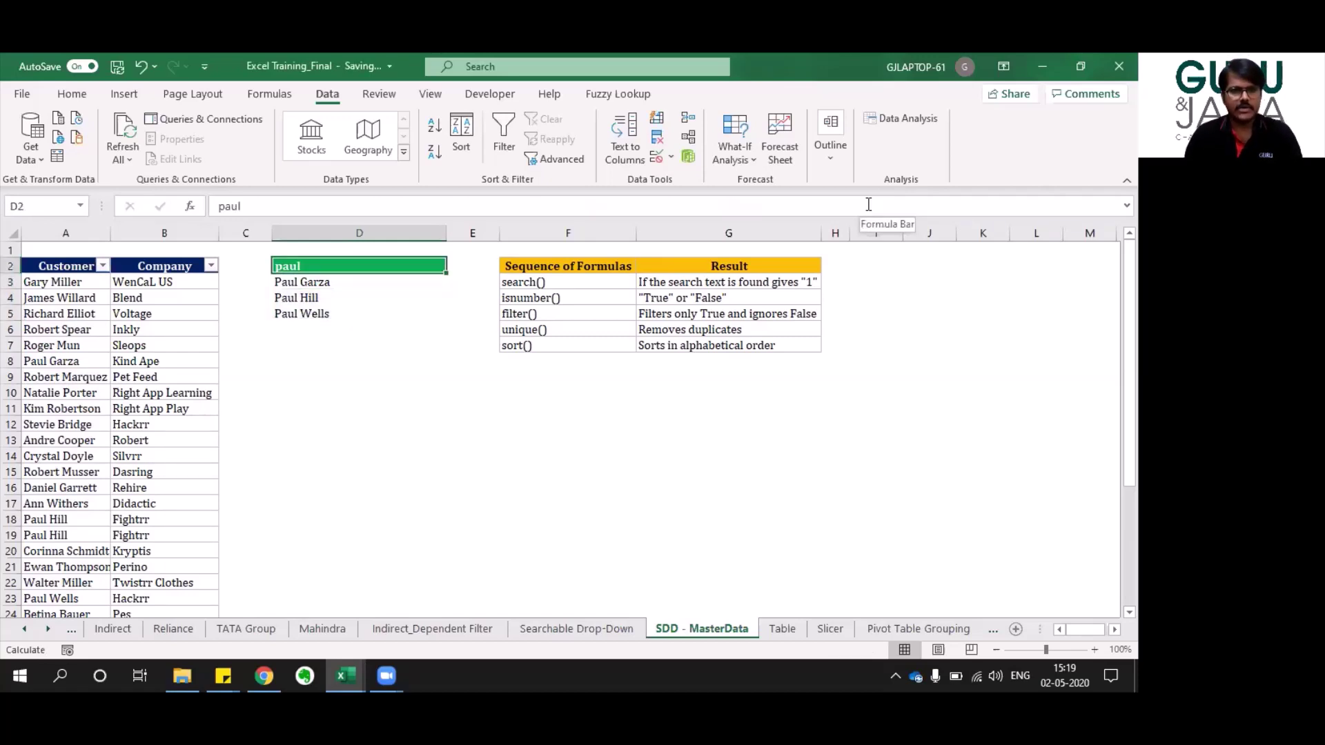
pyautogui.press('Down')
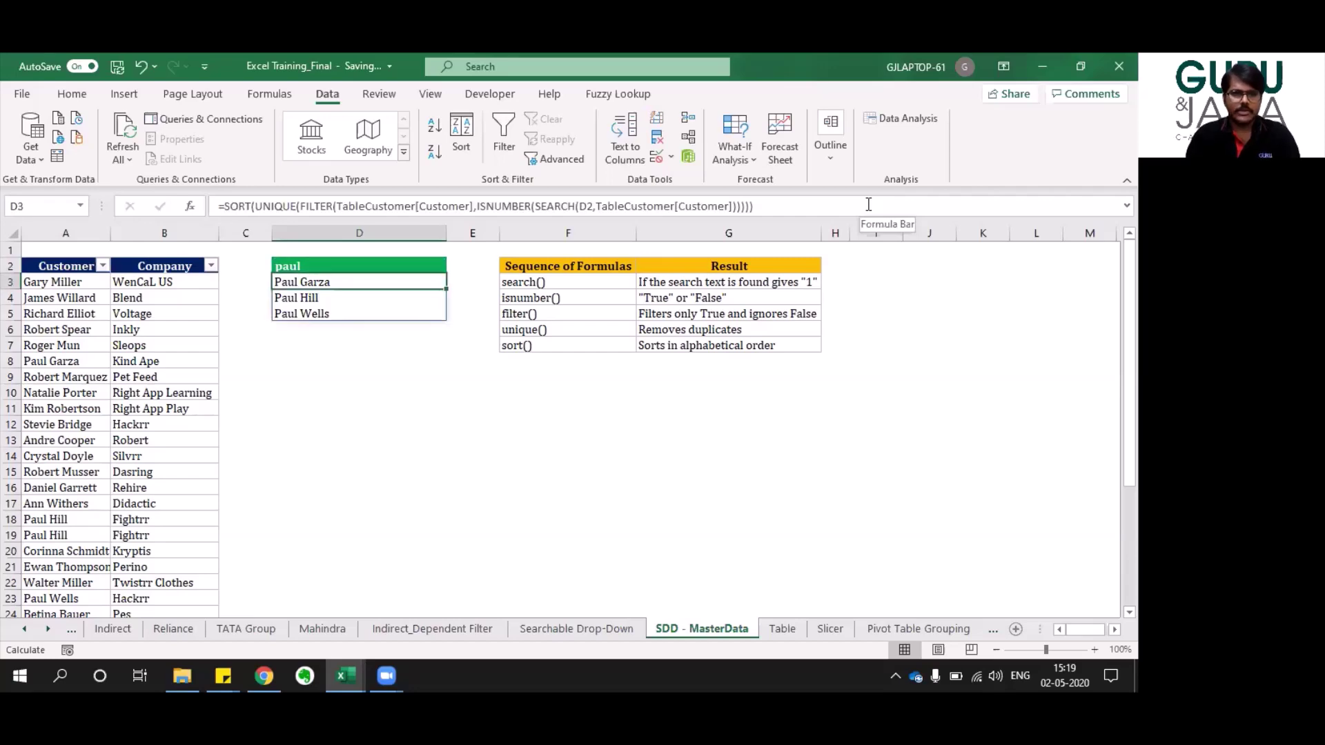
# Make SEARCH look up 'Searchable Drop-Down'!B12 instead of D2.
pyautogui.click(592, 207)
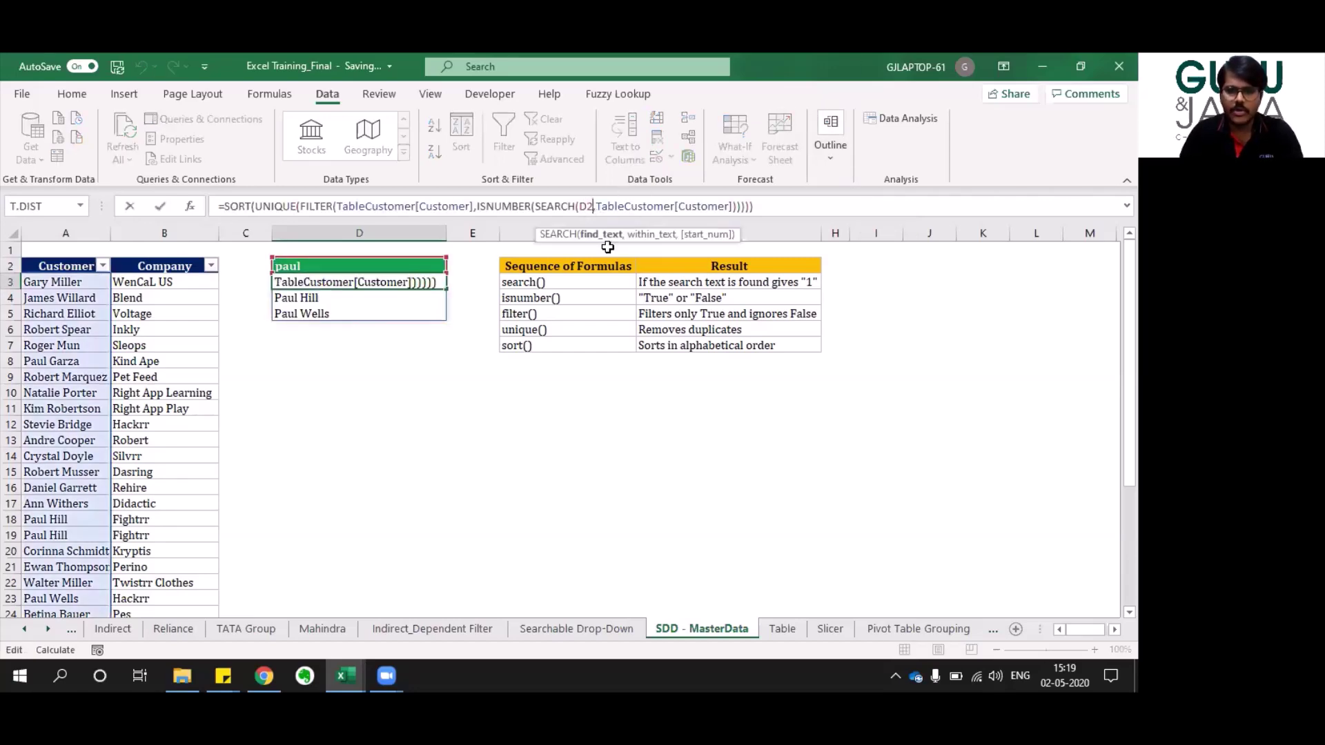
pyautogui.press('BackSpace')
pyautogui.press('BackSpace')
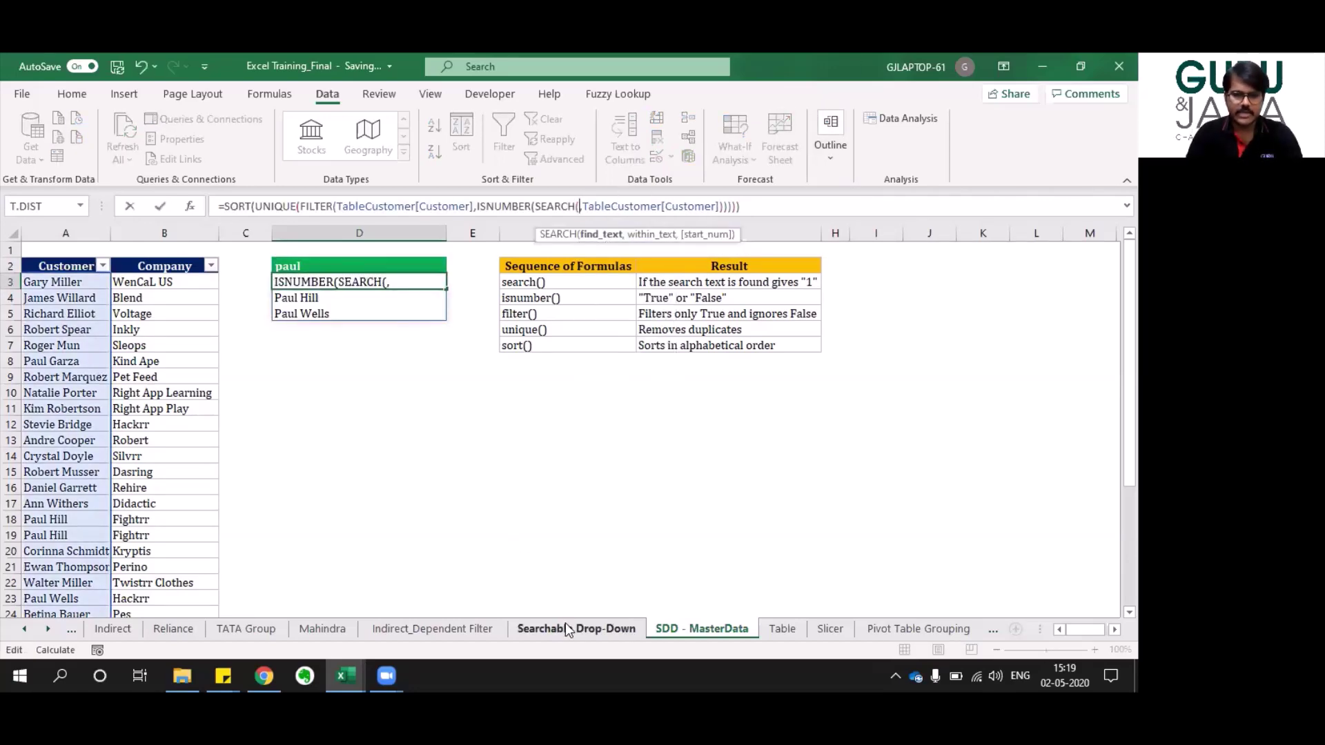
pyautogui.click(568, 629)
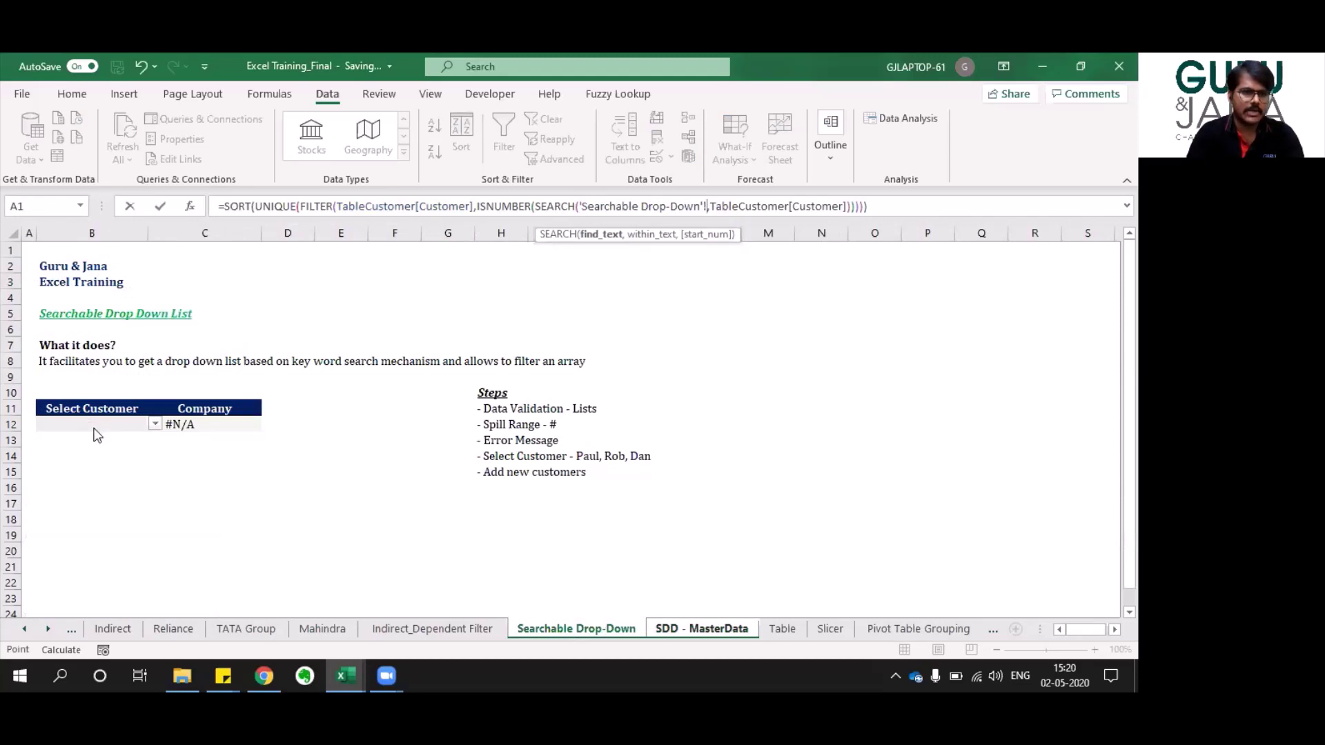
pyautogui.press('Up')
pyautogui.press('Up')
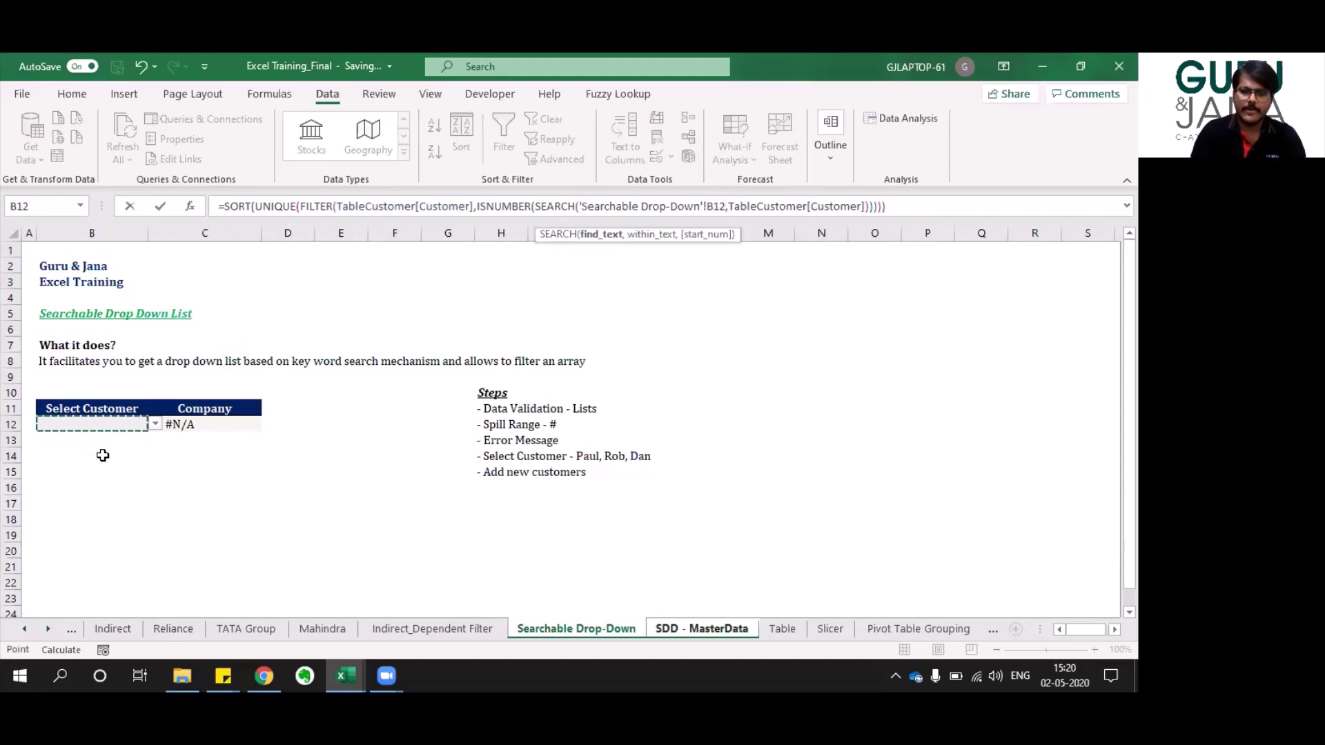
pyautogui.press('Return')
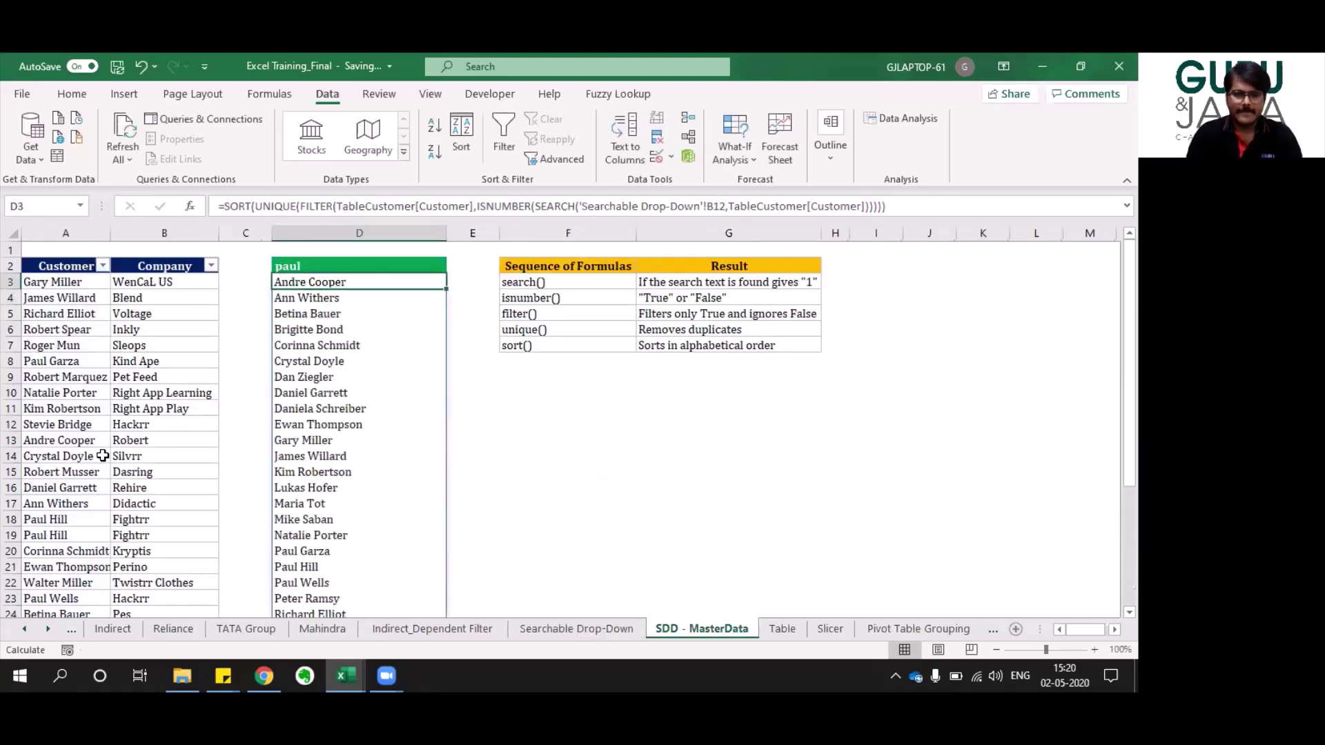
pyautogui.hotkey('ctrl', 'pageup')
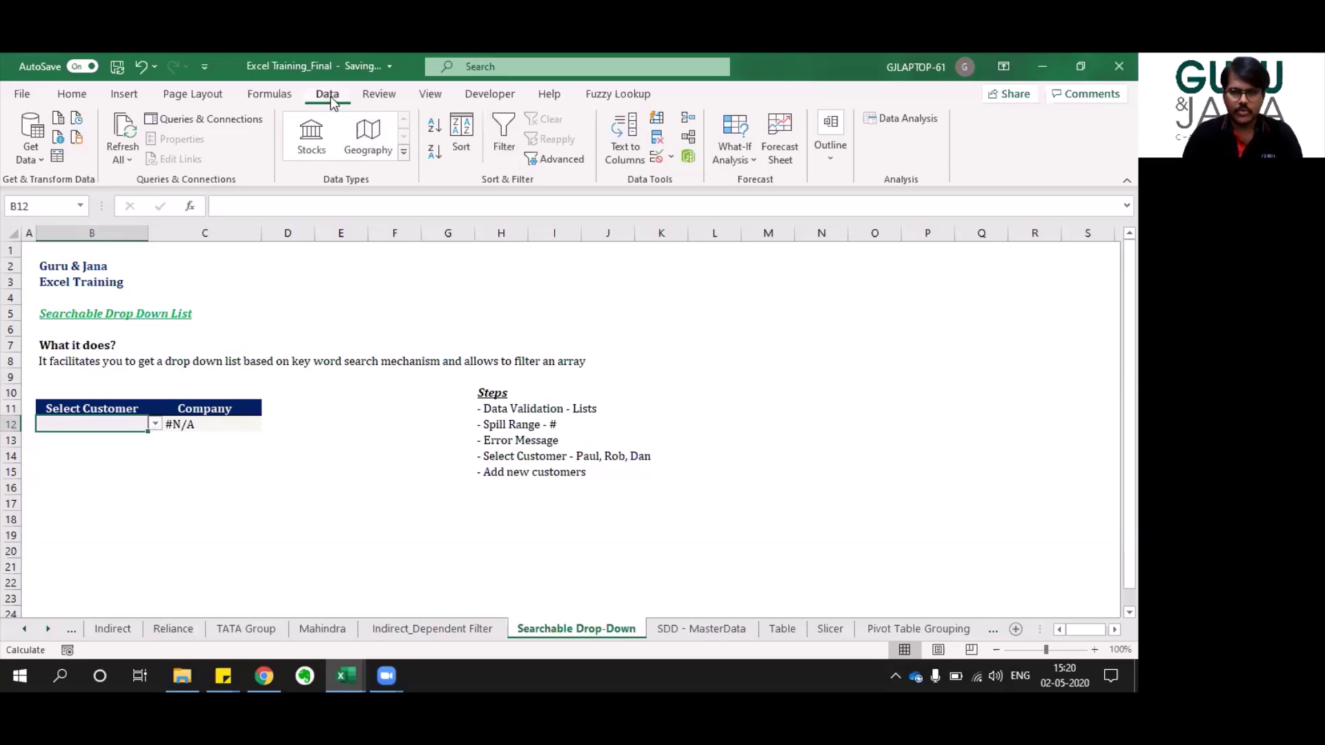
# Source B12's validation list from ='SDD - MasterData'!$D$3# and switch off error alerts.
pyautogui.click(658, 157)
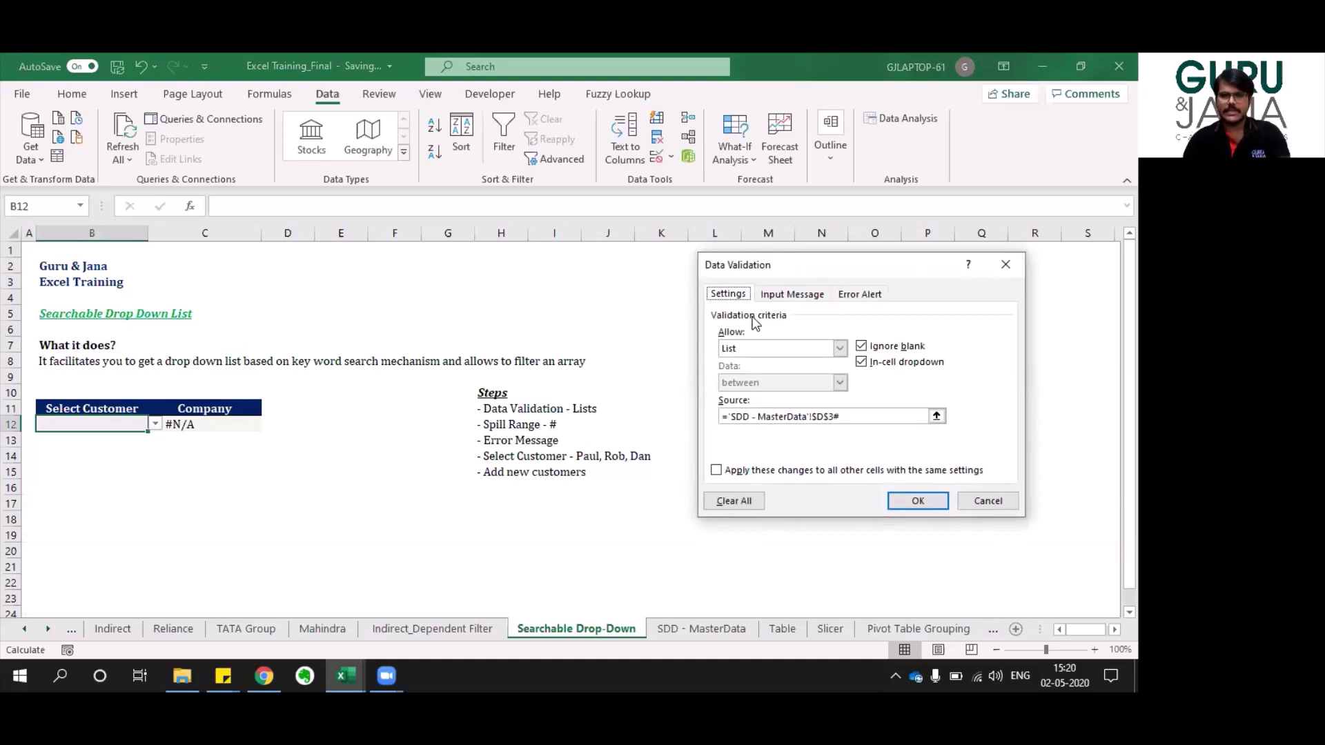
pyautogui.click(918, 416)
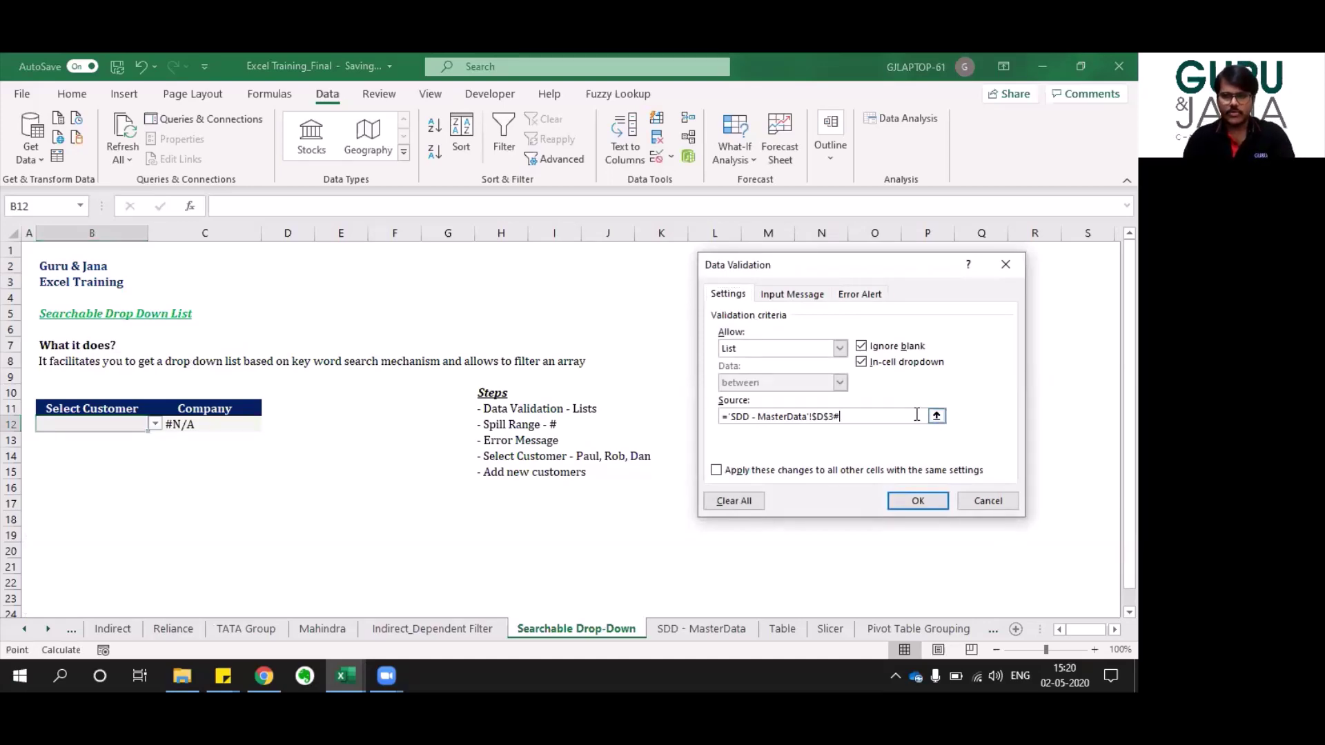
pyautogui.press('BackSpace')
pyautogui.press('BackSpace')
pyautogui.press('BackSpace')
pyautogui.press('BackSpace')
pyautogui.press('BackSpace')
pyautogui.press('BackSpace')
pyautogui.press('BackSpace')
pyautogui.press('BackSpace')
pyautogui.press('BackSpace')
pyautogui.press('BackSpace')
pyautogui.press('BackSpace')
pyautogui.press('BackSpace')
pyautogui.press('BackSpace')
pyautogui.press('BackSpace')
pyautogui.press('BackSpace')
pyautogui.press('BackSpace')
pyautogui.press('BackSpace')
pyautogui.press('BackSpace')
pyautogui.press('BackSpace')
pyautogui.press('BackSpace')
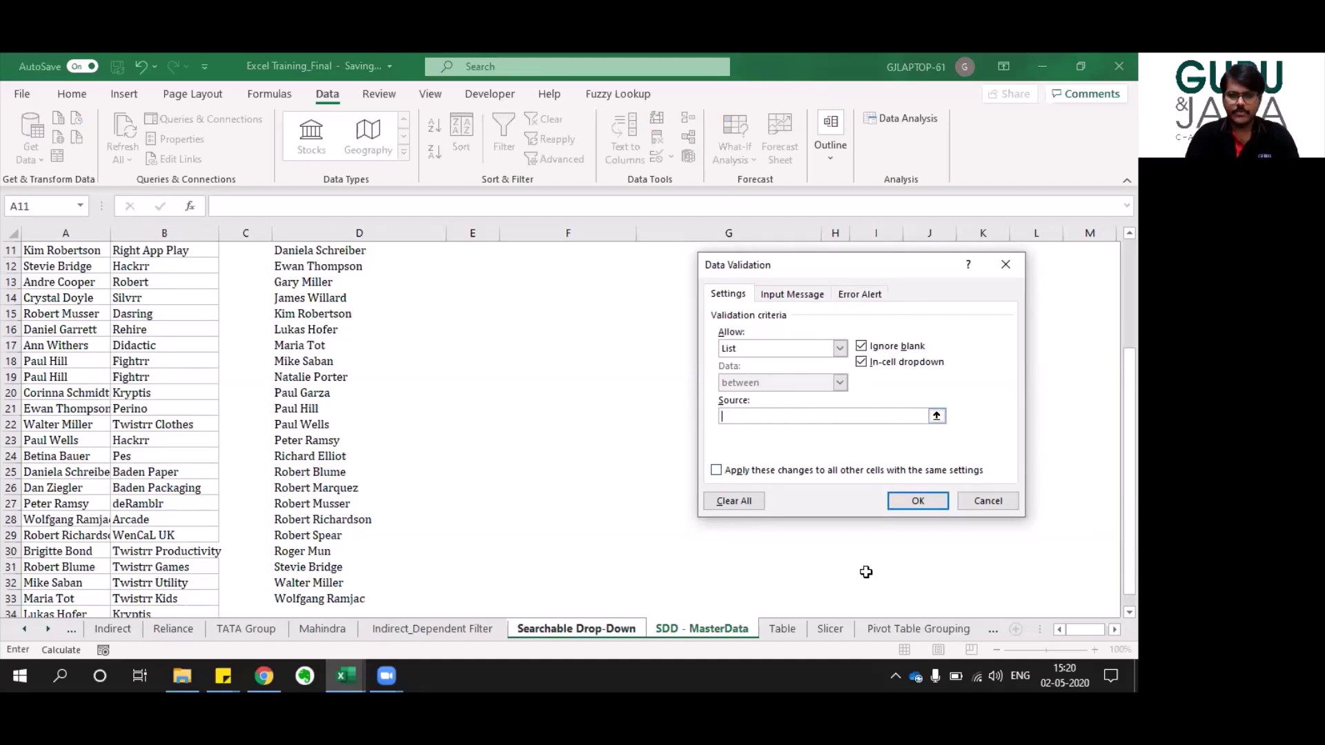
pyautogui.scroll(4, 464, 355)
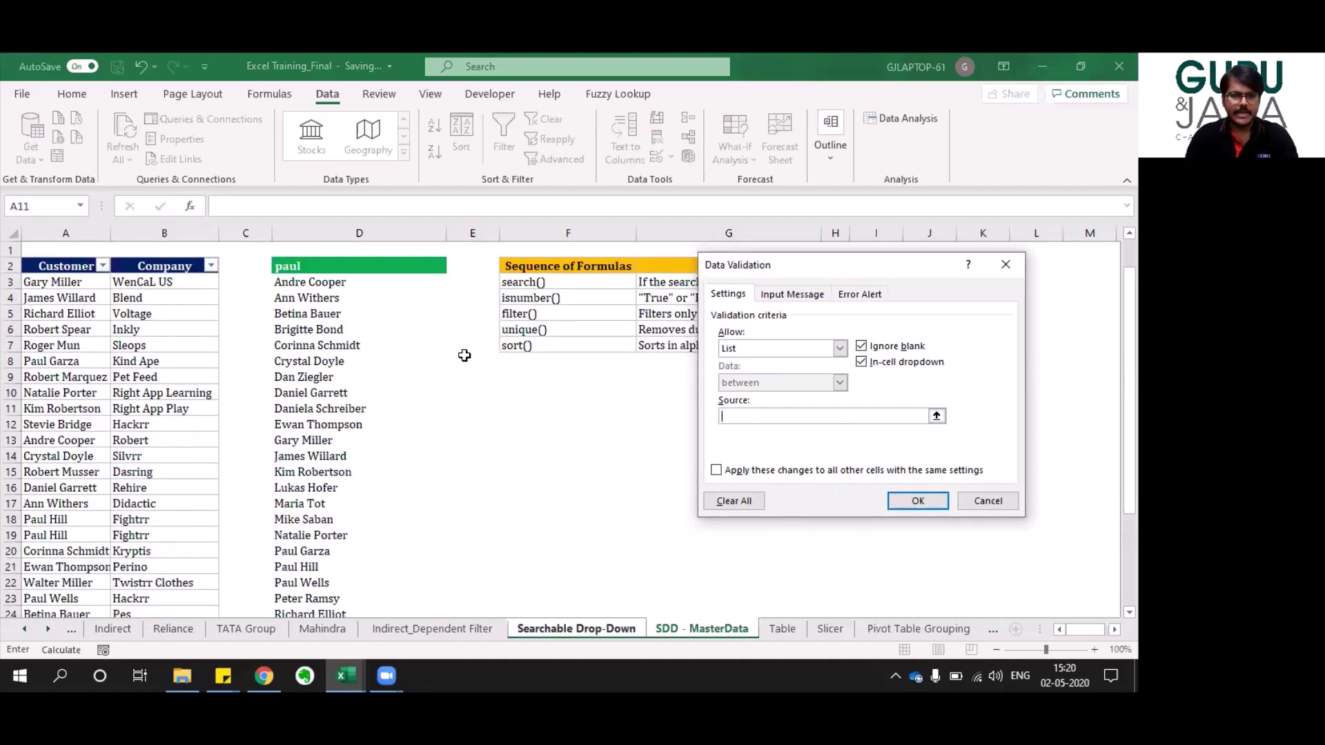
pyautogui.click(319, 280)
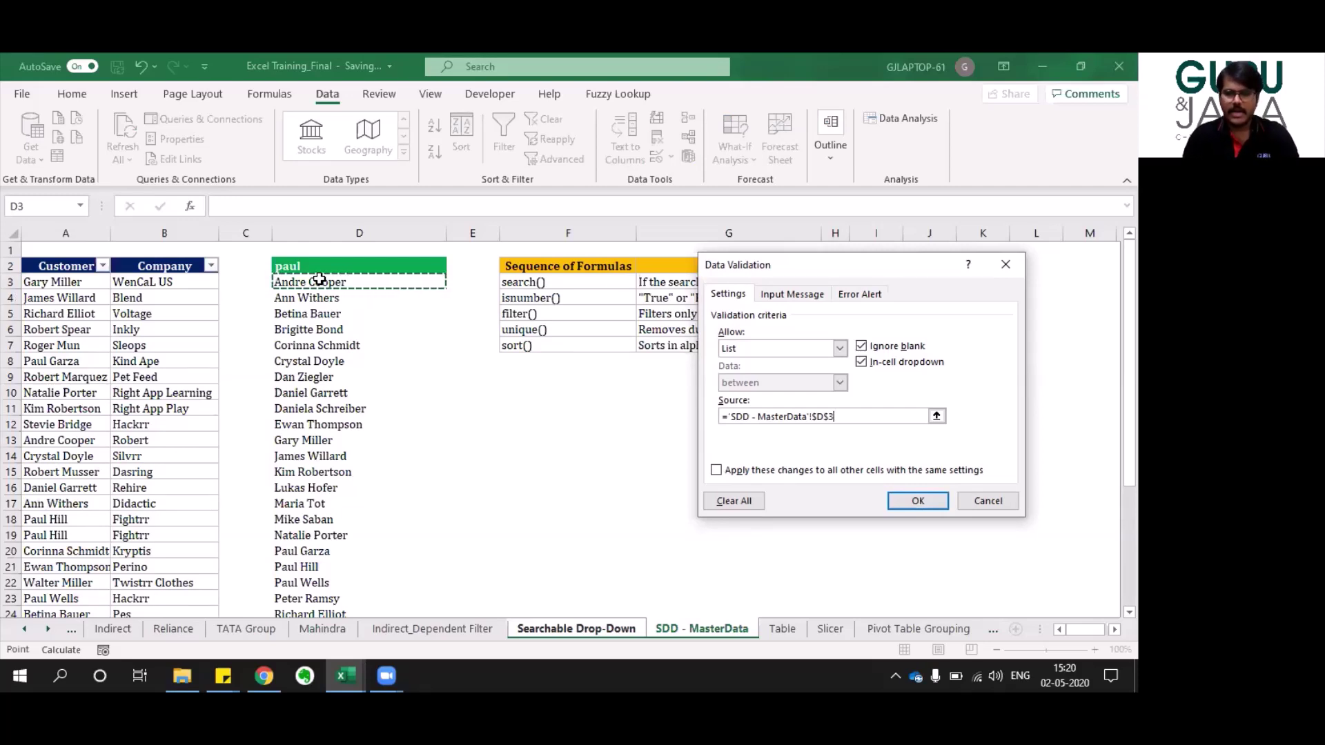
pyautogui.write('#')
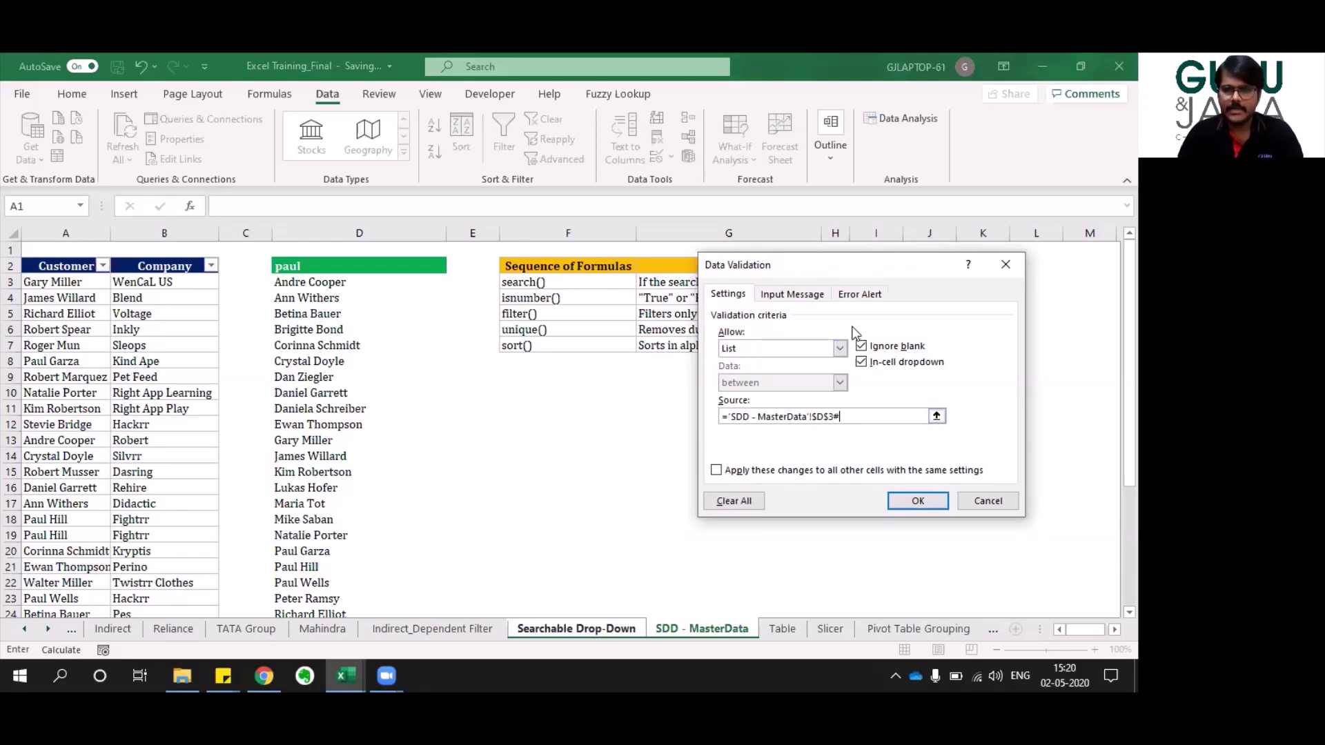
pyautogui.click(859, 297)
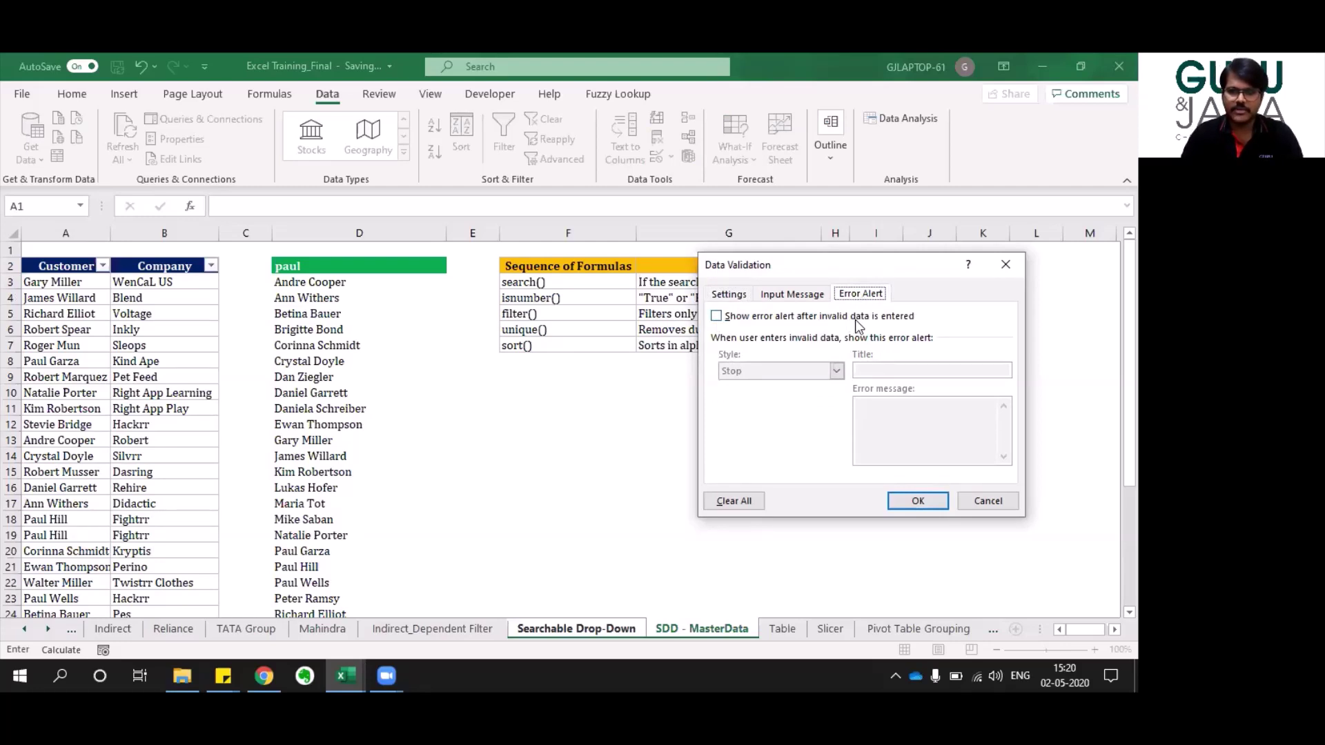
pyautogui.click(717, 316)
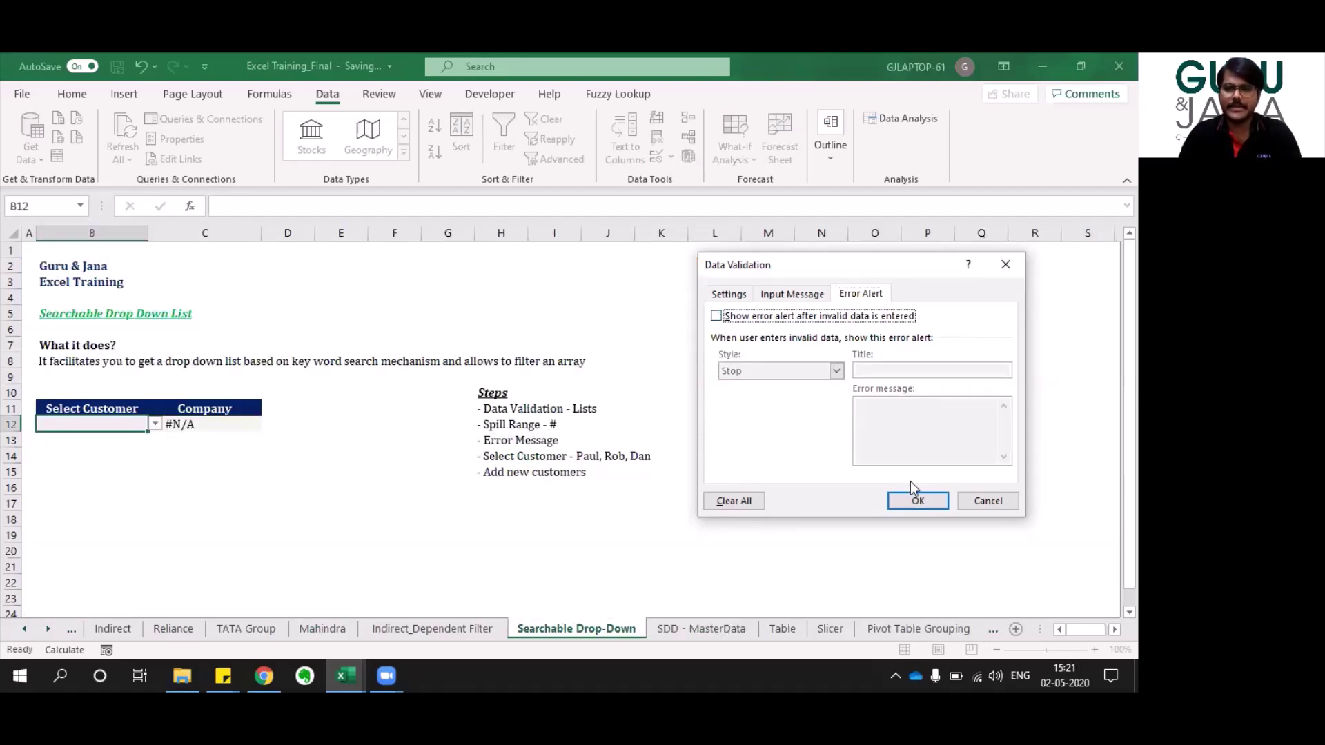
pyautogui.click(919, 500)
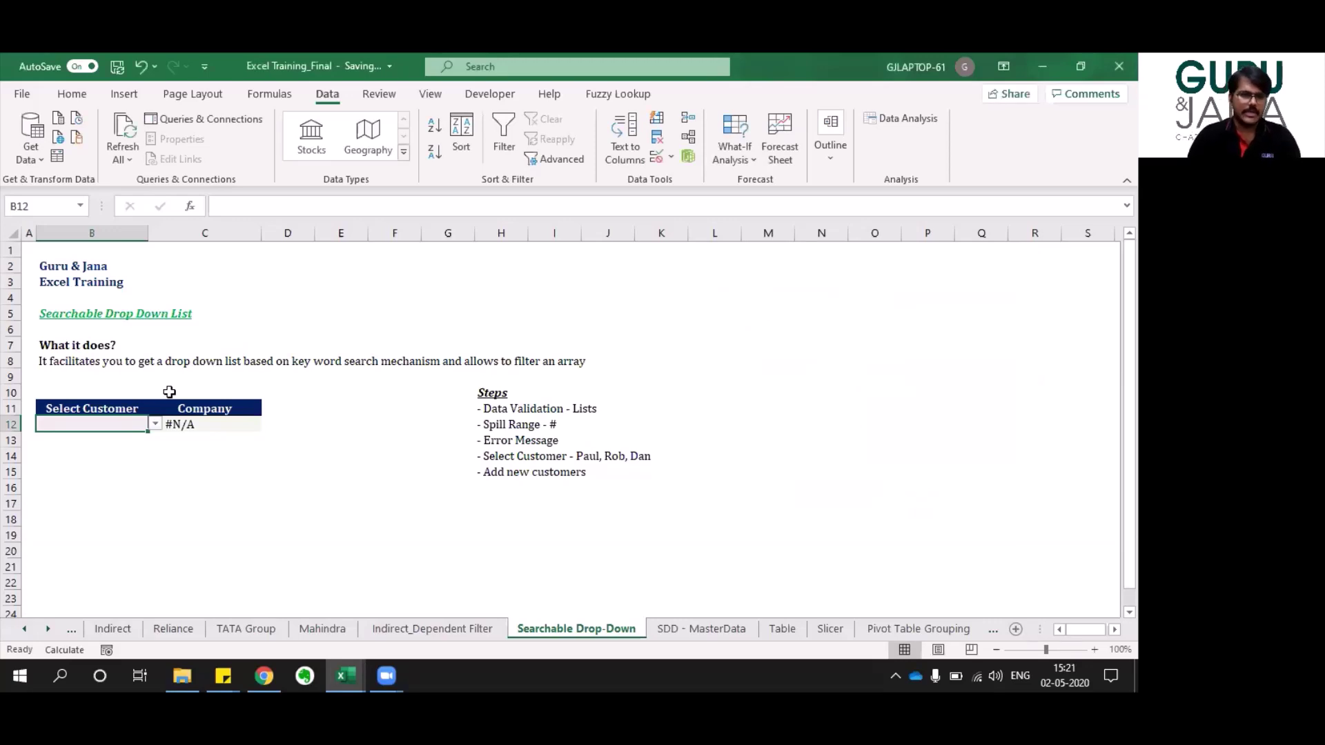
# Type paul in B12 and pick a matching customer, showing company Fightrr.
pyautogui.press('Right')
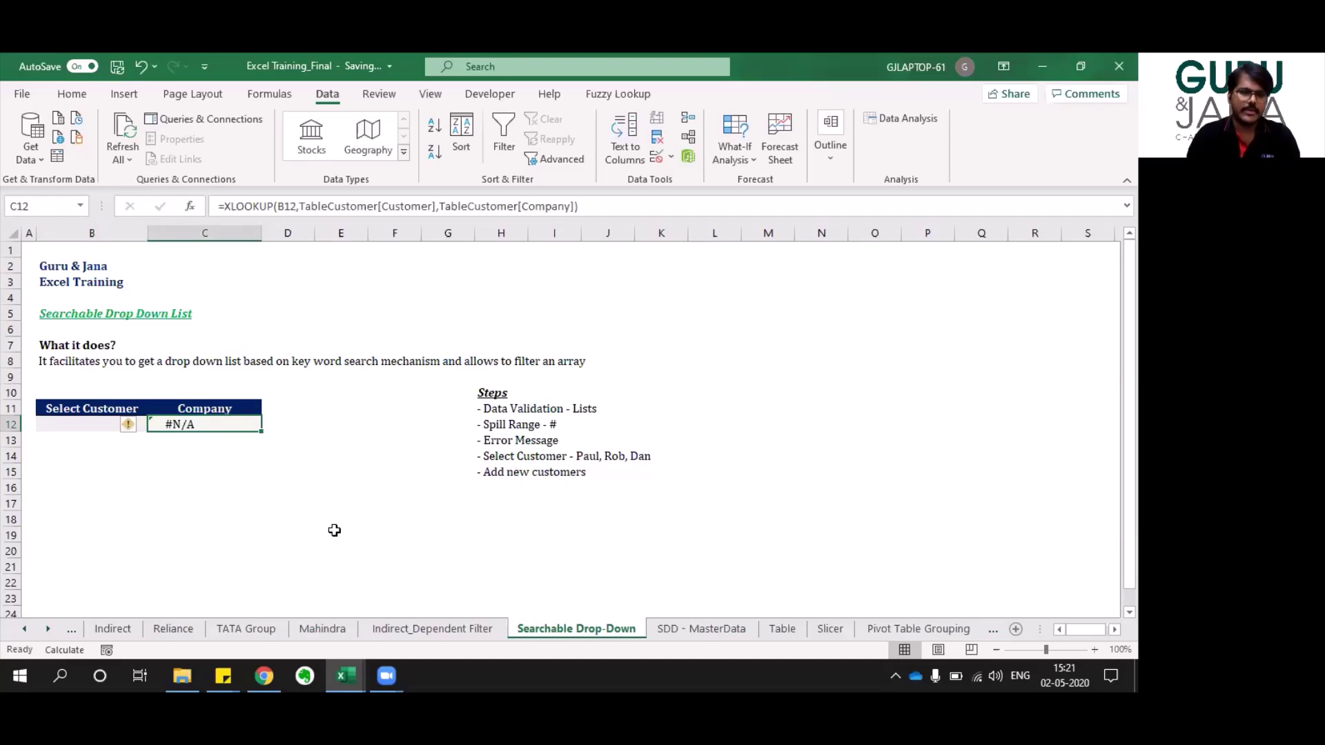
pyautogui.hotkey('ctrl', 'pagedown')
pyautogui.press('Left')
pyautogui.press('Left')
pyautogui.press('Left')
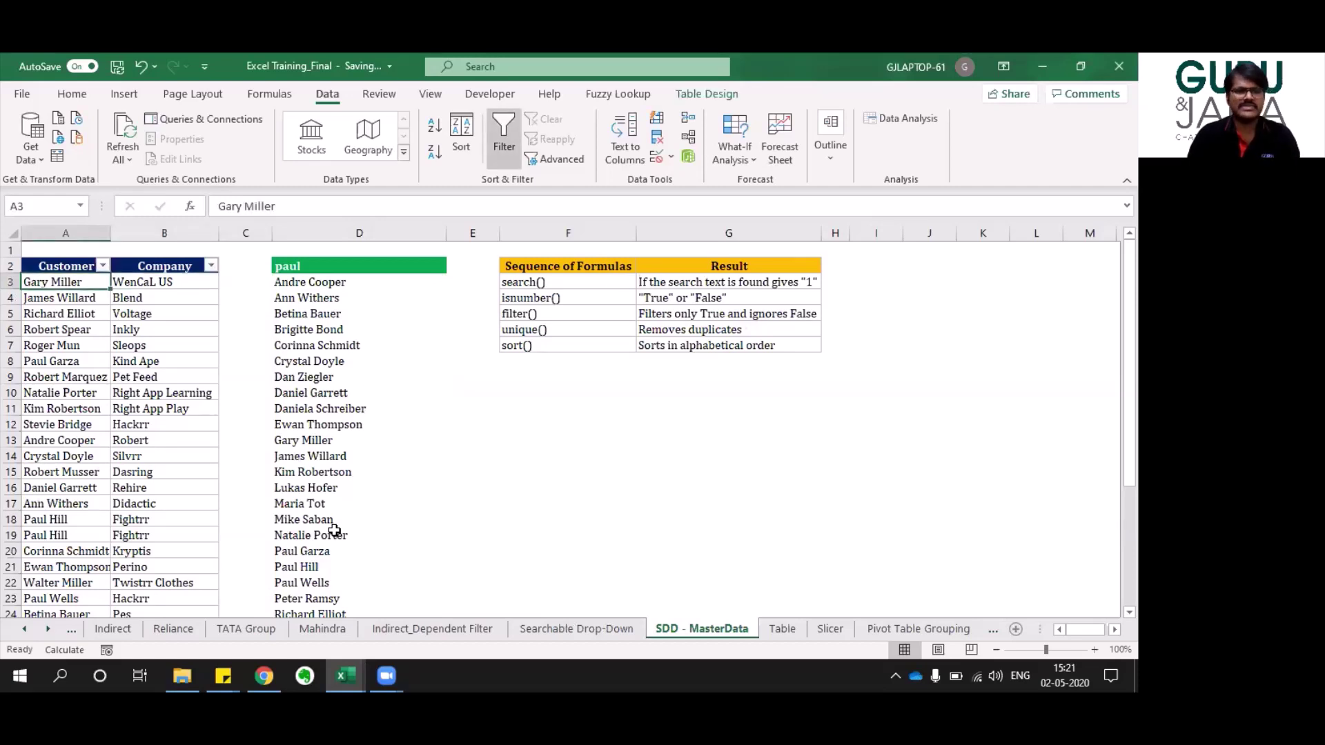
pyautogui.hotkey('ctrl', 'pageup')
pyautogui.press('Left')
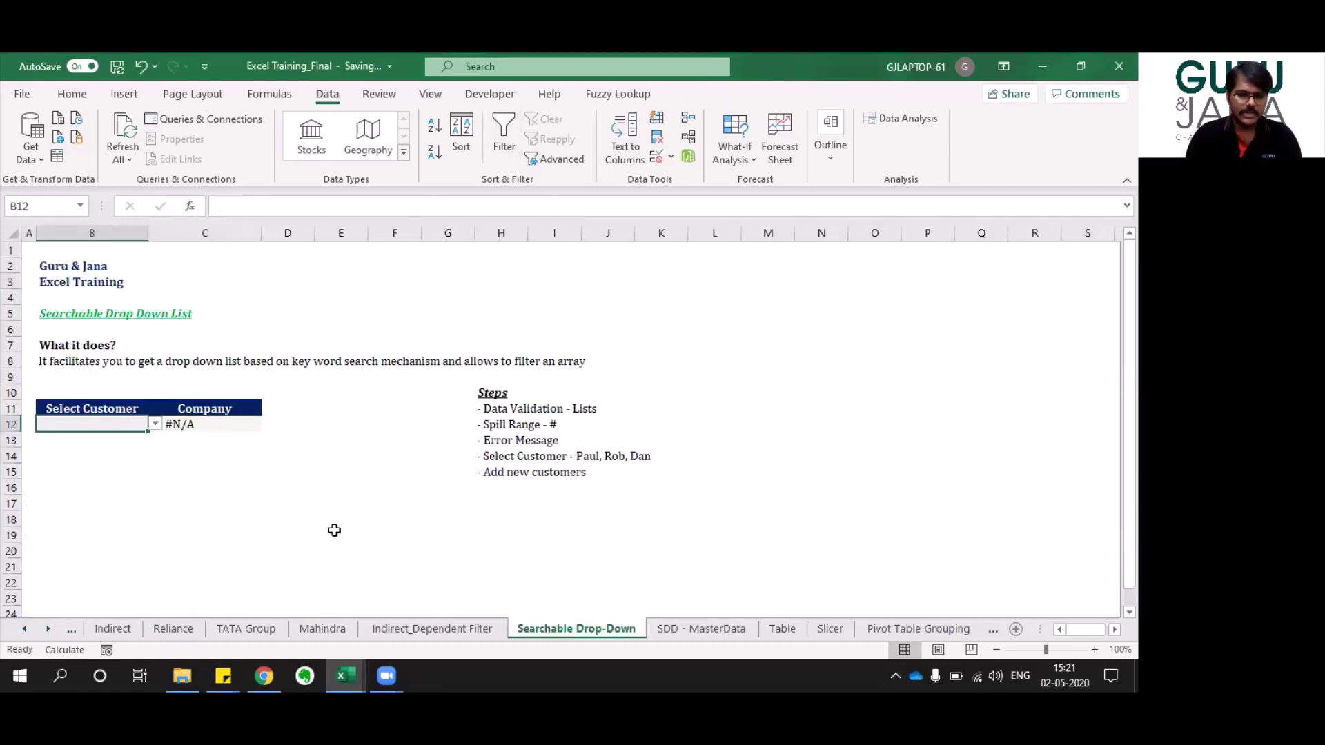
pyautogui.write('paul')
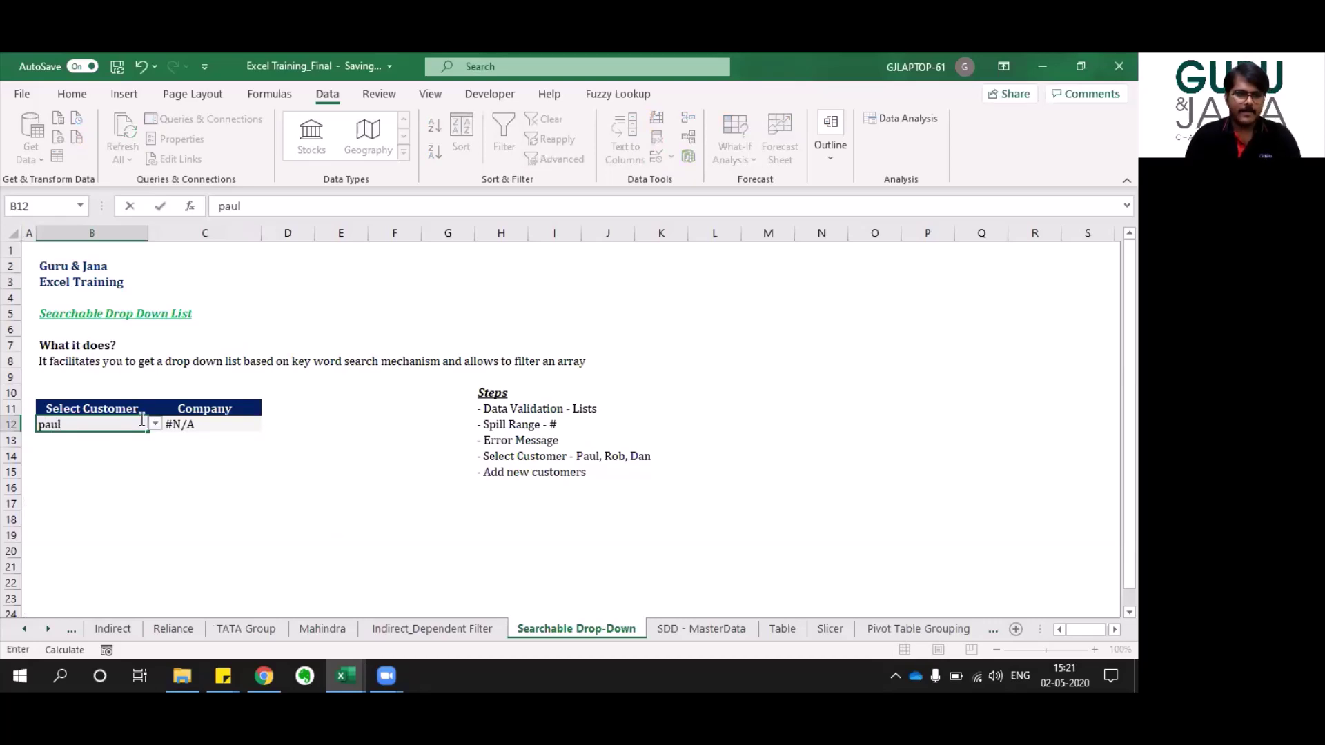
pyautogui.click(155, 427)
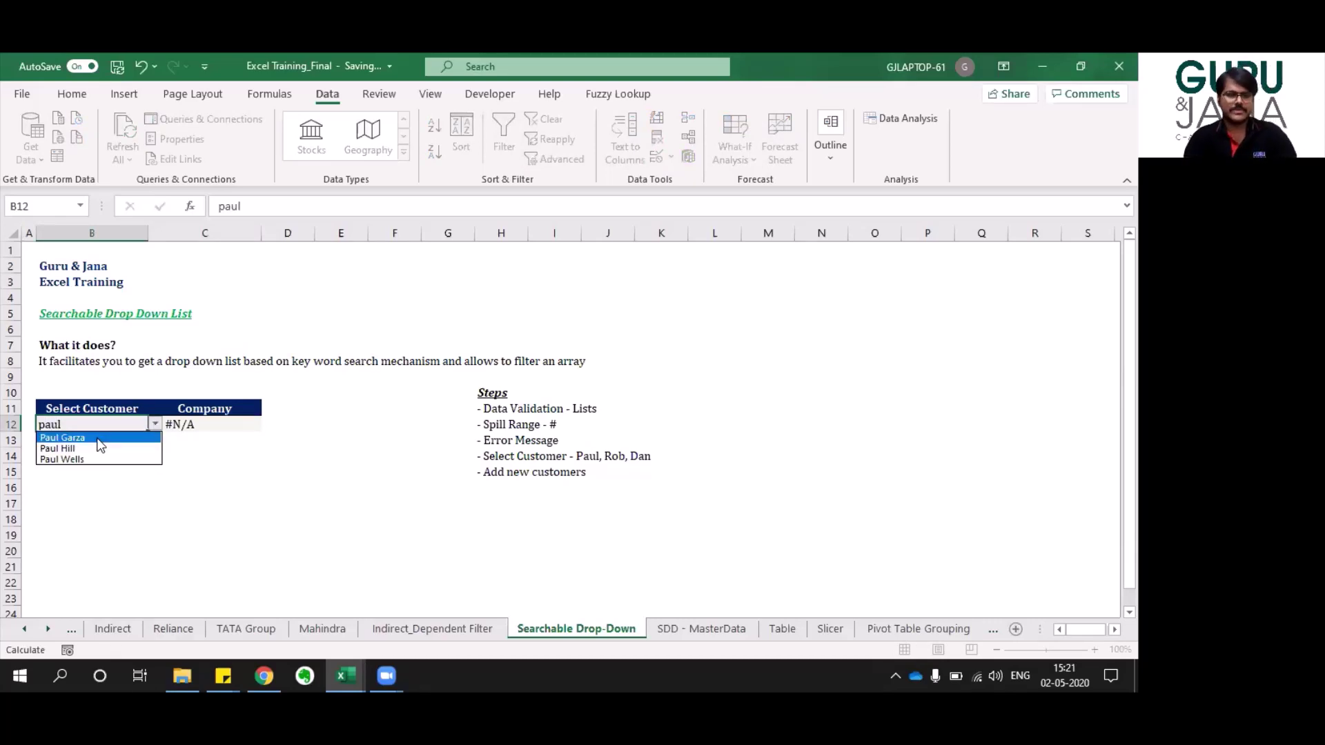
pyautogui.click(84, 449)
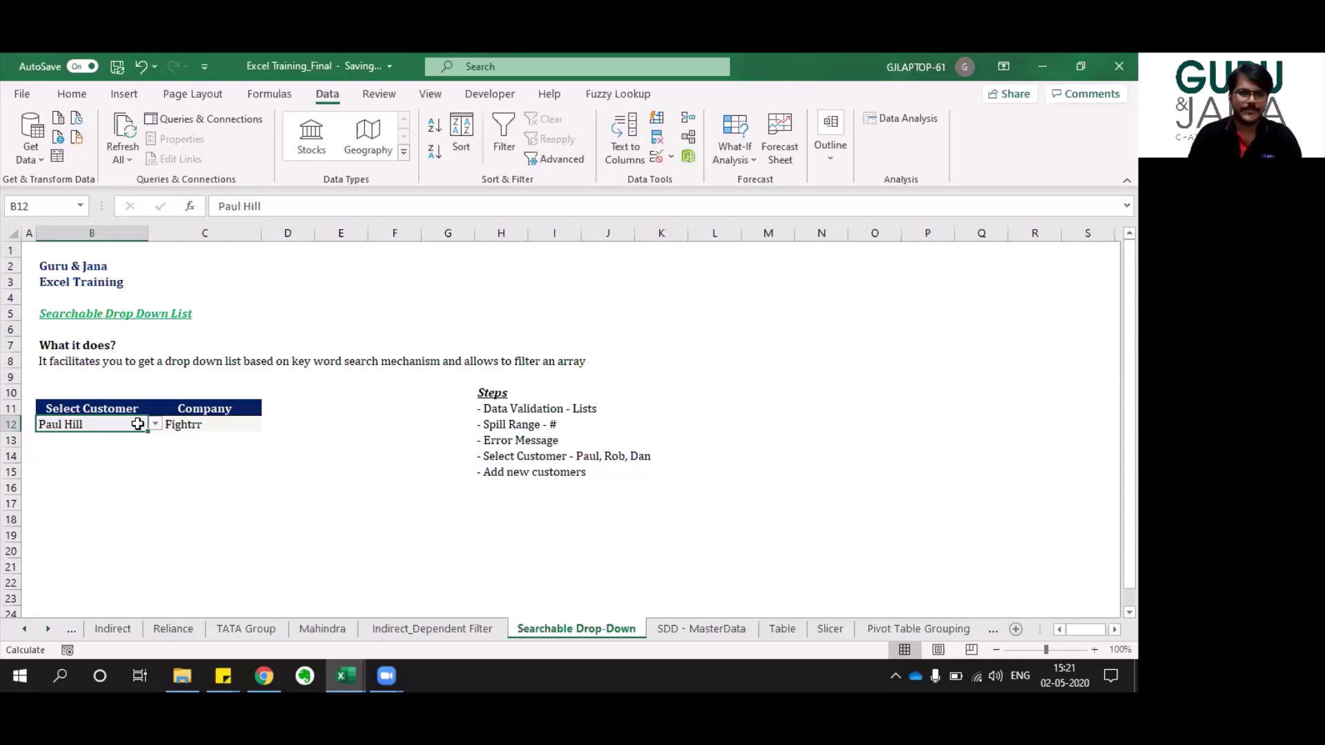
# Repeat with rob (Pet Feed) and dan, ending on a Rehire customer.
pyautogui.write('rob')
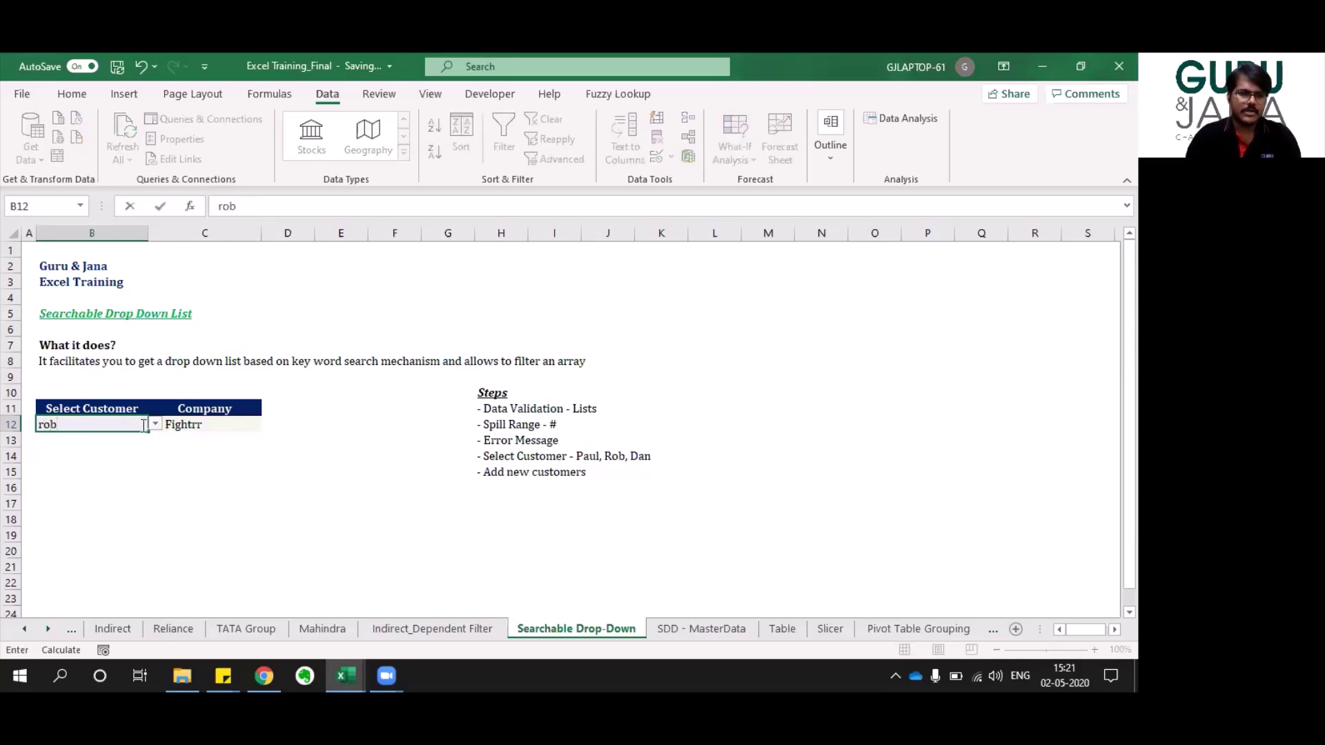
pyautogui.click(156, 425)
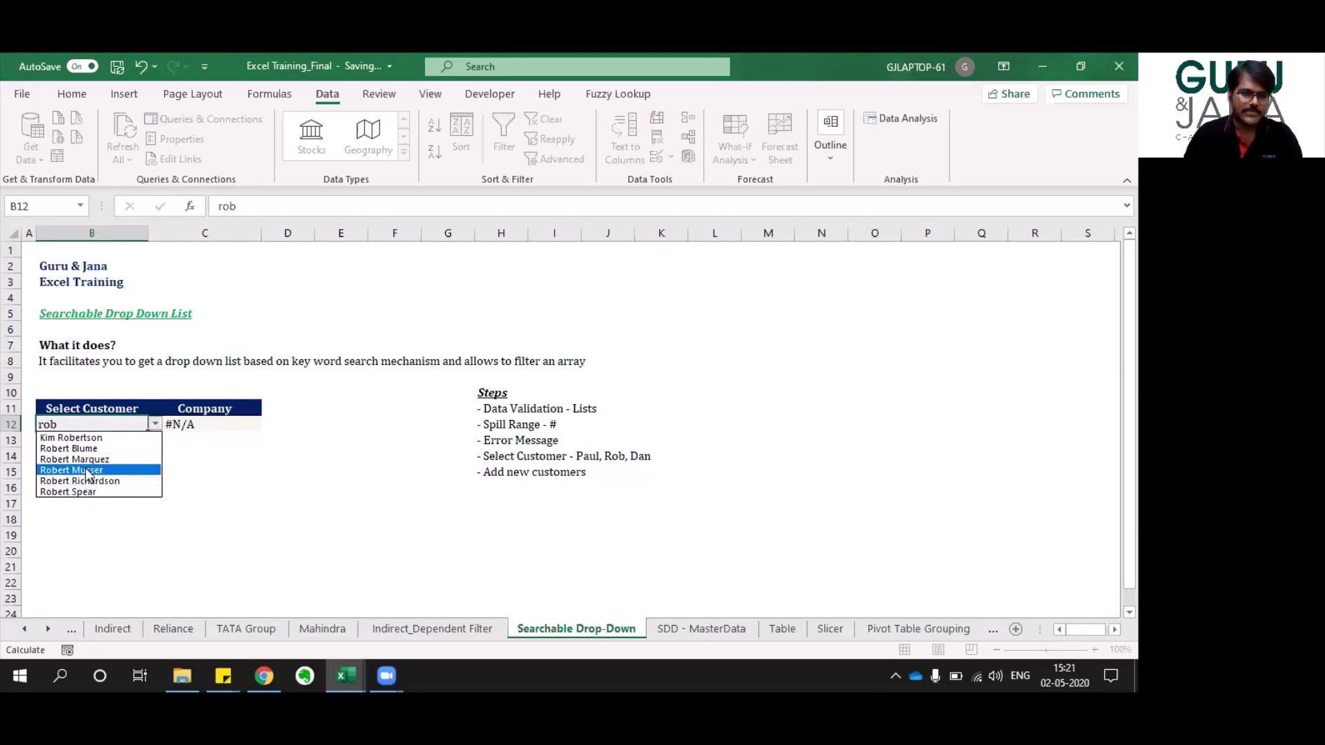
pyautogui.click(81, 460)
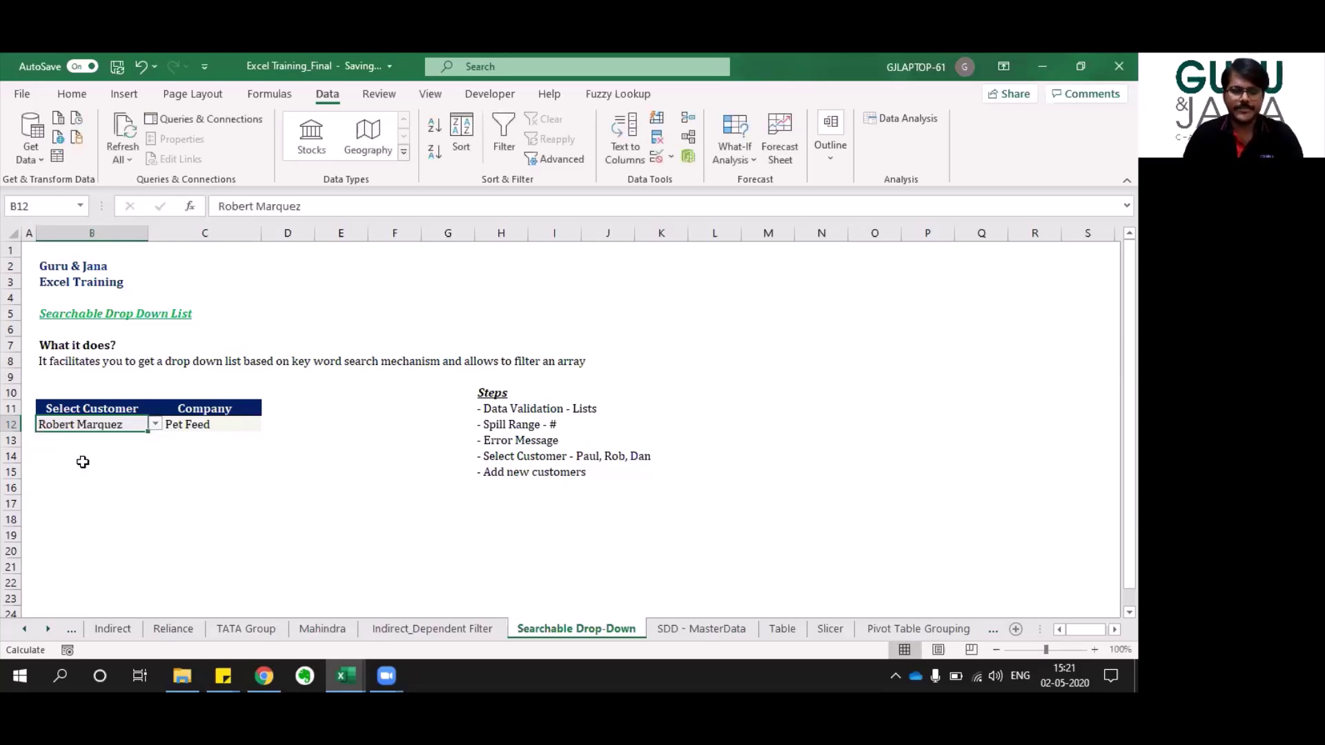
pyautogui.write('dan')
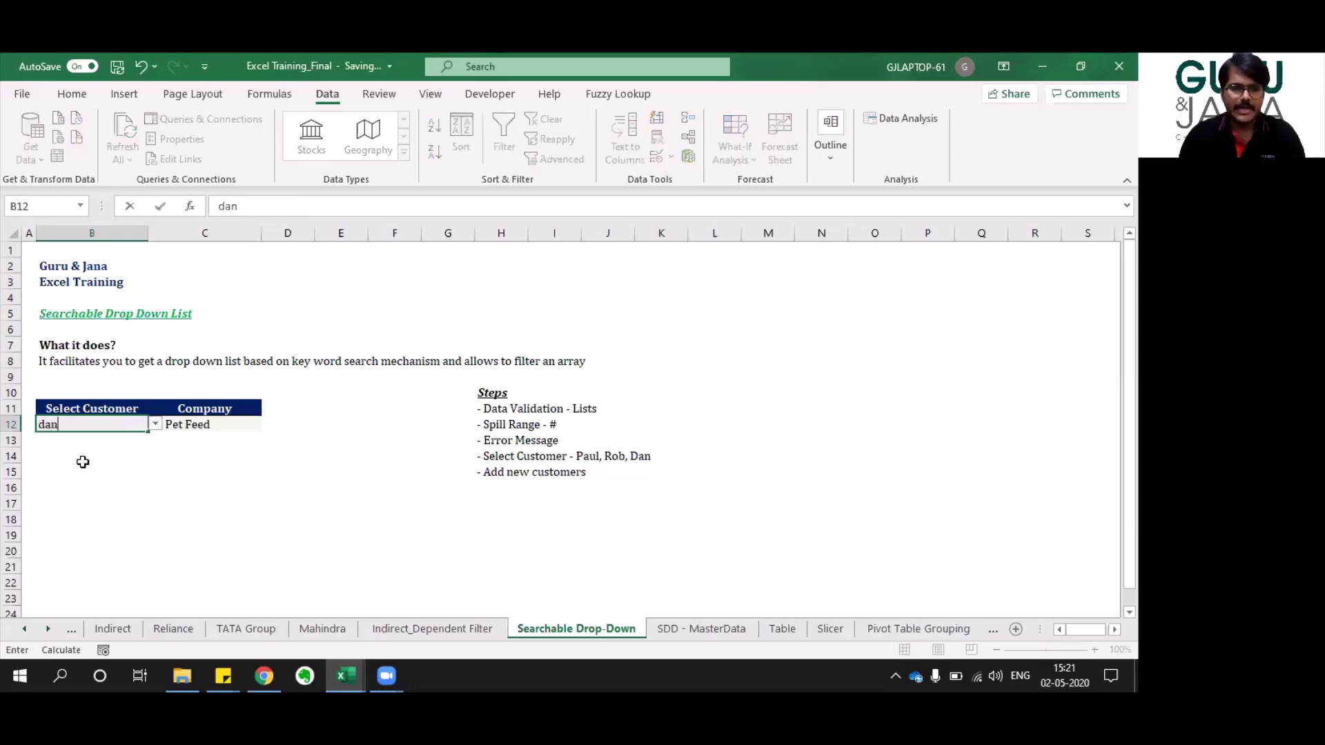
pyautogui.click(156, 425)
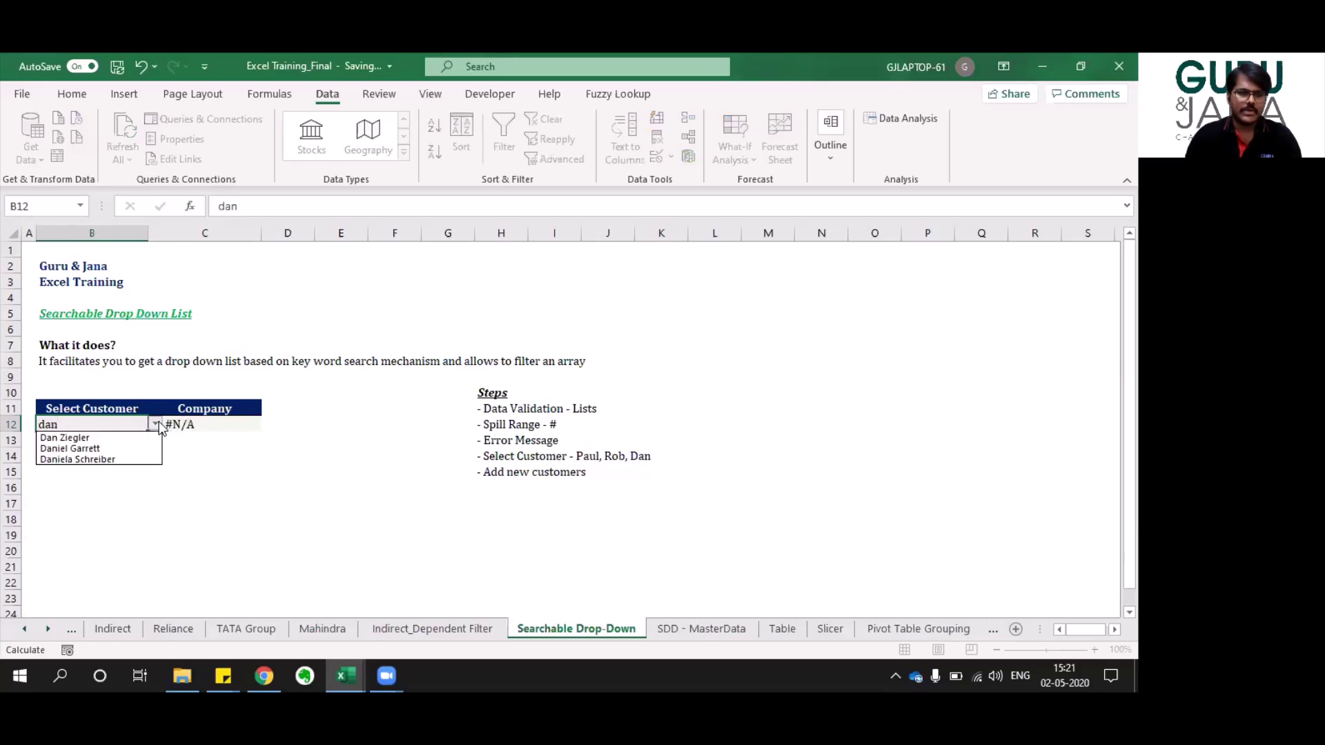
pyautogui.click(84, 450)
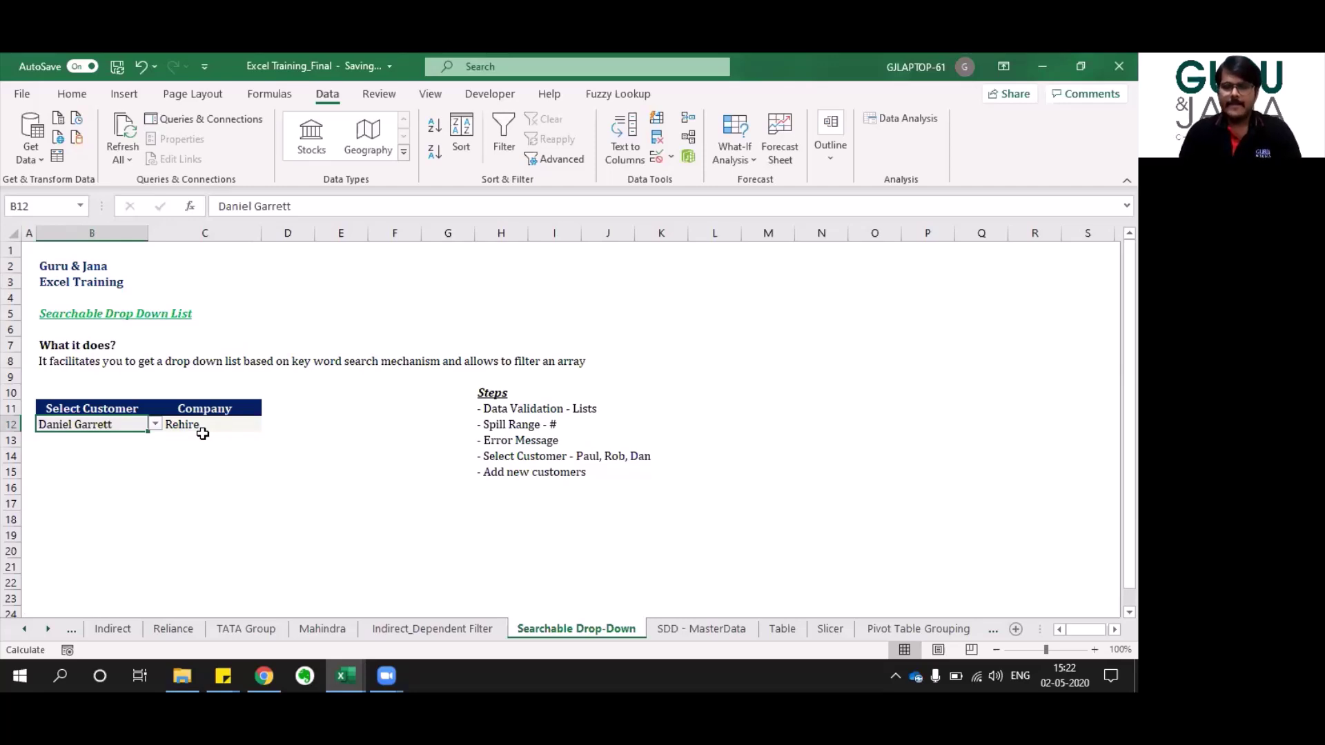
# Go to the Table sheet and locate the sales data headers in row 7.
pyautogui.hotkey('ctrl', 'pagedown')
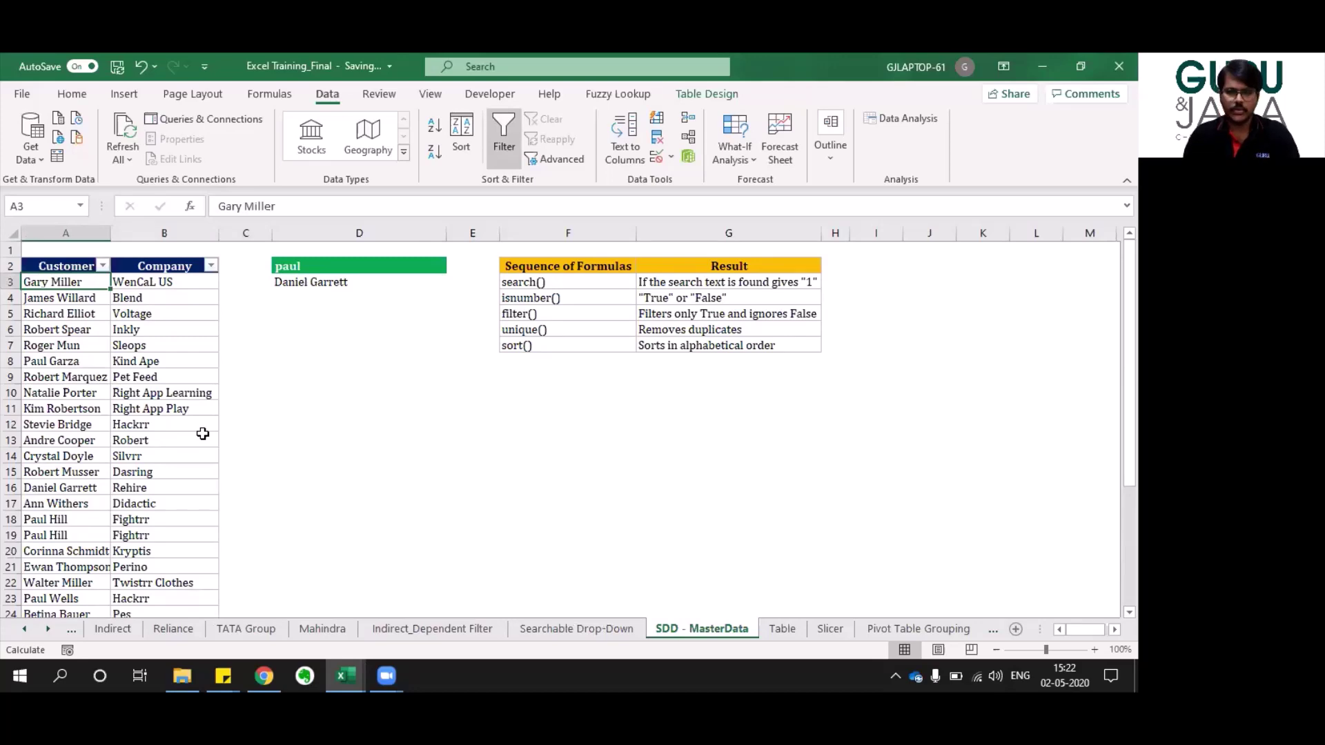
pyautogui.hotkey('ctrl', 'pagedown')
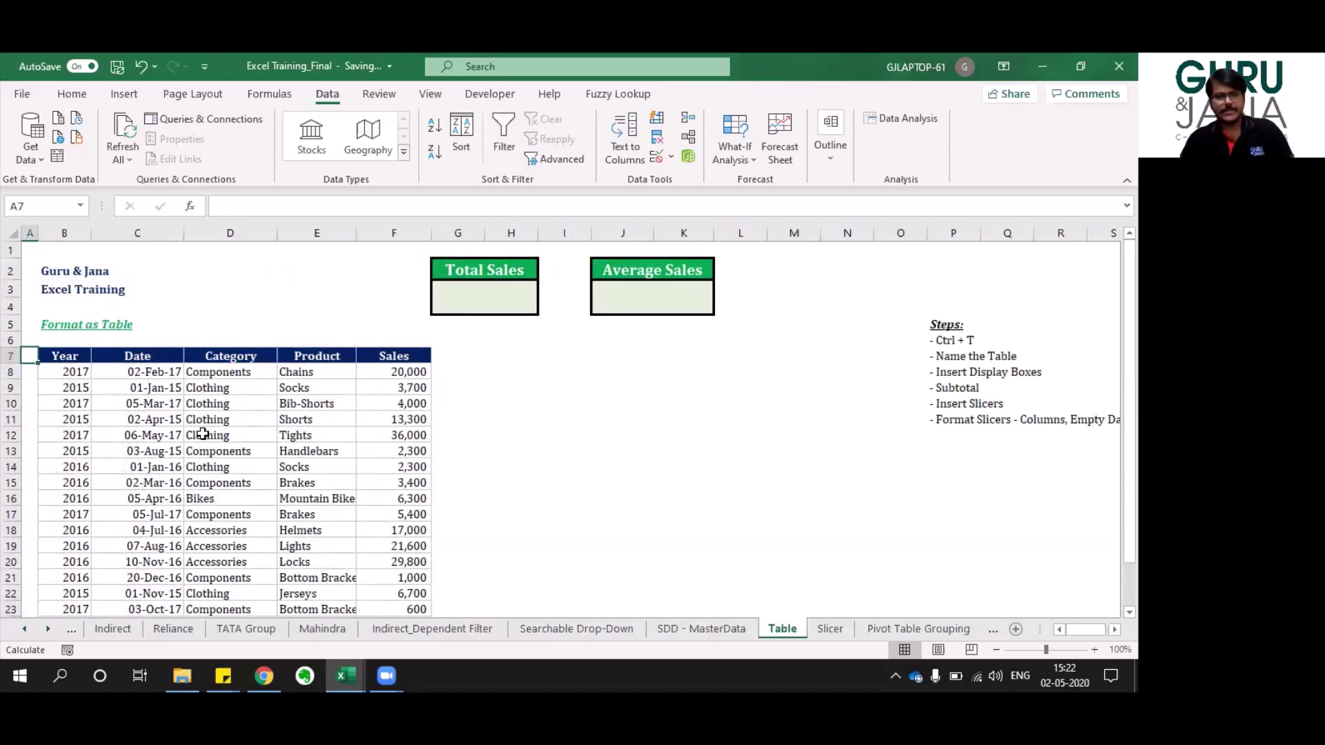
pyautogui.moveTo(76, 357); pyautogui.dragTo(227, 356)
pyautogui.hotkey('shift', 'Right')
pyautogui.hotkey('shift', 'Right')
pyautogui.hotkey('ctrl', 'shift', 'Down')
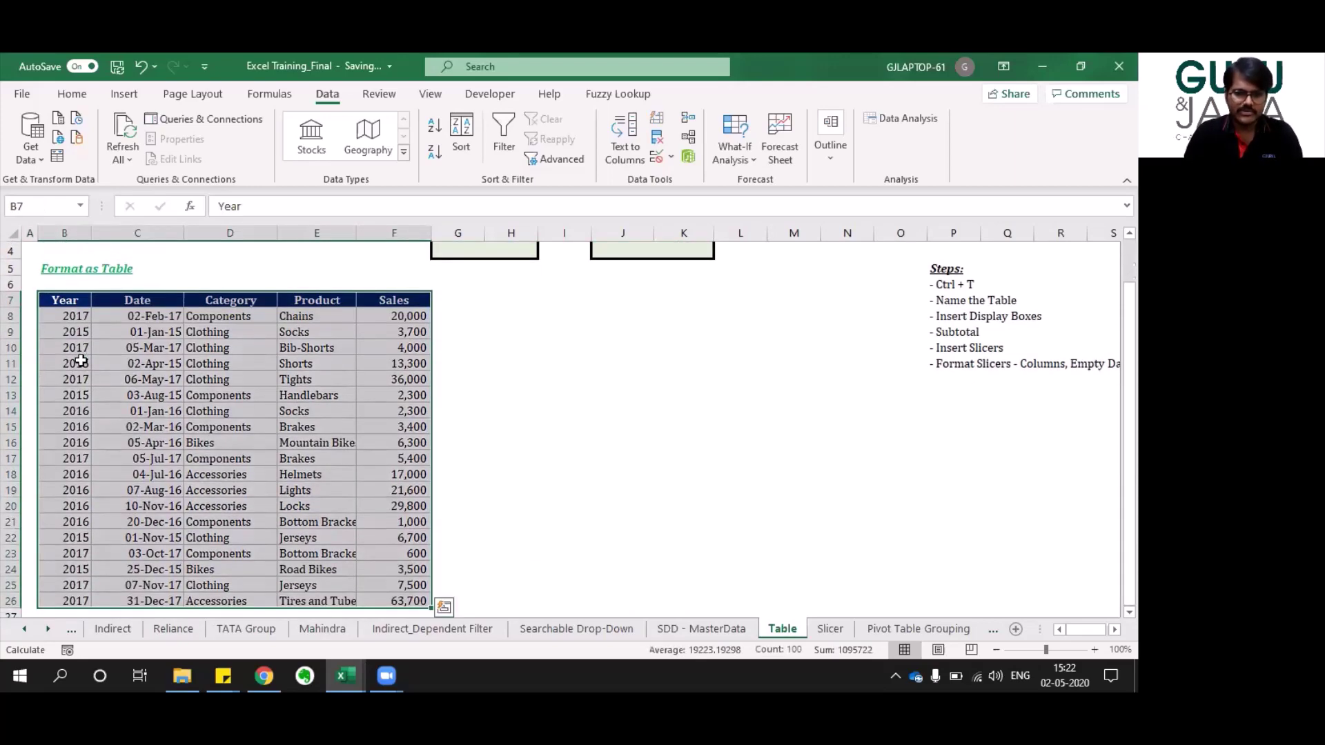
pyautogui.press('Up')
pyautogui.hotkey('ctrl', 'Home')
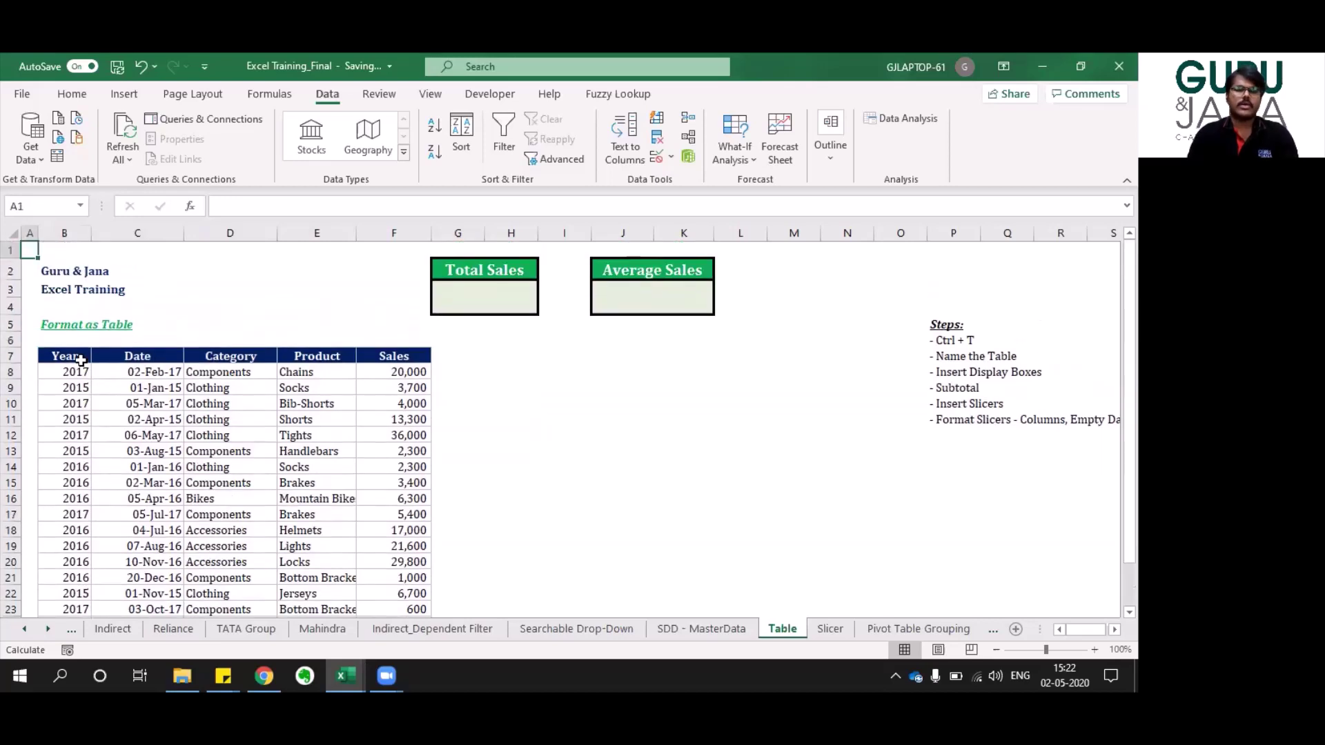
pyautogui.press('Down')
pyautogui.press('Down')
pyautogui.press('Down')
pyautogui.press('Down')
pyautogui.press('Down')
pyautogui.press('Down')
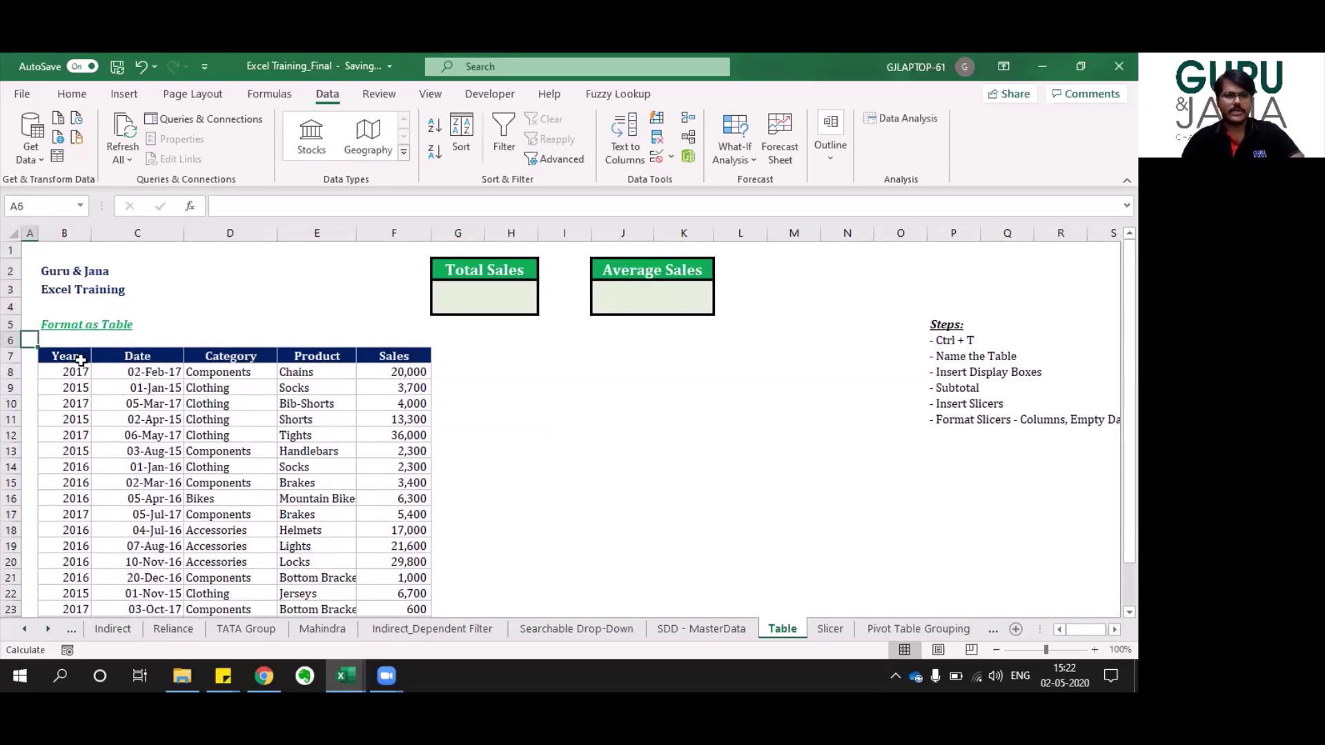
pyautogui.press('Right')
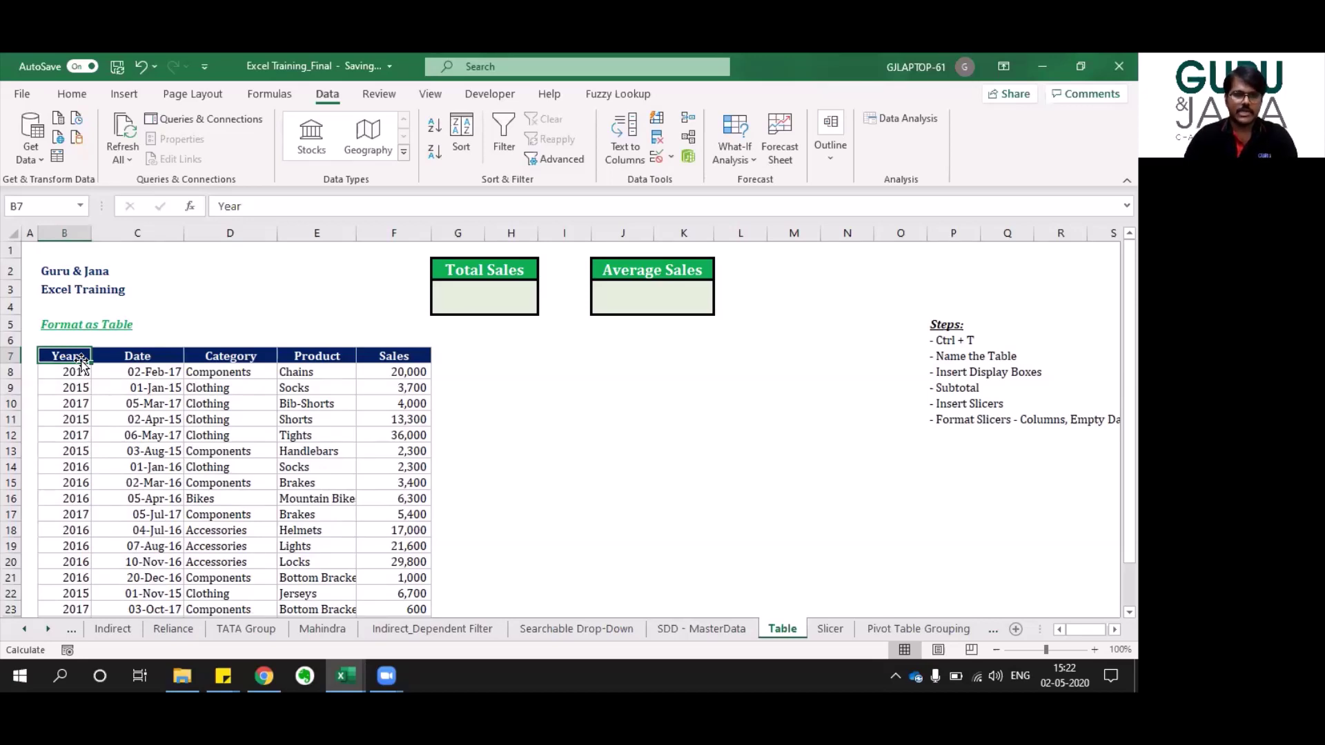
pyautogui.hotkey('shift', 'Right')
pyautogui.hotkey('shift', 'Right')
pyautogui.hotkey('shift', 'Right')
pyautogui.hotkey('shift', 'Right')
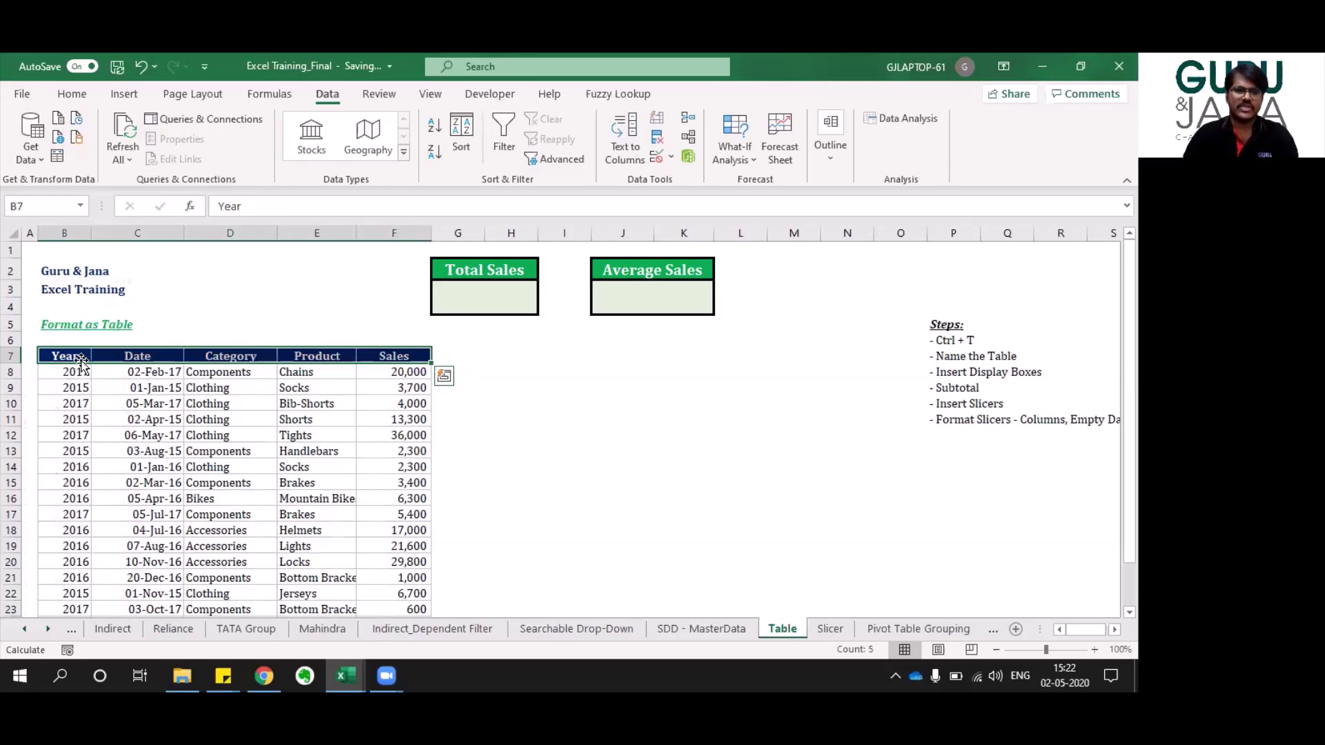
# Select B7:F26 and start a Create Table with headers included.
pyautogui.click(81, 361)
pyautogui.hotkey('shift', 'Right')
pyautogui.hotkey('shift', 'Right')
pyautogui.hotkey('shift', 'Right')
pyautogui.hotkey('shift', 'Right')
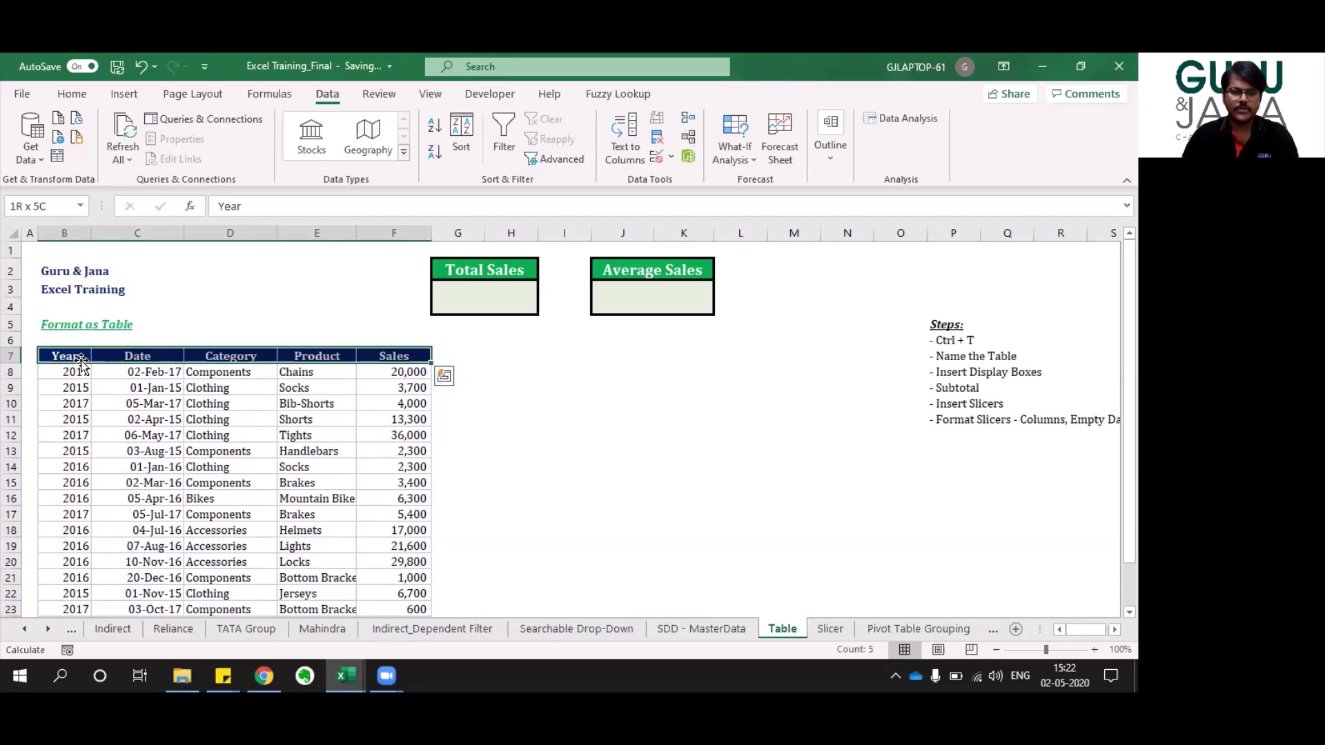
pyautogui.hotkey('ctrl', 'shift', 'Down')
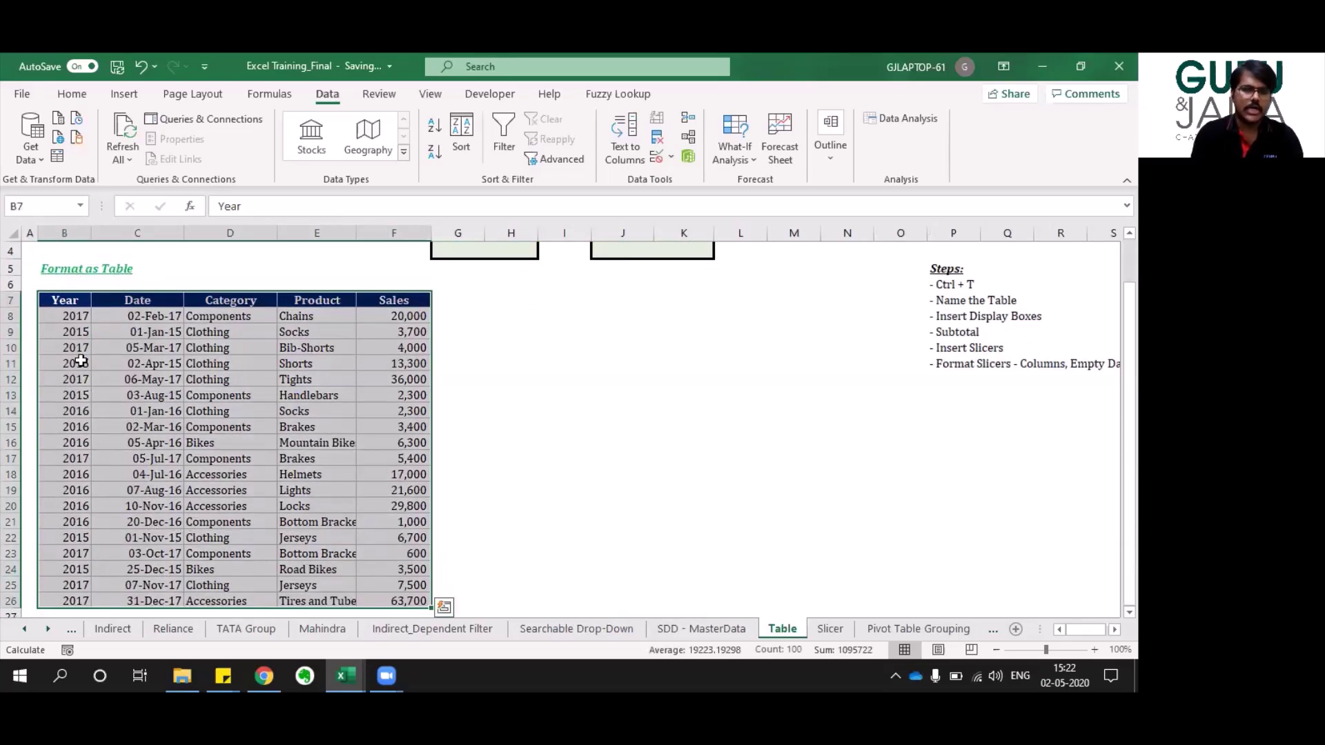
pyautogui.hotkey('ctrl', 't')
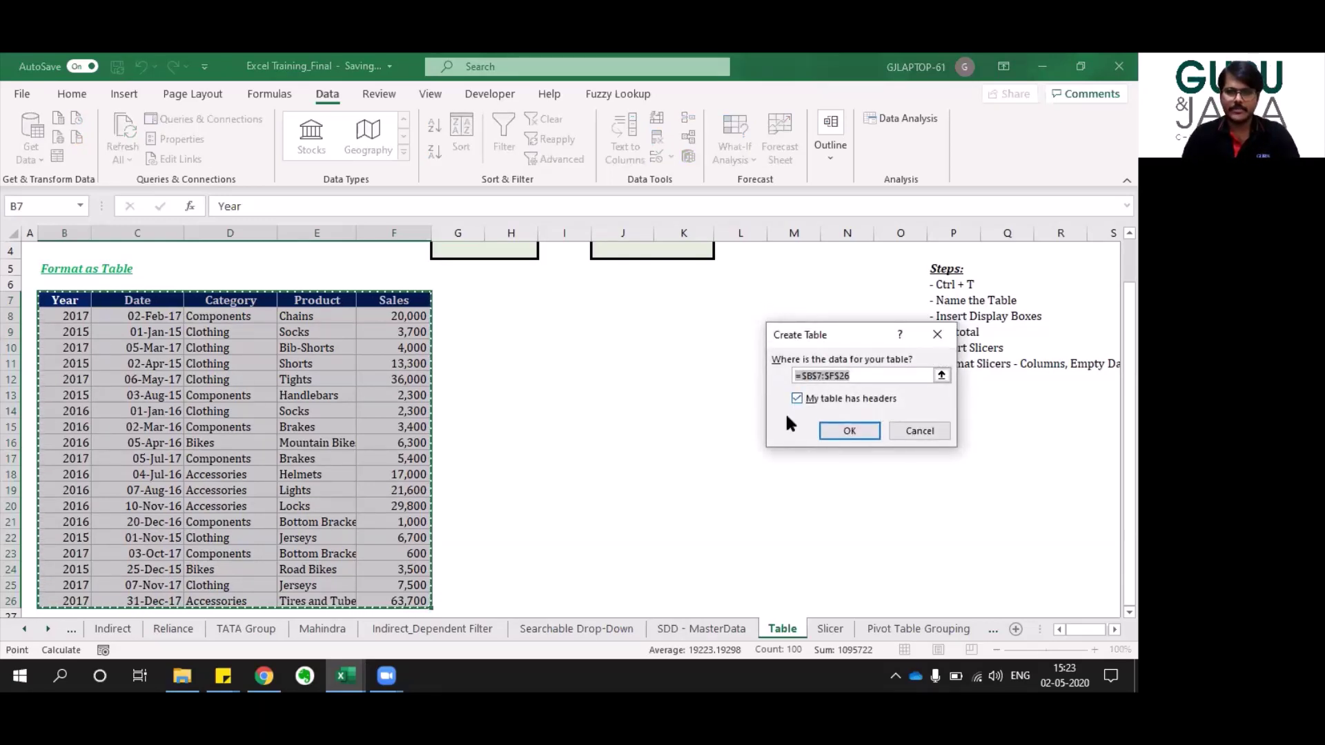
pyautogui.click(841, 430)
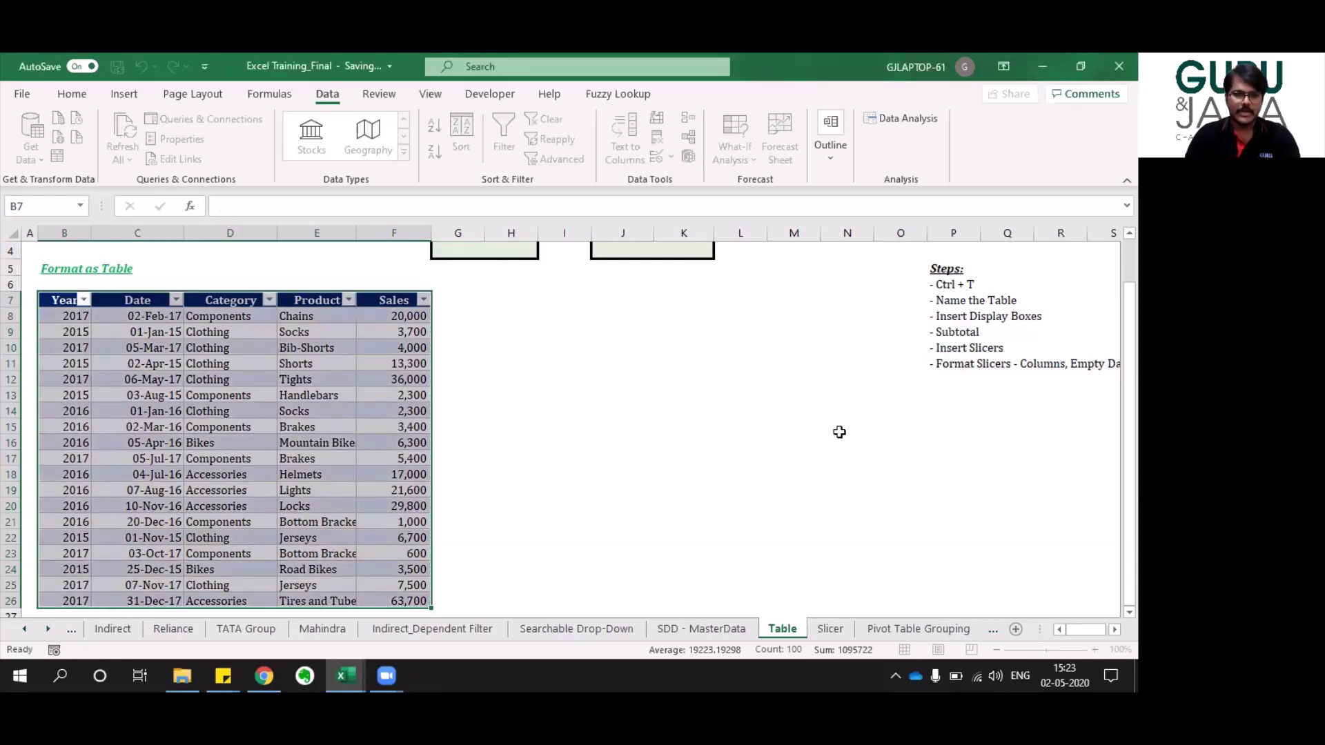
pyautogui.click(545, 439)
pyautogui.scroll(-2, 462, 414)
pyautogui.click(259, 314)
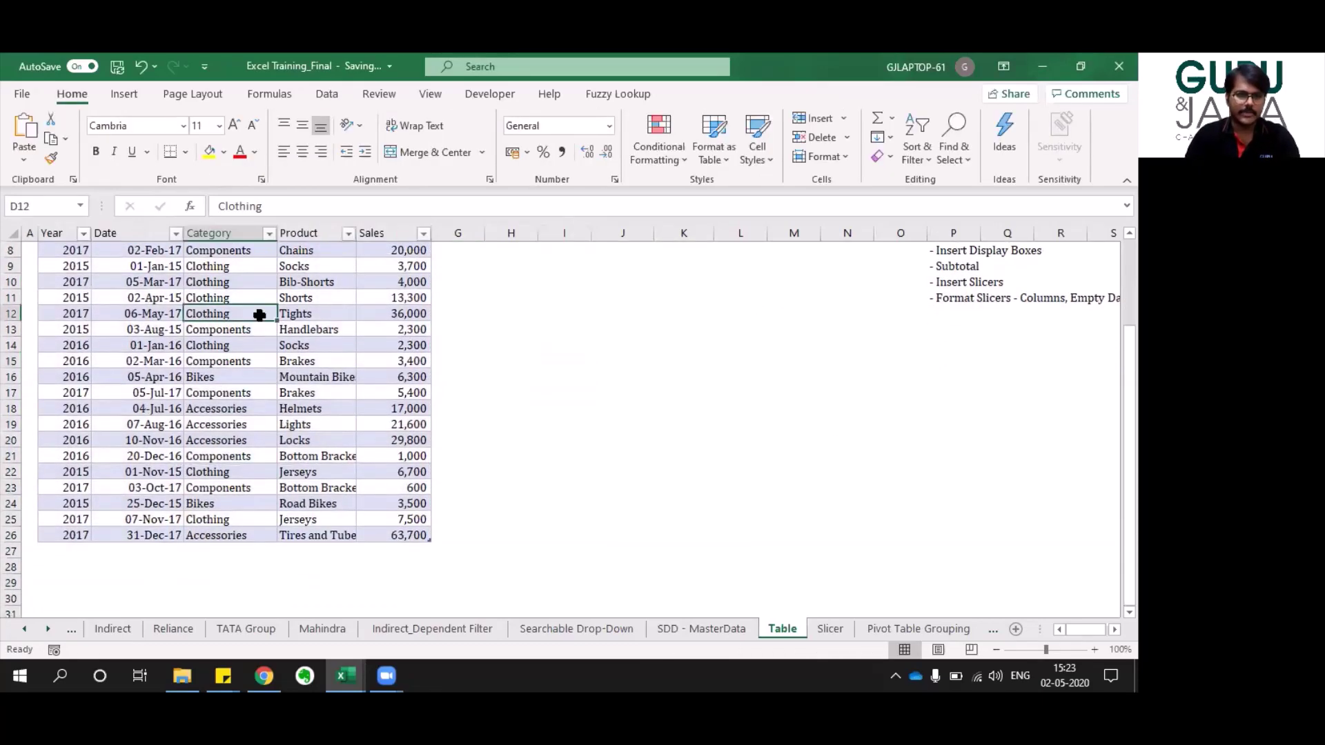
pyautogui.click(43, 140)
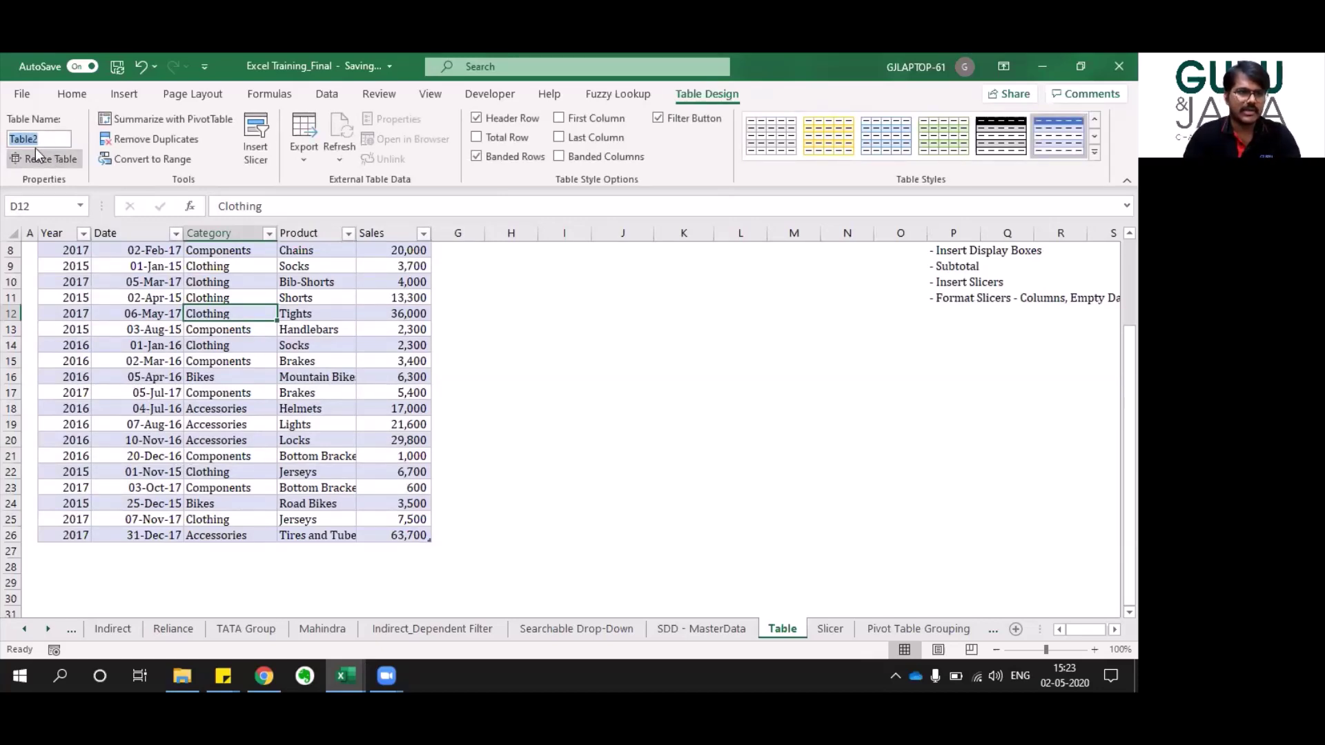
pyautogui.click(611, 437)
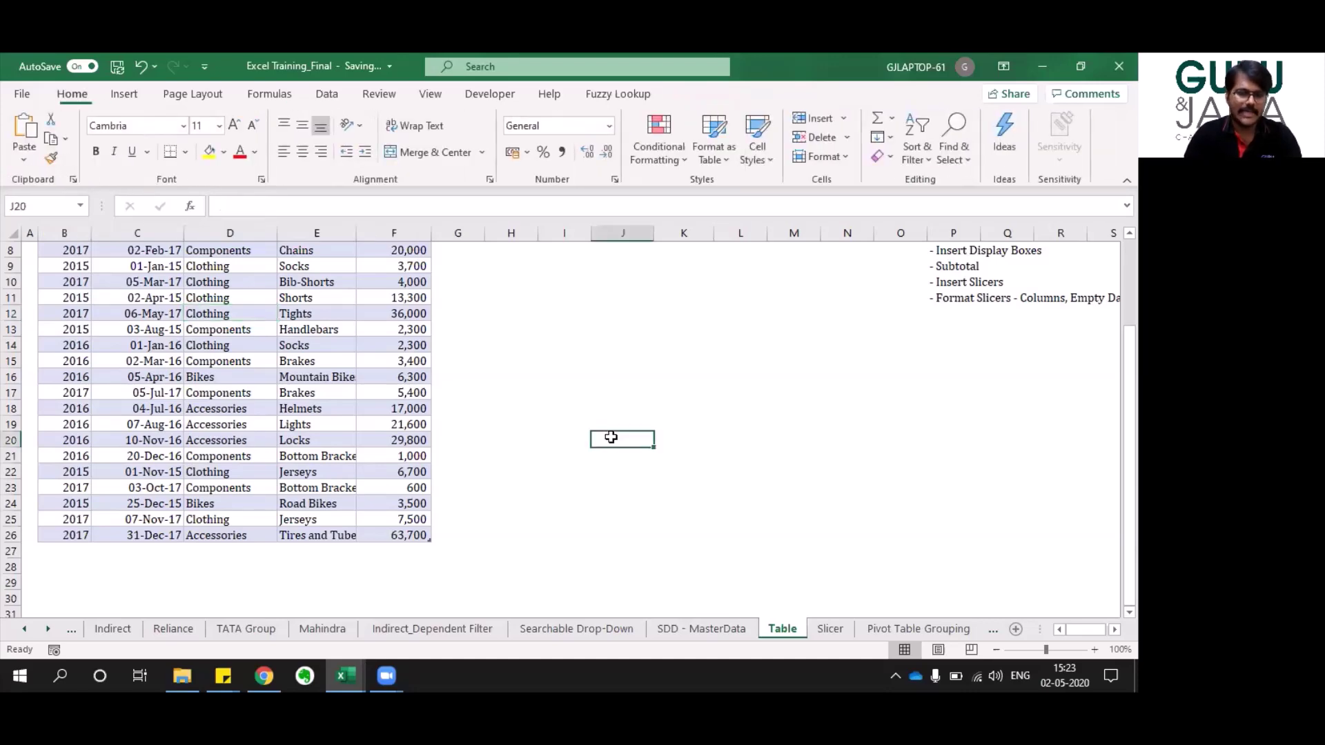
pyautogui.scroll(3, 611, 436)
pyautogui.click(393, 356)
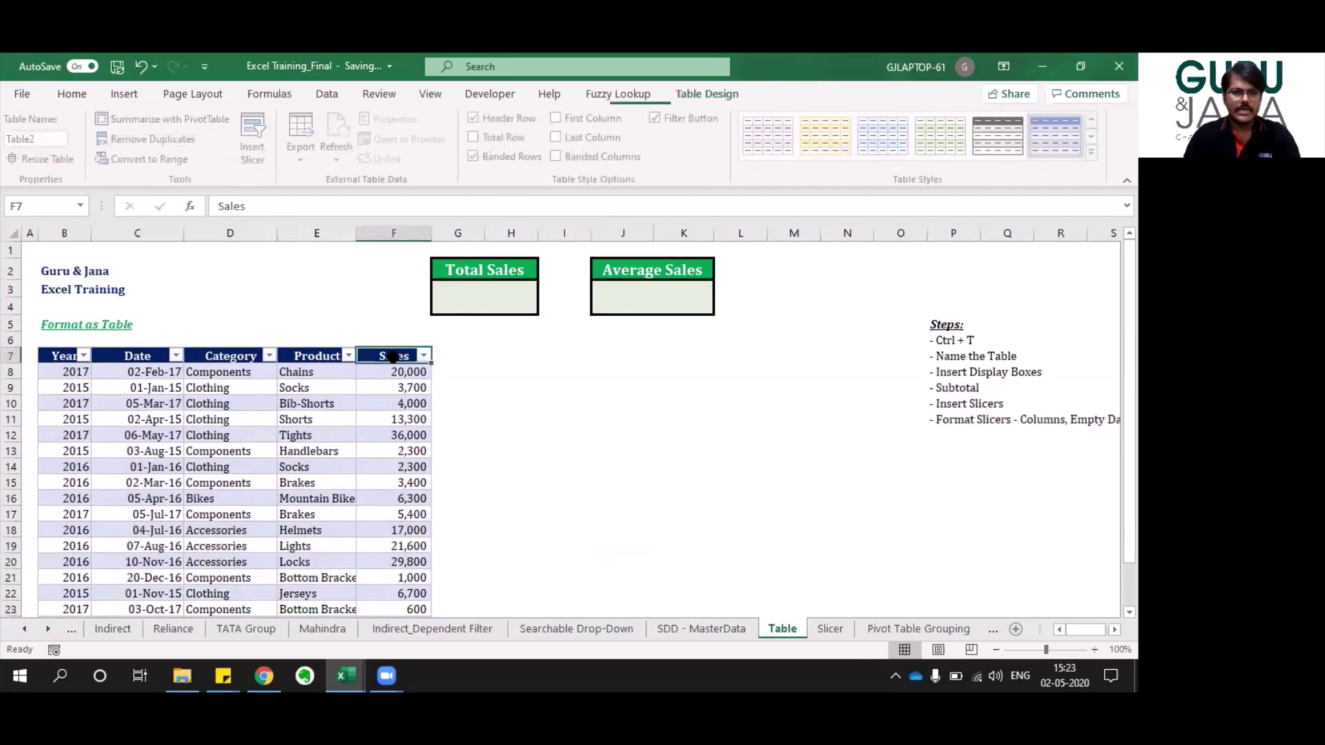
pyautogui.hotkey('ctrl', 'Left')
pyautogui.hotkey('ctrl', 'Down')
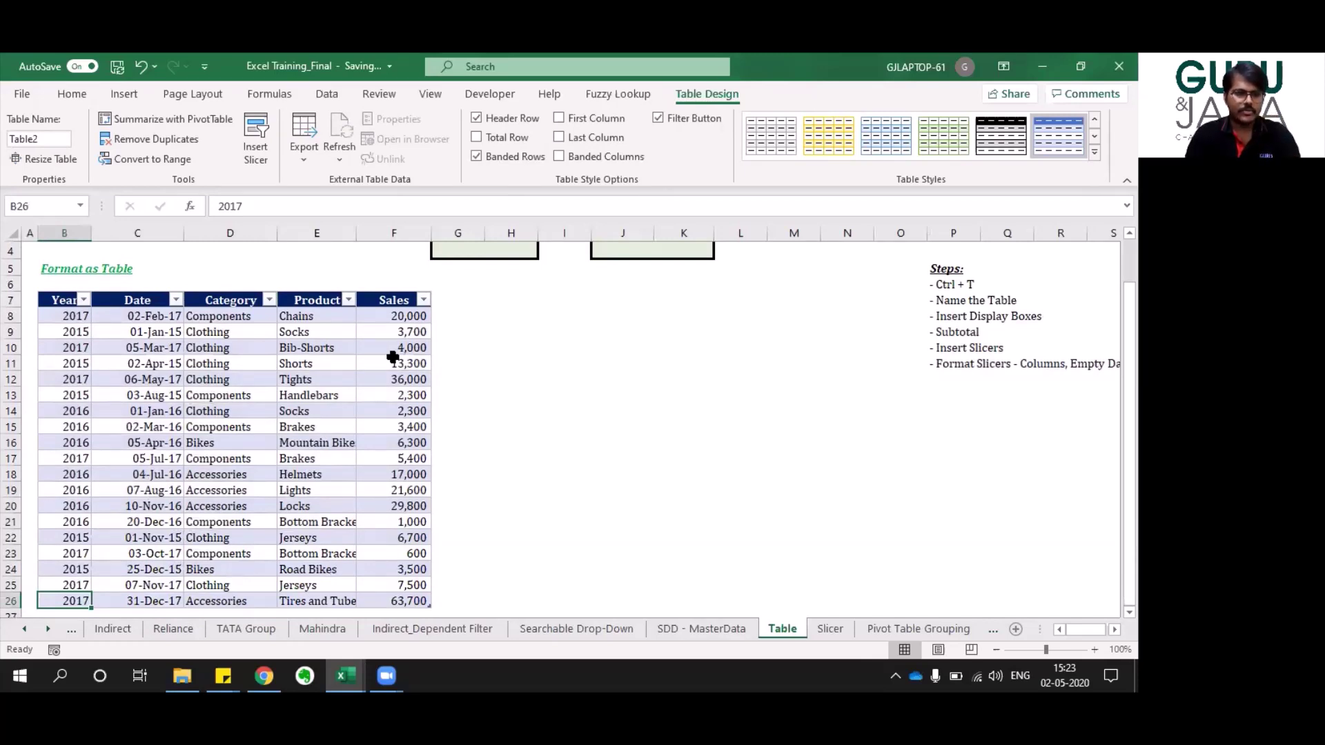
pyautogui.hotkey('ctrl', 'shift', 'Right')
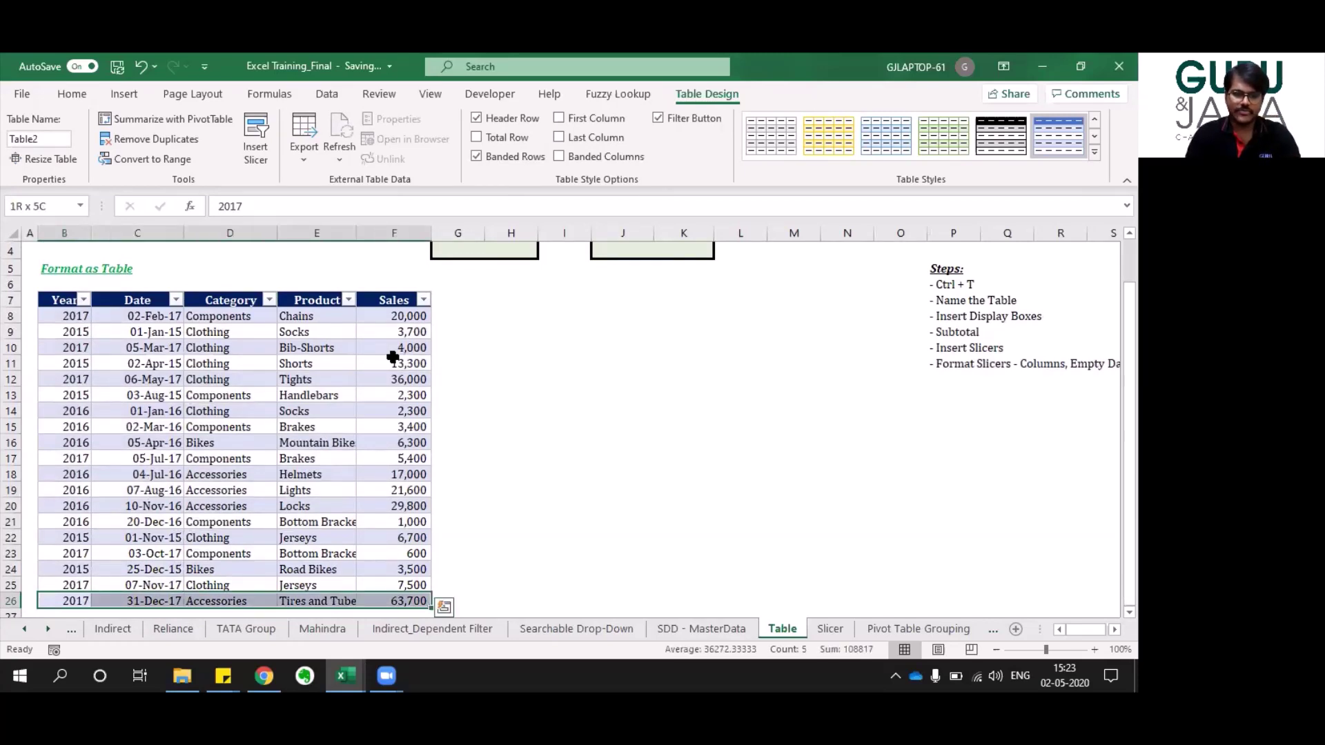
pyautogui.hotkey('ctrl', 'shift', 'Up')
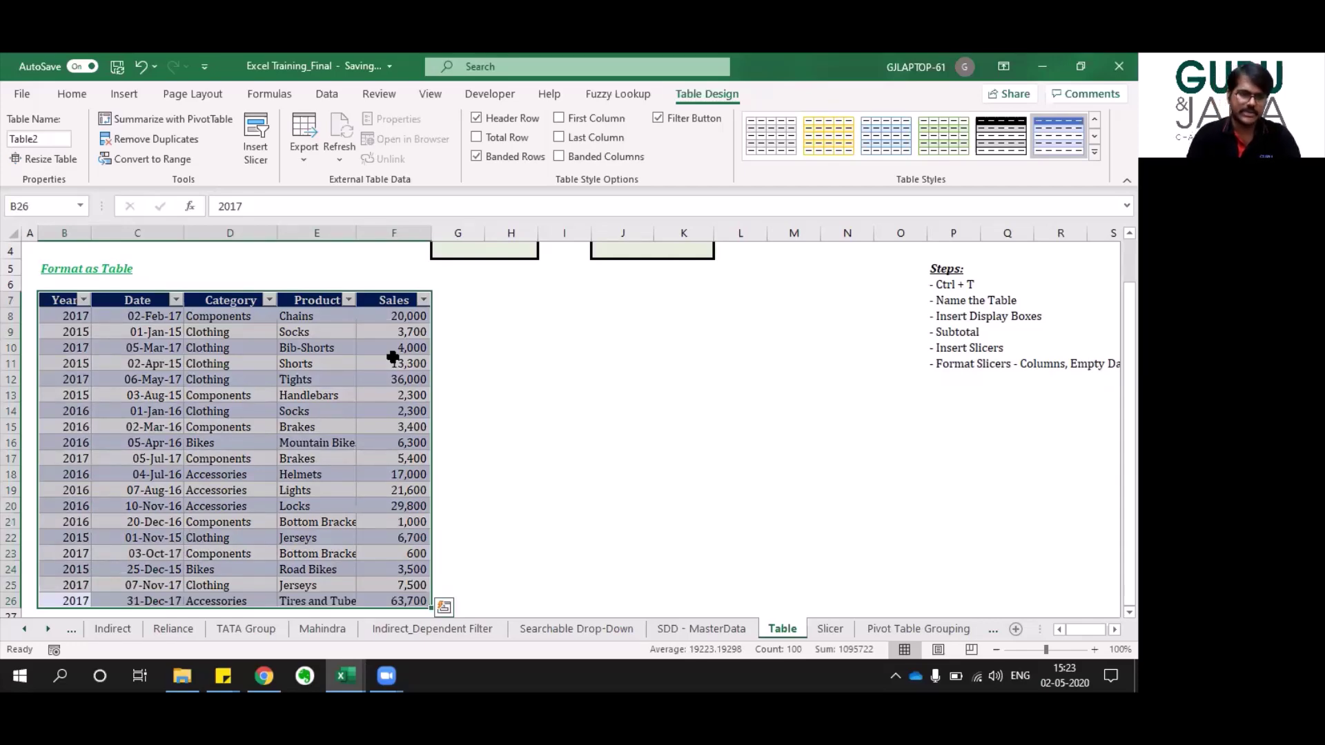
pyautogui.hotkey('shift', 'BackSpace')
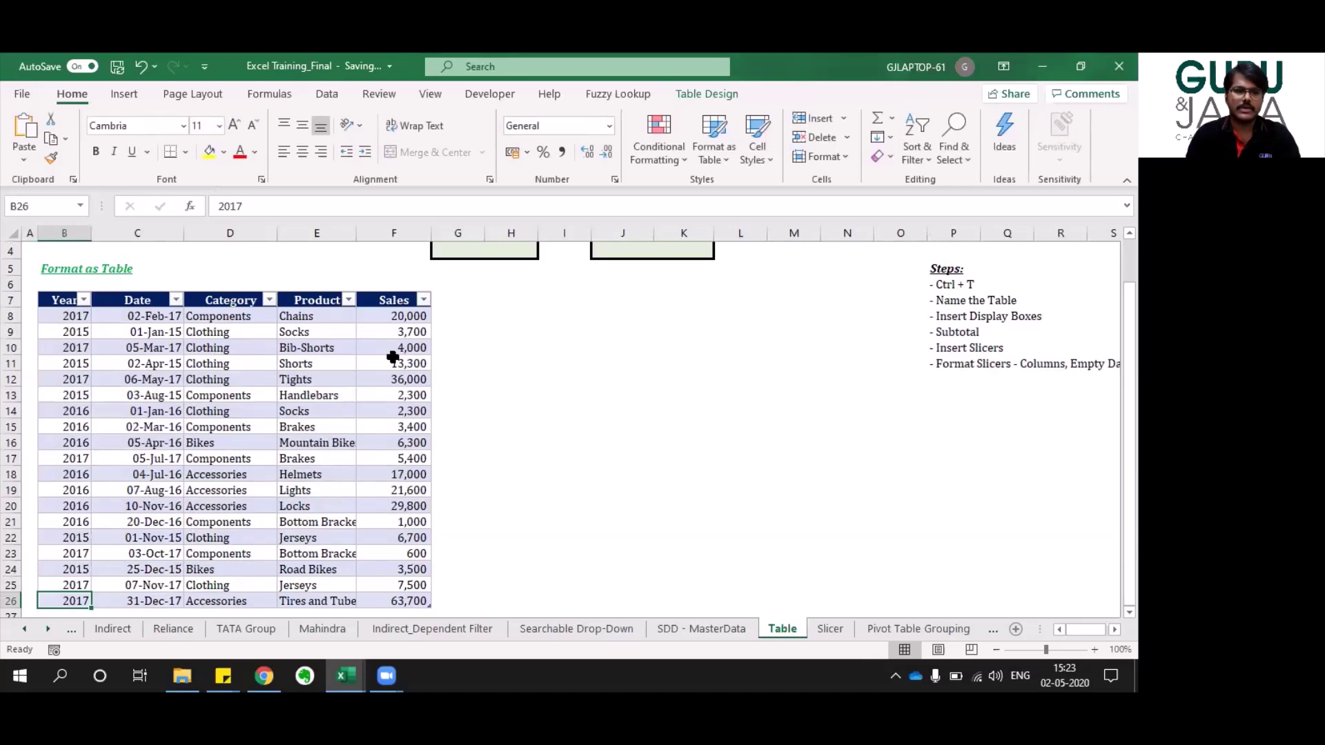
pyautogui.press('Right')
pyautogui.press('Up')
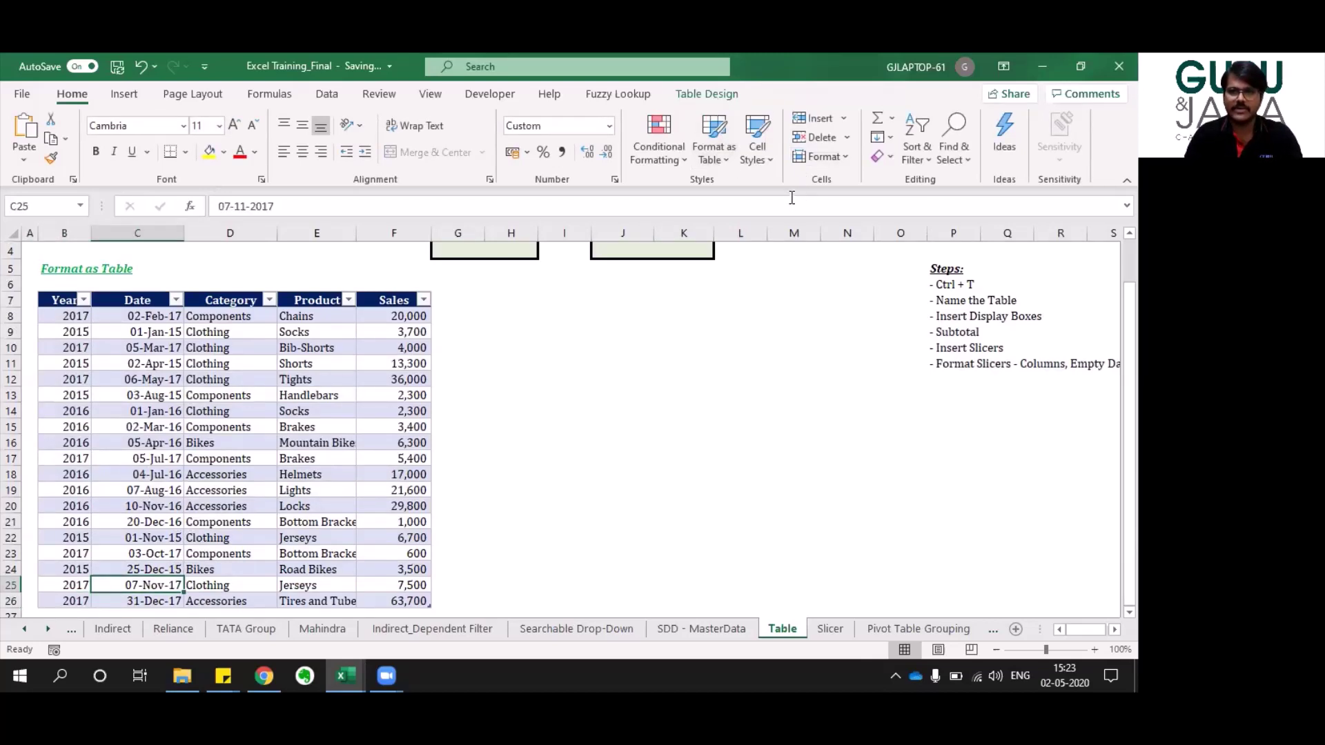
pyautogui.click(707, 94)
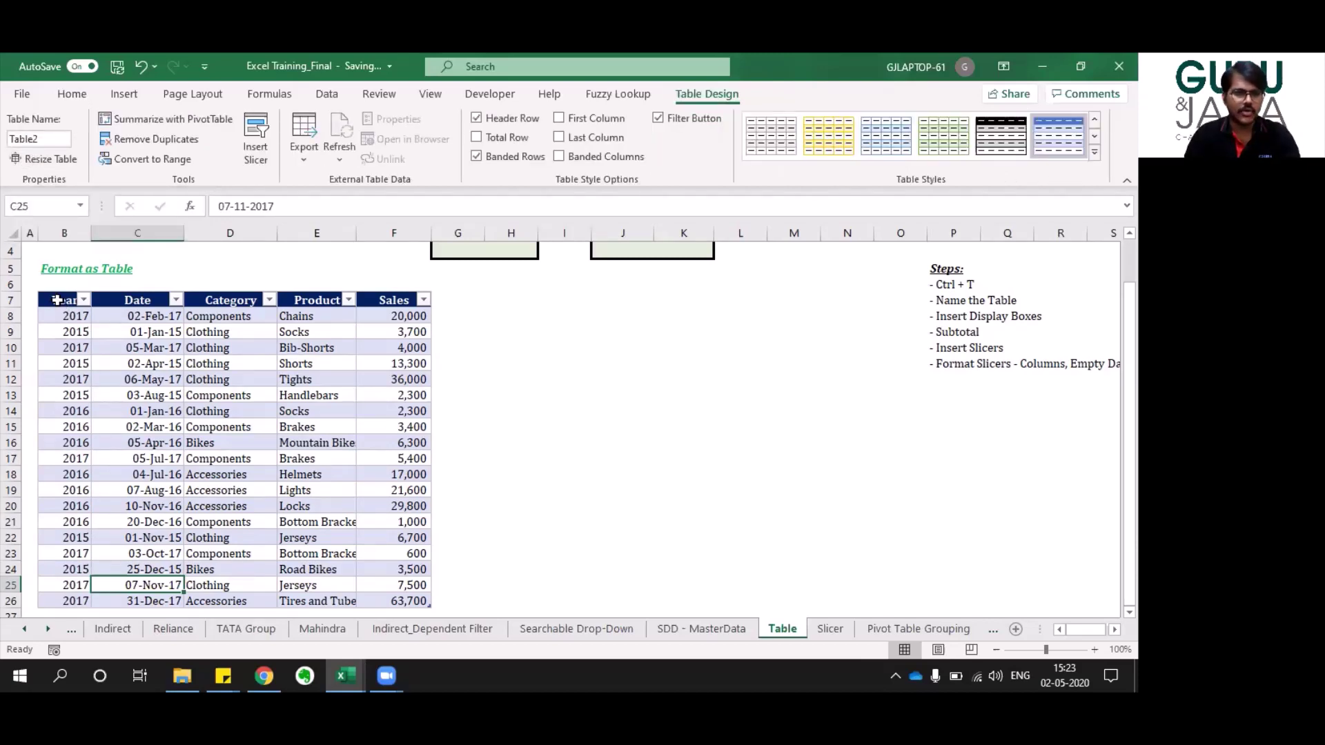
pyautogui.click(89, 426)
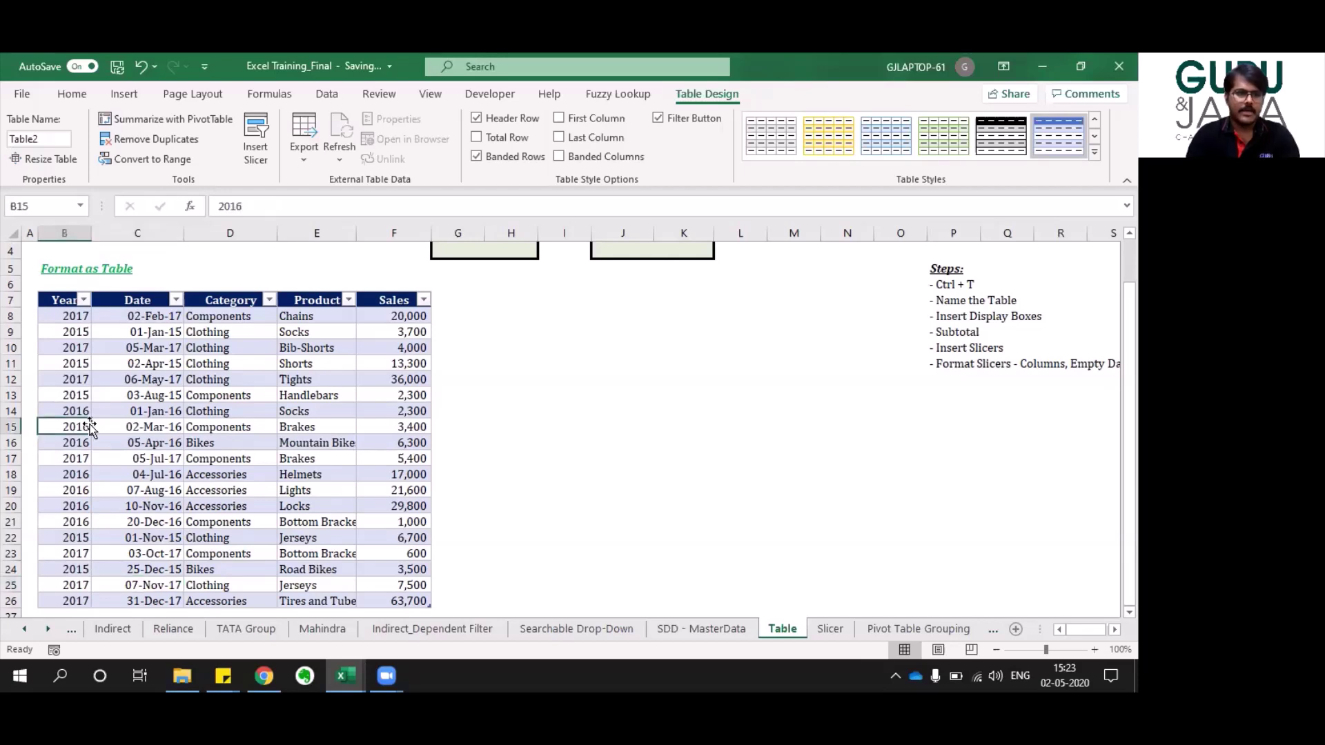
pyautogui.hotkey('ctrl', 'Down')
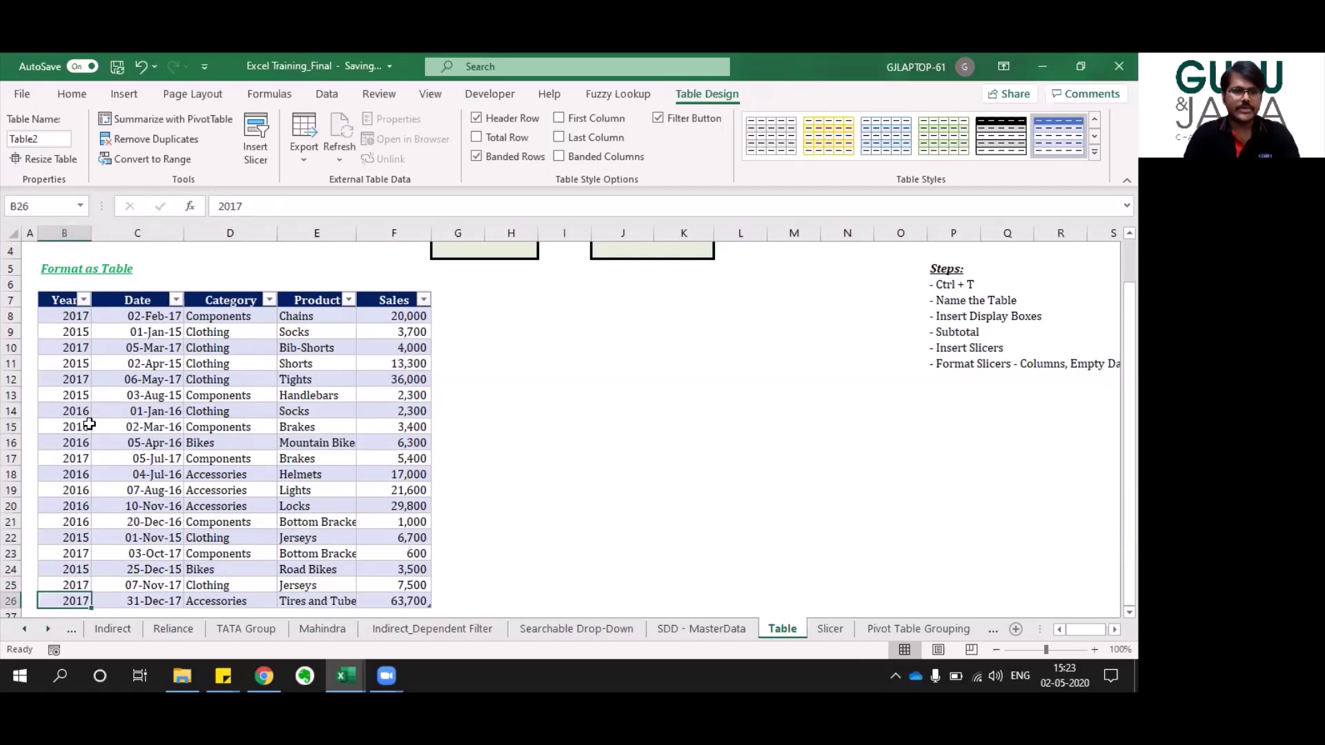
pyautogui.press('Down')
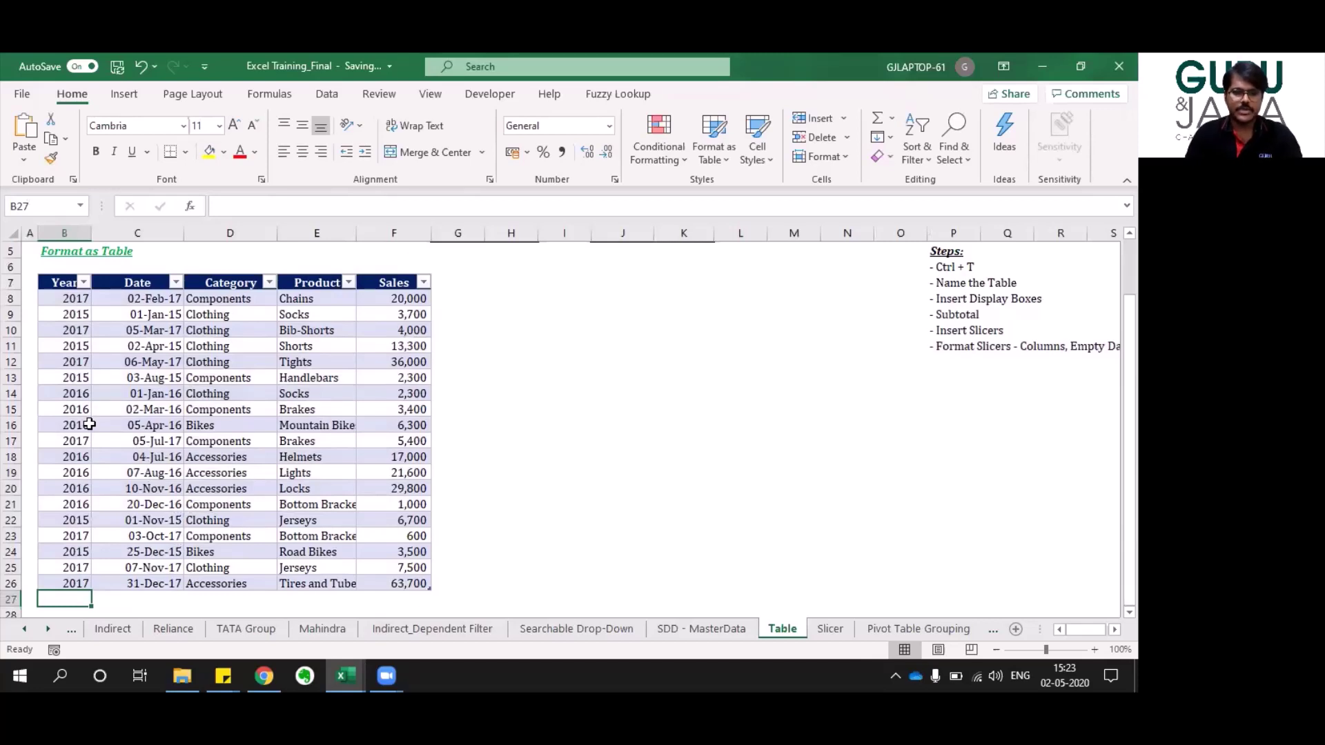
# Add a 2018 Accessories Tires and Tube record with Sales 30,000 in row 27.
pyautogui.write('2018')
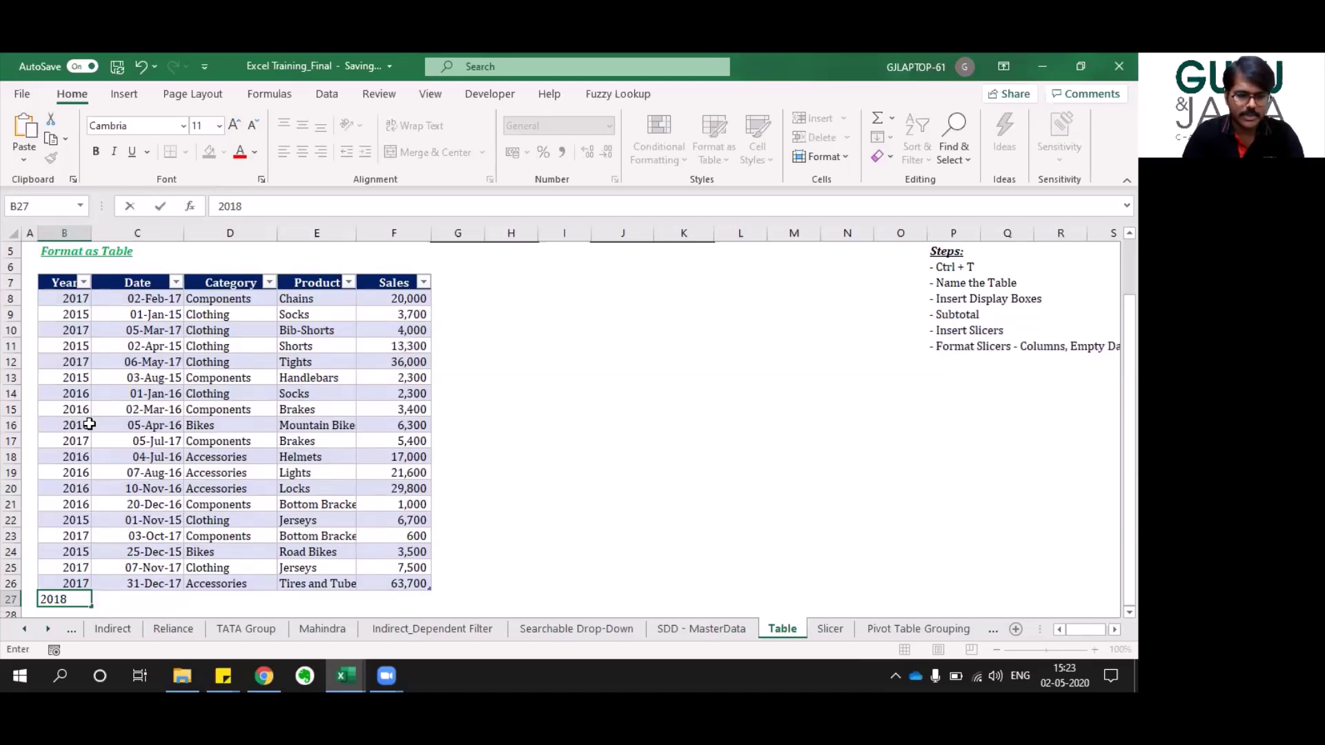
pyautogui.press('Tab')
pyautogui.scroll(-1, 89, 424)
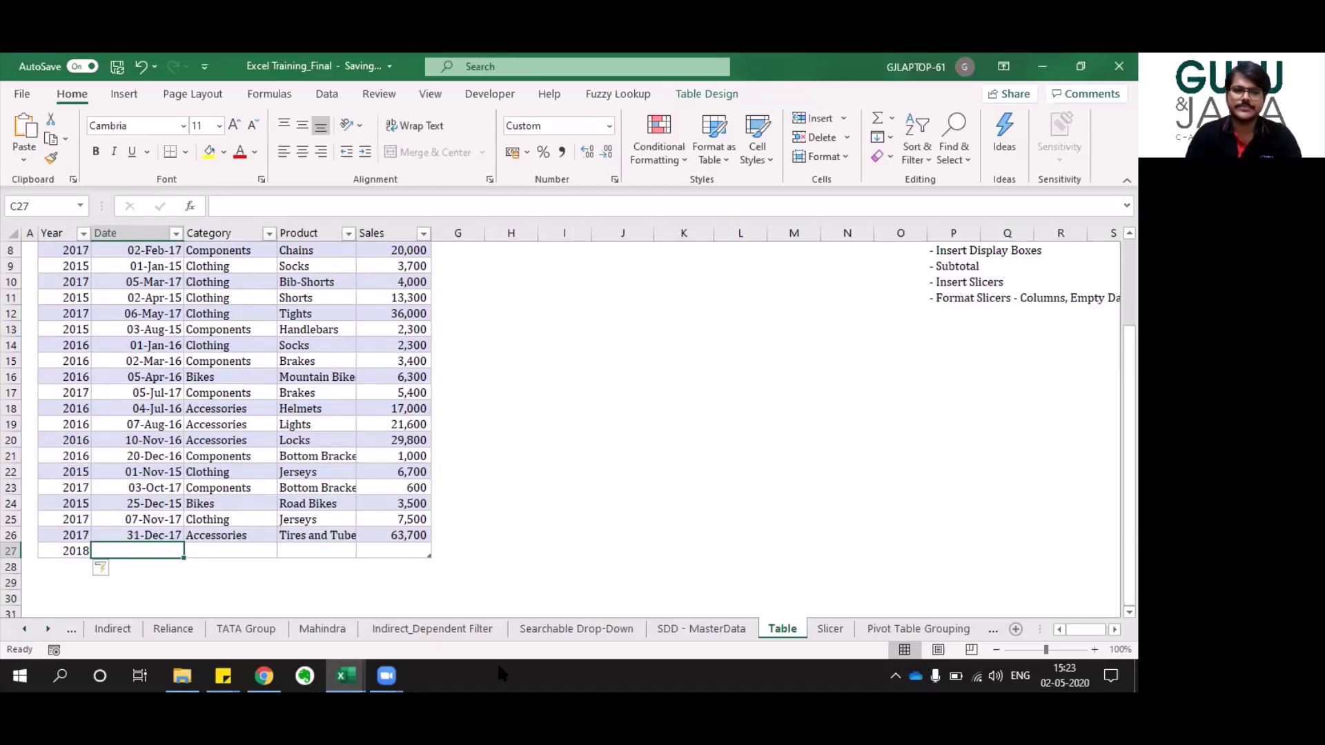
pyautogui.hotkey('ctrl', 'd')
pyautogui.press('Tab')
pyautogui.hotkey('ctrl', 'd')
pyautogui.press('Tab')
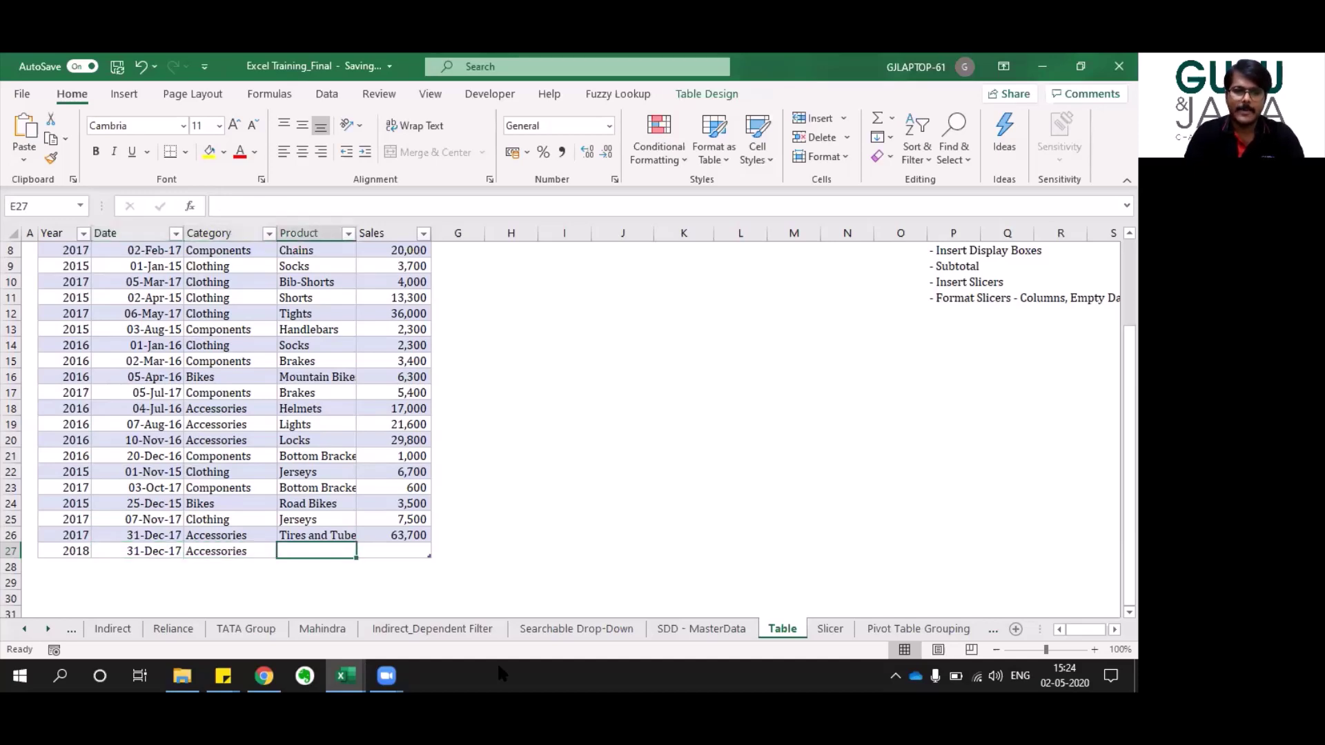
pyautogui.hotkey('ctrl', 'd')
pyautogui.press('Tab')
pyautogui.write('30000')
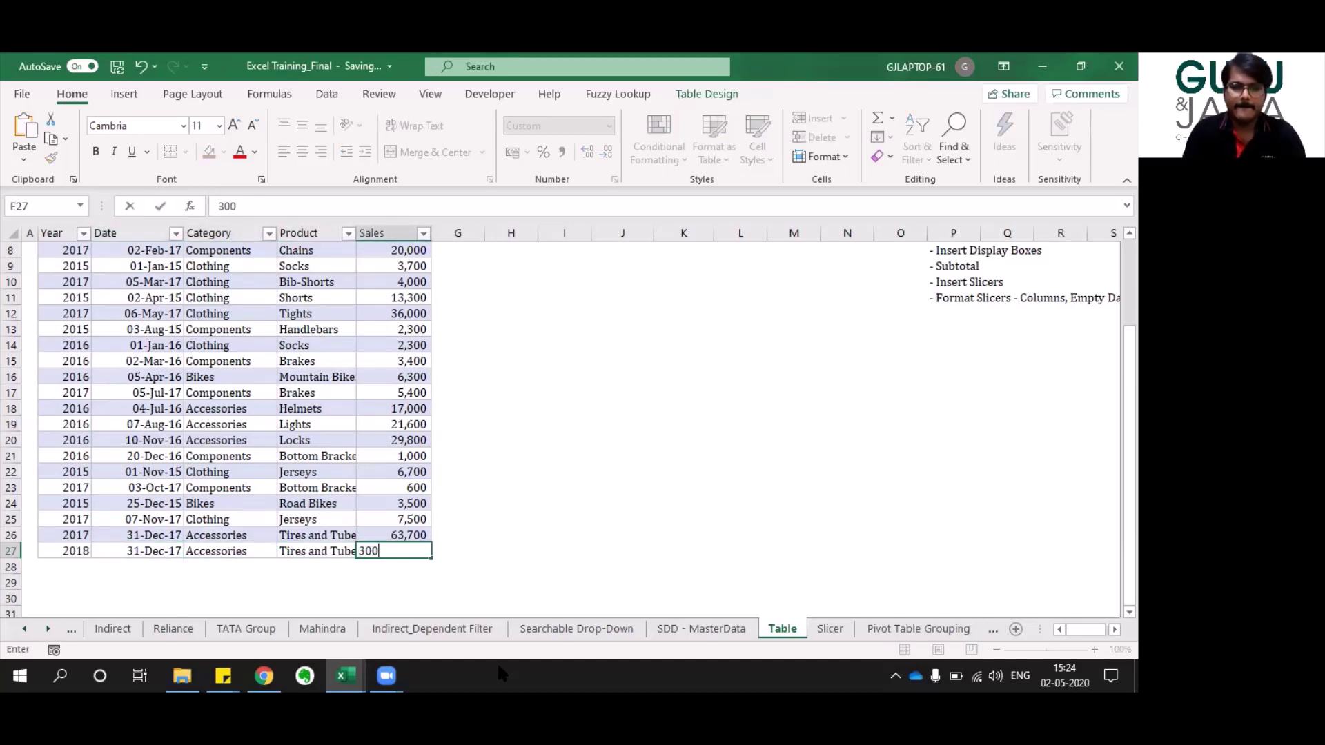
pyautogui.press('Return')
# Add a 2018 Bikes Road Bikes record with Sales 10,000 in row 28.
pyautogui.press('Left')
pyautogui.press('Left')
pyautogui.press('Left')
pyautogui.press('Left')
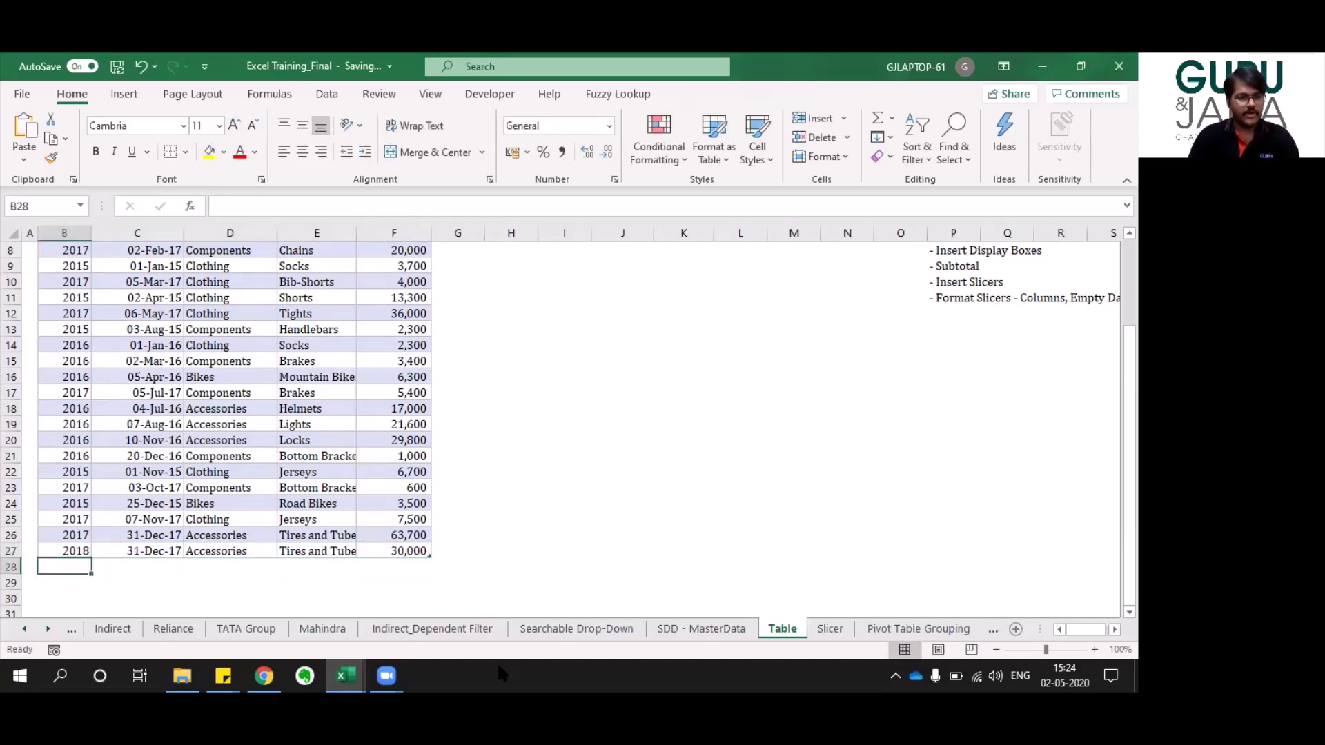
pyautogui.write('2018')
pyautogui.press('Tab')
pyautogui.press('Up')
pyautogui.press('Up')
pyautogui.press('Up')
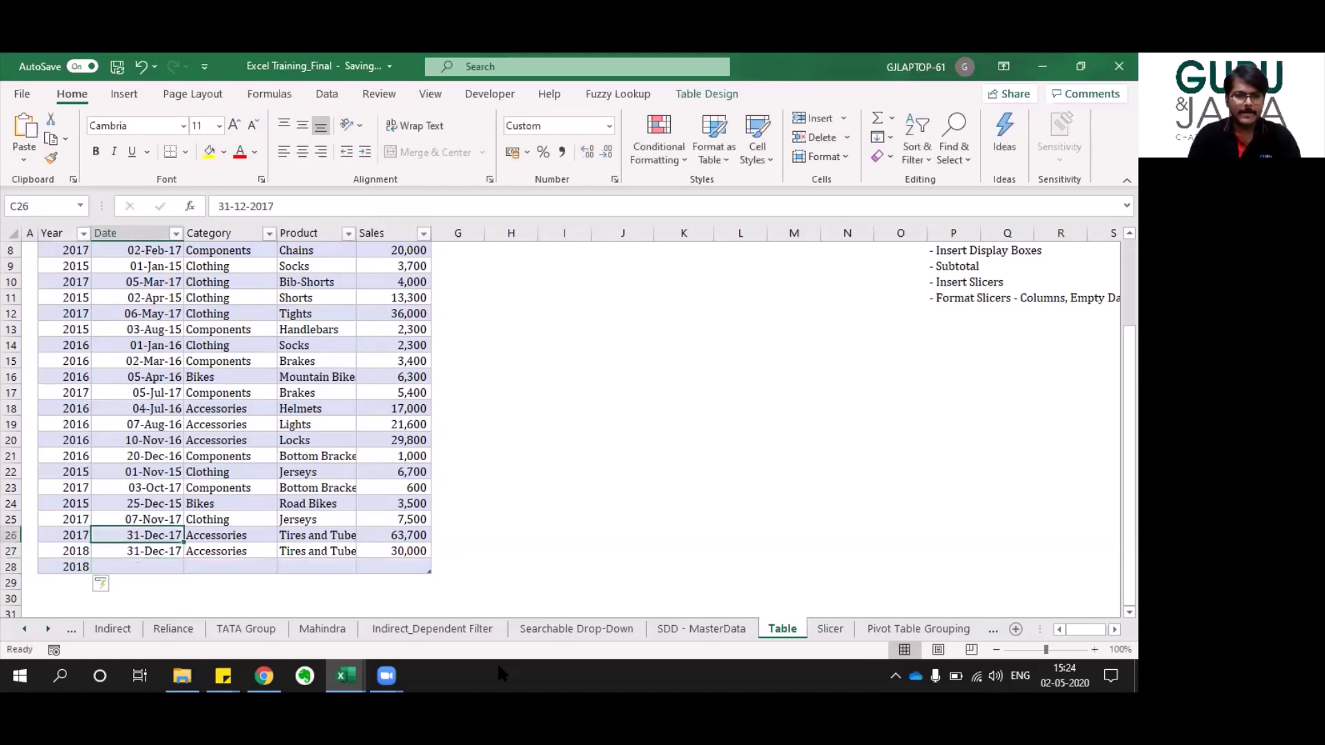
pyautogui.press('Up')
pyautogui.hotkey('shift', 'Right')
pyautogui.hotkey('shift', 'Right')
pyautogui.hotkey('ctrl', 'c')
pyautogui.press('Down')
pyautogui.press('Down')
pyautogui.press('Down')
pyautogui.press('Down')
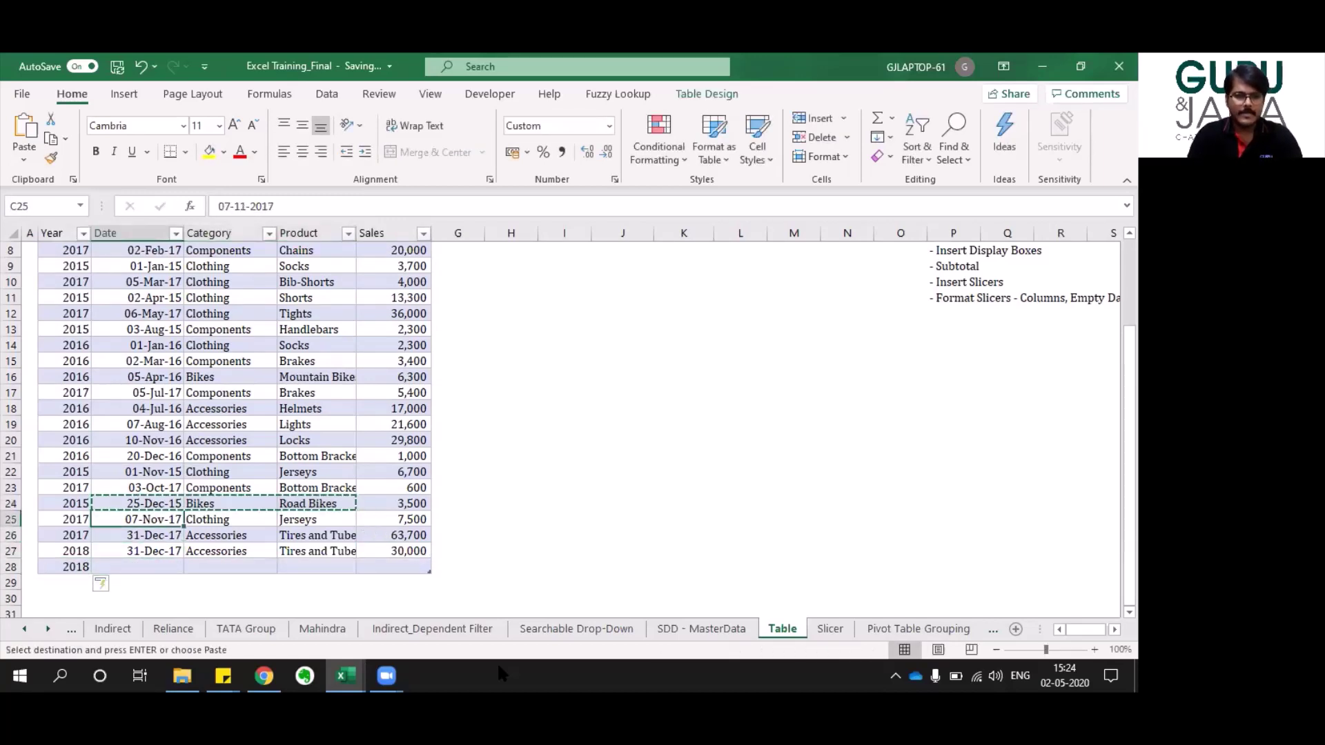
pyautogui.hotkey('ctrl', 'v')
pyautogui.press('Right')
pyautogui.press('Right')
pyautogui.press('Right')
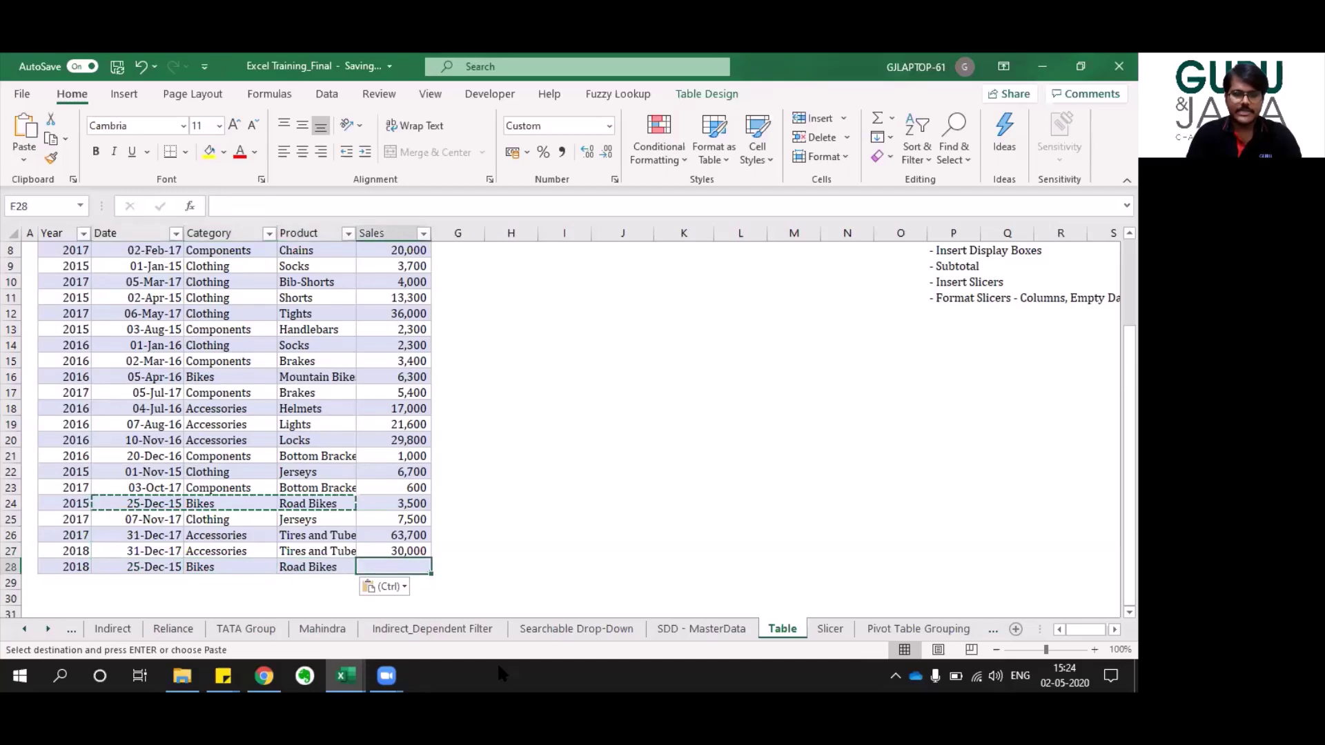
pyautogui.write('10,00')
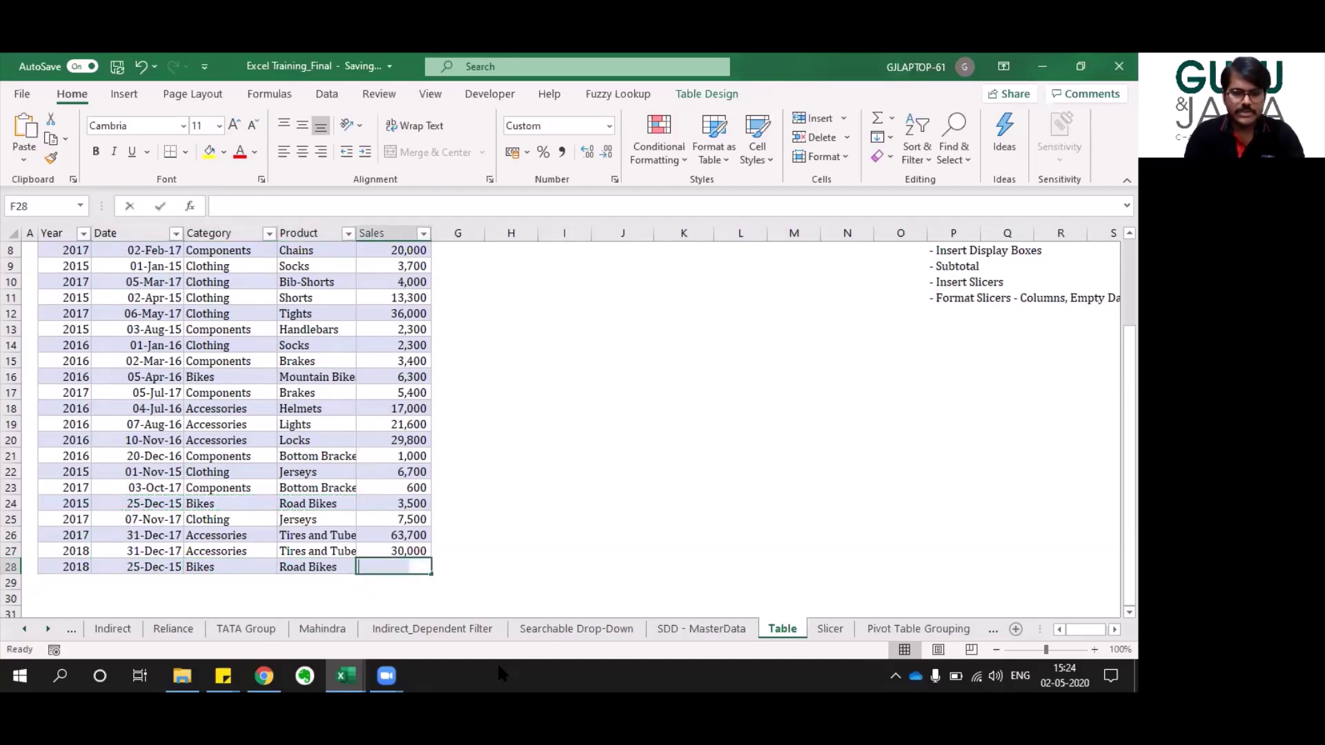
pyautogui.write('0000')
pyautogui.press('Return')
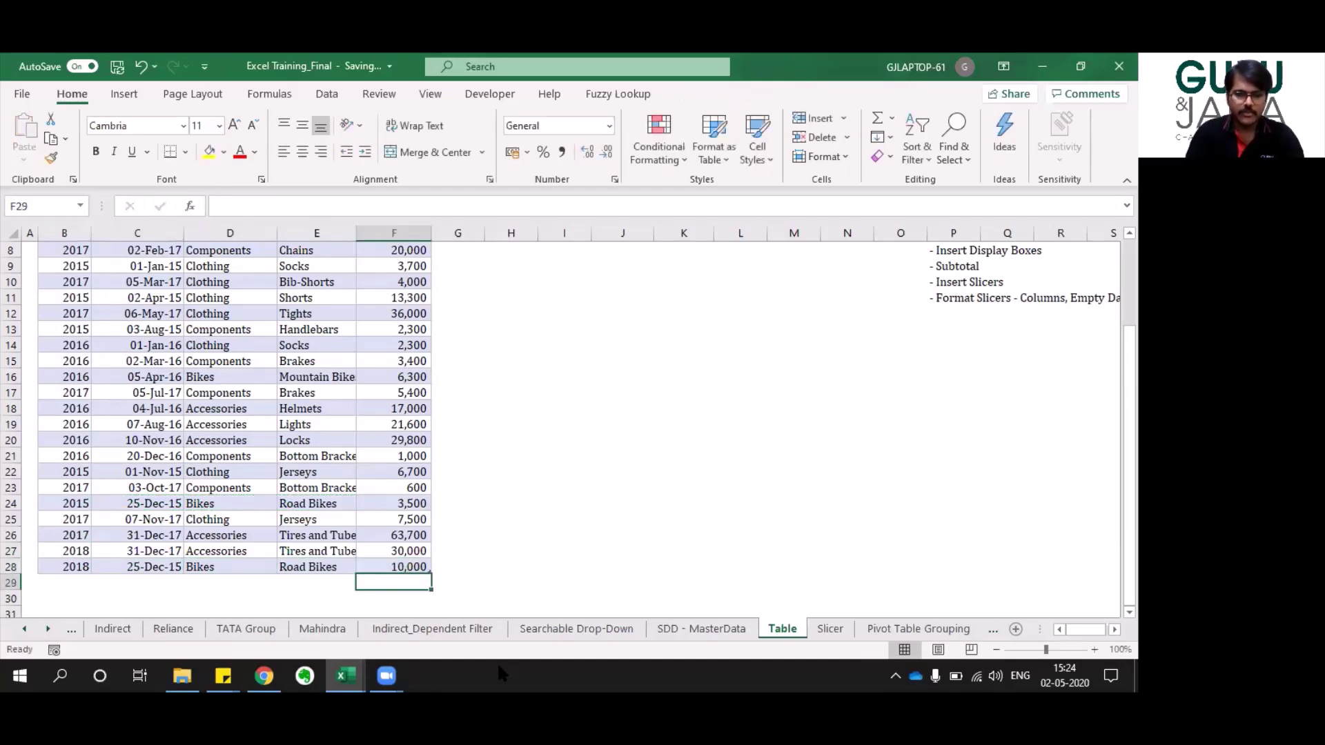
pyautogui.press('Down')
pyautogui.press('Left')
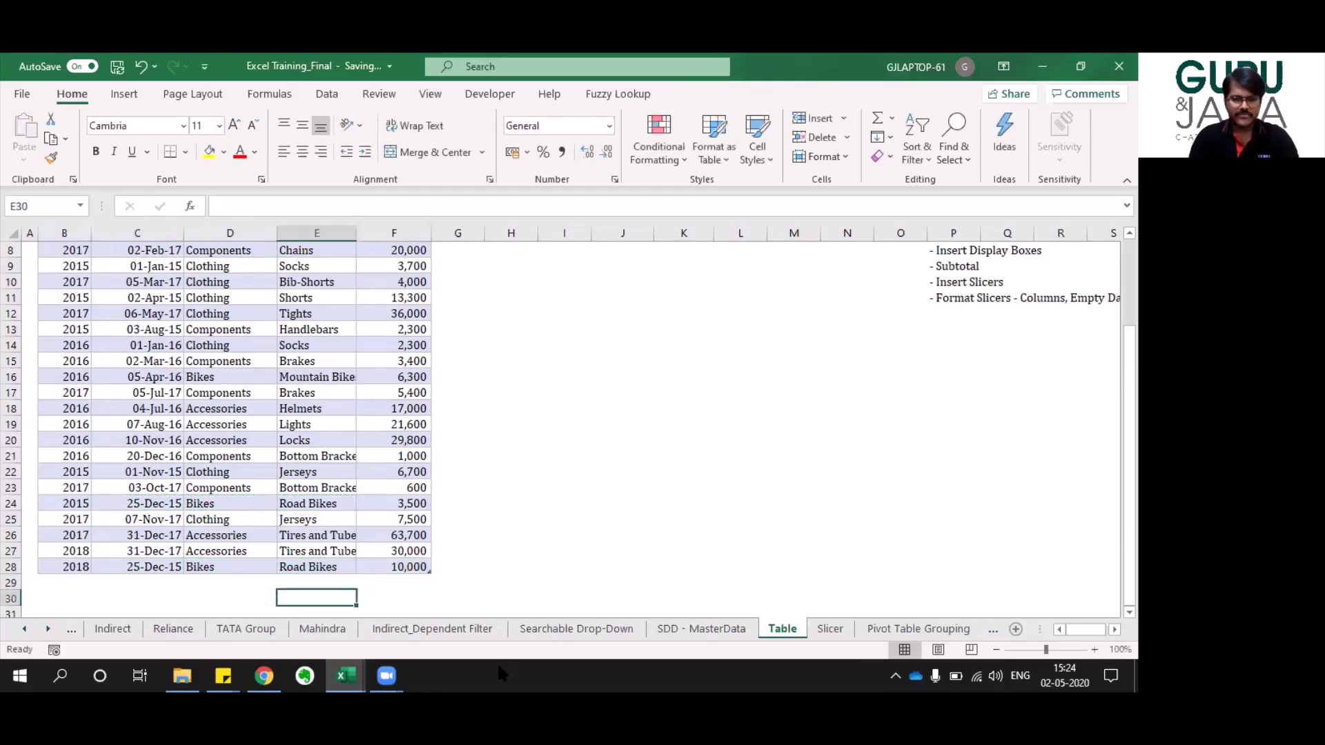
# AutoFit column E, add a Condition header in G7, and widen column G.
pyautogui.doubleClick(358, 231)
pyautogui.click(428, 378)
pyautogui.hotkey('ctrl', 'Up')
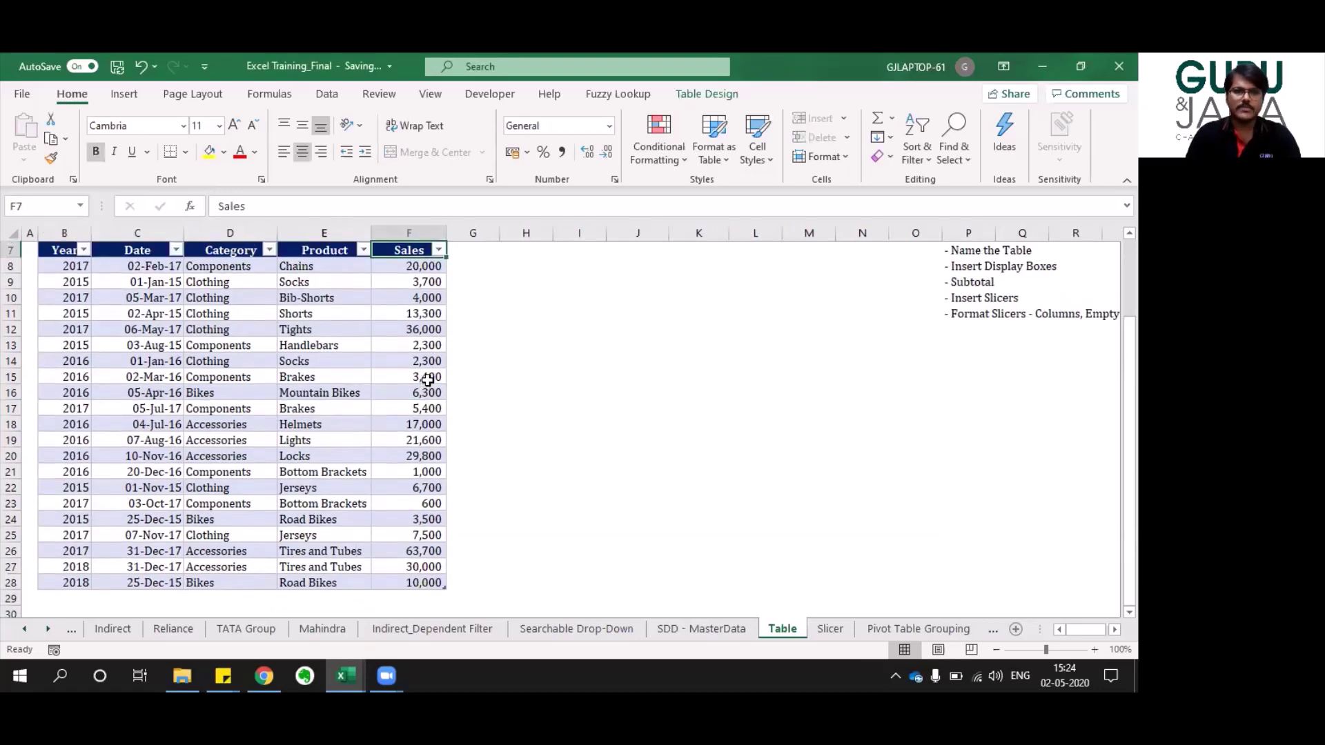
pyautogui.press('Right')
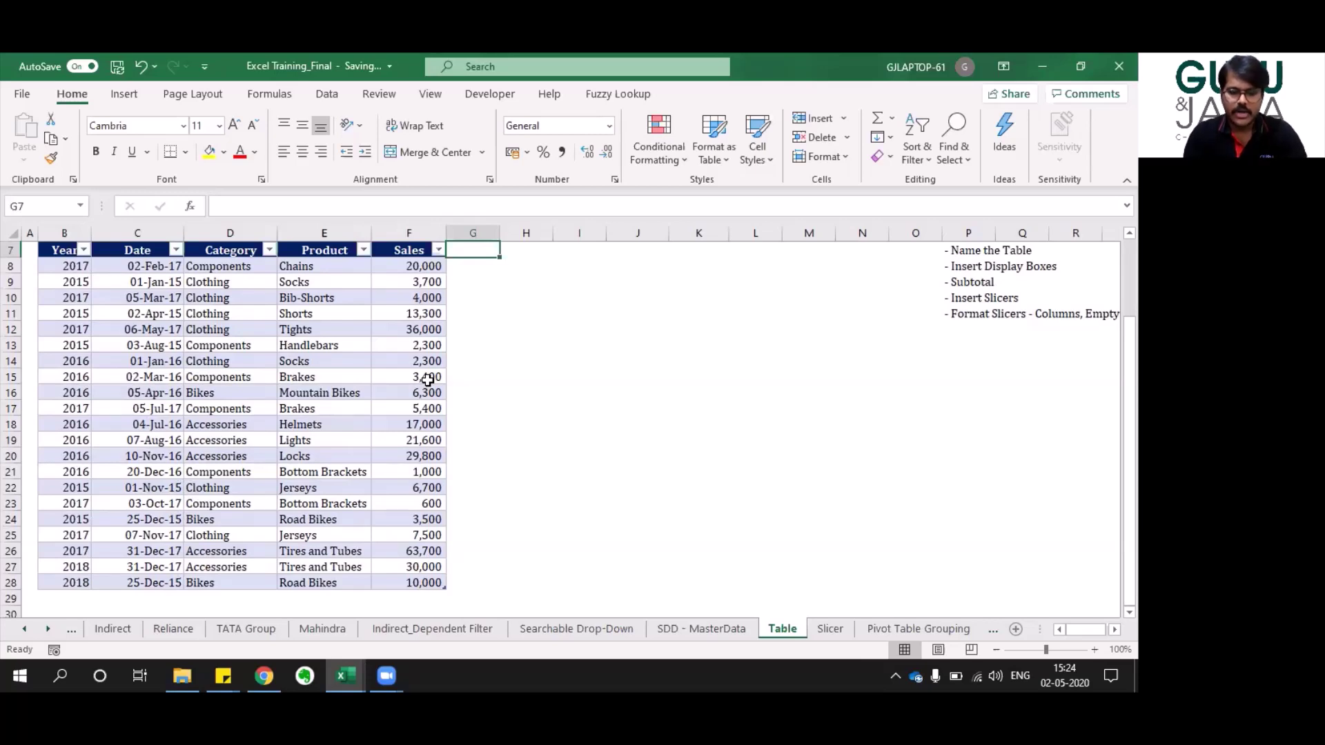
pyautogui.write('Condition')
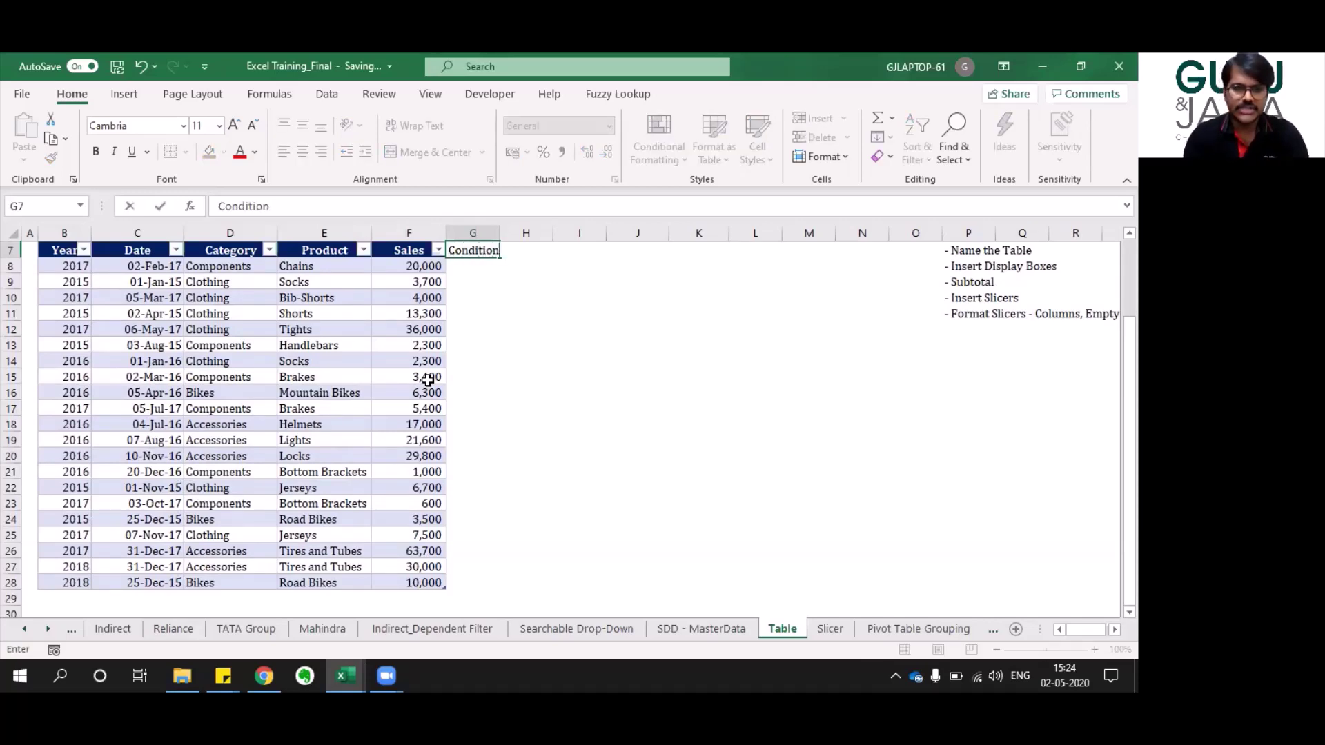
pyautogui.press('Return')
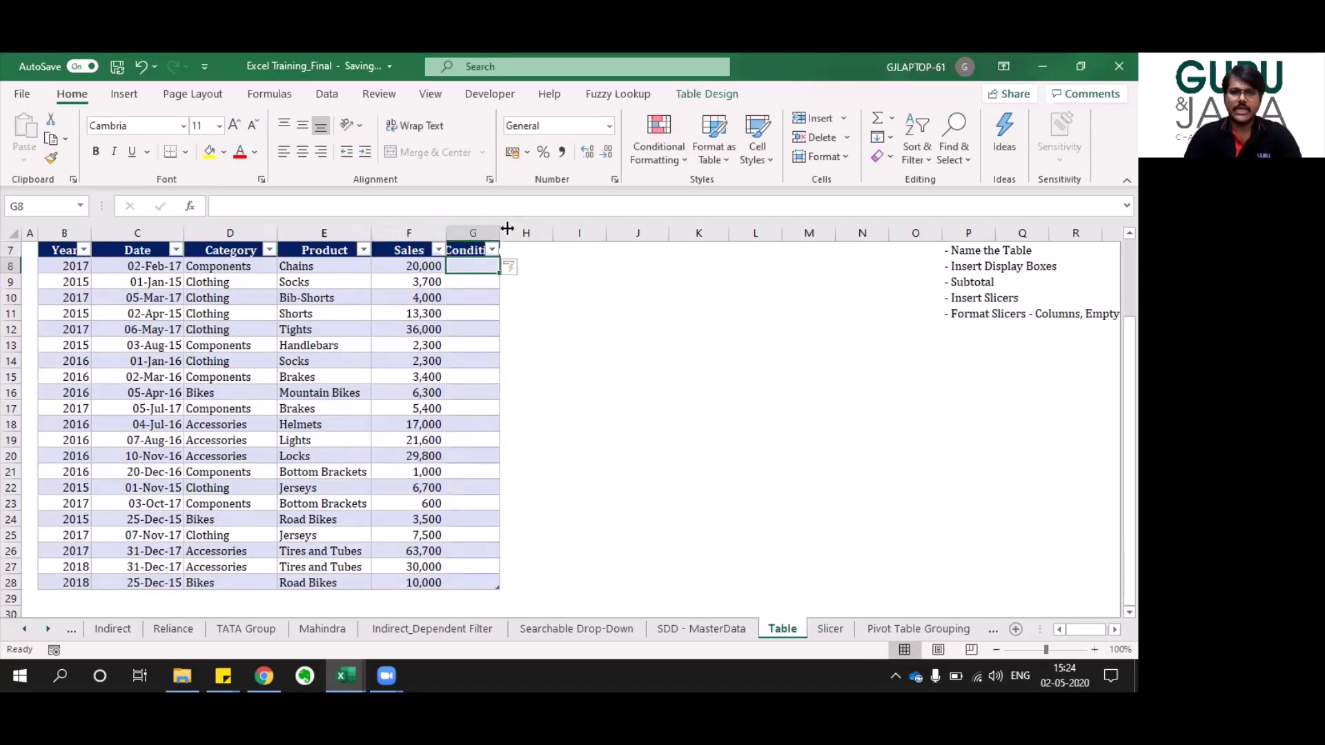
pyautogui.moveTo(499, 229); pyautogui.dragTo(522, 233)
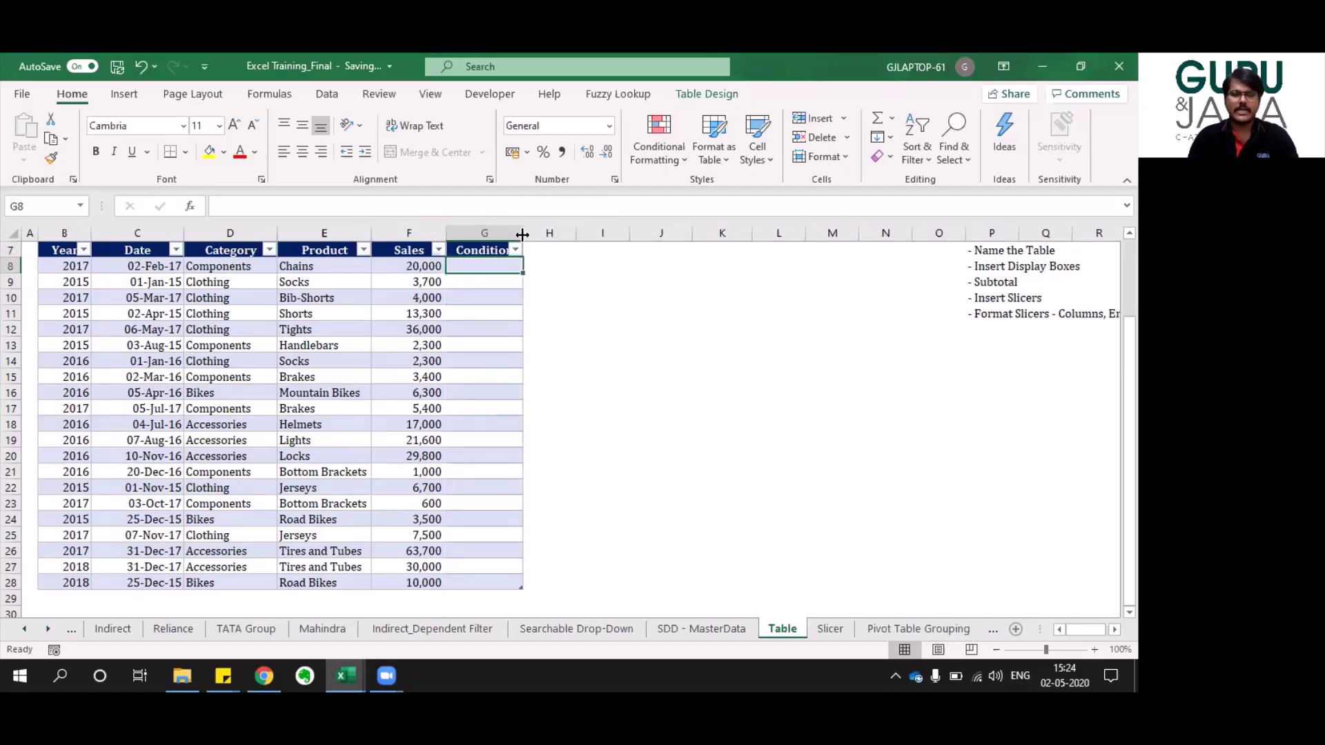
pyautogui.press('Left')
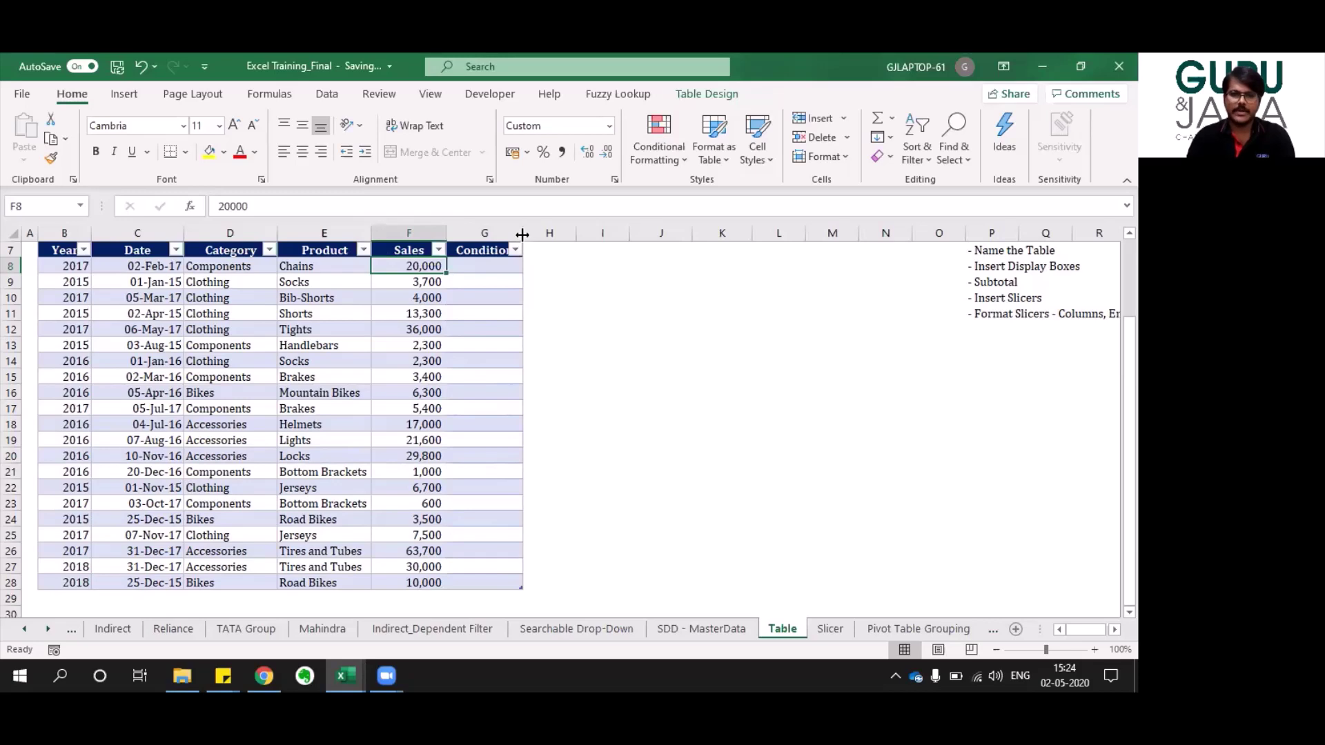
pyautogui.press('Right')
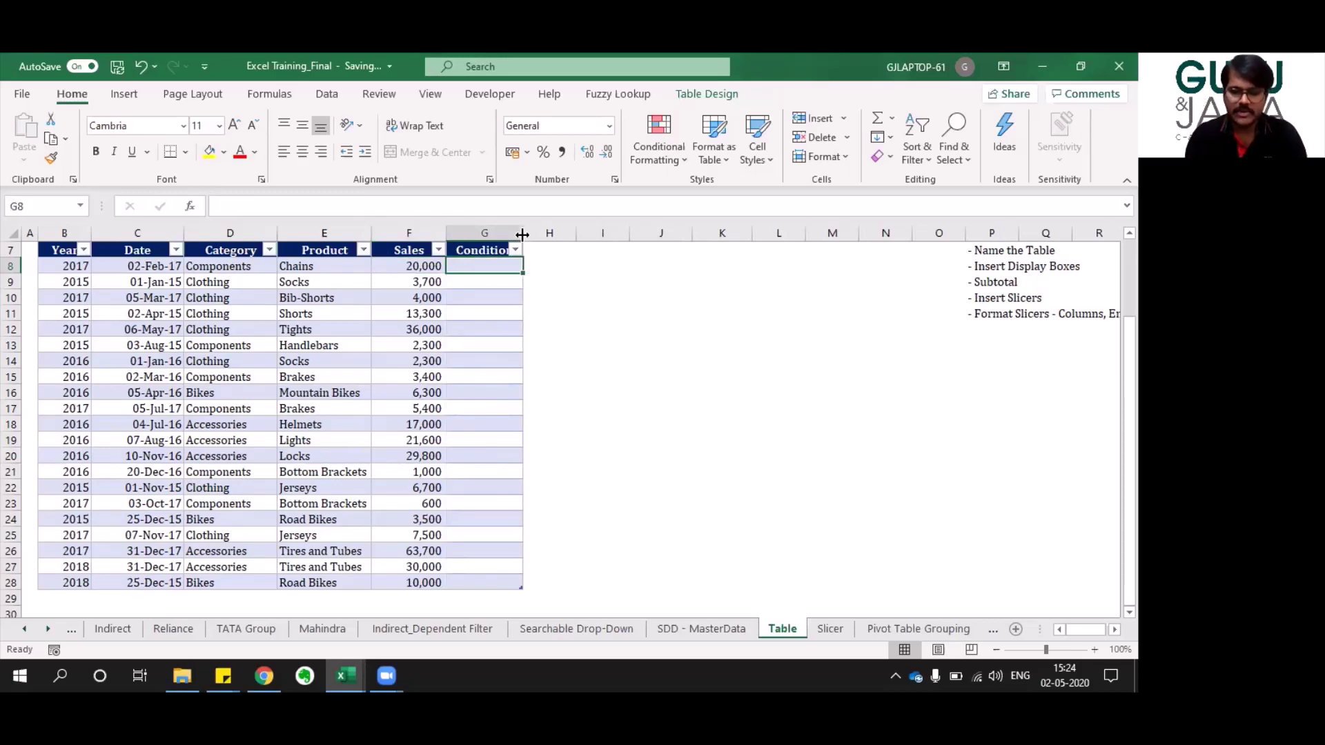
pyautogui.write('=if')
pyautogui.press('Tab')
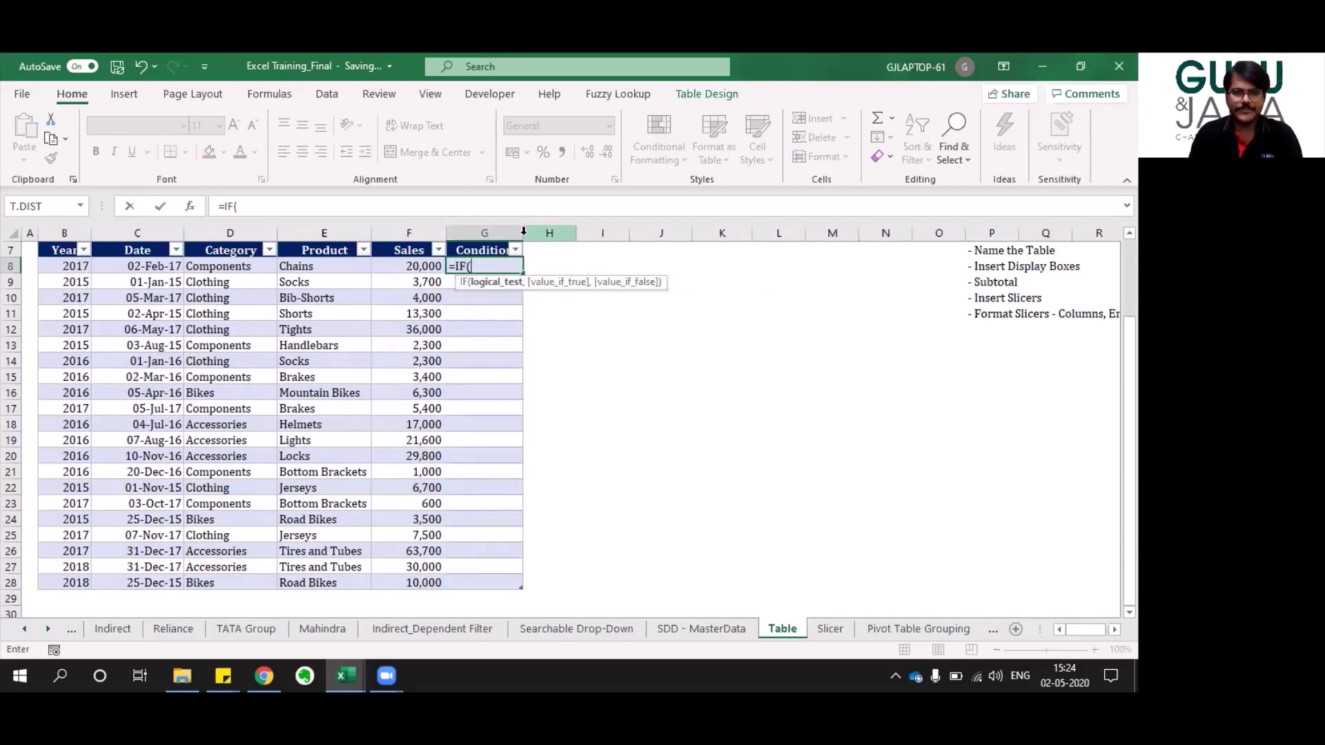
pyautogui.press('Left')
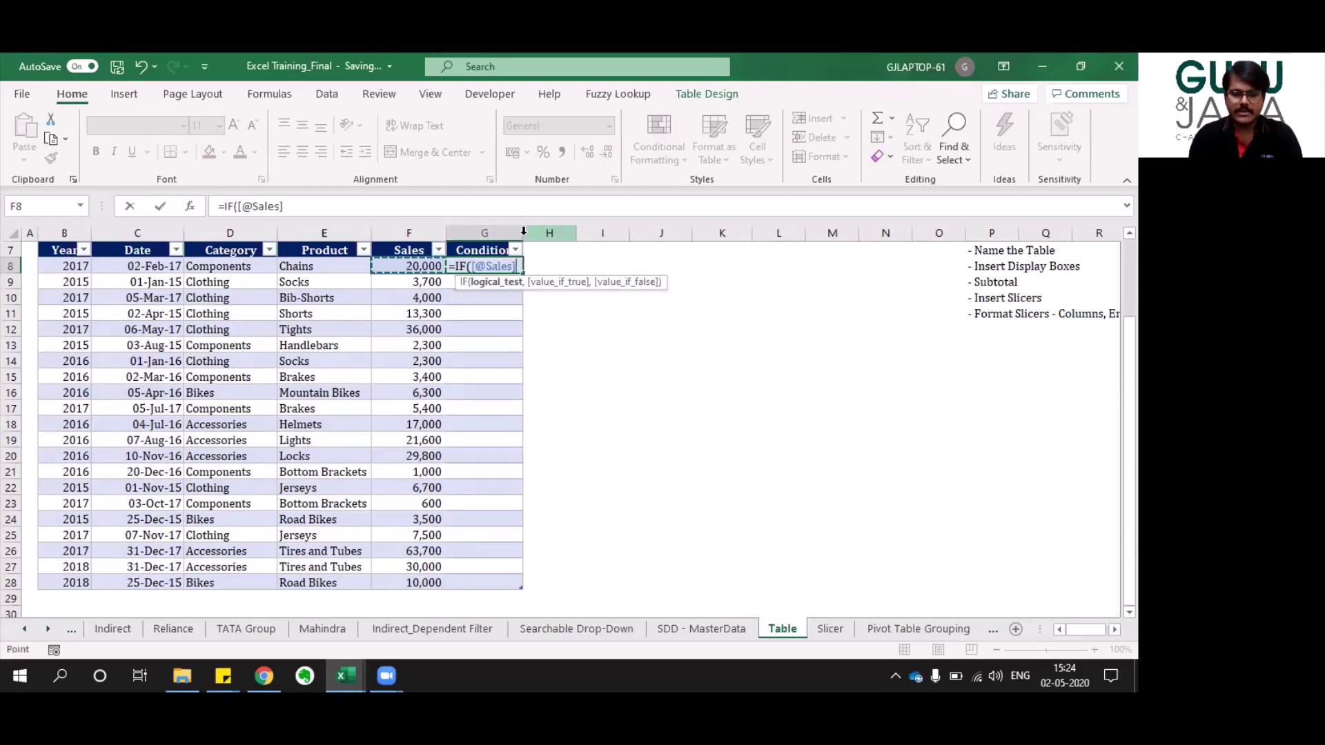
pyautogui.write('>10000')
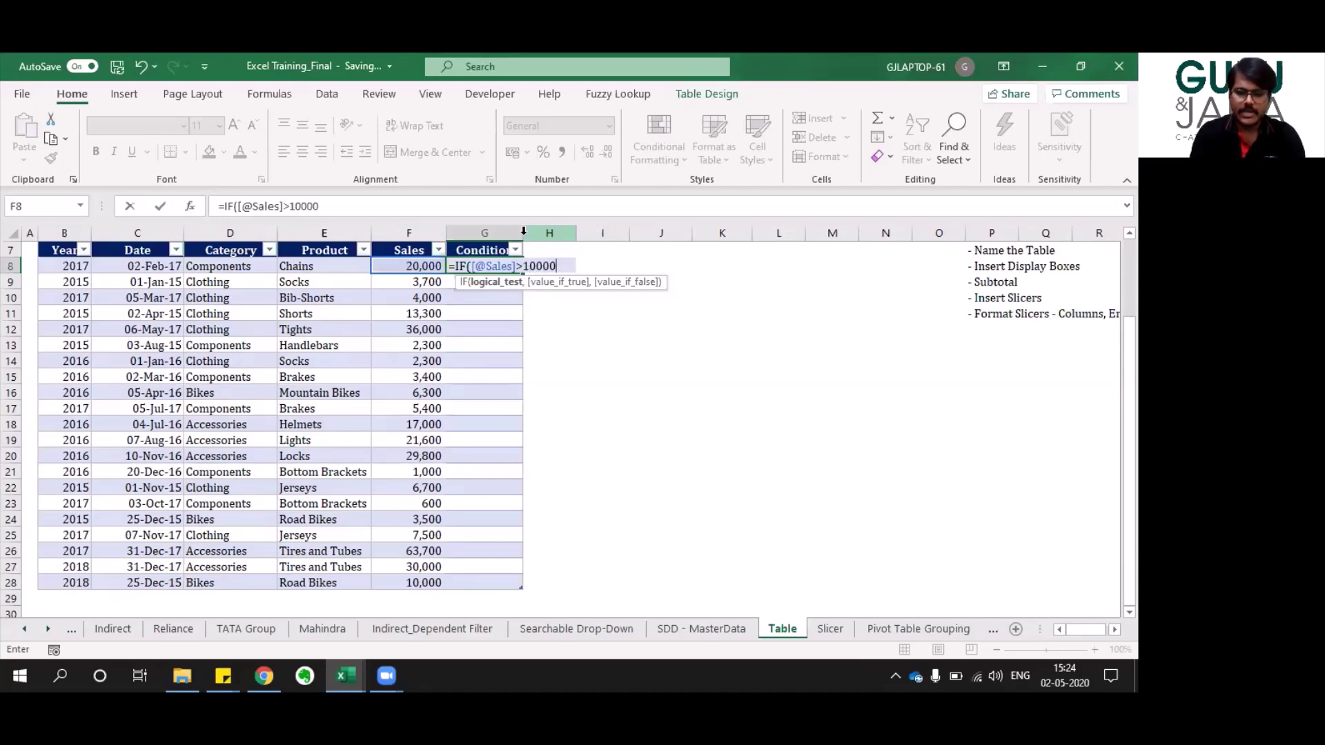
pyautogui.write(',"ggod"')
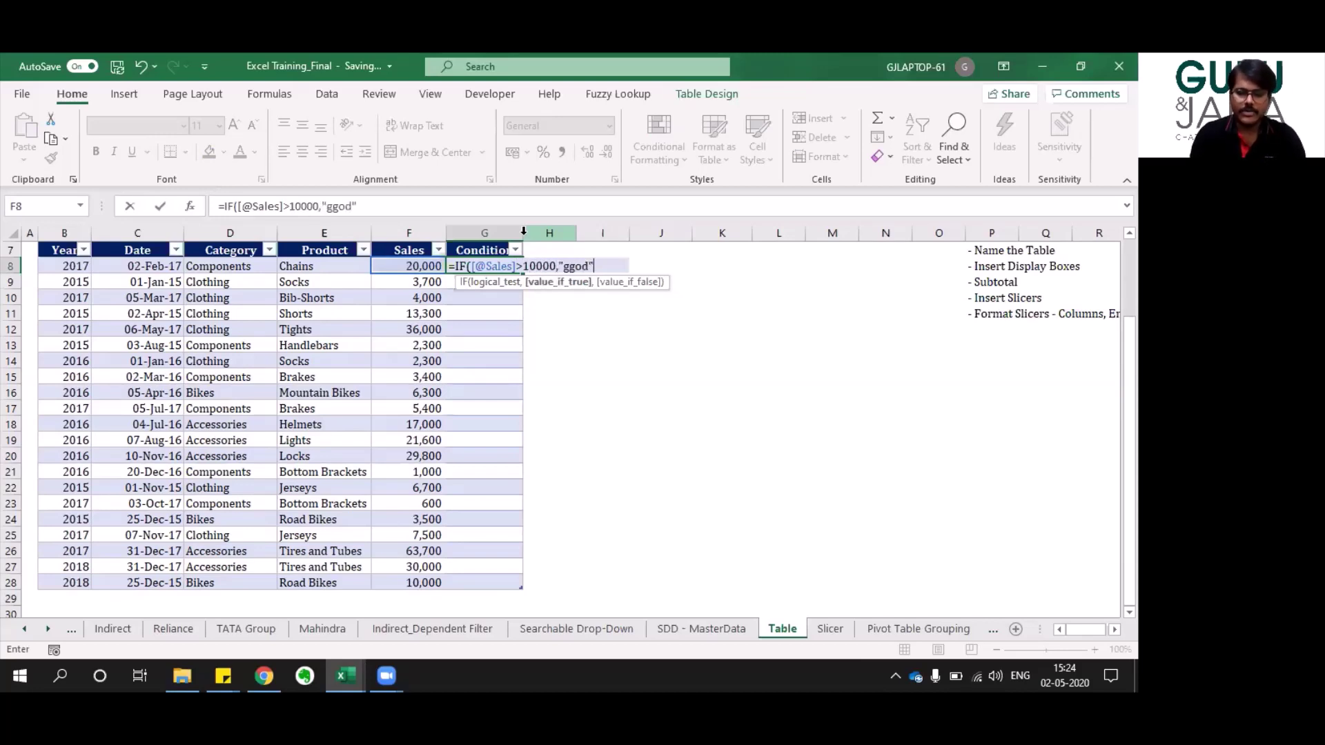
pyautogui.write(',"bad')
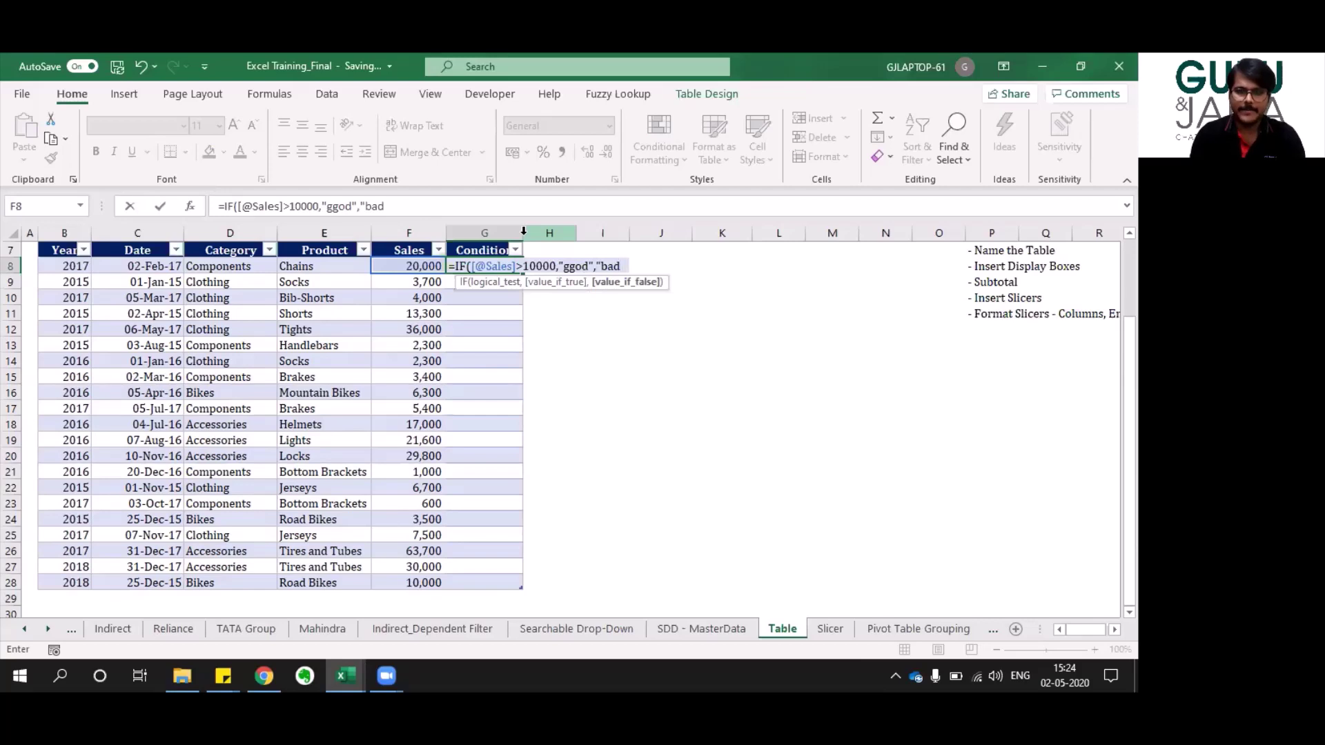
pyautogui.press('BackSpace')
pyautogui.press('BackSpace')
pyautogui.press('BackSpace')
pyautogui.write('Bad')
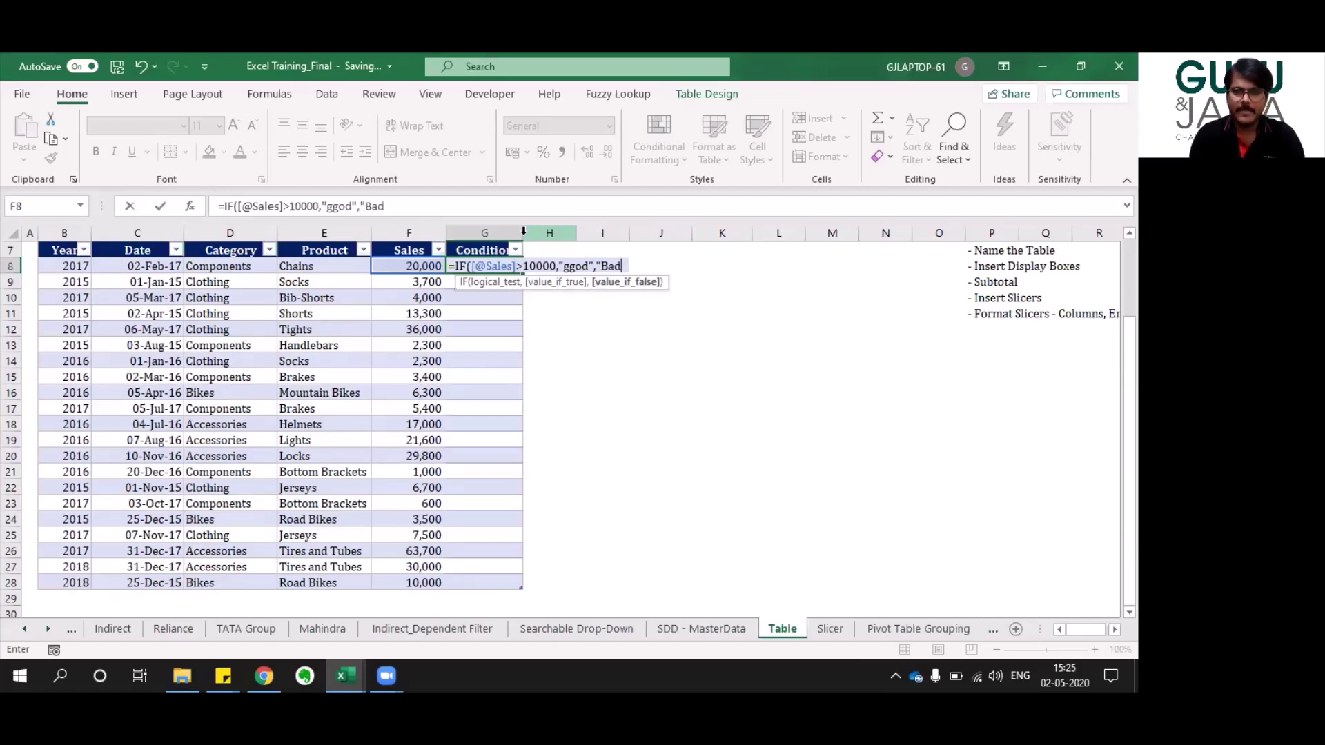
# Correct "ggod" to "good", close the formula and commit it to fill the Condition column.
pyautogui.click(577, 267)
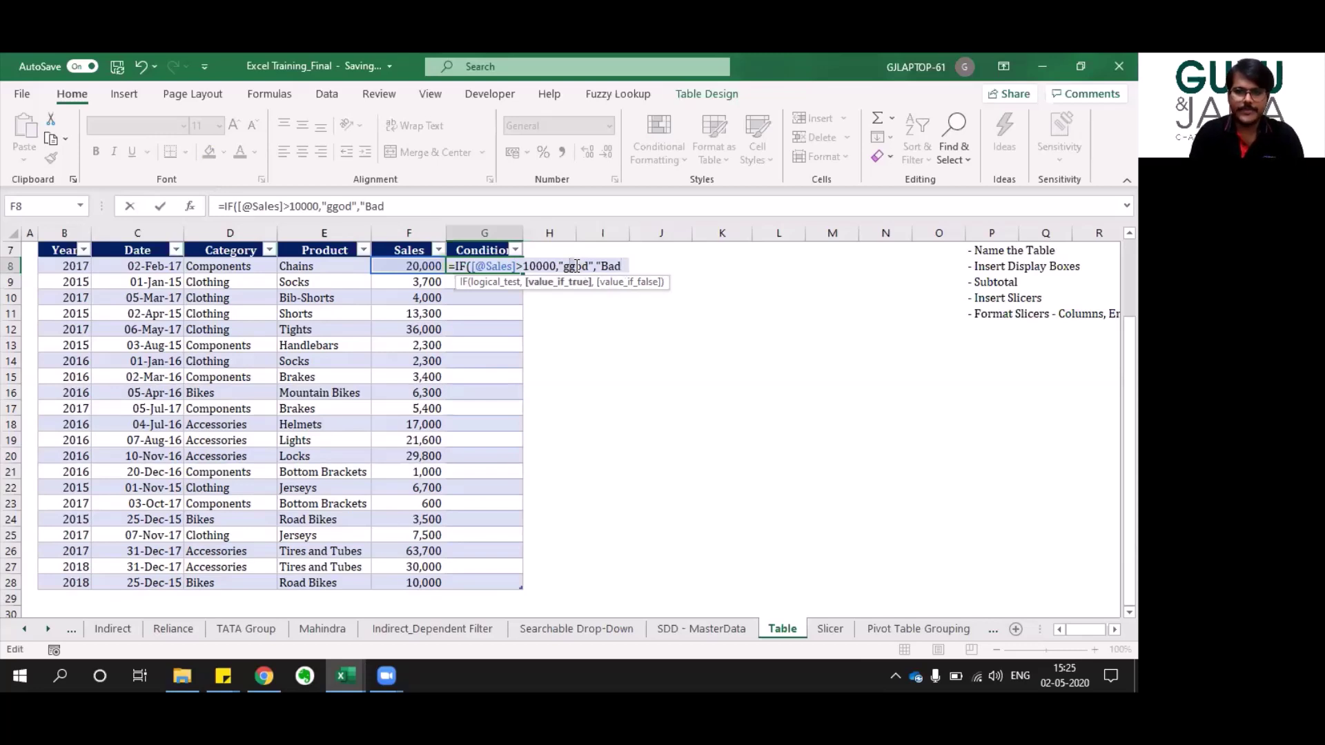
pyautogui.press('BackSpace')
pyautogui.write('o')
pyautogui.click(507, 207)
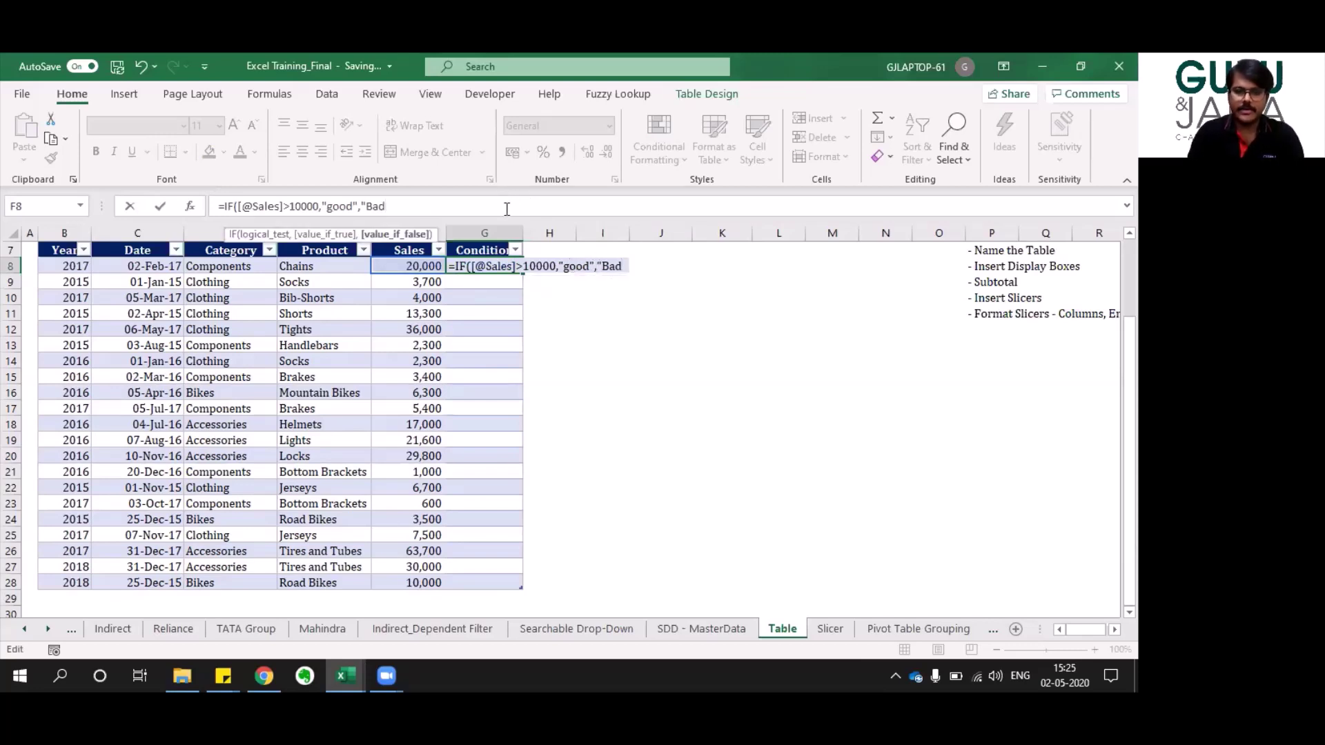
pyautogui.write('")')
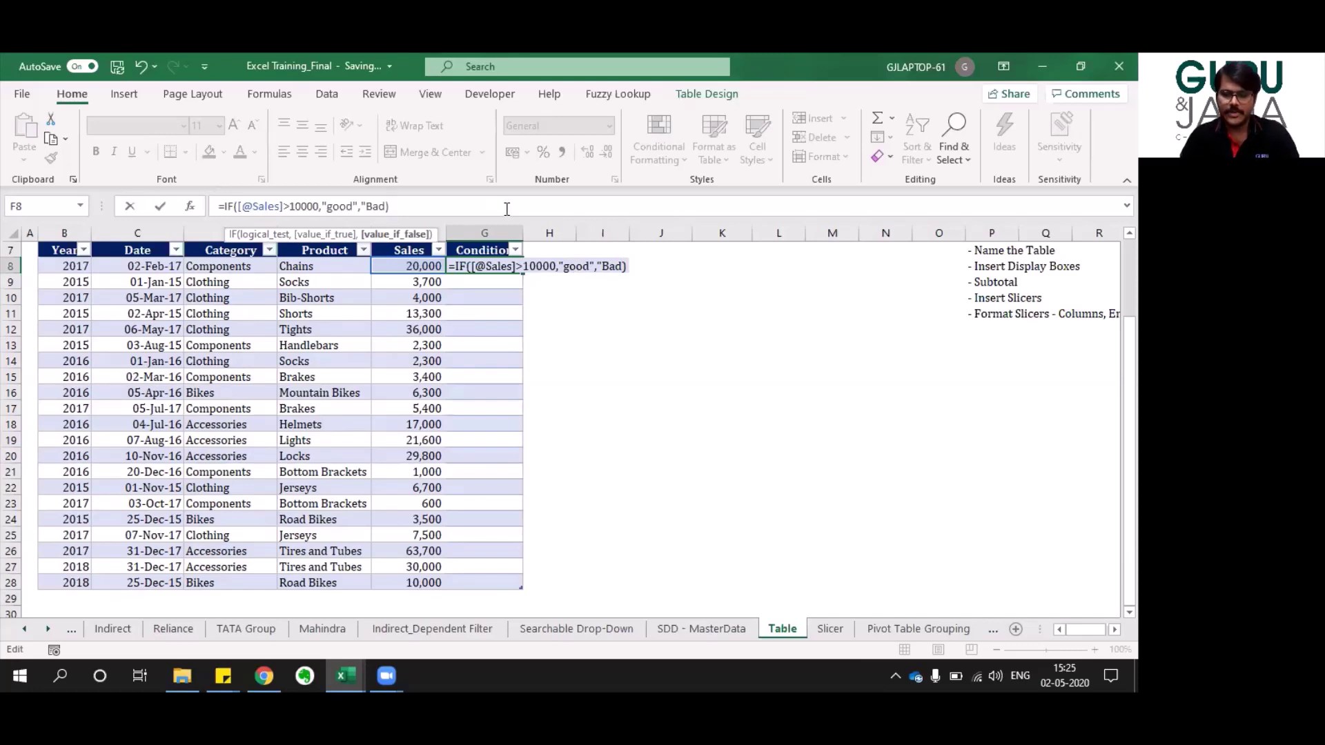
pyautogui.press('Return')
pyautogui.press('Return')
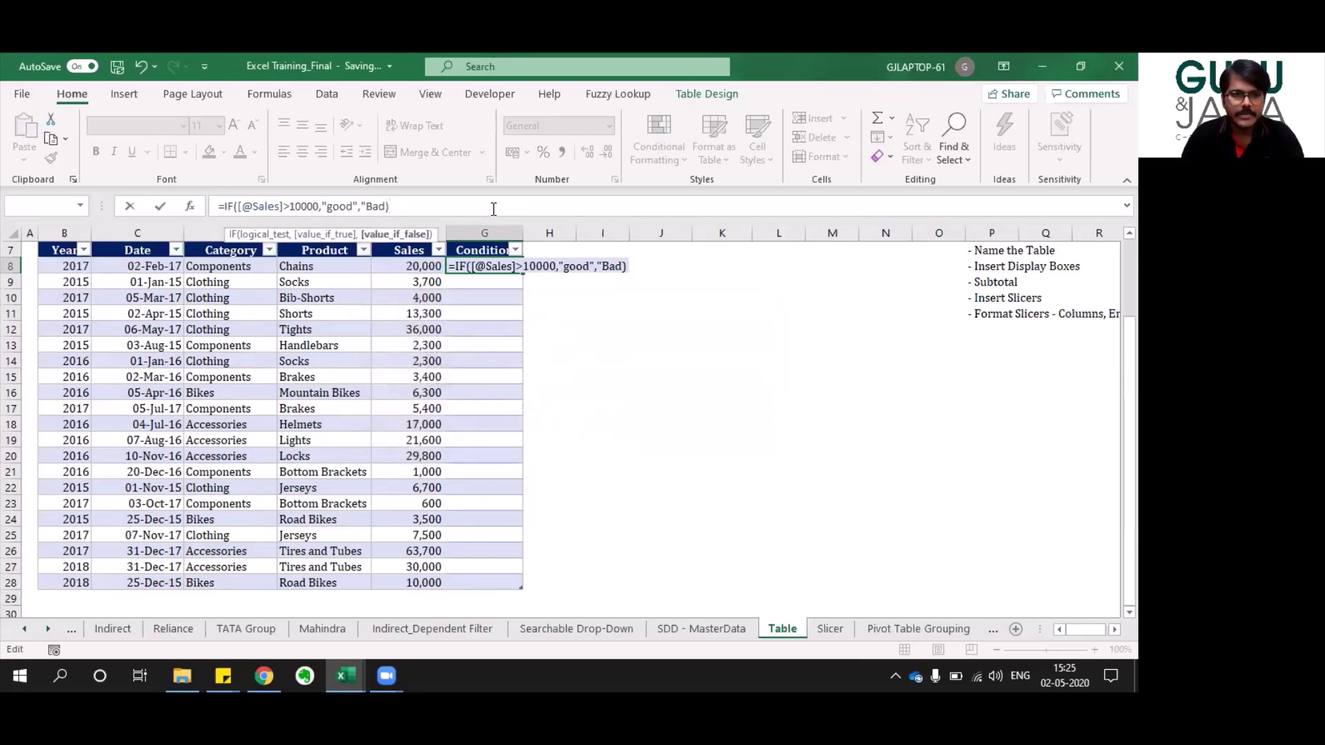
pyautogui.press('Left')
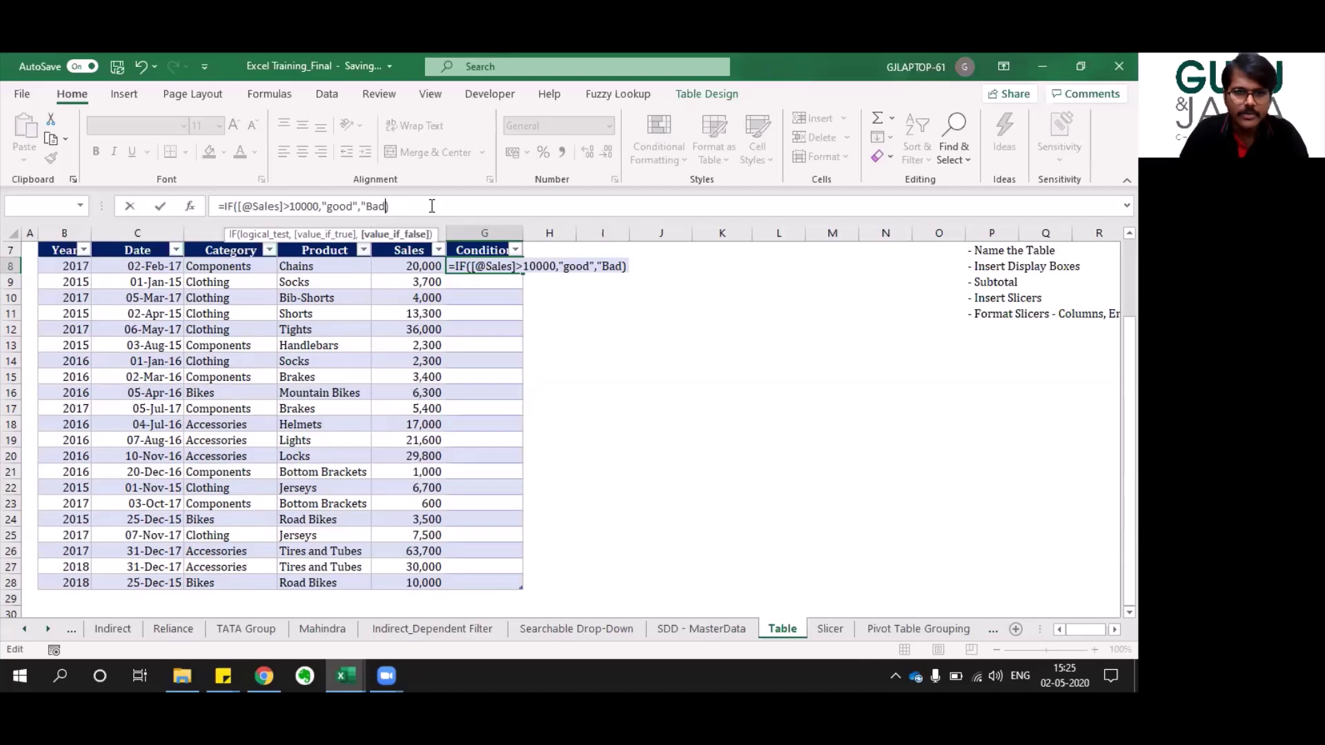
pyautogui.write('"')
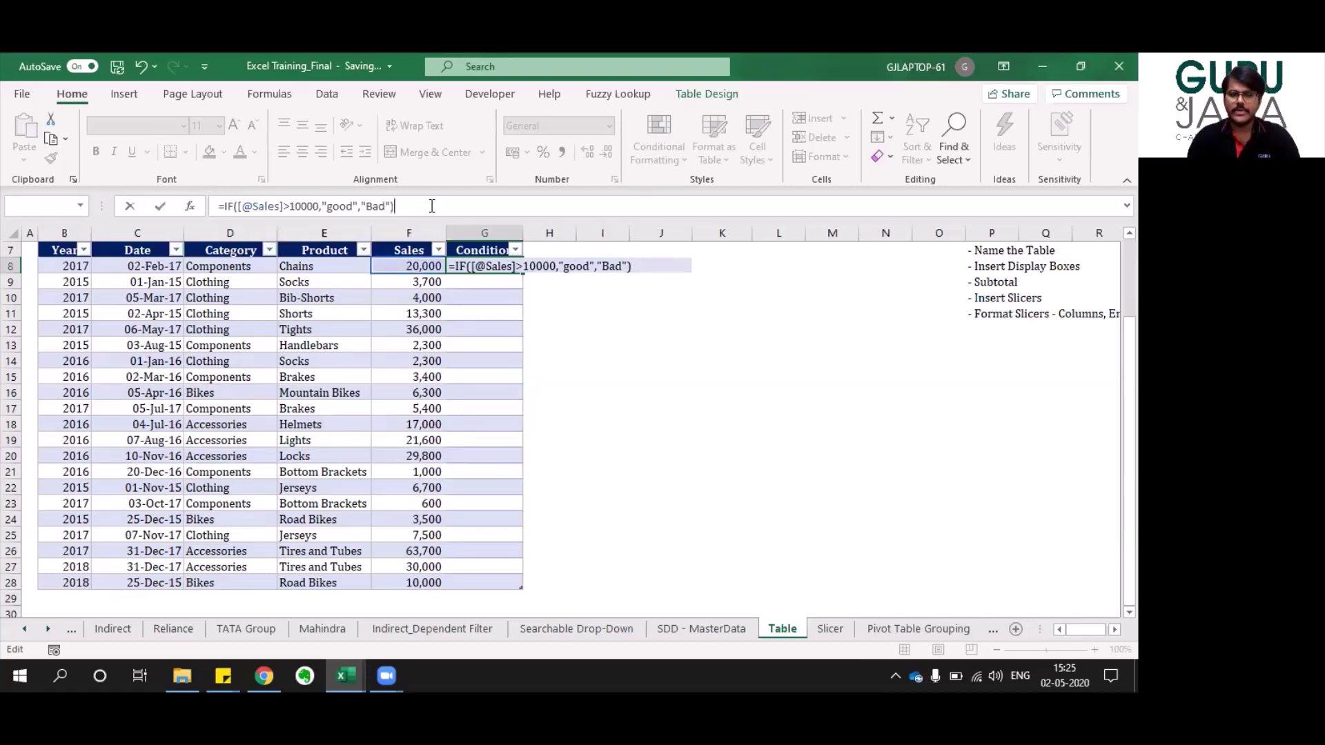
pyautogui.hotkey('ctrl', 'Return')
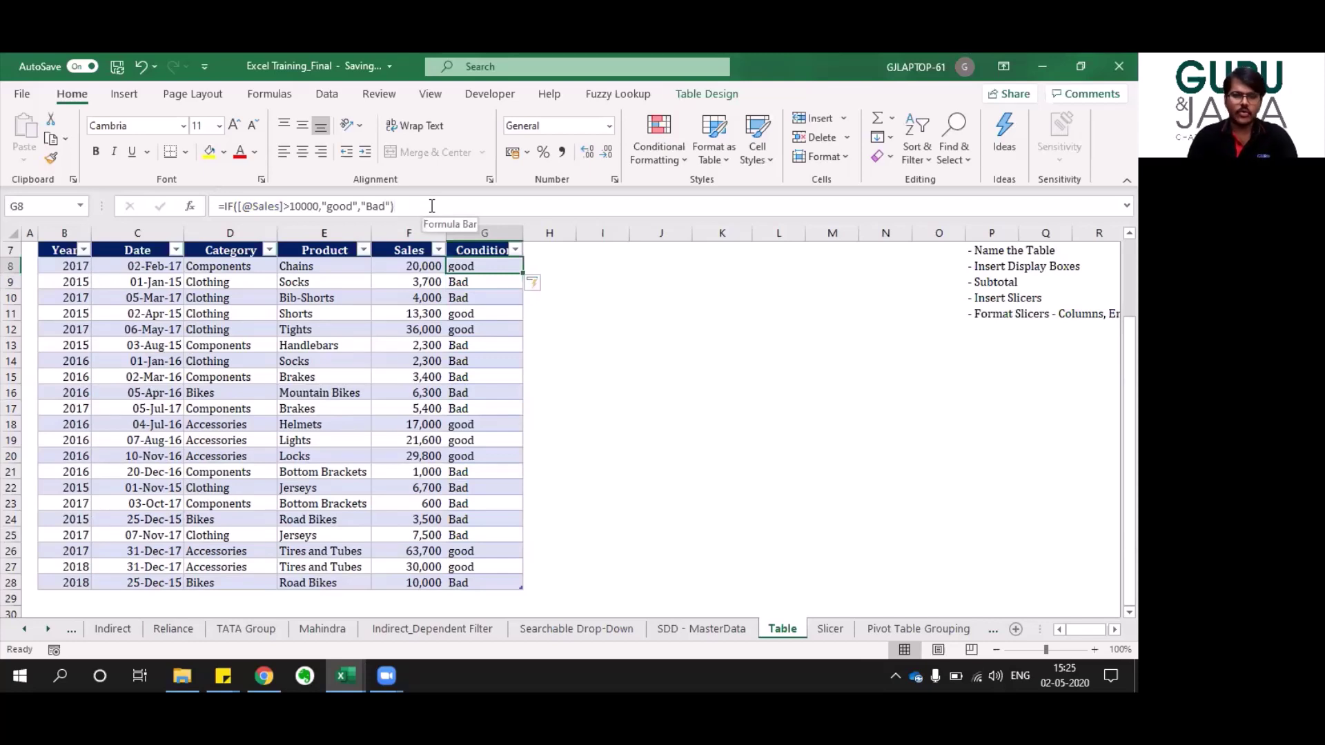
# Check the Condition result in the table's last row.
pyautogui.press('Left')
pyautogui.hotkey('ctrl', 'Down')
pyautogui.press('Right')
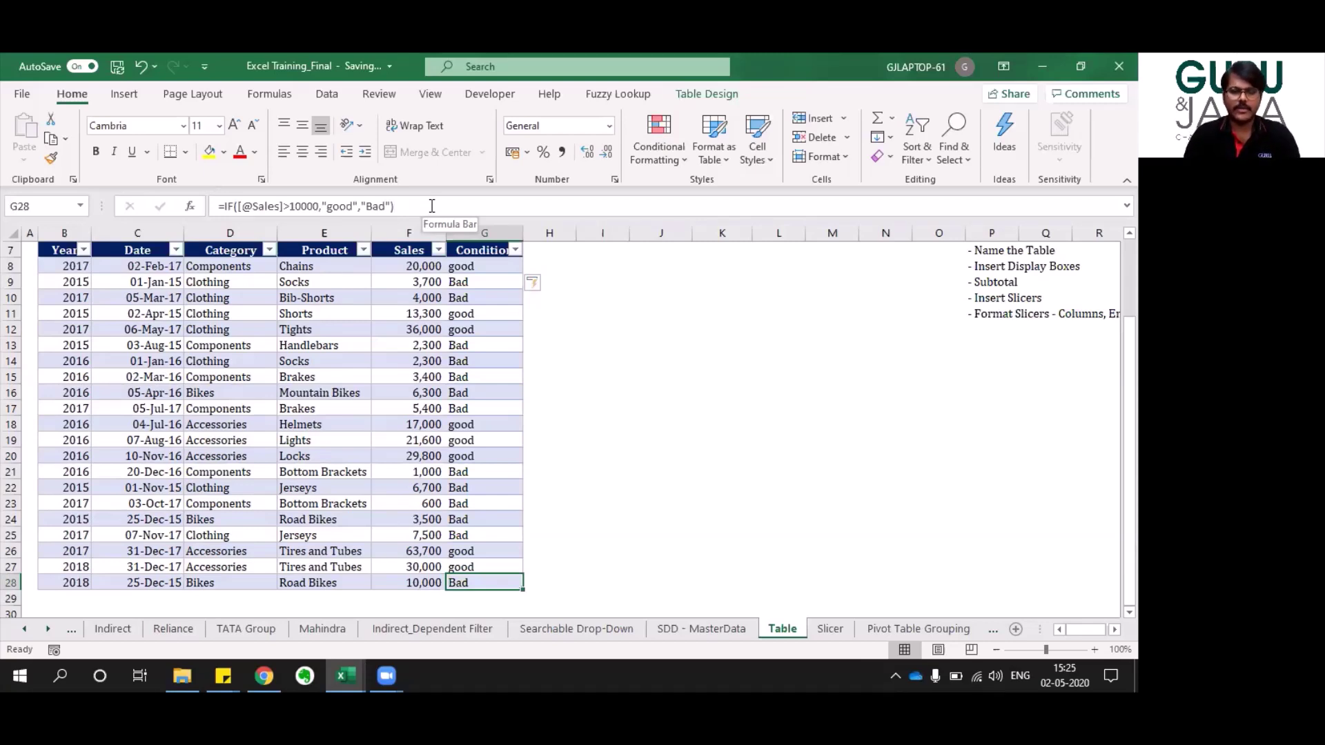
# Return to the Condition header and inspect the IF formula in its first result.
pyautogui.hotkey('ctrl', 'Up')
pyautogui.press('Right')
pyautogui.press('Right')
pyautogui.press('Left')
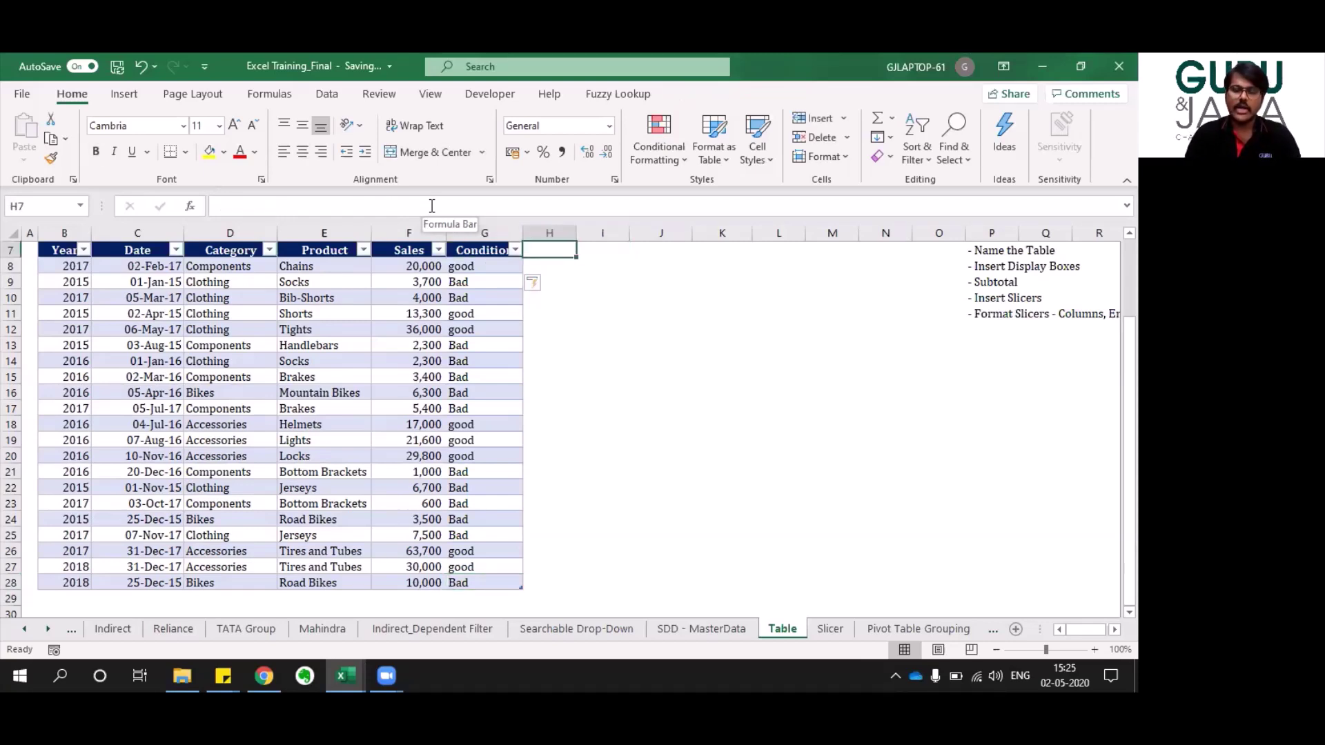
pyautogui.press('Right')
pyautogui.press('Right')
pyautogui.press('Right')
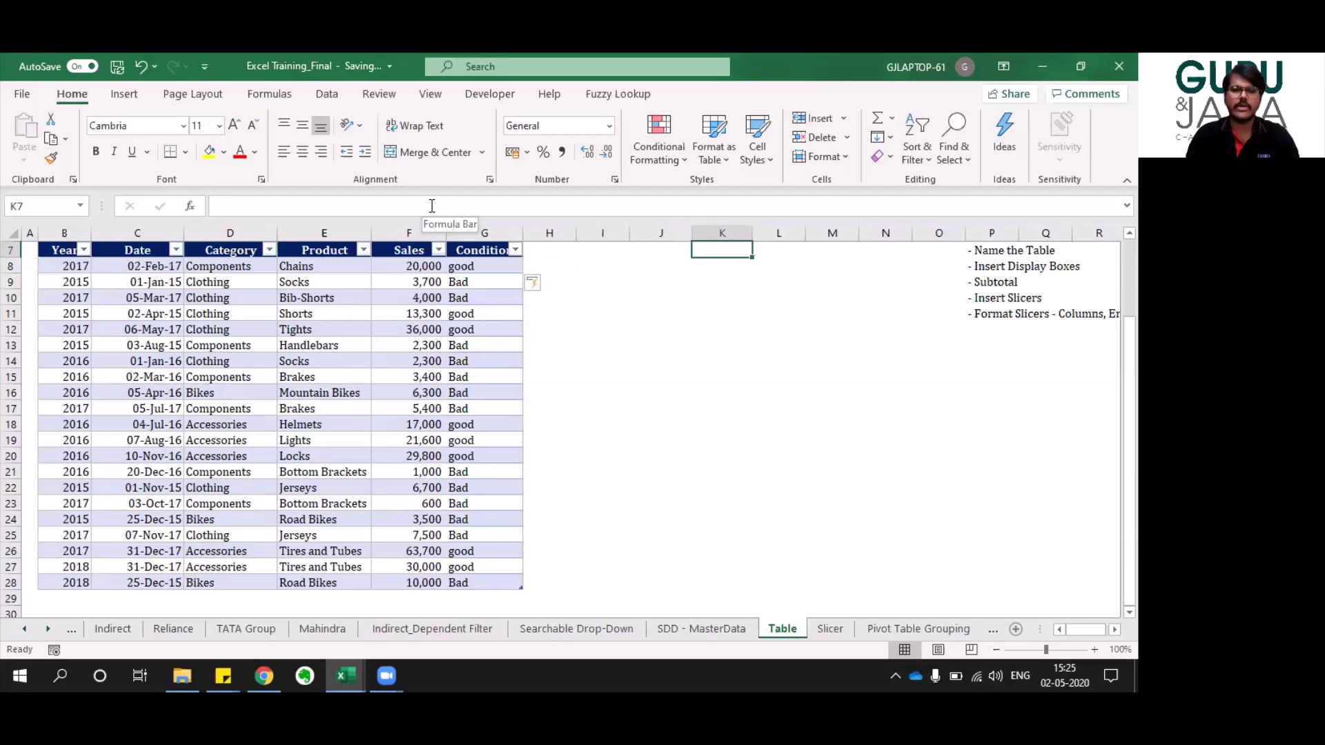
pyautogui.press('Left')
pyautogui.press('Left')
pyautogui.press('Left')
pyautogui.press('Left')
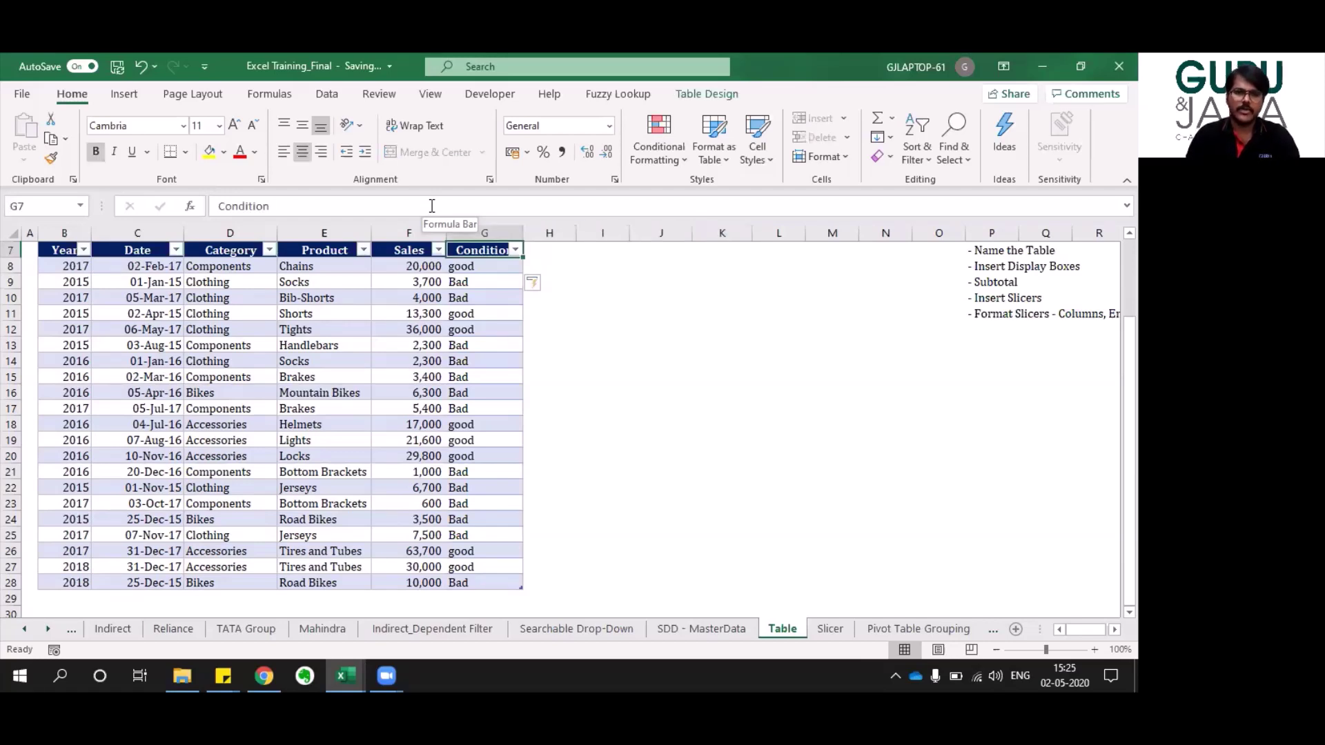
pyautogui.press('Down')
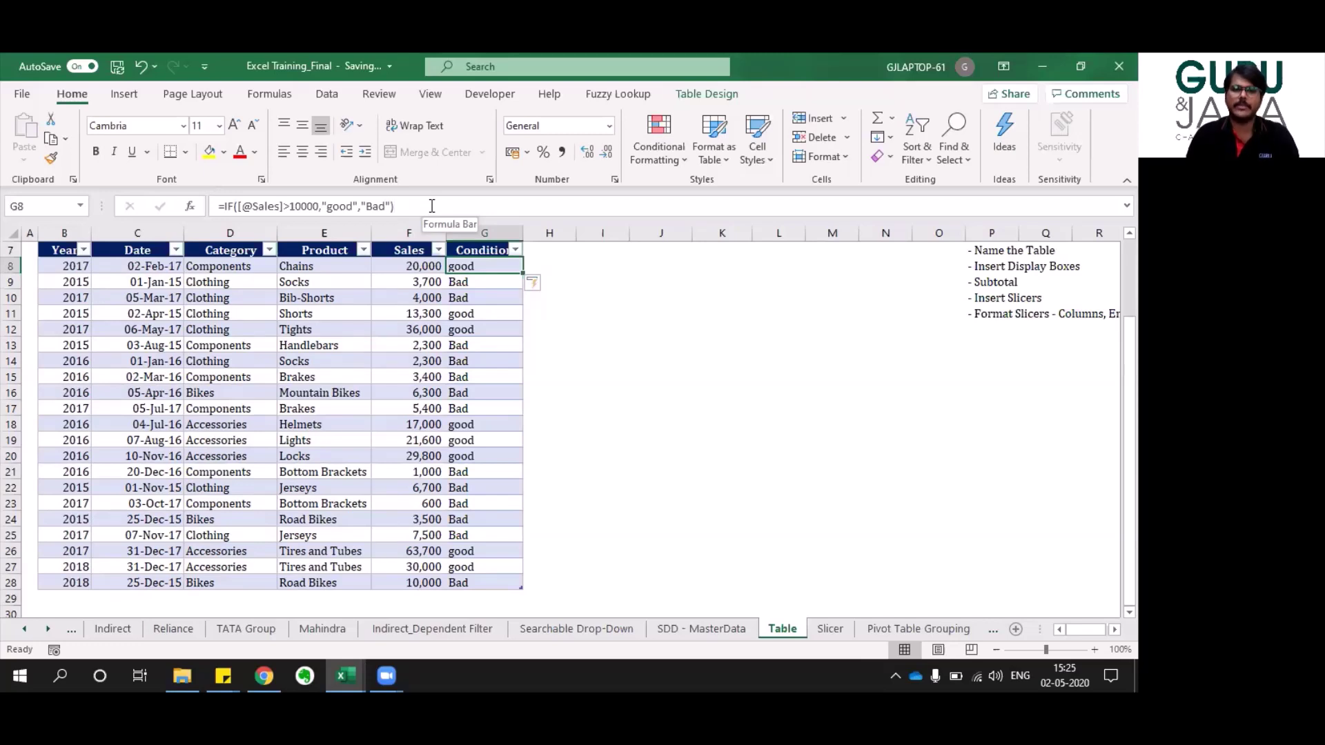
pyautogui.press('Up')
# Delete the Condition column from the table and return to the top of the sheet.
pyautogui.hotkey('ctrl', 'shift', 'Down')
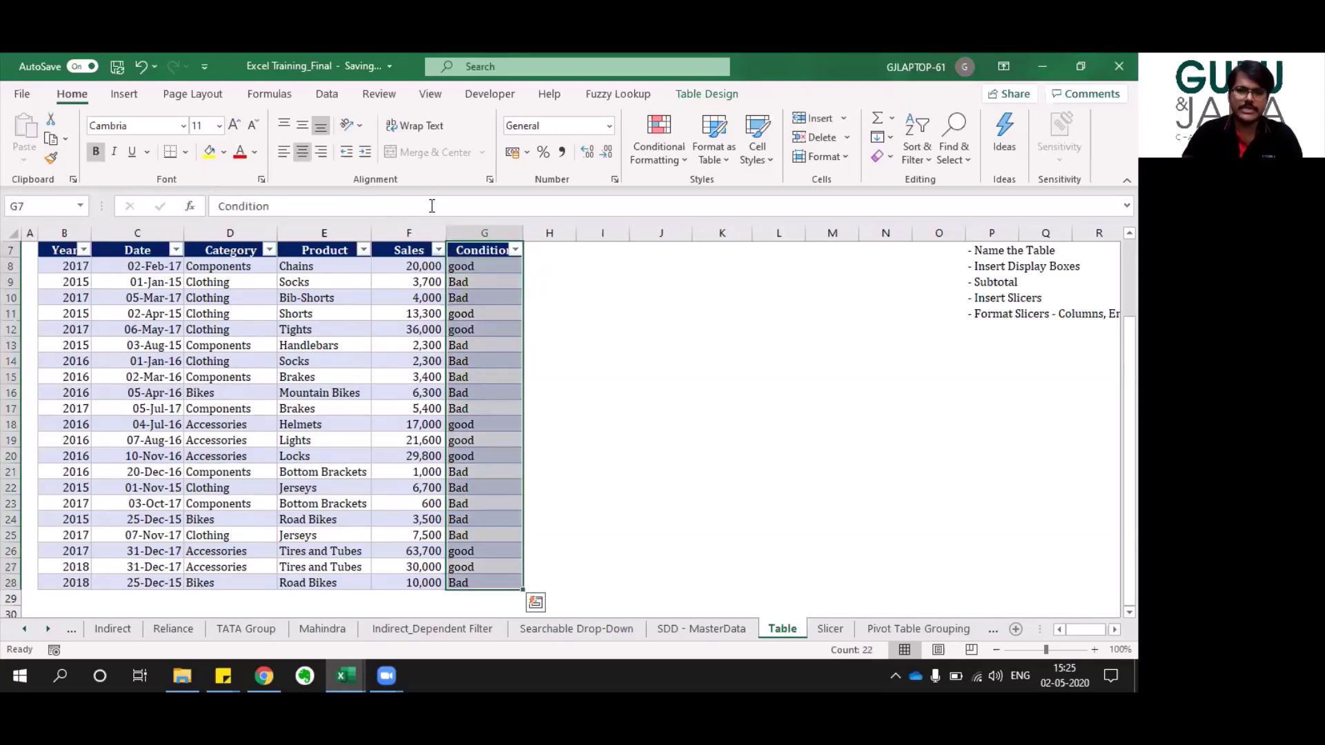
pyautogui.hotkey('ctrl', '-')
pyautogui.press('Left')
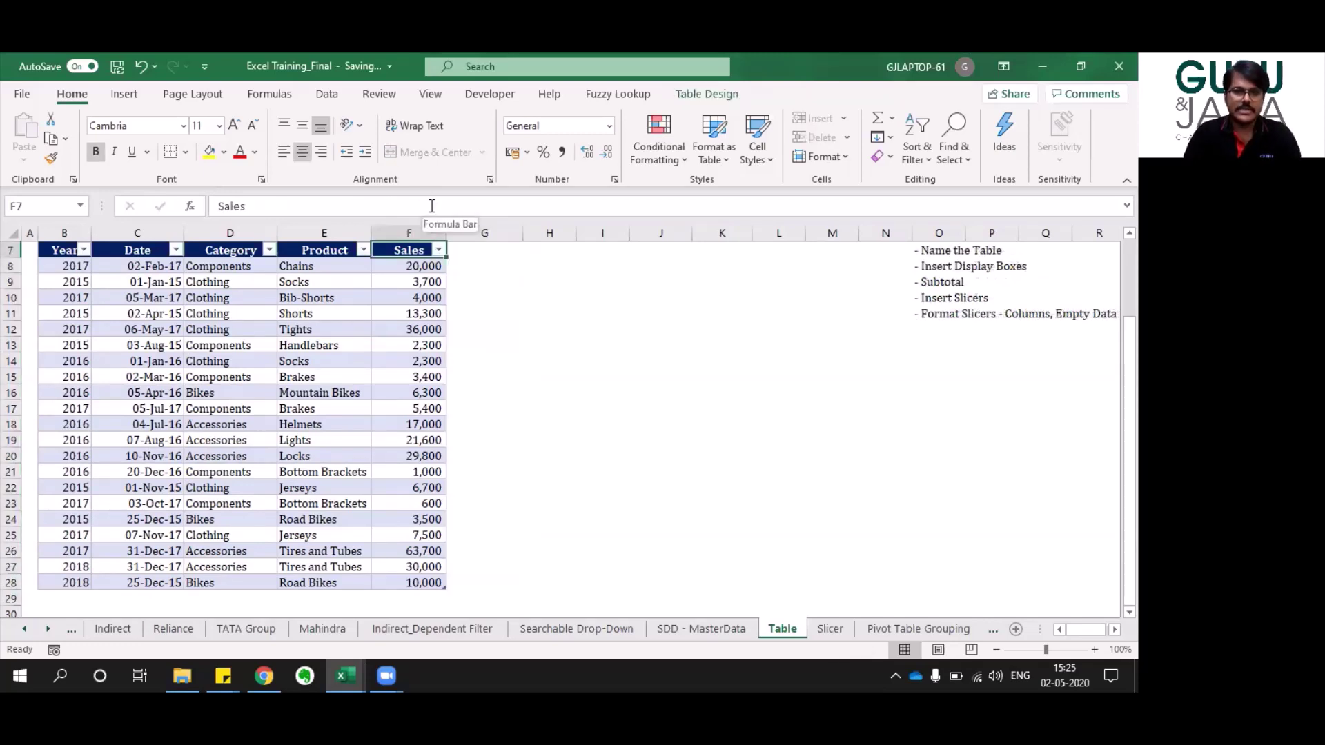
pyautogui.hotkey('ctrl', 'Up')
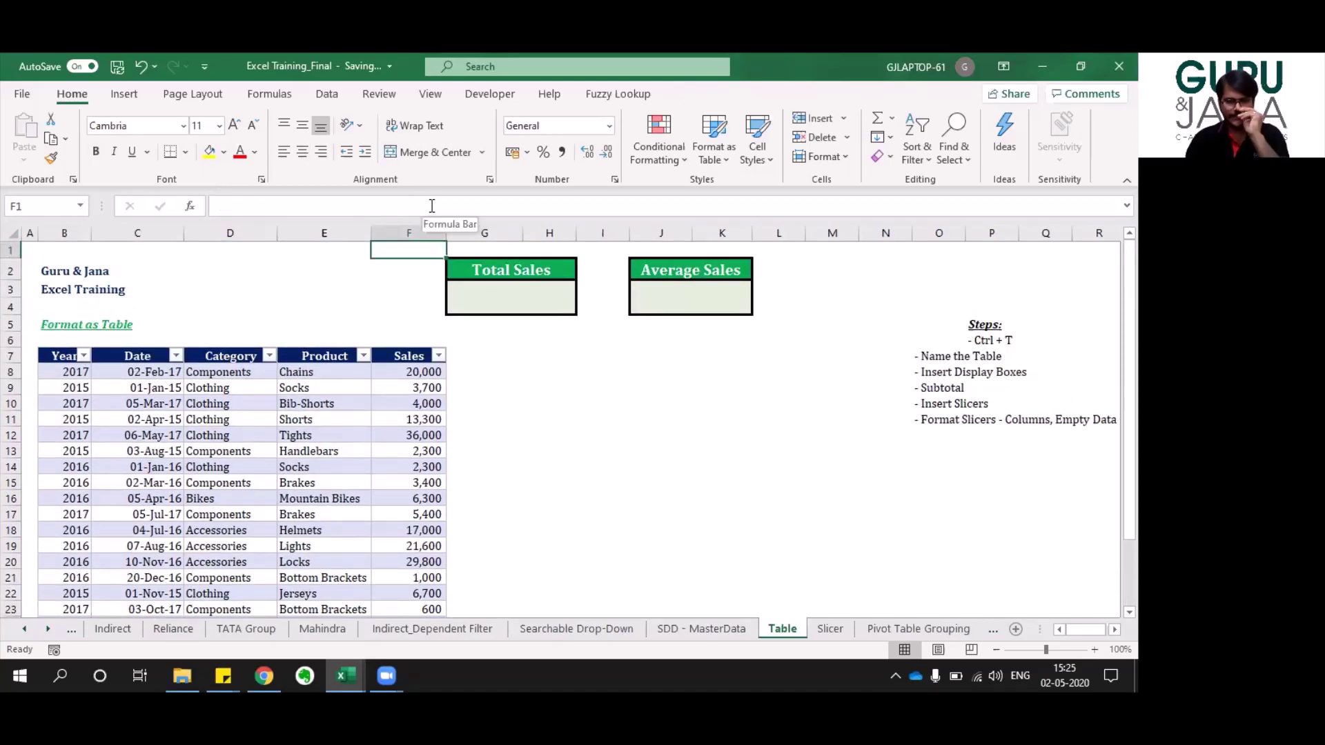
# Open the Category filter, tick only Accessories, and close it without applying.
pyautogui.click(336, 373)
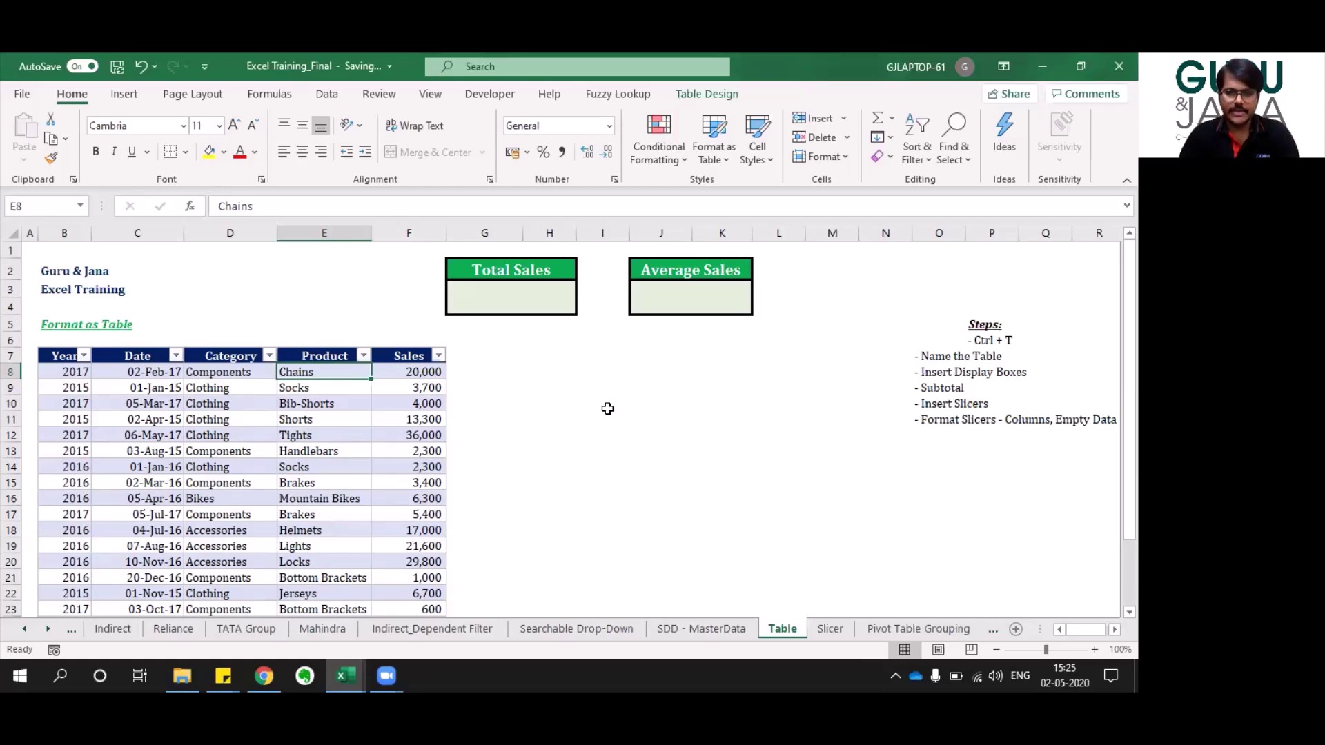
pyautogui.click(220, 352)
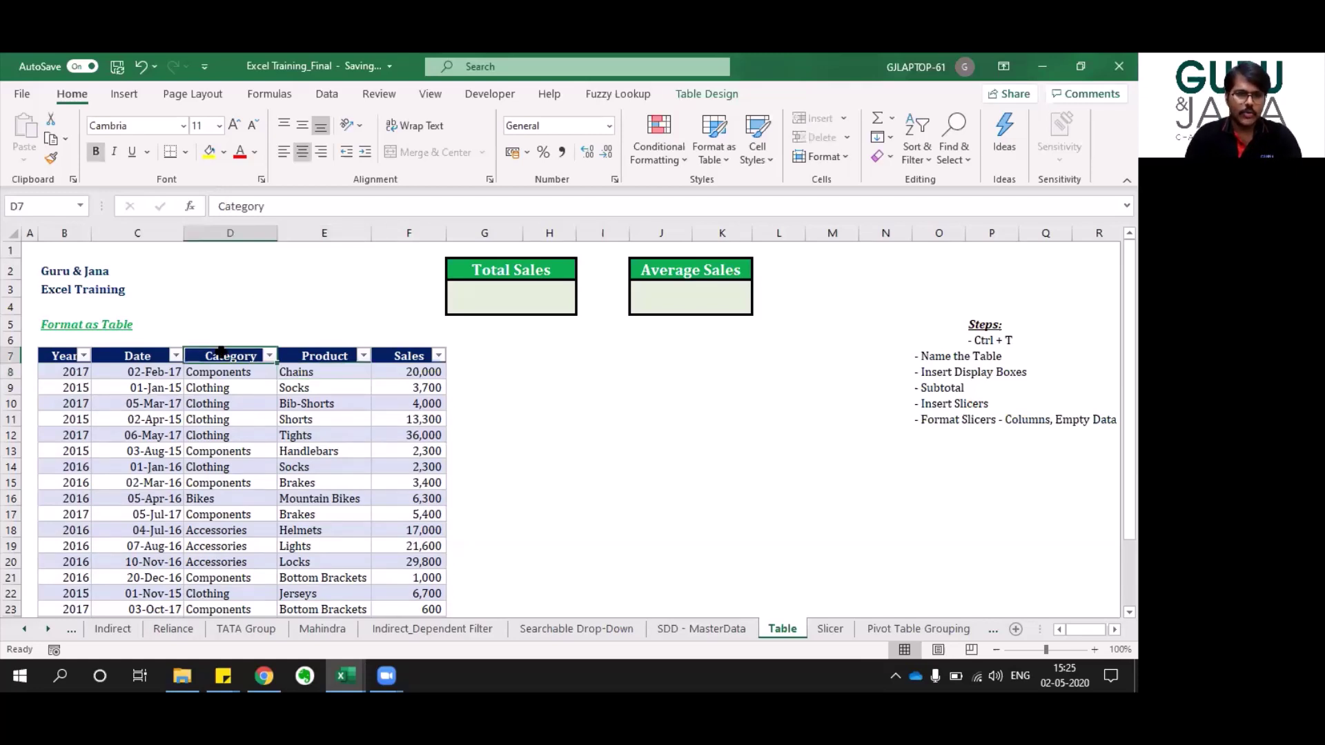
pyautogui.click(220, 351)
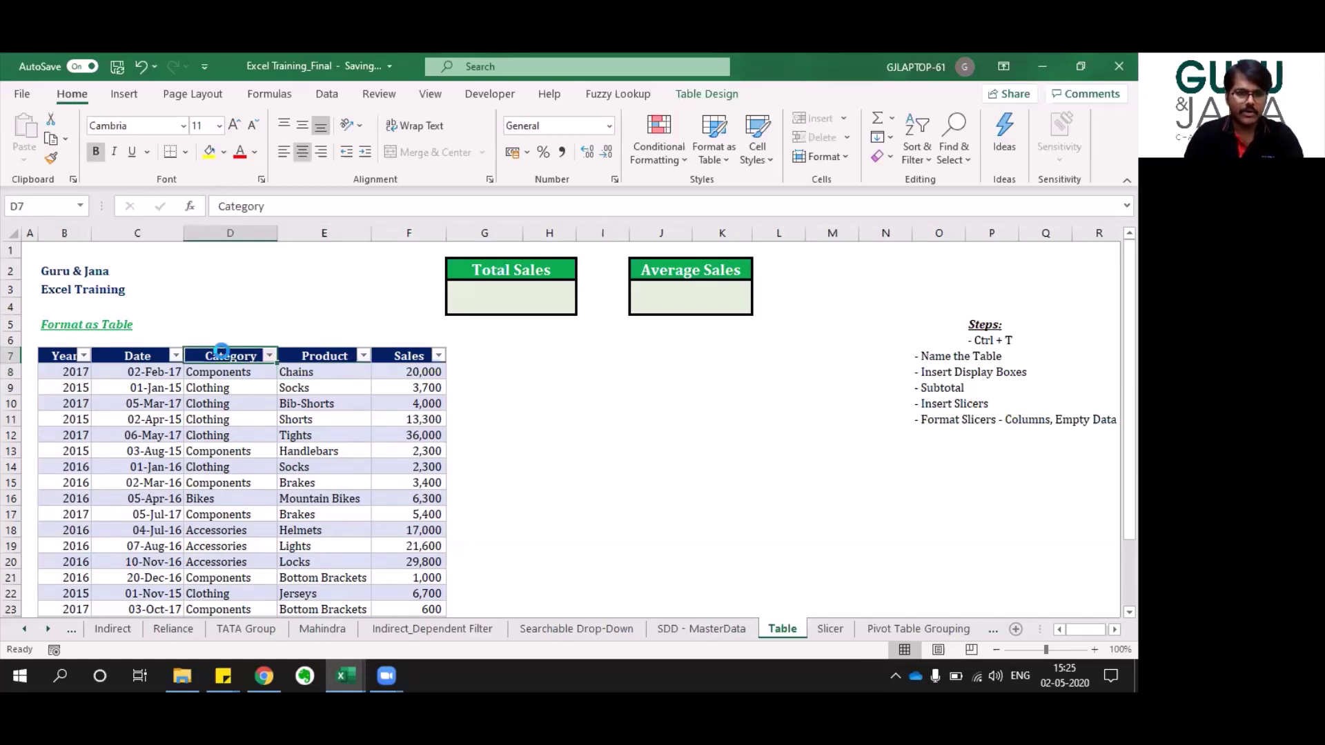
pyautogui.hotkey('alt', 'Down')
pyautogui.click(89, 479)
pyautogui.click(89, 494)
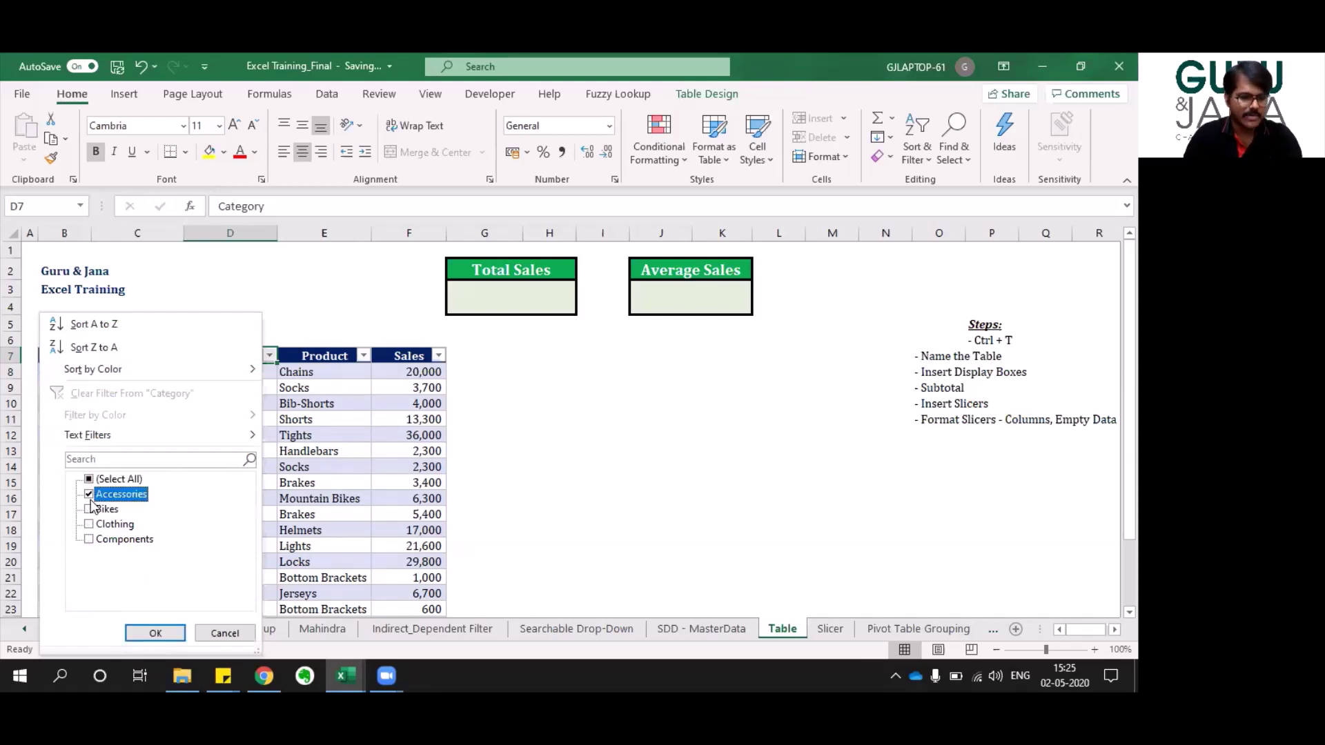
pyautogui.press('Escape')
# Review the Sales column's Number Filters without applying, then bring up the Table Design settings.
pyautogui.click(399, 358)
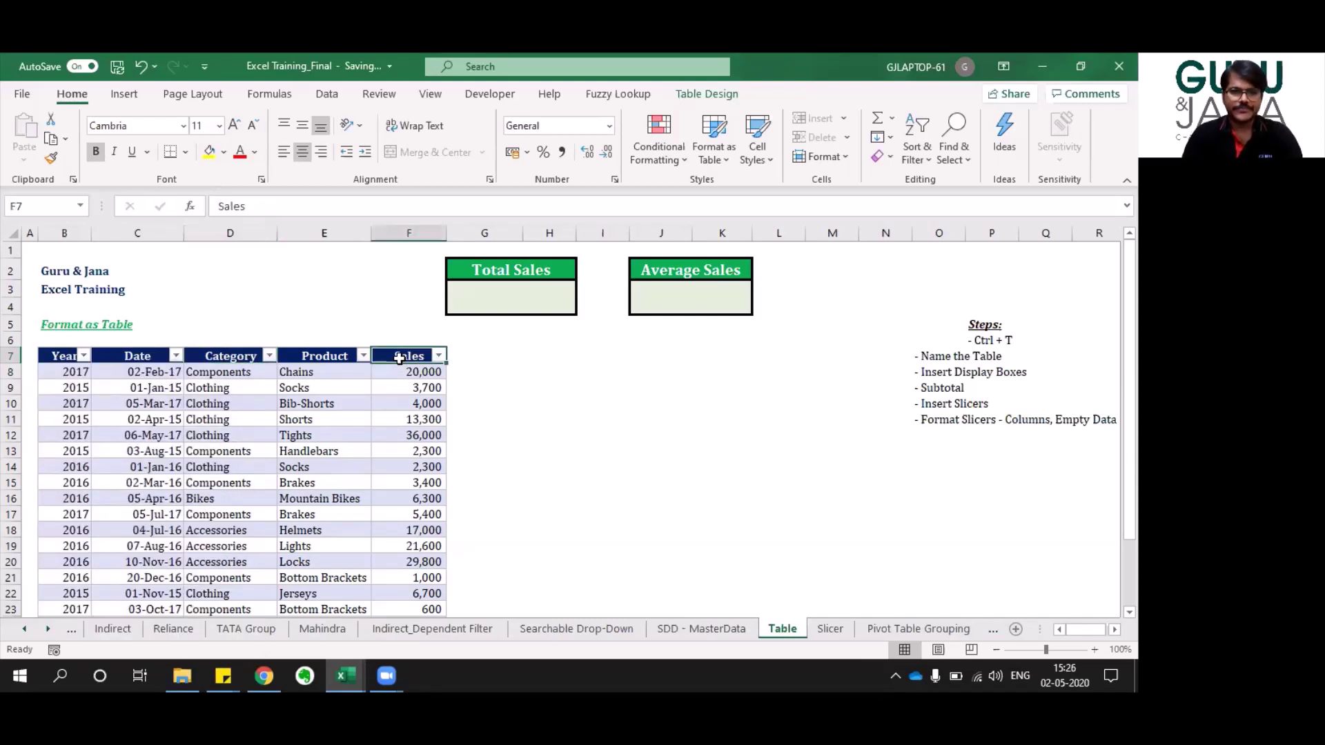
pyautogui.hotkey('alt', 'Down')
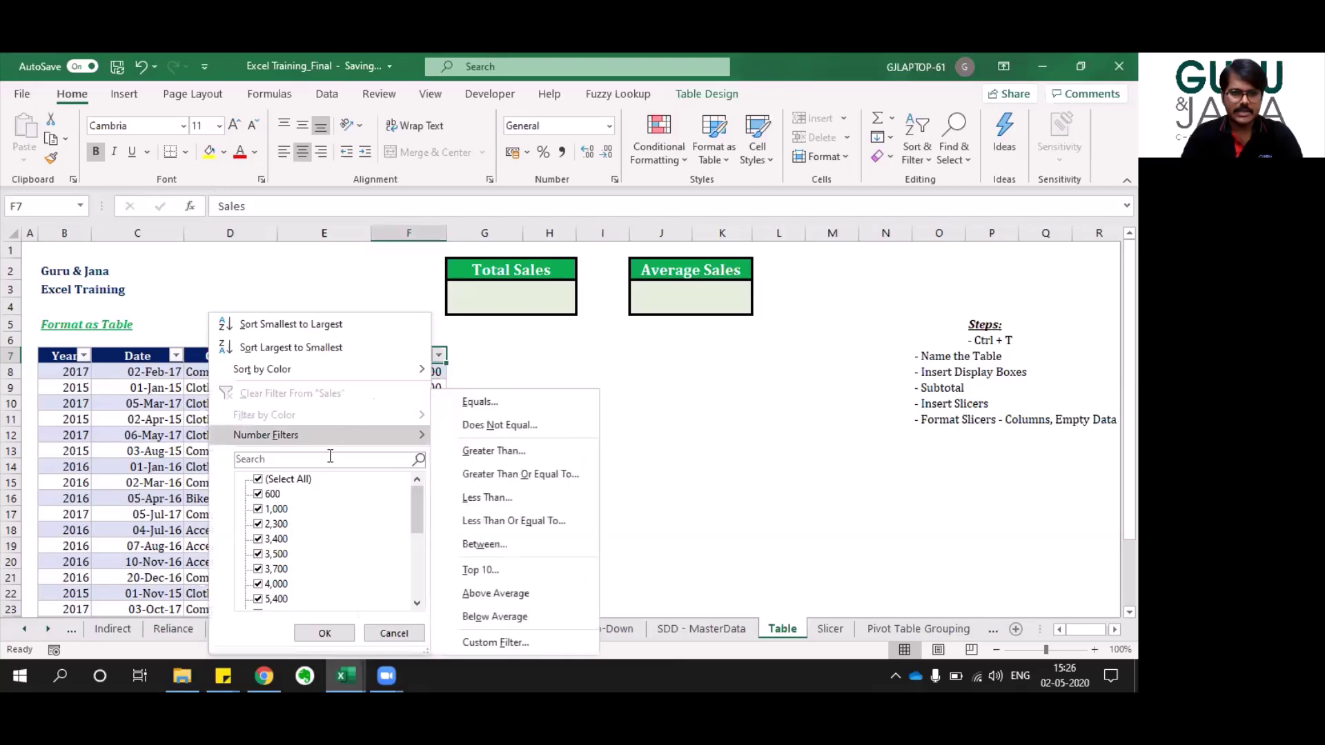
pyautogui.moveTo(414, 436)
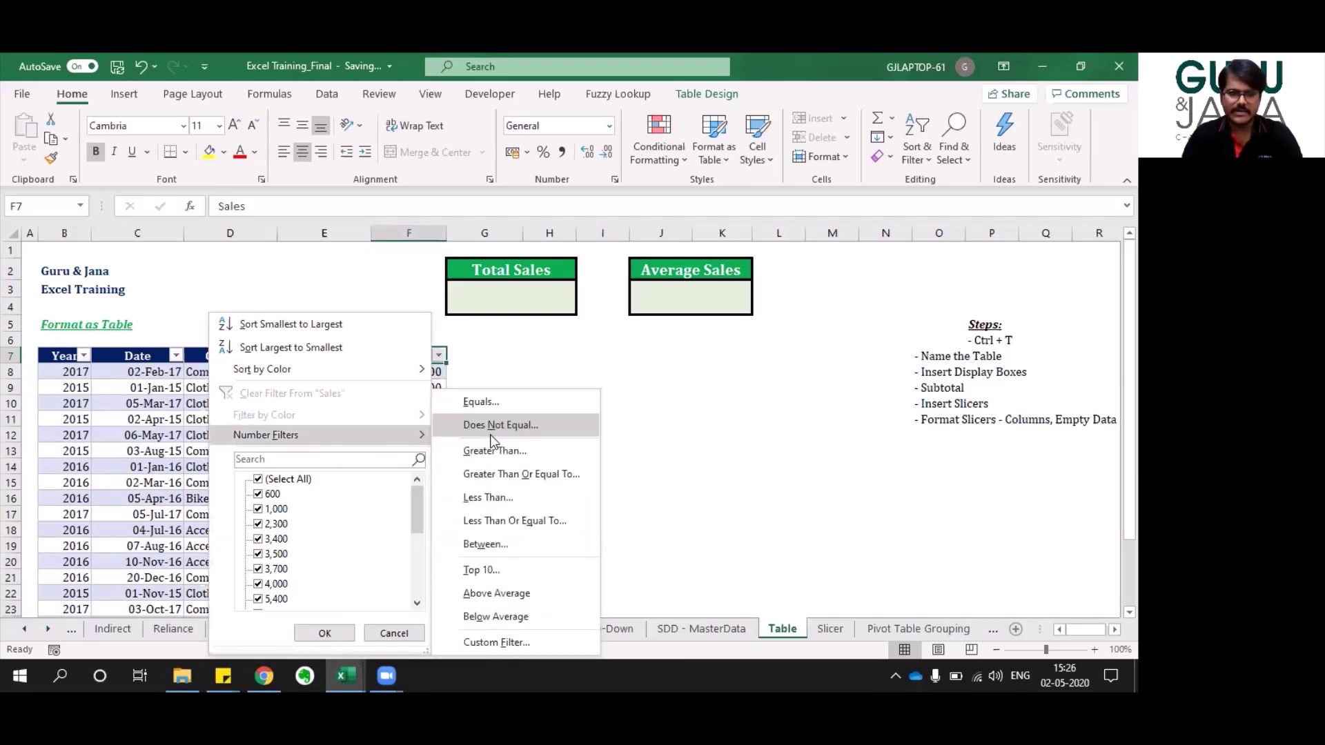
pyautogui.press('Escape')
pyautogui.press('Escape')
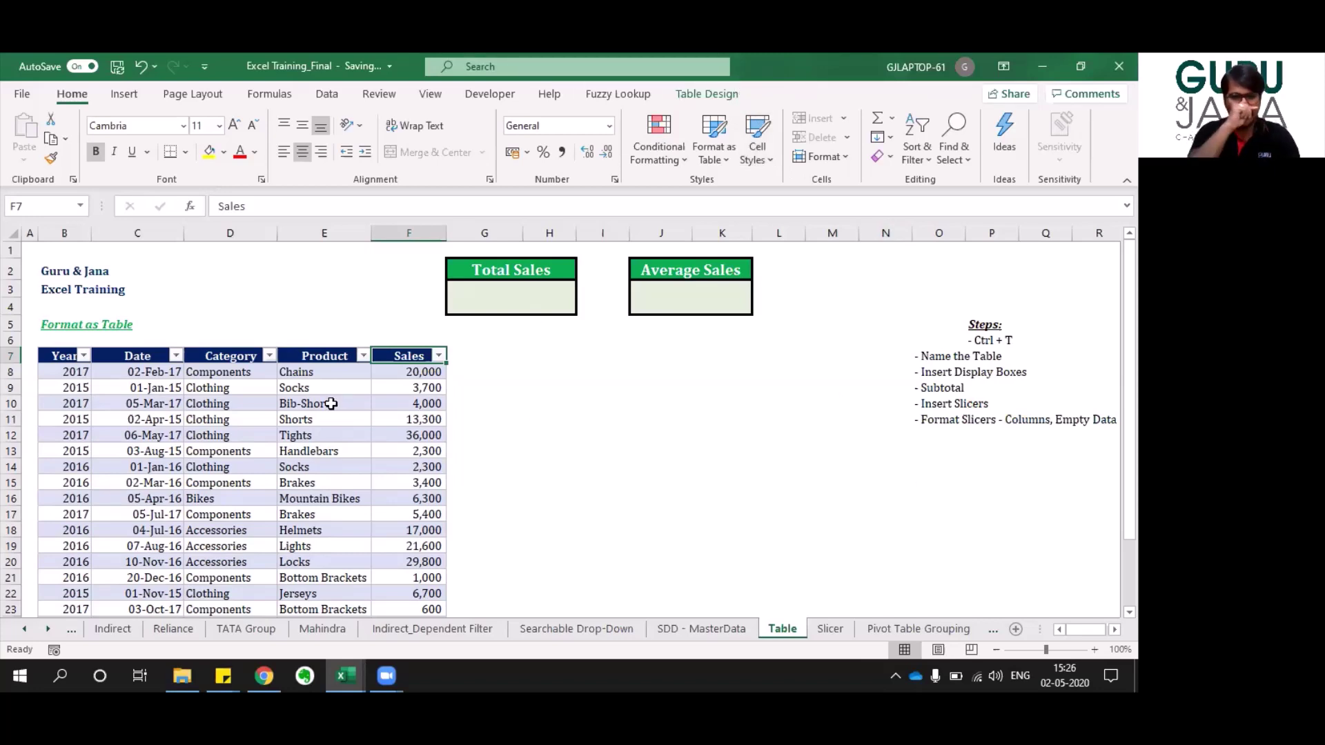
pyautogui.click(302, 403)
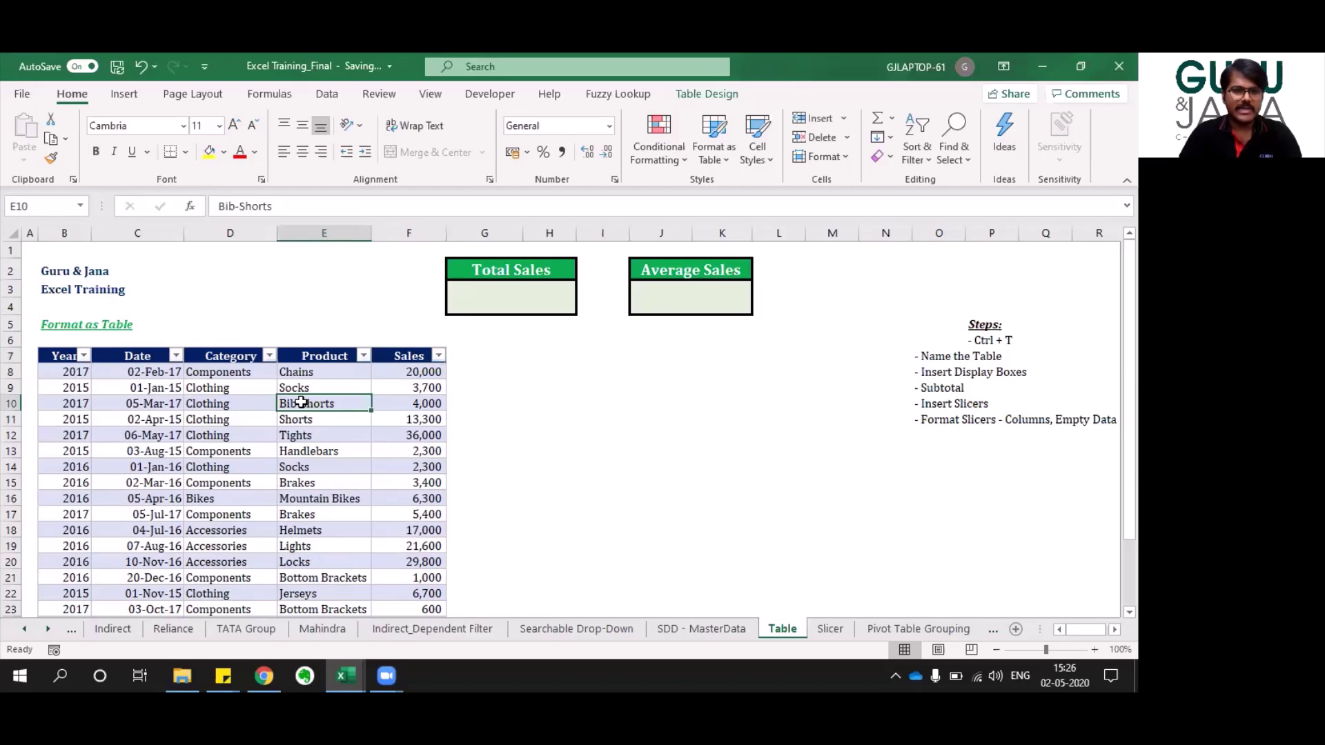
pyautogui.click(710, 97)
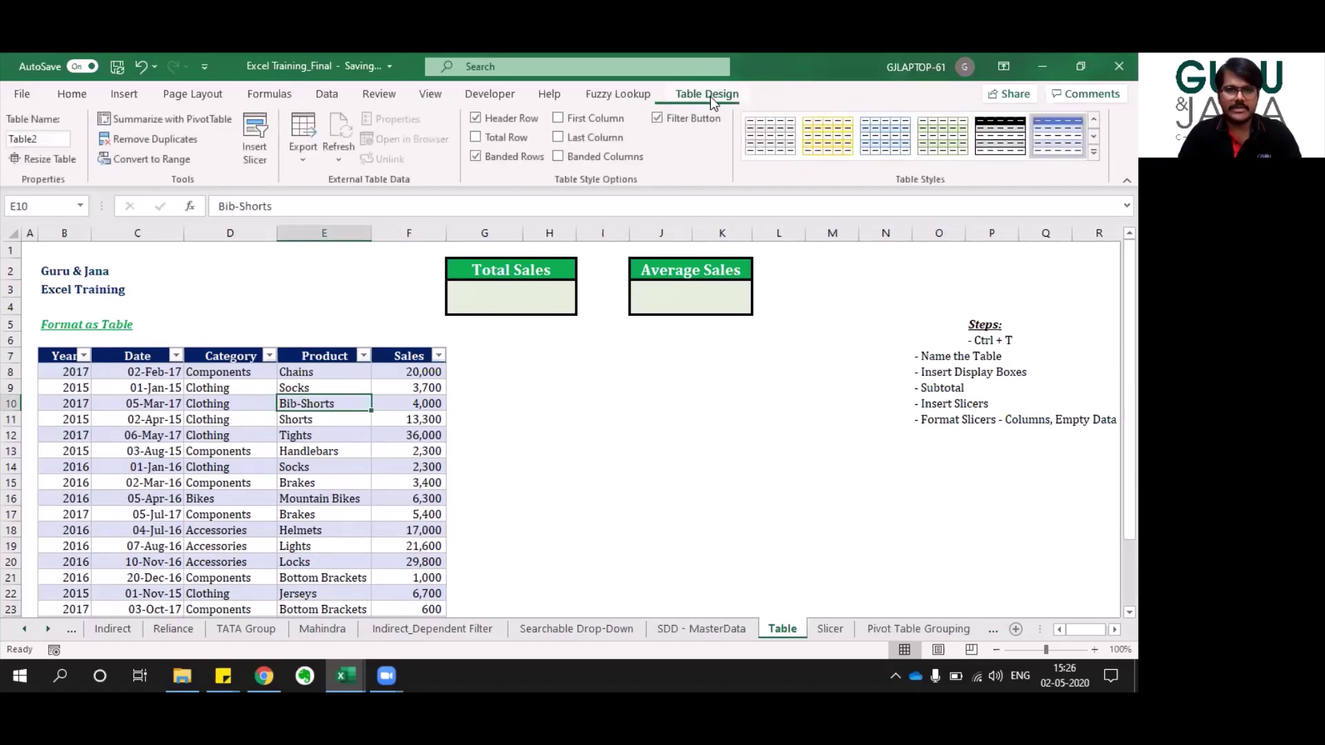
# Insert table slicers for the Year, Category and Product fields.
pyautogui.click(263, 147)
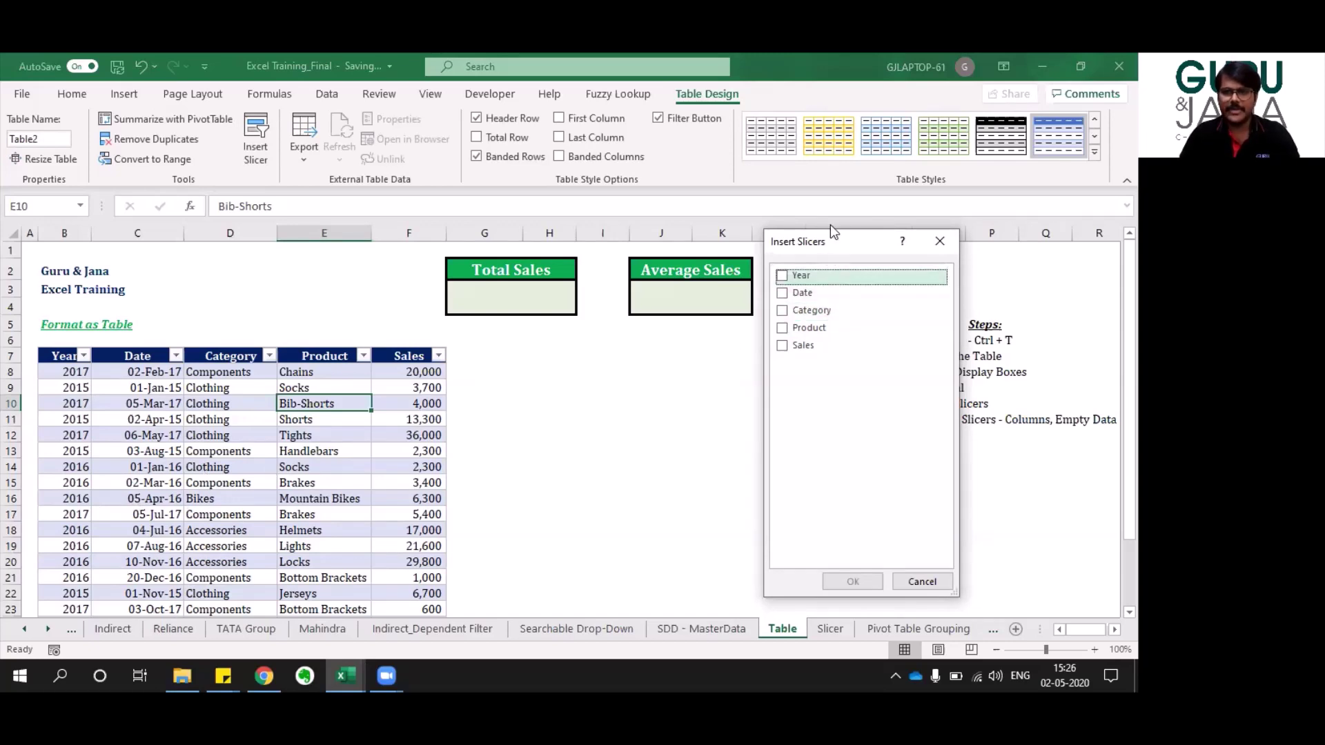
pyautogui.moveTo(830, 225); pyautogui.dragTo(830, 220)
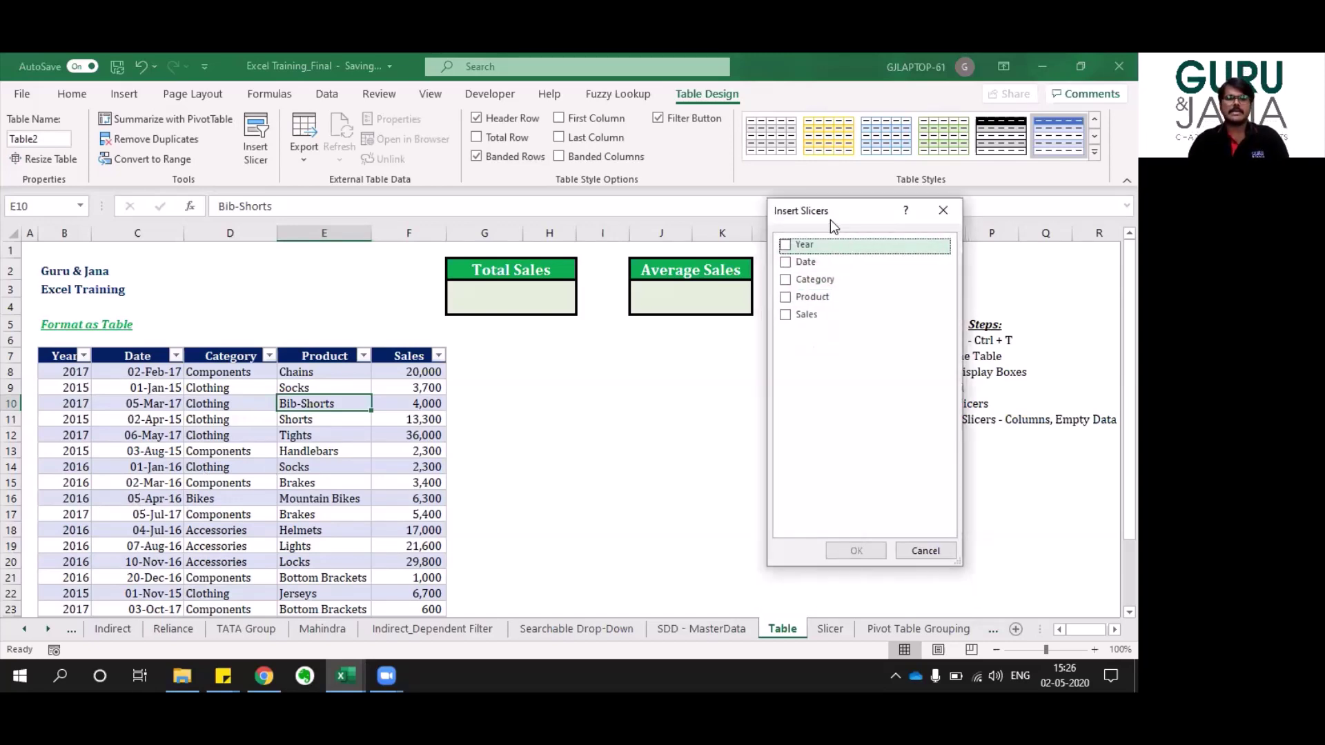
pyautogui.click(786, 246)
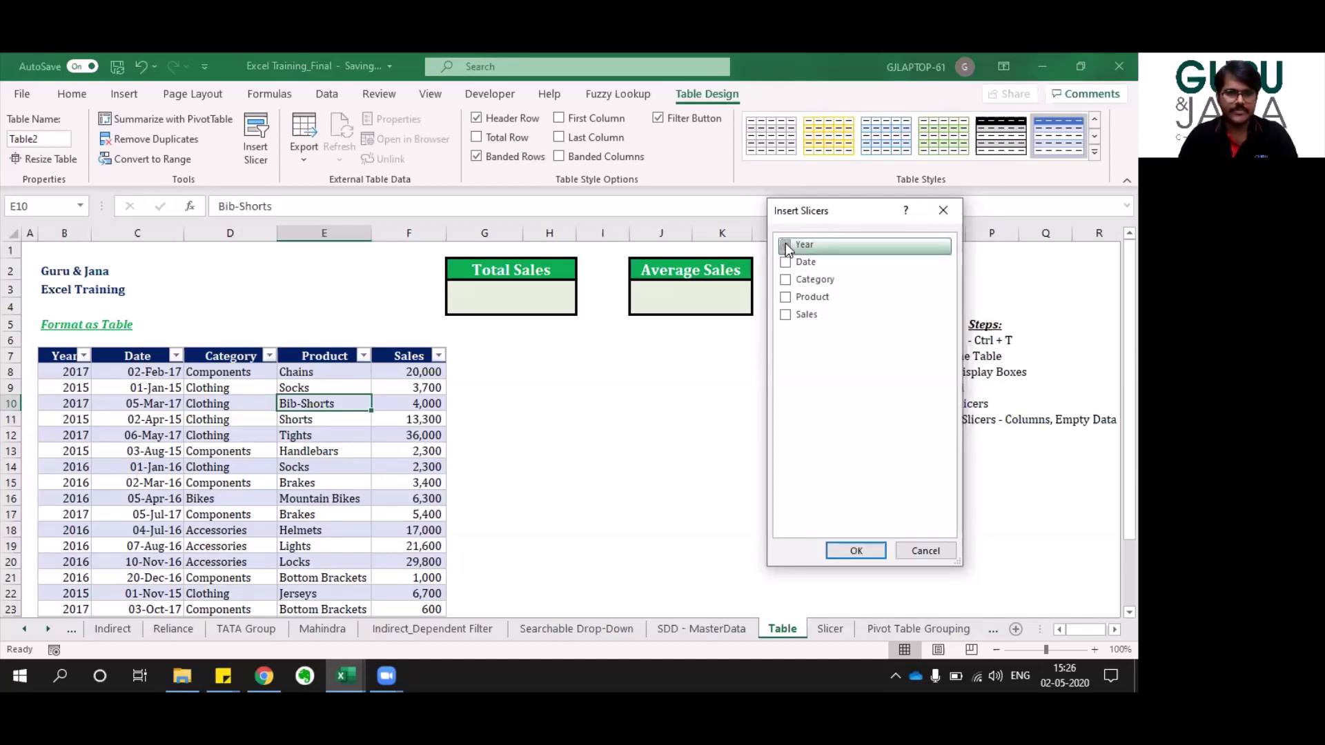
pyautogui.click(785, 279)
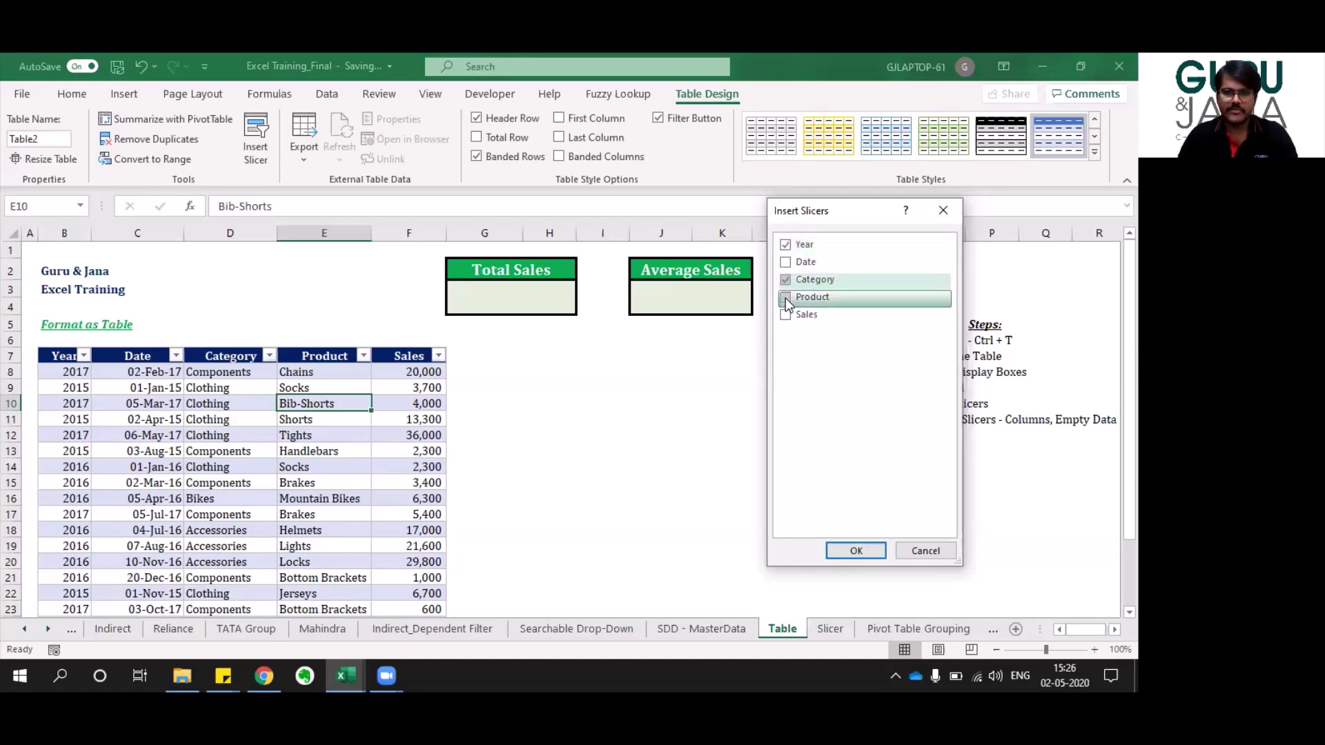
pyautogui.click(786, 298)
pyautogui.click(856, 550)
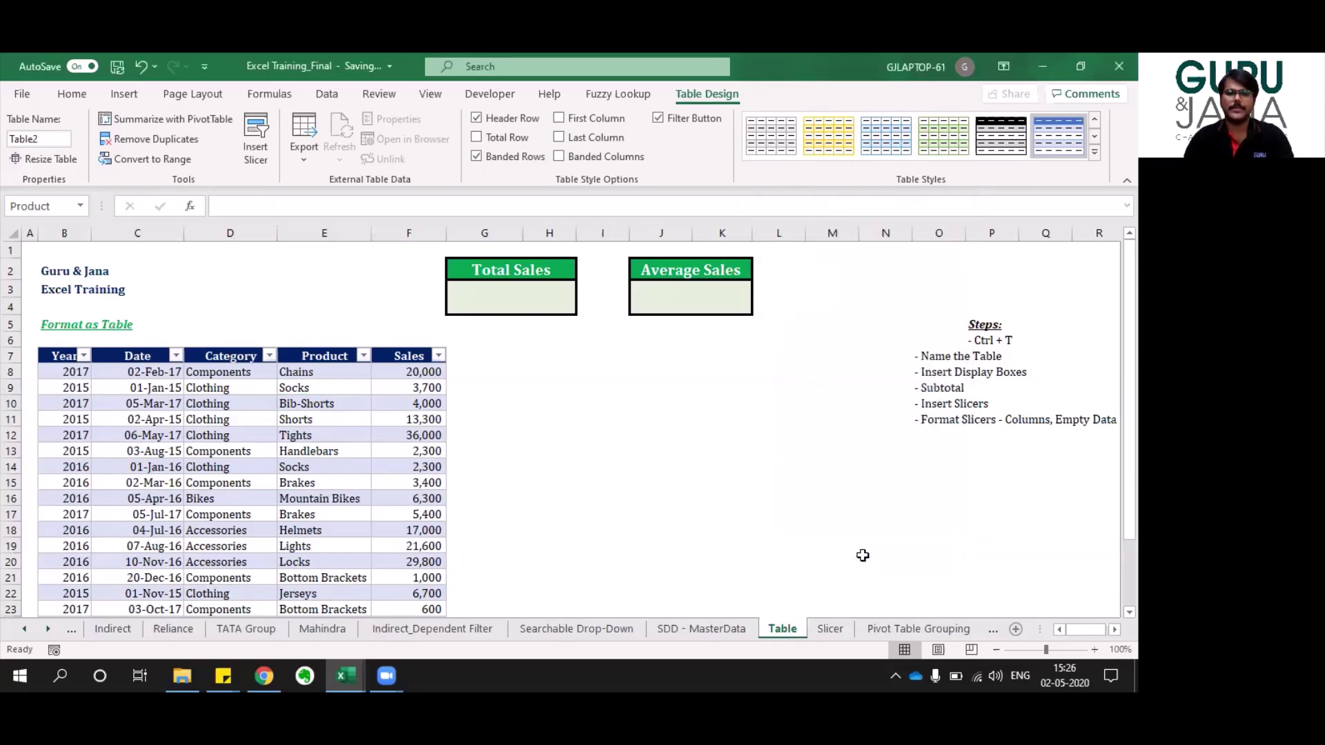
# Arrange the Year, Category and Product slicers in a row beneath the summary boxes.
pyautogui.moveTo(709, 387); pyautogui.dragTo(1007, 388)
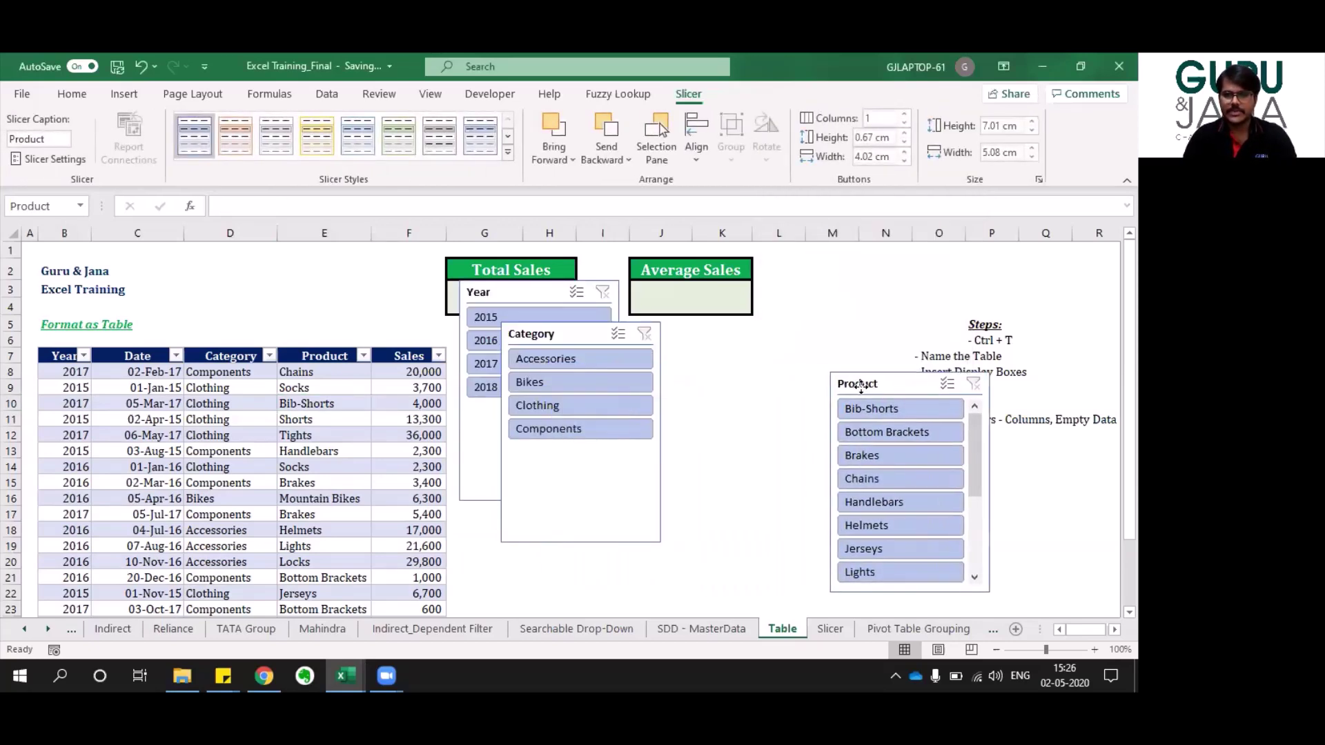
pyautogui.moveTo(668, 340); pyautogui.dragTo(843, 378)
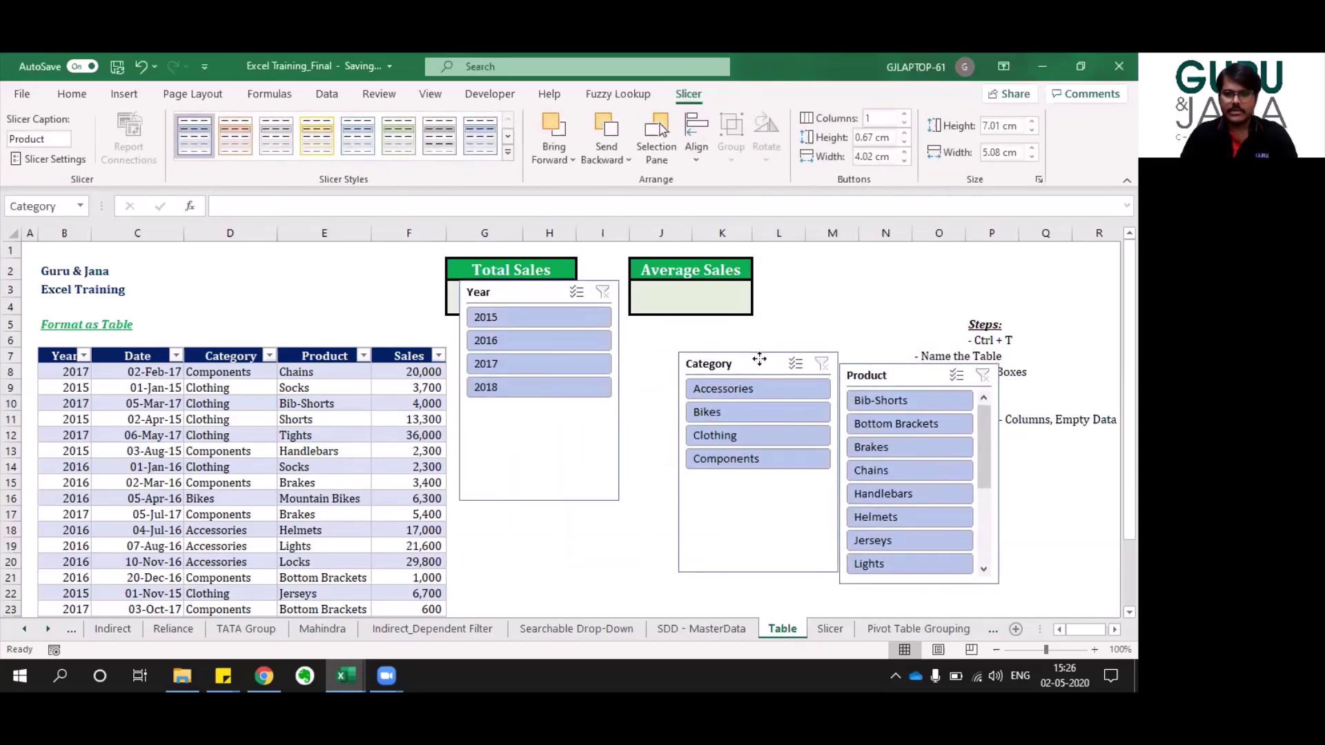
pyautogui.moveTo(533, 287); pyautogui.dragTo(547, 349)
pyautogui.moveTo(717, 374); pyautogui.dragTo(684, 362)
pyautogui.moveTo(873, 375); pyautogui.dragTo(840, 361)
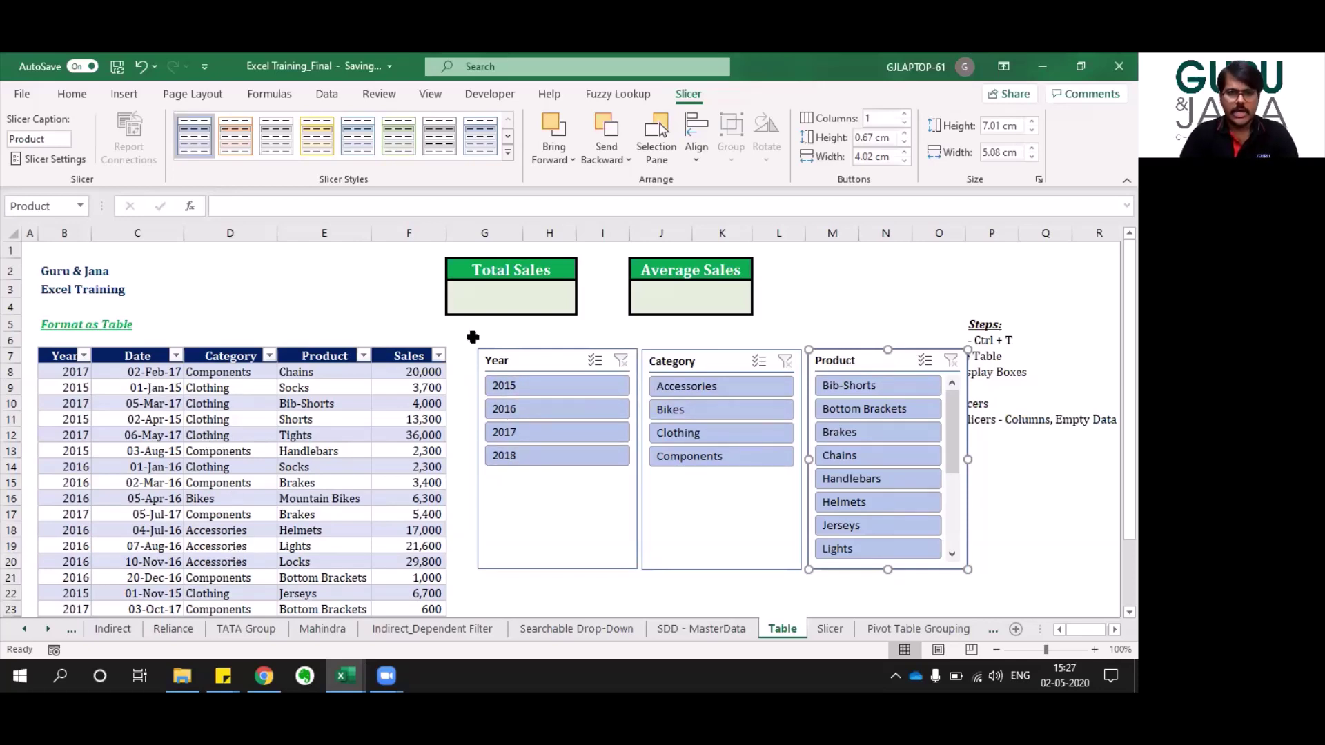
# Enter =SUBTOTAL(9,Table2[Sales]) in G3 for Total Sales.
pyautogui.click(543, 300)
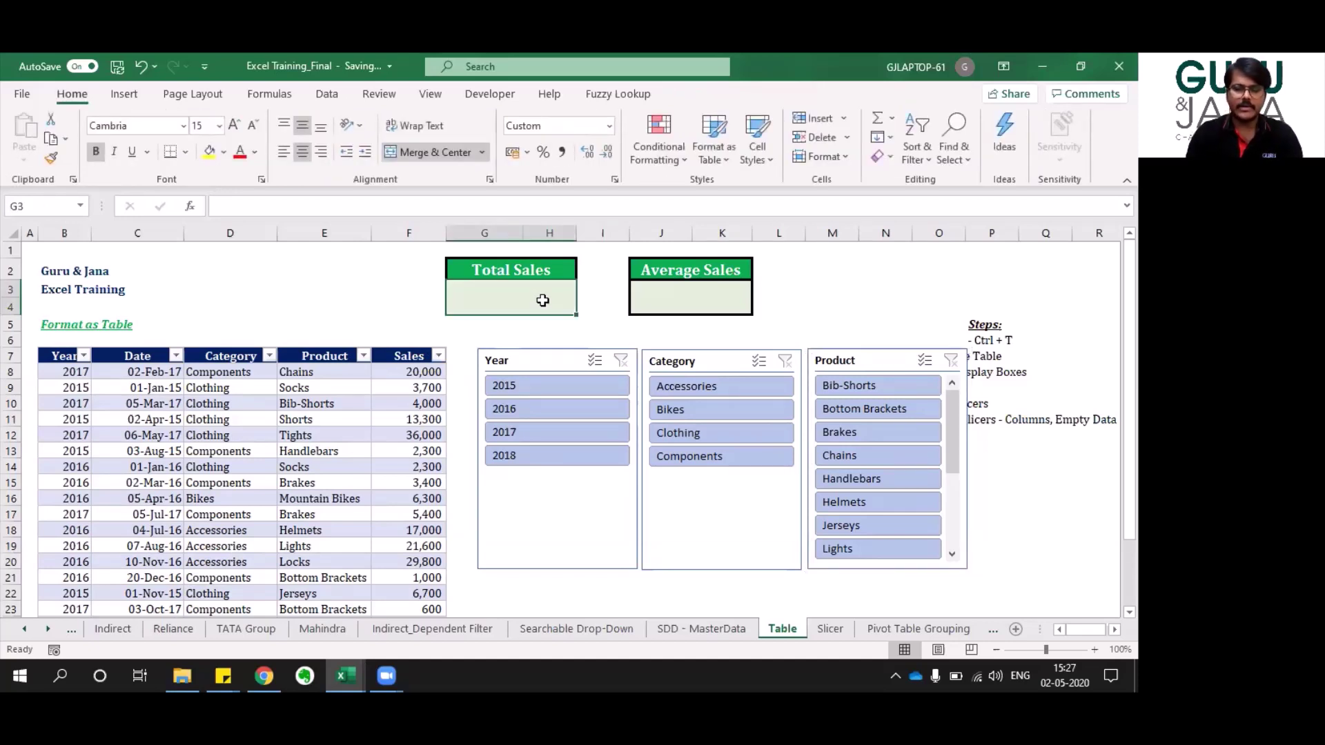
pyautogui.write('=')
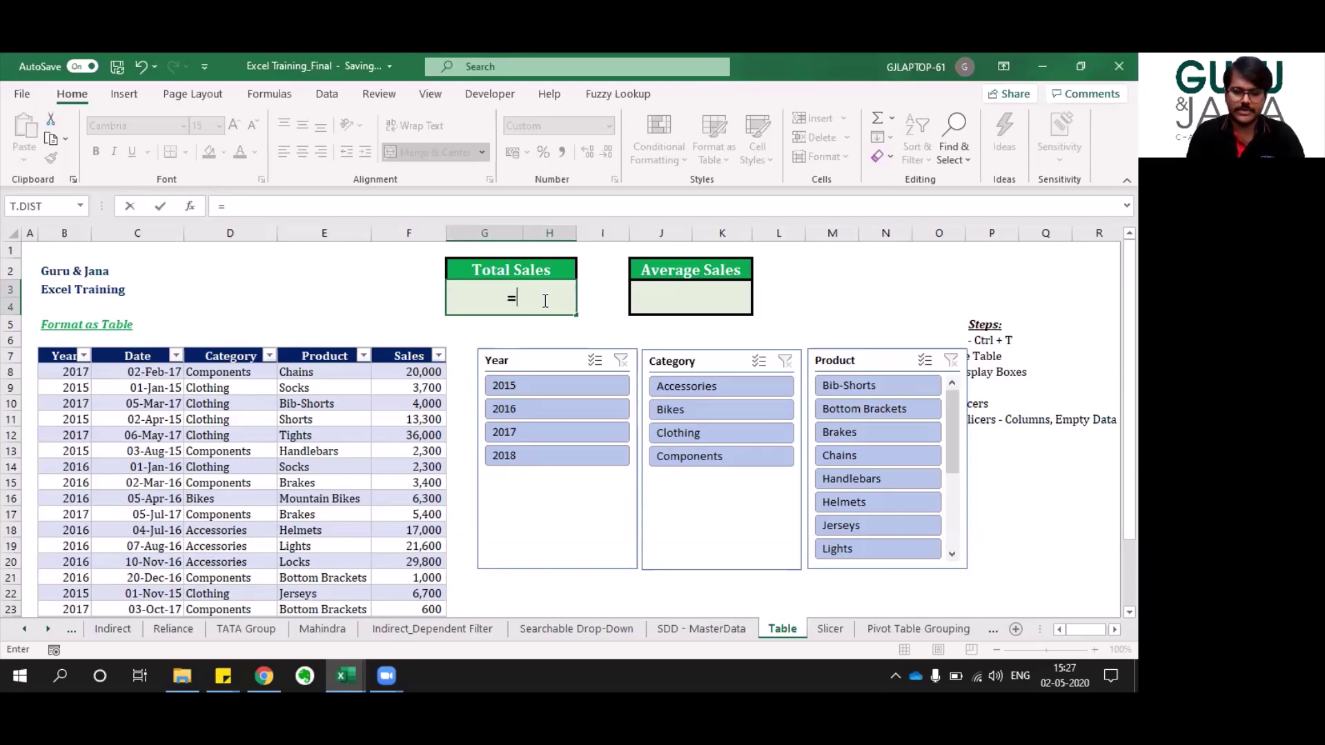
pyautogui.write('sub')
pyautogui.press('Down')
pyautogui.press('Tab')
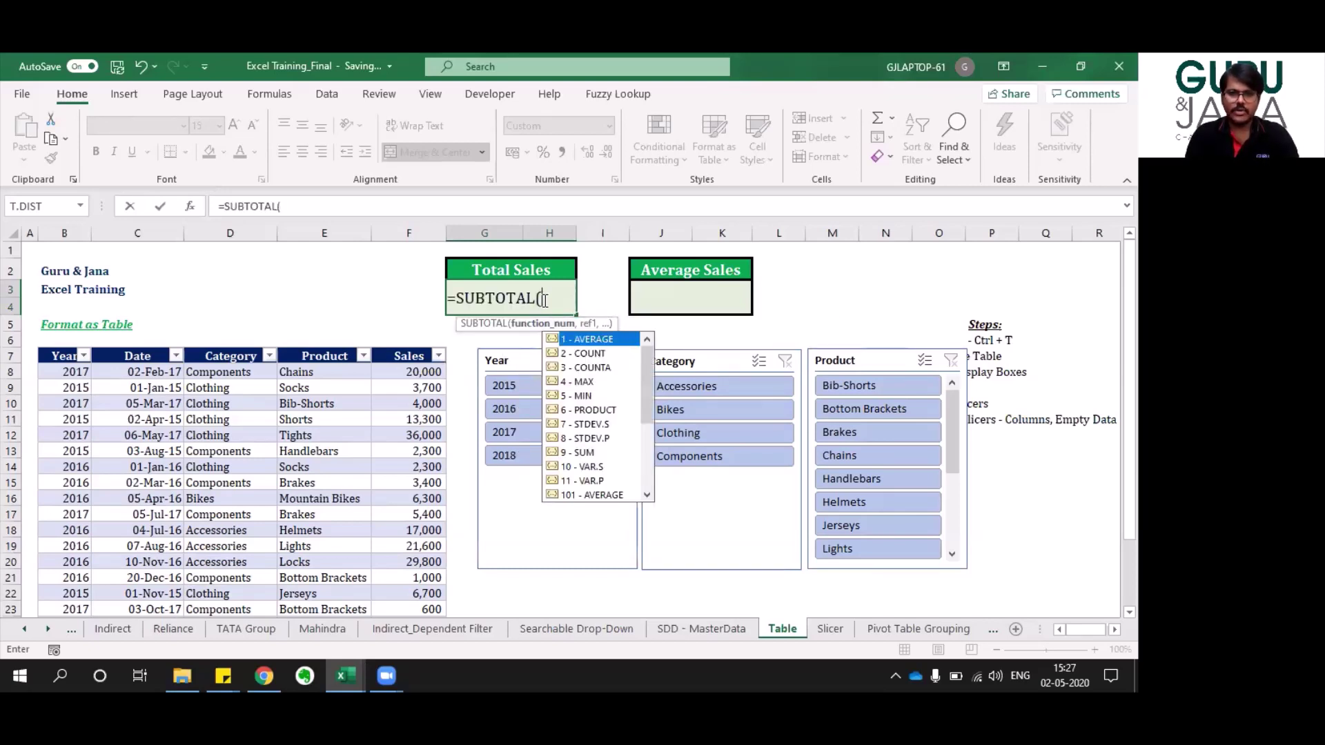
pyautogui.click(545, 300)
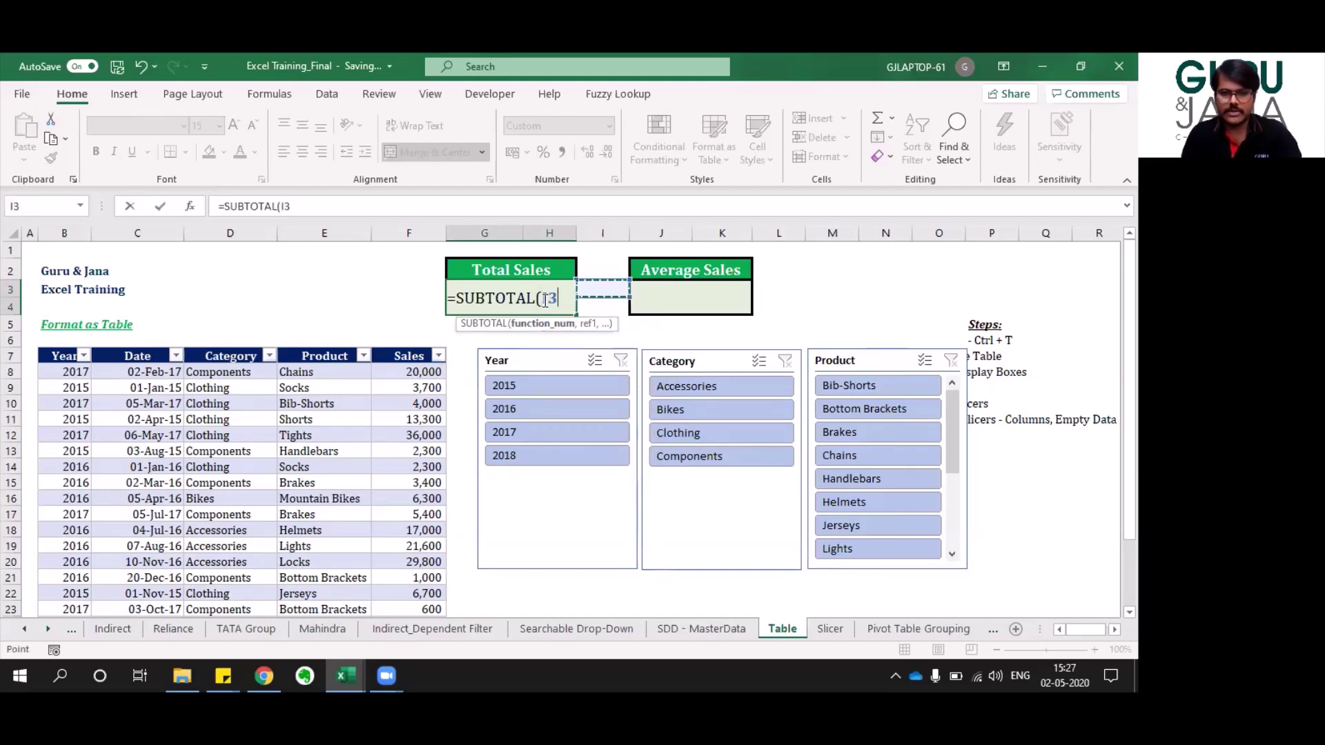
pyautogui.press('BackSpace')
pyautogui.press('BackSpace')
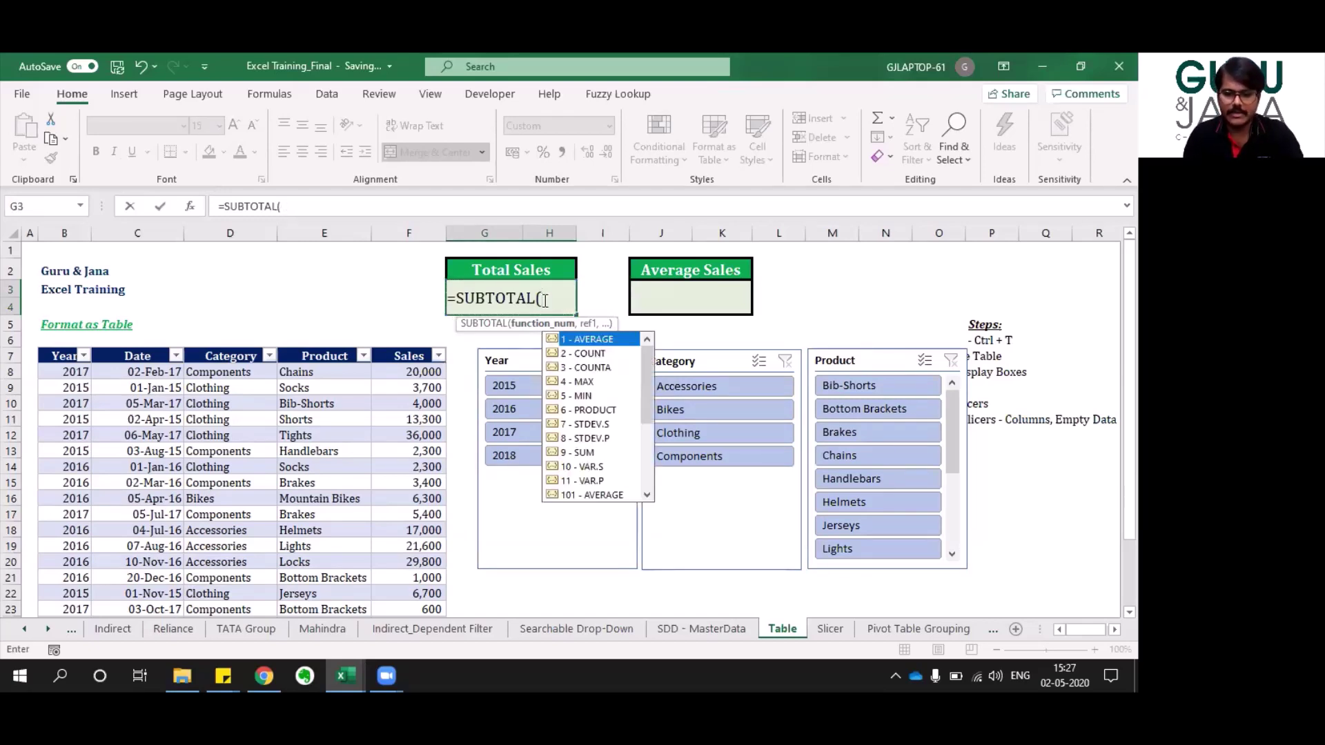
pyautogui.write('9,')
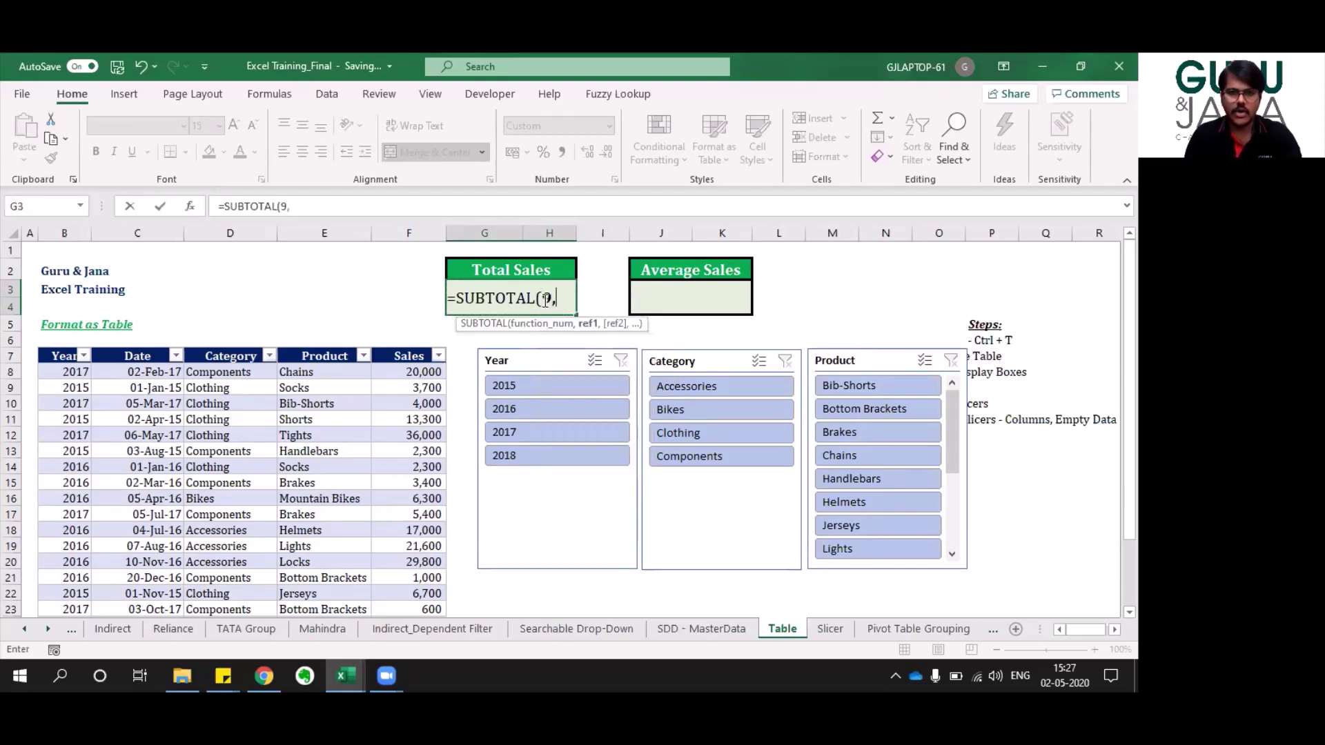
pyautogui.click(421, 373)
pyautogui.hotkey('ctrl', 'shift', 'Down')
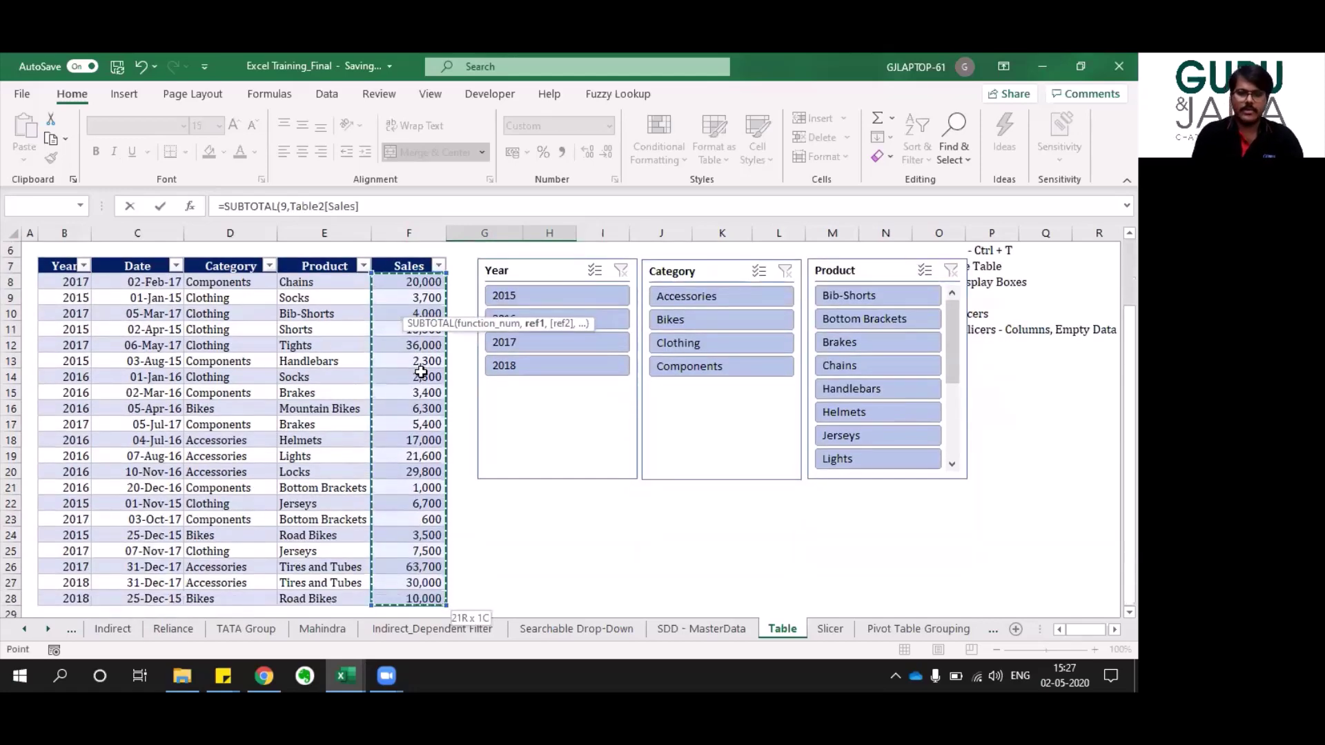
pyautogui.press('Tab')
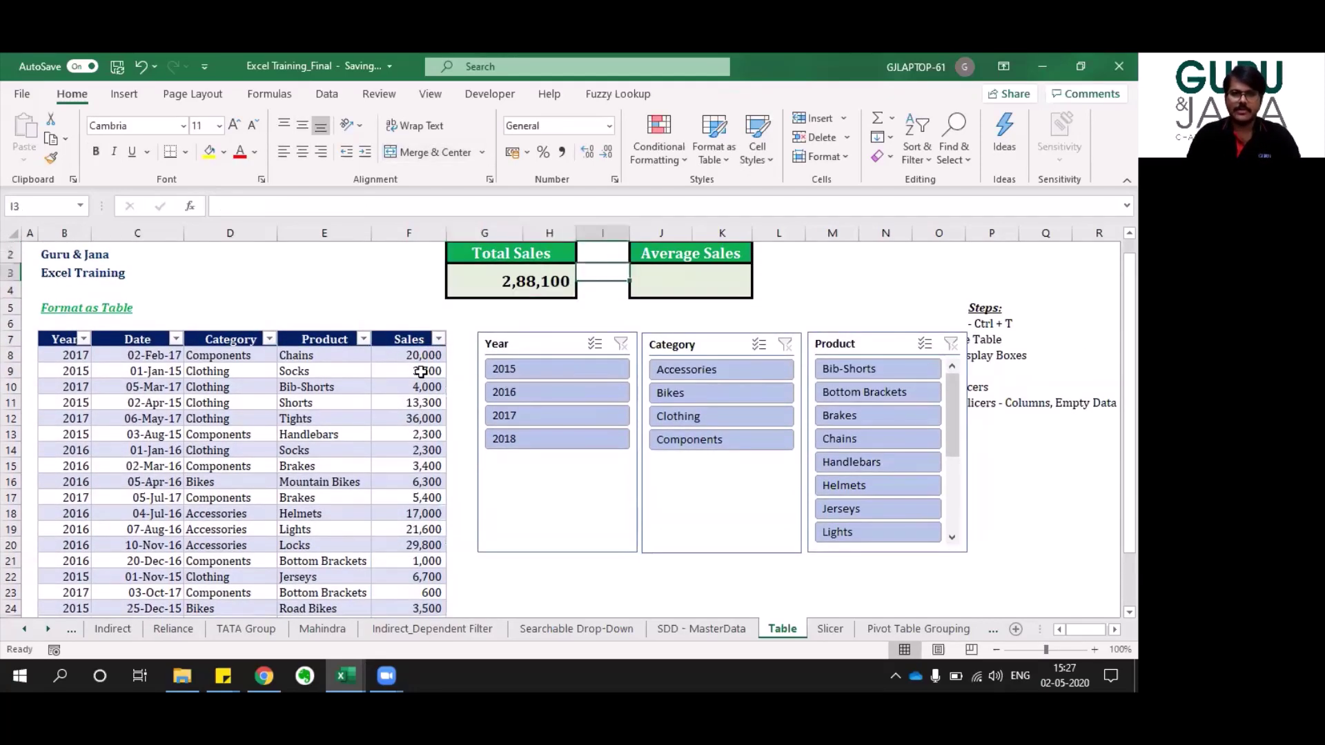
# Enter =SUBTOTAL(1,Table2[Sales]) in J3 for Average Sales.
pyautogui.press('Tab')
pyautogui.write('=subt')
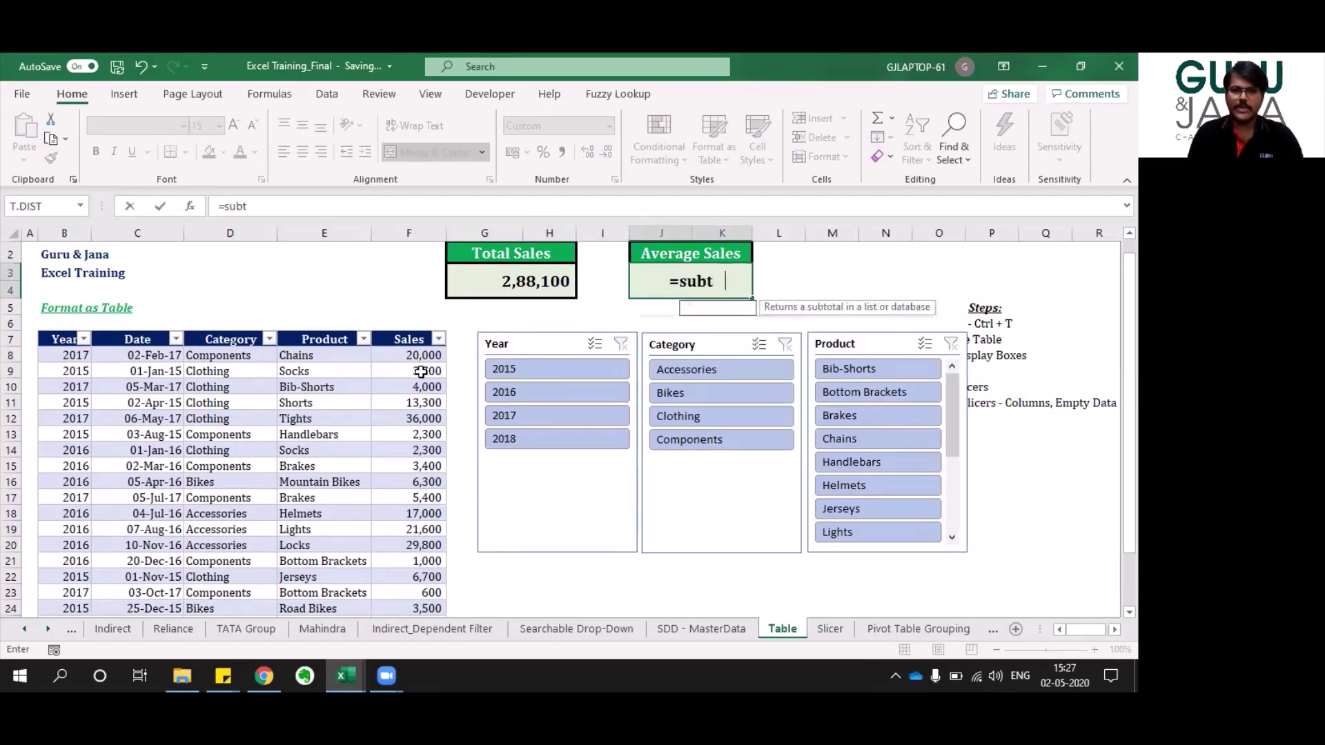
pyautogui.press('Tab')
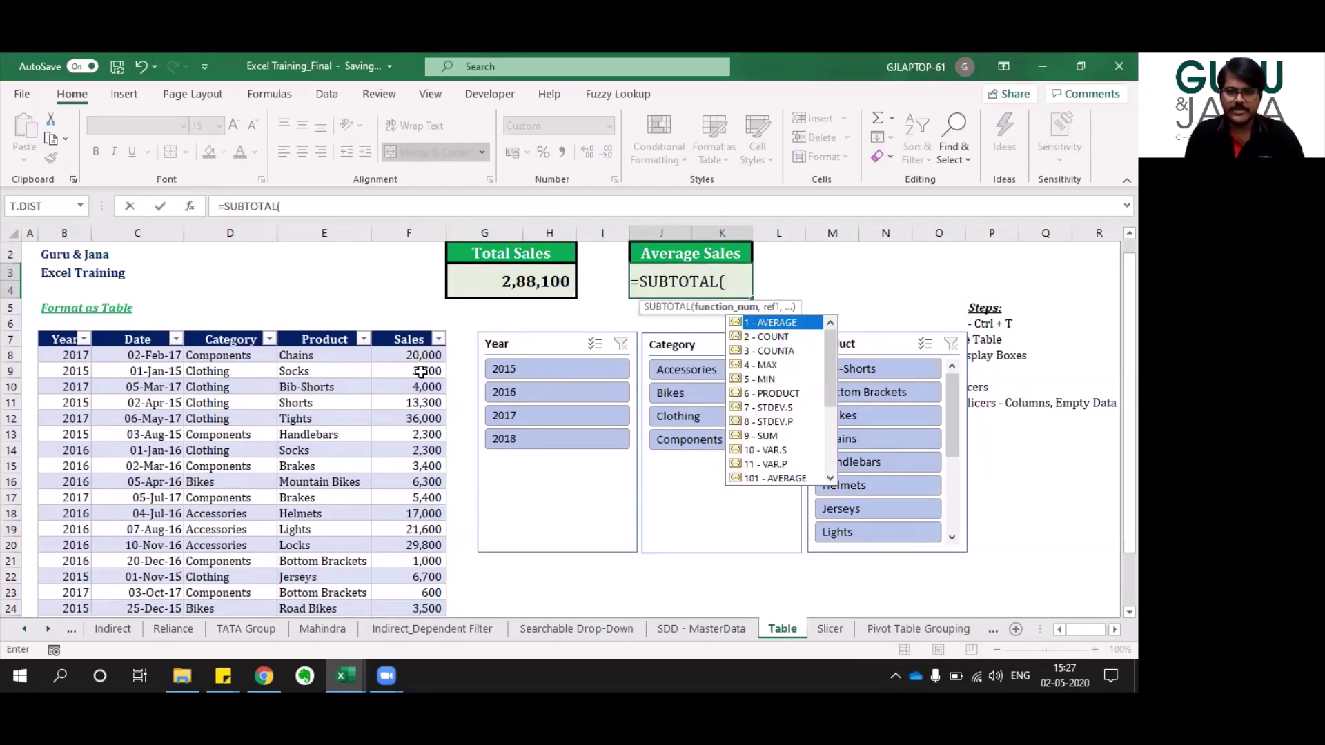
pyautogui.write('1,')
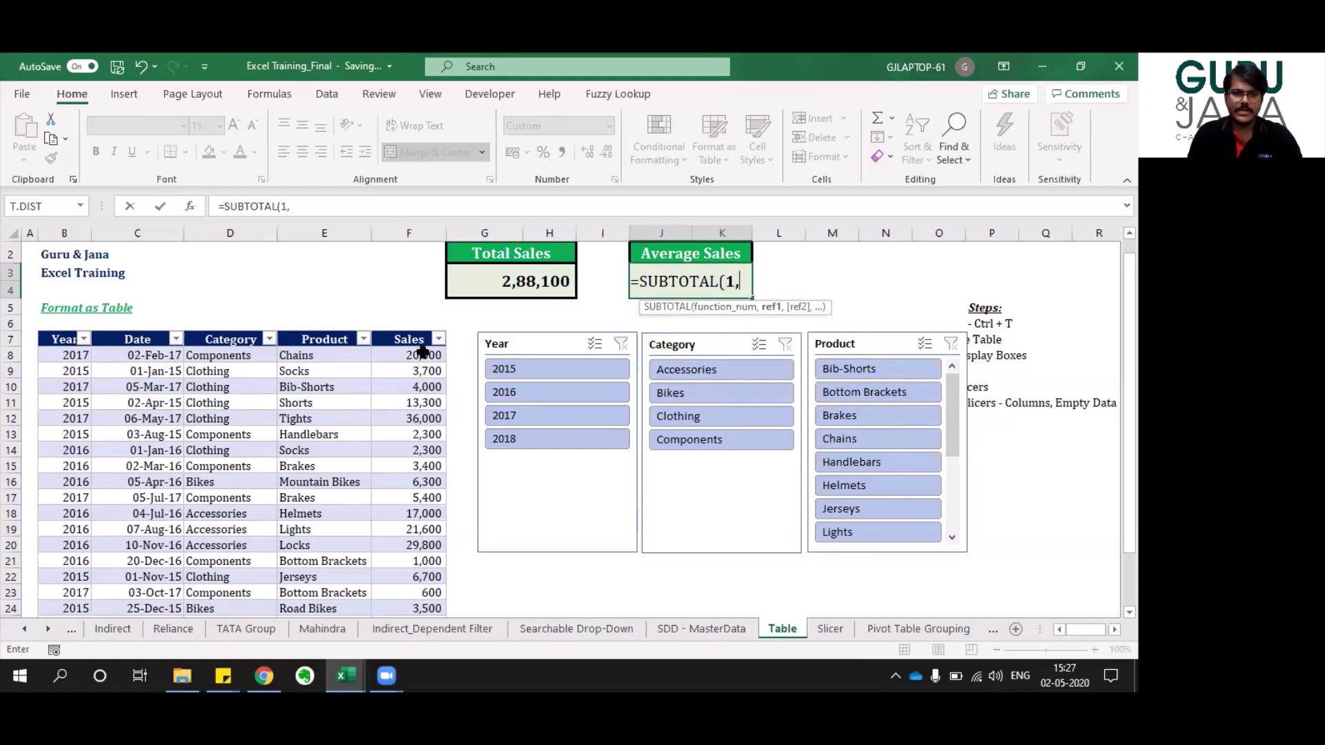
pyautogui.click(424, 353)
pyautogui.hotkey('ctrl', 'shift', 'Down')
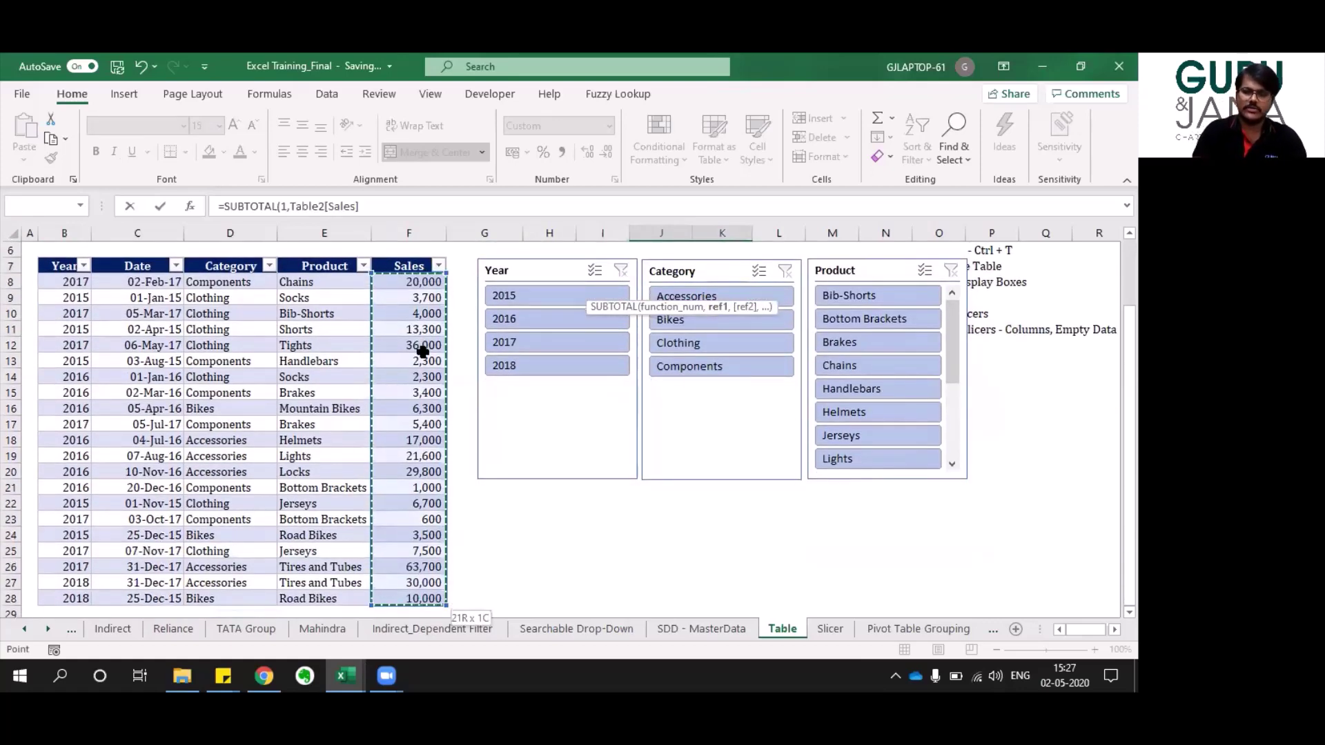
pyautogui.press('Return')
# Check the Total Sales (2,88,100) and Average Sales (13,719) formulas in row 3.
pyautogui.scroll(2, 423, 353)
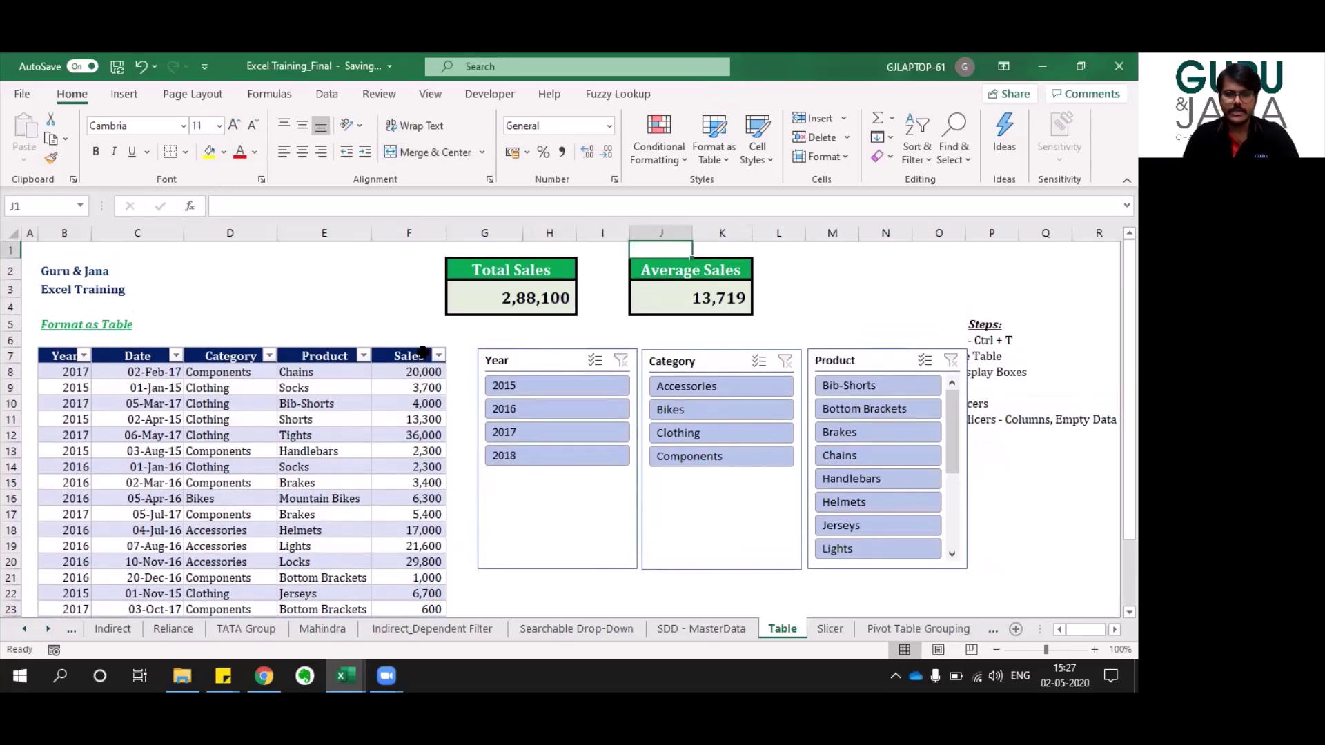
pyautogui.press('Up')
pyautogui.press('Up')
pyautogui.press('Up')
pyautogui.press('Left')
pyautogui.press('Left')
pyautogui.press('Down')
pyautogui.press('Right')
pyautogui.press('Right')
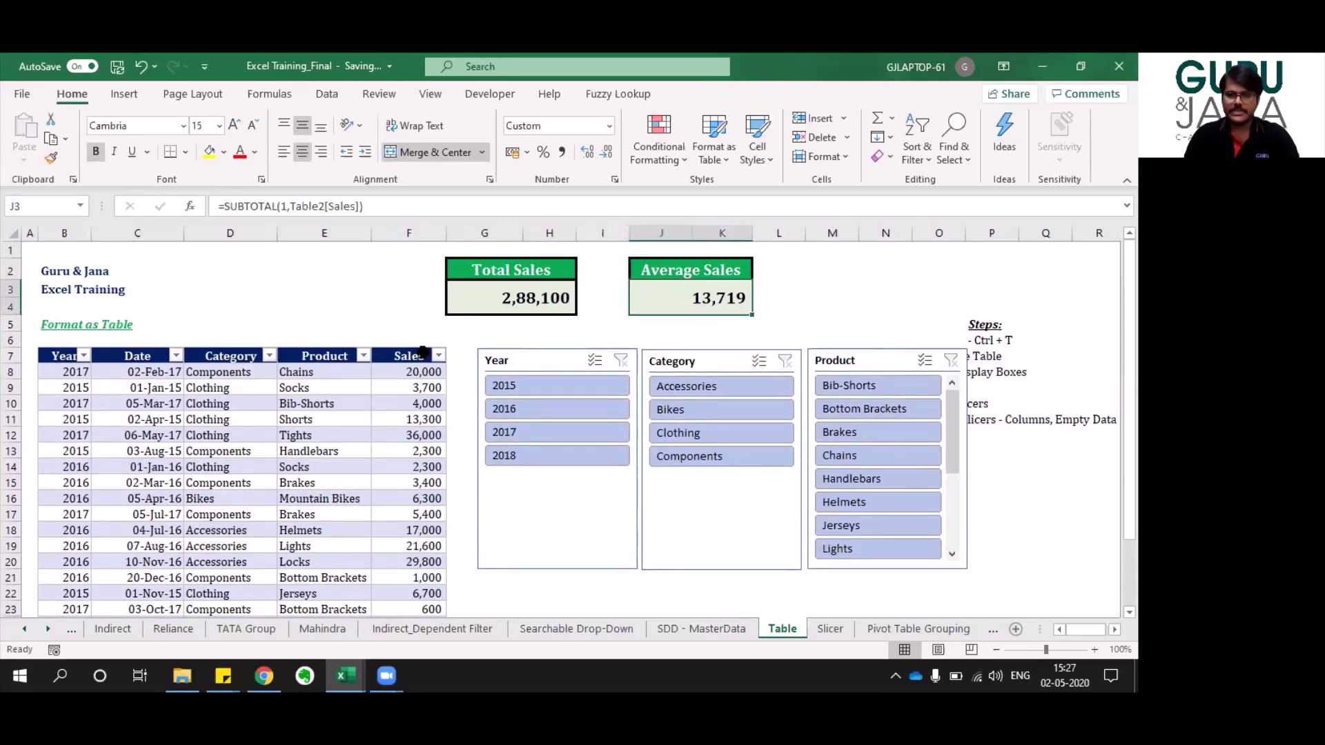
pyautogui.press('Left')
pyautogui.press('Left')
pyautogui.press('Left')
pyautogui.press('Left')
pyautogui.press('Down')
pyautogui.press('Down')
pyautogui.press('Down')
pyautogui.press('Down')
pyautogui.press('Right')
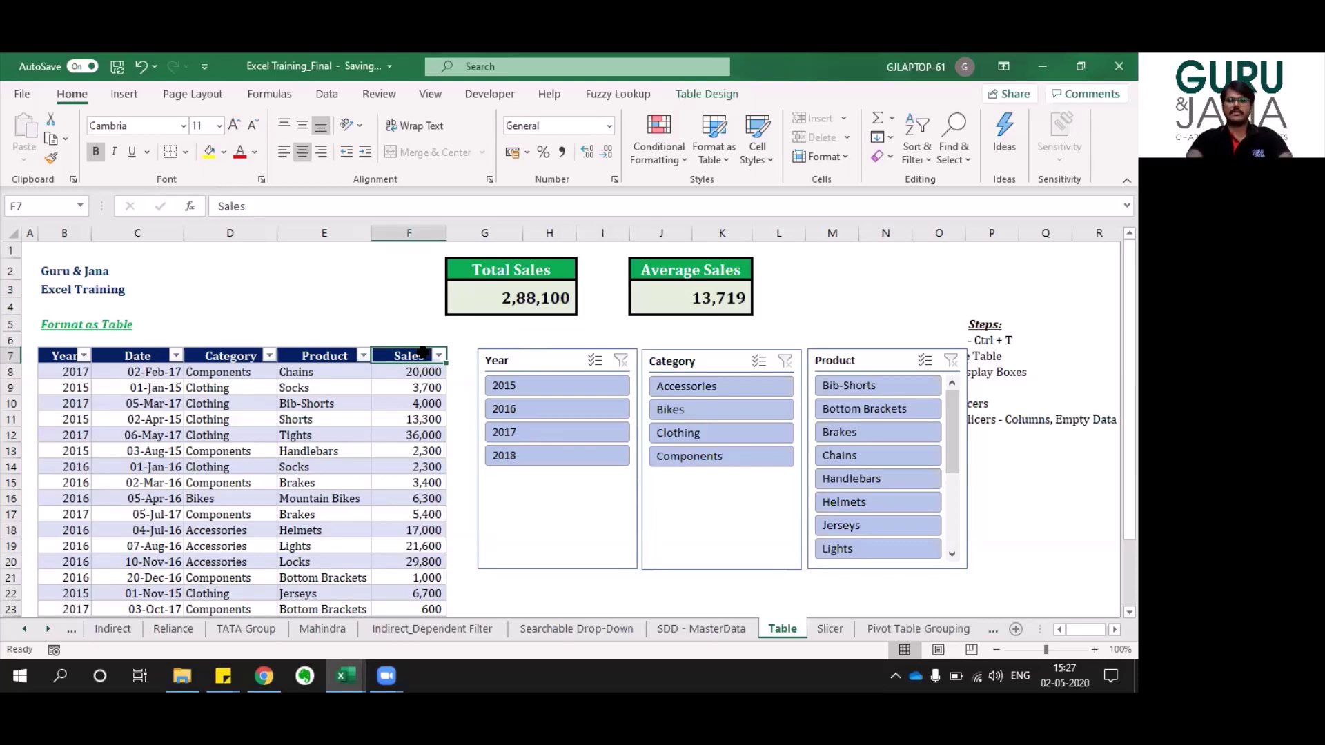
pyautogui.click(533, 391)
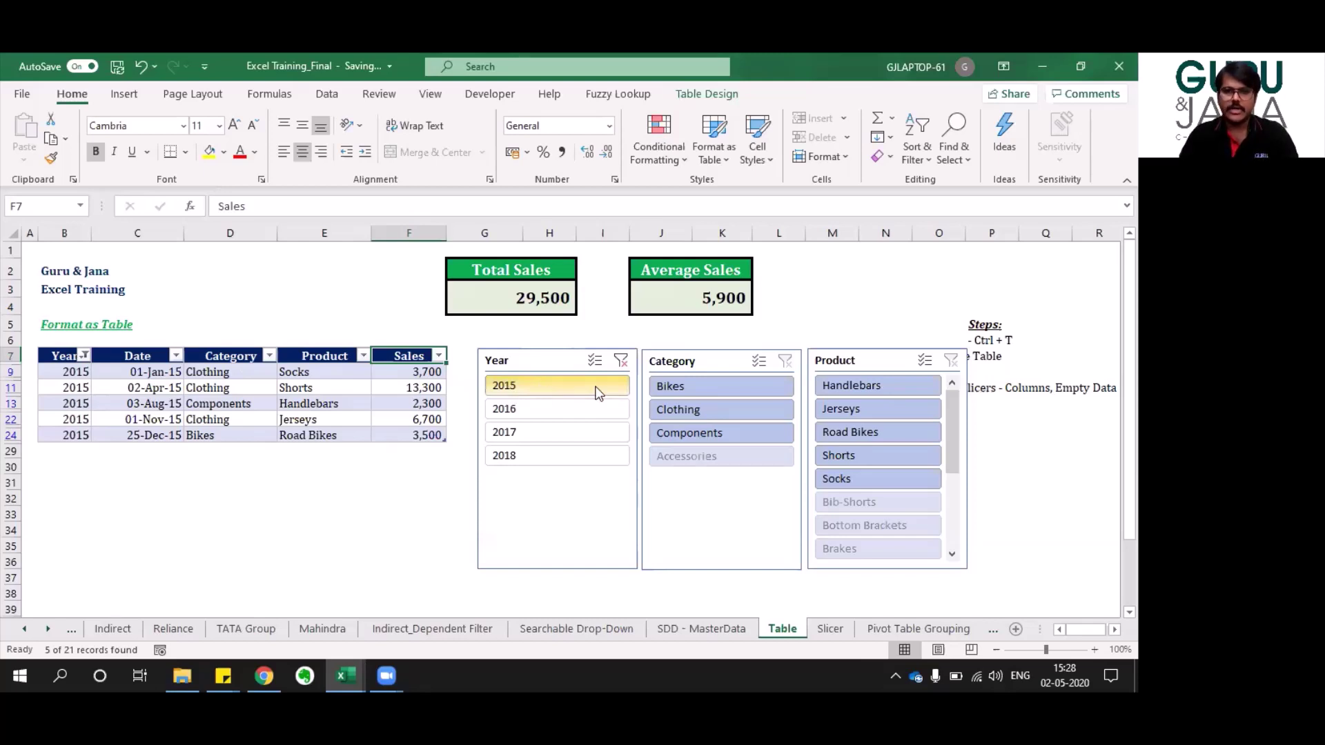
pyautogui.click(696, 409)
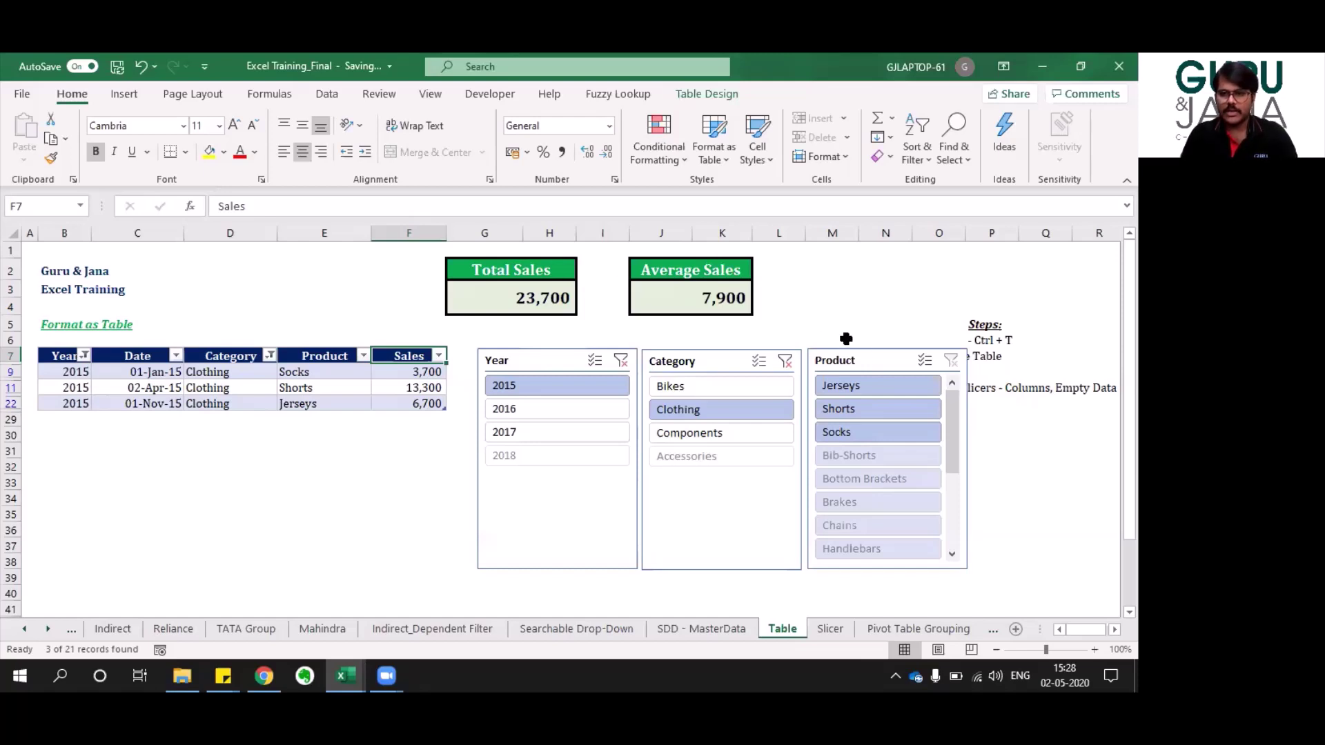
pyautogui.click(852, 388)
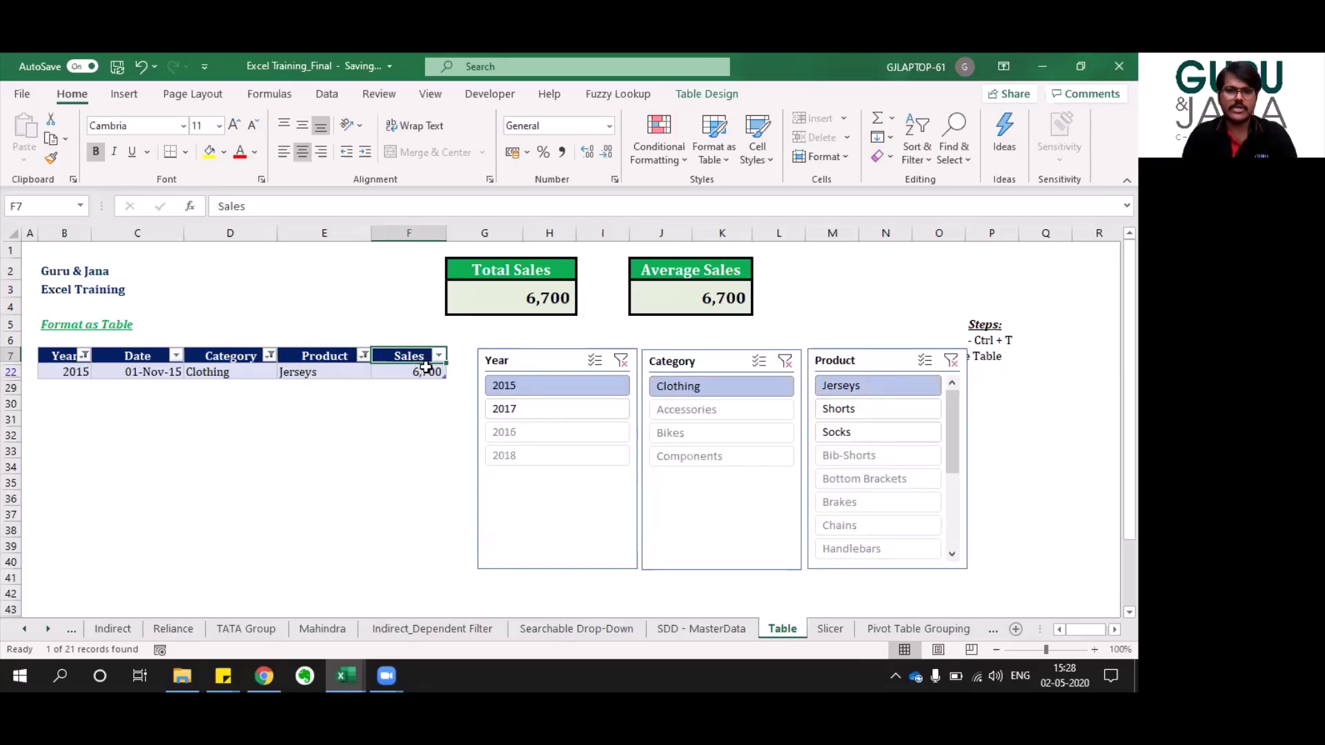
pyautogui.click(951, 361)
pyautogui.click(787, 366)
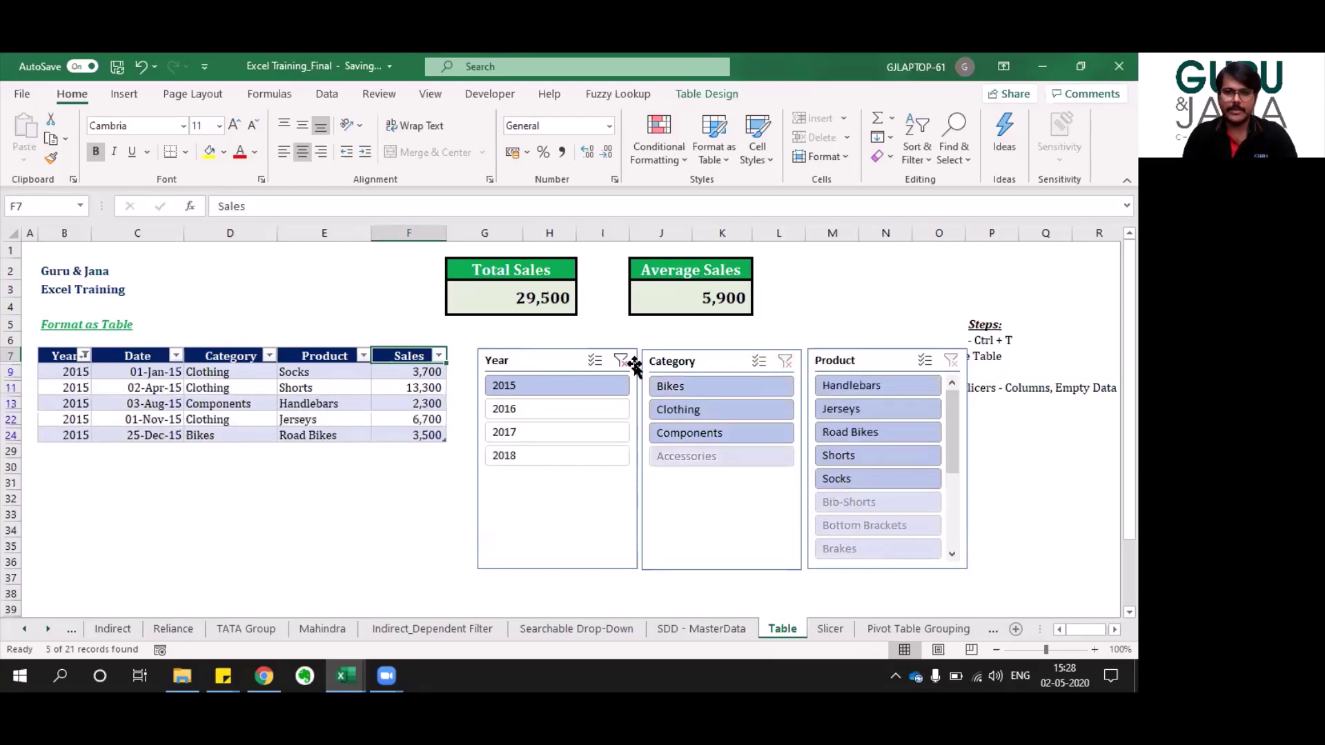
pyautogui.click(622, 363)
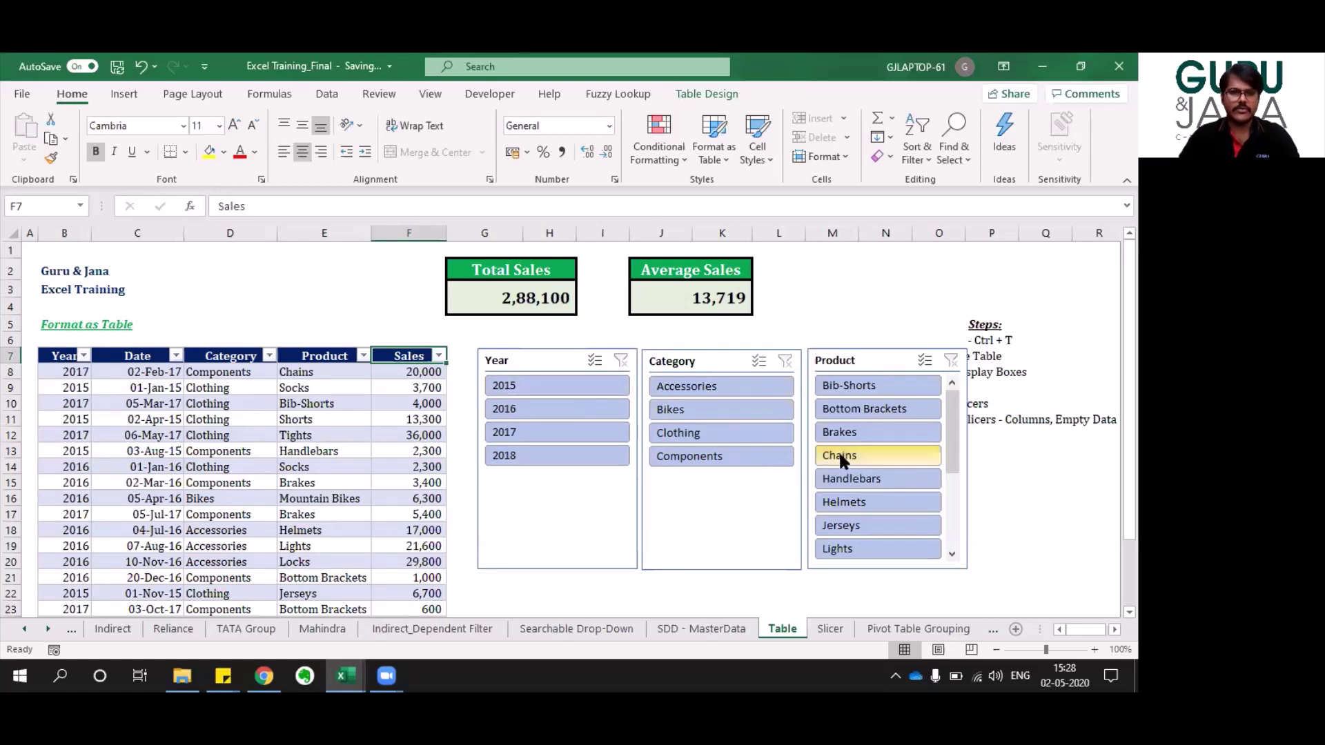
# Filter the table with the slicers to 2017, Clothing and Tights.
pyautogui.click(243, 366)
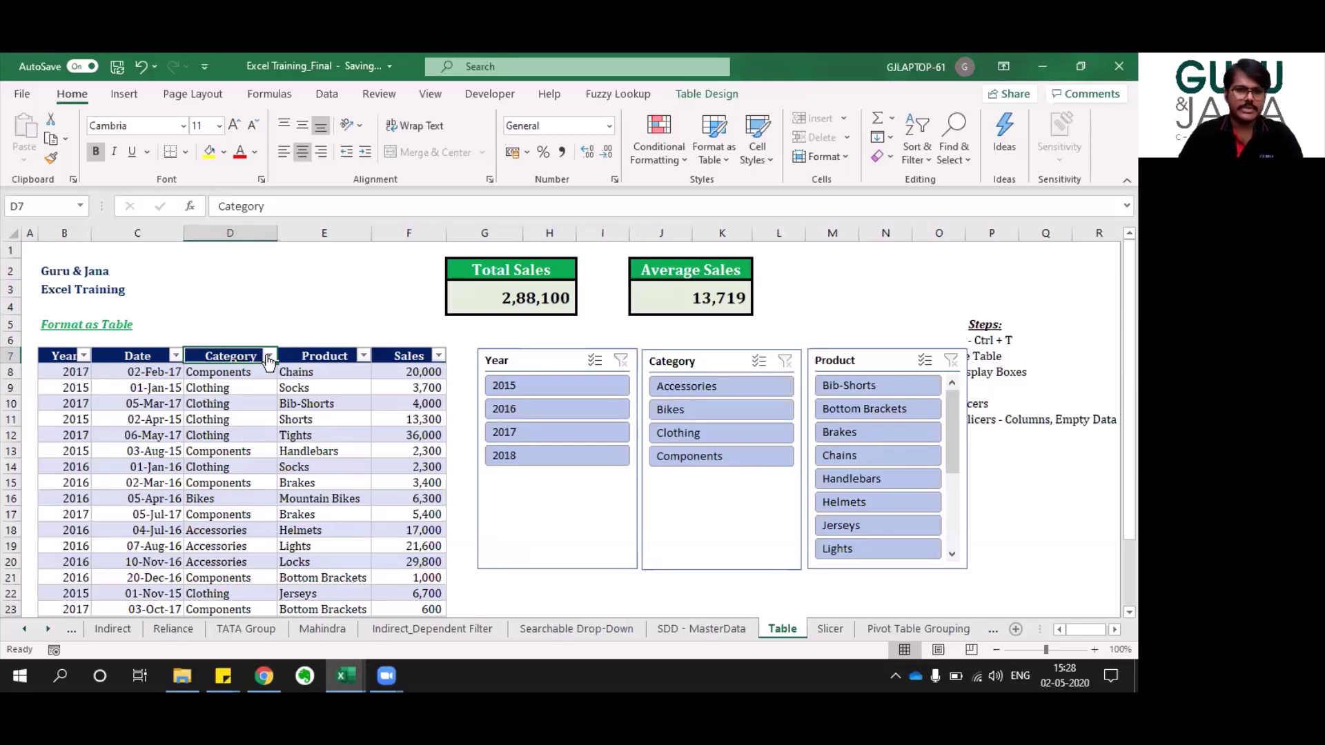
pyautogui.click(269, 357)
pyautogui.press('Escape')
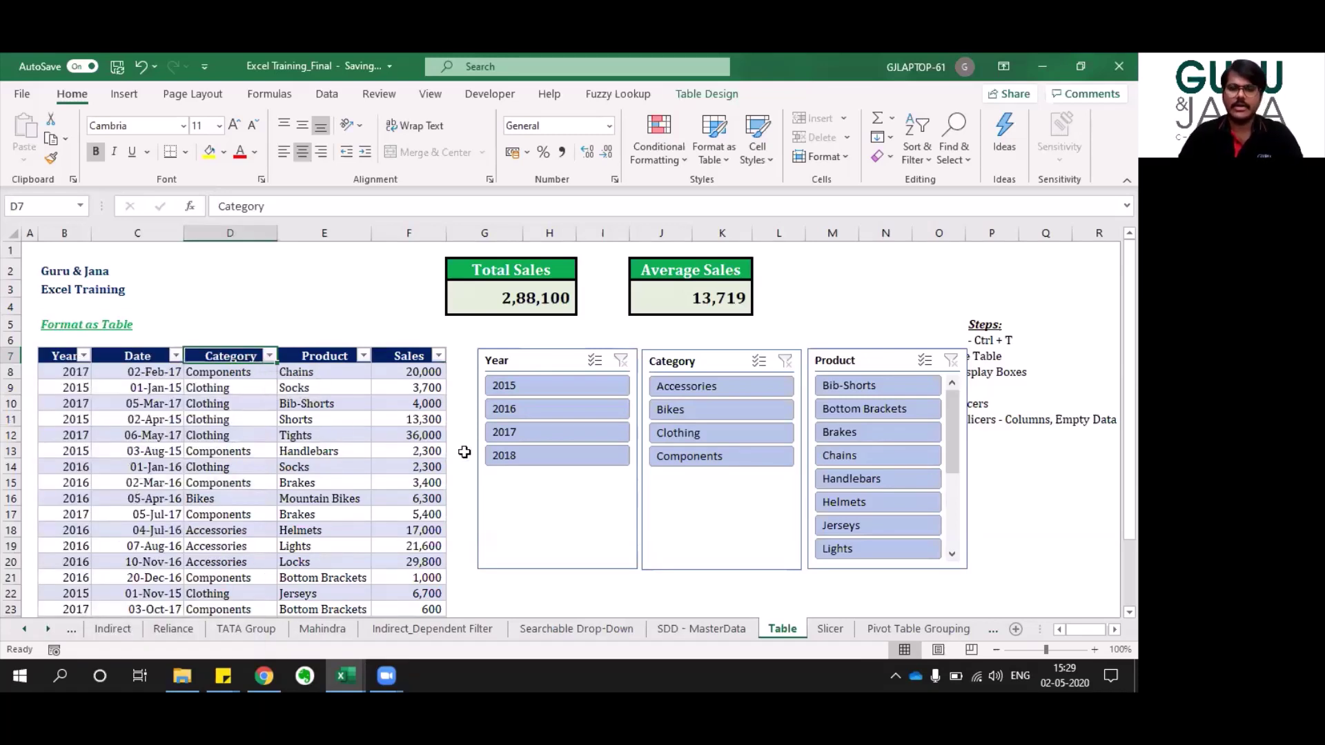
pyautogui.click(552, 432)
pyautogui.click(664, 412)
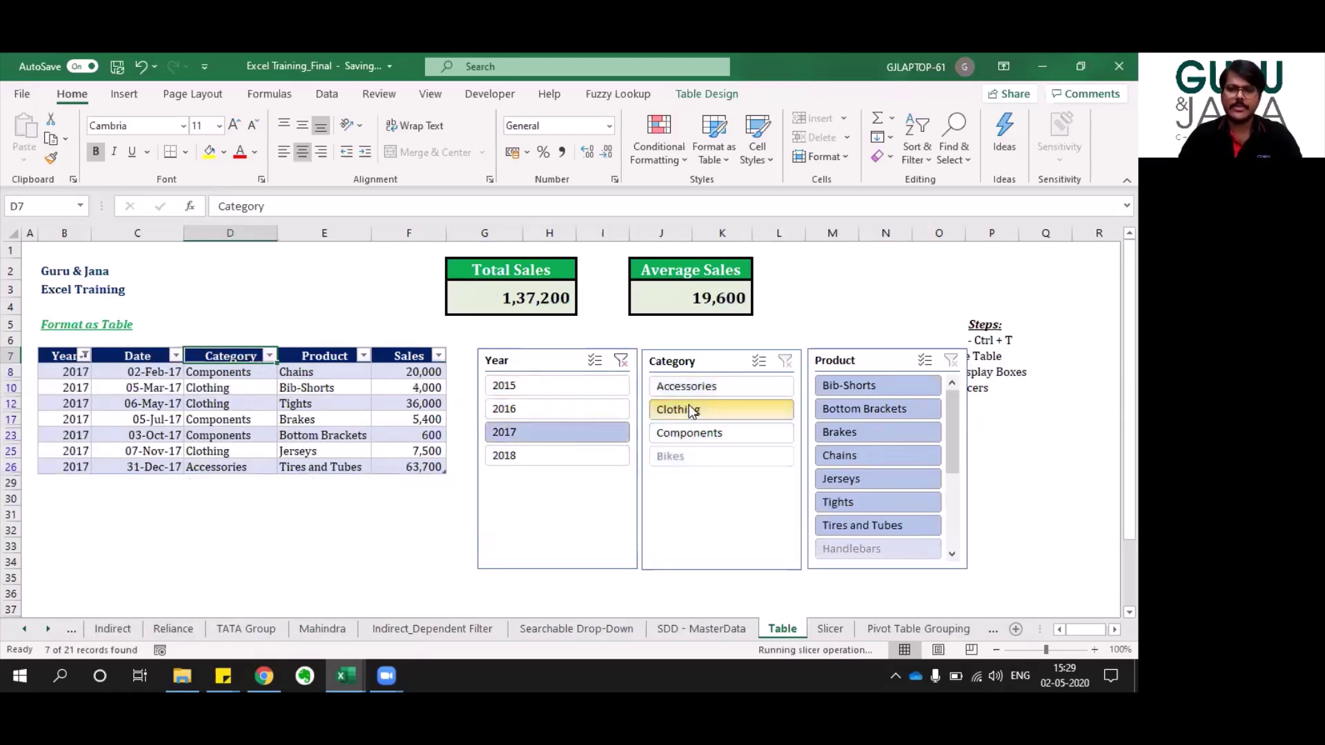
pyautogui.click(881, 430)
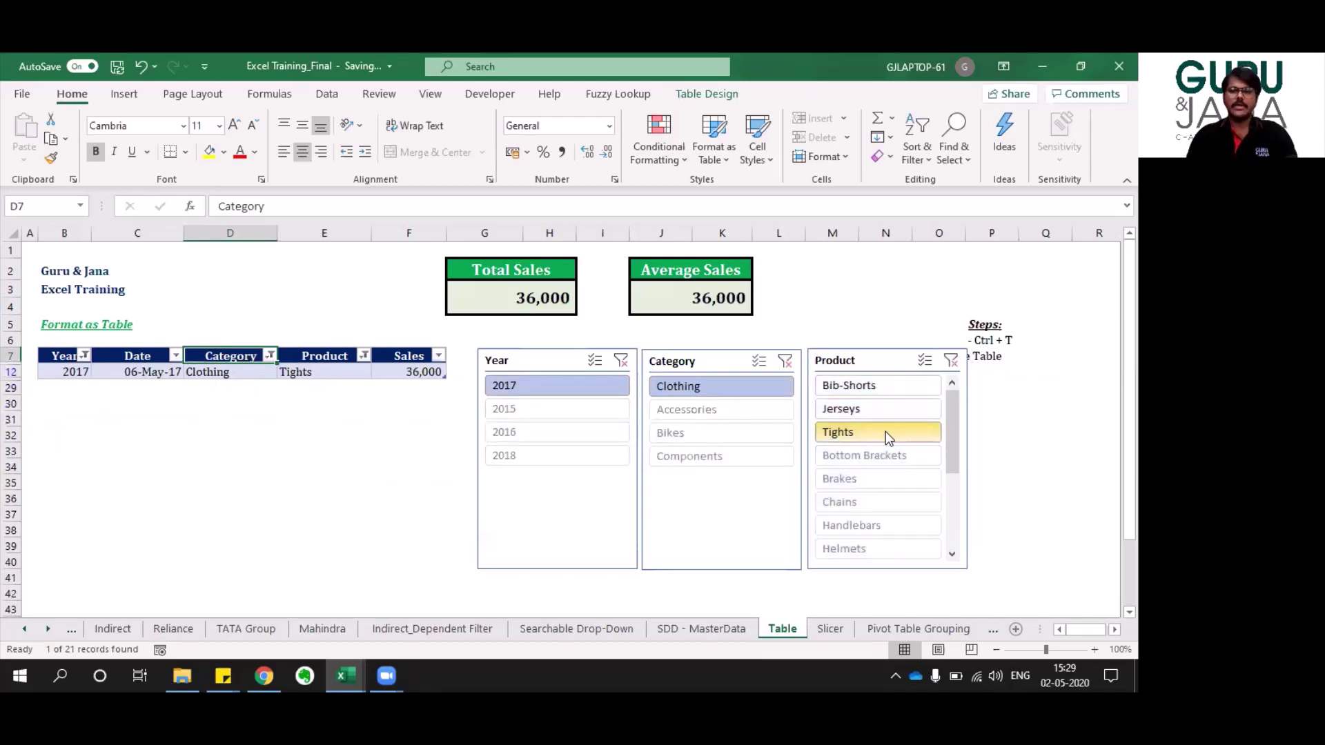
# Clear the Year, Category and Product slicer filters and go to the Slicer sheet.
pyautogui.click(621, 361)
pyautogui.click(785, 361)
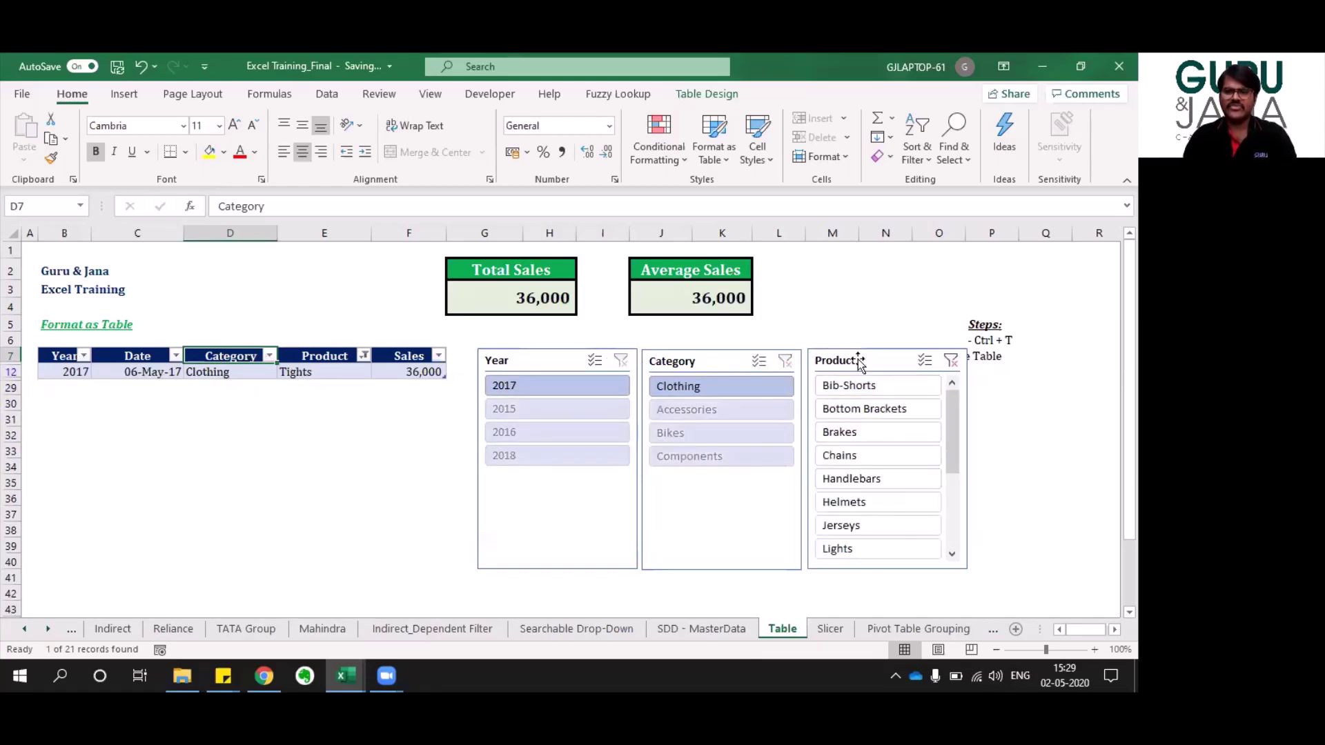
pyautogui.click(952, 361)
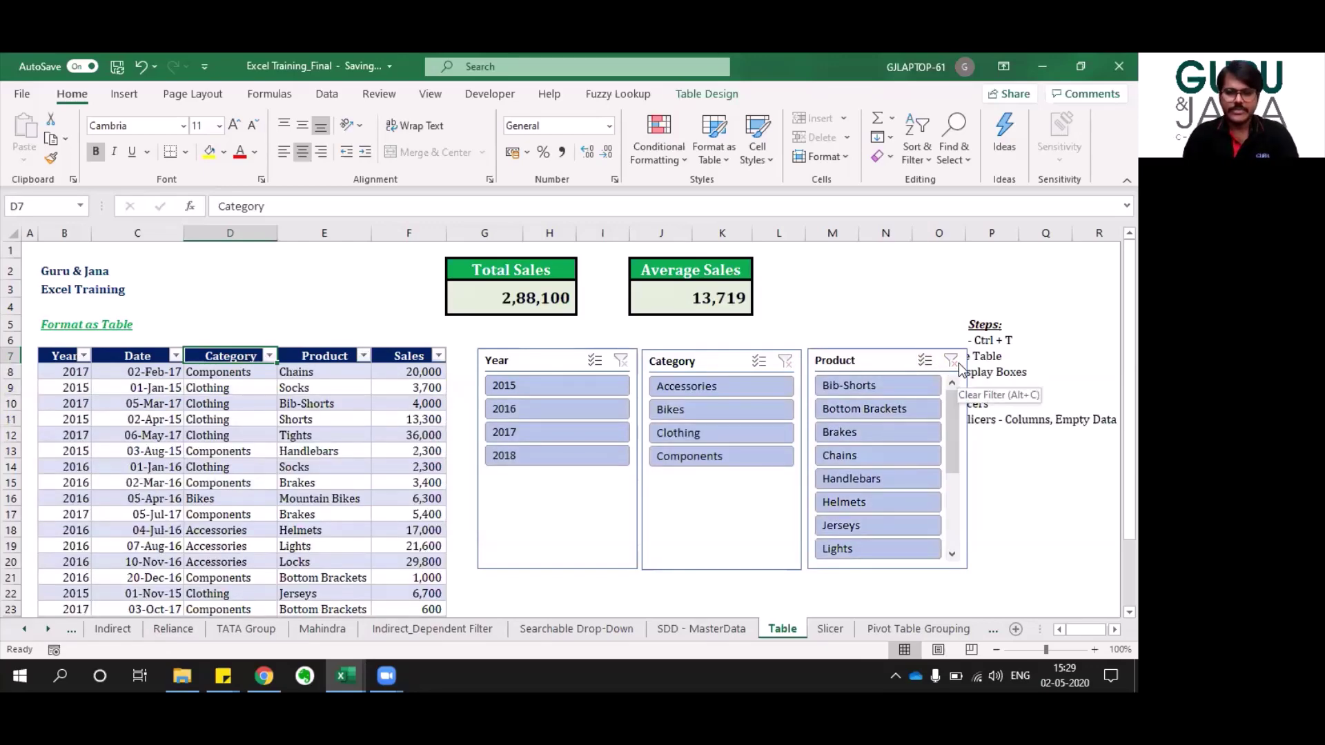
pyautogui.hotkey('ctrl', 'pagedown')
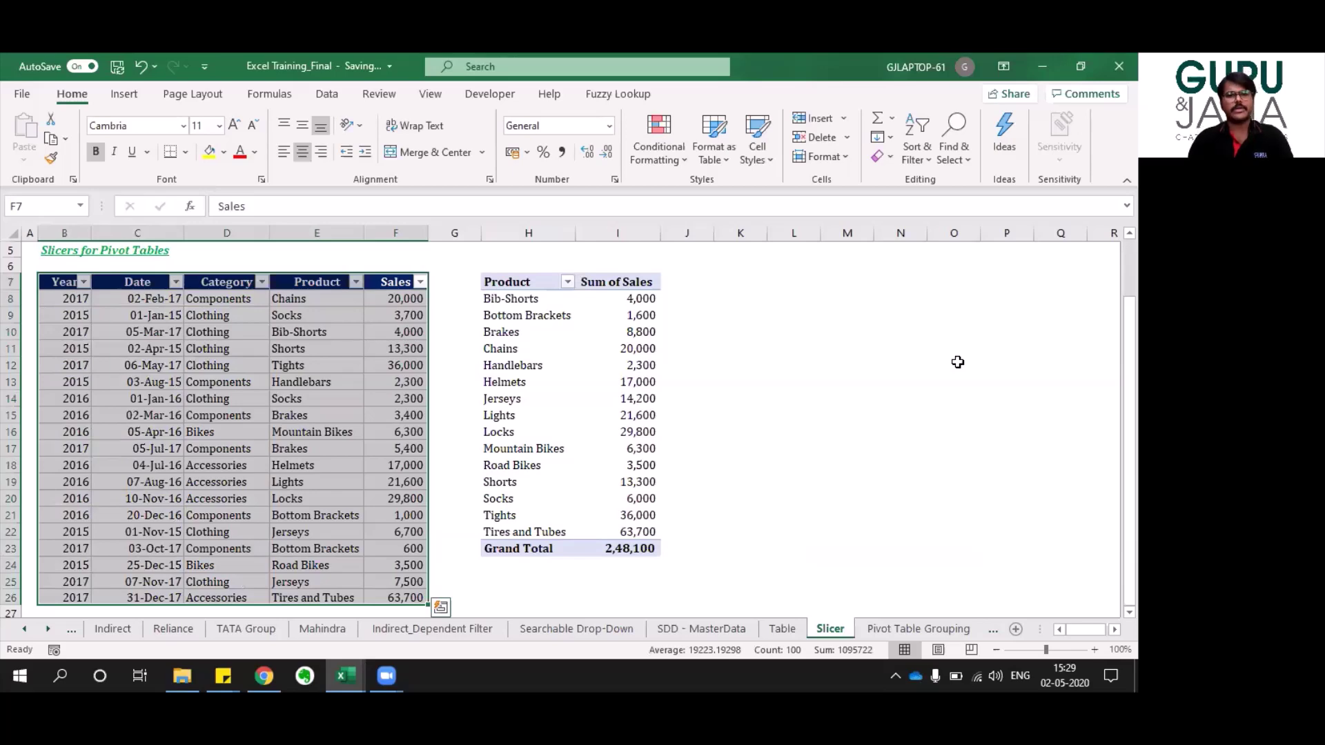
# Select a cell inside the pivot table on the Slicer sheet.
pyautogui.hotkey('ctrl', 'pageup')
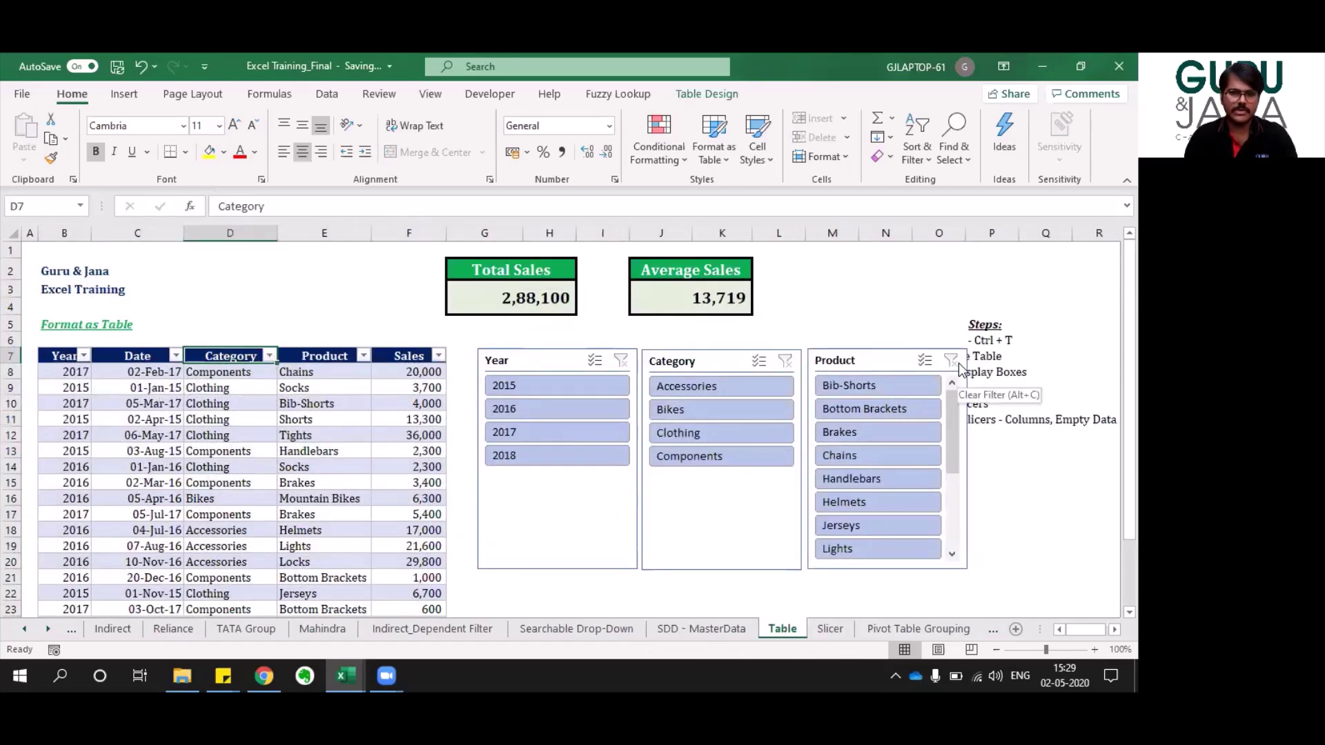
pyautogui.hotkey('ctrl', 'pagedown')
pyautogui.click(543, 314)
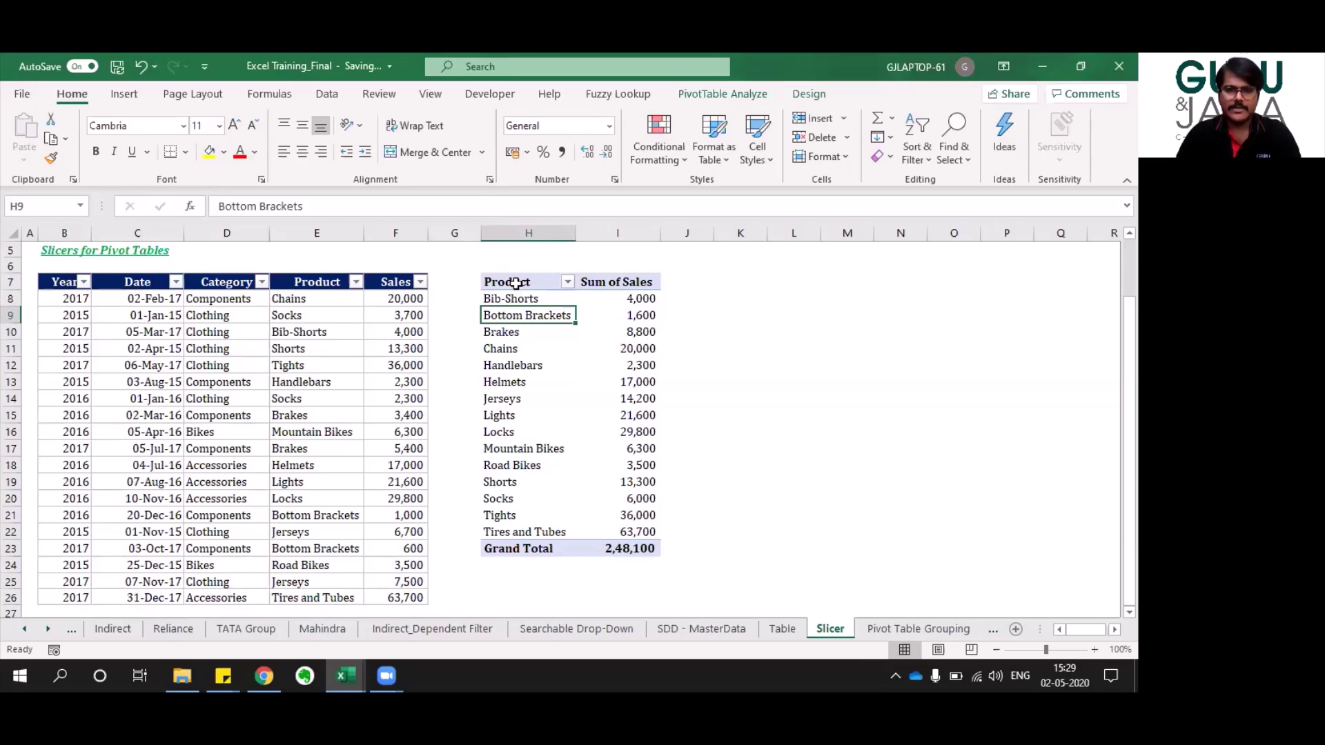
pyautogui.click(515, 283)
pyautogui.hotkey('ctrl', 'a')
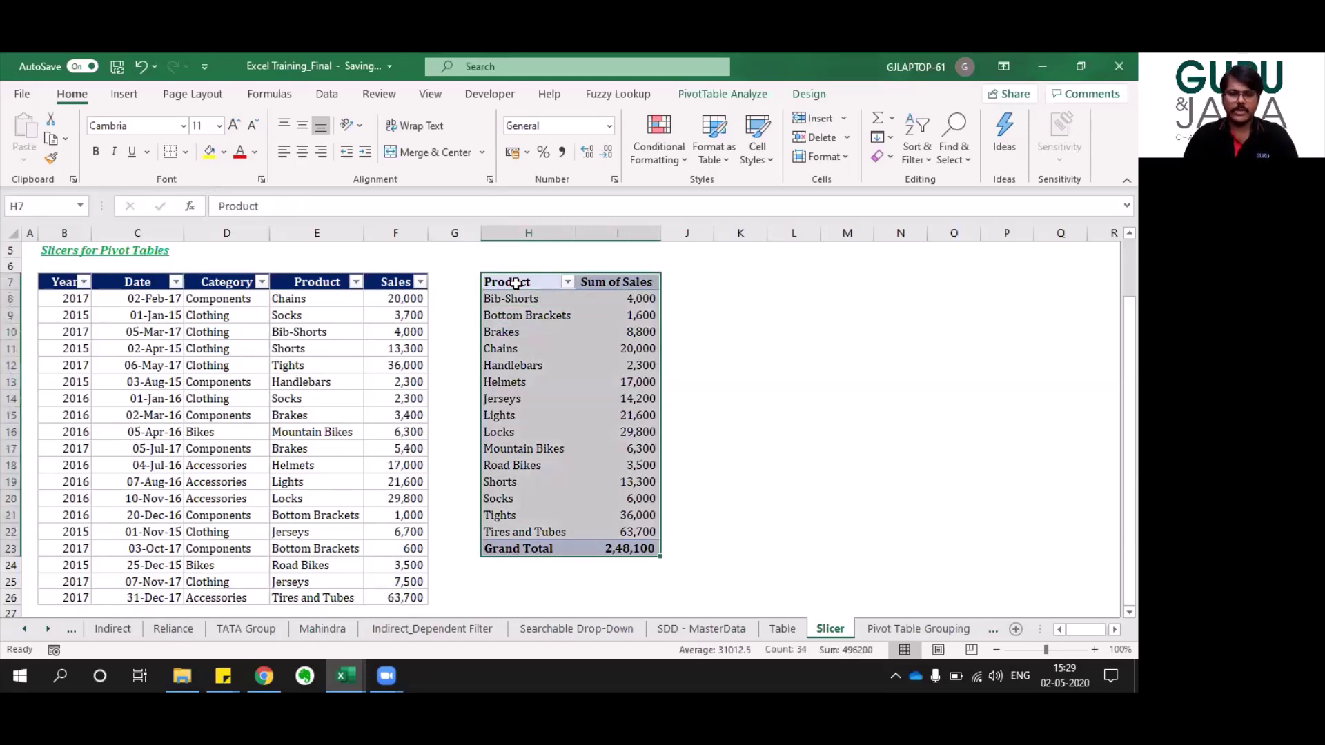
pyautogui.press('Left')
pyautogui.press('Left')
pyautogui.press('Left')
pyautogui.press('Left')
pyautogui.press('Left')
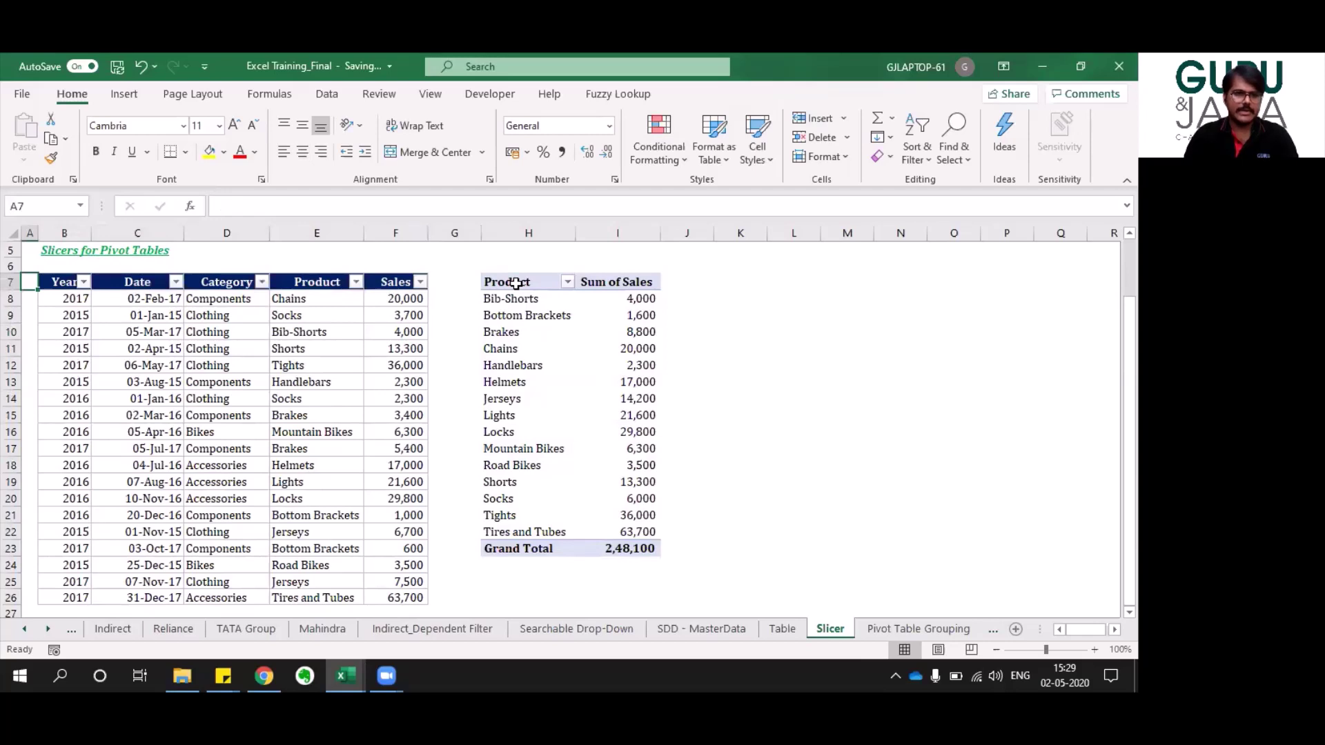
pyautogui.press('Left')
pyautogui.press('Right')
pyautogui.press('Right')
pyautogui.press('Right')
pyautogui.press('Right')
pyautogui.press('Right')
pyautogui.press('Right')
pyautogui.press('Down')
pyautogui.press('Down')
pyautogui.press('Down')
pyautogui.press('Down')
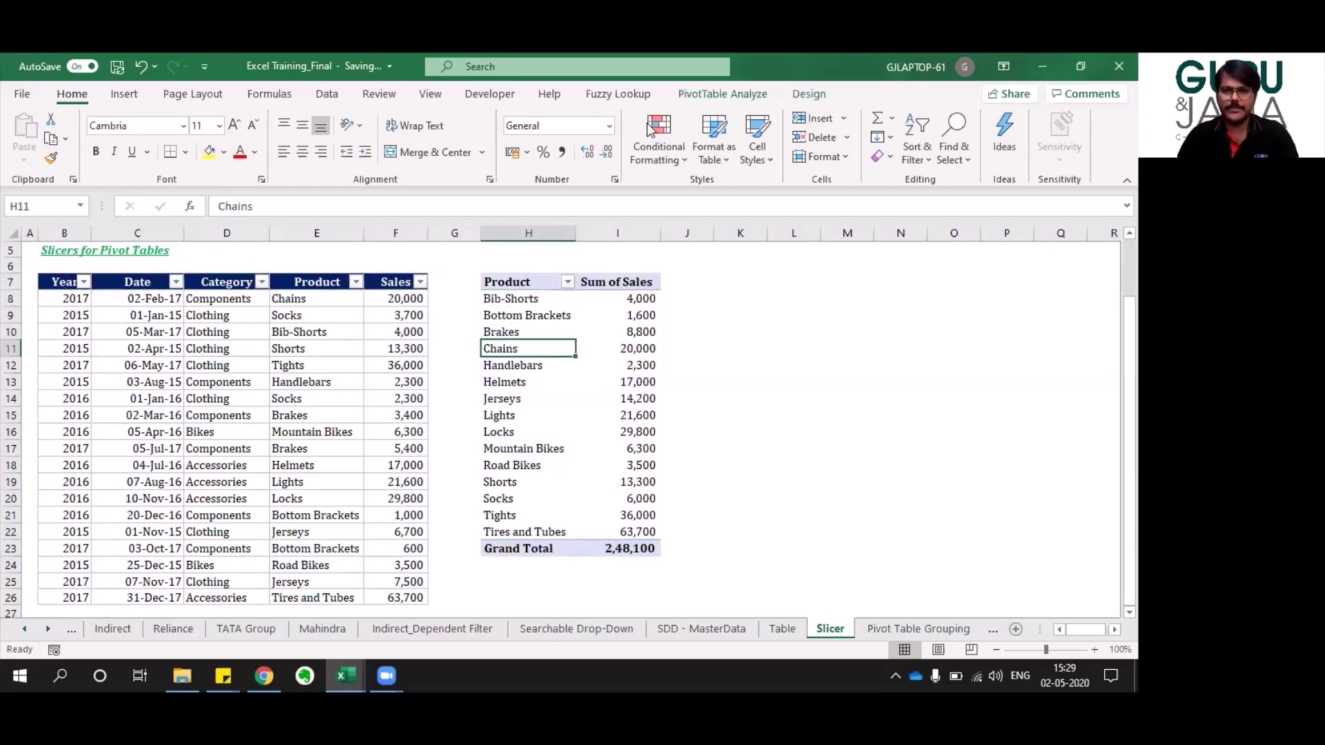
# Insert a Category slicer for the pivot and place it beside the pivot.
pyautogui.click(724, 97)
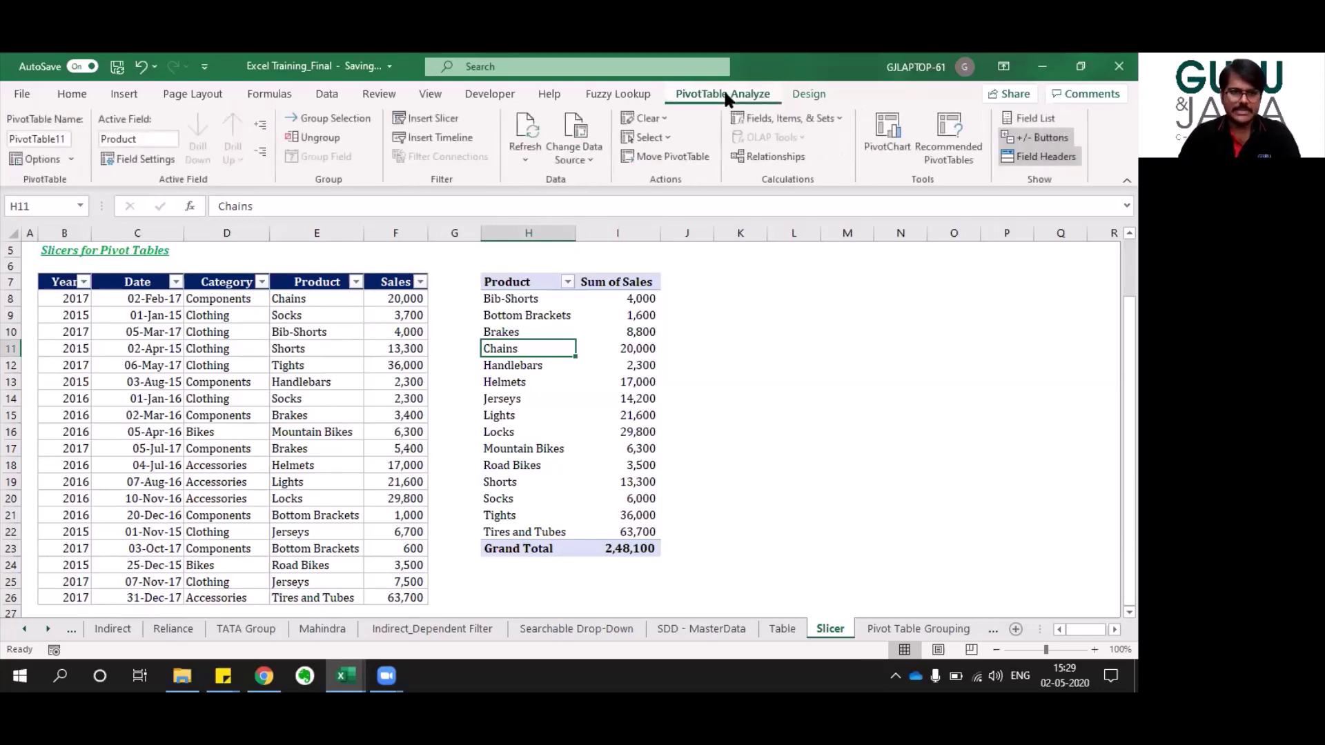
pyautogui.click(442, 118)
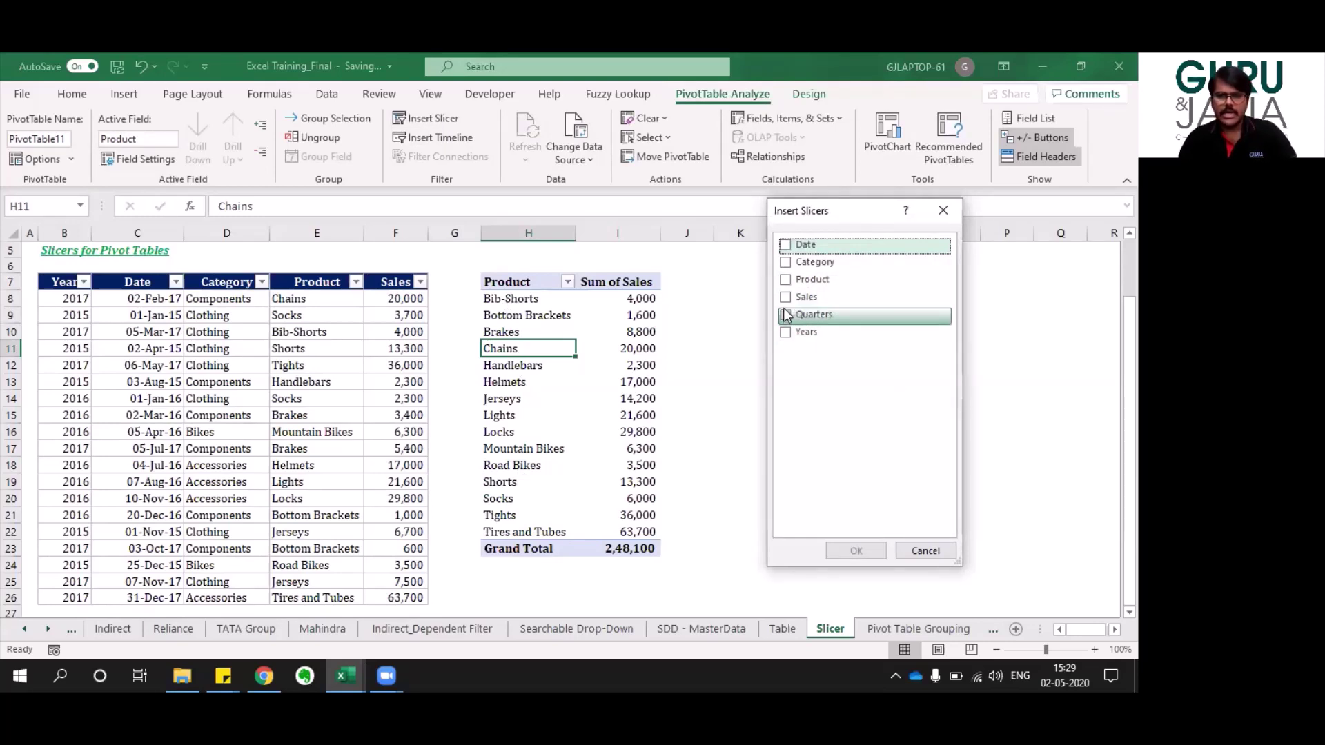
pyautogui.click(789, 265)
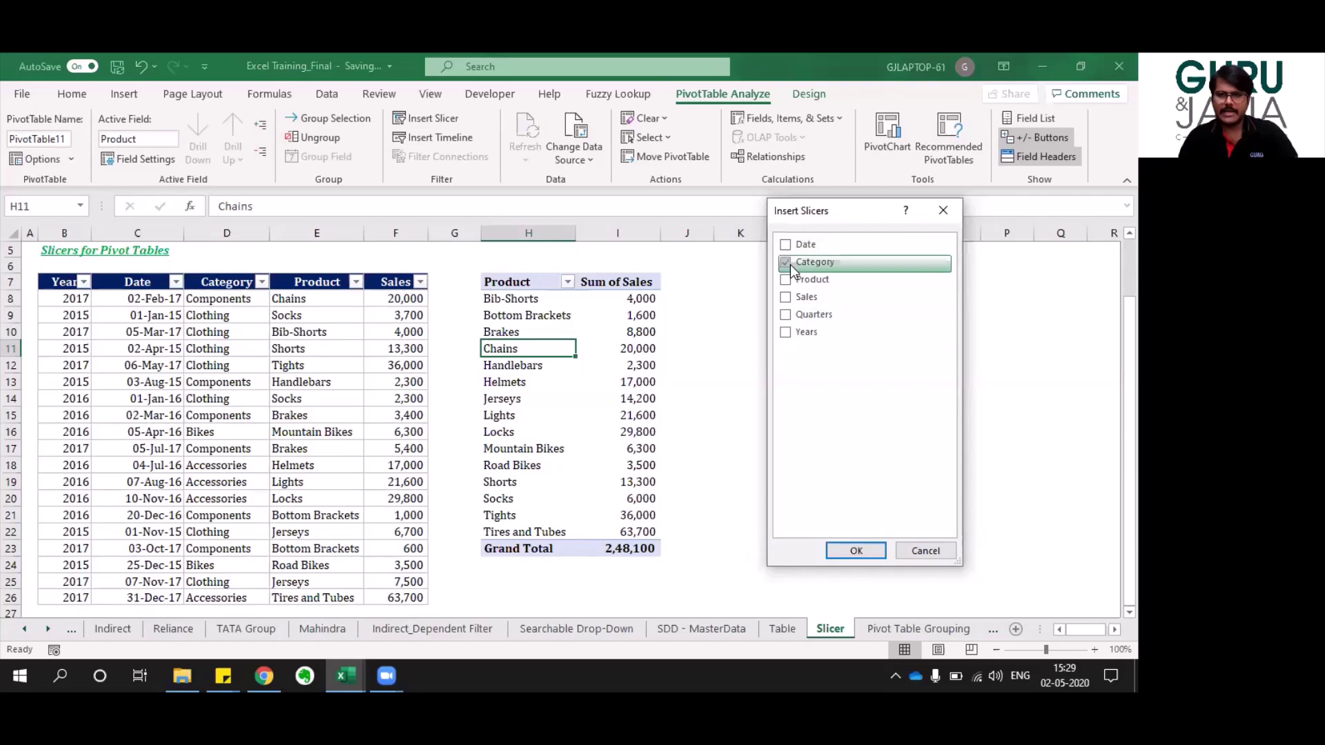
pyautogui.click(859, 558)
pyautogui.moveTo(548, 334); pyautogui.dragTo(739, 276)
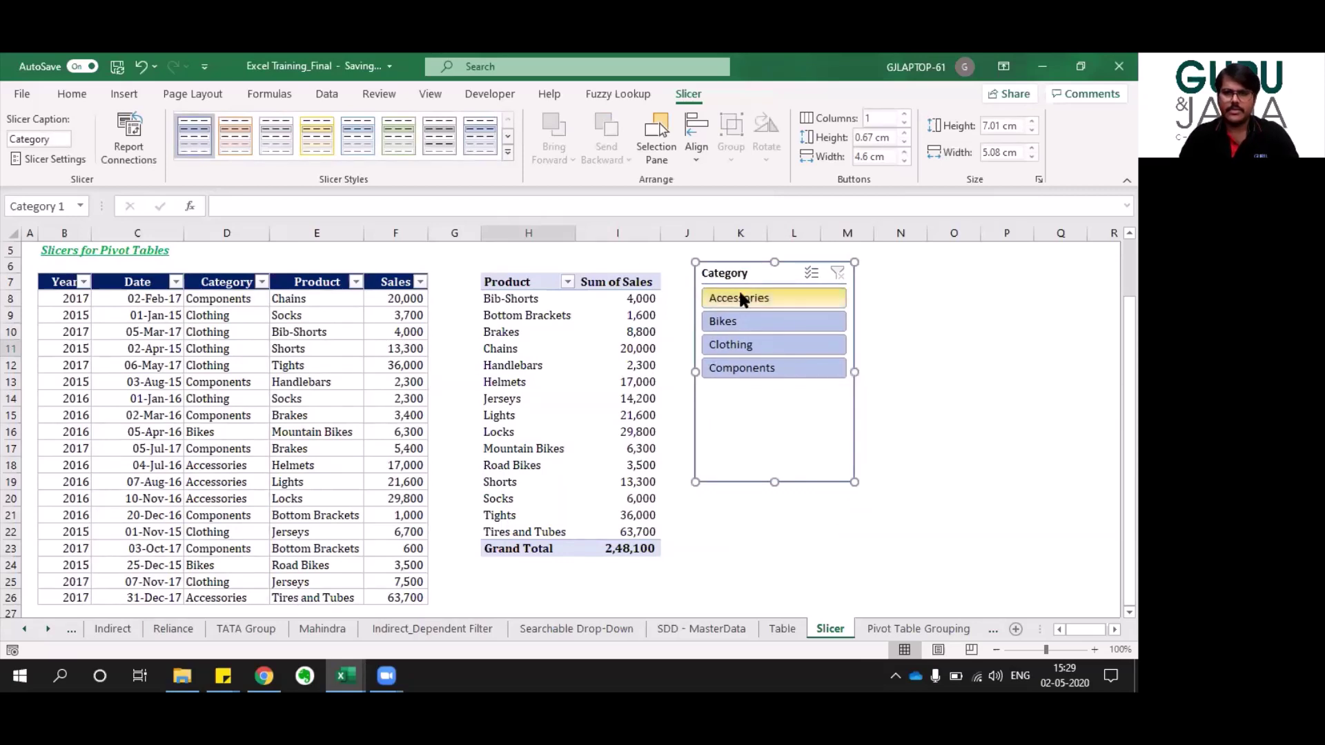
# Filter the pivot to Accessories, Bikes, Clothing and Components in turn.
pyautogui.click(743, 295)
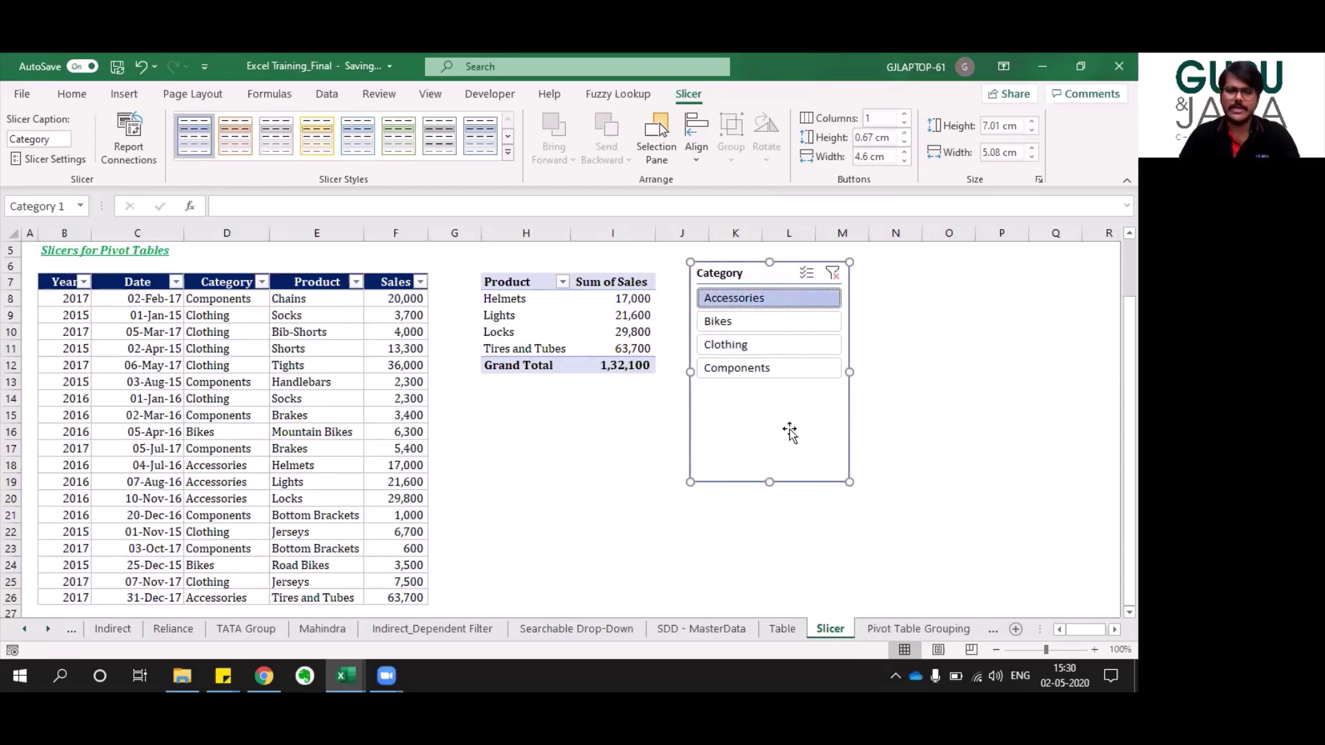
pyautogui.click(737, 324)
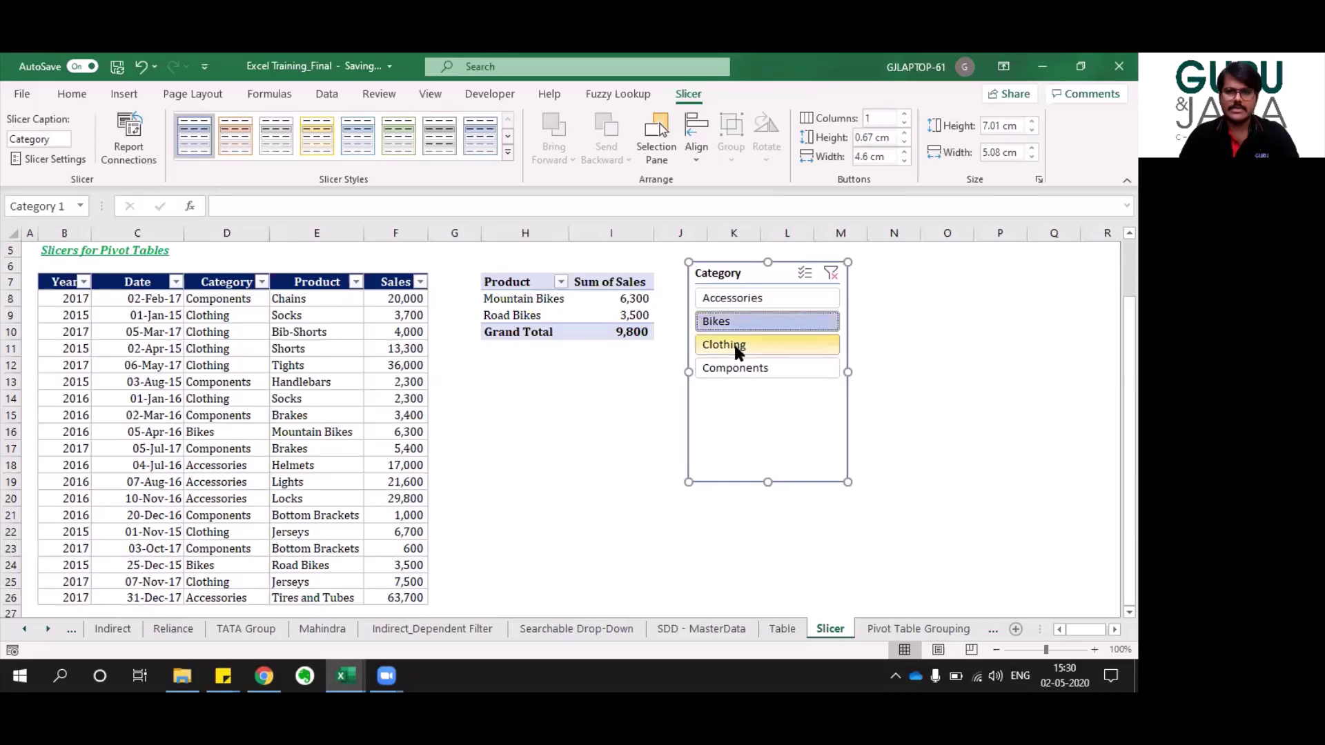
pyautogui.click(734, 343)
pyautogui.click(733, 368)
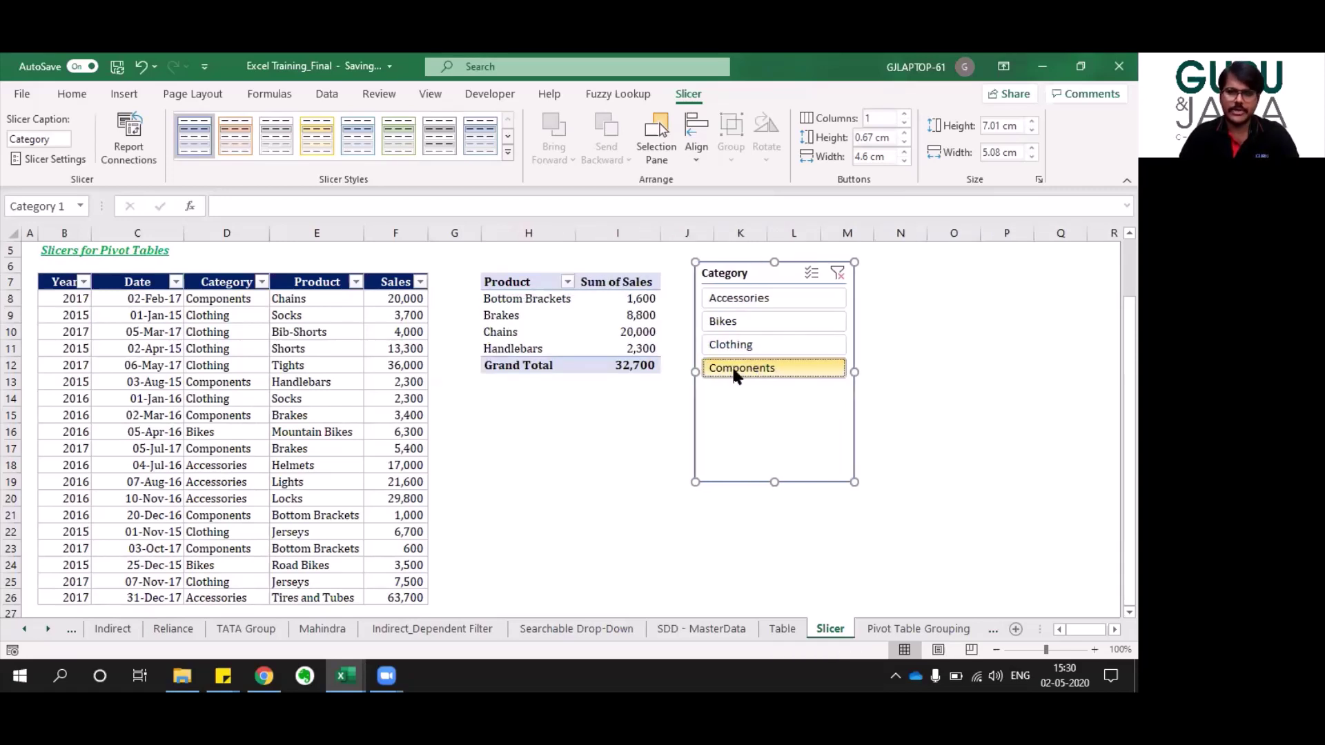
# Clear the Category filter and shorten the slicer to about 4.26 cm tall.
pyautogui.click(841, 278)
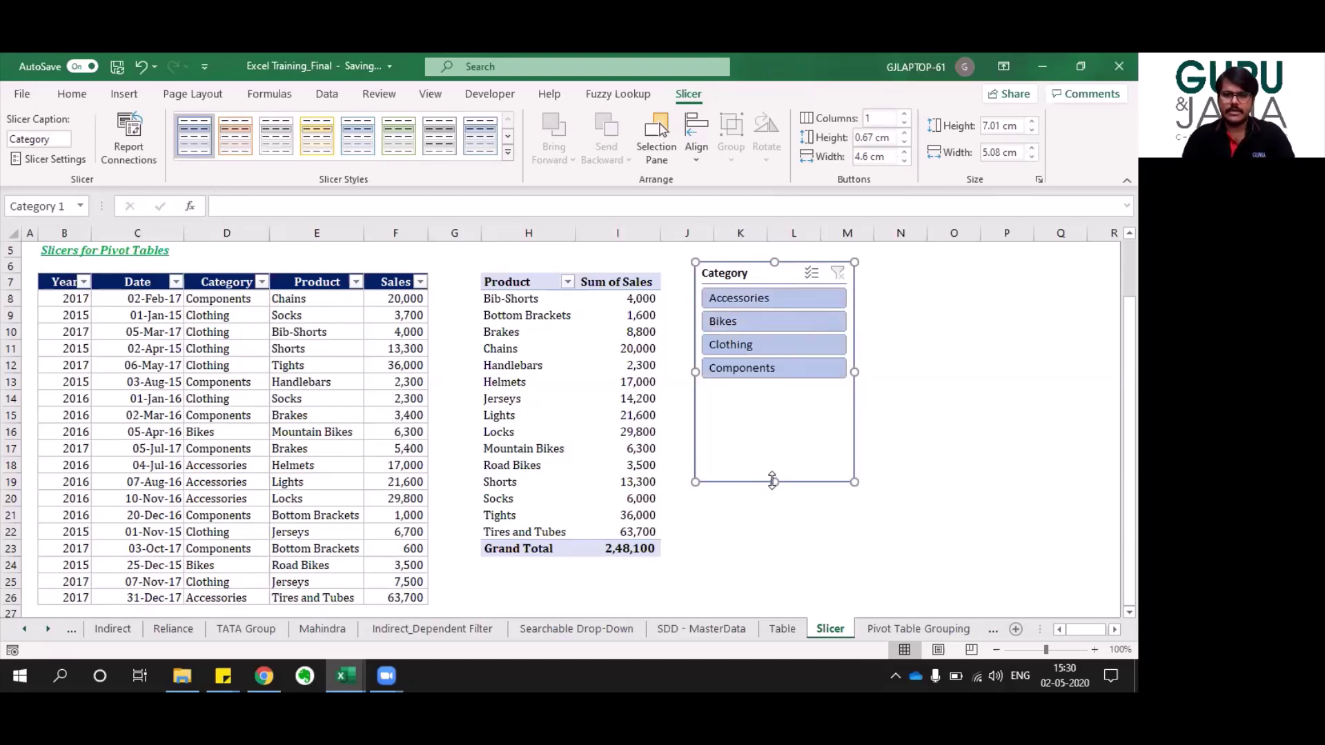
pyautogui.moveTo(773, 481); pyautogui.dragTo(756, 397)
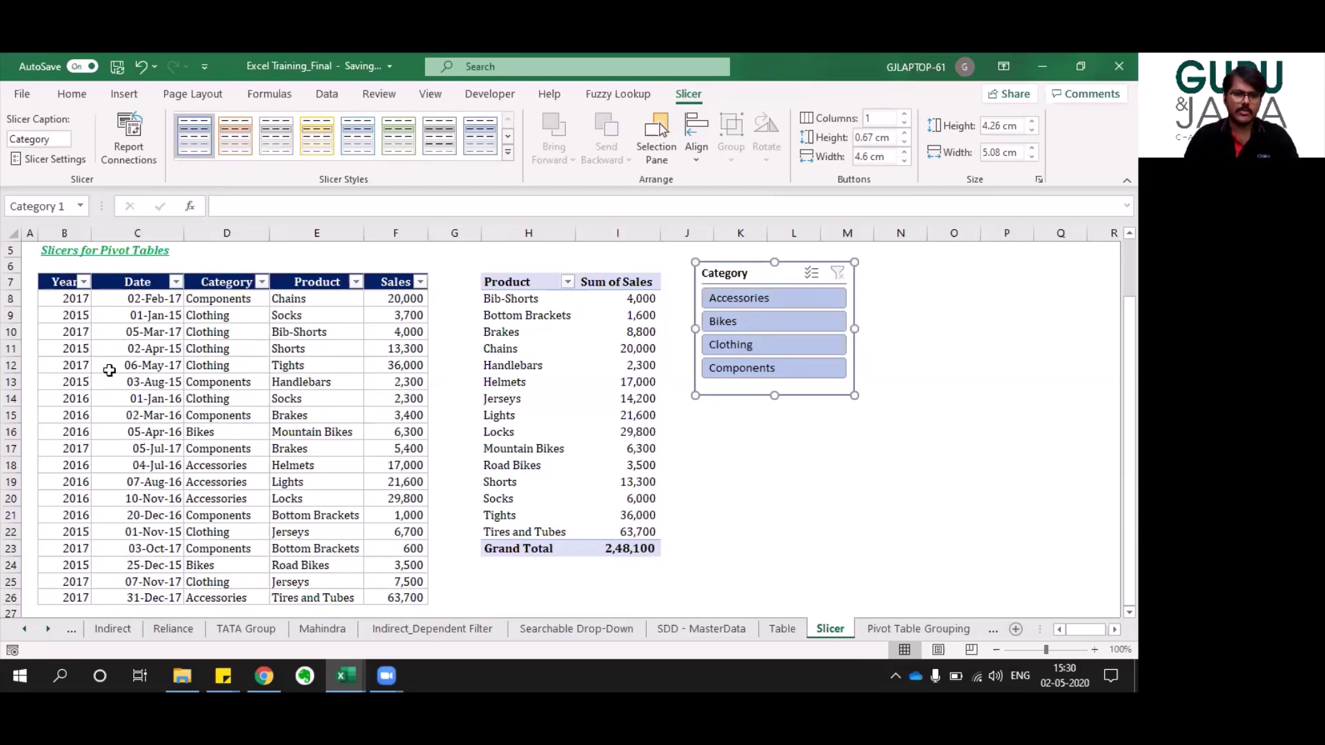
pyautogui.click(531, 343)
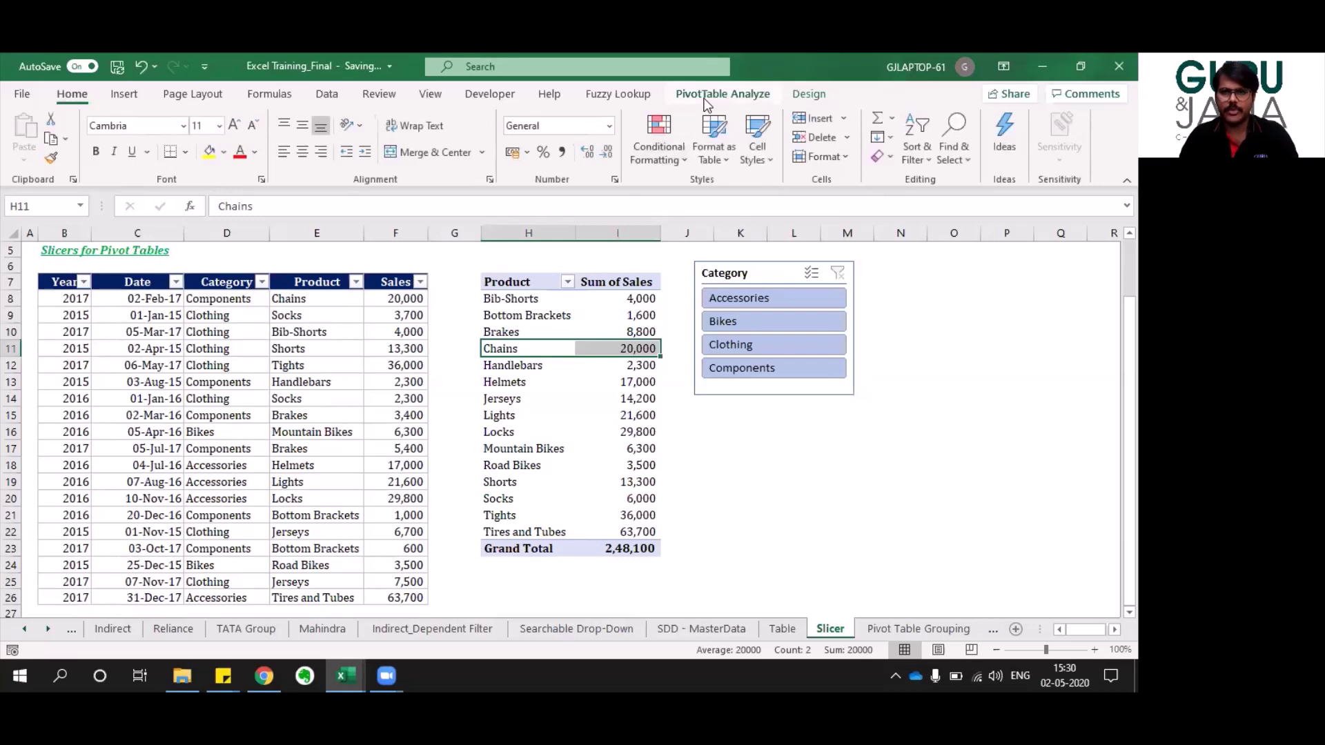
# Insert a timeline on the pivot's Date field from PivotTable Analyze.
pyautogui.click(707, 95)
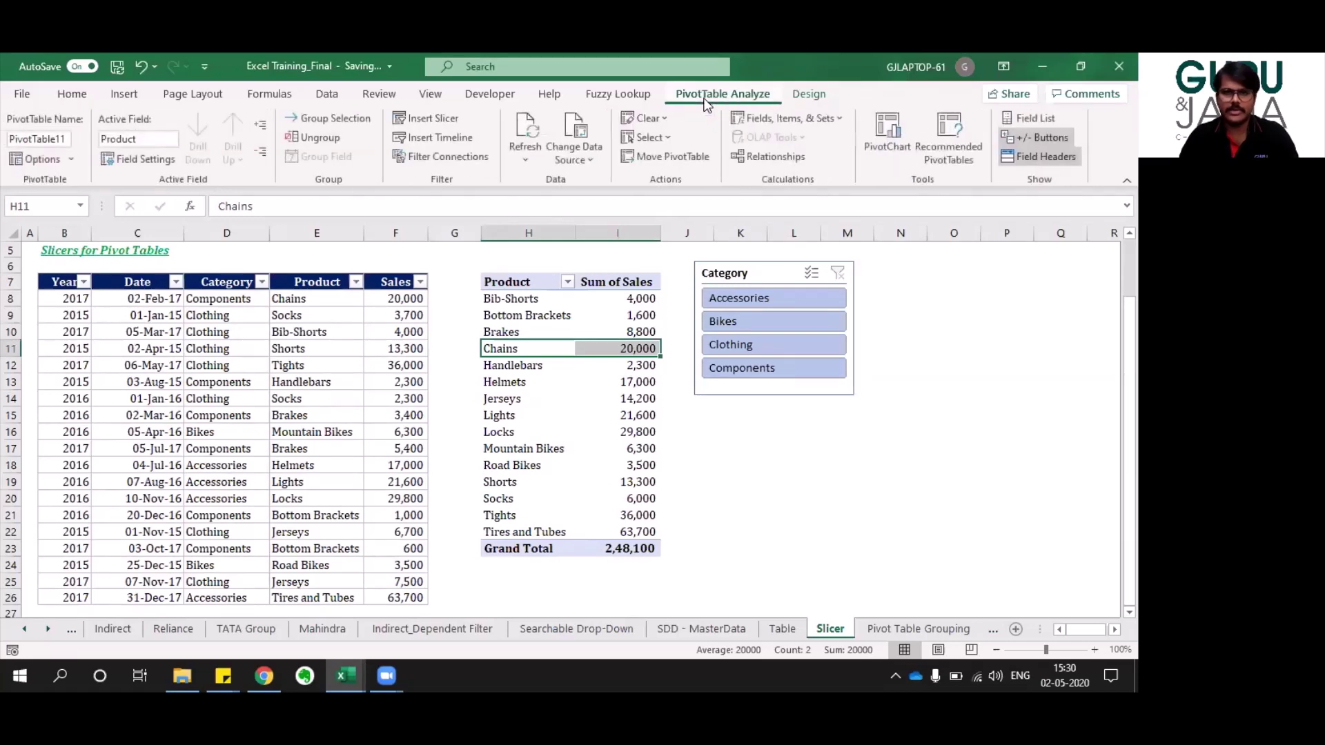
pyautogui.click(431, 138)
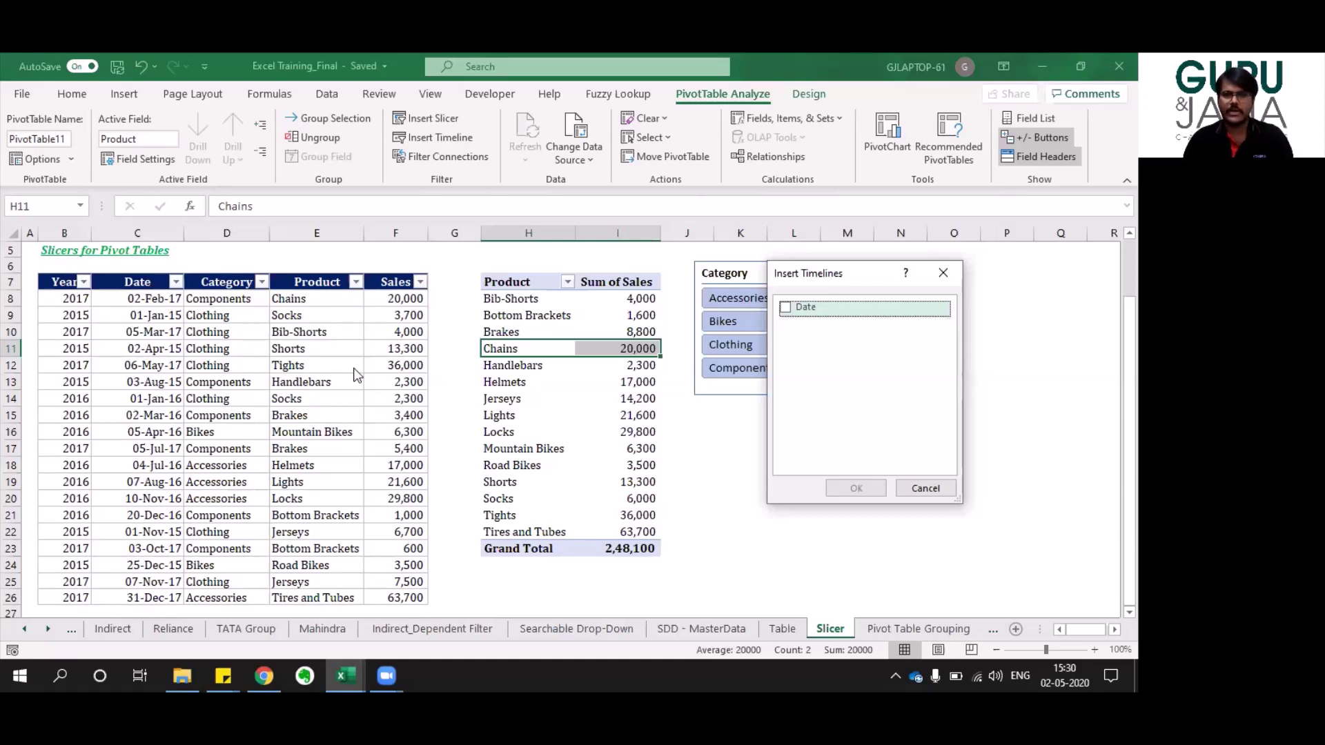
pyautogui.click(789, 306)
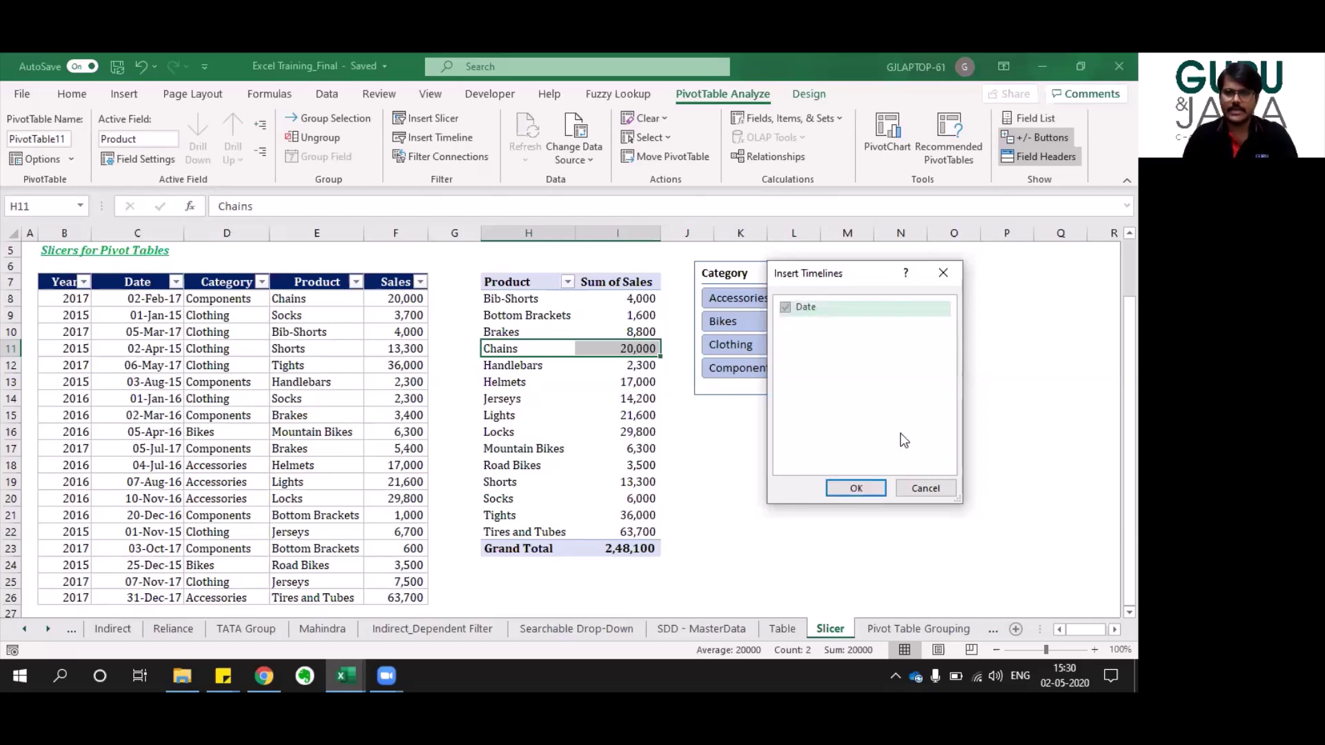
pyautogui.click(856, 487)
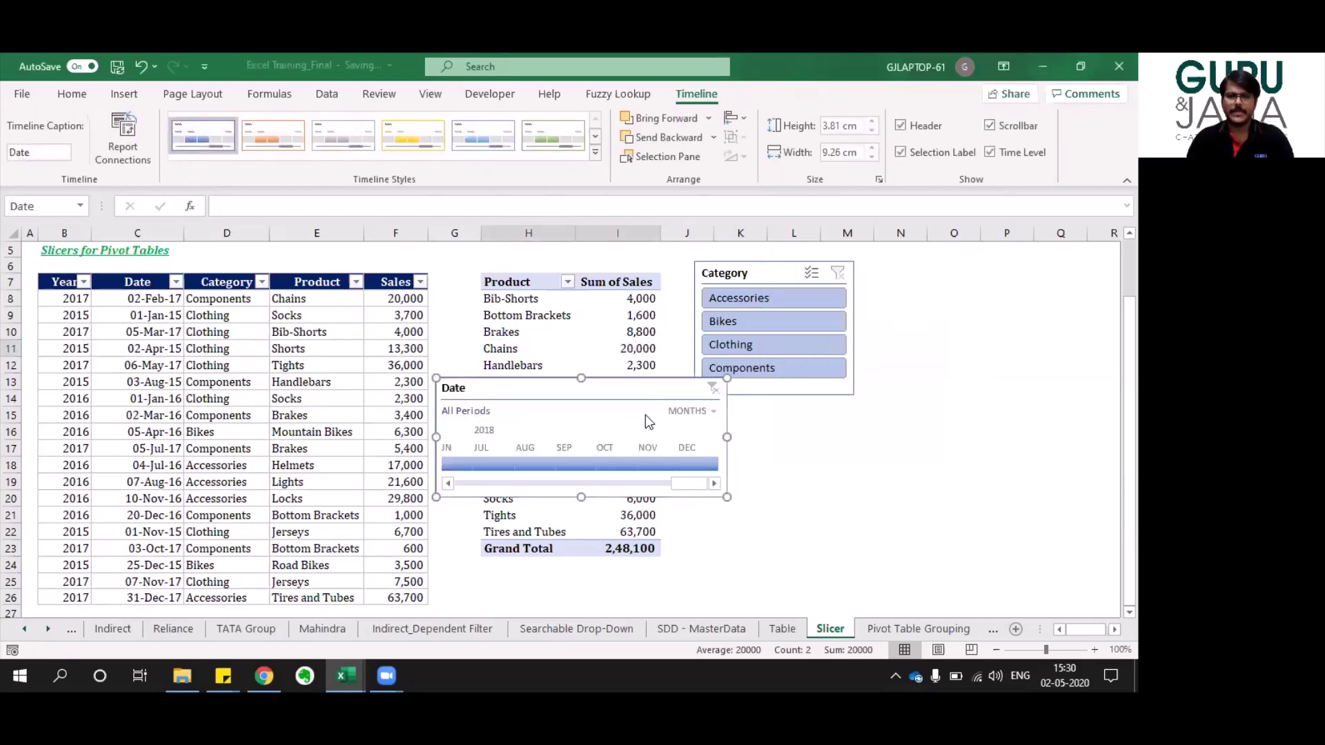
# Place the Date timeline under the Category slicer and widen it to about 20.59 cm.
pyautogui.moveTo(529, 383); pyautogui.dragTo(780, 406)
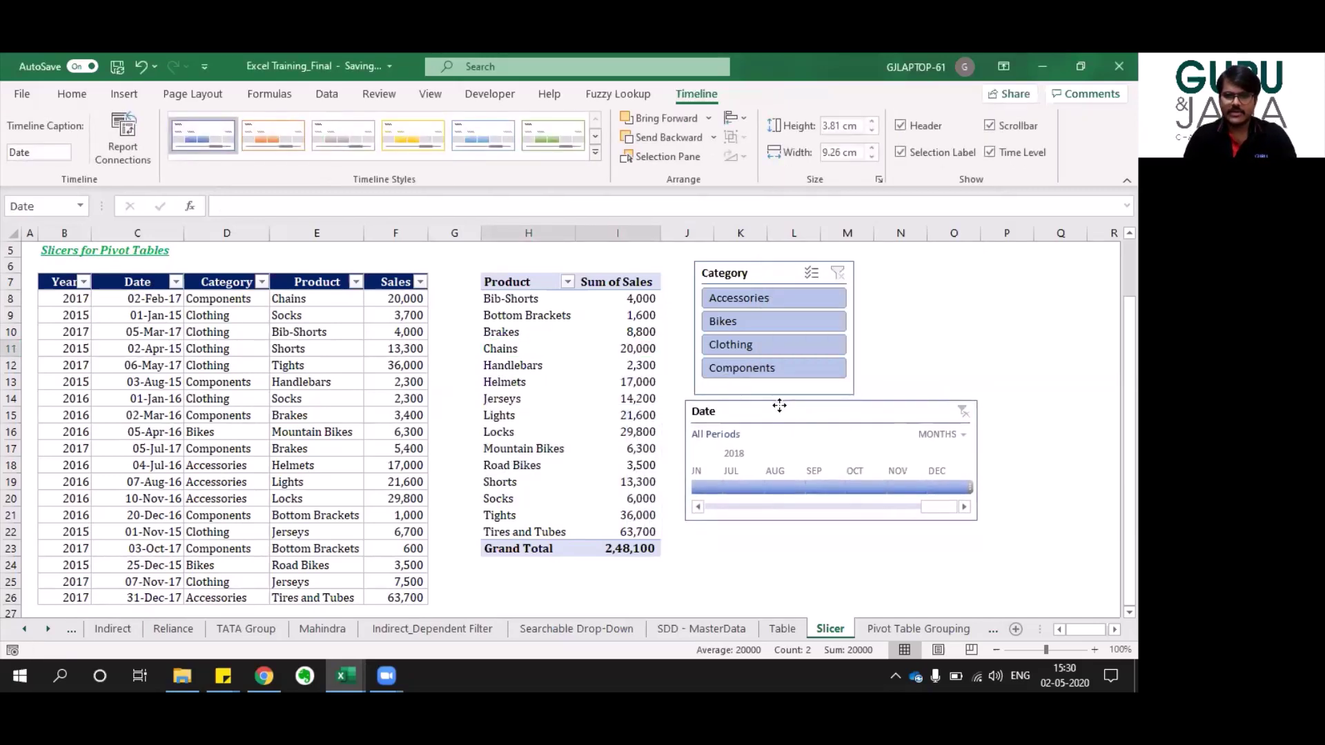
pyautogui.hscroll(3, 592, 467)
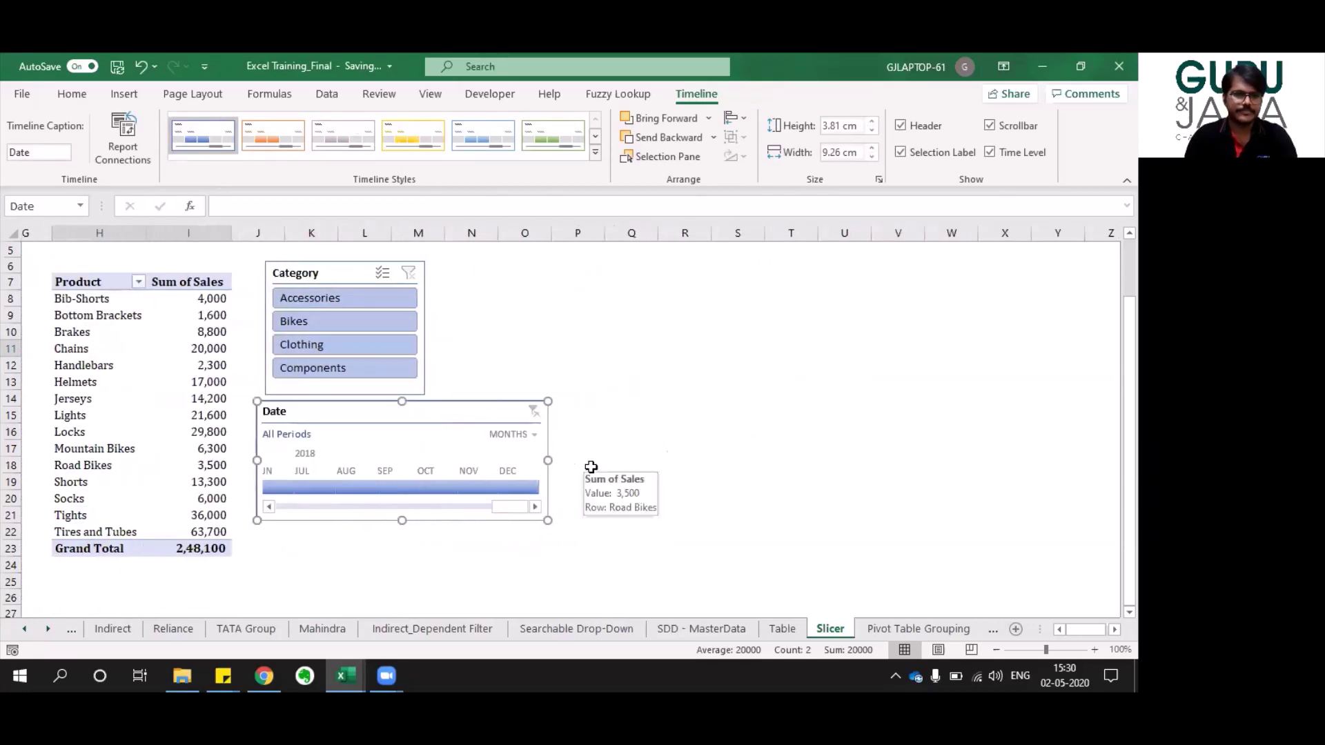
pyautogui.hscroll(-1, 592, 467)
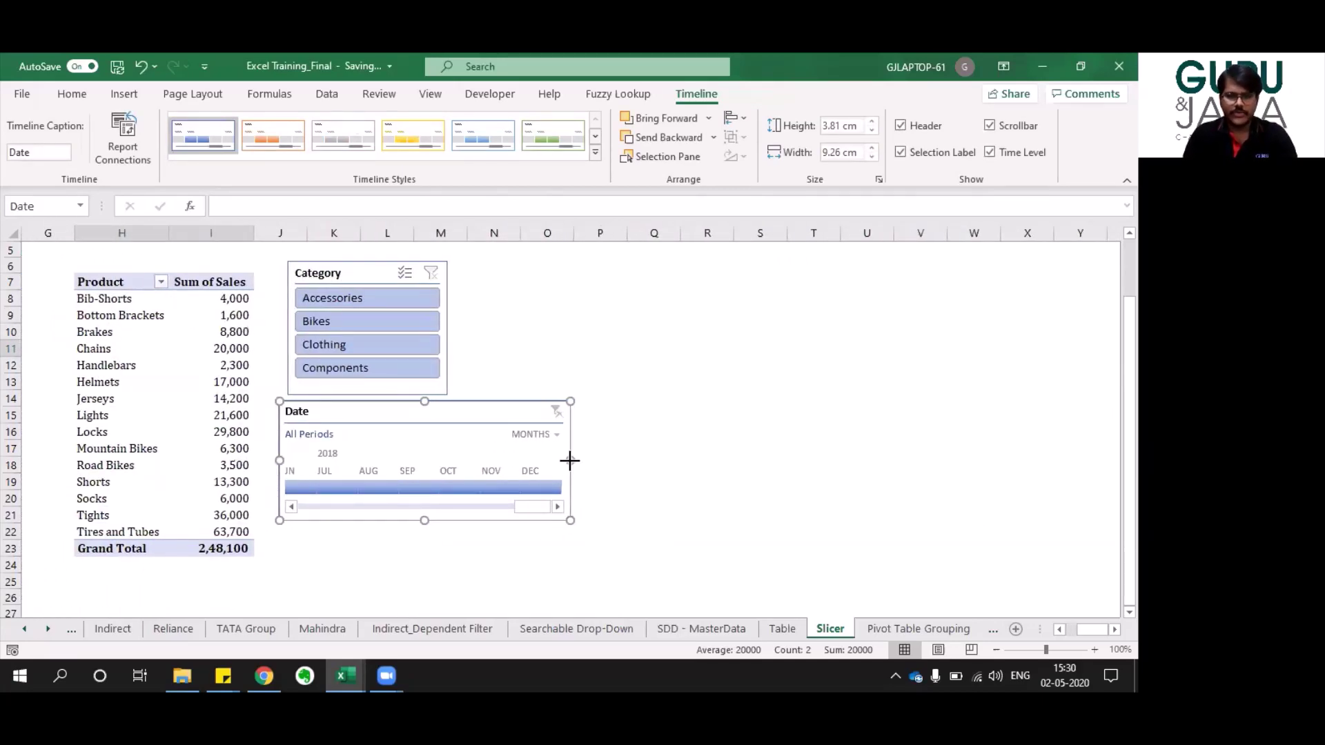
pyautogui.moveTo(570, 460); pyautogui.dragTo(927, 460)
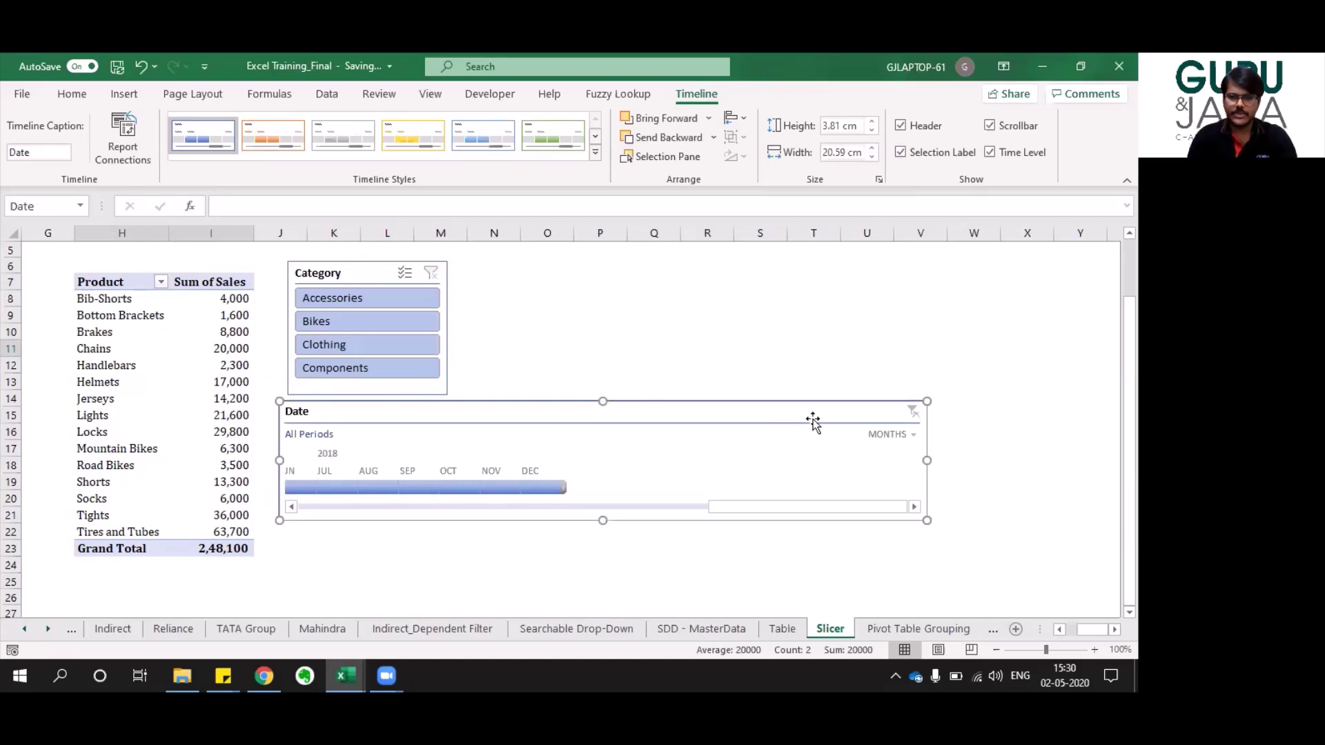
pyautogui.click(914, 435)
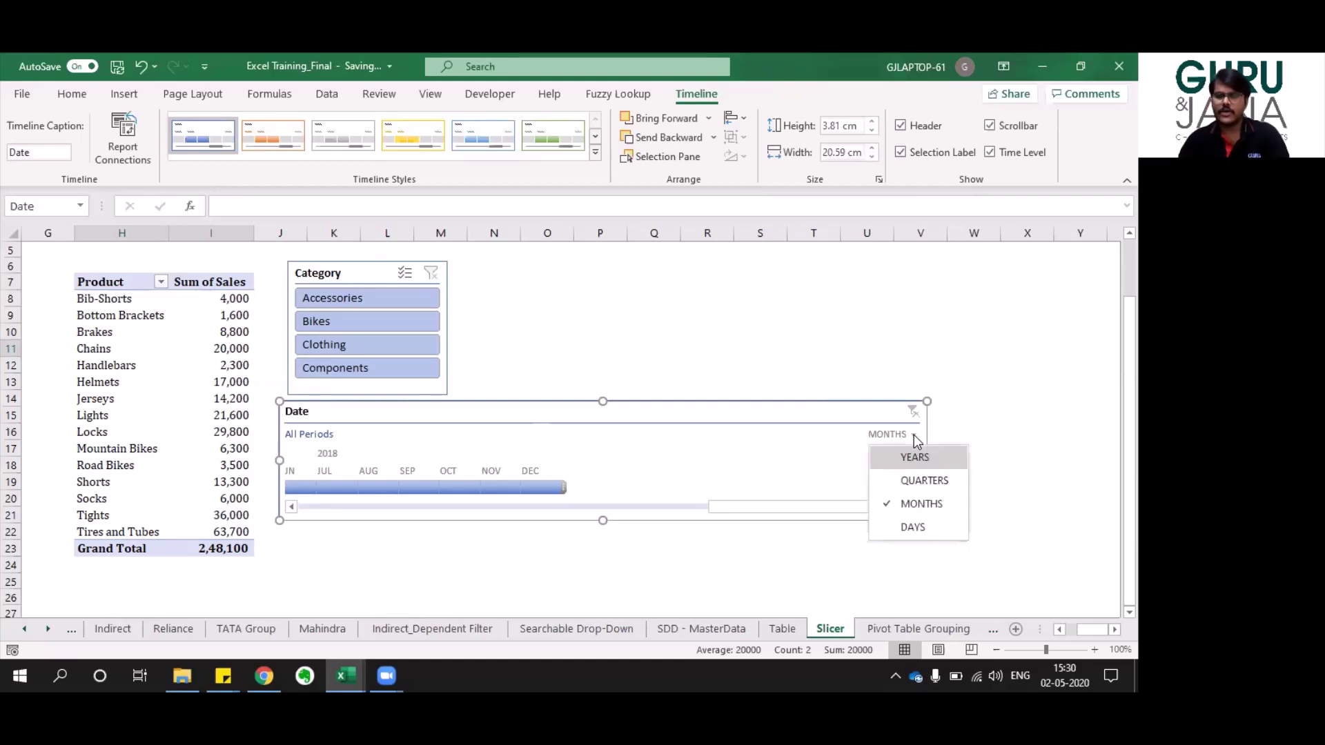
# Switch the timeline to the years level and select 2015, totalling 29,500.
pyautogui.click(917, 526)
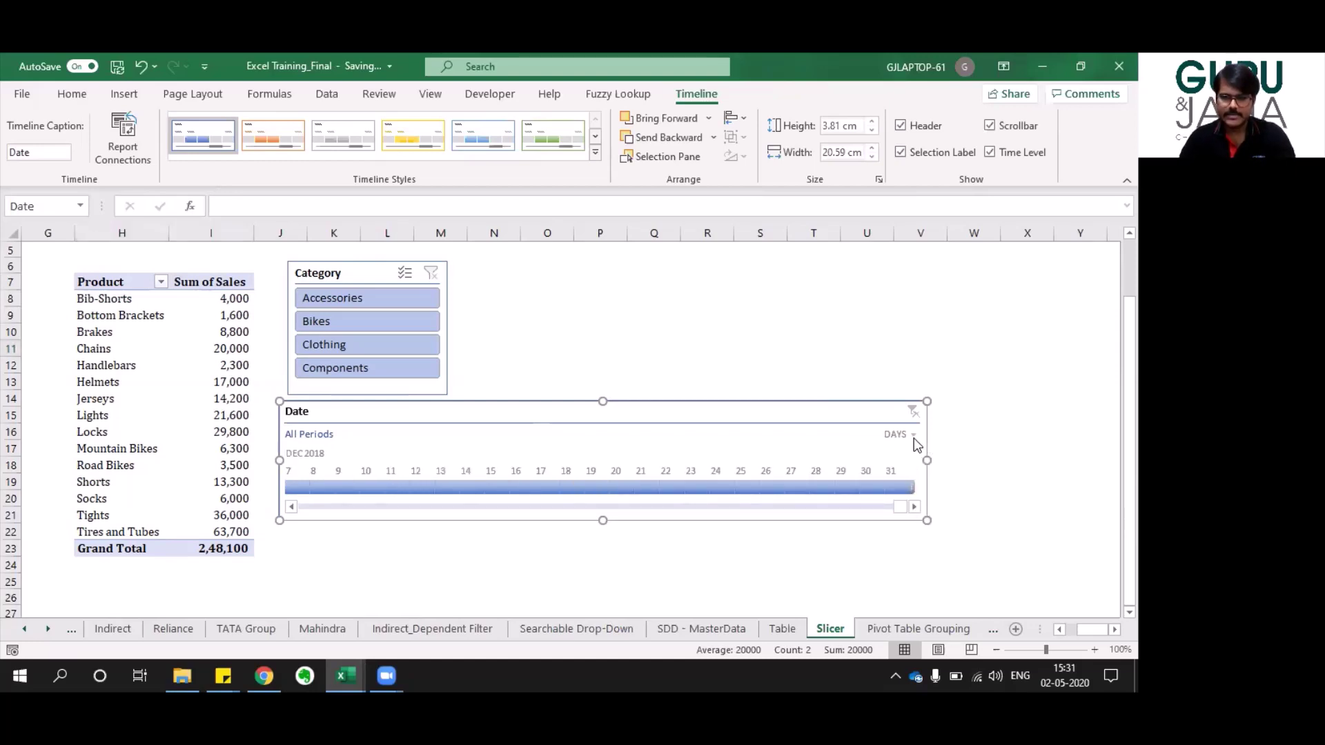
pyautogui.click(909, 435)
pyautogui.click(925, 481)
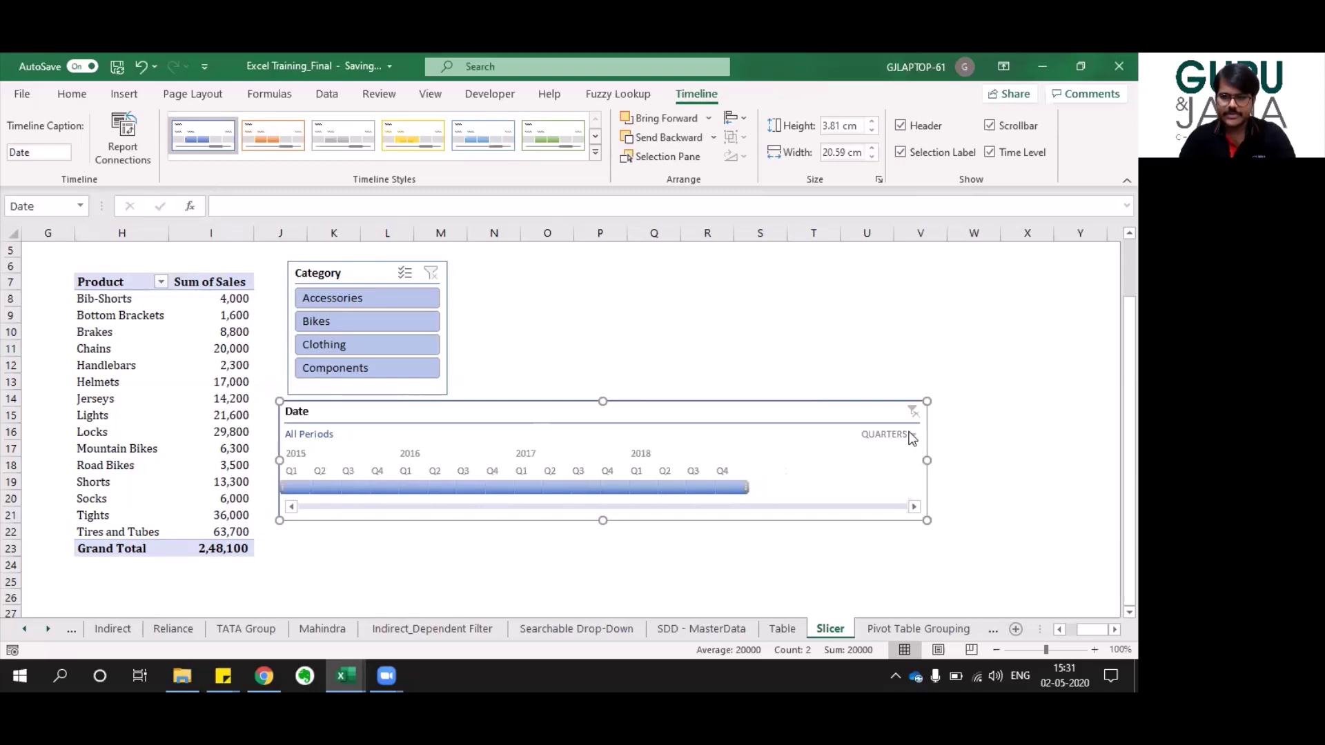
pyautogui.click(911, 435)
pyautogui.click(918, 458)
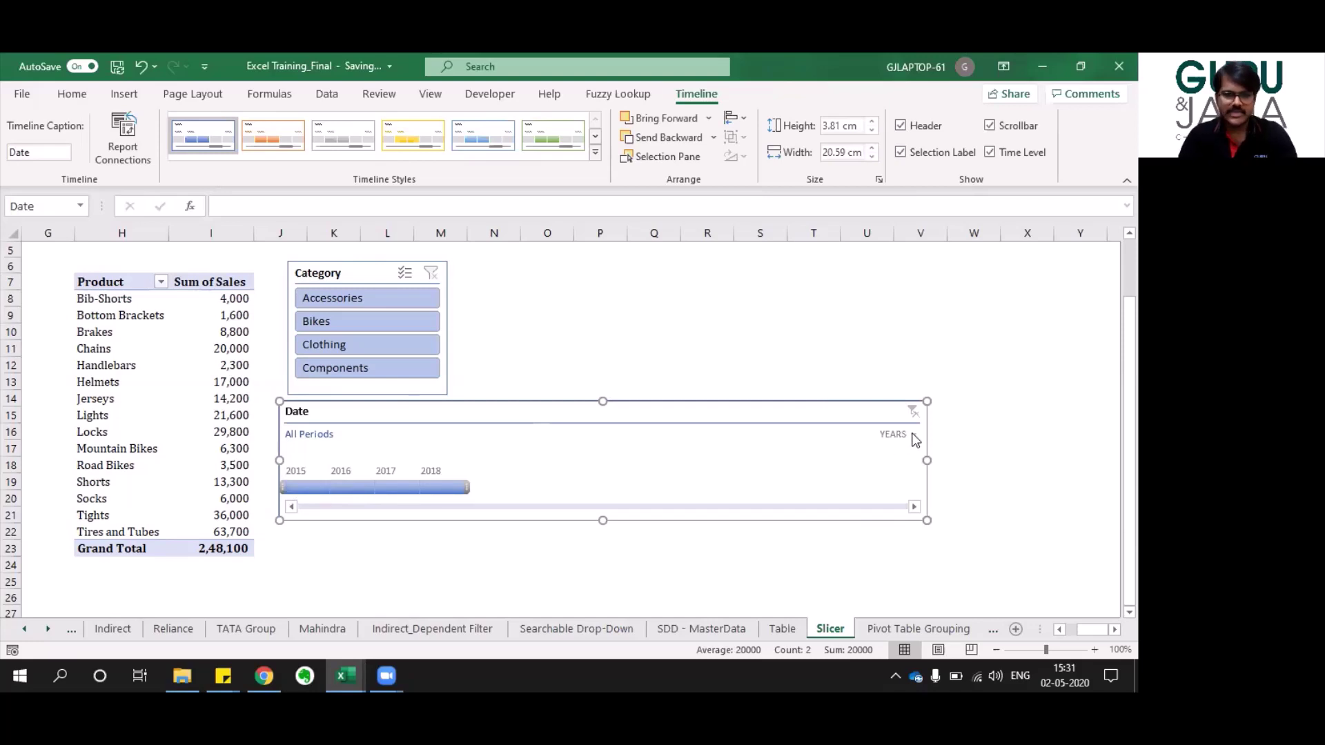
pyautogui.click(304, 487)
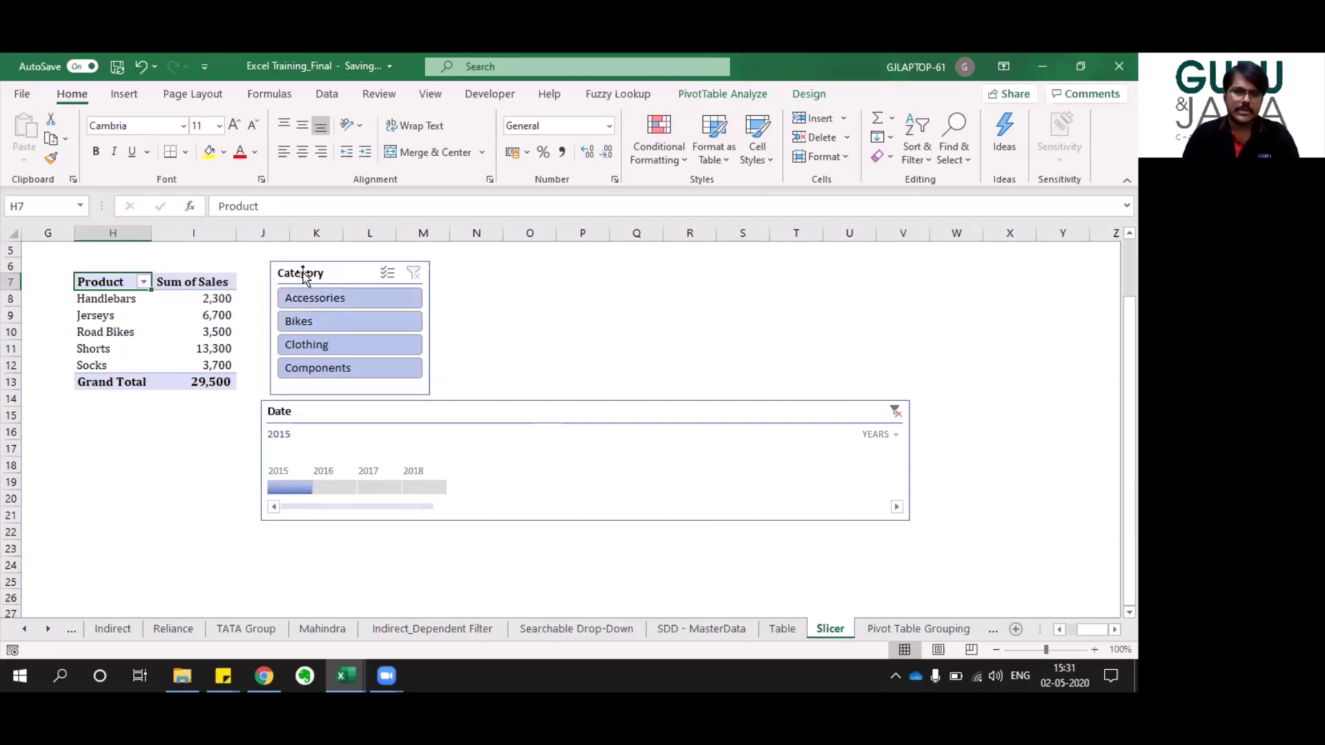
# Filter by Accessories, Bikes, Clothing and Components in turn, then clear both filters.
pyautogui.click(312, 298)
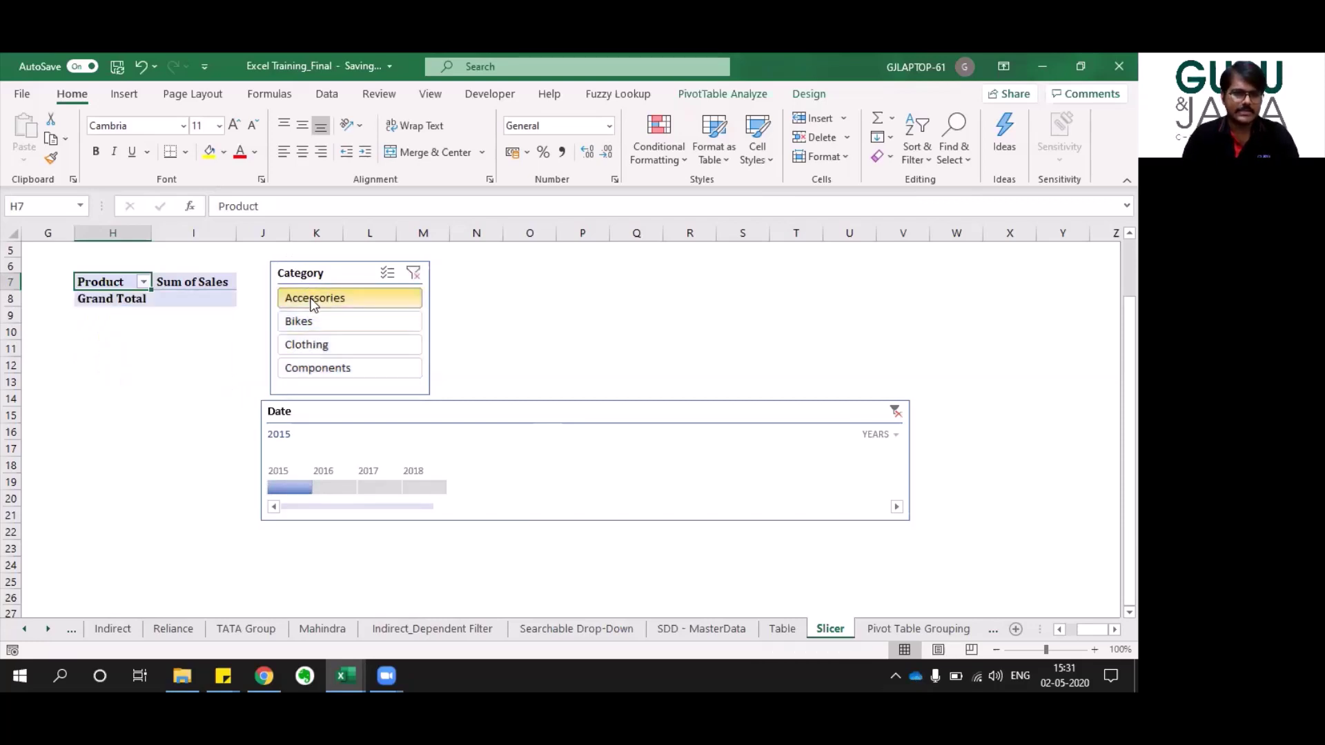
pyautogui.click(309, 319)
pyautogui.click(312, 341)
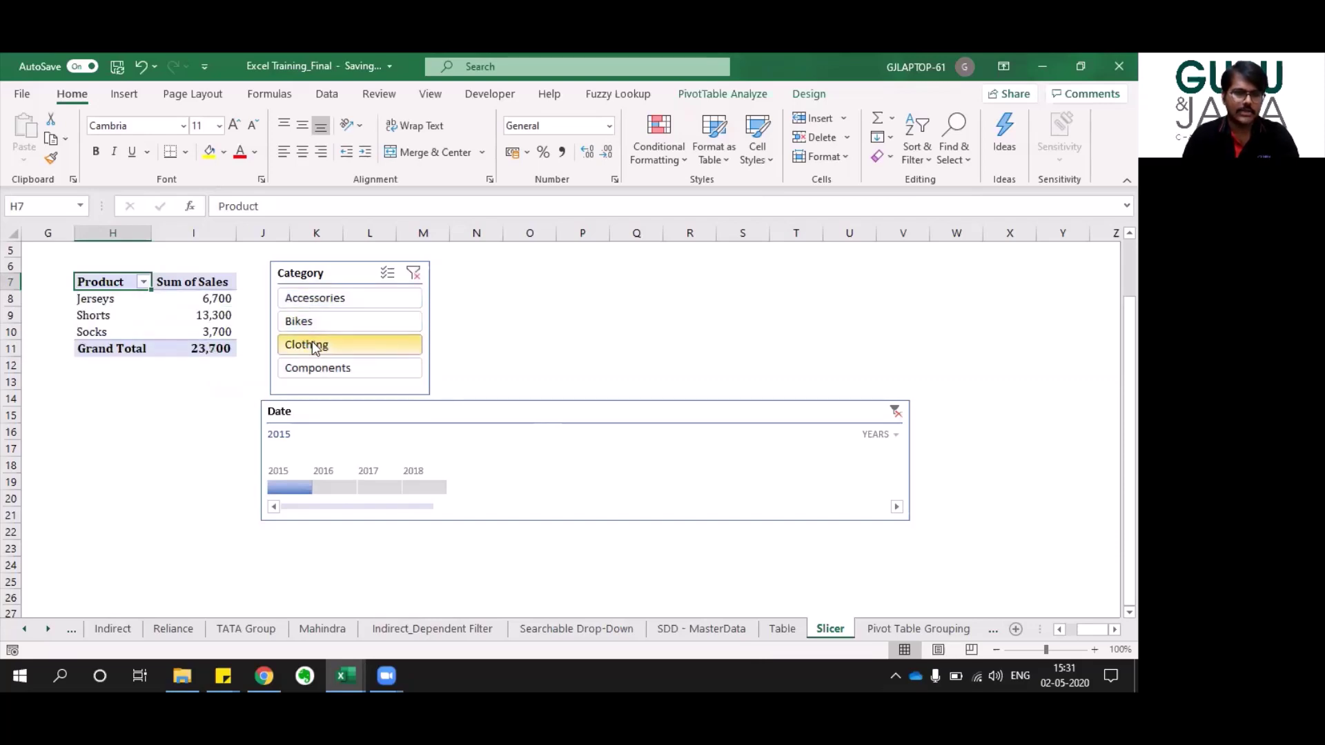
pyautogui.click(316, 366)
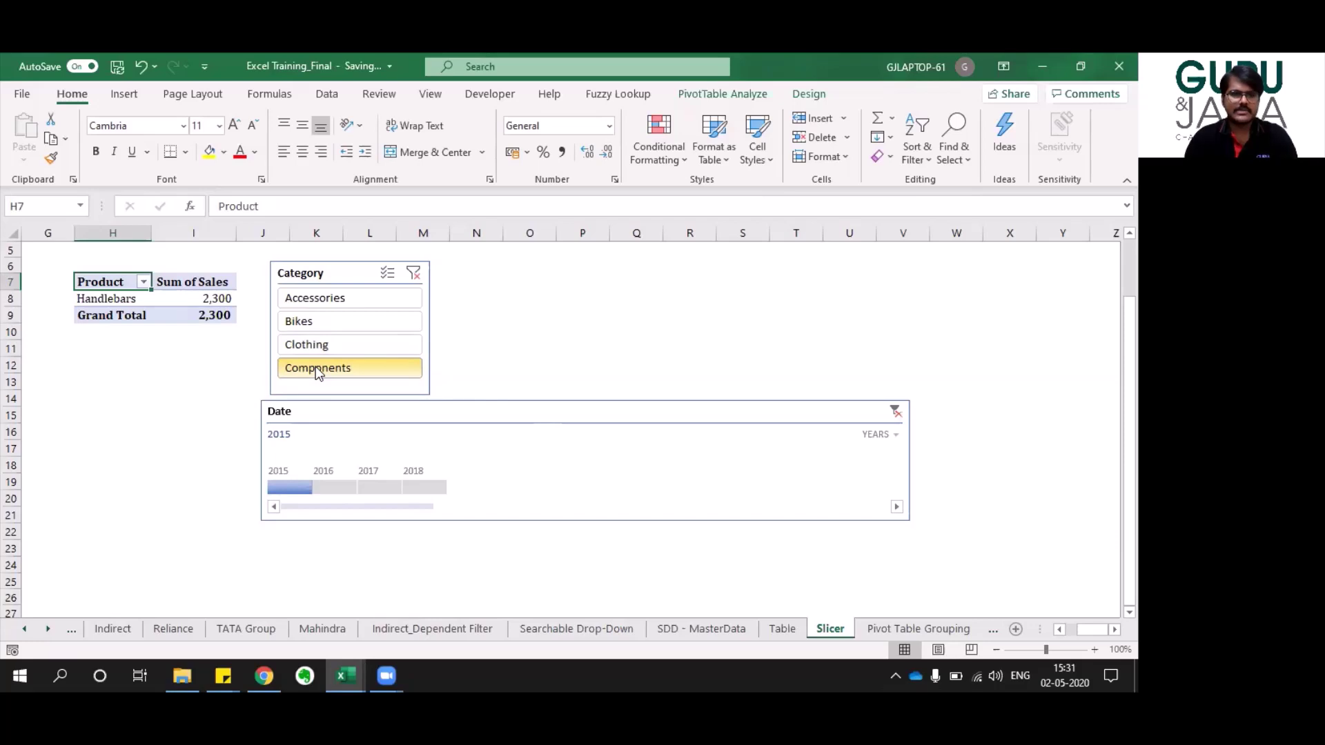
pyautogui.click(894, 412)
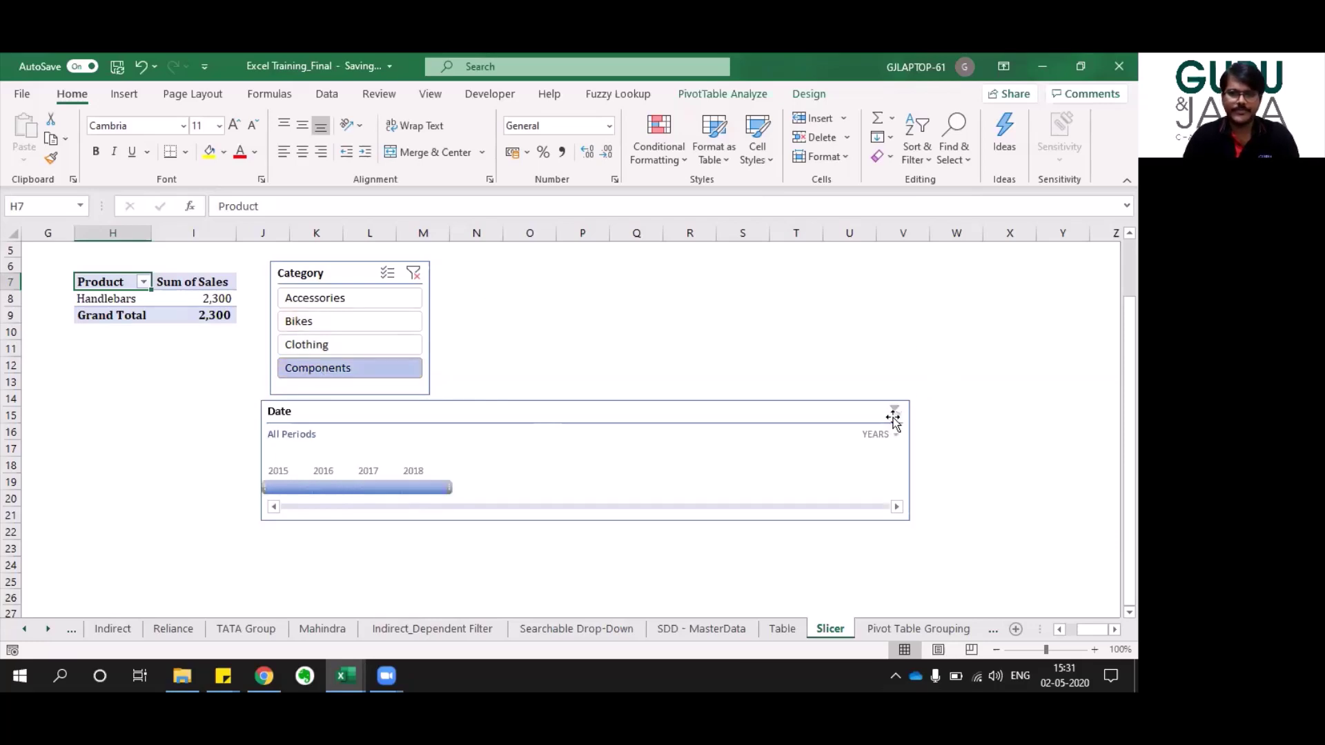
pyautogui.click(430, 272)
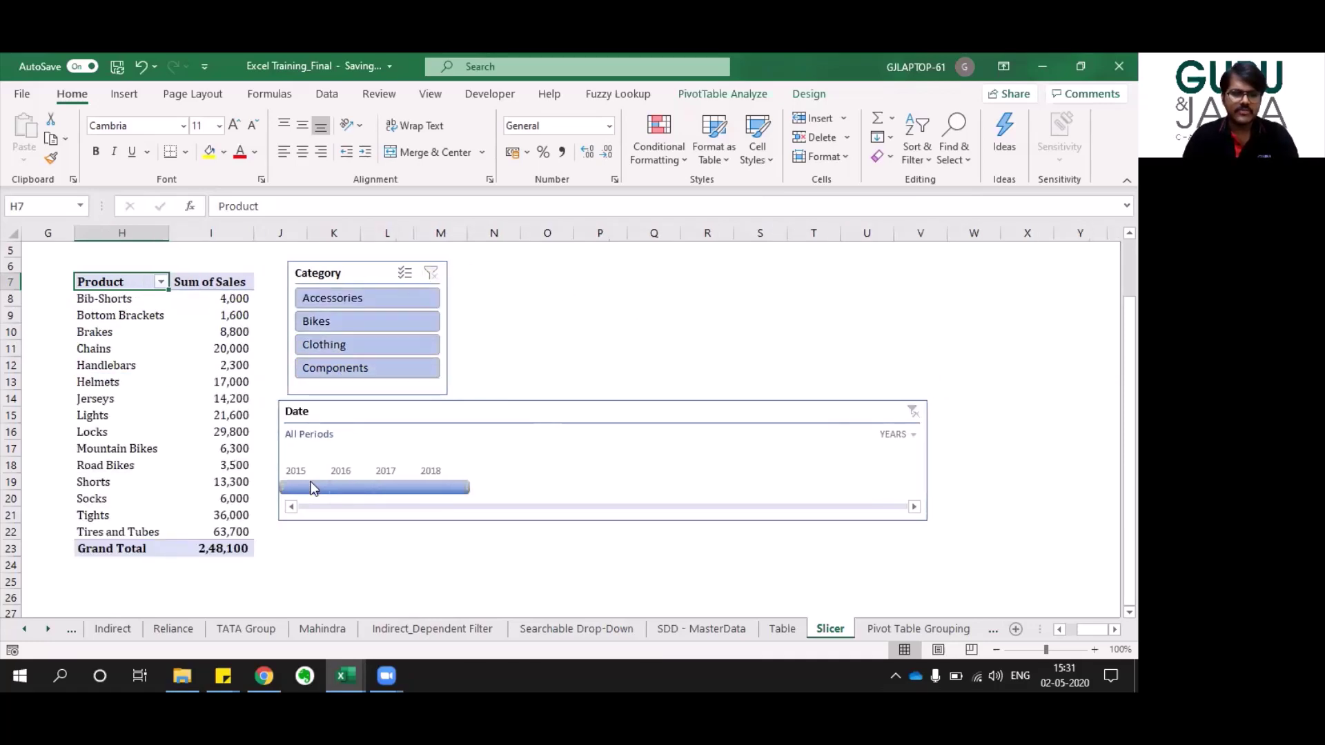
# Filter the pivot to 2015, then 2016, then the 2016–2017 range.
pyautogui.click(310, 486)
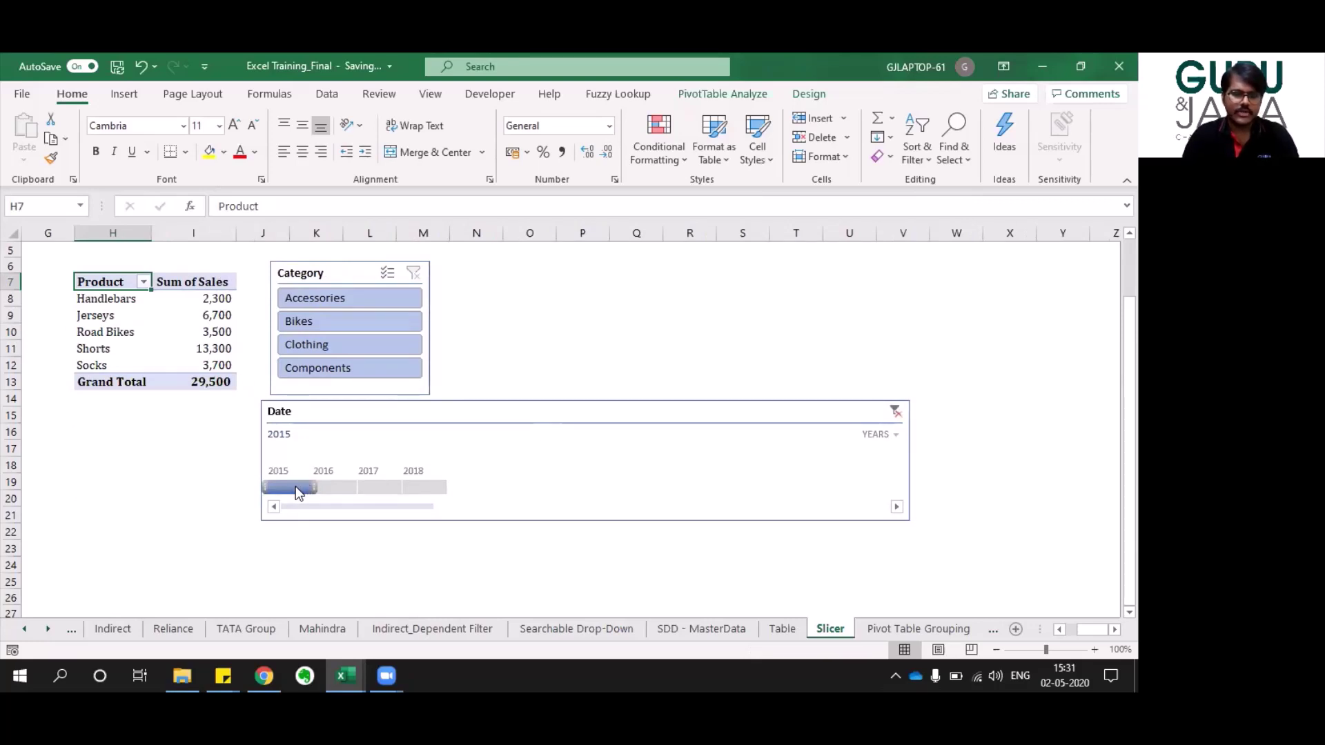
pyautogui.click(336, 488)
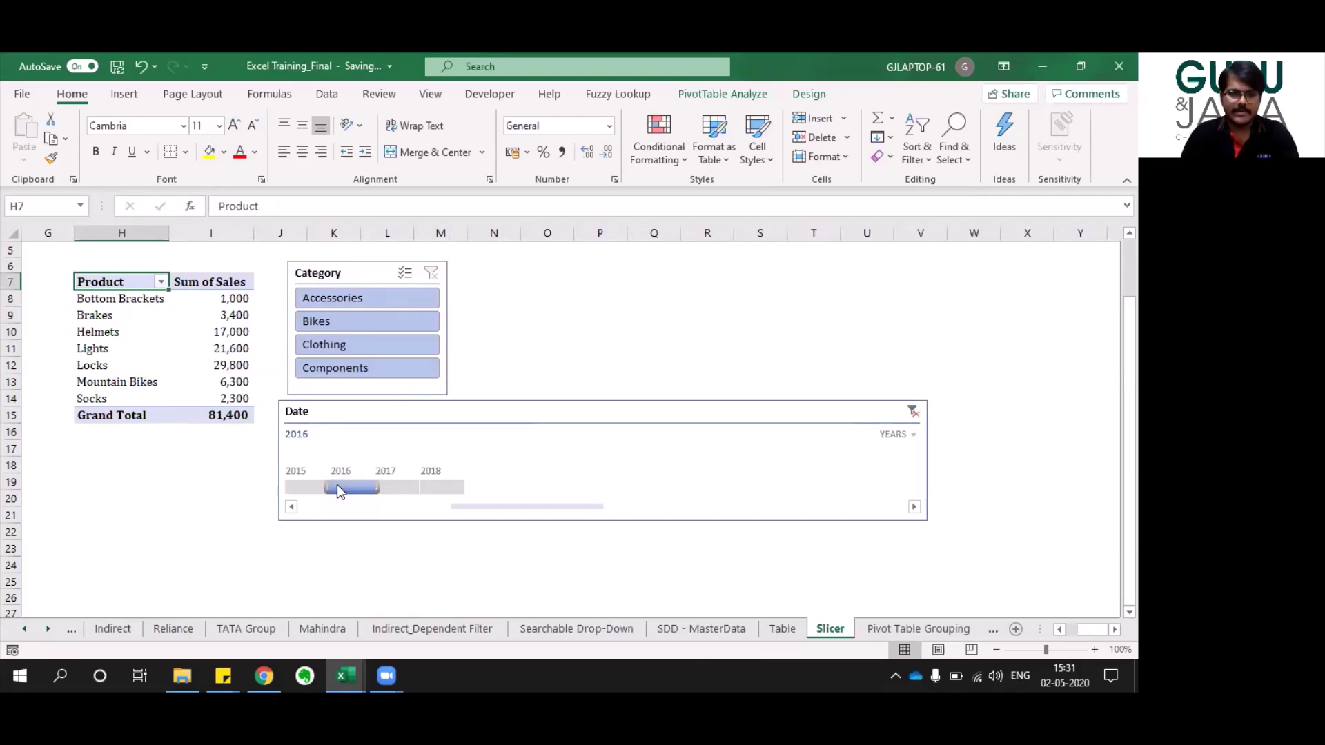
pyautogui.moveTo(348, 485); pyautogui.dragTo(385, 488)
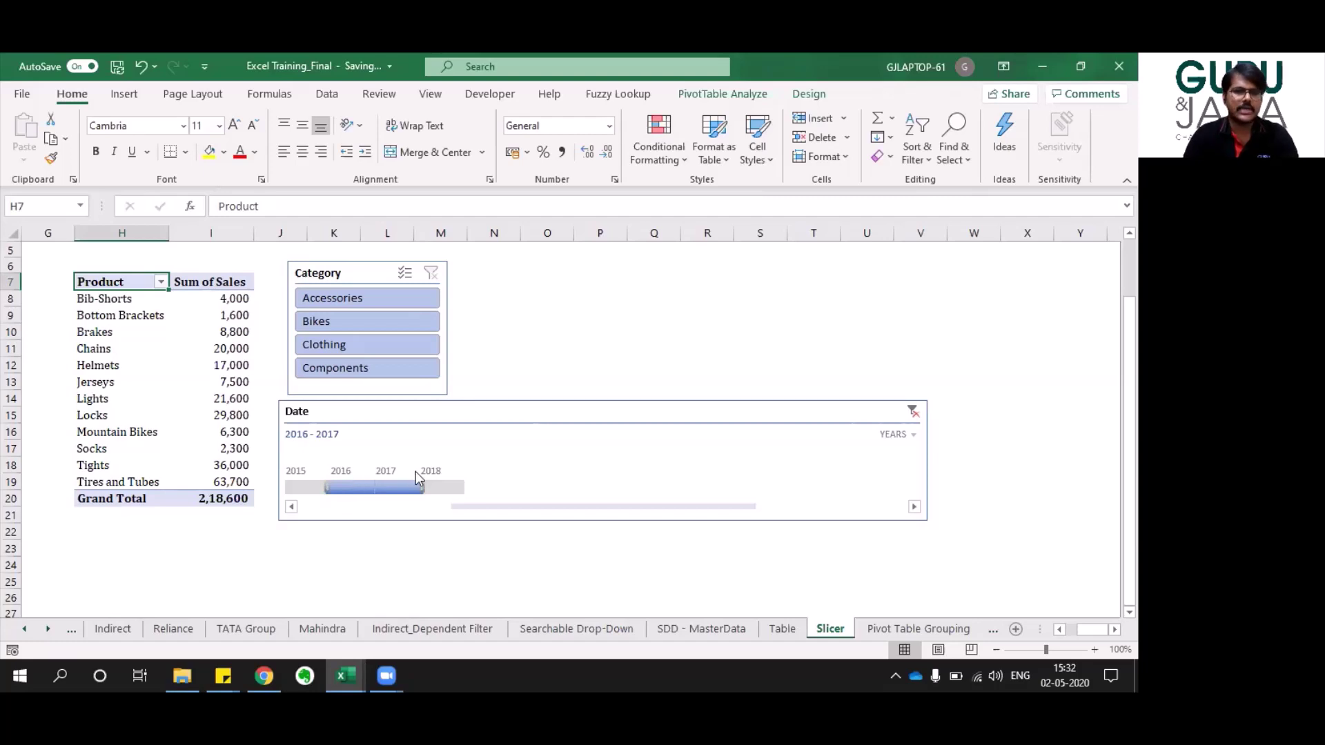
# Filter by Bikes, Accessories and Clothing, then clear both filters to show 2,48,100.
pyautogui.click(337, 321)
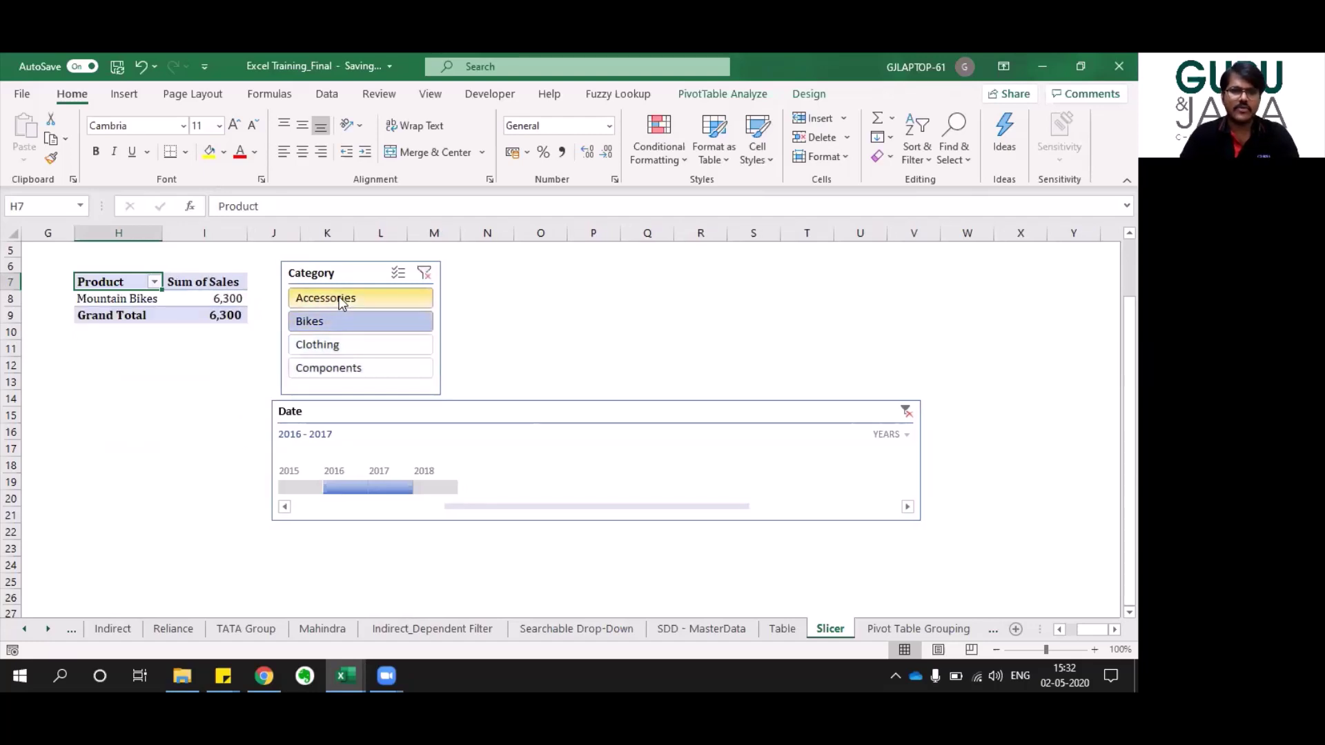
pyautogui.click(338, 298)
pyautogui.click(333, 346)
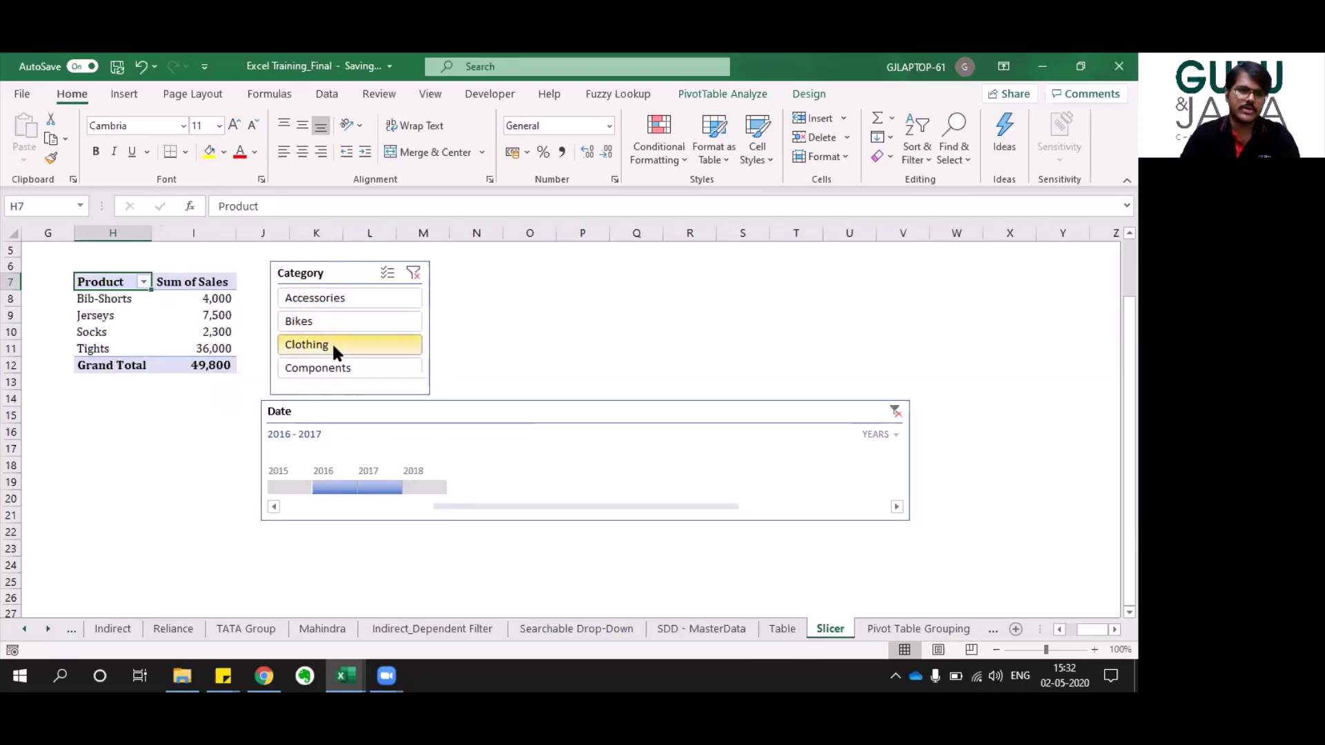
pyautogui.click(414, 273)
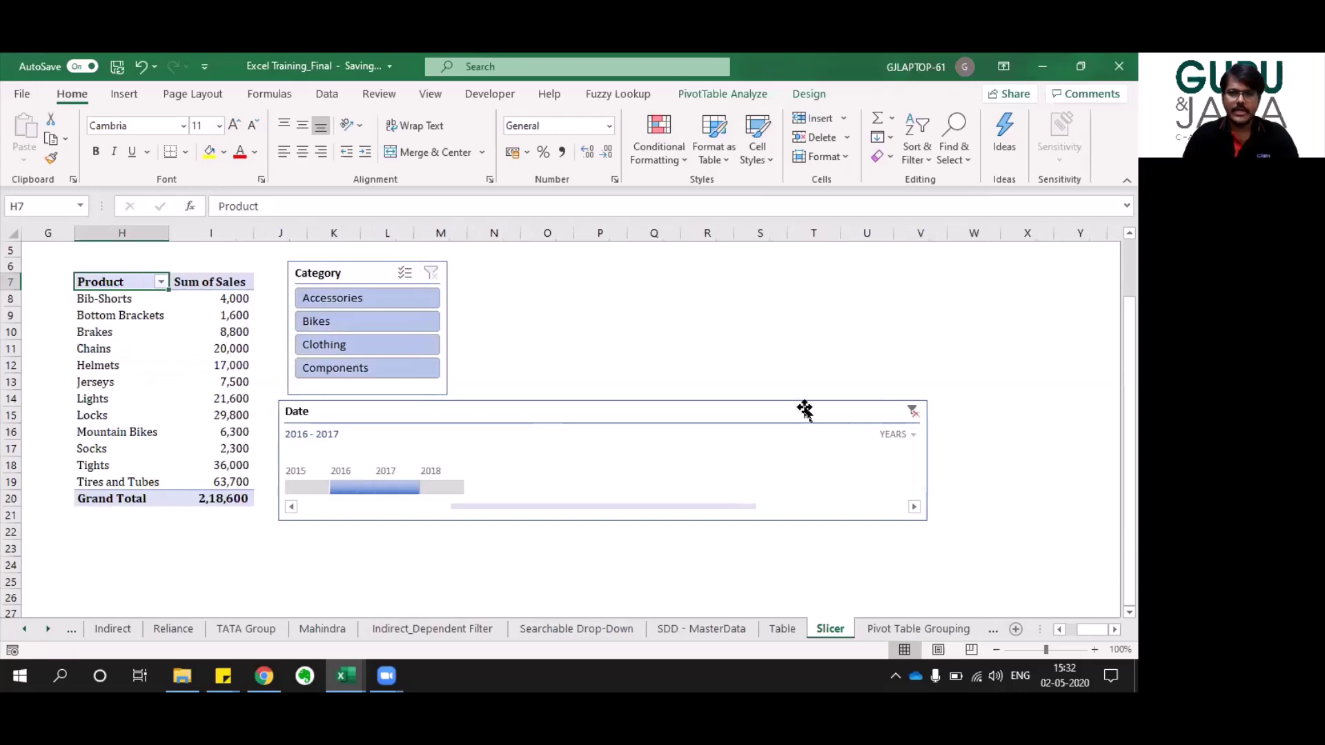
pyautogui.click(913, 410)
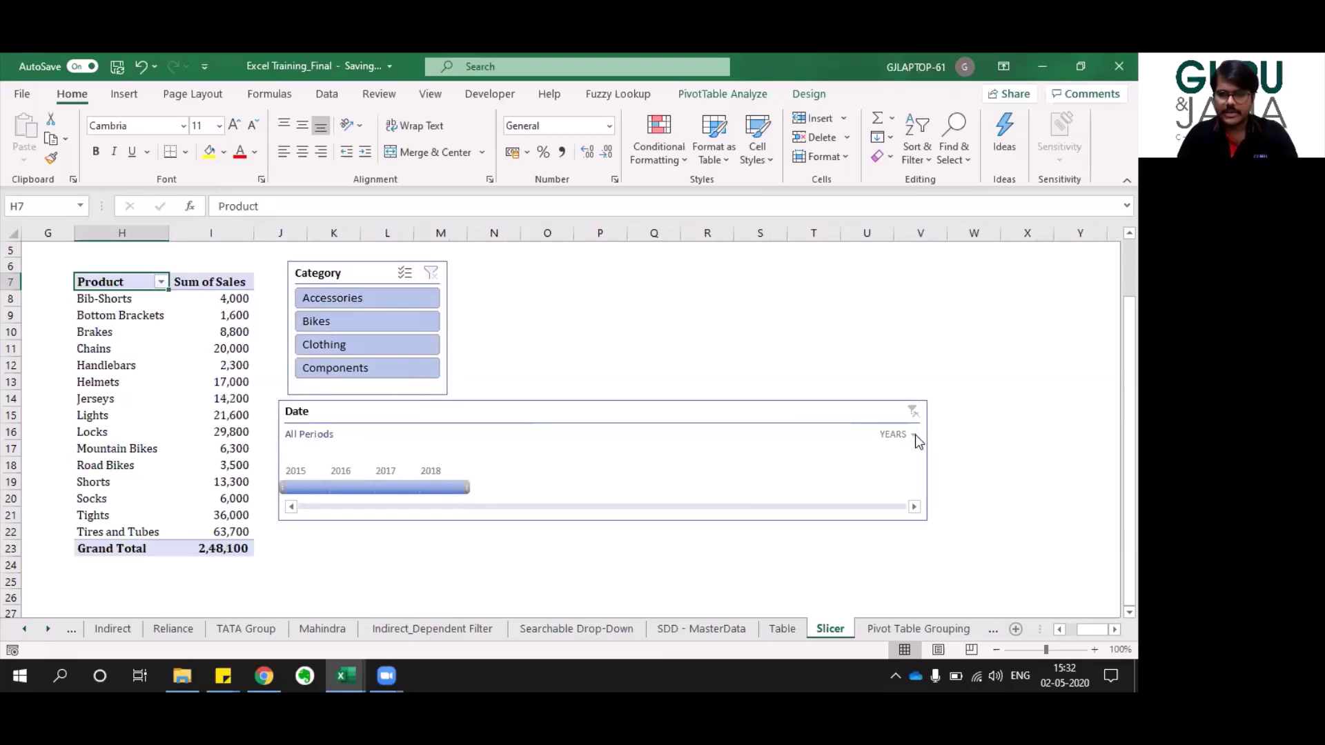
# Set the timeline to quarters and select Q1, Q2, Q3 and Q4 2015 individually.
pyautogui.click(914, 435)
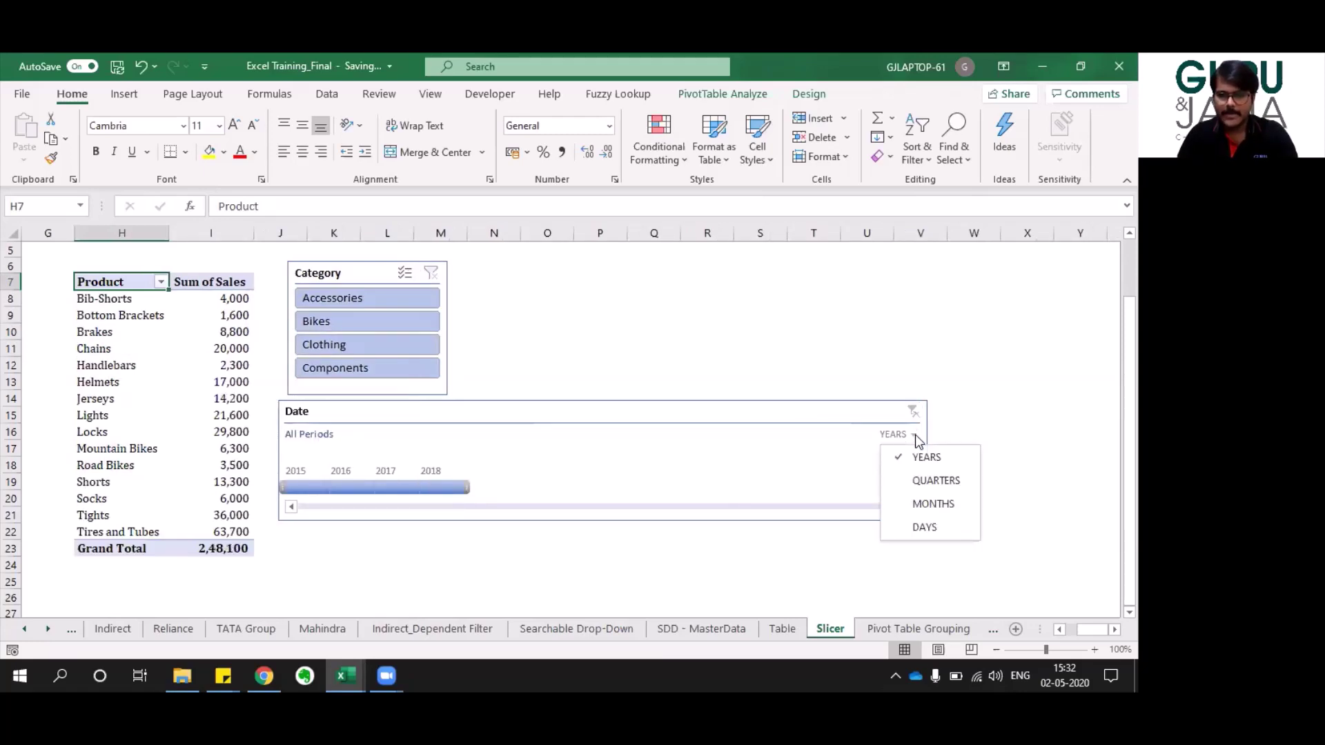
pyautogui.click(933, 481)
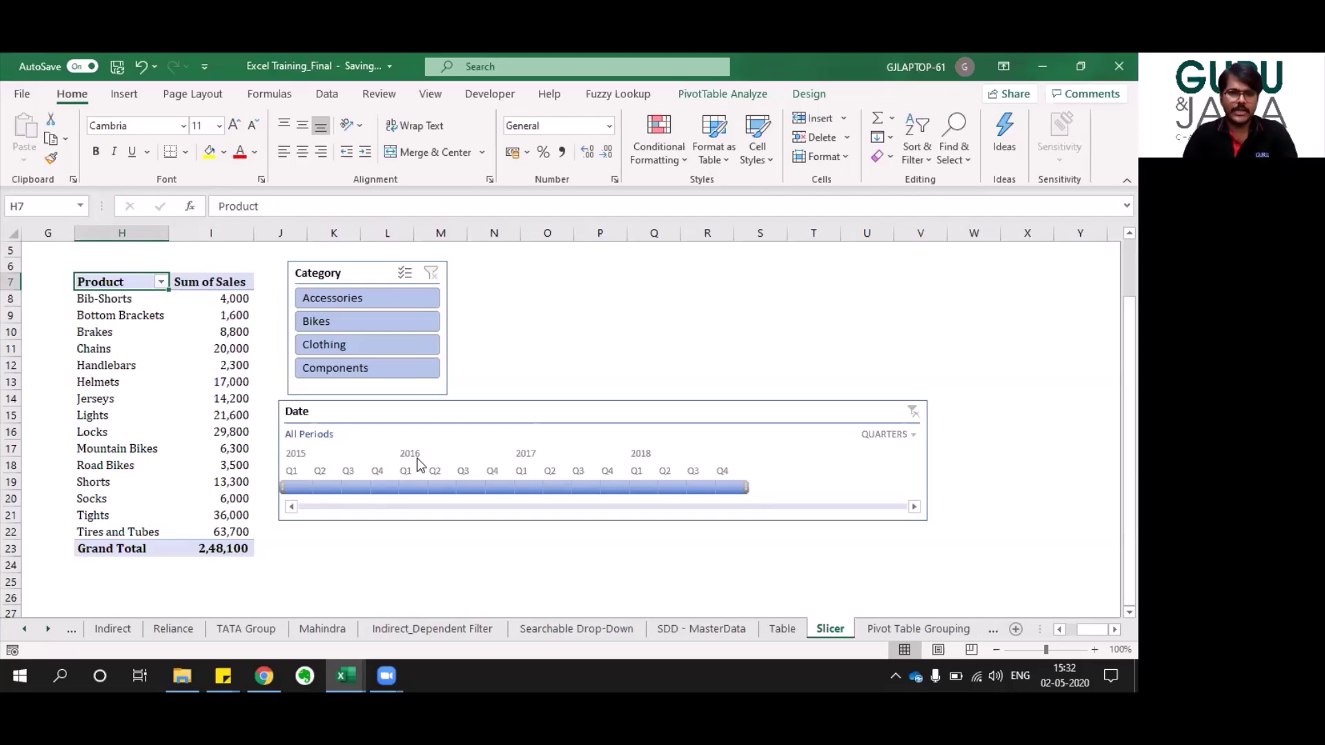
pyautogui.click(292, 488)
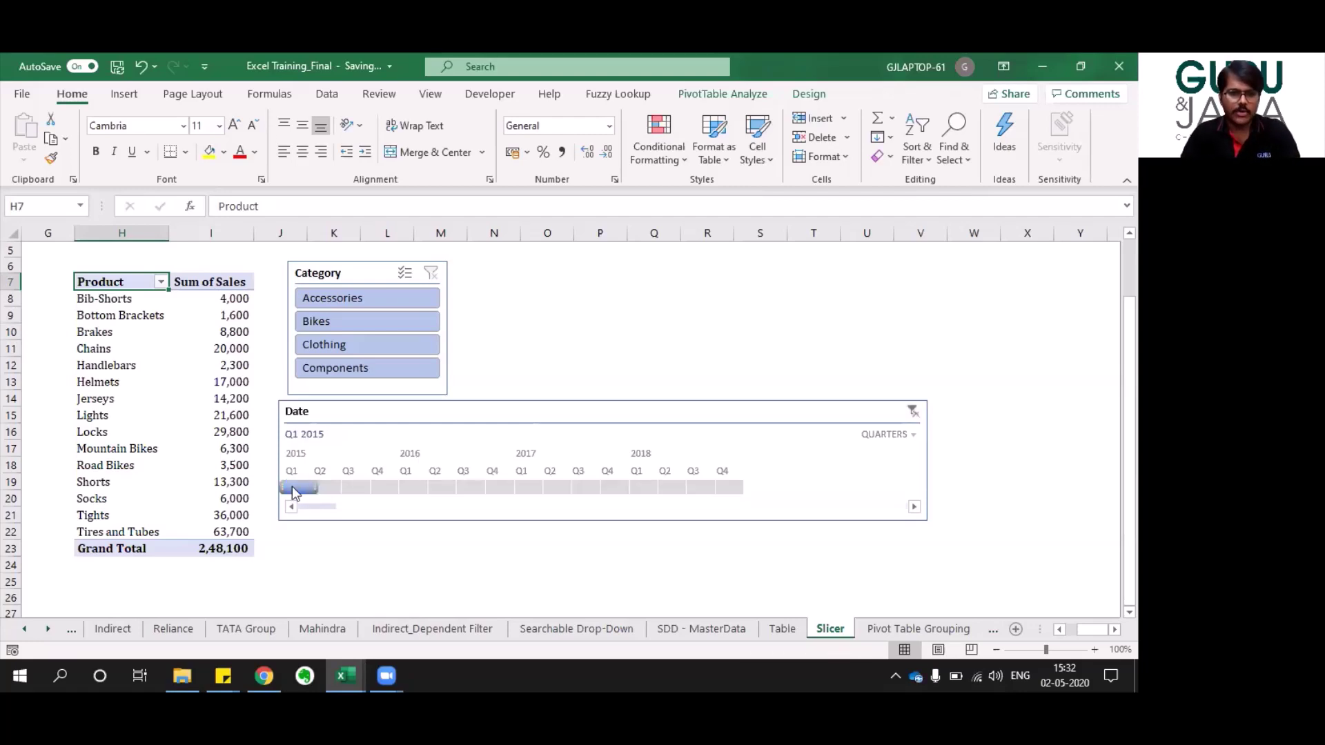
pyautogui.click(310, 490)
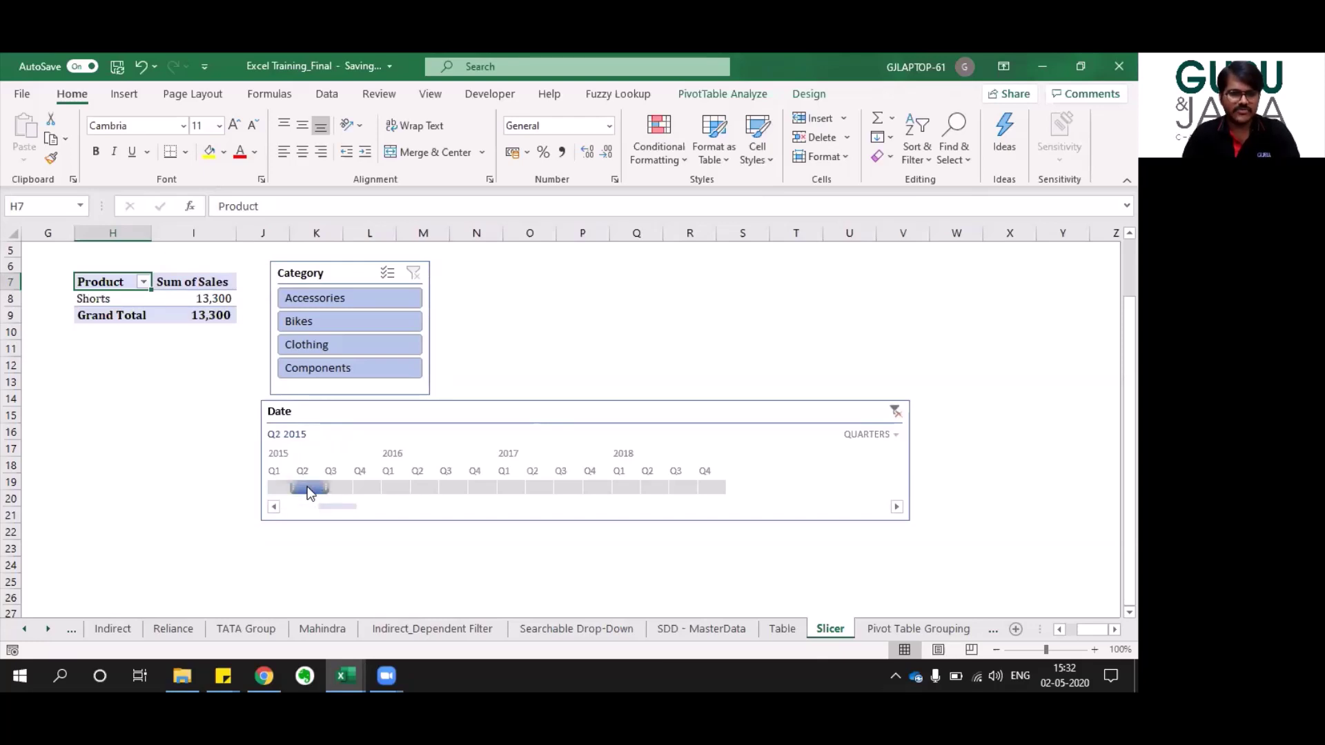
pyautogui.click(344, 490)
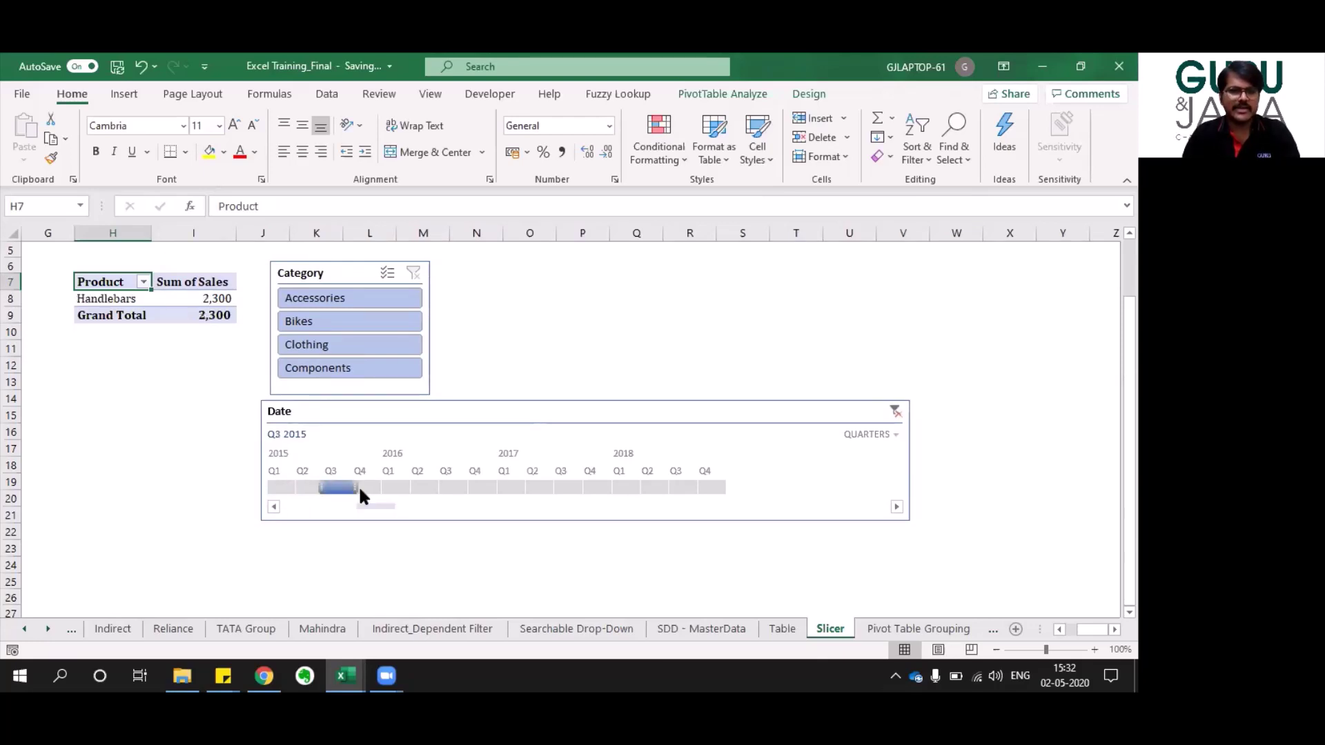
pyautogui.click(371, 490)
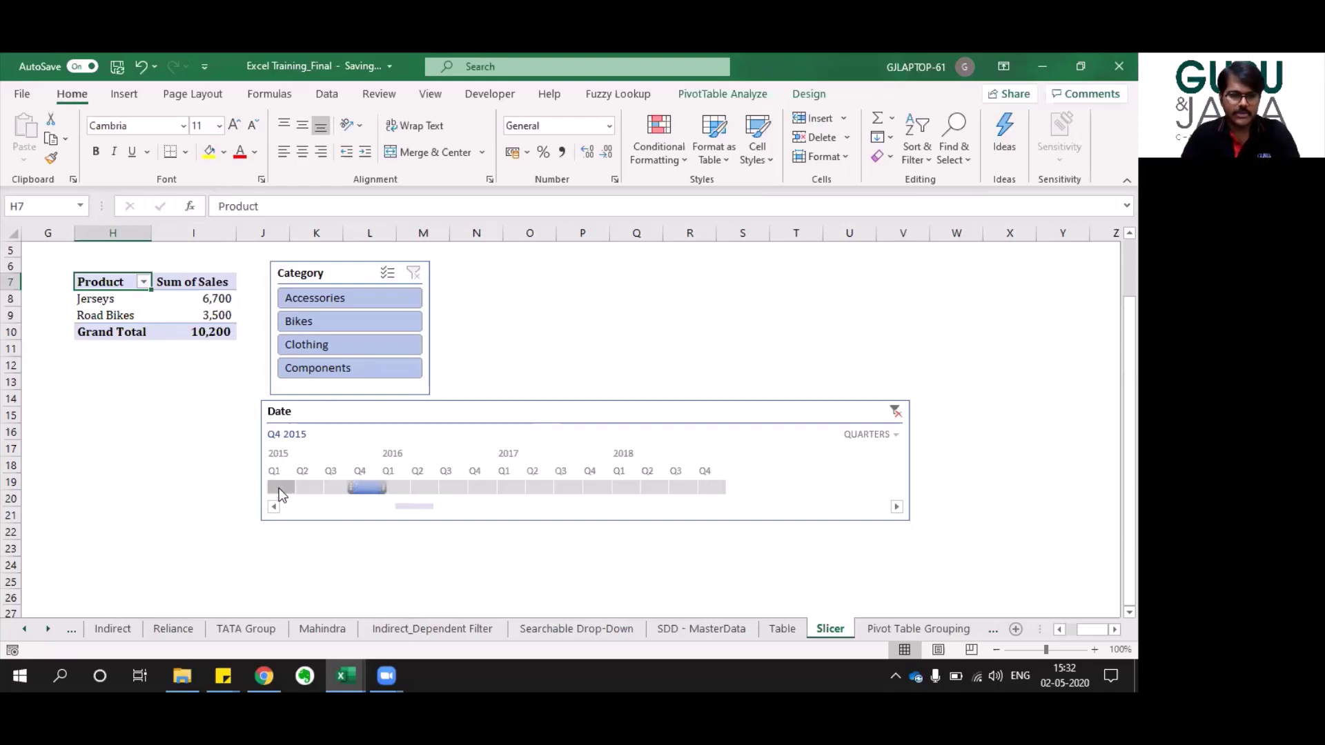
# Select the Q1–Q4 2015 range and filter to Components, leaving Handlebars at 2,300.
pyautogui.moveTo(279, 487); pyautogui.dragTo(366, 487)
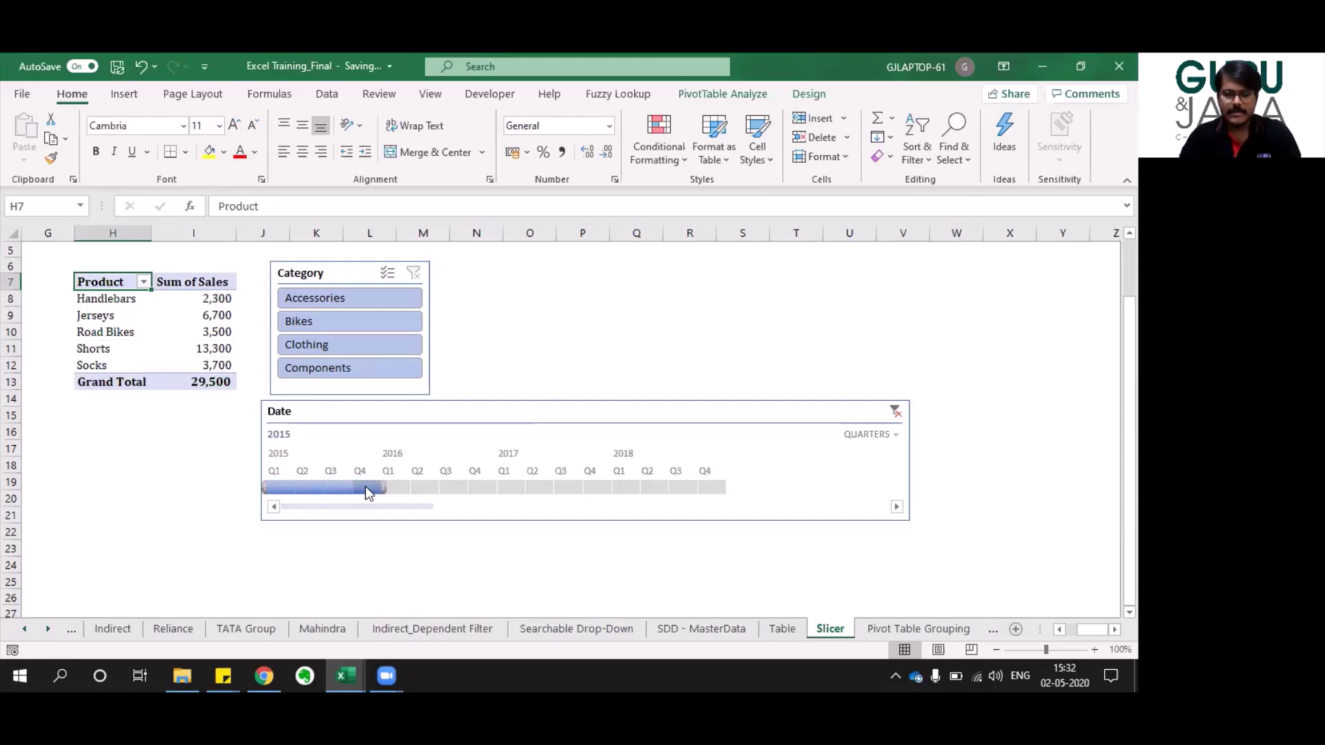
pyautogui.moveTo(366, 487); pyautogui.dragTo(366, 487)
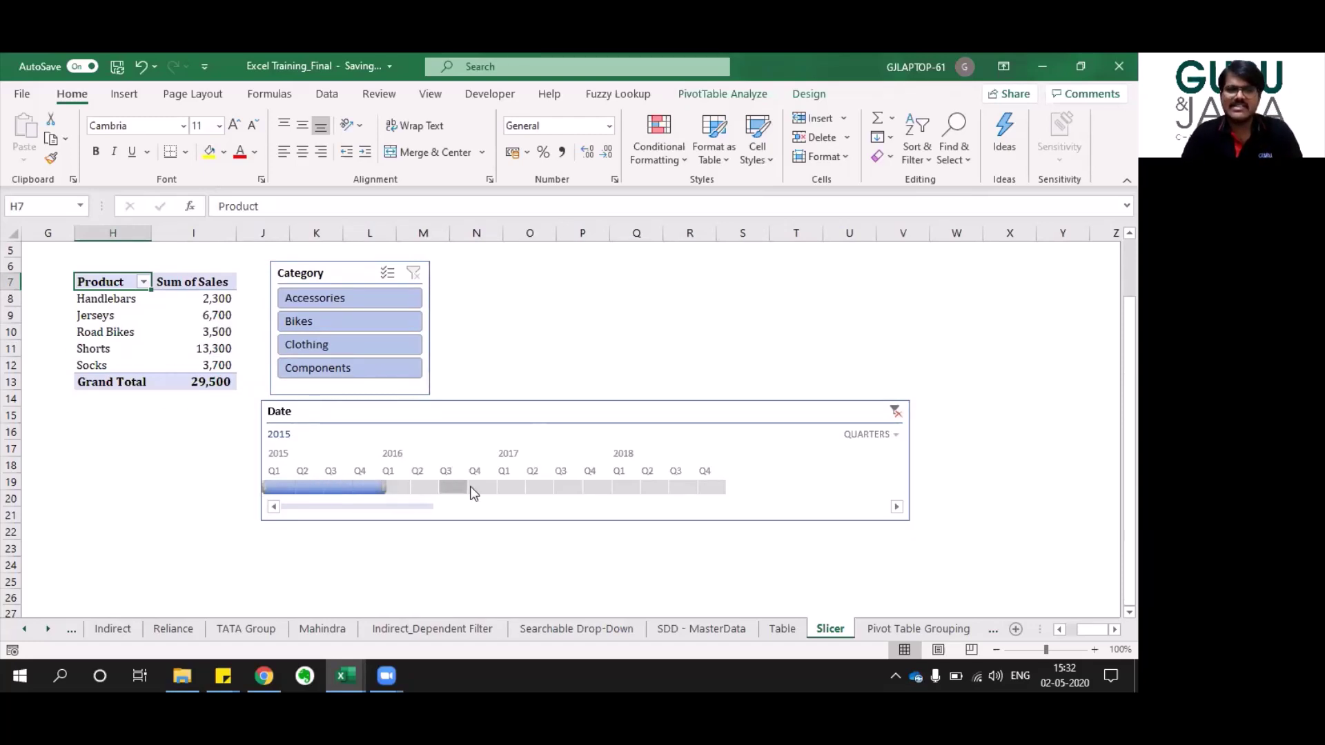
pyautogui.click(316, 300)
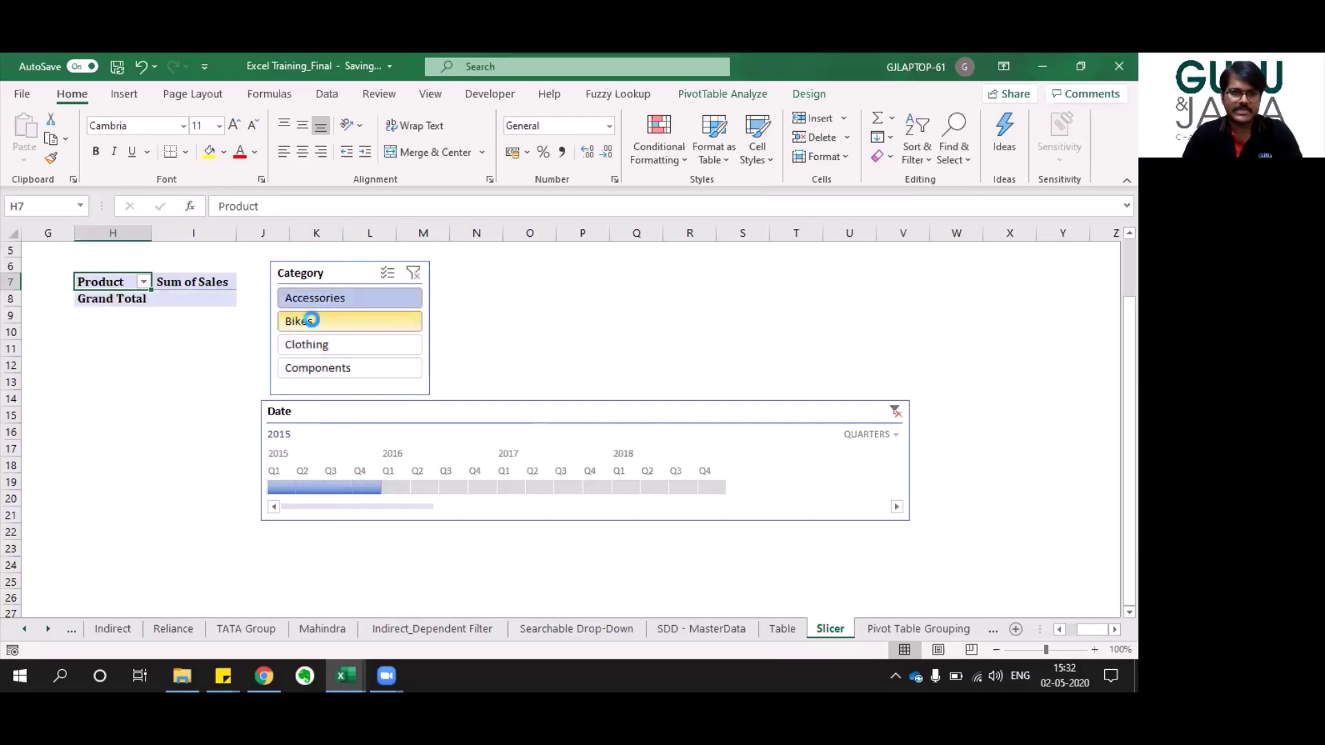
pyautogui.click(312, 321)
pyautogui.click(312, 345)
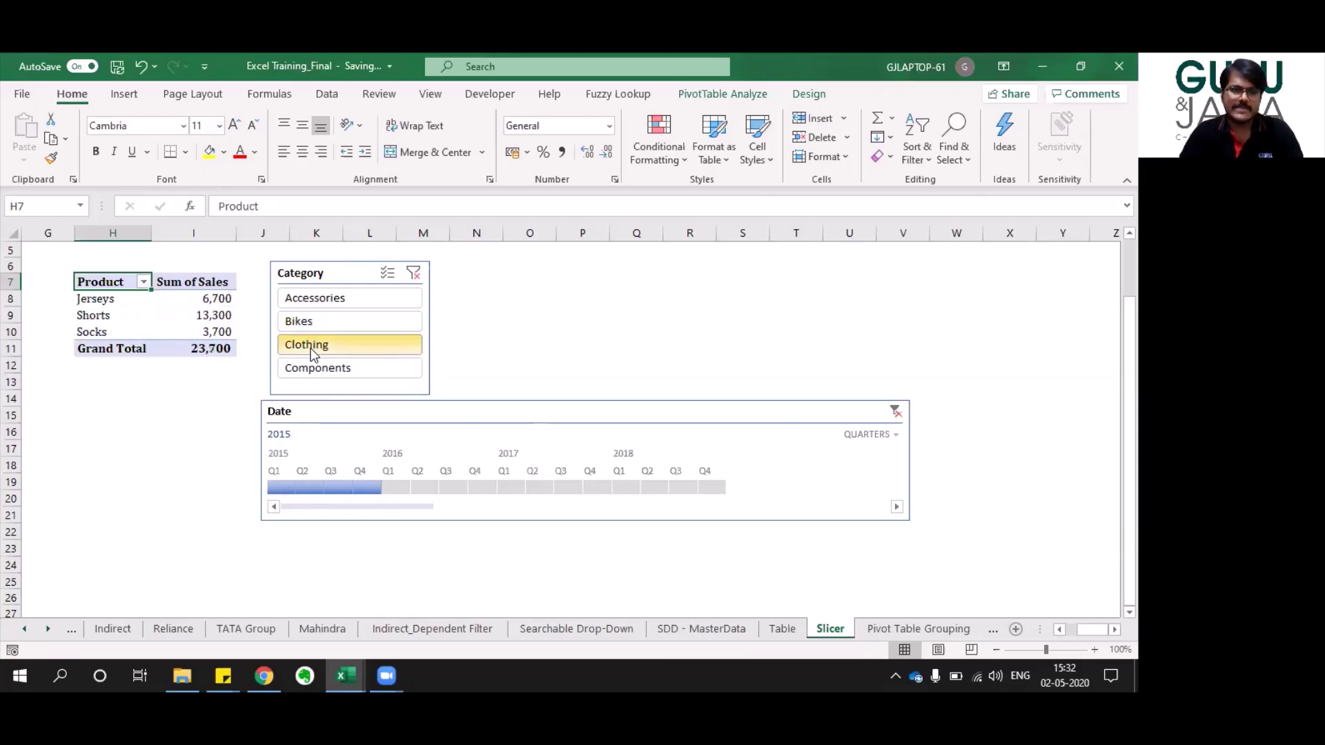
pyautogui.click(314, 370)
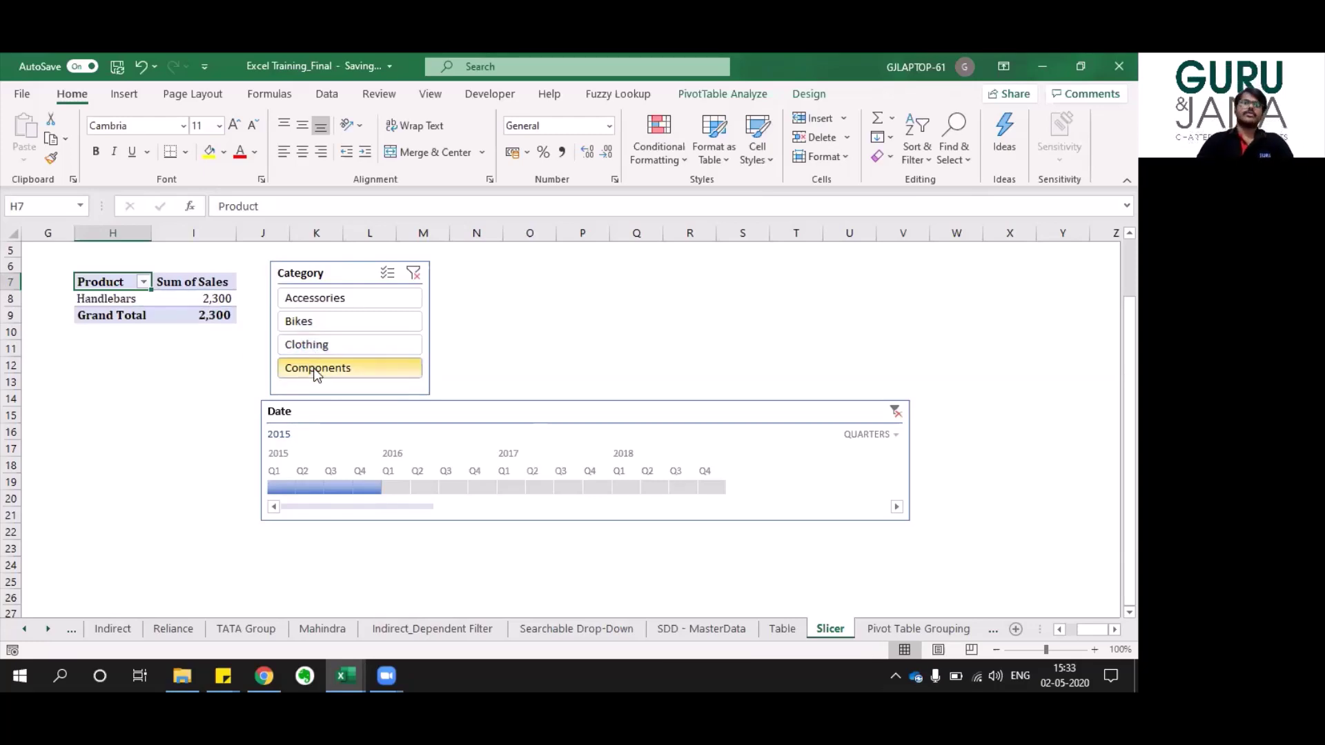
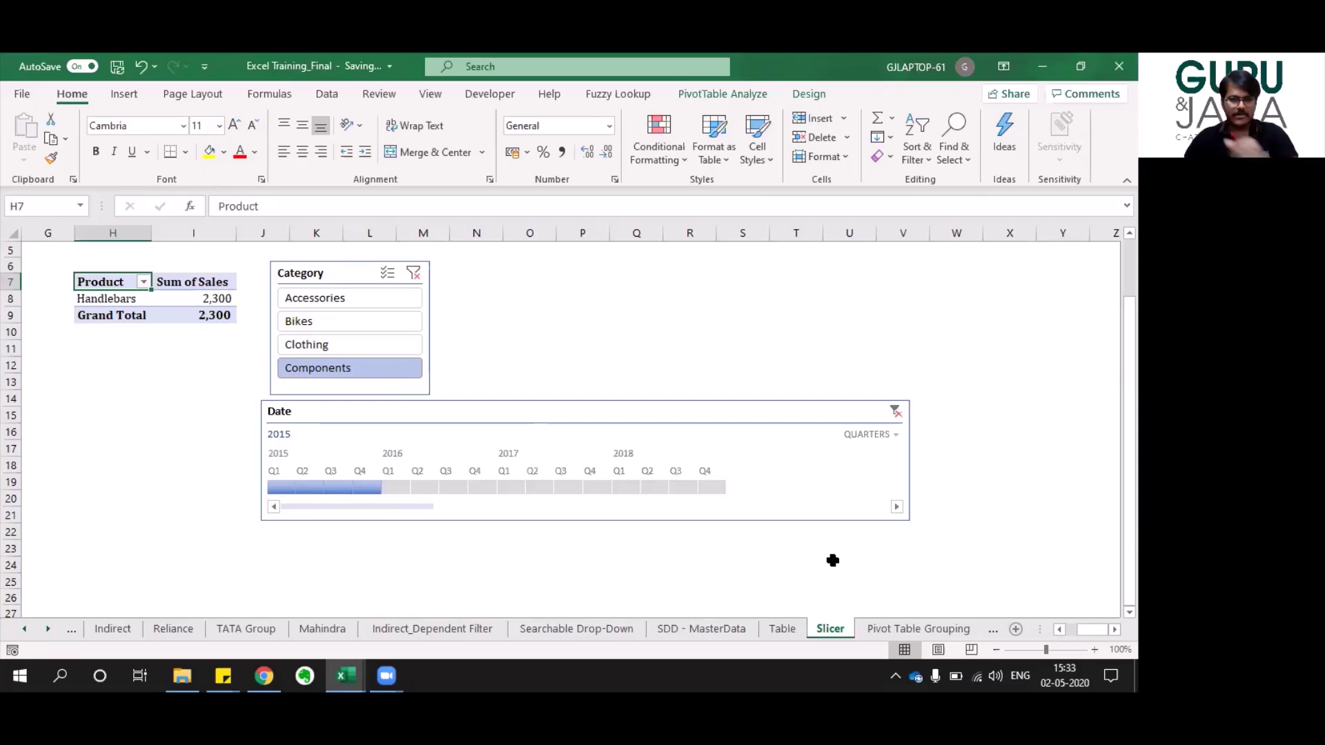
# Move to the Pivot Table Grouping sheet, whose pivot sums sales for 2015, 2016 and 2017.
pyautogui.hotkey('ctrl', 'pagedown')
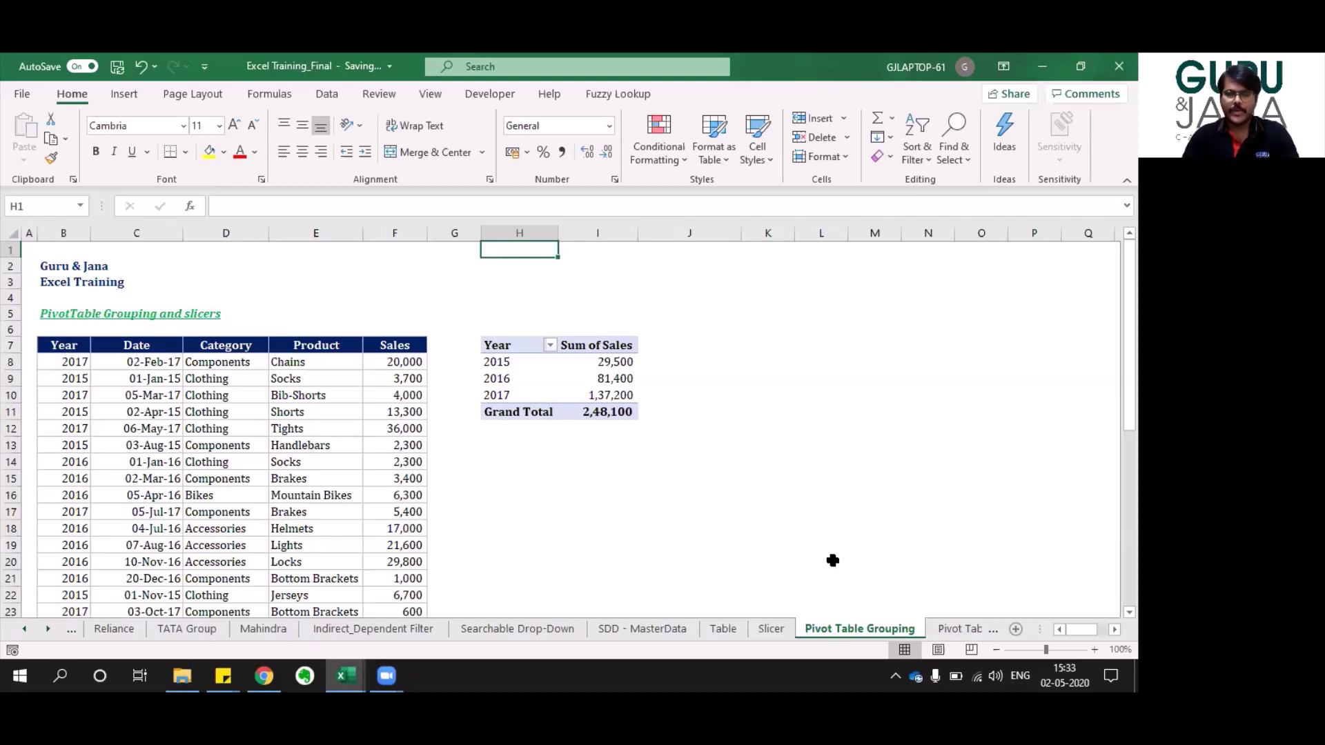
# Bring up the Group settings from the 2016 year label, then dismiss them unchanged.
pyautogui.click(502, 345)
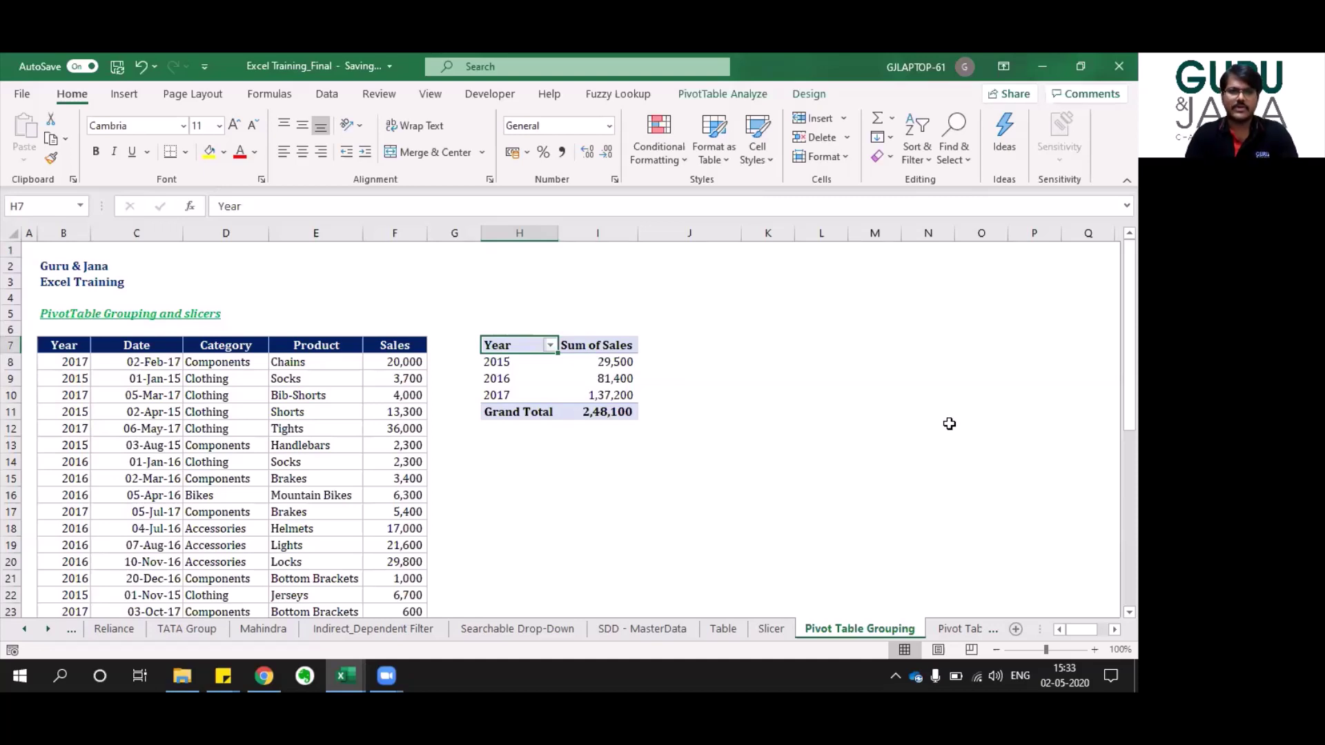
pyautogui.press('Right')
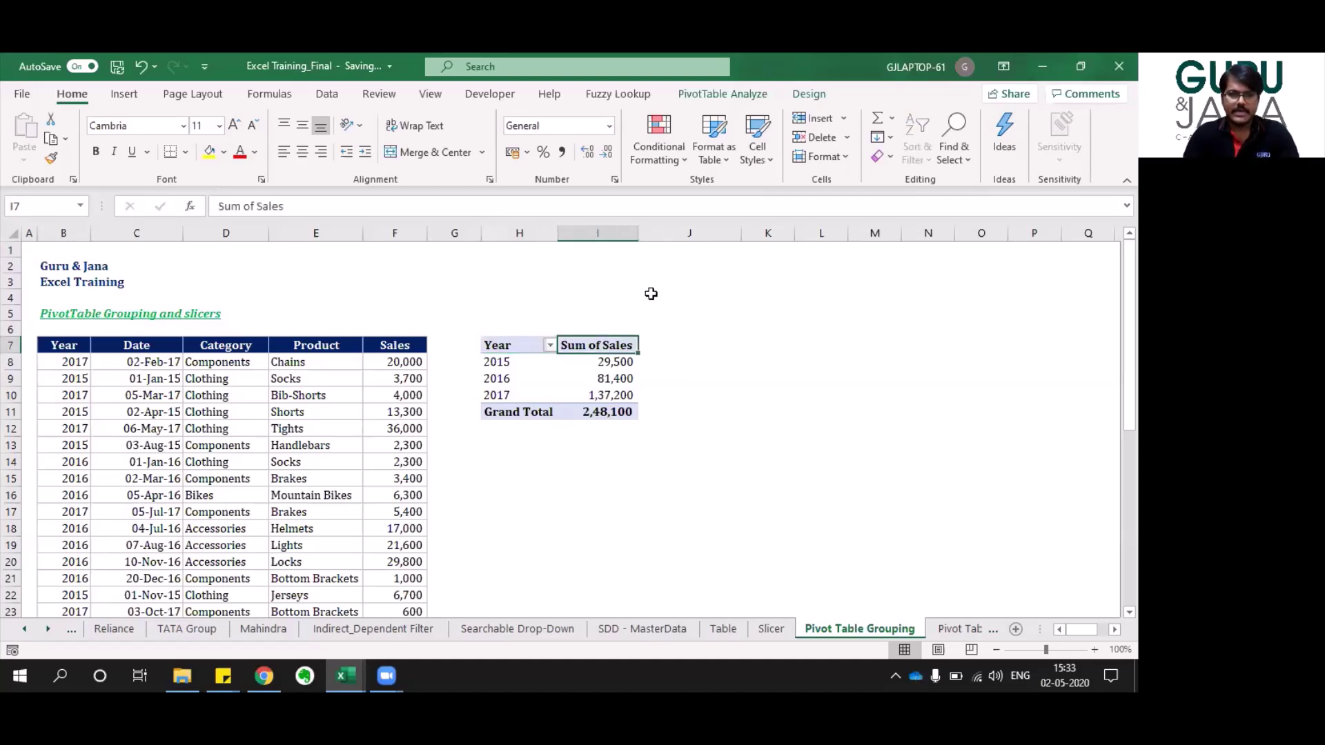
pyautogui.click(499, 379)
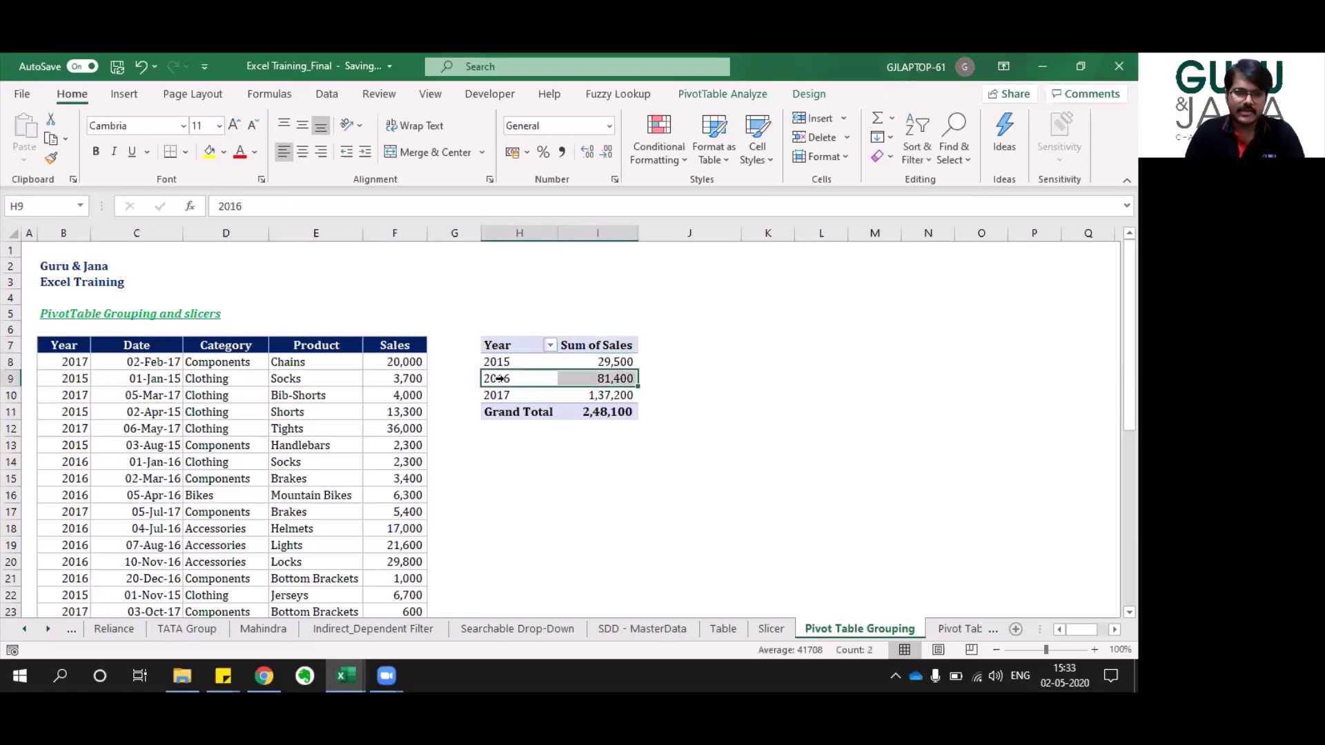
pyautogui.rightClick(500, 379)
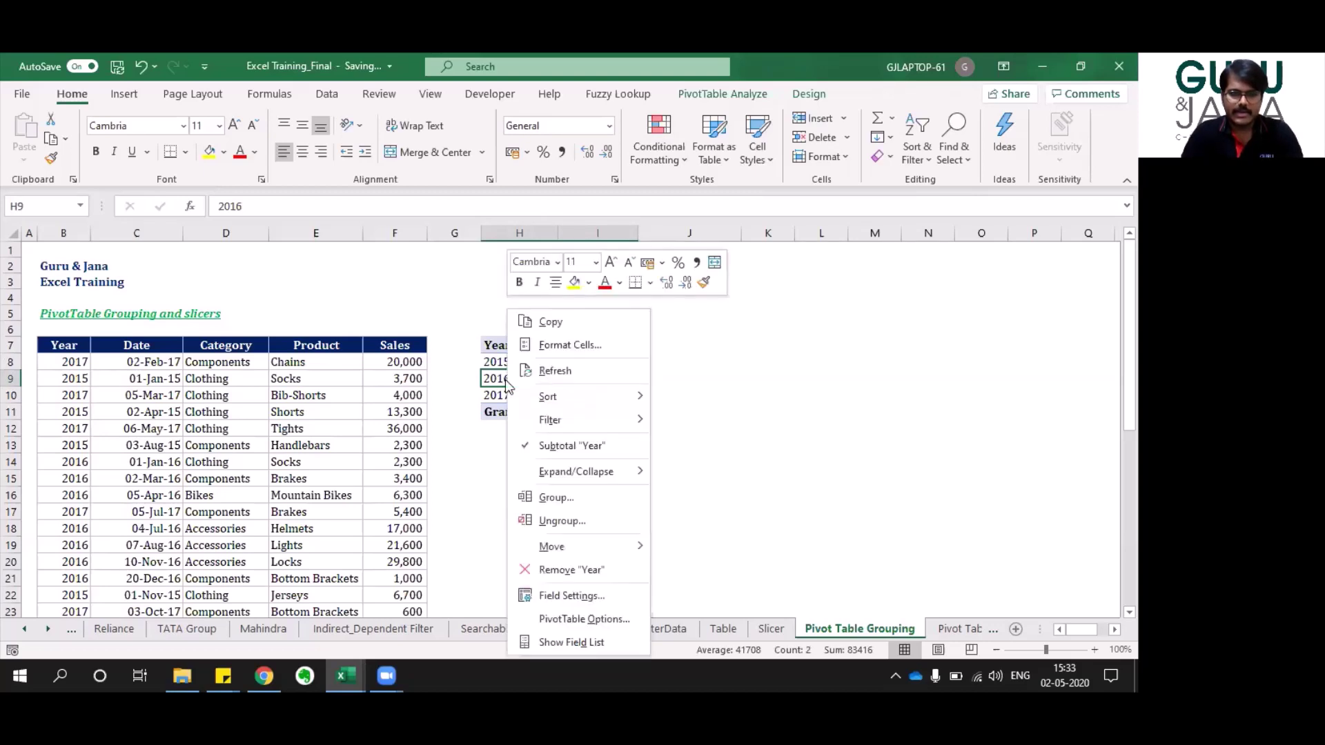
pyautogui.click(557, 497)
pyautogui.press('Escape')
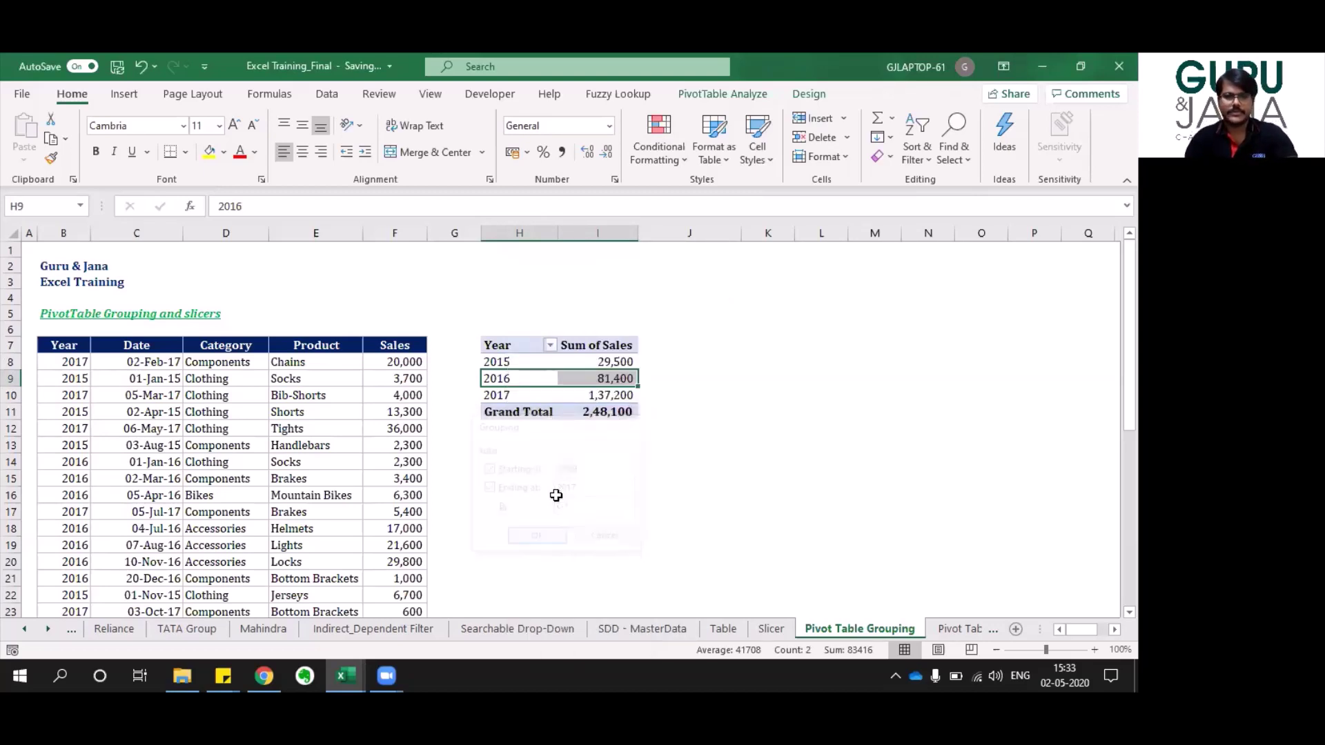
# Reopen the date Group settings from the 2017 year label.
pyautogui.click(535, 458)
pyautogui.press('Up')
pyautogui.press('Up')
pyautogui.press('Up')
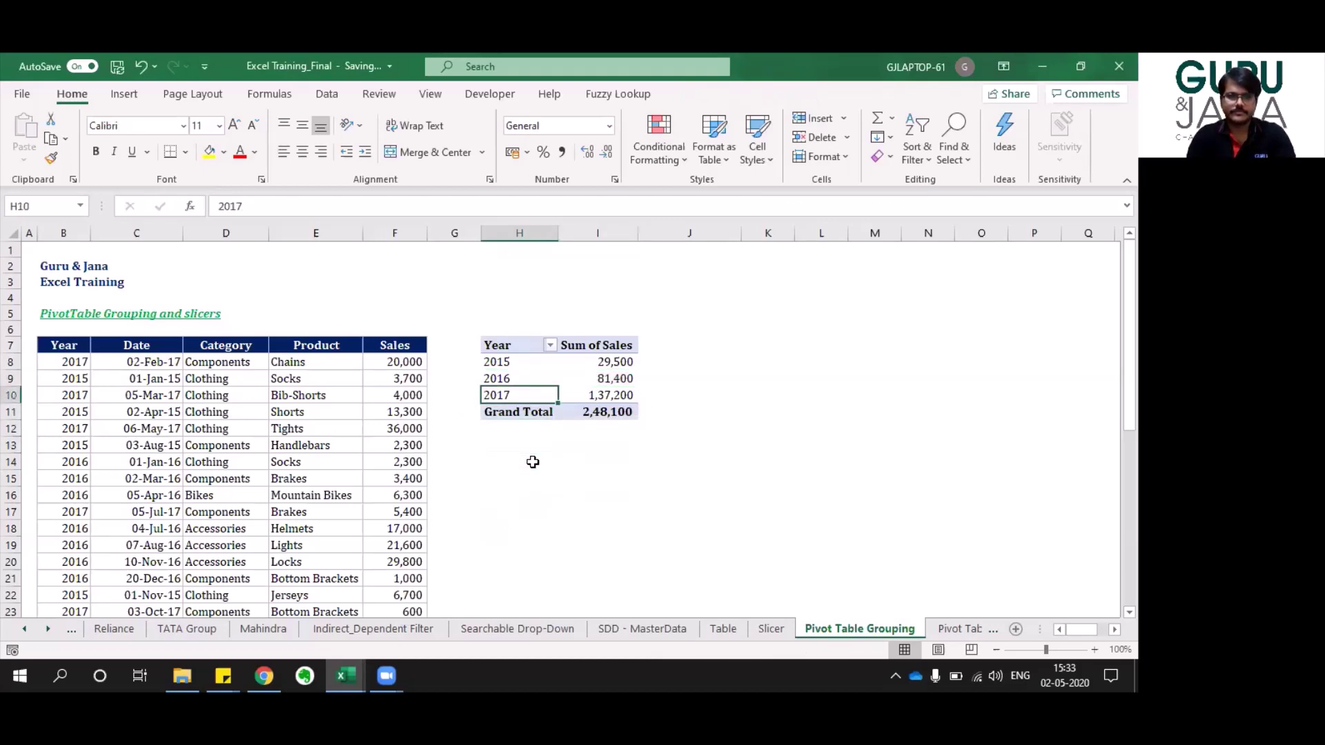
pyautogui.rightClick(518, 394)
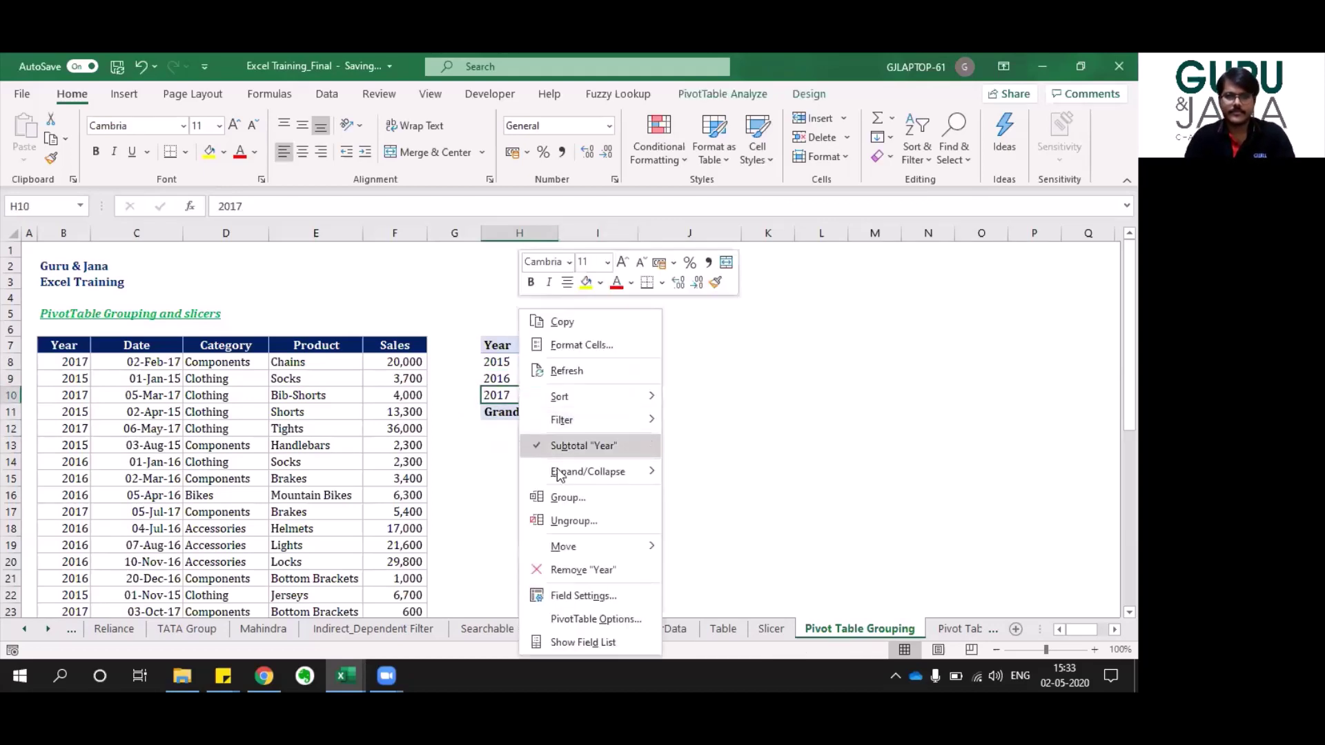
pyautogui.click(570, 498)
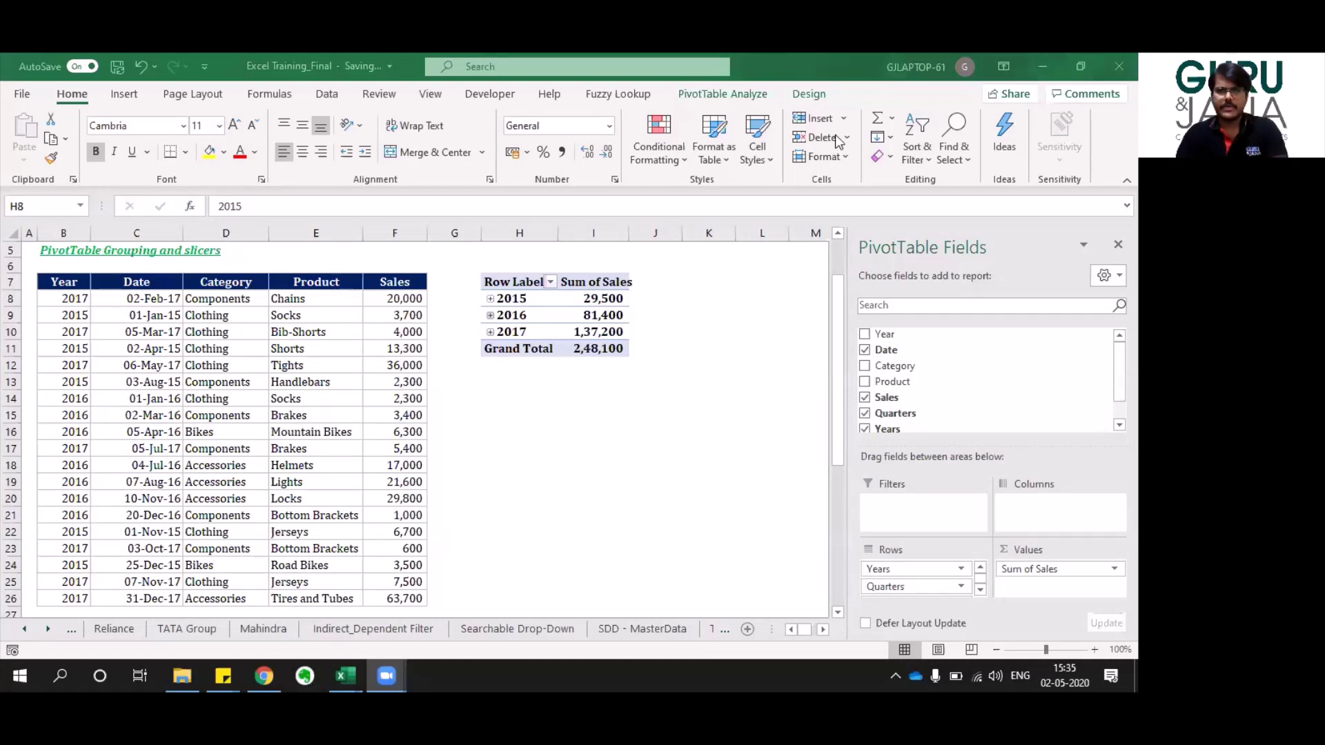
# Regroup the pivot's dates from the 2016 label with only Years checked, clearing Months and Quarters.
pyautogui.hotkey('alt', 'Tab')
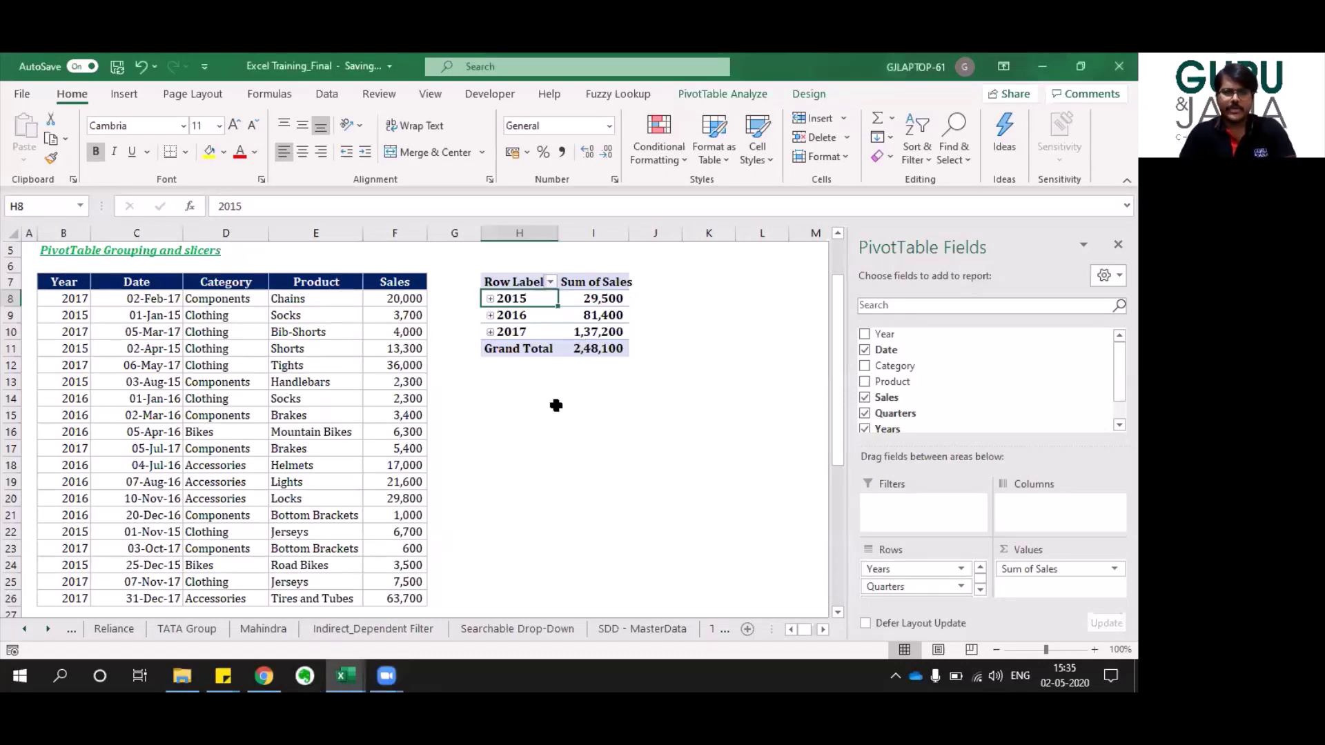
pyautogui.press('Down')
pyautogui.press('Down')
pyautogui.press('Down')
pyautogui.press('Down')
pyautogui.press('Up')
pyautogui.press('Up')
pyautogui.press('Up')
pyautogui.press('Up')
pyautogui.press('Up')
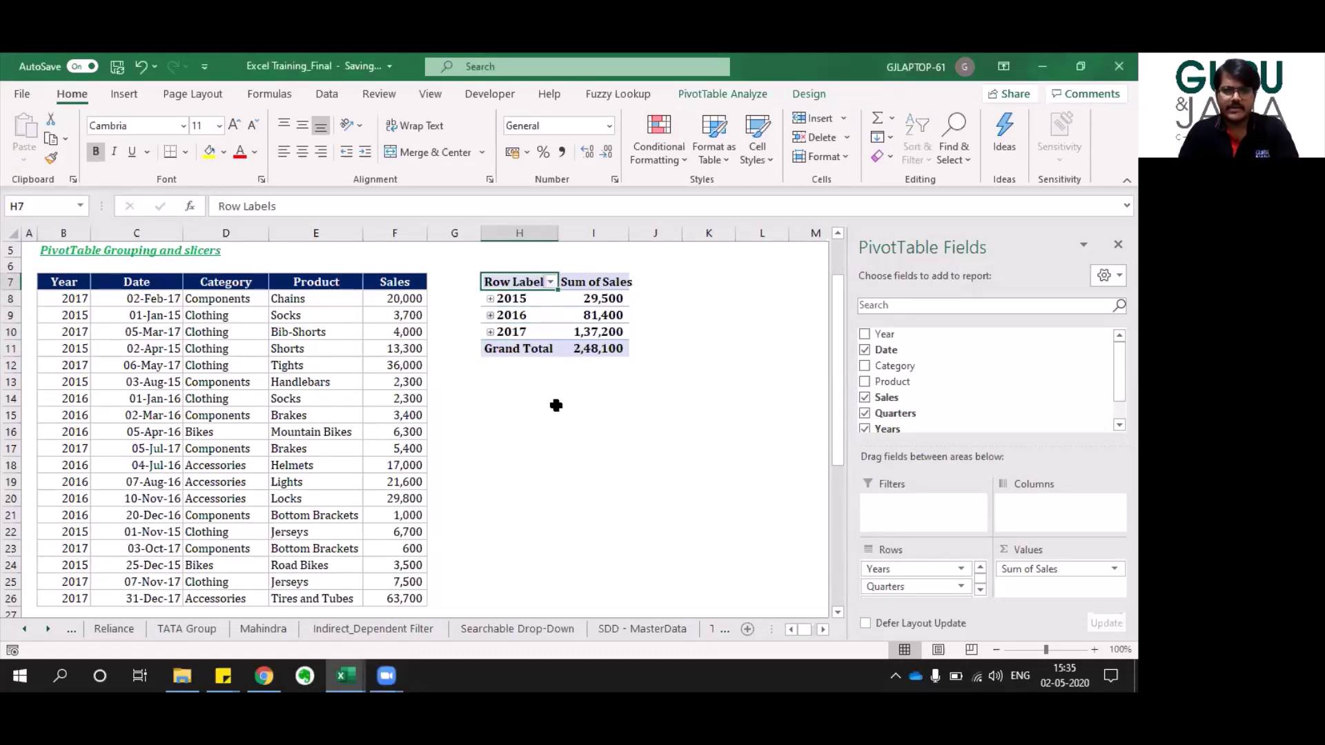
pyautogui.press('Right')
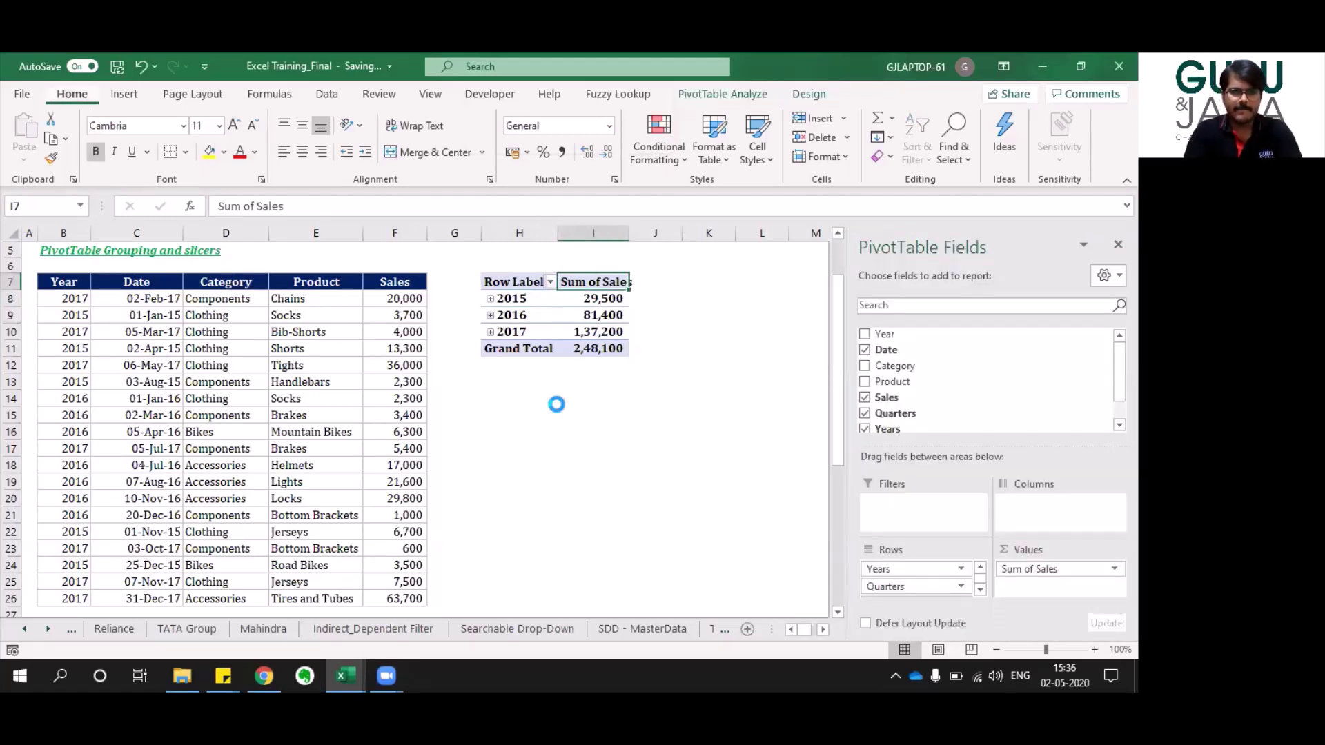
pyautogui.click(516, 316)
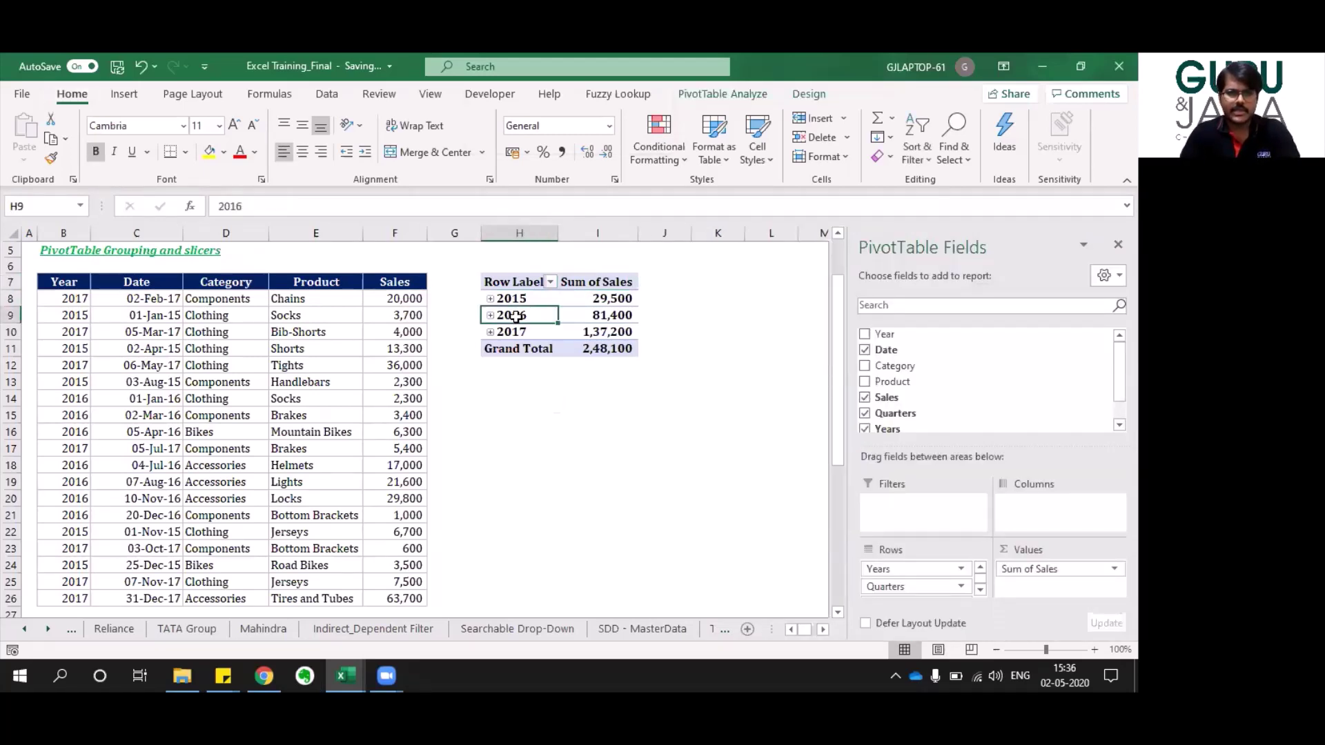
pyautogui.rightClick(516, 317)
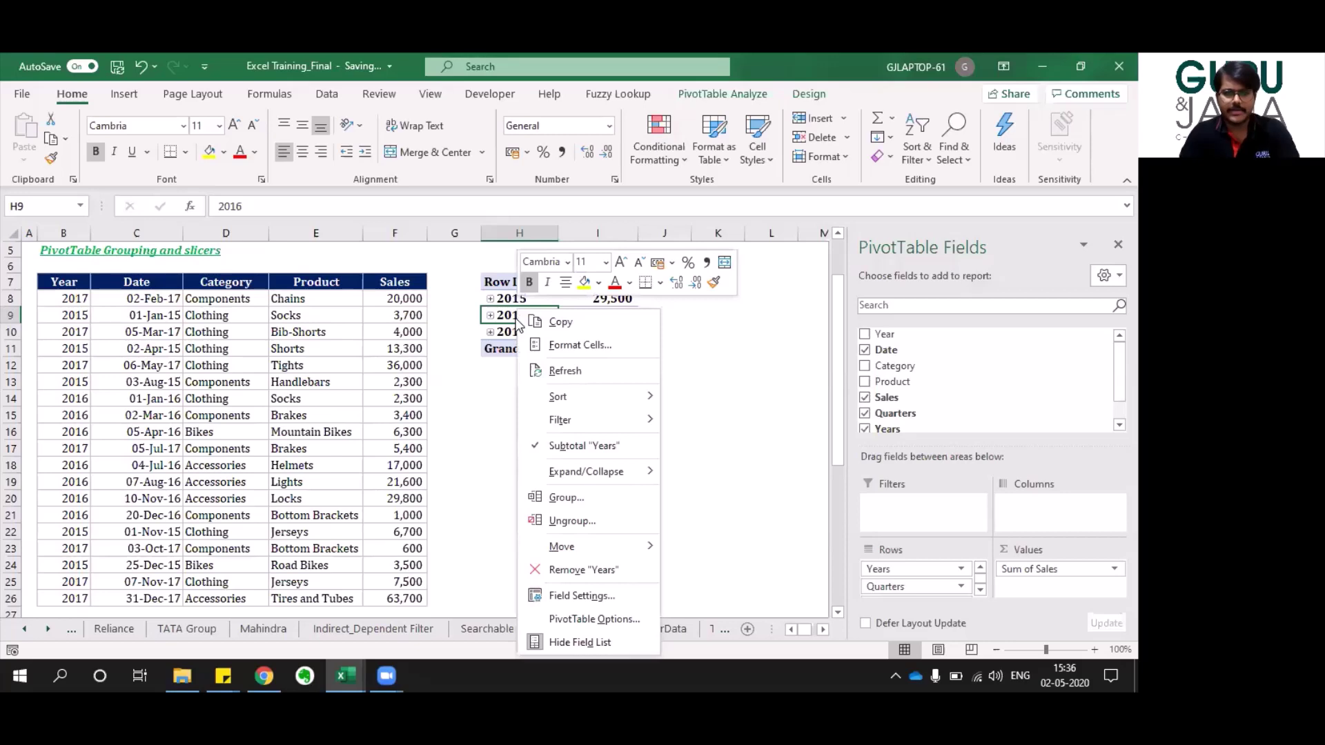
pyautogui.click(562, 506)
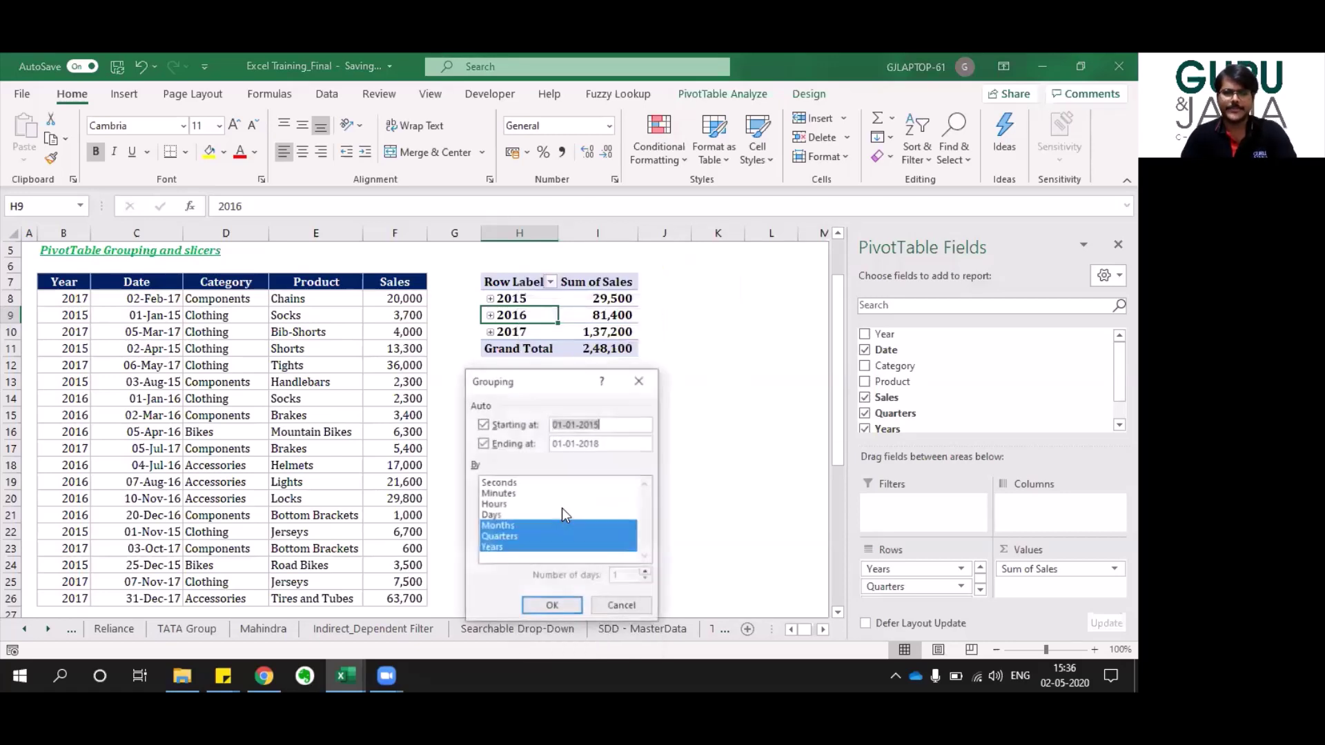
pyautogui.click(499, 549)
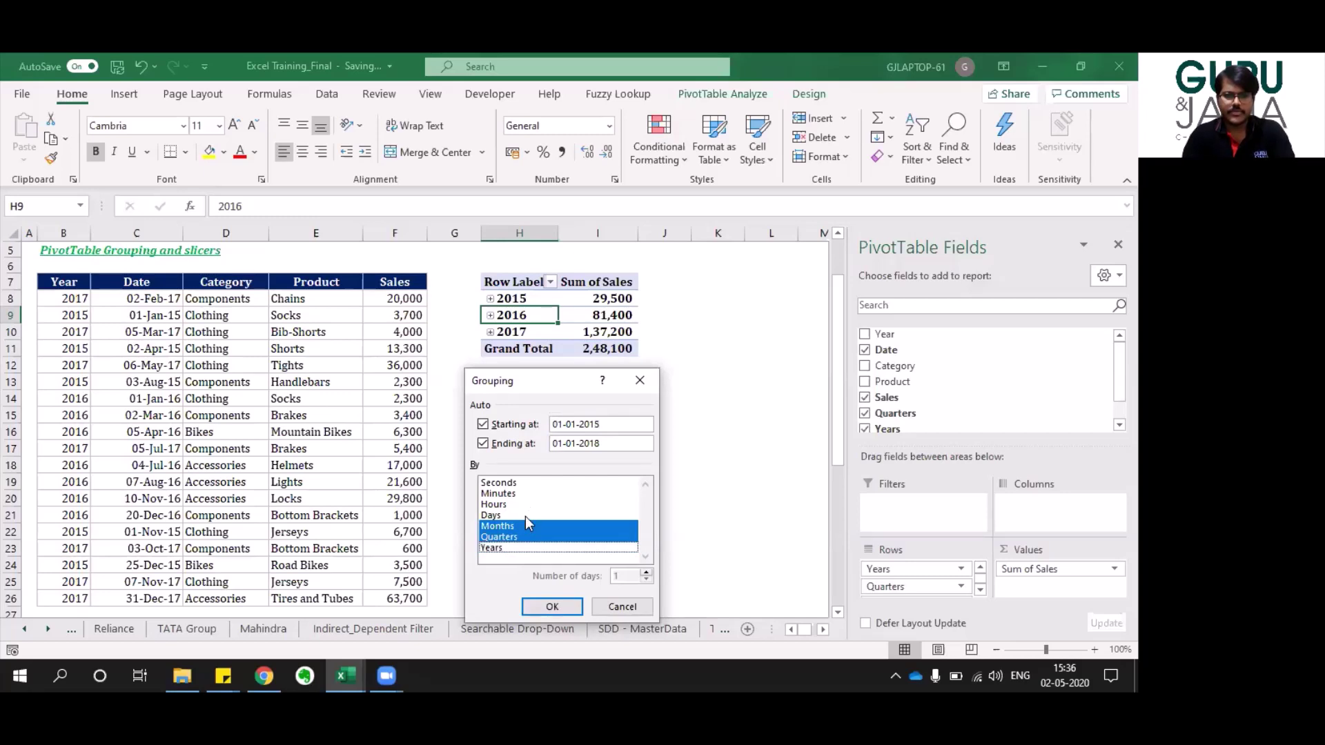
pyautogui.click(523, 521)
pyautogui.click(502, 547)
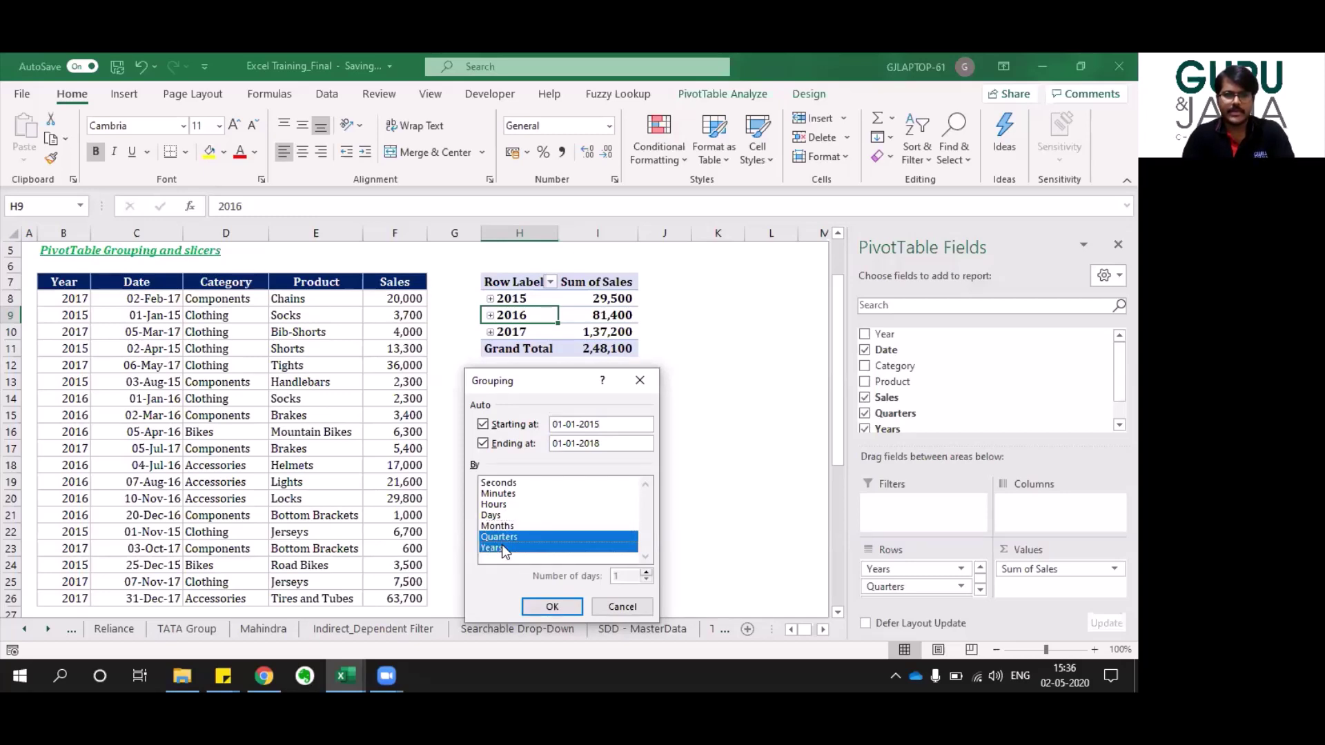
pyautogui.click(504, 537)
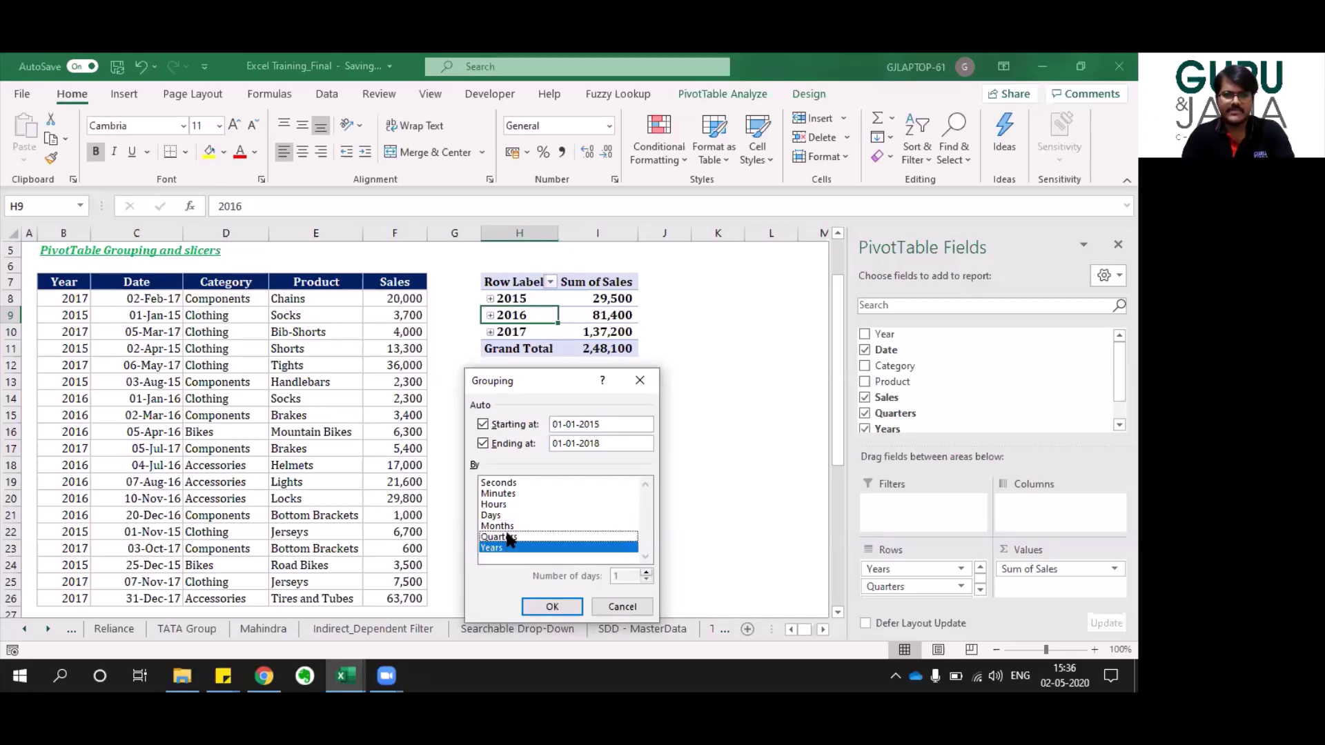
pyautogui.click(550, 606)
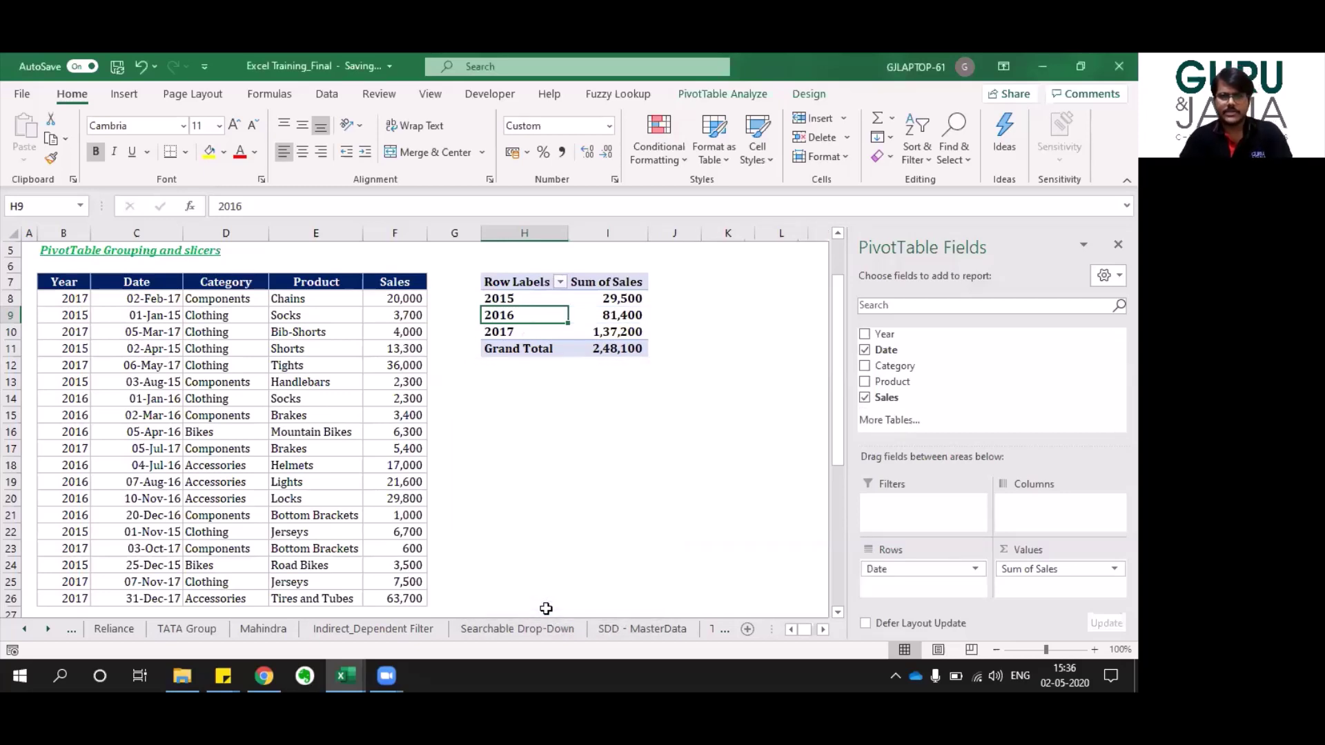
# Group the pivot dates by Years and Quarters.
pyautogui.rightClick(519, 316)
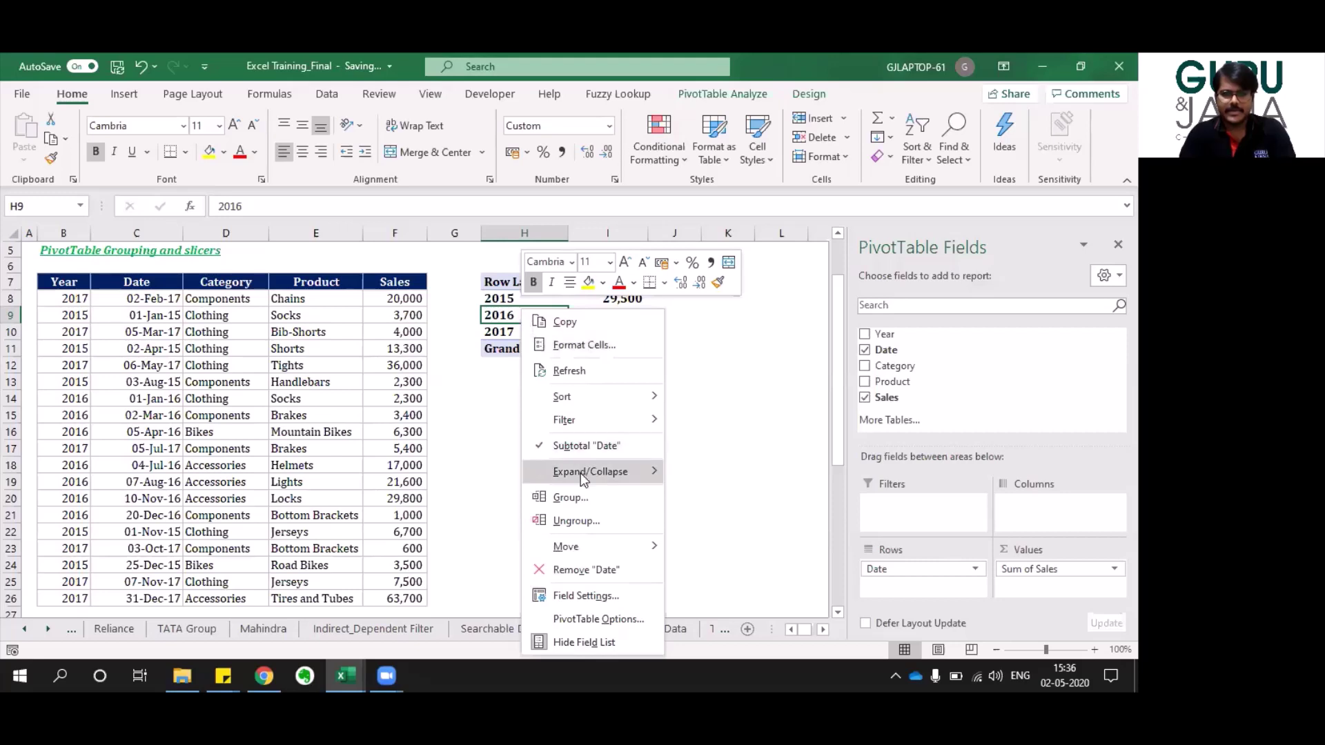
pyautogui.click(581, 496)
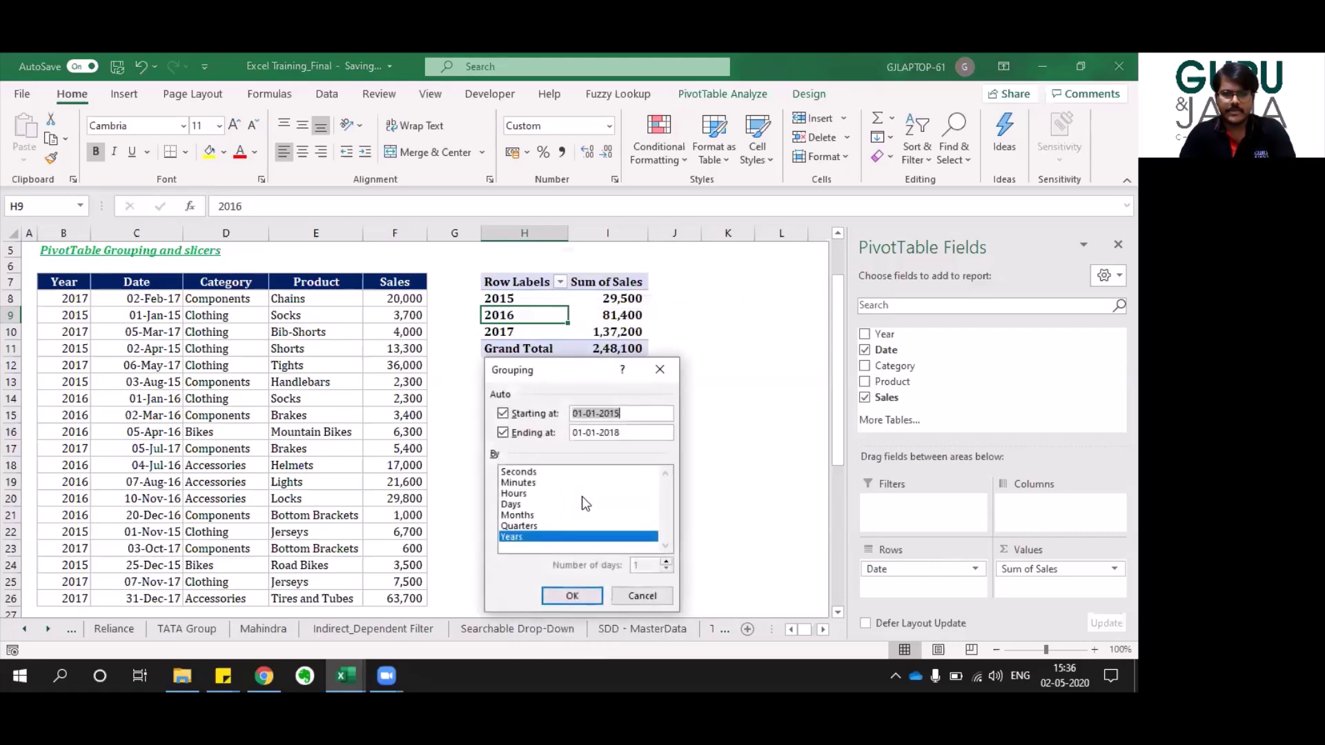
pyautogui.click(524, 526)
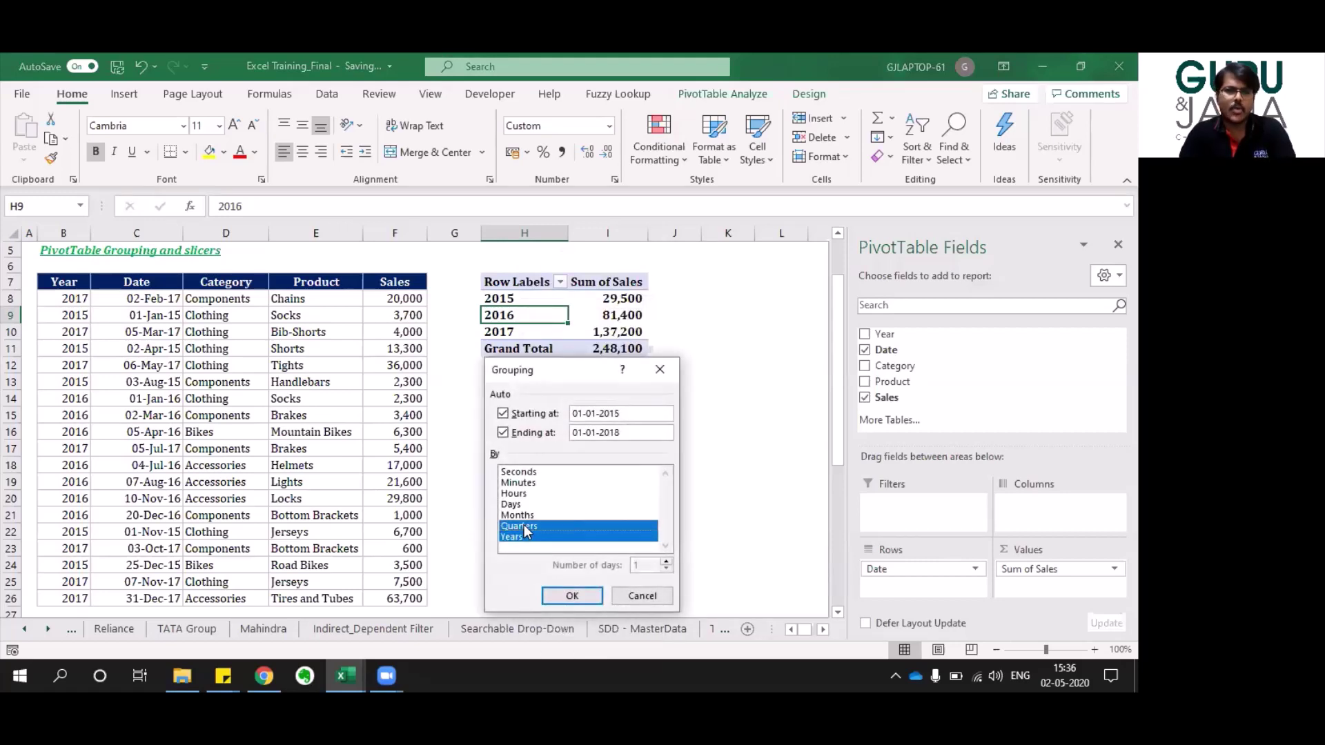
pyautogui.click(573, 595)
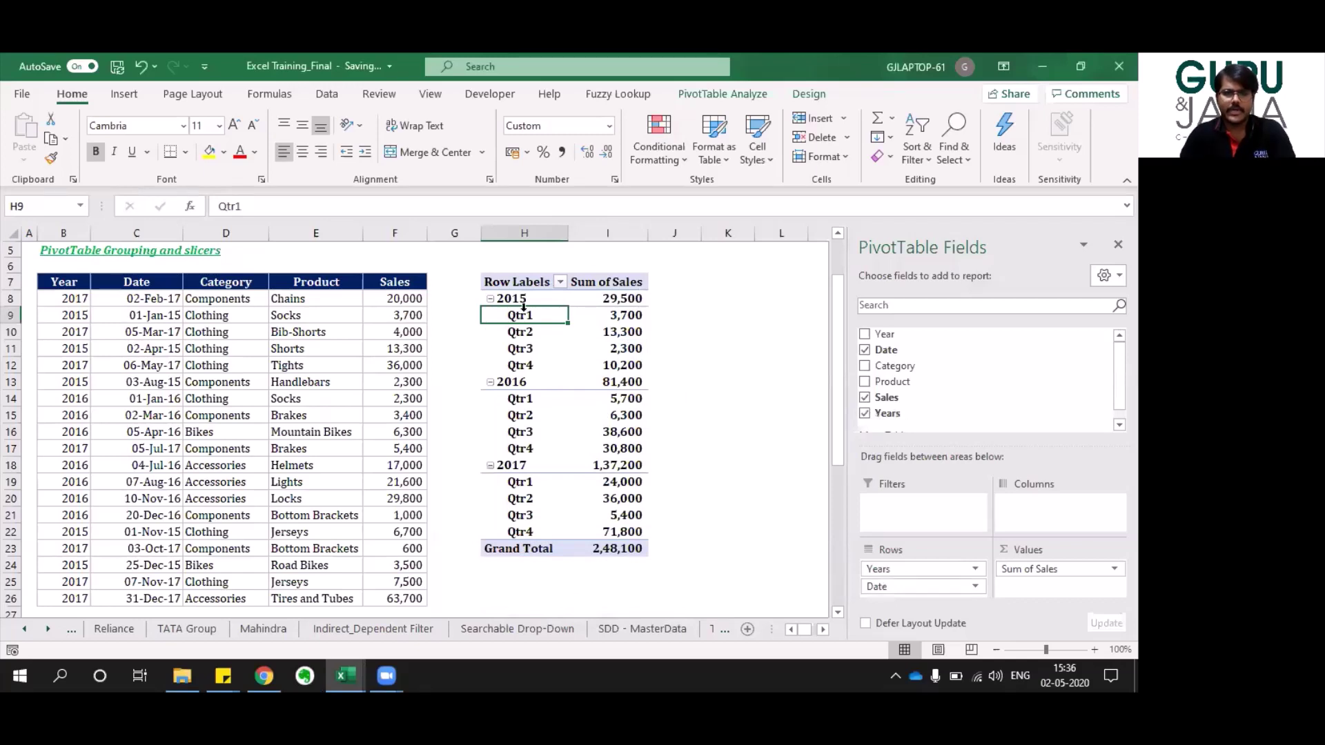
# Select the quarter labels for 2015–2017 and regroup the dates by Years and Months.
pyautogui.hotkey('shift', 'Down')
pyautogui.hotkey('shift', 'Down')
pyautogui.hotkey('shift', 'Down')
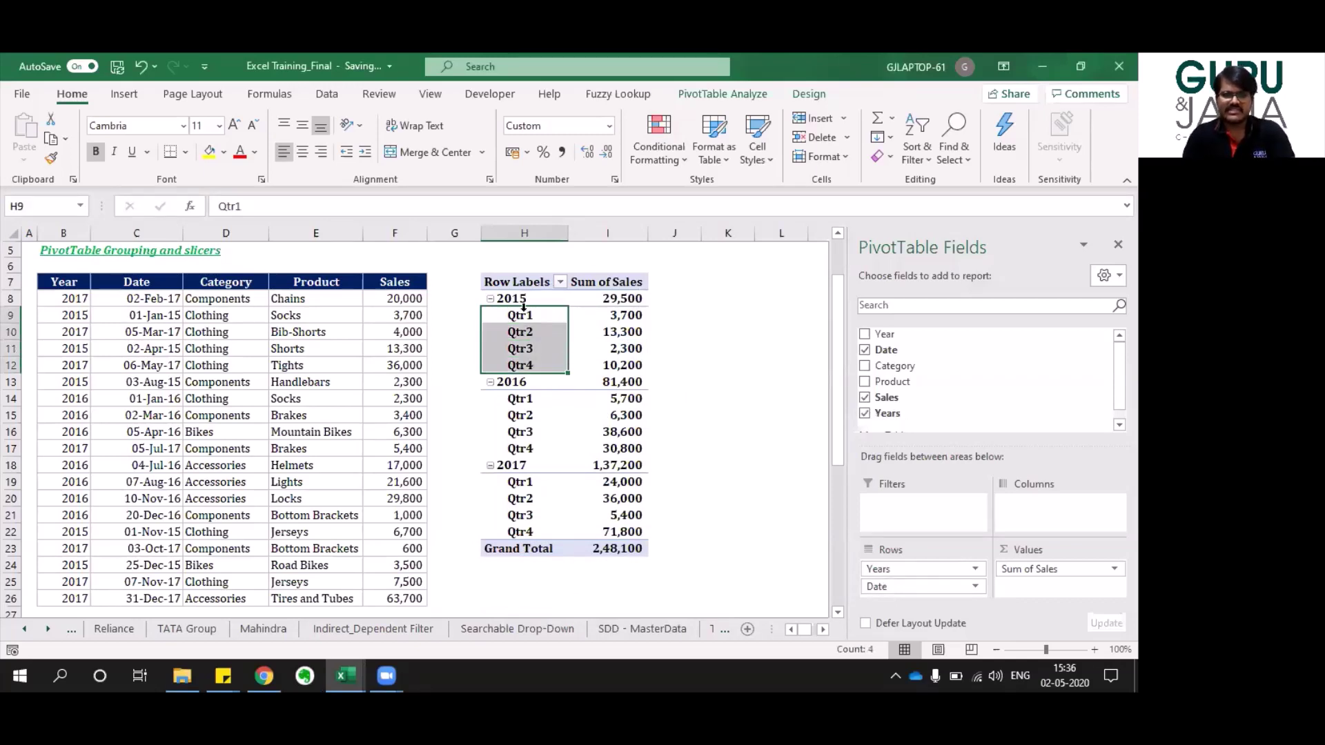
pyautogui.press('Down')
pyautogui.press('Down')
pyautogui.press('Down')
pyautogui.press('Down')
pyautogui.press('Down')
pyautogui.hotkey('shift', 'Down')
pyautogui.hotkey('shift', 'Down')
pyautogui.hotkey('shift', 'Down')
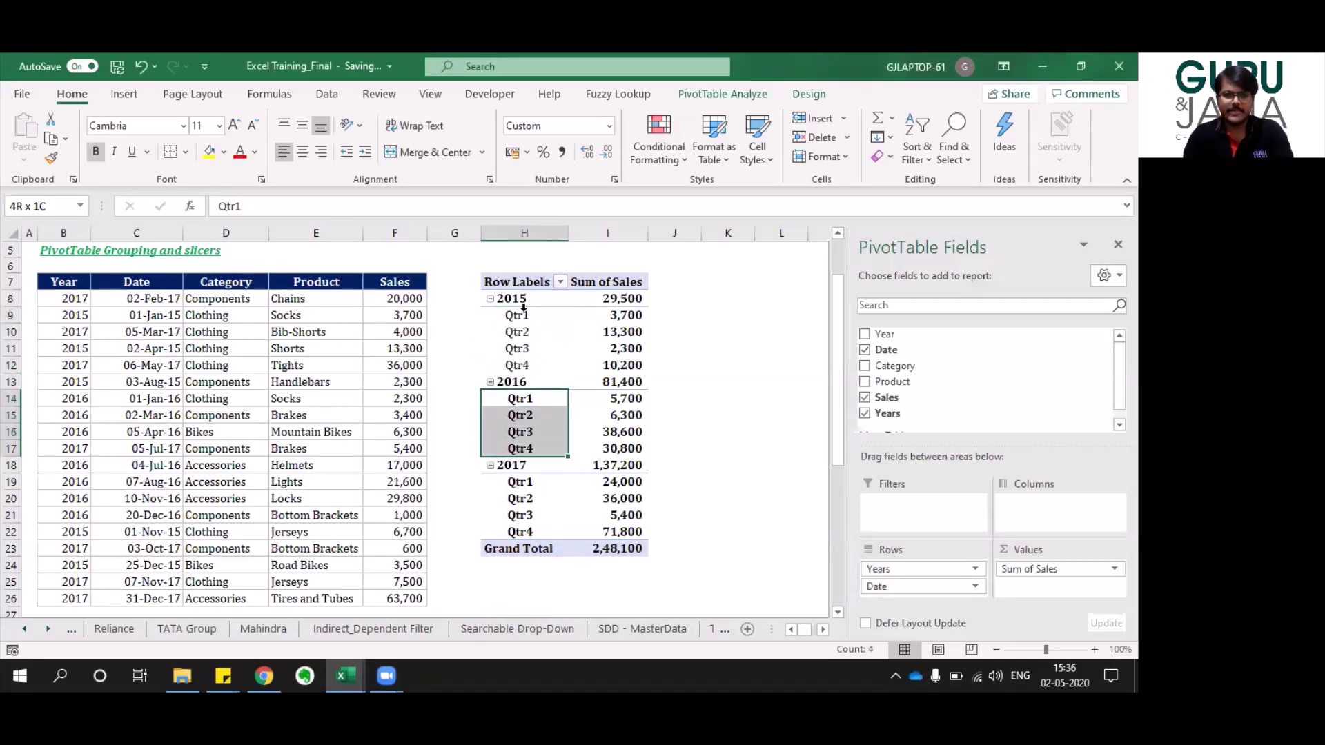
pyautogui.press('Down')
pyautogui.press('Down')
pyautogui.press('Down')
pyautogui.press('Down')
pyautogui.press('Down')
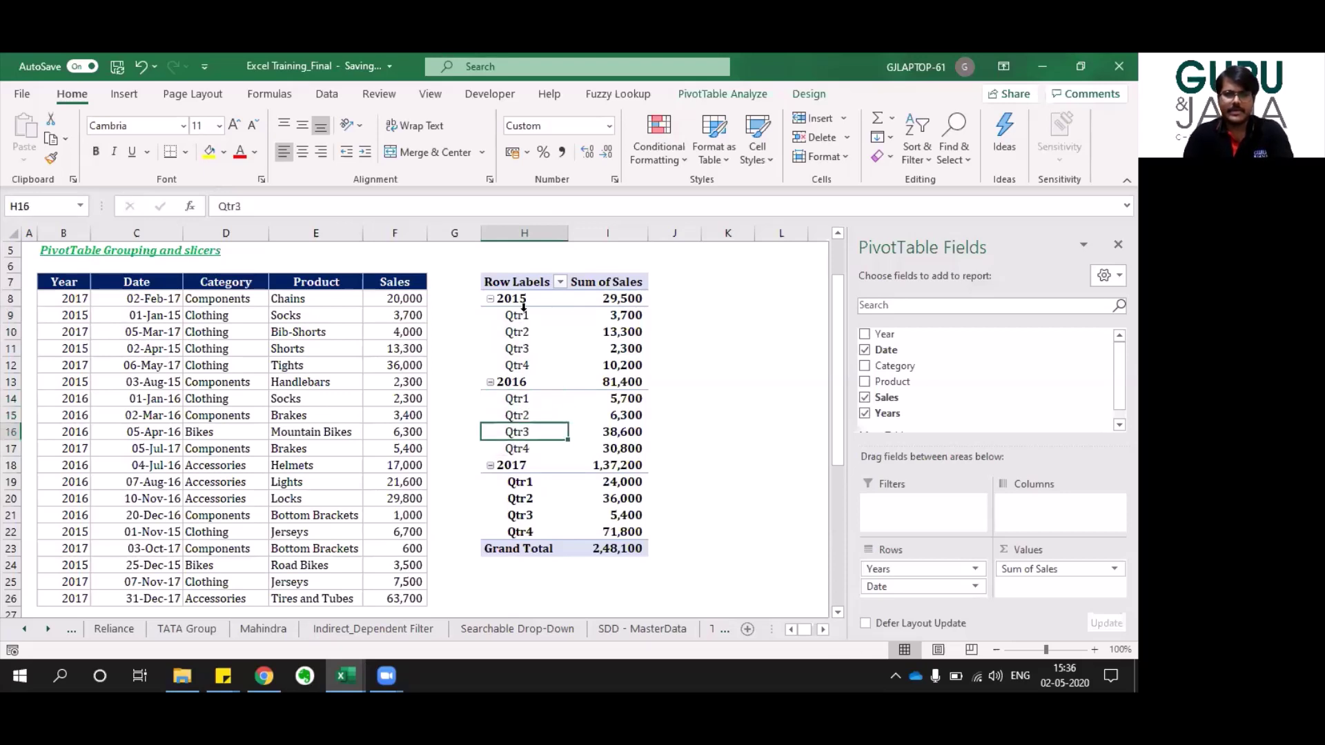
pyautogui.hotkey('shift', 'Down')
pyautogui.hotkey('shift', 'Down')
pyautogui.hotkey('shift', 'Down')
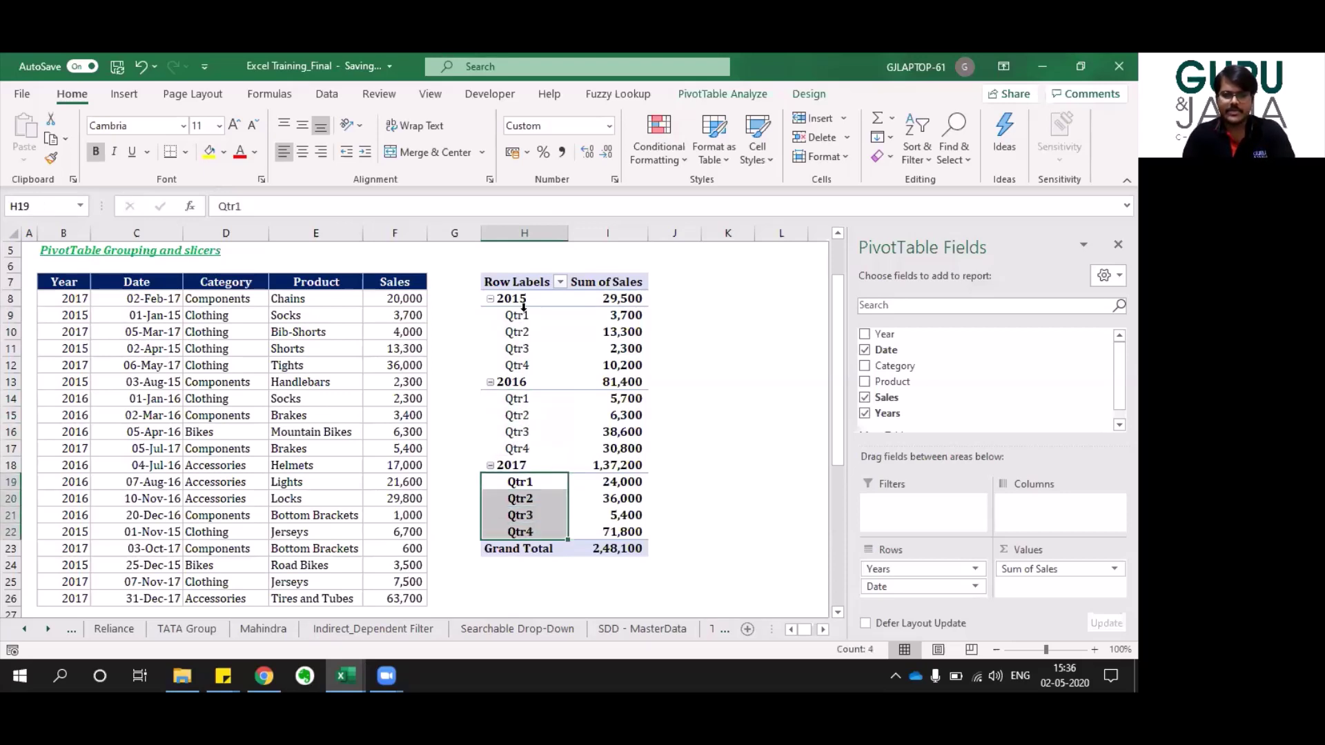
pyautogui.rightClick(519, 356)
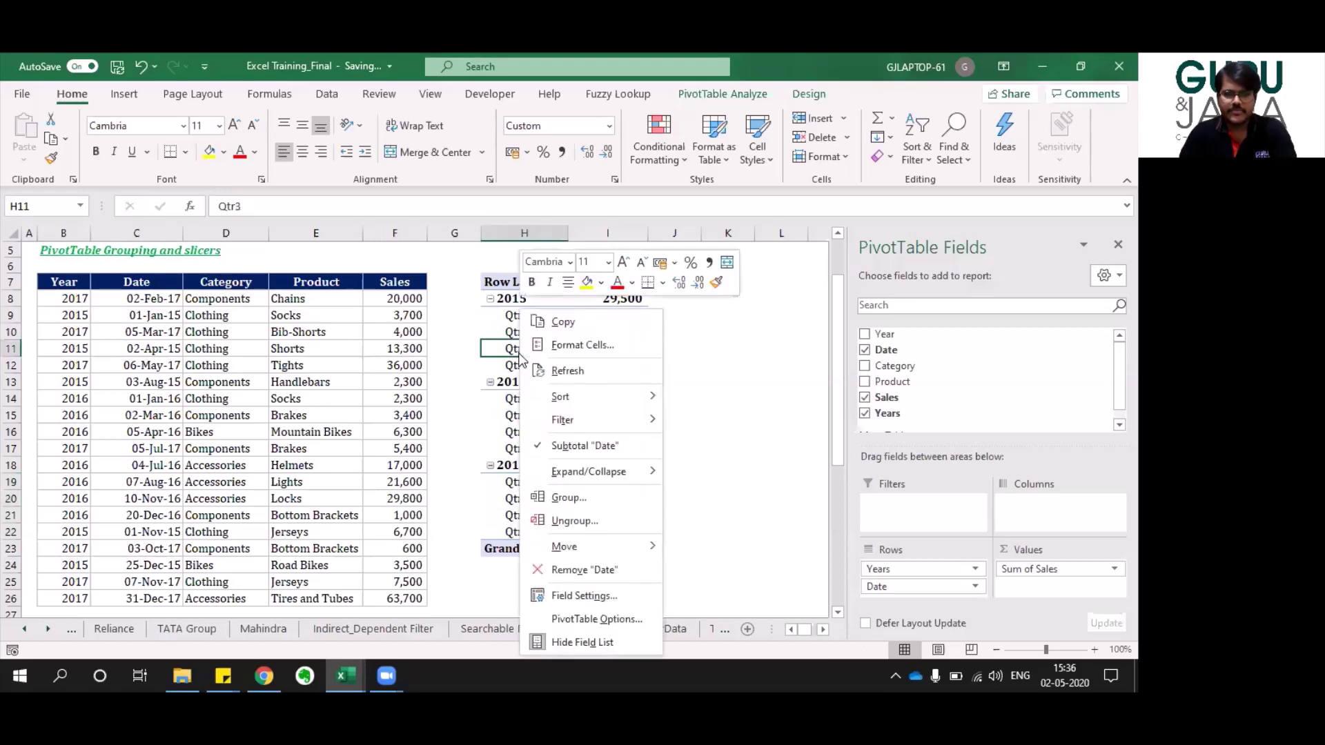
pyautogui.click(569, 502)
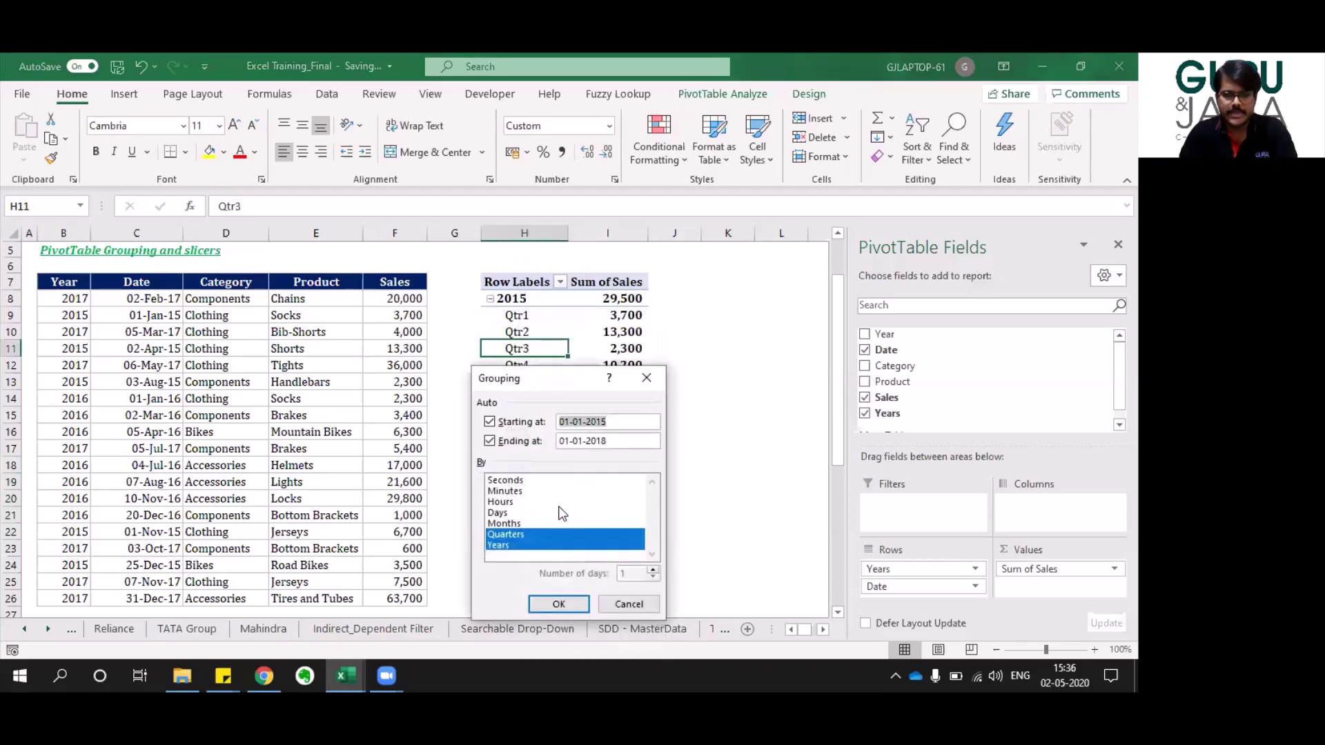
pyautogui.click(505, 526)
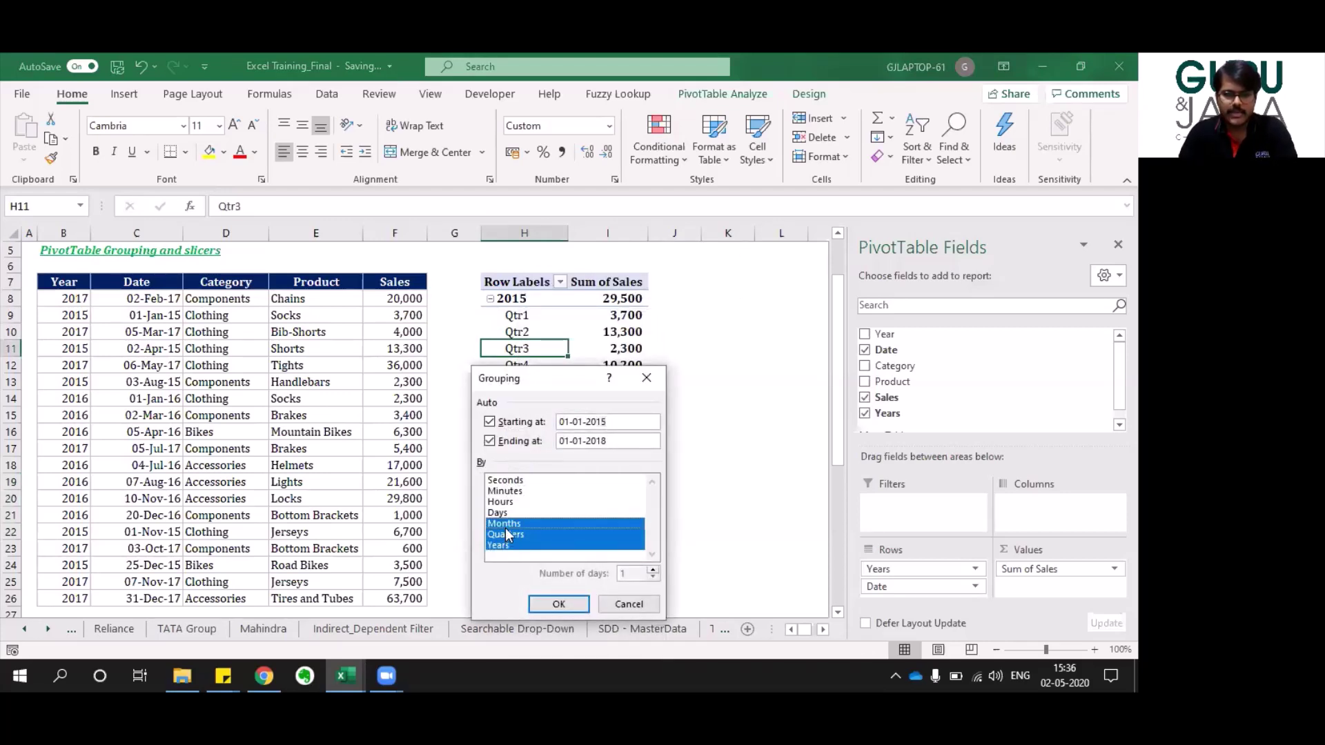
pyautogui.click(550, 604)
# Review the monthly rows under each year and return to the top of the pivot.
pyautogui.press('Down')
pyautogui.press('Down')
pyautogui.press('Down')
pyautogui.press('Down')
pyautogui.press('Down')
pyautogui.press('Down')
pyautogui.press('Down')
pyautogui.press('Down')
pyautogui.press('Down')
pyautogui.press('Down')
pyautogui.press('Down')
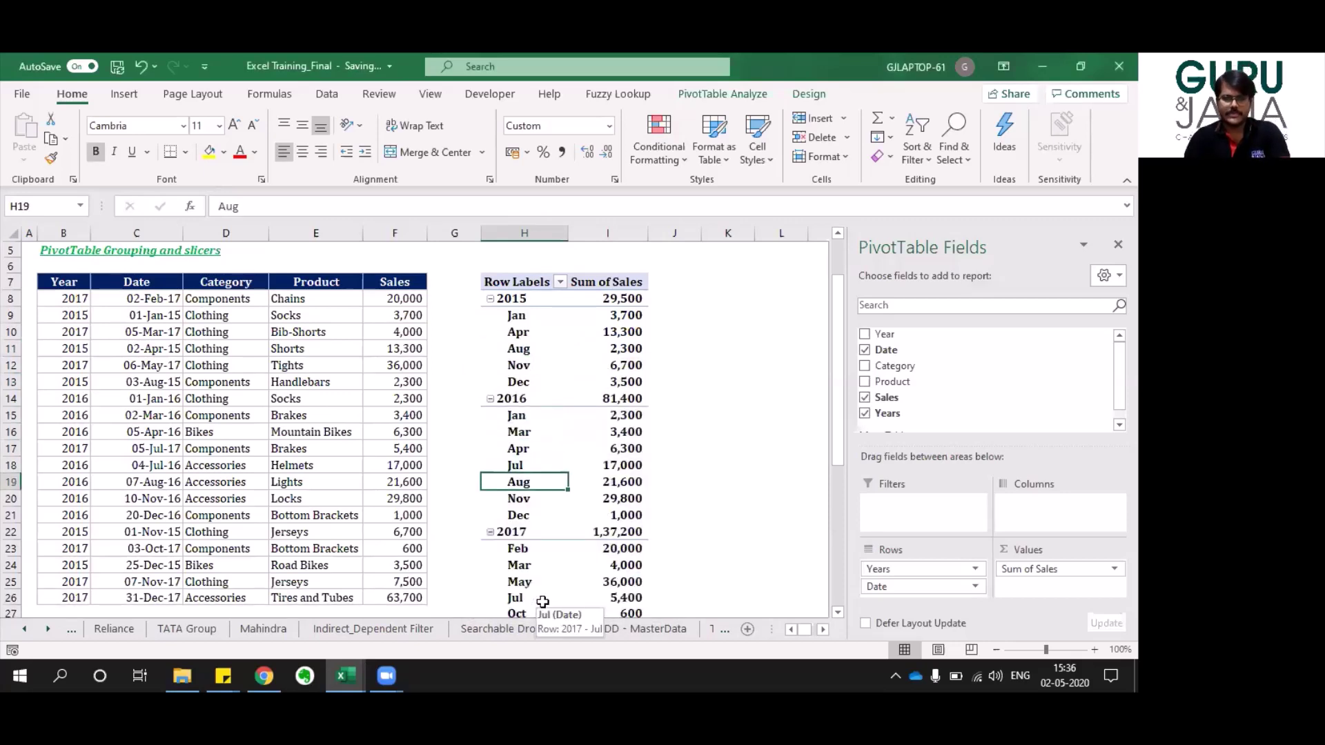
pyautogui.press('Down')
pyautogui.press('Down')
pyautogui.press('Down')
pyautogui.press('Down')
pyautogui.press('Down')
pyautogui.press('Down')
pyautogui.press('Down')
pyautogui.press('Down')
pyautogui.press('Down')
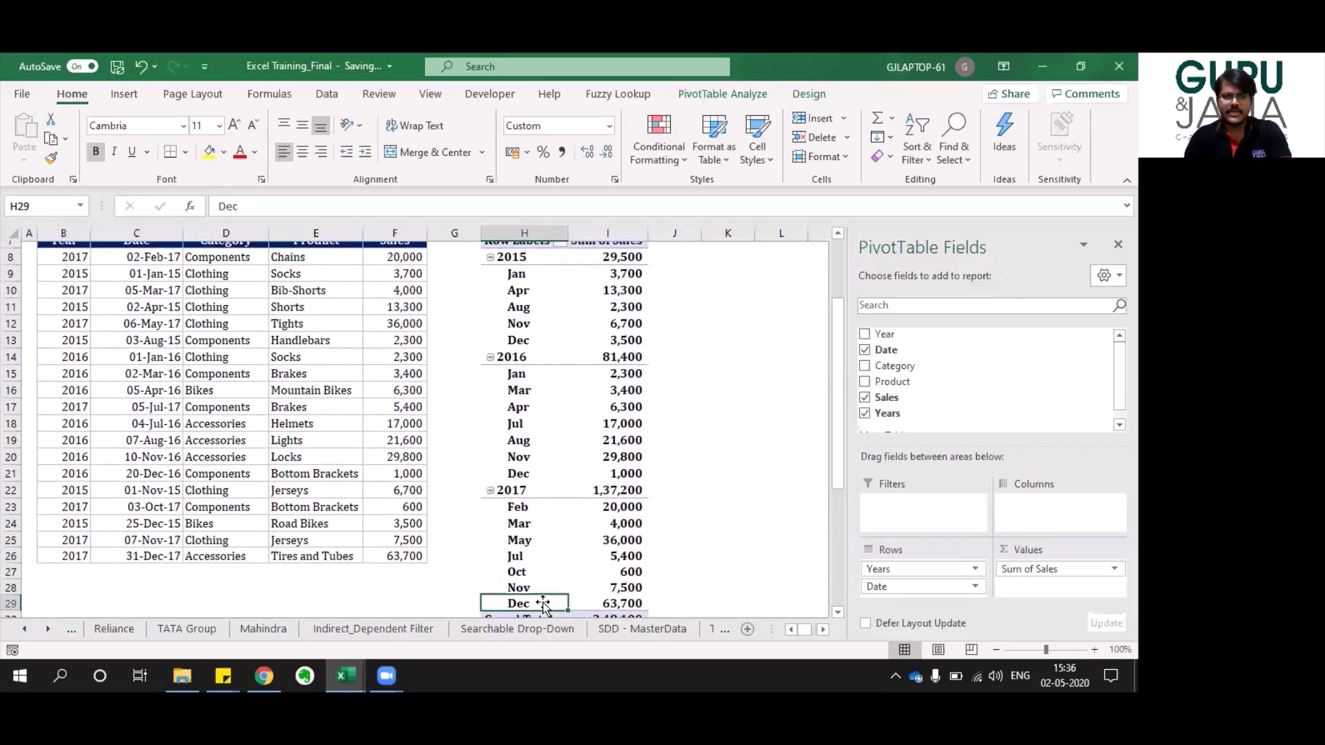
pyautogui.press('Up')
pyautogui.press('Up')
pyautogui.hotkey('ctrl', 'Up')
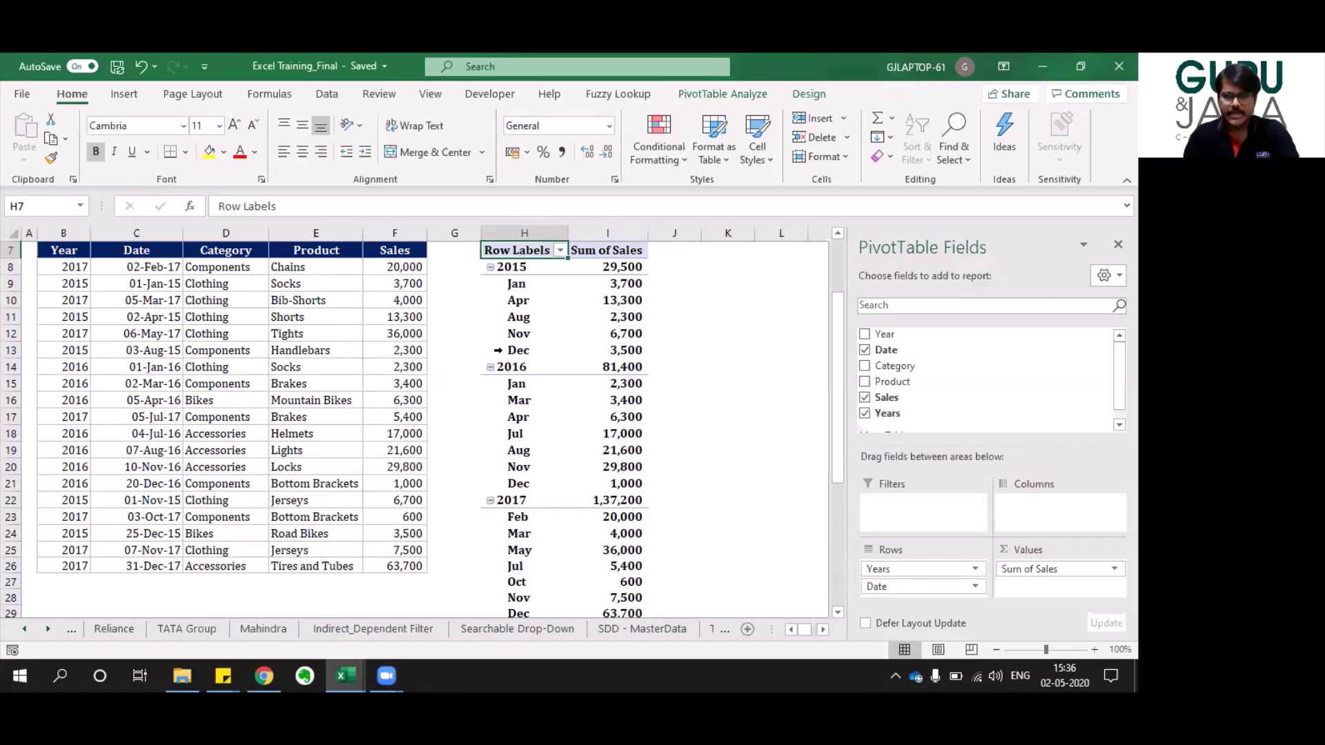
# Go to the Pivot Table Sorting sheet and move to the first product, Tires and Tubes.
pyautogui.hotkey('ctrl', 'pagedown')
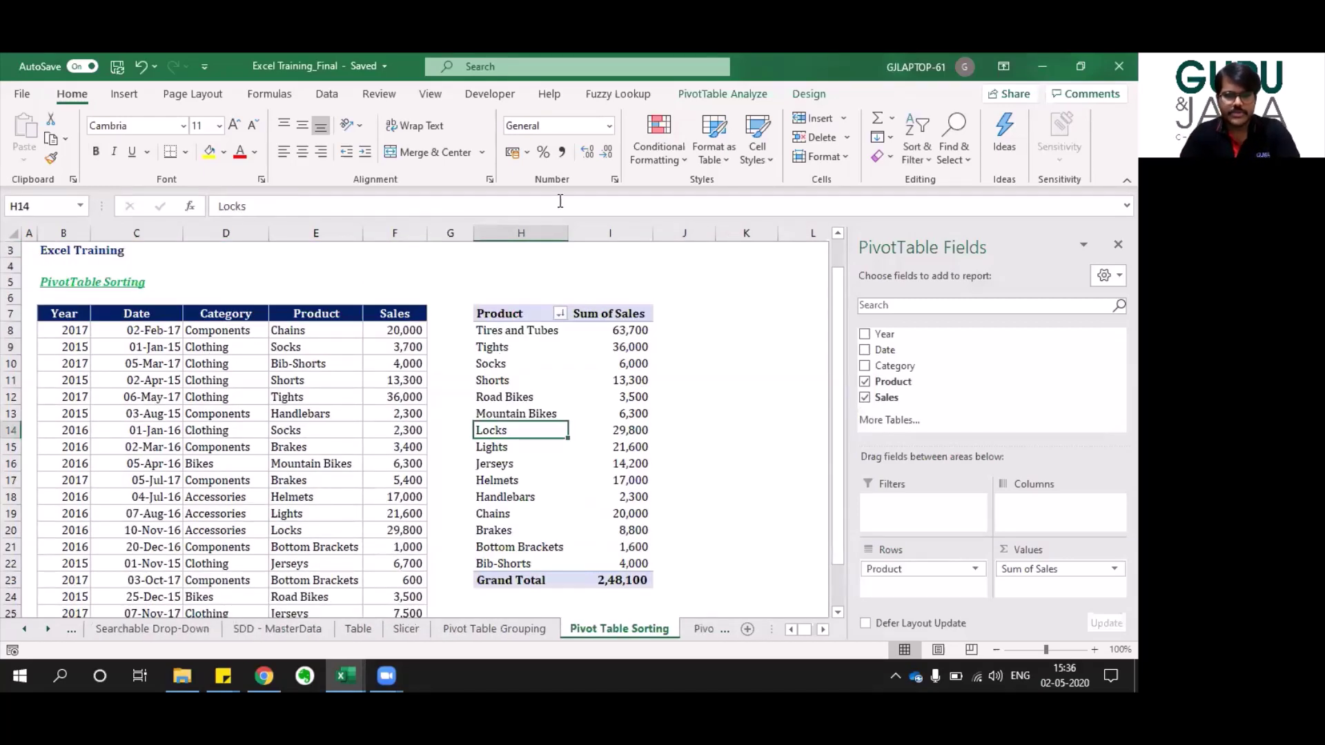
pyautogui.click(688, 389)
pyautogui.press('Left')
pyautogui.press('Left')
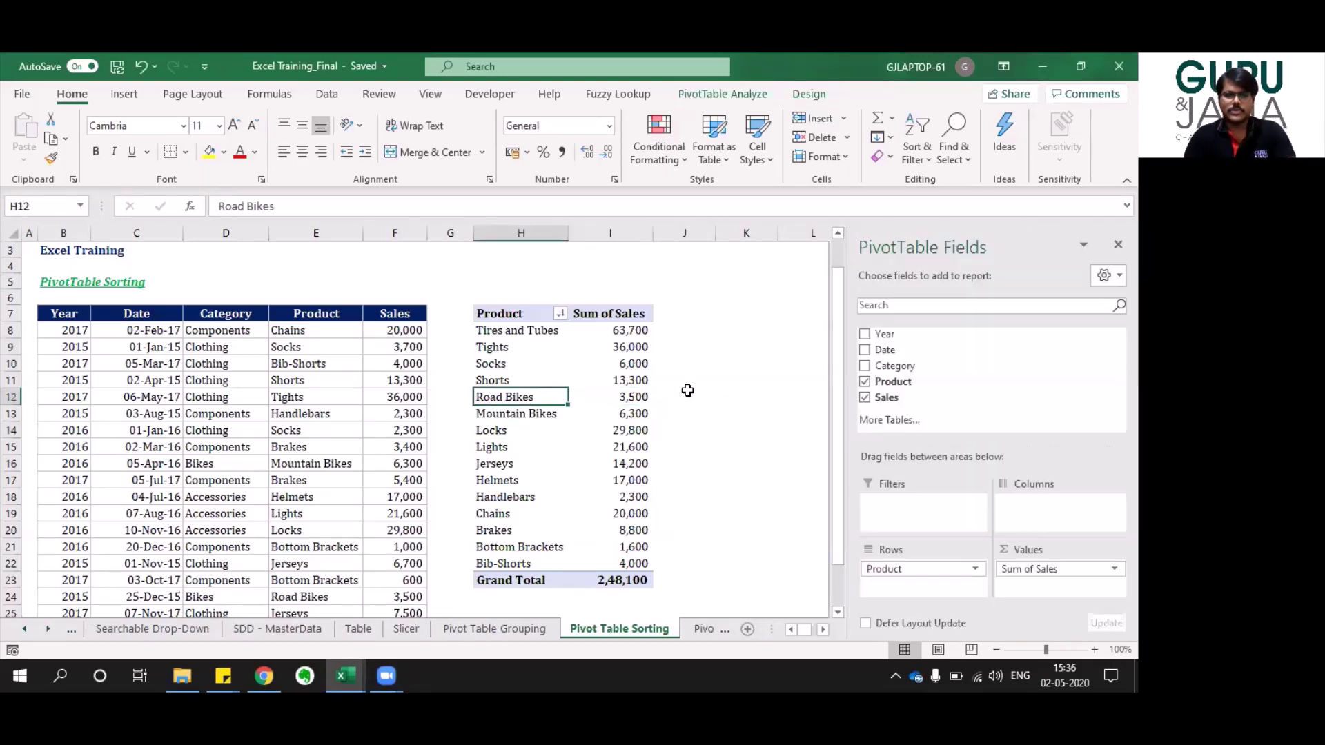
pyautogui.hotkey('ctrl', 'Up')
pyautogui.press('Right')
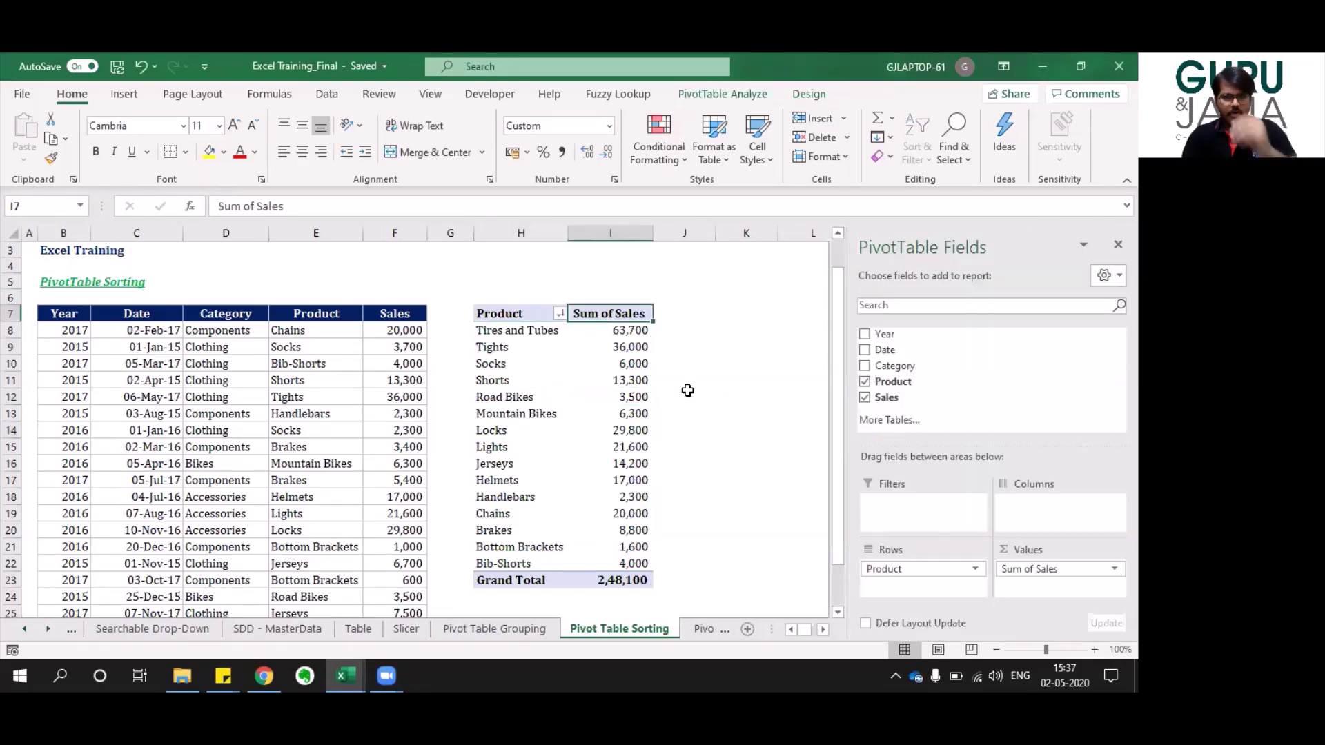
pyautogui.press('Left')
pyautogui.press('Down')
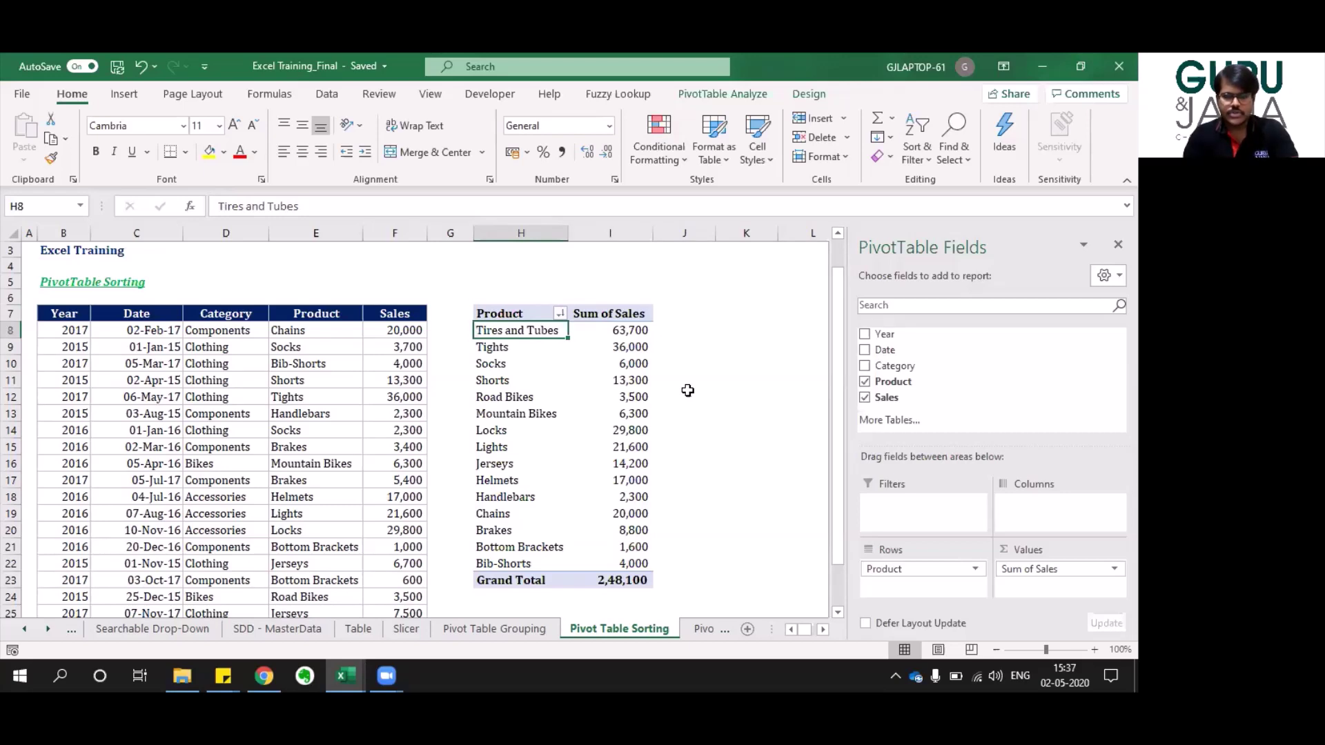
pyautogui.press('Right')
pyautogui.press('Left')
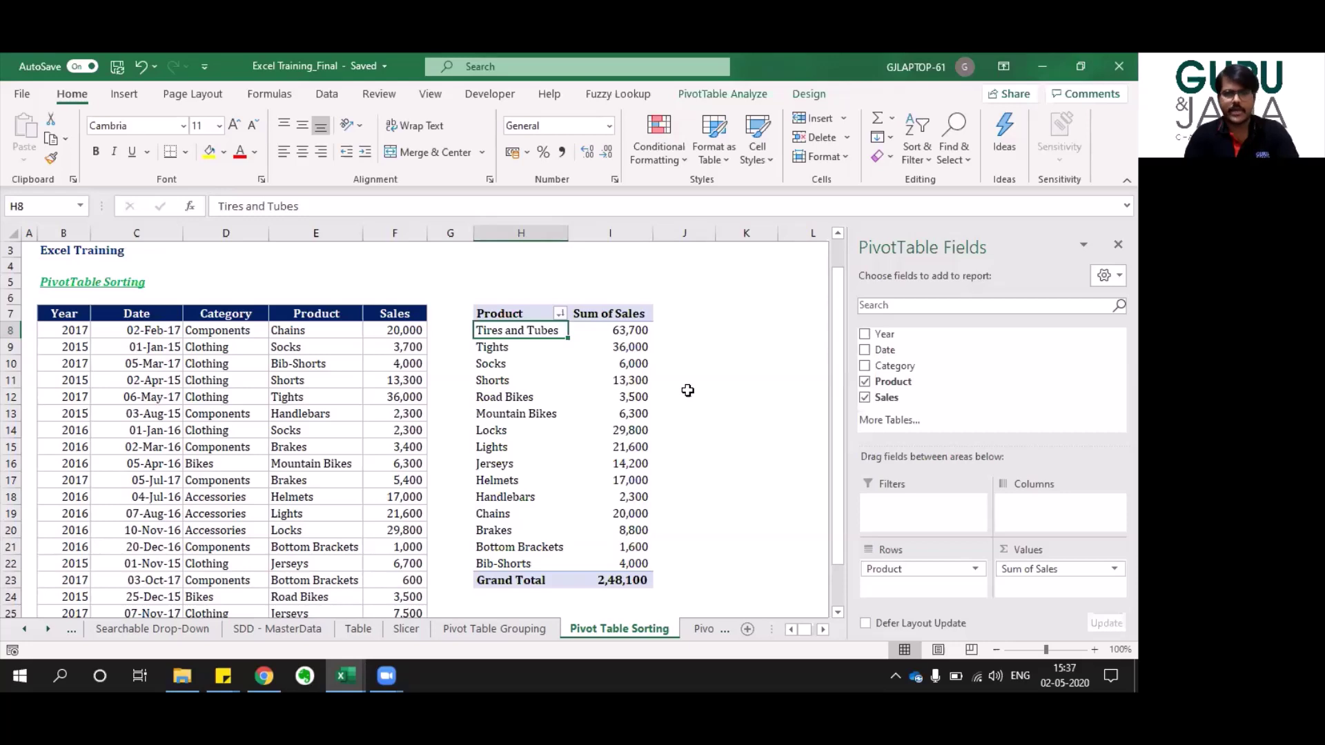
# Try sorting products by sales largest-to-smallest and smallest-to-largest, undoing each sort.
pyautogui.click(632, 352)
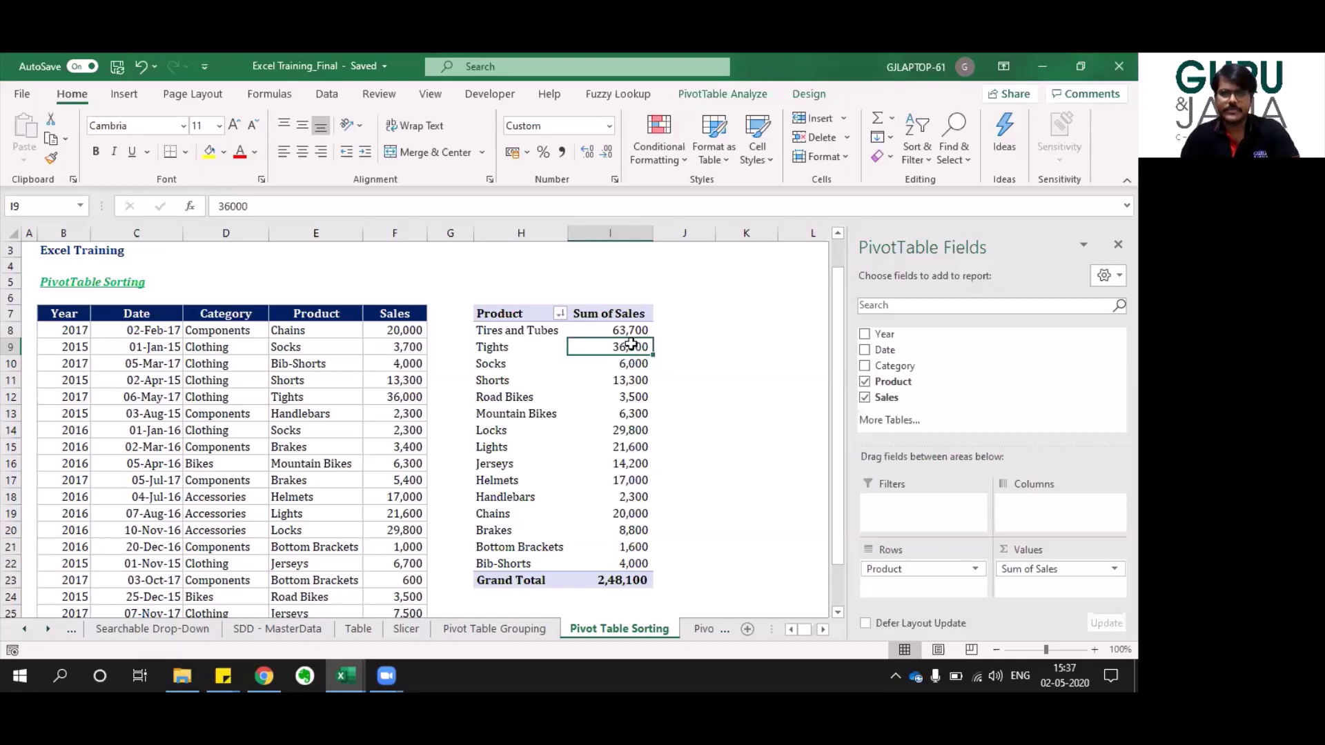
pyautogui.rightClick(633, 352)
pyautogui.moveTo(701, 457)
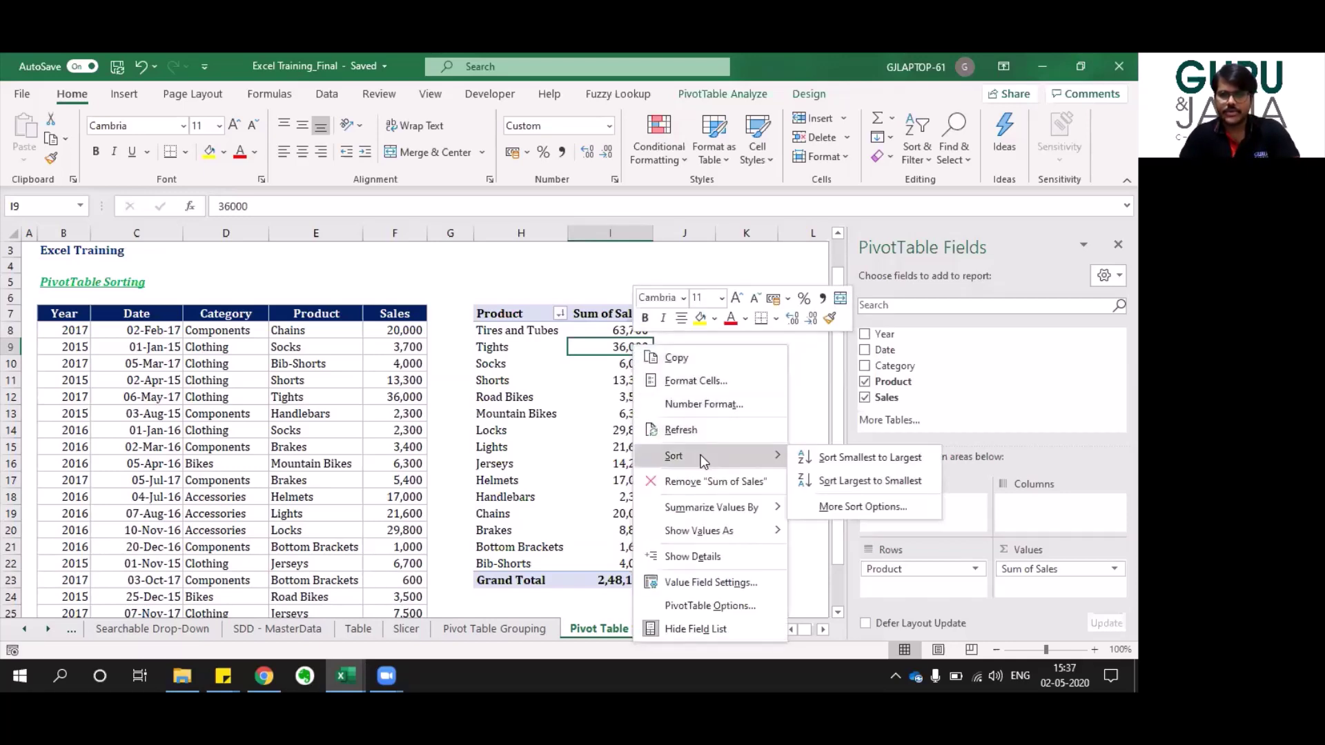
pyautogui.click(855, 482)
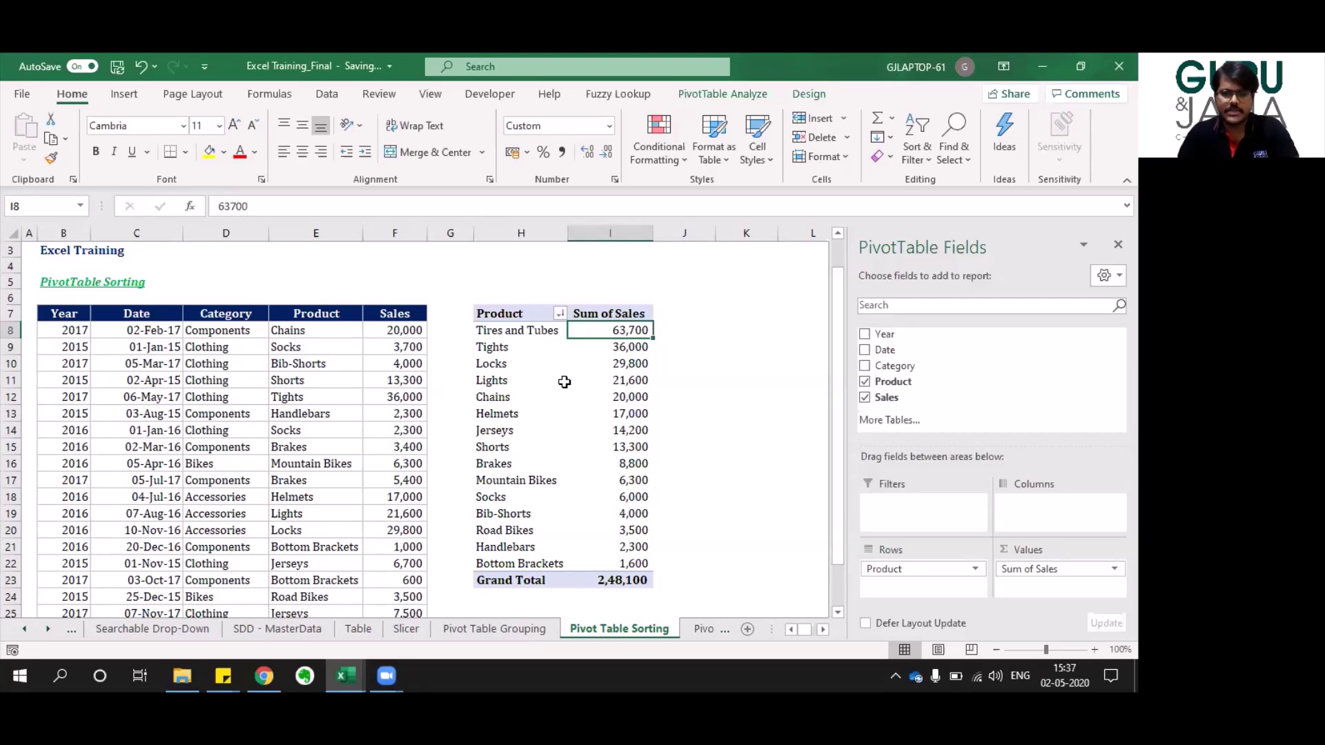
pyautogui.hotkey('ctrl', 'z')
pyautogui.rightClick(638, 382)
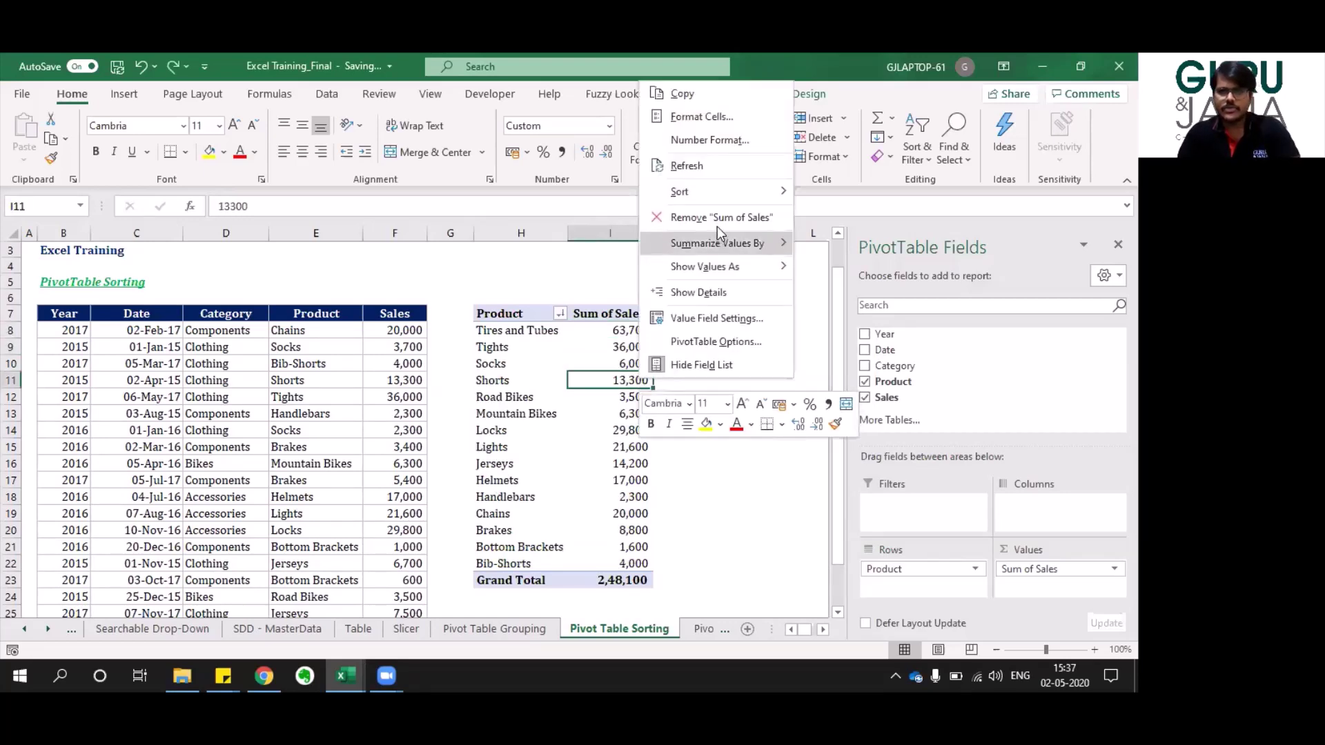
pyautogui.moveTo(717, 192)
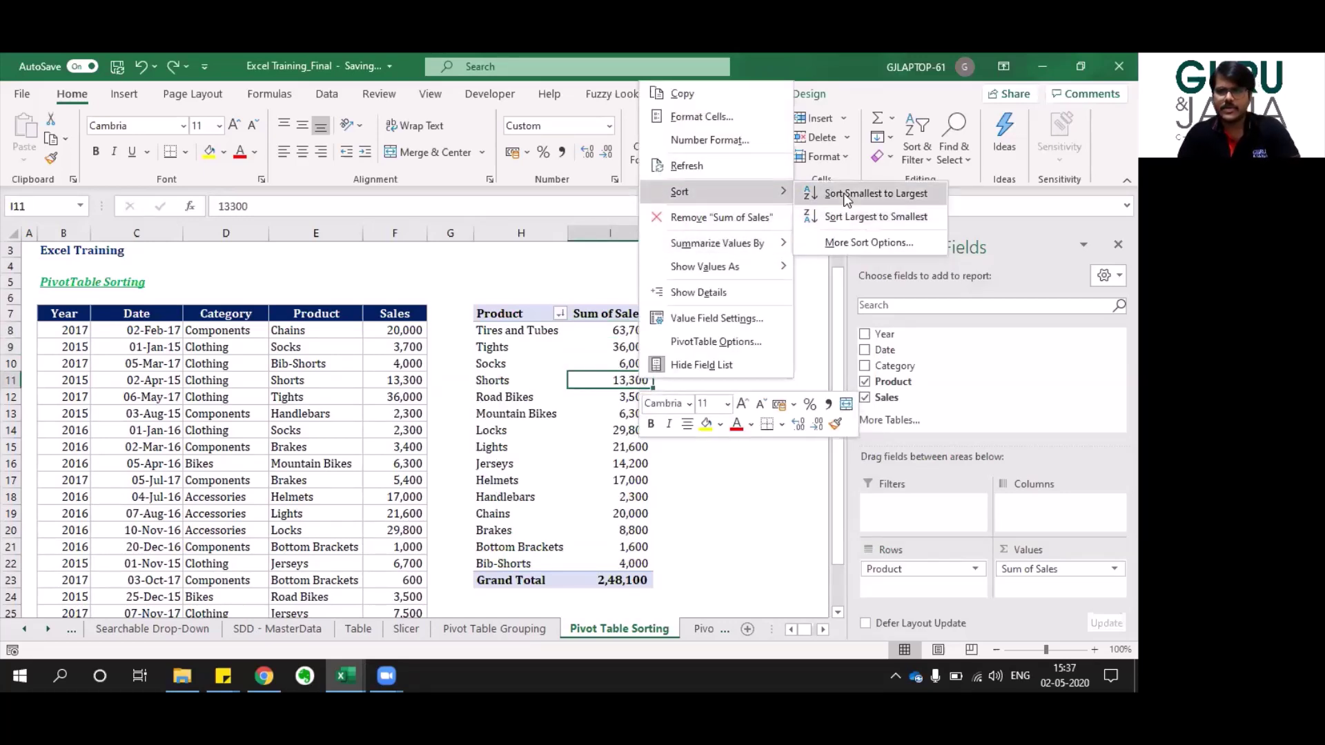
pyautogui.click(844, 192)
pyautogui.hotkey('ctrl', 'z')
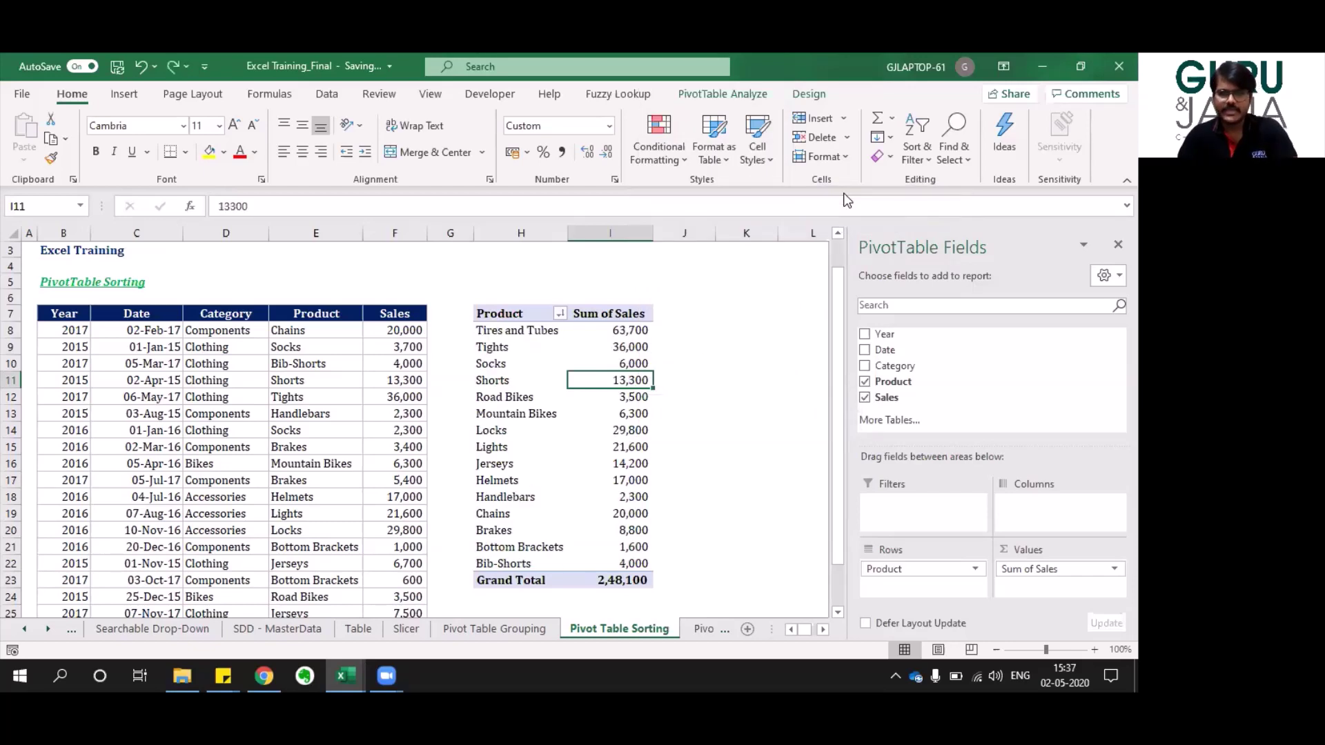
# Sort the product names alphabetically A to Z.
pyautogui.click(515, 332)
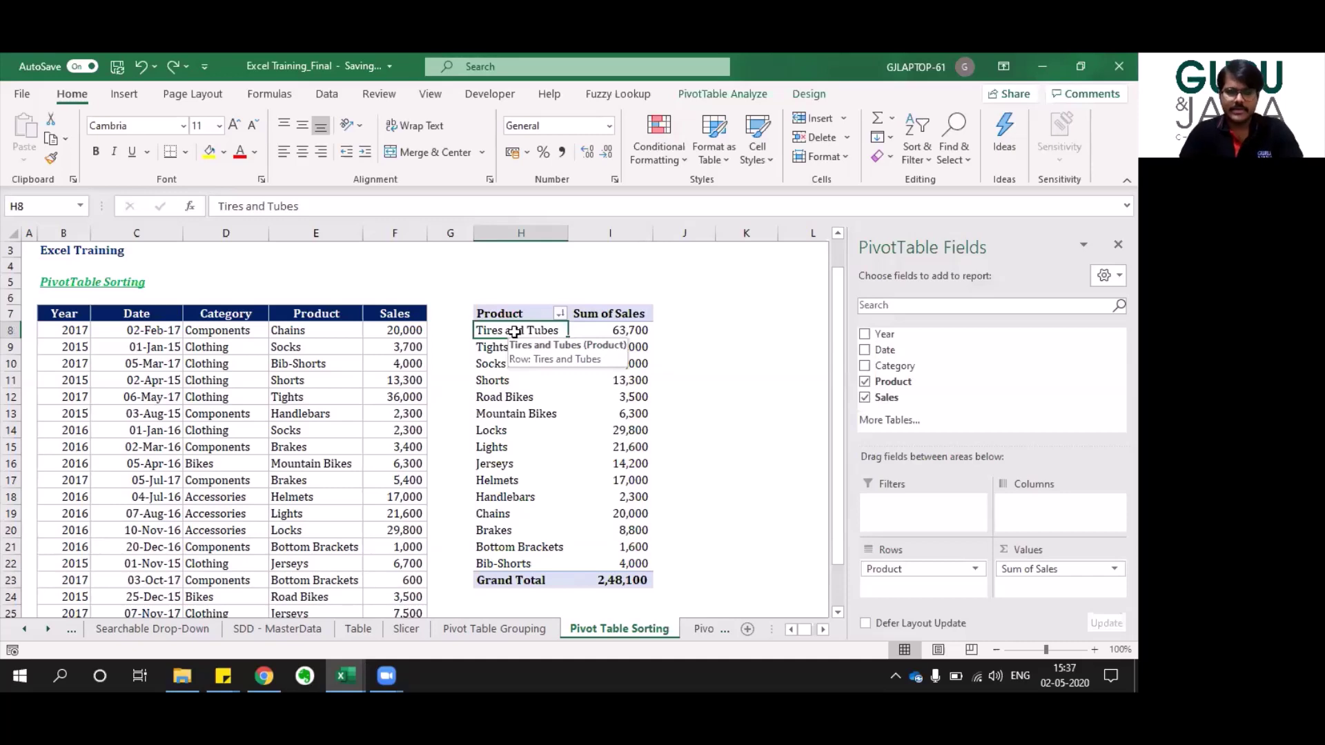
pyautogui.rightClick(515, 332)
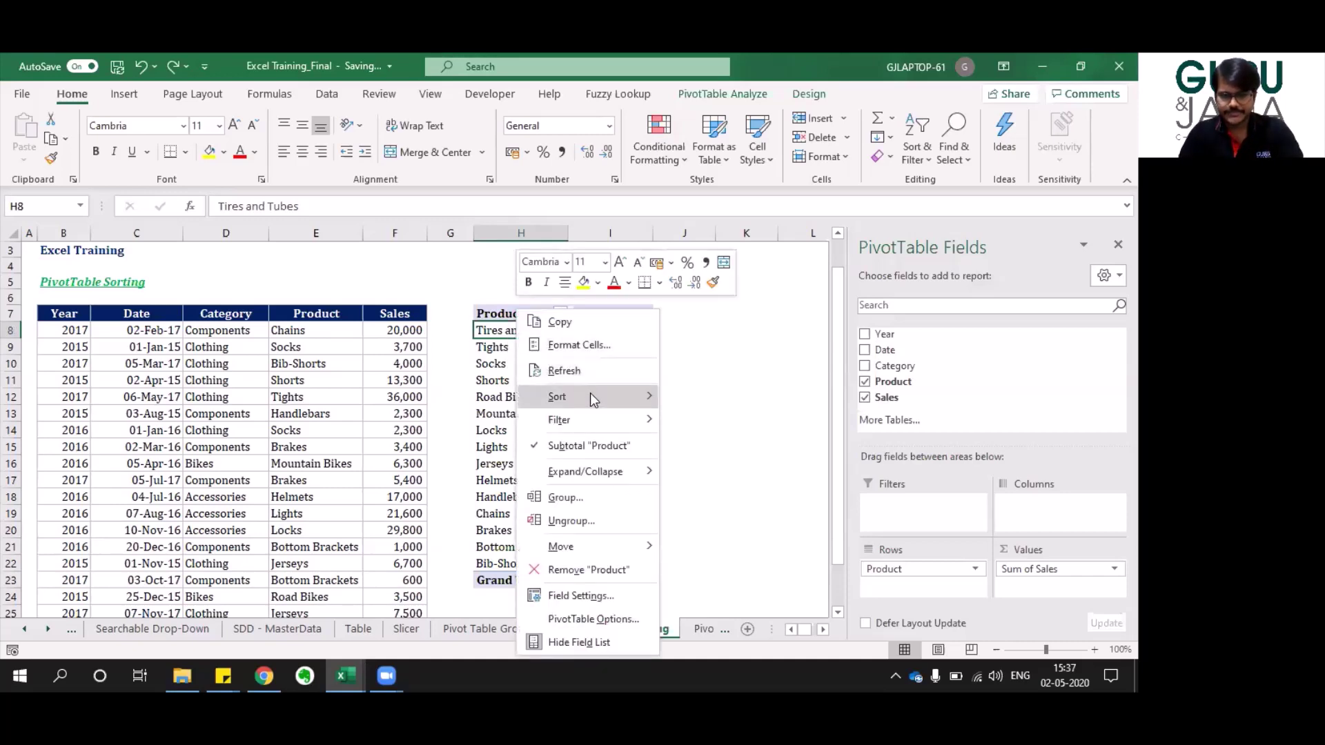
pyautogui.moveTo(598, 394)
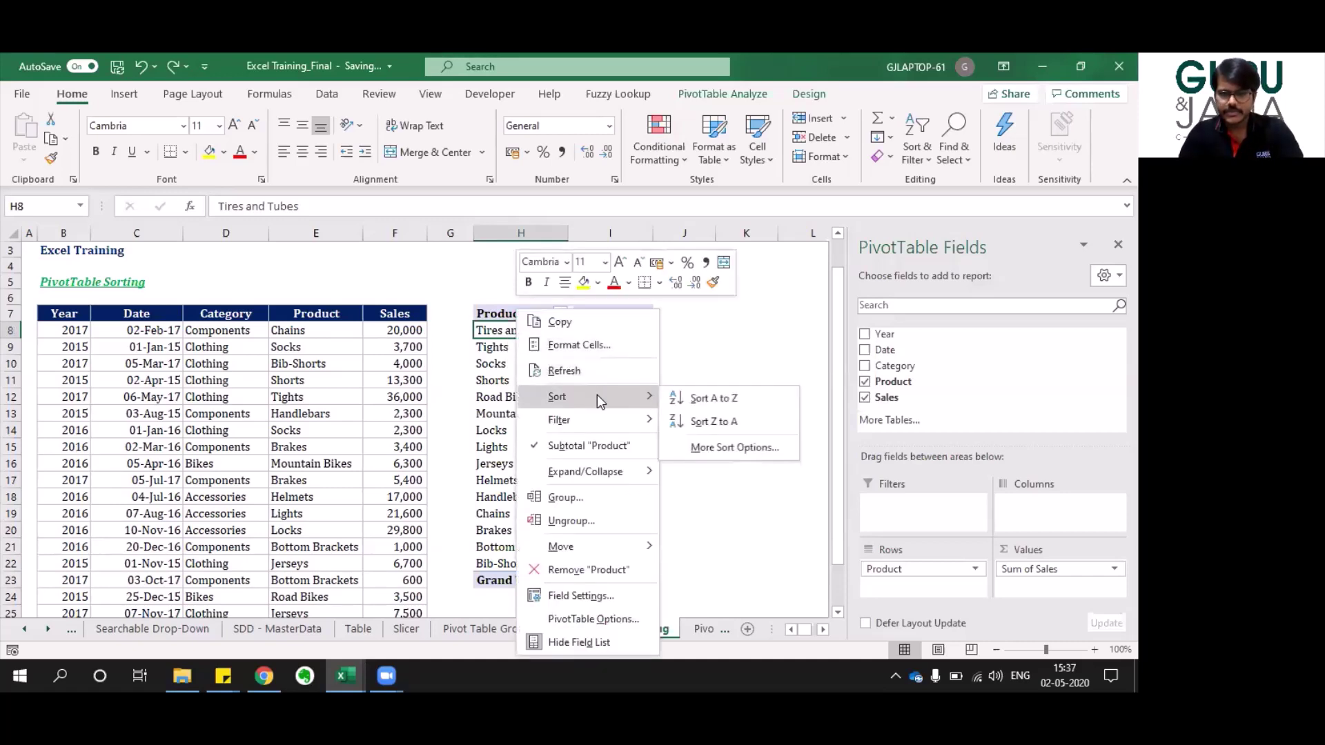
pyautogui.click(715, 400)
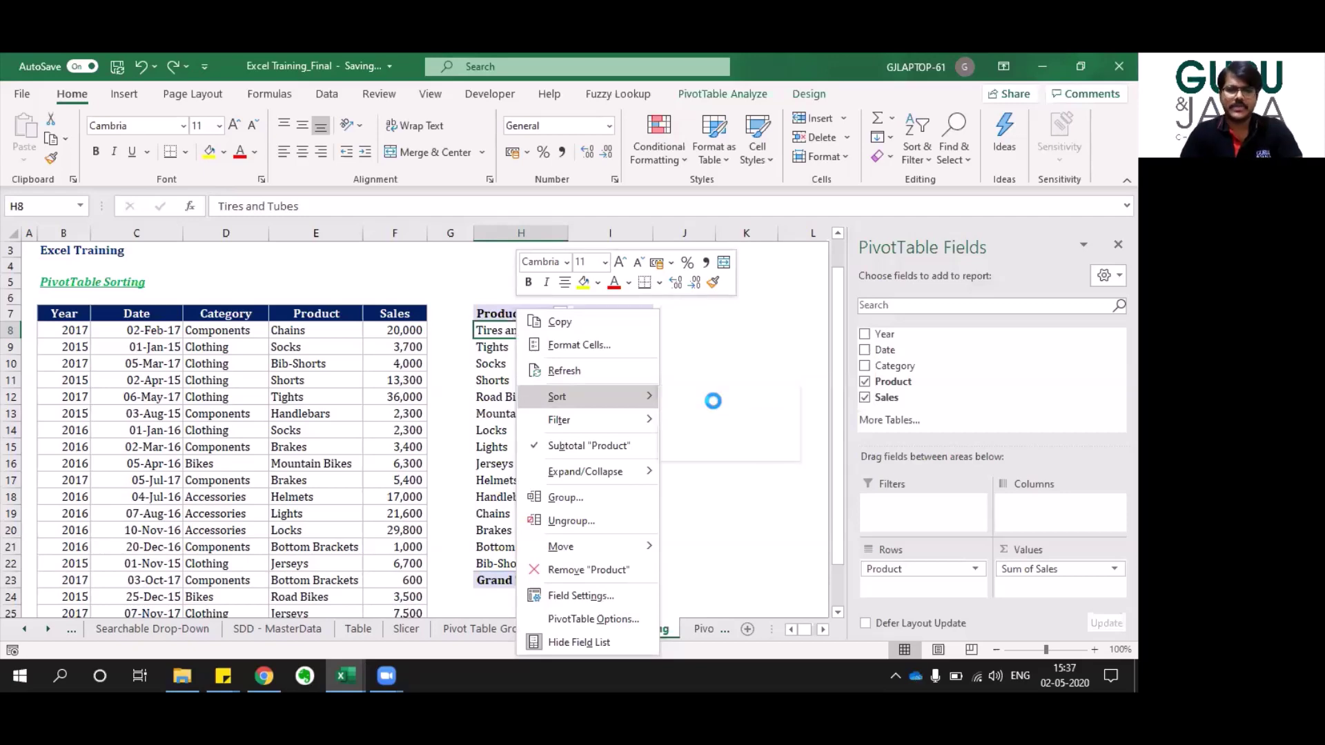
# Select all fifteen product names and restore the Z–A order with Tires and Tubes first.
pyautogui.hotkey('ctrl', 'shift', 'Down')
pyautogui.hotkey('shift', 'Up')
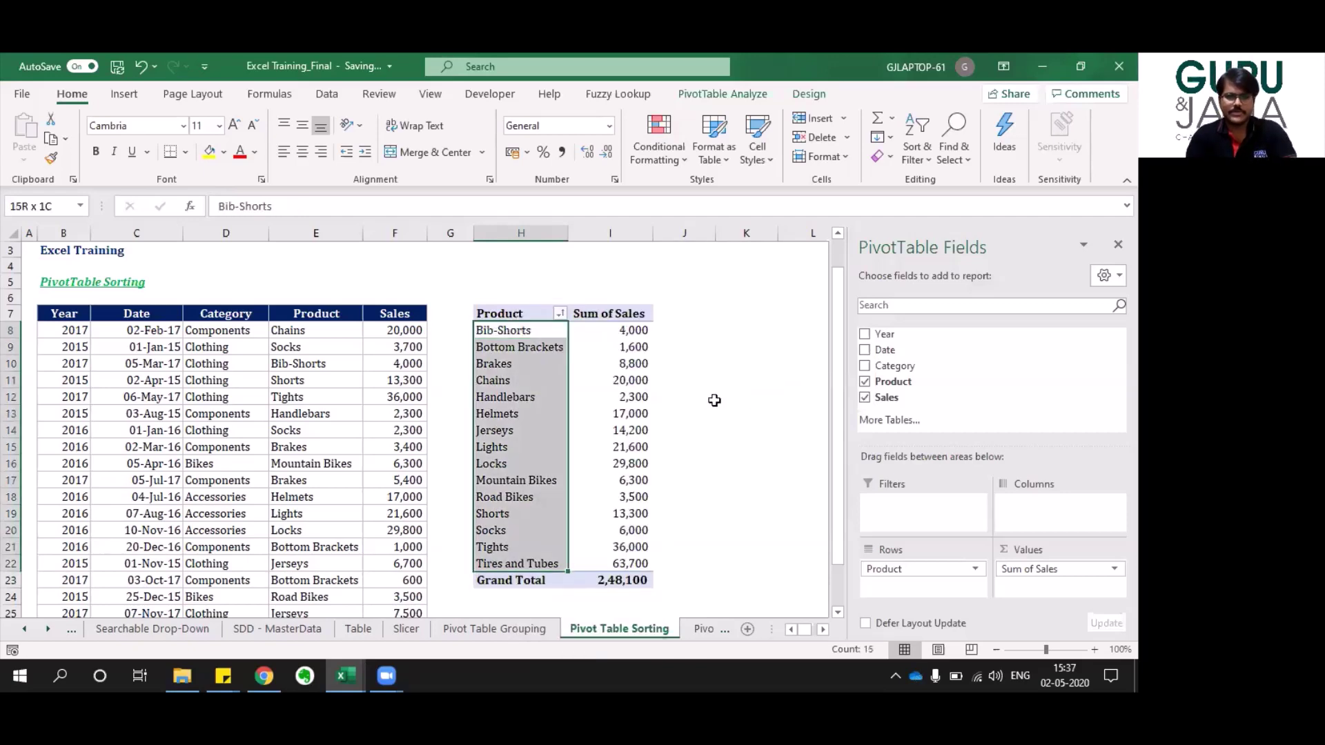
pyautogui.rightClick(520, 391)
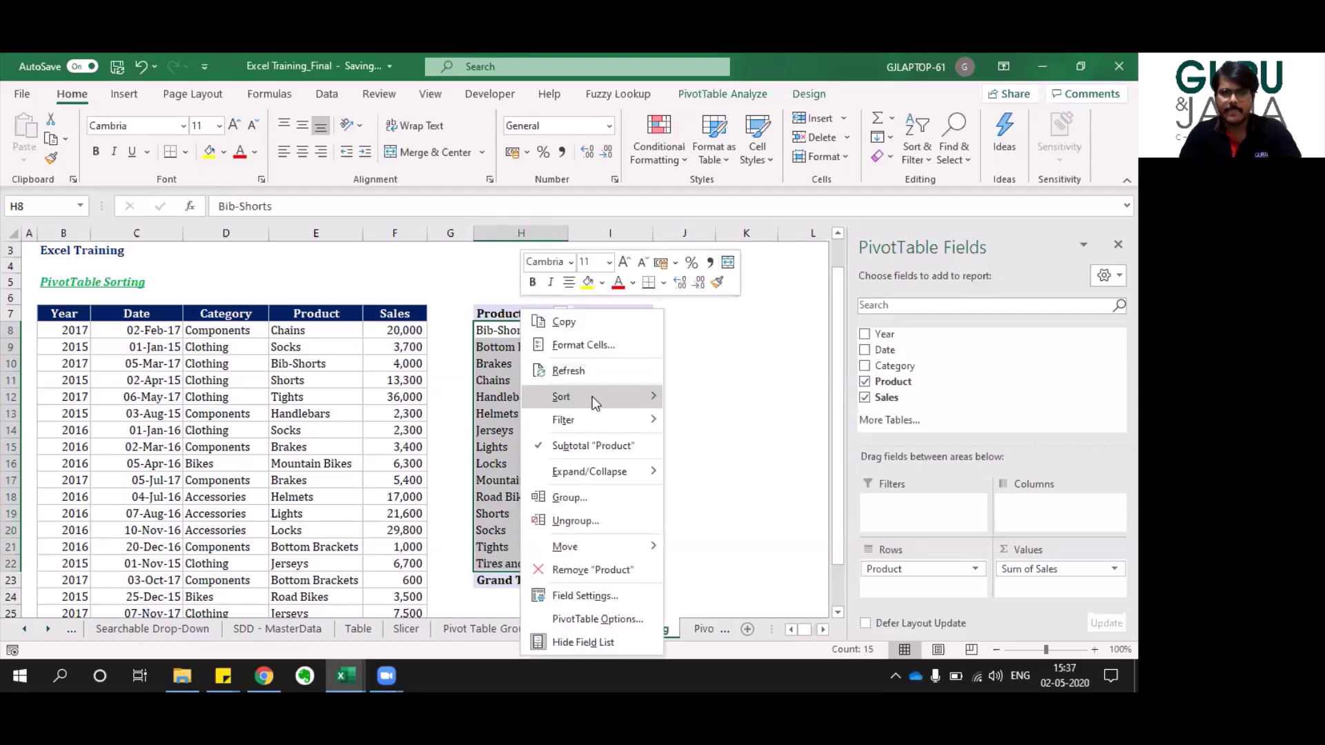
pyautogui.moveTo(594, 396)
pyautogui.press('Escape')
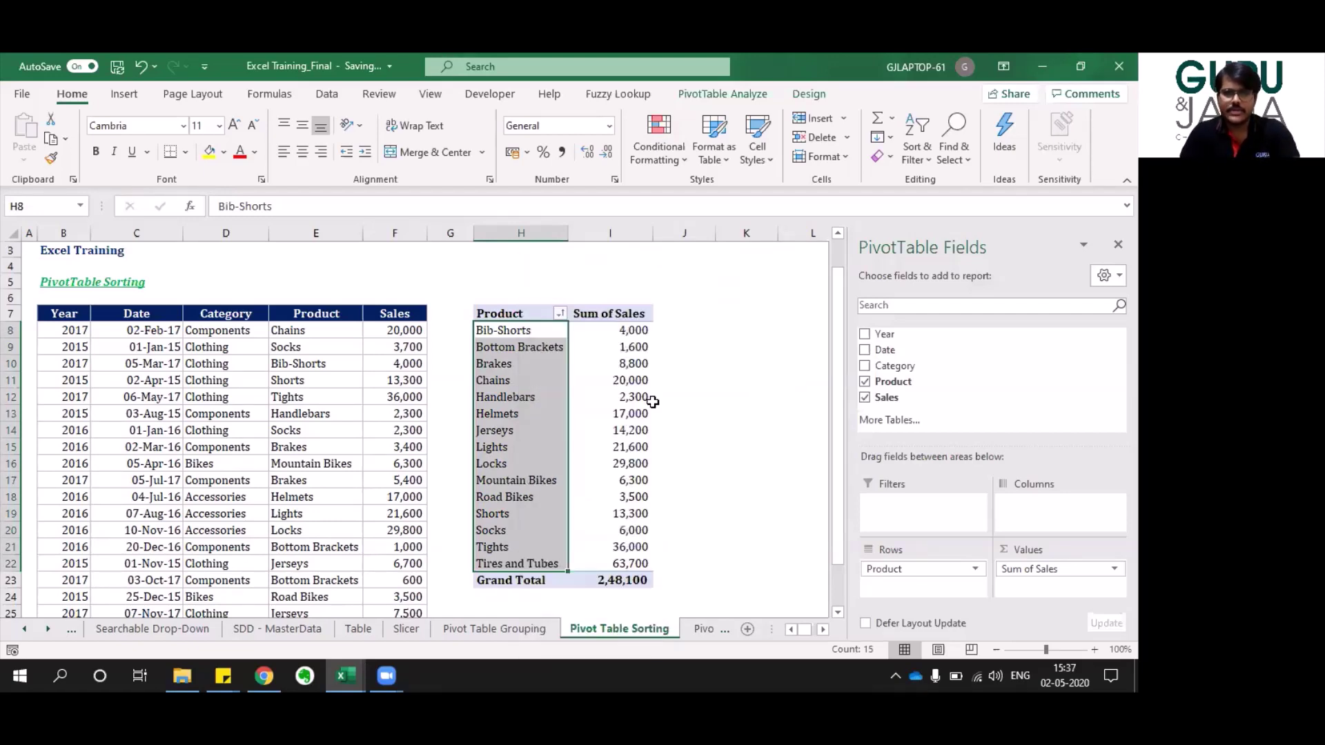
pyautogui.hotkey('alt', 'h')
pyautogui.press('s')
pyautogui.press('o')
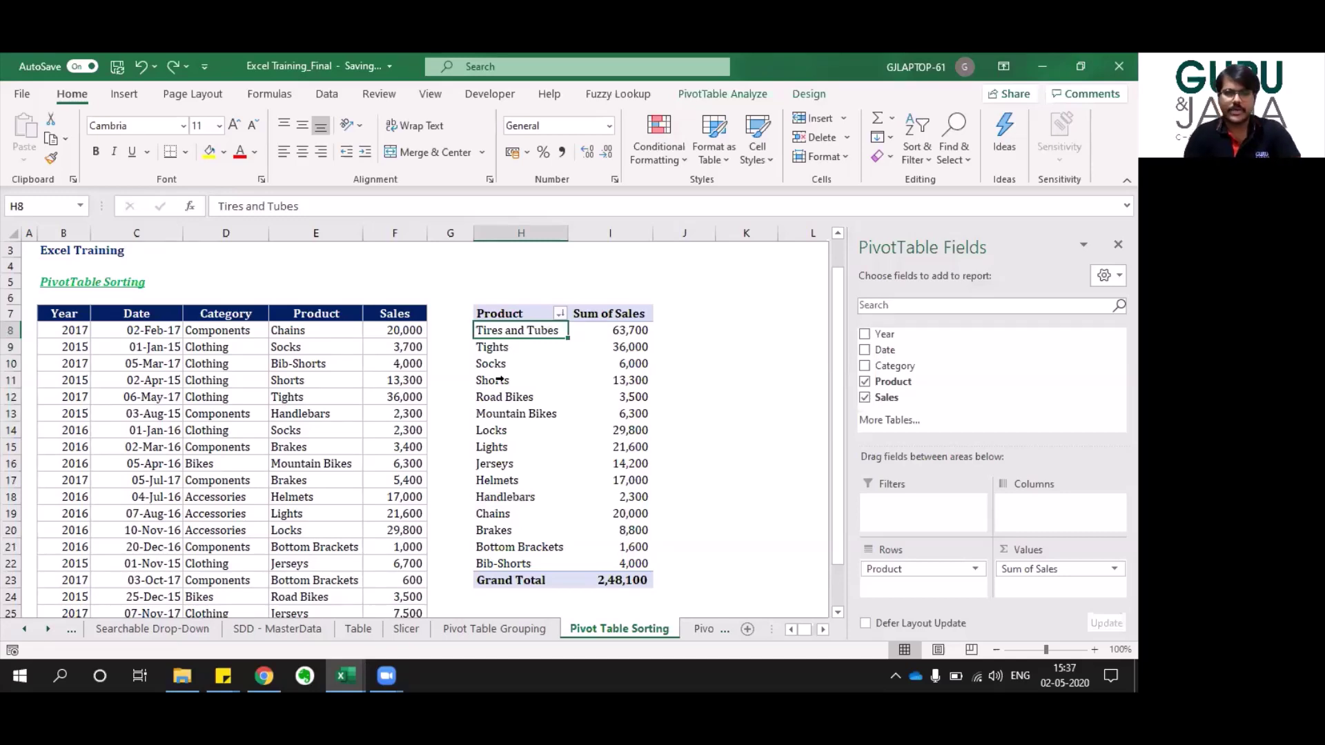
pyautogui.press('Right')
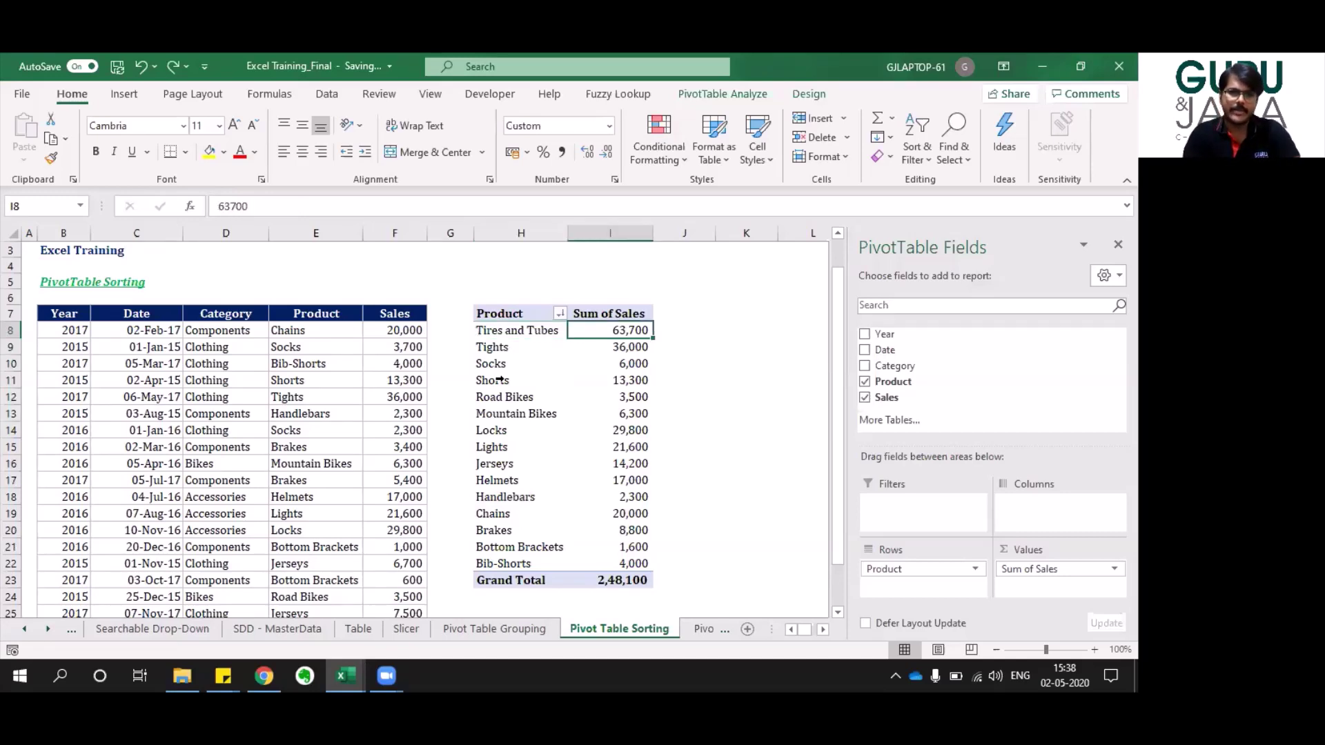
pyautogui.press('Left')
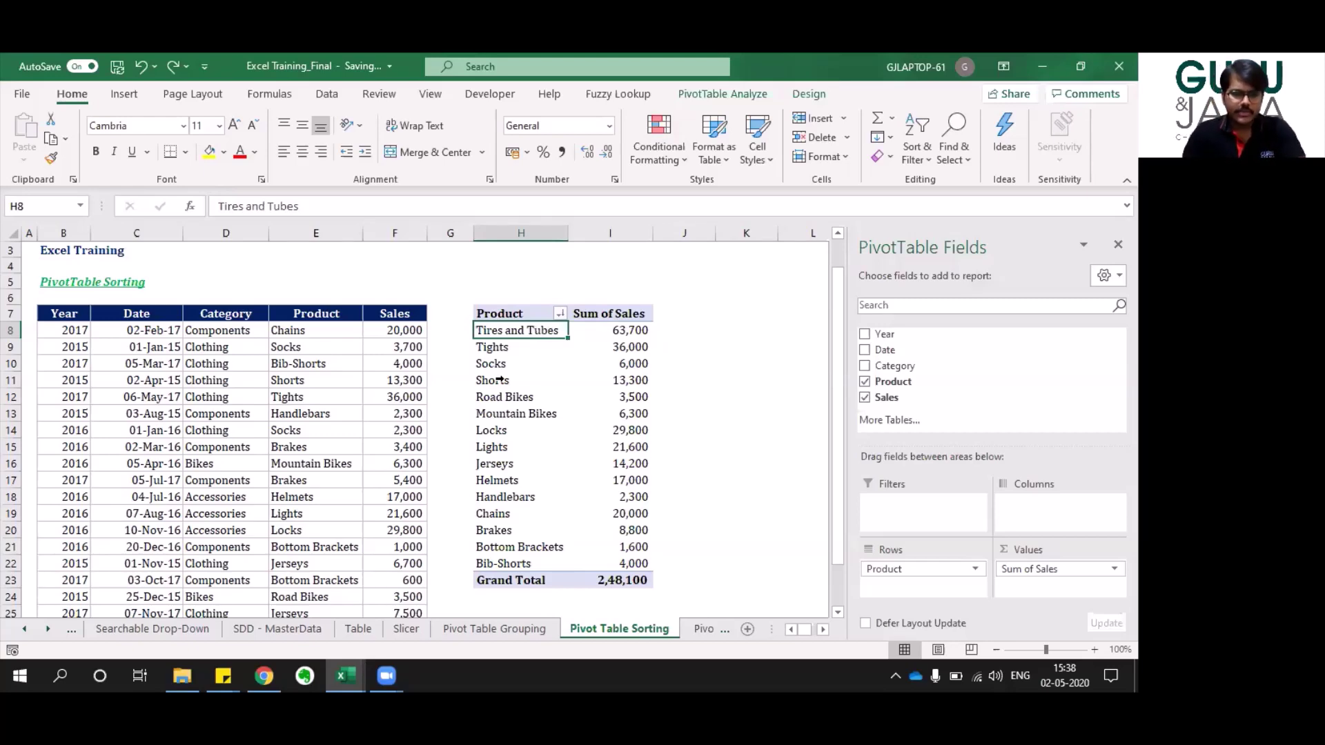
# Switch to the PivotTable_Split workbook and select the Year-to-Rating data table.
pyautogui.hotkey('alt', 'Tab')
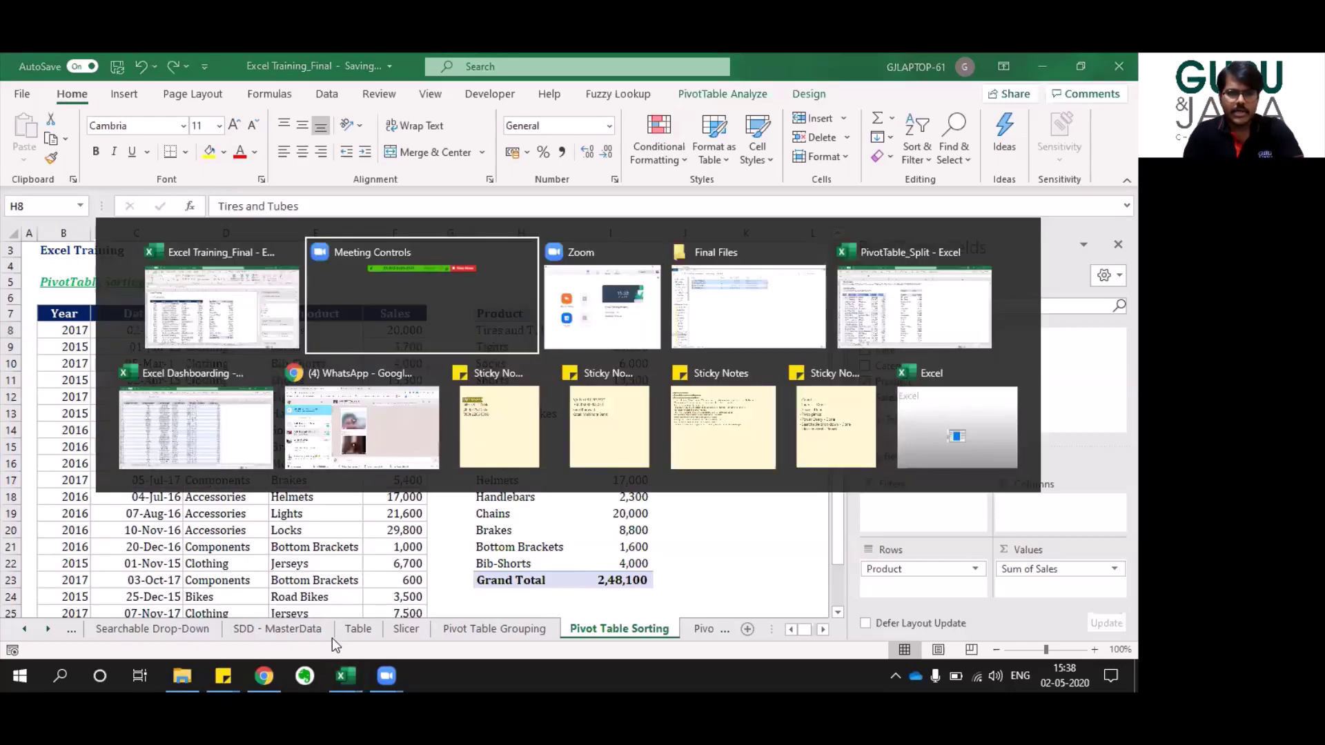
pyautogui.hotkey('alt', 'Tab')
pyautogui.hotkey('alt', 'Tab')
pyautogui.hotkey('alt', 'Tab')
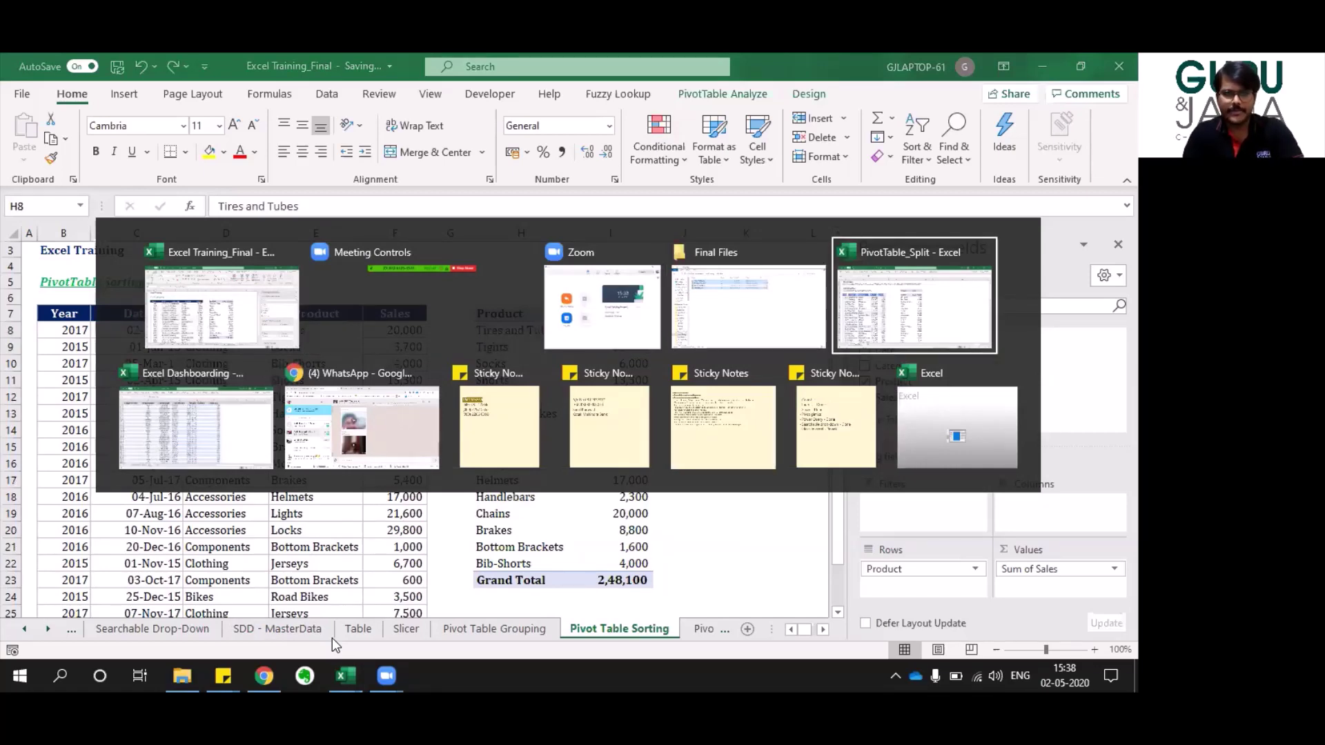
pyautogui.press('Left')
pyautogui.press('Left')
pyautogui.press('Left')
pyautogui.press('Left')
pyautogui.press('Left')
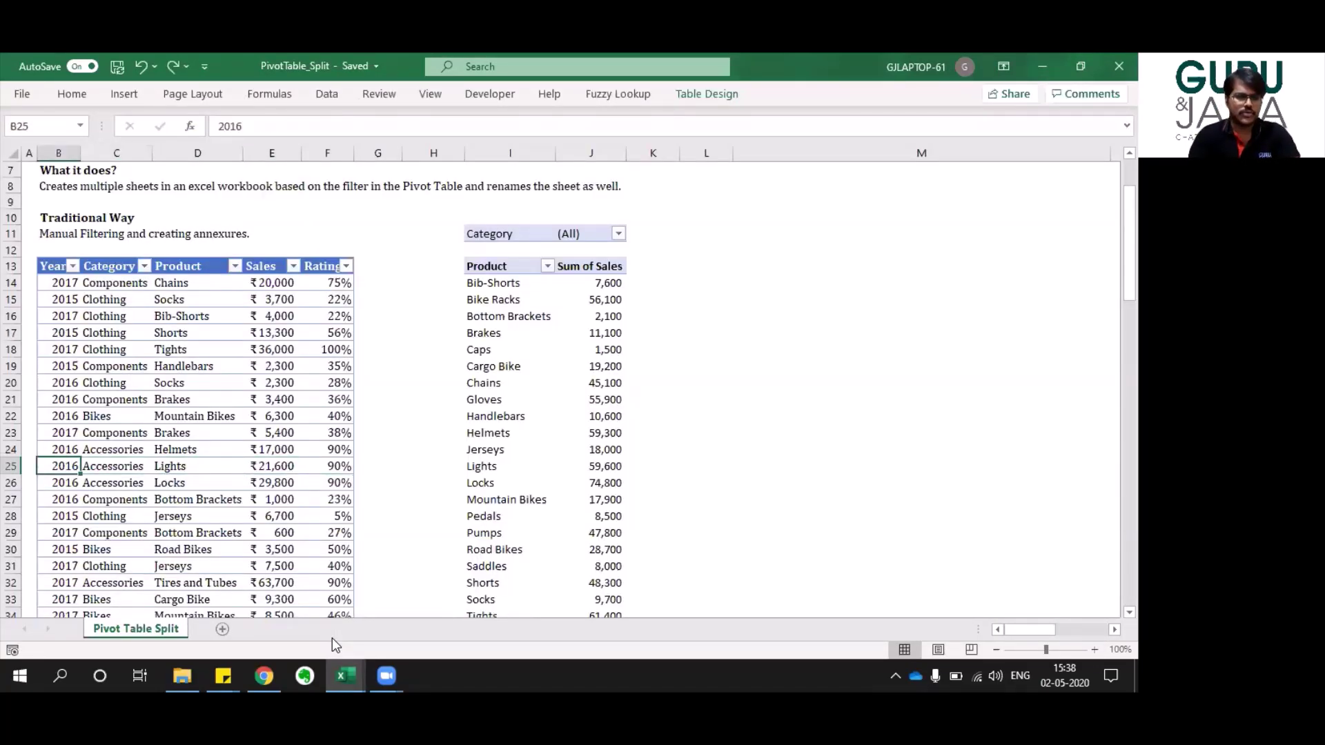
pyautogui.hotkey('ctrl', 'Home')
pyautogui.press('Down')
pyautogui.press('Down')
pyautogui.press('Down')
pyautogui.press('Down')
pyautogui.press('Down')
pyautogui.press('Down')
pyautogui.press('Down')
pyautogui.press('Down')
pyautogui.press('Down')
pyautogui.press('Down')
pyautogui.press('Down')
pyautogui.press('Down')
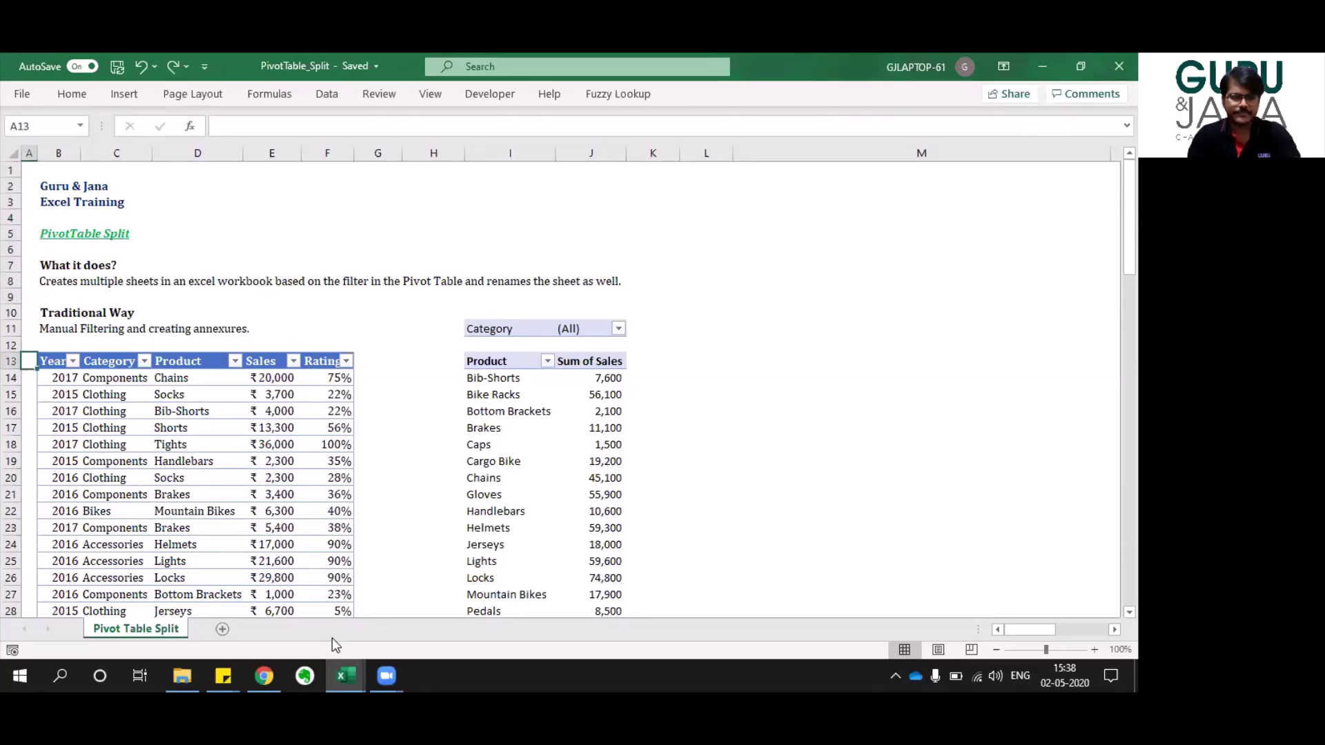
pyautogui.press('Right')
pyautogui.hotkey('shift', 'Right')
pyautogui.hotkey('shift', 'Right')
pyautogui.hotkey('shift', 'Right')
pyautogui.hotkey('shift', 'Right')
pyautogui.hotkey('ctrl', 'shift', 'Down')
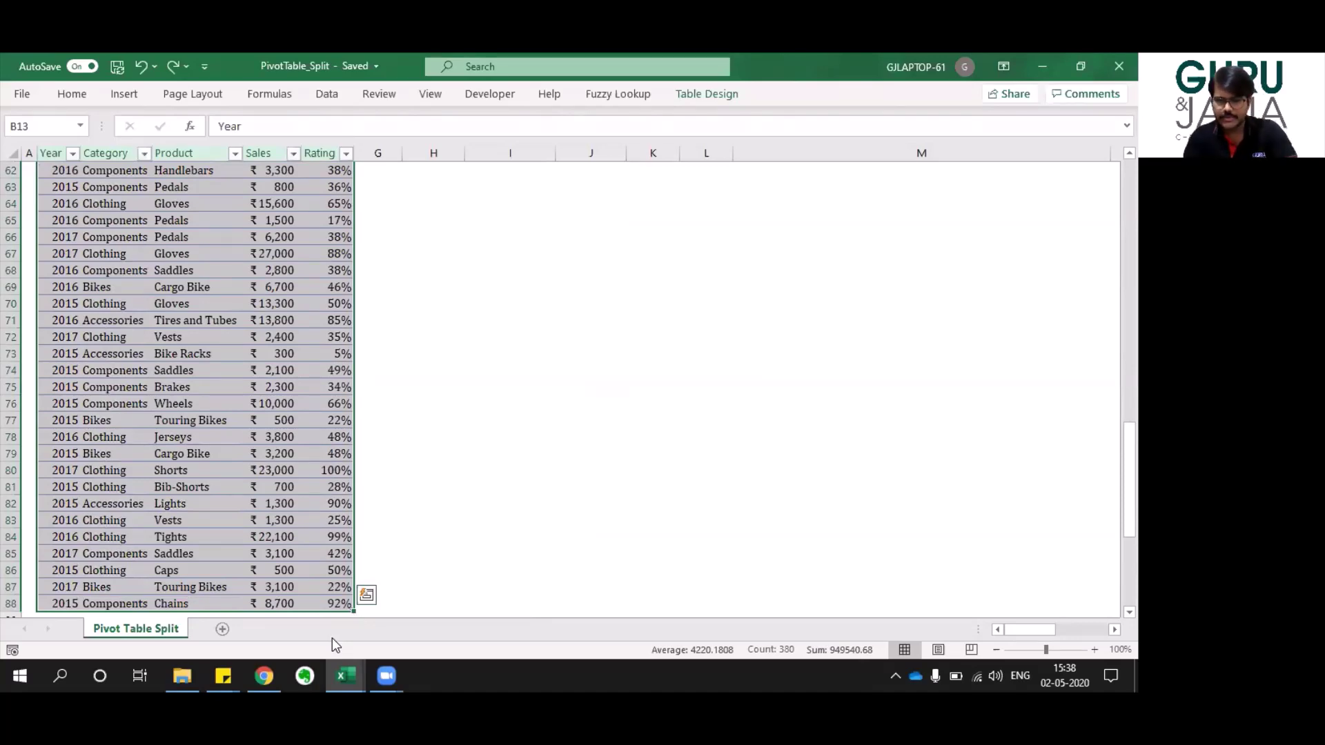
pyautogui.hotkey('shift', 'Left')
pyautogui.hotkey('shift', 'Left')
pyautogui.hotkey('shift', 'Left')
pyautogui.hotkey('shift', 'Left')
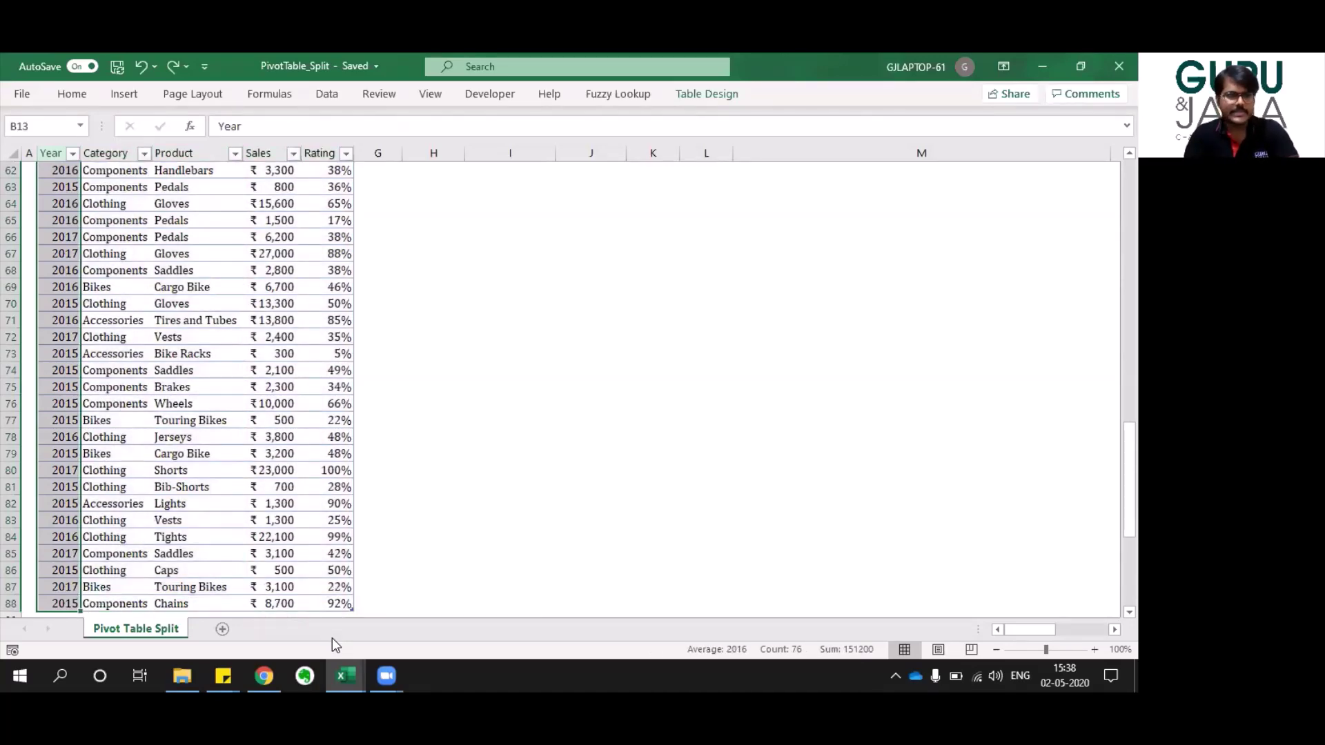
# Move into the pivot's Sum of Sales header at J13 so the field list appears.
pyautogui.press('Up')
pyautogui.press('Up')
pyautogui.press('Up')
pyautogui.press('Up')
pyautogui.press('Up')
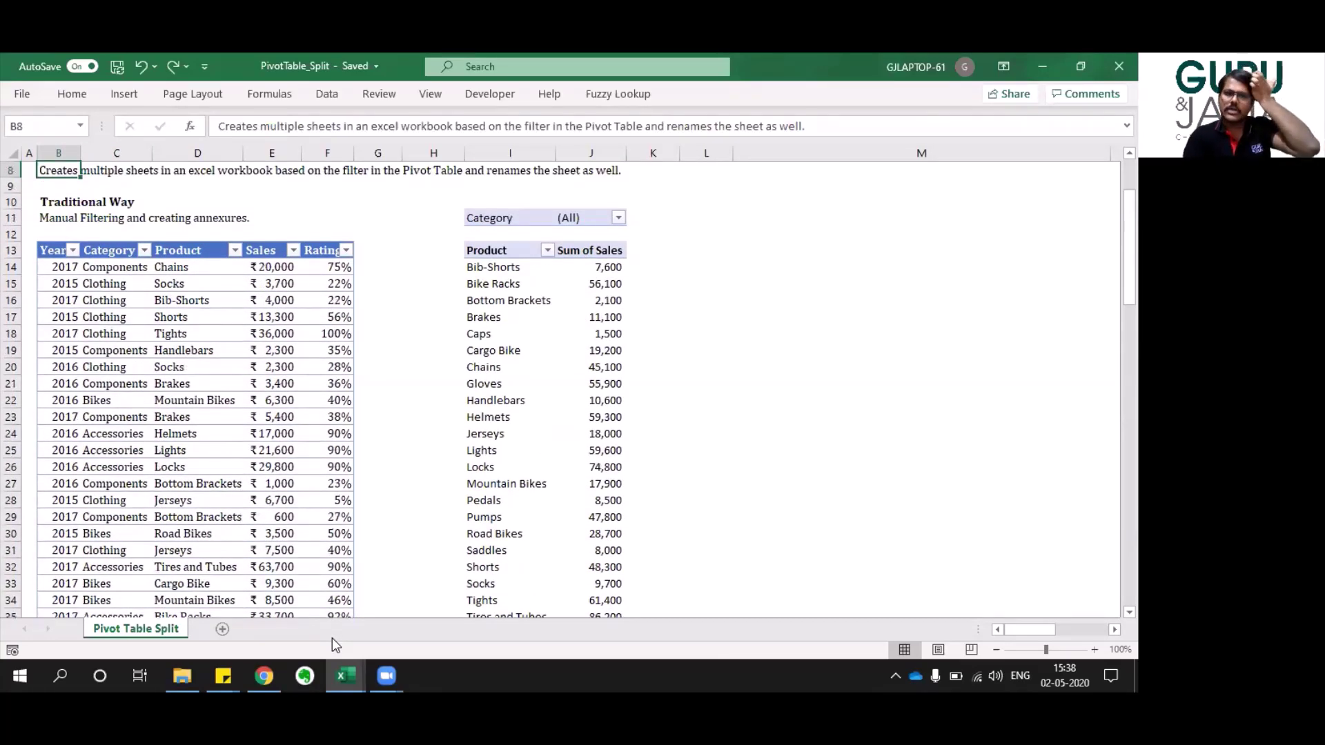
pyautogui.press('Right')
pyautogui.press('Right')
pyautogui.press('Right')
pyautogui.press('Right')
pyautogui.press('Right')
pyautogui.press('Right')
pyautogui.press('Right')
pyautogui.press('Down')
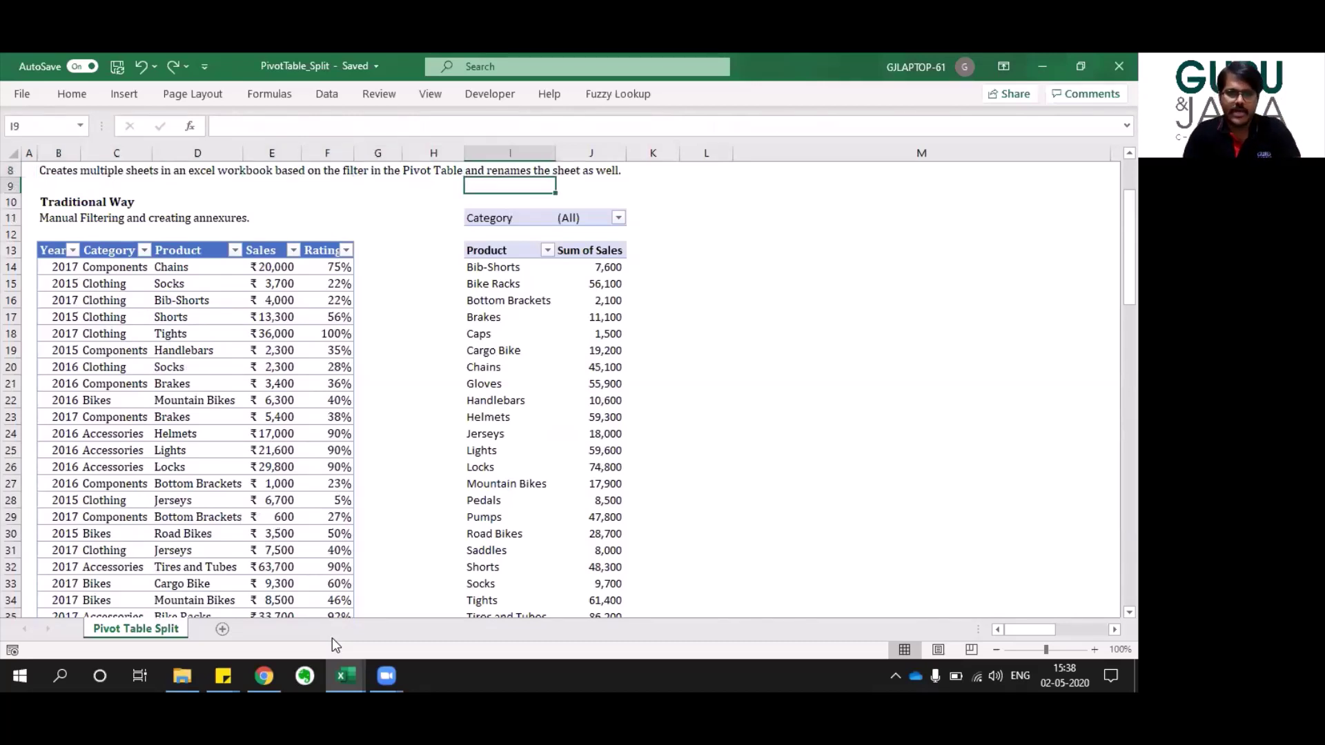
pyautogui.press('Down')
pyautogui.press('Down')
pyautogui.press('Down')
pyautogui.press('Down')
pyautogui.press('Right')
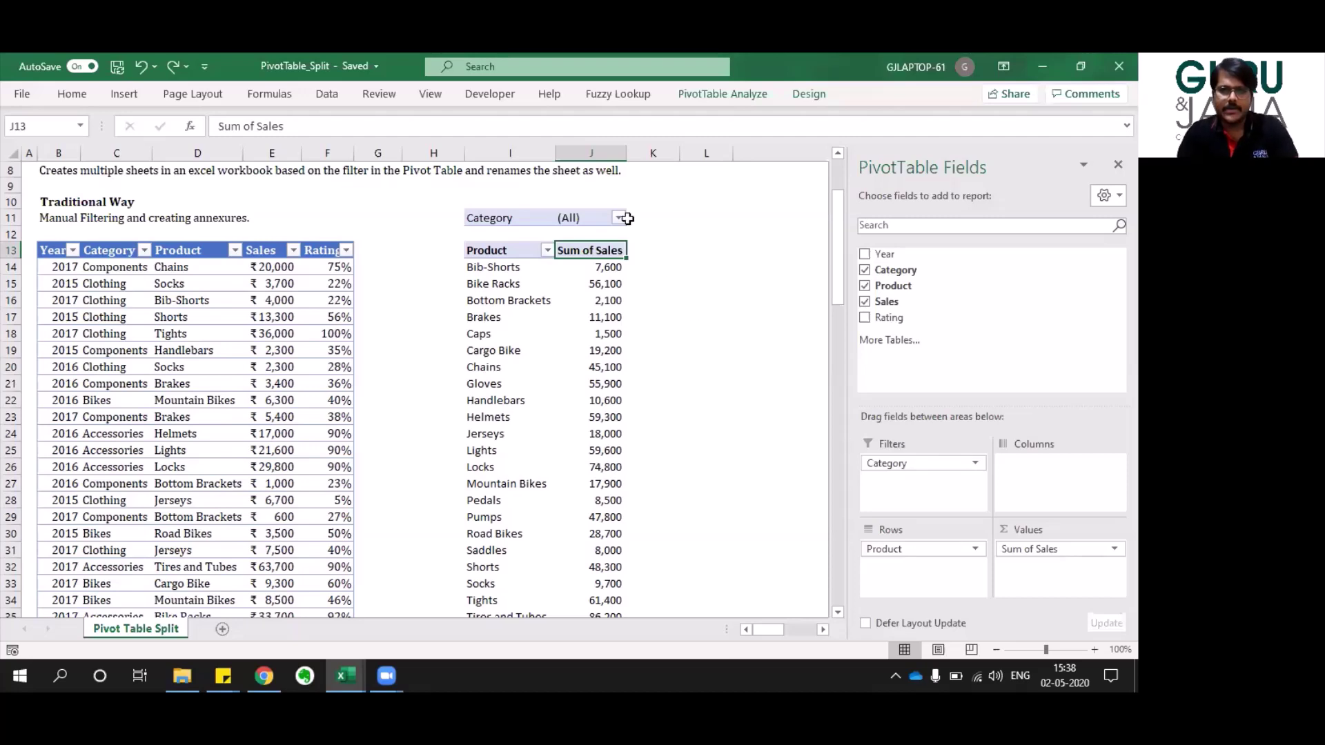
# Filter the pivot's Category to Accessories only.
pyautogui.click(618, 218)
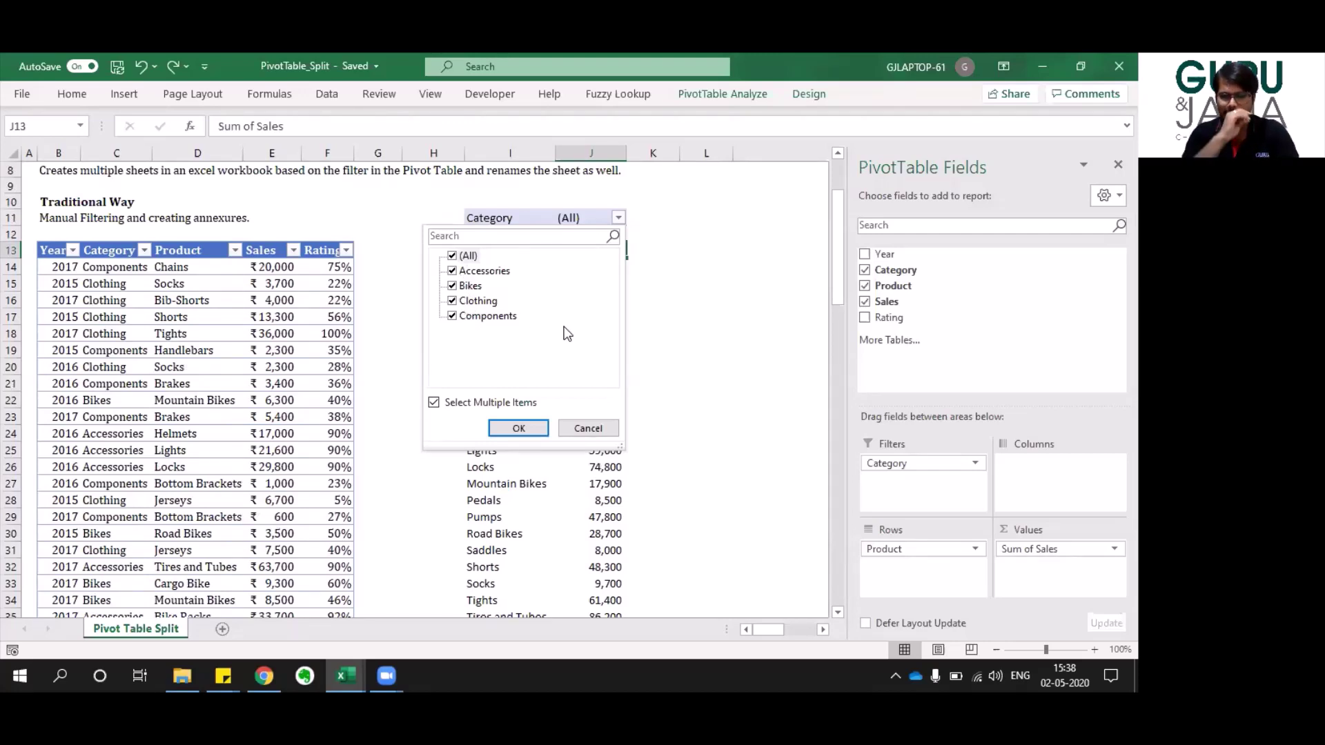
pyautogui.click(453, 256)
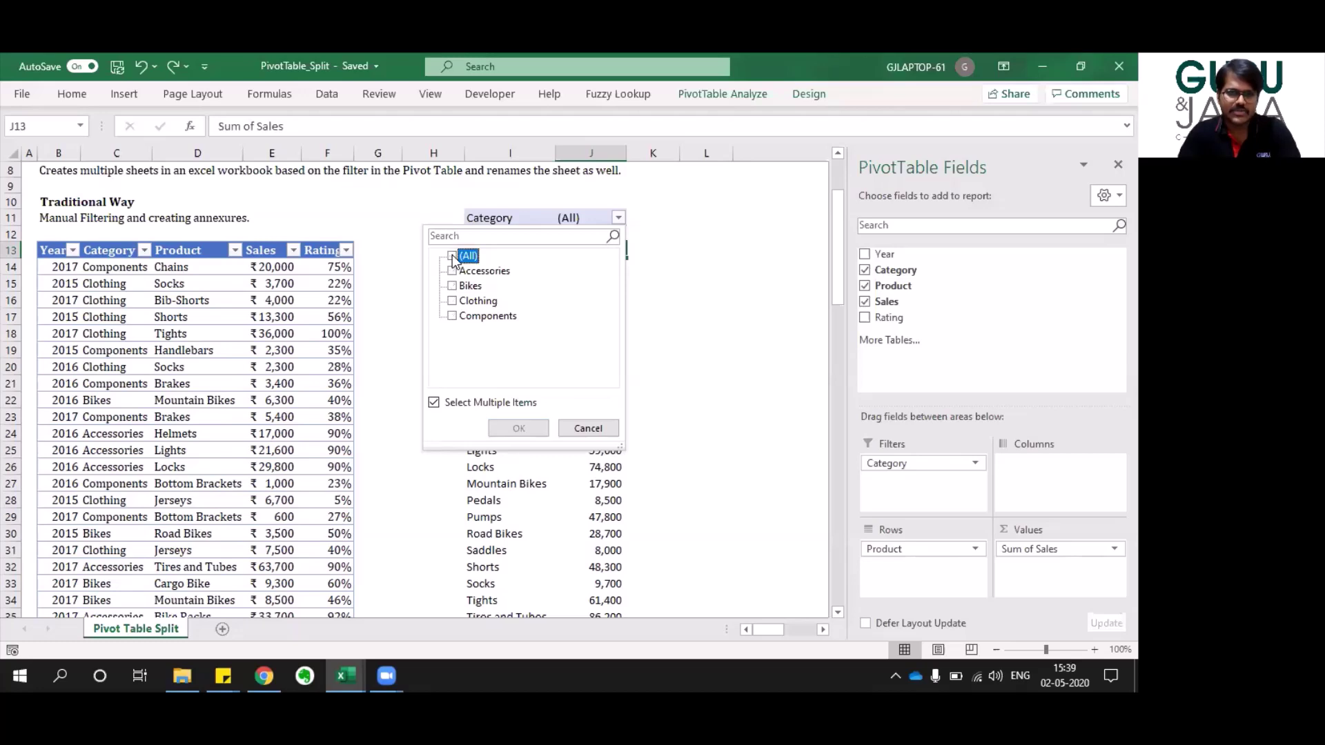
pyautogui.click(453, 271)
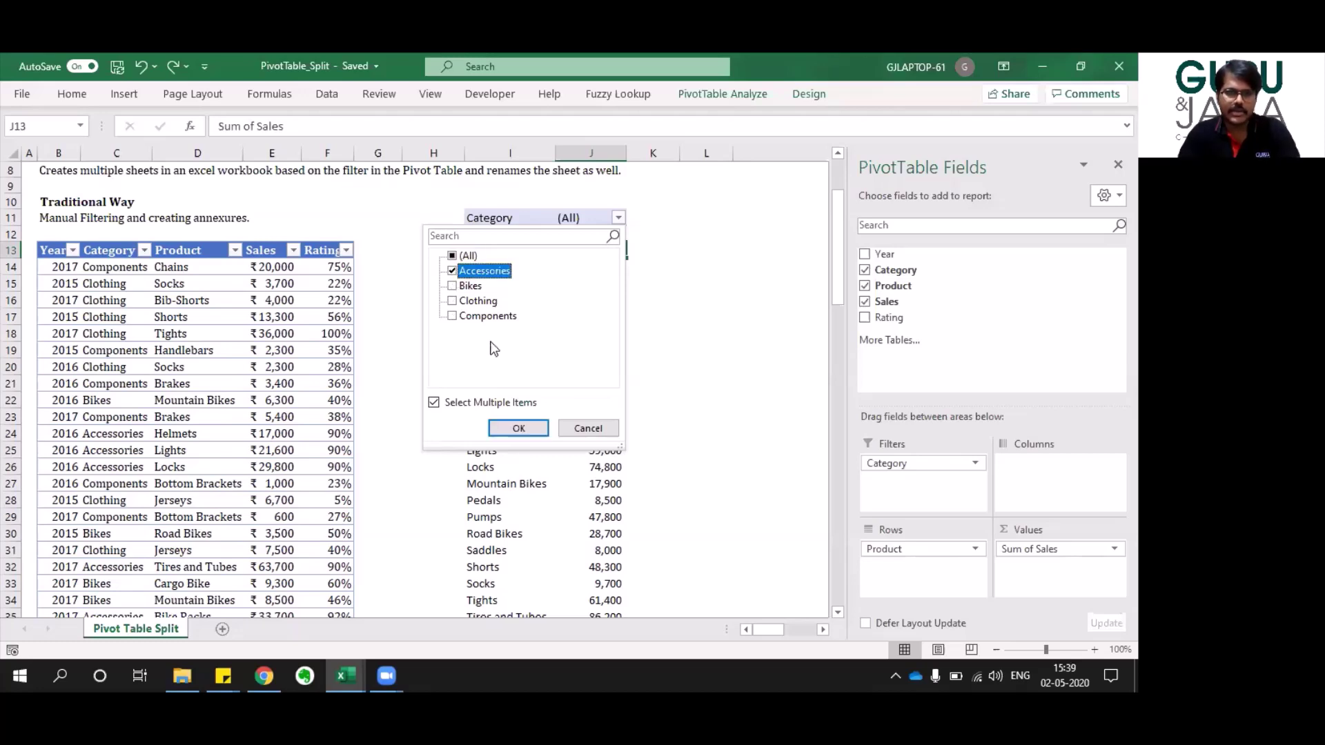
pyautogui.click(519, 429)
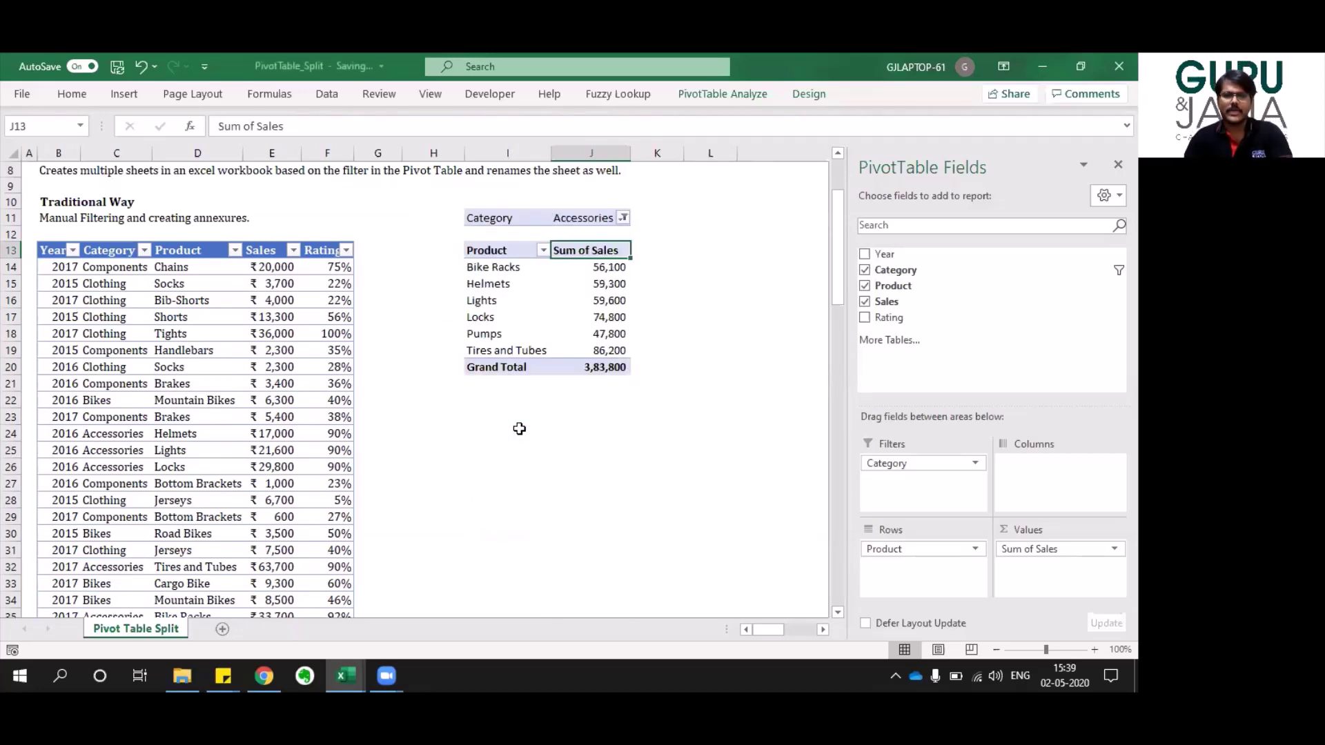
pyautogui.hotkey('shift', 'Down')
pyautogui.hotkey('shift', 'Down')
pyautogui.hotkey('shift', 'Down')
pyautogui.hotkey('shift', 'Down')
pyautogui.hotkey('shift', 'Down')
pyautogui.hotkey('shift', 'Down')
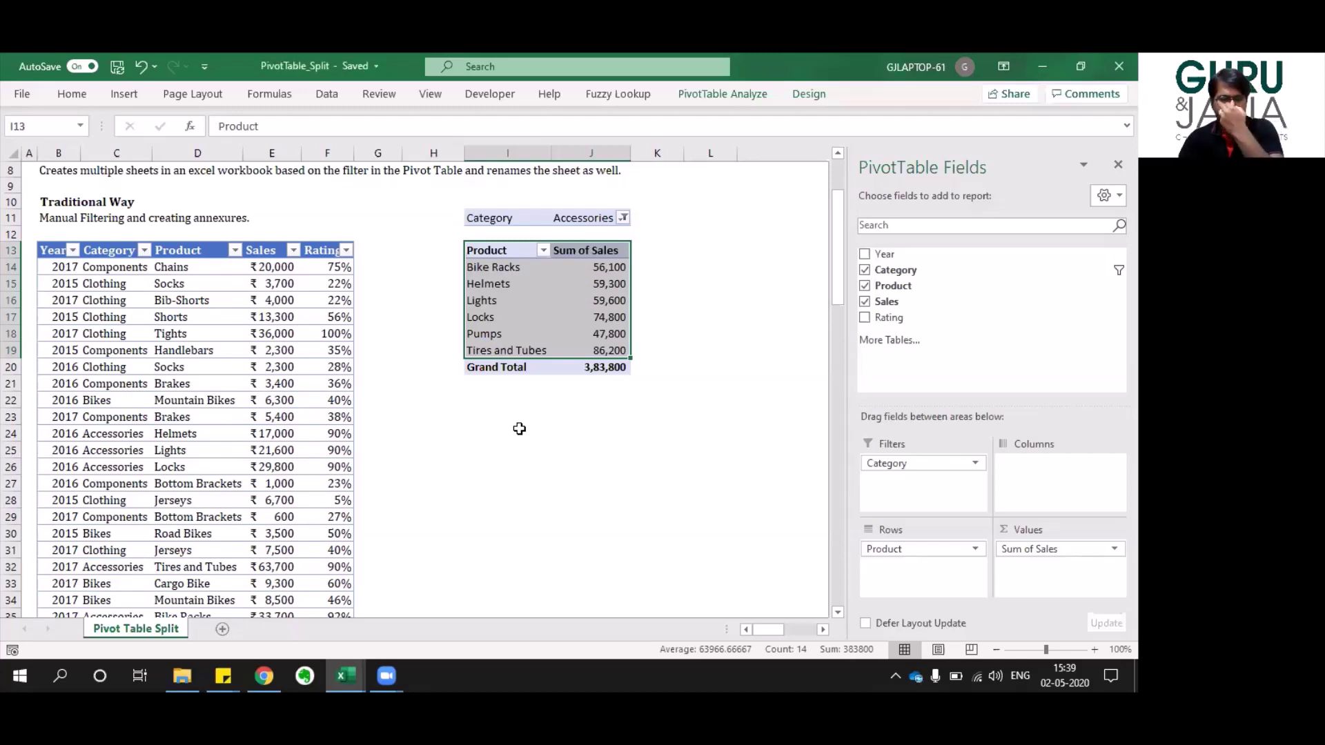
# Set the Category filter back to (All) so every product shows.
pyautogui.click(623, 219)
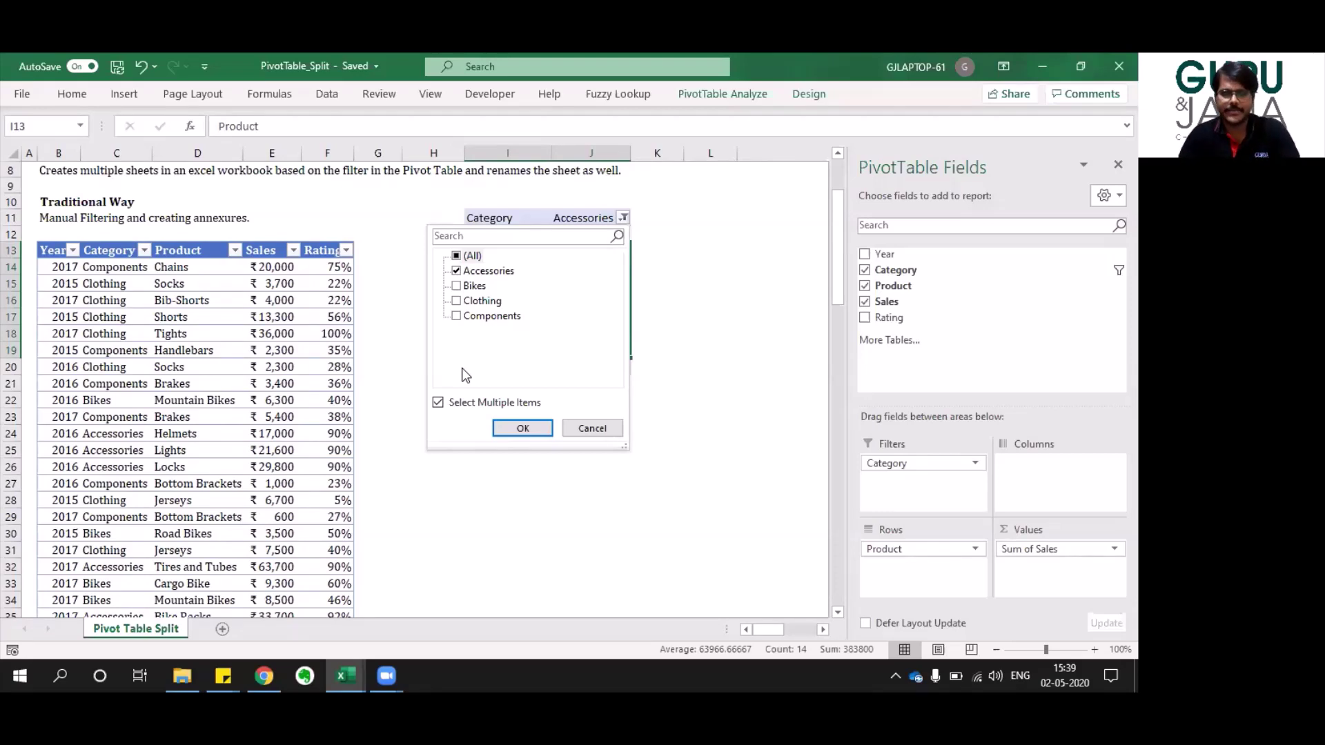
pyautogui.click(460, 256)
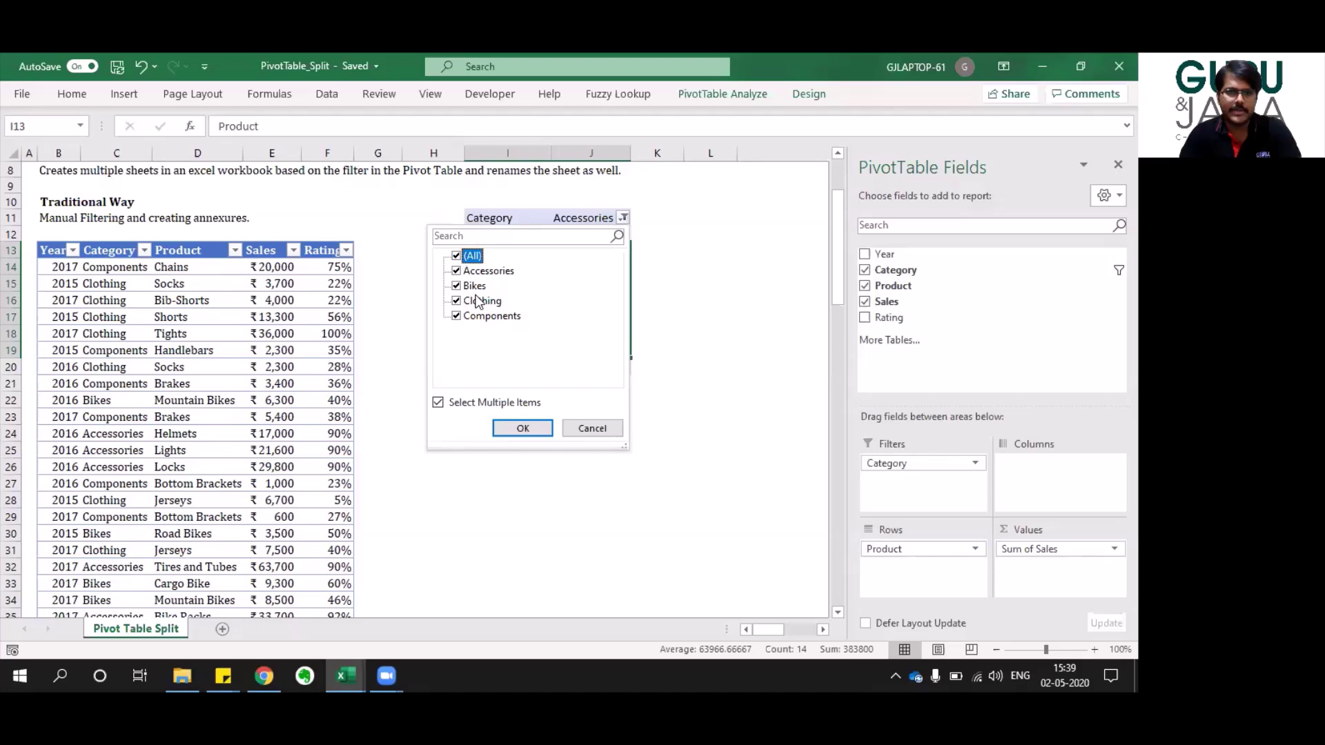
pyautogui.click(522, 428)
# Use Show Report Filter Pages on Category to create Accessories, Bikes, Clothing and Components sheets.
pyautogui.click(759, 284)
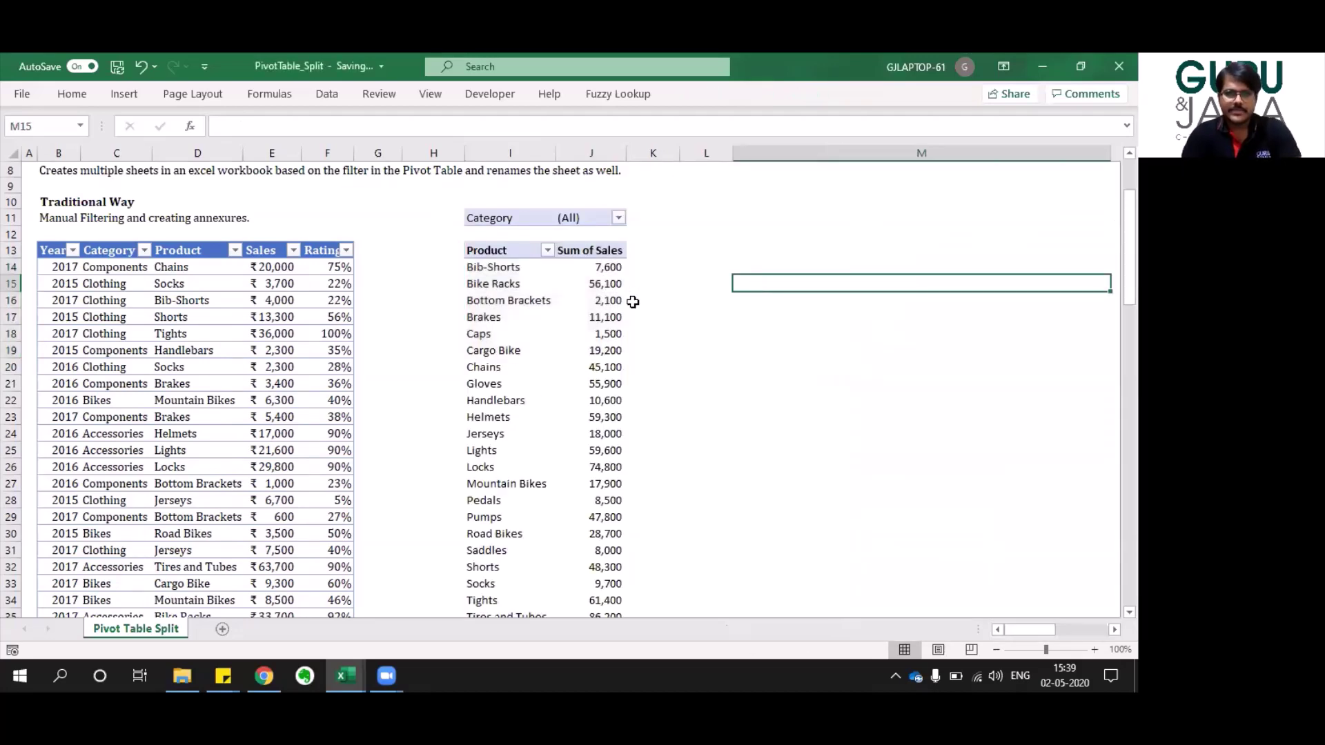
pyautogui.click(600, 302)
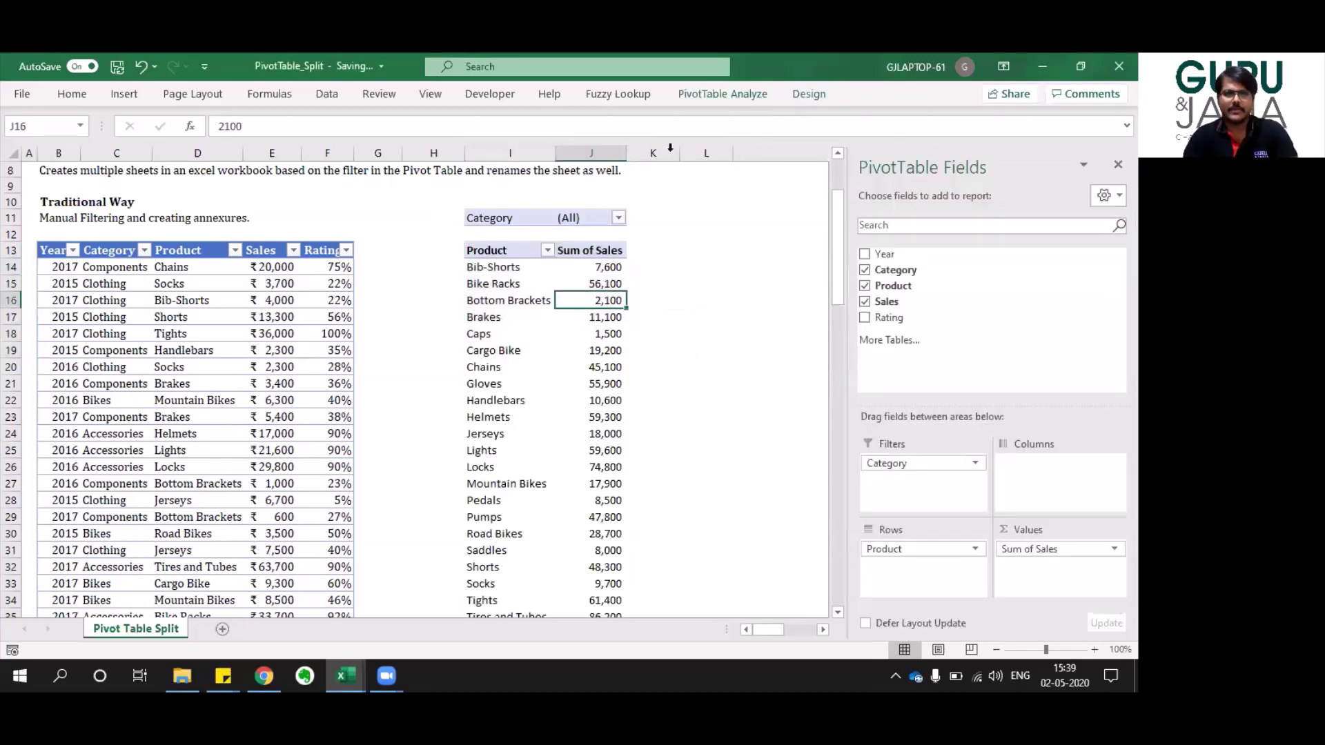
pyautogui.click(719, 94)
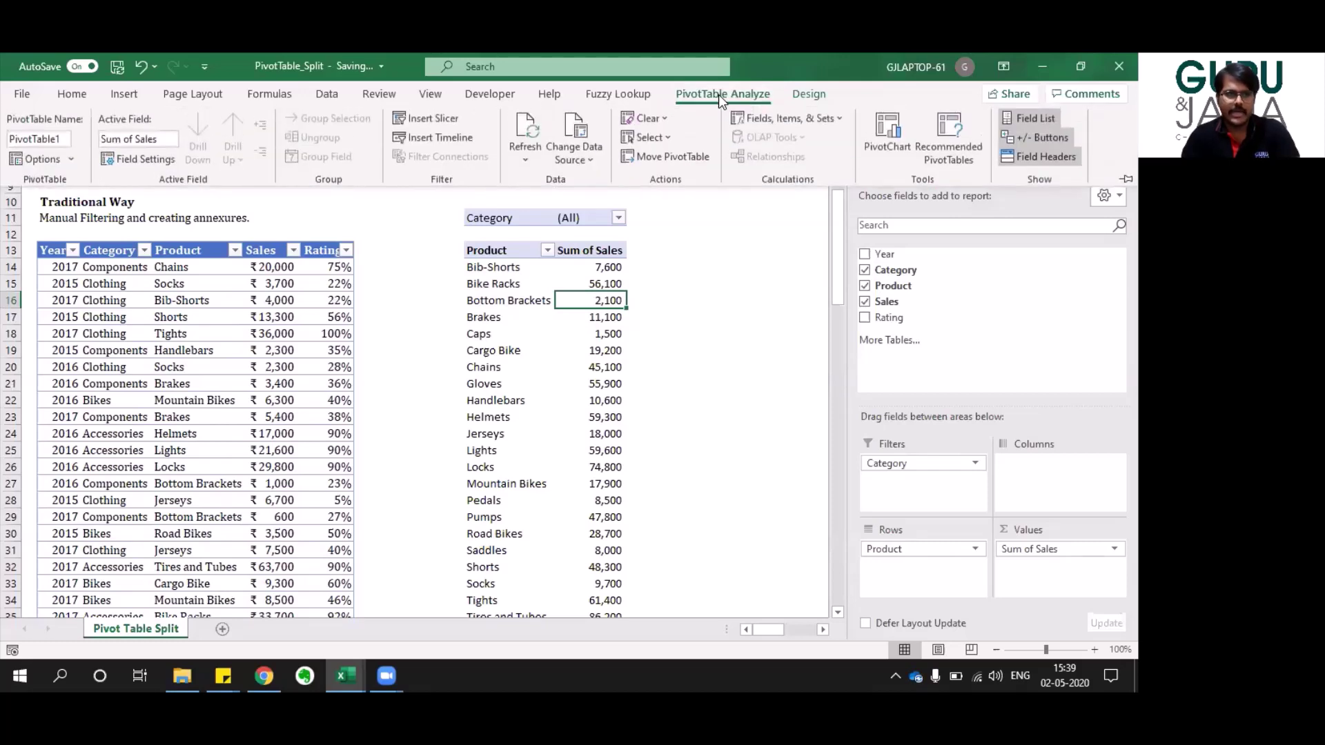
pyautogui.click(71, 160)
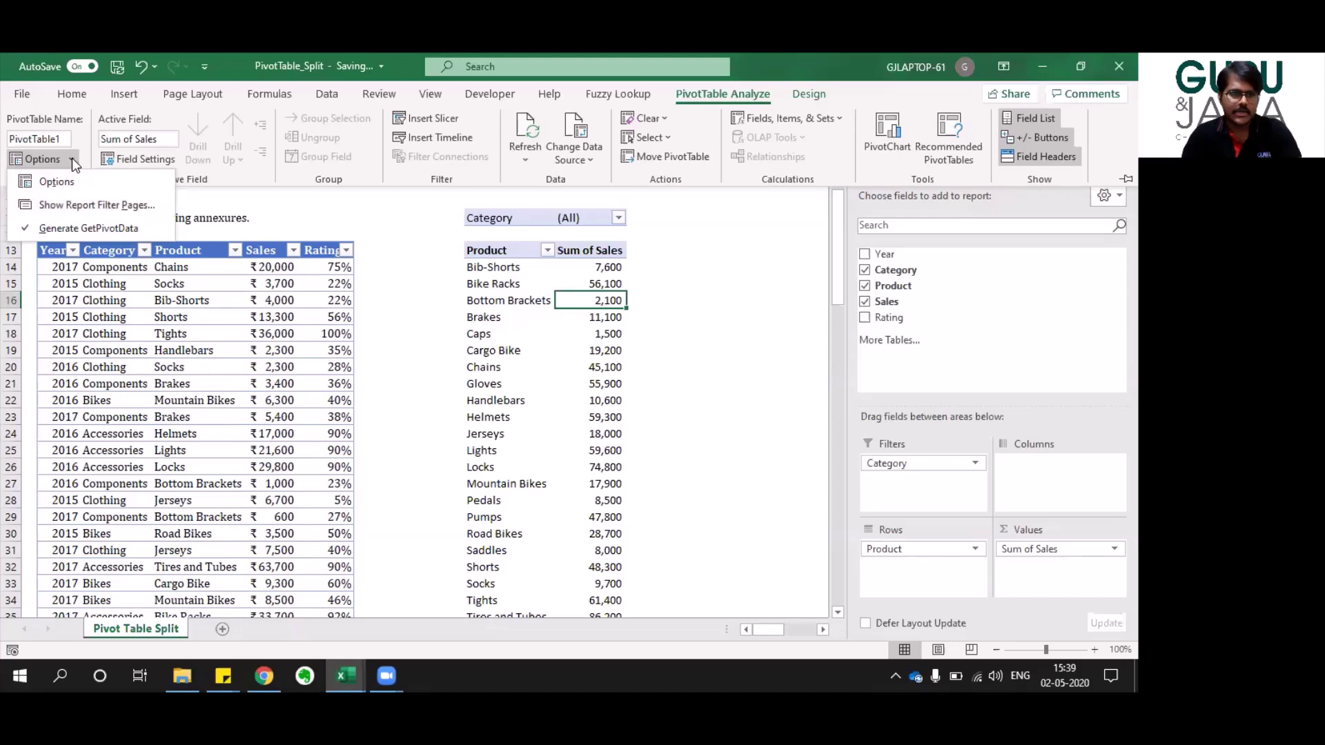
pyautogui.click(67, 206)
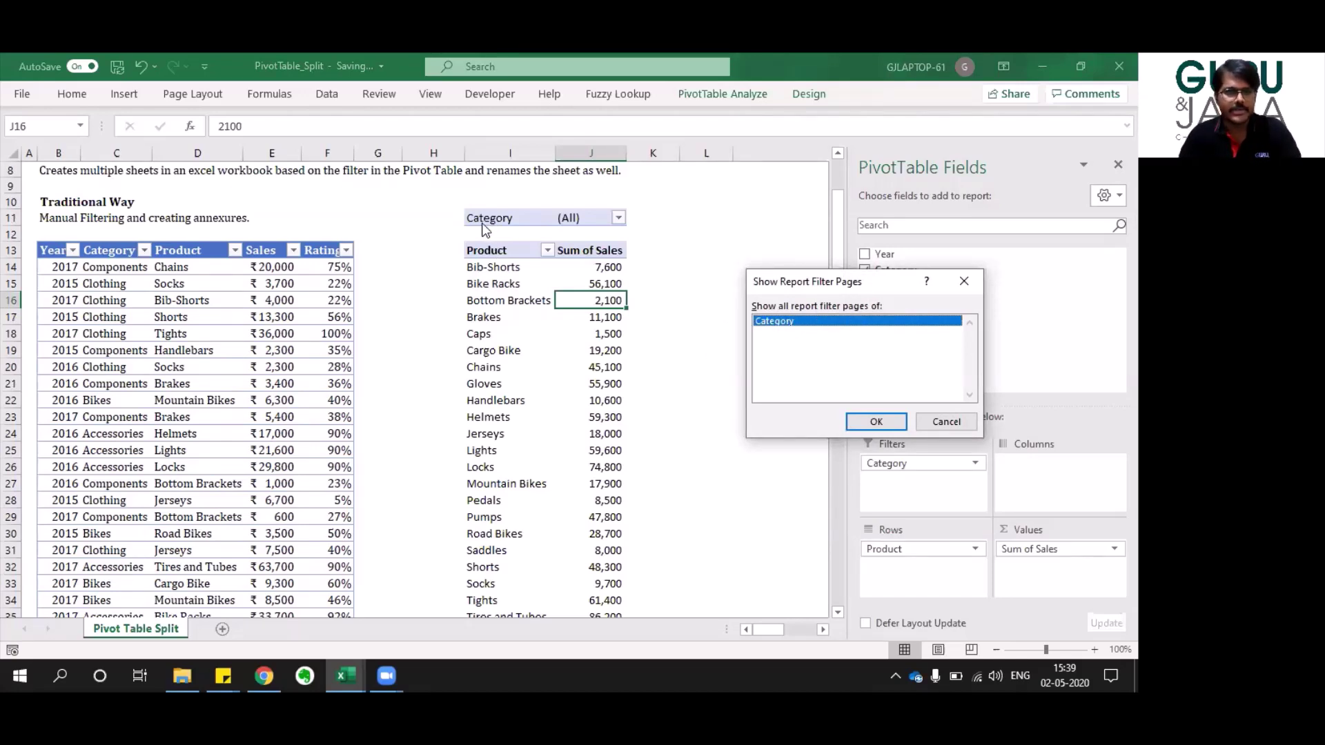
pyautogui.click(871, 422)
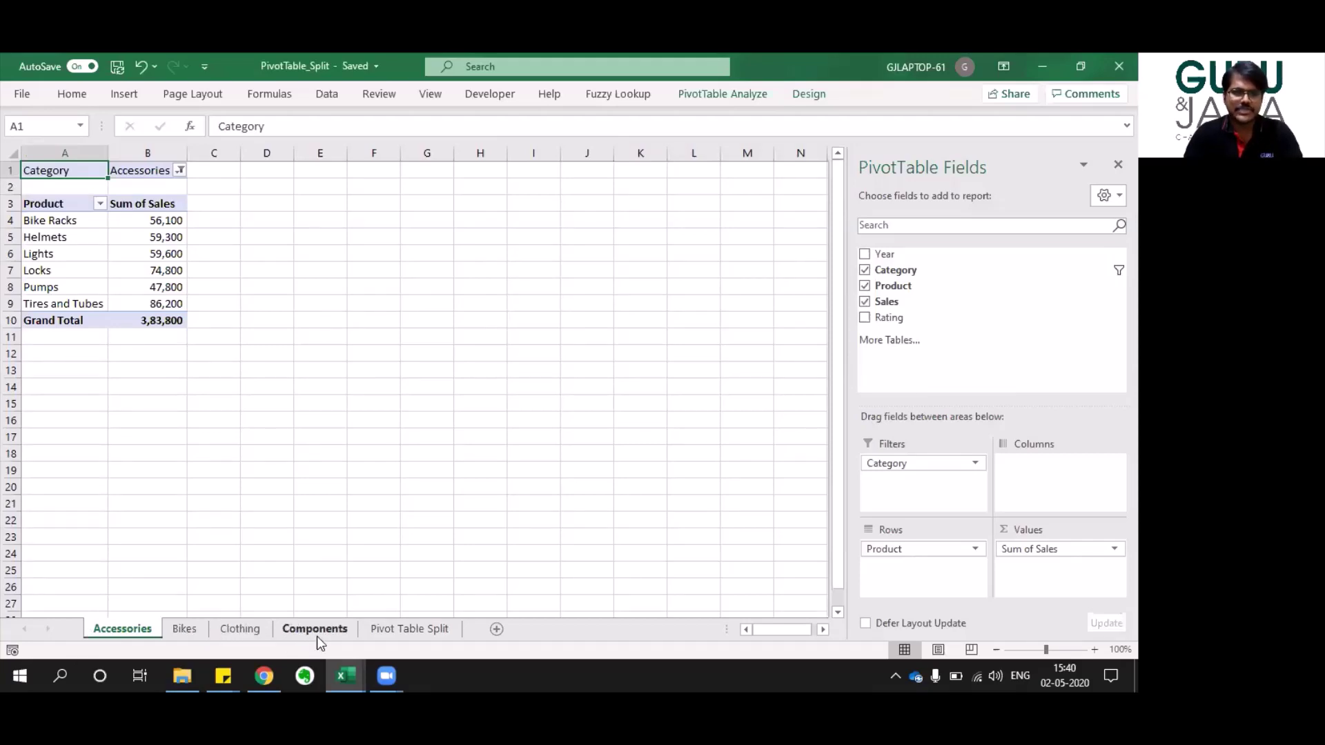
# Check the Category filter on the Accessories sheet, leaving it unchanged.
pyautogui.click(181, 170)
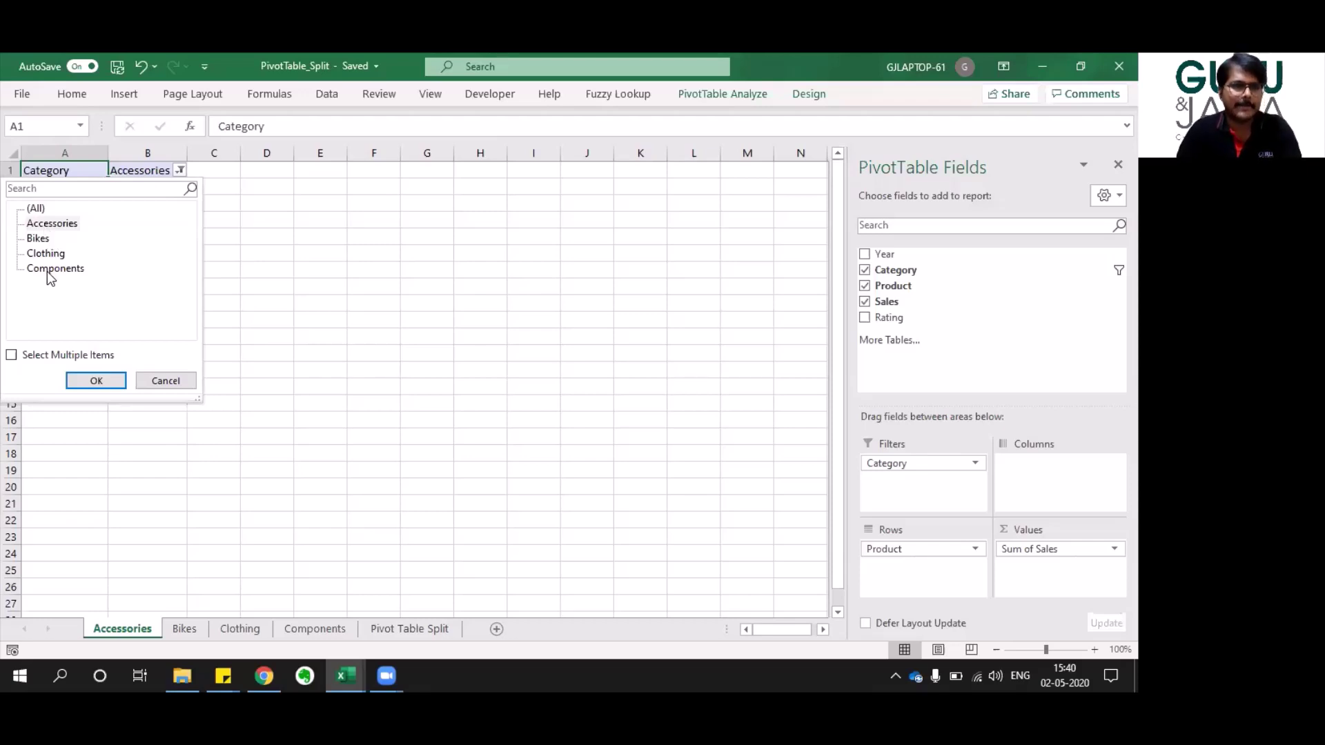
pyautogui.press('Escape')
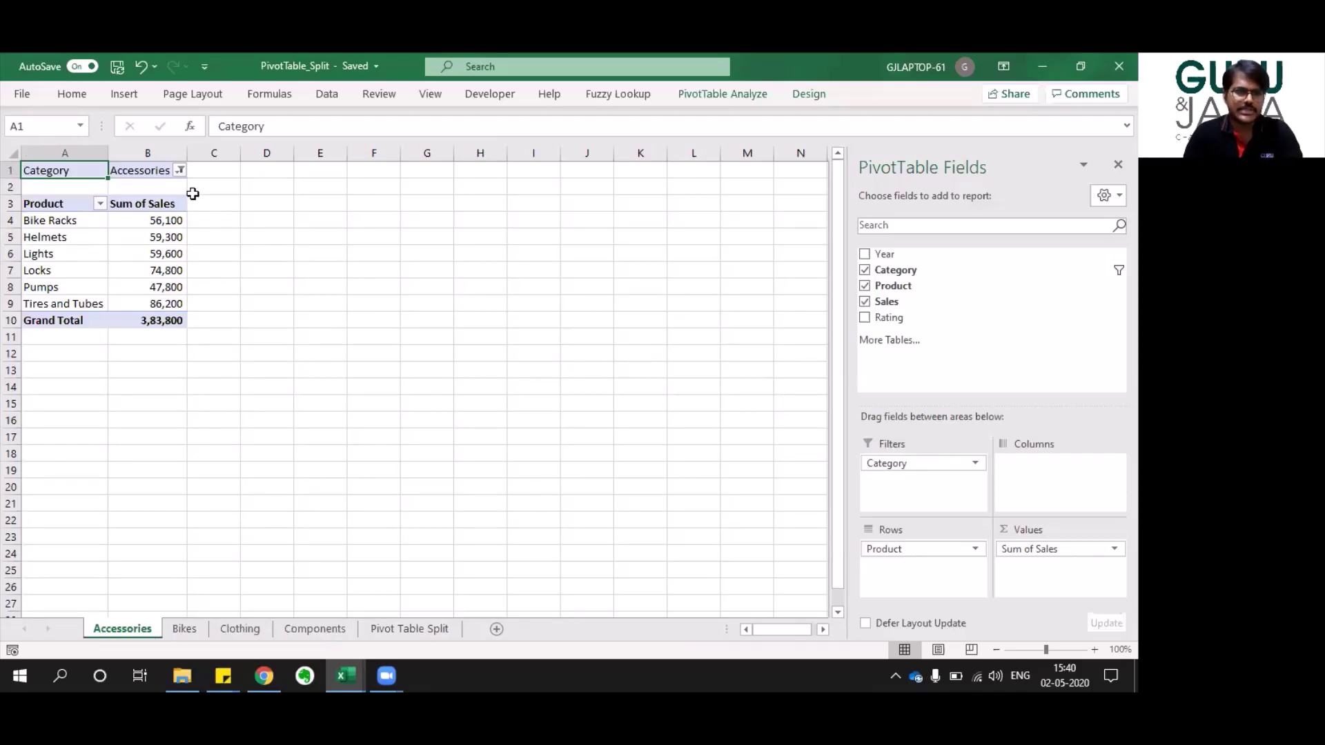
pyautogui.click(179, 170)
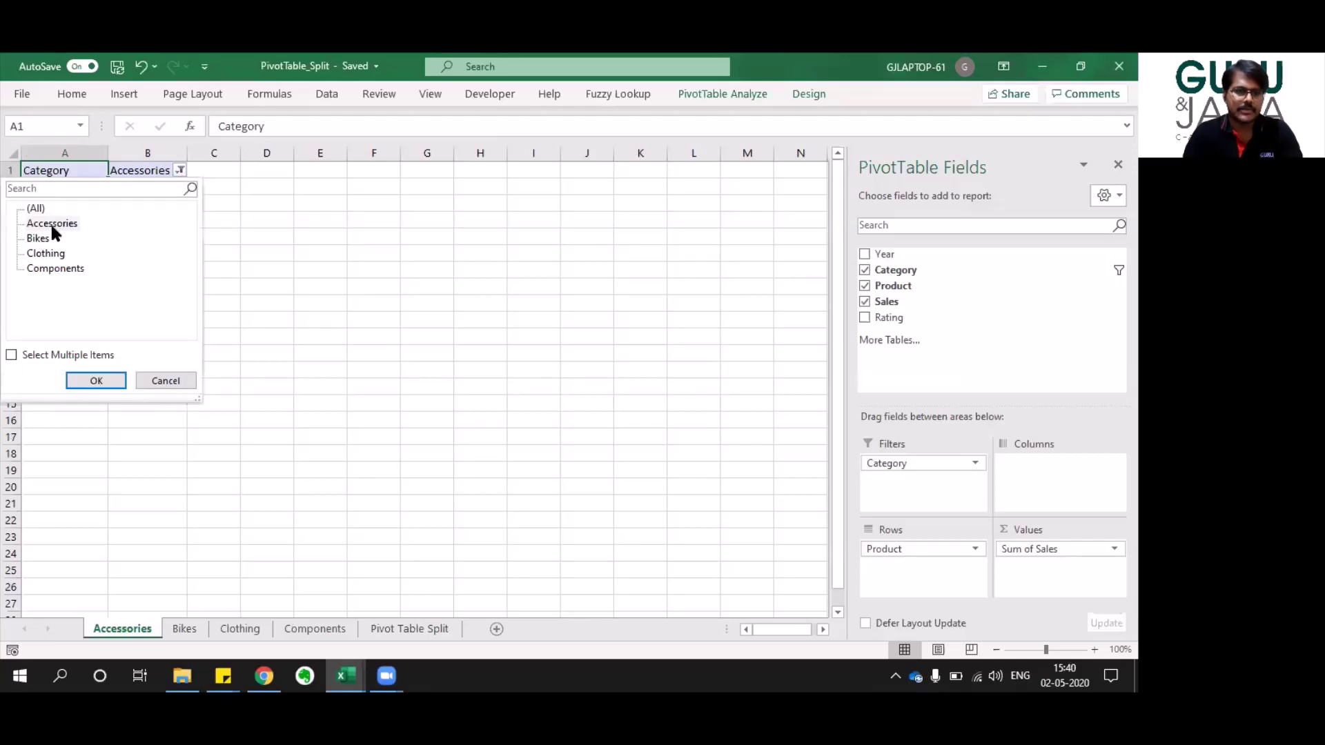
pyautogui.press('Return')
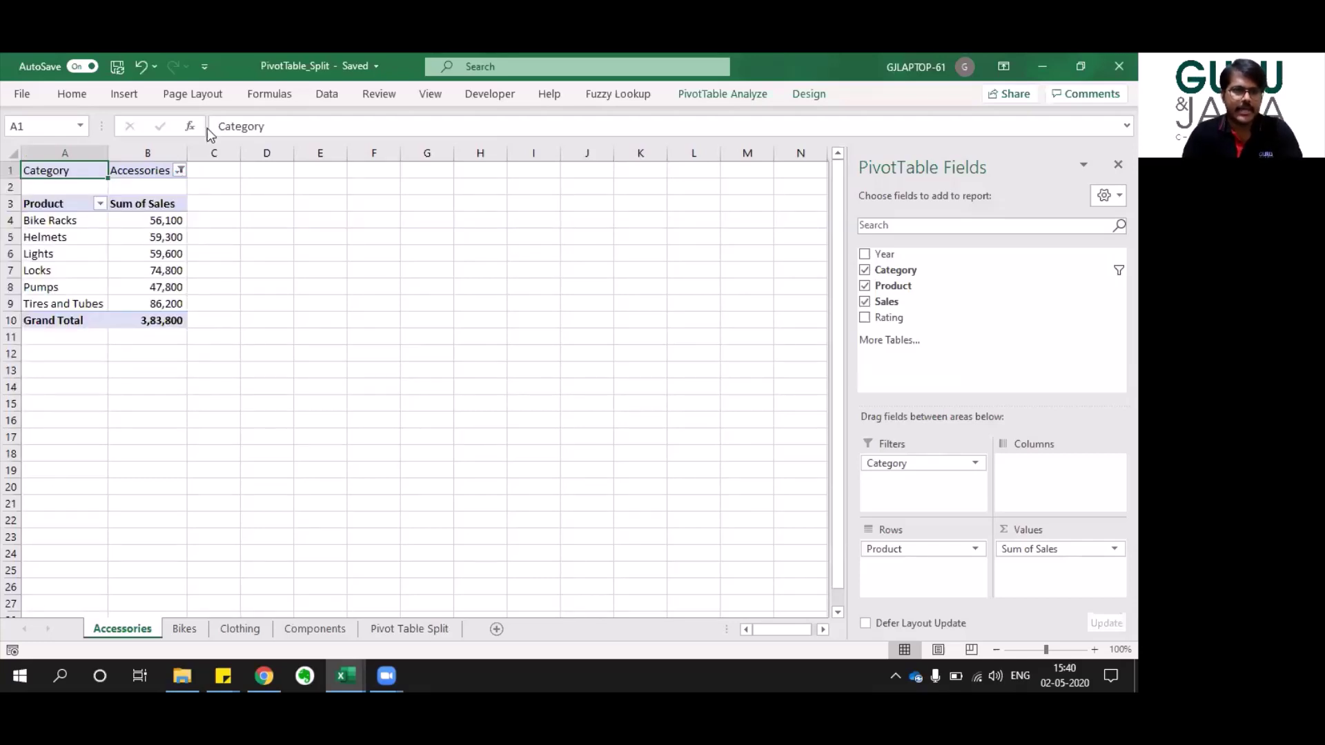
# Step through the Bikes, Clothing and Components sheets, then return to the Excel Training_Final workbook.
pyautogui.hotkey('ctrl', 'pagedown')
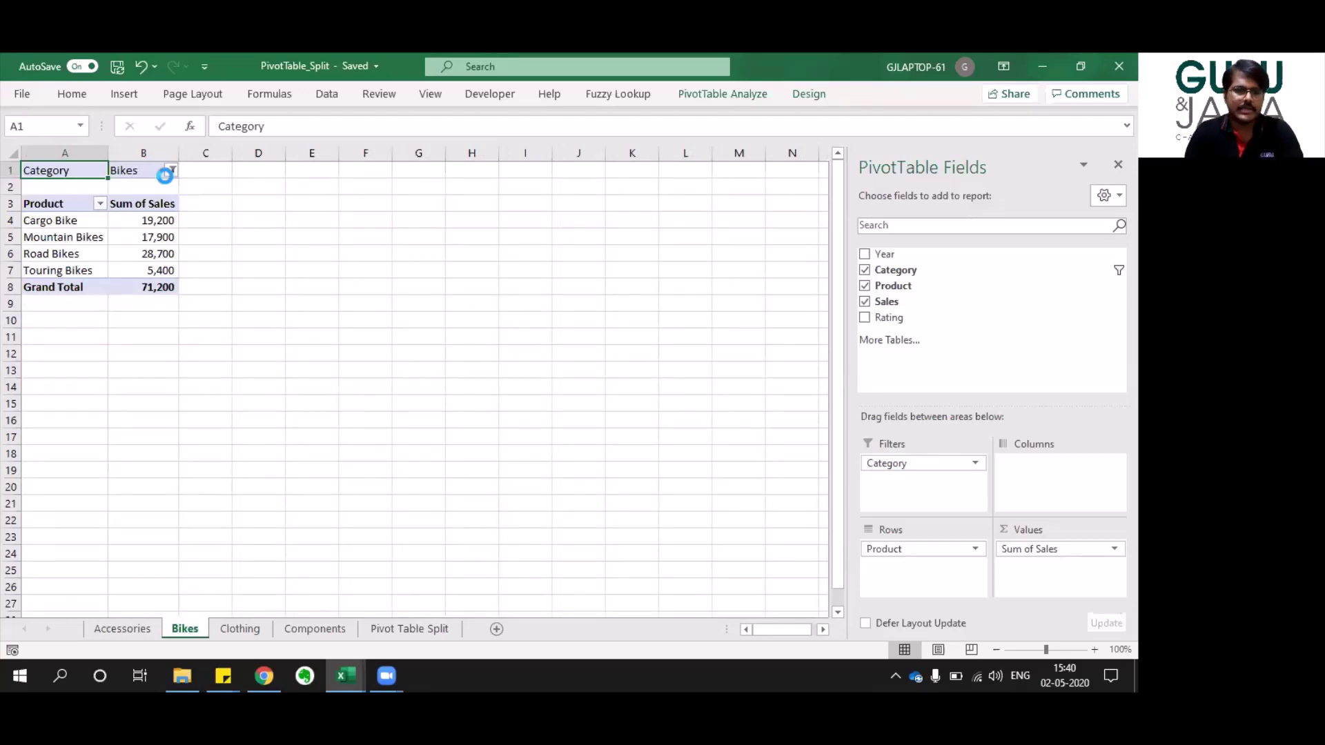
pyautogui.hotkey('ctrl', 'pagedown')
pyautogui.hotkey('ctrl', 'pageup')
pyautogui.hotkey('ctrl', 'pageup')
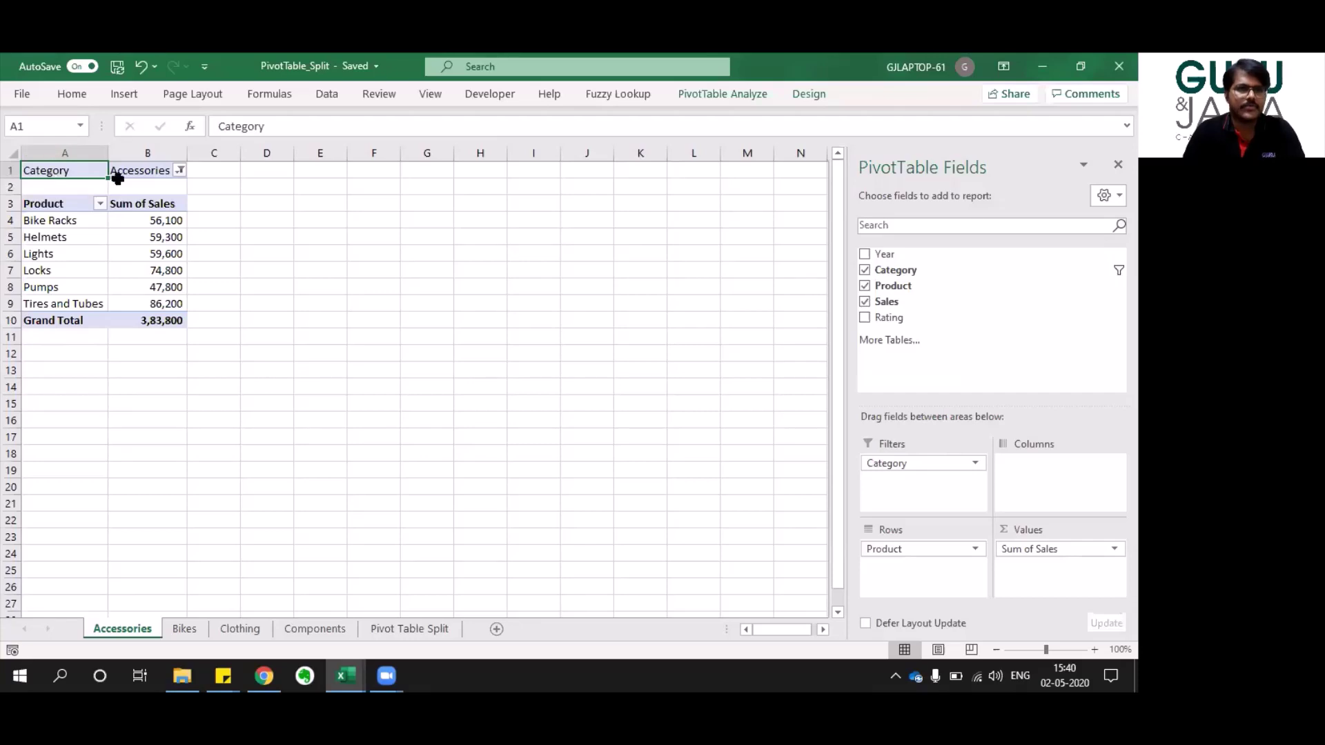
pyautogui.hotkey('ctrl', 'pagedown')
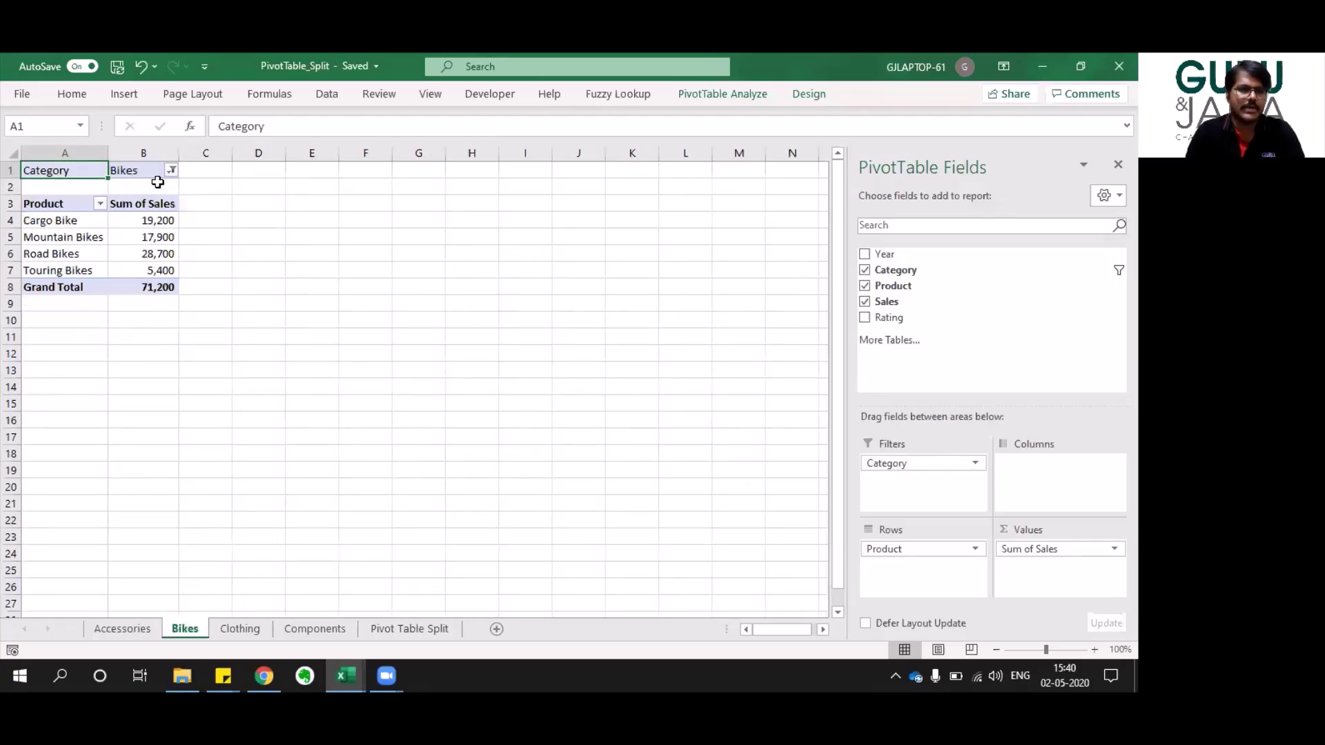
pyautogui.hotkey('ctrl', 'pagedown')
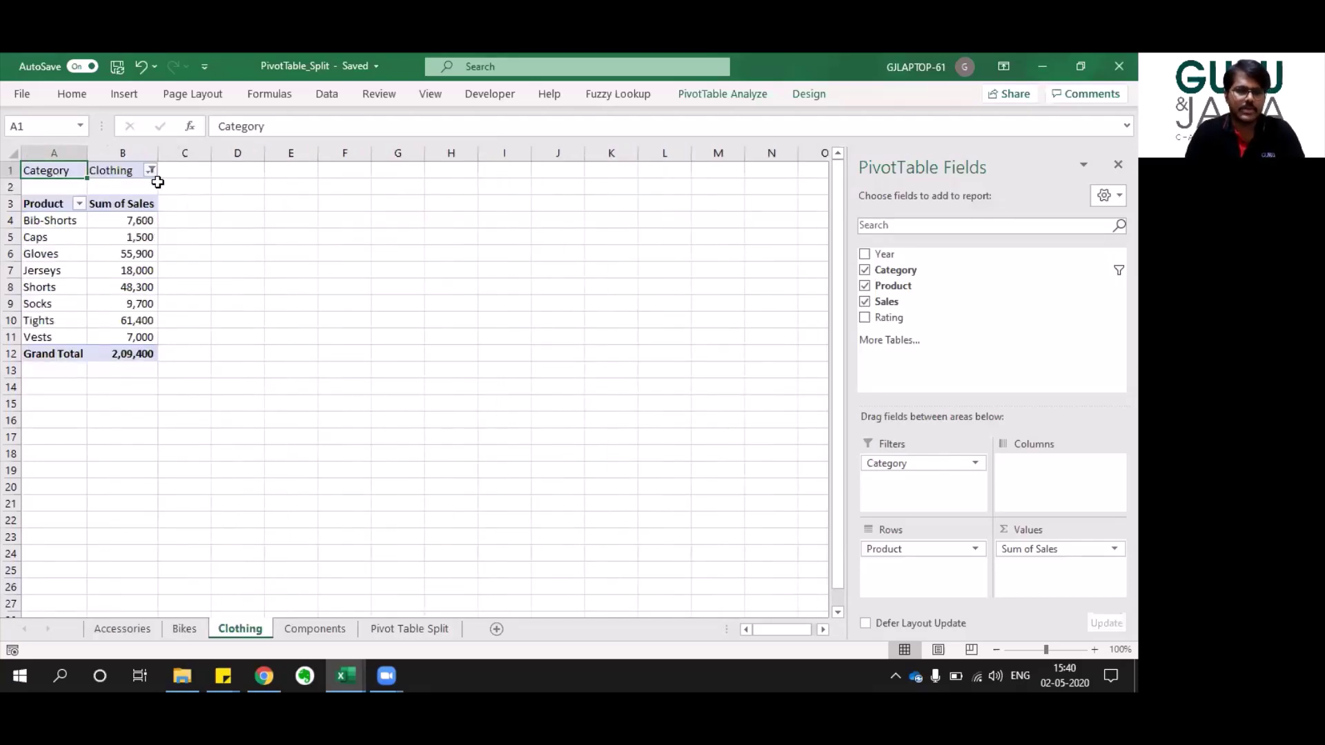
pyautogui.hotkey('ctrl', 'pagedown')
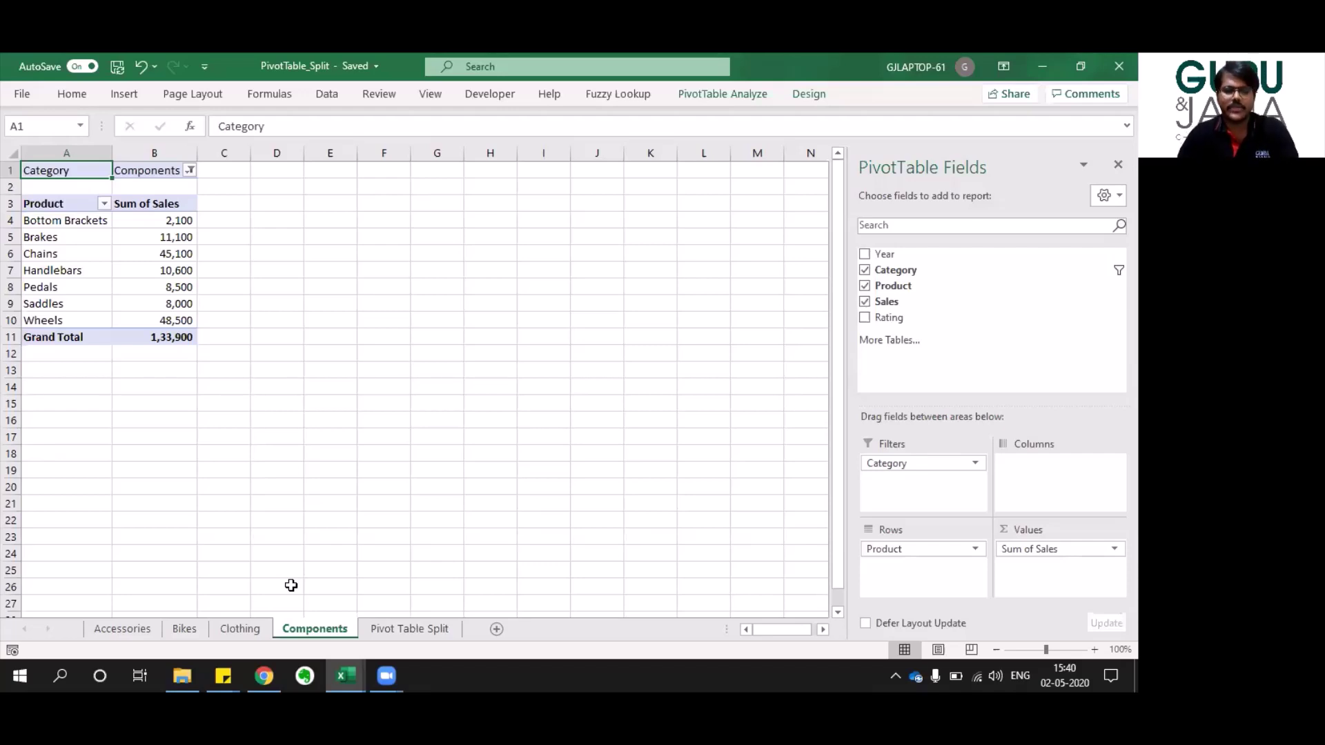
pyautogui.hotkey('alt', 'Tab')
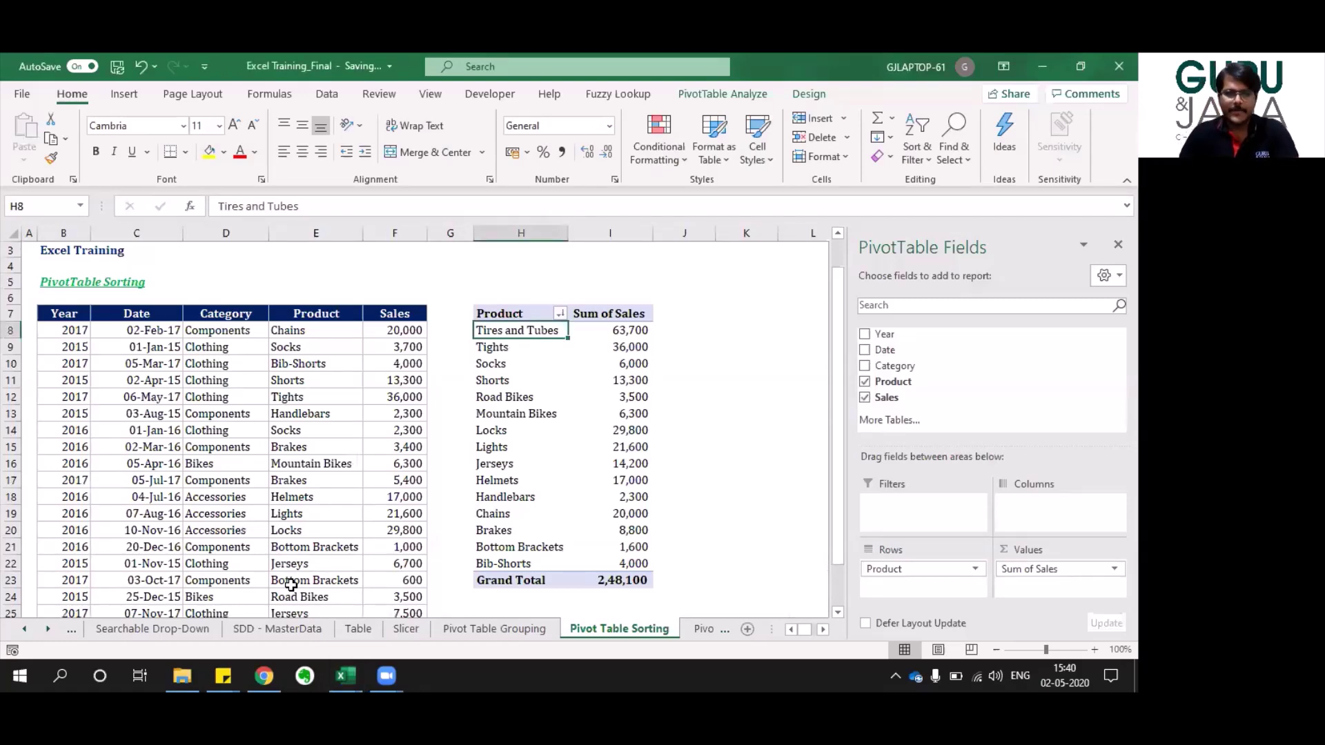
pyautogui.hotkey('ctrl', 'pagedown')
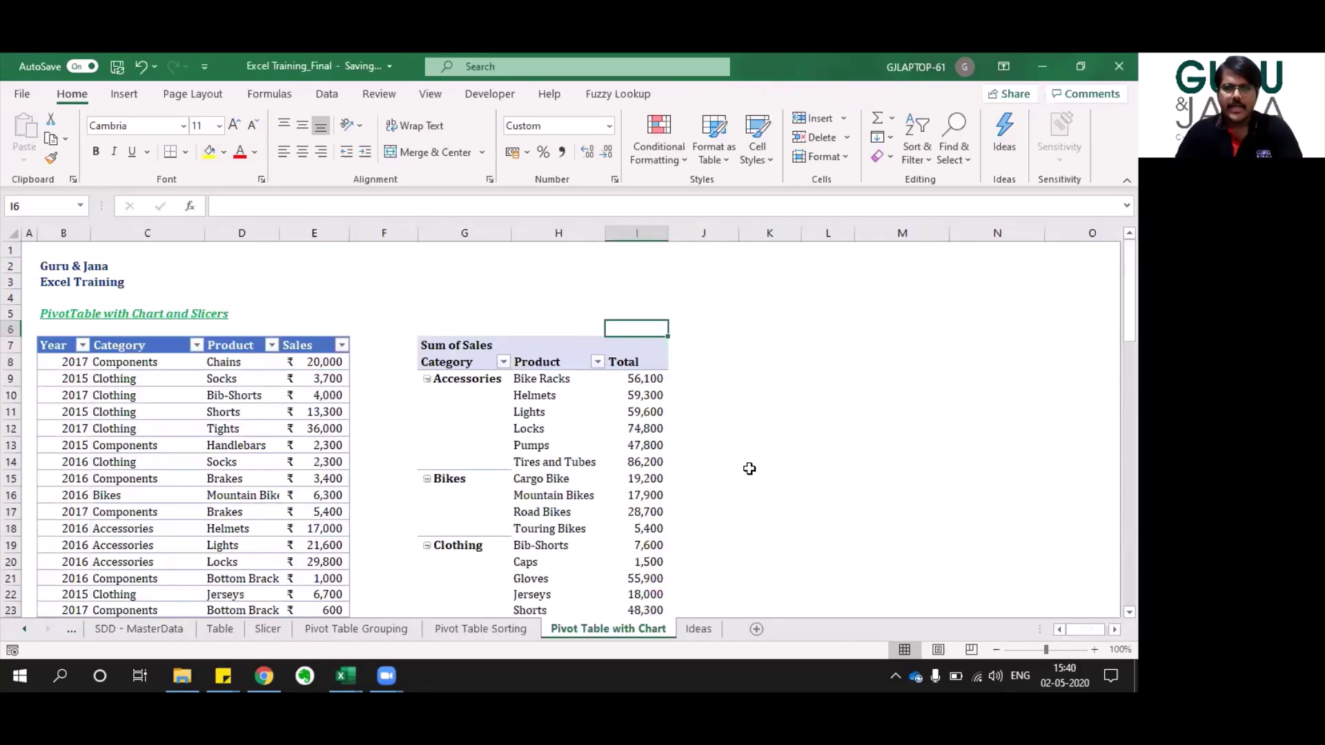
pyautogui.scroll(-1, 749, 468)
pyautogui.scroll(1, 749, 468)
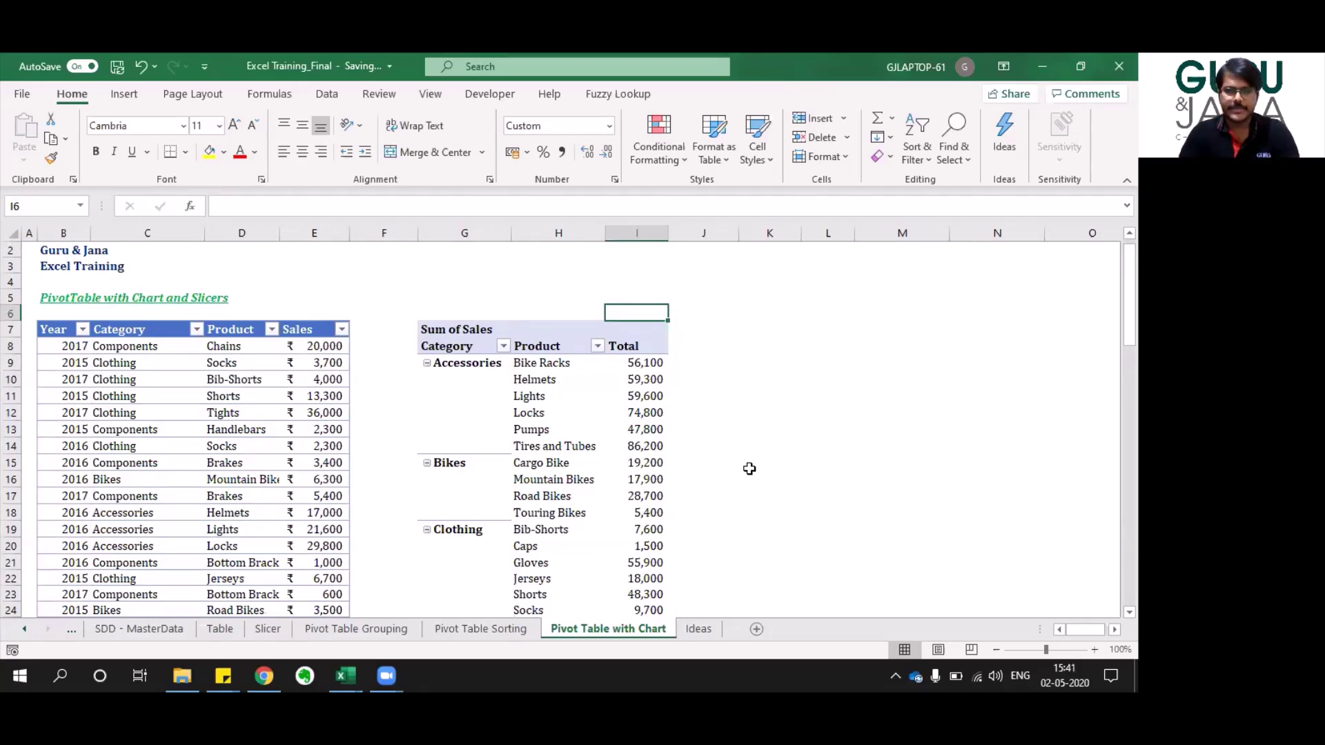
pyautogui.click(543, 352)
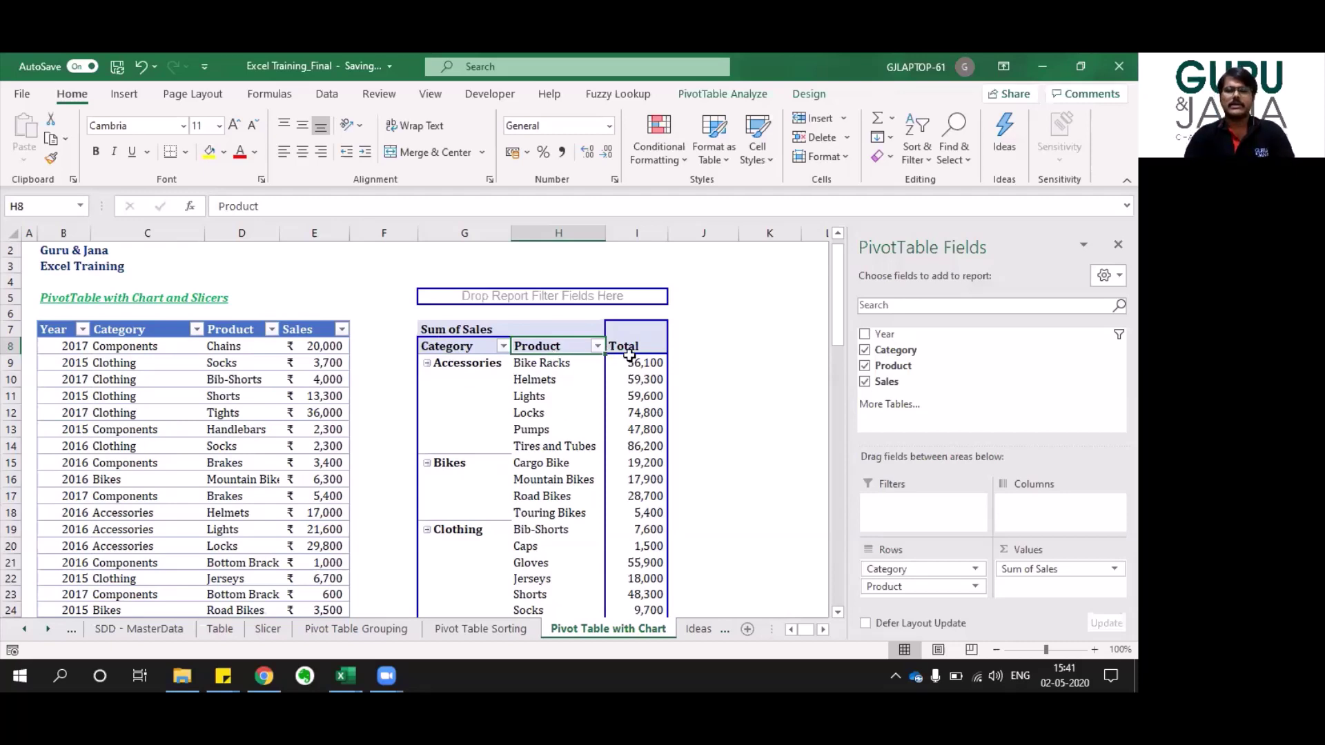
pyautogui.moveTo(629, 355)
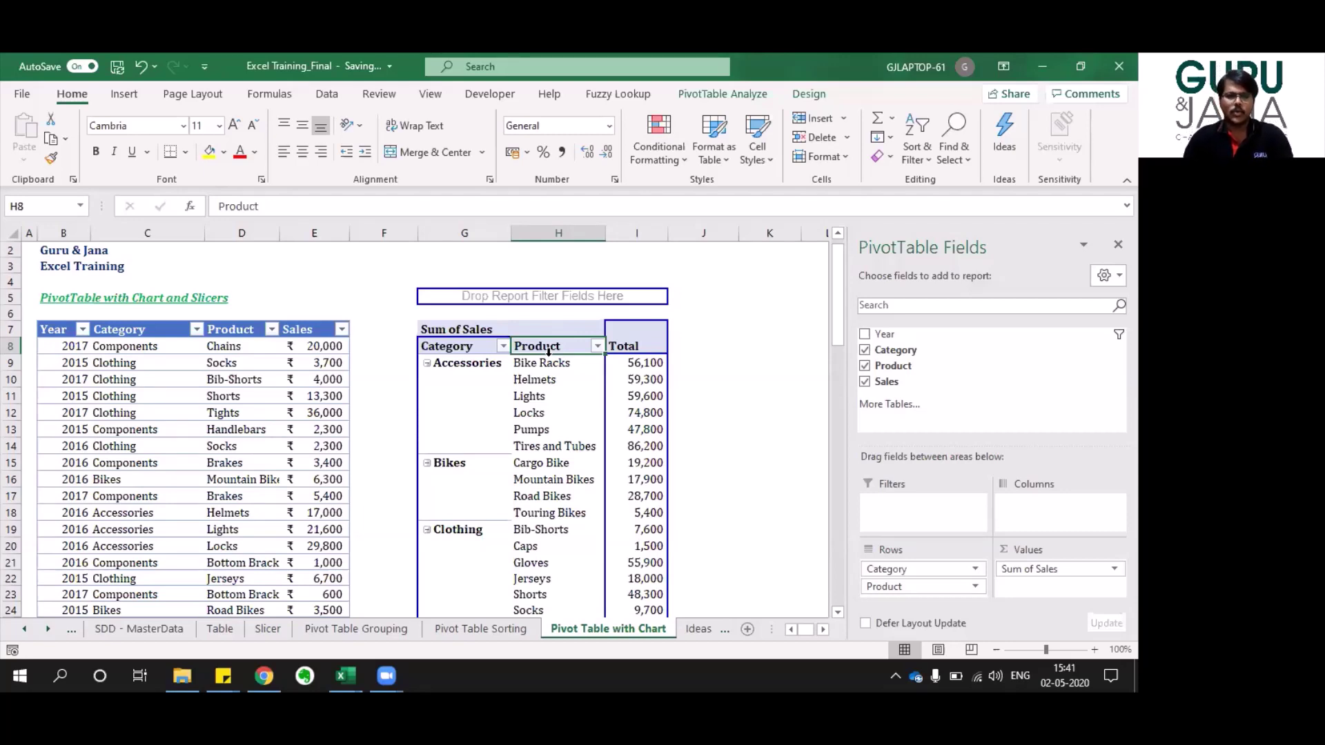
pyautogui.click(698, 326)
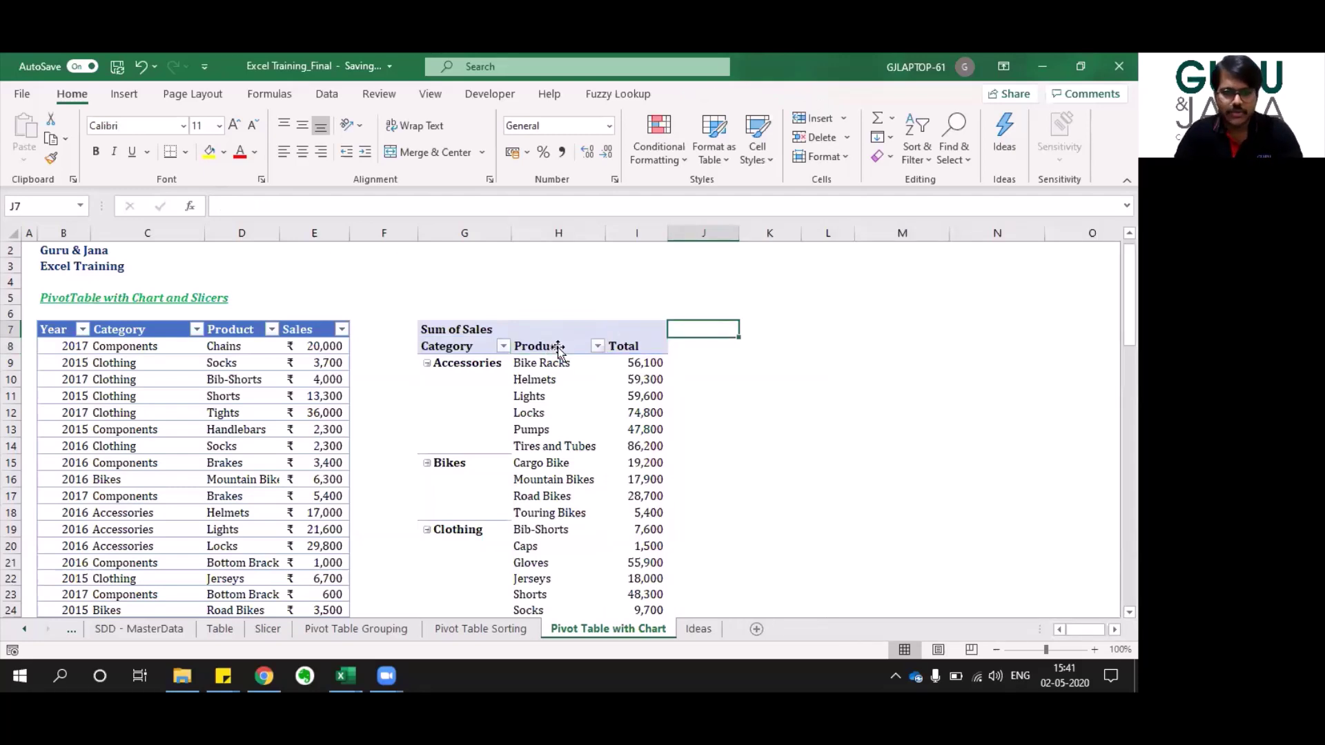
pyautogui.click(557, 360)
pyautogui.click(535, 414)
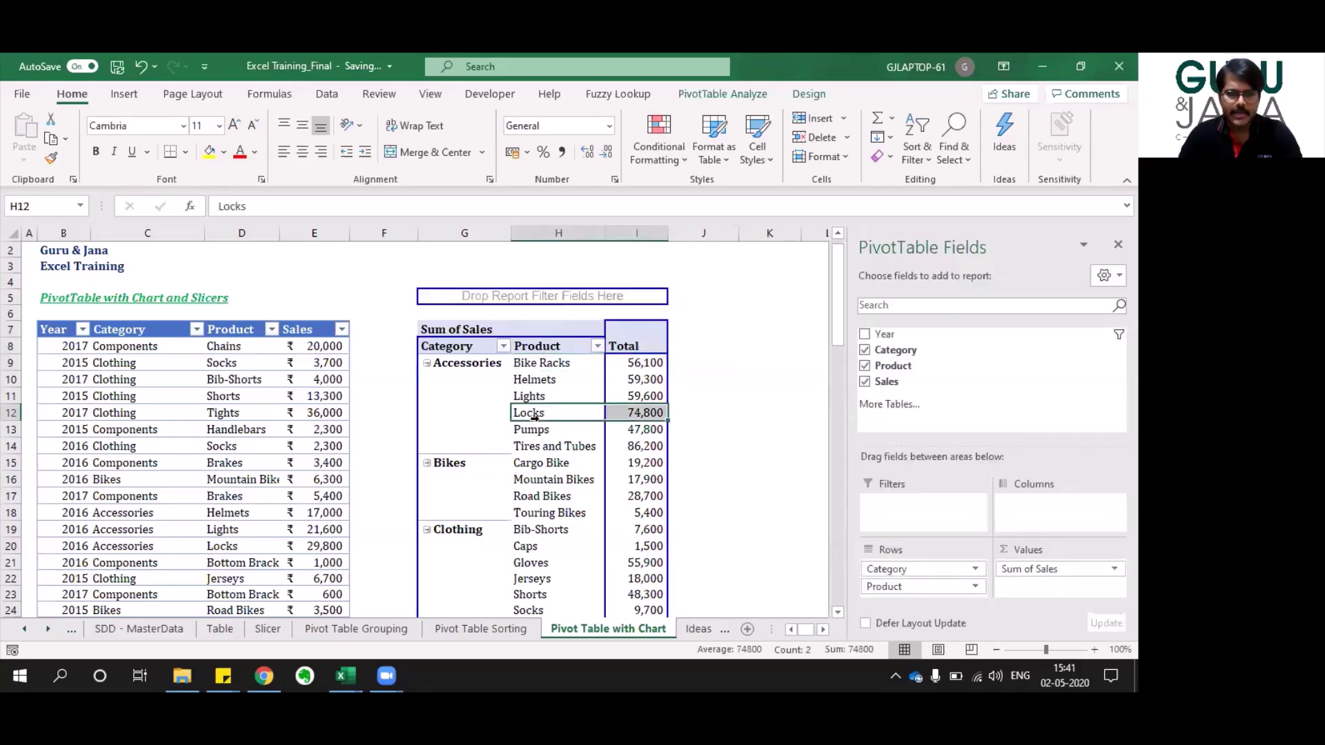
pyautogui.click(525, 385)
pyautogui.press('Right')
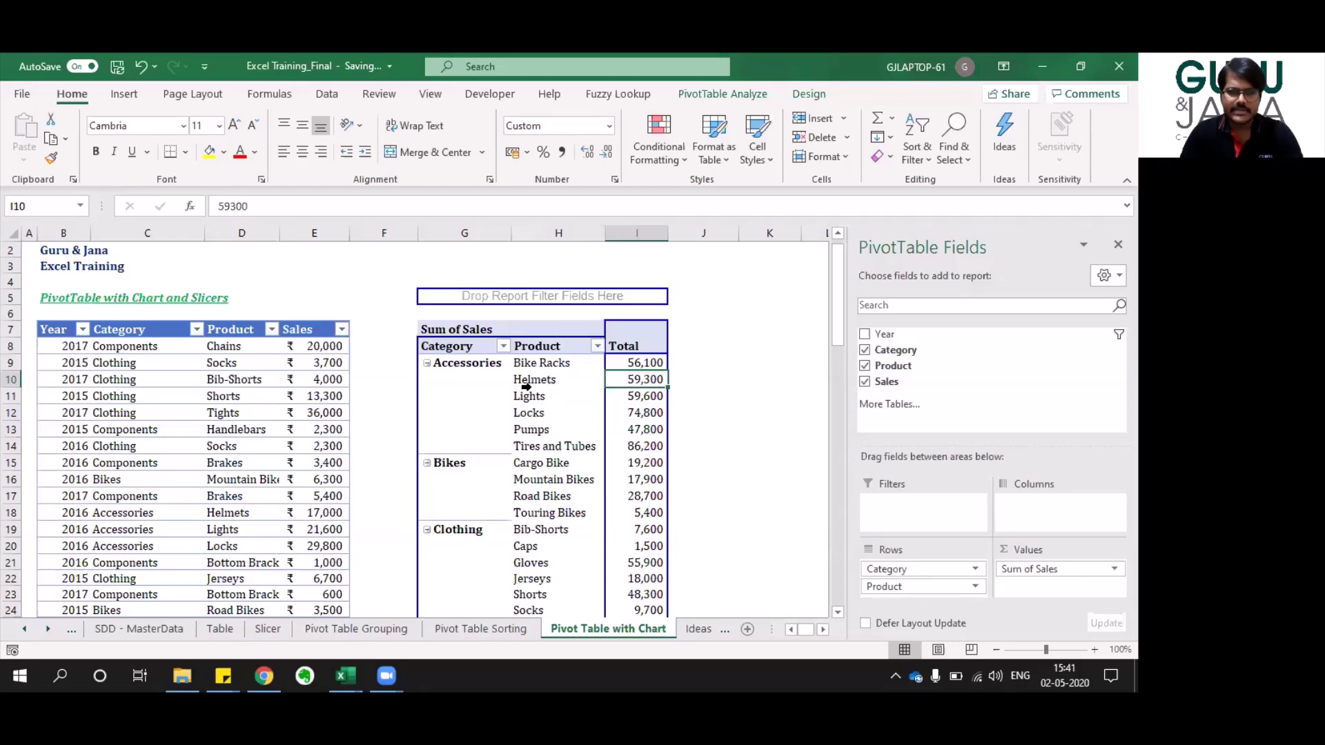
# Insert a 3-D Clustered Bar PivotChart from the category and product PivotTable.
pyautogui.click(130, 92)
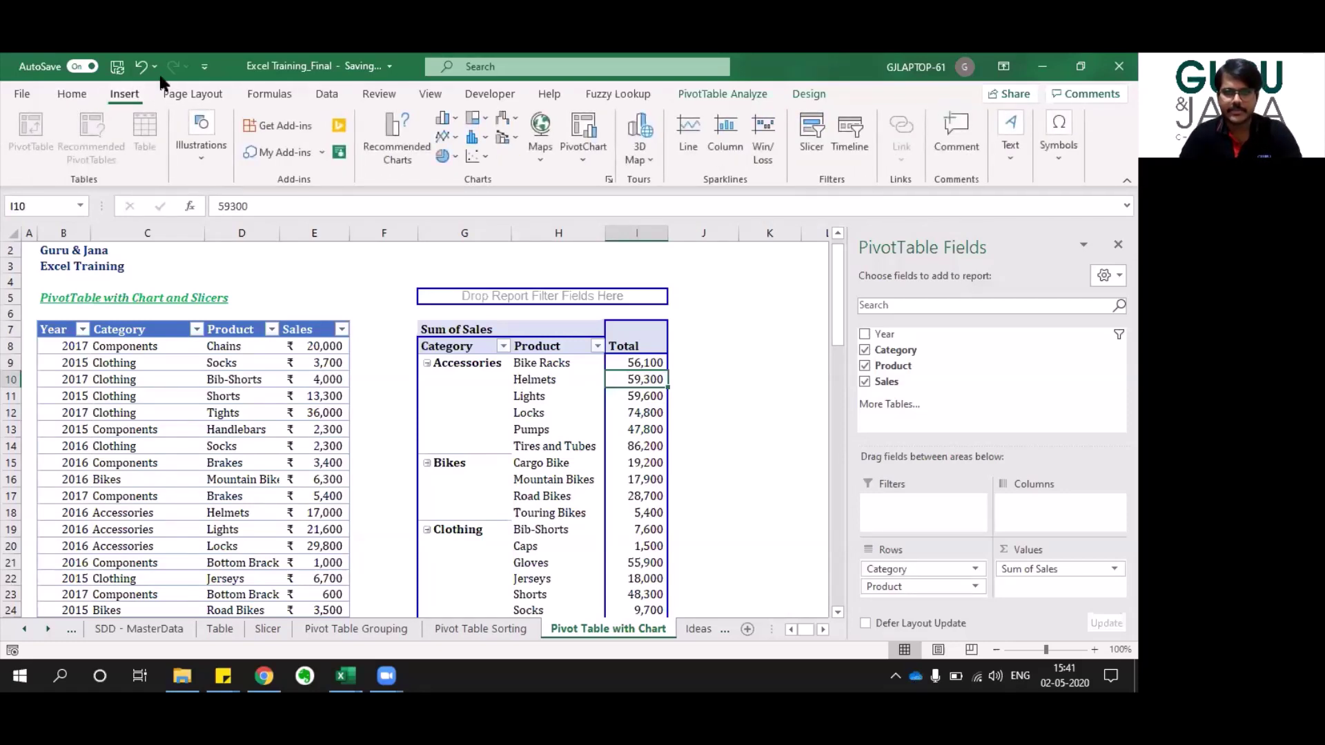
pyautogui.click(590, 156)
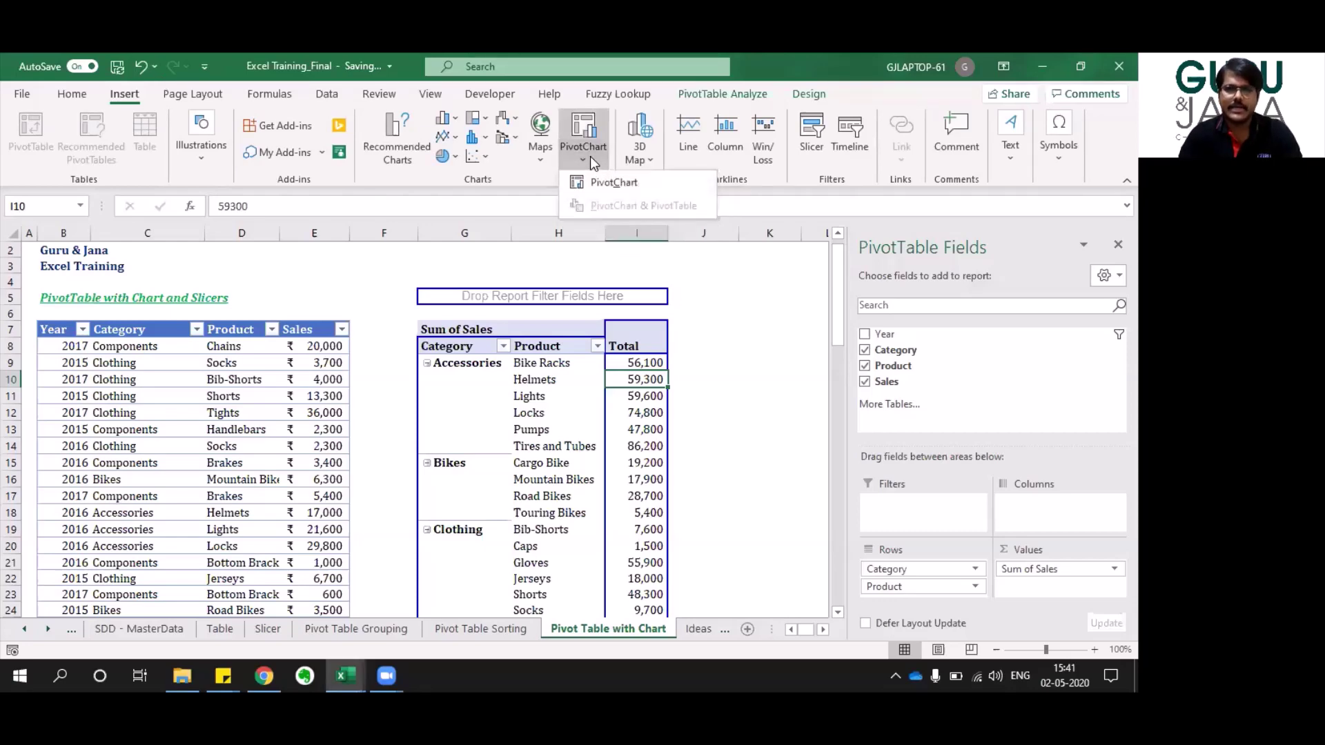
pyautogui.click(600, 188)
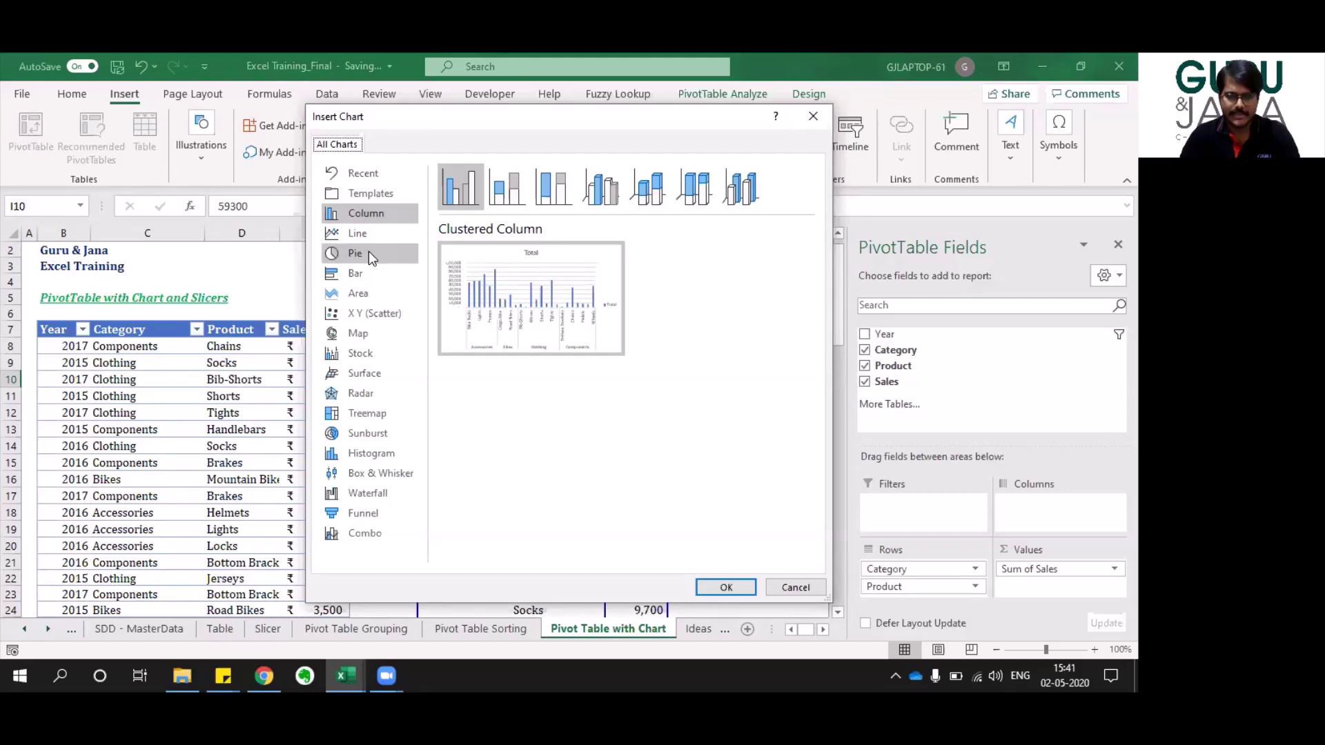
pyautogui.click(366, 269)
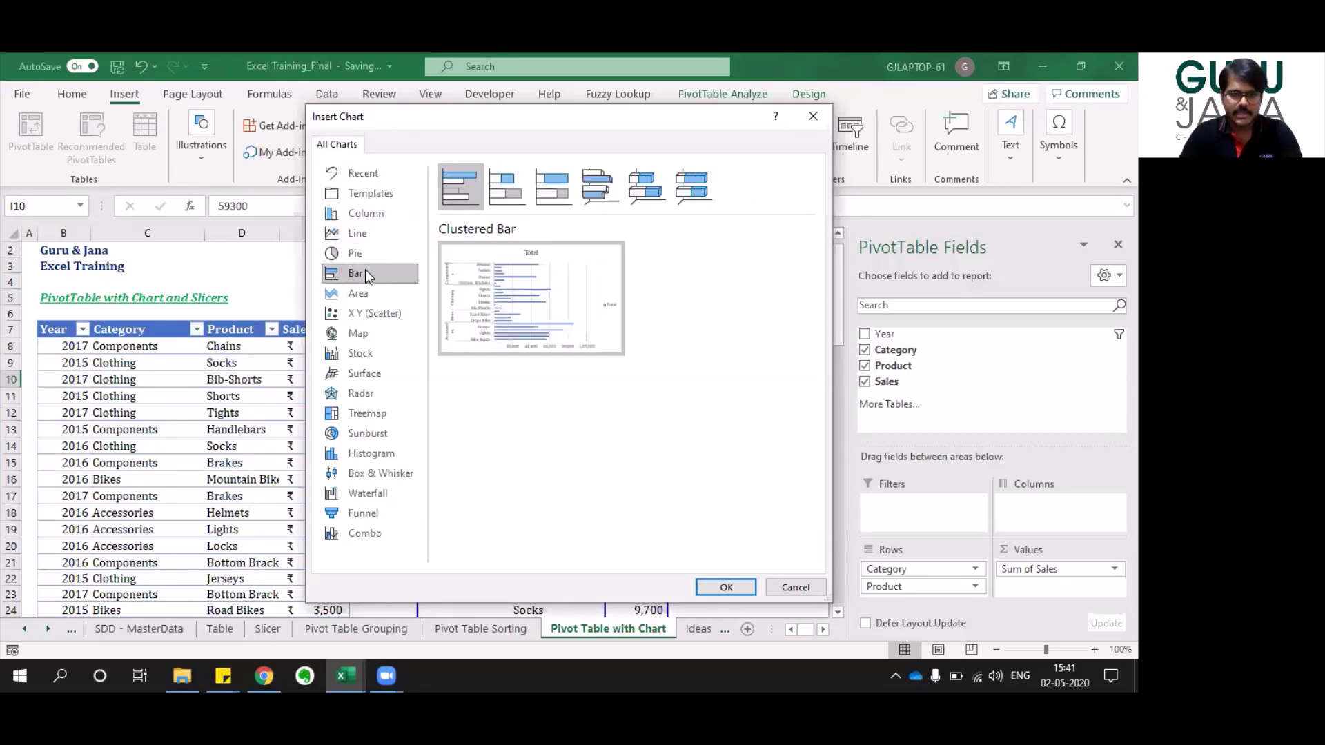
pyautogui.click(605, 181)
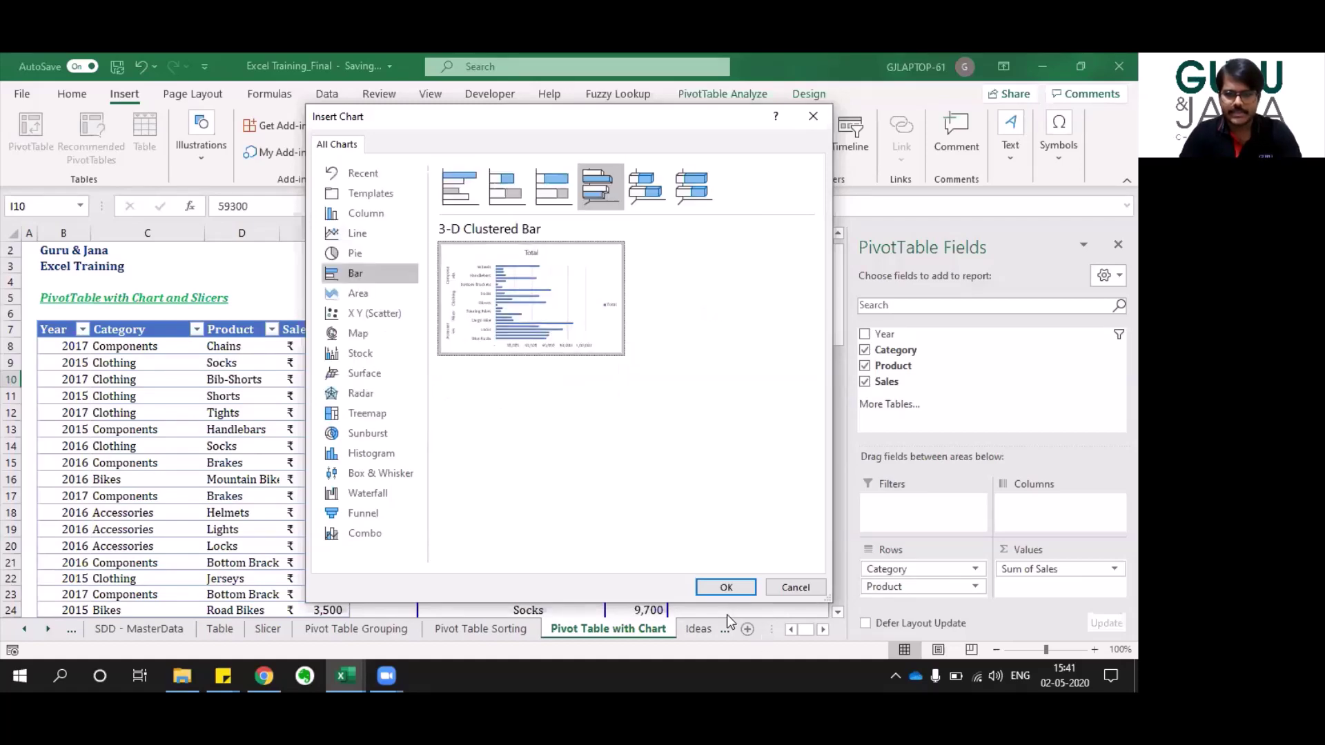
pyautogui.click(722, 586)
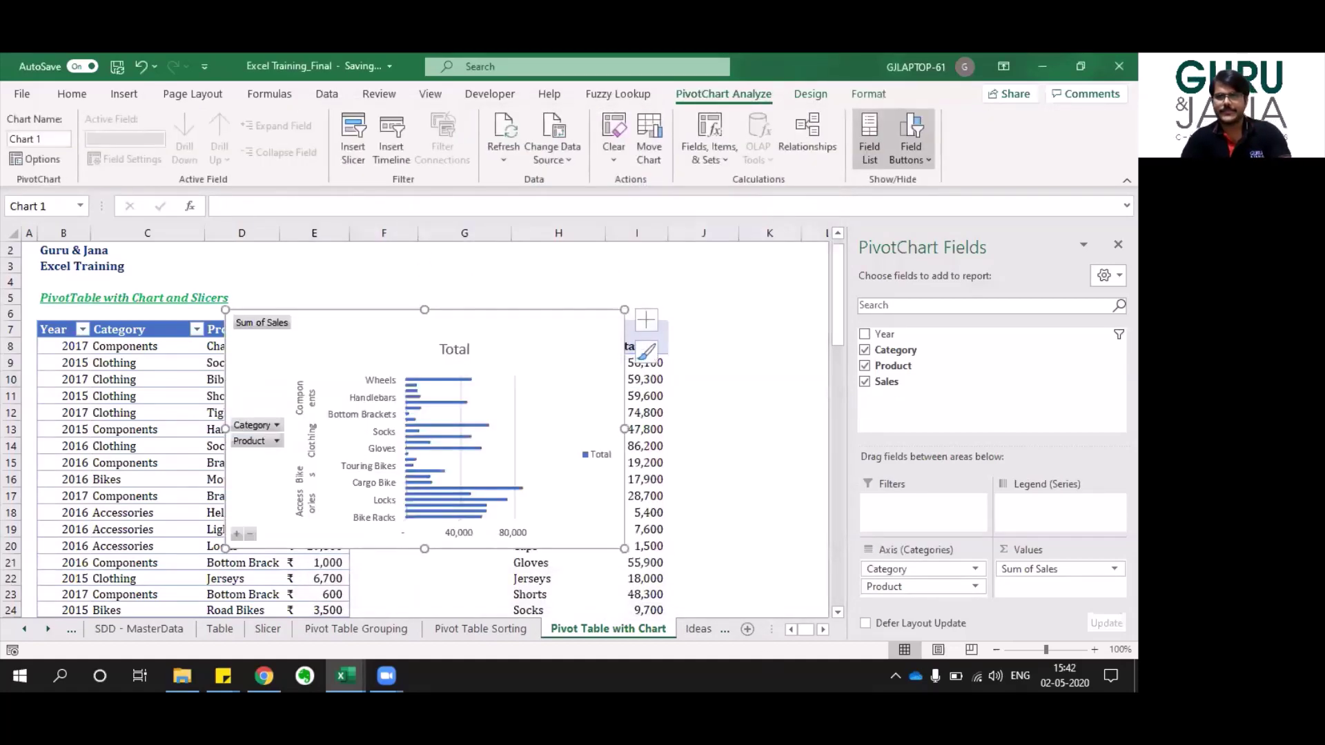
# Close the chart field list, move the chart to the top-left, and collapse the ribbon.
pyautogui.click(1118, 244)
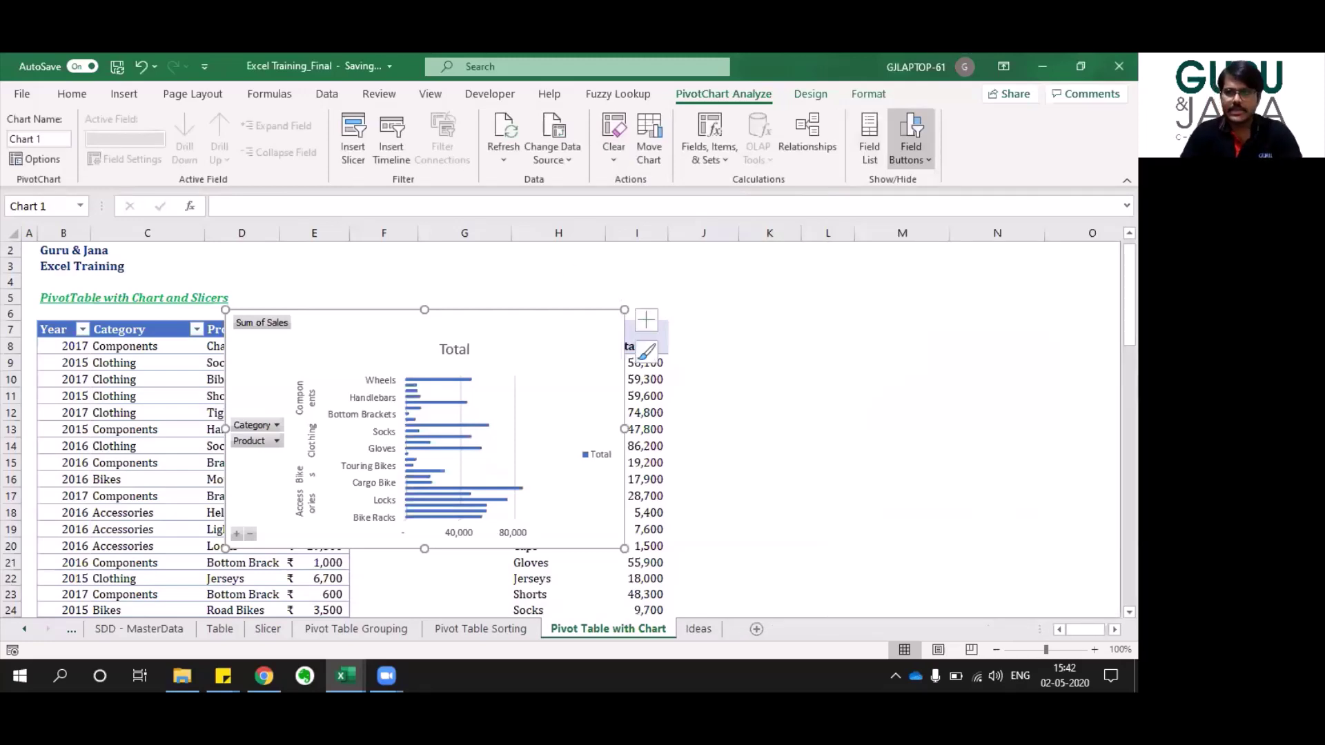
pyautogui.moveTo(506, 314); pyautogui.dragTo(280, 249)
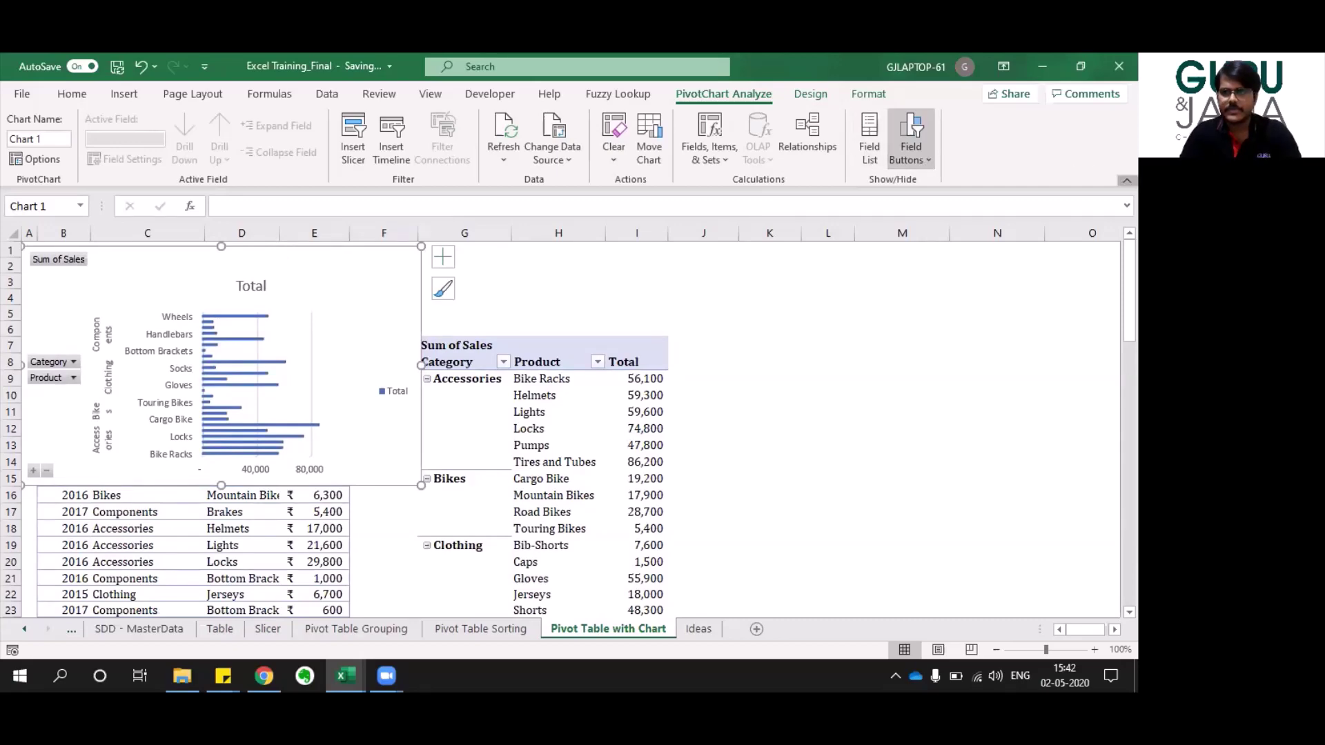
pyautogui.click(1127, 180)
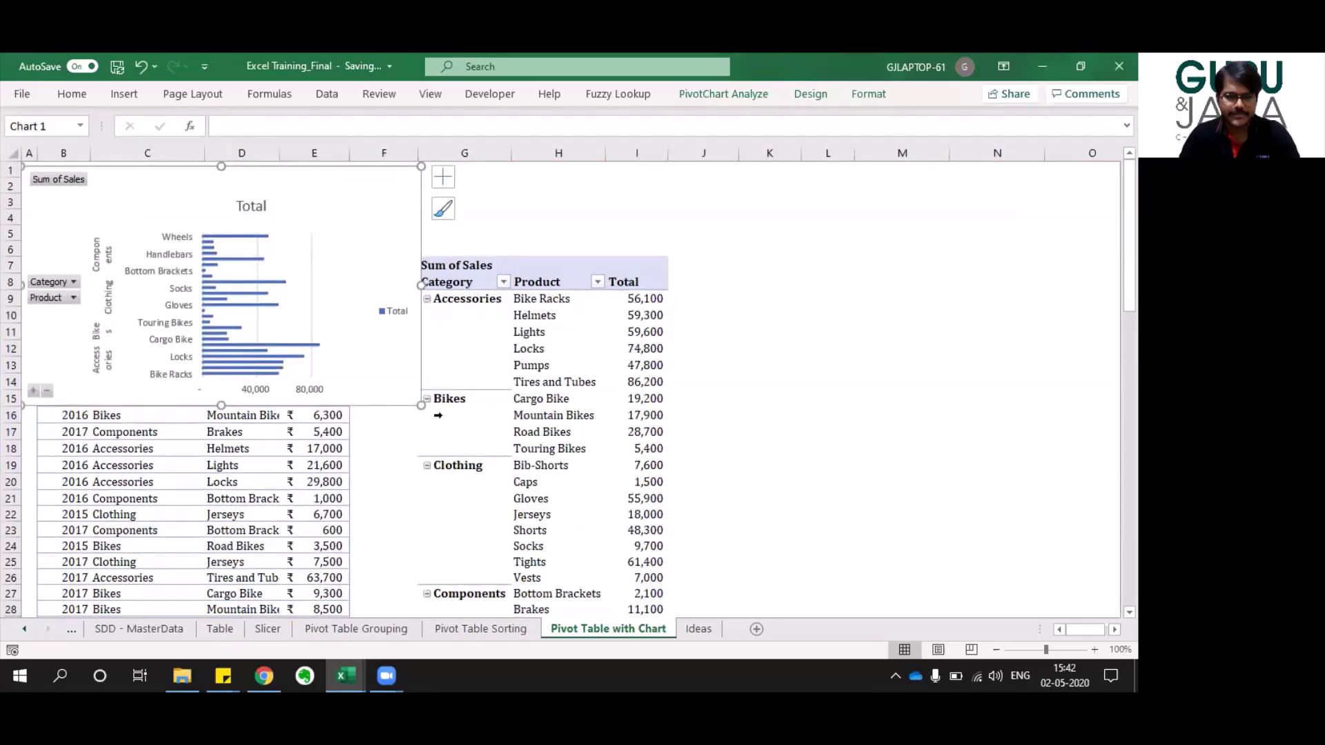
# Stretch the sales bar chart to column L and hide its report filter, legend, axis and value field buttons.
pyautogui.moveTo(421, 405); pyautogui.dragTo(836, 588)
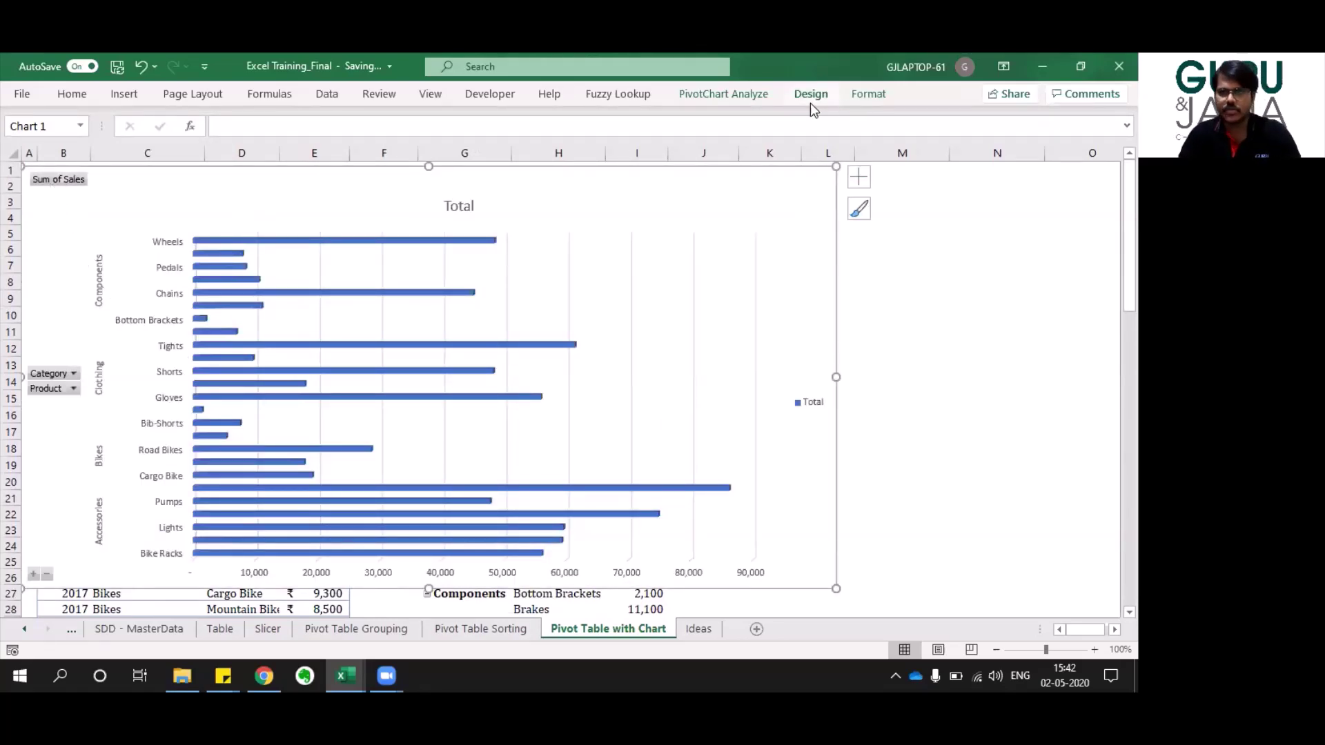
pyautogui.click(726, 94)
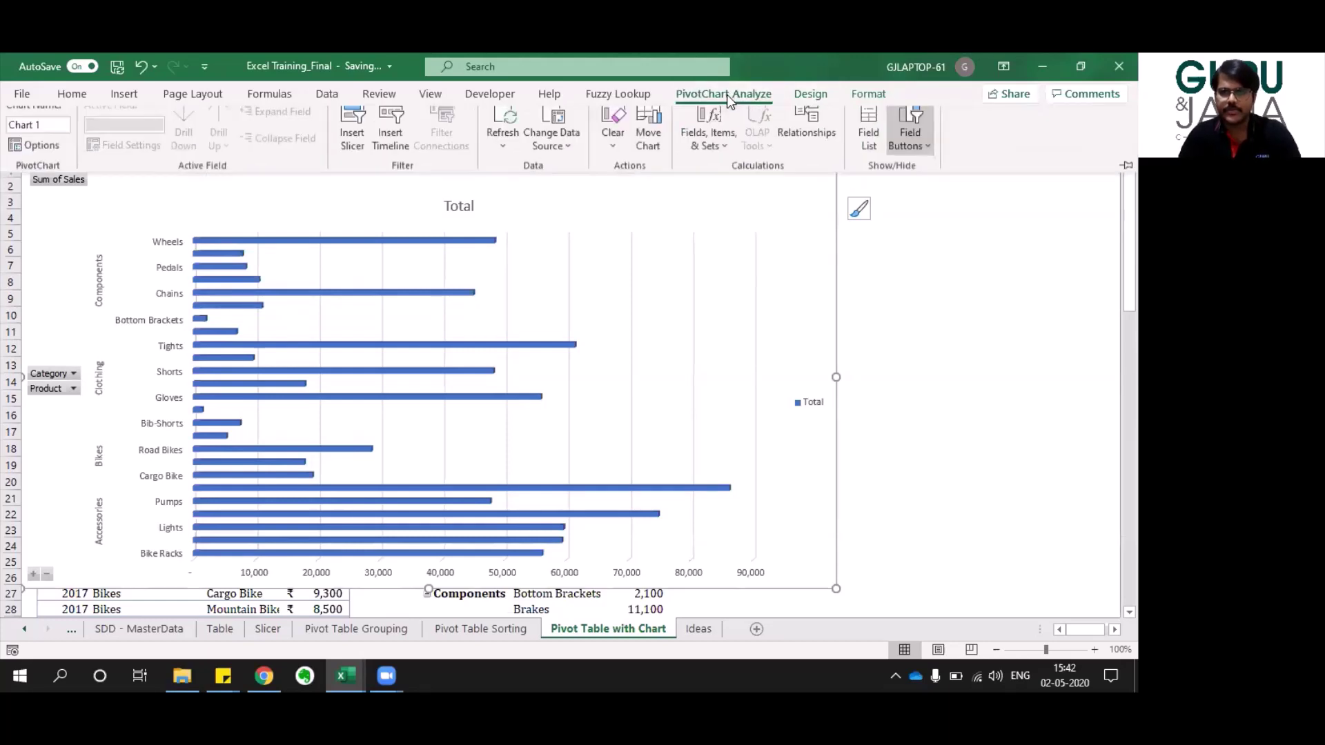
pyautogui.click(926, 160)
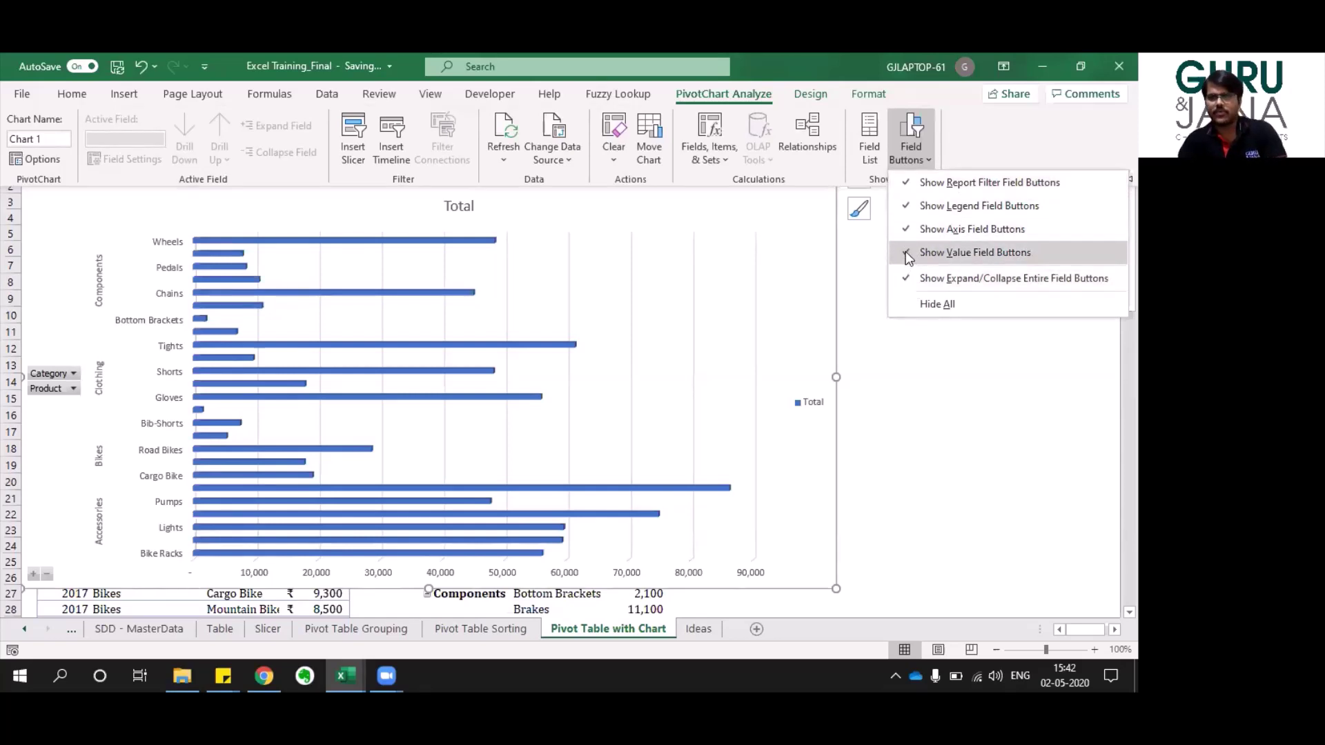
pyautogui.click(907, 185)
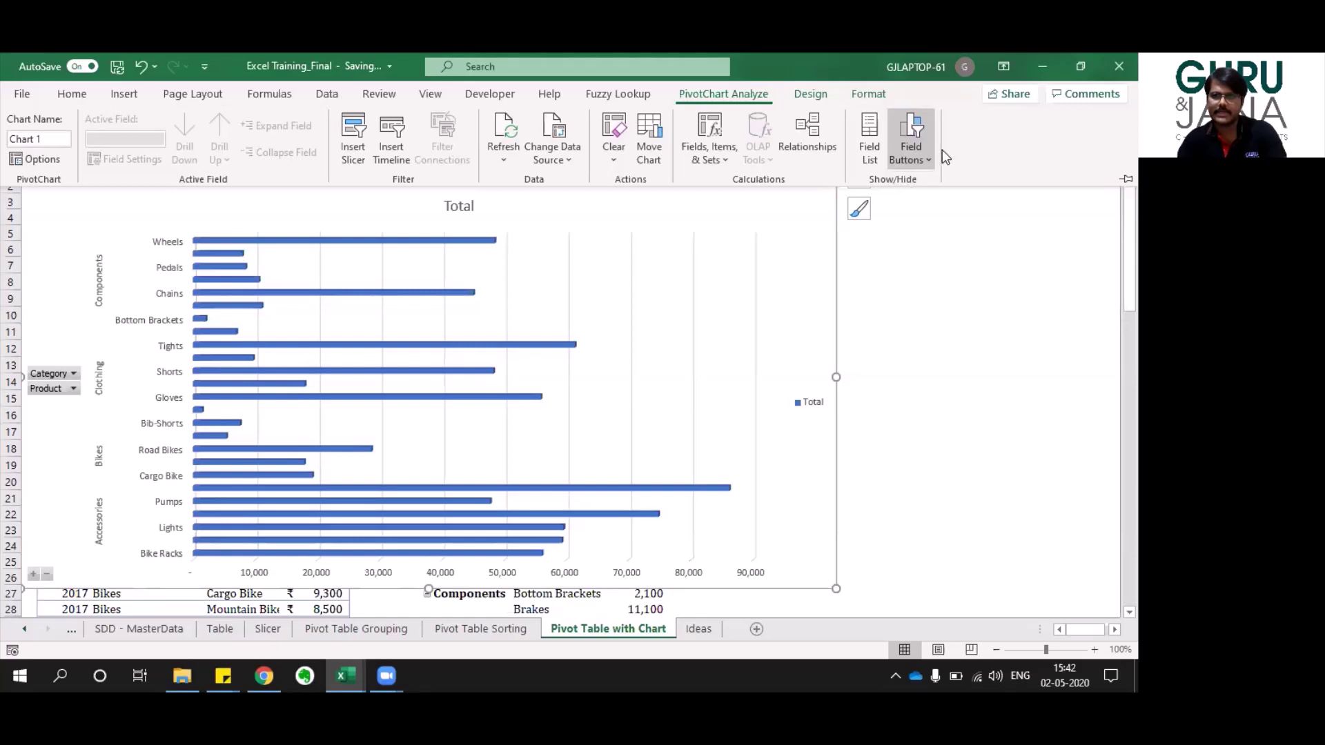
pyautogui.click(930, 158)
pyautogui.click(917, 205)
pyautogui.click(926, 159)
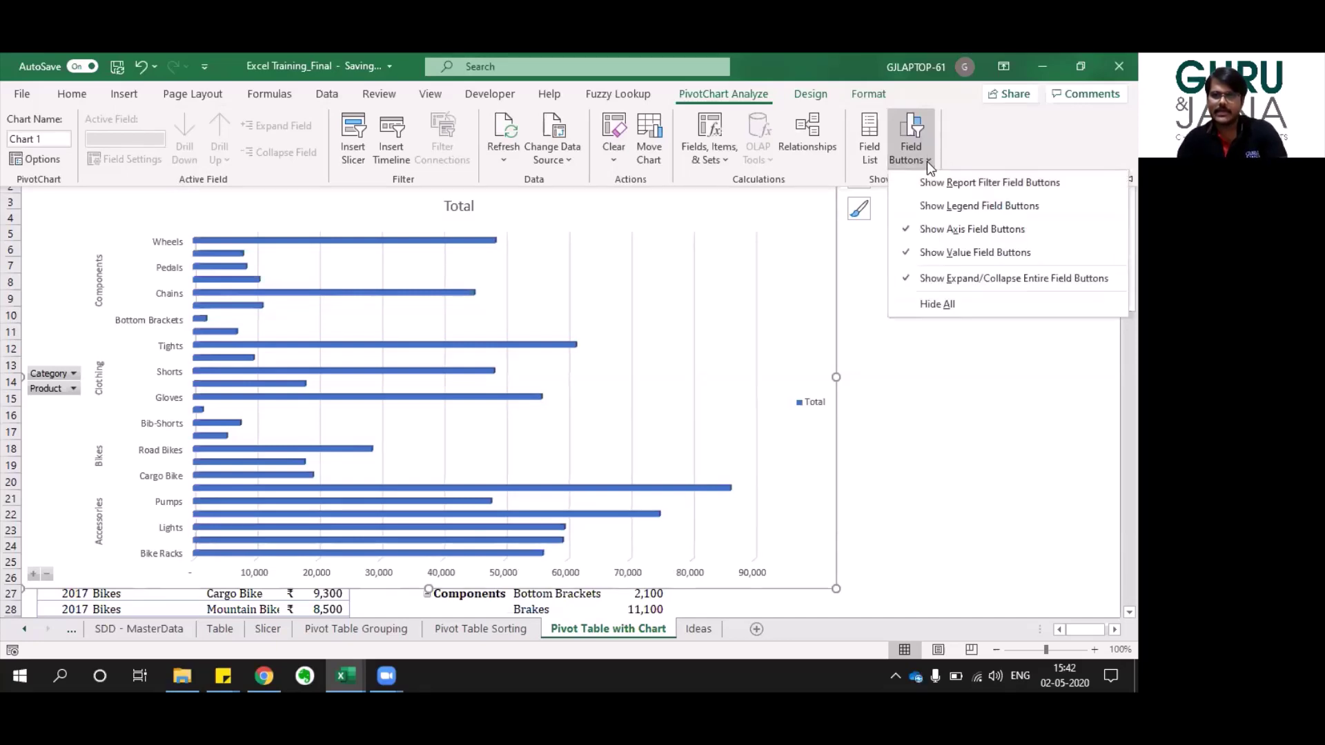
pyautogui.click(912, 229)
pyautogui.click(917, 163)
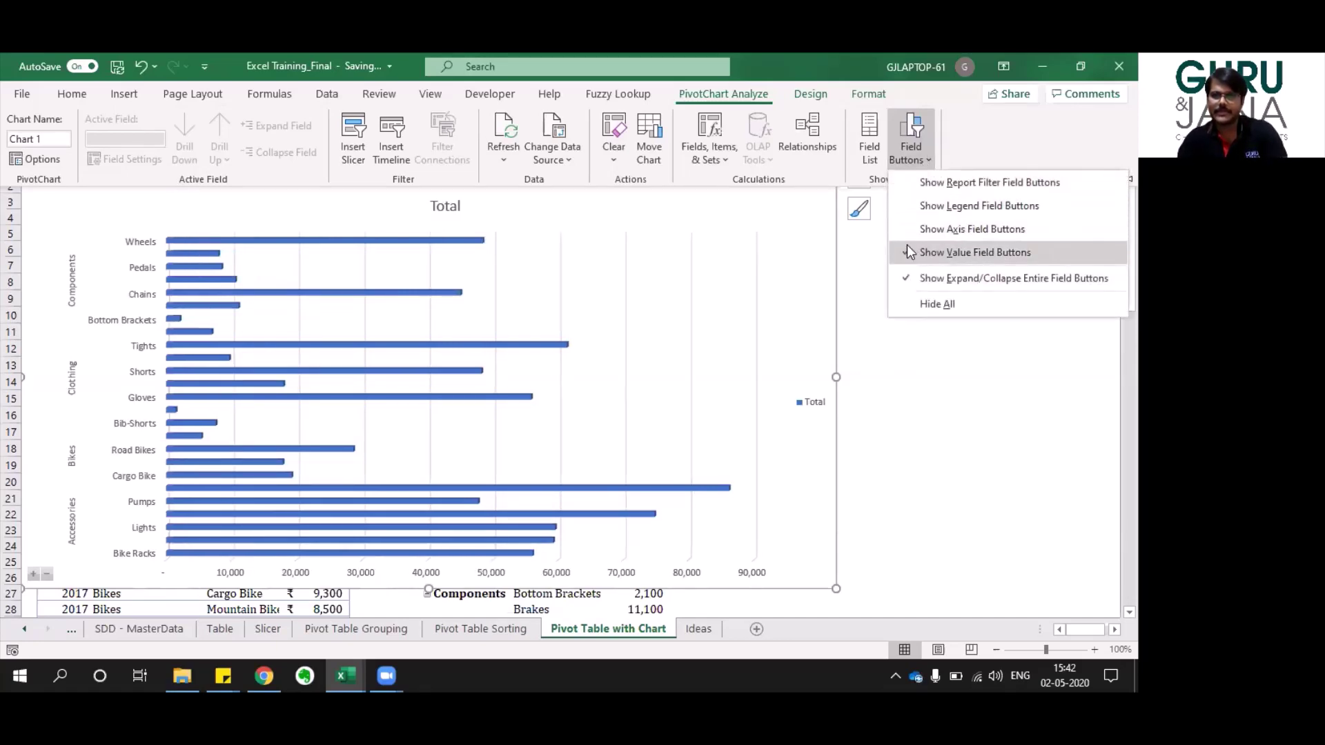
pyautogui.click(907, 251)
pyautogui.click(931, 162)
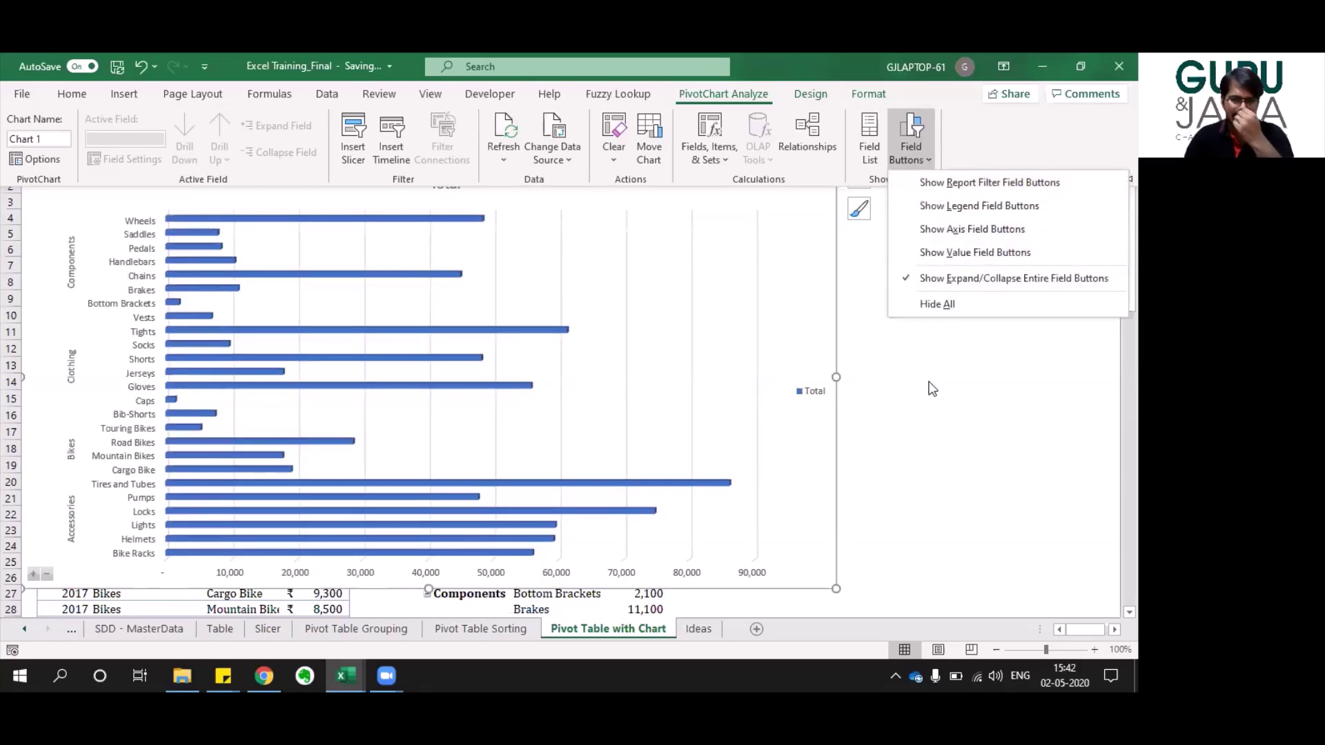
pyautogui.click(881, 299)
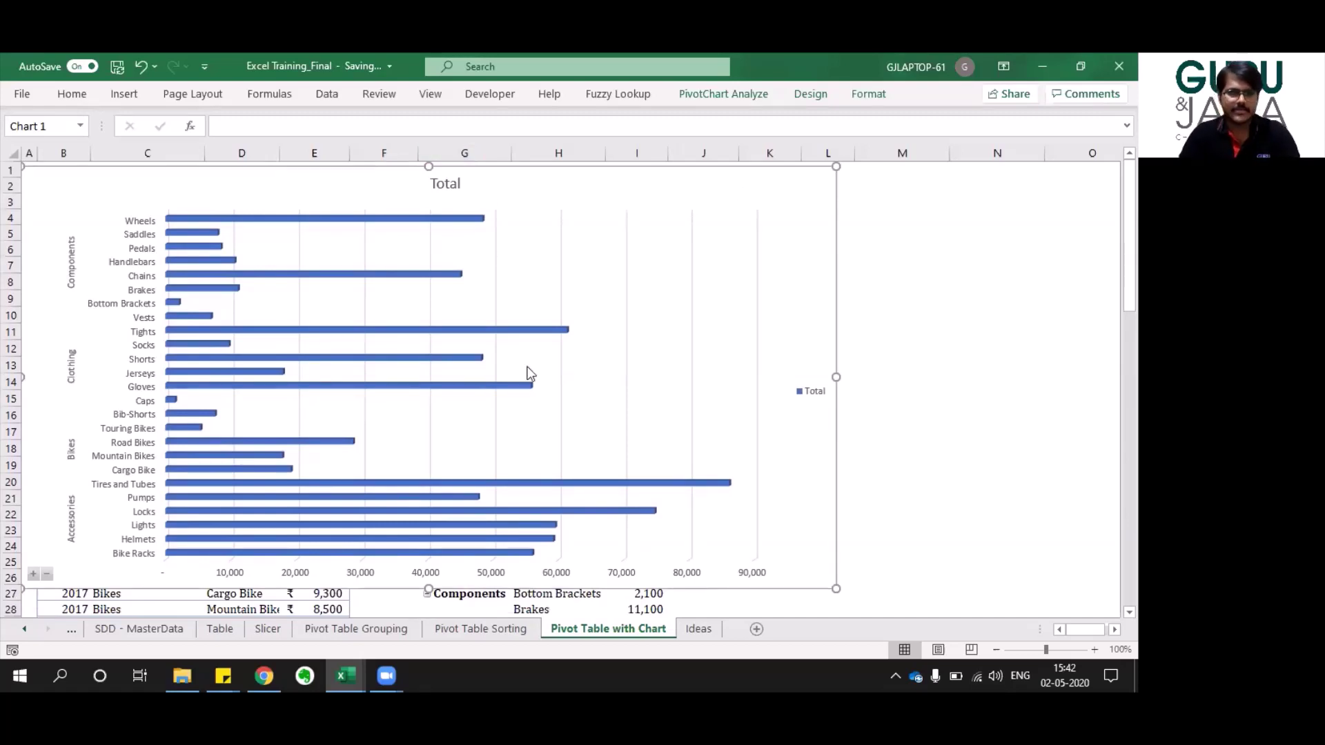
# Insert a Year slicer for the sales bar PivotChart.
pyautogui.click(722, 87)
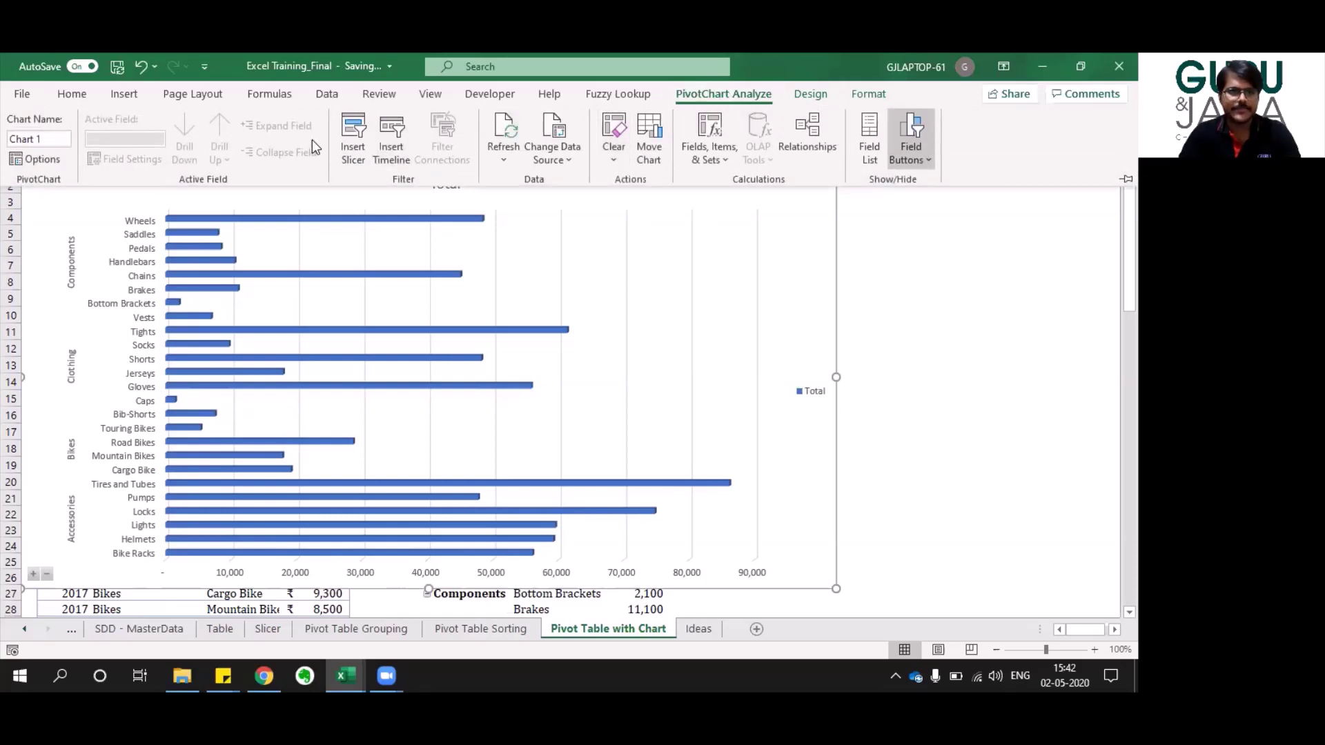
pyautogui.click(352, 142)
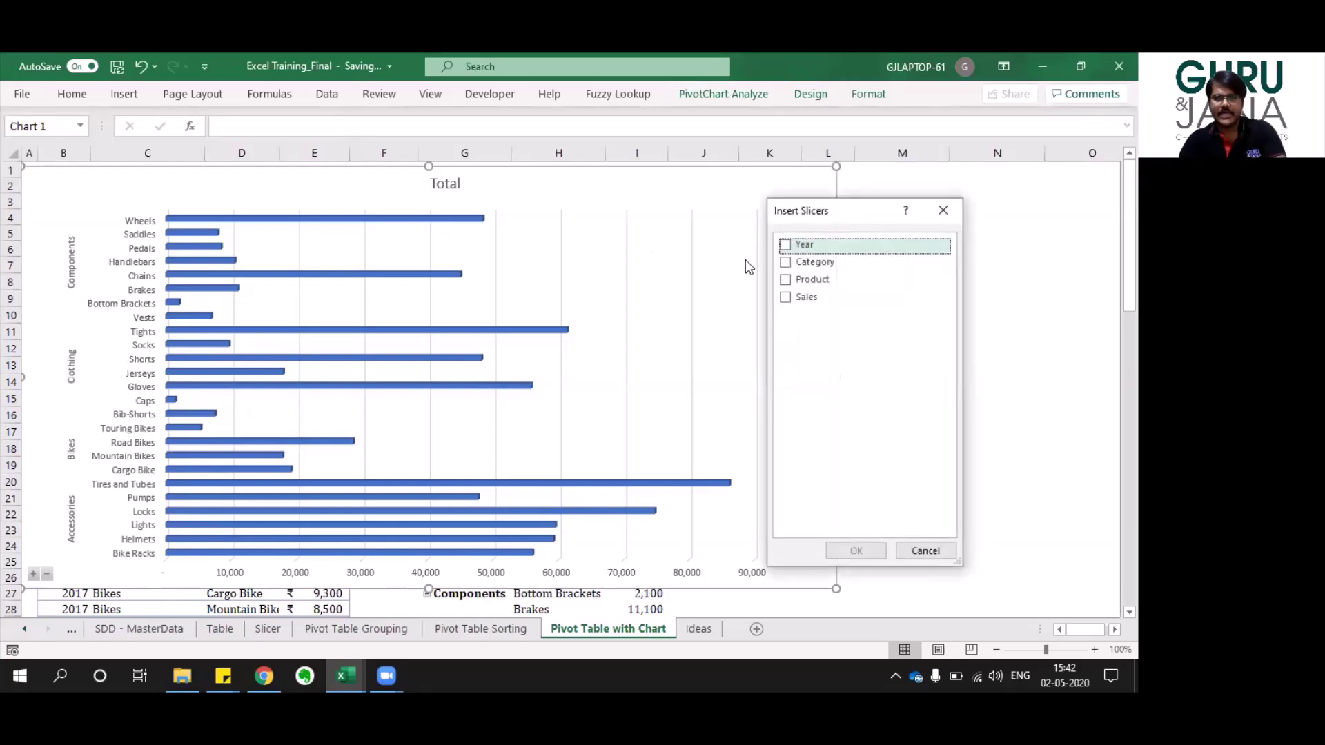
pyautogui.click(785, 245)
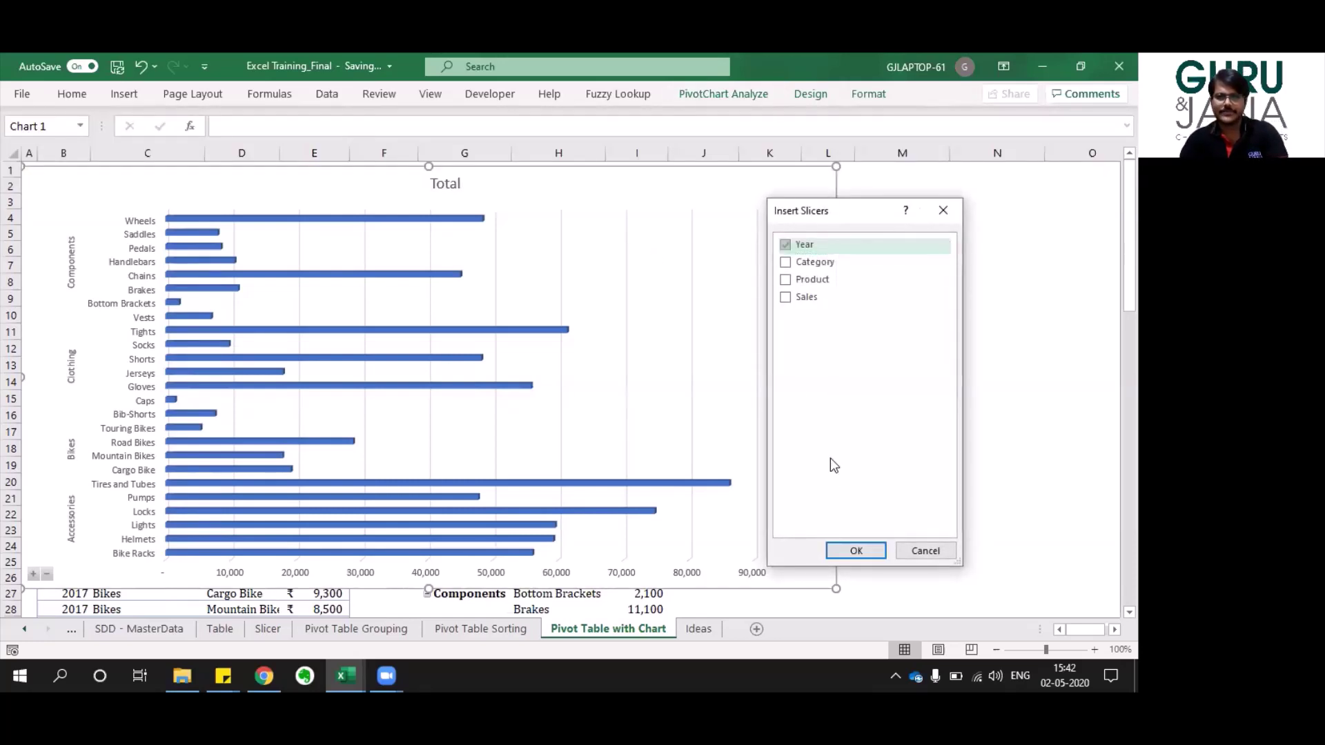
pyautogui.click(853, 551)
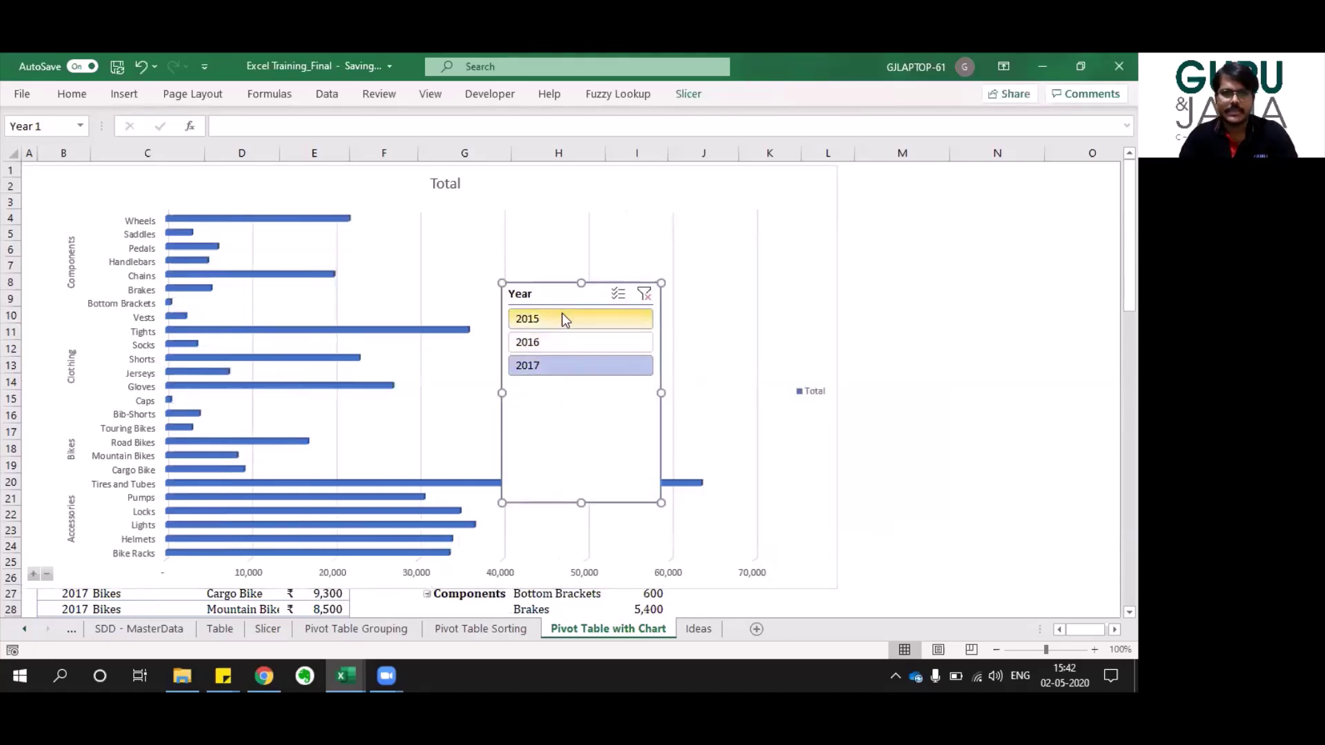
# Move the Year slicer to columns N–O, widen and heighten the chart, and clear the Year filter.
pyautogui.moveTo(546, 295); pyautogui.dragTo(1033, 174)
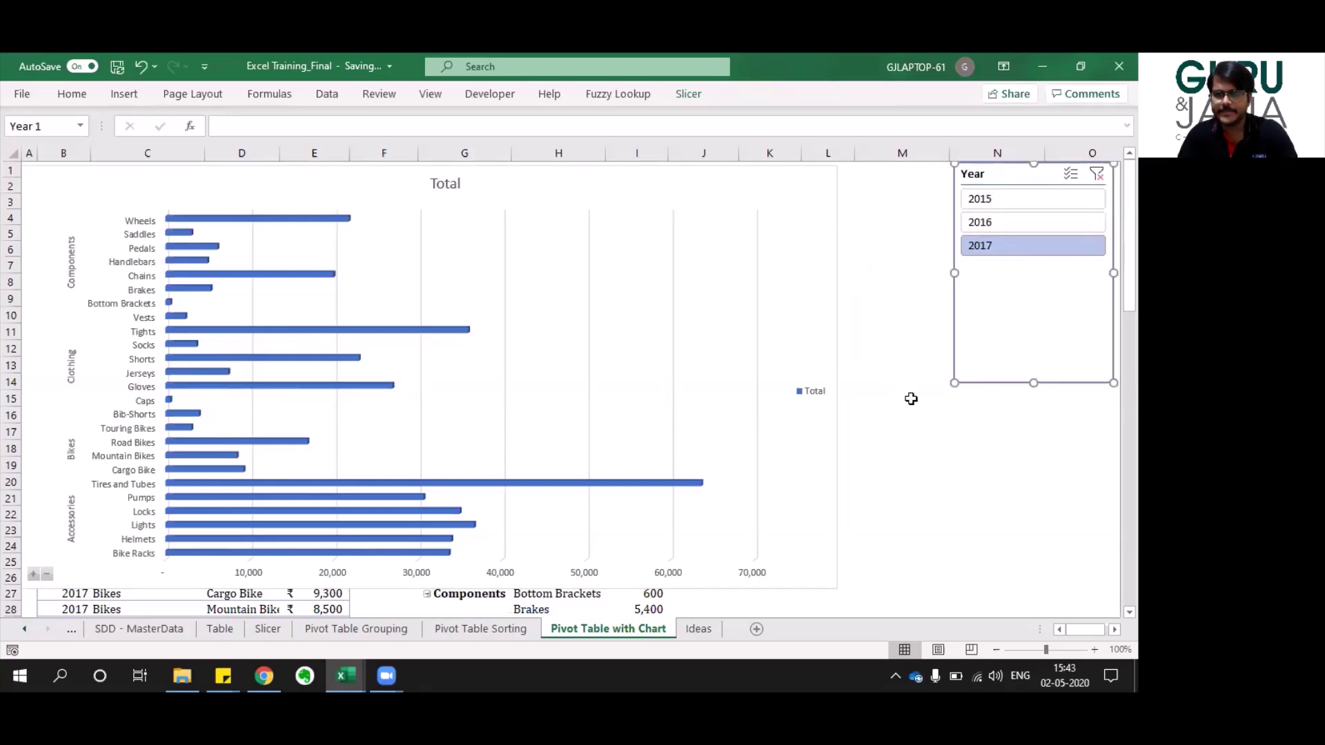
pyautogui.click(823, 370)
pyautogui.moveTo(836, 377); pyautogui.dragTo(941, 376)
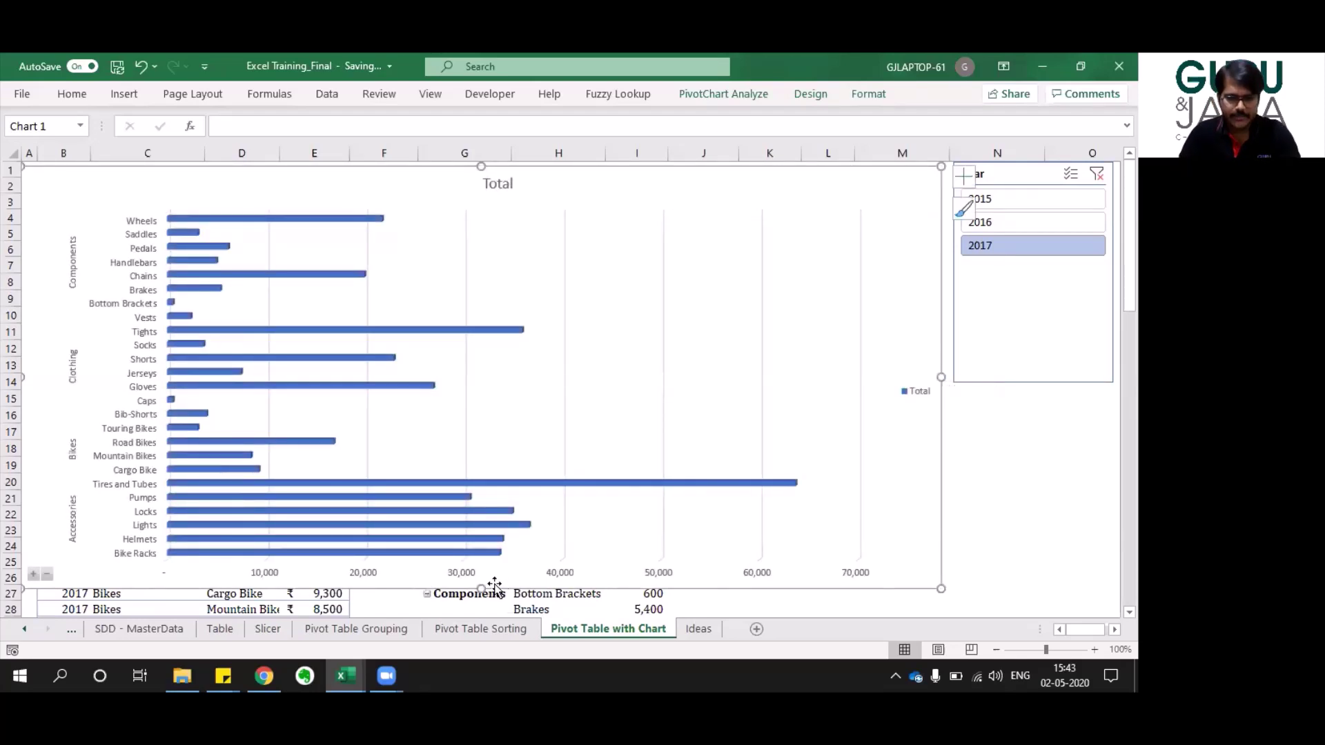
pyautogui.moveTo(482, 590); pyautogui.dragTo(484, 608)
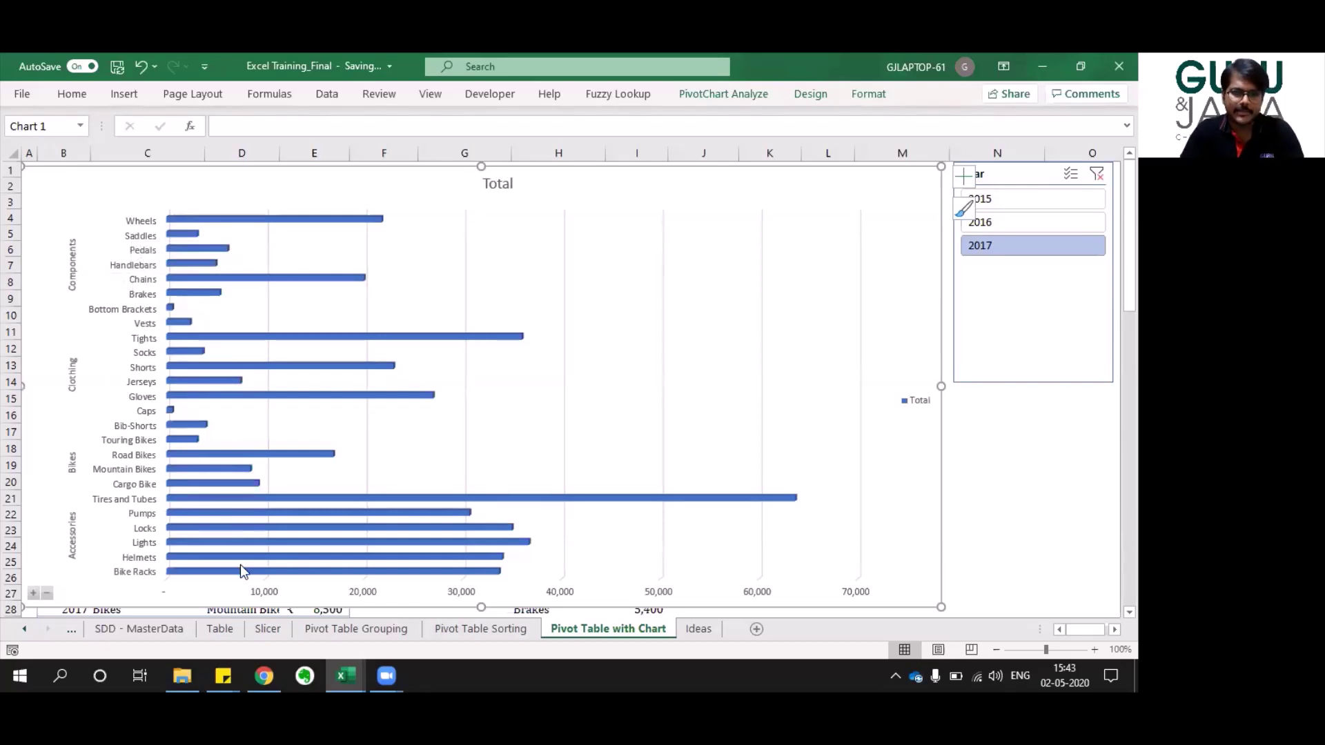
pyautogui.click(1095, 174)
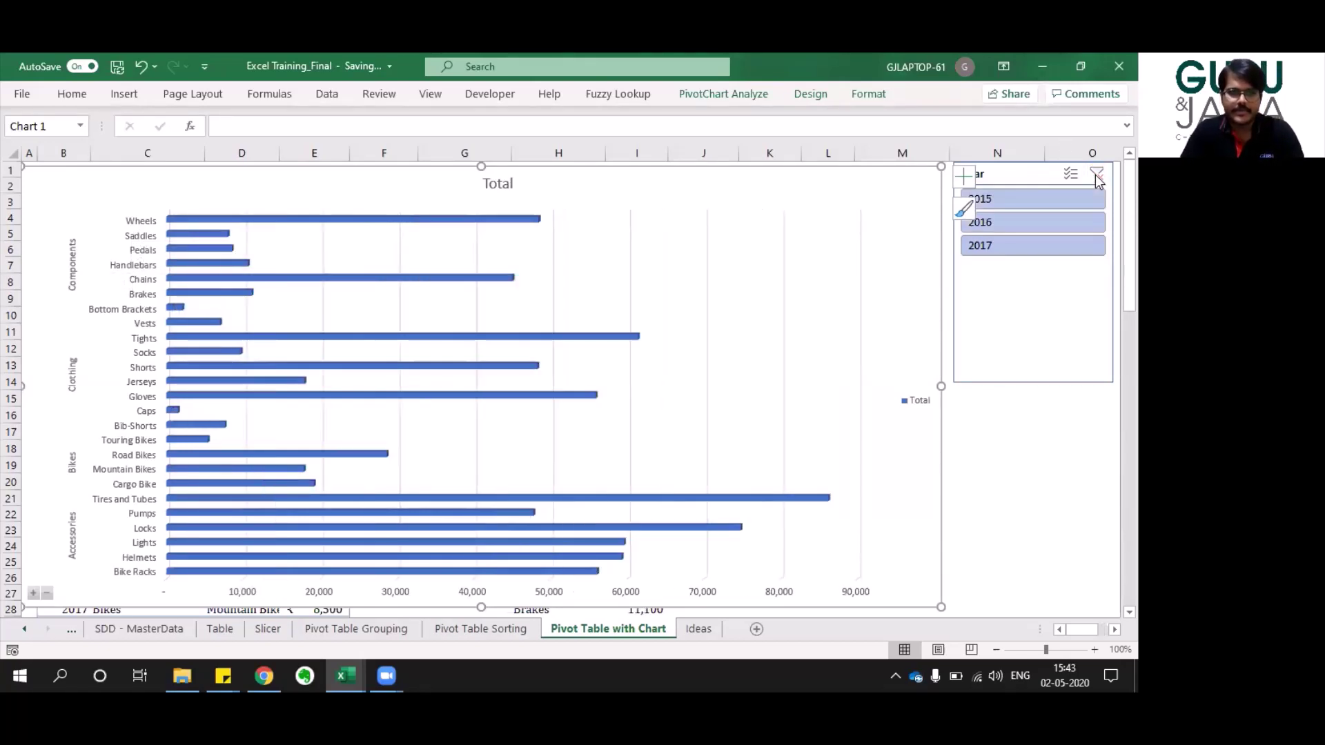
# Collapse the chart to category totals and view 2015, 2016 and 2017 sales in turn.
pyautogui.click(47, 595)
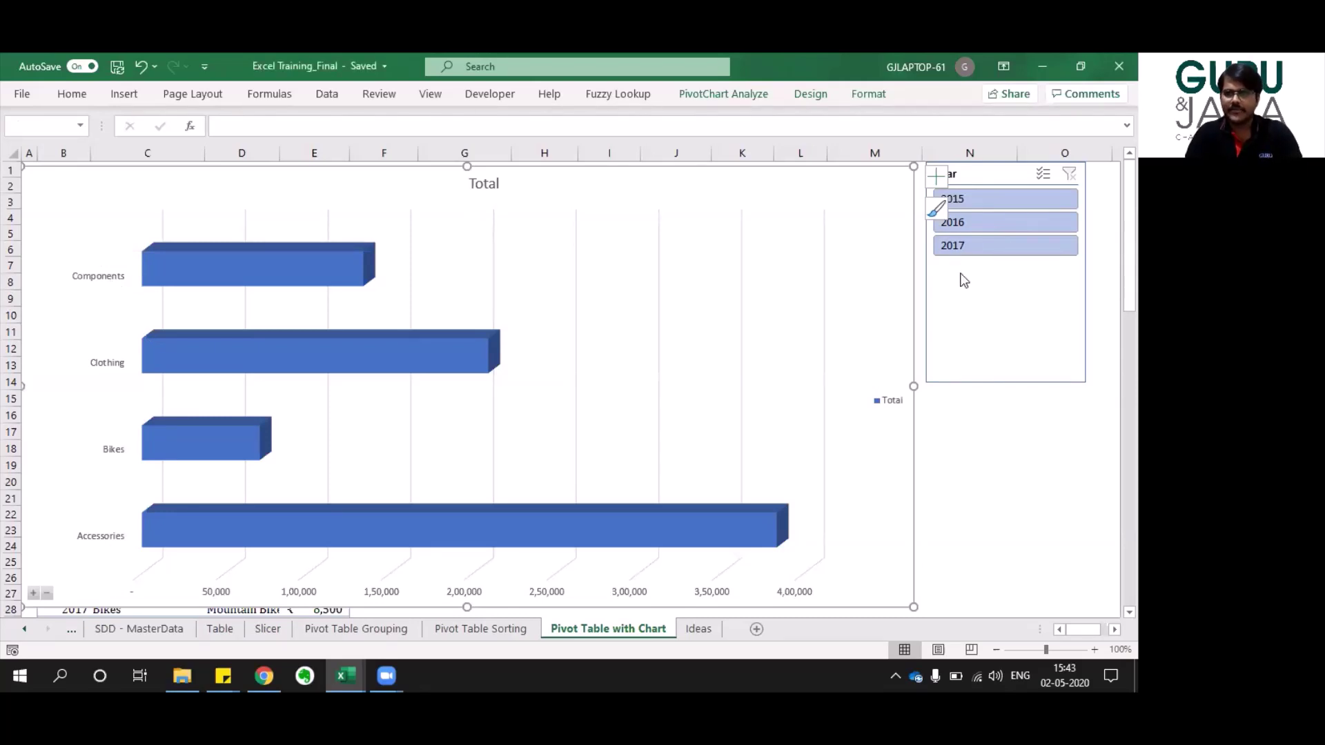
pyautogui.click(970, 204)
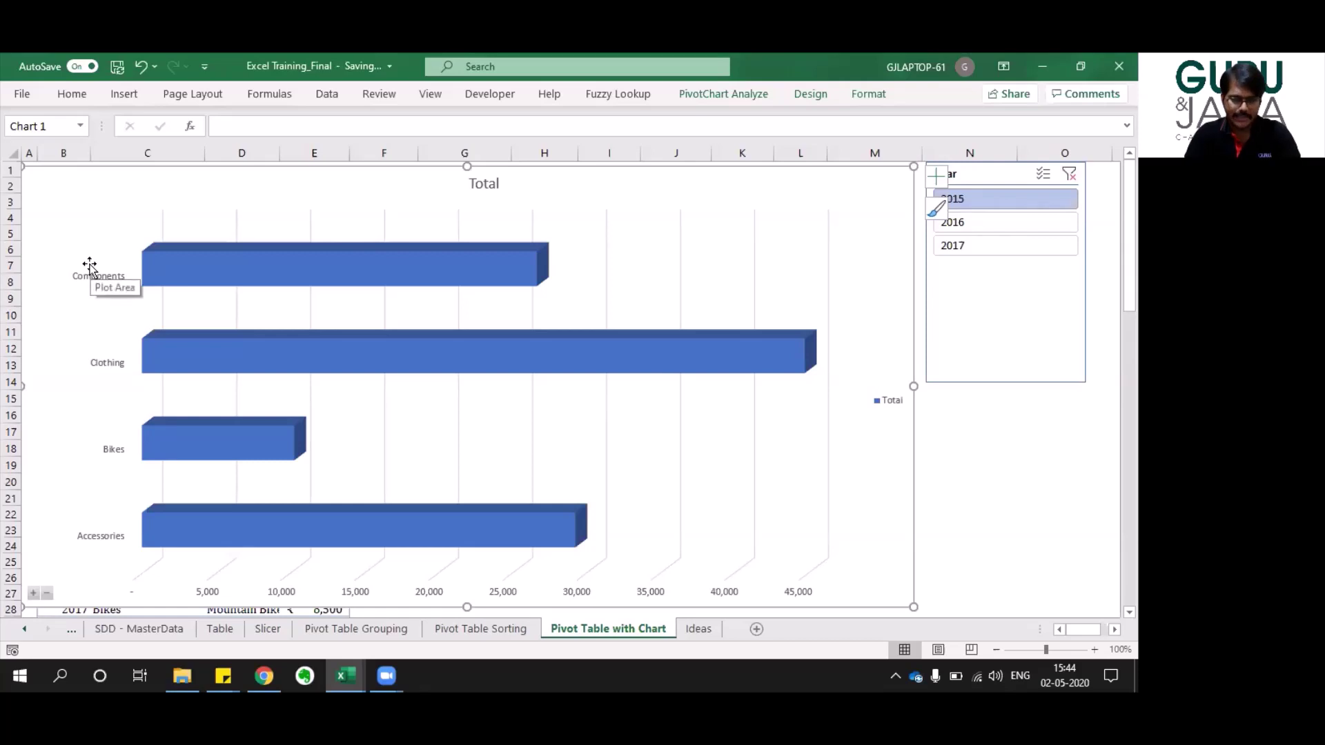
pyautogui.click(966, 225)
pyautogui.click(969, 248)
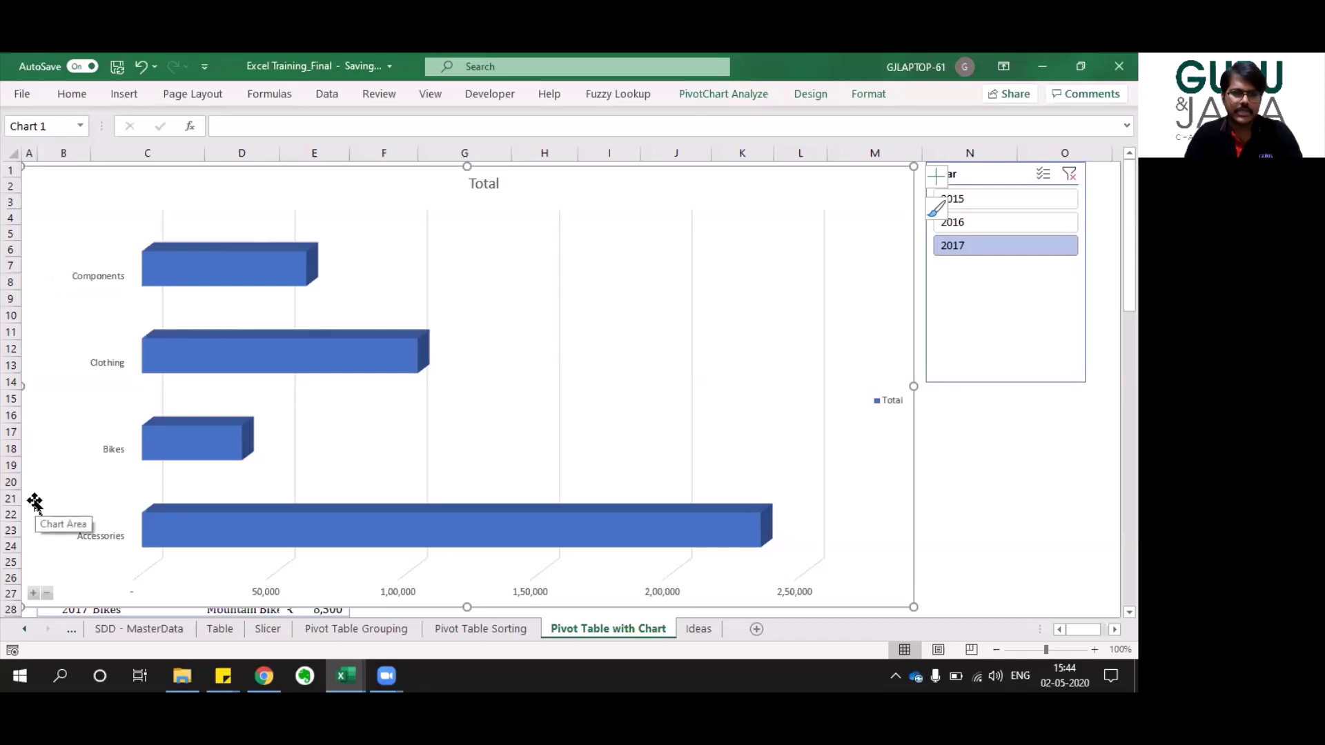
# Expand the chart back to individual products, leaving only 2015 selected in the Year slicer.
pyautogui.click(32, 593)
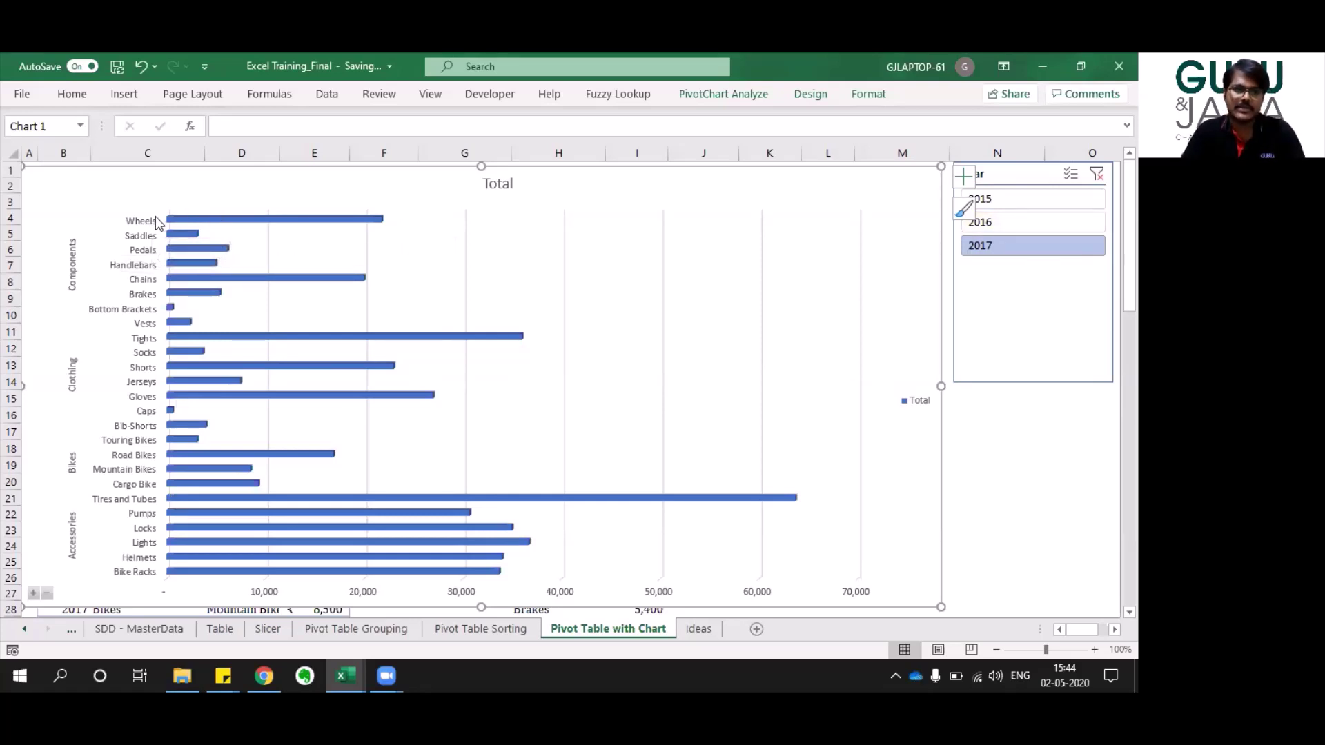
pyautogui.click(1010, 221)
pyautogui.click(1008, 195)
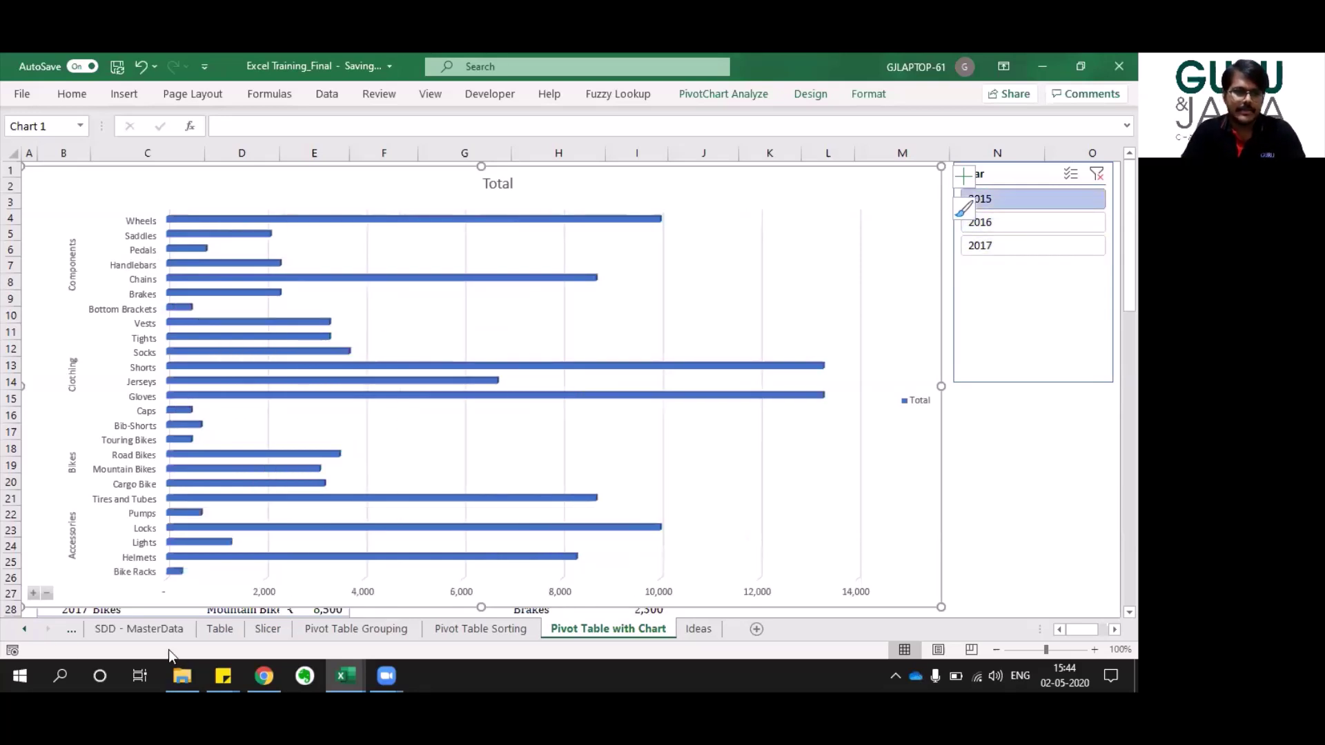
pyautogui.click(46, 594)
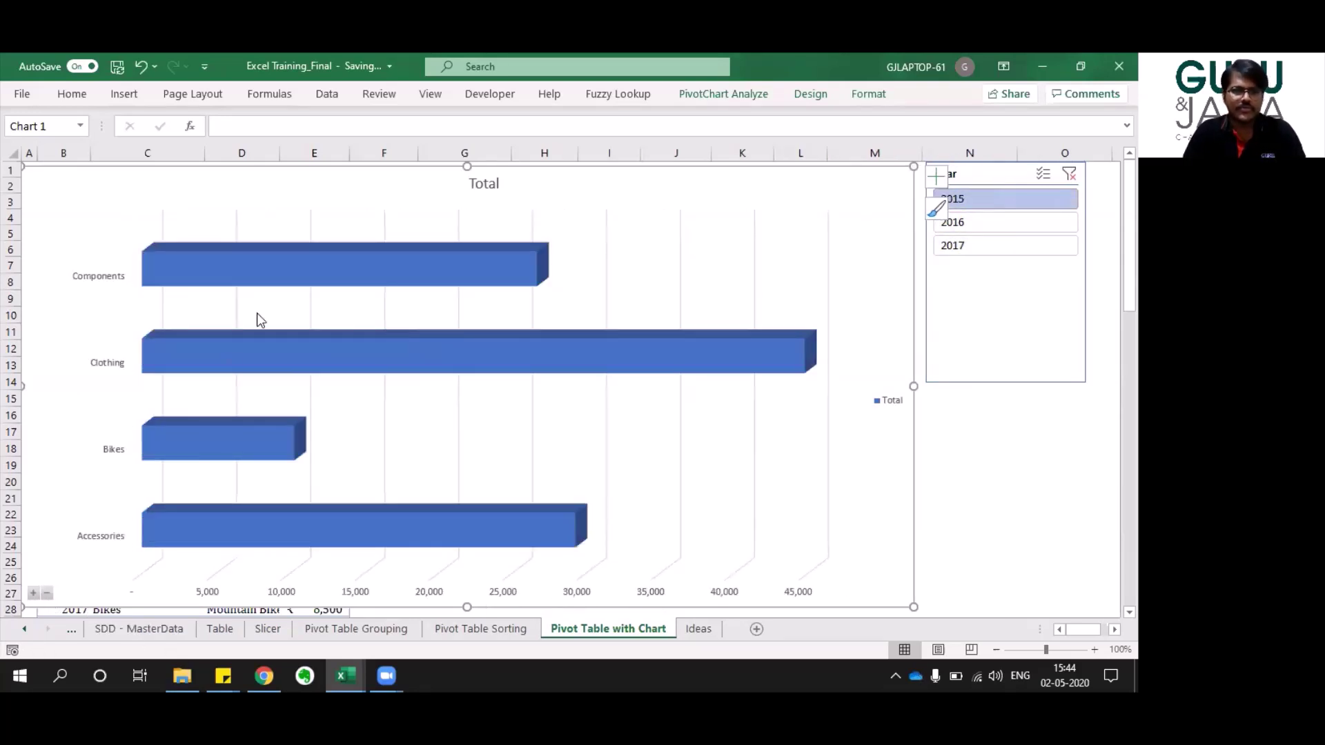
pyautogui.moveTo(257, 543)
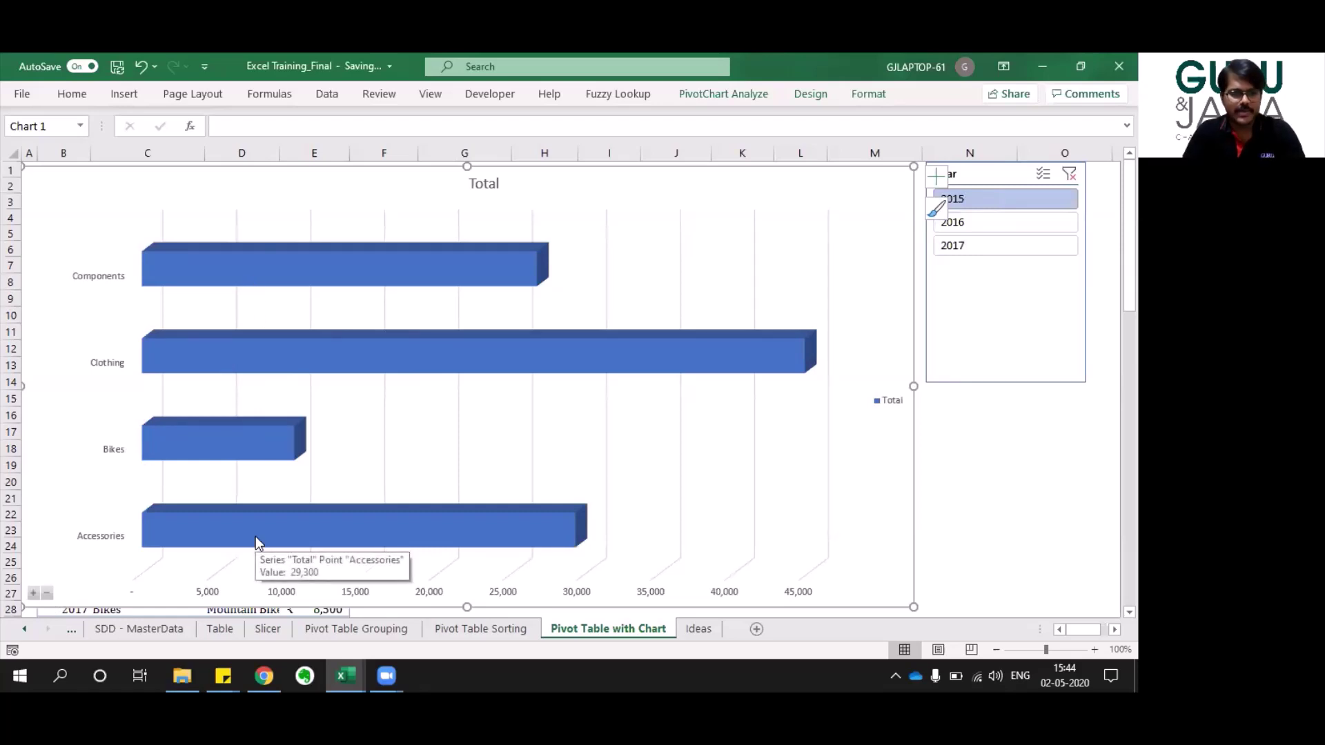
pyautogui.click(32, 593)
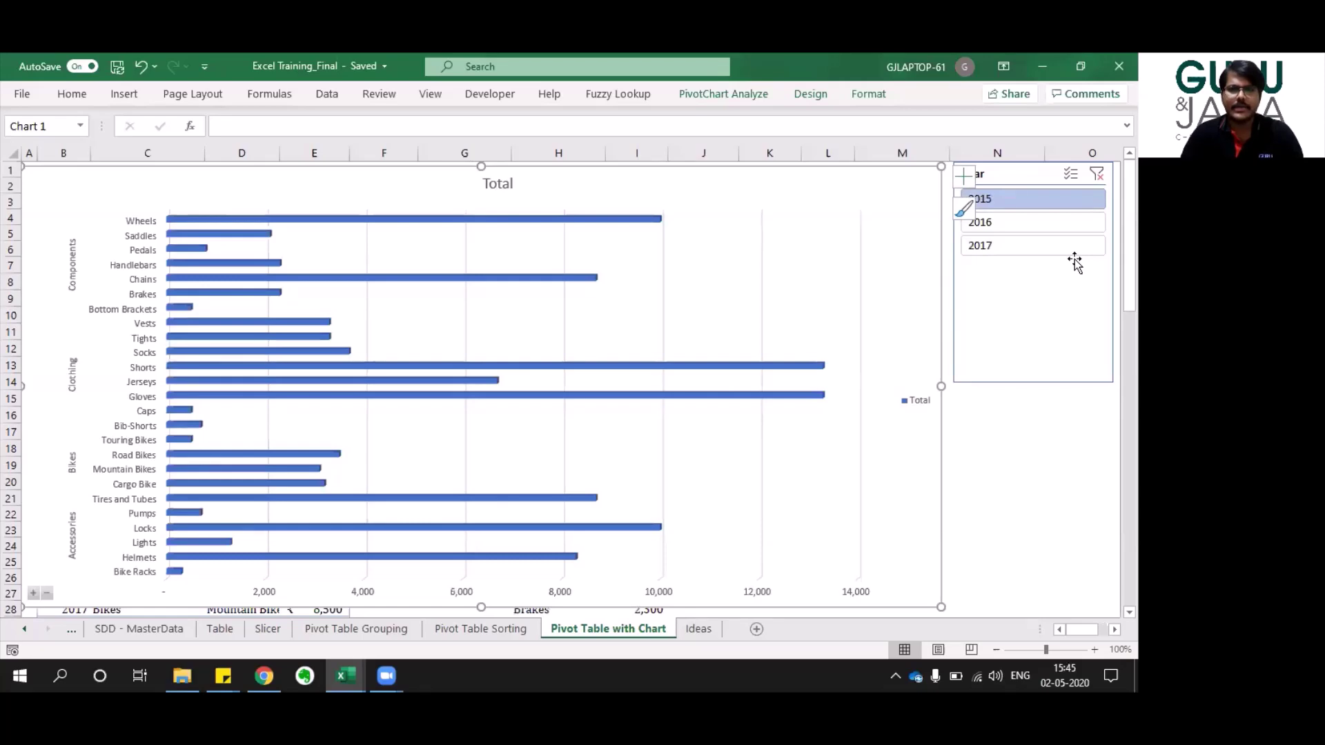
# Switch to the Excel Dashboarding workbook and check the extent of the leave data.
pyautogui.hotkey('alt', 'Tab')
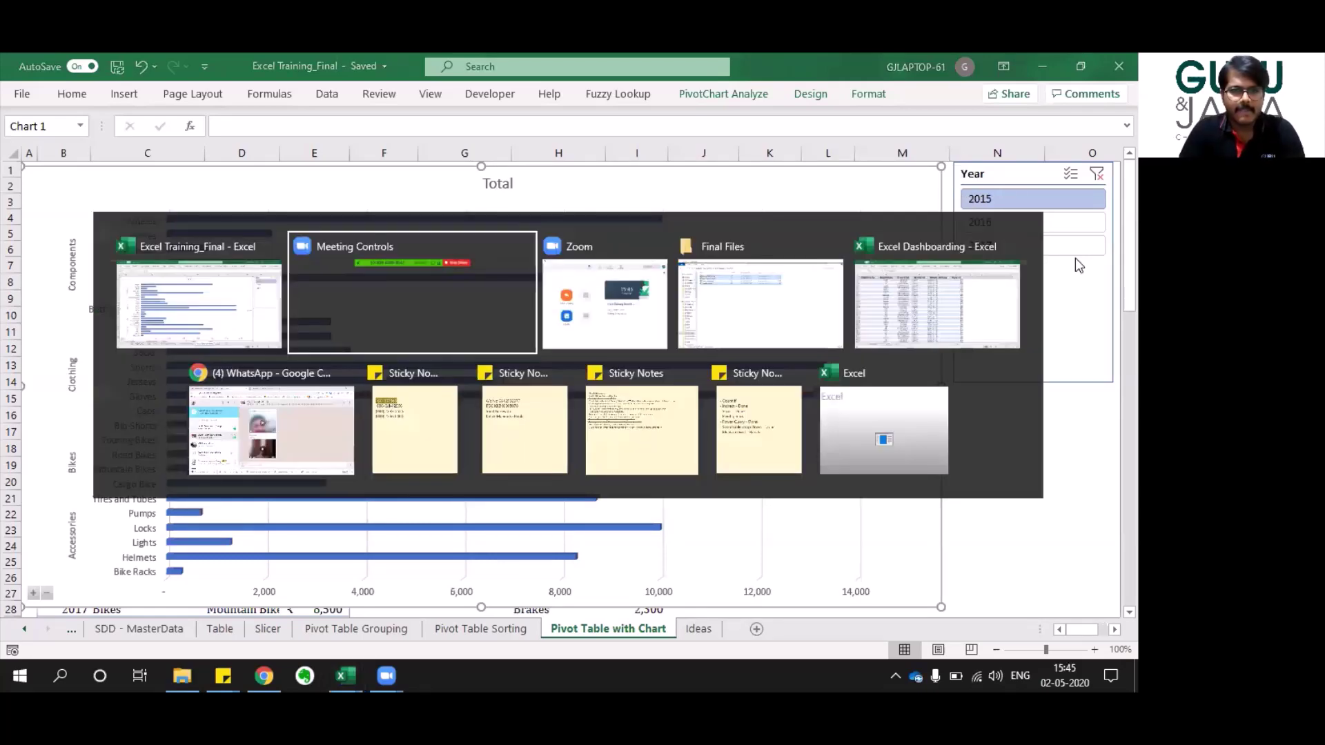
pyautogui.hotkey('alt', 'Tab')
pyautogui.hotkey('alt', 'Tab')
pyautogui.hotkey('alt', 'Tab')
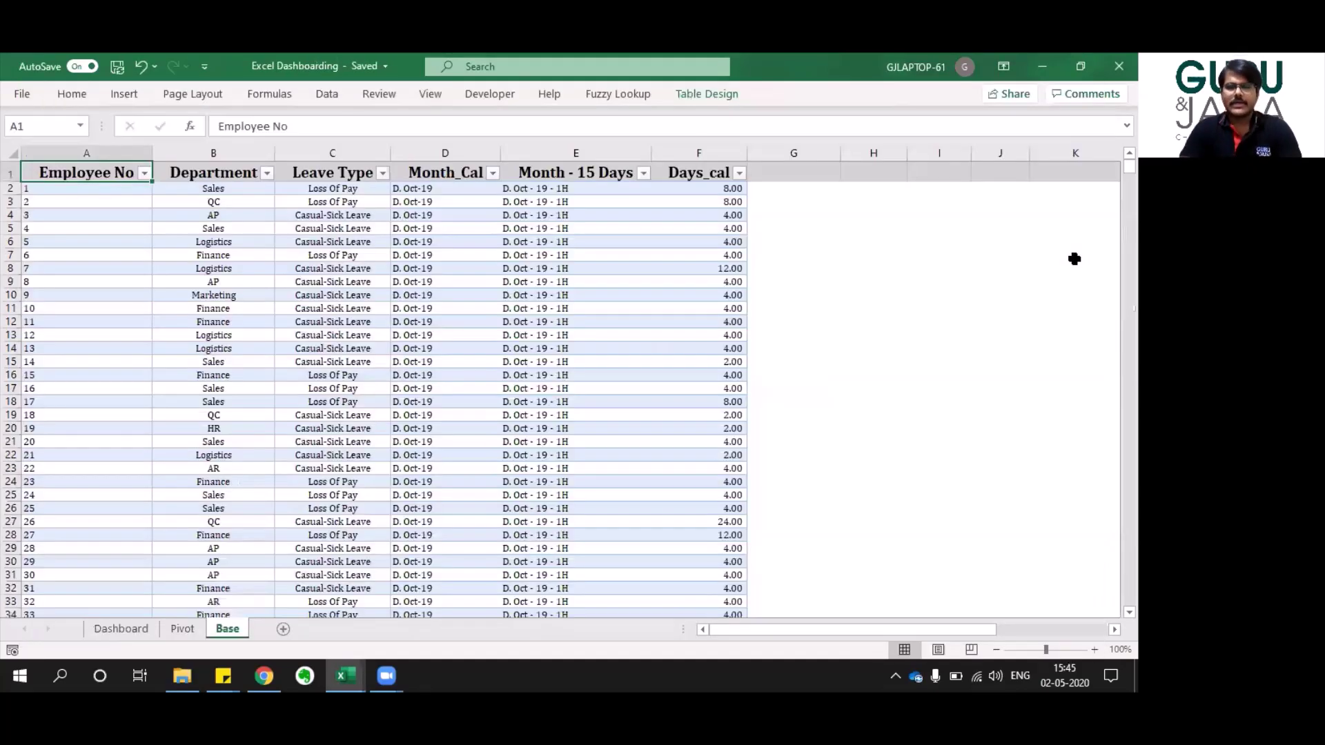
pyautogui.hotkey('ctrl', 'Down')
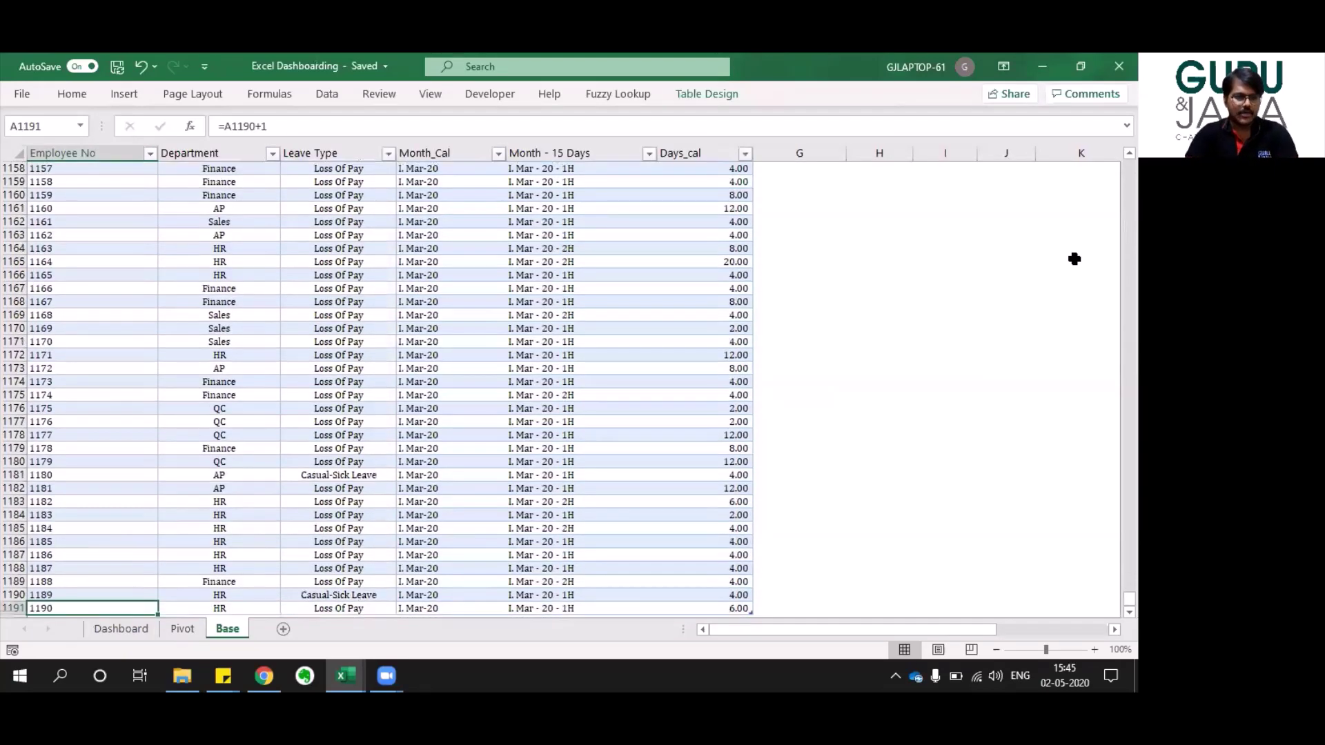
pyautogui.hotkey('ctrl', 'Up')
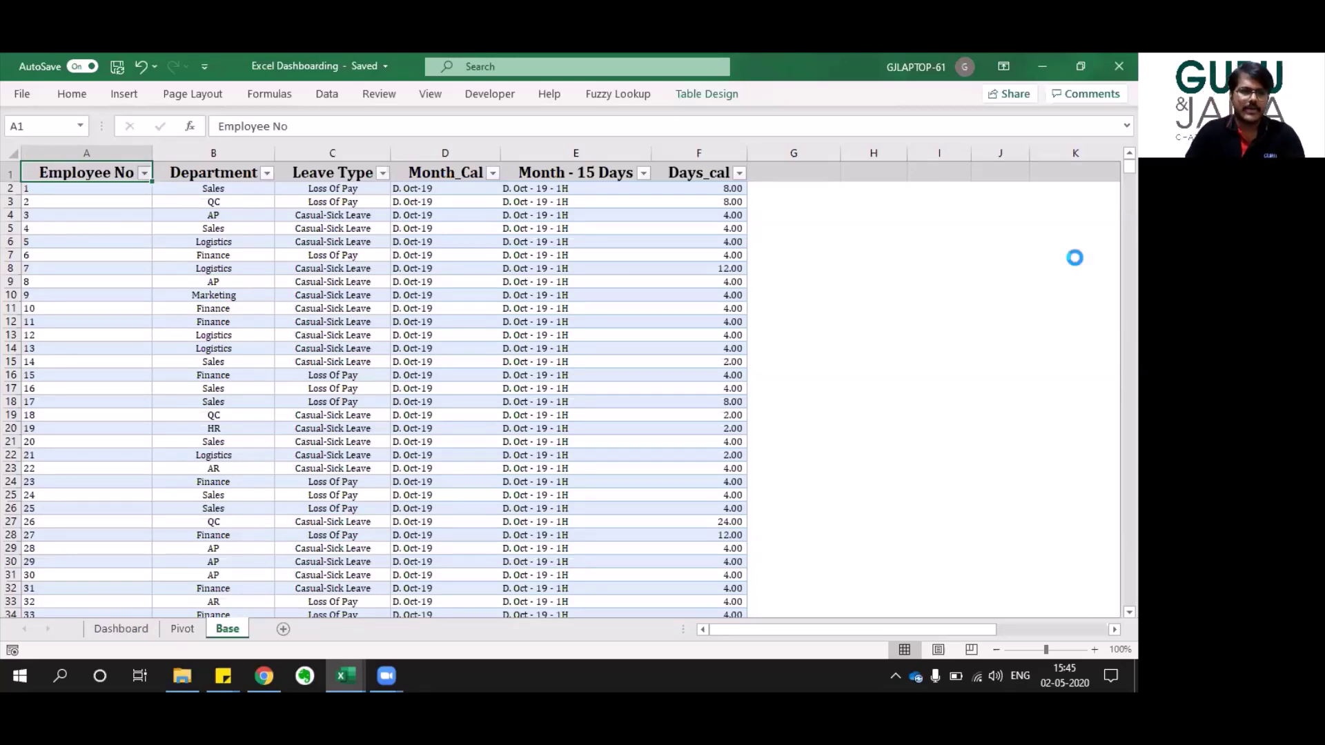
# Review the Employee No, Leave Type and Month_Cal filter options on the Base table.
pyautogui.hotkey('alt', 'Down')
pyautogui.press('Escape')
pyautogui.press('Right')
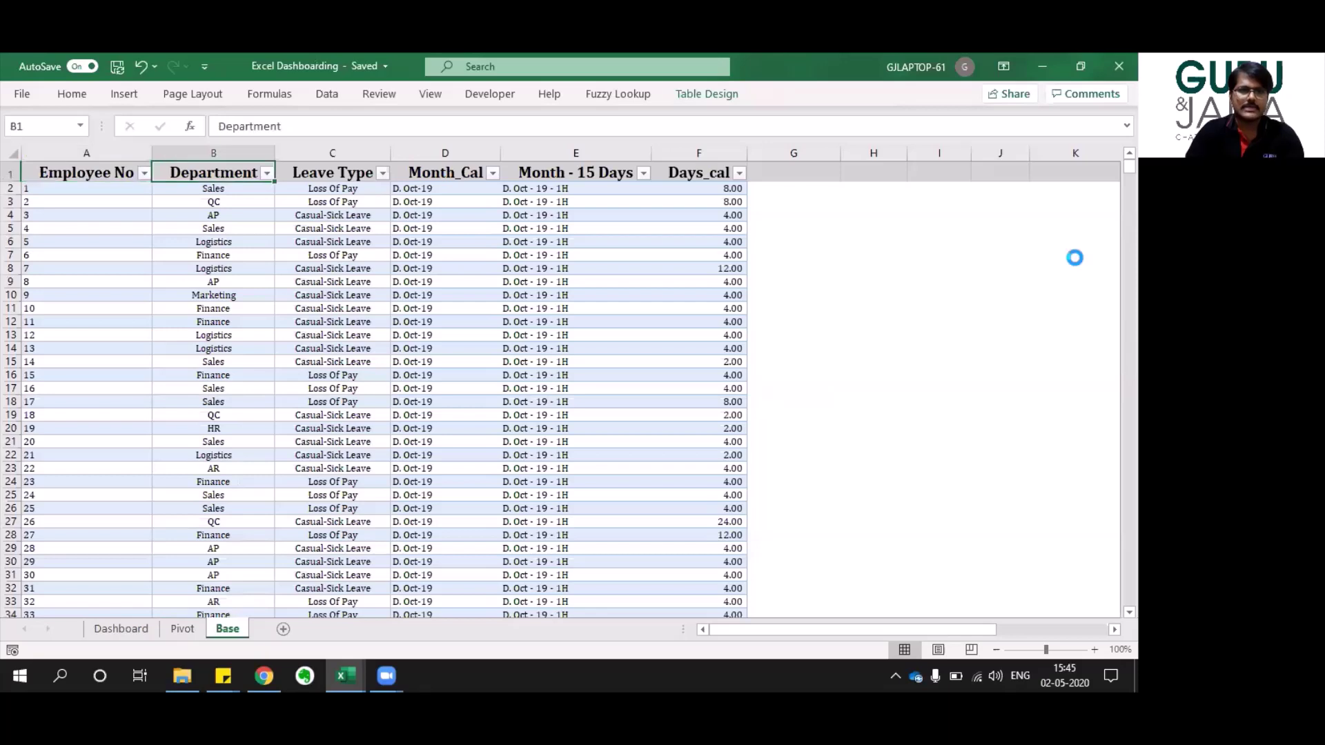
pyautogui.hotkey('alt', 'Down')
pyautogui.press('Escape')
pyautogui.press('Right')
pyautogui.hotkey('alt', 'Down')
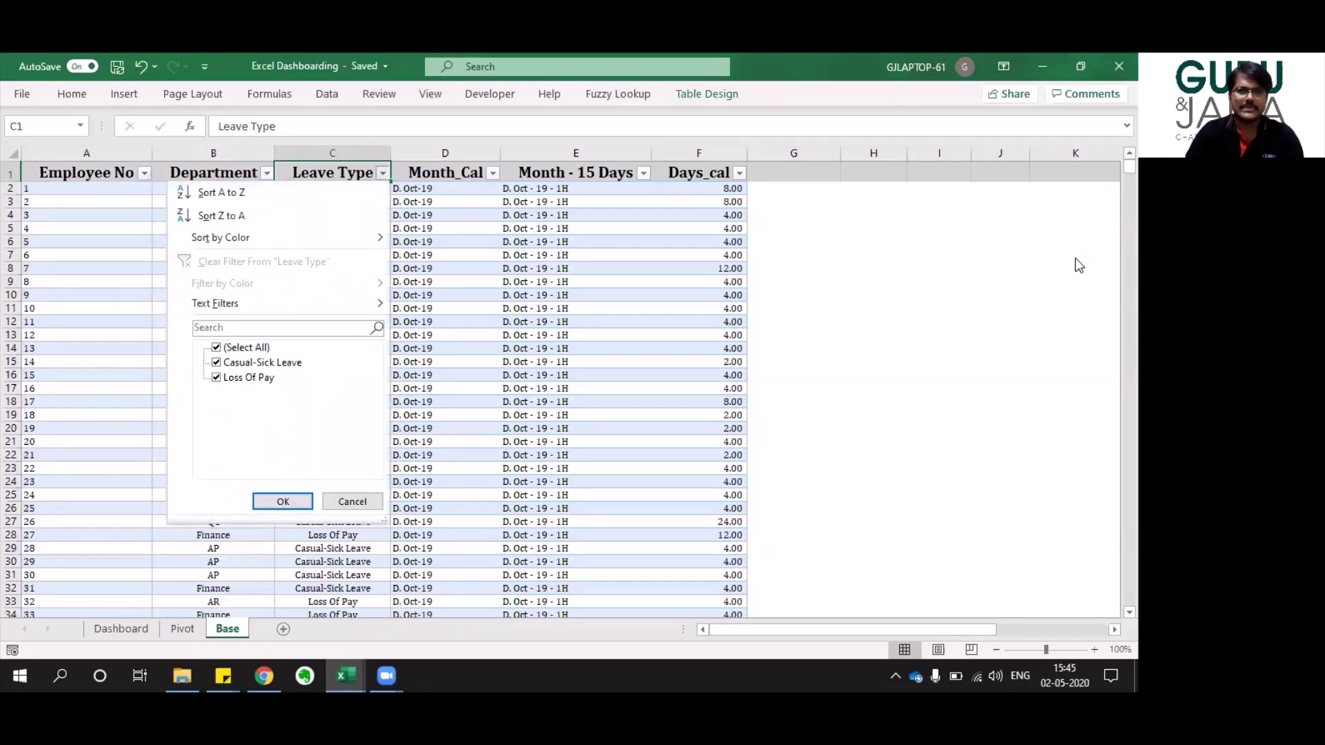
pyautogui.press('Escape')
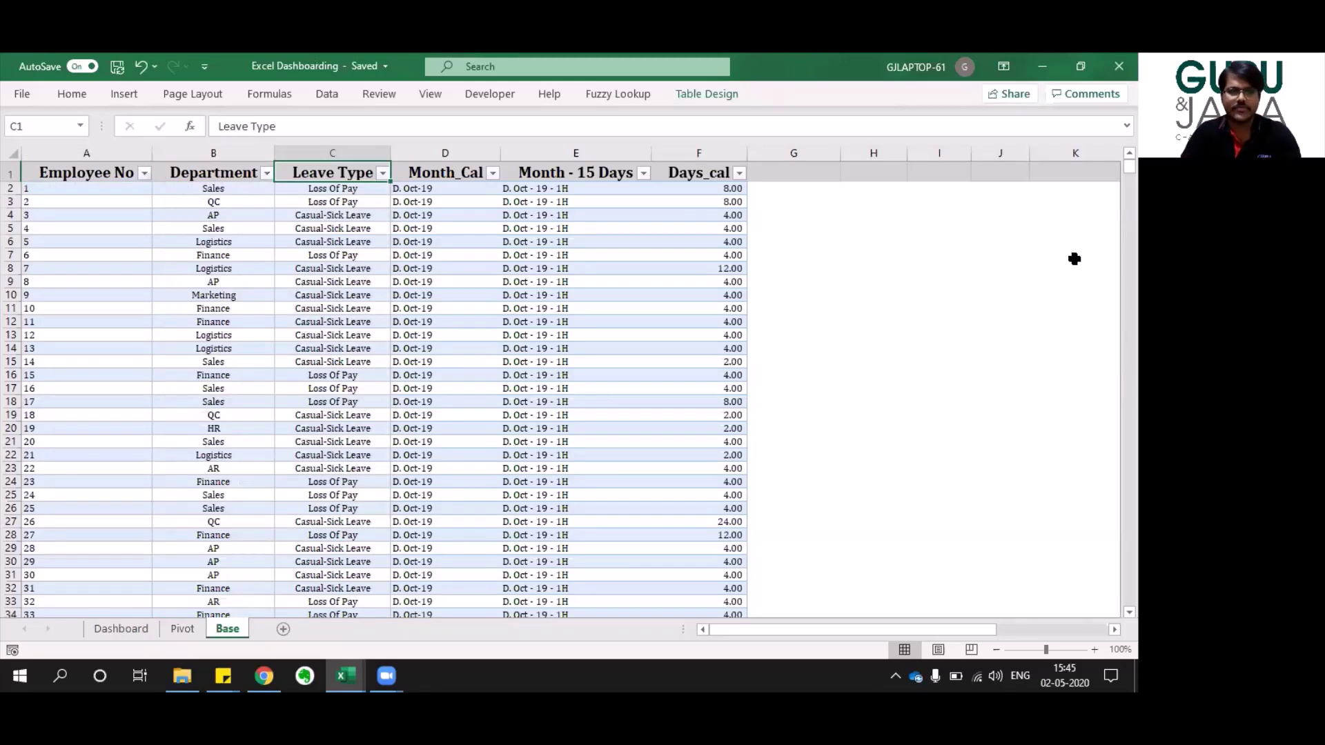
pyautogui.press('Right')
pyautogui.hotkey('alt', 'Down')
pyautogui.press('Down')
pyautogui.press('Down')
pyautogui.press('Down')
pyautogui.press('Down')
pyautogui.press('Down')
pyautogui.press('Down')
pyautogui.press('Down')
pyautogui.press('Down')
pyautogui.press('Down')
pyautogui.press('Down')
pyautogui.press('Down')
pyautogui.press('Down')
pyautogui.press('Down')
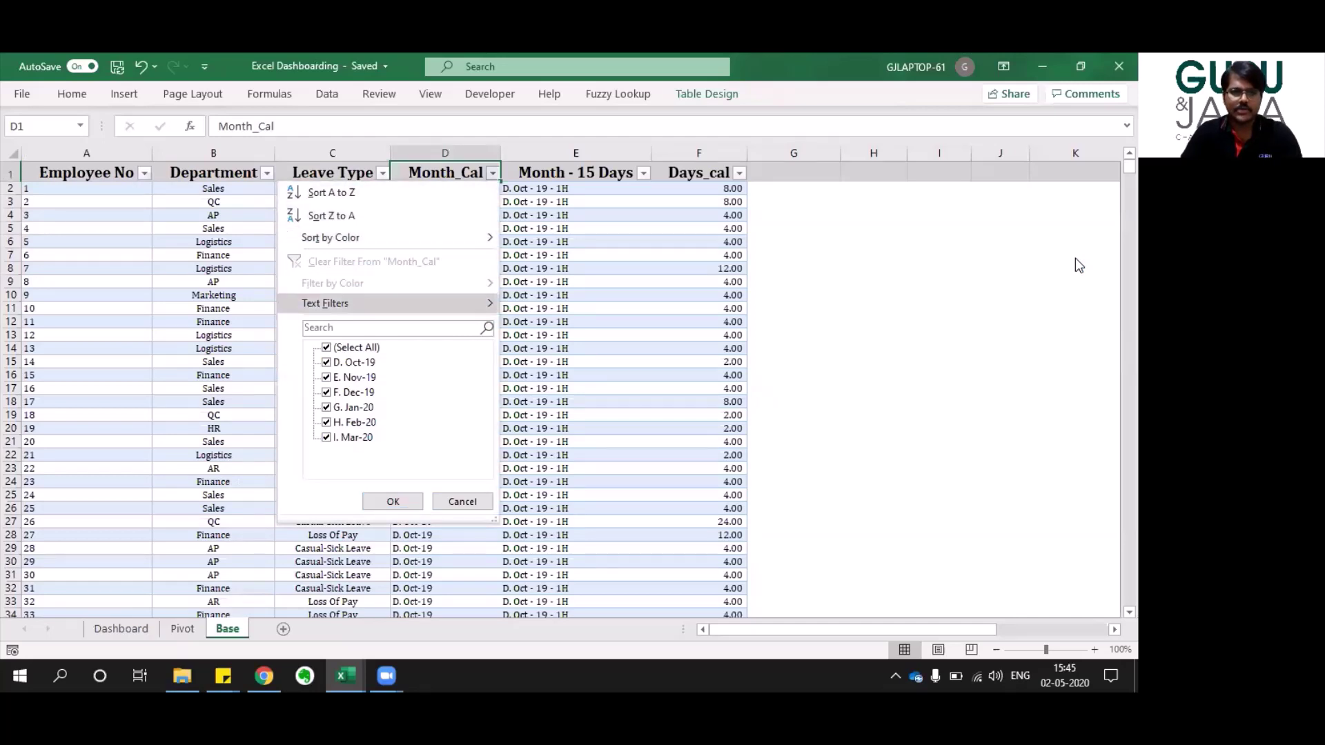
# Review the Month - 15 Days and Days_cal filter options without changing them.
pyautogui.press('Escape')
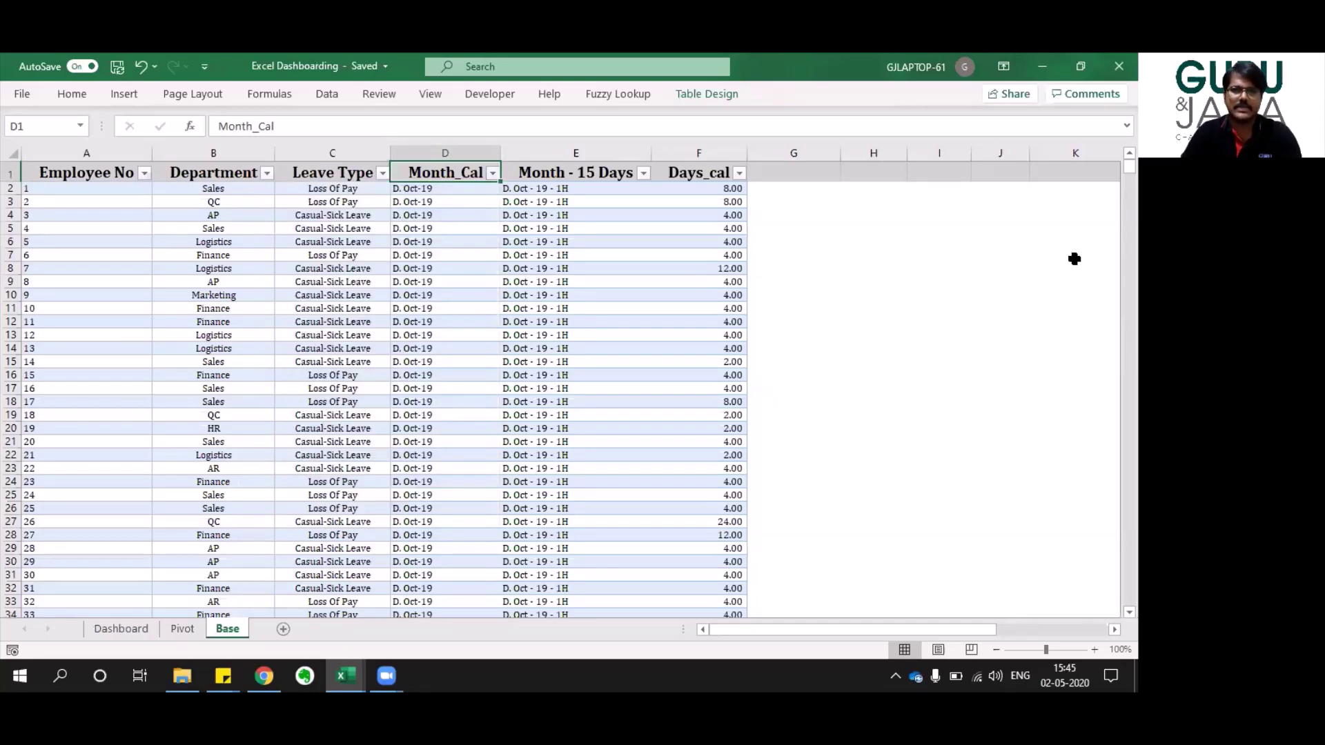
pyautogui.press('Right')
pyautogui.hotkey('alt', 'Down')
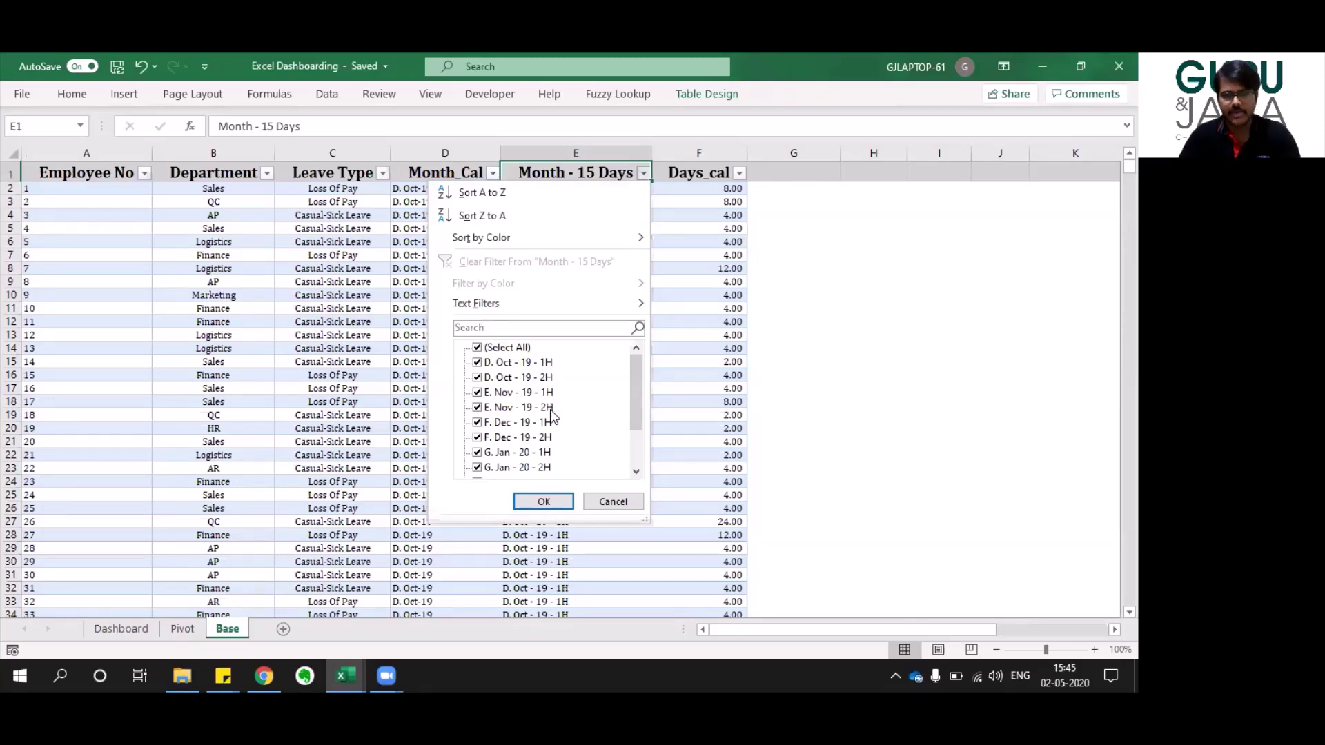
pyautogui.press('Escape')
pyautogui.press('Right')
pyautogui.hotkey('alt', 'Down')
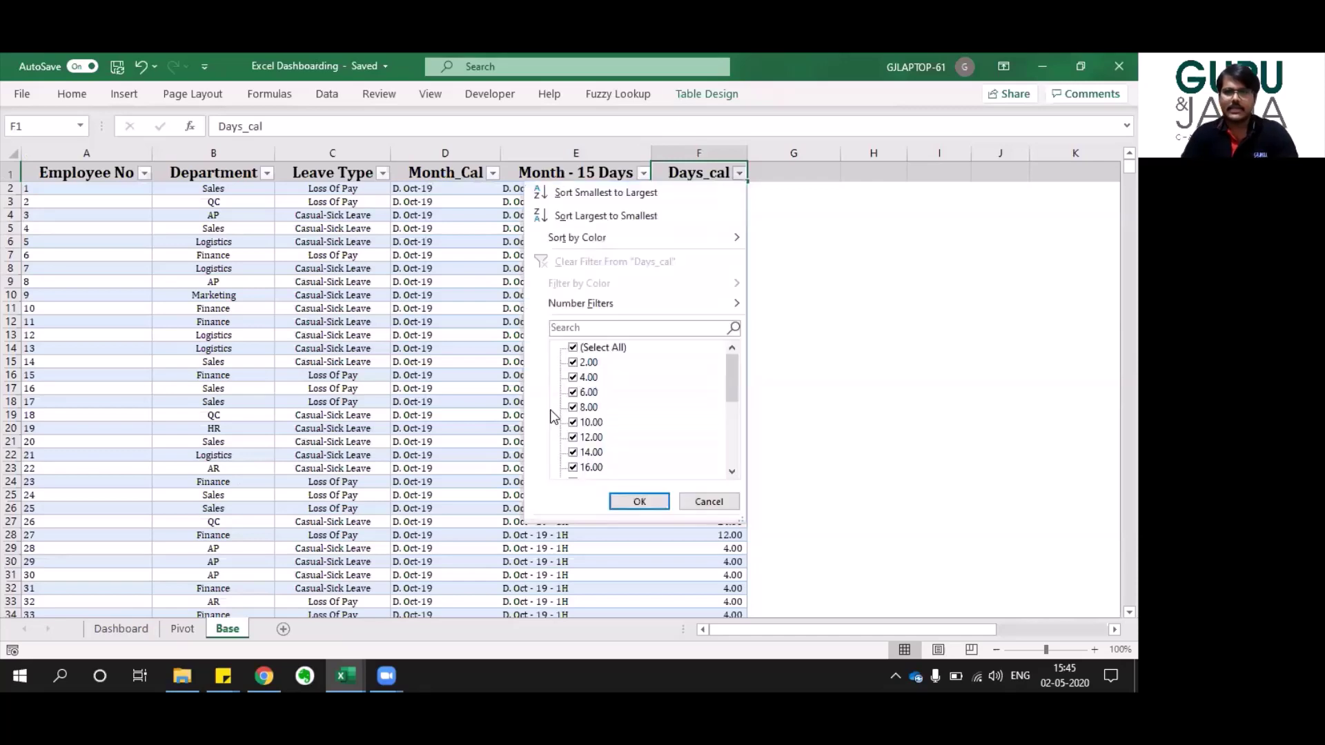
pyautogui.press('Down')
pyautogui.press('Down')
pyautogui.press('Down')
pyautogui.press('Down')
pyautogui.press('Down')
pyautogui.press('Down')
pyautogui.press('Down')
pyautogui.press('Down')
pyautogui.press('Down')
pyautogui.press('Down')
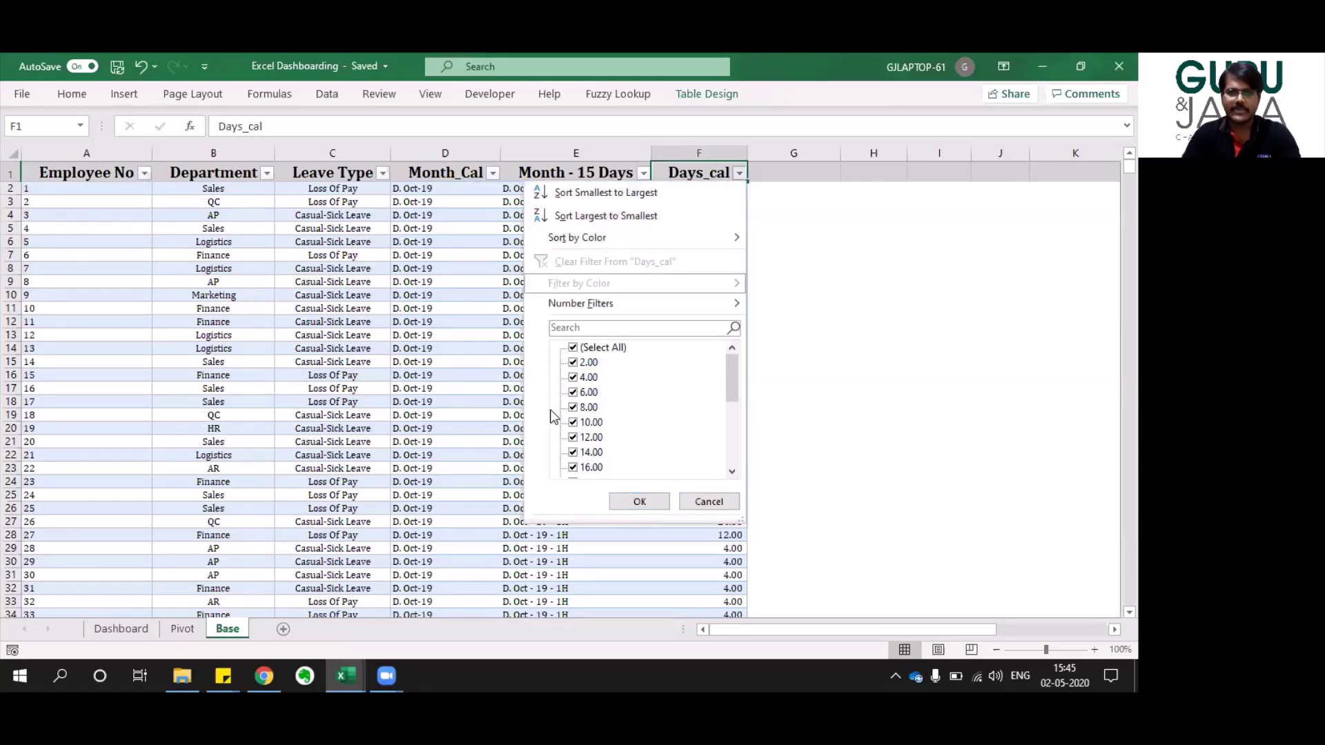
pyautogui.press('Down')
pyautogui.press('Escape')
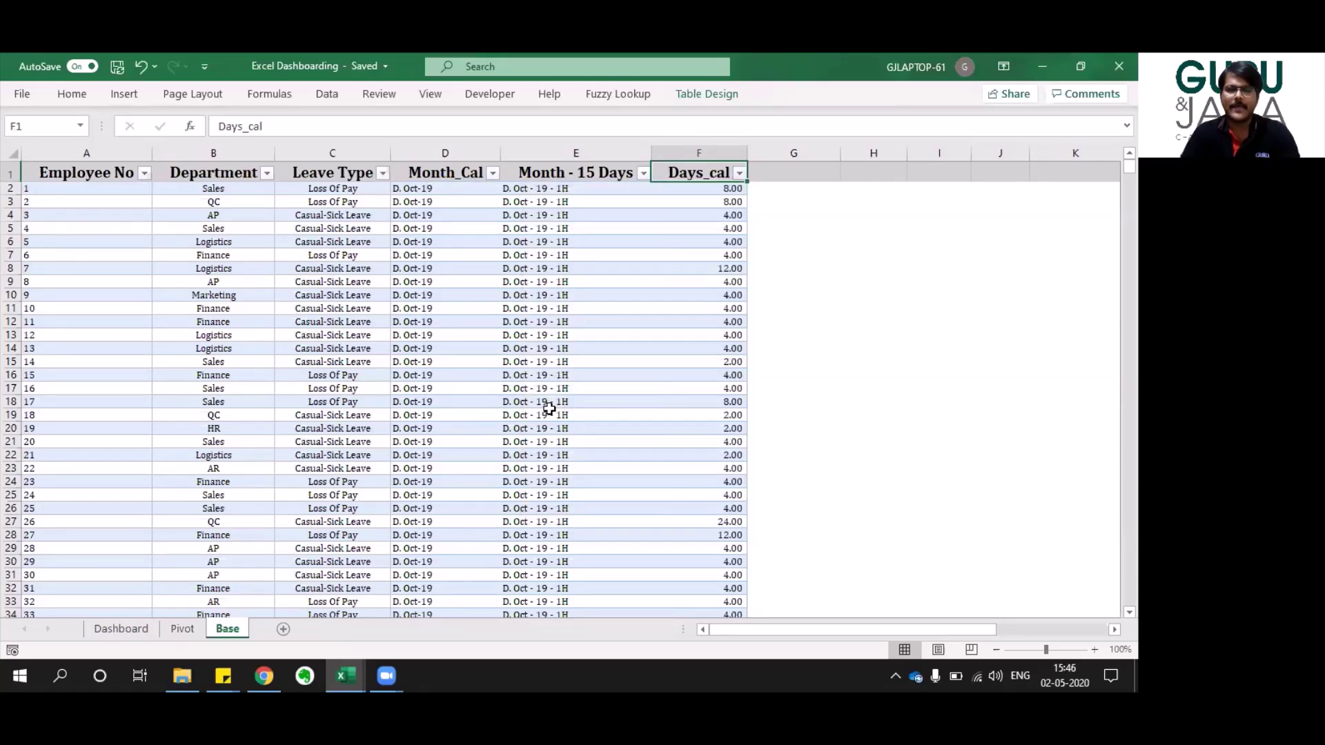
# Select the whole leave data table, then return to cell A1.
pyautogui.hotkey('ctrl', 'Home')
pyautogui.hotkey('ctrl', 'shift', 'Right')
pyautogui.hotkey('ctrl', 'shift', 'Down')
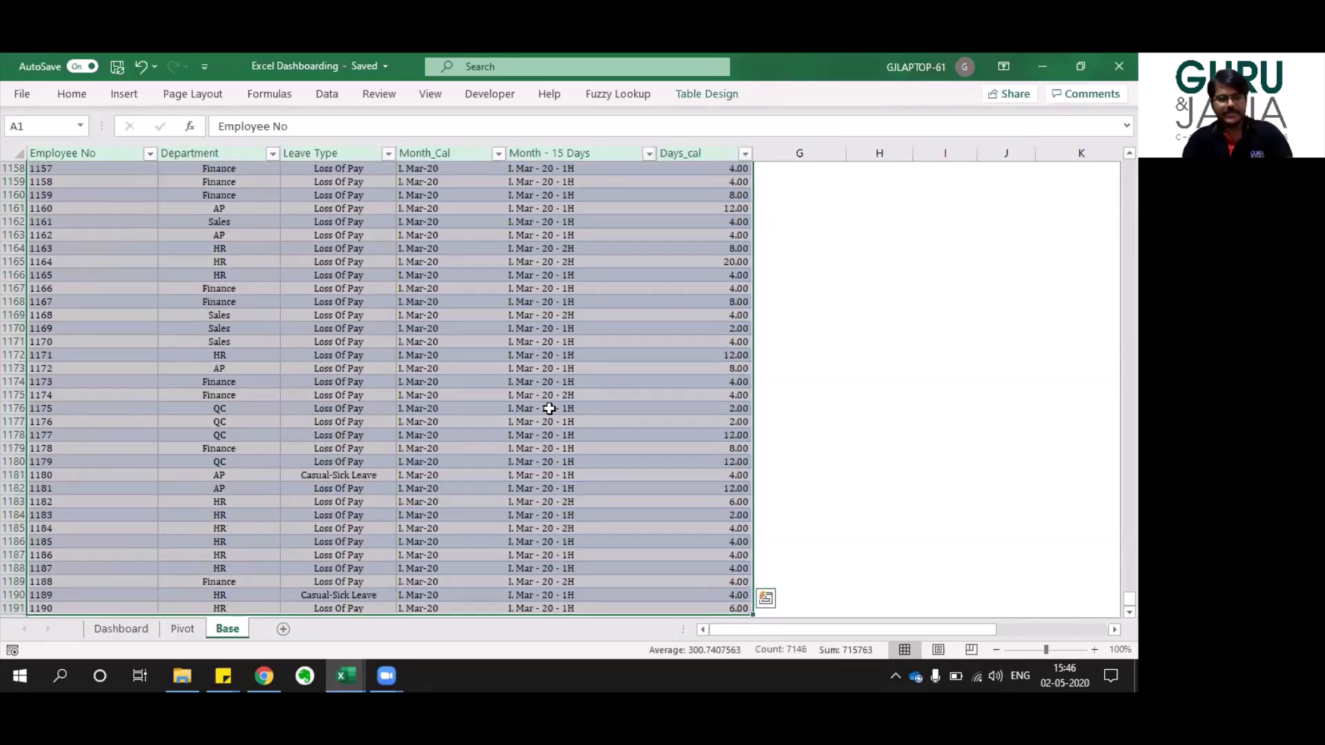
pyautogui.hotkey('ctrl', 'Home')
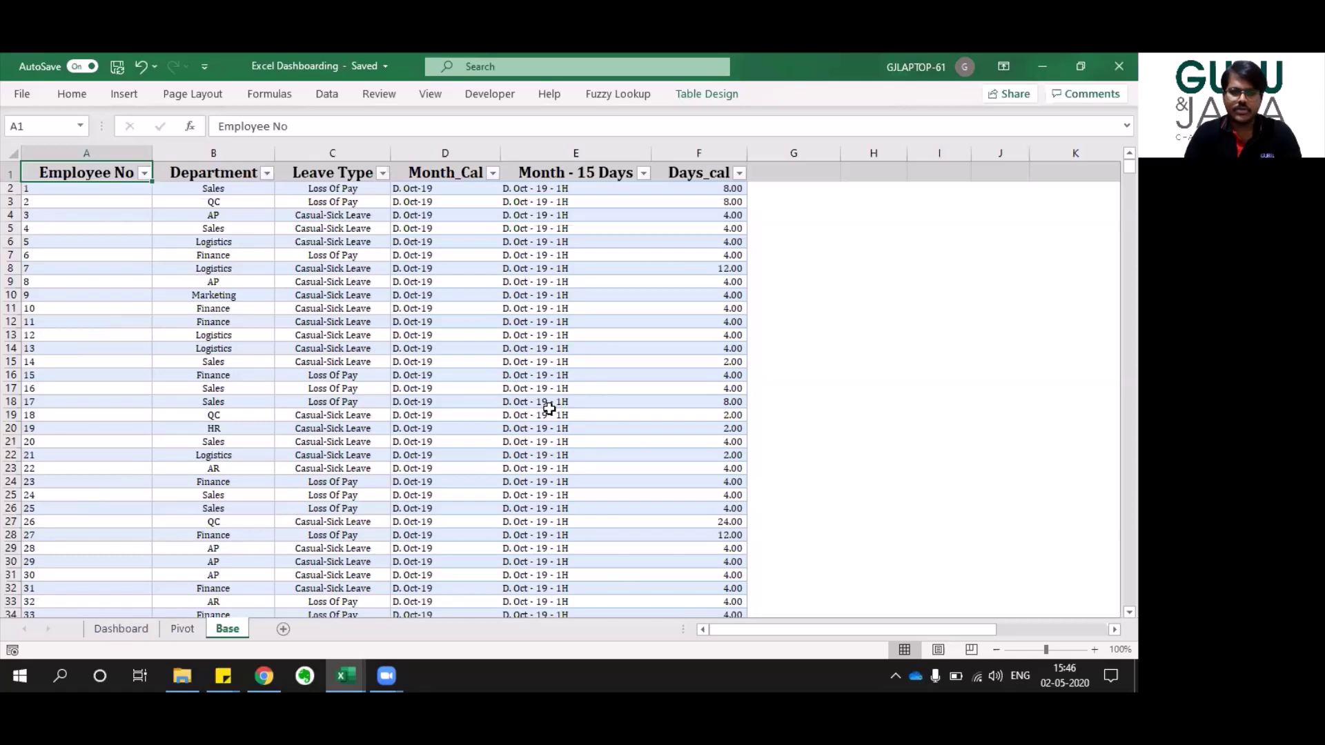
# Look at the Pivot sheet, then expand the Dashboard's leave chart into 15-day periods.
pyautogui.hotkey('ctrl', 'pageup')
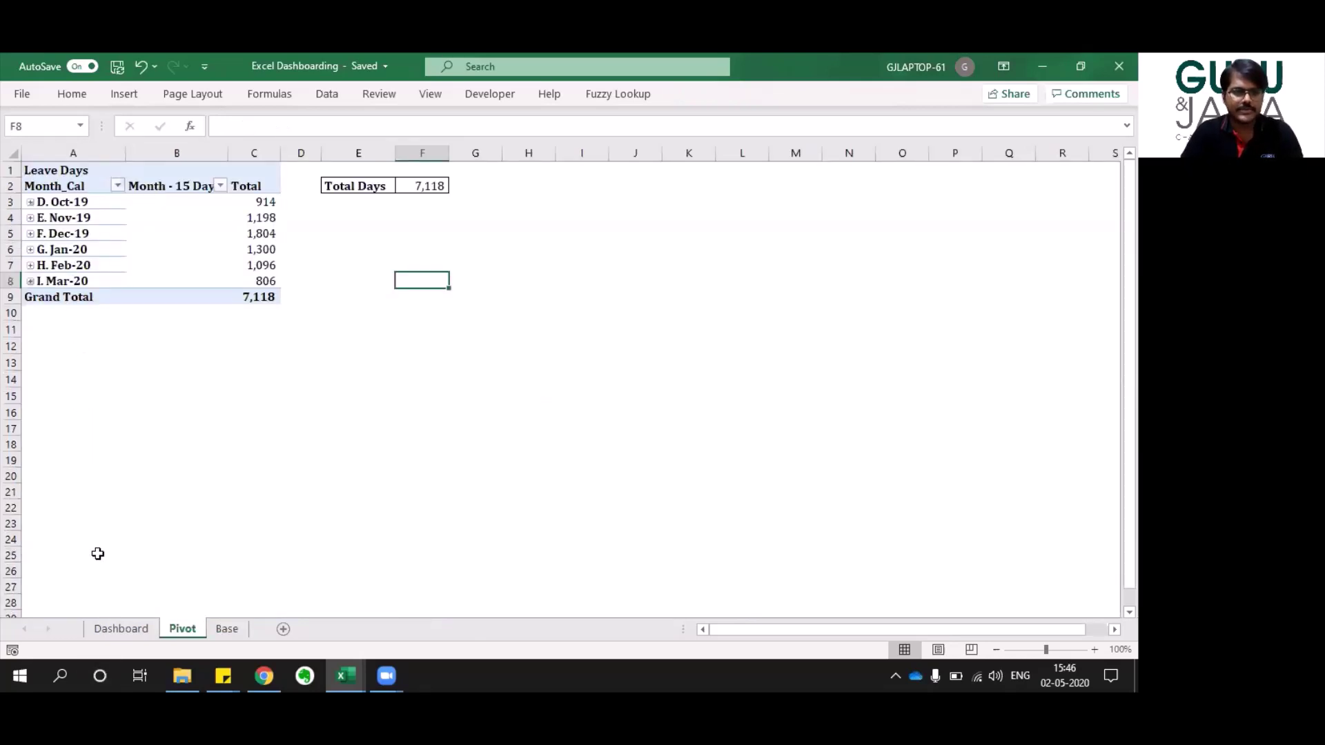
pyautogui.click(131, 626)
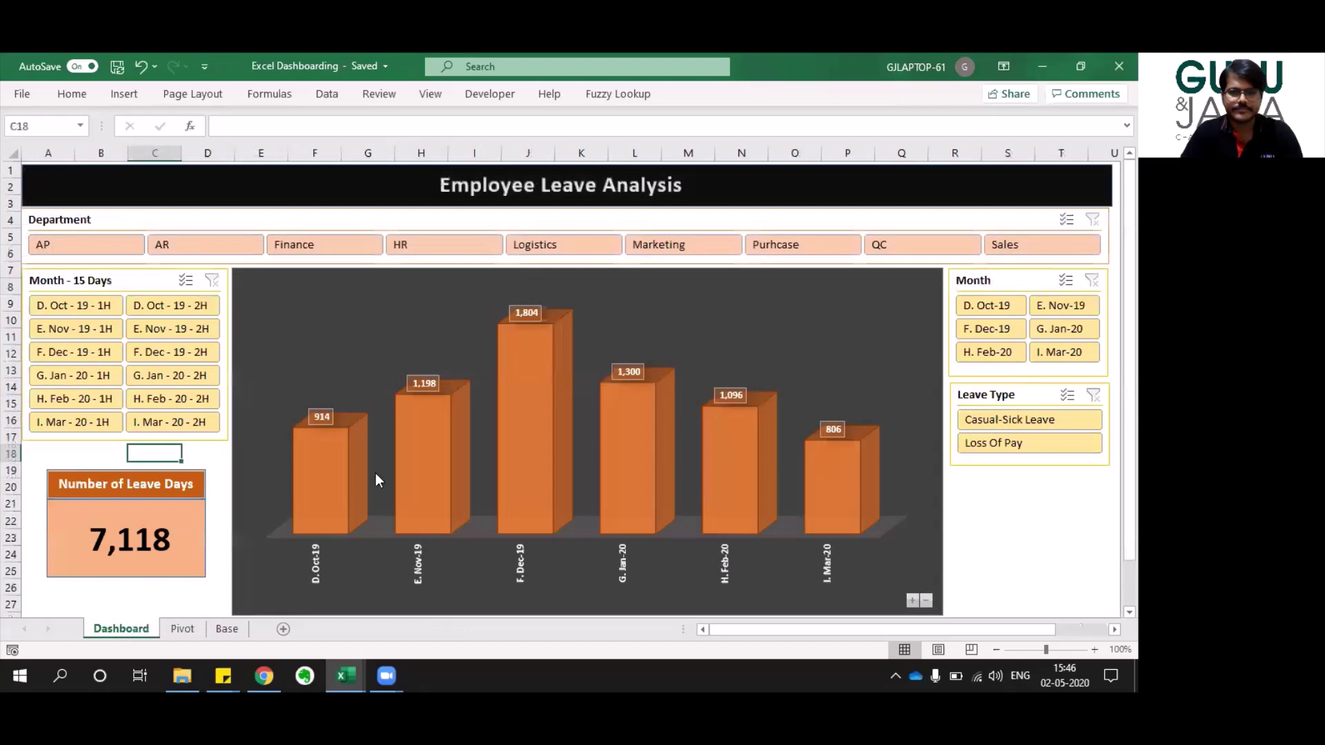
pyautogui.click(926, 602)
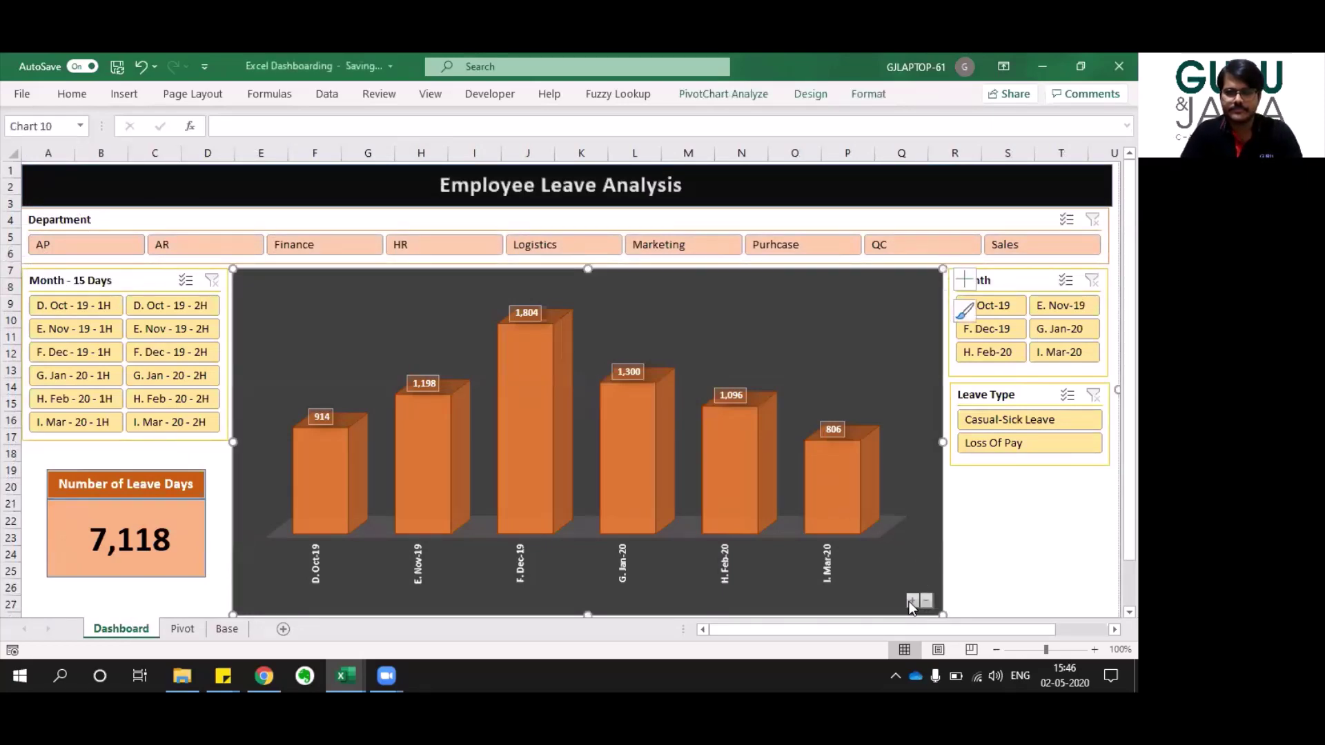
pyautogui.click(911, 602)
# Show the Pivot sheet's leave pivot field list via right-click, then return to the Dashboard sheet.
pyautogui.click(192, 629)
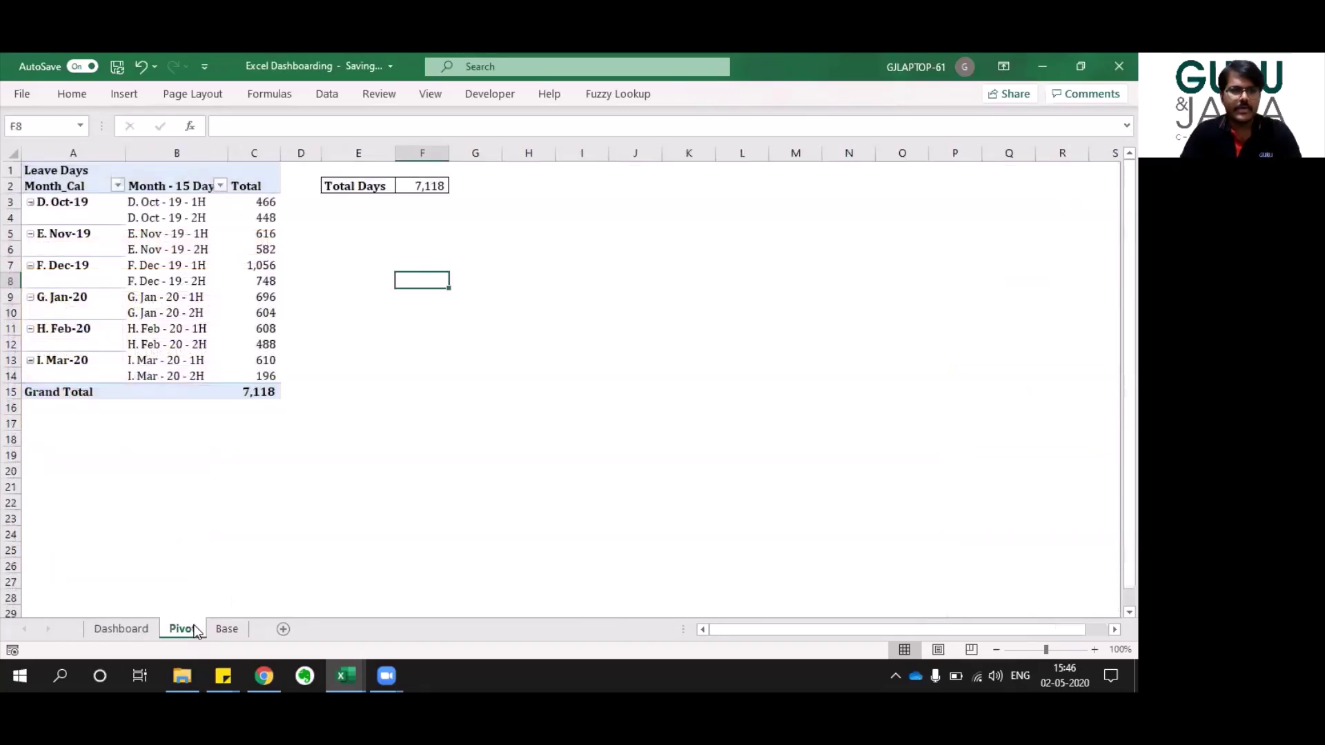
pyautogui.click(86, 285)
pyautogui.rightClick(85, 285)
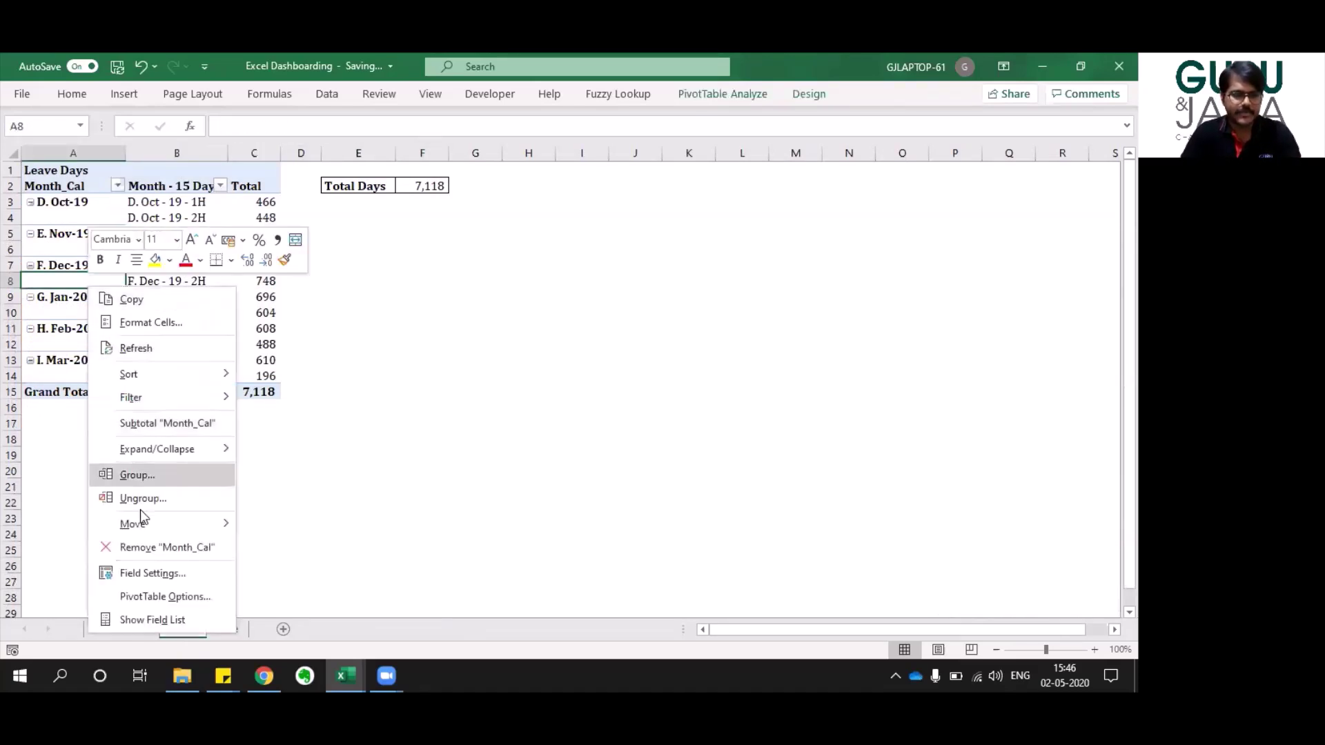
pyautogui.click(147, 617)
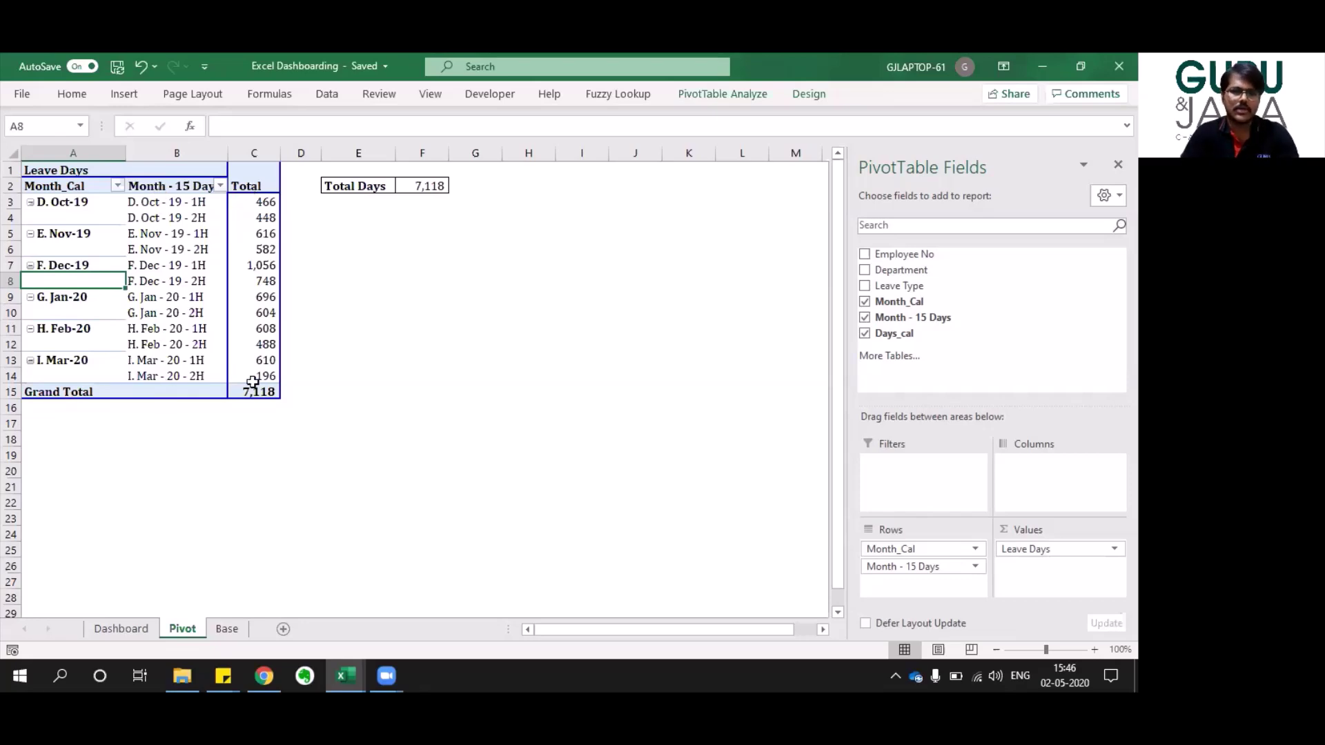
pyautogui.moveTo(253, 382)
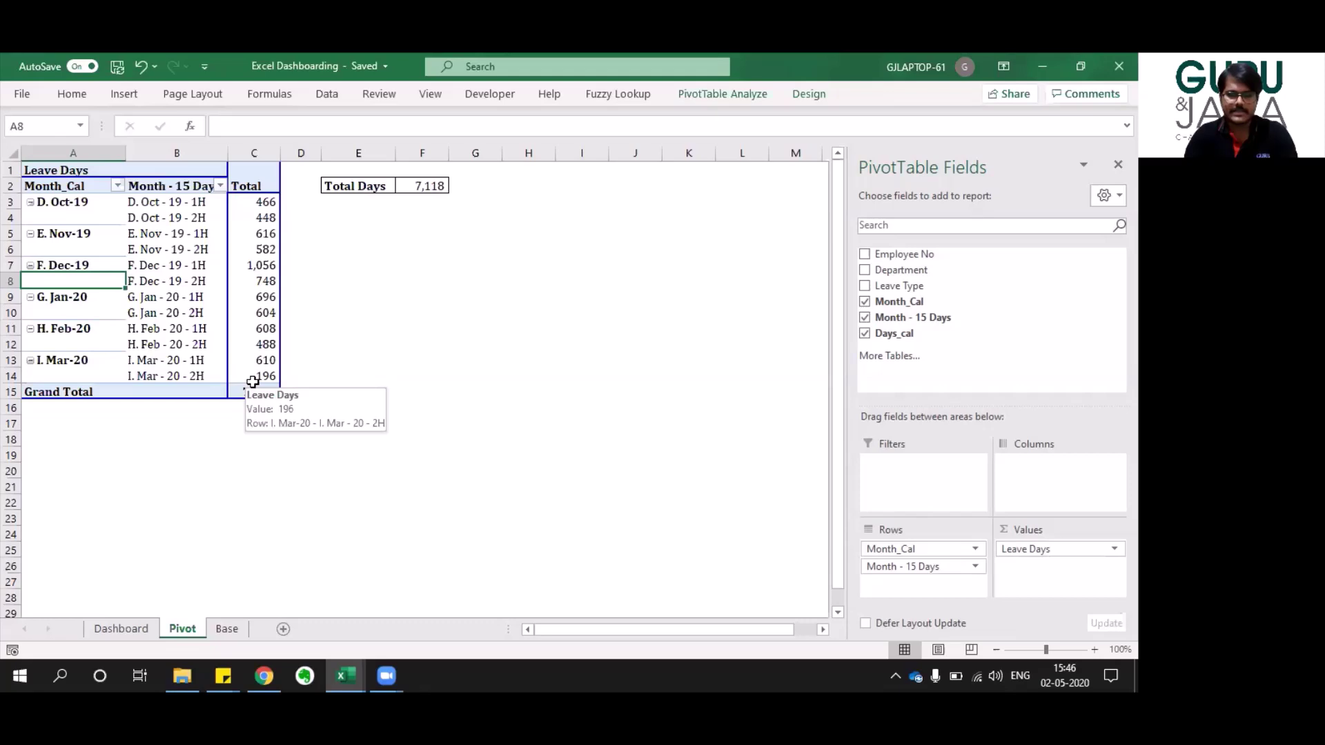
pyautogui.hotkey('ctrl', 'pageup')
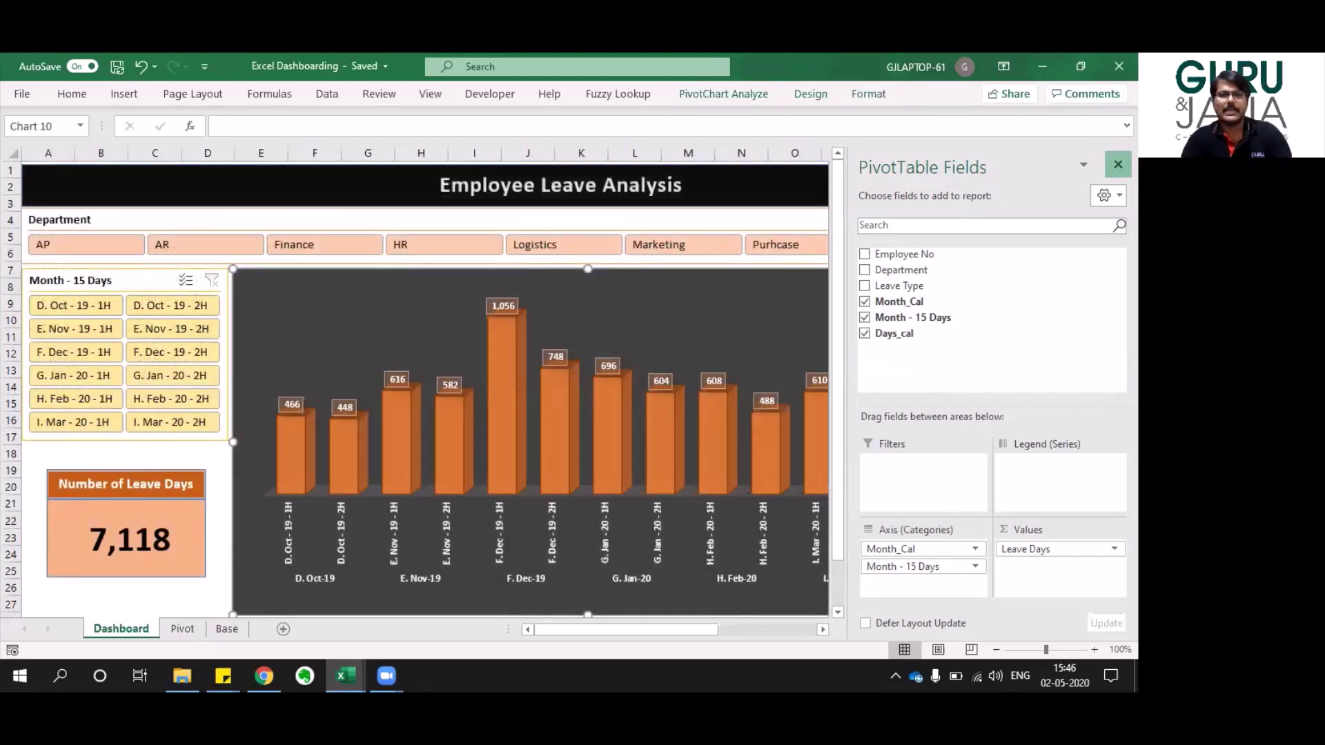
# Close the field list and inspect the dashboard title and Month, Leave Type and Month - 15 Days slicers.
pyautogui.click(1118, 164)
pyautogui.click(758, 198)
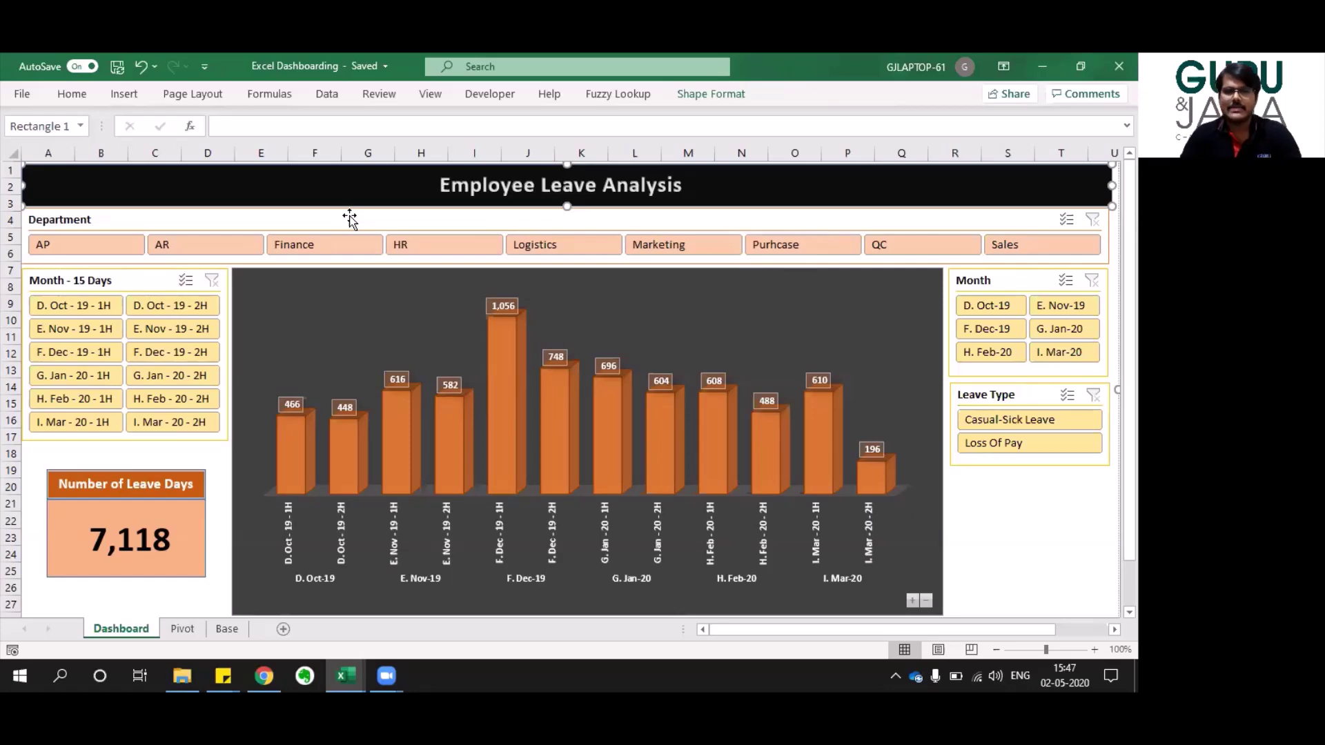
pyautogui.click(181, 628)
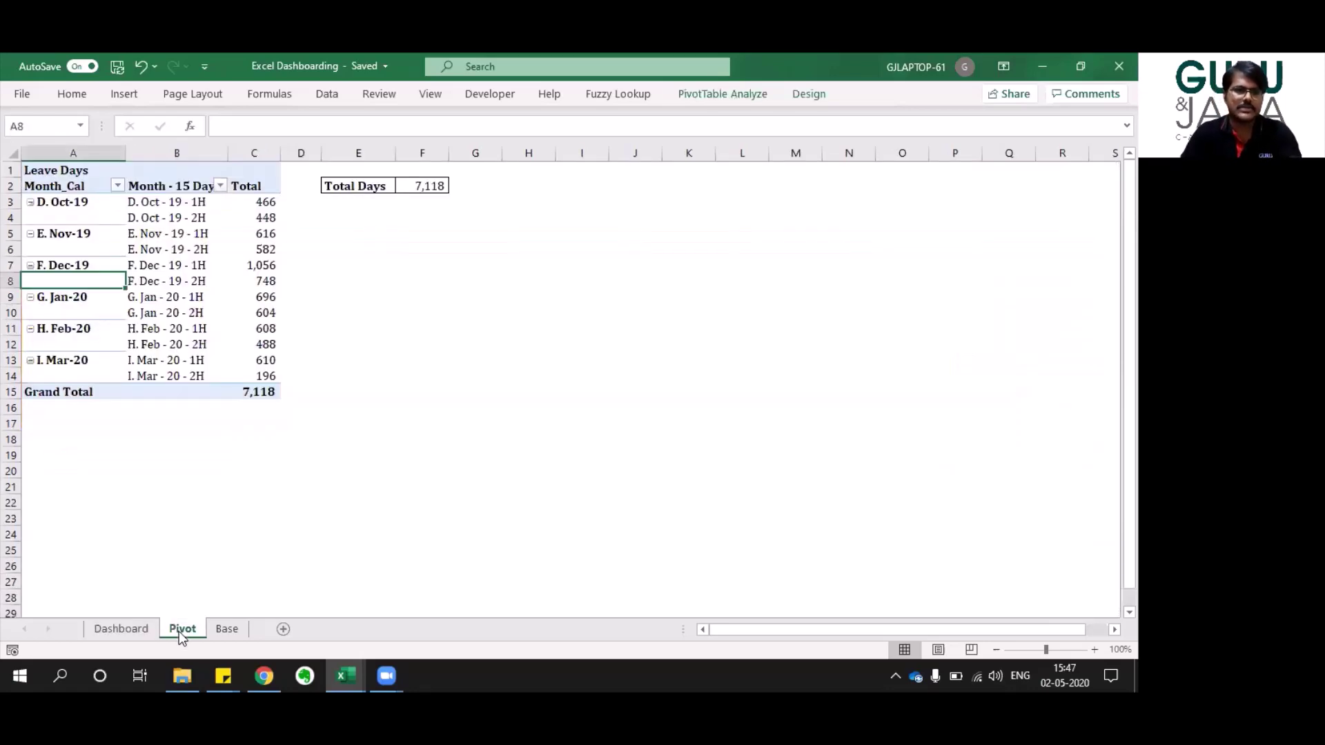
pyautogui.click(105, 629)
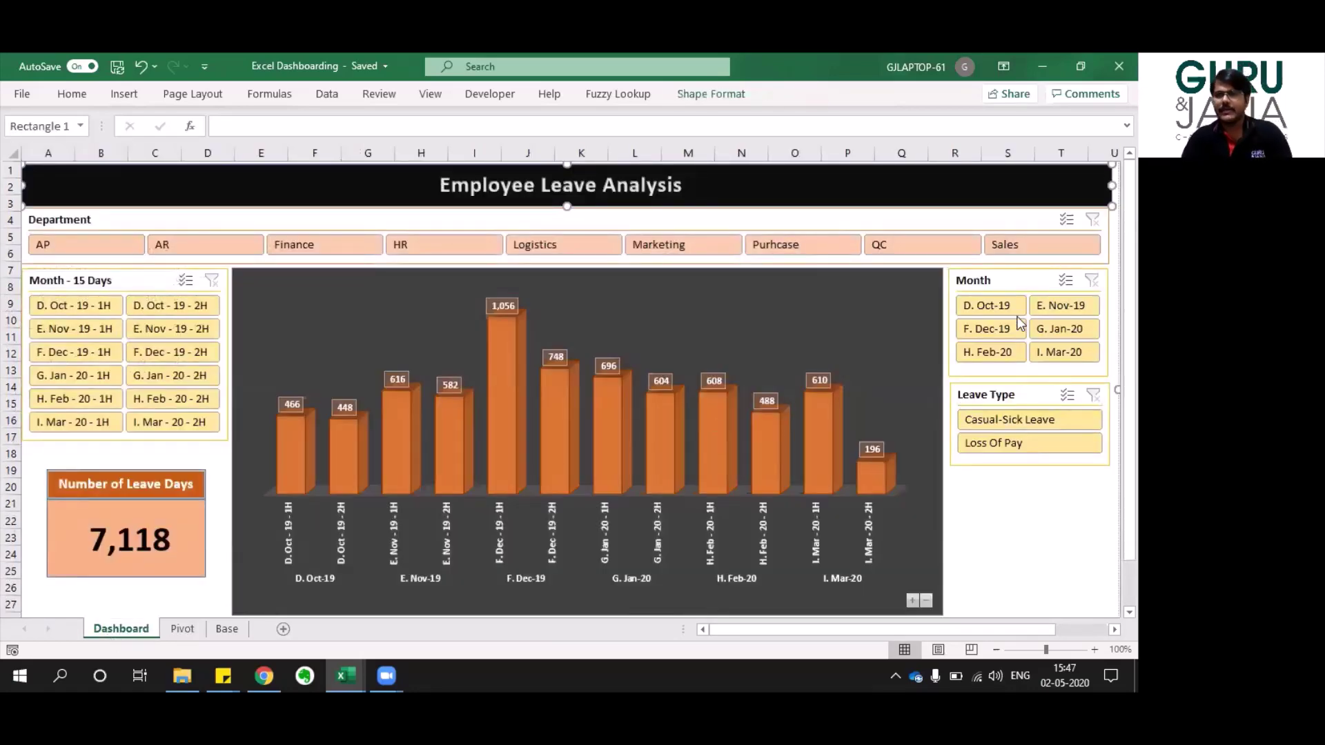
pyautogui.click(1004, 289)
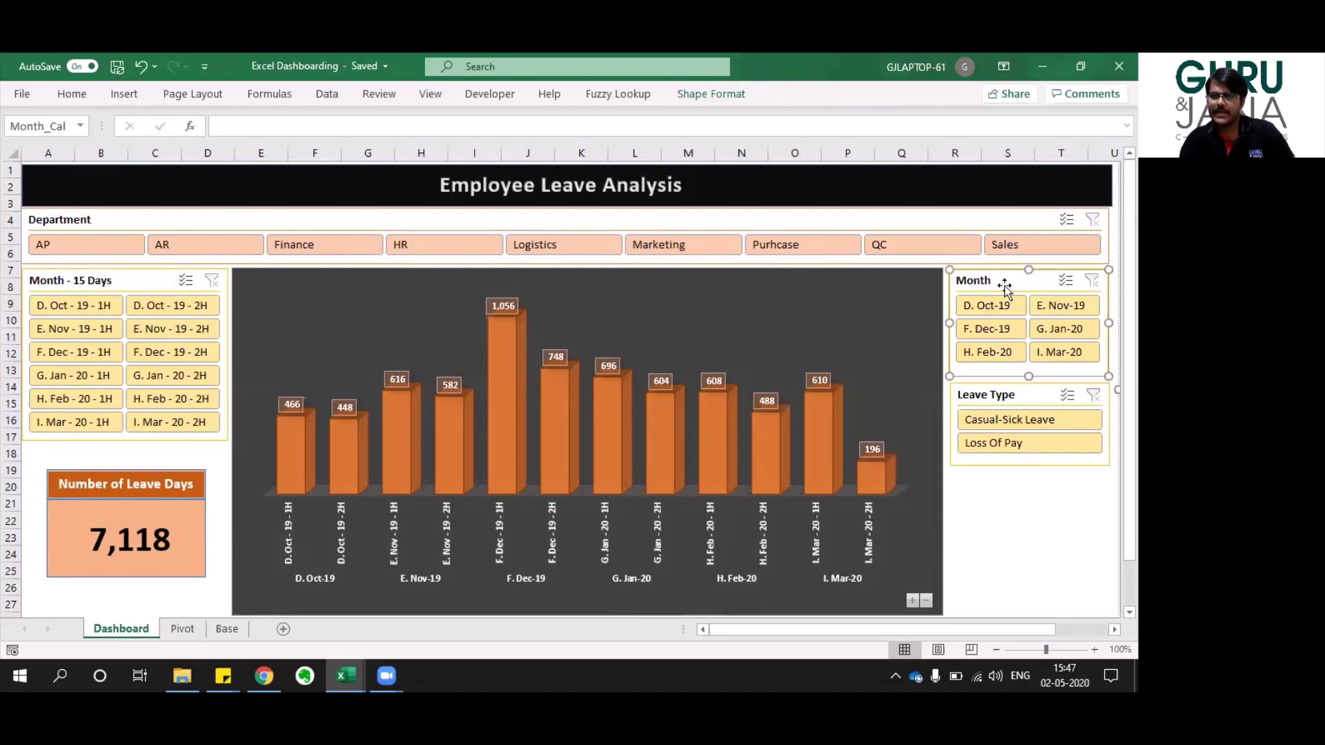
pyautogui.click(1007, 400)
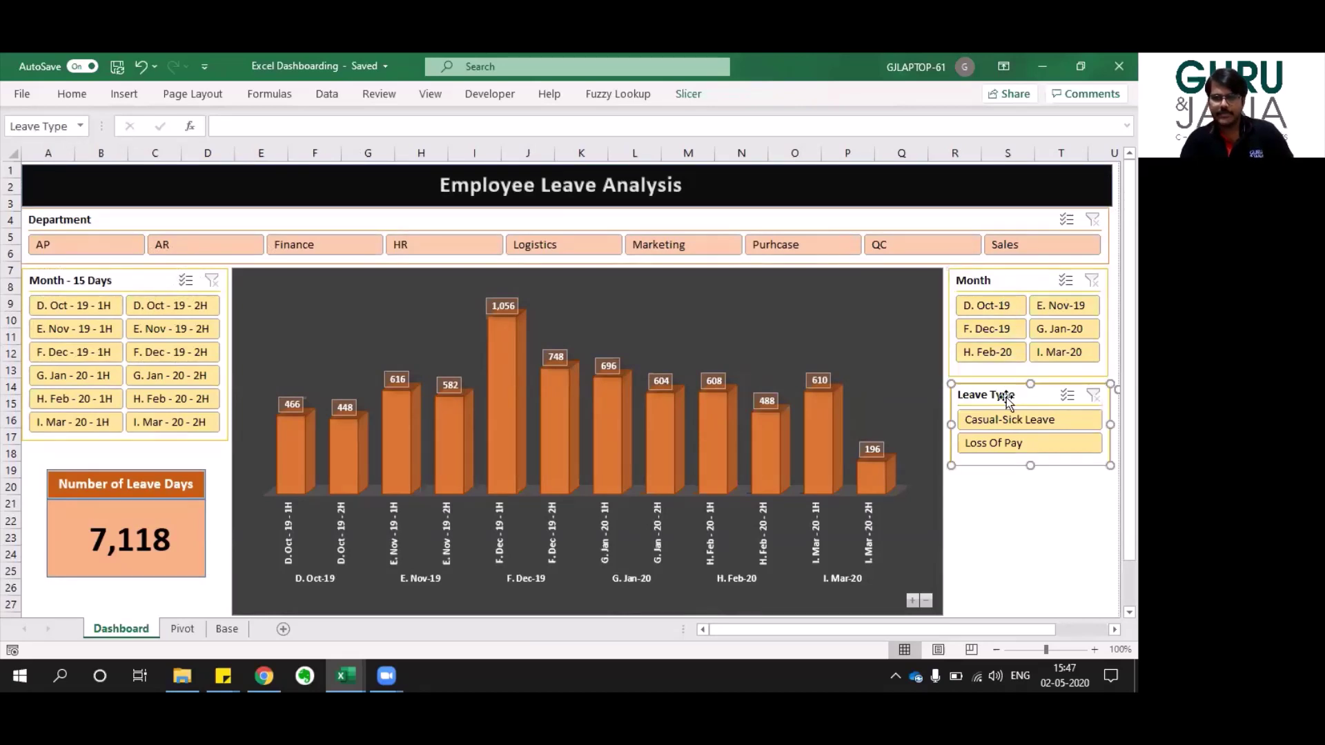
pyautogui.click(91, 283)
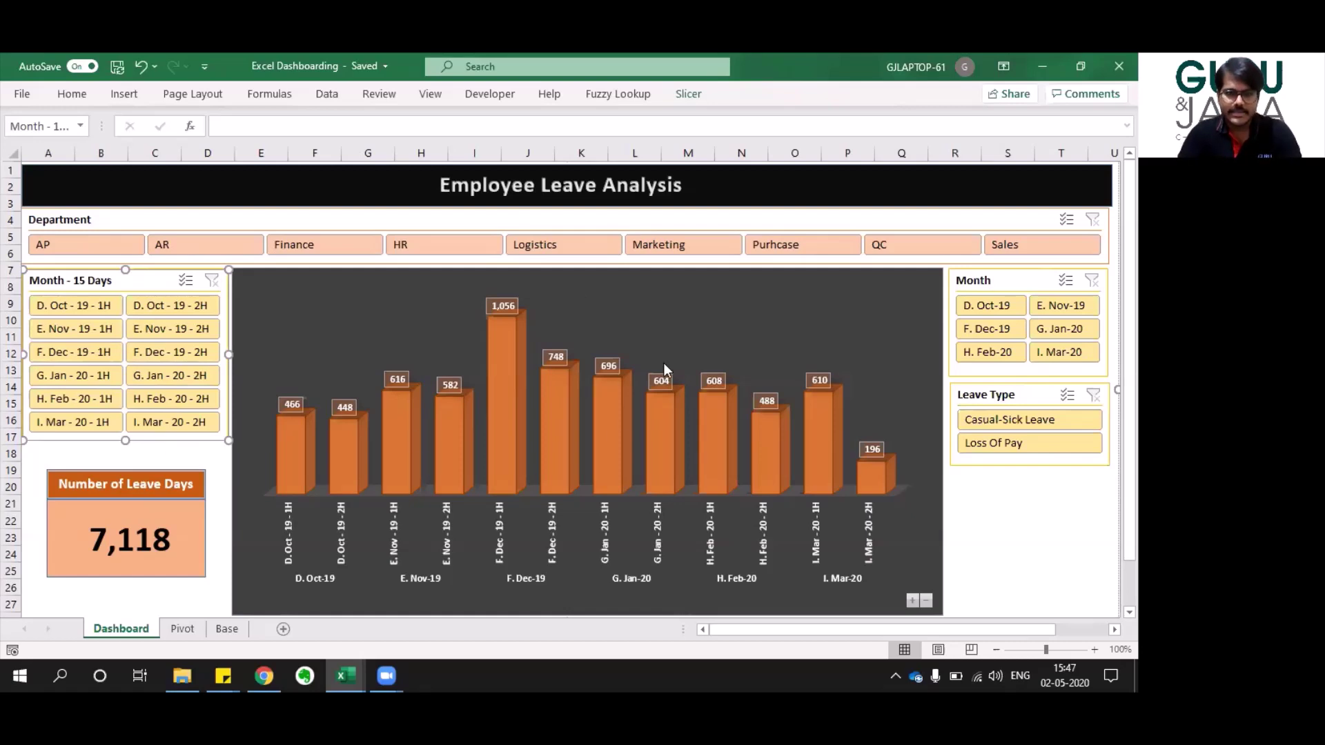
# Collapse the Employee Leave Analysis chart to six monthly bars, Oct-19 to Mar-20.
pyautogui.click(183, 629)
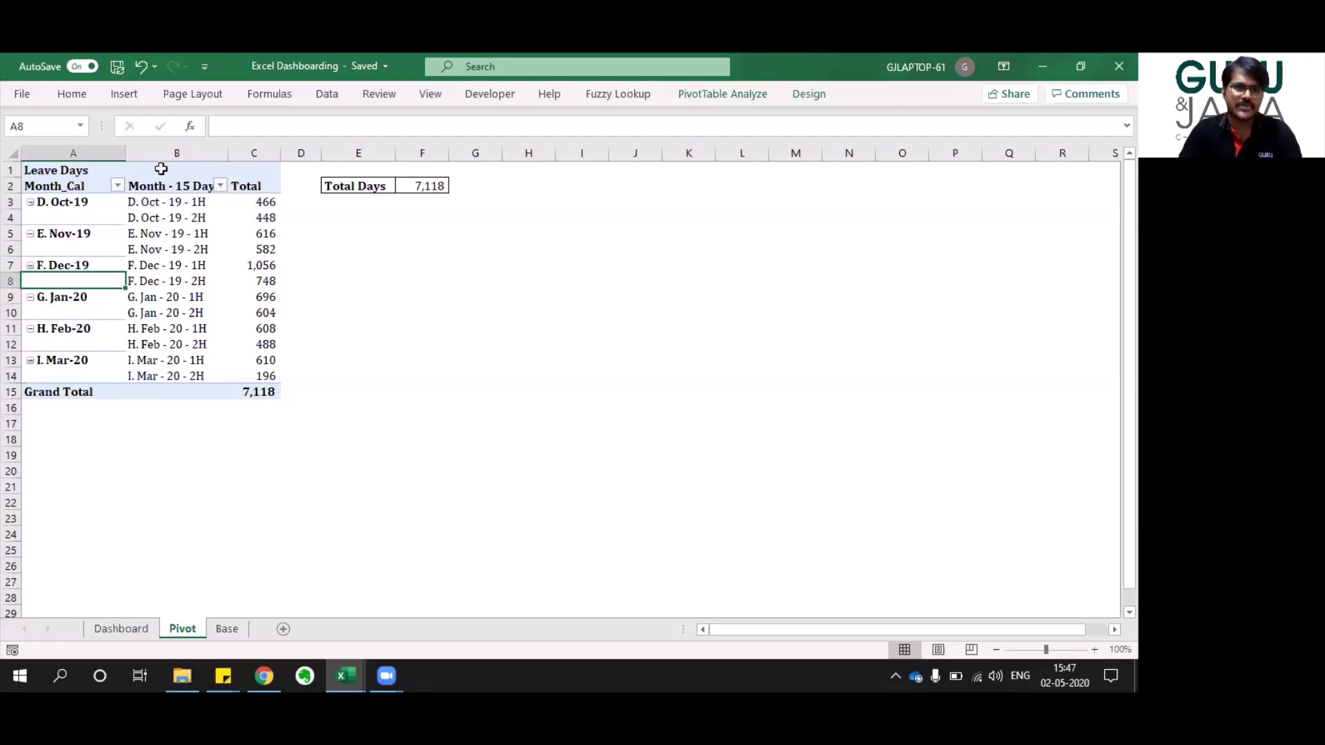
pyautogui.click(121, 628)
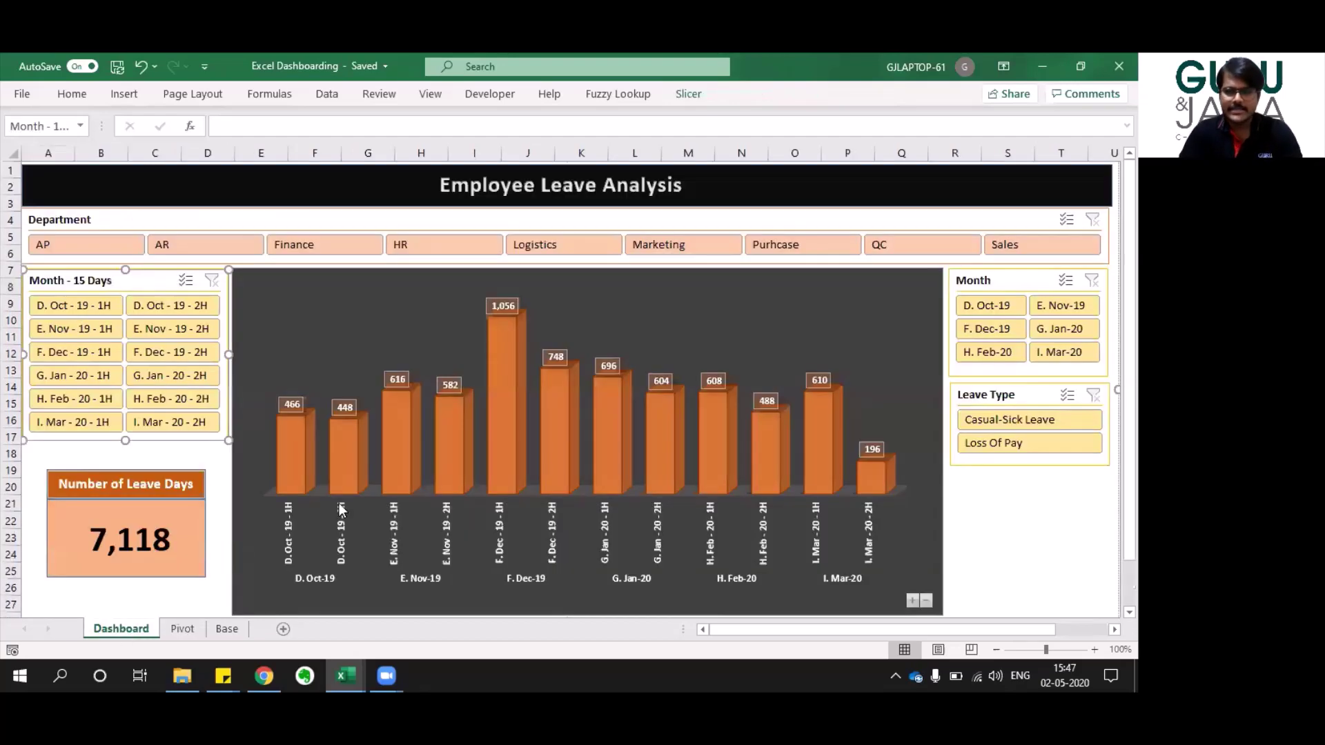
pyautogui.click(925, 602)
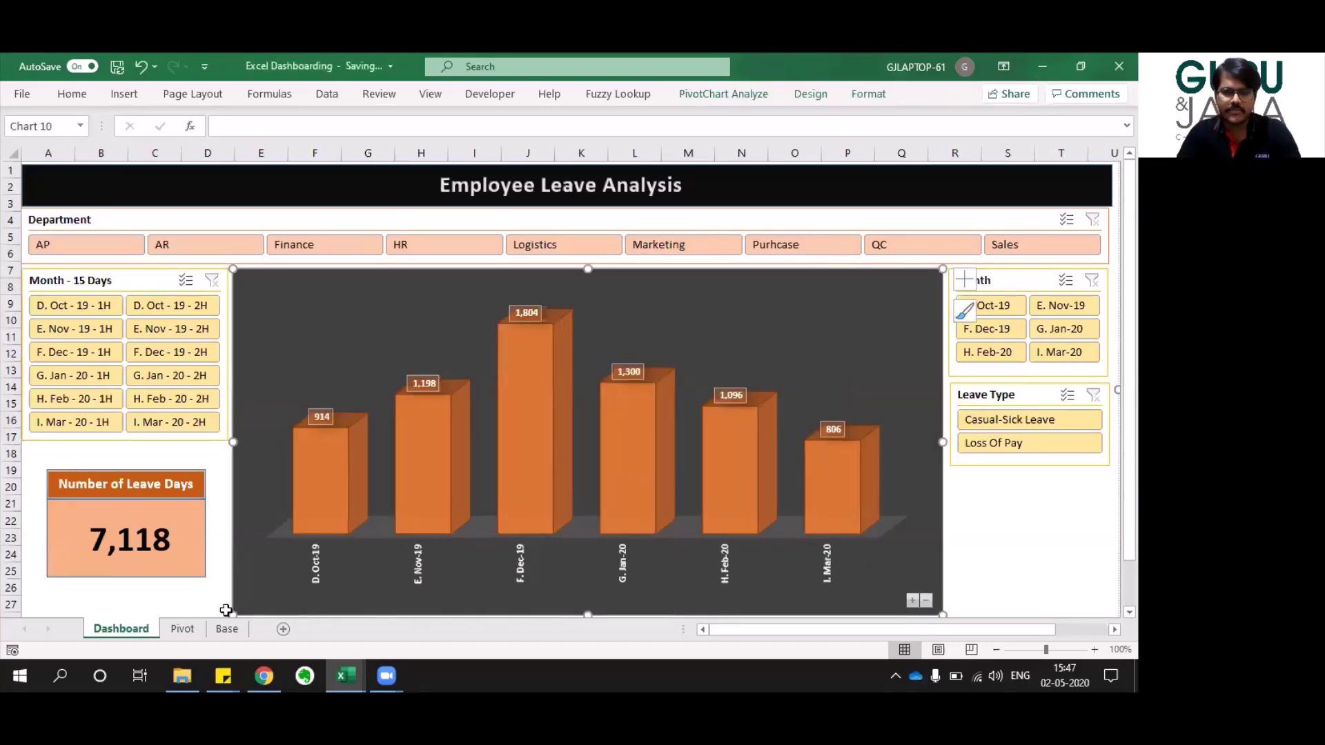
# Toggle the chart between half-month and monthly bars, then filter to AP, AR and Finance.
pyautogui.click(915, 602)
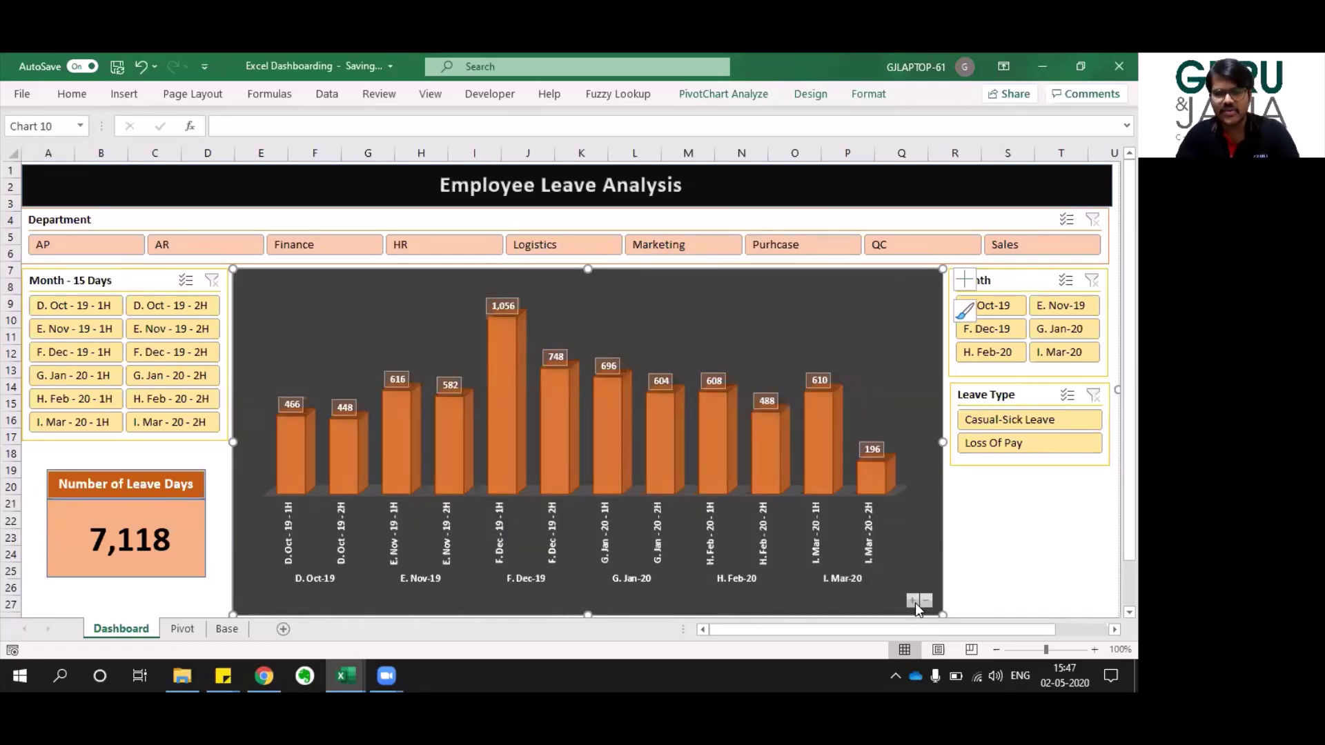
pyautogui.click(930, 603)
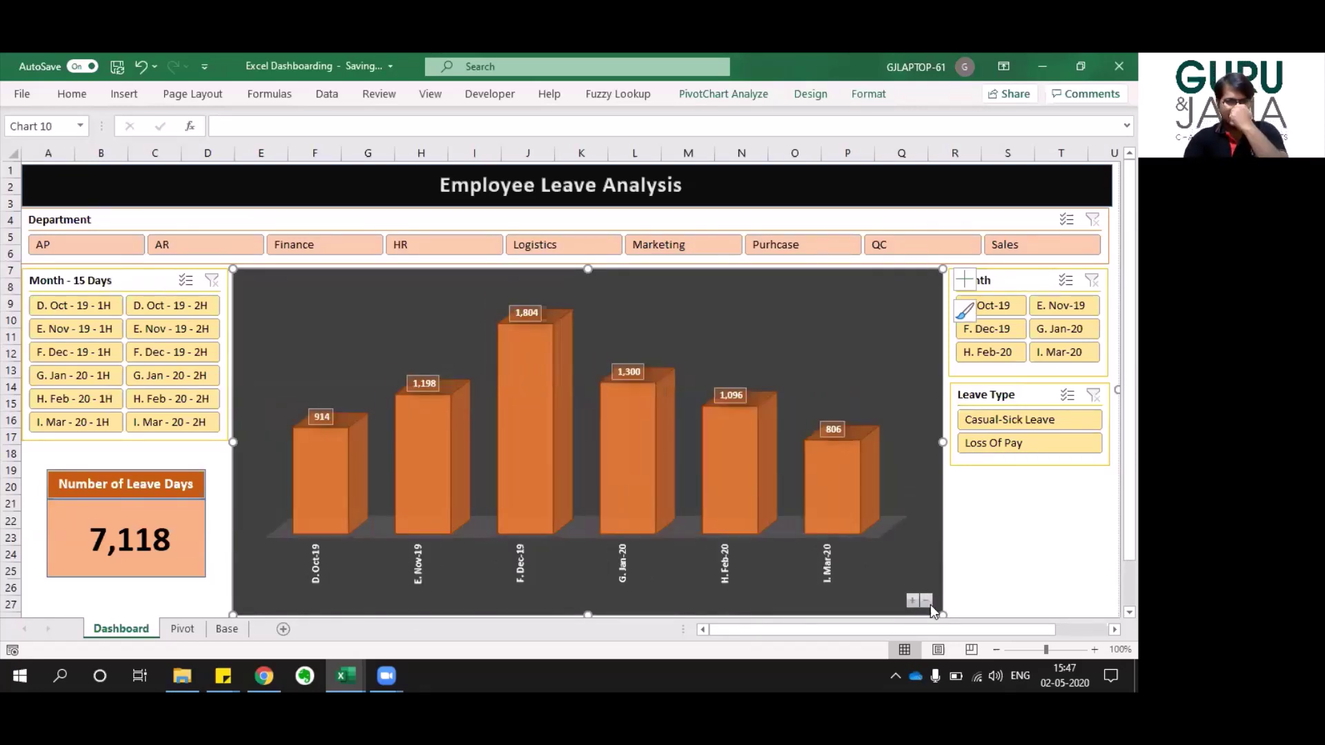
pyautogui.click(70, 246)
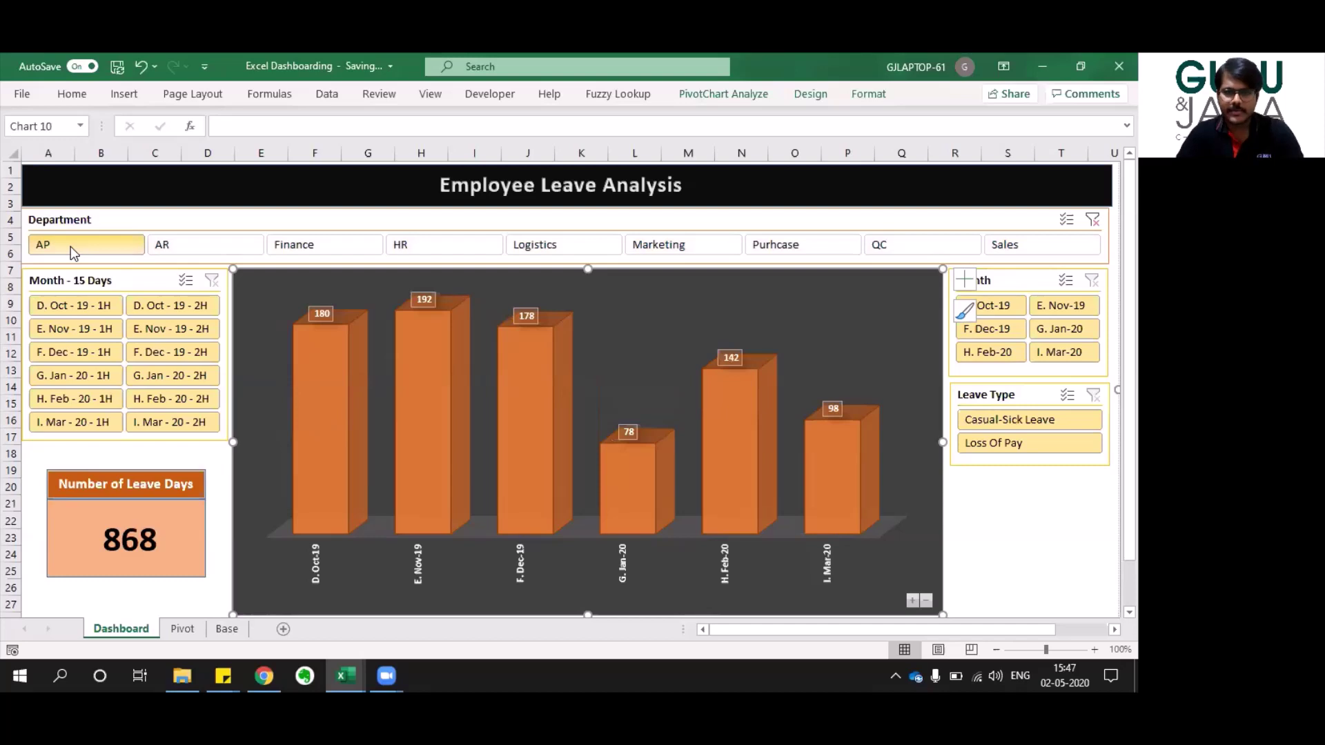
pyautogui.click(178, 247)
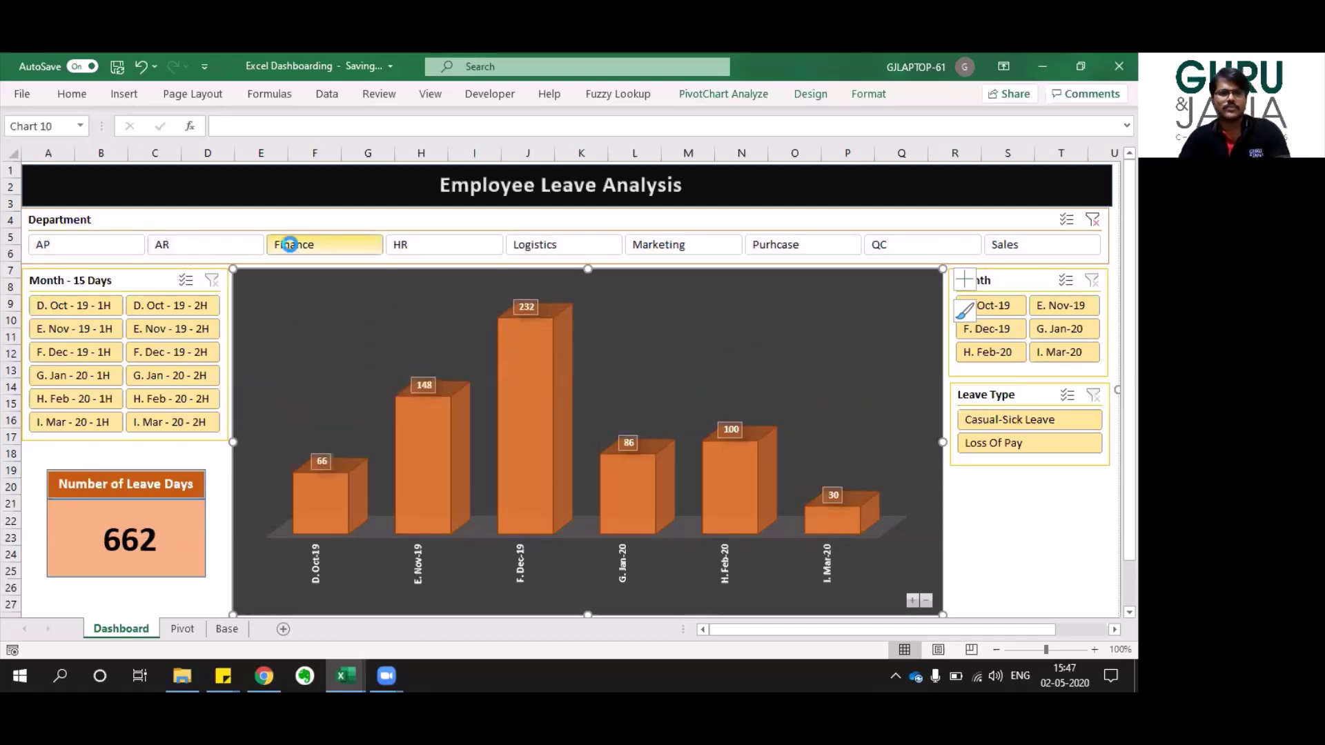
pyautogui.click(291, 247)
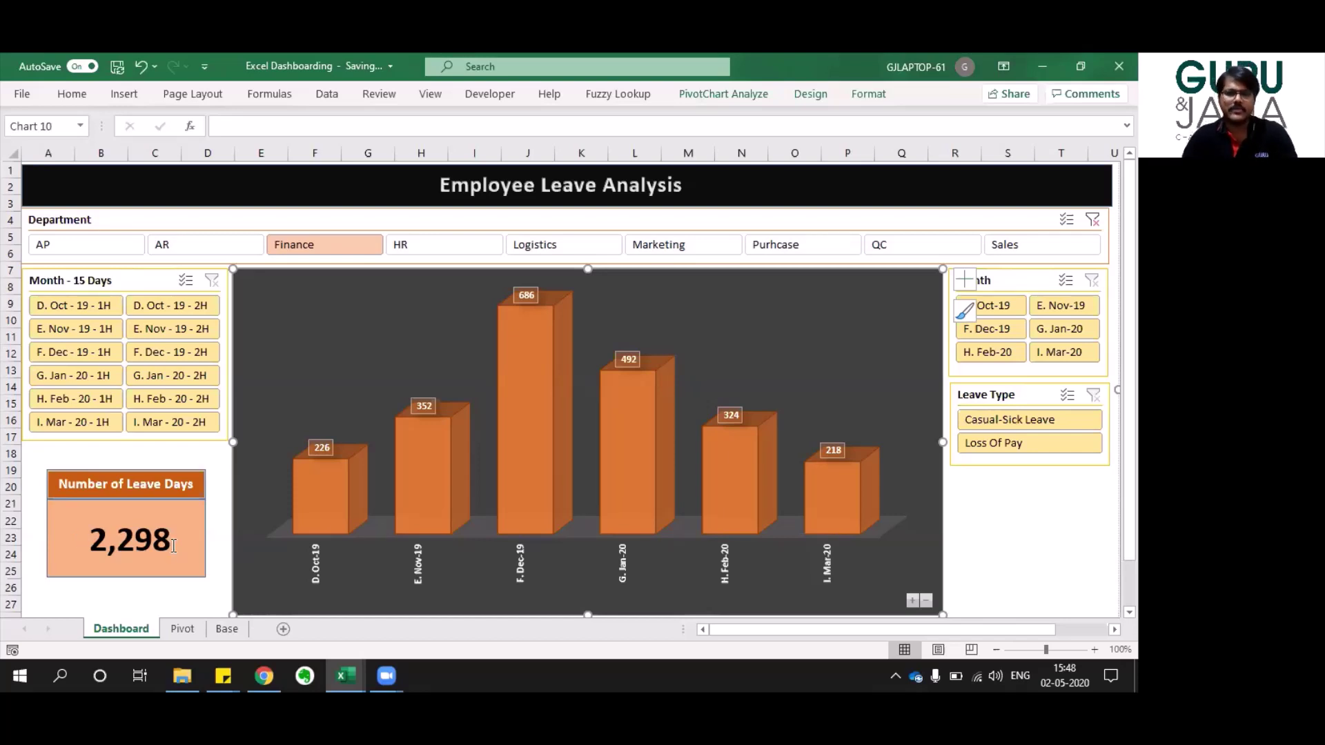
# Try HR, Logistics, Marketing, Purhcase, QC and Sales, then clear and keep Finance only (2,298 days).
pyautogui.click(435, 245)
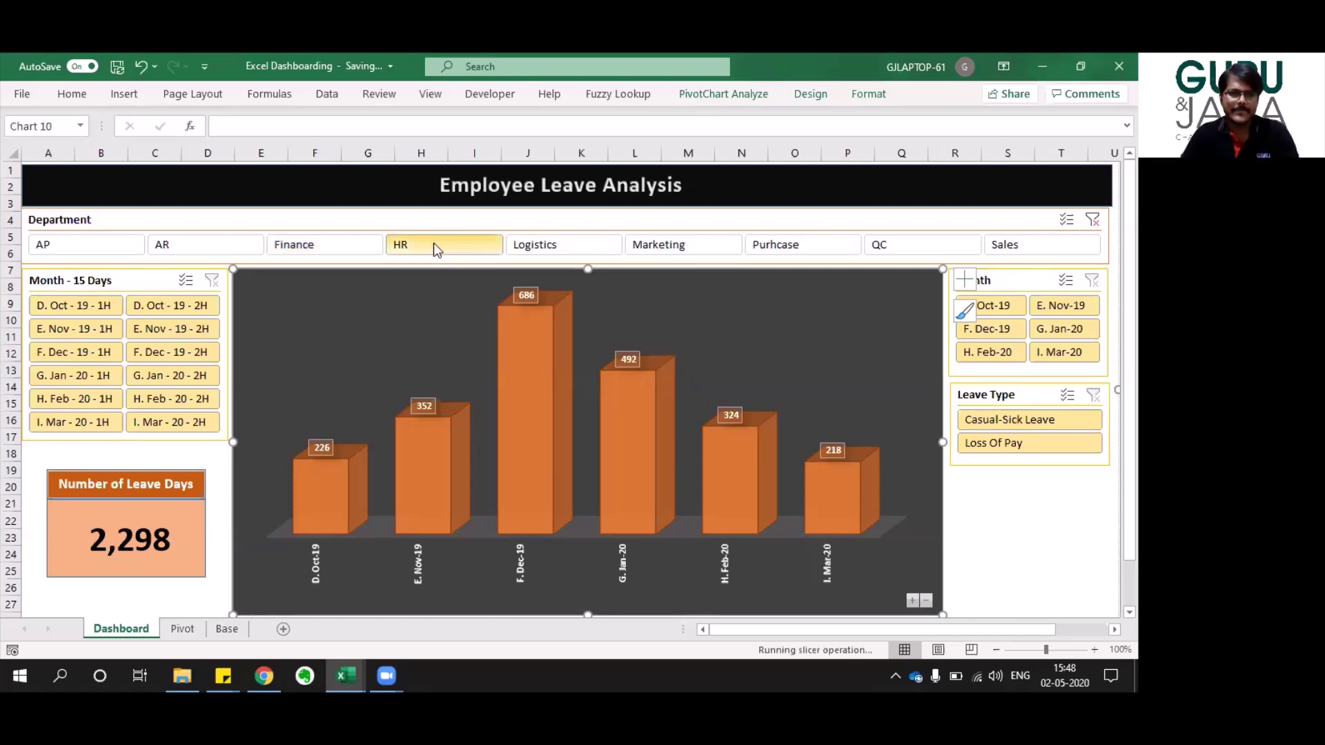
pyautogui.click(555, 246)
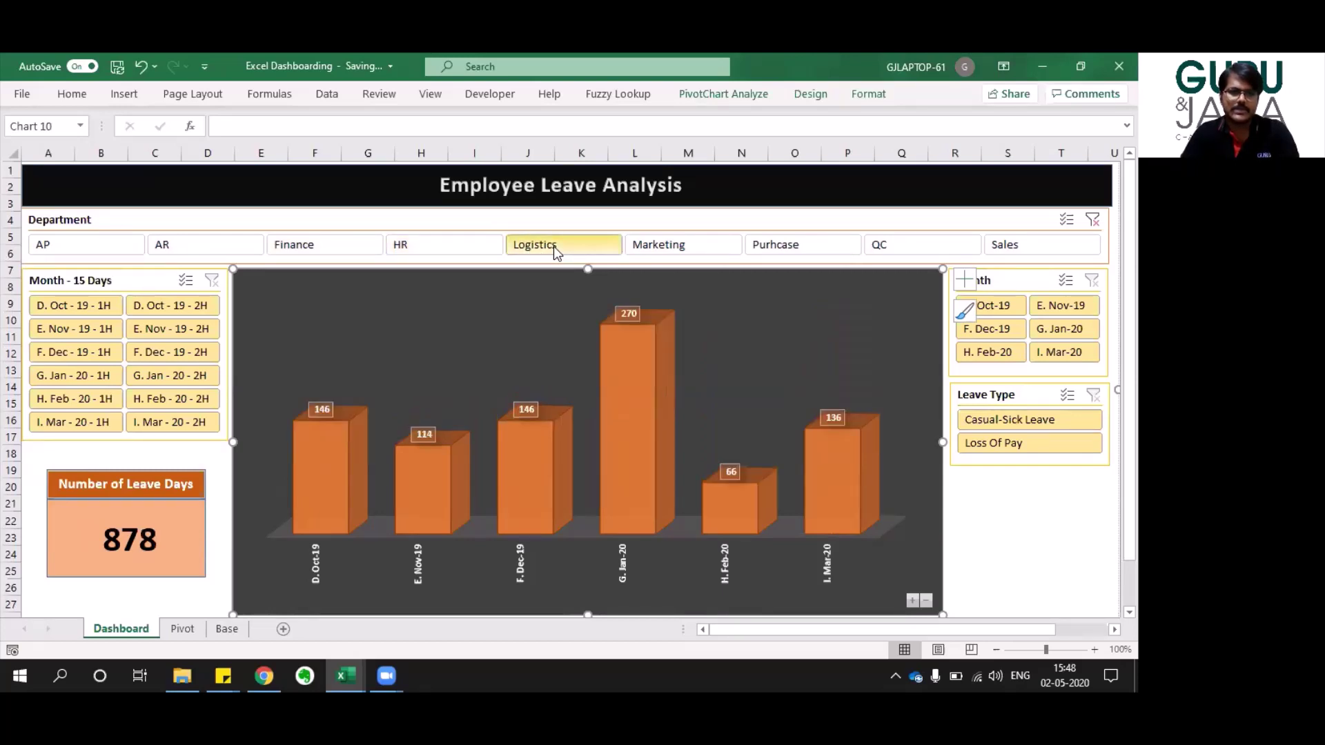
pyautogui.click(669, 243)
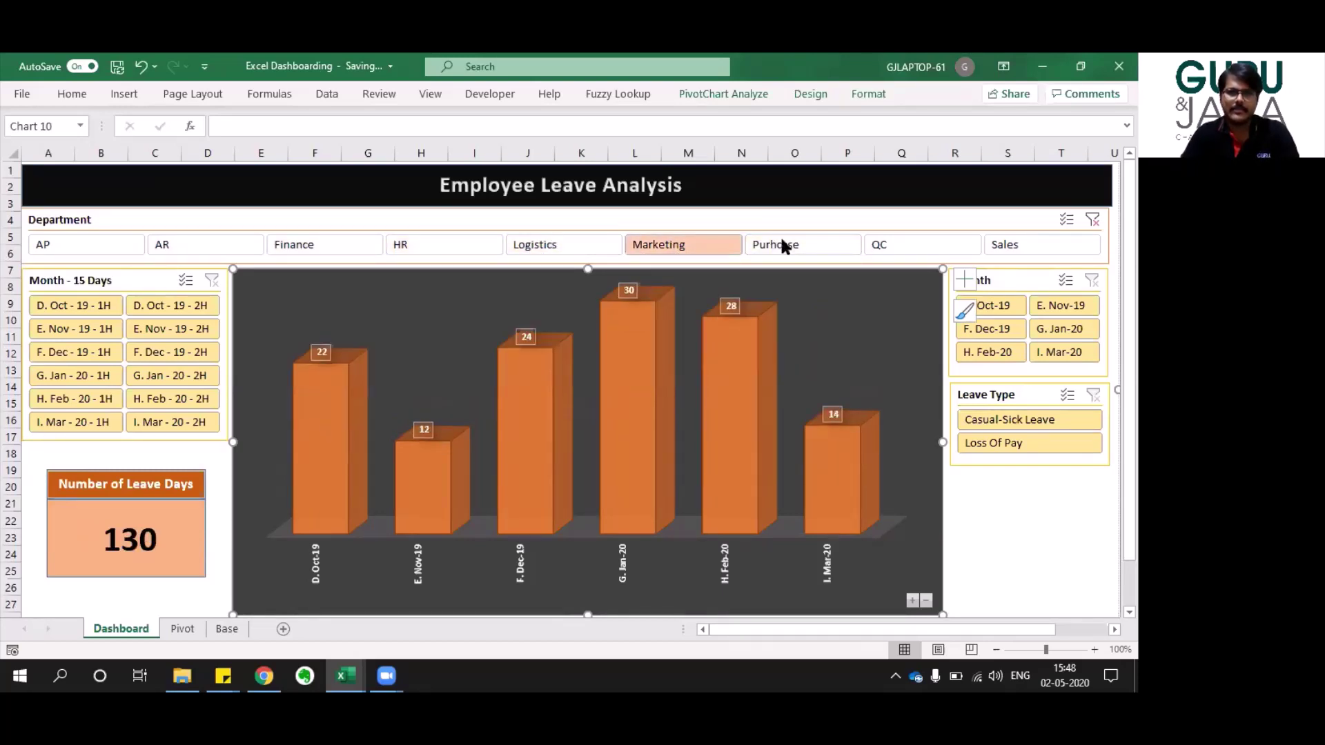
pyautogui.click(781, 241)
pyautogui.click(891, 247)
pyautogui.click(1016, 244)
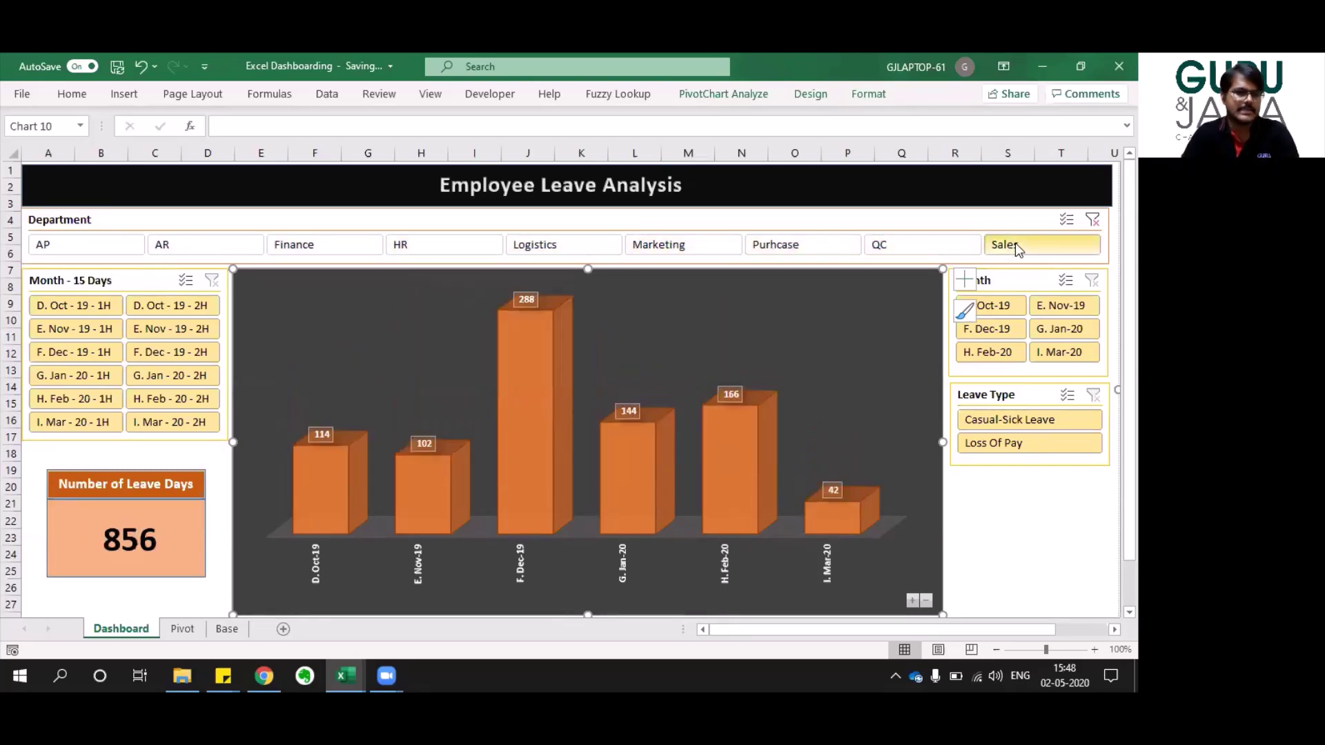
pyautogui.click(1093, 220)
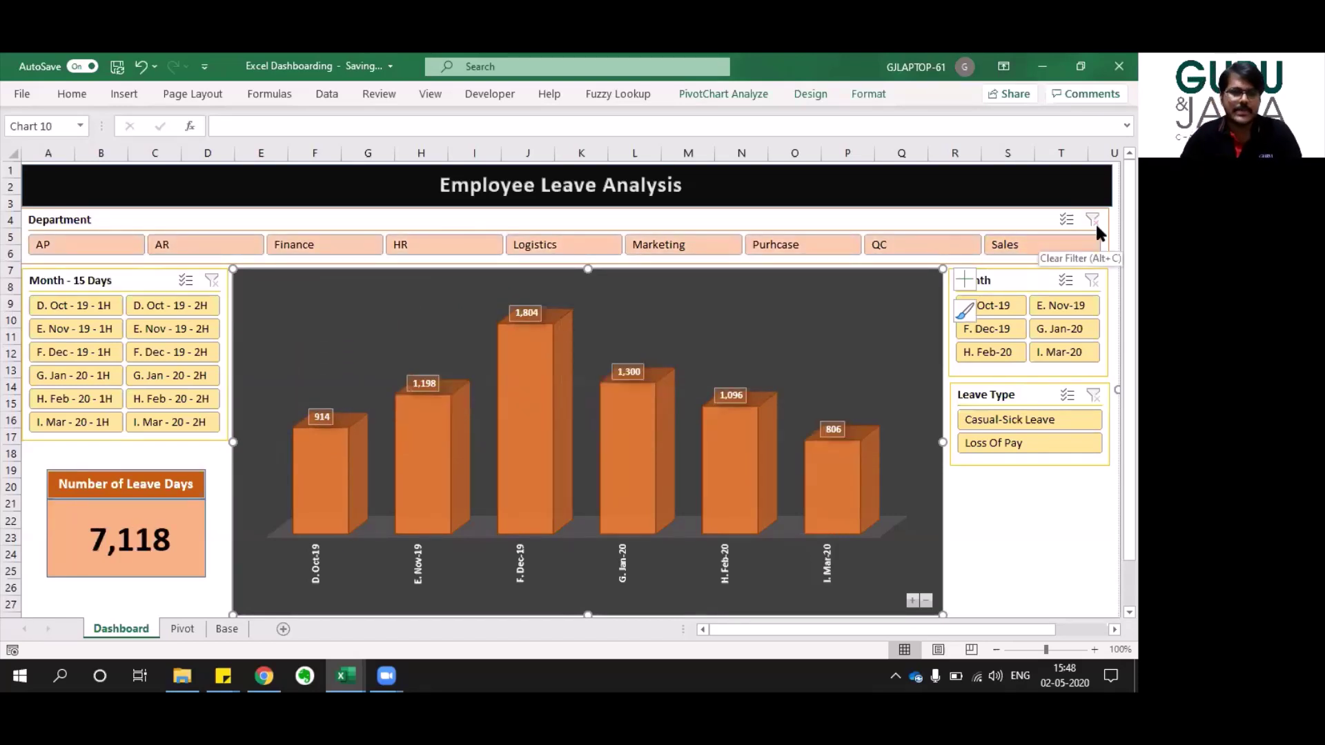
pyautogui.click(340, 249)
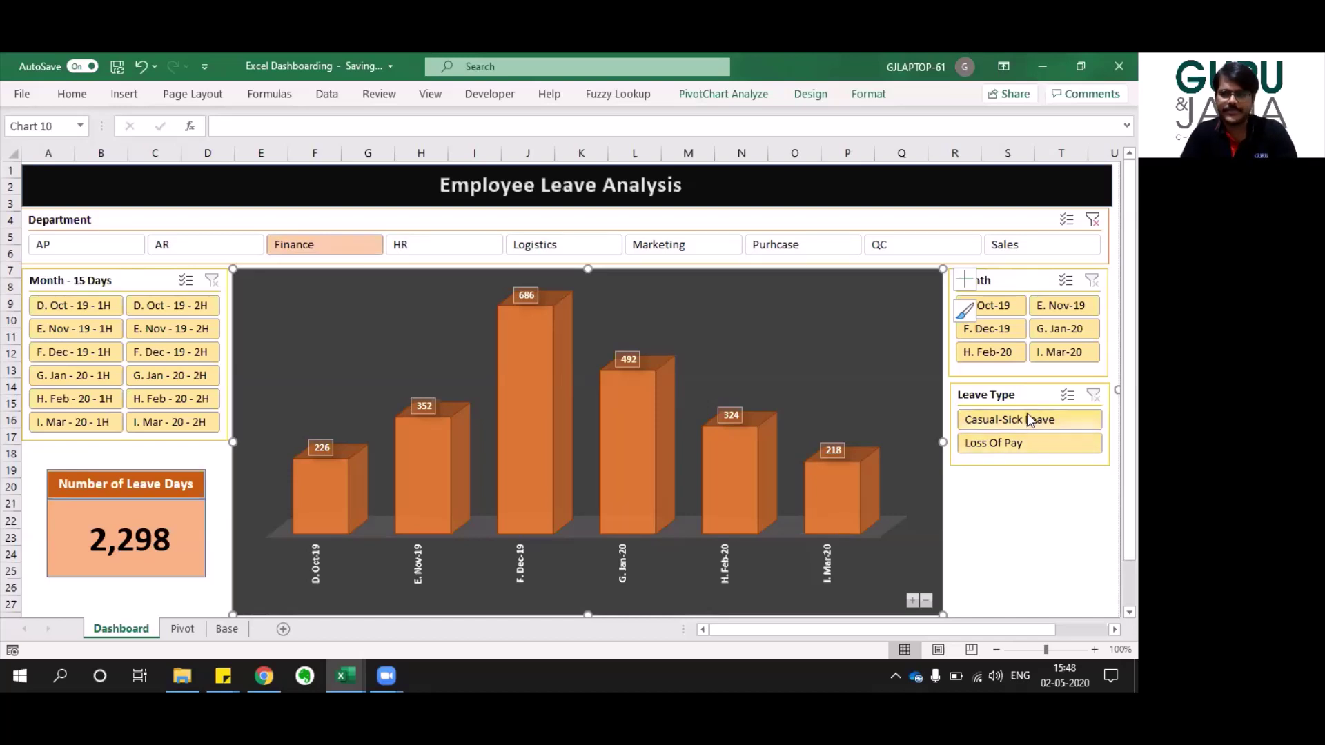
# Try Casual-Sick Leave and Loss Of Pay, then clear the Department and Leave Type filters (7,118 days).
pyautogui.click(1026, 421)
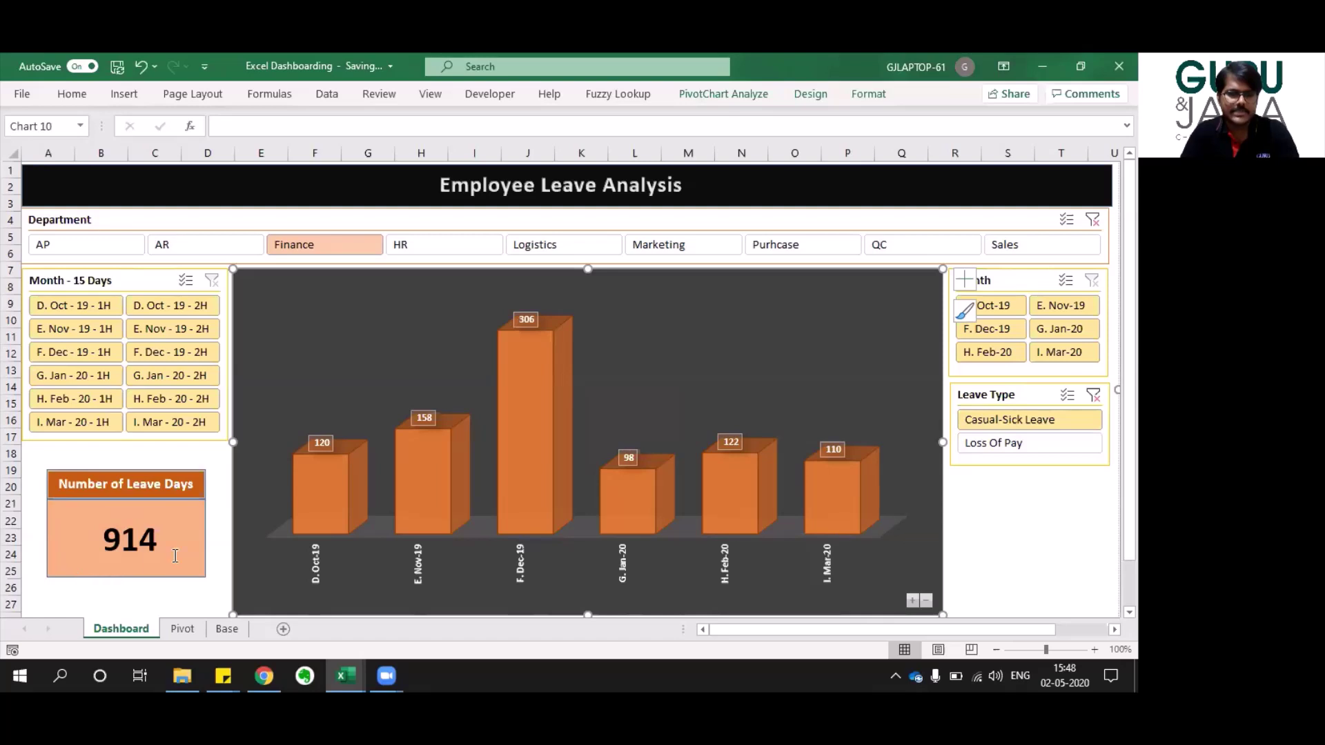
pyautogui.click(1000, 446)
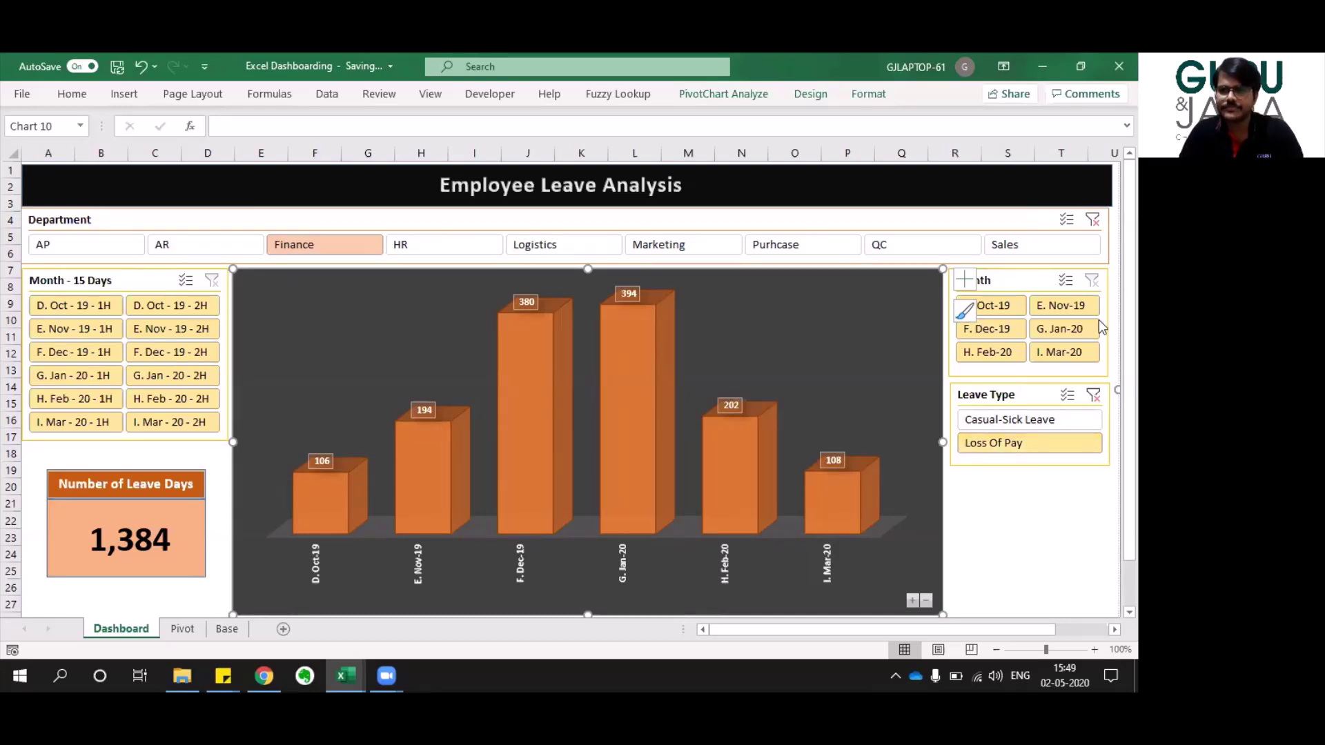
pyautogui.click(1096, 223)
pyautogui.click(1097, 397)
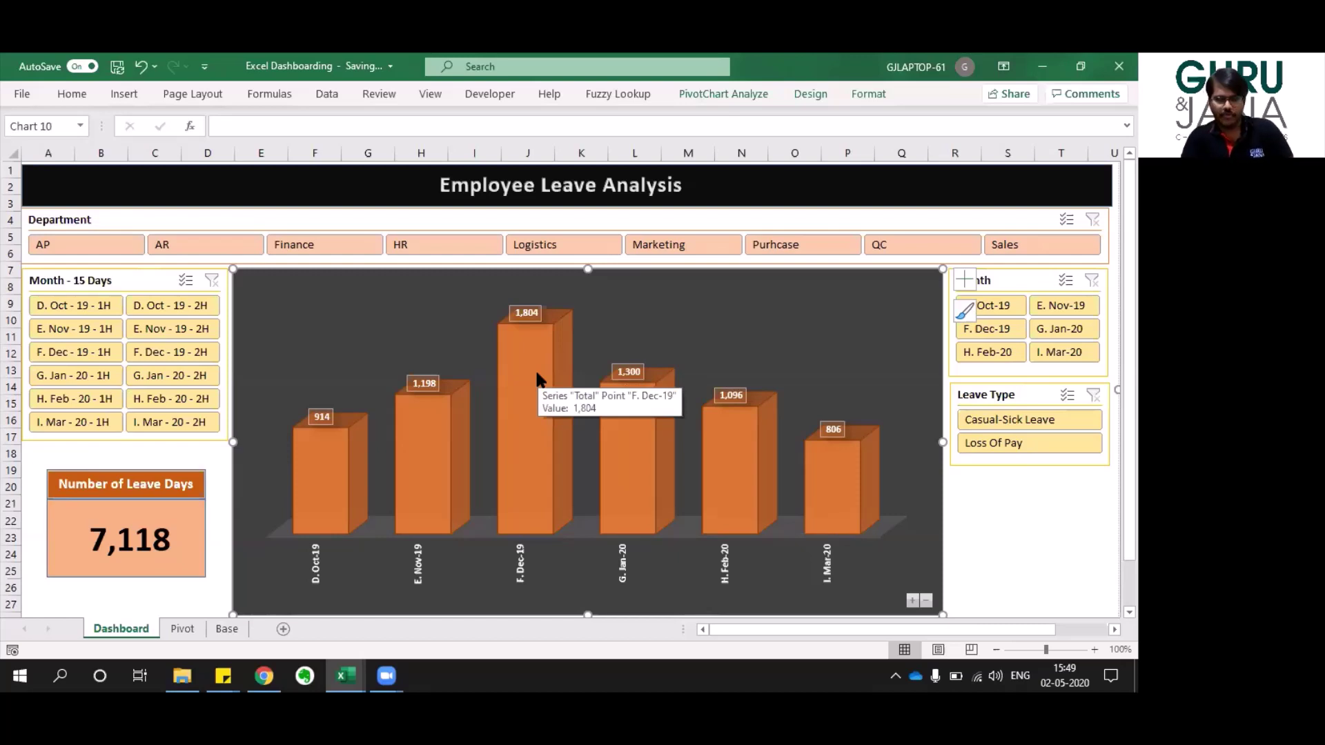
# Filter the Month slicer to F. Dec-19 and drill the chart into its two half-month bars.
pyautogui.click(1022, 289)
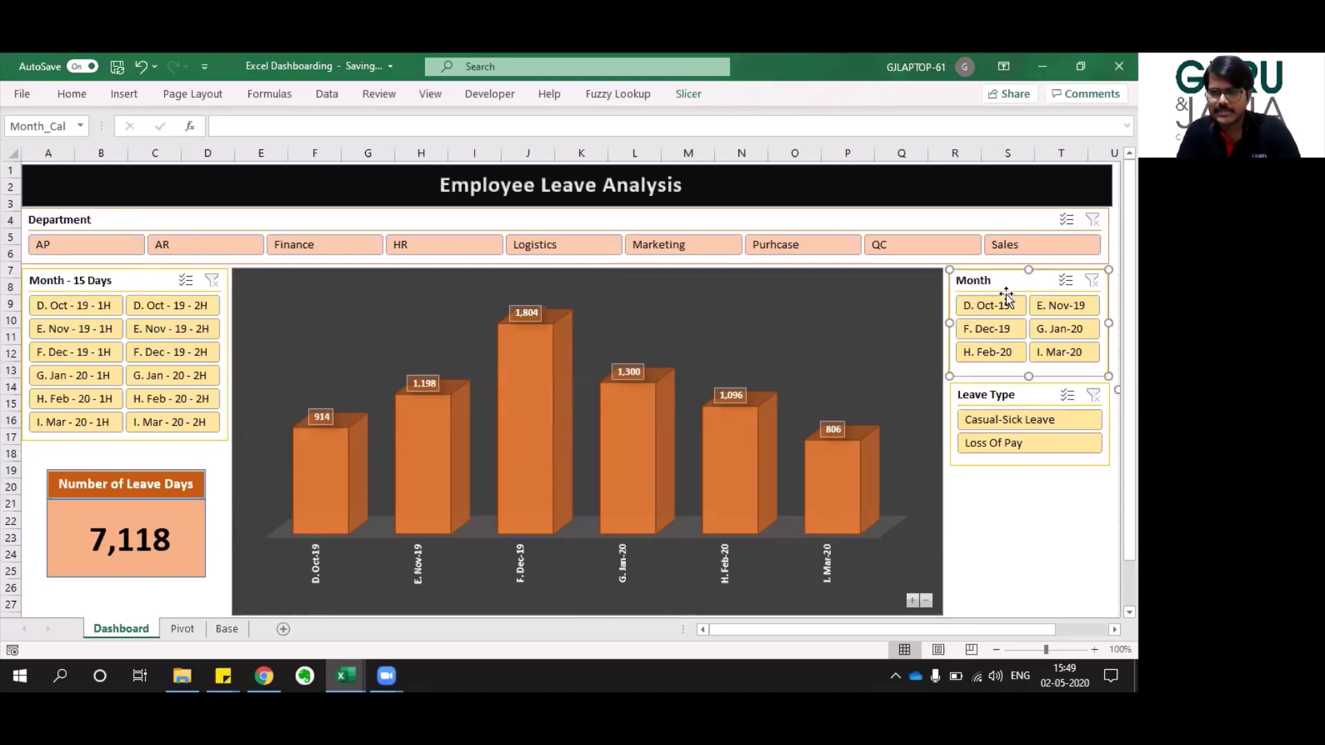
pyautogui.click(1002, 326)
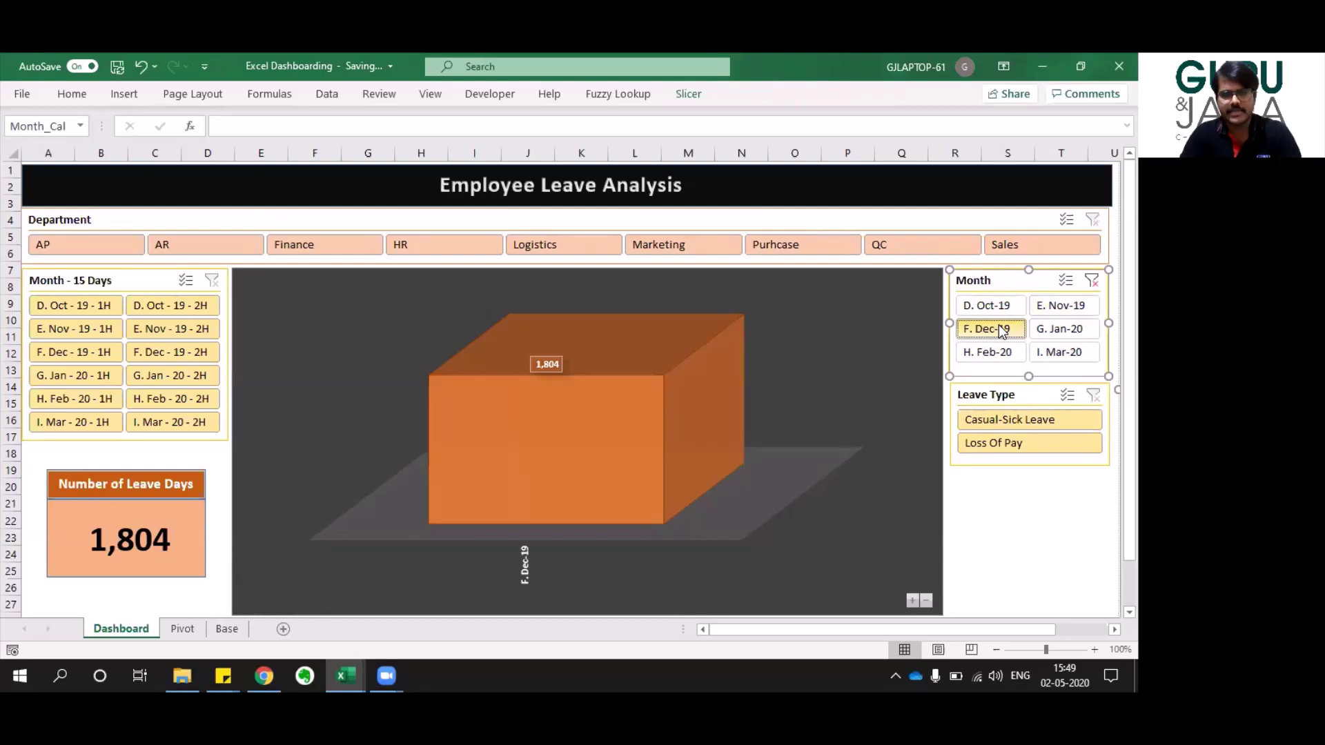
pyautogui.click(914, 602)
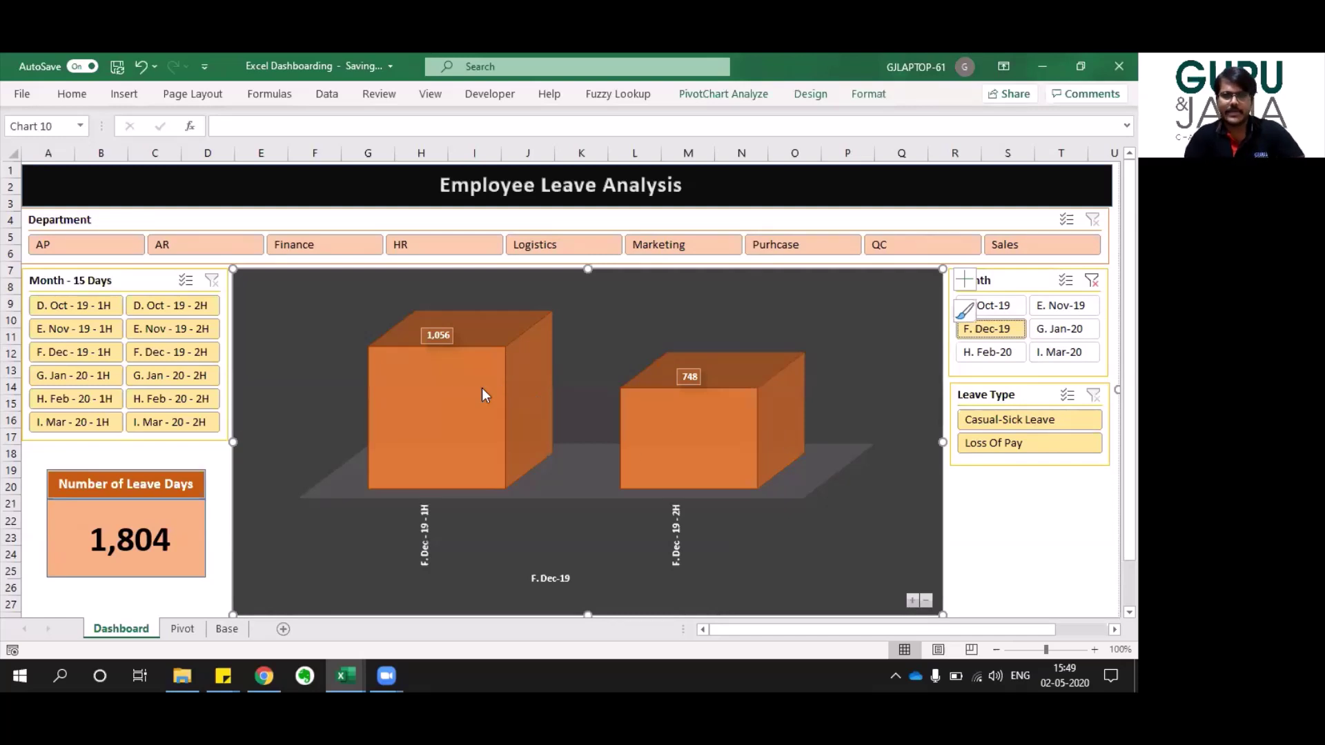
# Filter to F. Dec-19-1H, then view Casual-Sick Leave and Loss Of Pay for that period.
pyautogui.moveTo(473, 381)
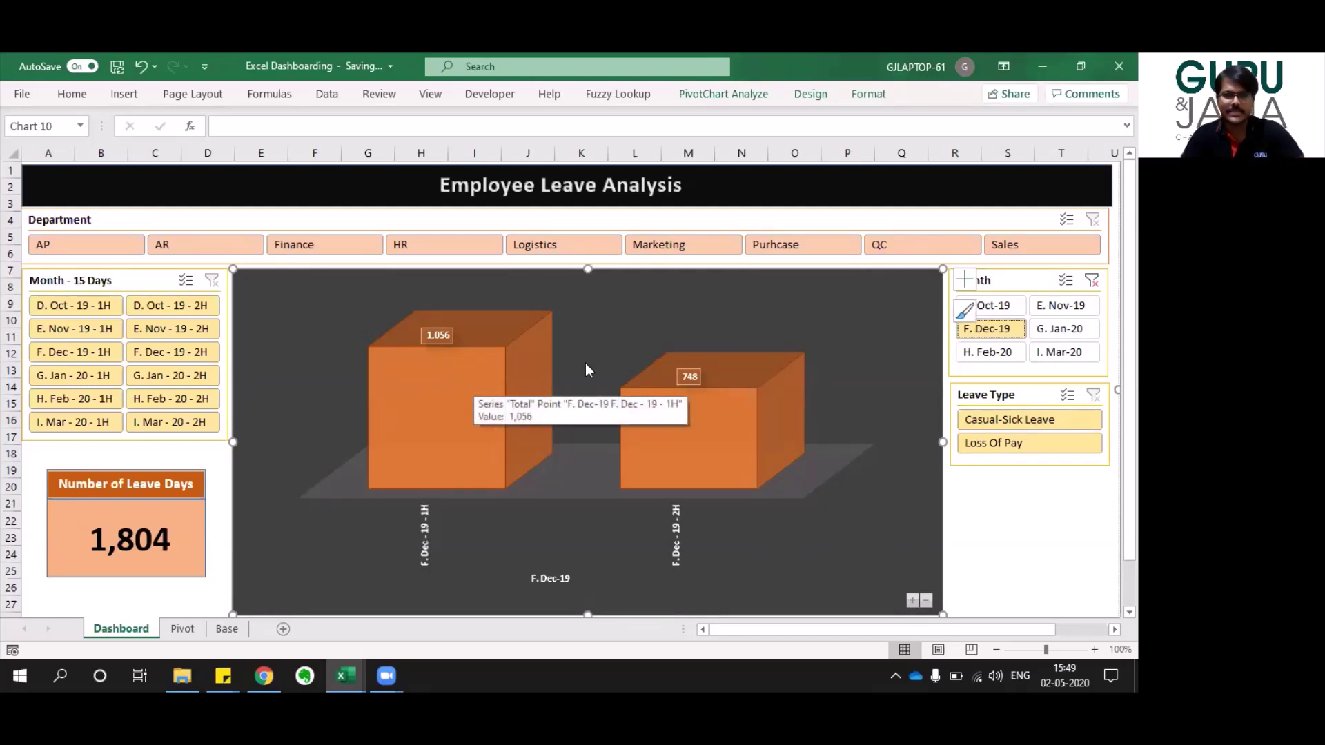
pyautogui.moveTo(685, 438)
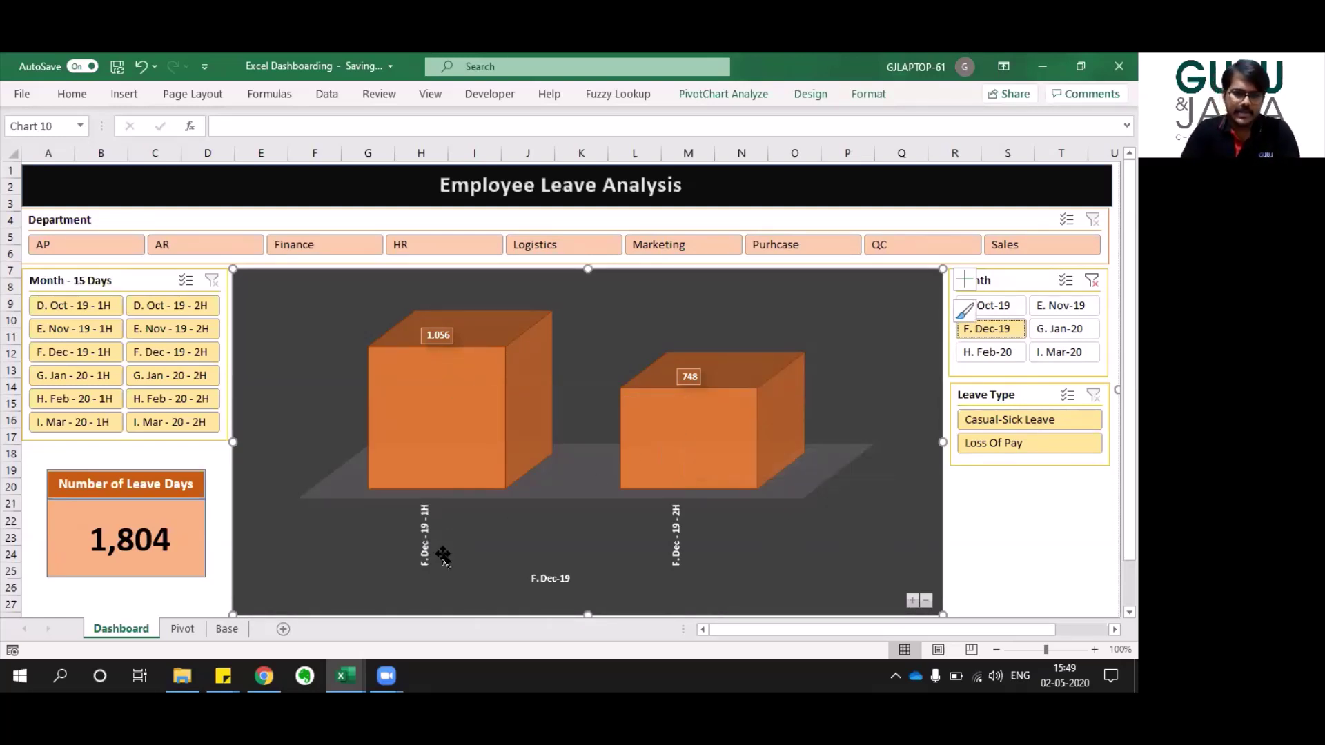
pyautogui.moveTo(446, 404)
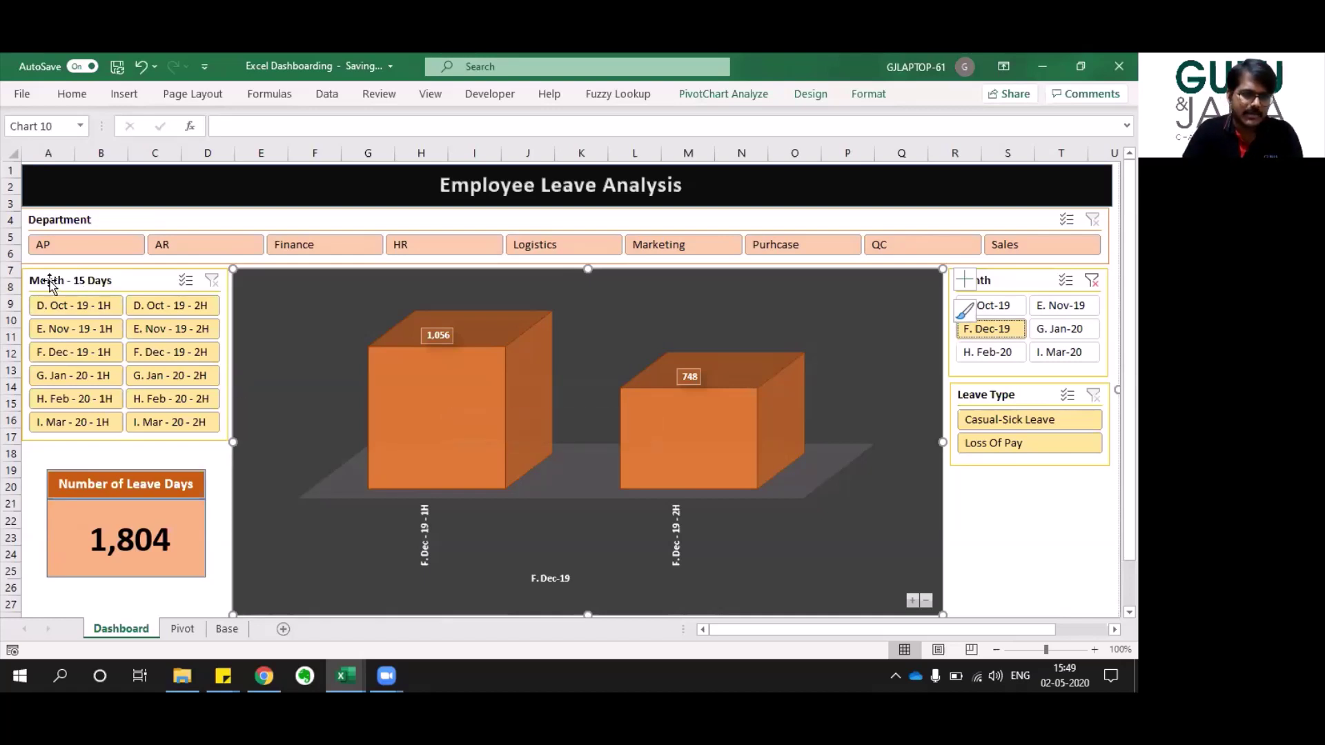
pyautogui.click(72, 353)
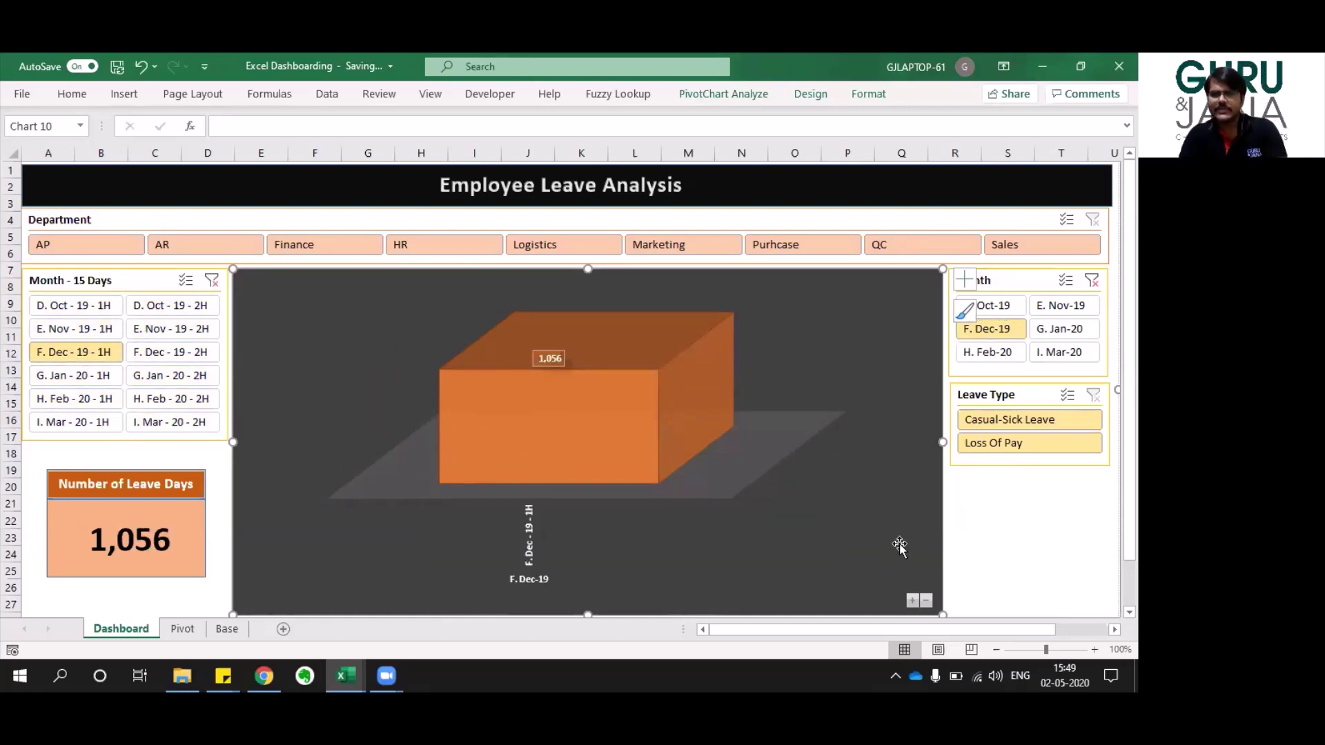
pyautogui.click(1032, 422)
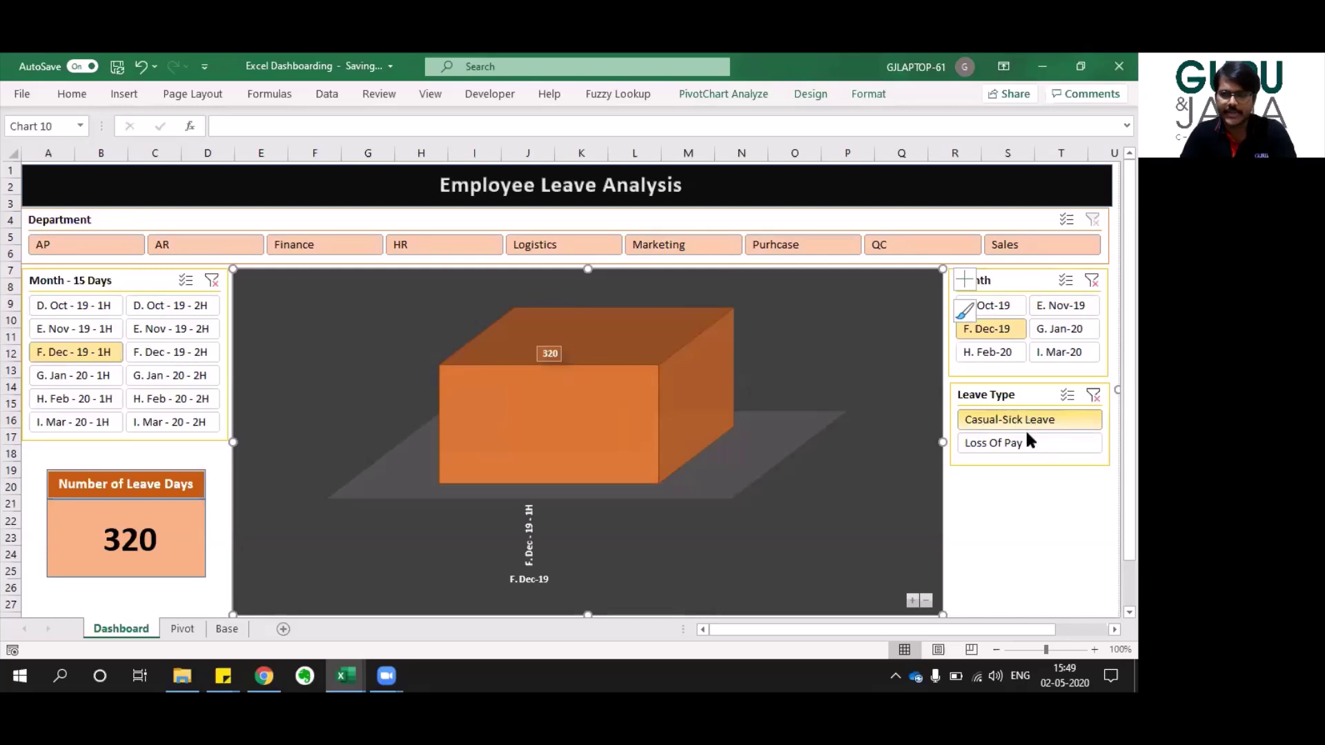
pyautogui.click(1026, 441)
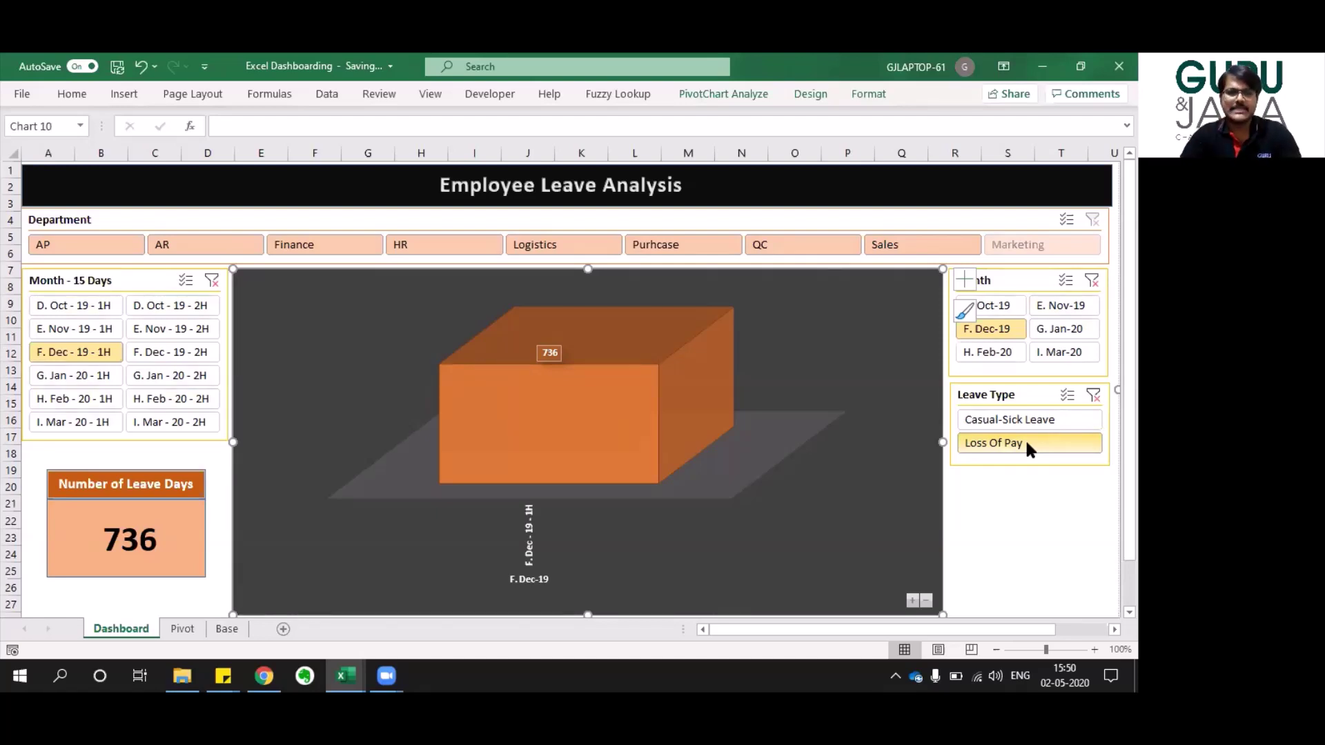
# Clear the Leave Type, Month and Month - 15 Days filters, then switch to Excel Training_Final.
pyautogui.click(1093, 395)
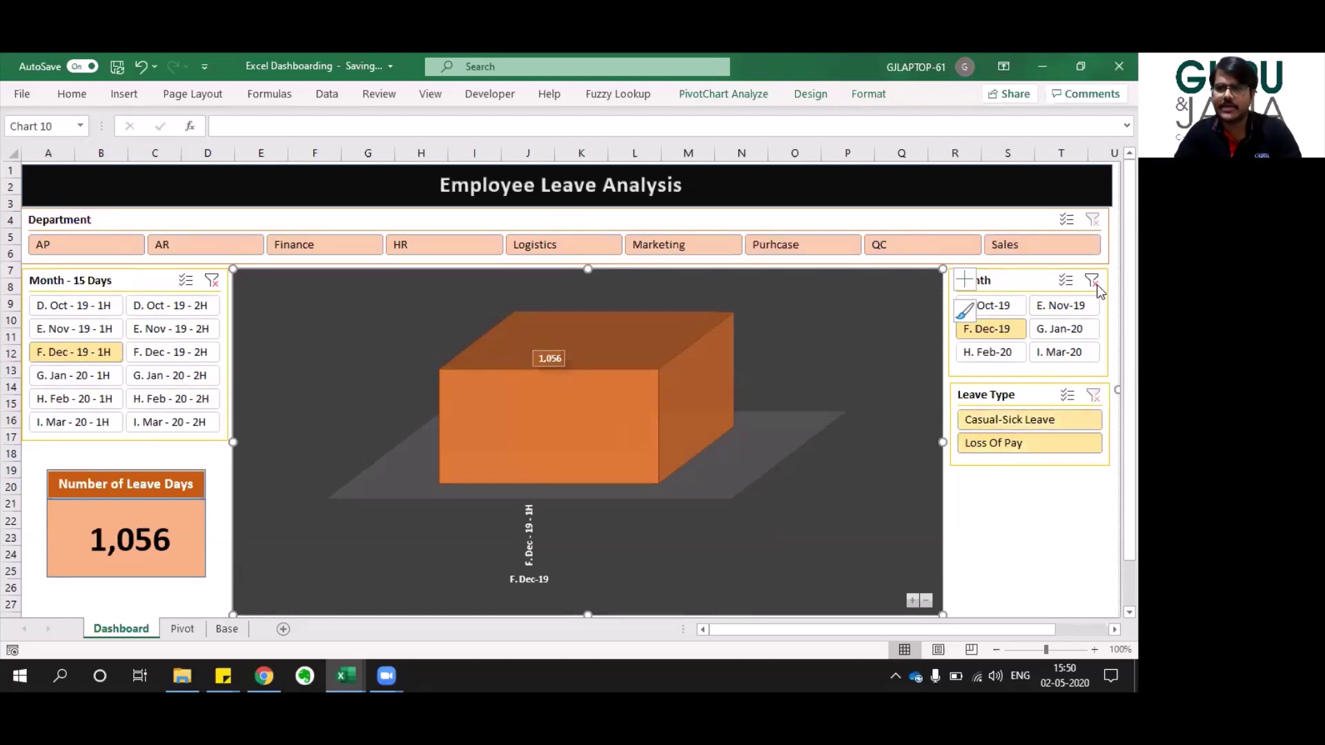
pyautogui.click(1093, 281)
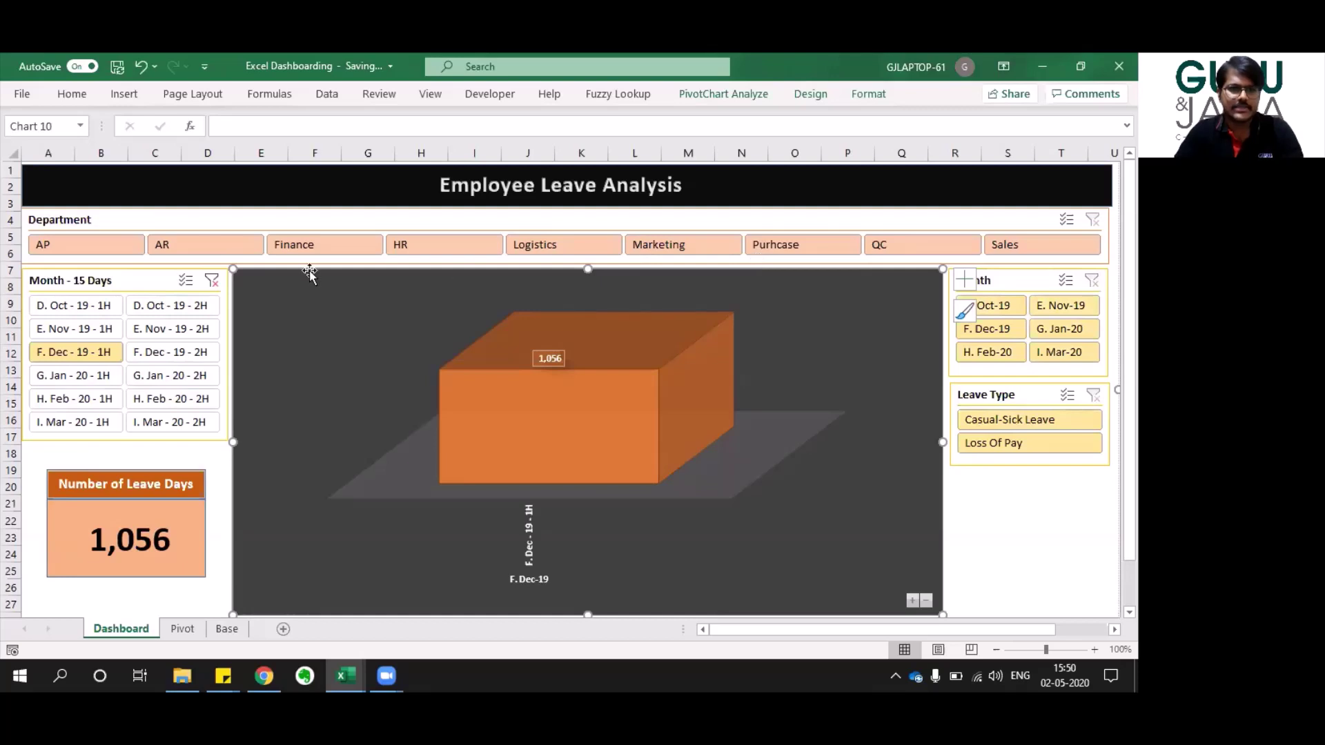
pyautogui.click(212, 279)
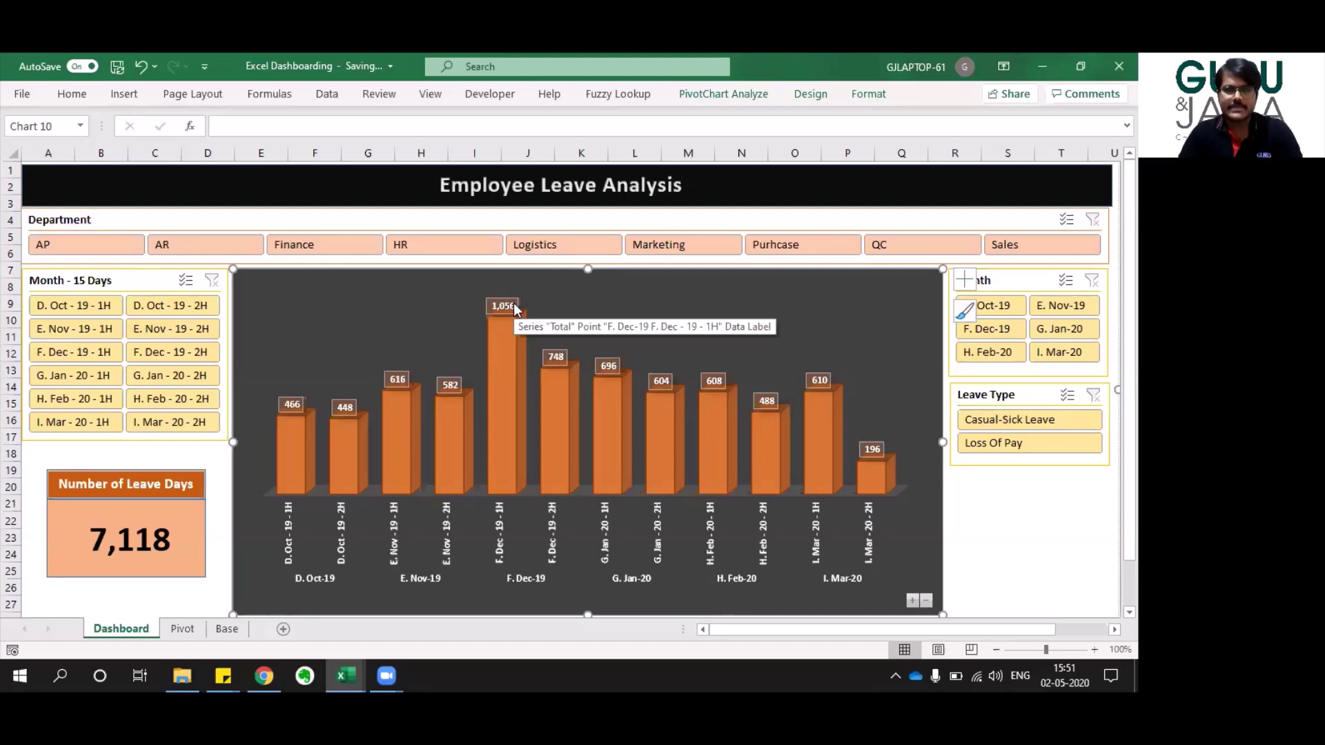
pyautogui.hotkey('alt', 'Tab')
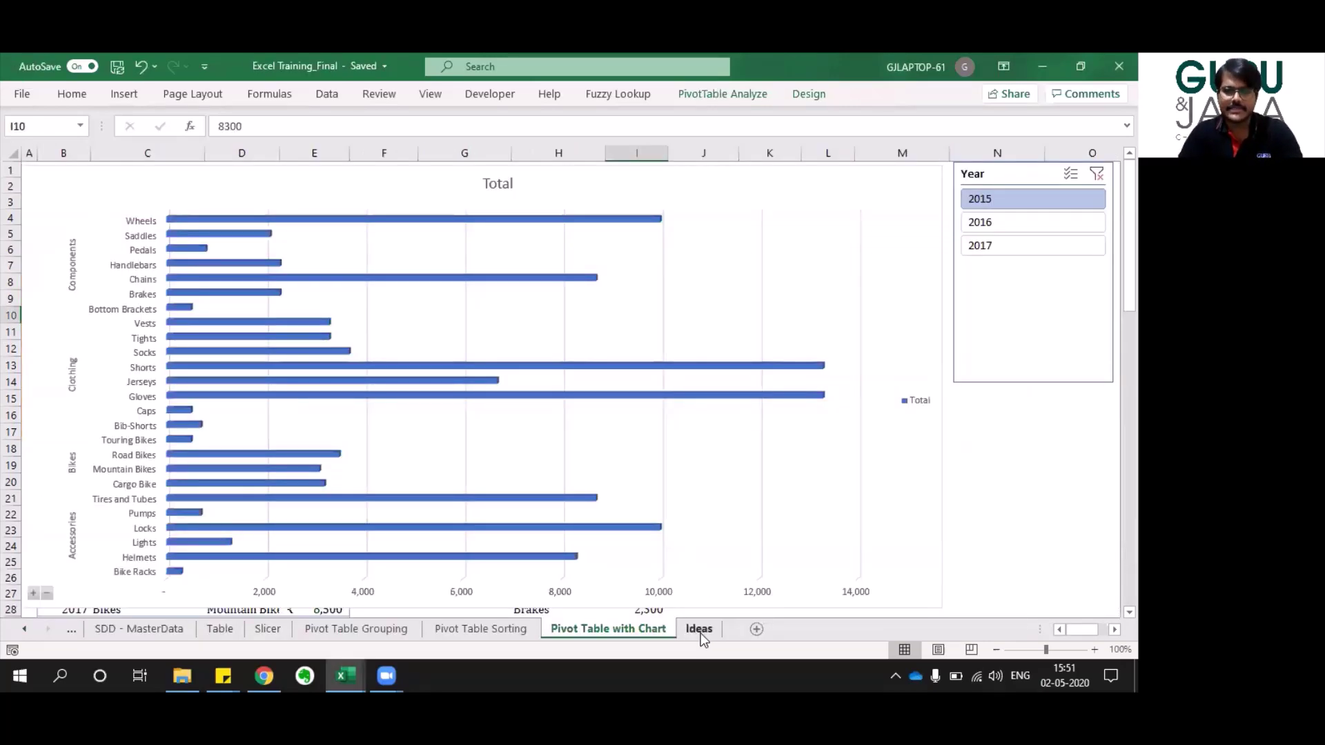
# Go to the Ideas sheet and pin the Home ribbon permanently expanded.
pyautogui.click(701, 632)
pyautogui.press('Up')
pyautogui.press('Up')
pyautogui.press('Up')
pyautogui.press('Up')
pyautogui.press('Up')
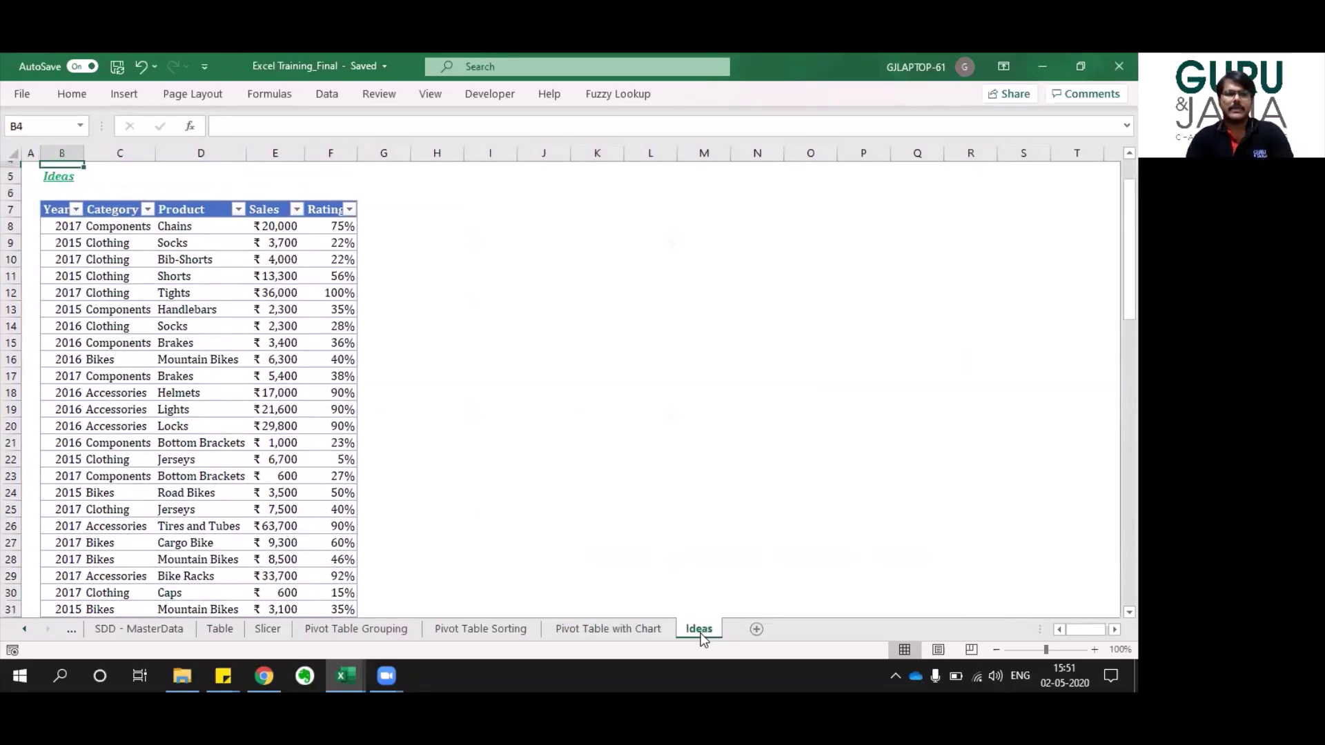
pyautogui.click(22, 94)
pyautogui.click(22, 91)
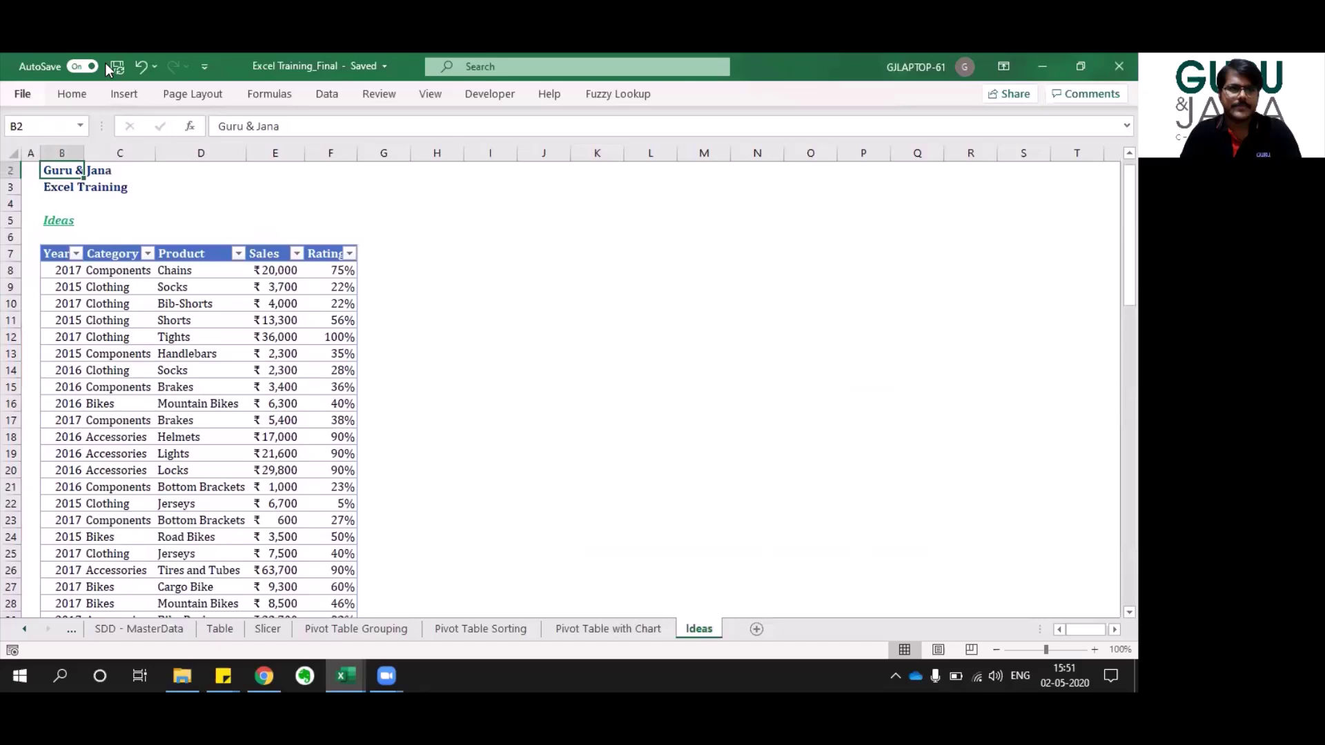
pyautogui.click(69, 94)
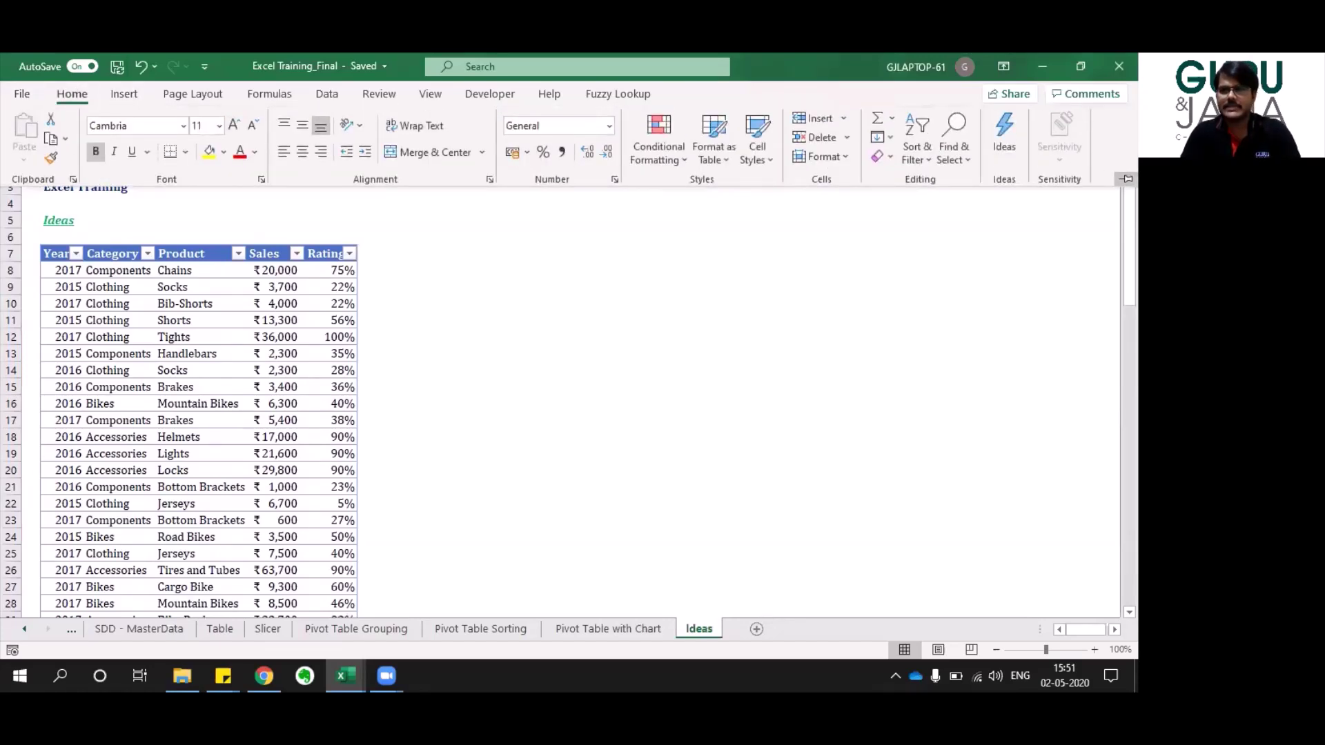
pyautogui.doubleClick(76, 95)
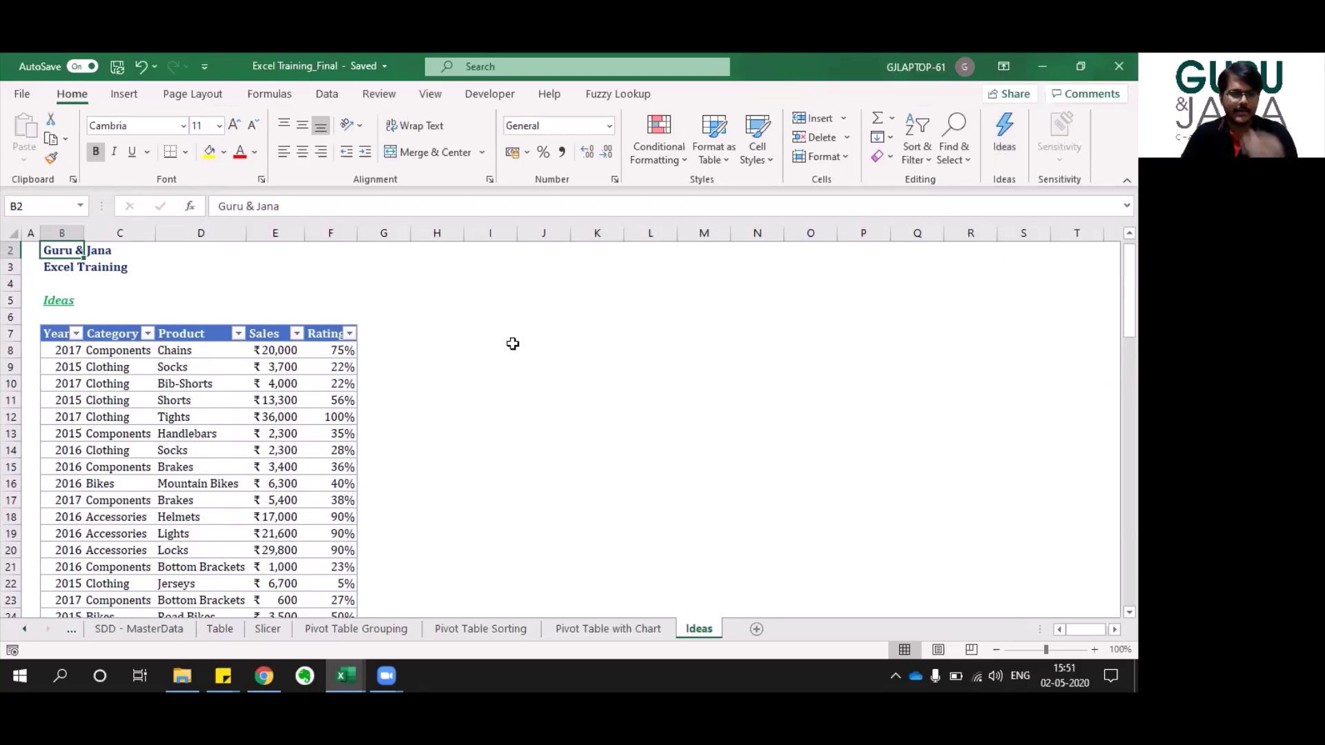
# Select the sales table from the Year header B7 through F82.
pyautogui.click(54, 335)
pyautogui.hotkey('shift', 'space')
pyautogui.hotkey('ctrl', 'shift', 'Down')
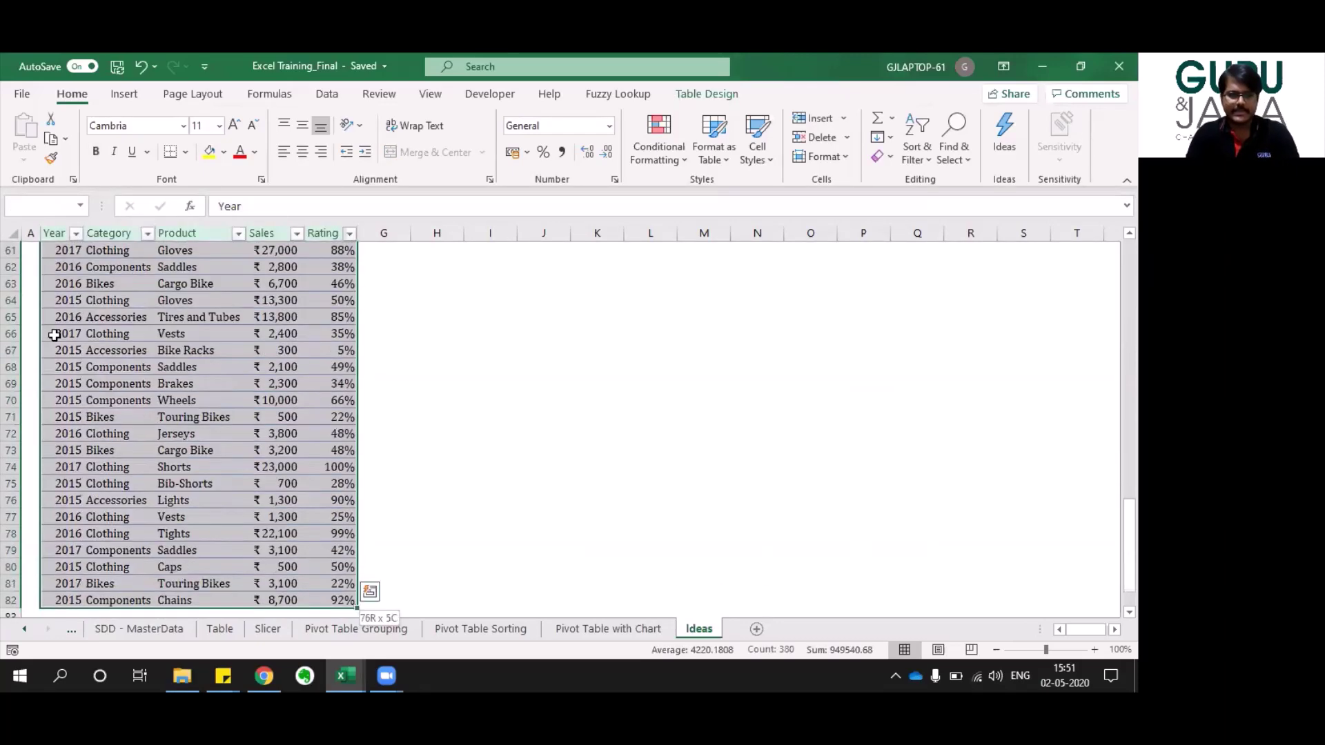
pyautogui.hotkey('shift', 'BackSpace')
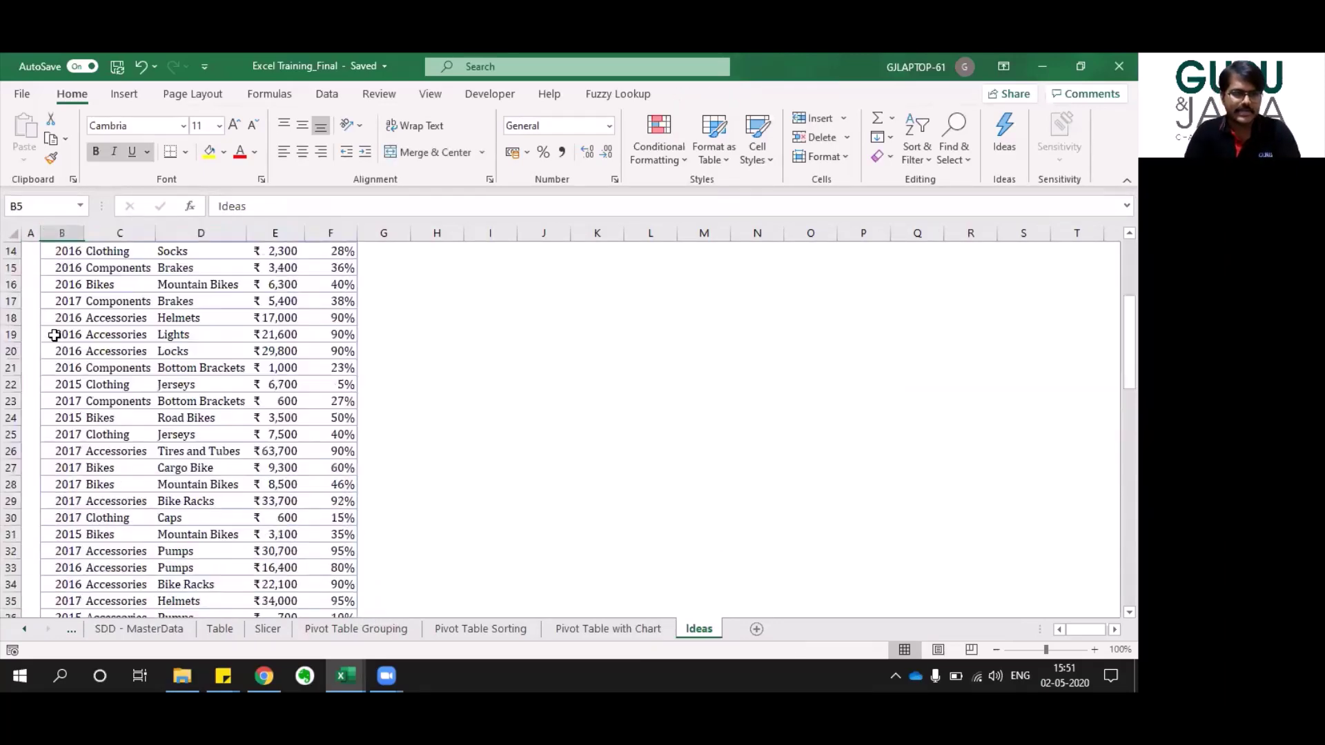
pyautogui.hotkey('ctrl', 'shift', 'Down')
pyautogui.hotkey('shift', 'Right')
pyautogui.hotkey('shift', 'Right')
pyautogui.hotkey('shift', 'Right')
pyautogui.hotkey('shift', 'Right')
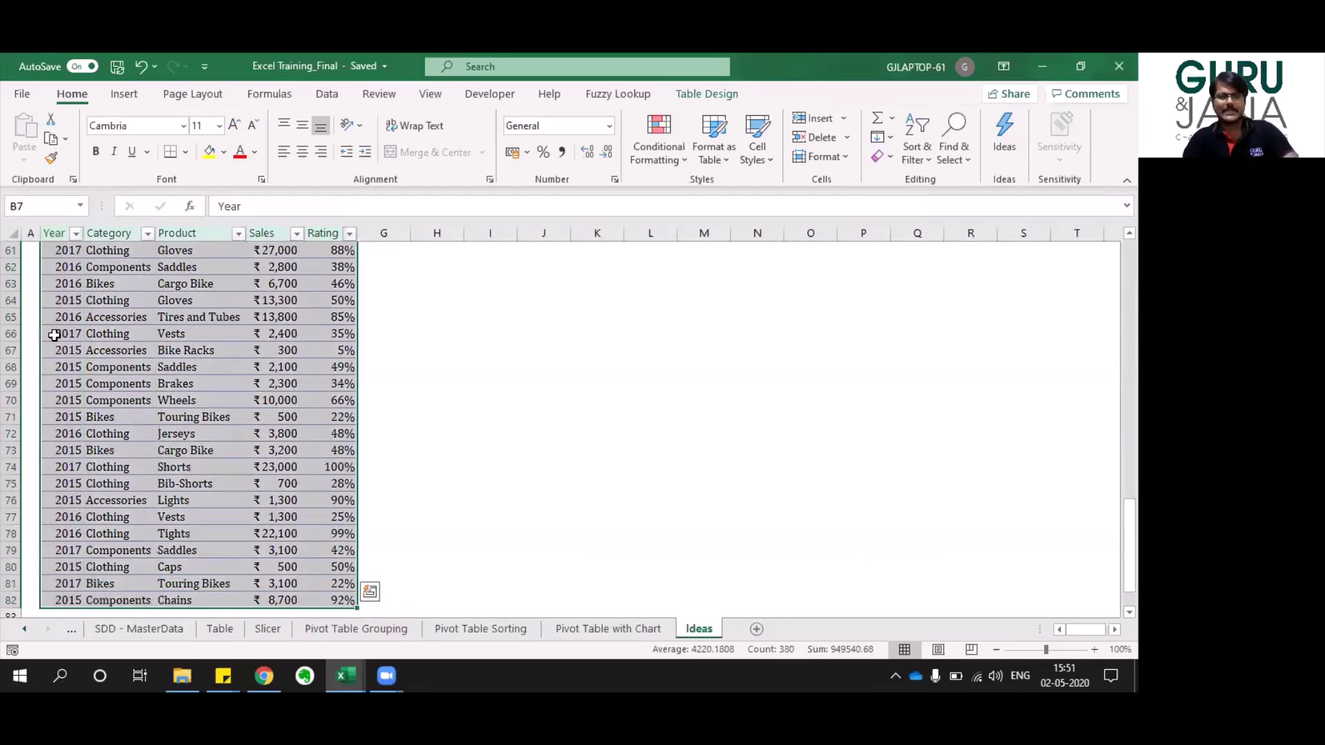
pyautogui.hotkey('ctrl', 'BackSpace')
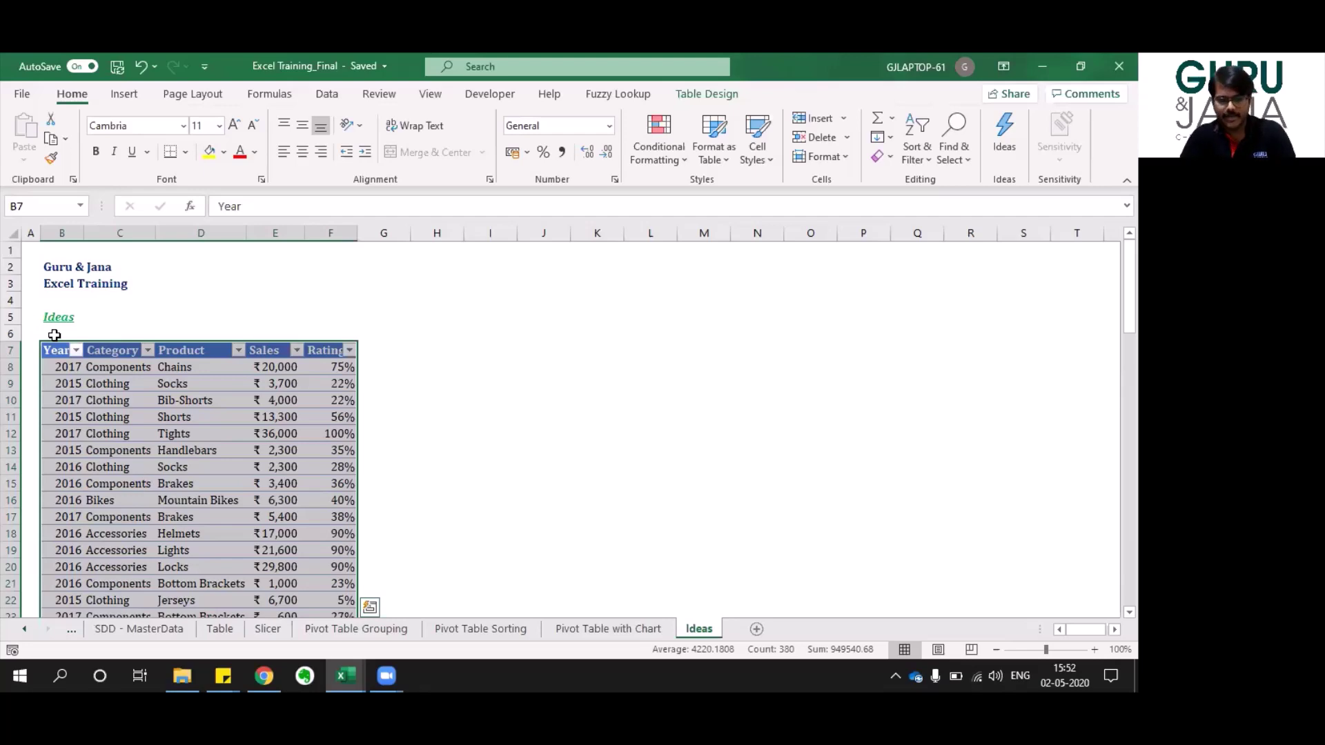
pyautogui.press('Left')
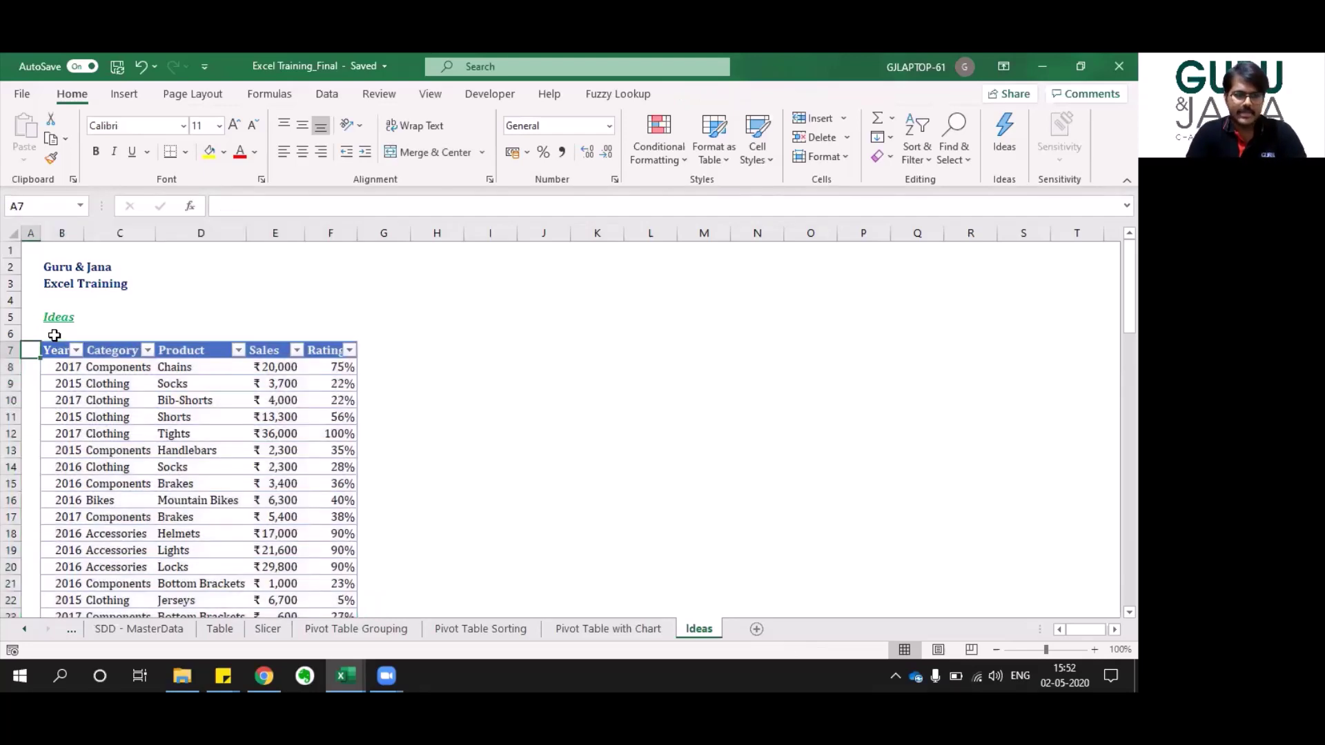
pyautogui.press('Right')
pyautogui.hotkey('shift', 'Right')
pyautogui.hotkey('shift', 'Right')
pyautogui.hotkey('shift', 'Right')
pyautogui.hotkey('shift', 'Right')
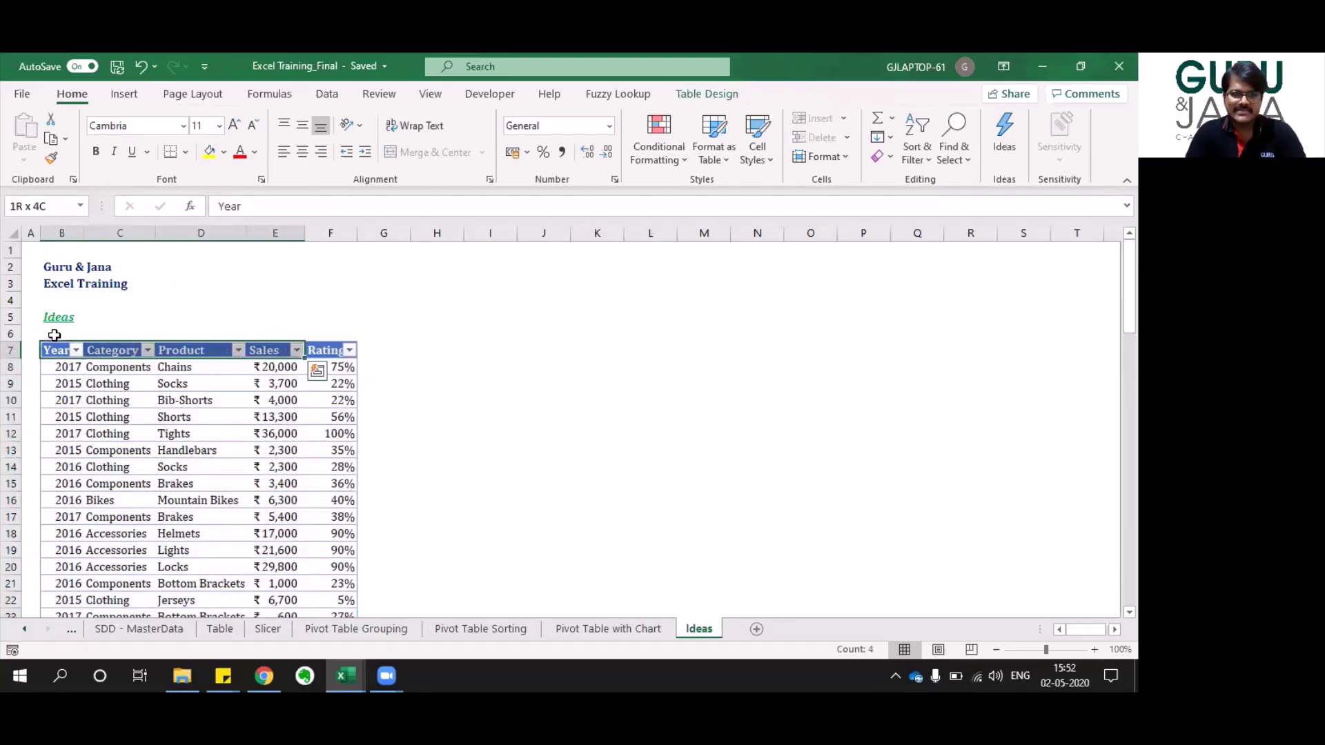
pyautogui.hotkey('ctrl', 'shift', 'Down')
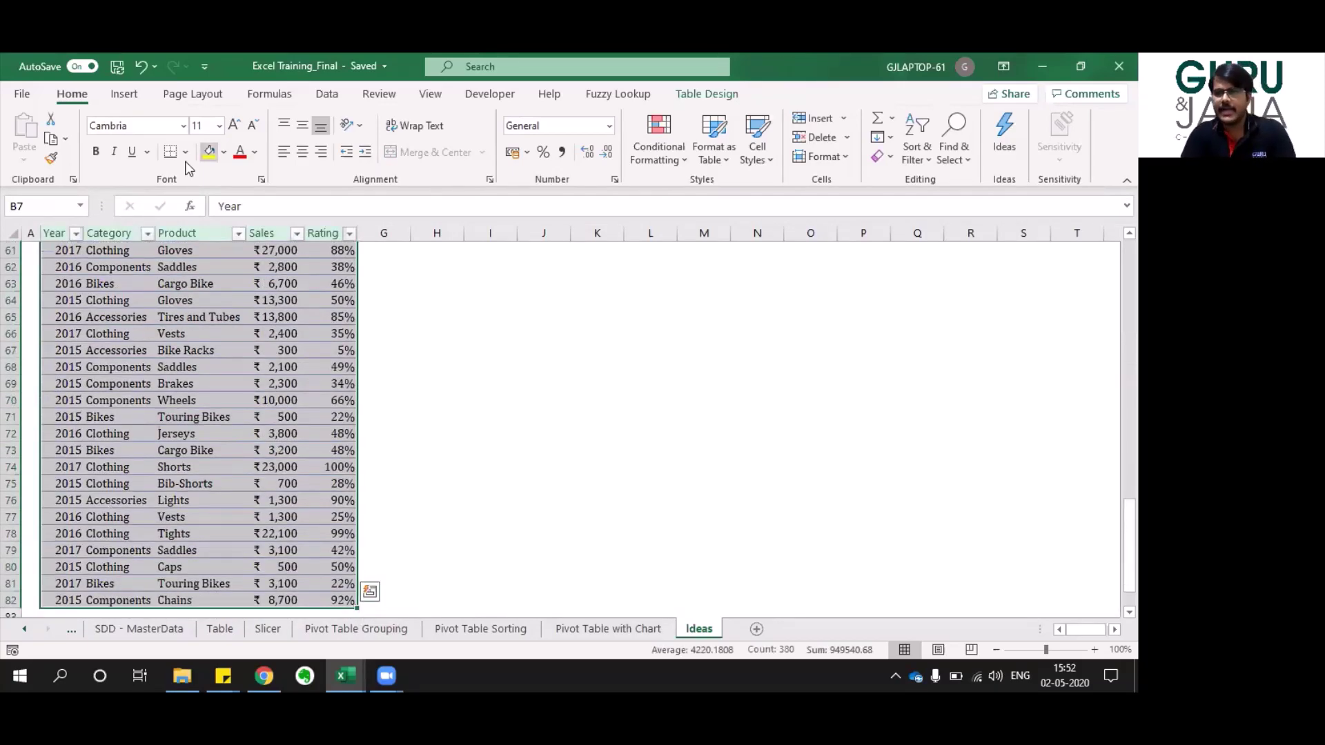
# Open the Ideas pane for the sales table and browse the suggested cards.
pyautogui.click(1006, 138)
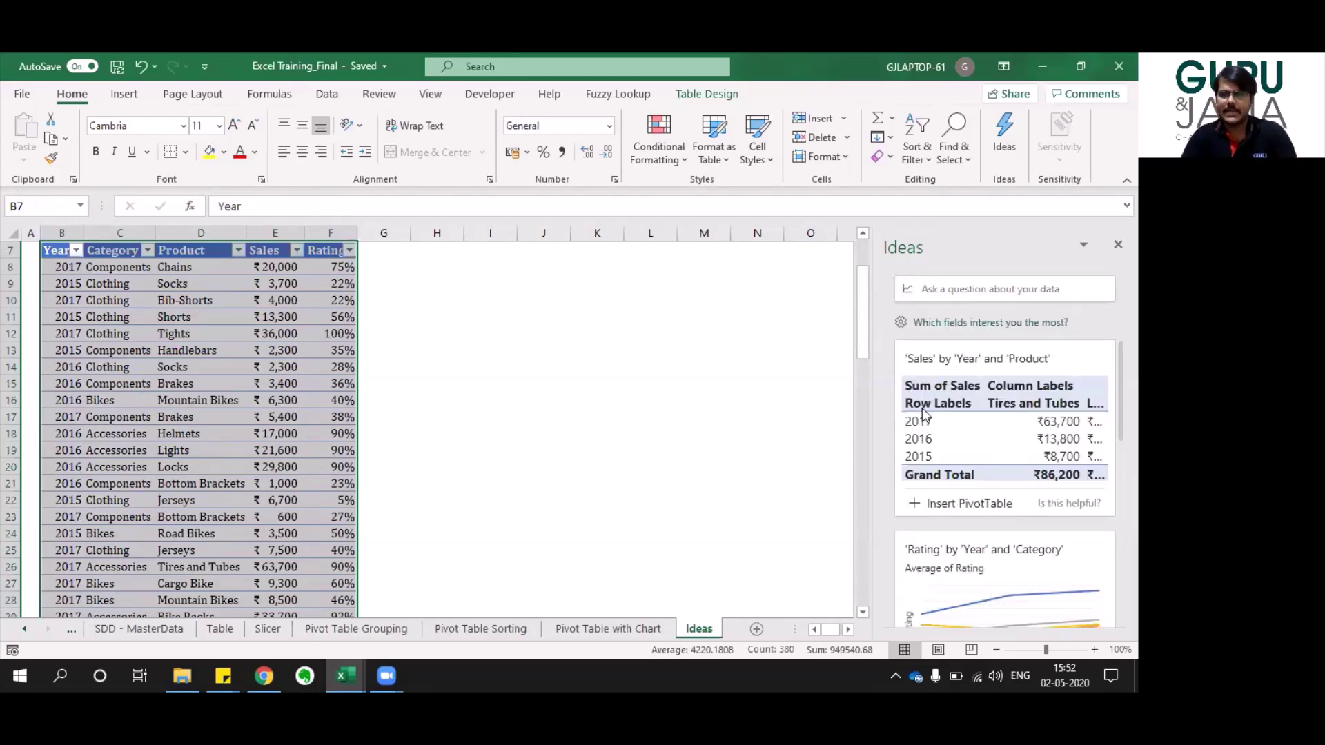
pyautogui.scroll(-2, 1029, 452)
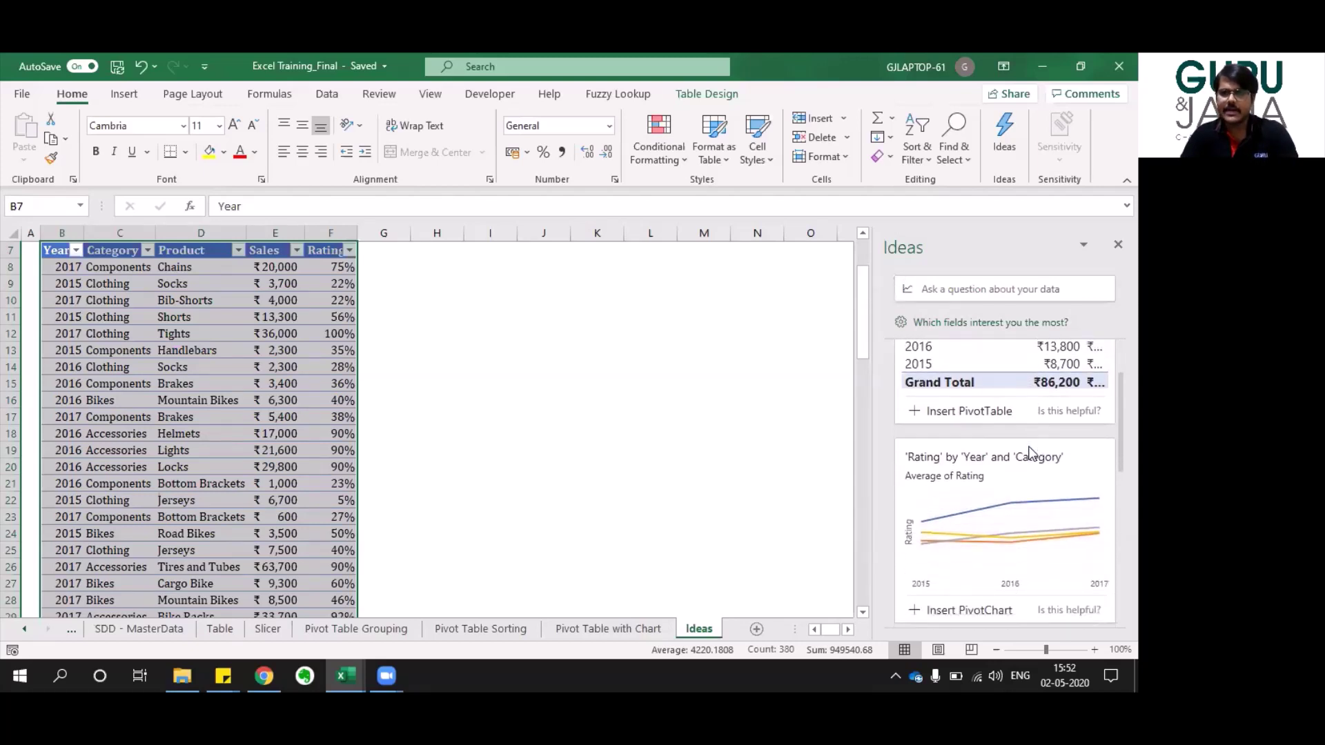
pyautogui.scroll(-2, 1029, 452)
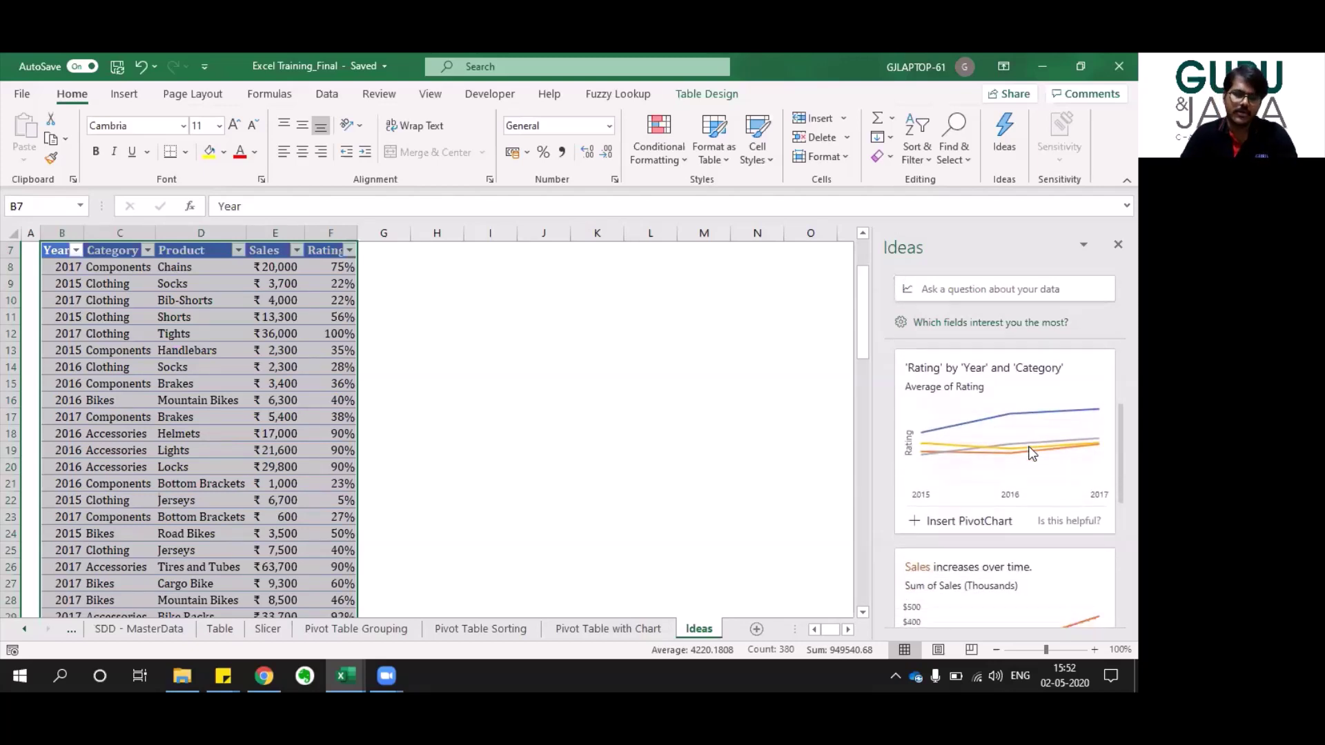
pyautogui.scroll(-2, 1032, 452)
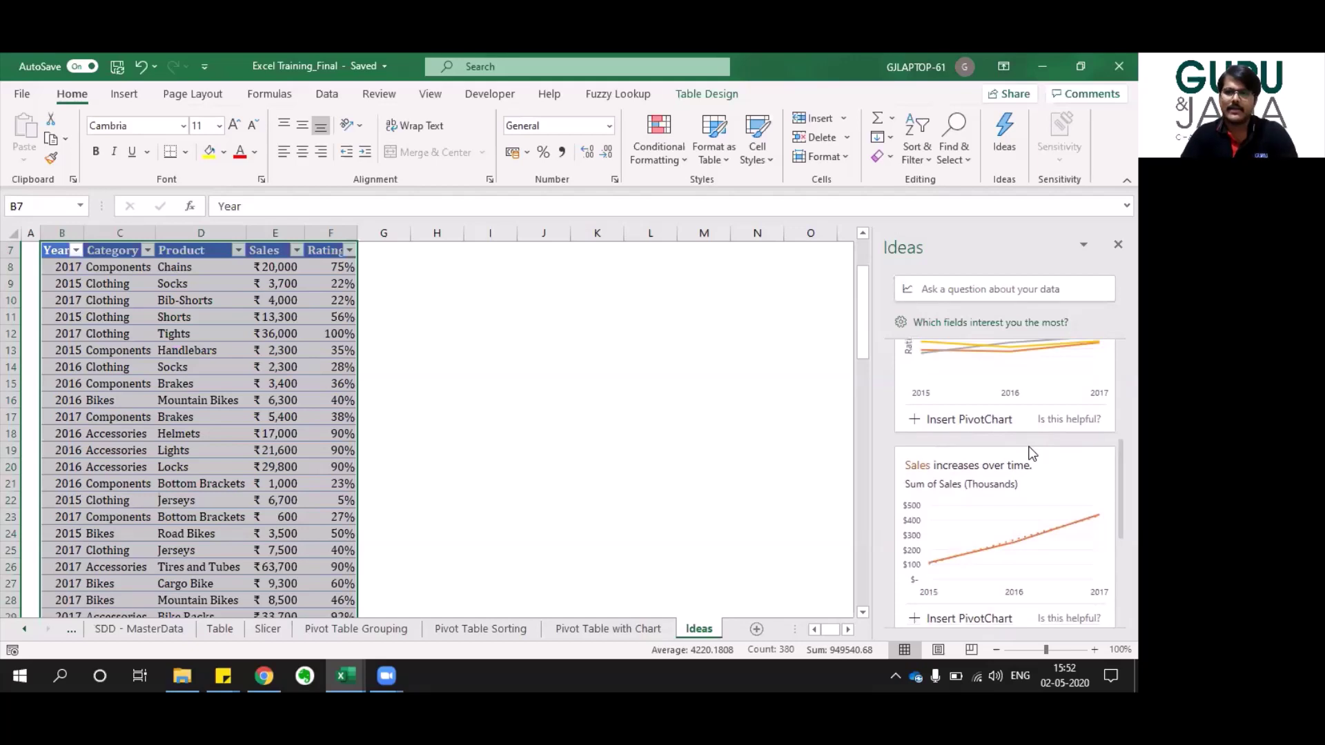
pyautogui.scroll(-4, 1032, 454)
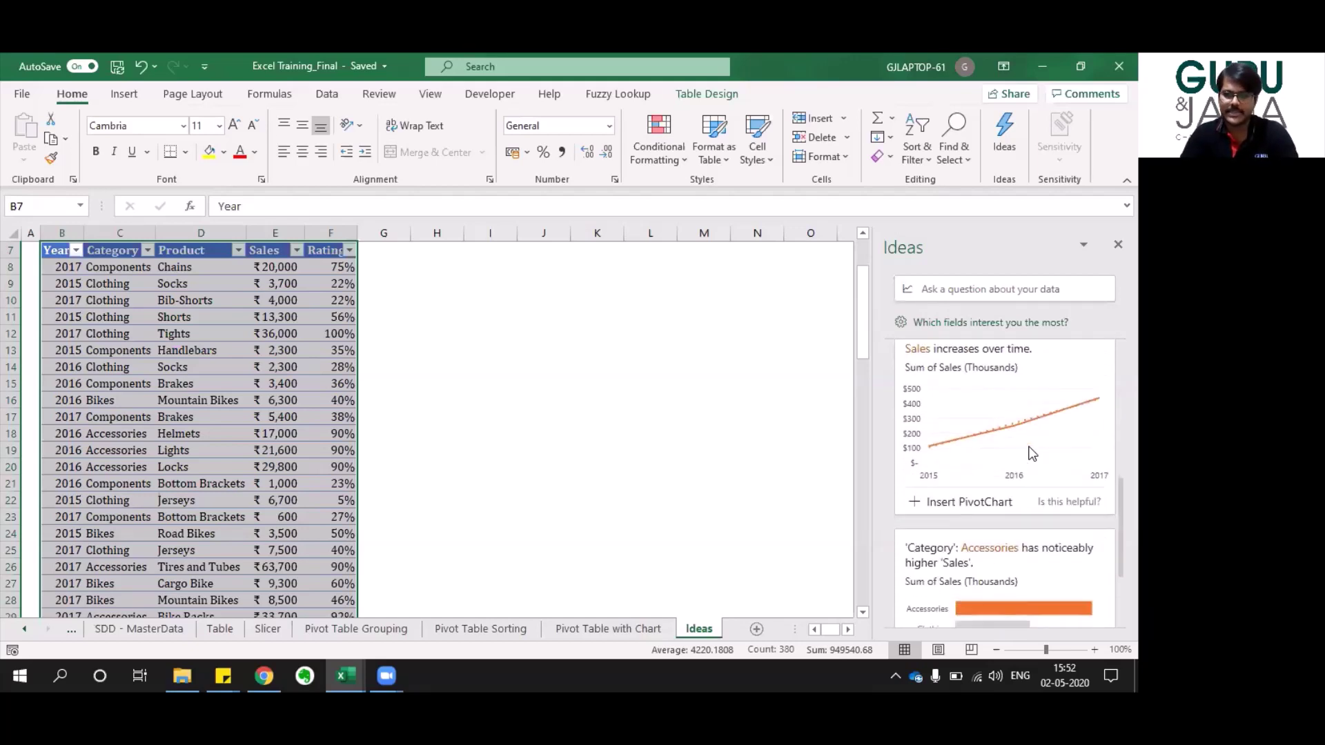
pyautogui.scroll(8, 1032, 453)
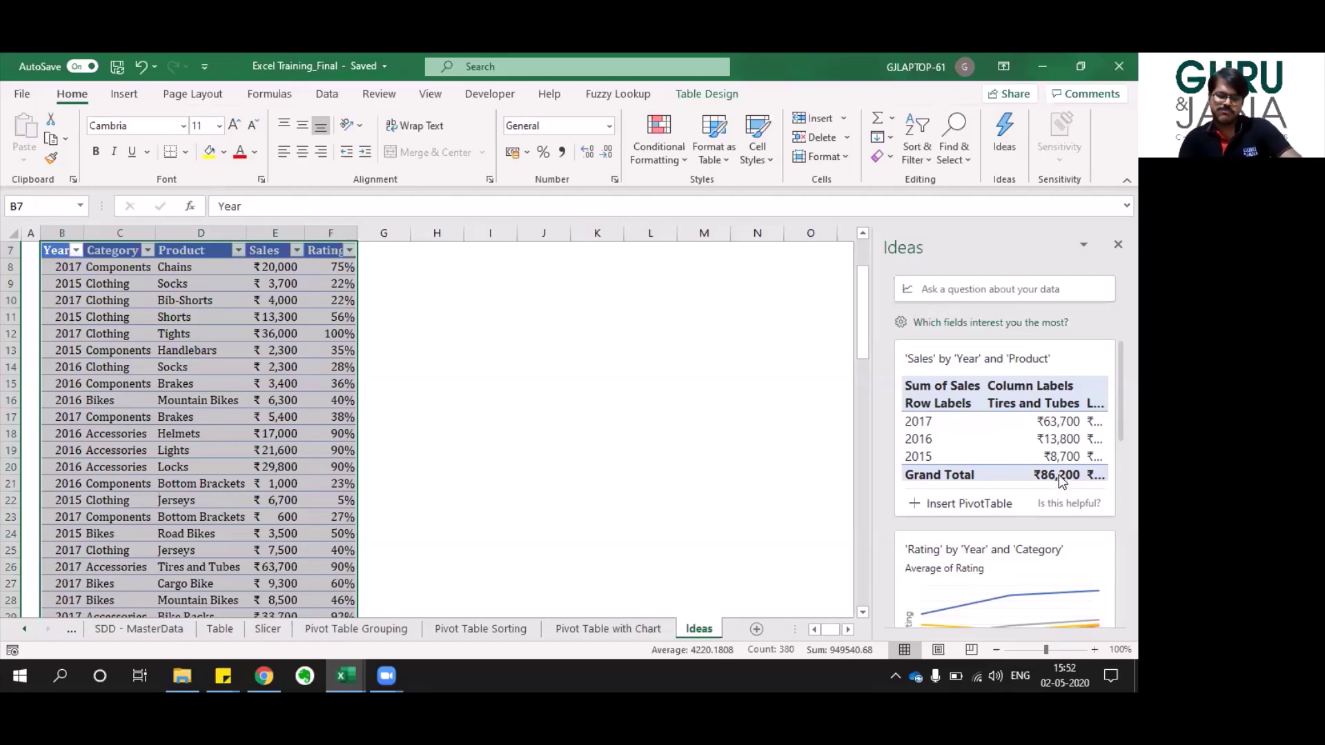
pyautogui.scroll(-3, 1058, 475)
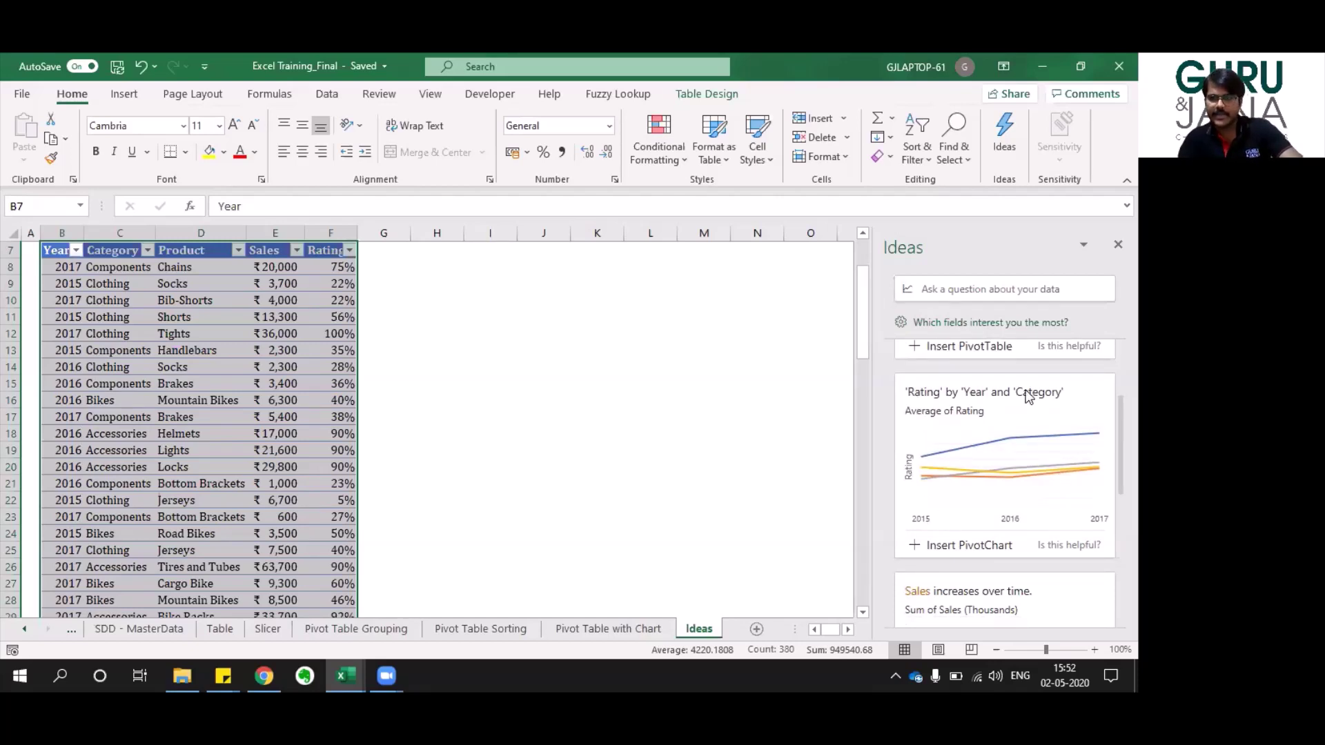
pyautogui.scroll(-2, 1084, 476)
pyautogui.scroll(-1, 1082, 473)
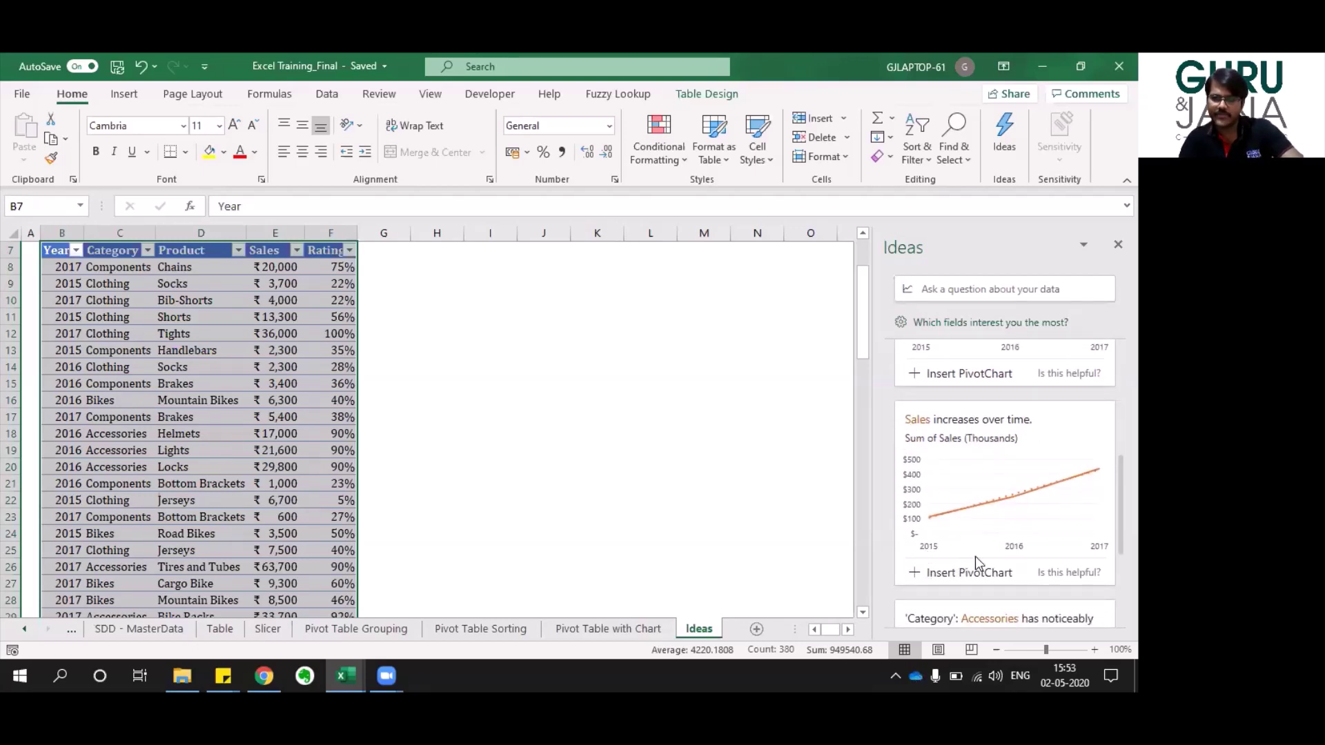
pyautogui.scroll(-3, 1051, 477)
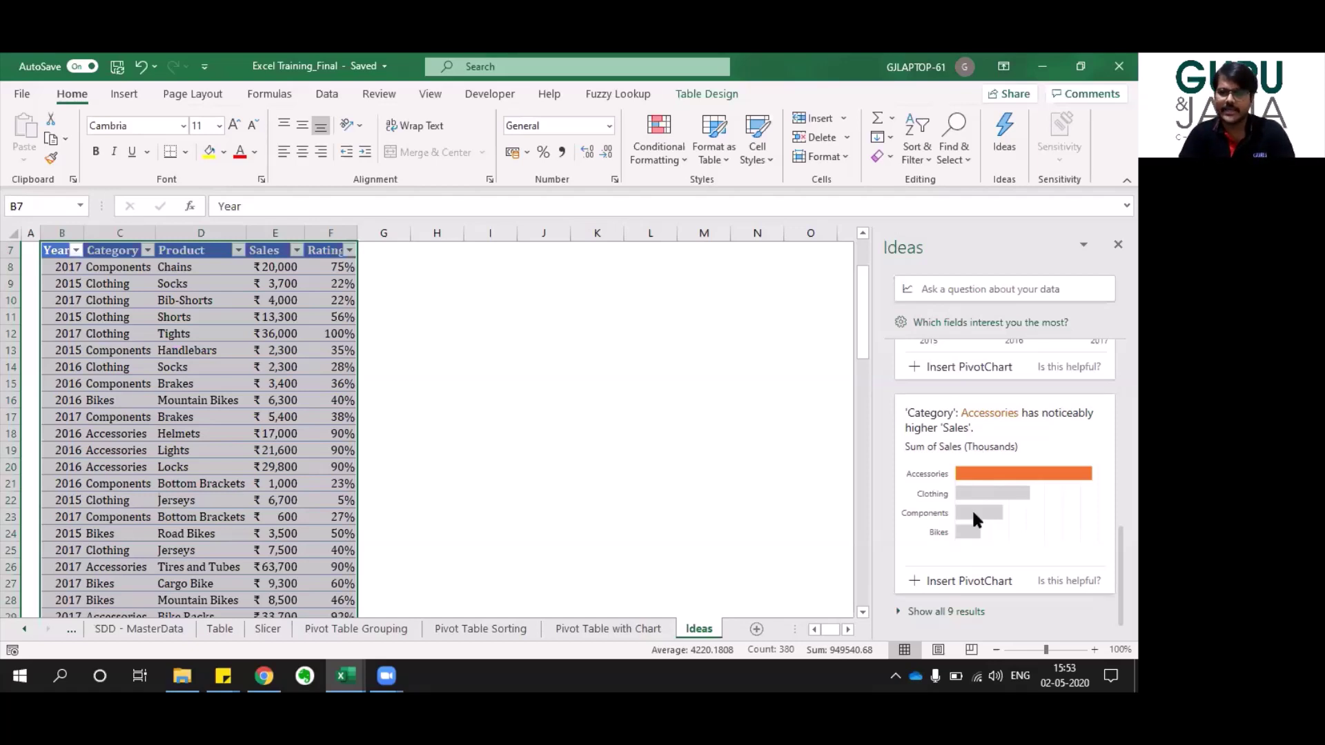
# Expand the Ideas list to all 9 results and look through them.
pyautogui.click(938, 613)
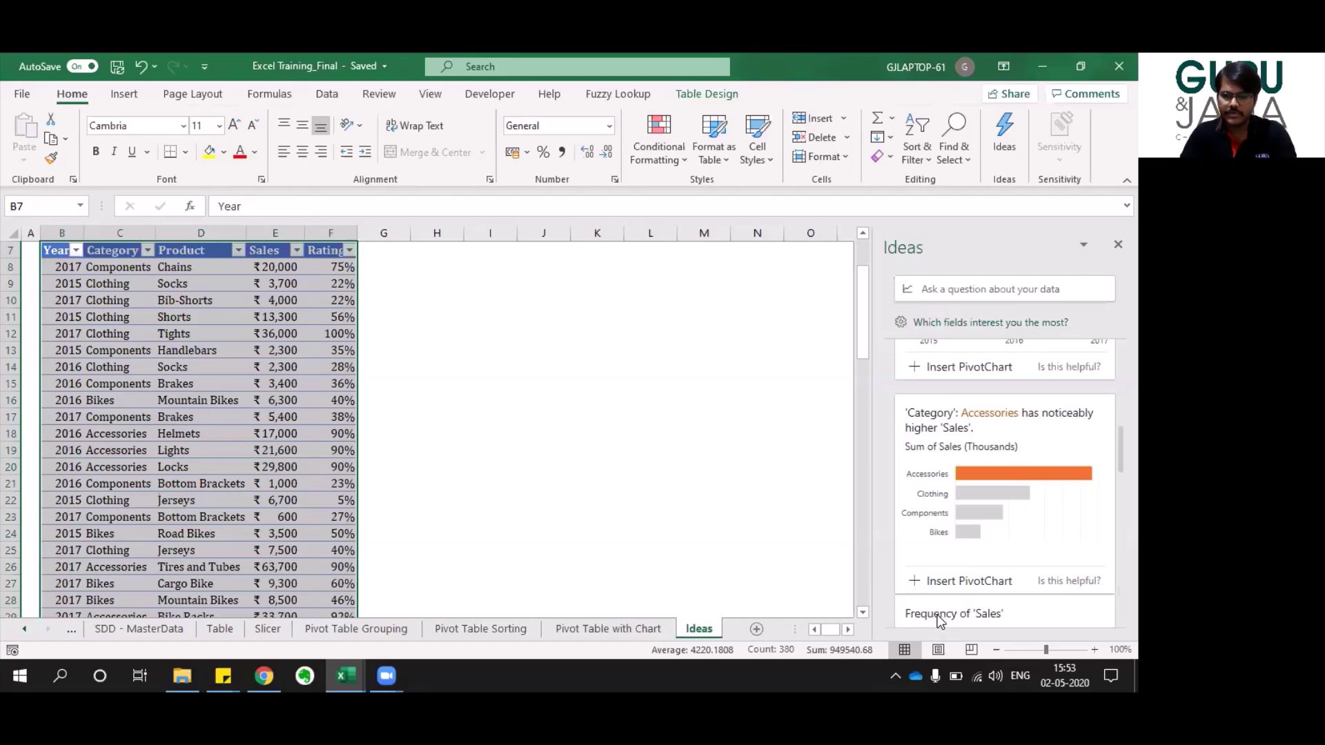
pyautogui.scroll(-4, 945, 607)
pyautogui.scroll(-5, 949, 609)
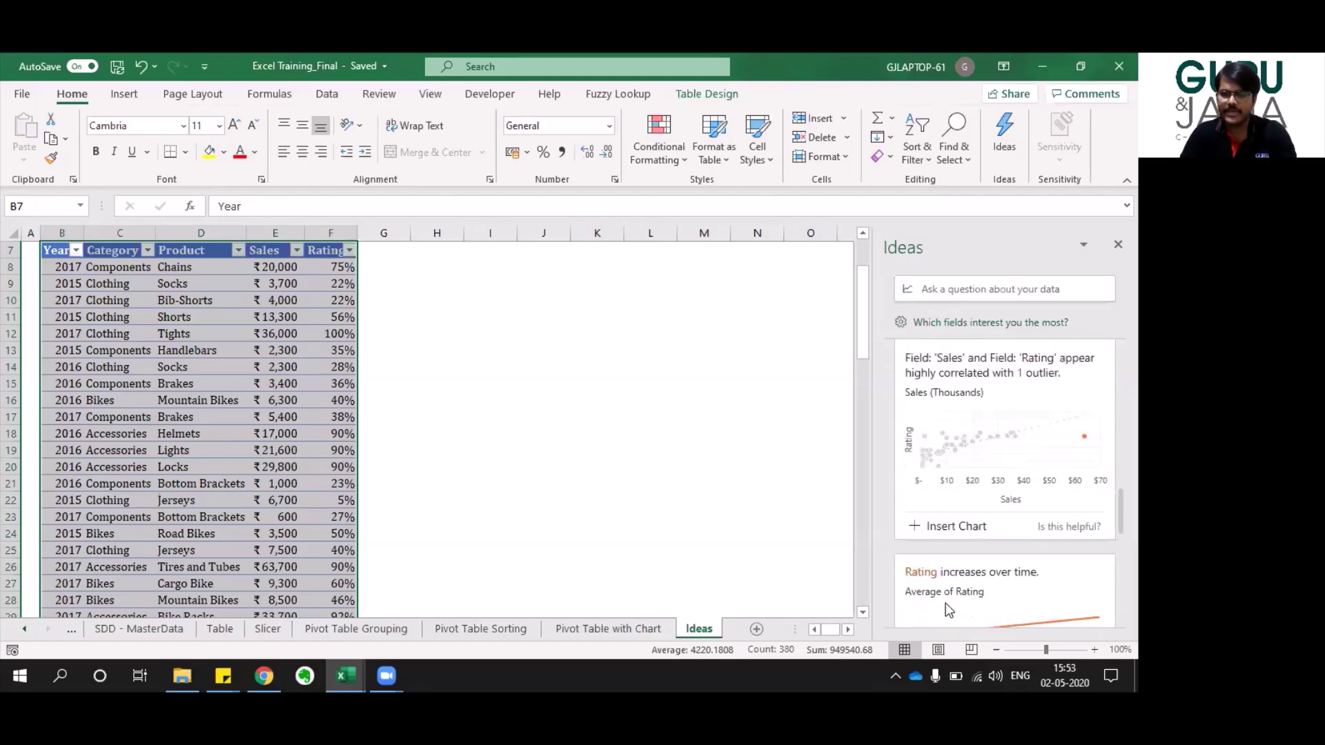
pyautogui.scroll(-4, 949, 609)
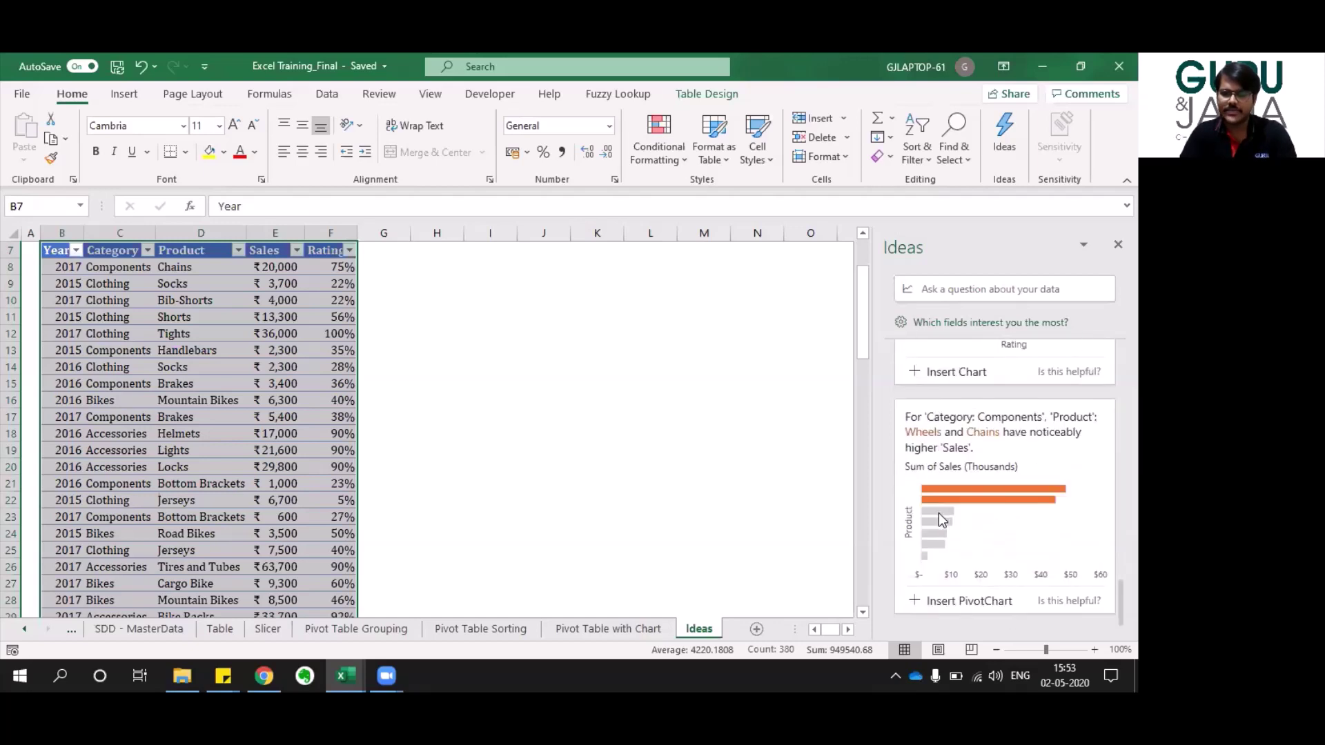
pyautogui.scroll(5, 938, 512)
pyautogui.scroll(5, 939, 512)
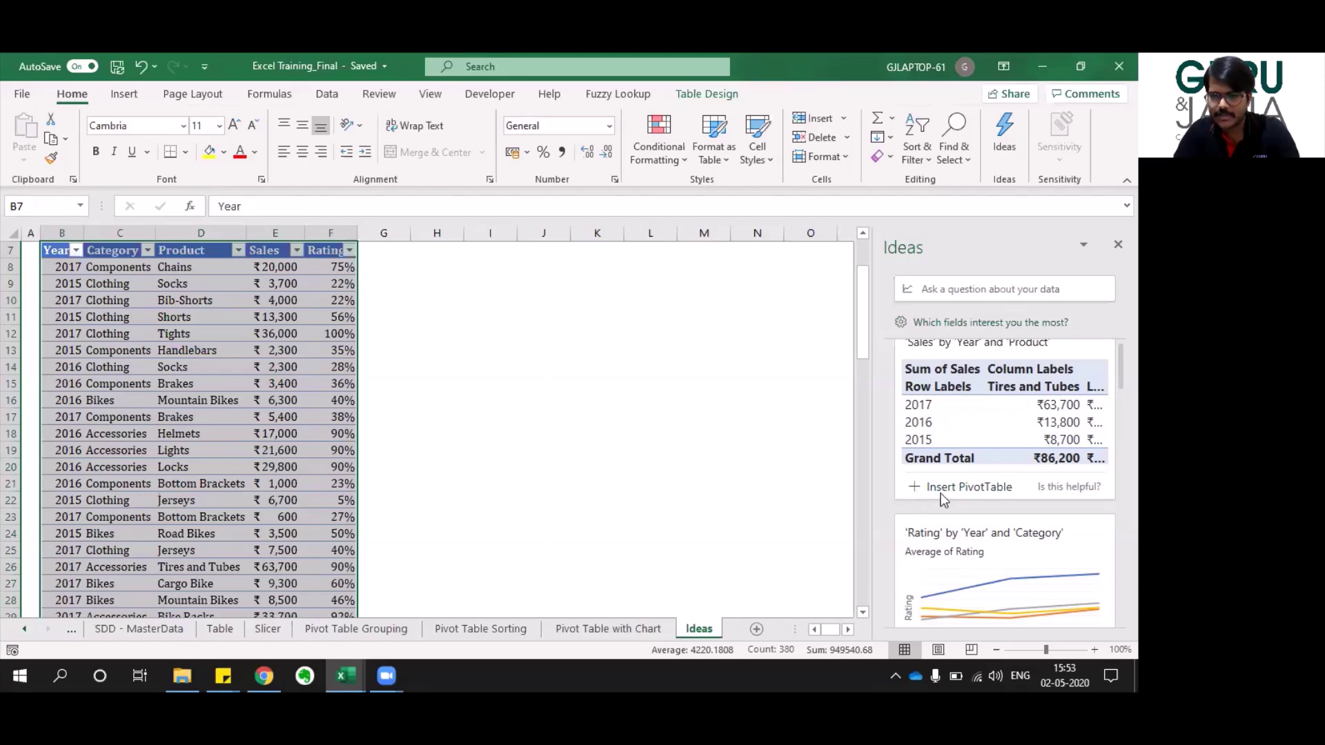
pyautogui.click(983, 488)
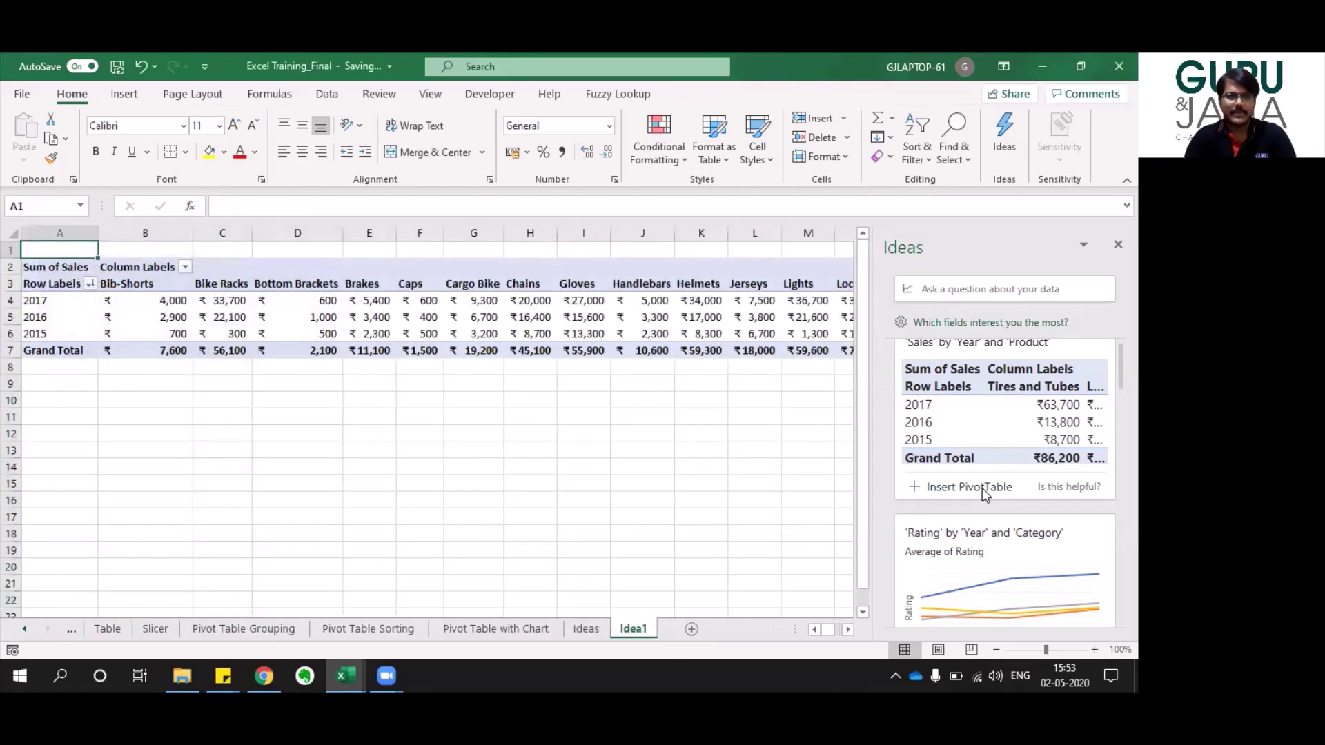
pyautogui.click(657, 421)
pyautogui.press('Right')
pyautogui.press('Right')
pyautogui.press('Right')
pyautogui.press('Right')
pyautogui.press('Right')
pyautogui.press('Right')
pyautogui.press('Right')
pyautogui.press('Right')
pyautogui.press('Right')
pyautogui.press('Right')
pyautogui.press('Right')
pyautogui.press('Right')
pyautogui.press('Right')
pyautogui.press('Right')
pyautogui.press('Right')
pyautogui.press('Right')
pyautogui.press('Right')
pyautogui.press('Right')
pyautogui.press('Right')
pyautogui.press('Right')
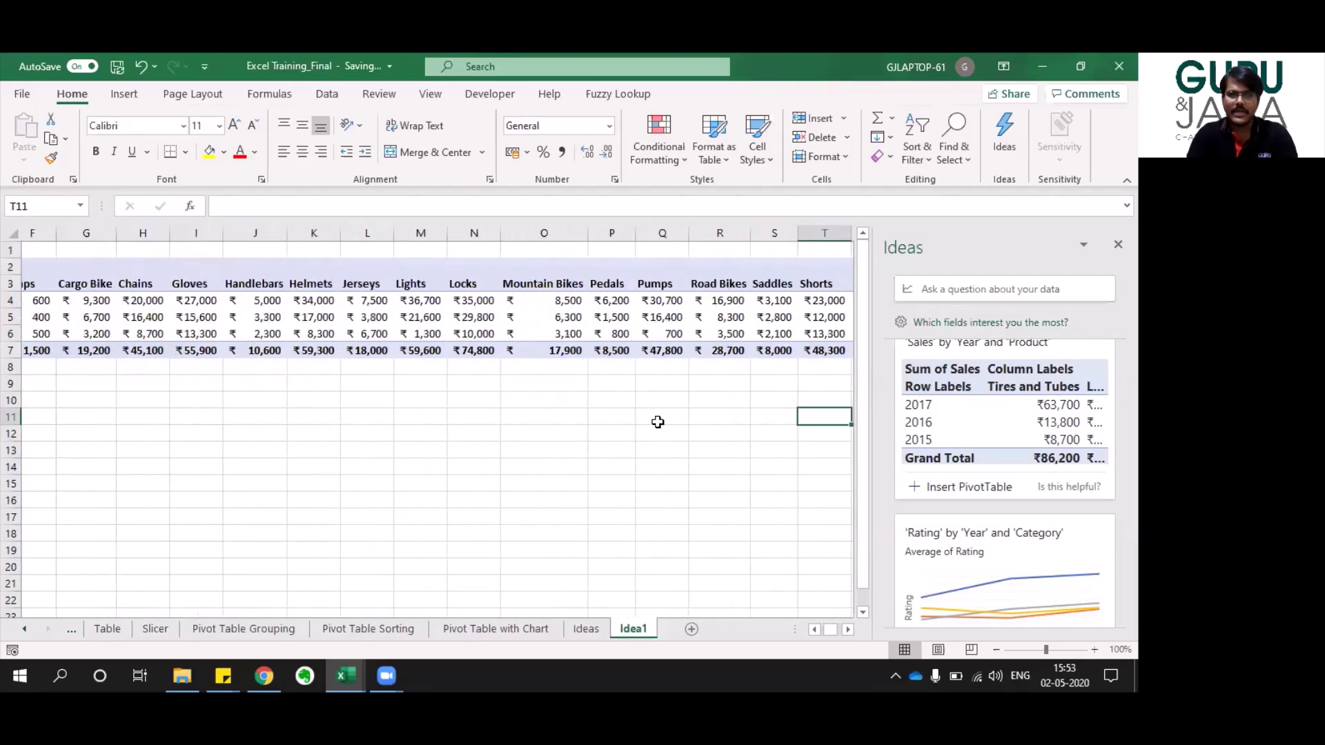
pyautogui.press('Left')
pyautogui.press('Left')
pyautogui.press('Left')
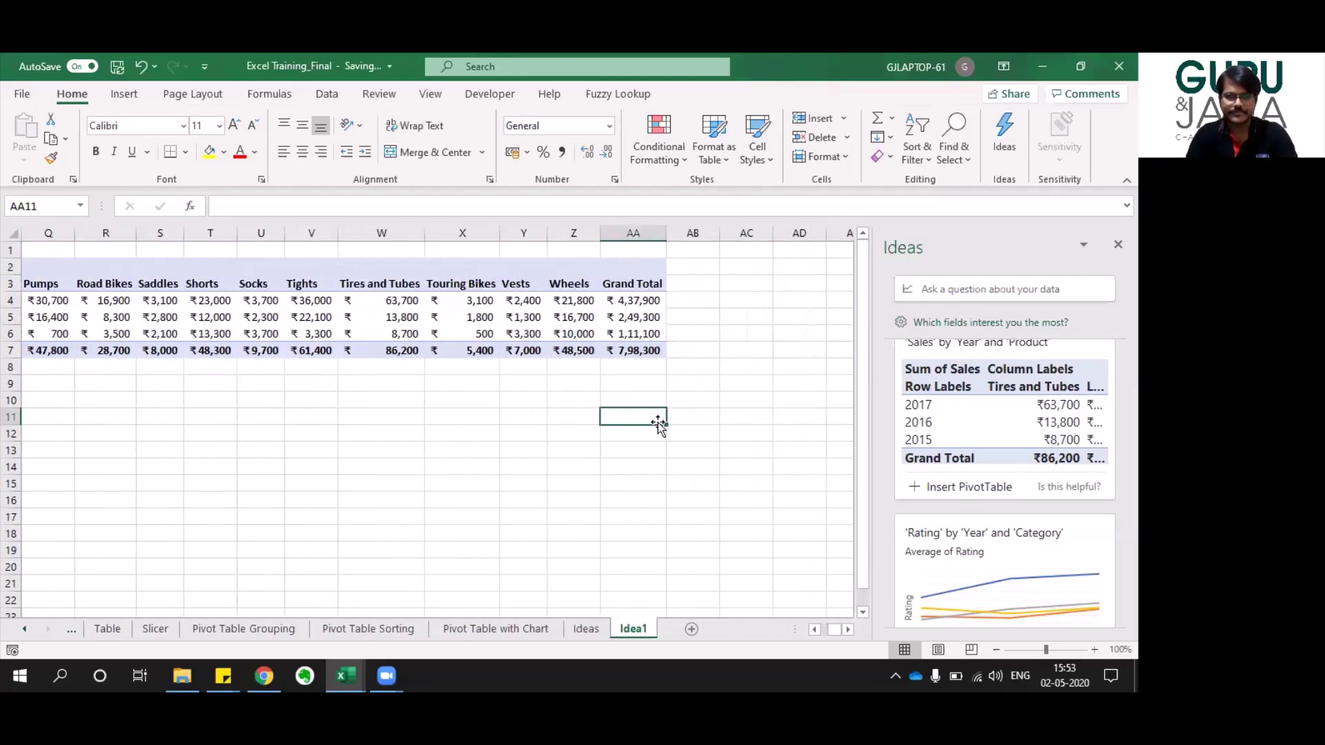
pyautogui.press('Home')
pyautogui.press('Up')
pyautogui.press('Up')
pyautogui.press('Up')
pyautogui.press('Up')
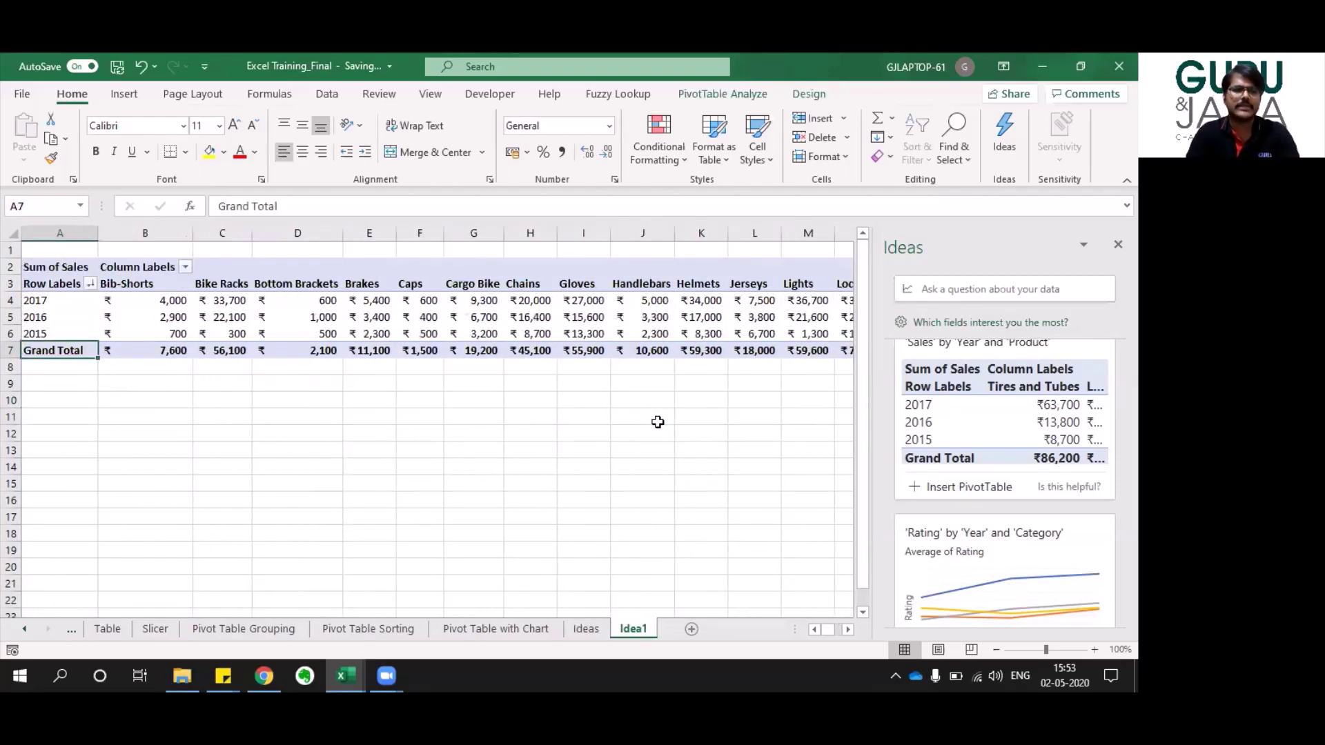
pyautogui.press('Up')
pyautogui.press('Up')
pyautogui.press('Up')
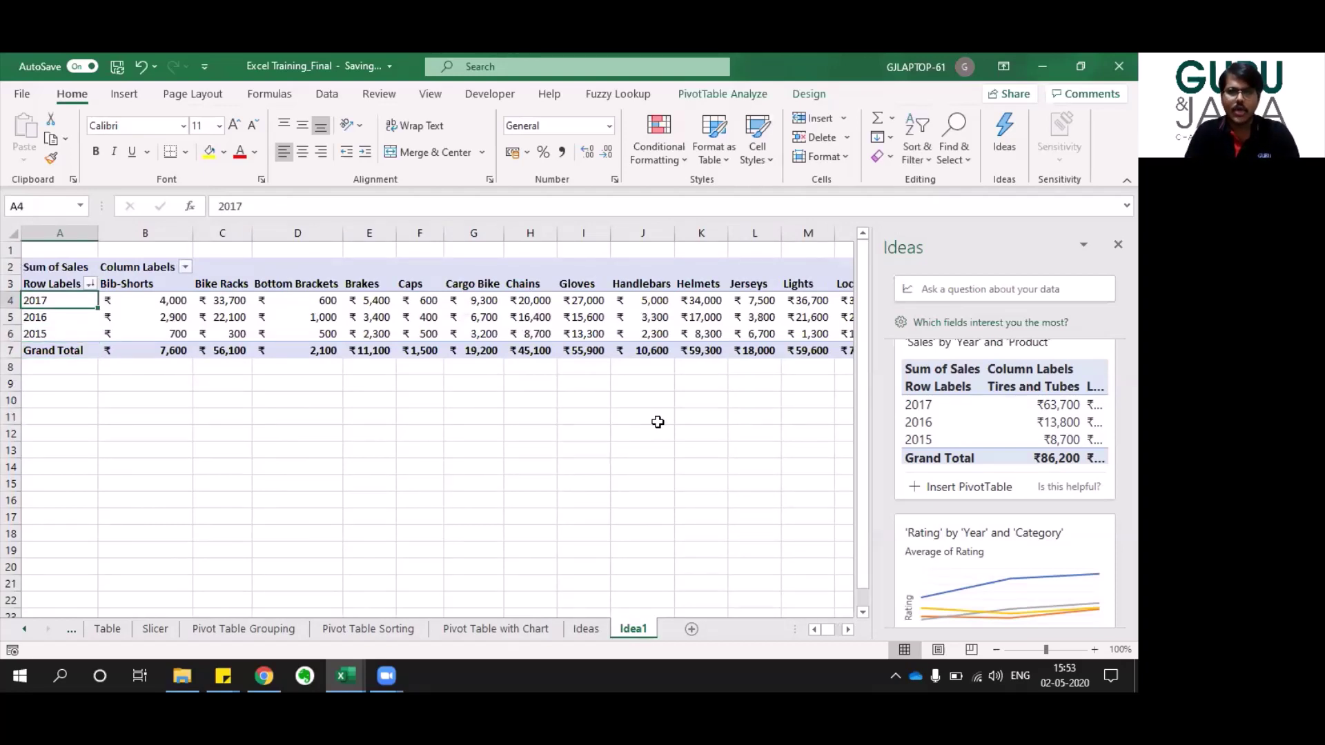
pyautogui.press('Up')
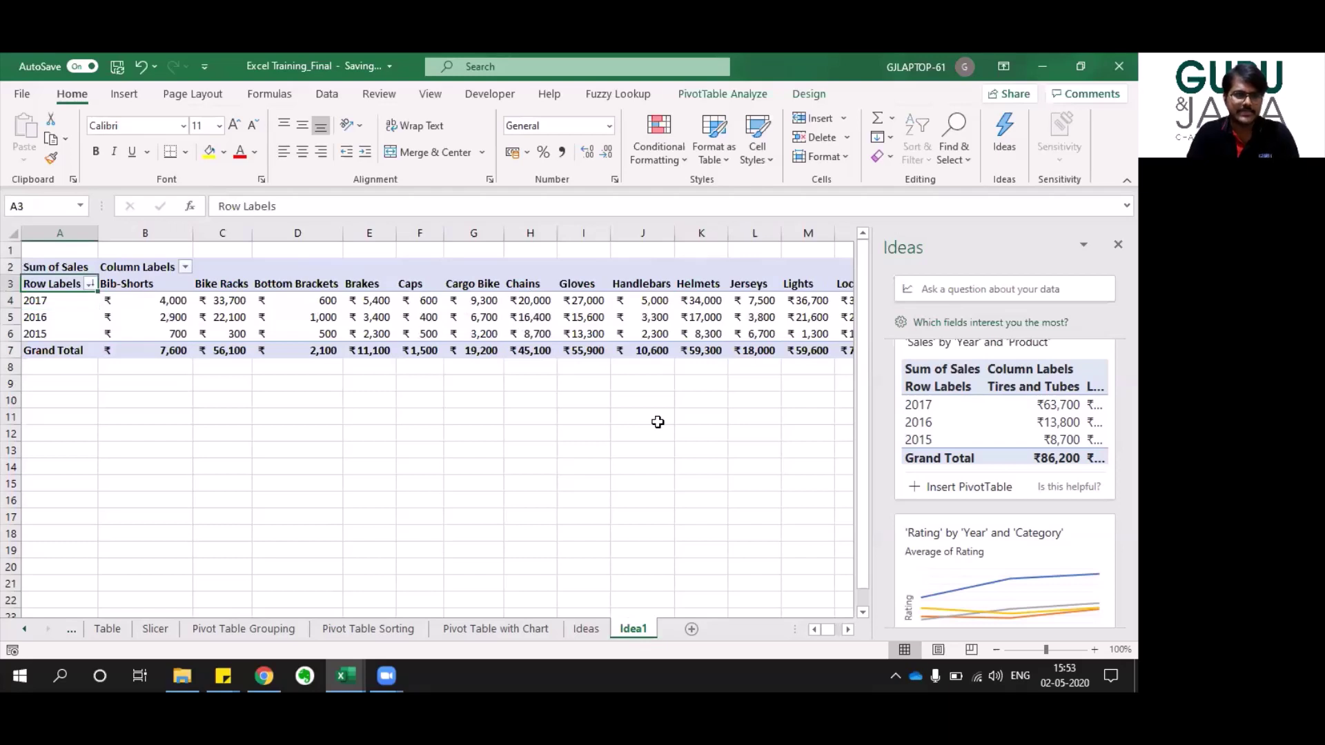
pyautogui.press('Right')
pyautogui.press('Down')
pyautogui.press('Down')
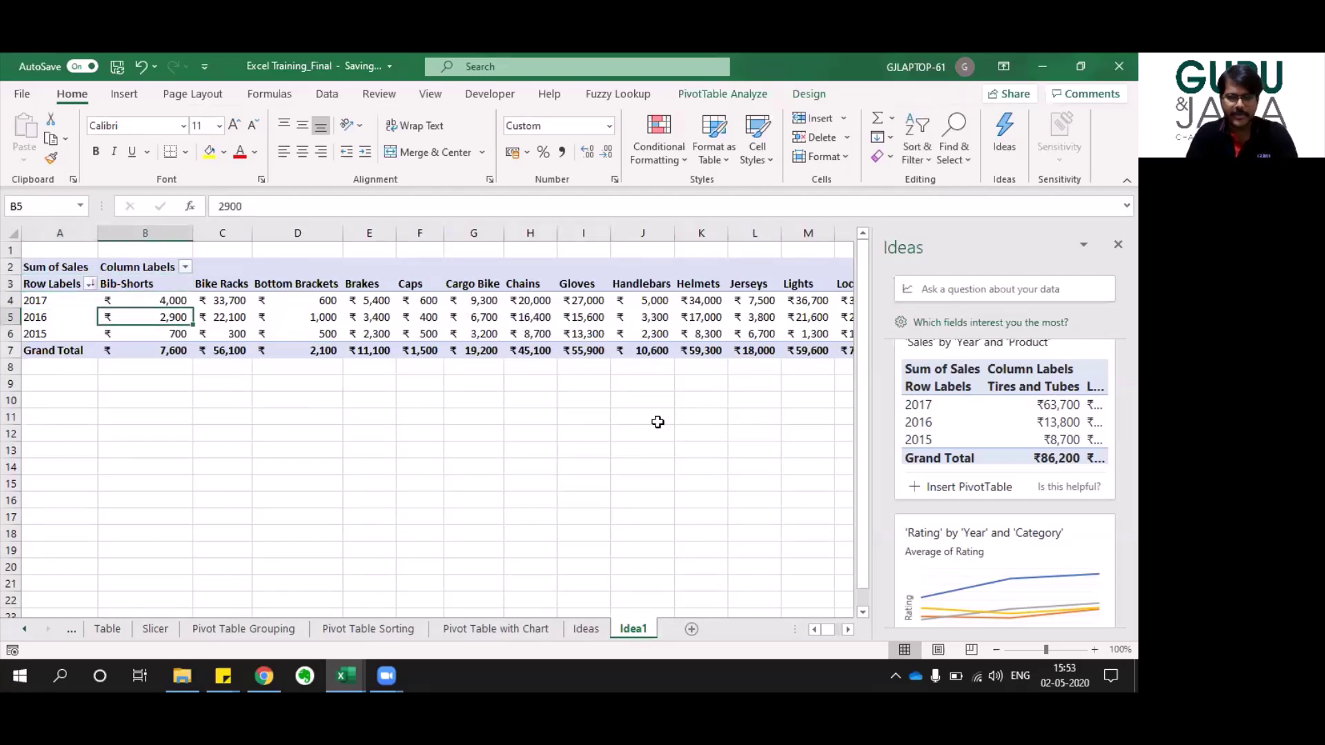
pyautogui.press('Right')
pyautogui.press('Right')
pyautogui.press('Right')
pyautogui.press('Right')
pyautogui.press('Right')
pyautogui.press('Right')
pyautogui.press('Right')
pyautogui.press('Right')
pyautogui.press('Down')
pyautogui.press('Down')
pyautogui.press('Down')
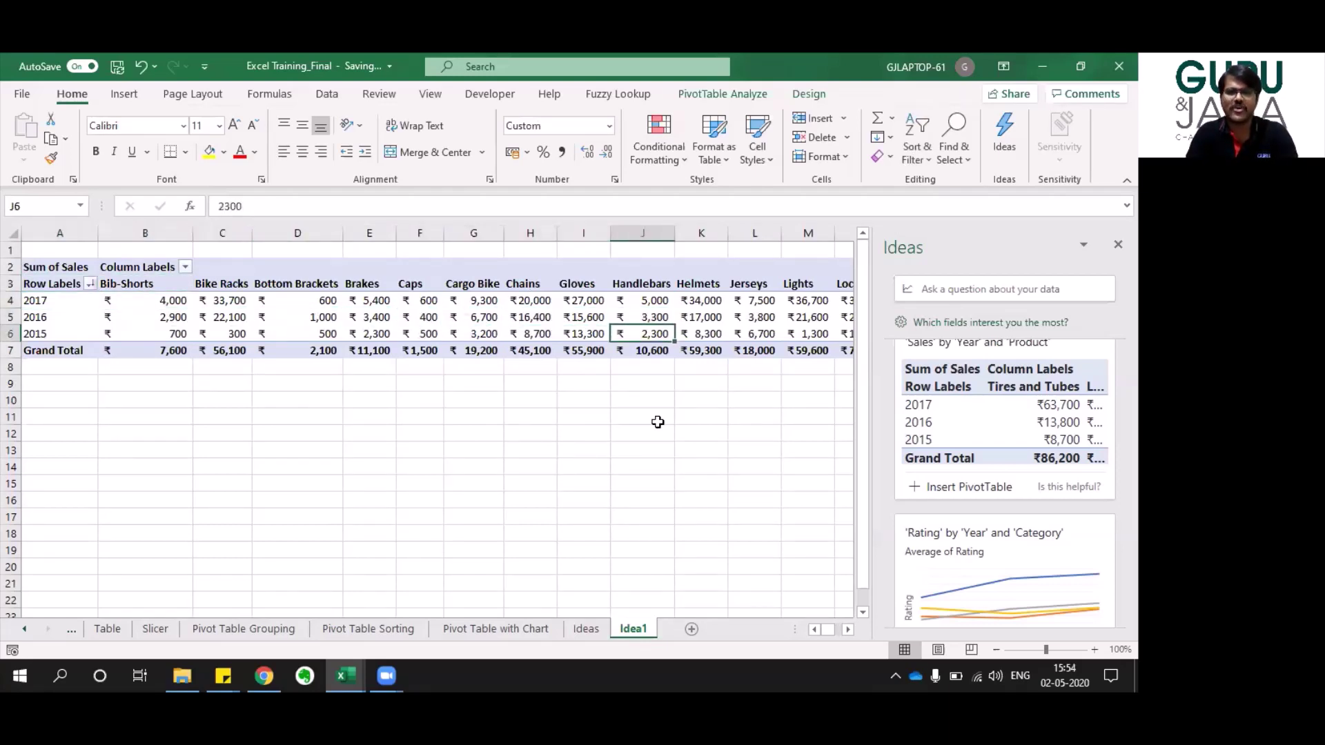
pyautogui.press('Up')
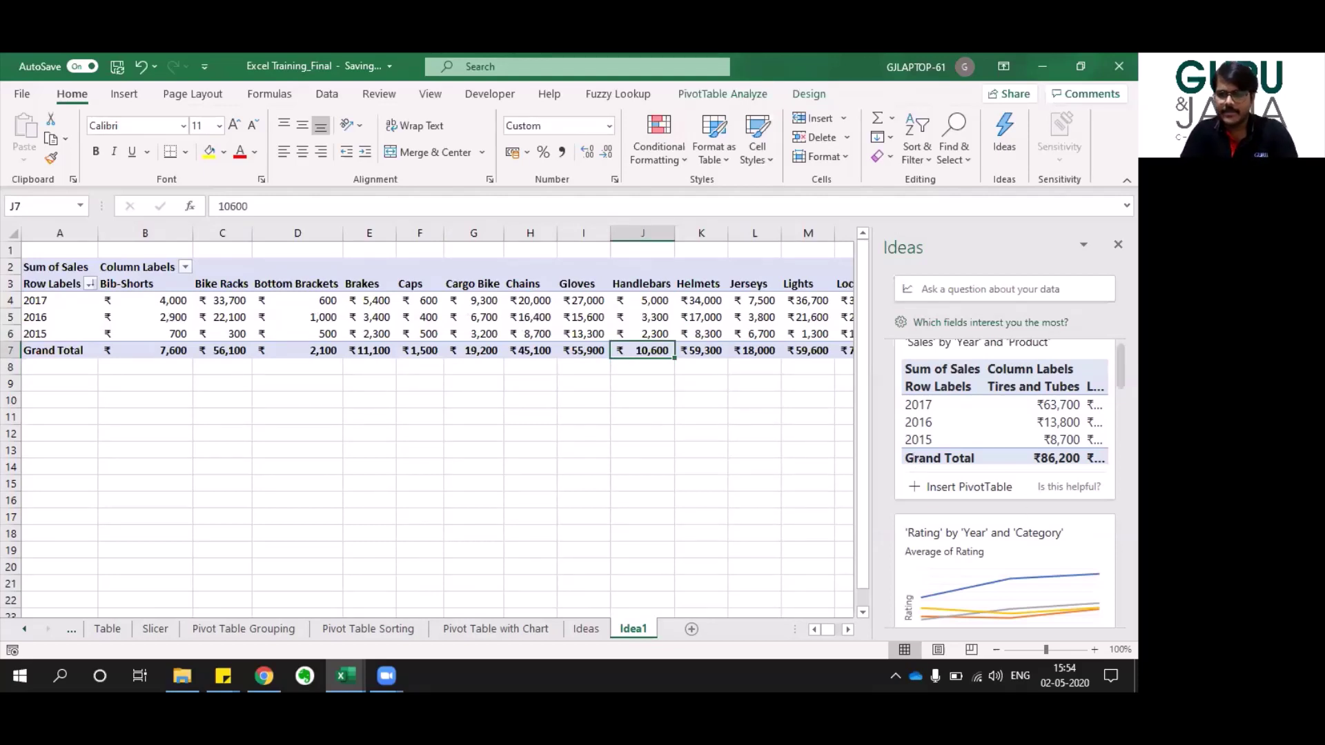
# Insert the Accessories sales-by-Category PivotChart from the Ideas pane onto new sheet Idea2.
pyautogui.scroll(-3, 1004, 483)
pyautogui.scroll(-5, 970, 458)
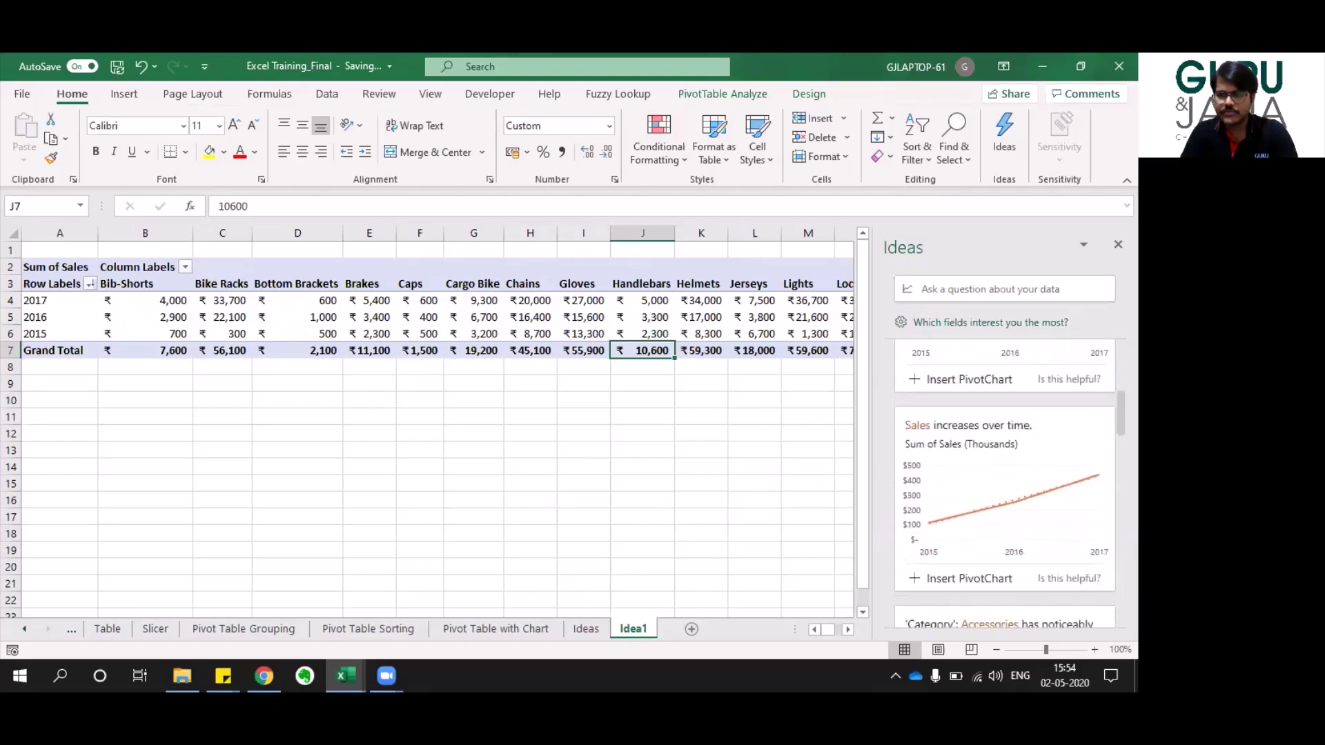
pyautogui.scroll(1, 971, 460)
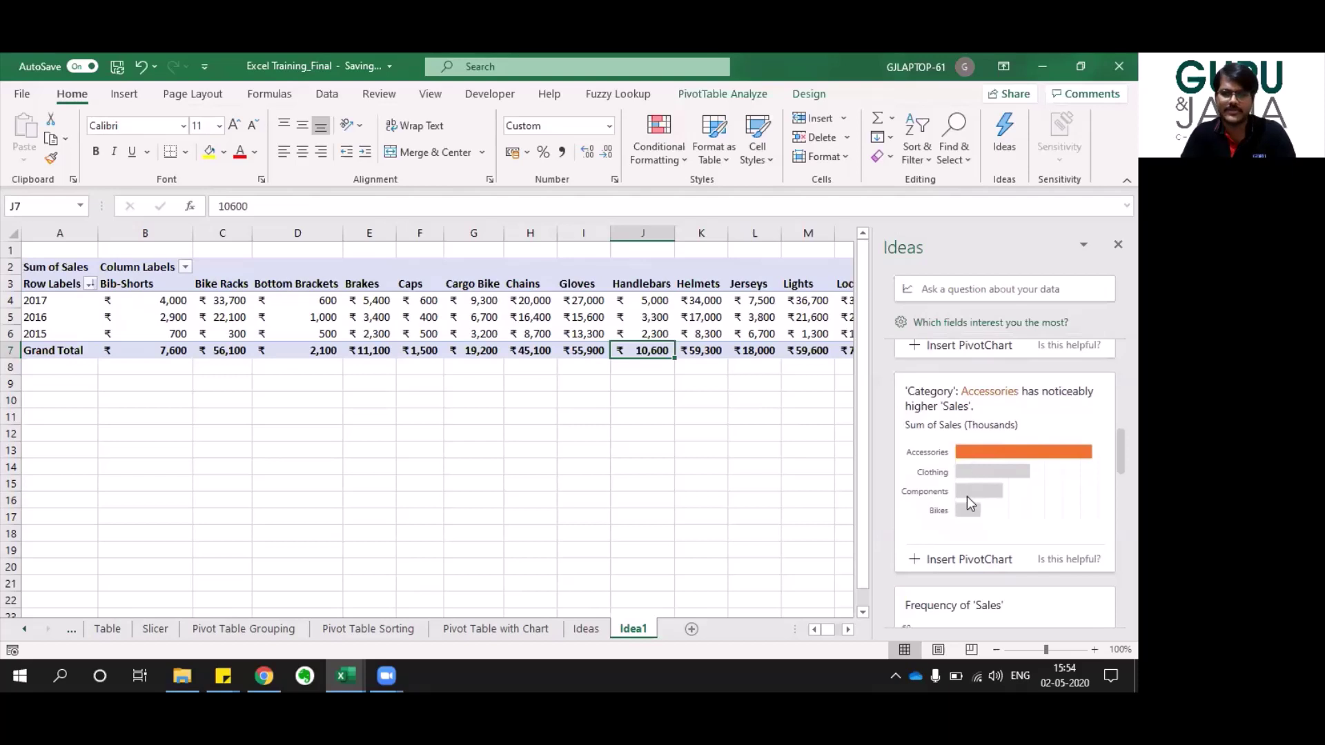
pyautogui.scroll(5, 967, 492)
pyautogui.scroll(-5, 959, 489)
pyautogui.scroll(3, 957, 469)
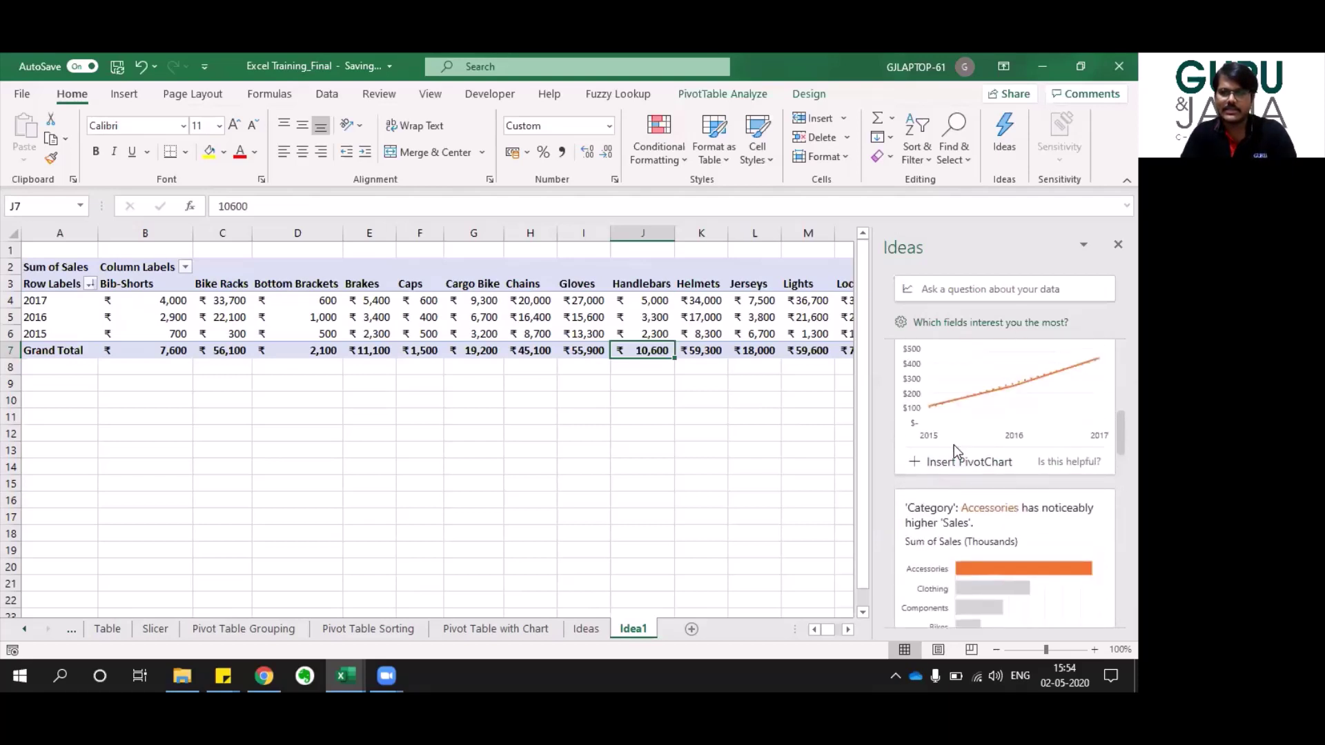
pyautogui.scroll(2, 954, 445)
pyautogui.scroll(-4, 953, 444)
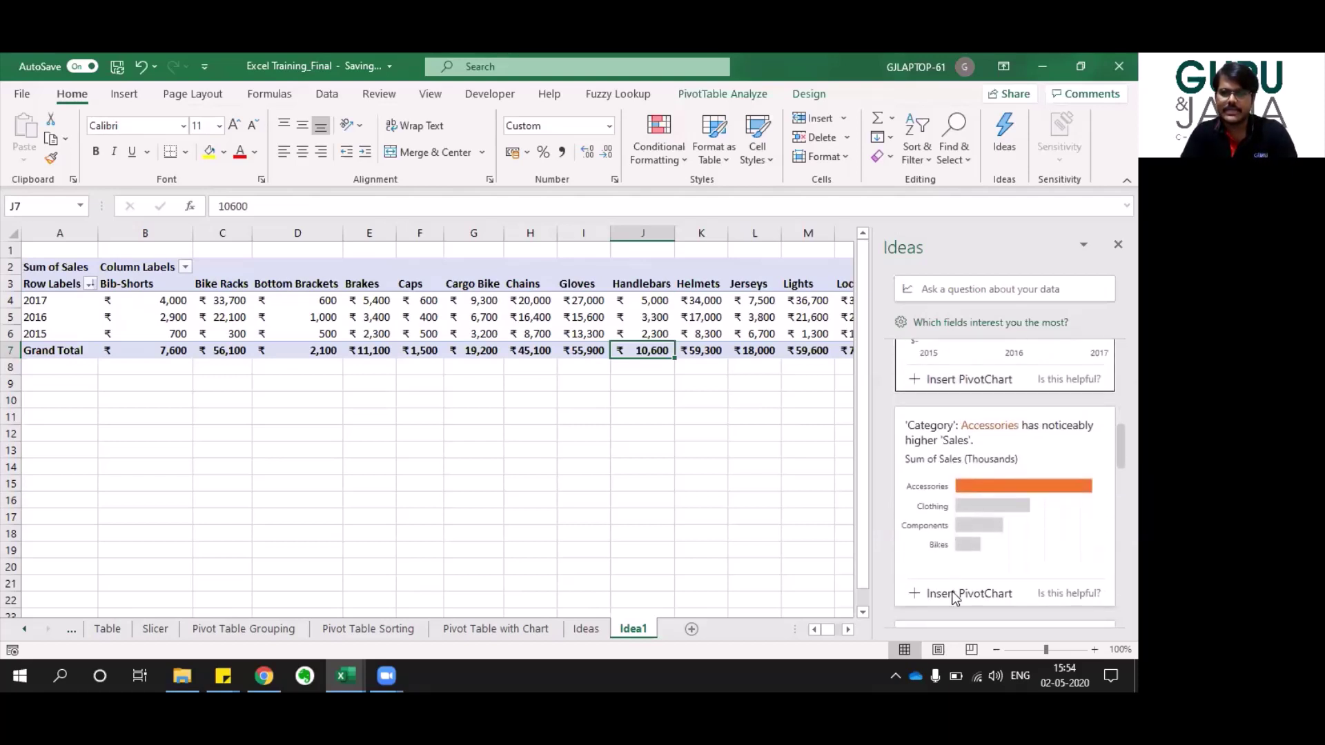
pyautogui.click(955, 596)
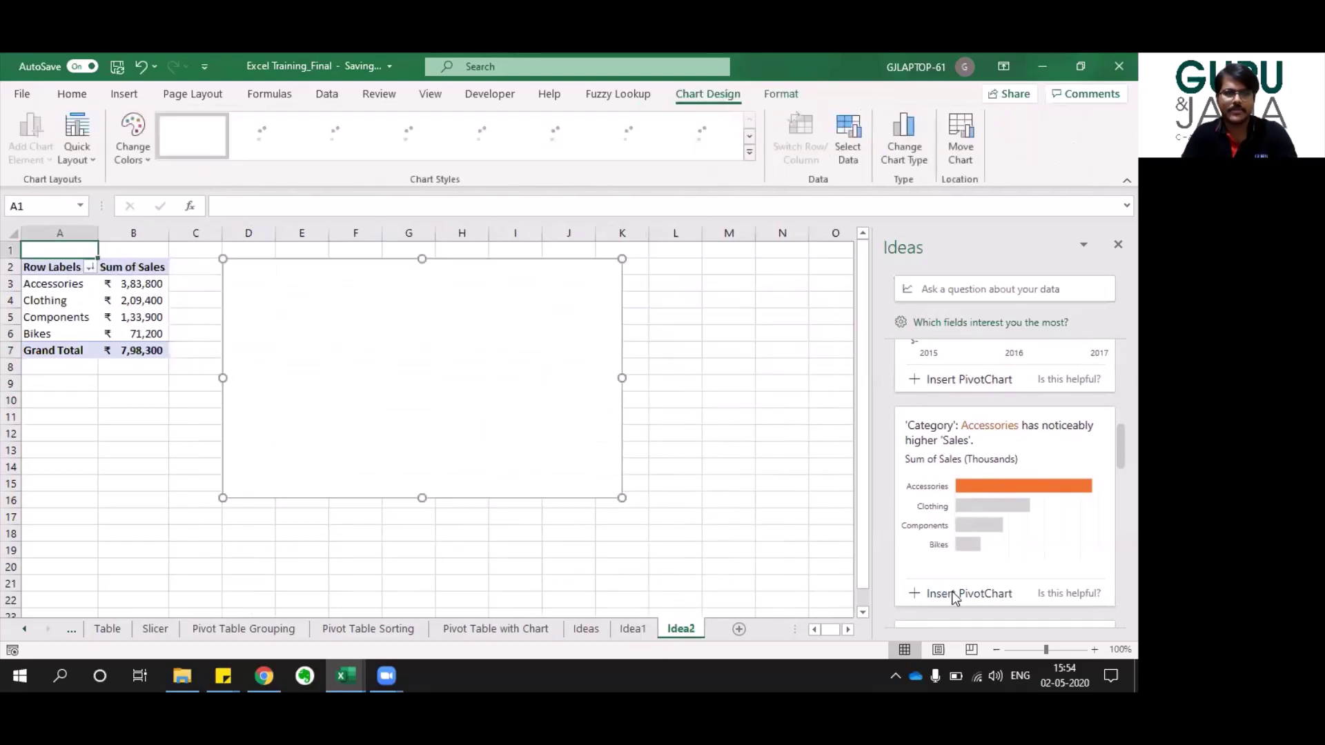
# Select the whole Category sales PivotTable totalling 7,98,300 on Idea2.
pyautogui.click(330, 536)
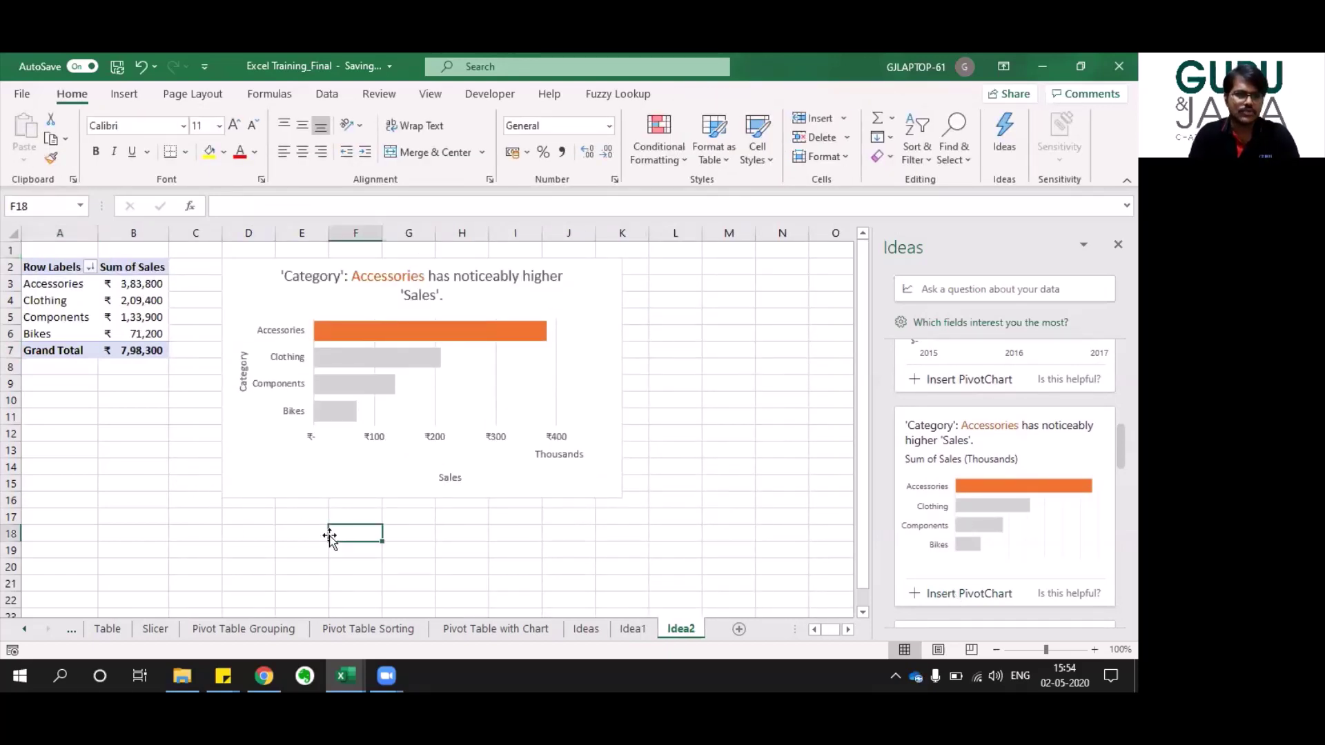
pyautogui.click(33, 269)
pyautogui.hotkey('ctrl', 'a')
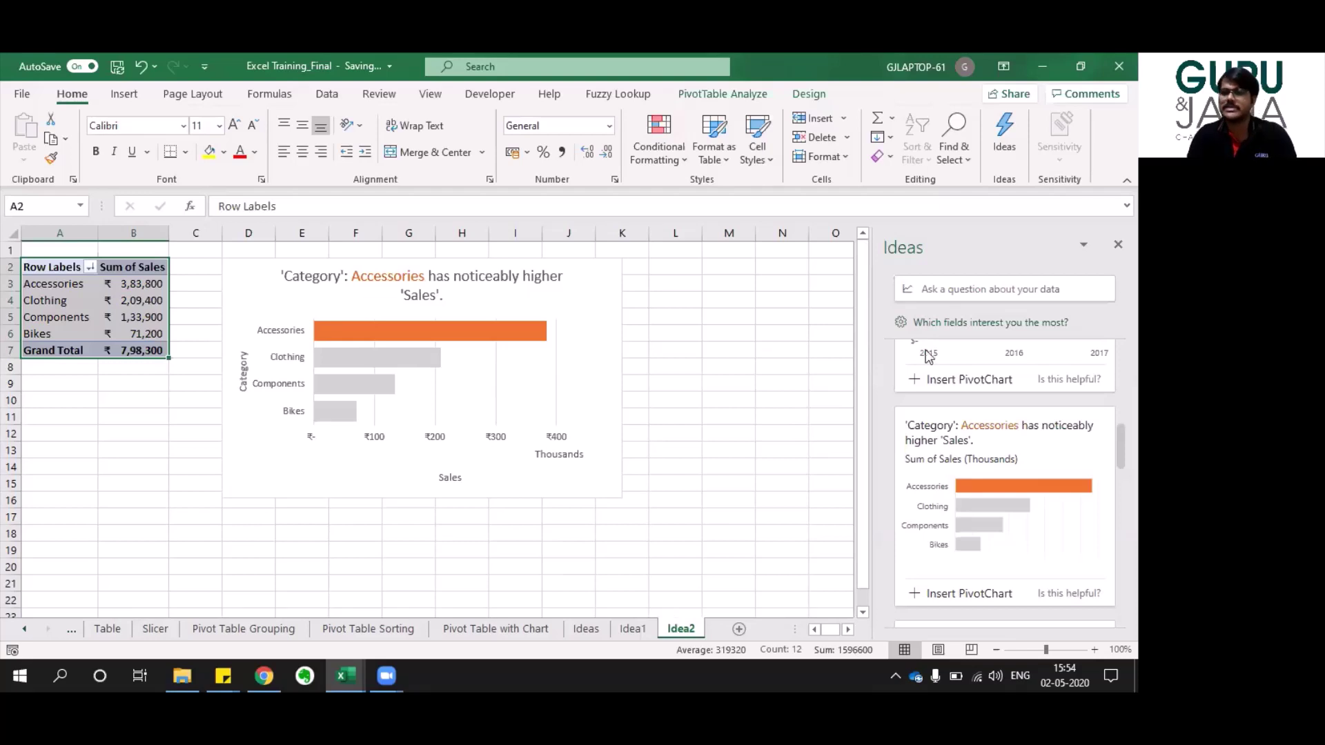
pyautogui.scroll(-4, 1004, 448)
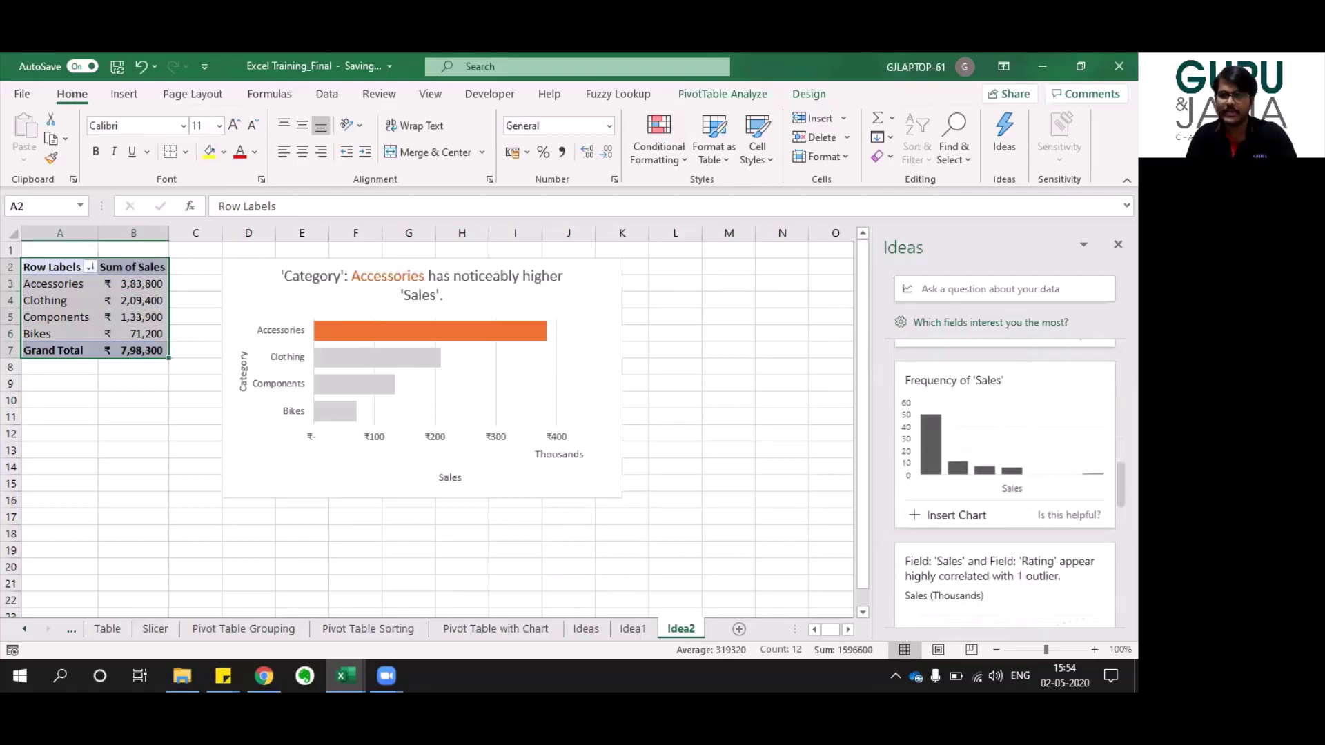
pyautogui.scroll(8, 992, 421)
pyautogui.scroll(-5, 1008, 483)
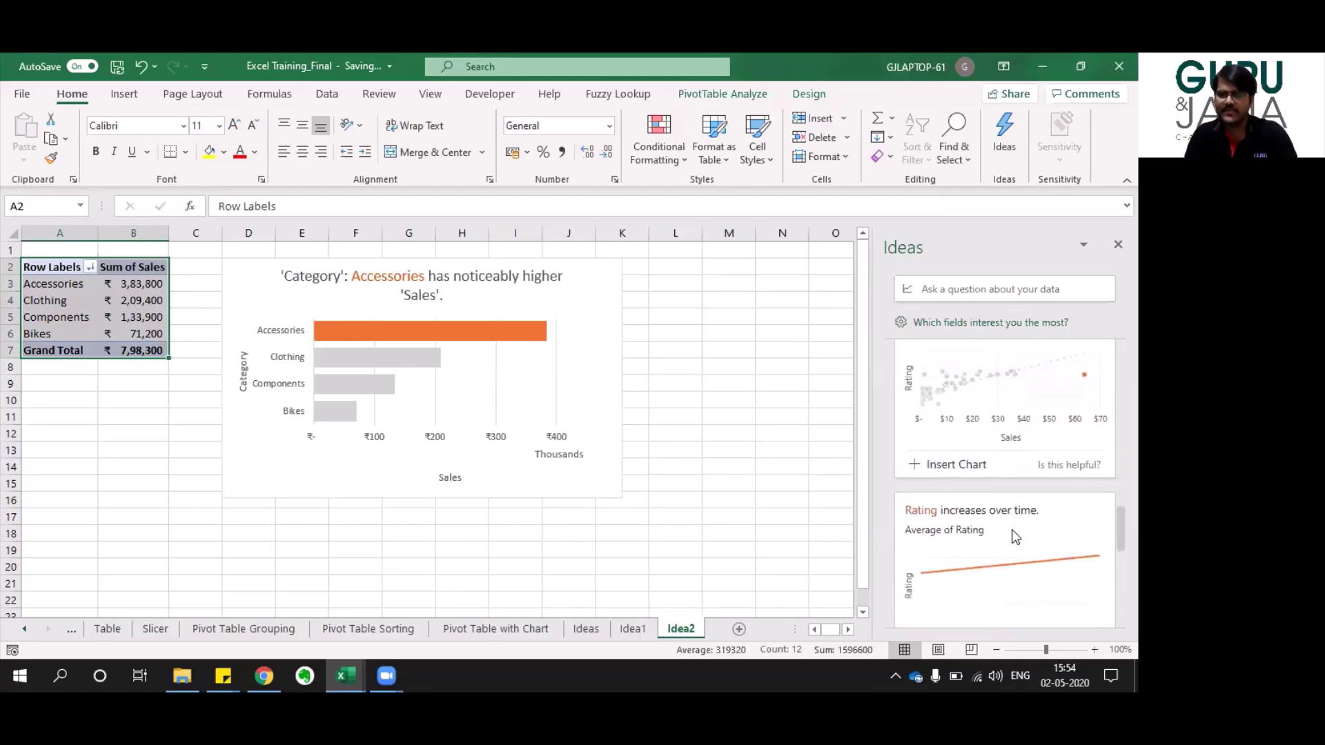
pyautogui.scroll(3, 997, 398)
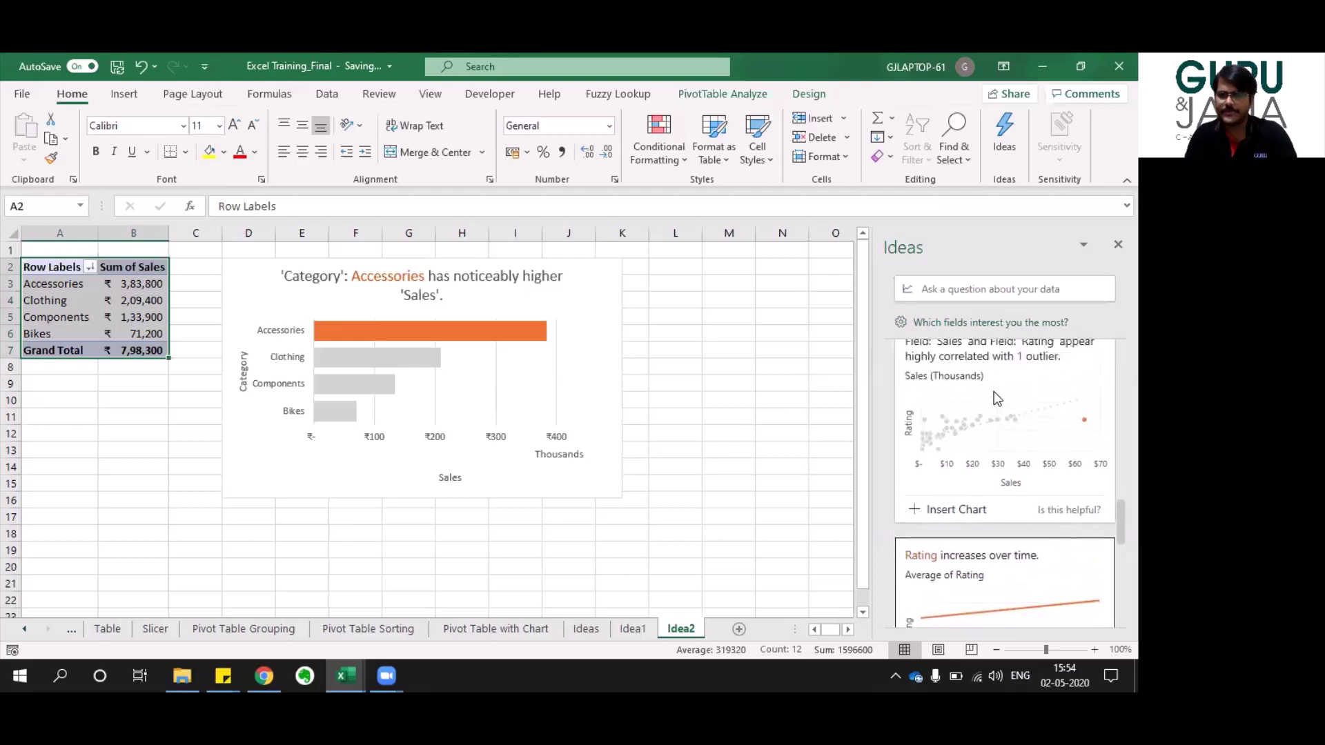
pyautogui.scroll(1, 993, 399)
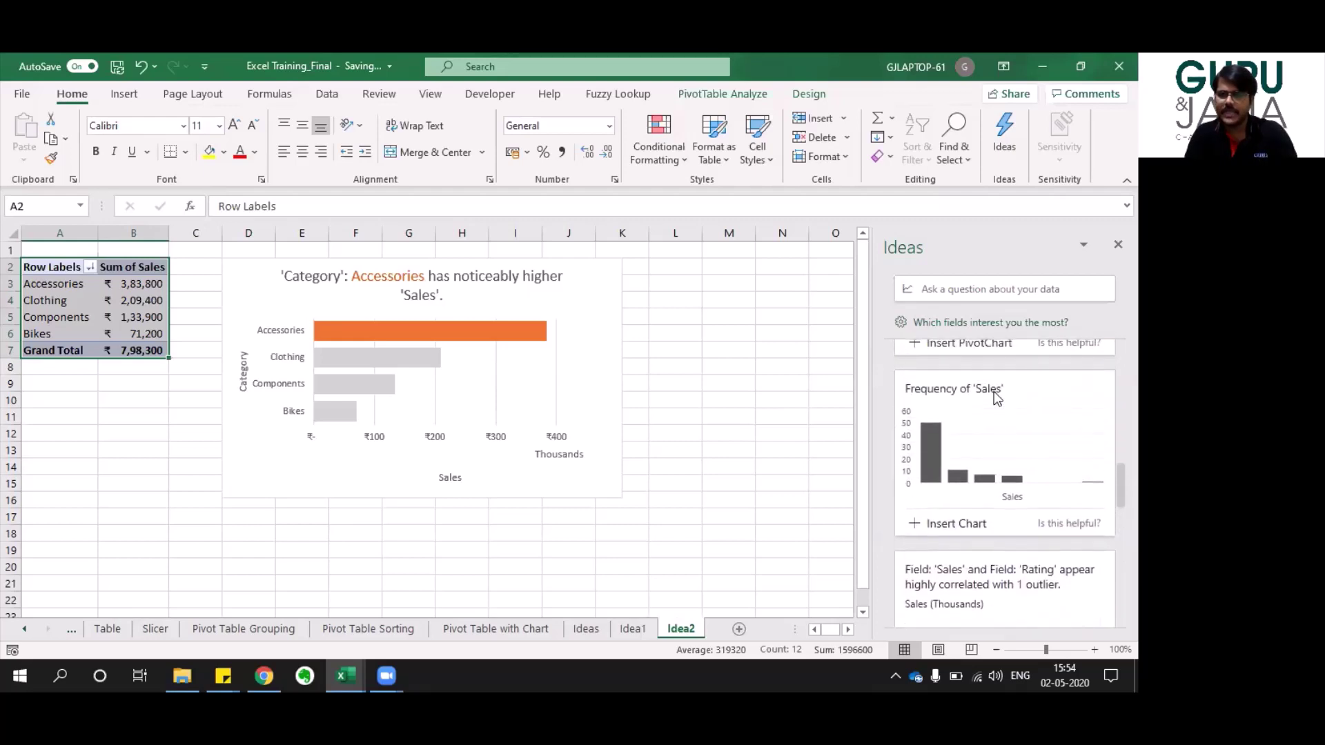
# Insert a Frequency of 'Sales' chart, move it, then delete it.
pyautogui.click(943, 526)
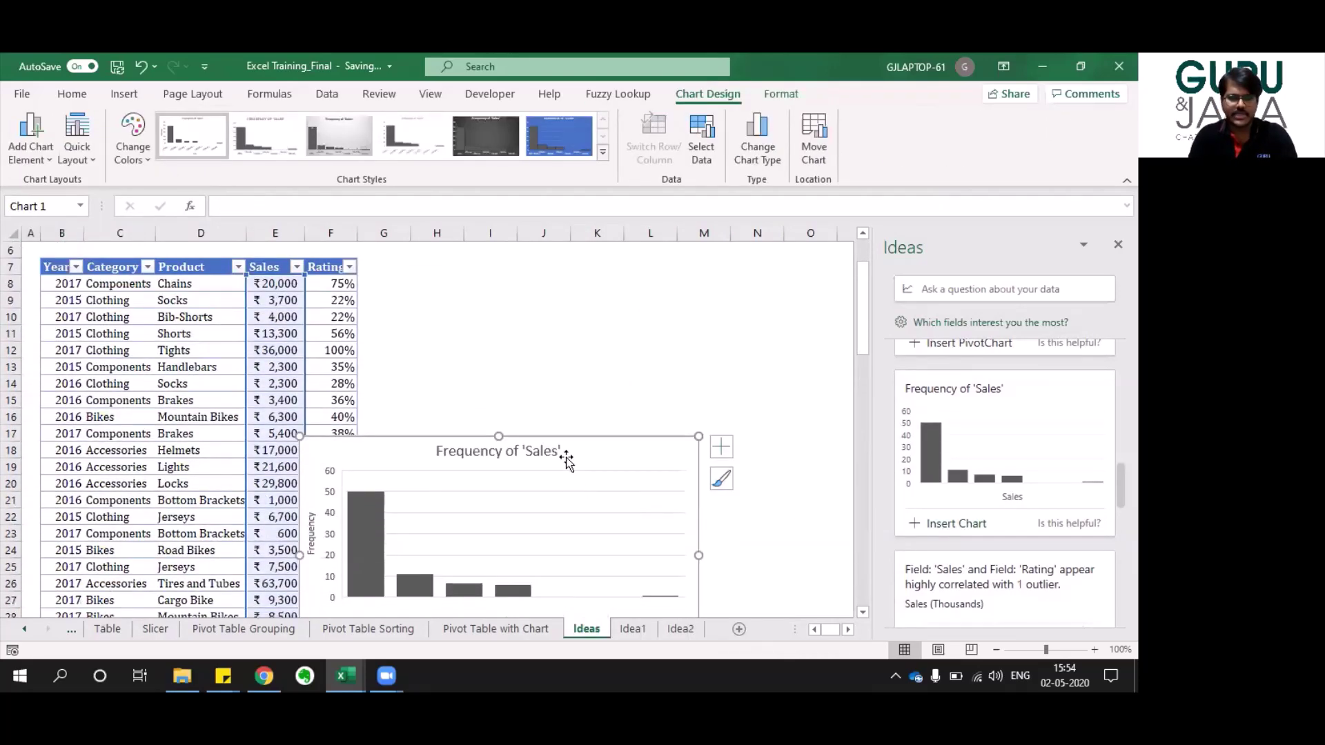
pyautogui.moveTo(563, 449); pyautogui.dragTo(645, 299)
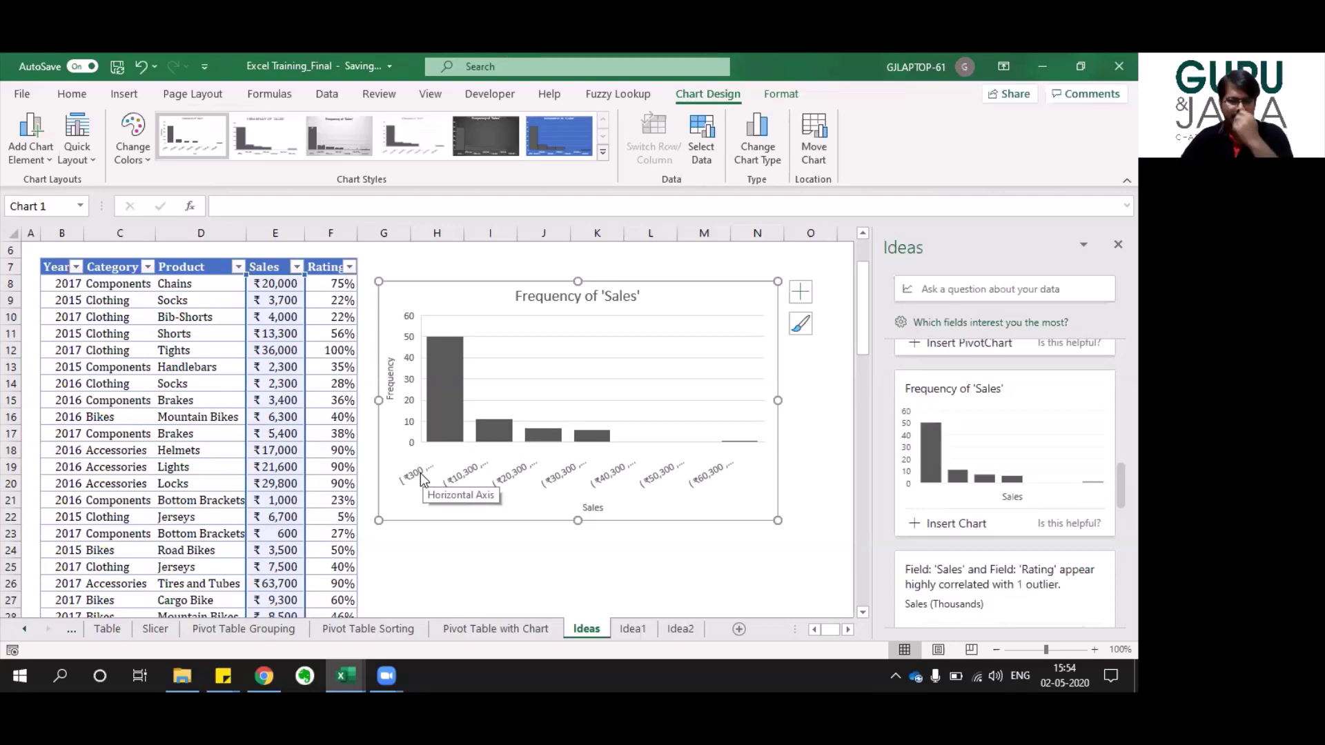
pyautogui.press('Delete')
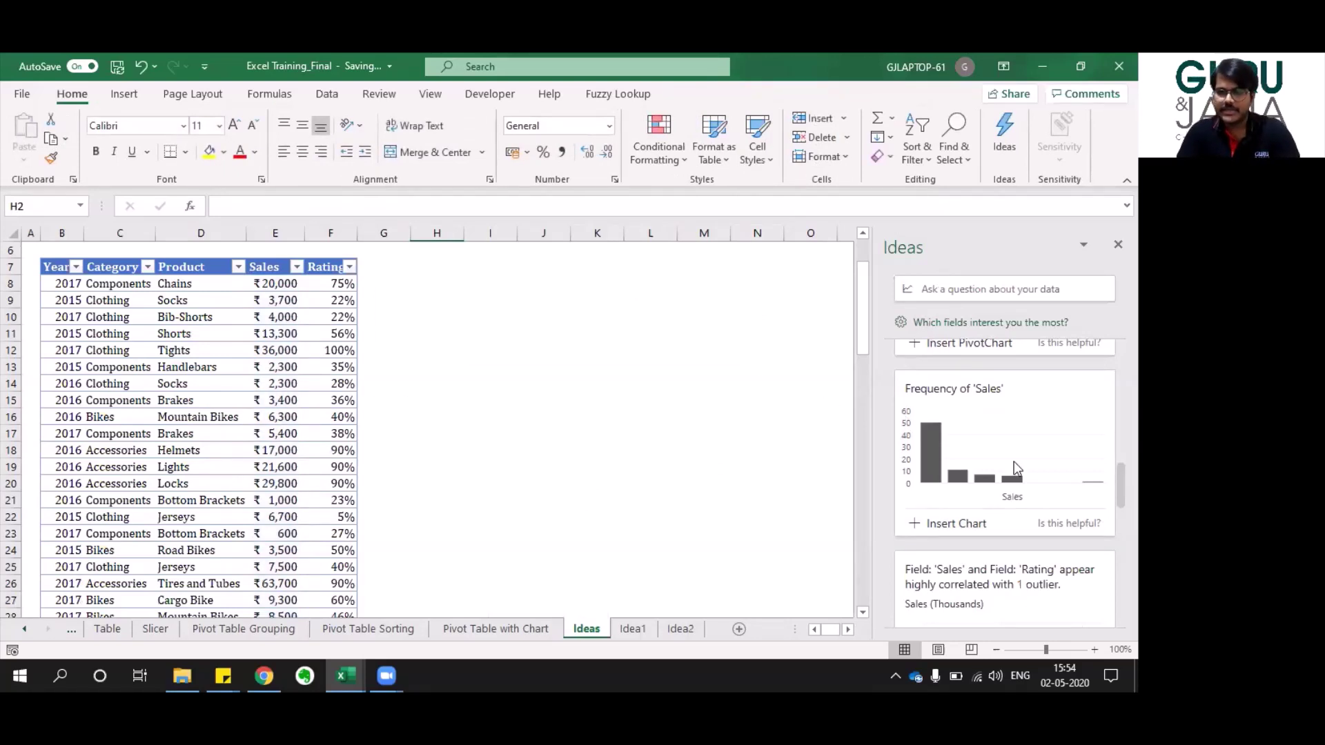
# Put the cursor in the Ideas question box to start a query.
pyautogui.scroll(-5, 1013, 461)
pyautogui.scroll(-3, 1014, 462)
pyautogui.scroll(10, 1014, 462)
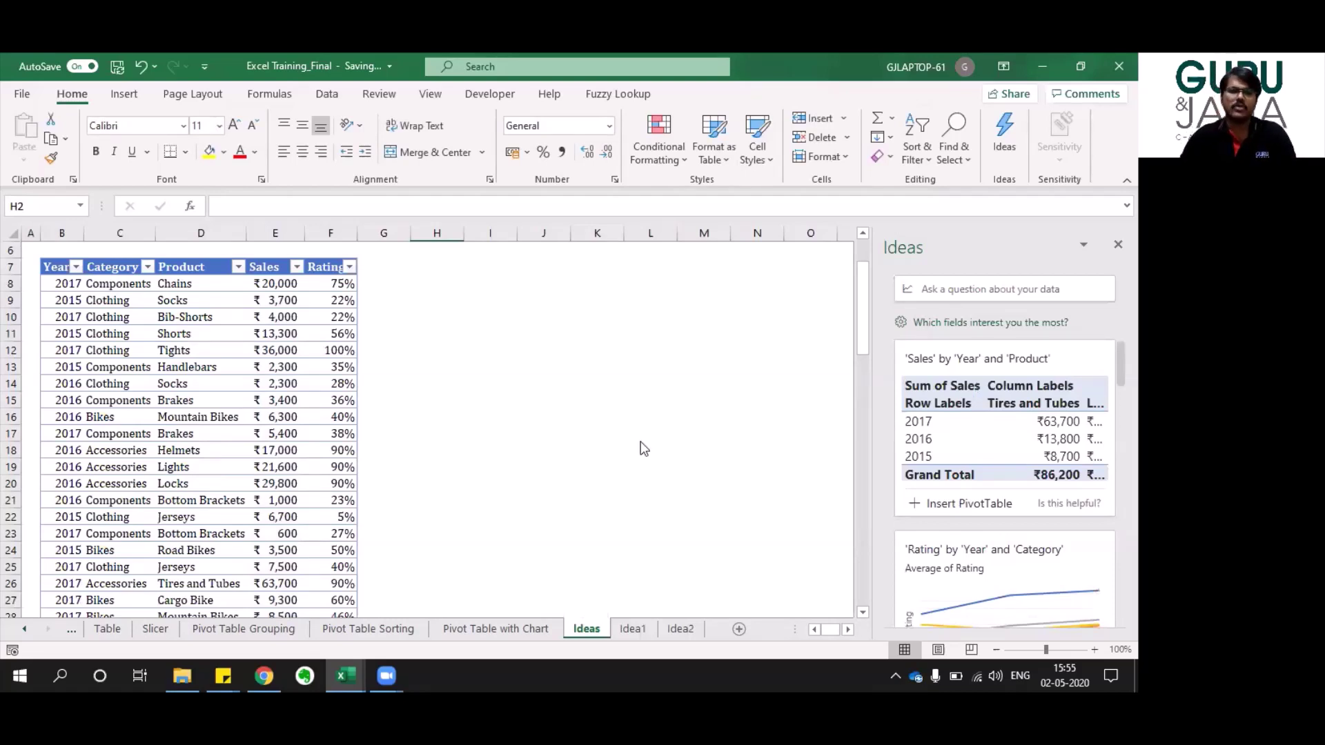
pyautogui.click(997, 288)
pyautogui.click(978, 250)
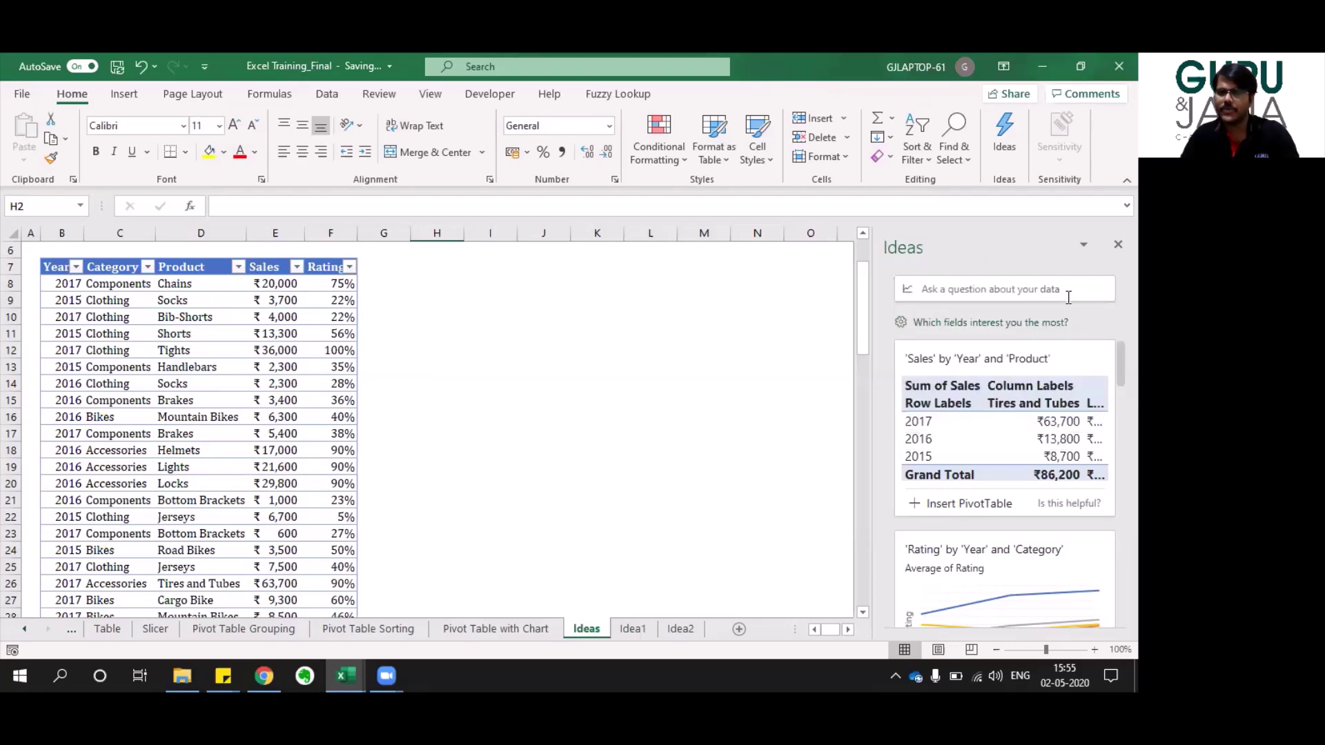
pyautogui.click(953, 289)
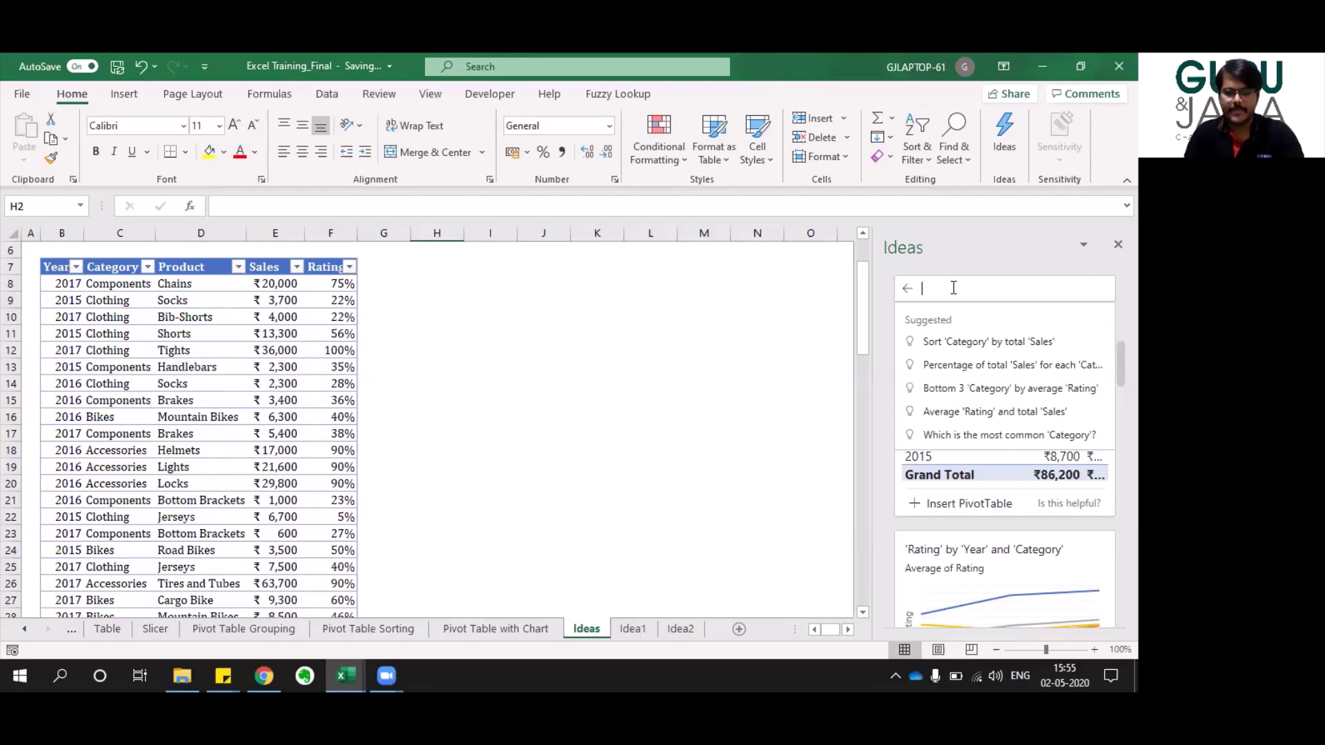
# Ask Ideas 'top 5 Product by Sales' using the field suggestions and submit it.
pyautogui.write('top 5 ')
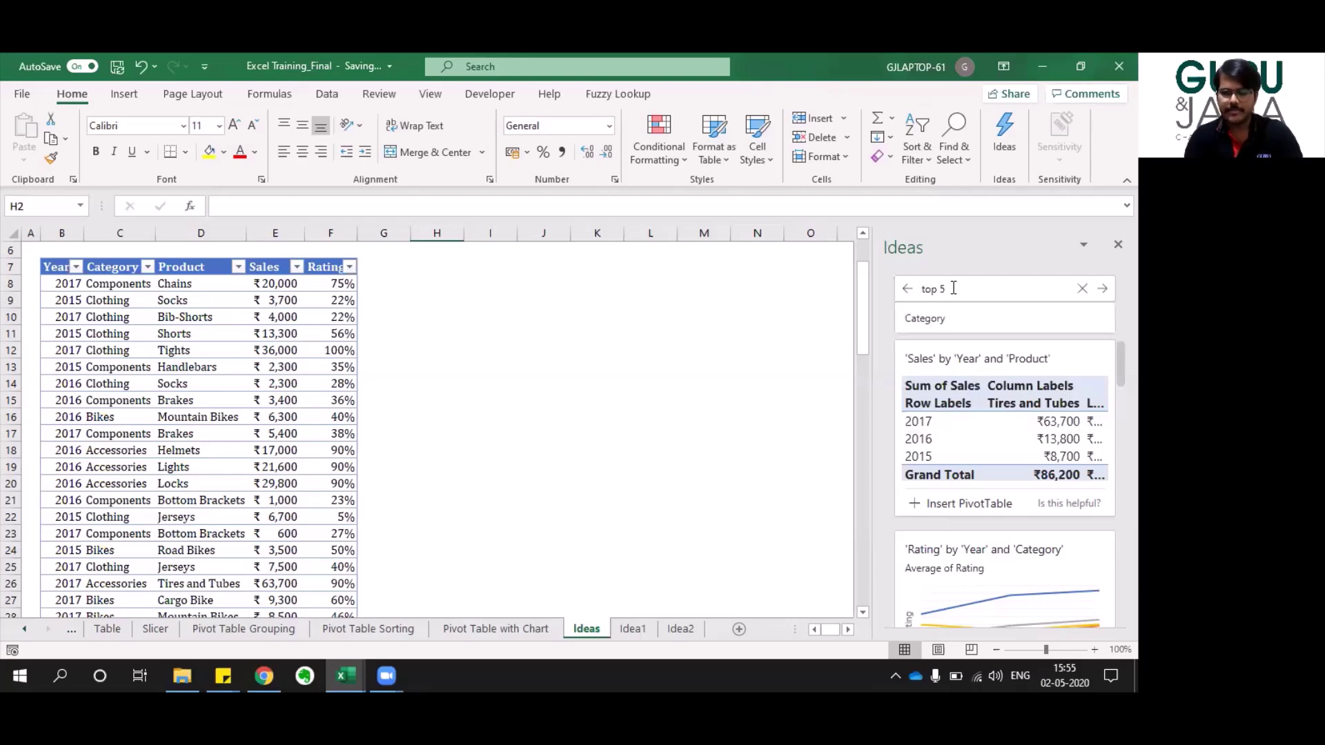
pyautogui.write('prod')
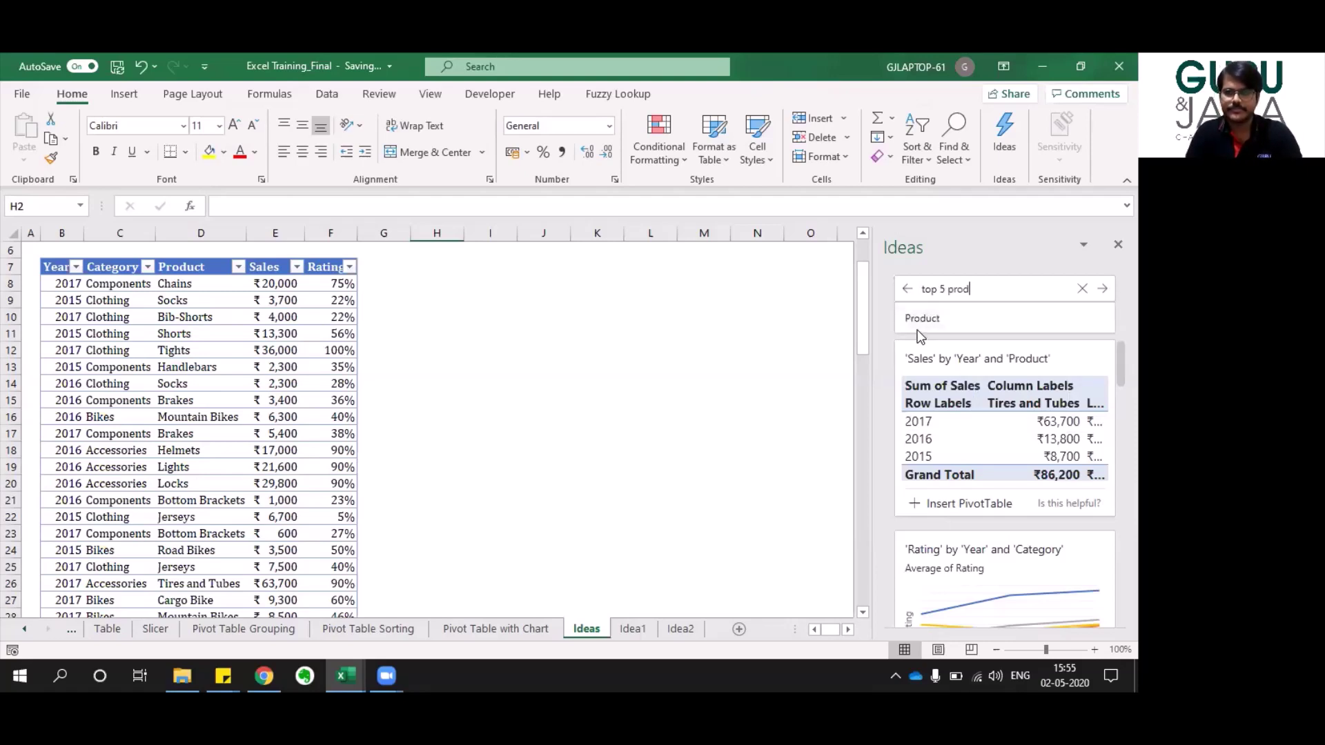
pyautogui.click(921, 328)
pyautogui.write('by sal')
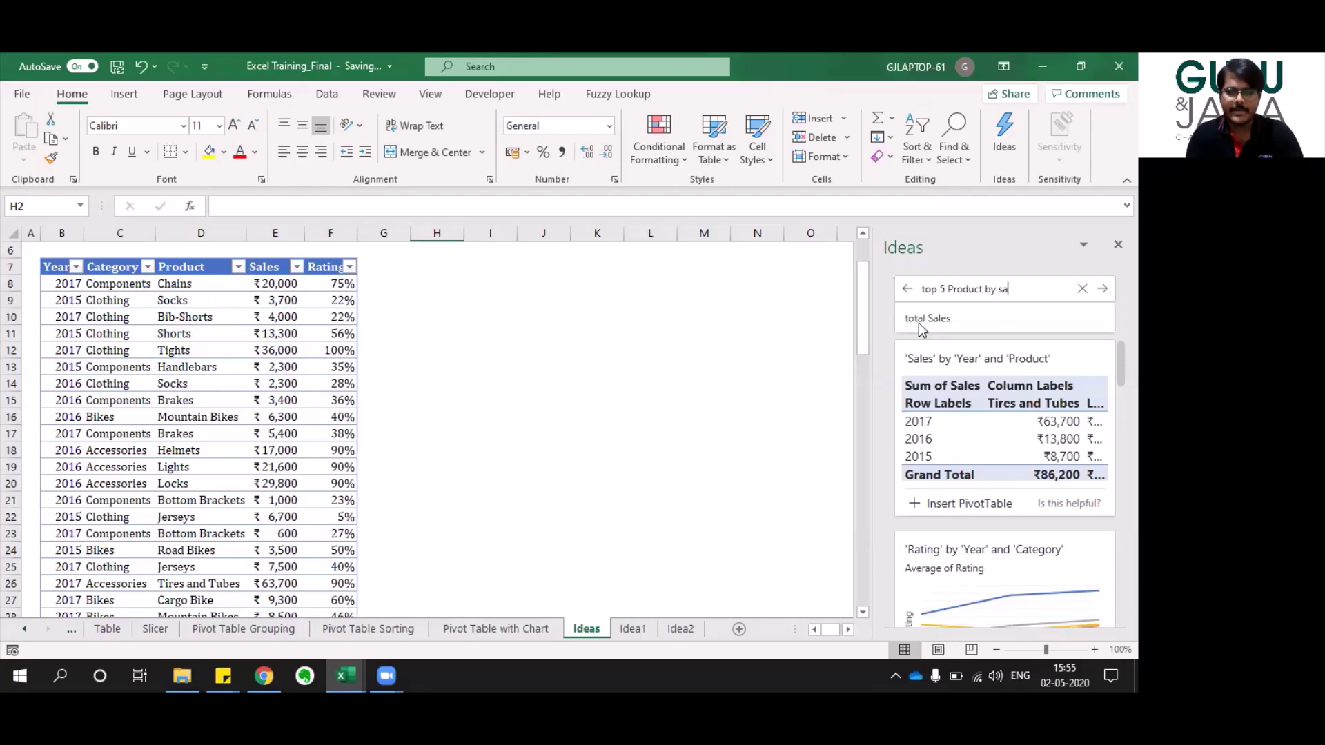
pyautogui.click(918, 322)
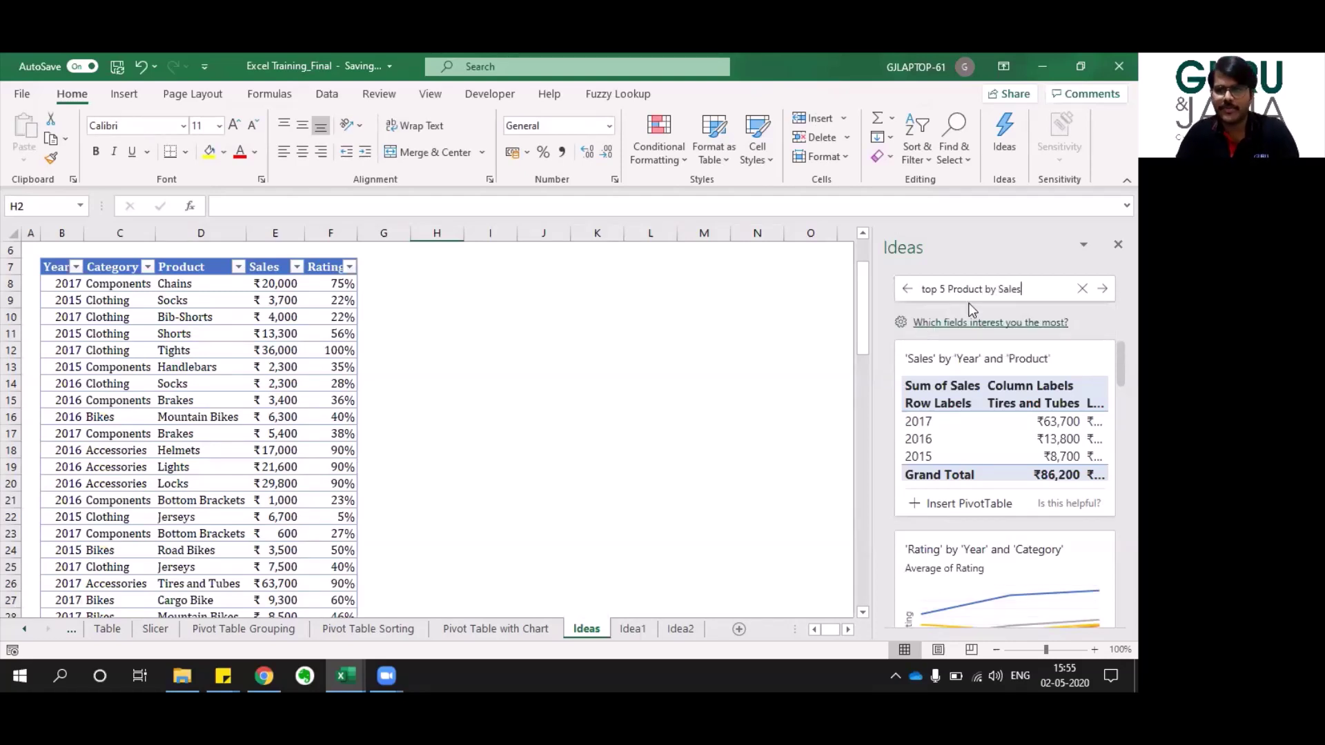
pyautogui.click(1104, 290)
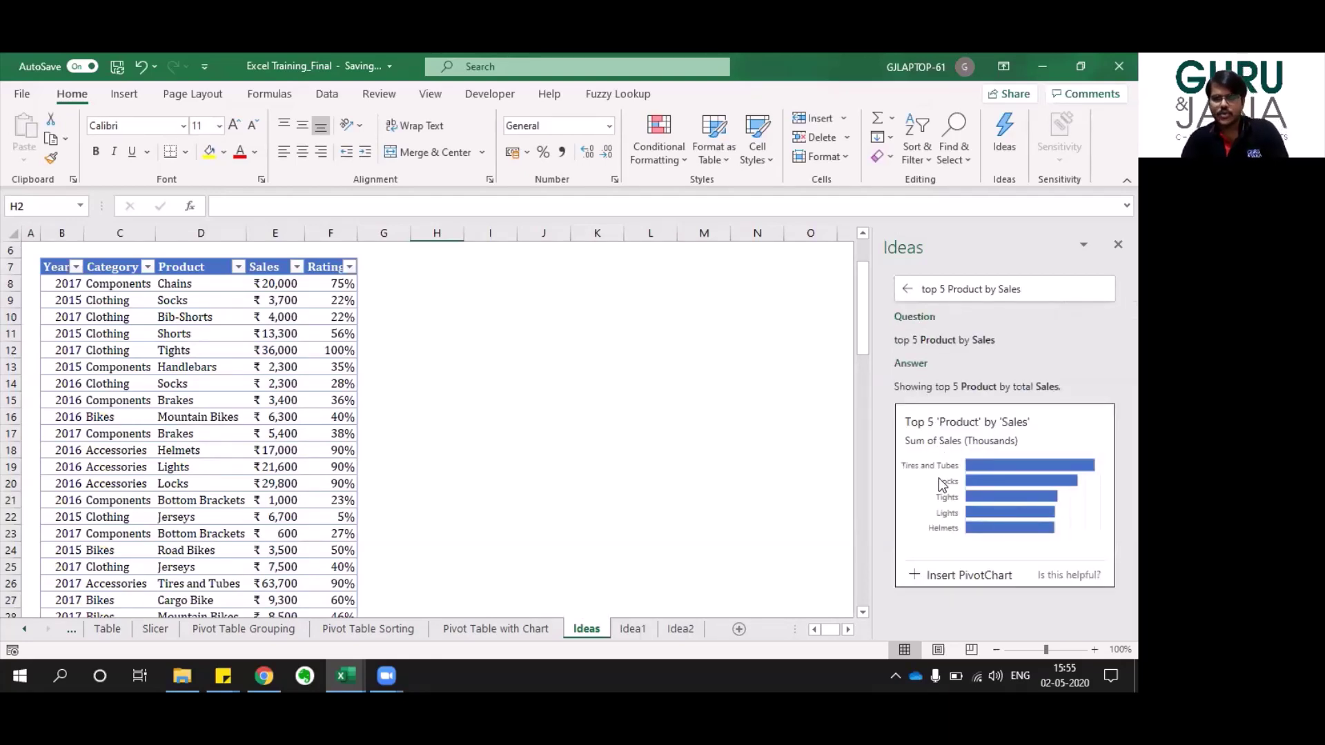
# Insert the top 5 Product by Sales PivotChart, led by Tires and Tubes at 86,200.
pyautogui.click(953, 573)
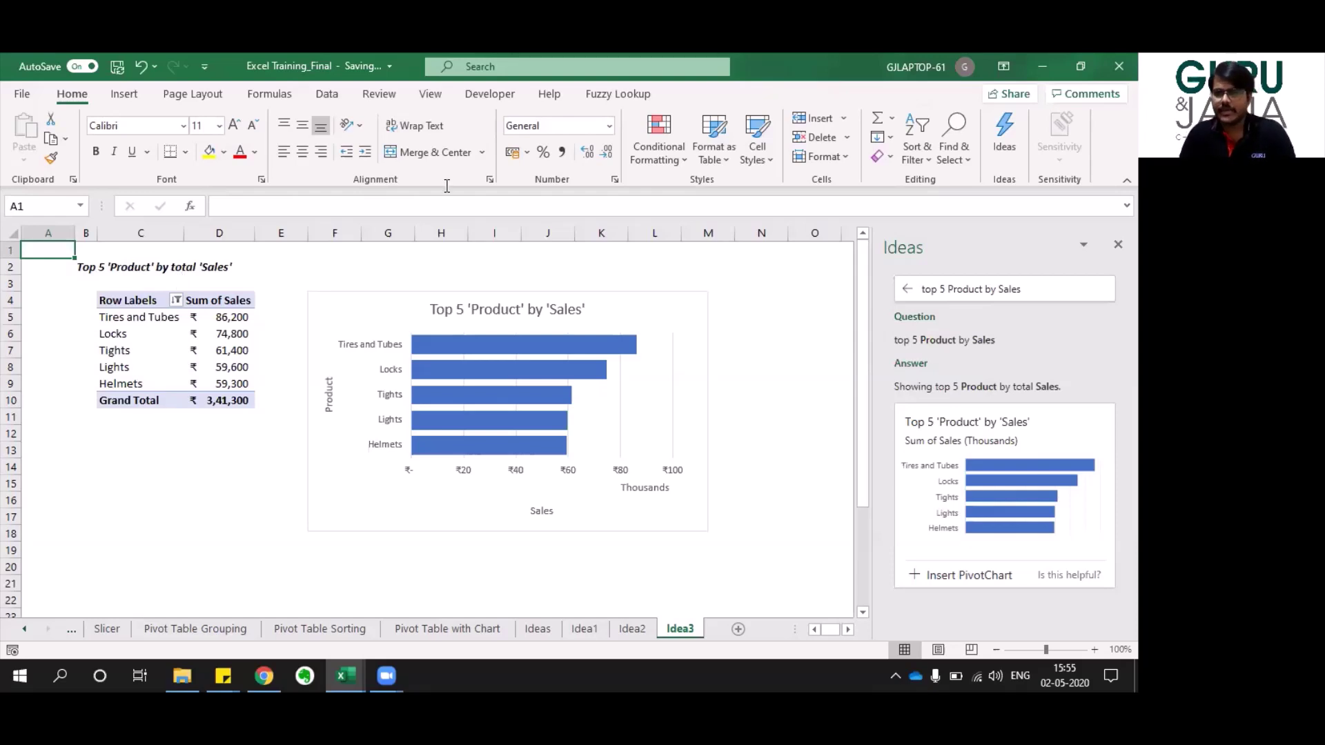
# Ask Ideas for the 'top 3 selling Category'.
pyautogui.click(1103, 289)
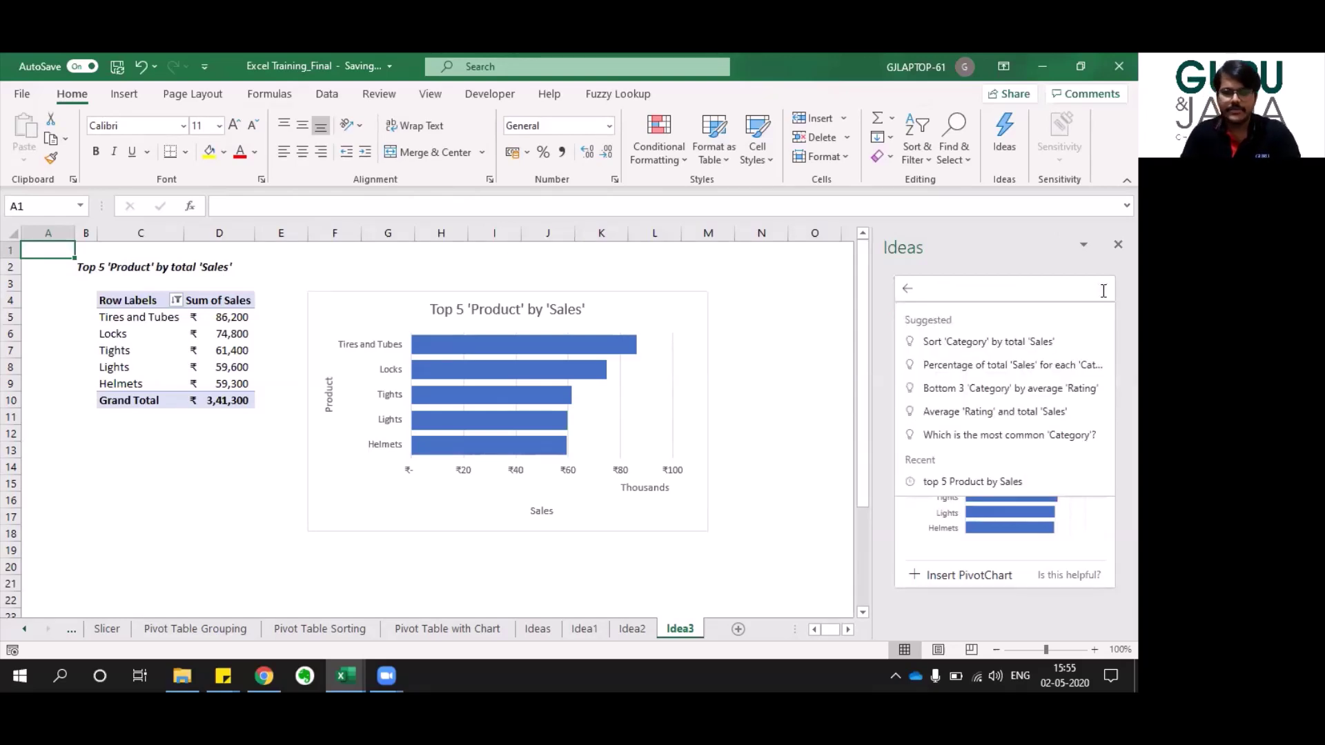
pyautogui.write('top 3')
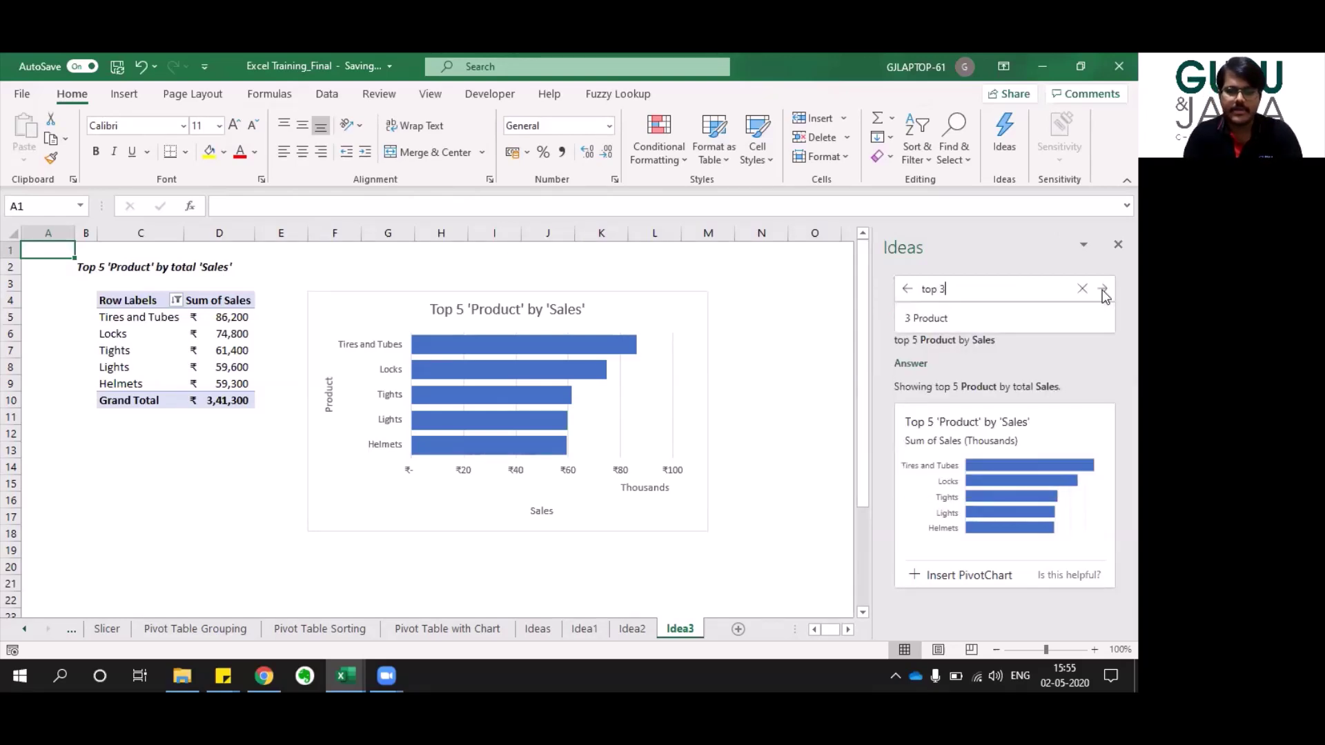
pyautogui.write(' sell')
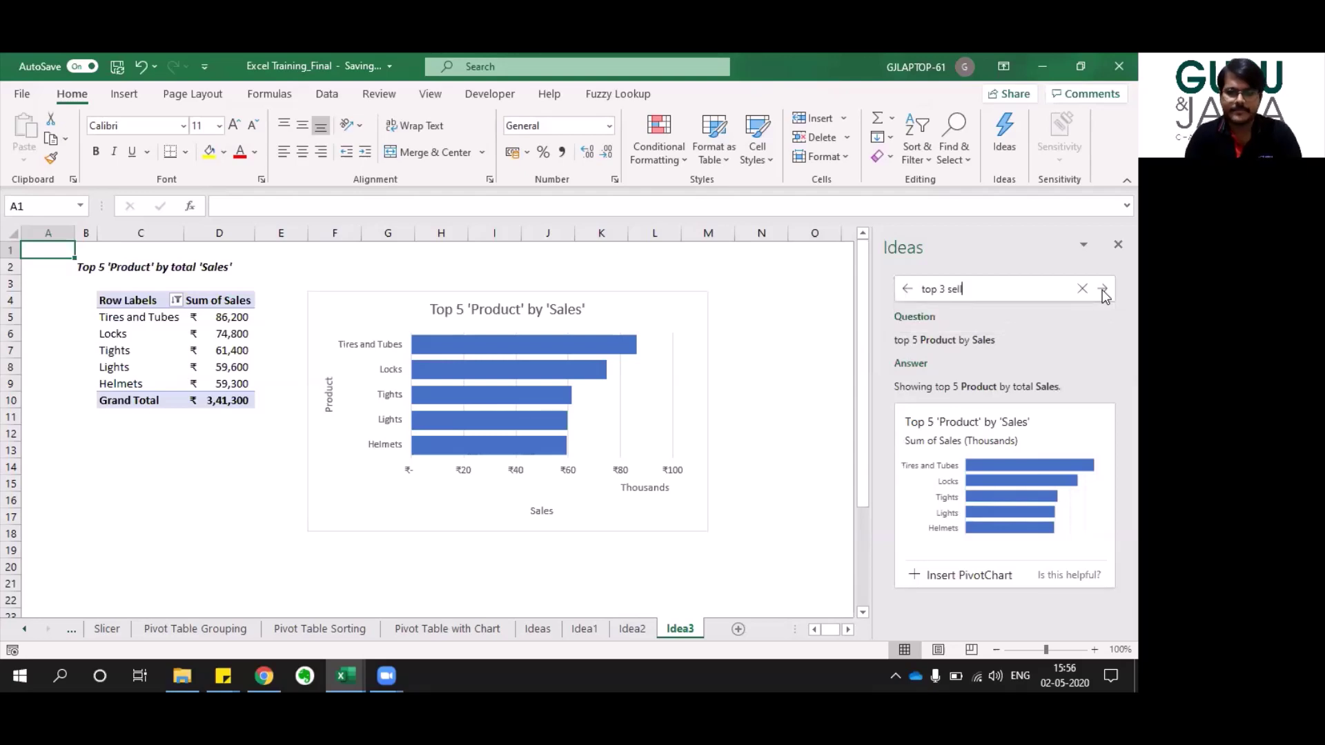
pyautogui.write('ing cat')
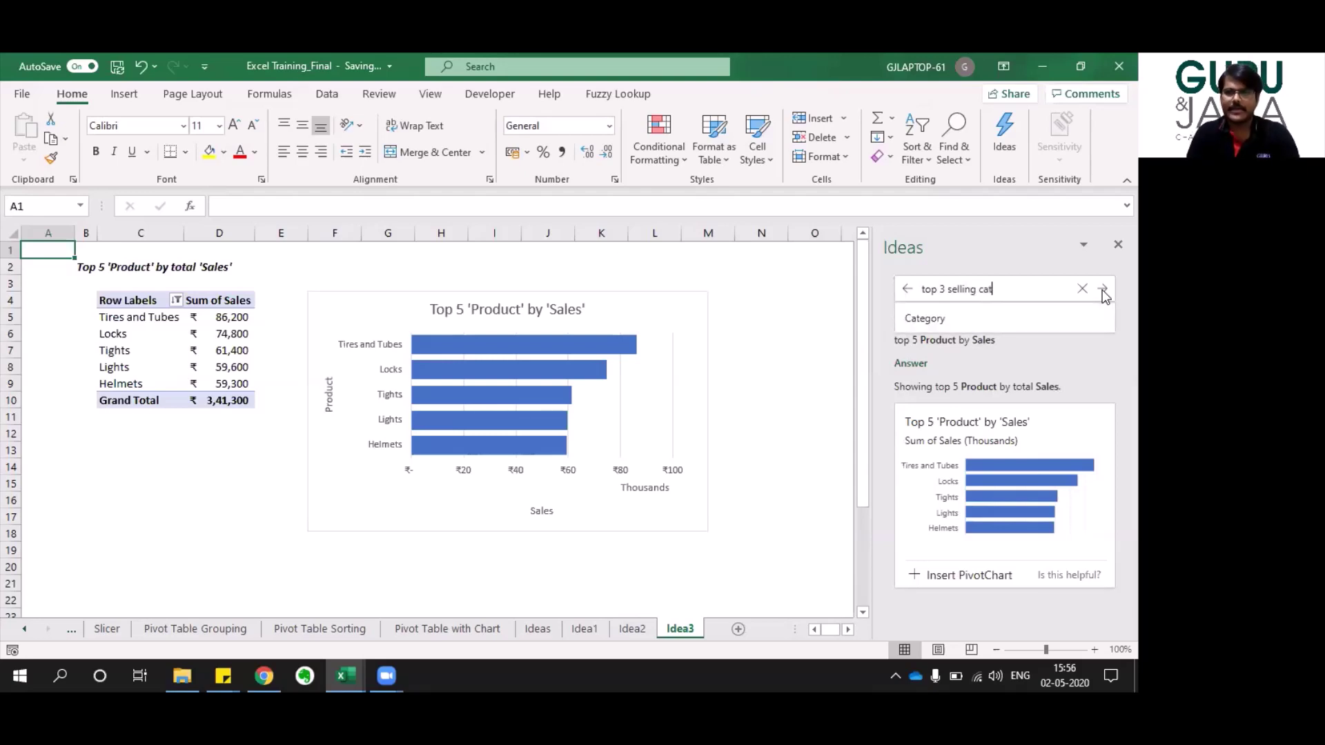
pyautogui.press('Tab')
pyautogui.press('Return')
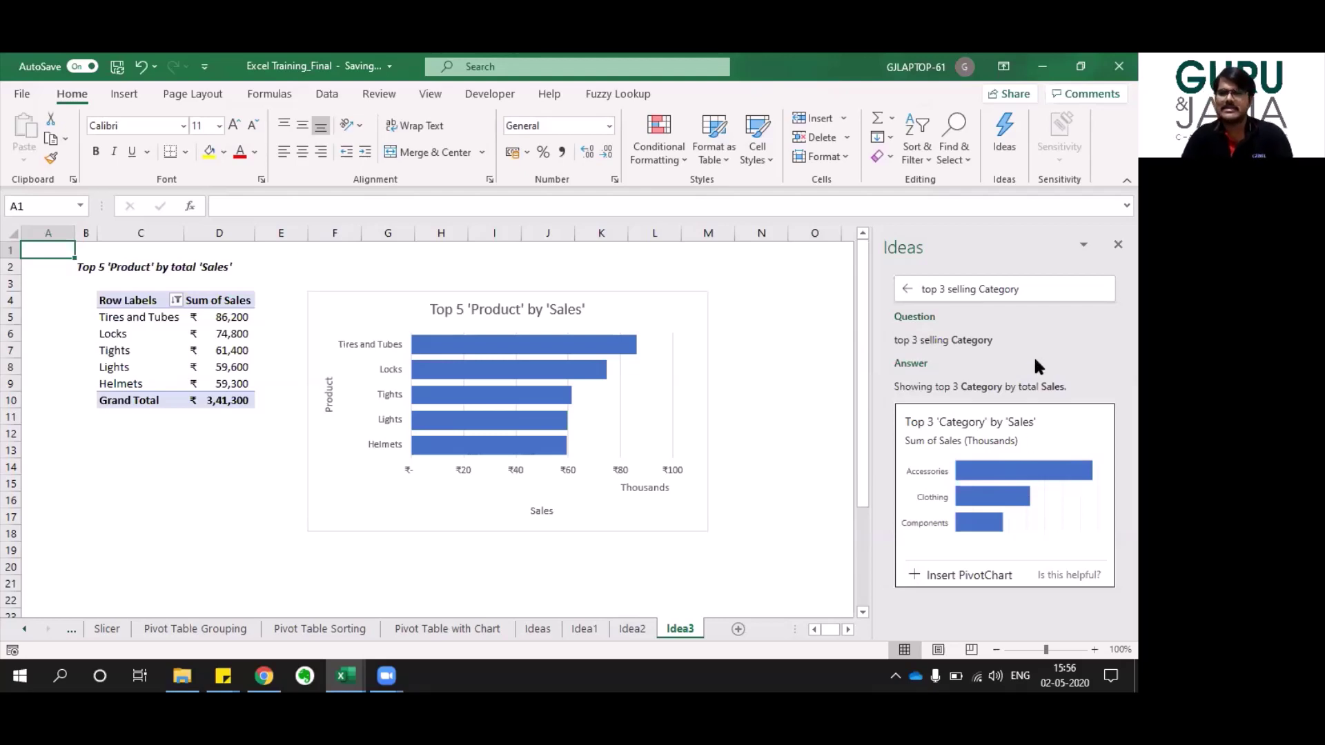
# Replace the question with 'top 5 Rating' and submit it.
pyautogui.click(1031, 295)
pyautogui.tripleClick(1032, 296)
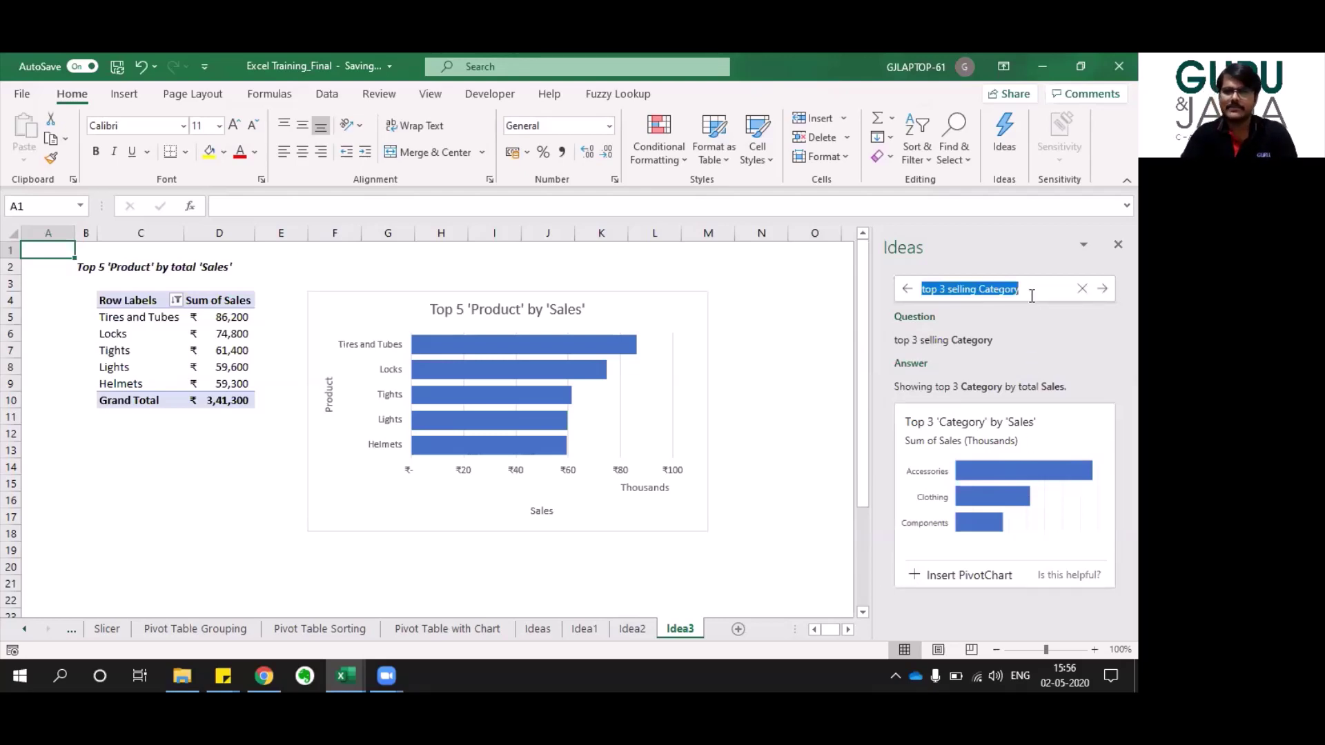
pyautogui.write('top 5 rat')
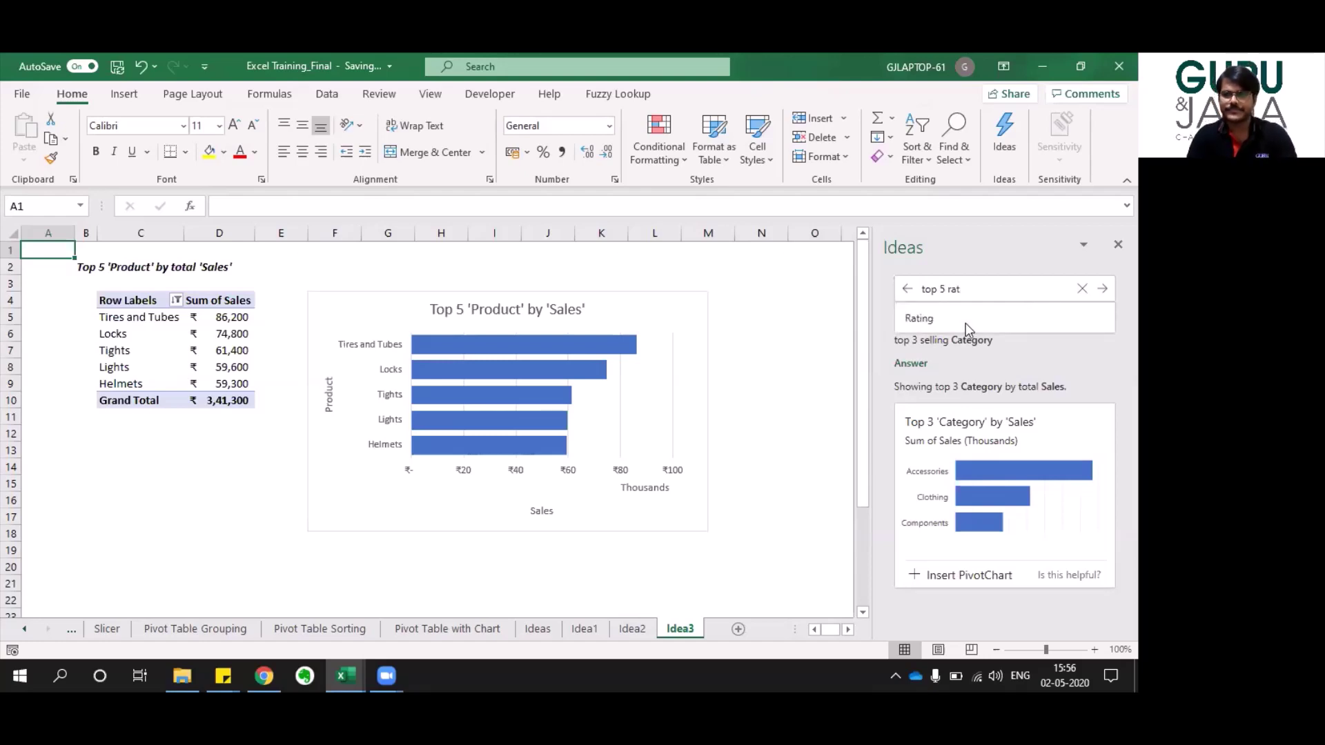
pyautogui.click(917, 318)
pyautogui.click(1104, 290)
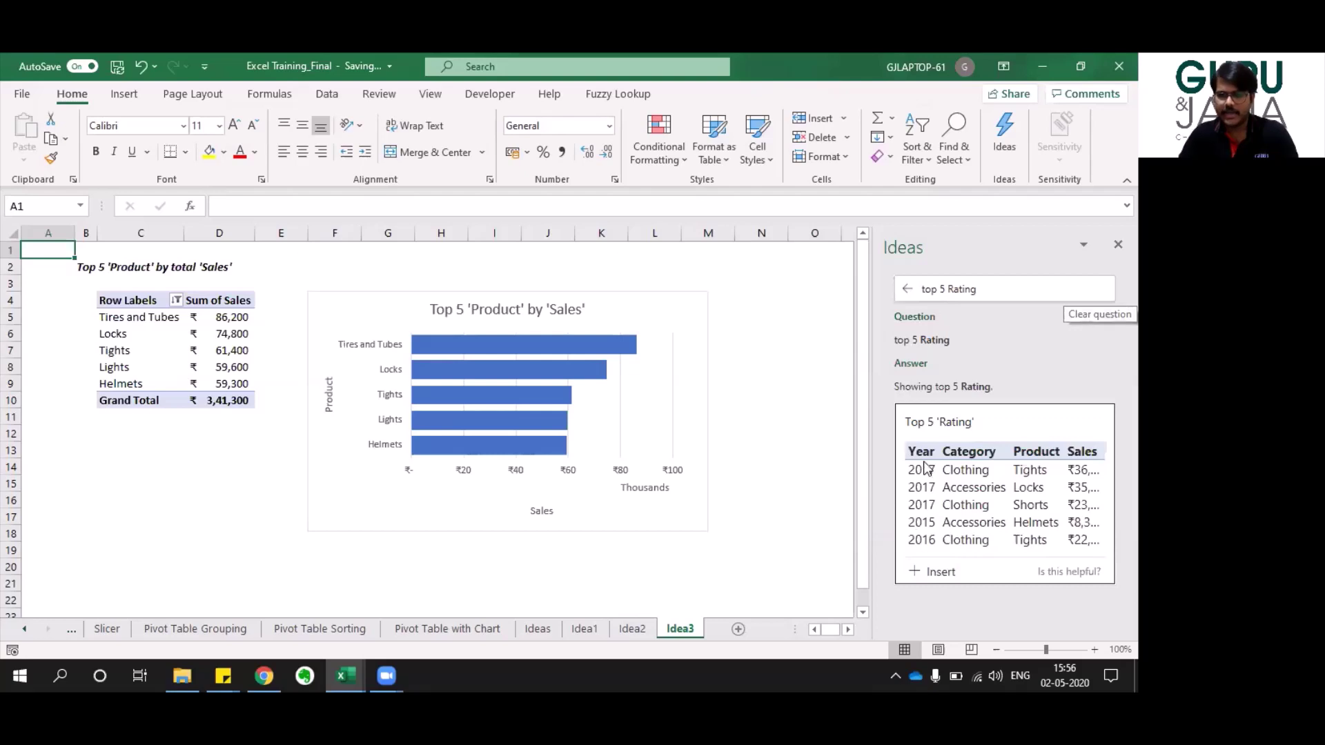
# Insert the Top 5 'Rating' table onto new sheet Idea4 and select its top rows.
pyautogui.click(937, 572)
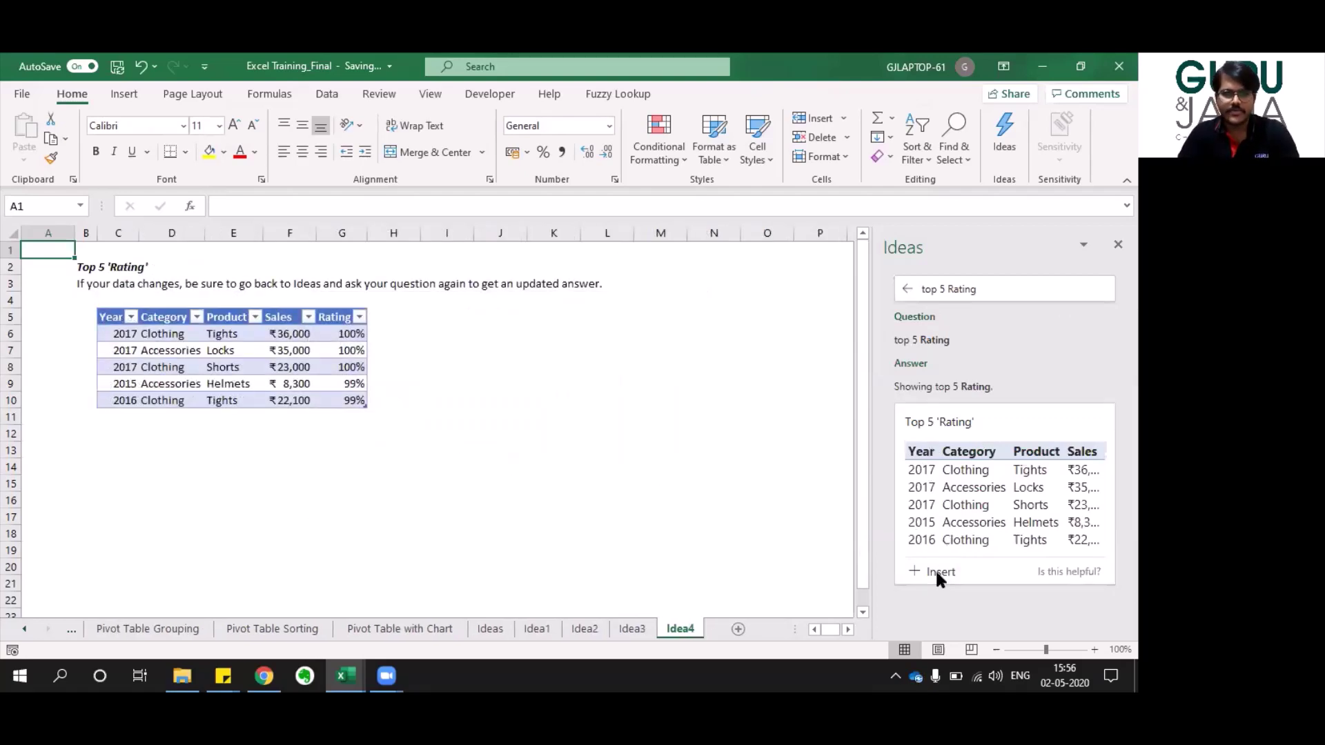
pyautogui.click(429, 332)
pyautogui.press('Left')
pyautogui.press('Left')
pyautogui.press('Left')
pyautogui.press('Left')
pyautogui.press('Left')
pyautogui.press('Left')
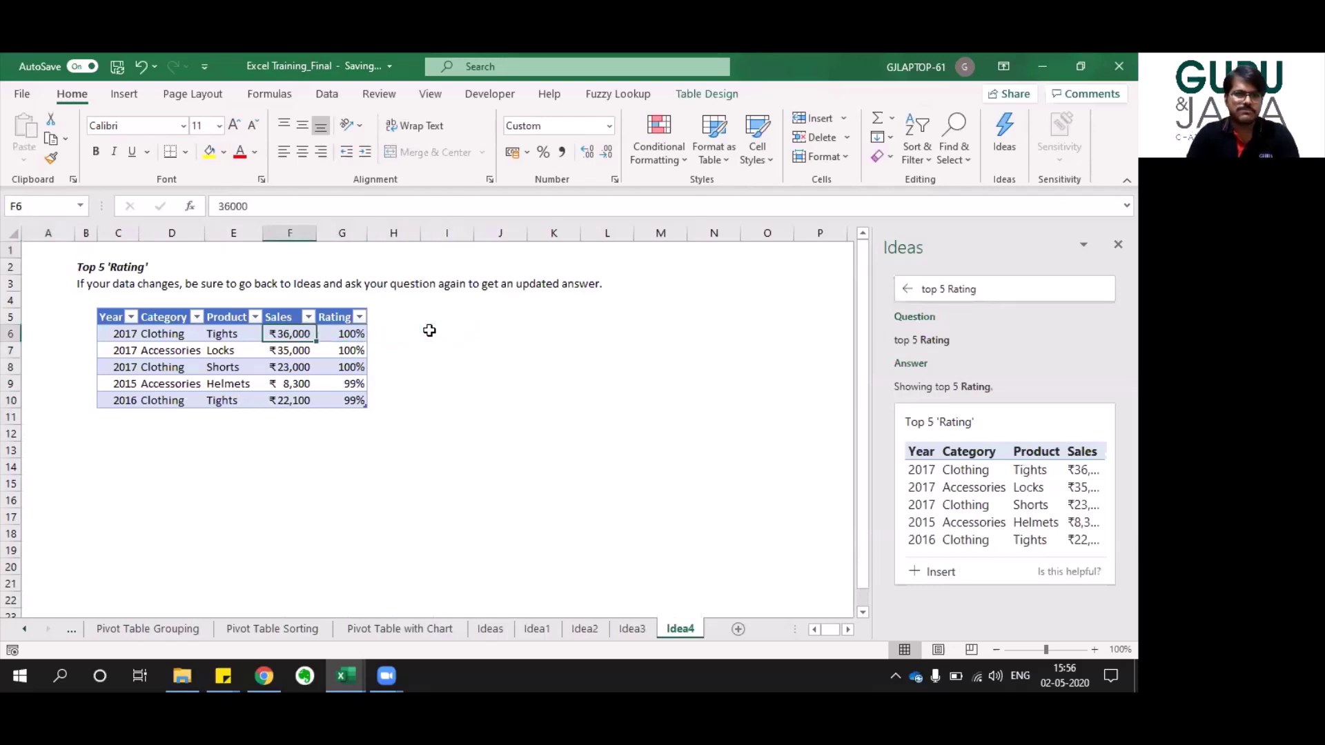
pyautogui.hotkey('shift', 'Down')
pyautogui.hotkey('shift', 'Down')
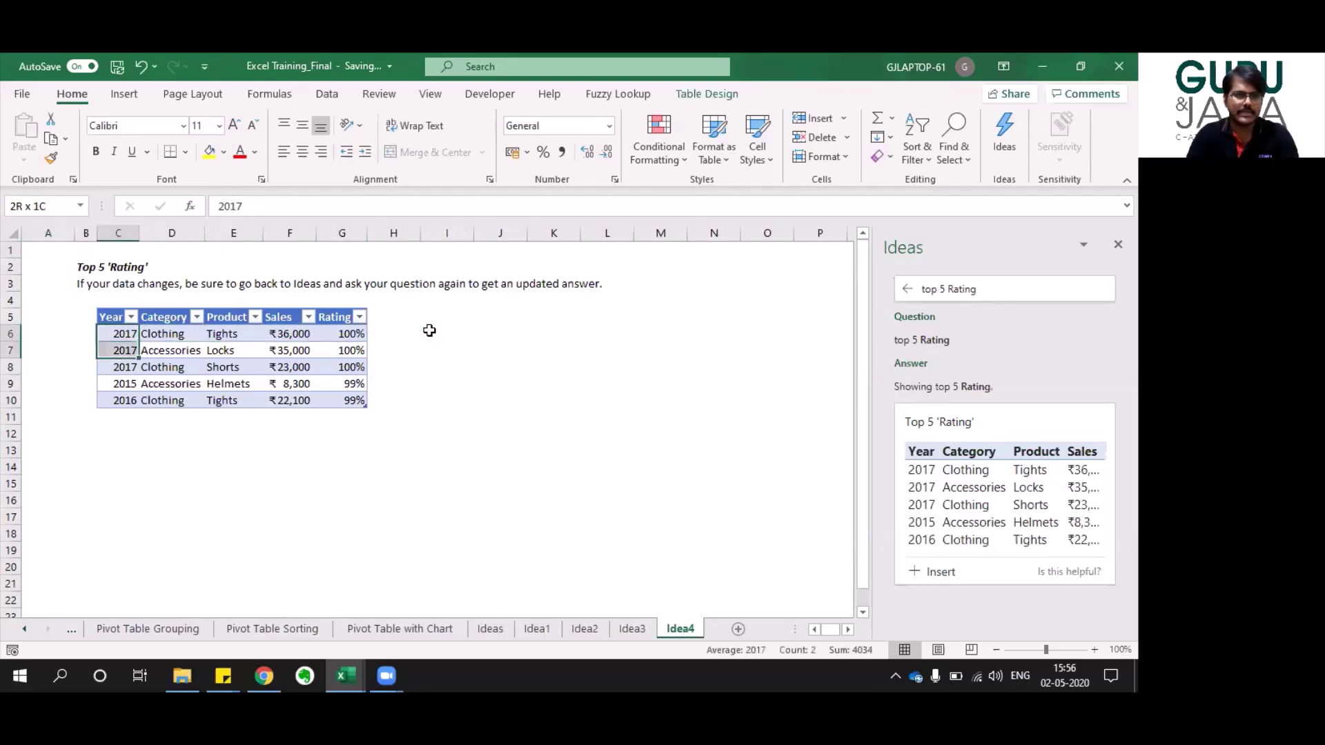
pyautogui.hotkey('shift', 'Right')
pyautogui.hotkey('shift', 'Right')
pyautogui.hotkey('shift', 'Right')
pyautogui.hotkey('shift', 'Right')
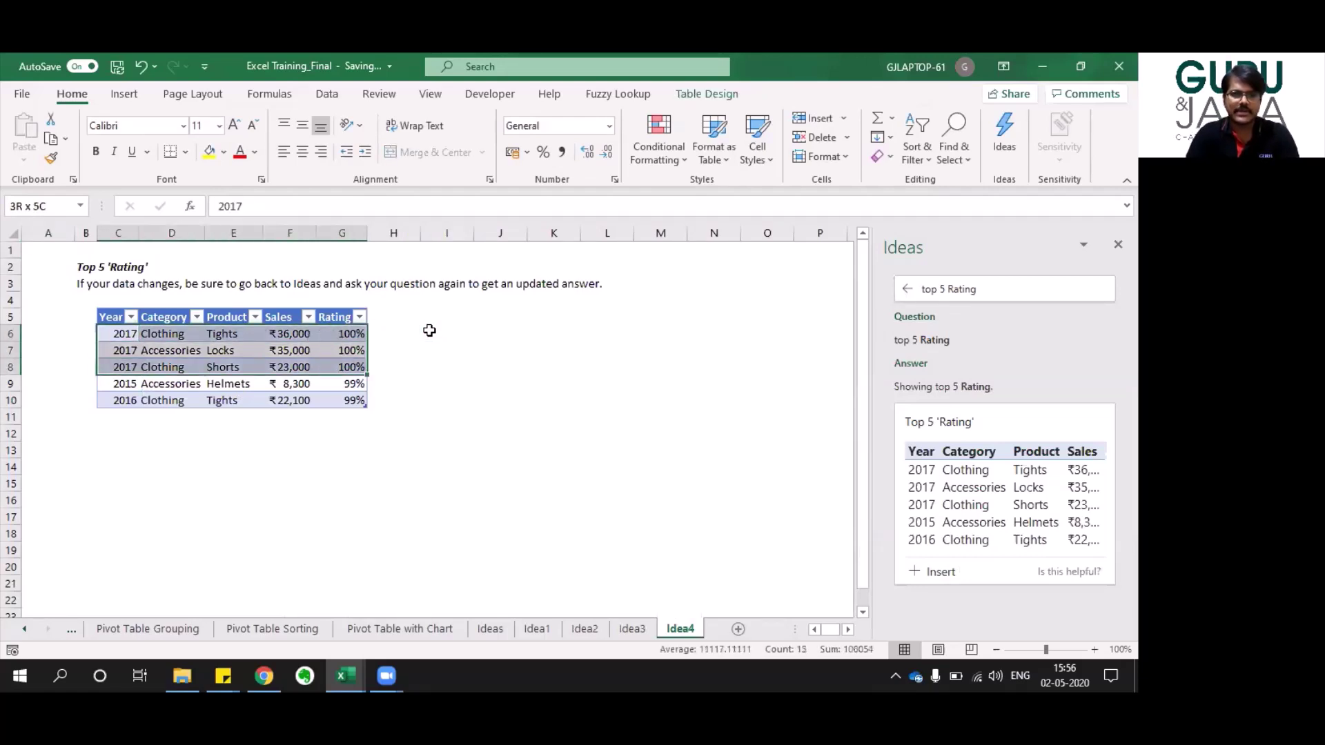
# Review the 2015 Helmets and 2016 Tights rows of the Rating table.
pyautogui.press('Down')
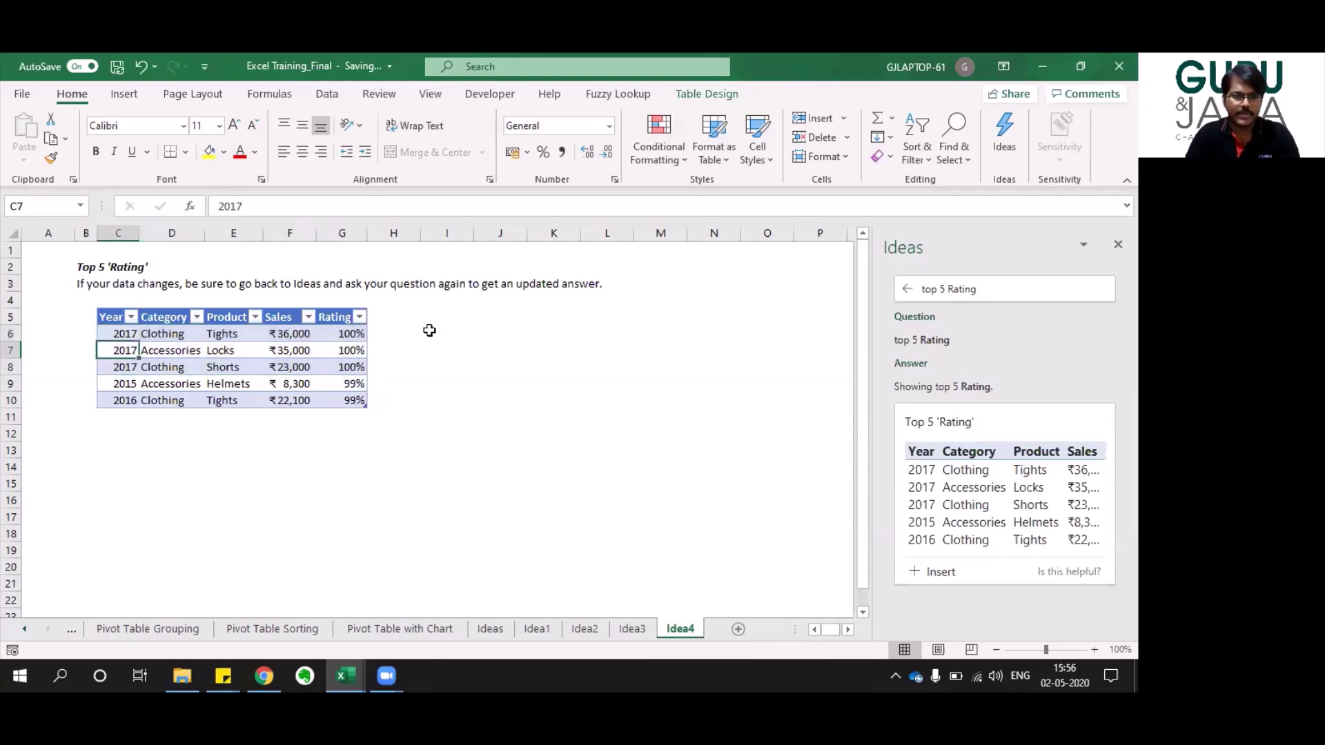
pyautogui.press('Down')
pyautogui.press('Down')
pyautogui.press('Down')
pyautogui.press('Up')
pyautogui.hotkey('shift', 'Right')
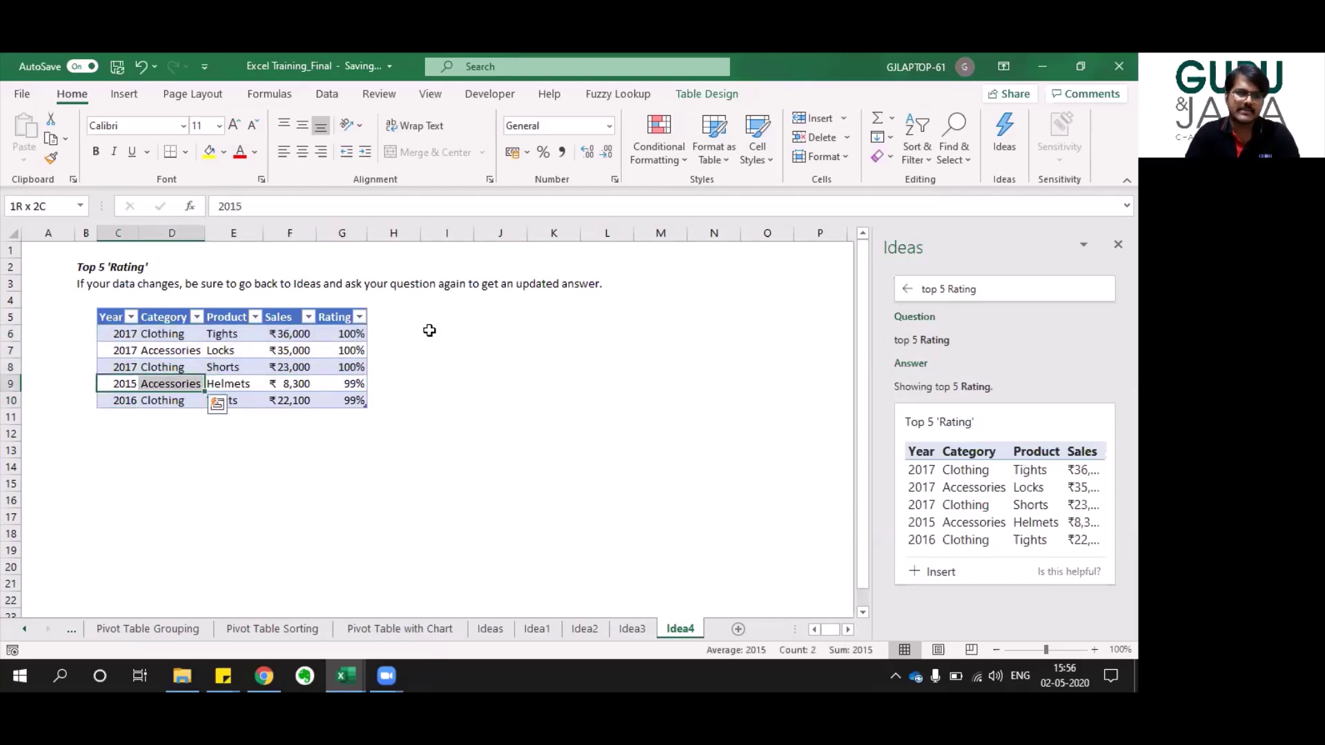
pyautogui.hotkey('shift', 'Right')
pyautogui.hotkey('shift', 'Right')
pyautogui.hotkey('shift', 'Right')
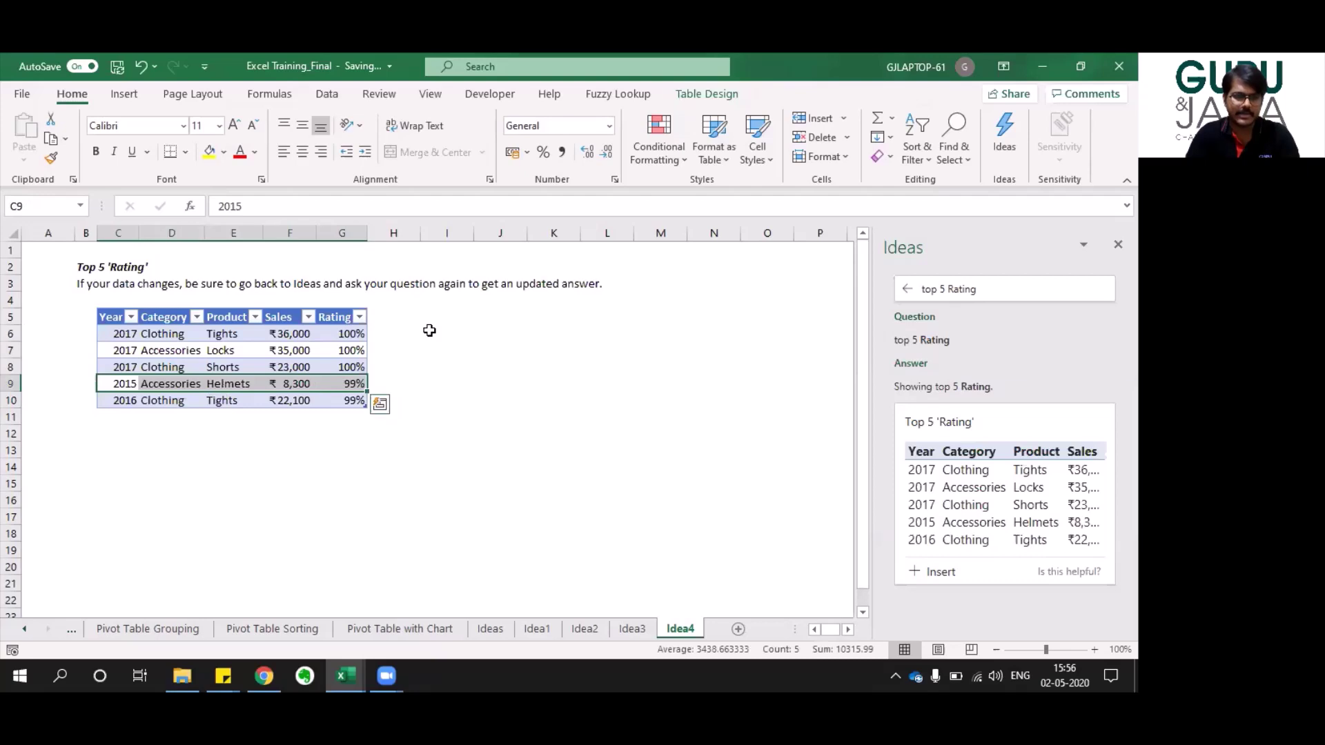
pyautogui.press('Down')
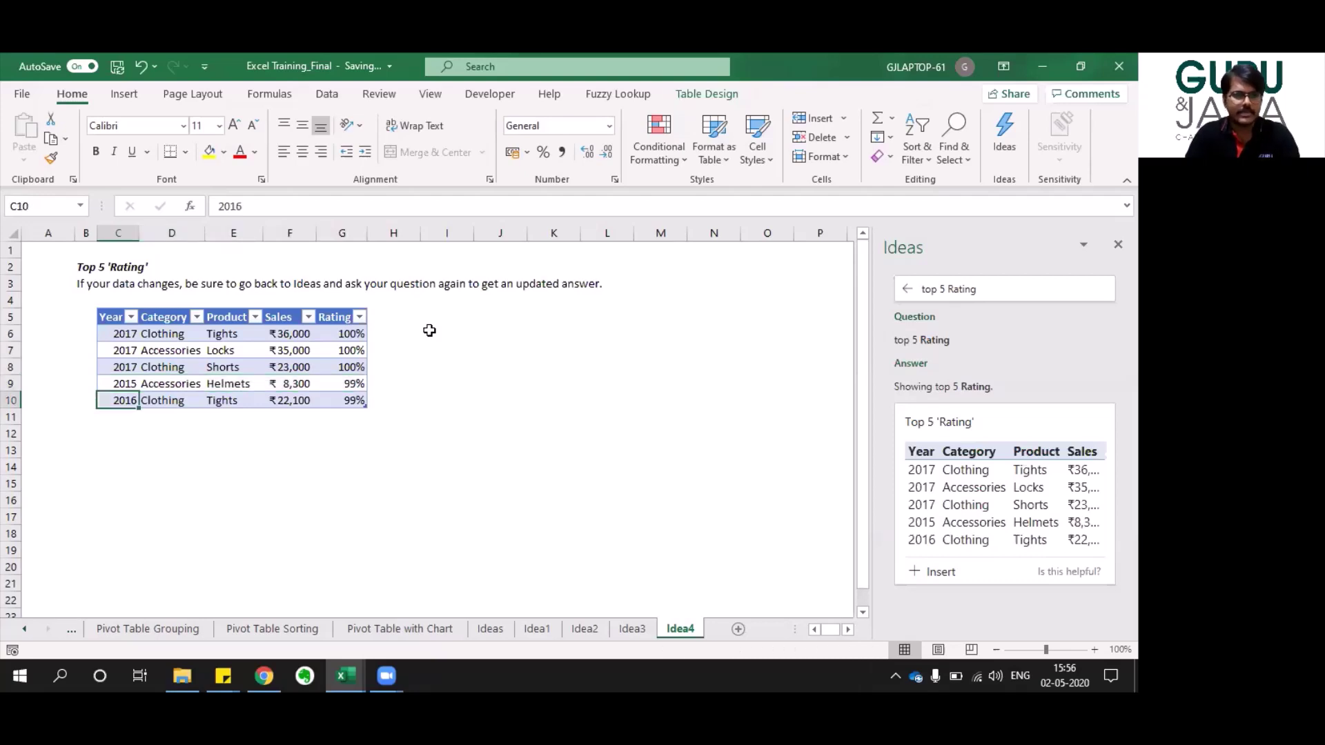
pyautogui.hotkey('shift', 'Right')
pyautogui.hotkey('shift', 'Right')
pyautogui.hotkey('shift', 'Right')
pyautogui.hotkey('shift', 'Right')
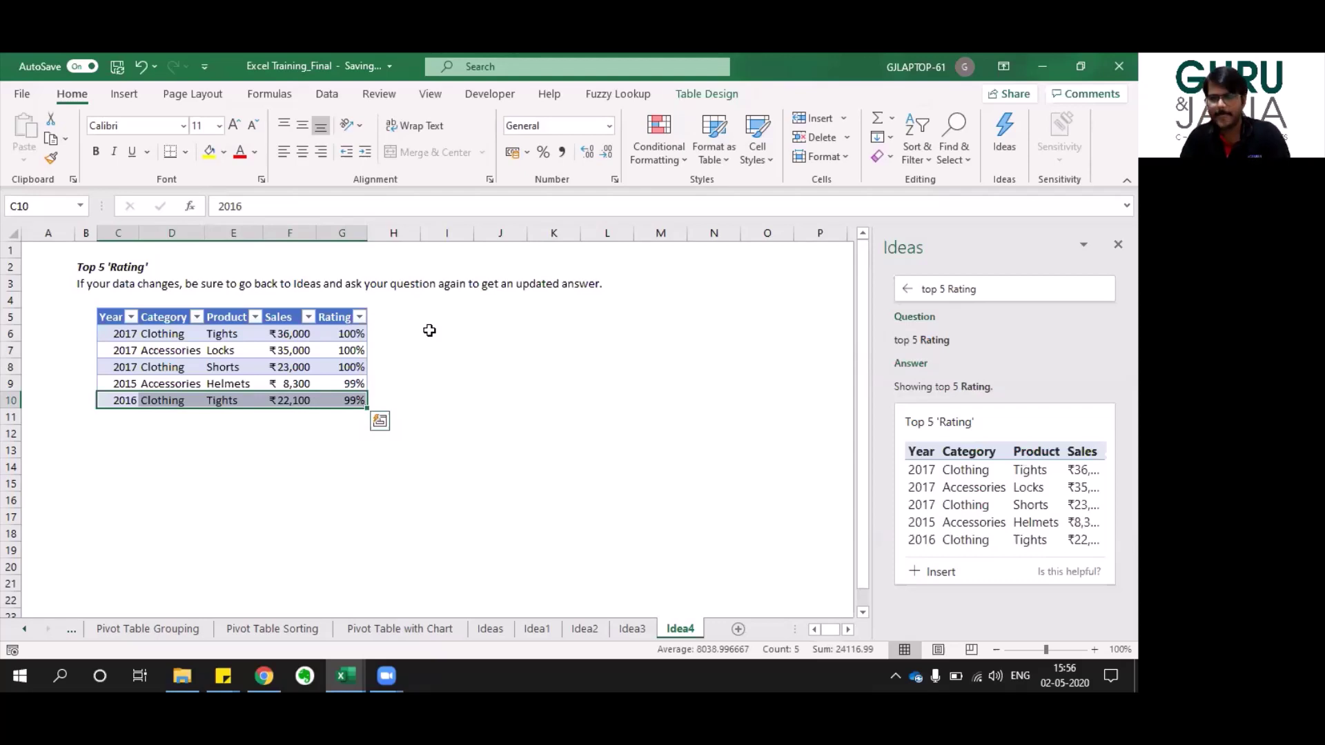
pyautogui.click(1003, 297)
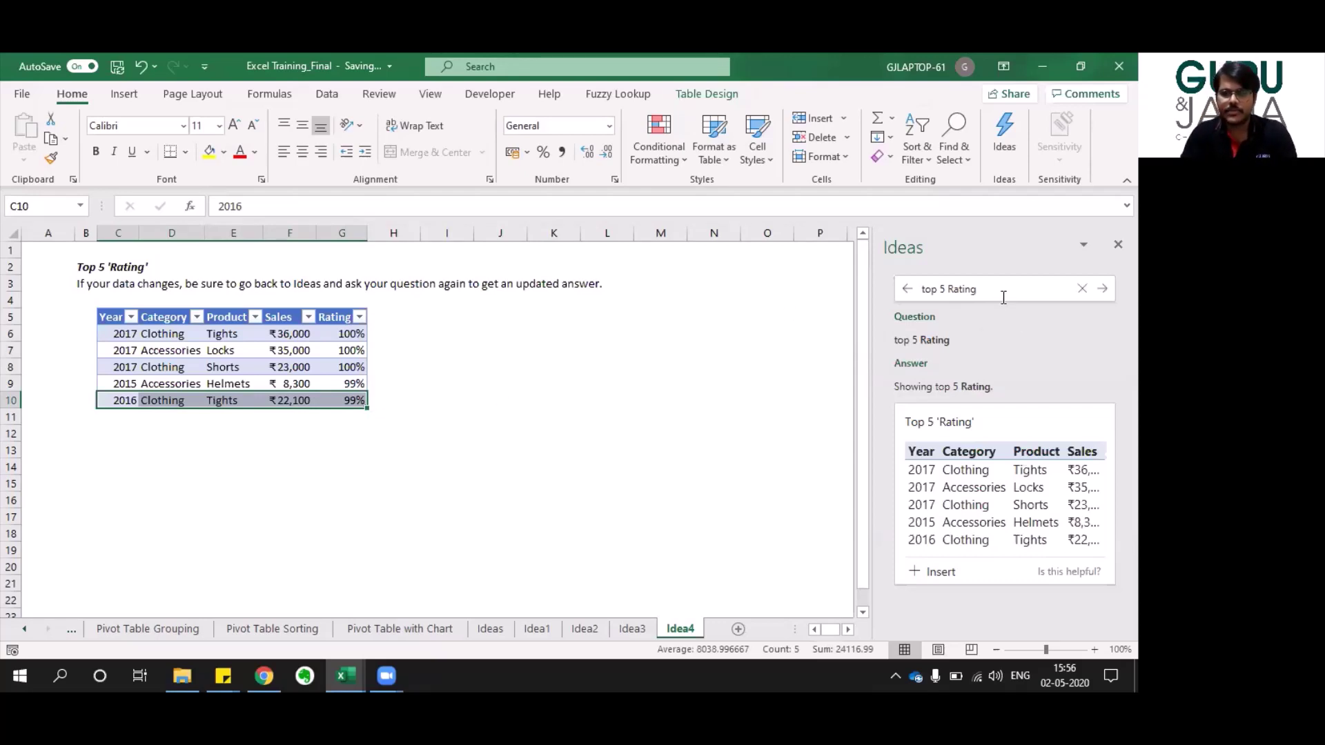
# Replace the Ideas question with 'sales by Year and by Product' and submit it.
pyautogui.hotkey('ctrl', 'a')
pyautogui.press('BackSpace')
pyautogui.write('sale')
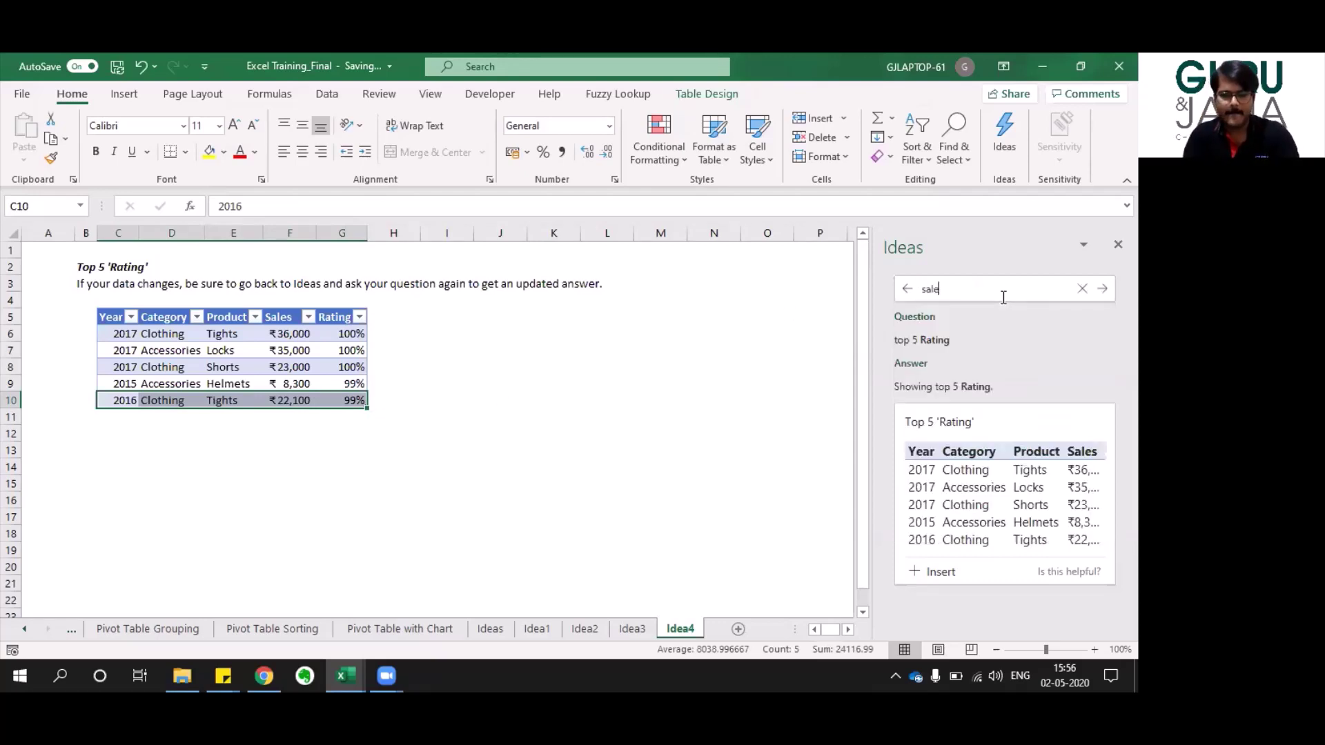
pyautogui.write('s by ye')
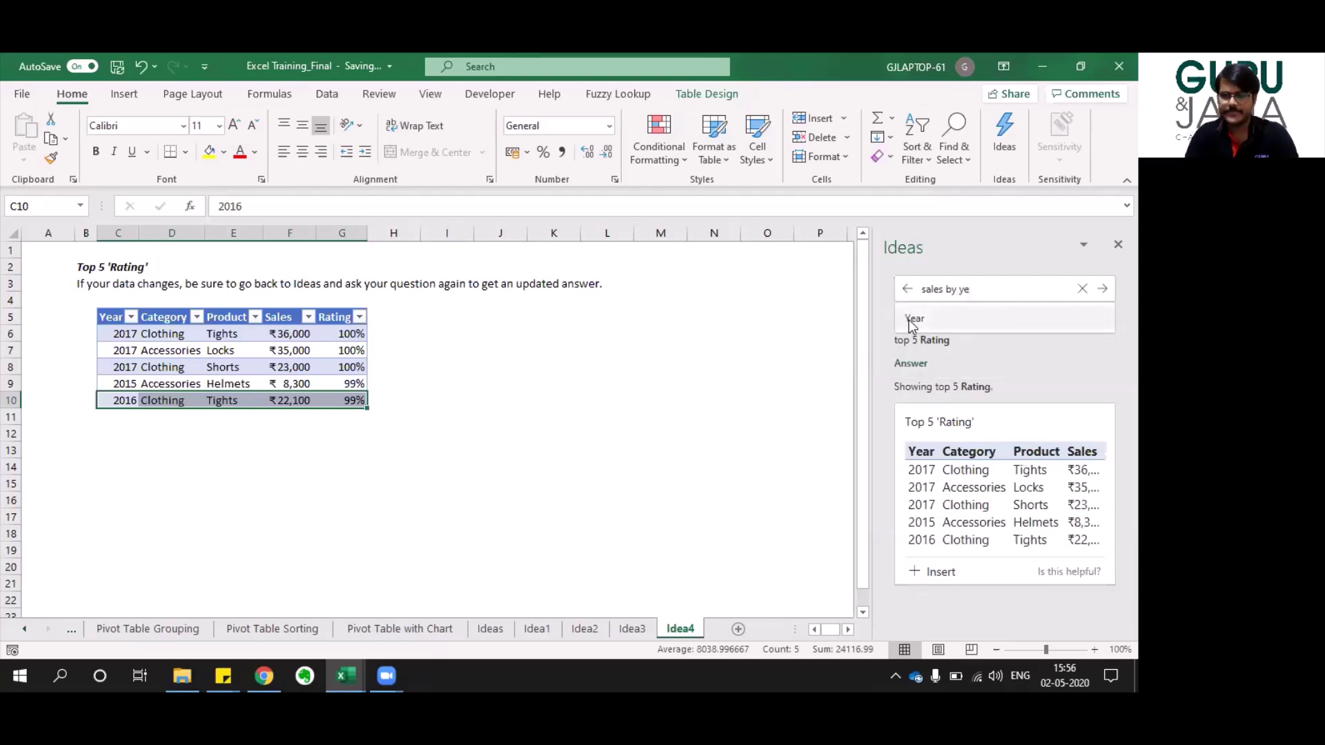
pyautogui.click(909, 317)
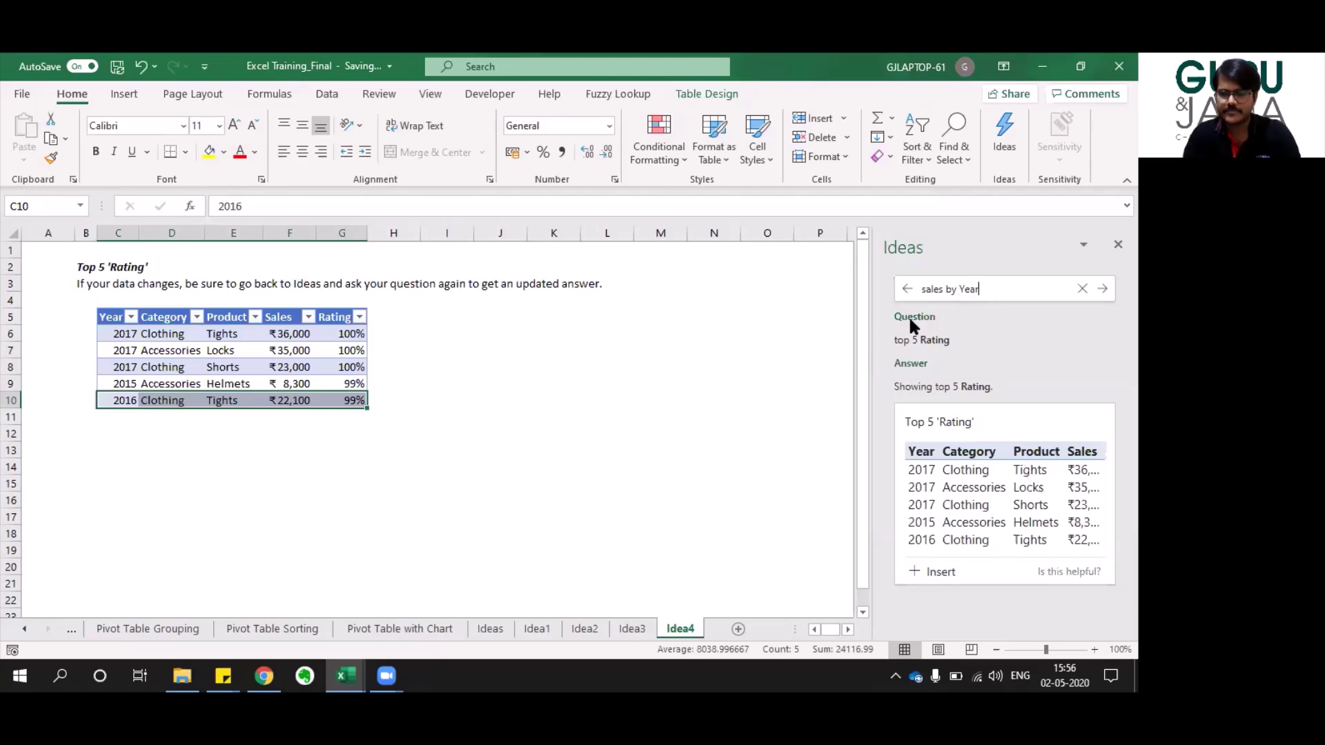
pyautogui.write('an')
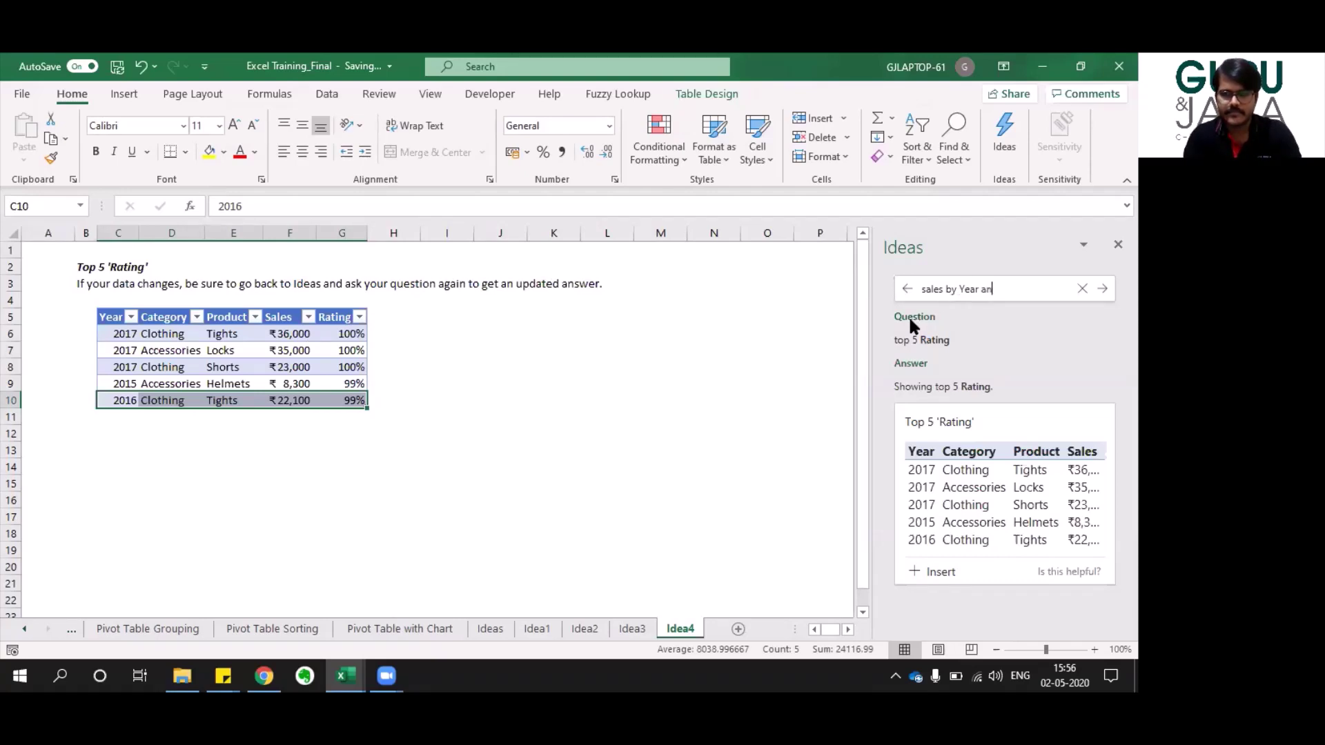
pyautogui.write('d by pro')
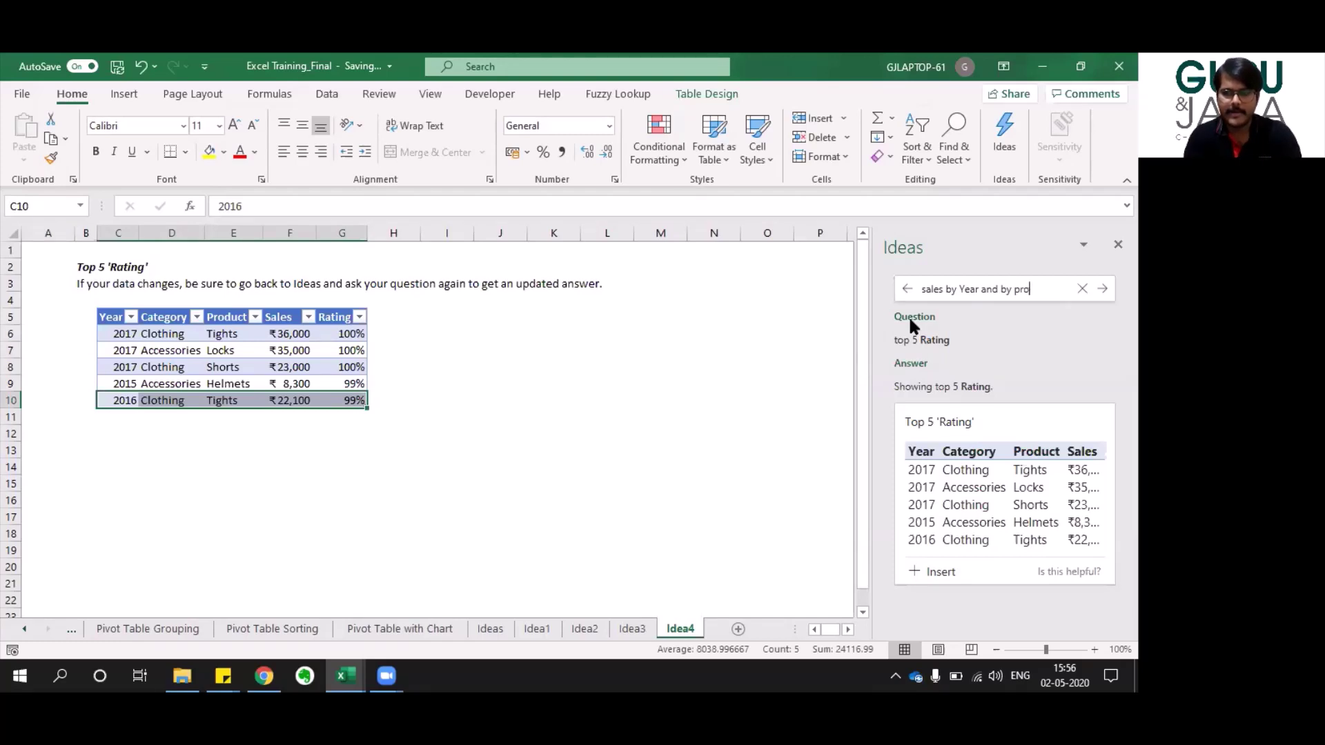
pyautogui.click(908, 316)
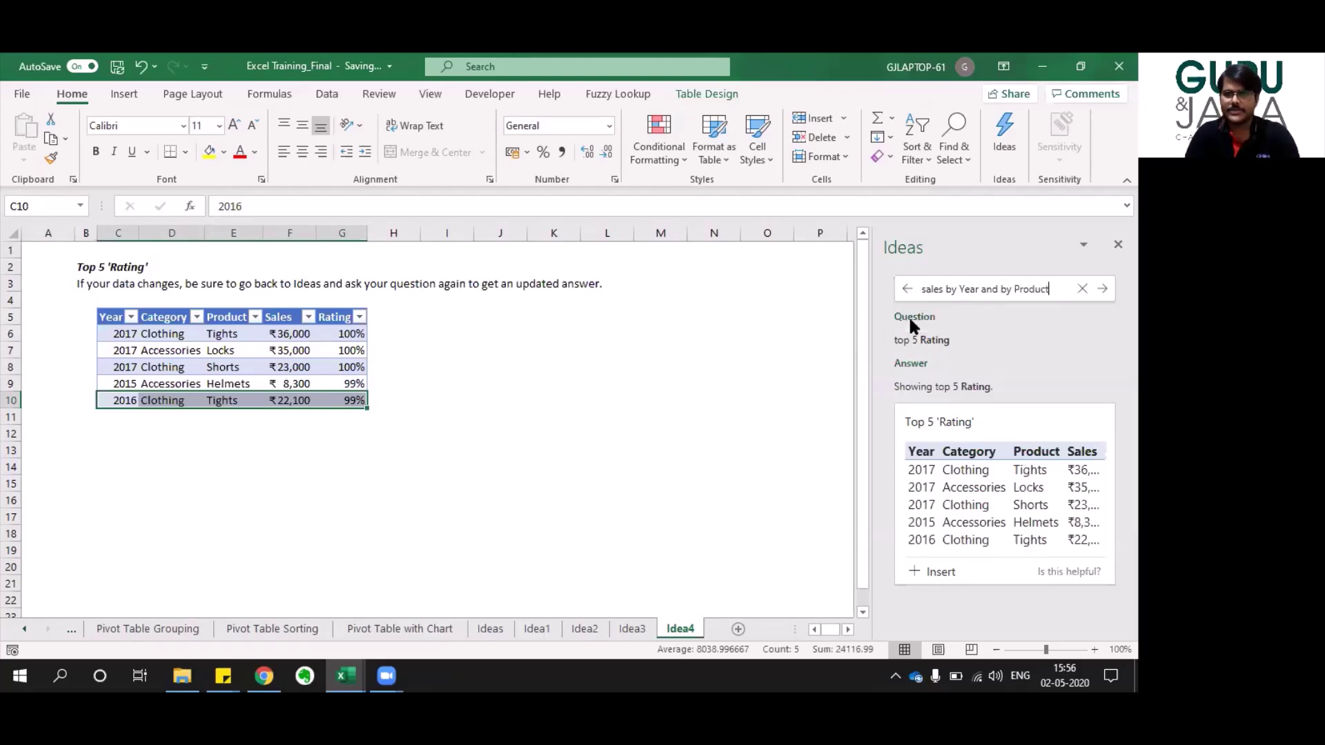
pyautogui.click(1103, 289)
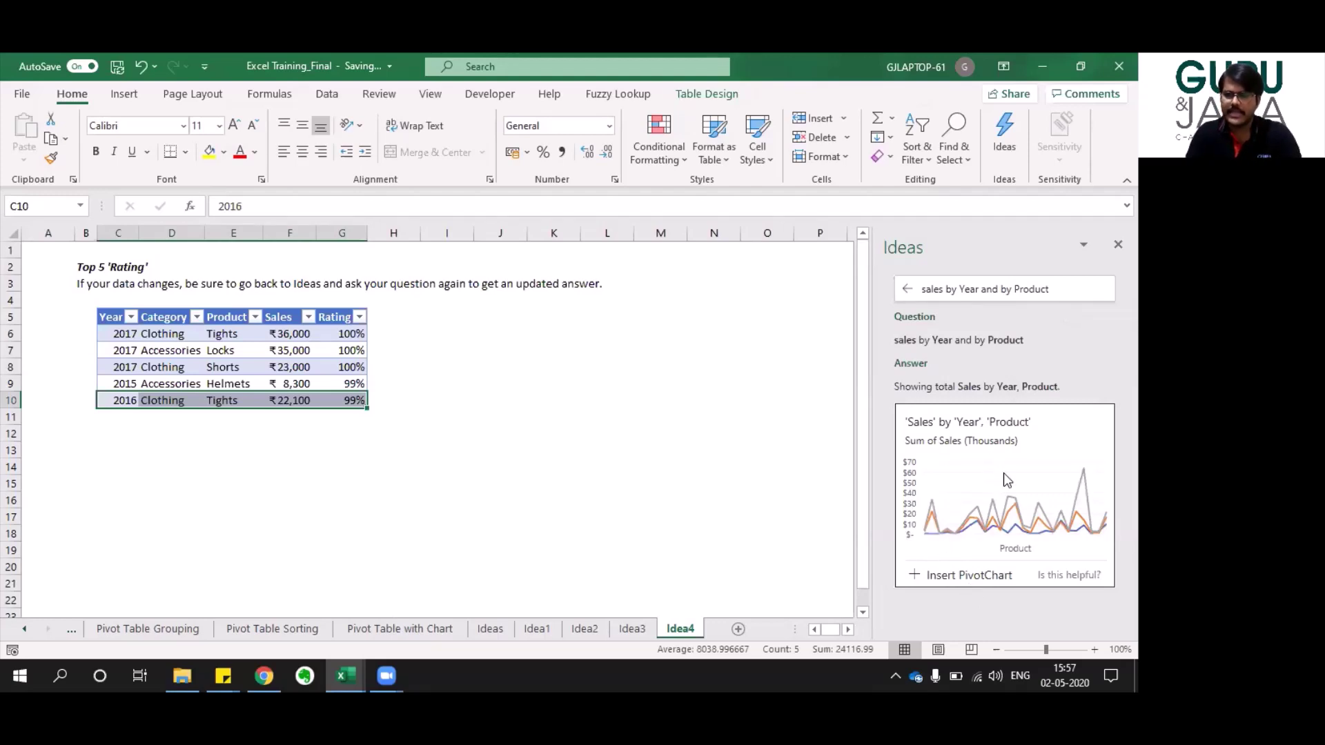
# Insert the Year-by-Product sales PivotChart on Idea5, then ask for sales by Year and Category.
pyautogui.click(980, 577)
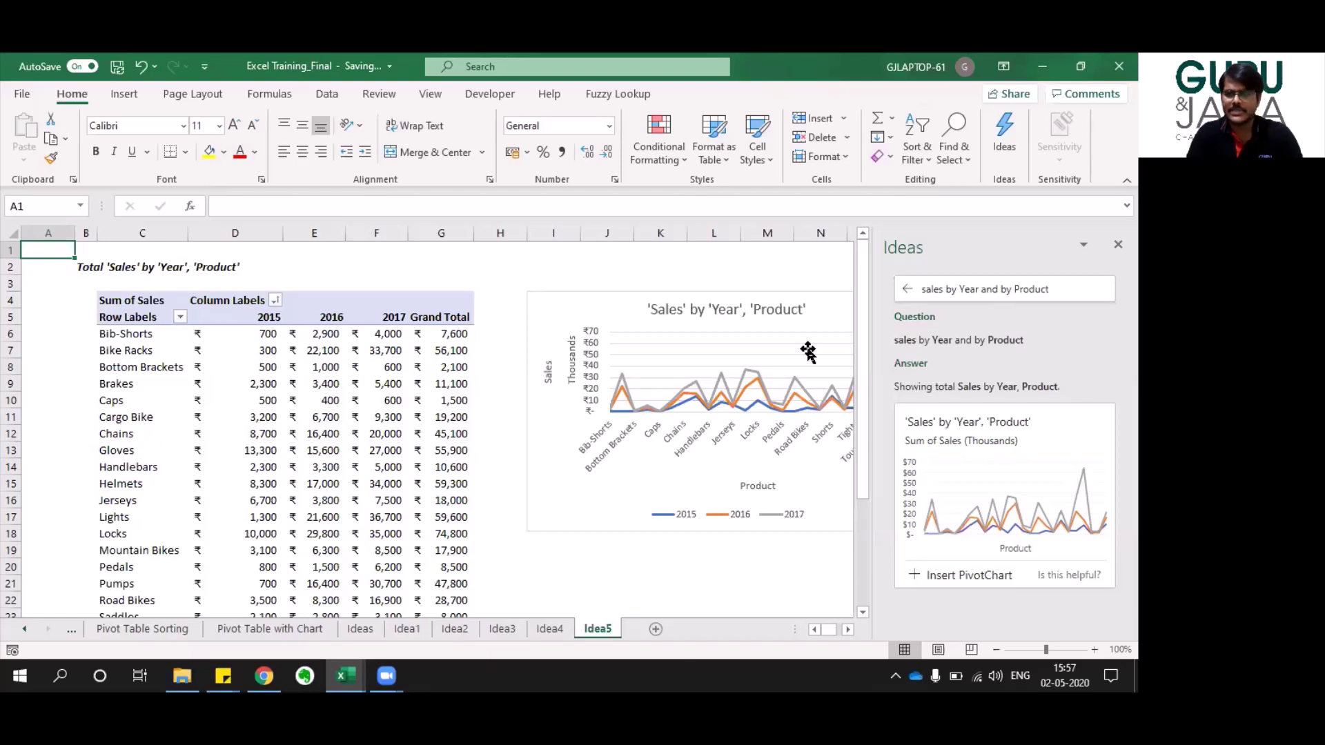
pyautogui.doubleClick(1064, 285)
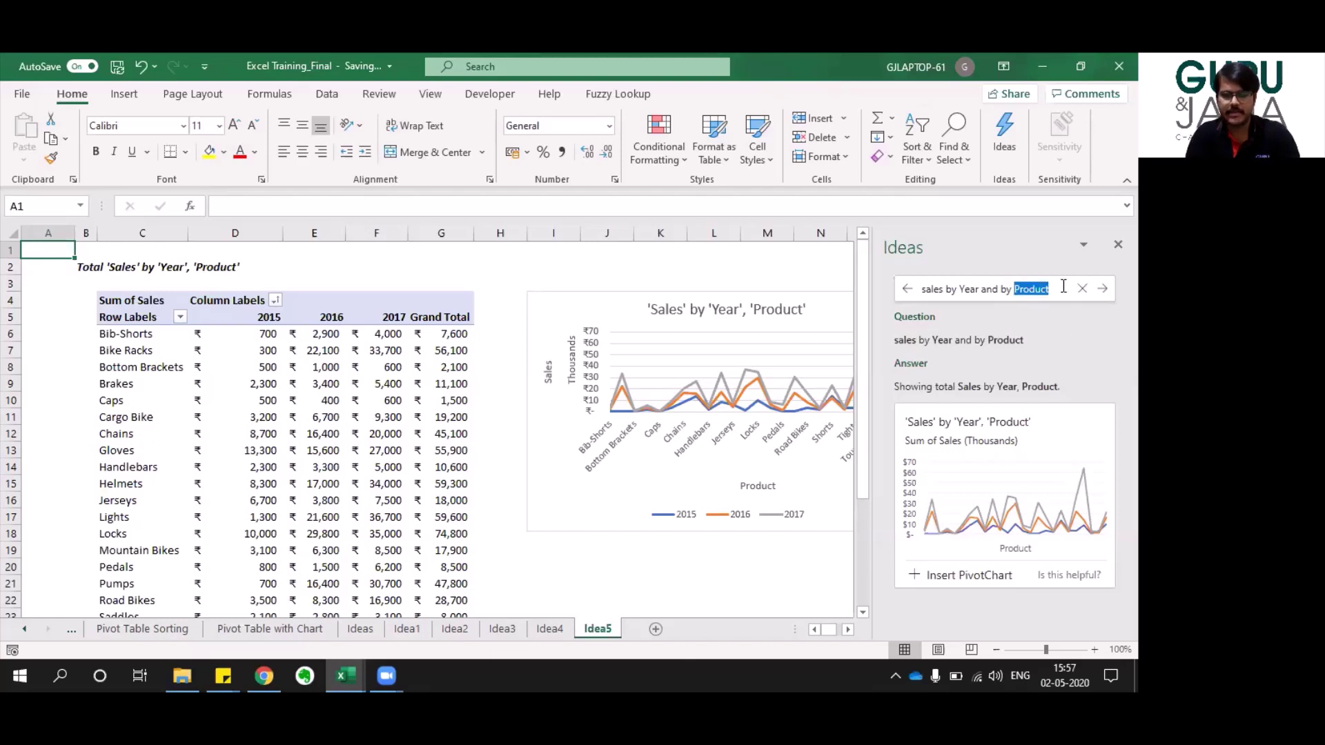
pyautogui.write('Category')
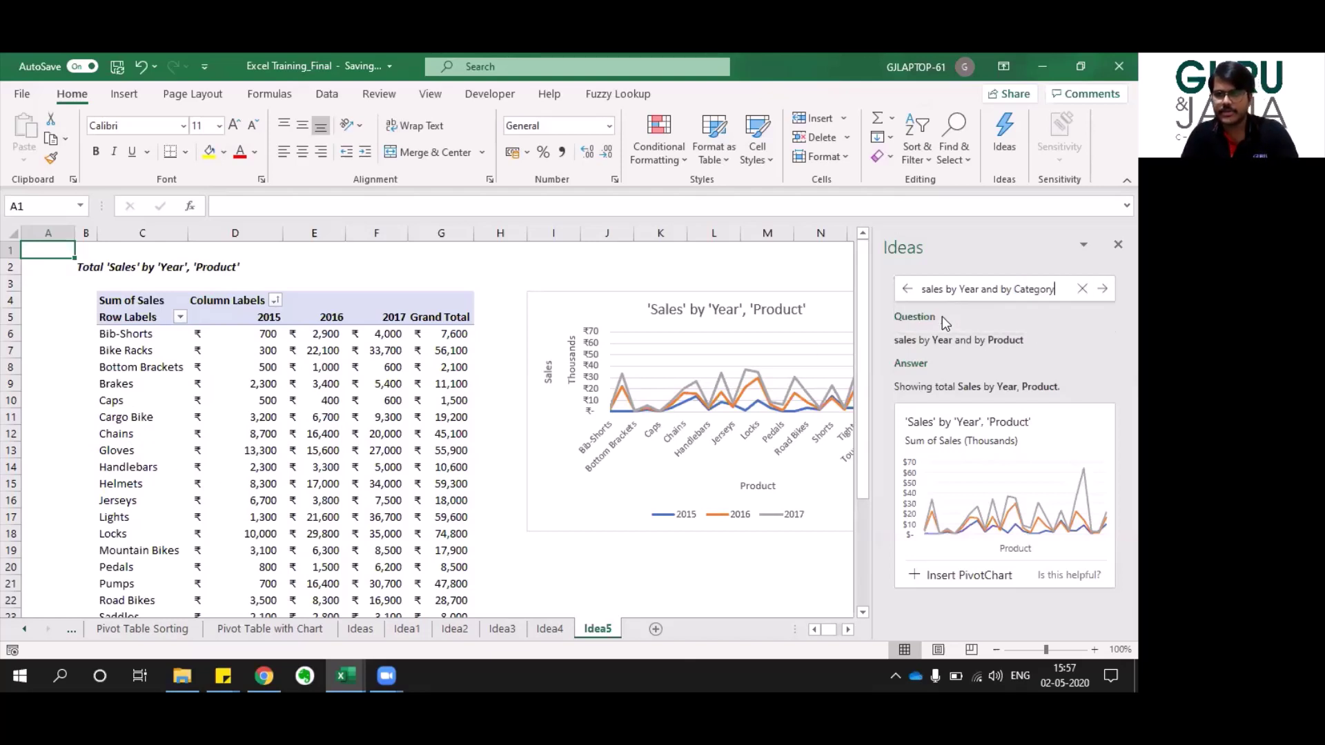
pyautogui.click(1102, 288)
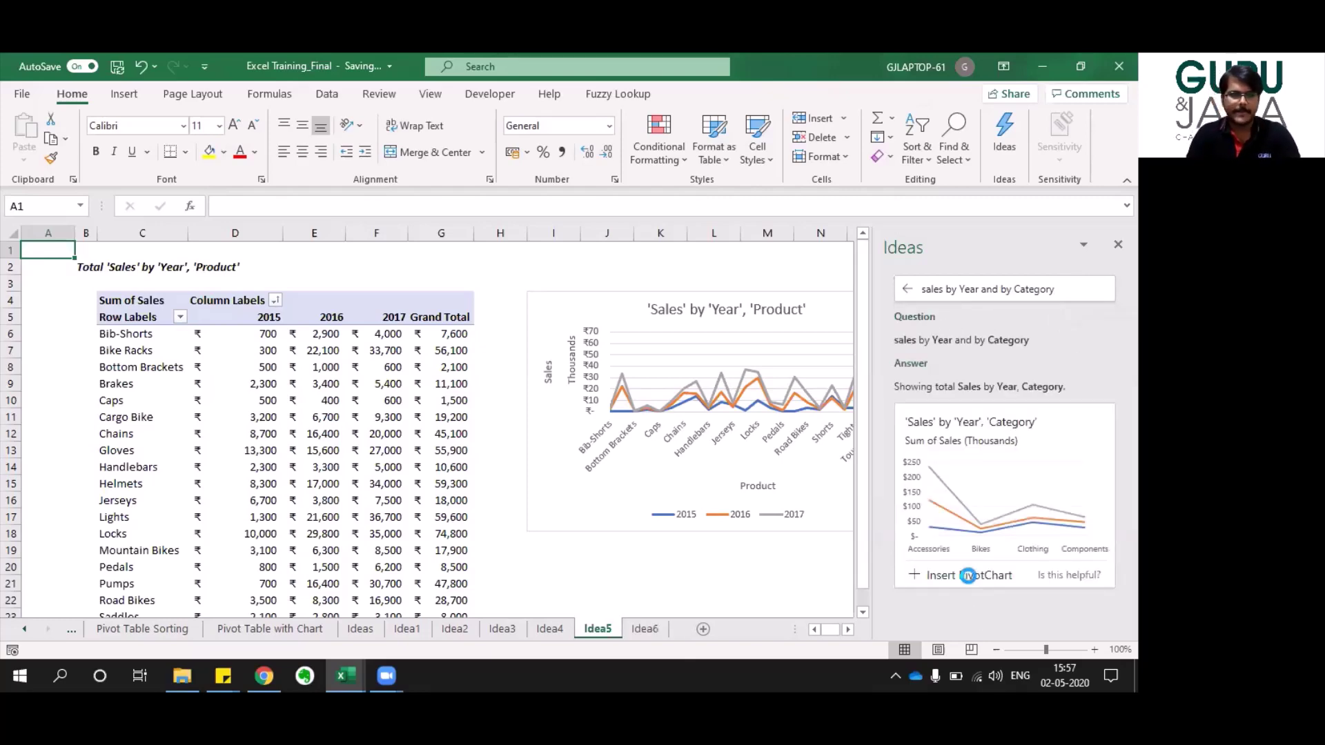
# Add the Sales by Year and Category PivotTable (total 7,98,300) and its line chart on Idea6.
pyautogui.click(973, 574)
pyautogui.hscroll(4, 528, 473)
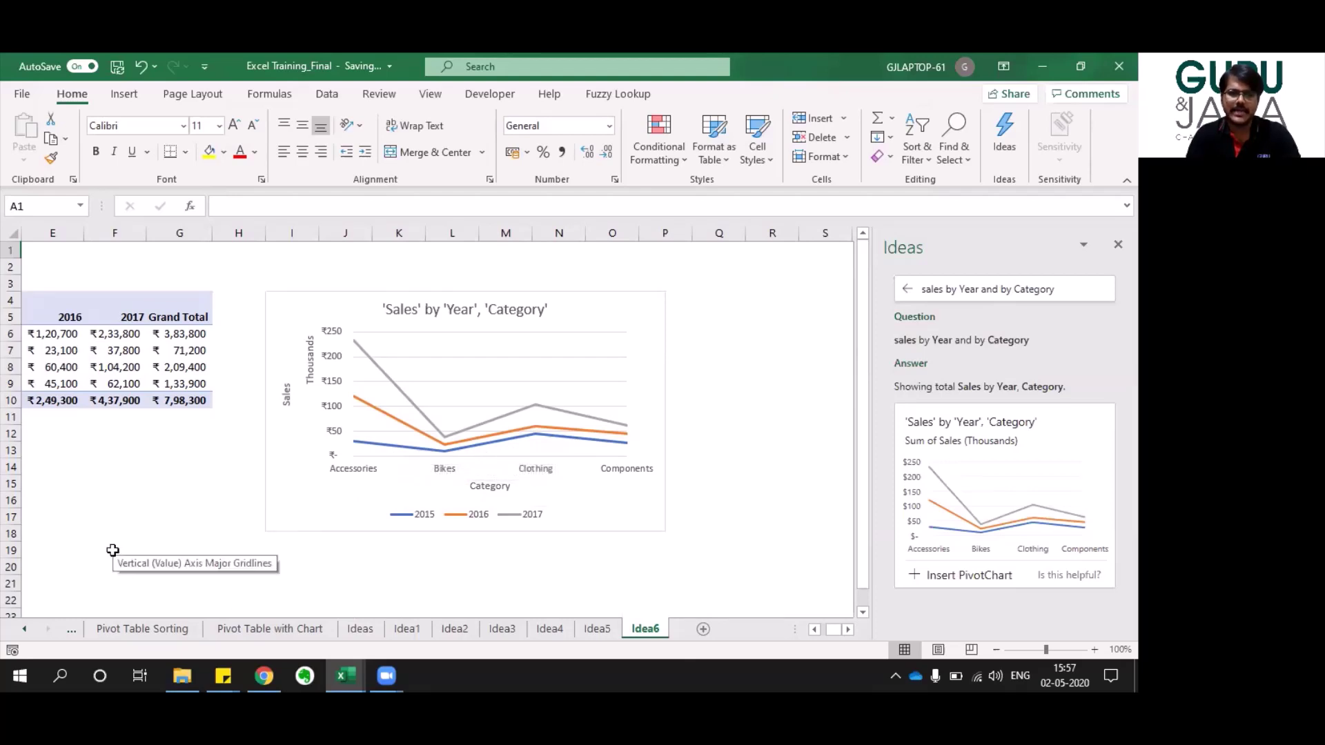
pyautogui.hscroll(-4, 112, 550)
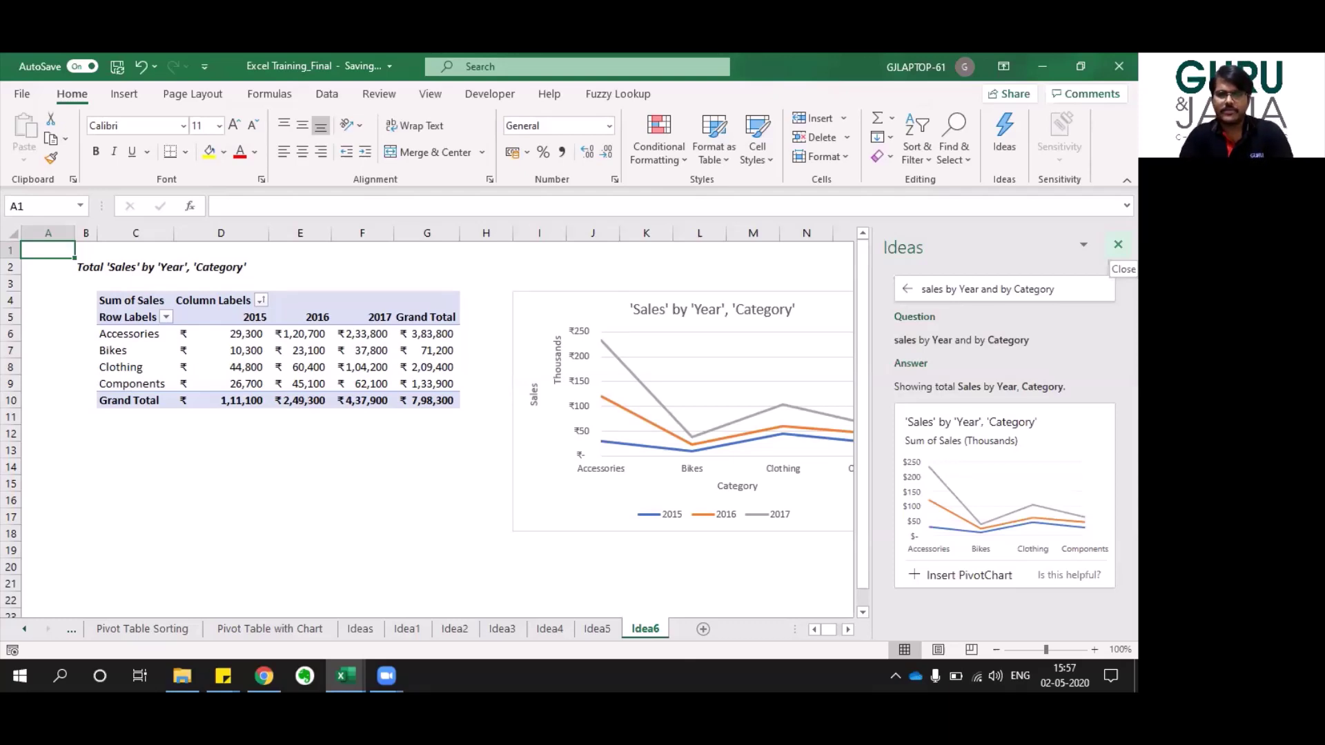
pyautogui.click(425, 498)
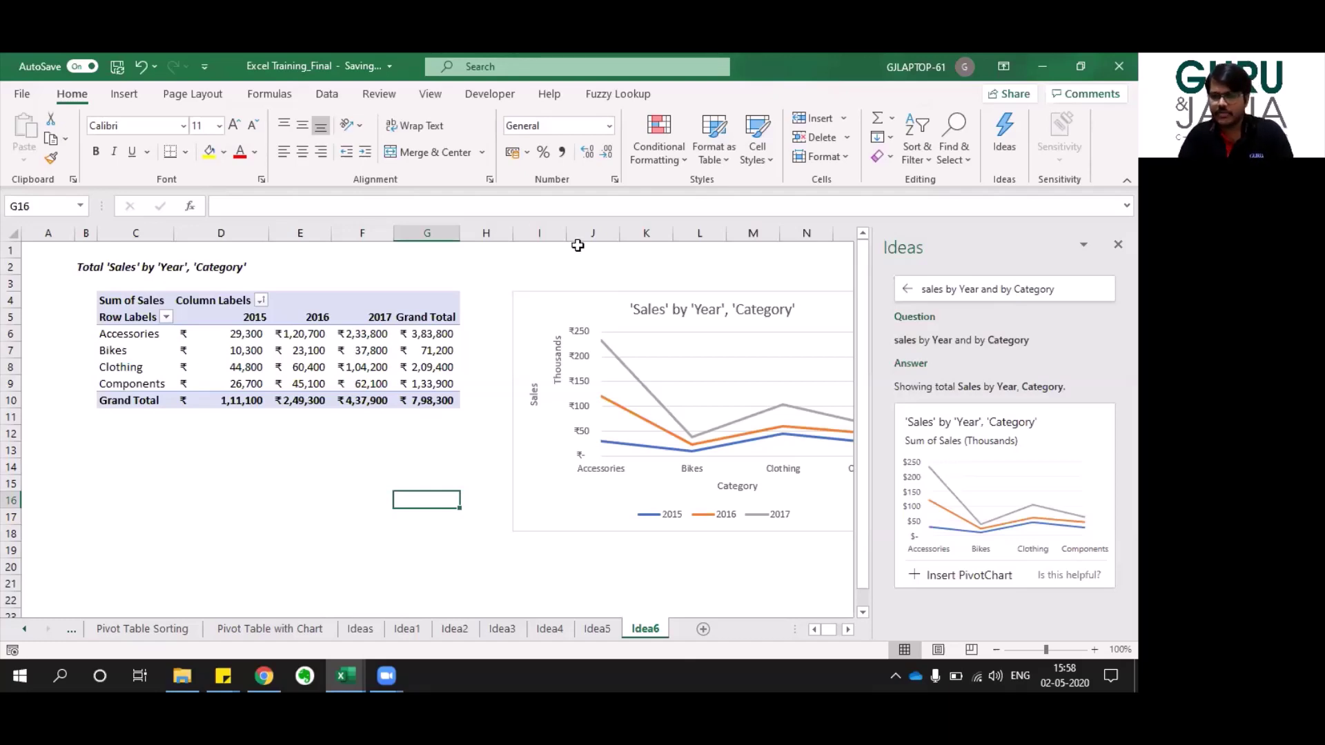
pyautogui.click(1062, 577)
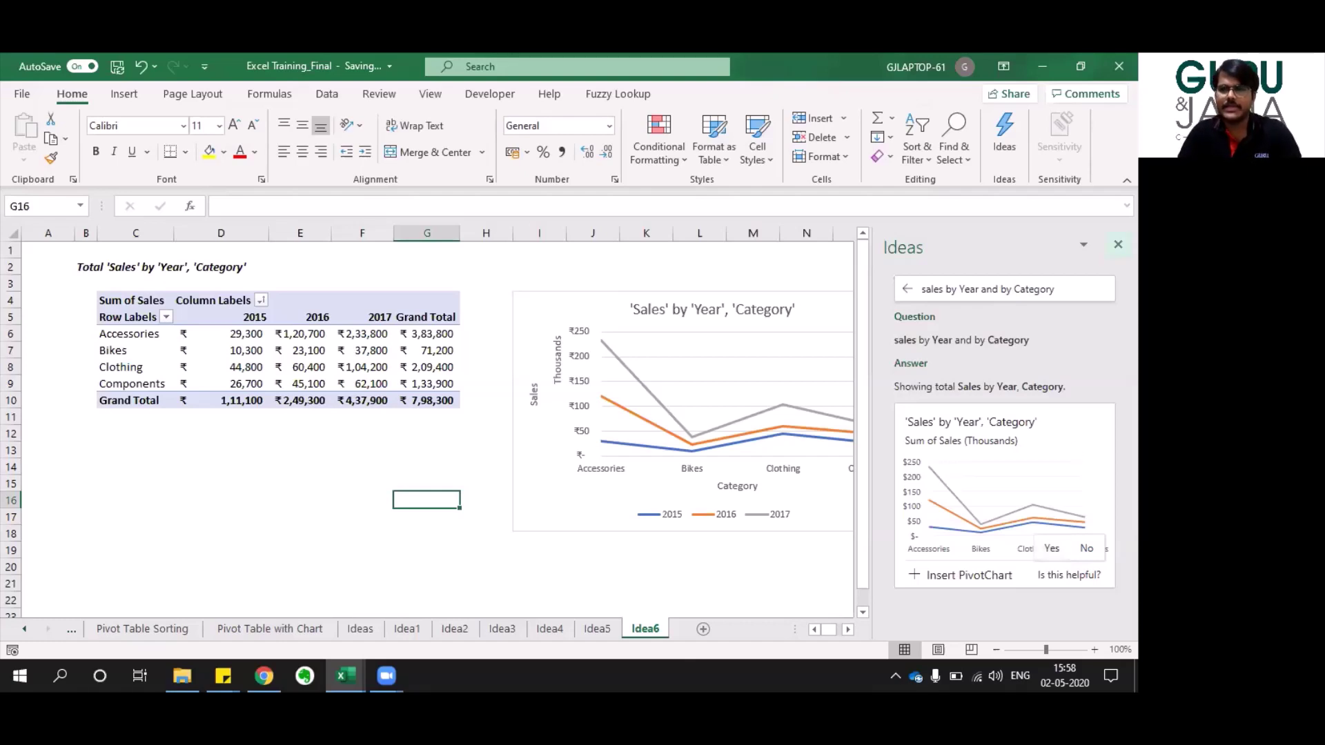
# Close the Ideas pane, return to cell A1 and drag column A much narrower.
pyautogui.click(1118, 244)
pyautogui.click(241, 481)
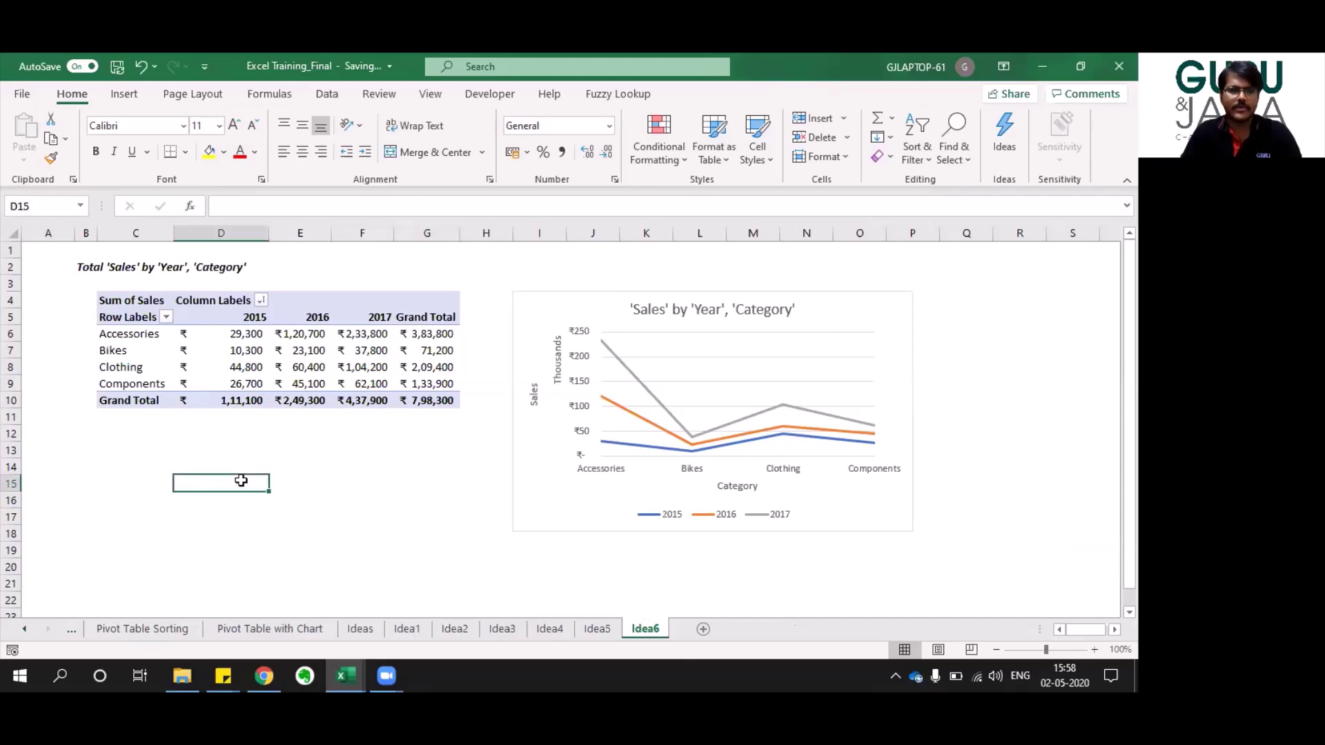
pyautogui.press('Up')
pyautogui.press('Up')
pyautogui.press('Up')
pyautogui.press('Up')
pyautogui.press('Up')
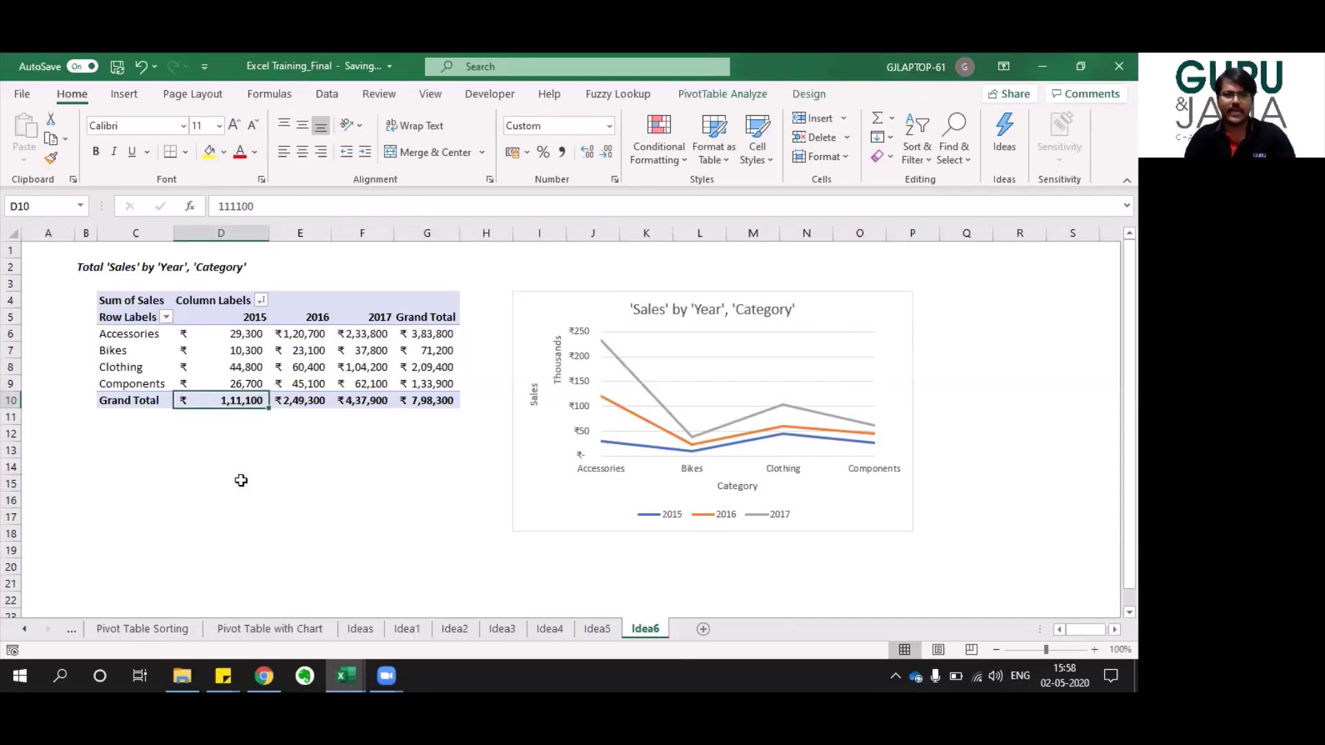
pyautogui.press('Up')
pyautogui.press('Up')
pyautogui.press('Up')
pyautogui.press('Up')
pyautogui.press('Up')
pyautogui.press('Up')
pyautogui.press('Up')
pyautogui.press('Up')
pyautogui.press('Up')
pyautogui.press('Left')
pyautogui.press('Left')
pyautogui.press('Left')
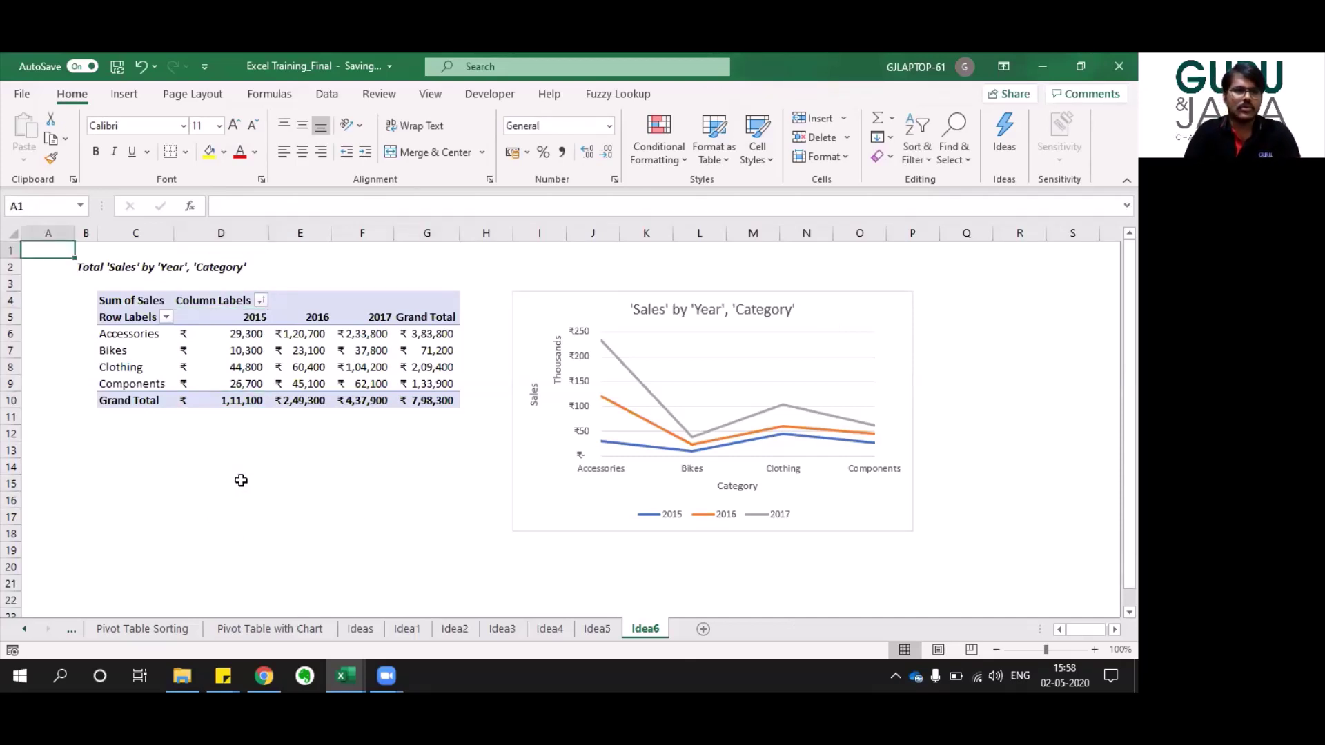
pyautogui.moveTo(73, 235); pyautogui.dragTo(36, 236)
pyautogui.press('Down')
pyautogui.press('Down')
pyautogui.press('Down')
pyautogui.press('Down')
pyautogui.press('Down')
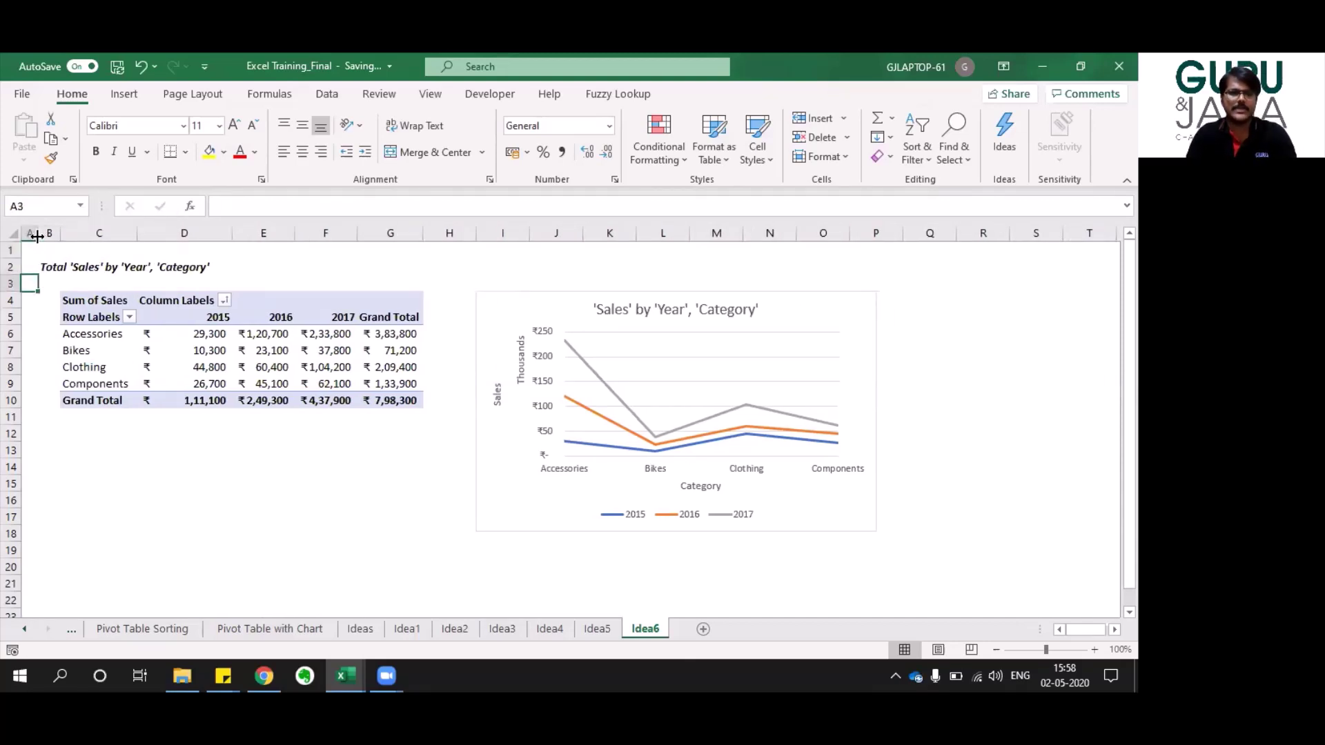